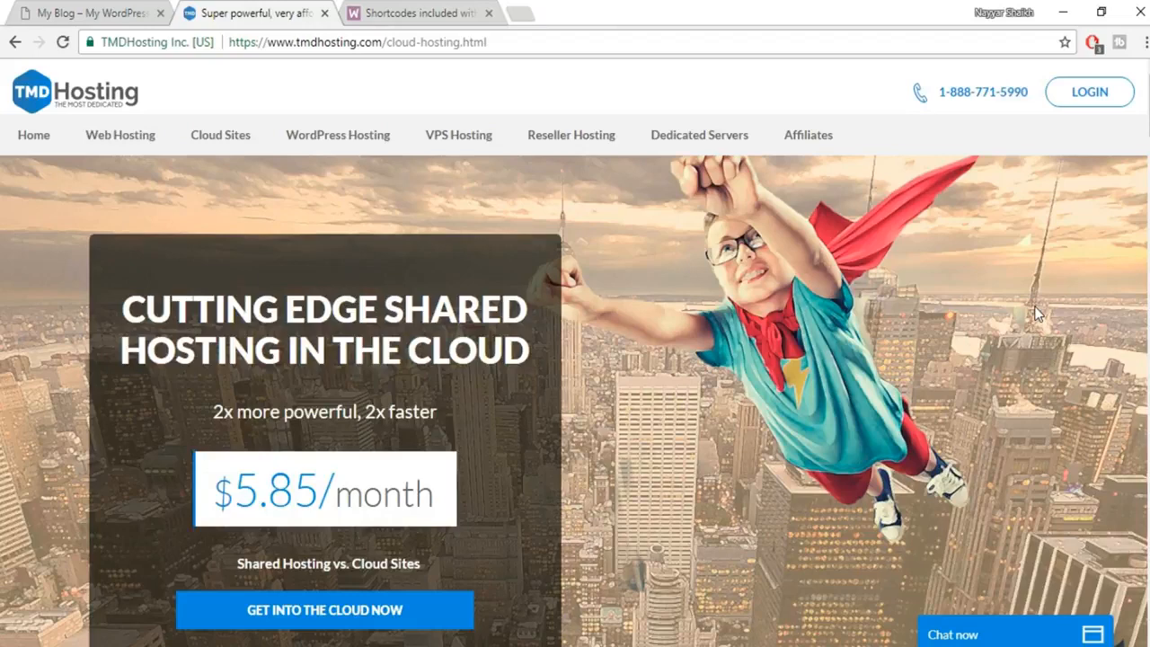
Zoom the cloud hosting page out and scroll down to the Summer, Rain and Storm Cloud pricing cards.
key("ctrl+minus")
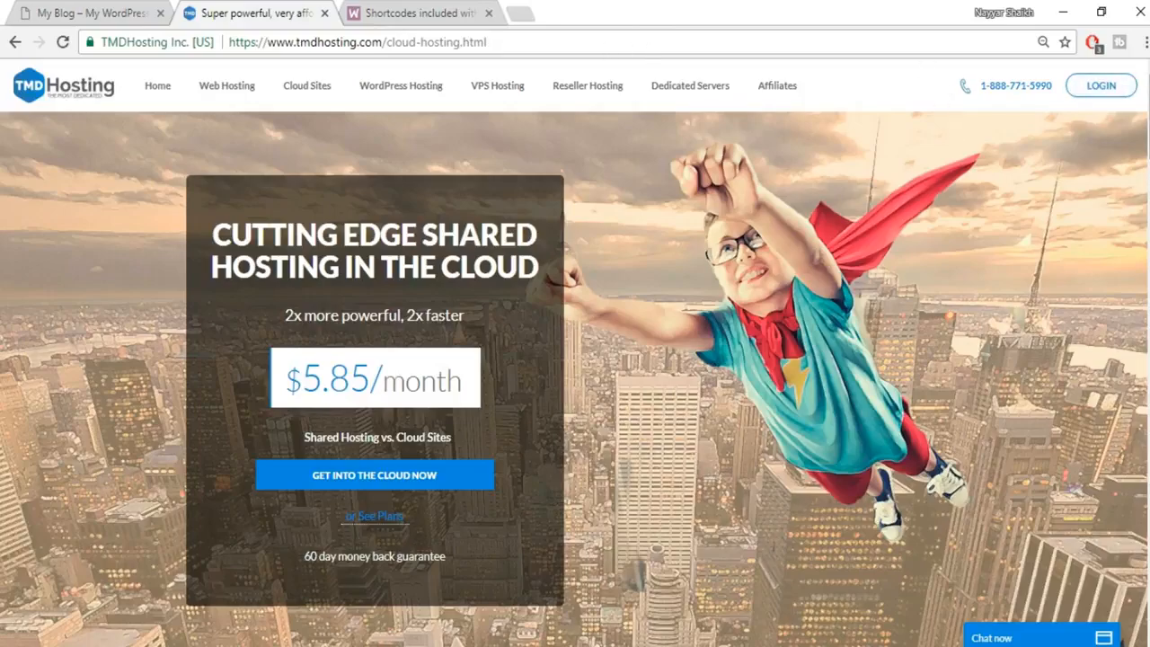
scroll(575, 359, "down", 10)
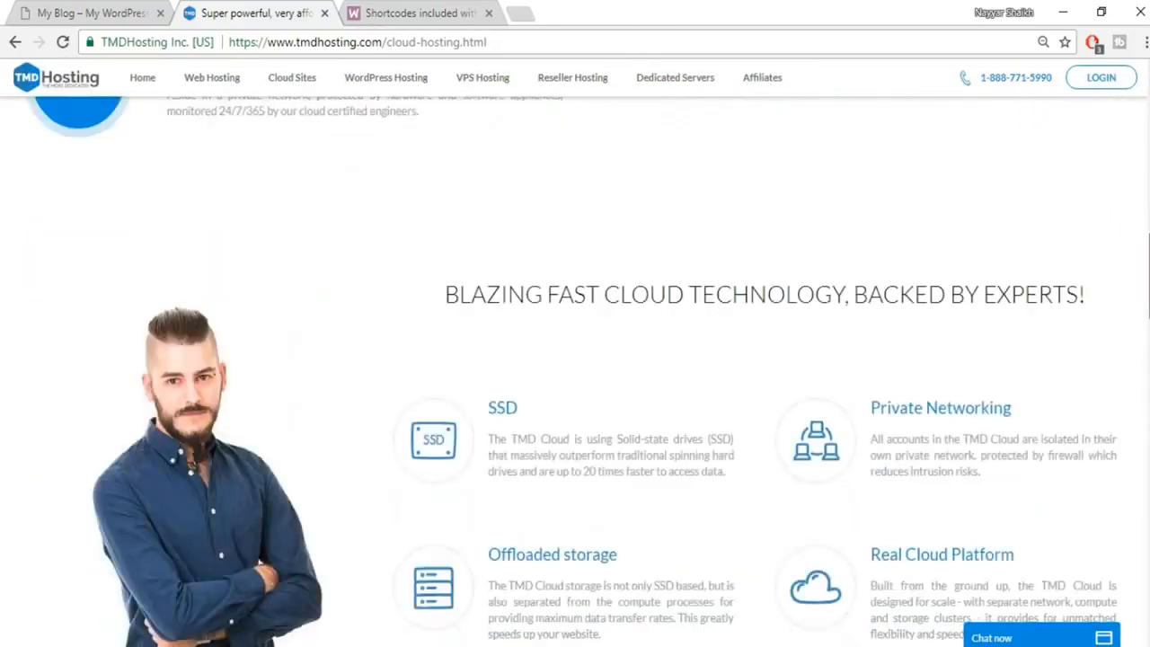
scroll(575, 372, "down", 10)
scroll(575, 372, "up", 1)
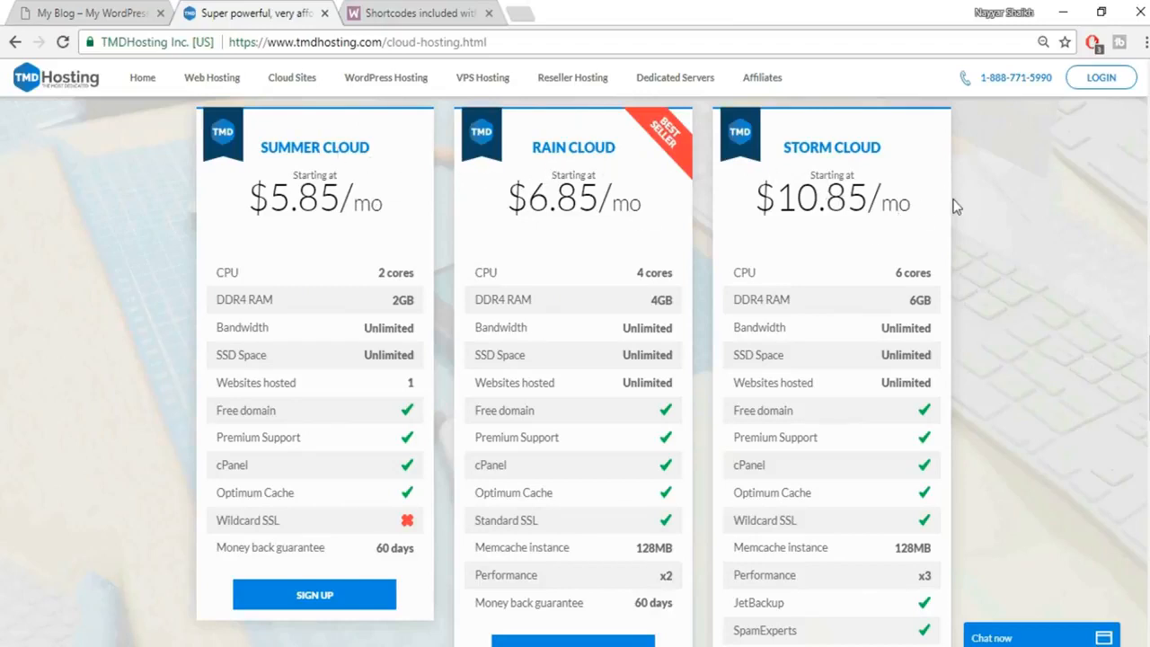
scroll(962, 287, "down", 2)
Select 'SSD Space' in the Storm Cloud card to search Google for SSD vs HDD web hosting.
scroll(962, 287, "up", 2)
left_click_drag(731, 356, 804, 359)
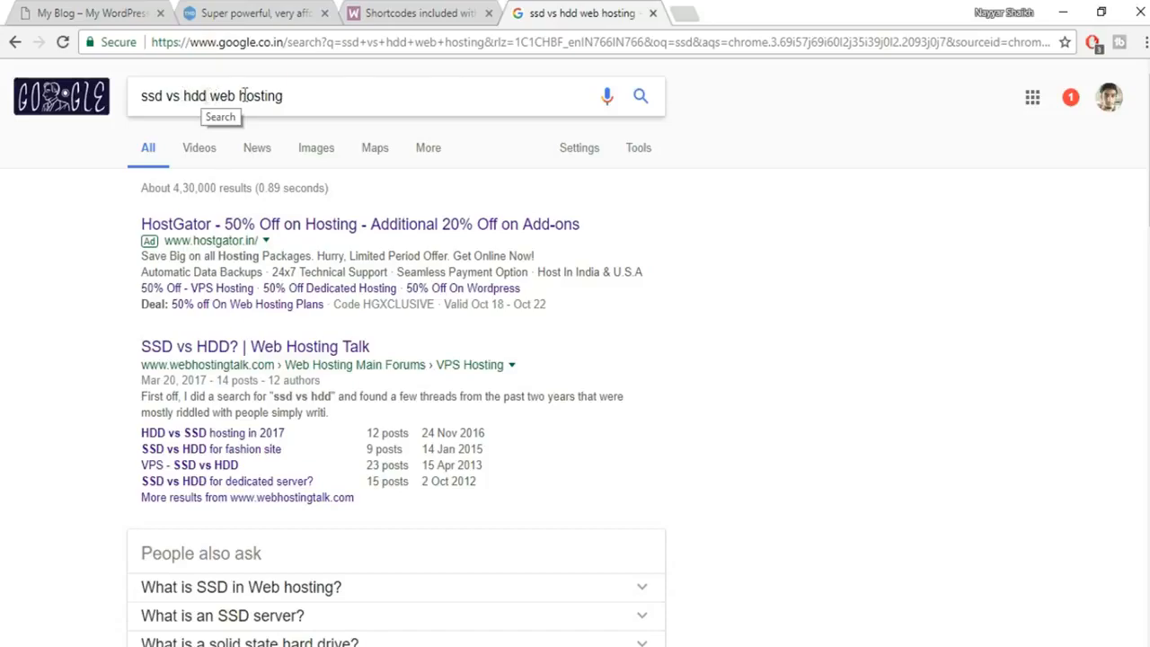
Switch the SSD vs HDD results to Images and preview the first speed comparison chart.
scroll(442, 393, "down", 15)
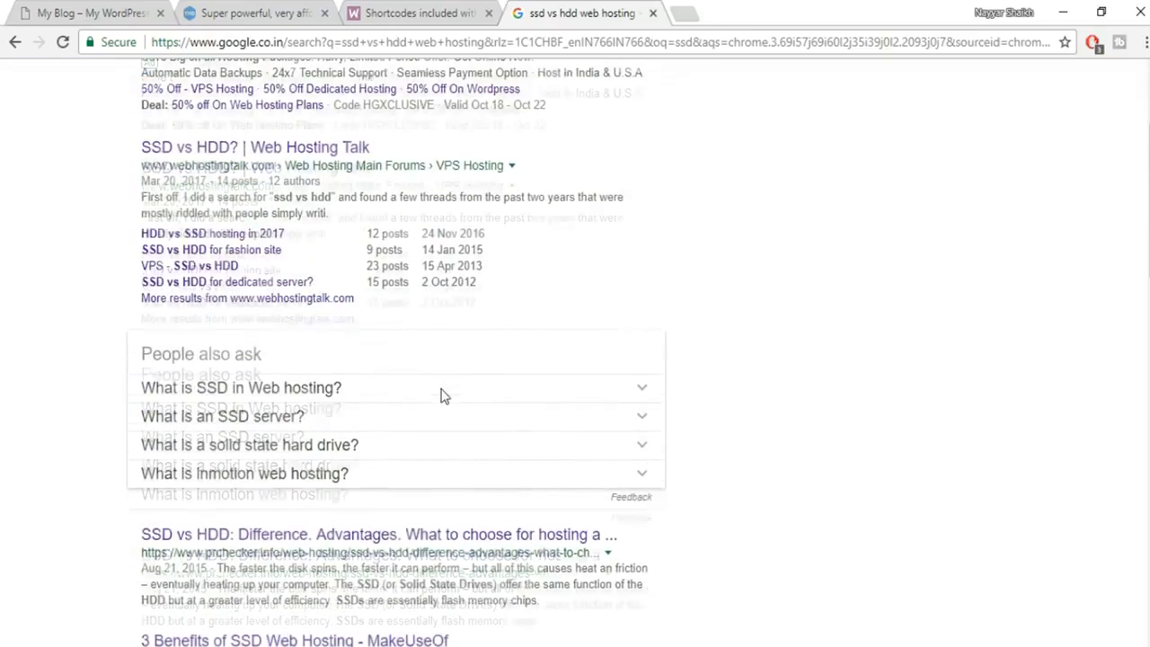
scroll(418, 594, "up", 15)
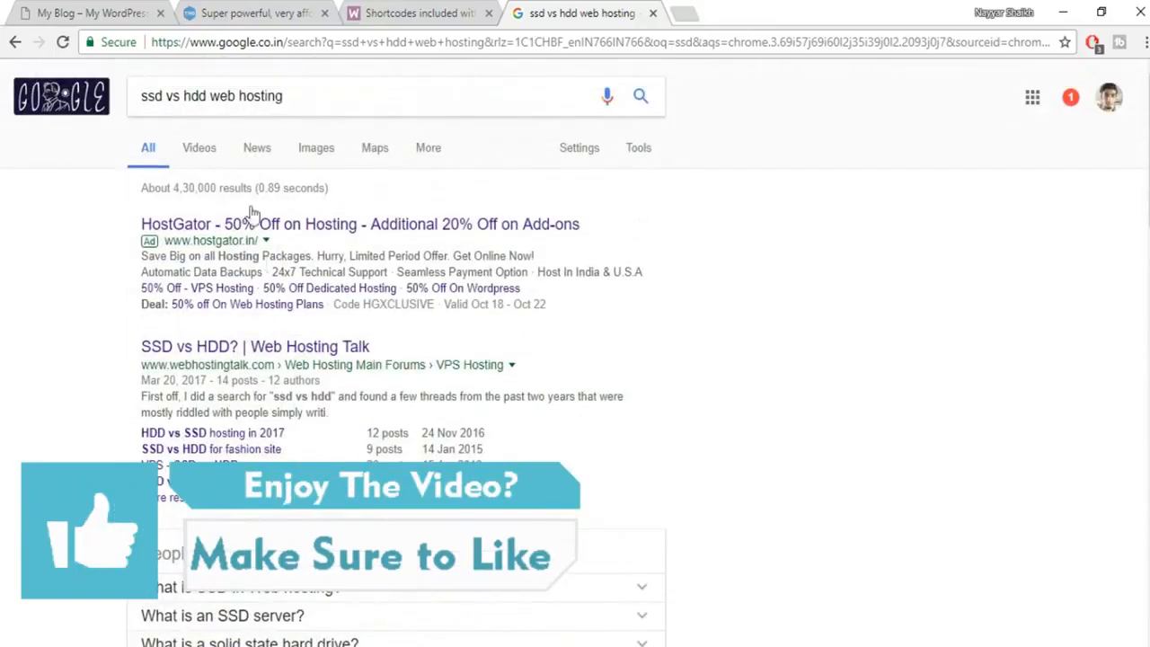
left_click(325, 151)
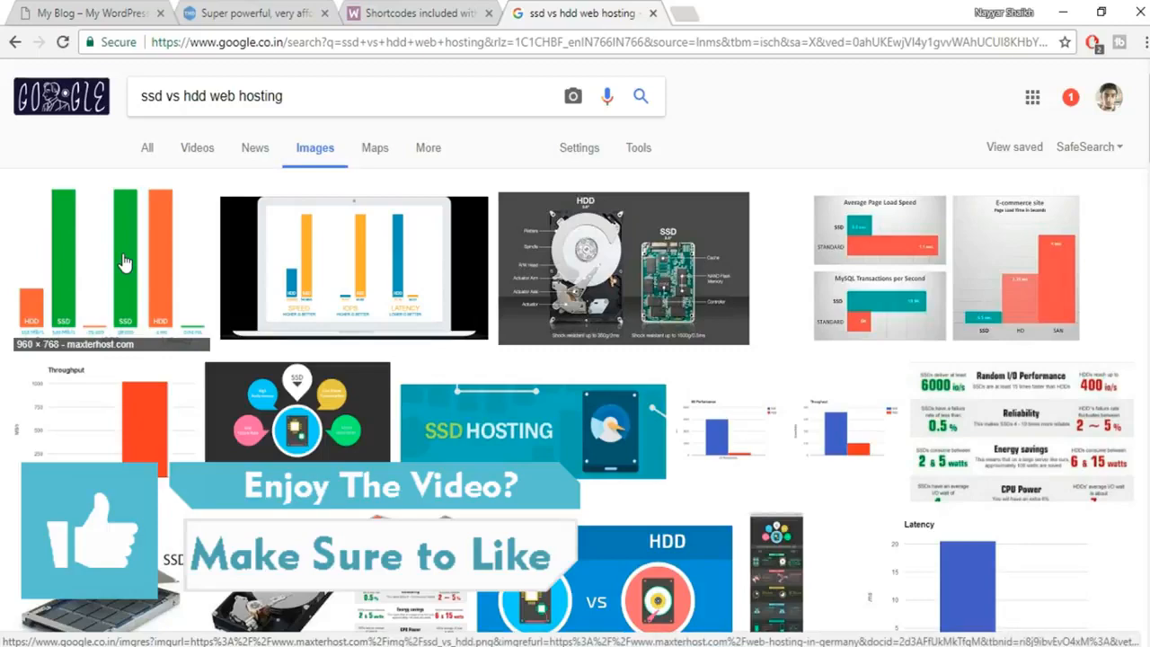
left_click(126, 261)
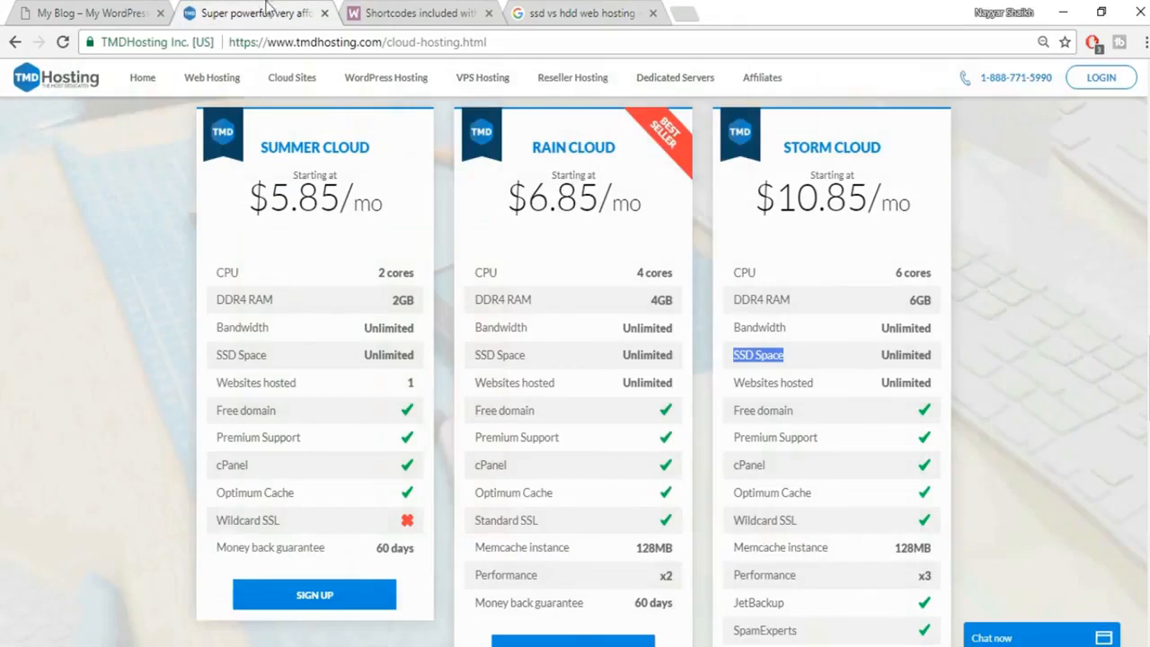
Close the SSD vs HDD search tab and reselect SSD Space in the Storm Cloud card.
left_click(258, 11)
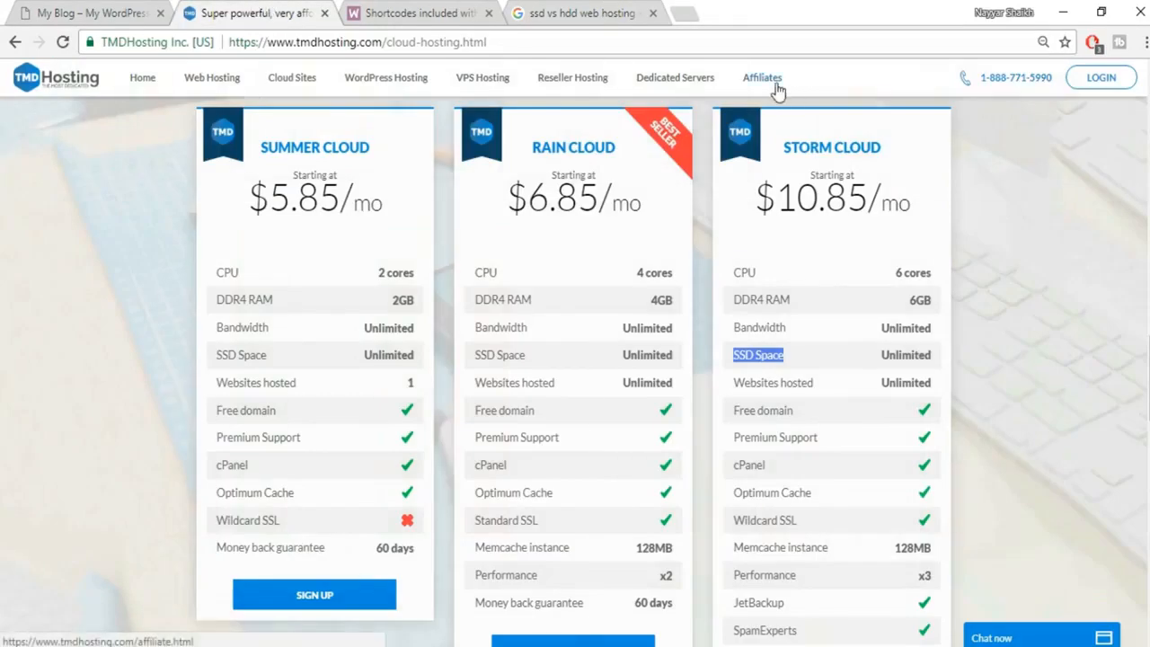
left_click(653, 13)
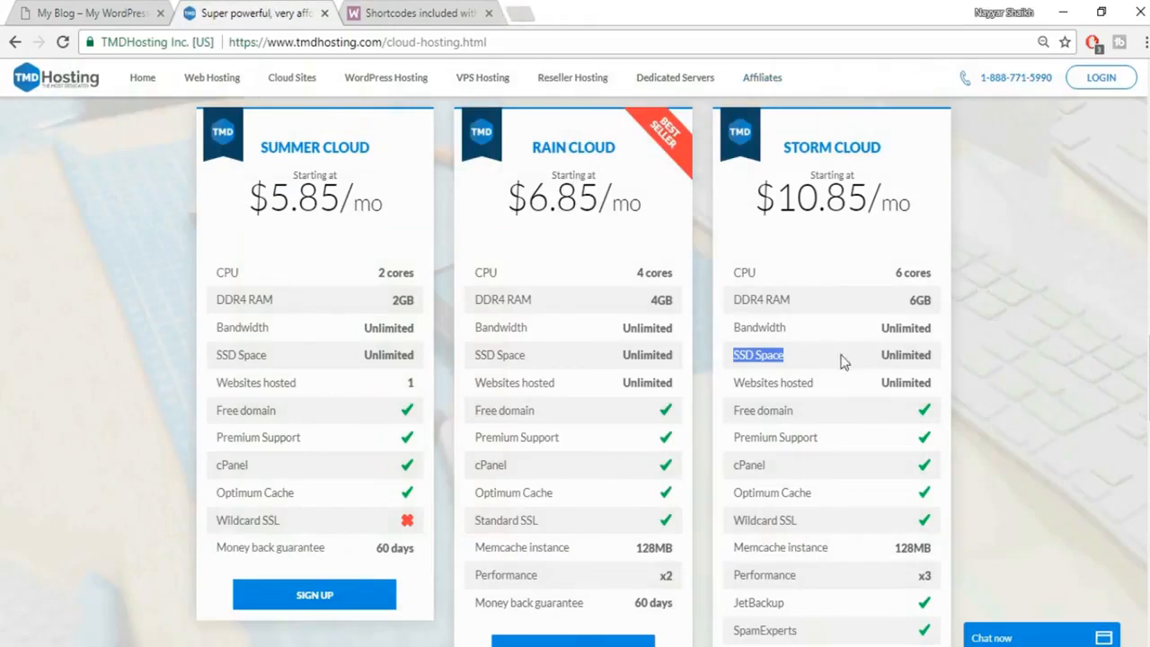
left_click(748, 360)
left_click_drag(731, 358, 795, 361)
left_click(793, 358)
Highlight Storm Cloud's Unlimited SSD Space and Websites hosted rows, then go to the Men's Suits store tab.
left_click_drag(881, 356, 935, 355)
left_click(942, 356)
double_click(932, 356)
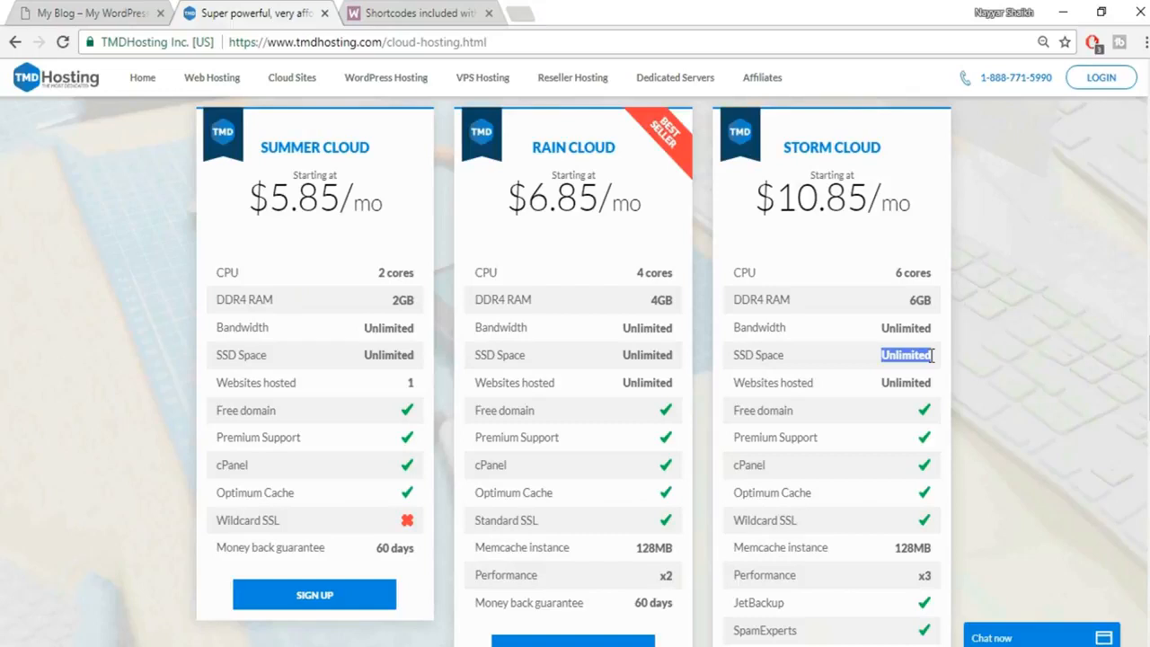
triple_click(782, 387)
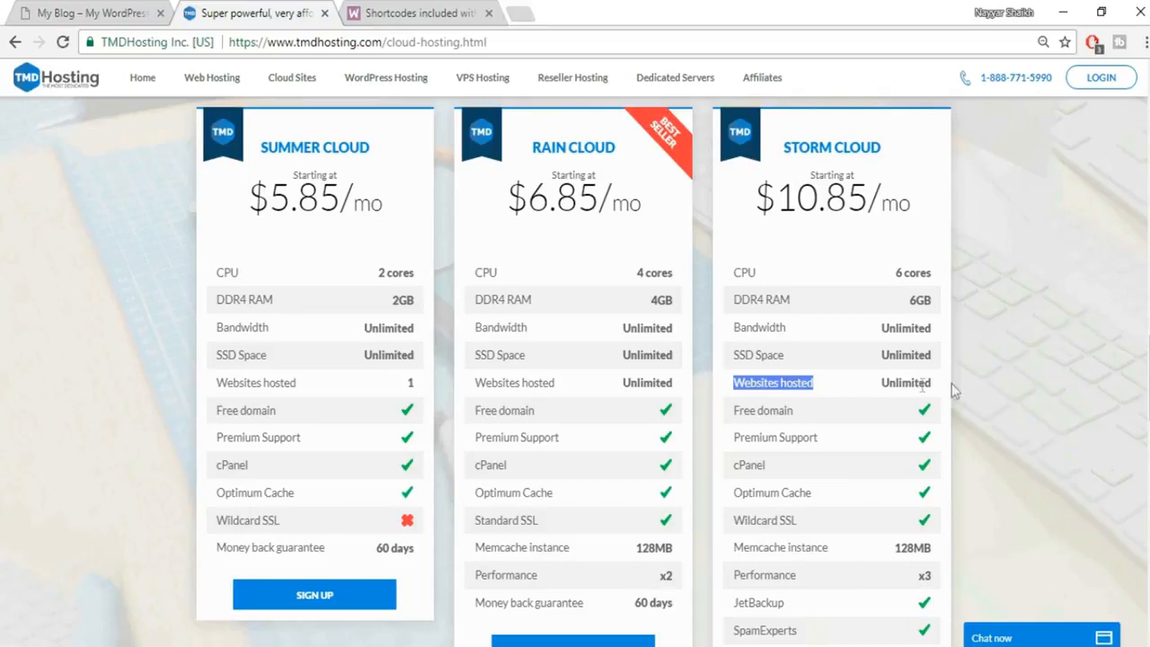
left_click(884, 386)
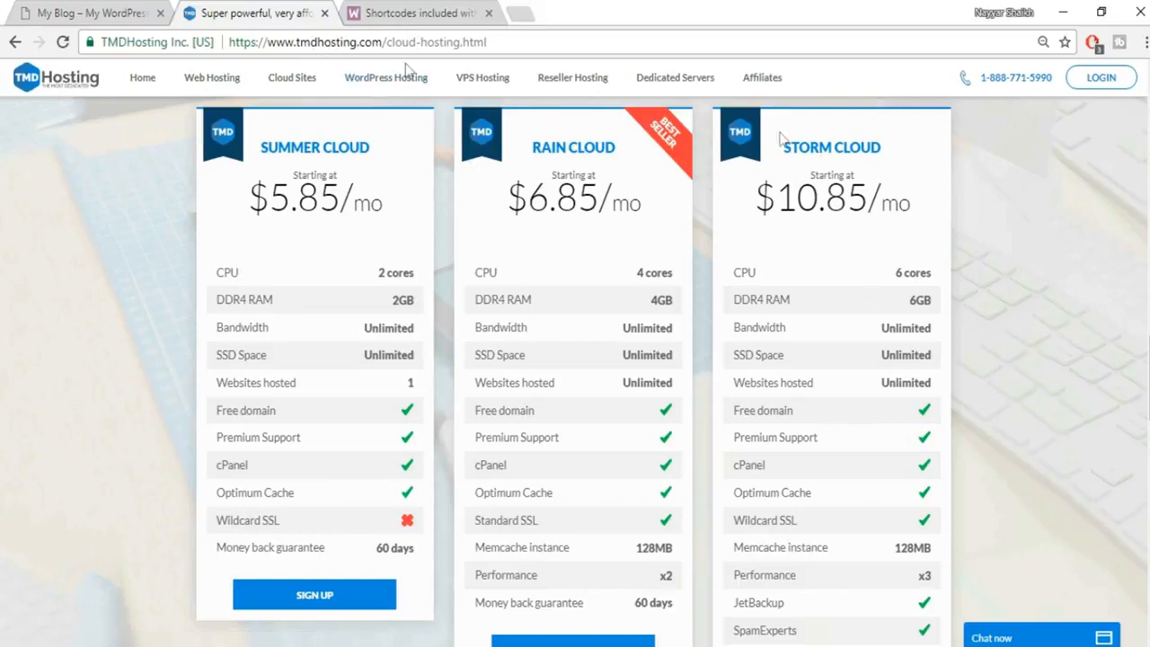
scroll(794, 372, "down", 1)
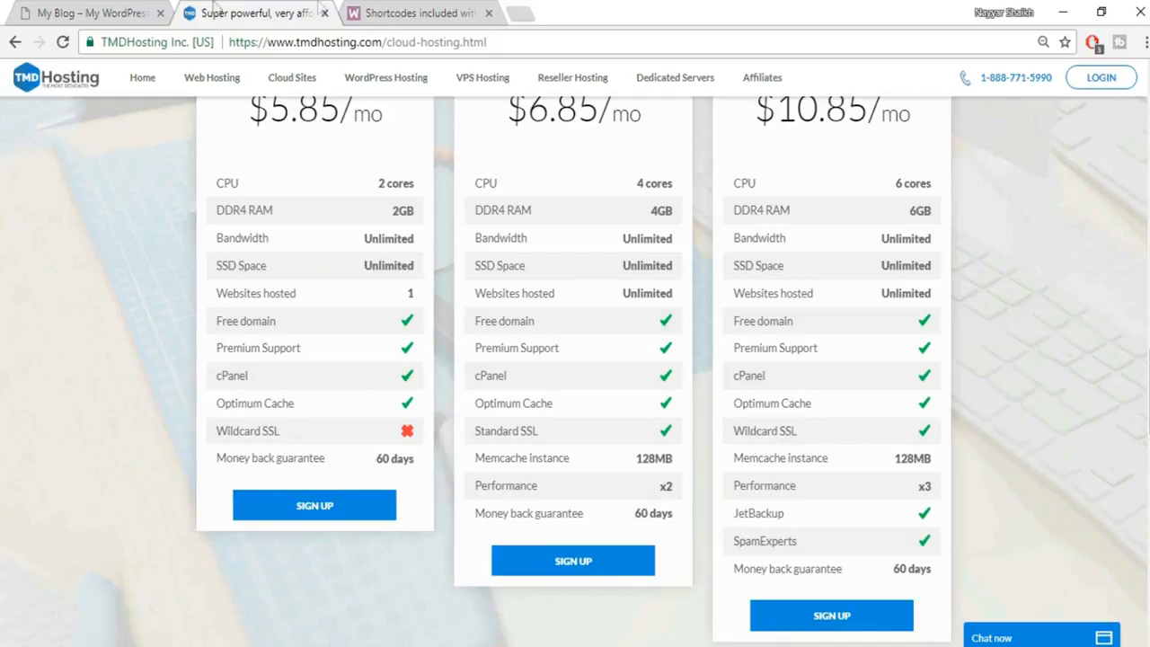
left_click(122, 13)
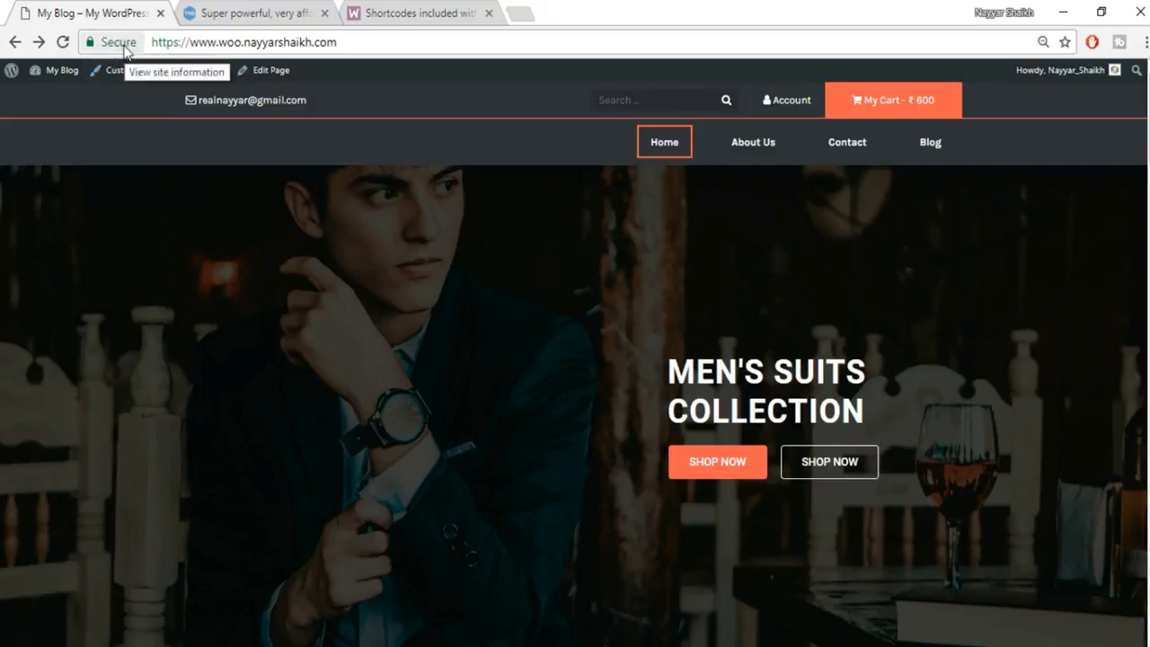
Check the store site's secure HTTPS connection details, then return to the TMDHosting pricing tab.
left_click(124, 43)
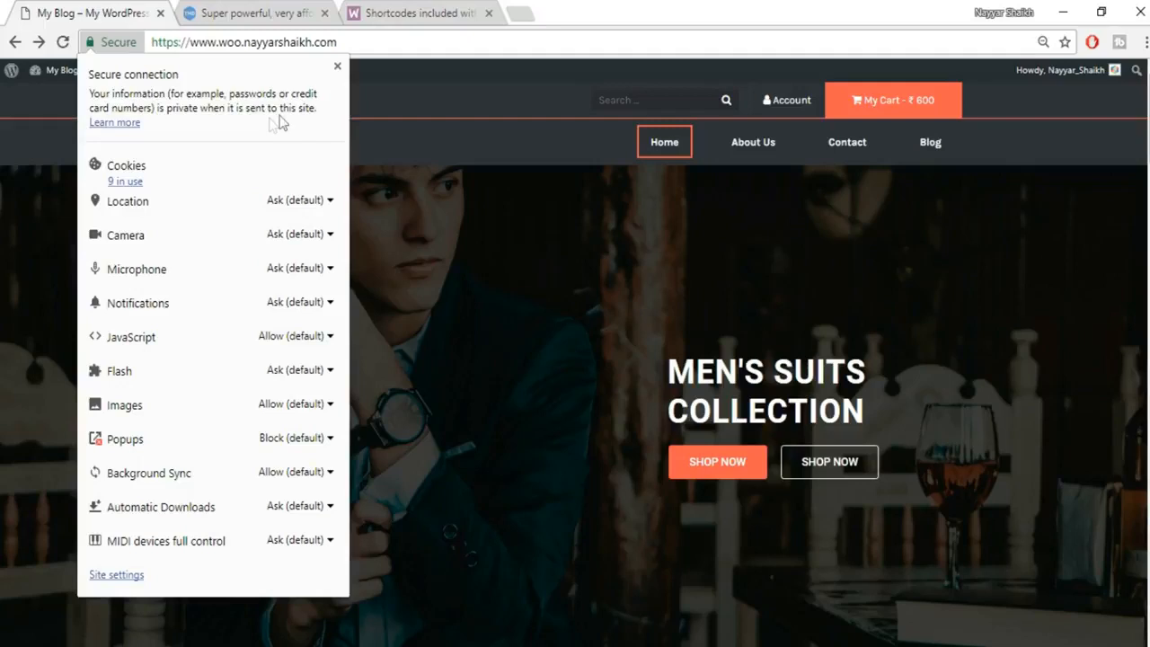
left_click(338, 66)
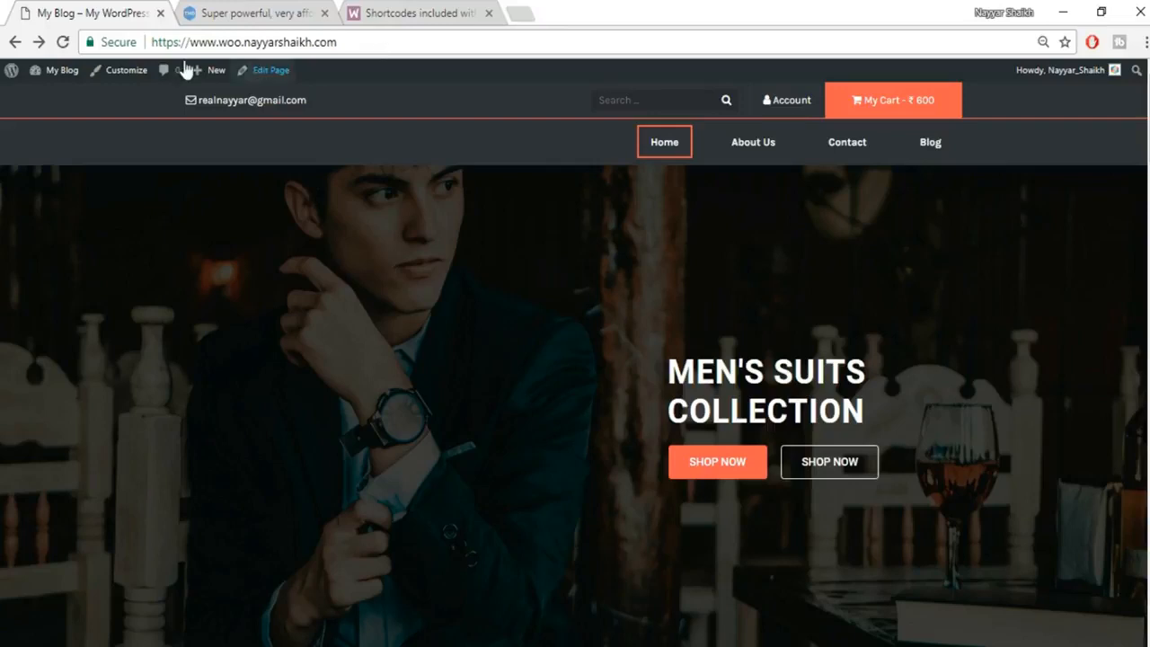
left_click(238, 7)
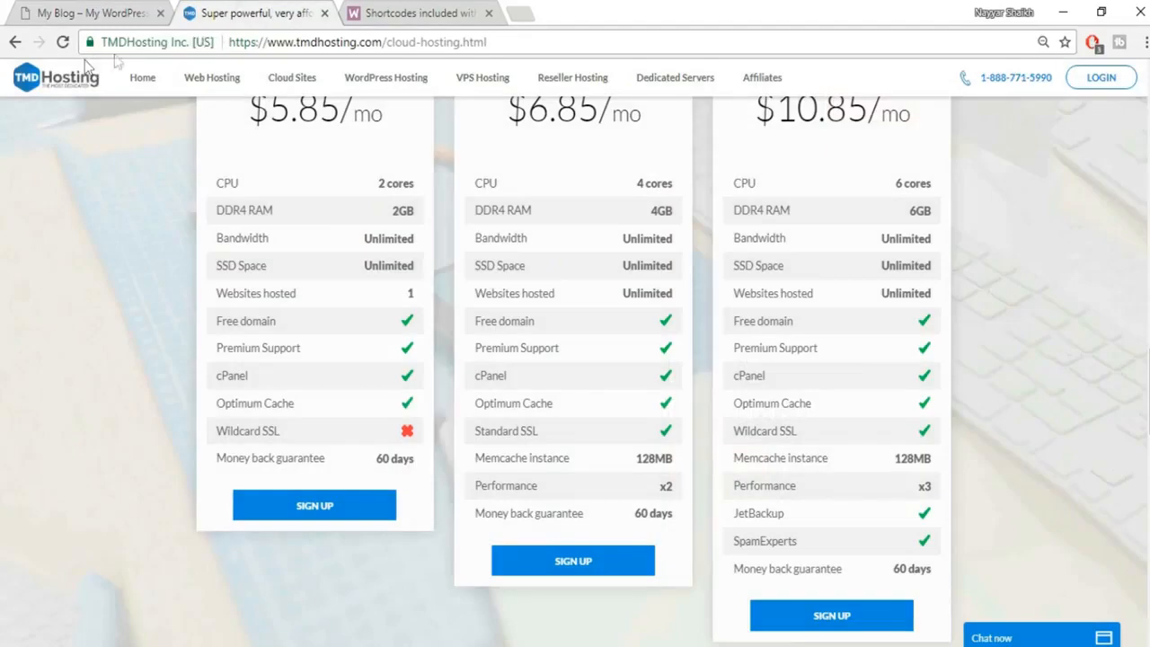
Check TMDHosting's connection security details and scroll through the cloud plan cards.
left_click(152, 43)
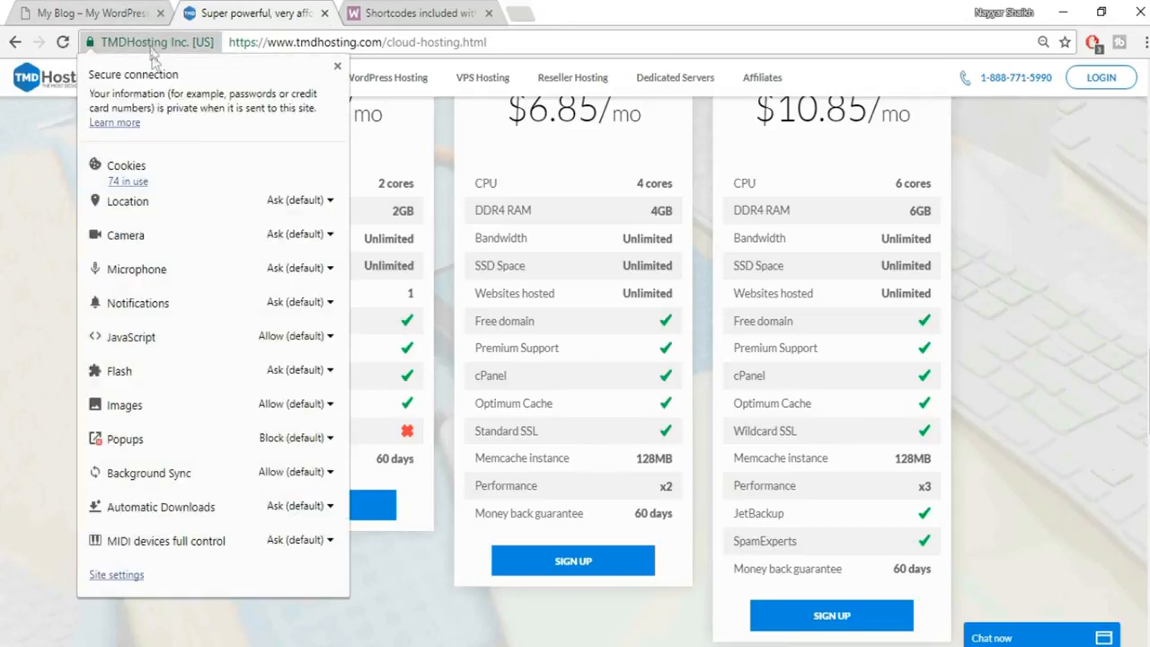
left_click(337, 65)
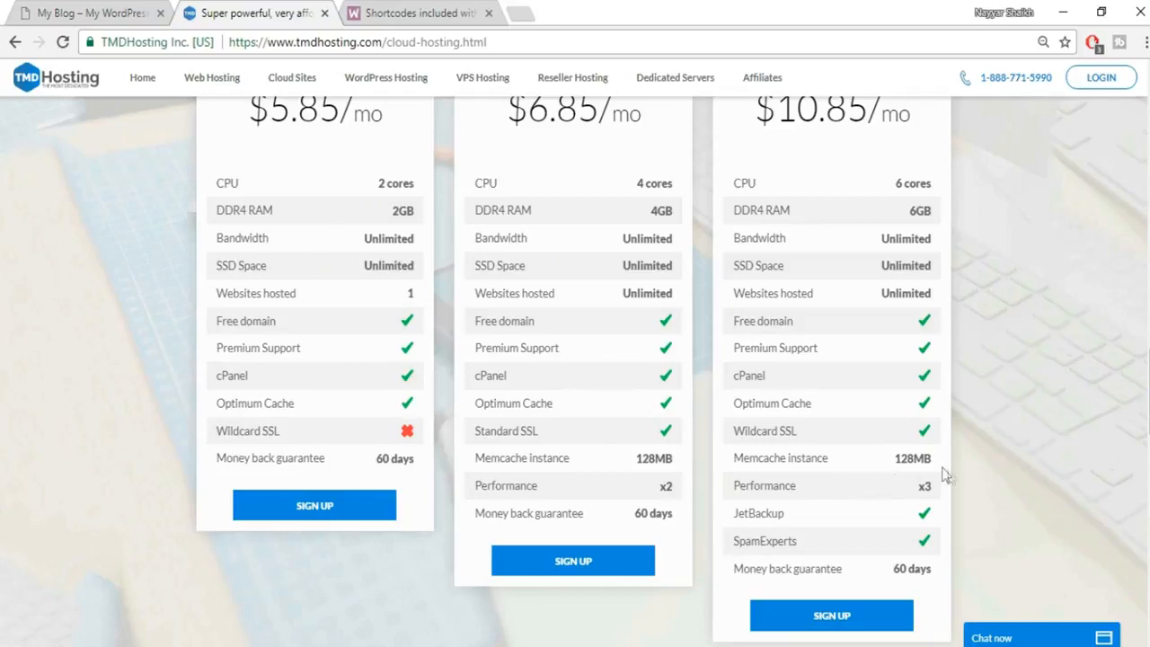
scroll(1024, 501, "down", 1)
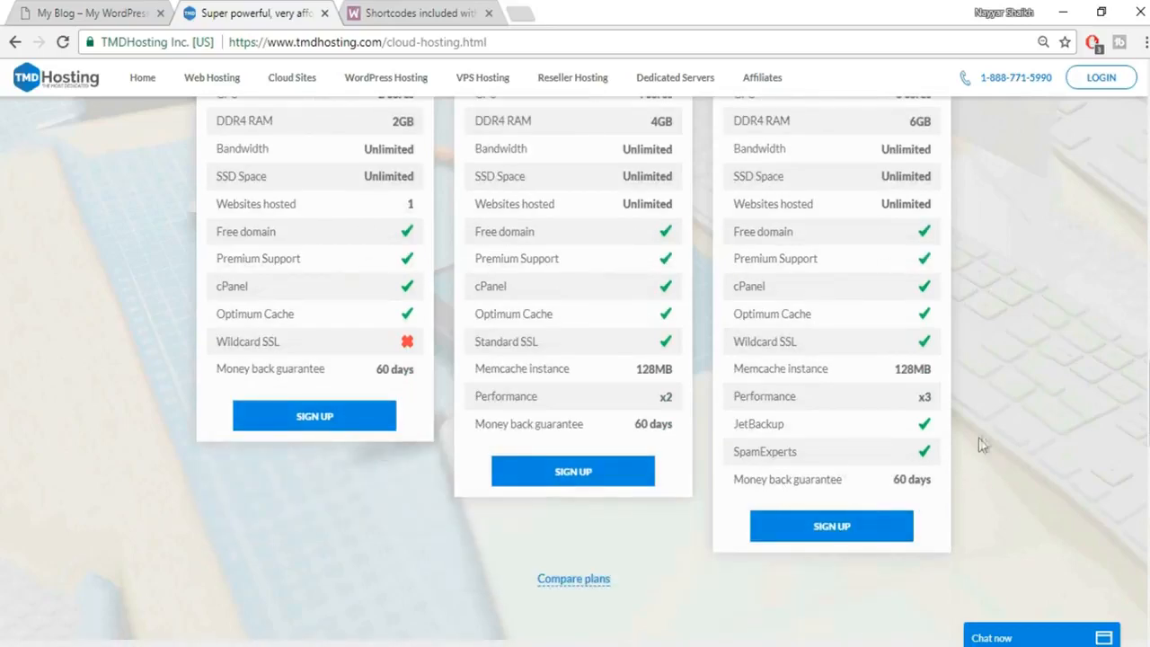
scroll(819, 423, "up", 2)
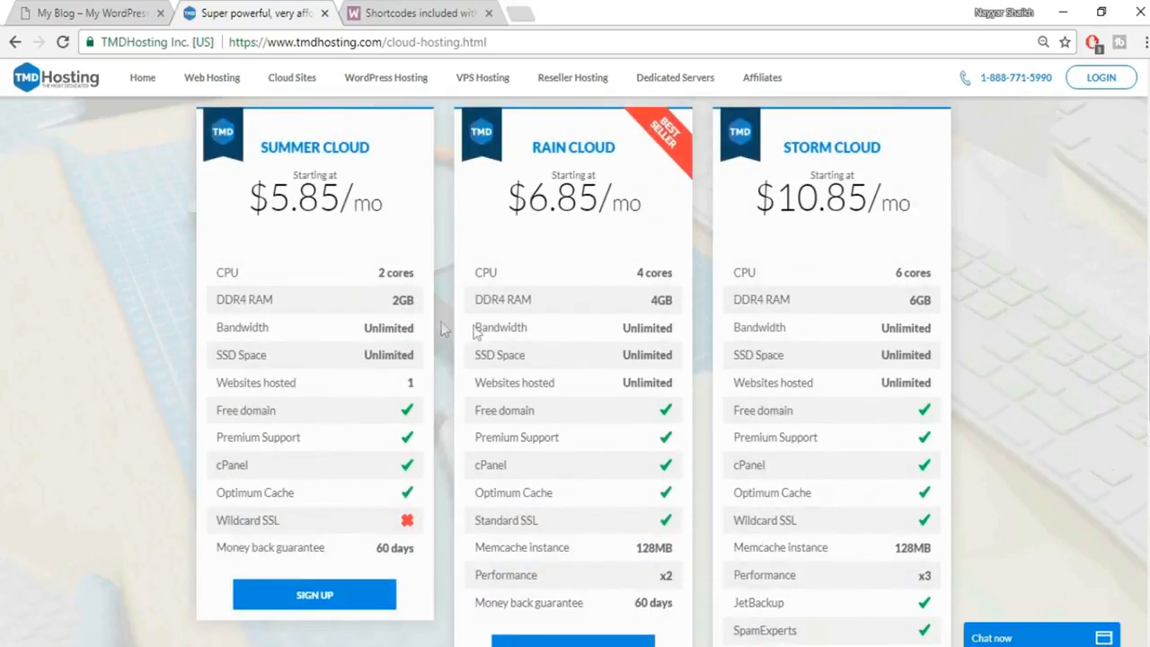
scroll(683, 396, "down", 3)
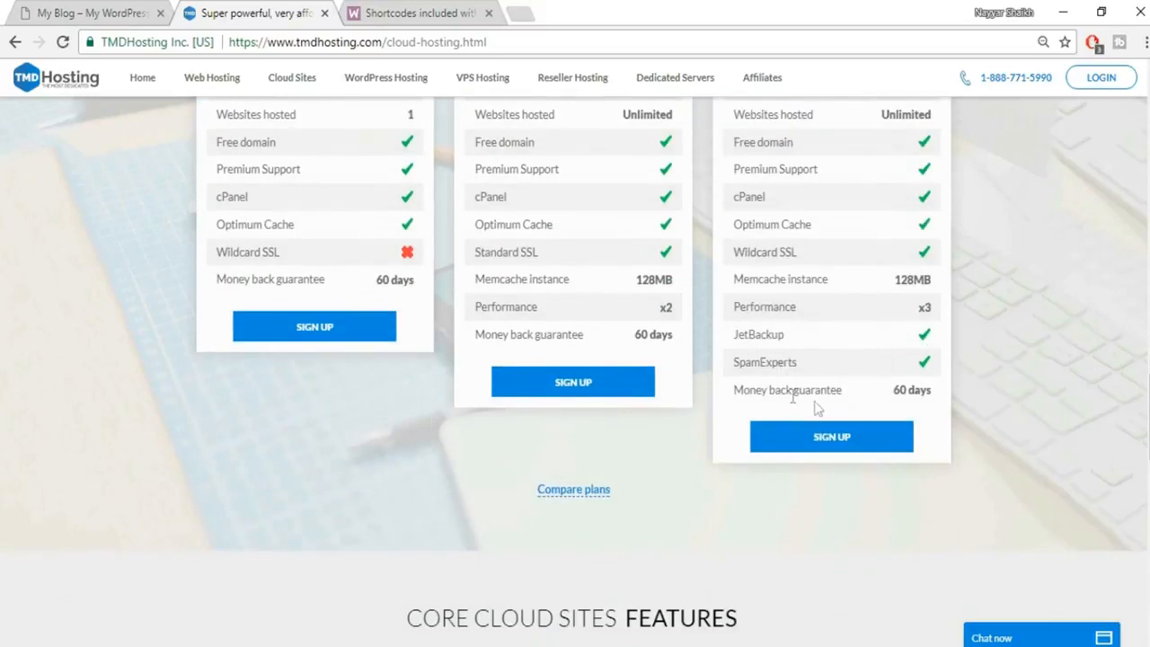
scroll(984, 411, "up", 3)
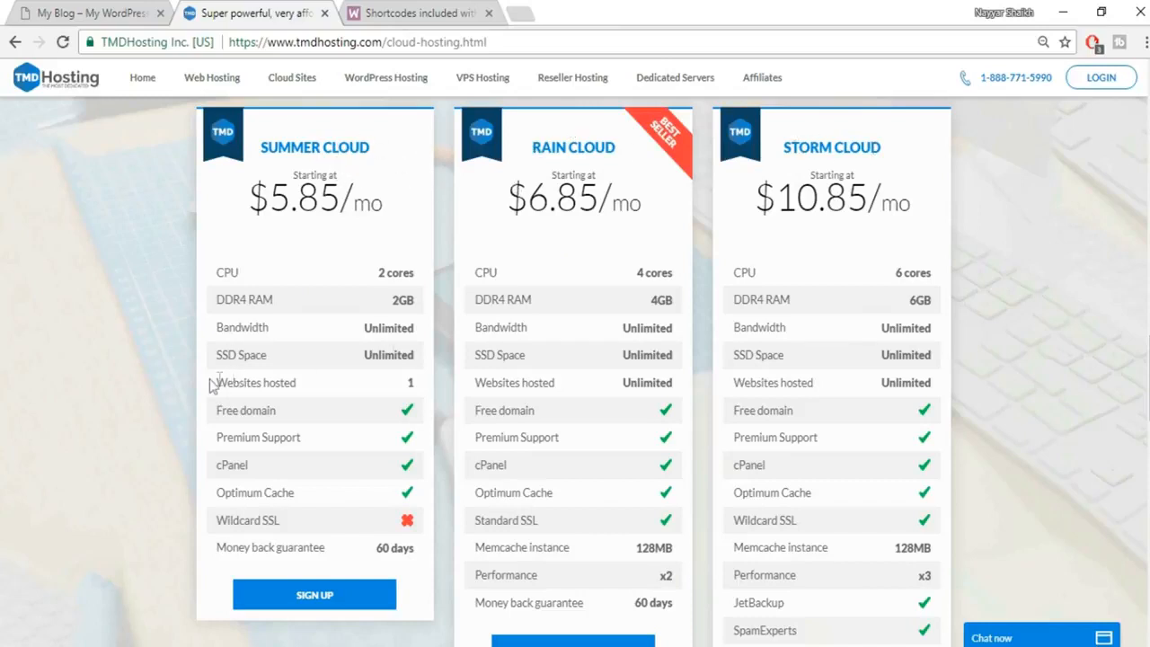
Compare the Websites hosted row across plans and sign up for the Storm Cloud plan.
left_click_drag(215, 388, 378, 386)
left_click(391, 385)
scroll(573, 252, "up", 1)
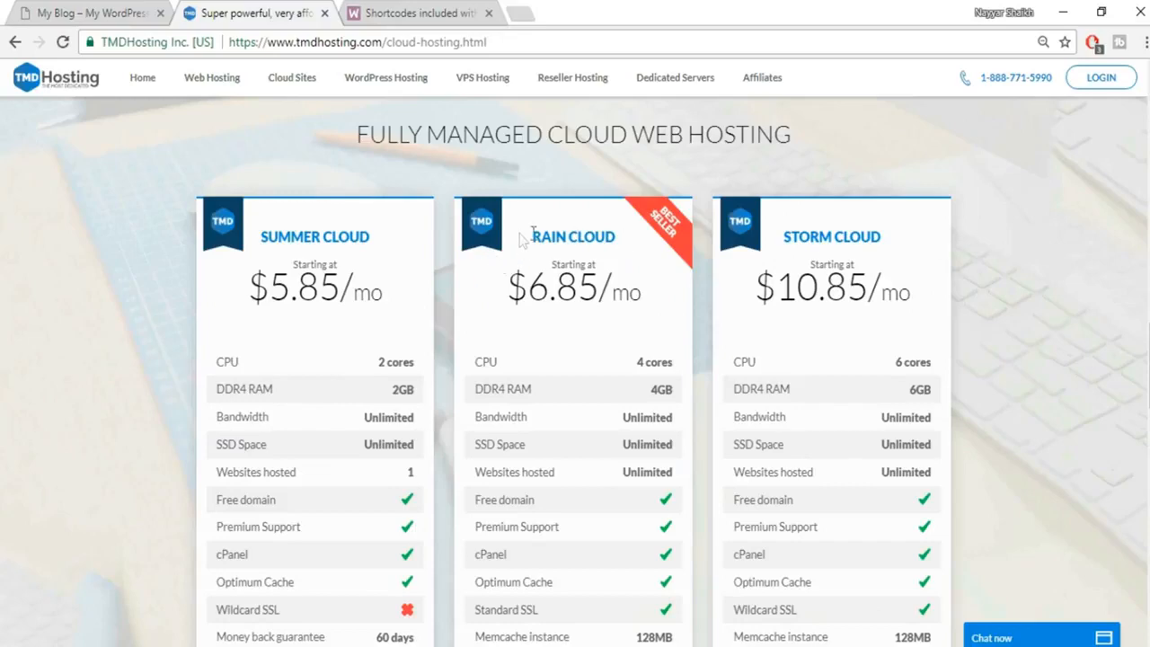
scroll(981, 298, "down", 4)
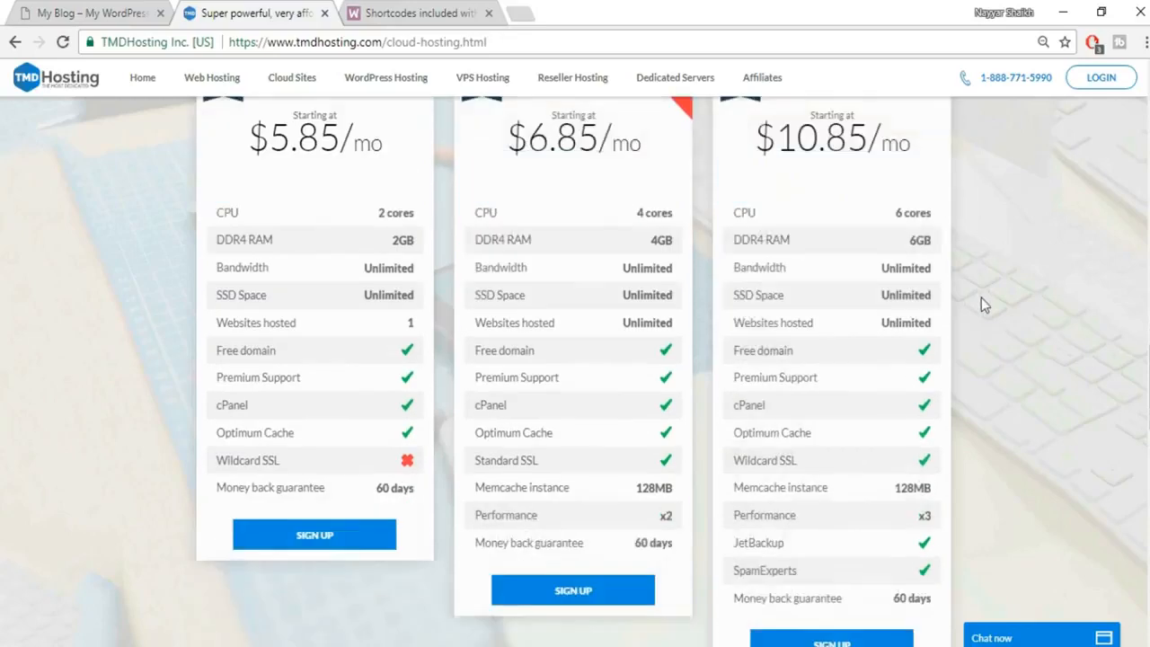
scroll(857, 303, "up", 2)
scroll(858, 303, "down", 2)
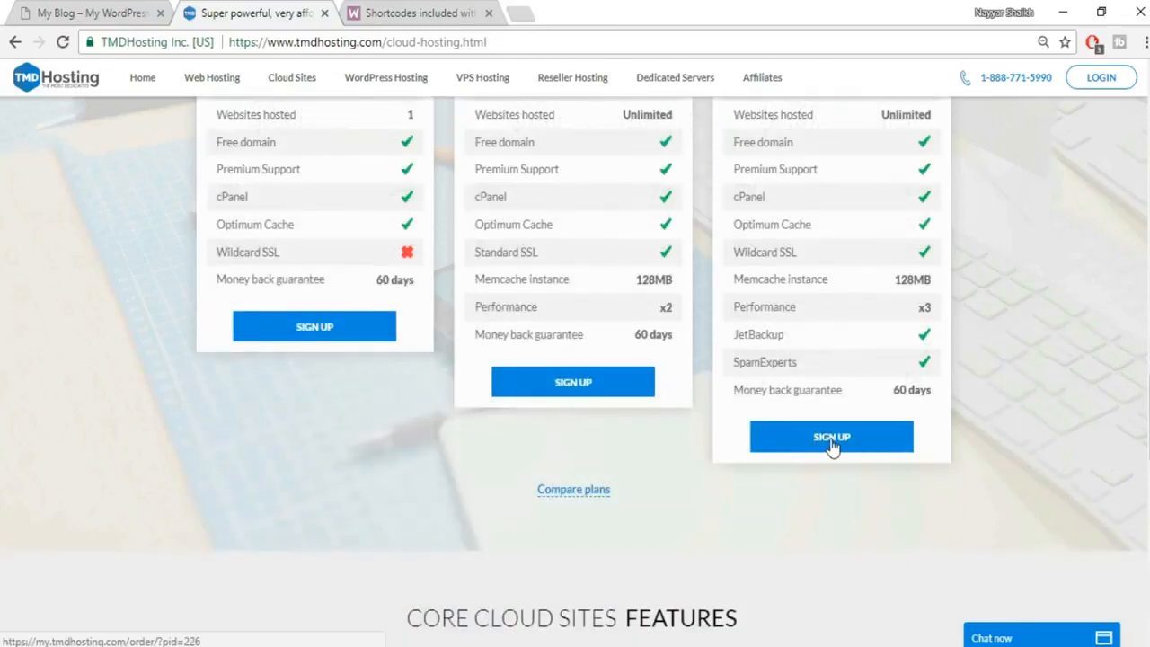
left_click(832, 440)
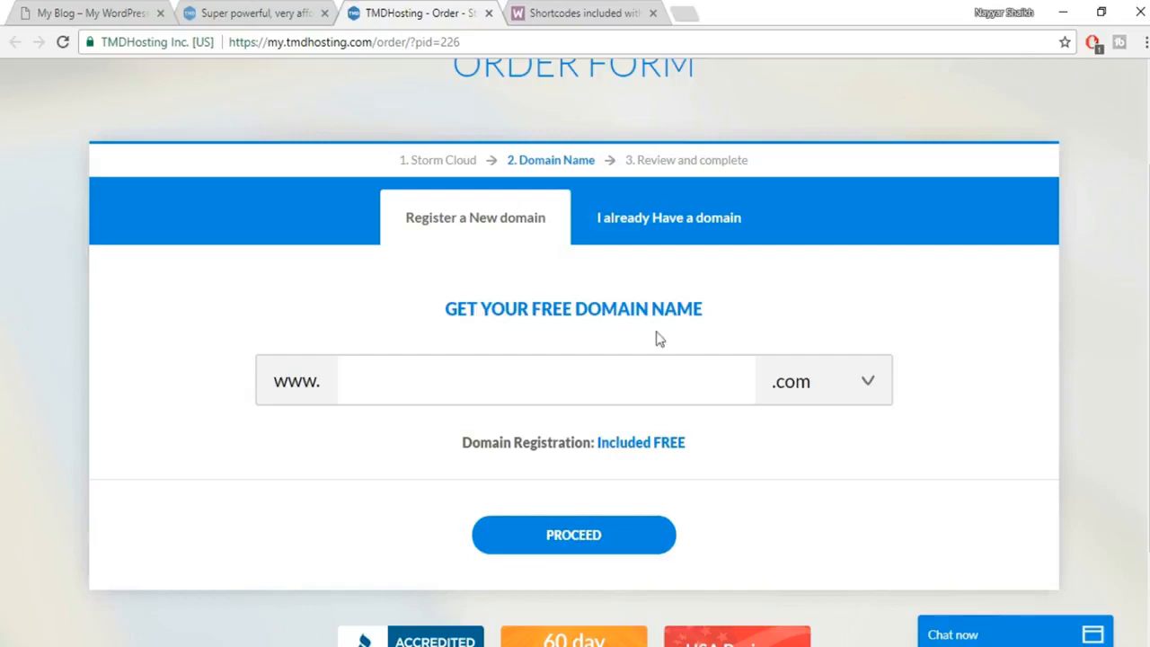
Enter a free domain name with the .com extension and proceed to the contact information form.
left_click(600, 375)
type("nay")
type("haikh1")
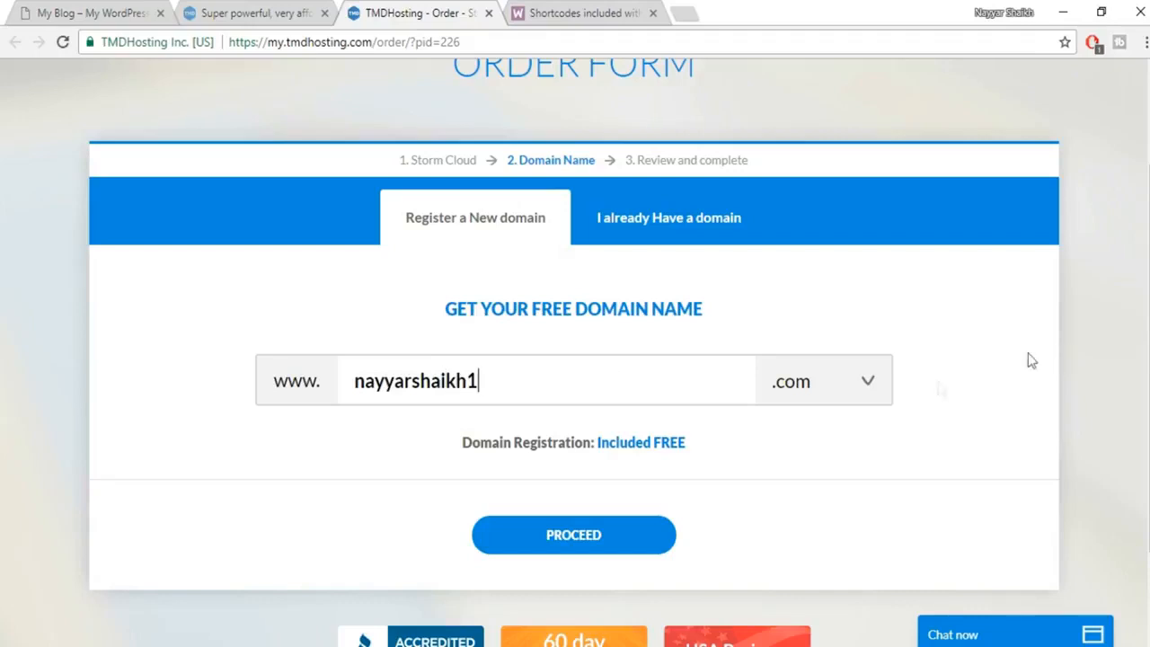
left_click(836, 393)
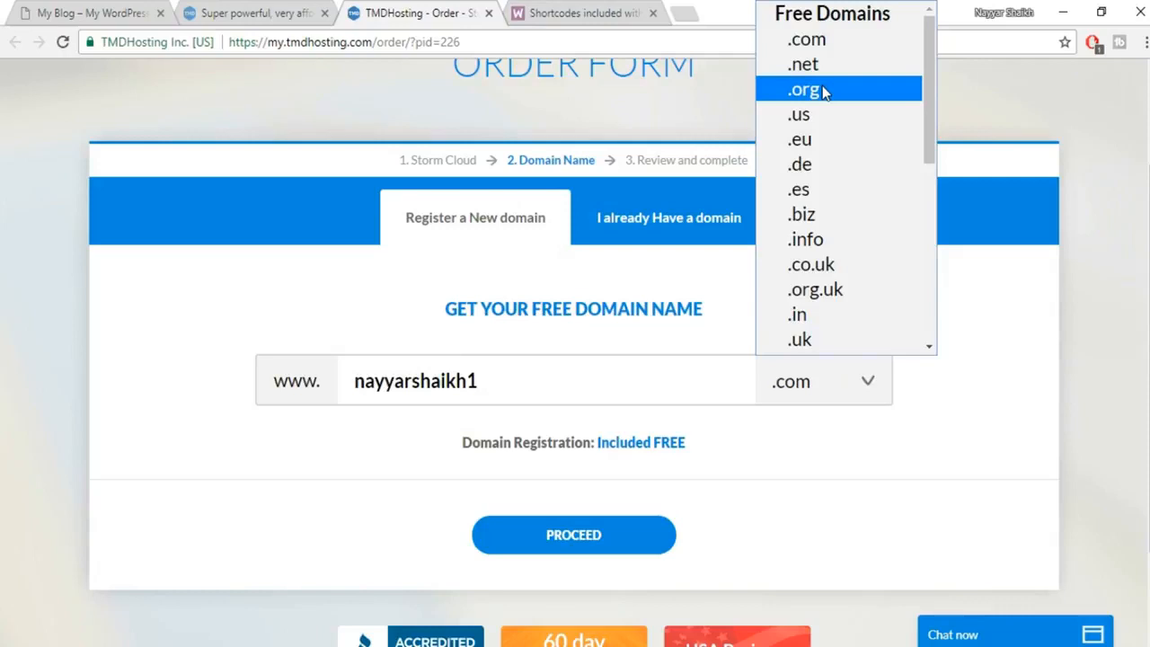
left_click(1070, 272)
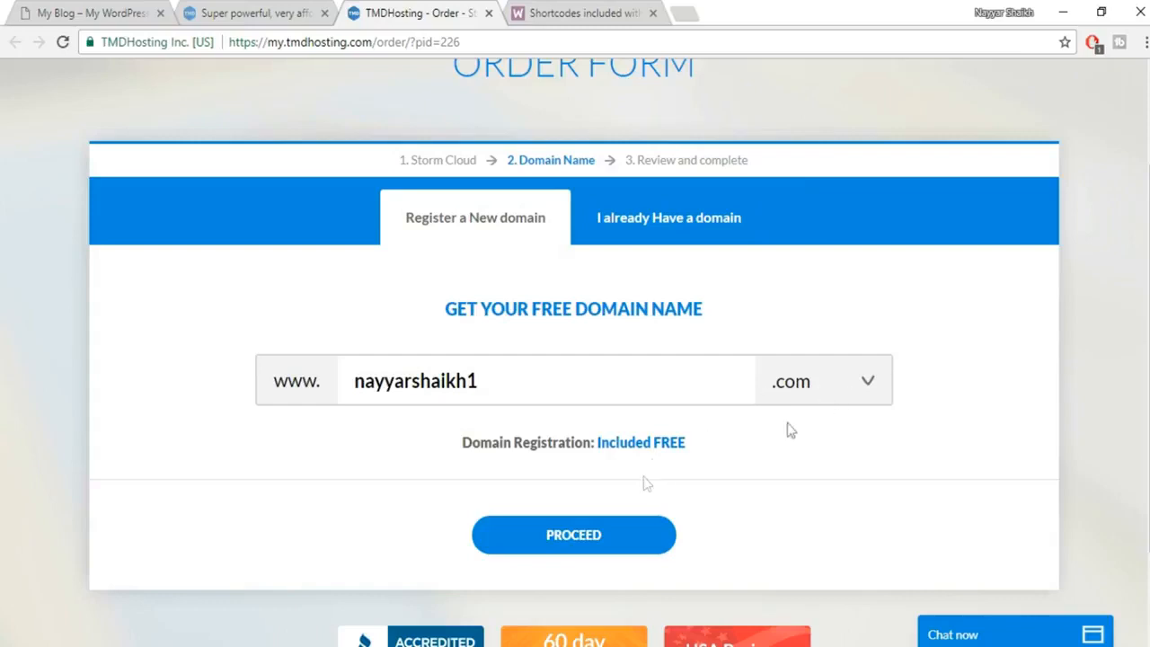
left_click(585, 536)
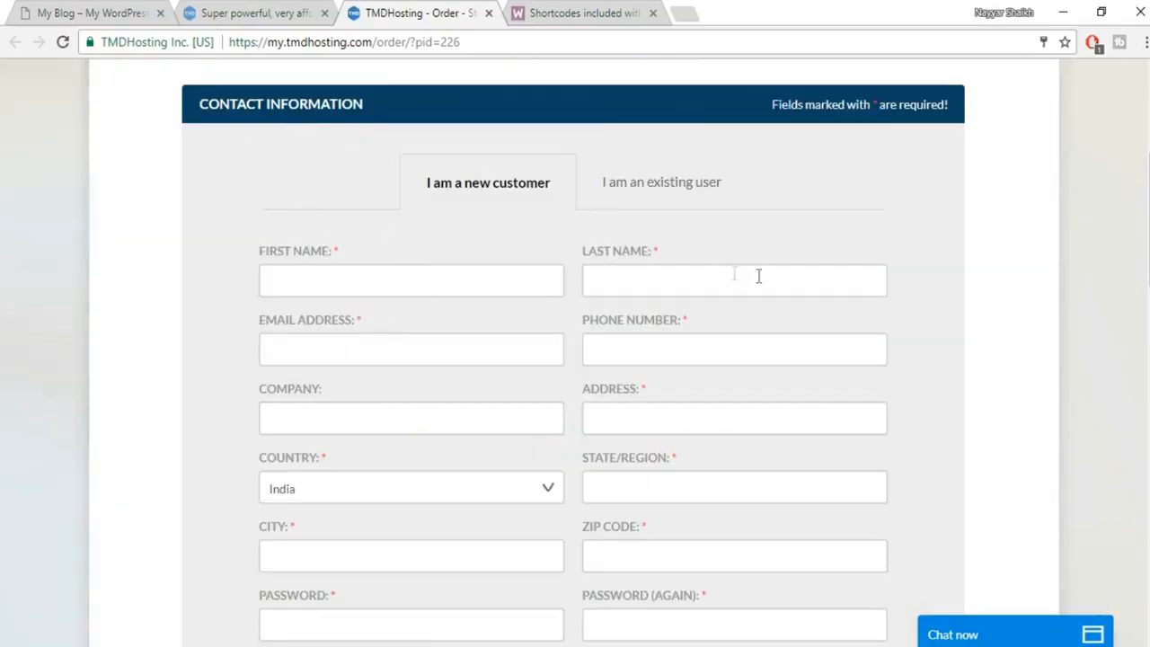
scroll(759, 276, "down", 2)
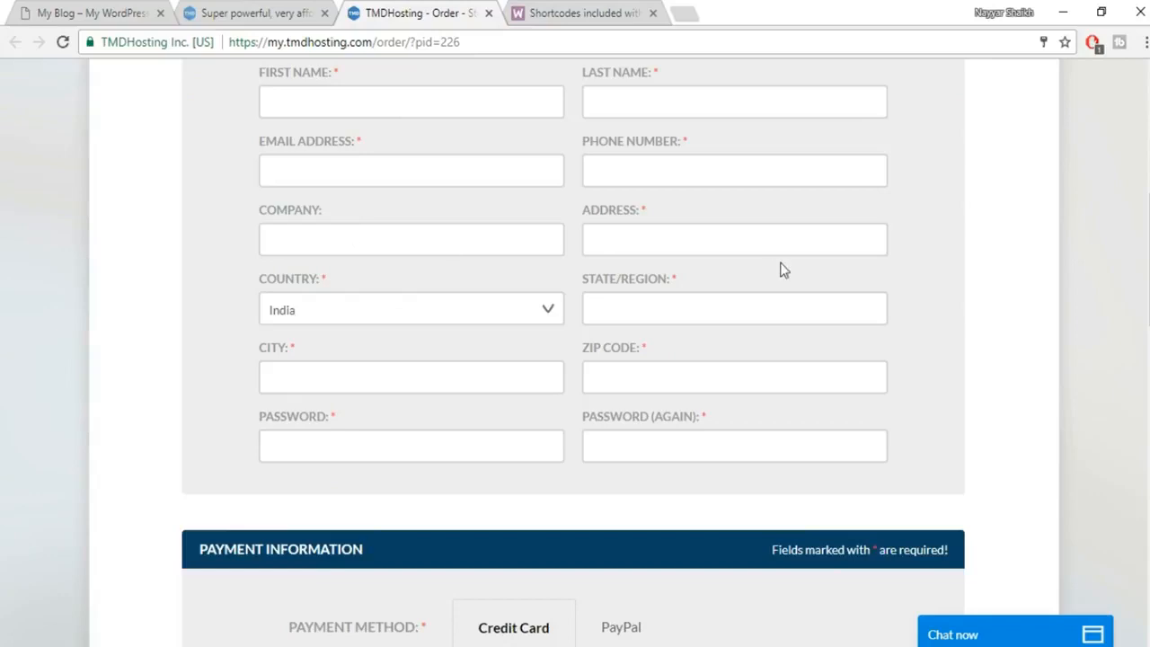
scroll(675, 357, "down", 4)
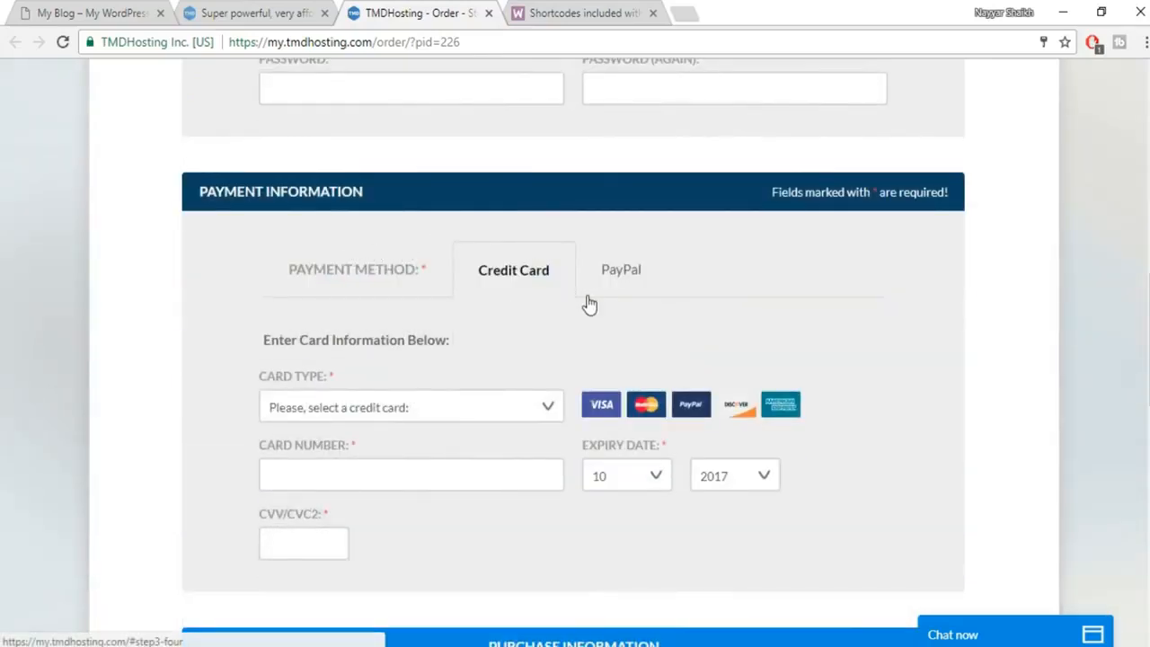
scroll(586, 305, "down", 1)
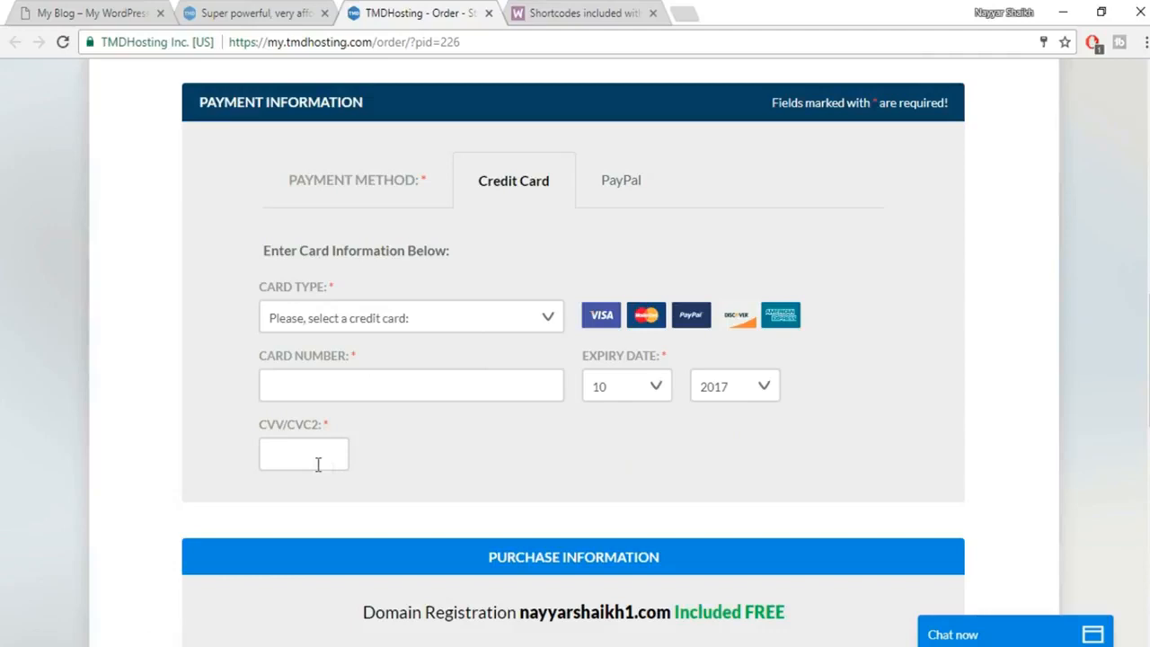
left_click(629, 187)
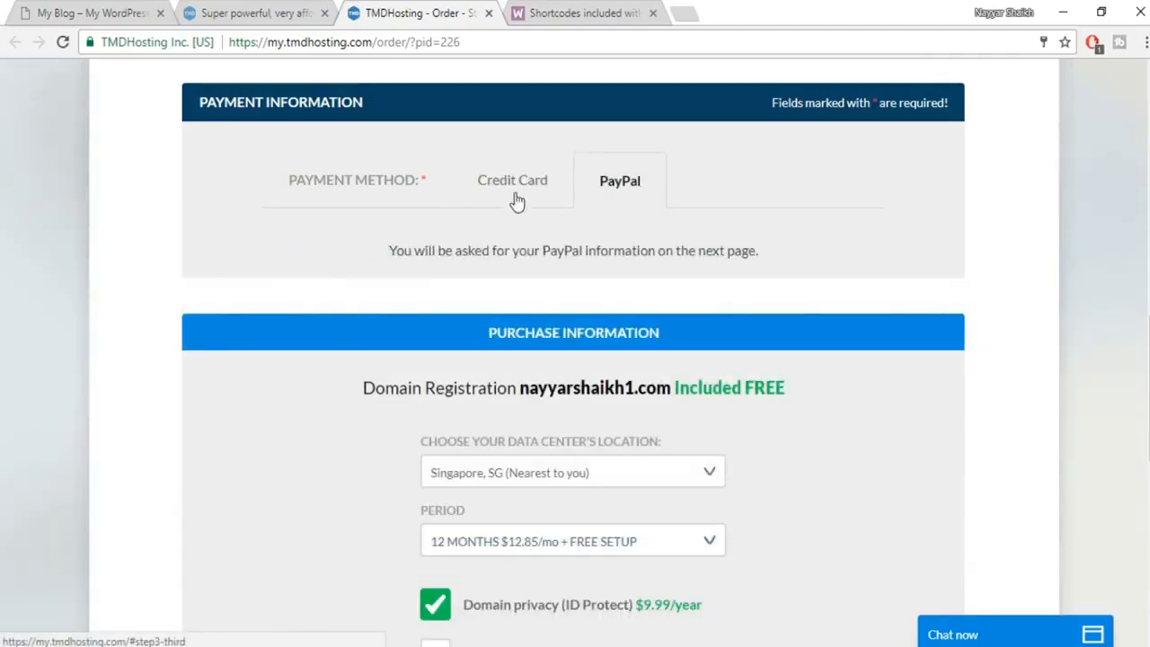
left_click(490, 191)
scroll(916, 273, "down", 4)
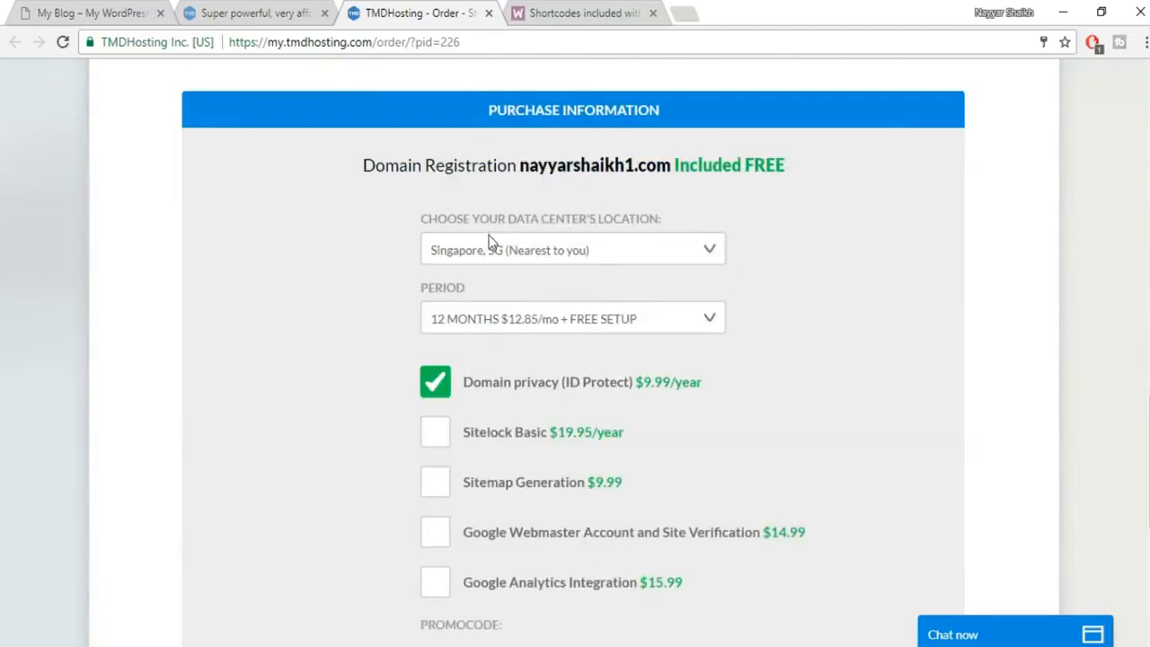
Keep Singapore as the data center and 12 months as the billing period.
left_click(689, 250)
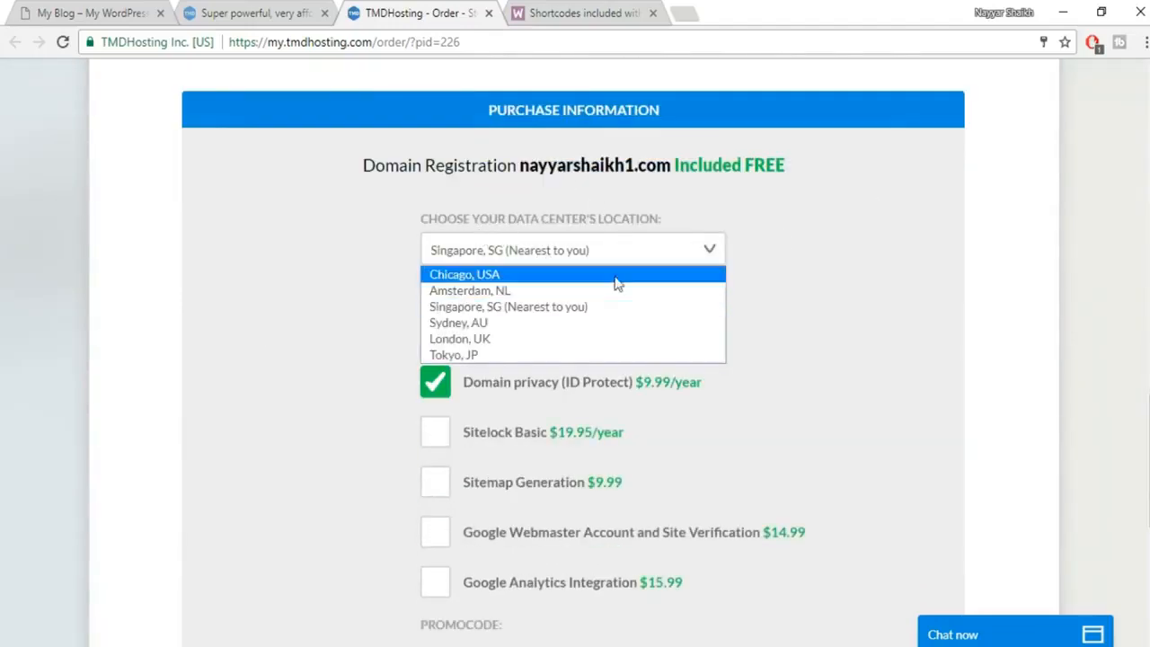
left_click(581, 311)
left_click(531, 327)
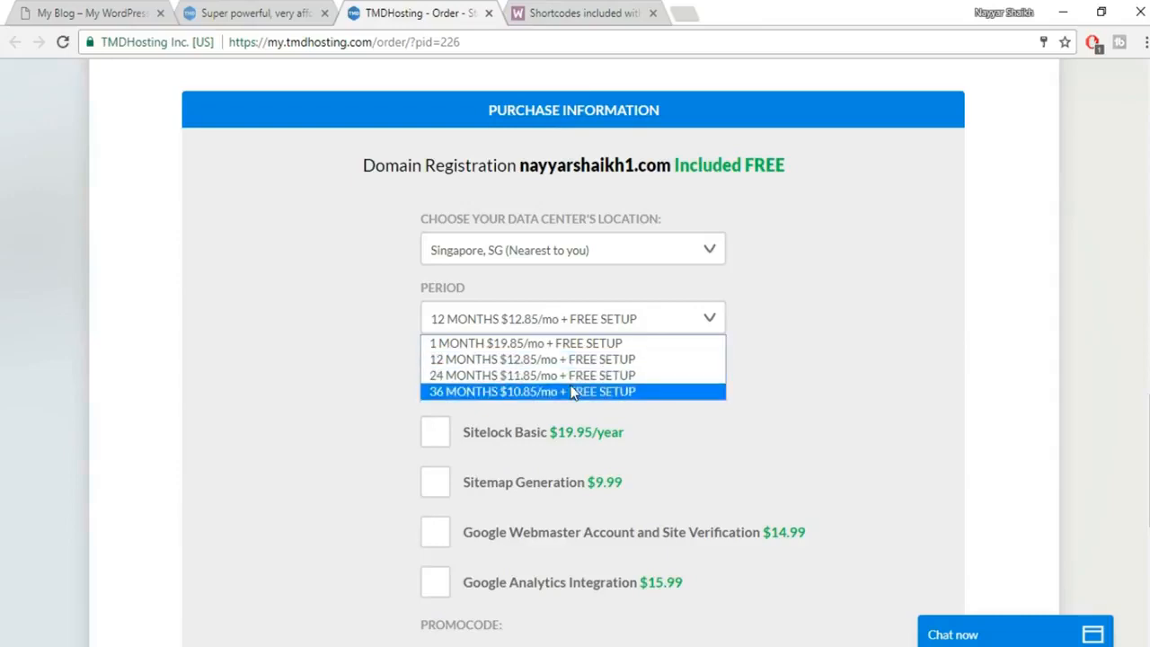
left_click(608, 378)
left_click(604, 318)
left_click(556, 365)
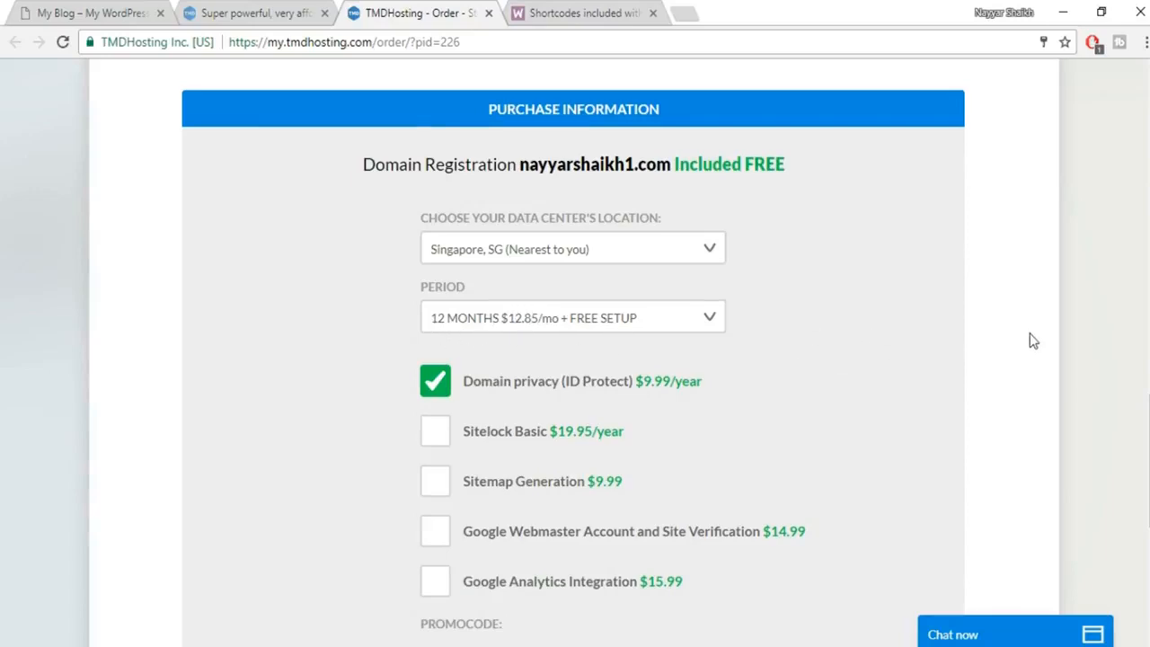
Turn off the Domain privacy add-on so the order total drops to $154.20.
scroll(1029, 336, "down", 3)
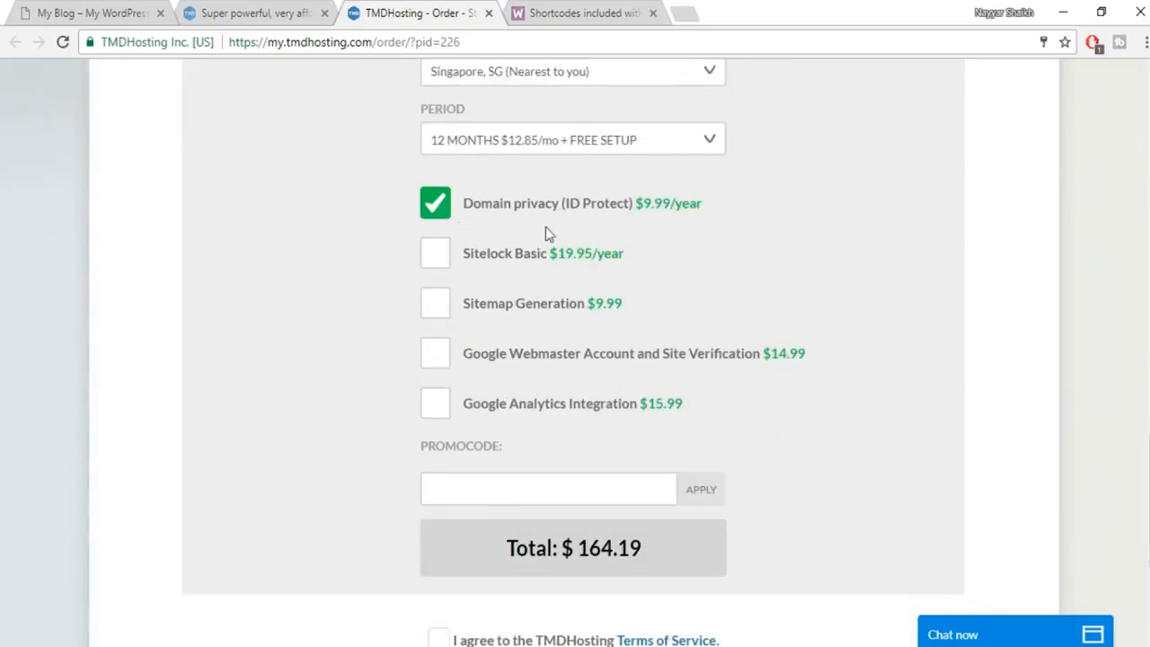
left_click(440, 214)
left_click(694, 332)
scroll(927, 311, "down", 1)
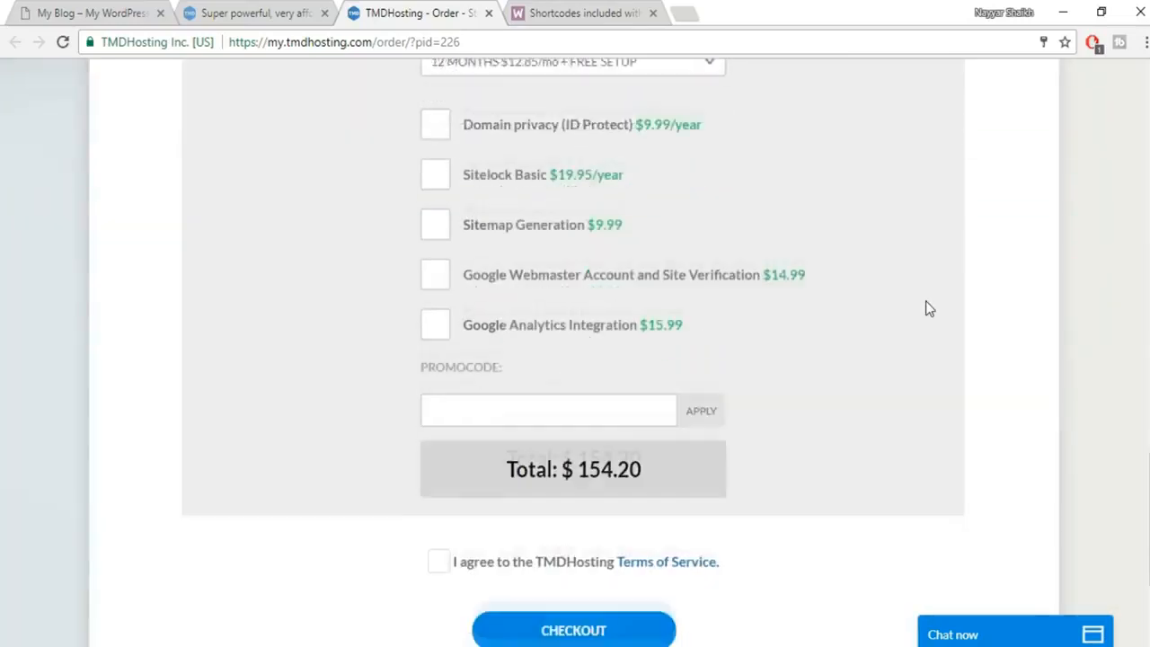
left_click(521, 399)
scroll(755, 401, "down", 2)
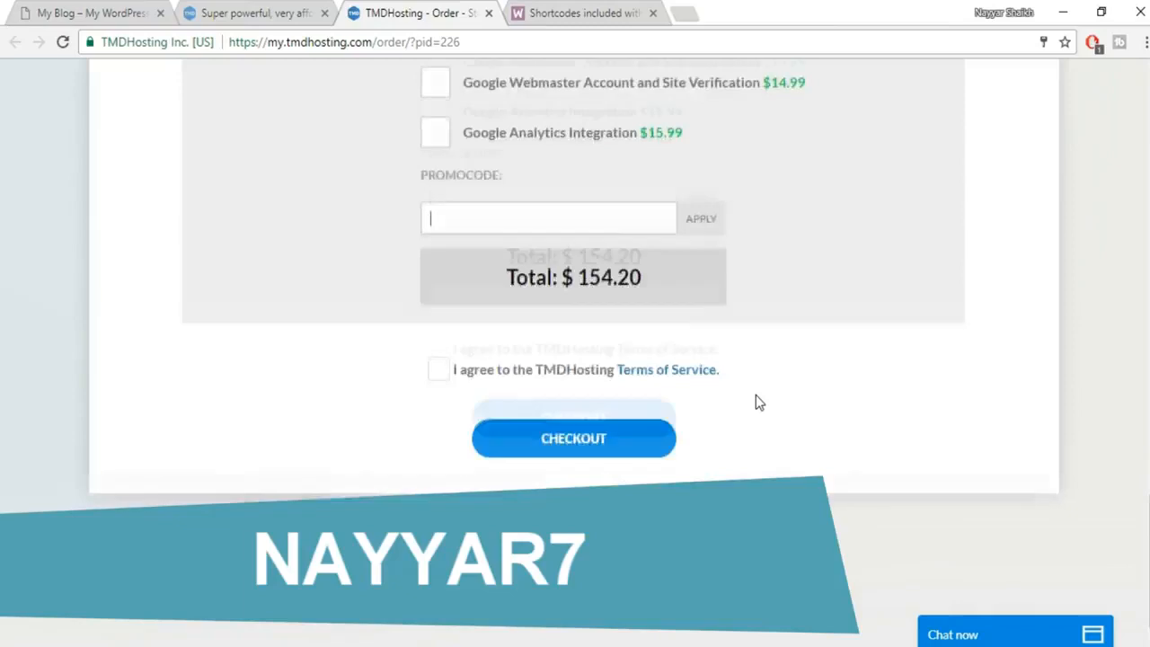
Enter the 7% discount promo code, bringing the order total to $143.41.
type("NAYYAR")
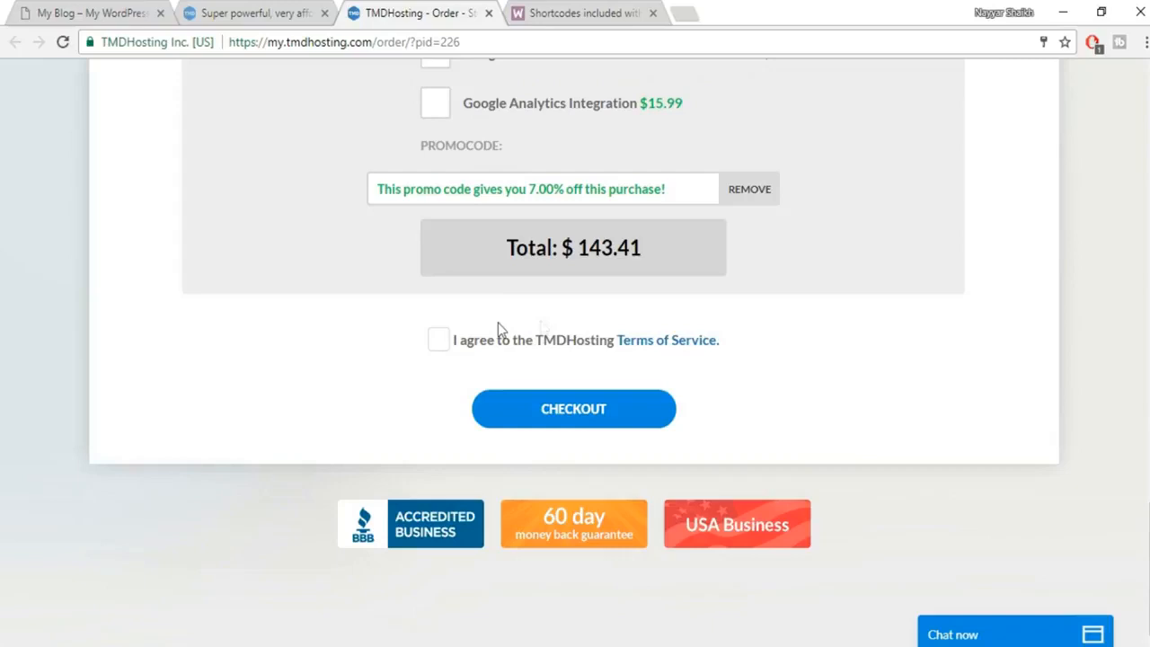
scroll(503, 332, "up", 2)
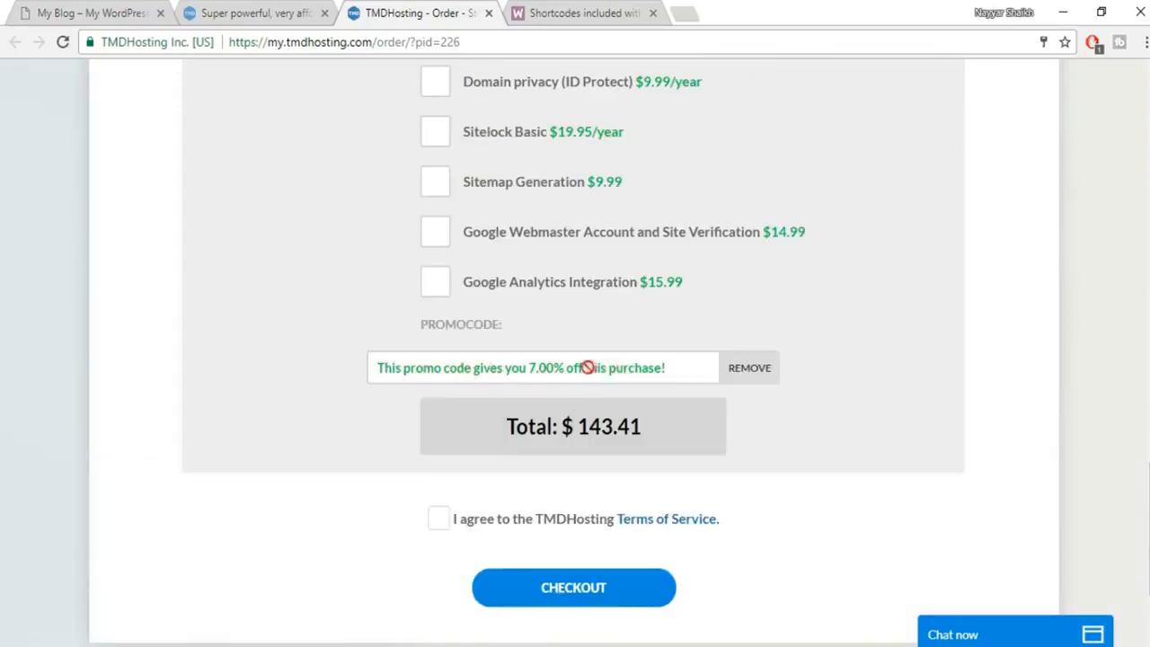
scroll(923, 338, "down", 1)
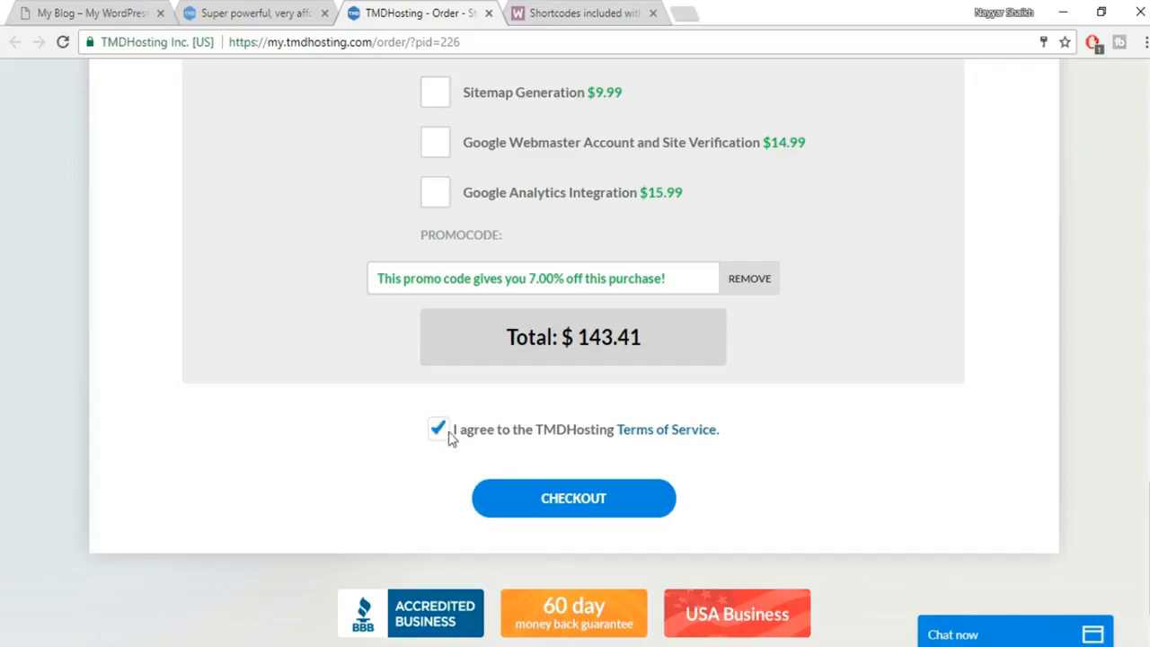
scroll(454, 443, "down", 1)
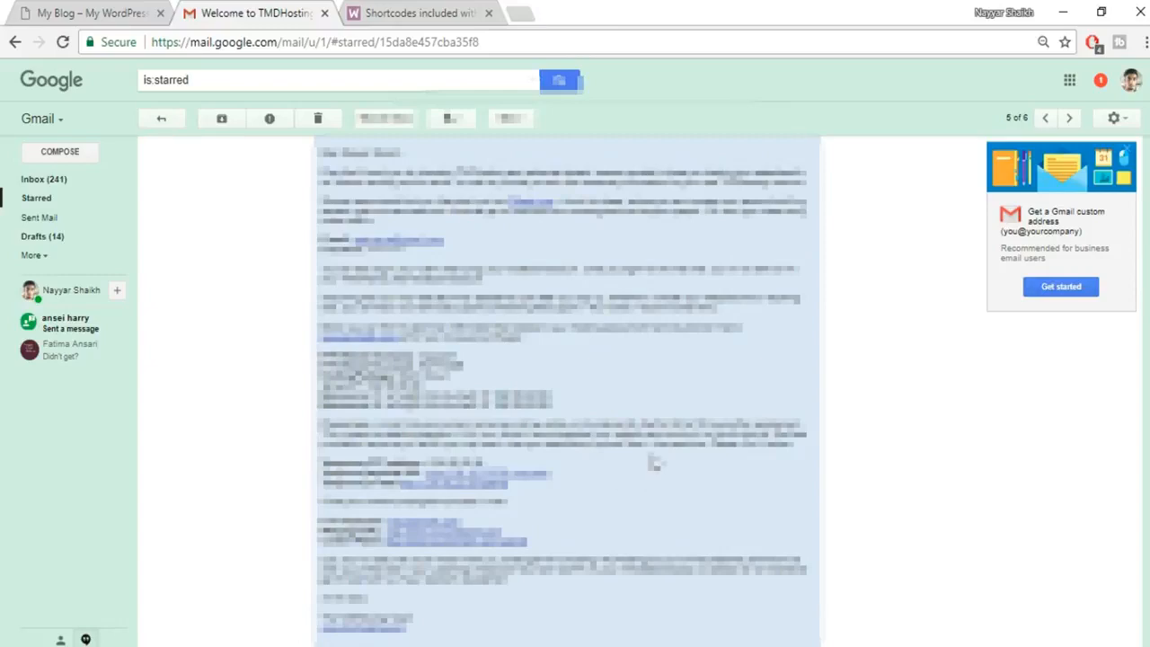
Open the welcome email's cPanel link in a new tab and switch to it.
right_click(469, 543)
left_click(548, 373)
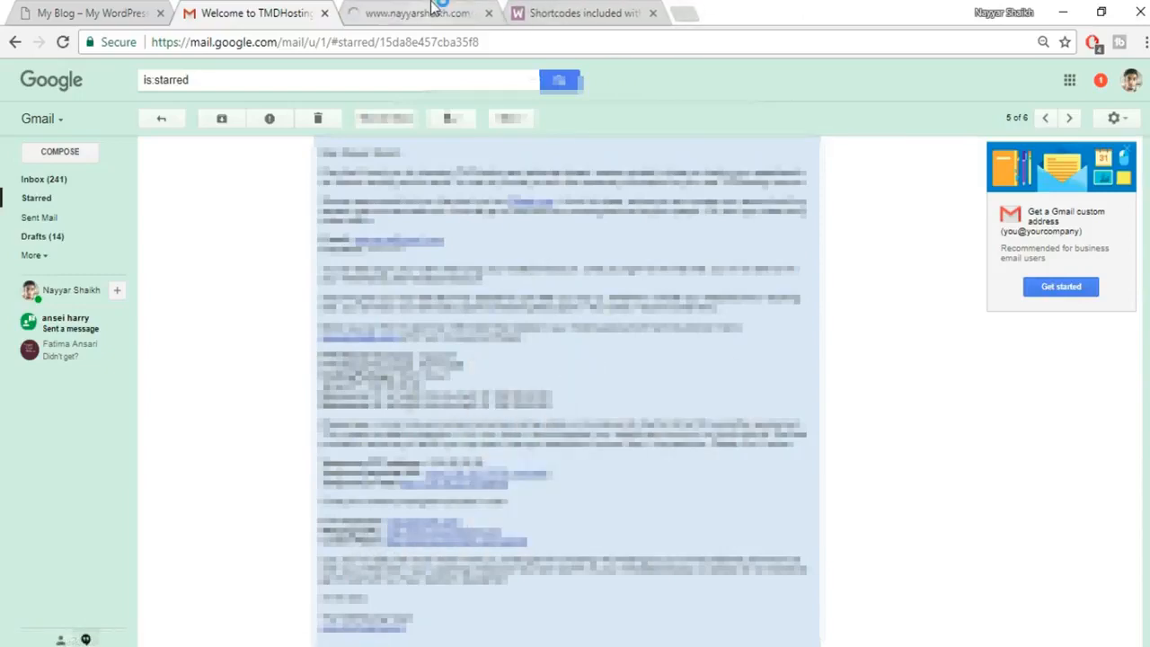
left_click(434, 9)
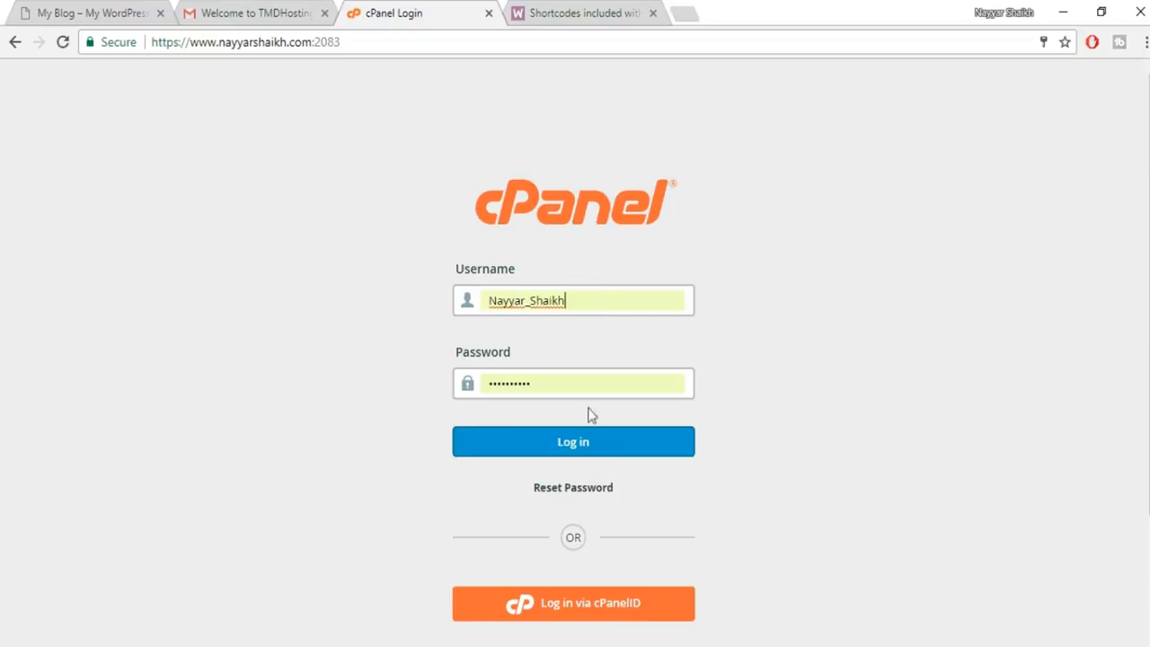
Log in to cPanel and launch Softaculous Apps Installer from the dashboard.
left_click(520, 453)
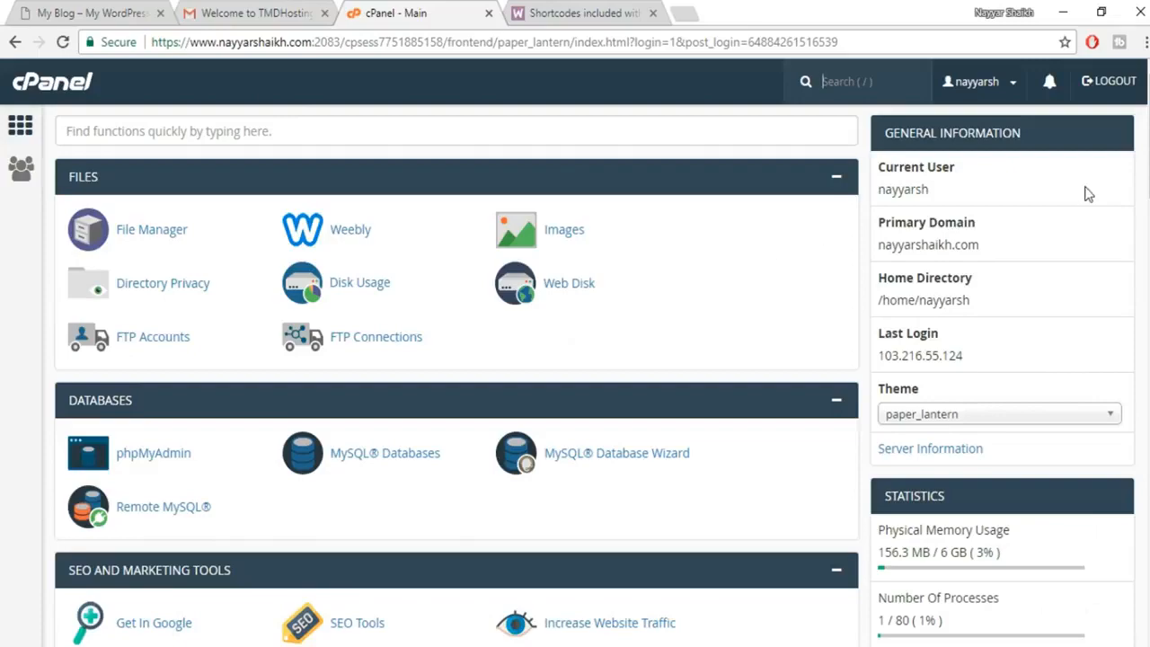
scroll(457, 376, "down", 20)
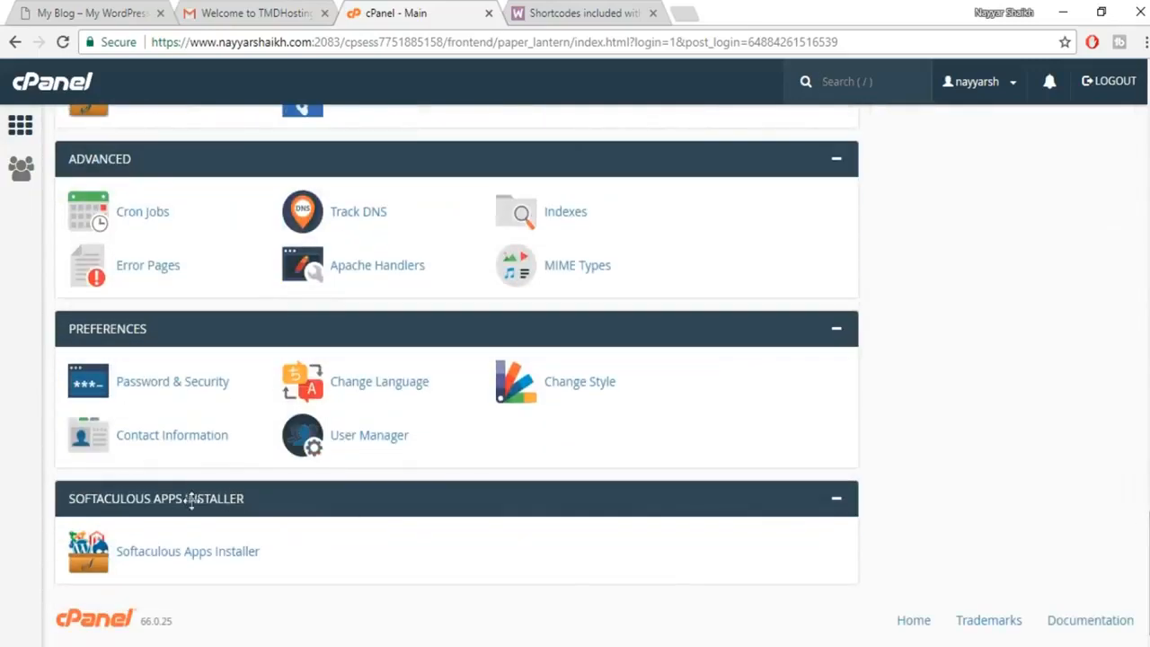
left_click(200, 556)
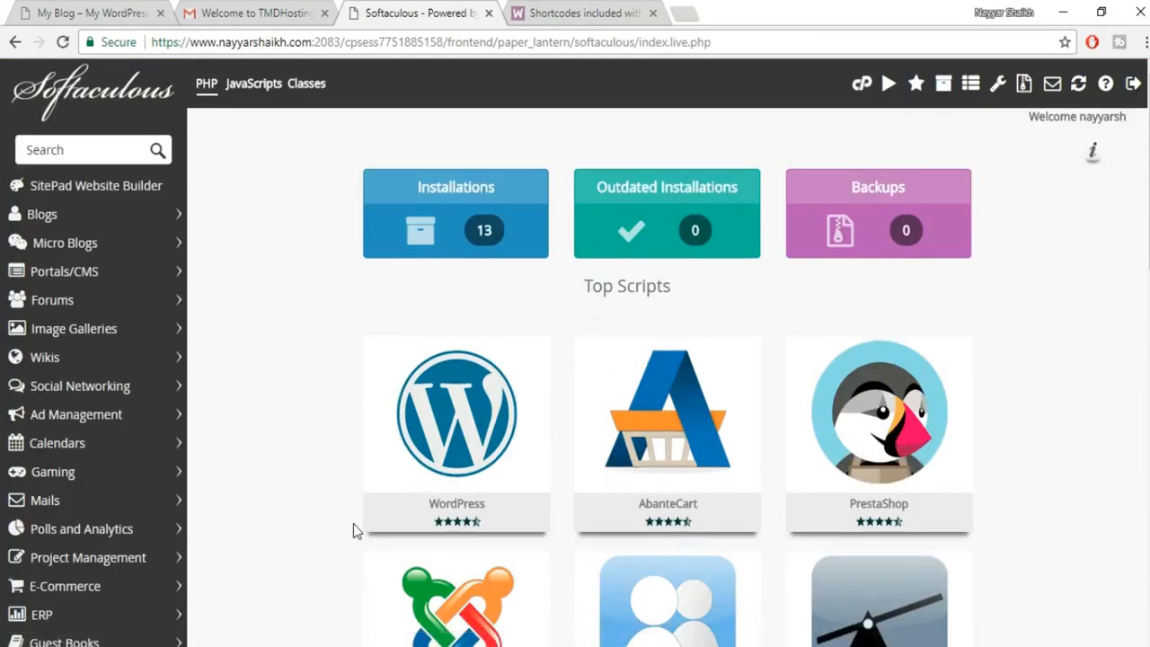
Start a new WordPress installation from Softaculous.
mouse_move(437, 367)
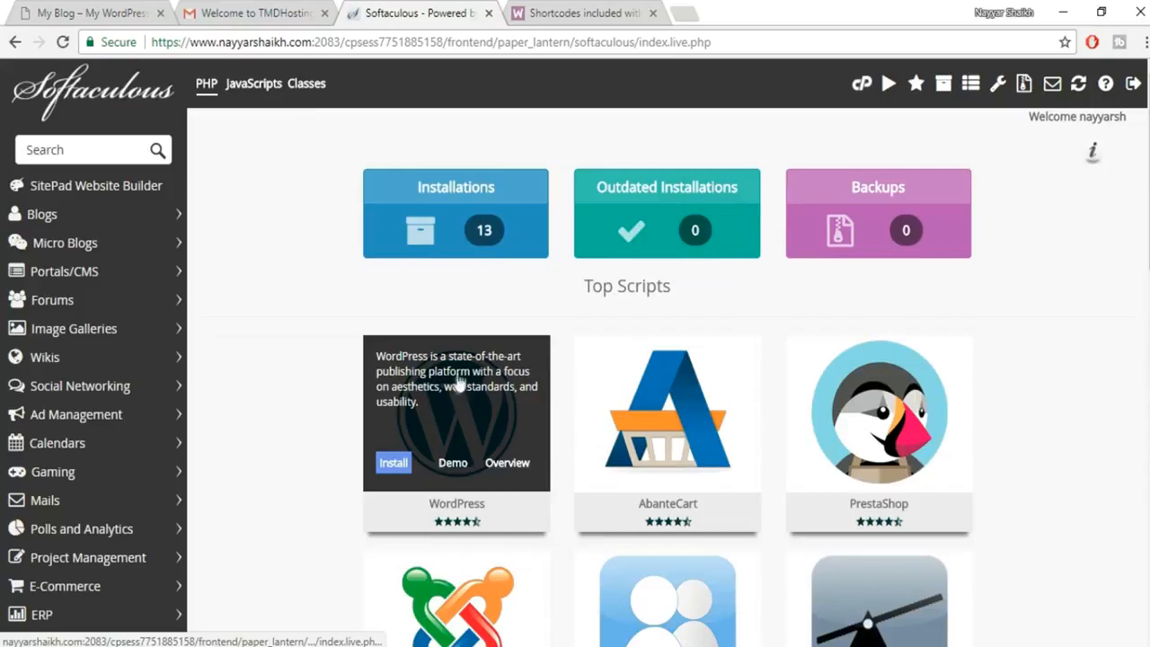
left_click(400, 471)
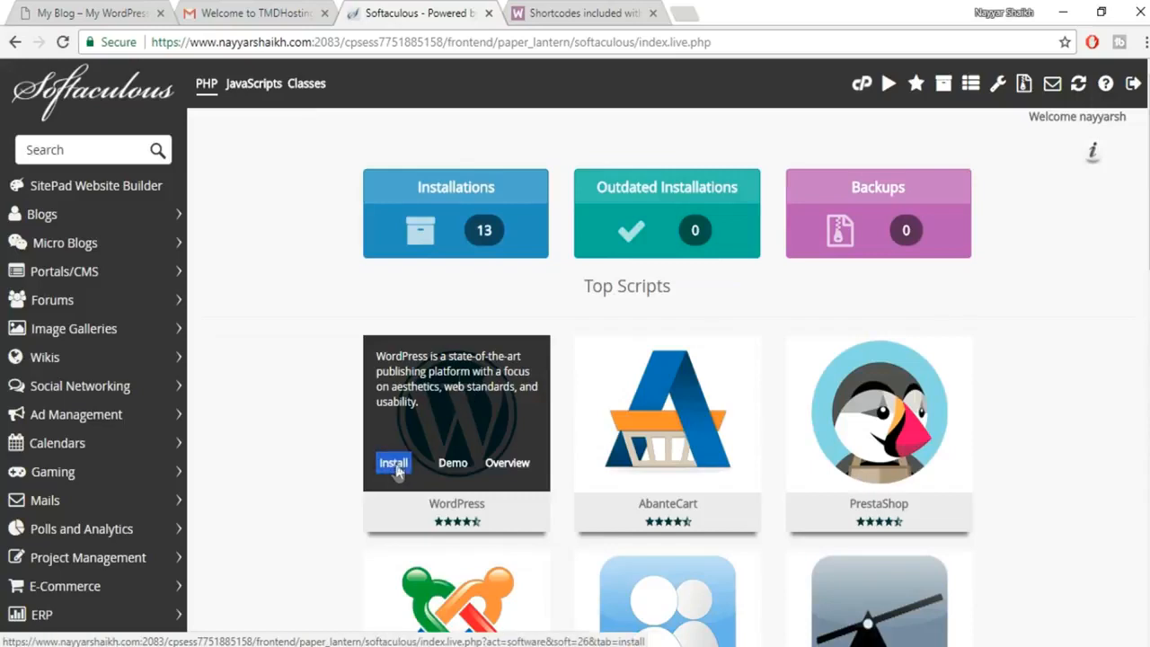
left_click(394, 465)
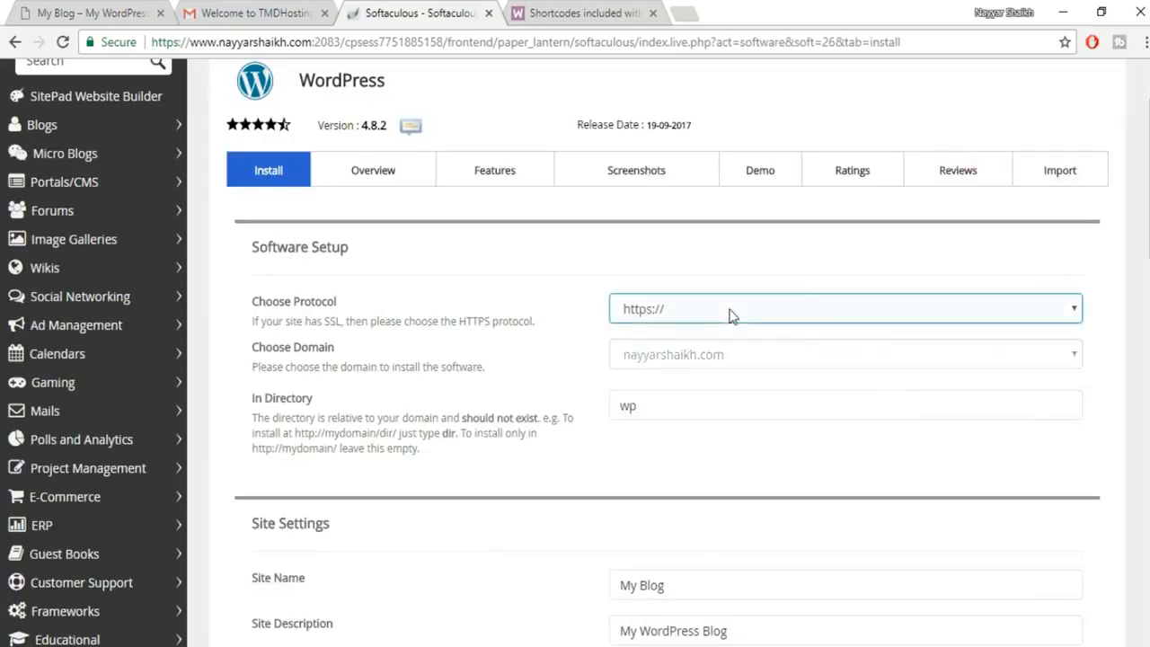
left_click(730, 315)
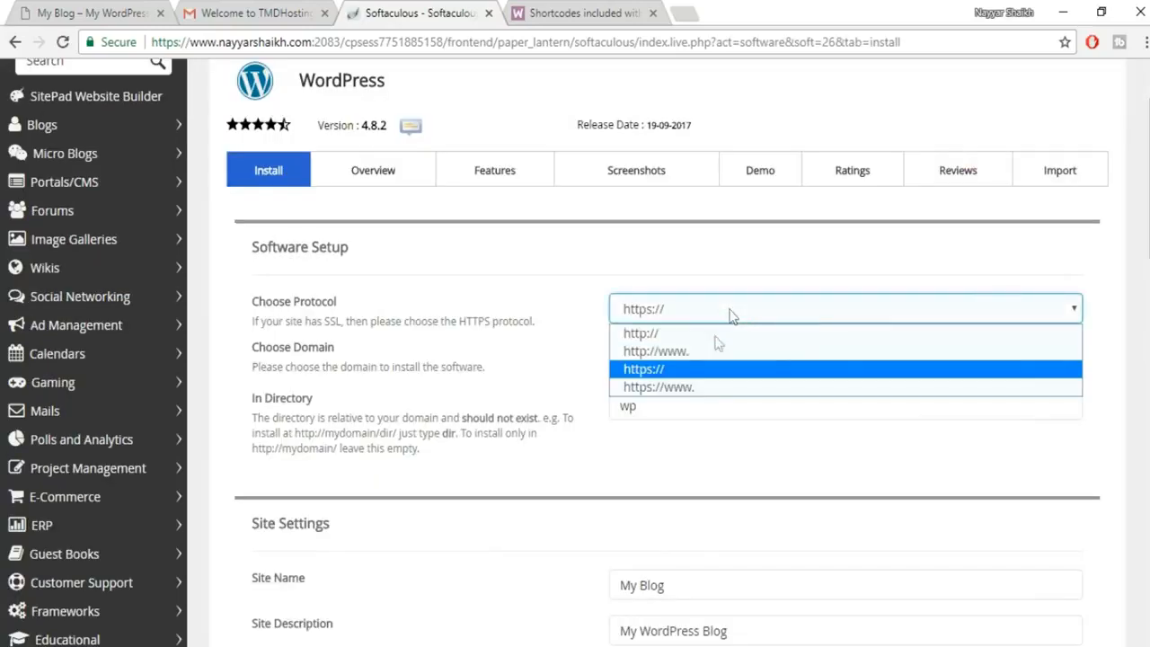
left_click(667, 387)
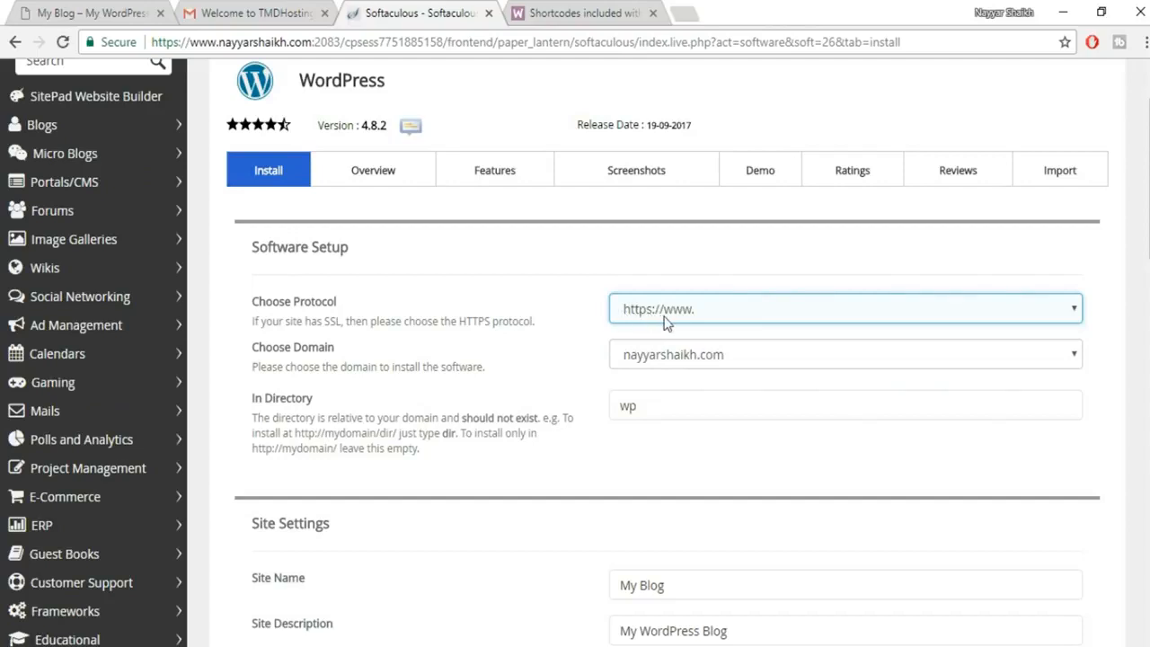
left_click(753, 361)
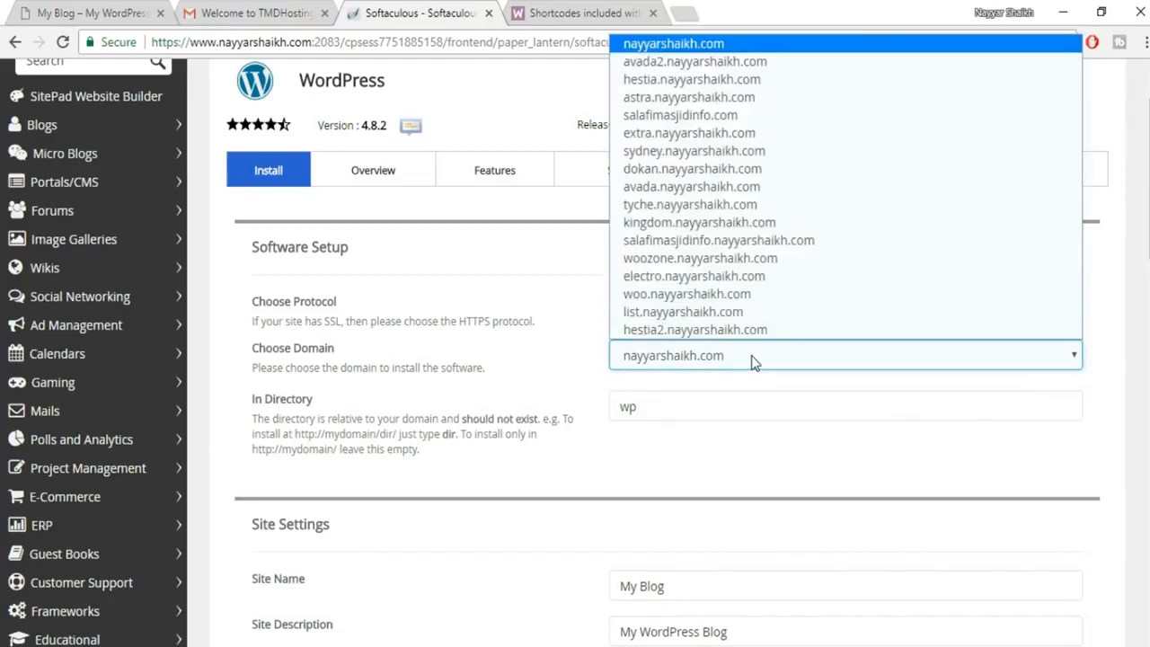
left_click(727, 210)
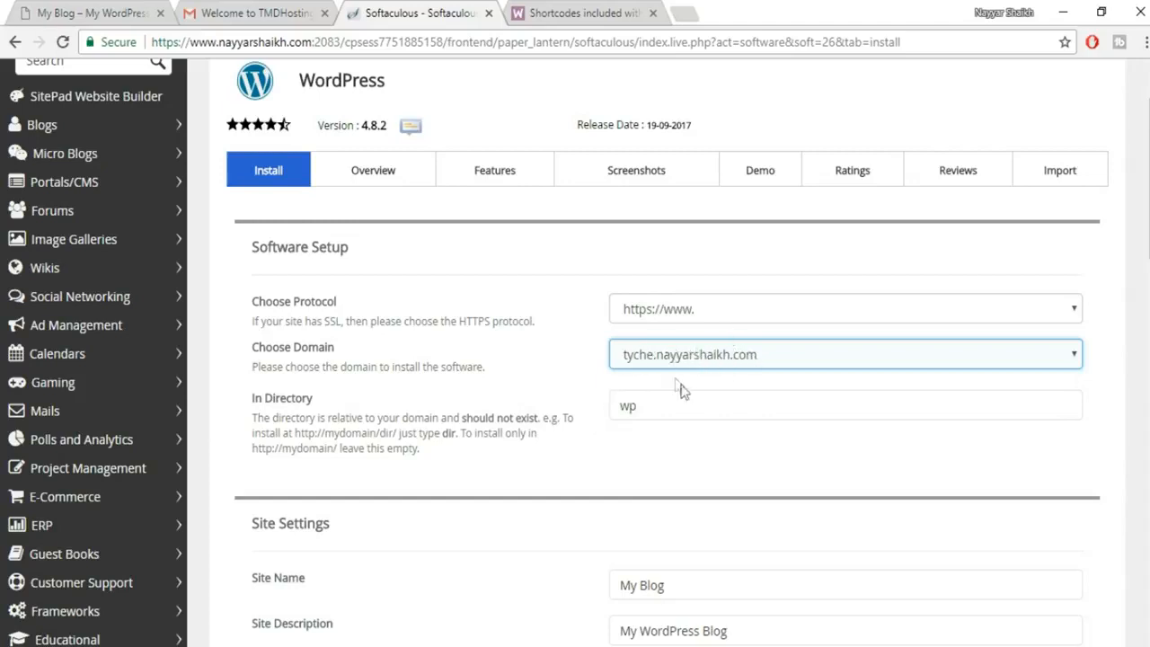
left_click_drag(668, 404, 585, 406)
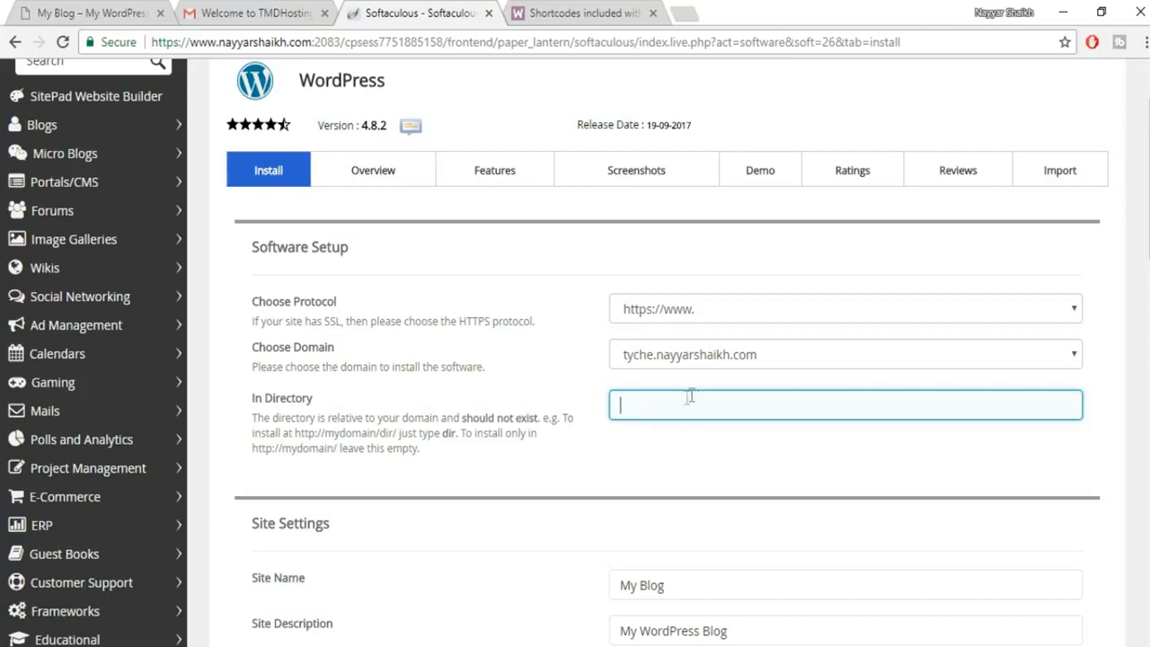
Replace the default Admin Username with your saved username from Chrome autofill.
left_click(674, 438)
left_click(657, 411)
left_click(669, 447)
scroll(680, 459, "down", 2)
scroll(683, 461, "down", 1)
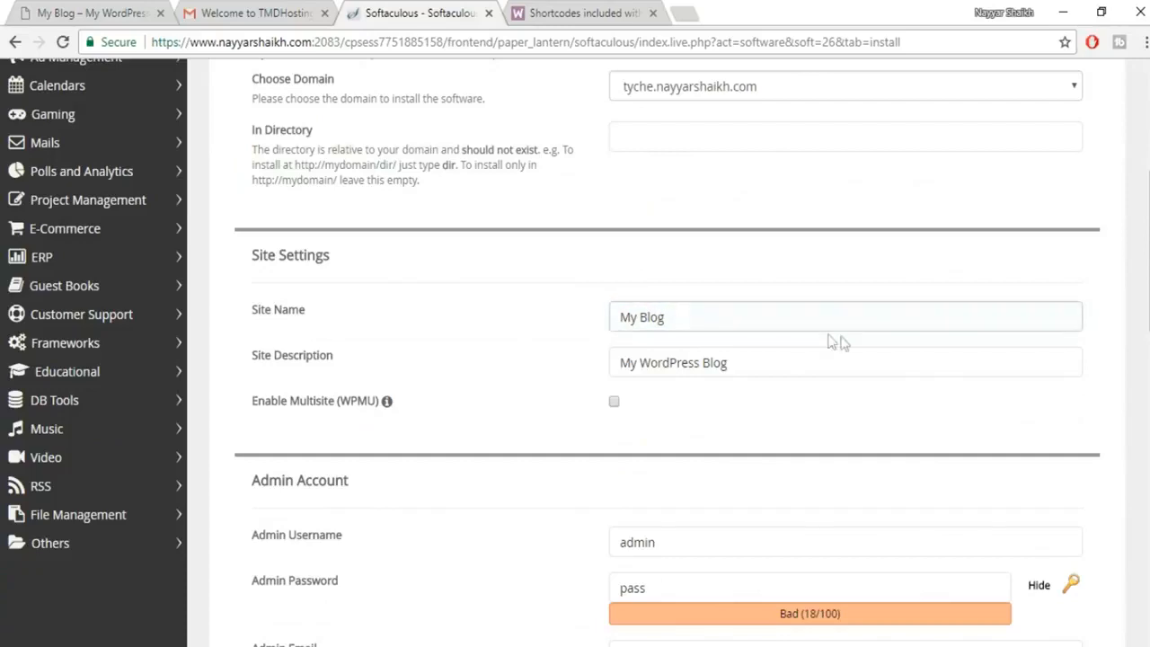
scroll(822, 365, "down", 1)
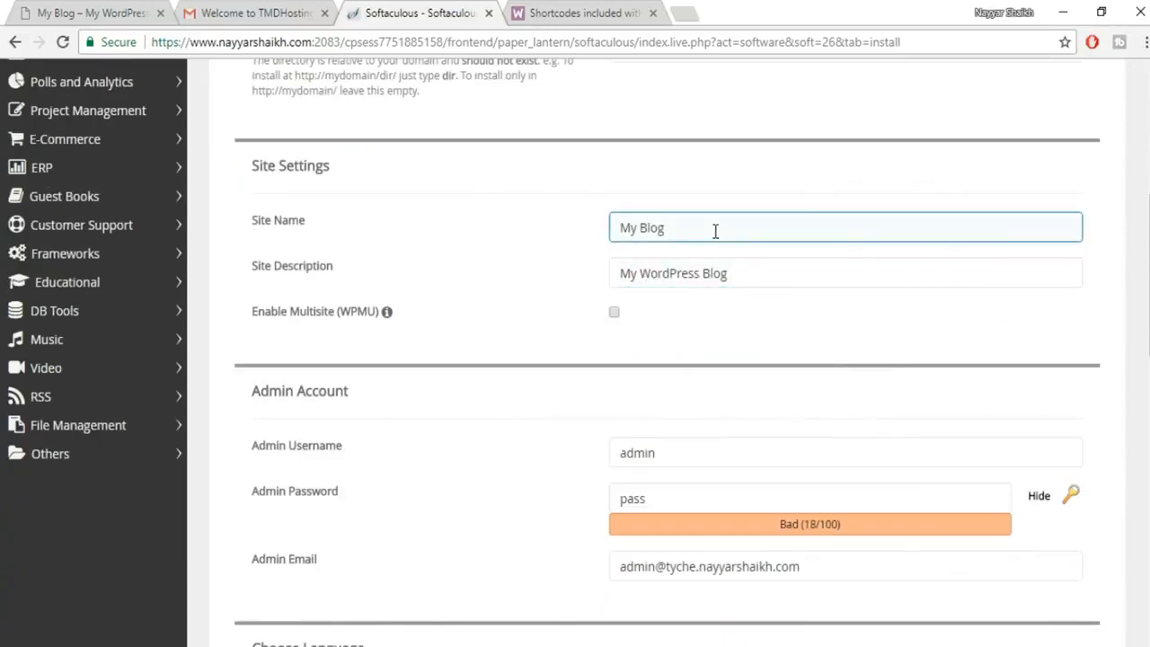
scroll(745, 300, "down", 1)
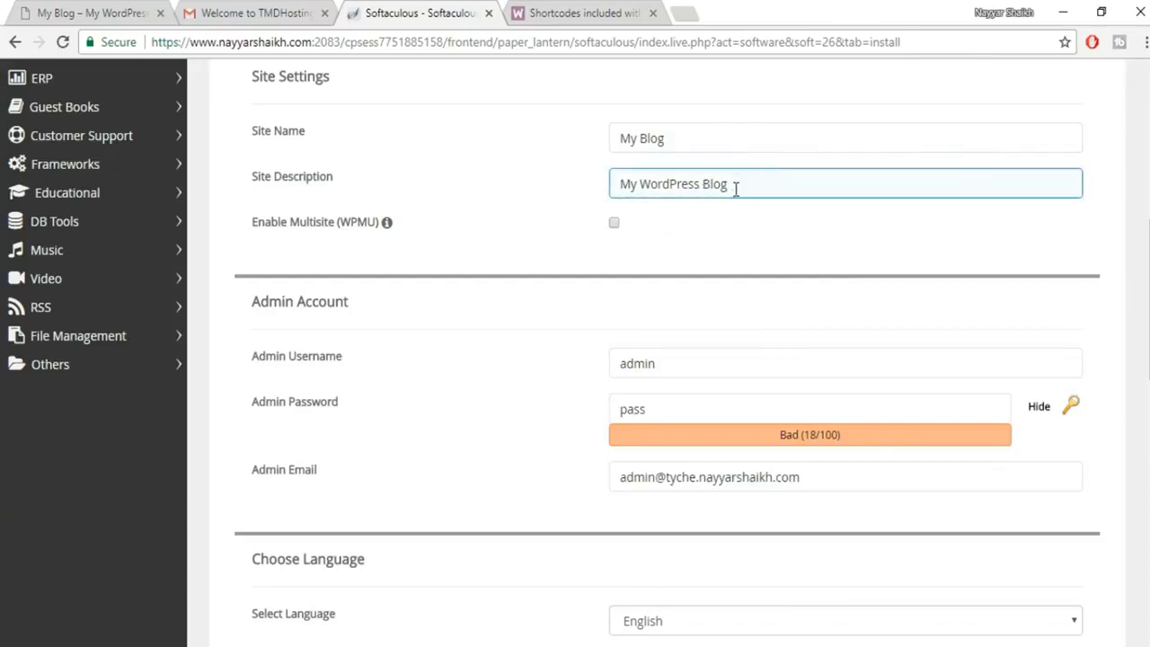
left_click_drag(668, 362, 583, 377)
scroll(832, 338, "down", 1)
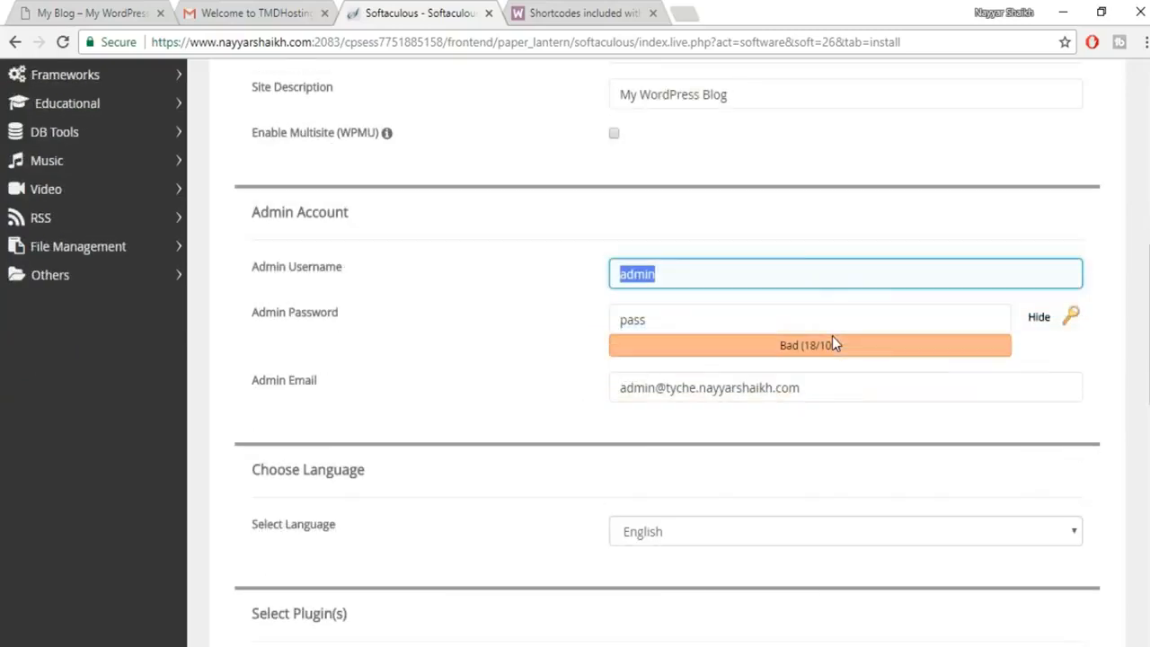
key("BackSpace")
key("Down")
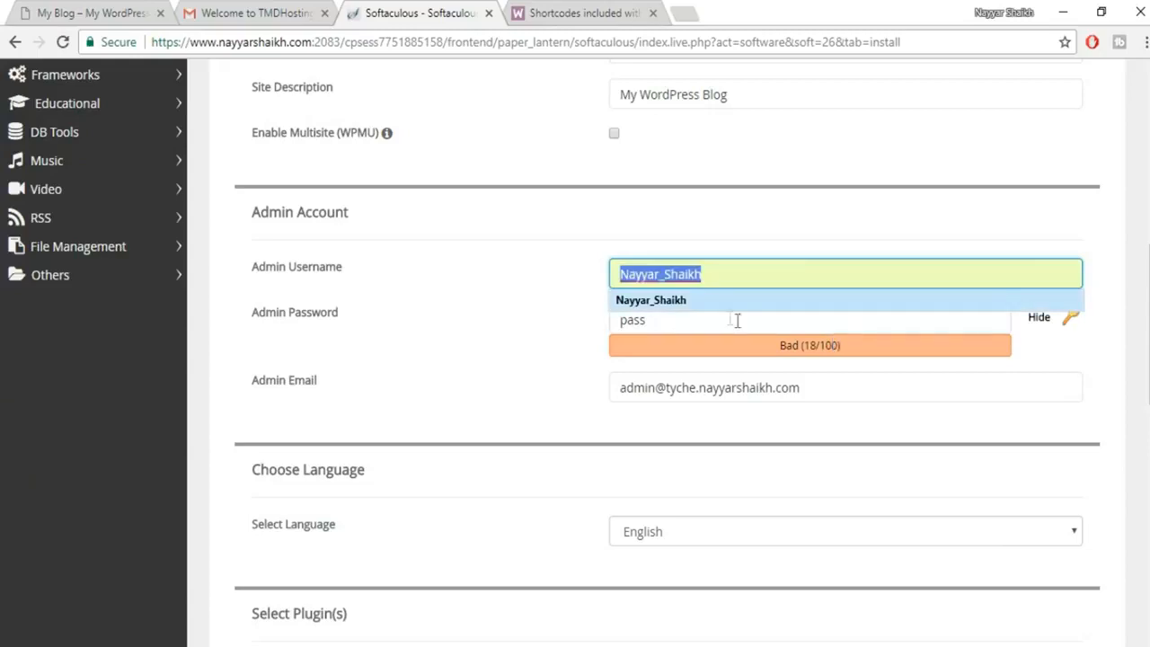
left_click(729, 328)
left_click(699, 275)
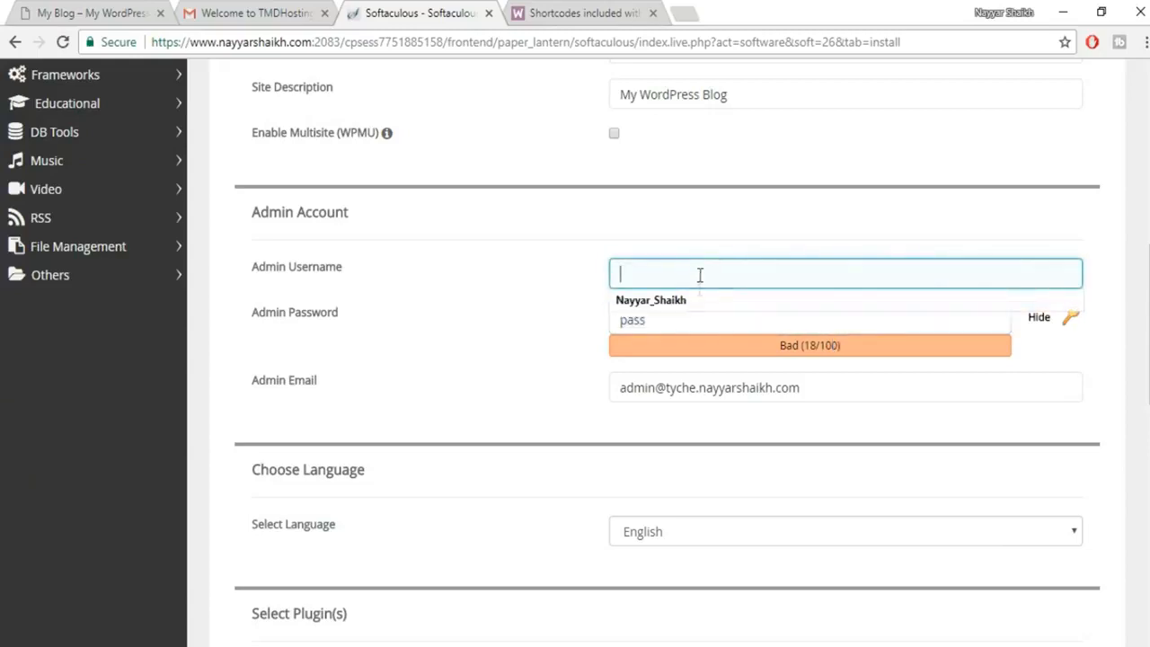
left_click(699, 306)
Clear the default admin password, mask it, and fill in the owner's e-mail from autofill.
left_click(693, 329)
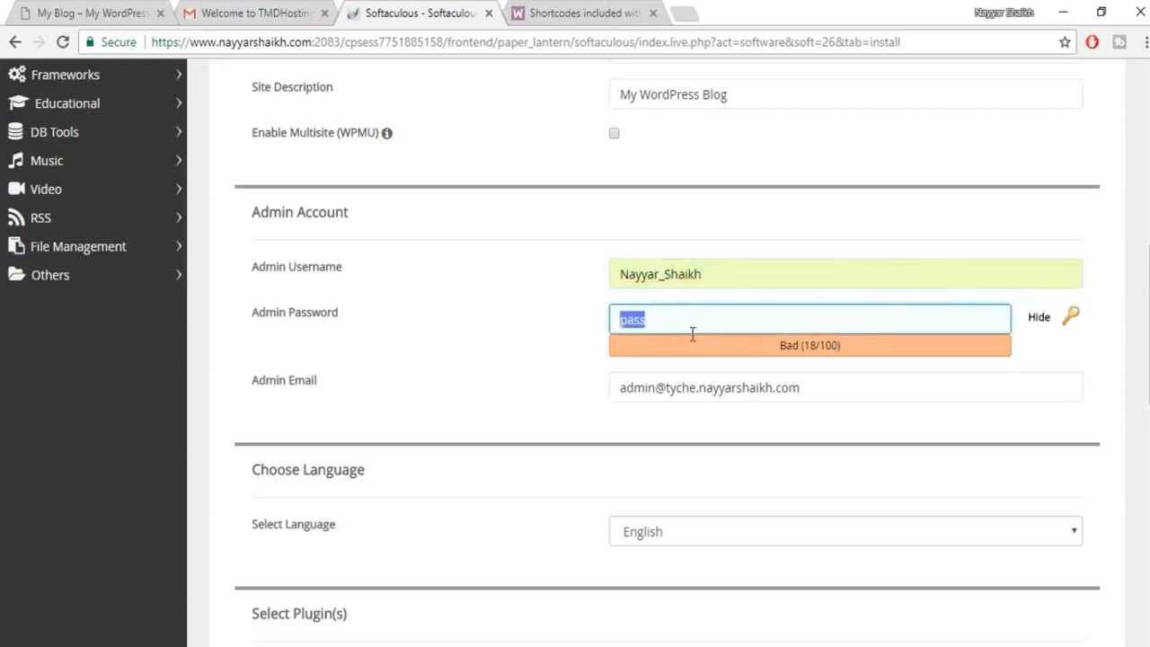
key("BackSpace")
left_click(1040, 321)
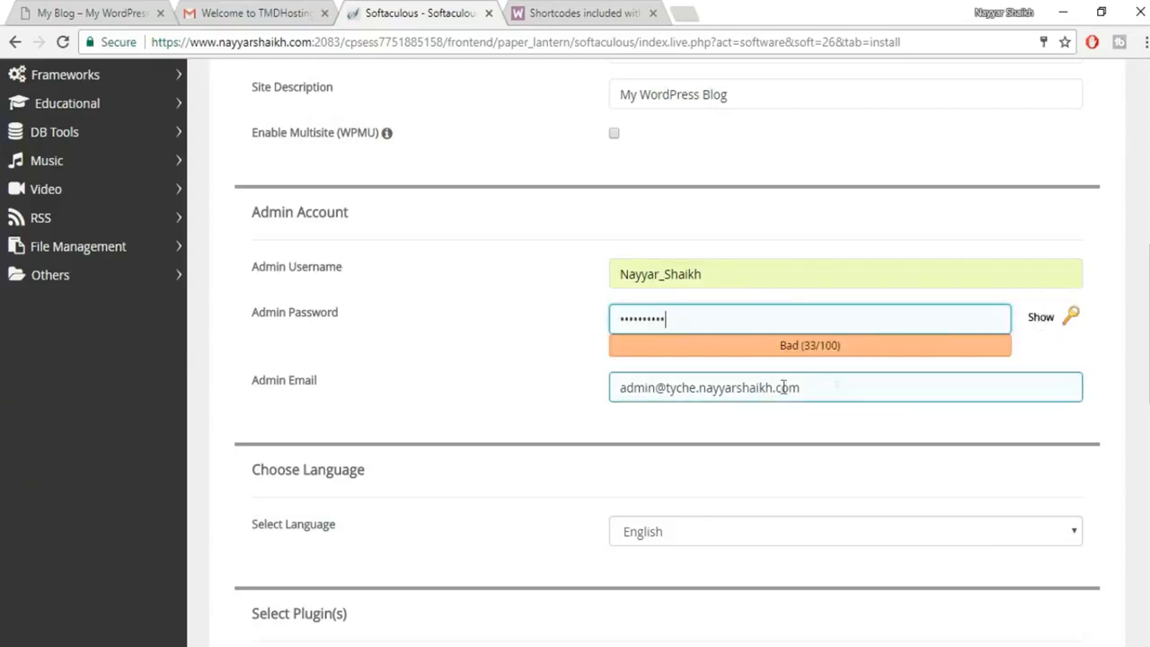
left_click_drag(792, 387, 551, 393)
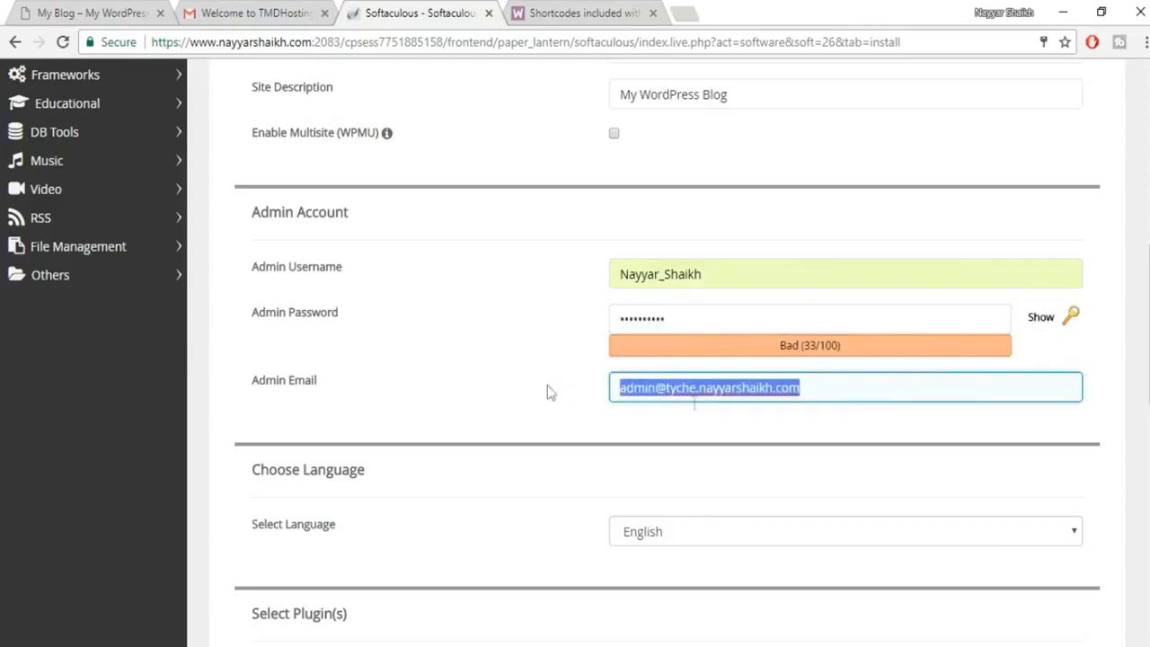
key("BackSpace")
type("re")
left_click(860, 415)
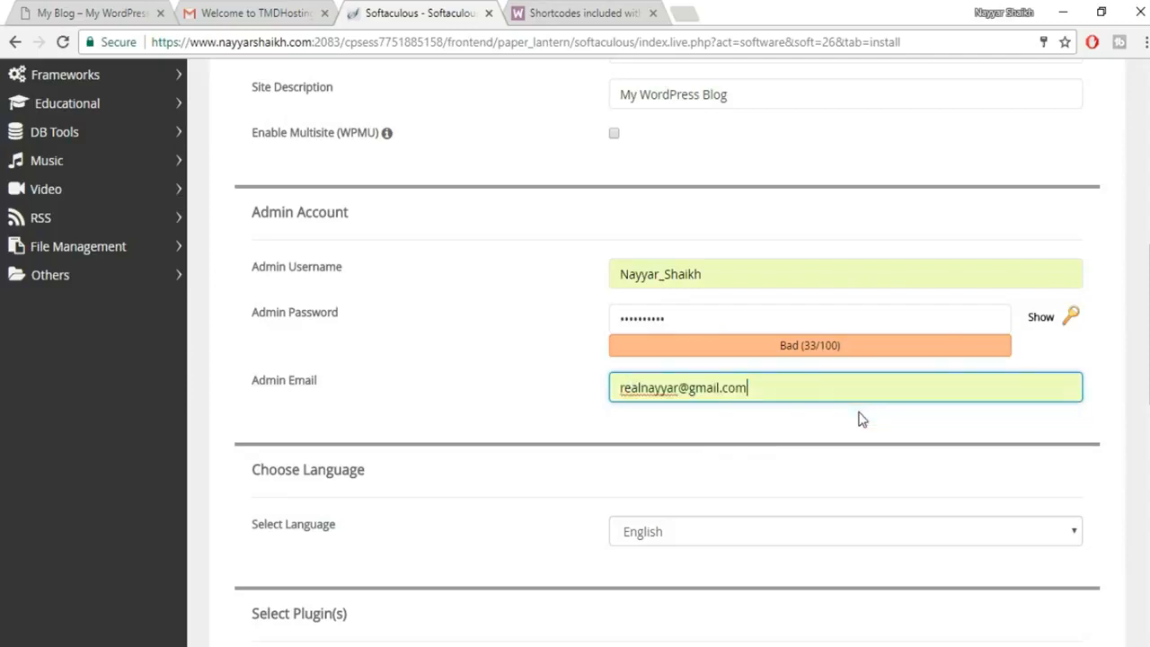
Install WordPress 4.8.2 on tyche and follow the Administrative URL to its wp-admin Dashboard.
scroll(912, 406, "down", 9)
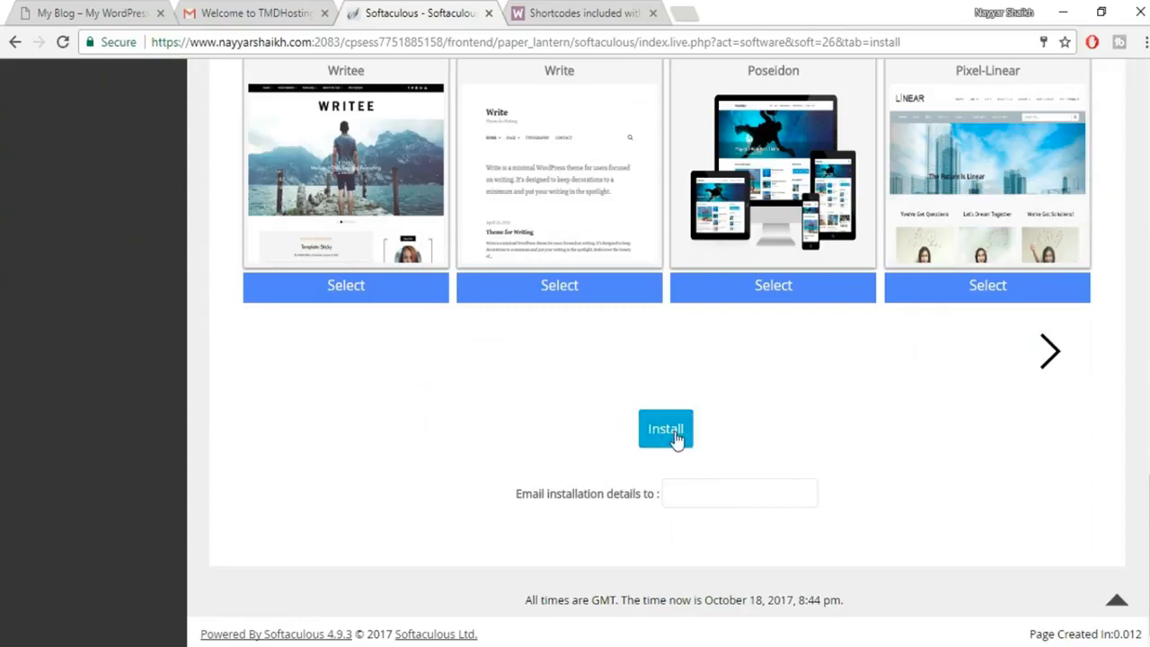
left_click(674, 436)
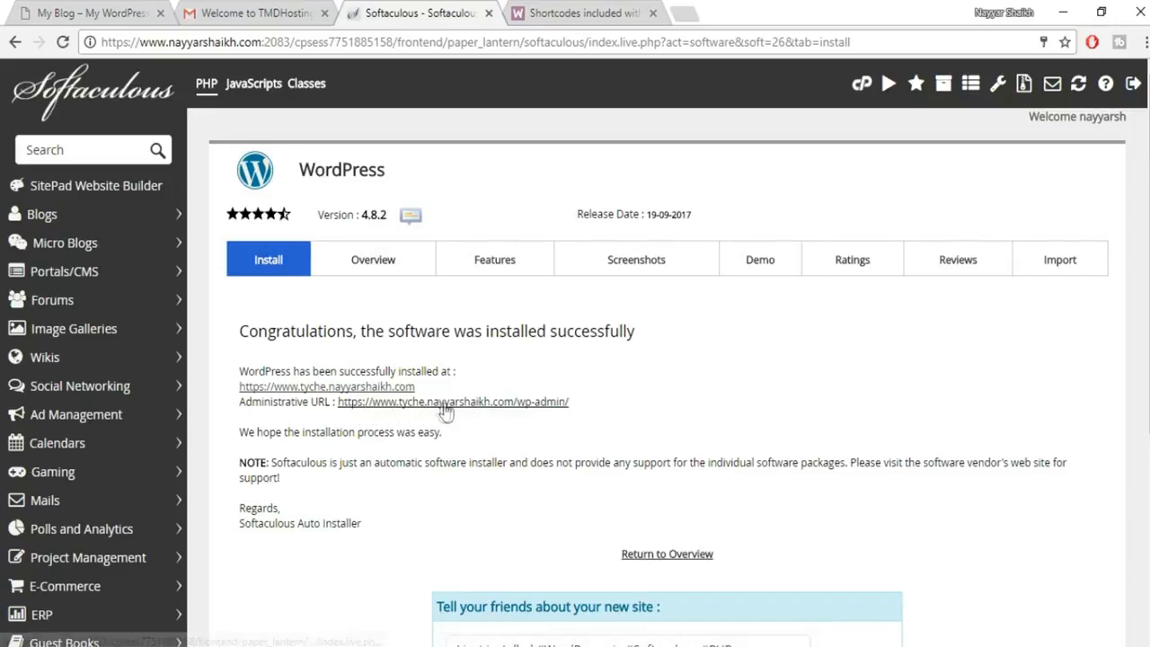
left_click(520, 405)
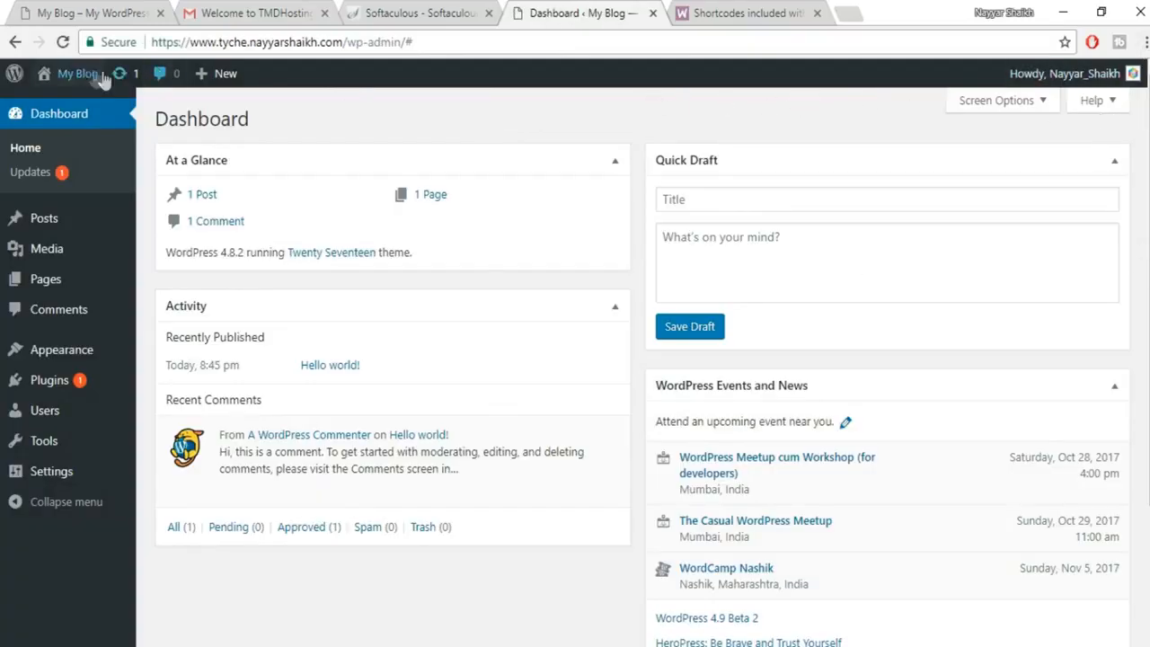
Open the 'My Blog' front page via Visit Site in a new tab and look it over.
mouse_move(77, 75)
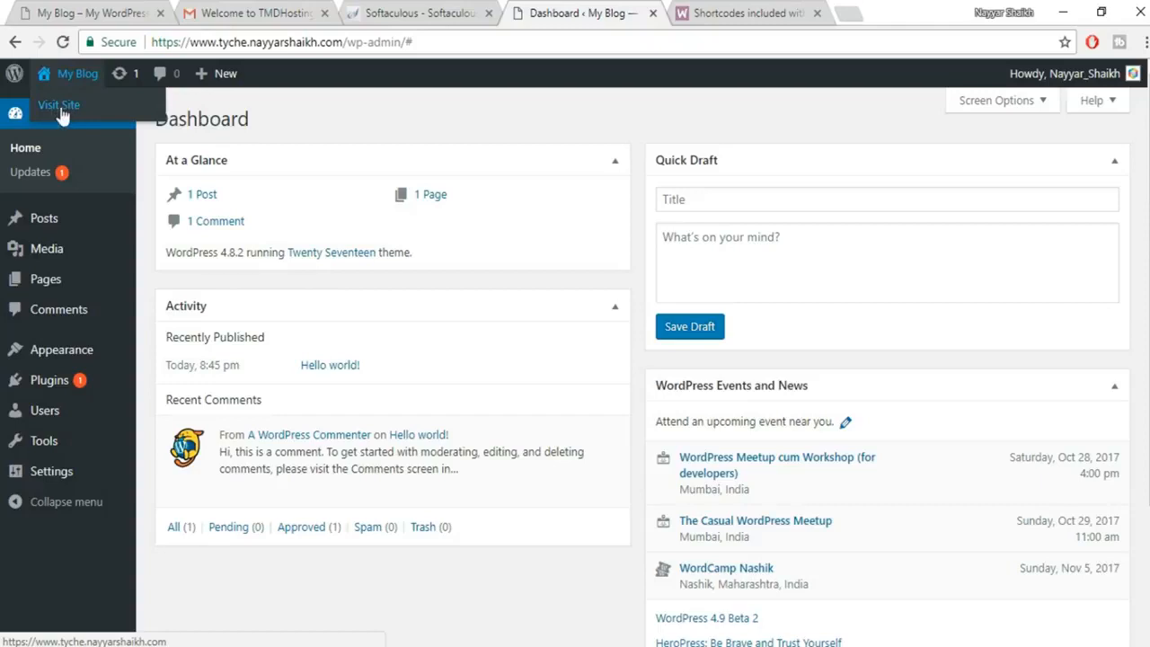
right_click(57, 112)
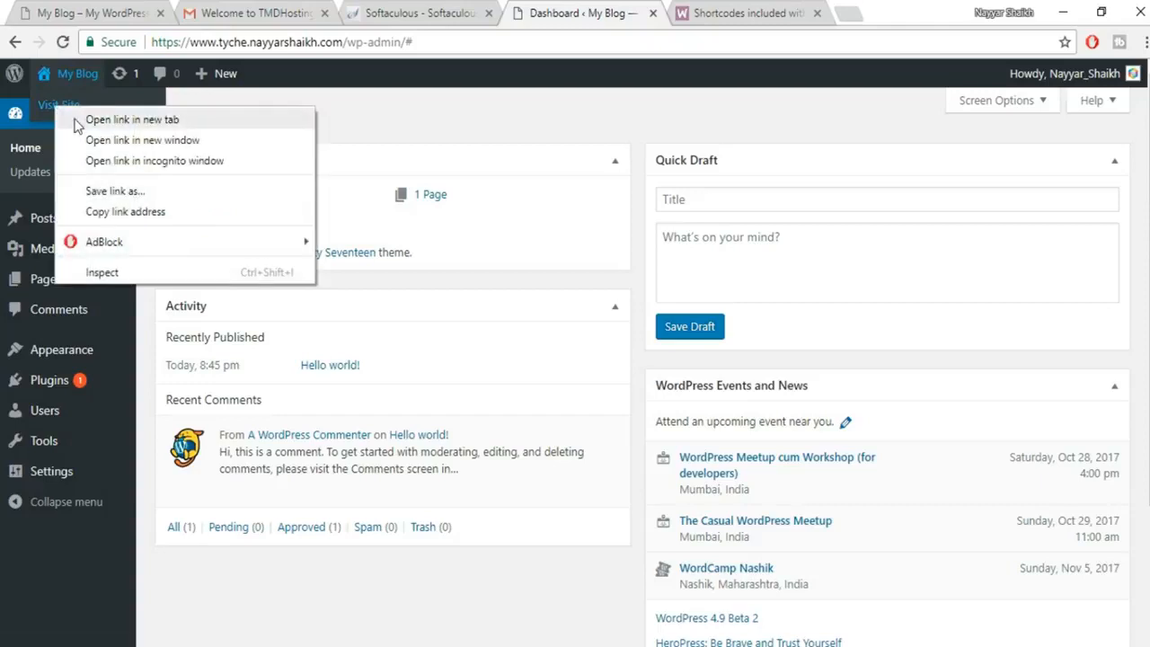
left_click(86, 117)
left_click(715, 16)
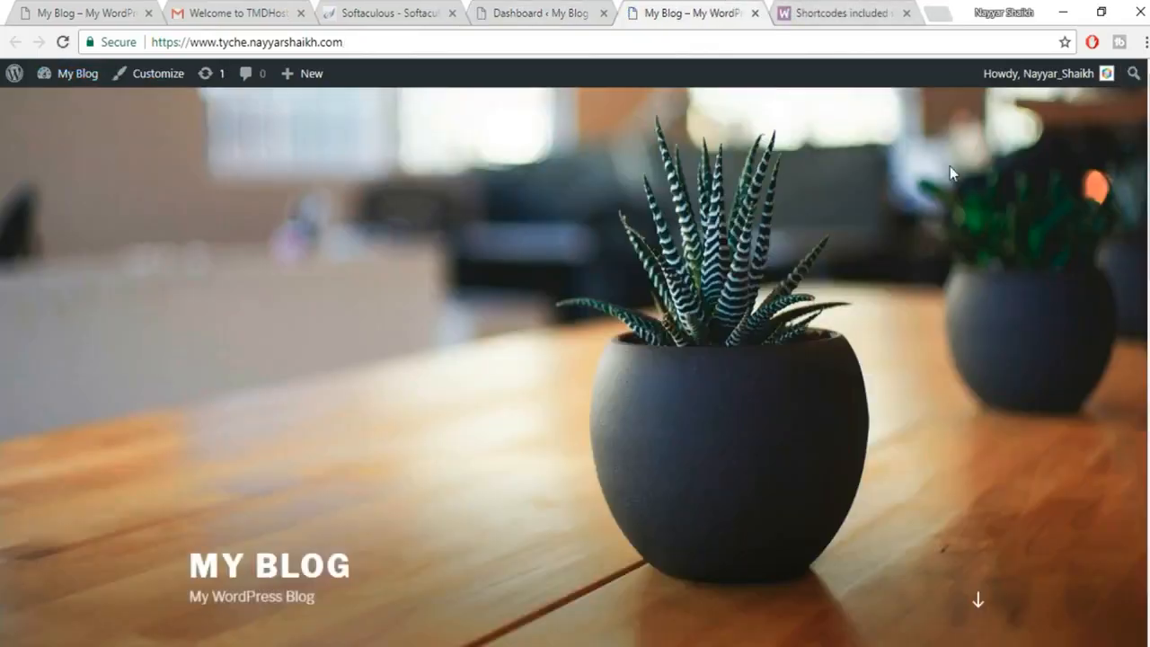
scroll(575, 367, "down", 15)
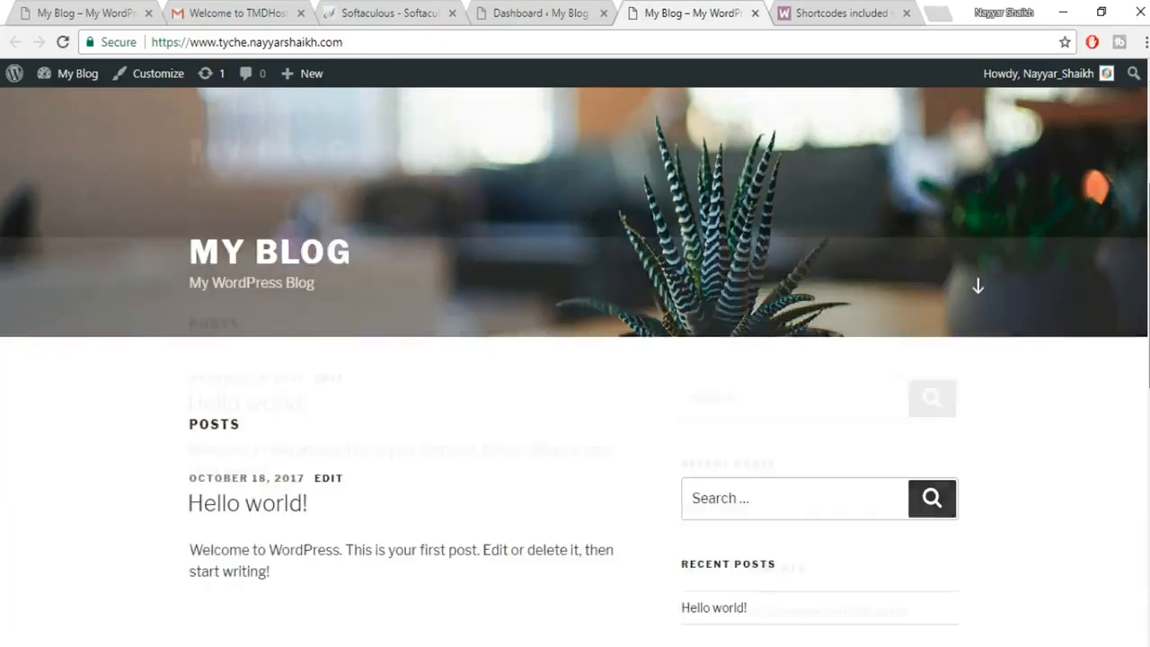
scroll(753, 235, "up", 15)
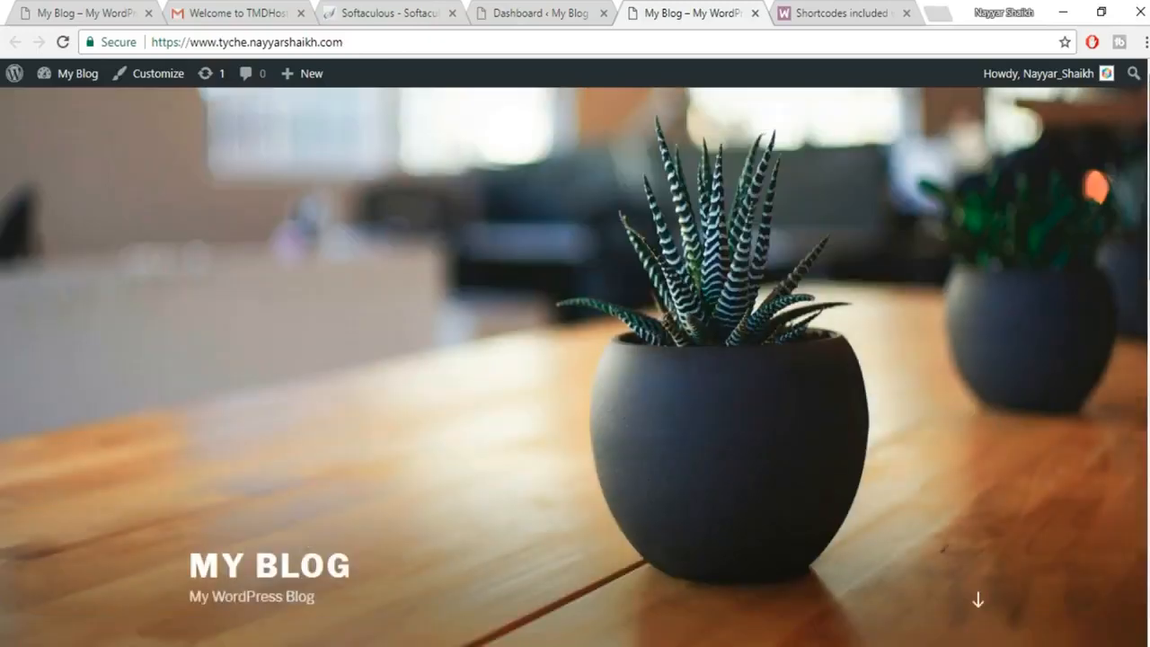
Glance at the existing shop site tab, then go back to the WordPress Dashboard.
left_click(99, 7)
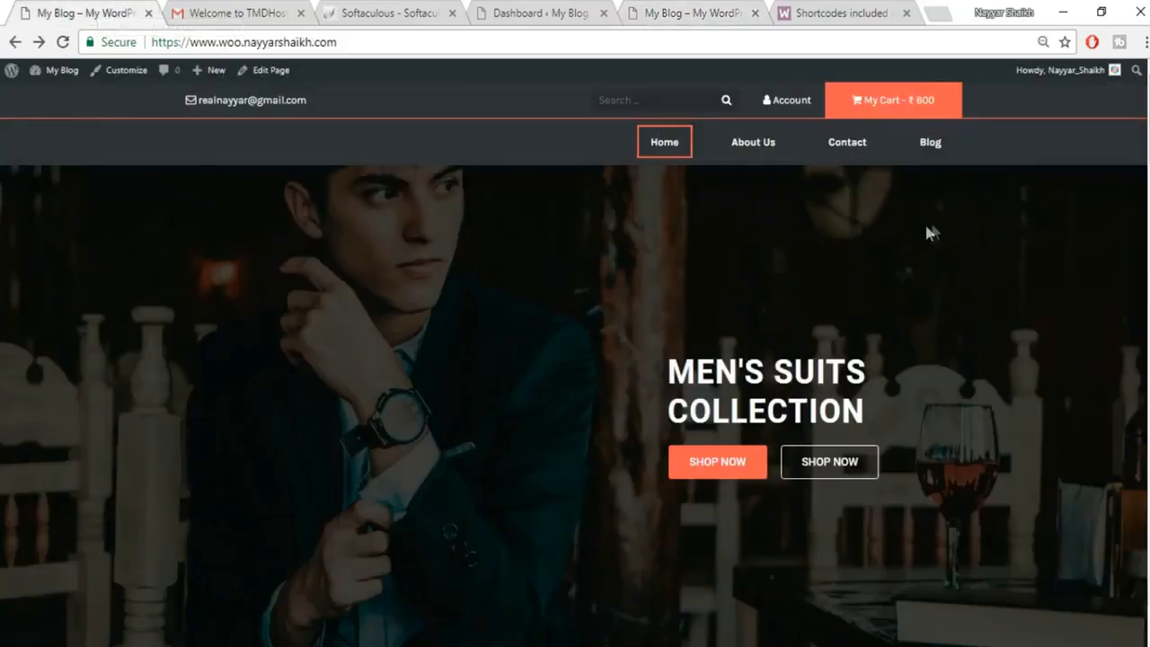
scroll(575, 360, "down", 13)
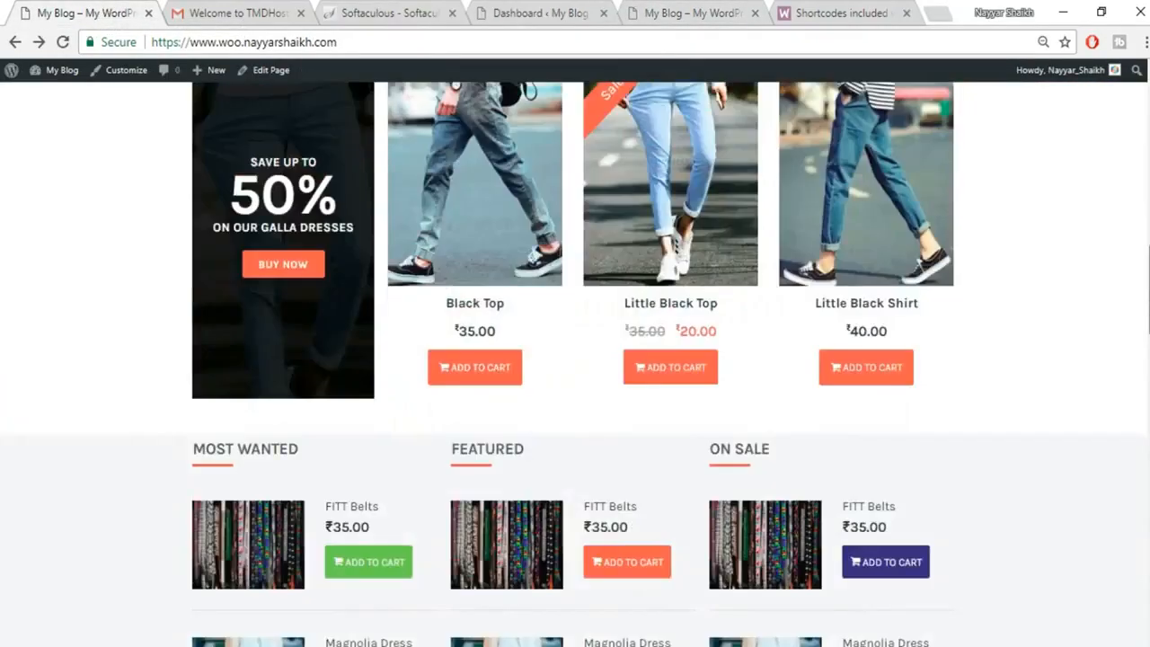
scroll(575, 359, "up", 13)
left_click(514, 13)
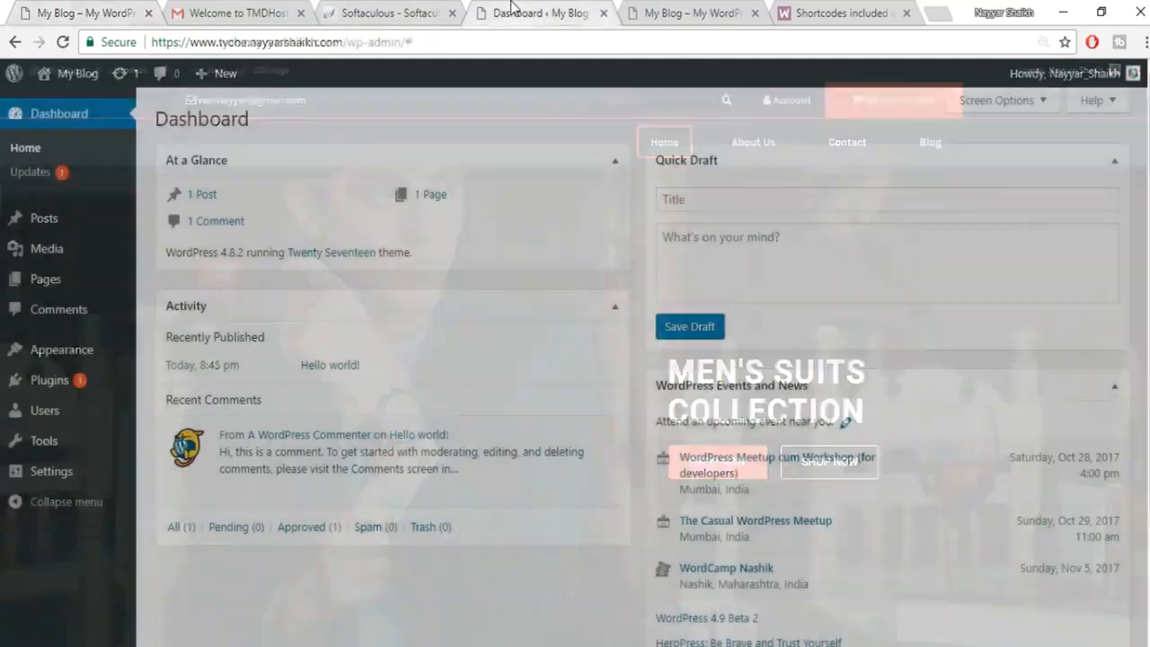
Search the Add Themes directory for 'tyche' from Appearance > Themes > Add New.
mouse_move(44, 355)
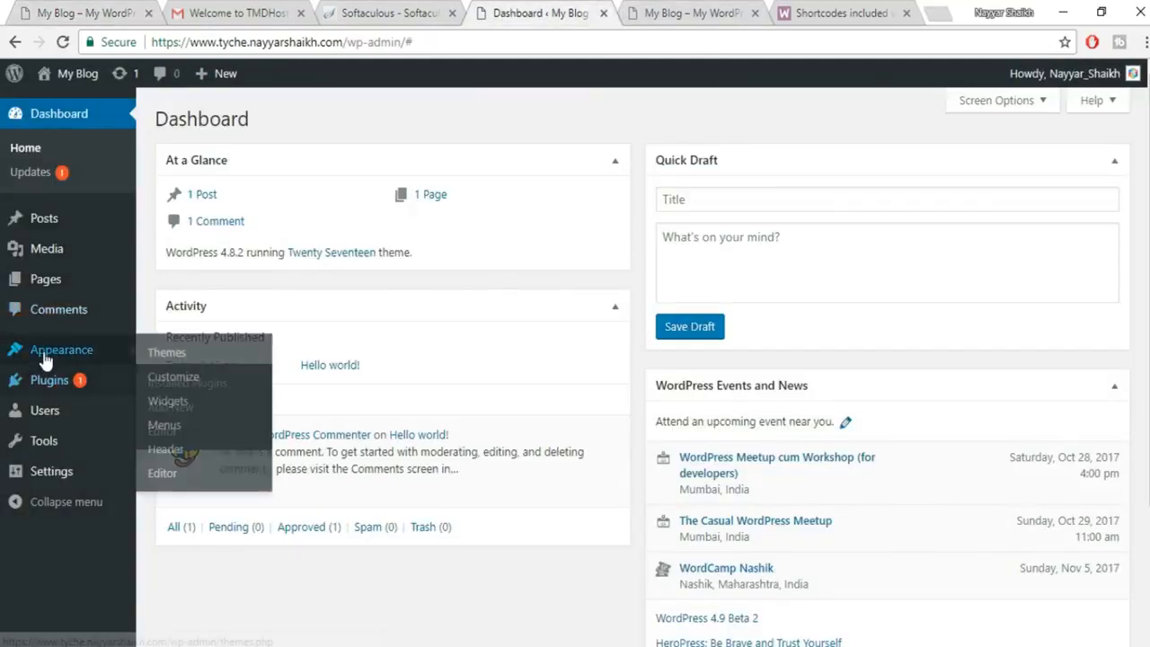
left_click(206, 360)
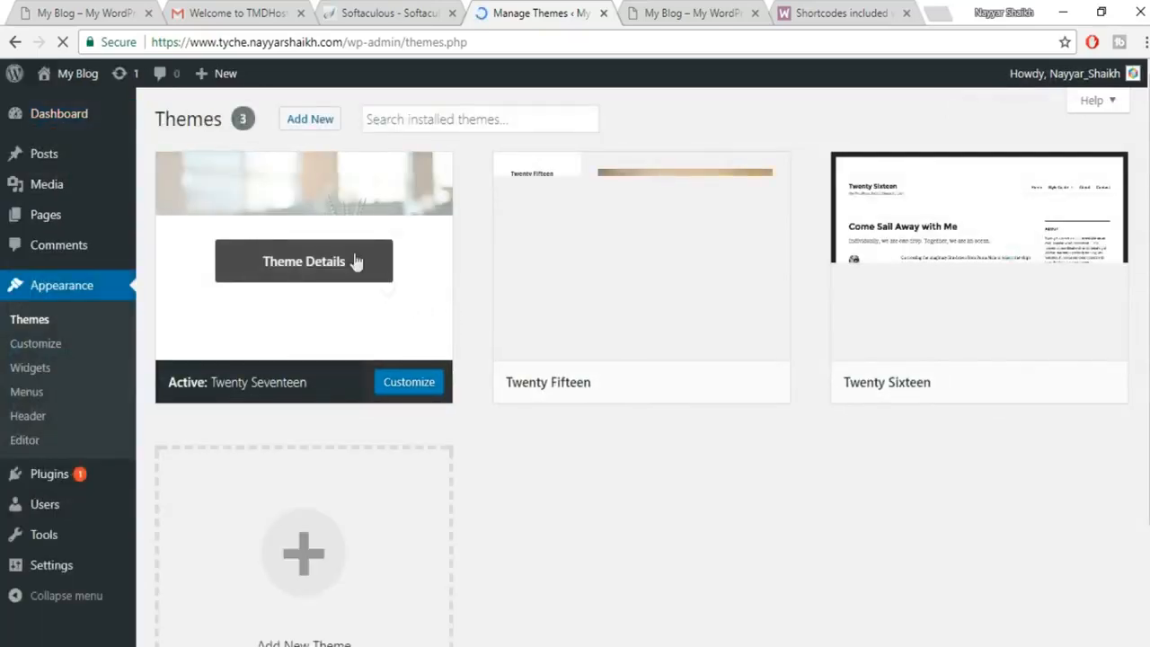
left_click(310, 120)
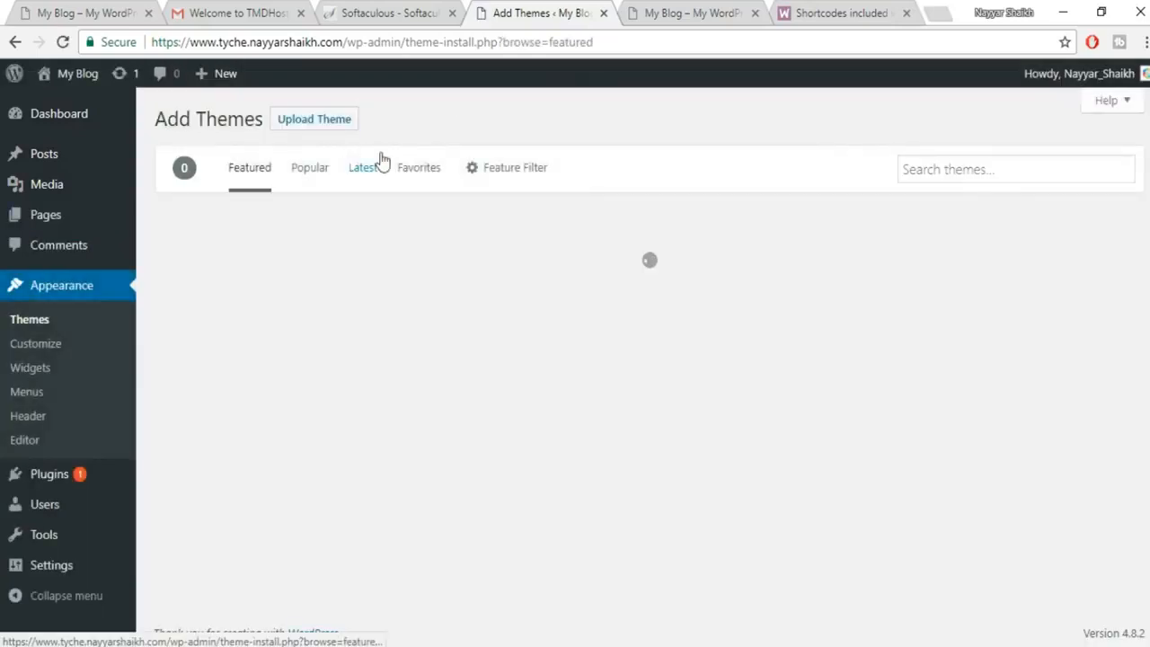
left_click(988, 174)
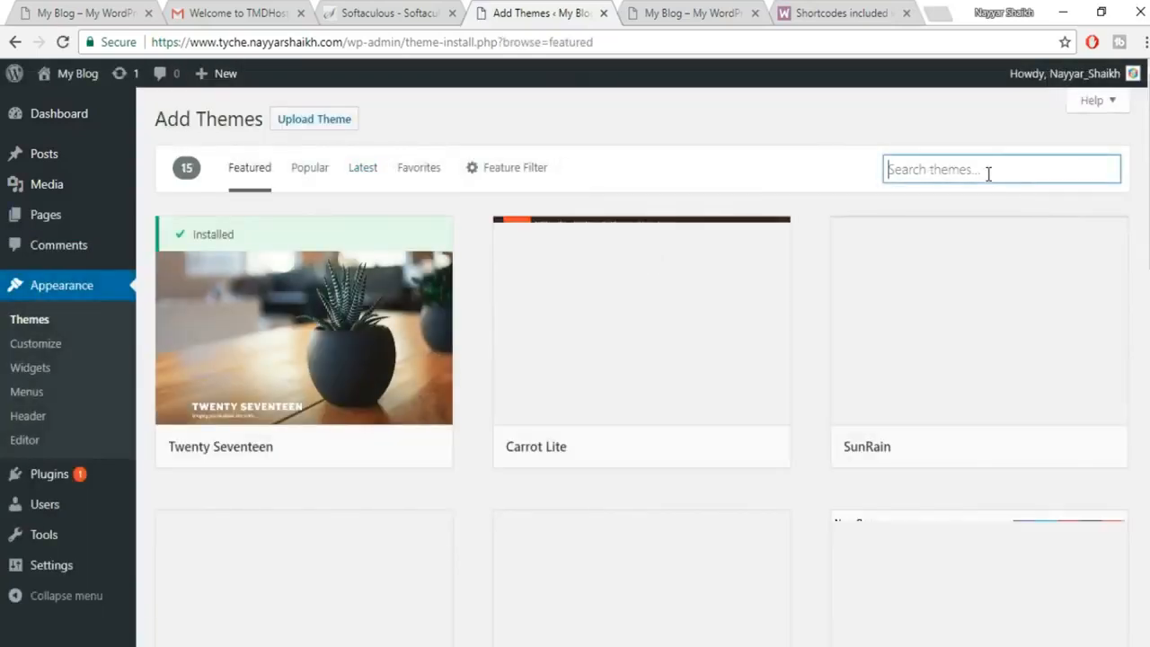
type("tyche")
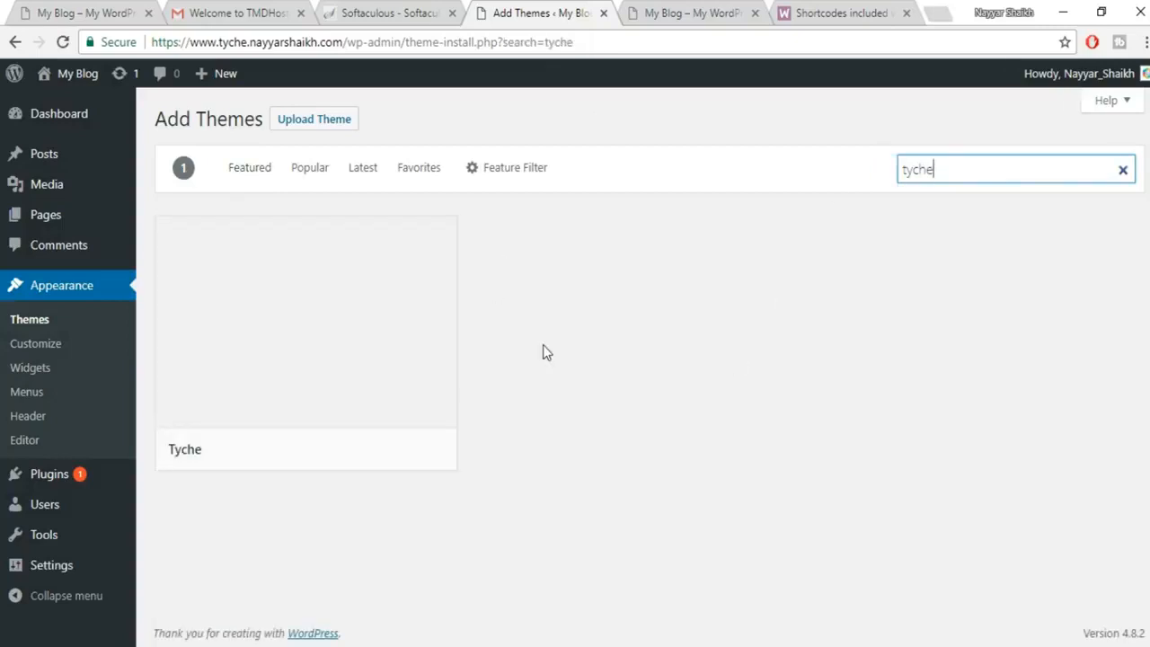
Install and activate the Tyche theme, then close its welcome banner.
mouse_move(347, 286)
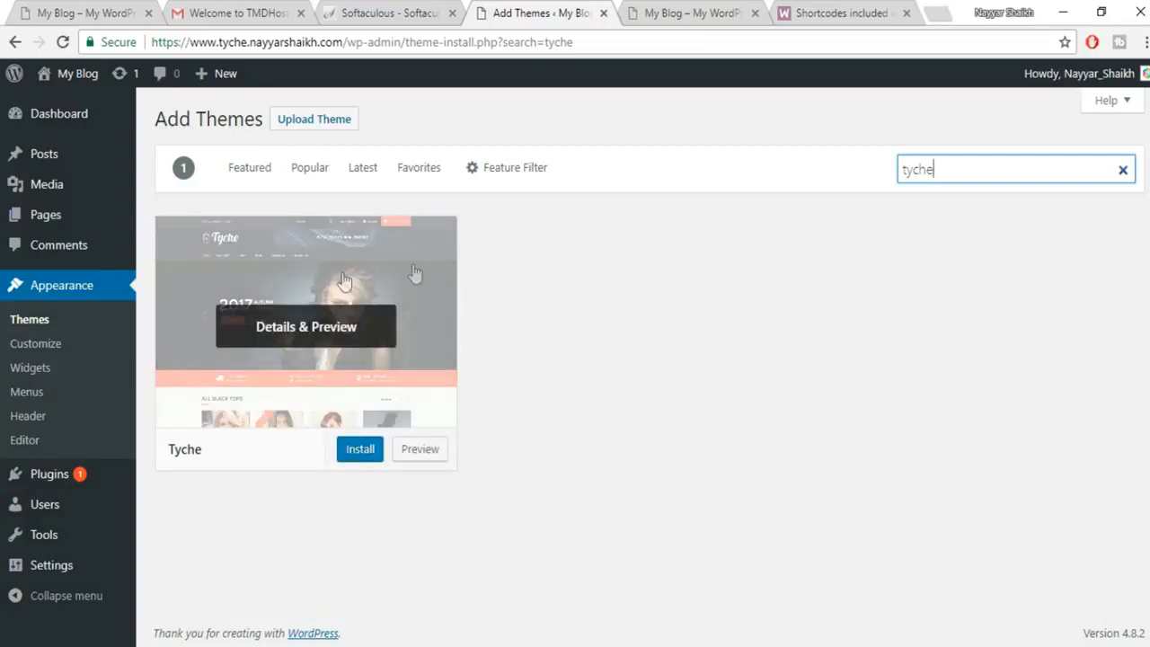
left_click(360, 448)
left_click(334, 449)
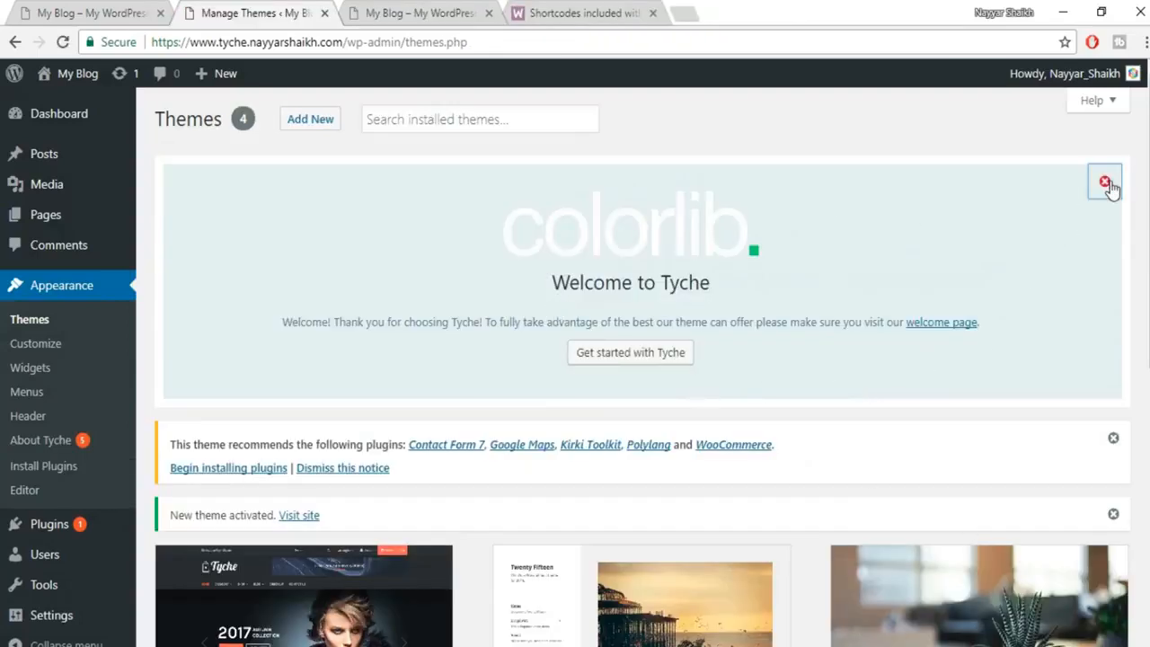
left_click(1105, 182)
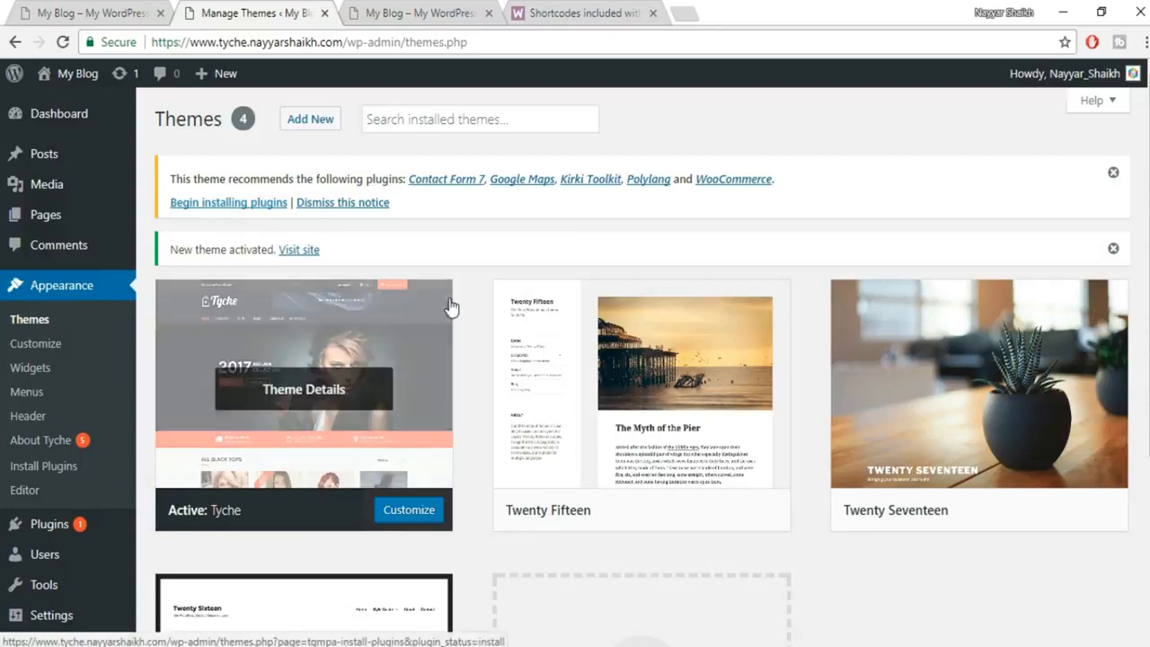
scroll(809, 315, "down", 2)
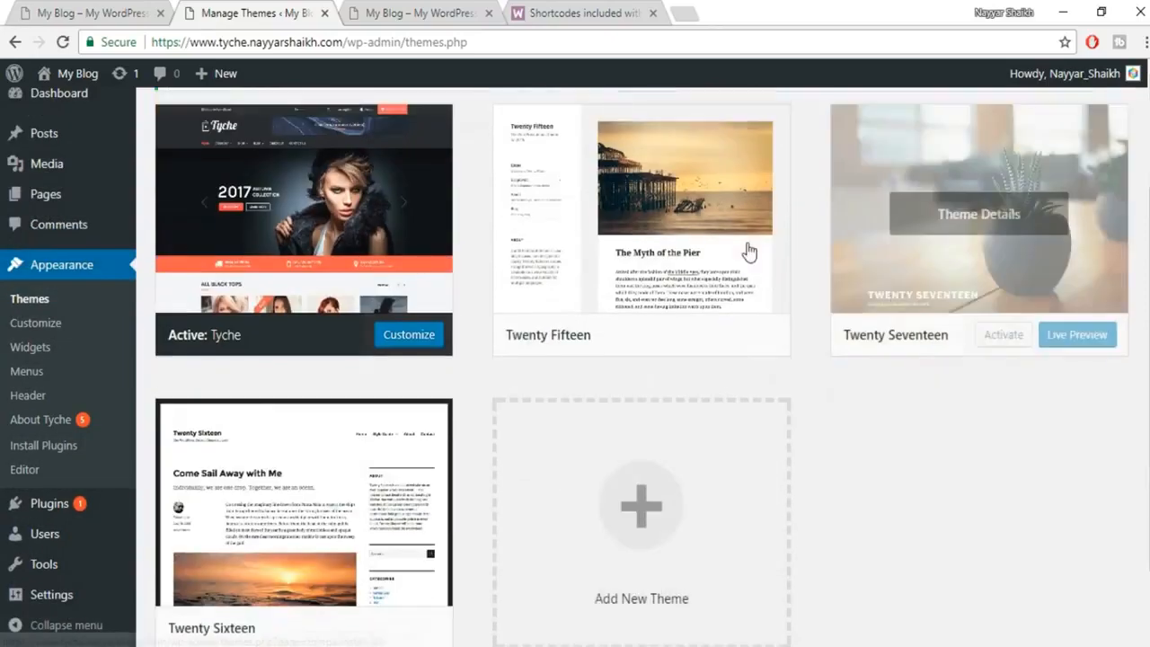
scroll(518, 490, "up", 2)
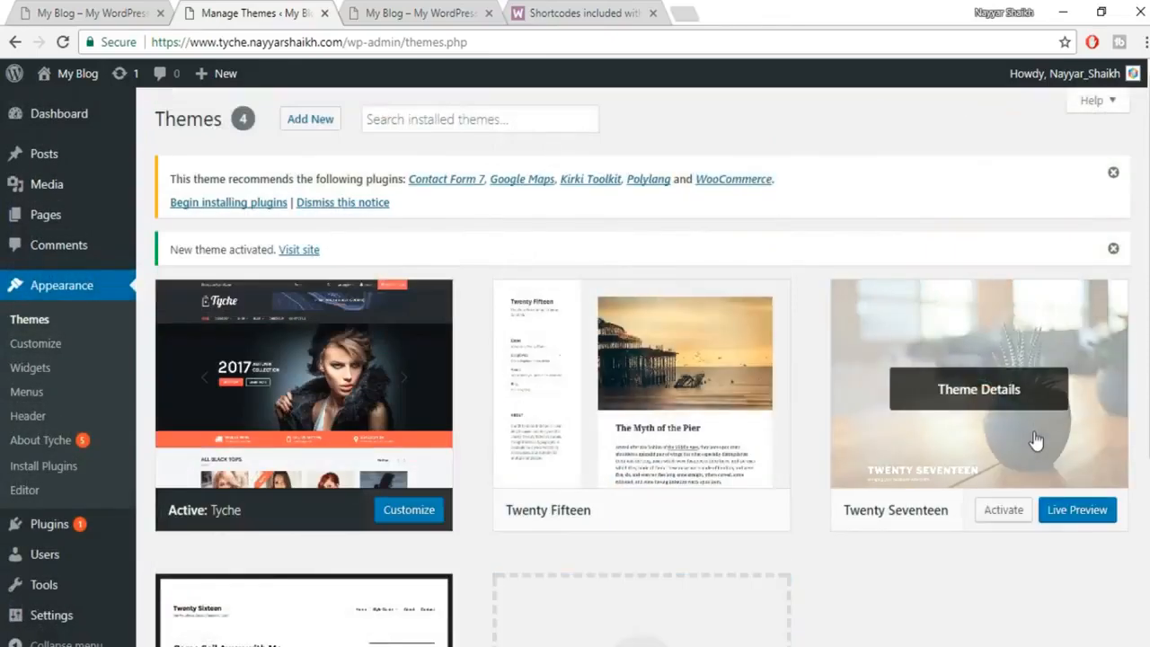
scroll(968, 438, "down", 1)
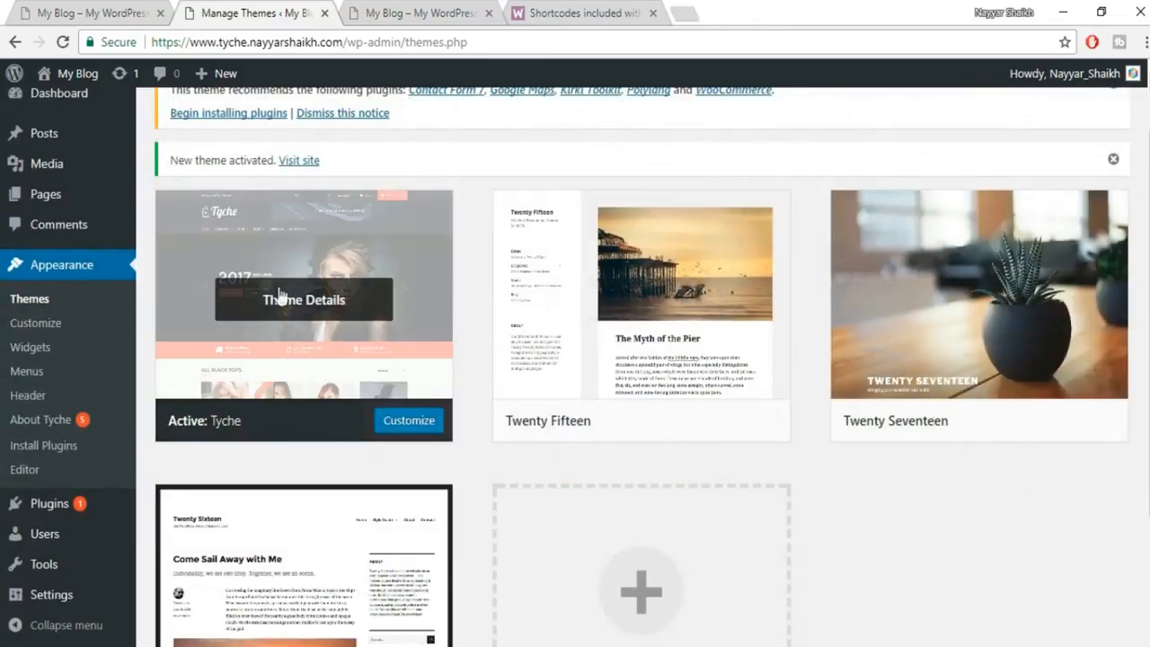
Delete the Twenty Fifteen, Twenty Seventeen and Twenty Sixteen themes, confirming each deletion.
left_click(689, 302)
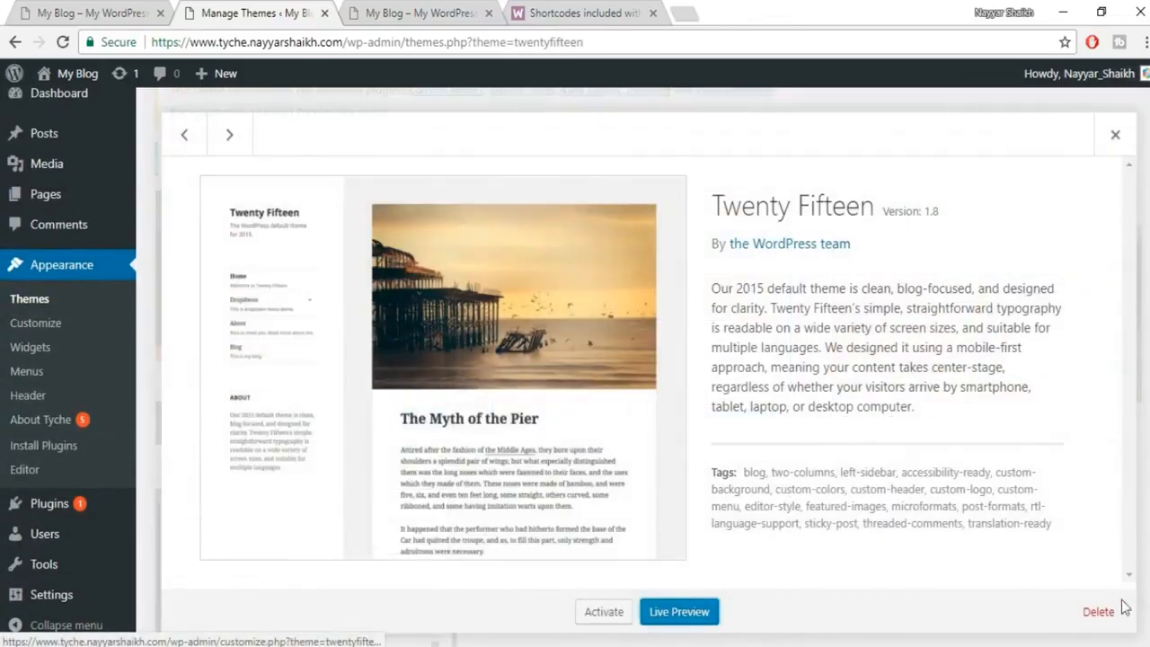
left_click(1097, 612)
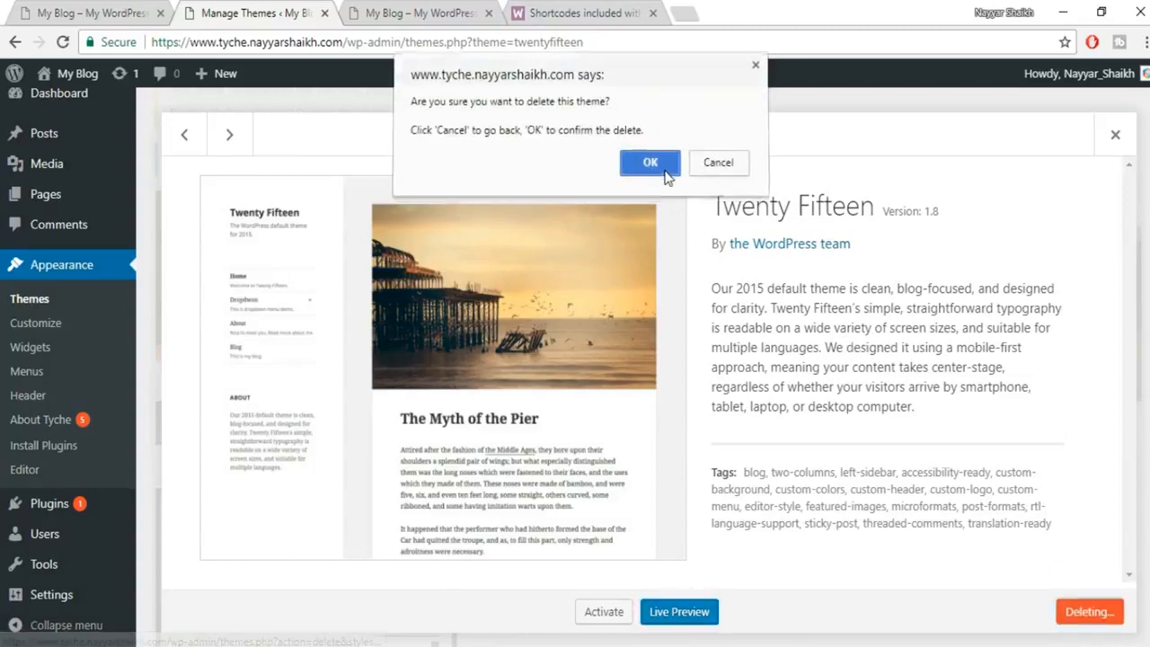
left_click(654, 164)
left_click(688, 288)
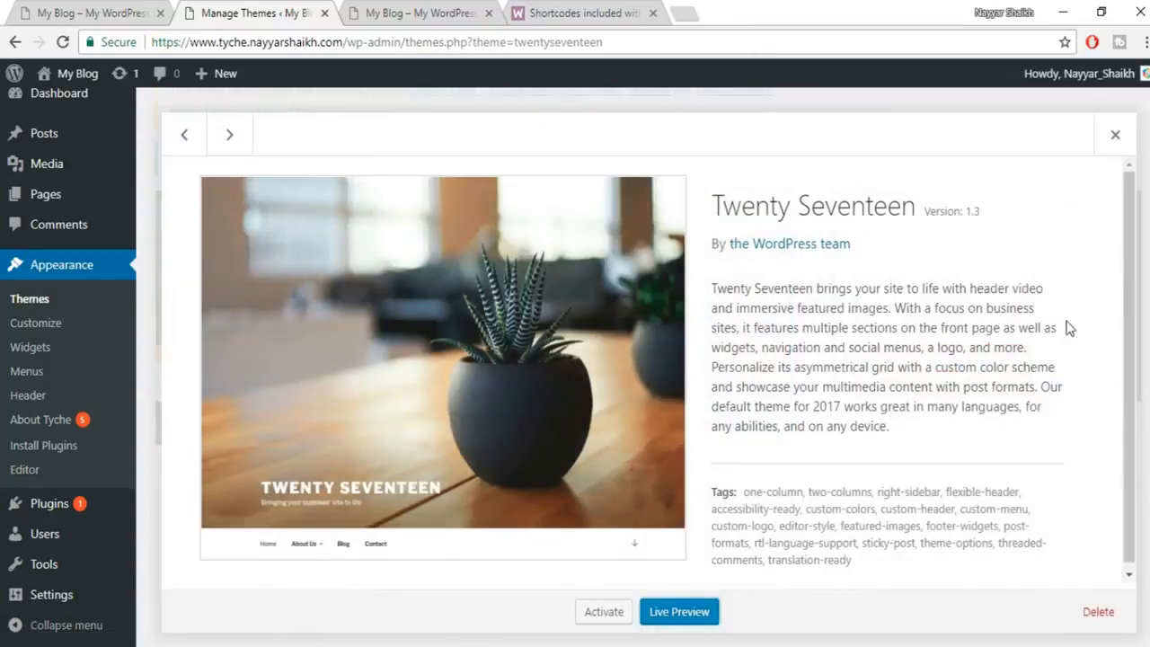
left_click(1098, 612)
left_click(651, 163)
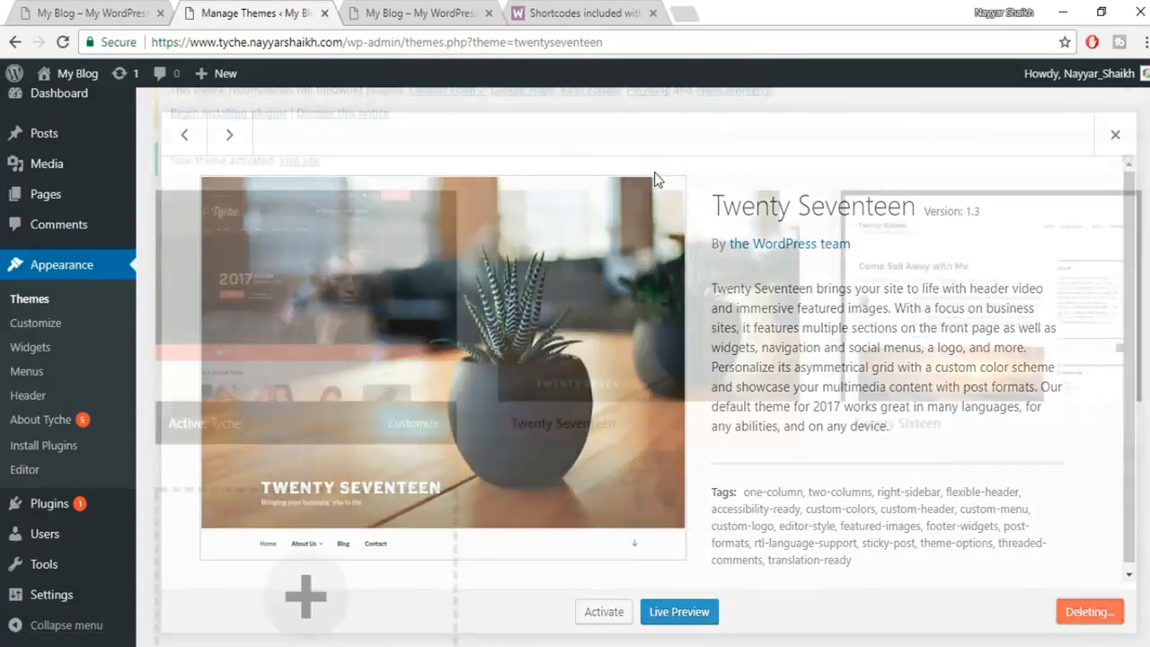
left_click(539, 376)
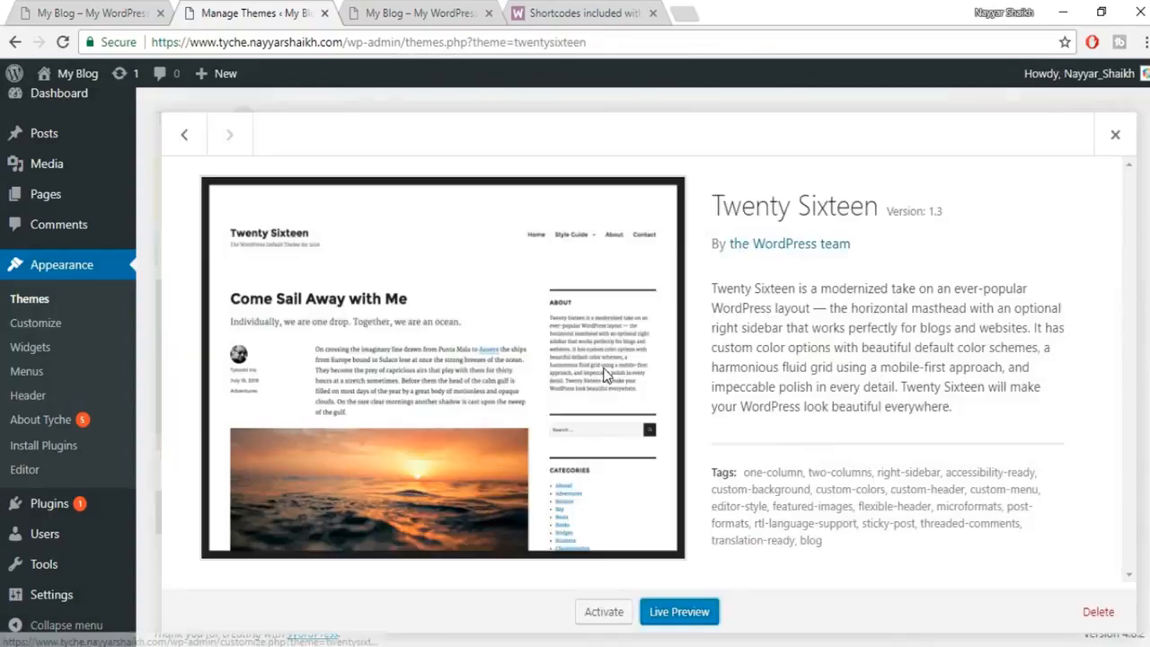
left_click(1107, 613)
left_click(650, 166)
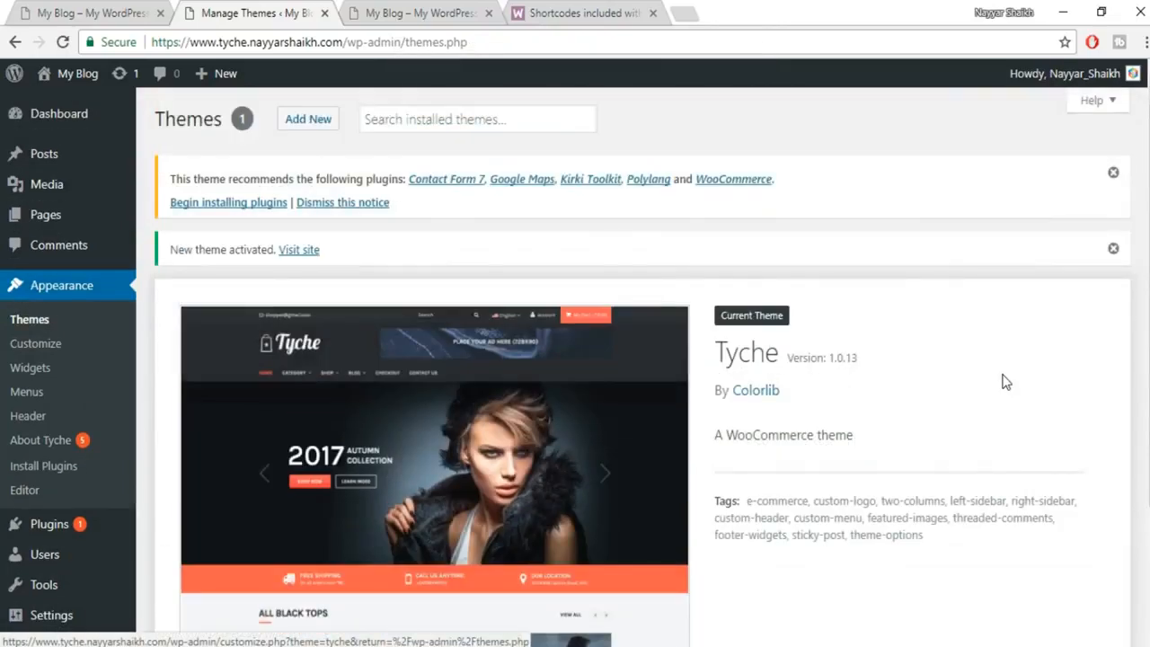
Bulk-install Contact Form 7, Google Maps, Kirki Toolkit, Polylang and WooCommerce, then return to the plugins installer.
left_click(238, 203)
left_click(172, 213)
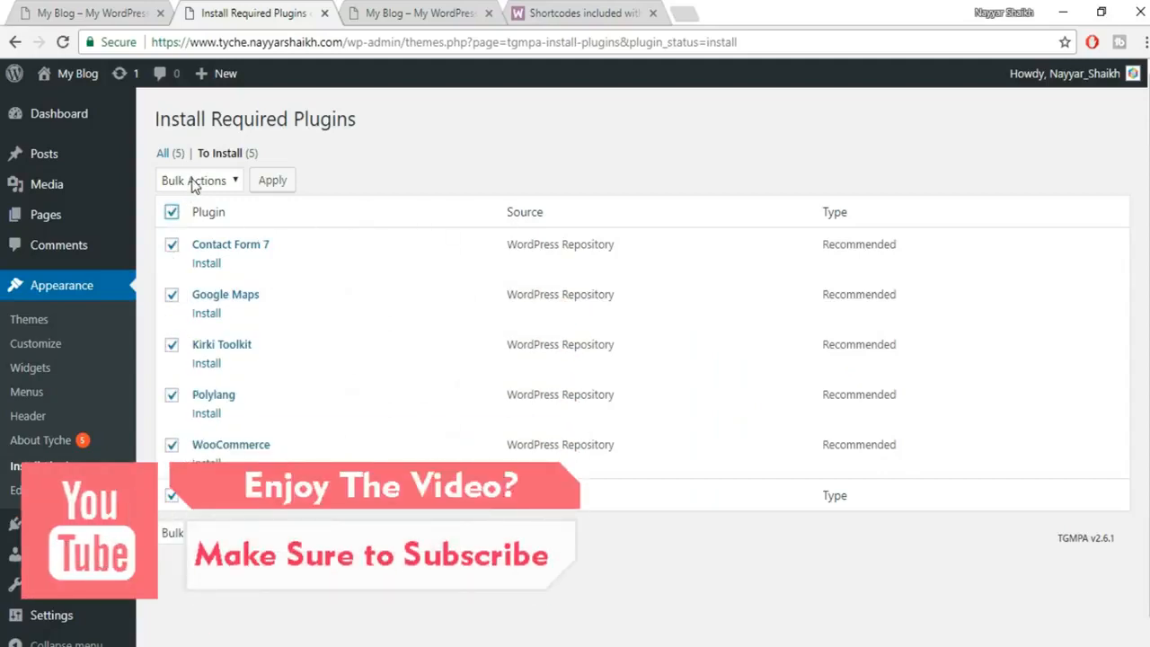
left_click(207, 184)
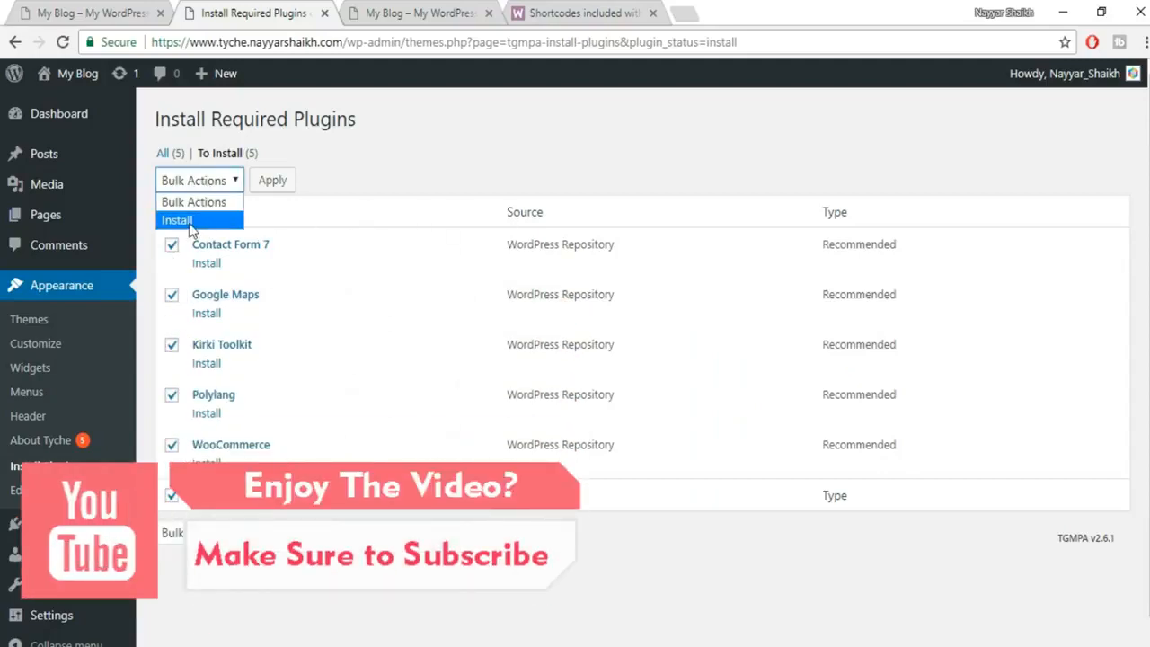
left_click(200, 220)
left_click(270, 182)
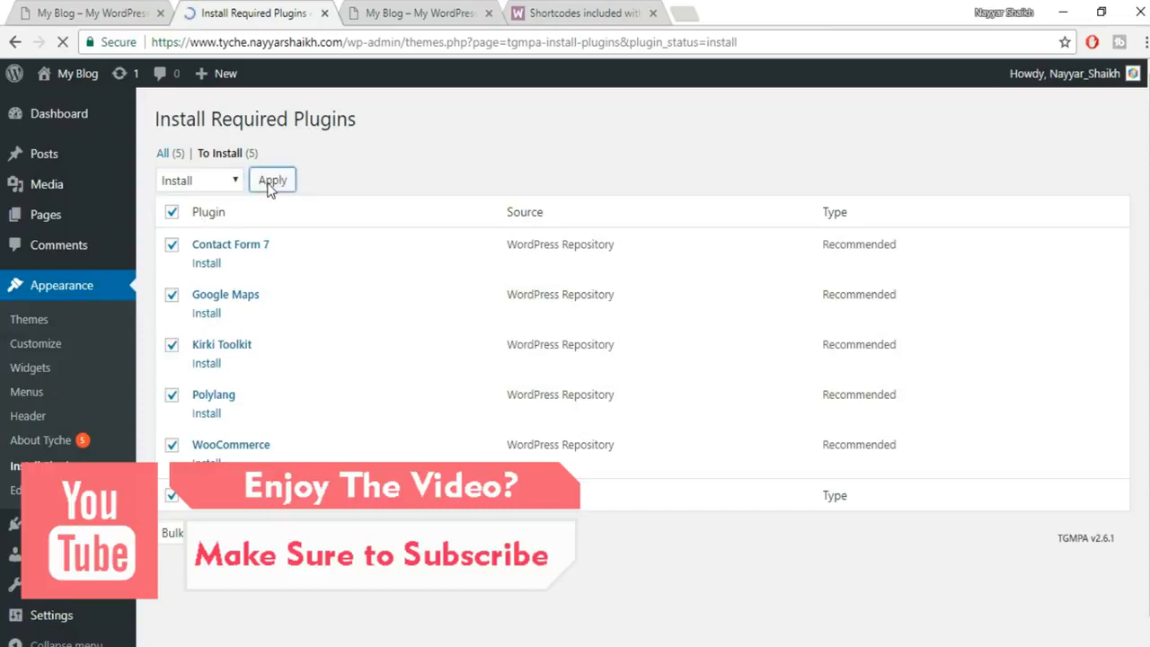
scroll(723, 314, "down", 3)
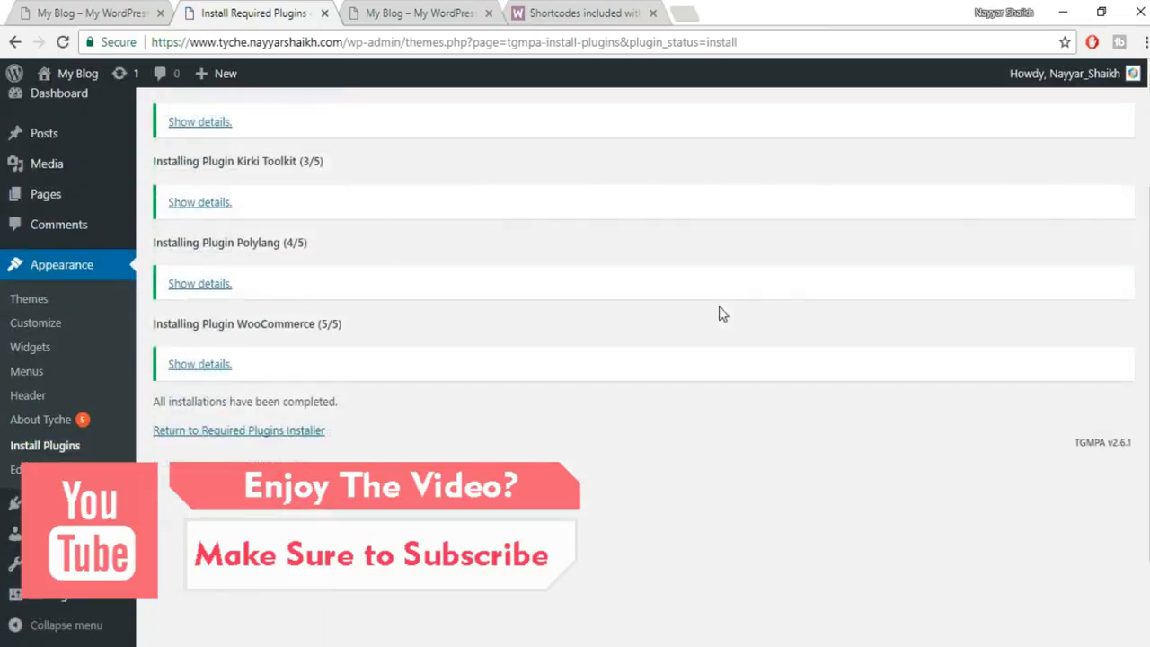
scroll(722, 313, "up", 3)
scroll(719, 314, "down", 3)
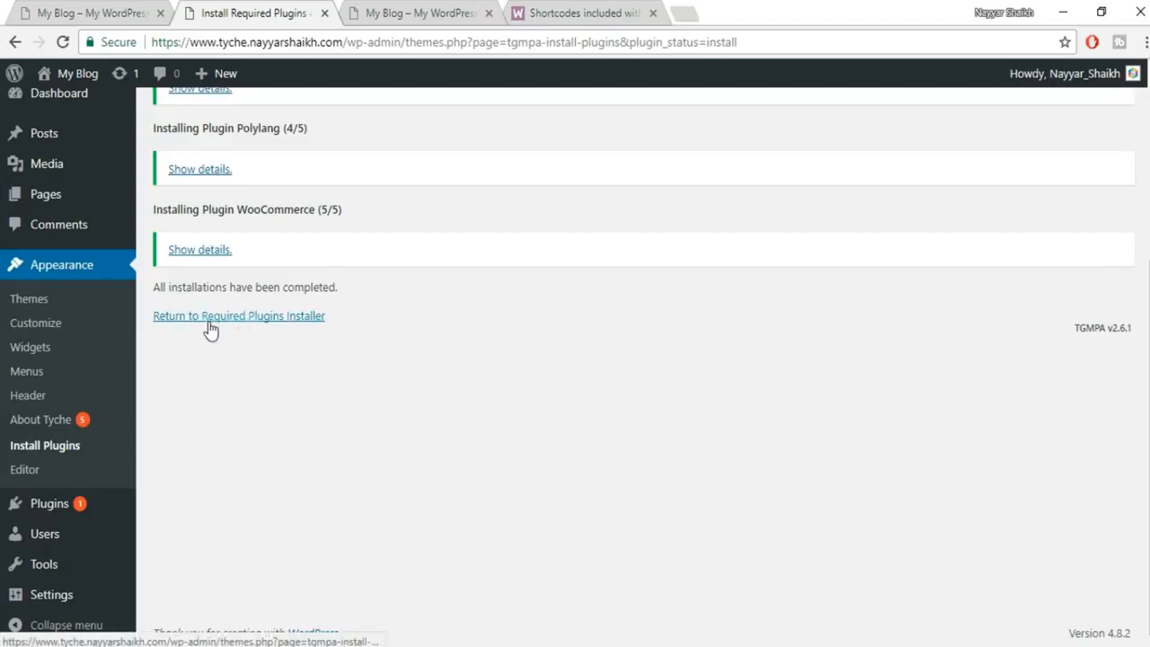
left_click(288, 318)
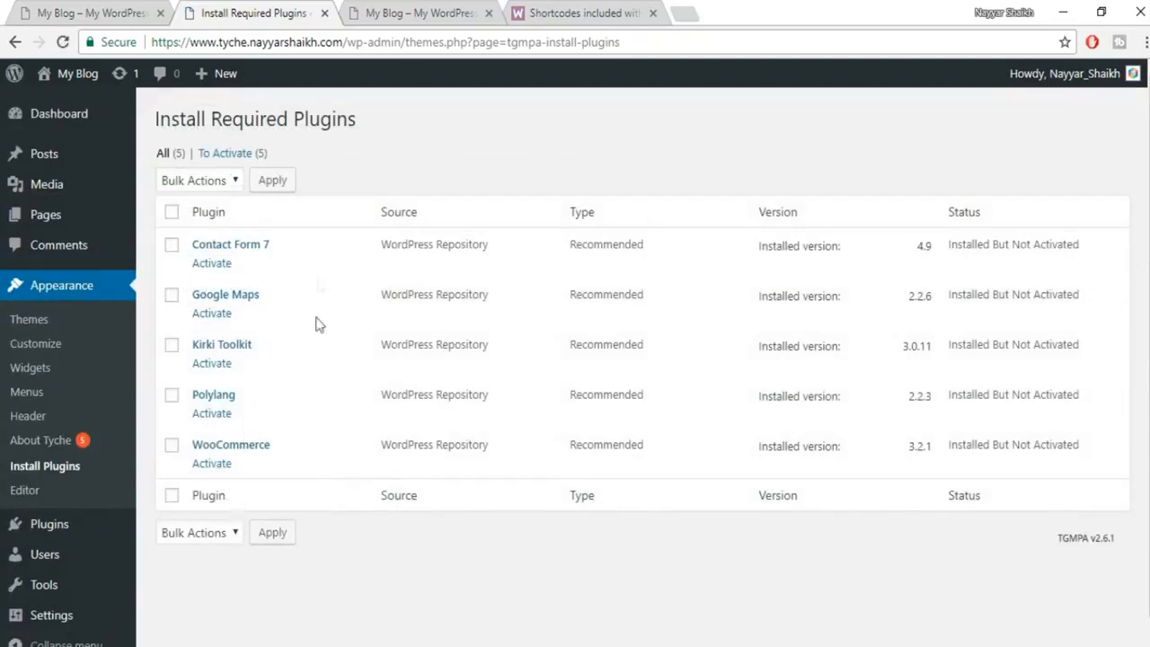
Select all five plugins and apply Bulk Actions > Activate to them.
left_click(171, 213)
left_click(209, 184)
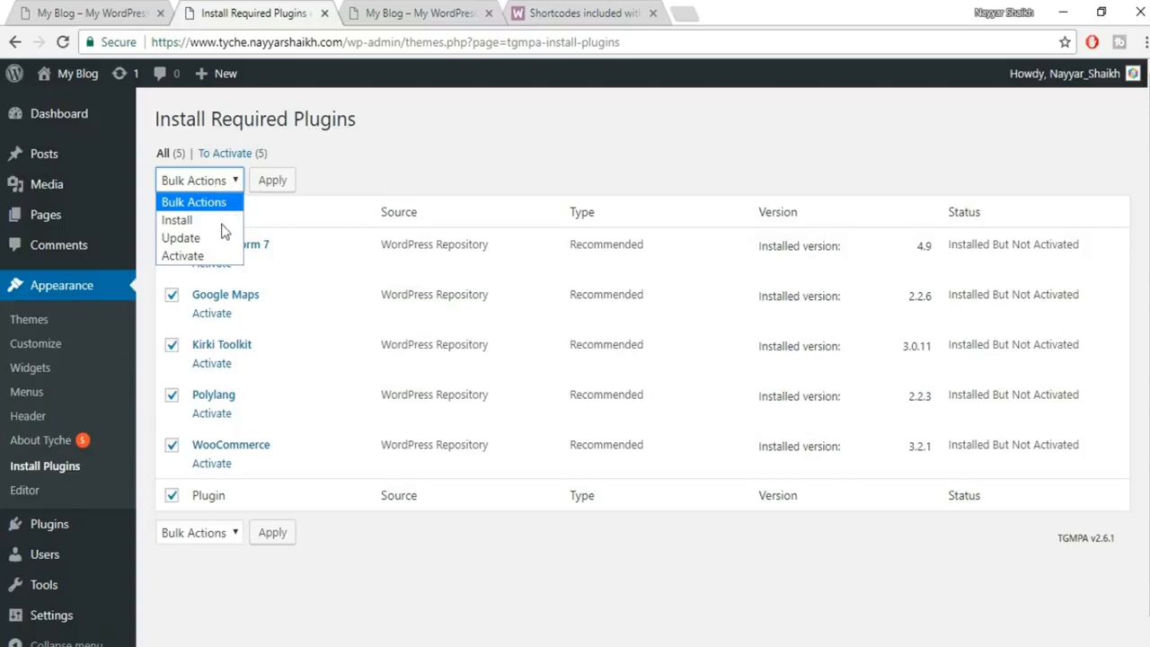
left_click(216, 255)
left_click(284, 183)
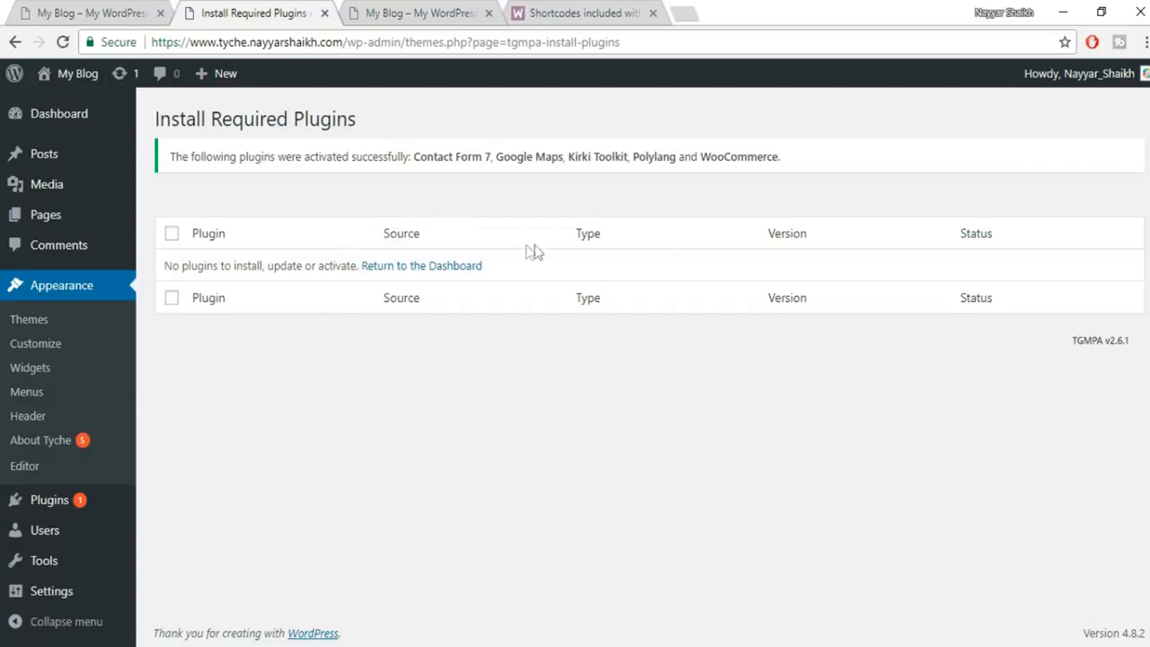
Switch to the blog front-page tab and reload it.
left_click(404, 11)
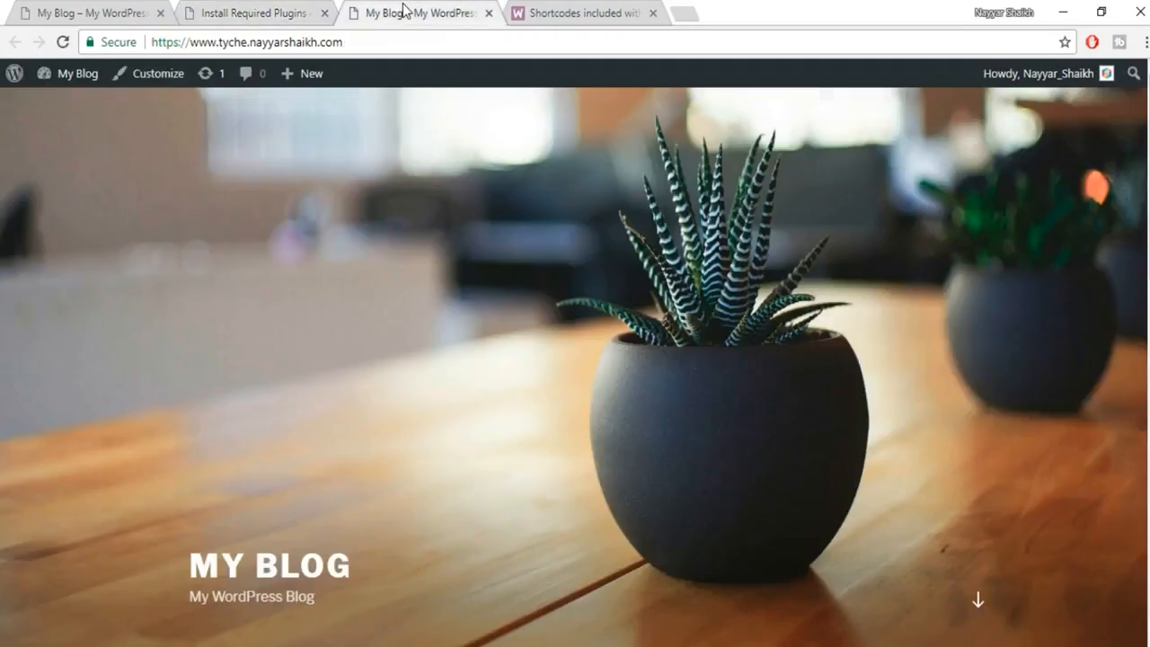
left_click(62, 42)
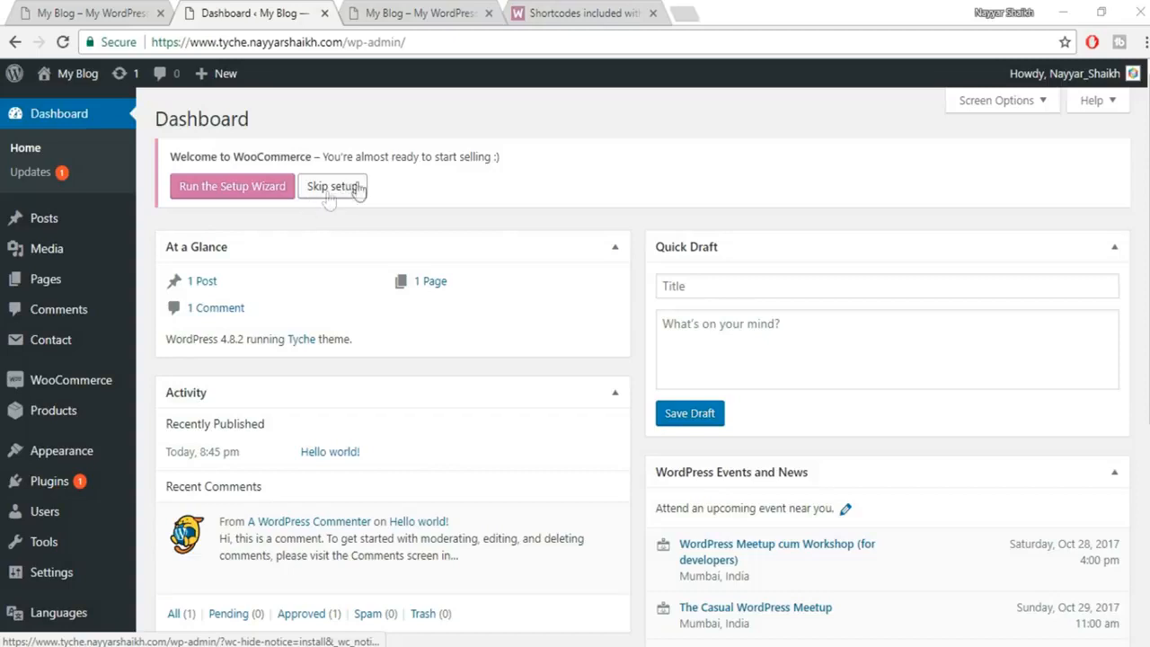
Launch the WooCommerce setup wizard and set the store location to India — Maharashtra.
left_click(231, 191)
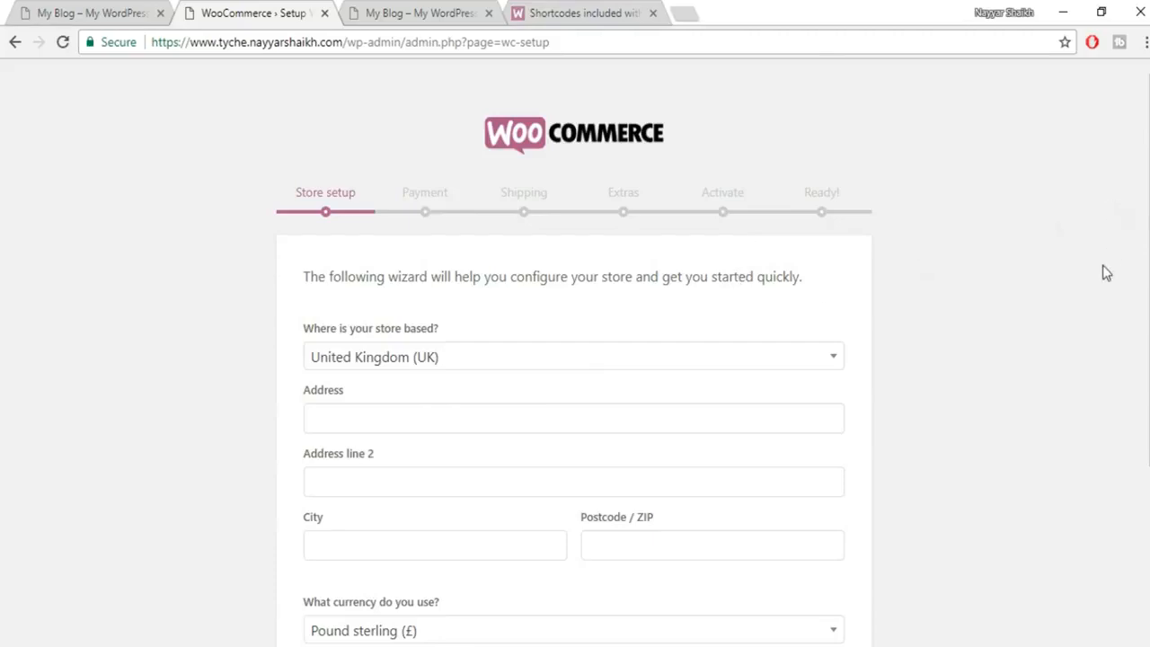
scroll(1103, 265, "down", 2)
scroll(1103, 265, "up", 2)
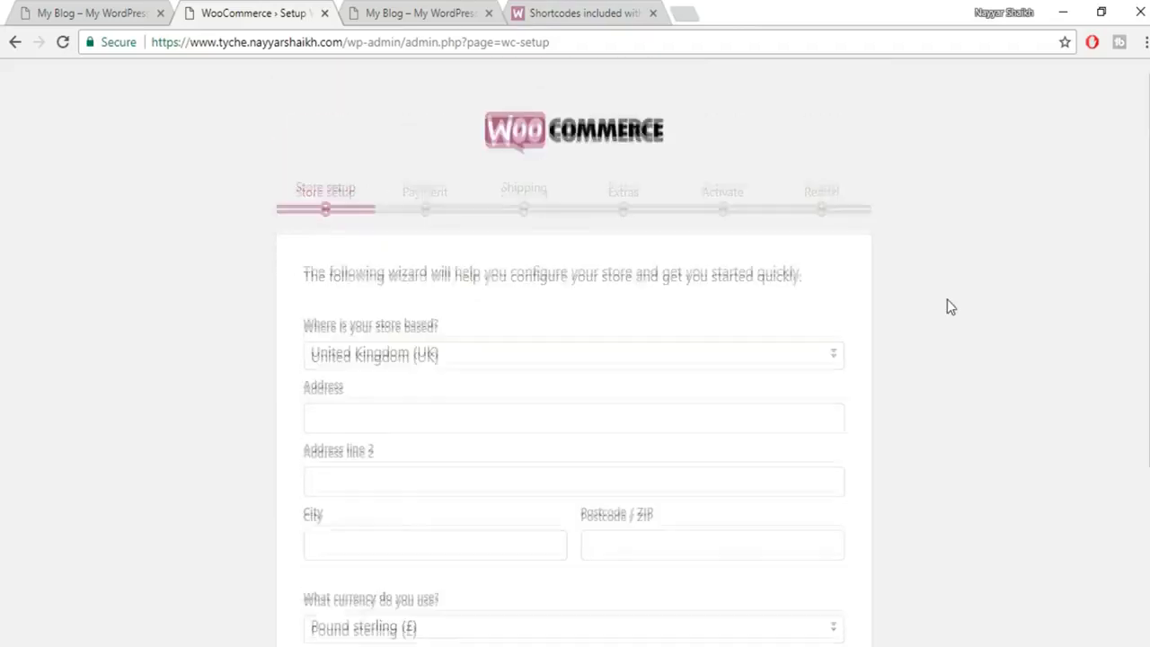
scroll(947, 299, "down", 3)
scroll(948, 299, "up", 1)
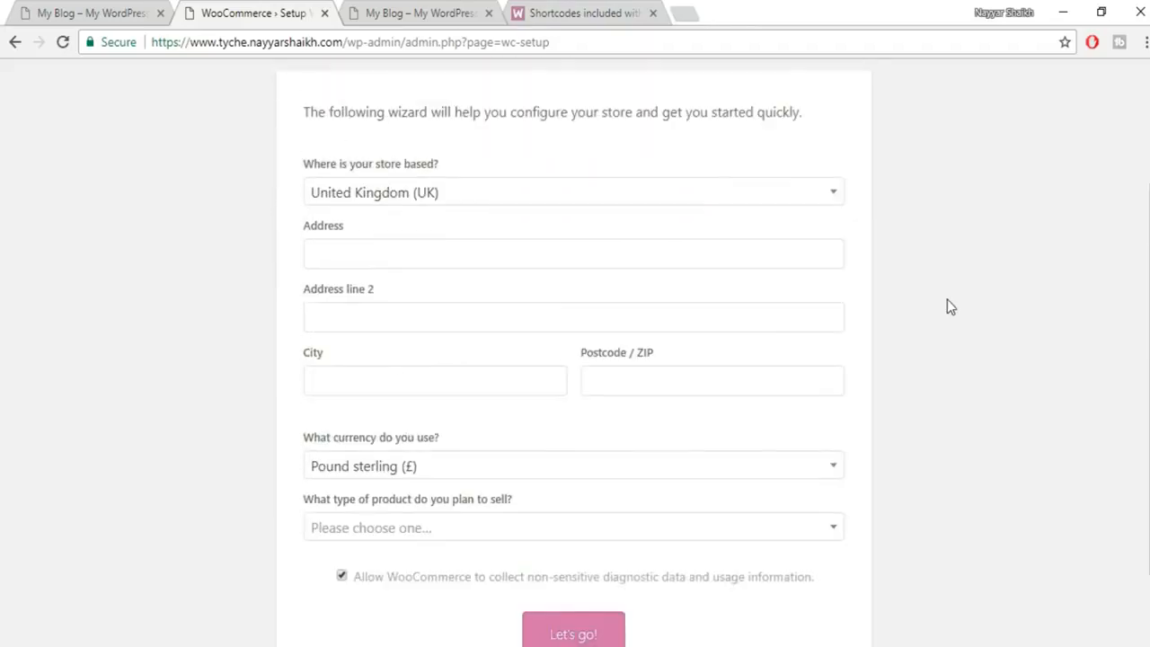
left_click(469, 196)
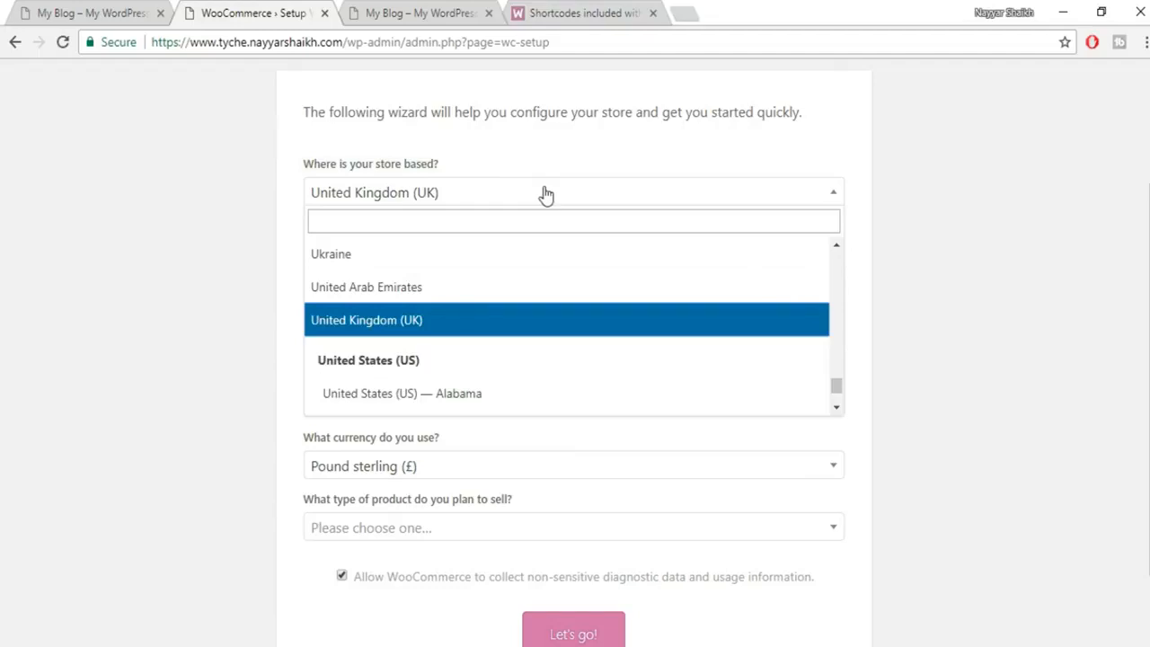
type("maha")
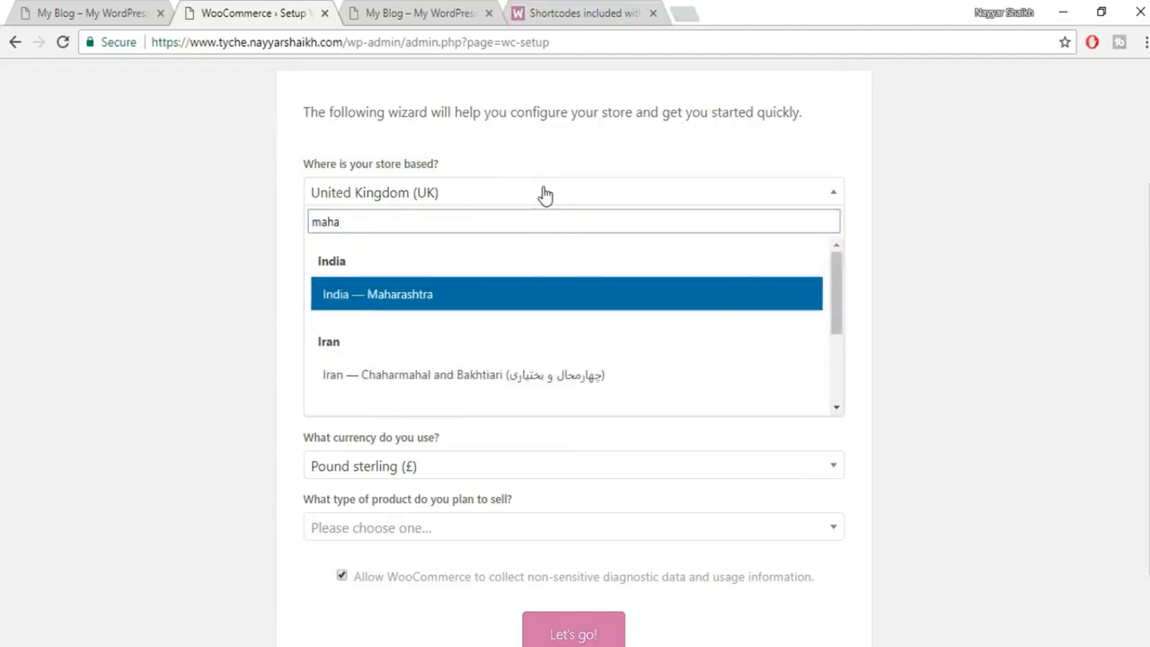
left_click(493, 294)
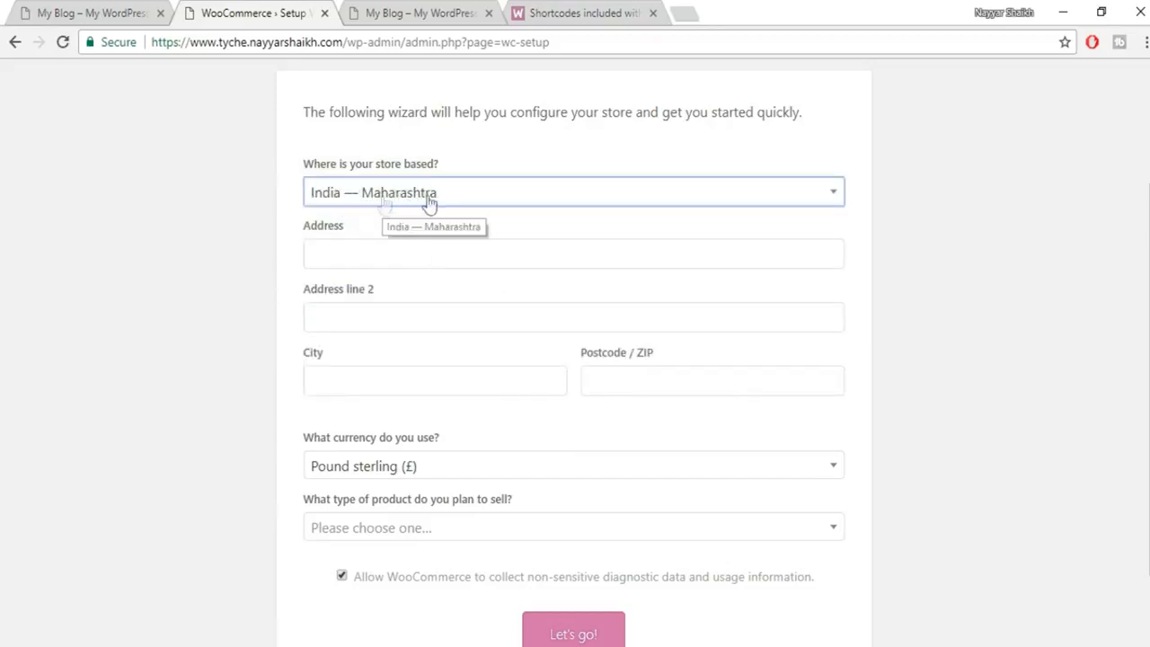
Fill in the store address from a saved address suggestion.
left_click(394, 259)
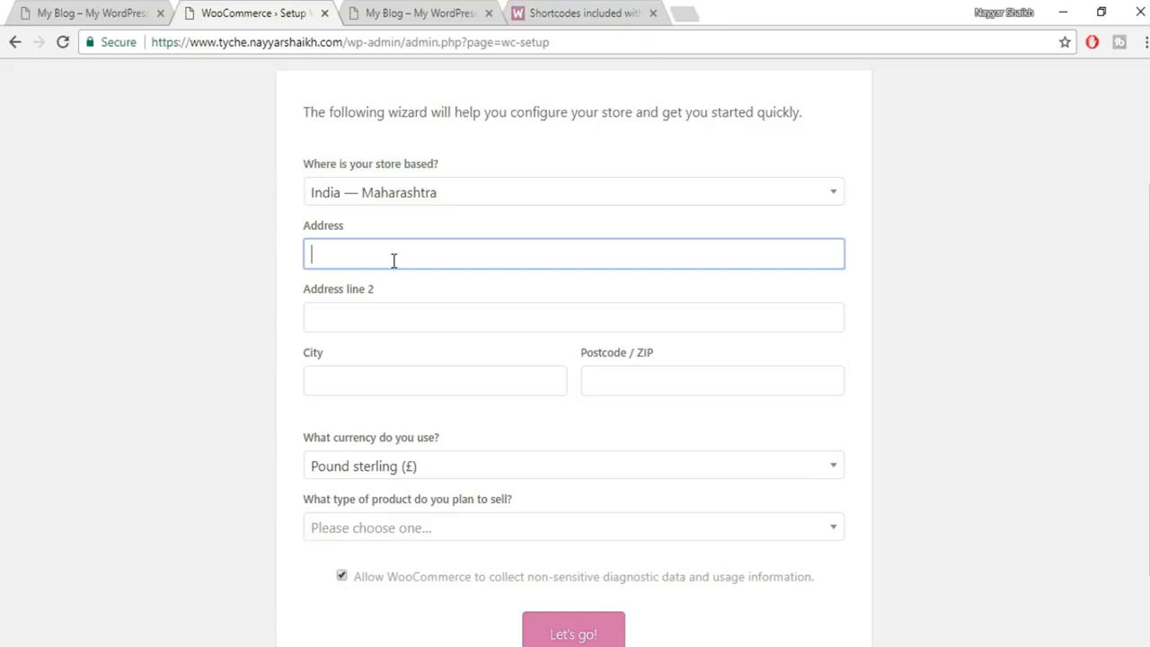
key("Down")
key("Down")
left_click(393, 285)
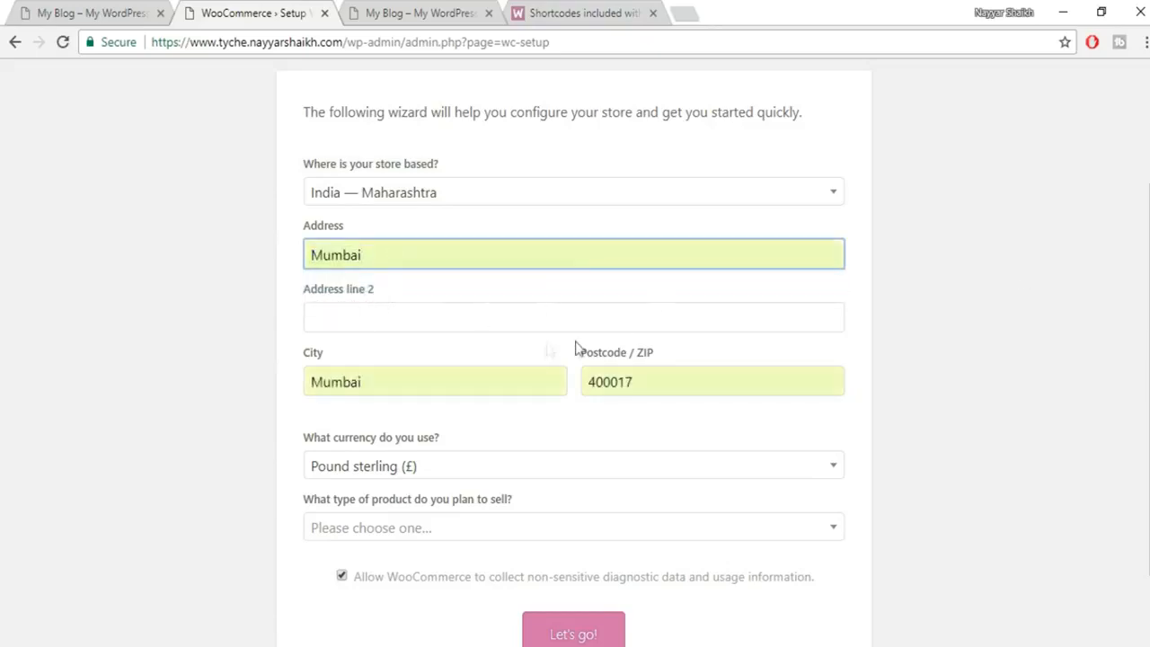
scroll(942, 354, "down", 1)
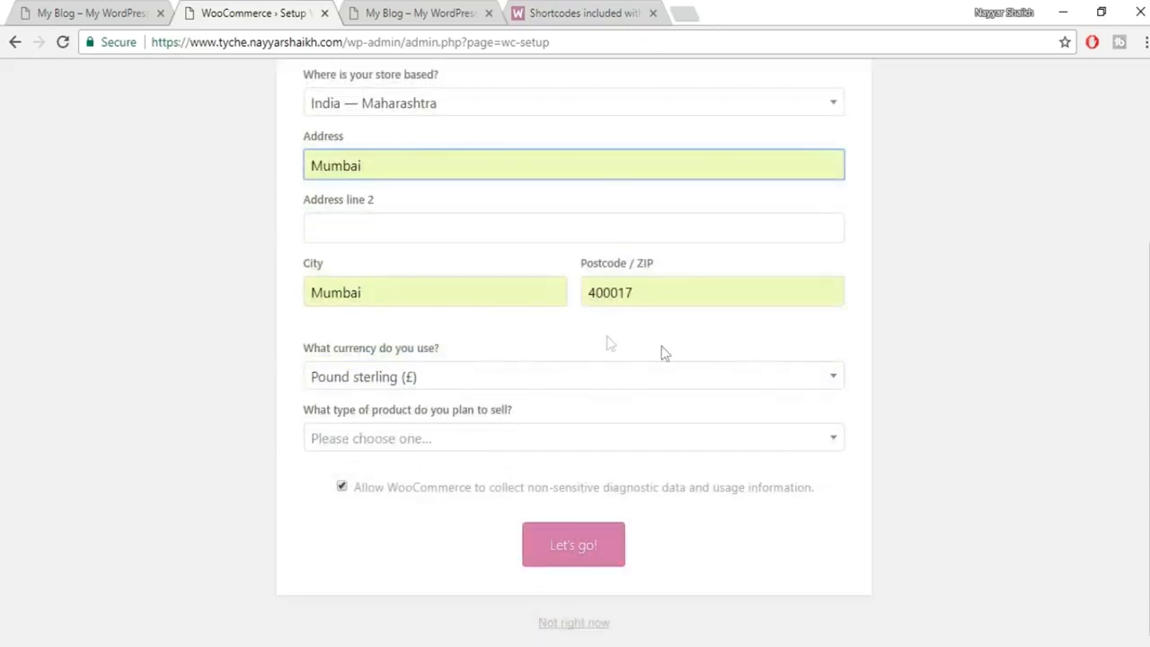
Choose Indian rupee currency and physical products, then submit the store details.
left_click(442, 388)
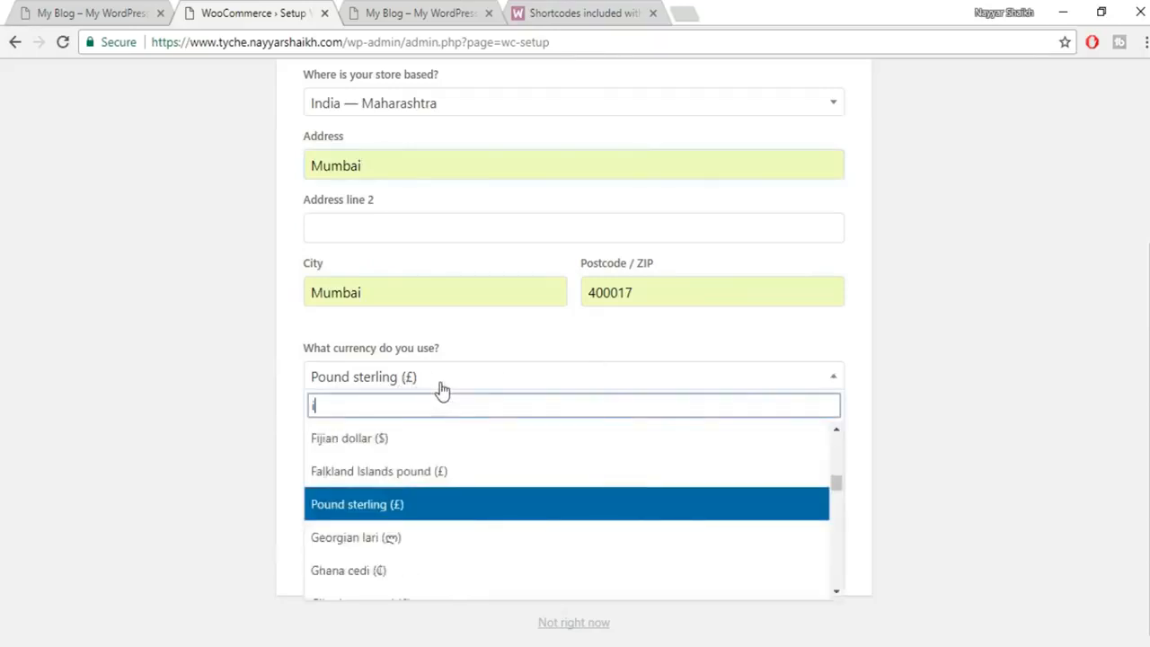
type("ind")
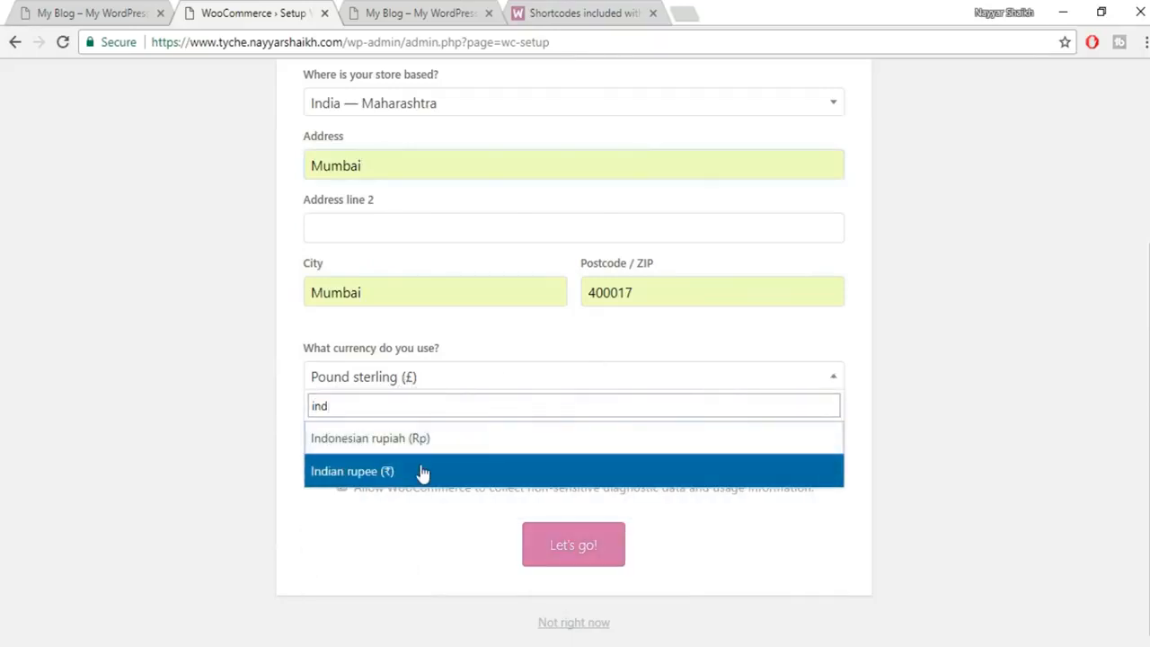
left_click(375, 477)
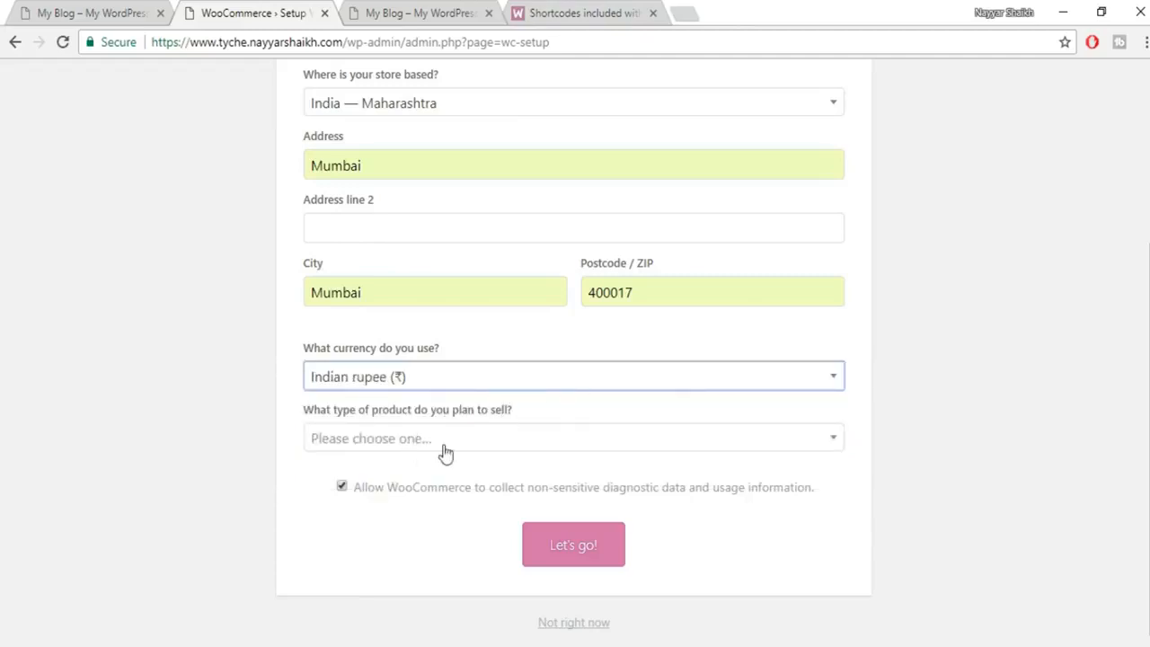
left_click(544, 446)
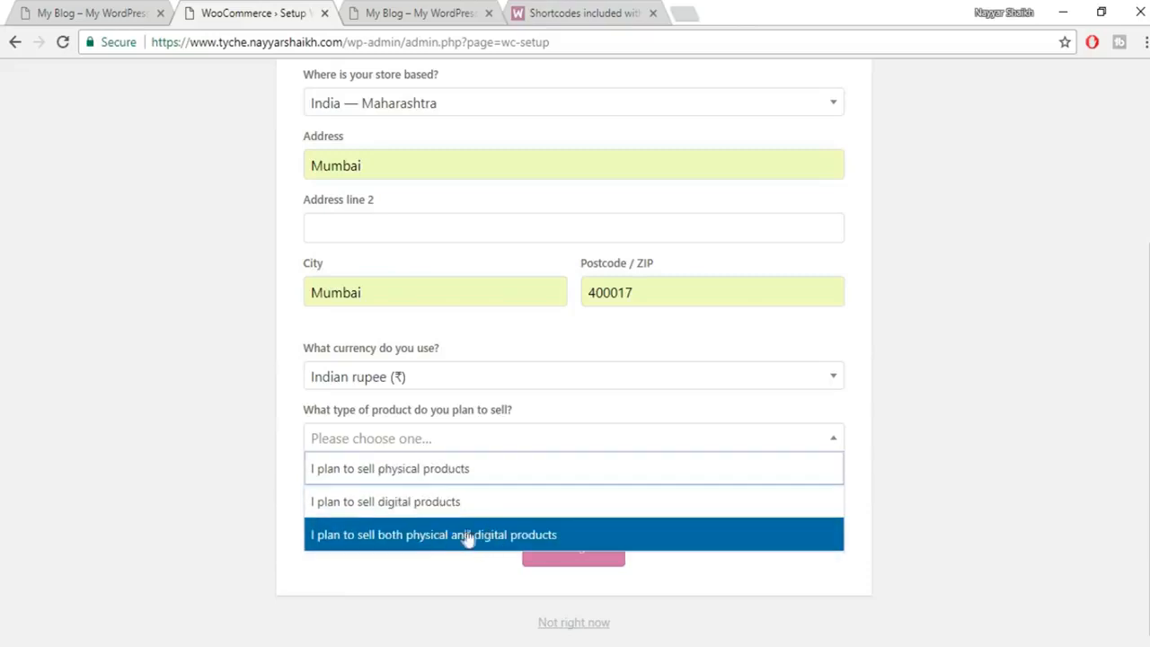
left_click(468, 474)
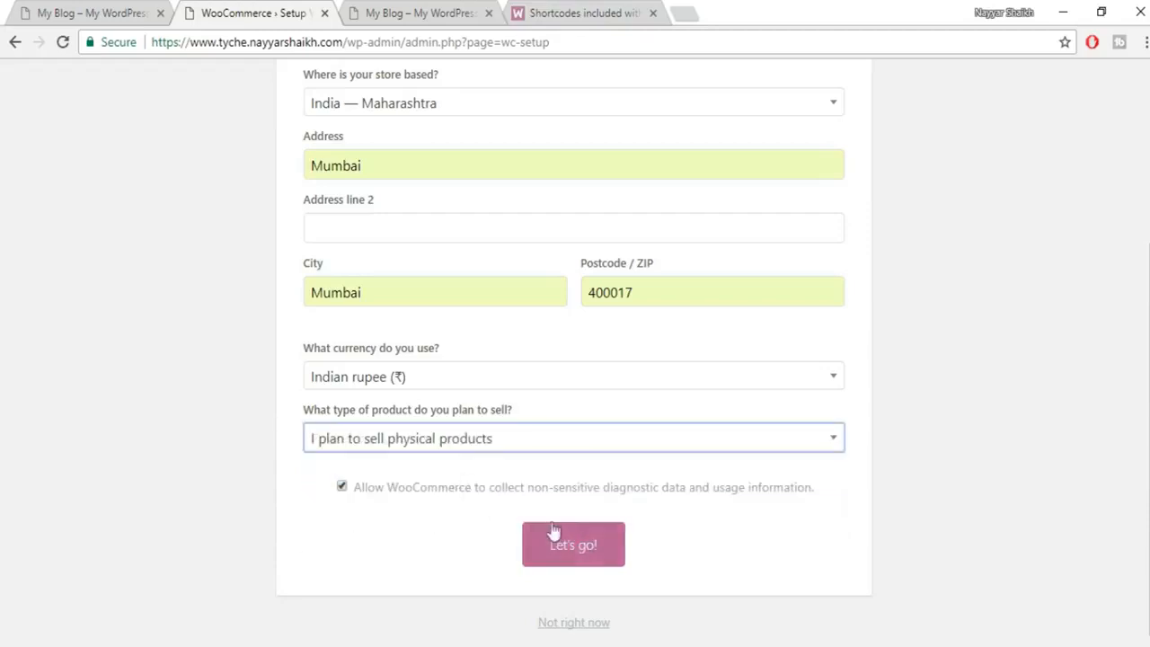
left_click(580, 557)
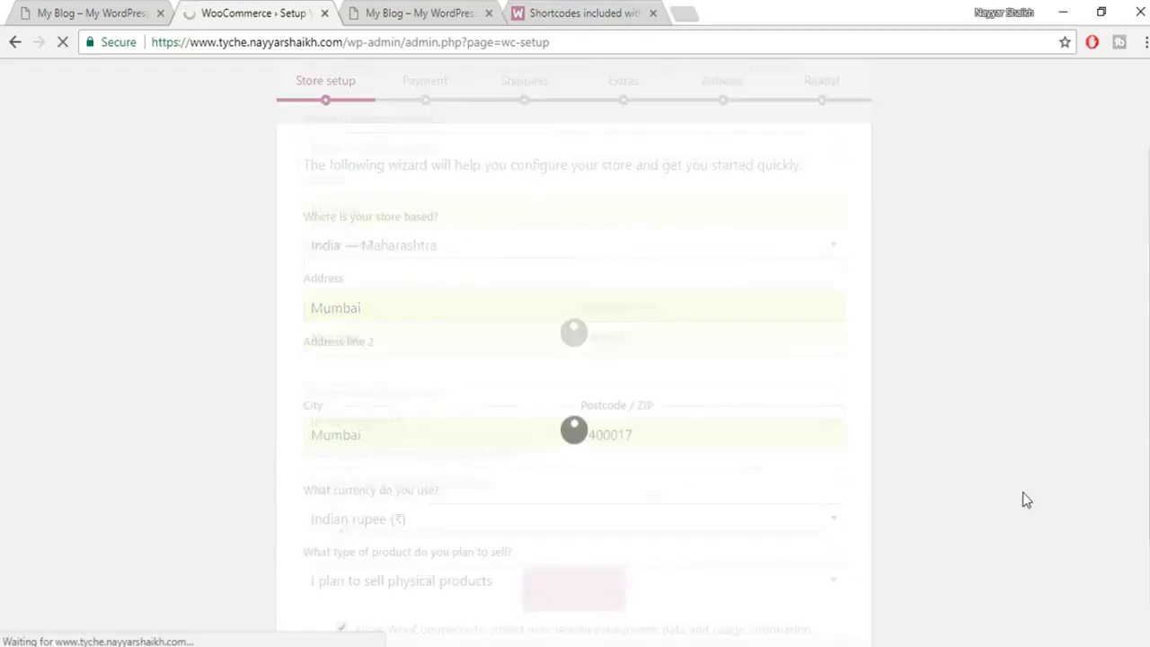
Leave the PayPal gateways off and continue from Payment to the Shipping step.
scroll(1081, 398, "down", 1)
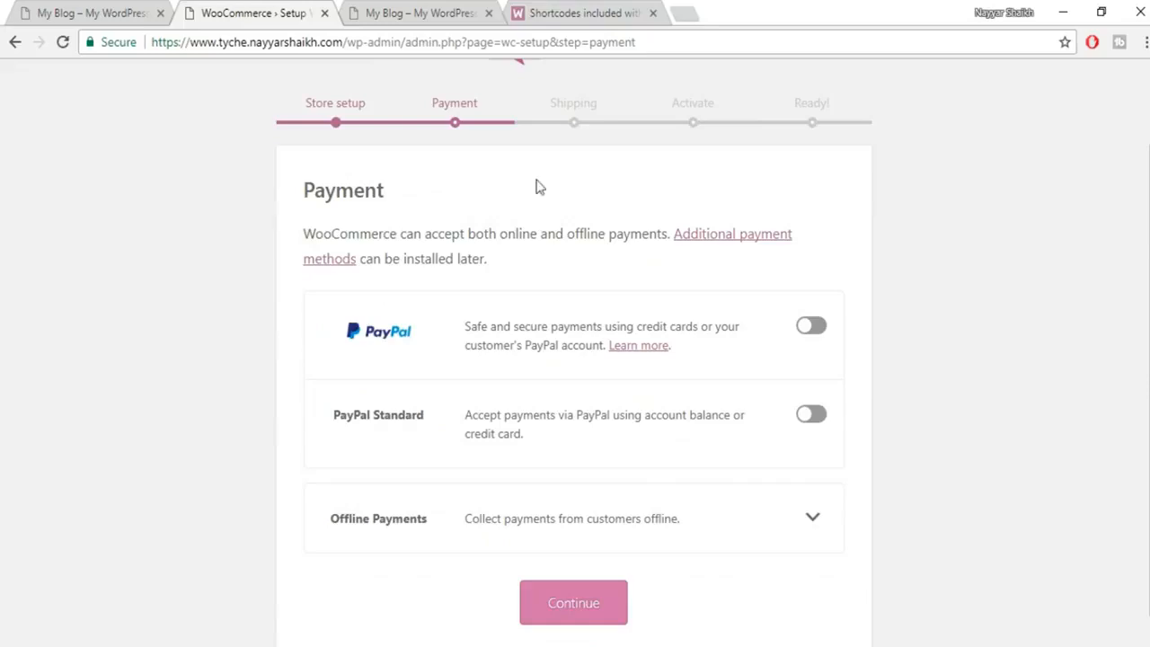
scroll(870, 349, "down", 1)
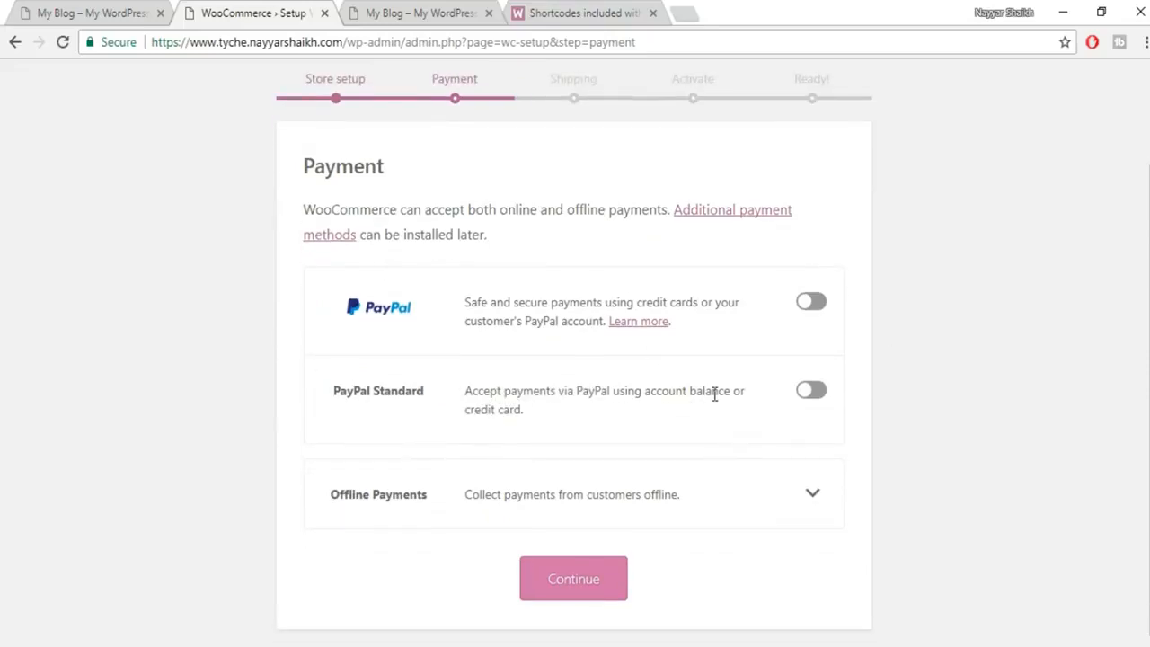
left_click(580, 584)
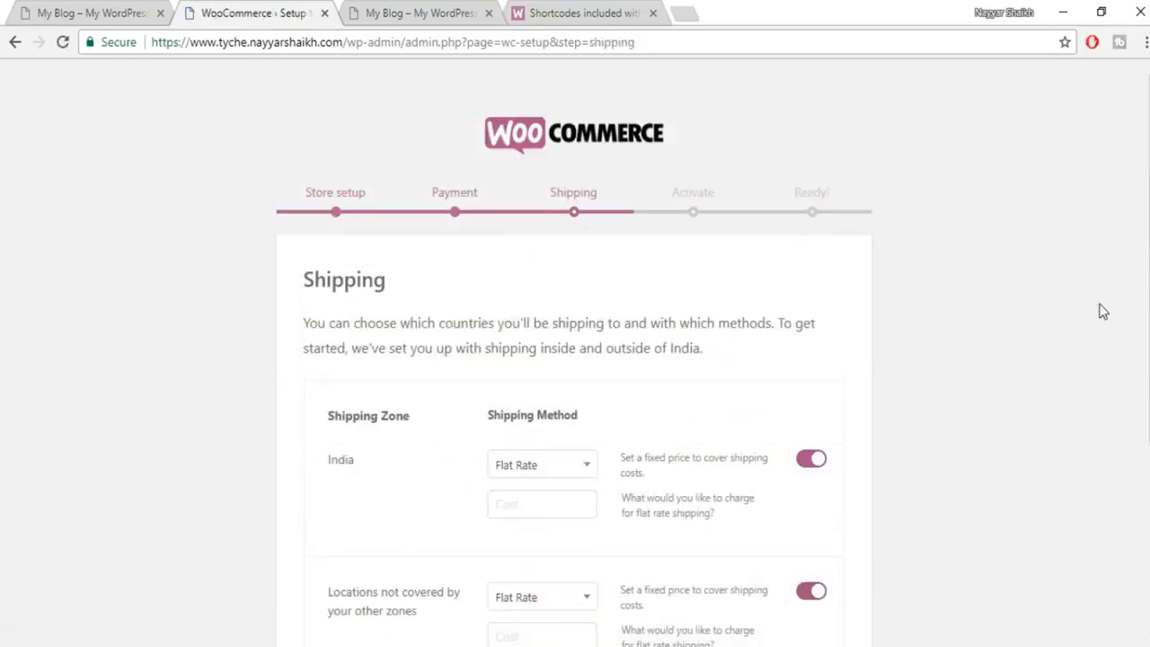
Switch off Flat Rate for India and for other locations, then continue.
scroll(1098, 325, "down", 2)
left_click(813, 280)
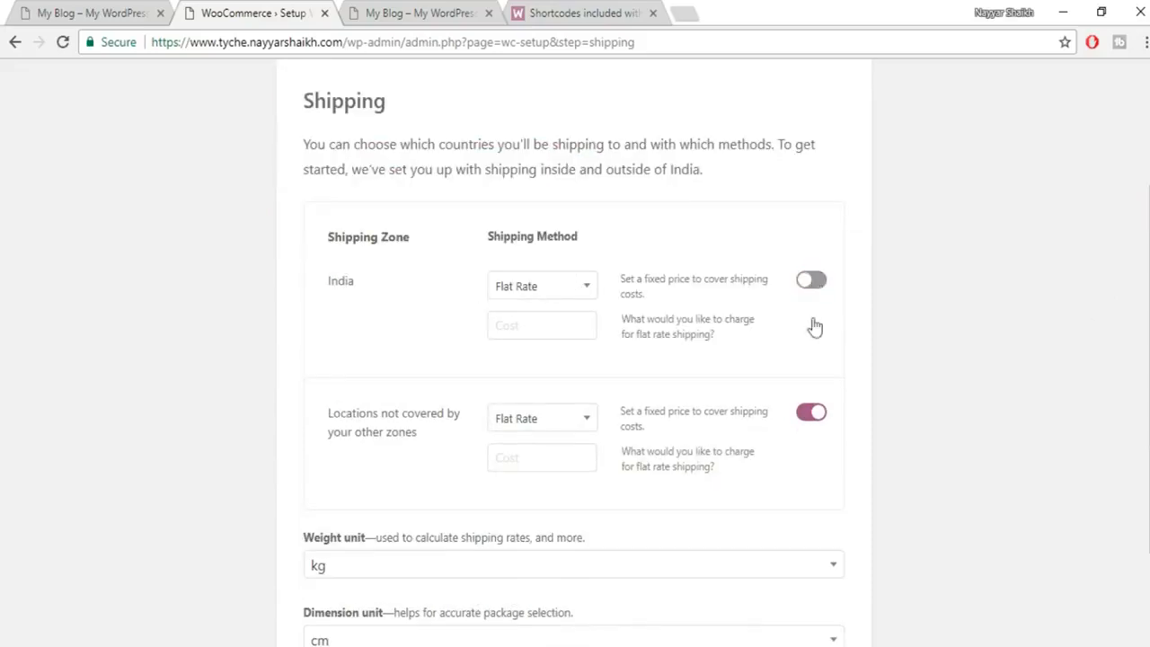
left_click(809, 415)
scroll(907, 360, "up", 2)
scroll(571, 295, "down", 3)
scroll(571, 295, "up", 3)
scroll(899, 321, "down", 3)
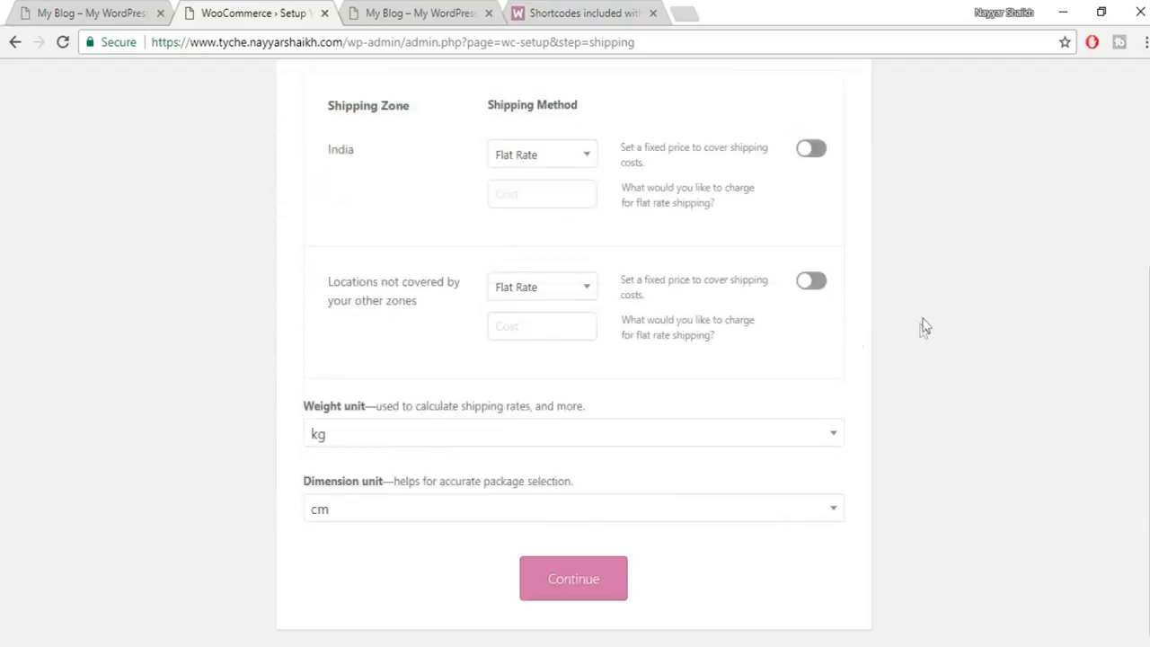
scroll(926, 327, "up", 3)
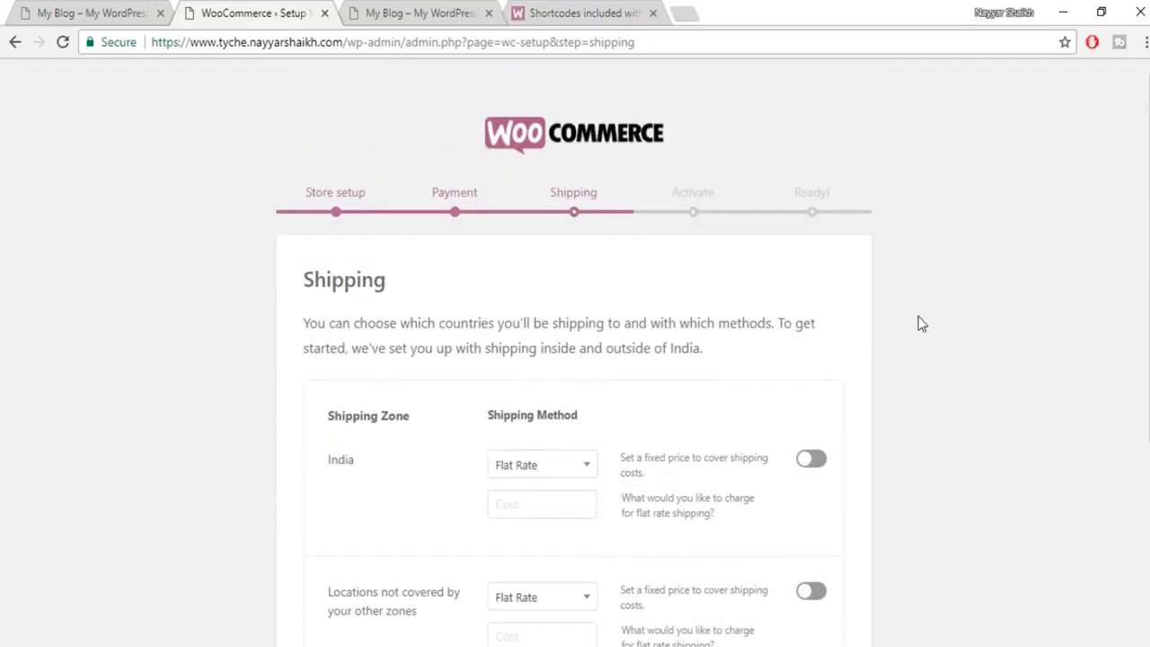
scroll(920, 321, "down", 3)
left_click(577, 584)
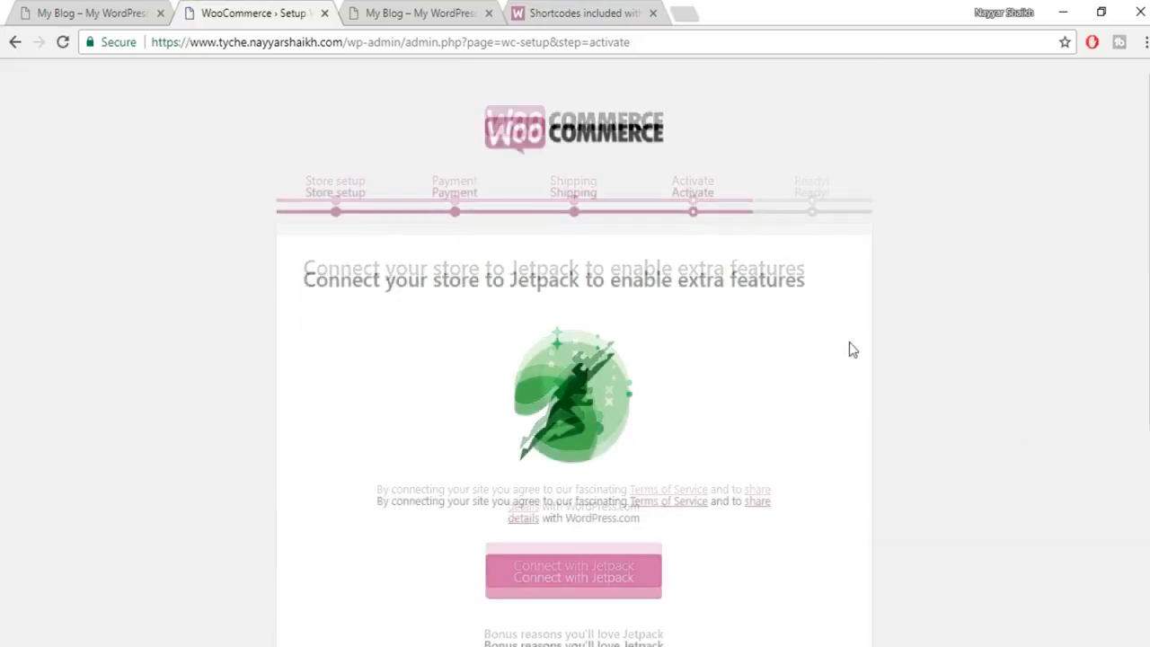
Skip the Jetpack connection, then leave the Ready! page for the Dashboard.
scroll(853, 350, "down", 4)
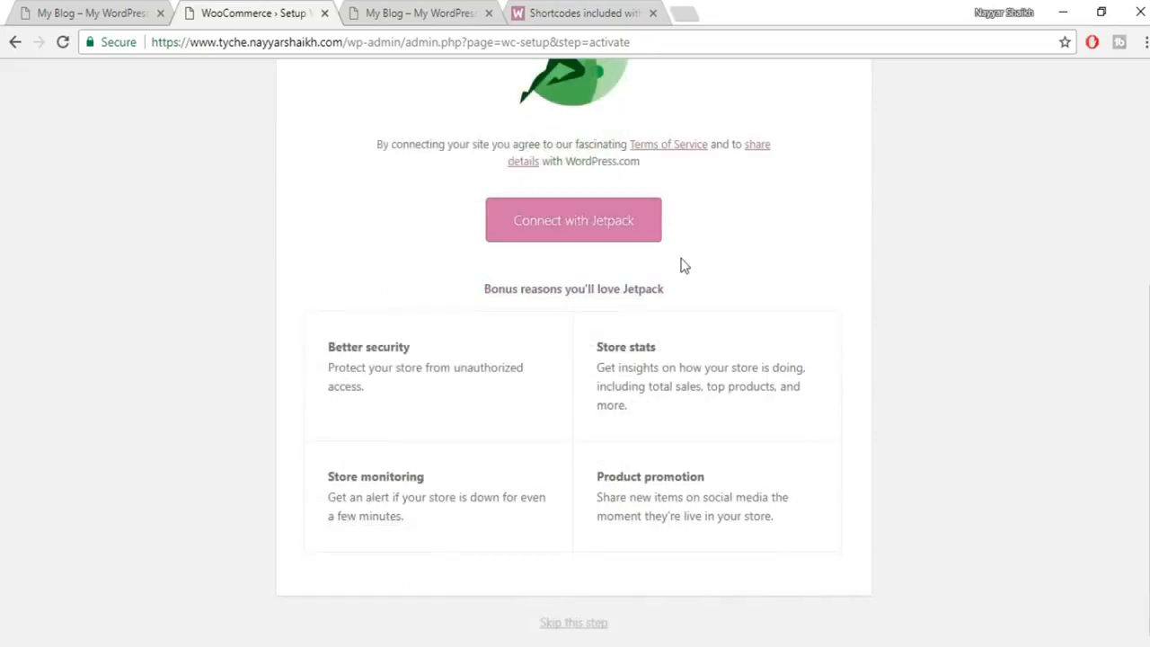
left_click(582, 627)
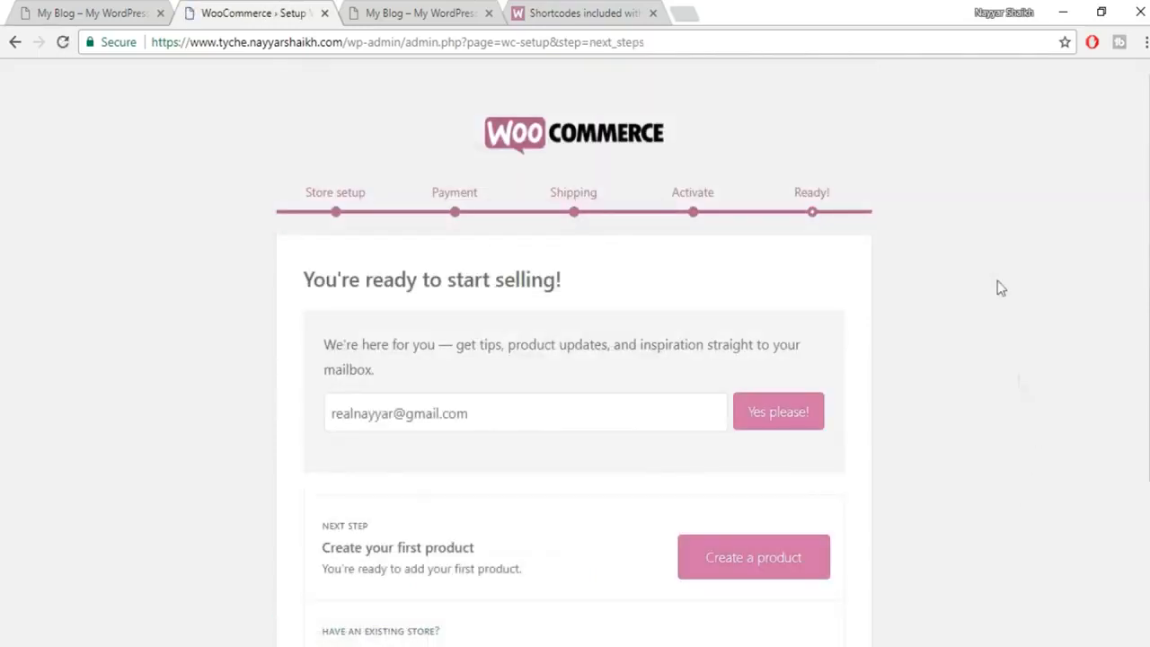
scroll(986, 267, "down", 3)
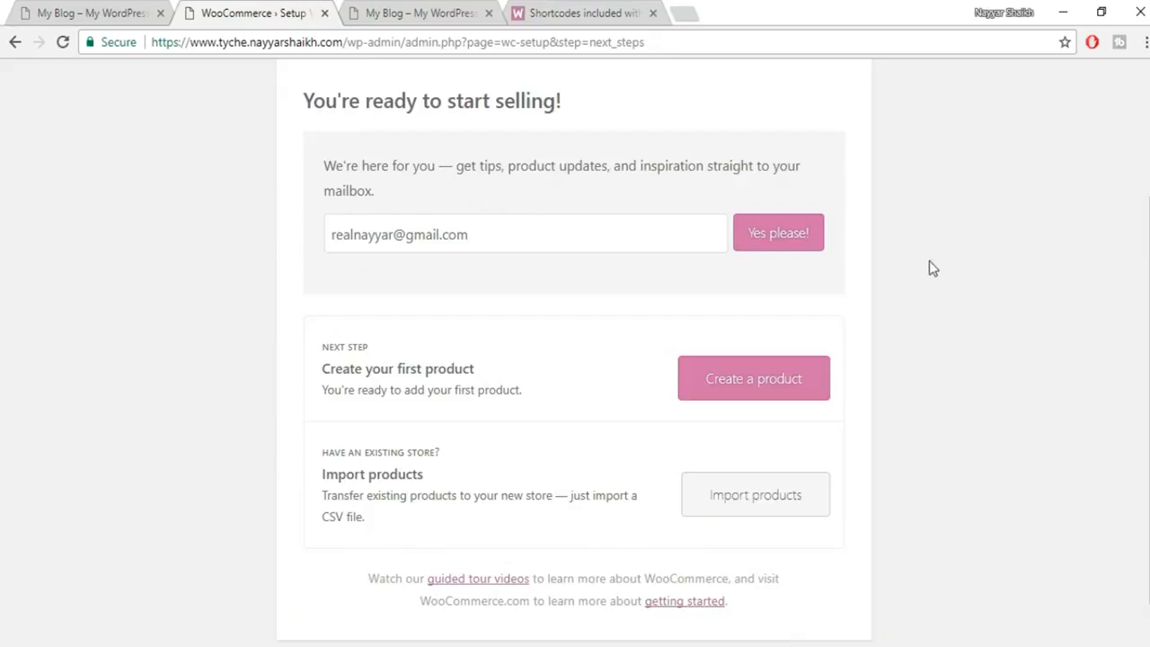
scroll(1010, 282, "down", 1)
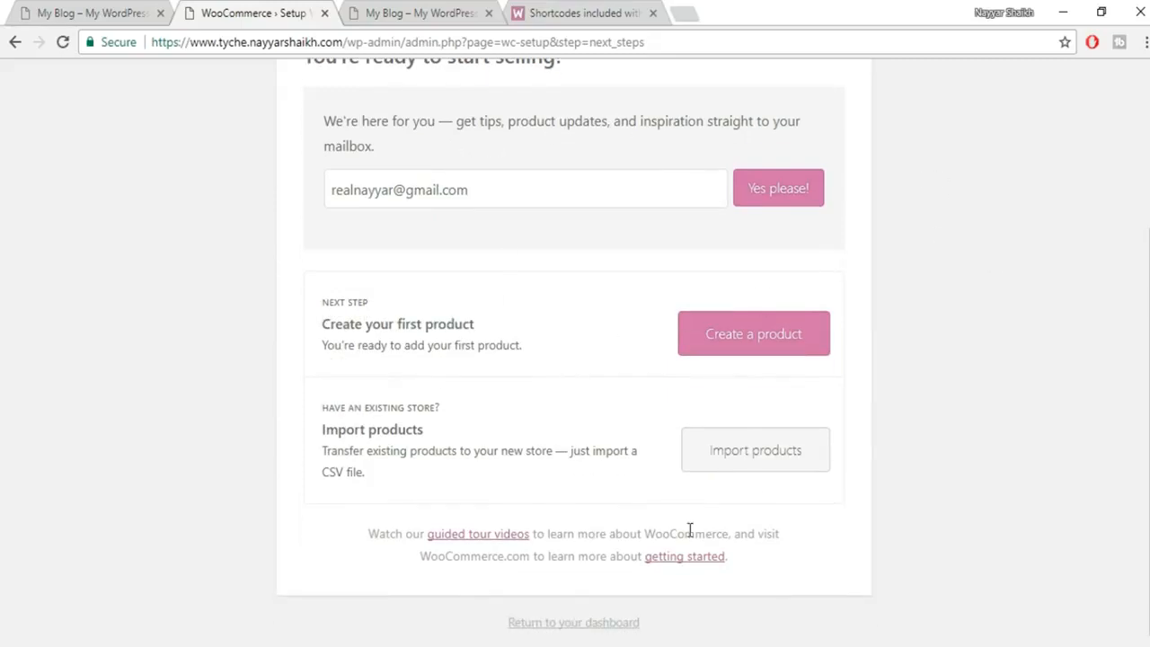
left_click(586, 634)
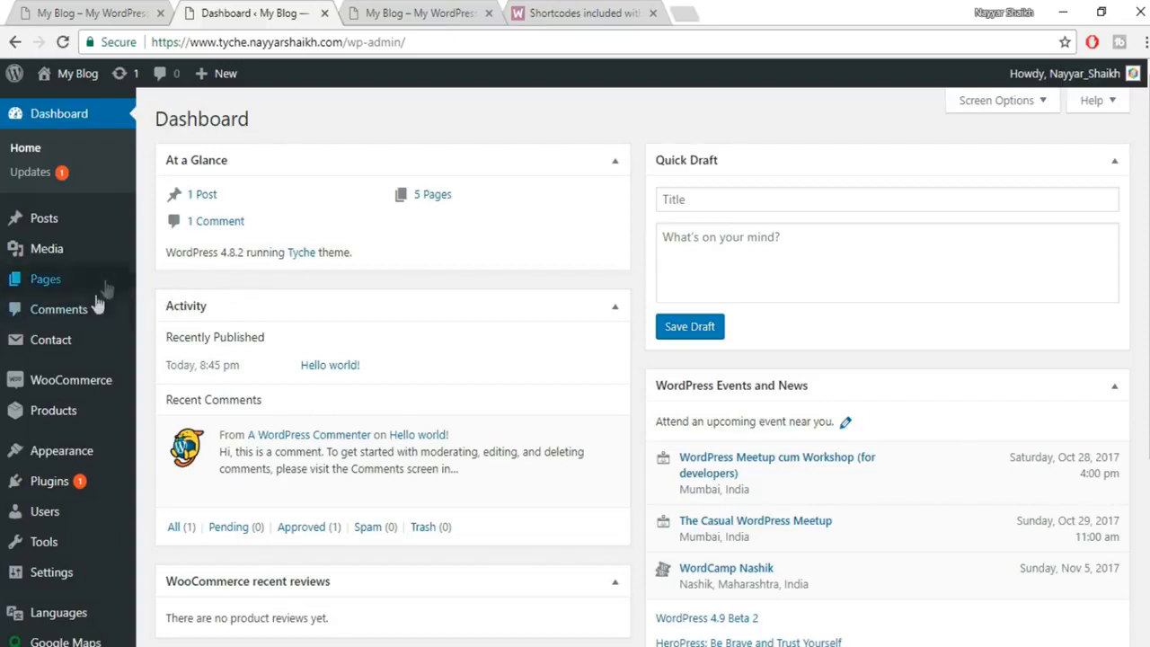
Open WooCommerce Settings and review the General options down to Selling location(s).
mouse_move(54, 388)
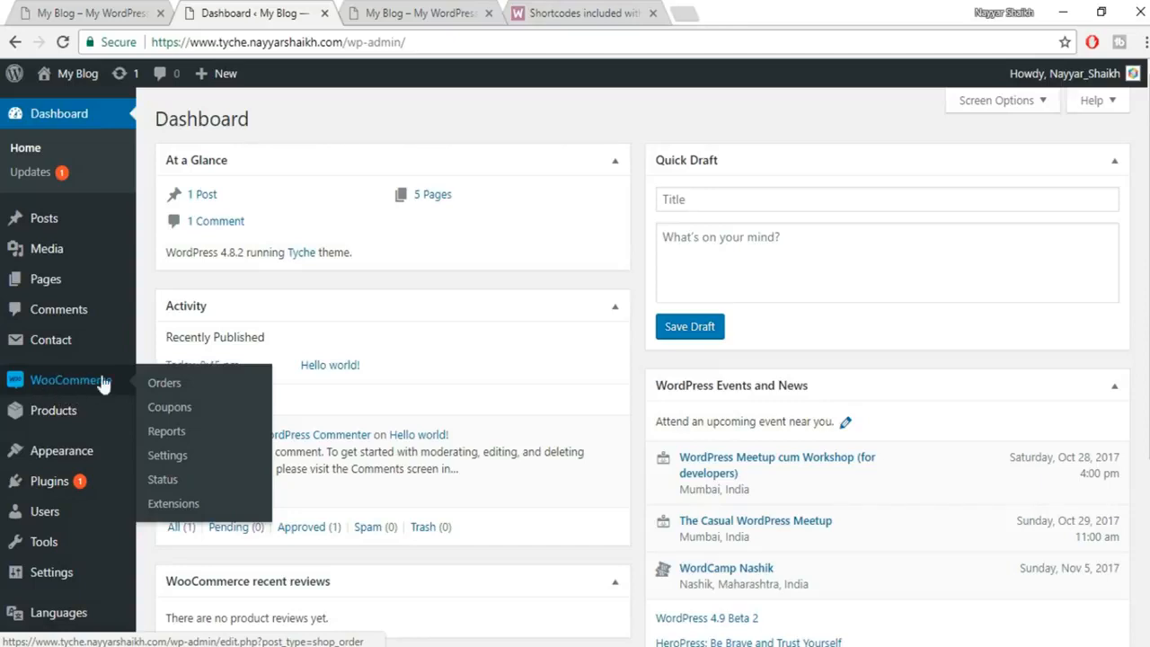
left_click(177, 453)
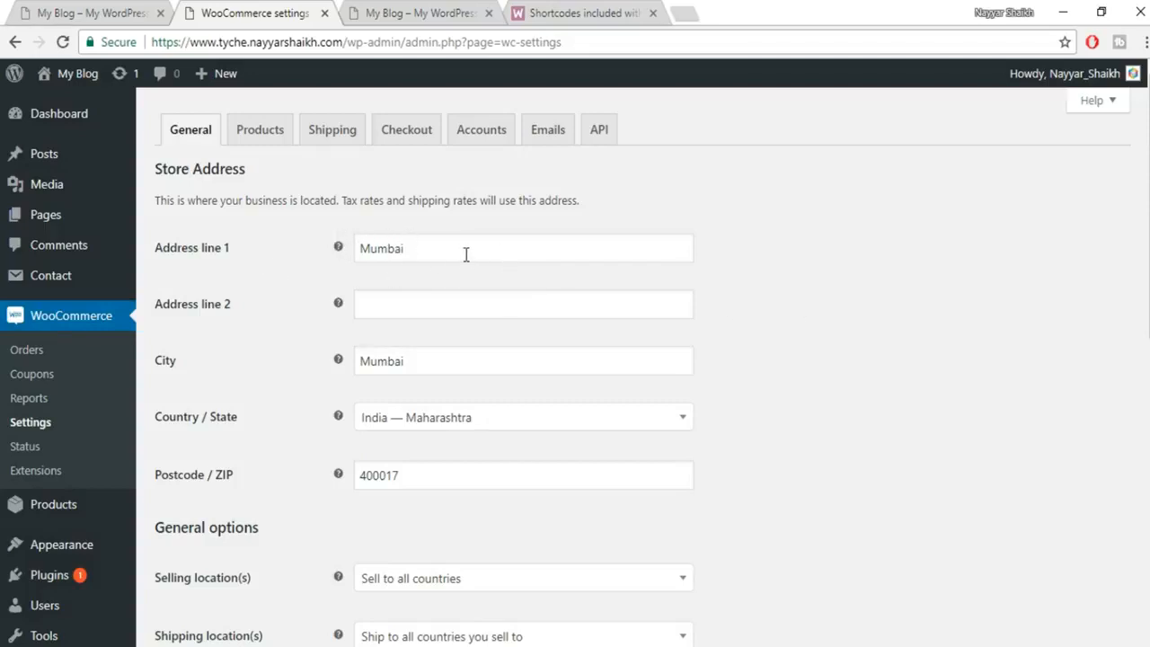
scroll(466, 255, "down", 1)
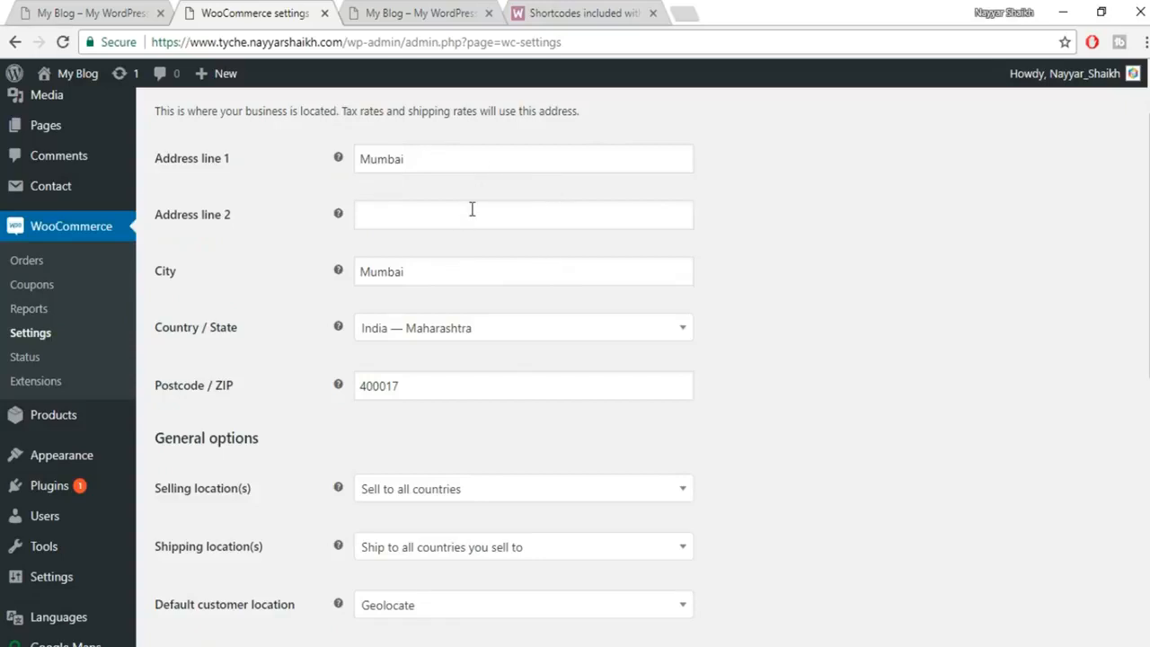
scroll(504, 274, "down", 1)
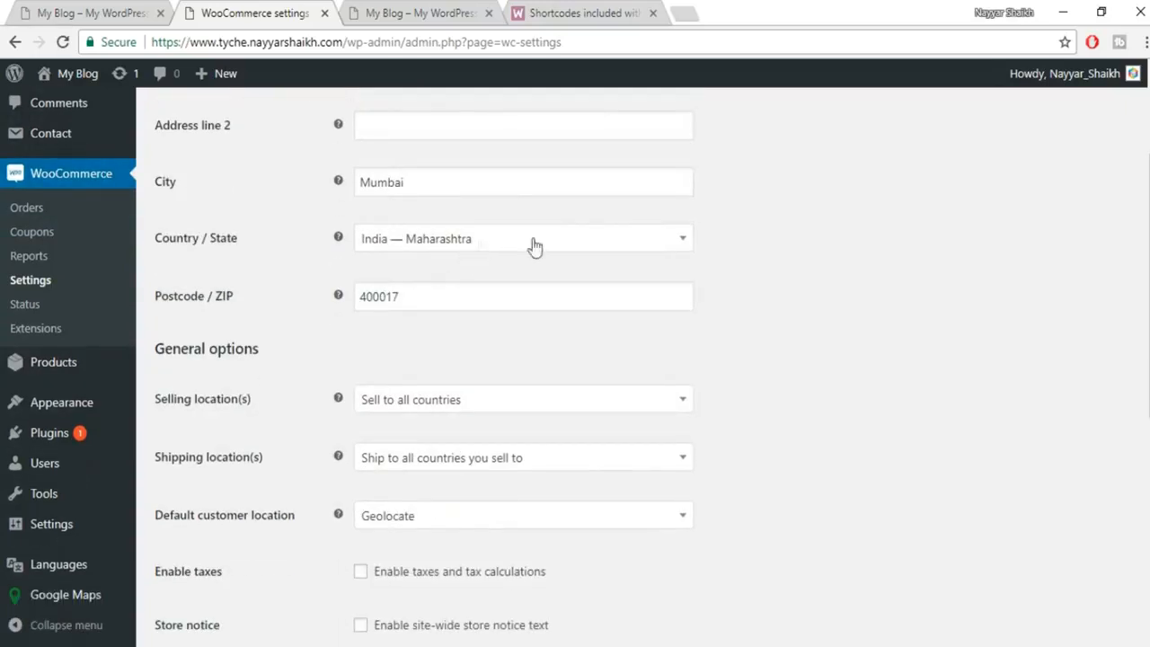
scroll(585, 296, "down", 2)
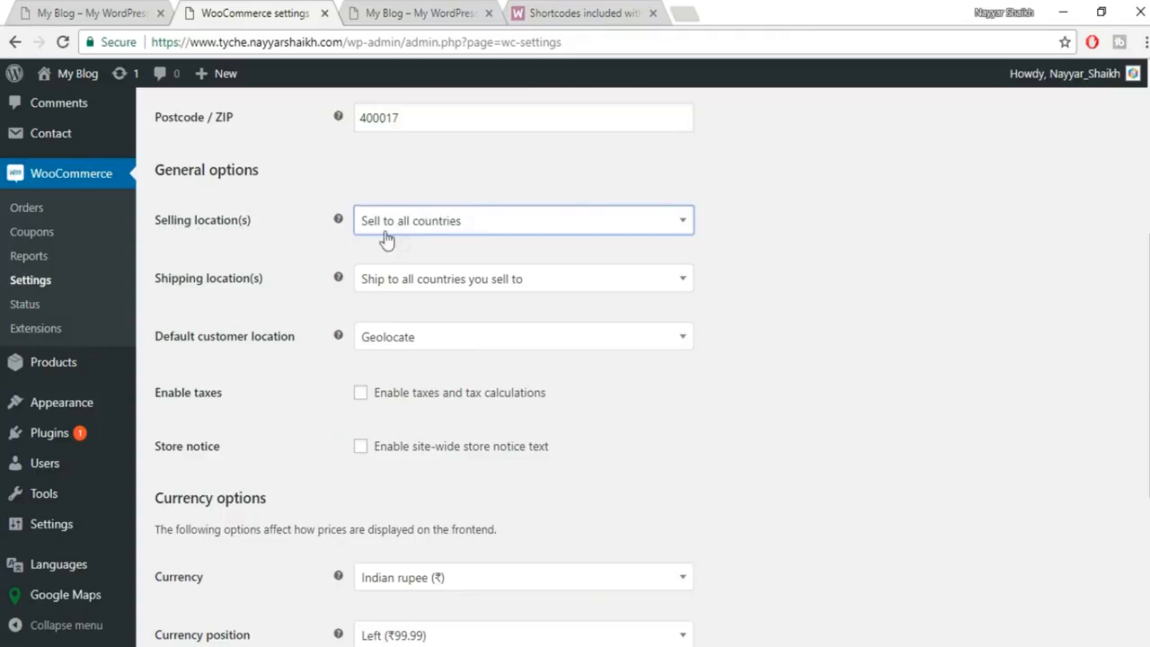
left_click(466, 231)
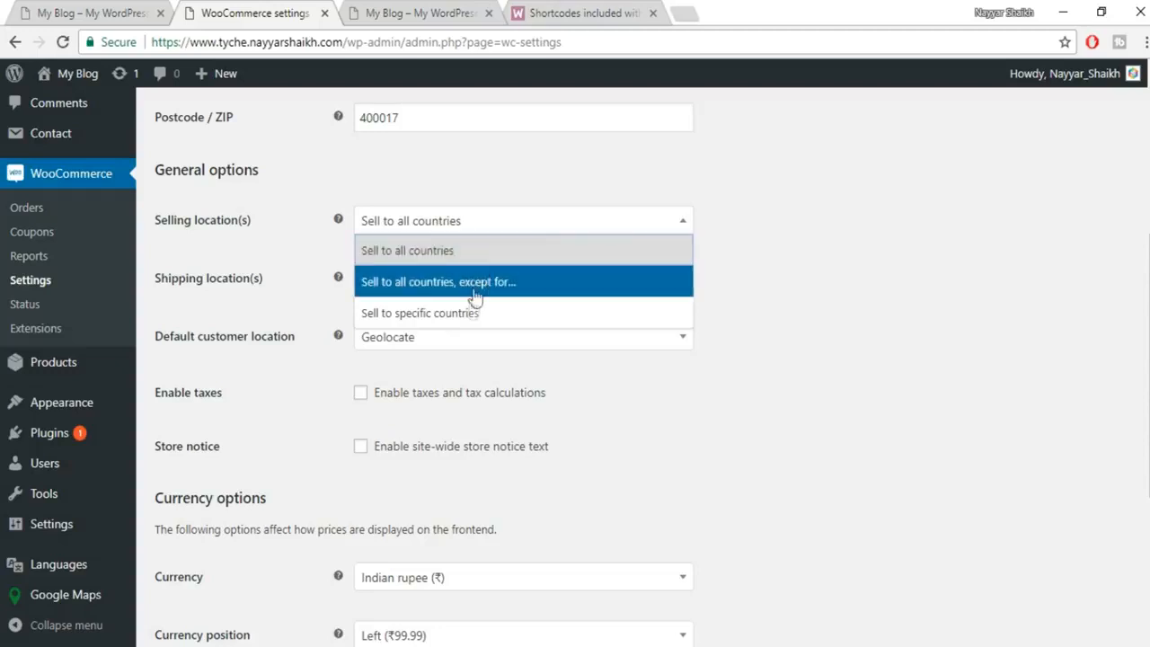
Sell to specific countries with India only, shipping to all countries sold to.
left_click(458, 319)
left_click(437, 278)
type("ind")
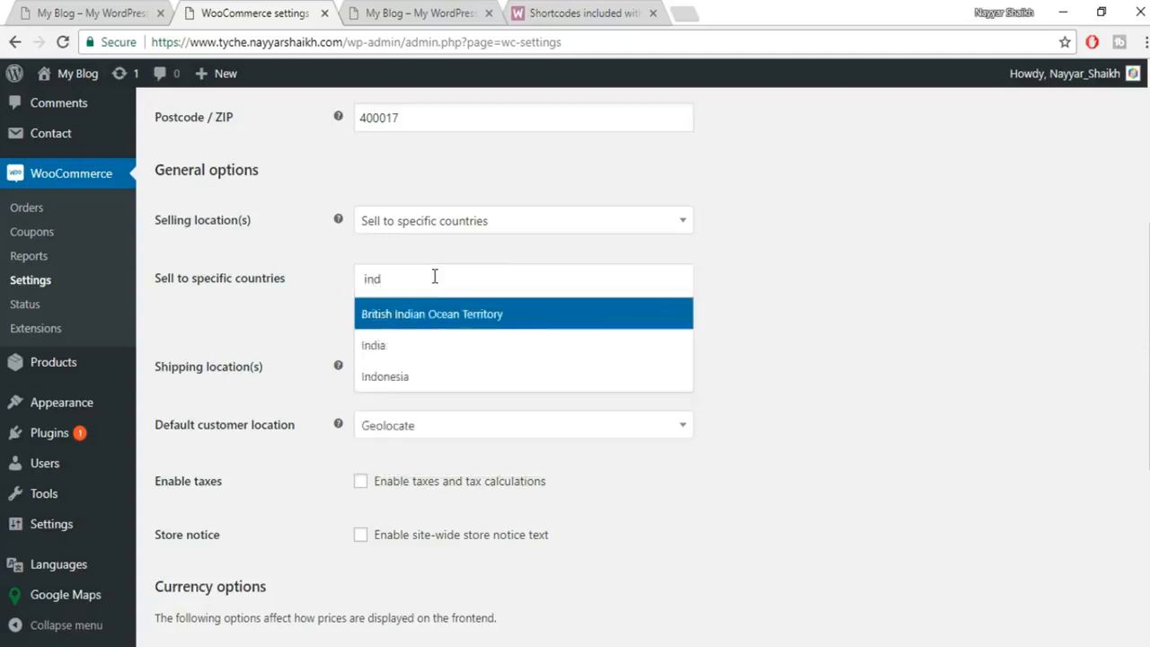
left_click(426, 346)
scroll(961, 283, "down", 3)
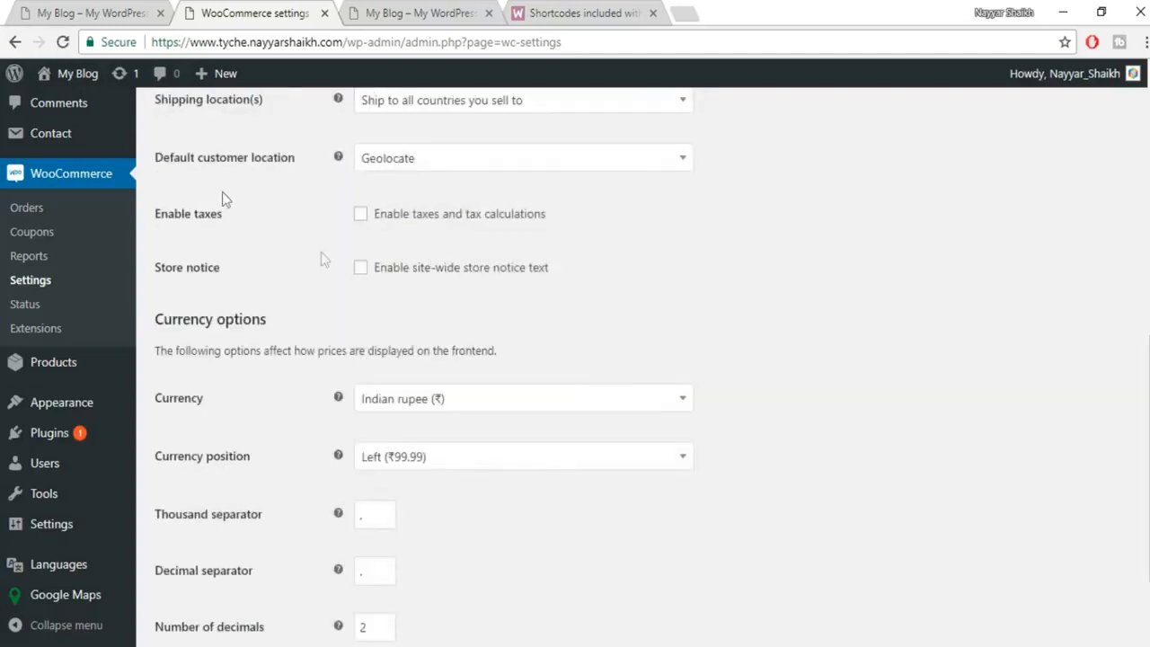
scroll(220, 207, "up", 2)
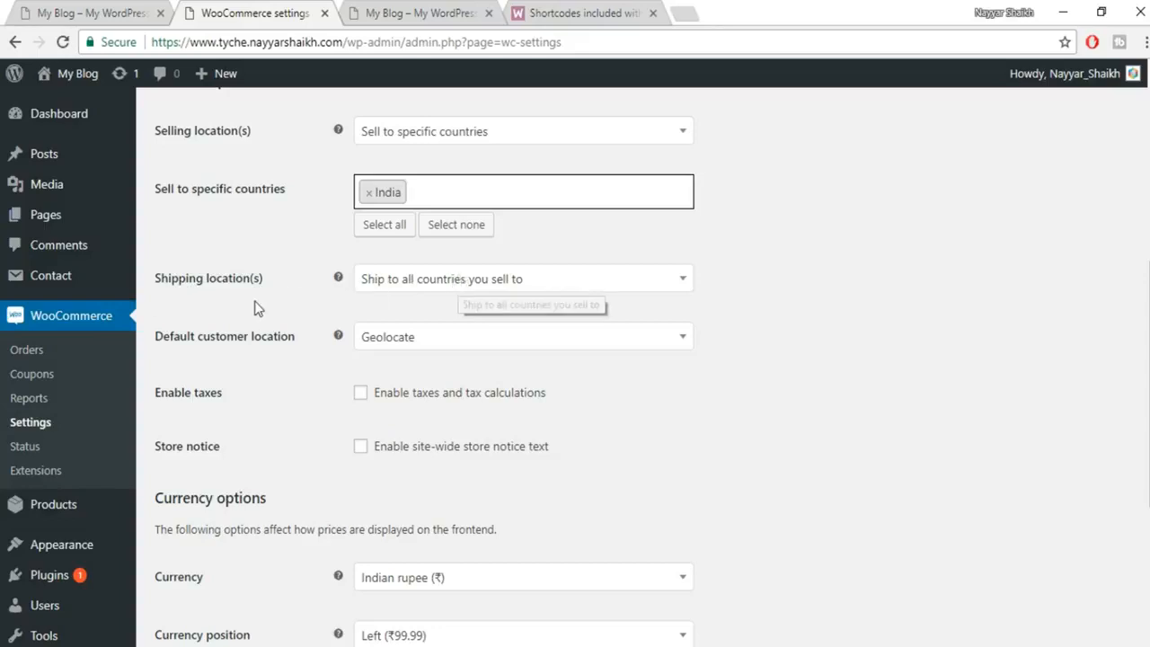
left_click(546, 280)
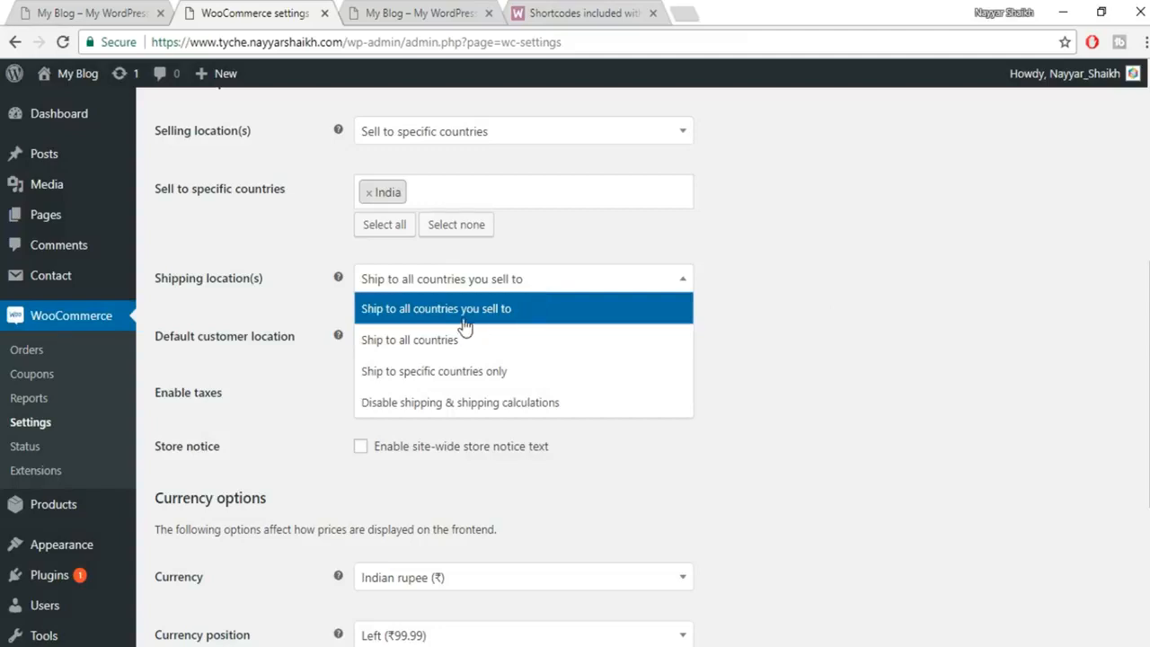
left_click(527, 315)
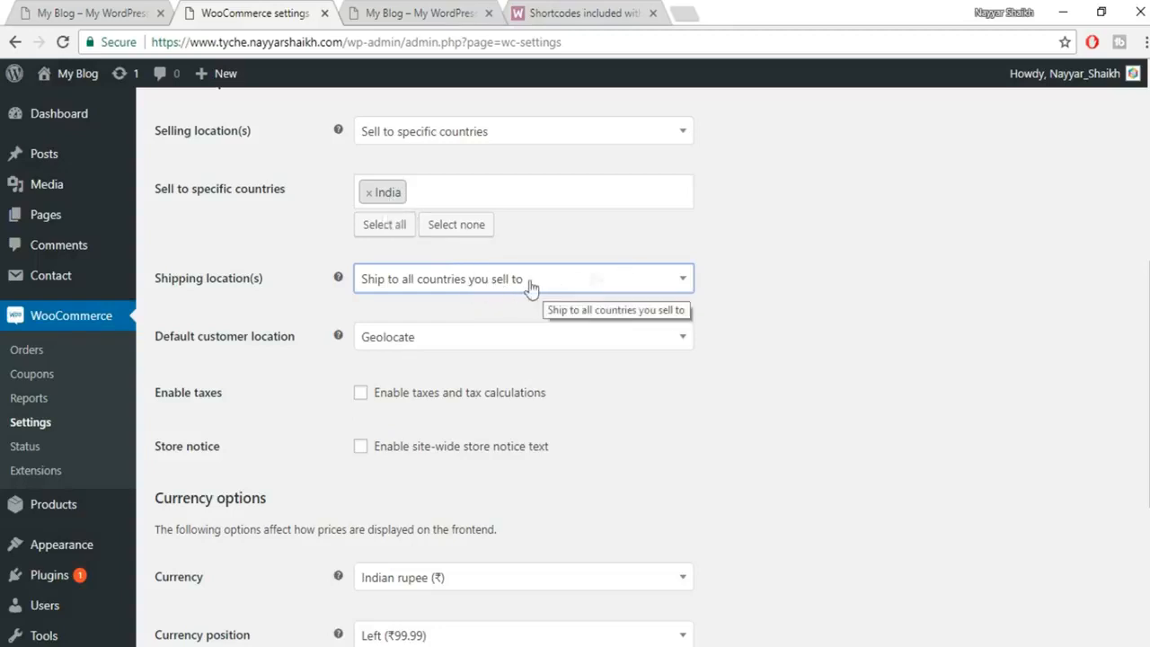
Enable taxes, keep the currency symbol on the left, and save the general settings.
scroll(391, 356, "down", 2)
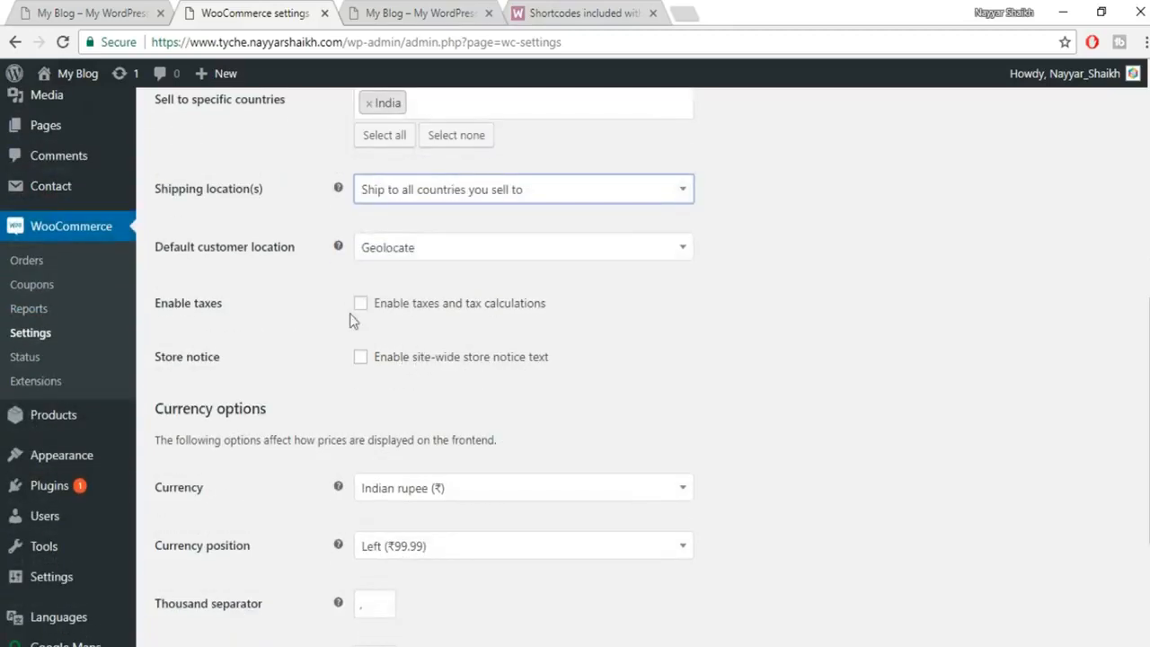
left_click(361, 303)
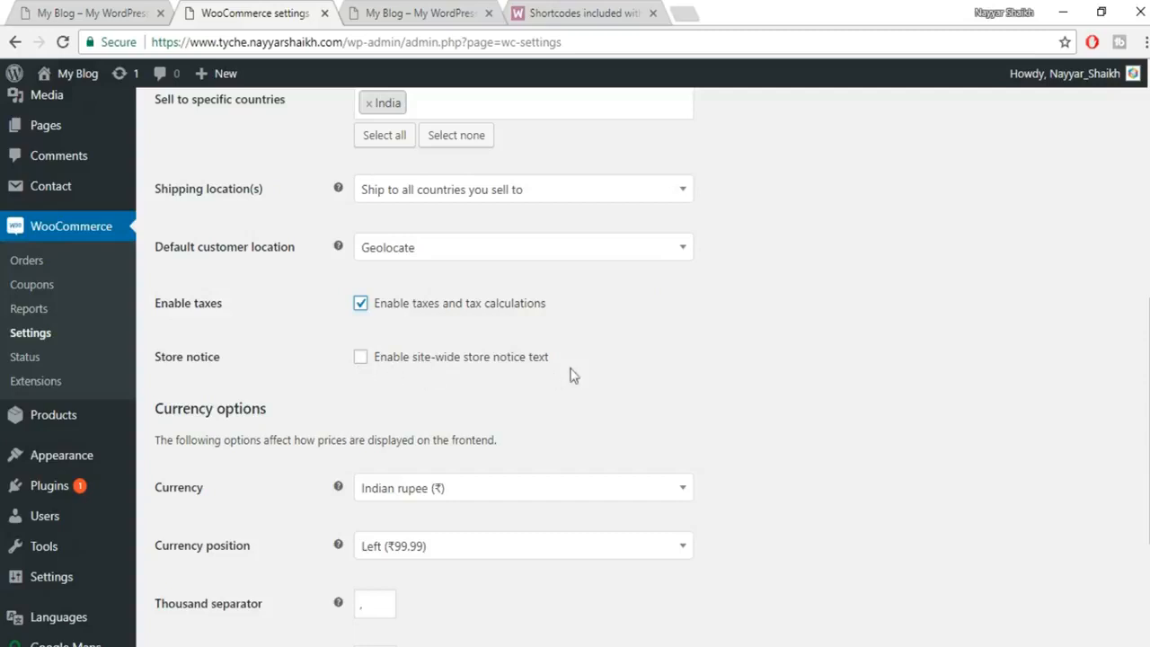
scroll(703, 315, "down", 1)
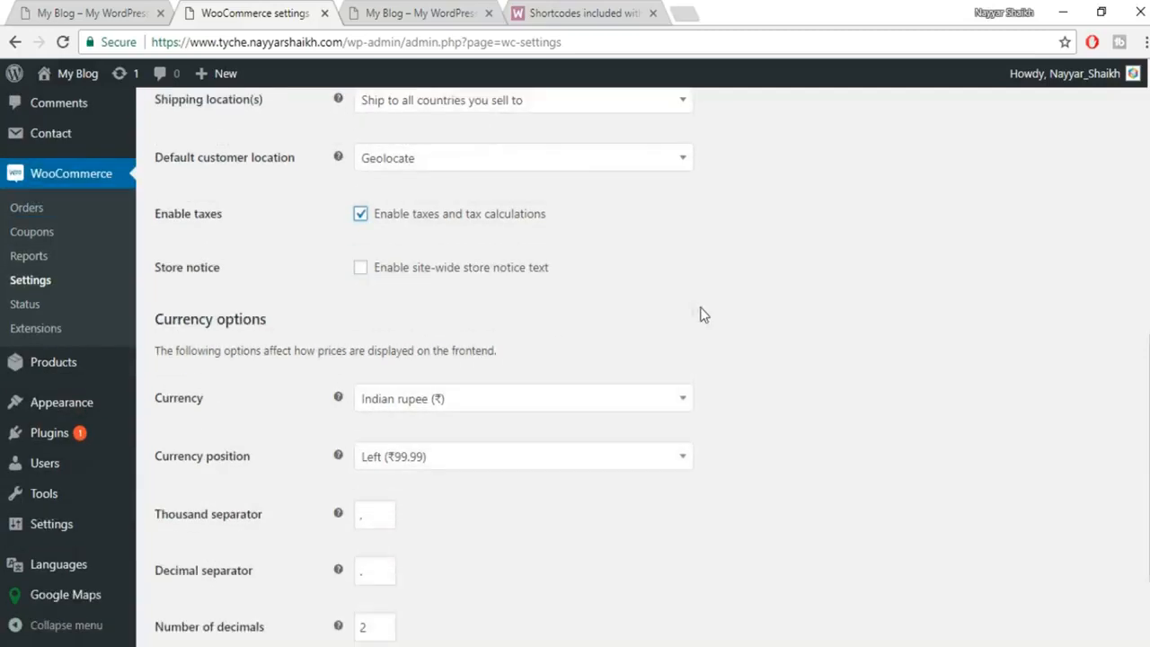
scroll(346, 338, "down", 2)
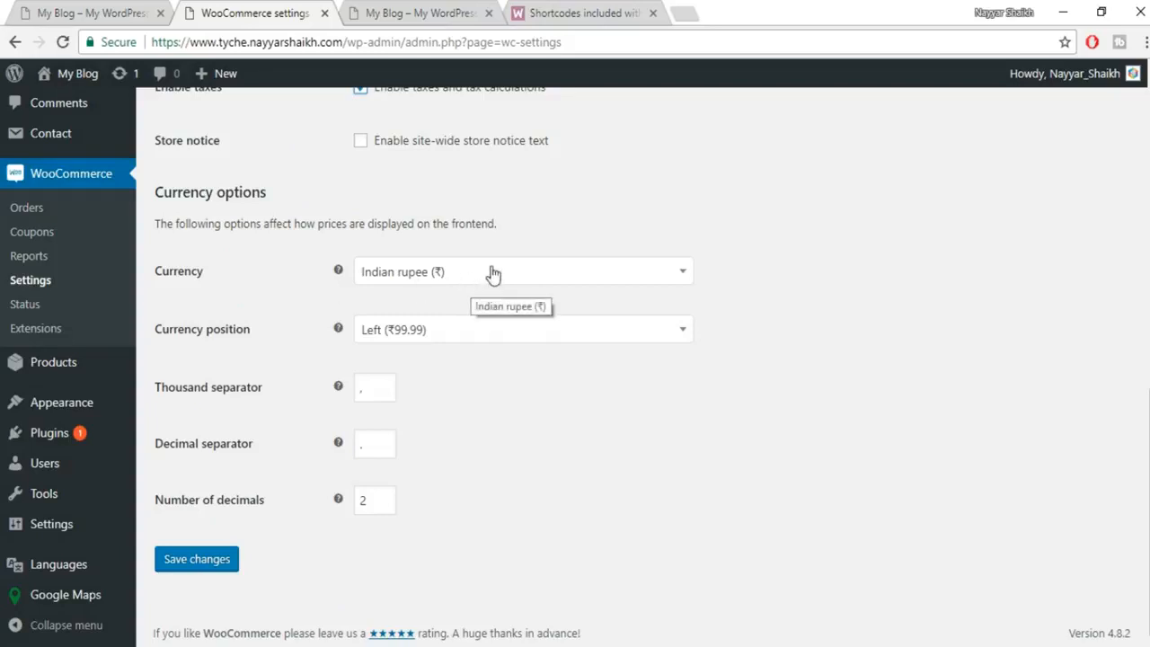
left_click(490, 332)
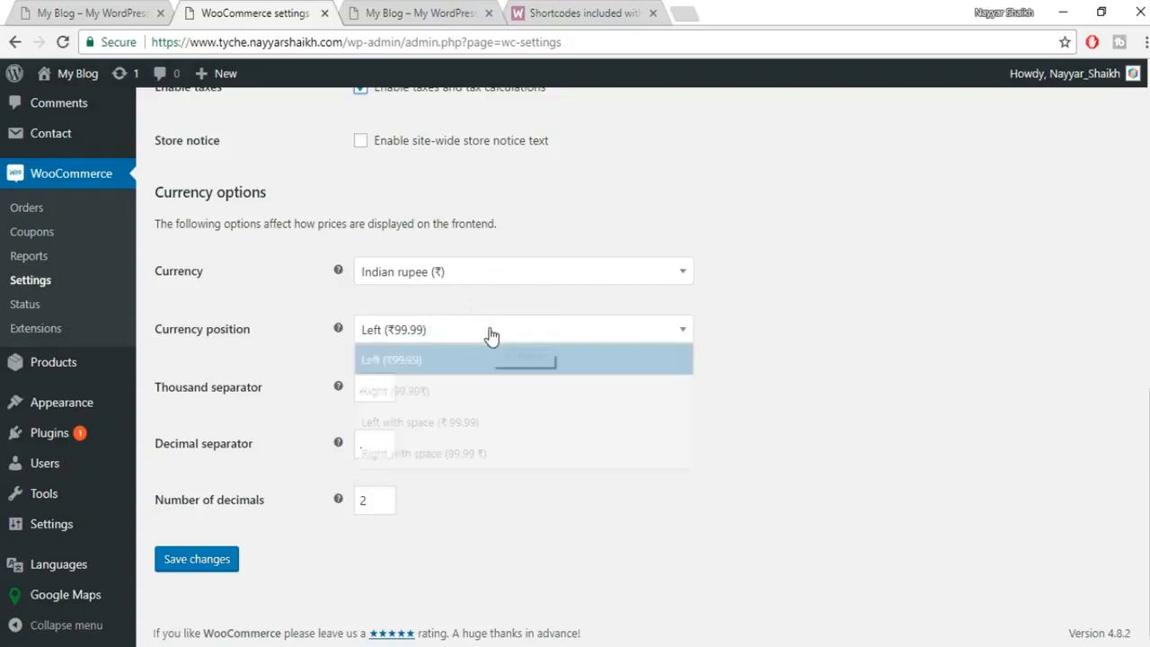
left_click(806, 348)
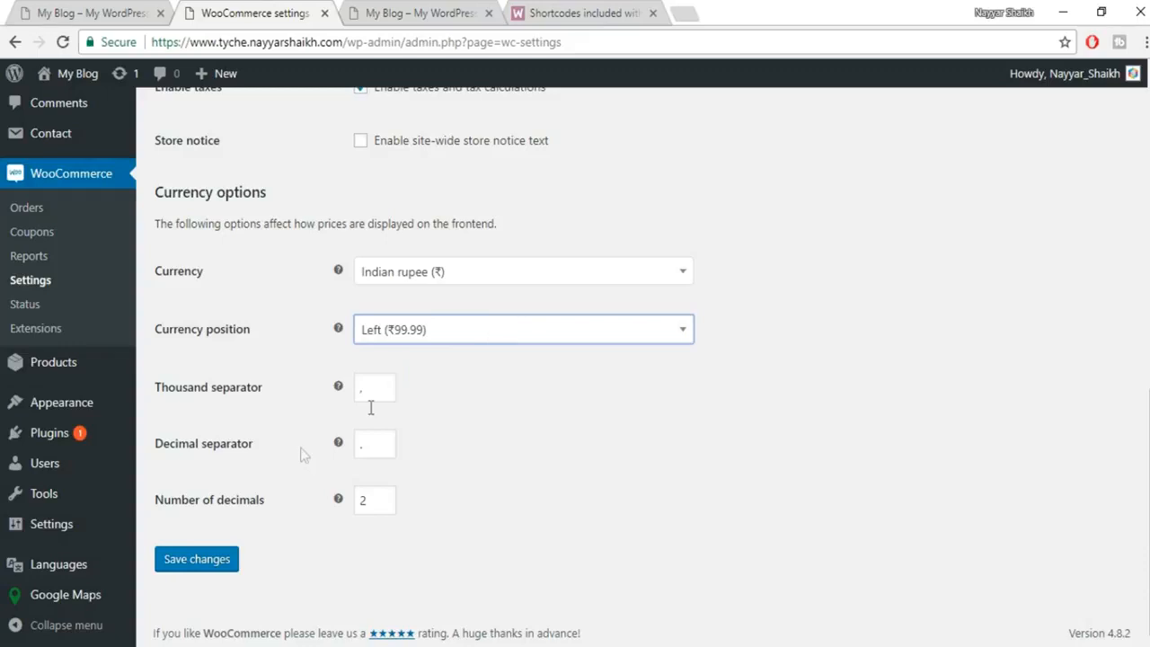
left_click(441, 336)
left_click(430, 364)
left_click(189, 566)
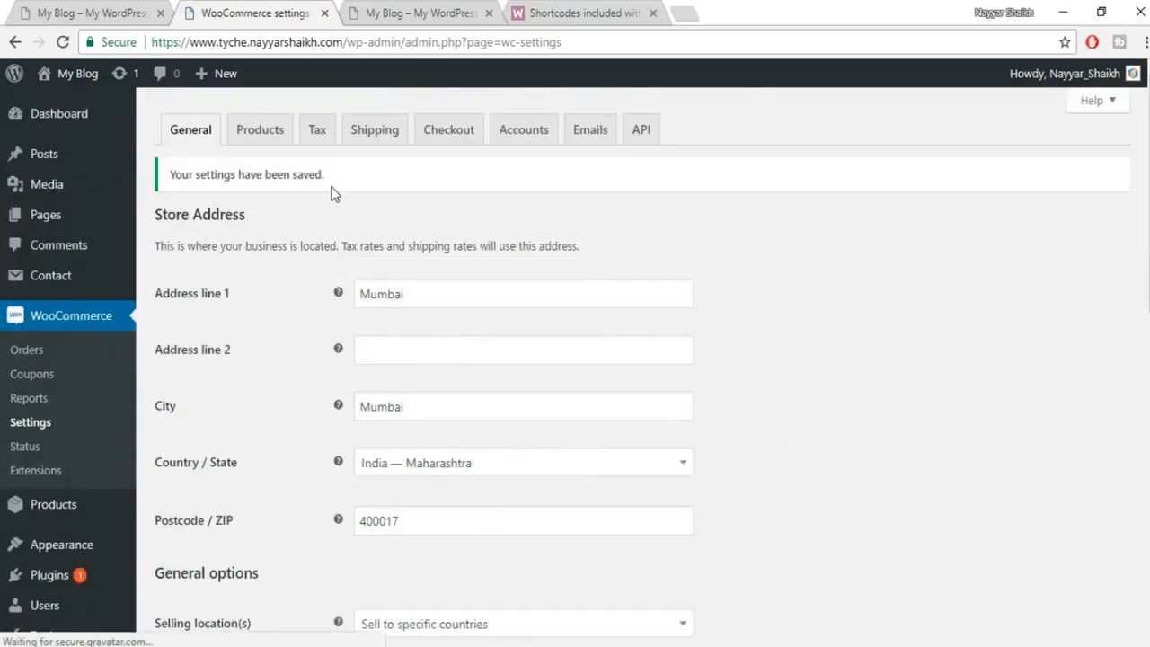
left_click(258, 138)
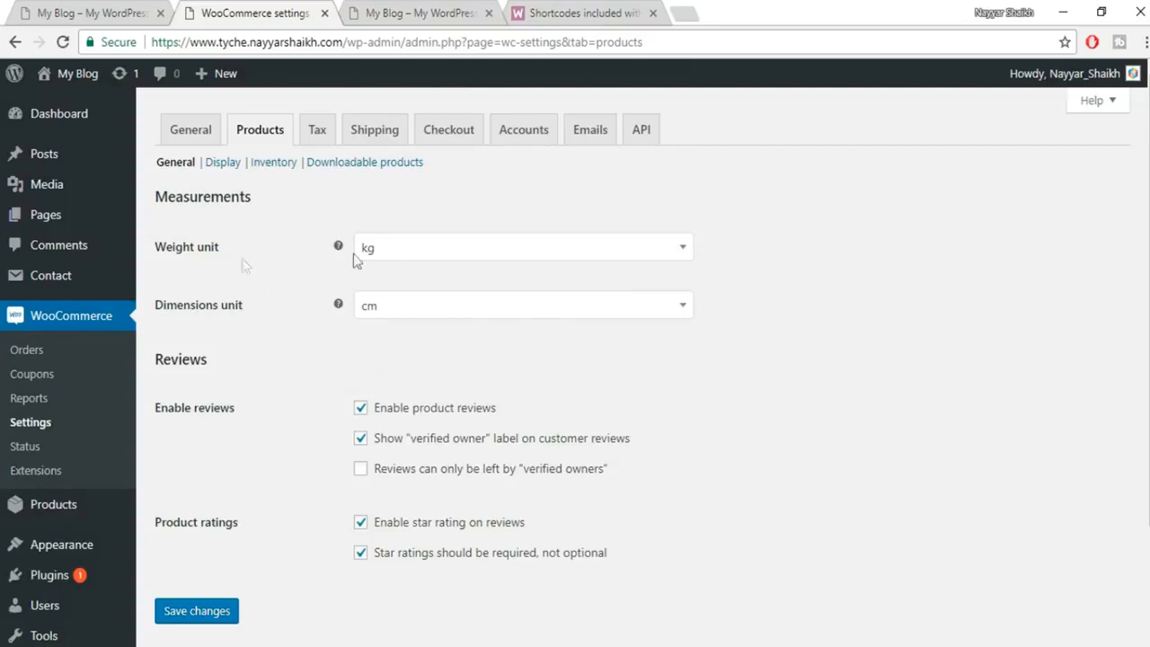
Change the product weight unit to g and save the general product settings.
left_click(412, 254)
left_click(415, 325)
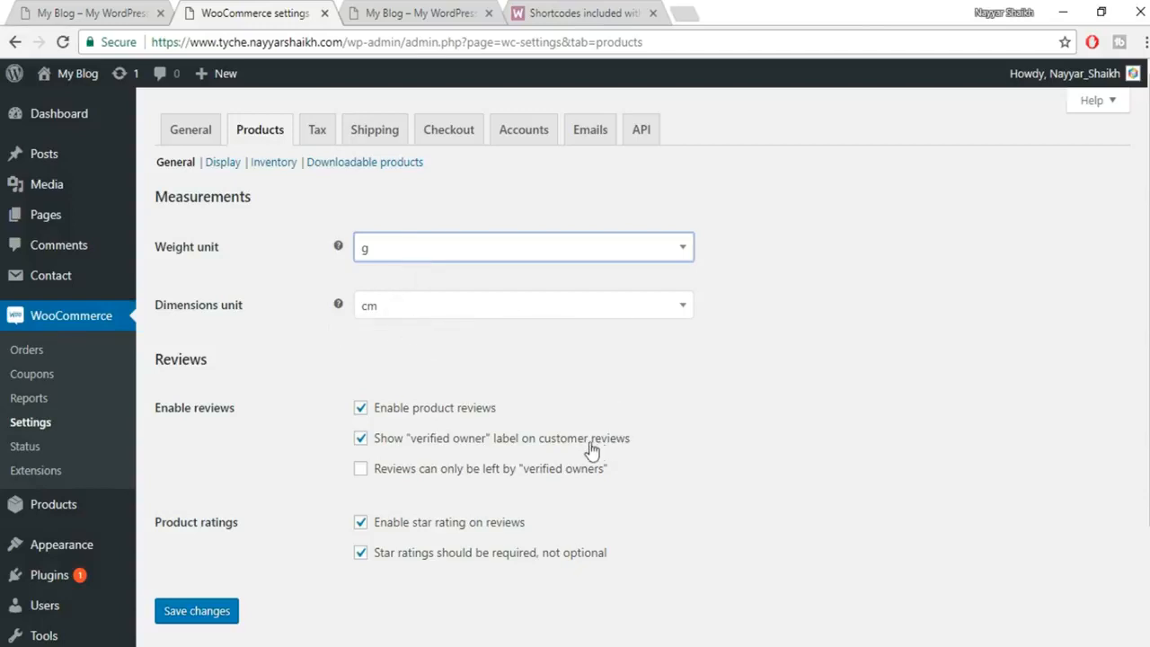
scroll(398, 570, "down", 1)
left_click(200, 521)
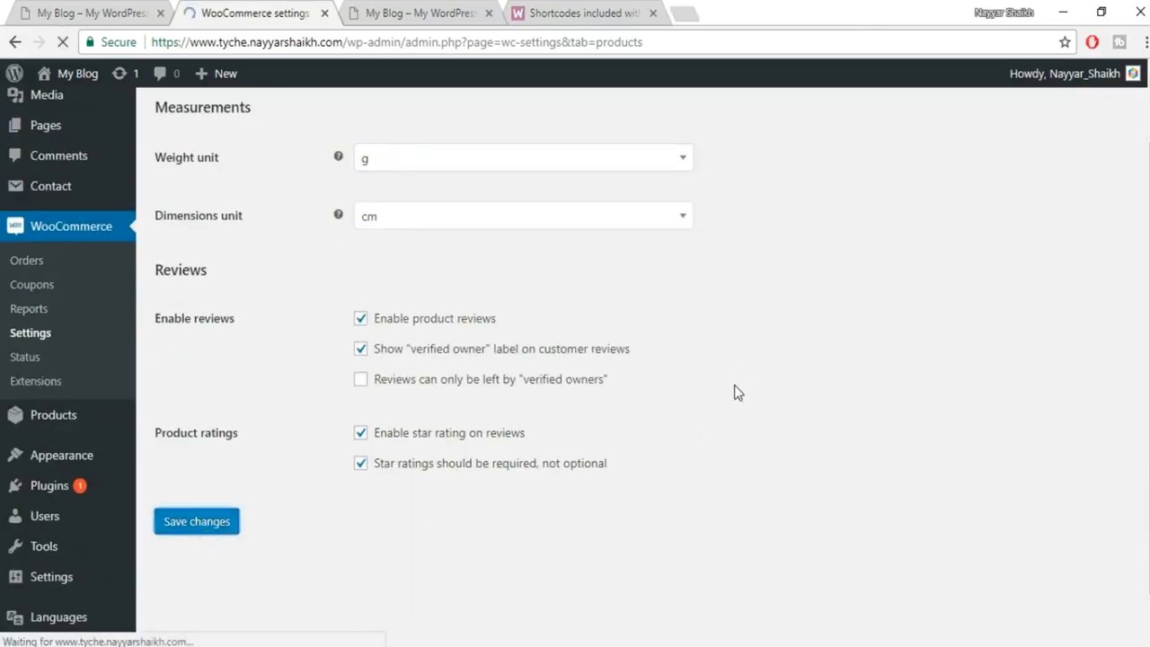
Keep Shop as the shop page and save the product Display settings.
left_click(209, 162)
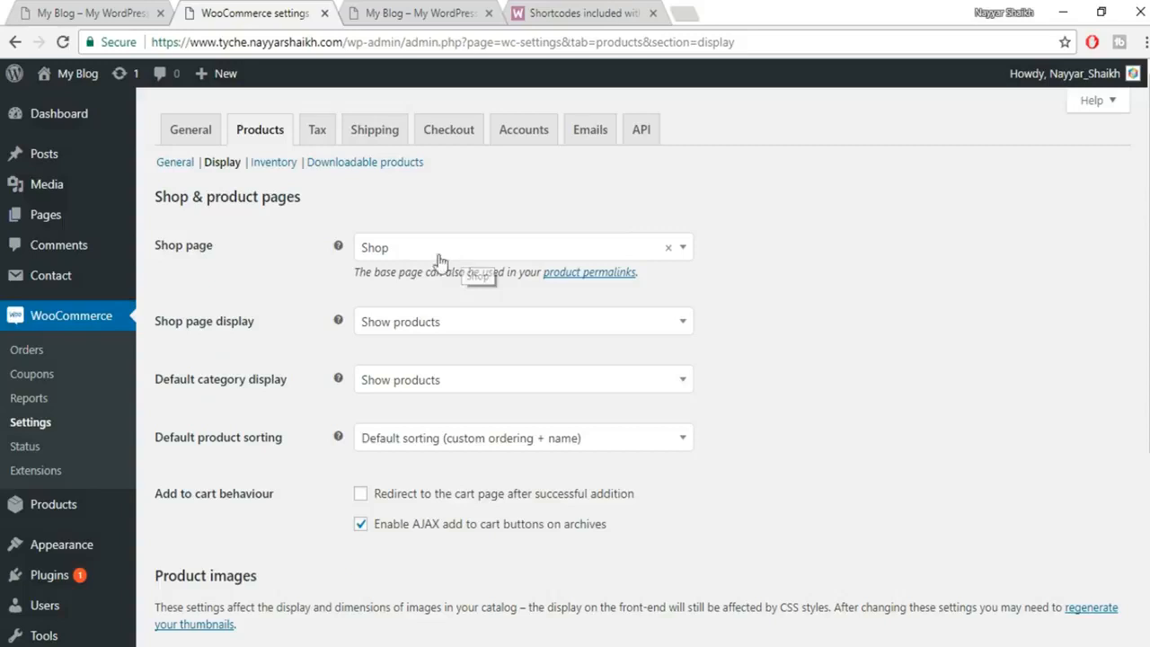
left_click(499, 250)
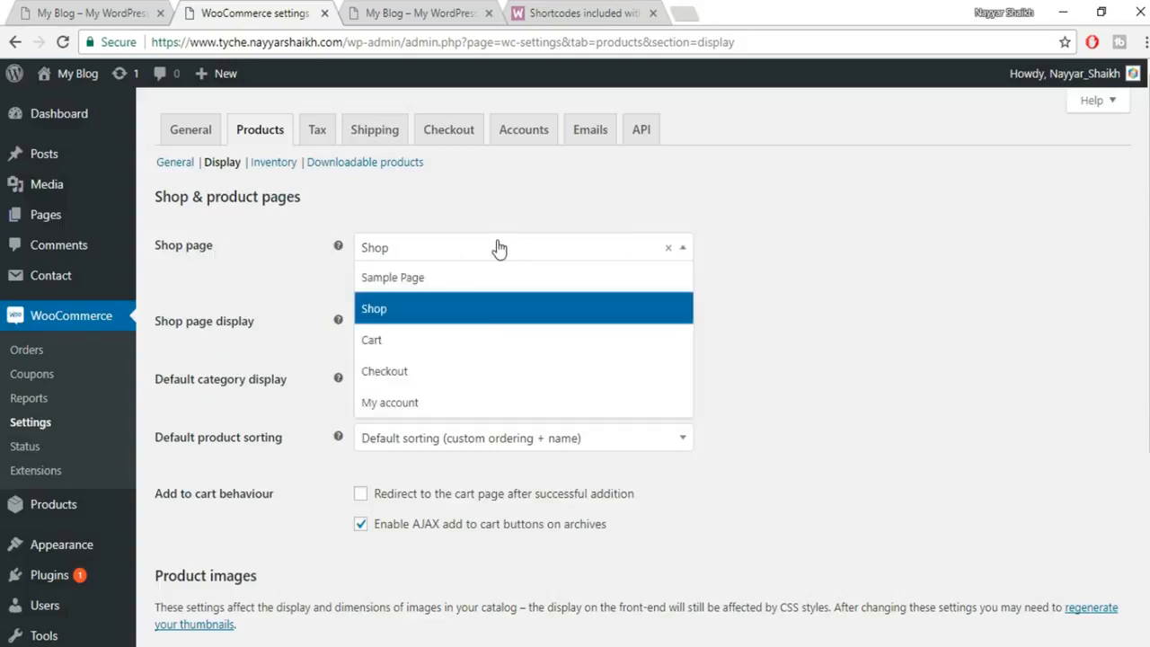
left_click(435, 313)
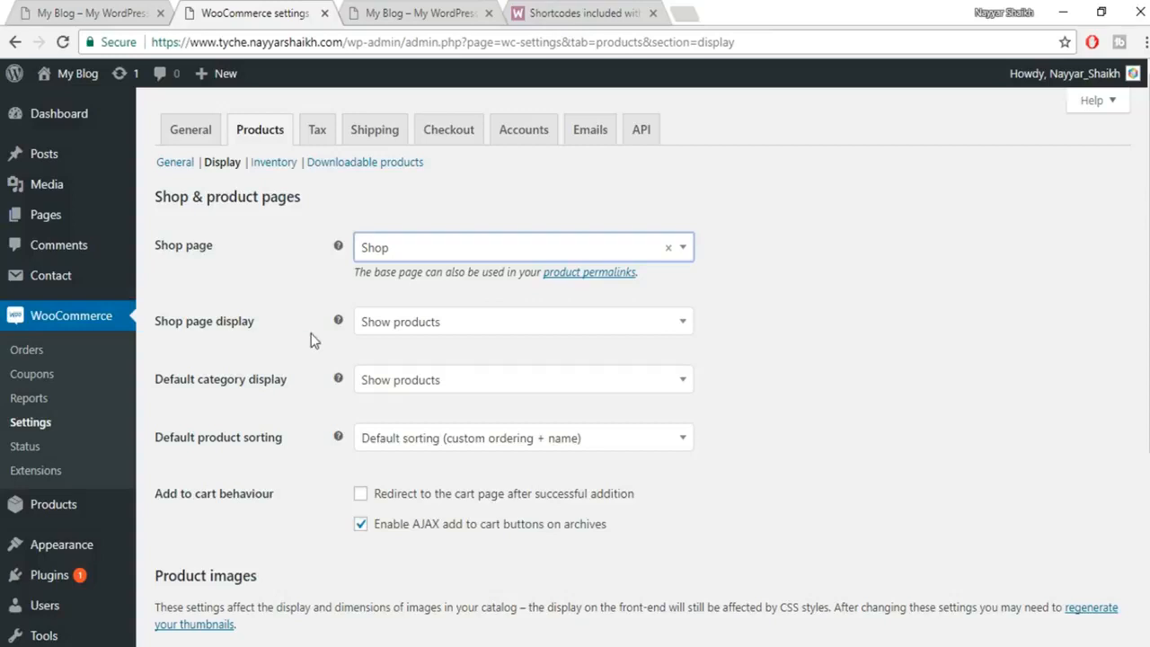
scroll(313, 340, "down", 1)
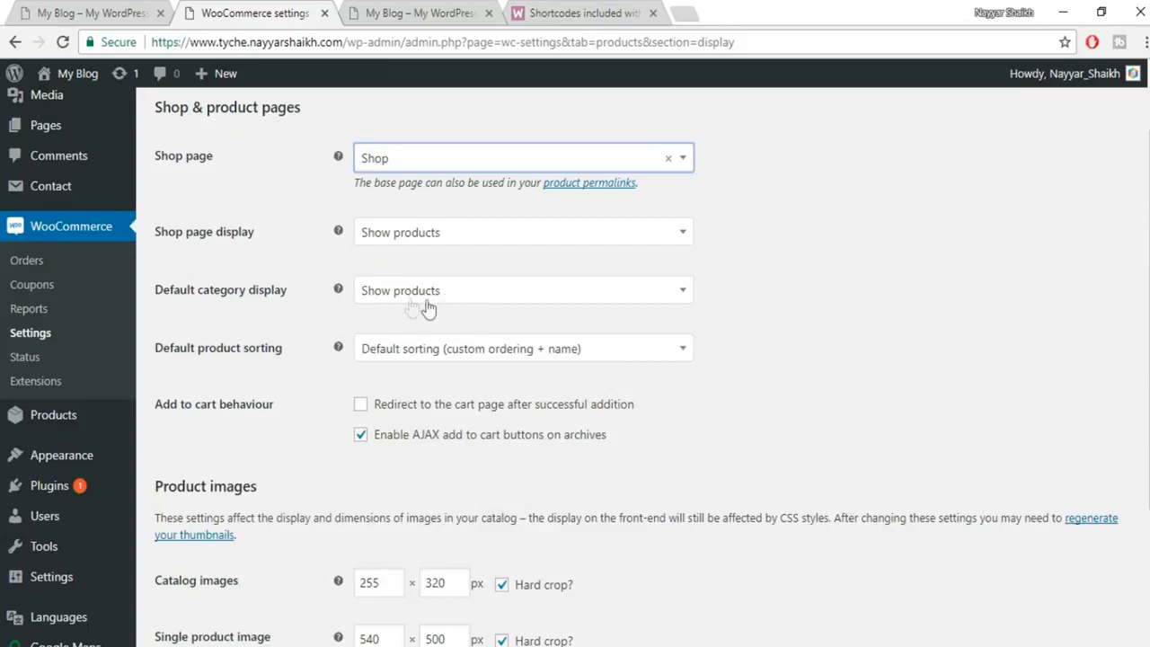
scroll(816, 303, "down", 2)
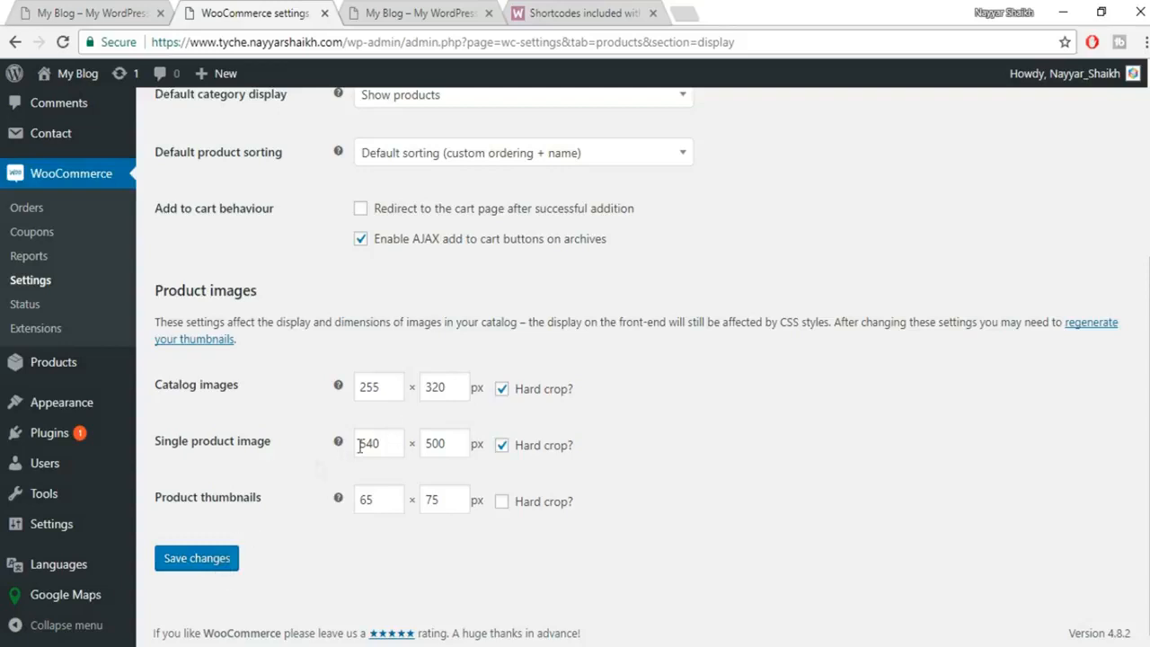
left_click(207, 568)
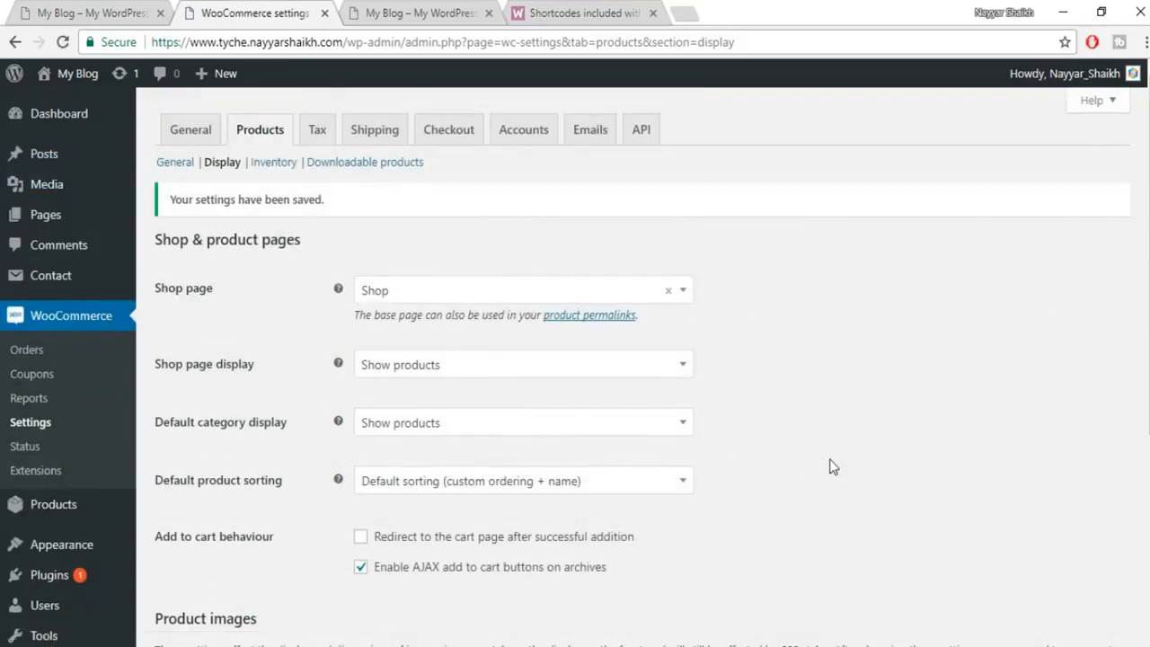
left_click(277, 166)
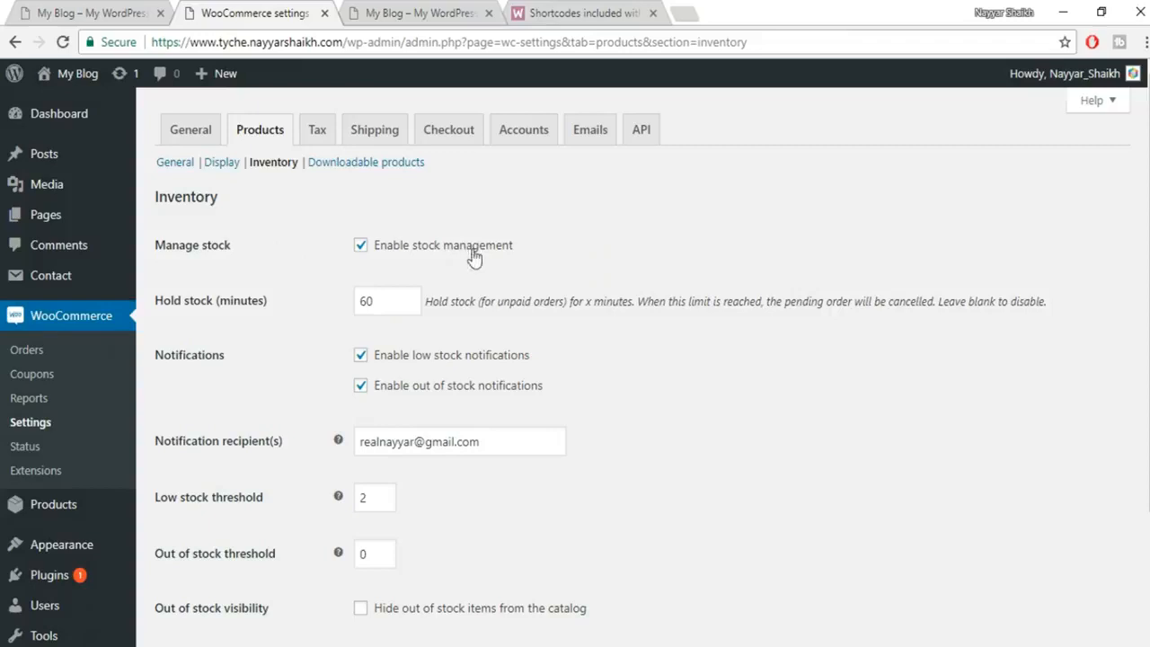
Change the Low stock threshold to 5.
scroll(773, 359, "down", 2)
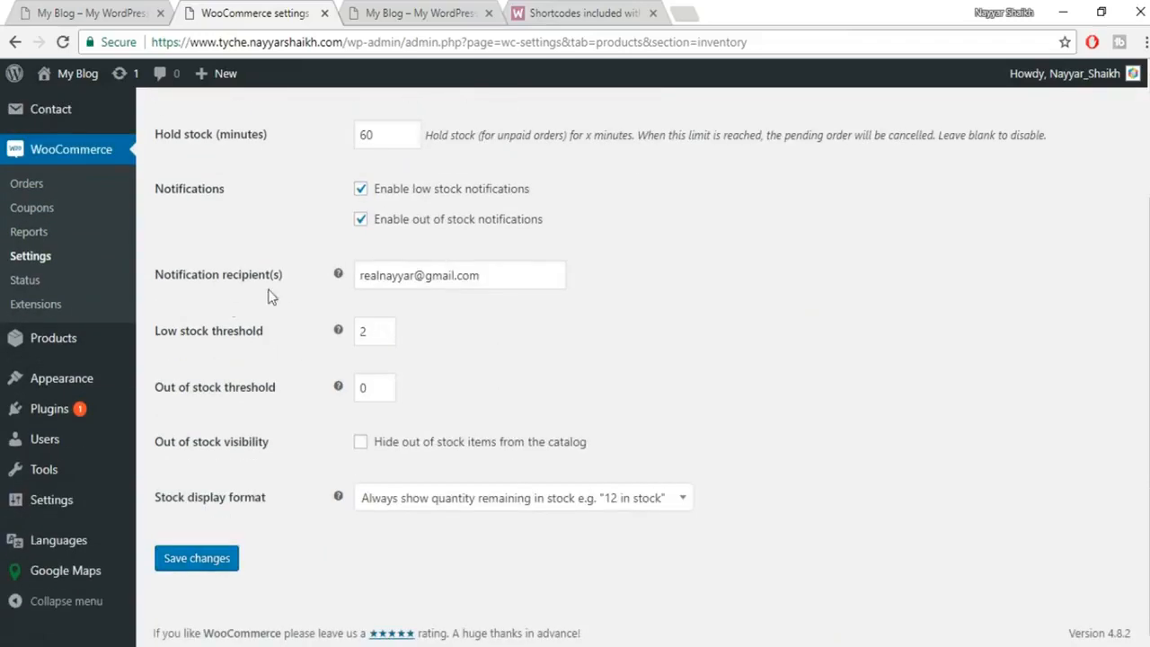
left_click_drag(558, 278, 324, 288)
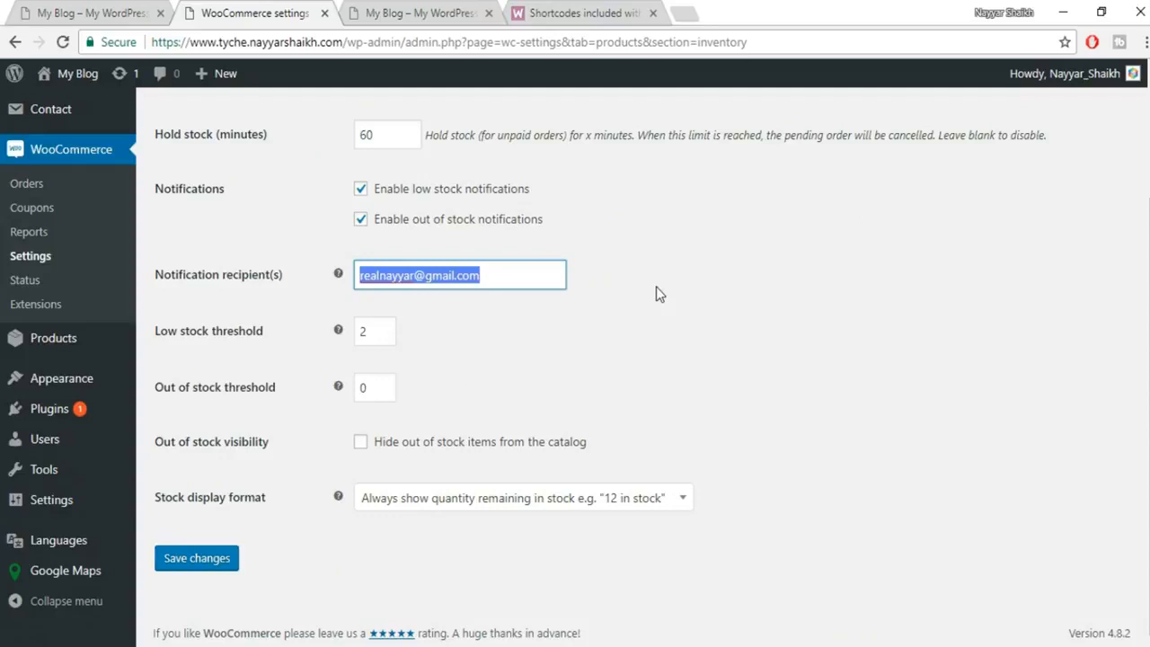
scroll(669, 302, "up", 1)
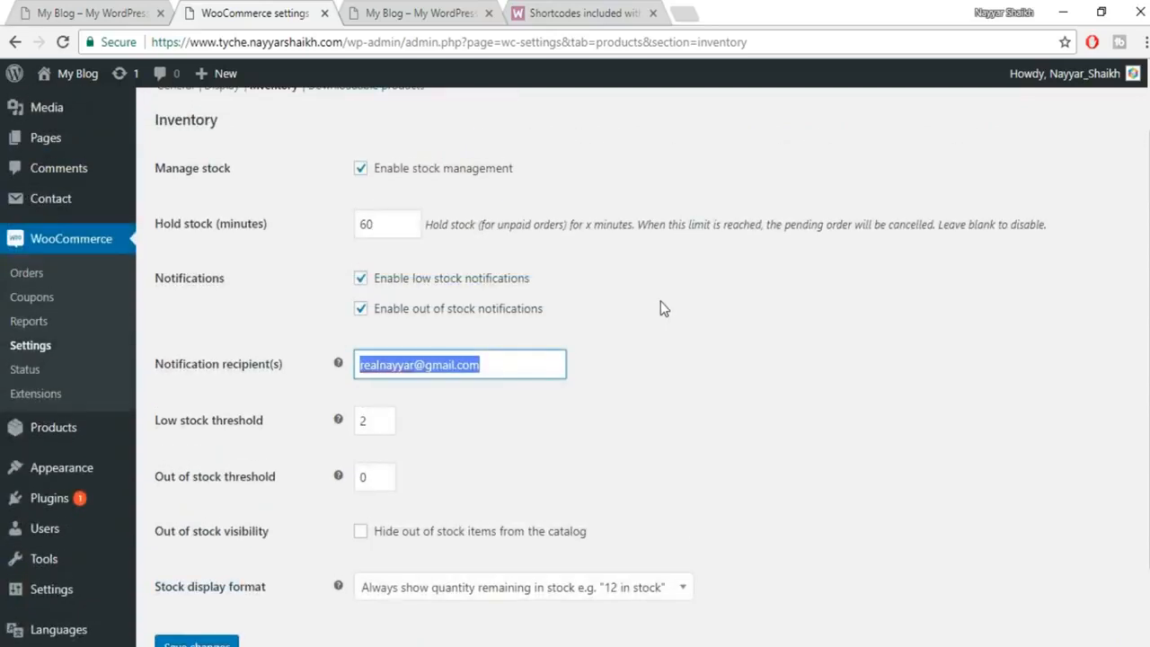
left_click(726, 302)
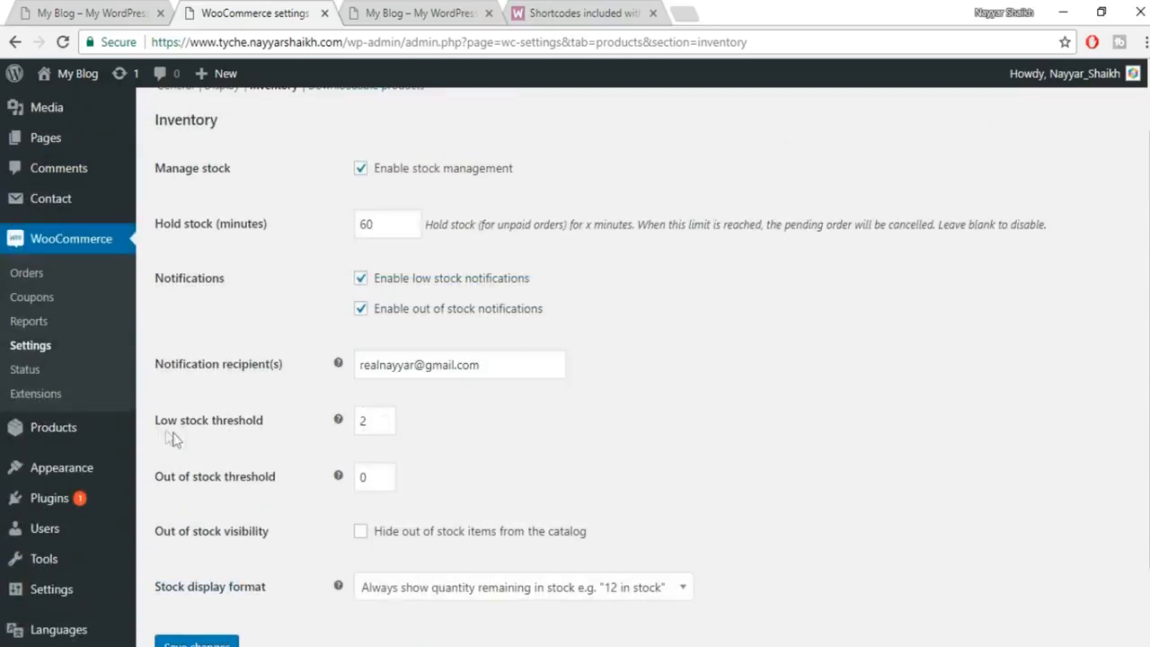
double_click(367, 422)
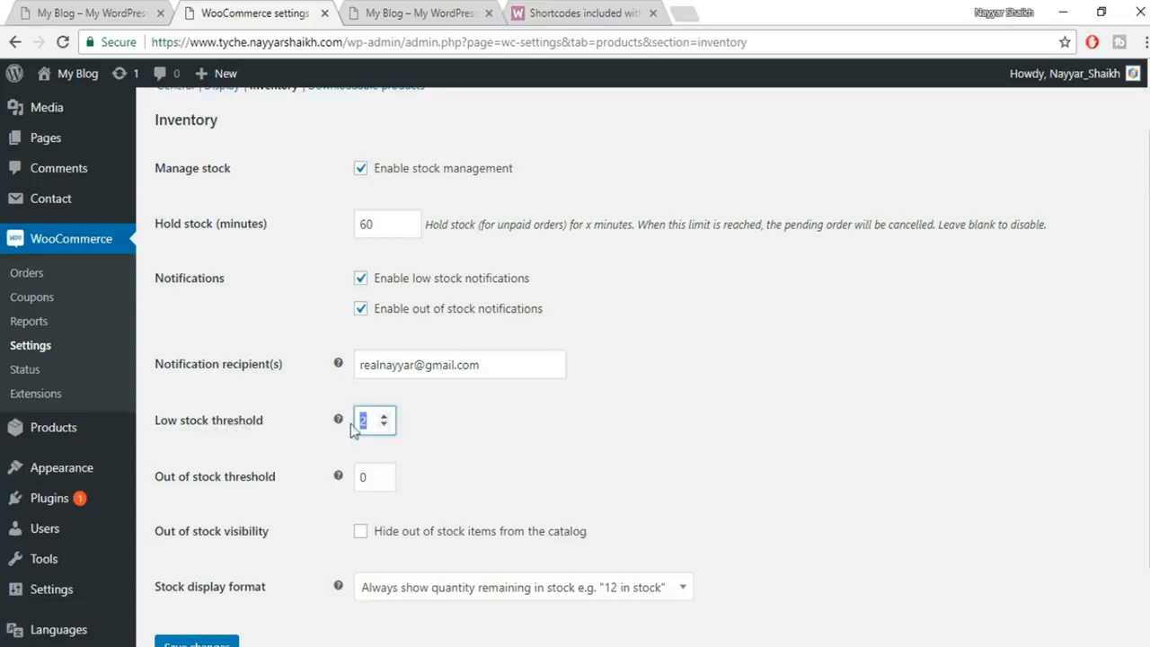
type("5")
Hide out-of-stock items from the catalog and save the inventory settings.
scroll(1016, 467, "down", 1)
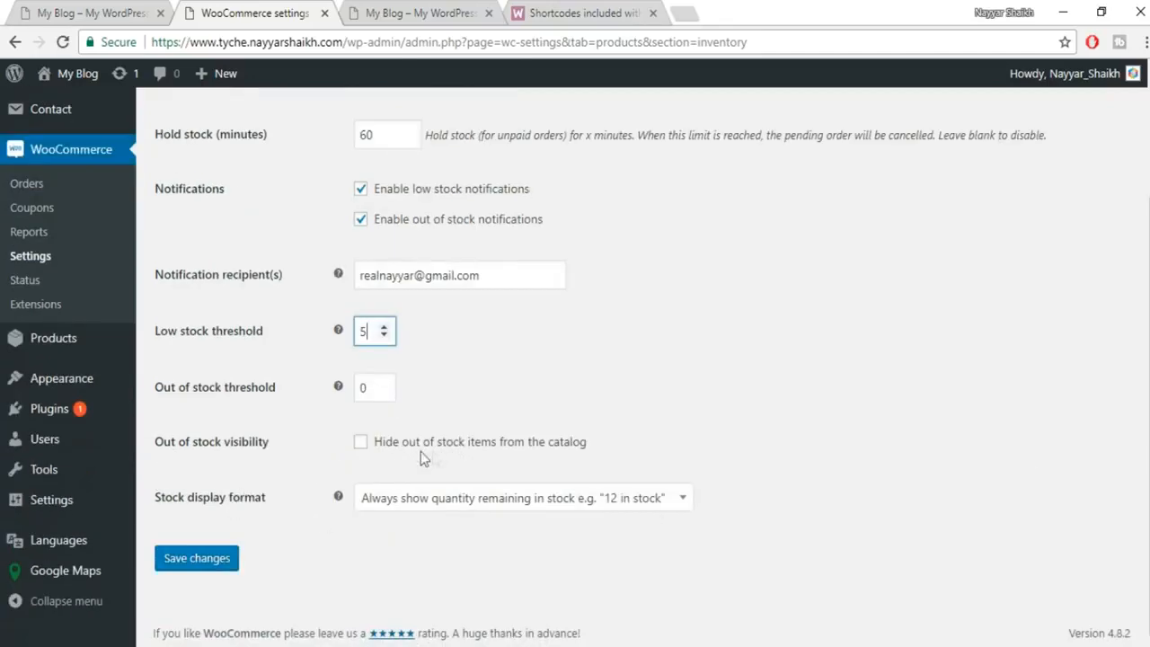
left_click(462, 443)
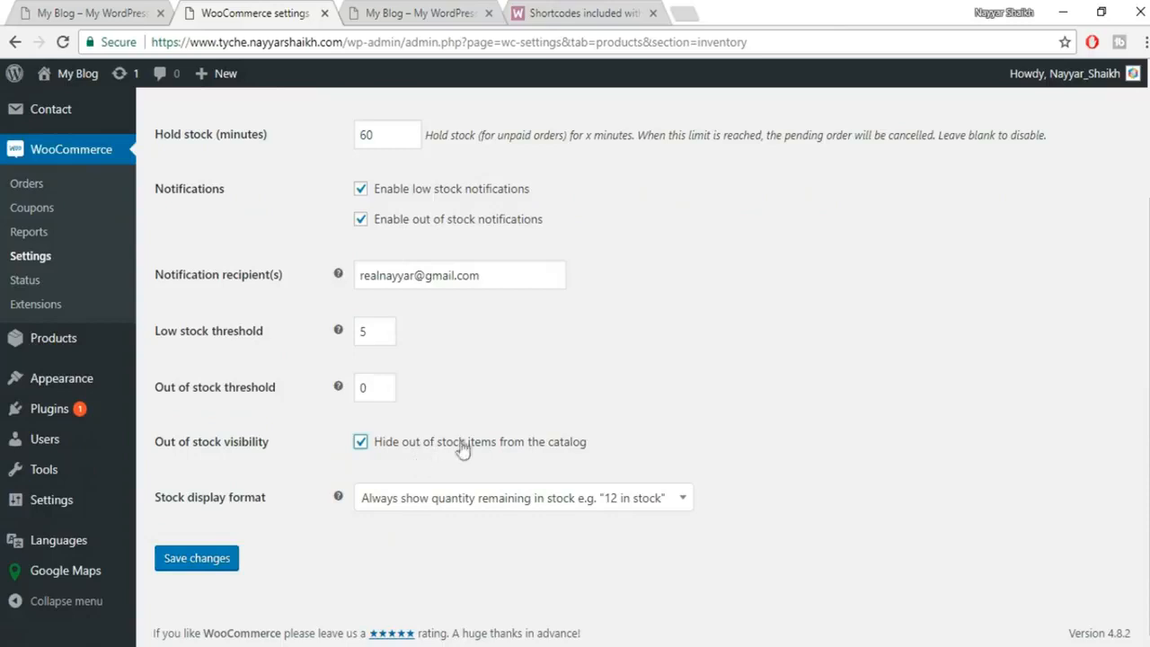
left_click(197, 557)
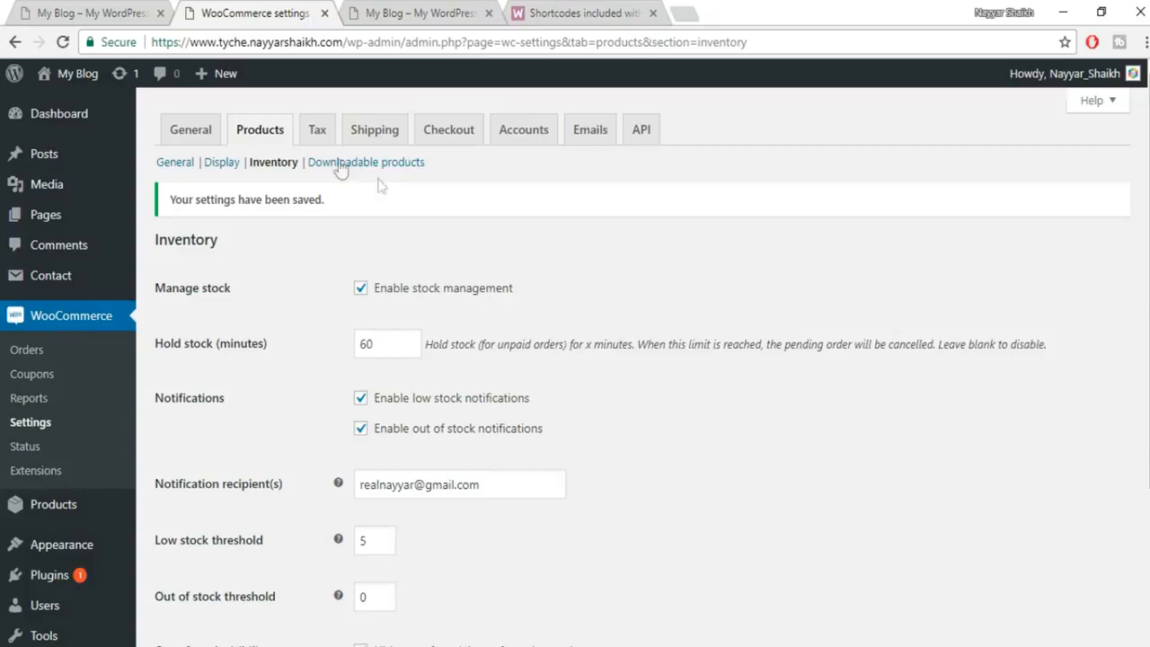
Open the Tax settings, then view the storefront homepage's Men Shirts product listing.
left_click(318, 131)
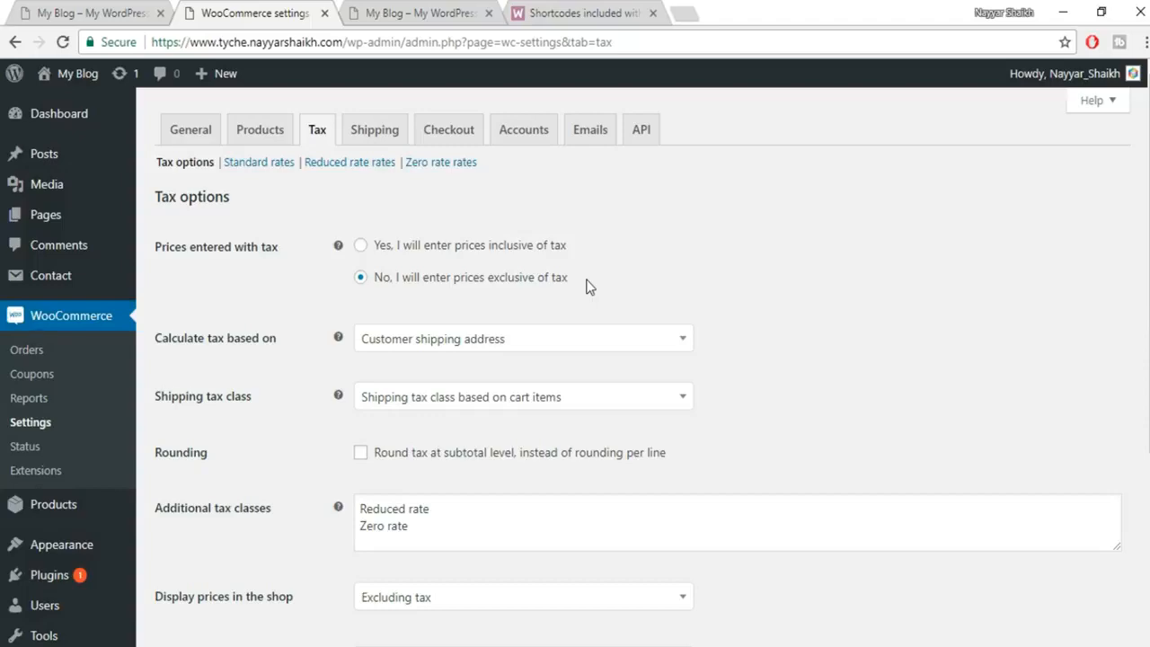
left_click(110, 11)
scroll(874, 295, "down", 3)
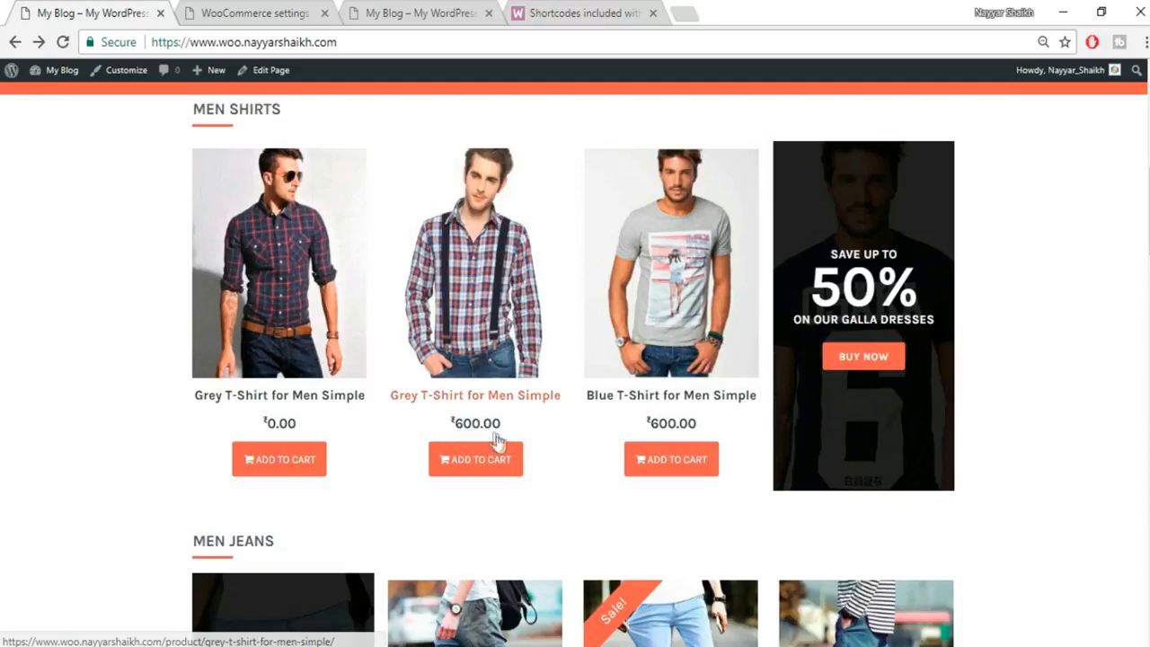
Compare the storefront product prices, then return to WooCommerce Tax options showing prices exclusive of tax.
left_click(334, 13)
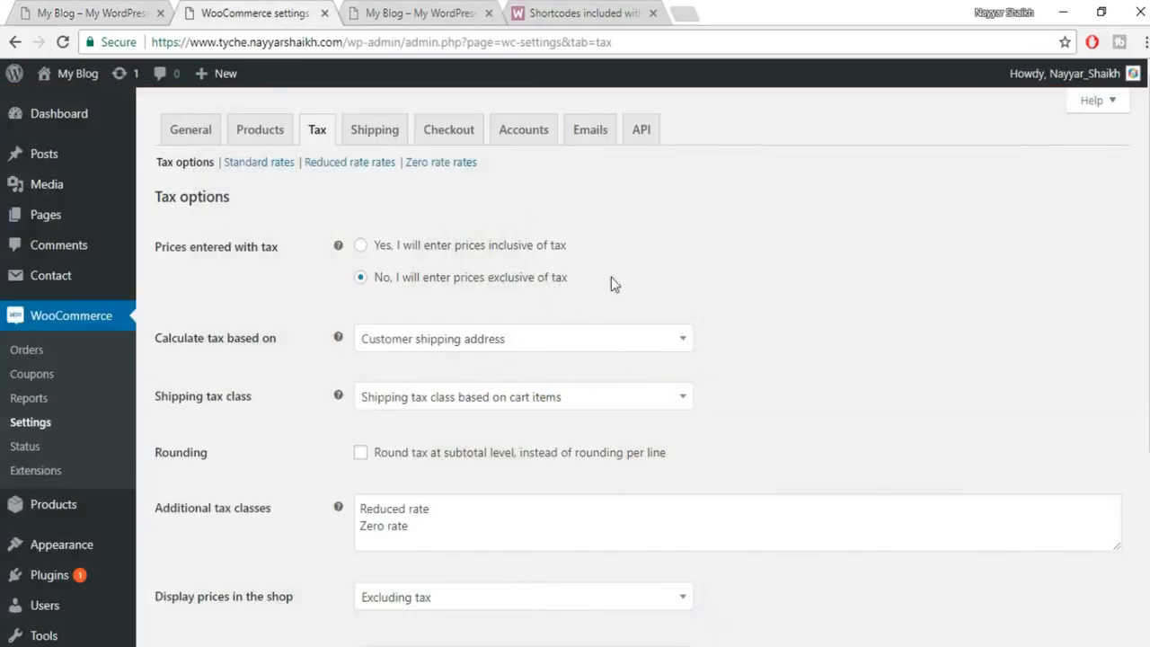
left_click(49, 8)
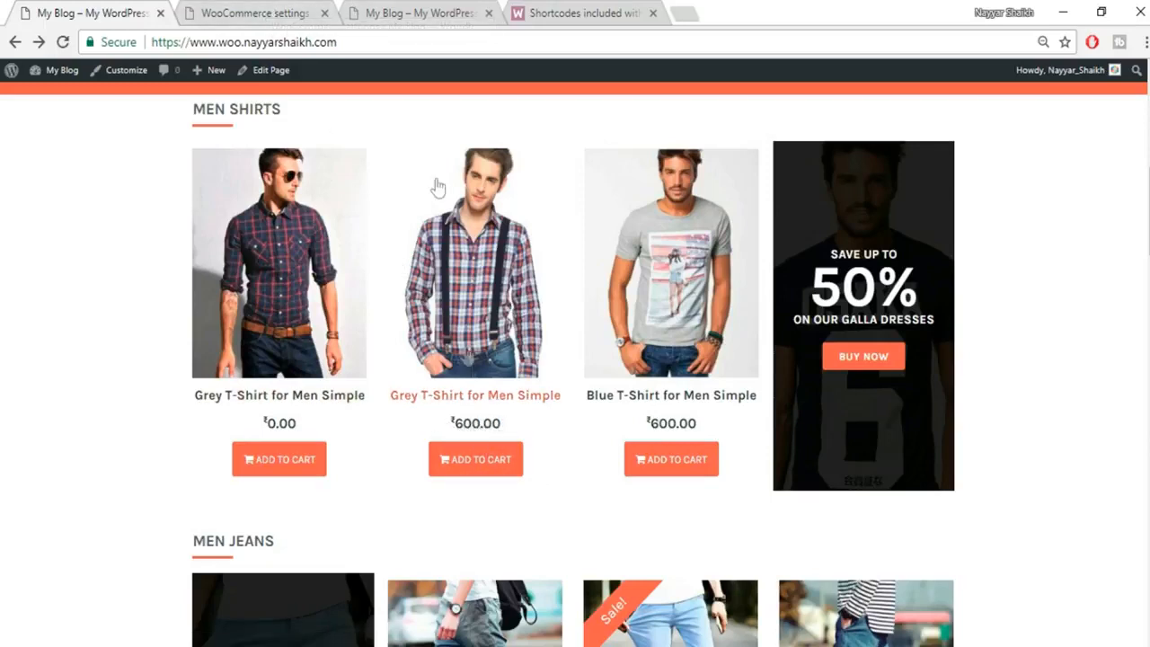
left_click(250, 12)
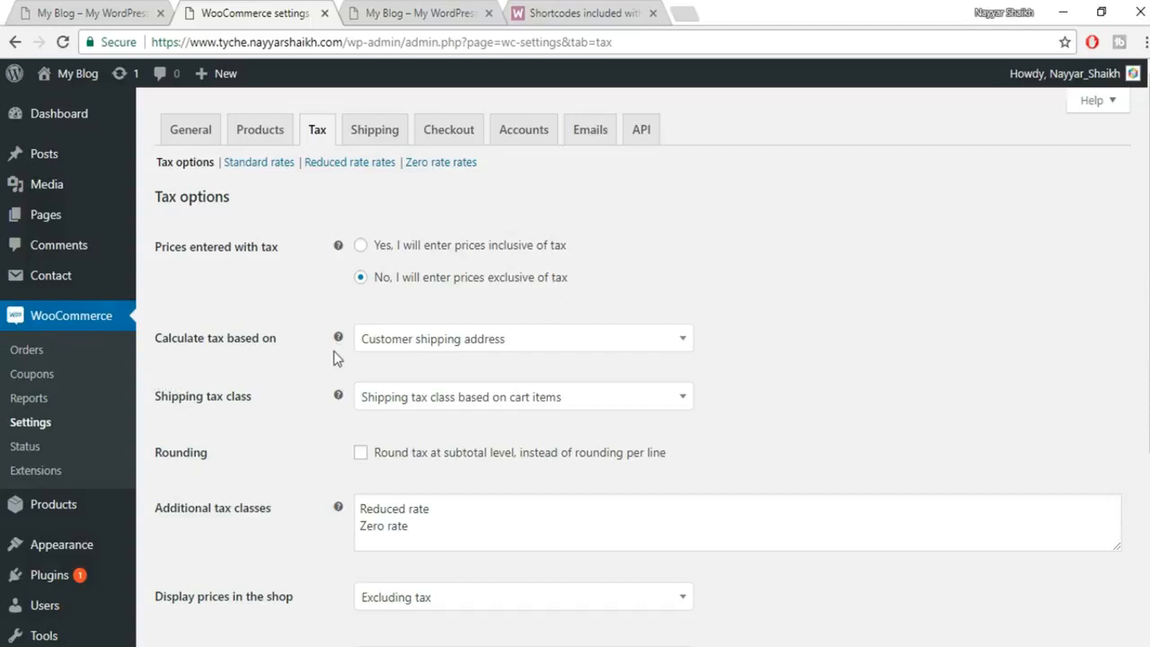
scroll(335, 357, "down", 1)
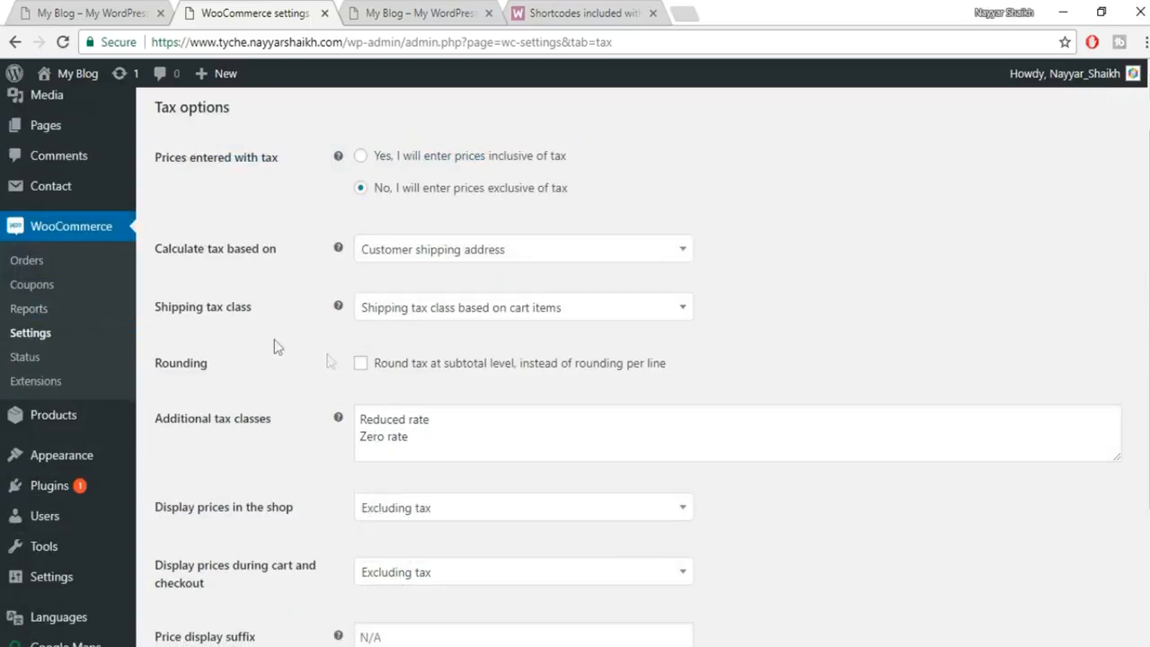
Keep tax based on customer shipping address and leave the shipping tax class unchanged.
left_click(510, 259)
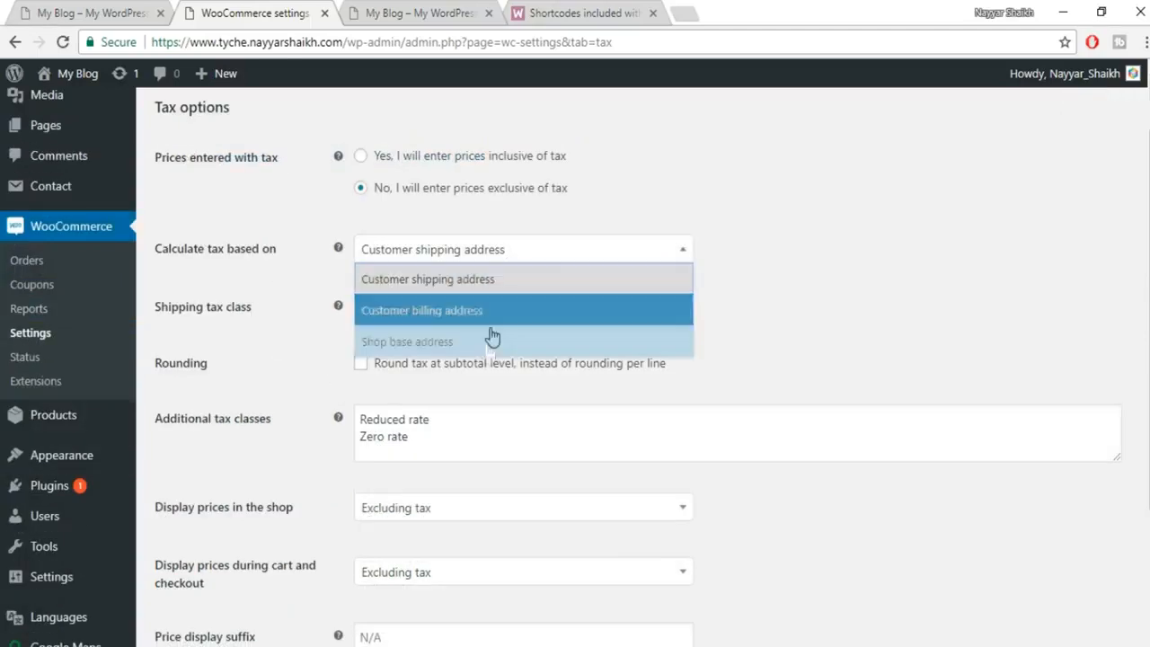
left_click(462, 279)
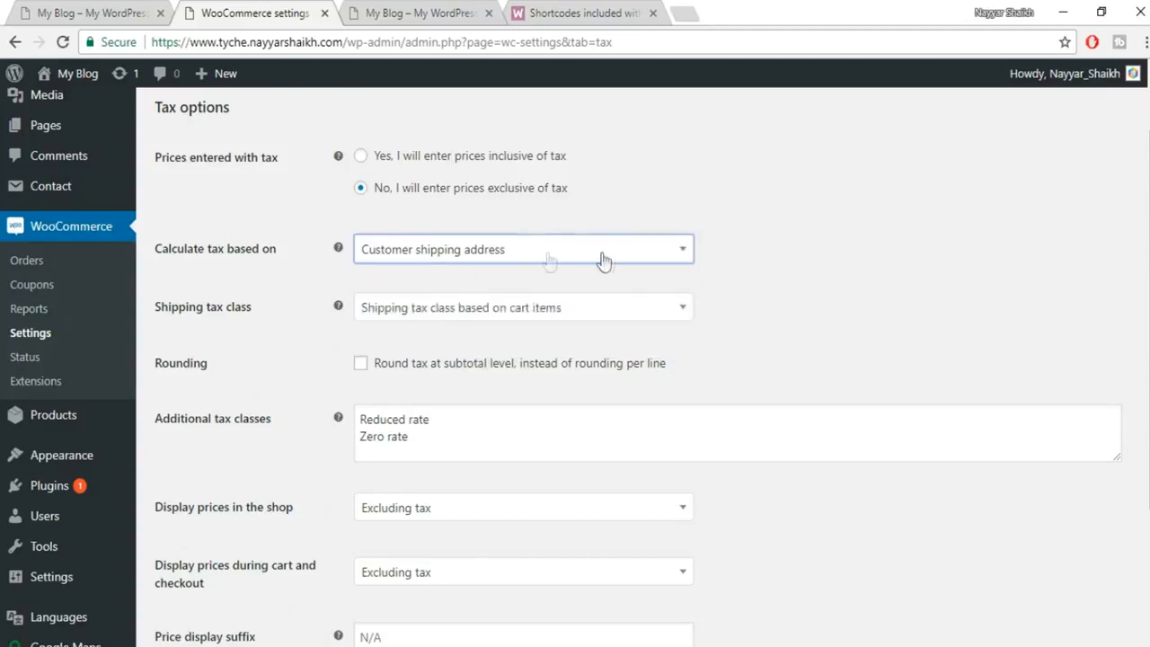
left_click(449, 325)
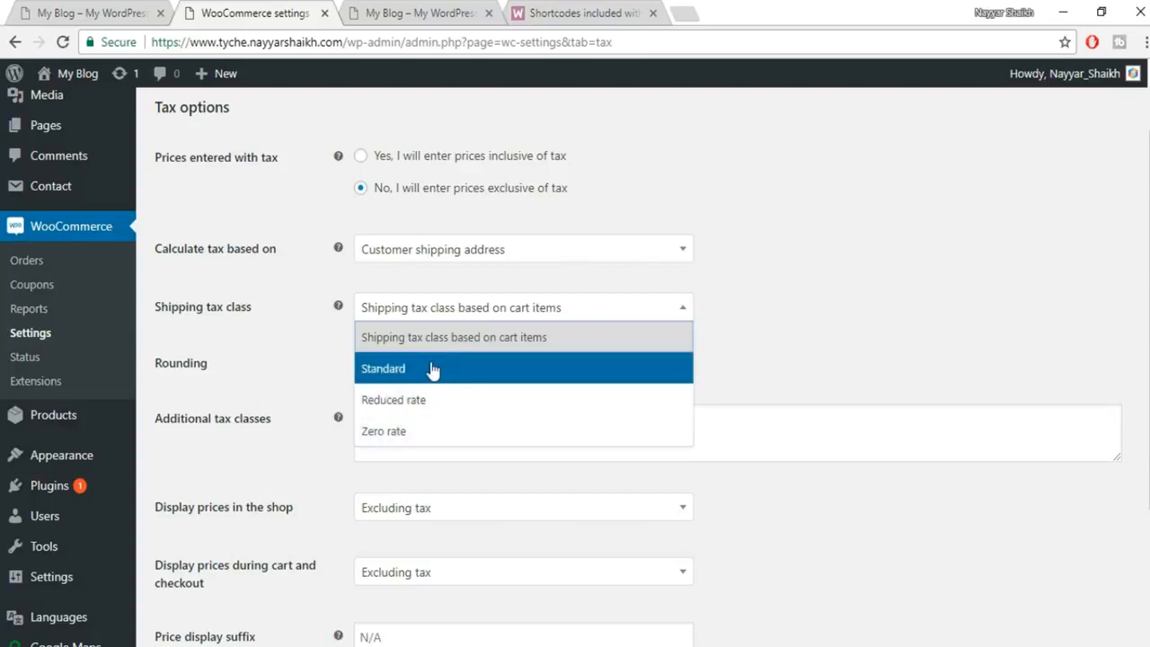
left_click(796, 372)
scroll(719, 368, "down", 1)
Add GST to the additional tax classes list and save the tax options.
left_click(421, 347)
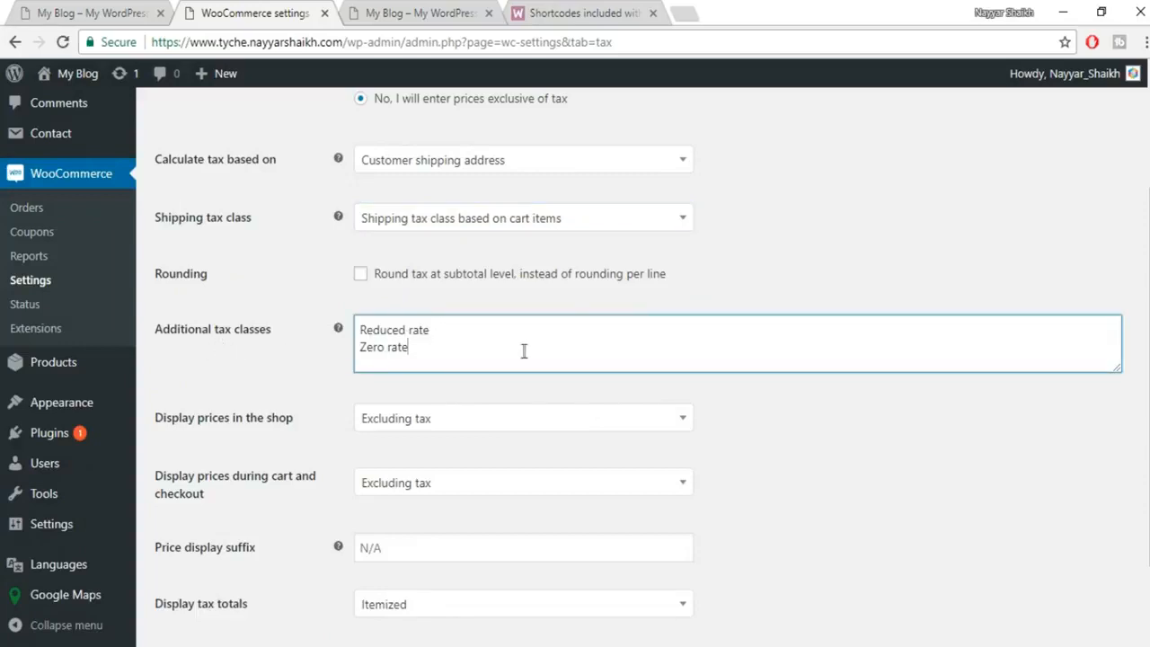
key("Return")
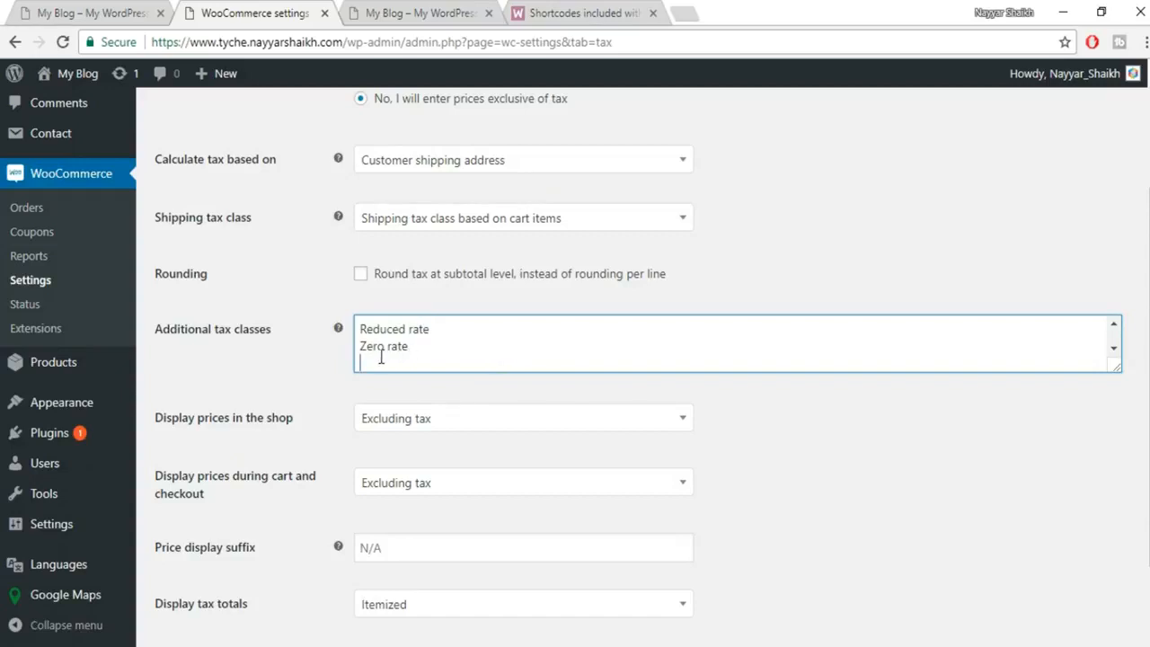
type("GST")
scroll(853, 413, "down", 2)
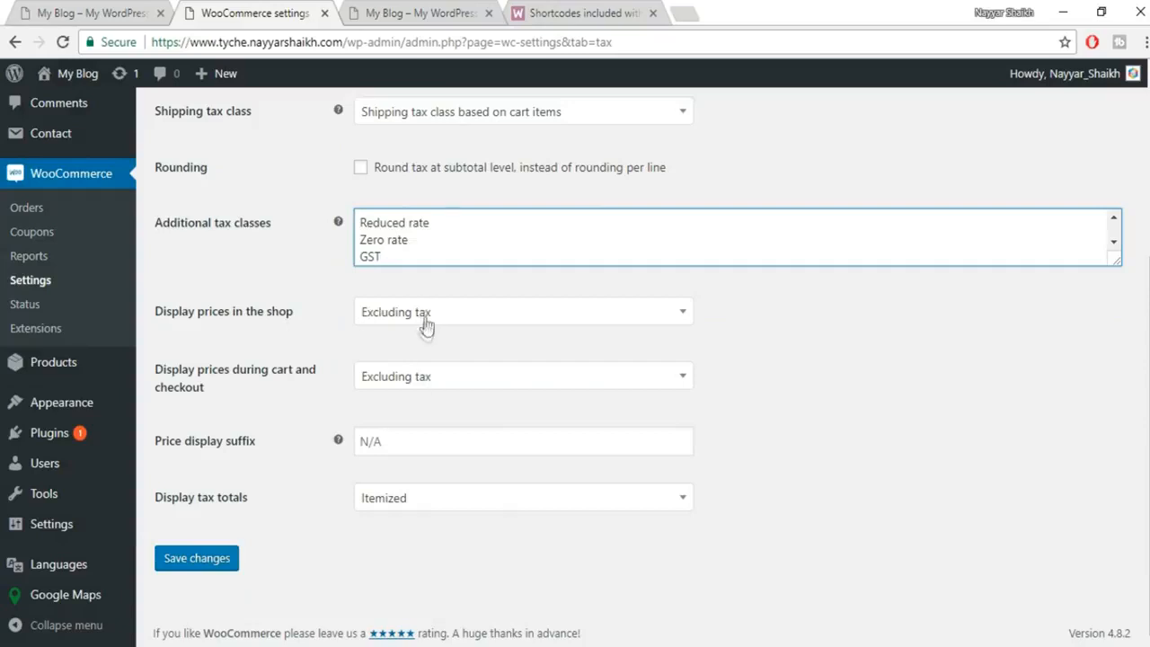
left_click(185, 560)
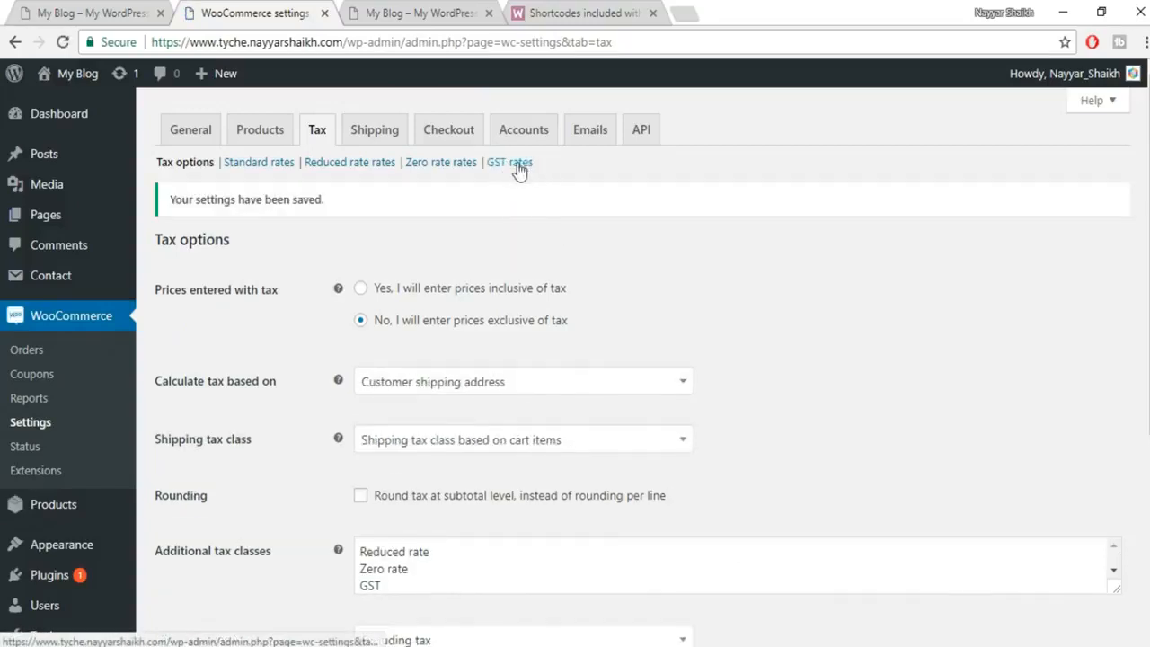
In GST rates, add a row for IN, state mh, 12% rate named SGST, plus a blank row.
left_click(520, 169)
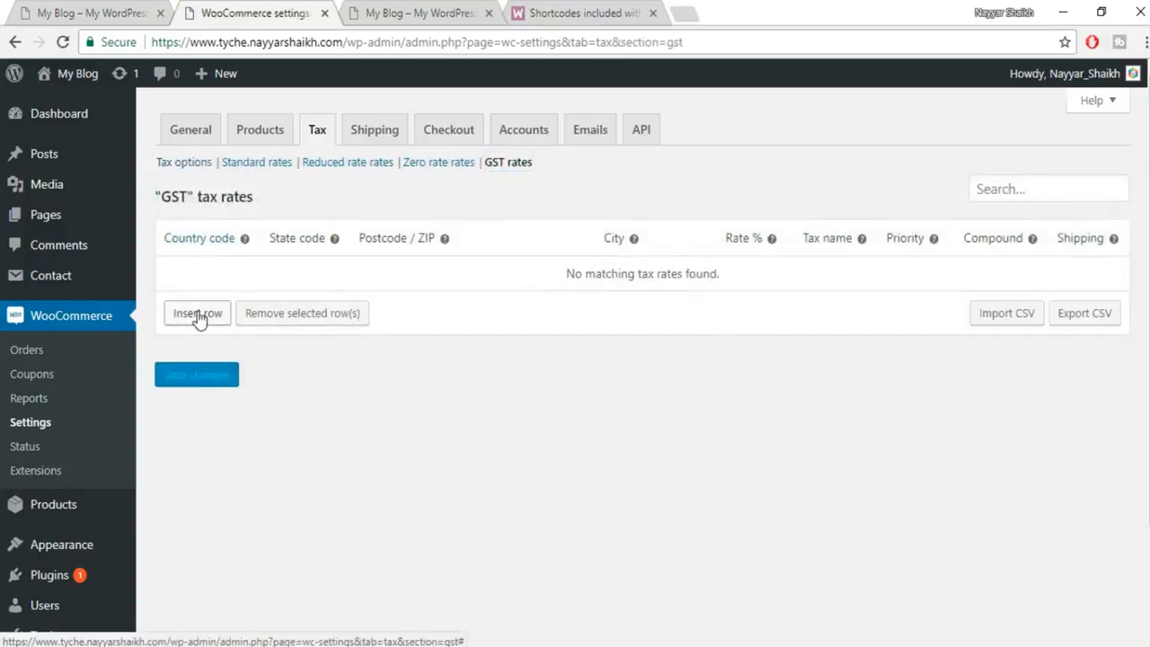
left_click(199, 315)
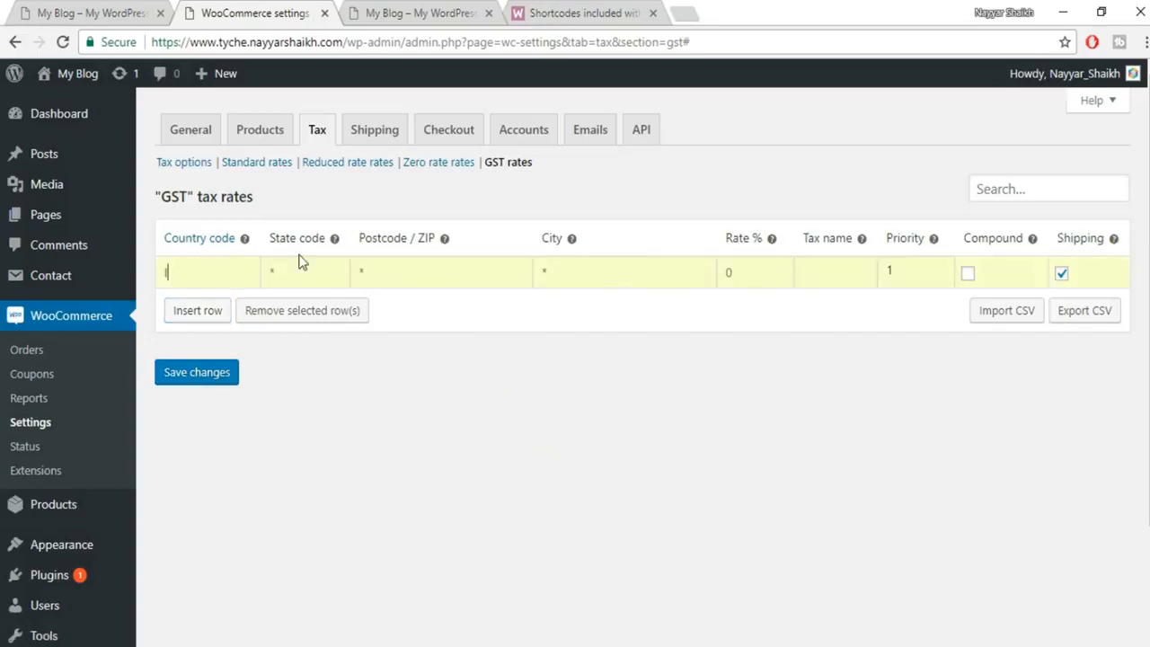
type("IN")
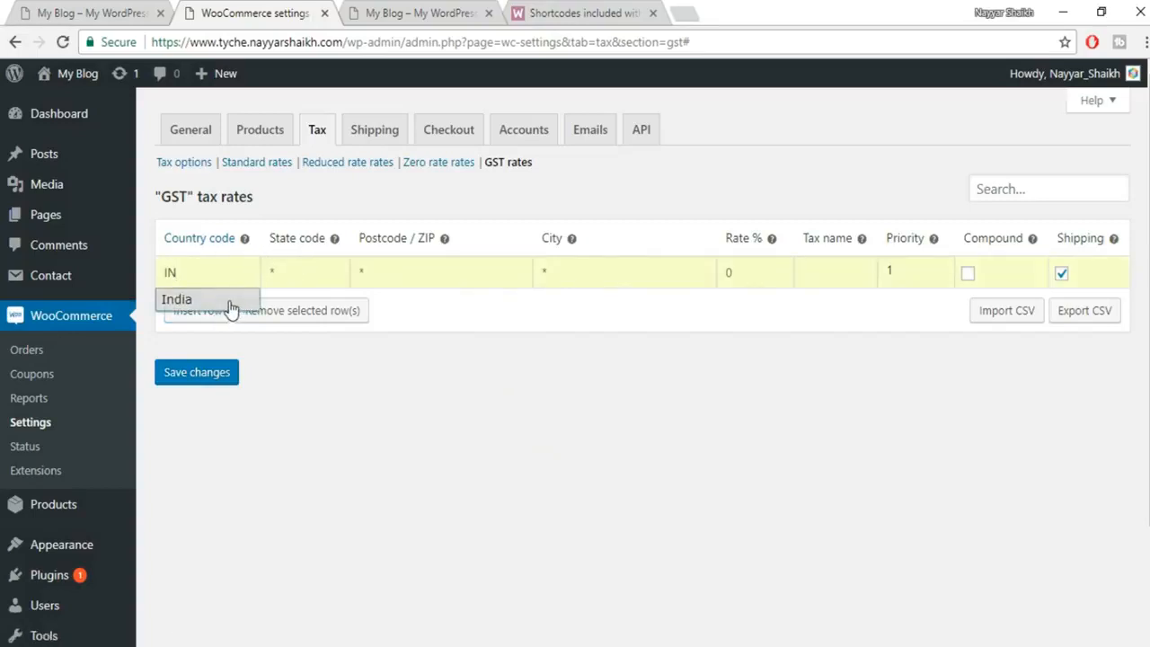
left_click(232, 304)
left_click(336, 269)
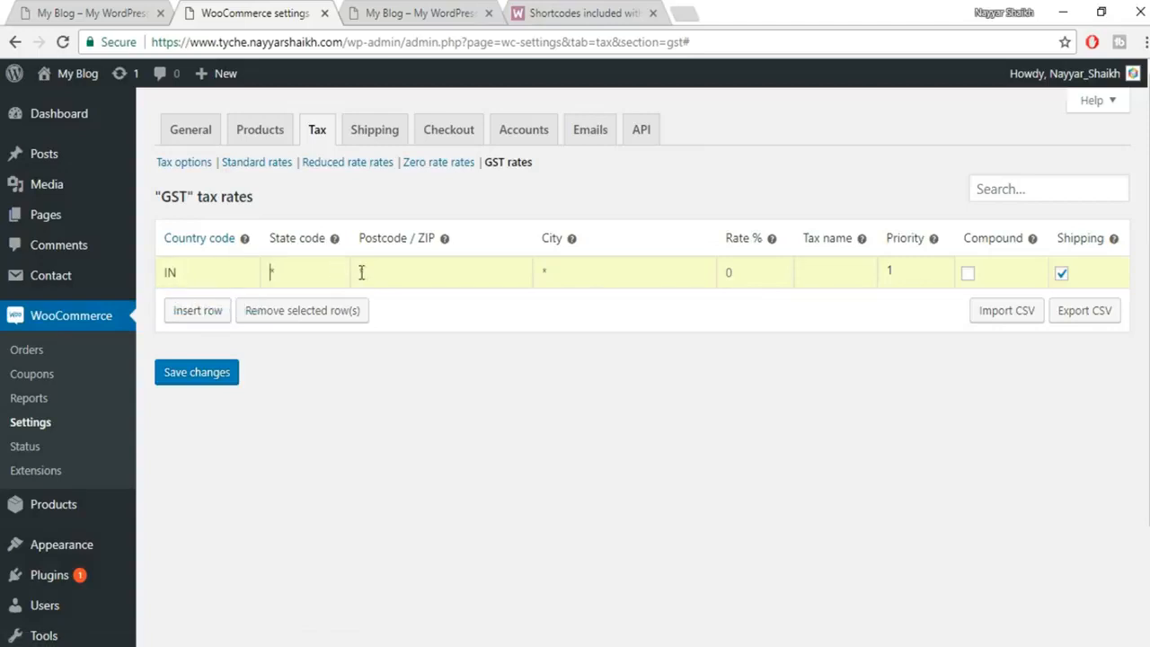
type("mh")
left_click(762, 276)
type("12")
left_click(842, 275)
type("SGST")
left_click(209, 297)
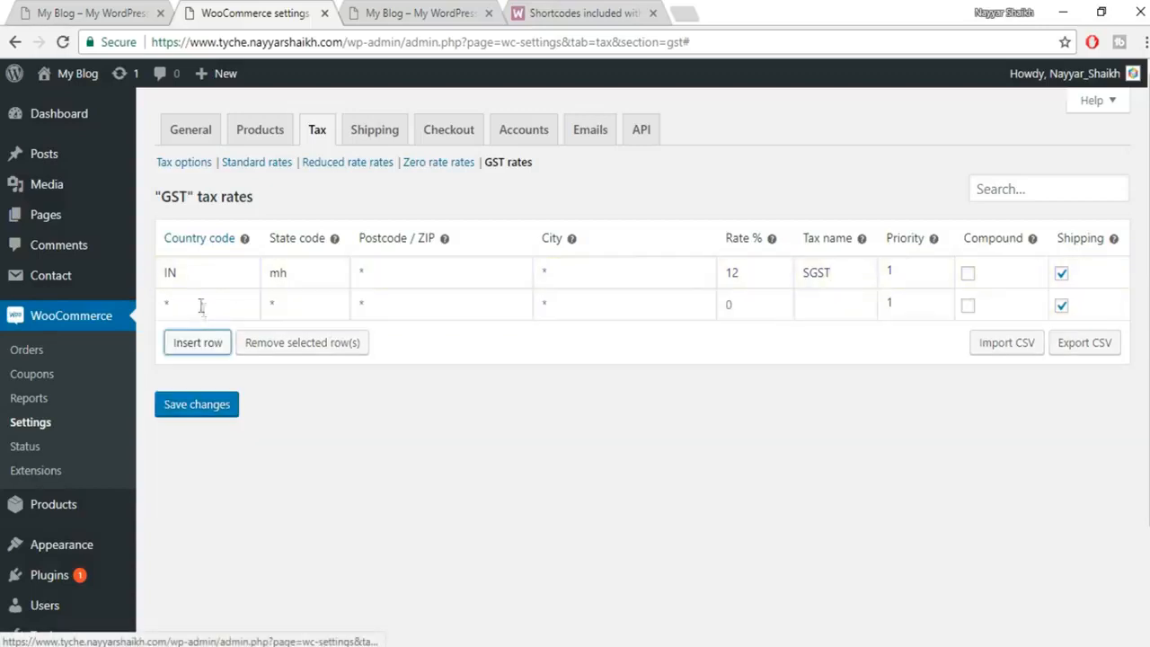
Fill the second GST row with country IN, rate 12% and tax name CGST, then save.
left_click(190, 300)
type("IN")
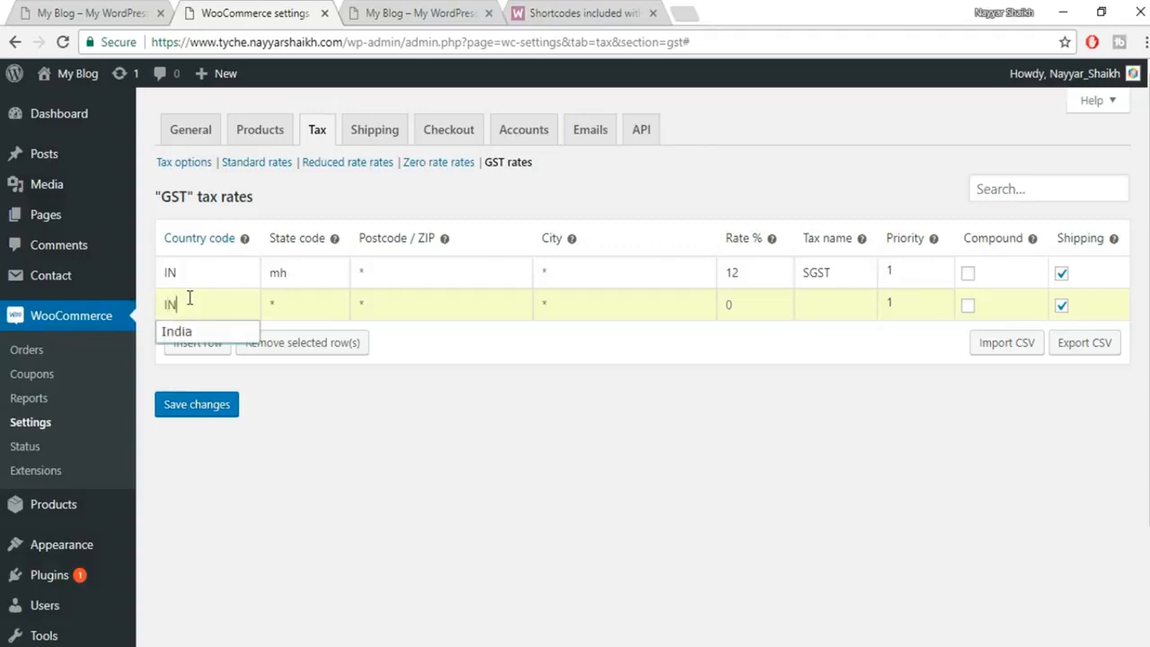
left_click(177, 330)
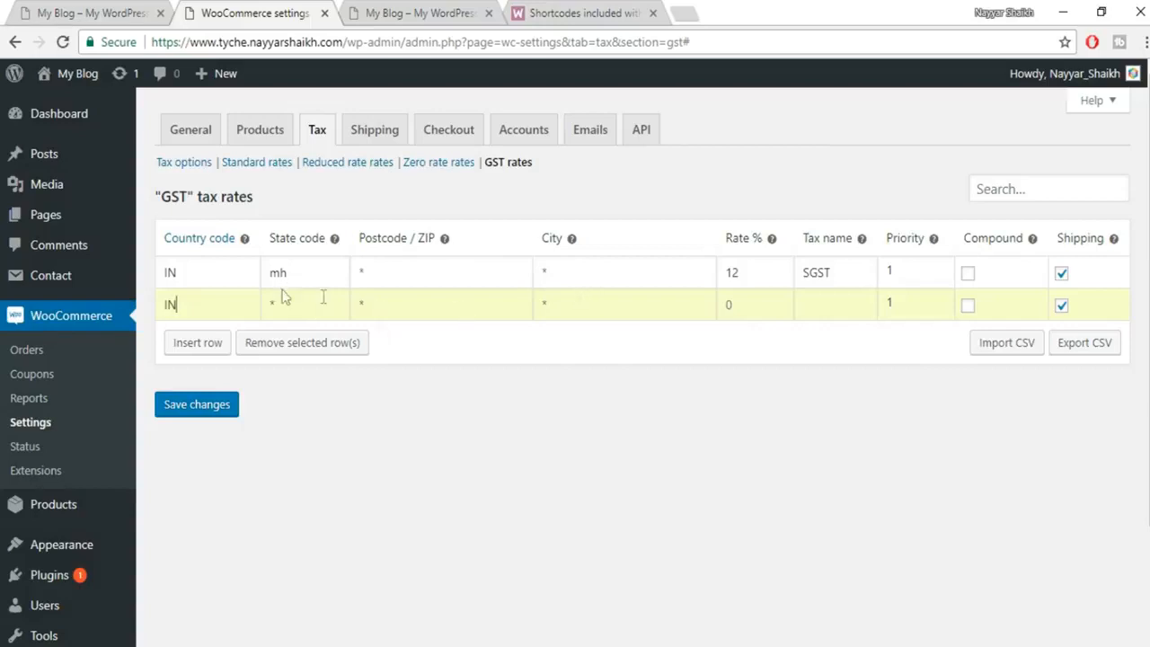
left_click(731, 303)
type("12")
left_click(826, 305)
type("CGST")
left_click(812, 307)
left_click(197, 405)
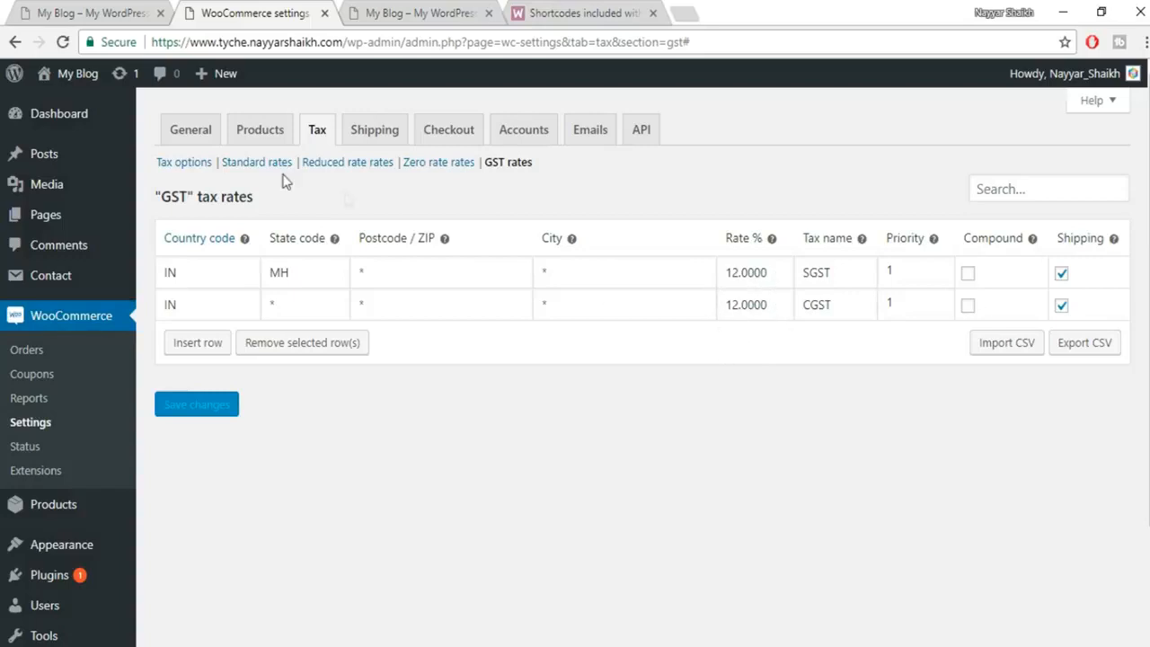
left_click(377, 133)
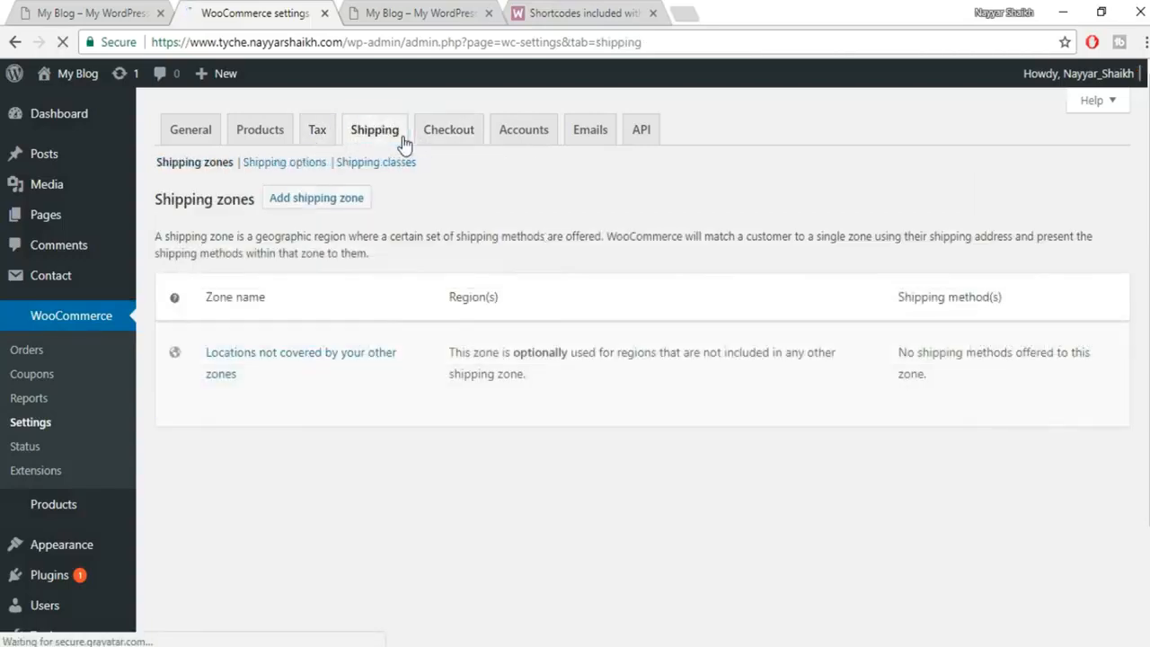
Create and save a shipping zone named India with India as its region.
scroll(953, 396, "down", 4)
scroll(945, 433, "up", 4)
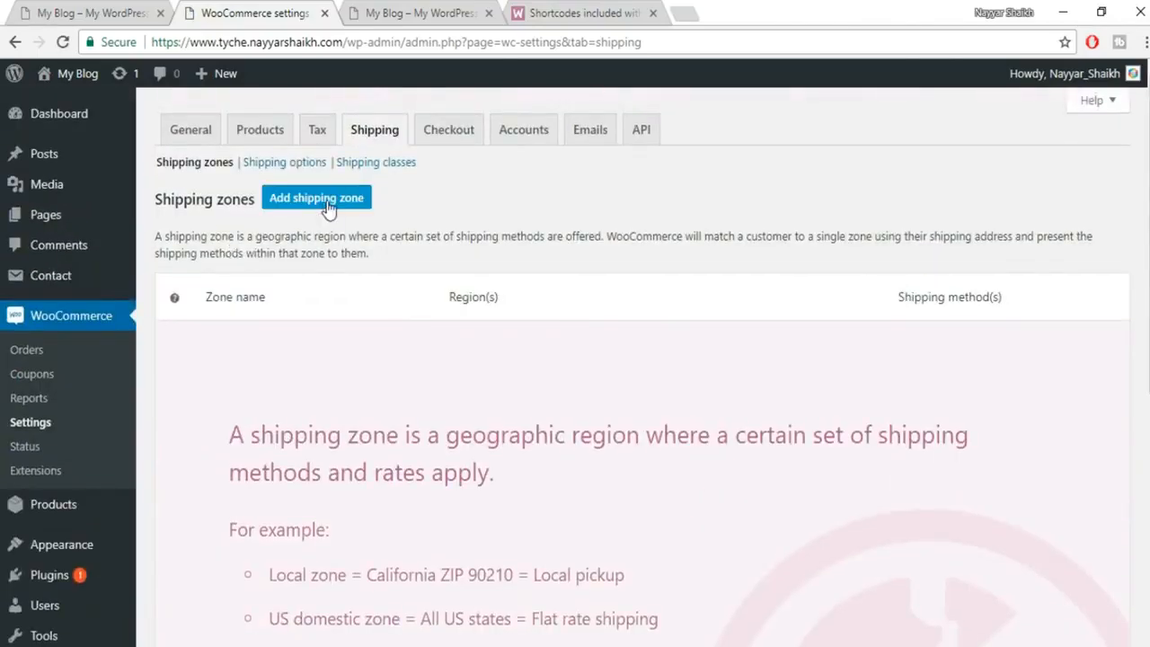
left_click(316, 201)
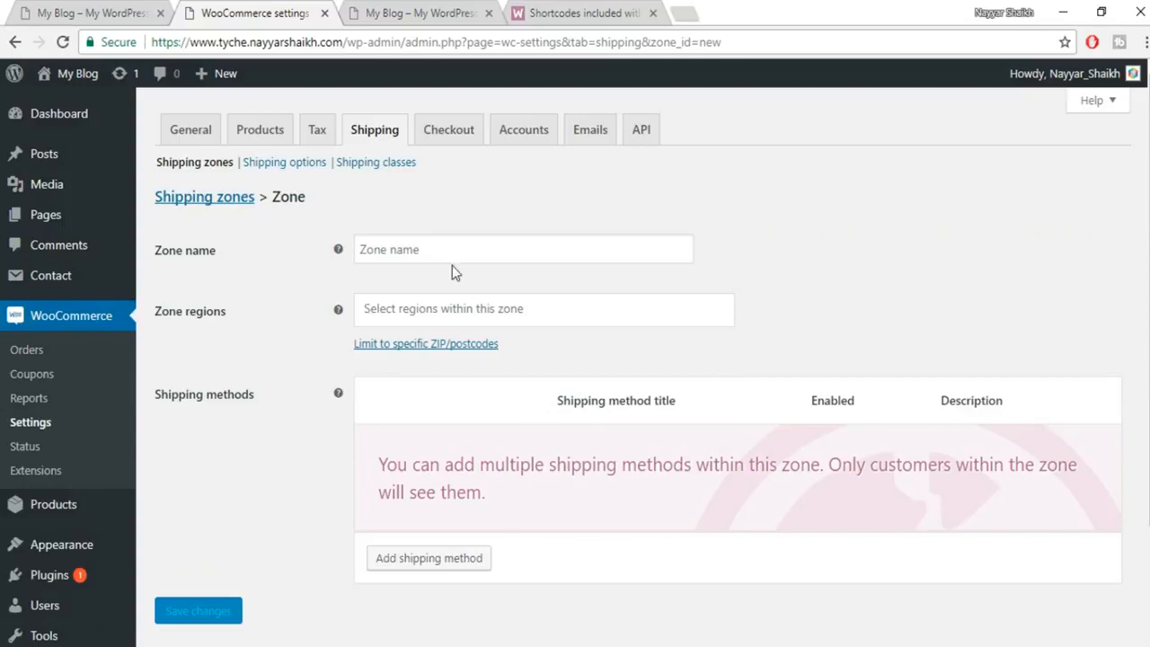
left_click(453, 247)
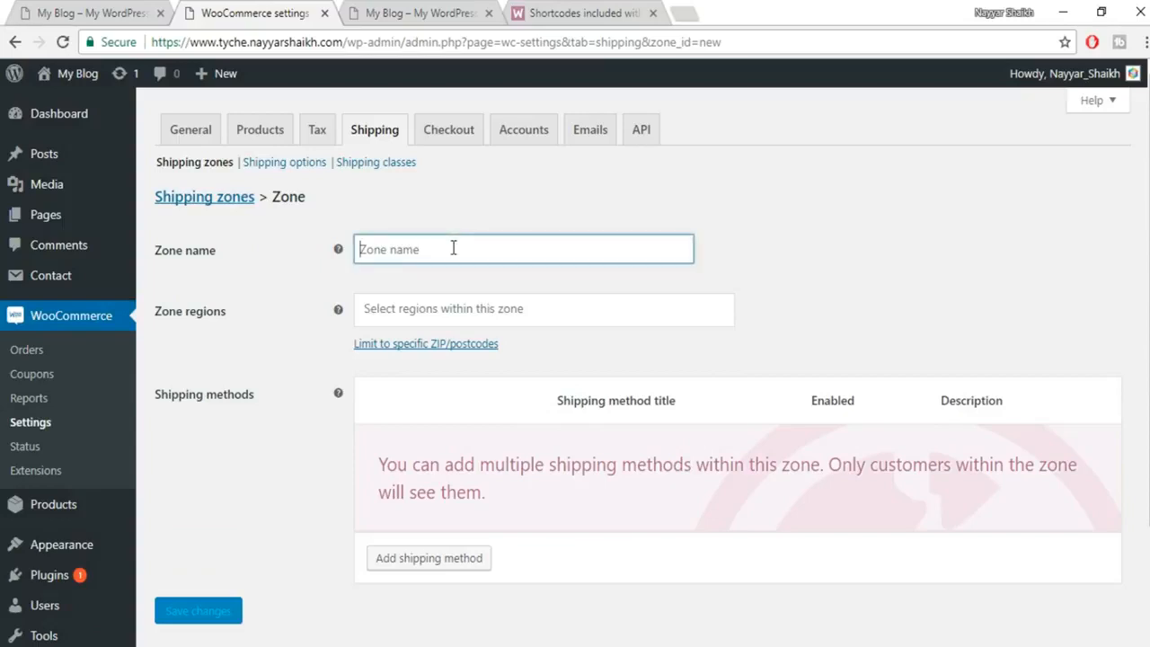
type("India")
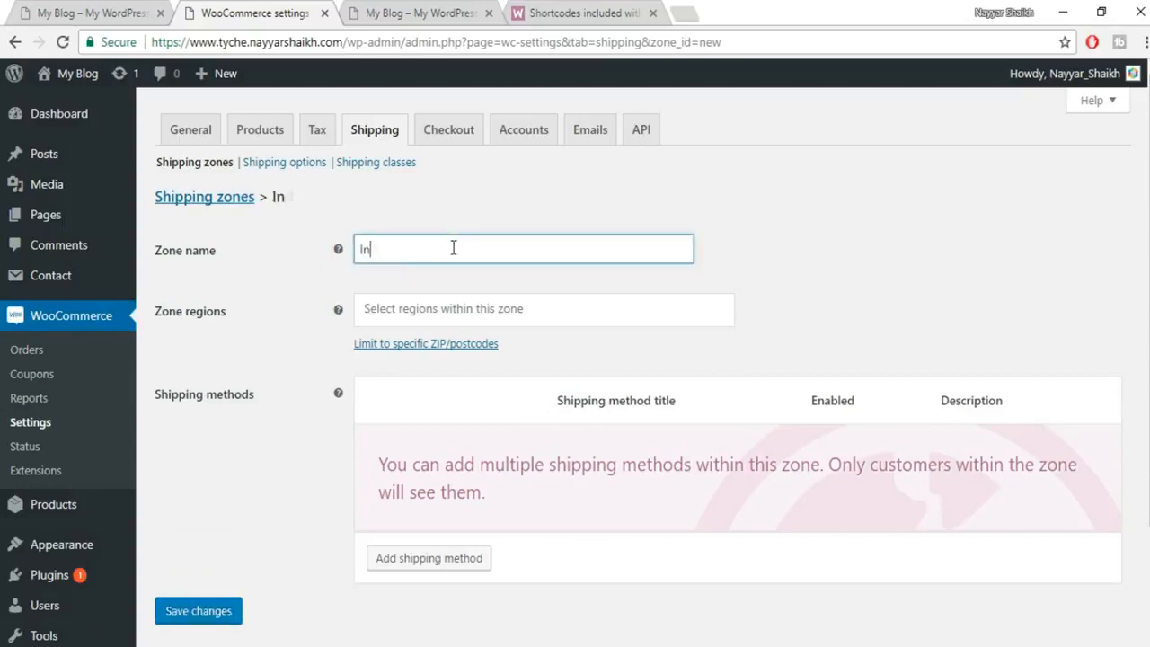
left_click(466, 315)
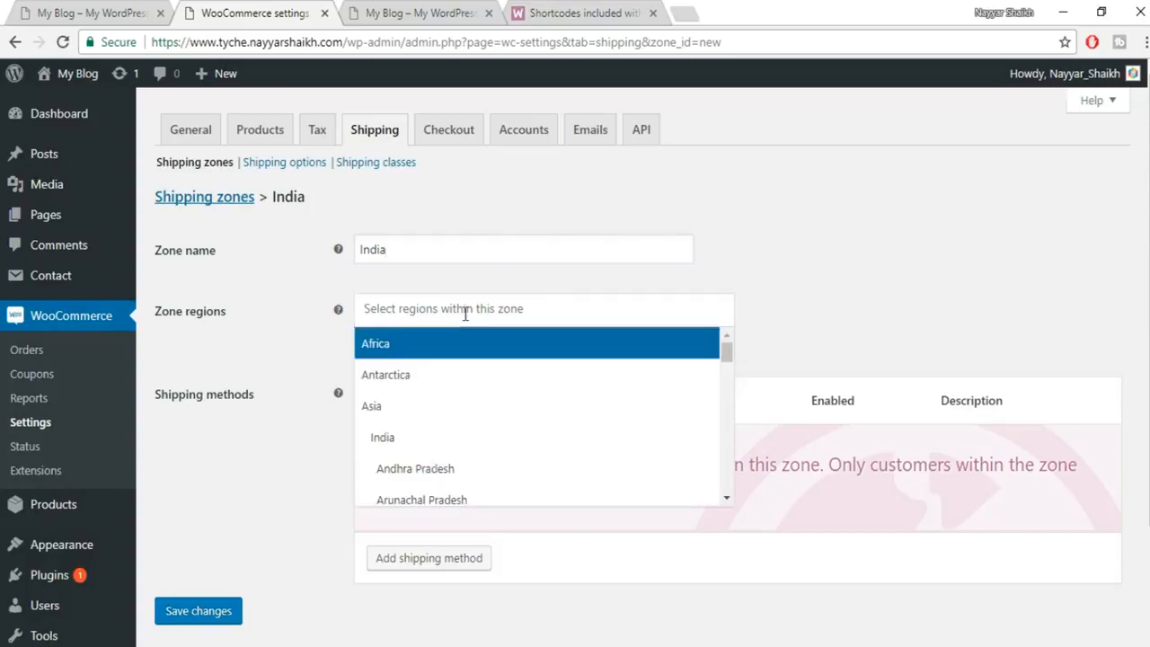
left_click(406, 444)
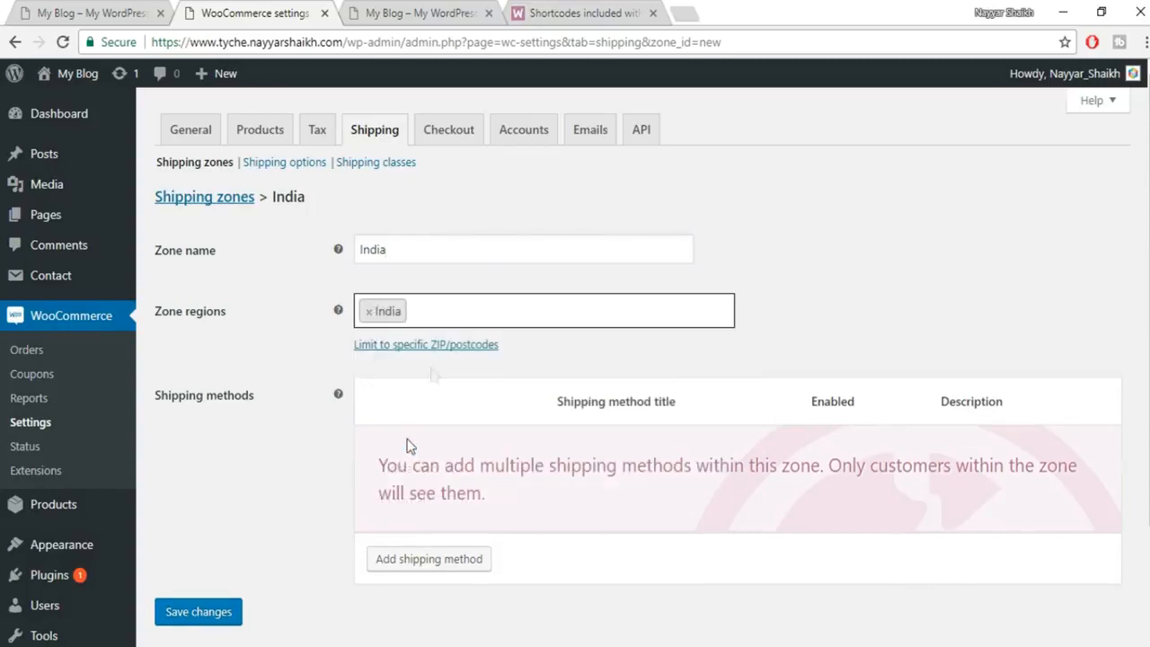
left_click(198, 618)
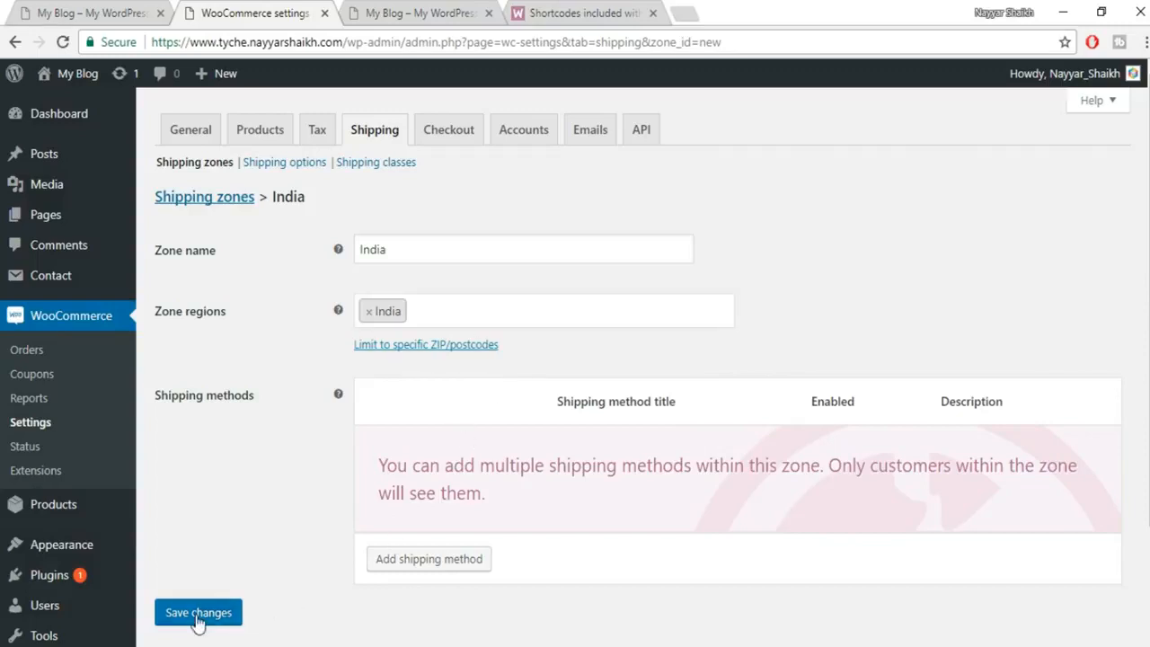
Add a Flat rate shipping method to the India zone.
left_click(451, 565)
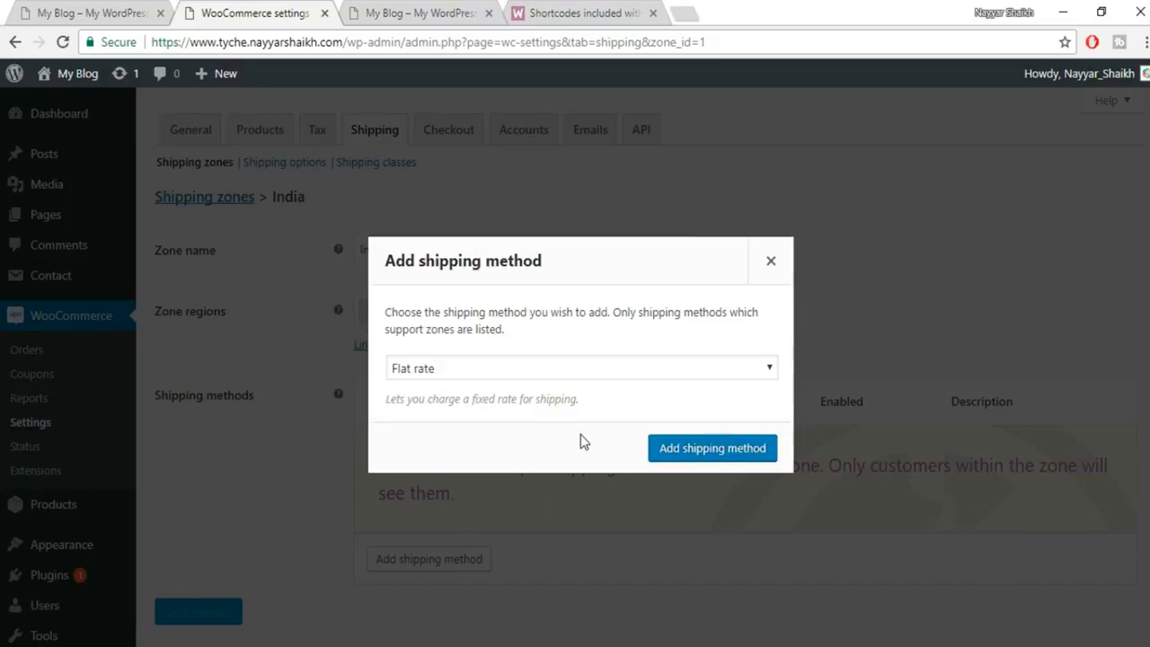
left_click(501, 367)
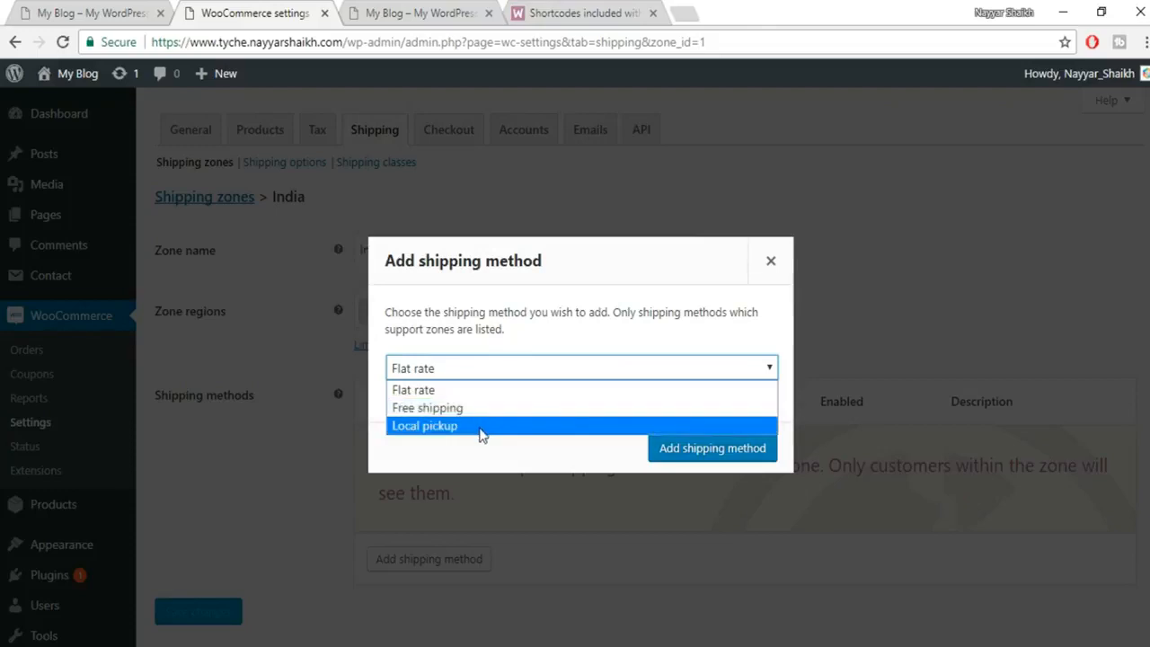
left_click(443, 395)
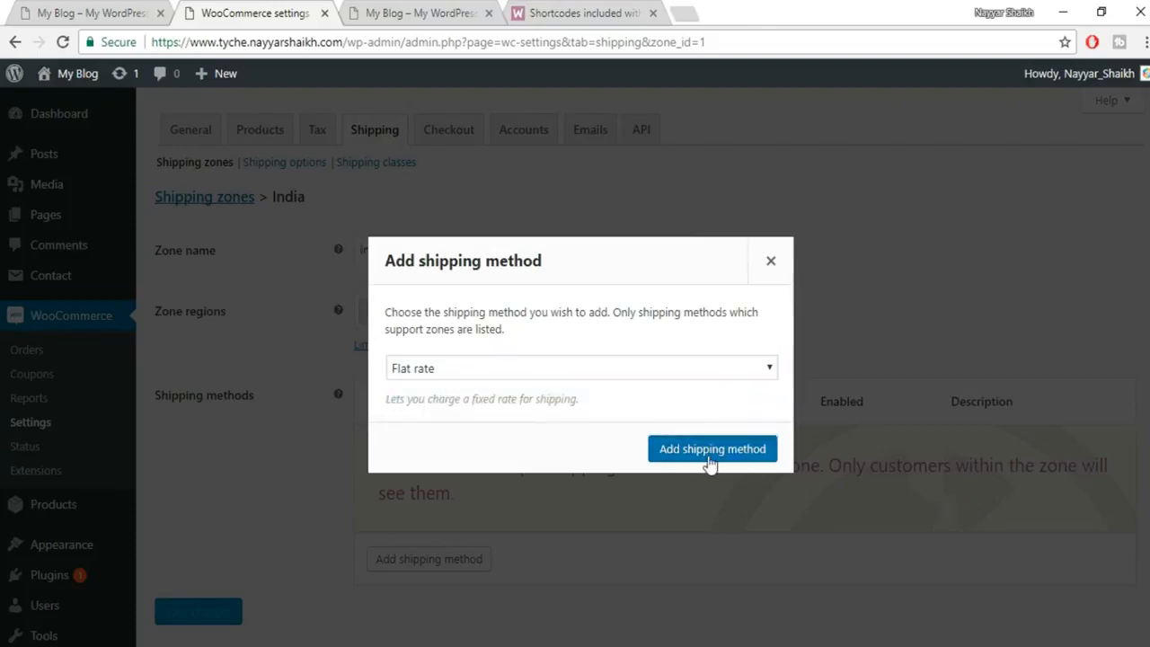
left_click(709, 455)
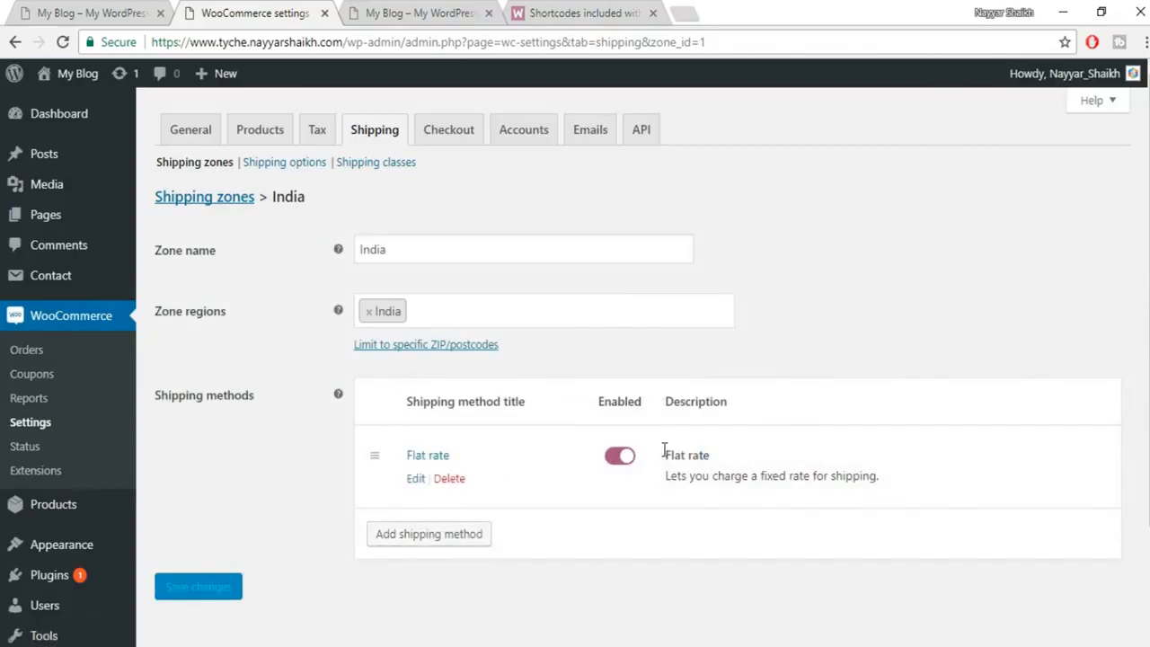
left_click(365, 167)
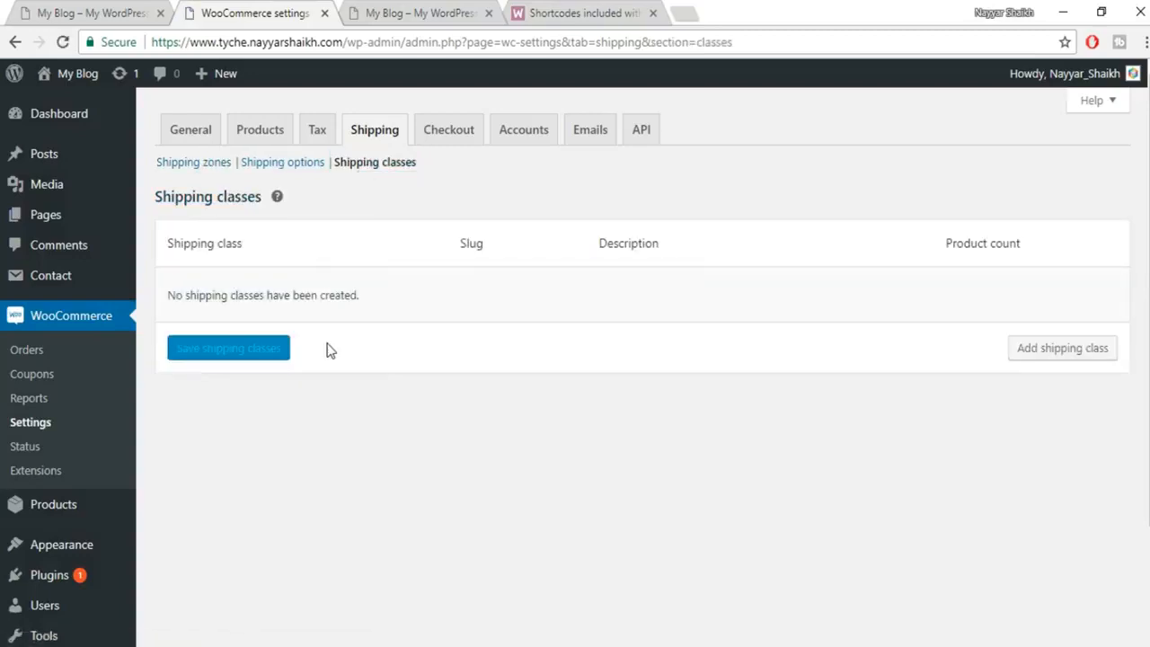
Save a T-Shirts shipping class with slug shirts and description T-Shirts, then open a blank class row.
left_click(1041, 354)
left_click(351, 306)
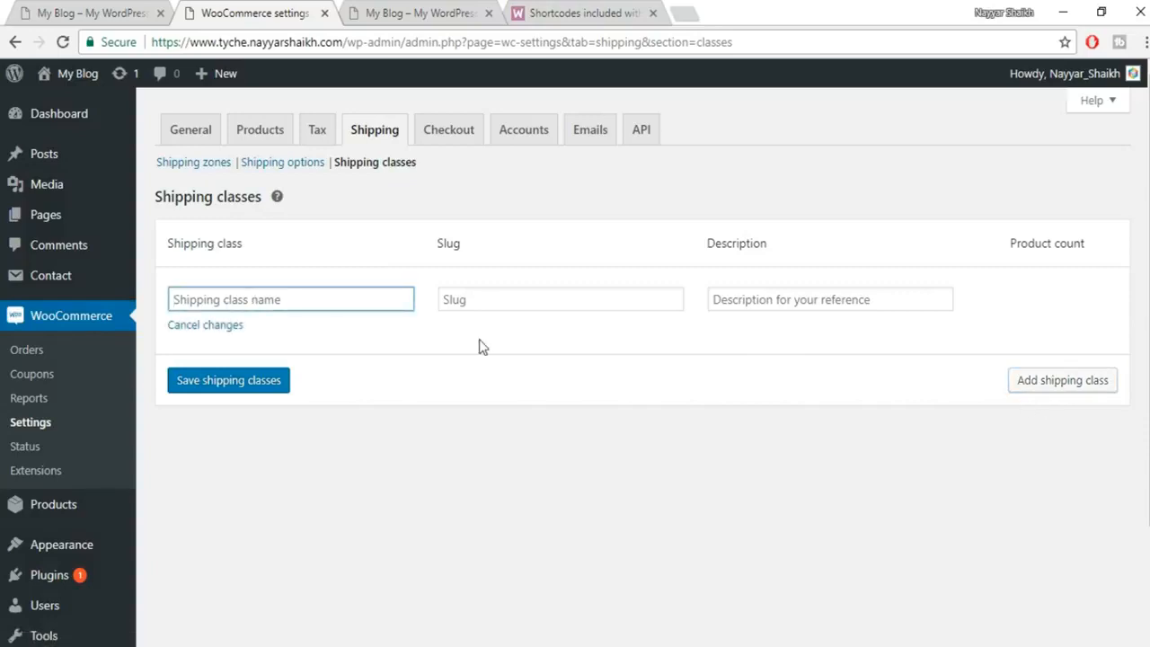
type("Nu")
key("BackSpace")
key("BackSpace")
type("T-Sh")
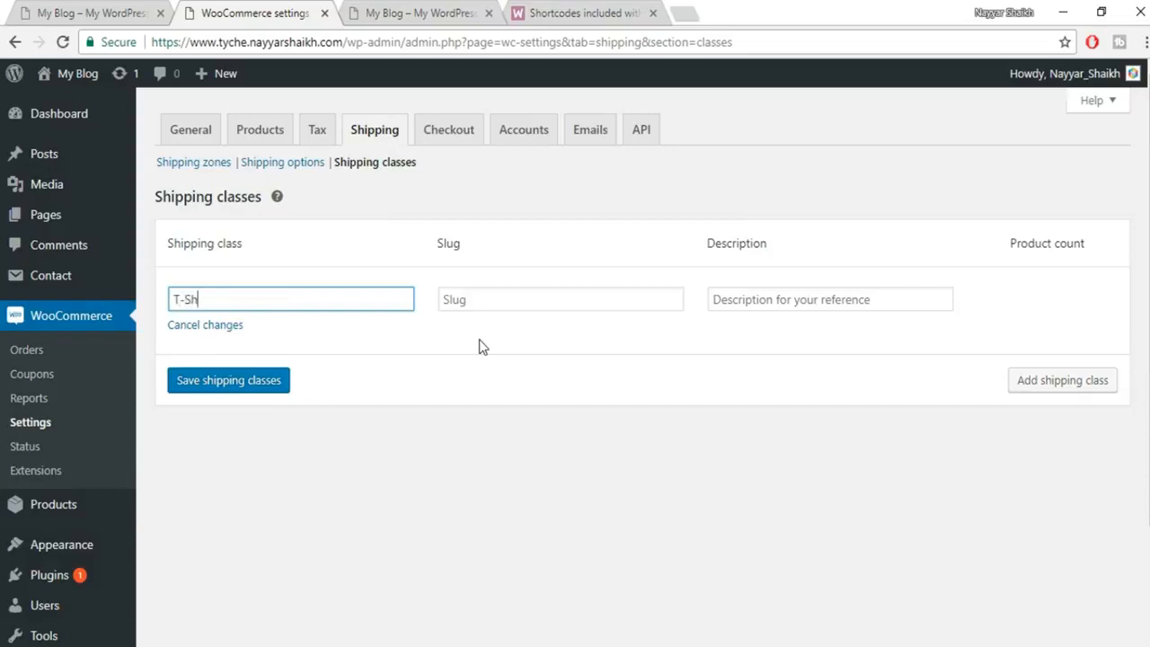
type("irts")
left_click(517, 301)
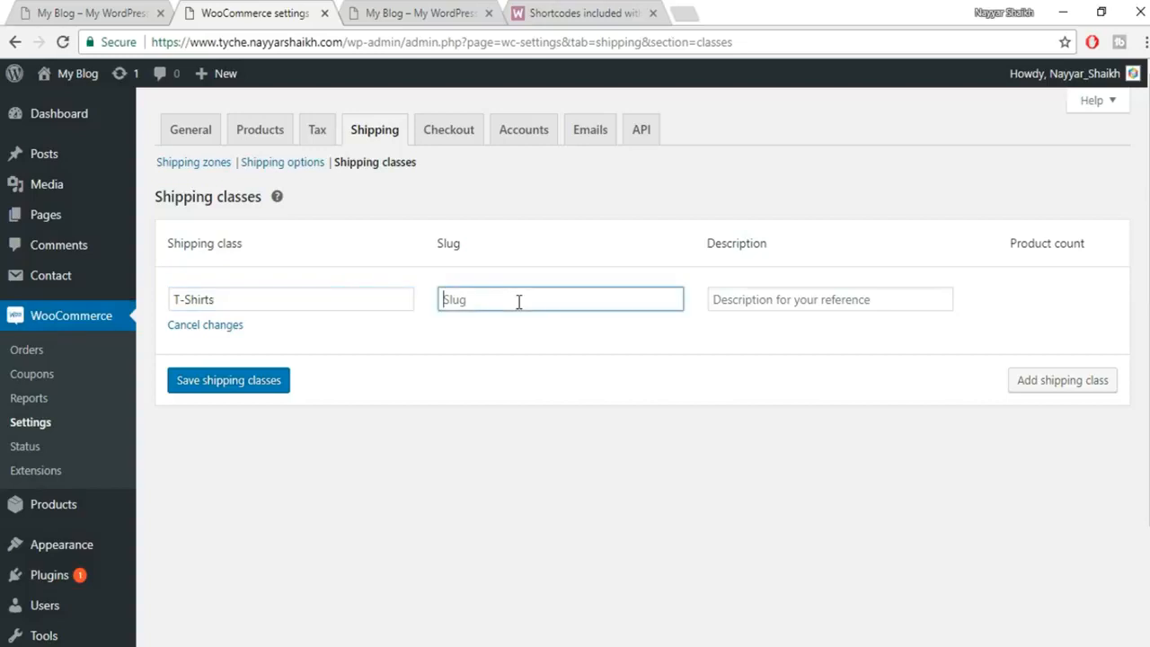
type("shirts")
key("Tab")
type("T-")
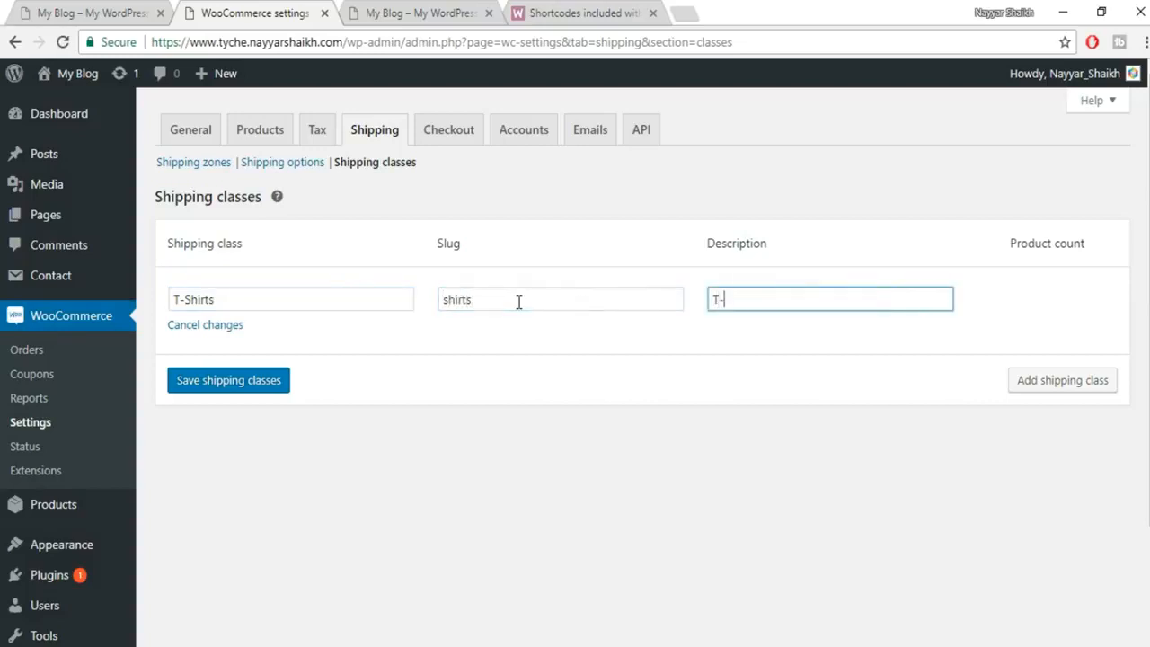
type("Shirts")
left_click(263, 381)
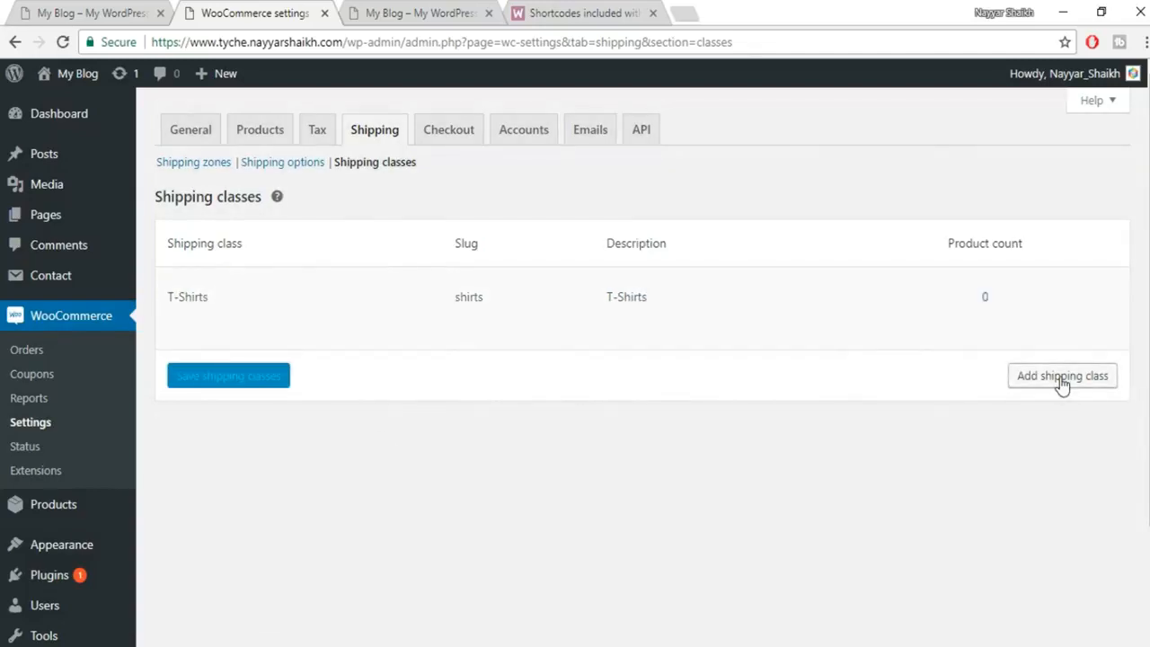
left_click(1062, 378)
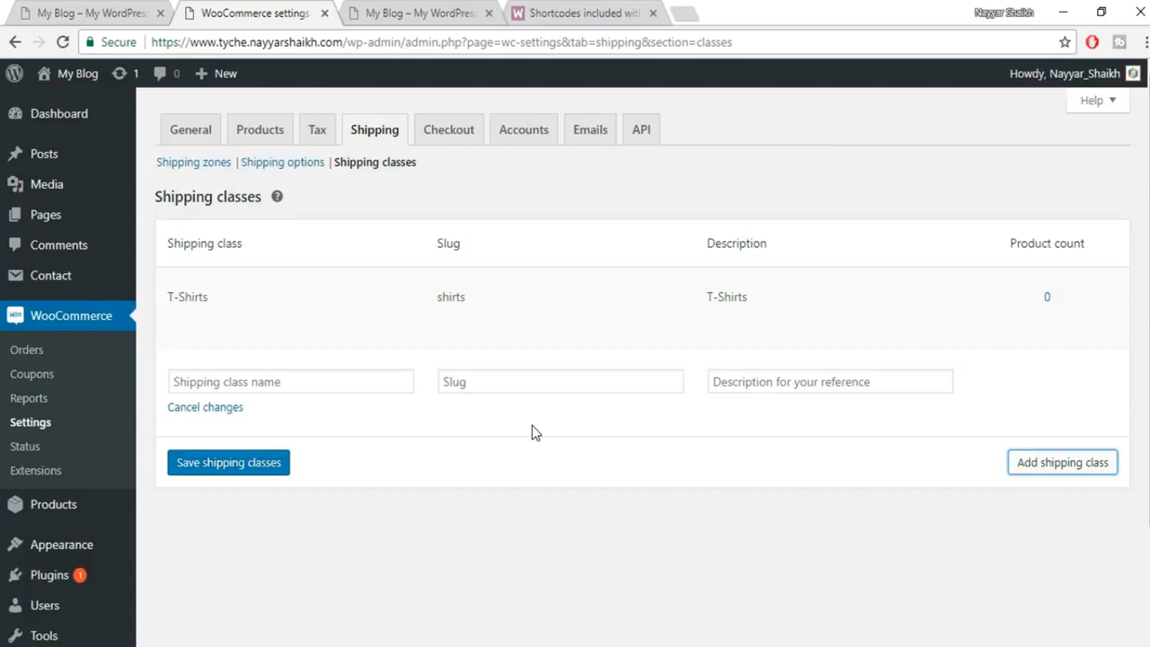
Save a TV shipping class with slug tv and description TV, then go back to Shipping zones.
left_click(308, 384)
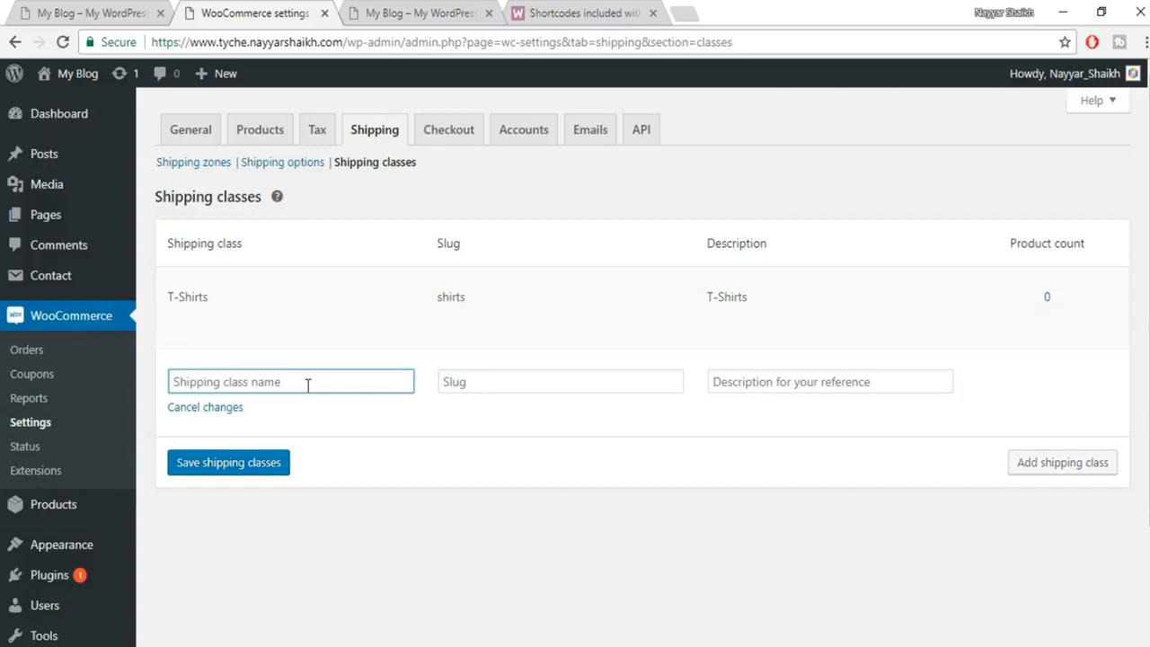
type("TB")
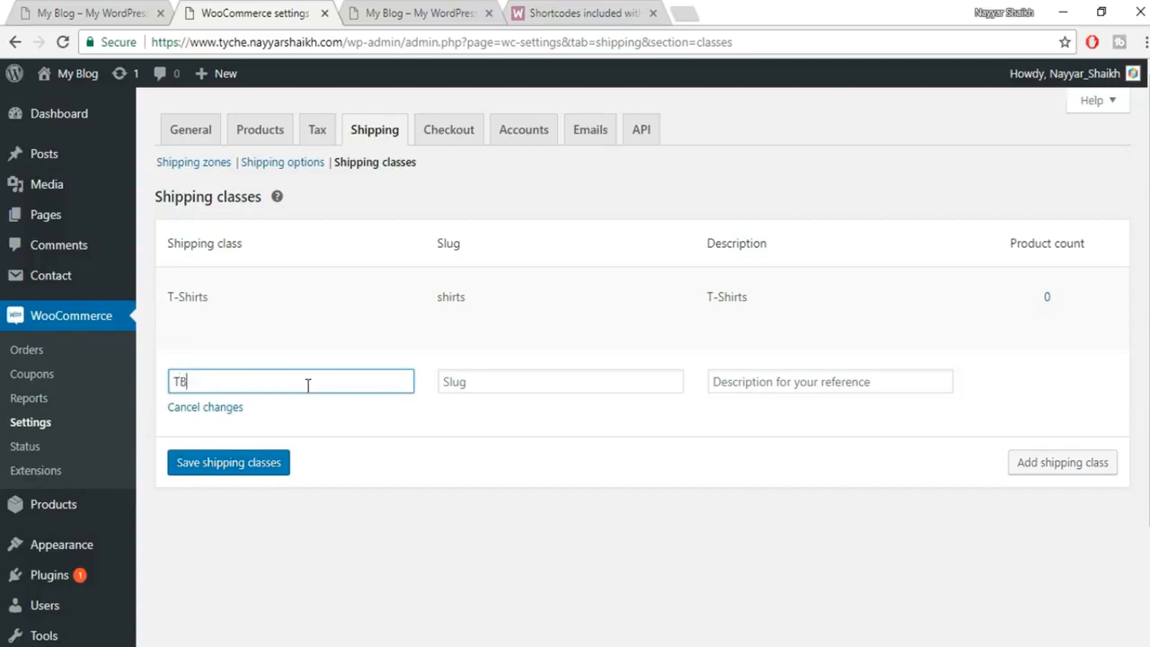
key("BackSpace")
type("V")
key("Tab")
left_click(525, 381)
type("tv")
key("Tab")
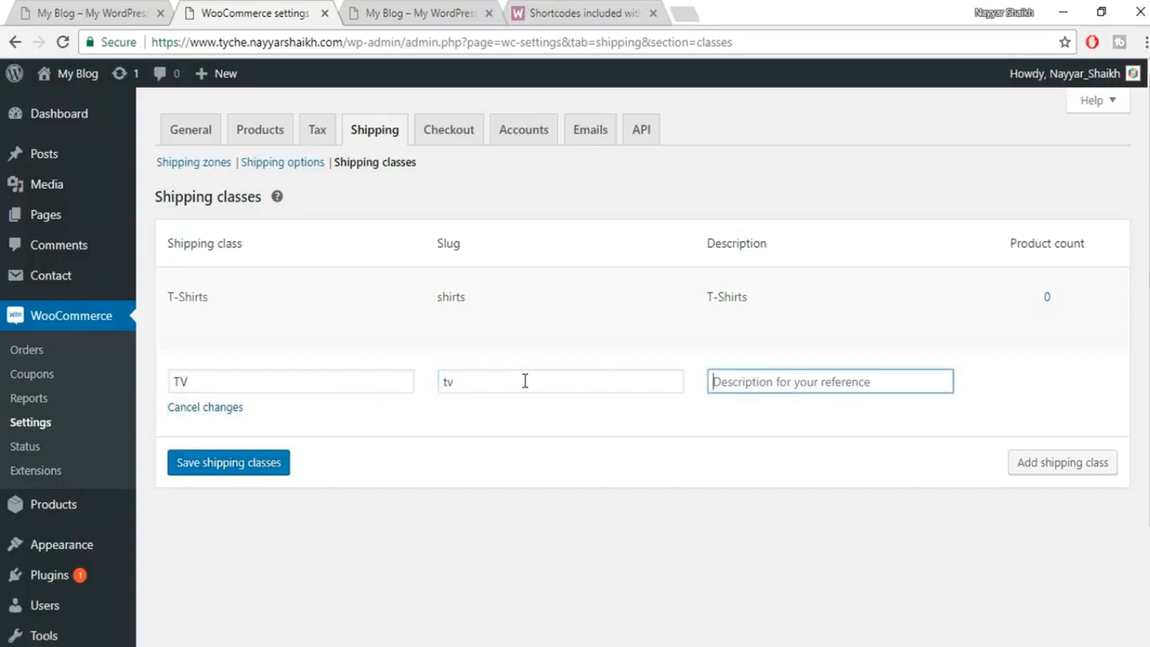
type("TV")
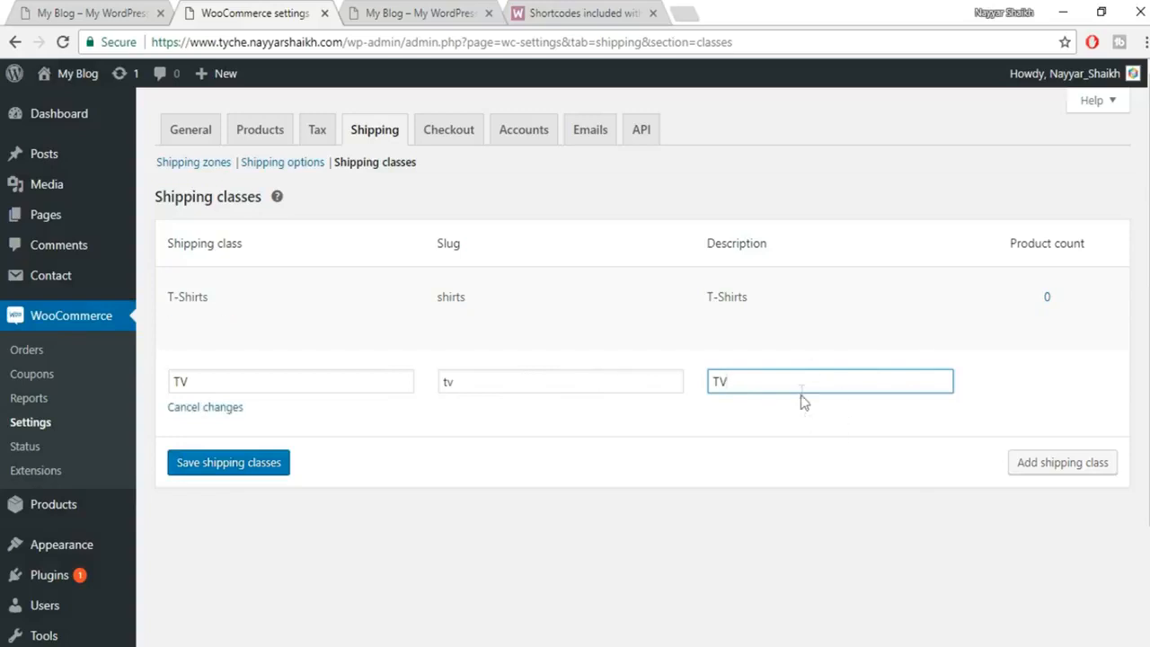
left_click(269, 467)
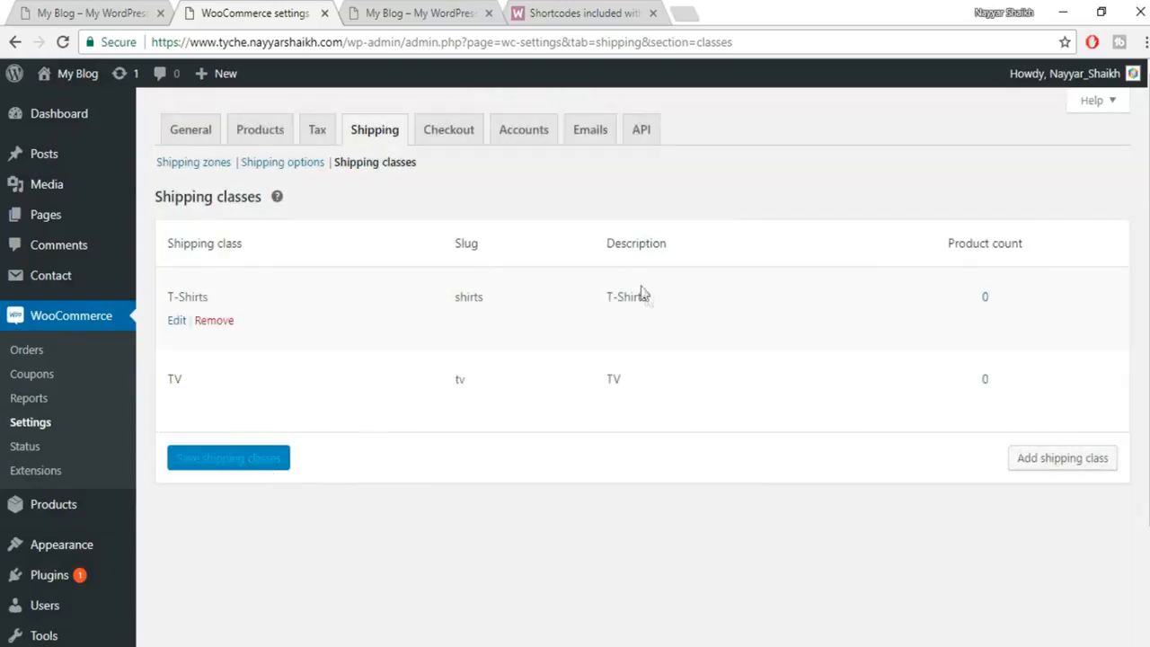
left_click(192, 165)
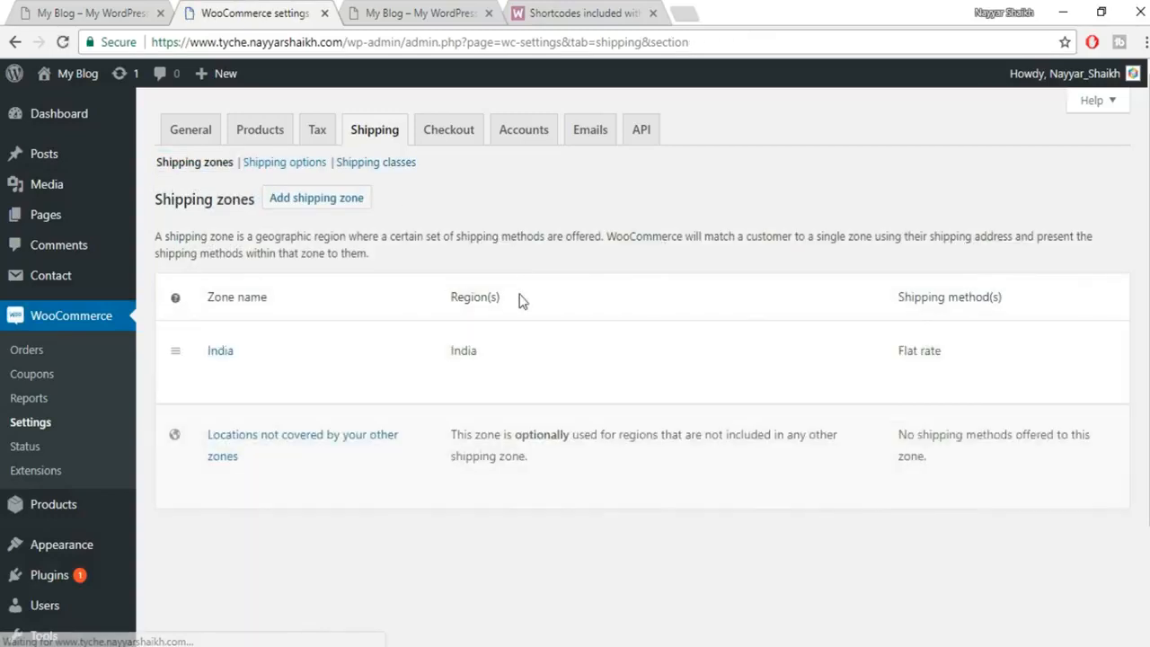
Open the Flat rate method settings in the India shipping zone.
scroll(519, 287, "down", 2)
left_click(217, 236)
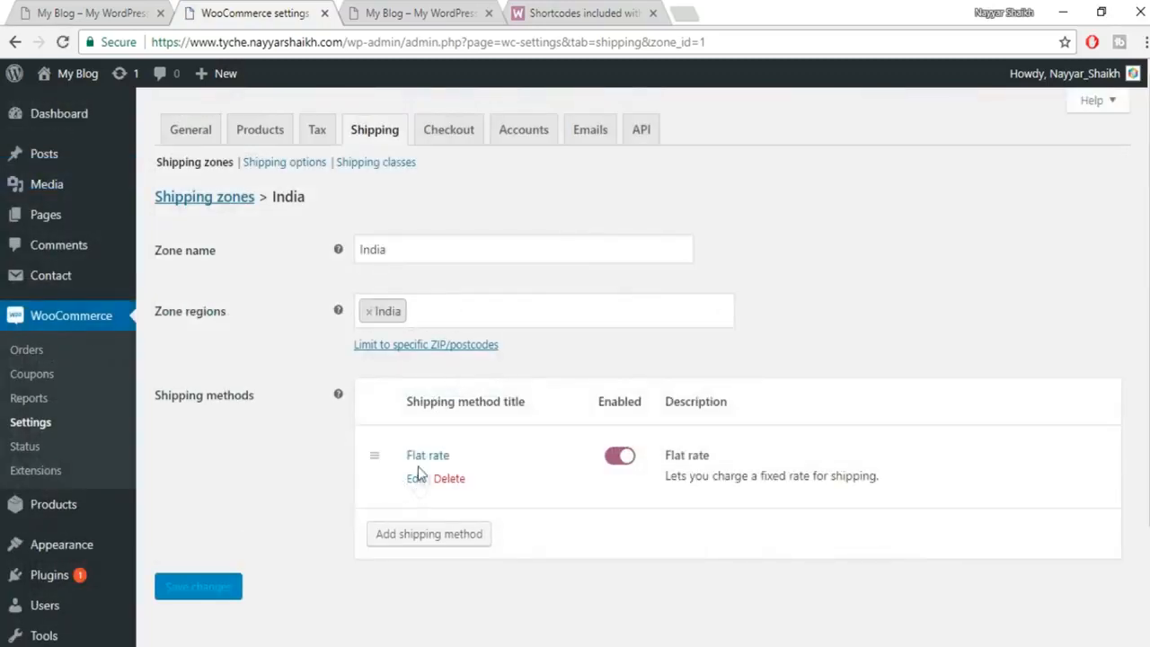
left_click(419, 482)
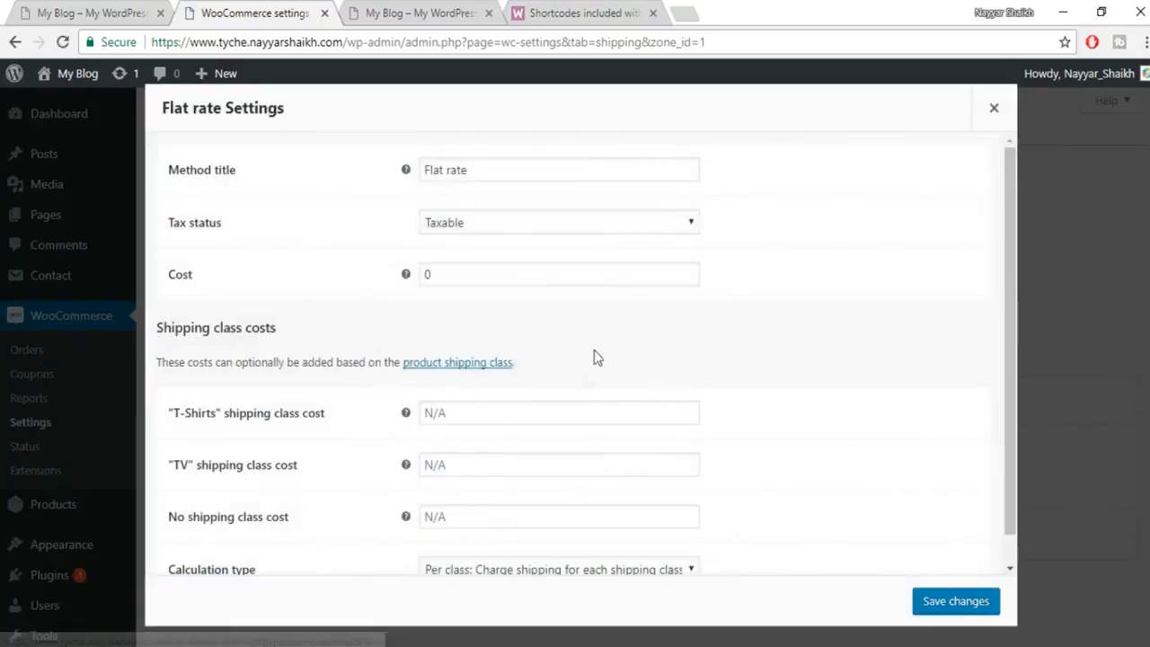
Keep Taxable as the tax status and change the Flat rate cost from 0 to 60.
scroll(383, 395, "down", 1)
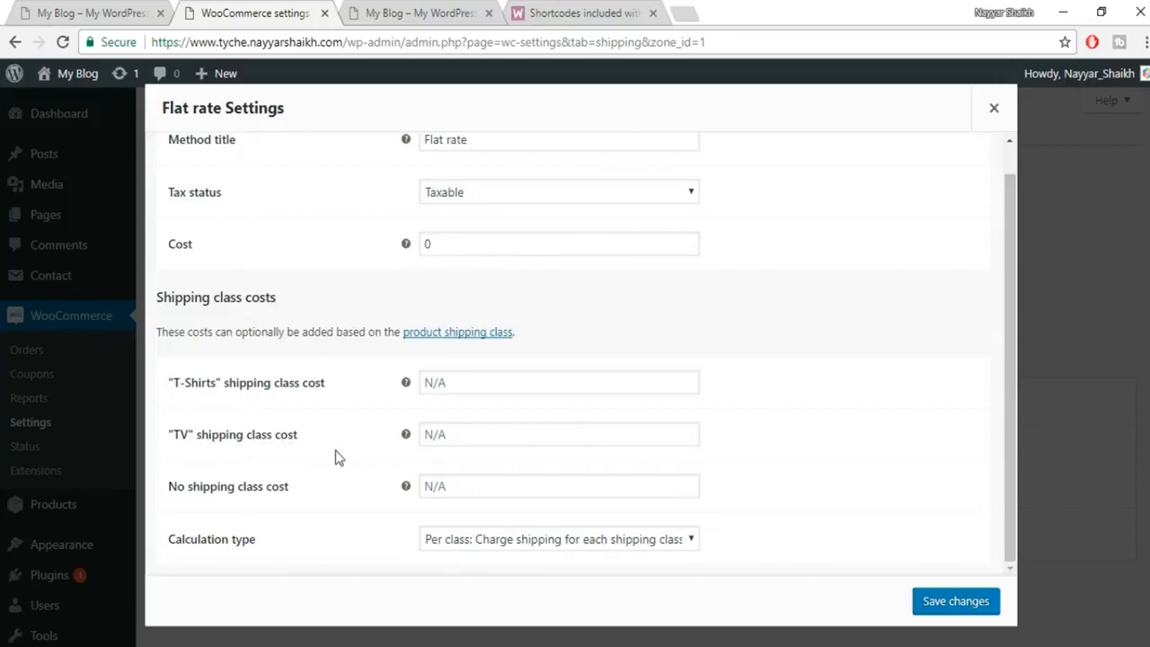
scroll(336, 440, "up", 1)
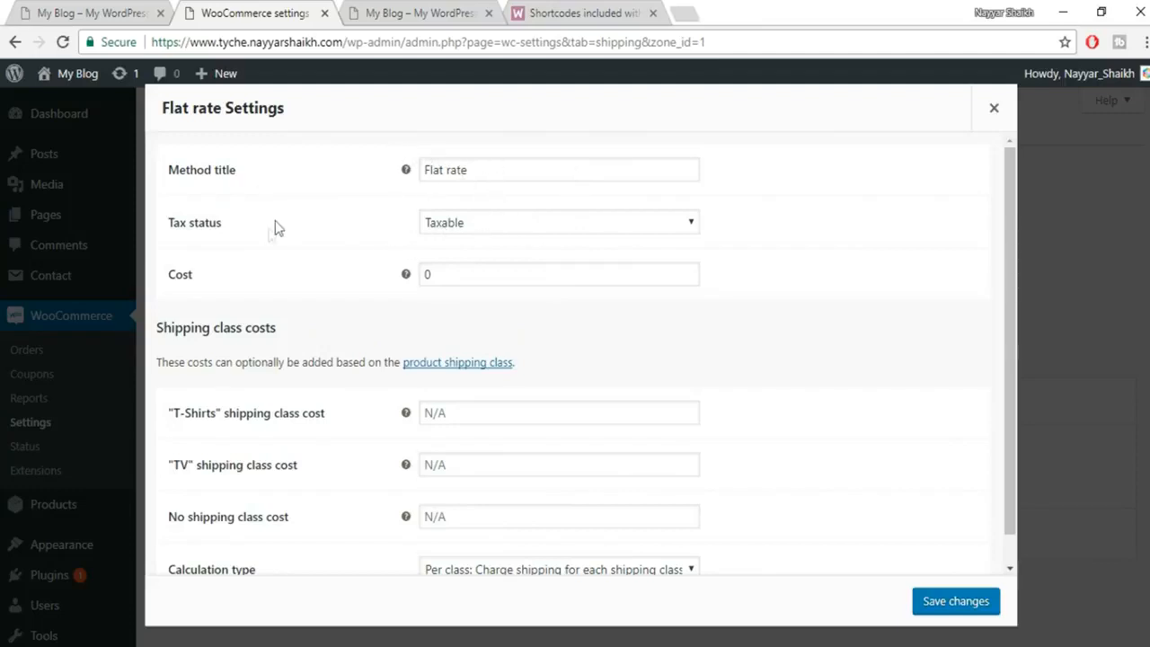
left_click(593, 226)
left_click(516, 245)
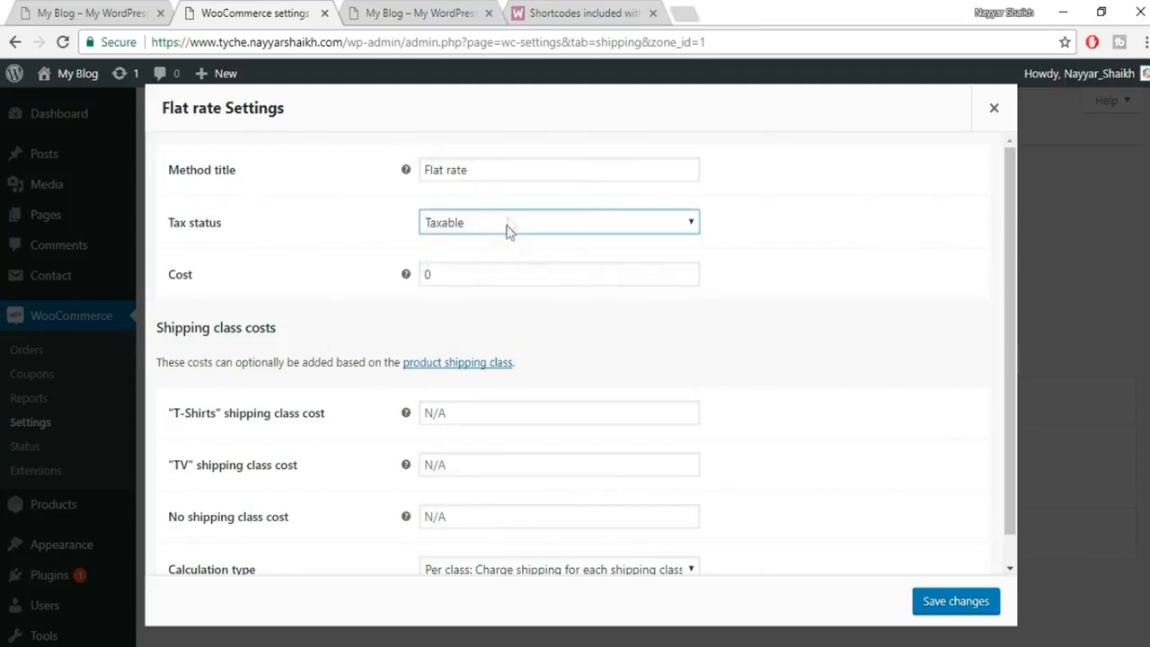
left_click(472, 274)
double_click(472, 273)
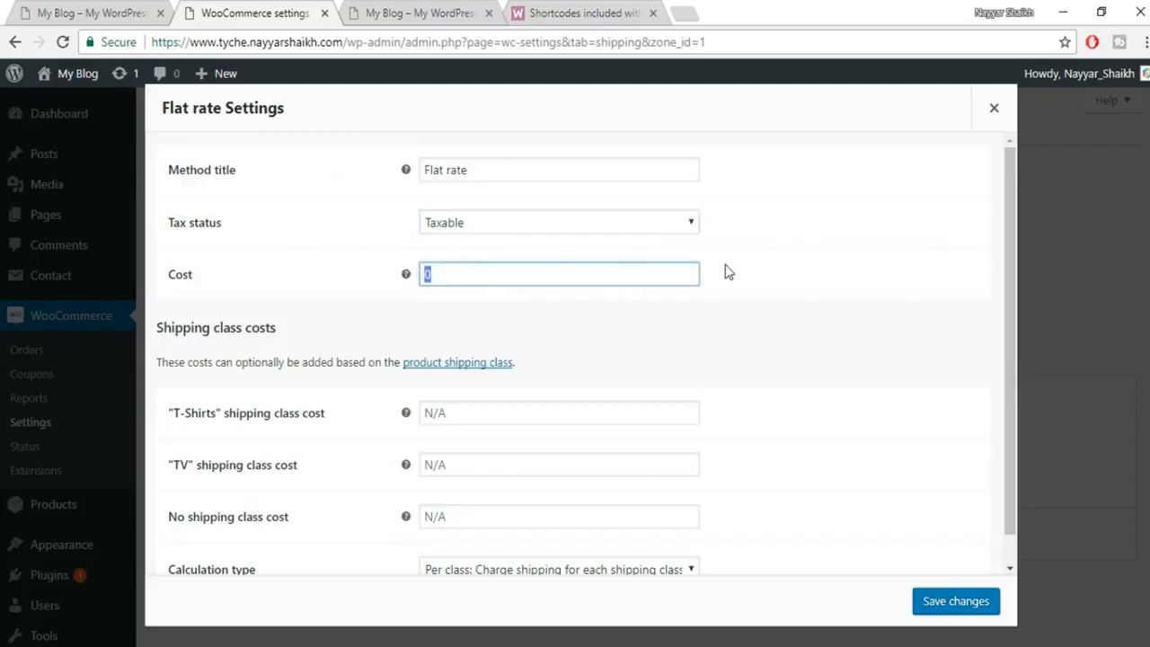
type("60")
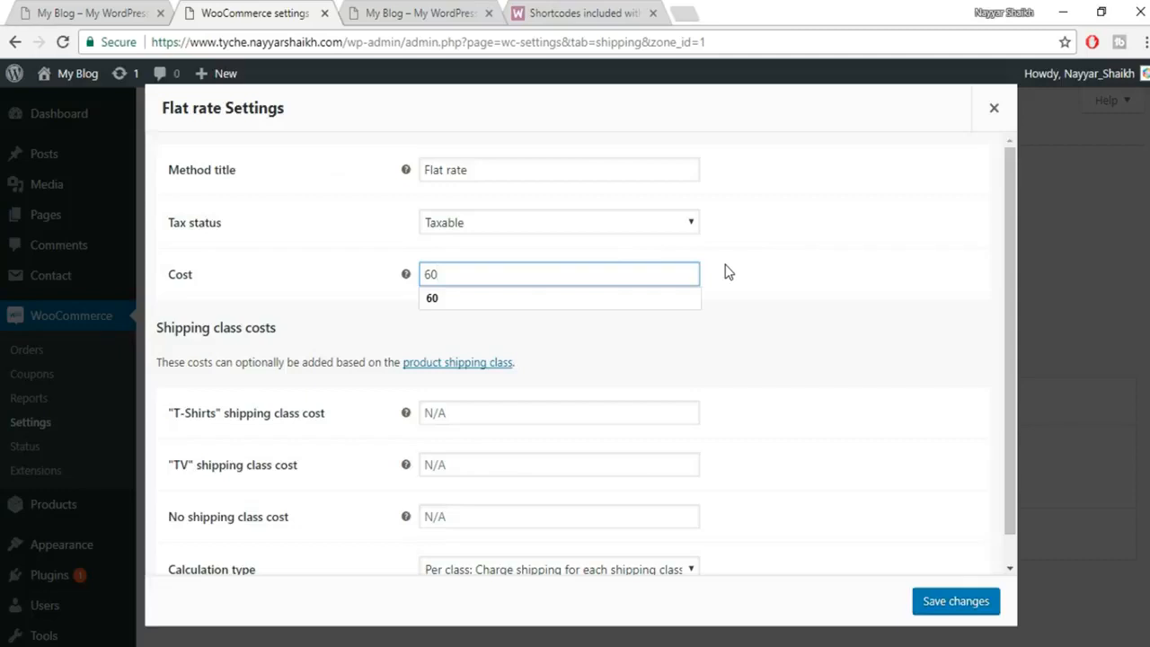
left_click(765, 271)
left_click(439, 272)
double_click(440, 271)
left_click(800, 262)
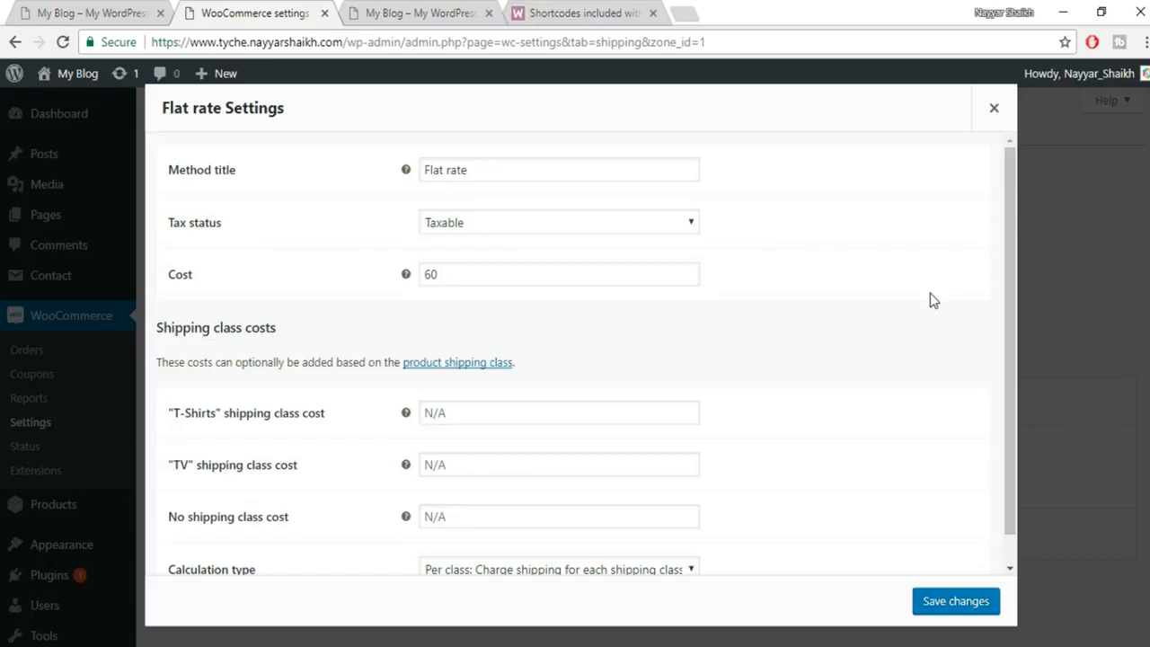
Set the Flat rate cost to the formula [qty]*60.
left_click(549, 269)
left_click_drag(549, 270, 385, 259)
key("BackSpace")
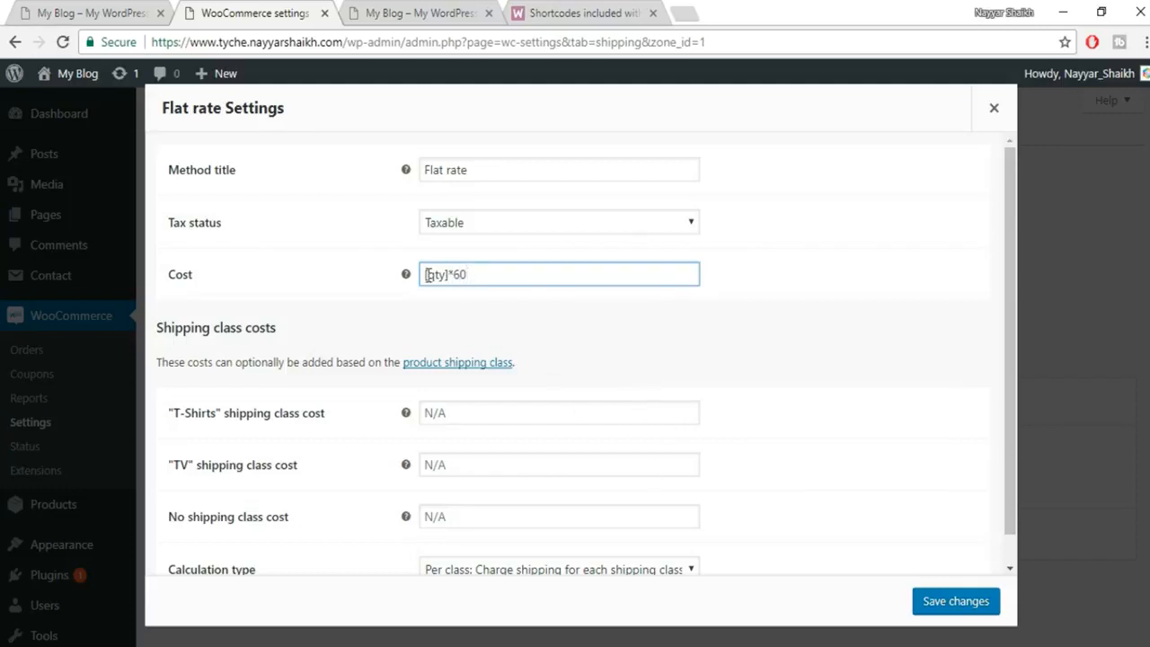
left_click_drag(435, 276, 477, 275)
left_click(476, 279)
left_click_drag(449, 276, 419, 278)
left_click(493, 278)
Give the T-Shirts class cost [qty]*60 and the TV class cost [qty]*500, then save.
scroll(791, 308, "down", 1)
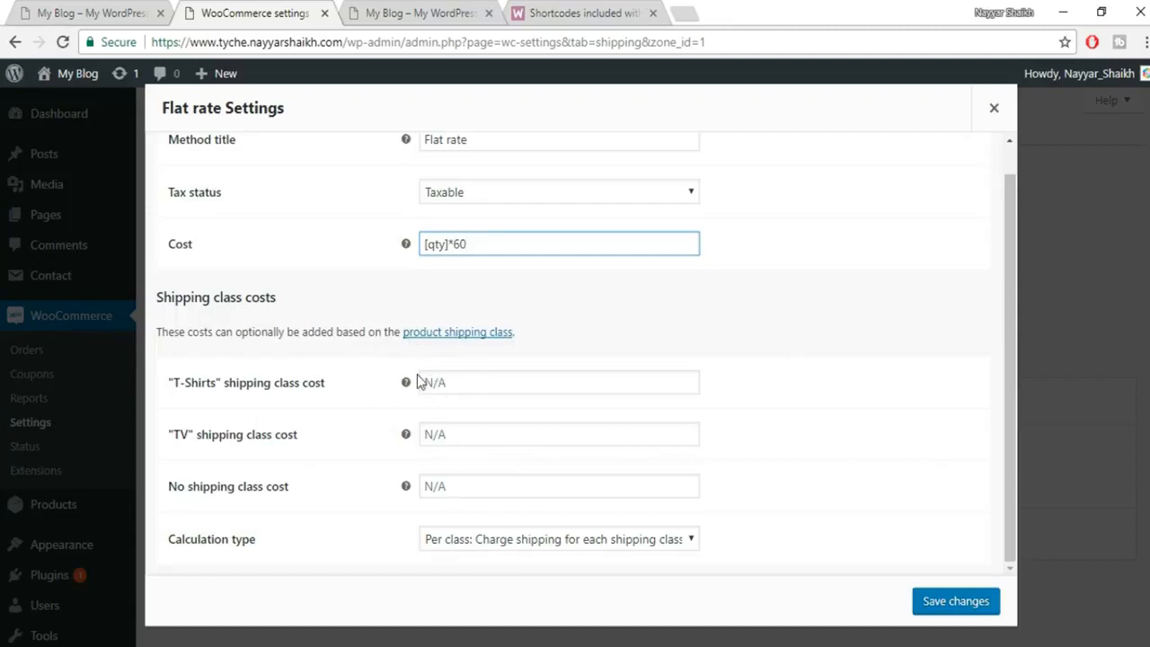
left_click_drag(471, 245, 405, 245)
key("ctrl+c")
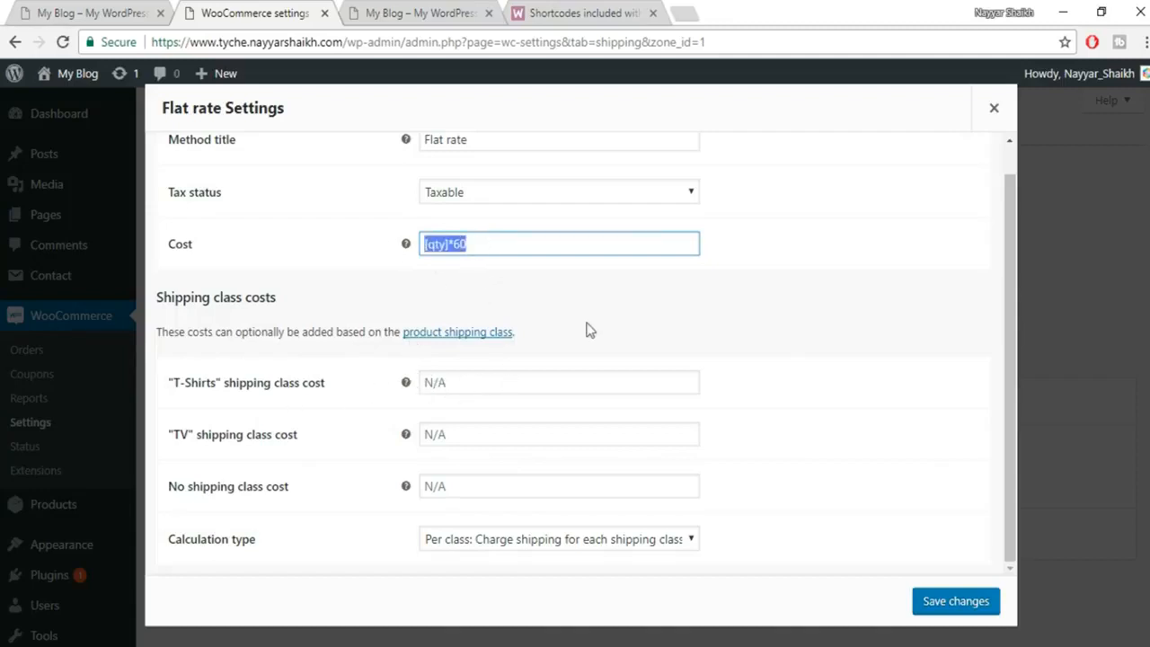
left_click(471, 381)
key("ctrl+v")
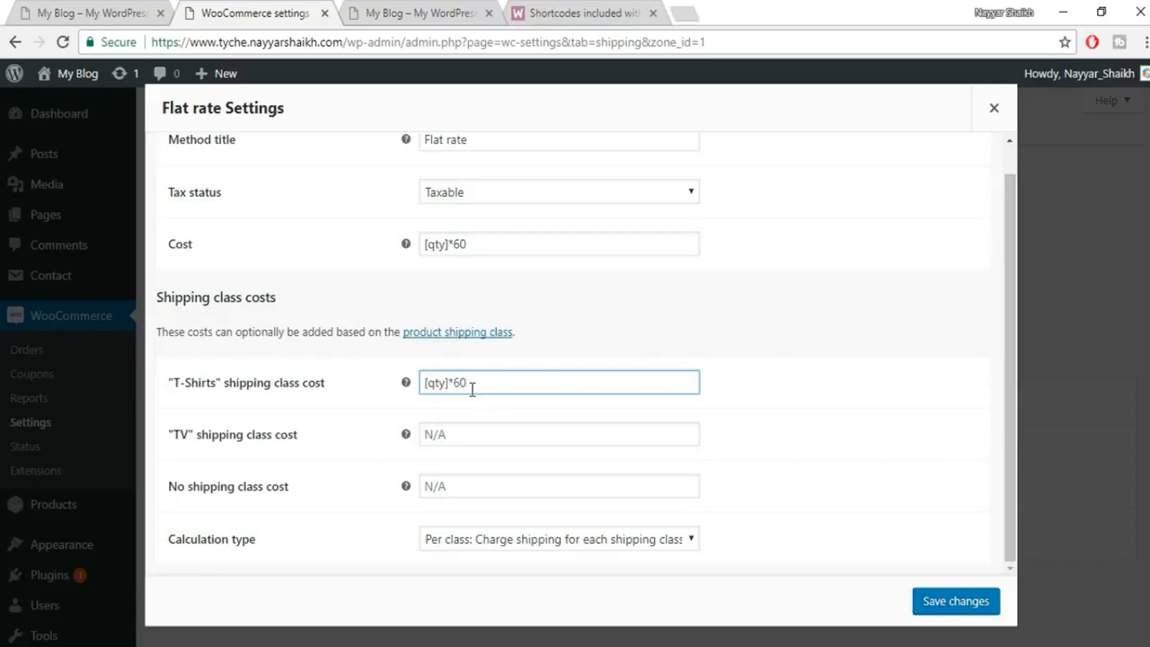
left_click(475, 420)
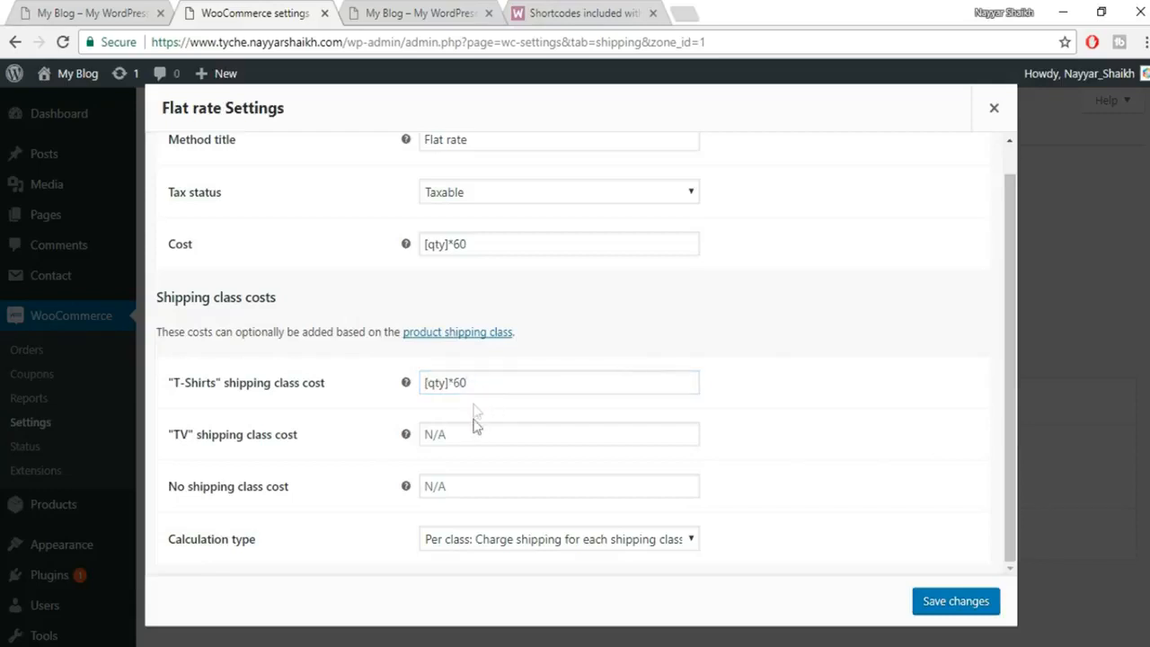
left_click(471, 432)
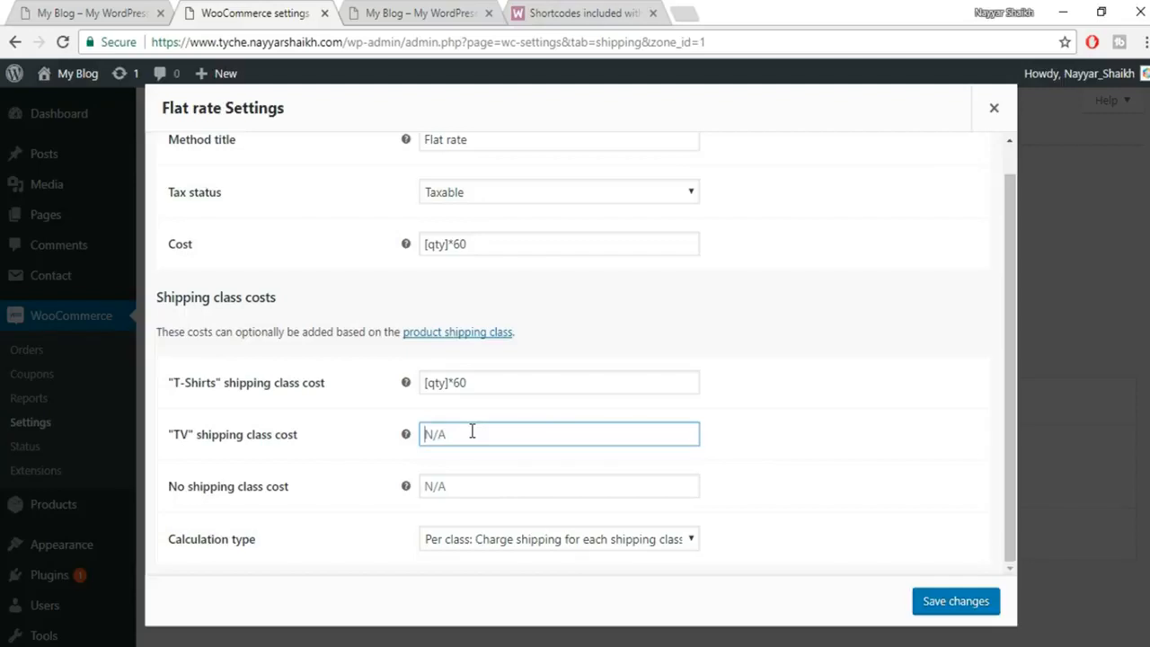
key("ctrl+v")
left_click(847, 438)
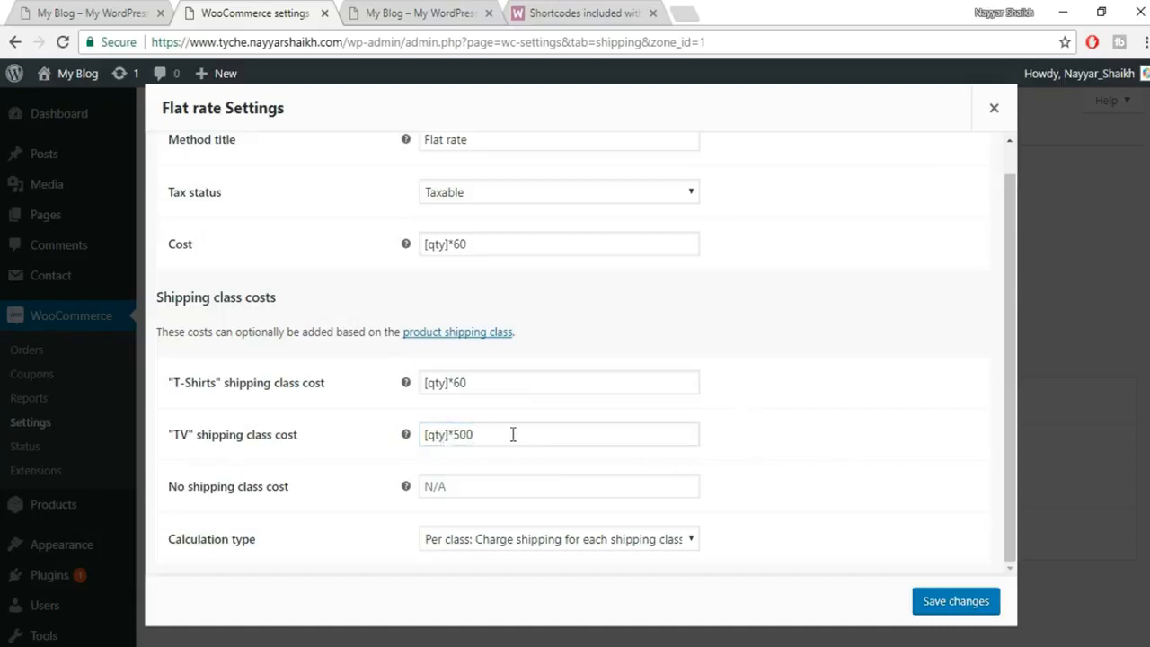
left_click(921, 601)
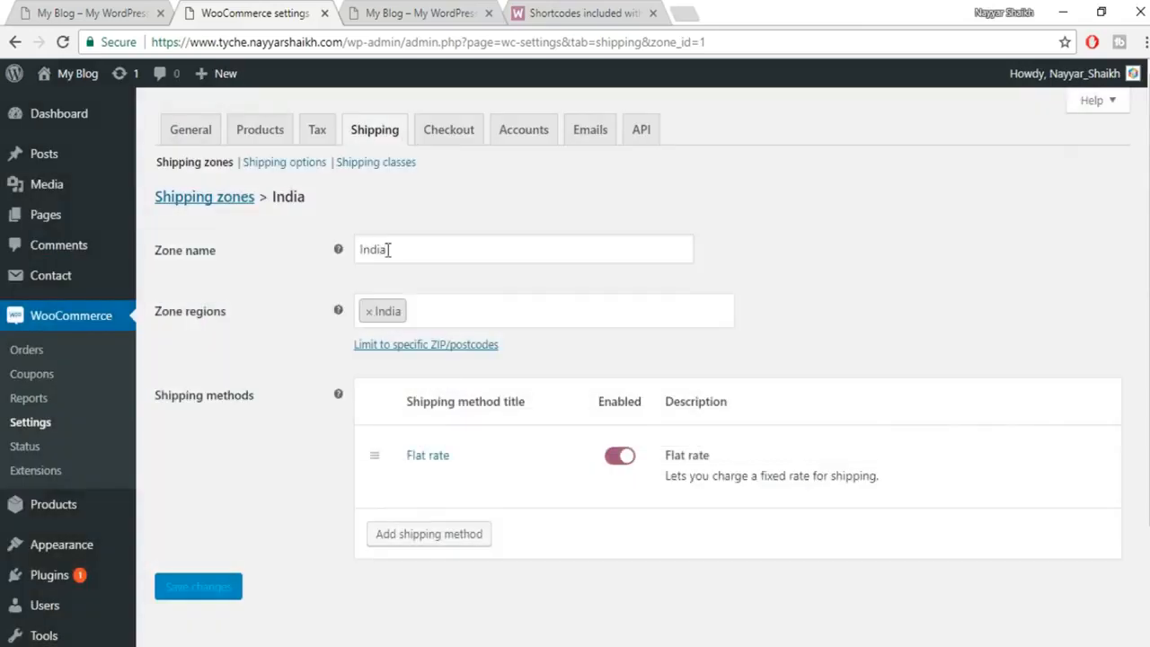
Turn on forced secure checkout, leave the terms page unset, and save the Checkout settings.
left_click(442, 130)
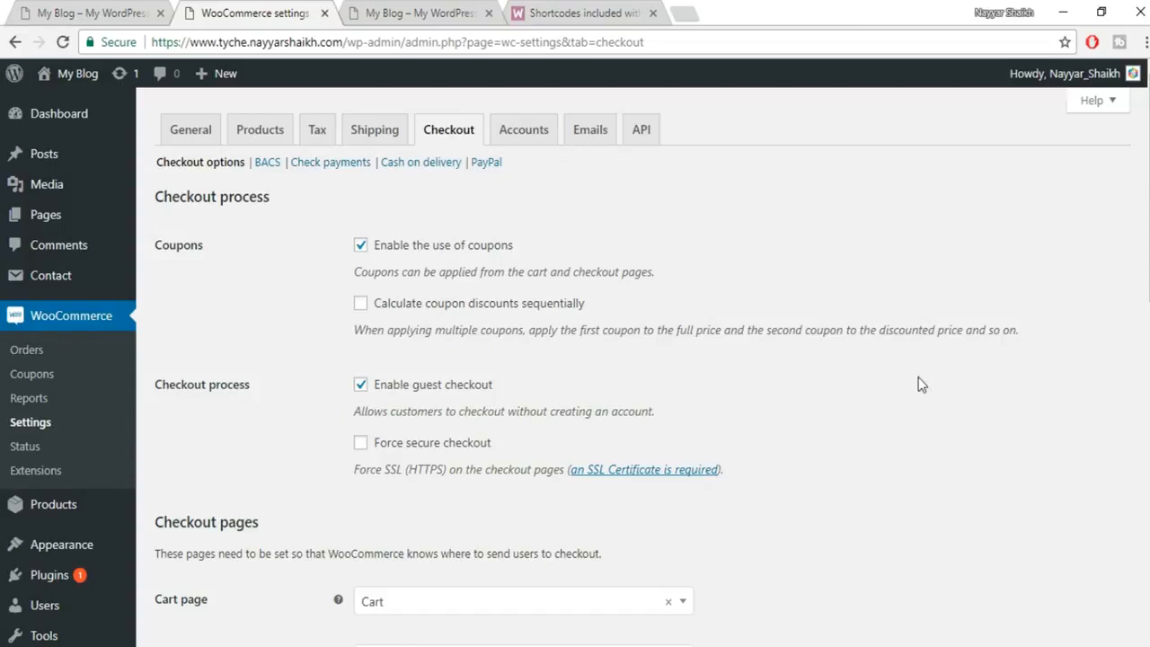
scroll(451, 343, "down", 2)
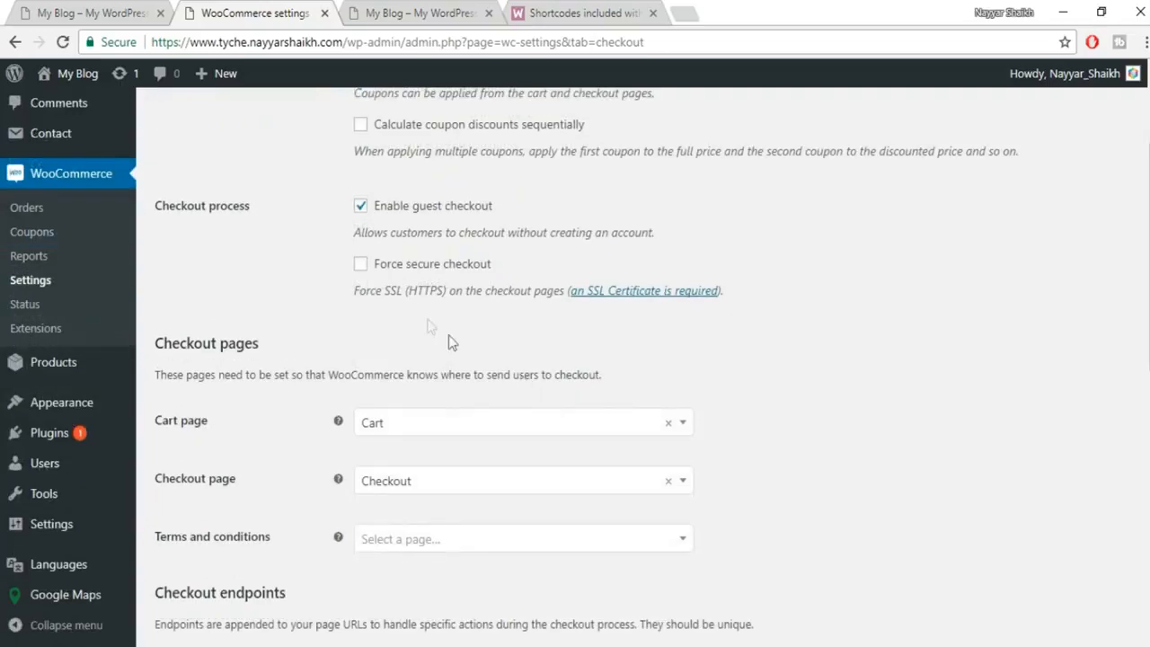
left_click(403, 270)
scroll(213, 338, "down", 2)
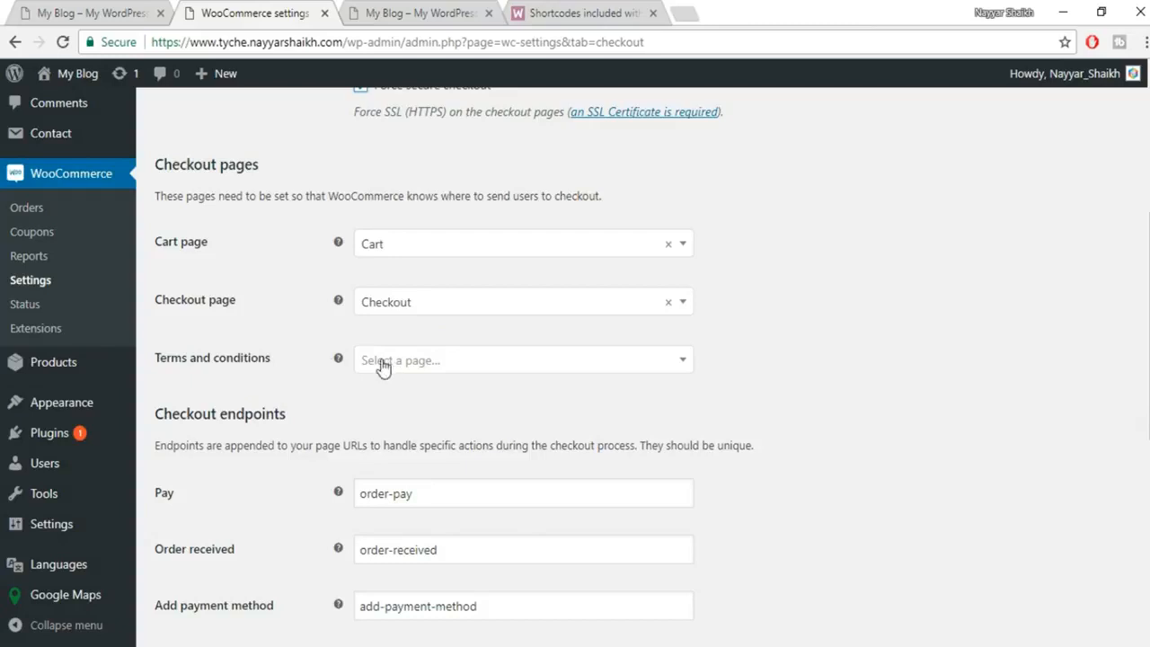
left_click(465, 366)
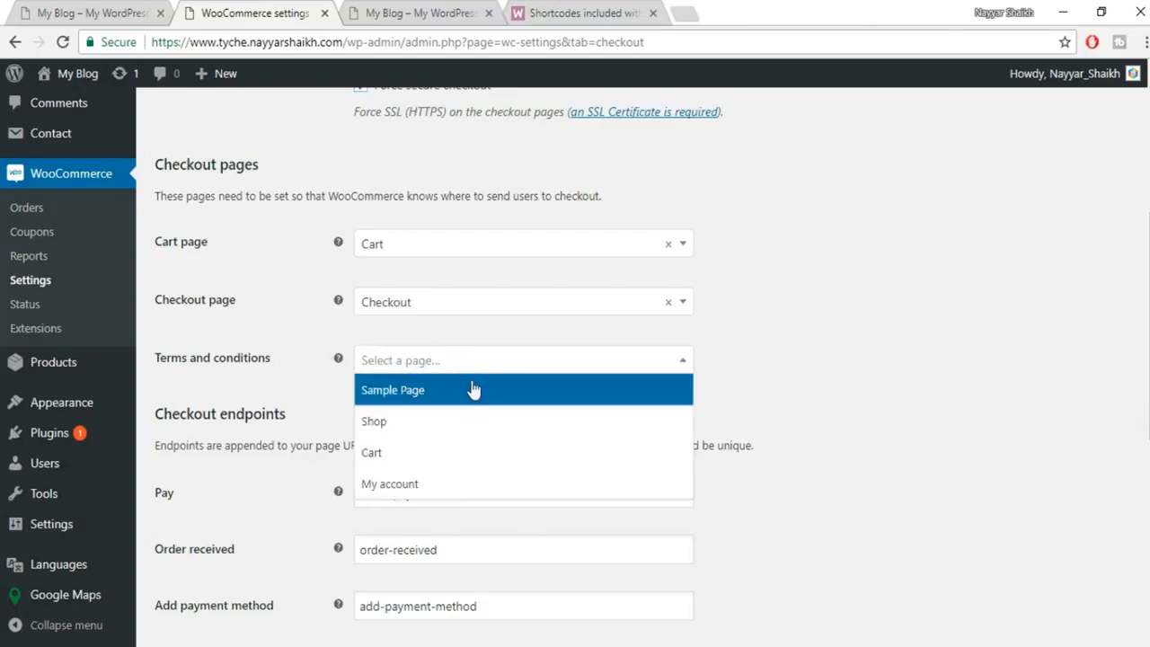
left_click(962, 382)
scroll(962, 382, "down", 3)
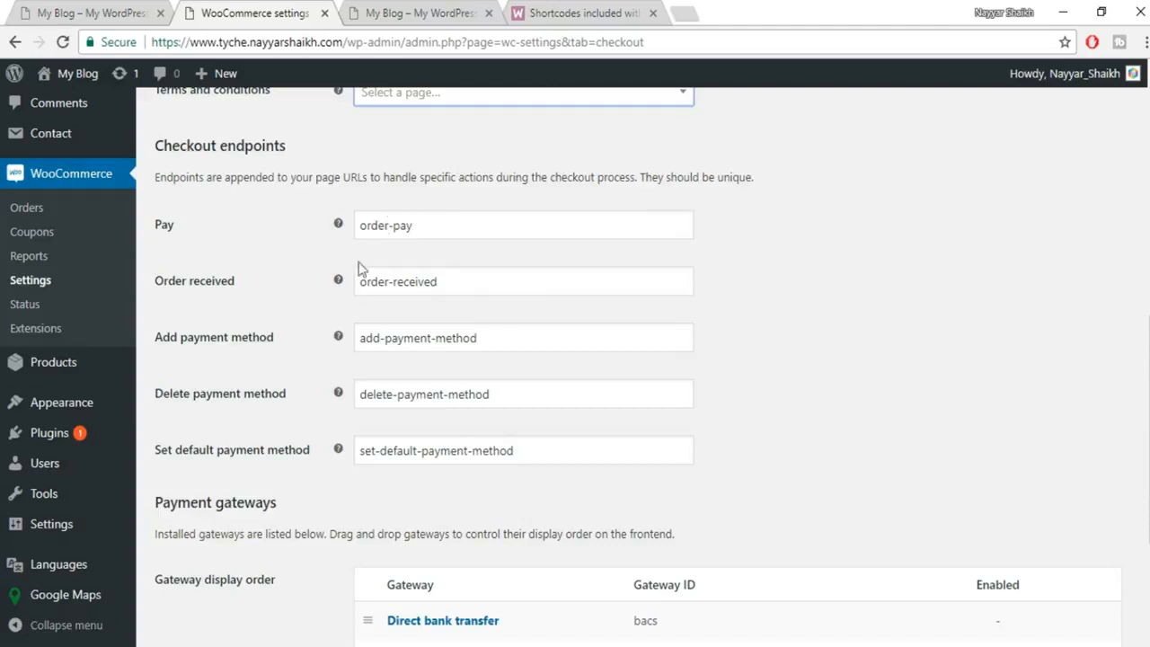
scroll(526, 385, "down", 3)
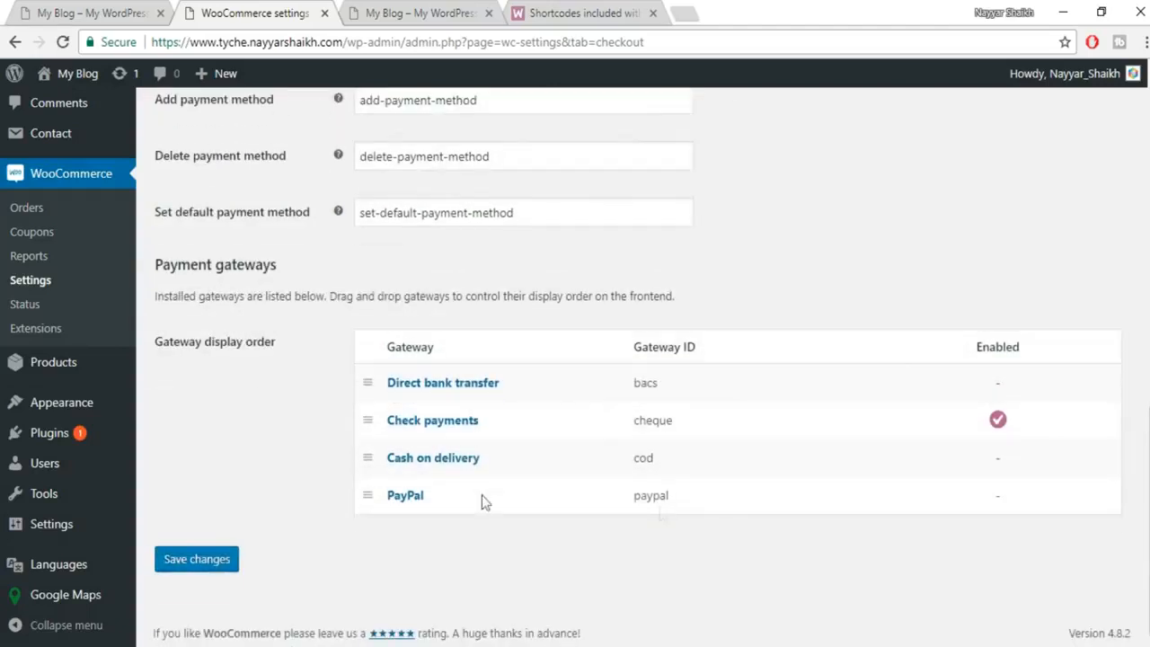
left_click(196, 564)
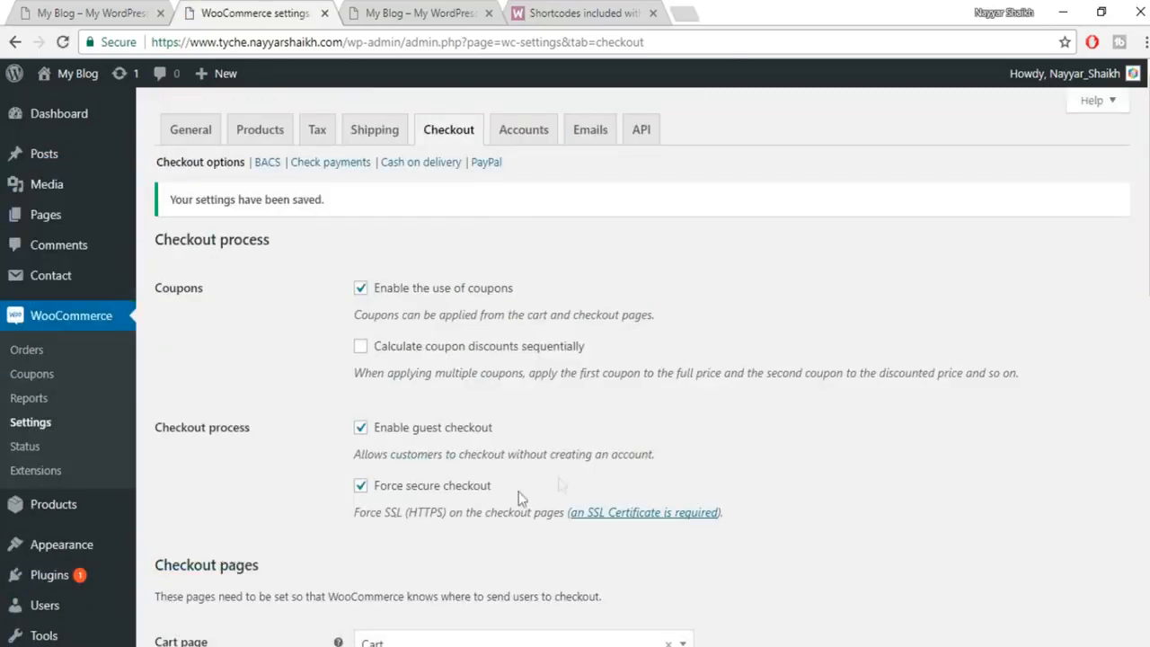
scroll(705, 452, "down", 10)
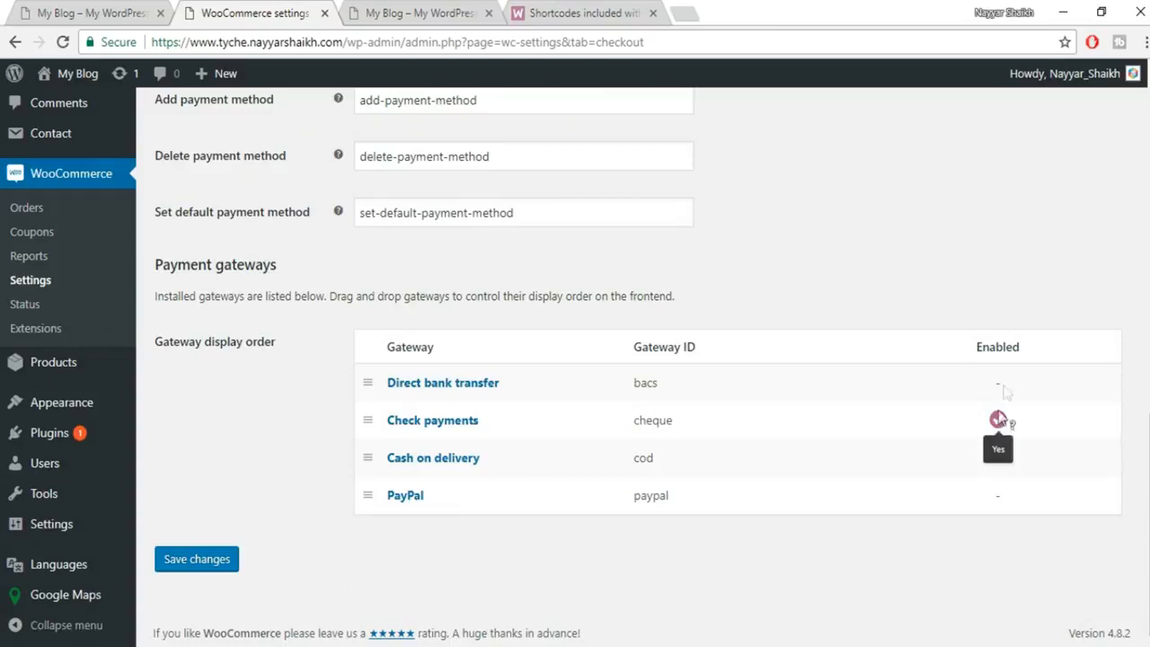
scroll(1009, 458, "up", 10)
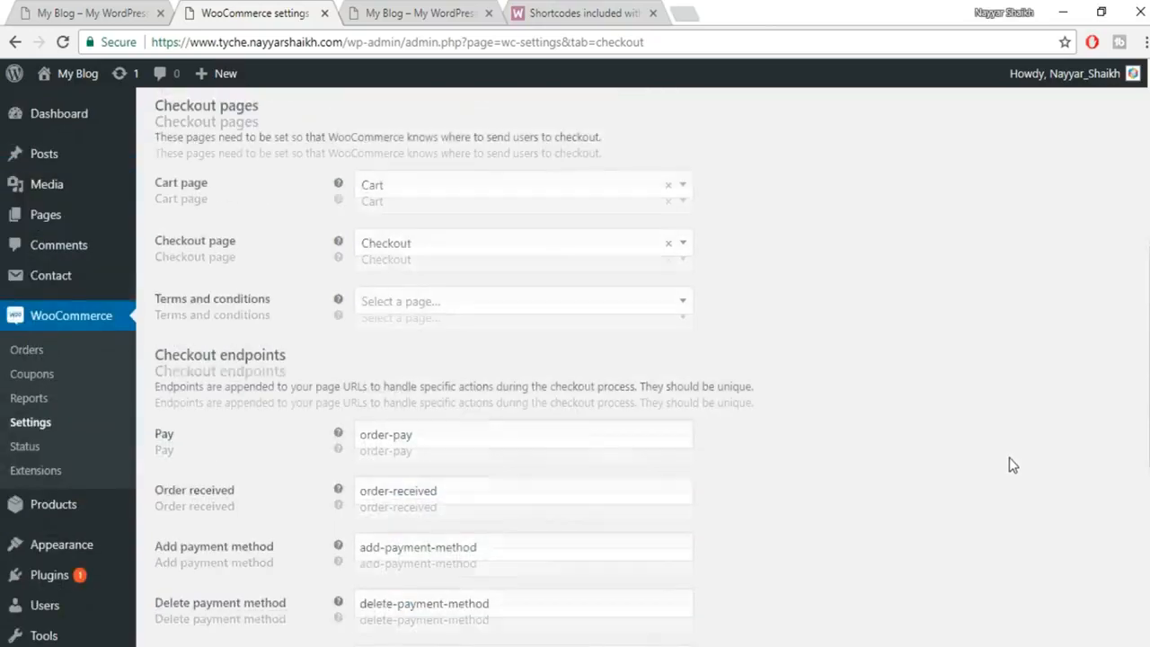
Disable Check payments and save its settings.
left_click(333, 167)
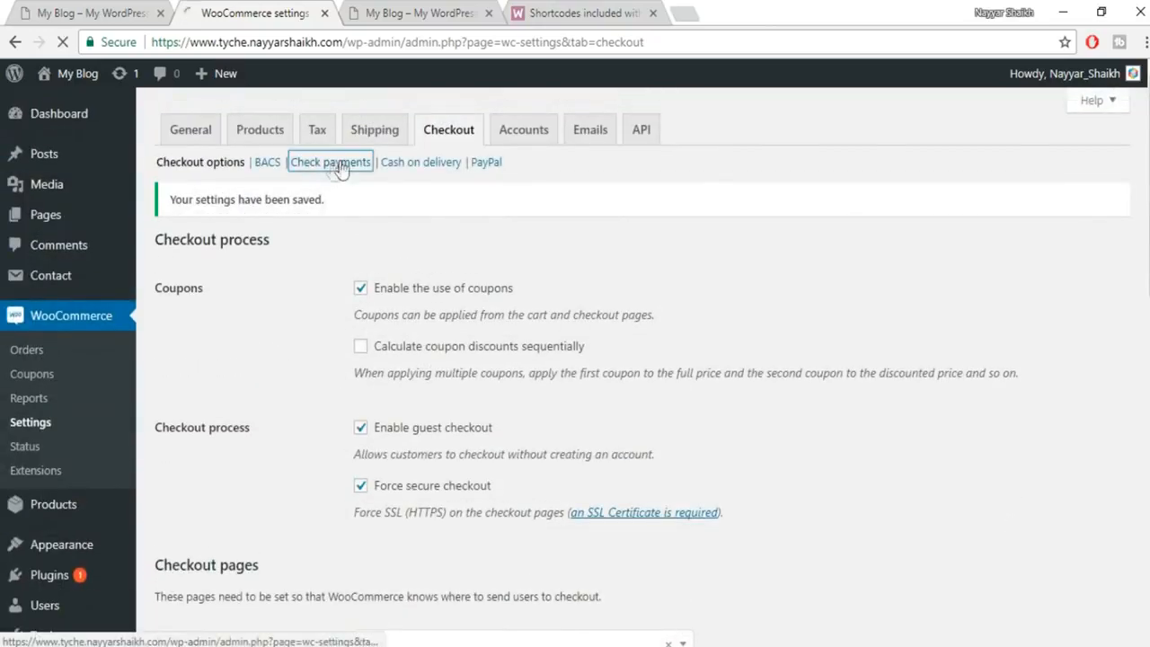
left_click(384, 284)
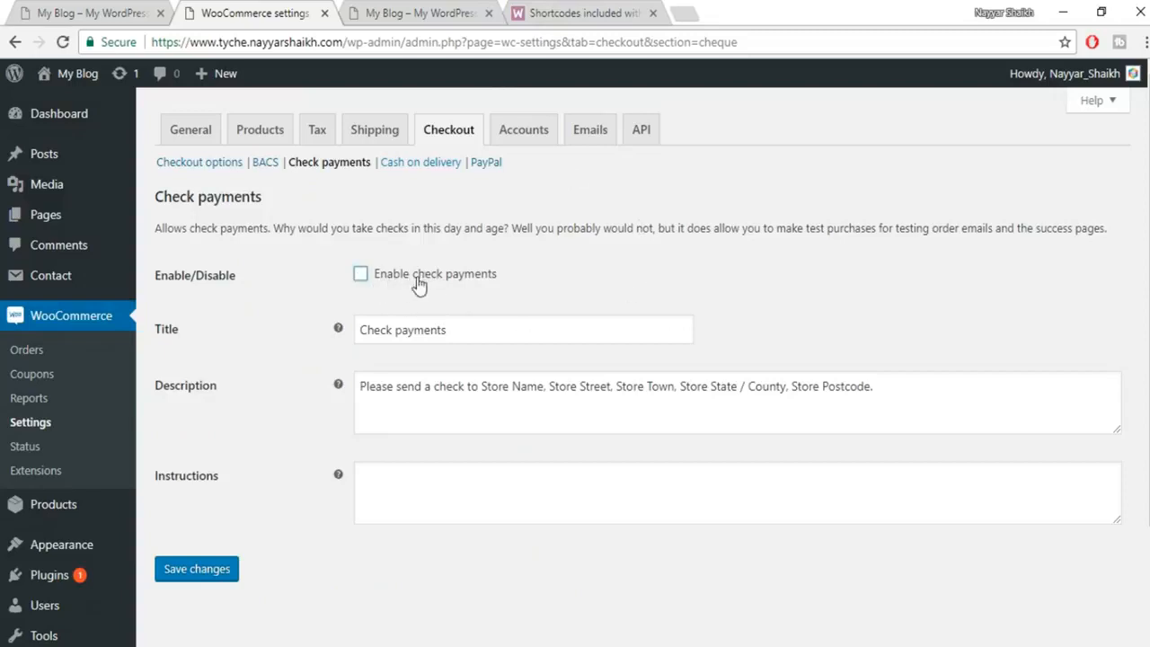
left_click(221, 570)
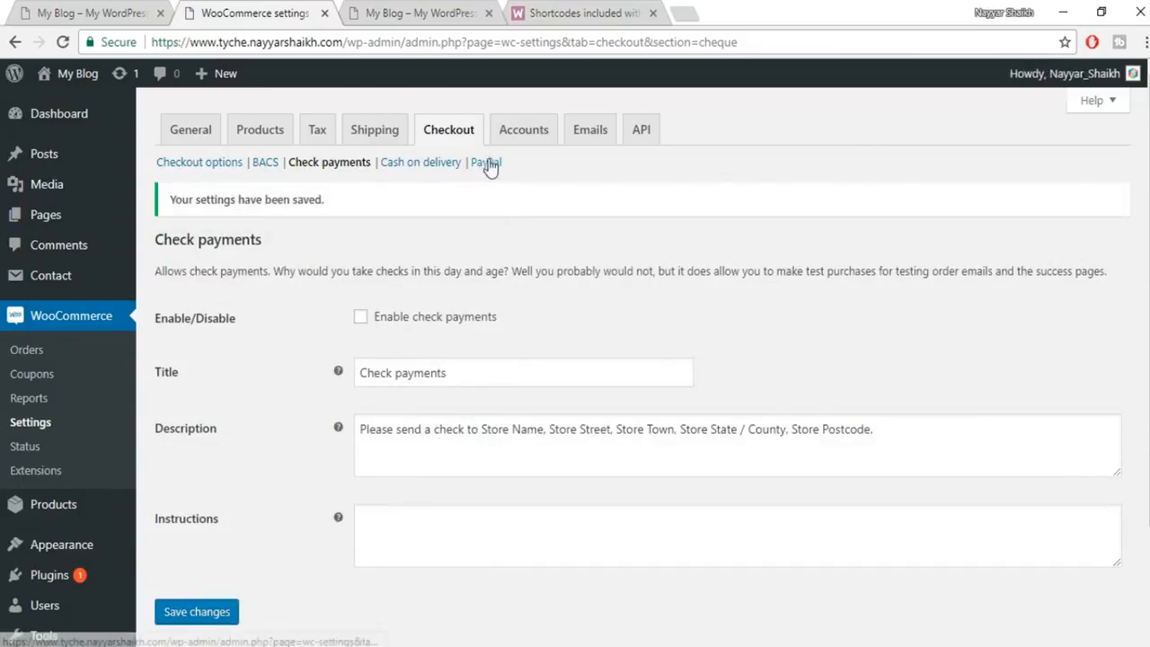
Enable PayPal Standard and fill in the store's PayPal e-mail address from autofill.
left_click(496, 164)
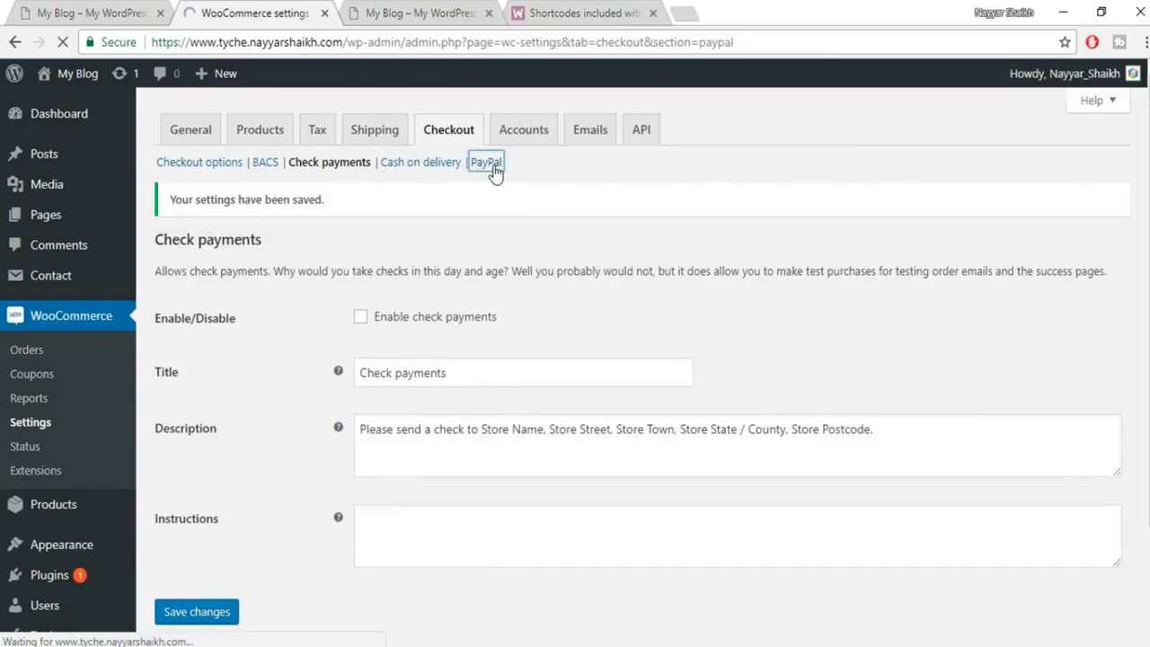
left_click(389, 295)
scroll(752, 316, "down", 3)
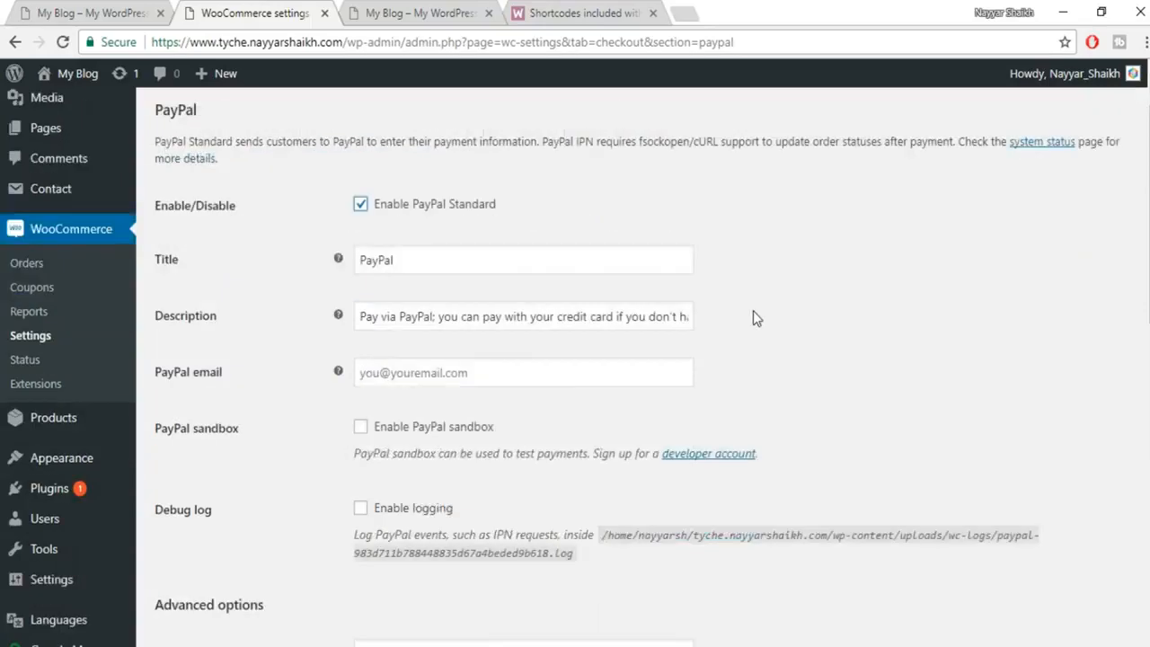
scroll(500, 331, "up", 3)
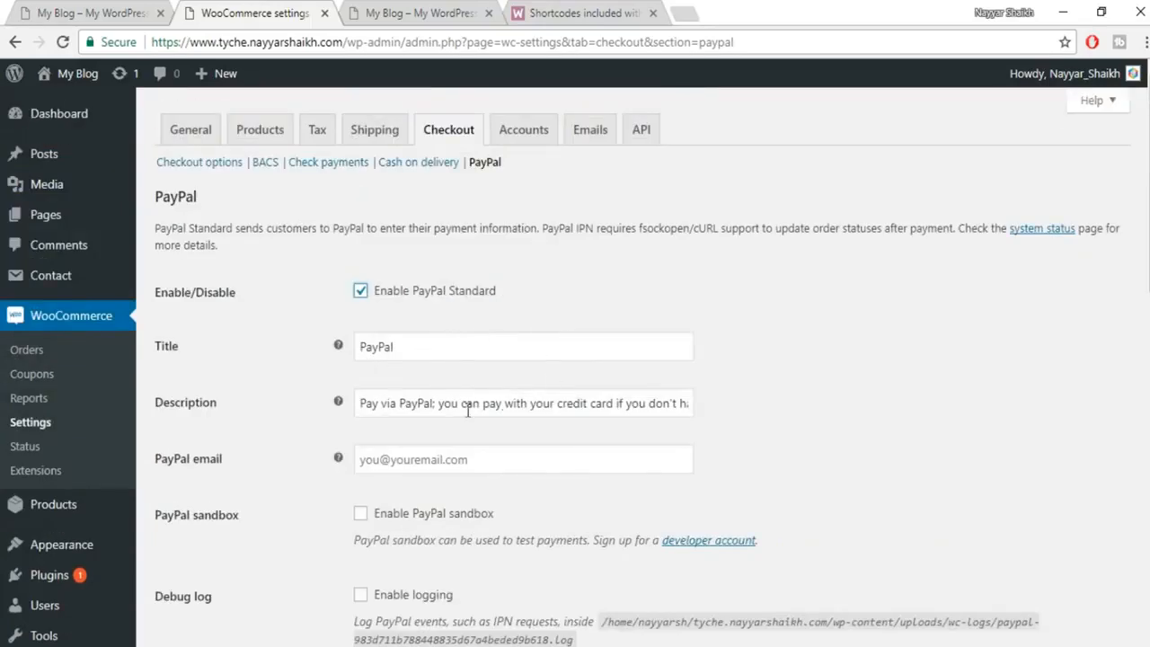
scroll(770, 436, "down", 2)
left_click(530, 282)
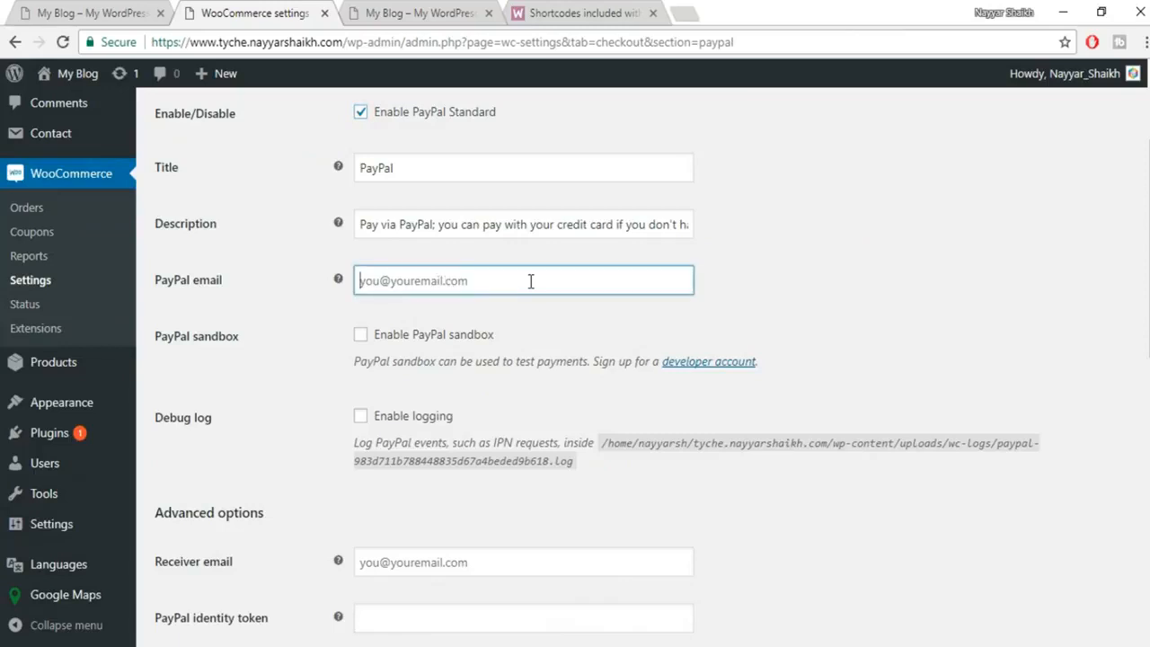
type("re")
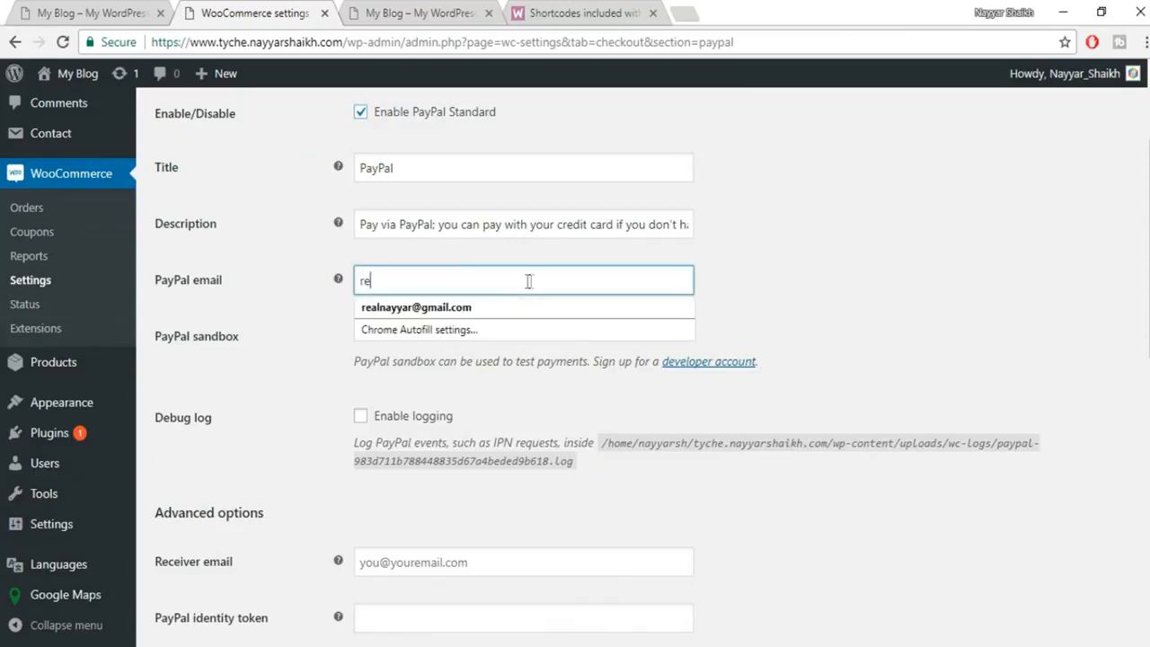
left_click(476, 307)
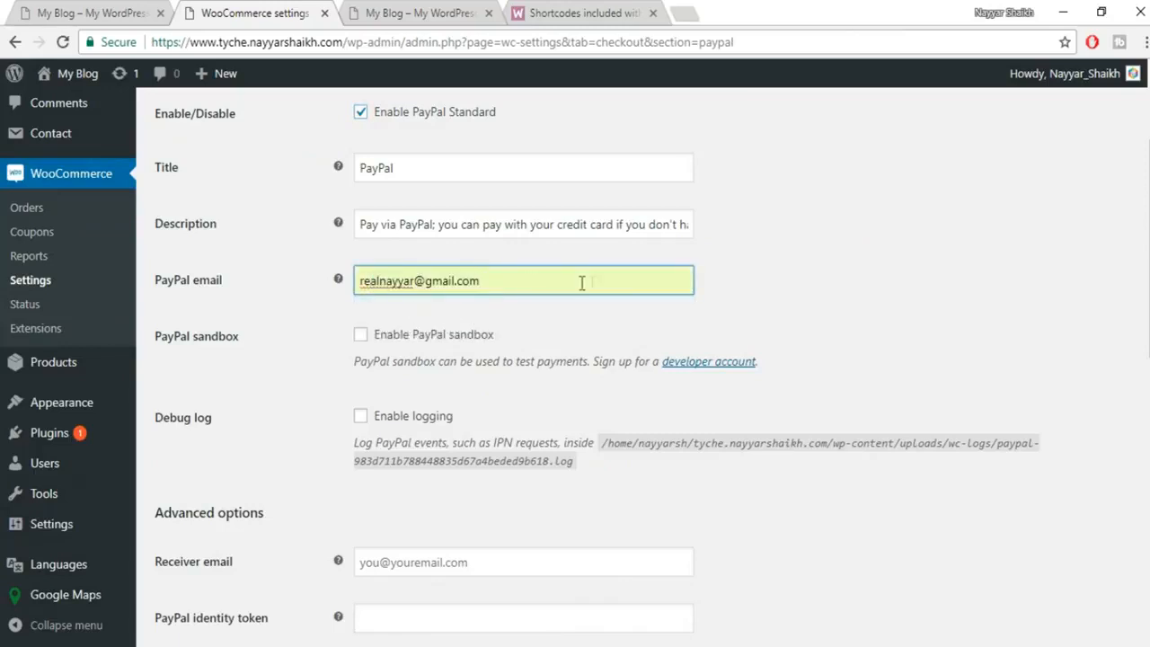
scroll(818, 289, "down", 1)
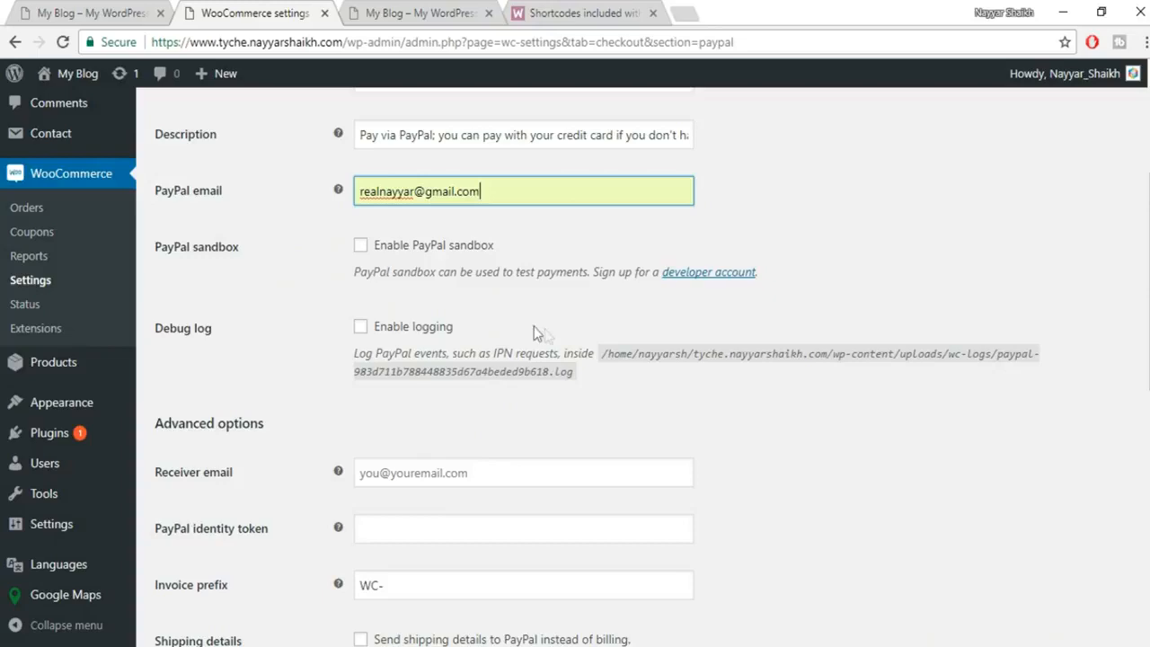
scroll(940, 395, "down", 2)
scroll(944, 396, "down", 5)
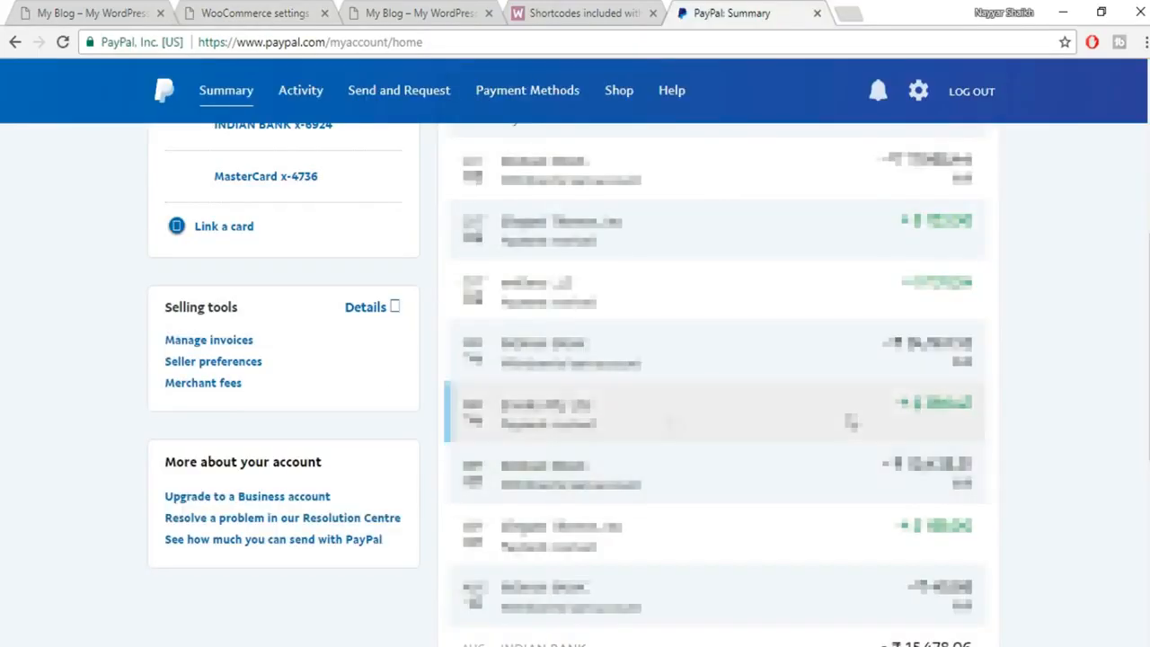
In PayPal seller preferences, try View API Signature and cancel the identity verification.
left_click(213, 364)
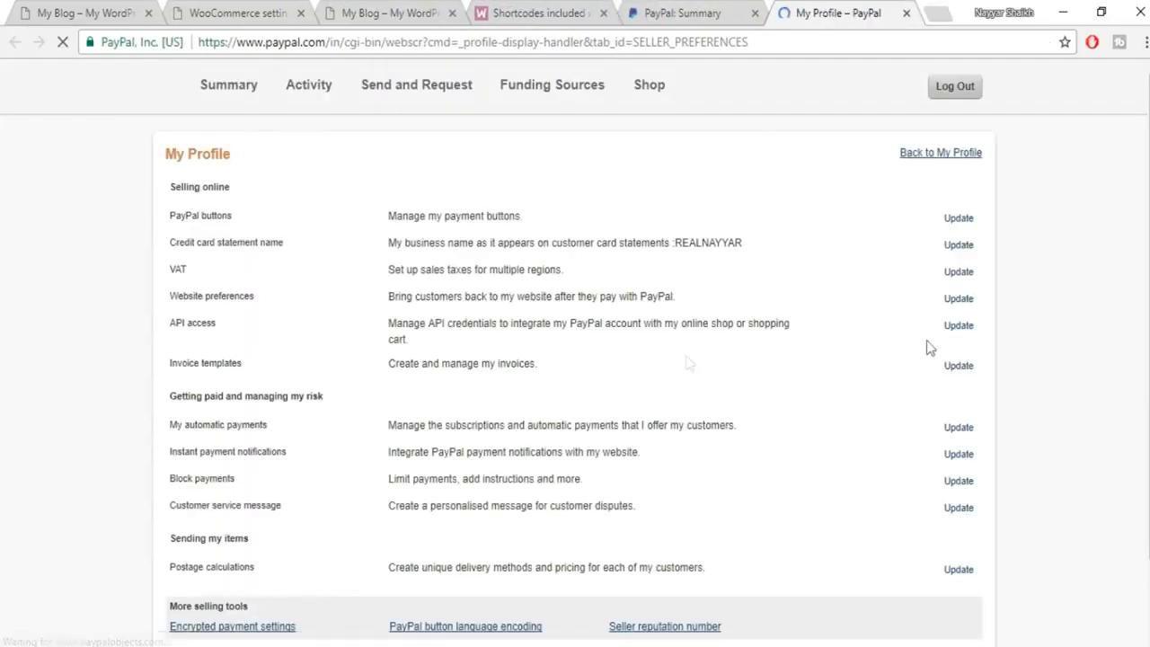
left_click_drag(162, 328, 954, 337)
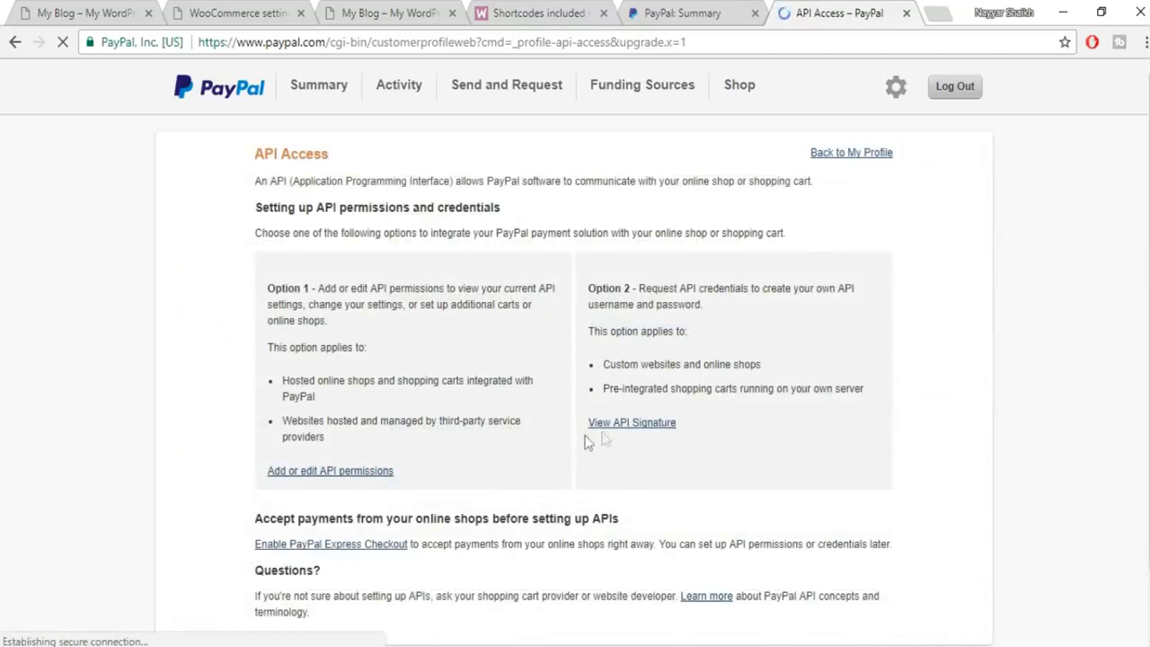
left_click(655, 428)
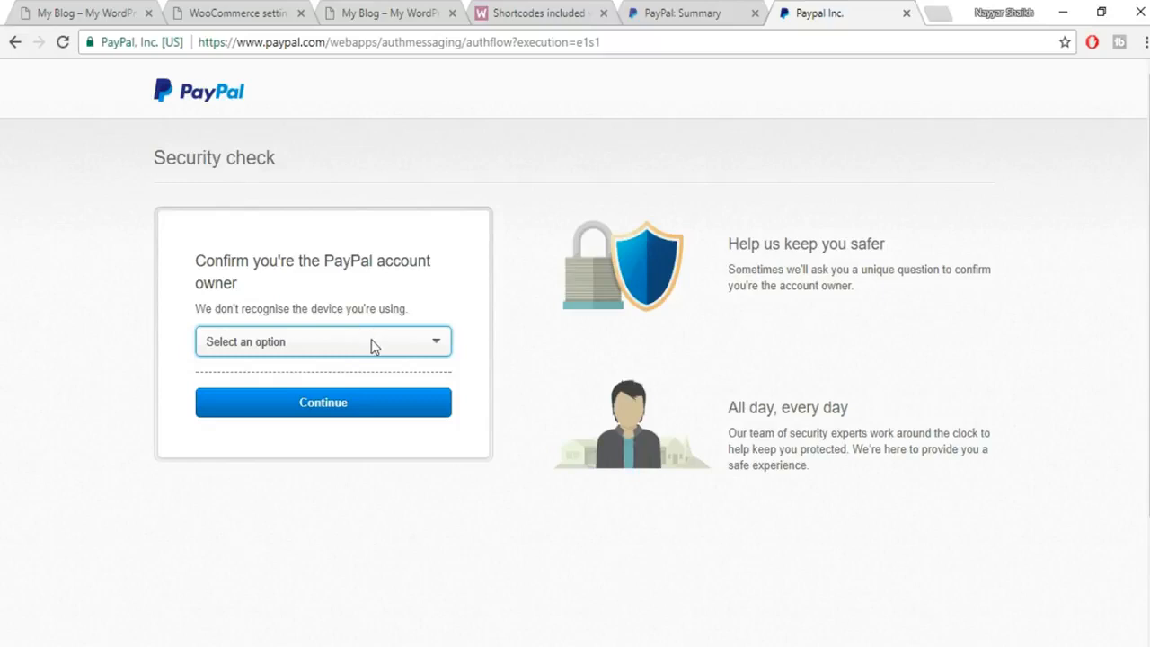
left_click(373, 343)
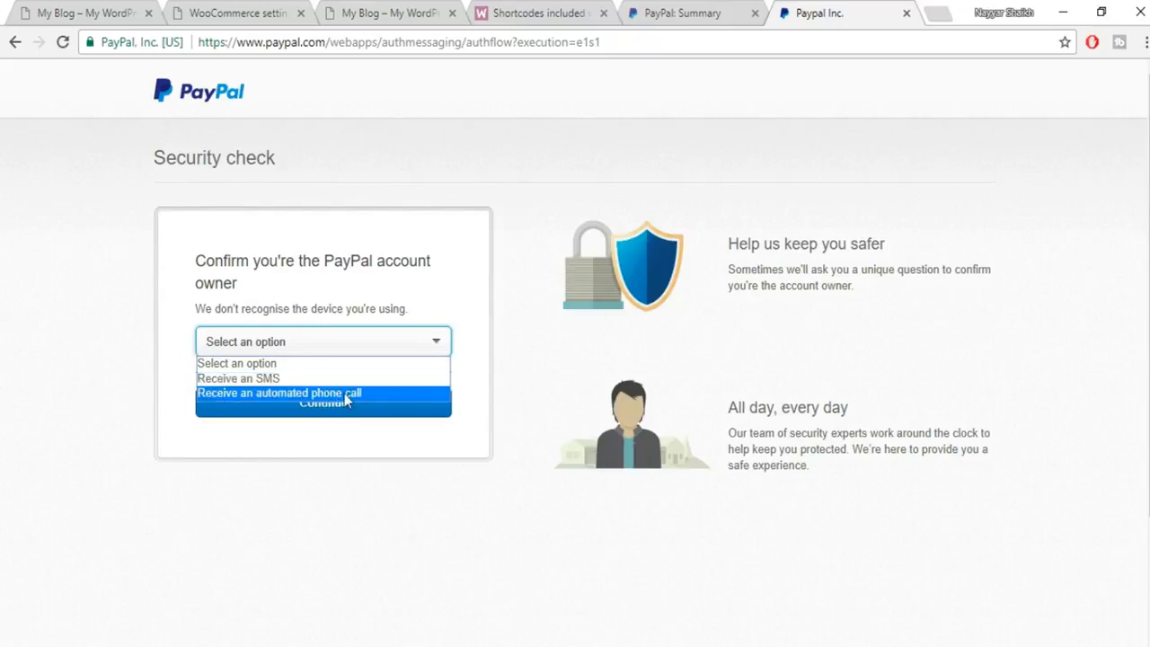
left_click(480, 345)
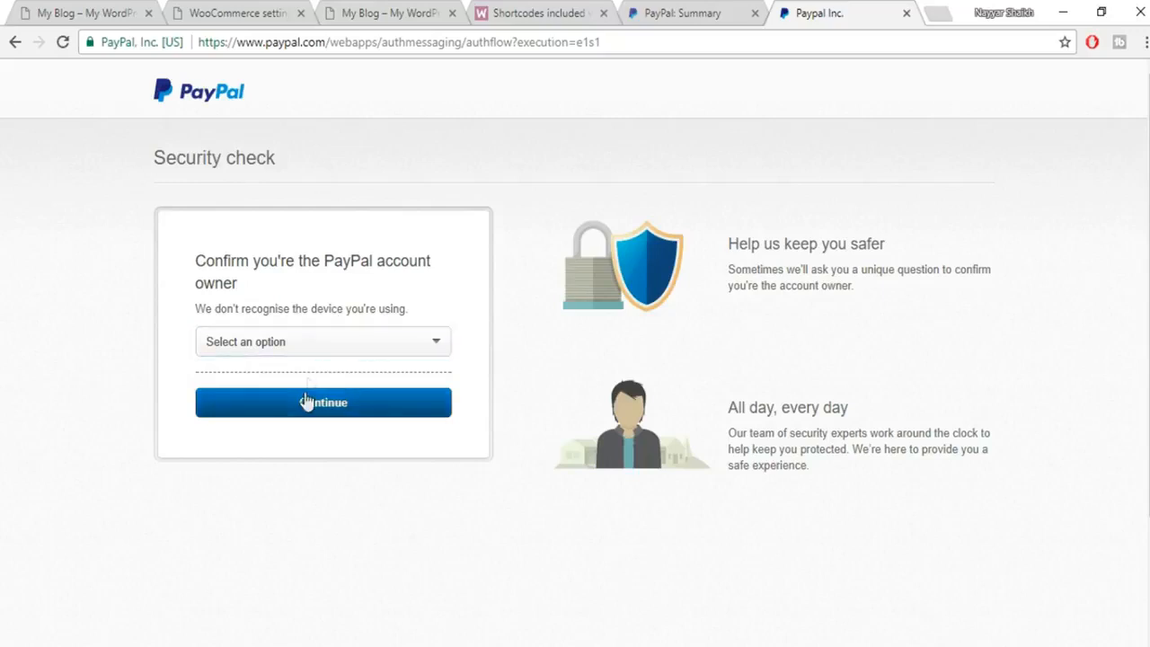
Save the WooCommerce PayPal settings and close the PayPal security check tab.
left_click(539, 14)
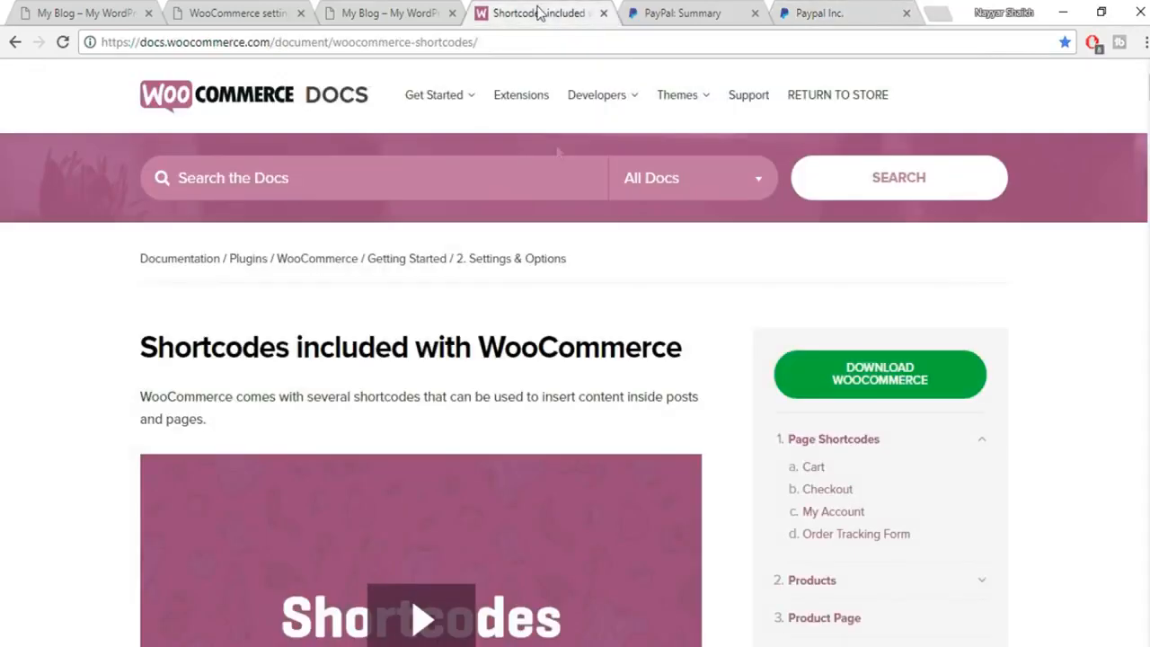
left_click(352, 18)
left_click(268, 16)
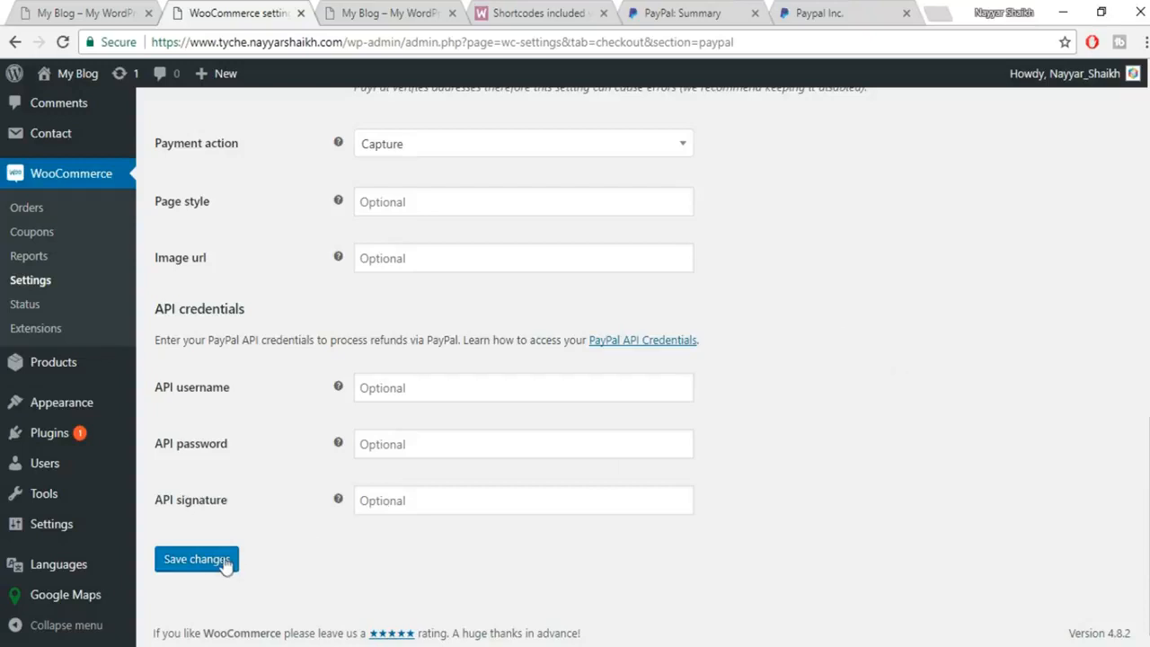
left_click(198, 559)
left_click(818, 12)
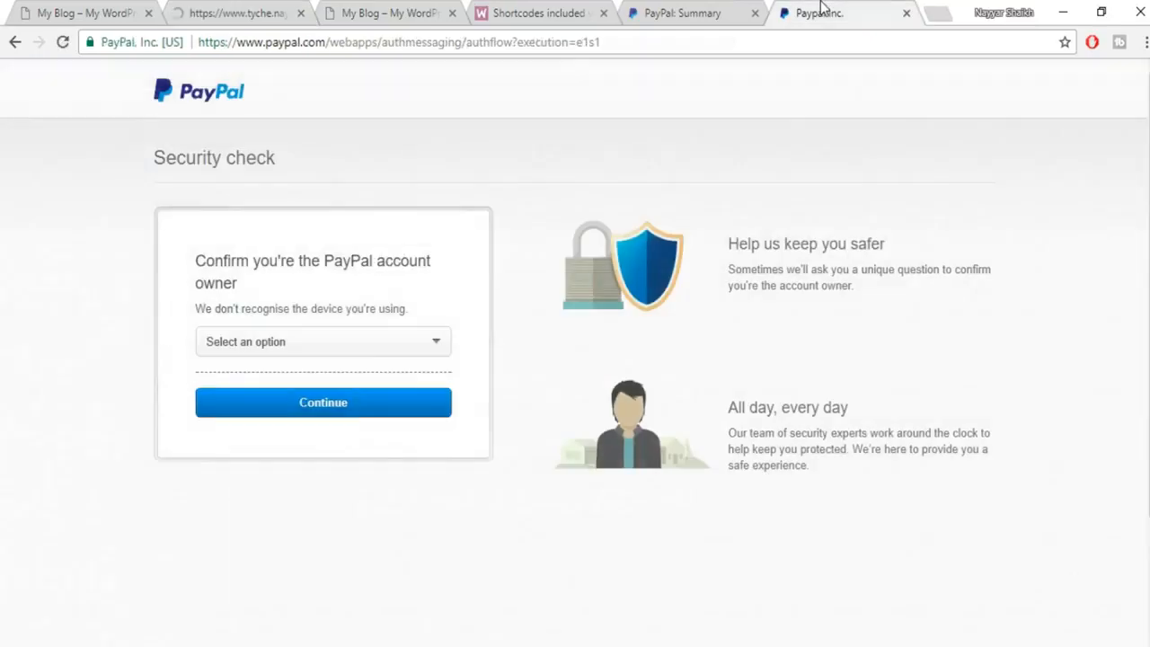
left_click(332, 345)
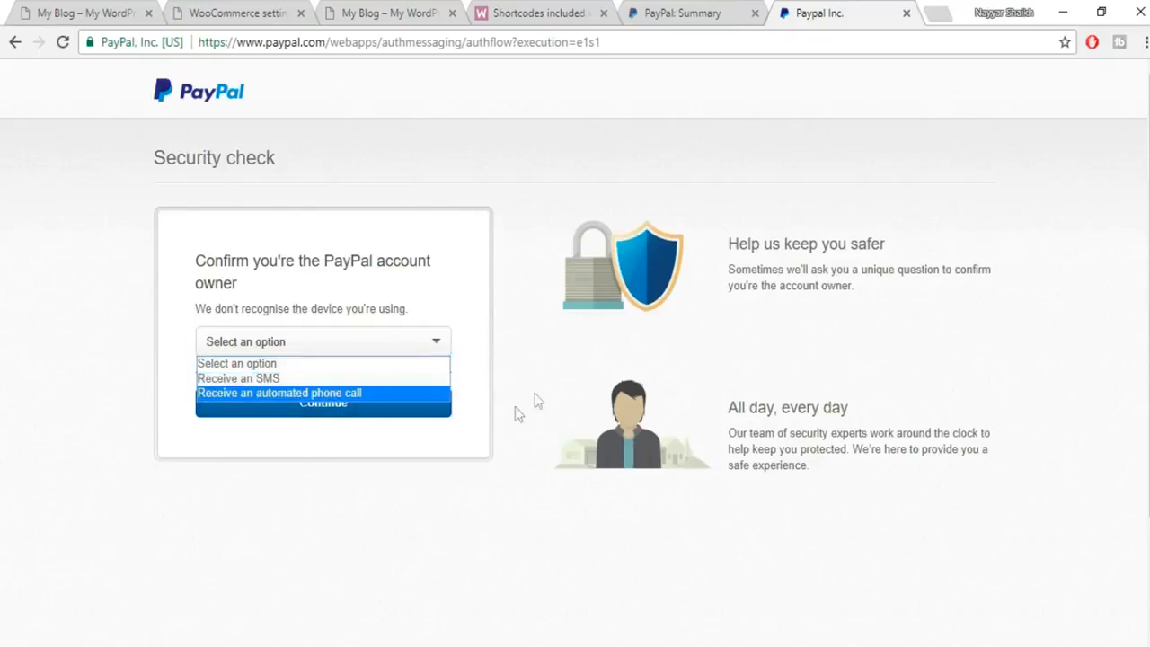
left_click(519, 410)
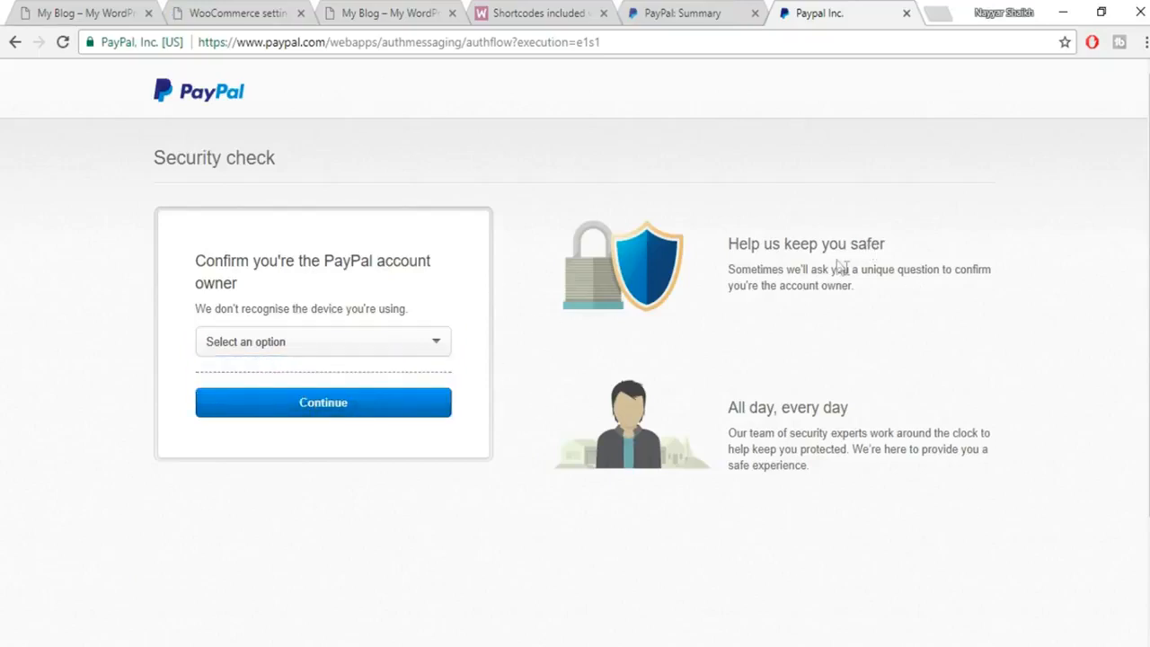
left_click(220, 11)
scroll(565, 436, "down", 10)
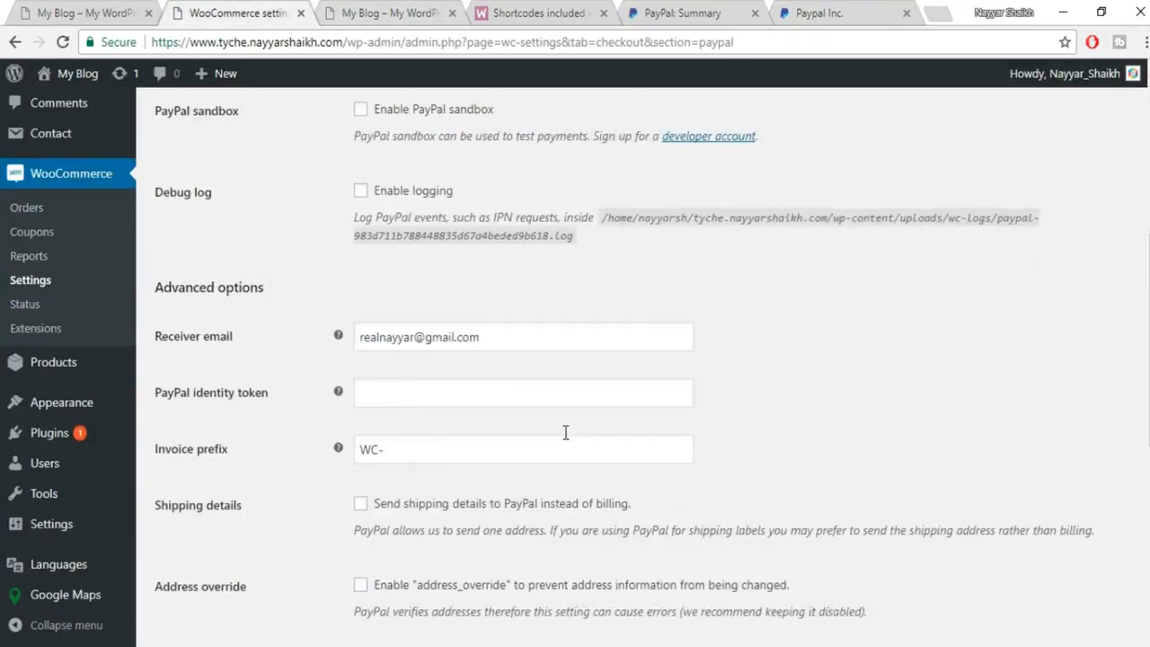
left_click(908, 14)
Close the PayPal summary tab, then save Accounts settings with My account as the account page.
left_click(819, 13)
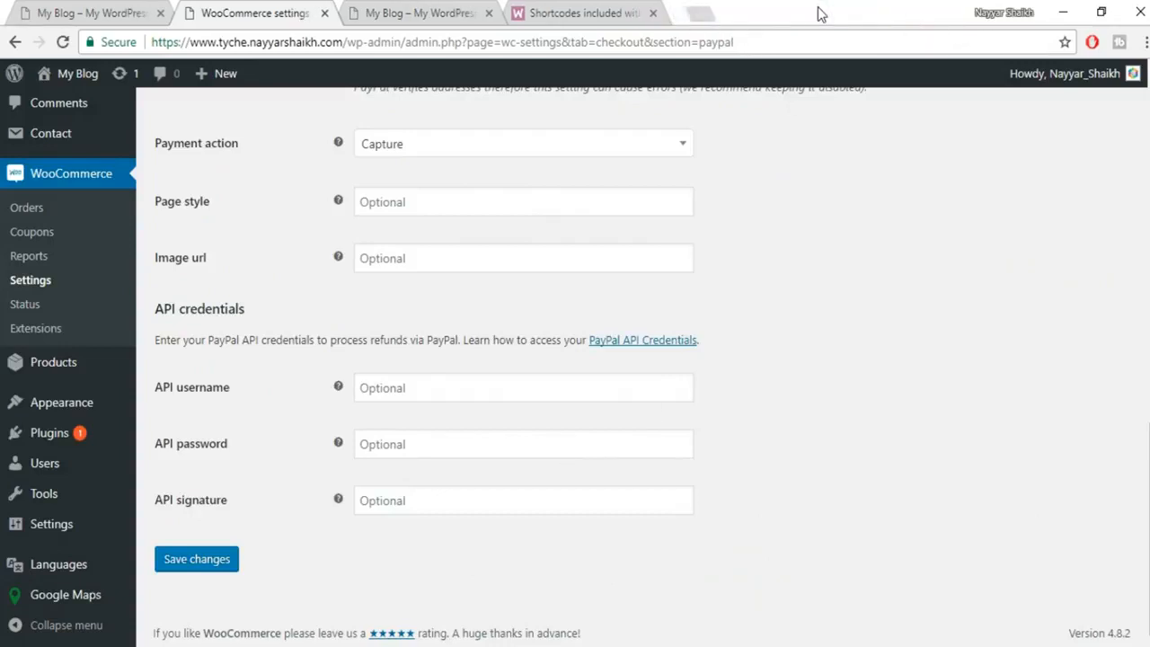
scroll(751, 332, "up", 10)
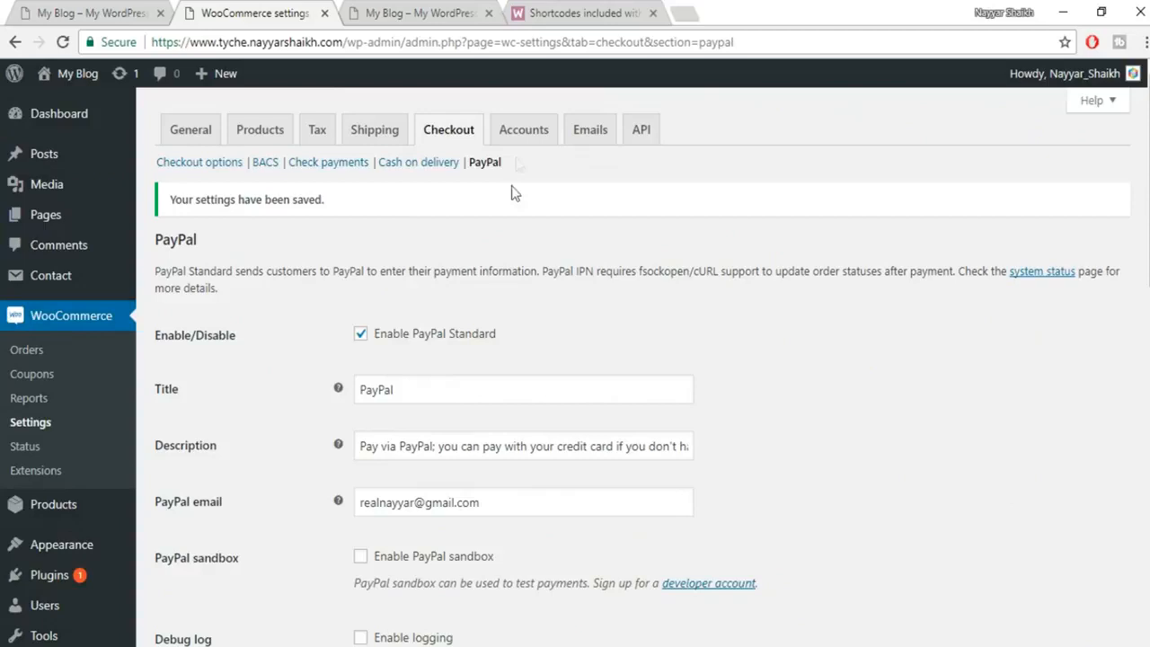
left_click(524, 133)
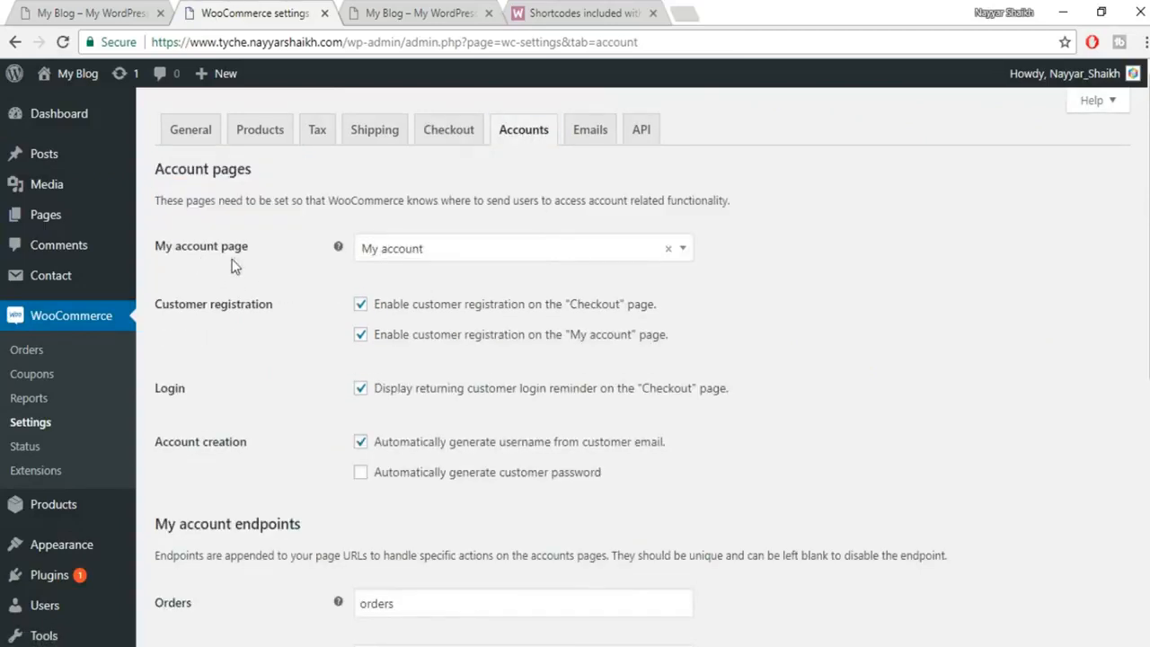
left_click(410, 257)
left_click(416, 281)
left_click(421, 261)
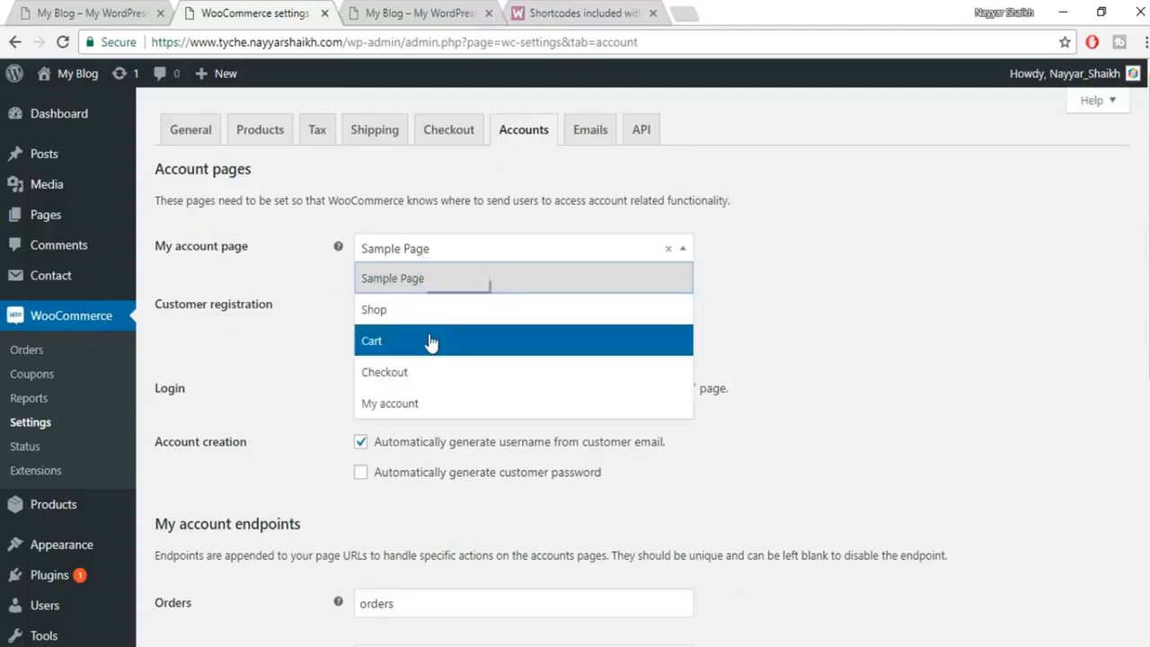
left_click(419, 406)
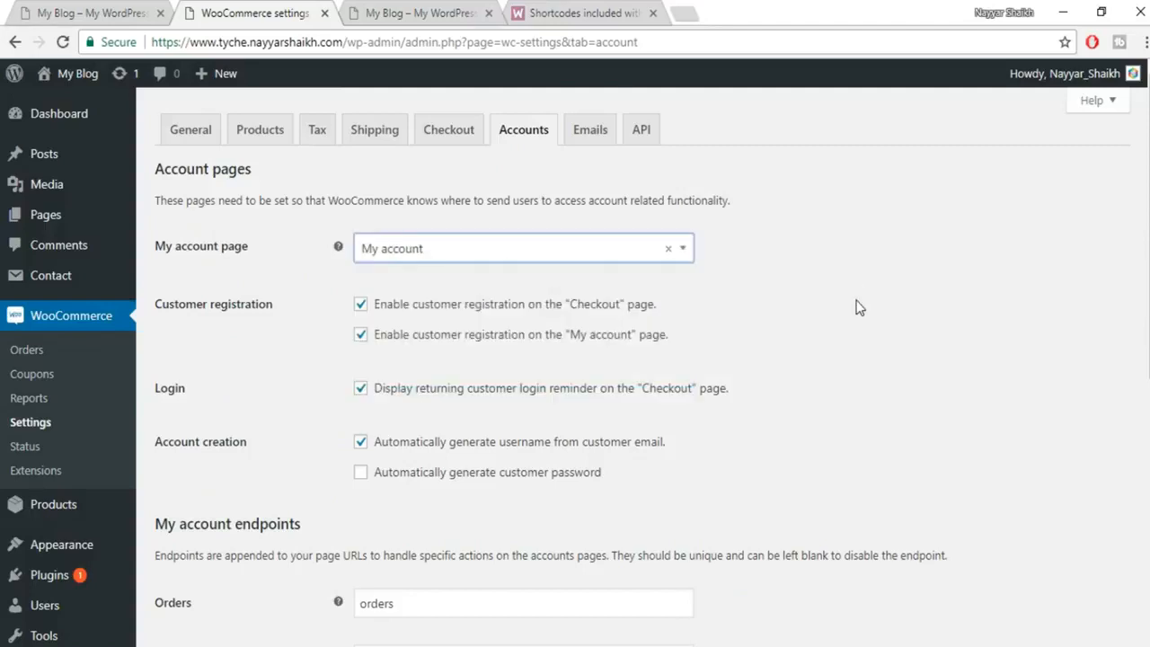
scroll(856, 307, "down", 2)
scroll(878, 329, "down", 4)
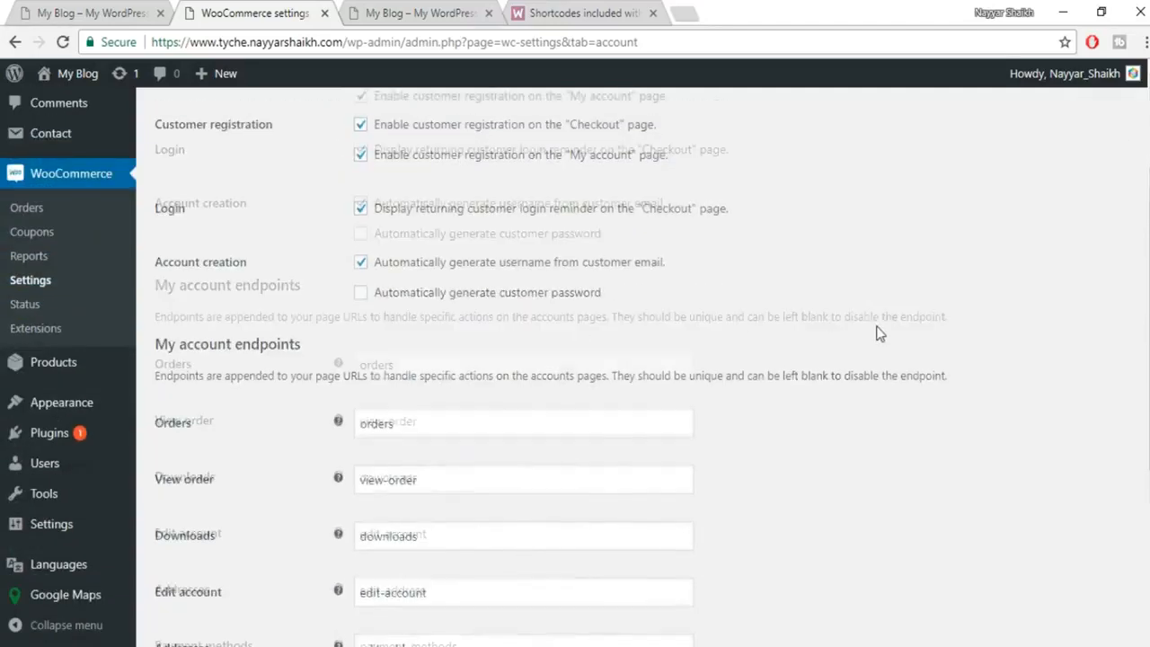
left_click(202, 564)
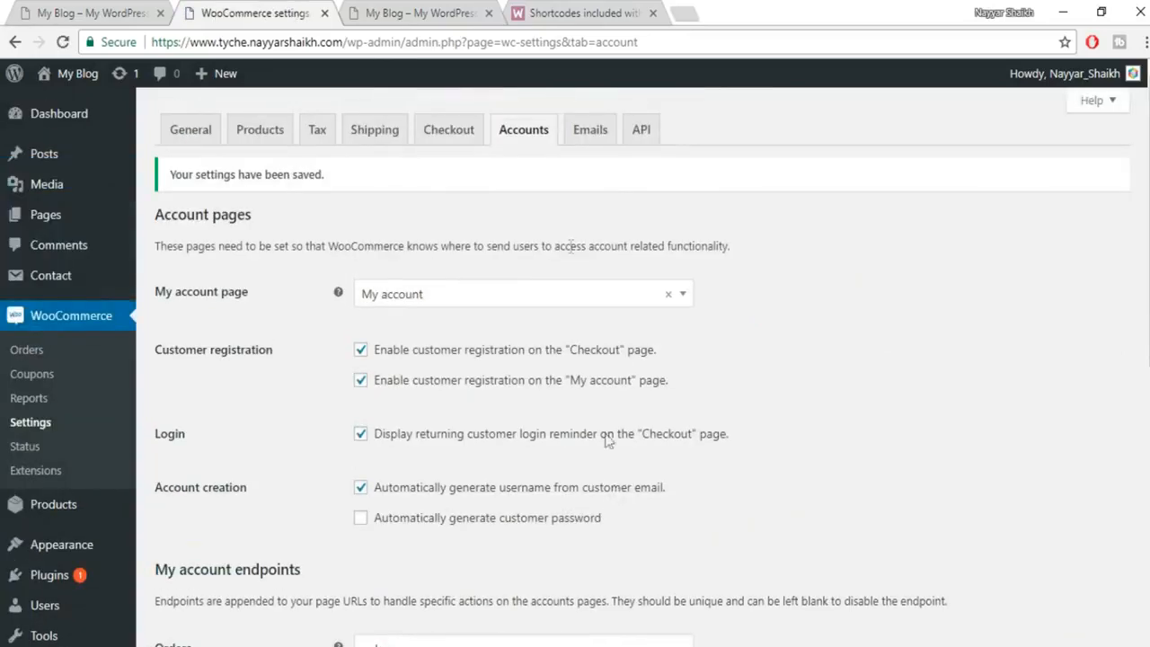
left_click(585, 137)
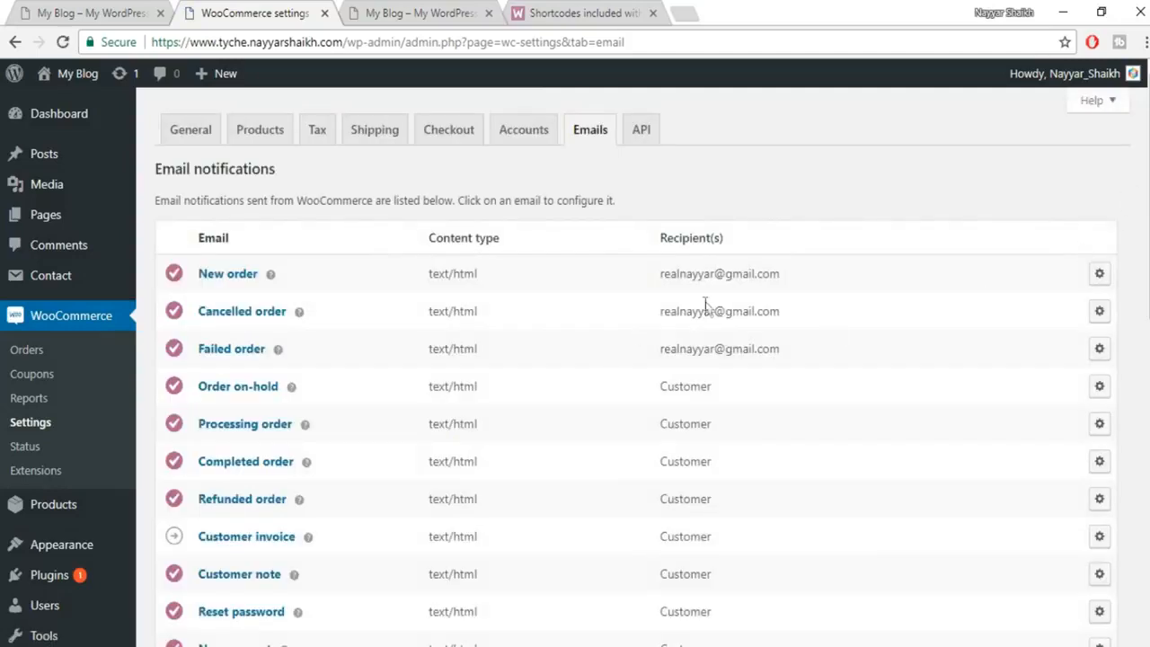
Highlight the admin recipients of New, Cancelled and Failed order emails, then save email settings.
left_click_drag(645, 270, 838, 370)
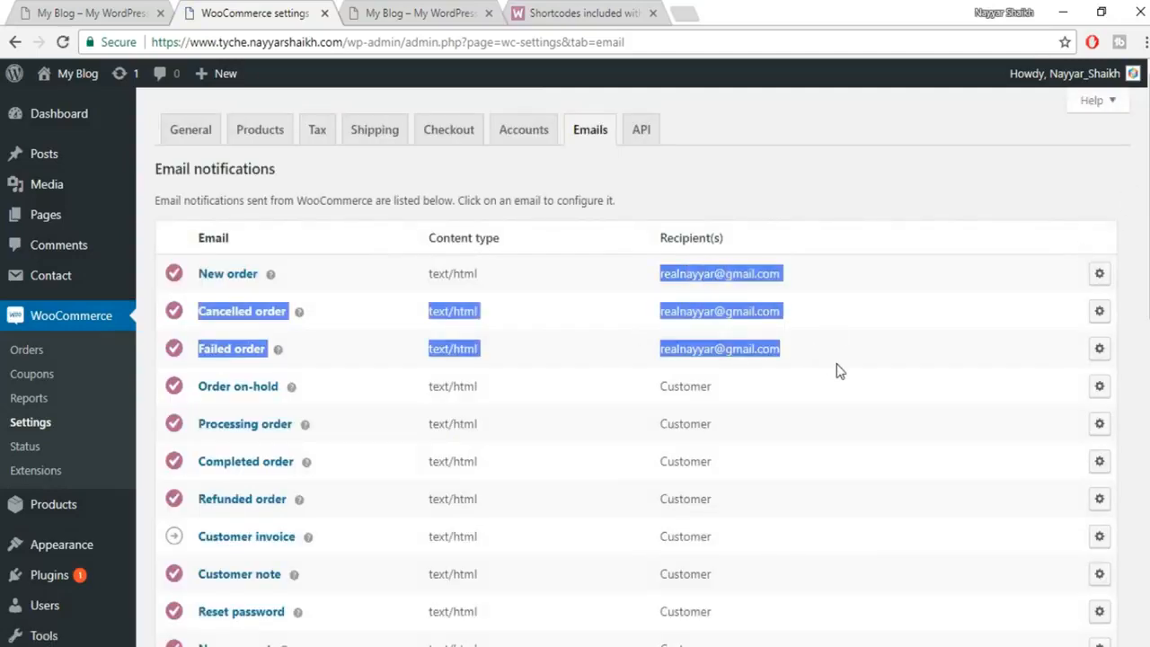
left_click(722, 305)
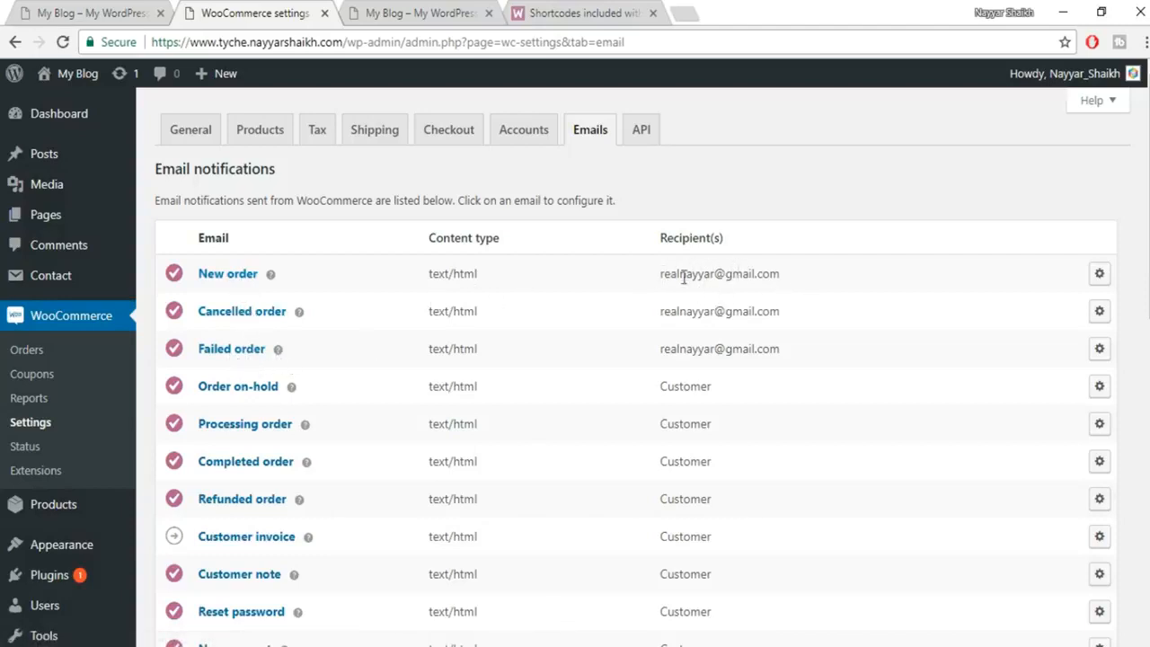
scroll(755, 364, "down", 10)
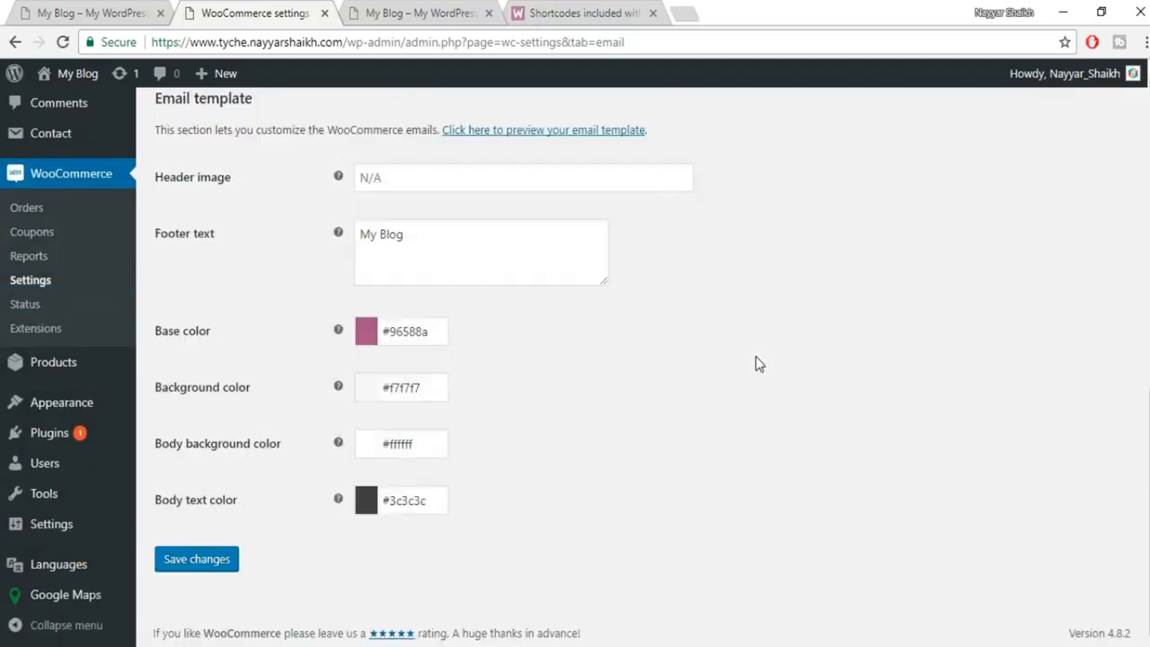
left_click(186, 559)
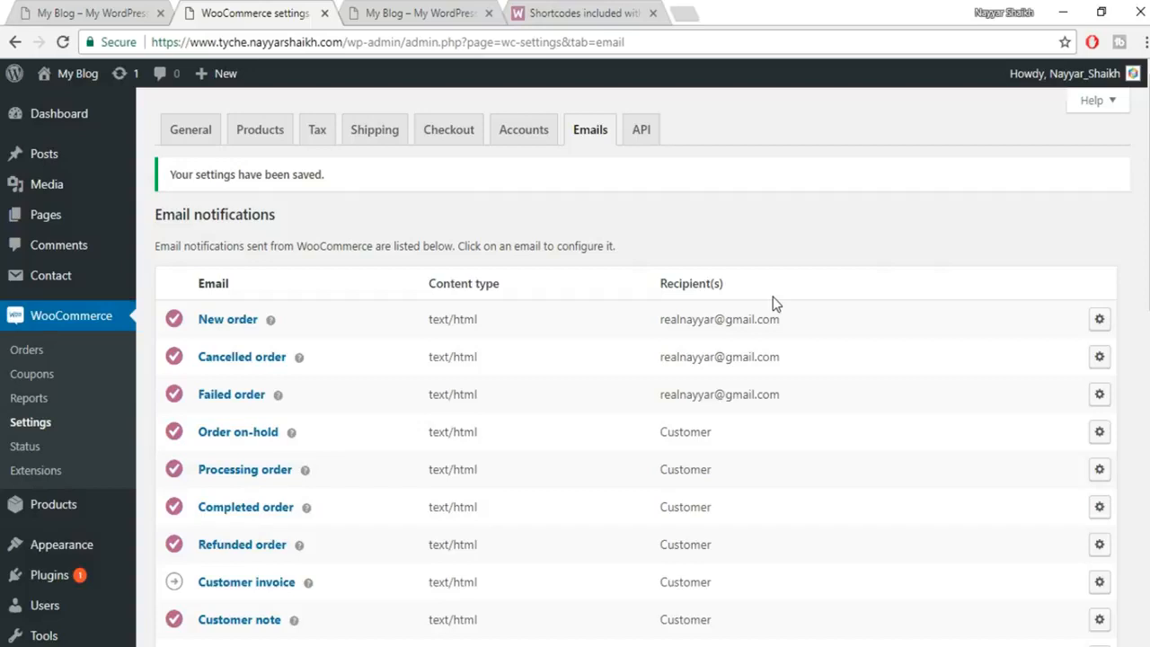
Browse the YouTube channel's uploads in a new tab, then switch back to WordPress admin.
left_click(683, 12)
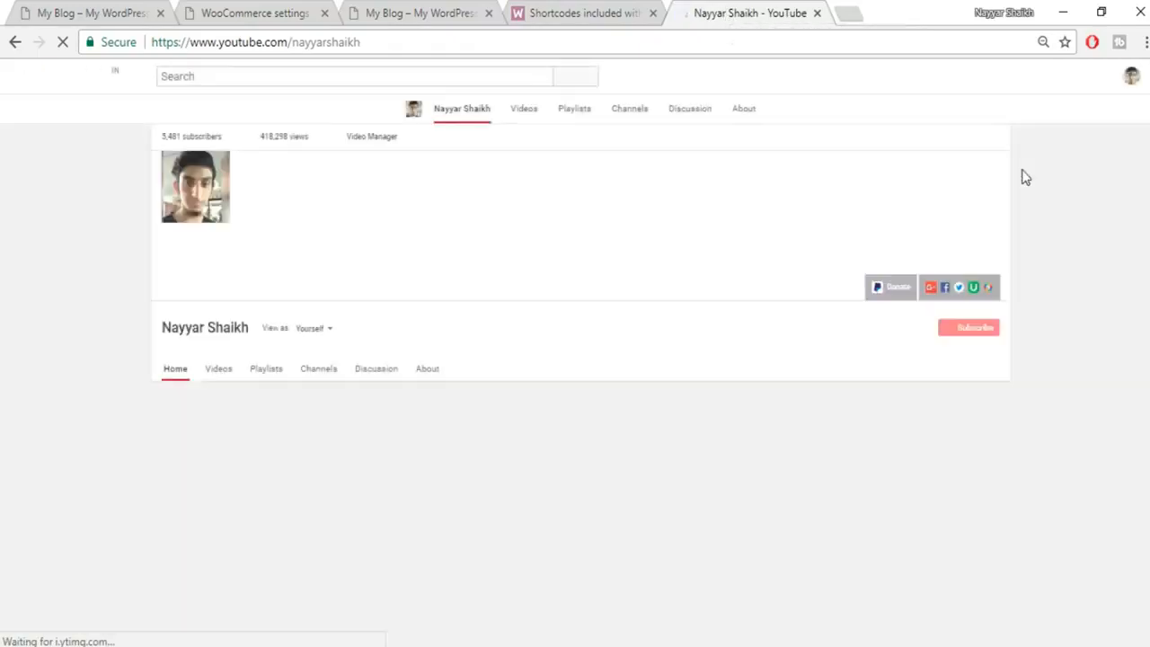
scroll(1099, 275, "down", 4)
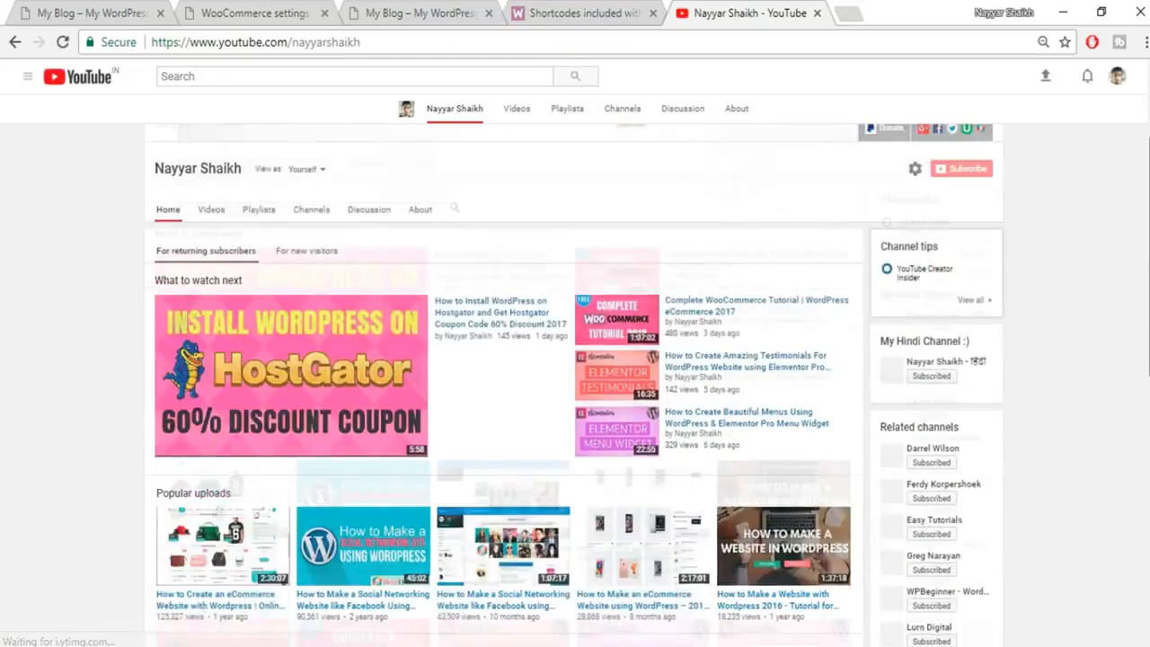
scroll(396, 335, "down", 3)
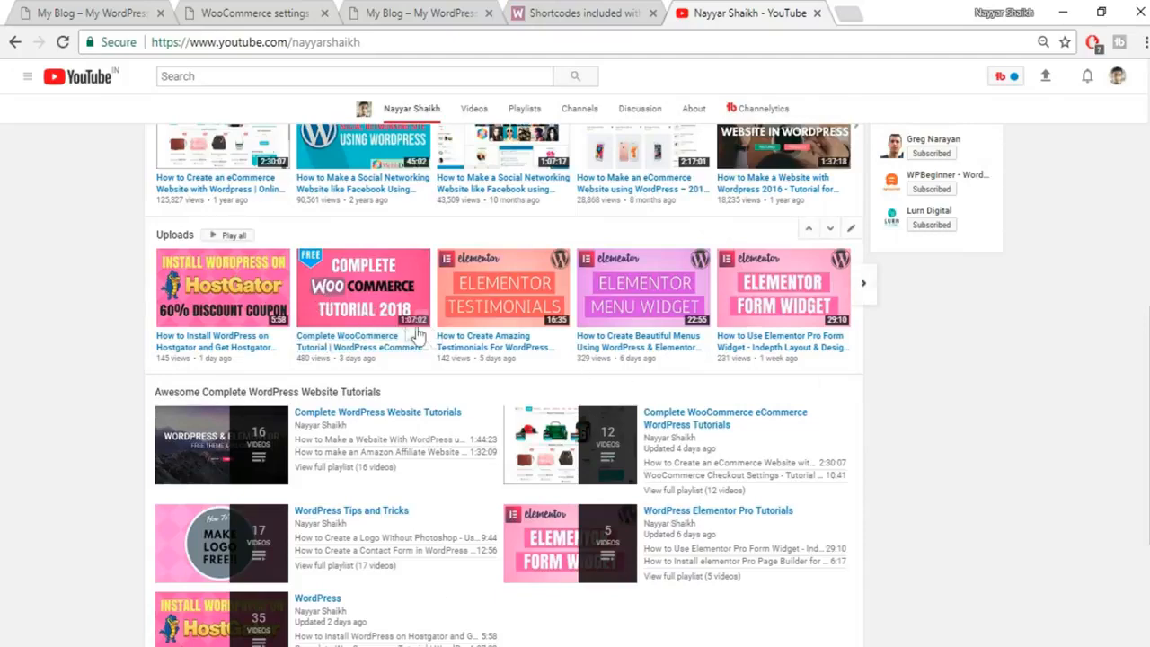
left_click(282, 5)
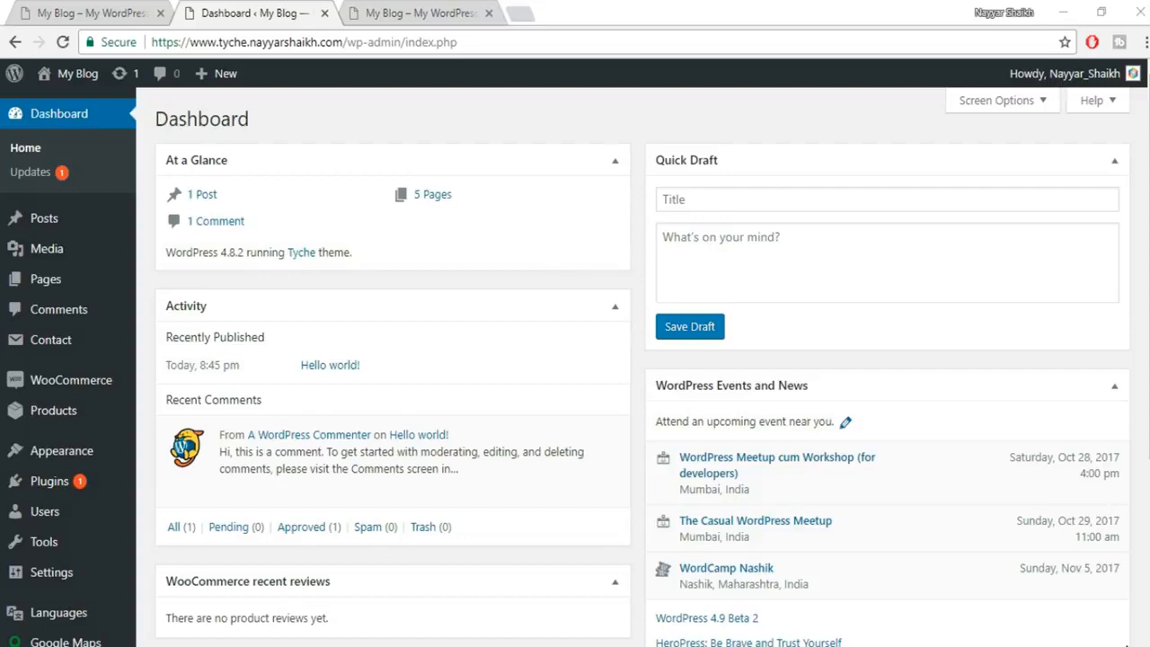
Add a new product named 'T-Shirt Blue' so it drafts with permalink /product/t-shirt-blue/.
scroll(714, 463, "down", 1)
scroll(714, 463, "down", 3)
scroll(719, 566, "up", 3)
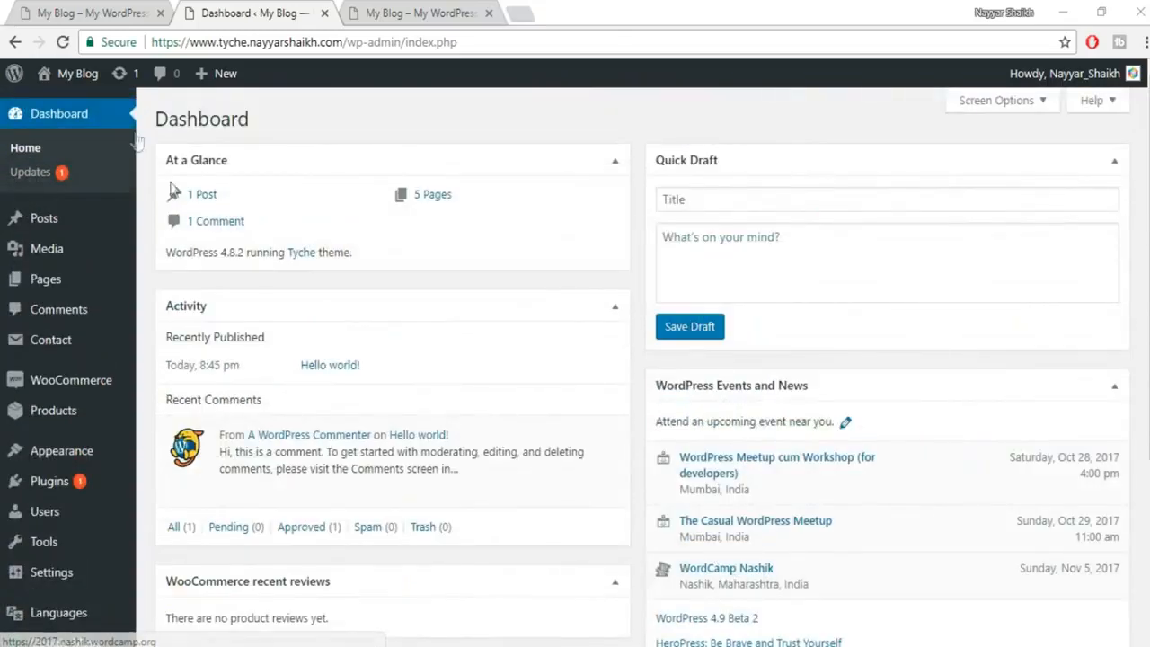
mouse_move(54, 421)
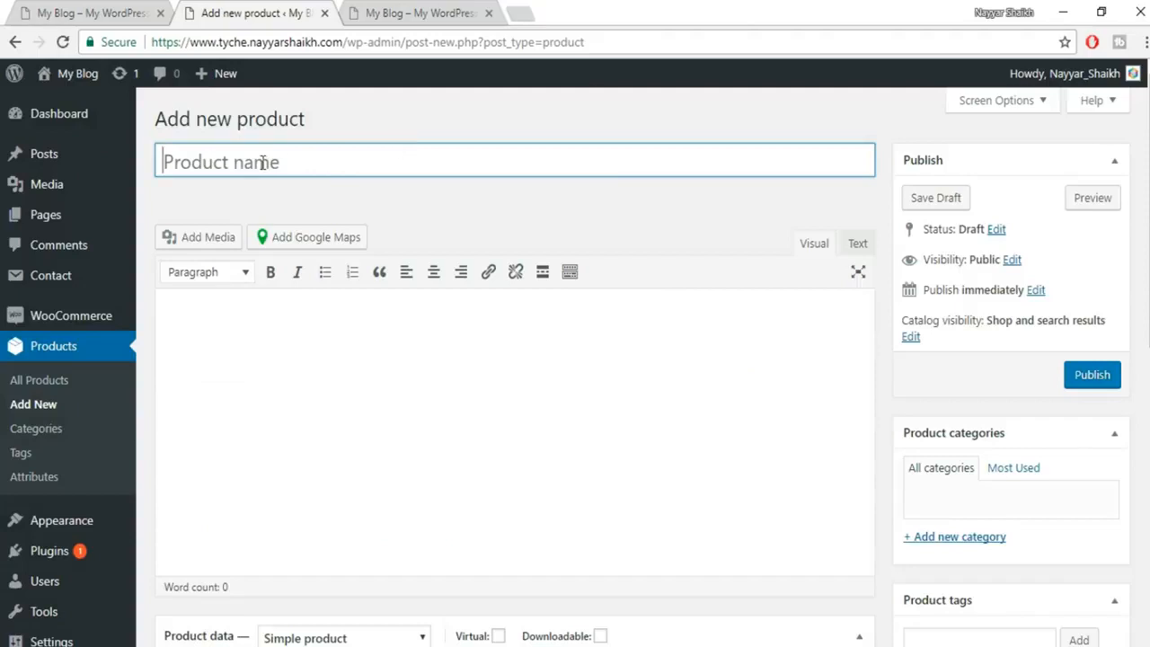
type("T-Shirt Bl")
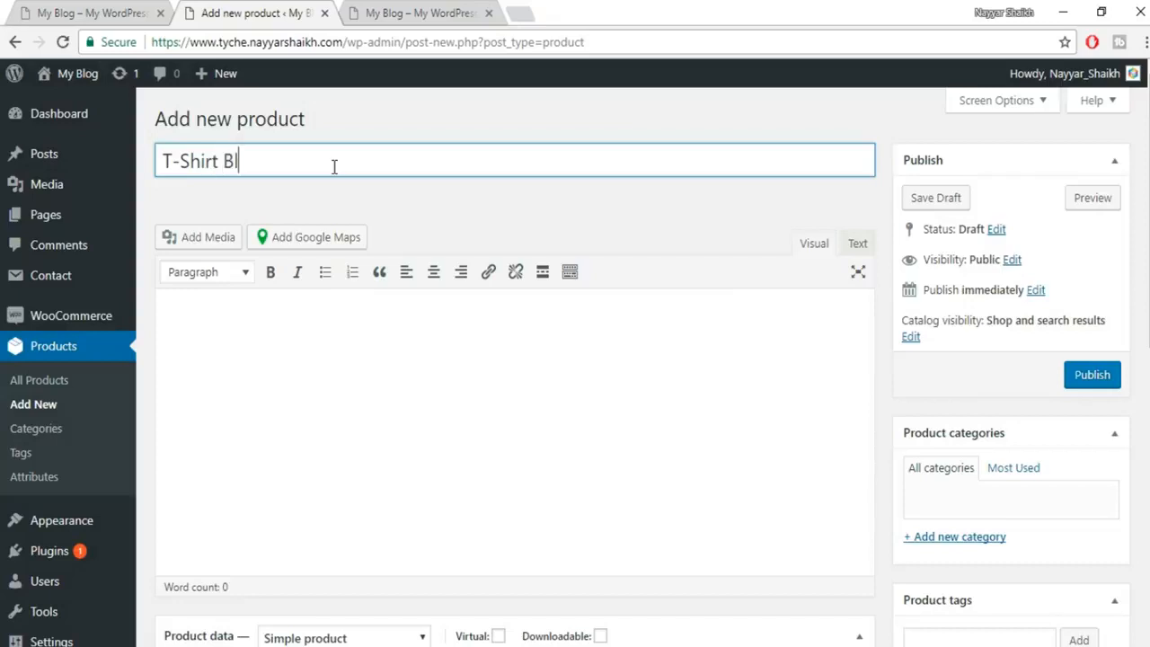
type("ue")
left_click(344, 380)
scroll(418, 363, "down", 1)
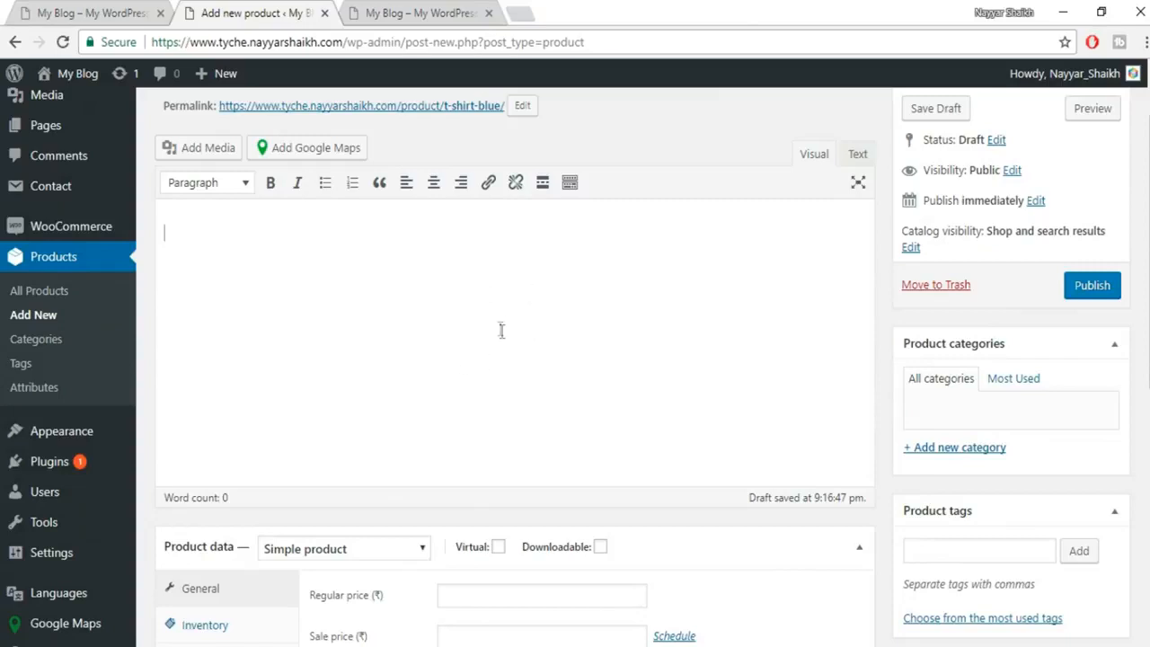
scroll(406, 316, "up", 1)
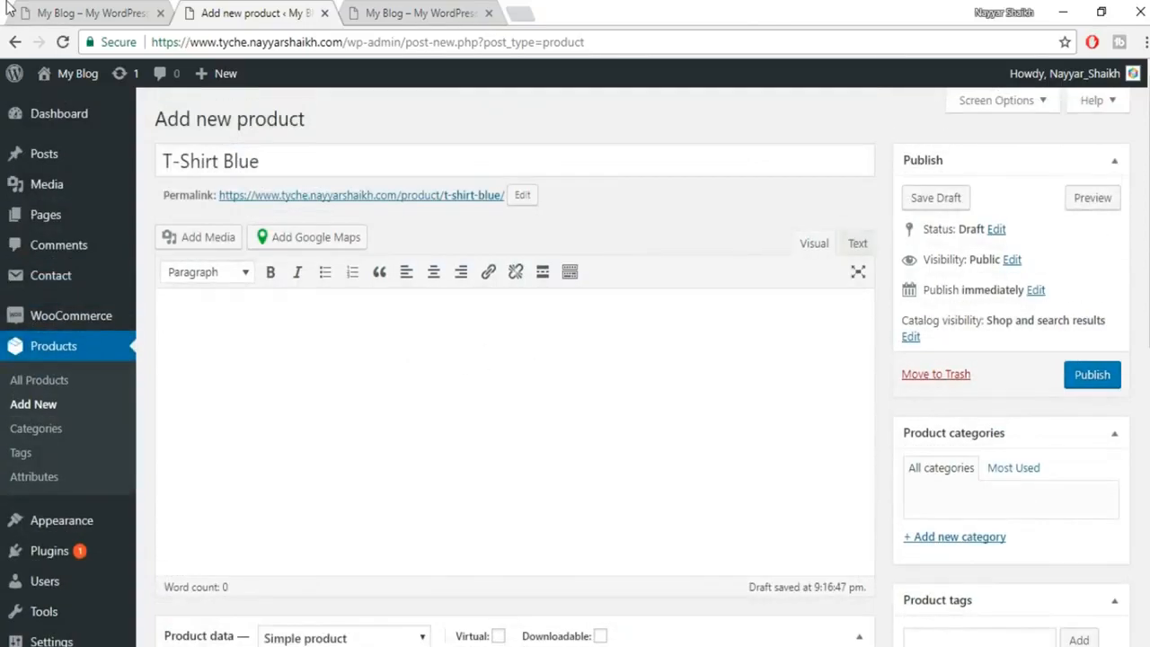
Open the Grey T-Shirt for Men Simple product page from the shop and select its title.
left_click(104, 13)
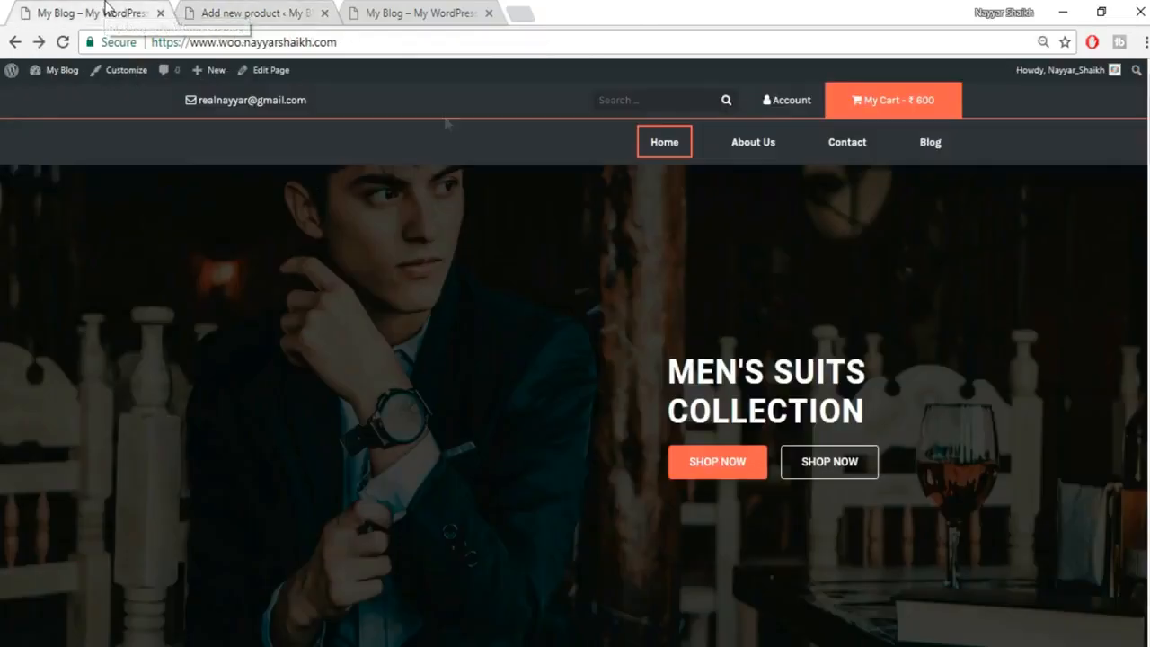
scroll(562, 360, "down", 8)
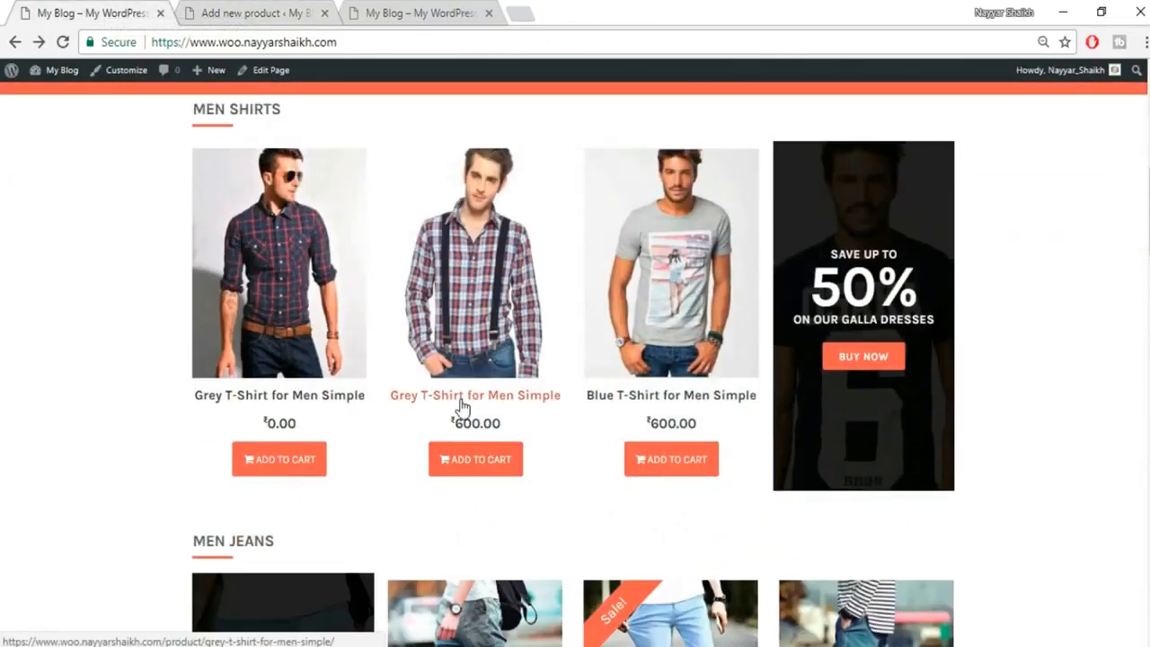
left_click(513, 397)
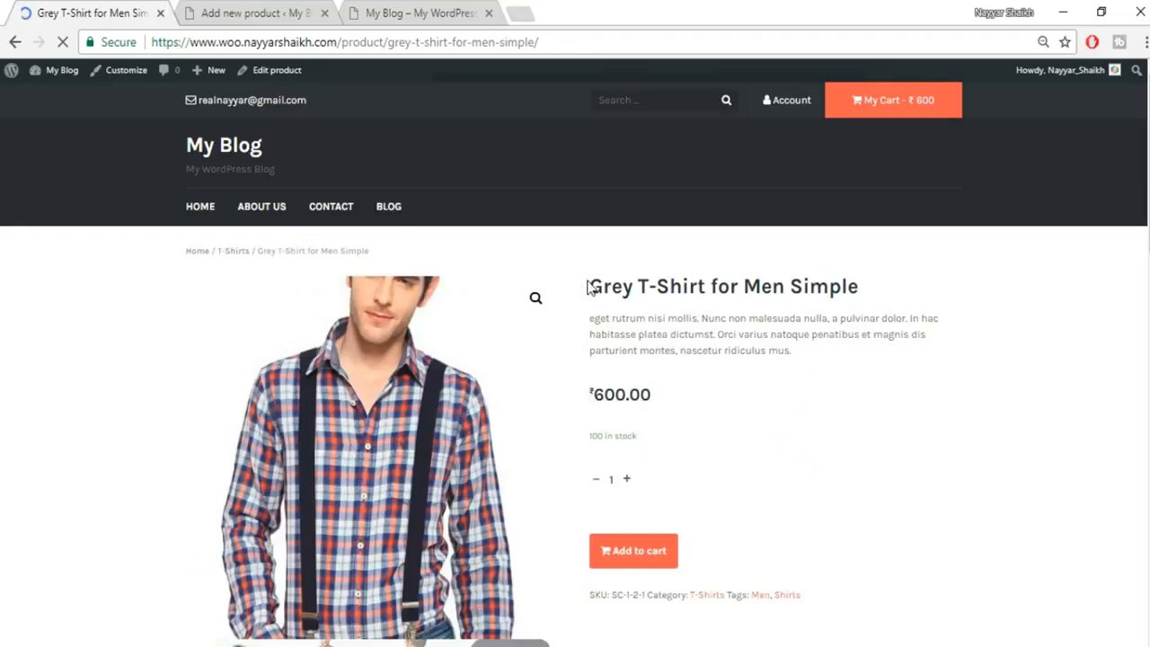
mouse_move(588, 287)
left_mouse_down()
mouse_move(866, 272)
mouse_move(588, 280)
left_mouse_up()
left_click(886, 290)
triple_click(683, 286)
key("ctrl+c")
Paste 'Grey T-Shirt for Men Simple' over 'T-Shirt Blue' in the product name field.
left_click(256, 13)
left_click(435, 161)
key("ctrl+a")
key("ctrl+v")
Compare the live product page with the draft and select its two description paragraphs.
left_click(99, 13)
left_click(646, 316)
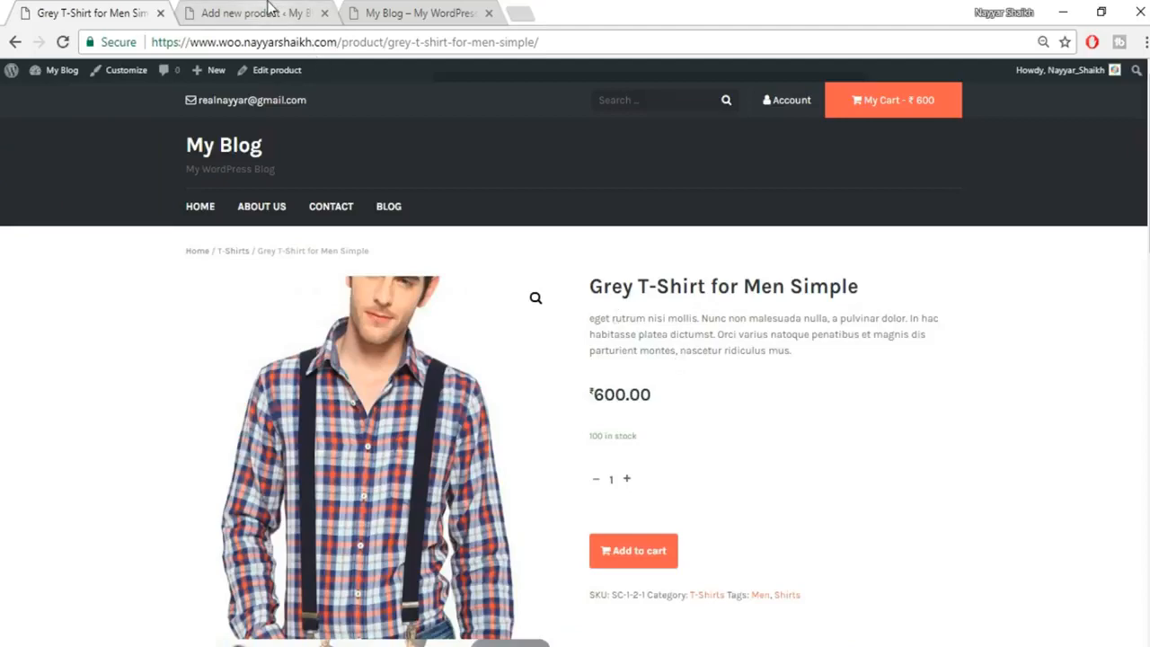
left_click(271, 12)
scroll(696, 321, "down", 7)
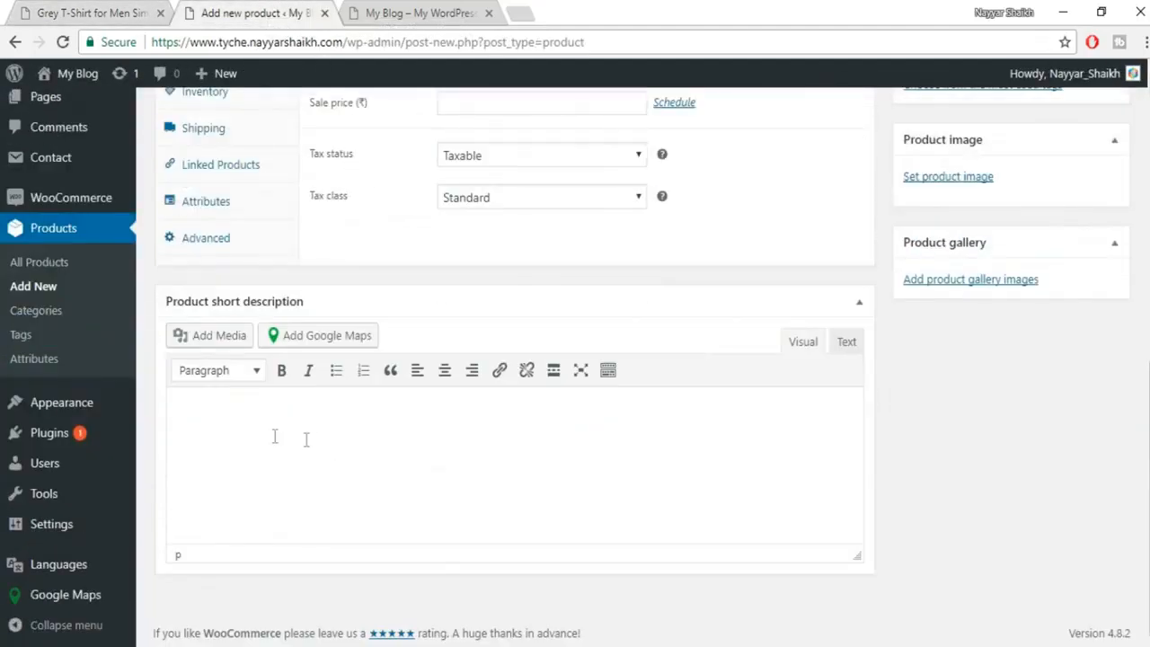
left_click(95, 12)
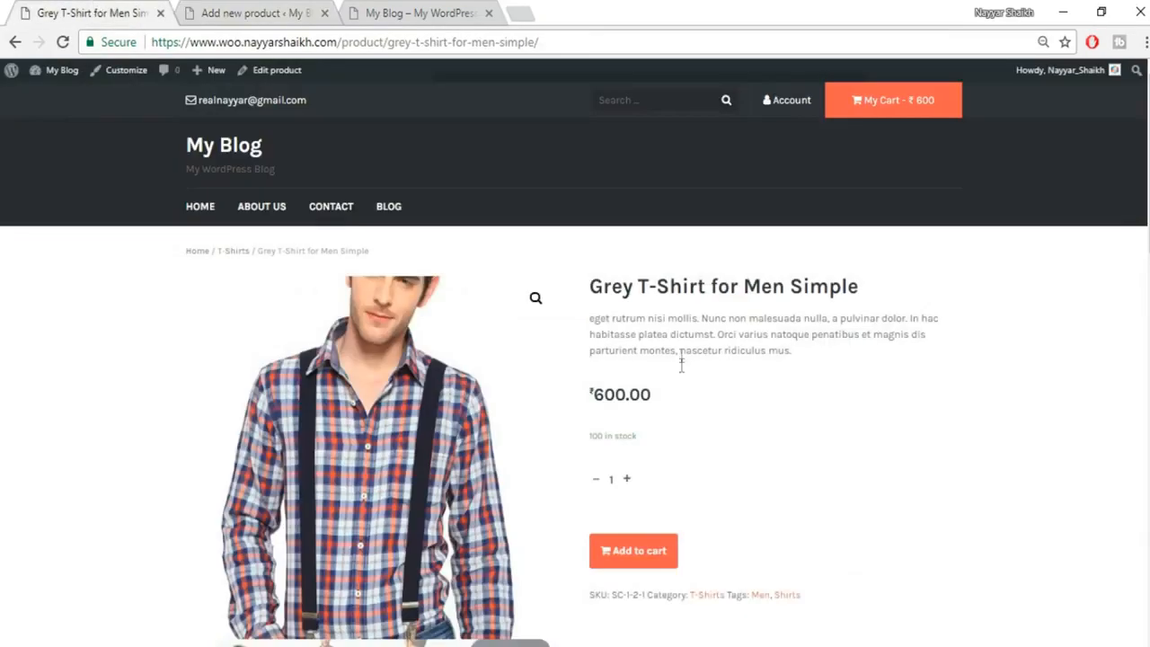
scroll(779, 372, "down", 8)
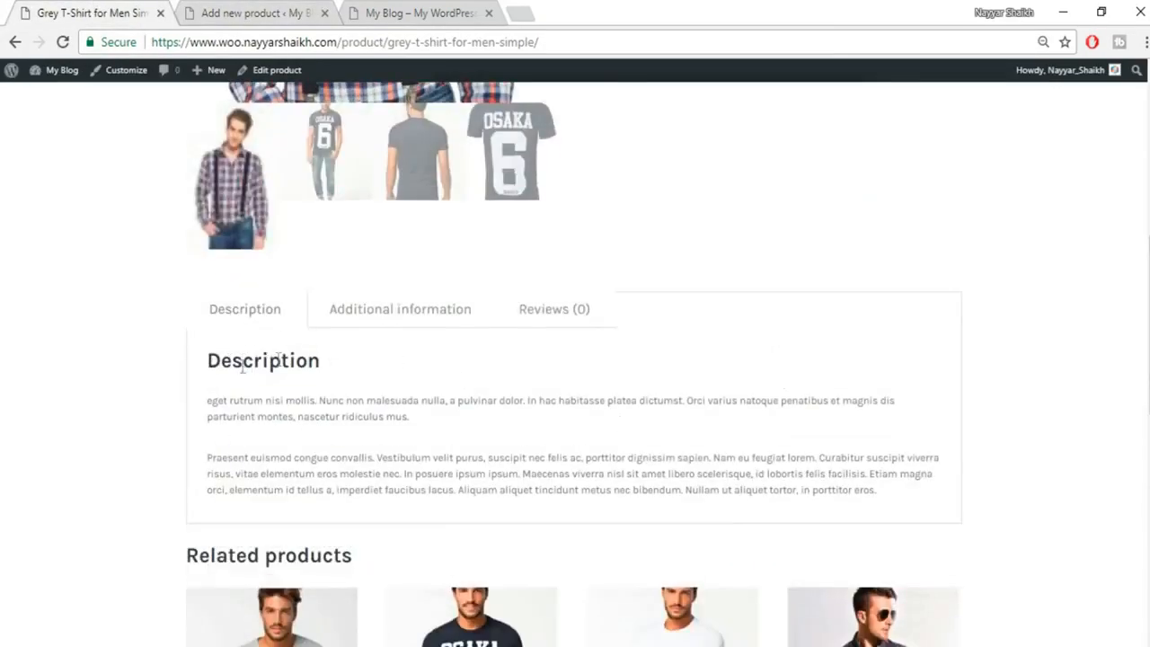
left_click_drag(207, 400, 289, 416)
left_click_drag(530, 458, 946, 503)
key("ctrl+c")
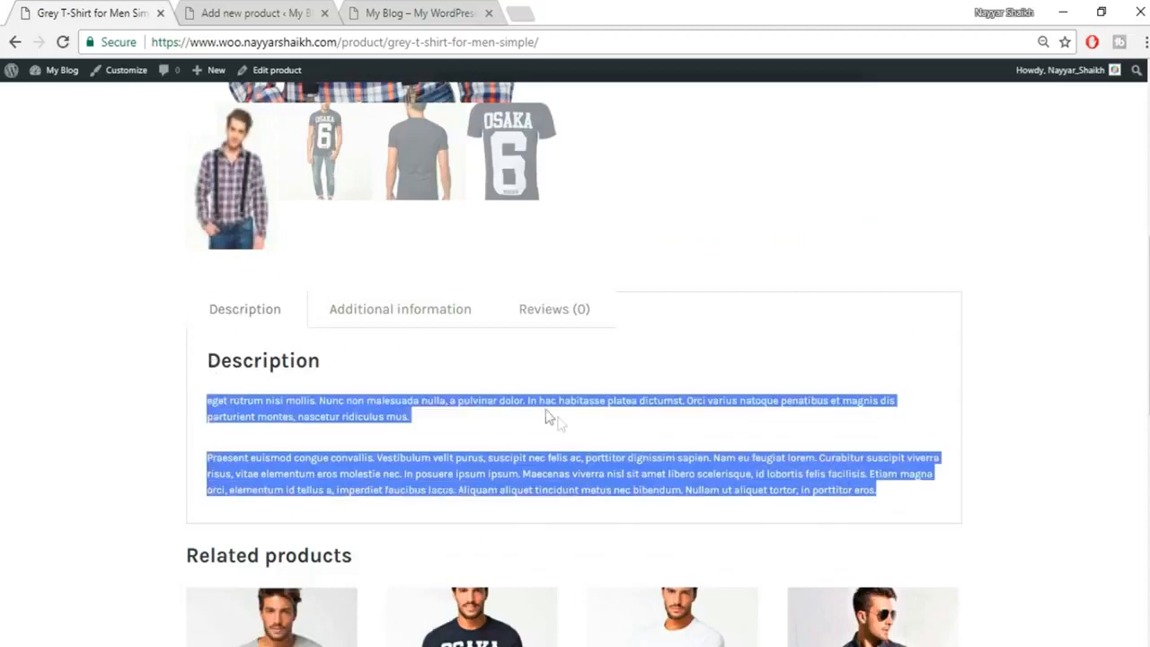
left_click(534, 441)
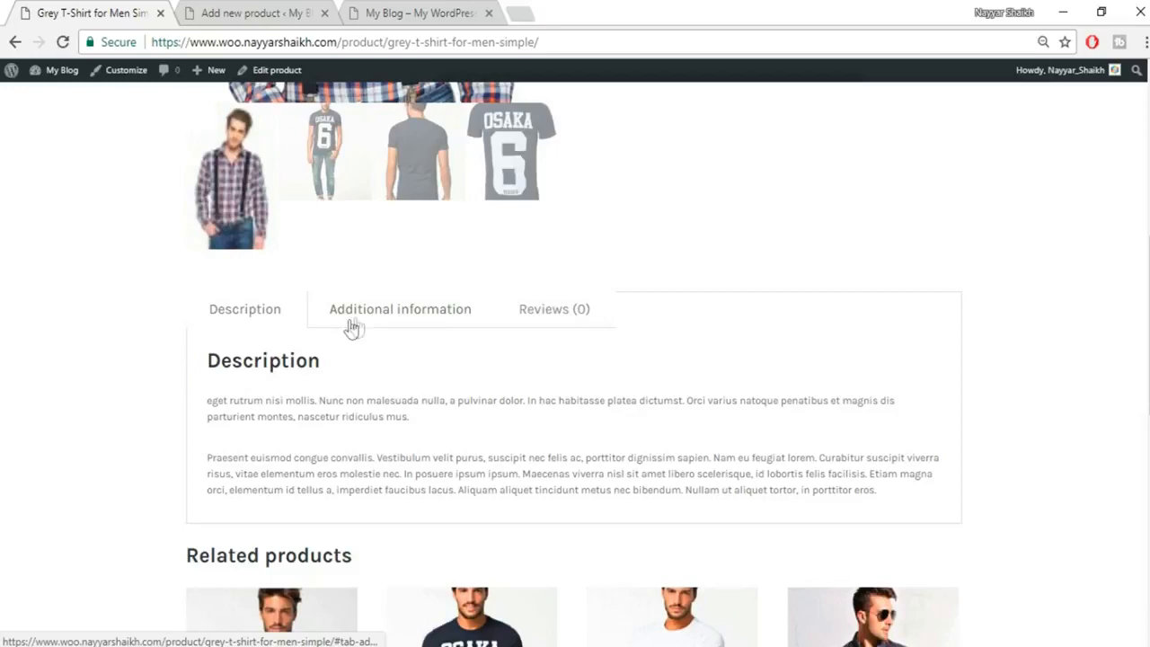
Review the live product's Additional information, Reviews and Description tabs.
left_click(418, 322)
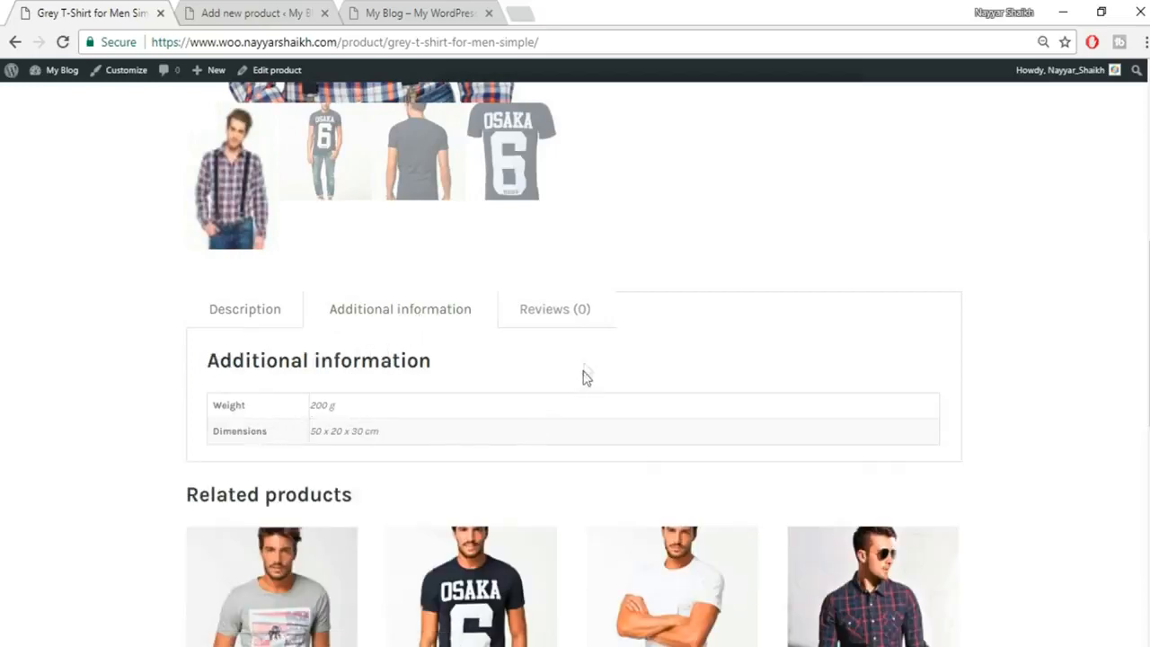
left_click(567, 318)
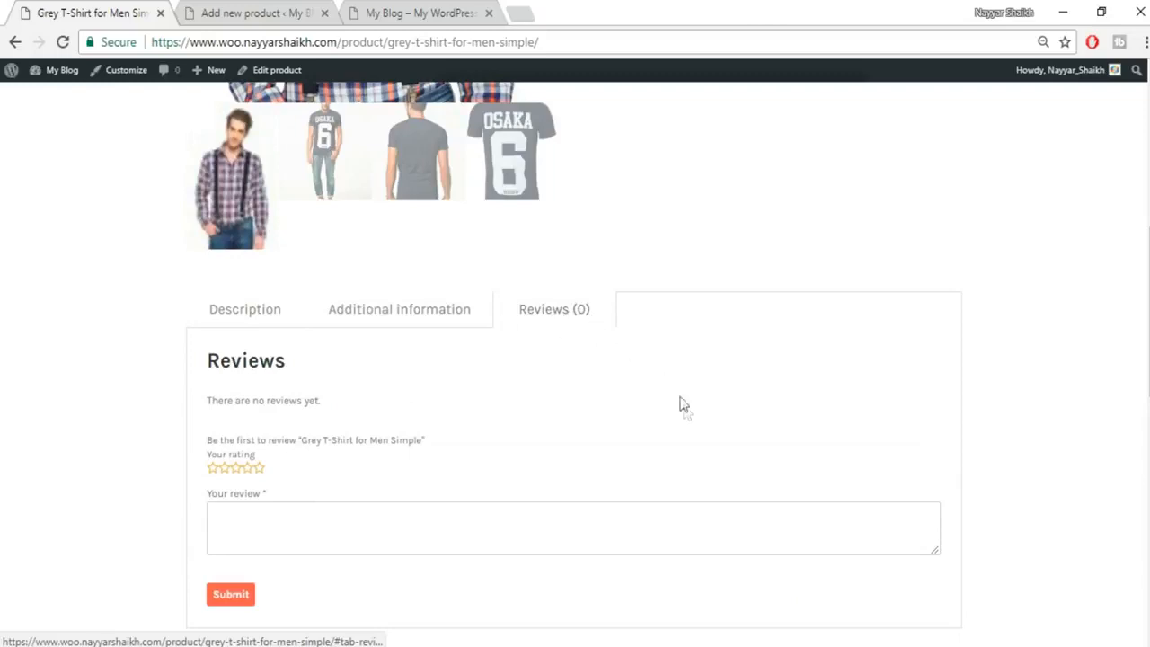
scroll(680, 403, "down", 1)
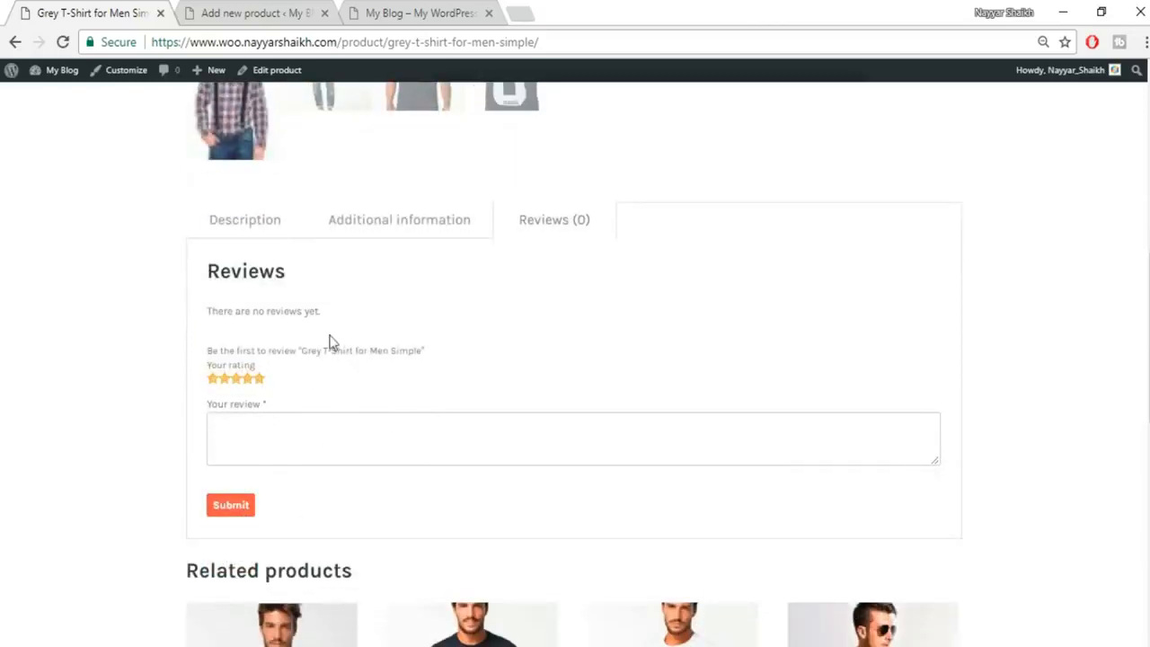
left_click(254, 234)
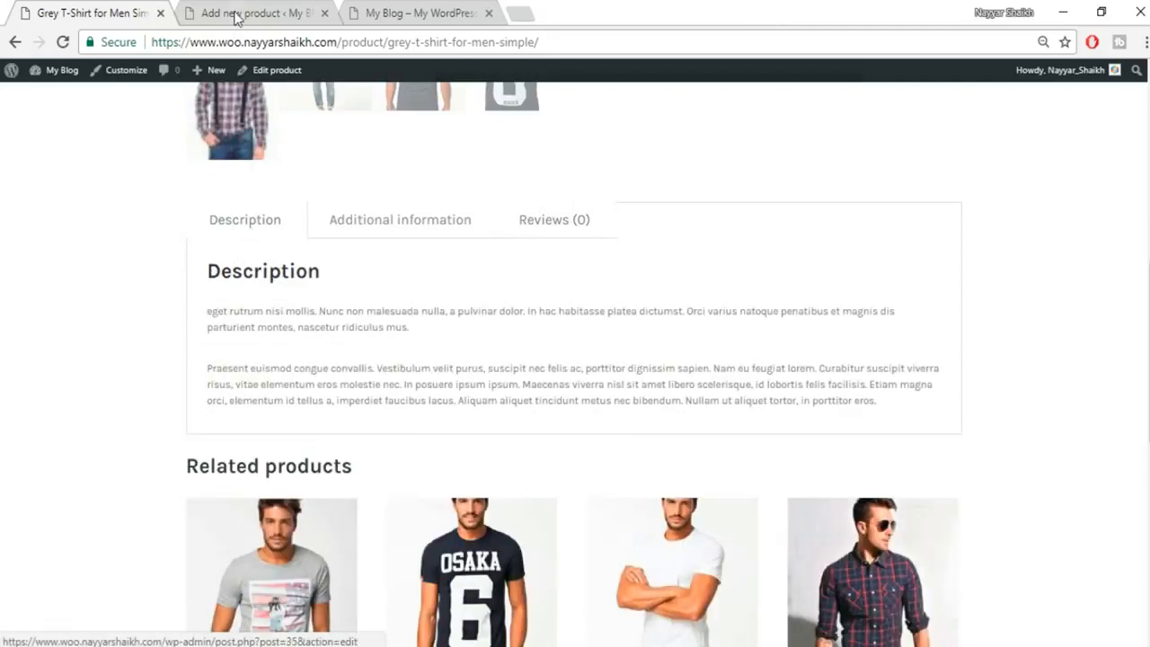
left_click(240, 12)
scroll(899, 453, "up", 3)
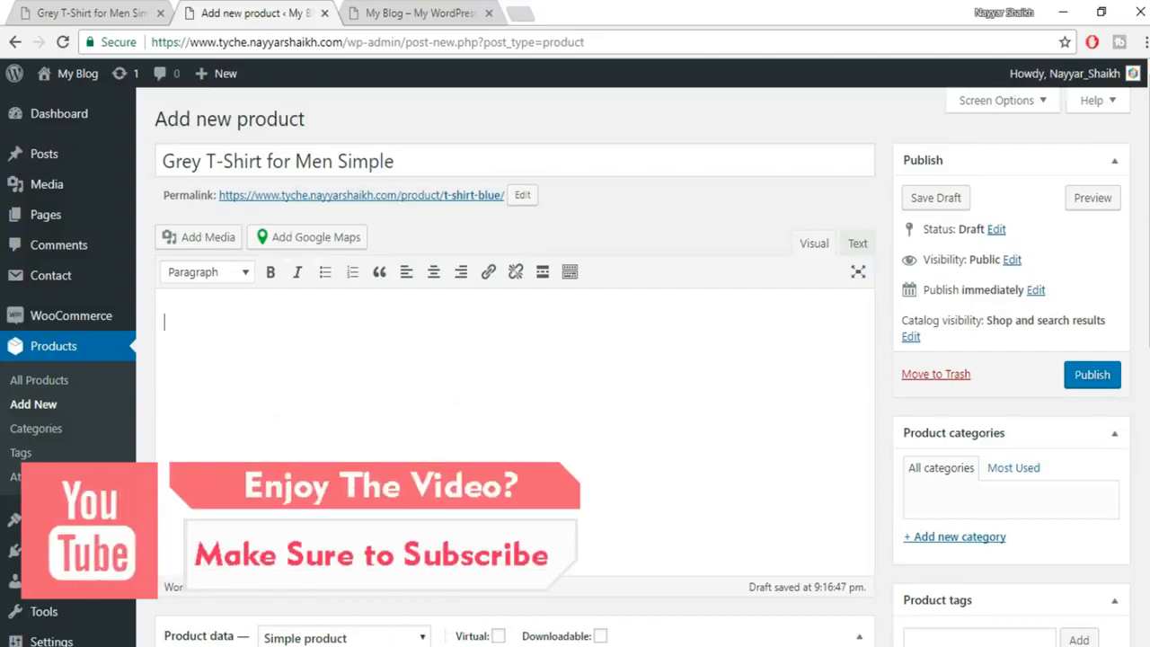
Paste the copied description into the editor and the 'eget rutrum nisi mollis…' paragraph into the short description.
key("ctrl+v")
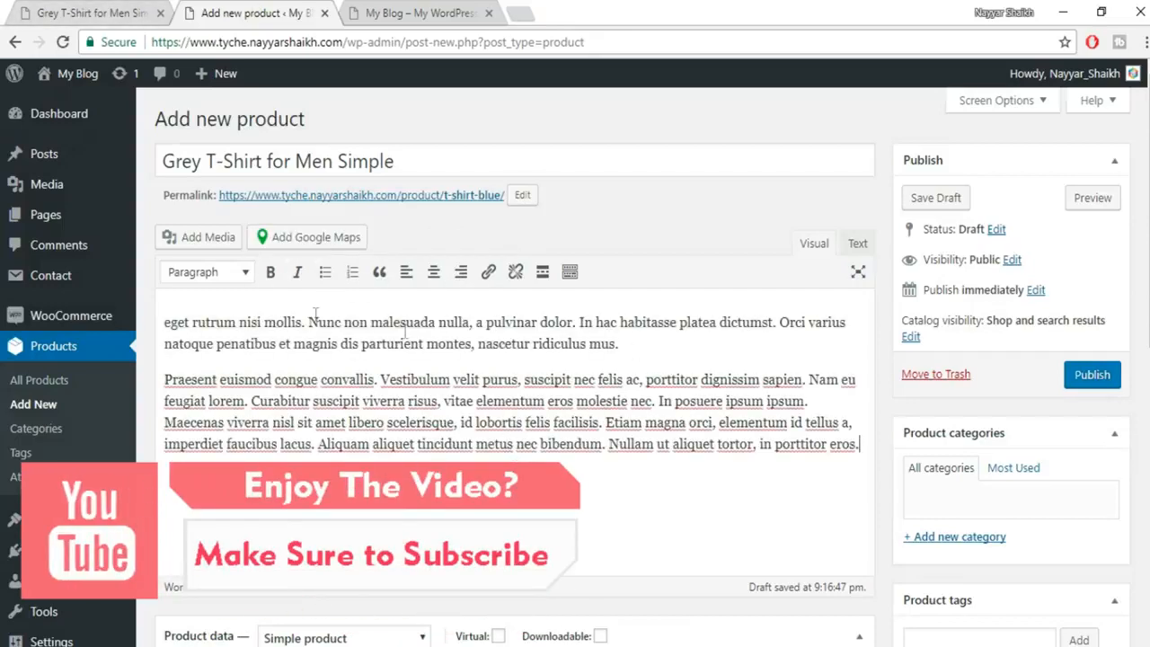
left_click(72, 10)
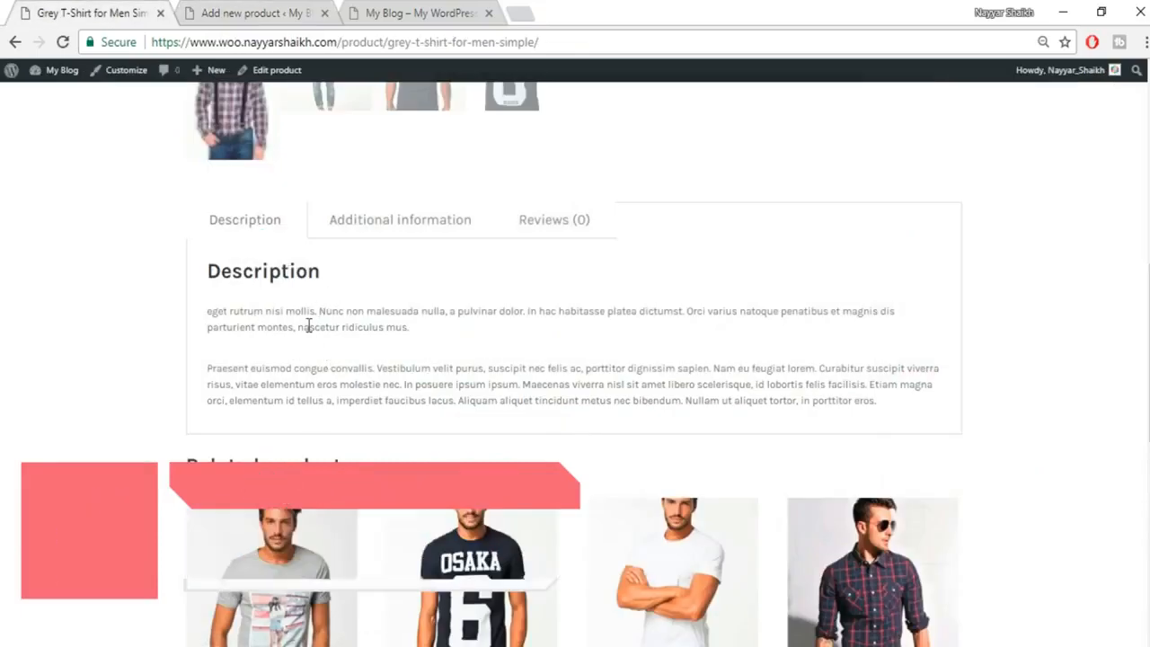
left_click(193, 11)
left_click_drag(631, 347, 147, 294)
key("ctrl+c")
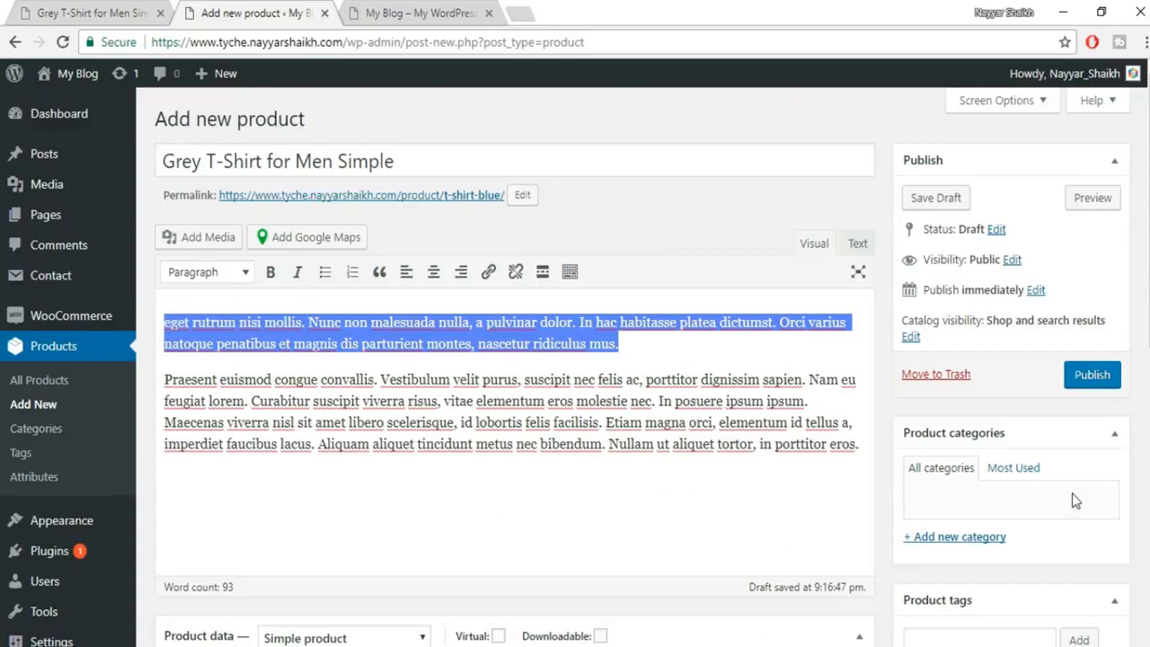
scroll(1074, 497, "down", 7)
left_click(405, 465)
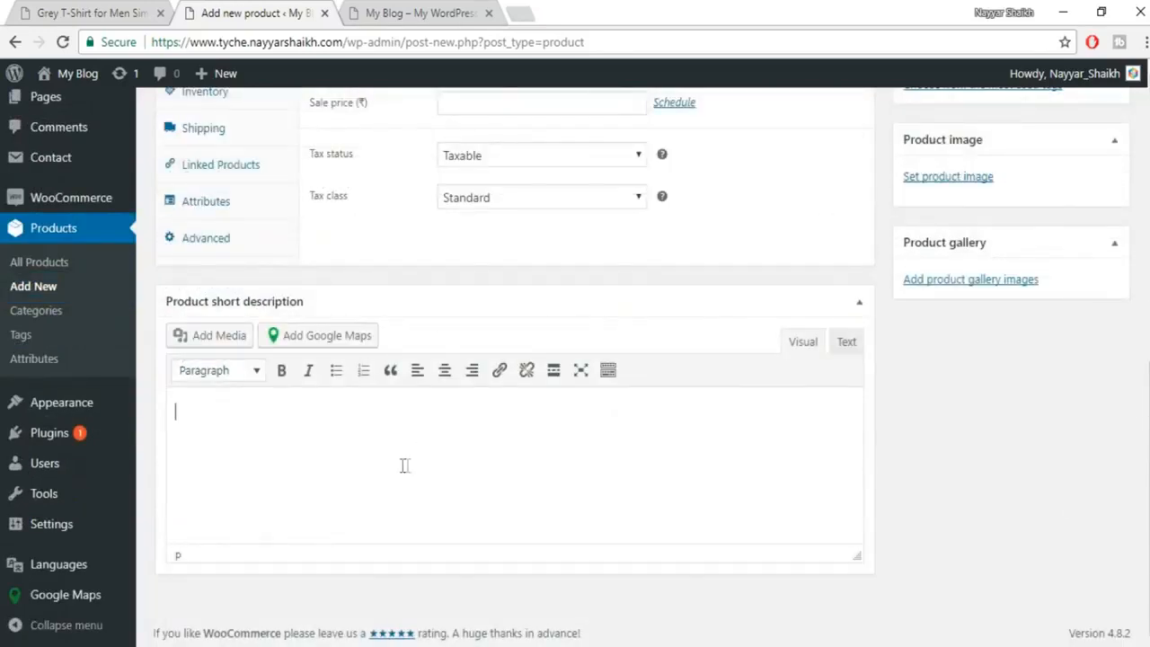
key("ctrl+v")
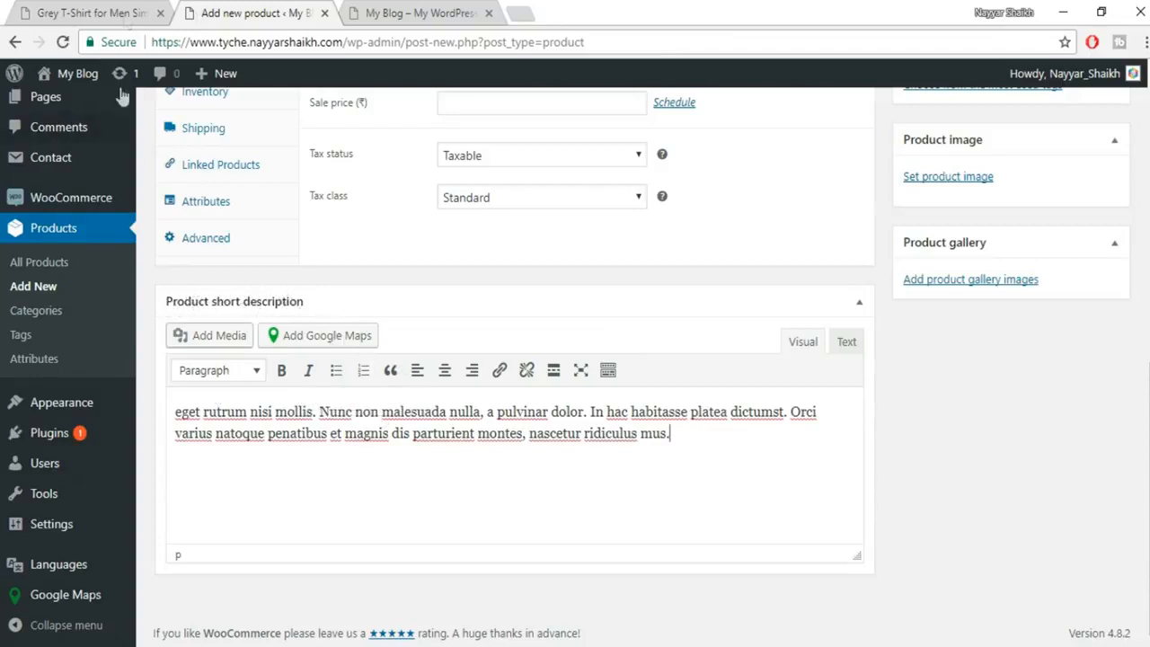
Check the live Grey T-Shirt page, then scroll back to the top of the draft.
left_click(109, 12)
scroll(881, 401, "up", 4)
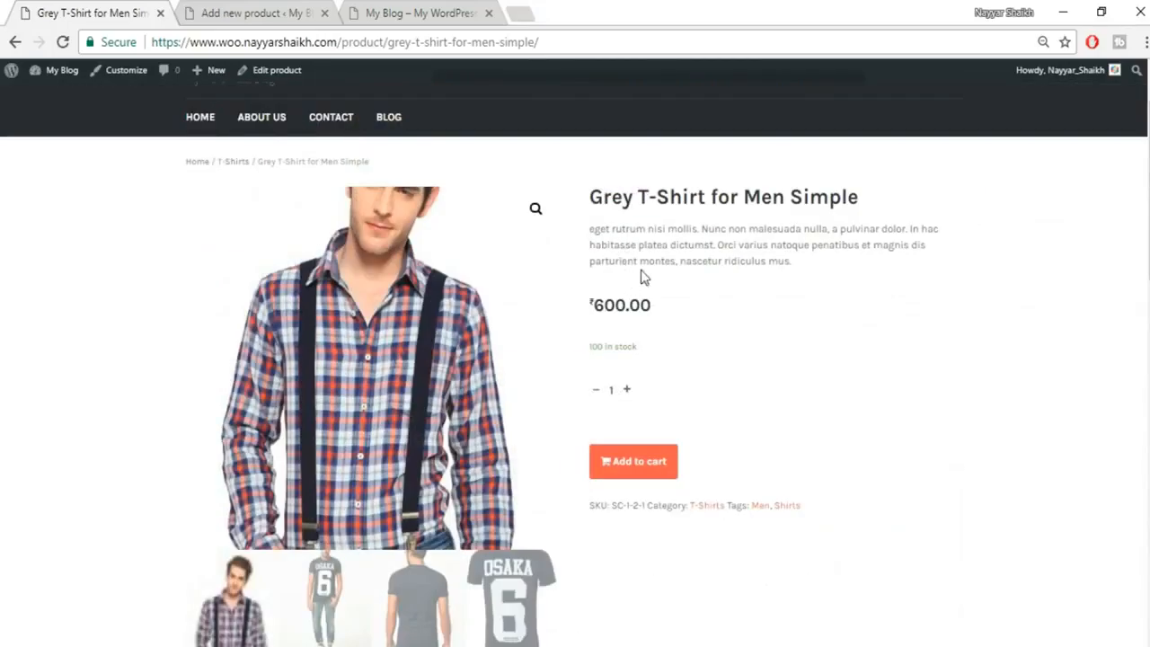
left_click(301, 18)
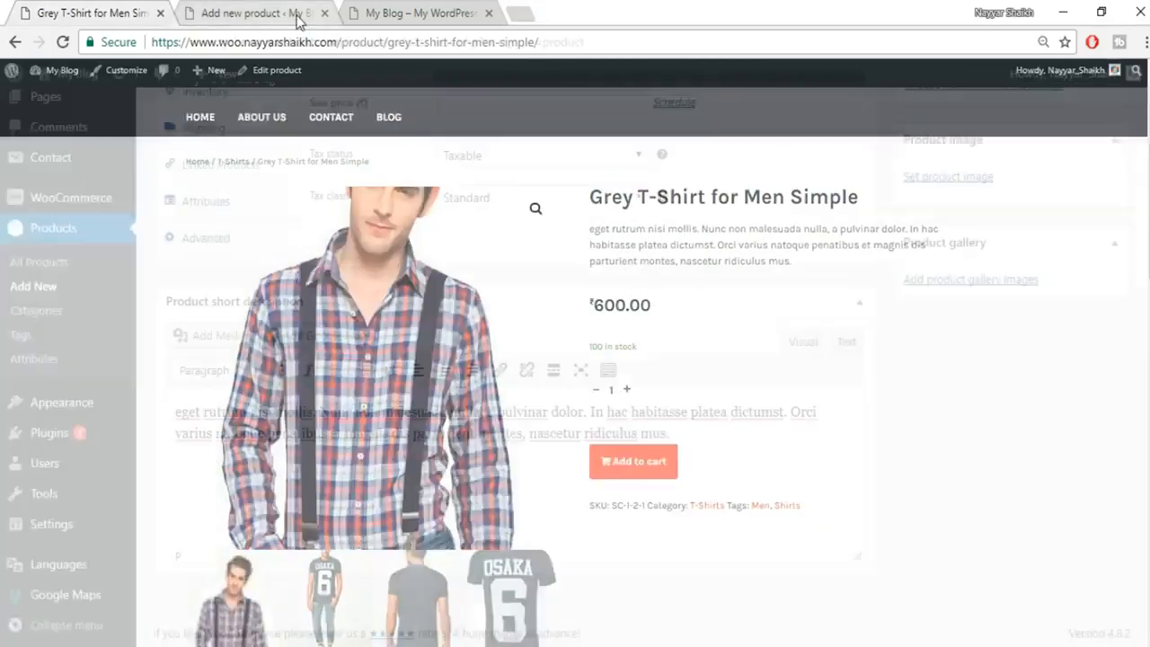
scroll(641, 250, "up", 10)
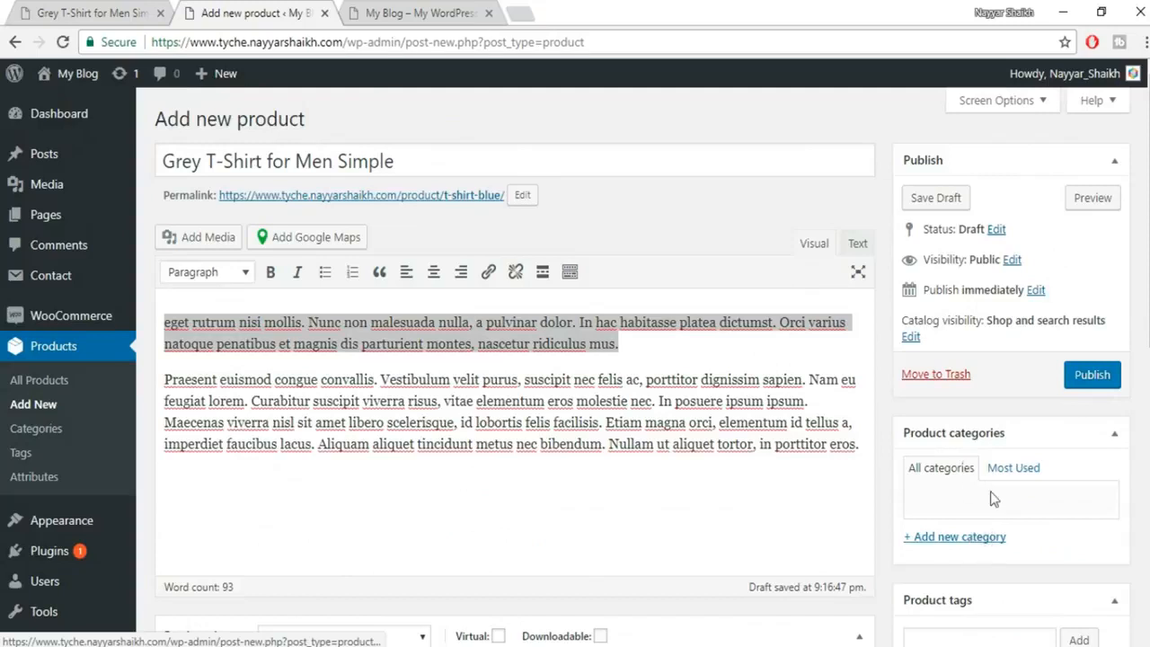
Create a new top-level T-Shirts product category.
left_click(989, 538)
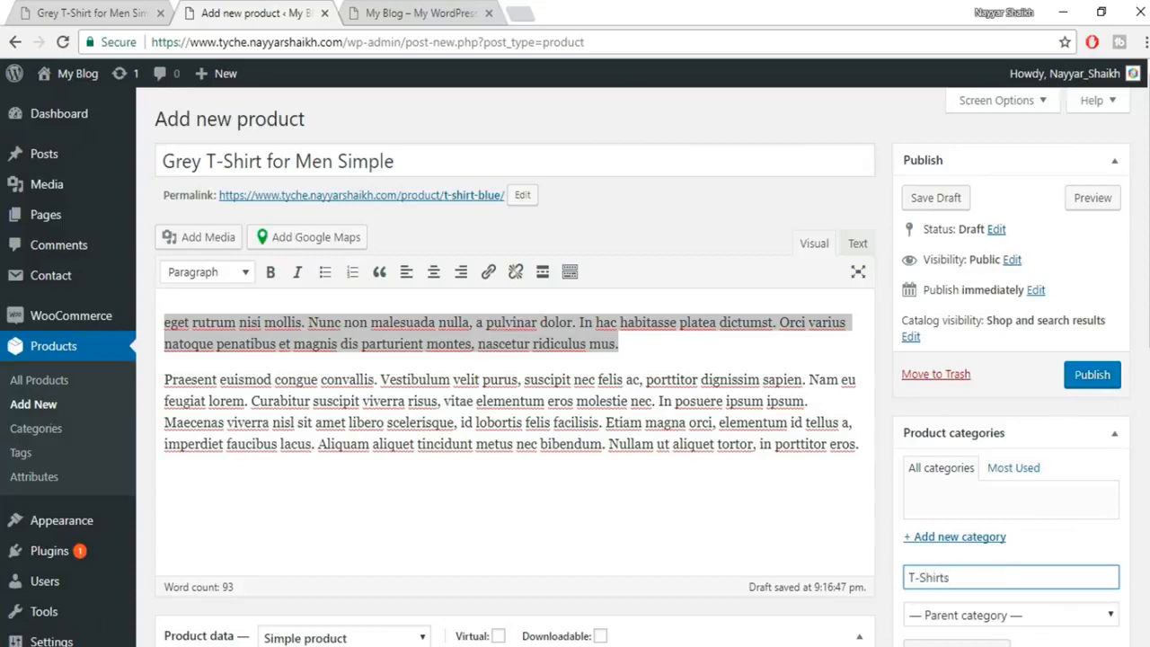
scroll(971, 431, "down", 2)
left_click(981, 437)
left_click(984, 439)
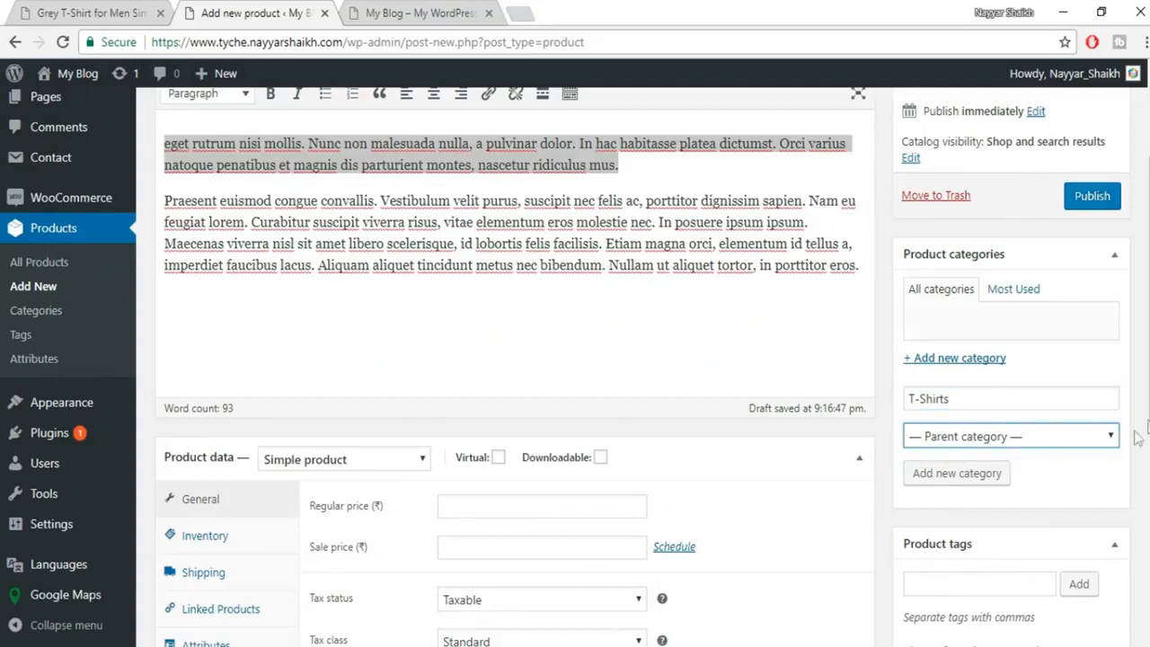
left_click(978, 476)
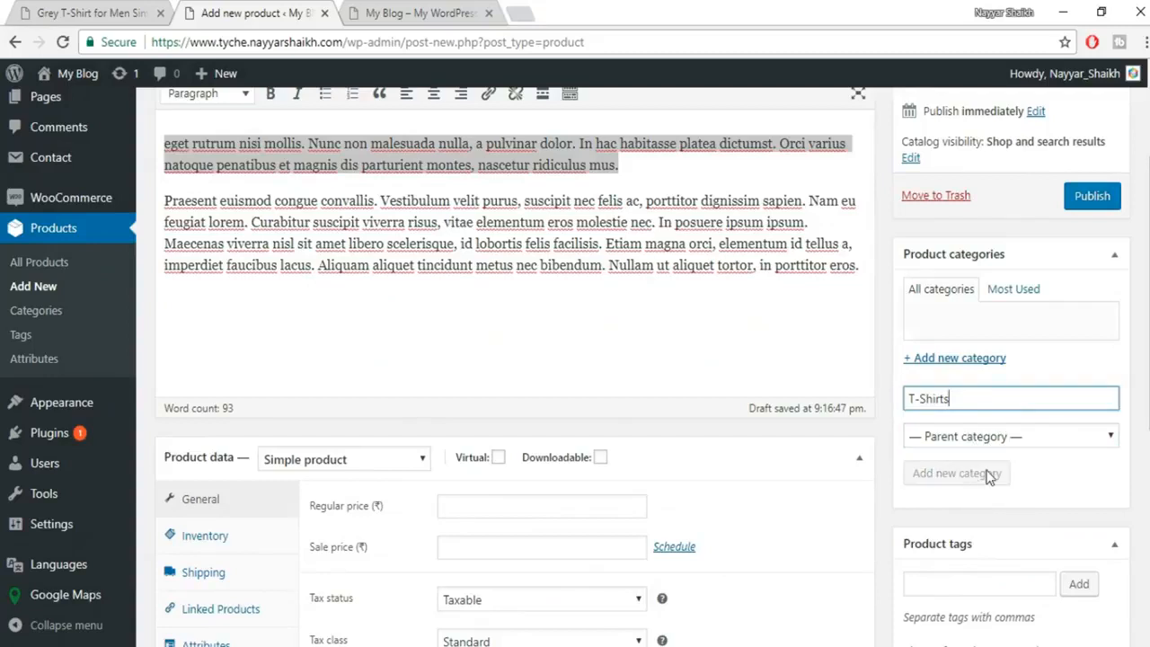
Keep the product type as Simple product and set the regular price to 600.
scroll(380, 206, "down", 3)
left_click(376, 193)
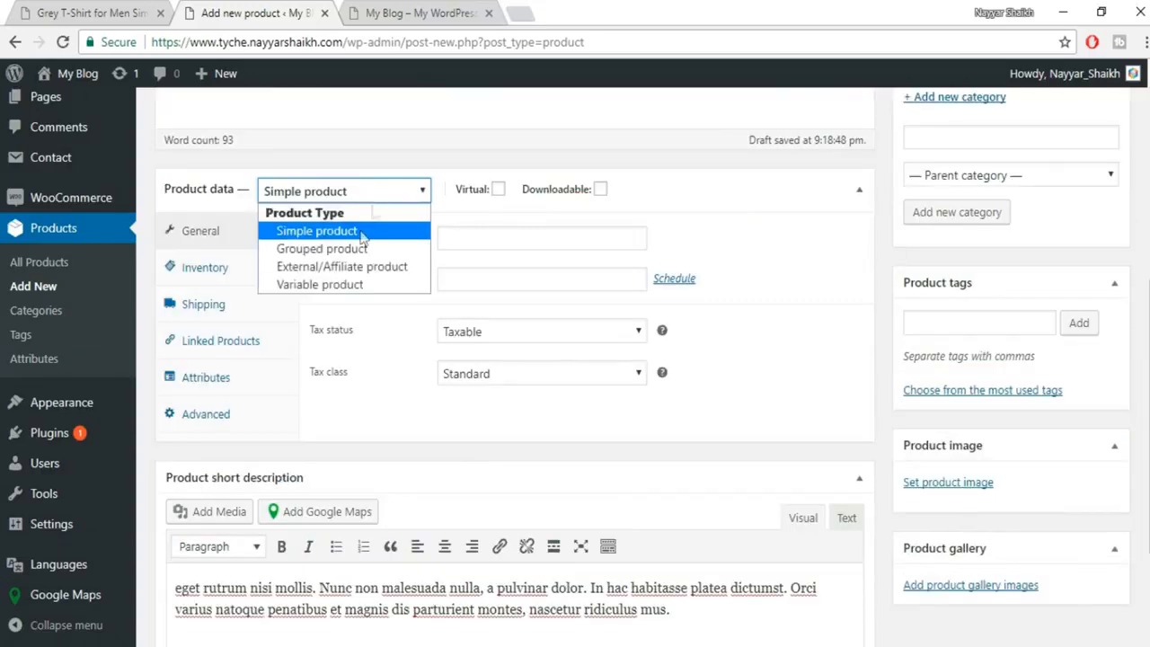
left_click(355, 231)
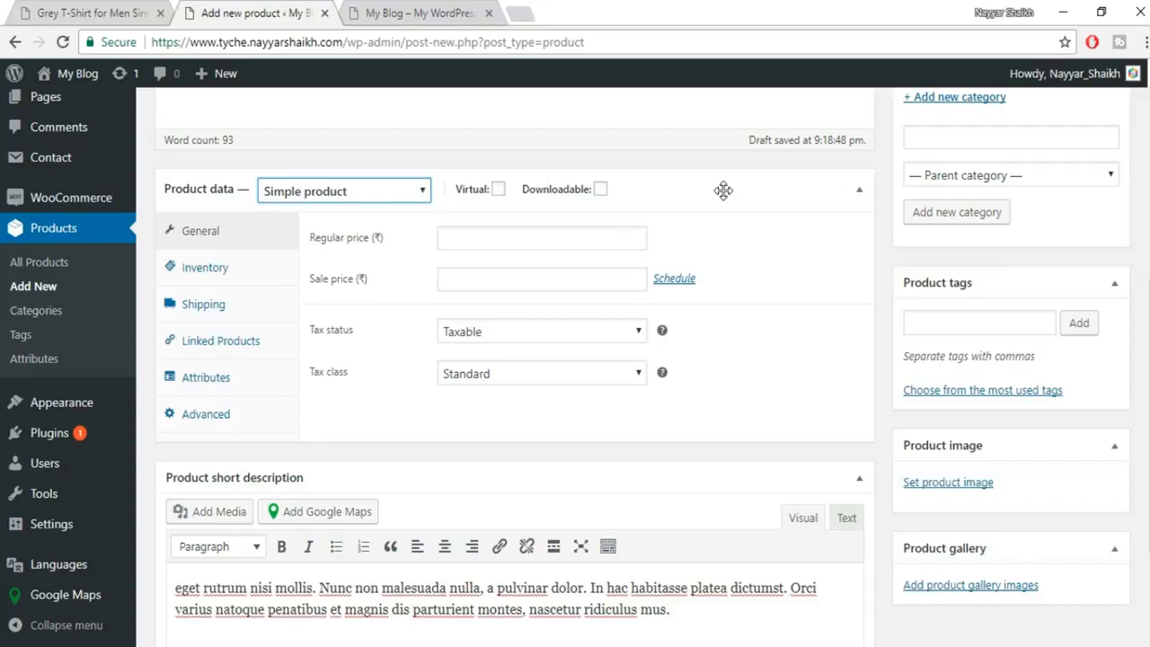
left_click(484, 240)
type("600")
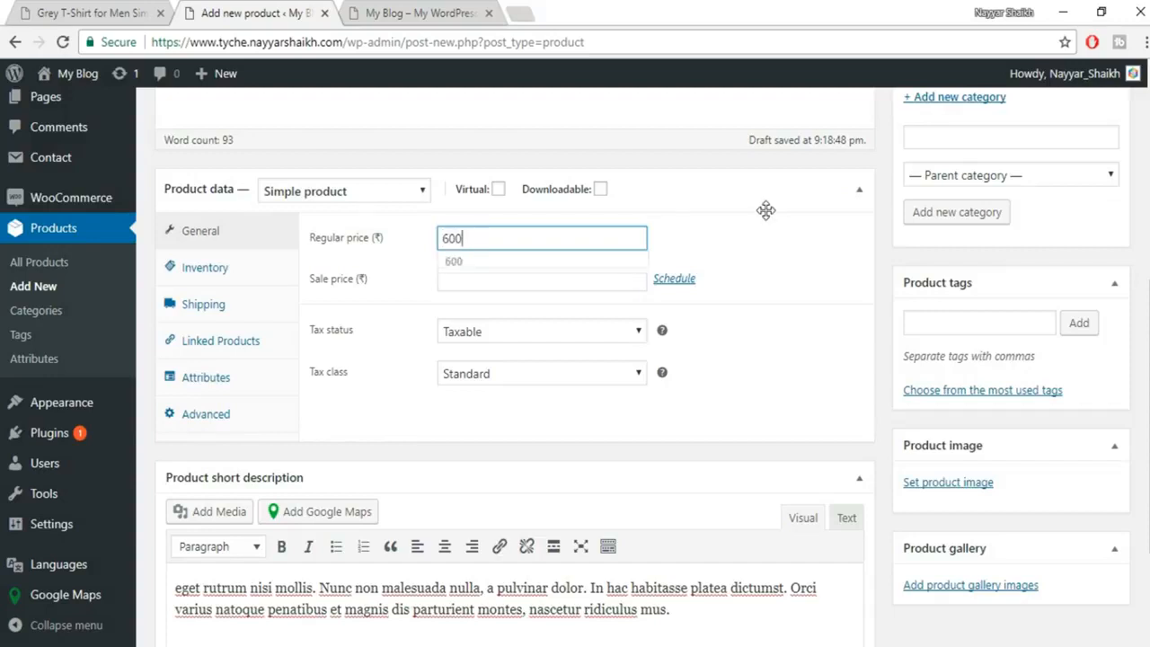
left_click(765, 203)
left_click(860, 192)
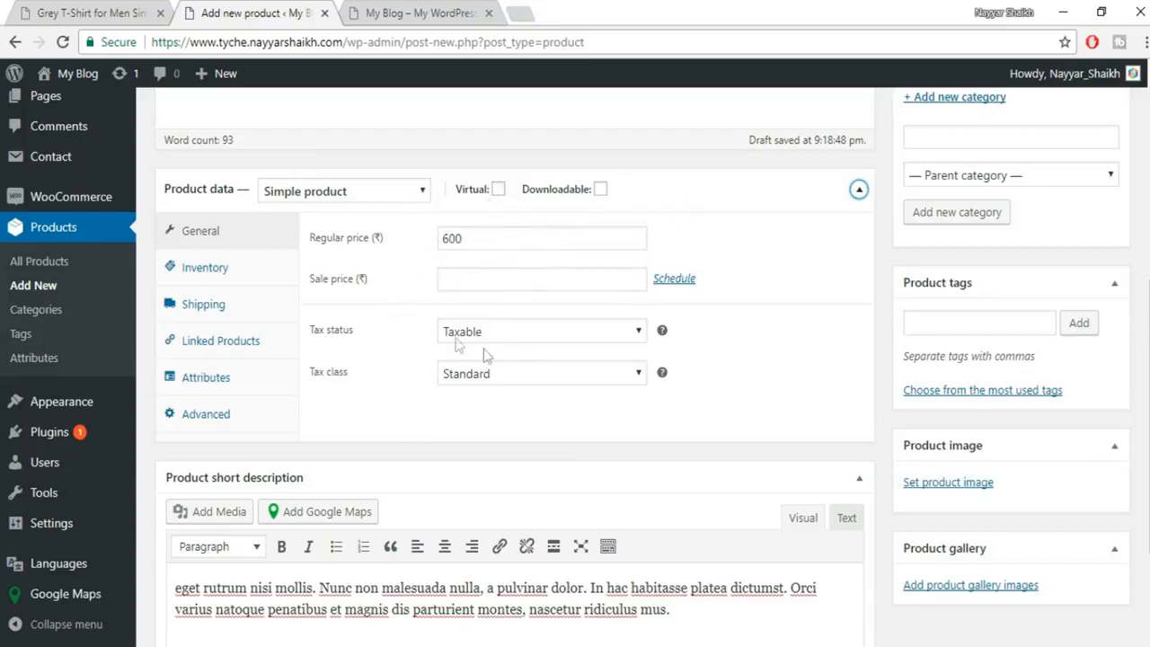
Set the product's tax class to GST.
left_click(476, 378)
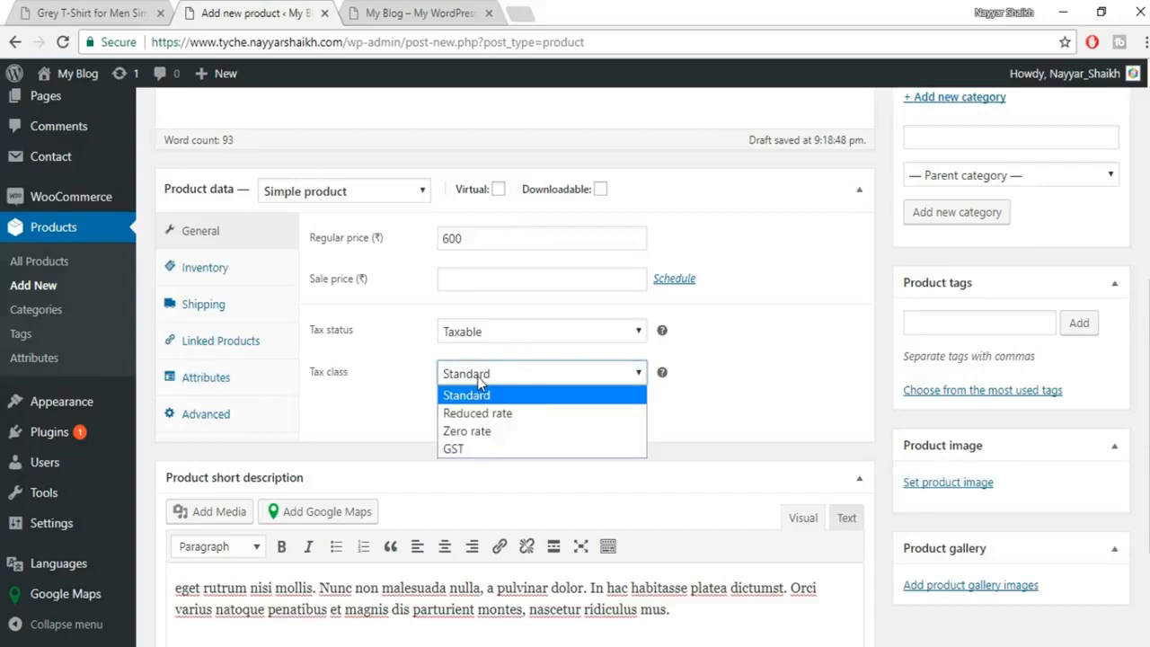
left_click(503, 449)
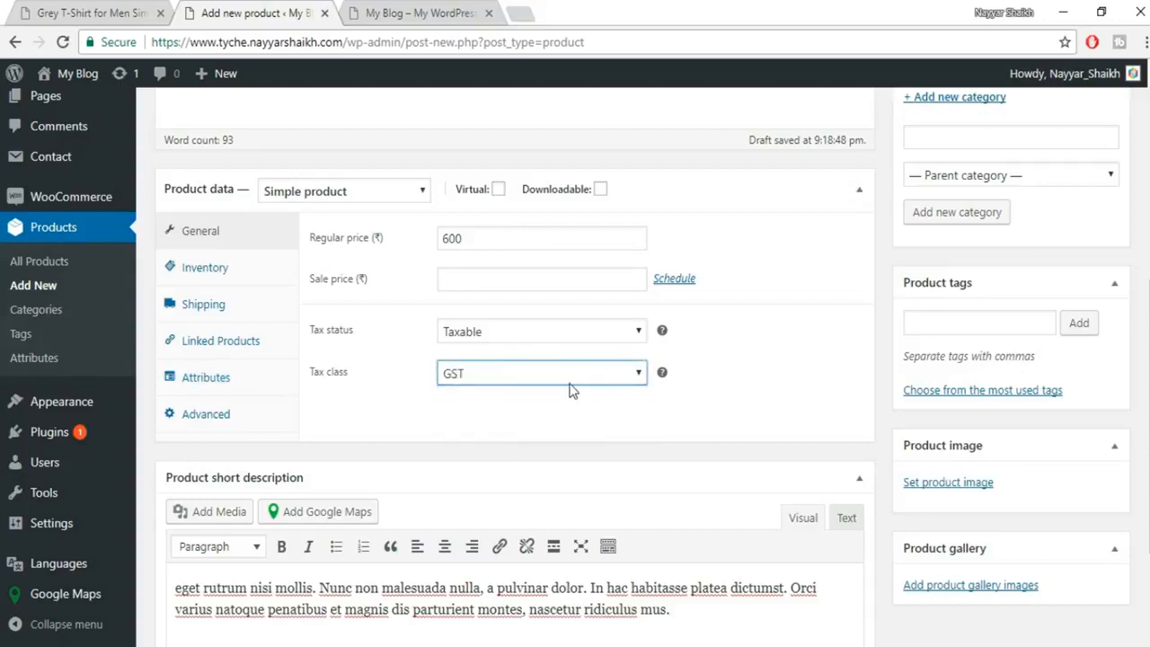
left_click(196, 268)
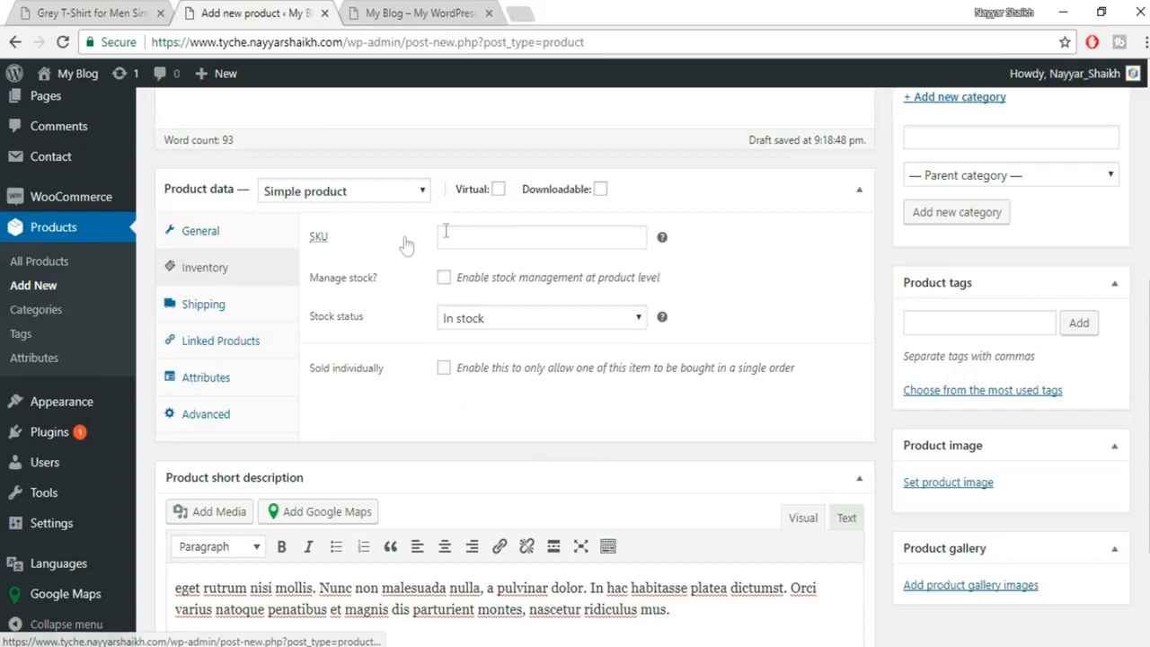
Enter SKU WH, enable Manage stock, and zoom the live product page to 110%.
left_click(514, 238)
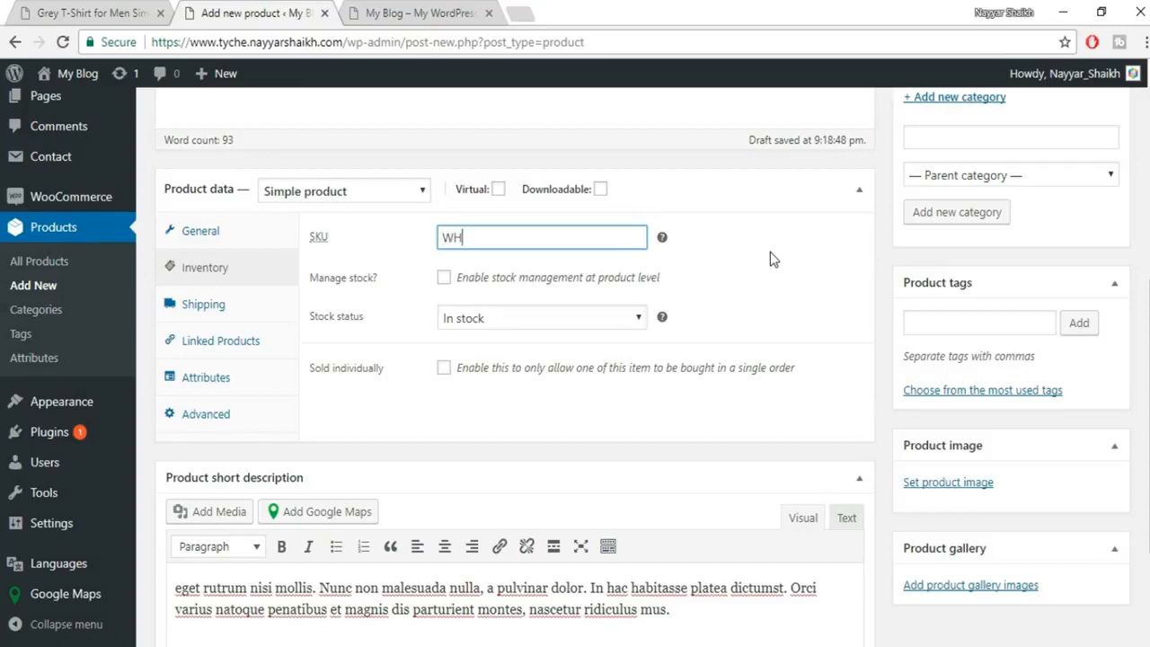
left_click(444, 278)
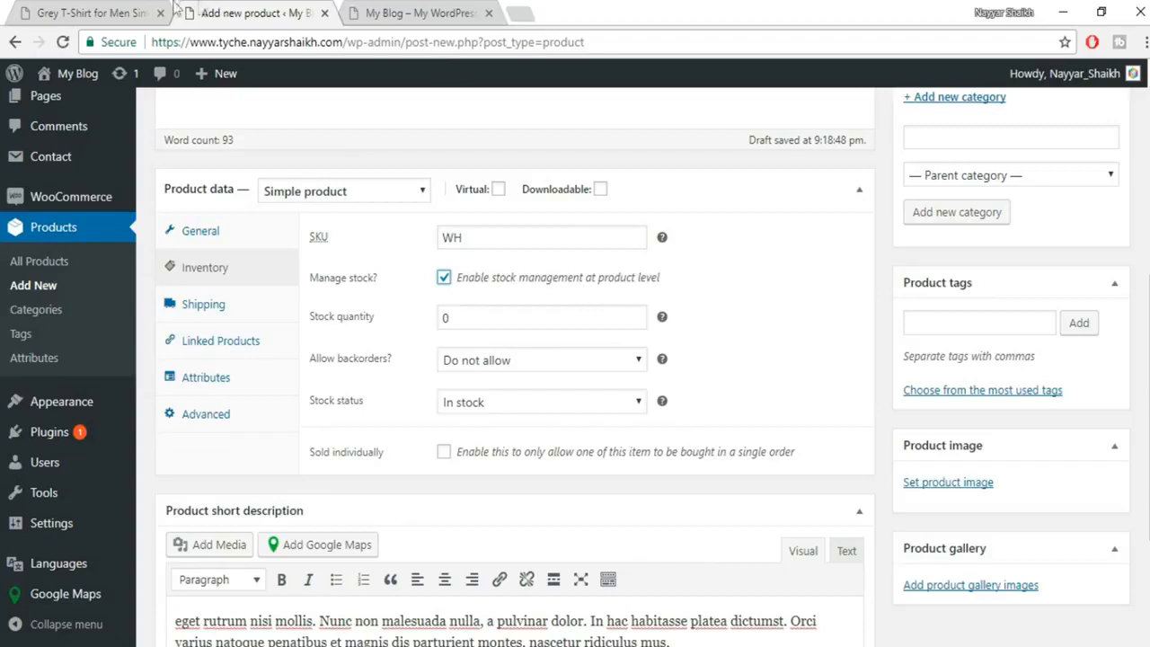
left_click(94, 13)
left_click_drag(644, 349, 592, 345)
left_click(695, 323)
left_click(1145, 43)
left_click(1099, 210)
left_click(1099, 210)
left_click(1099, 211)
left_click(772, 392)
Set the stock quantity to 100, matching the live page's 100 in stock.
scroll(746, 350, "down", 2)
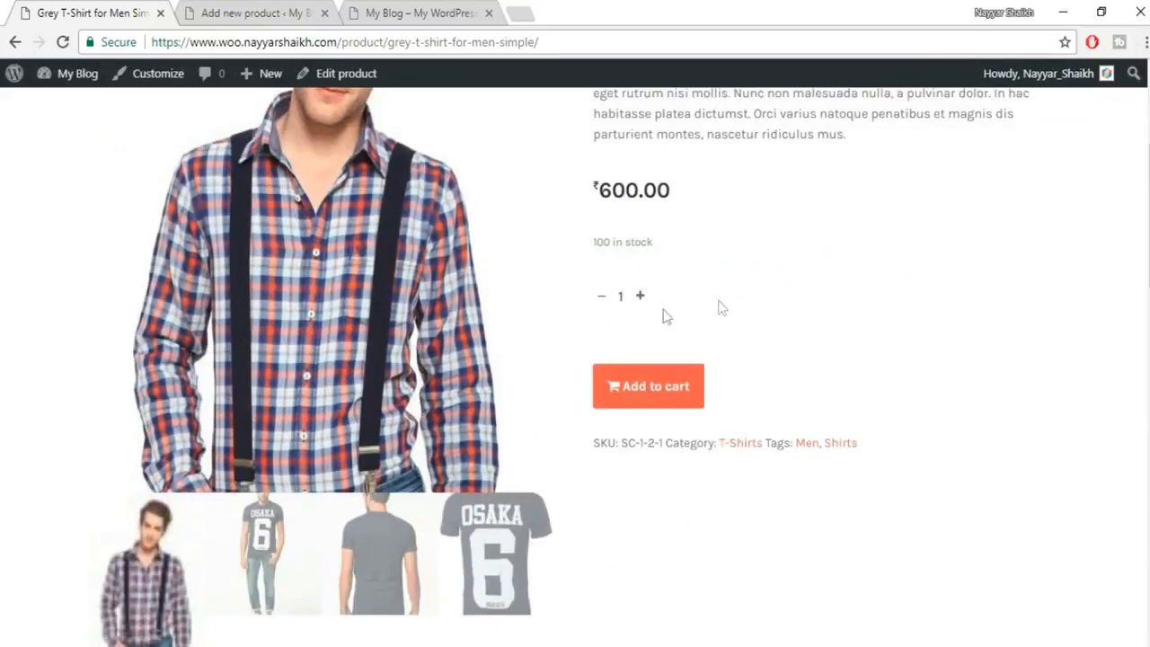
scroll(725, 308, "up", 1)
left_click_drag(595, 331, 688, 331)
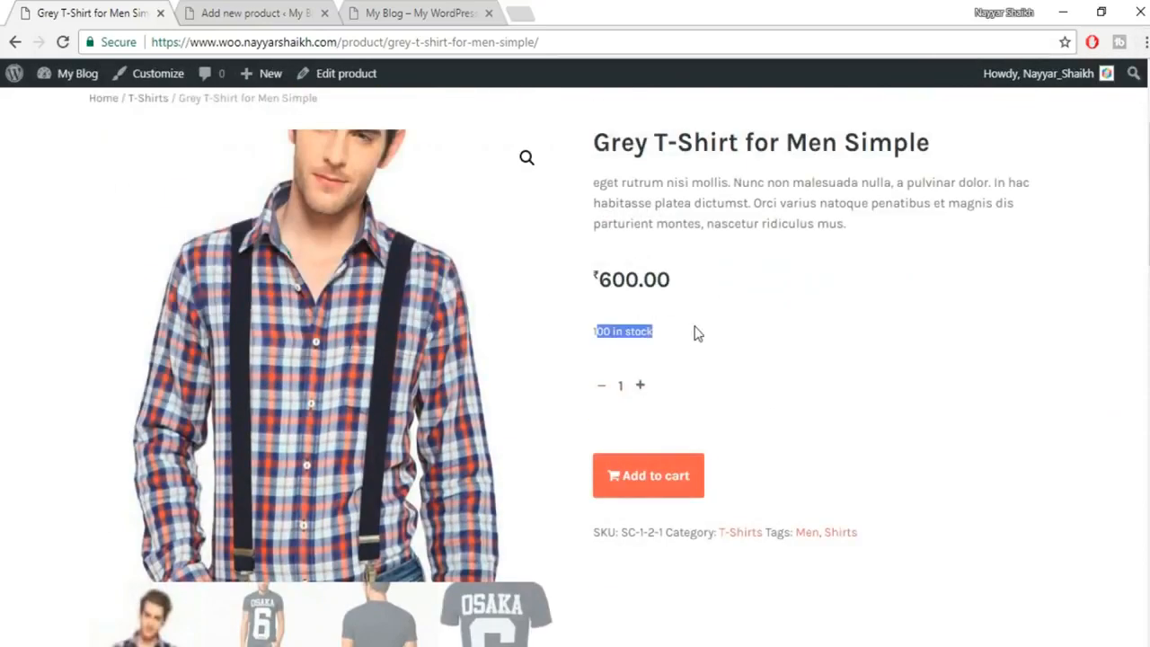
left_click(693, 332)
left_click(208, 11)
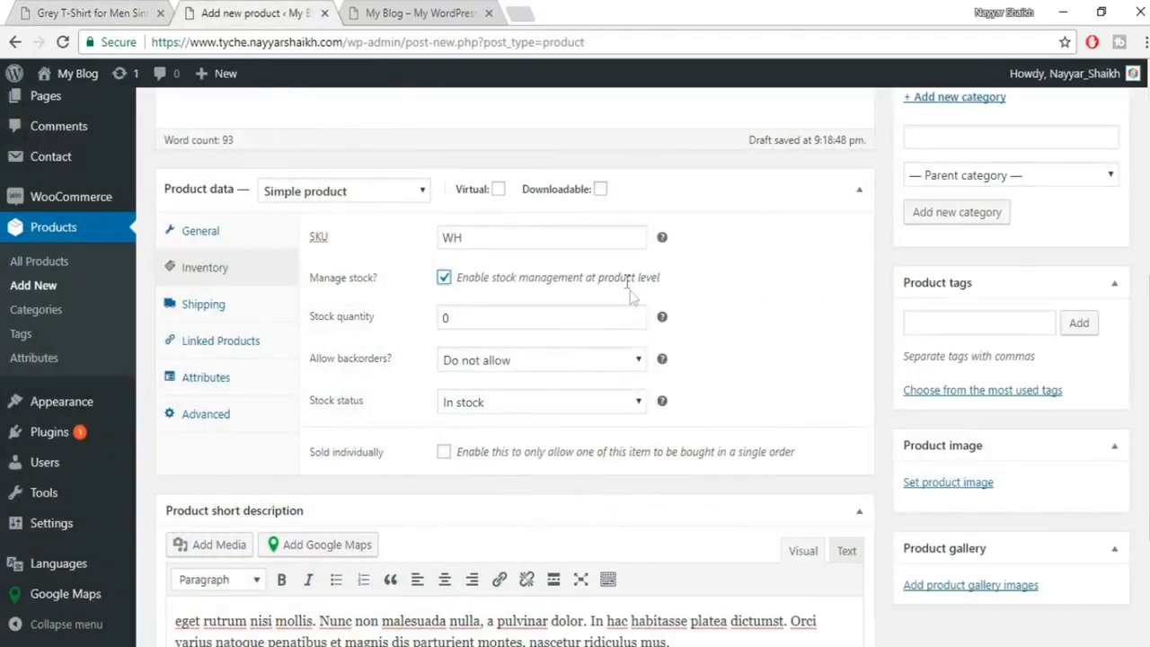
left_click(159, 10)
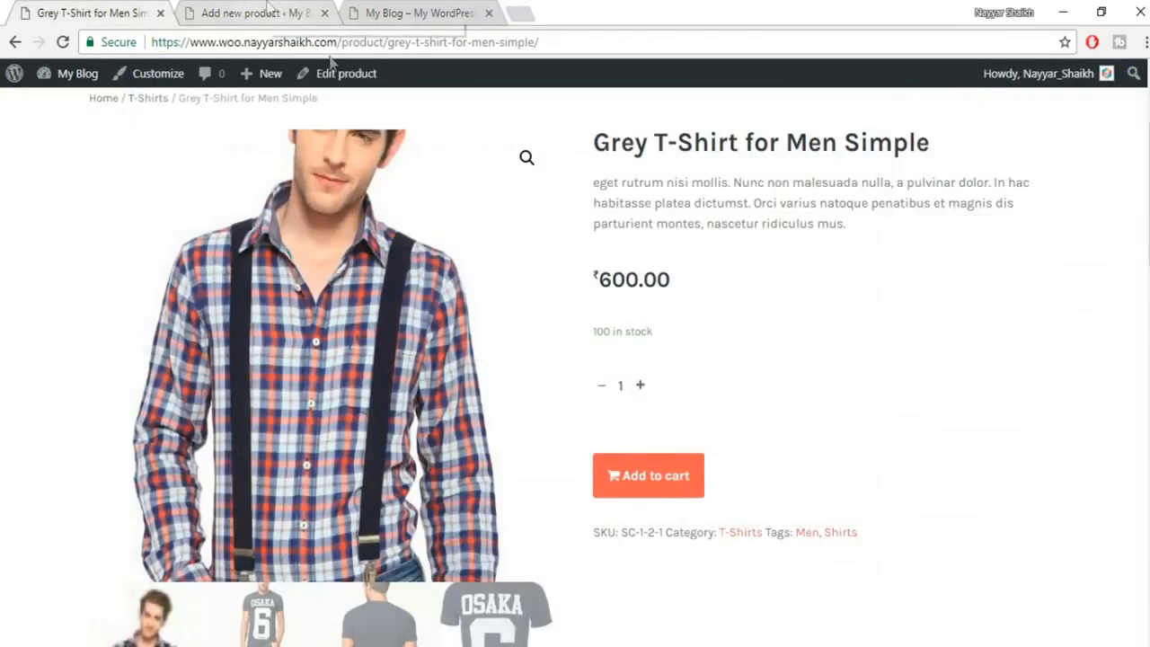
left_click(252, 12)
double_click(518, 327)
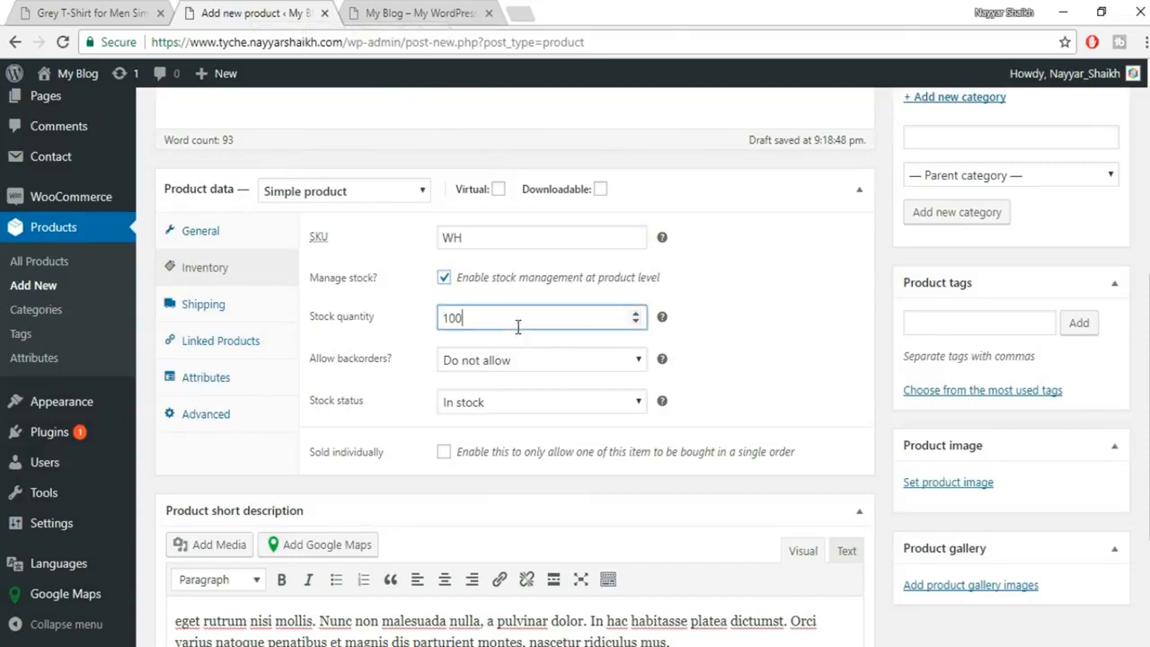
left_click(123, 13)
left_click(253, 13)
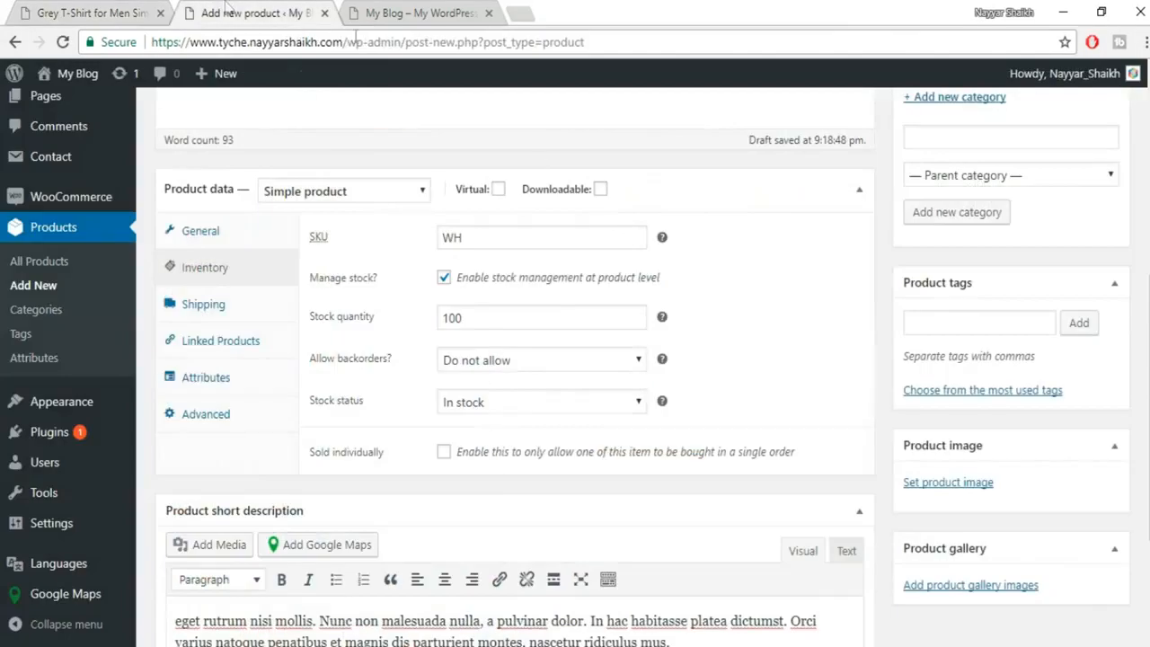
left_click(112, 12)
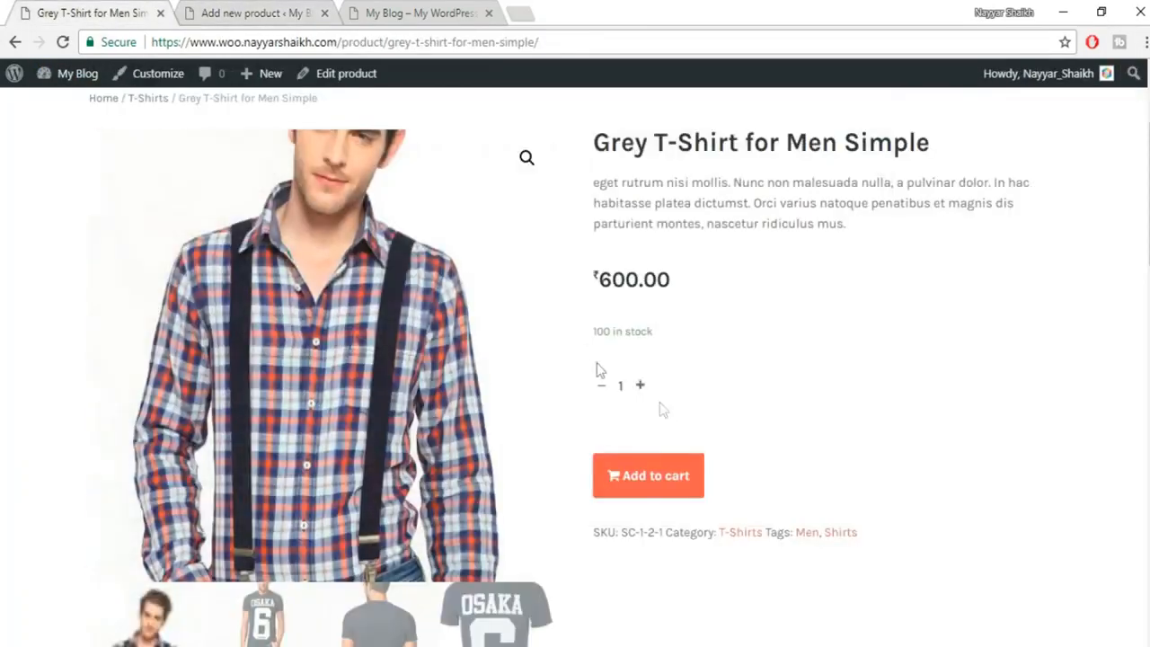
left_click(302, 11)
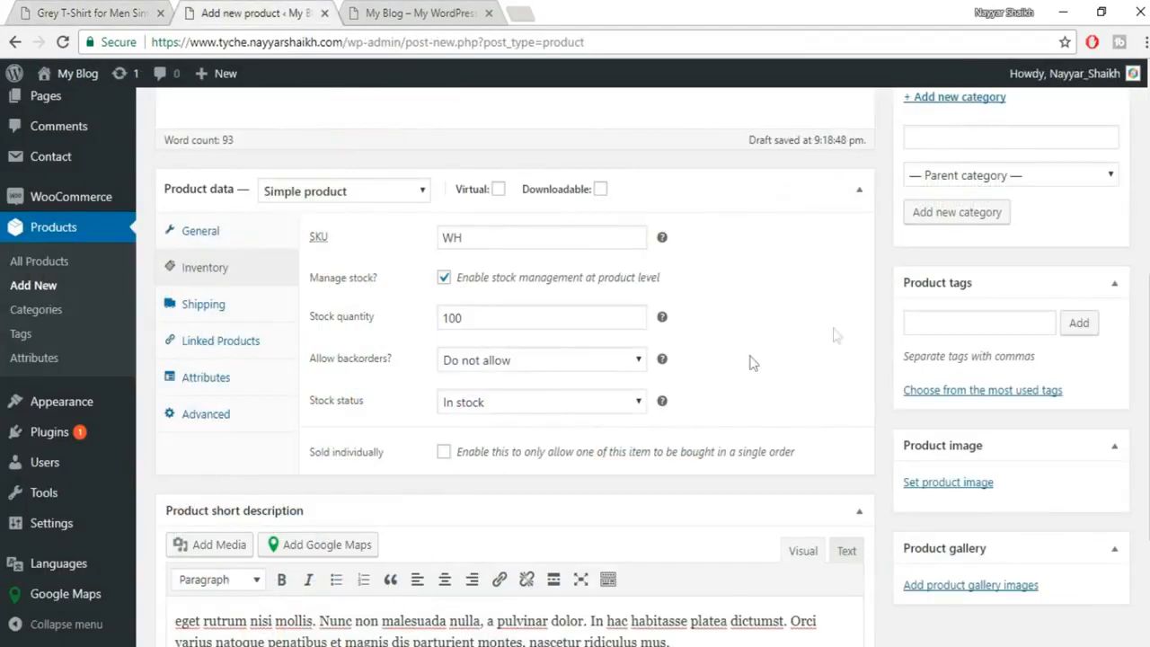
Leave Allow backorders set to Do not allow.
left_click(512, 361)
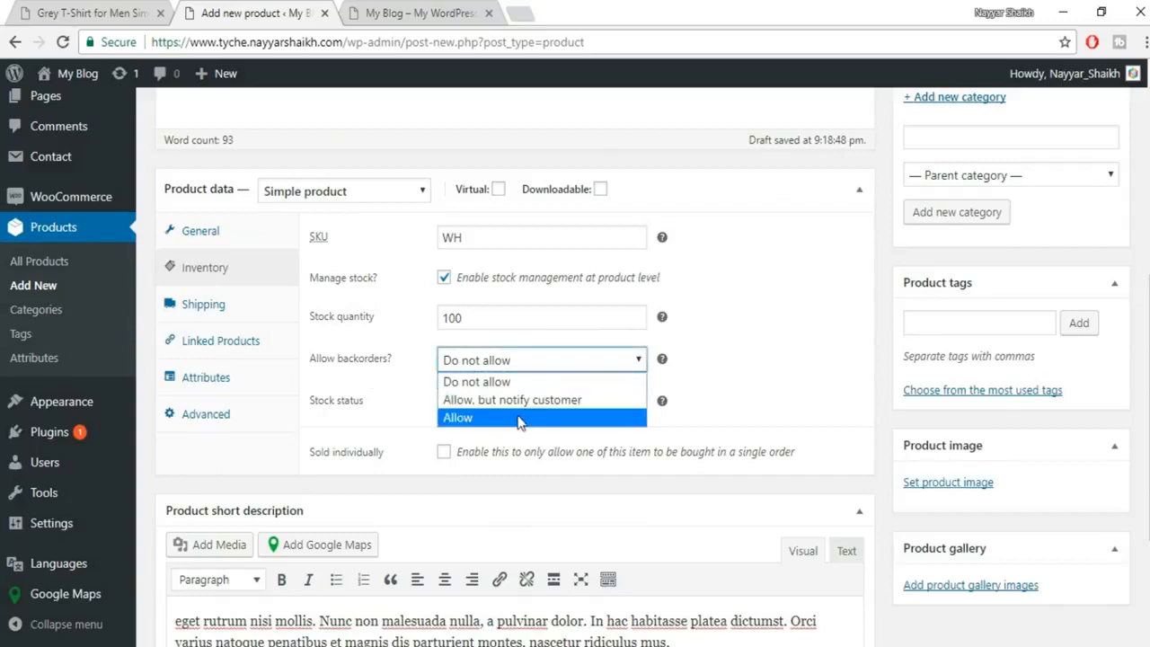
left_click(784, 365)
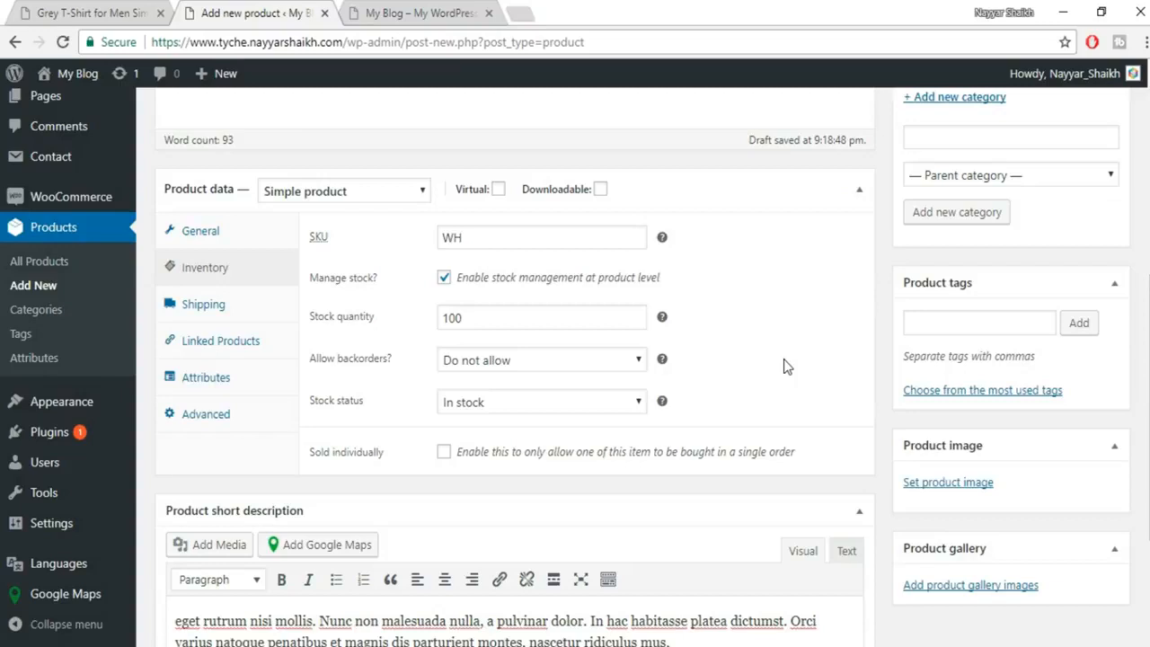
left_click(531, 364)
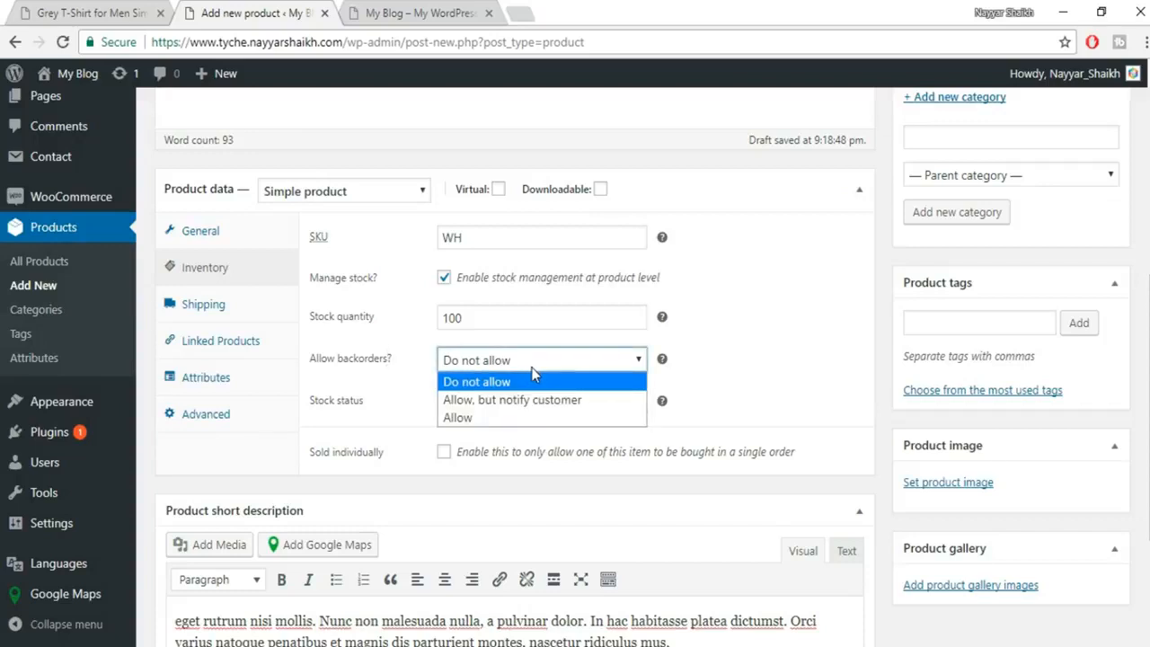
left_click(533, 379)
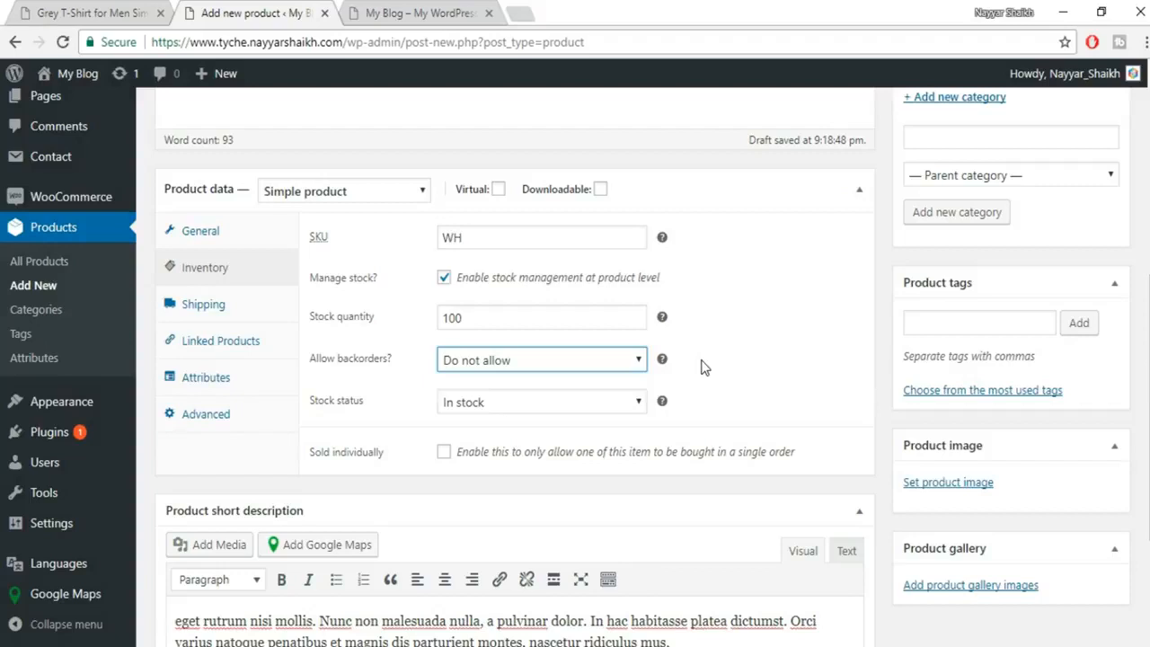
left_click(568, 365)
left_click(768, 353)
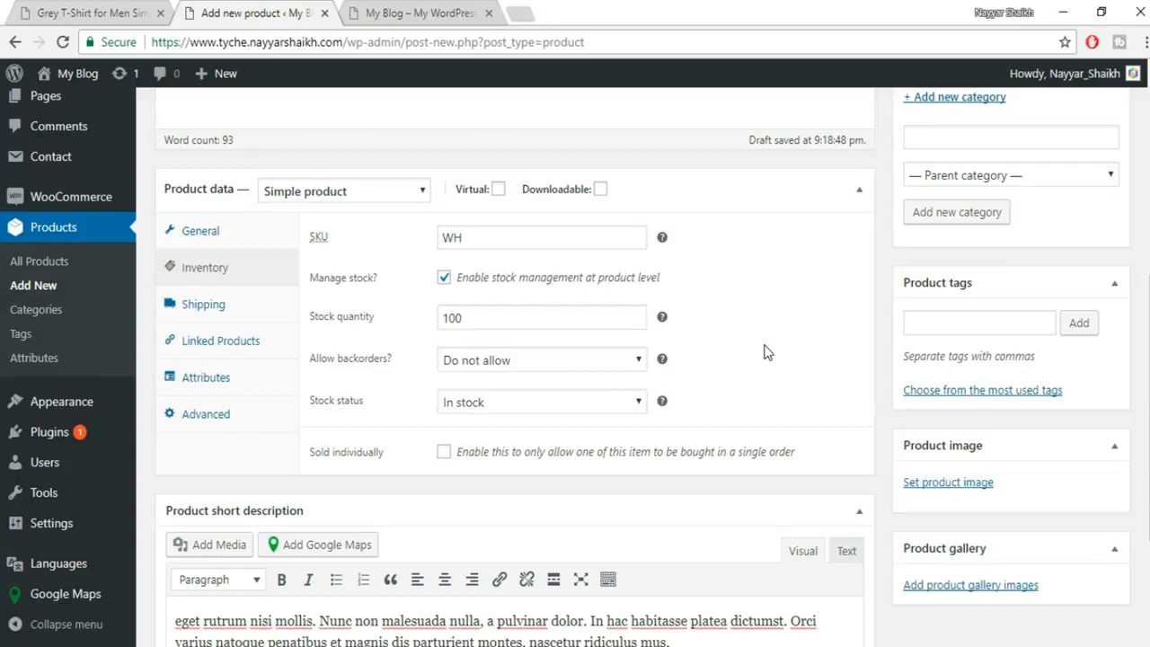
left_click(515, 362)
left_click(517, 364)
Enter package dimensions of 50 × 10 × 40 cm in the Shipping settings.
left_click(235, 309)
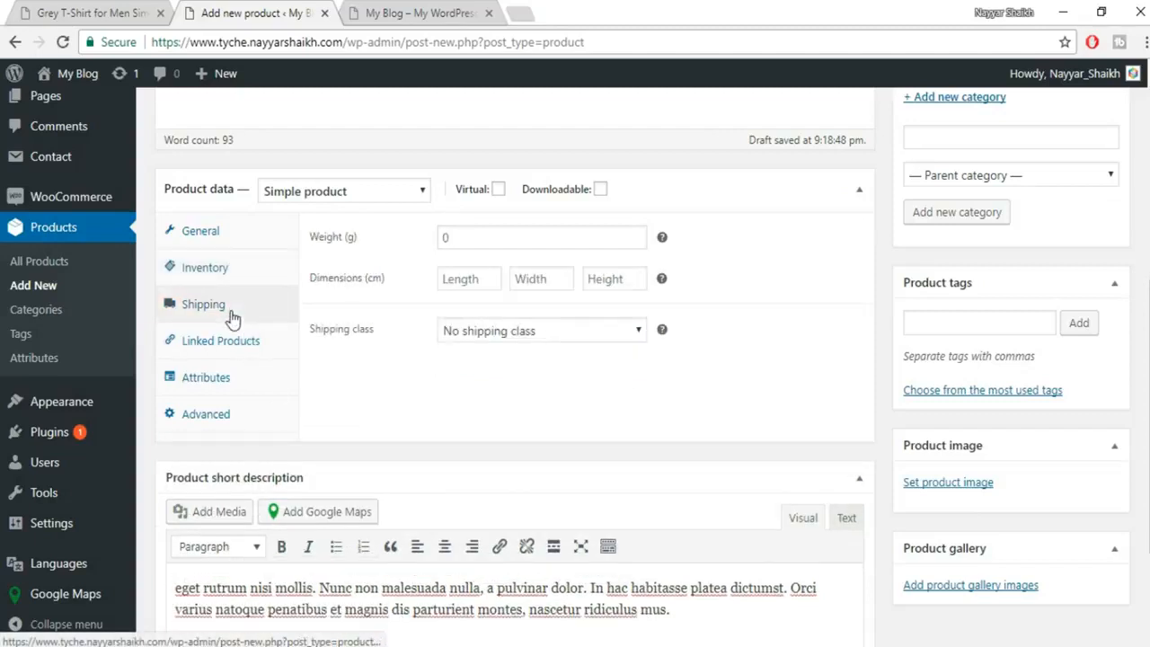
left_click(507, 245)
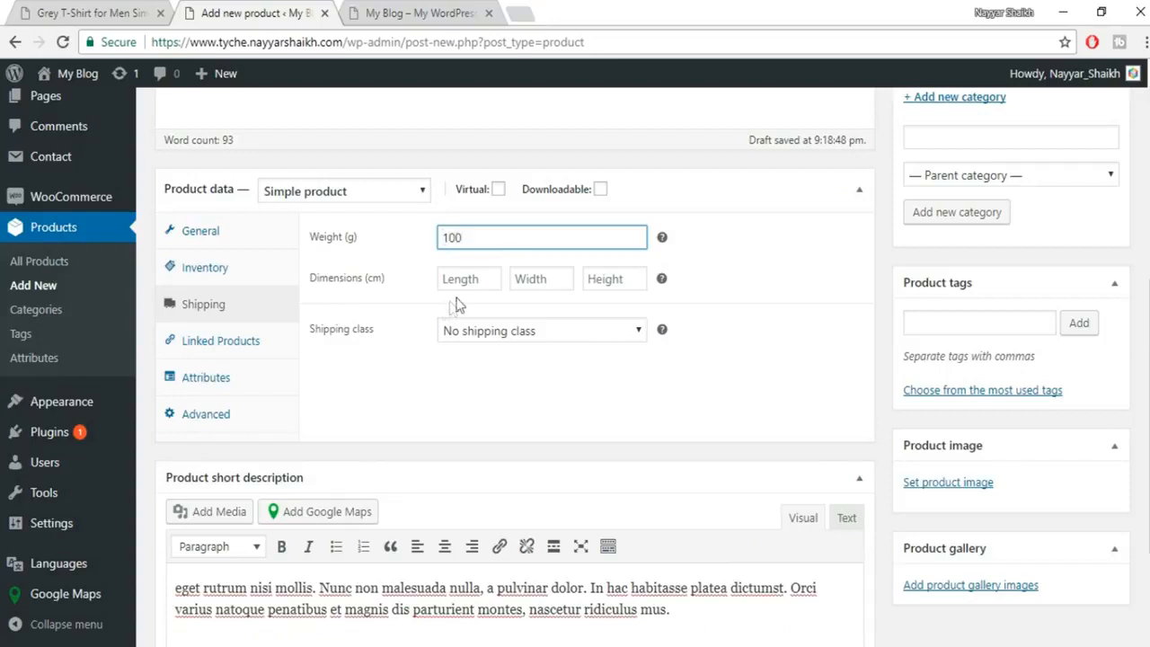
left_click(483, 282)
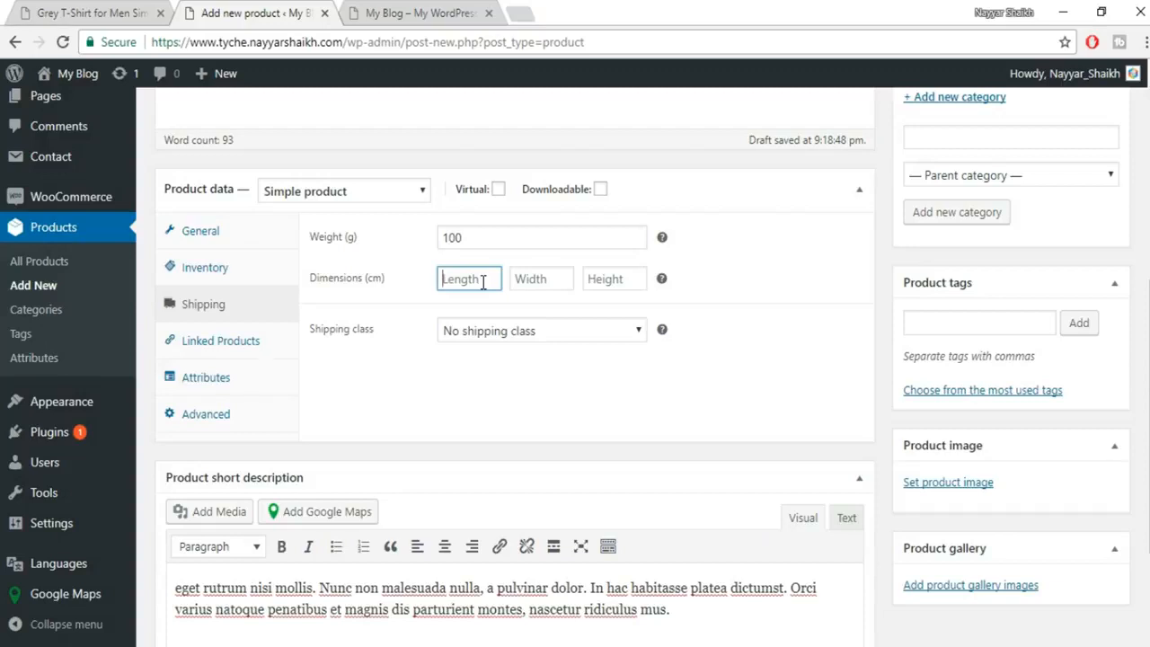
type("50")
key("Tab")
type("1")
key("Tab")
type("40")
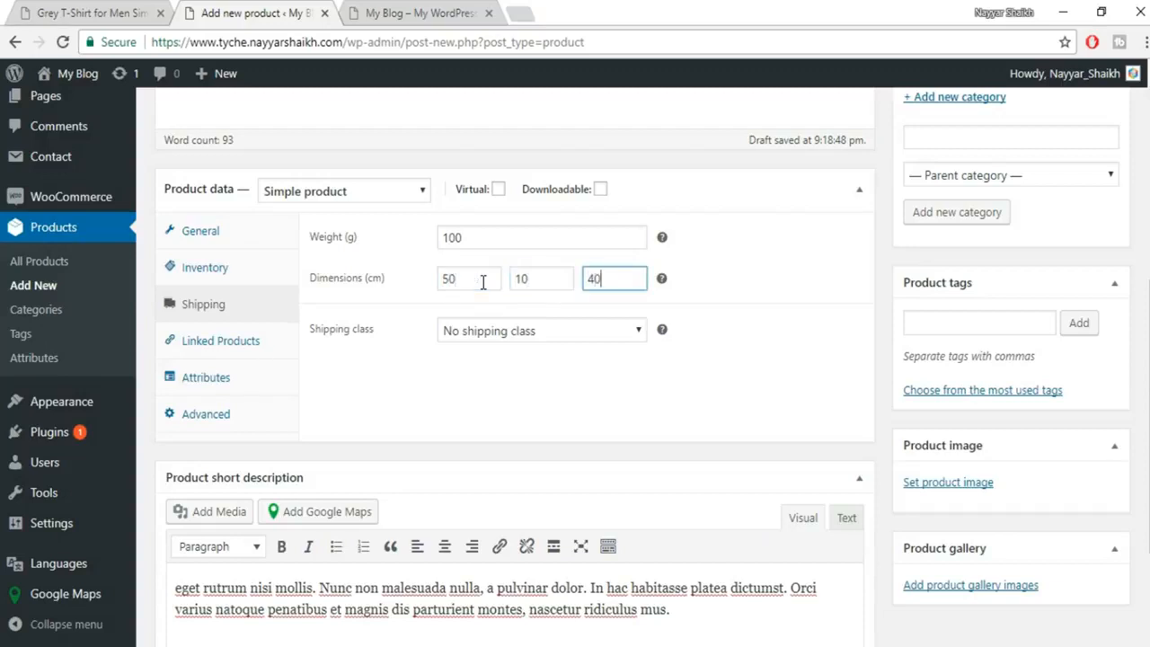
Choose the T-Shirts shipping class and view the Linked Products and Attributes sections.
left_click(530, 330)
left_click(480, 371)
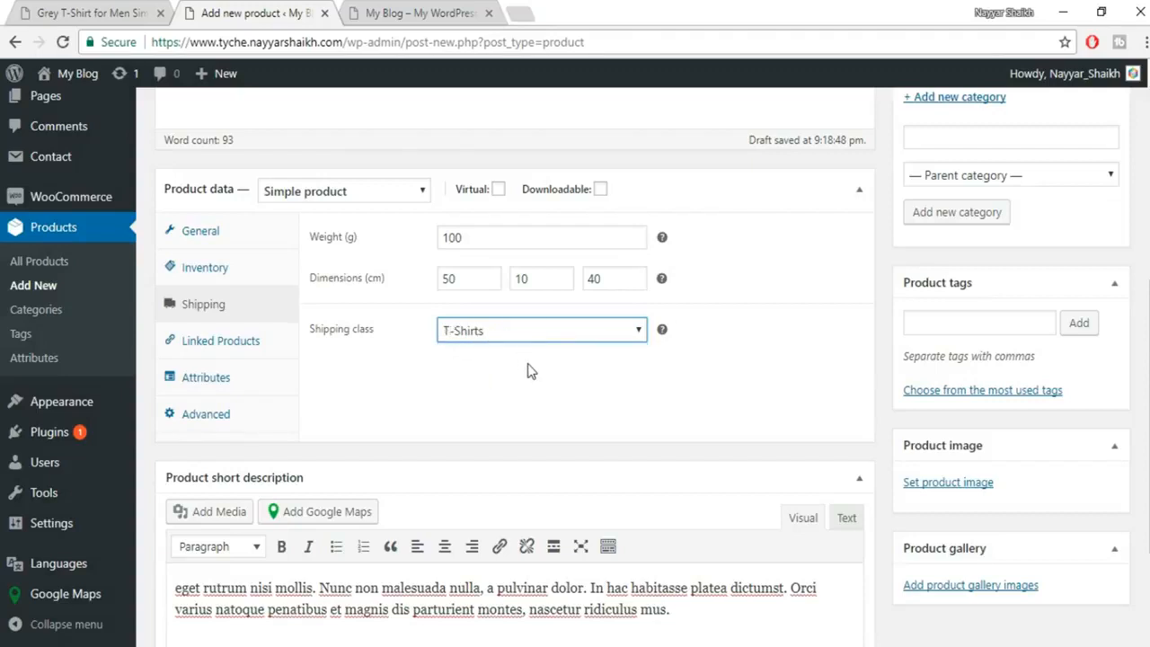
left_click(202, 347)
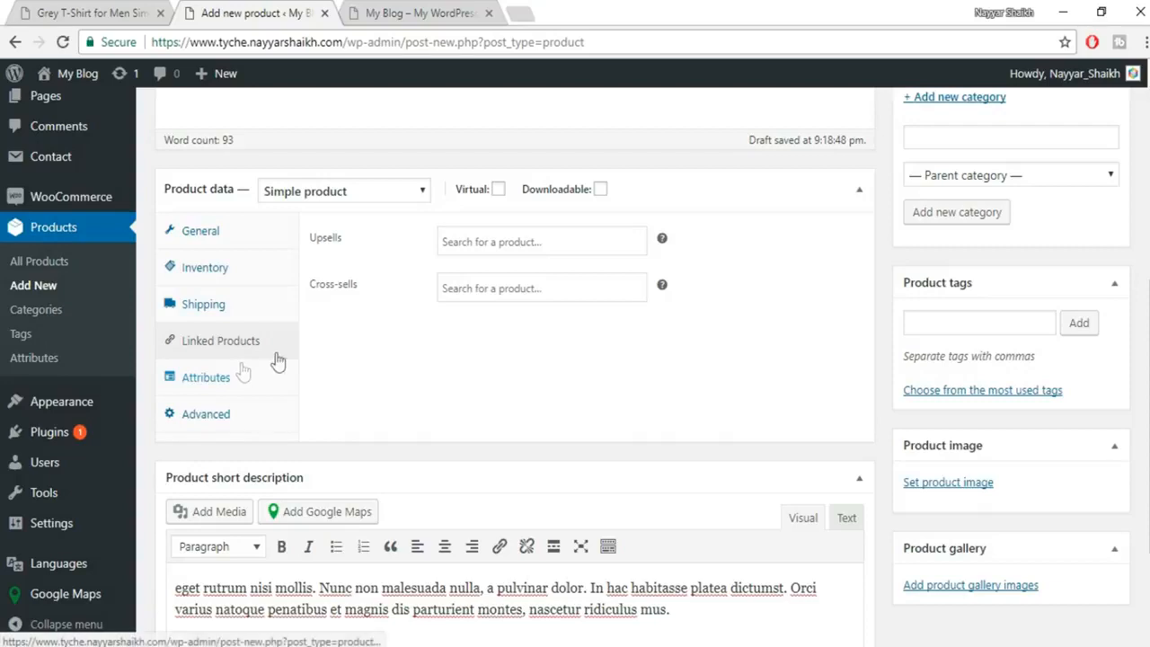
left_click(206, 377)
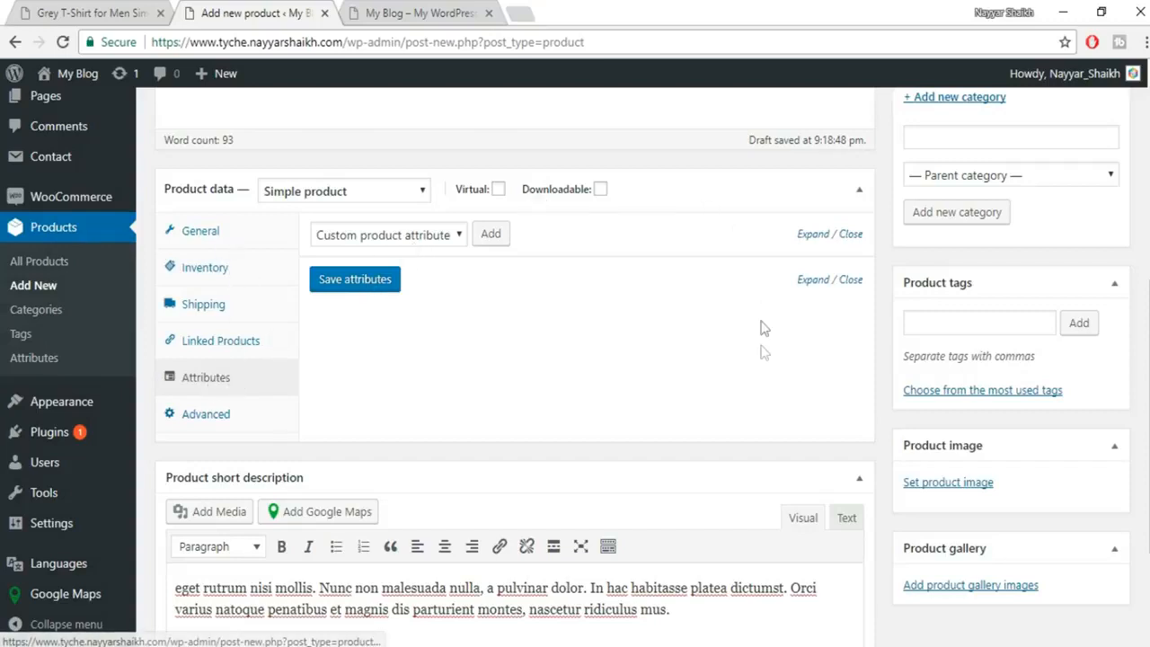
scroll(776, 422, "down", 2)
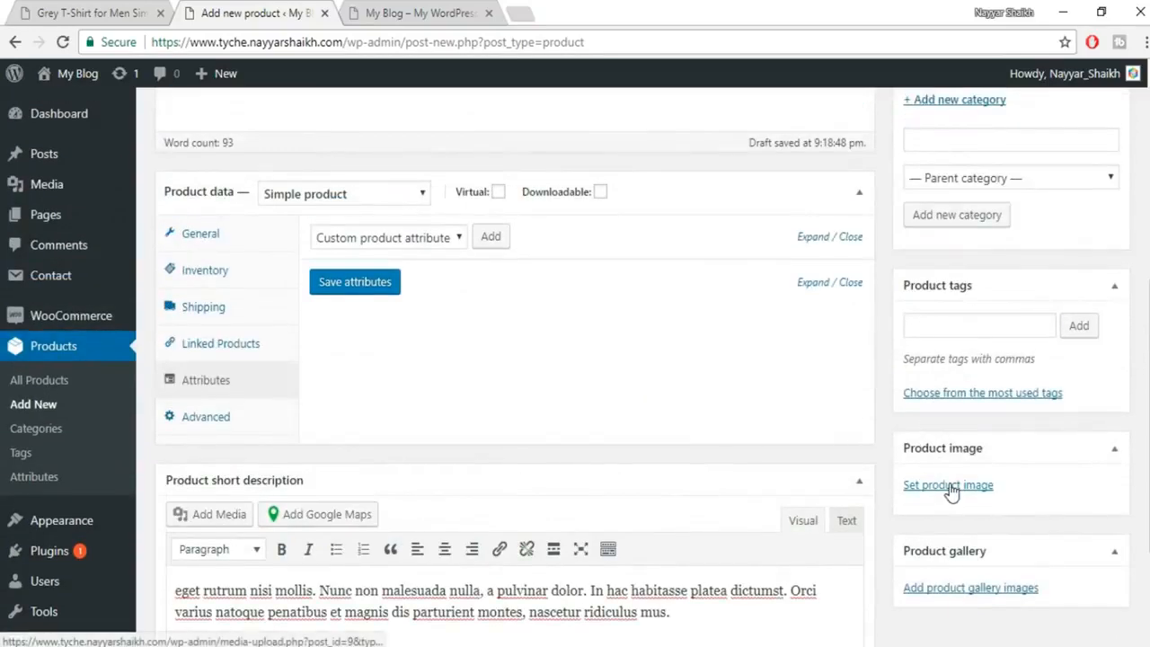
Upload the dark plaid shirt photo and set it as the product image.
left_click(930, 487)
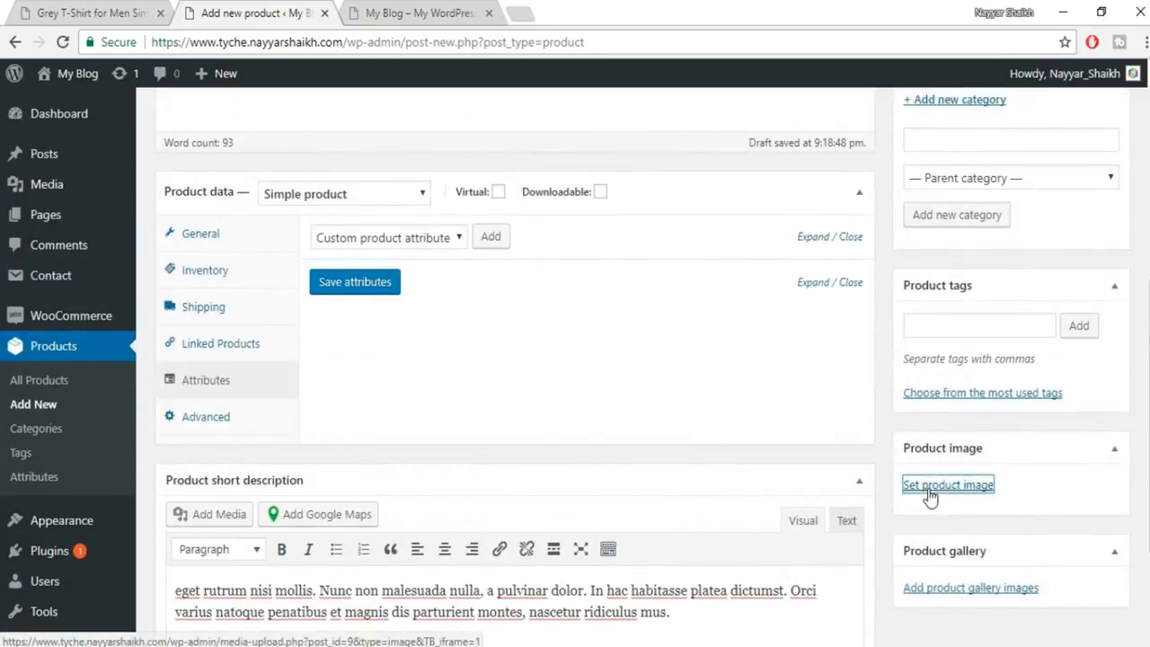
left_click(596, 392)
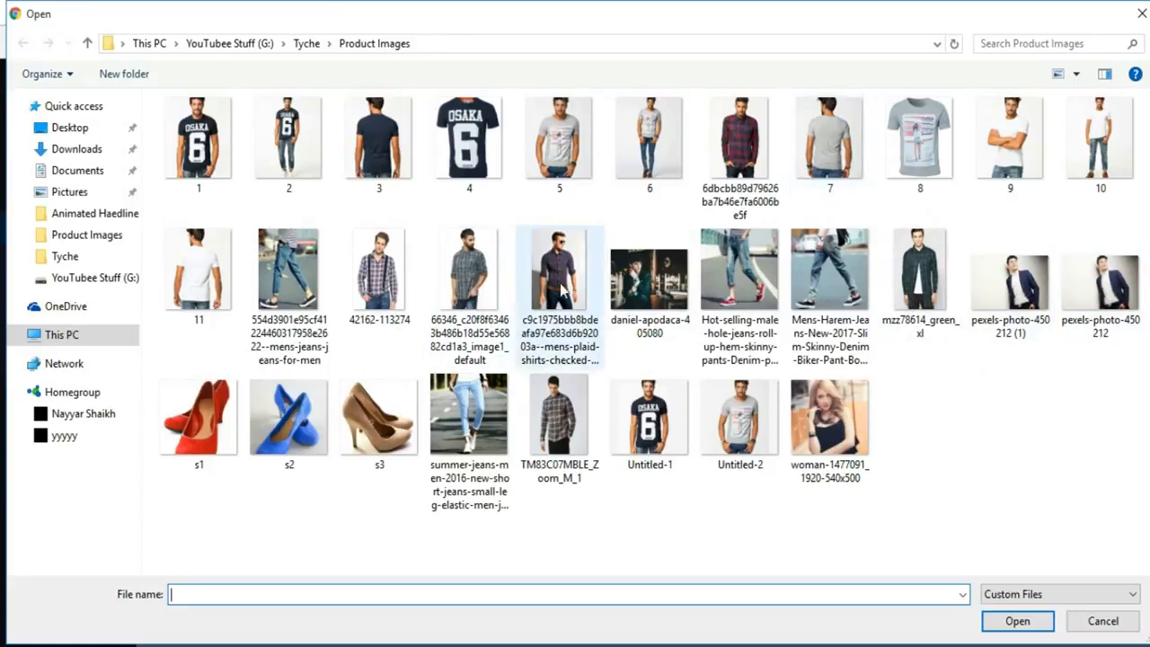
left_click(559, 340)
left_click(1017, 627)
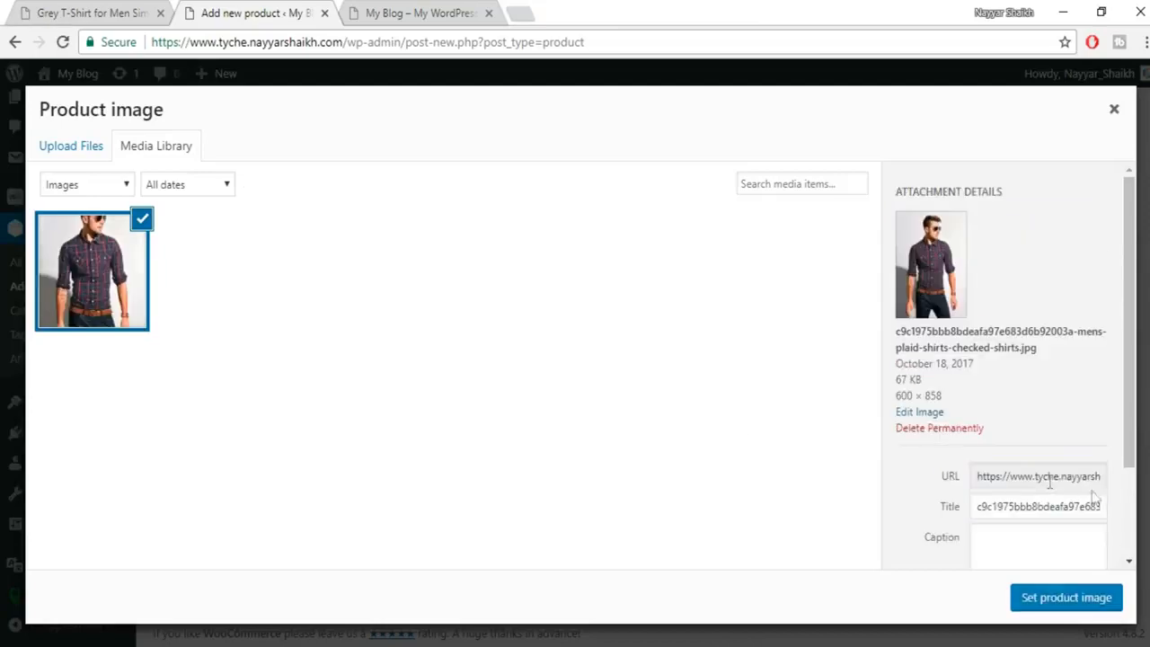
left_click(1069, 600)
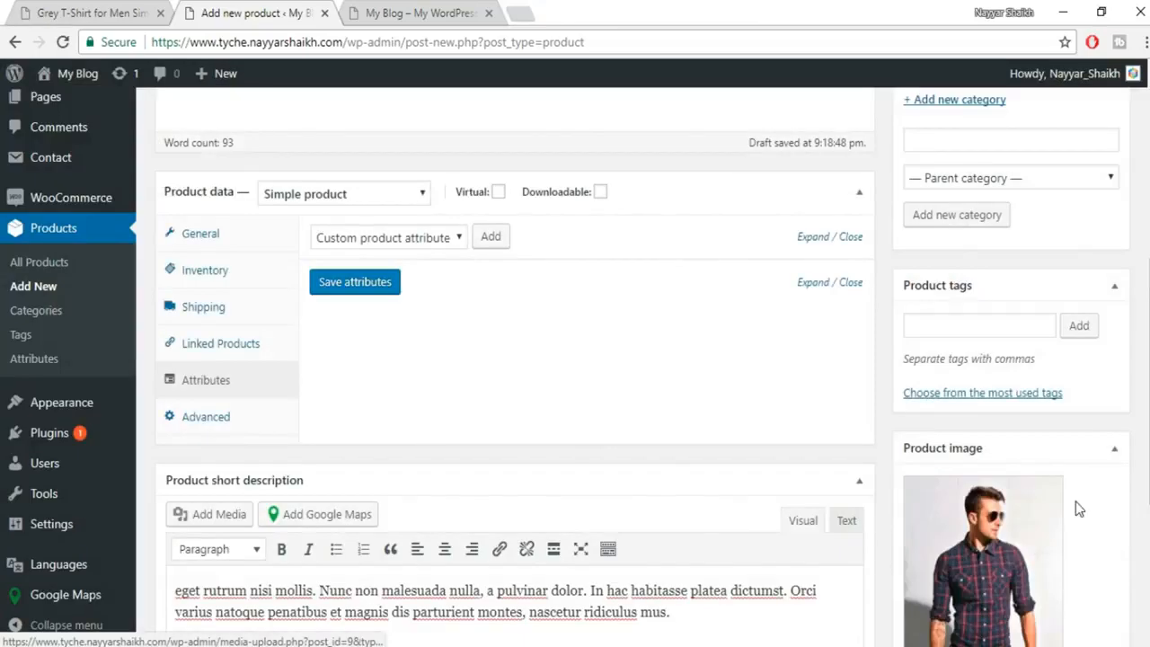
Review the existing Grey T-Shirt product page, then return to the draft.
scroll(1011, 548, "down", 2)
scroll(1040, 557, "down", 2)
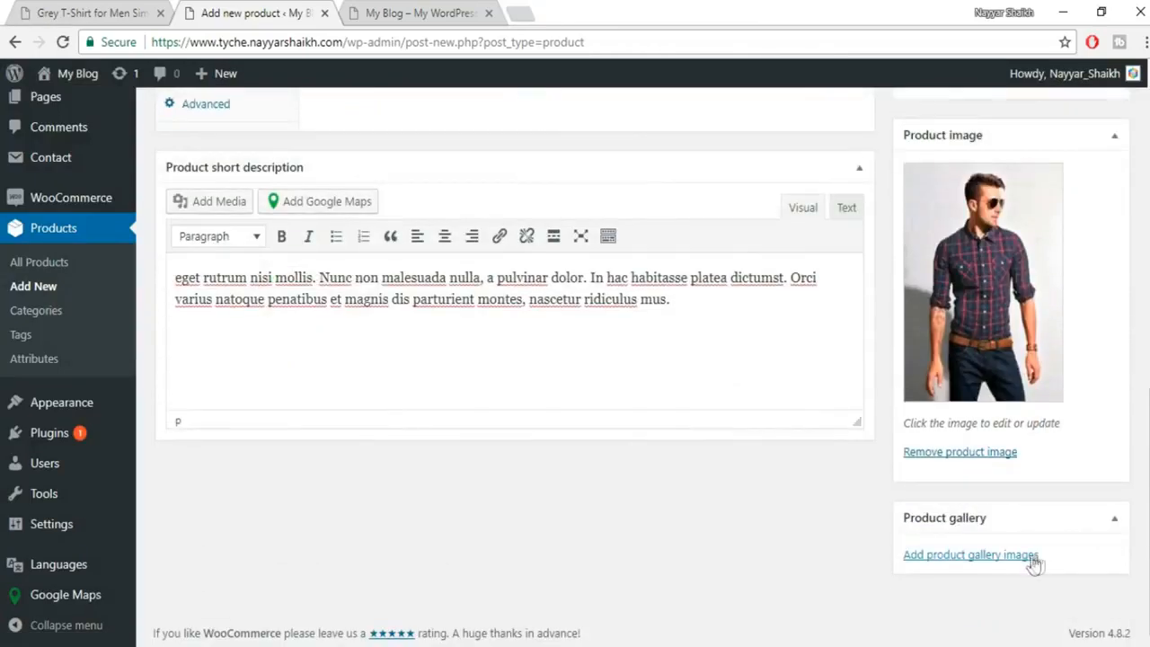
left_click(144, 12)
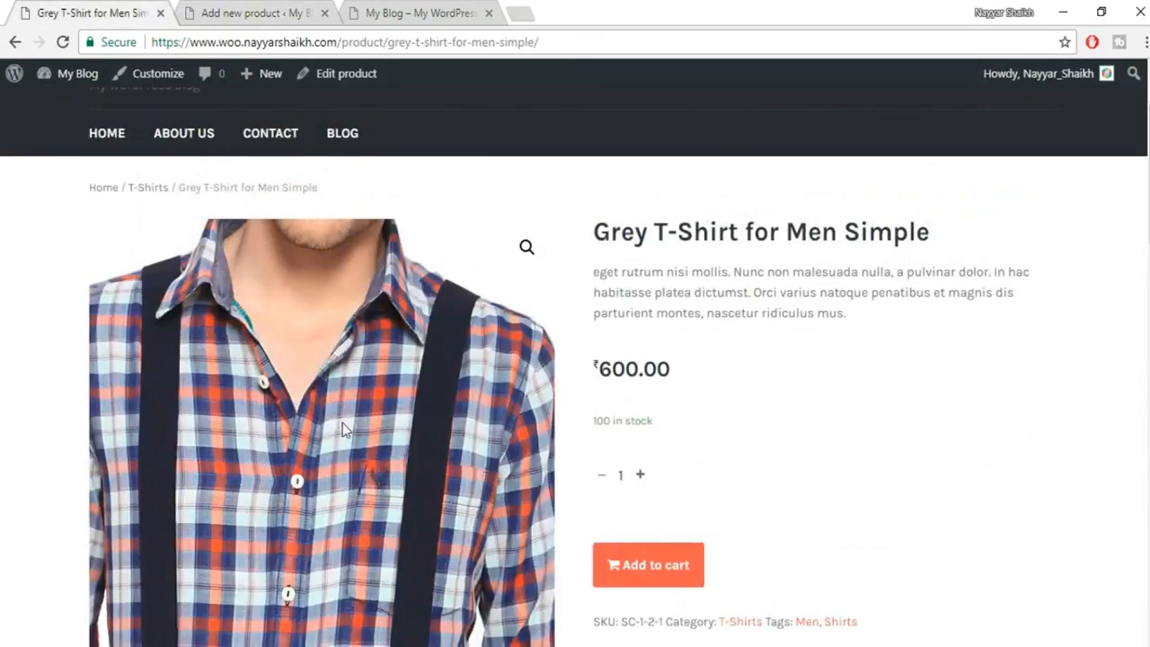
scroll(342, 422, "down", 5)
scroll(506, 438, "up", 4)
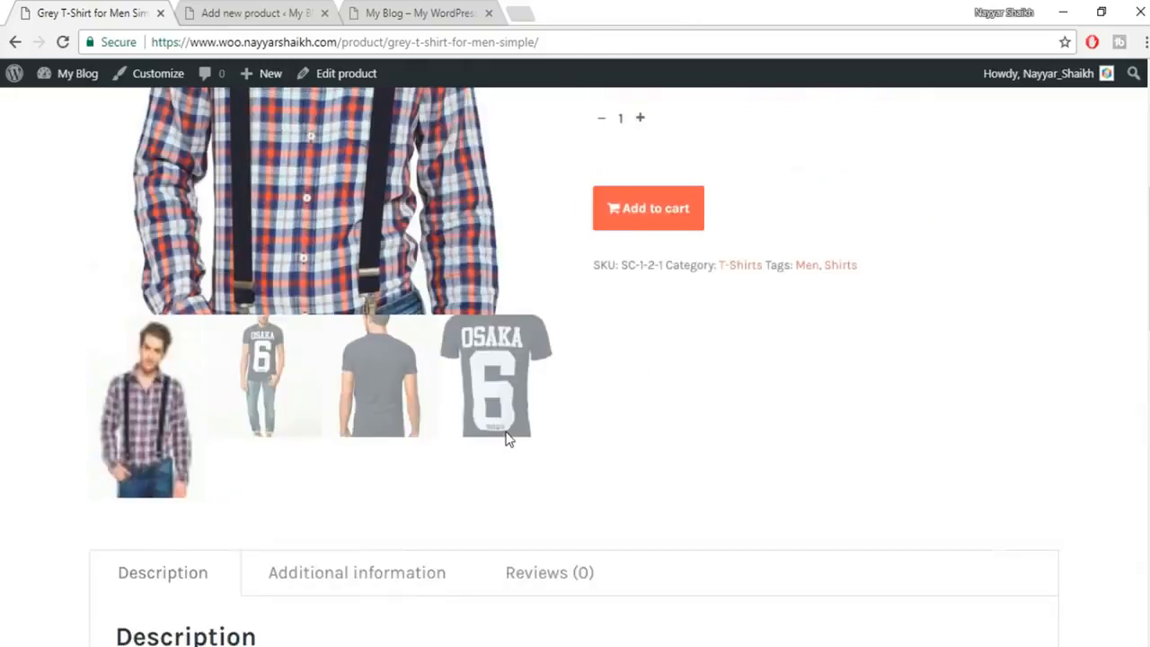
left_click(235, 13)
left_click(973, 556)
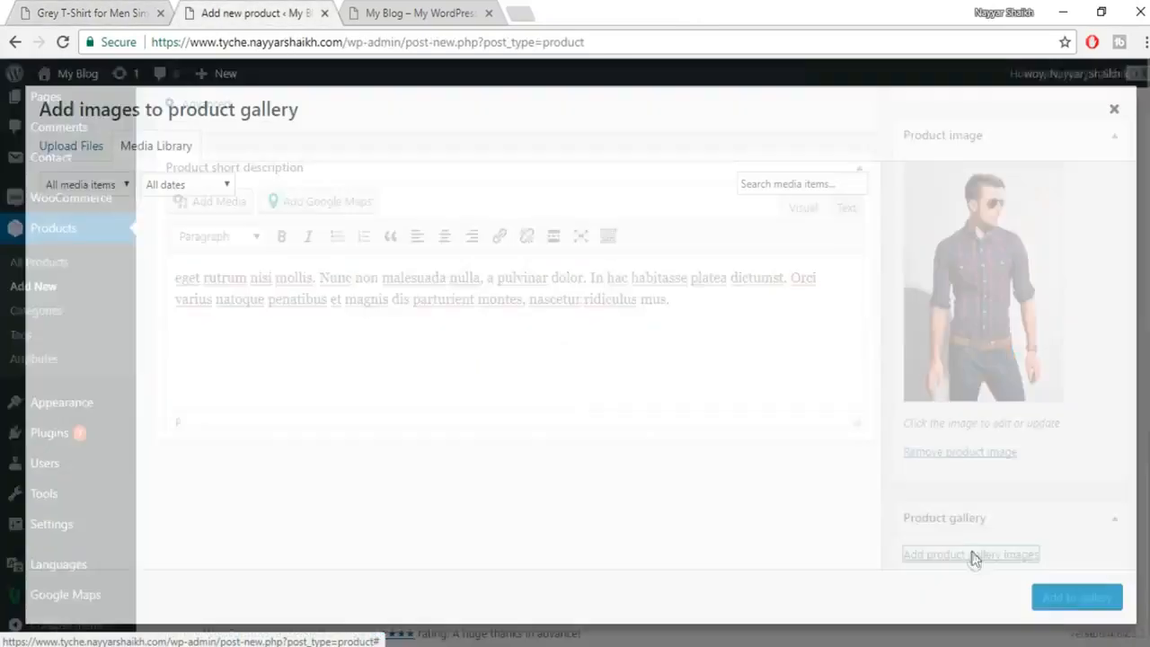
left_click(90, 149)
left_click(583, 394)
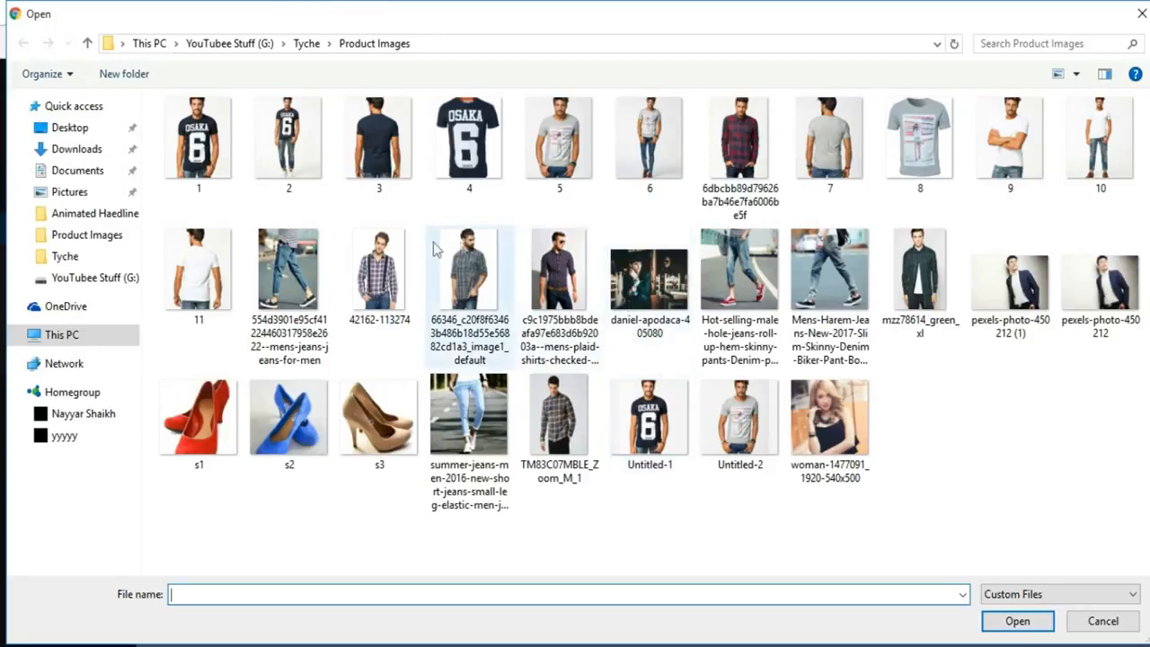
left_click(395, 266)
left_click(458, 289, "ctrl")
left_click(1016, 629)
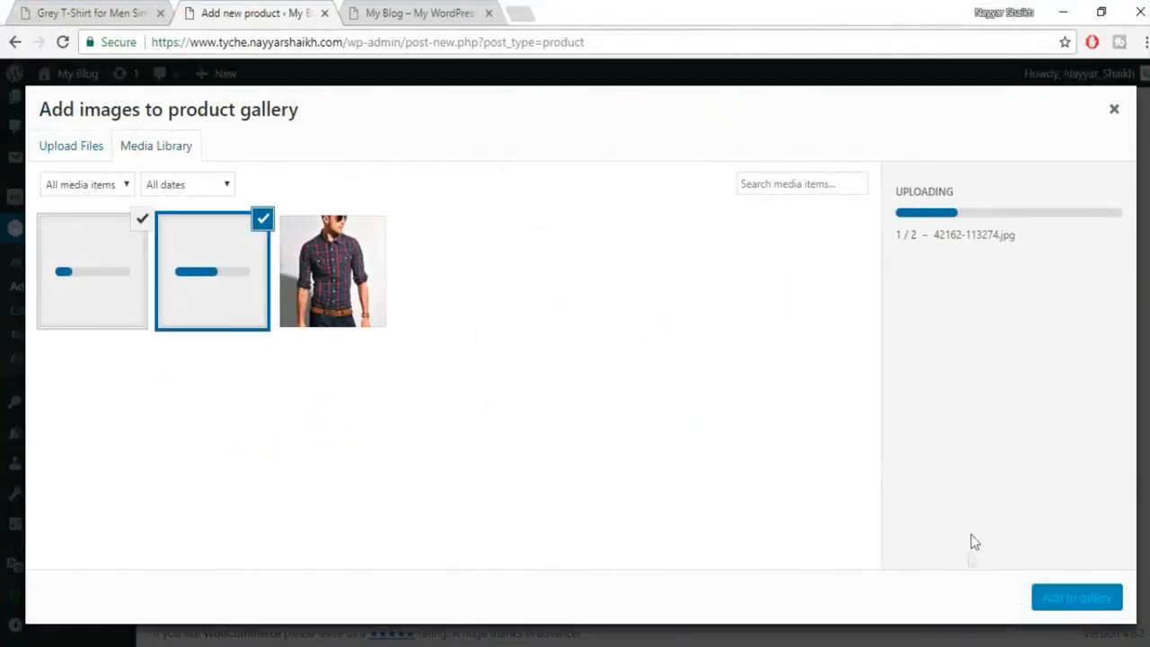
left_click(368, 280)
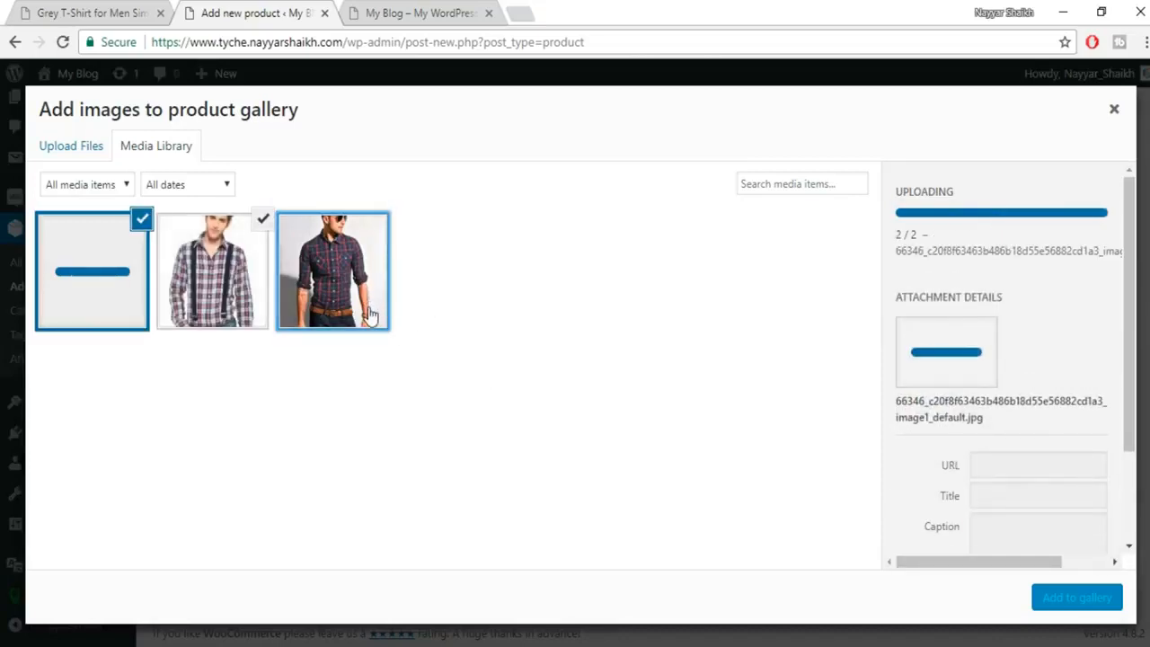
left_click(1102, 599)
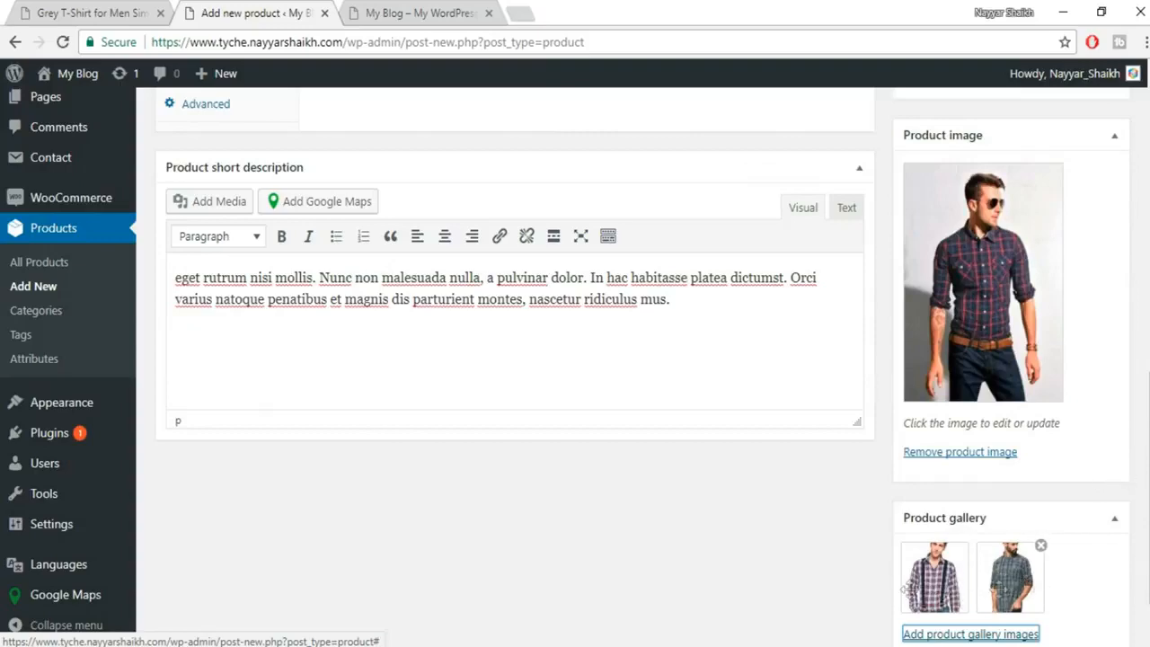
Enter 't-shirts' and 'blue' in the Product tags box.
scroll(989, 503, "up", 3)
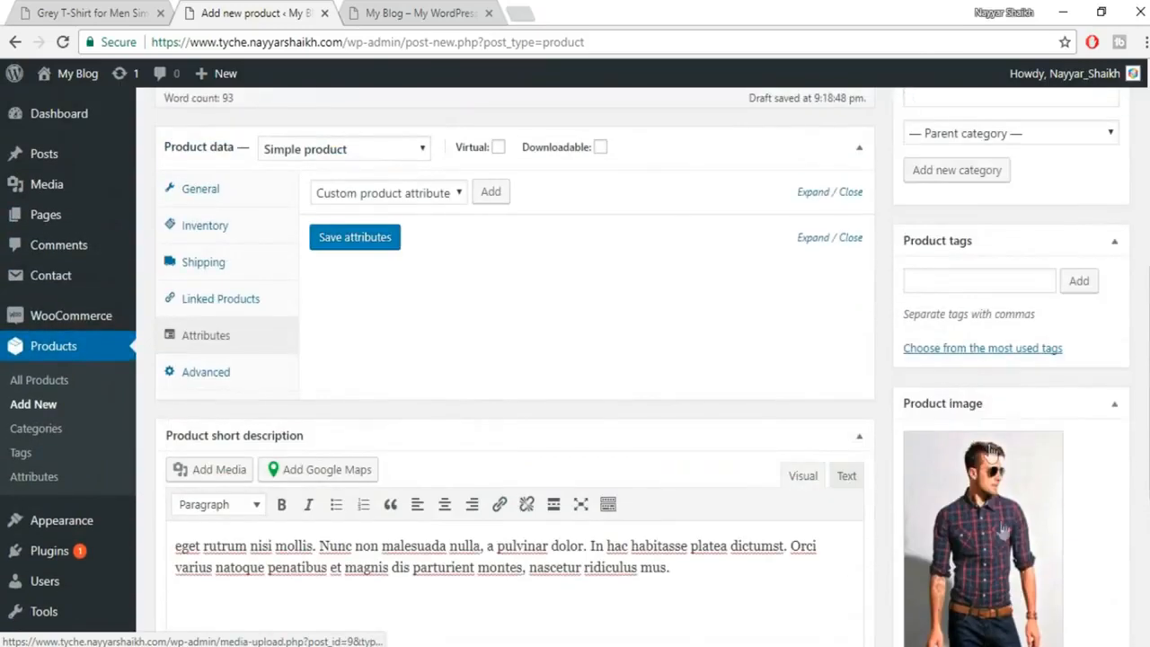
scroll(980, 465, "up", 1)
left_click(967, 368)
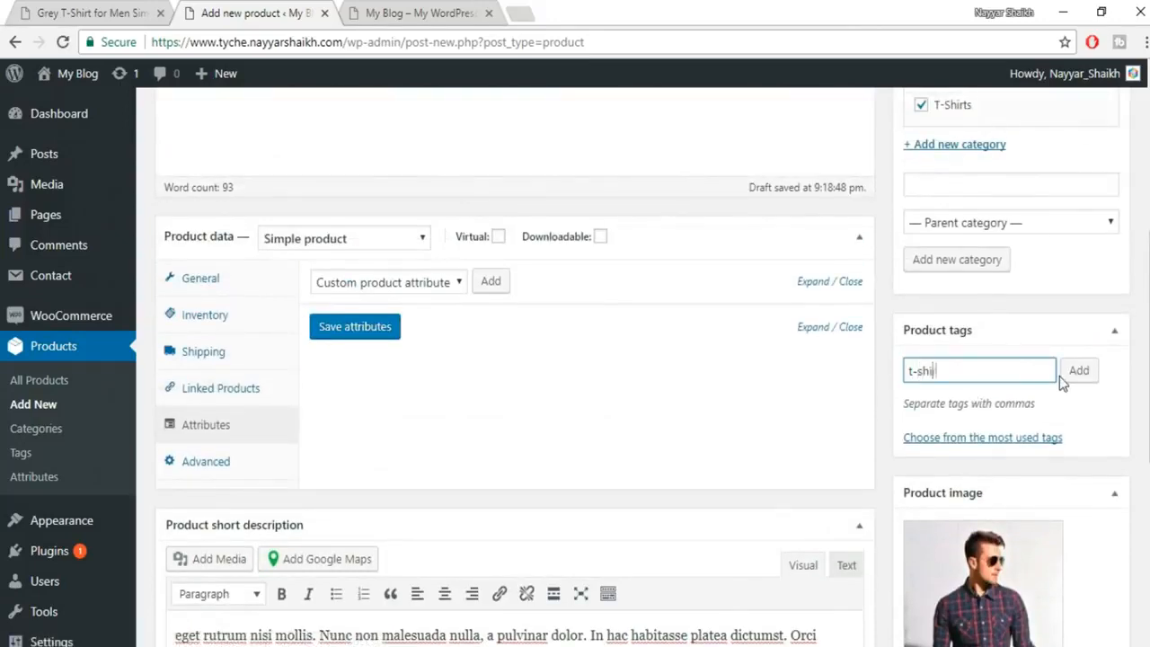
key("Return")
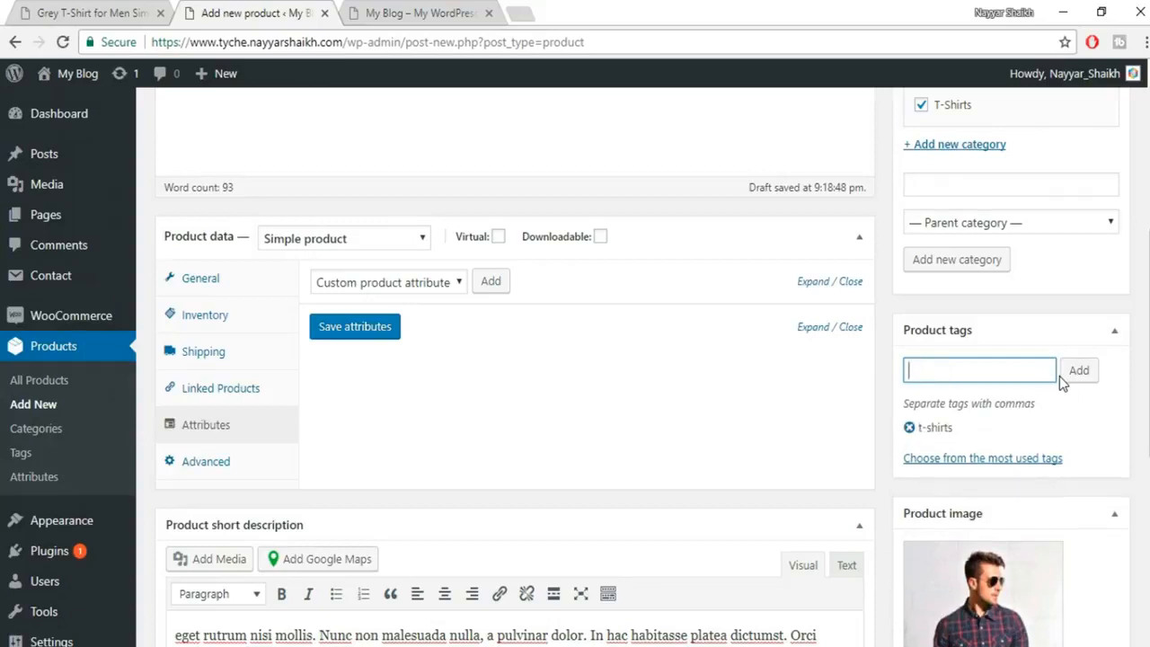
type("blue")
key("Return")
scroll(992, 431, "up", 5)
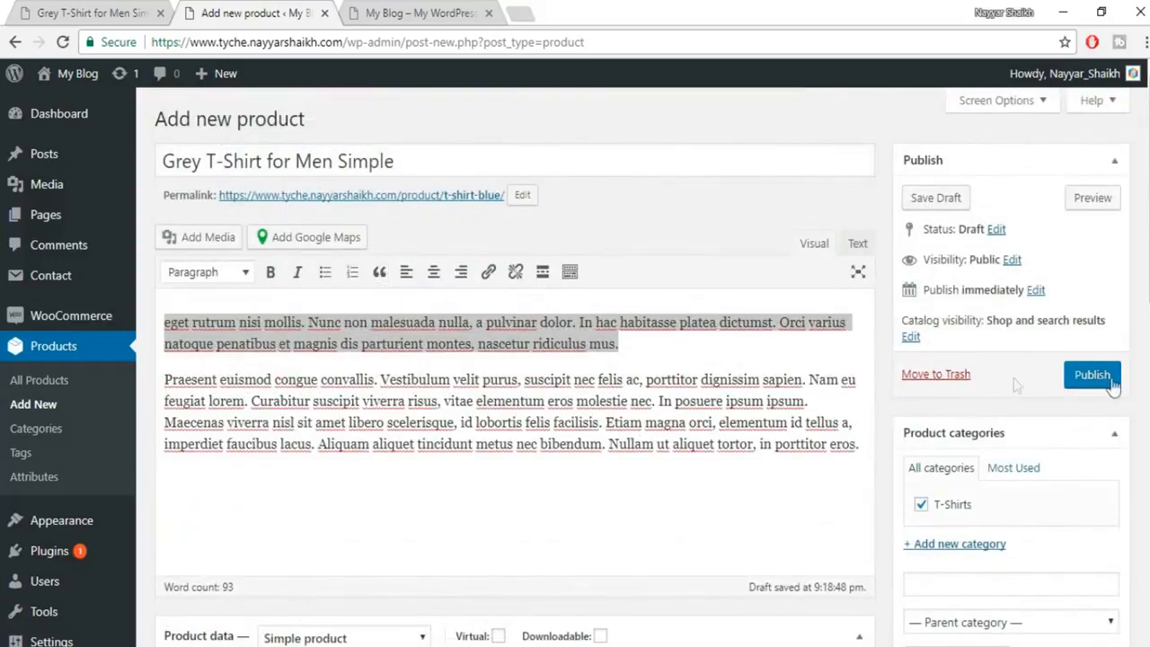
Preview the draft product and point out its title, short description, stock and SKU details.
left_click(1104, 205)
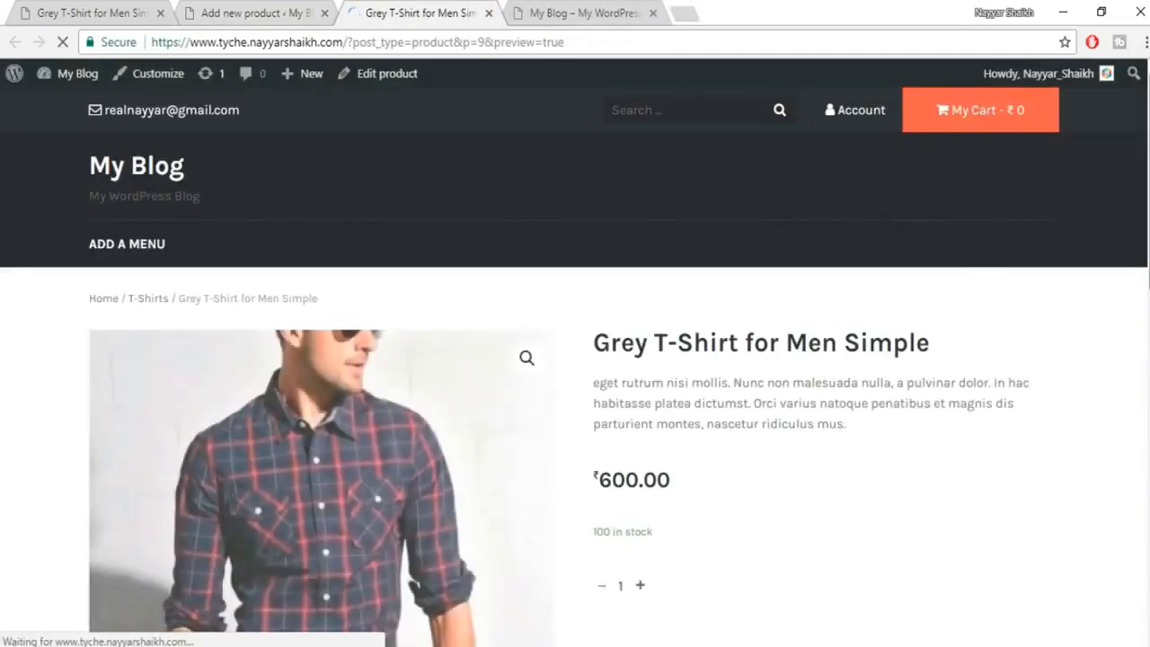
scroll(575, 359, "down", 2)
scroll(576, 359, "down", 1)
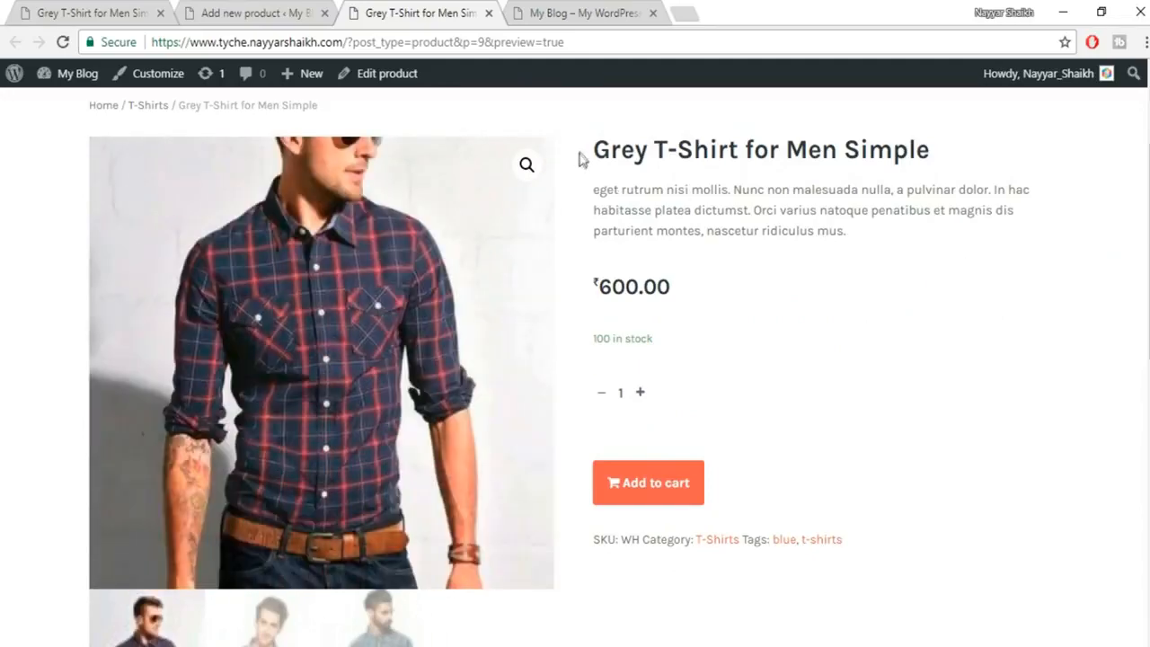
left_click_drag(596, 151, 823, 153)
left_click(811, 180)
left_click_drag(639, 190, 802, 230)
left_click(611, 292)
left_click_drag(666, 338, 594, 341)
left_click(604, 336)
scroll(742, 372, "down", 1)
scroll(240, 333, "down", 4)
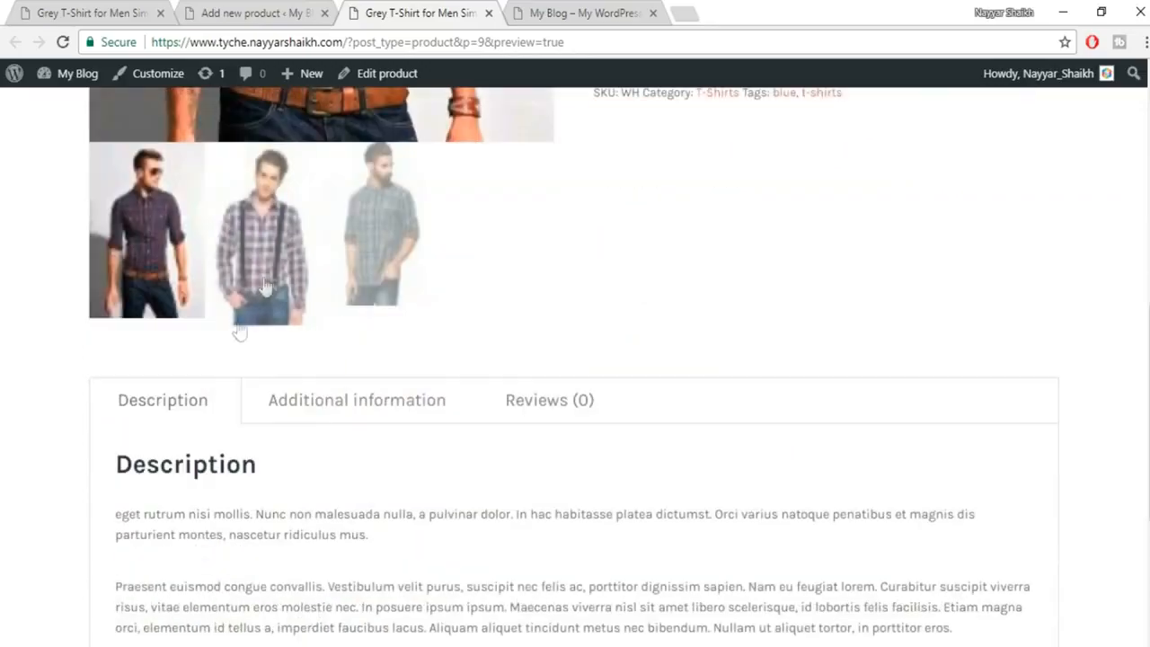
Switch between gallery photos, then view the Additional information and Reviews tabs.
left_click(266, 287)
scroll(714, 330, "up", 4)
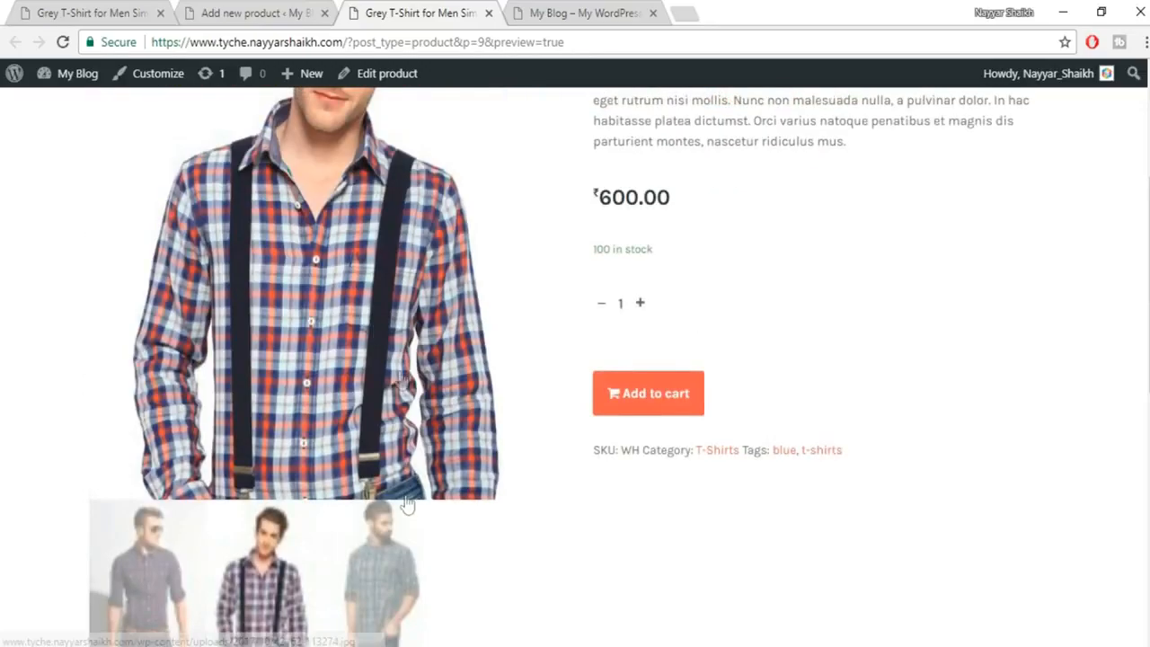
left_click(383, 570)
scroll(854, 446, "down", 7)
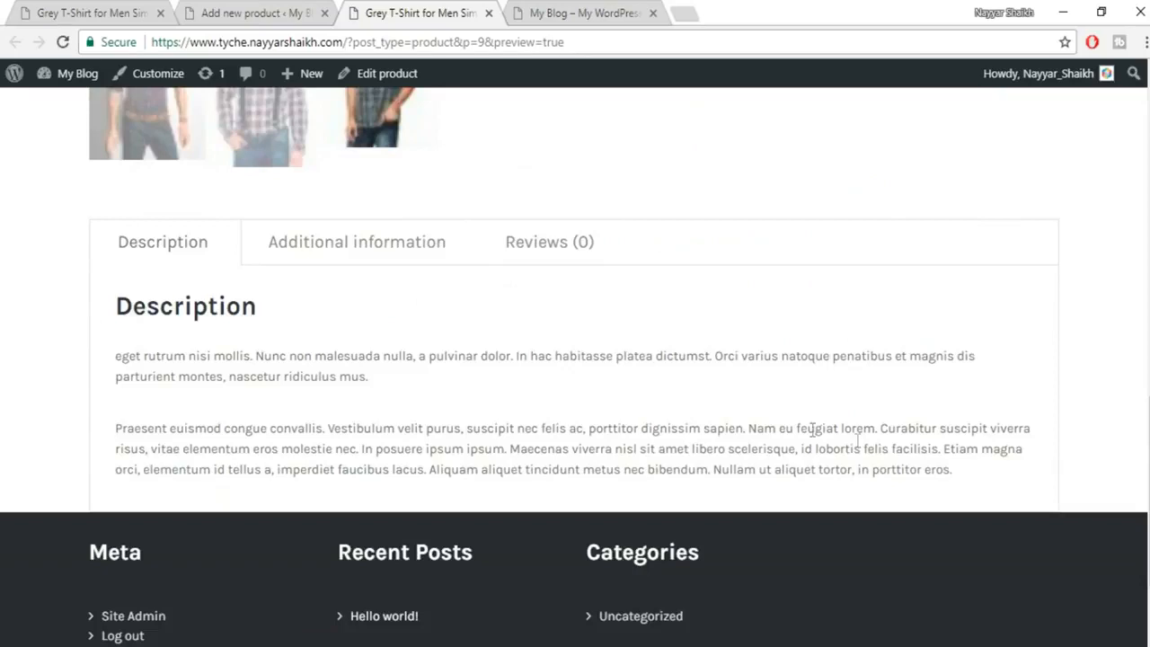
left_click(332, 262)
left_click(131, 261)
left_click(333, 244)
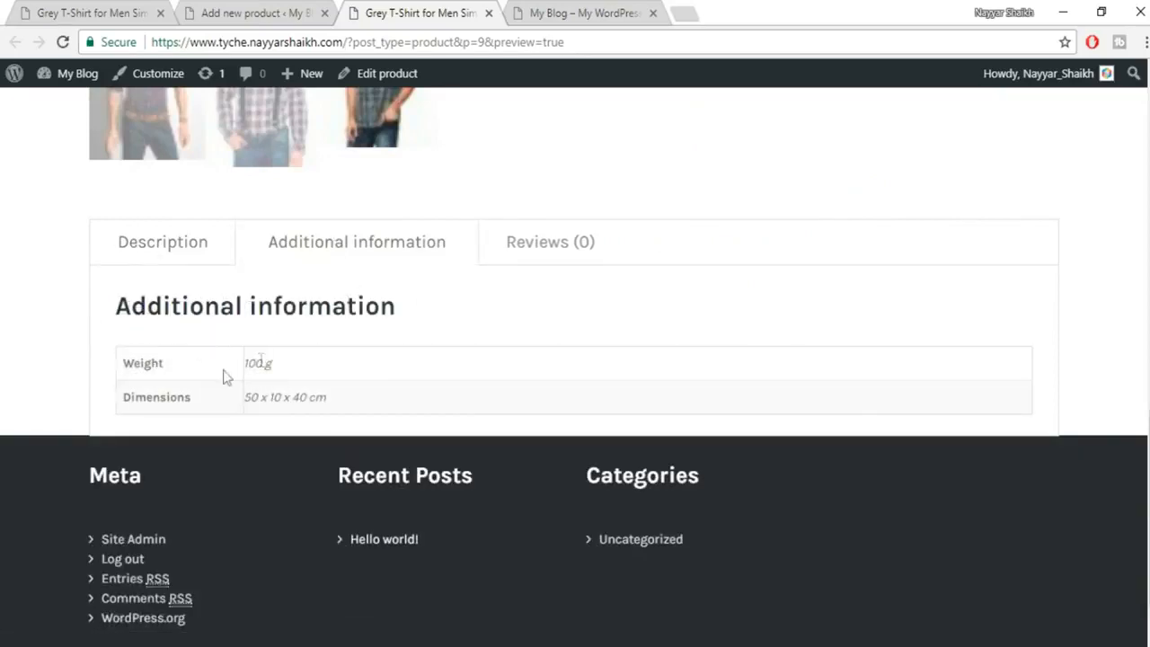
left_click(561, 236)
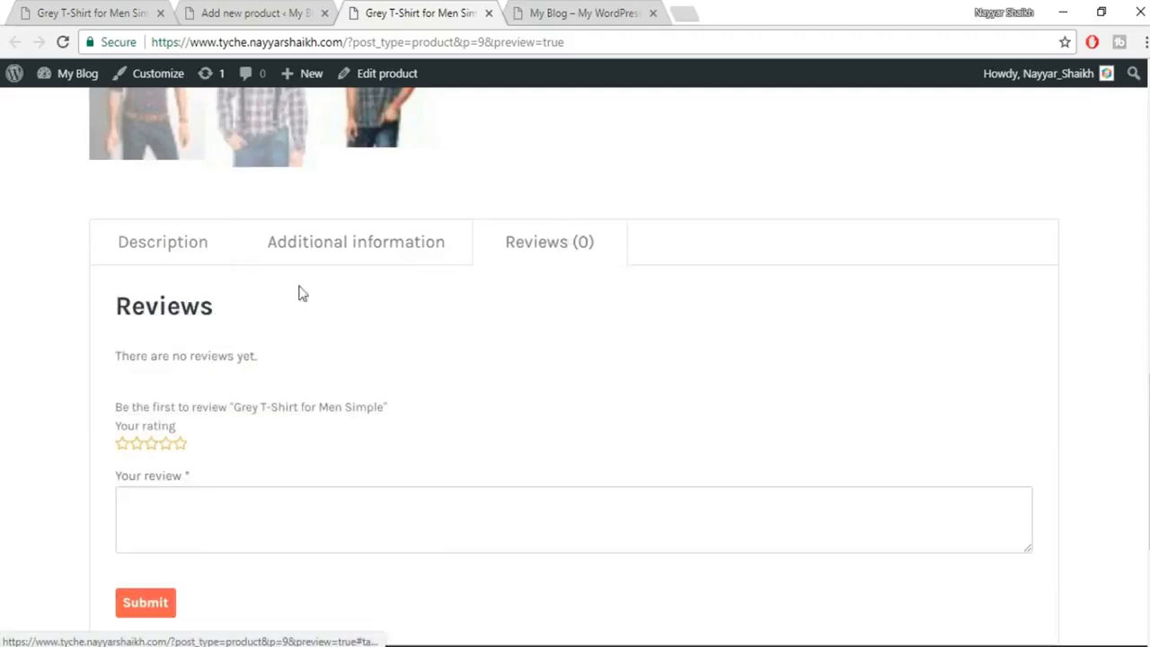
left_click(170, 261)
scroll(1088, 427, "up", 10)
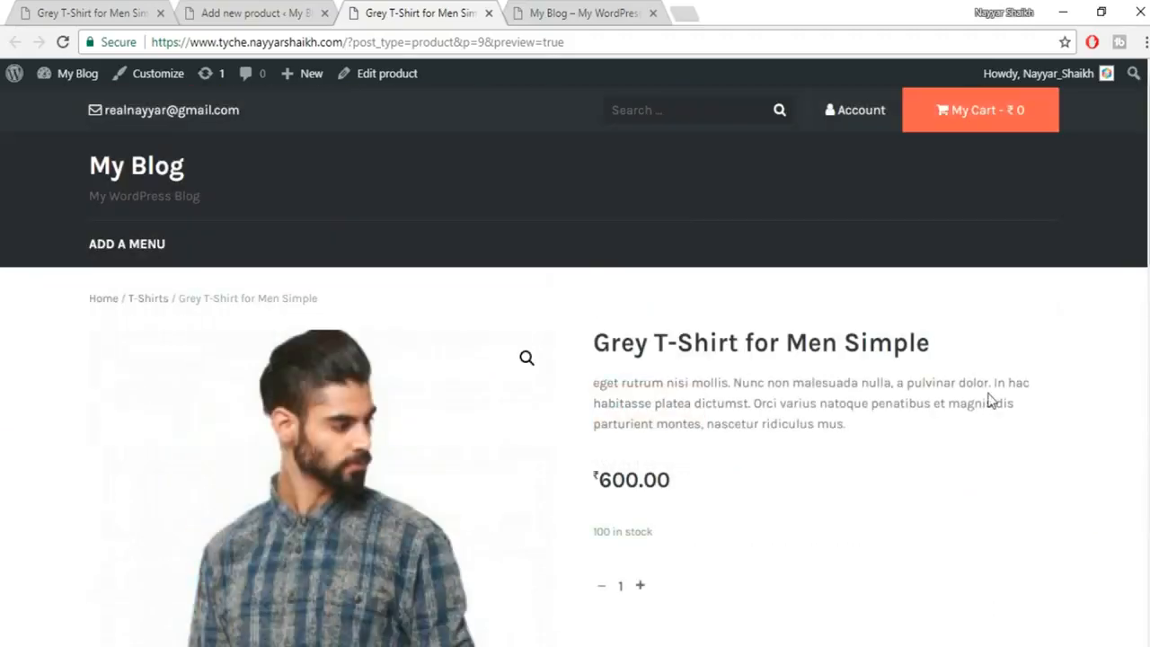
Back in the product editor, enter a 400 sale price beneath the 600 regular price.
left_click(257, 13)
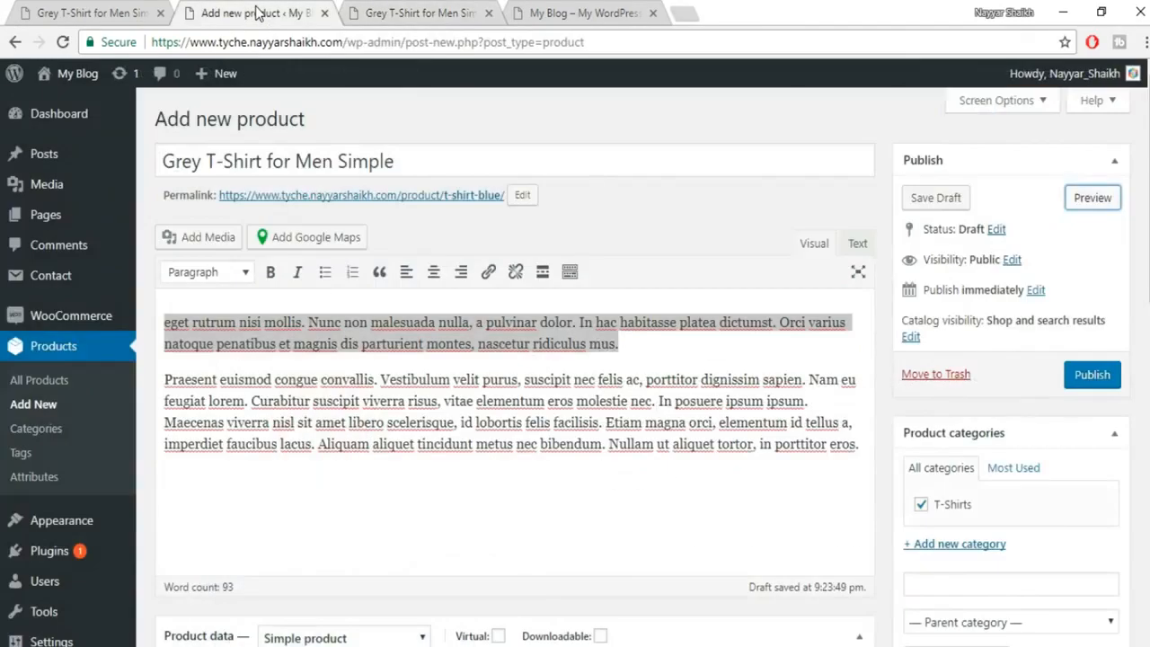
left_click(1093, 376)
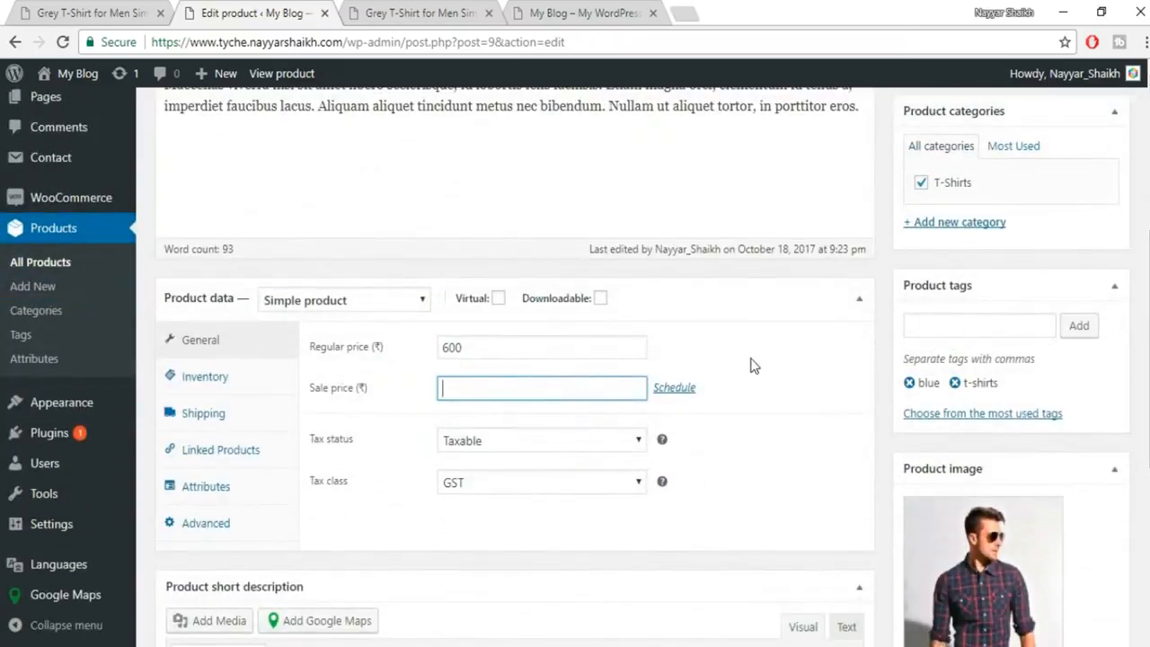
scroll(753, 365, "down", 1)
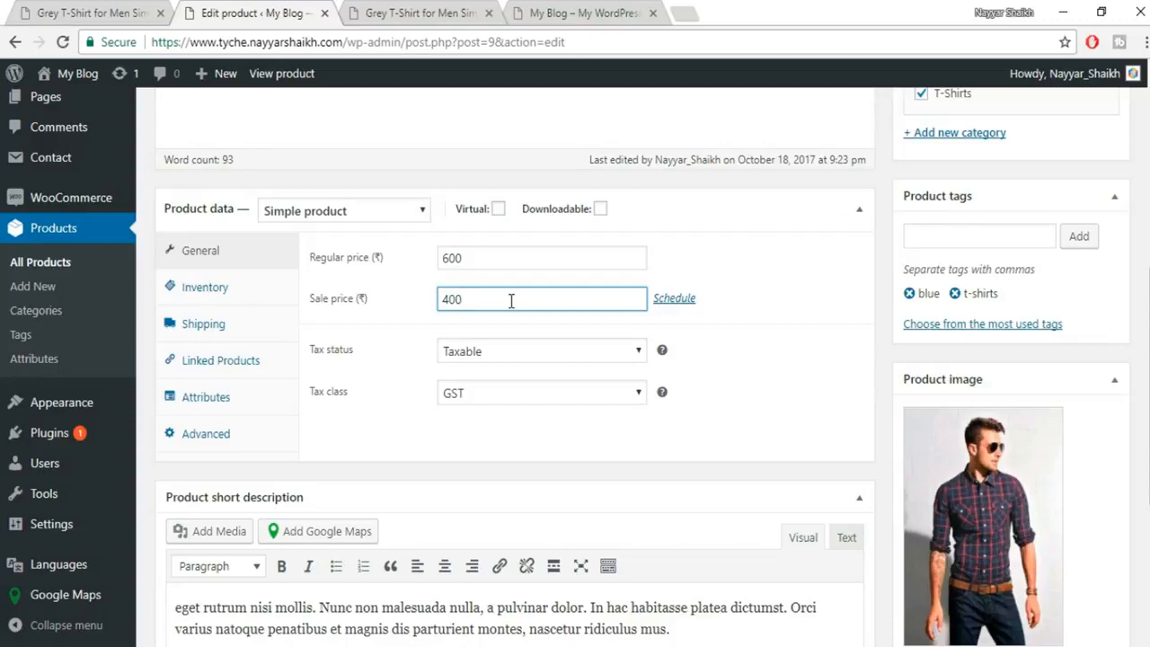
left_click(794, 253)
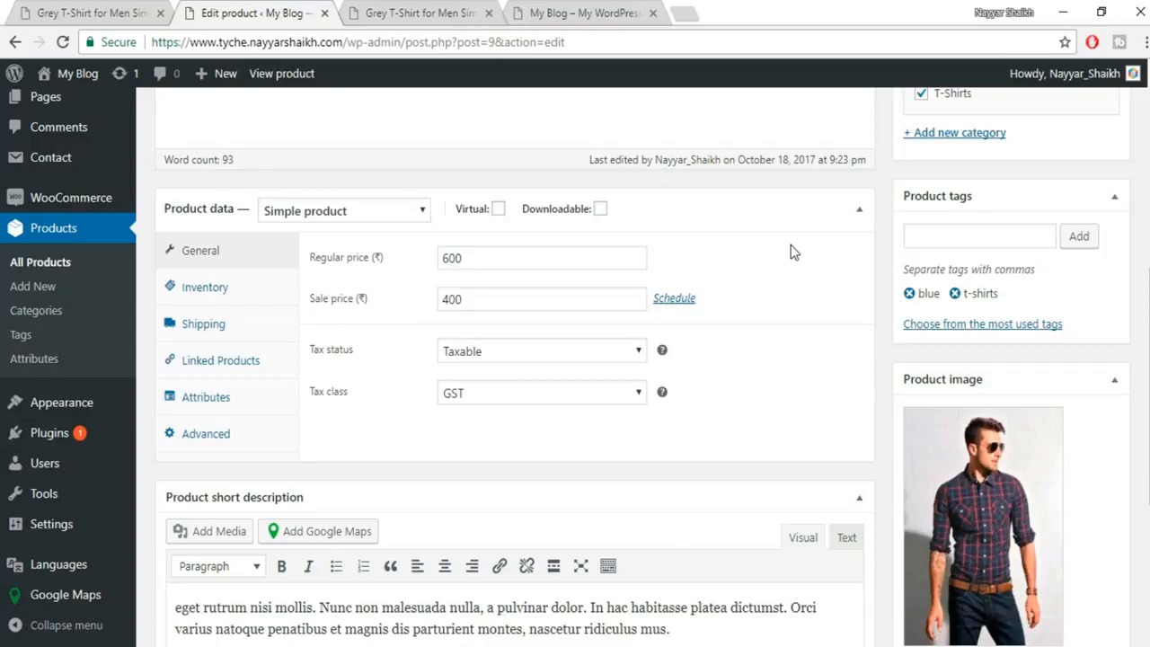
Schedule the ₹400 sale from 2017-10-18 to 2017-10-22, then review both prices.
left_click(691, 300)
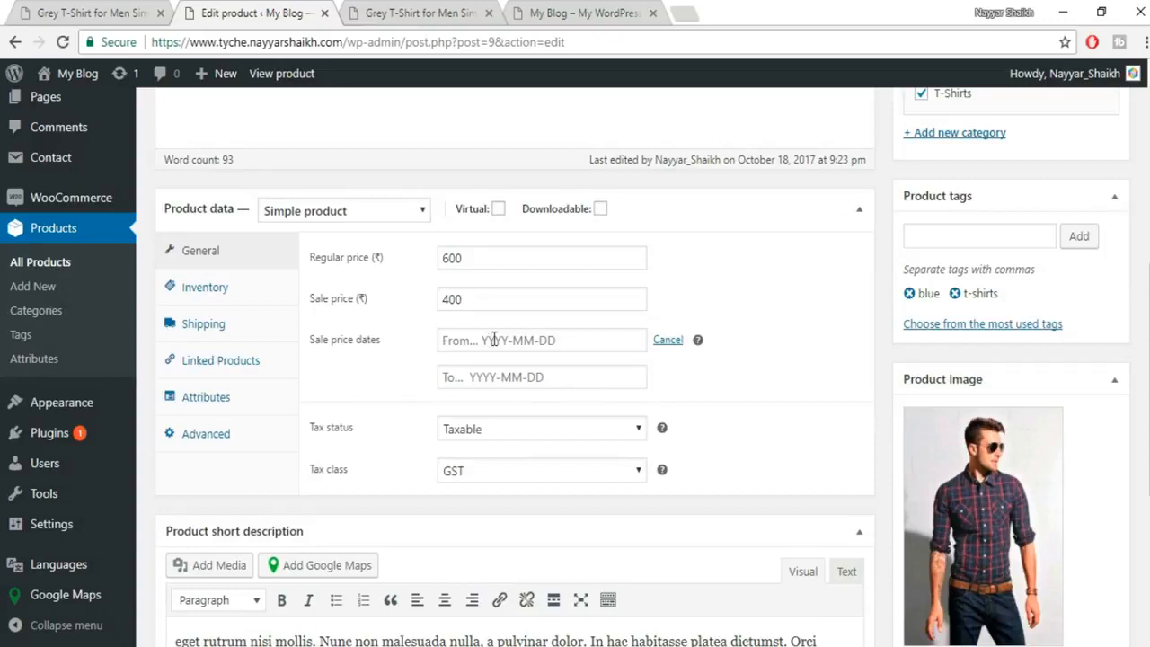
left_click(495, 340)
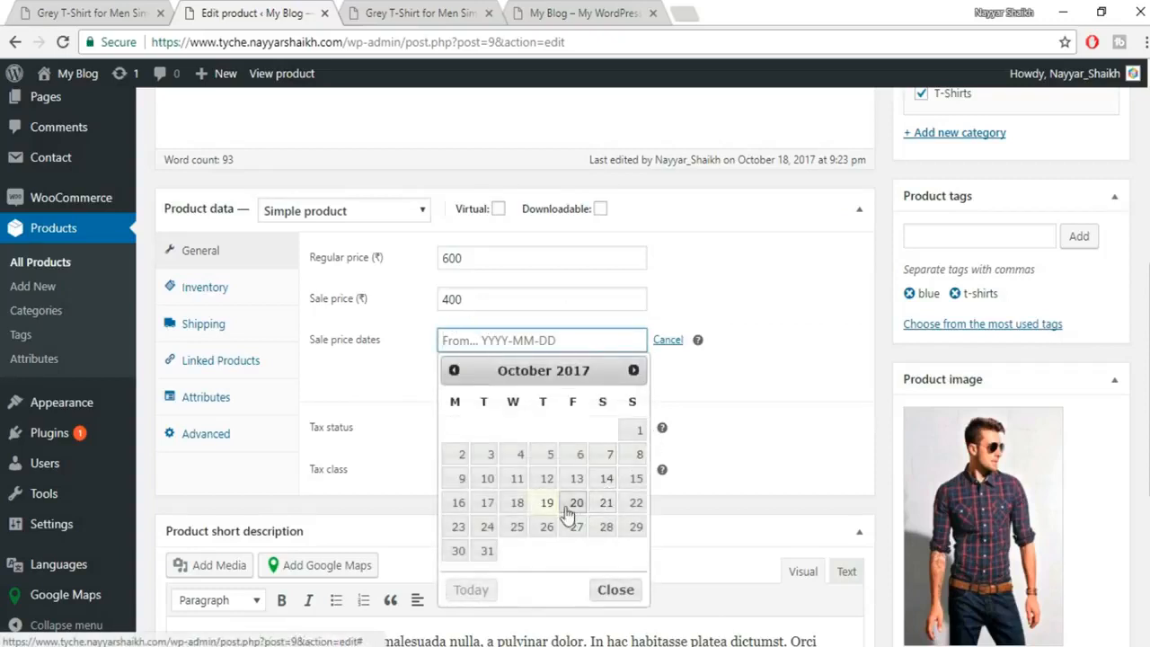
left_click(517, 509)
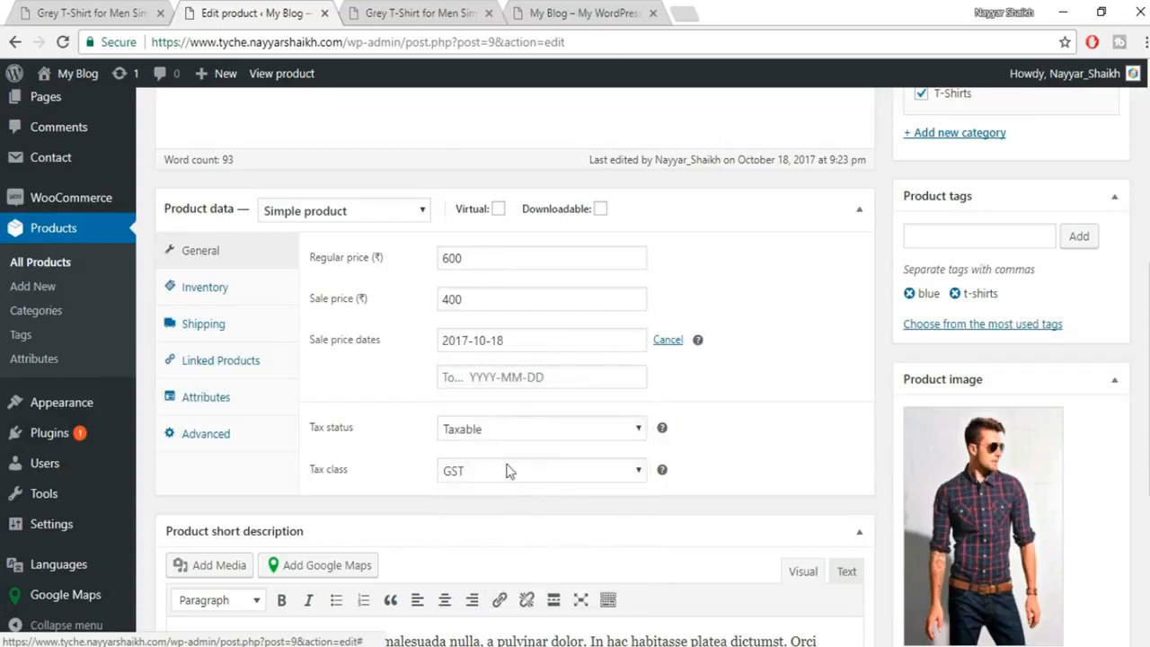
left_click(546, 378)
left_click(636, 539)
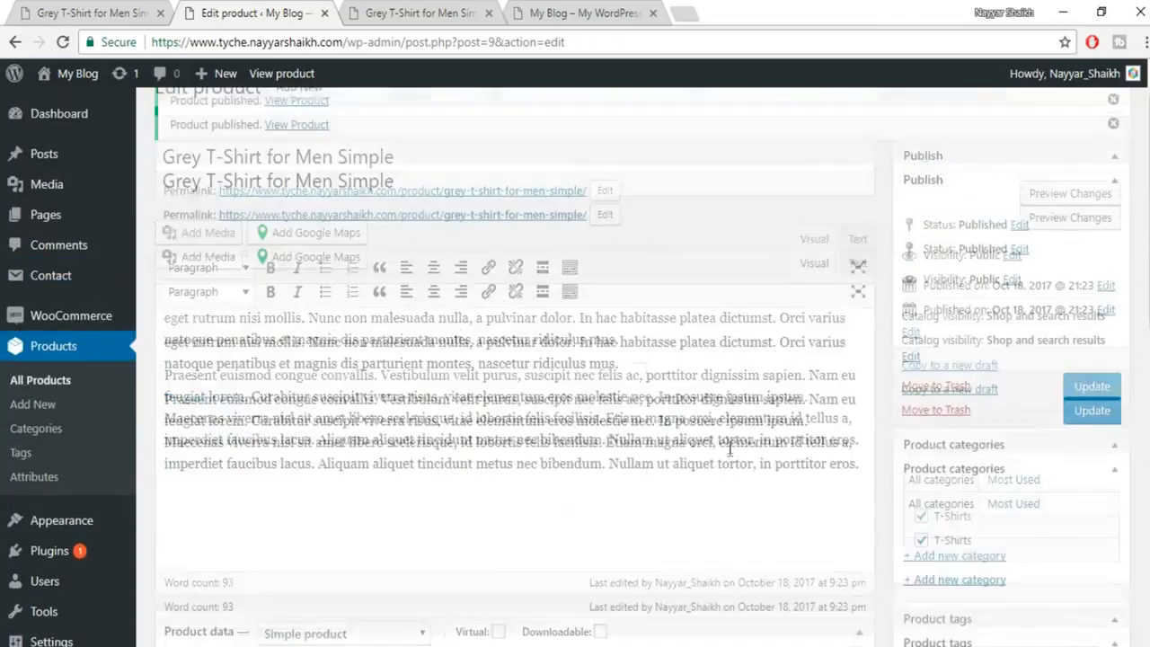
scroll(731, 449, "down", 3)
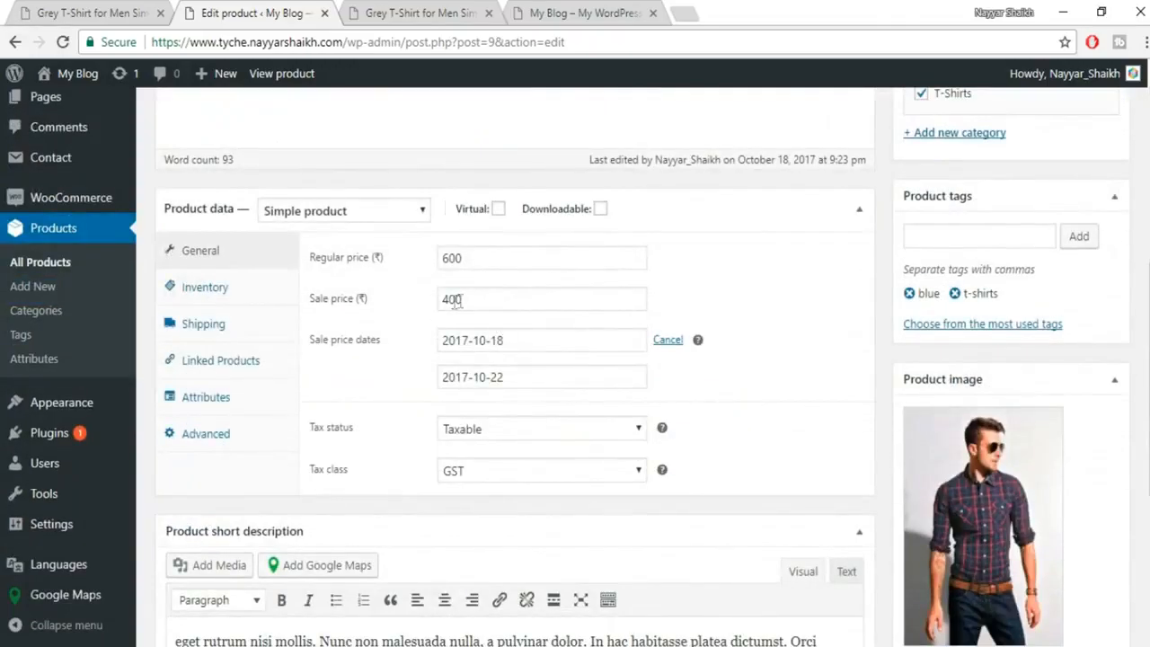
double_click(475, 261)
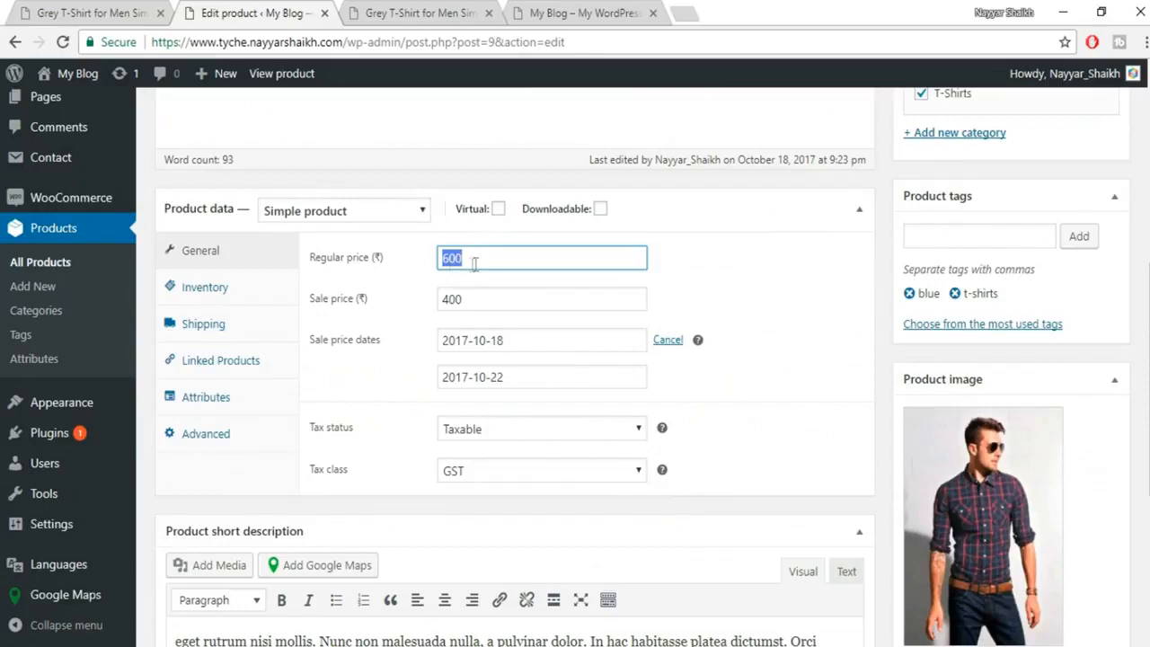
double_click(491, 298)
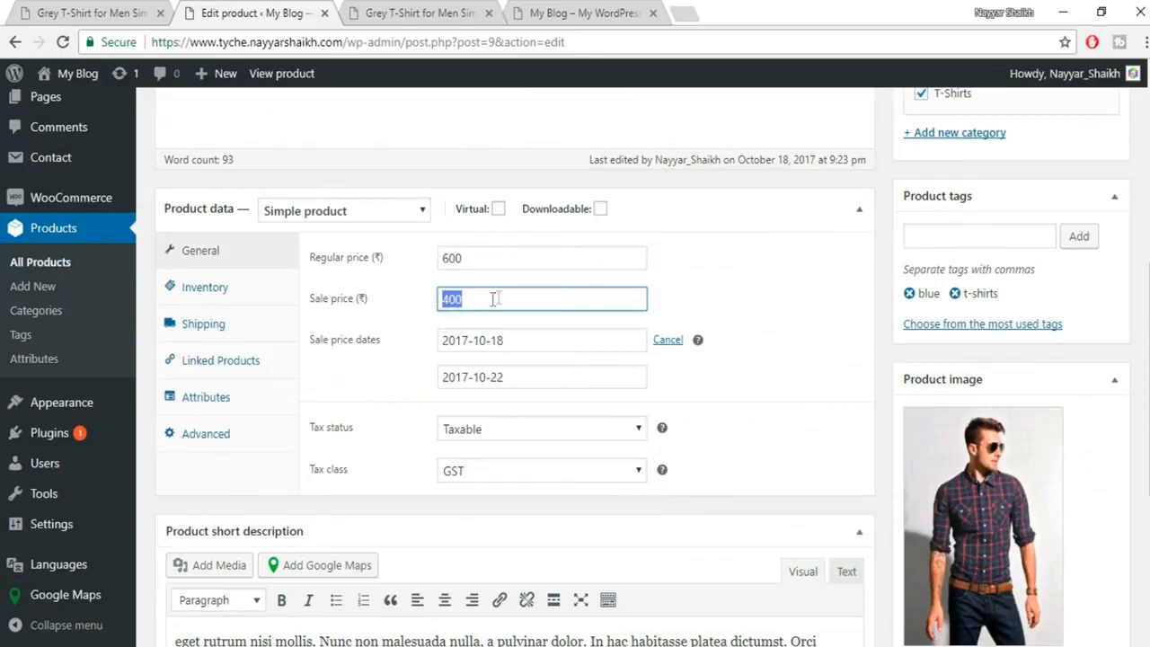
scroll(580, 403, "up", 4)
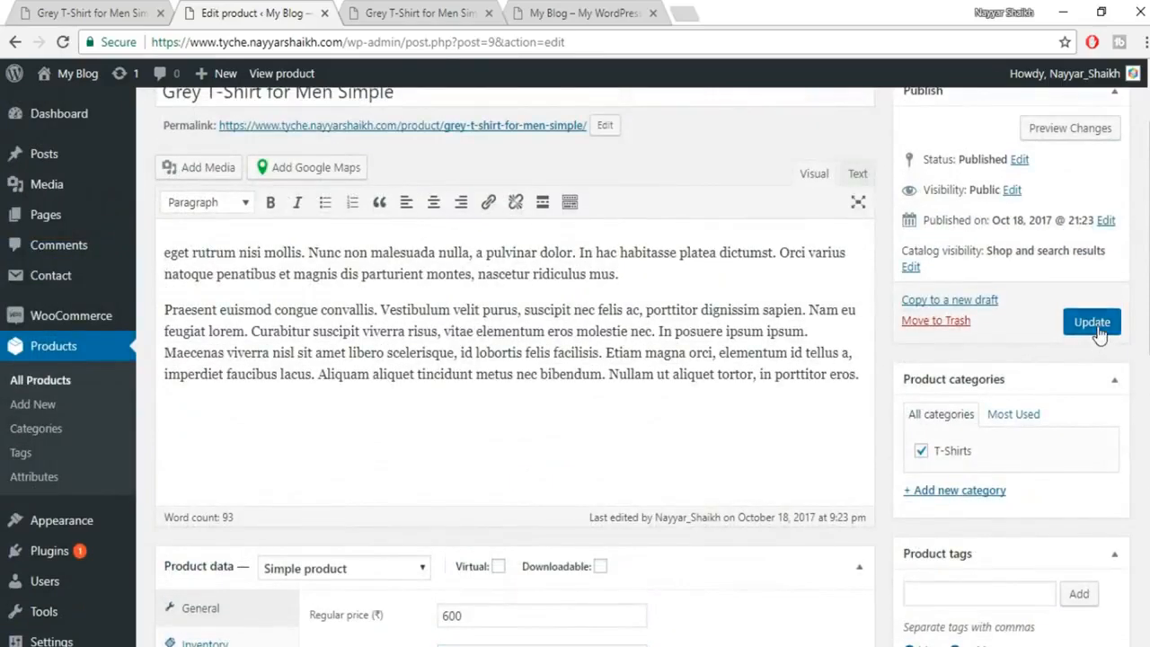
Update the product and reload its store page to confirm ₹400.00 with ₹600.00 struck through.
left_click(1098, 329)
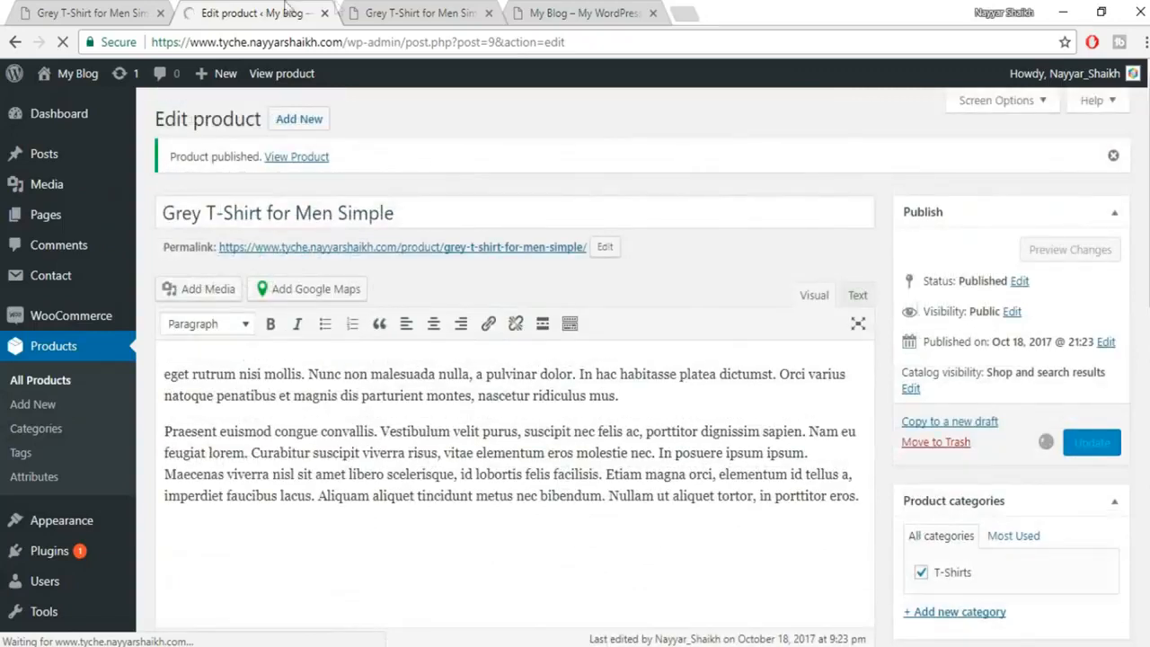
left_click(386, 12)
left_click(65, 42)
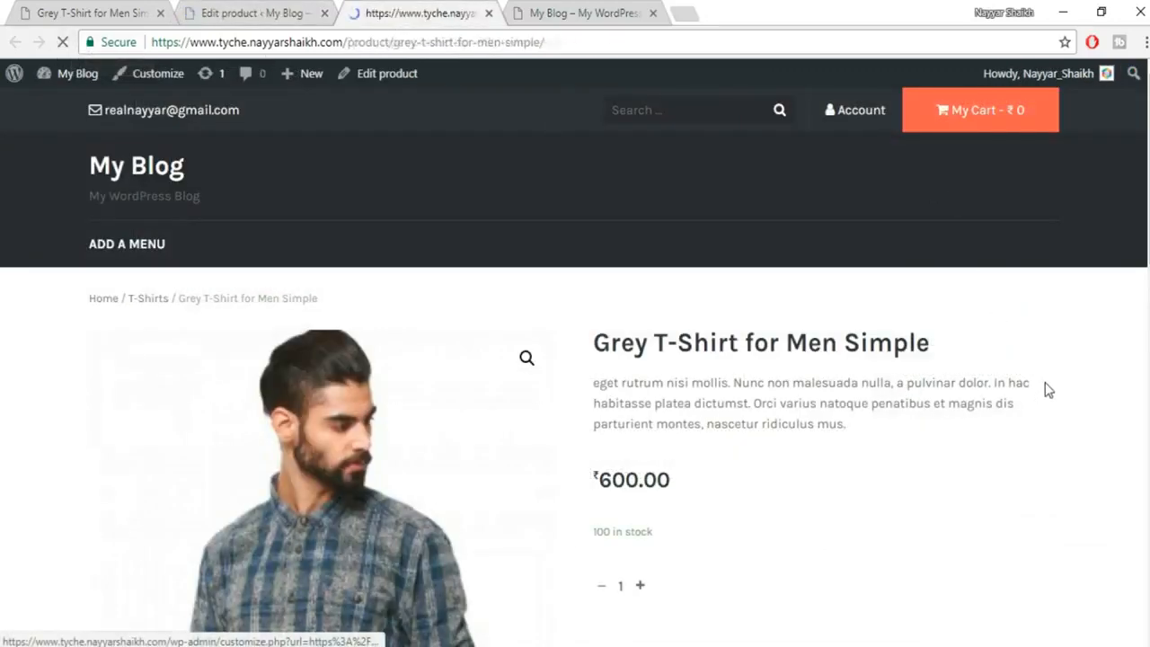
scroll(1048, 389, "down", 1)
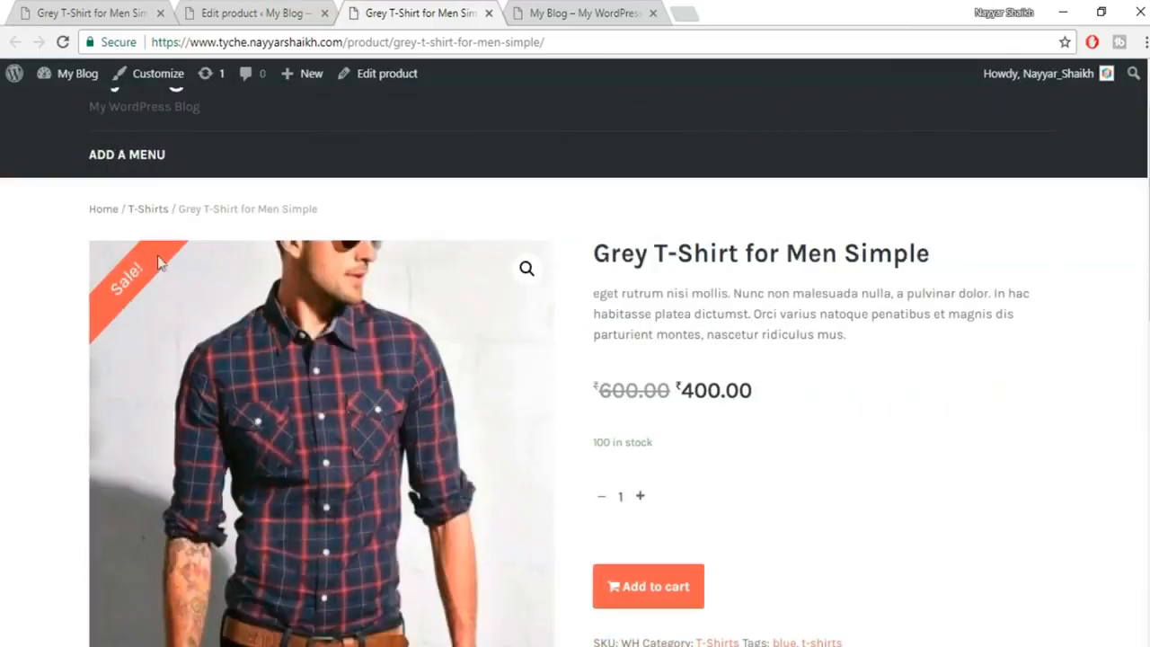
left_click_drag(602, 399, 672, 395)
left_click(753, 402)
scroll(943, 417, "down", 2)
scroll(943, 418, "up", 2)
Return to the product editor and go to the All Products list.
left_click(236, 11)
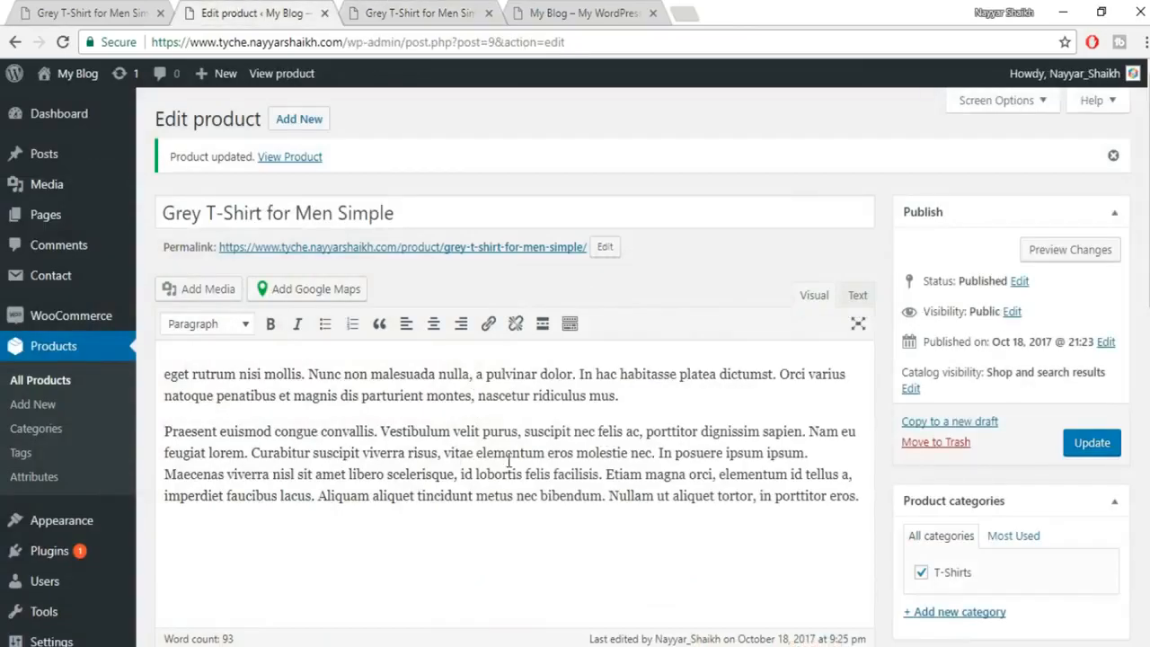
scroll(557, 456, "down", 2)
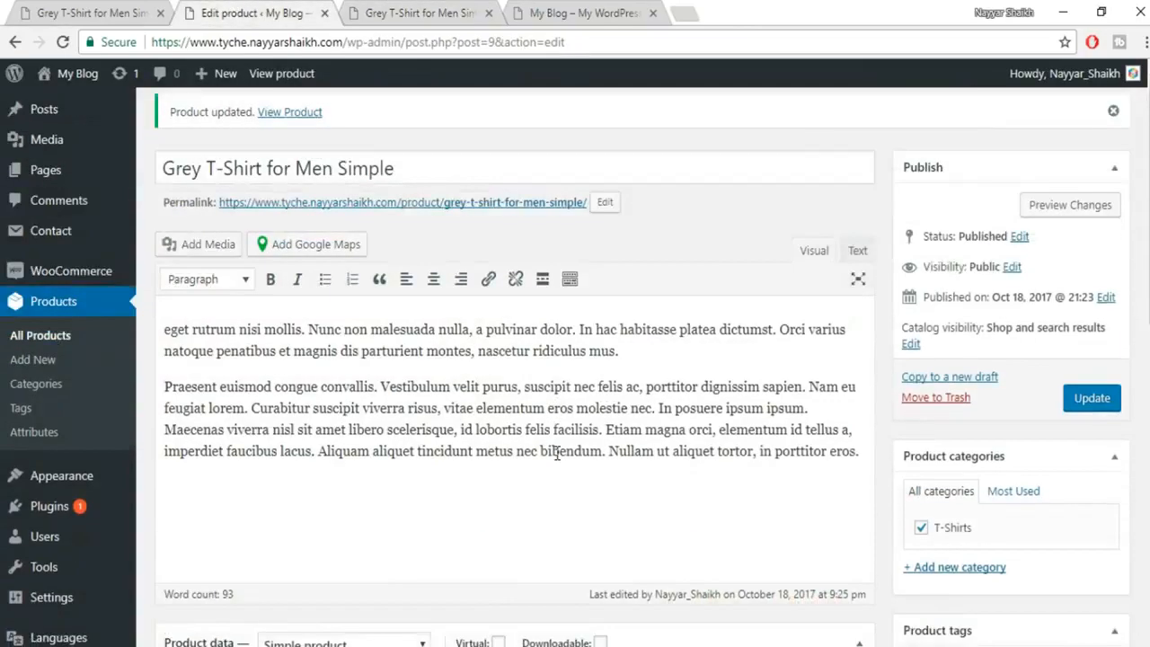
scroll(553, 457, "up", 2)
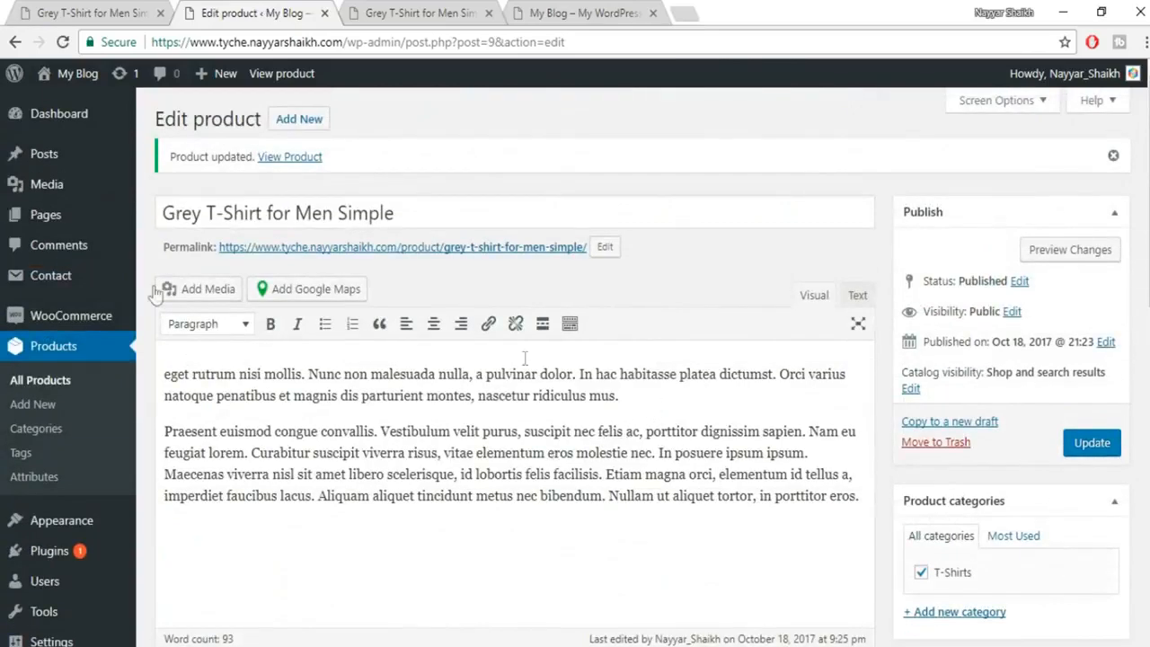
left_click(57, 384)
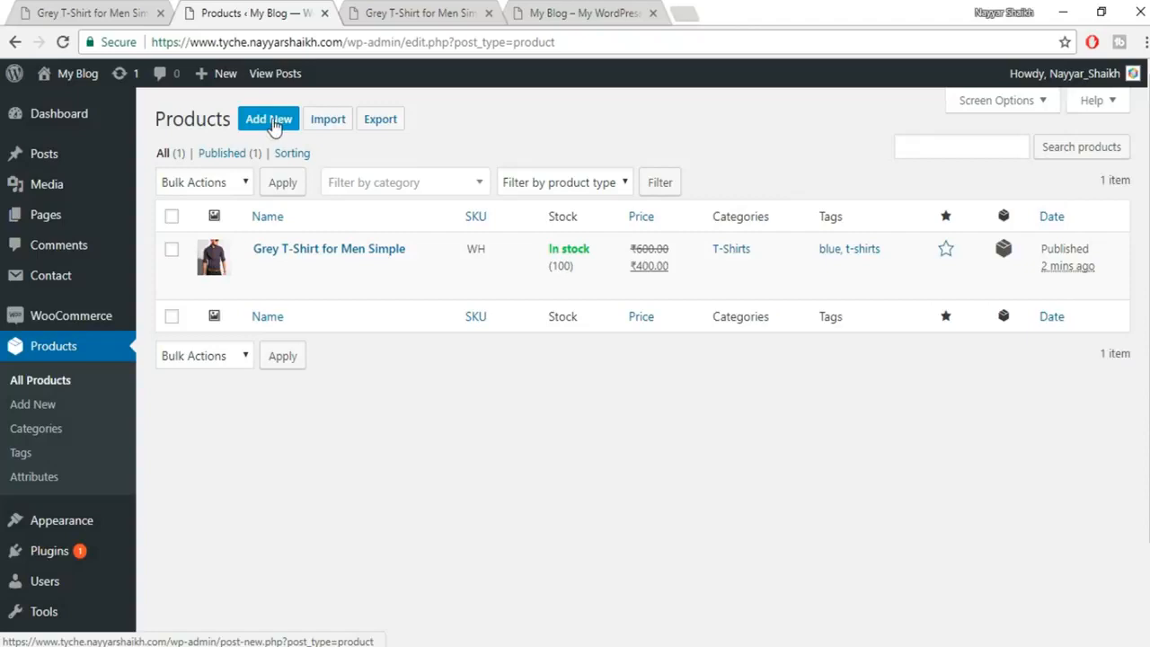
Duplicate Grey T-Shirt for Men Simple from the product list.
left_click(284, 287)
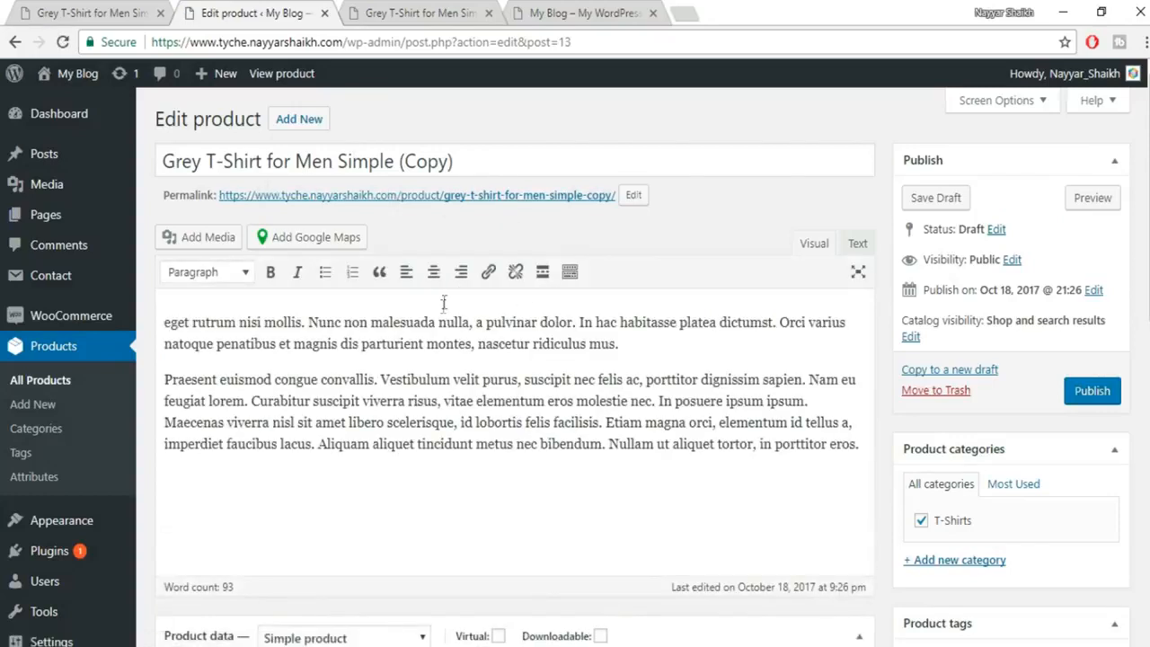
Retitle the copy from 'Grey T-Shirt for Men Simple (Copy)' to 'Black T-Shirt for Men Simple'.
left_click_drag(460, 161, 394, 161)
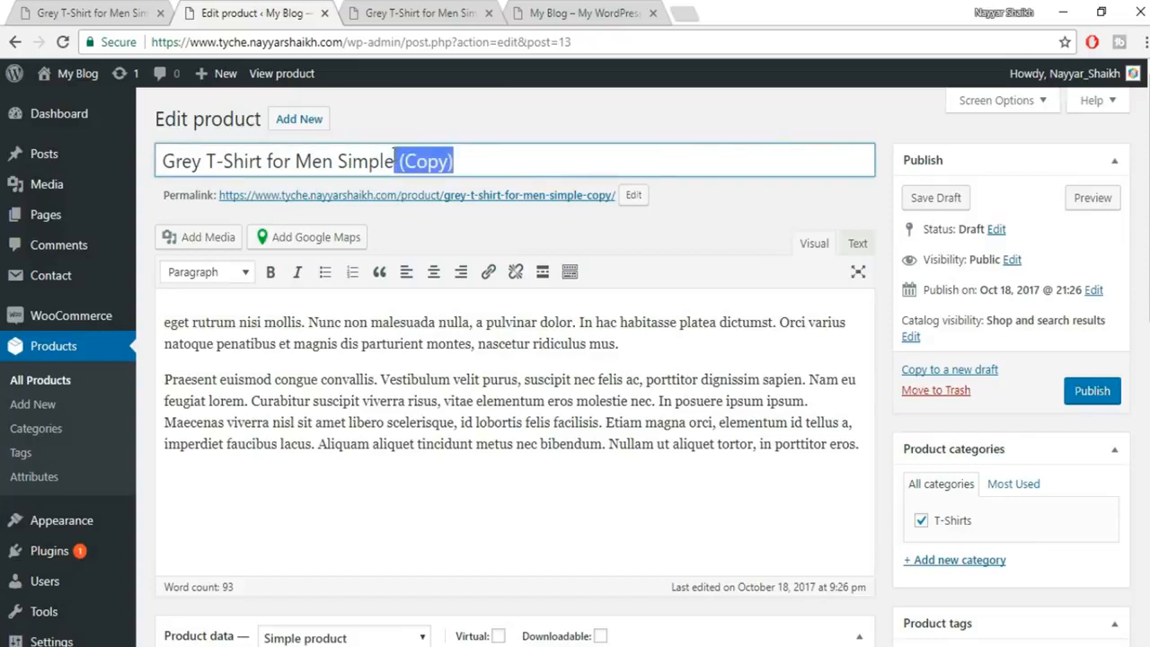
key("BackSpace")
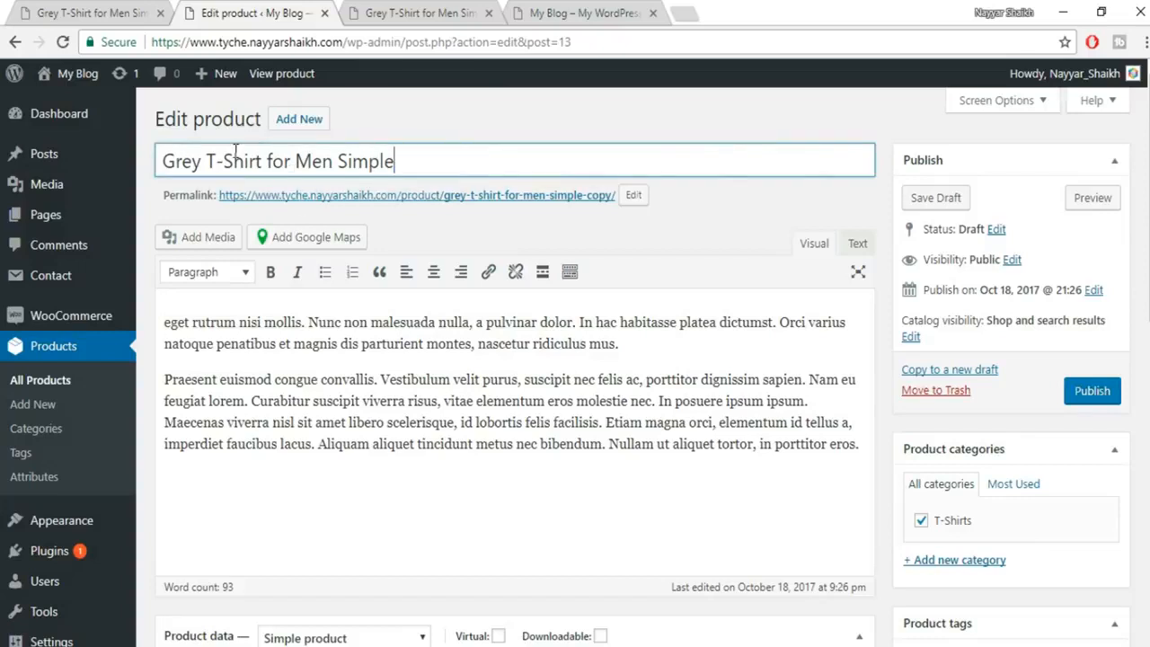
left_click_drag(205, 161, 36, 154)
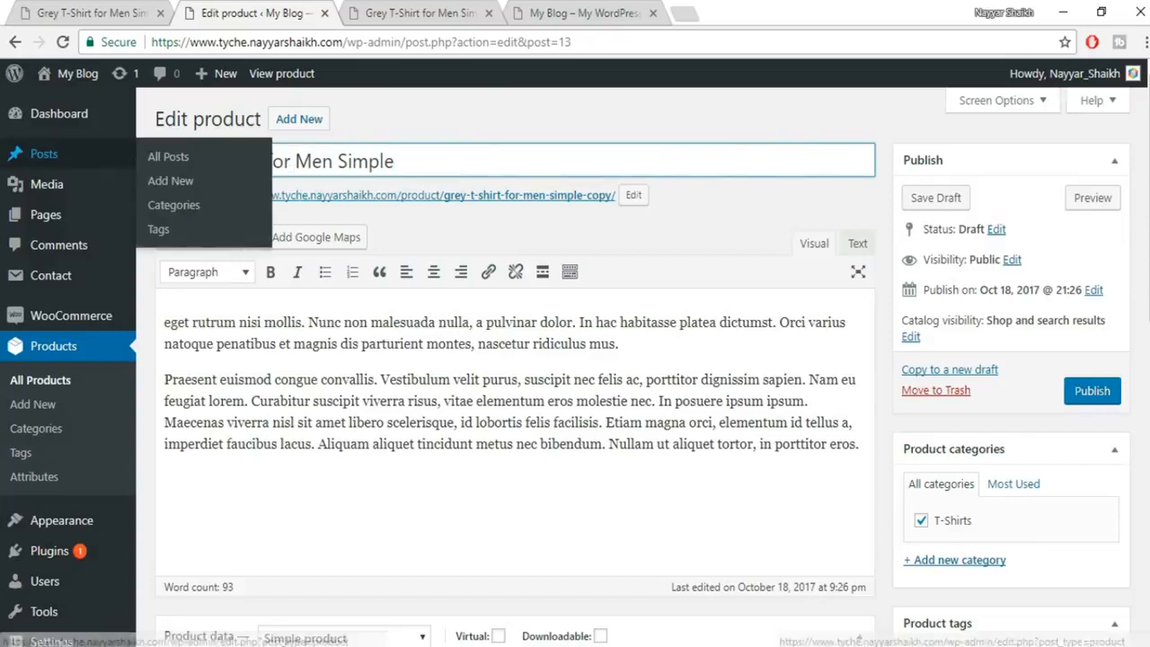
key("BackSpace")
type("Bla")
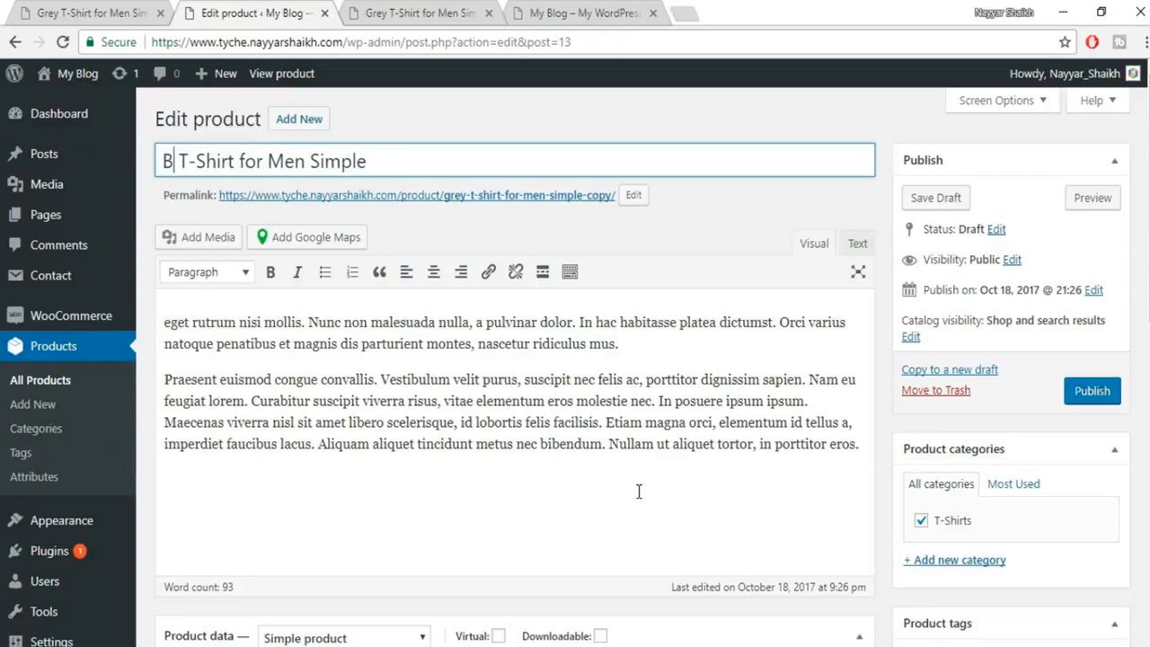
type("ck")
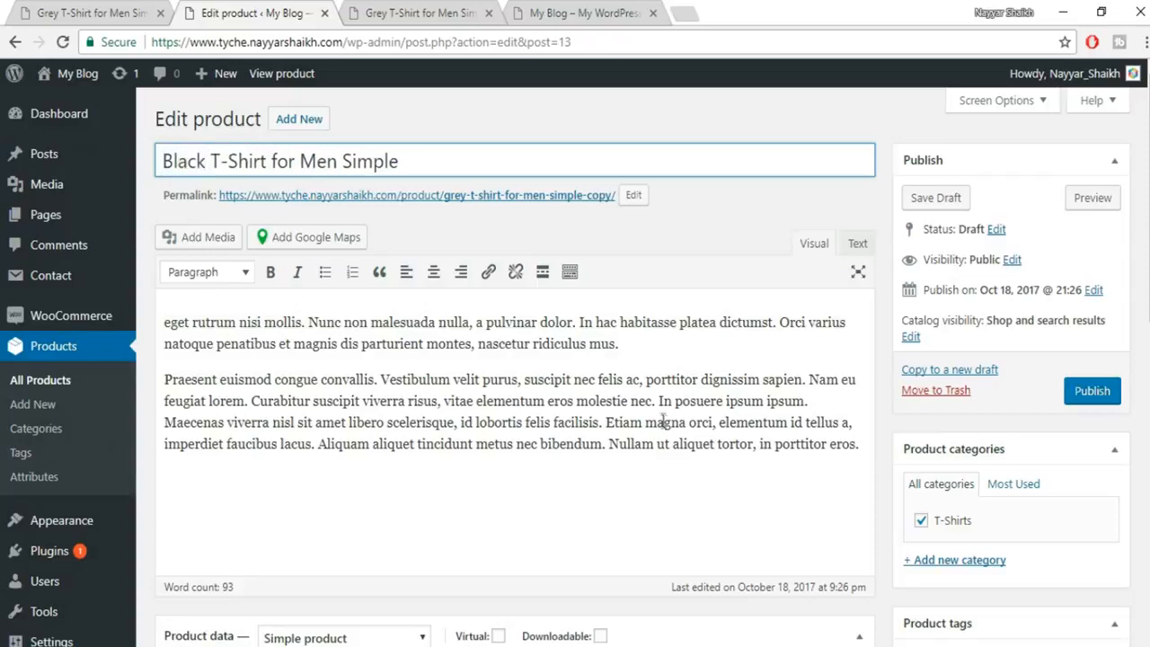
Set the product type to Variable product.
scroll(685, 396, "down", 3)
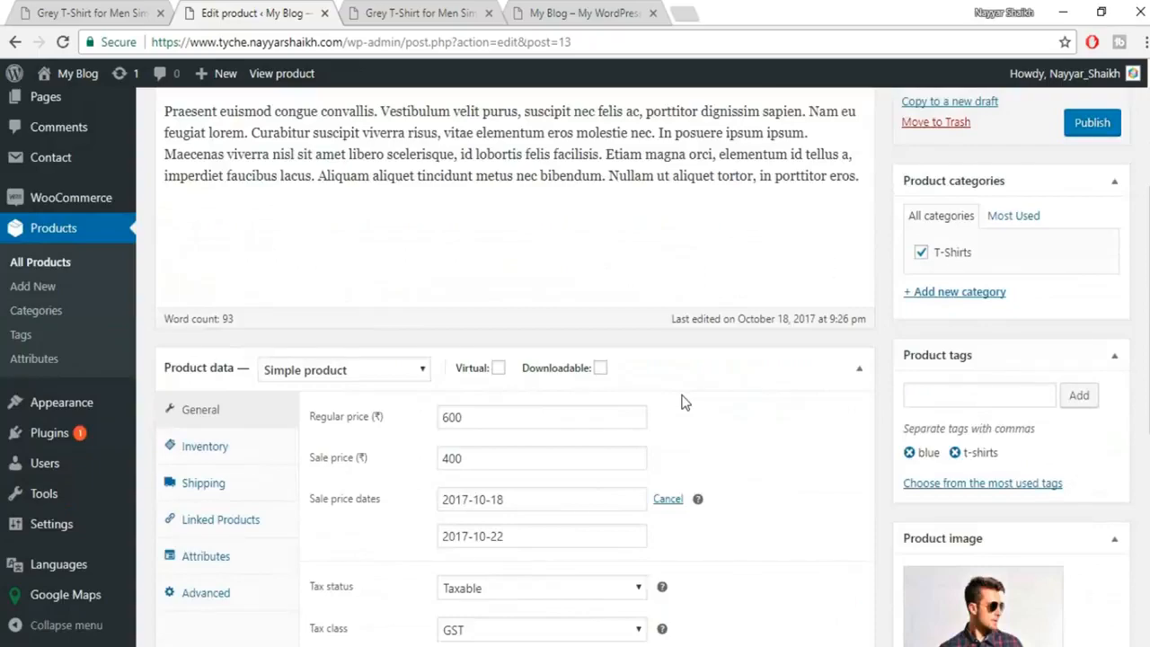
scroll(685, 413, "up", 3)
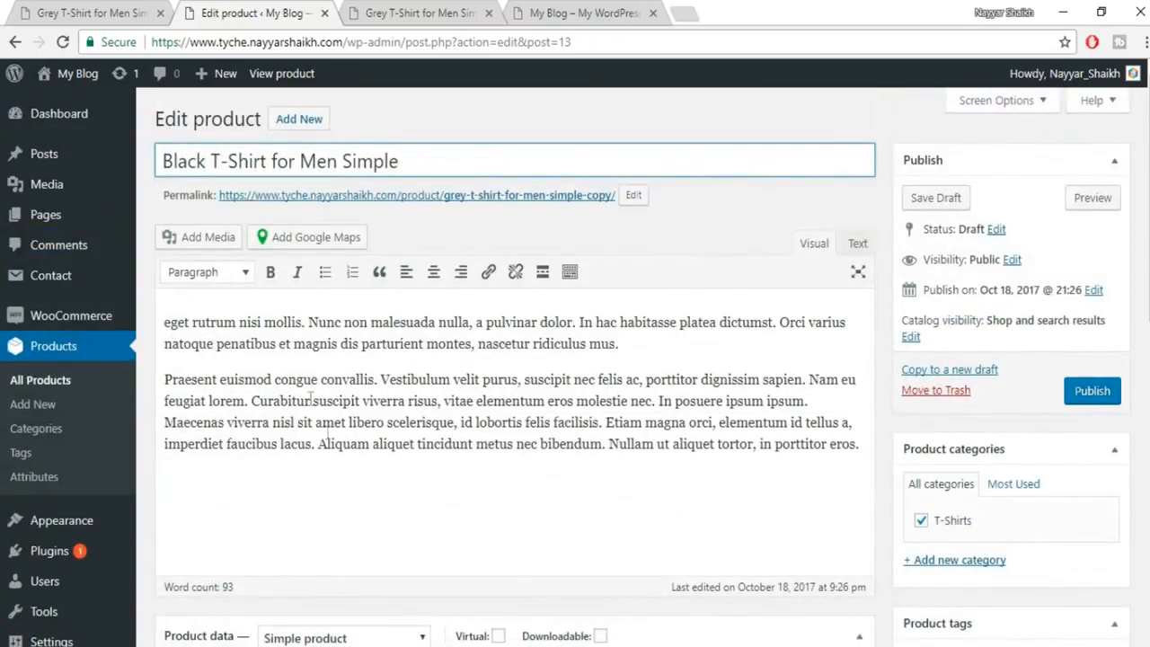
scroll(449, 419, "down", 3)
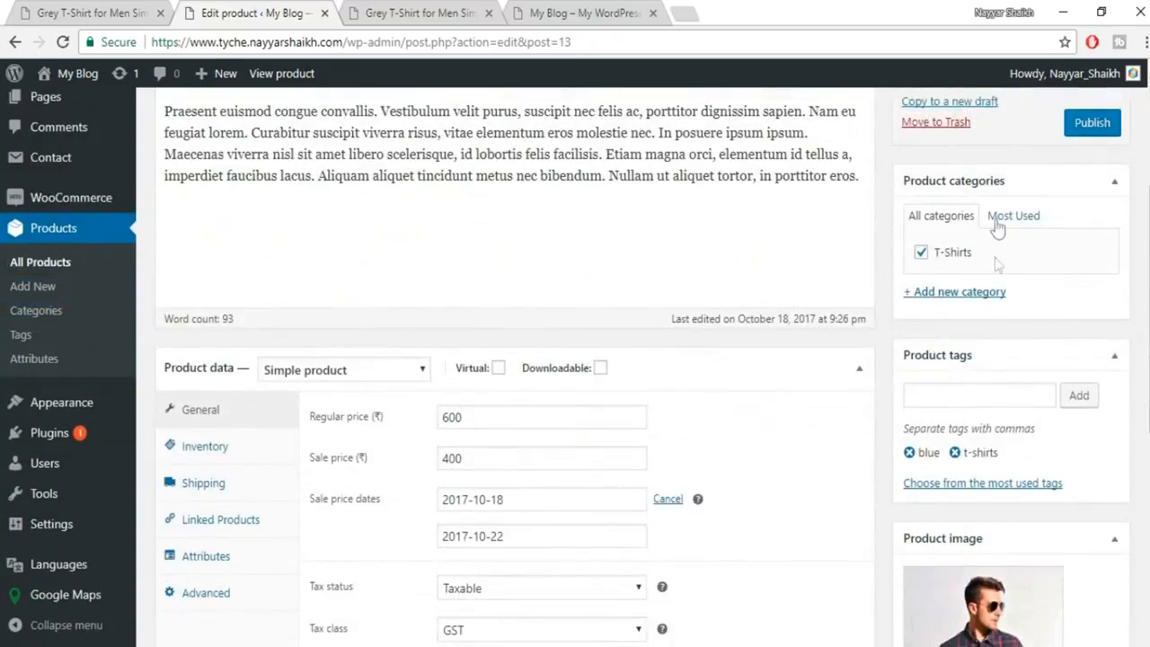
scroll(976, 458, "down", 1)
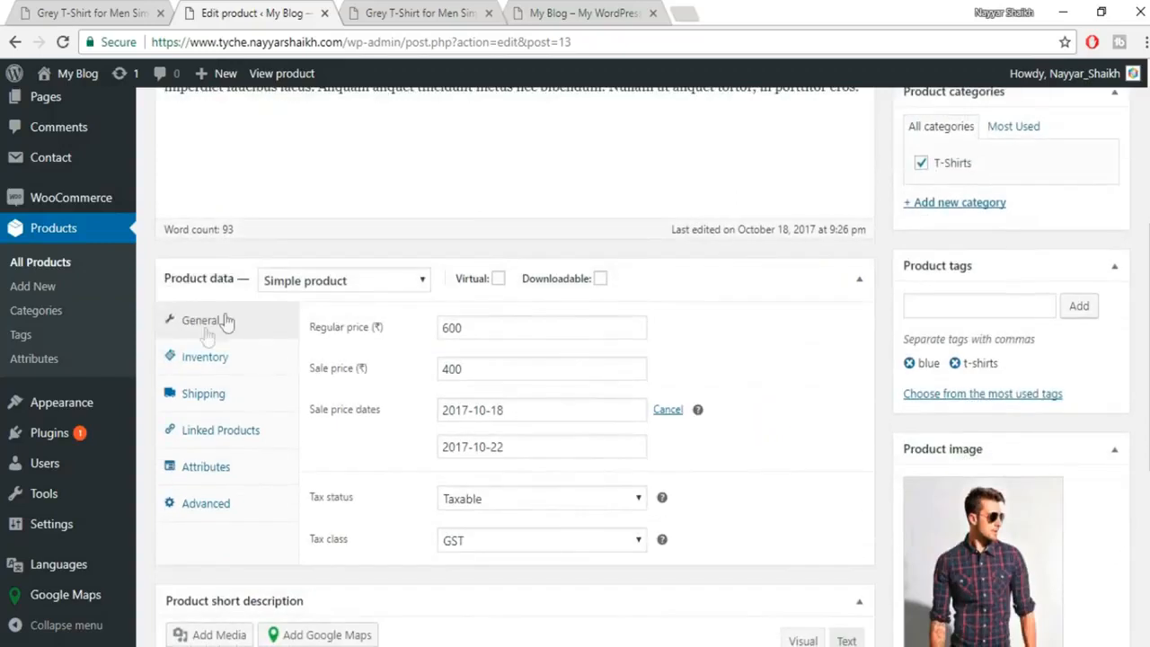
left_click(320, 284)
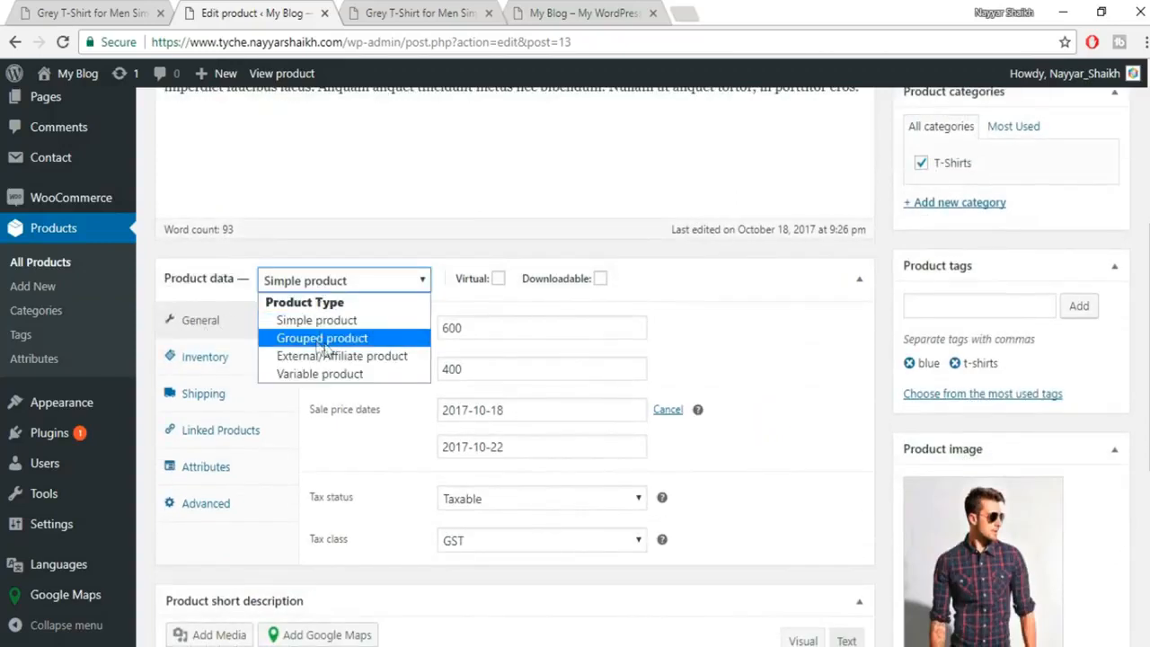
left_click(320, 374)
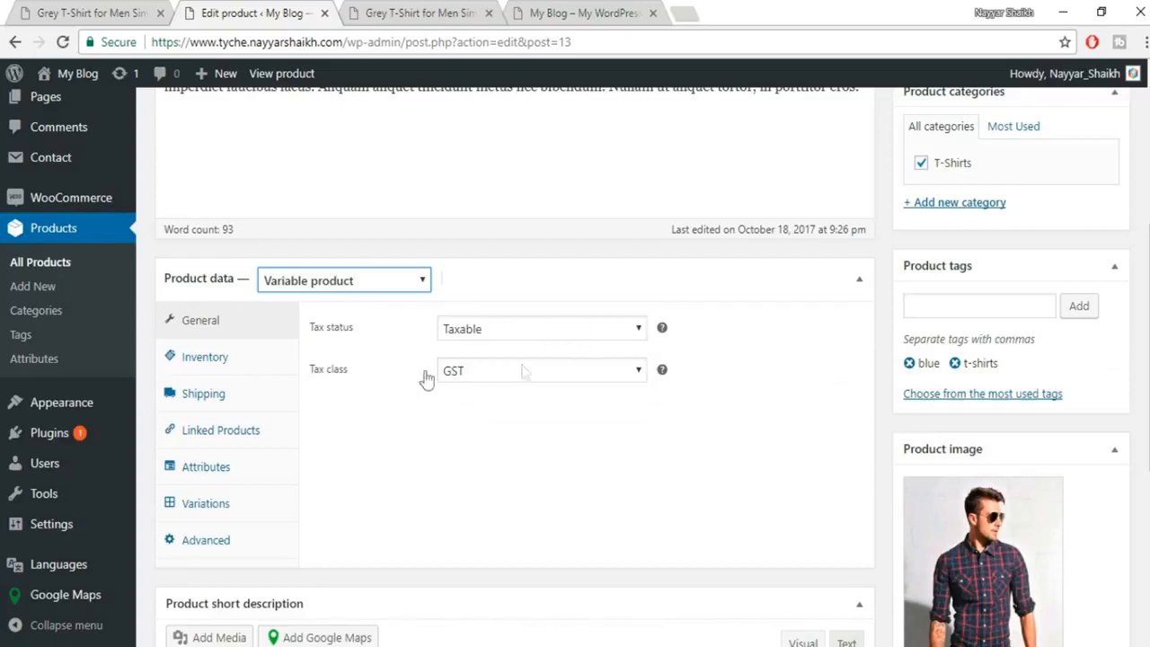
Trim the copied product's SKU from WH-1 back to WH.
left_click(220, 361)
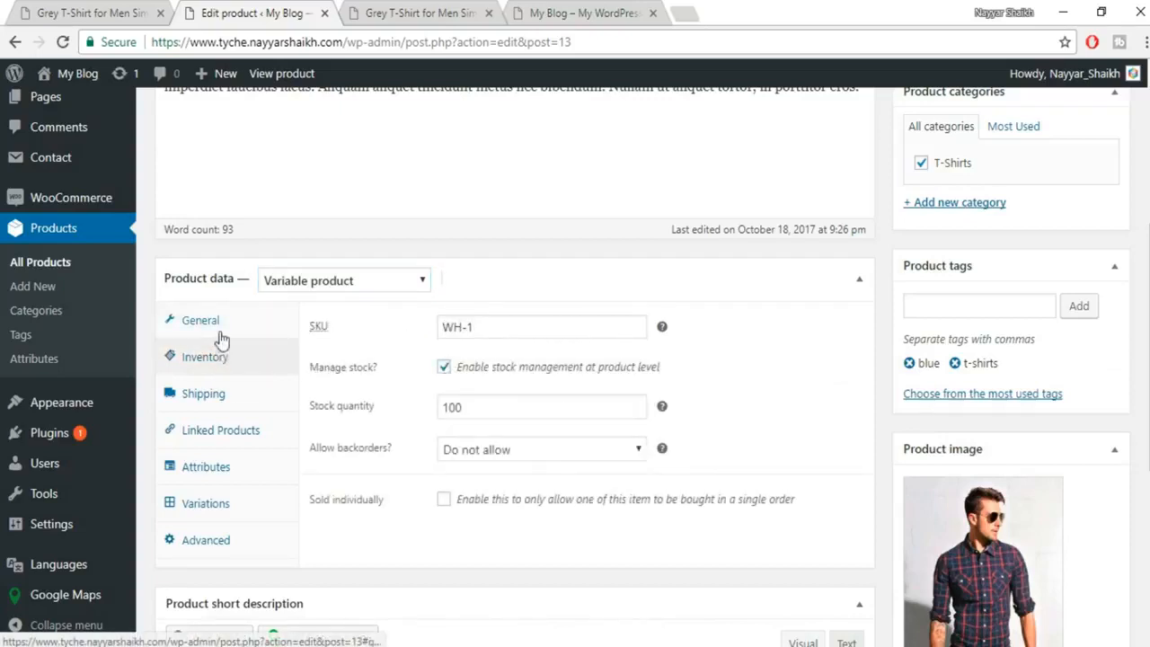
left_click_drag(506, 333, 468, 346)
key("BackSpace")
key("BackSpace")
left_click(745, 346)
scroll(752, 364, "down", 1)
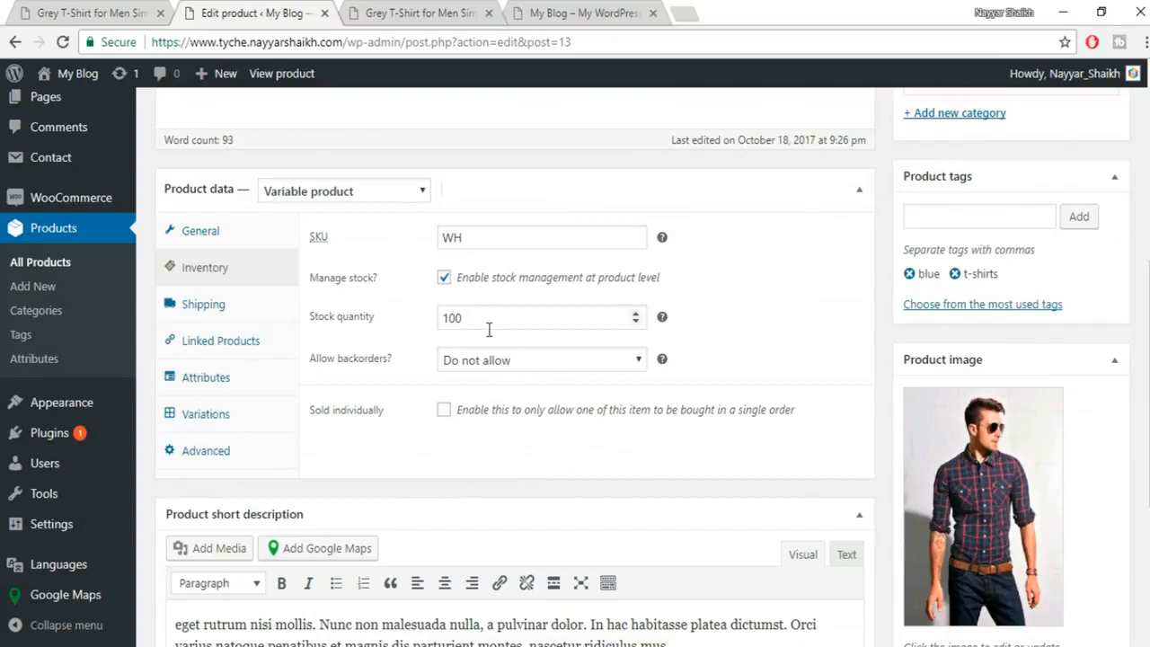
Search 't-sh' and add Grey T-Shirt for Men Simple (WH) under Upsells and Cross-sells.
left_click(243, 314)
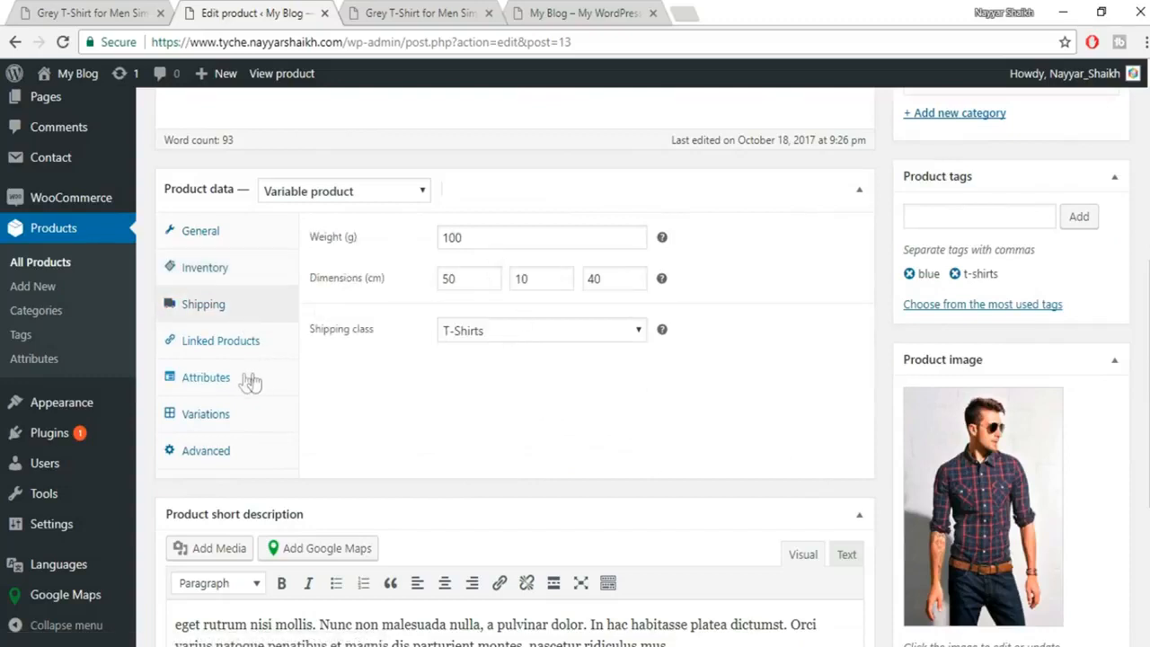
left_click(231, 348)
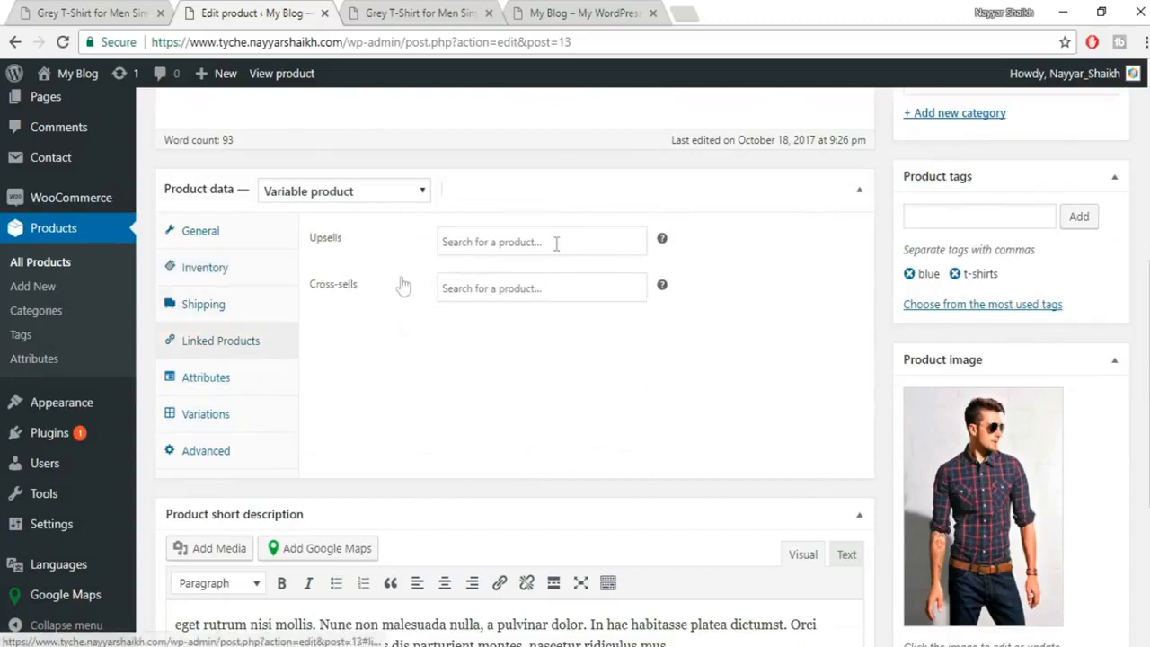
left_click(483, 240)
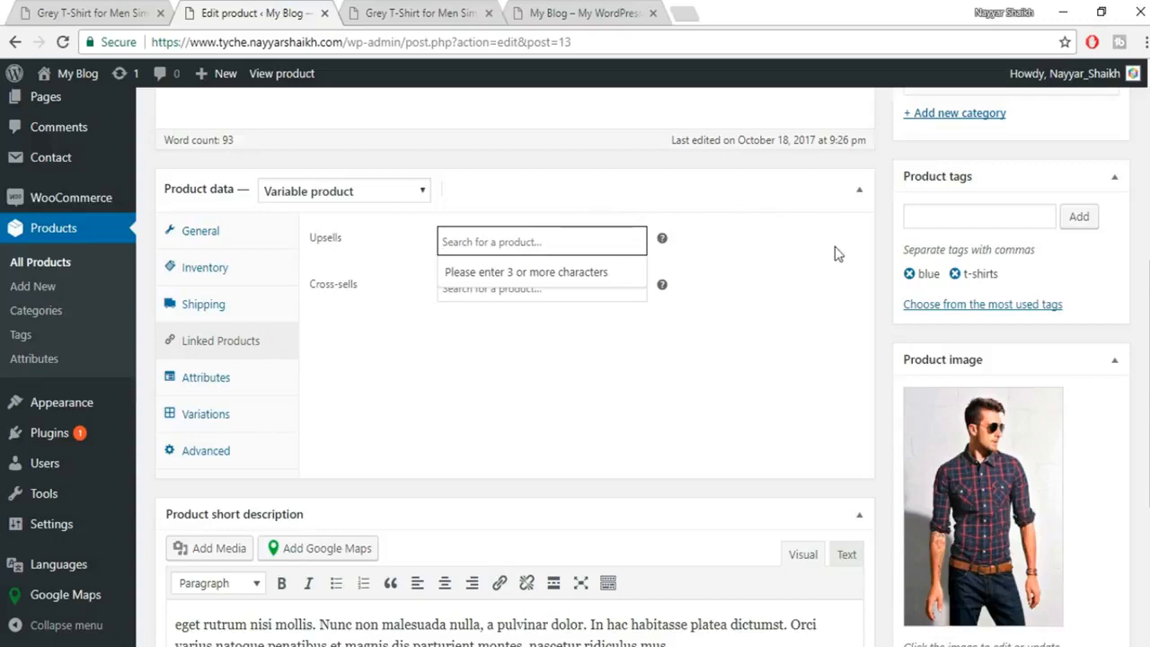
type("s-sh")
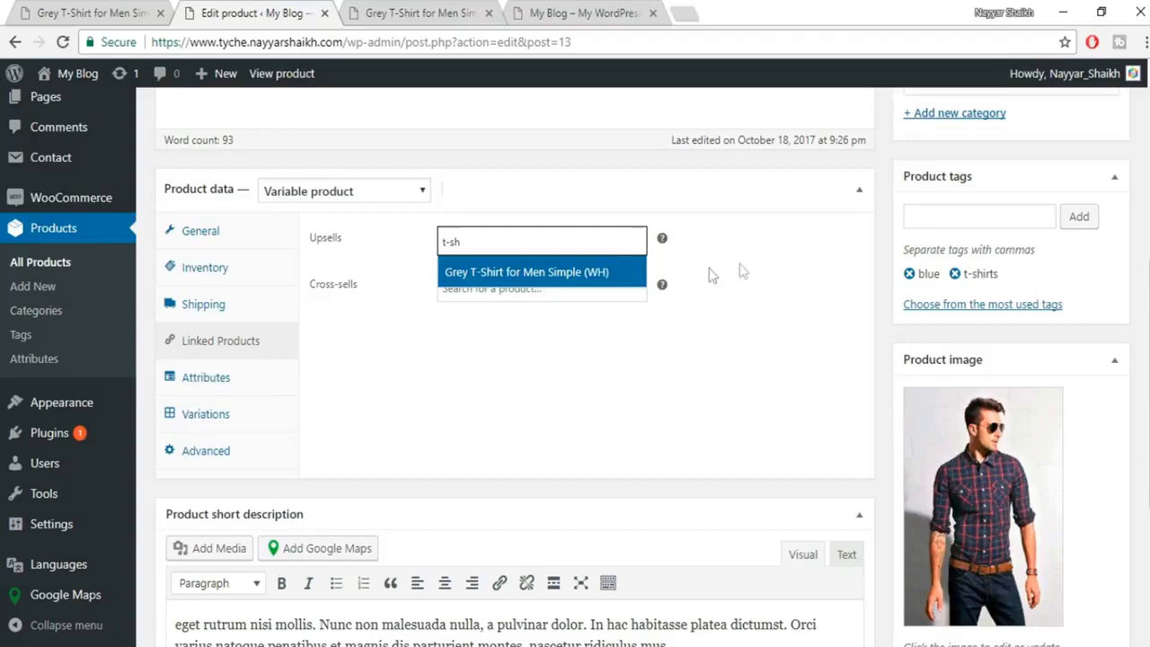
left_click(513, 274)
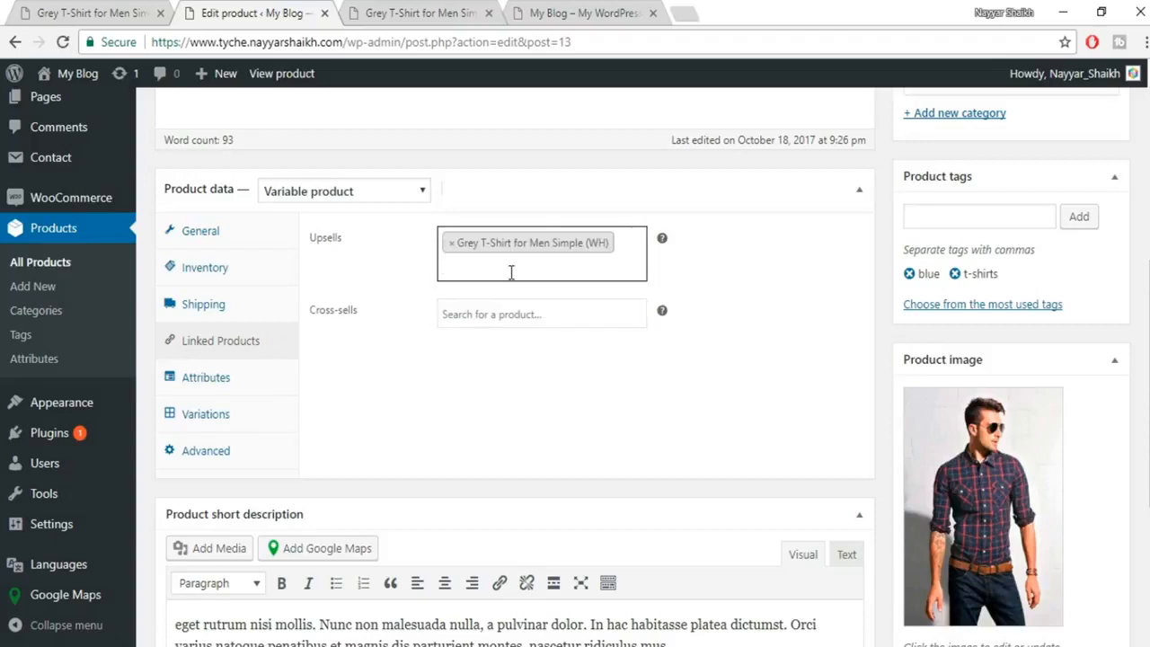
left_click(511, 311)
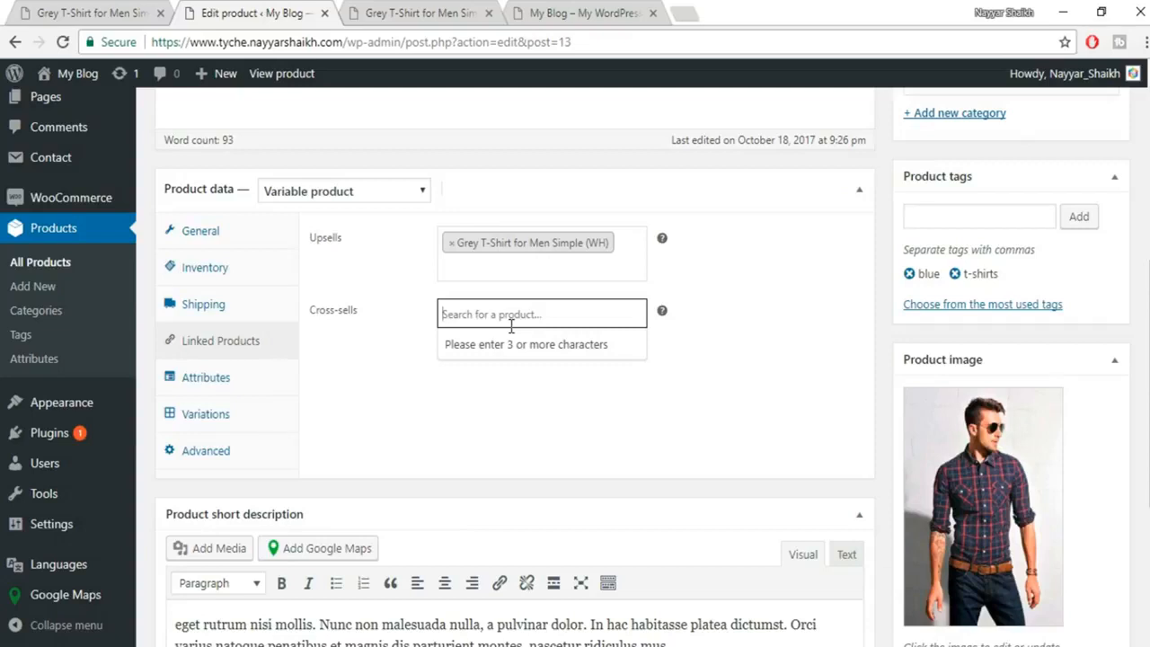
type("t-sh")
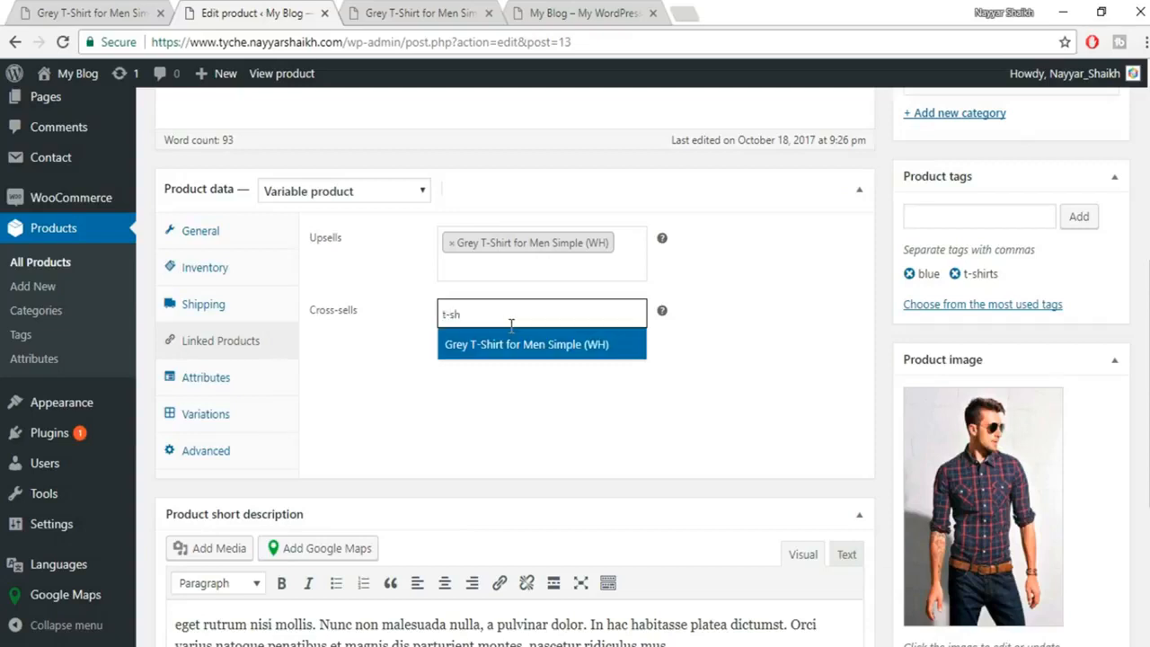
left_click(512, 343)
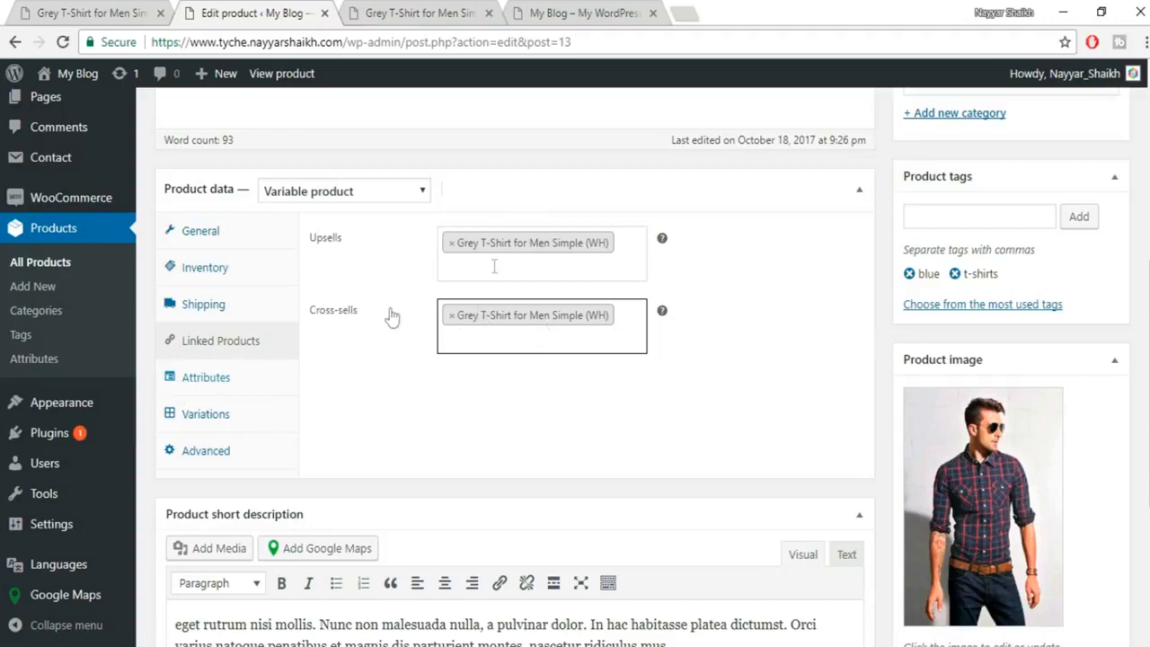
left_click(201, 378)
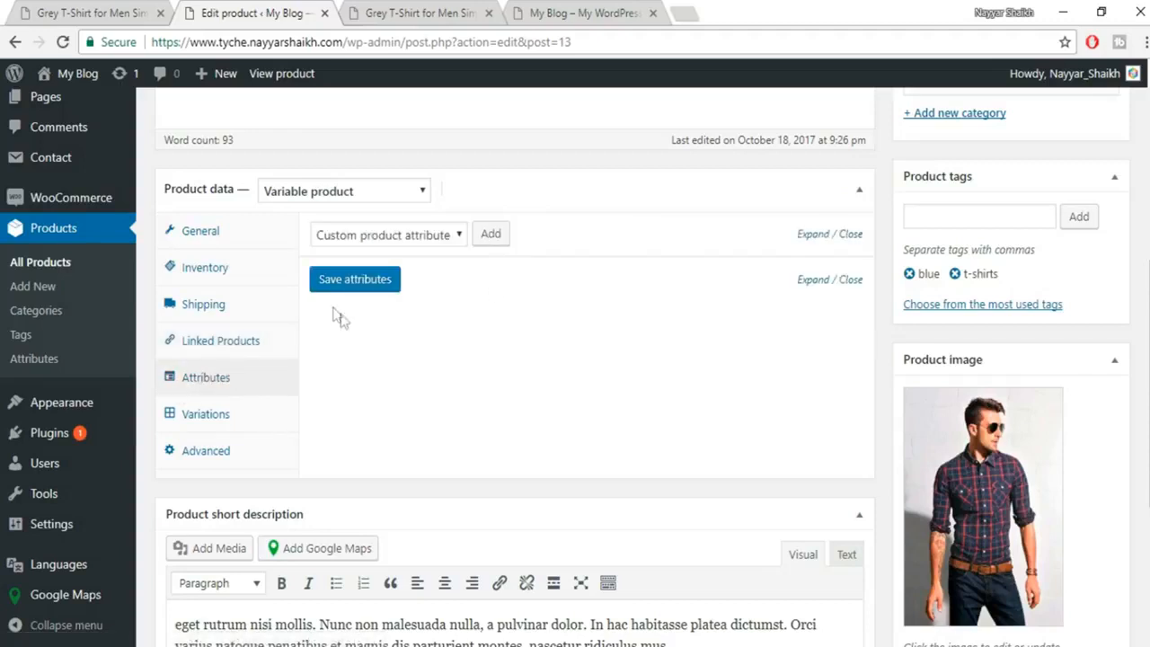
Add a custom product attribute named Colors with values Red | Blue | Black.
left_click(403, 236)
left_click(418, 231)
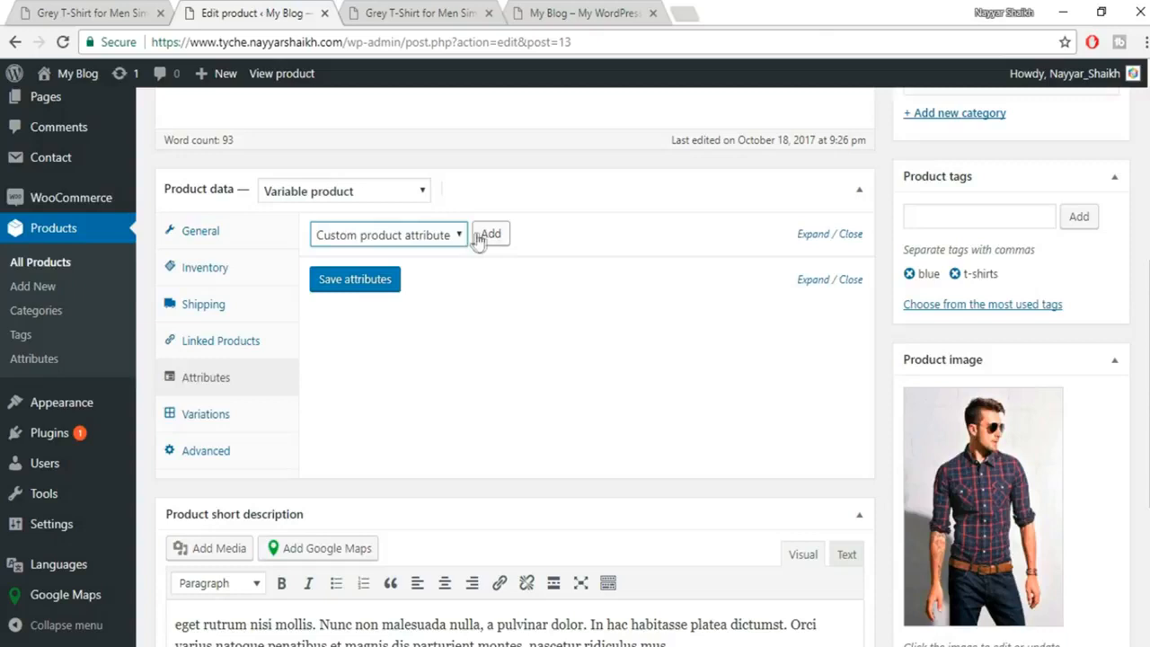
left_click(494, 236)
left_click(368, 344)
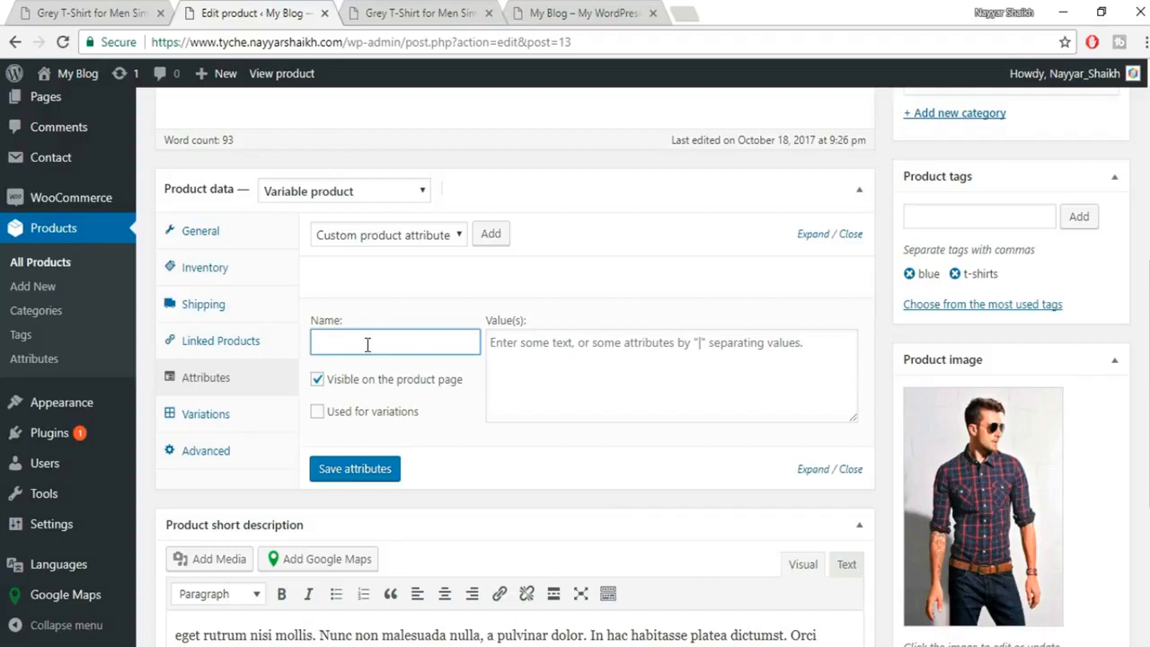
type("Colo")
left_click(342, 365)
left_click(627, 353)
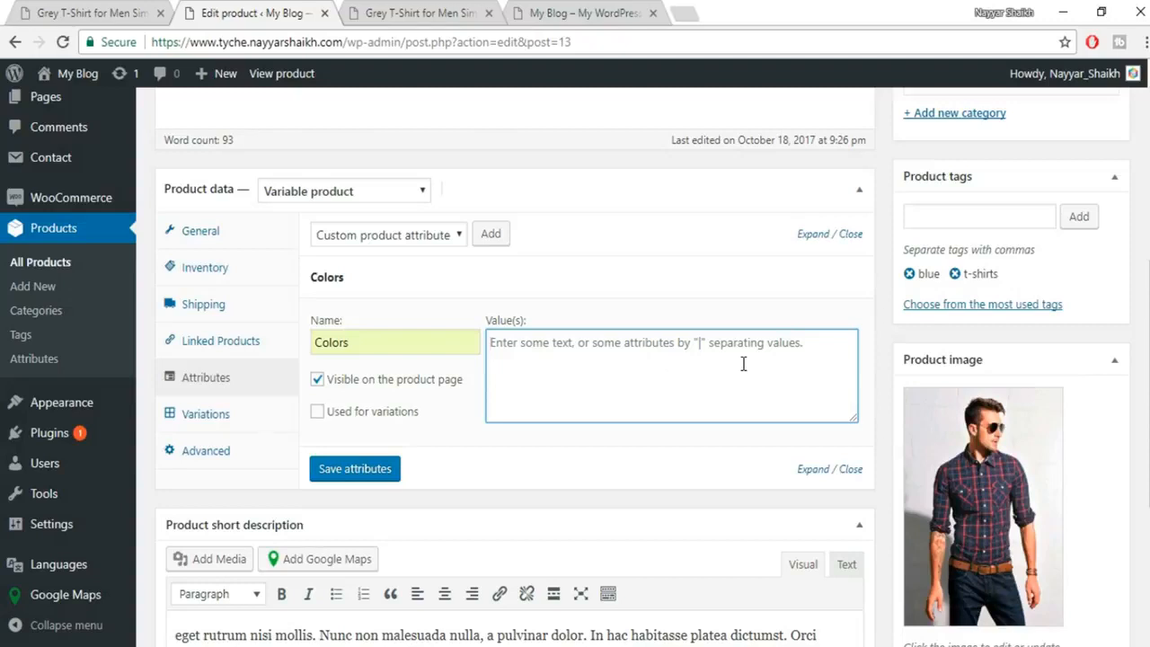
type("|")
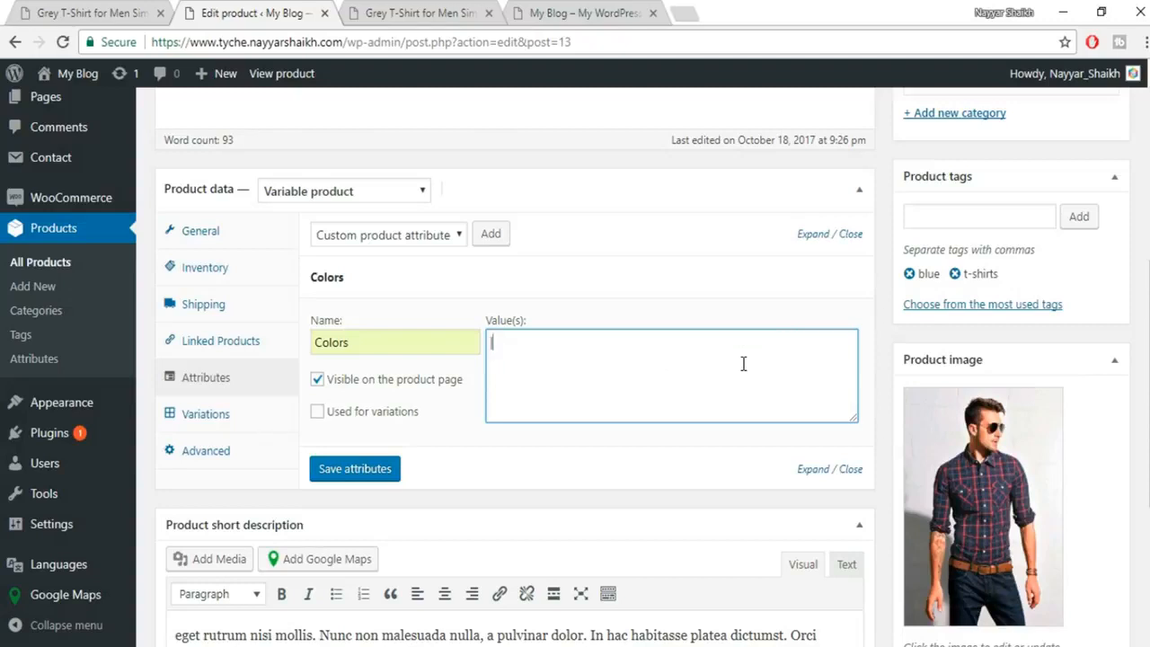
key("BackSpace")
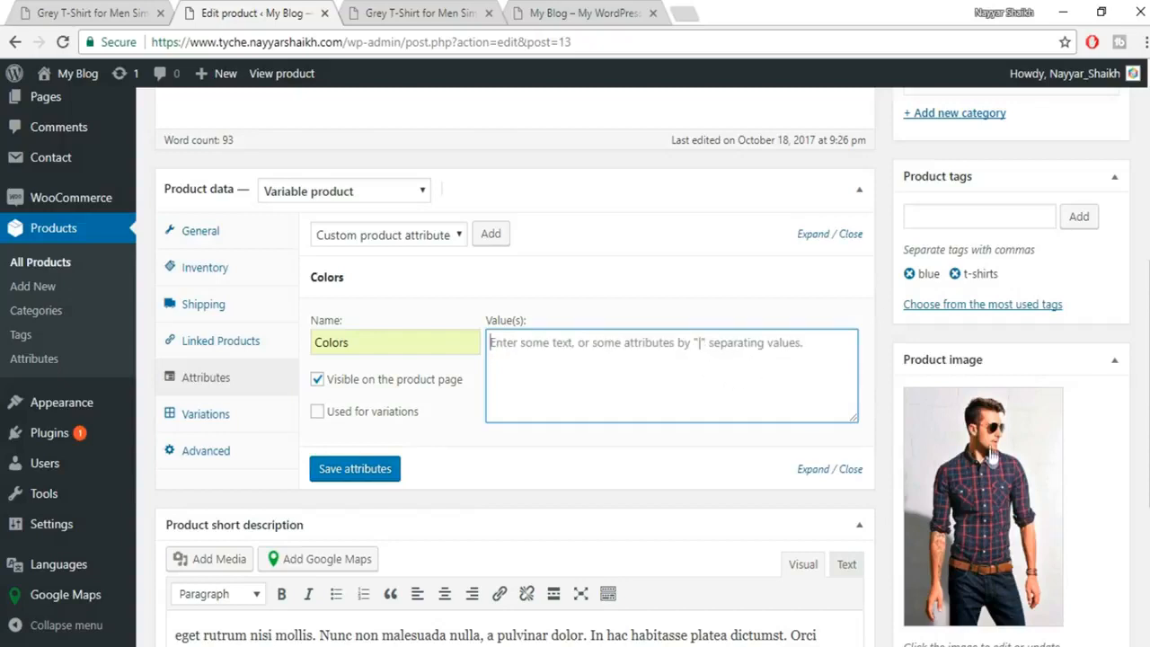
type("Red | Blue | Black")
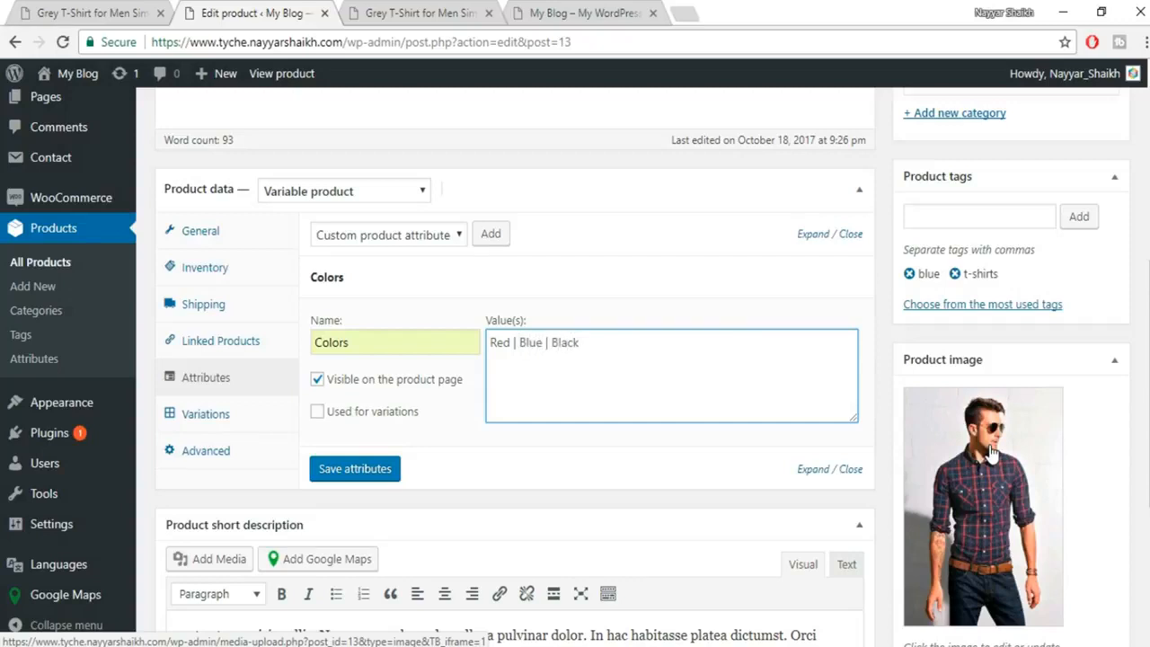
Mark Colors as used for variations and save the attributes.
left_click(317, 412)
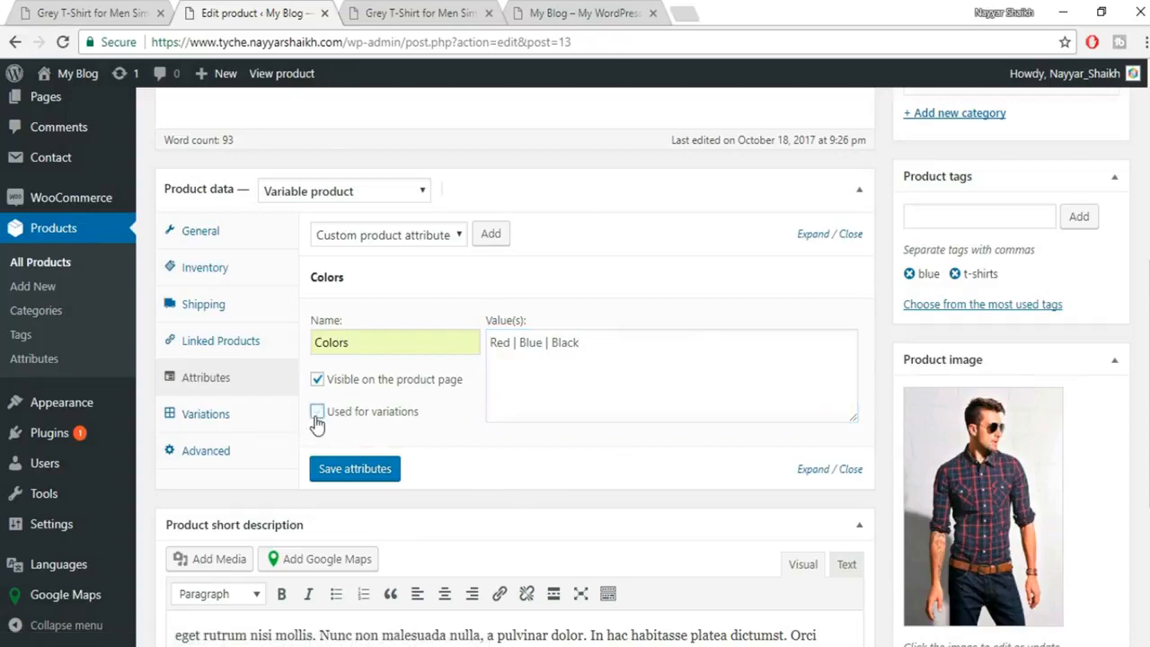
left_click(354, 467)
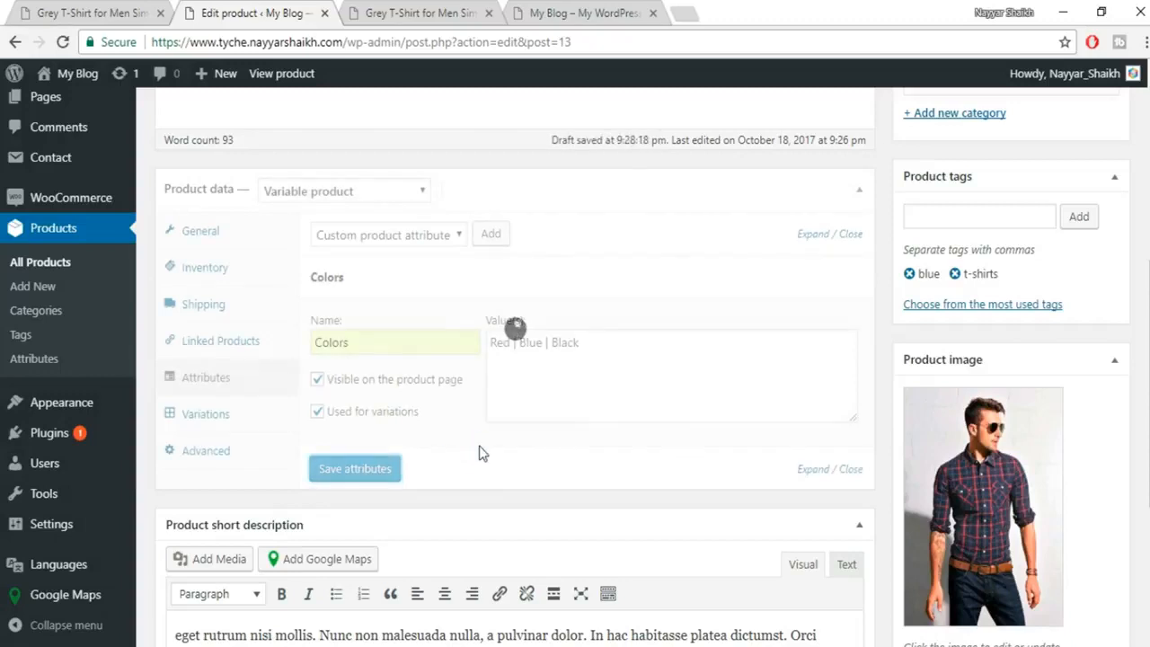
left_click(201, 415)
Create variations from all attributes, confirm the alerts, and expand variation #14 Red.
left_click(429, 236)
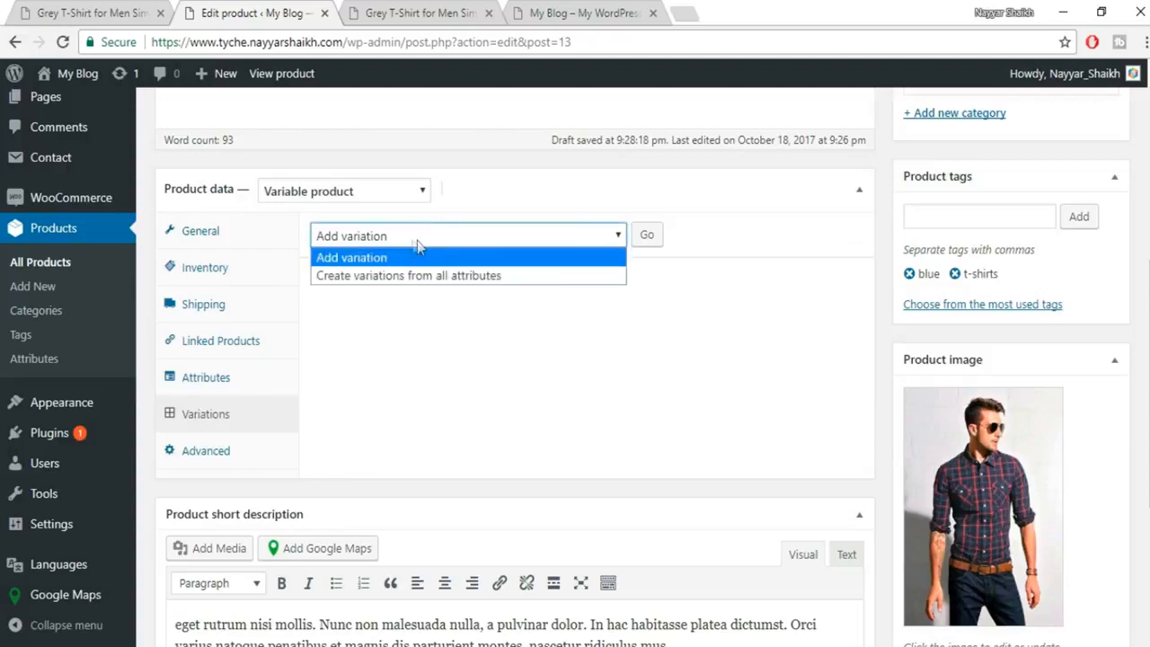
left_click(374, 276)
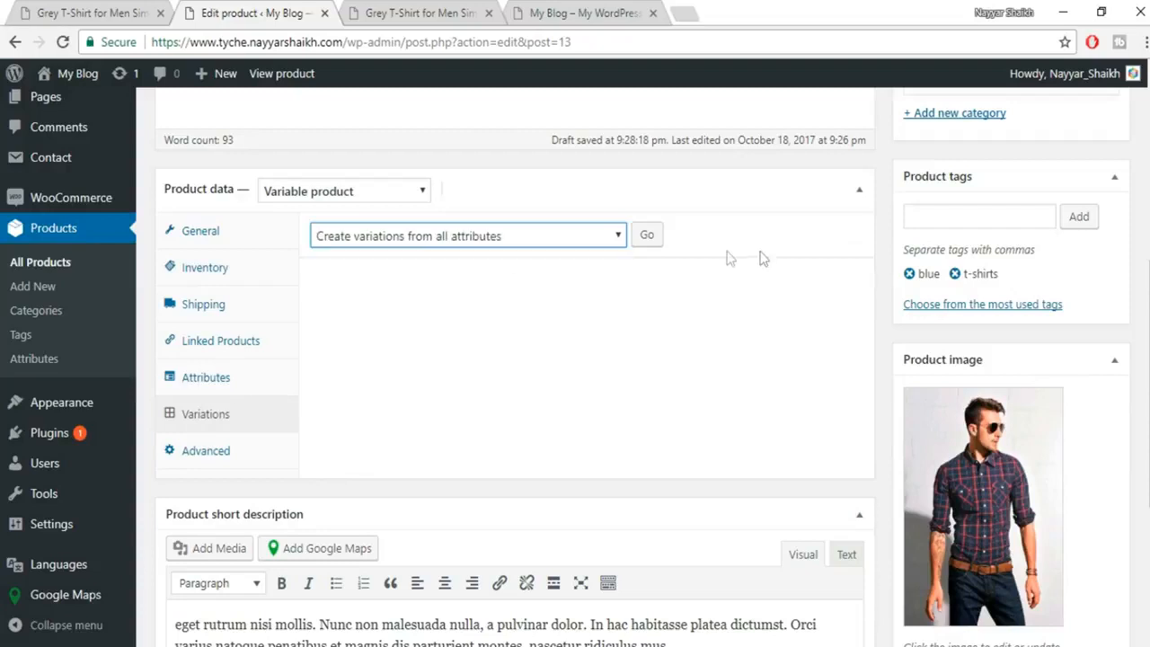
left_click(651, 238)
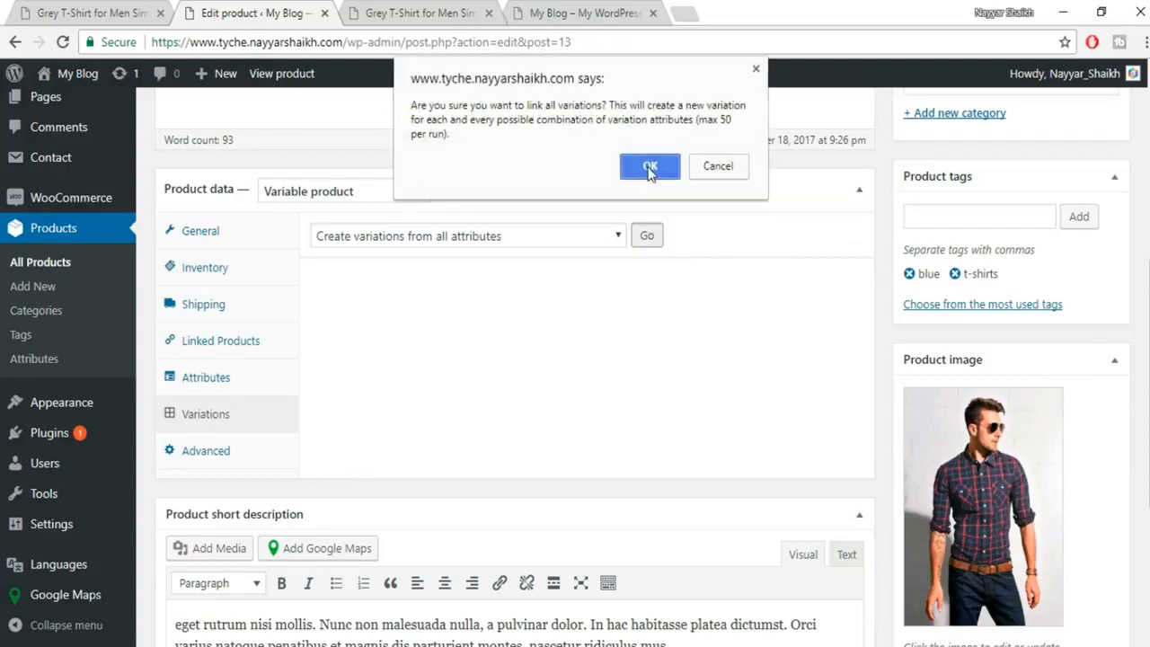
left_click(652, 164)
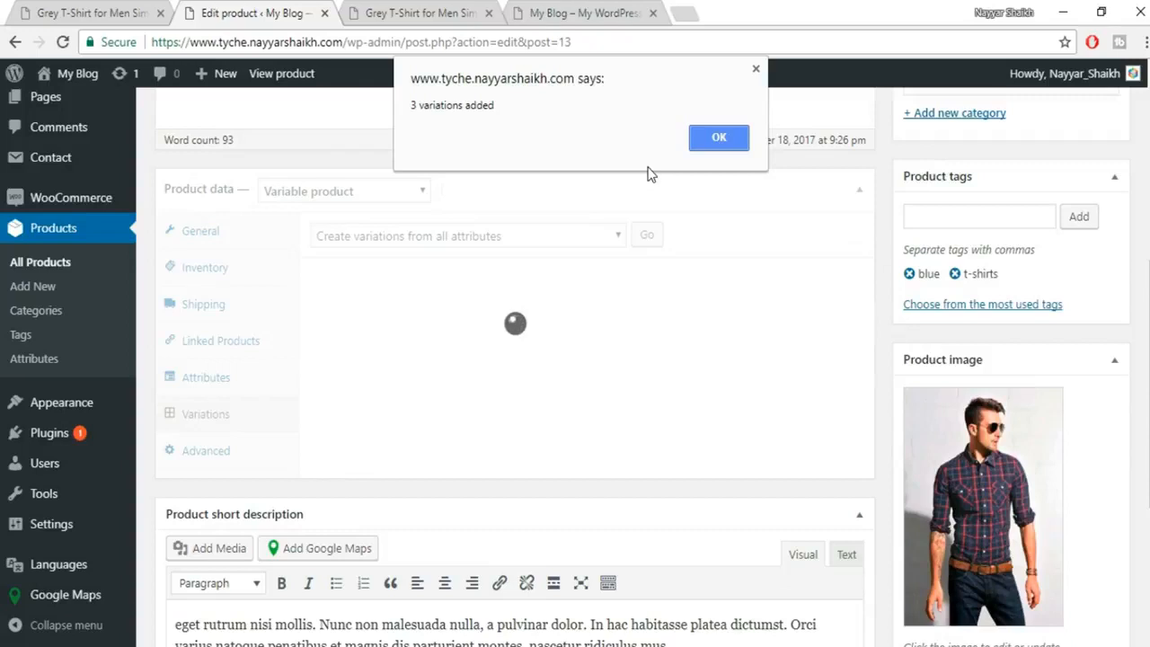
left_click(727, 140)
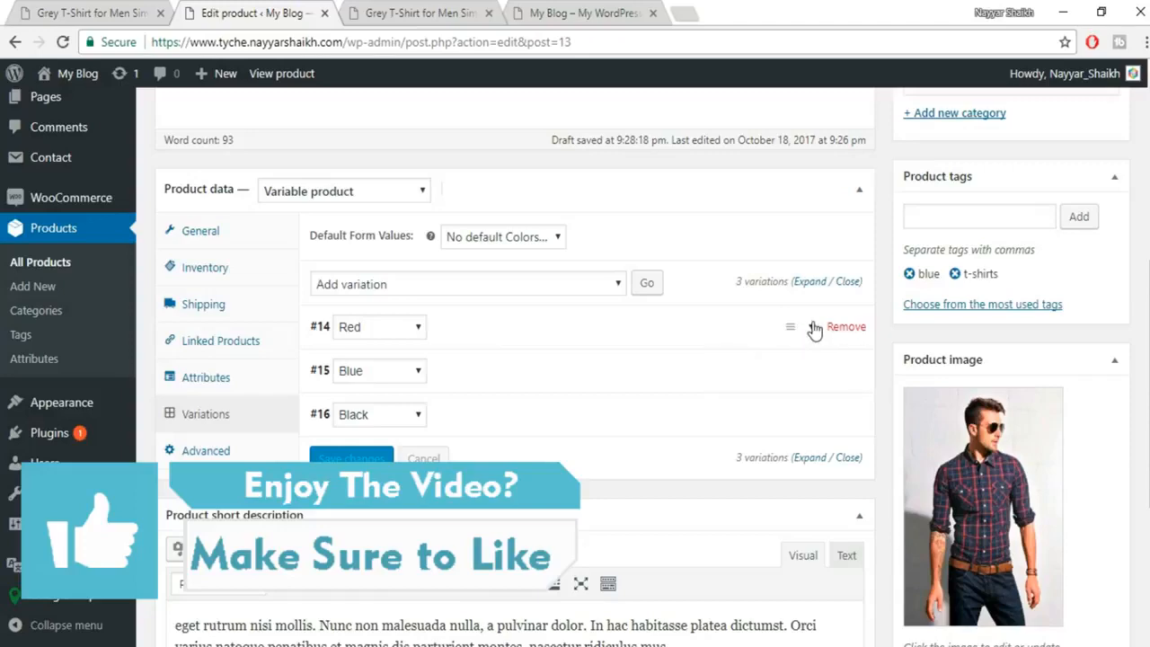
left_click(816, 331)
scroll(355, 260, "down", 2)
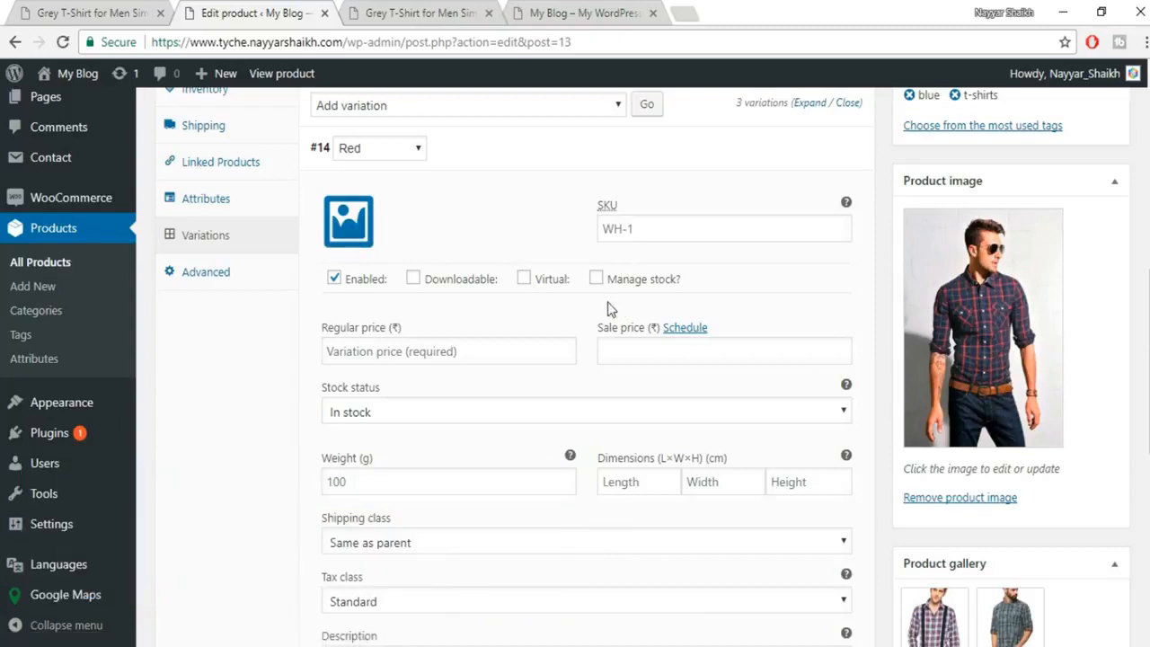
Set the plaid shirt with suspenders photo as the Red variation's image.
left_click(349, 235)
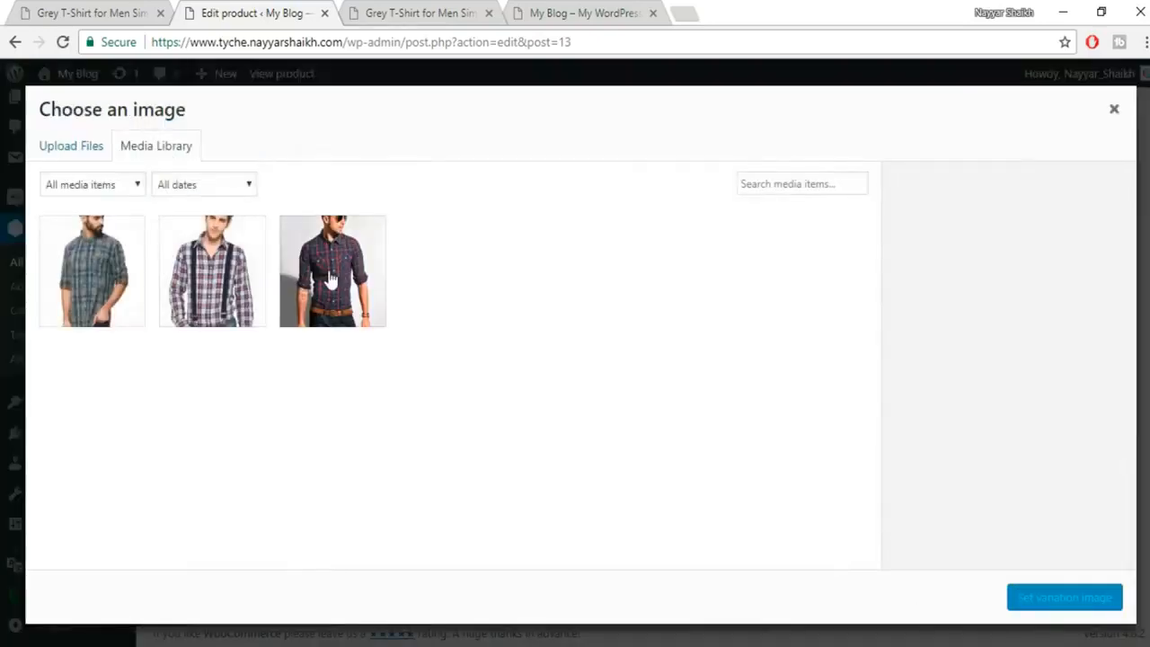
left_click(203, 280)
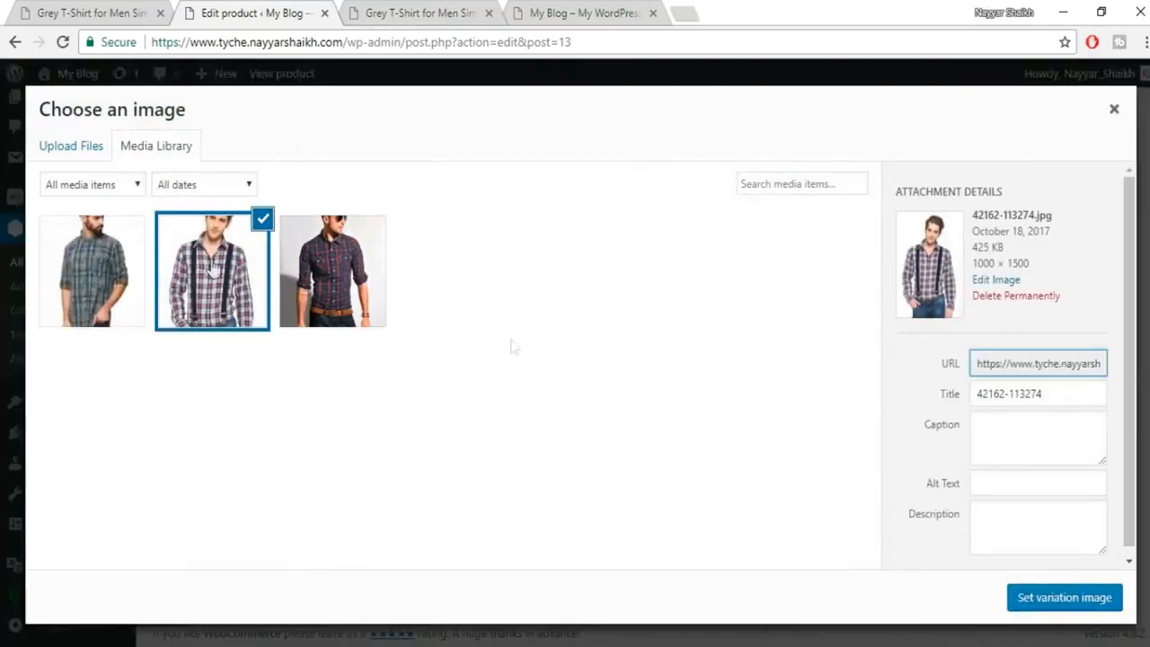
left_click(1030, 598)
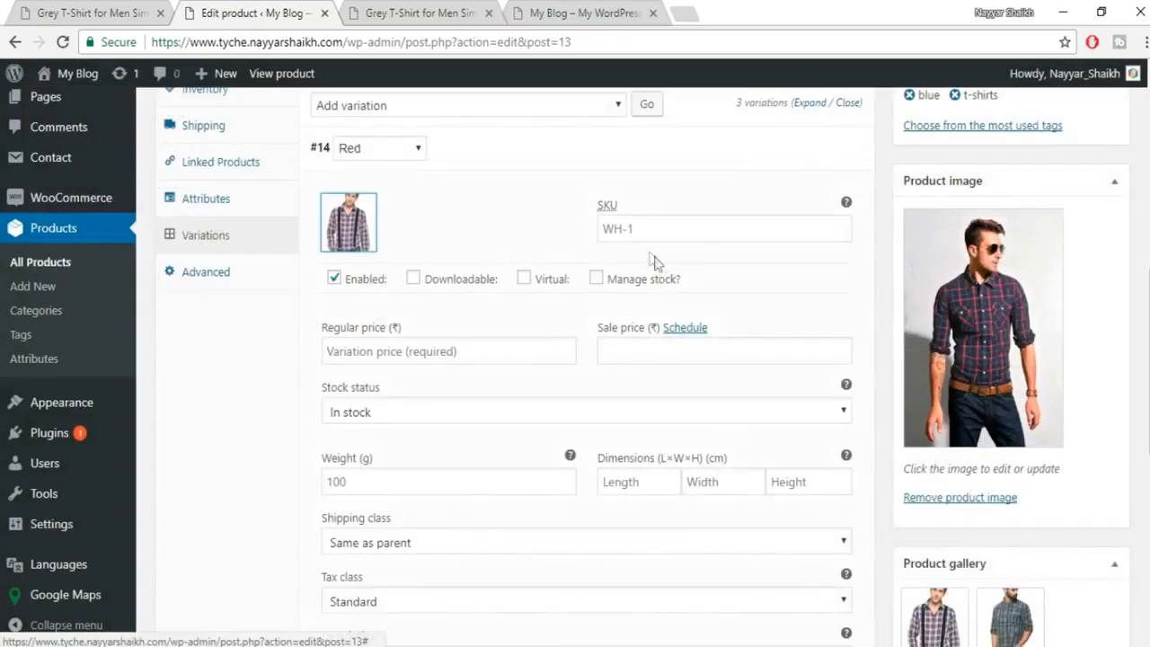
Give the Red variation a 600 regular price and the GST tax class.
left_click(428, 352)
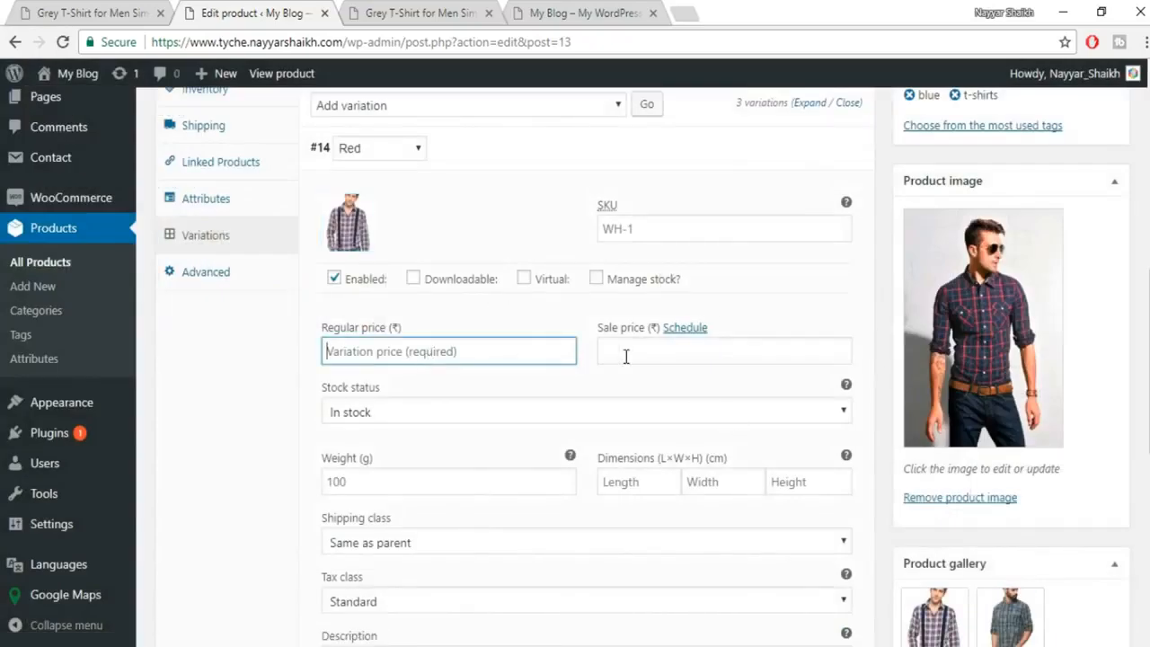
type("600")
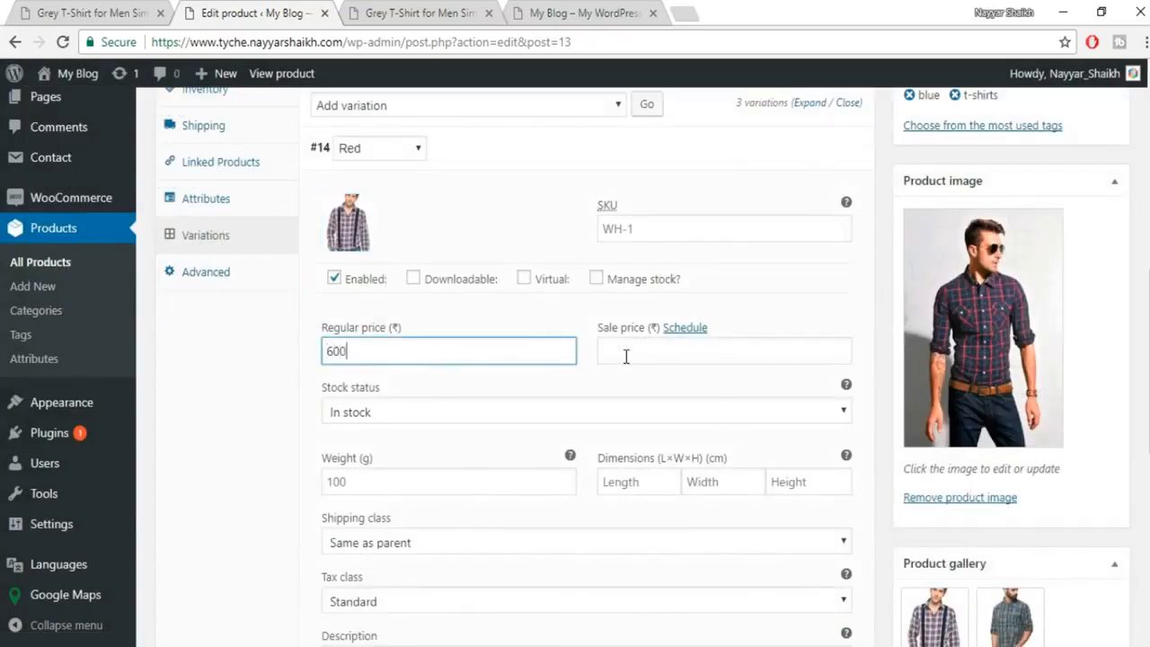
scroll(784, 449, "down", 1)
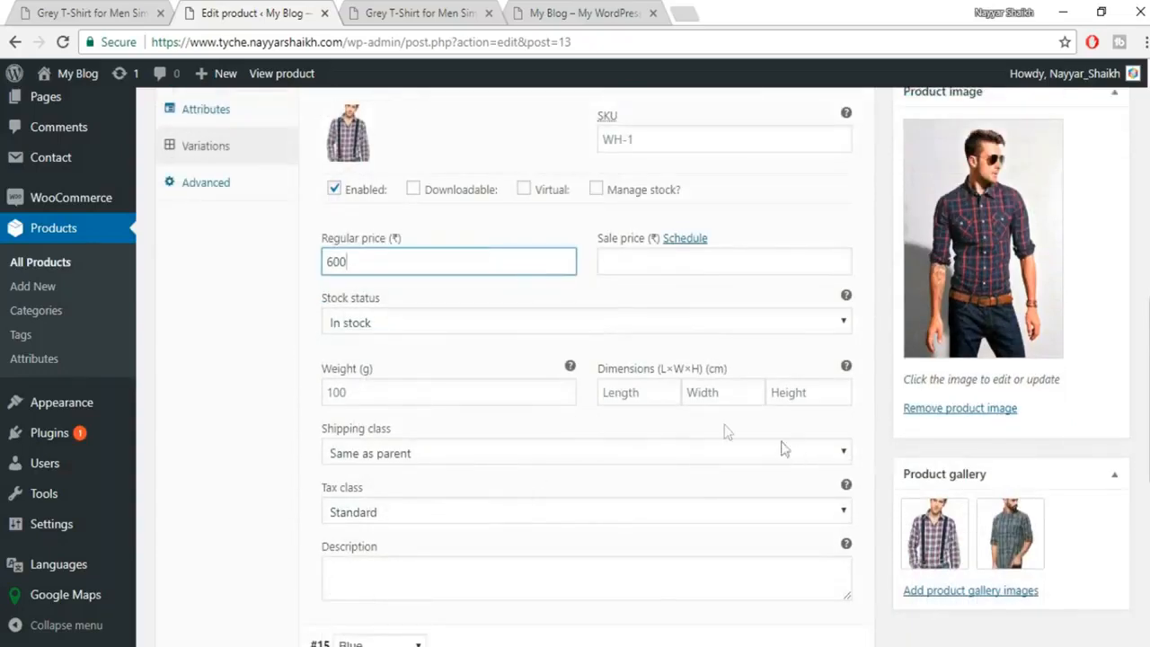
scroll(539, 470, "down", 2)
left_click(422, 332)
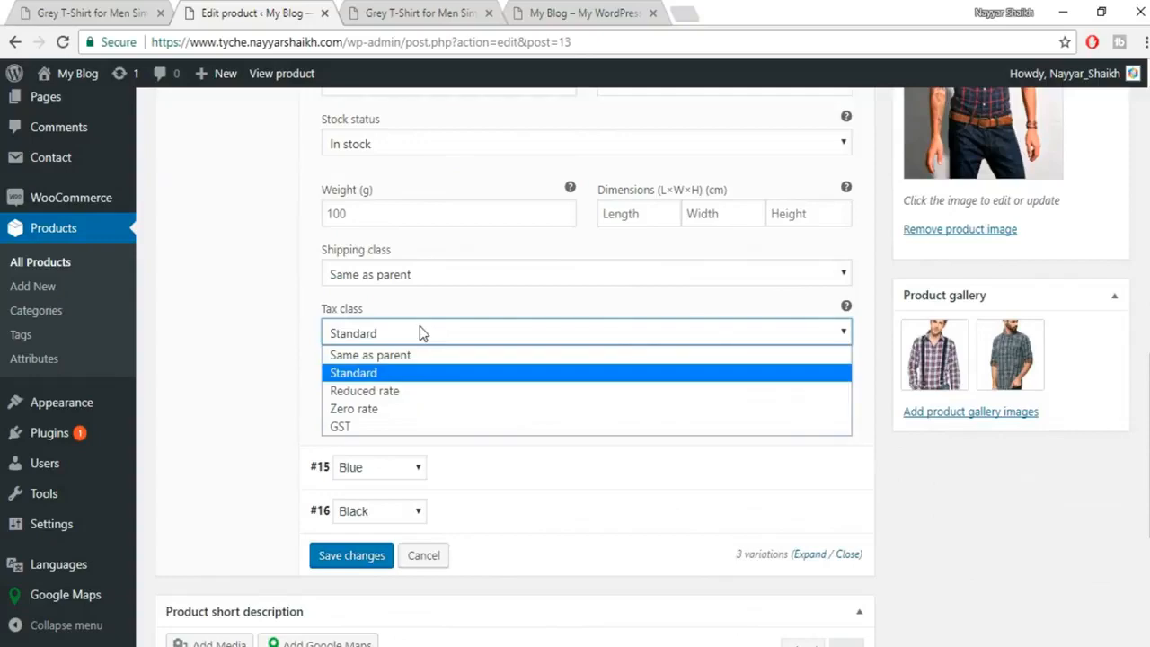
left_click(386, 427)
scroll(427, 308, "up", 1)
scroll(532, 407, "up", 3)
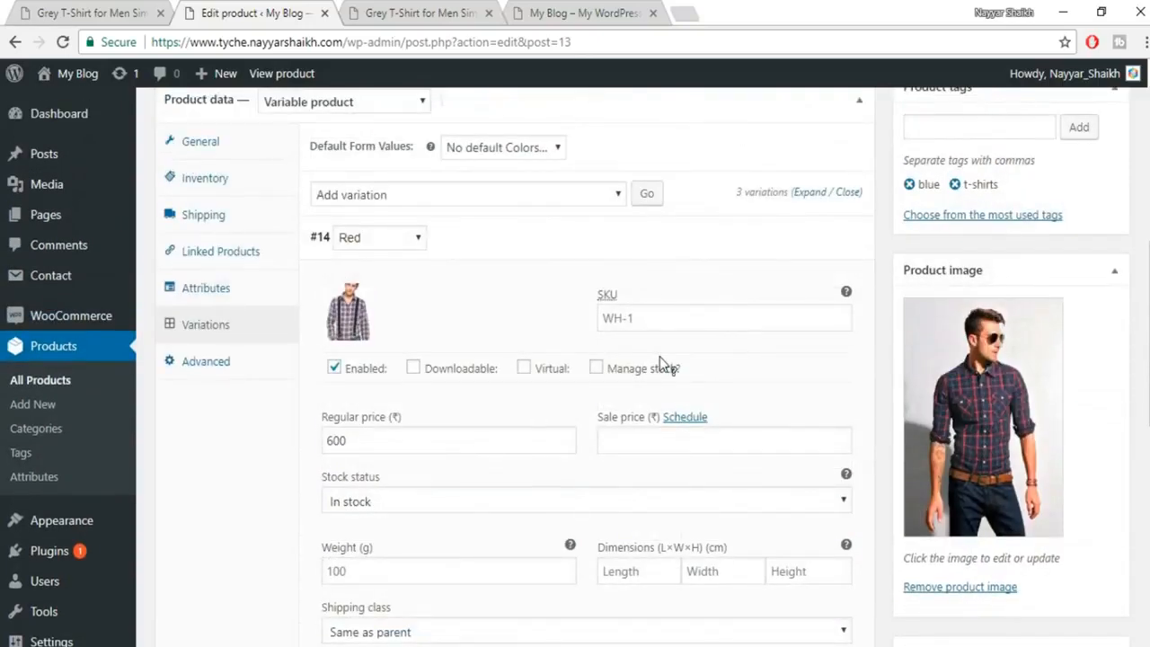
scroll(661, 364, "up", 1)
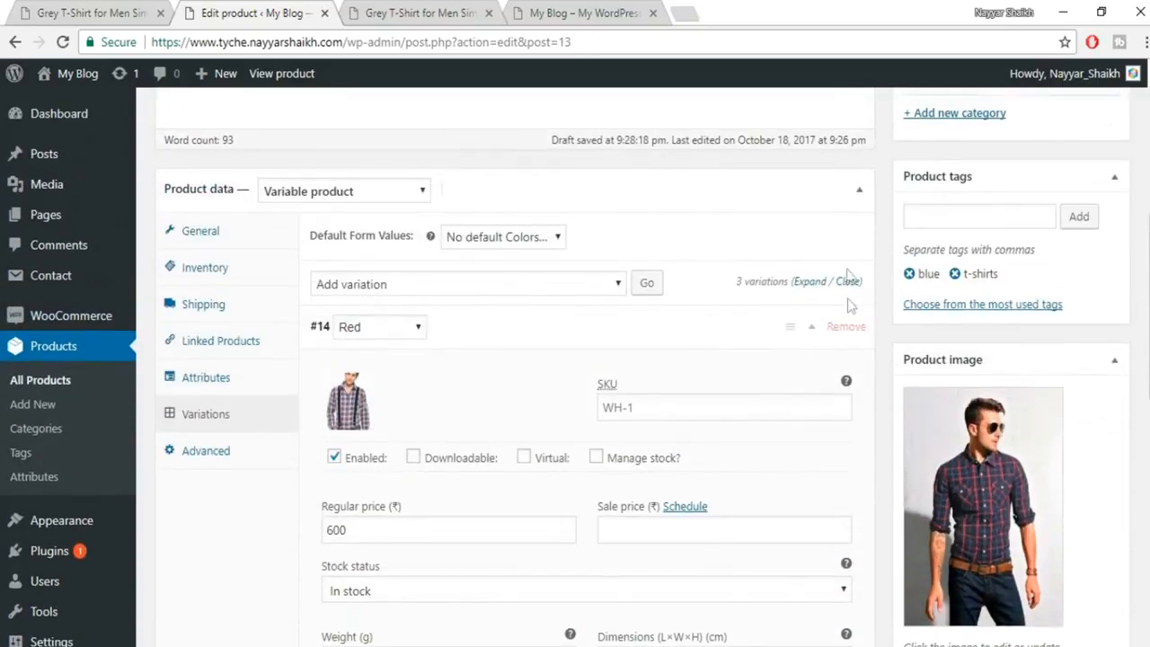
Expand the Blue variation and give it the grey checked shirt image from the Media Library.
left_click(812, 330)
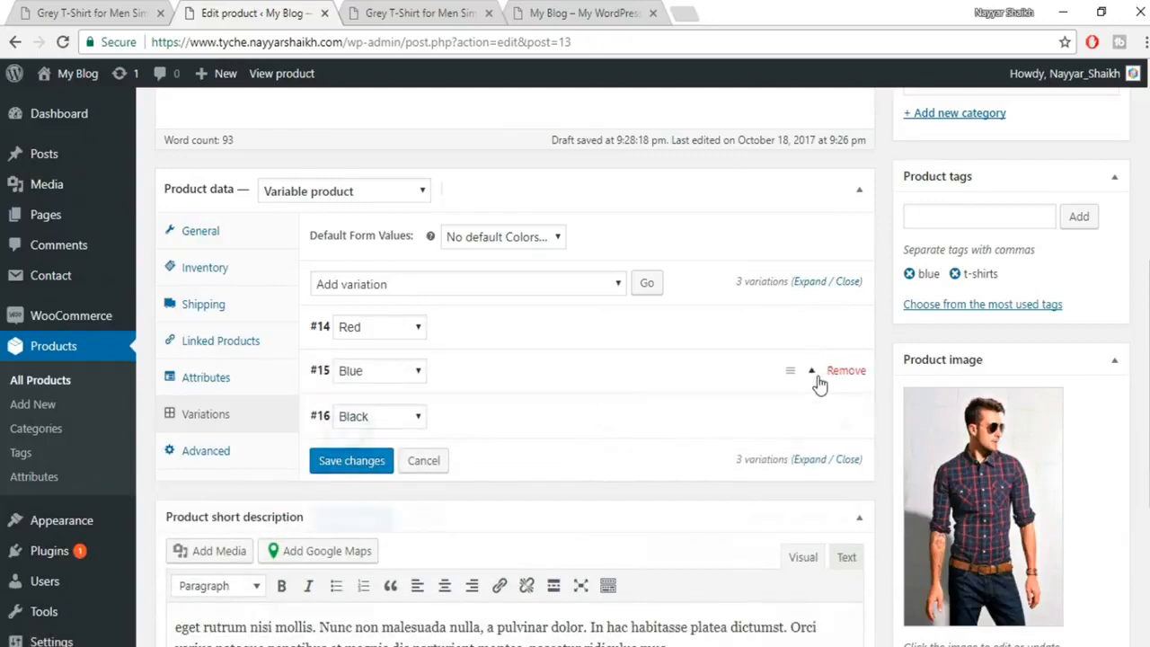
left_click(816, 377)
left_click(351, 438)
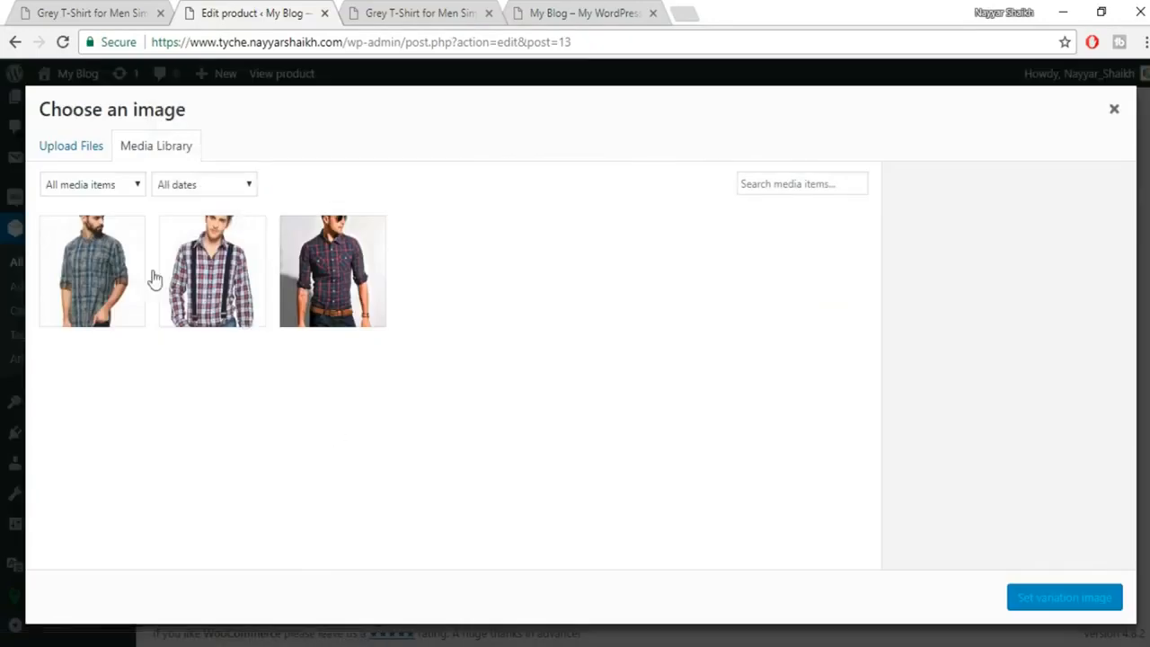
left_click(112, 278)
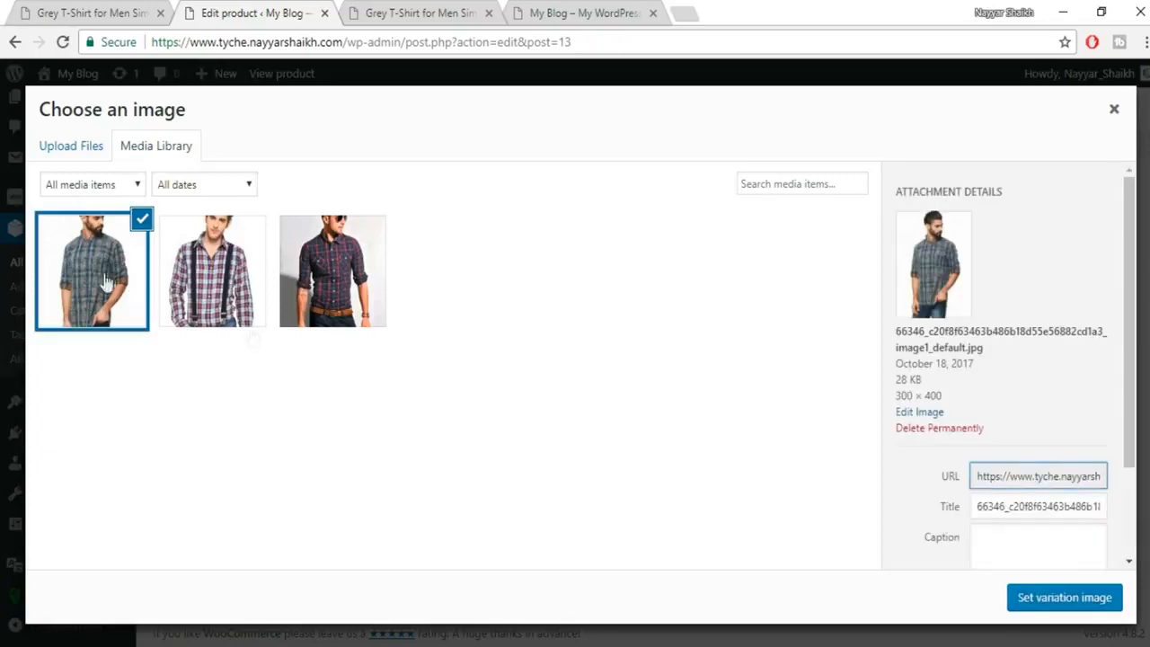
left_click(1053, 599)
Set the Blue variation's regular price to 500, tax class GST and shipping class T-Shirts.
scroll(890, 536, "down", 2)
left_click(416, 399)
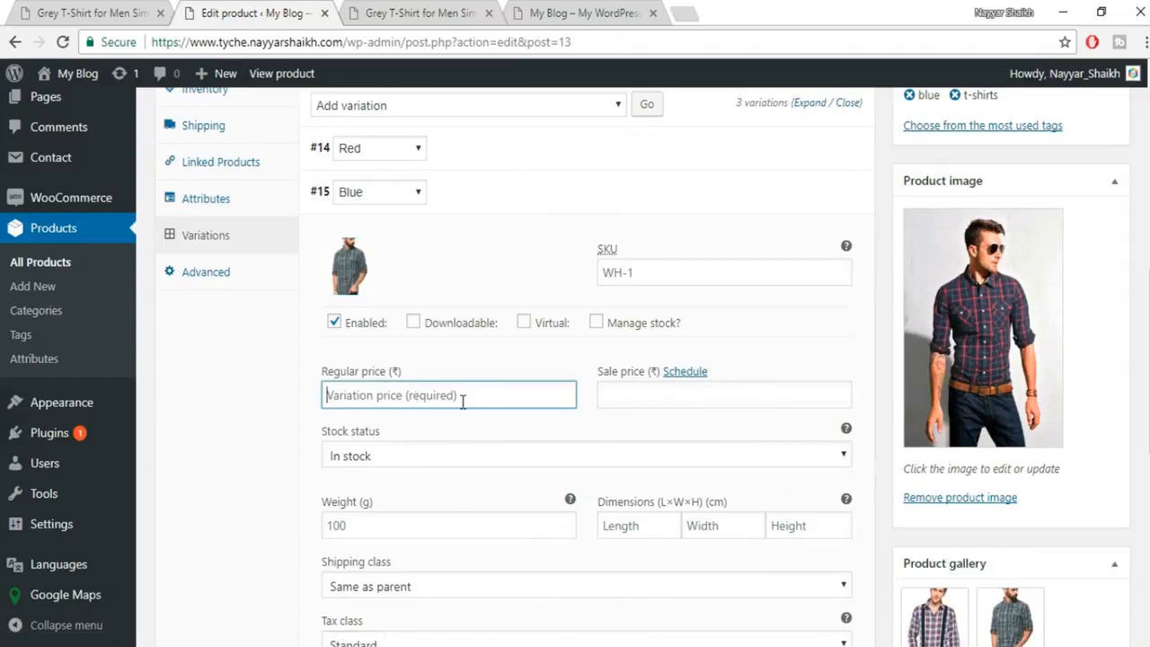
type("500")
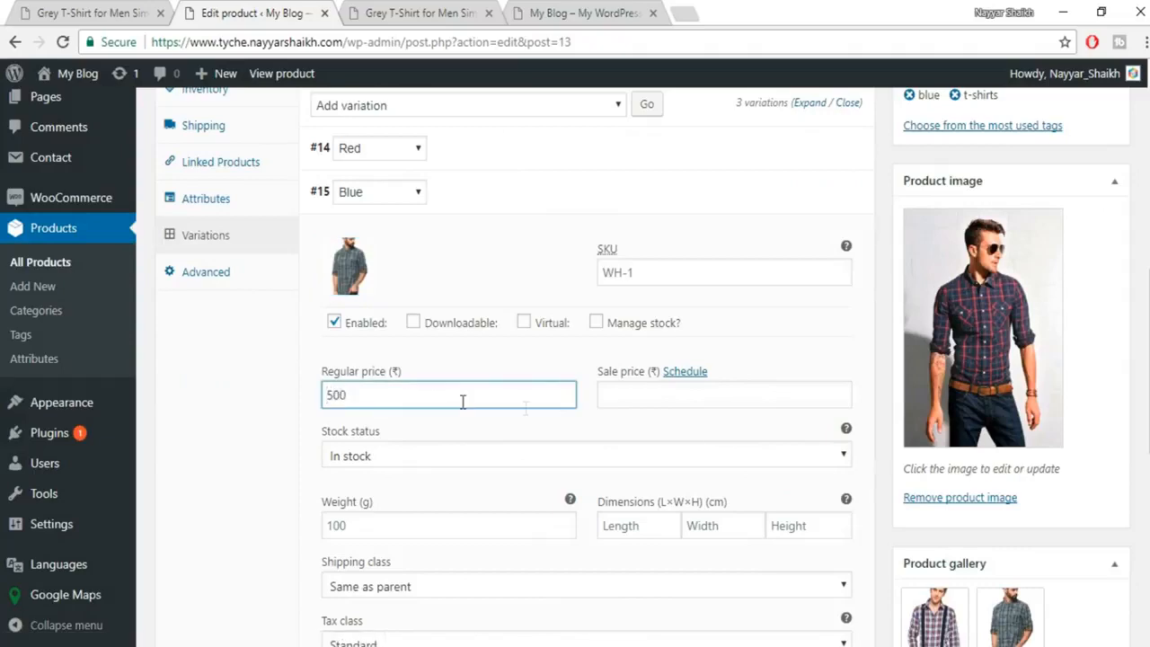
scroll(488, 403, "down", 1)
scroll(629, 406, "down", 1)
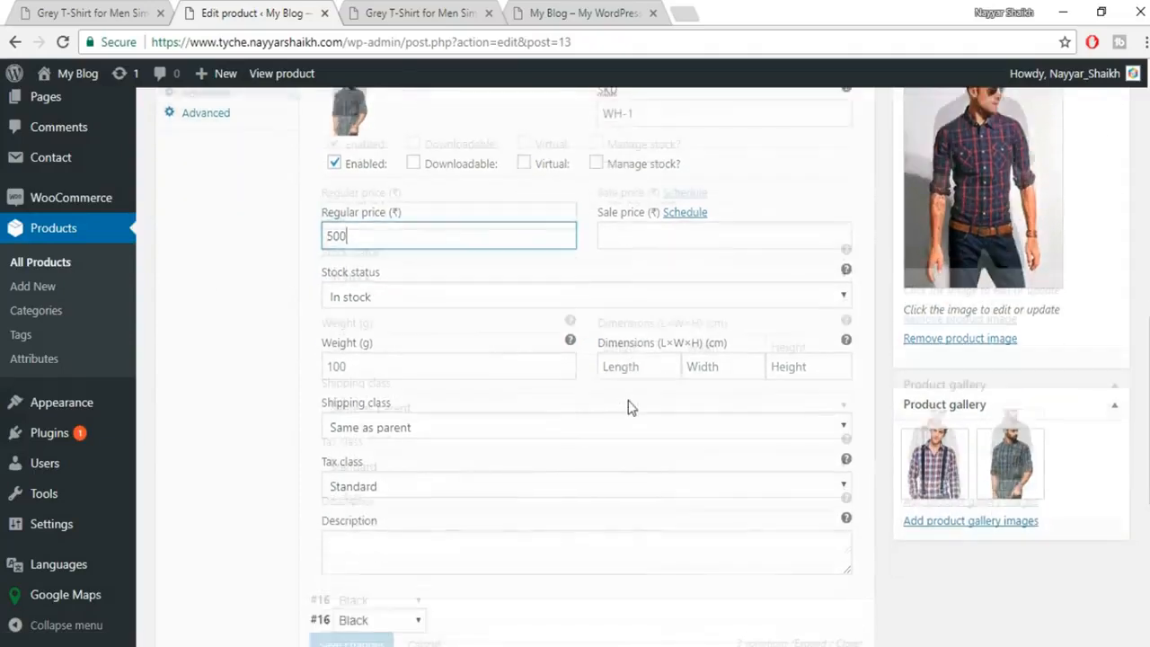
left_click(396, 467)
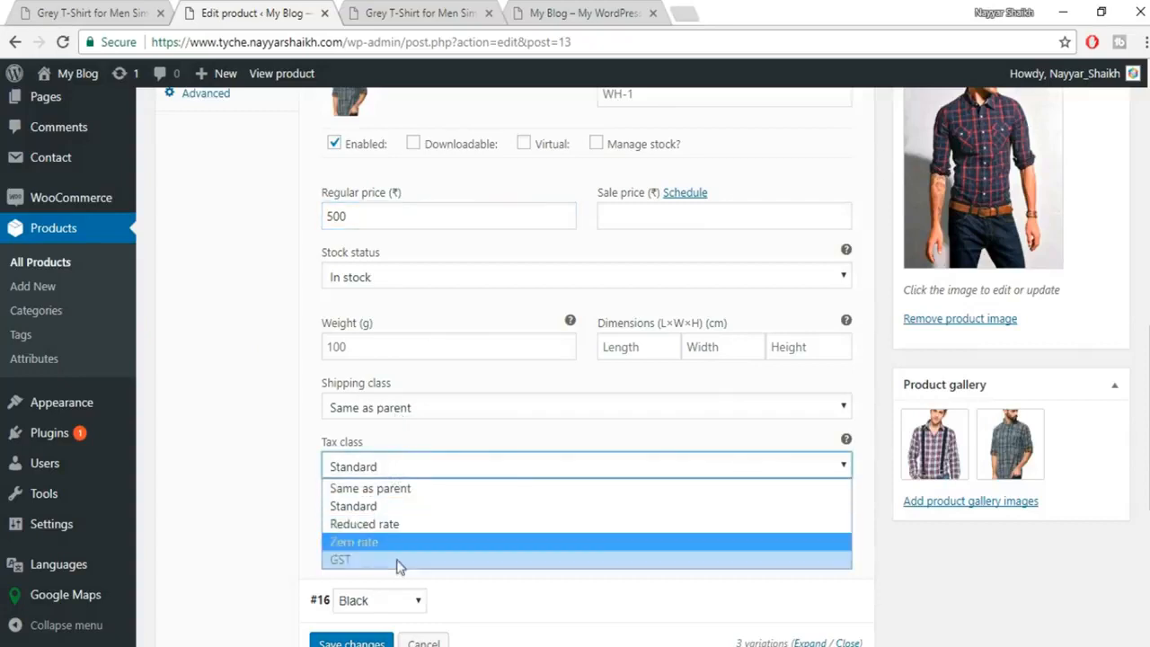
left_click(399, 560)
left_click(440, 416)
left_click(425, 444)
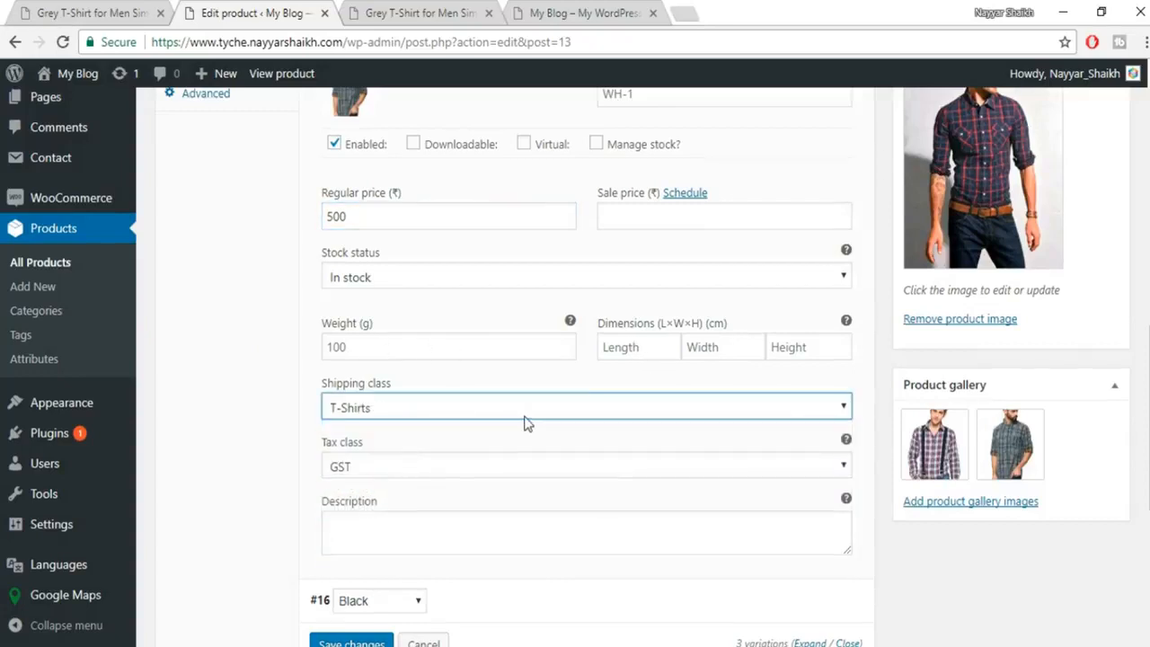
scroll(593, 413, "up", 3)
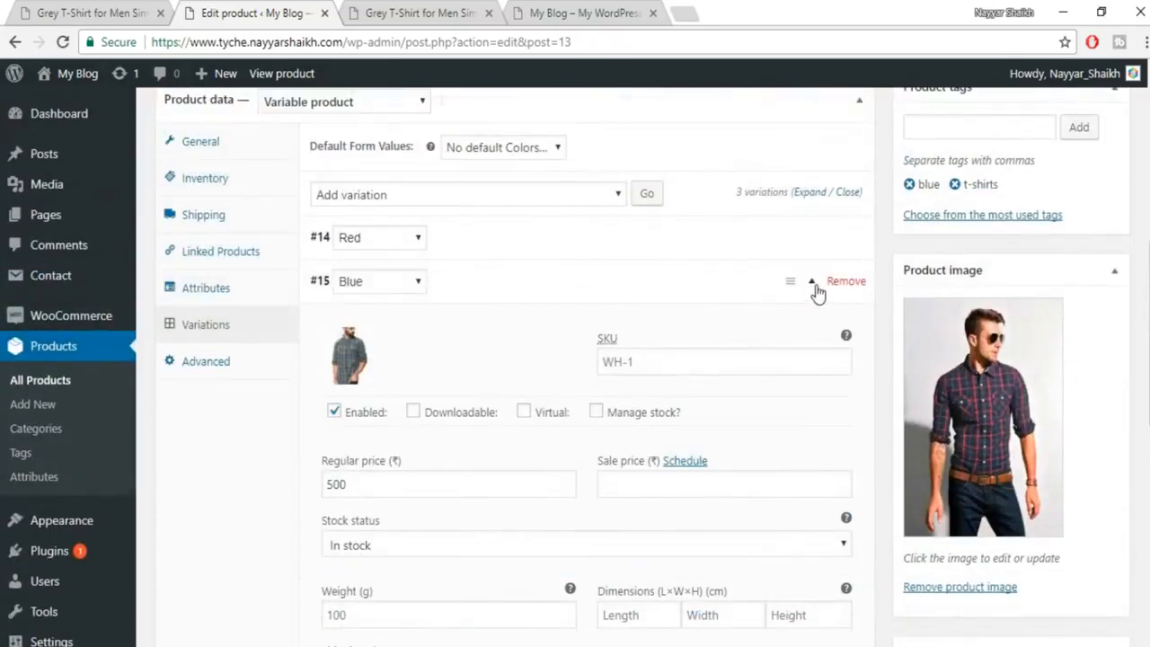
Expand the Black variation and give it the dark checked shirt image.
left_click(816, 287)
left_click(812, 326)
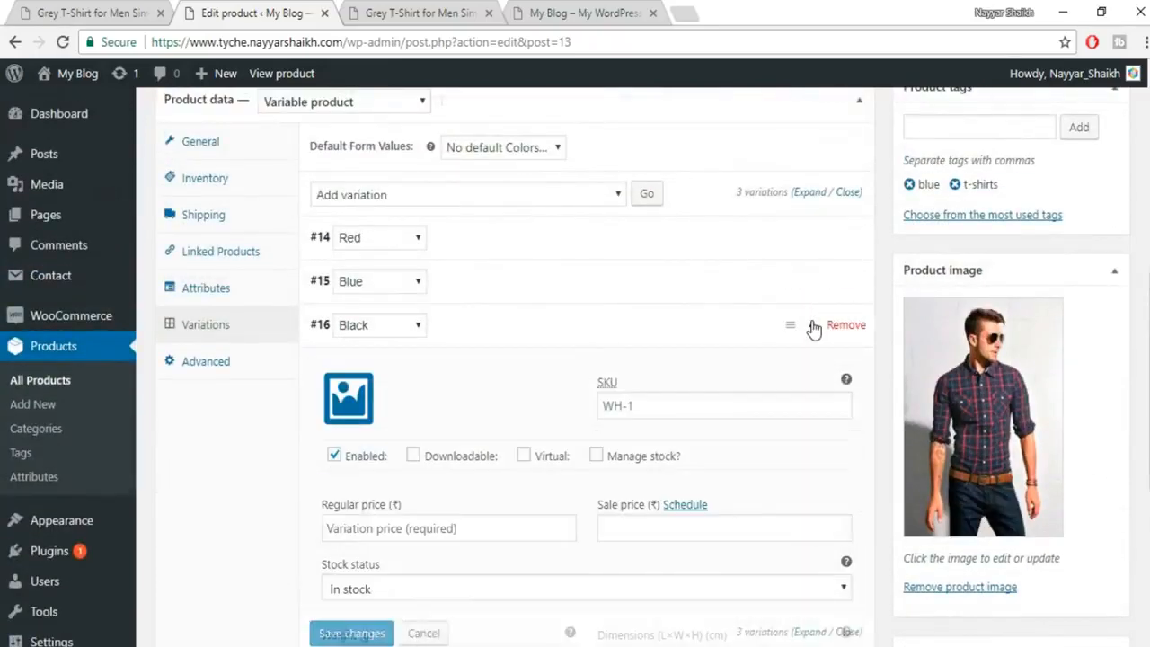
left_click(352, 399)
left_click(356, 284)
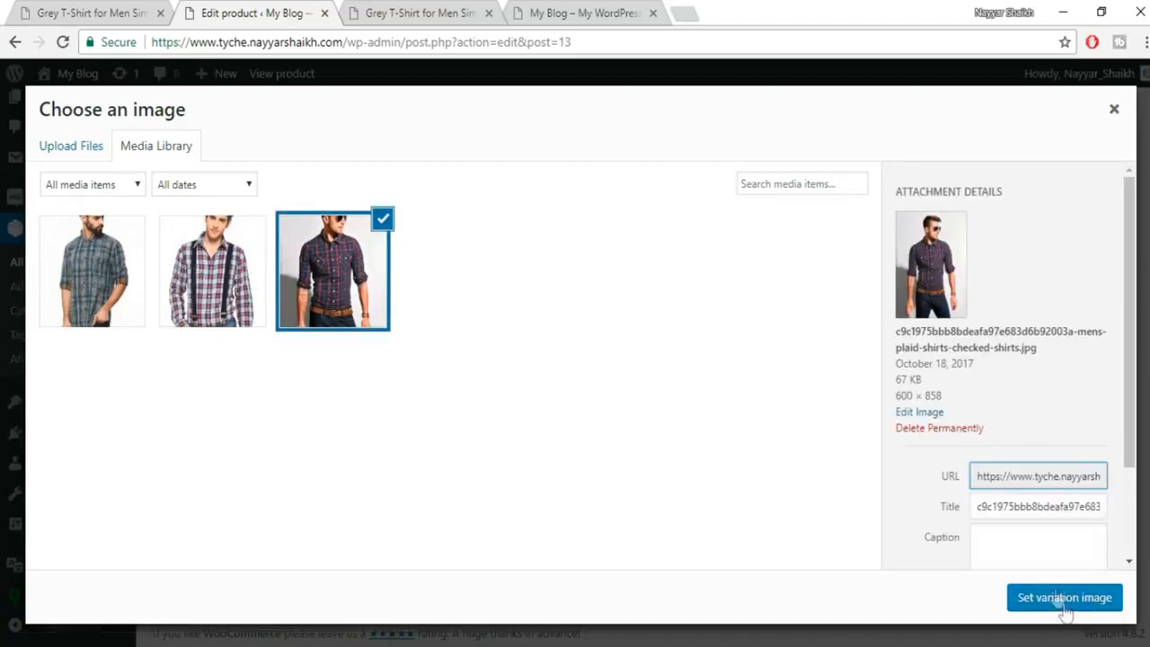
left_click(1049, 597)
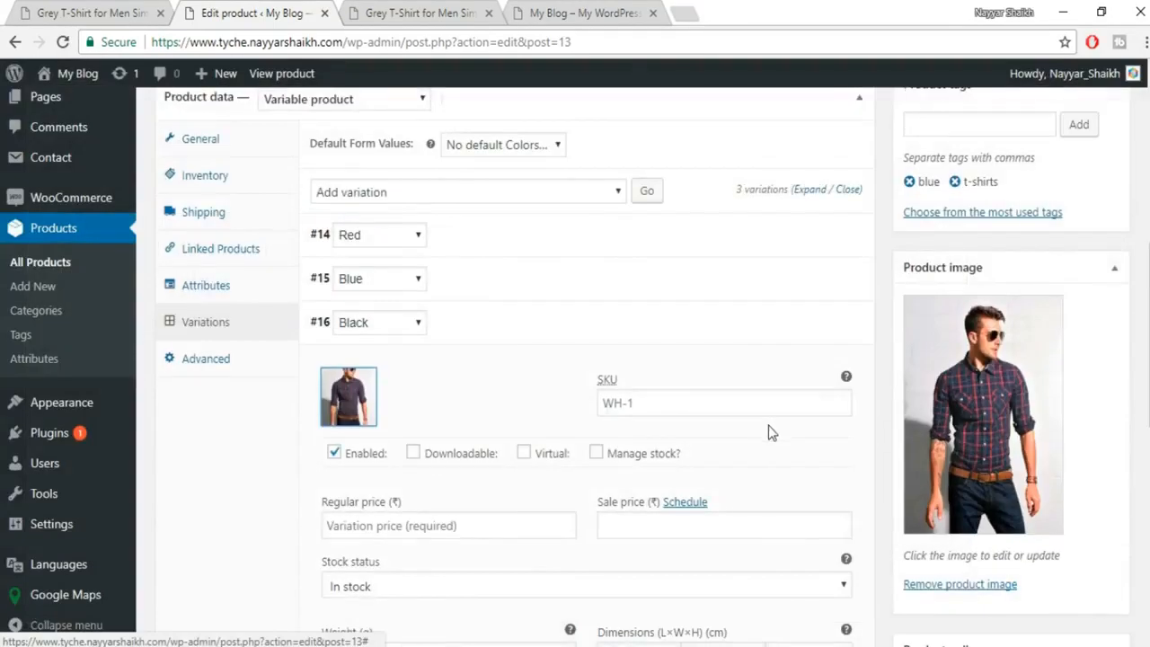
Set the Black variation's regular price to 400, shipping class T-Shirts and tax class GST.
scroll(768, 425, "down", 3)
left_click(473, 261)
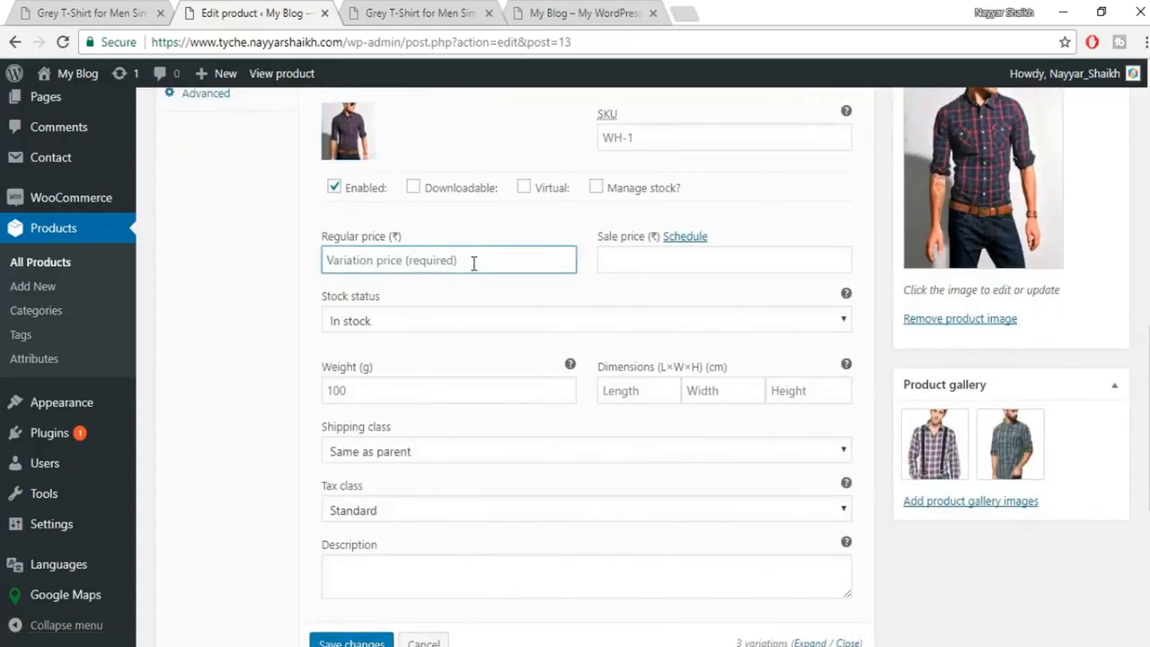
type("400")
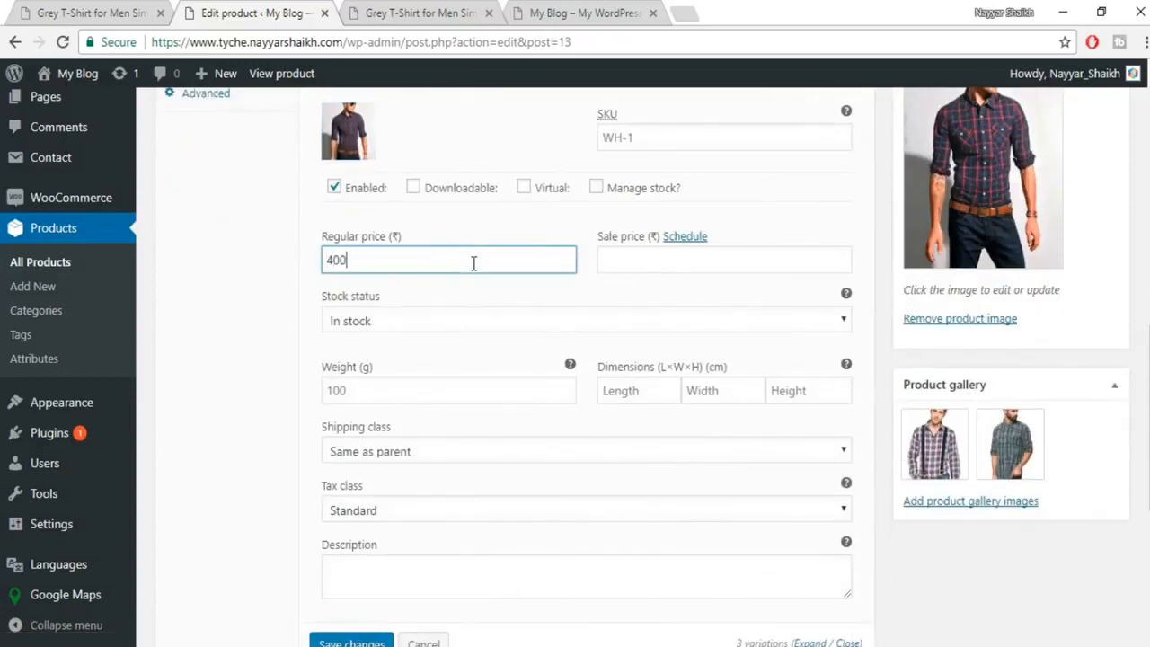
left_click(503, 452)
left_click(421, 506)
left_click(418, 512)
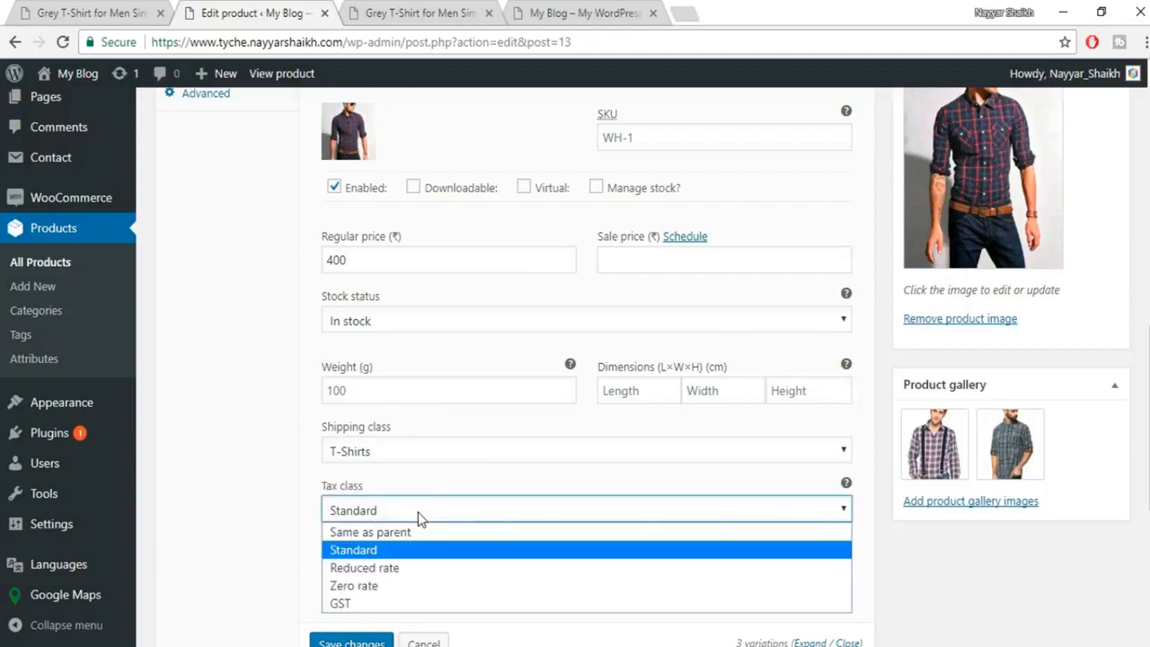
left_click(429, 603)
Save the variation changes and publish the Black T-Shirt for Men Simple product.
scroll(691, 527, "down", 3)
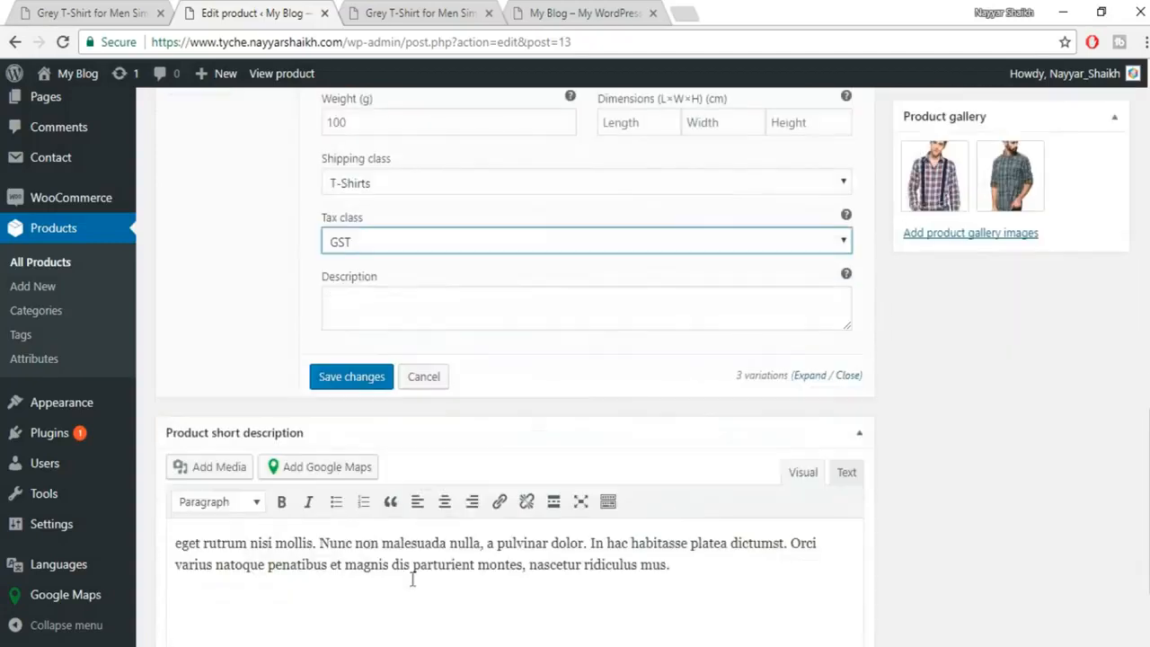
left_click(369, 396)
left_click(370, 395)
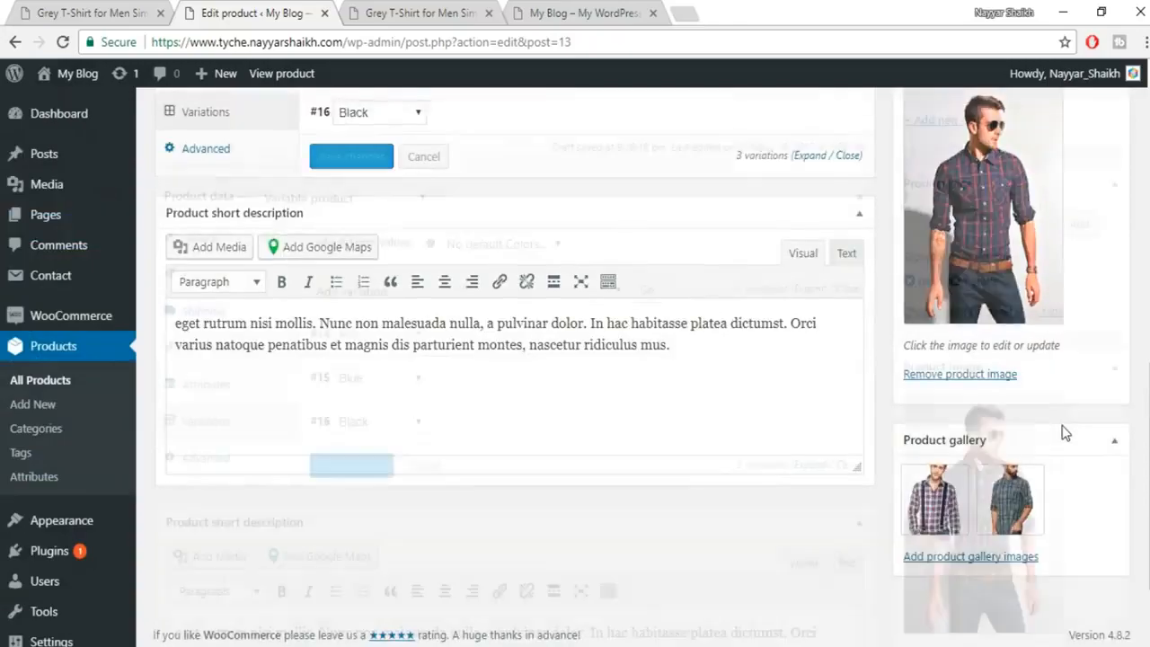
scroll(1063, 432, "up", 10)
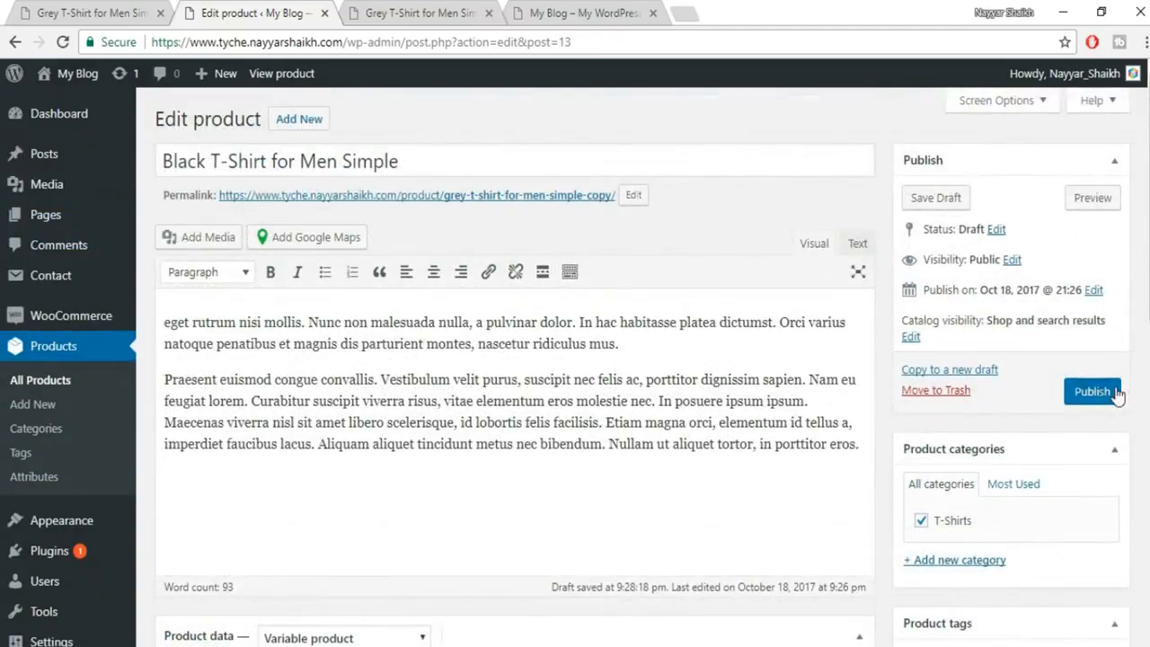
left_click(1112, 389)
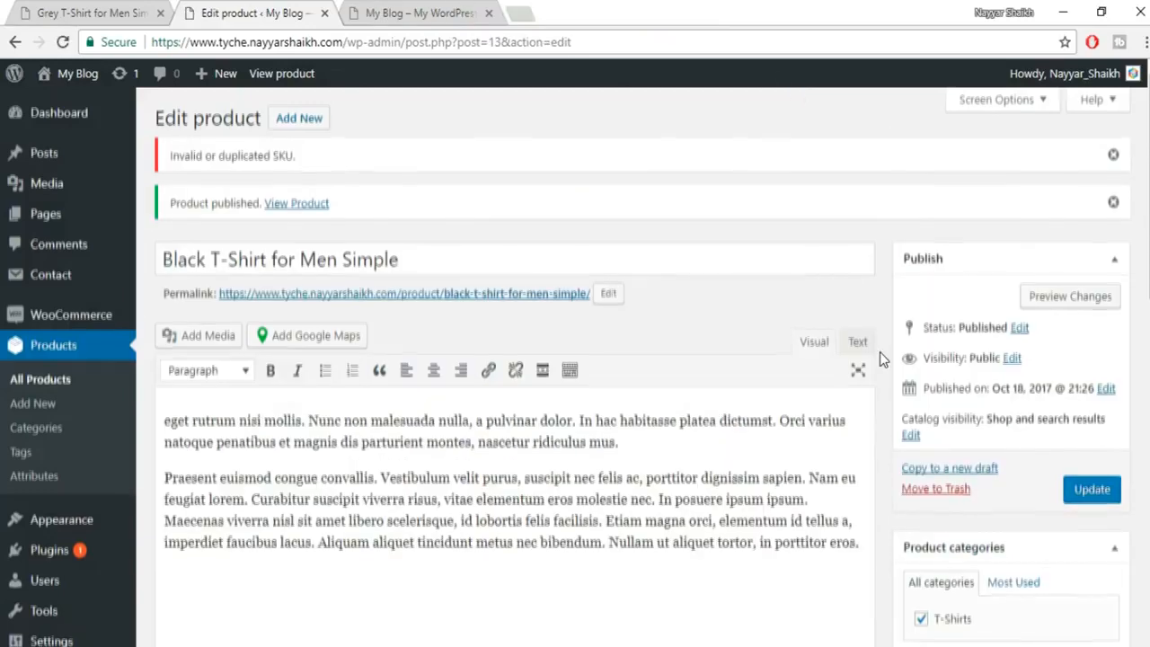
scroll(1079, 270, "down", 1)
Preview the published Black T-Shirt product page and look it over.
left_click(1095, 220)
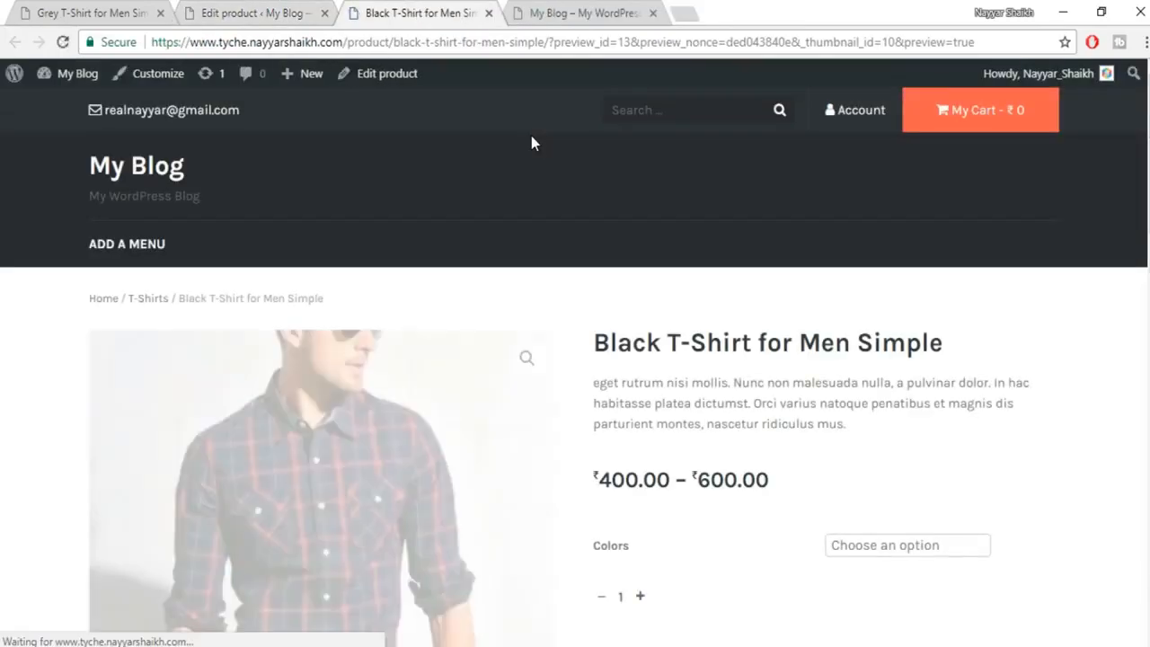
scroll(1093, 336, "down", 2)
scroll(1097, 338, "down", 1)
scroll(1096, 337, "up", 1)
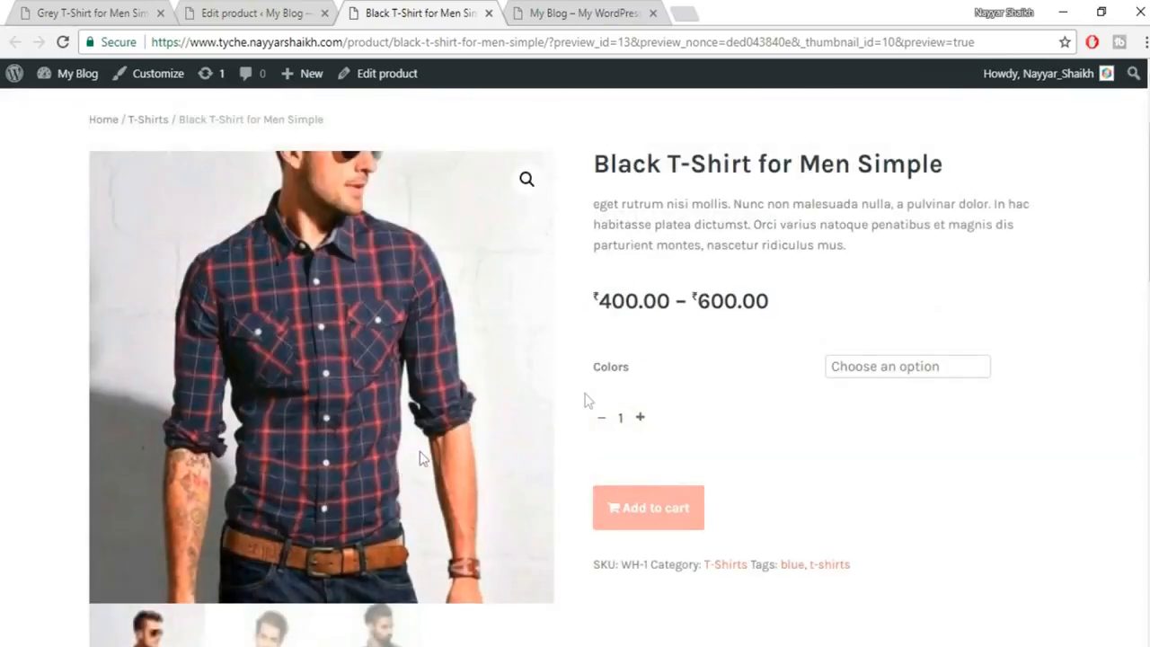
left_click_drag(611, 369, 677, 364)
left_click(668, 367)
left_click(879, 376)
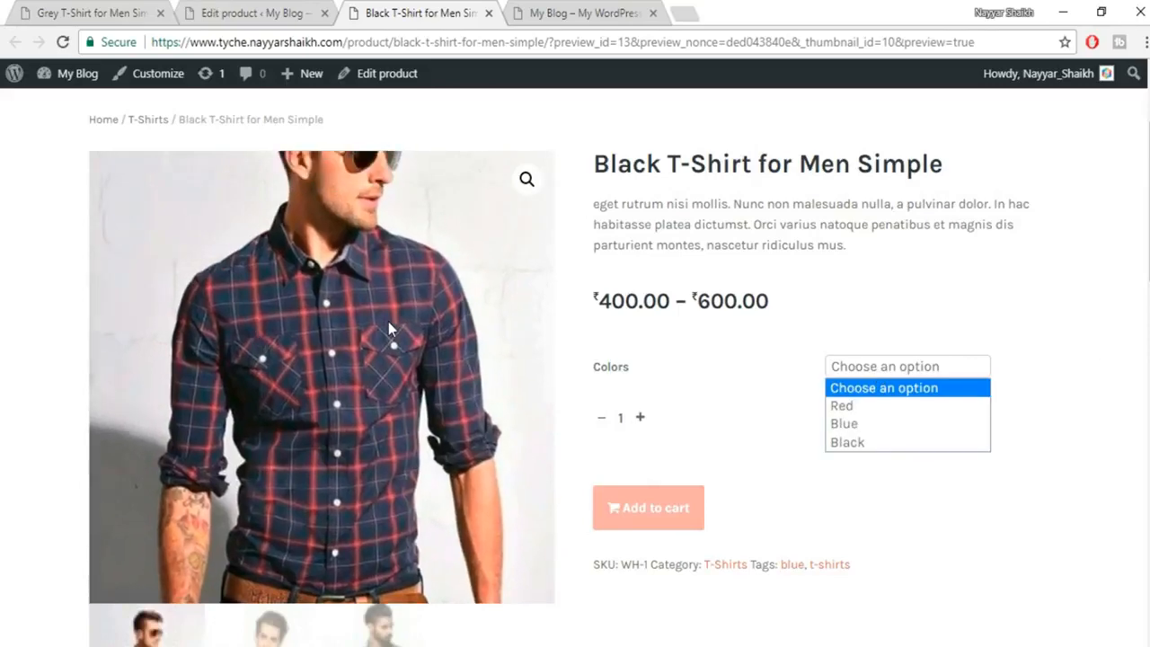
left_click(663, 306)
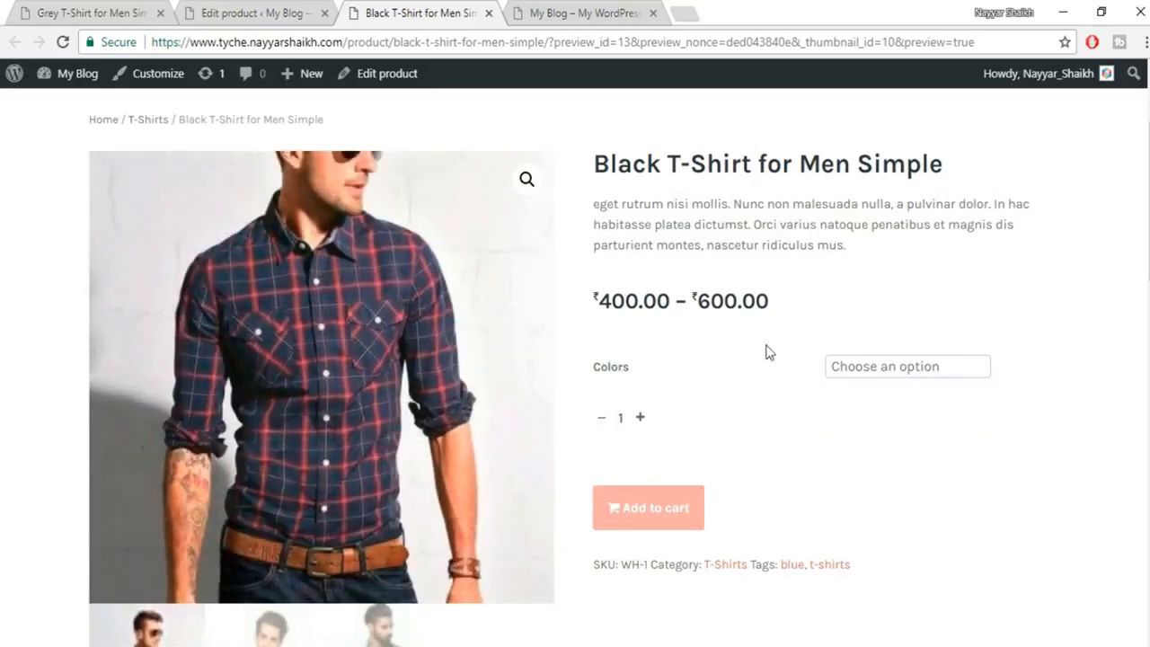
Check the Red, Blue (₹500.00) and Black prices, then return to the product's edit page.
left_click(921, 376)
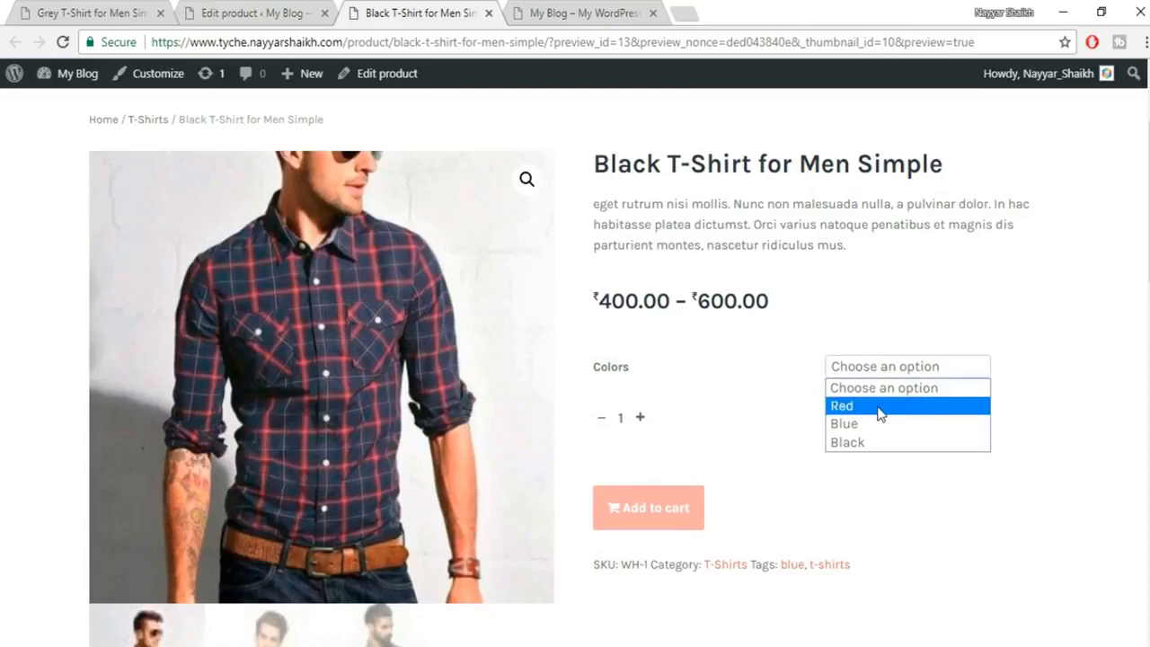
left_click(879, 409)
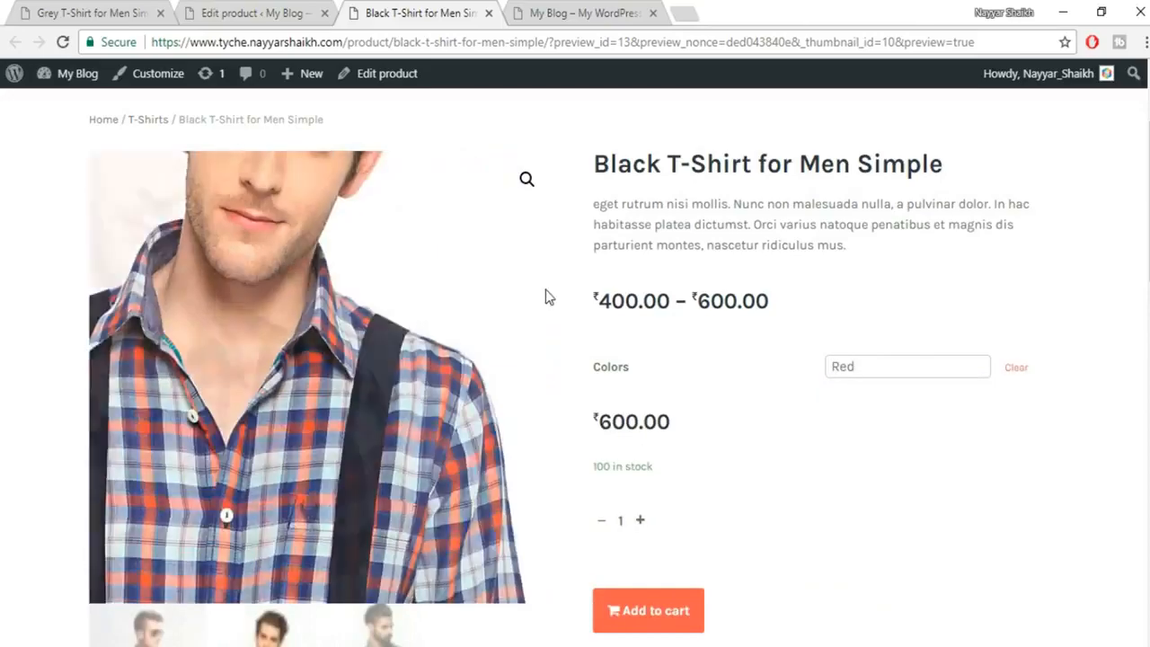
left_click_drag(676, 430, 590, 407)
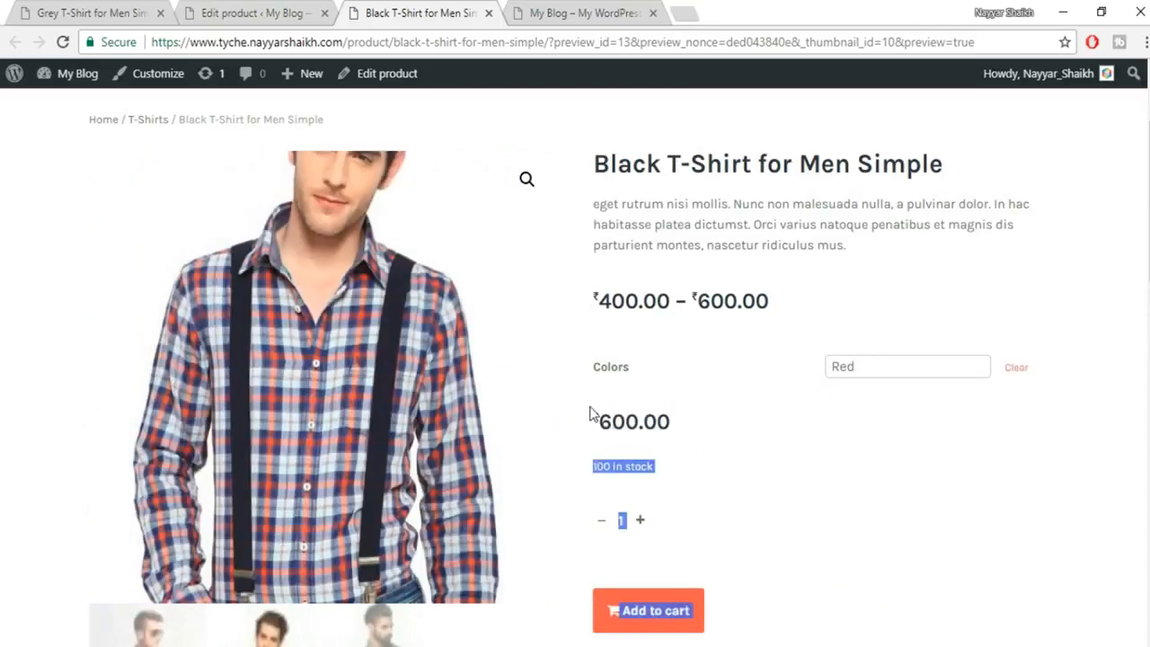
left_click(657, 413)
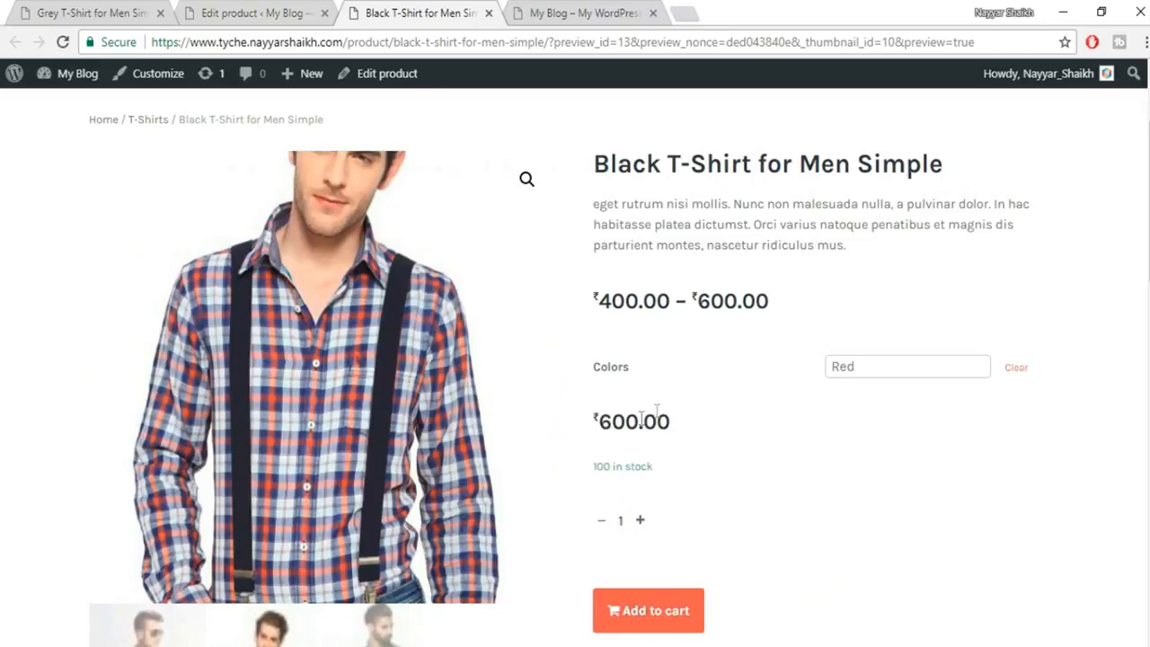
left_click(884, 369)
left_click(885, 425)
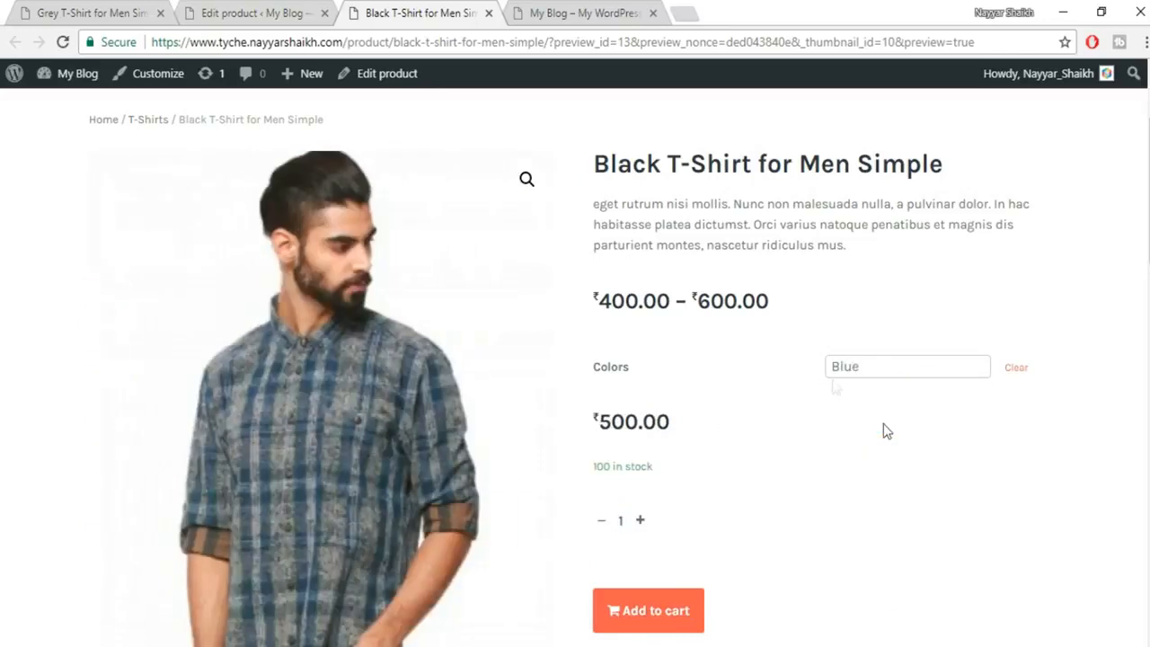
left_click_drag(794, 431, 593, 422)
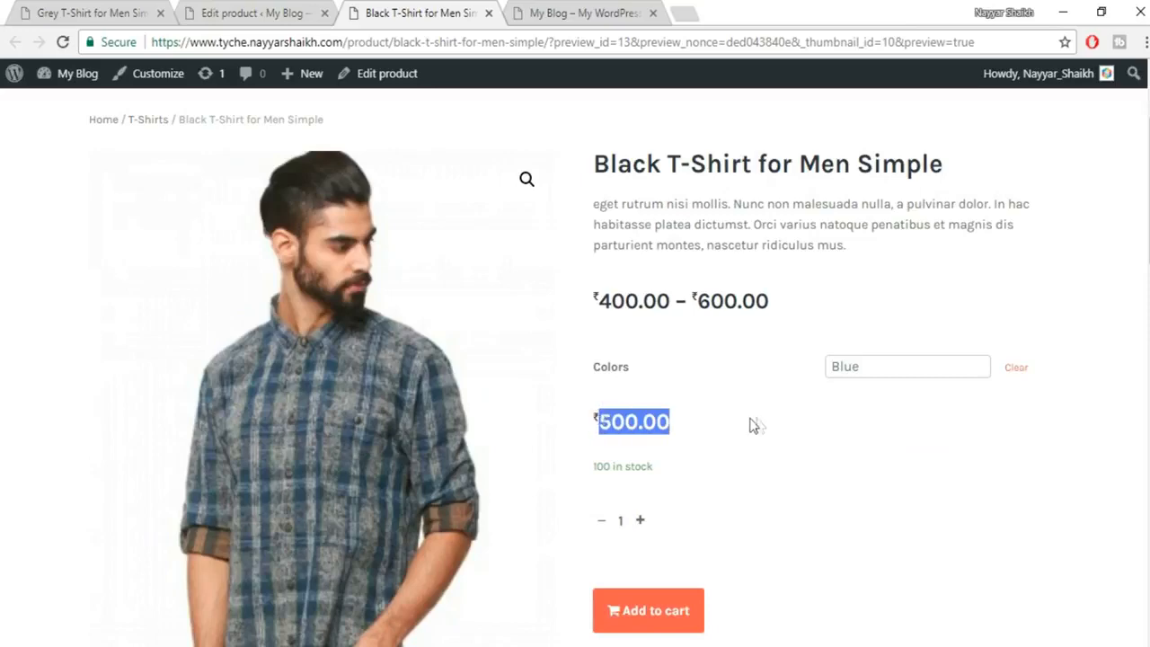
left_click(753, 425)
left_click(878, 369)
left_click(883, 443)
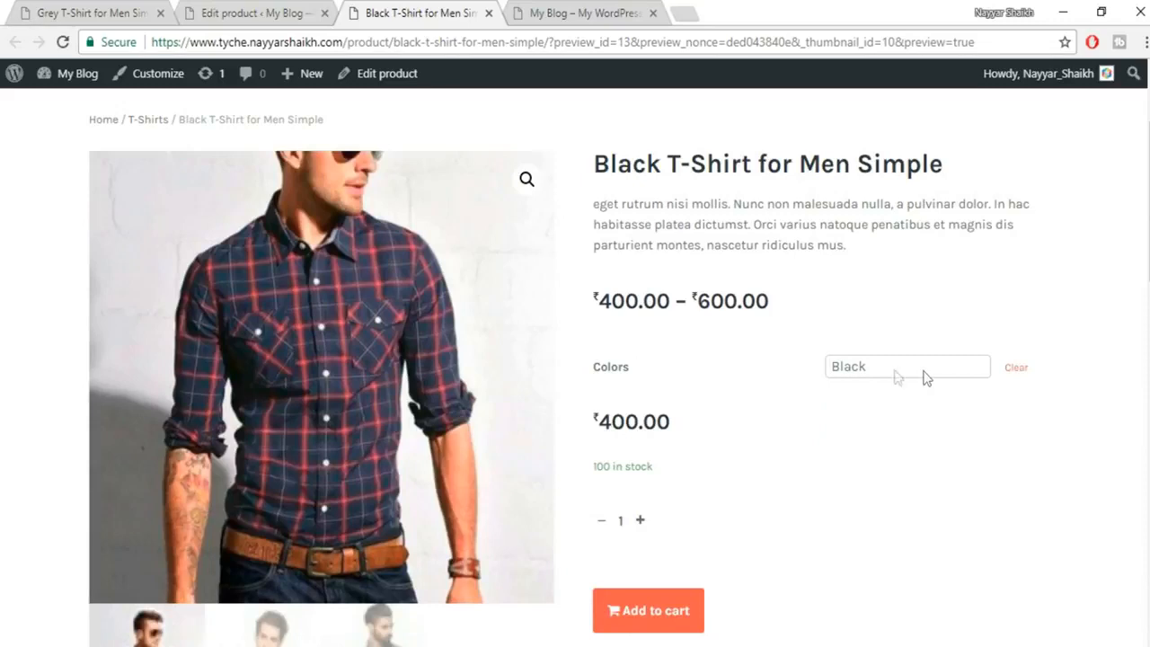
scroll(906, 500, "down", 3)
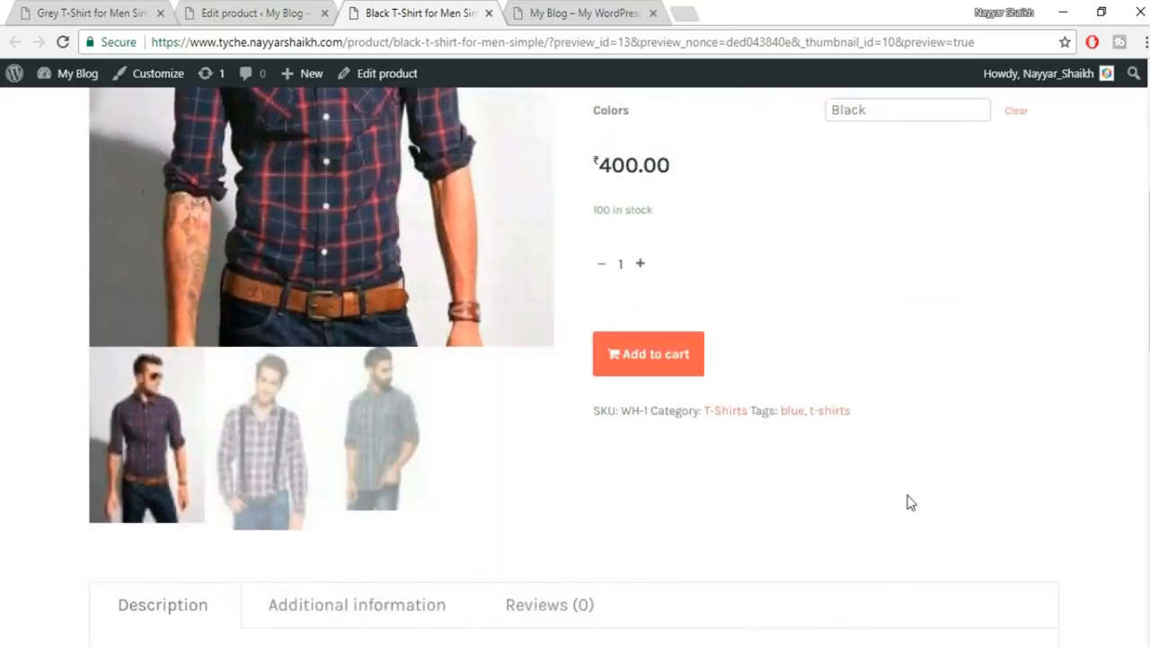
scroll(906, 501, "up", 4)
left_click(243, 13)
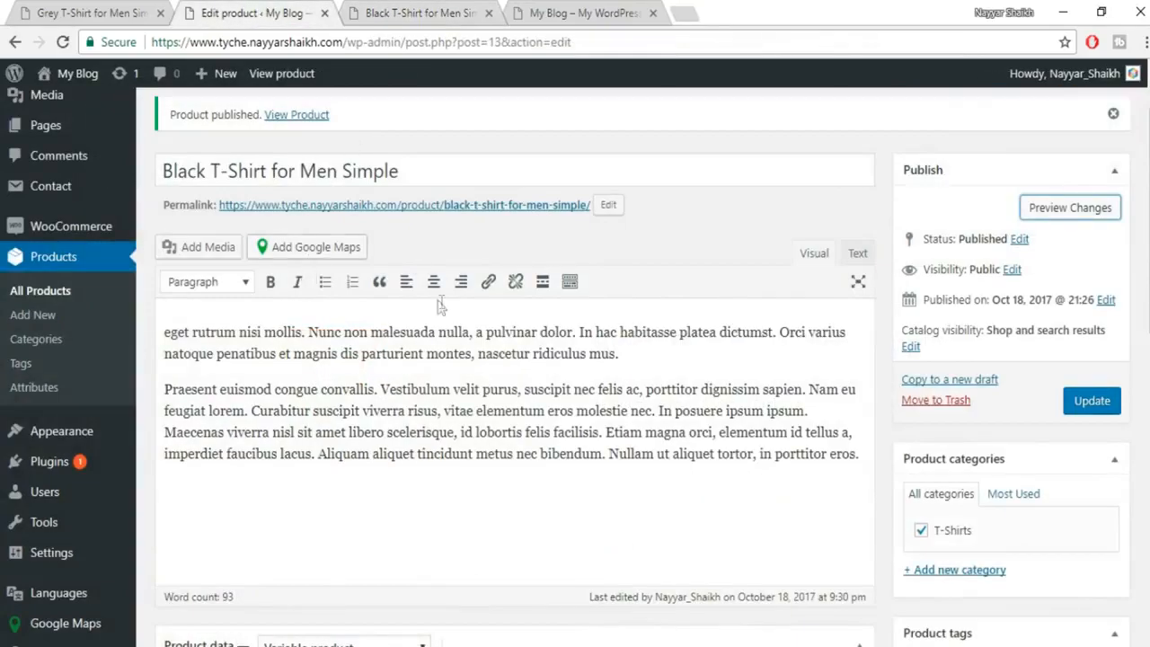
Keep the Black T-Shirt's product type as Variable product and re-expand the Product data box.
scroll(445, 309, "down", 3)
scroll(446, 309, "down", 5)
left_click(325, 109)
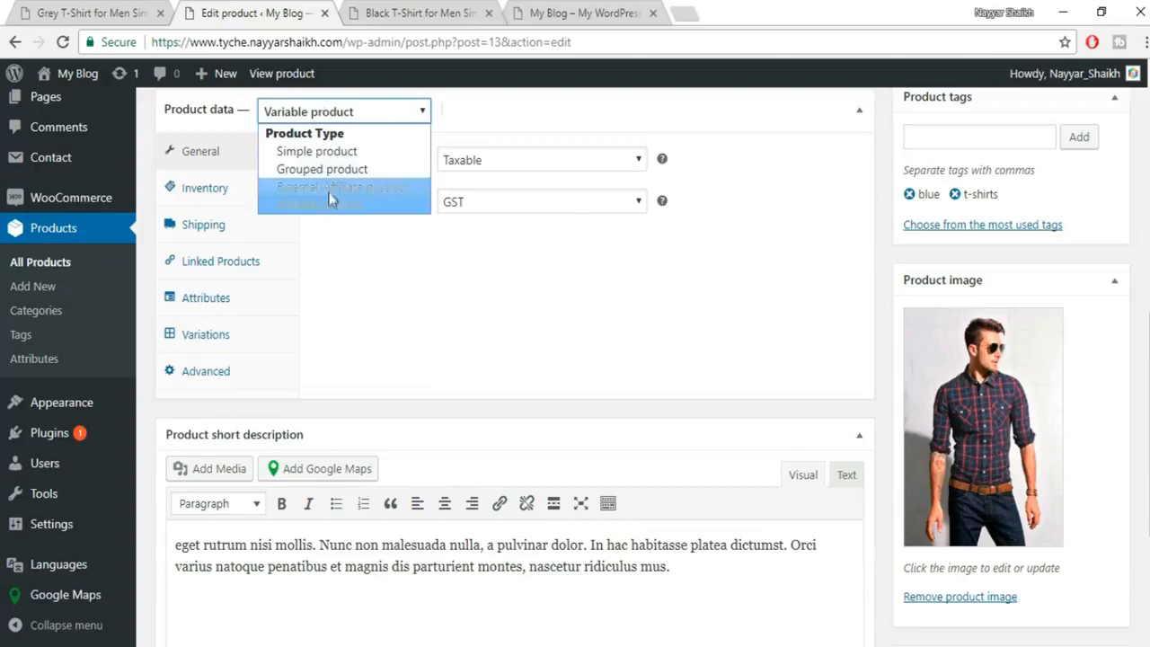
left_click(489, 115)
left_click(489, 115)
left_click(704, 106)
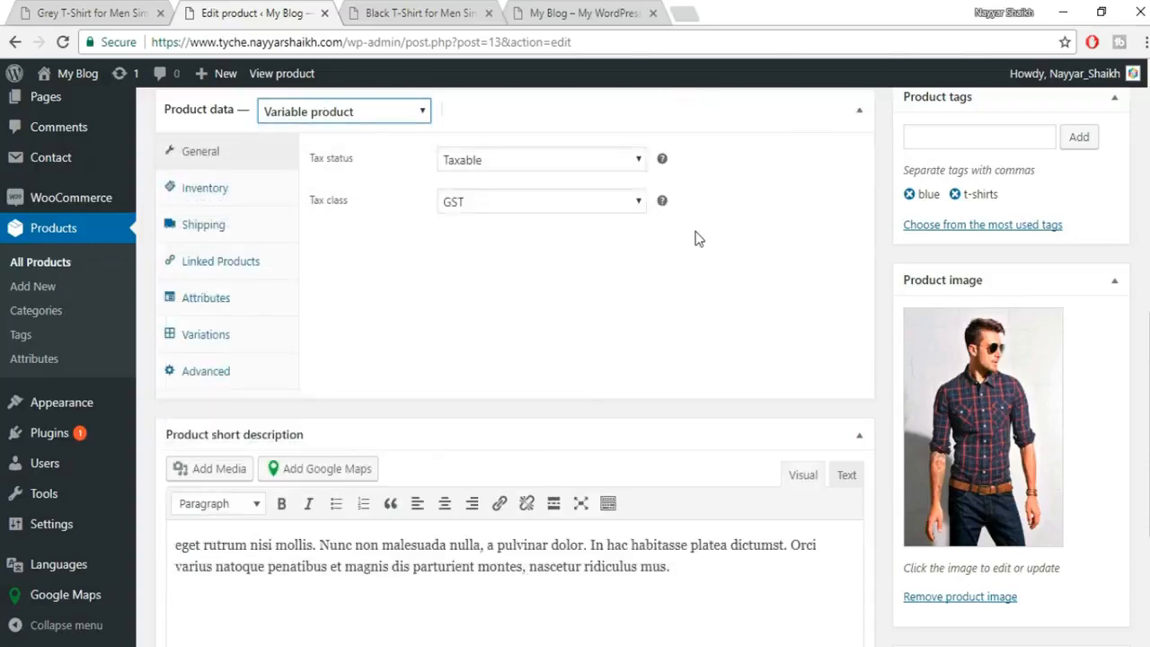
scroll(629, 242, "up", 2)
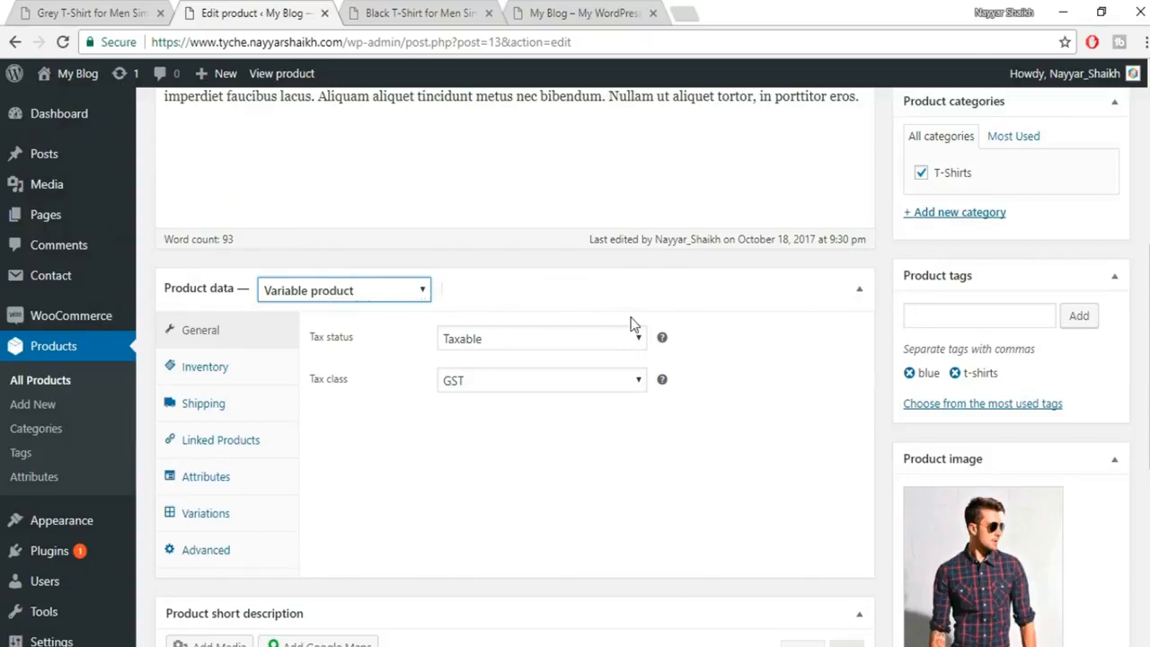
scroll(630, 317, "up", 2)
scroll(631, 316, "up", 3)
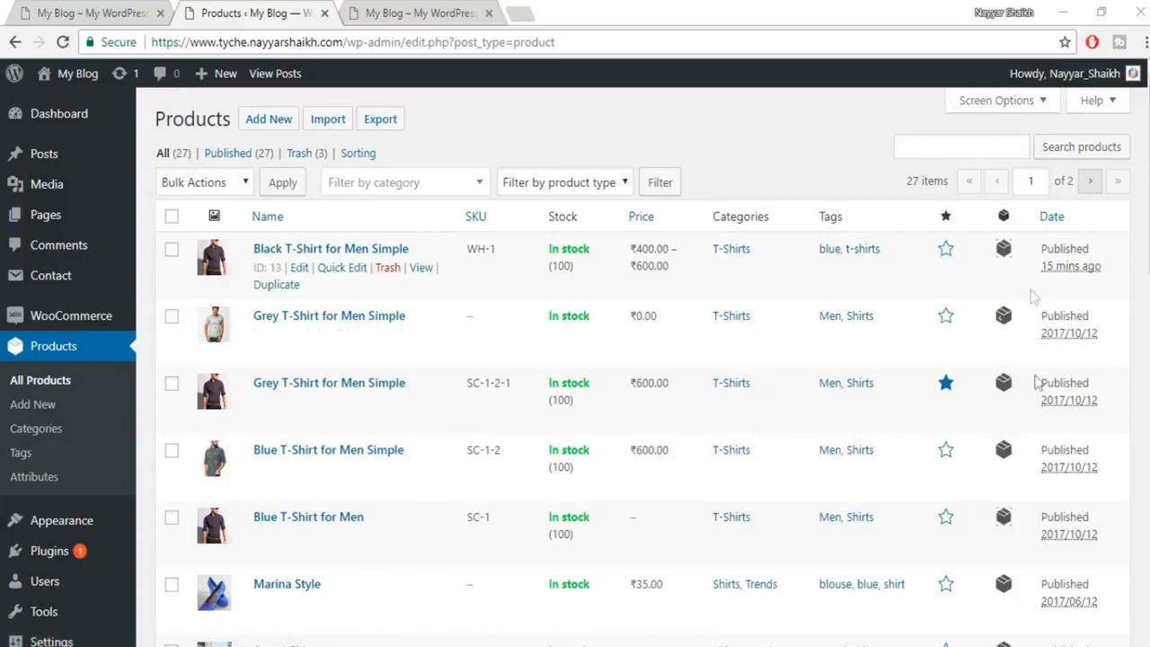
Reload the live My Blog homepage, look over the woo store homepage, then return to the blog.
left_click(419, 9)
left_click(62, 43)
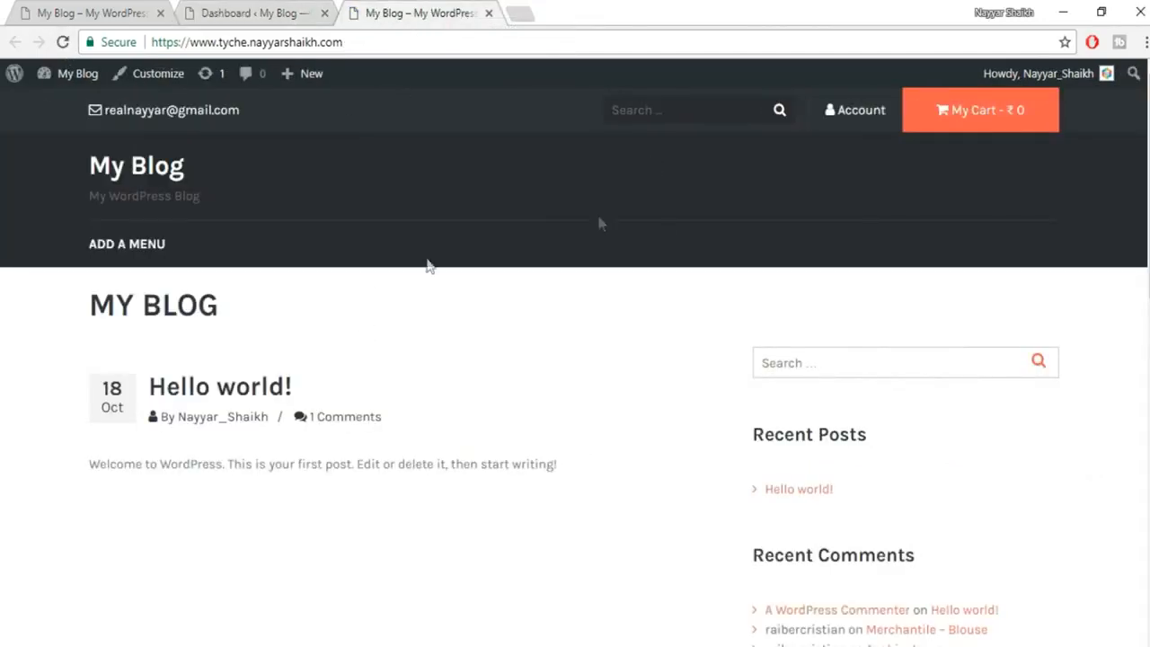
scroll(707, 406, "down", 10)
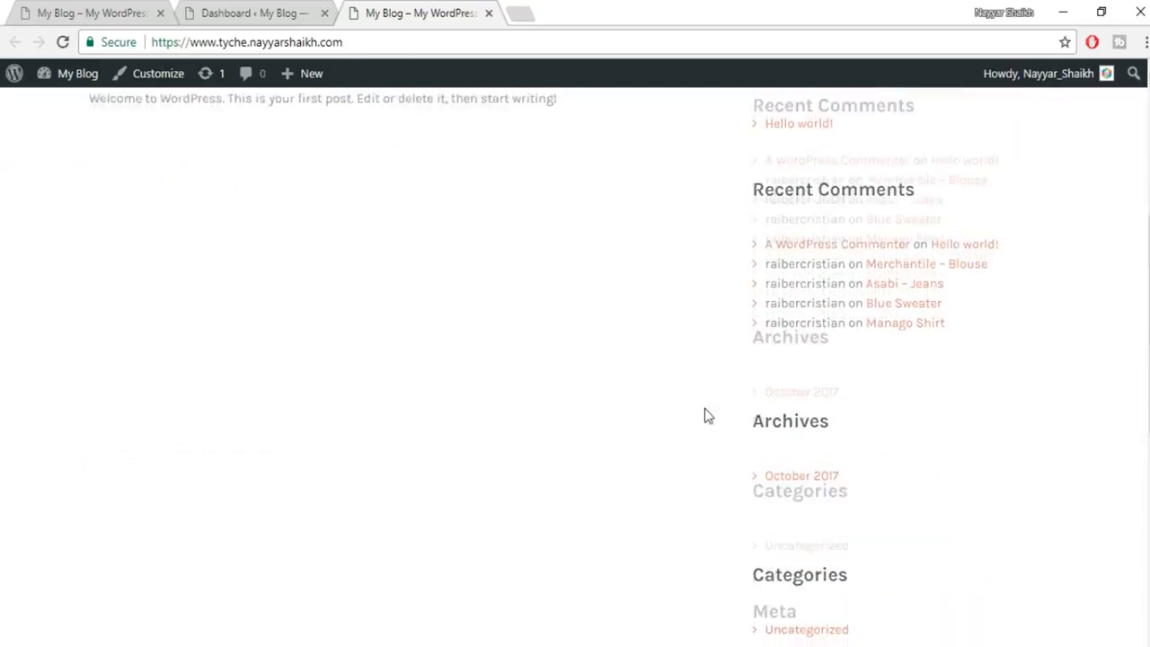
scroll(706, 431, "up", 10)
left_click(42, 7)
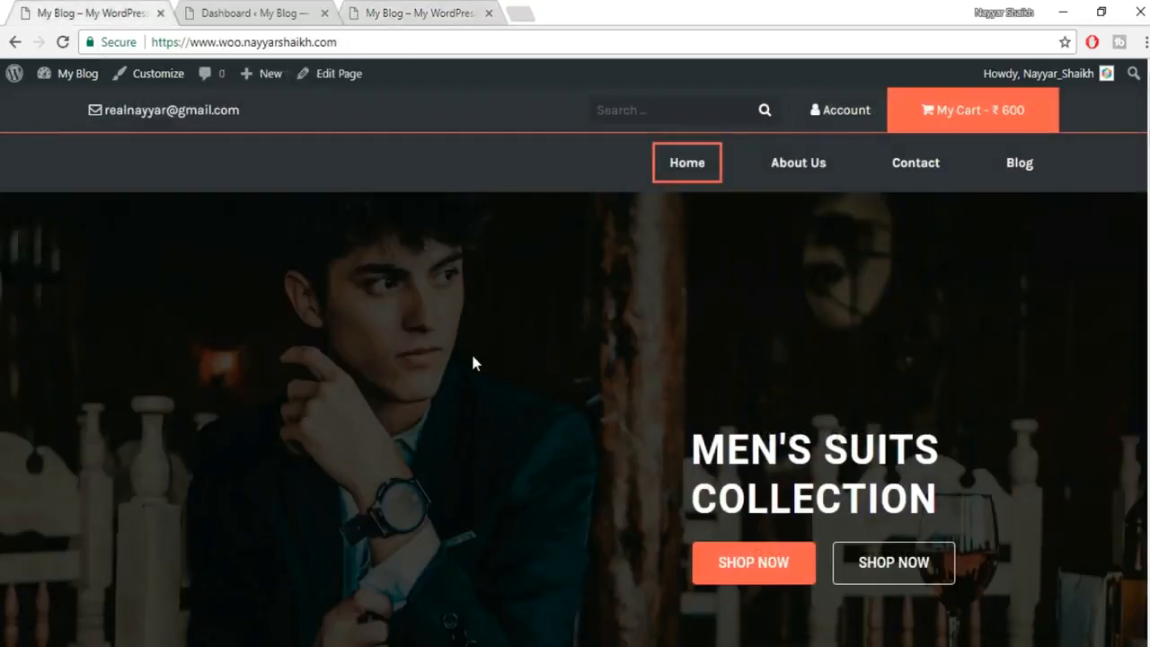
scroll(495, 401, "down", 4)
scroll(508, 464, "up", 4)
left_click(363, 11)
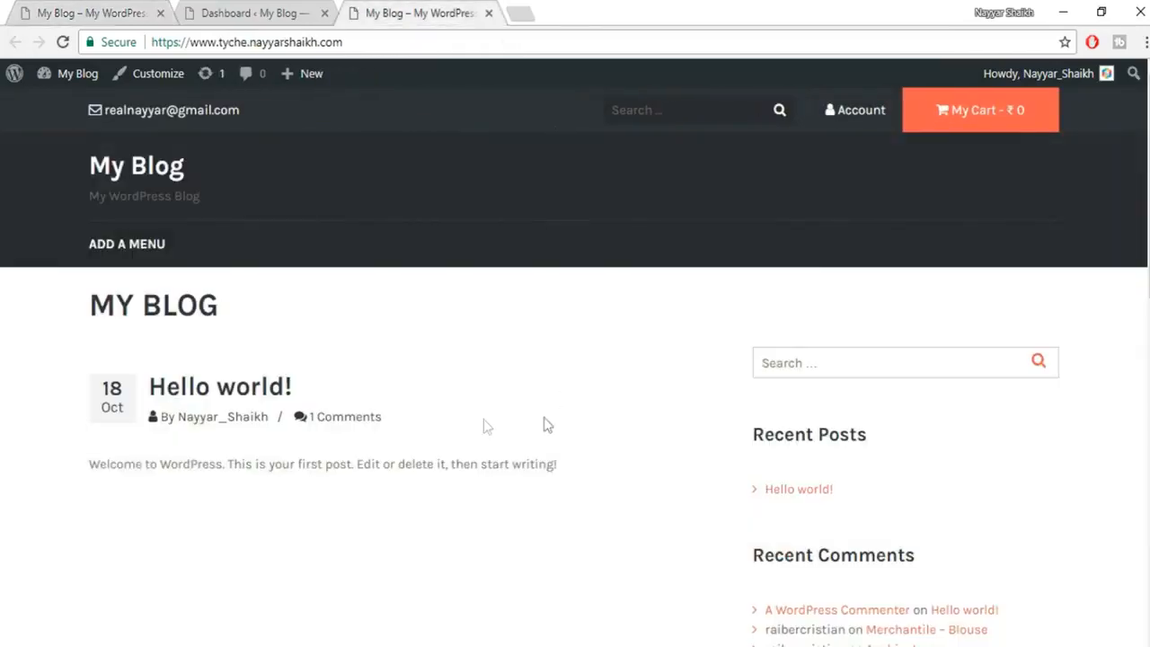
From the Dashboard, go to Plugins > Add New and search for 'elementor'.
left_click(269, 11)
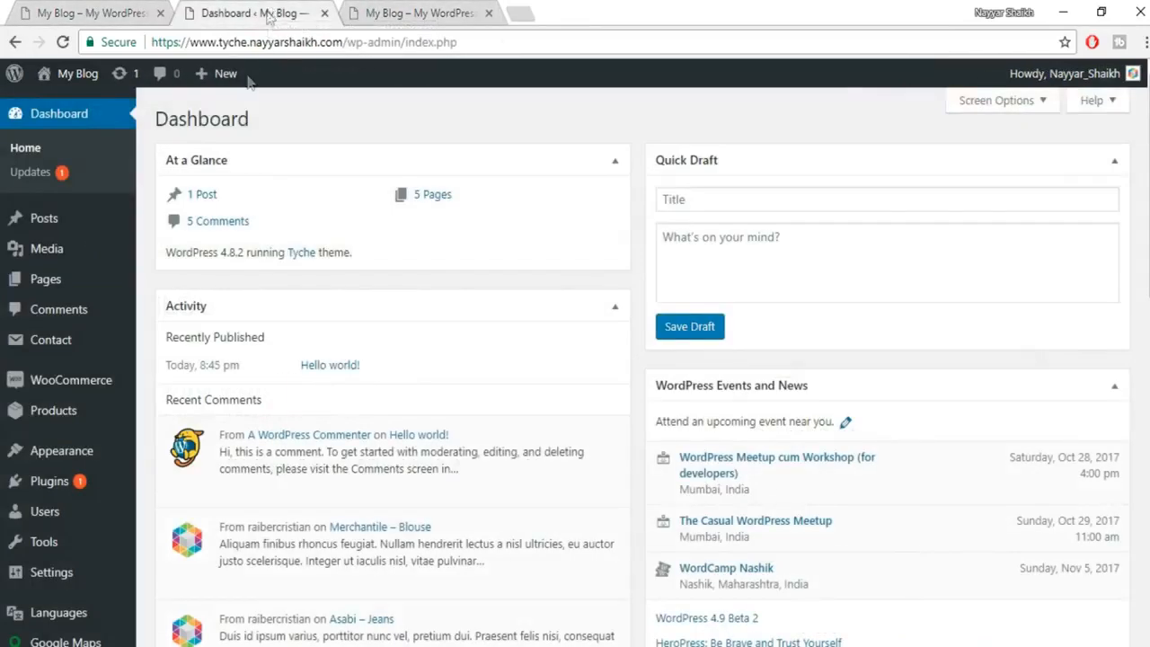
scroll(55, 460, "down", 1)
mouse_move(56, 434)
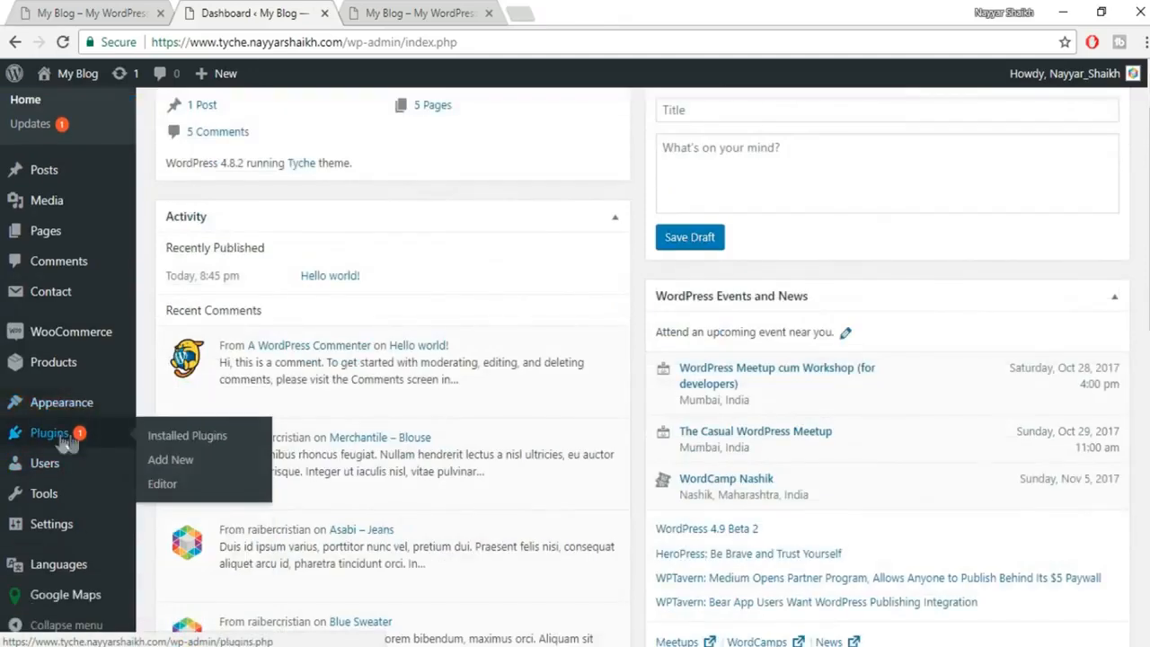
left_click(206, 459)
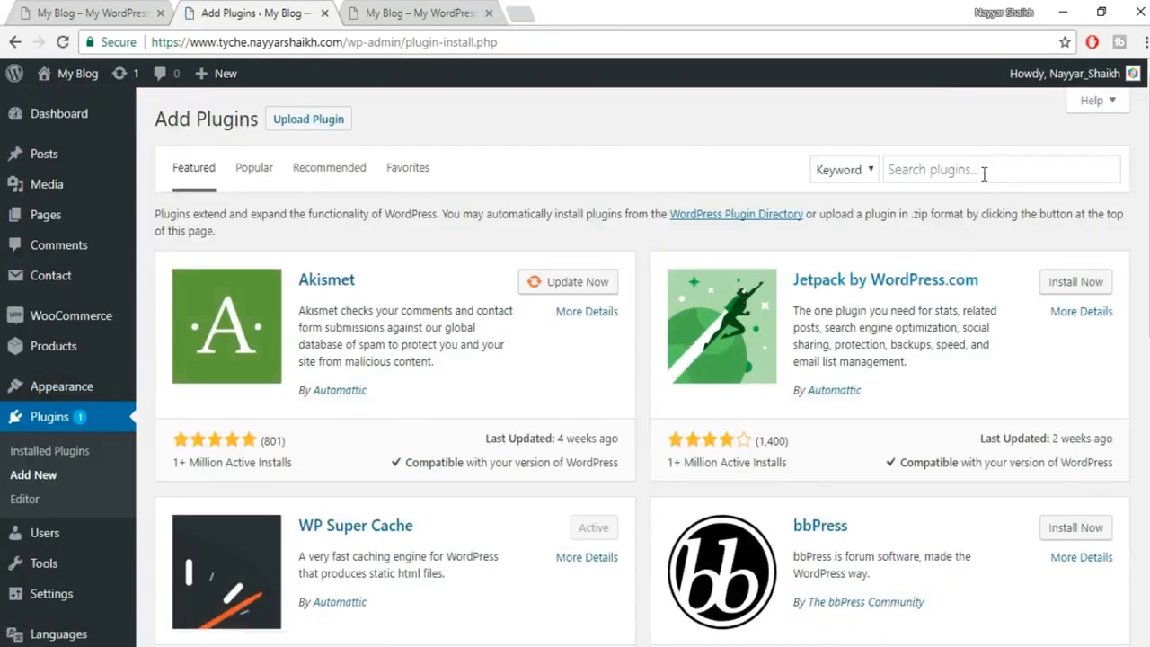
left_click(985, 170)
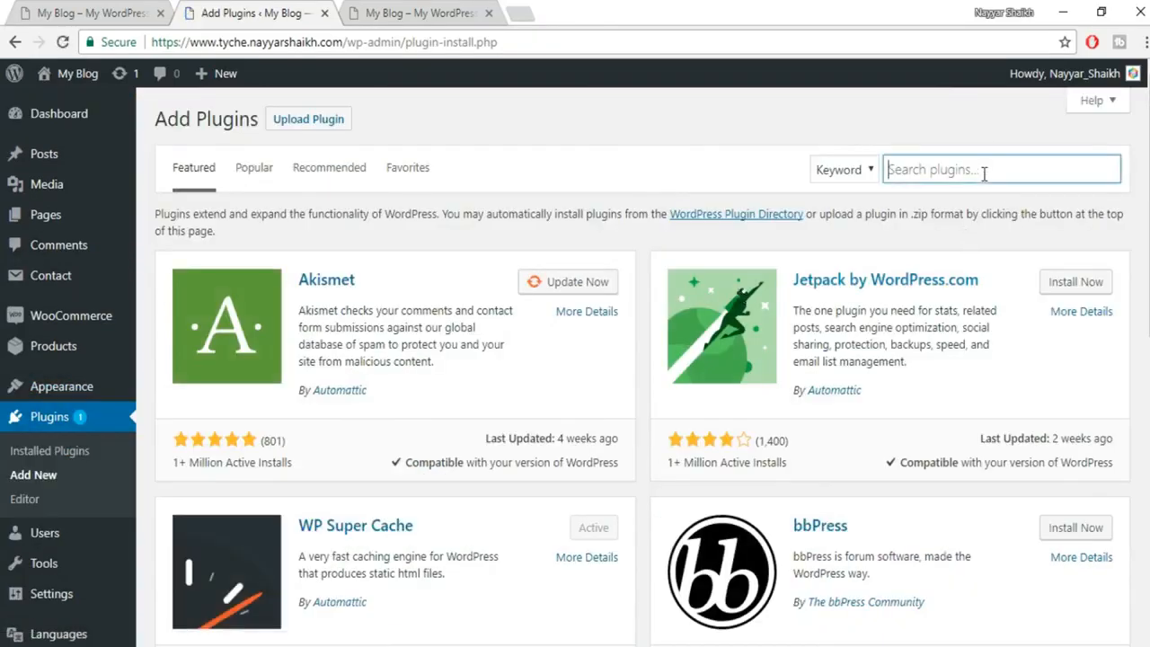
type("elem")
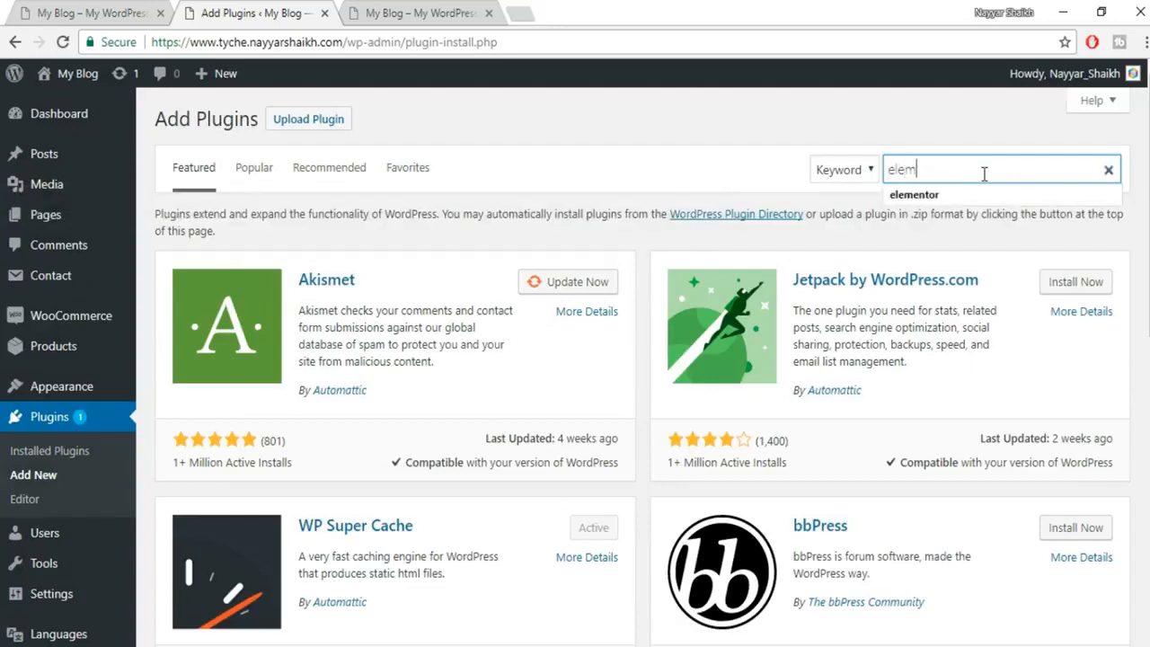
type("entor")
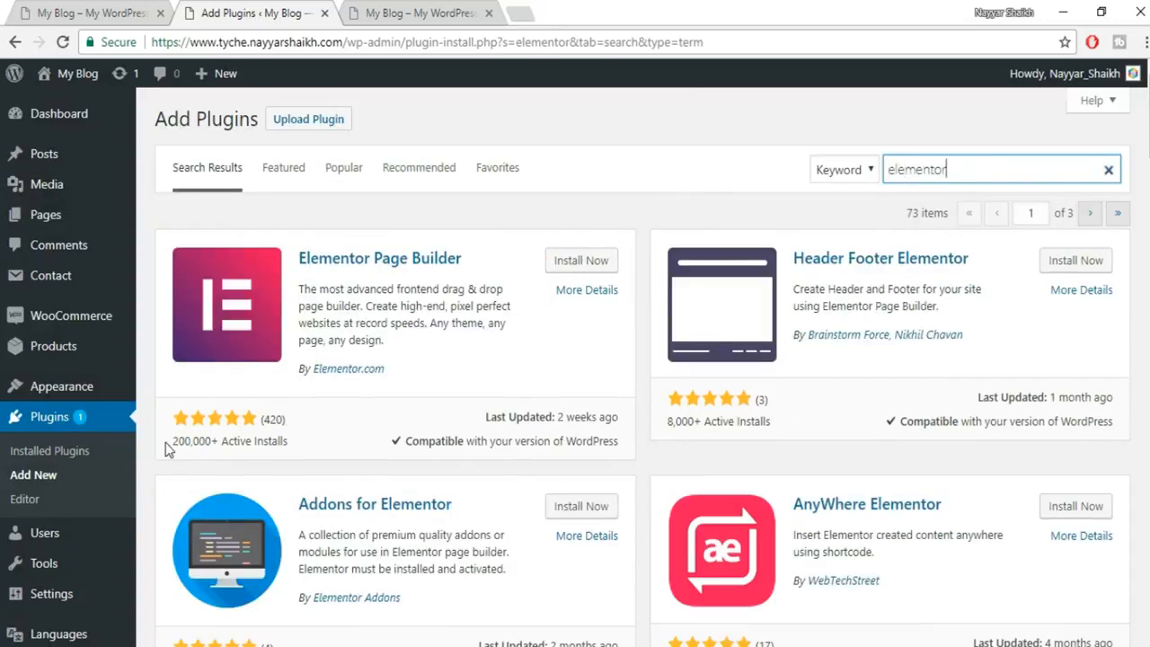
left_click_drag(173, 452, 211, 447)
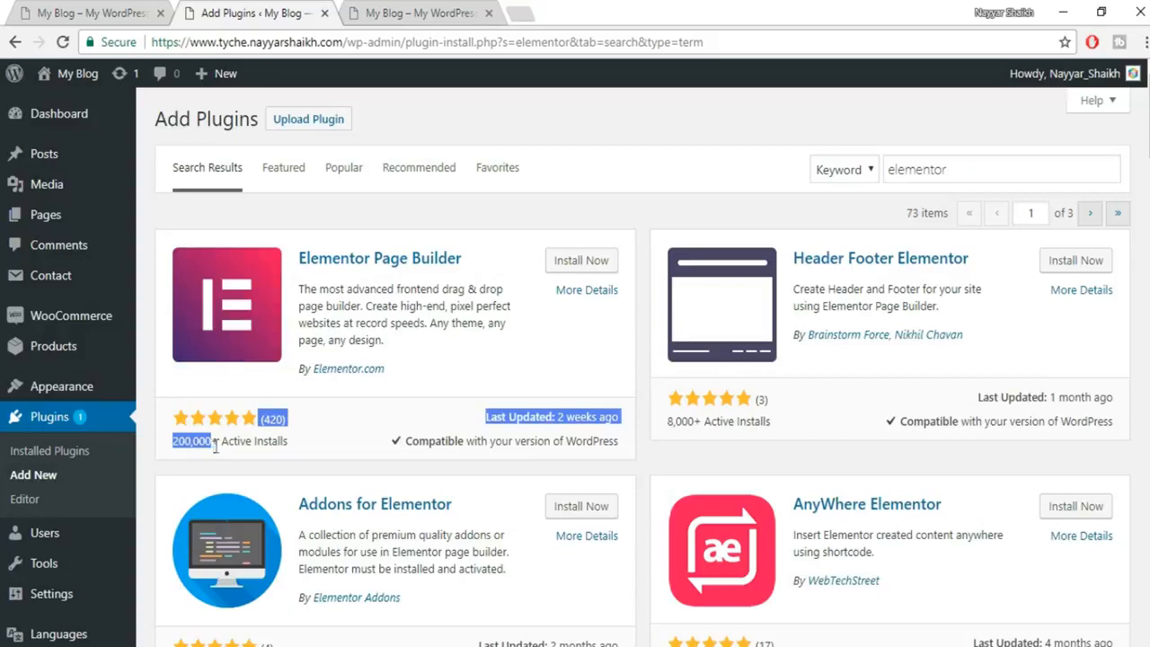
left_click(247, 447)
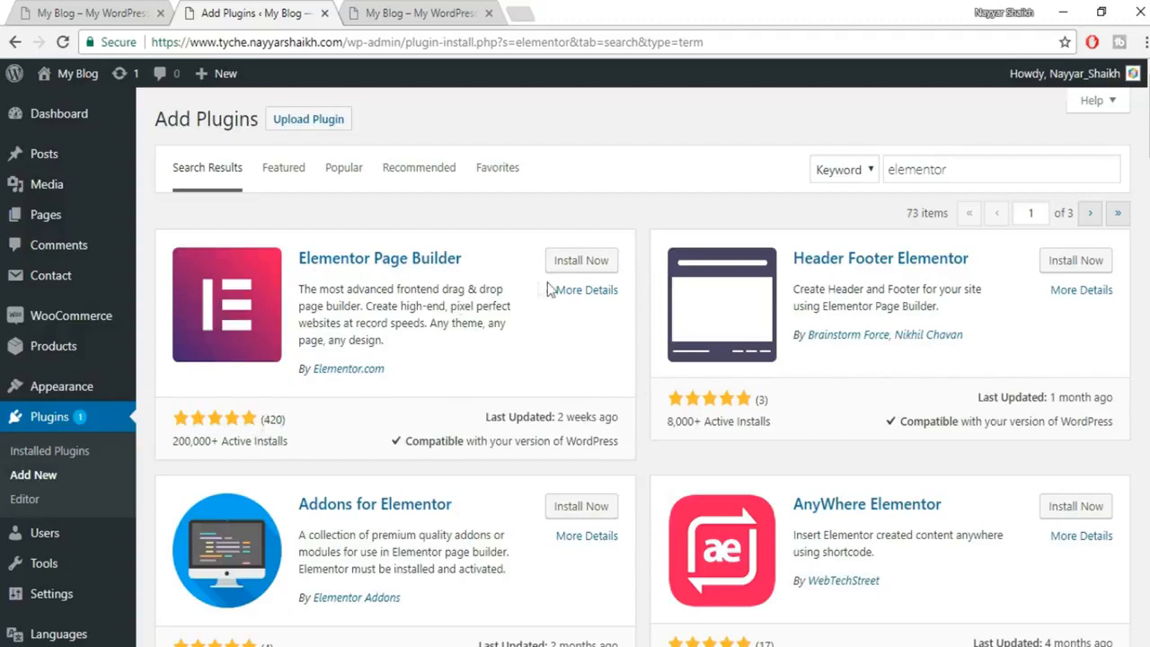
Install and activate Elementor Page Builder, then open the Elementor Pro website.
left_click(595, 261)
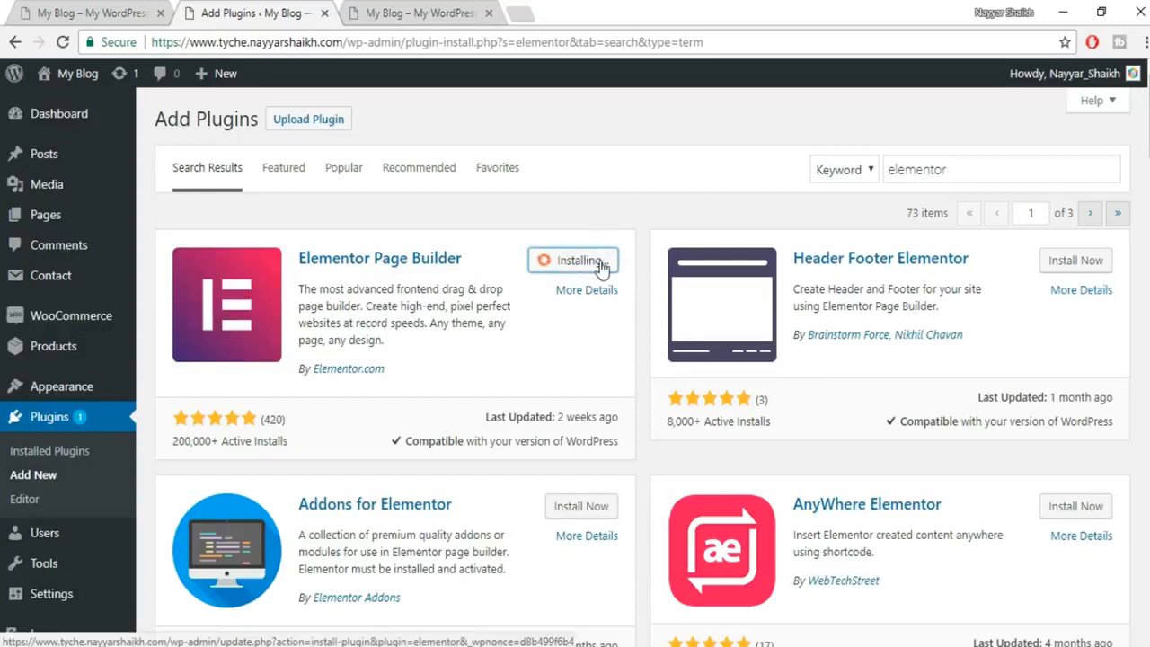
left_click(600, 261)
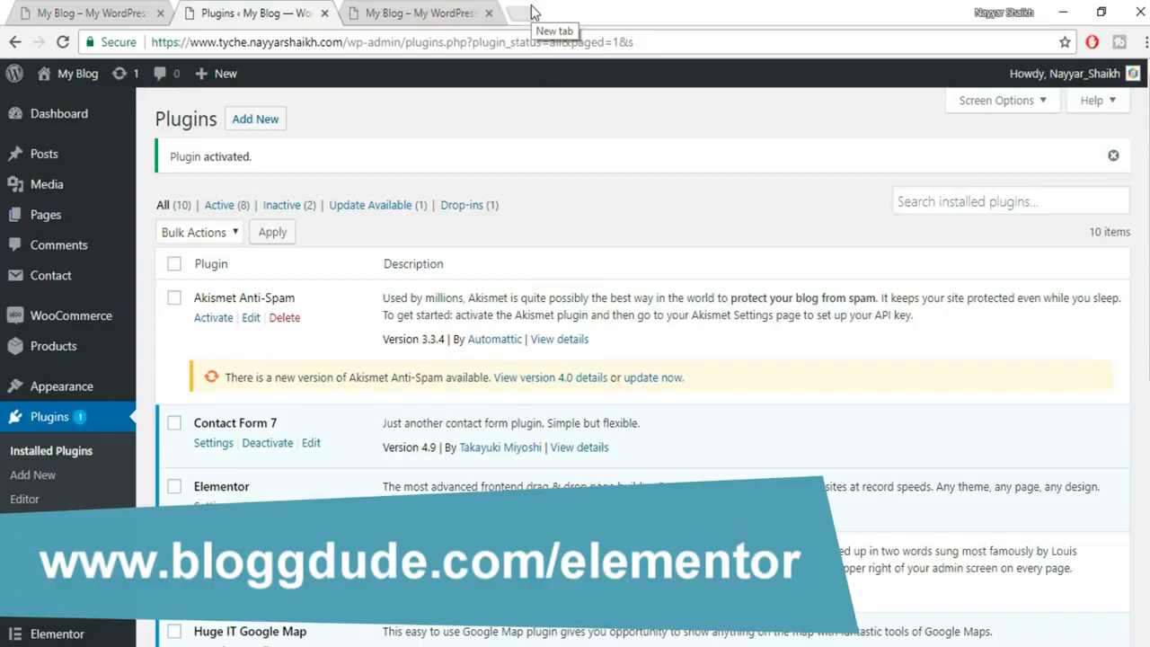
left_click(531, 5)
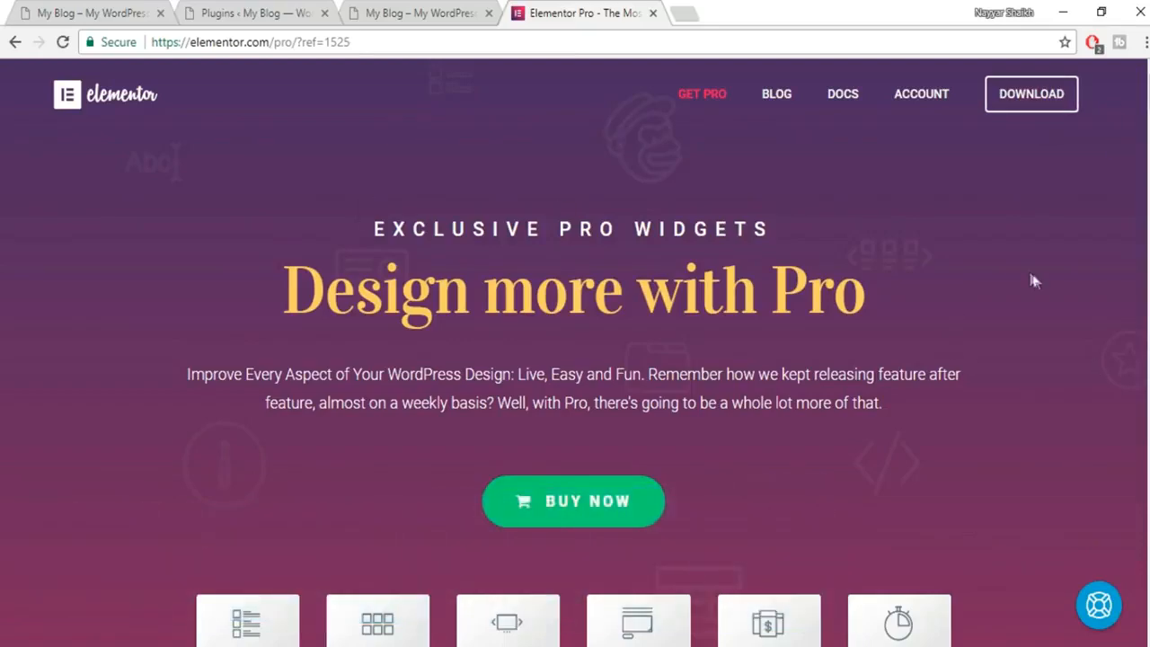
Jump to the Elementor Pro pricing cards and highlight the $49 Personal plan price.
scroll(1025, 297, "down", 1)
left_click(597, 422)
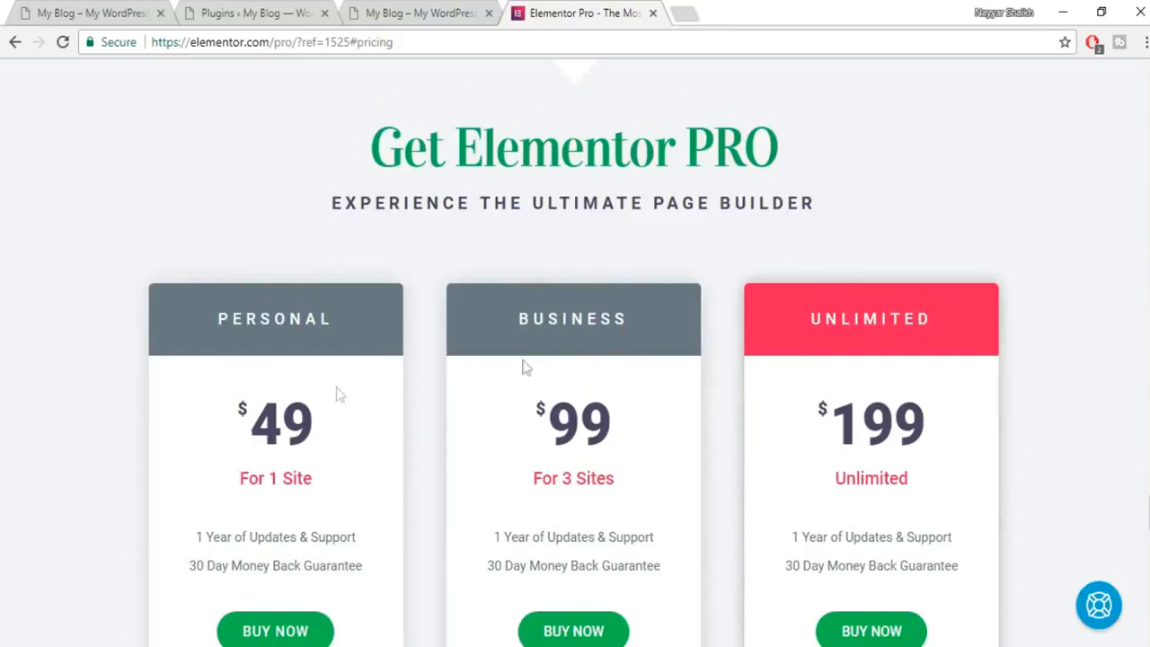
scroll(521, 364, "down", 1)
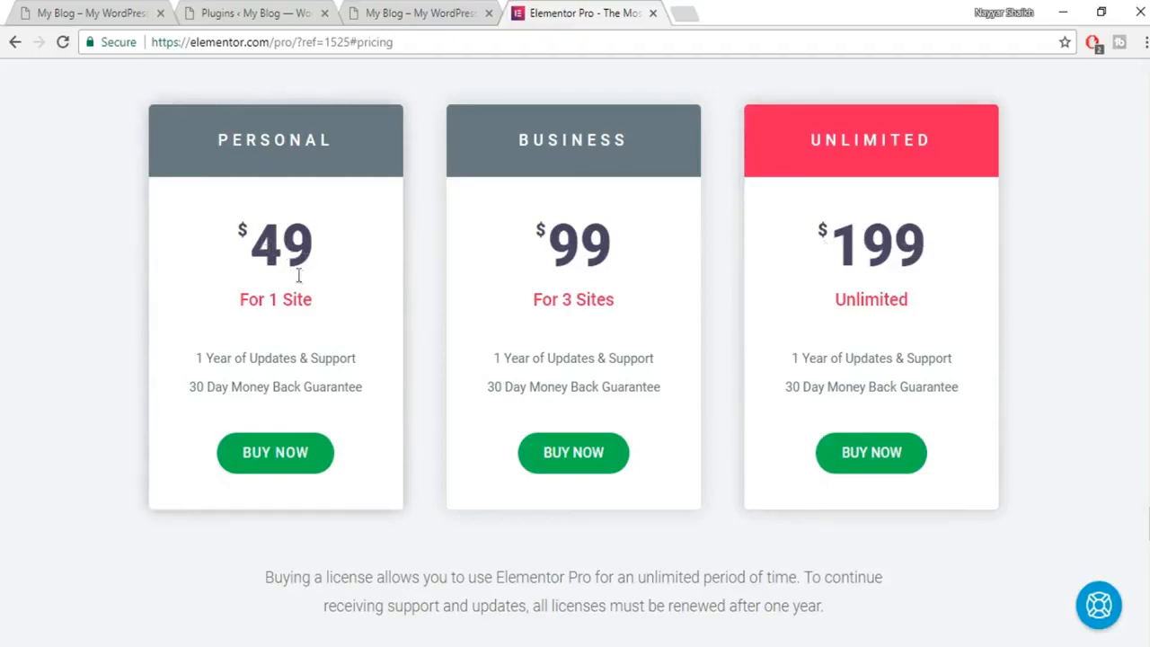
left_click_drag(321, 249, 250, 241)
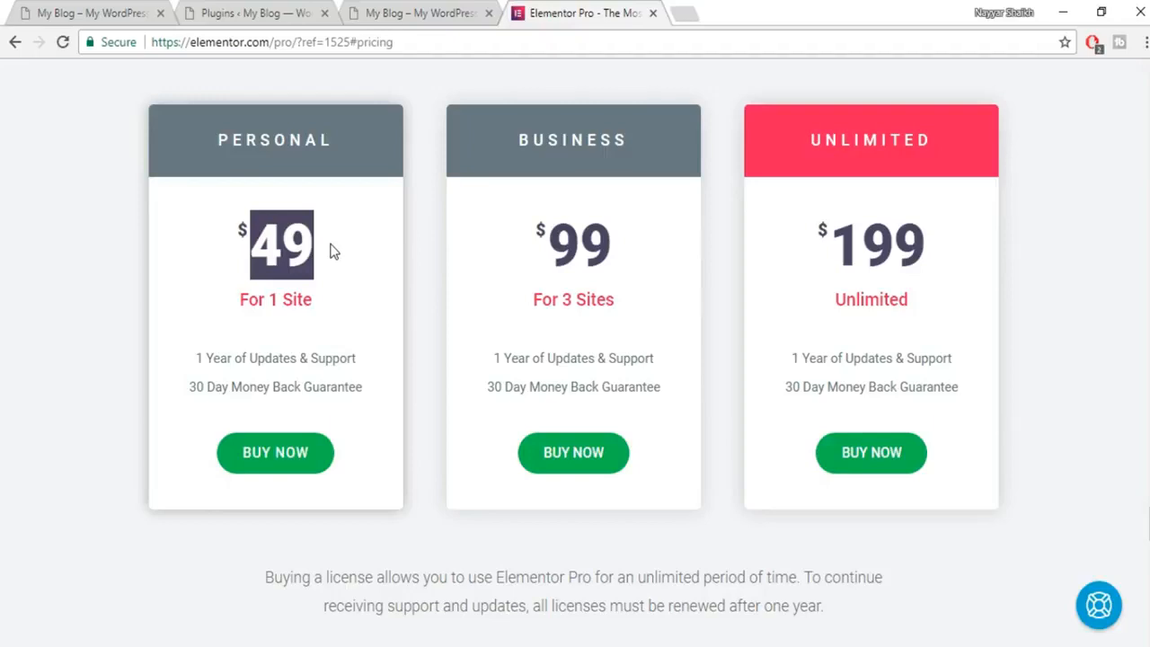
Close the Elementor Pro pricing page to get back to the blog.
left_click(322, 270)
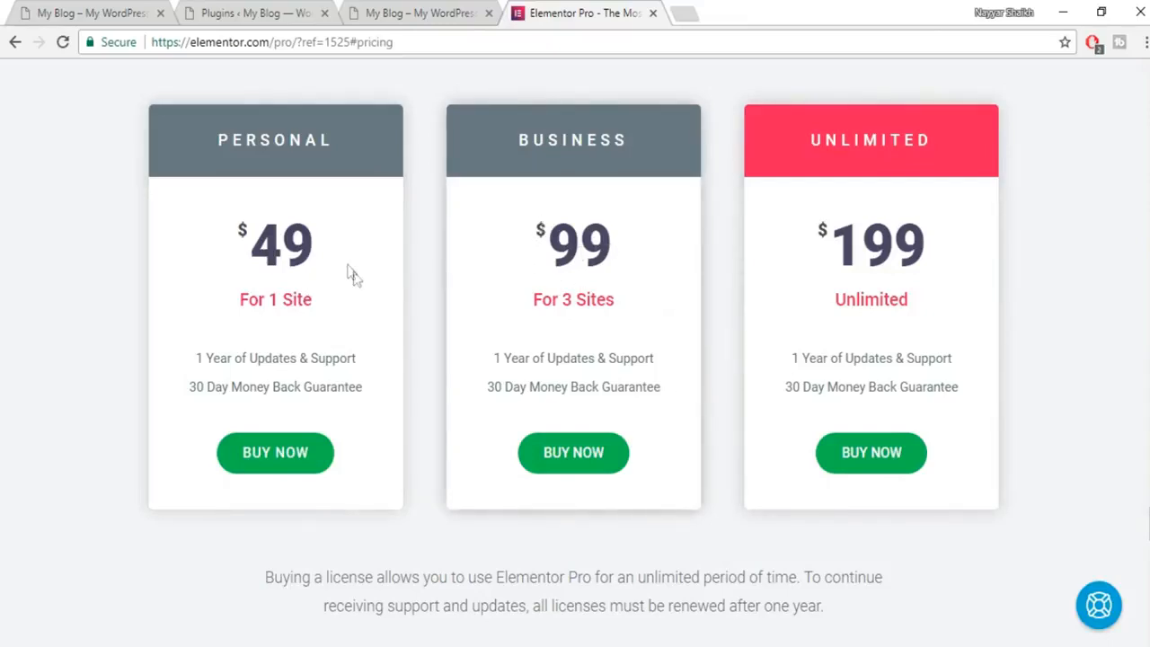
Close the pricing tab and open the Upload Plugin form under Plugins > Add New.
left_click(653, 13)
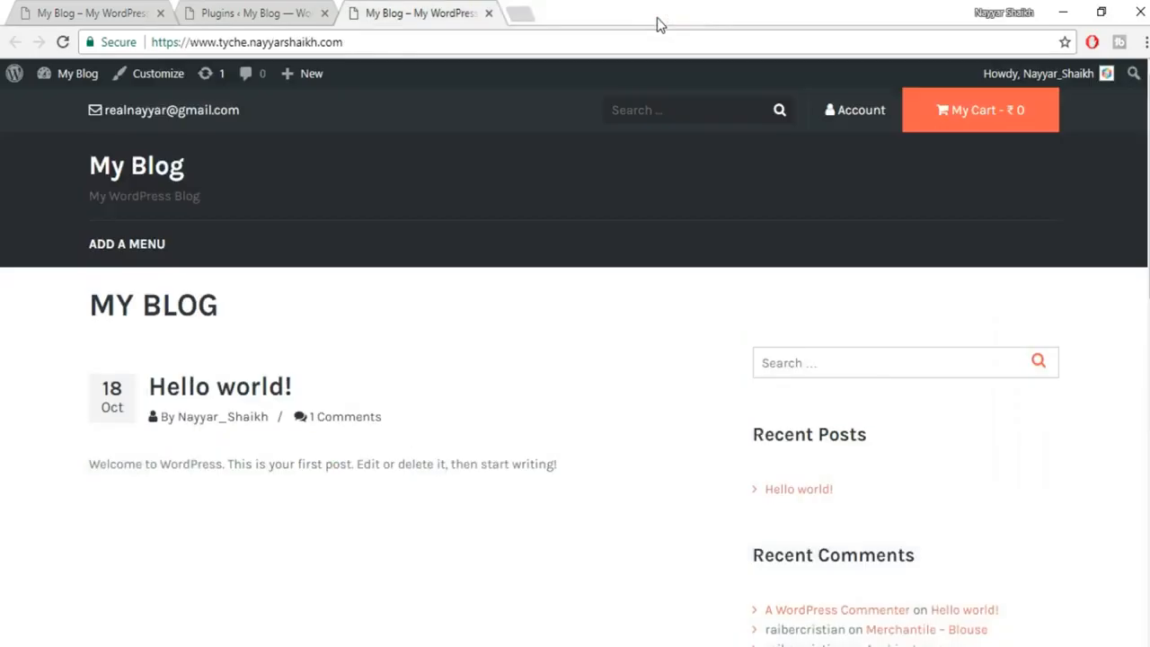
left_click(247, 13)
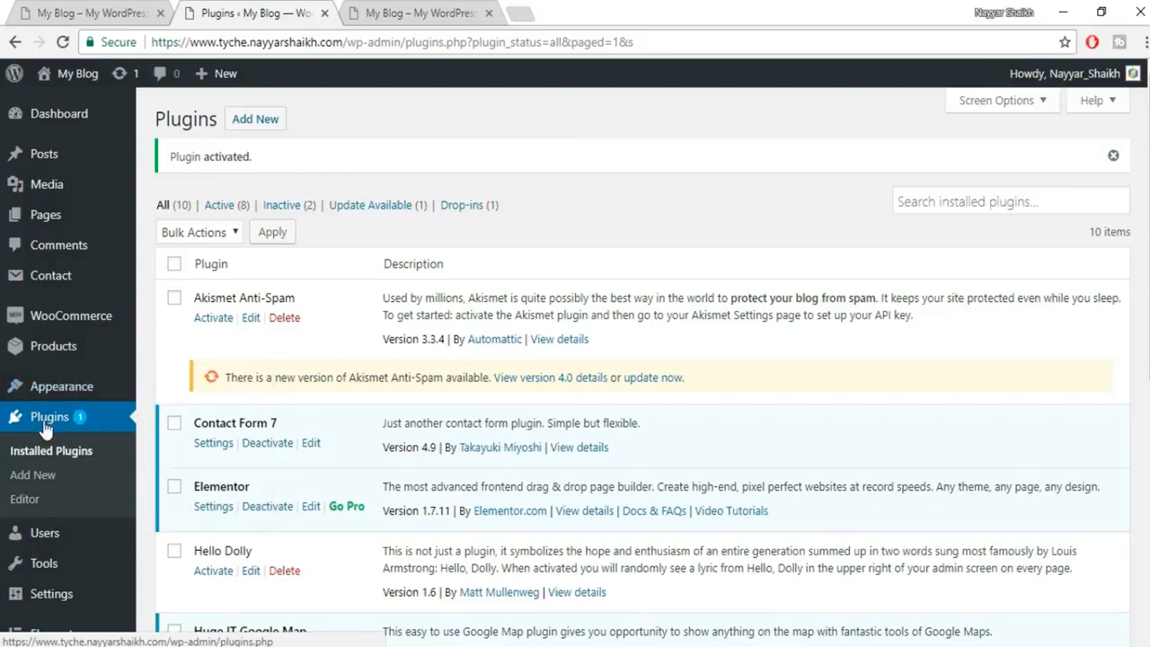
left_click(265, 126)
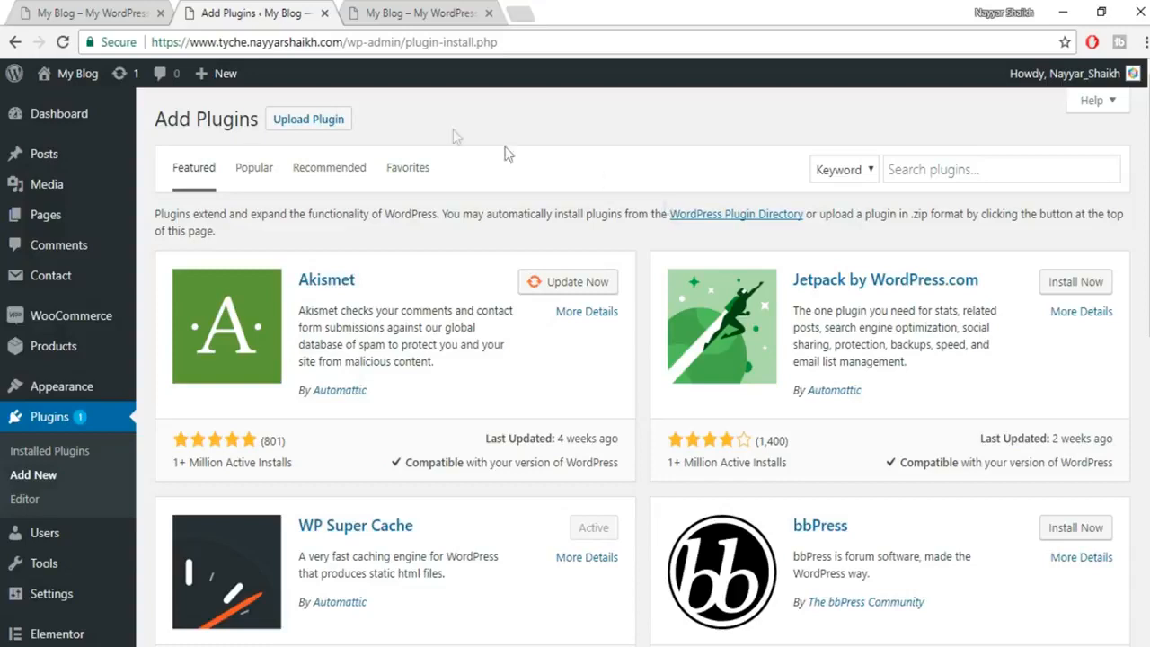
left_click(321, 131)
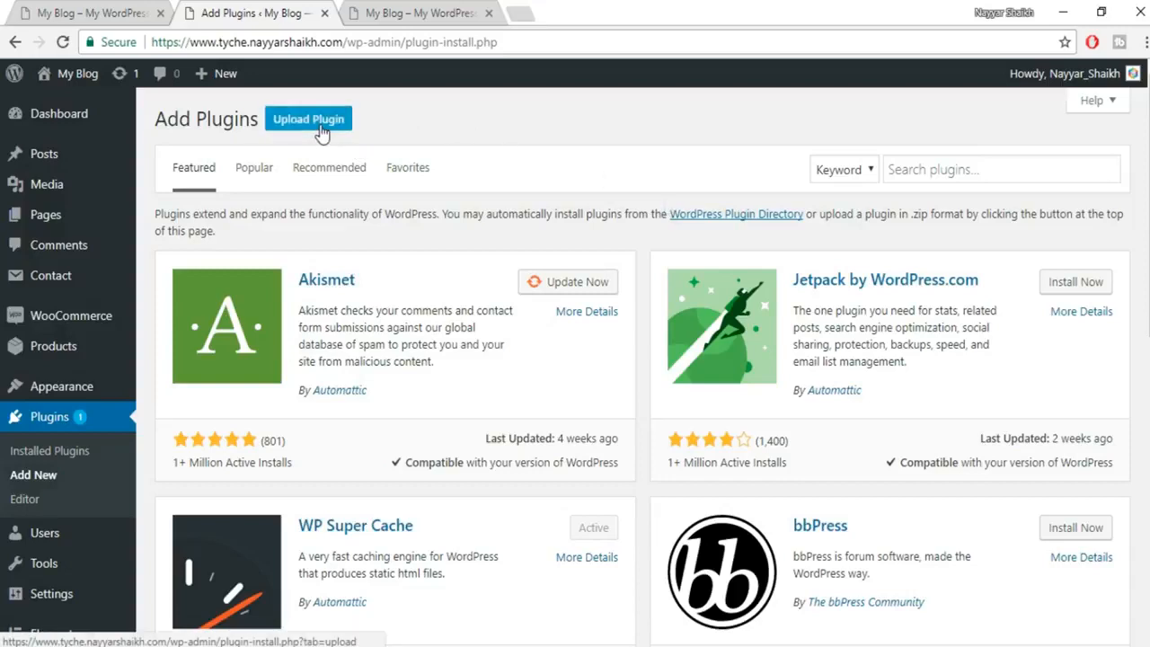
Upload and install elementor-pro-1.9.3.zip from the Tyche folder.
left_click(527, 287)
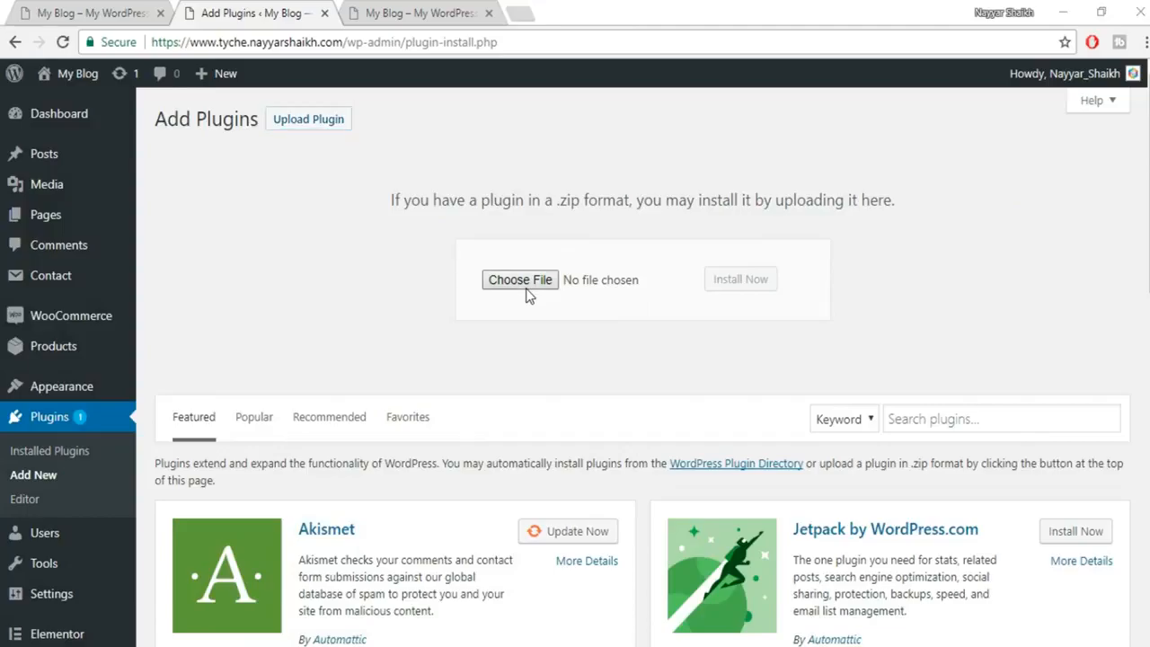
left_click(65, 256)
left_click(251, 179)
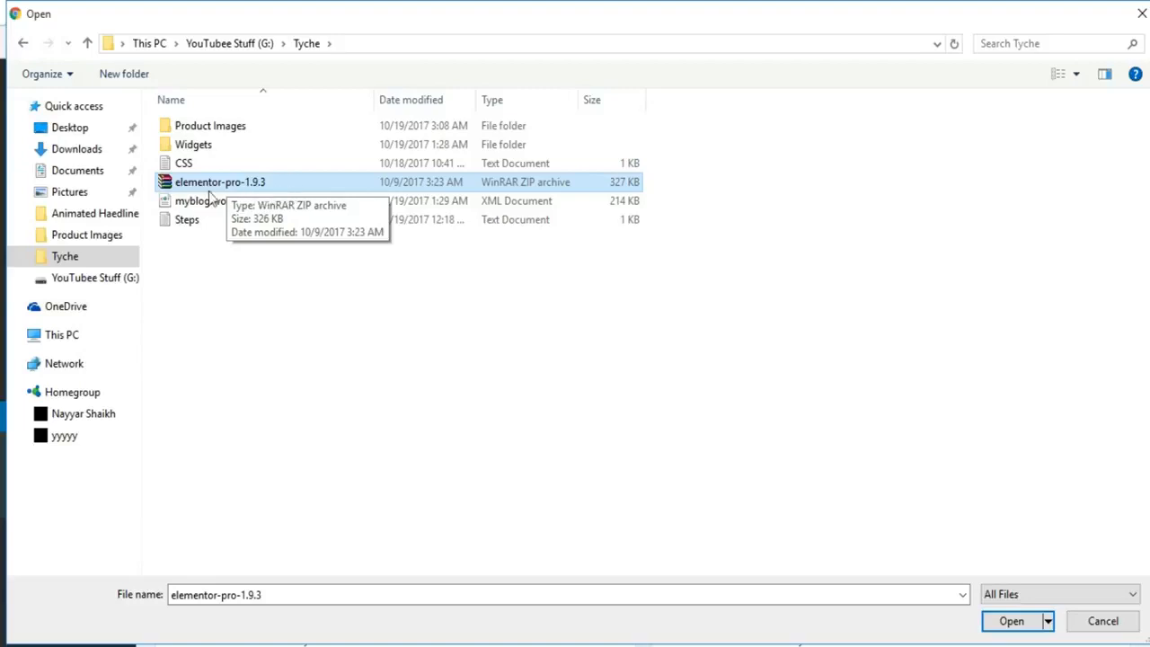
left_click(1007, 622)
left_click(741, 280)
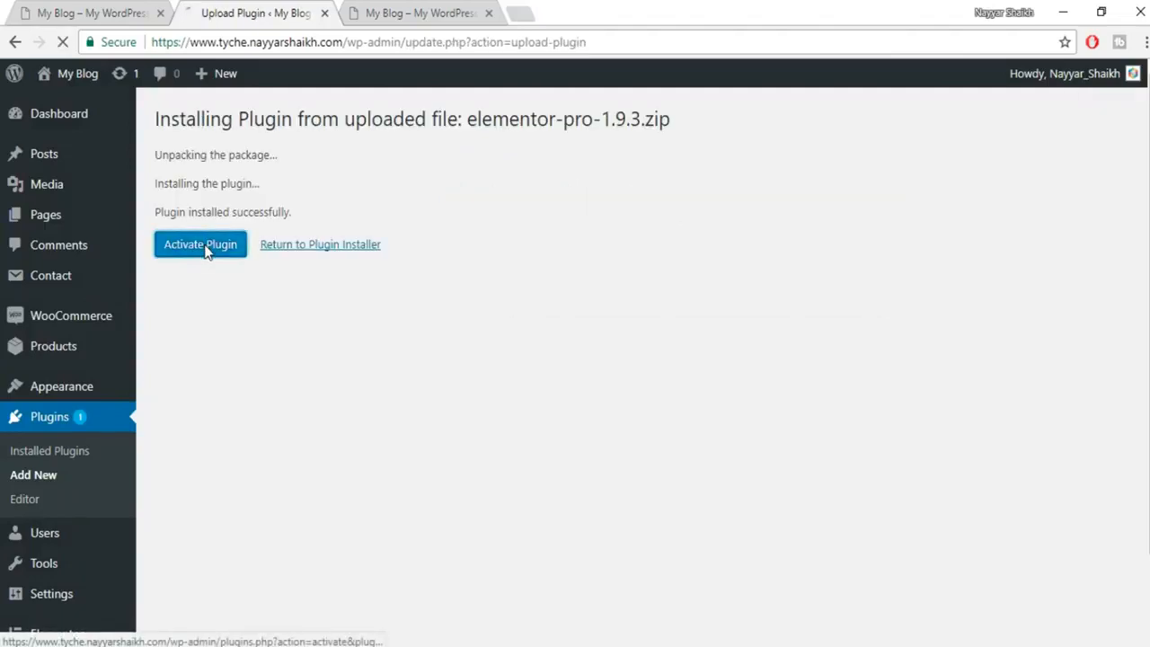
Activate Elementor Pro and go to its License Setting page.
left_click(203, 248)
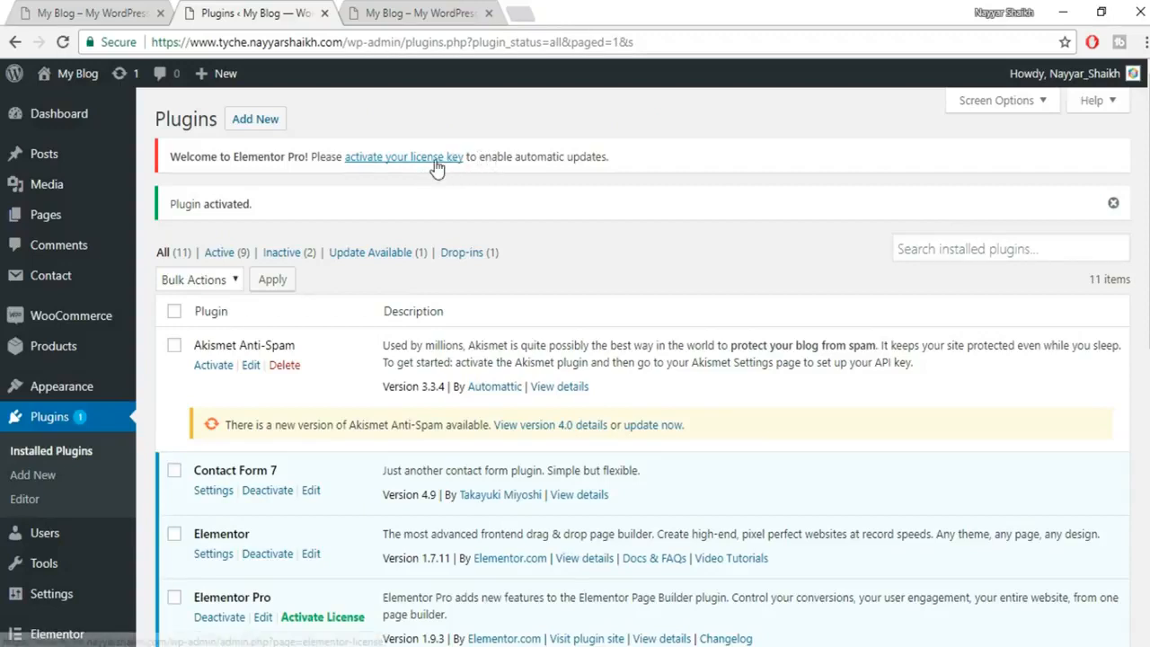
left_click(401, 160)
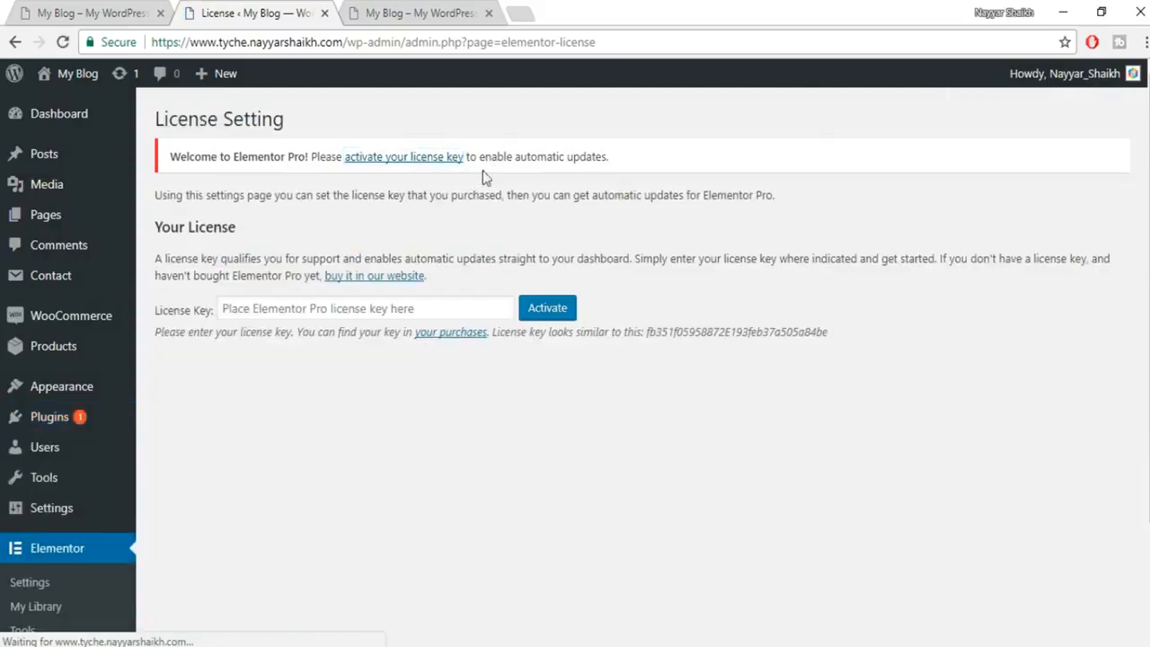
left_click(316, 308)
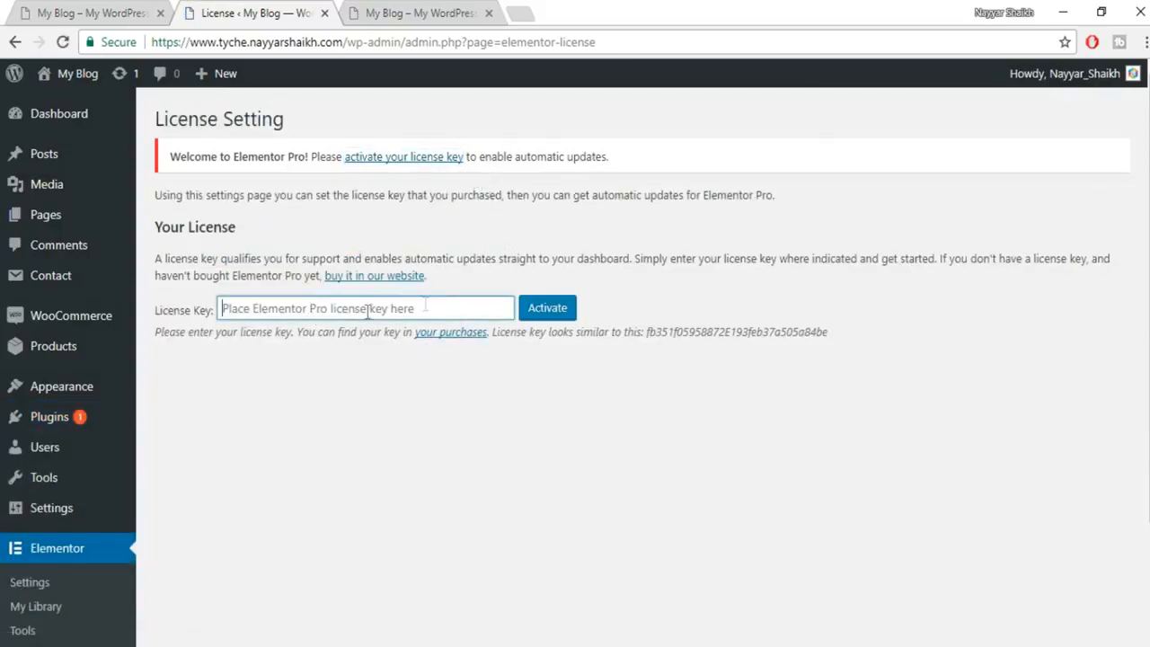
On my.elementor.com, add the blog's site URL as an authorised website for the licence.
left_click(525, 9)
type("my")
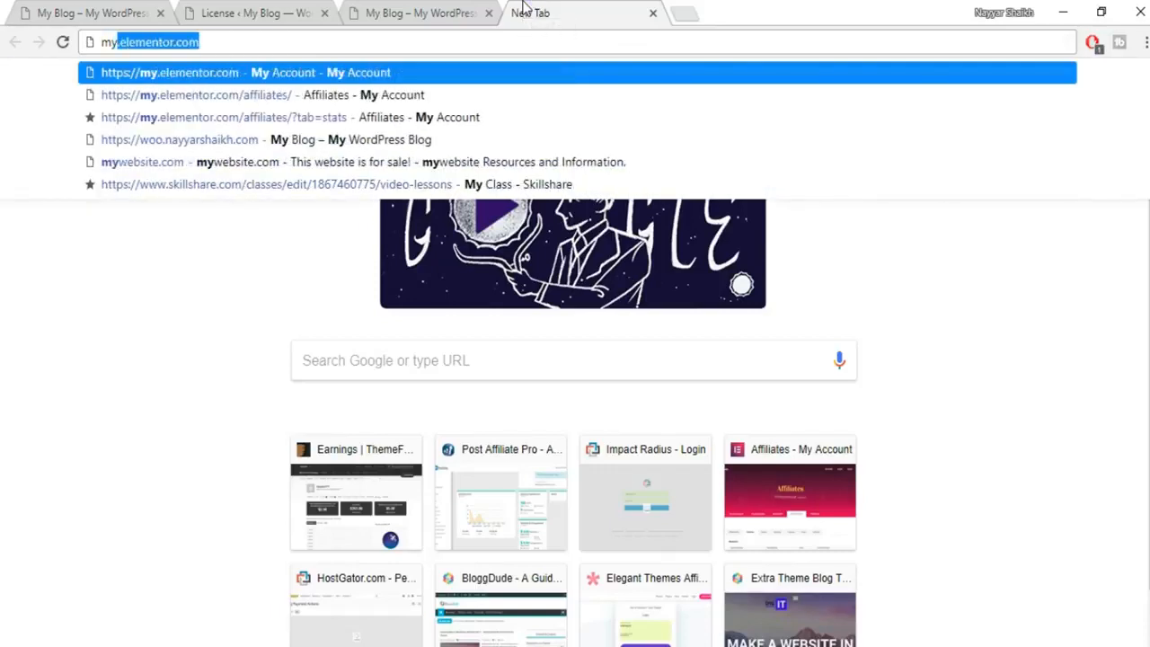
key("Return")
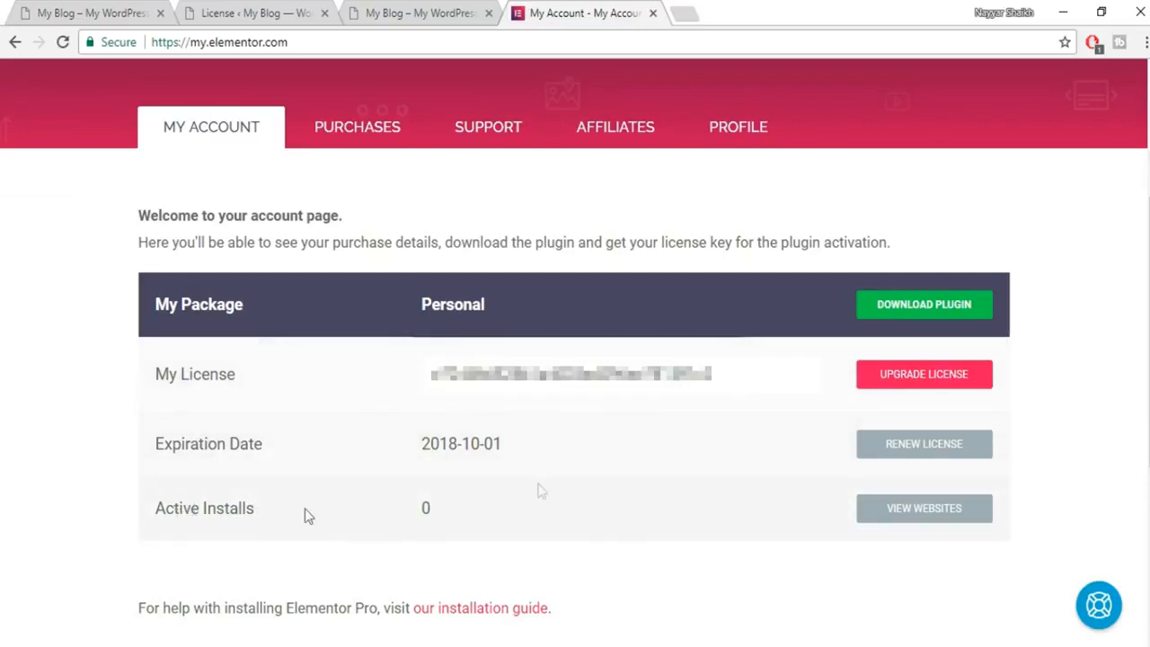
left_click(900, 519)
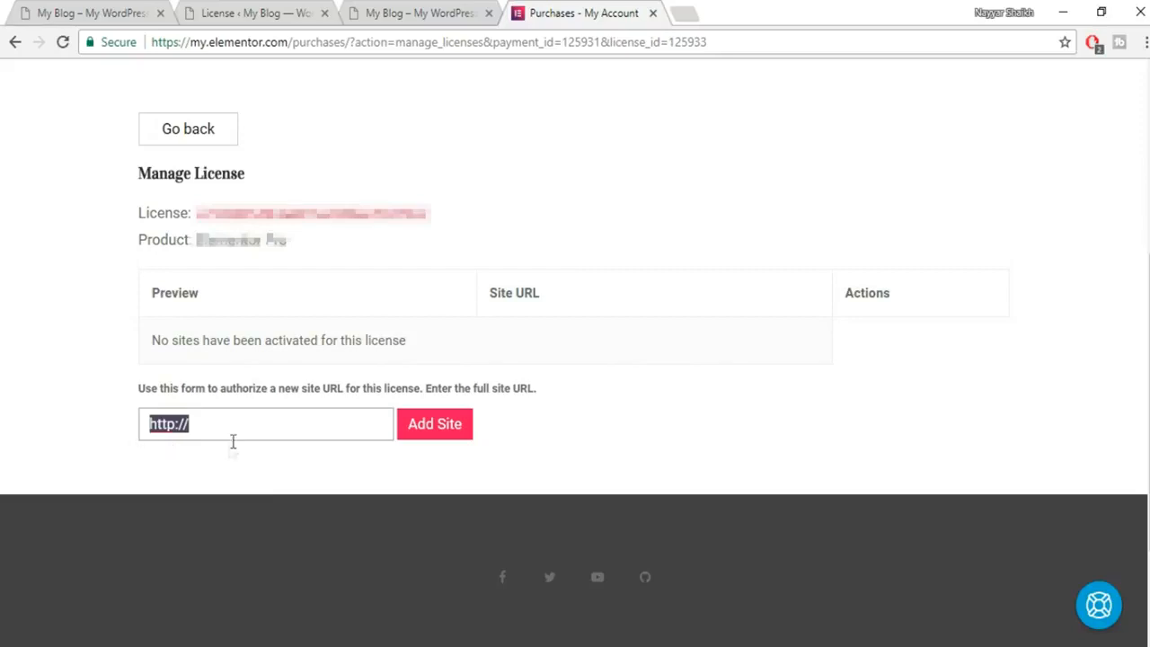
key("ctrl+v")
left_click(439, 429)
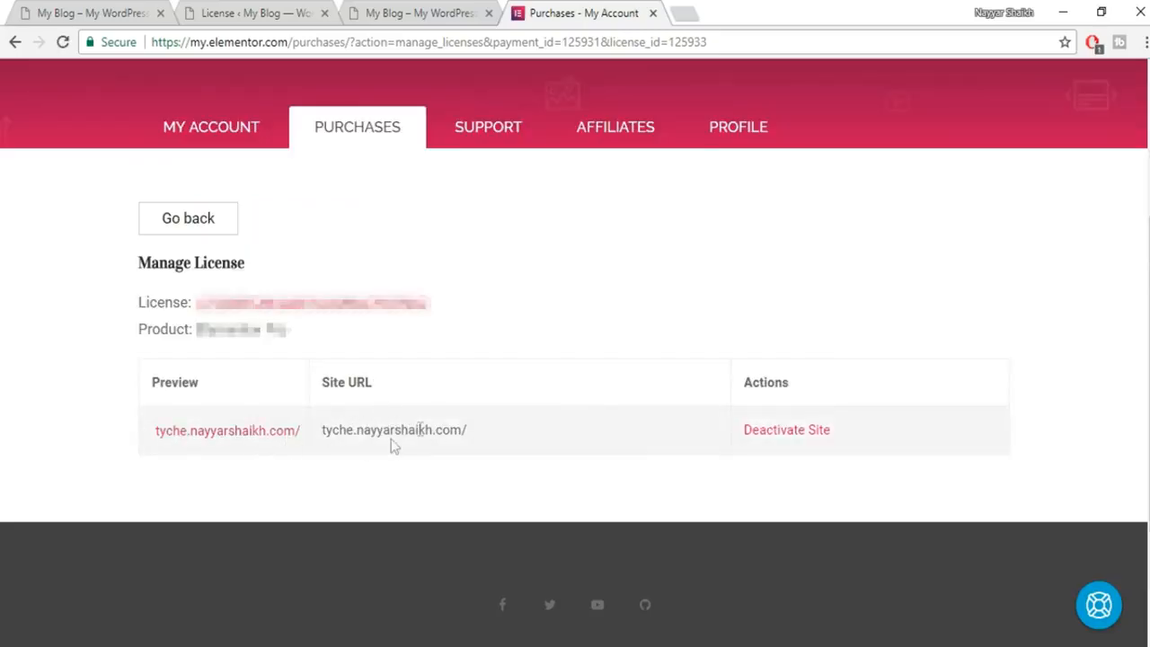
Copy the licence key into the WordPress License Key field and activate it.
left_click_drag(428, 303, 202, 302)
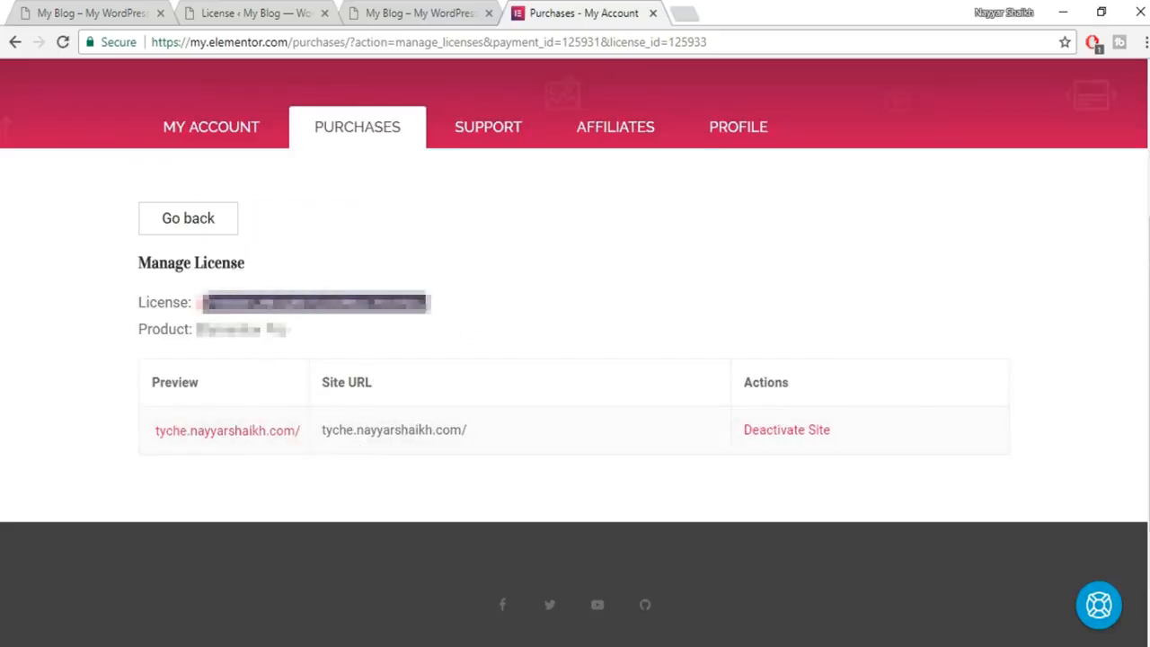
left_click(245, 13)
left_click(423, 311)
key("ctrl+v")
left_click(566, 309)
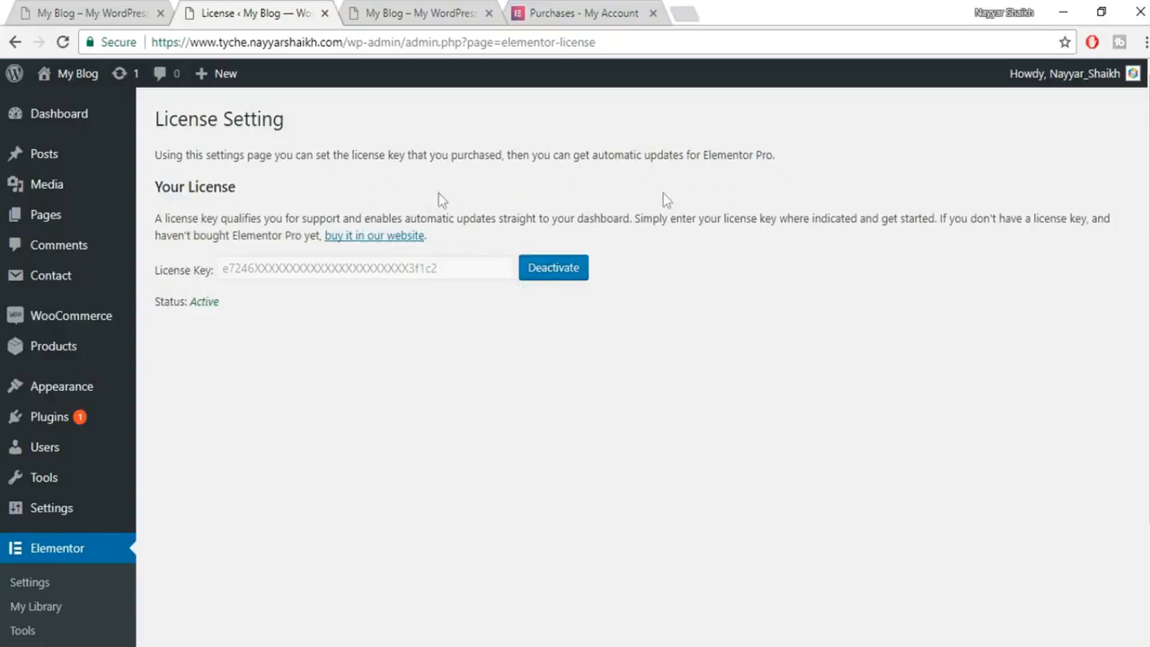
Check the reference storefront home page, then start a new WordPress page.
mouse_move(51, 508)
scroll(207, 490, "down", 2)
scroll(178, 488, "up", 2)
mouse_move(69, 211)
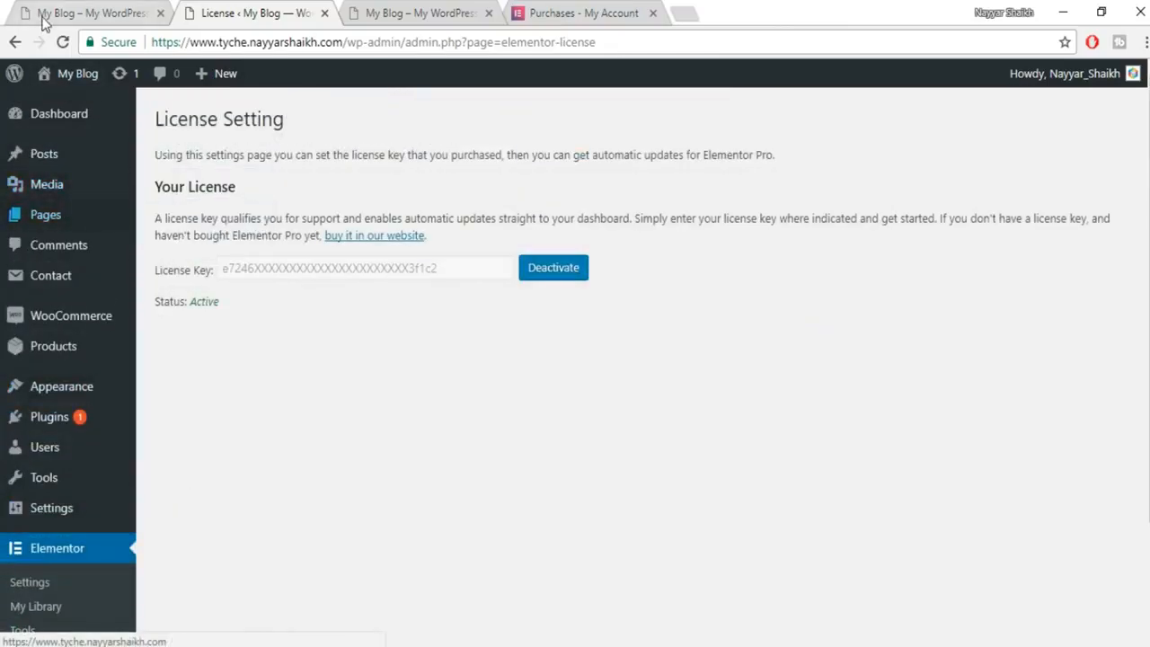
left_click(81, 13)
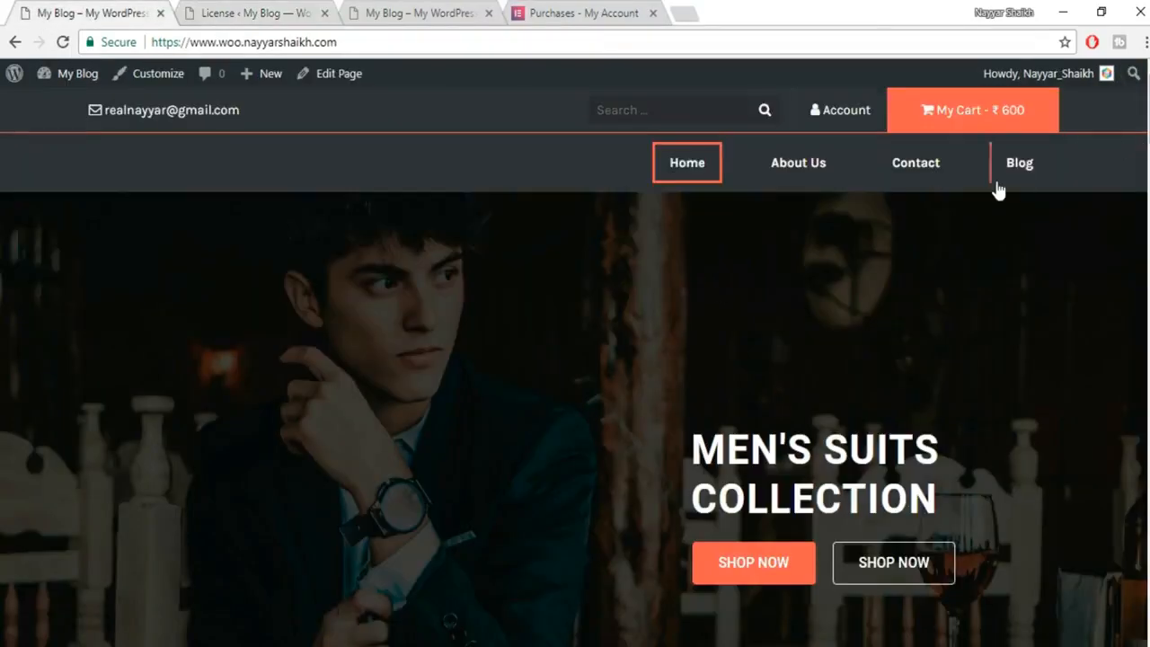
left_click(266, 12)
mouse_move(65, 230)
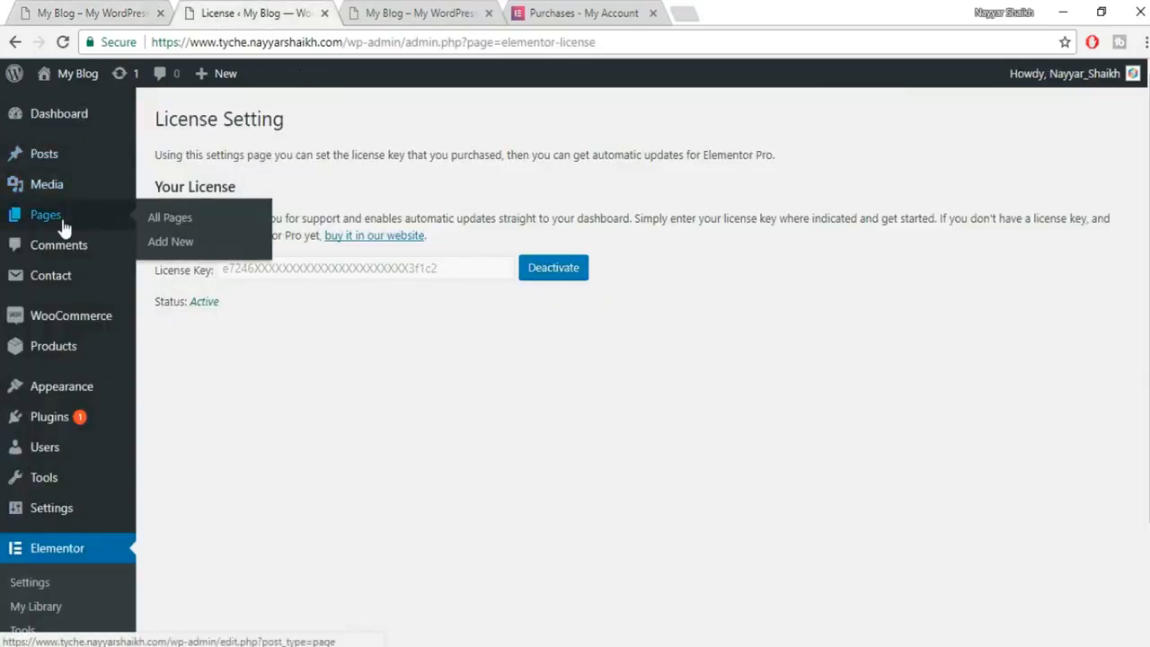
left_click(191, 250)
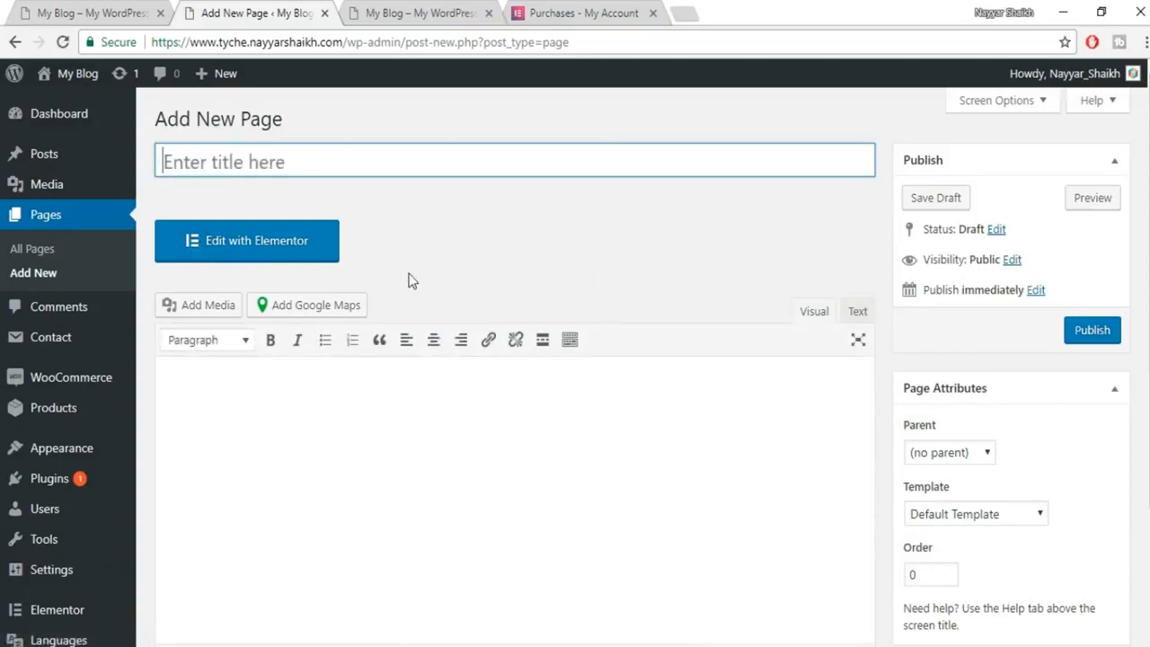
Title the page Home, choose the Elementor Canvas template and publish it.
type("Home")
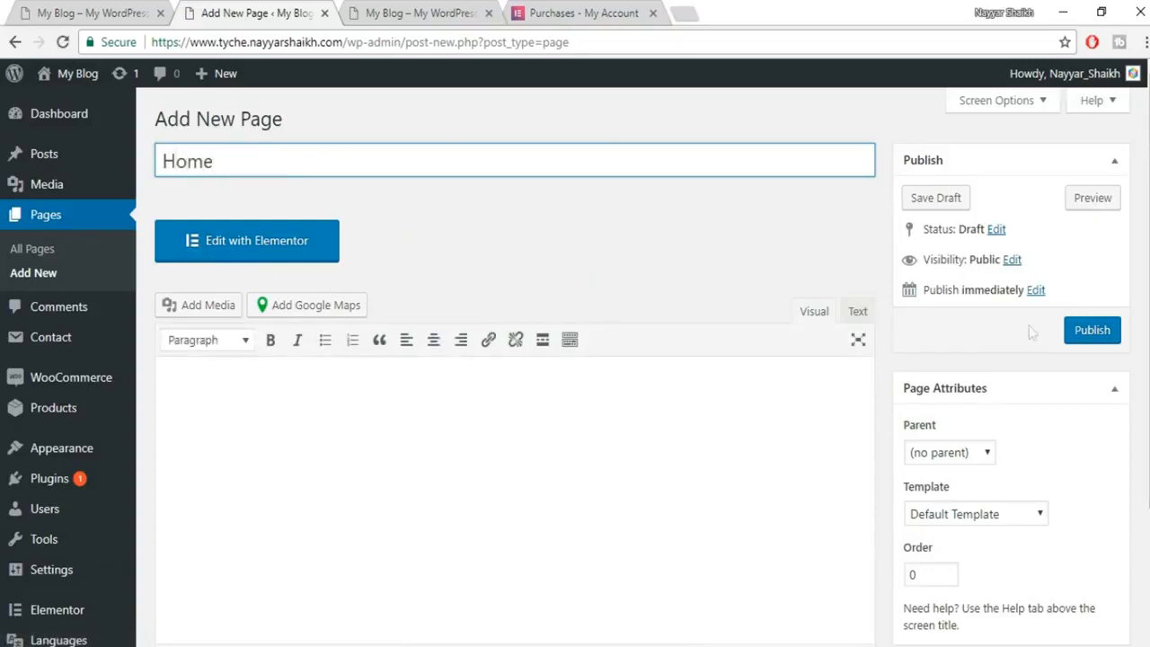
scroll(1032, 333, "down", 2)
left_click(999, 342)
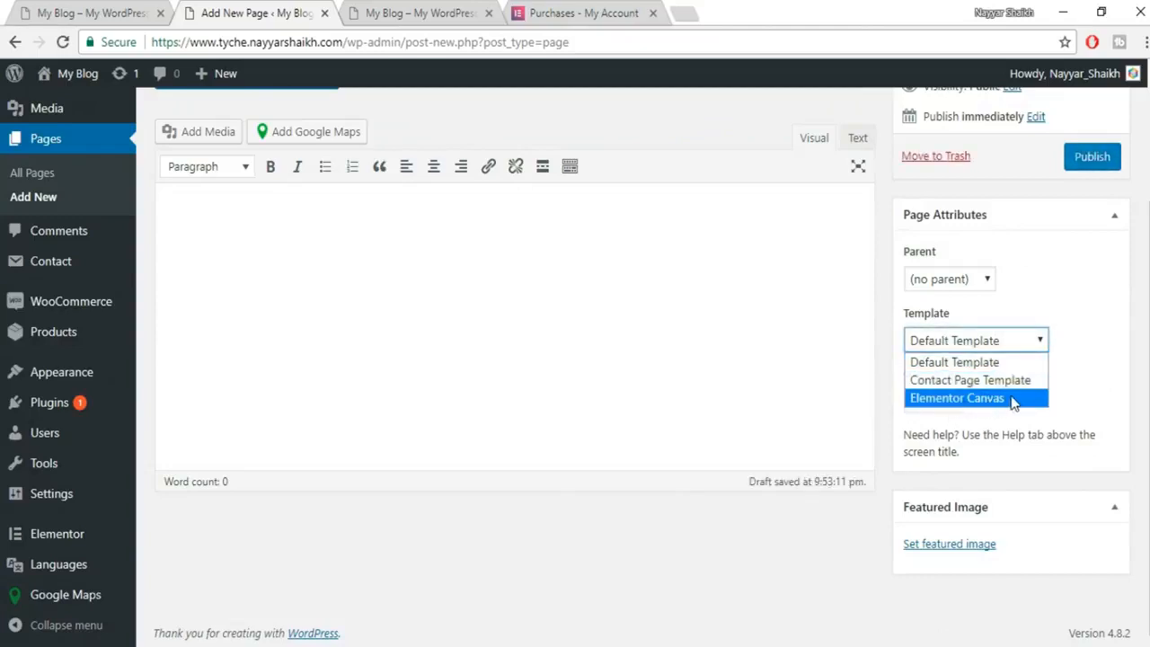
left_click(1013, 398)
scroll(1071, 406, "up", 2)
left_click(1105, 329)
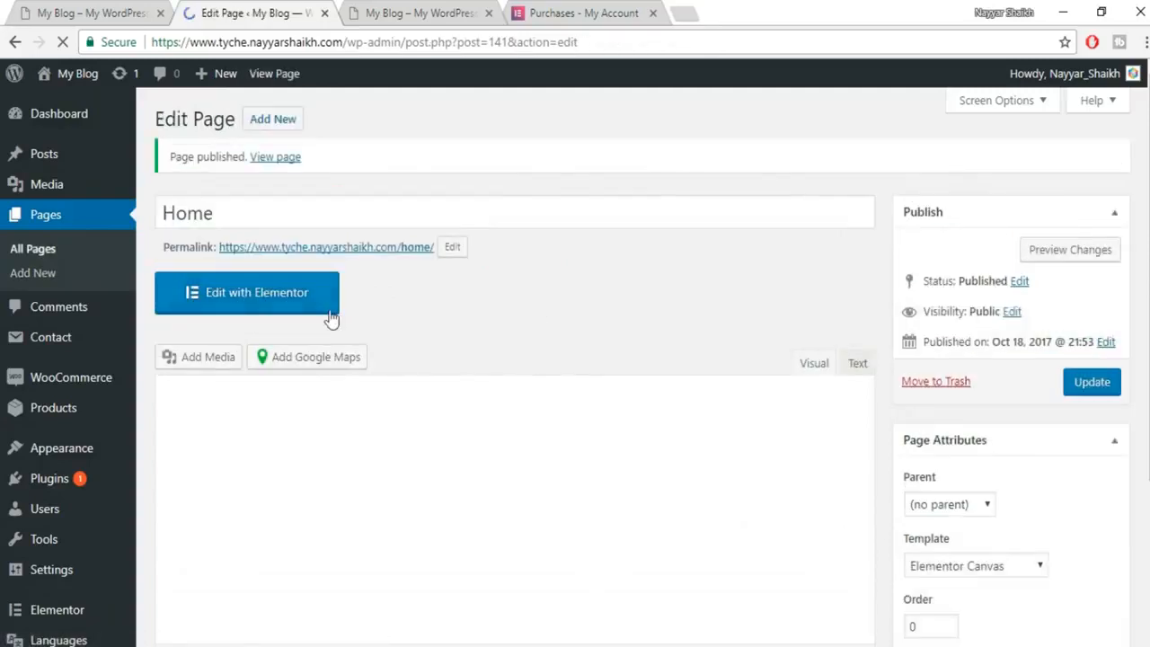
Open Home in Elementor and add a heading reading MEN'S SUITS, copied from the storefront.
left_click(286, 303)
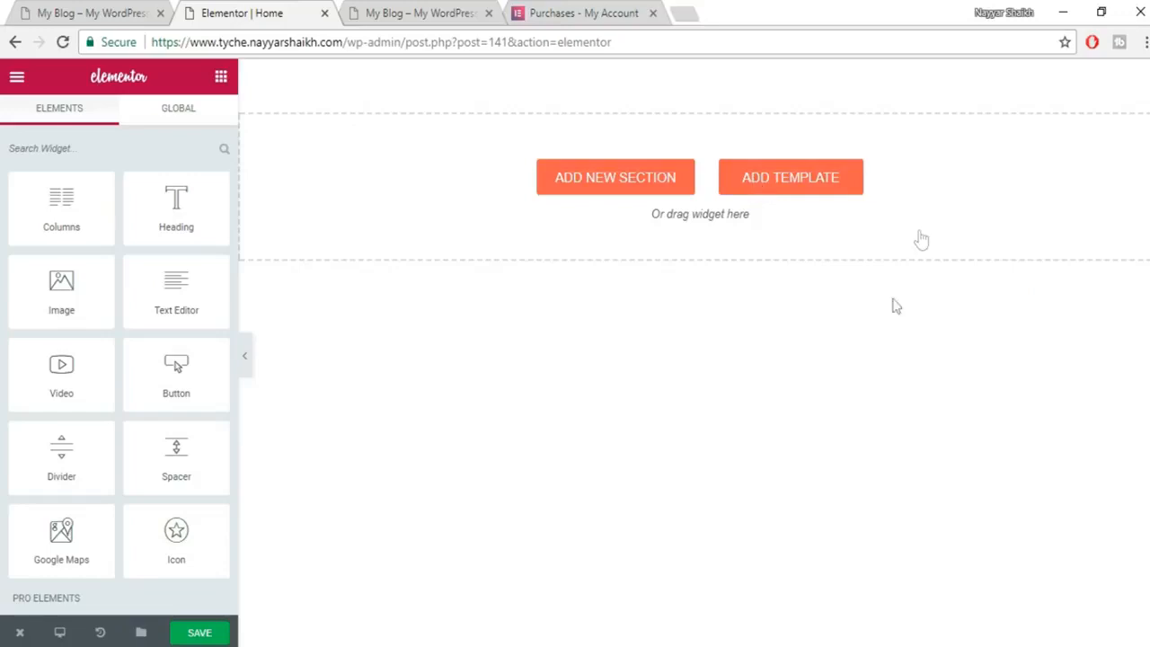
left_click(63, 7)
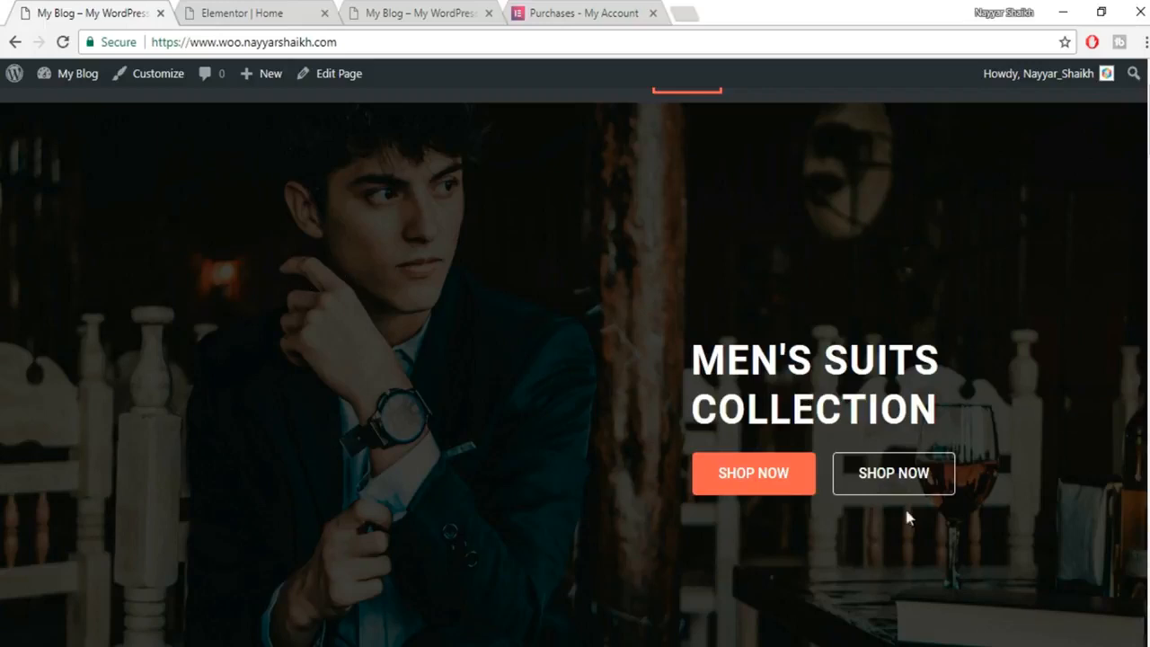
left_click_drag(693, 360, 980, 351)
key("ctrl+c")
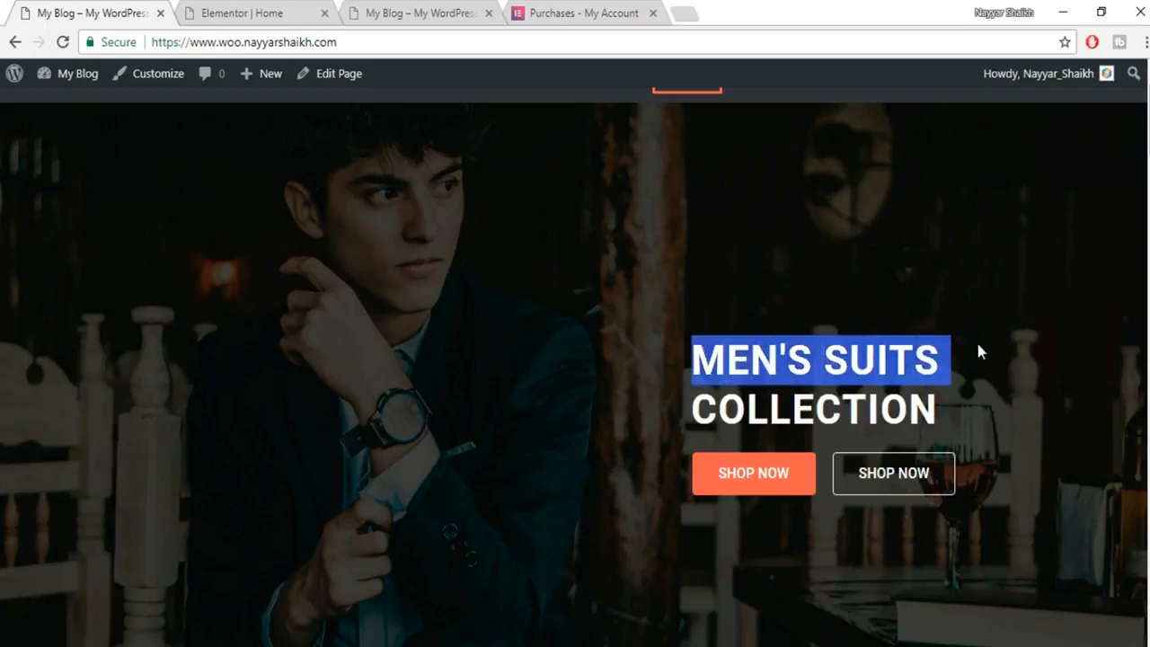
left_click(247, 12)
left_click_drag(182, 226, 737, 189)
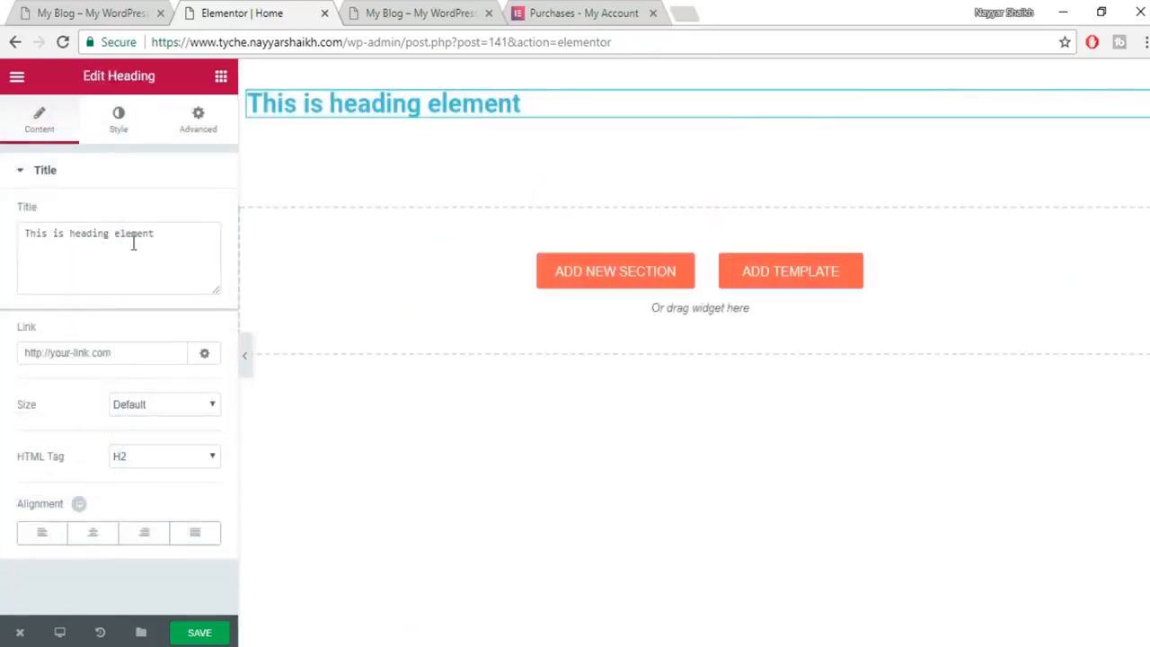
left_click_drag(217, 247, 3, 235)
key("ctrl+v")
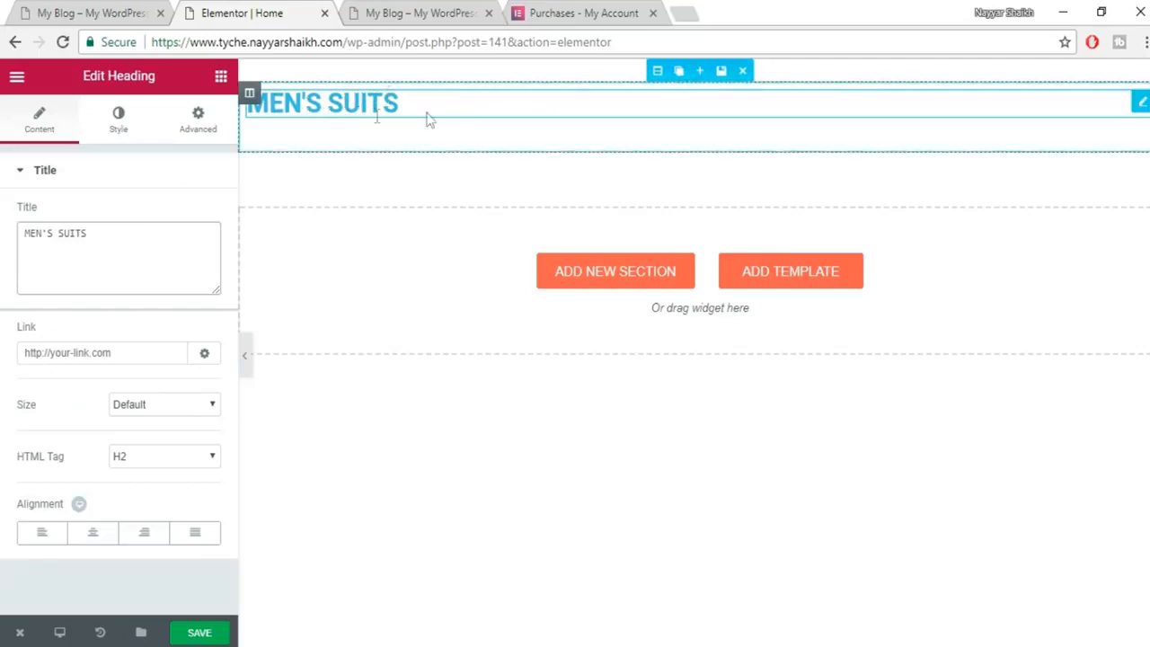
Colour the heading text white (#ffffff), checking it against the live hero banner.
left_click(126, 12)
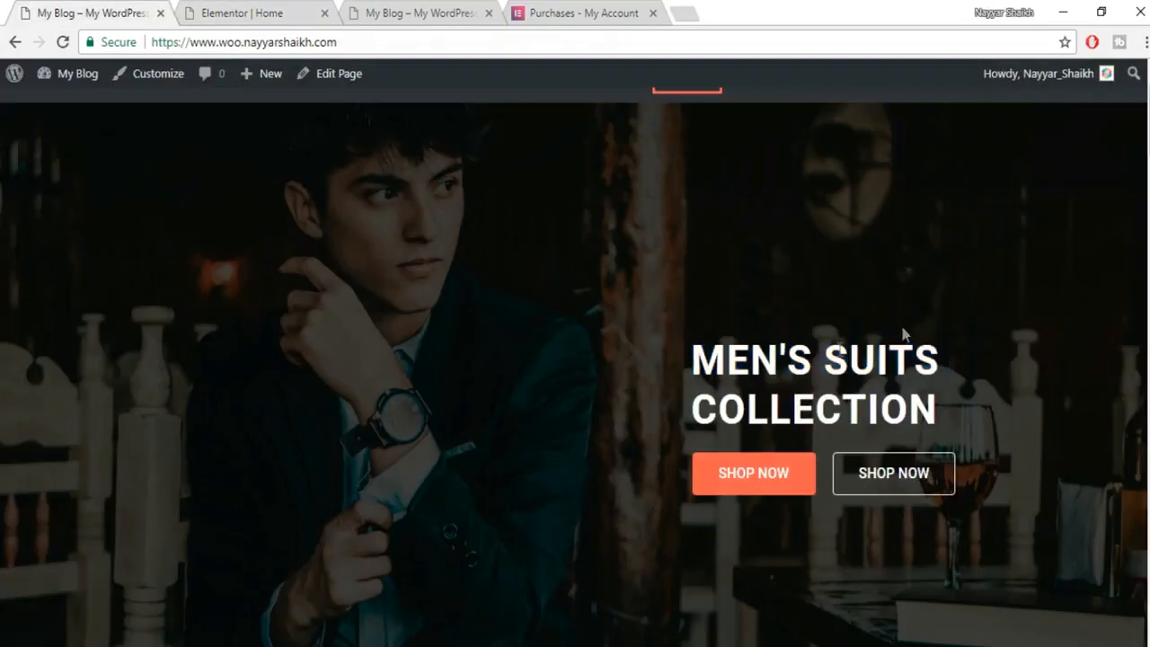
left_click(252, 11)
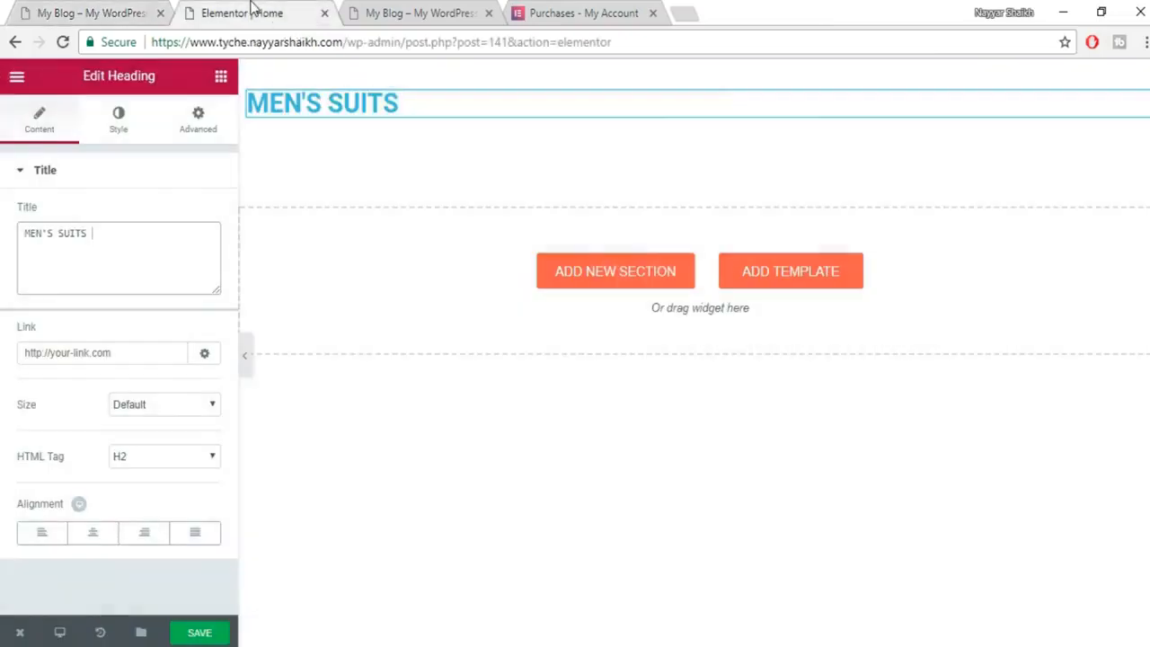
left_click(121, 125)
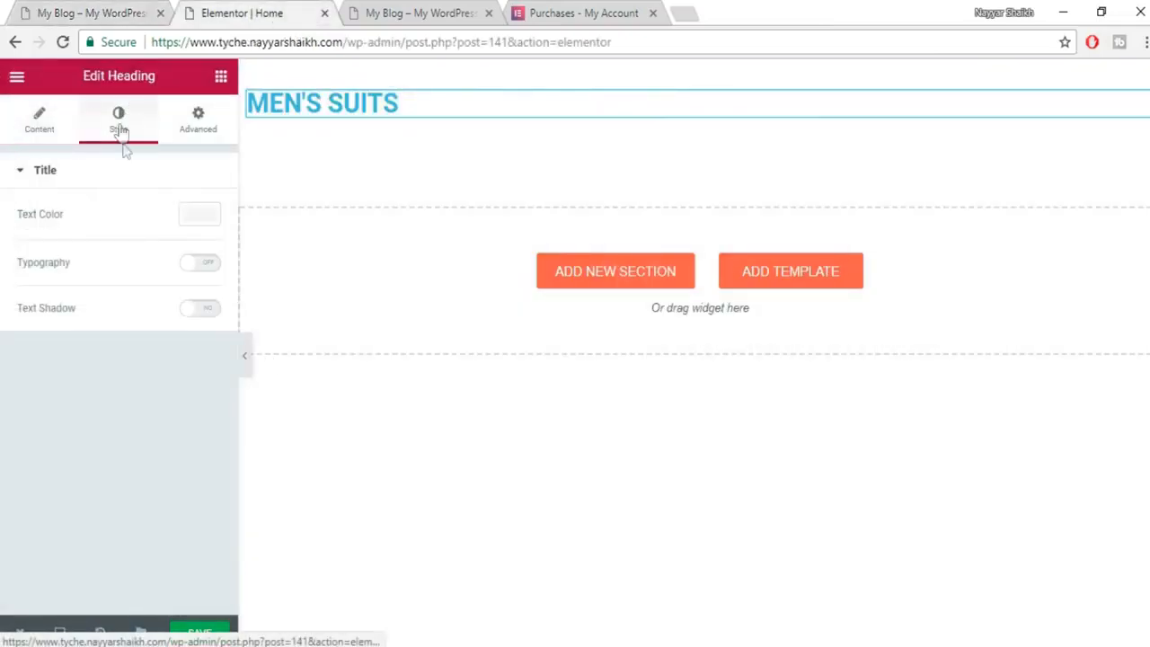
left_click(200, 218)
left_click(165, 412)
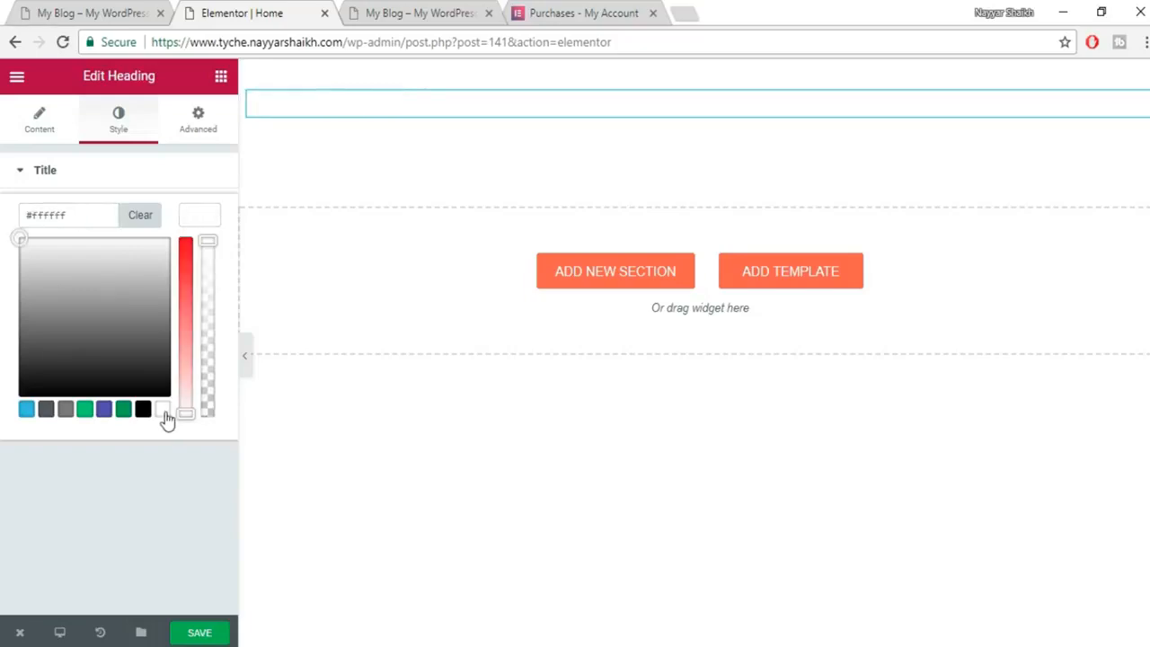
left_click(214, 219)
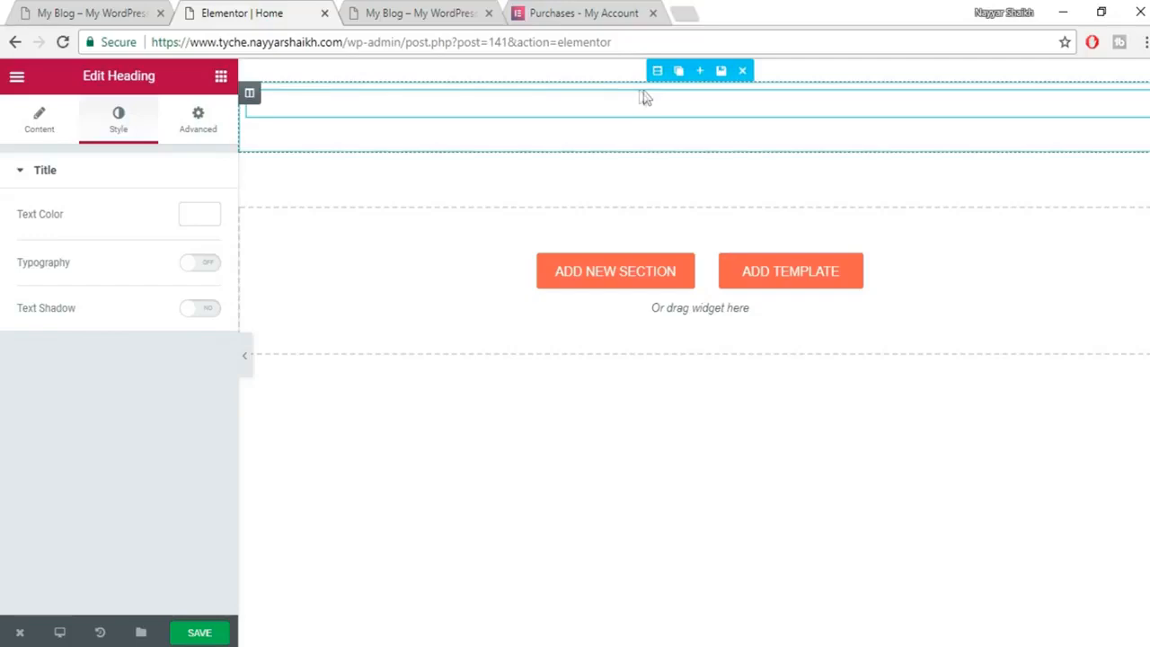
left_click(115, 10)
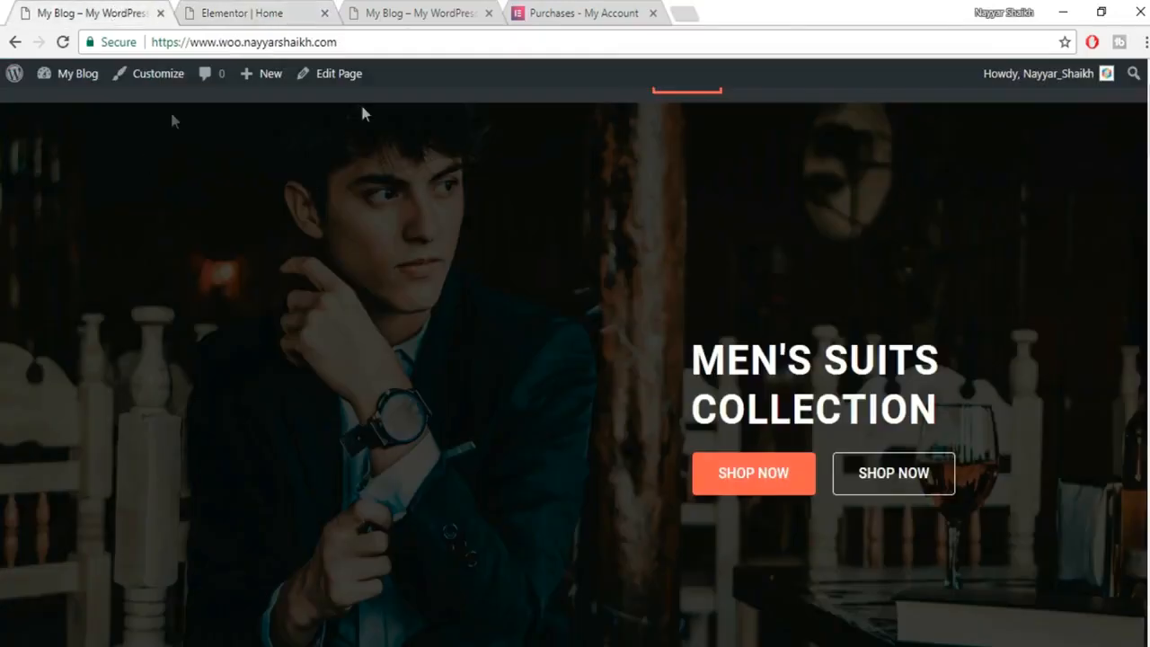
left_click(234, 13)
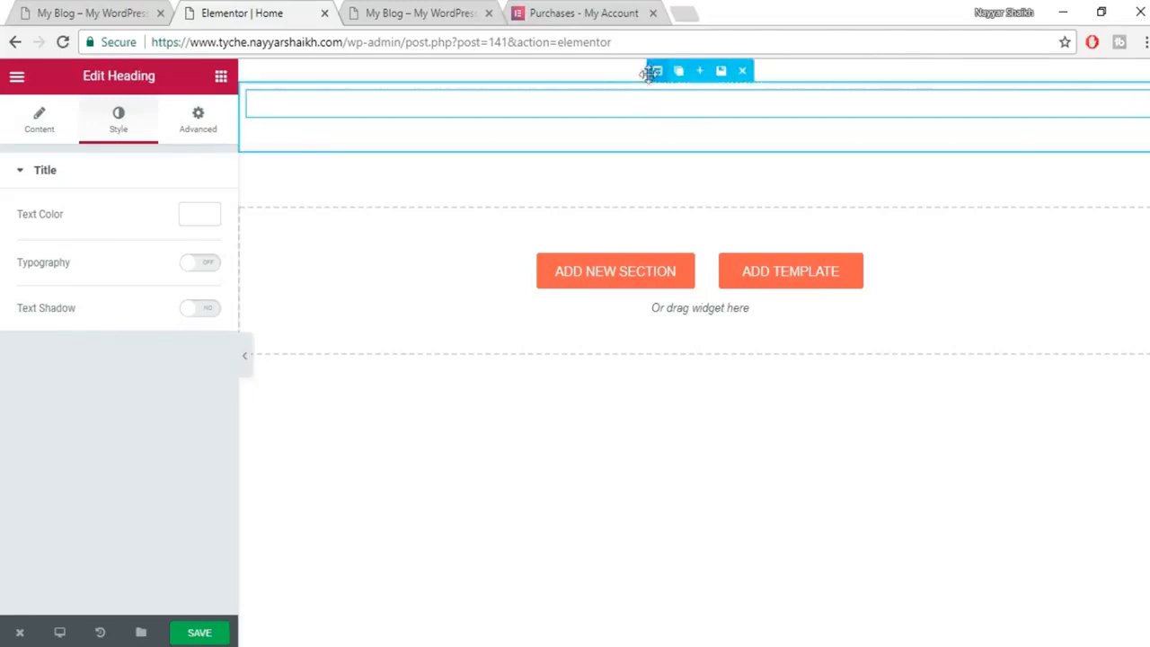
Give the section a classic background image, daniel-apodaca-405080.jpg from the Media Library.
left_click(652, 71)
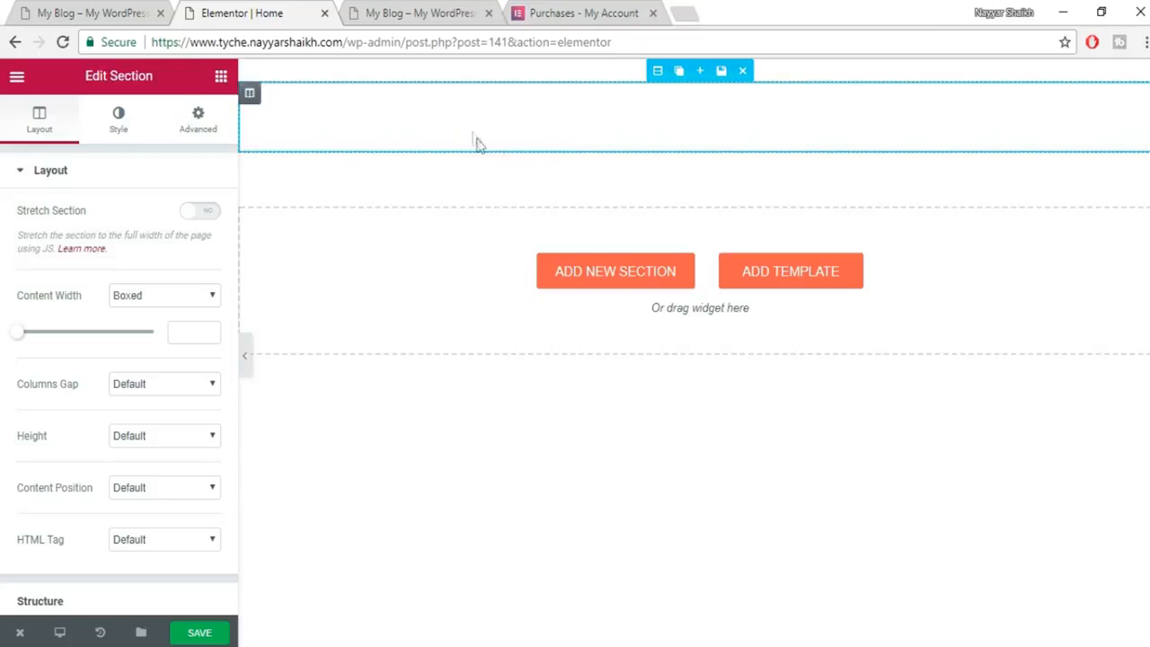
left_click(132, 126)
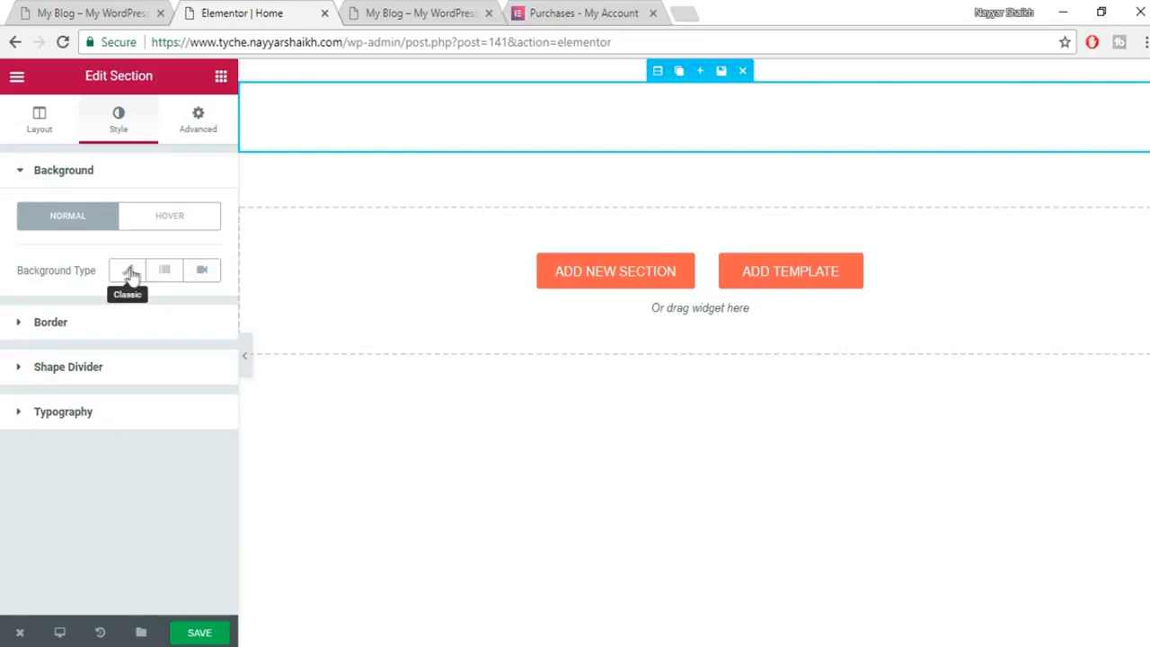
left_click(131, 273)
scroll(142, 366, "down", 1)
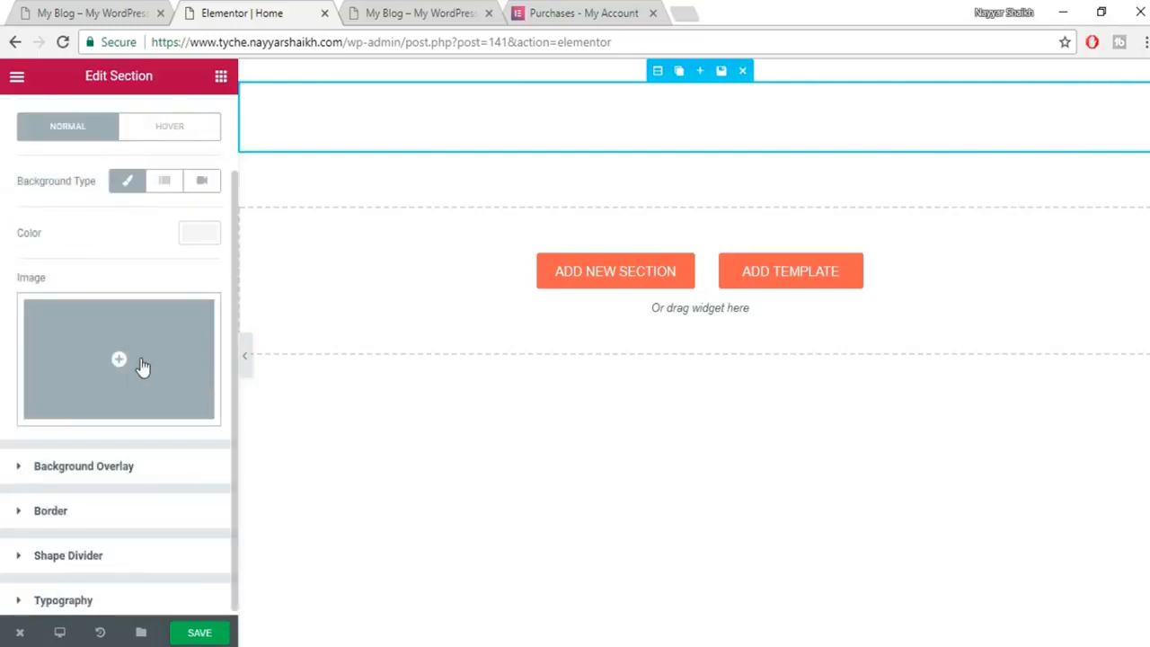
left_click(112, 360)
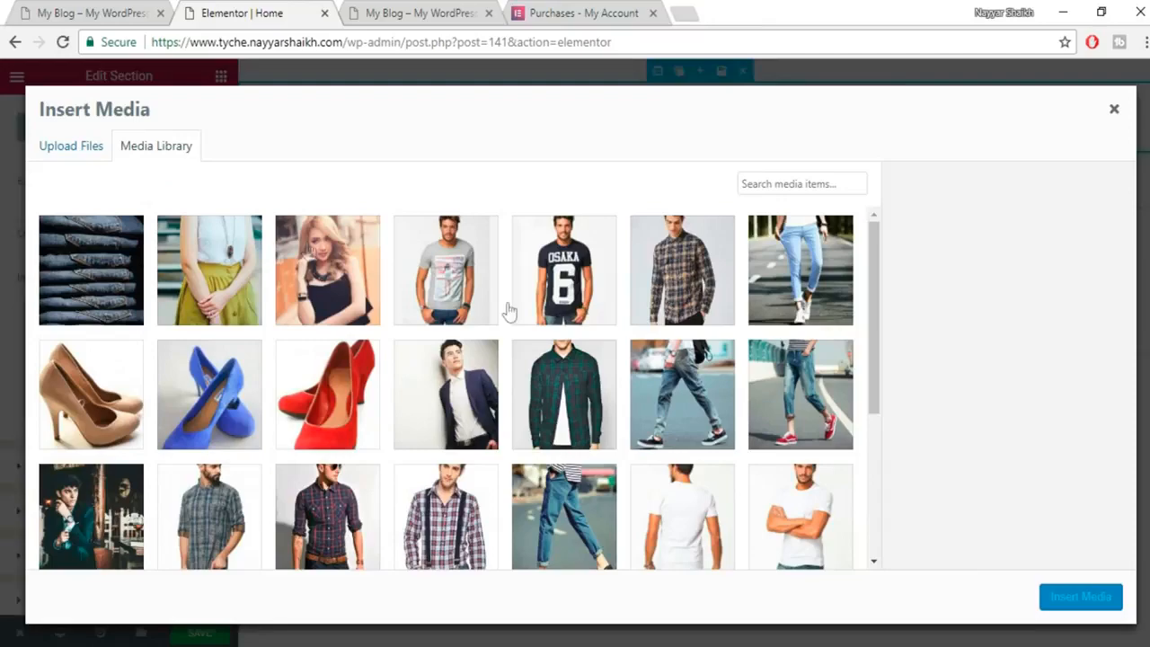
scroll(683, 338, "down", 3)
left_click(105, 281)
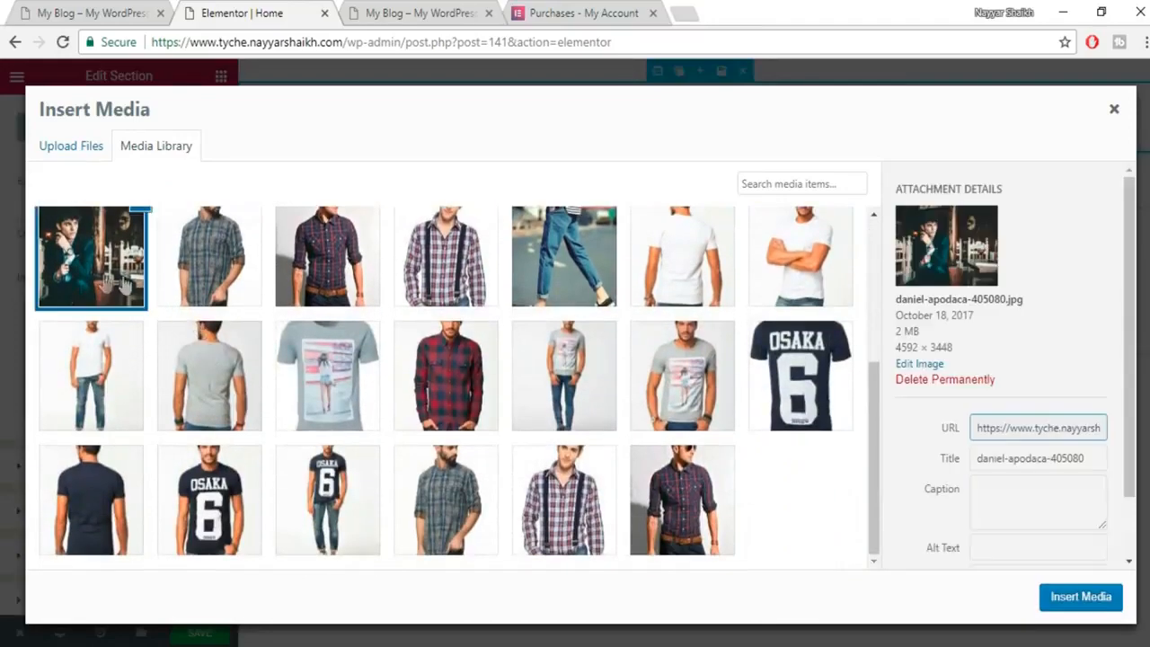
scroll(249, 419, "up", 2)
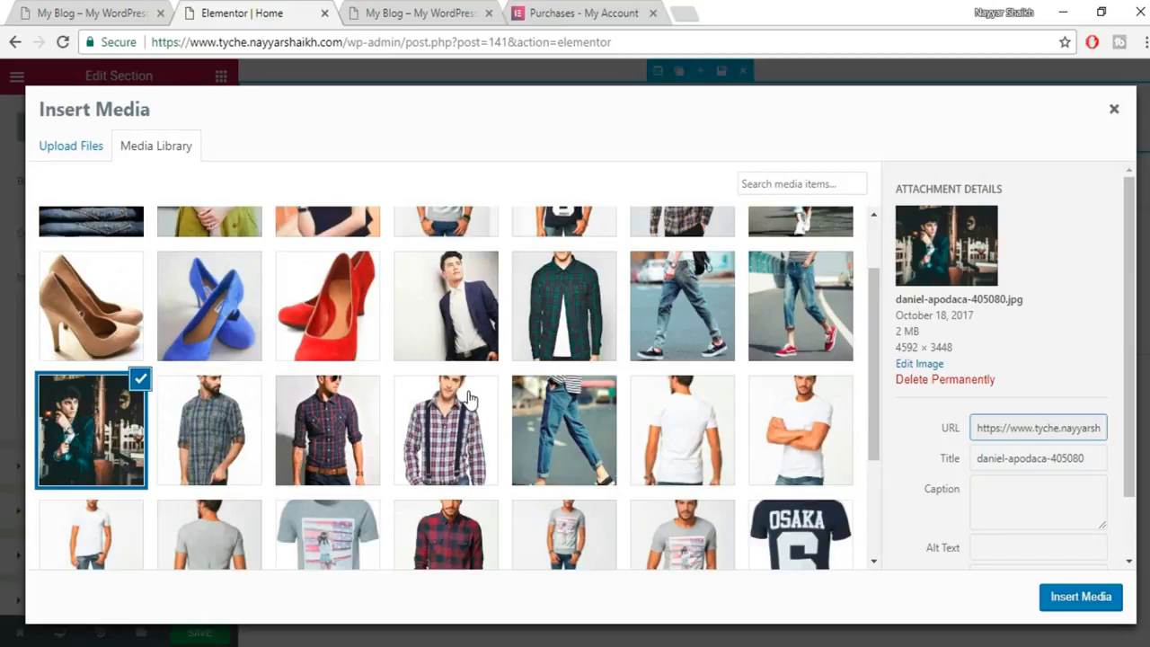
scroll(692, 398, "up", 1)
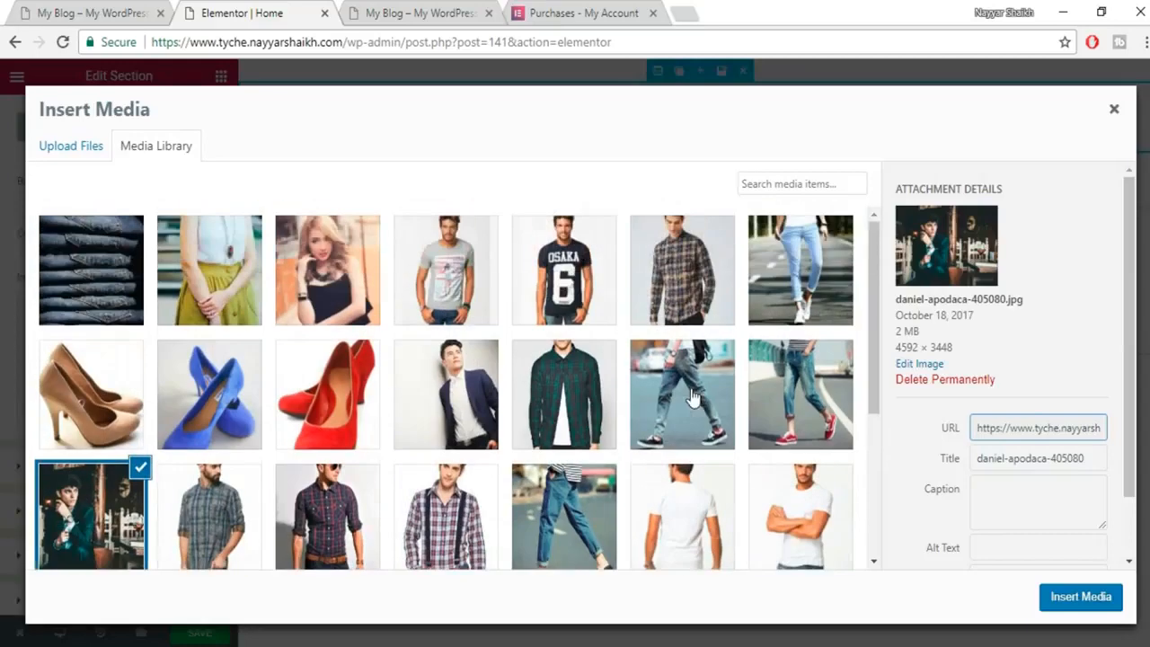
scroll(692, 398, "down", 1)
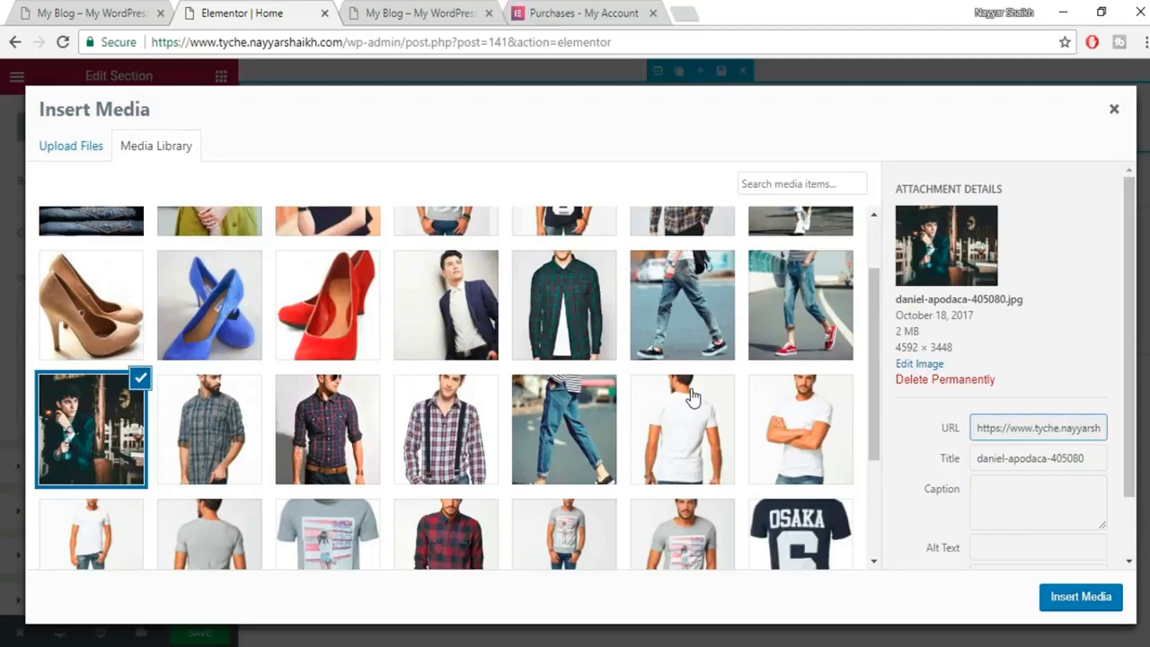
left_click(1087, 597)
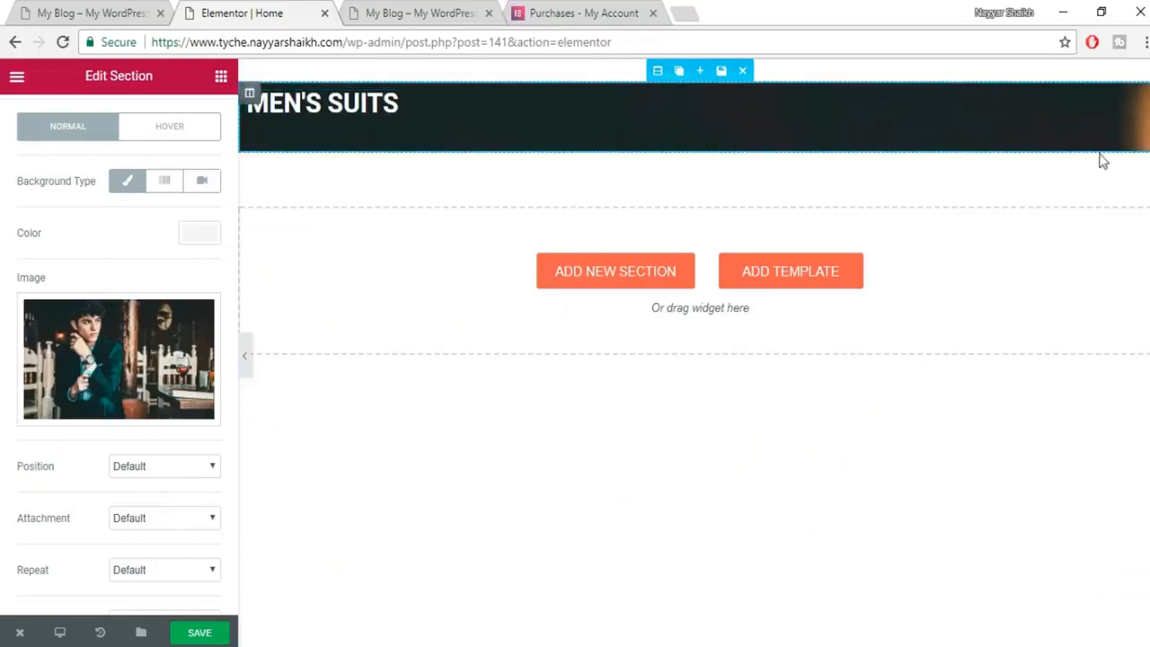
Set the background image Size to Cover.
scroll(193, 519, "down", 2)
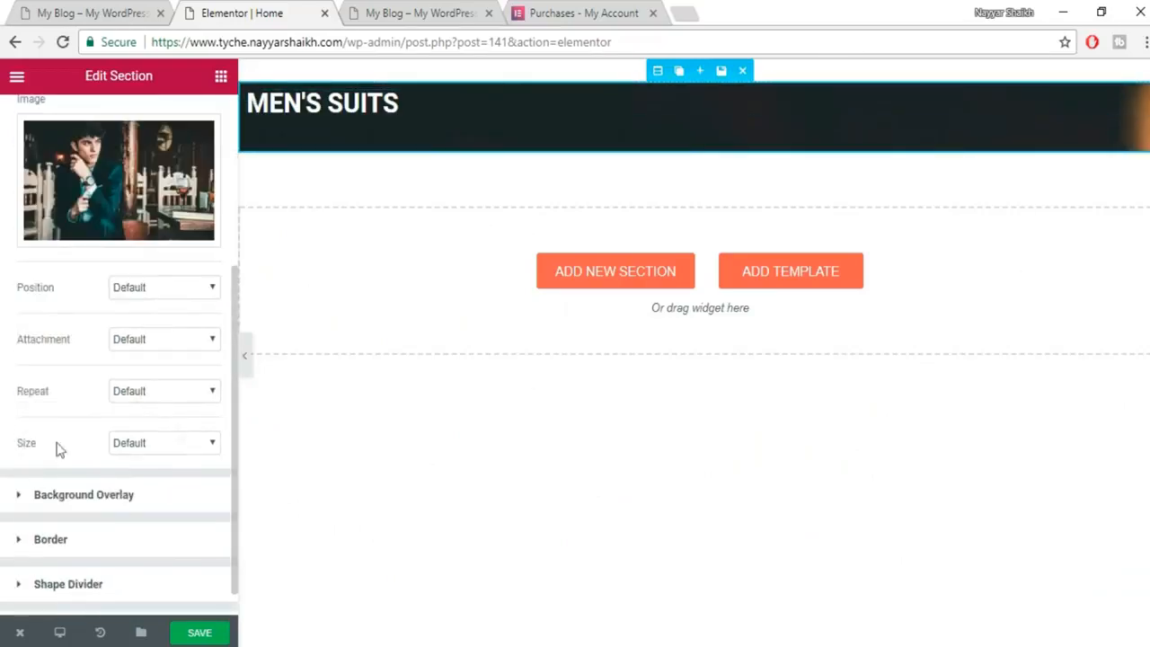
left_click(160, 443)
left_click(156, 494)
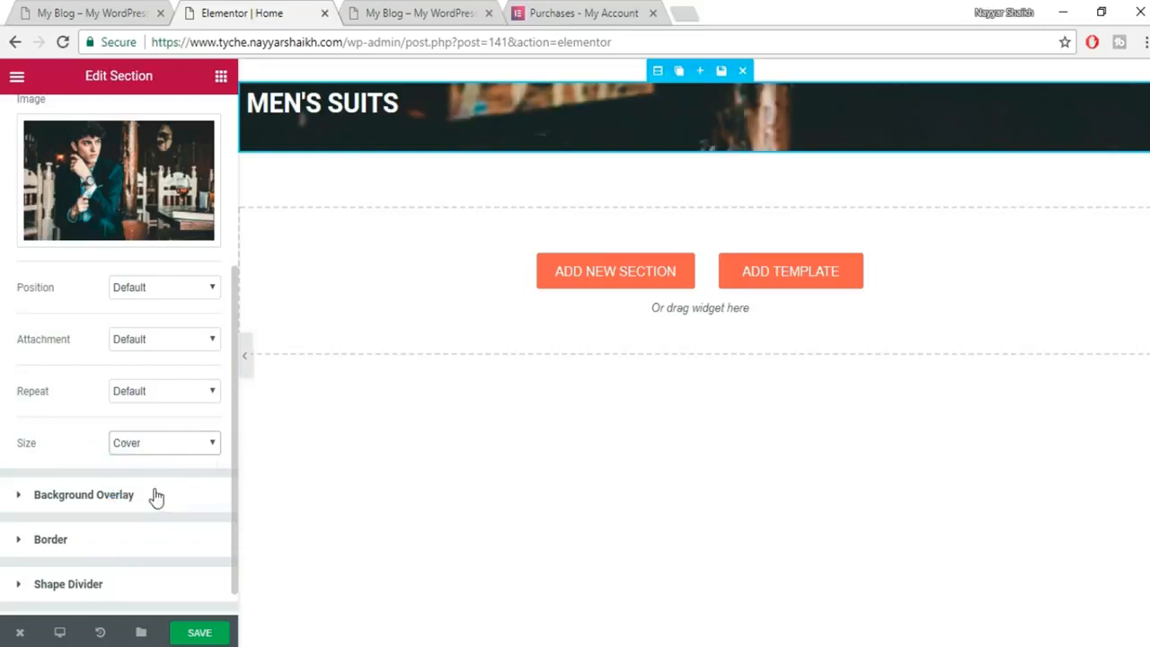
scroll(162, 277, "up", 3)
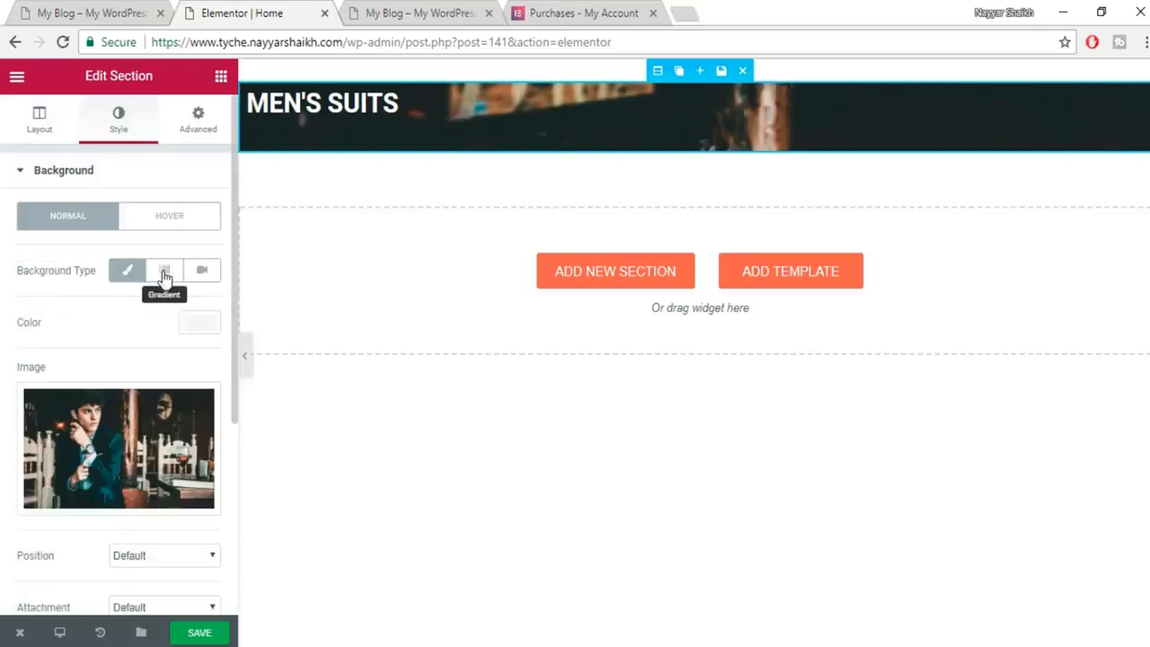
Set the section Height to Fit To Screen and compare with the live site's hero.
left_click(38, 130)
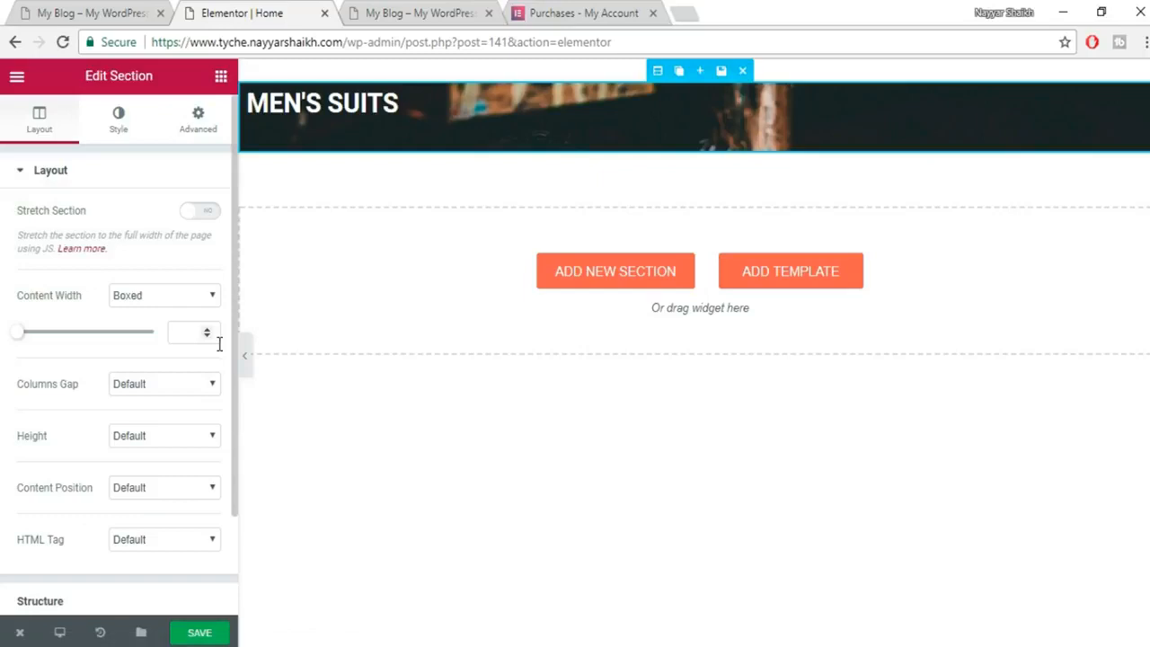
left_click(161, 439)
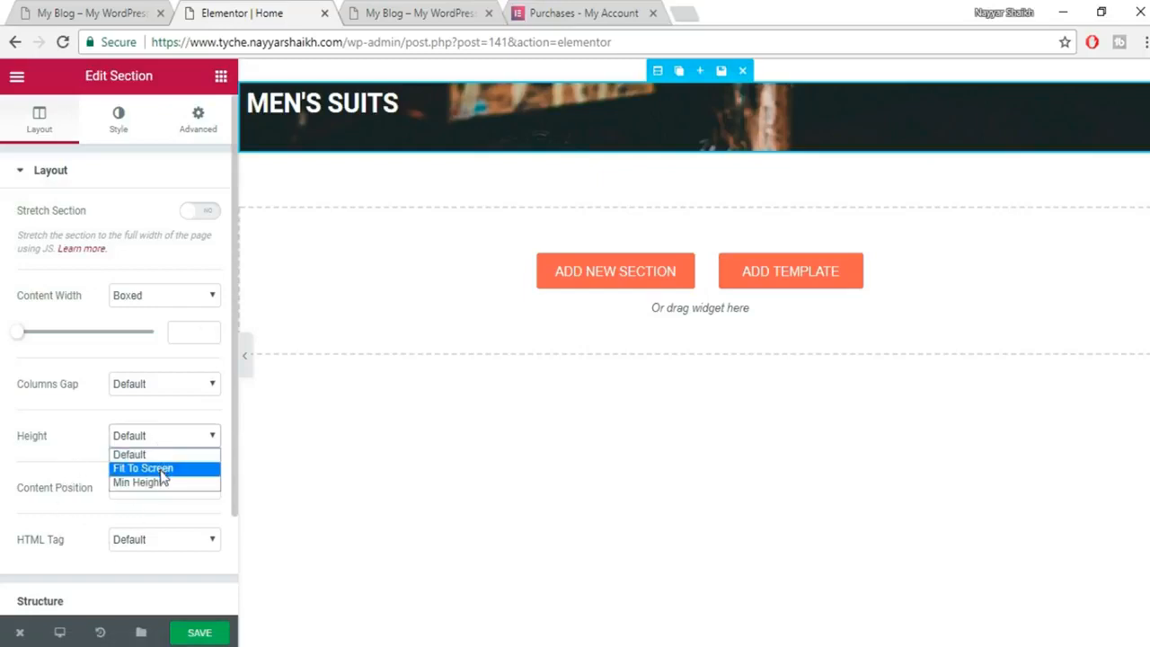
left_click(153, 469)
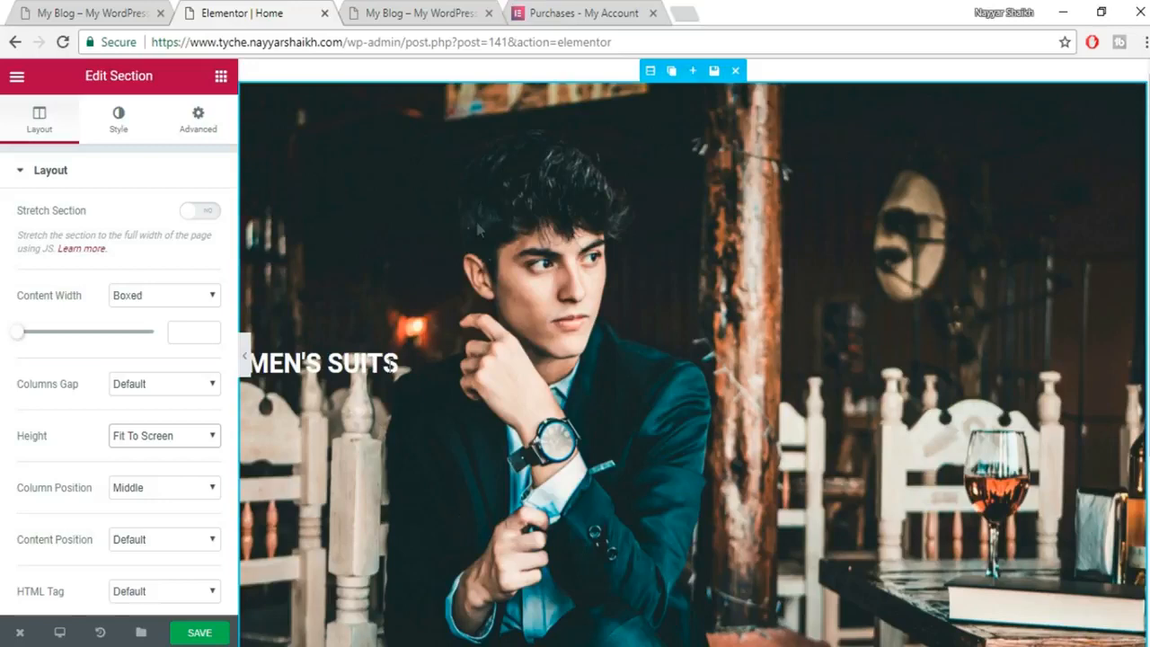
left_click(113, 135)
left_click(90, 12)
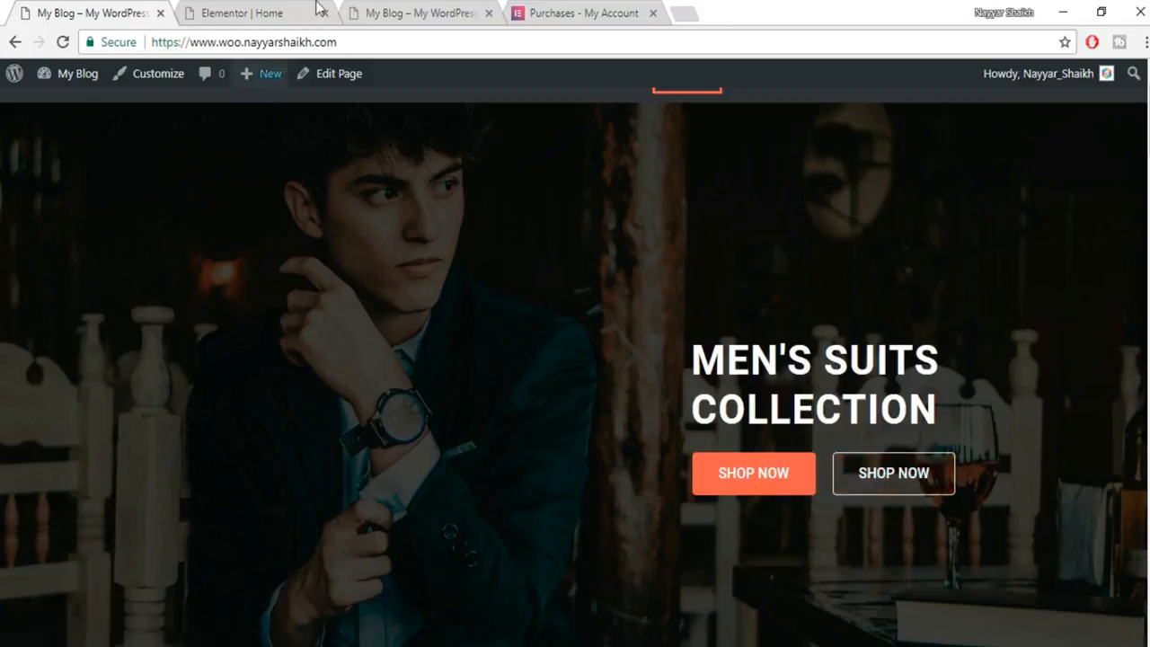
left_click(261, 11)
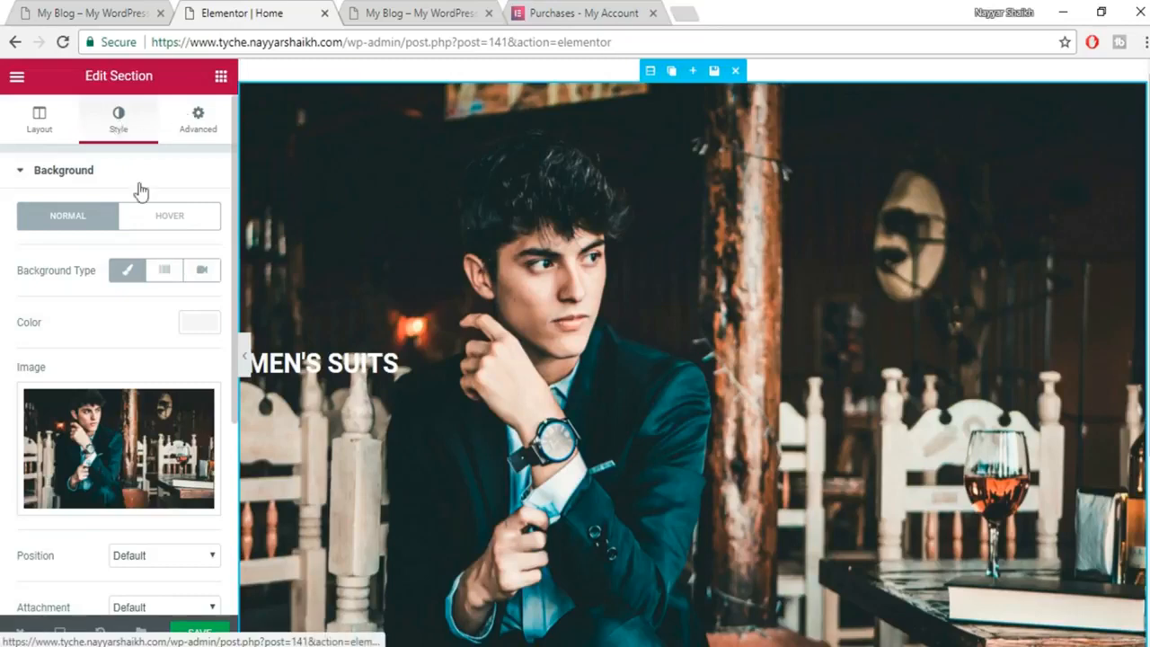
scroll(157, 379, "down", 3)
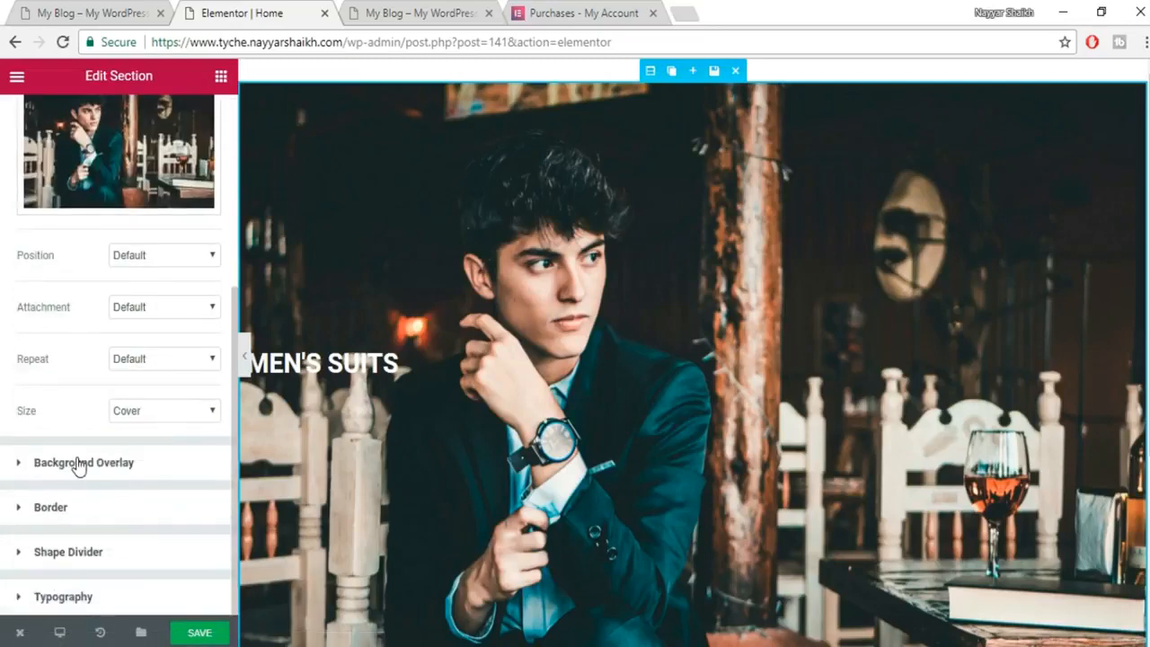
left_click(142, 469)
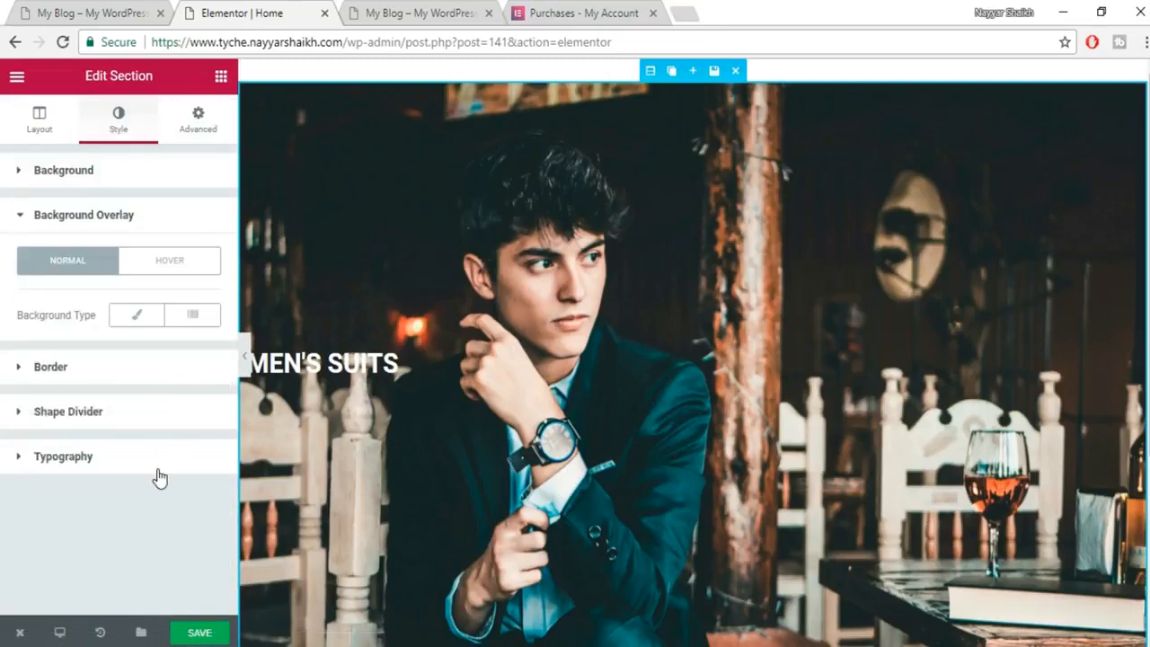
left_click(137, 317)
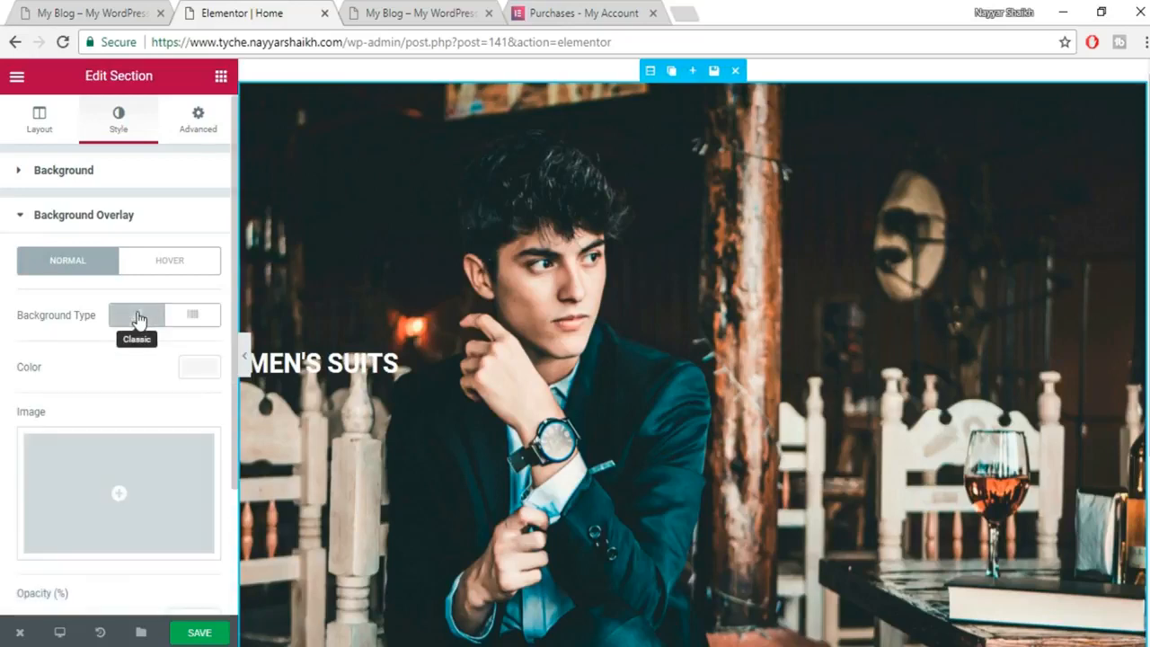
left_click(203, 377)
left_click(142, 561)
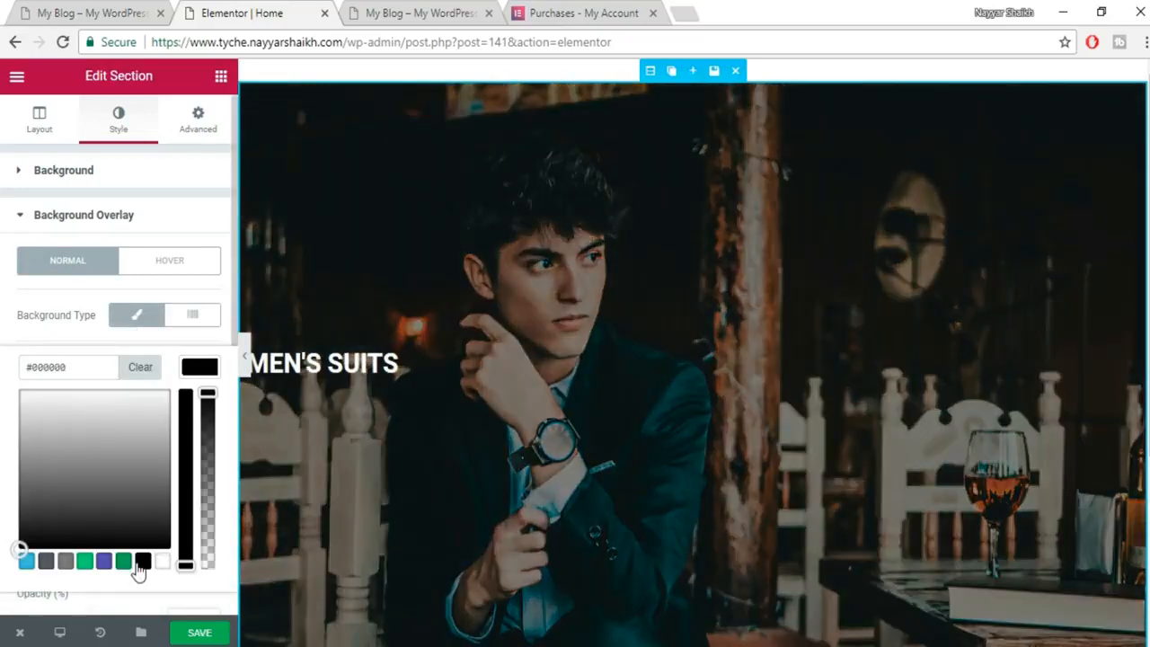
scroll(482, 416, "down", 1)
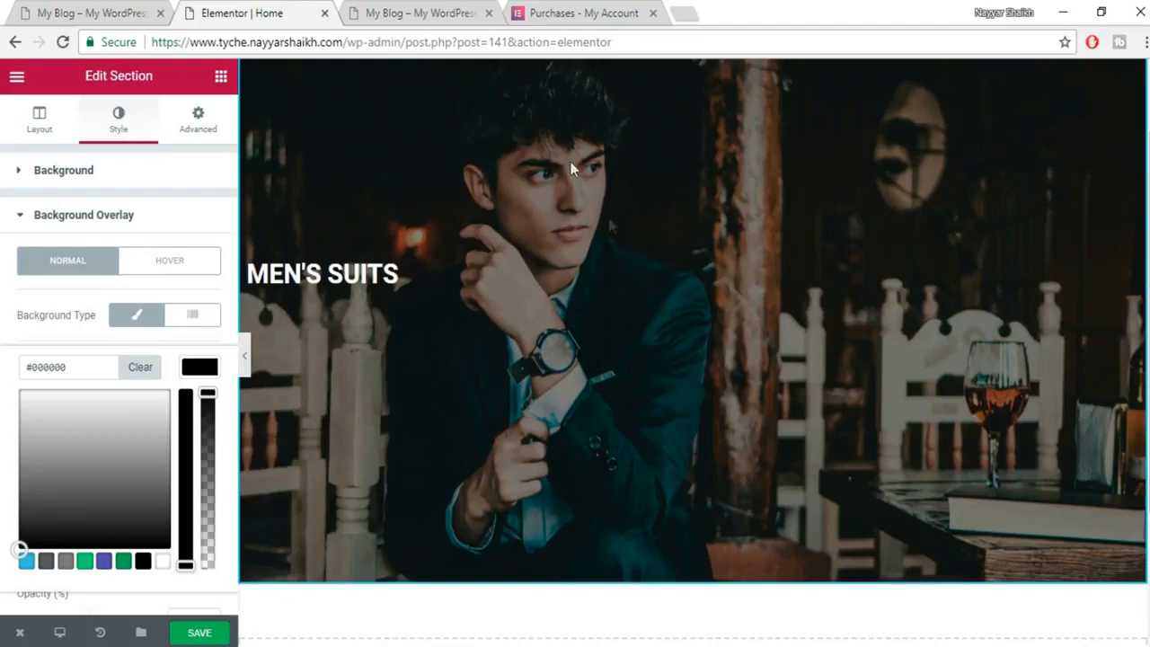
scroll(620, 261, "up", 1)
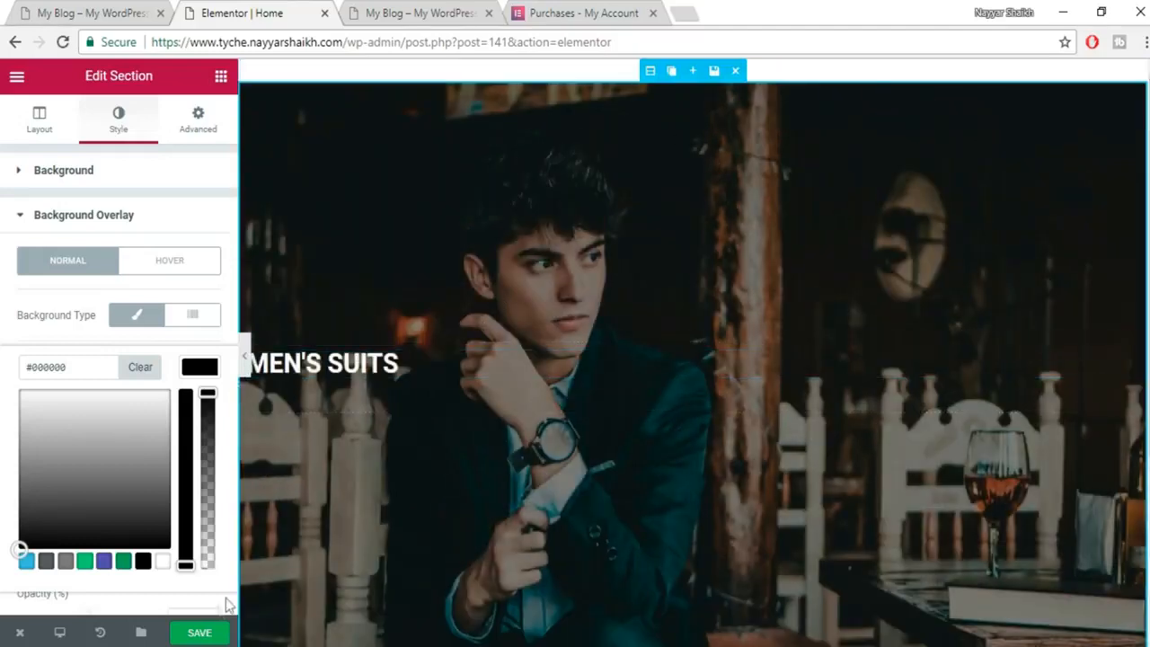
left_click(205, 635)
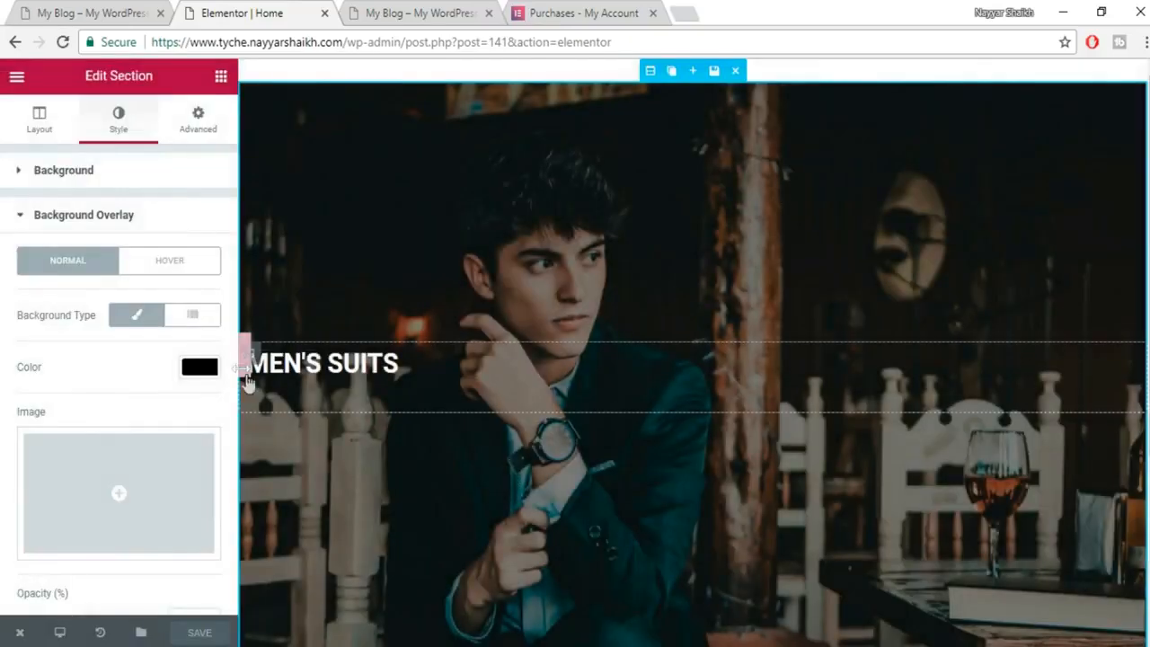
left_click(245, 362)
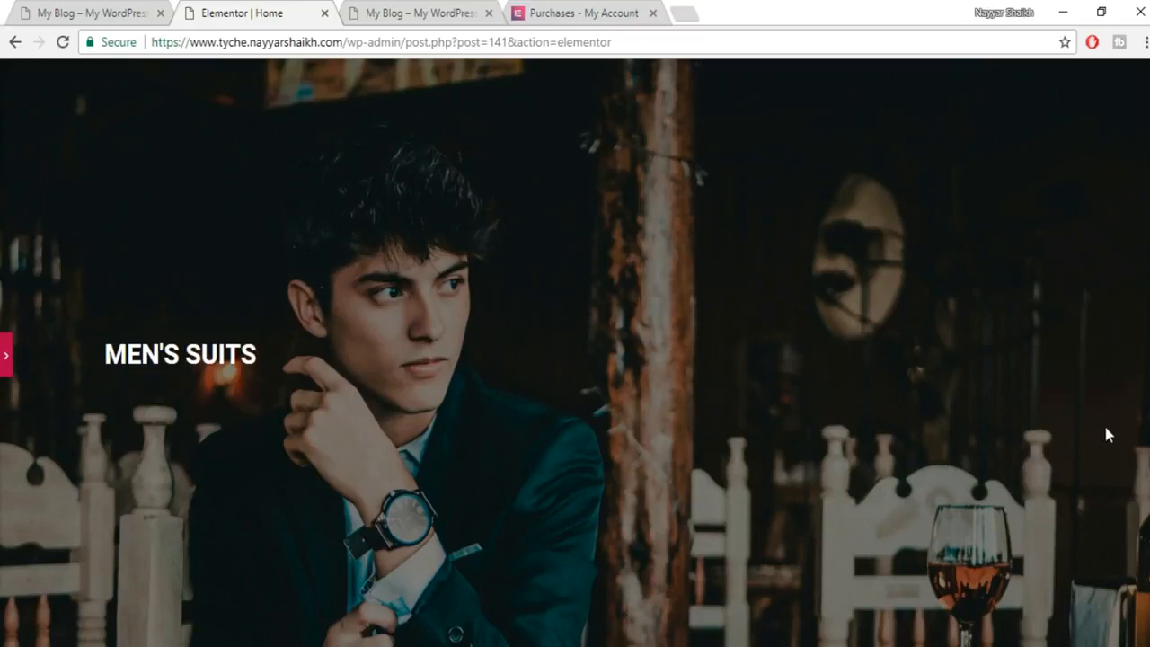
left_click(7, 369)
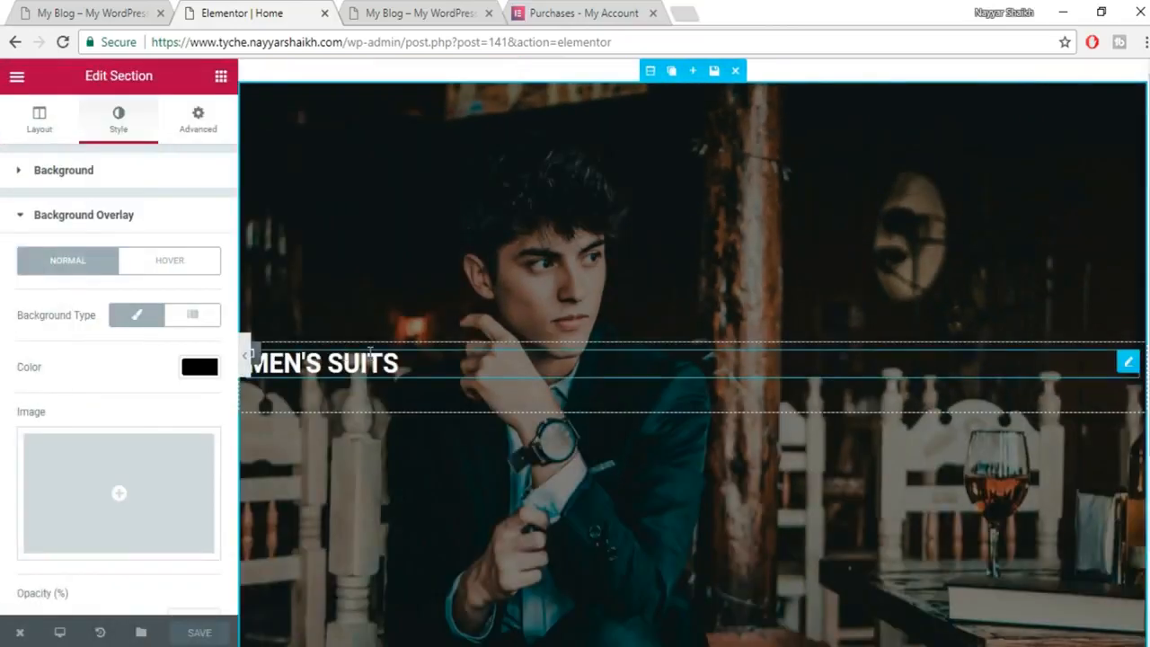
left_click(108, 12)
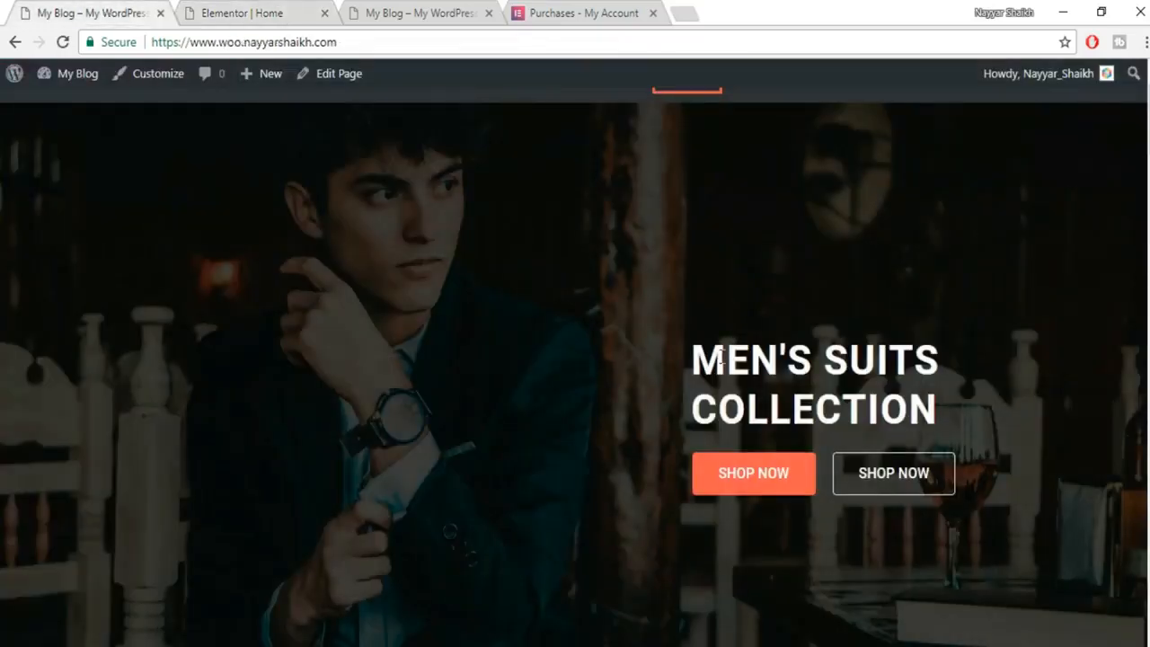
left_click(213, 9)
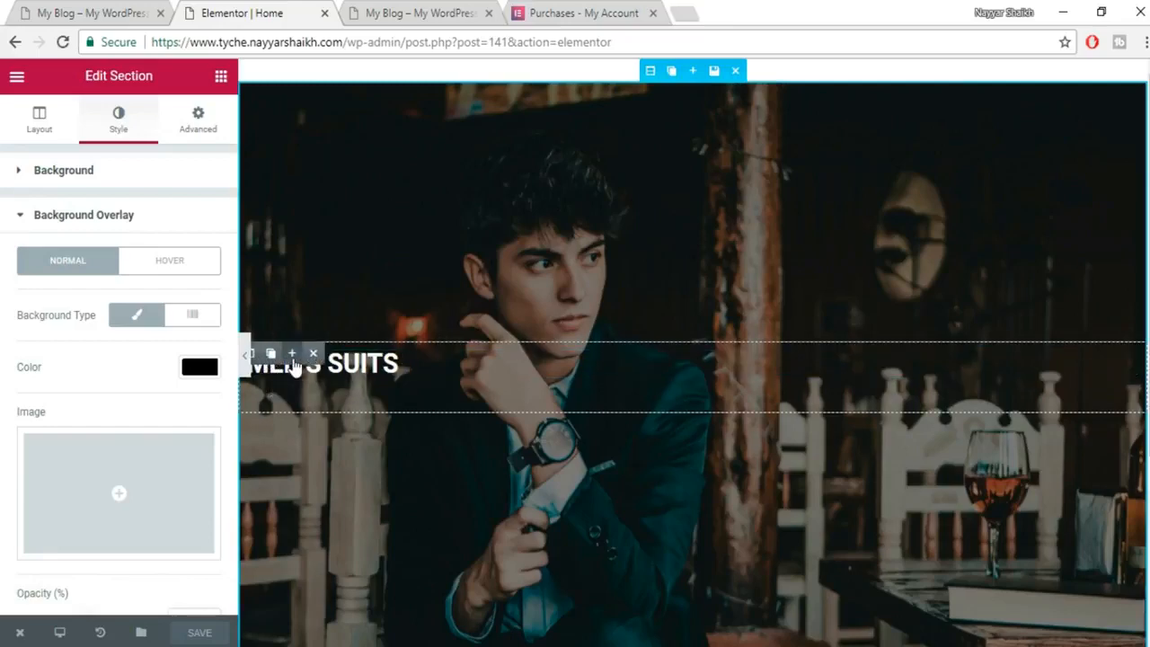
Add a second column and drag the MEN'S SUITS column to the right, leaving the left empty.
scroll(268, 373, "down", 1)
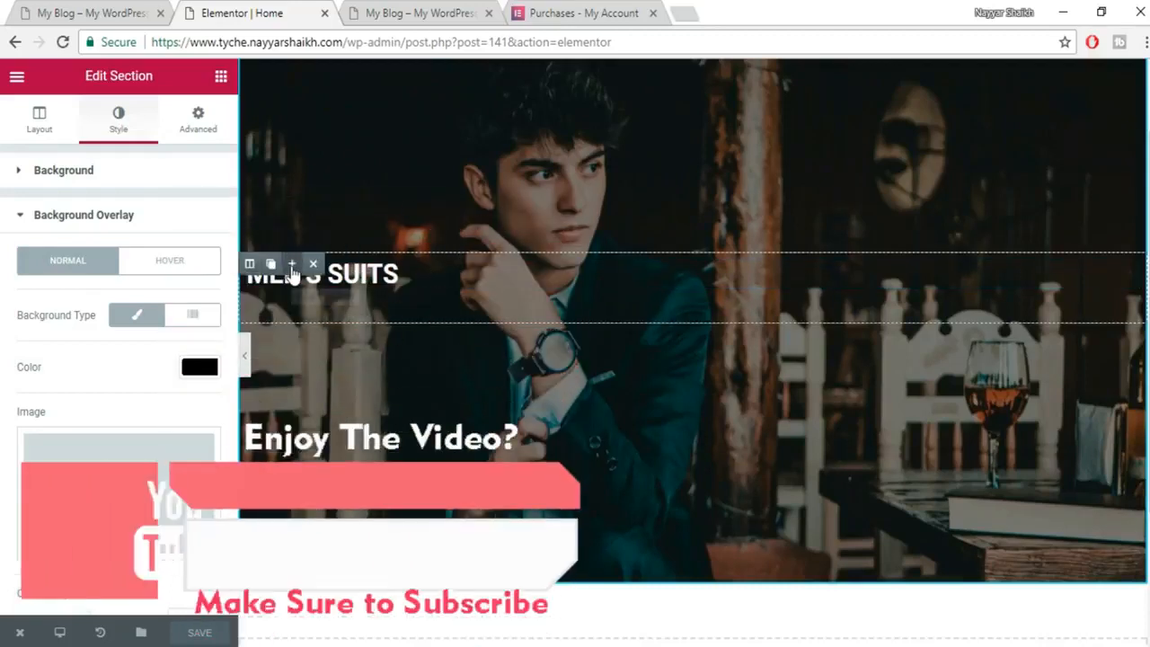
left_click(292, 265)
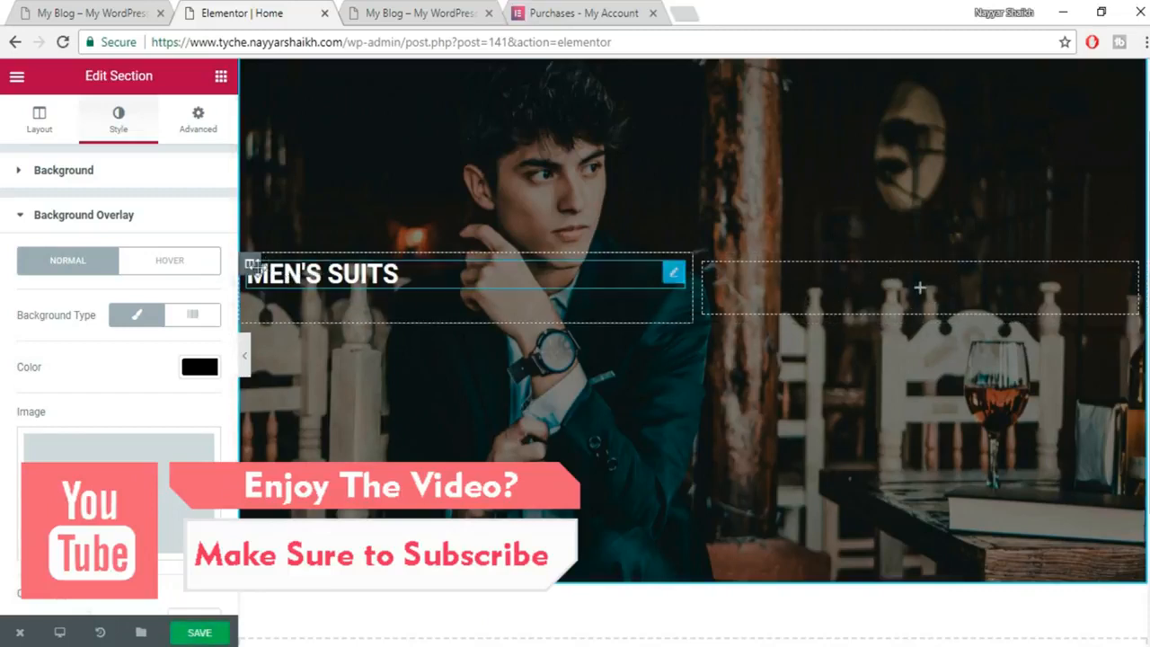
left_click_drag(254, 263, 995, 292)
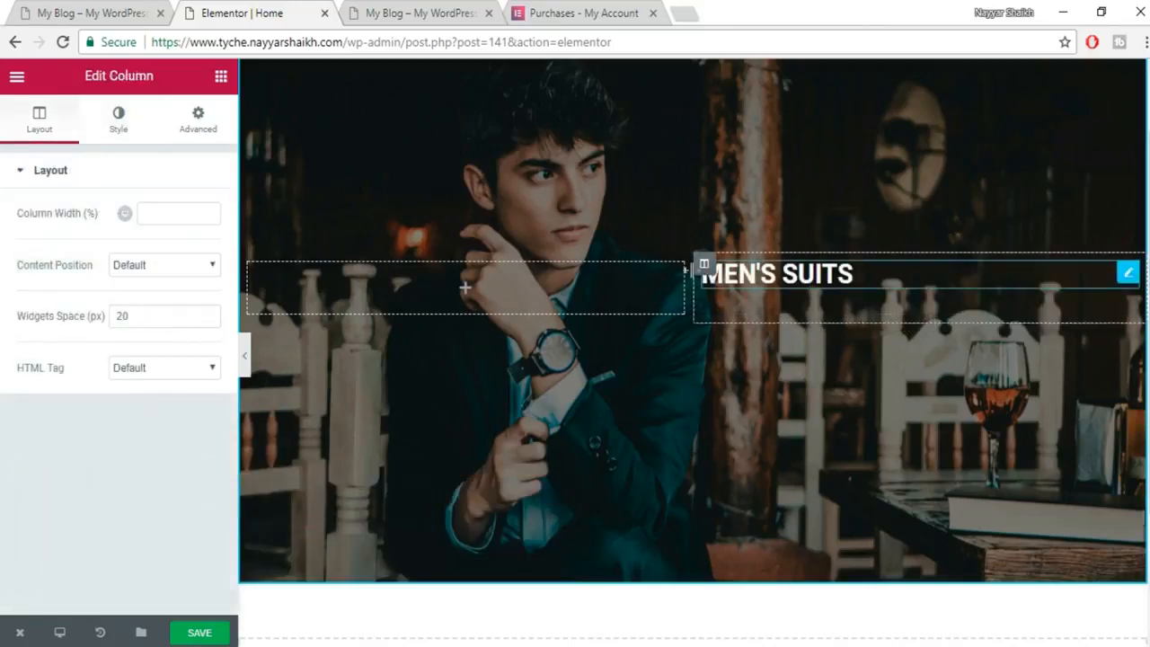
scroll(846, 364, "up", 1)
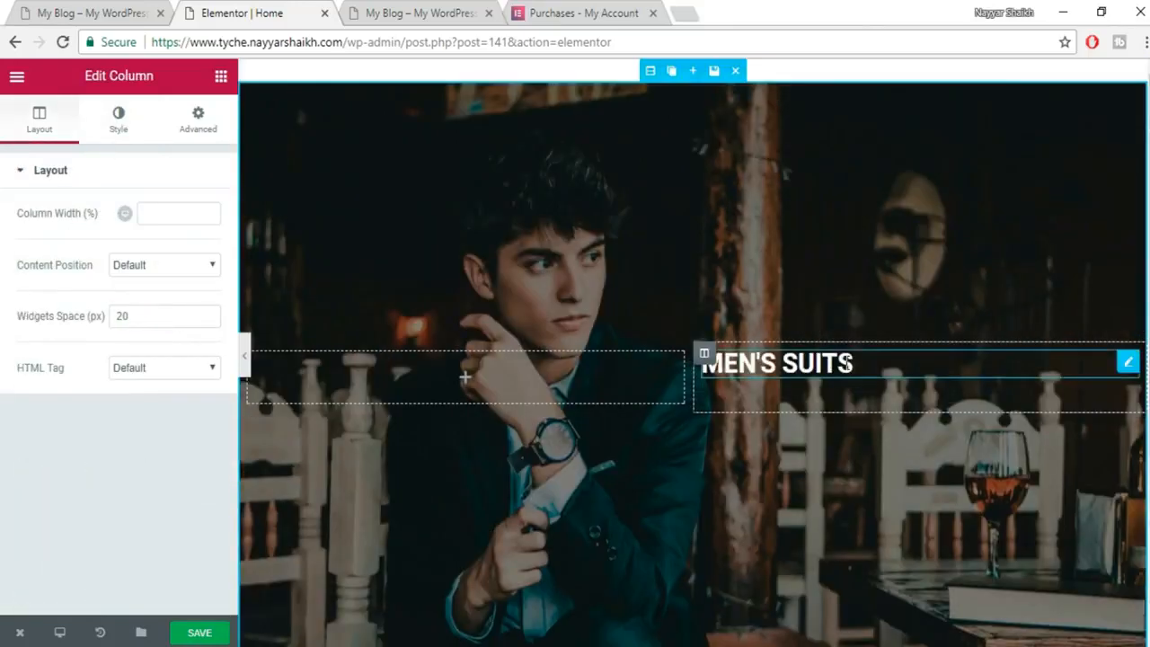
left_click(139, 11)
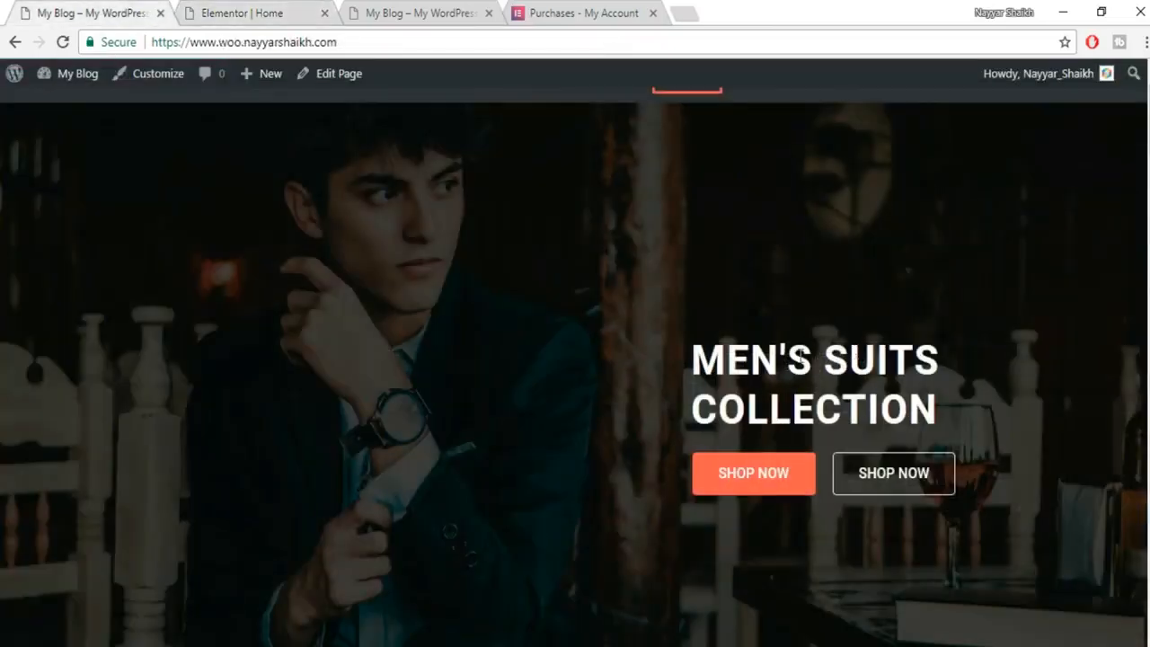
left_click(317, 5)
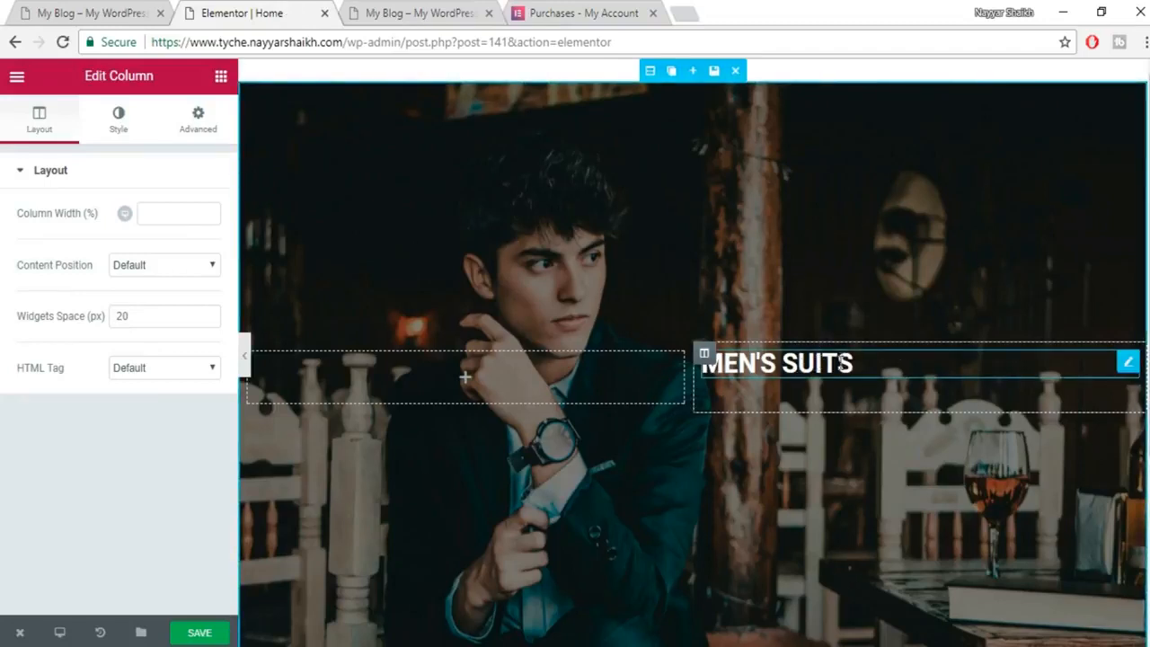
Turn on custom typography for the MEN'S SUITS heading and set its size to 58 px.
left_click(816, 363)
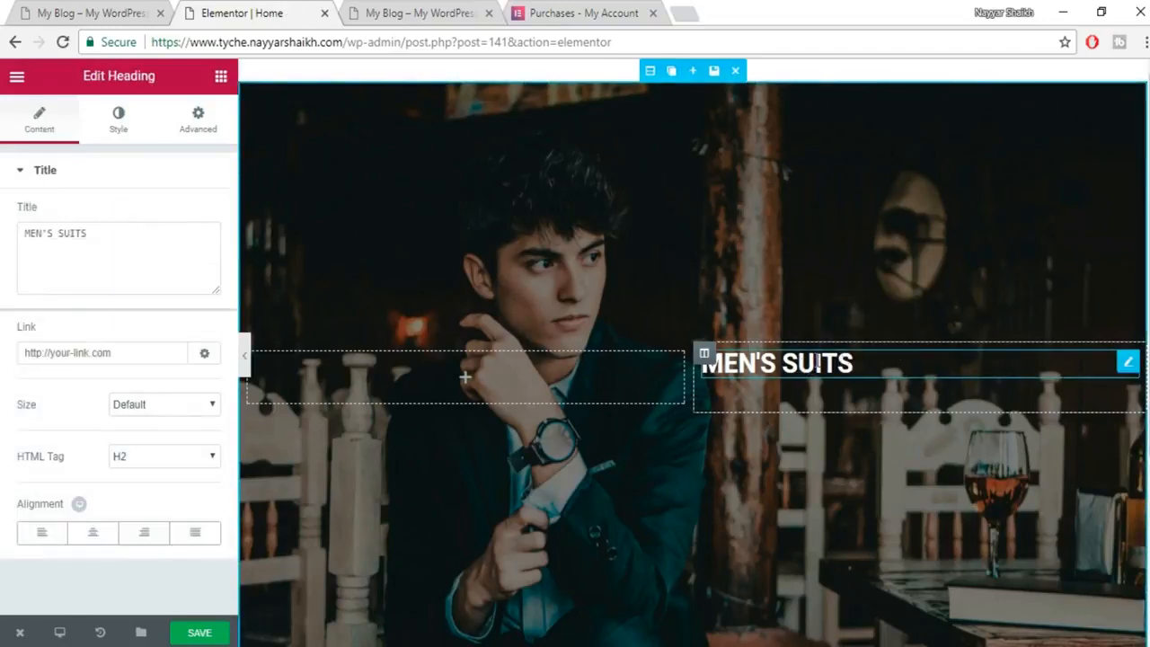
left_click(114, 120)
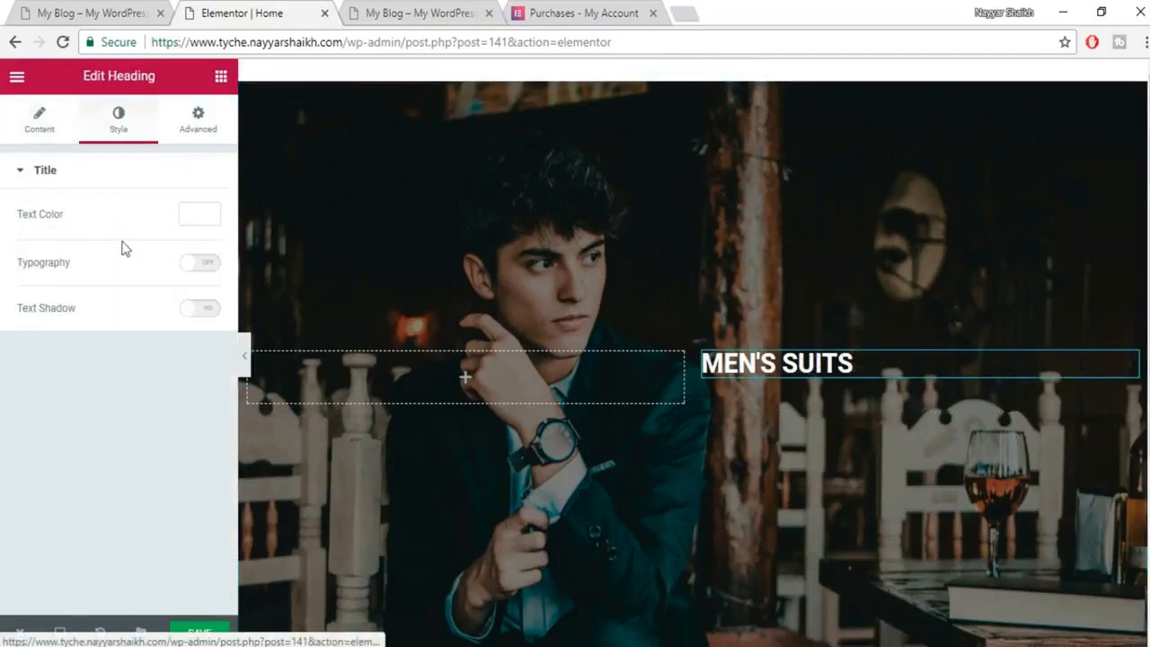
left_click(202, 266)
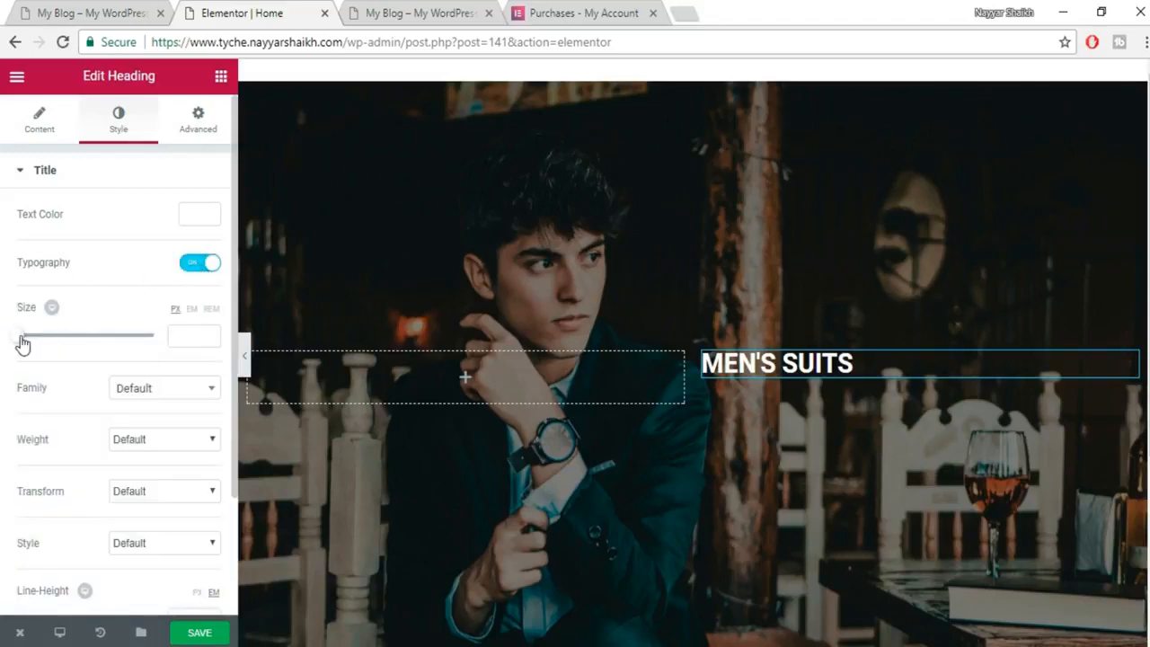
left_click_drag(20, 342, 58, 347)
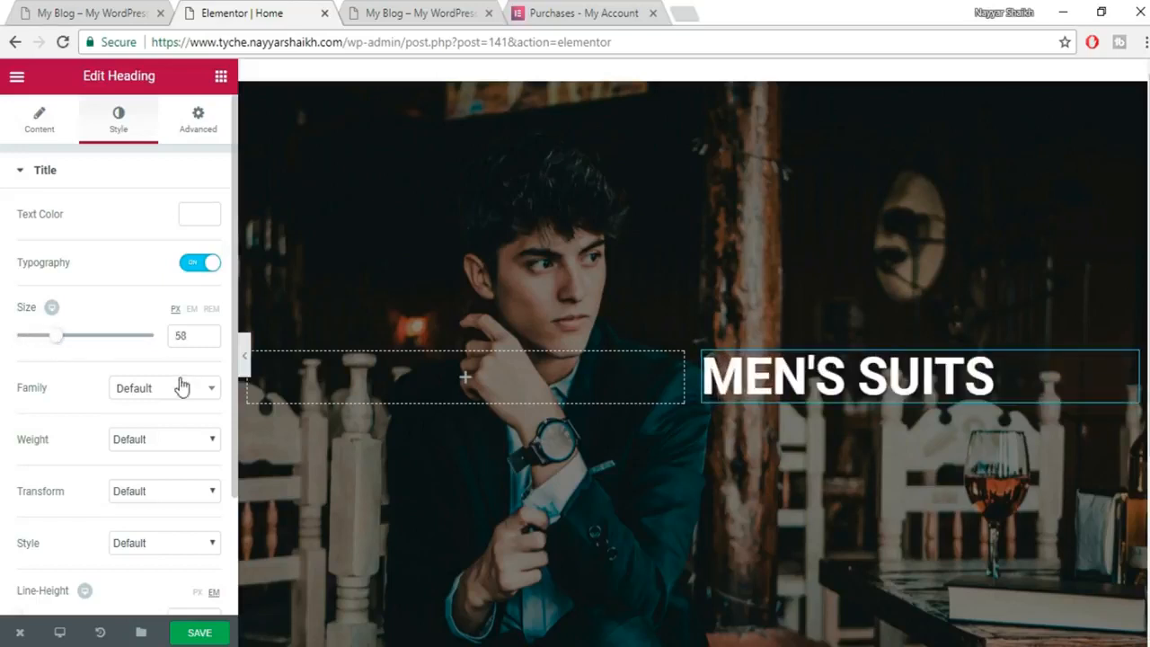
Try the Acme font family on the heading, then revert it to Default.
scroll(429, 385, "down", 1)
left_click(210, 390)
scroll(175, 531, "down", 1)
scroll(176, 531, "down", 3)
left_click(172, 517)
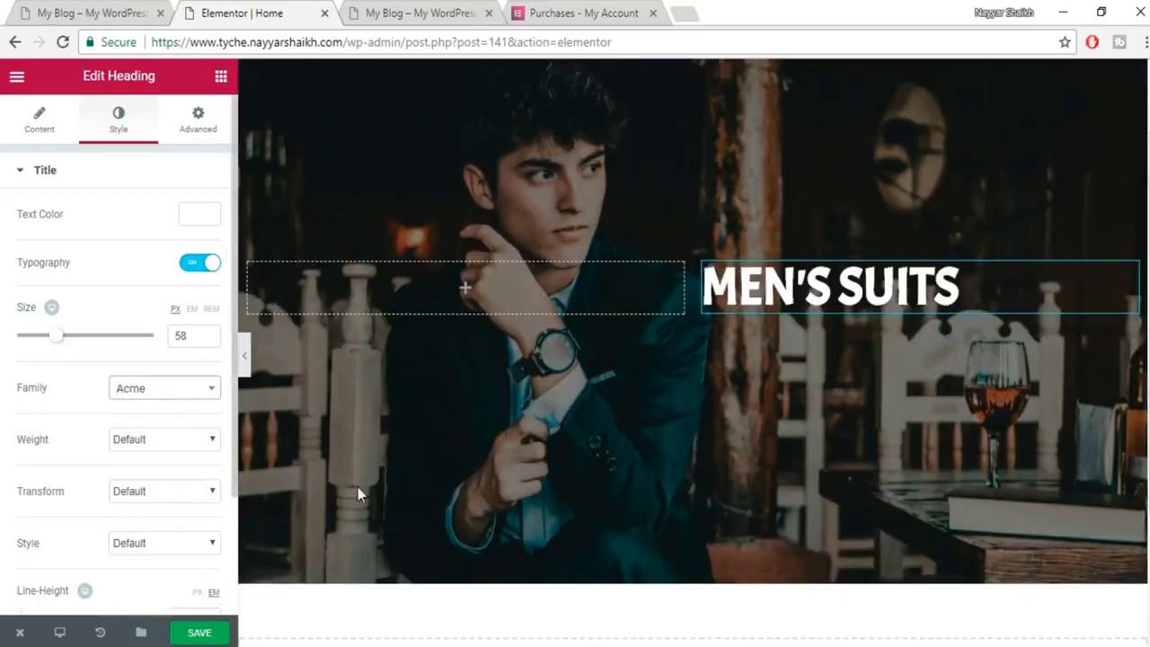
left_click(210, 388)
scroll(174, 458, "up", 2)
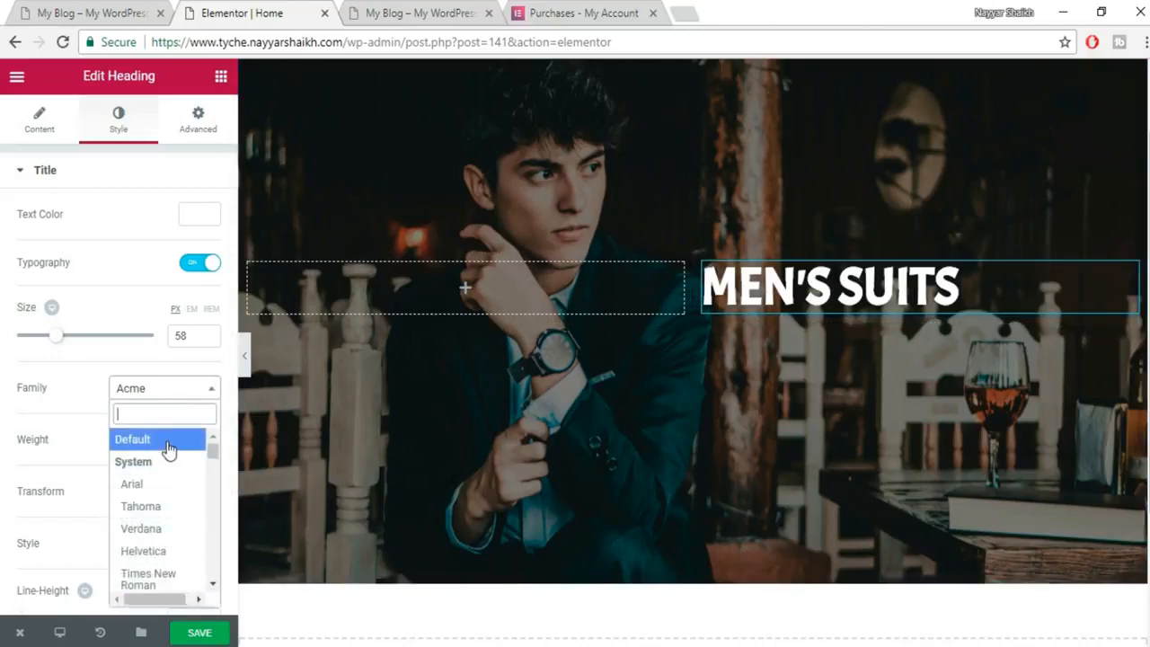
left_click(168, 440)
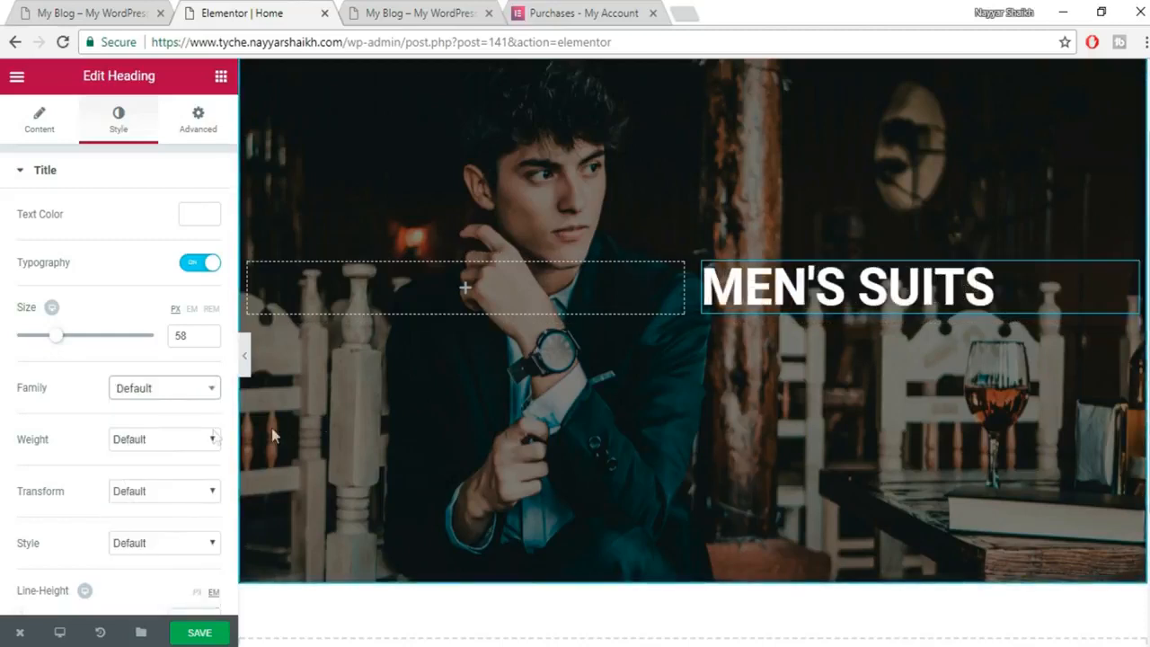
Try heading weights 200, 400 and 900, then reset the weight to Default.
left_click(176, 444)
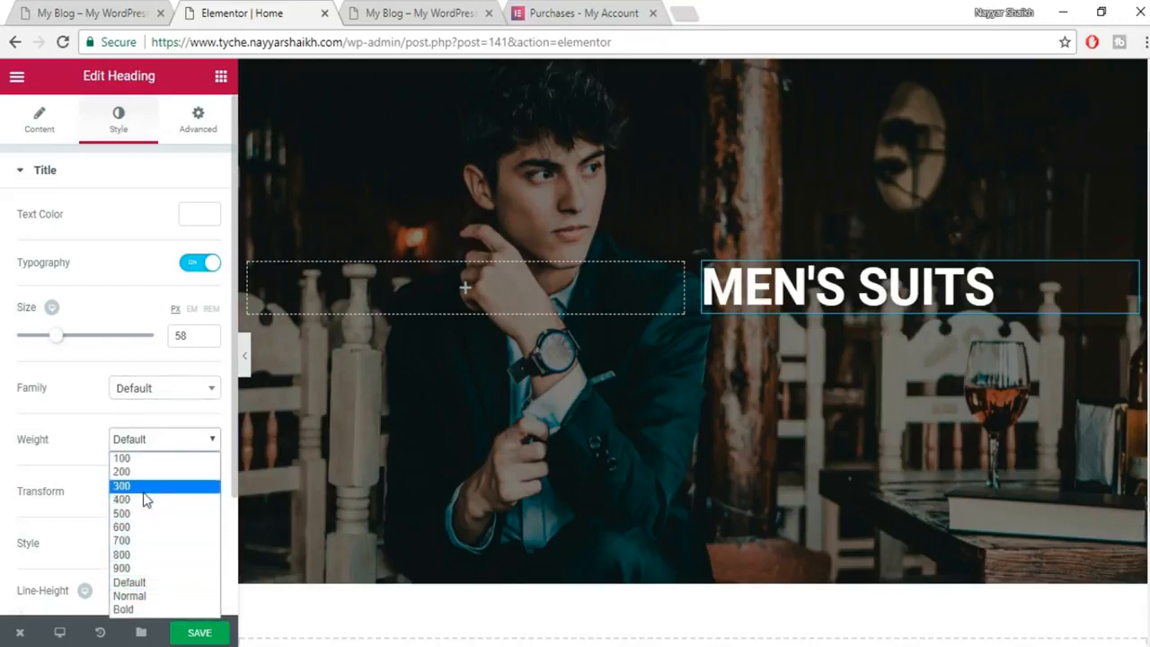
left_click(146, 472)
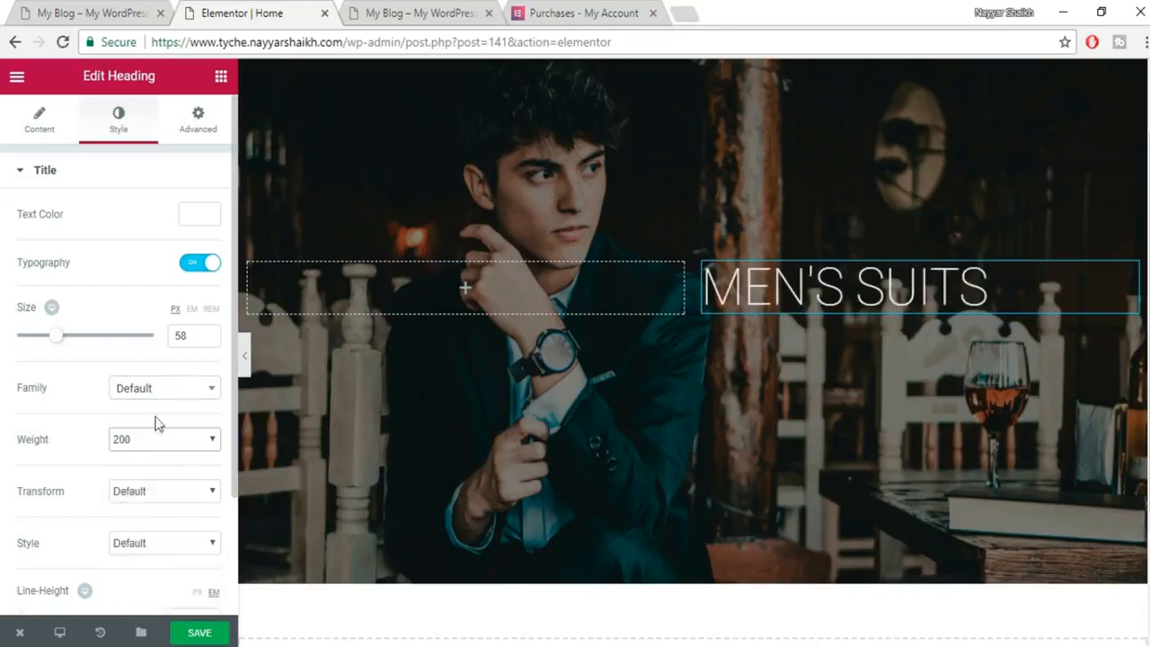
left_click(158, 388)
left_click(161, 423)
left_click(162, 439)
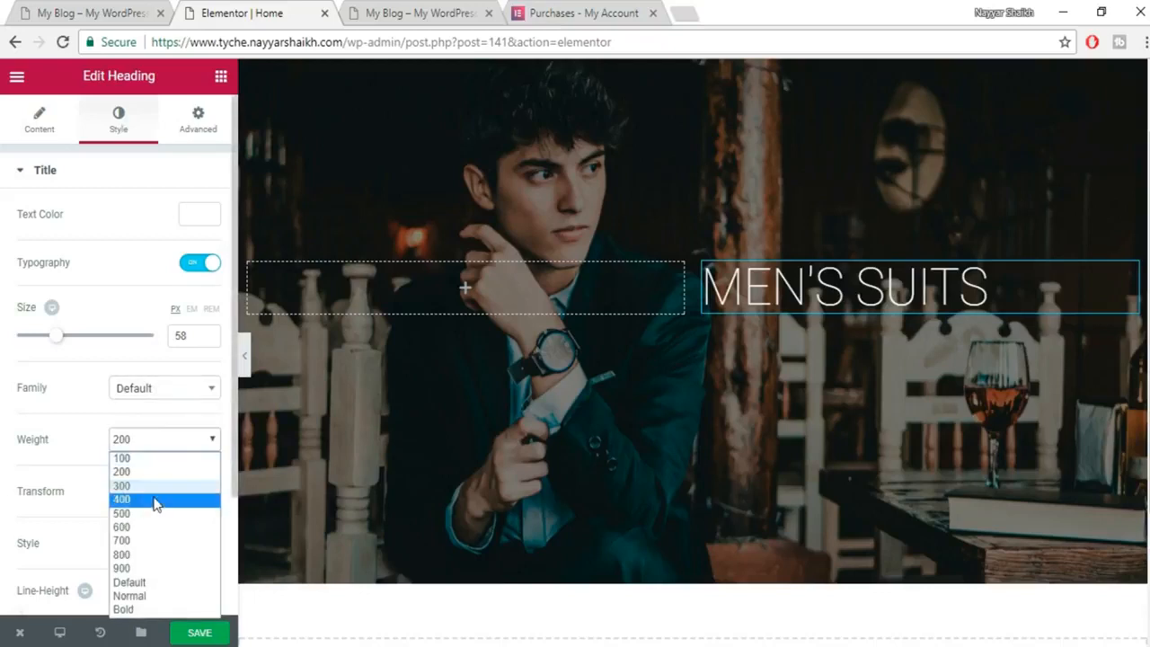
left_click(156, 502)
left_click(173, 450)
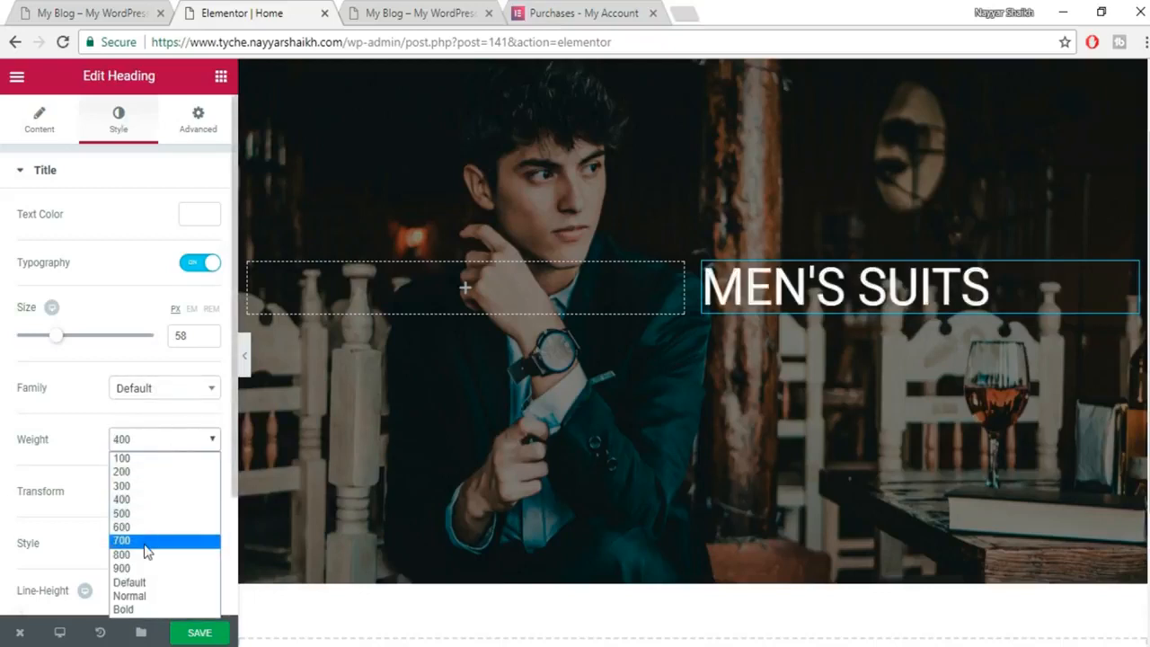
left_click(139, 570)
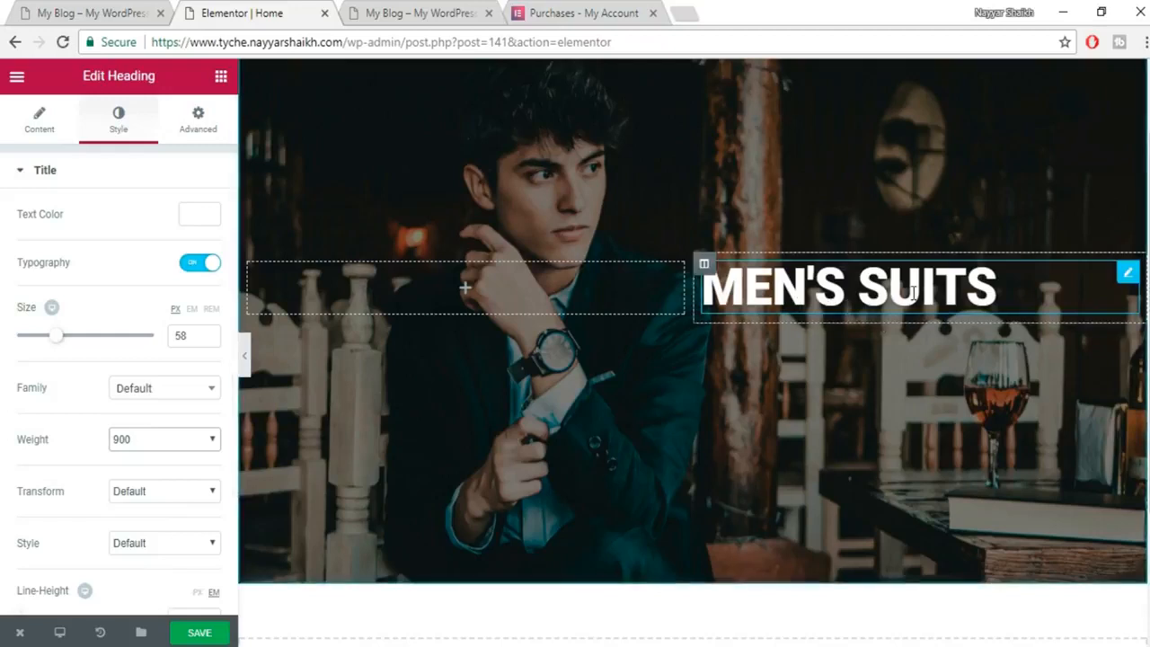
left_click(128, 439)
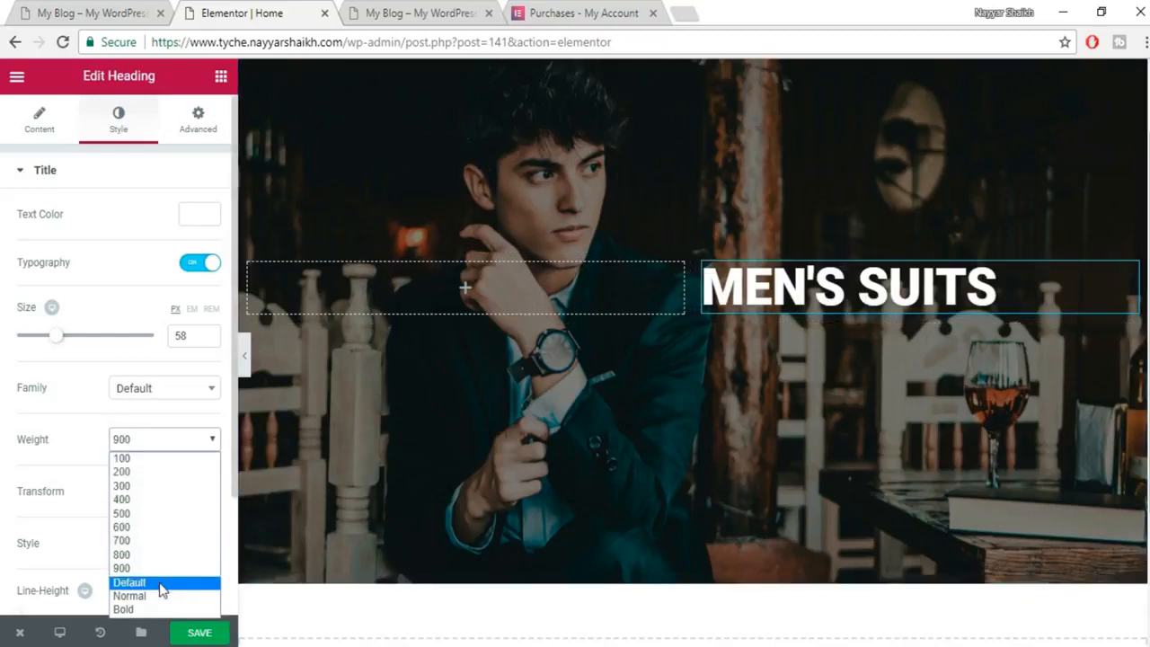
left_click(160, 584)
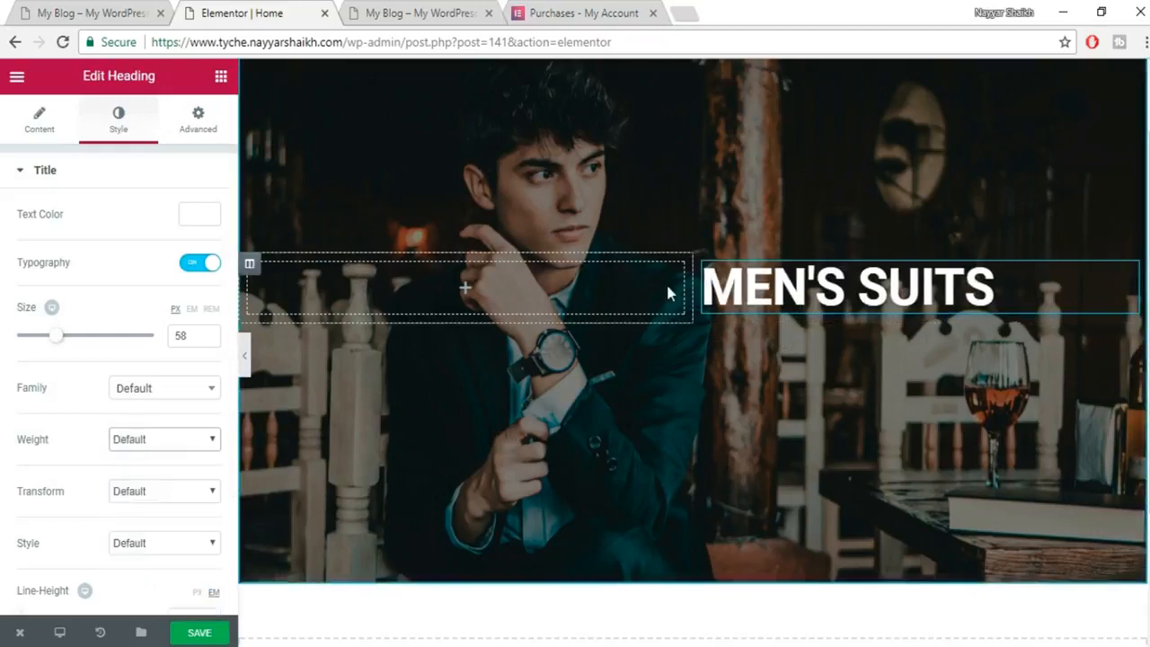
Select the word COLLECTION in the live site's hero heading for reference.
left_click(65, 9)
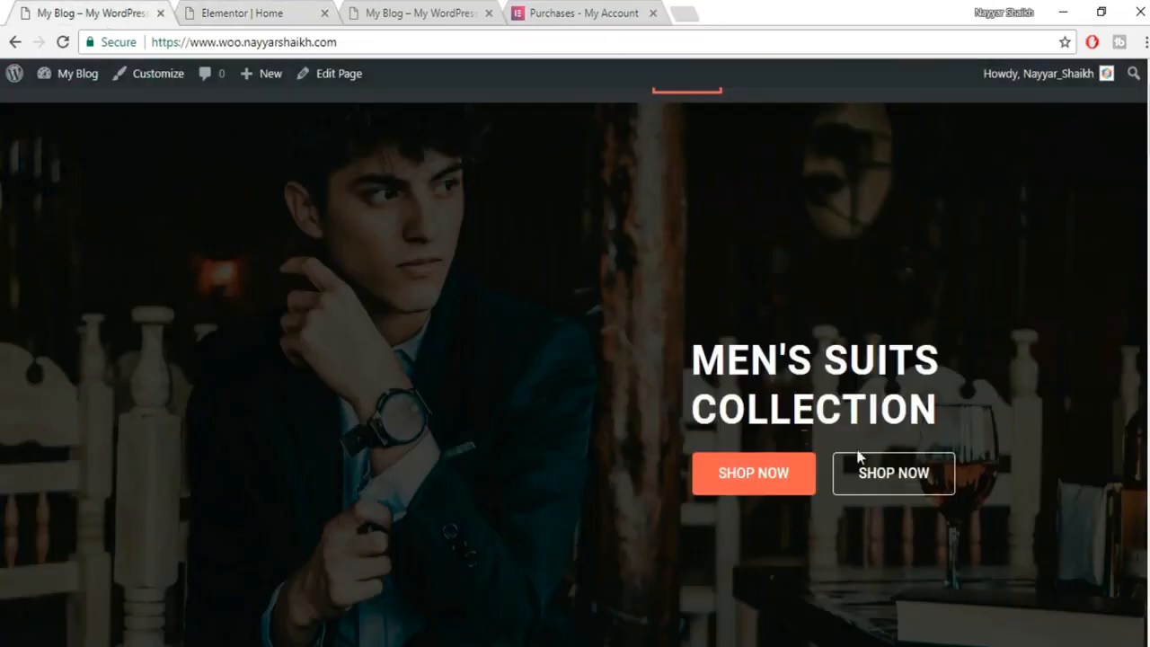
left_click(281, 9)
left_click(115, 11)
left_click_drag(938, 410, 703, 400)
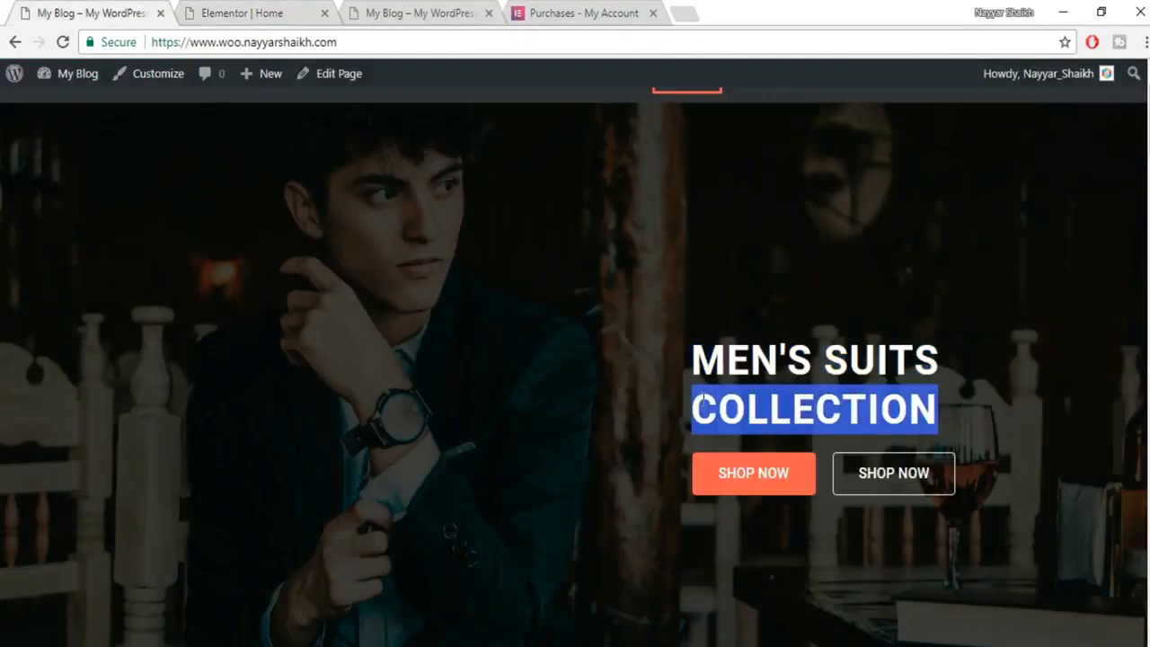
left_click(301, 9)
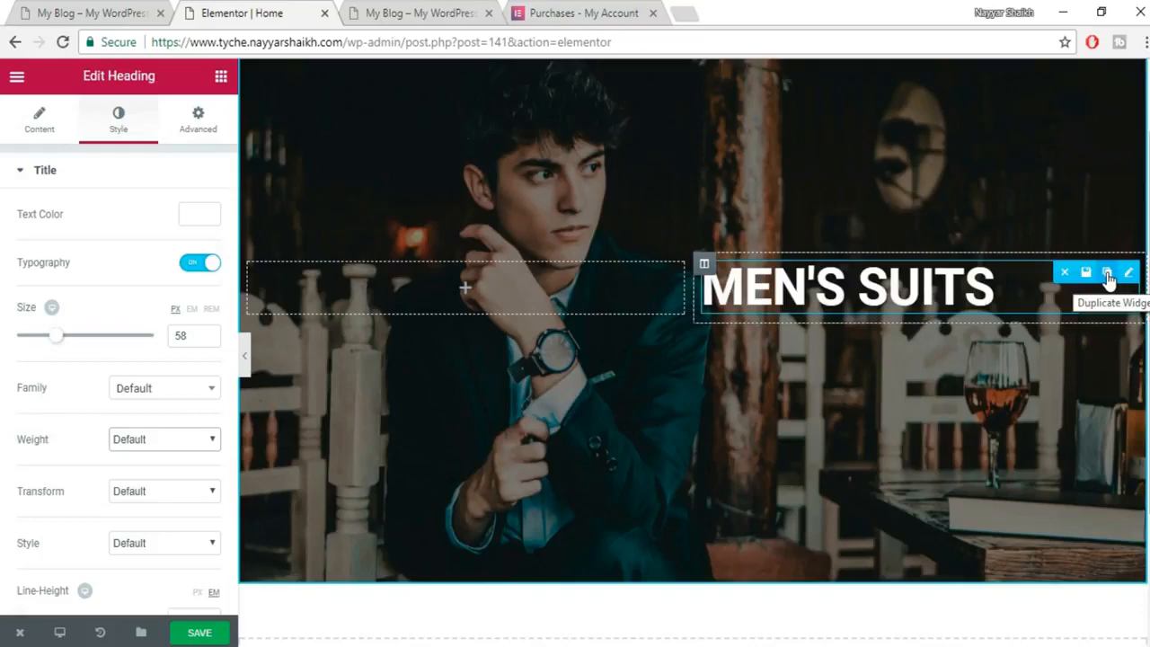
Duplicate the MEN'S SUITS heading and change the copy's title to COLLECTION.
left_click(1107, 272)
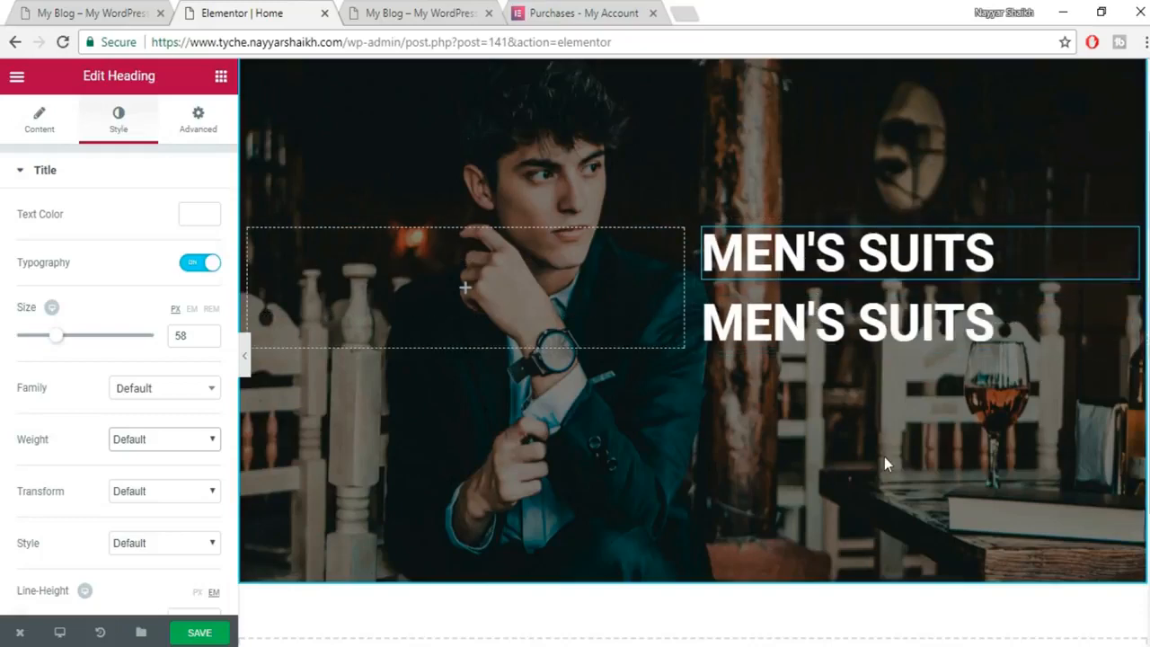
scroll(884, 457, "up", 1)
left_click(863, 422)
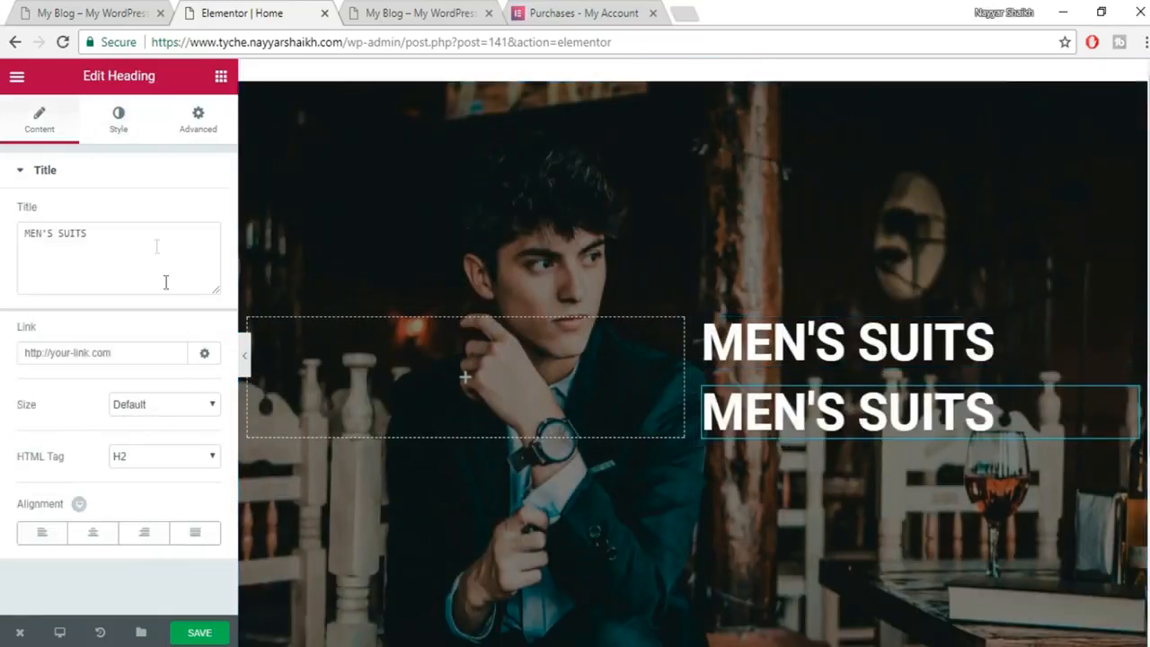
left_click_drag(167, 282, 15, 231)
type("COLLECTION")
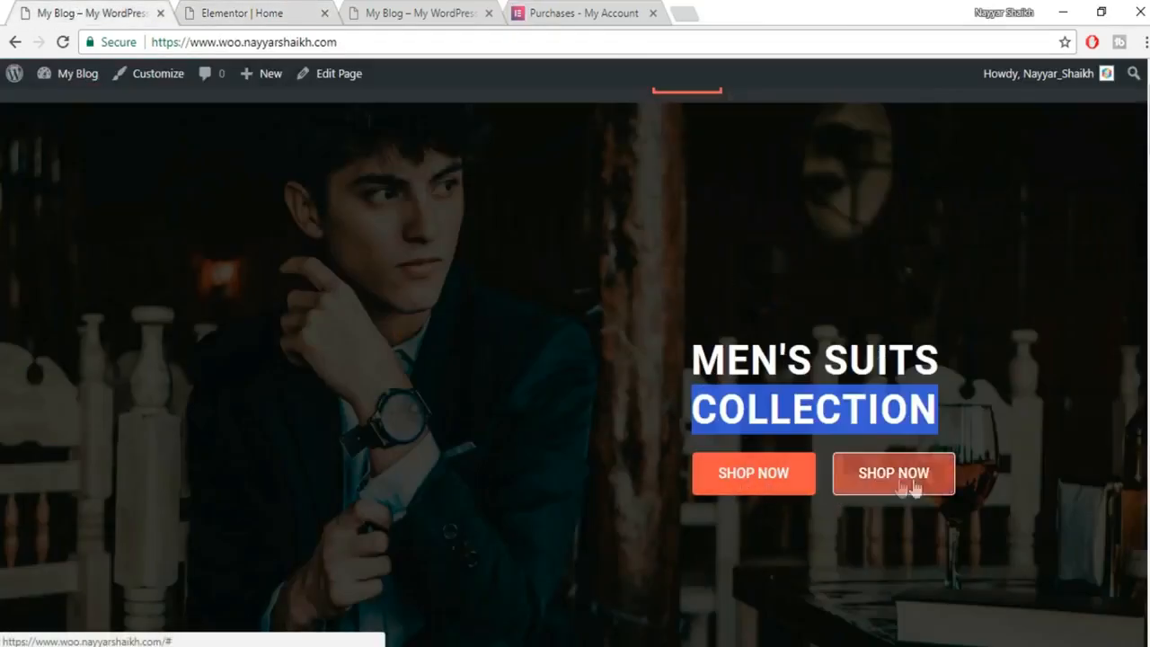
Drag the column divider to widen the hero's left column, checking against the live home page.
left_click(993, 409)
left_click(261, 9)
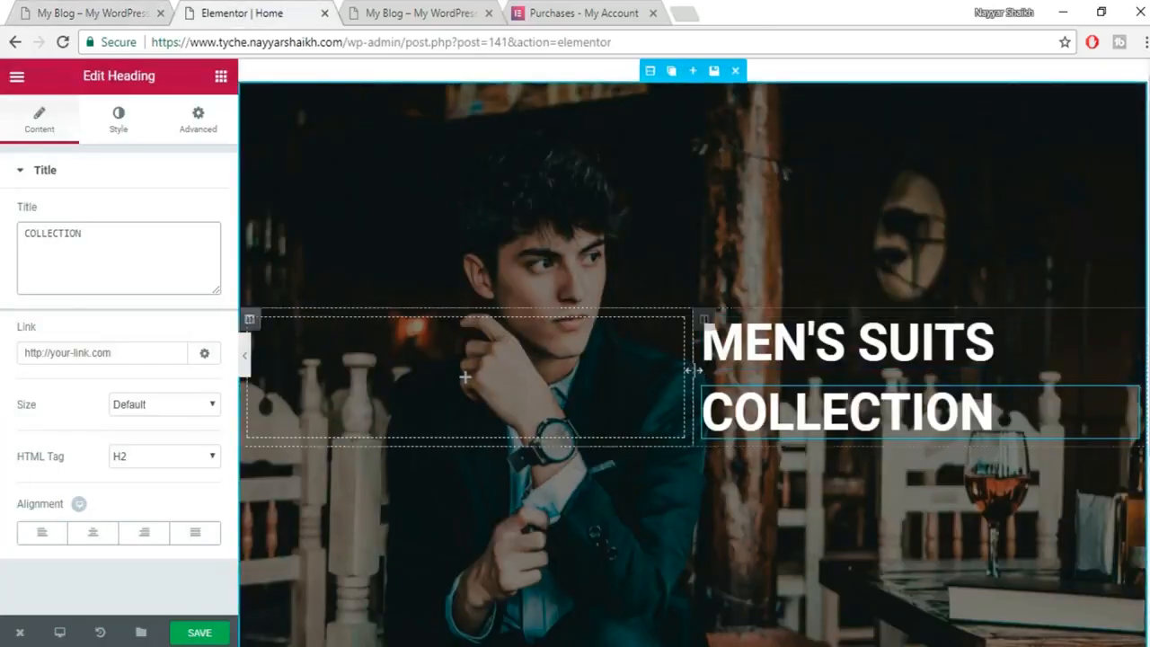
left_click_drag(701, 371, 764, 388)
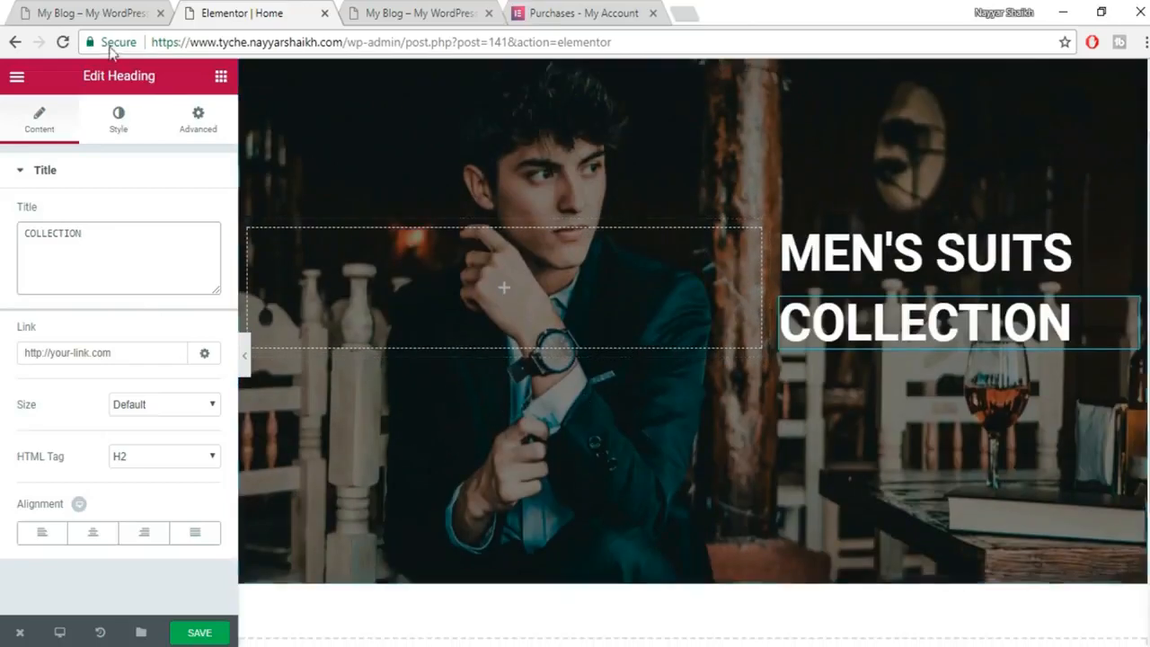
left_click(99, 13)
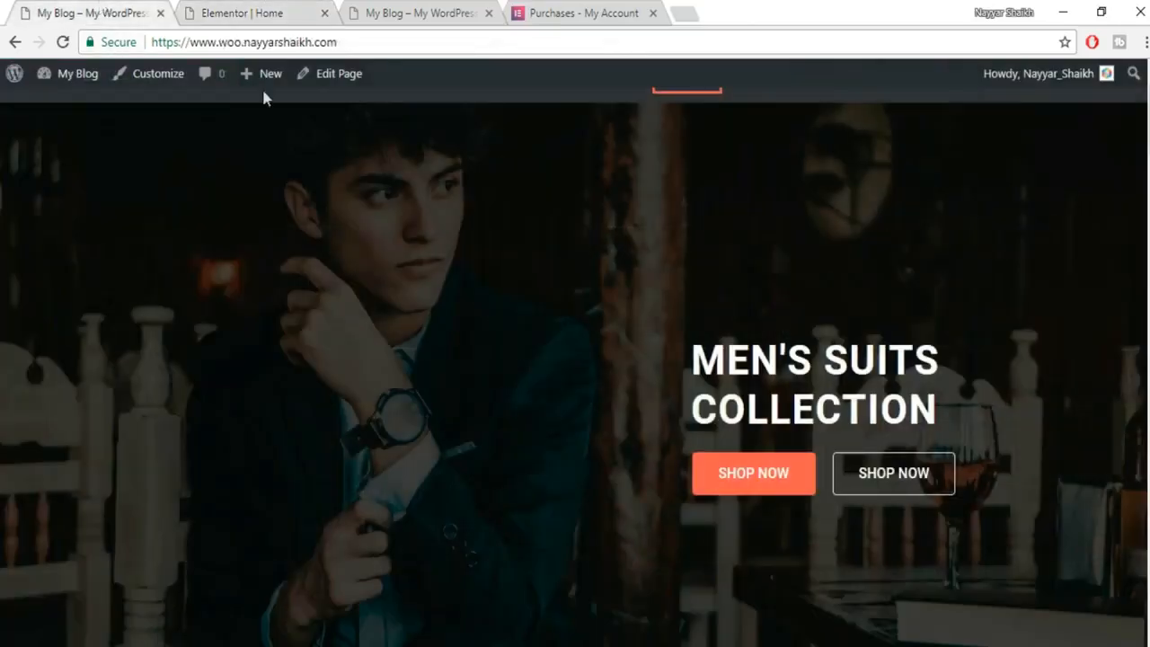
scroll(738, 433, "down", 1)
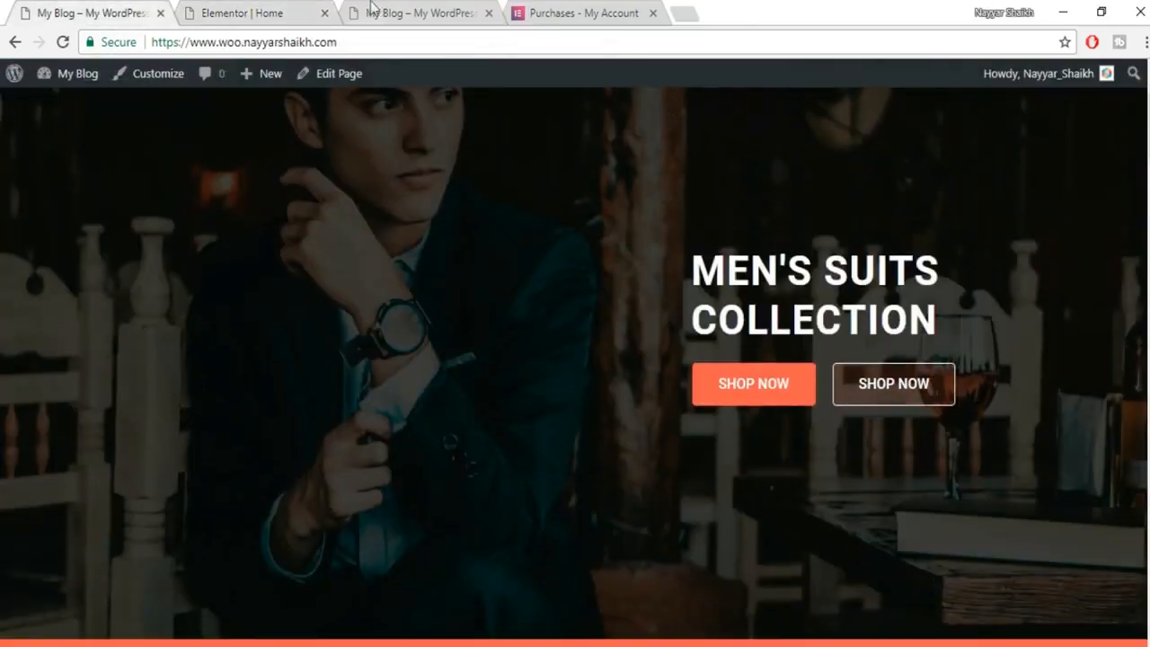
left_click(231, 12)
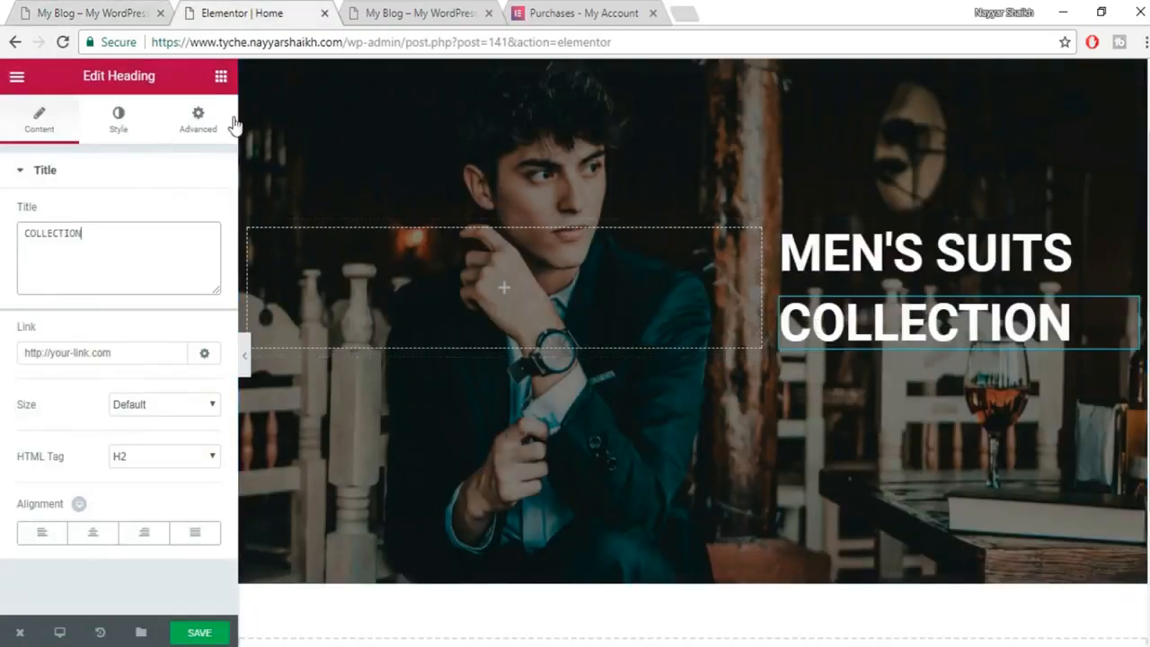
left_click(222, 79)
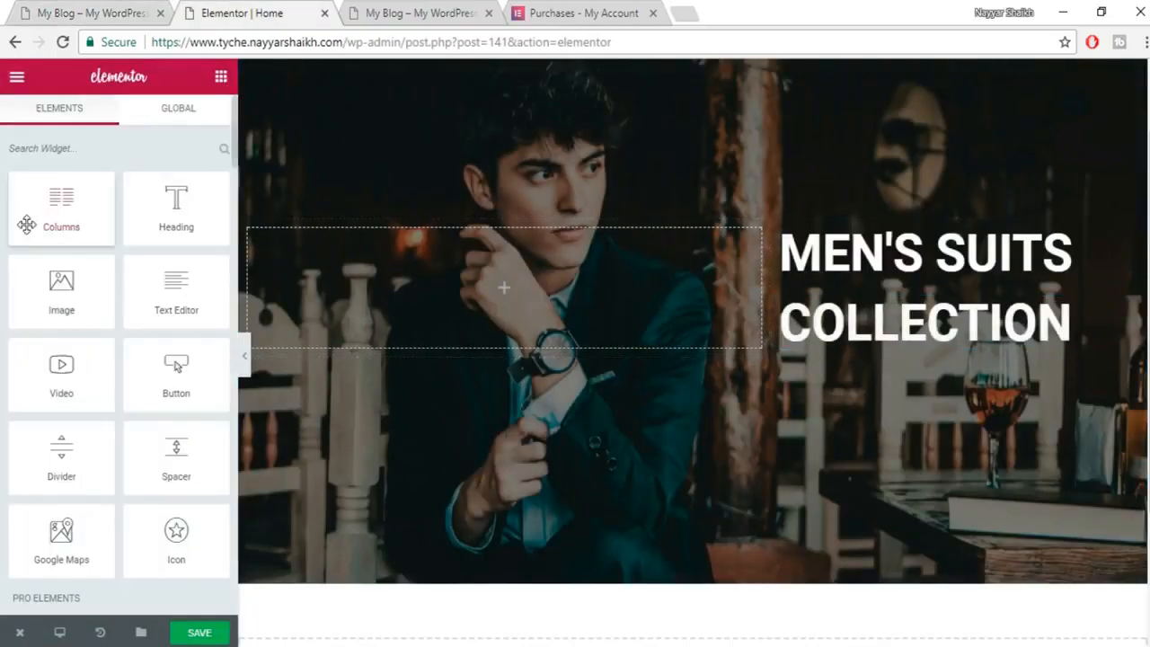
Add a two-column inner section under the COLLECTION heading and drop a Button widget into its left column.
left_click_drag(26, 224, 906, 349)
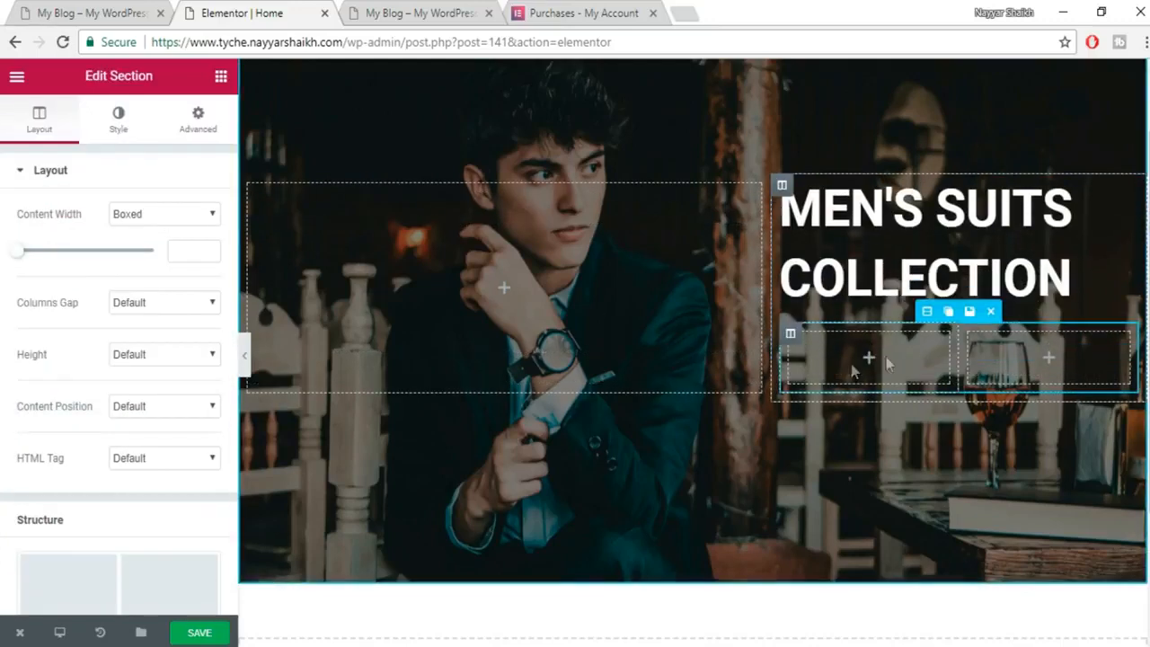
scroll(901, 479, "up", 1)
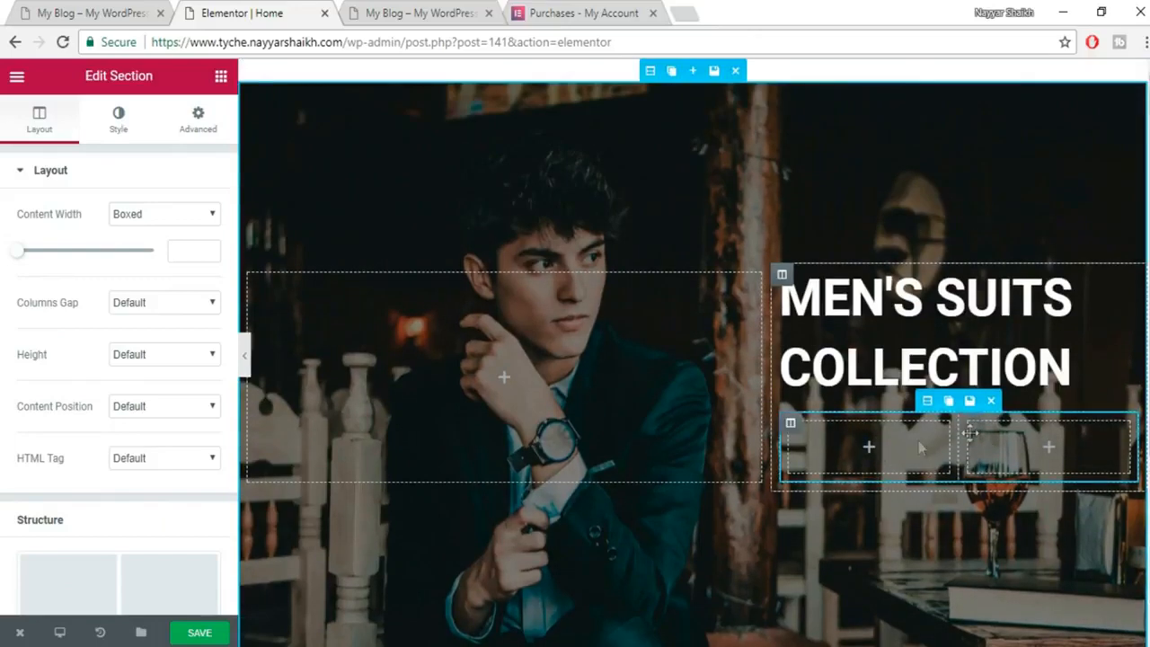
left_click(221, 79)
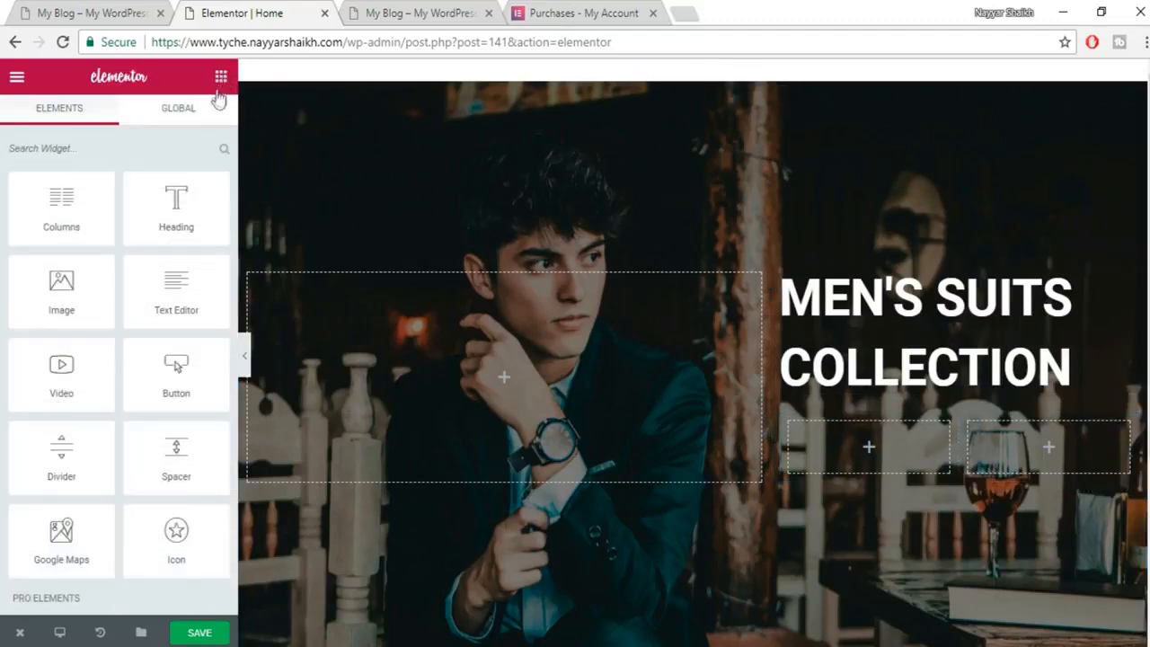
scroll(123, 360, "down", 4)
scroll(123, 359, "up", 4)
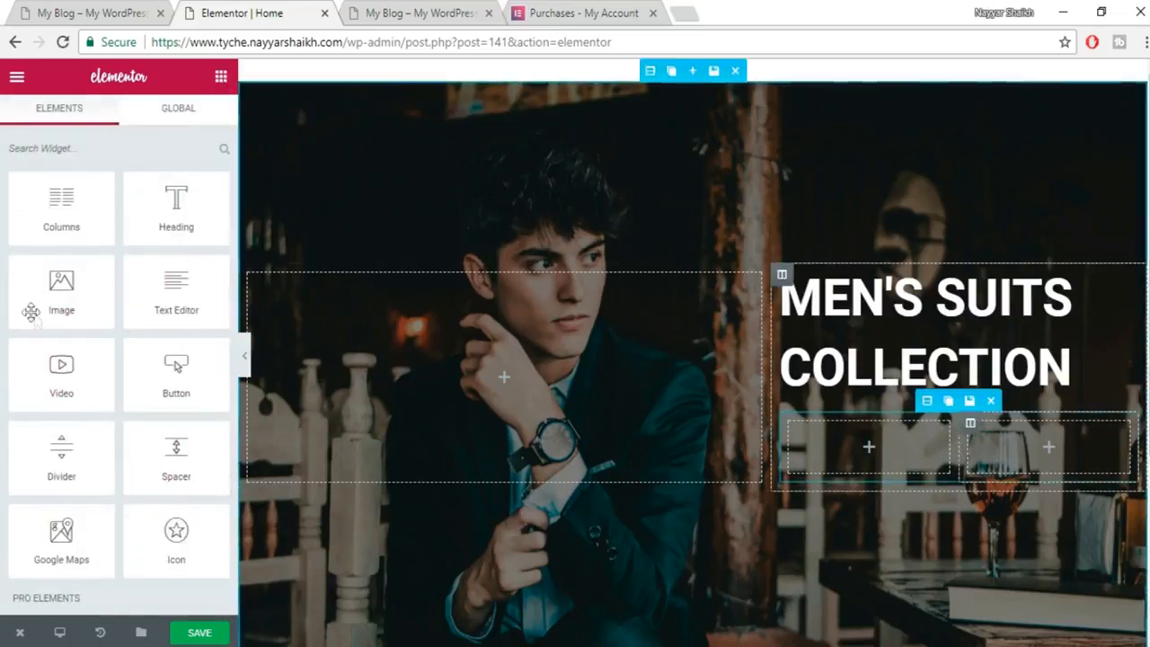
scroll(139, 331, "down", 3)
scroll(148, 346, "up", 3)
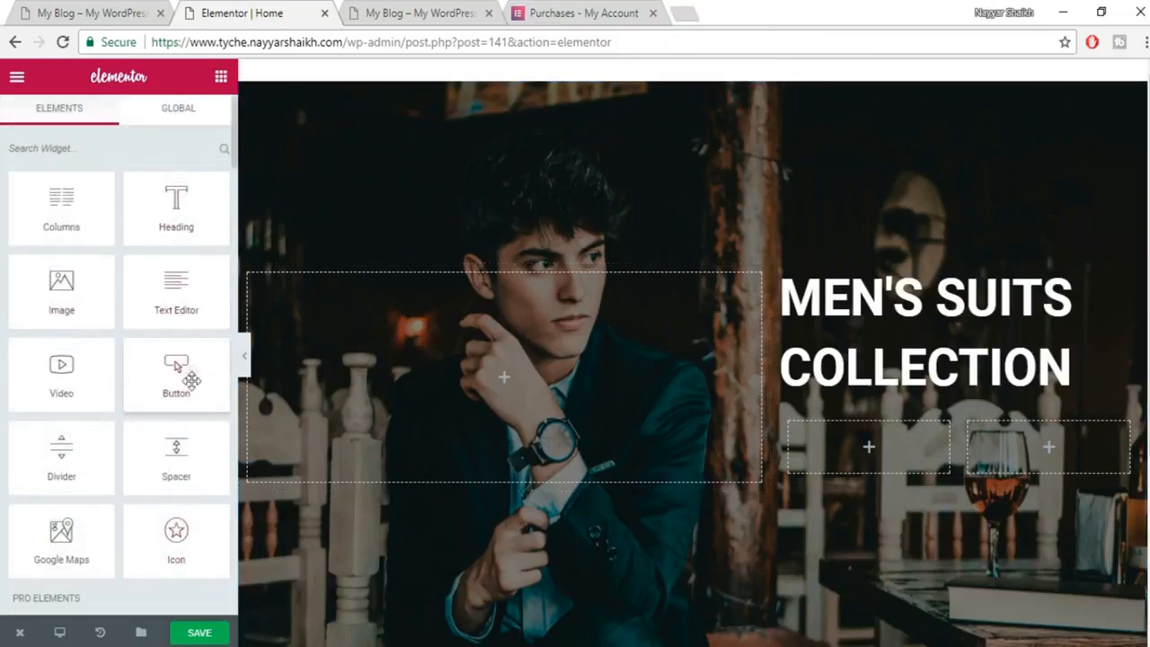
left_click_drag(179, 386, 881, 456)
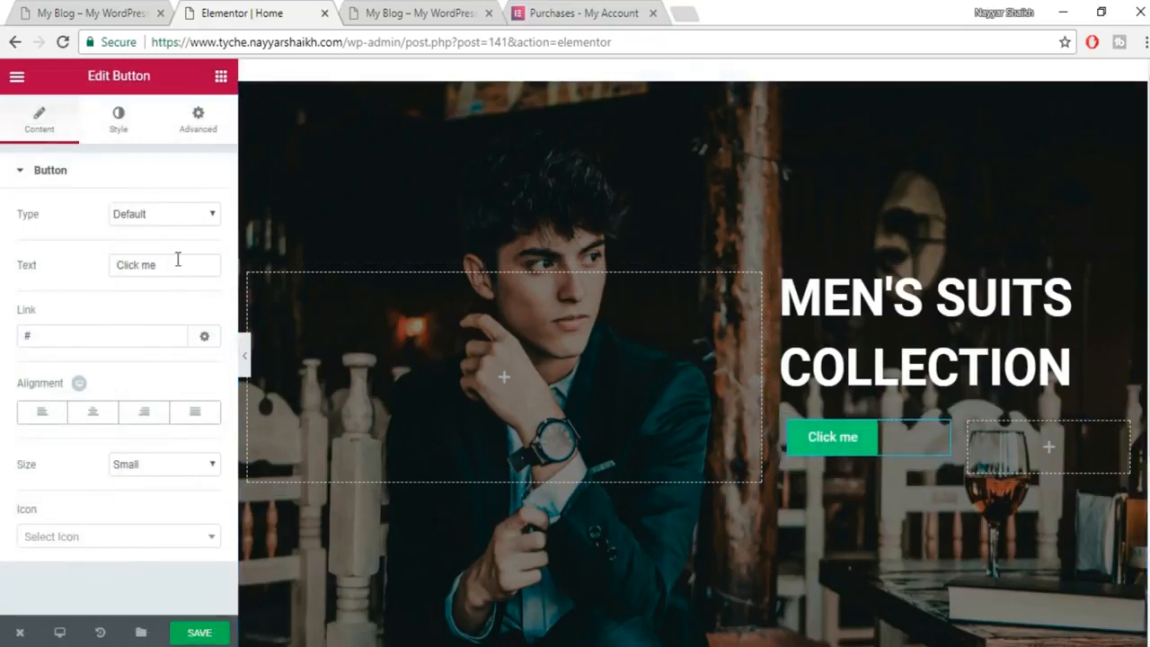
Replace the button's 'Click me' text with SHOP NOW.
left_click(76, 9)
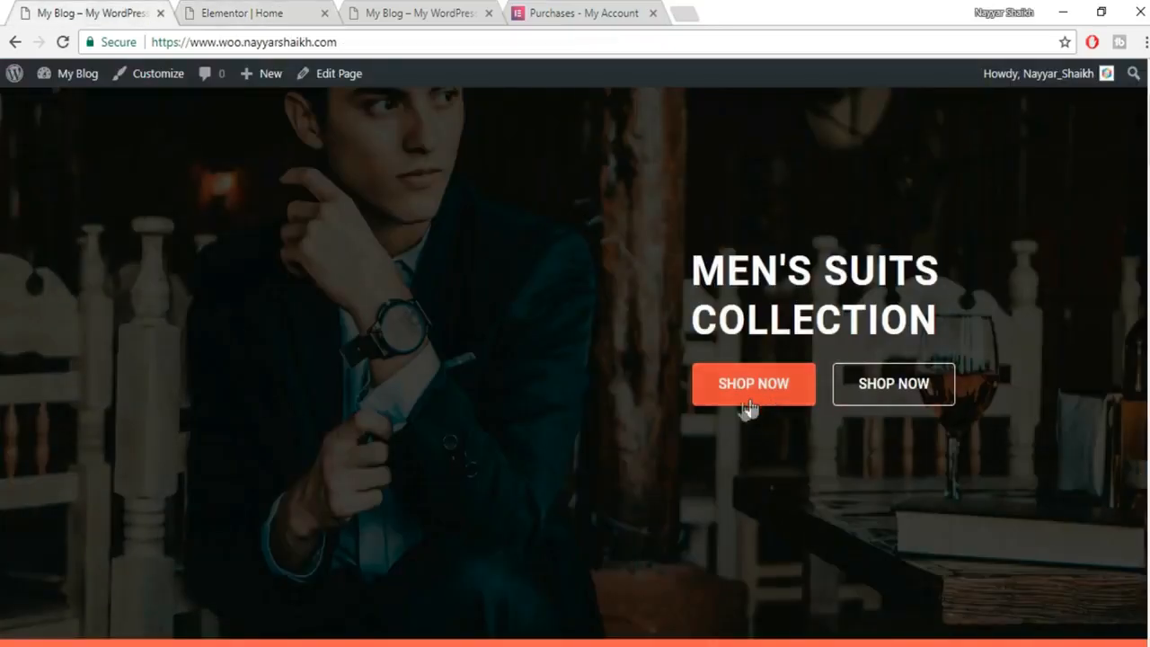
left_click(230, 12)
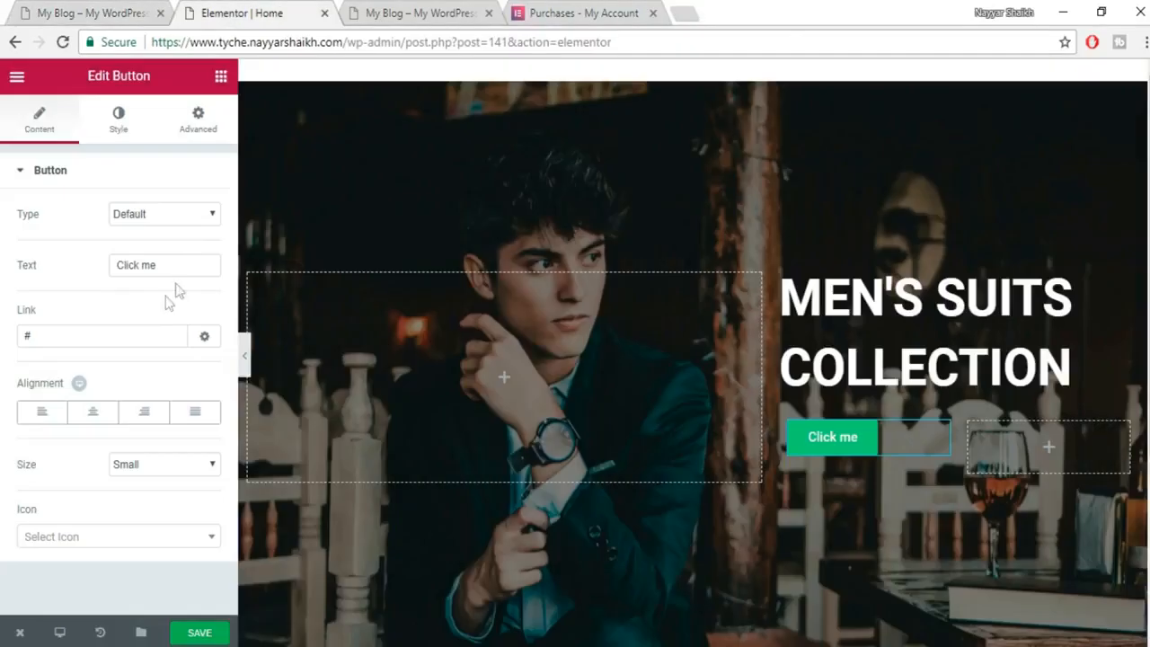
triple_click(181, 270)
type("S")
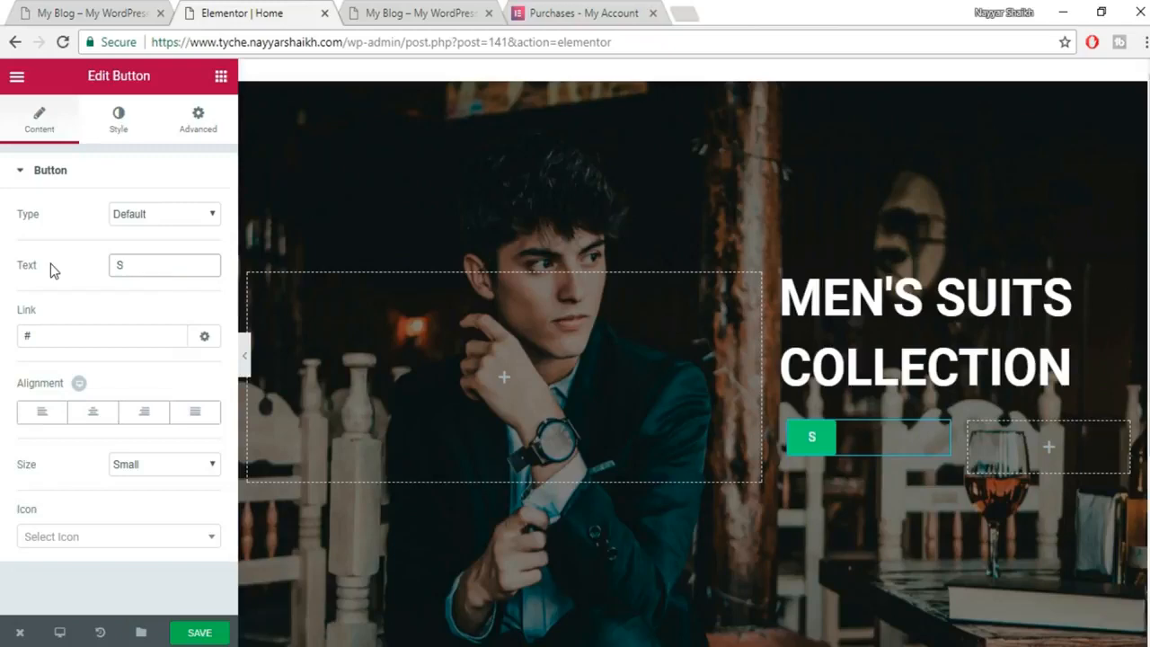
type("HOP NOW")
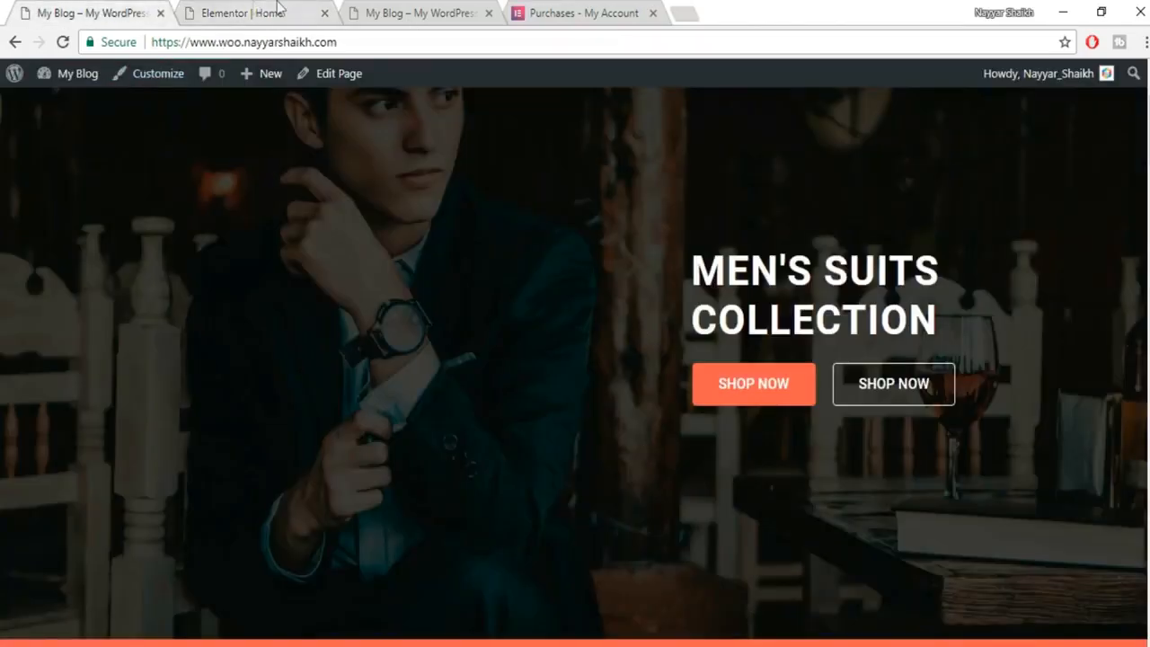
Set the SHOP NOW button to Medium size with centre alignment.
left_click(279, 10)
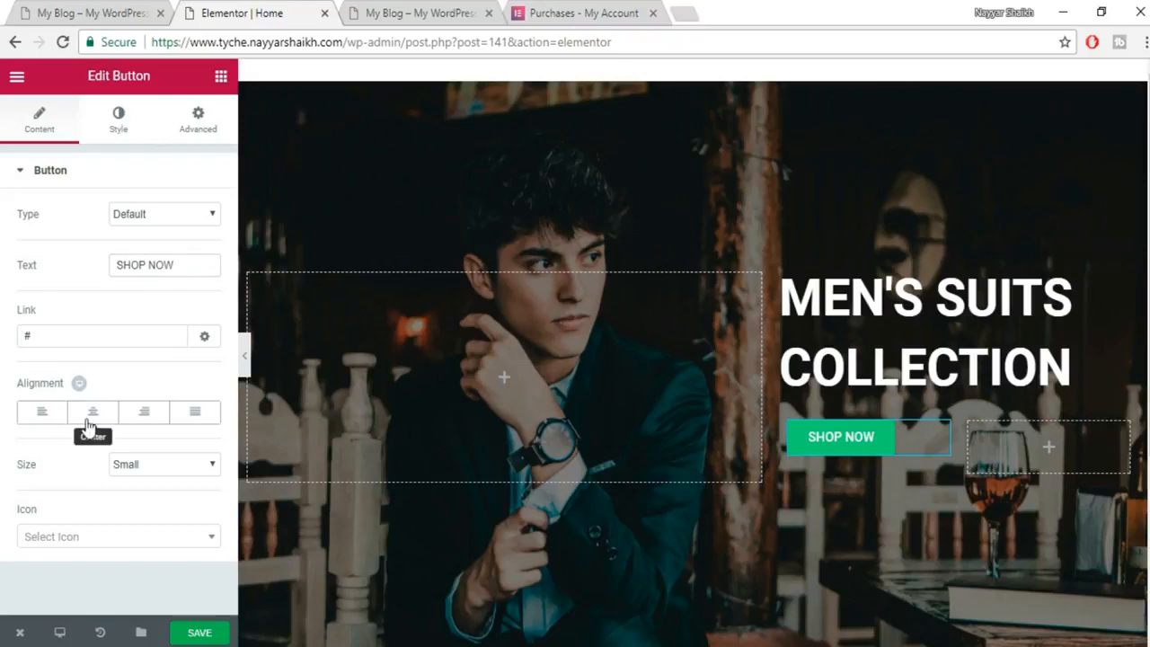
left_click(151, 463)
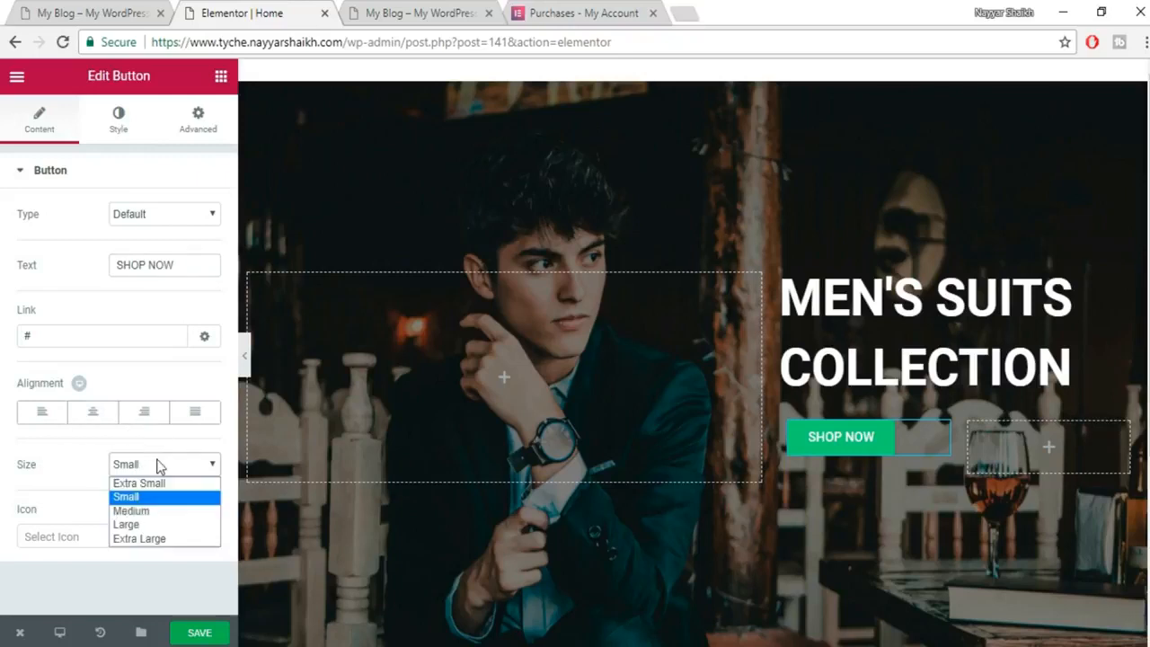
left_click(157, 511)
left_click(93, 410)
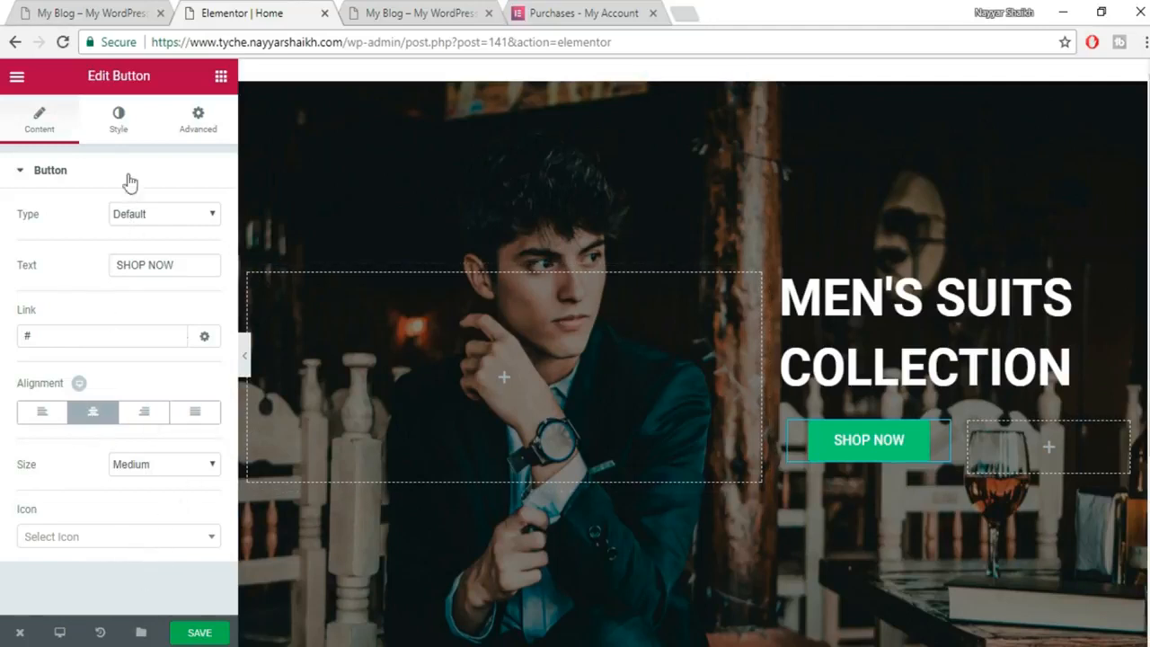
left_click(119, 135)
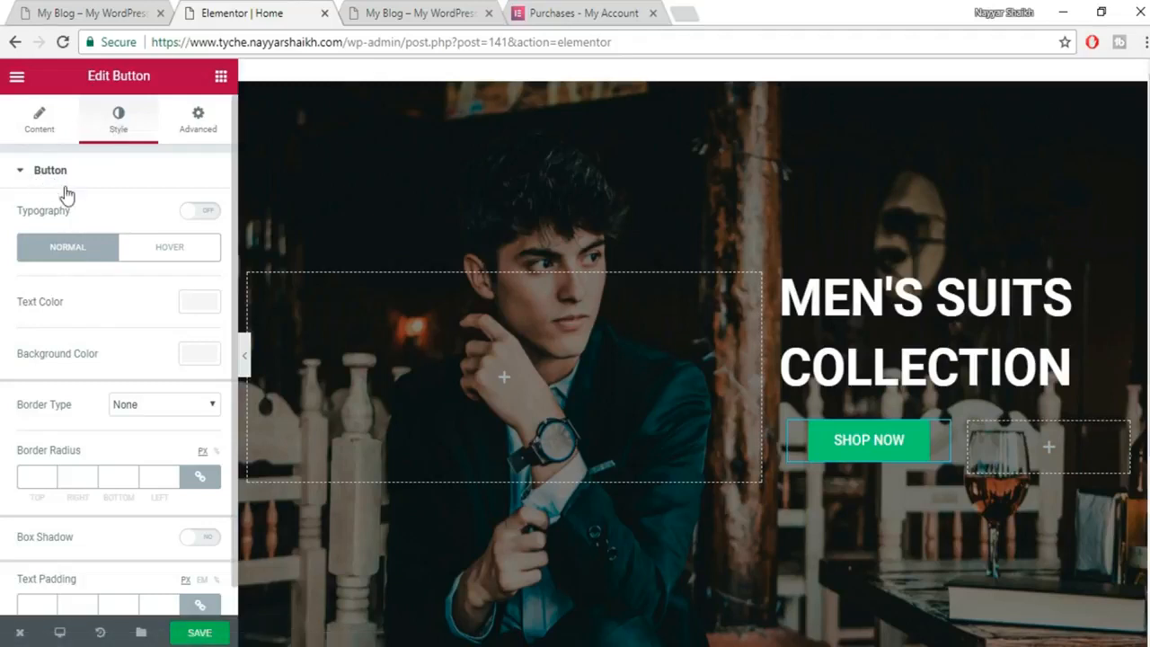
Try custom typography on the SHOP NOW button, revert it to defaults, and open the background colour picker.
left_click(199, 214)
left_click_drag(16, 292, 52, 300)
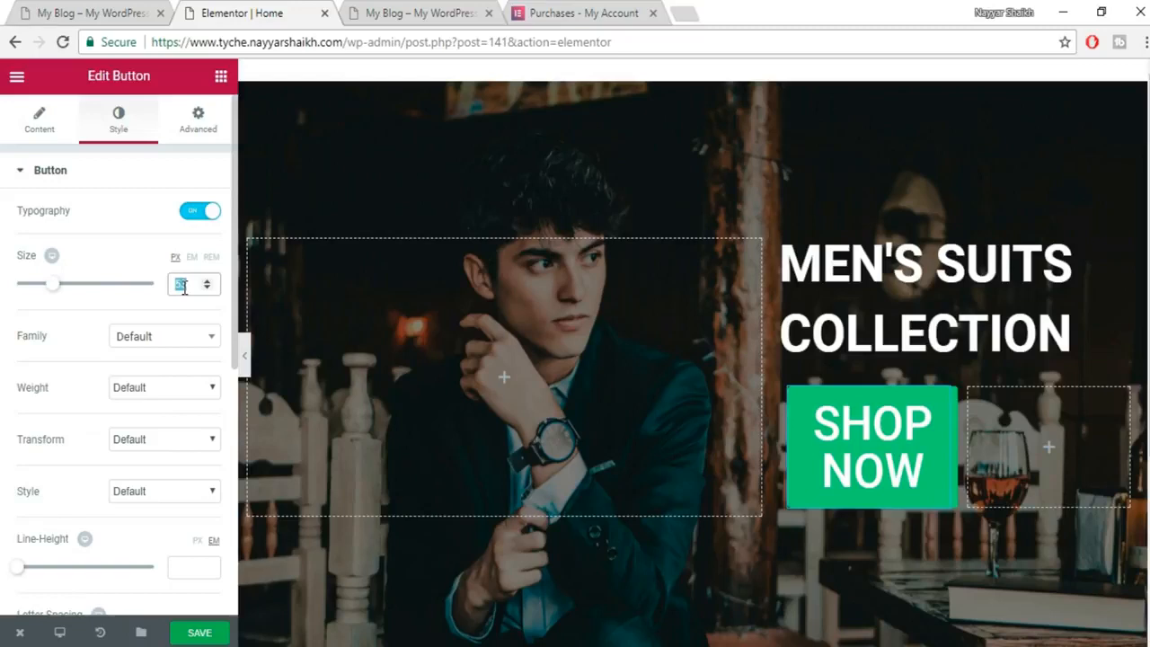
key("BackSpace")
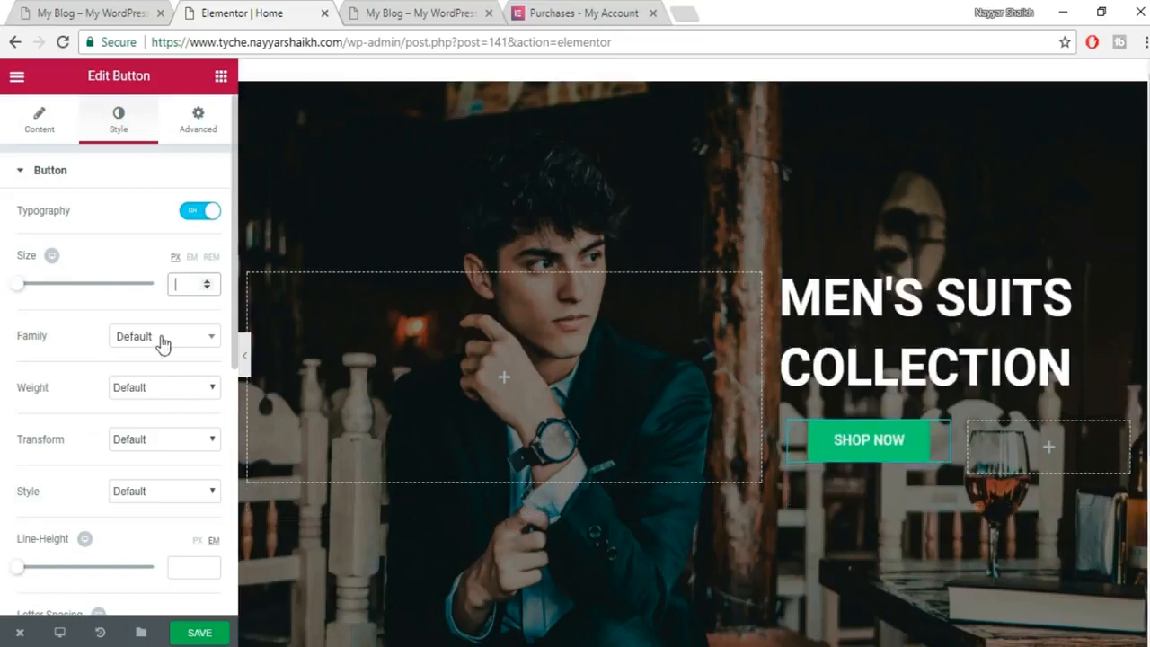
left_click(162, 344)
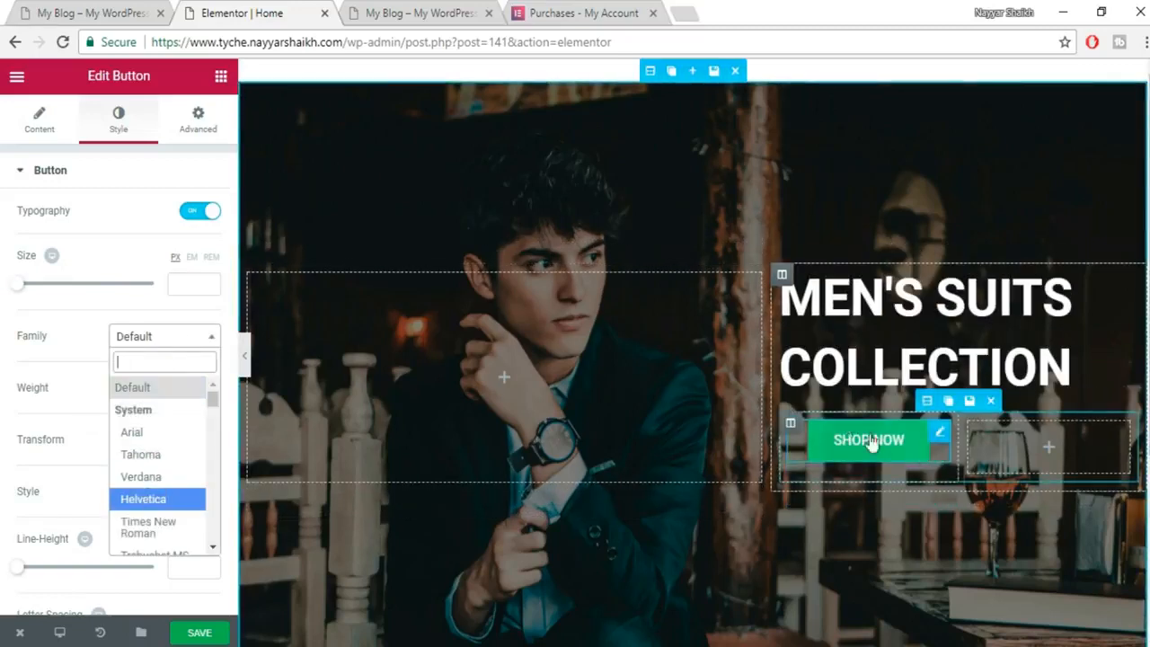
left_click(173, 346)
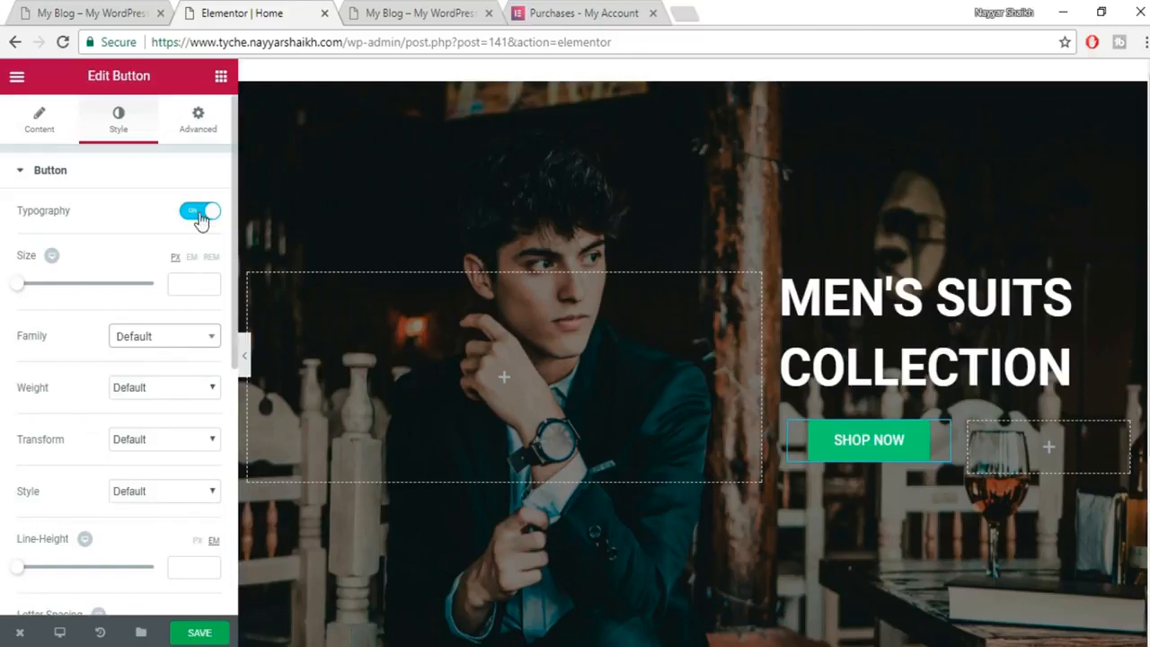
left_click(202, 212)
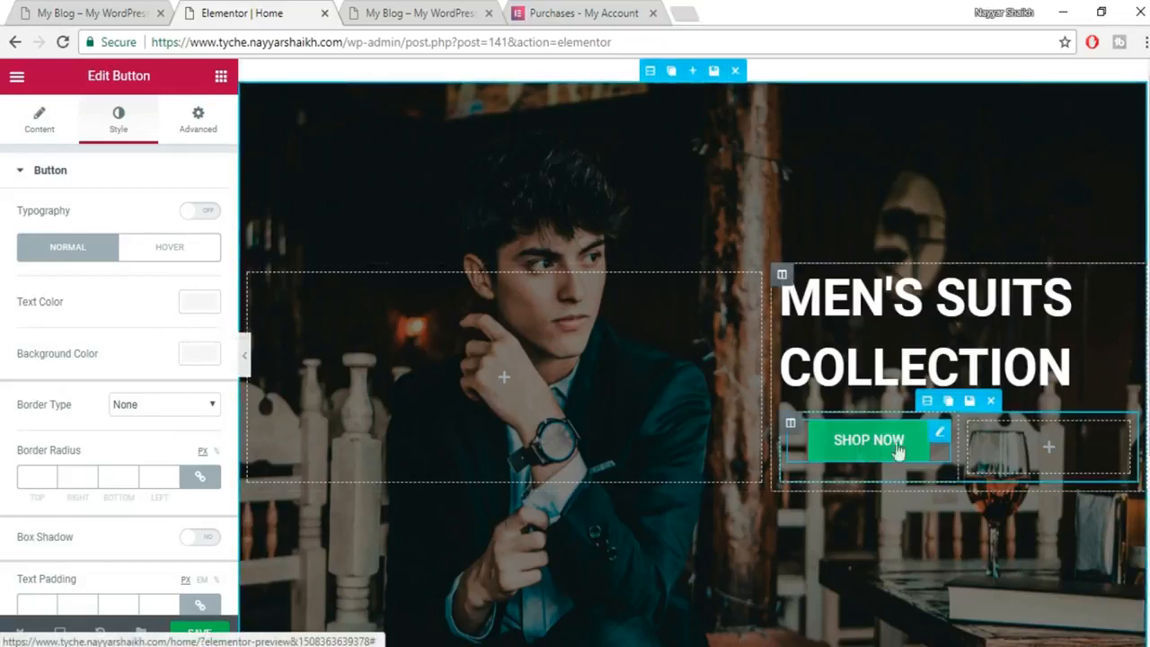
left_click(185, 366)
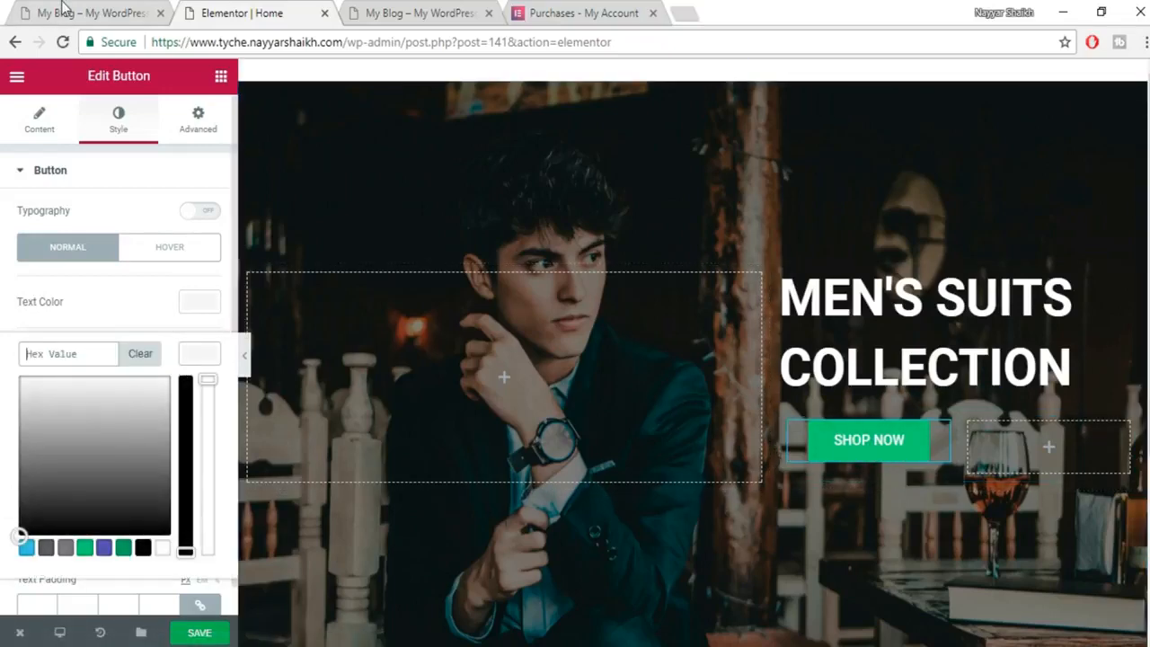
left_click(58, 12)
Inspect the live SHOP NOW button and copy its background colour #f66249, then return to Elementor.
scroll(782, 387, "down", 1)
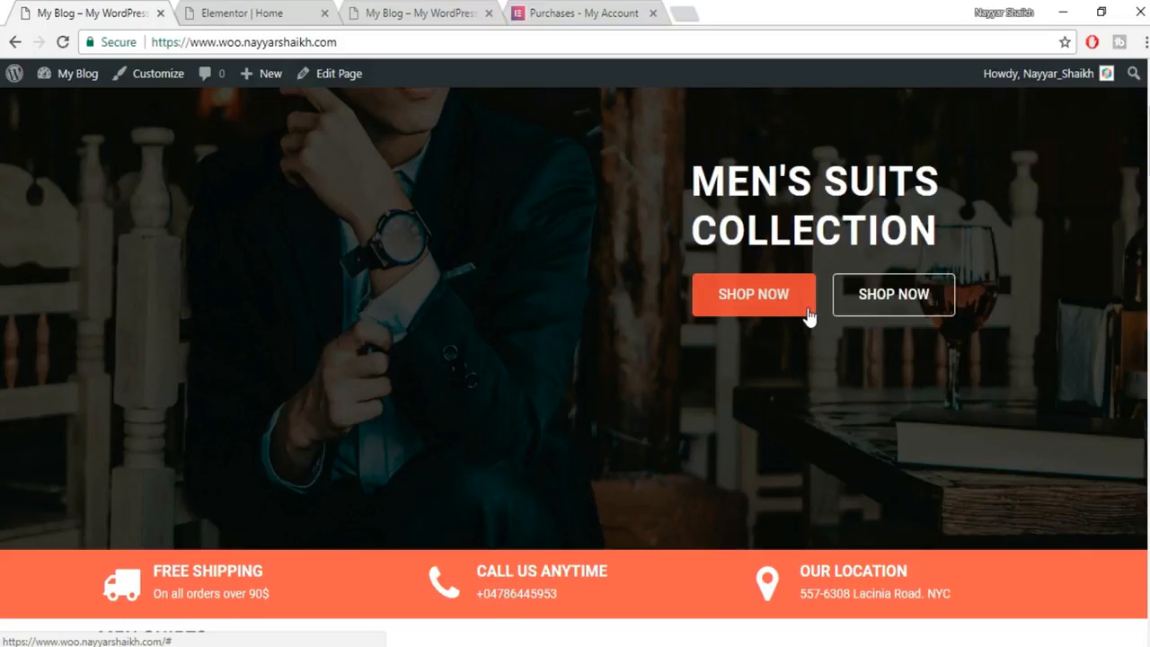
scroll(853, 336, "down", 1)
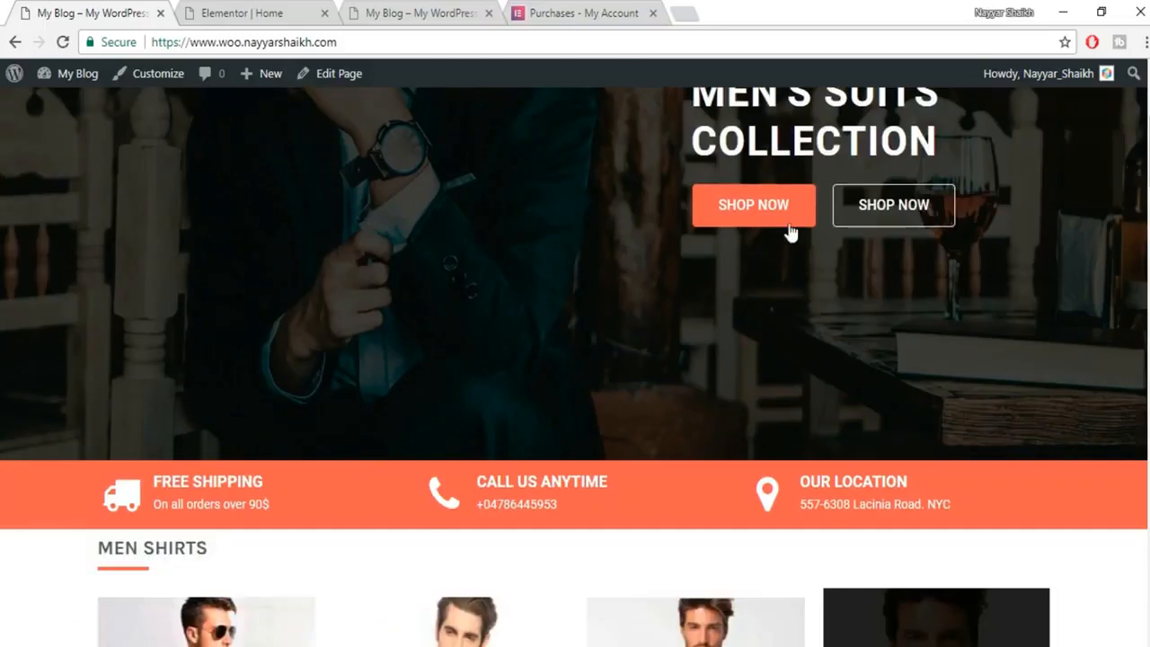
right_click(802, 218)
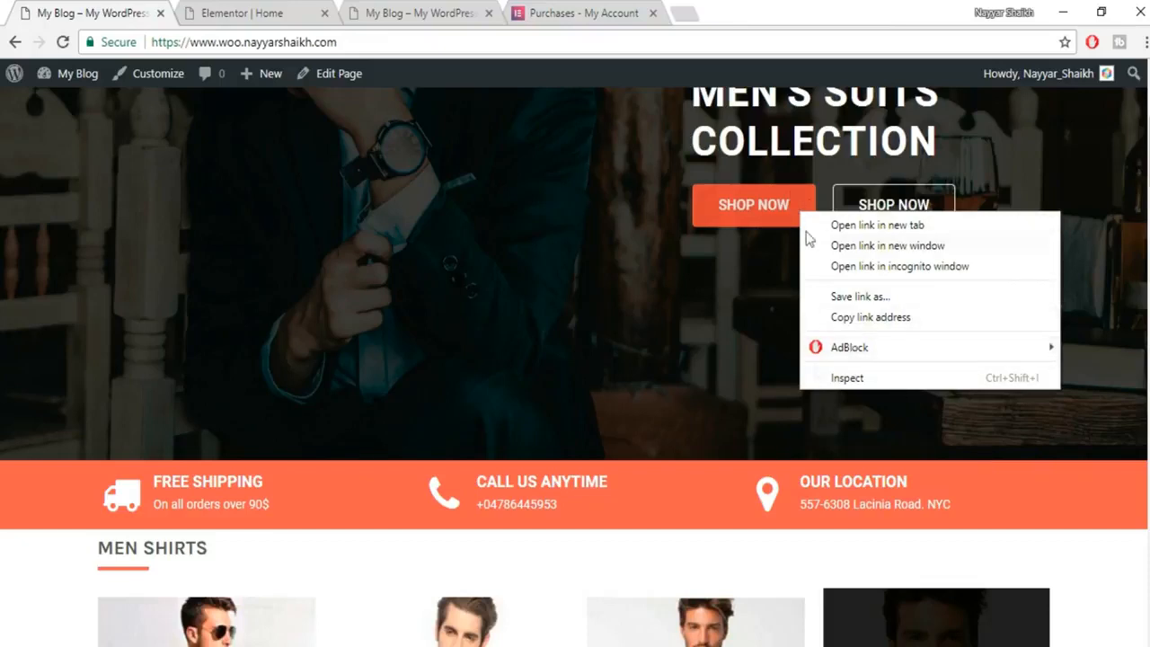
left_click(862, 377)
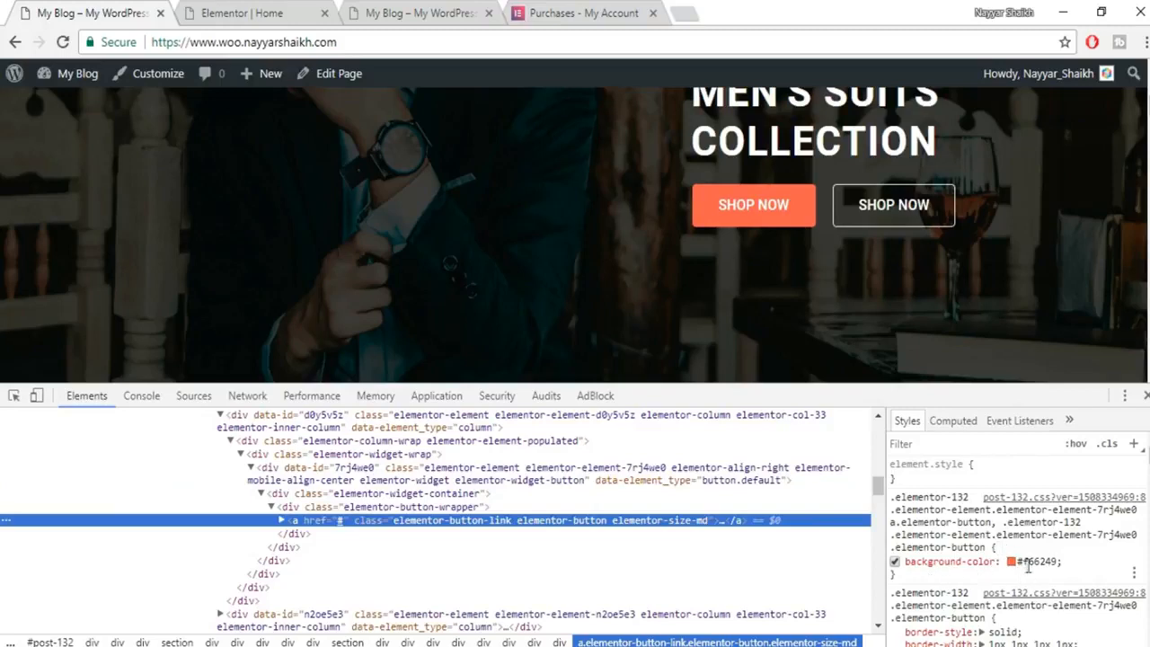
left_click(1026, 563)
key("ctrl+c")
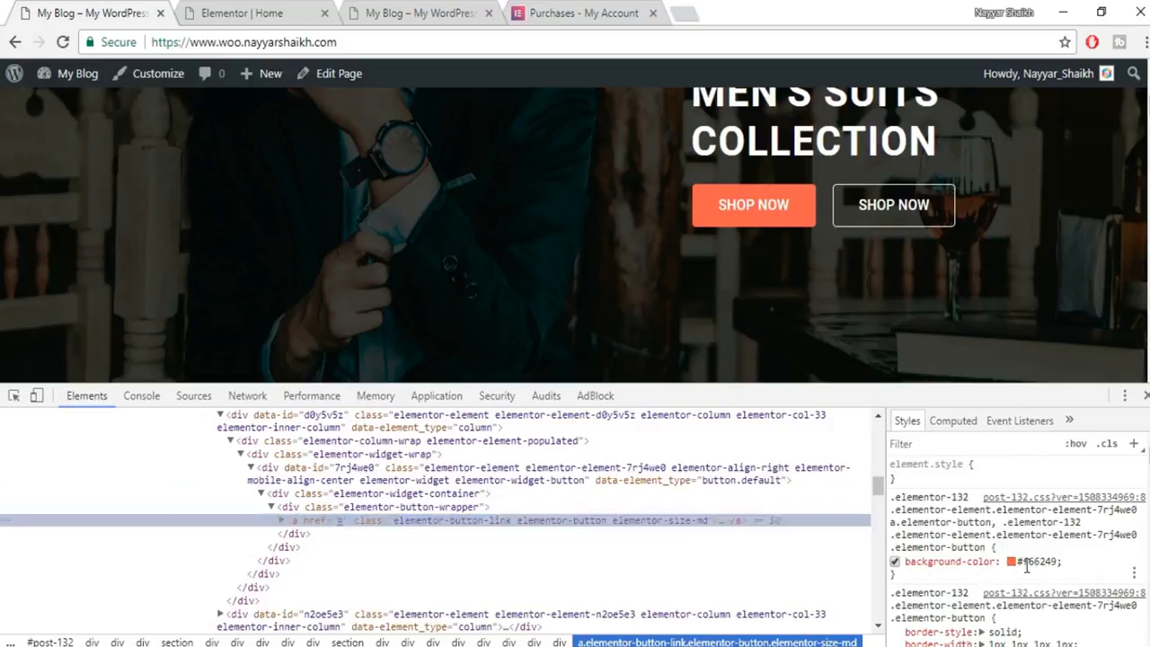
left_click(1090, 565)
key("F12")
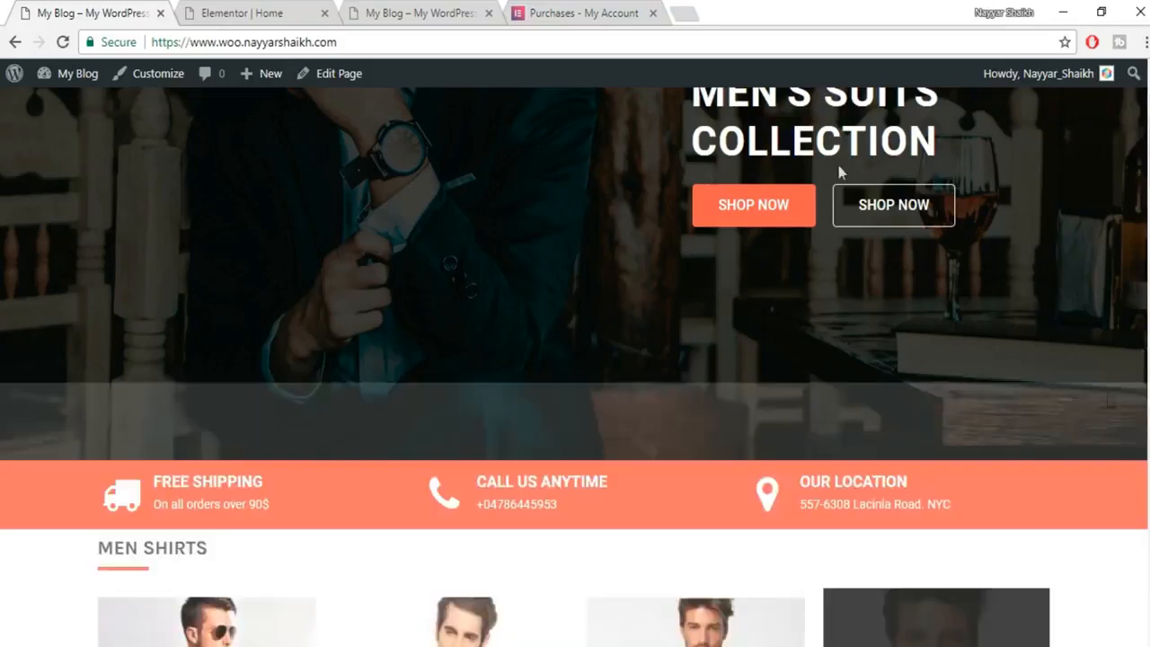
key("ctrl+Tab")
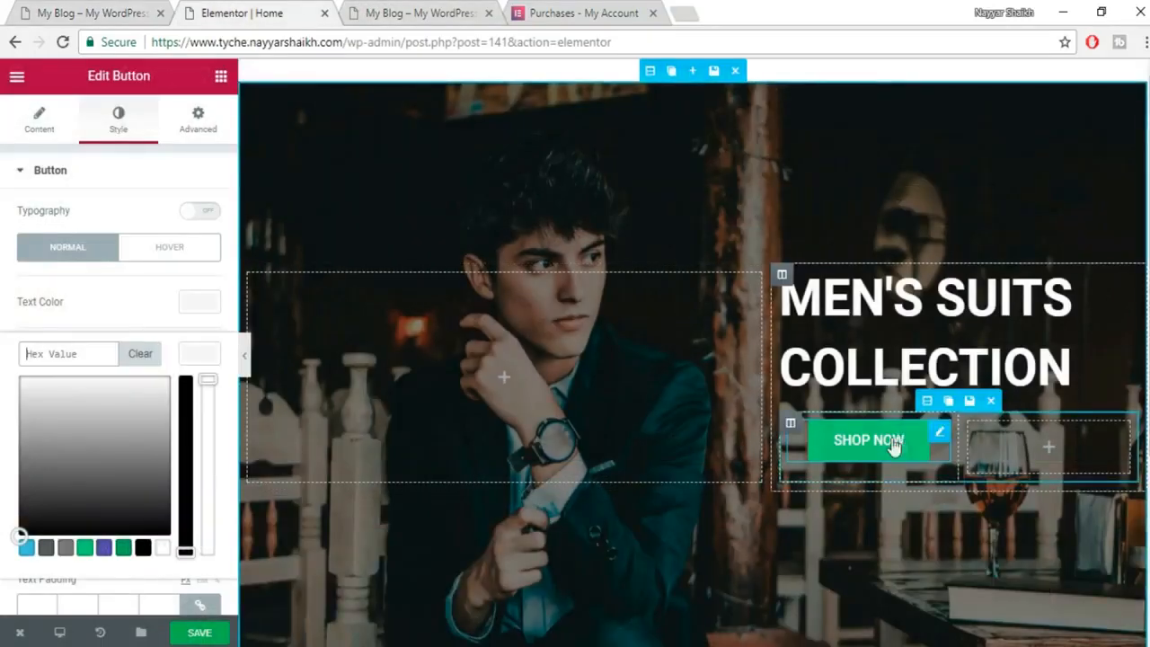
Give the SHOP NOW button a #f66249 background, verify the colour via Google, and duplicate the button.
left_click(36, 354)
key("ctrl+v")
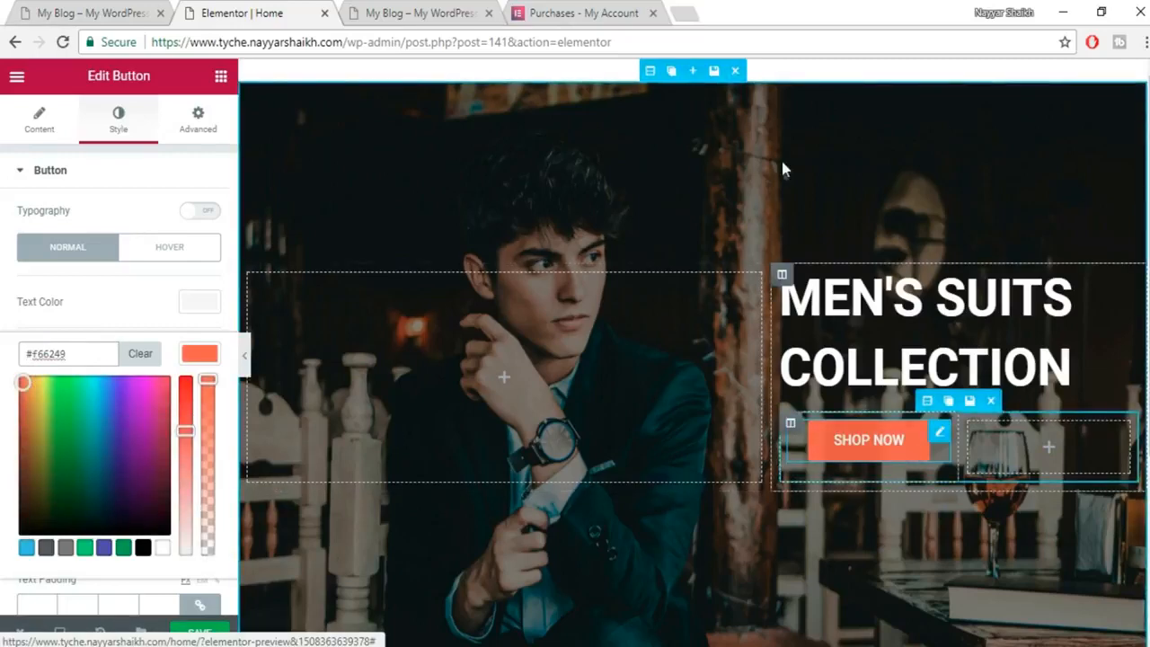
left_click(685, 12)
key("ctrl+v")
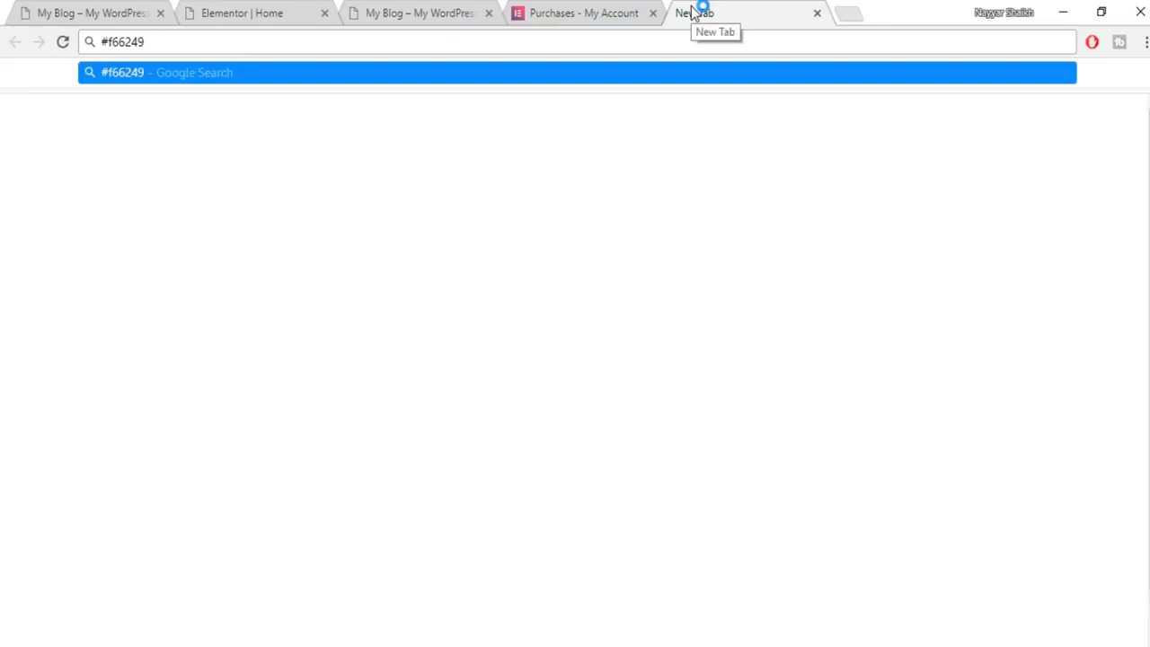
key("Return")
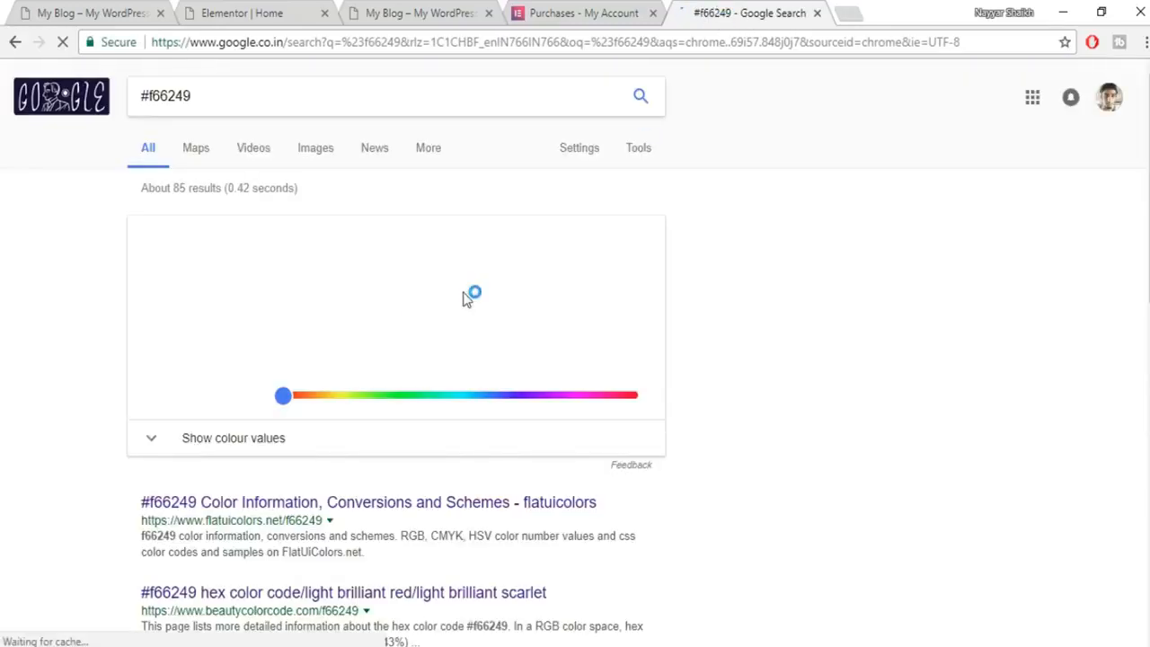
left_click(269, 13)
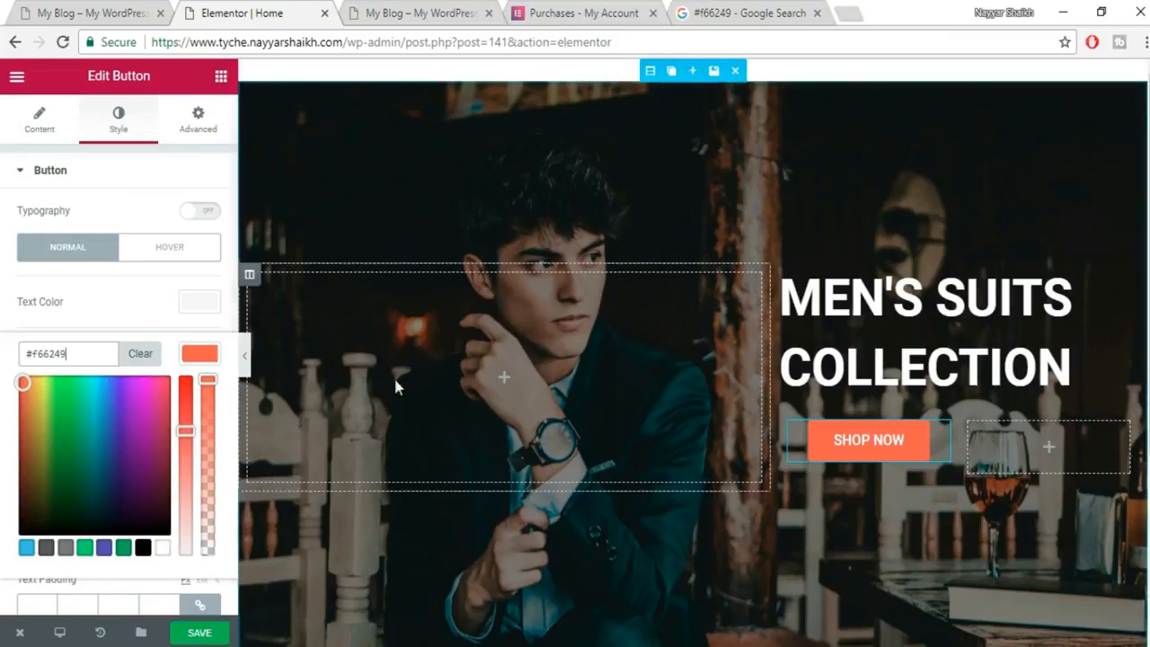
left_click(199, 354)
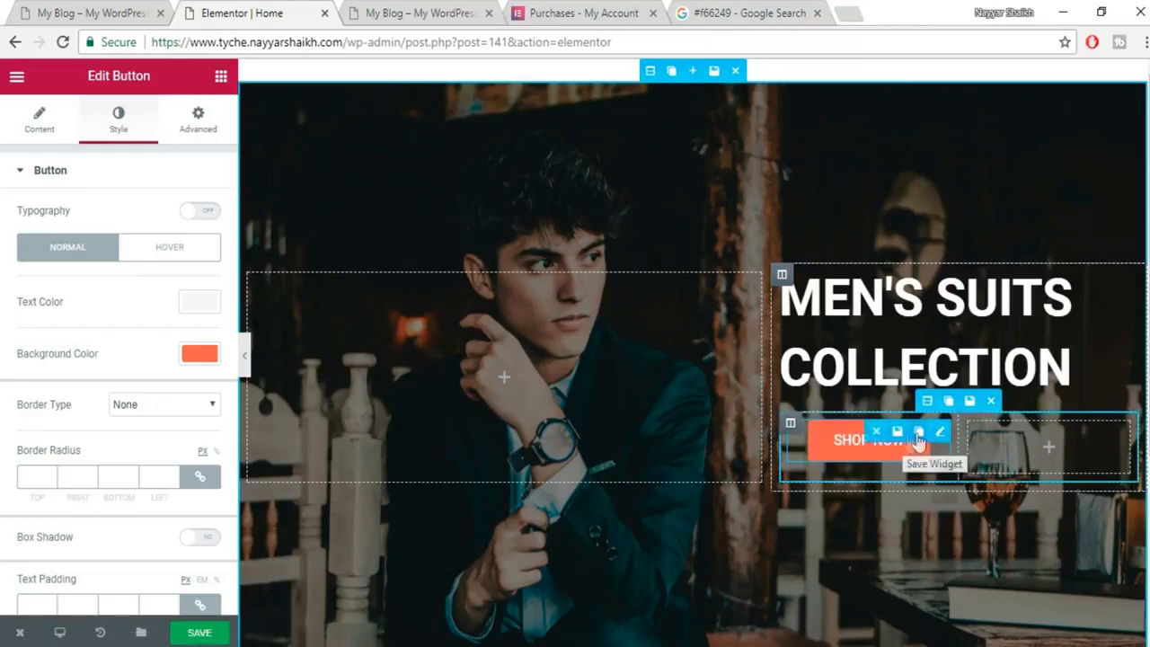
left_click(919, 432)
Move the duplicated SHOP NOW button into the empty right column.
left_click_drag(933, 461, 1027, 474)
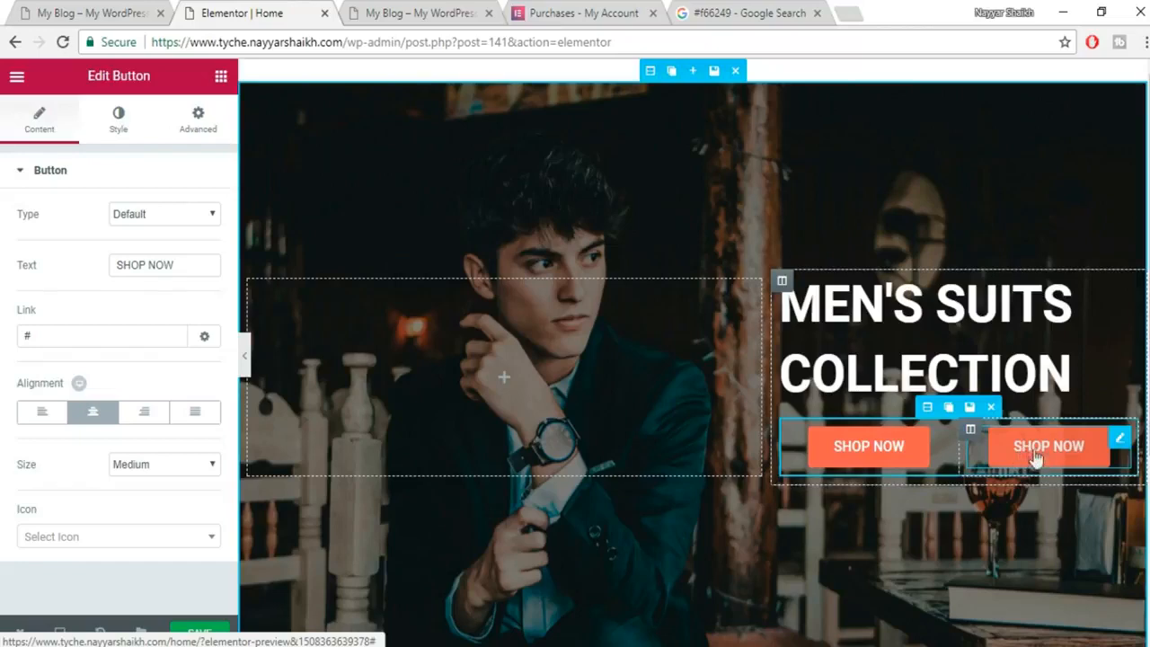
left_click(46, 9)
scroll(1058, 440, "up", 3)
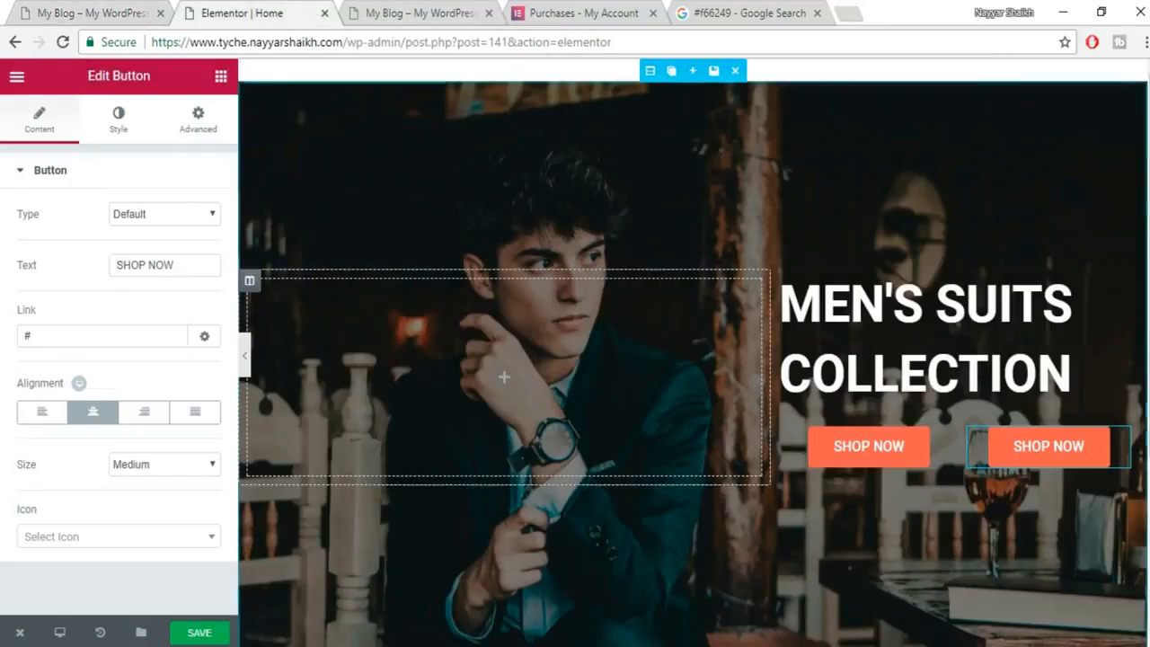
Make the second button's background fully transparent by dragging its alpha to zero.
left_click(120, 126)
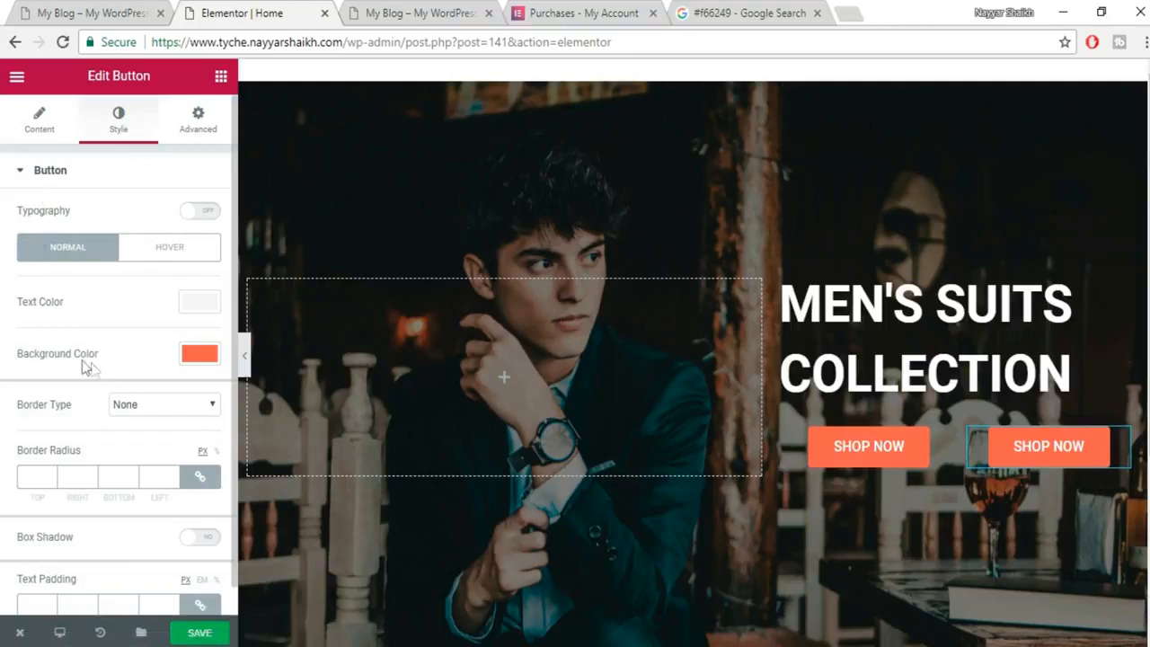
left_click(190, 359)
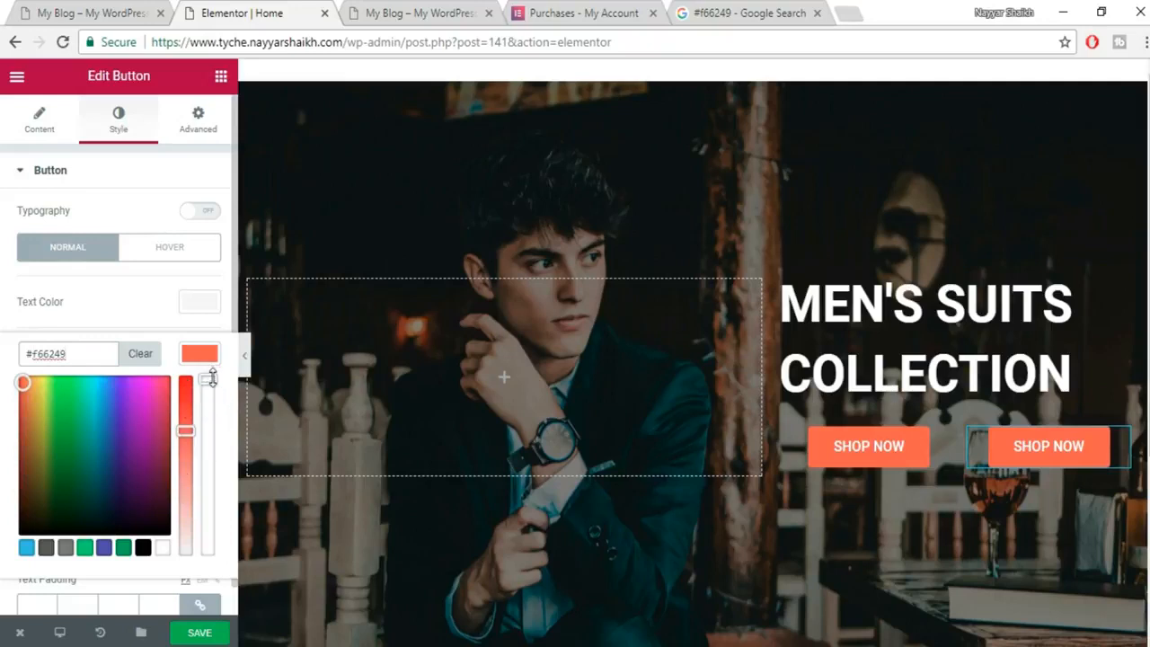
left_click_drag(208, 380, 208, 551)
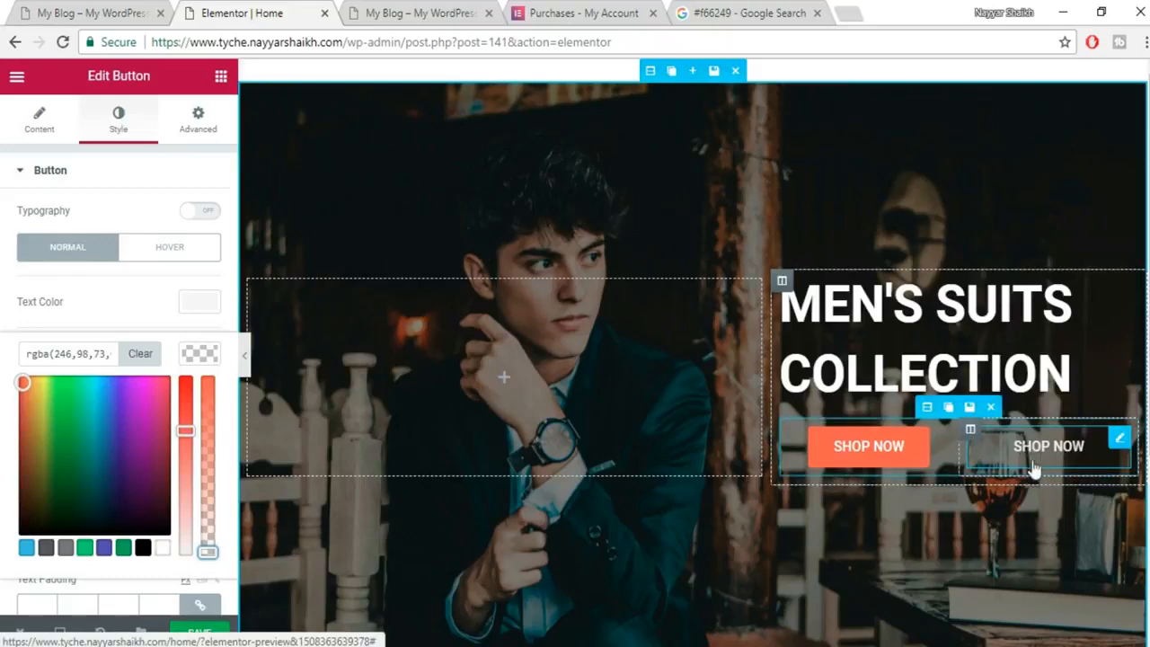
left_click(116, 13)
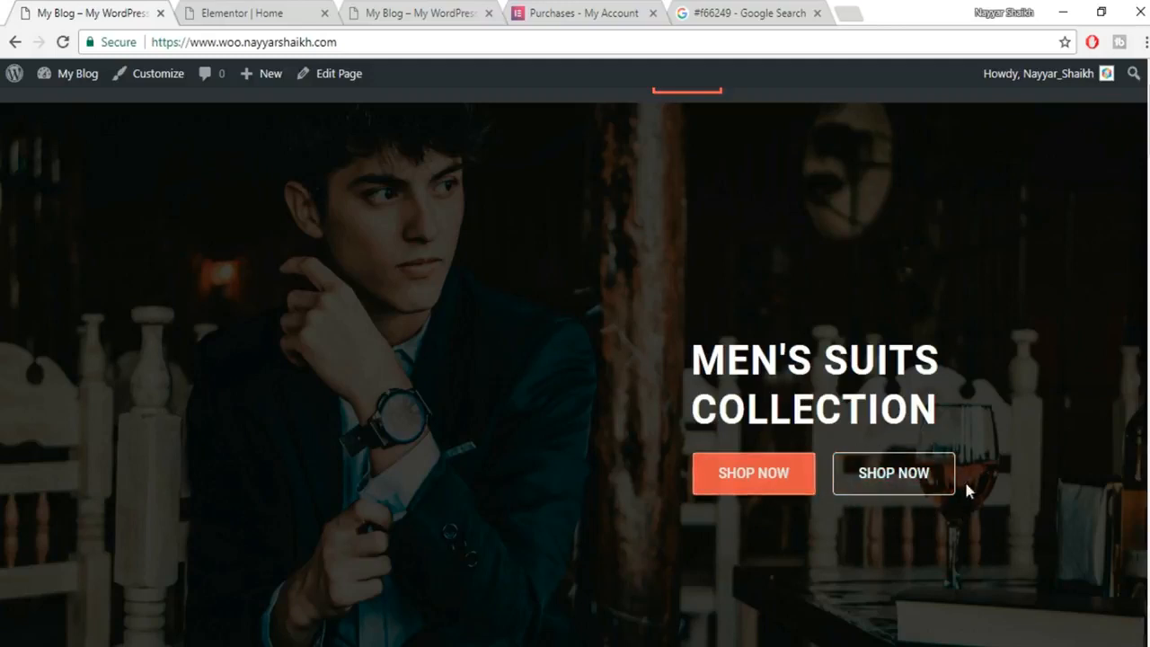
left_click(269, 13)
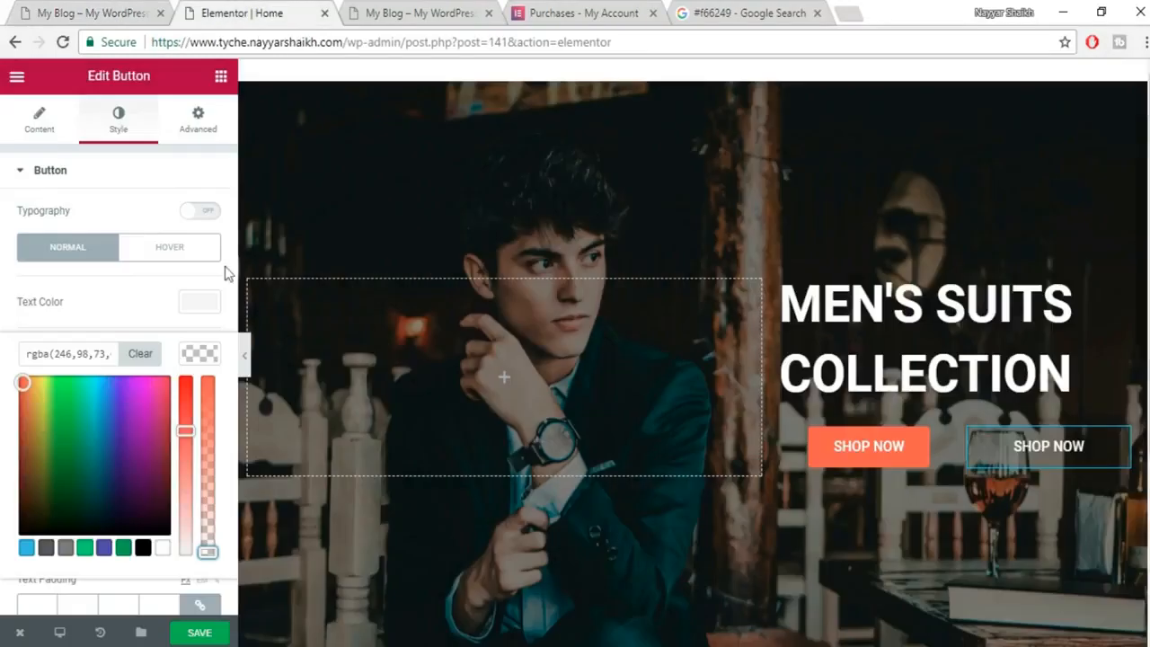
left_click(187, 358)
Set the second button's Border Type to Solid.
scroll(205, 364, "down", 1)
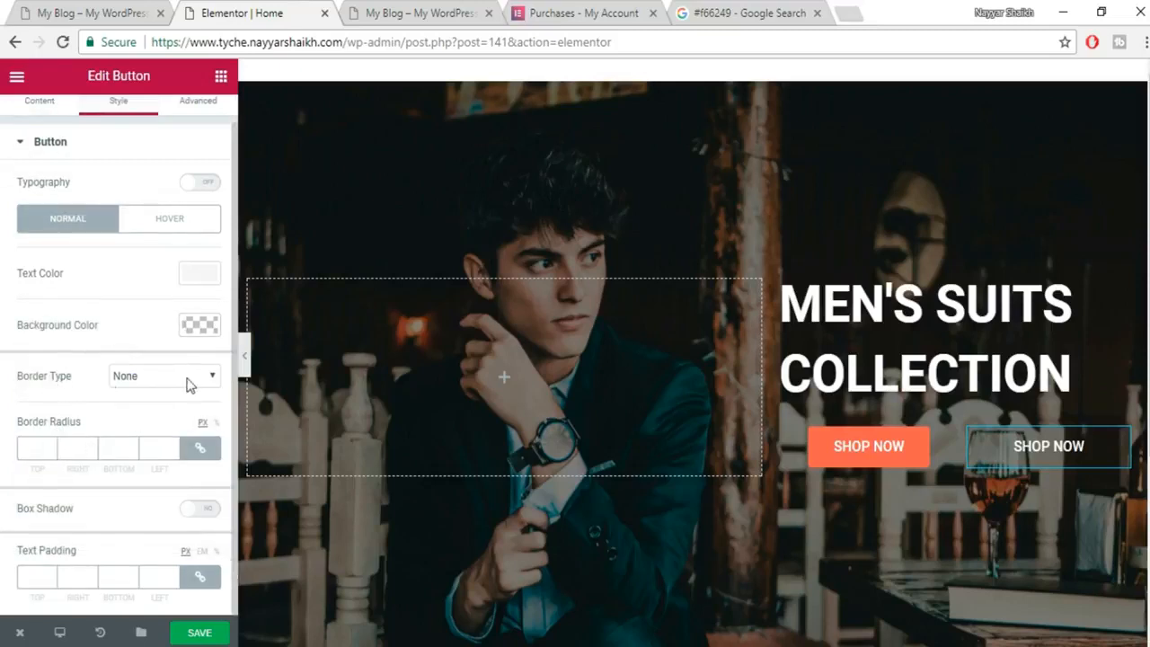
left_click(190, 384)
left_click(162, 405)
Set the second SHOP NOW button's border width to 1.
left_click(40, 452)
type("1")
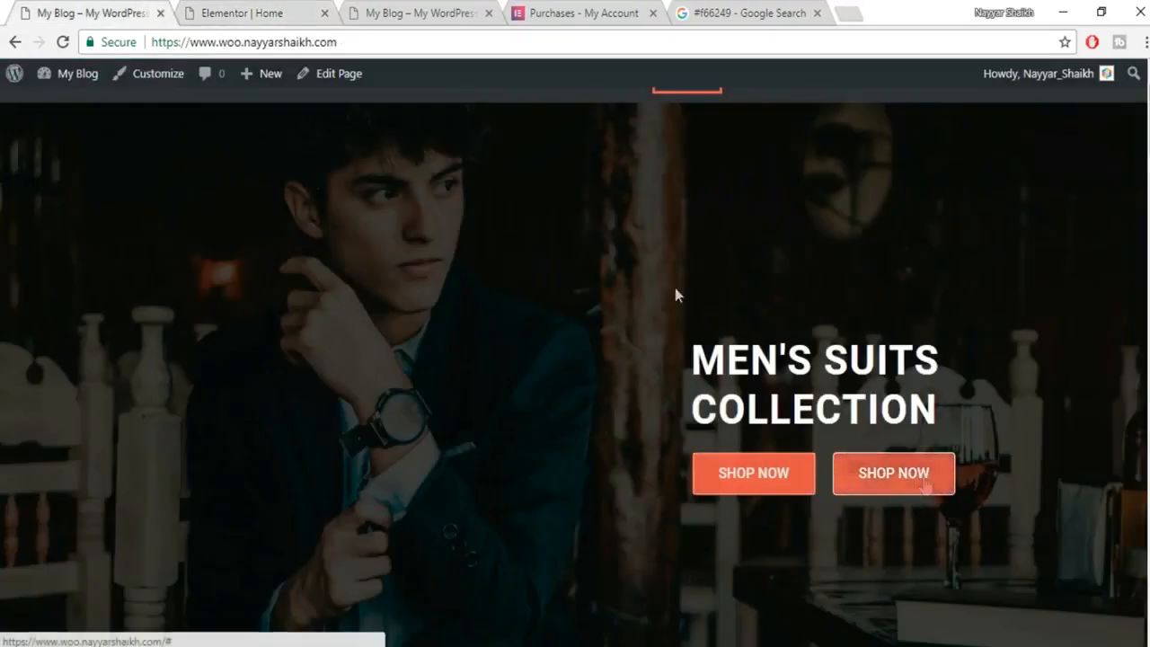
left_click(285, 11)
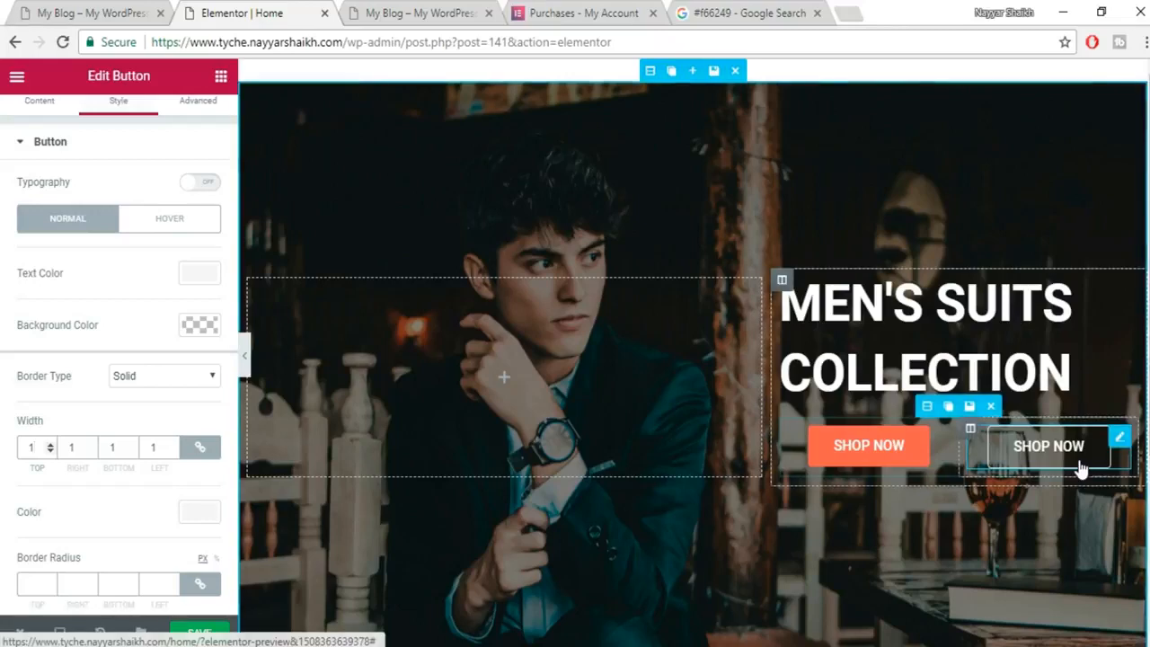
left_click(93, 11)
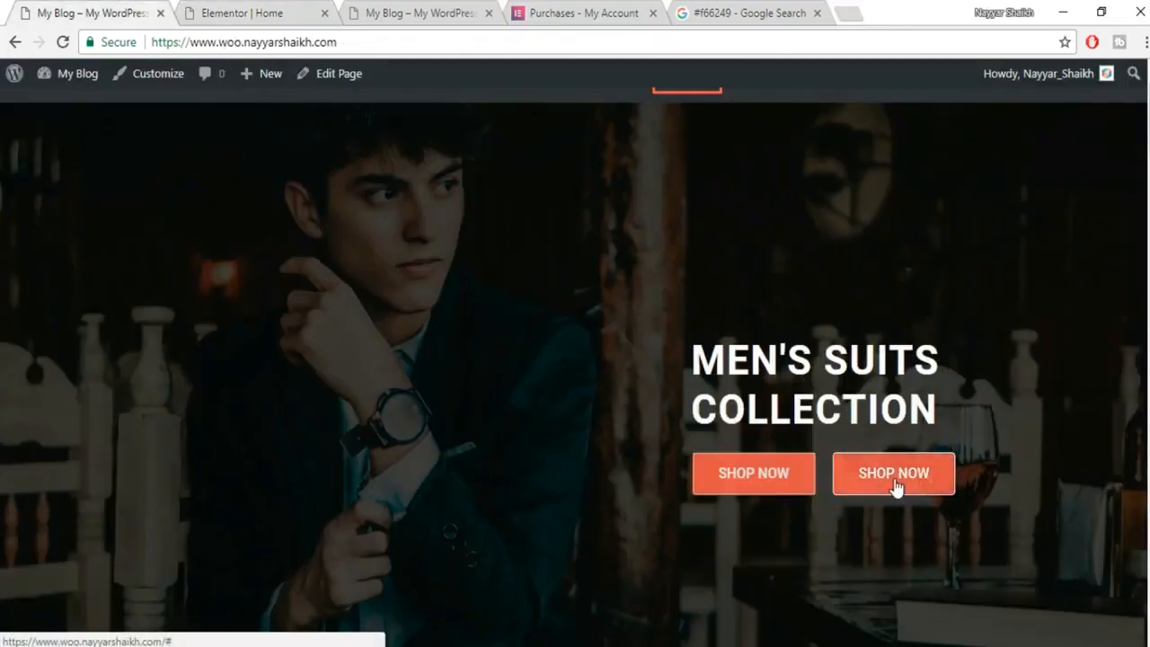
left_click(180, 11)
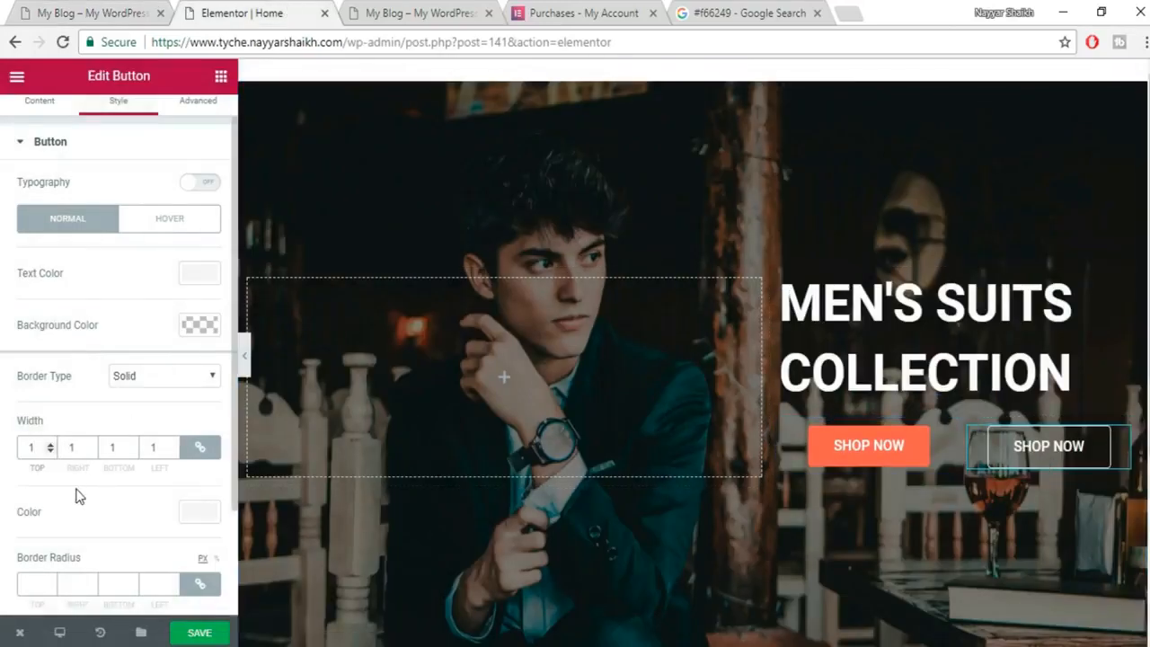
scroll(75, 496, "up", 1)
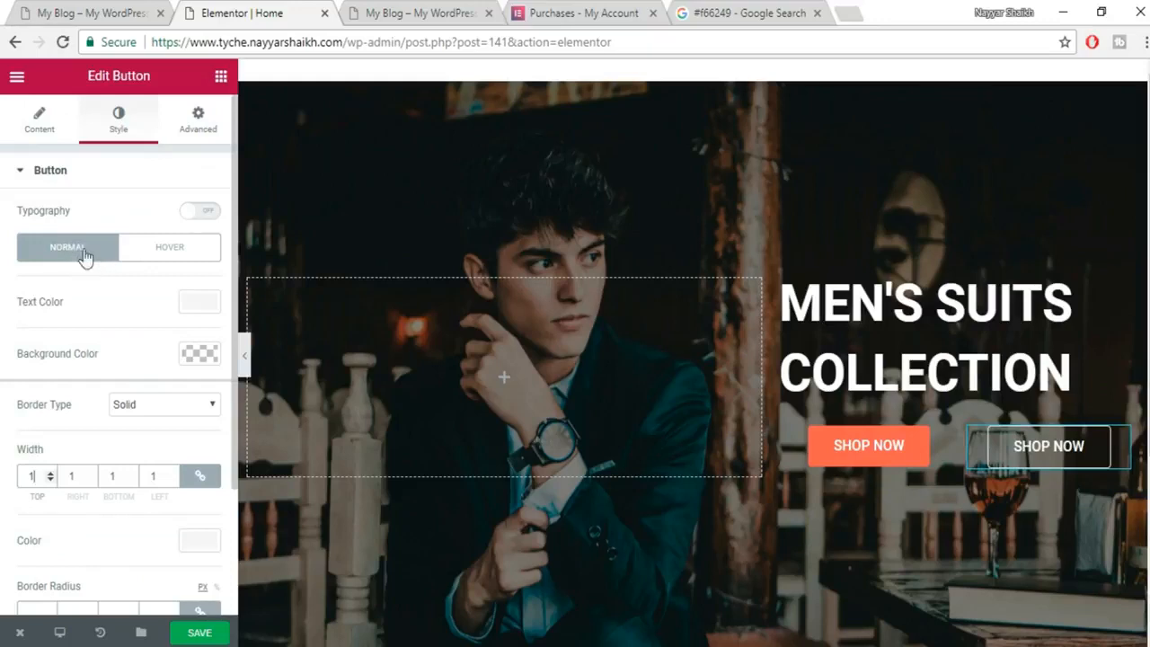
Give the button a hover state with white text and a #f66249 background.
left_click(166, 256)
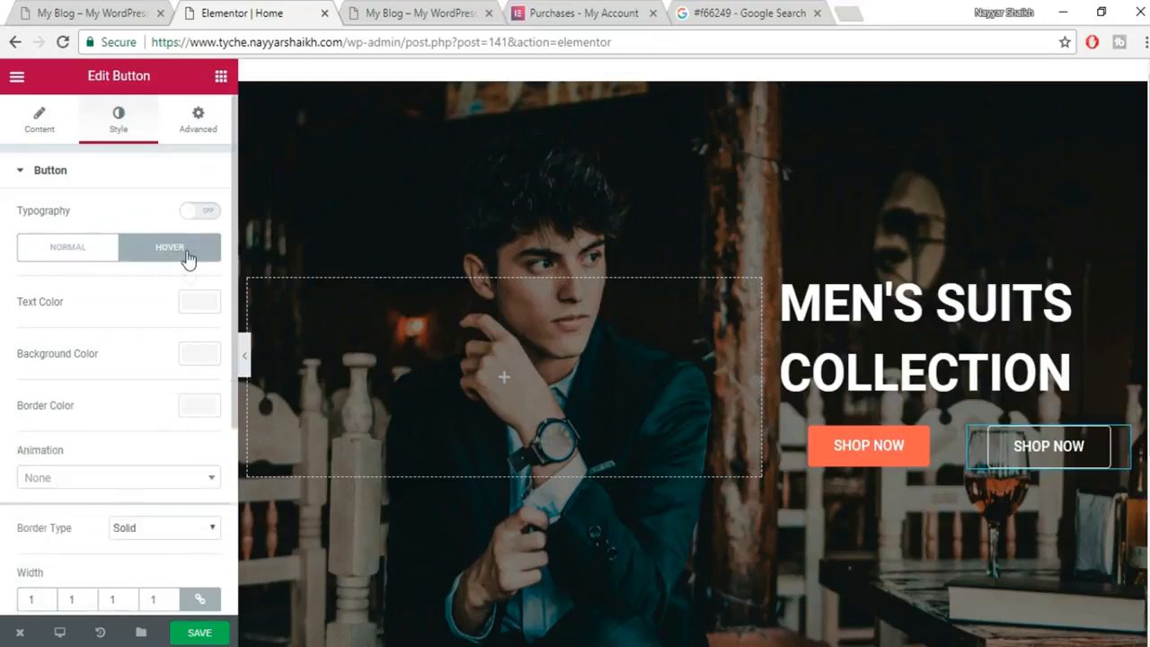
left_click(200, 303)
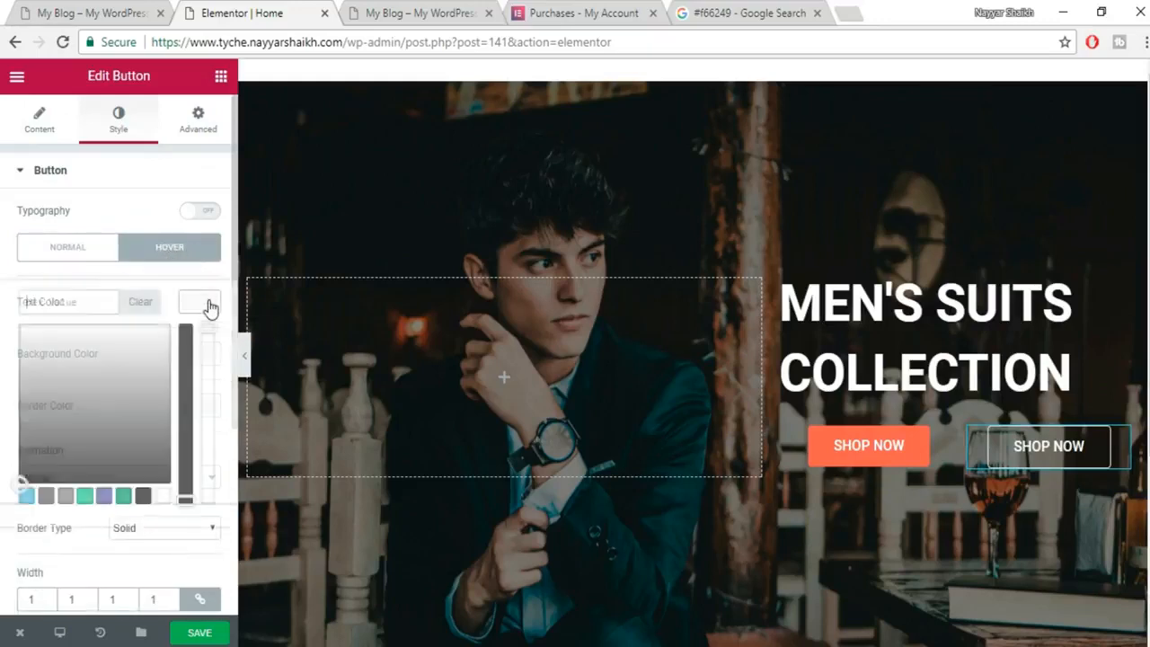
left_click(161, 499)
left_click(208, 308)
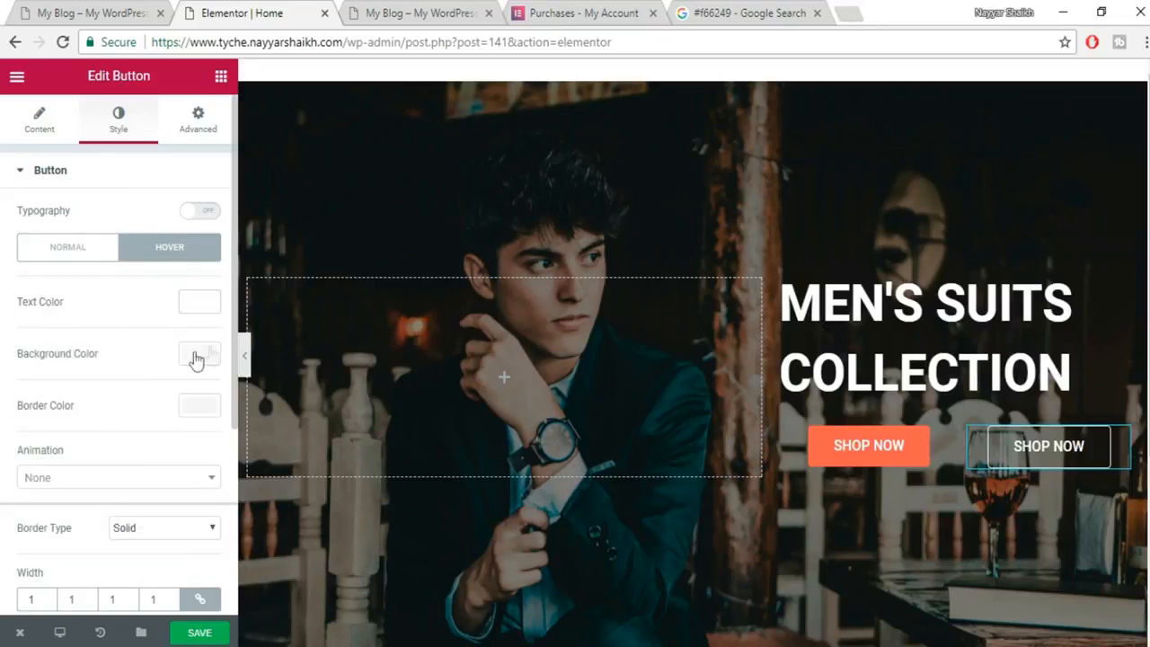
left_click(196, 355)
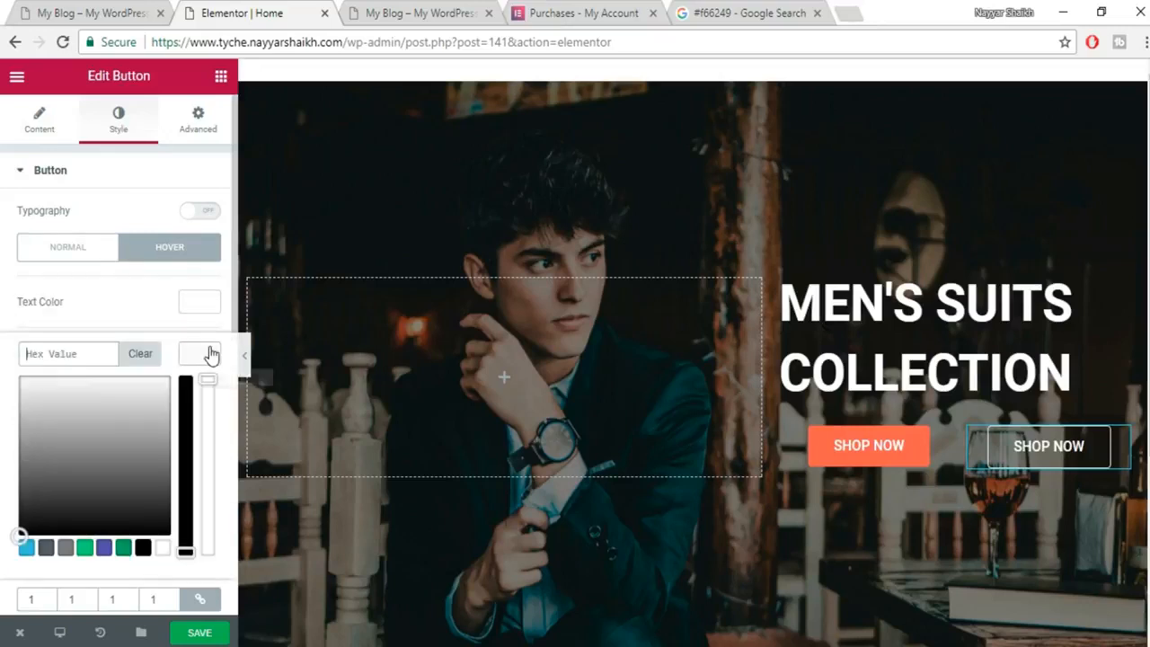
left_click(53, 355)
type("#f66249")
left_click(203, 360)
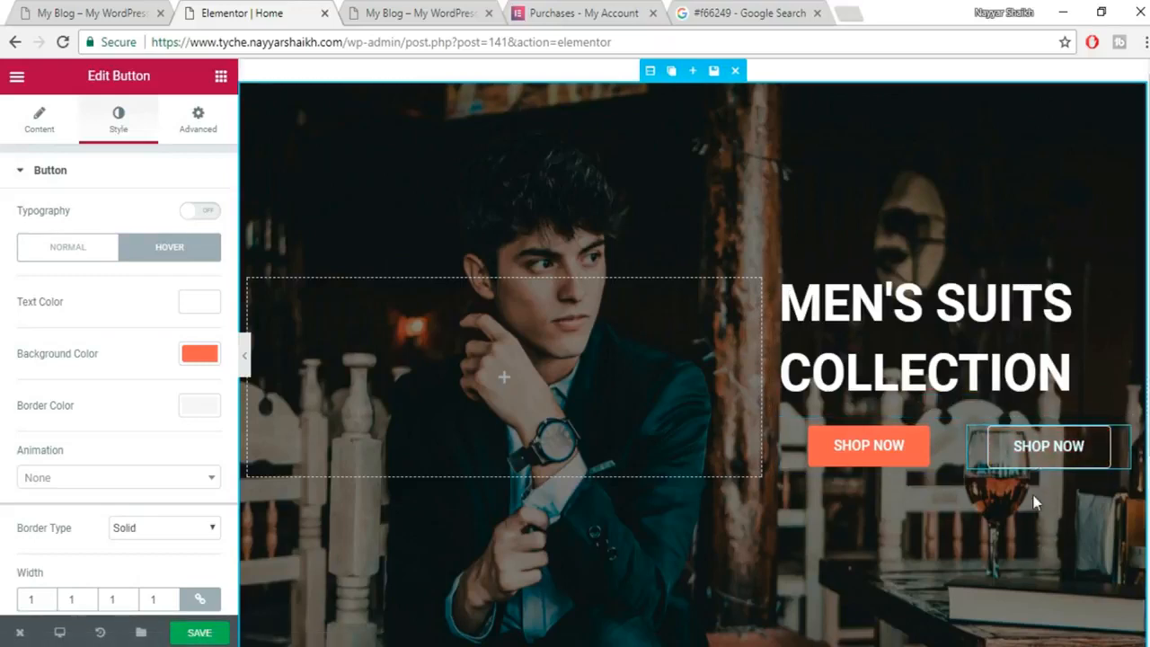
left_click(52, 11)
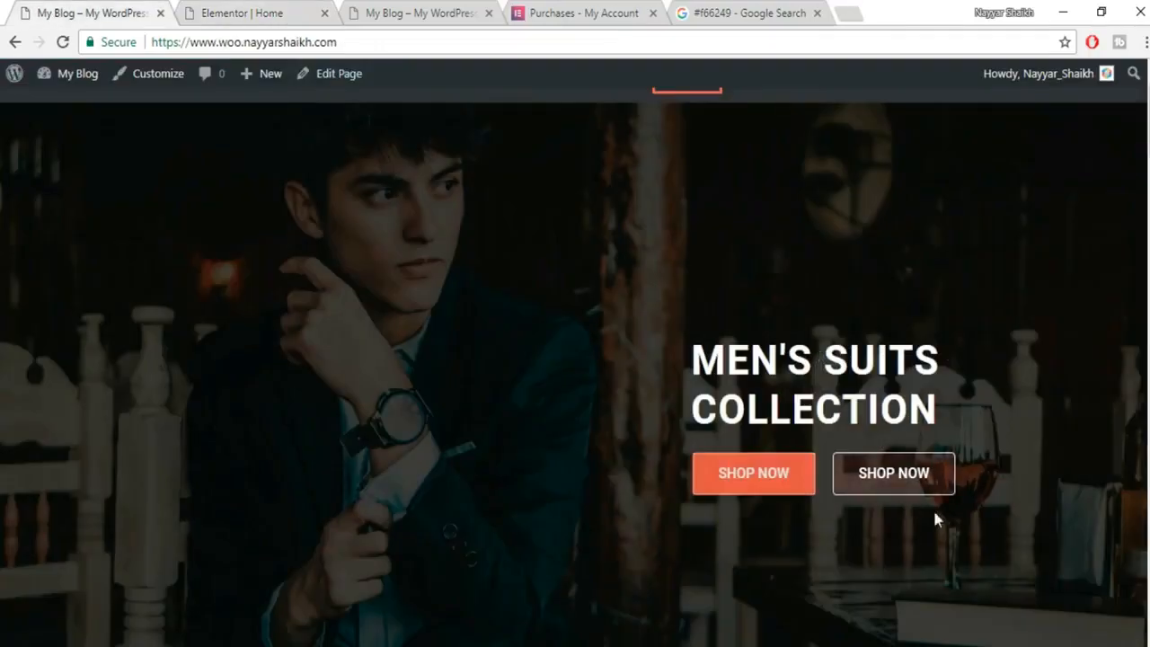
left_click(226, 7)
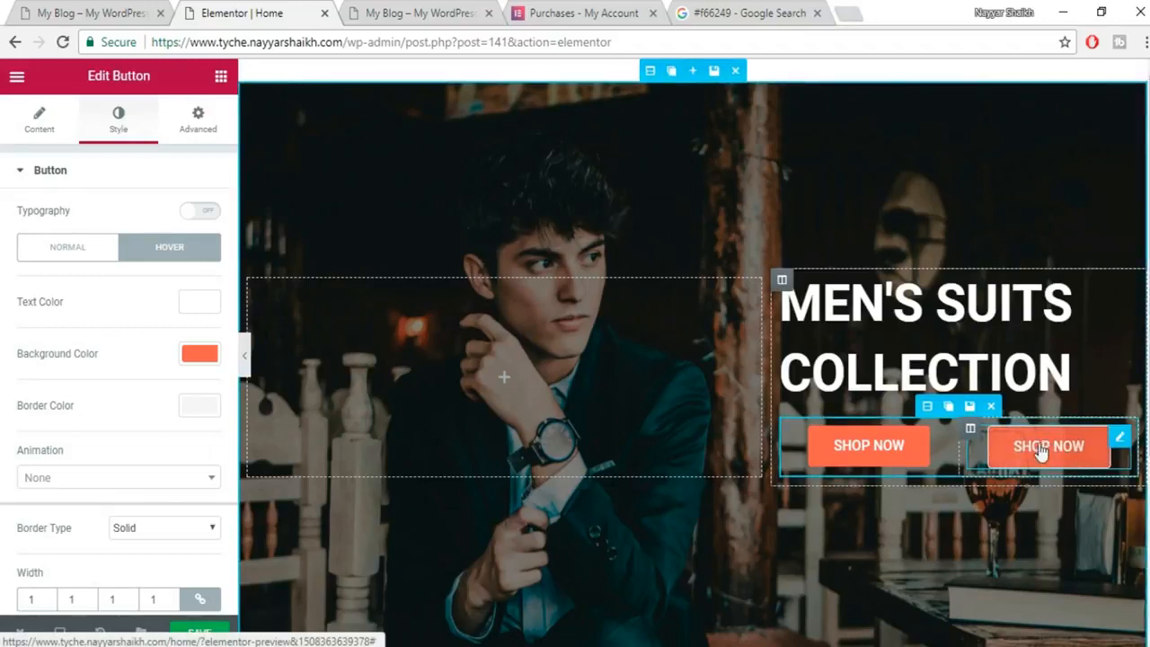
left_click(27, 129)
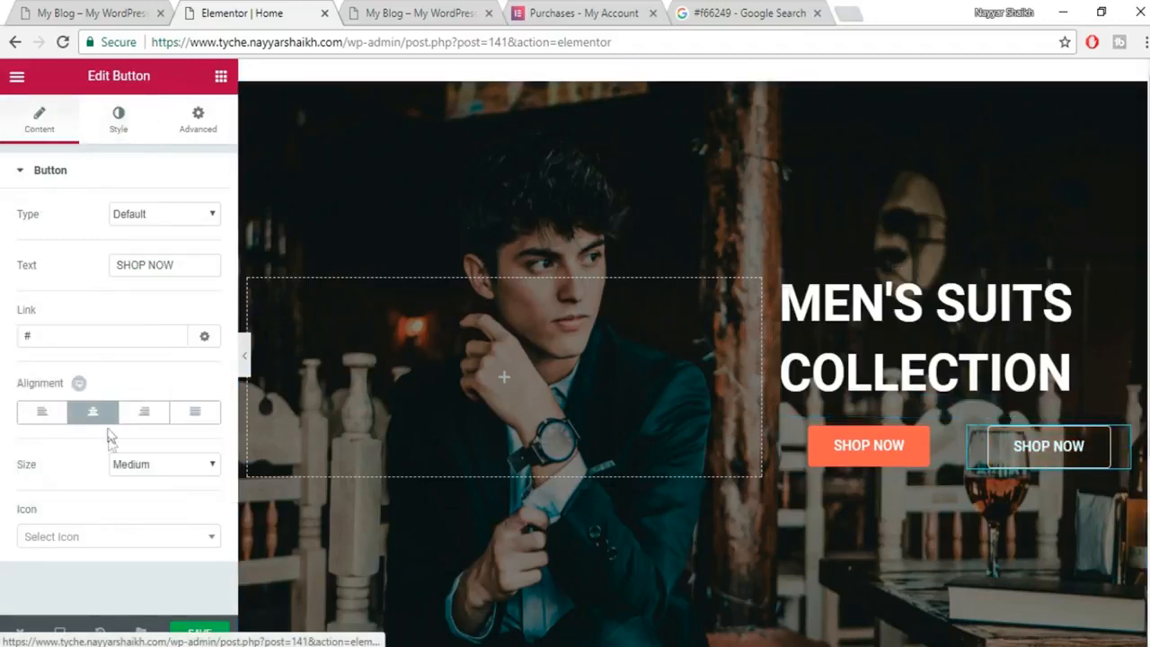
Left-align the second button, narrow the left column to pair the buttons, and save the page.
left_click(38, 413)
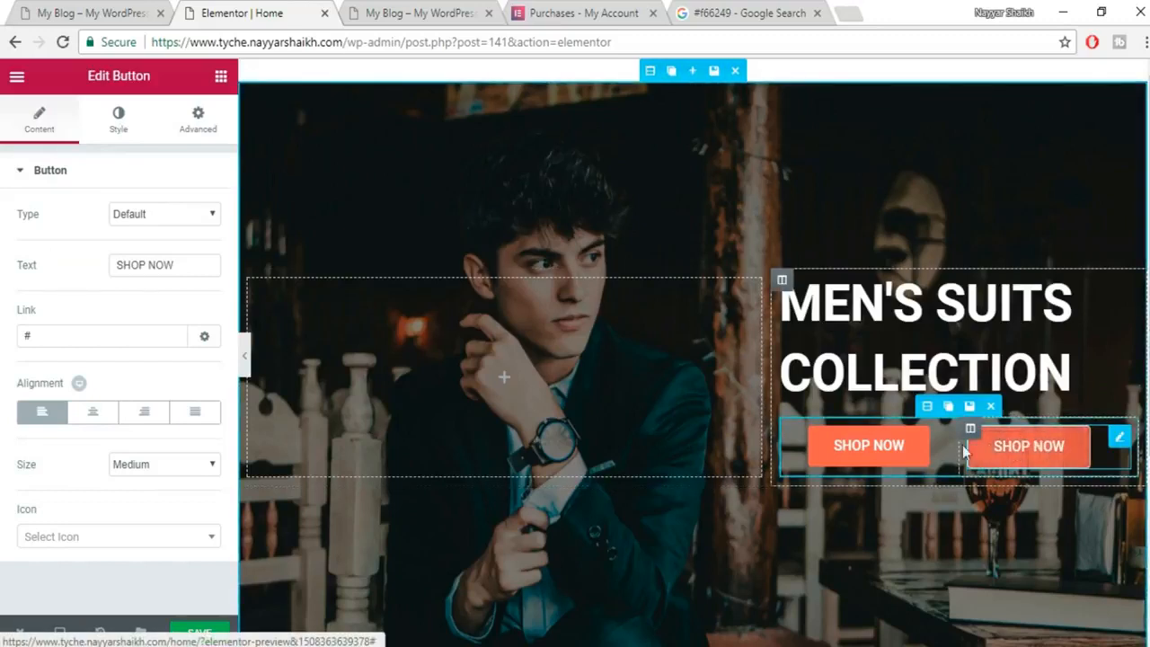
left_click_drag(943, 445, 926, 447)
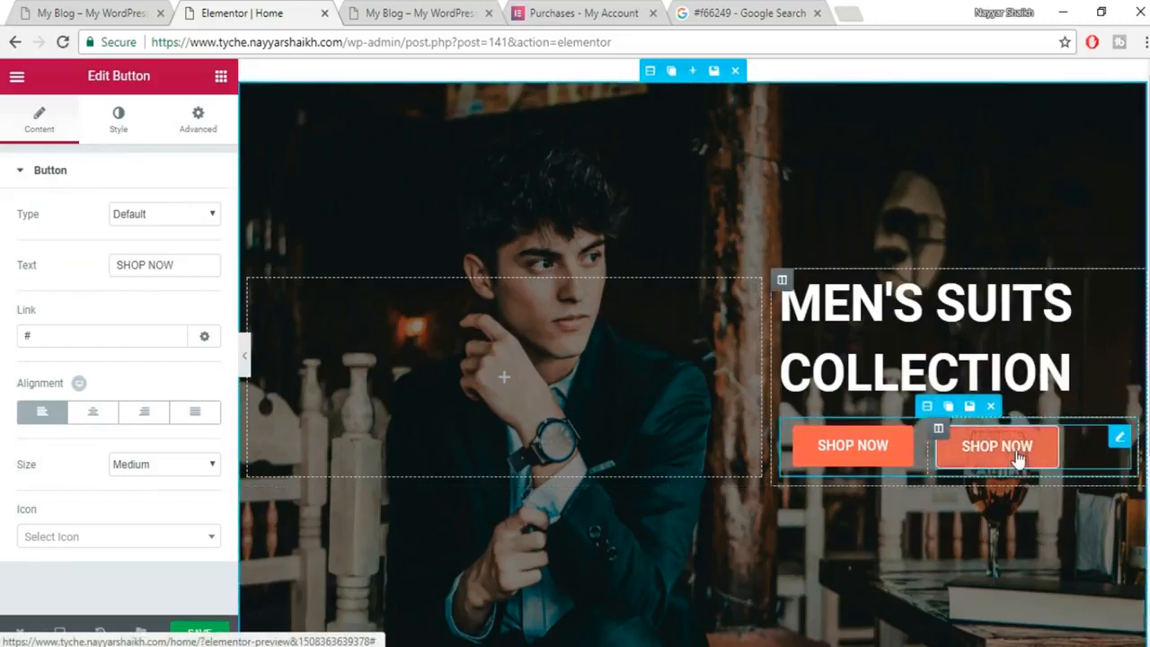
left_click(212, 633)
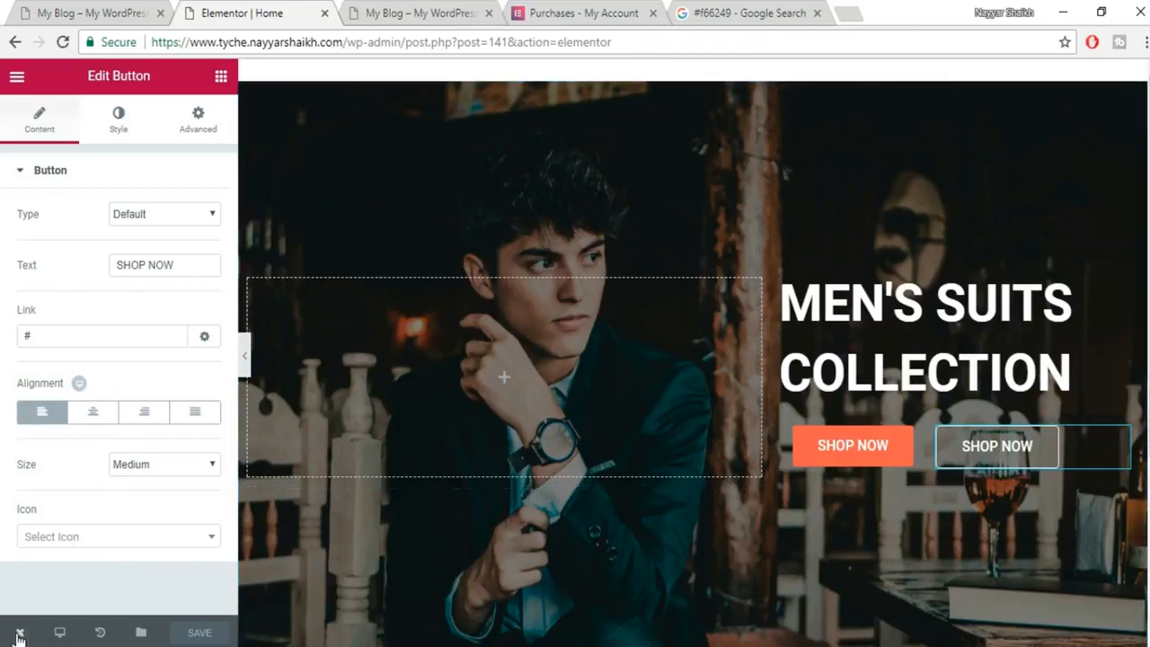
mouse_move(18, 636)
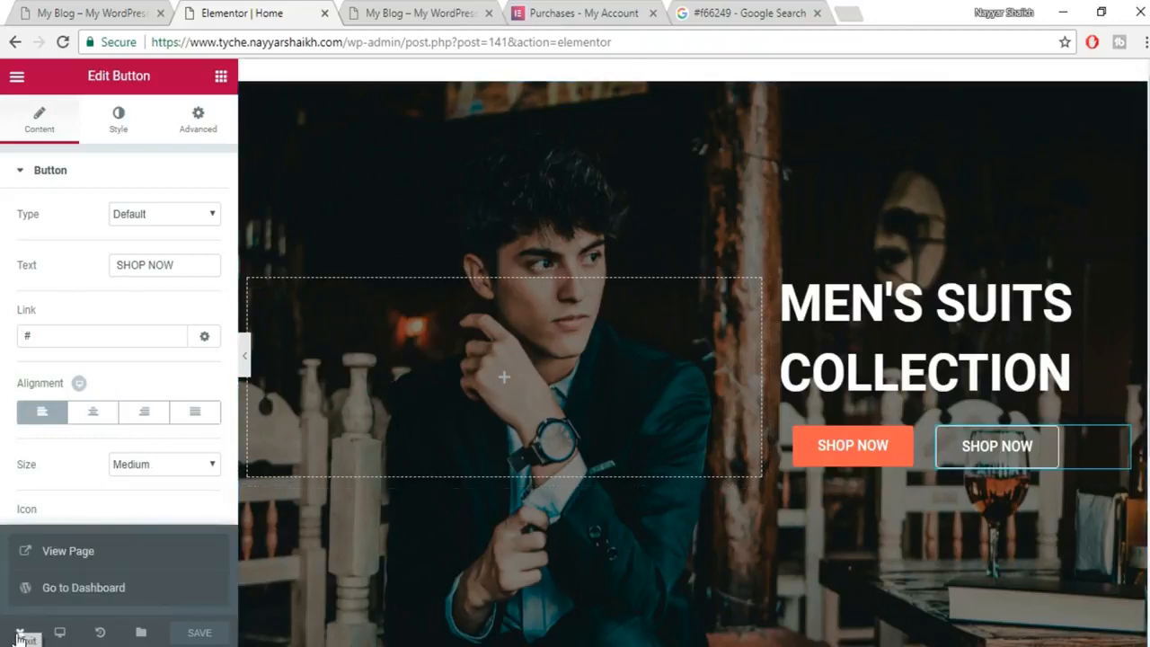
Open the published Home page and study the reference shop's orange Free Shipping bar.
left_click(96, 557)
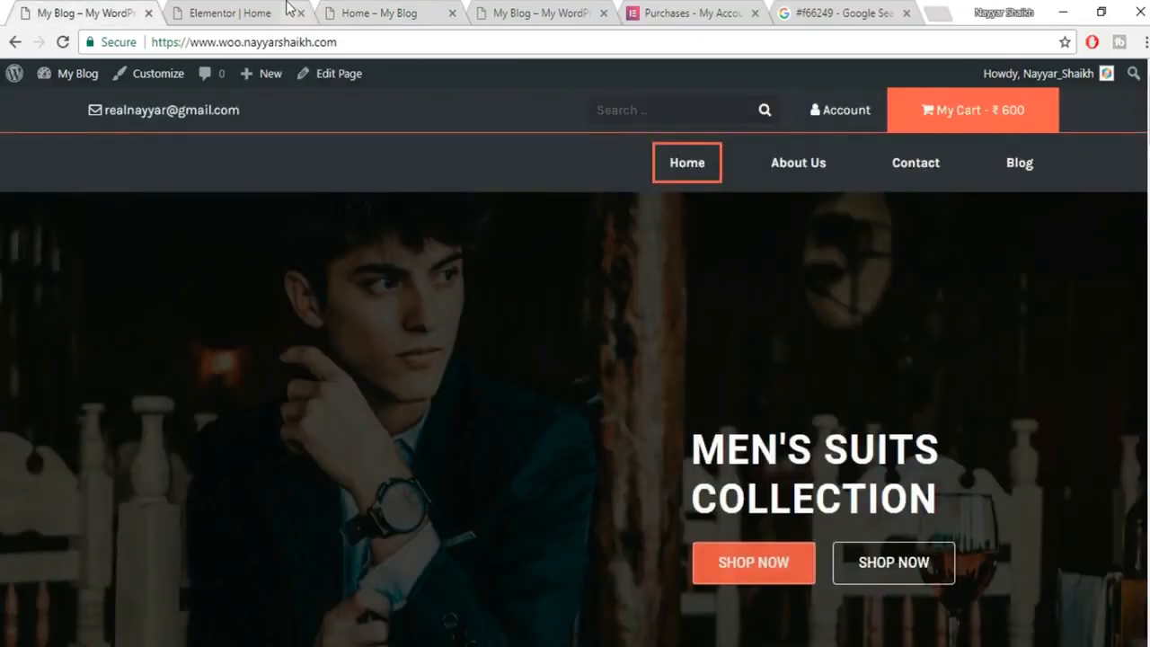
left_click(284, 9)
key("ctrl+Tab")
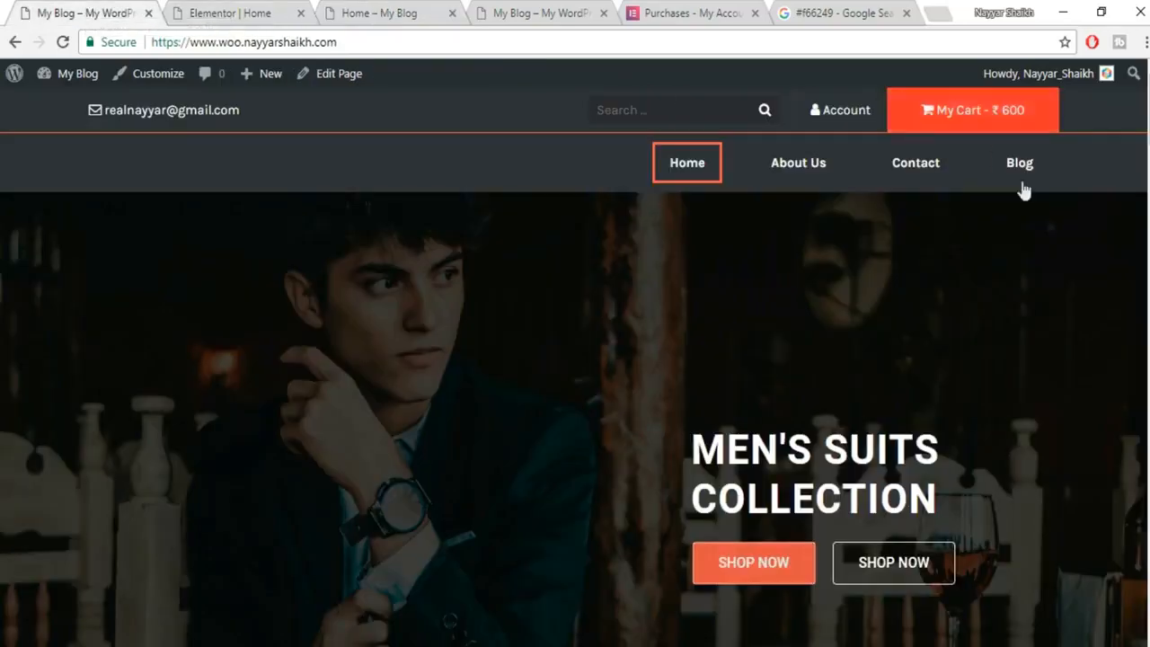
scroll(1091, 327, "down", 3)
scroll(1093, 328, "down", 3)
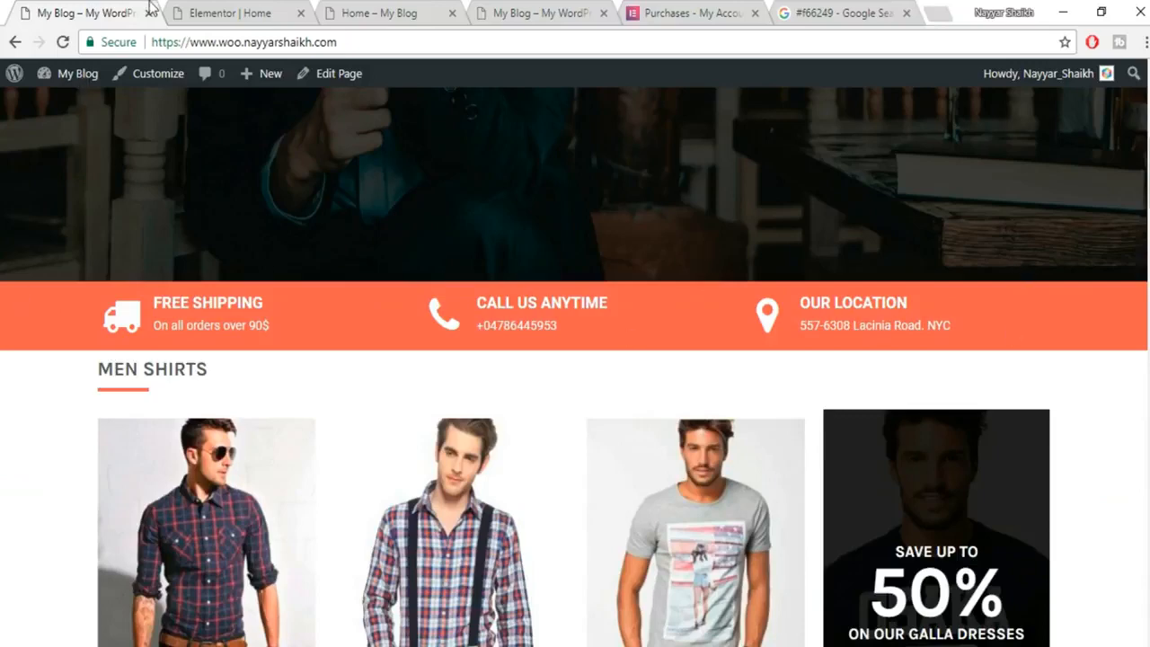
left_click(271, 11)
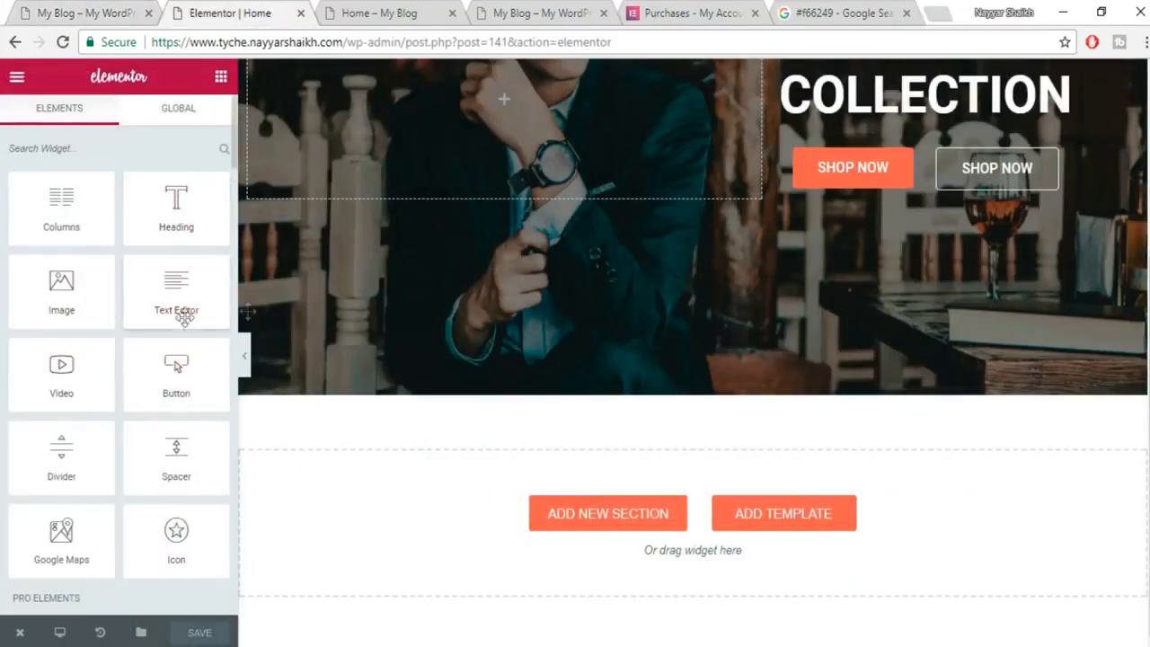
Add a two-column block below the hero and duplicate it twice, giving three blocks.
left_click_drag(61, 216, 746, 507)
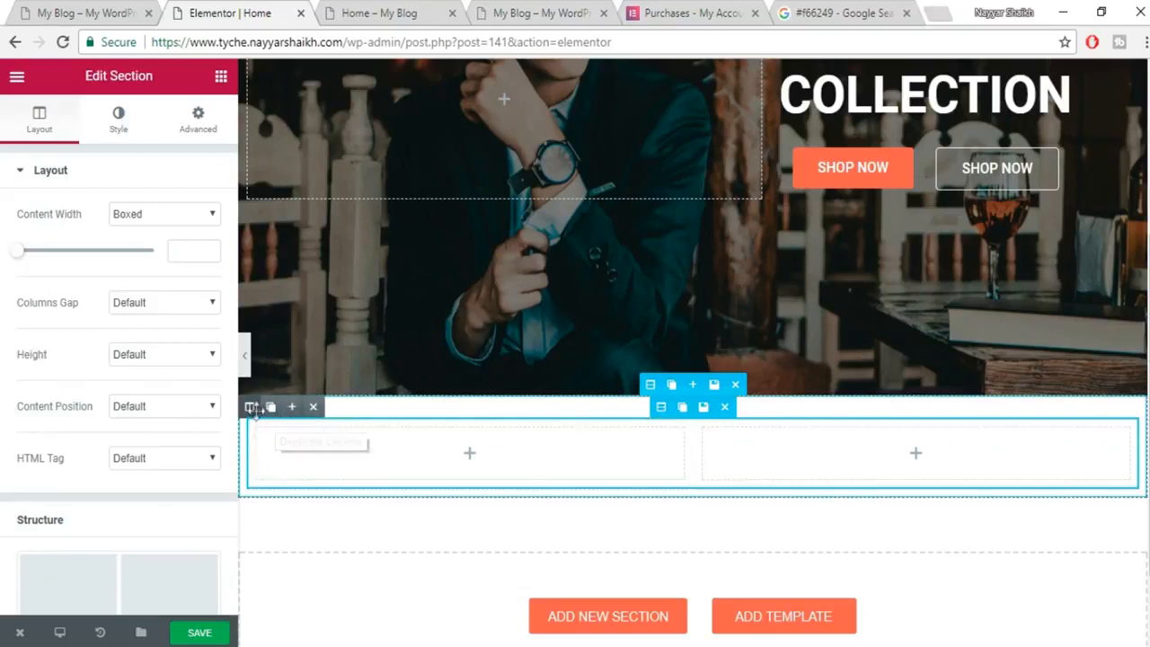
left_click(271, 408)
left_click(271, 408)
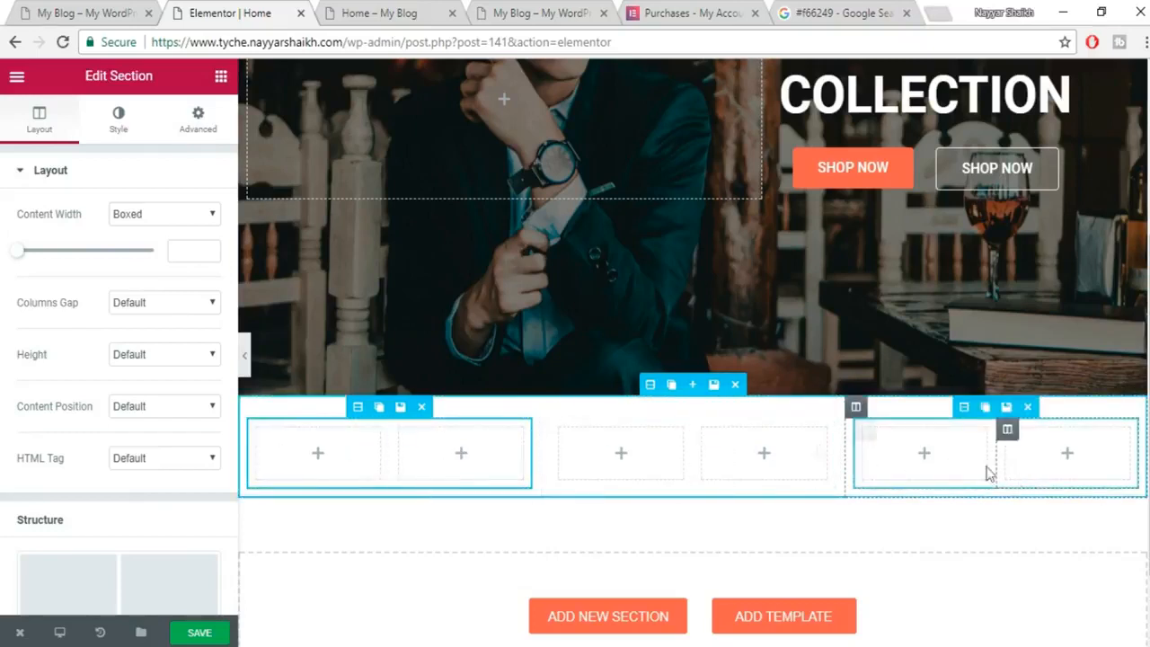
left_click(96, 11)
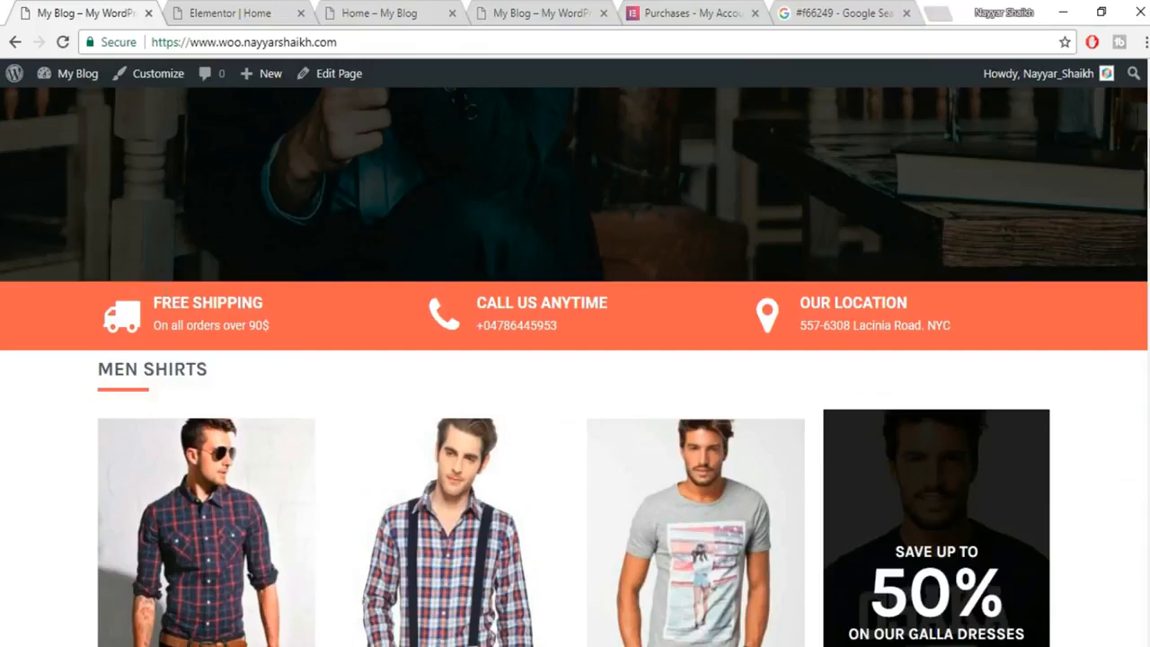
left_click(199, 7)
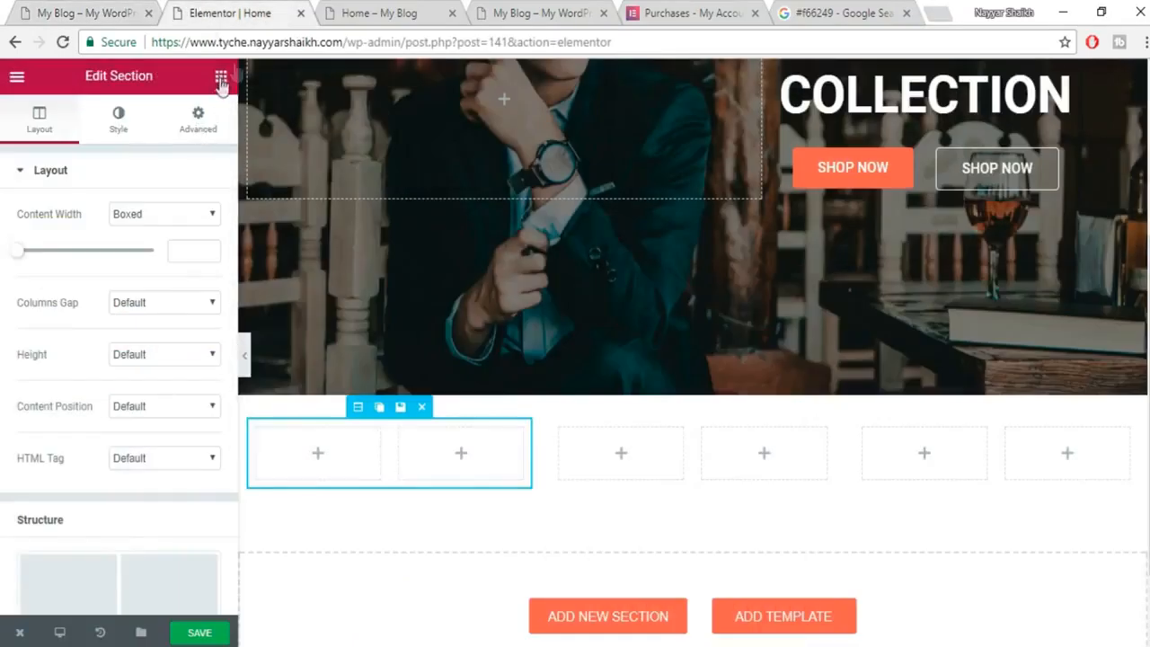
left_click(221, 77)
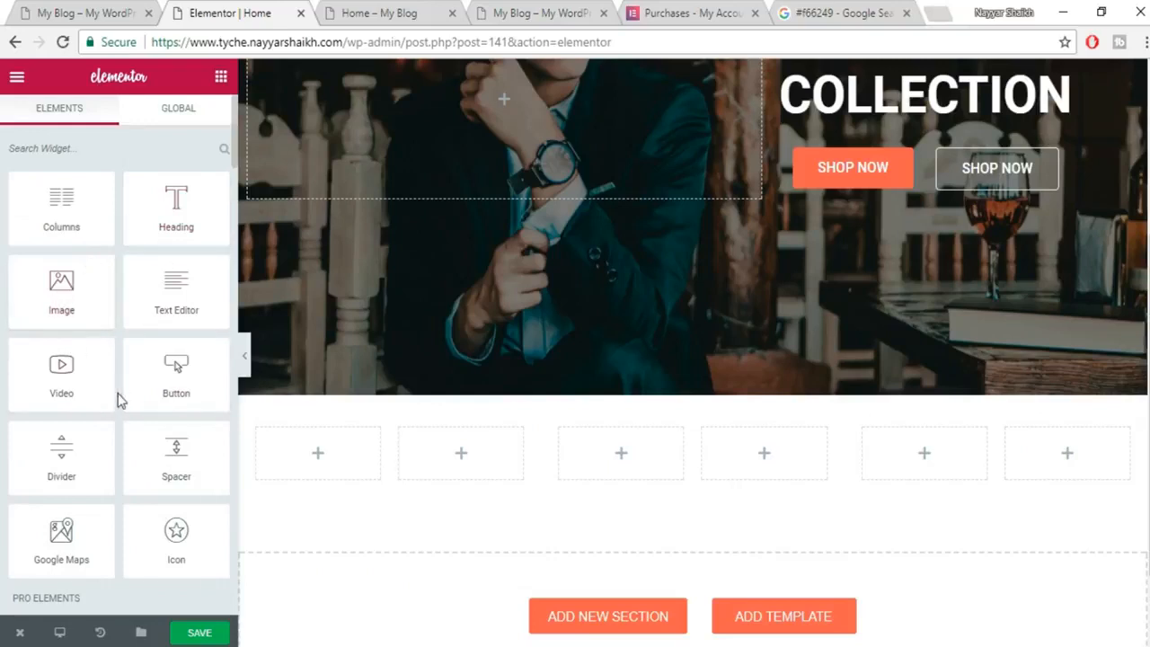
Drop an Icon widget into the first empty column of the new row.
scroll(116, 398, "down", 2)
left_click_drag(176, 353, 335, 462)
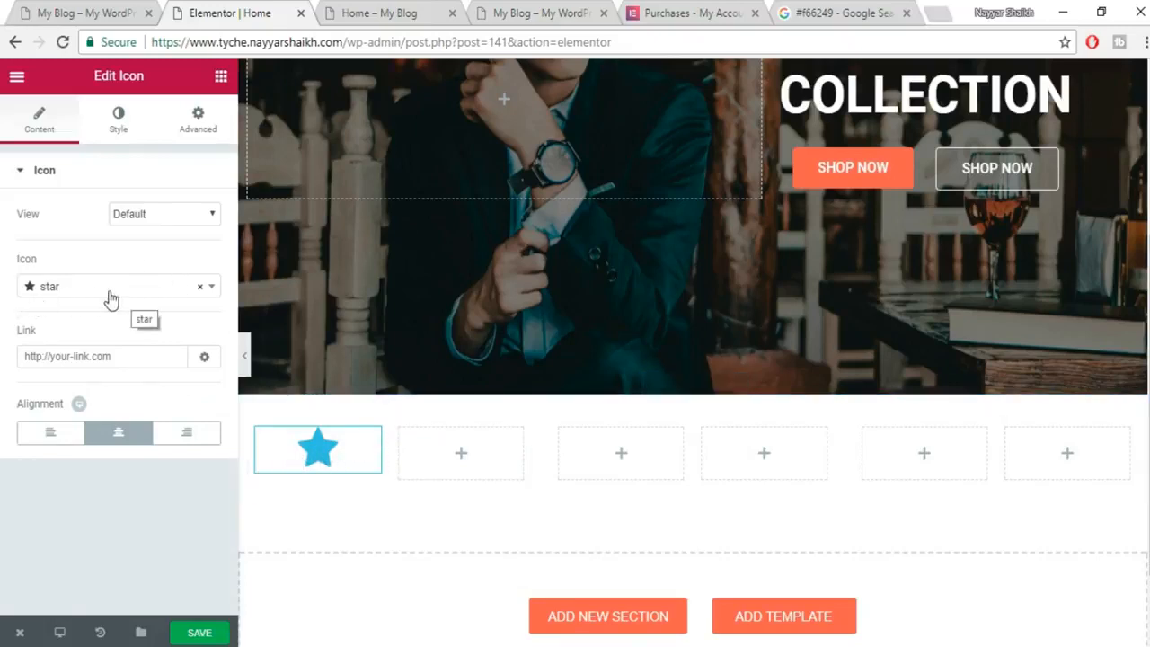
left_click(106, 9)
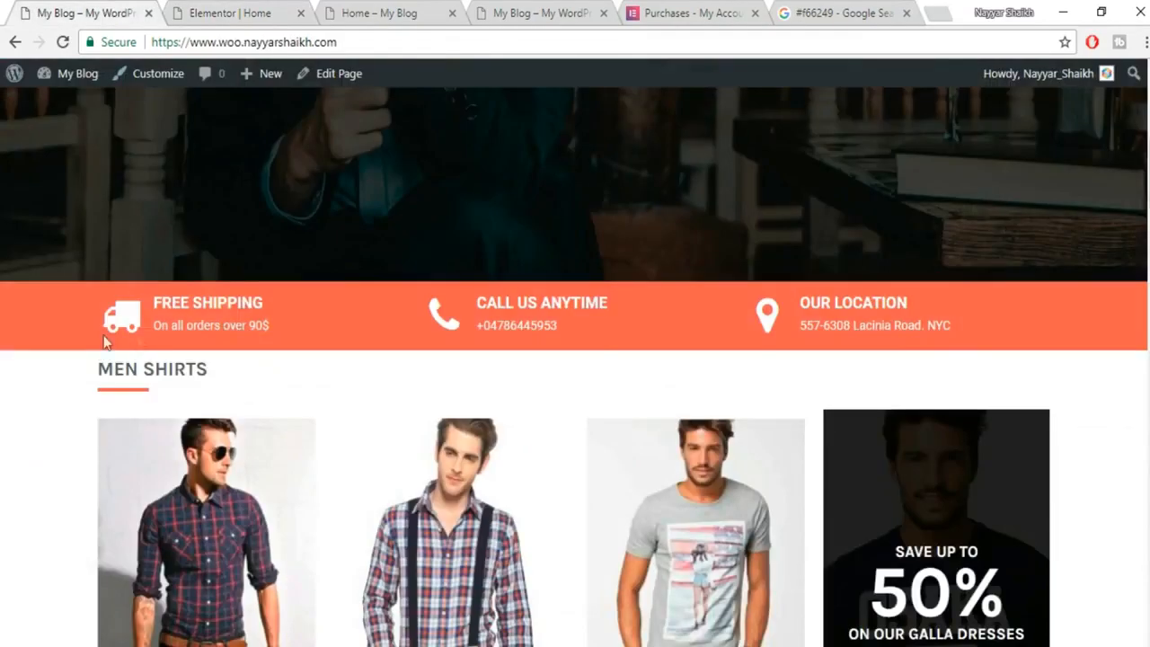
left_click(217, 9)
Set the widget's icon to 'truck', checking it against the reference shop.
left_click(113, 288)
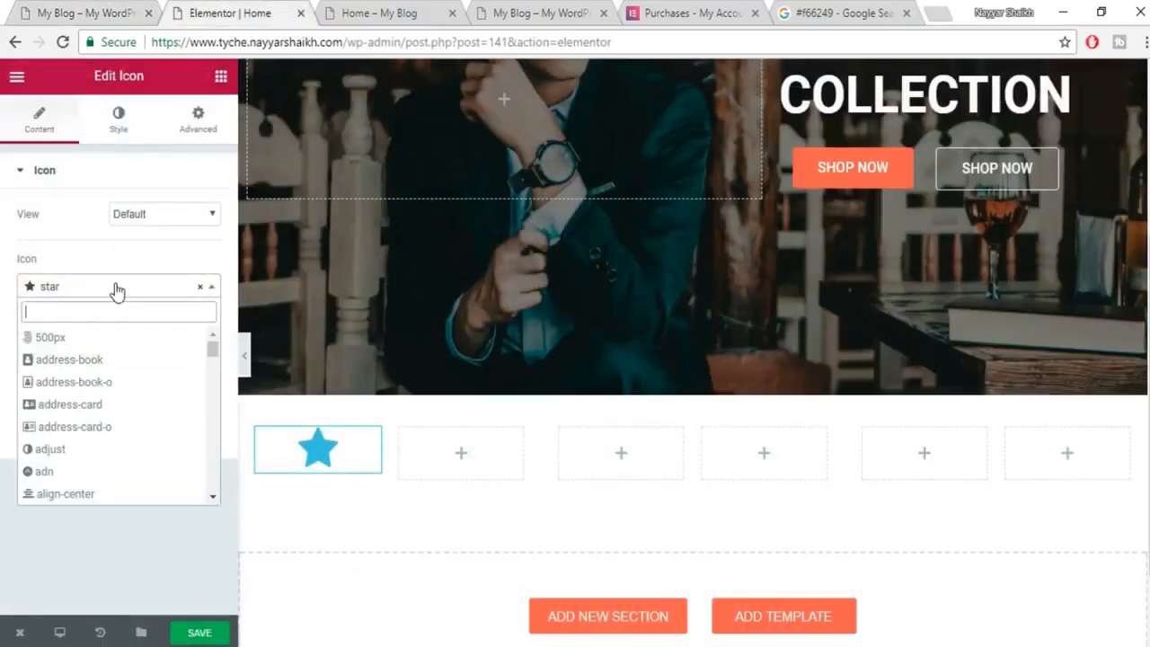
type("TRUC")
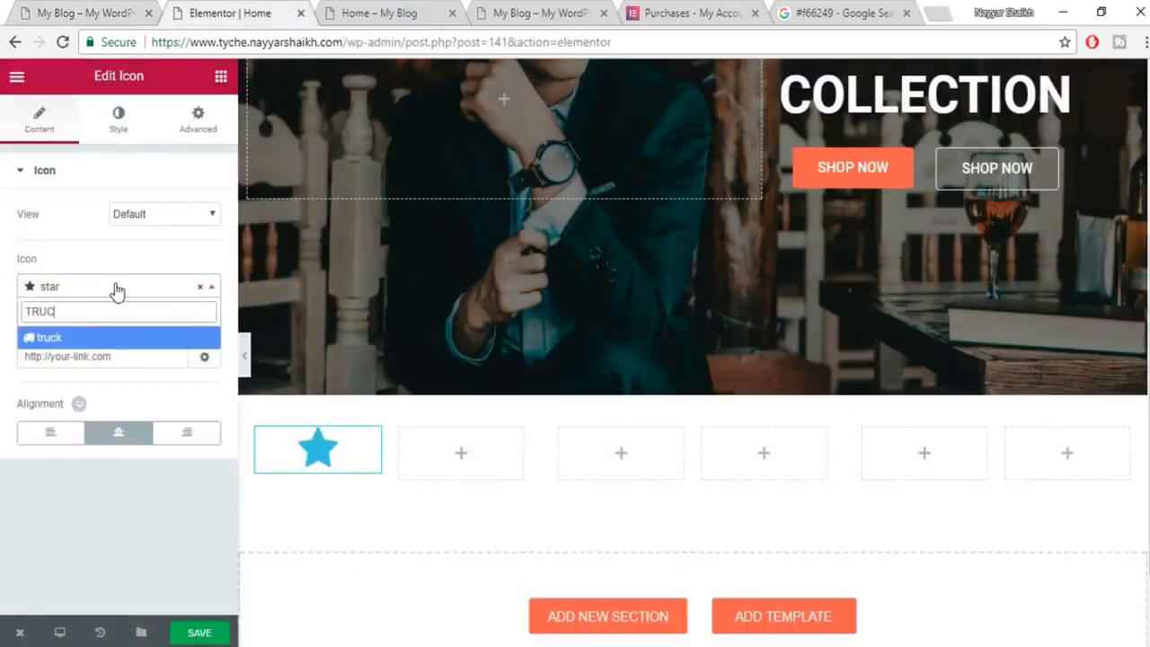
left_click(82, 338)
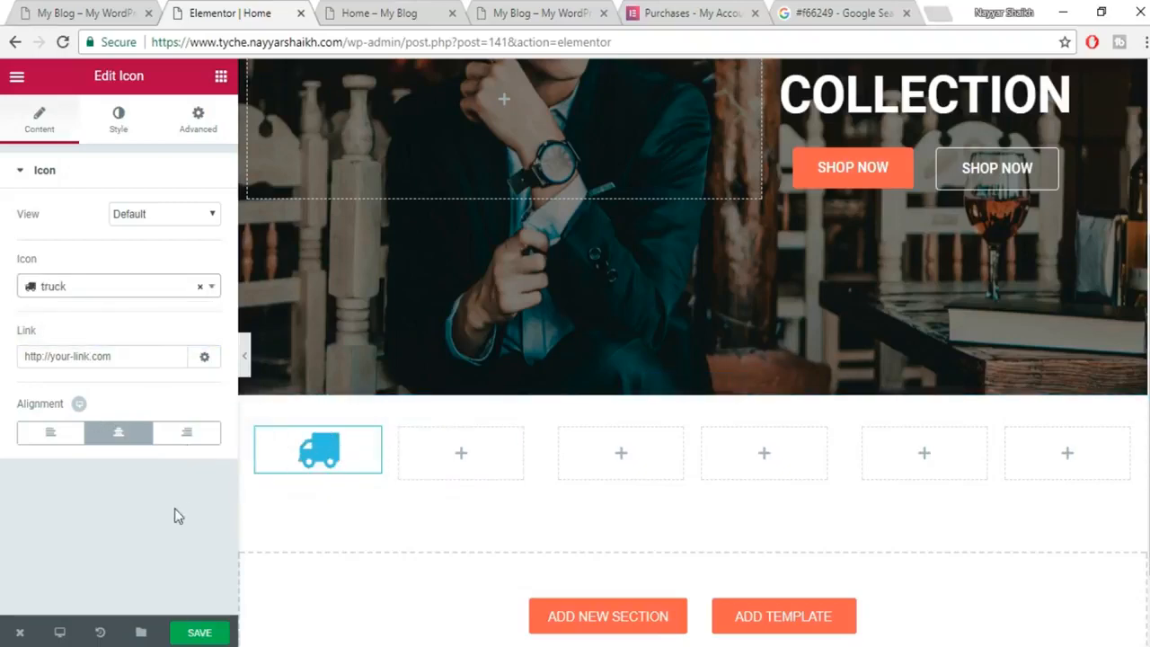
left_click(90, 11)
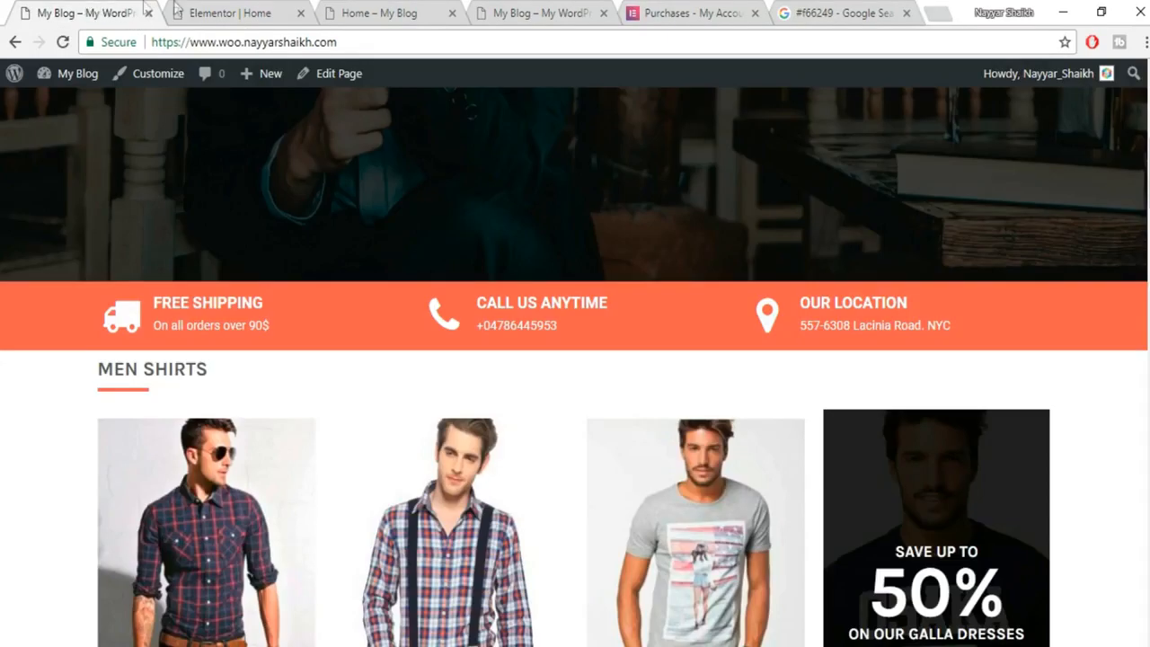
left_click(286, 9)
Align the truck icon to the right of its column.
left_click(53, 439)
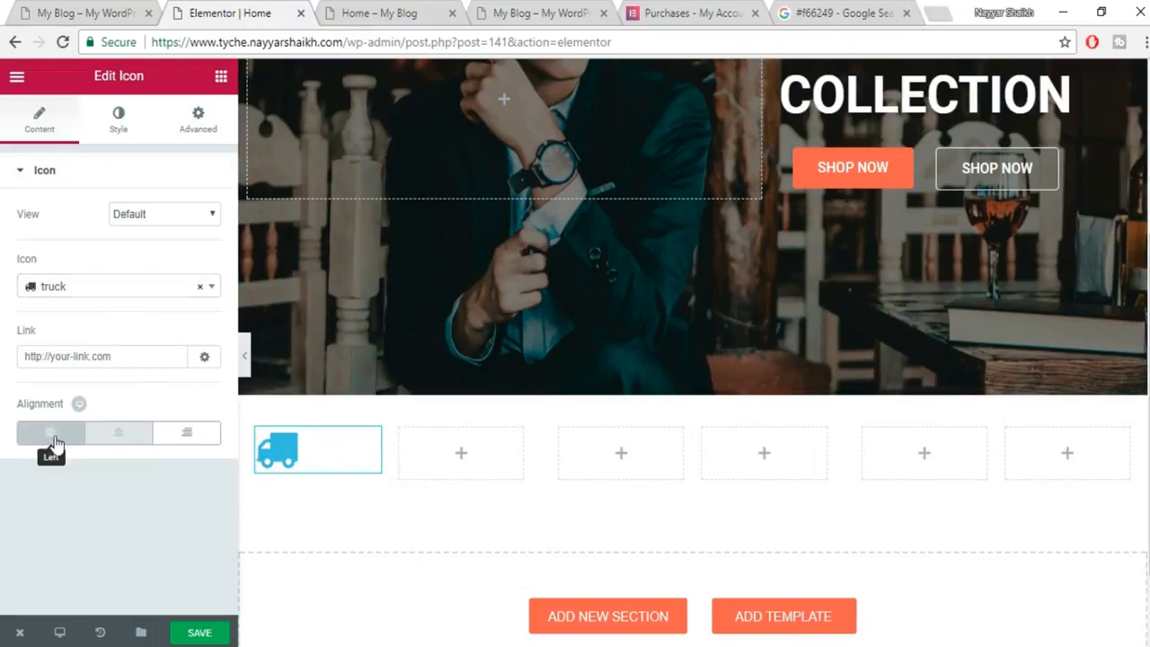
left_click(106, 441)
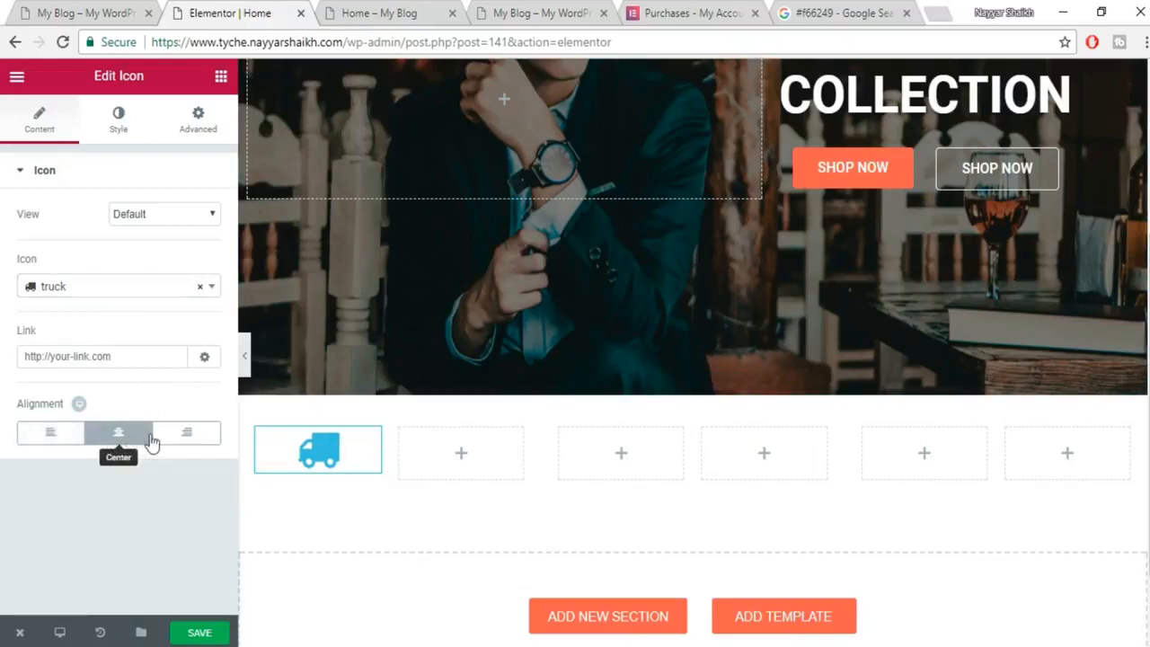
left_click(185, 435)
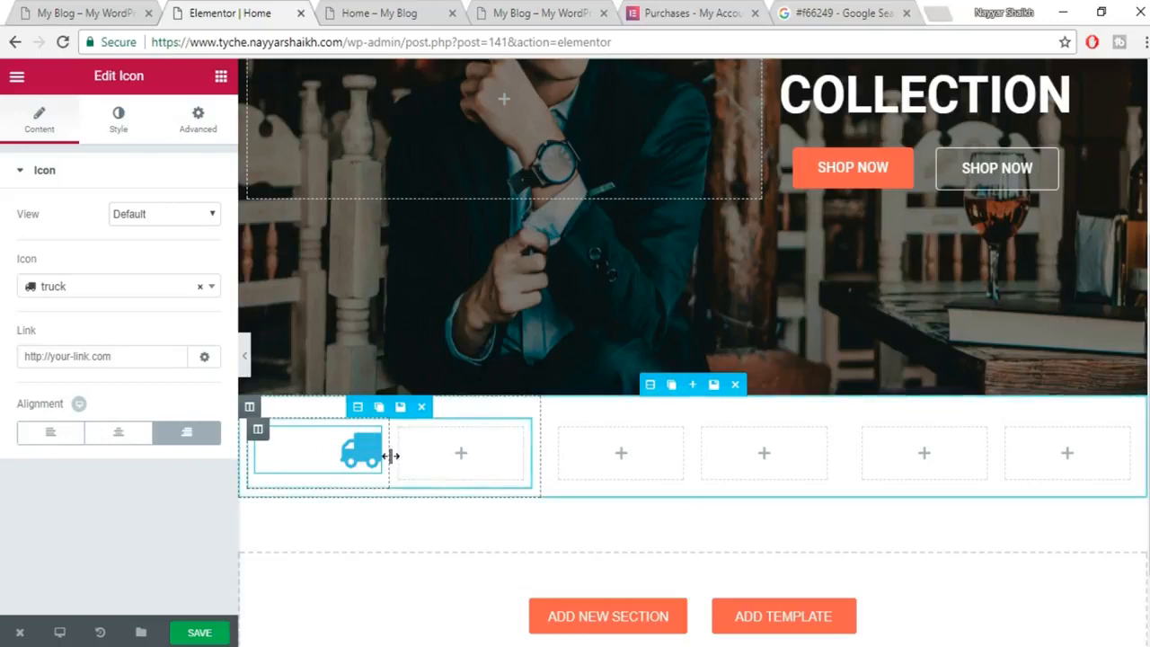
left_click(120, 126)
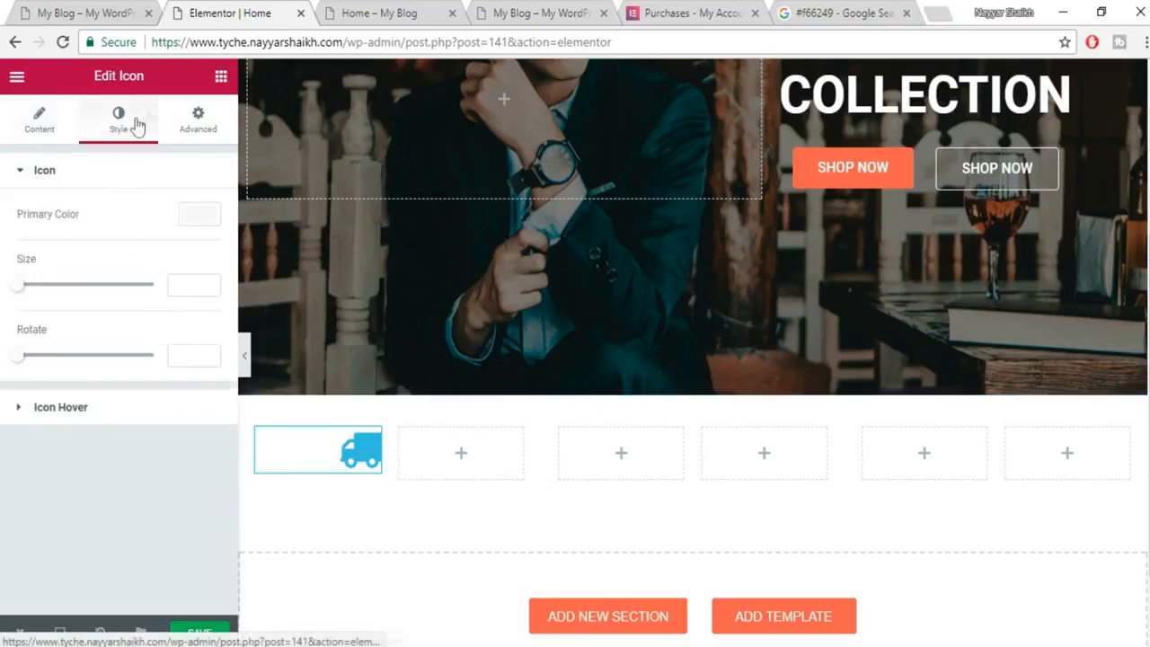
Enlarge the truck icon, leaving its colour unchanged, and look at its hover settings.
left_click(203, 222)
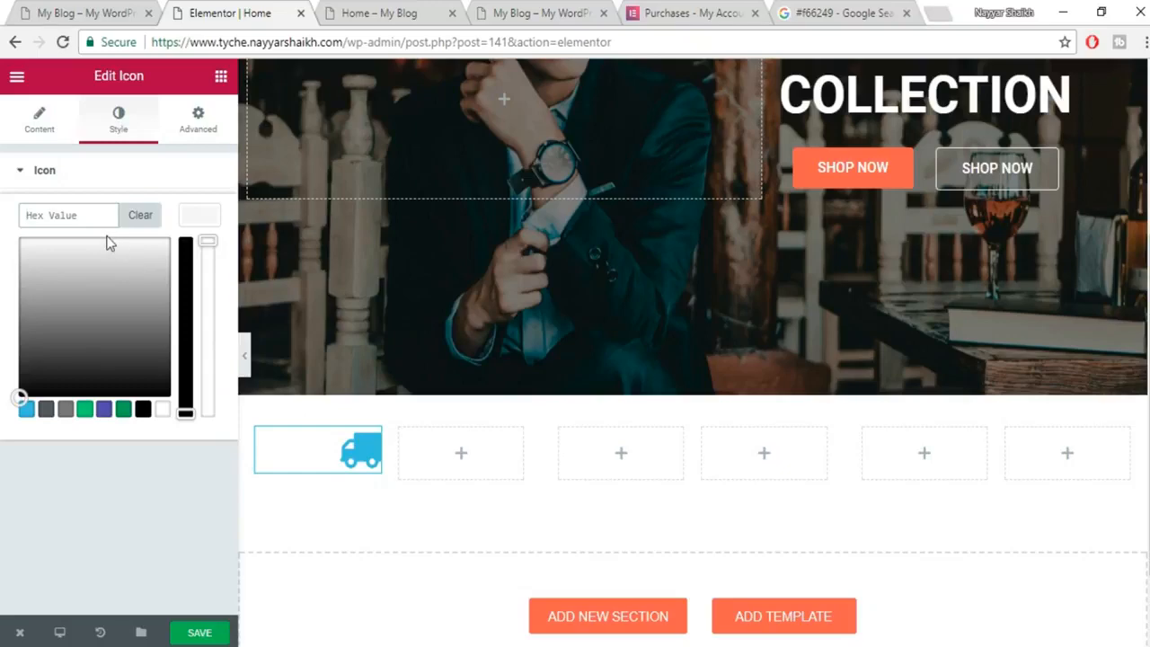
scroll(1022, 249, "up", 3)
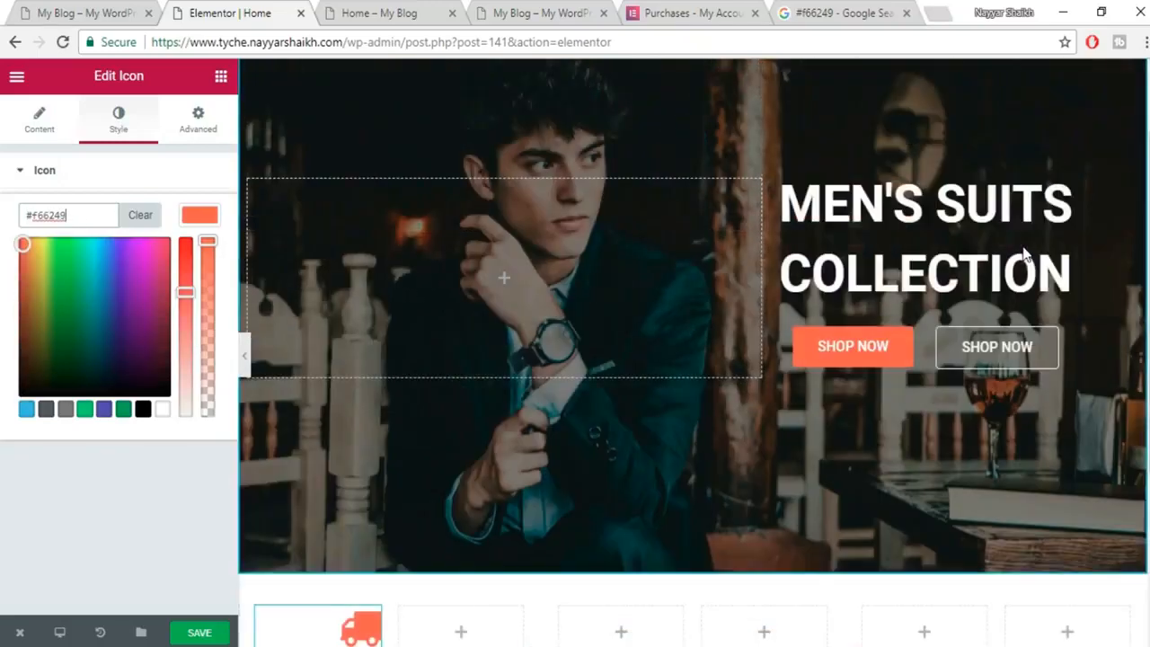
scroll(378, 576, "down", 2)
left_click(199, 215)
left_click_drag(21, 293, 49, 295)
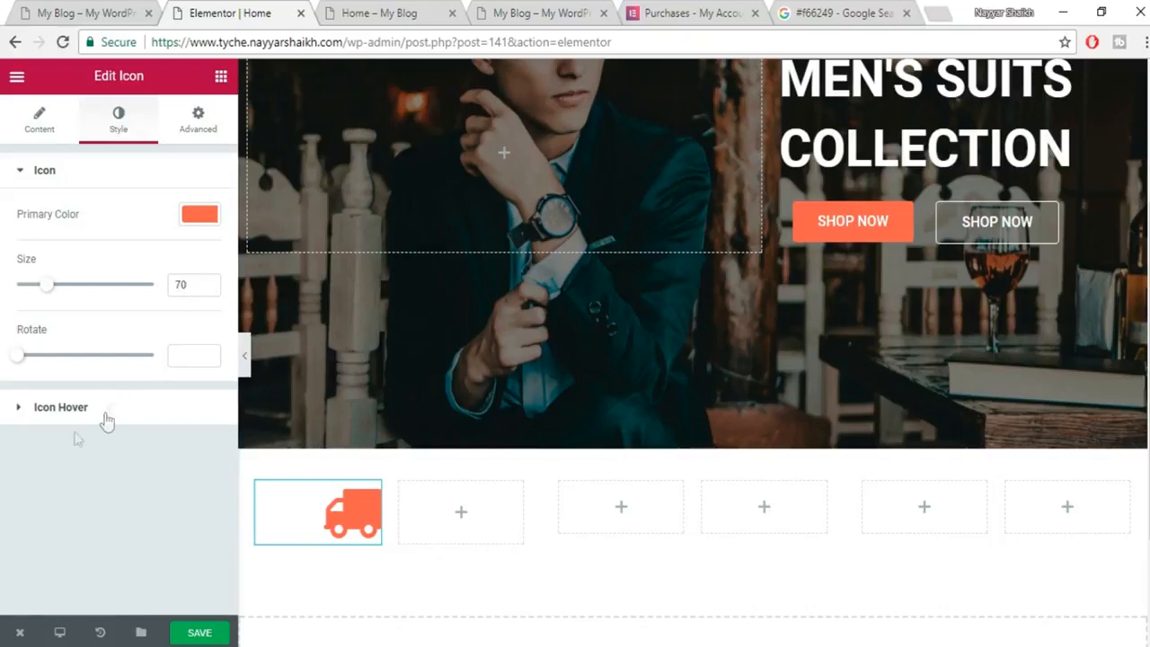
left_click(30, 411)
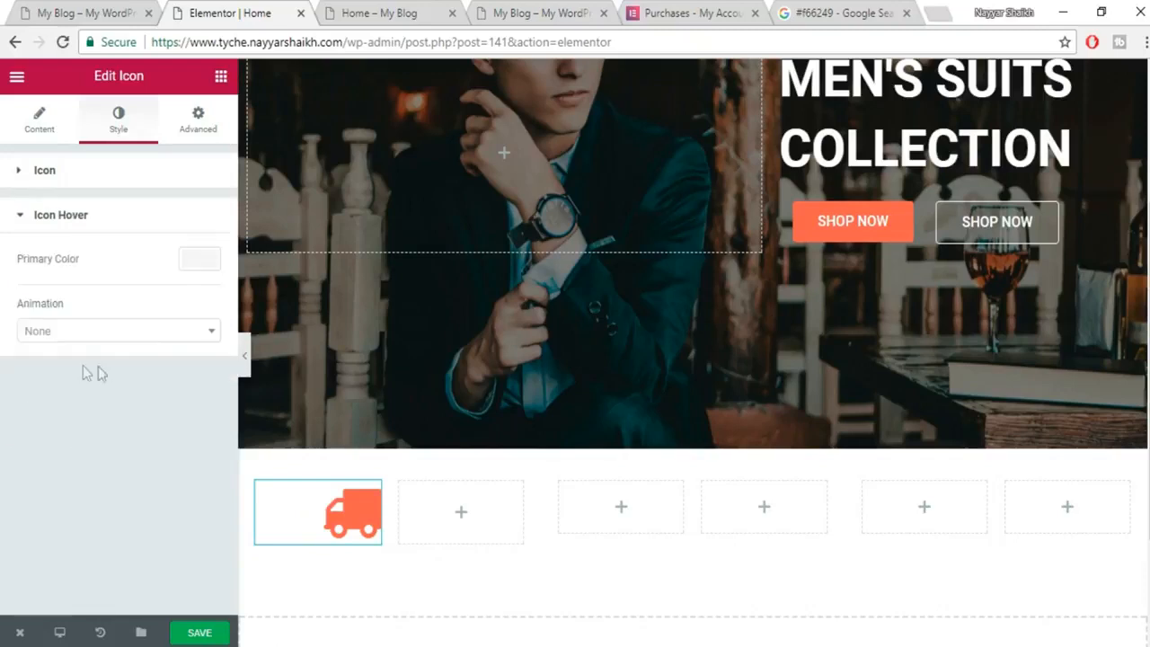
Compare with the reference shop and set the truck icon's primary colour to white (#ffffff).
left_click(108, 9)
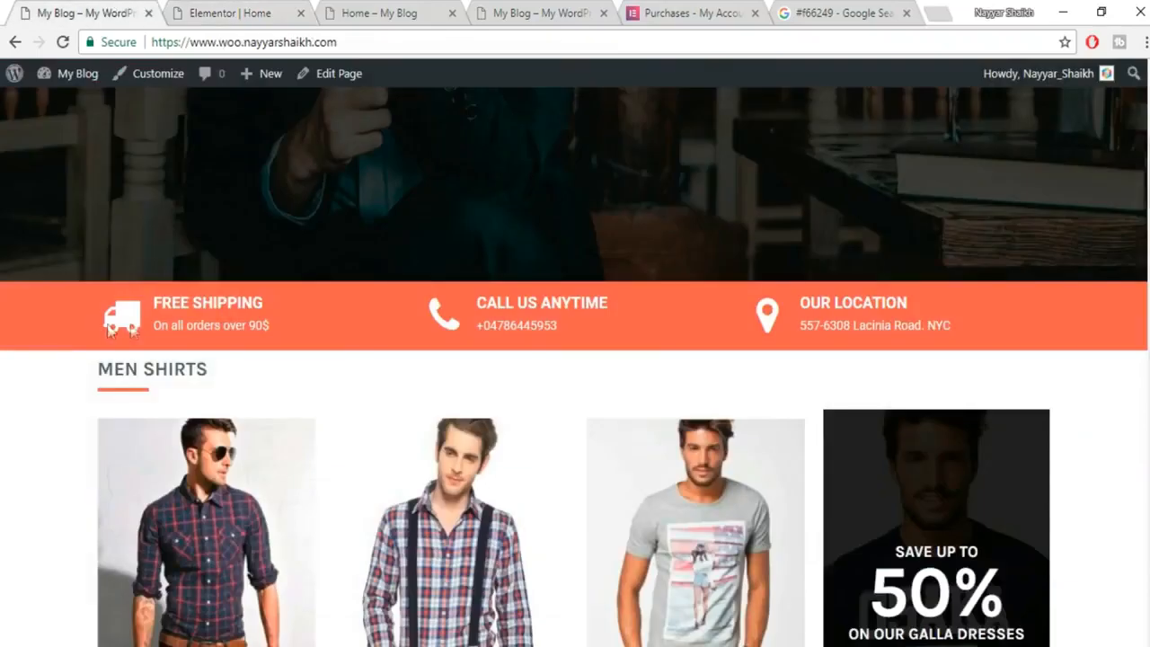
left_click(237, 11)
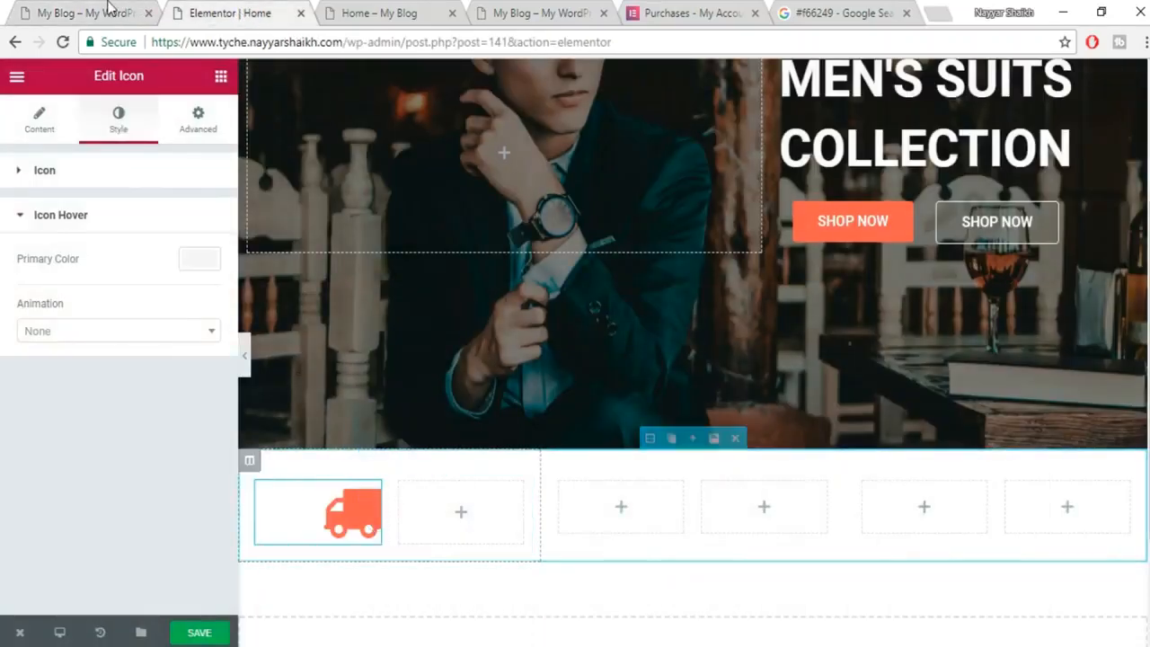
left_click(103, 10)
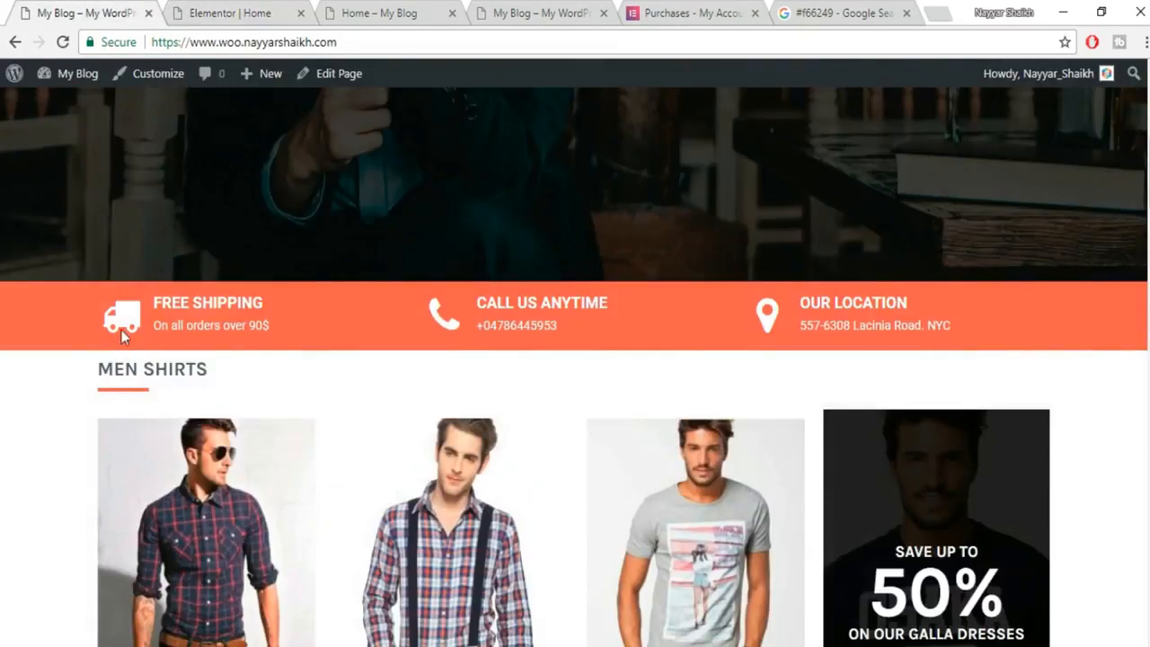
left_click(227, 9)
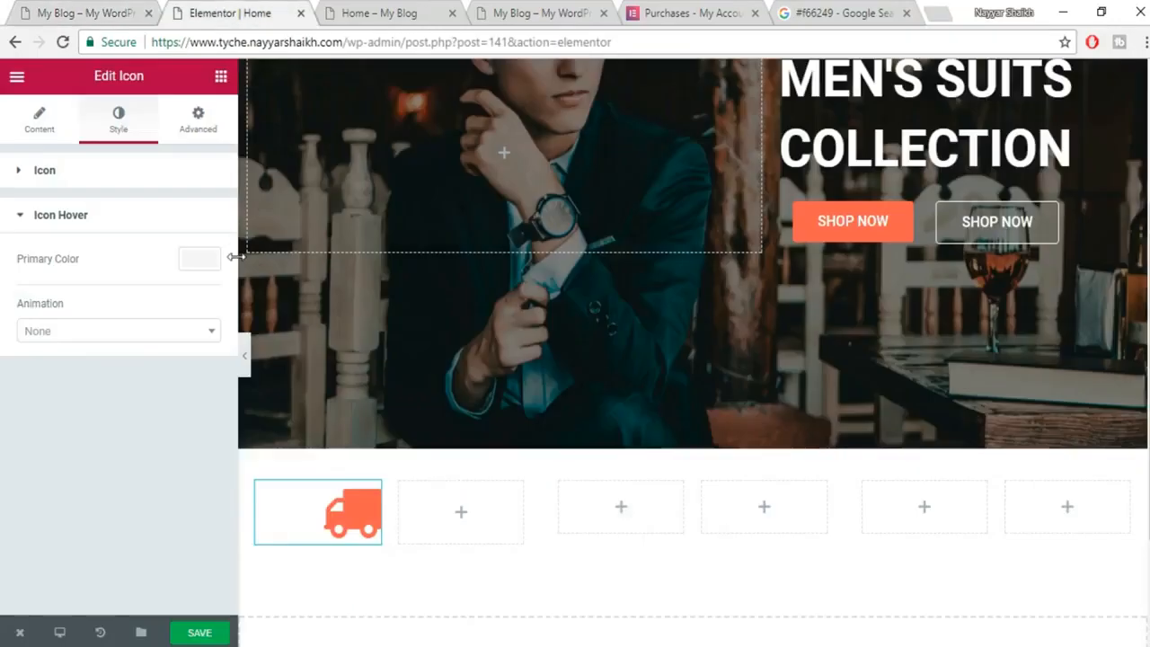
left_click(180, 180)
left_click(200, 216)
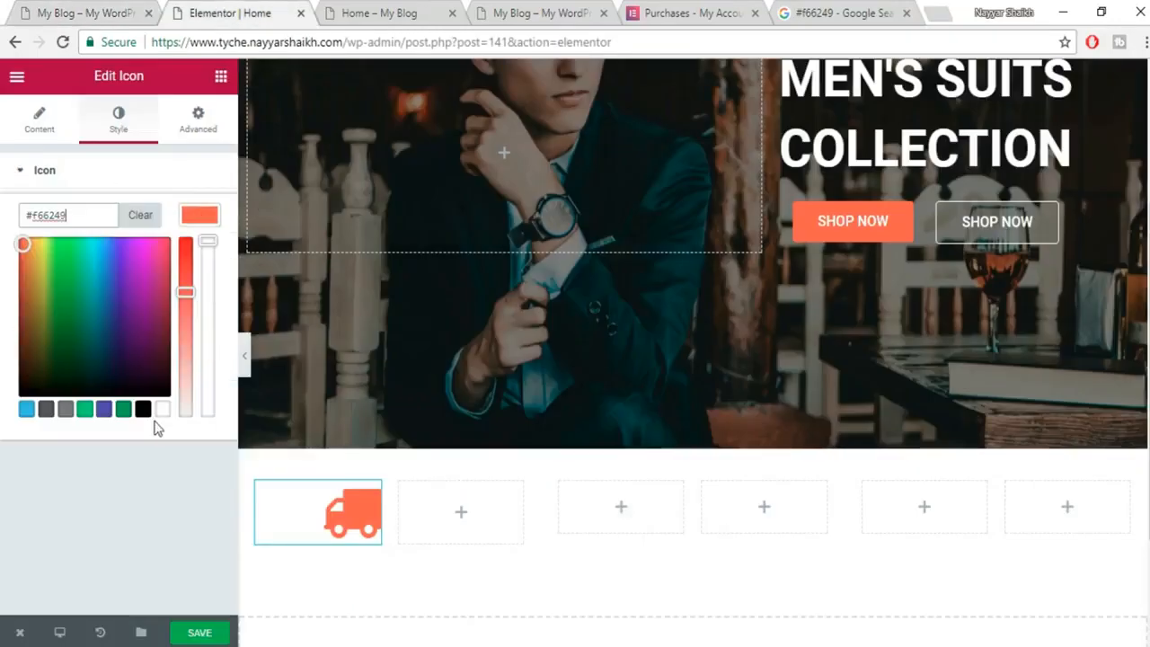
left_click(162, 412)
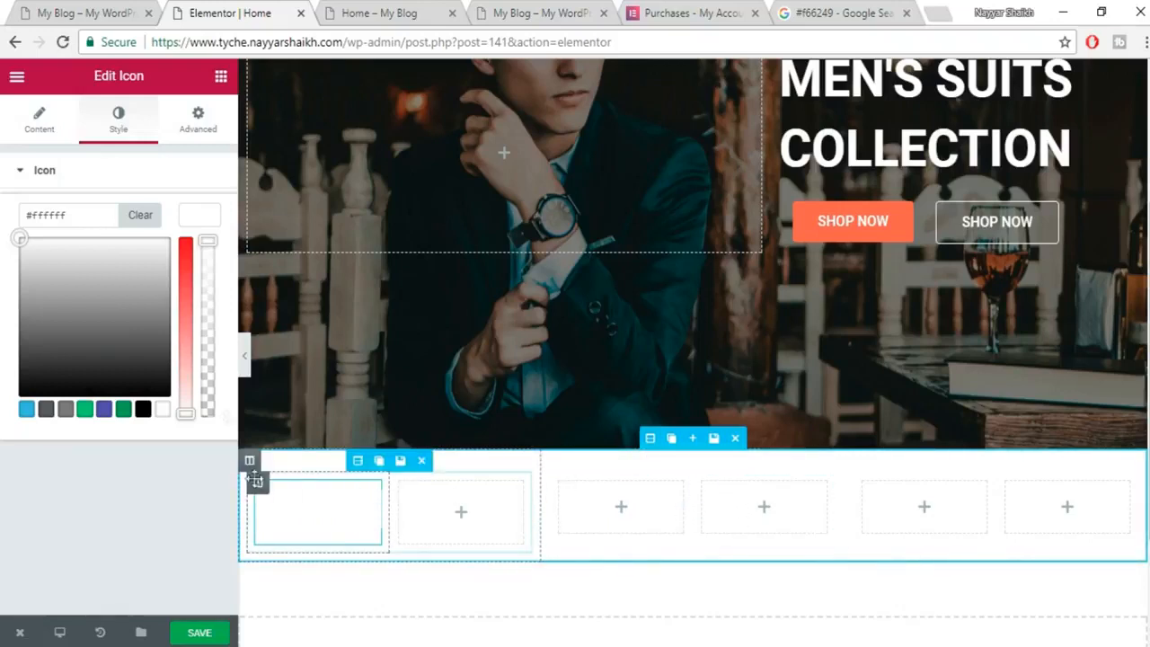
left_click(201, 215)
Save the Home page and check it on the live site.
left_click(198, 633)
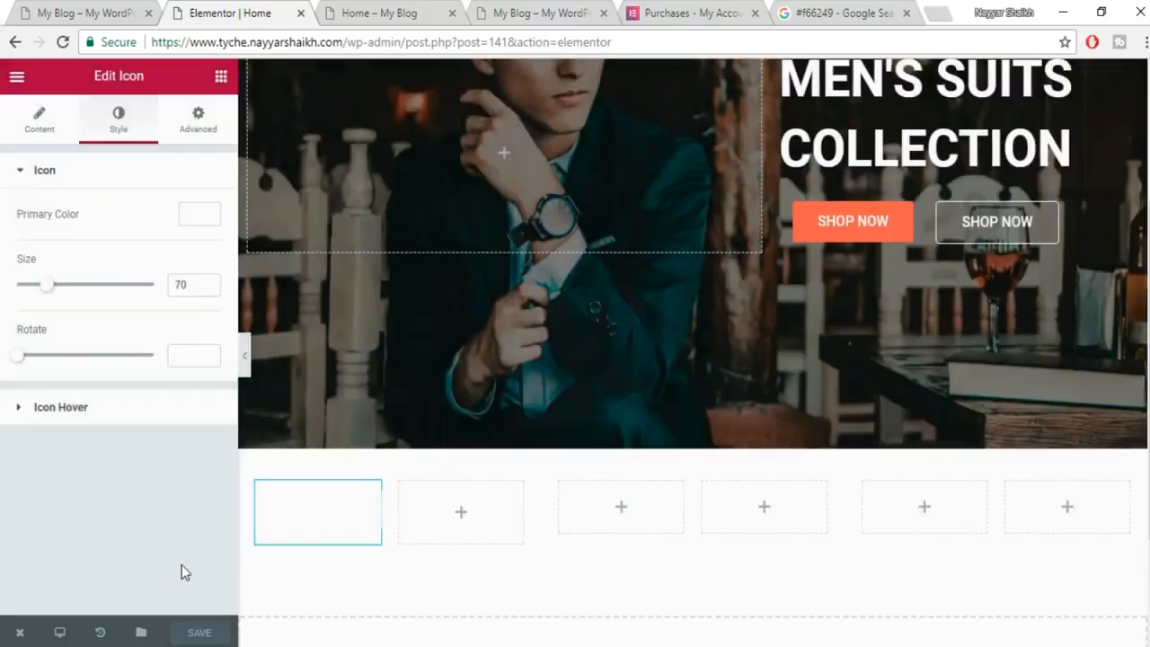
left_click(50, 11)
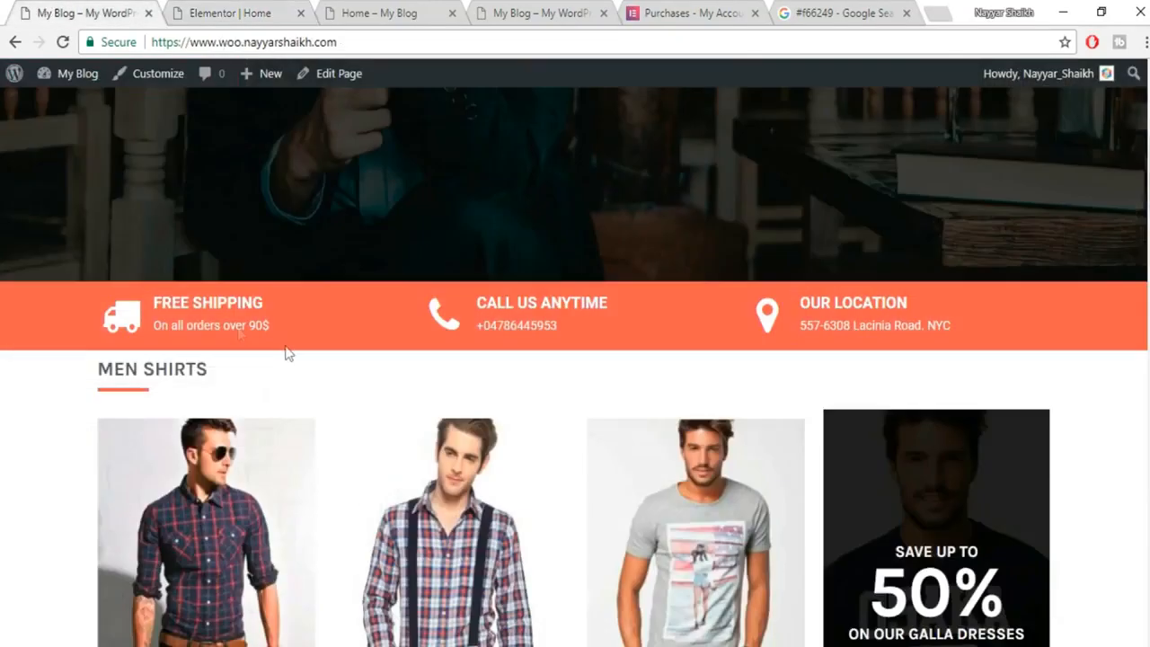
left_click(252, 9)
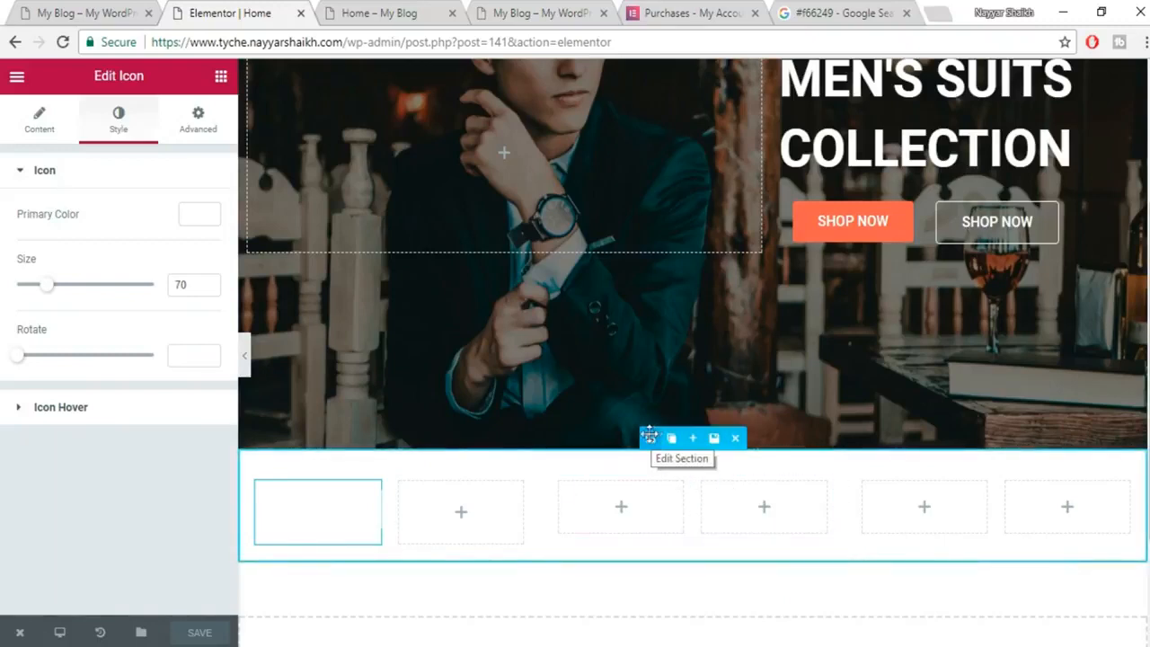
Give the feature row a classic #f66249 background and turn on Stretch Section.
left_click(671, 438)
key("ctrl+z")
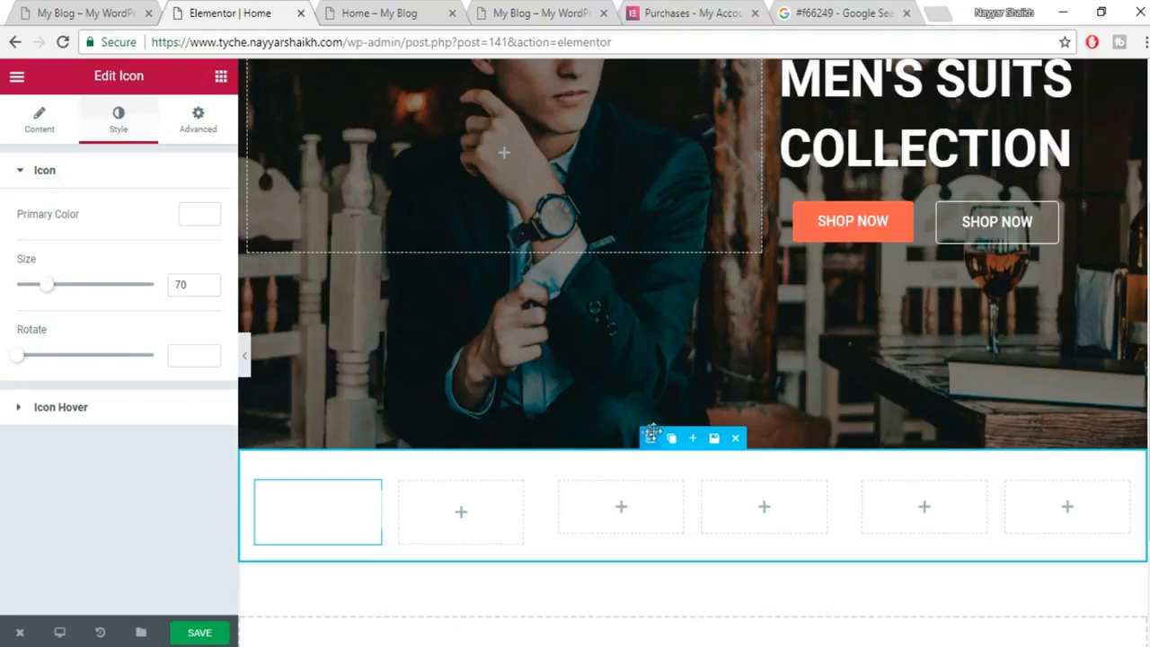
left_click(648, 435)
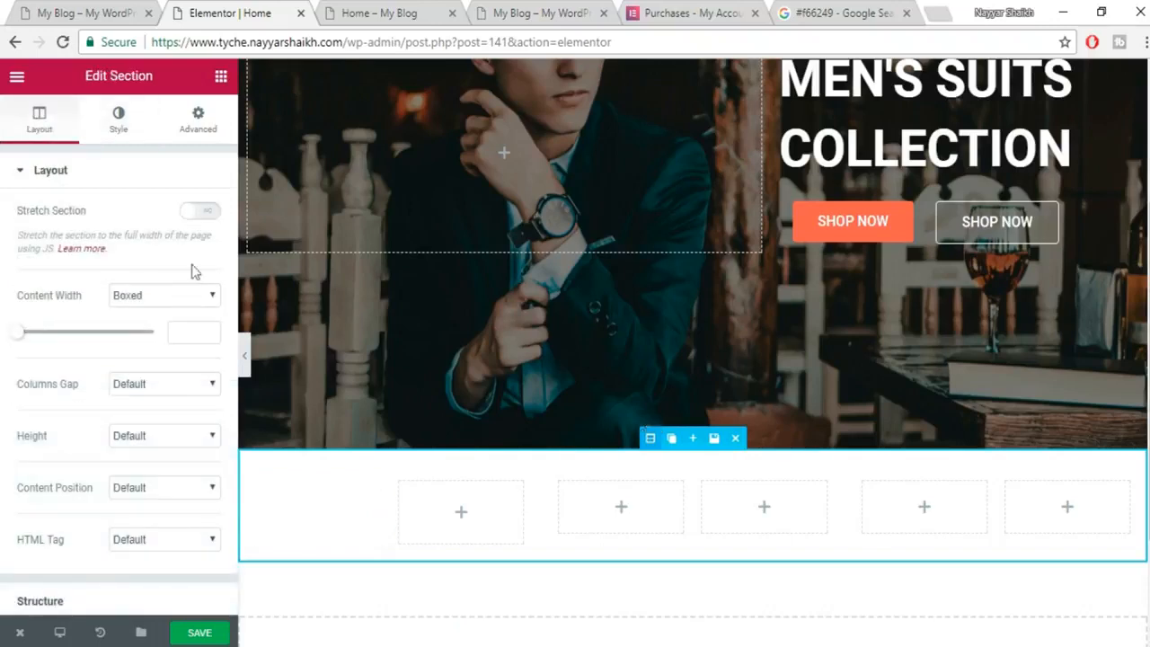
left_click(119, 119)
left_click(127, 271)
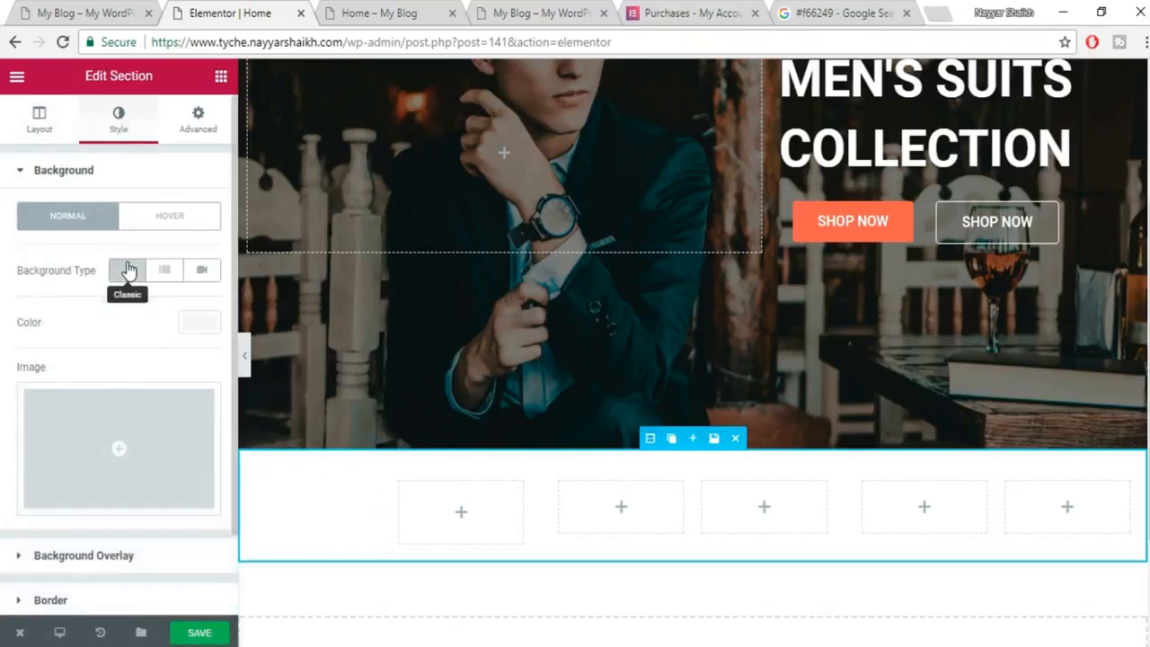
left_click(196, 323)
type("#f66249")
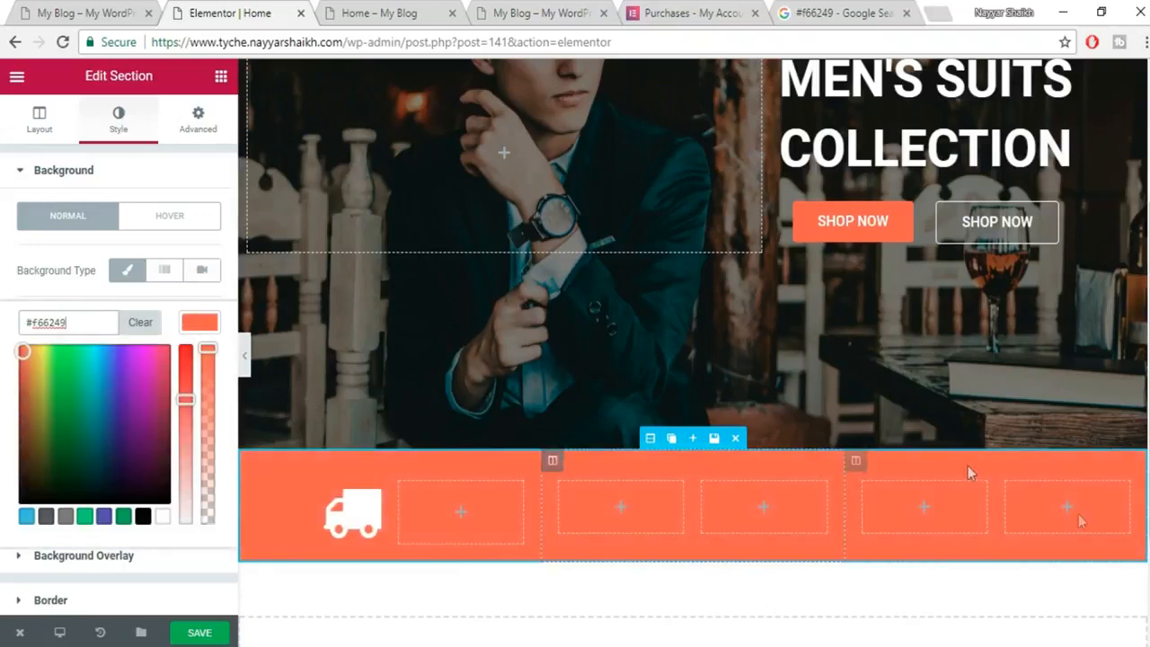
left_click(205, 634)
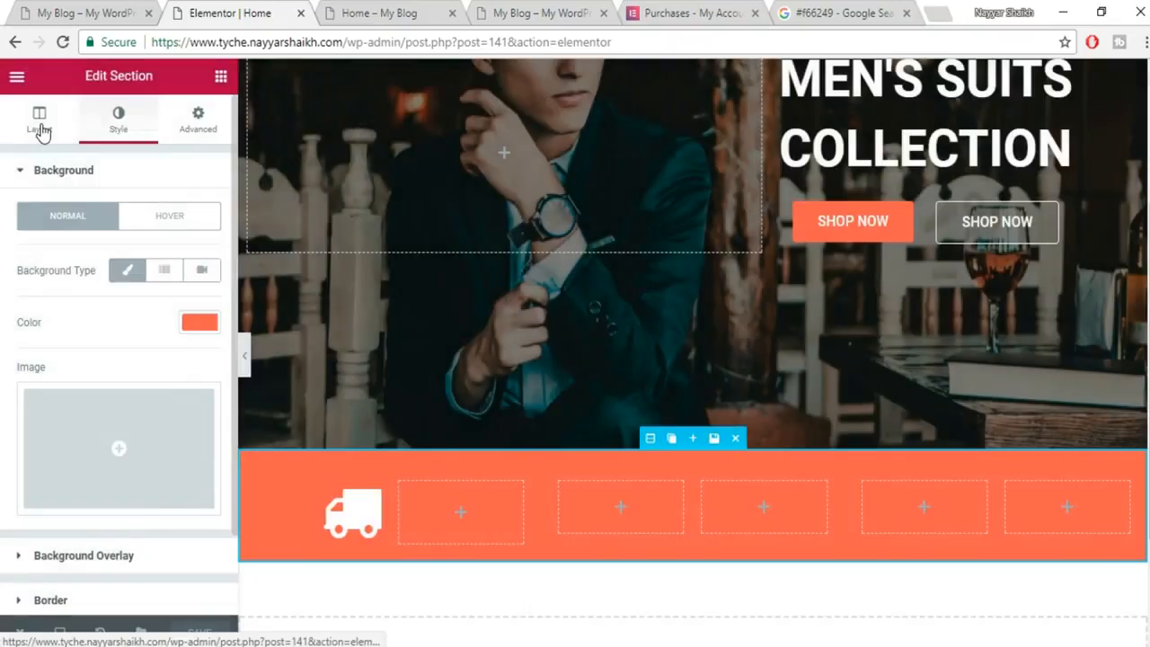
left_click(41, 121)
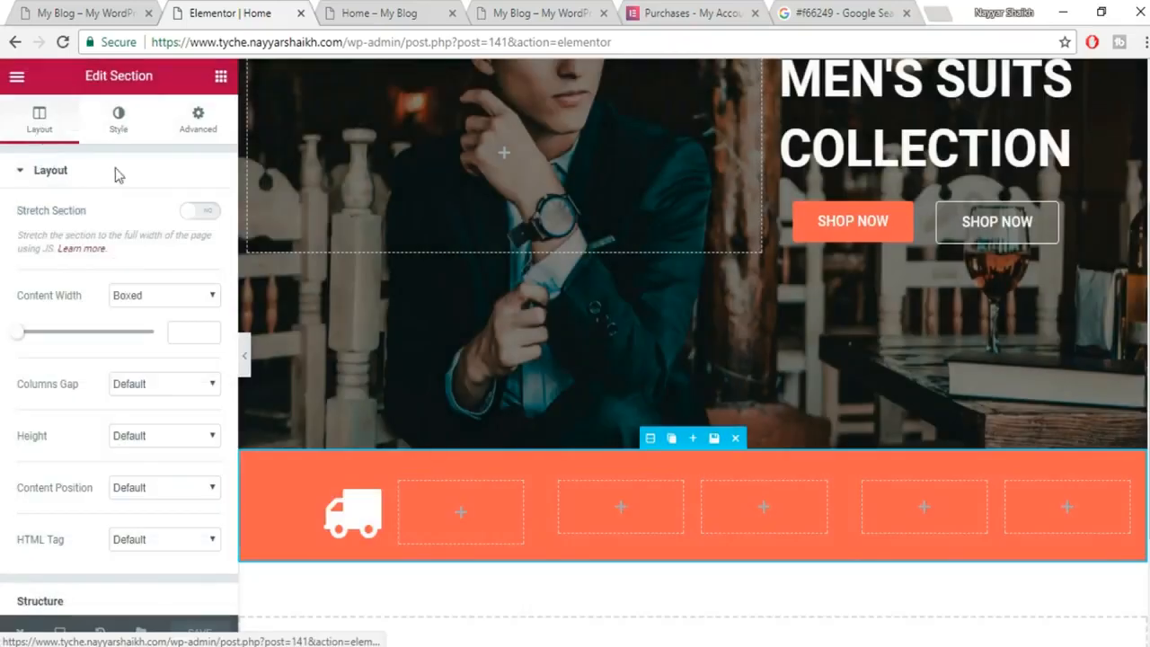
left_click(206, 212)
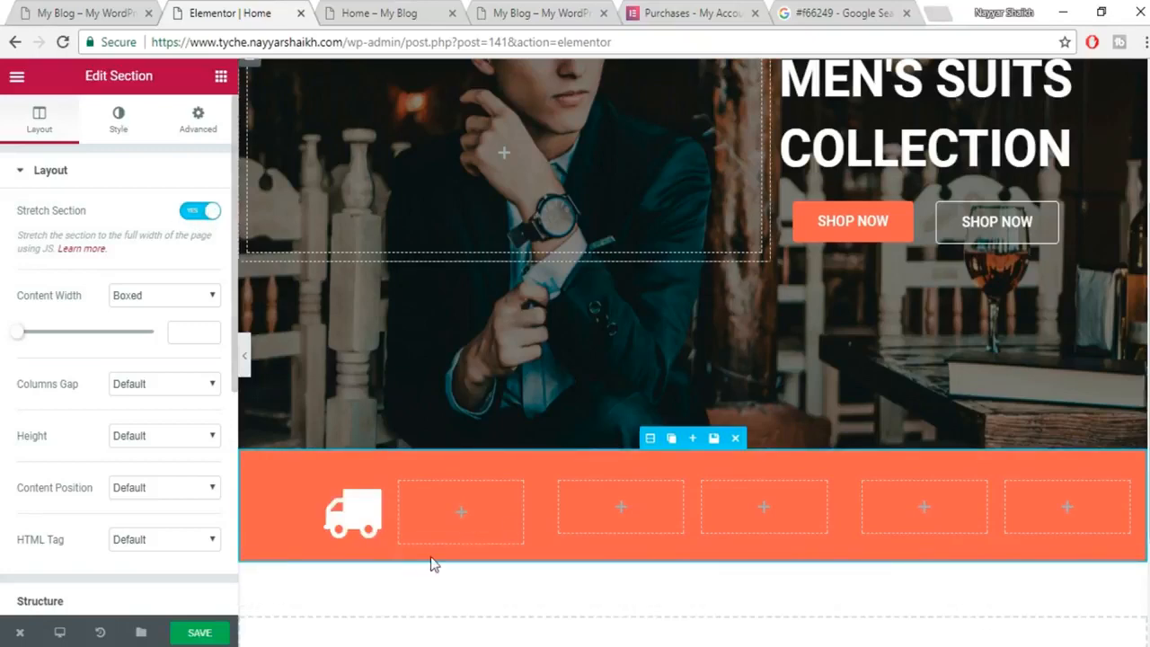
Save, narrow the truck column to about 25% width, and drop a Heading widget beside it.
left_click(206, 633)
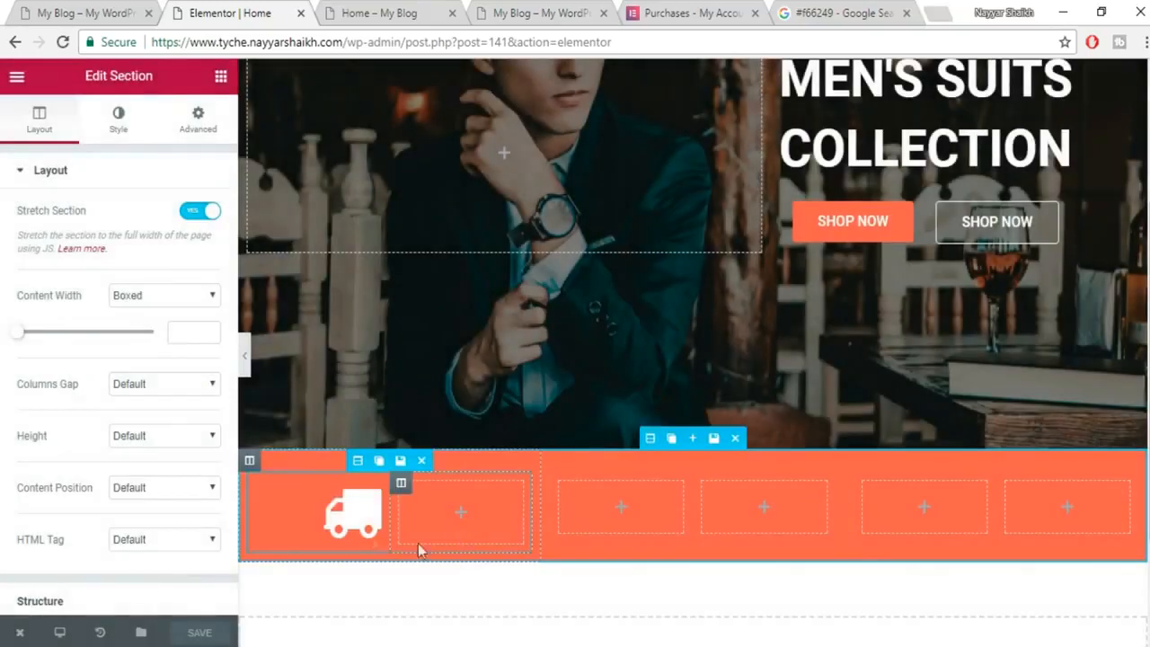
left_click_drag(389, 506, 317, 510)
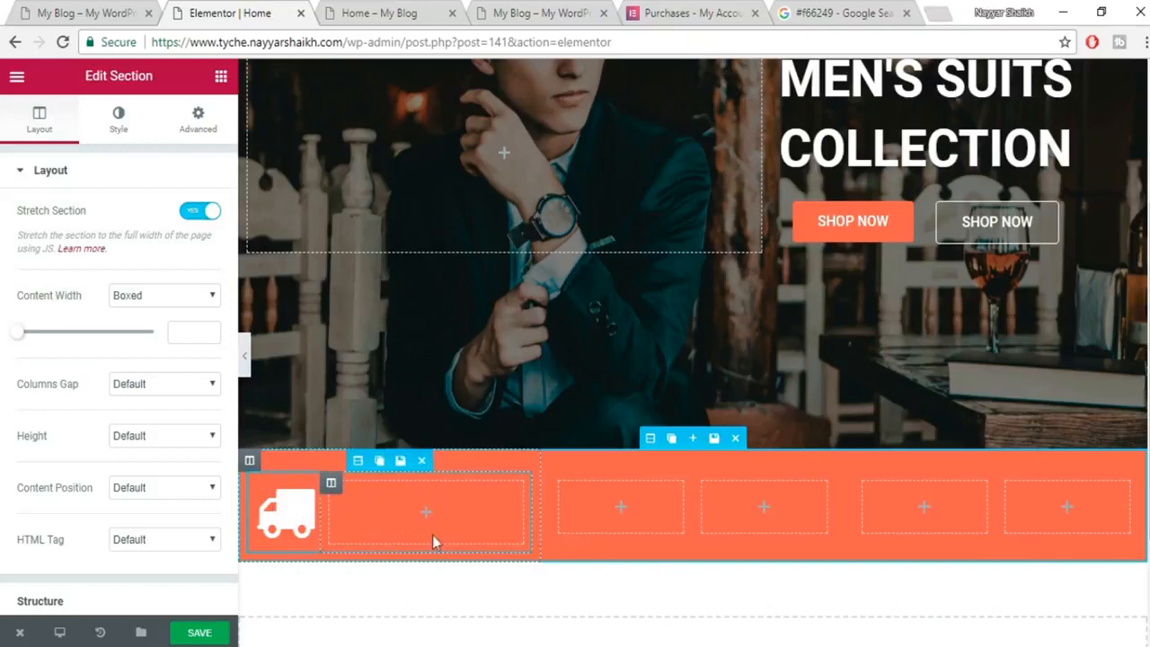
left_click(221, 79)
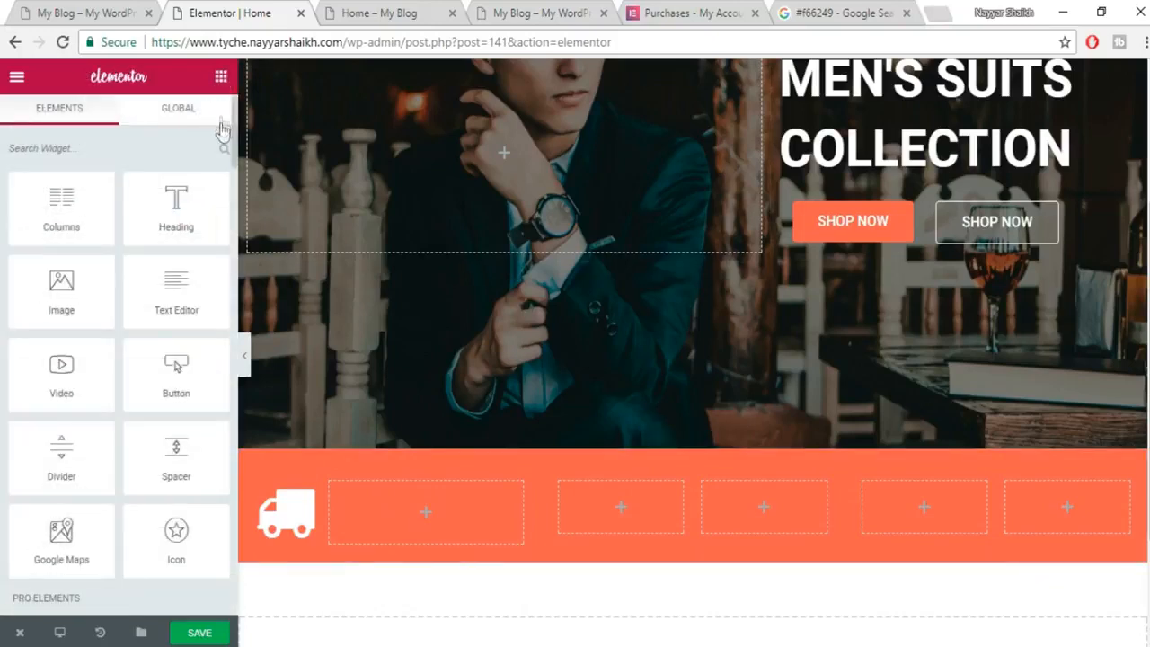
left_click_drag(175, 212, 414, 511)
Copy 'FREE SHIPPING' from the reference shop into the heading title and left-align it.
left_click(81, 11)
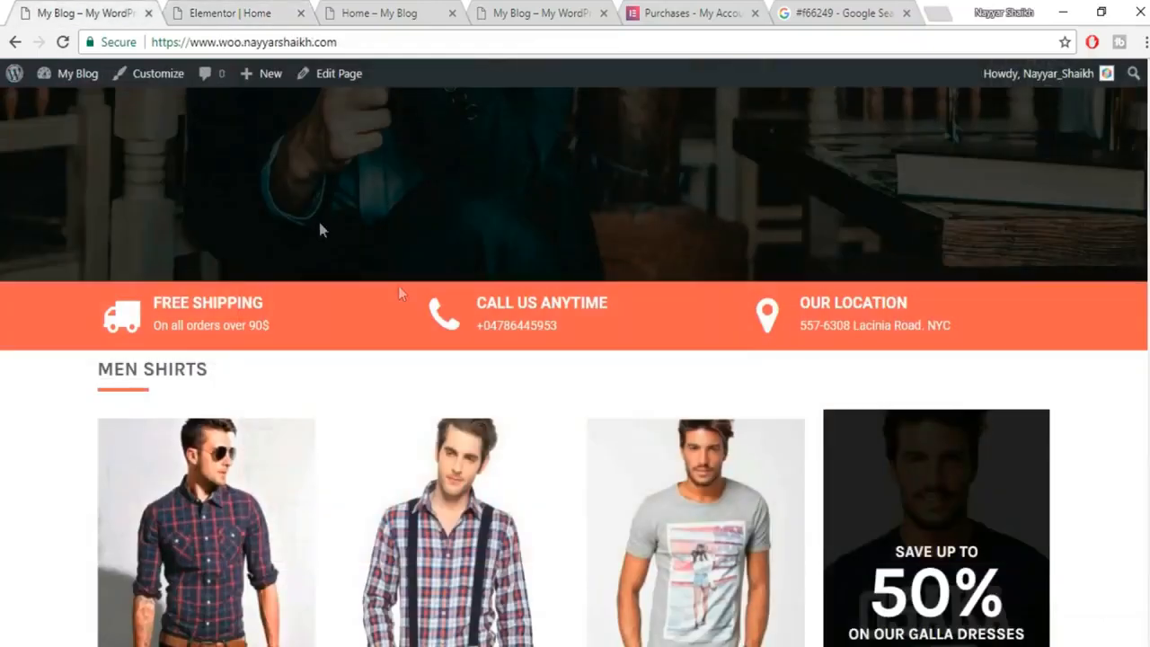
left_click_drag(205, 303, 171, 296)
key("ctrl+c")
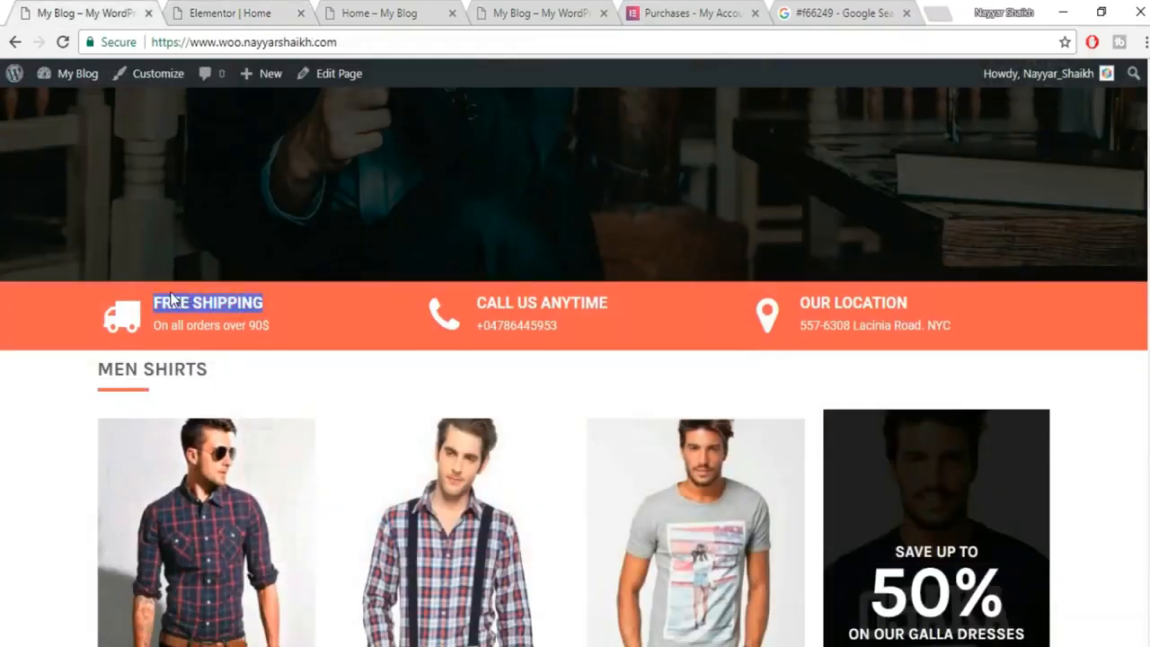
left_click(207, 11)
left_click(99, 286)
key("ctrl+a")
key("ctrl+v")
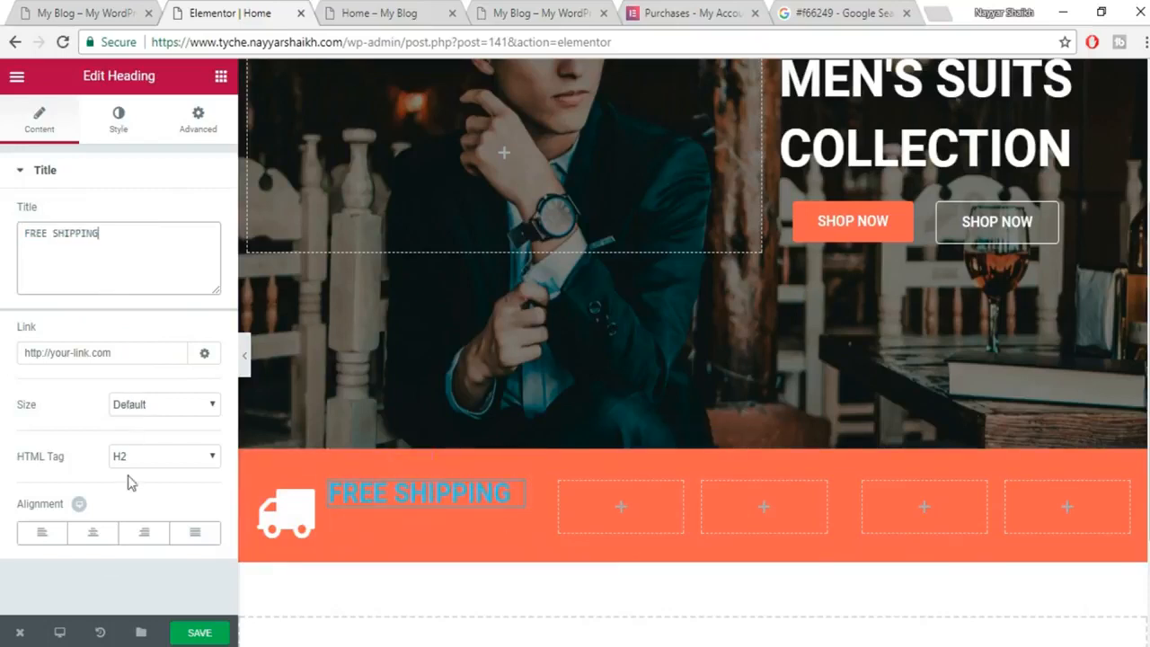
left_click(41, 533)
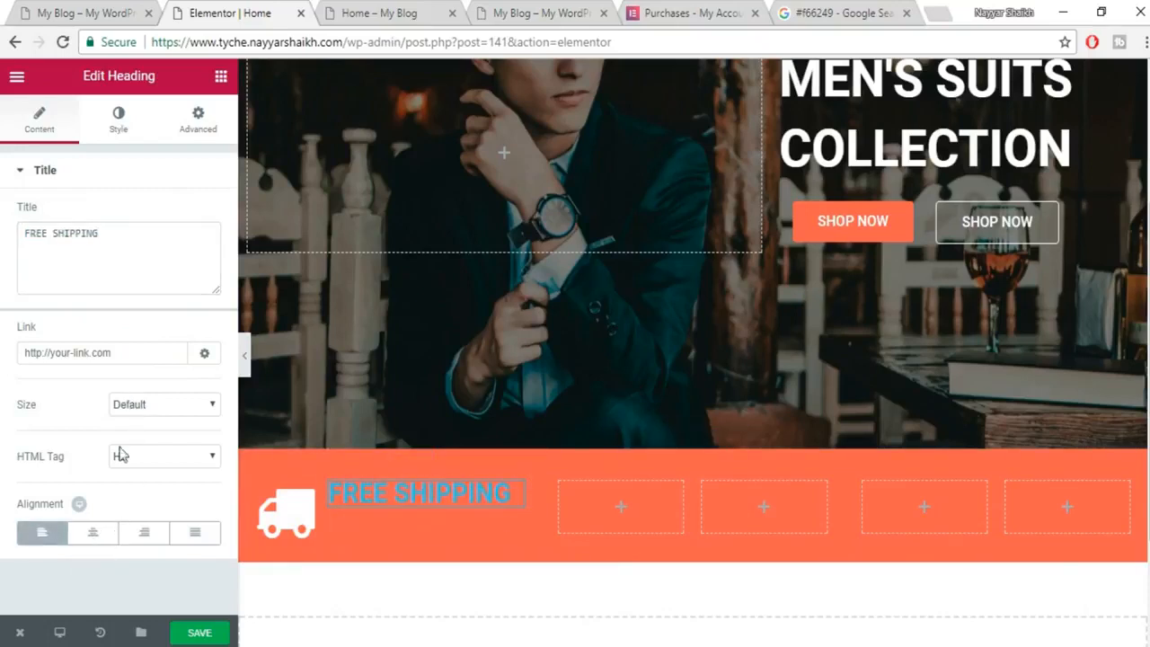
Make the FREE SHIPPING heading text white.
left_click(118, 123)
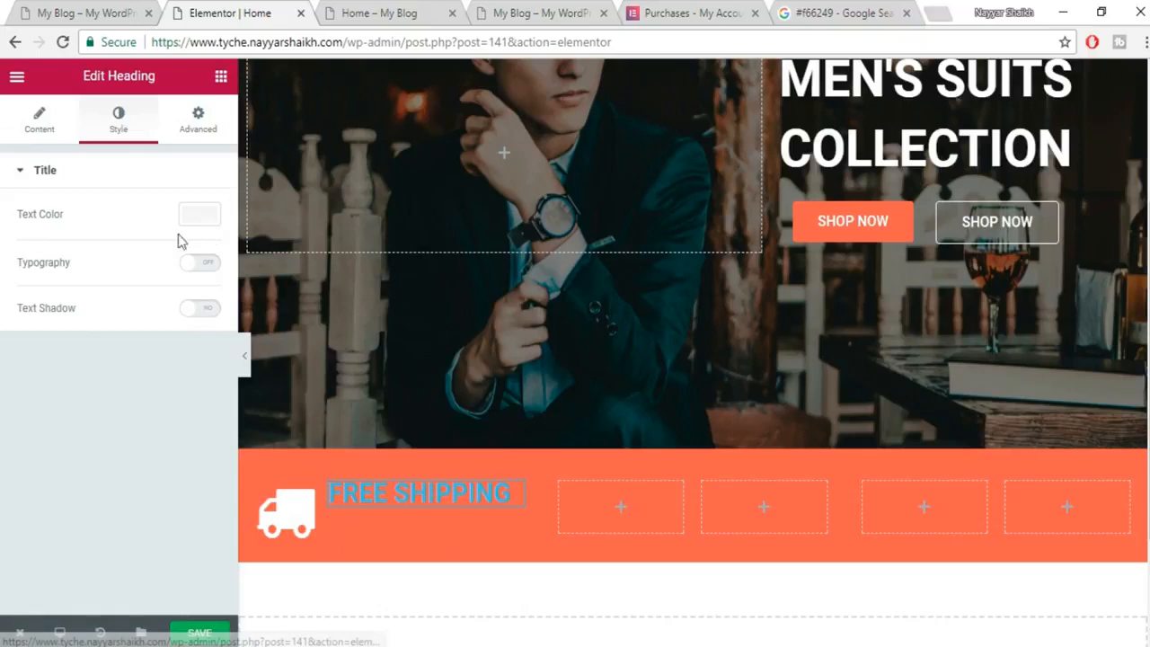
left_click(202, 217)
left_click(161, 412)
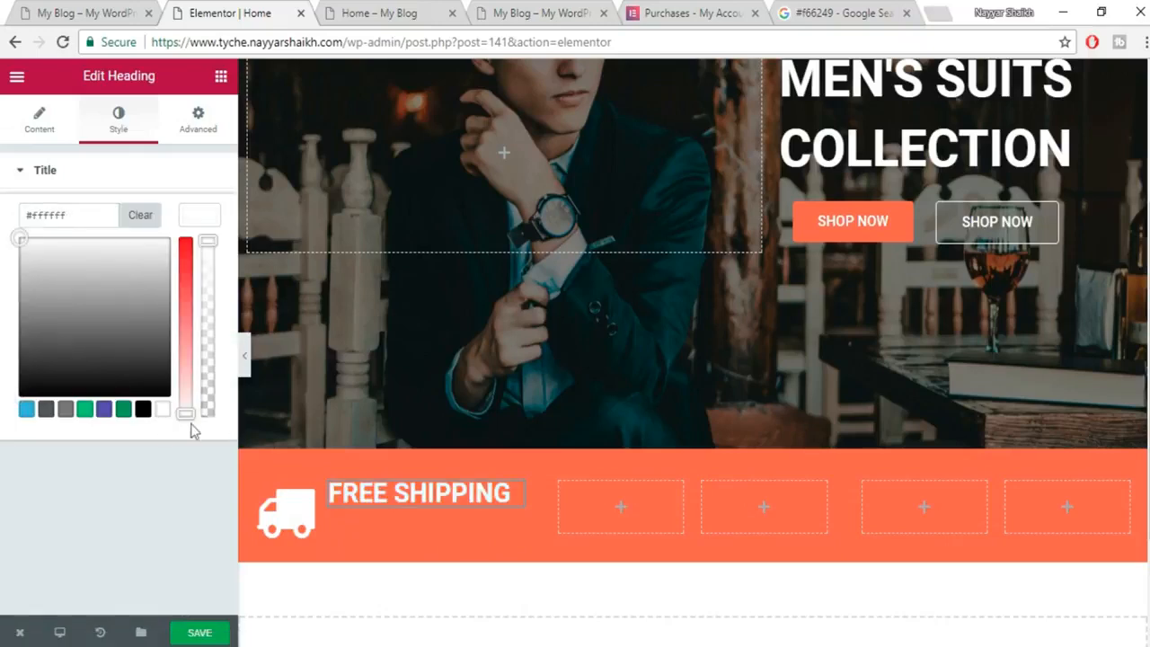
left_click(195, 224)
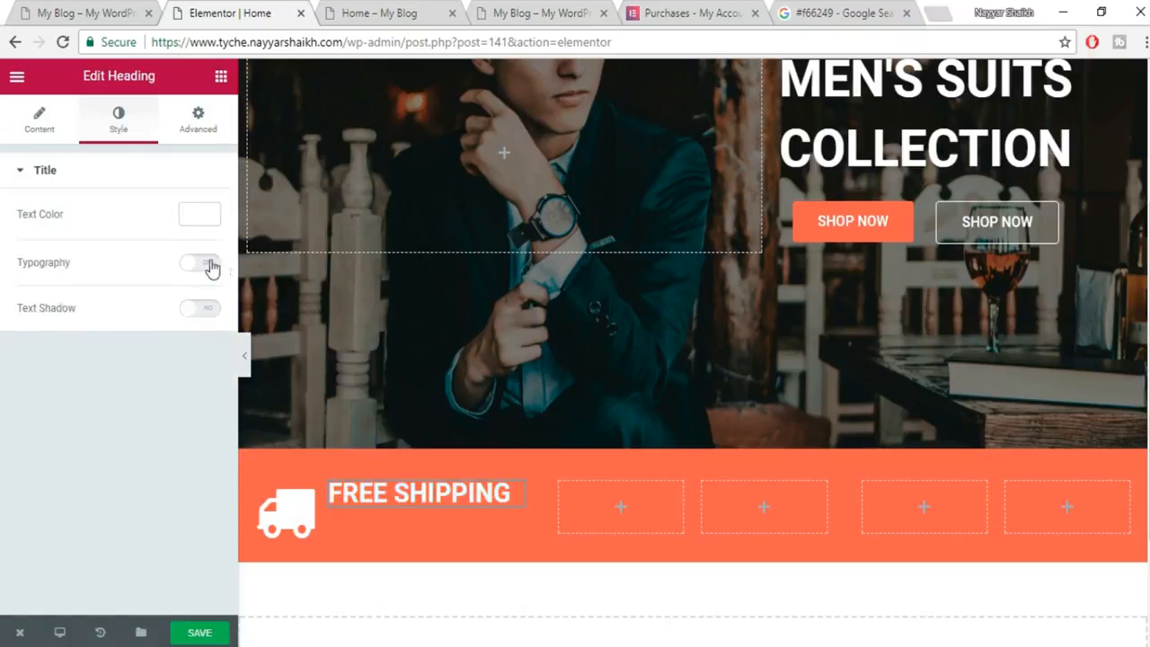
Give the heading 20 px, weight-600 typography, save, and select the reference's 'On all orders over 90$' line.
left_click(206, 263)
left_click_drag(20, 348, 36, 344)
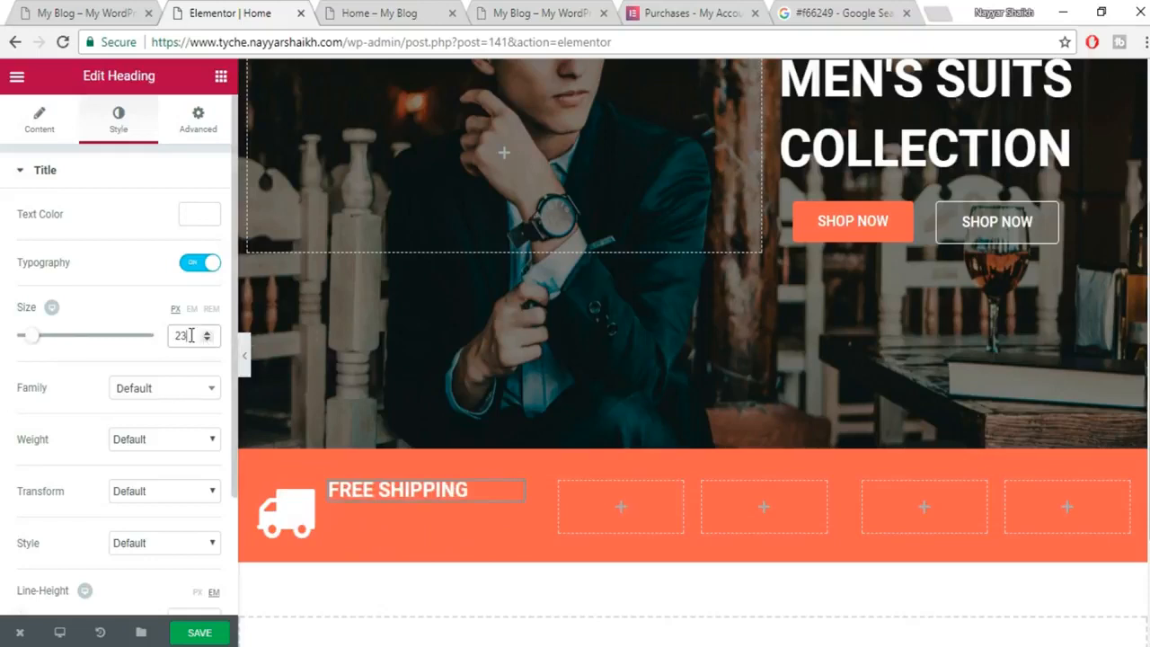
type("20")
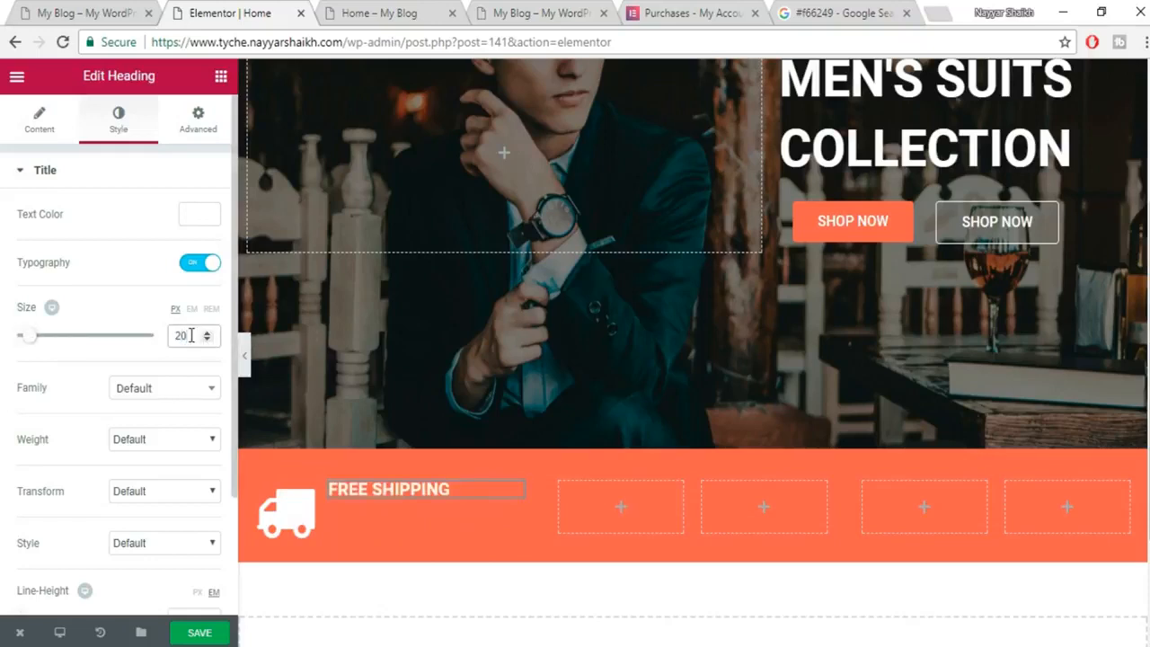
left_click(154, 440)
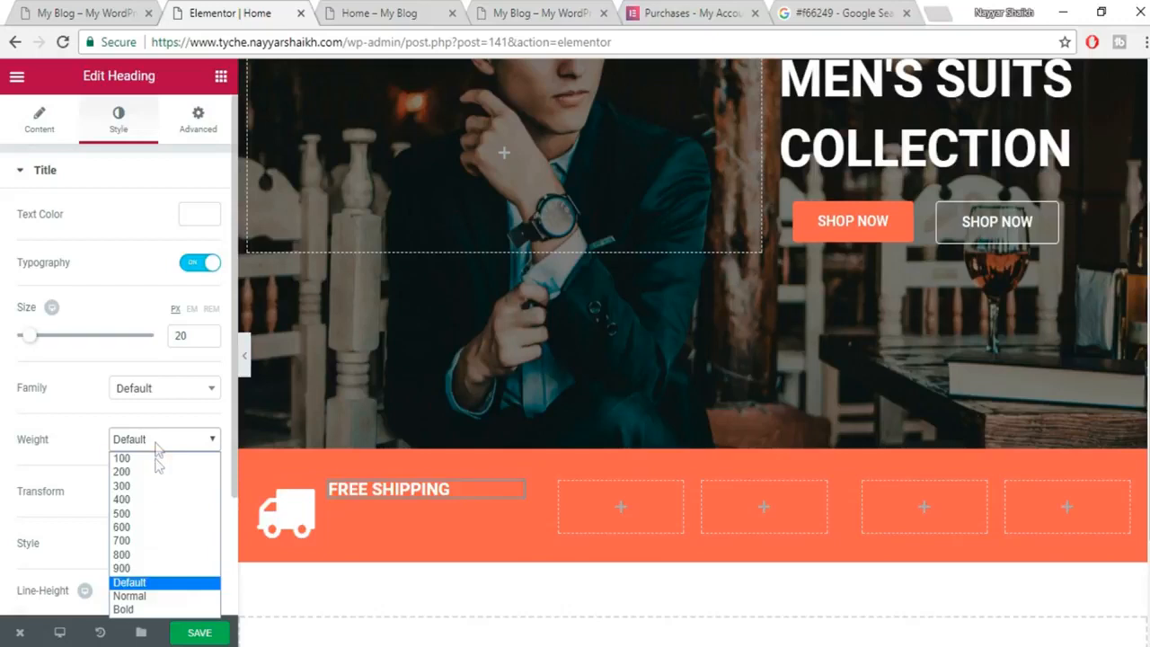
left_click(154, 514)
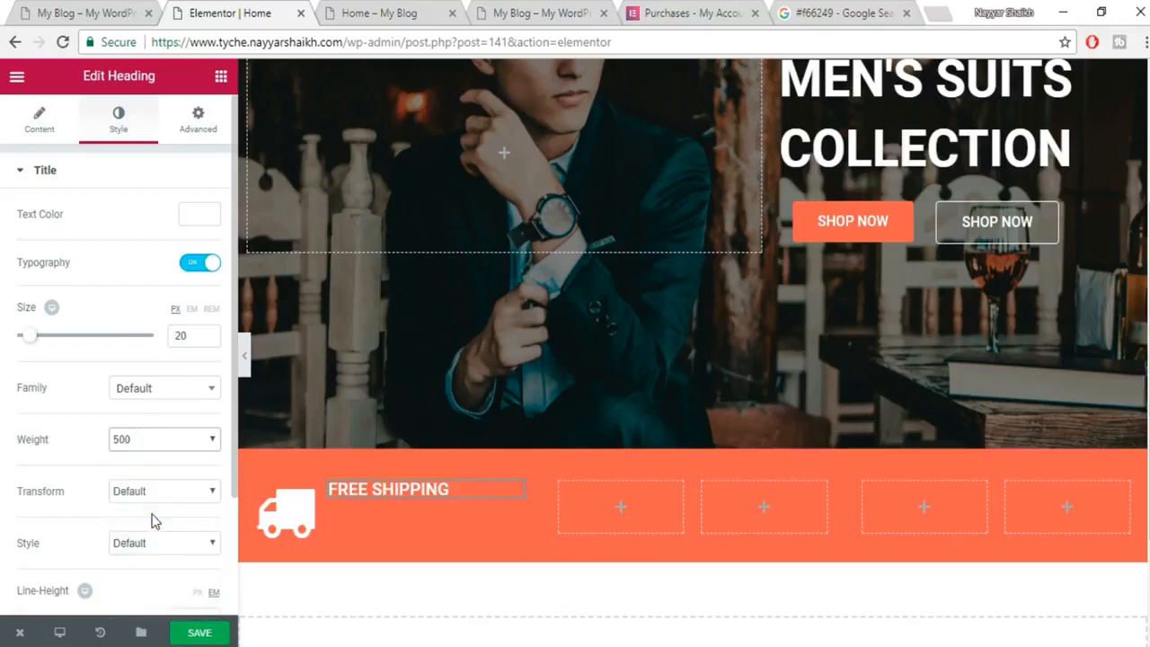
left_click(162, 449)
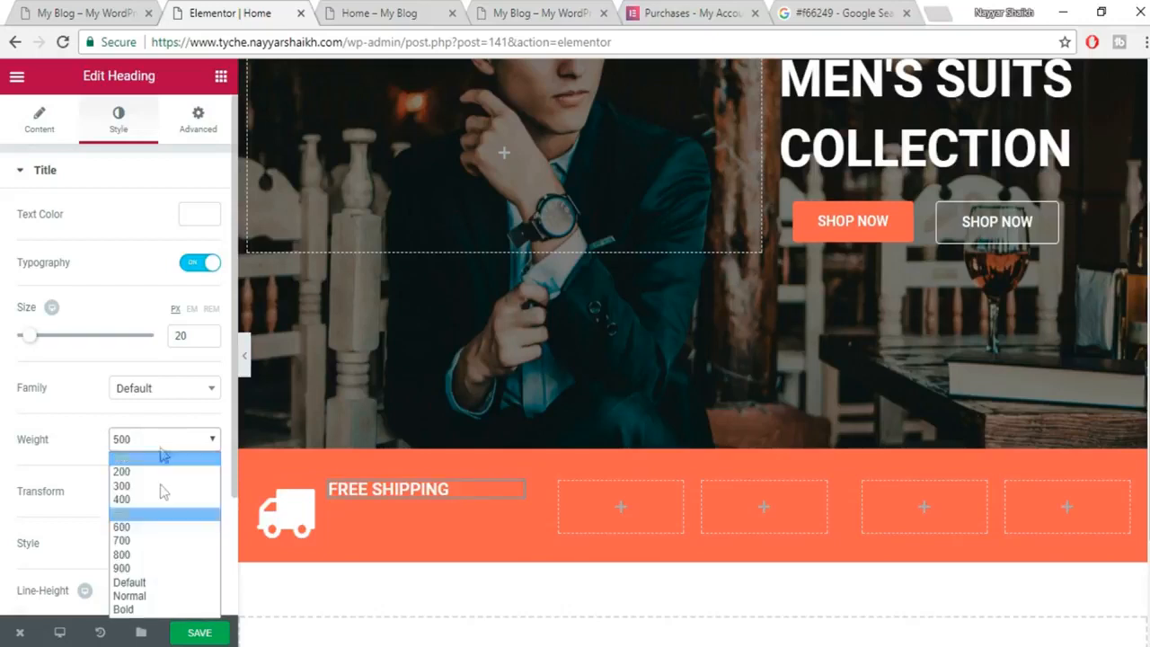
left_click(162, 539)
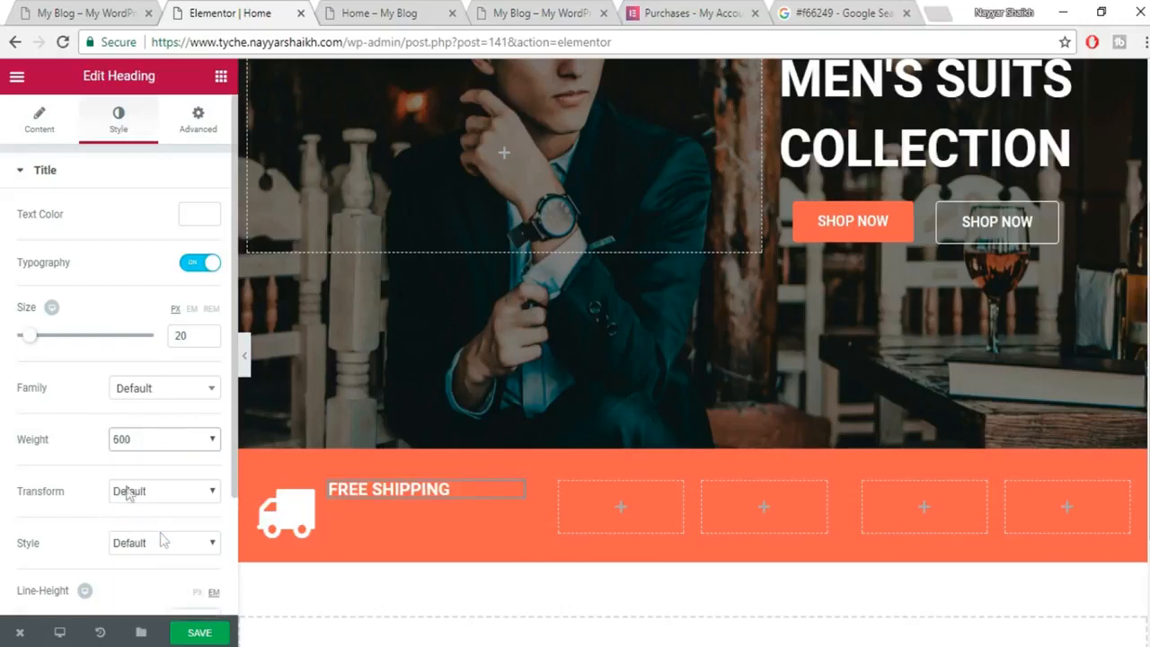
left_click(197, 634)
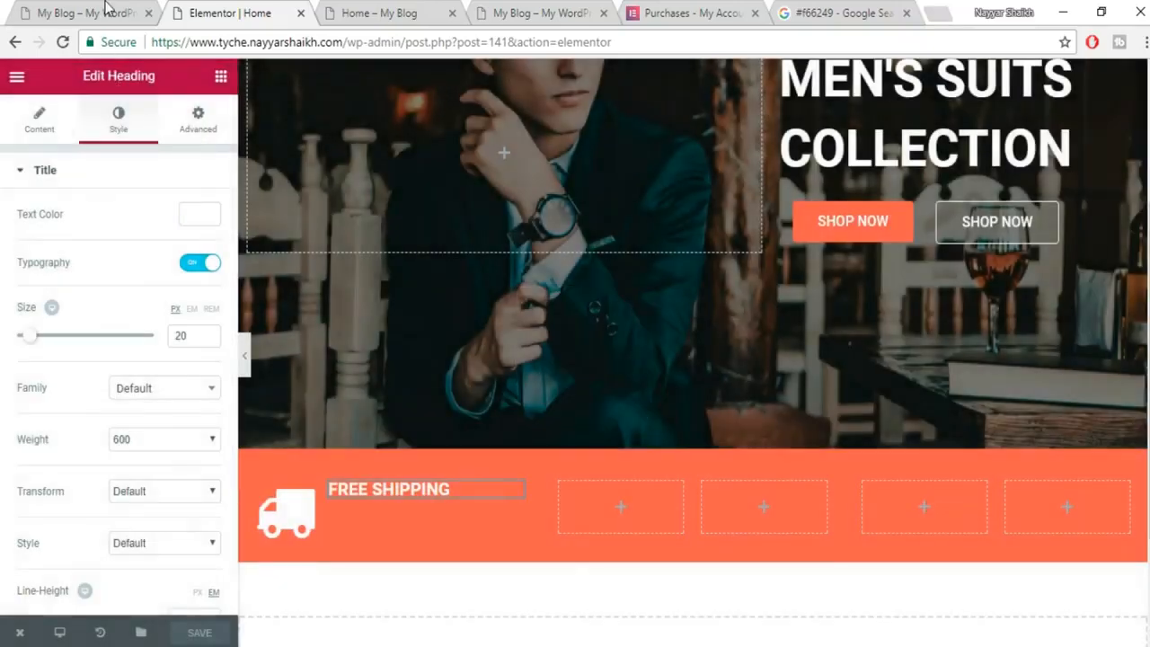
left_click(106, 10)
left_click_drag(271, 325, 186, 326)
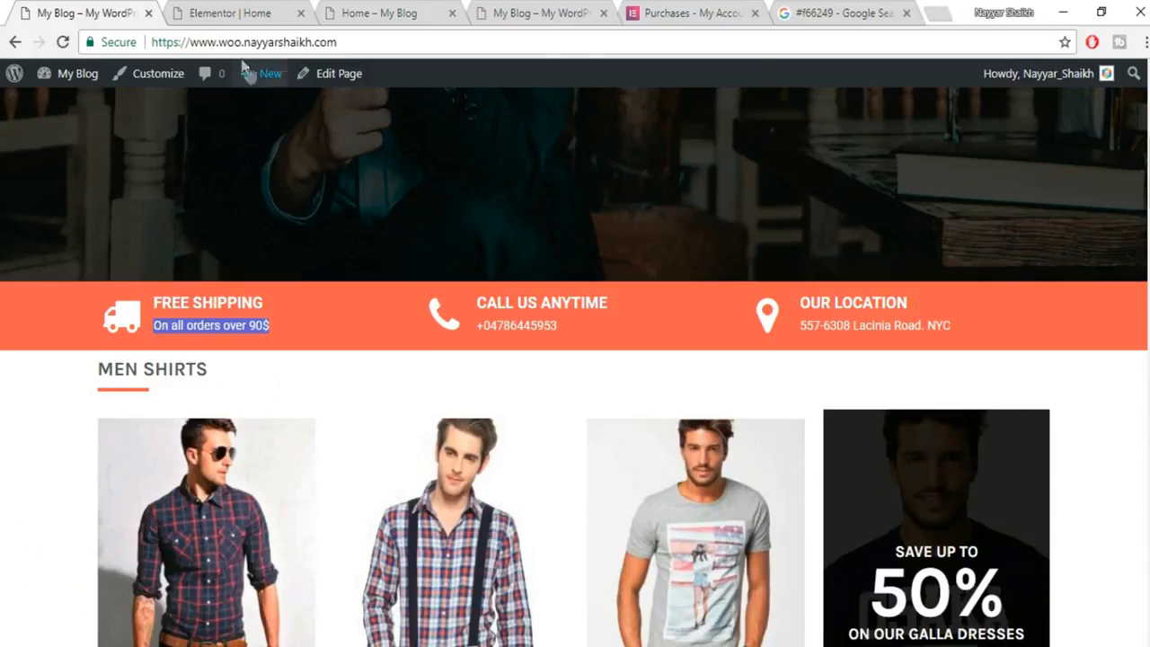
Add a heading reading 'On all orders over 90$' below the FREE SHIPPING title.
left_click(260, 11)
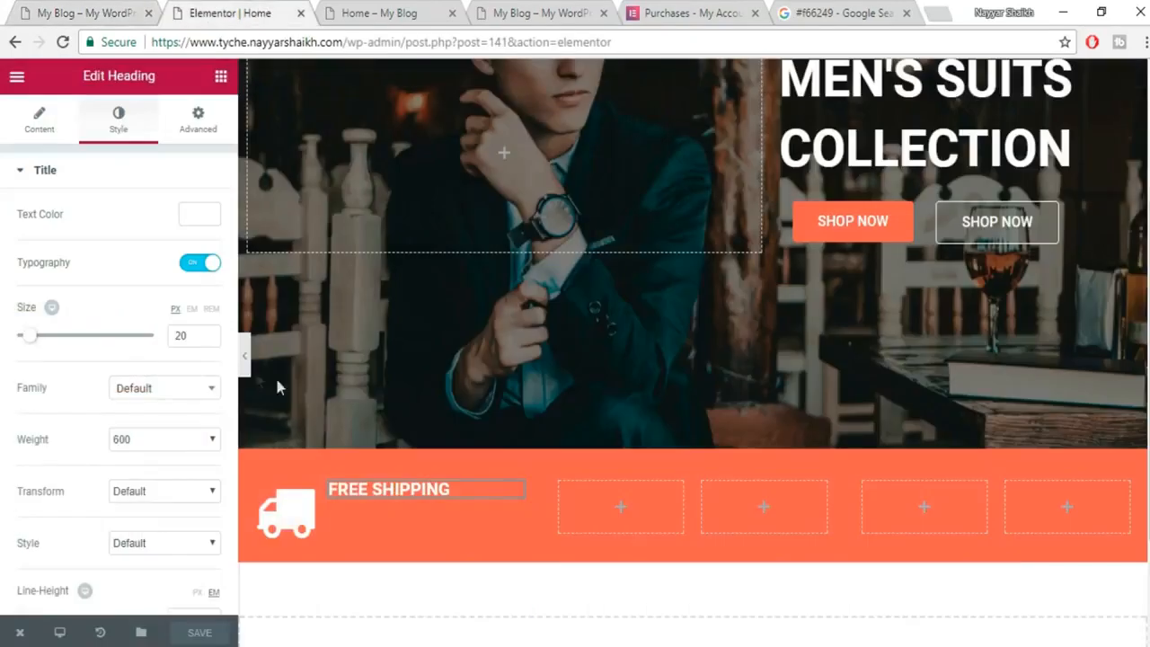
left_click(221, 78)
left_click_drag(174, 226, 410, 537)
triple_click(91, 265)
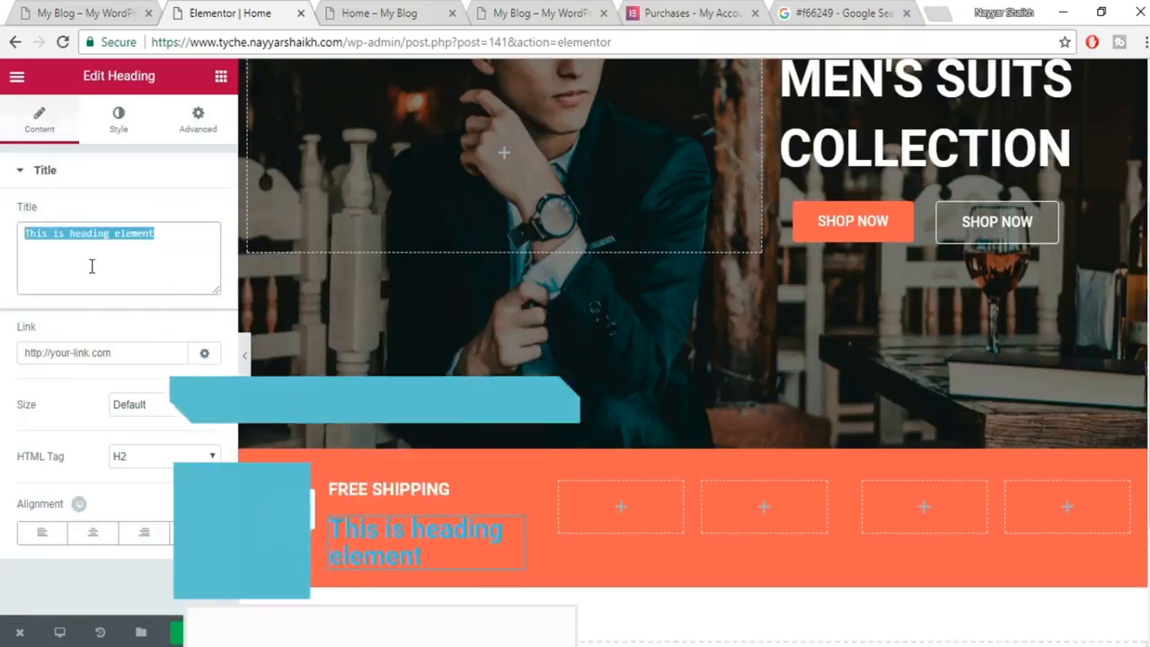
type("On all orders over 90$")
Style the subtitle white with 16 px, weight-300 custom typography.
left_click(119, 120)
left_click(216, 220)
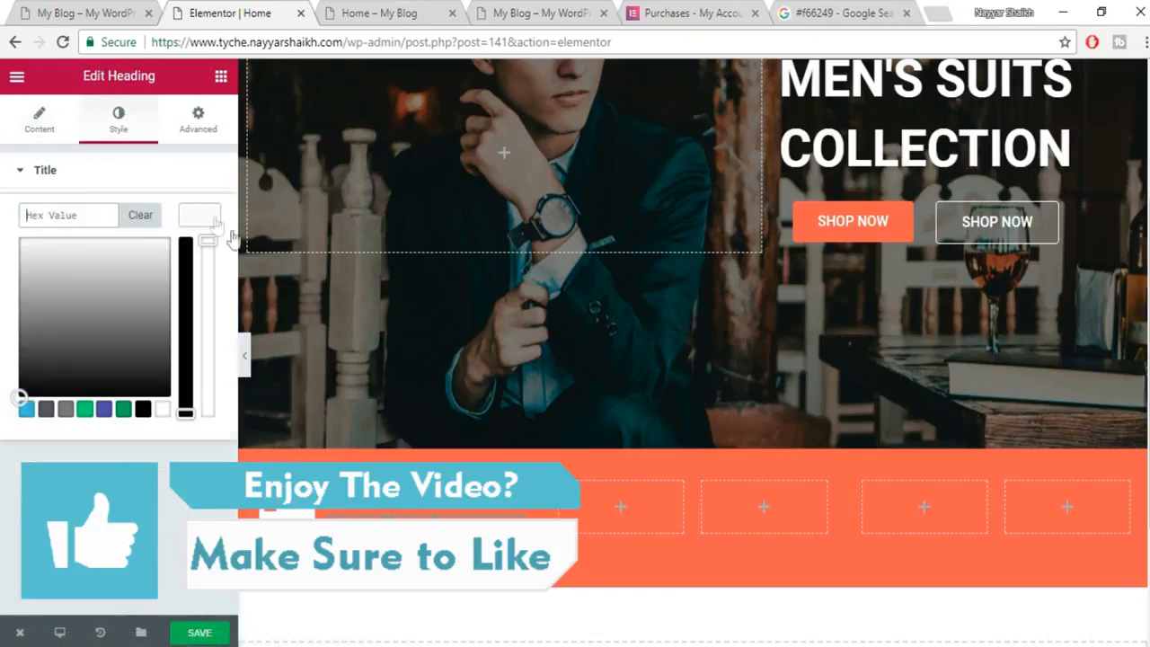
left_click(195, 211)
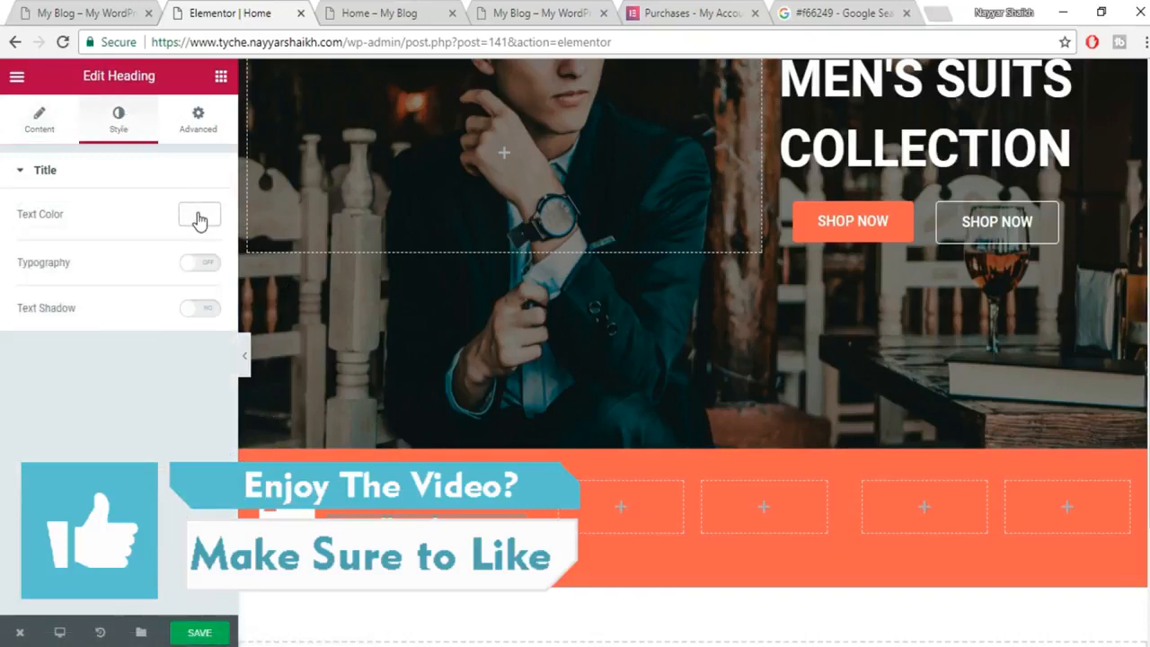
left_click(188, 266)
mouse_move(22, 344)
left_mouse_down()
mouse_move(32, 340)
mouse_move(25, 347)
left_mouse_up()
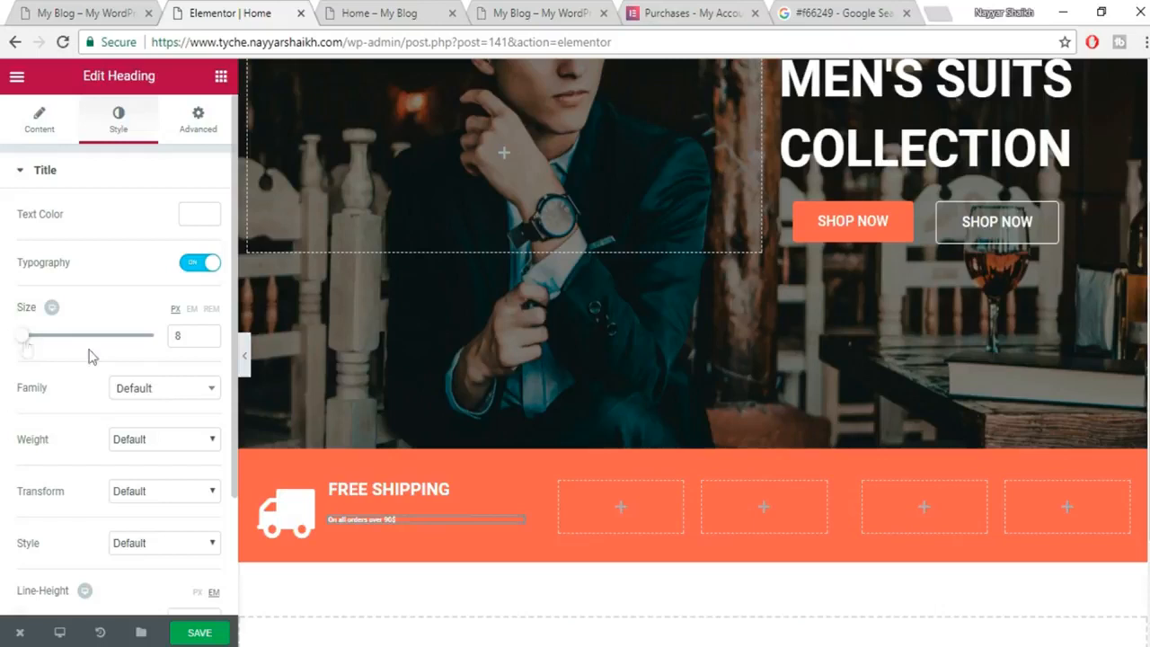
left_click(178, 334)
type("1")
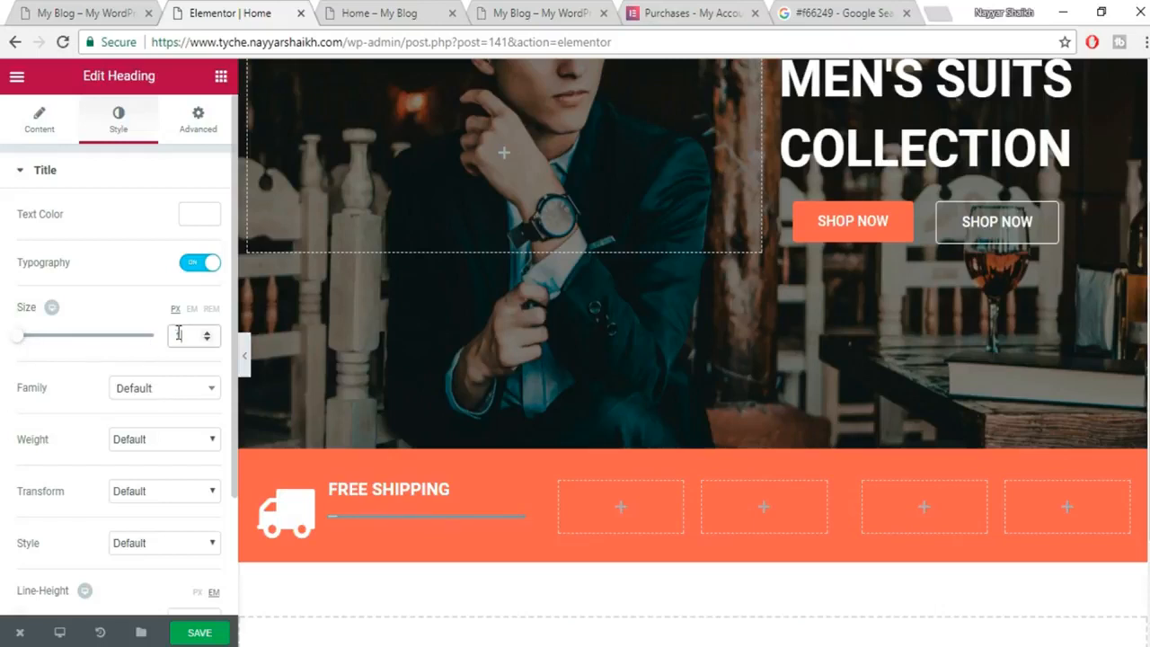
type("218")
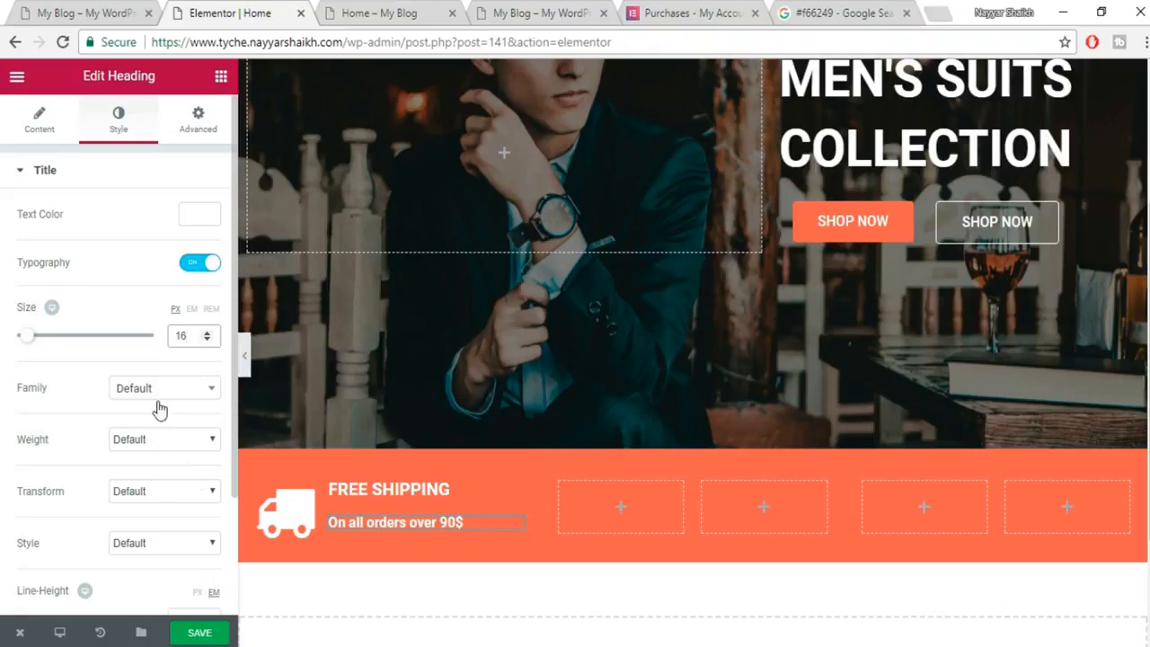
left_click(162, 442)
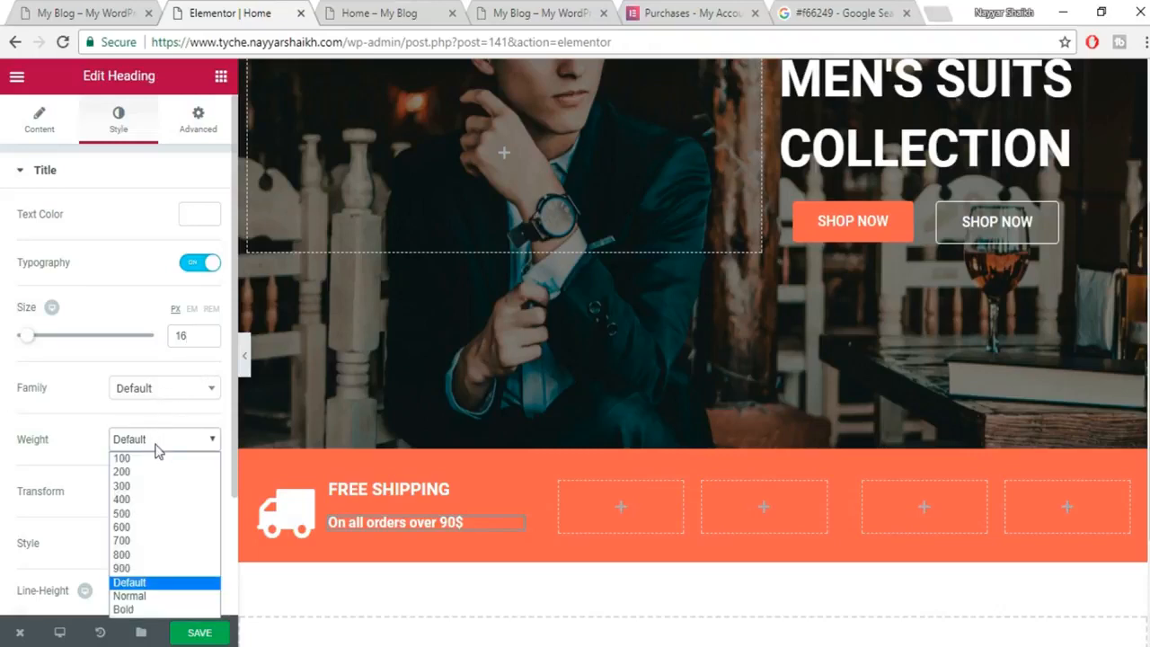
left_click(144, 491)
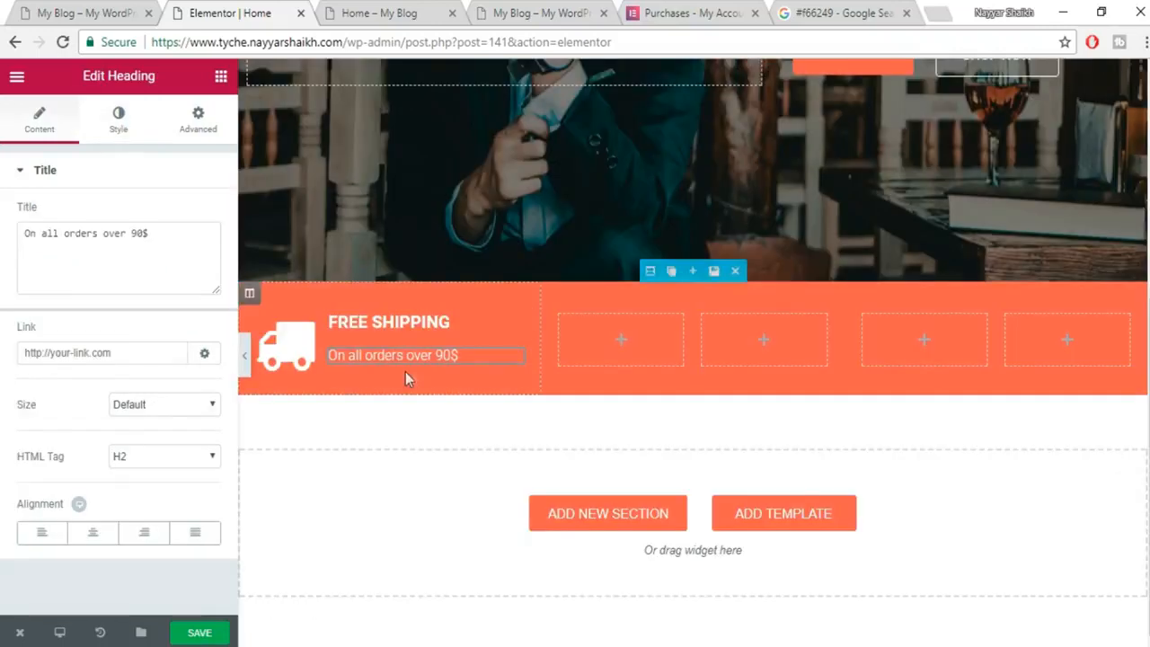
mouse_move(18, 633)
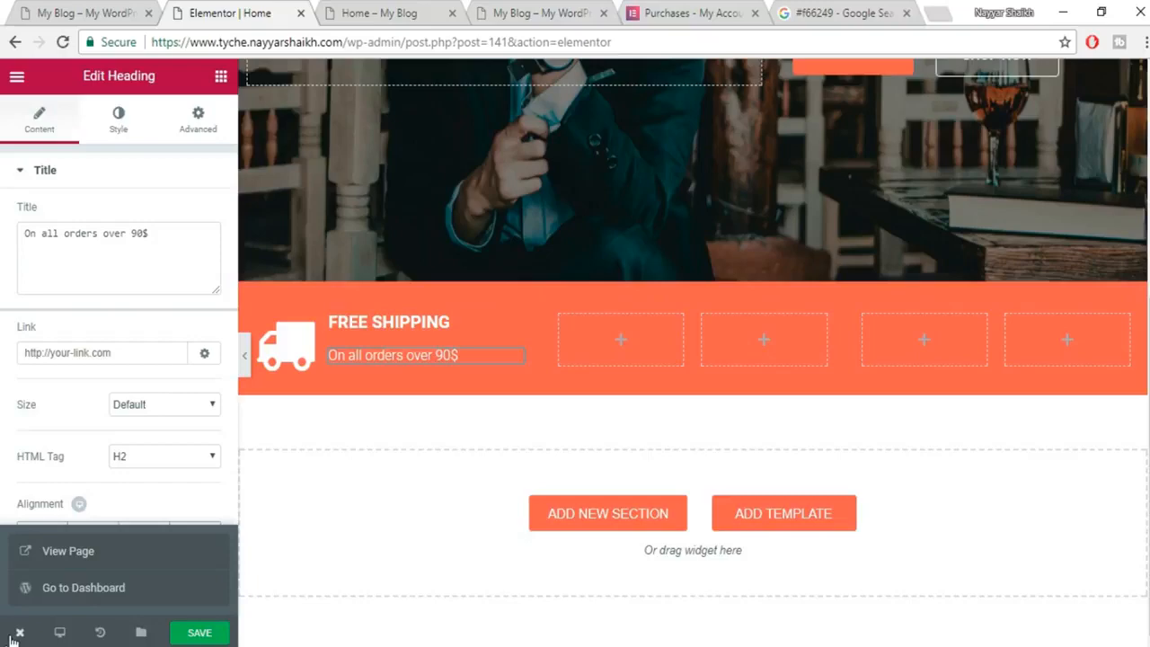
left_click(78, 551)
left_click(517, 13)
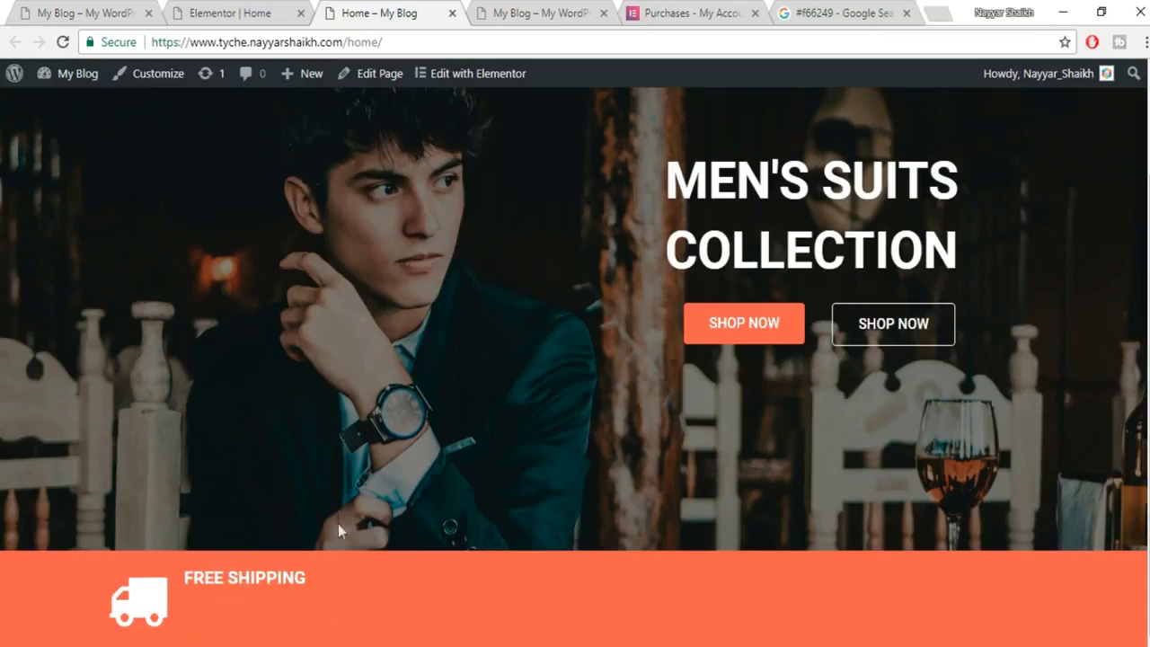
left_click(241, 11)
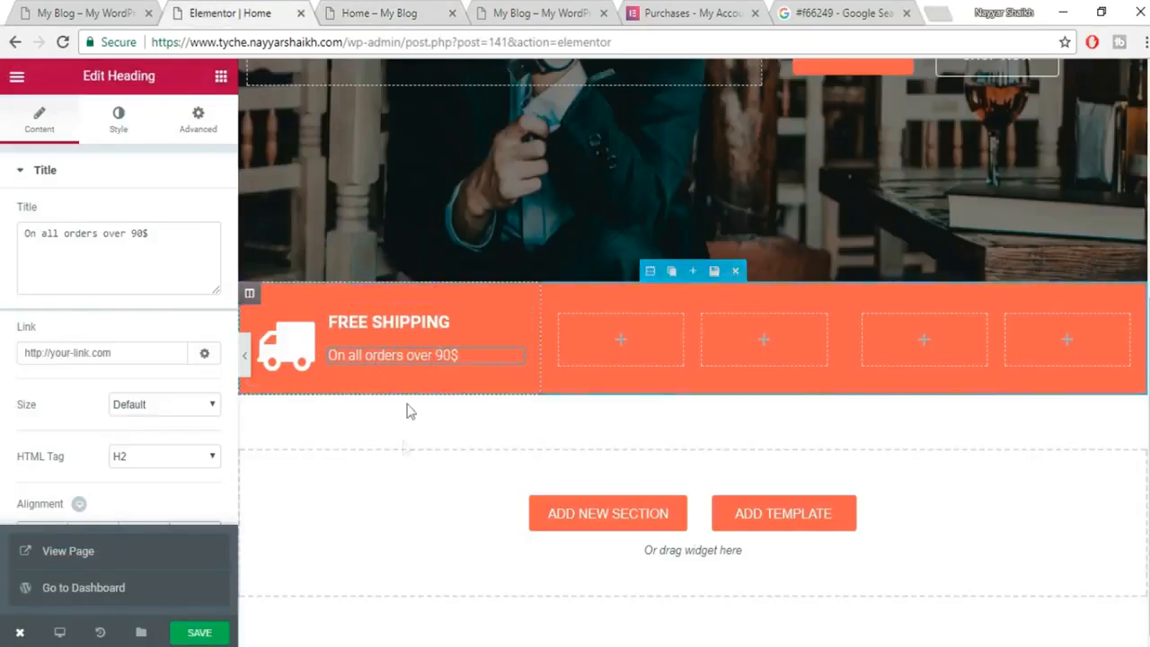
left_click(112, 9)
left_click(299, 326)
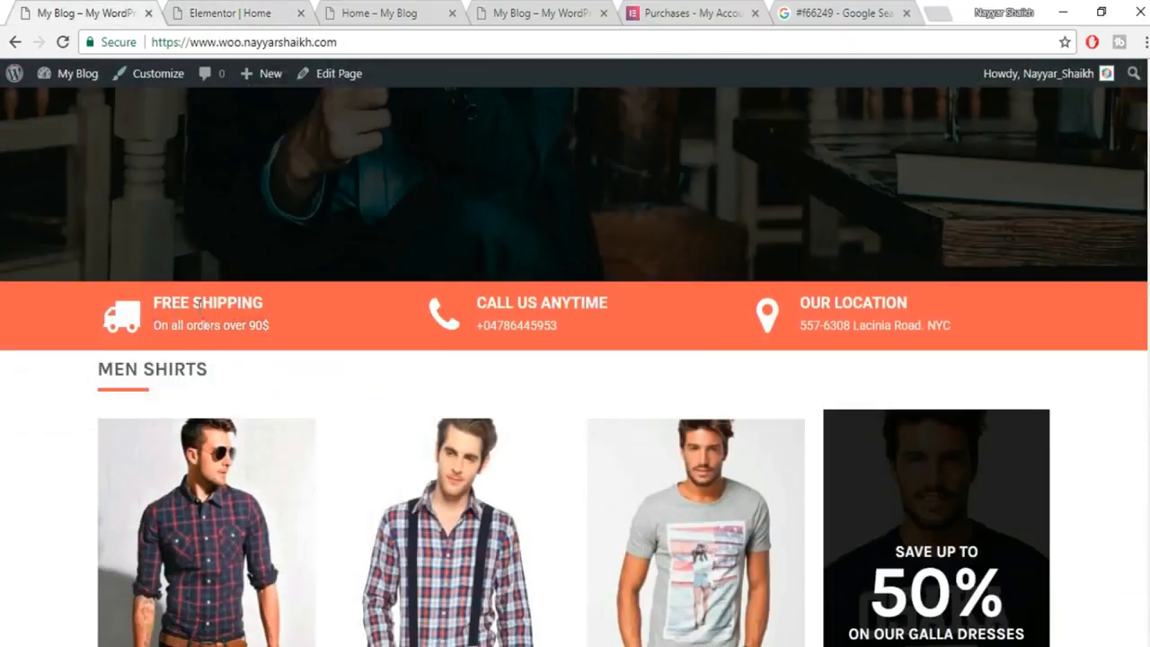
left_click(240, 11)
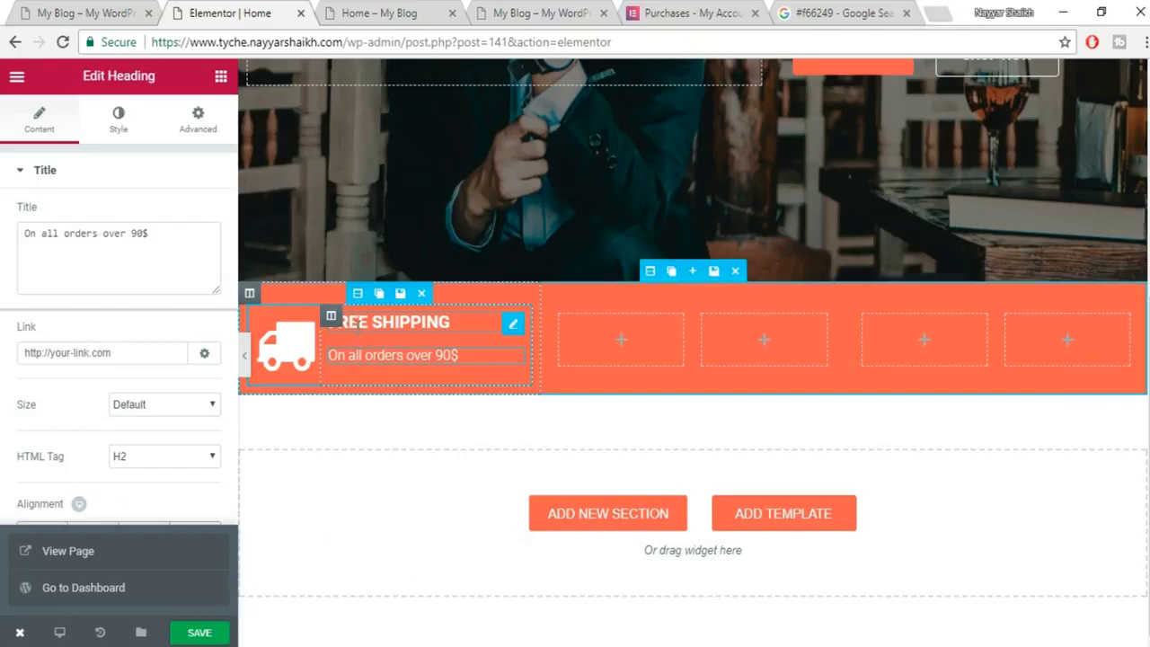
Give the FREE SHIPPING heading an unlinked 10 px top margin and save the page.
left_click(437, 324)
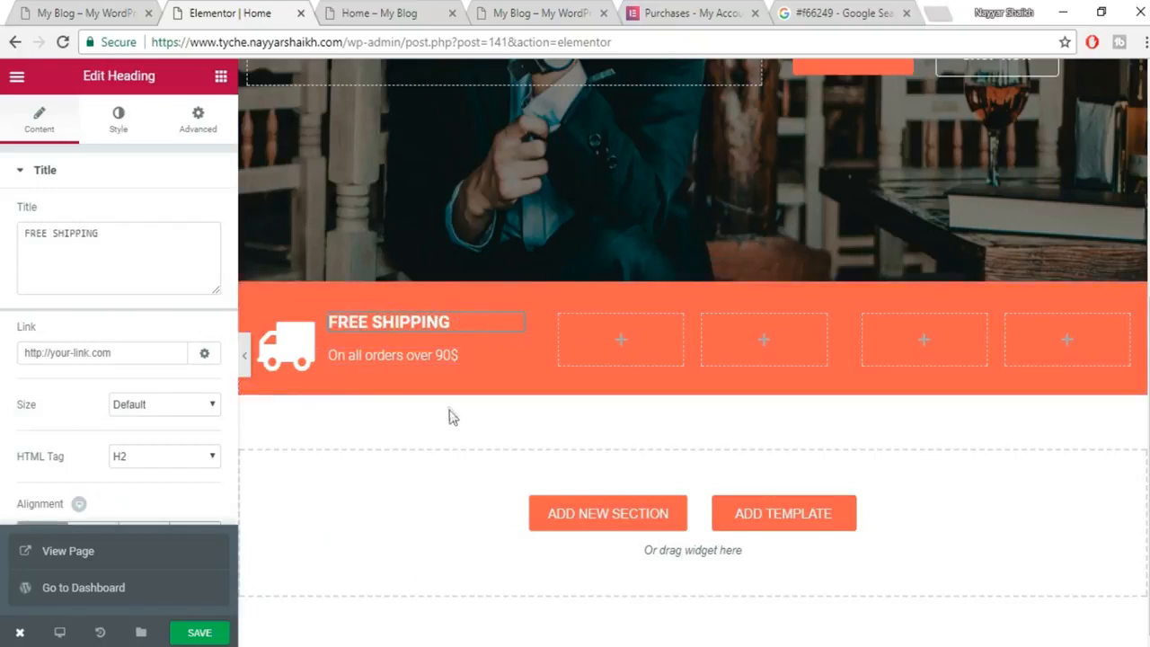
left_click(117, 9)
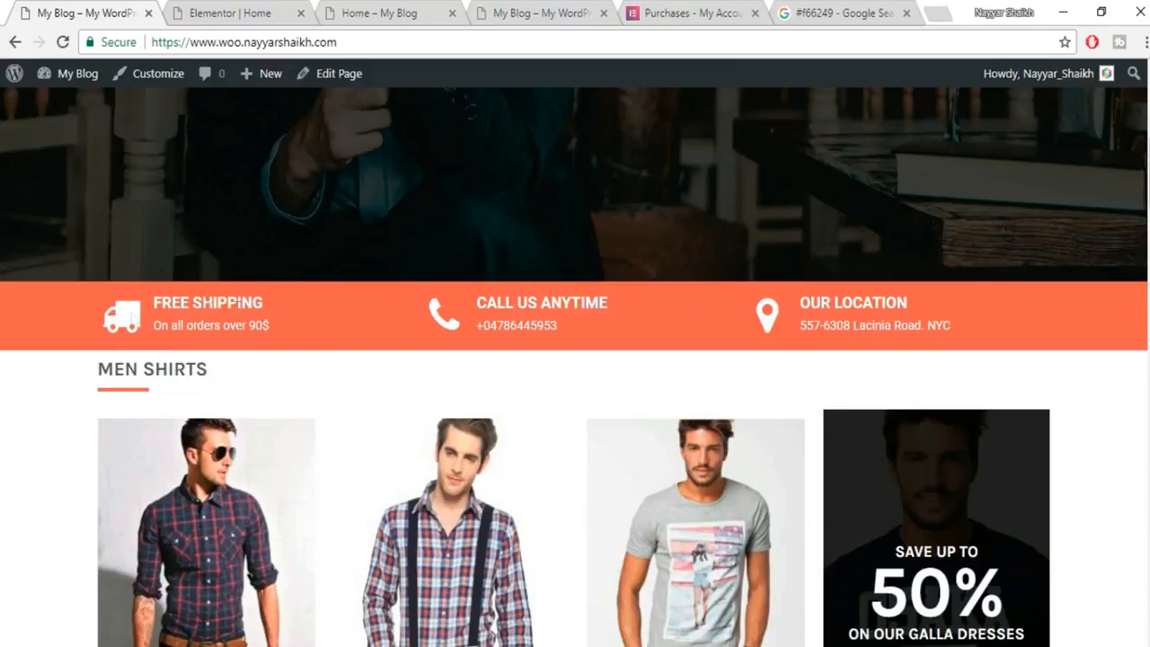
left_click(246, 13)
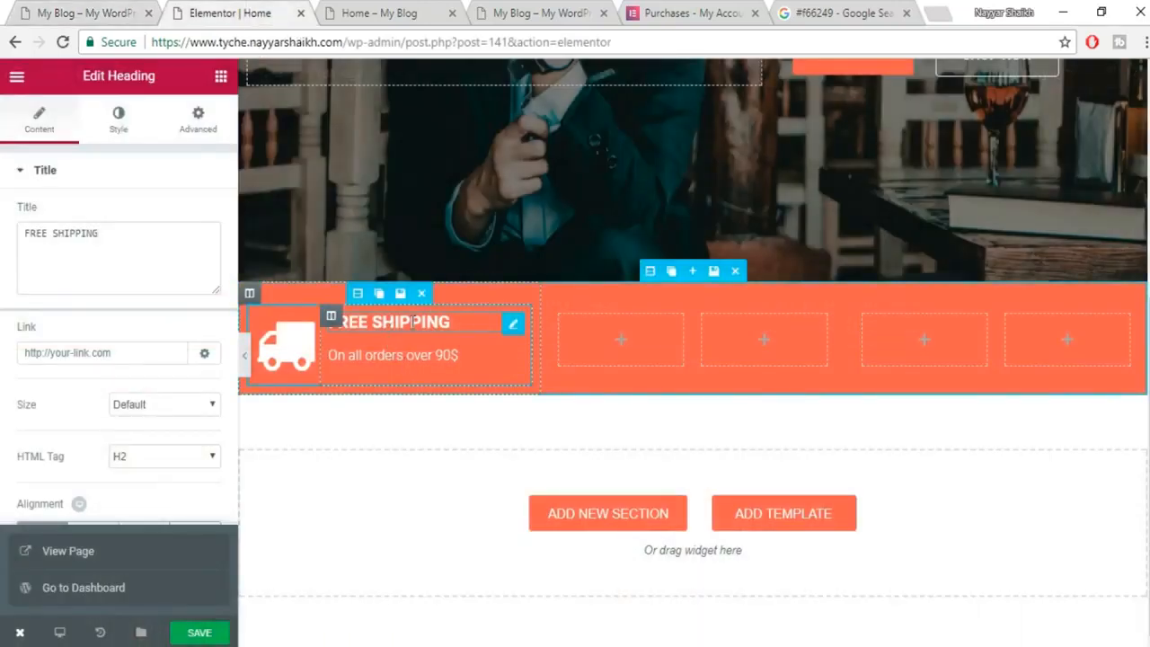
left_click(195, 122)
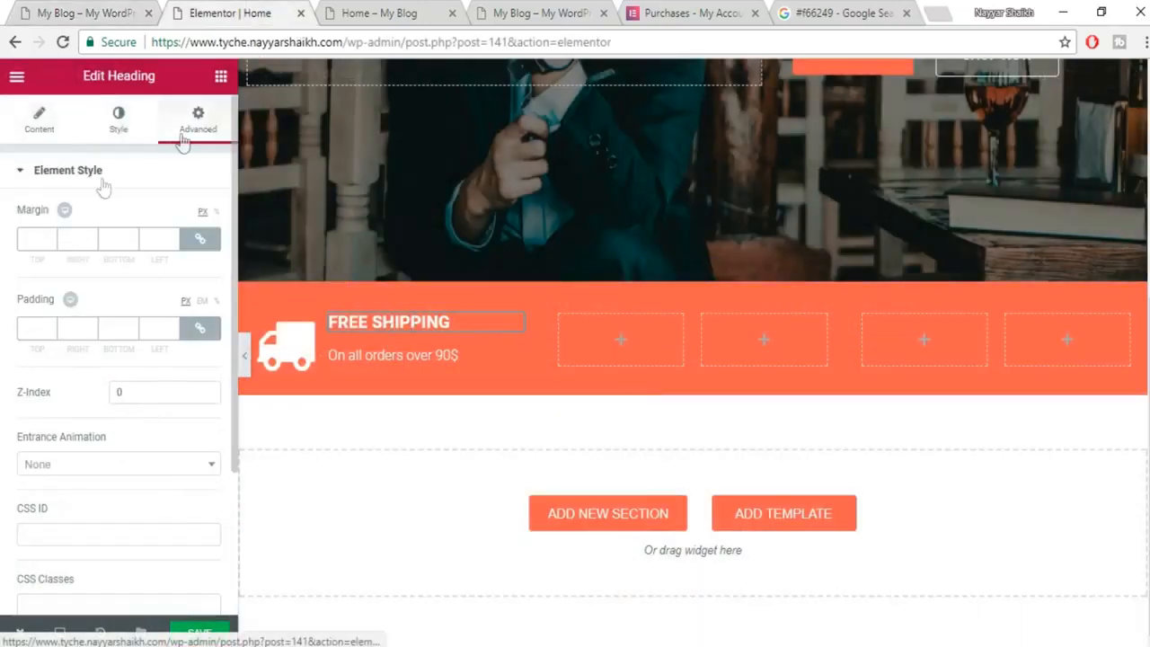
left_click(200, 239)
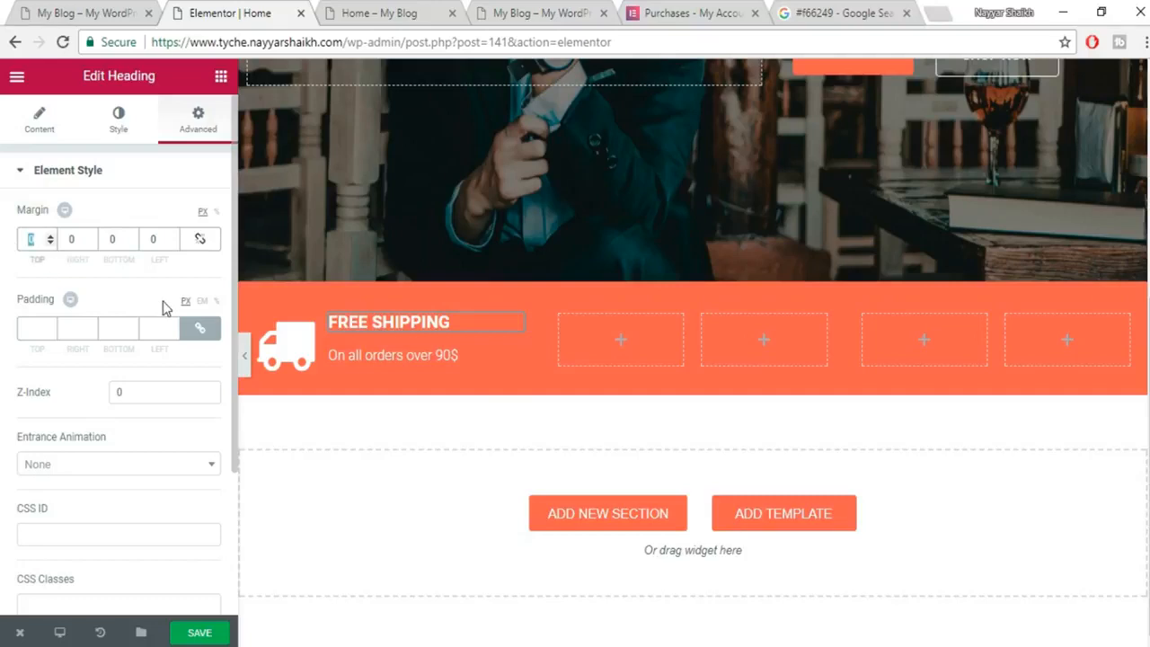
type("10")
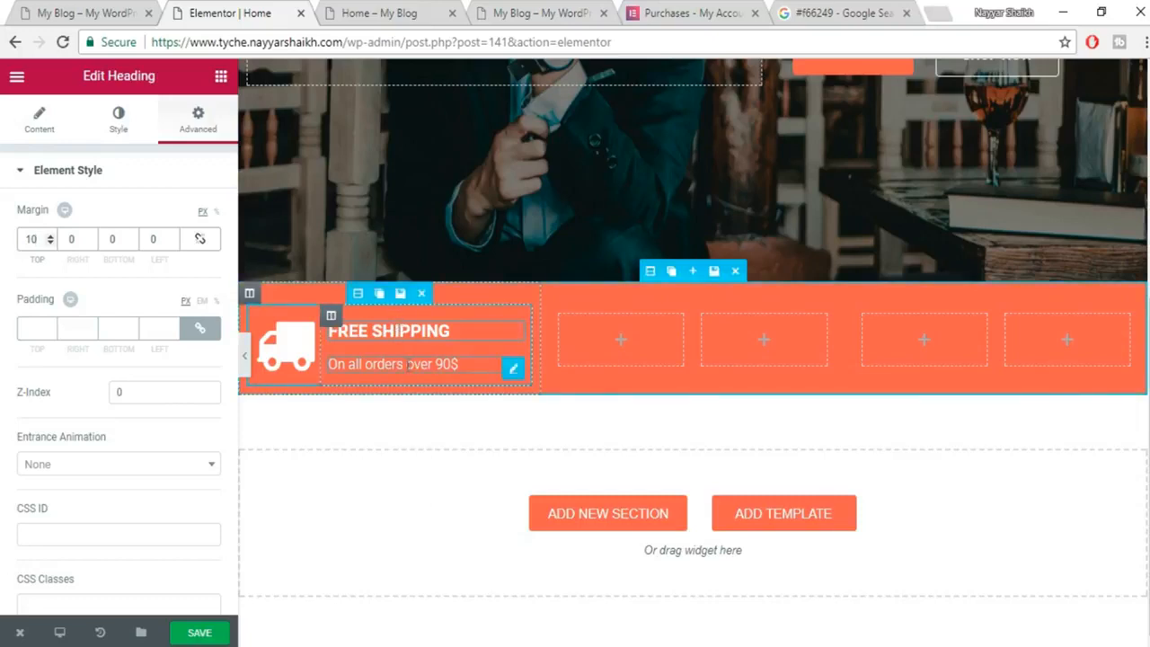
left_click(513, 369)
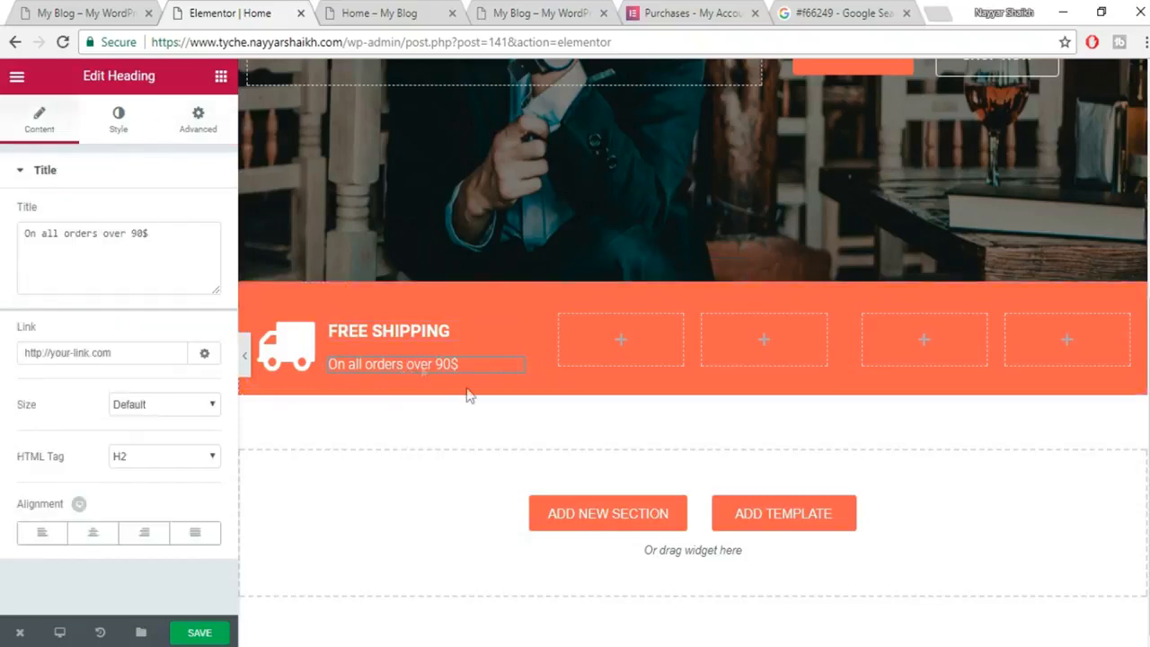
left_click(214, 634)
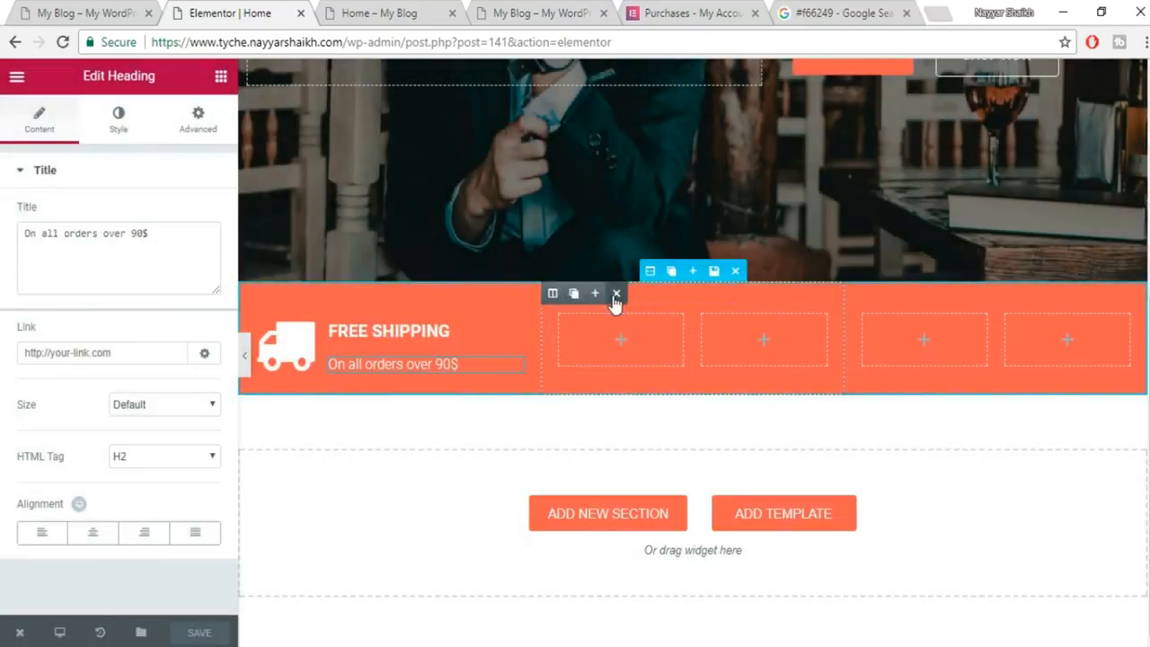
Delete the empty columns, duplicate the FREE SHIPPING column twice, and save.
left_click(616, 294)
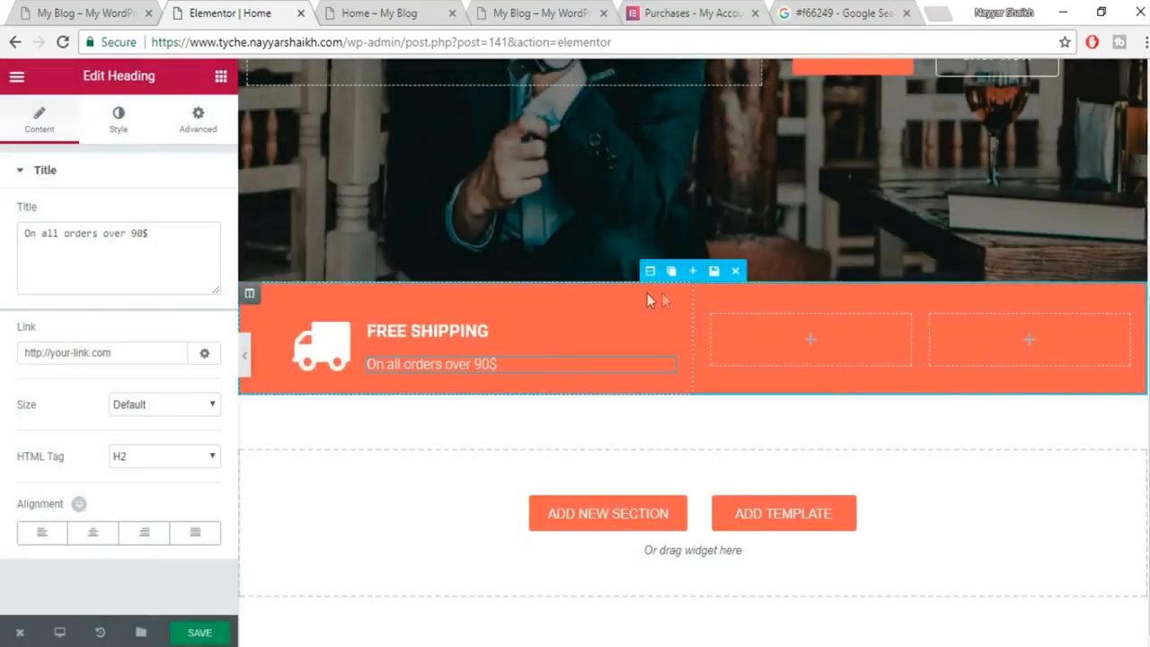
left_click(767, 294)
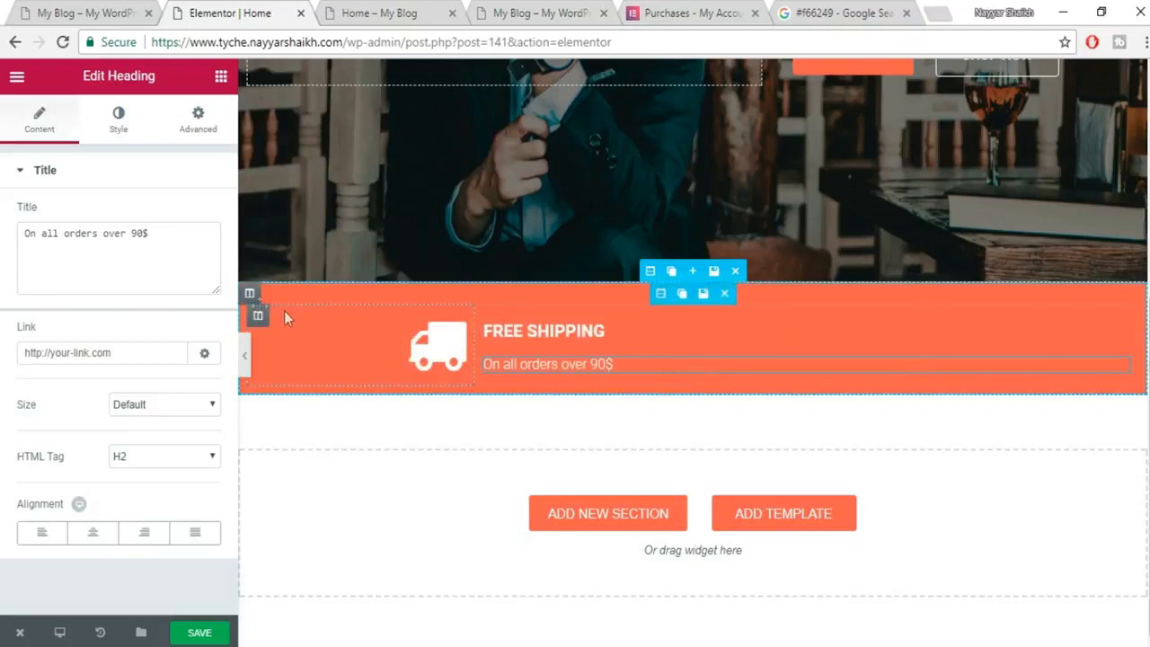
left_click(271, 294)
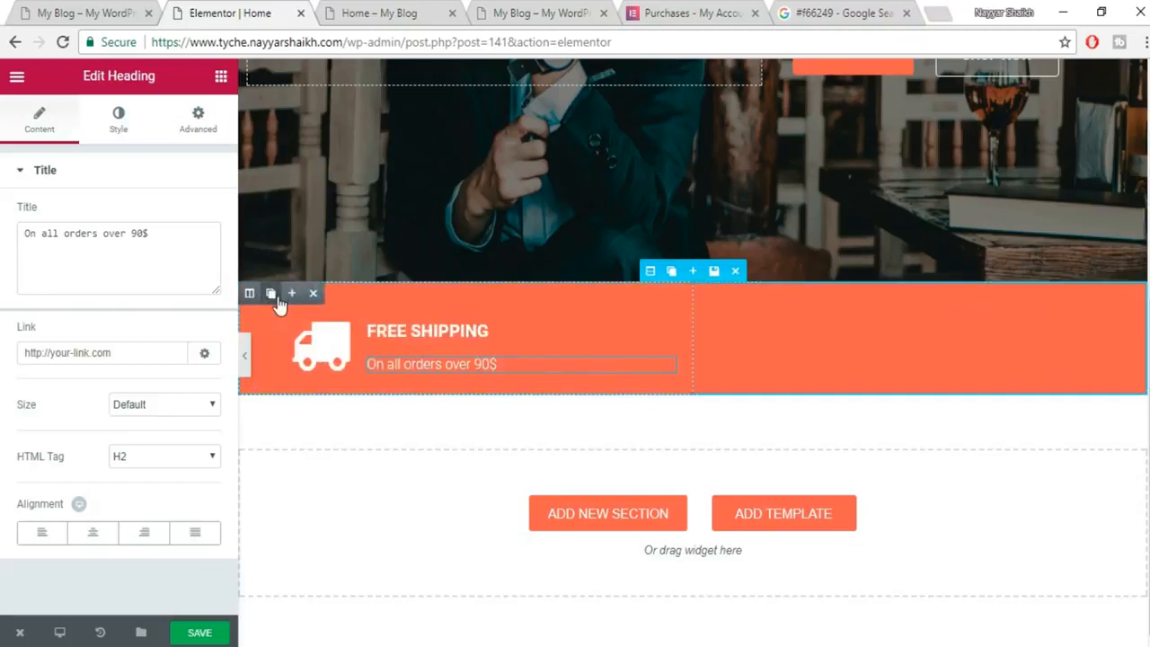
left_click(270, 294)
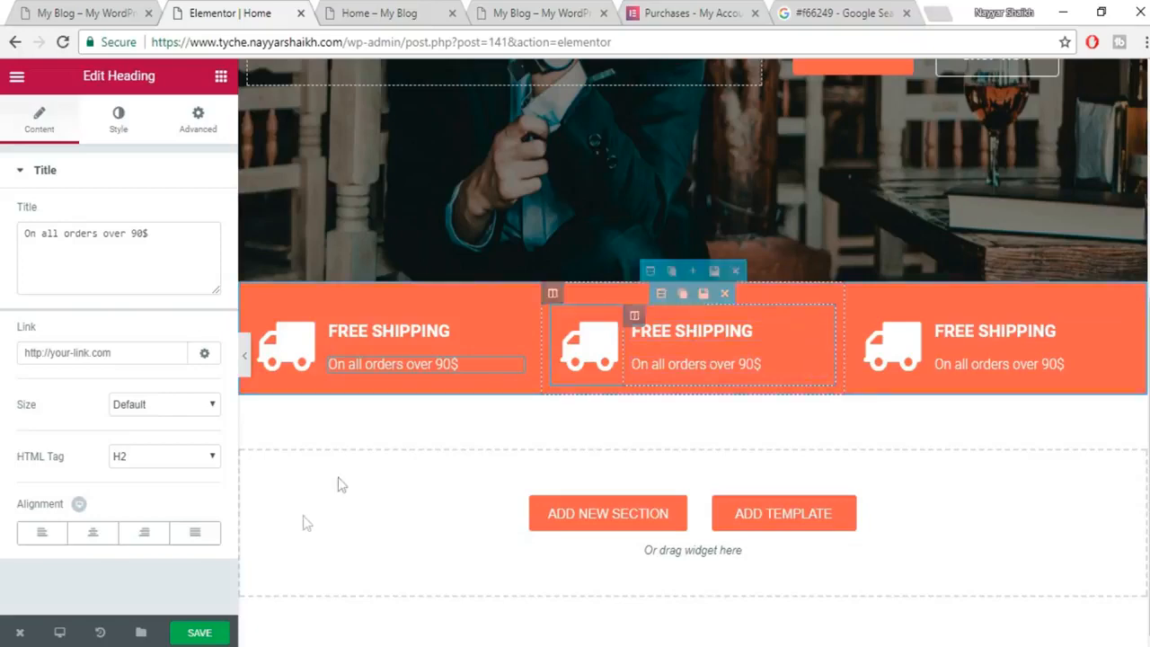
left_click(220, 633)
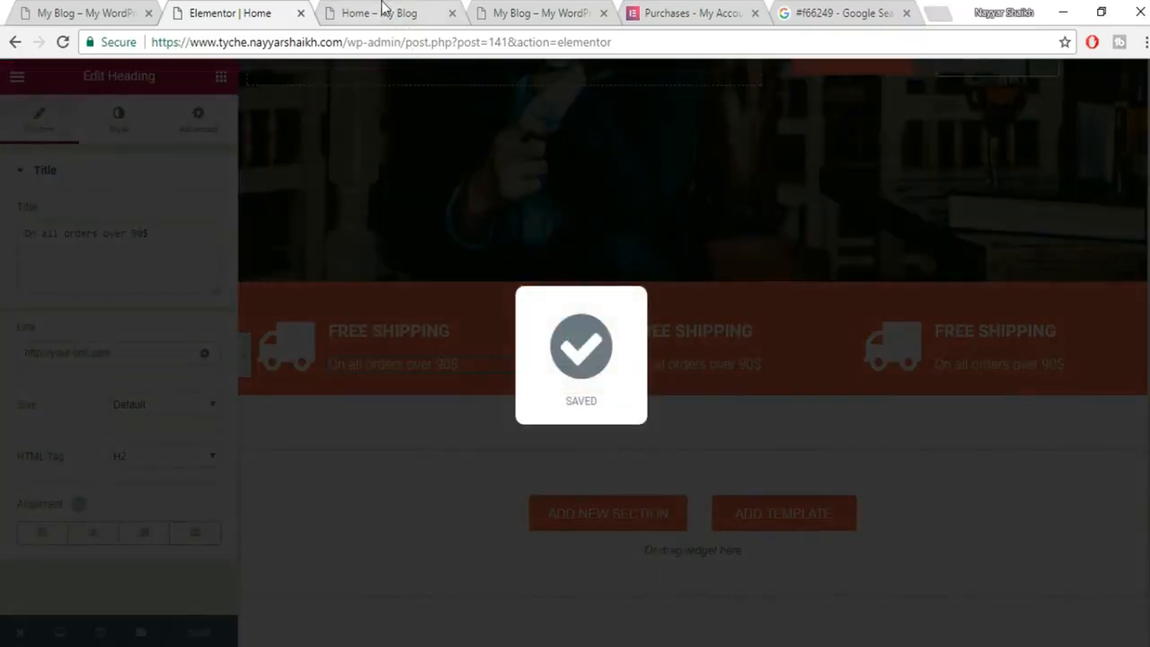
Reload the live Home page to view the updated orange bar.
left_click(386, 13)
left_click(393, 41)
key("Return")
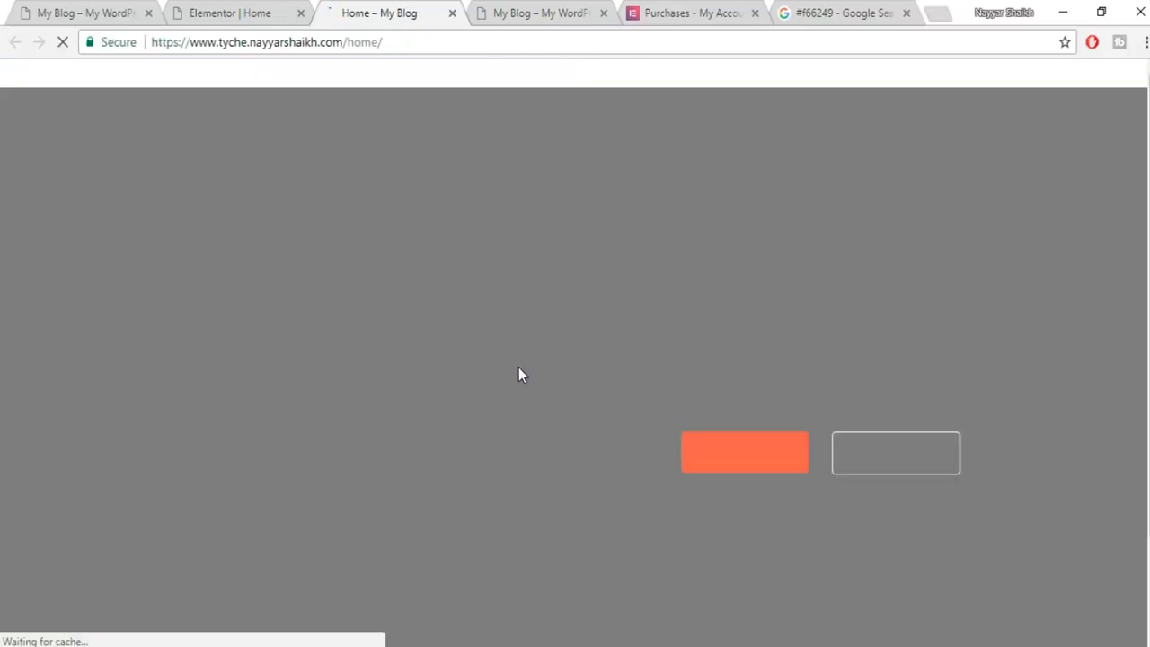
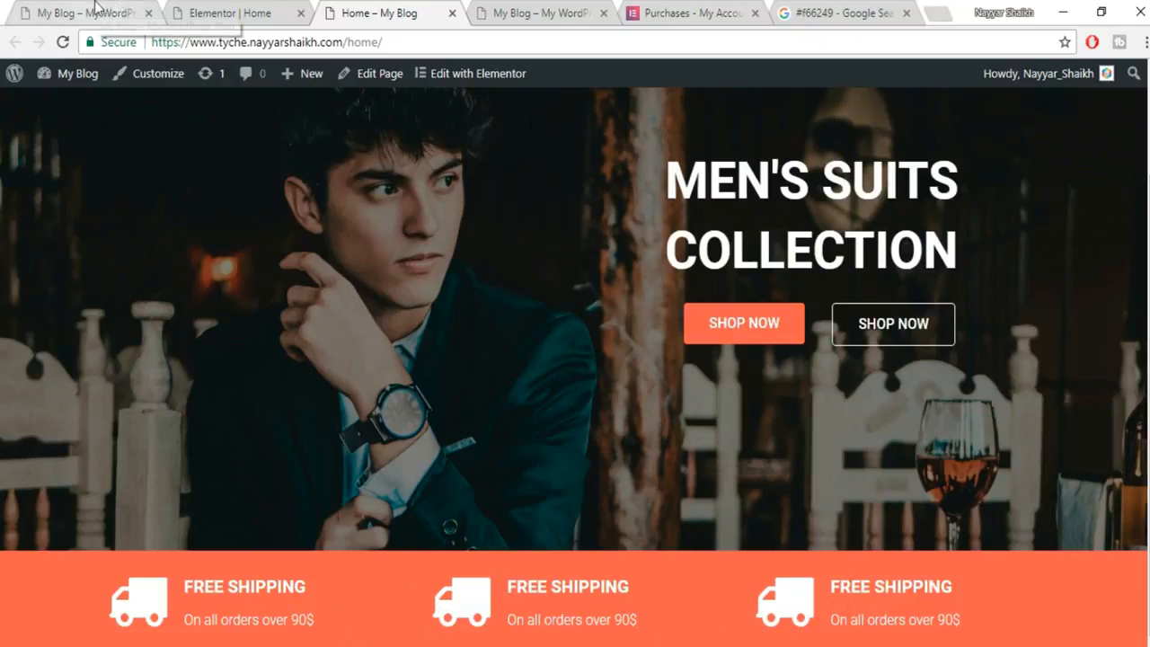
Replace the middle column's truck icon with a phone icon.
left_click(68, 11)
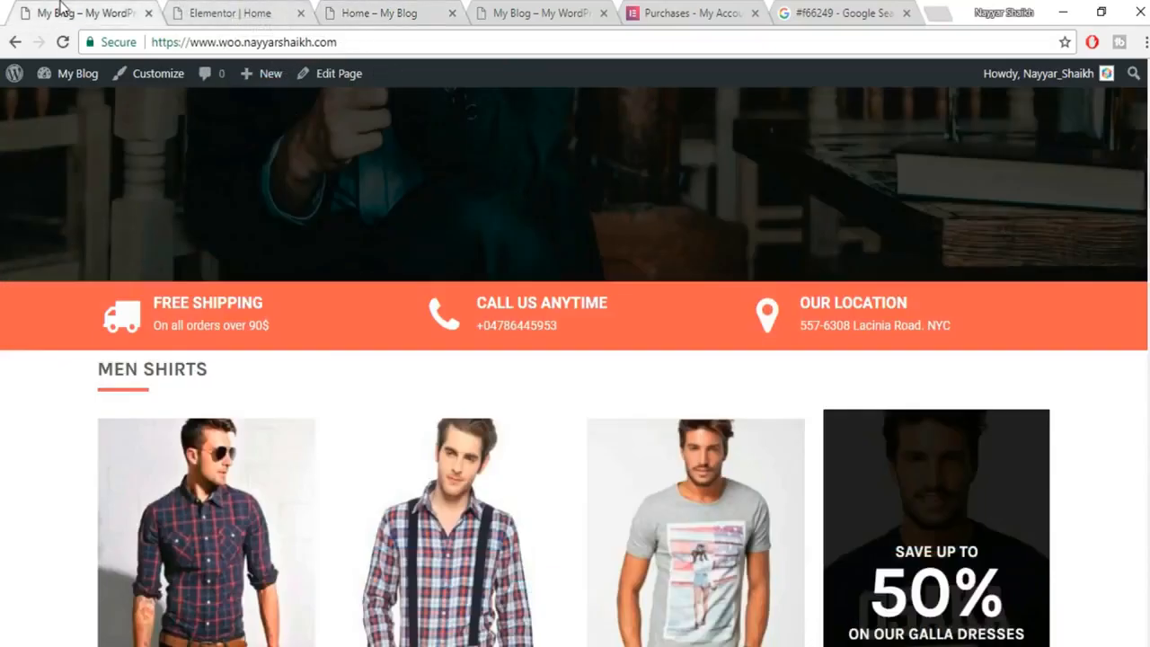
left_click_drag(628, 309, 483, 303)
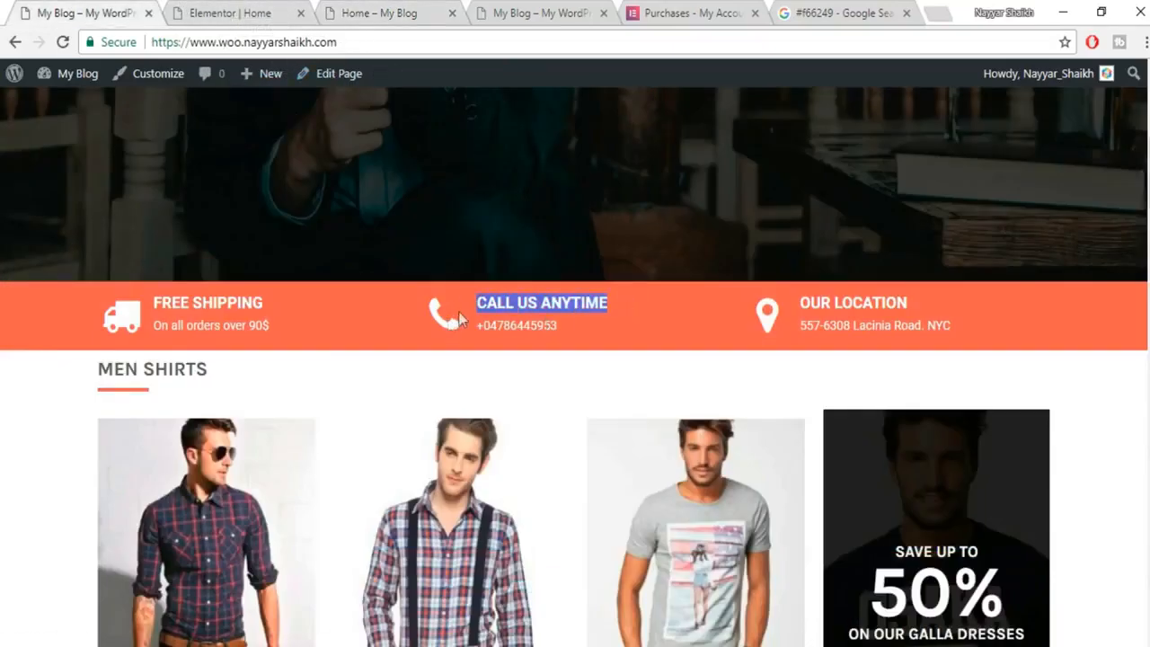
left_click(198, 10)
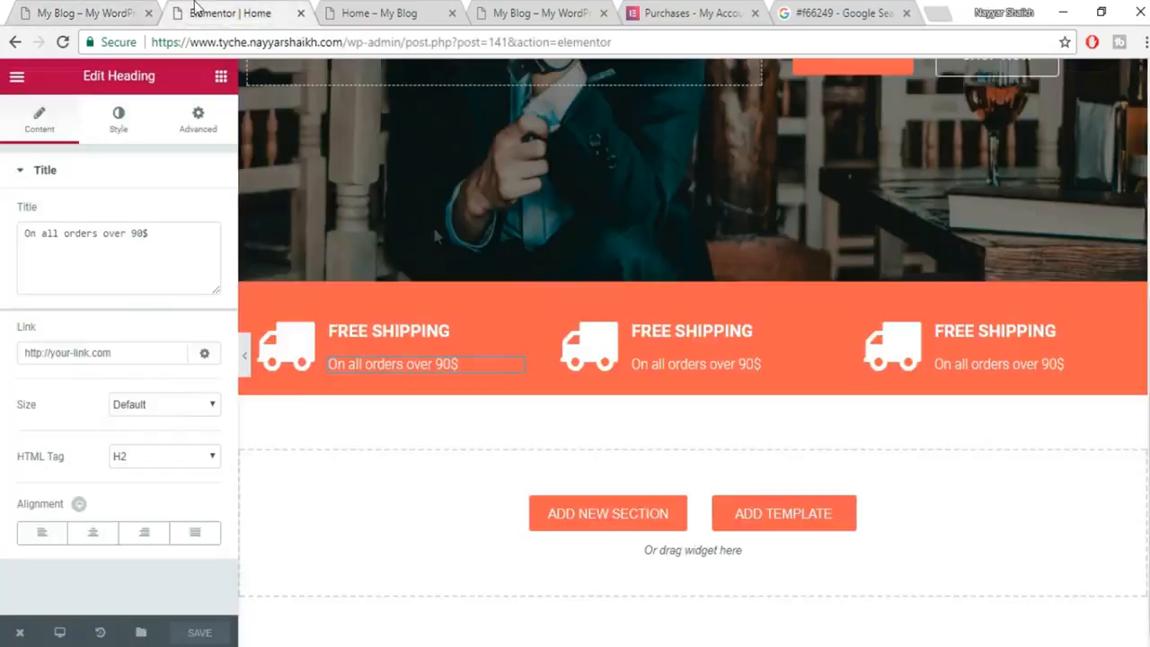
left_click(612, 359)
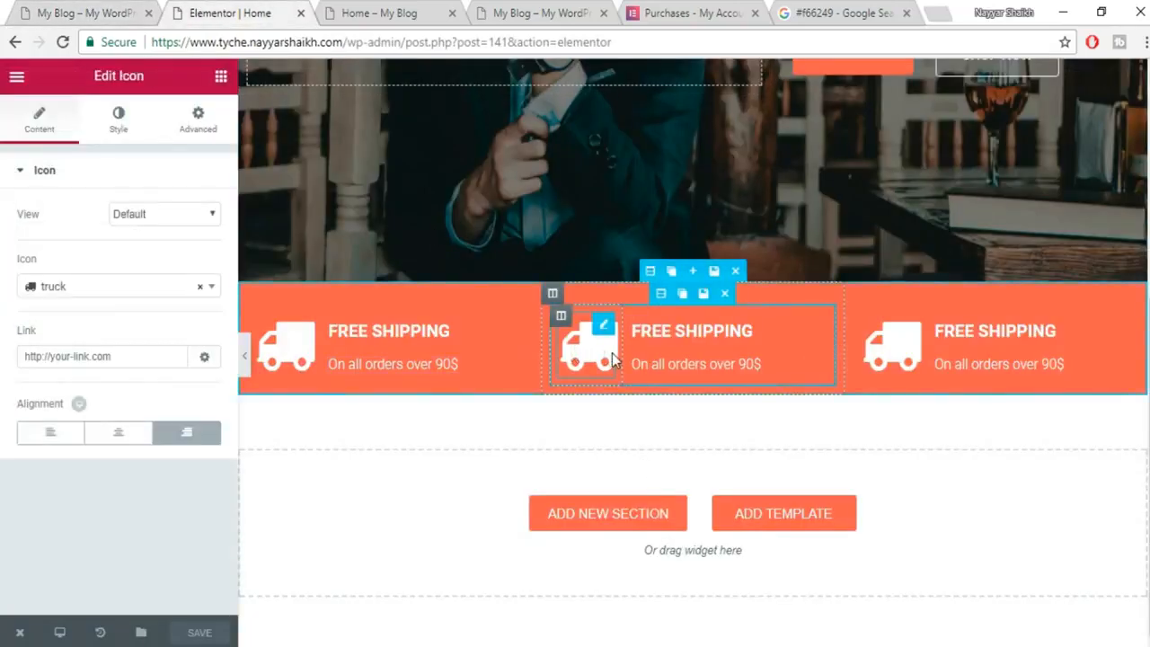
left_click(125, 286)
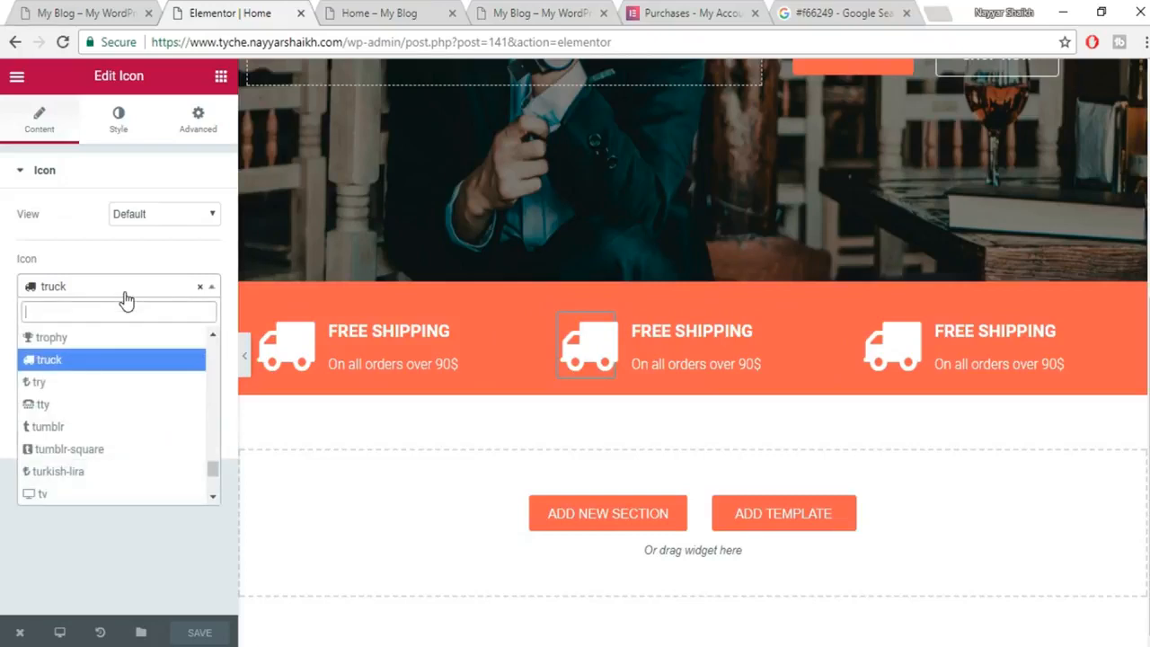
type("PHO")
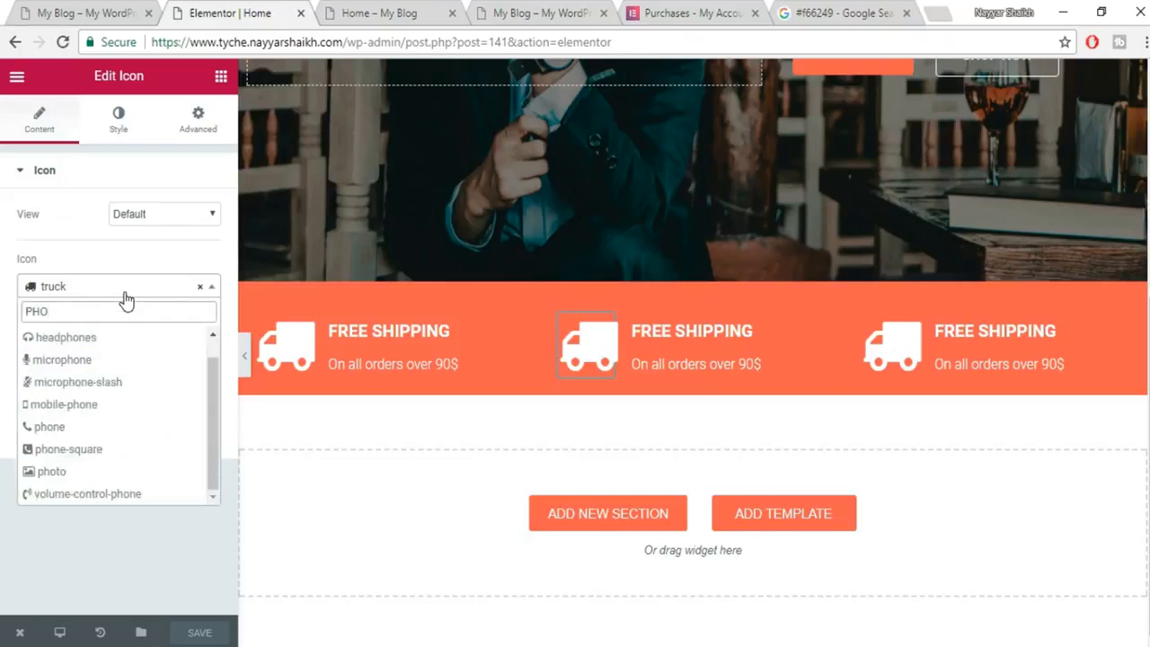
left_click(59, 434)
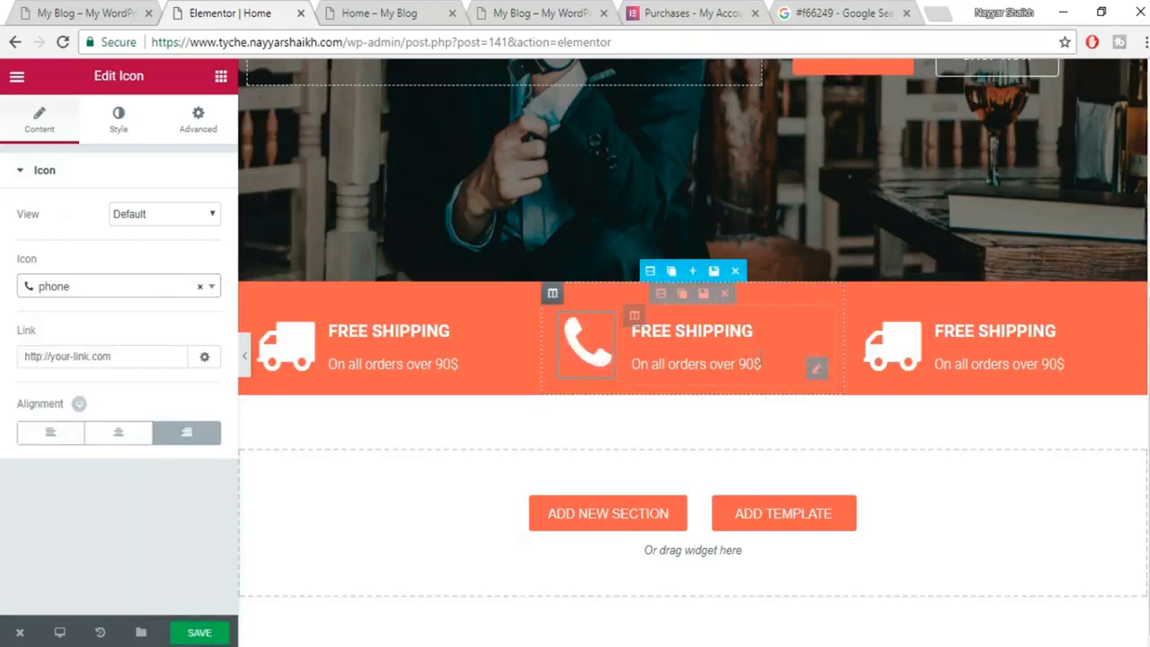
Retitle the middle heading 'CALL US ANYTIME' and paste the reference phone number as its subtext.
left_click(719, 330)
triple_click(131, 269)
type("CALL US ANYTIME")
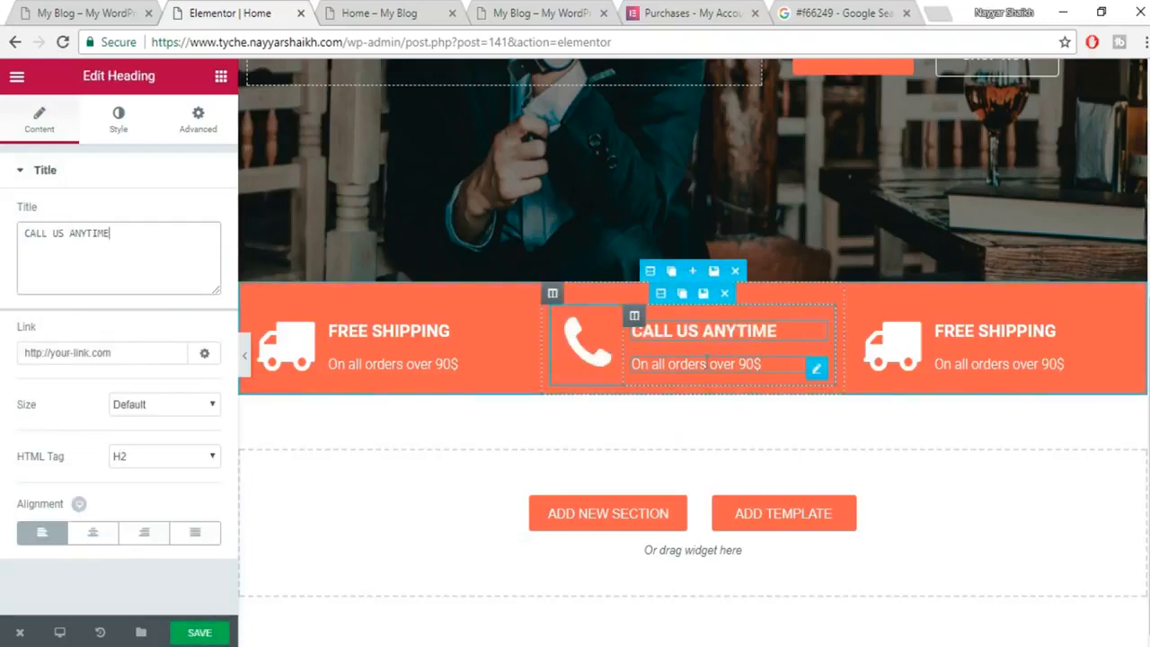
left_click(696, 364)
left_click(373, 12)
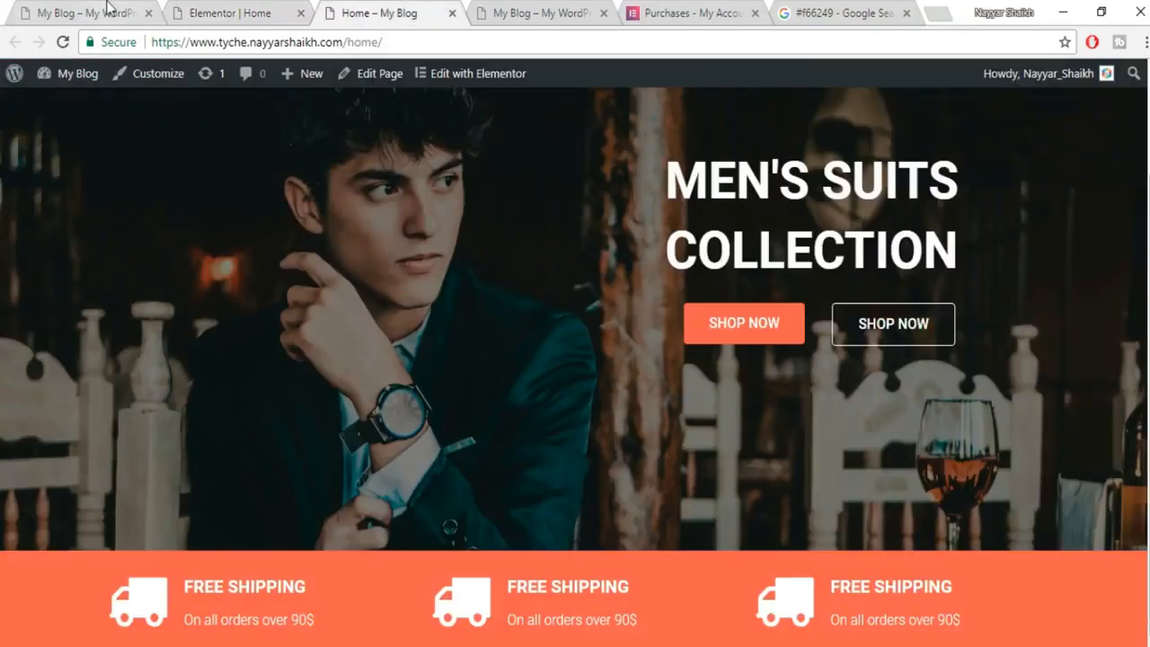
left_click(22, 11)
left_click_drag(558, 325, 483, 325)
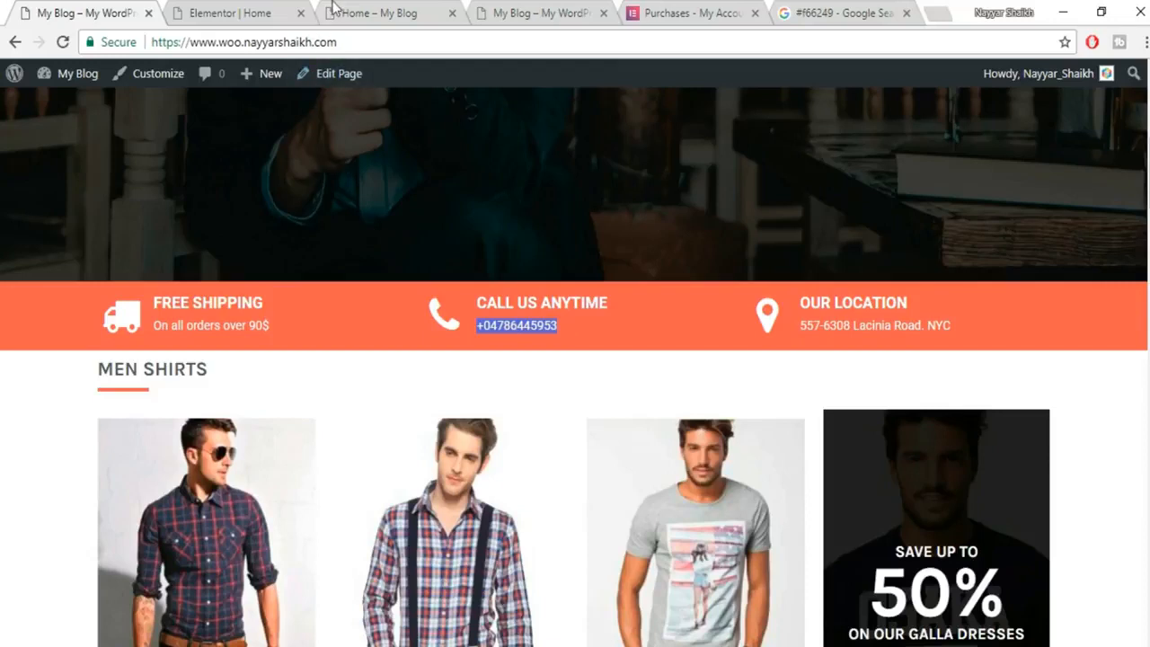
left_click(260, 11)
left_click(141, 263)
key("ctrl+a")
key("ctrl+v")
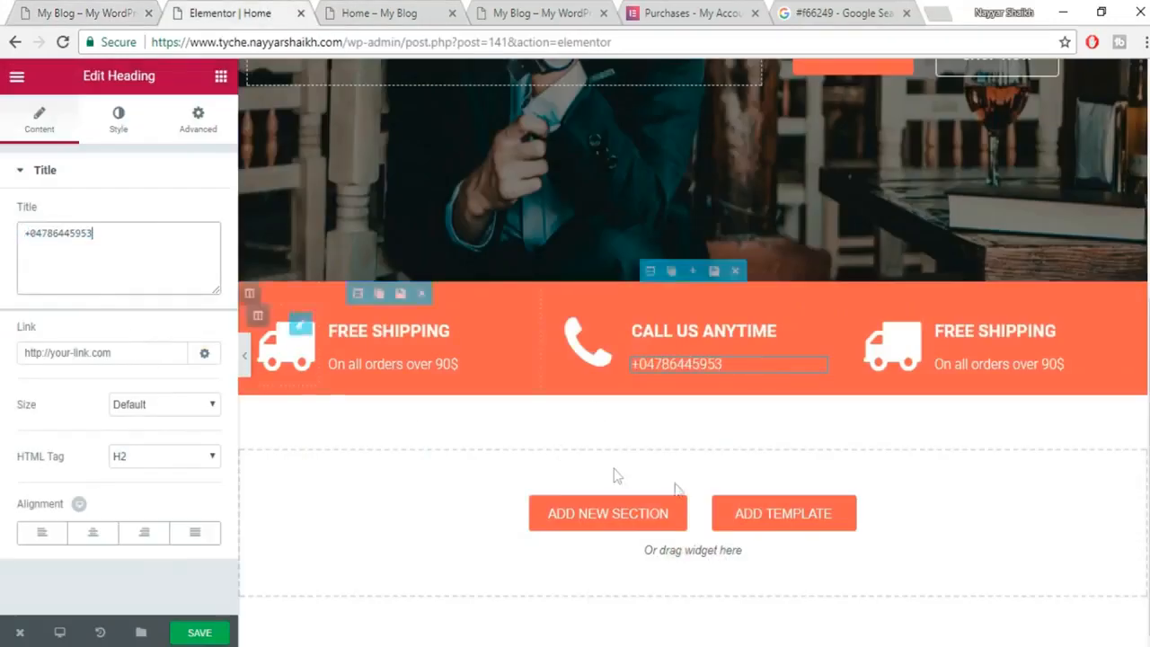
left_click(888, 350)
Replace the right column's truck icon with a map-marker icon.
left_click(63, 18)
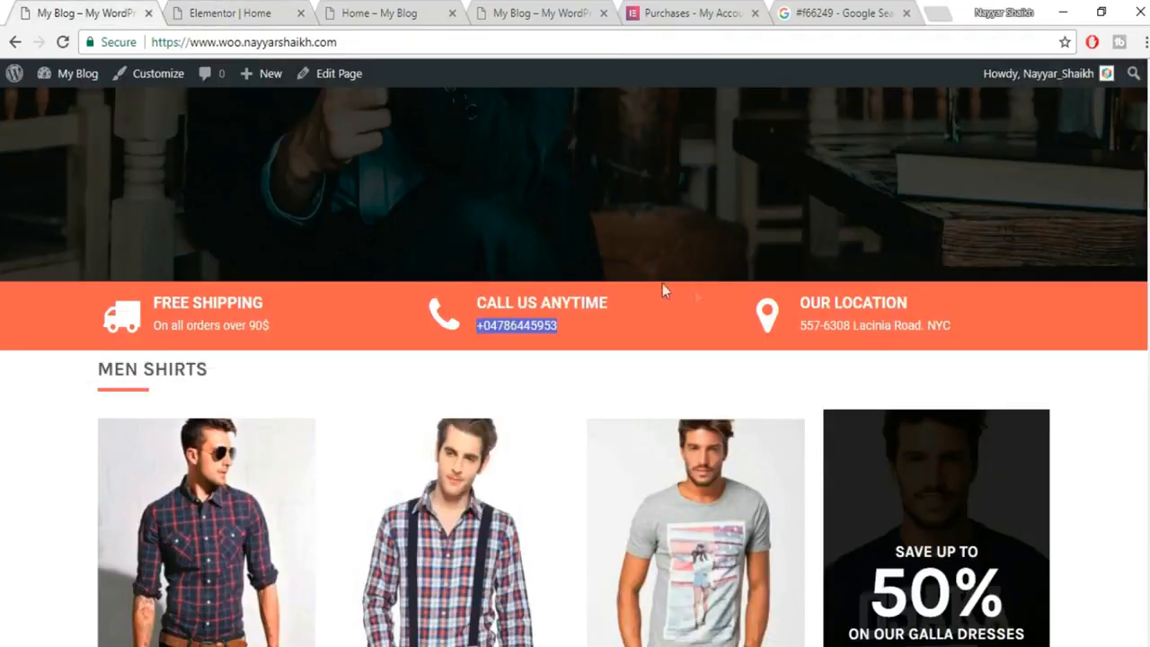
left_click(198, 13)
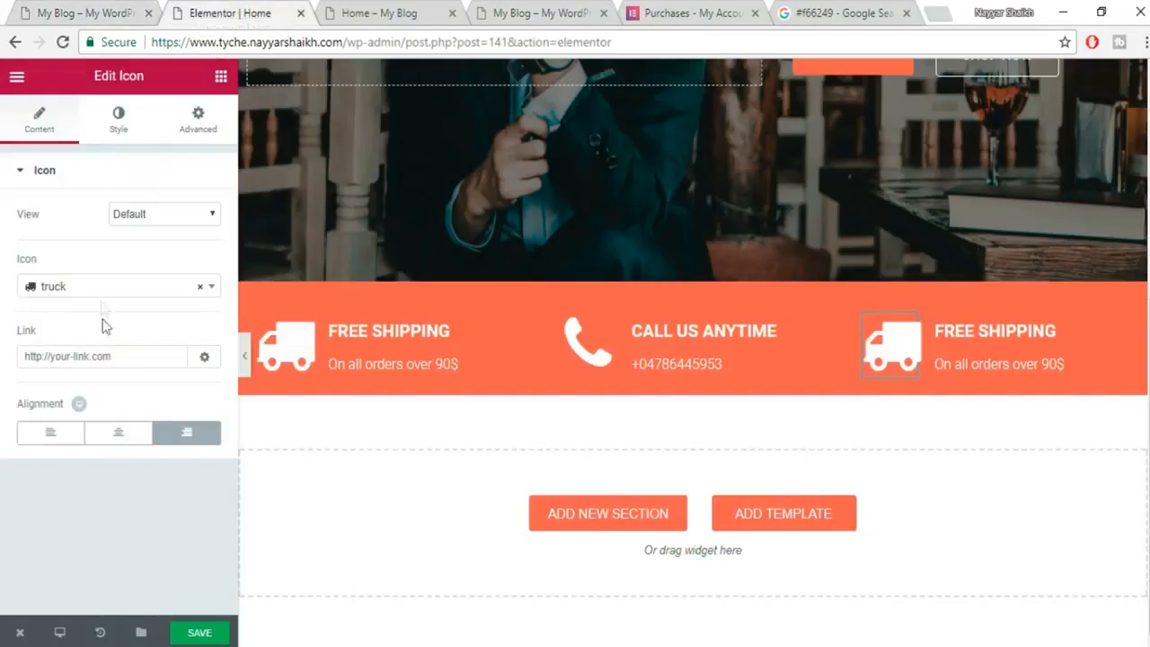
left_click(105, 288)
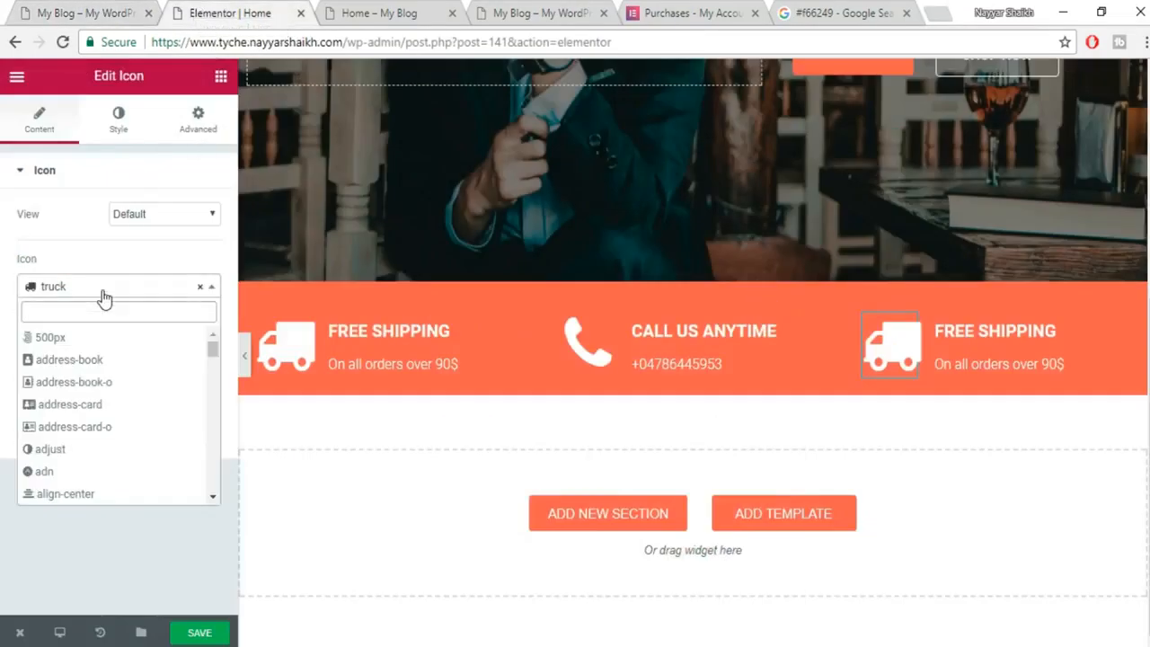
type("MAP")
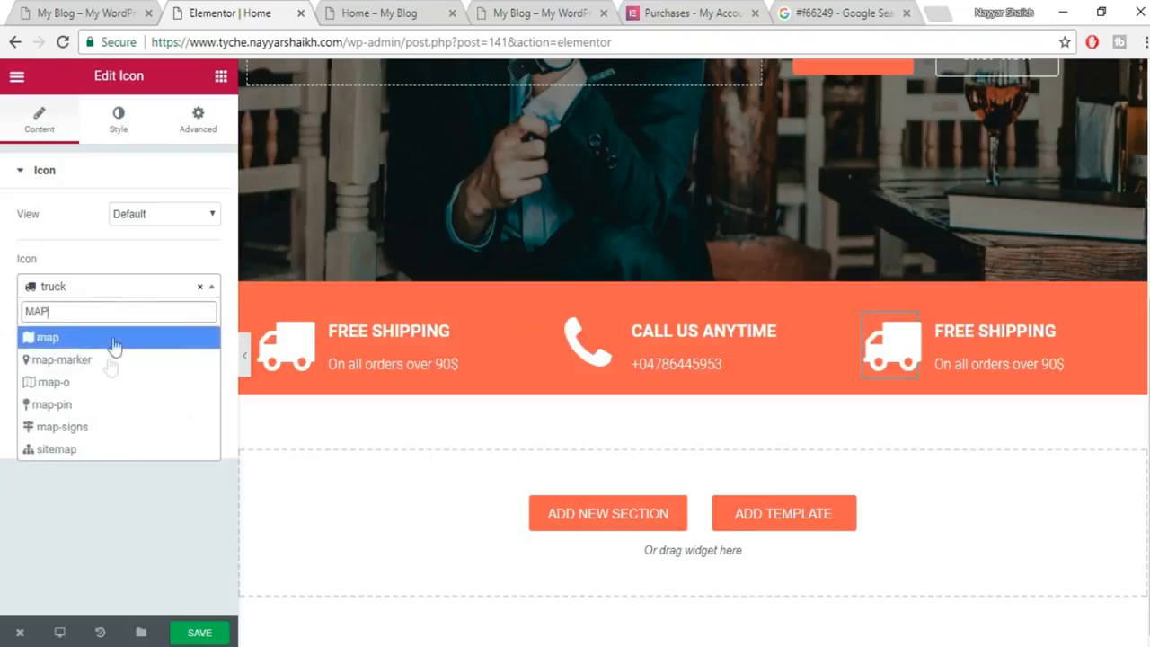
left_click(94, 368)
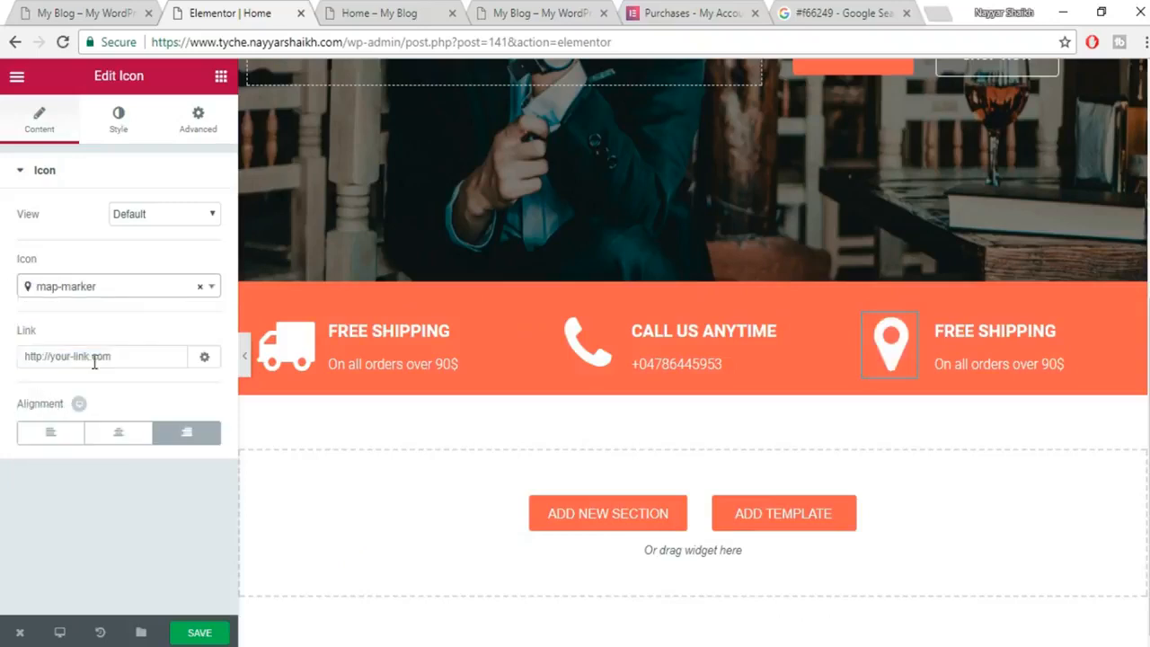
Change the right heading from FREE SHIPPING to 'OUR LOCATION', copied from the reference site.
left_click(1001, 331)
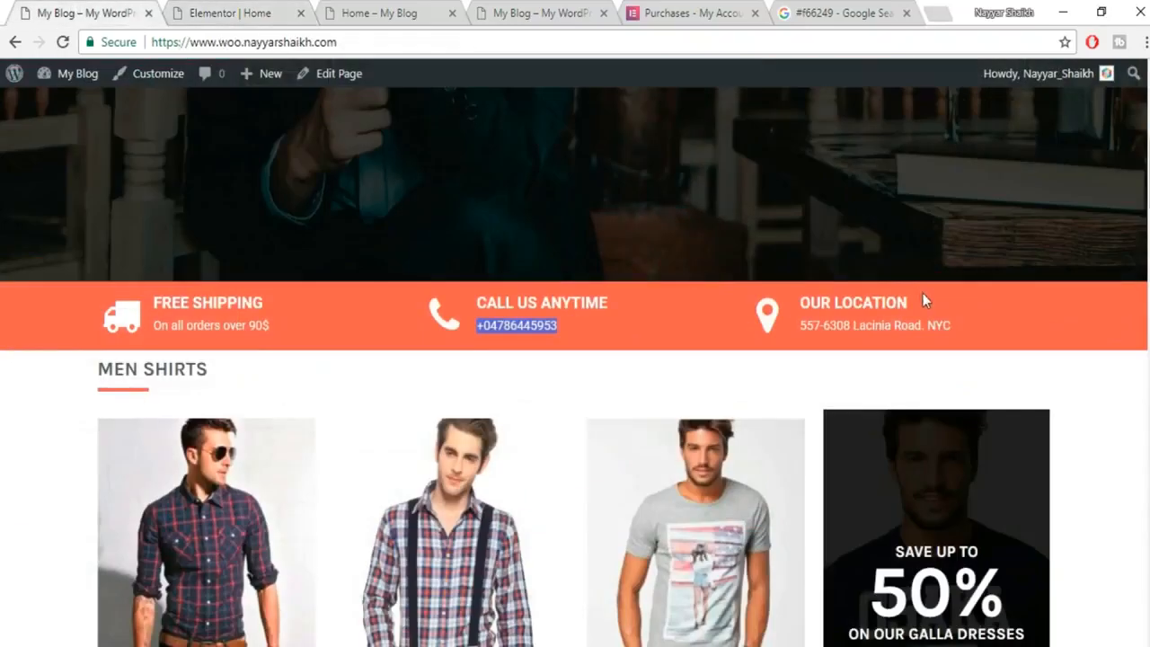
left_click_drag(910, 303, 782, 308)
key("ctrl+c")
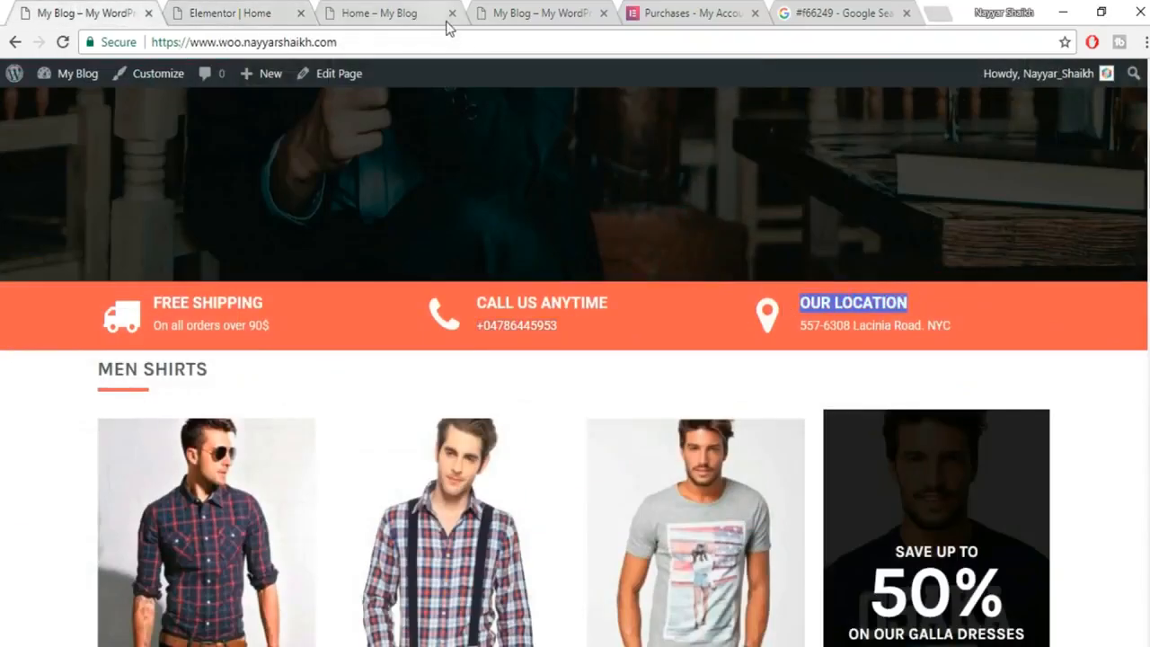
left_click(283, 12)
left_click(135, 251)
key("ctrl+a")
key("ctrl+v")
Paste the reference street address as the right subtext and save the page.
left_click(1025, 364)
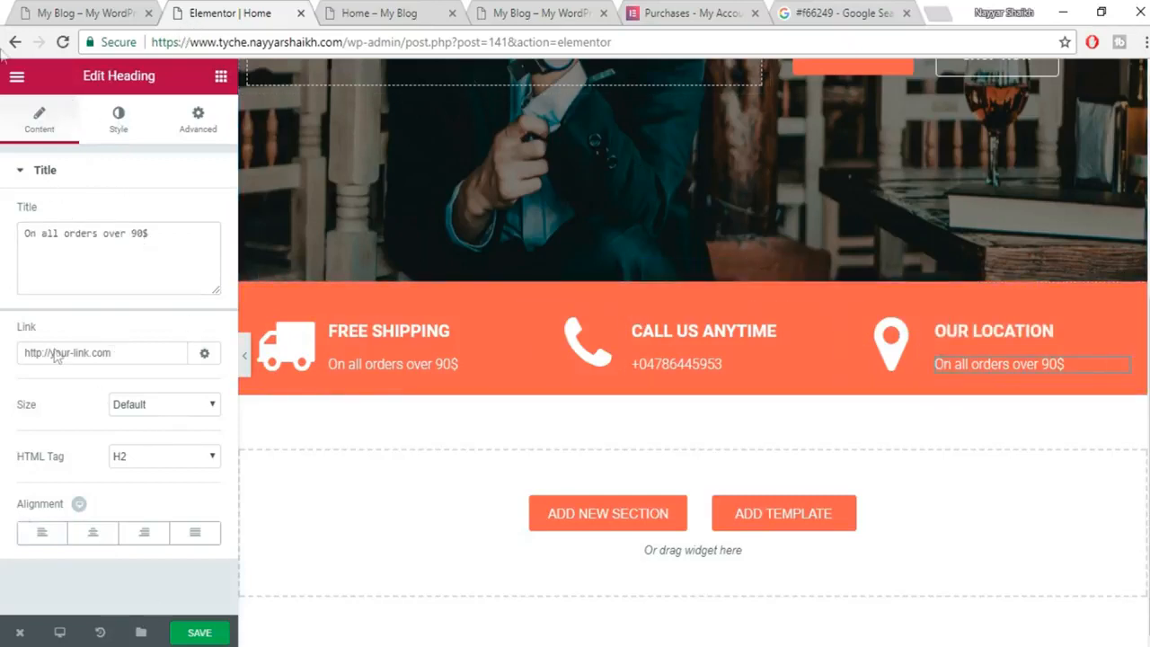
left_click(32, 4)
left_click_drag(968, 337, 807, 334)
key("ctrl+c")
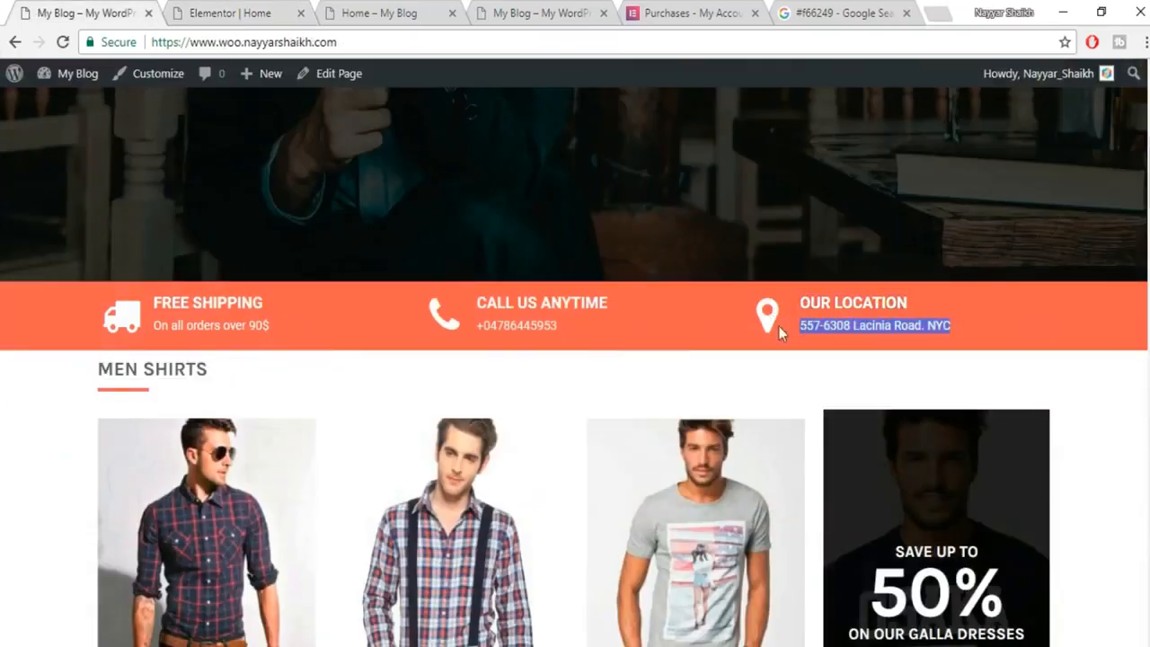
left_click(293, 12)
left_click(122, 283)
key("ctrl+a")
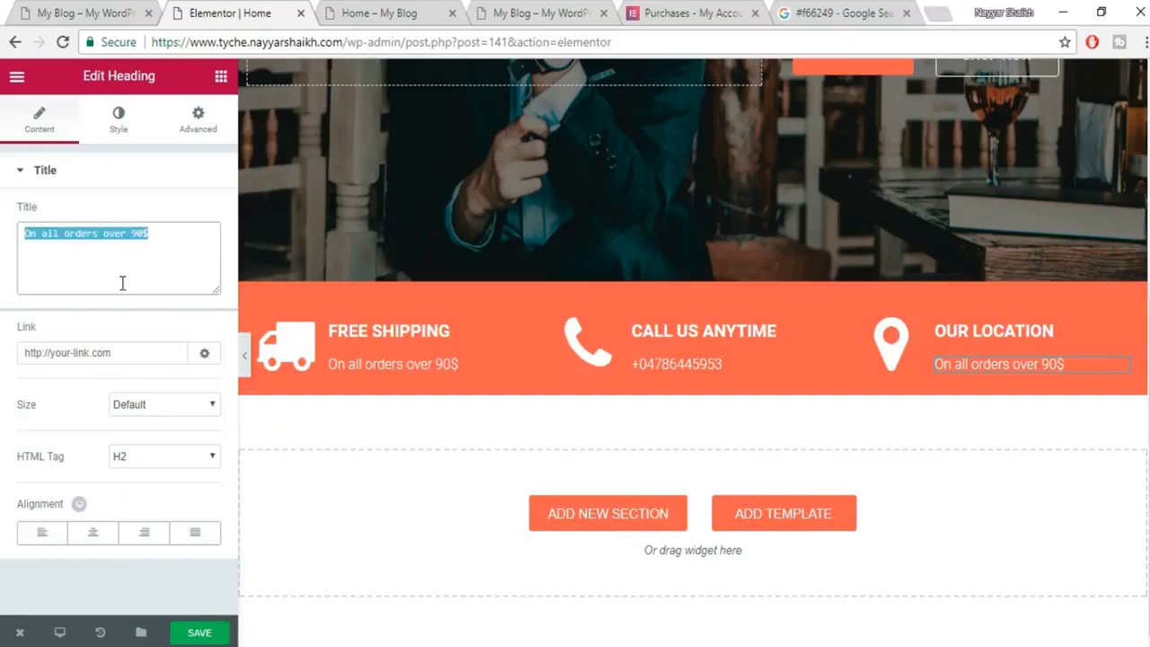
key("ctrl+v")
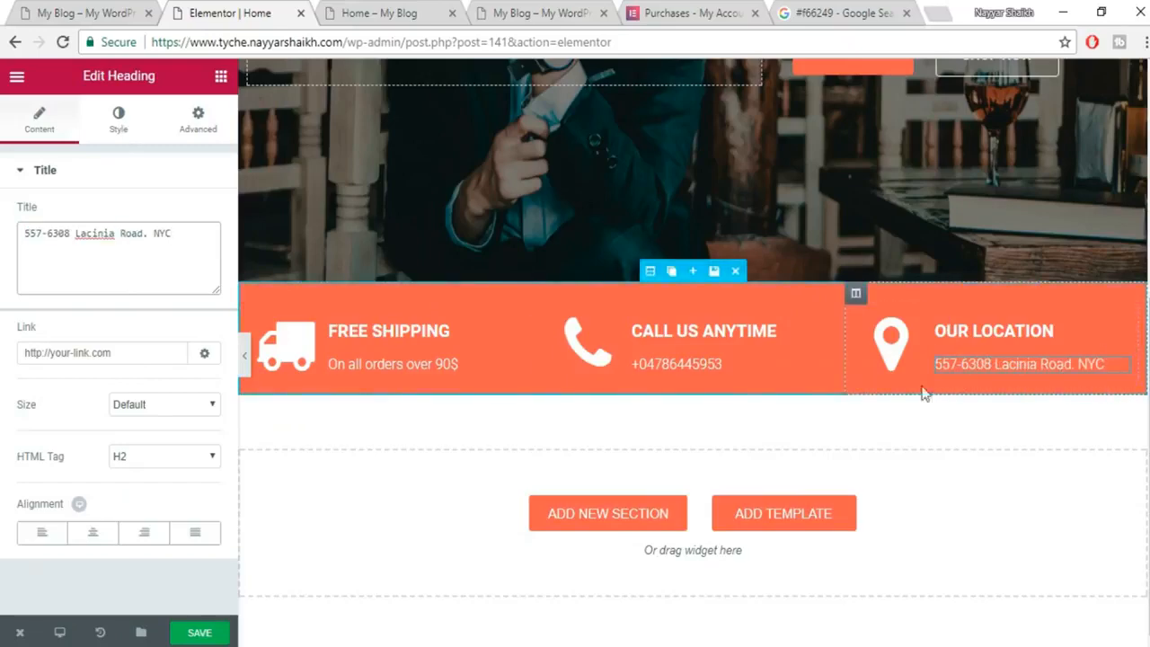
left_click(200, 633)
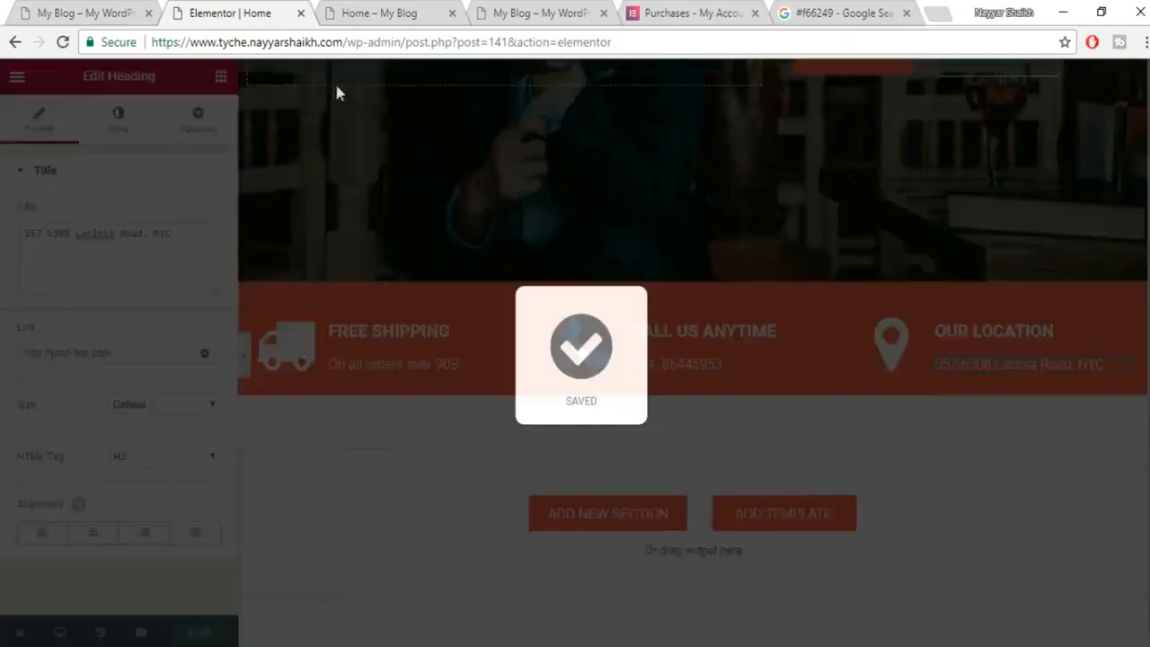
left_click(386, 15)
Reload the live Home page to check the FREE SHIPPING, CALL US ANYTIME and OUR LOCATION bar.
left_click(396, 42)
key("Return")
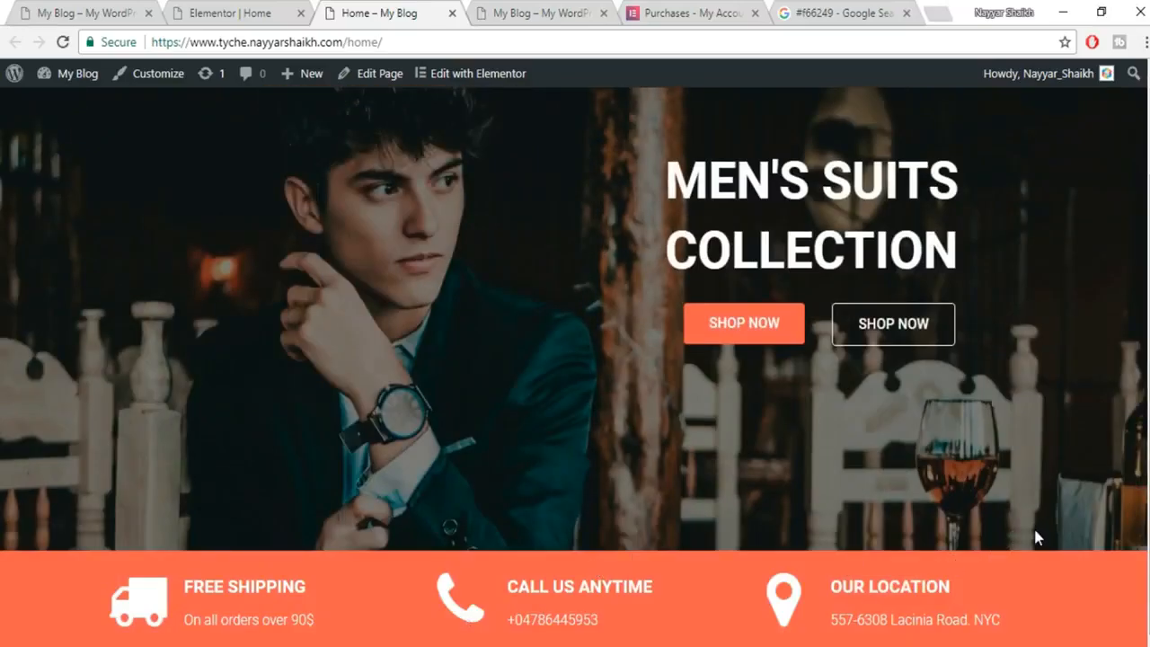
scroll(863, 374, "down", 2)
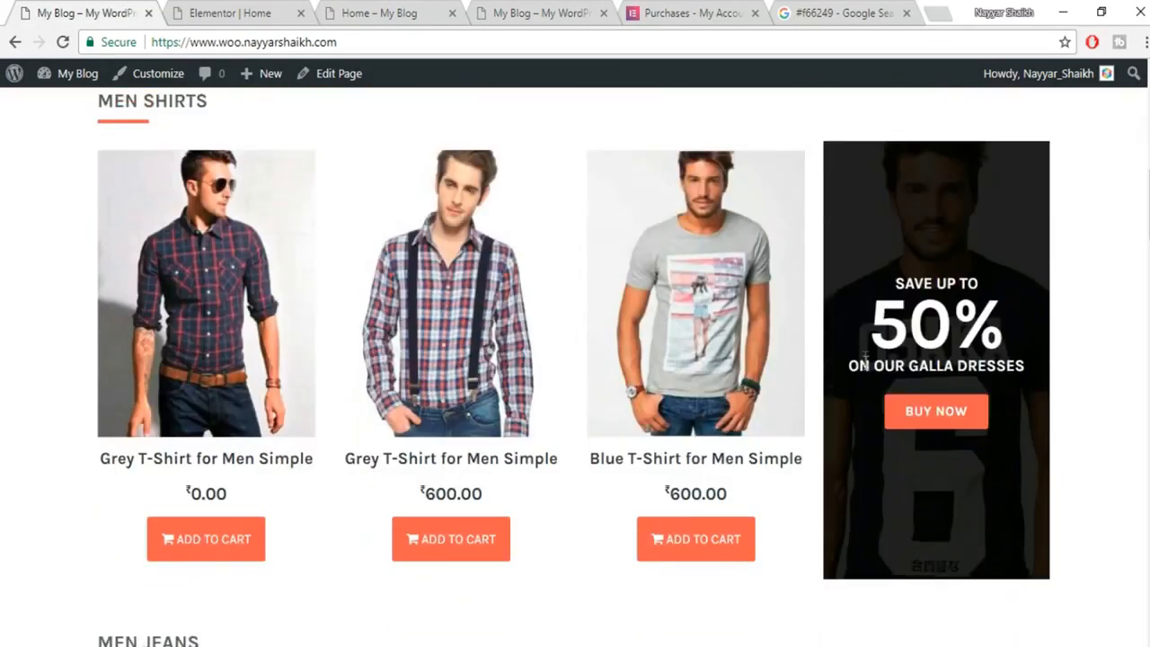
scroll(862, 374, "up", 2)
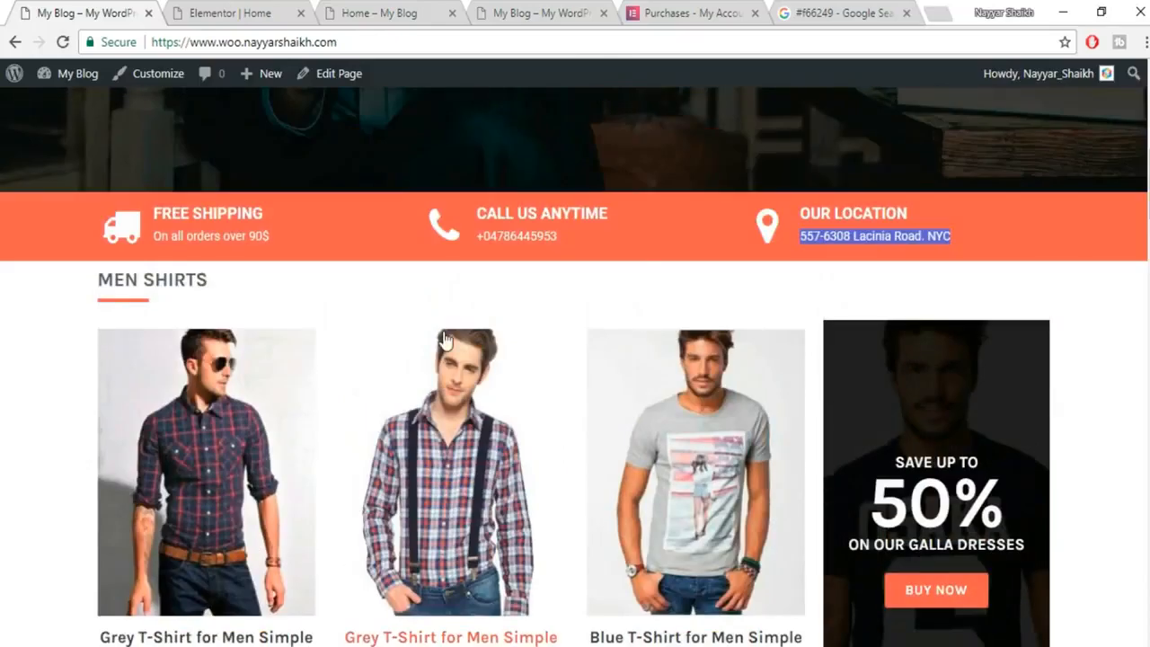
scroll(450, 343, "down", 2)
scroll(1117, 249, "up", 1)
scroll(1108, 409, "down", 1)
scroll(334, 246, "up", 1)
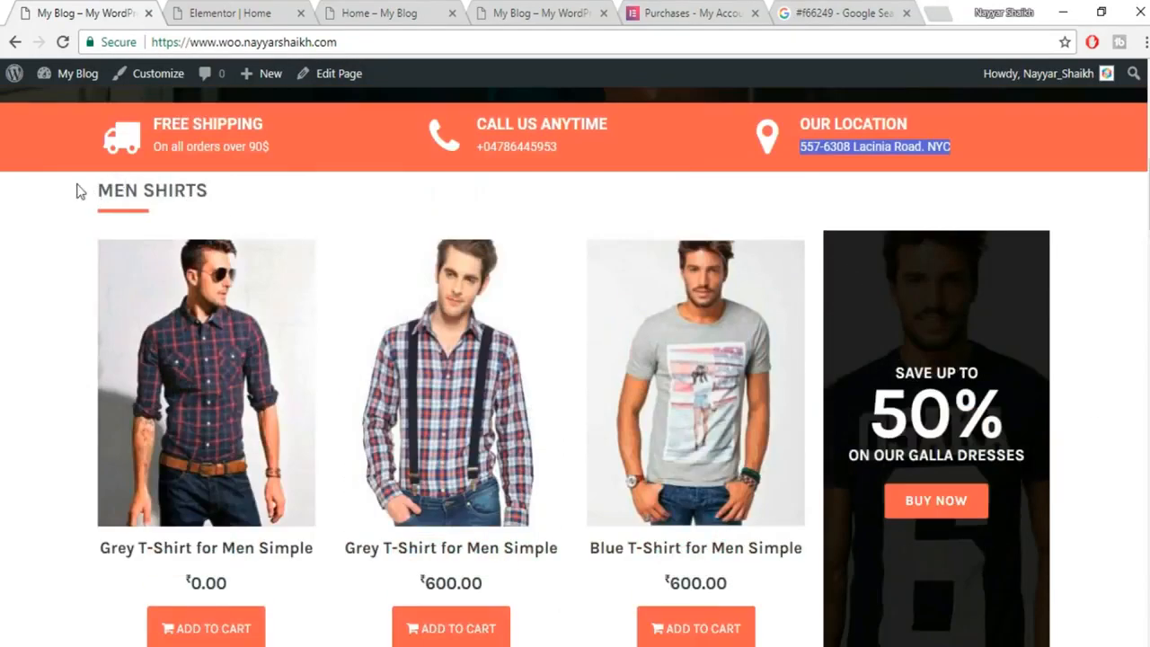
left_click_drag(90, 194, 252, 200)
left_click(252, 201)
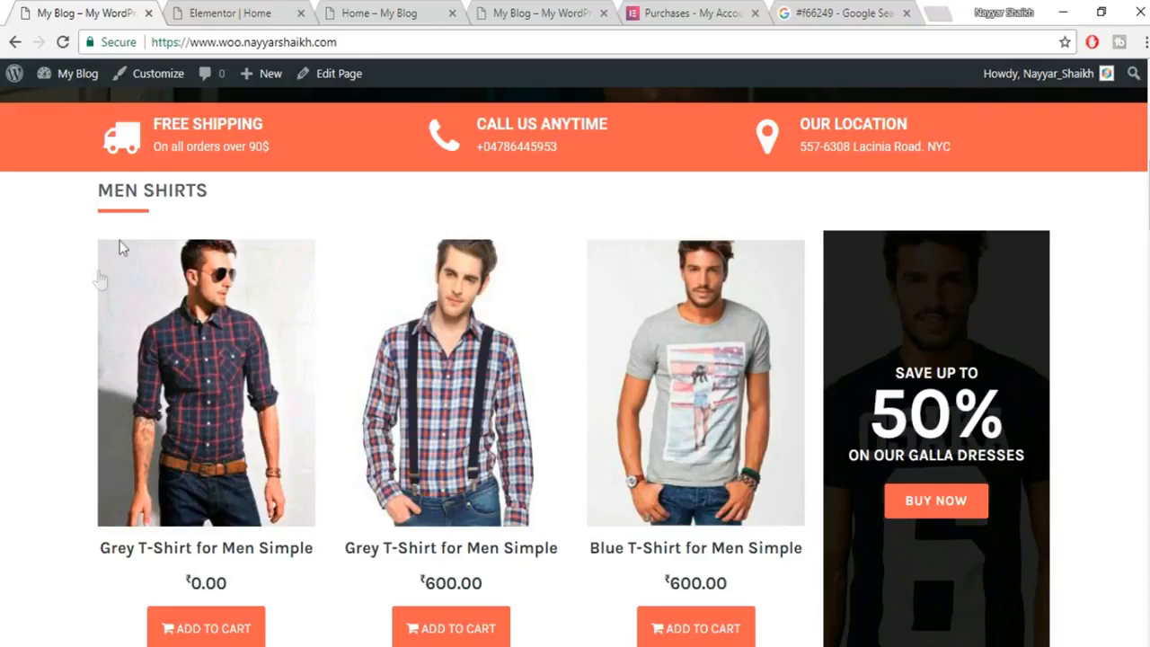
left_click(260, 10)
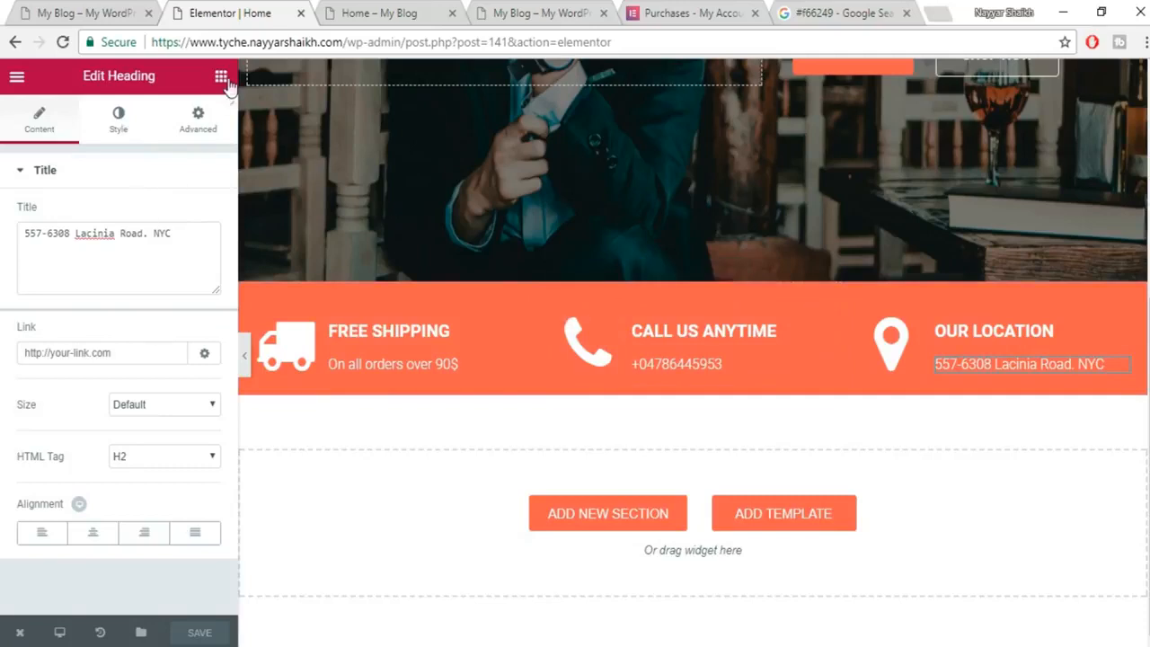
Add a Heading widget below the info bar titled 'MEN SHIRTS'.
left_click(221, 77)
left_click_drag(216, 220, 595, 513)
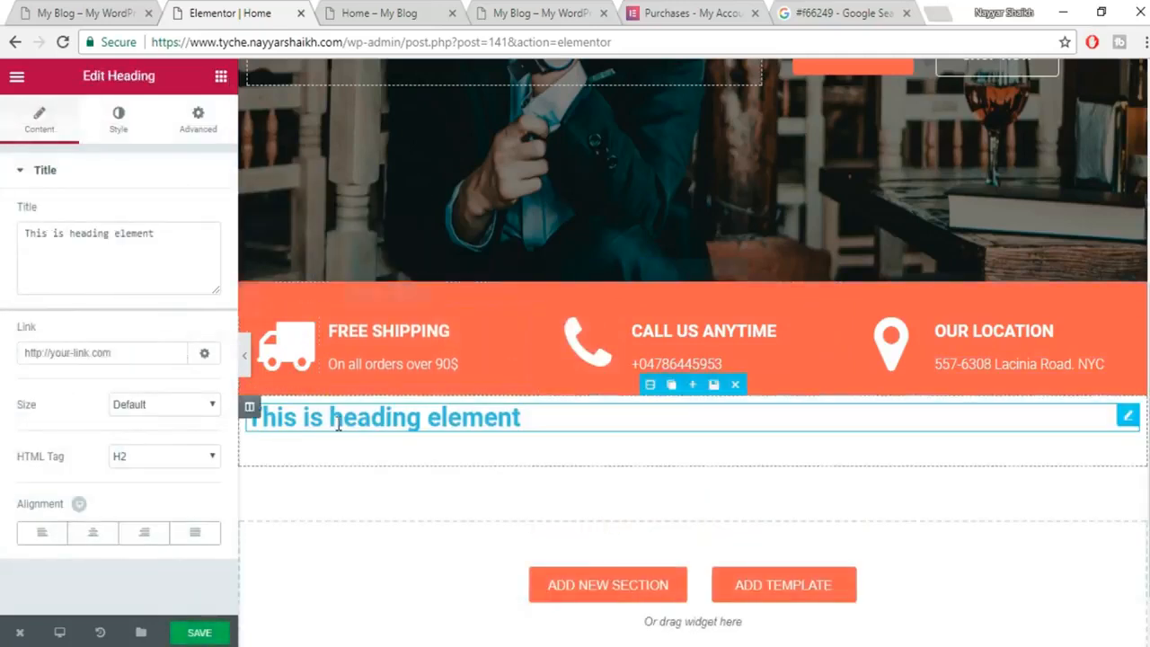
left_click(106, 7)
left_click_drag(244, 201, 91, 195)
key("ctrl+c")
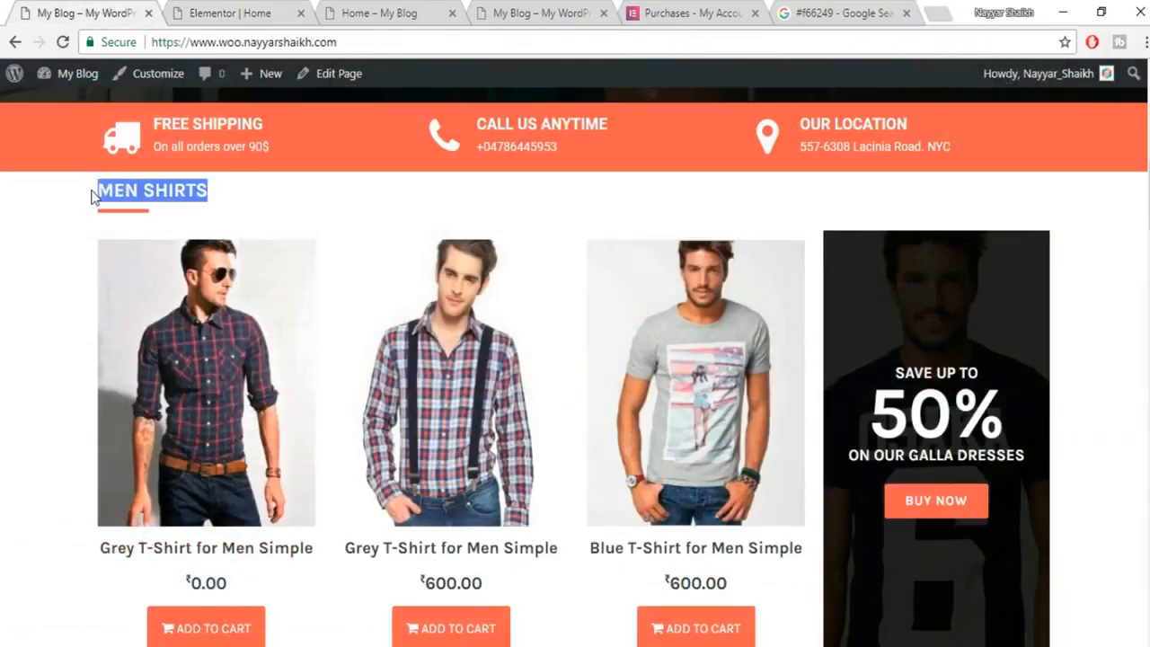
left_click(270, 13)
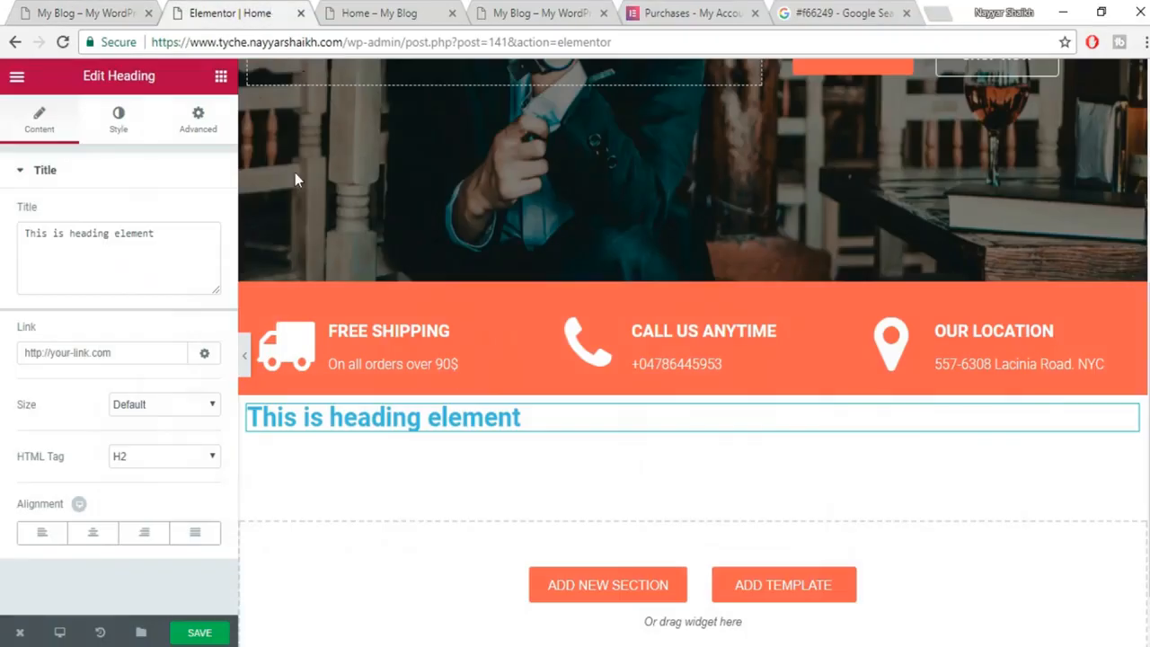
triple_click(135, 244)
key("ctrl+v")
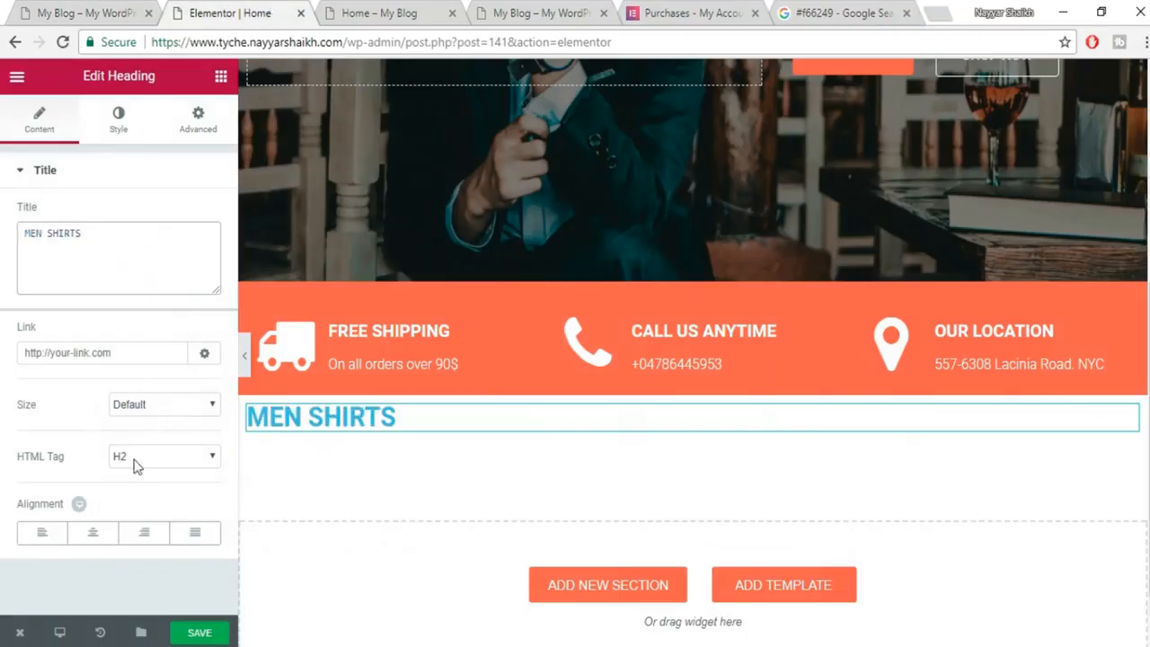
Set the MEN SHIRTS heading text colour to dark grey.
left_click(114, 129)
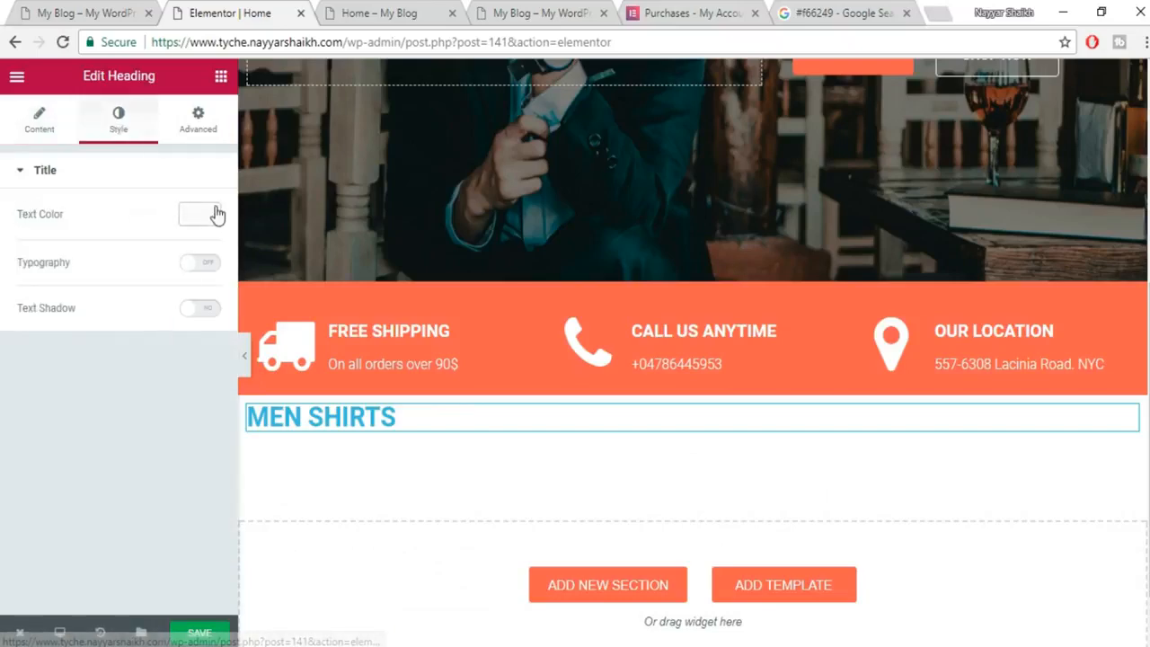
left_click(216, 213)
left_click(77, 11)
left_click(215, 230)
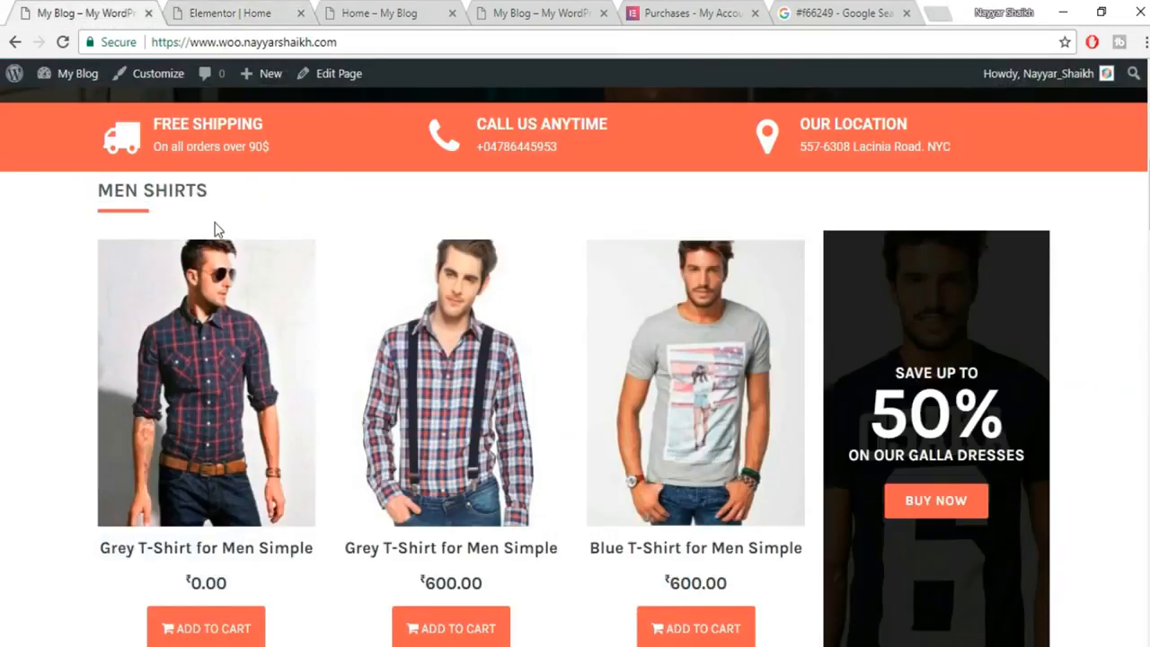
left_click(196, 9)
left_click(46, 411)
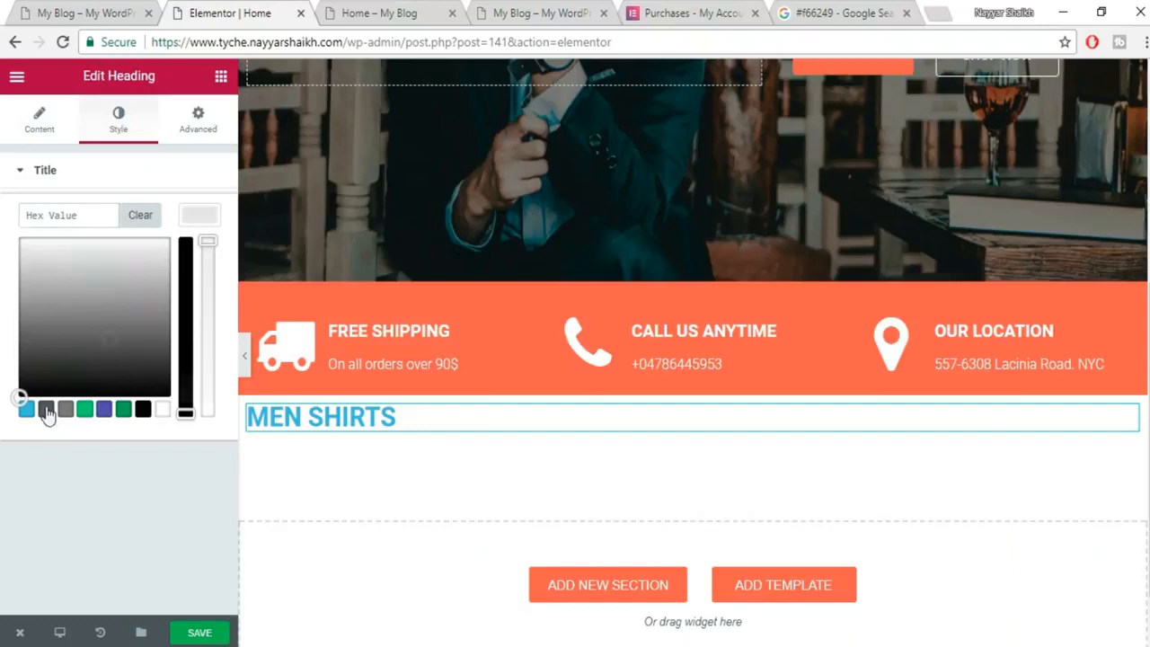
left_click(200, 215)
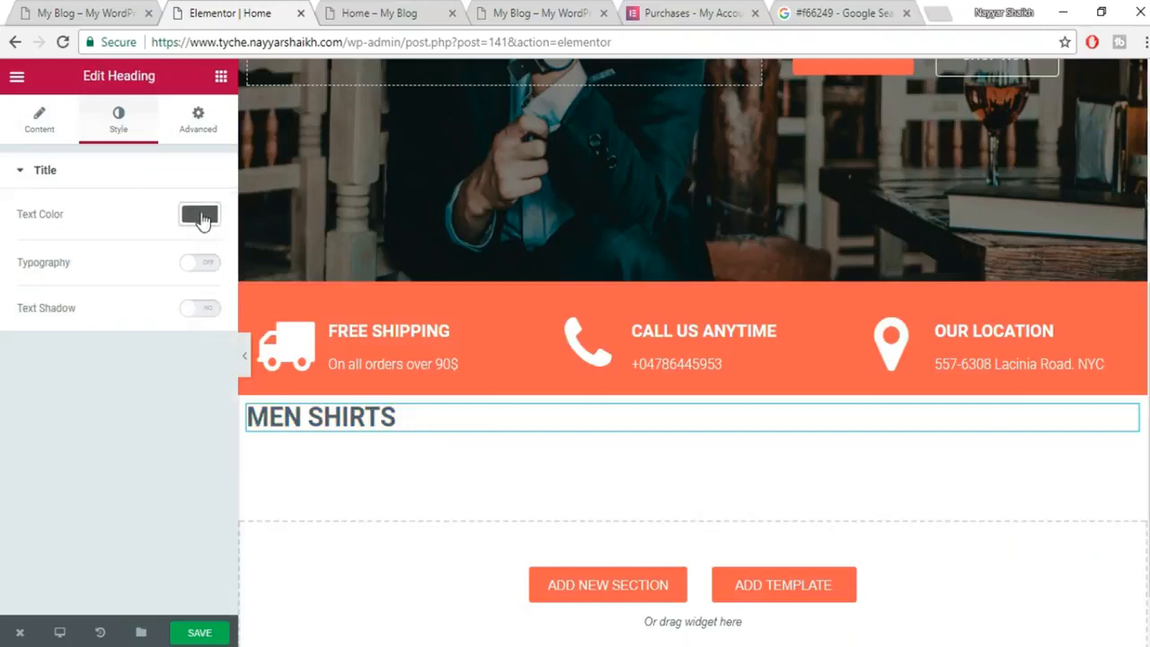
Give the heading custom typography: 22 px size in the Karla font family.
left_click(211, 270)
left_click_drag(20, 347, 34, 350)
left_click(207, 338)
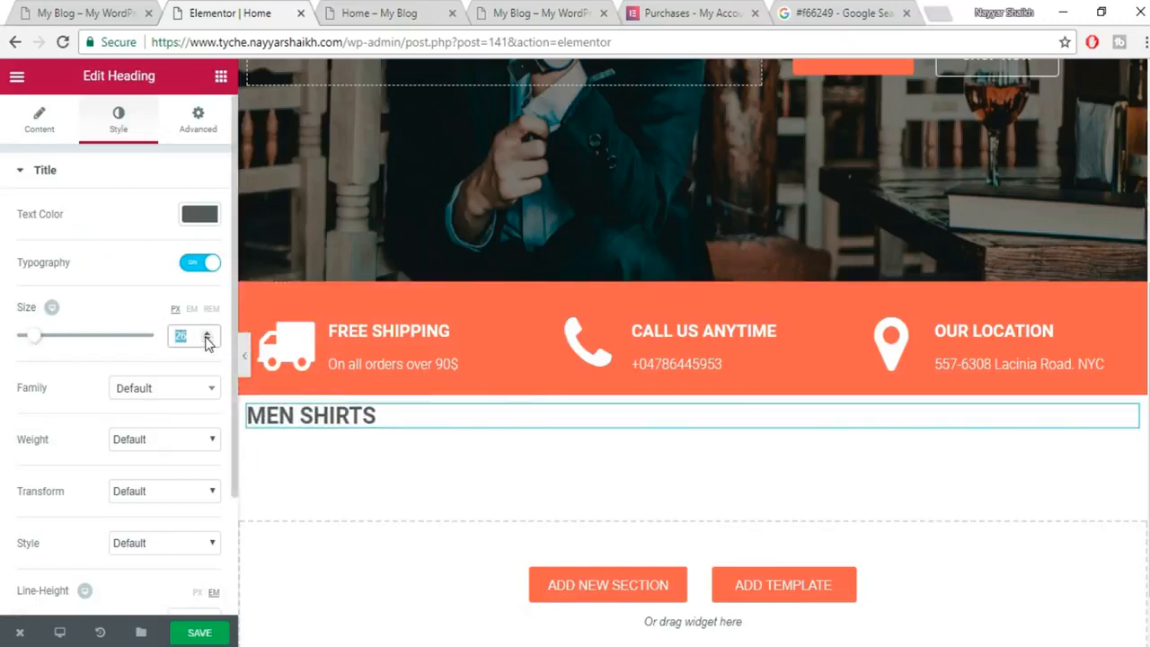
type("22")
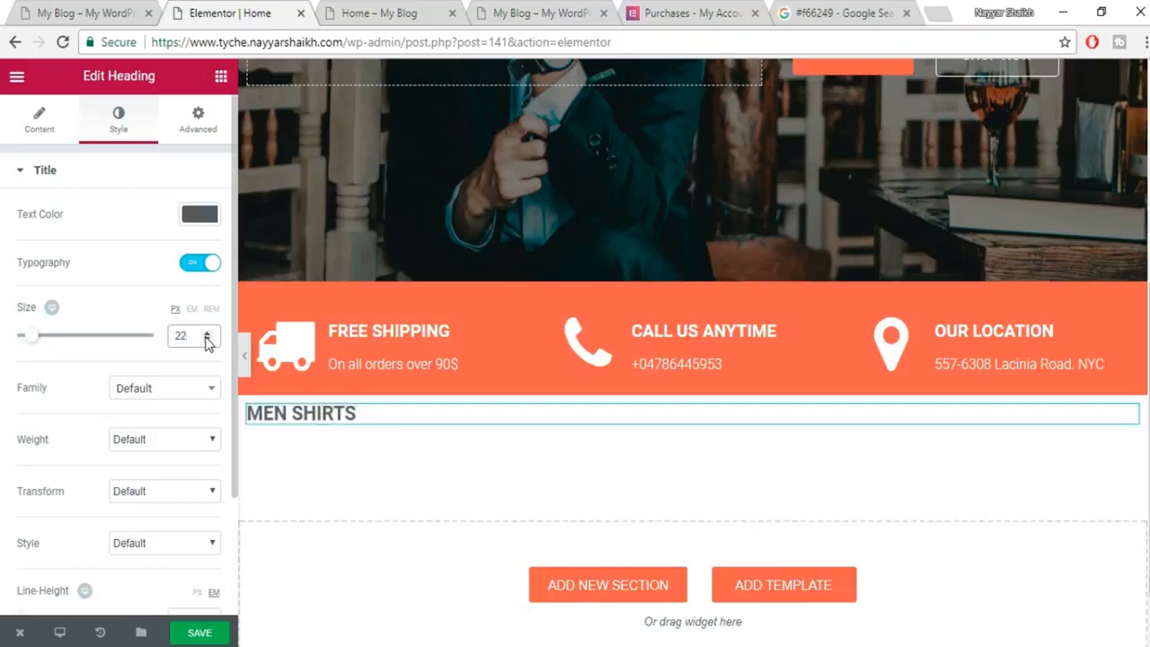
left_click(162, 392)
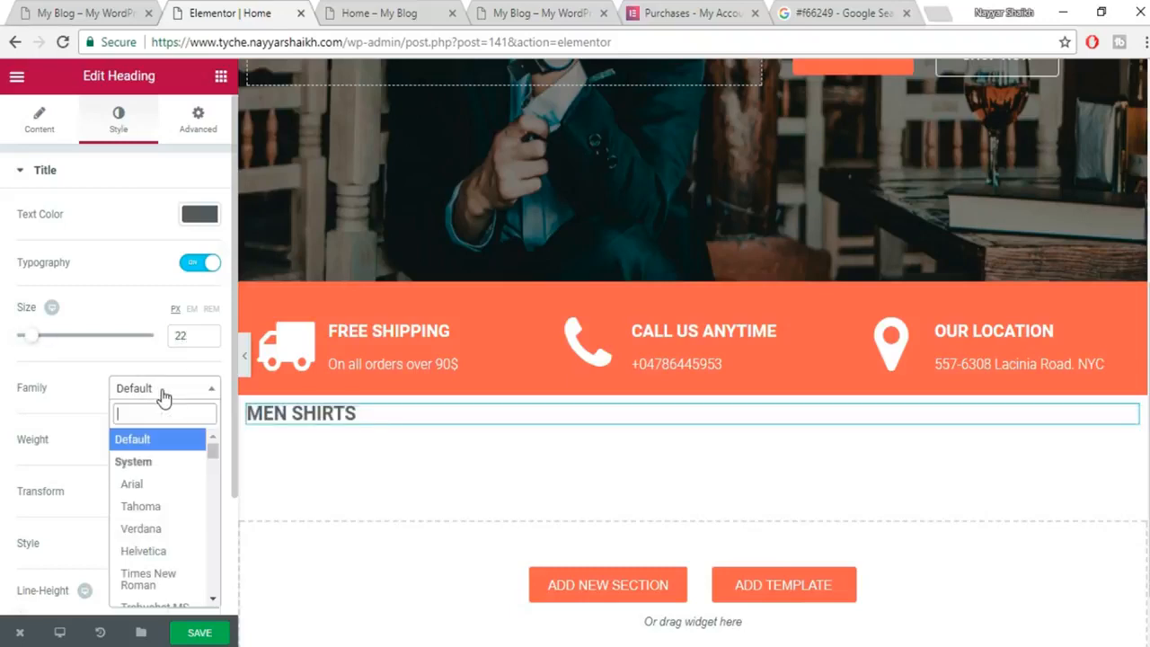
type("KAR")
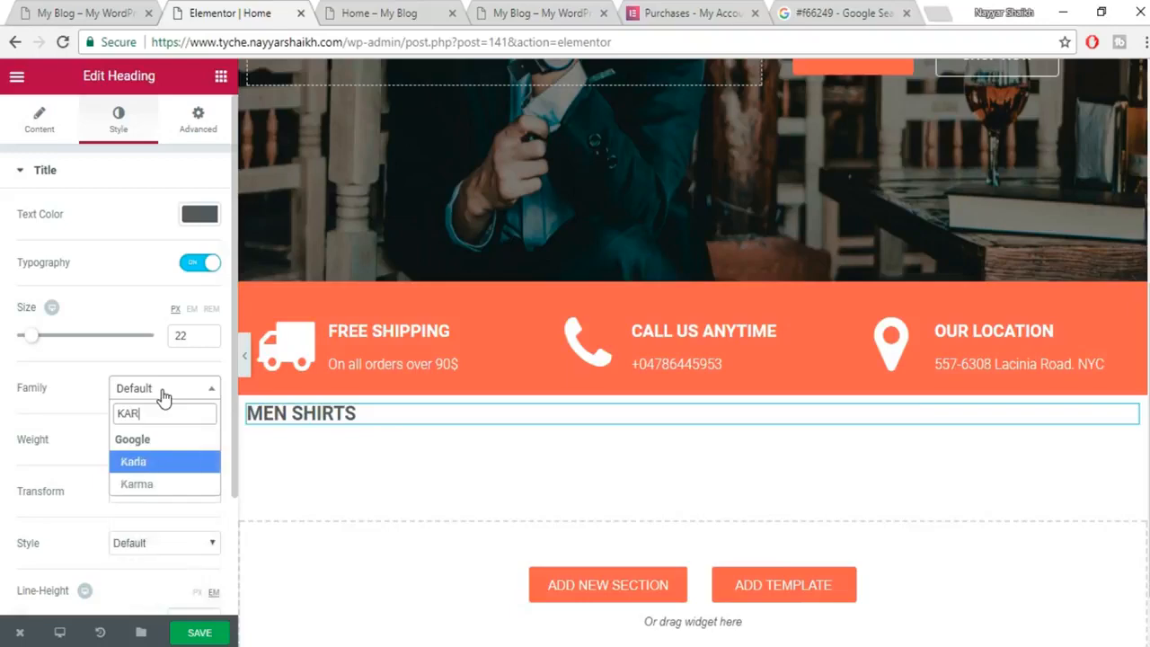
left_click(151, 462)
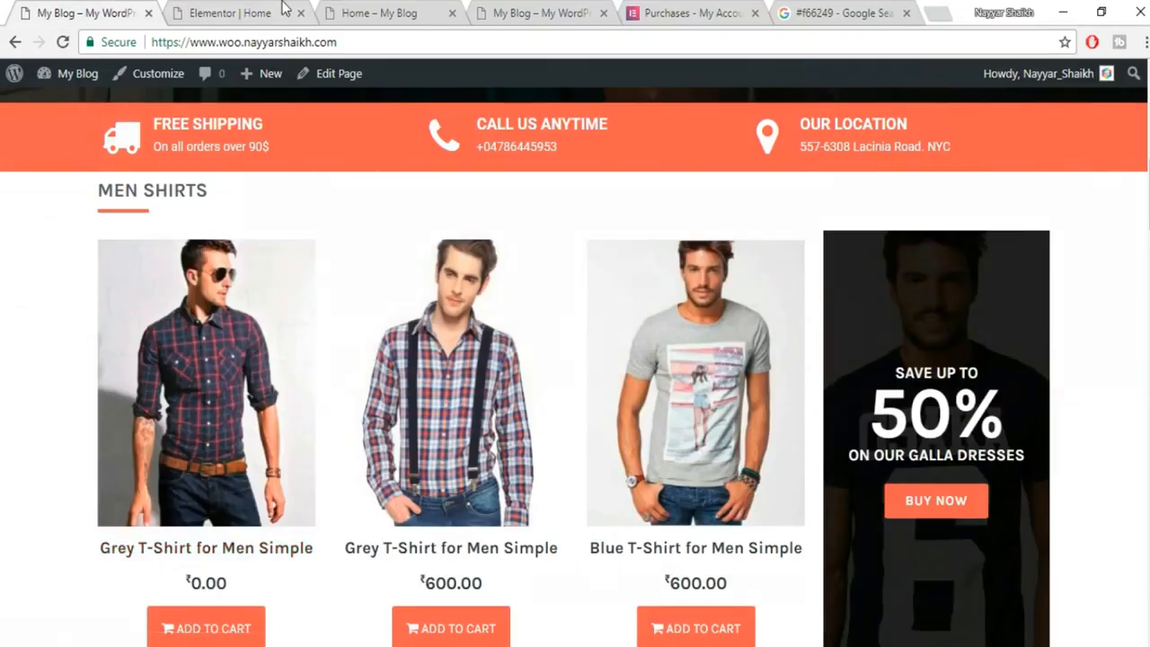
left_click(284, 7)
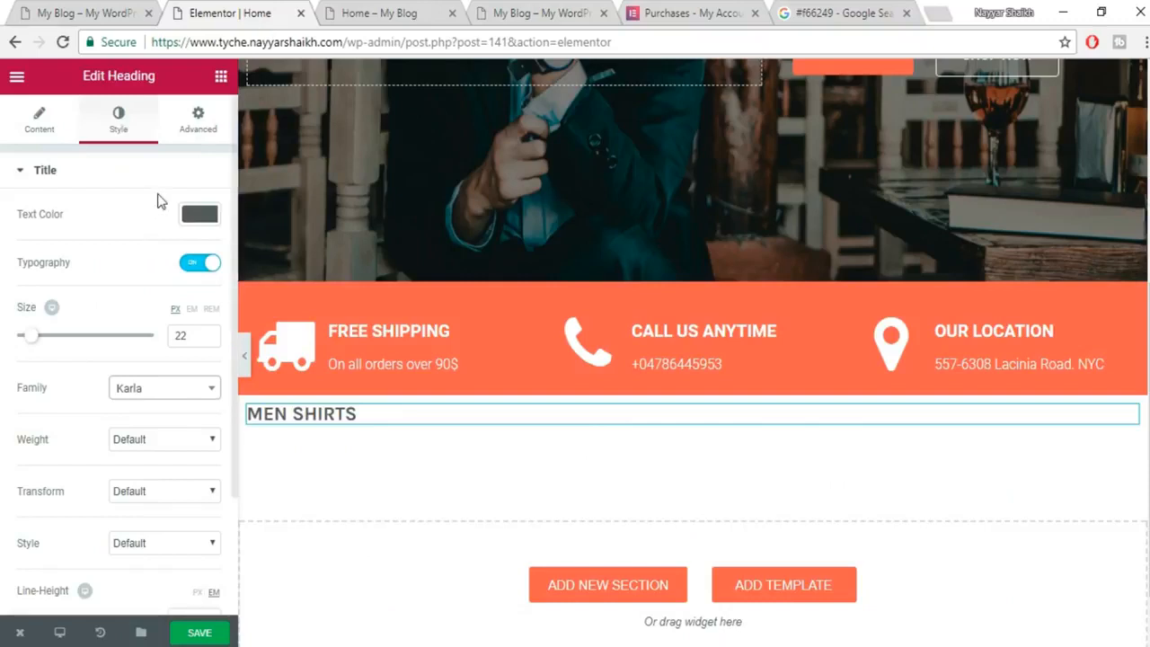
left_click(221, 79)
Place a Divider under MEN SHIRTS with weight 4 and colour #f66249.
left_click_drag(54, 453, 401, 521)
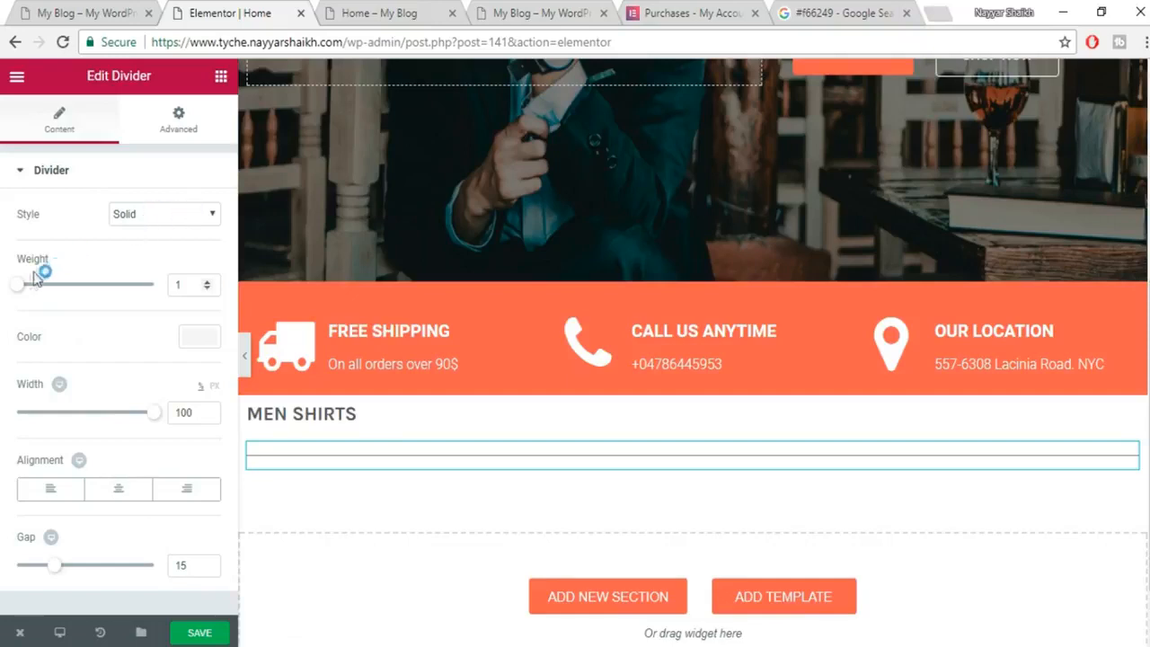
left_click_drag(18, 292, 49, 298)
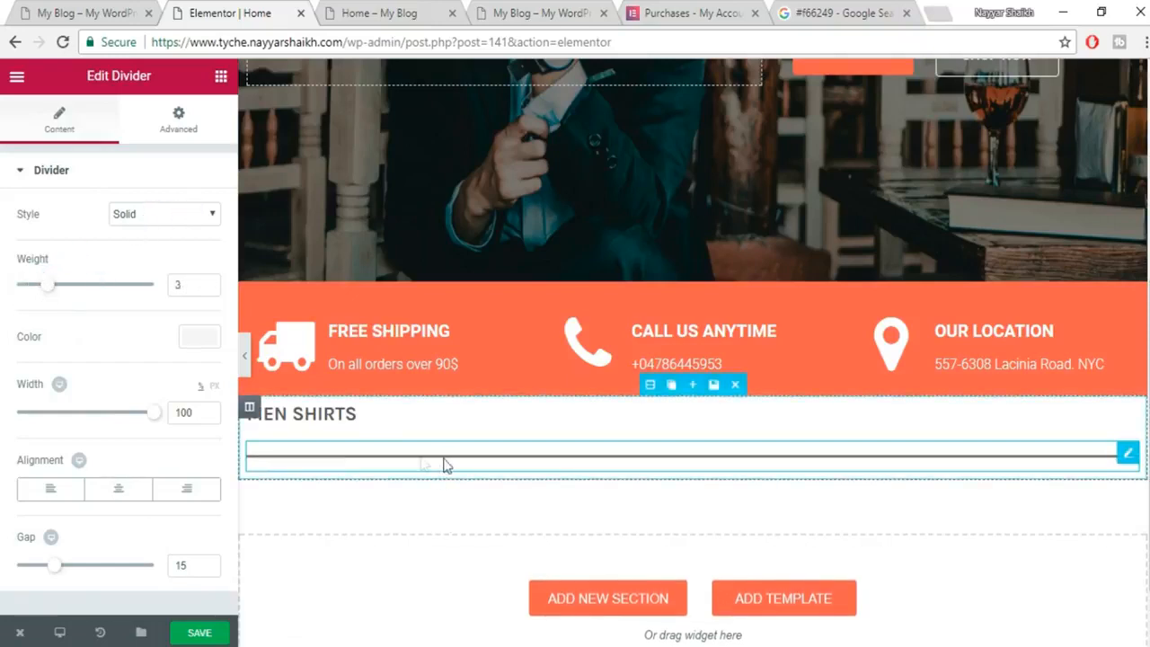
left_click_drag(48, 289, 61, 294)
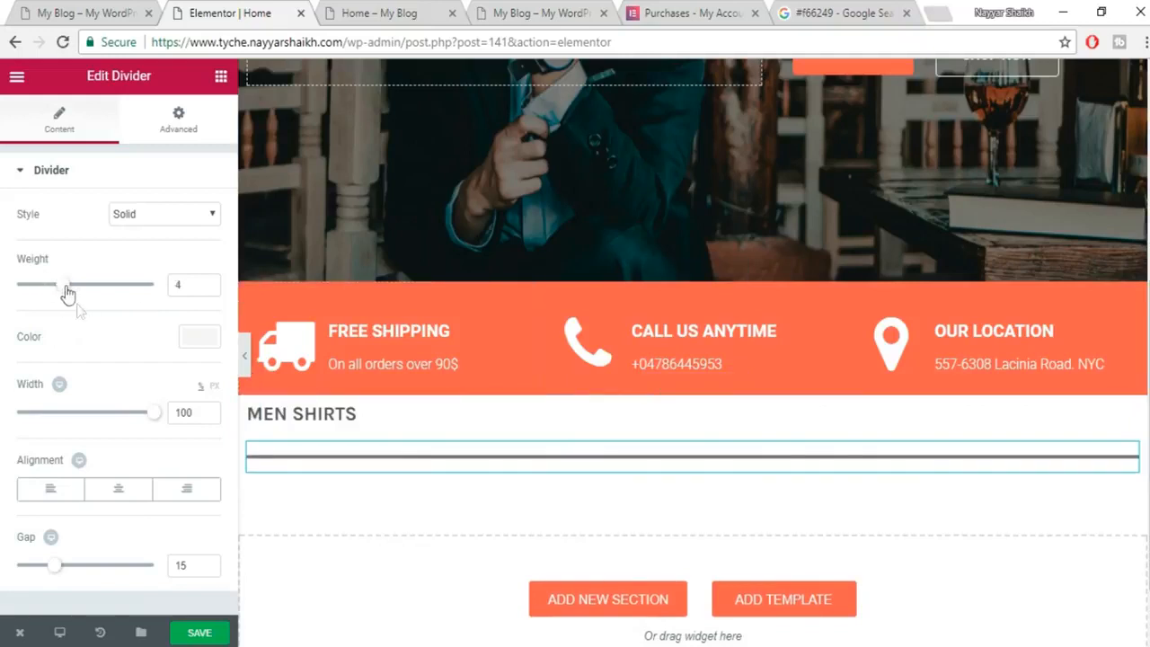
left_click(199, 340)
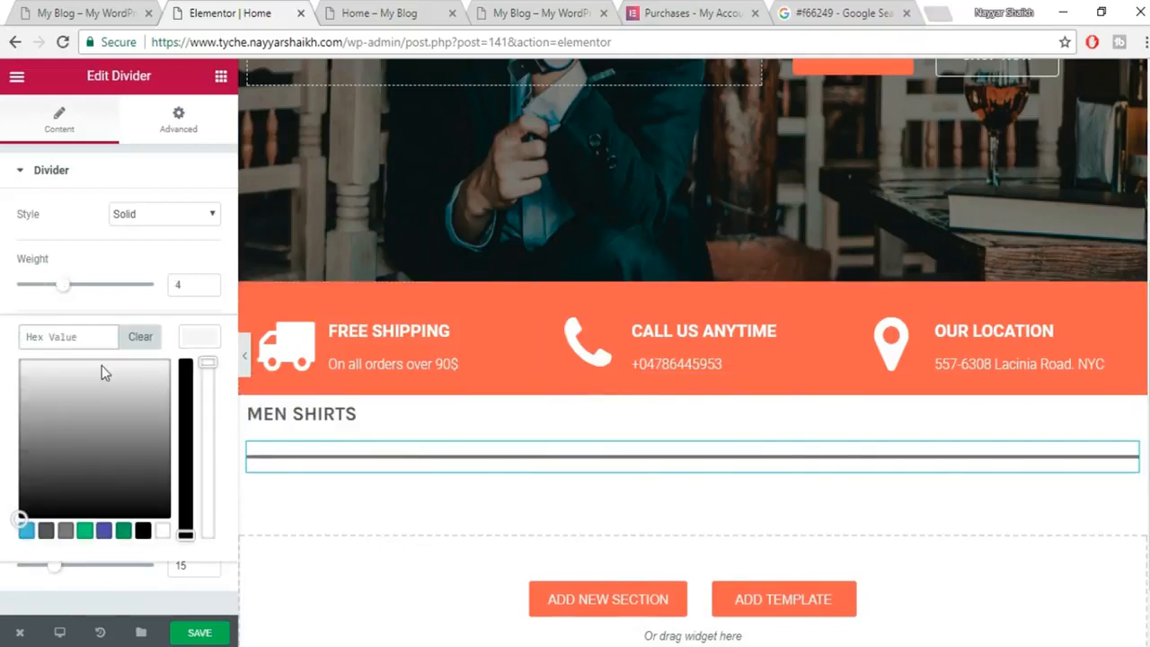
type("MEN SHIRTS")
triple_click(85, 329)
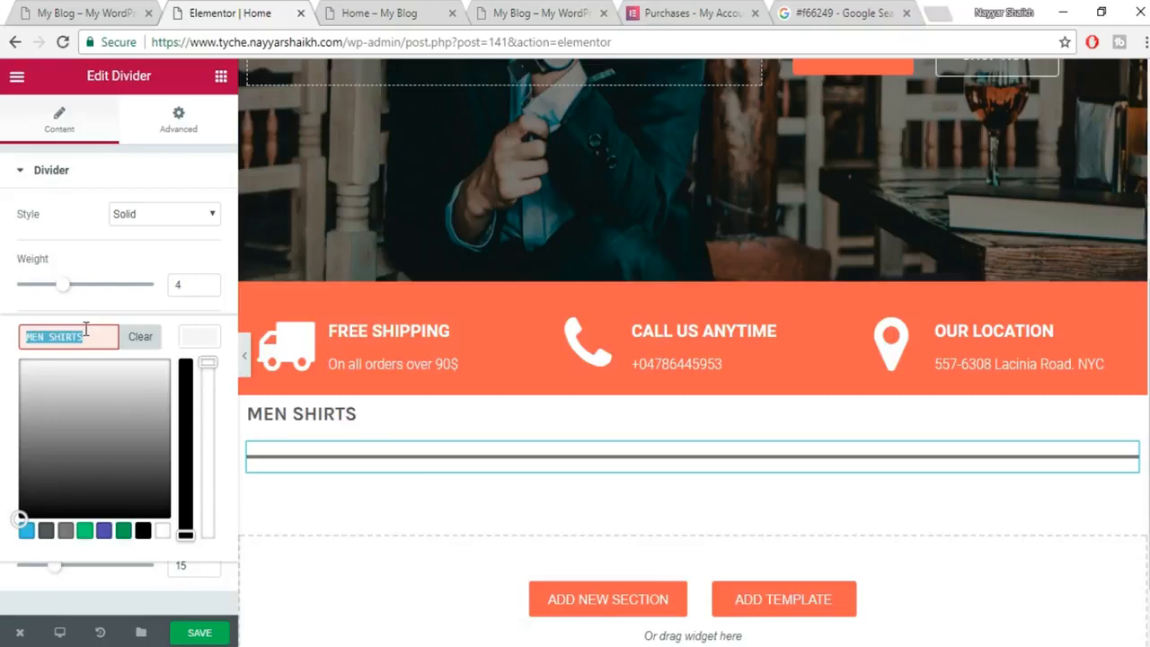
key("BackSpace")
left_click(885, 13)
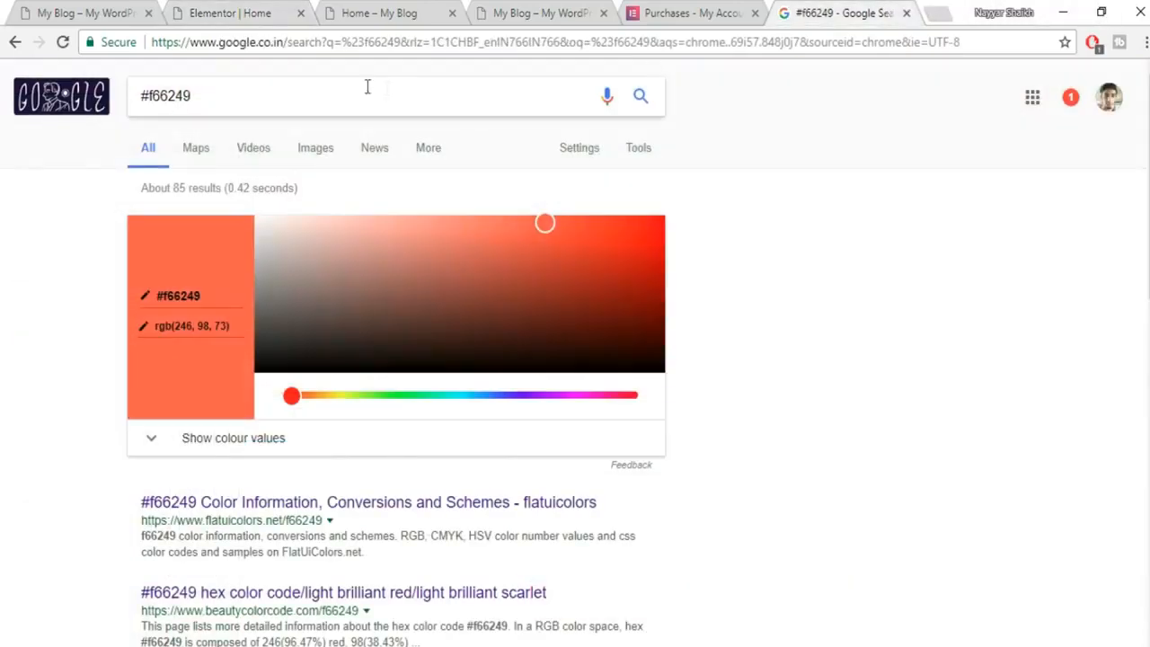
left_click_drag(321, 95, 129, 99)
key("ctrl+c")
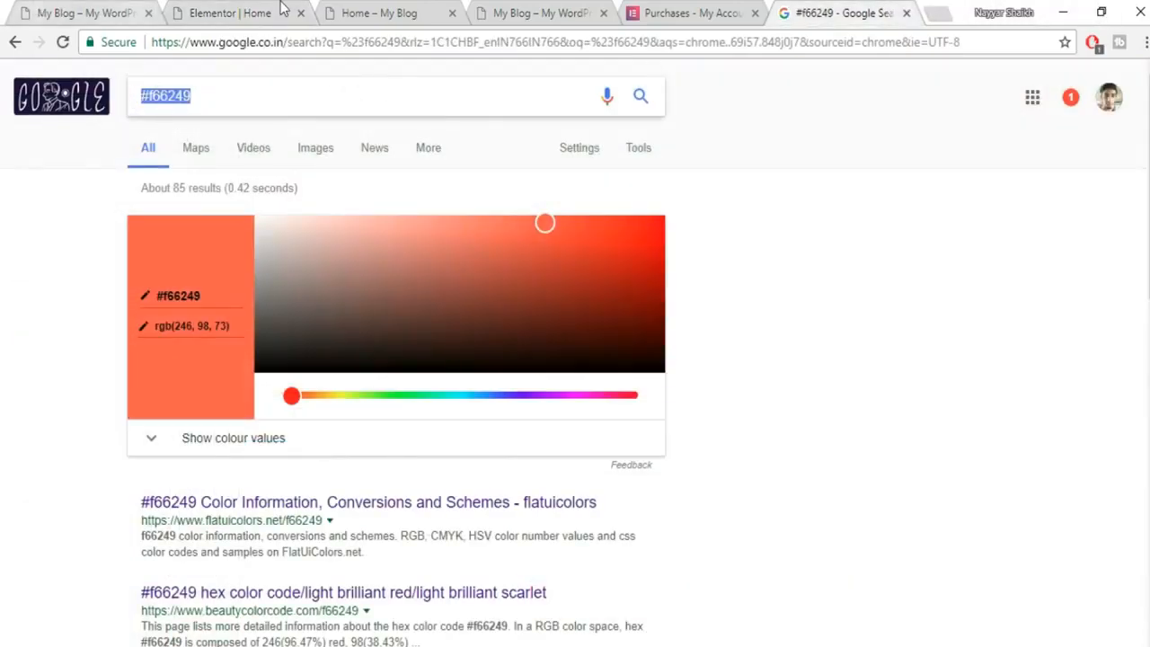
left_click(193, 12)
key("ctrl+v")
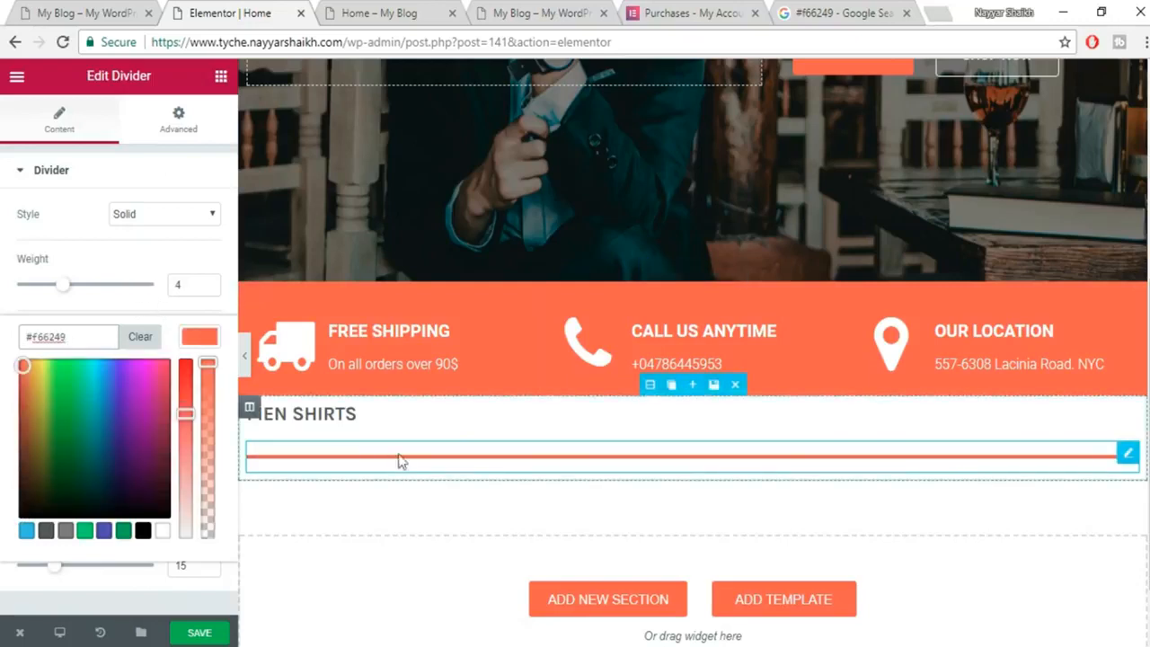
left_click(188, 346)
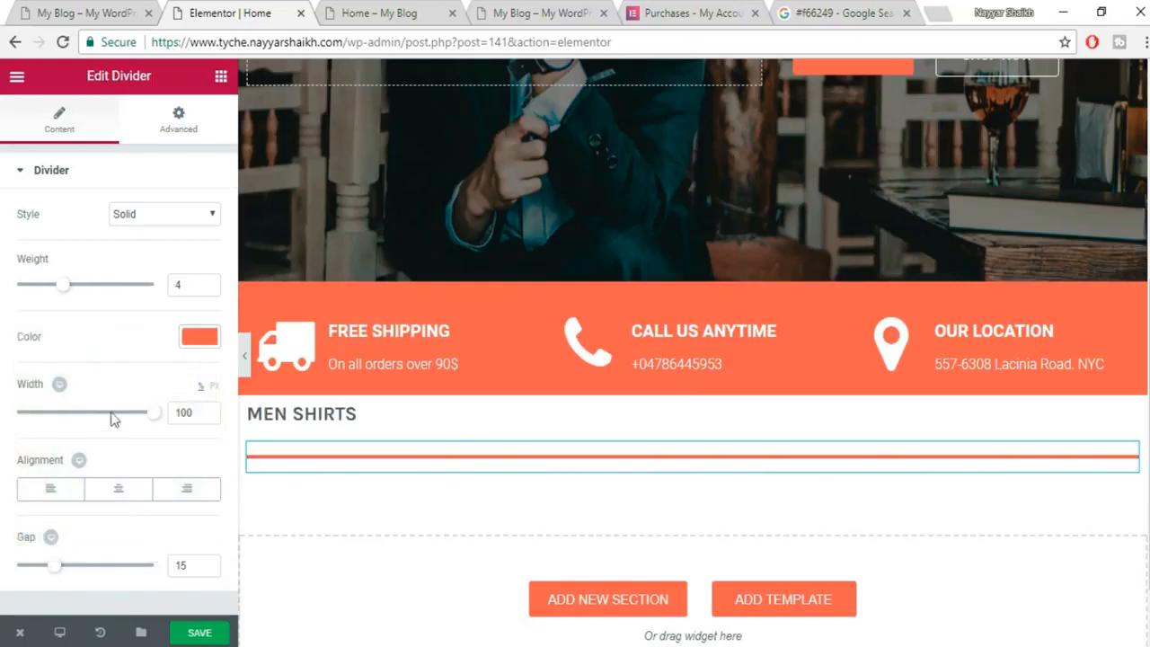
Set the divider width to 60 px and gap to 2, then save and check live.
left_click_drag(155, 422, 31, 425)
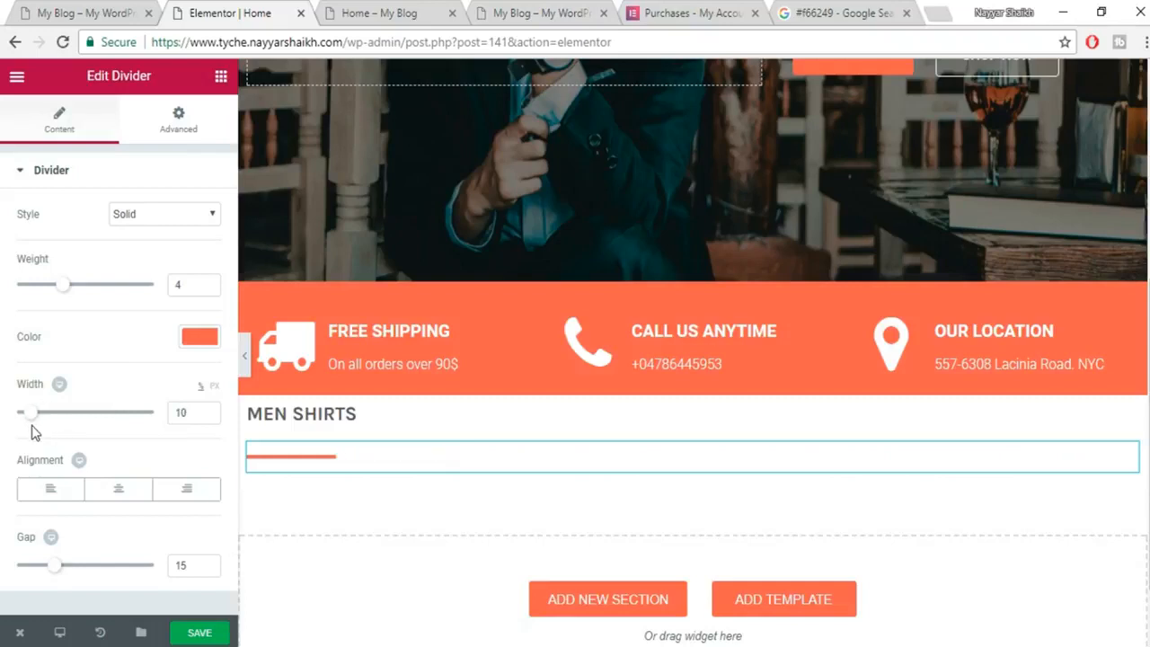
left_click(214, 386)
left_click_drag(26, 421, 27, 418)
double_click(180, 413)
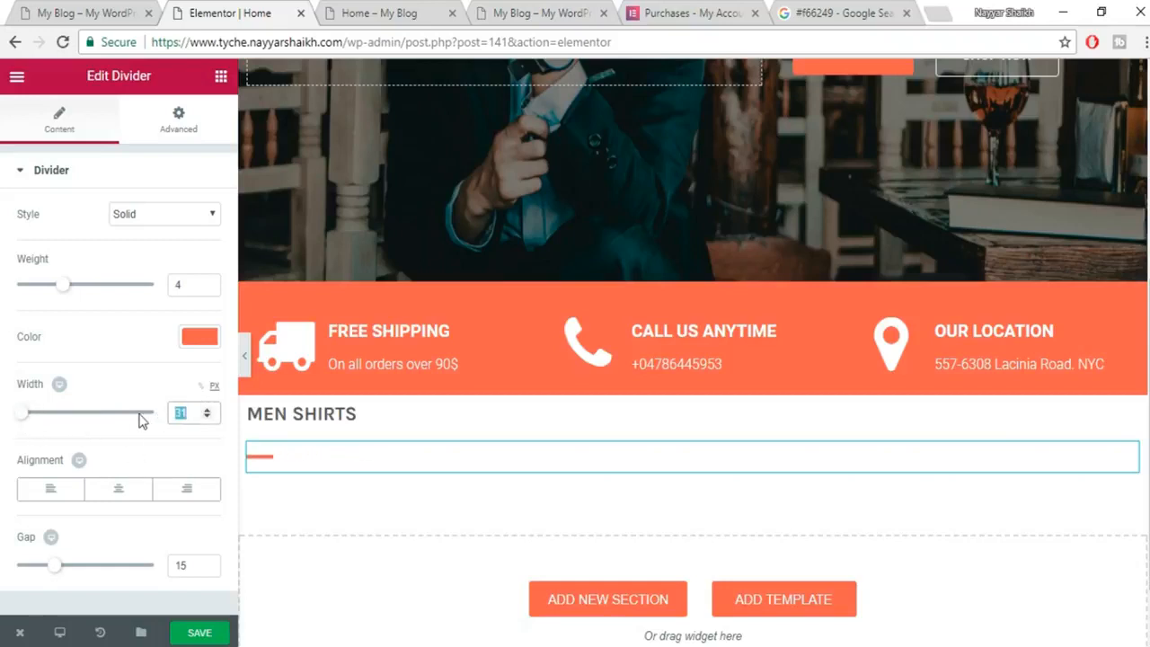
type("40")
type("60")
left_click(50, 571)
left_click_drag(51, 575, 10, 580)
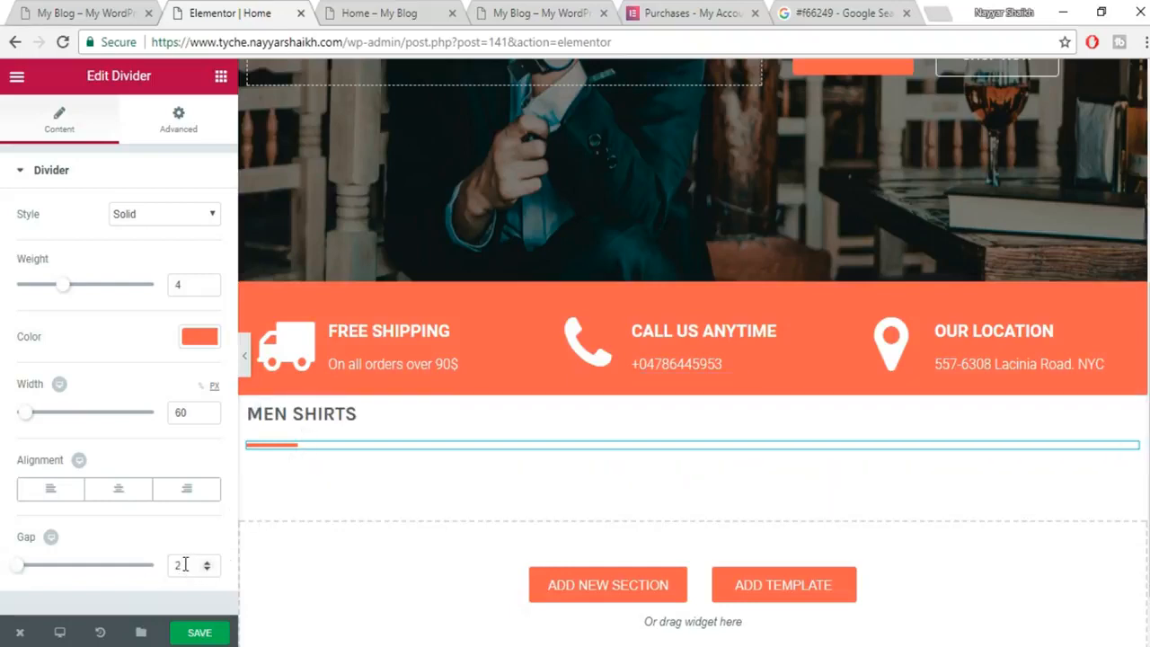
left_click(203, 632)
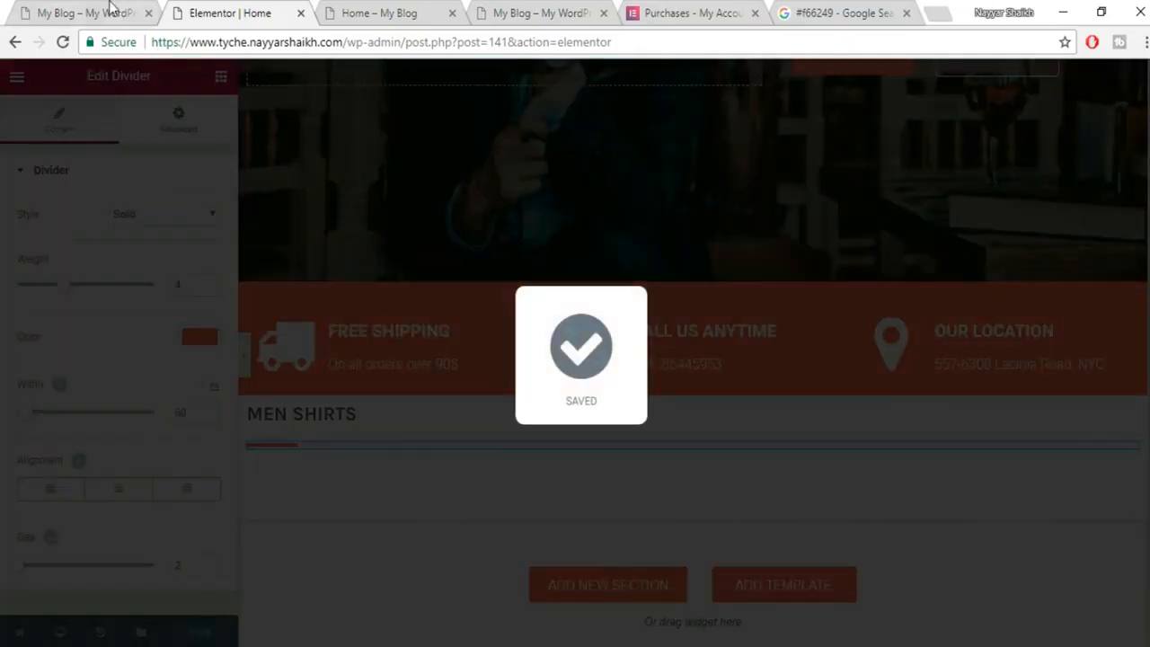
left_click(112, 10)
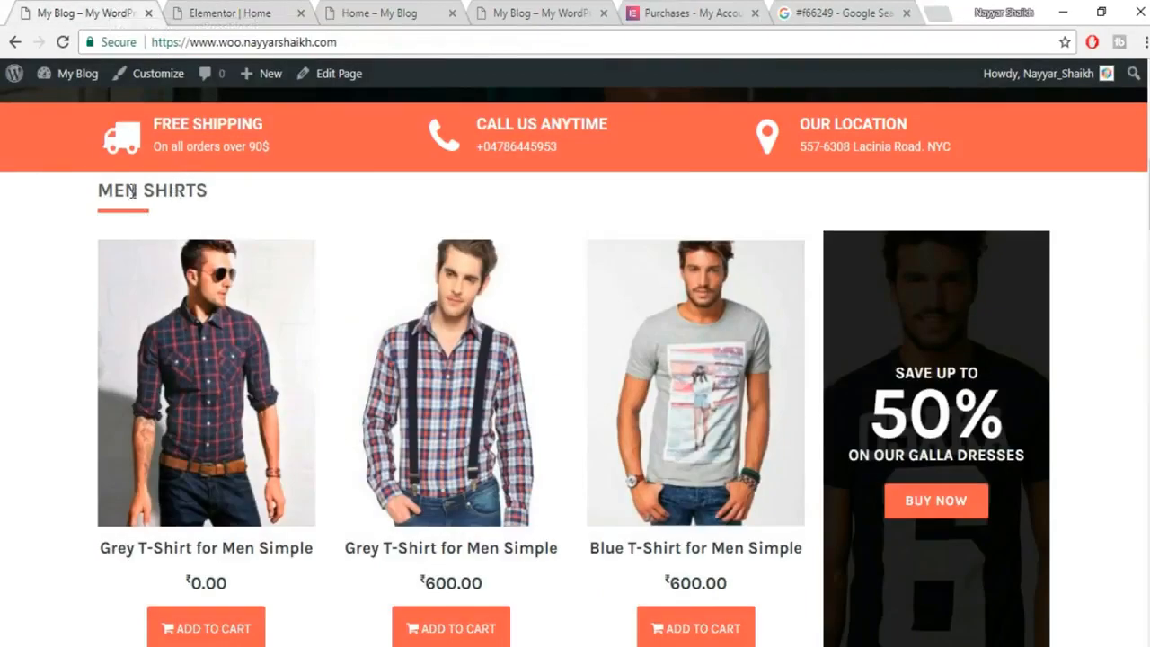
left_click(254, 10)
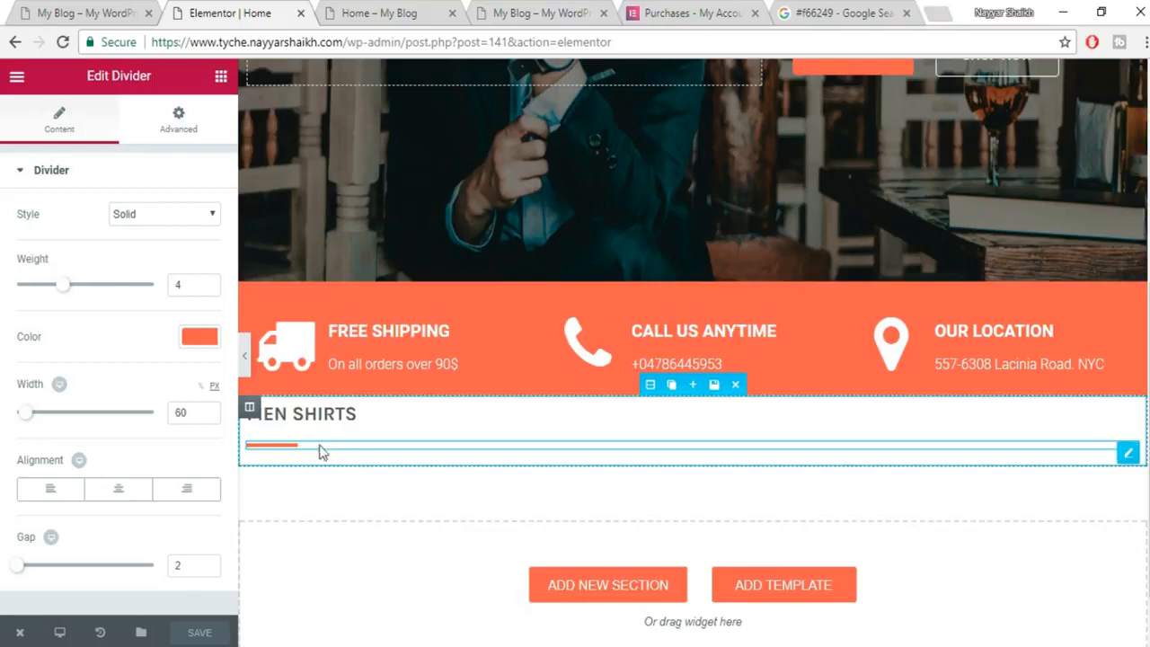
Give the divider an unlinked -15 px top margin and save the page.
left_click(186, 131)
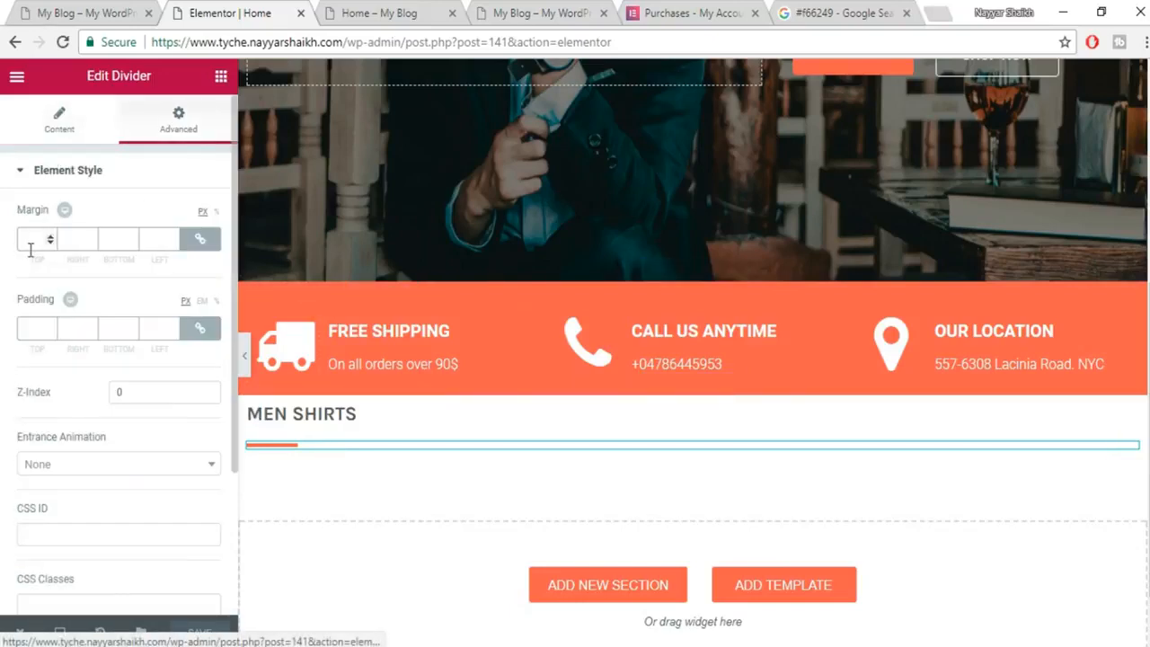
left_click(201, 240)
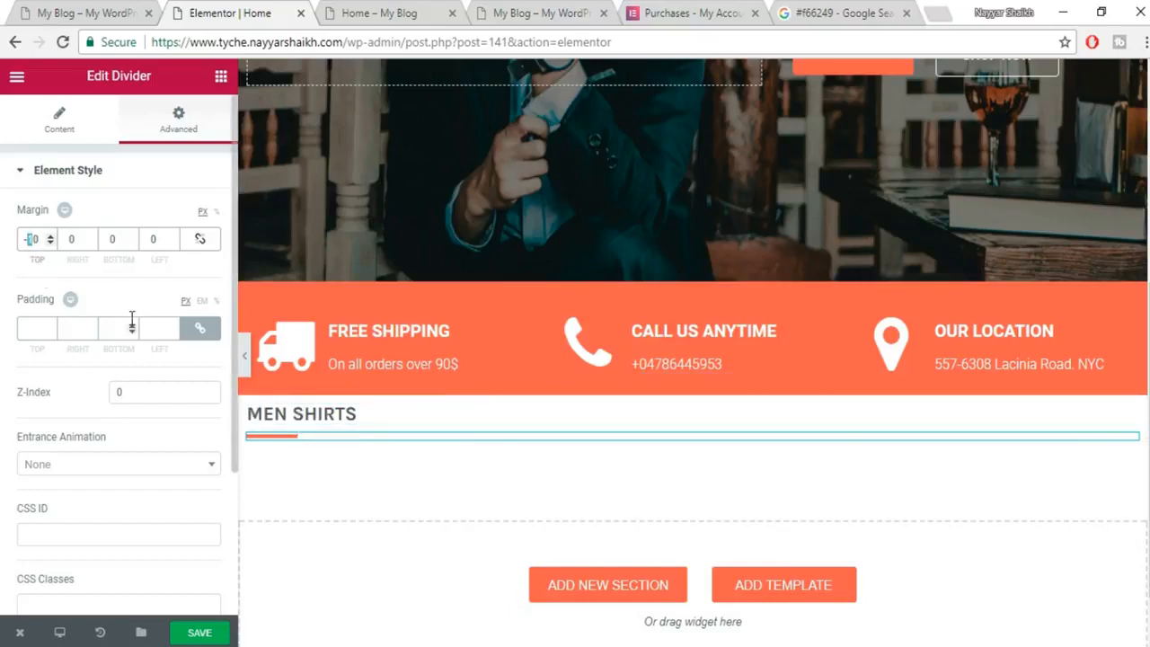
type("2")
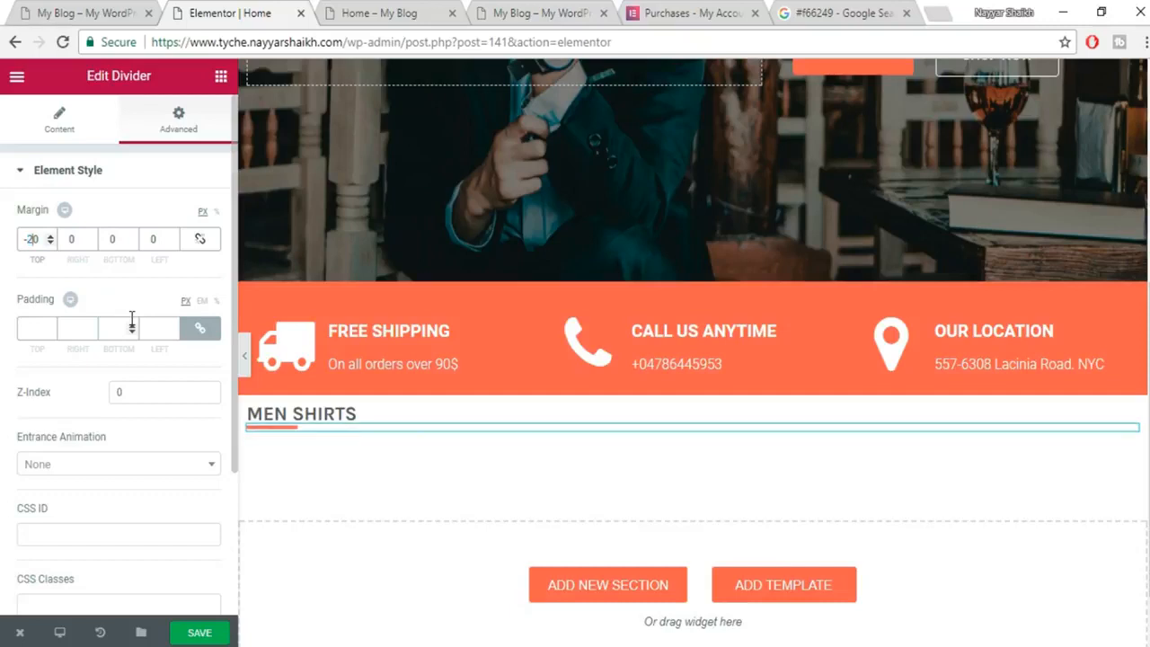
key("BackSpace")
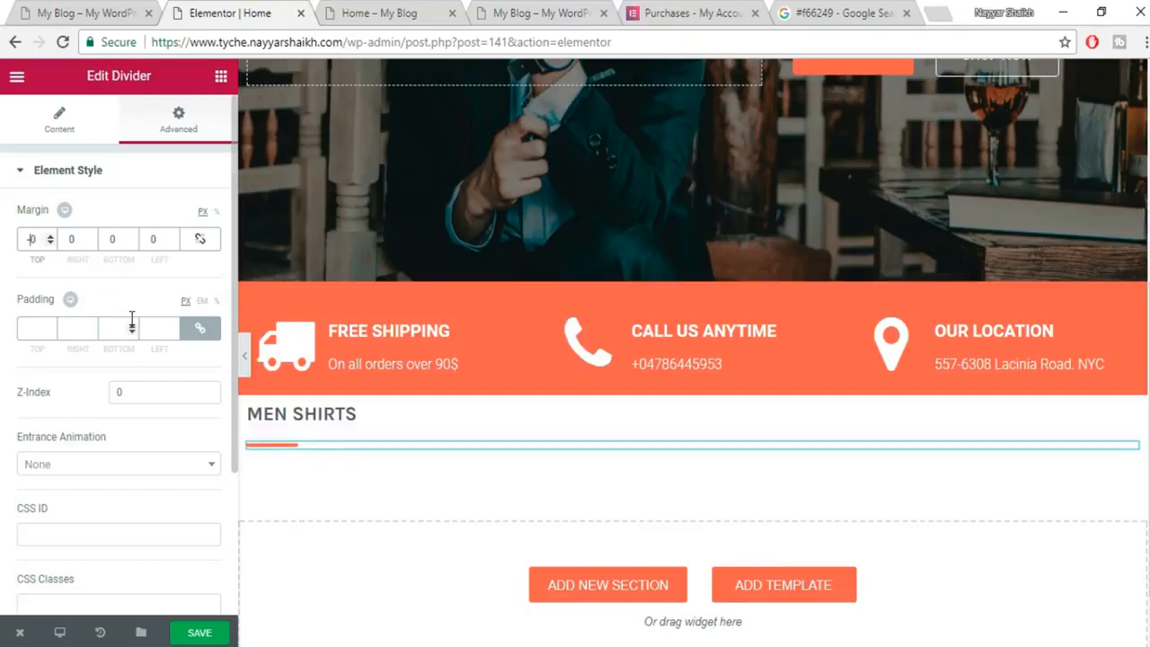
type("1")
key("BackSpace")
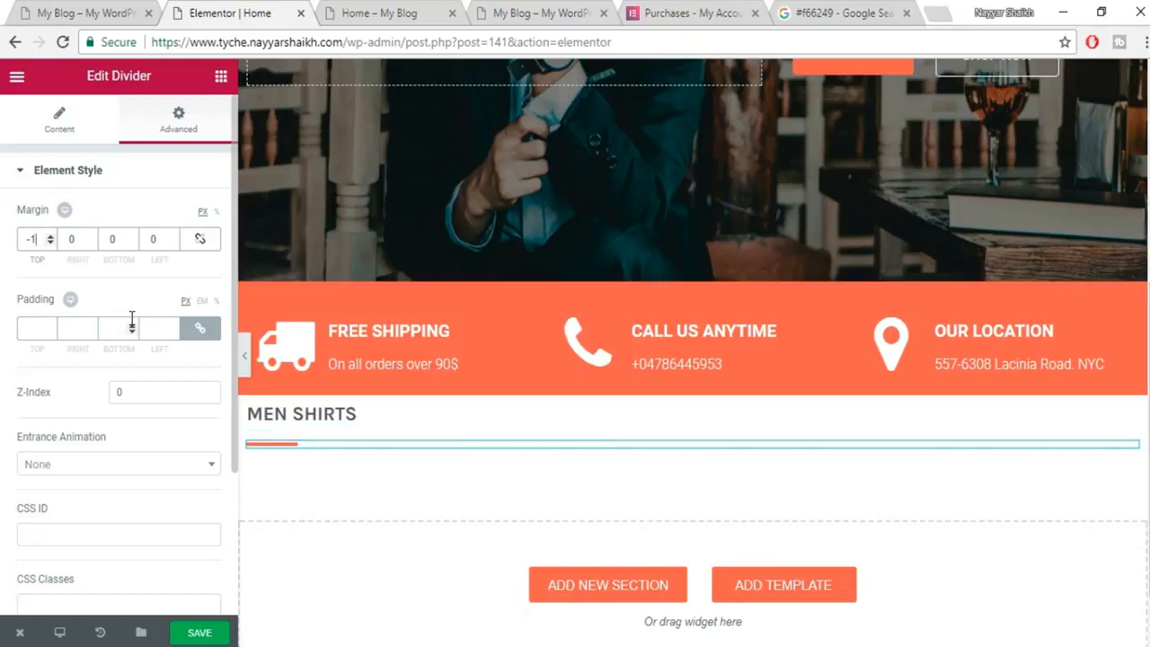
type("5")
left_click(223, 633)
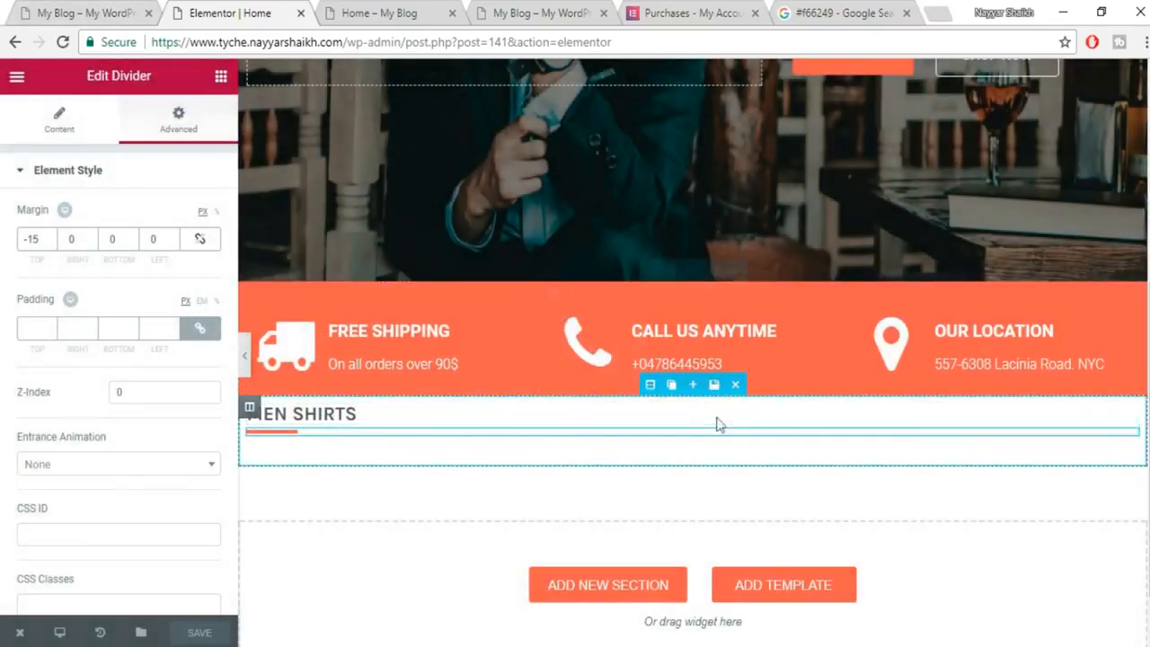
Scroll through the live shop page to review the result.
left_click(107, 15)
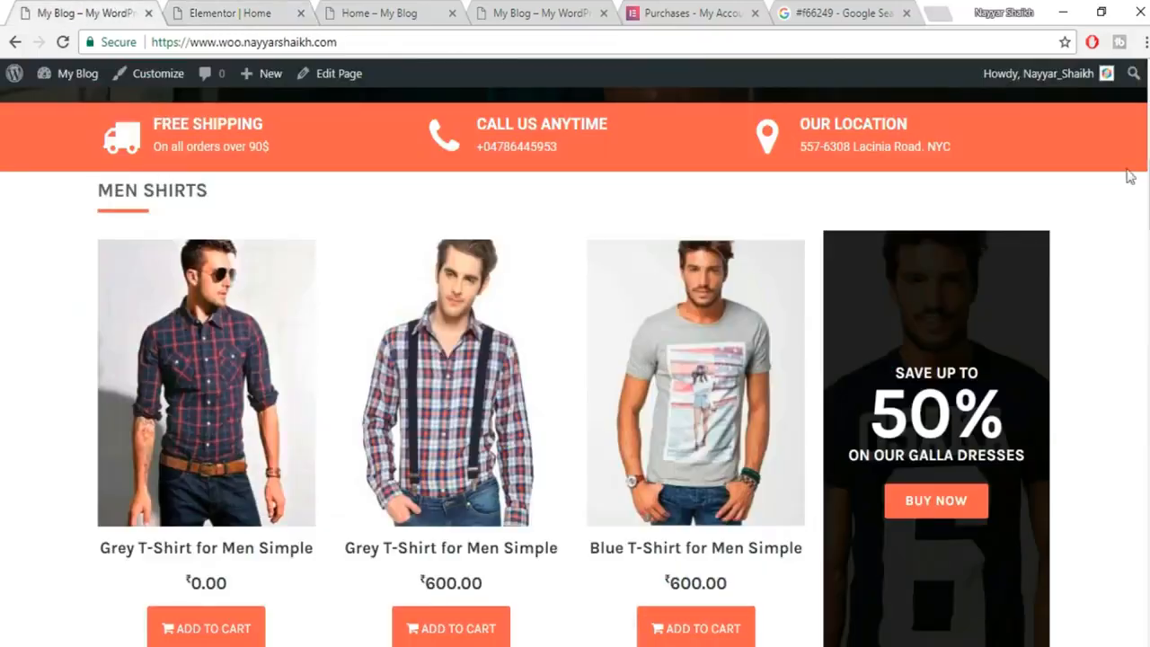
scroll(144, 221, "down", 4)
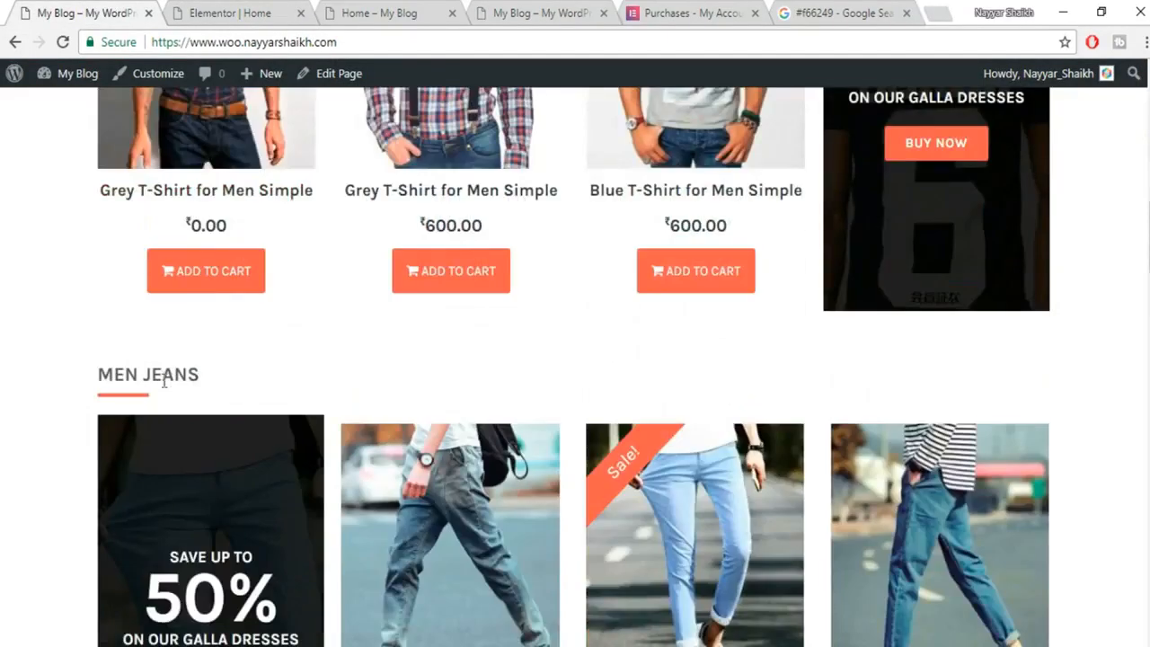
scroll(162, 375, "down", 1)
scroll(156, 297, "down", 6)
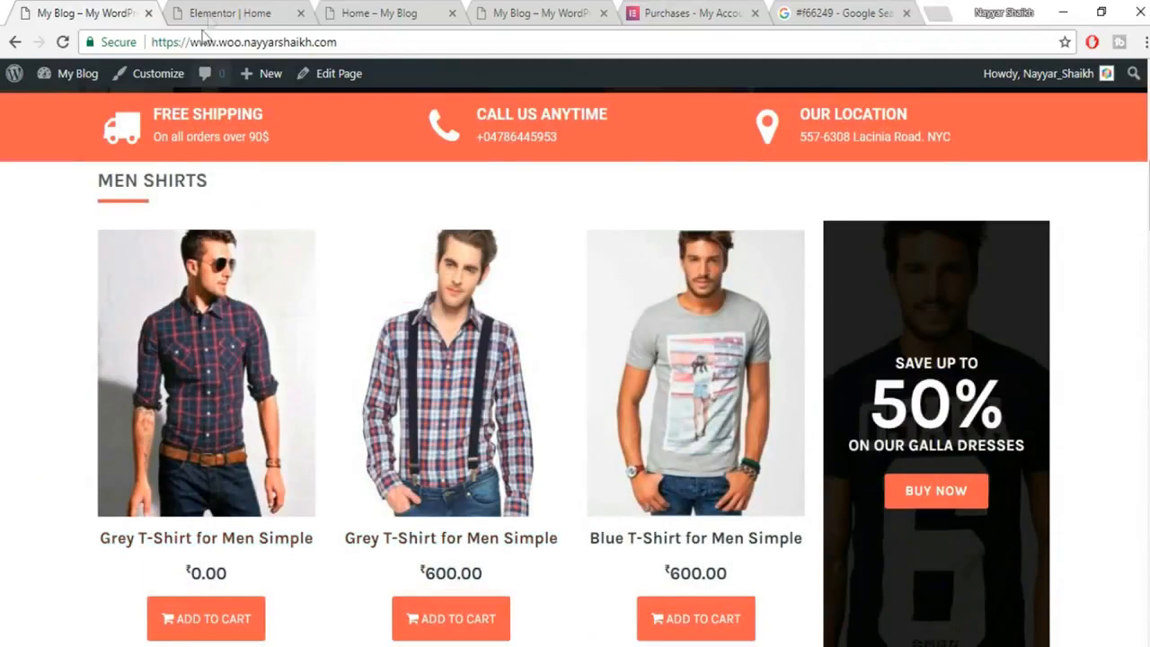
Save the MEN SHIRTS section to My Templates as a section template named 'Title'.
left_click(218, 11)
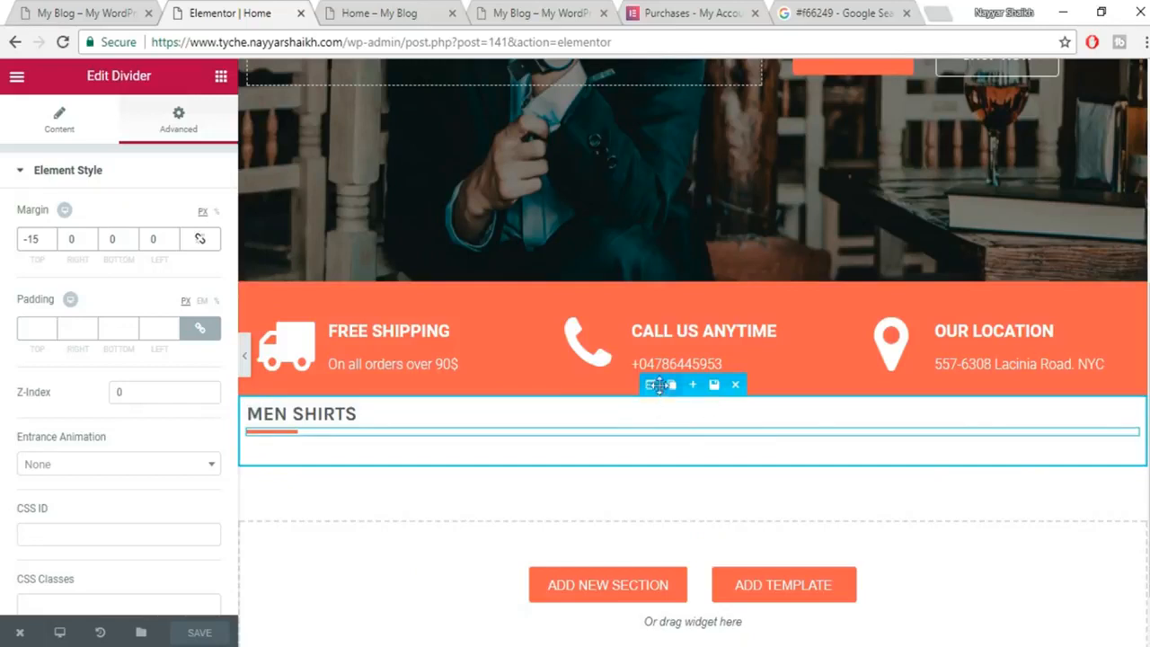
left_click(716, 391)
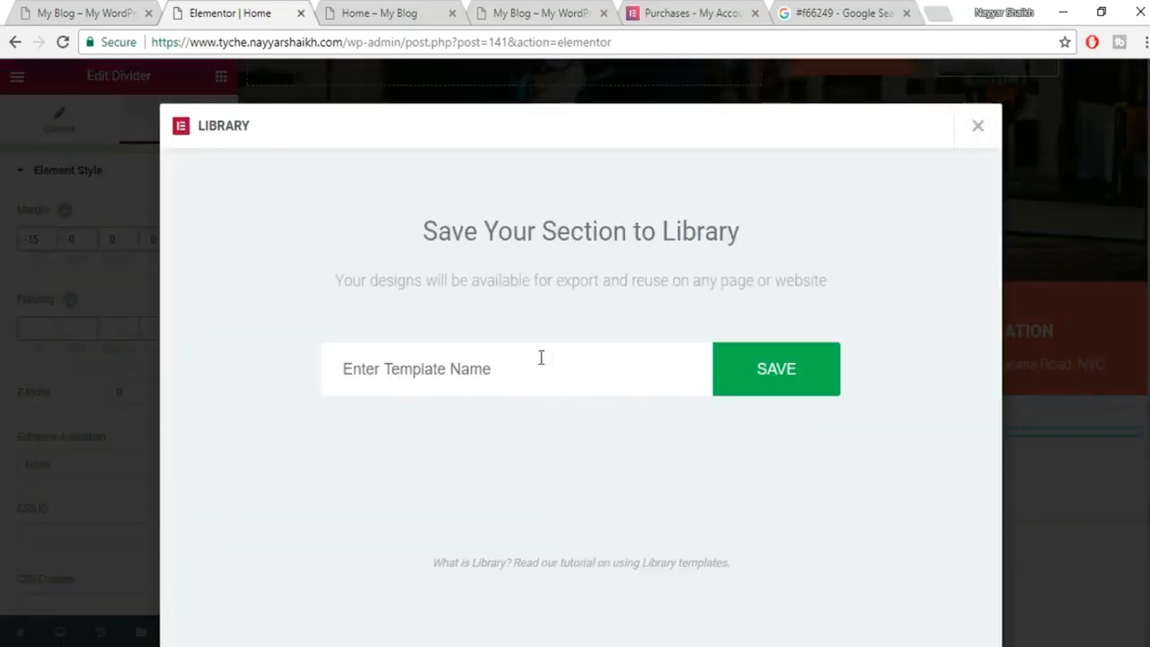
type("tle")
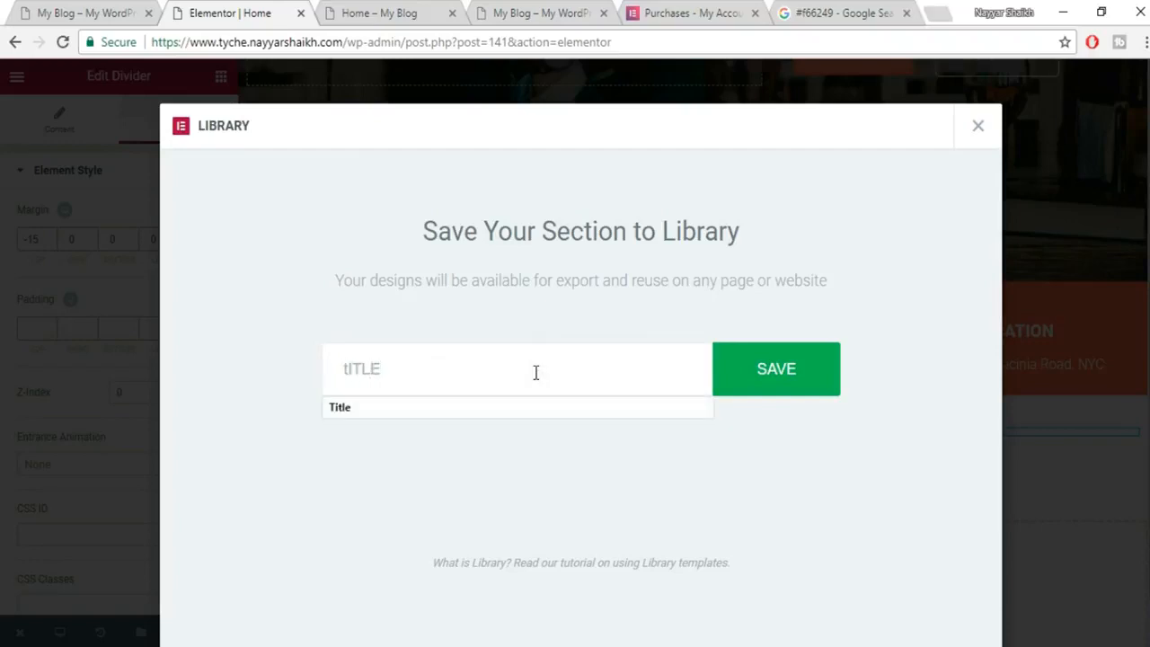
left_click(499, 412)
left_click(820, 370)
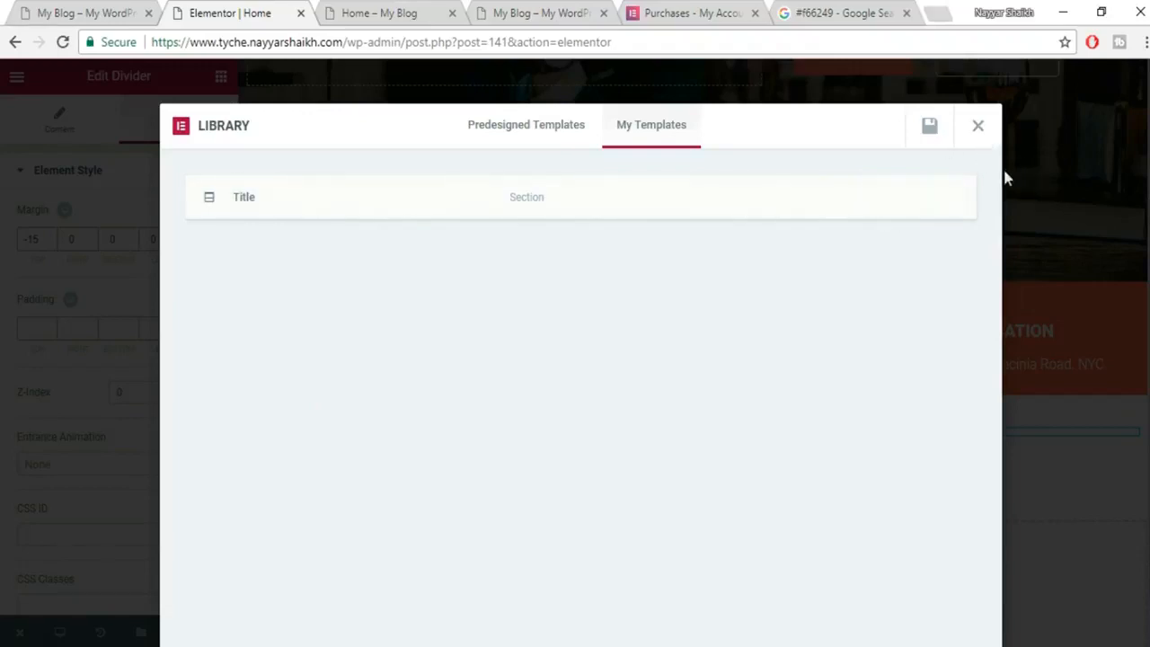
left_click(983, 133)
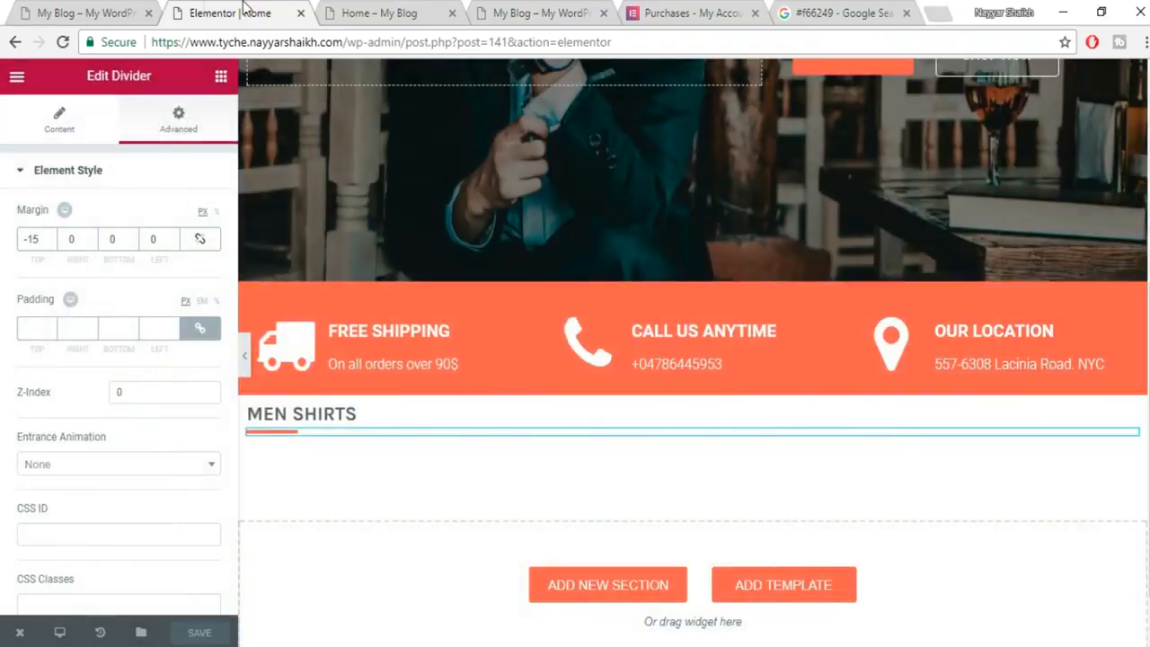
left_click(92, 11)
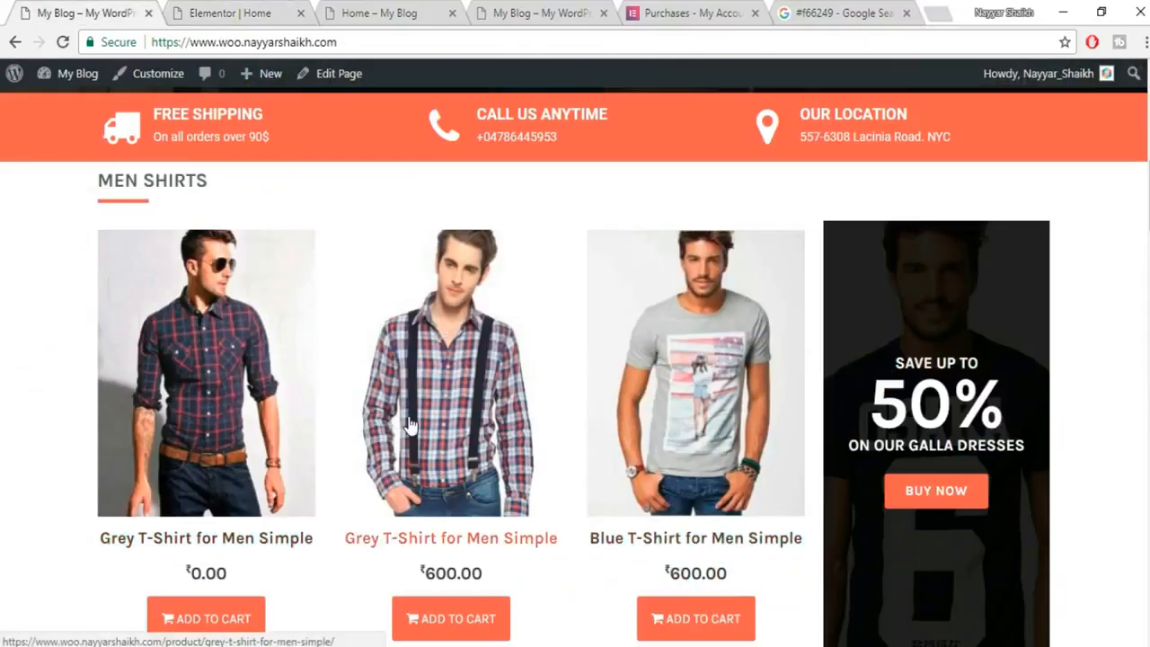
scroll(431, 404, "down", 1)
left_click(193, 12)
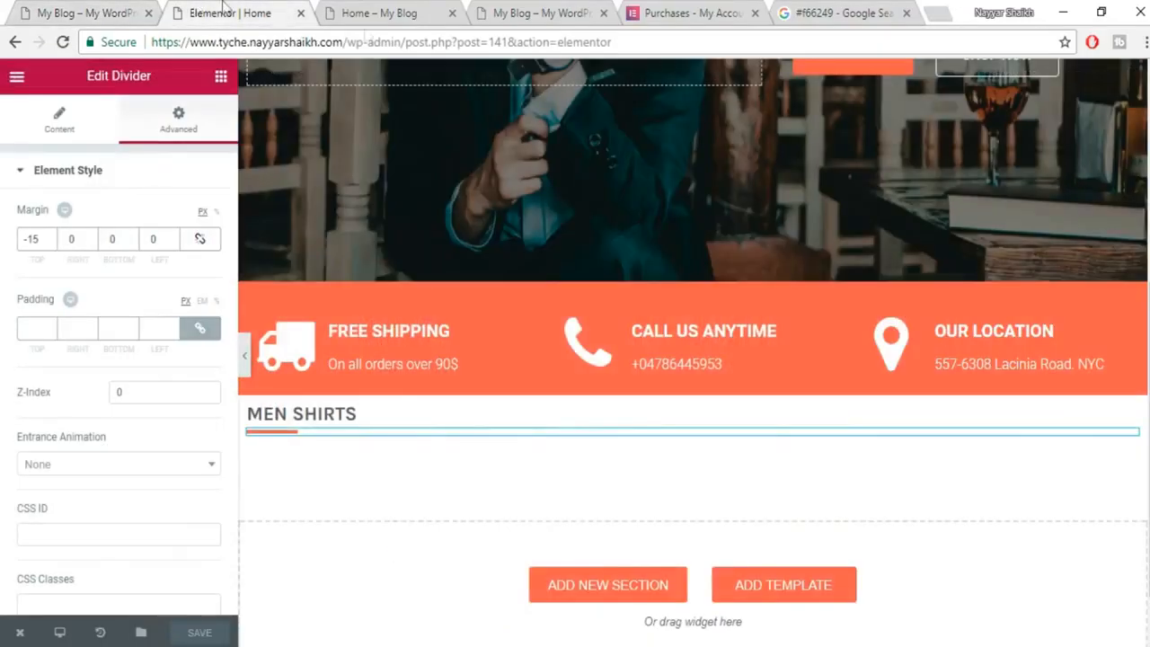
Place a Woo - Products grid in the empty section below MEN SHIRTS.
left_click(221, 79)
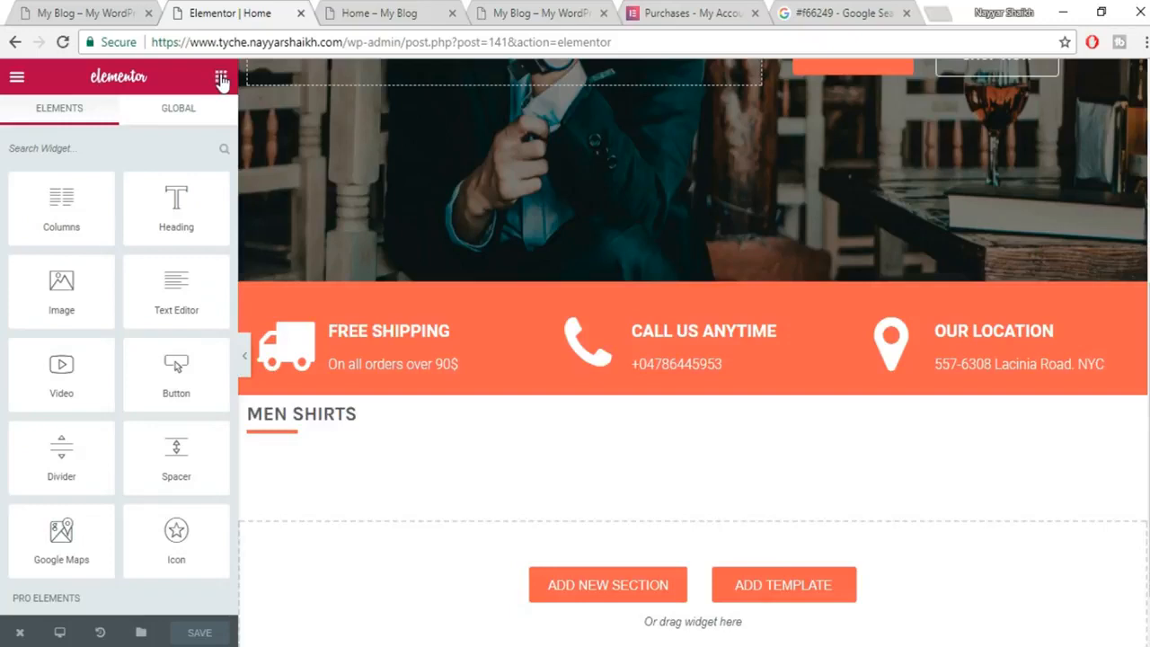
scroll(202, 396, "down", 3)
scroll(203, 397, "down", 7)
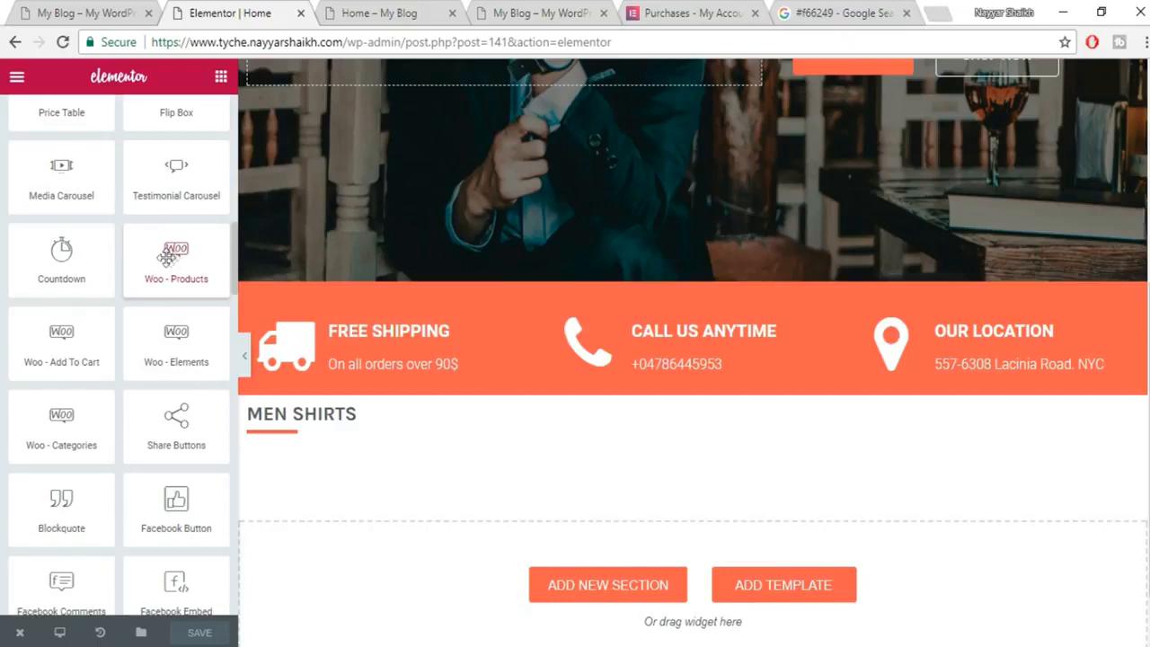
left_click_drag(167, 259, 467, 586)
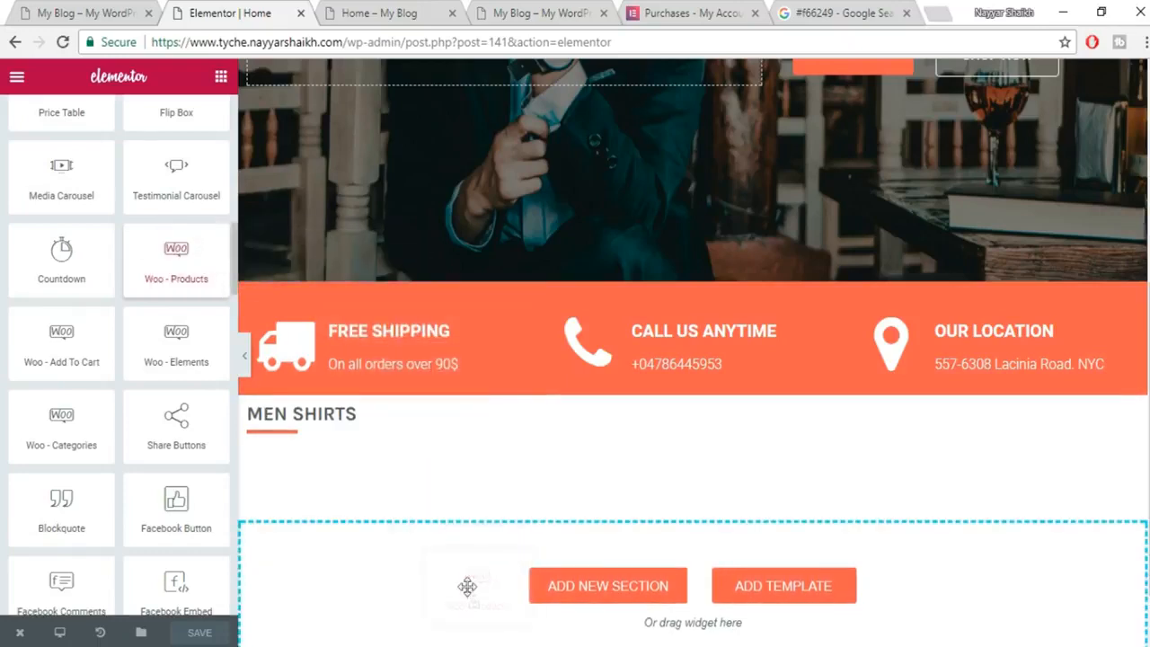
scroll(575, 566, "down", 2)
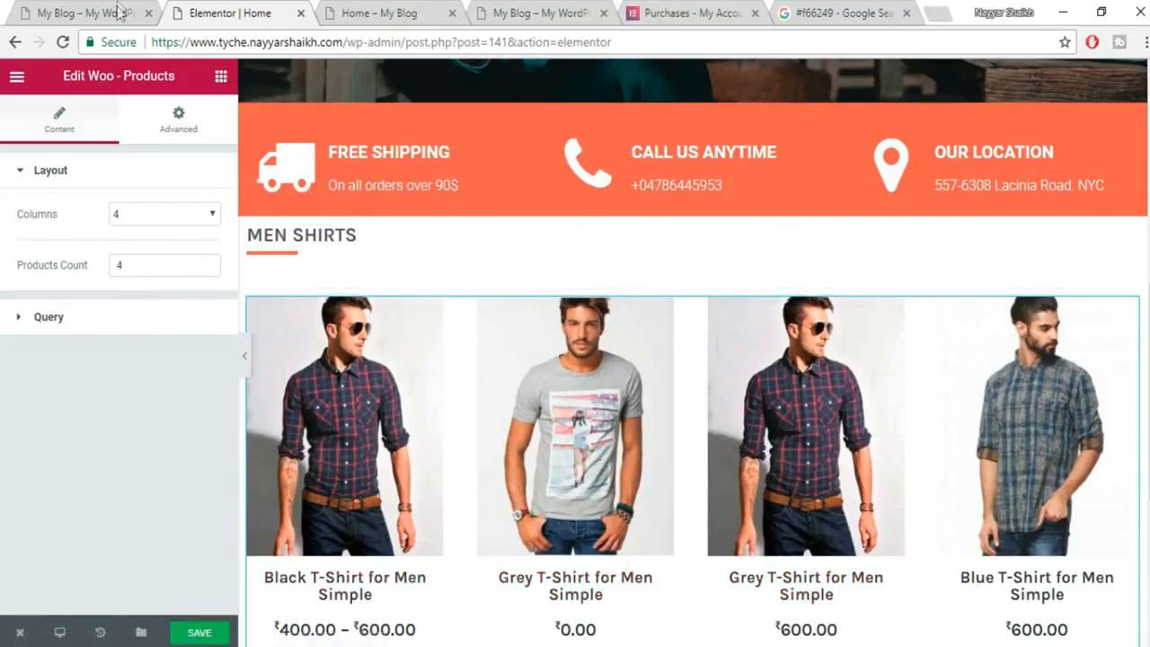
left_click(119, 12)
scroll(321, 310, "up", 1)
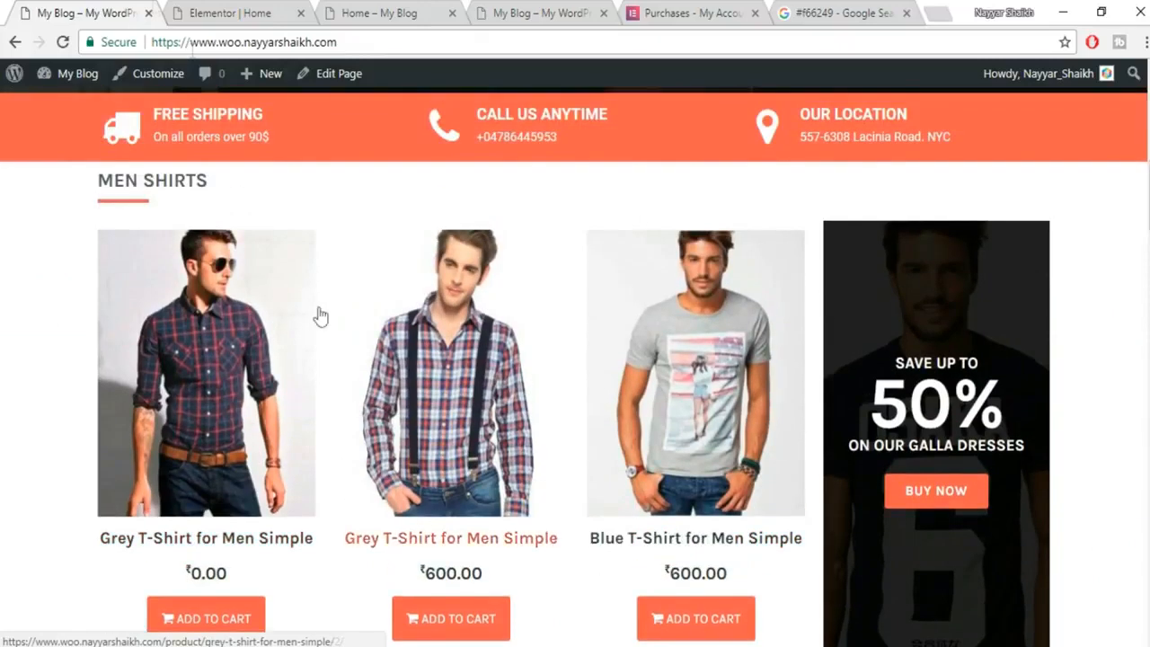
left_click(224, 12)
Set the products grid to 3 columns with a Products Count of 3.
left_click(137, 219)
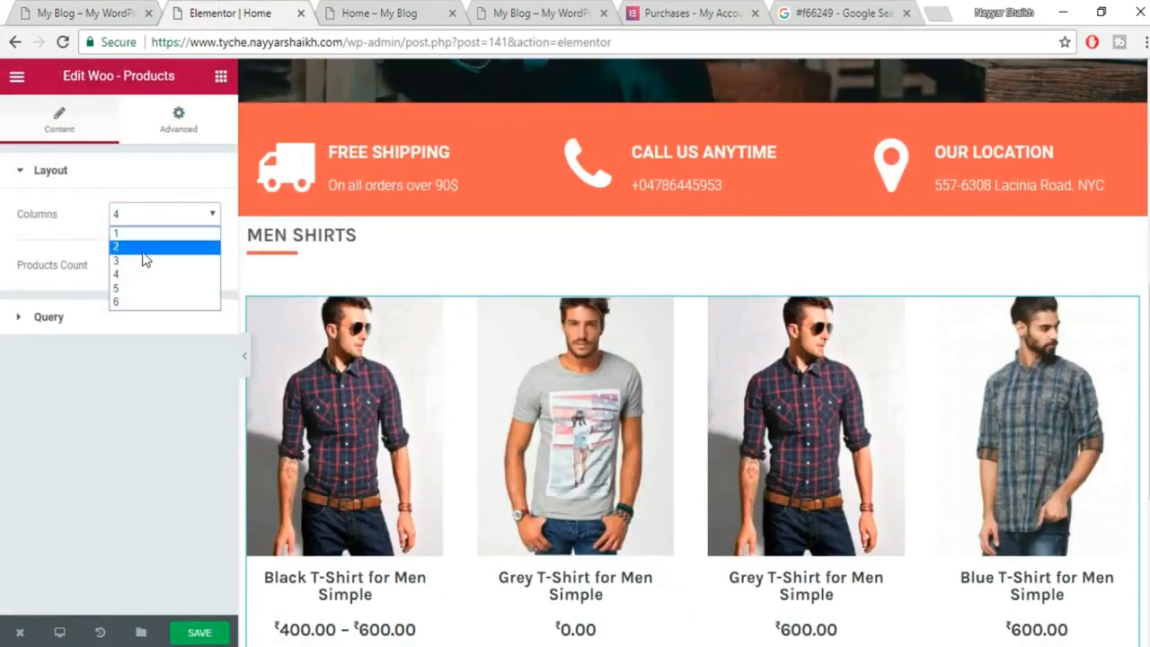
left_click(139, 263)
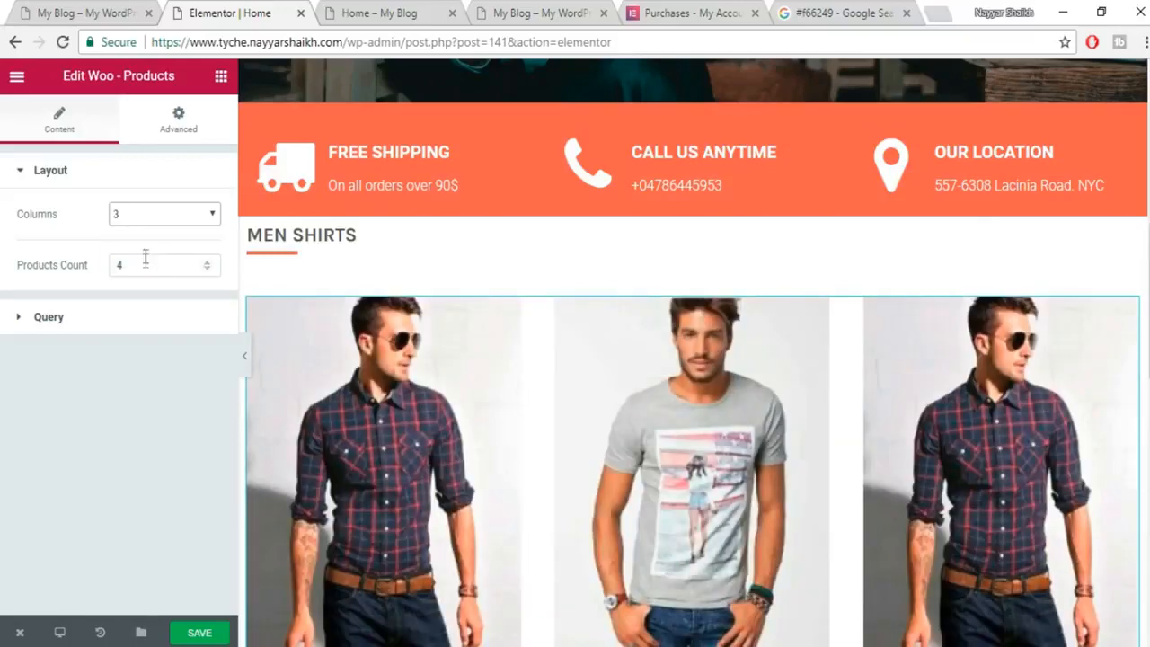
left_click(146, 266)
type("3")
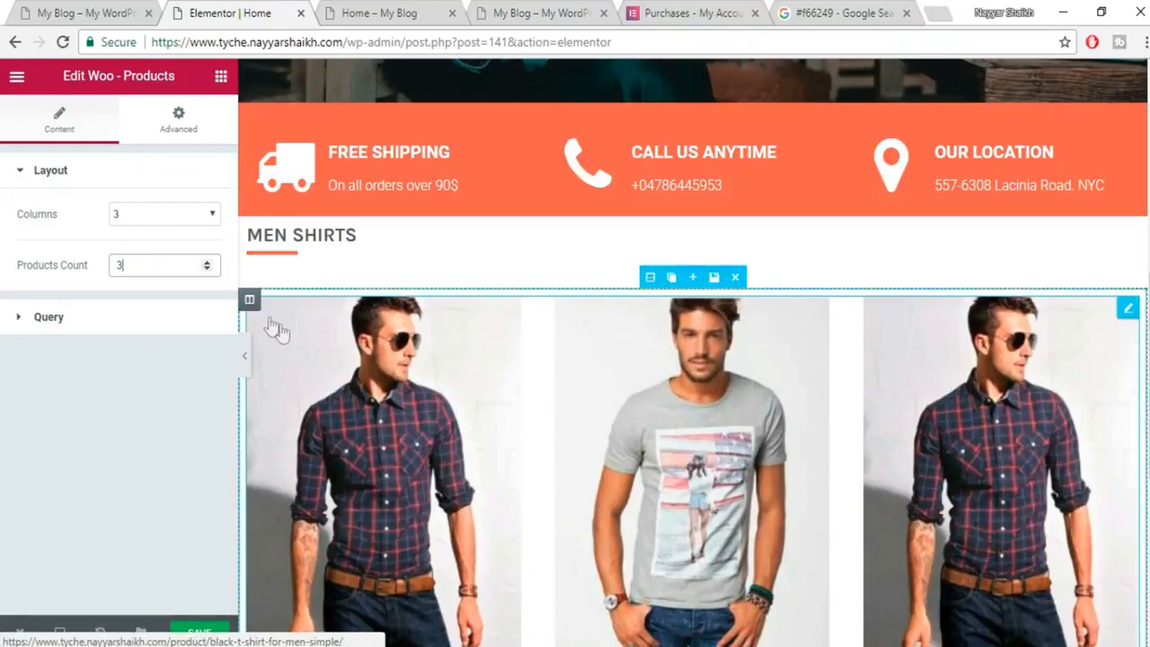
Limit the grid's query to Products in the T-Shirts category, with the filter left at None.
left_click(27, 321)
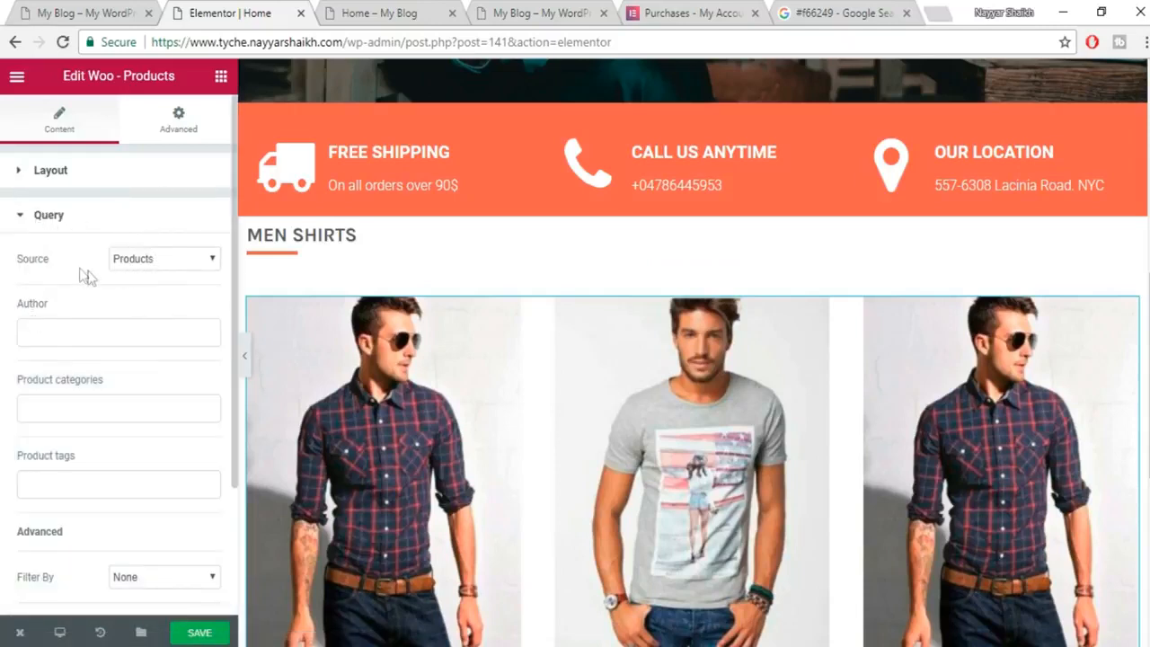
left_click(176, 262)
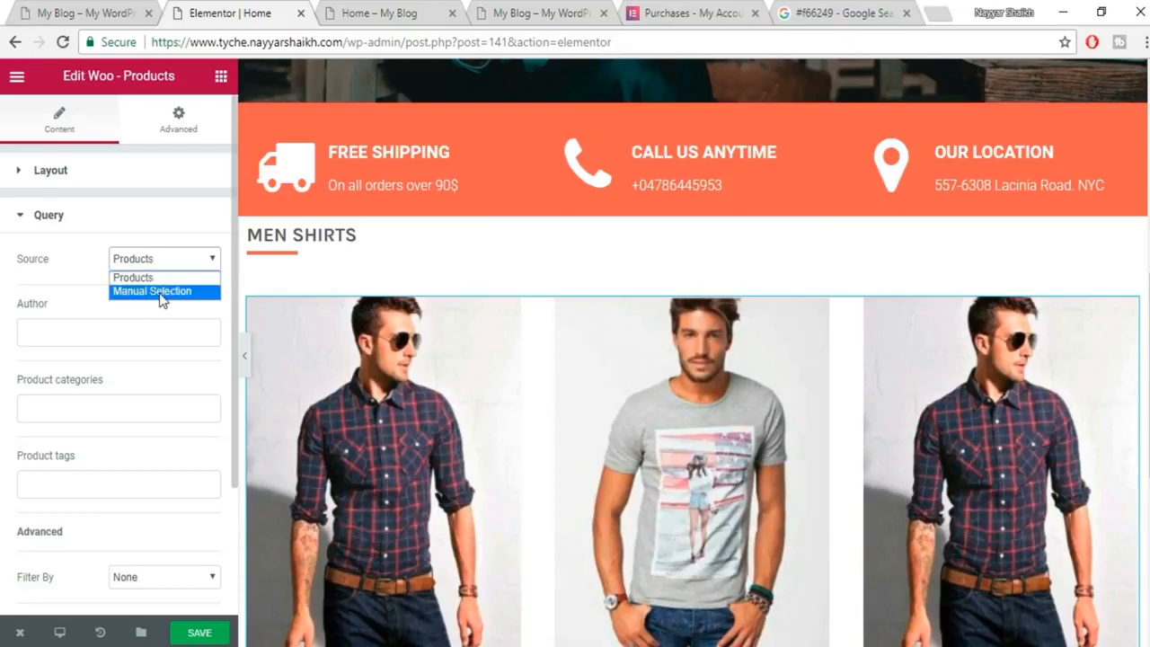
left_click(111, 315)
scroll(152, 392, "down", 2)
left_click(113, 239)
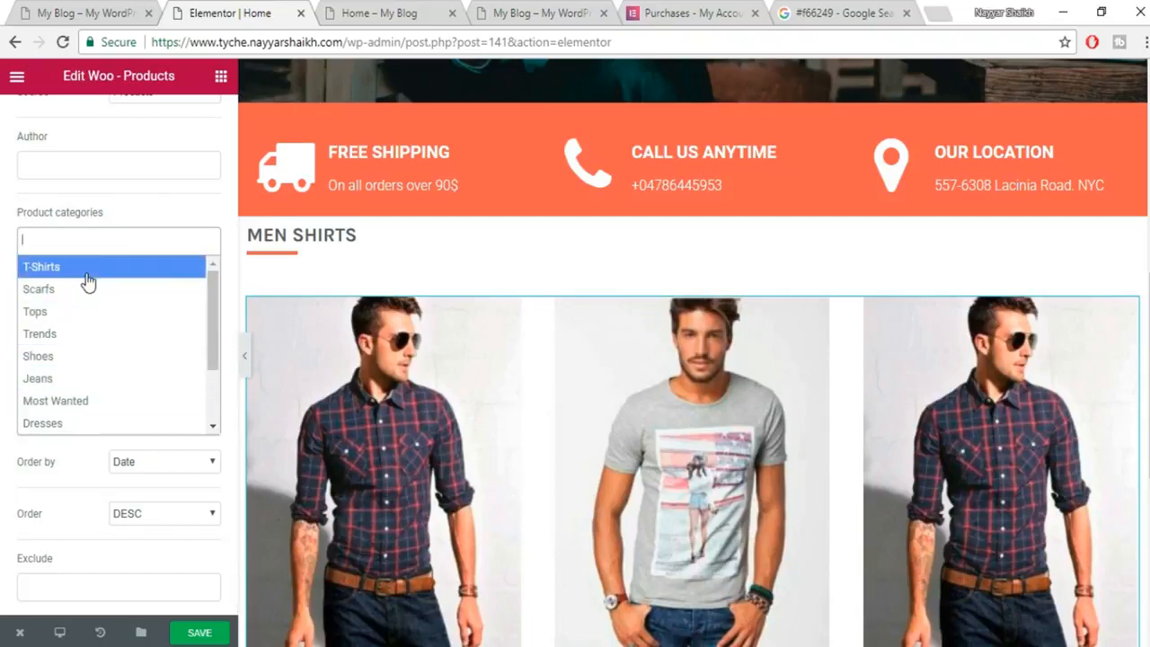
left_click(87, 275)
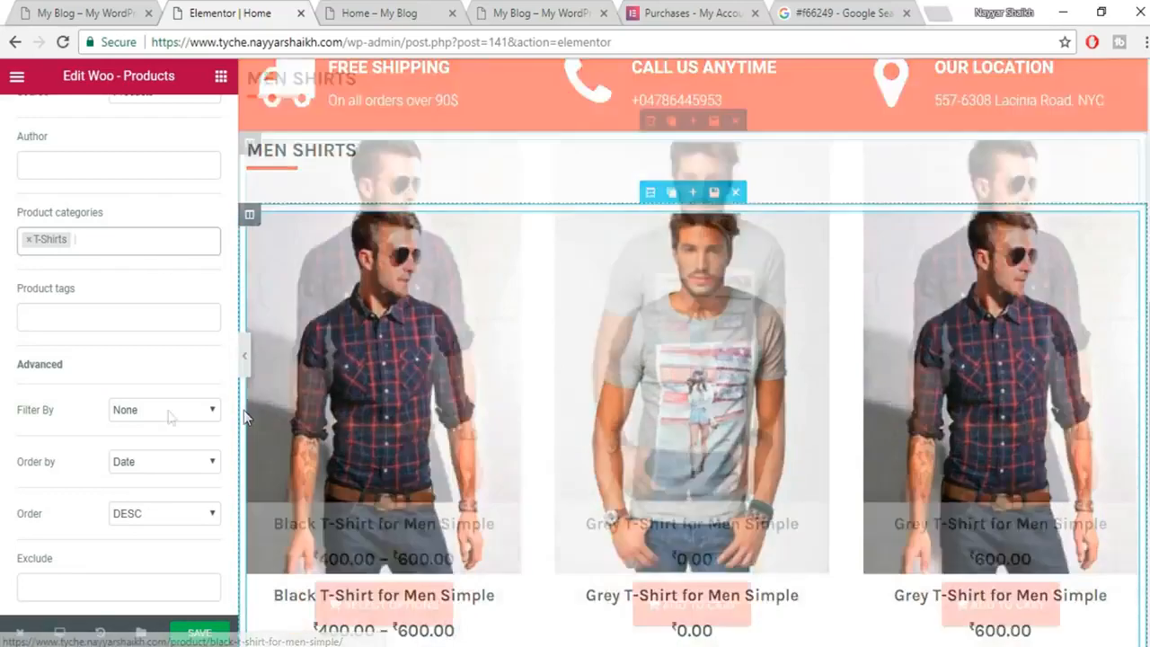
left_click(158, 411)
left_click(70, 488)
Save the page with Ctrl+S.
scroll(169, 490, "up", 3)
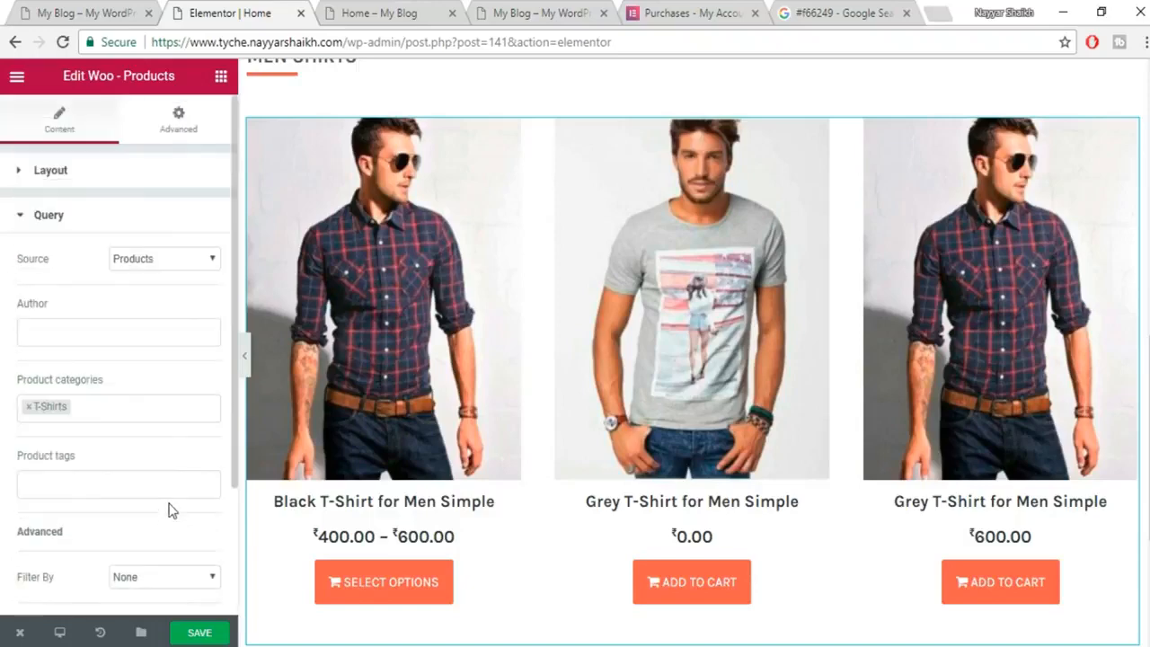
scroll(560, 387, "up", 4)
left_click(178, 119)
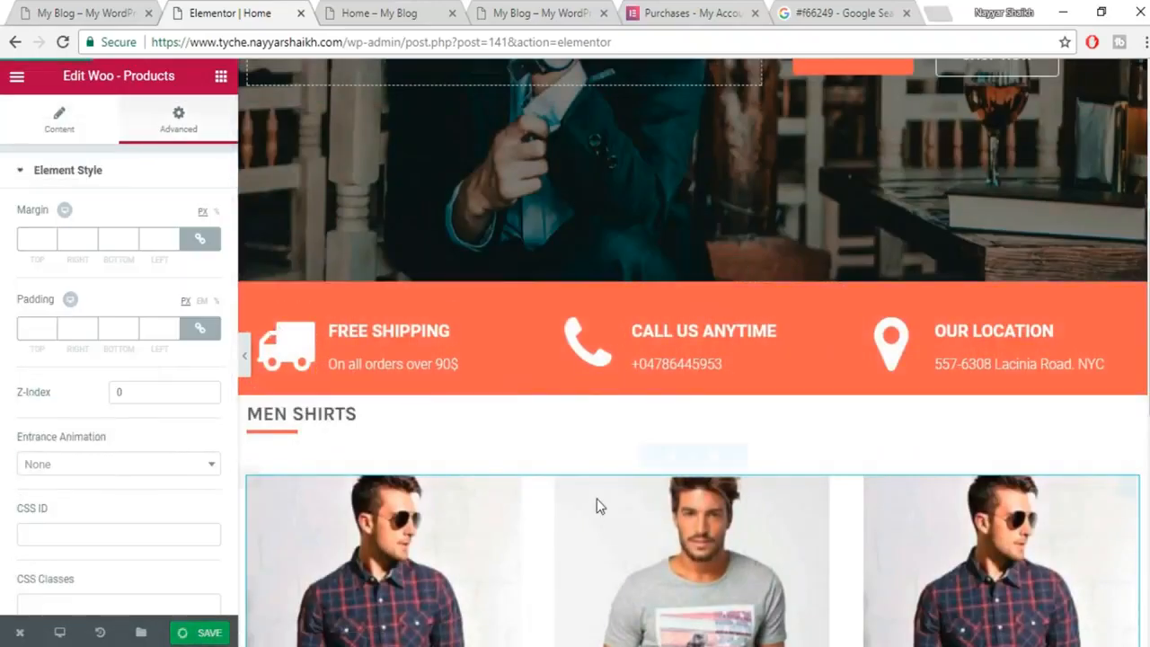
key("ctrl+s")
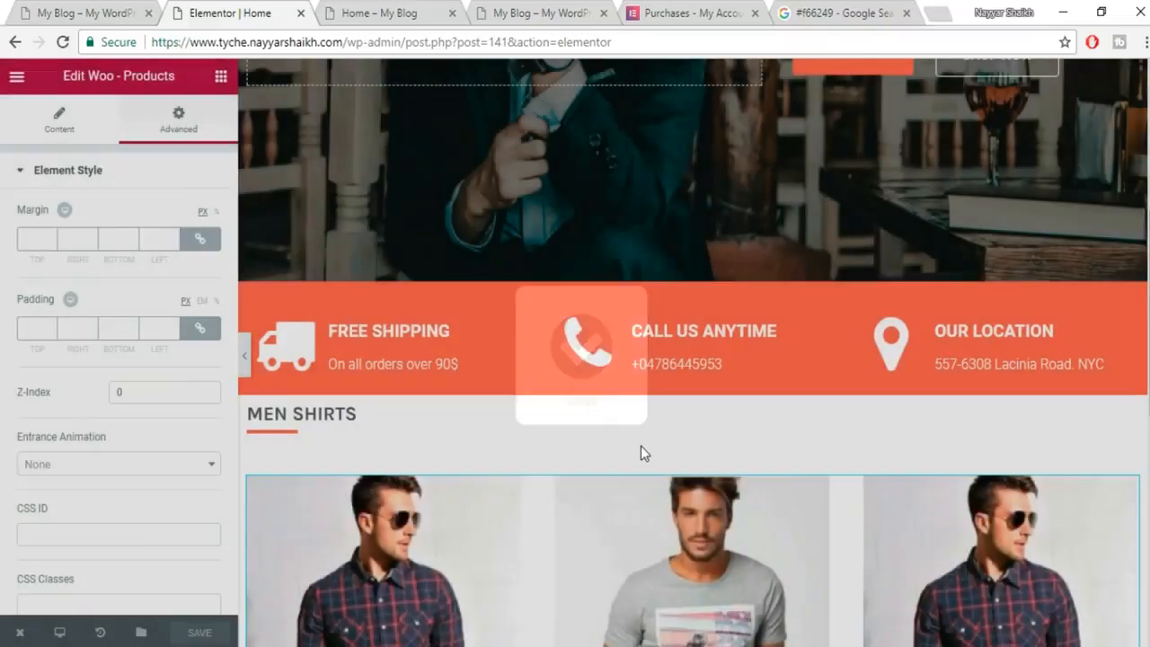
scroll(640, 449, "down", 2)
scroll(375, 258, "down", 1)
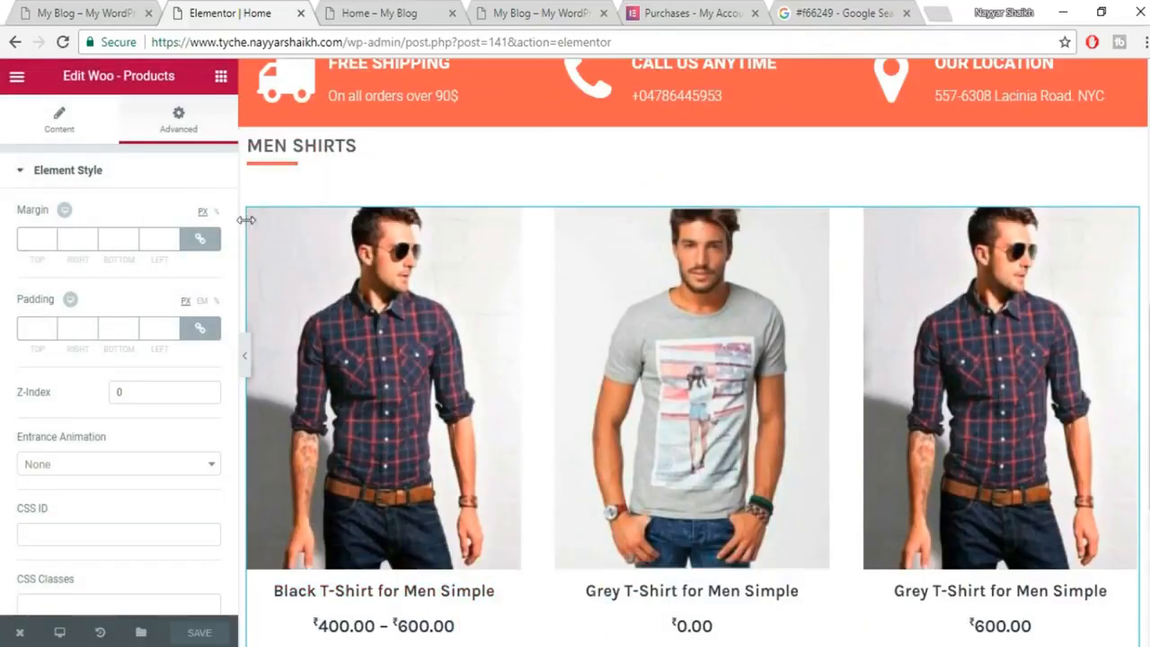
Split the products section into two columns and make the empty right column 25% wide.
left_click(291, 209)
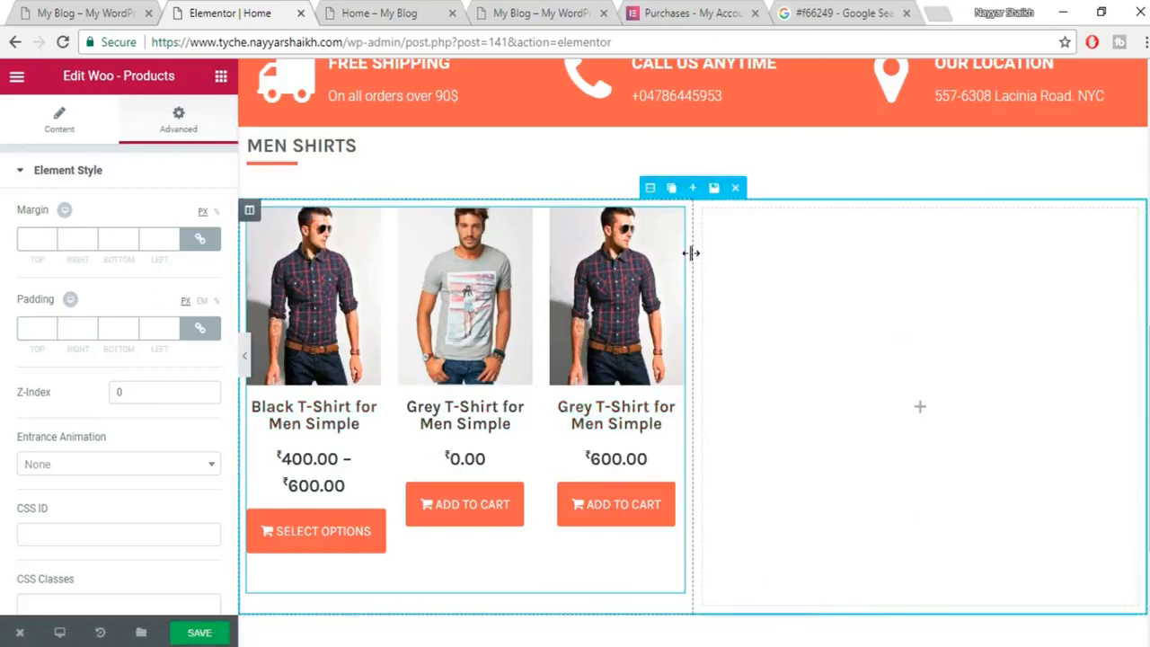
left_click_drag(691, 252, 919, 277)
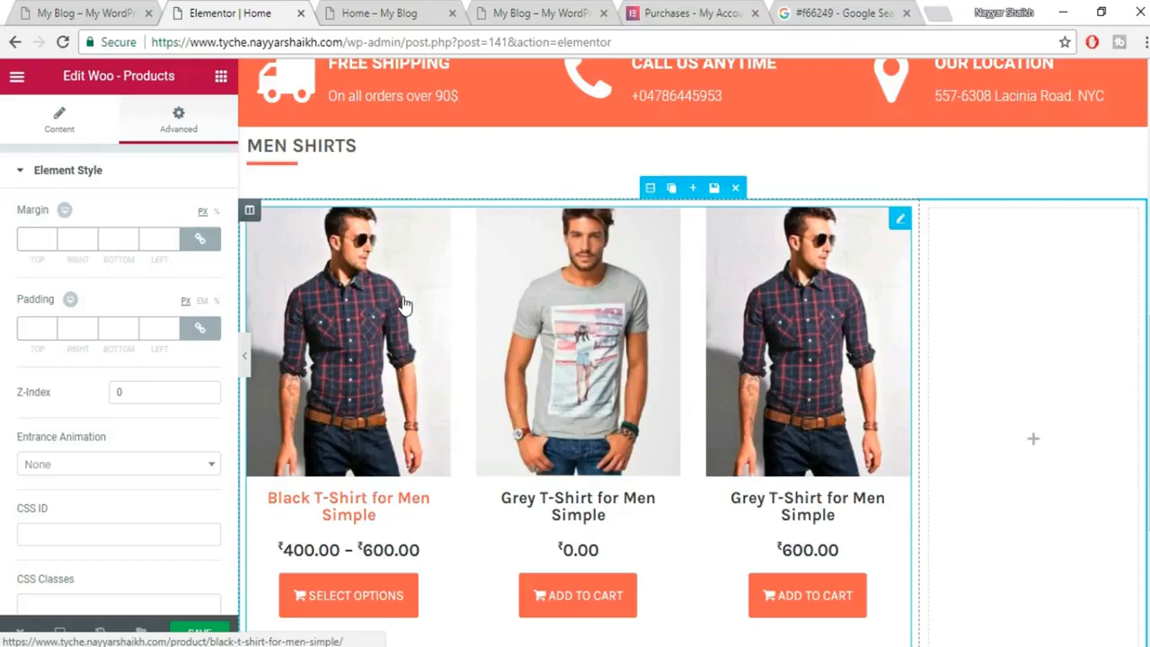
mouse_move(929, 216)
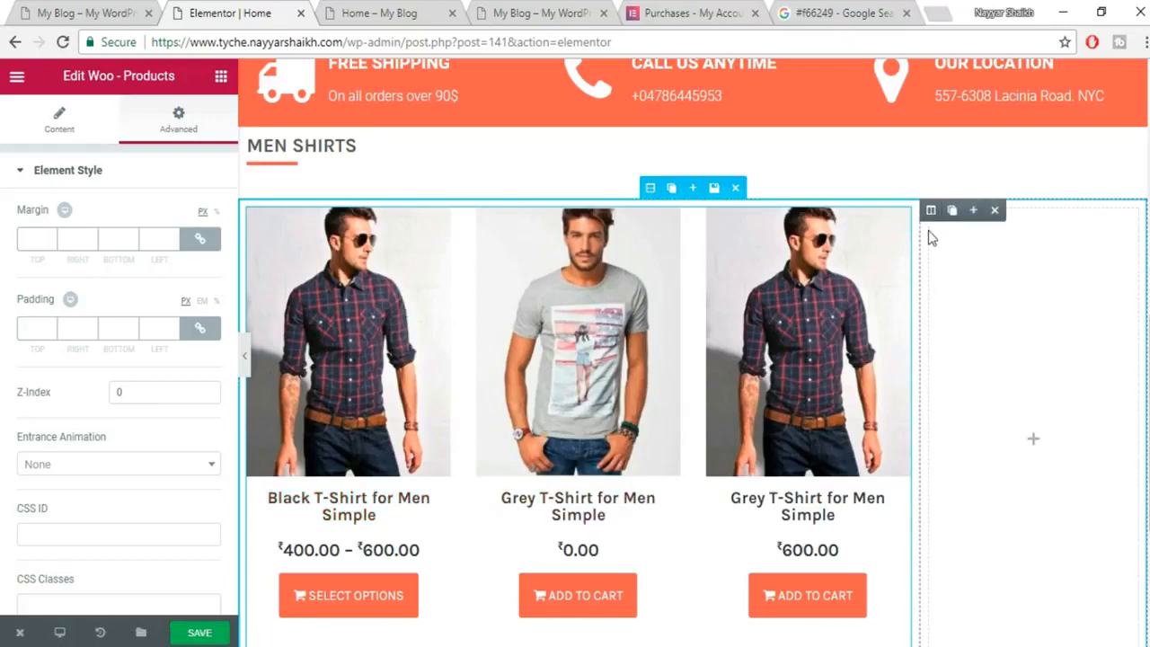
left_click(928, 211)
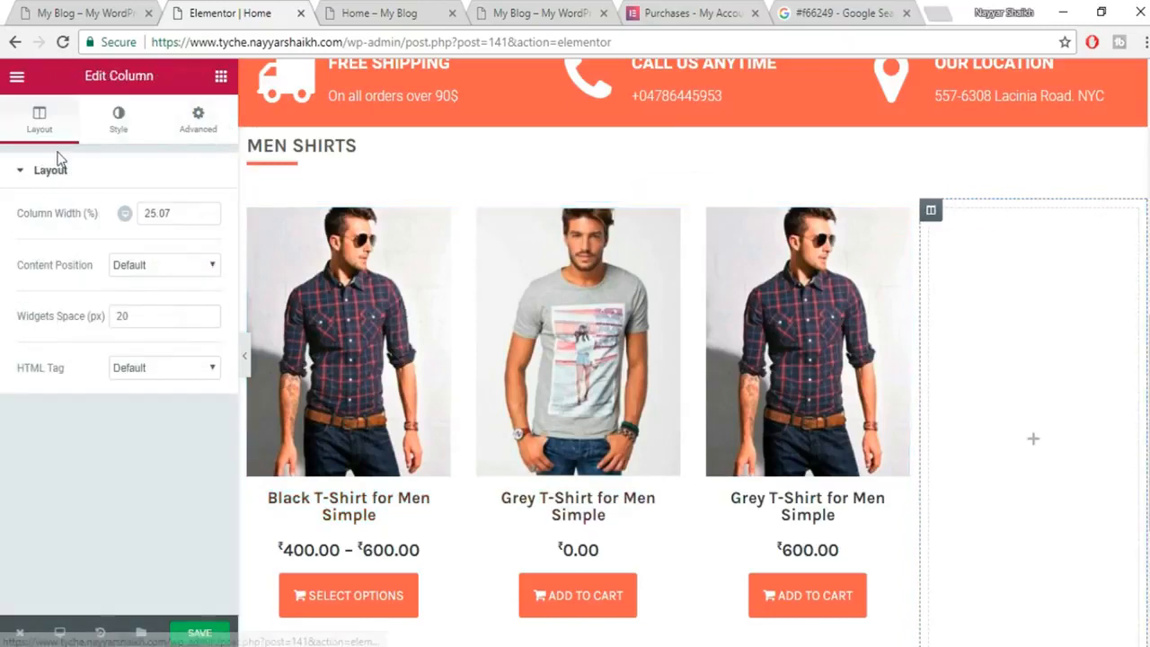
type("30")
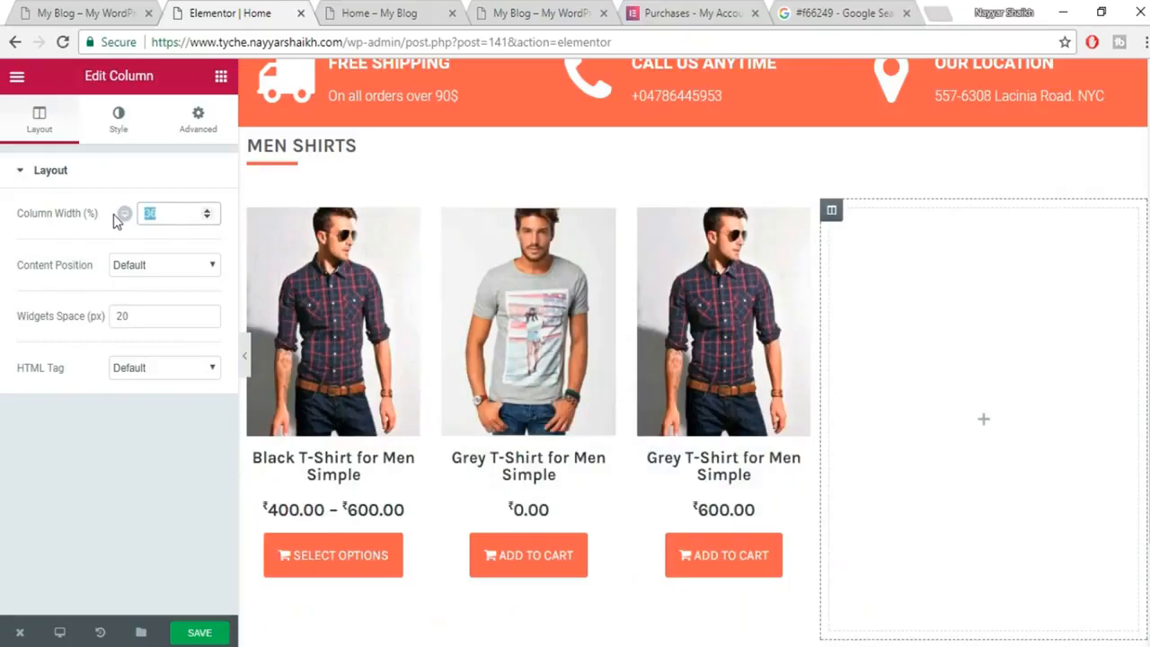
type("25")
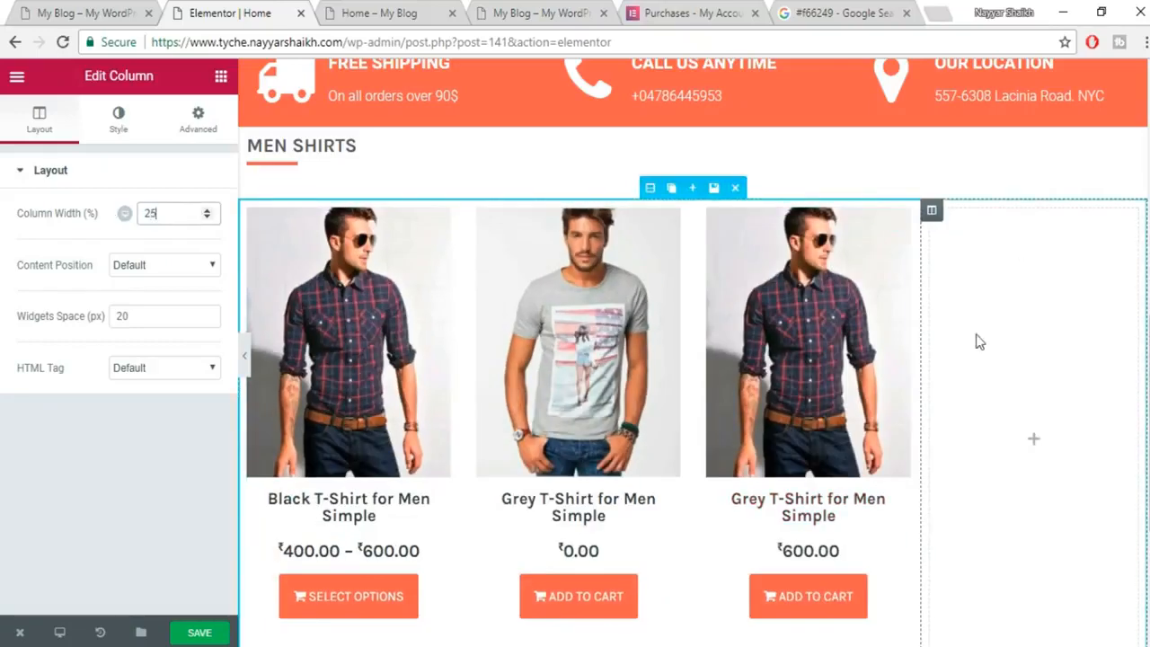
Save the page and select the address bar of the live 'Home – My Blog' tab.
left_click(199, 633)
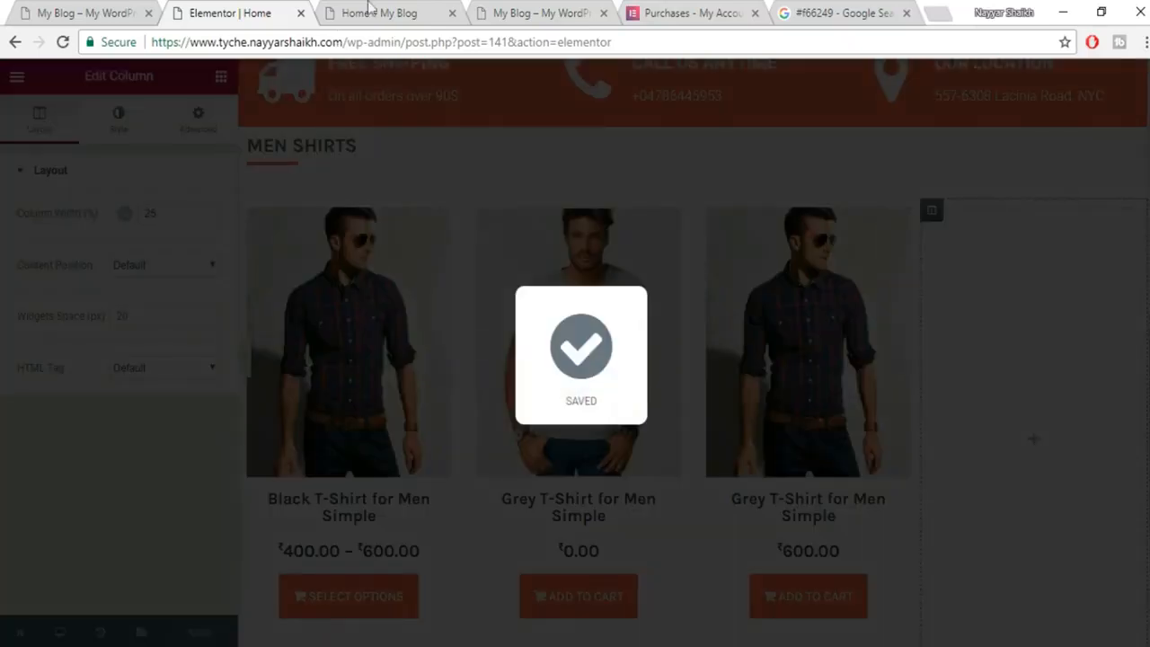
left_click(372, 12)
left_click(383, 42)
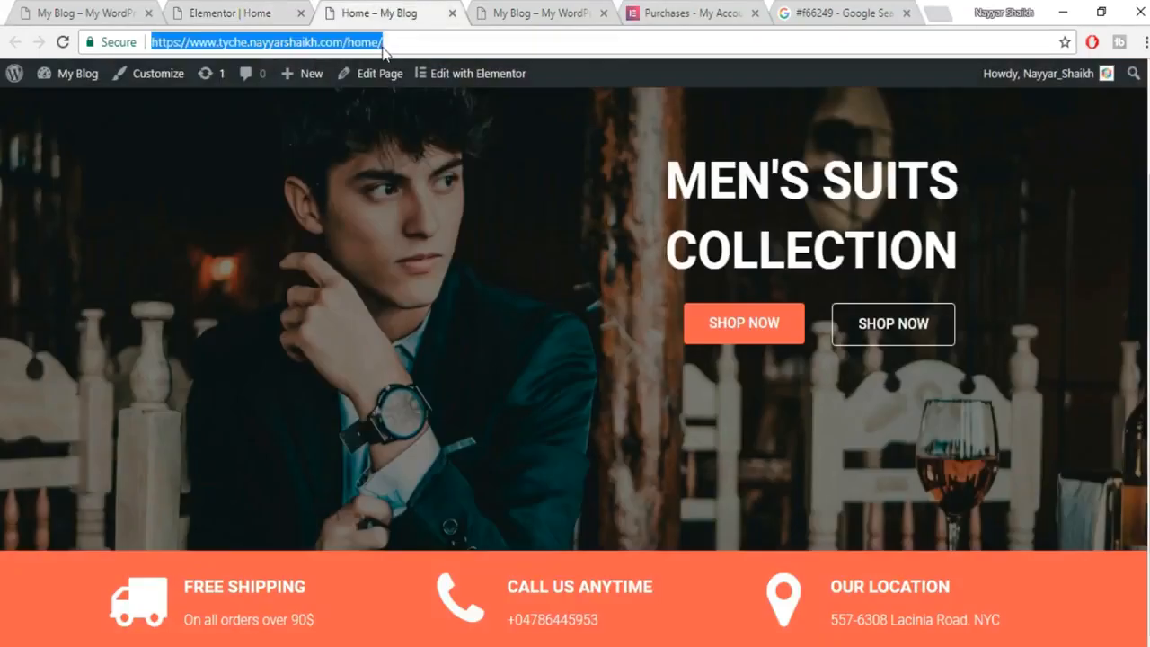
Reload the live home page and scroll to check the saved MEN SHIRTS grid.
key("Return")
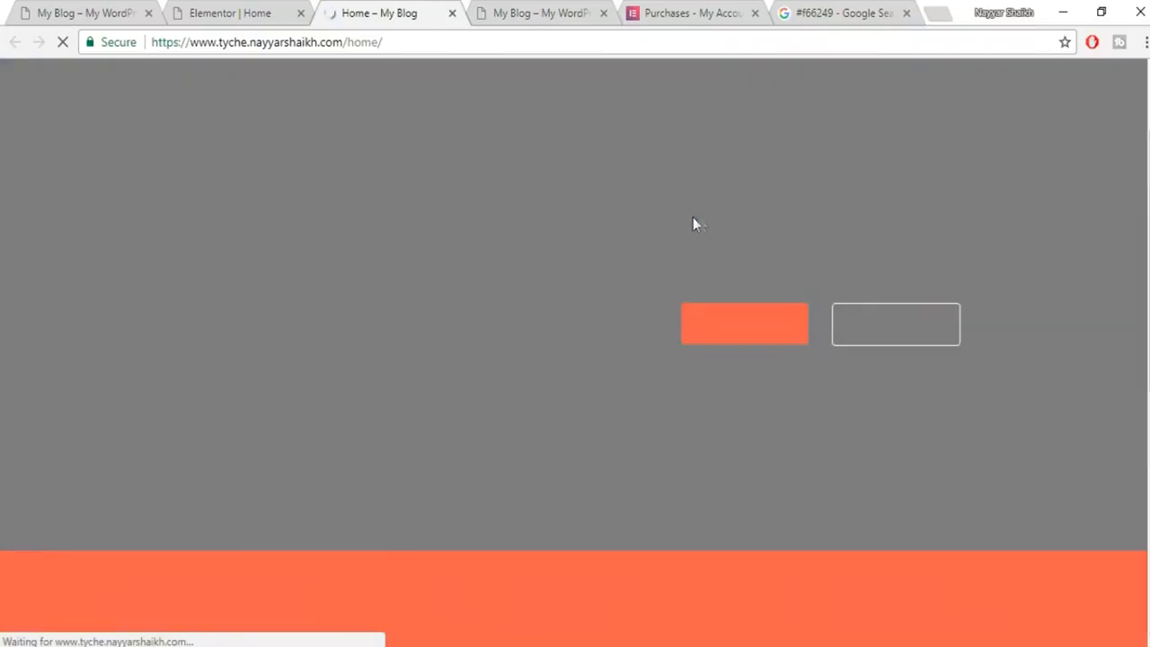
scroll(717, 224, "down", 4)
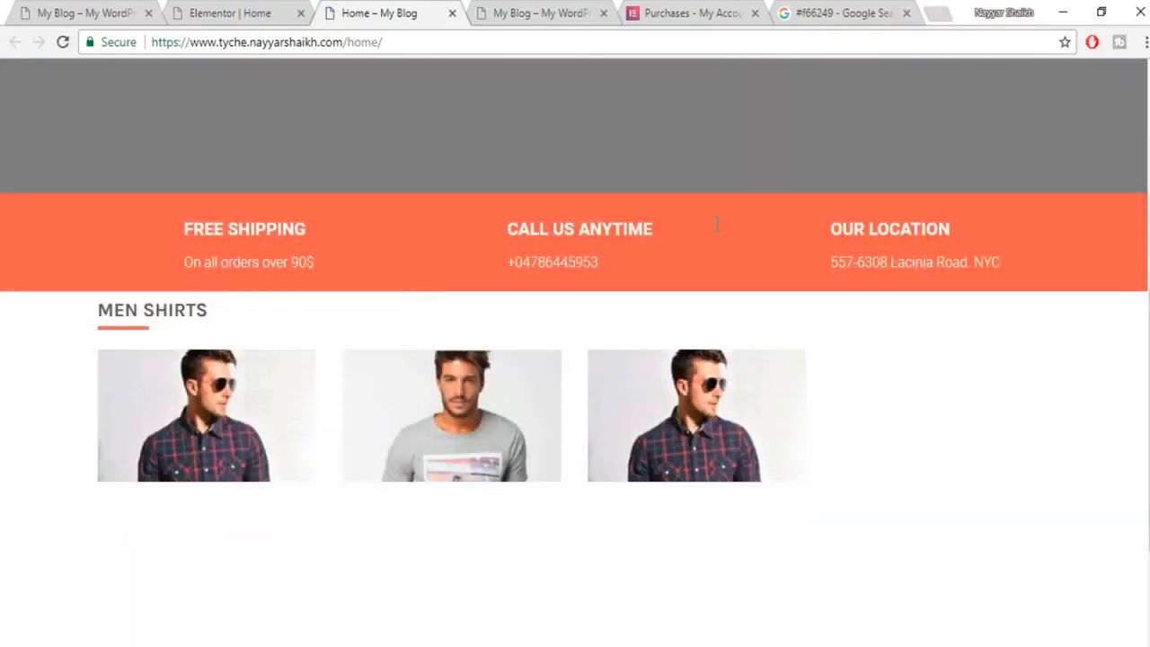
scroll(745, 248, "down", 2)
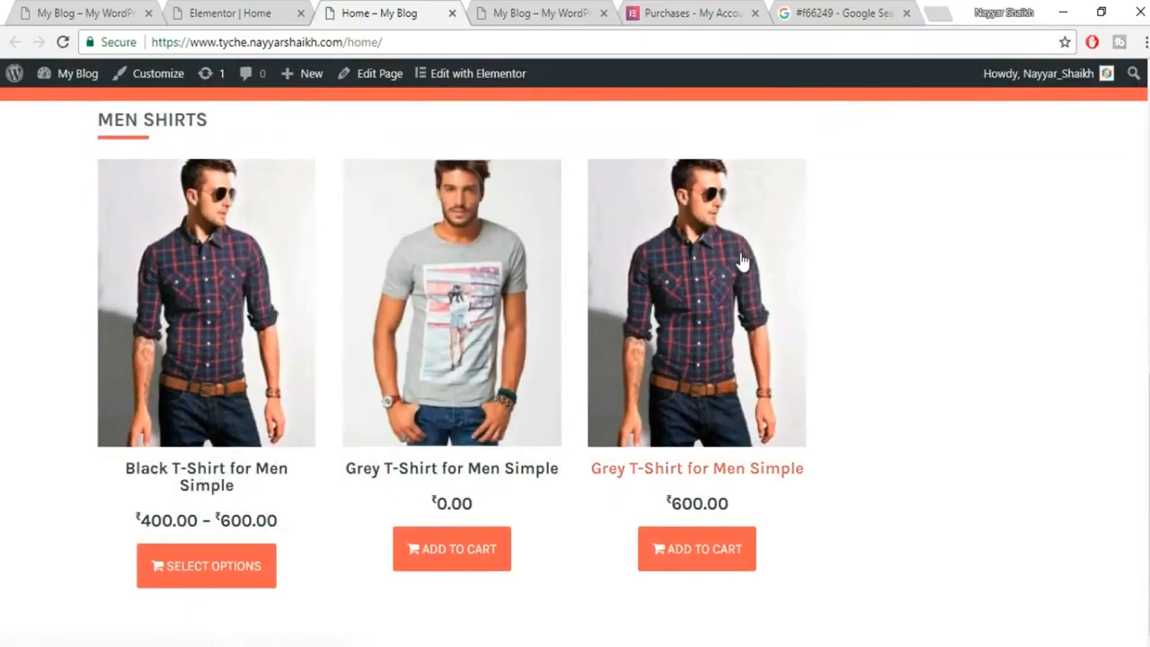
scroll(745, 259, "up", 1)
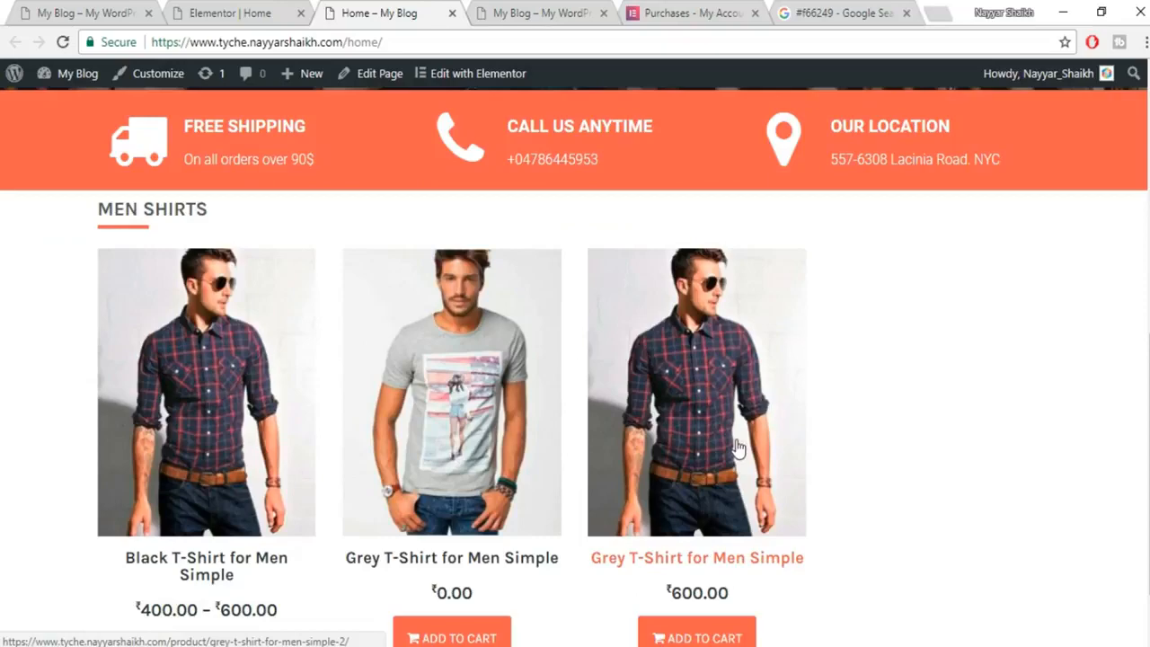
scroll(737, 447, "down", 1)
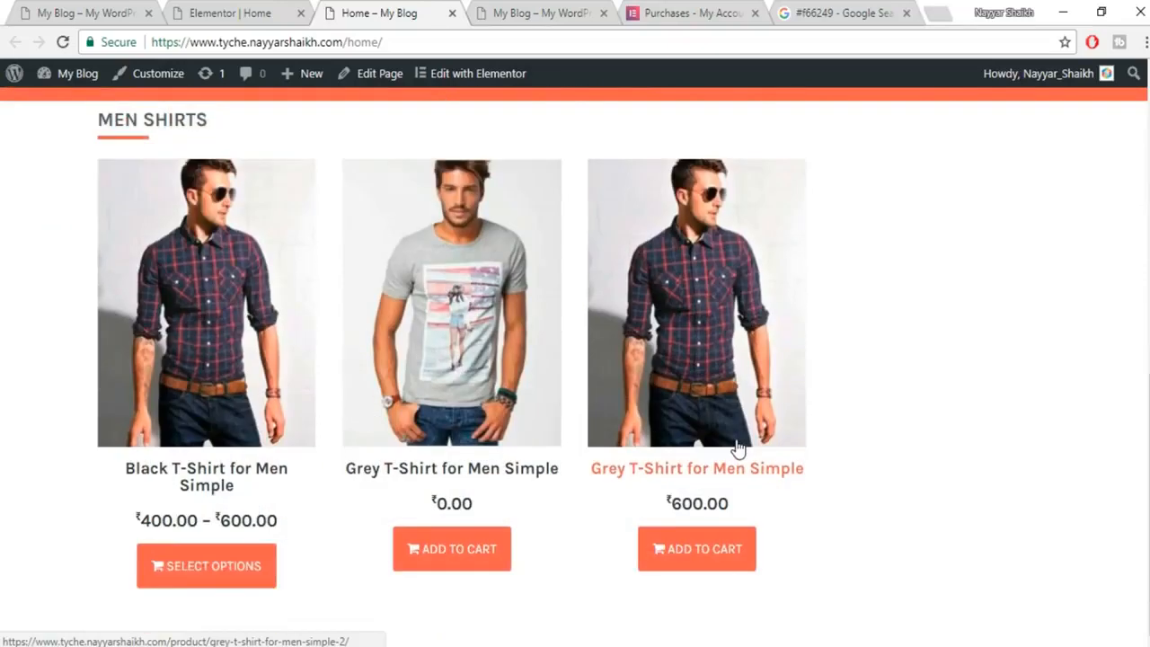
left_click(249, 10)
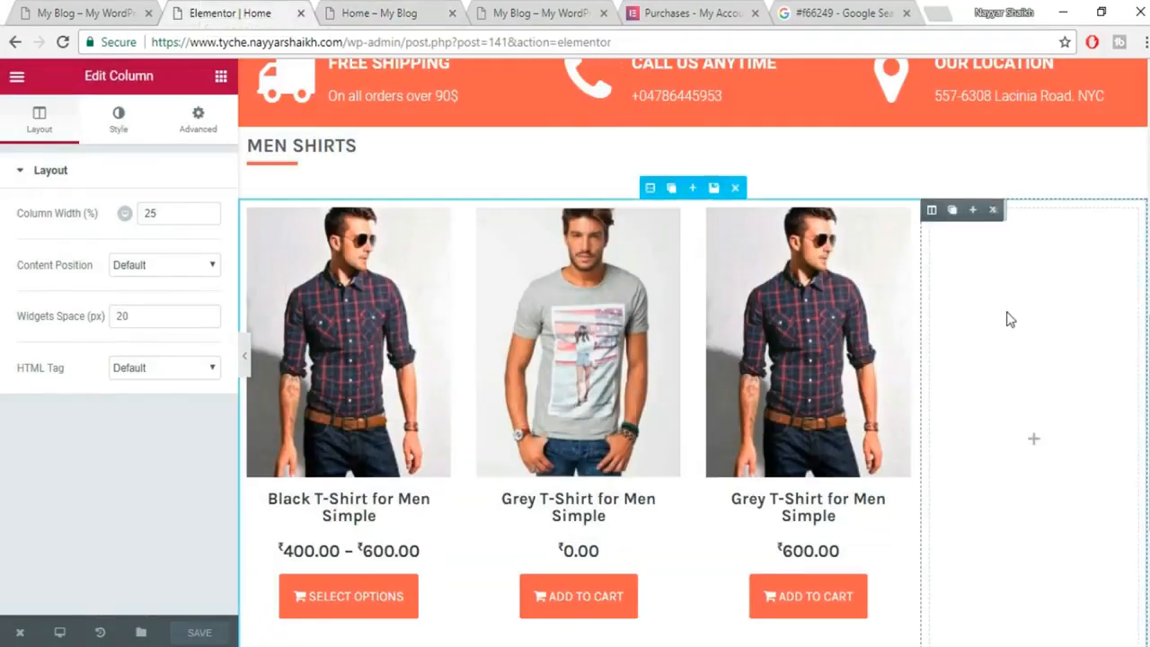
Look over the reference shop's promo column, then return to the Elementor editor.
left_click(47, 12)
scroll(977, 364, "down", 2)
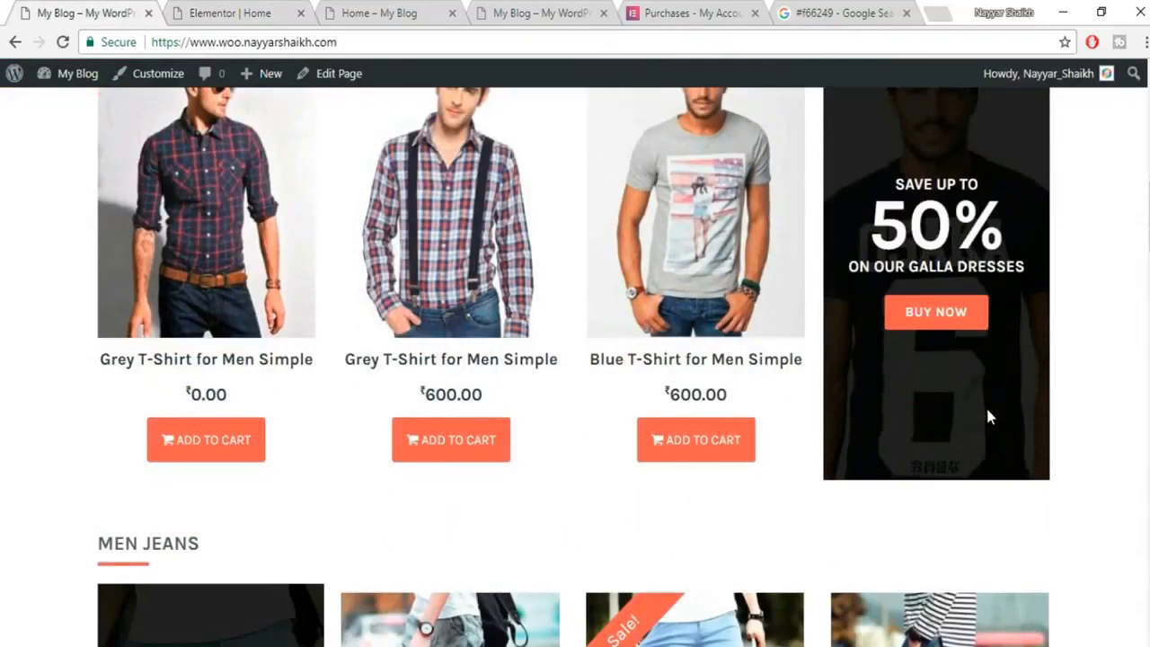
scroll(986, 417, "up", 2)
scroll(968, 279, "down", 1)
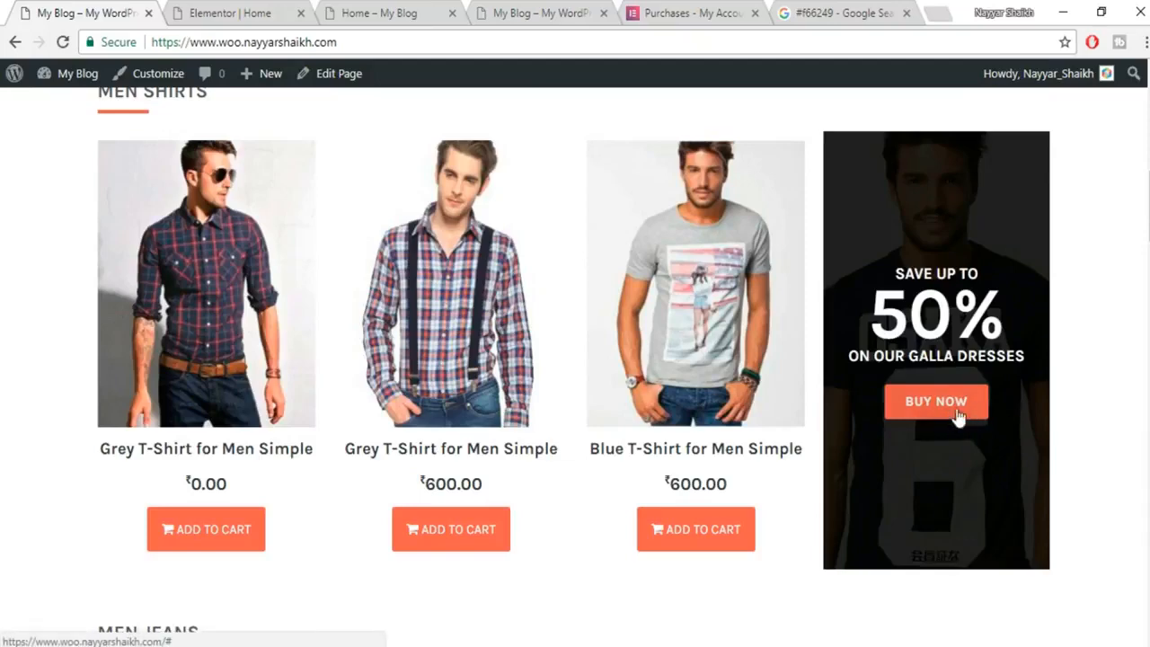
left_click(229, 12)
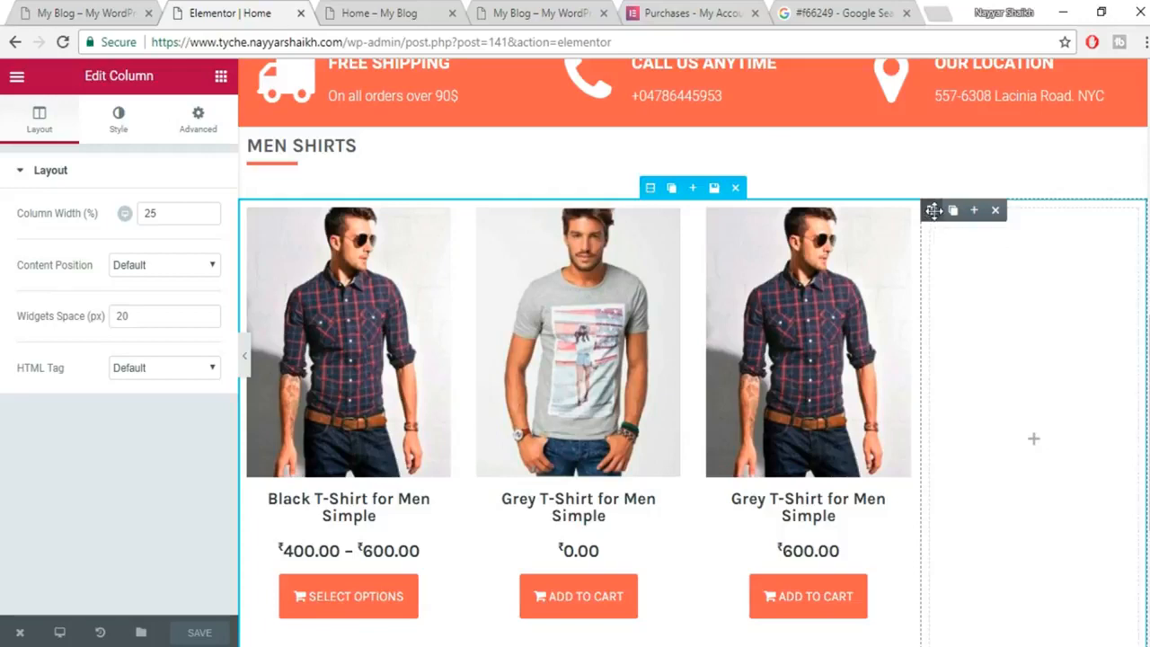
Give the right column a classic background using the OSAKA 6 T-shirt photo.
left_click(122, 119)
left_click(138, 271)
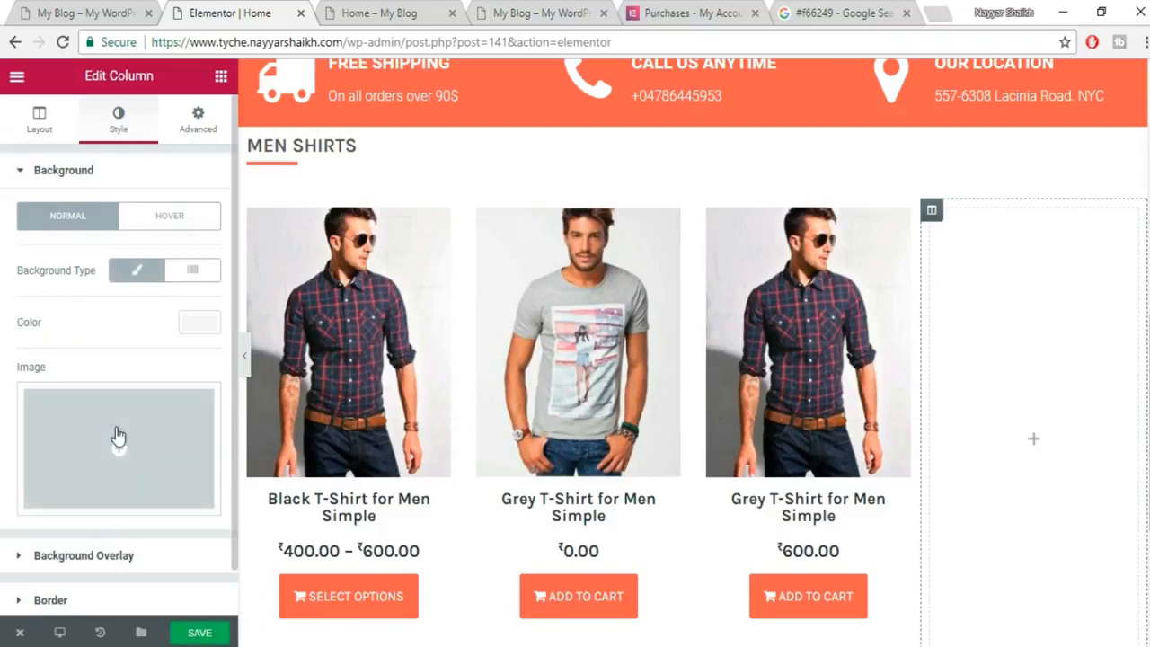
left_click(123, 442)
left_click(564, 296)
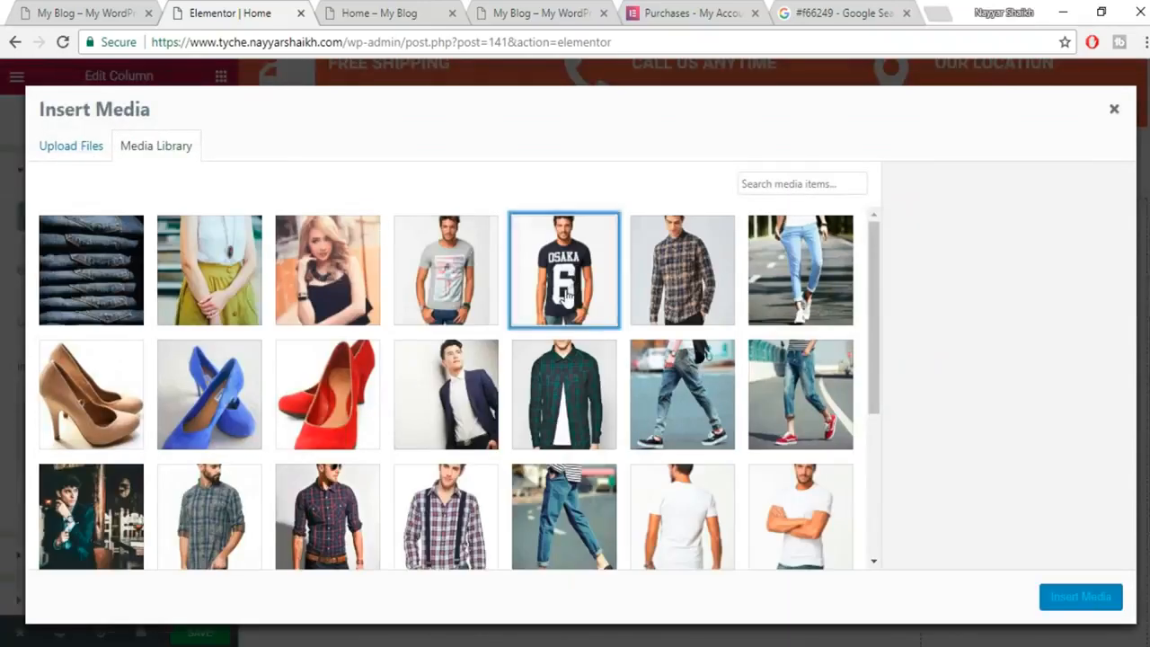
left_click(1070, 601)
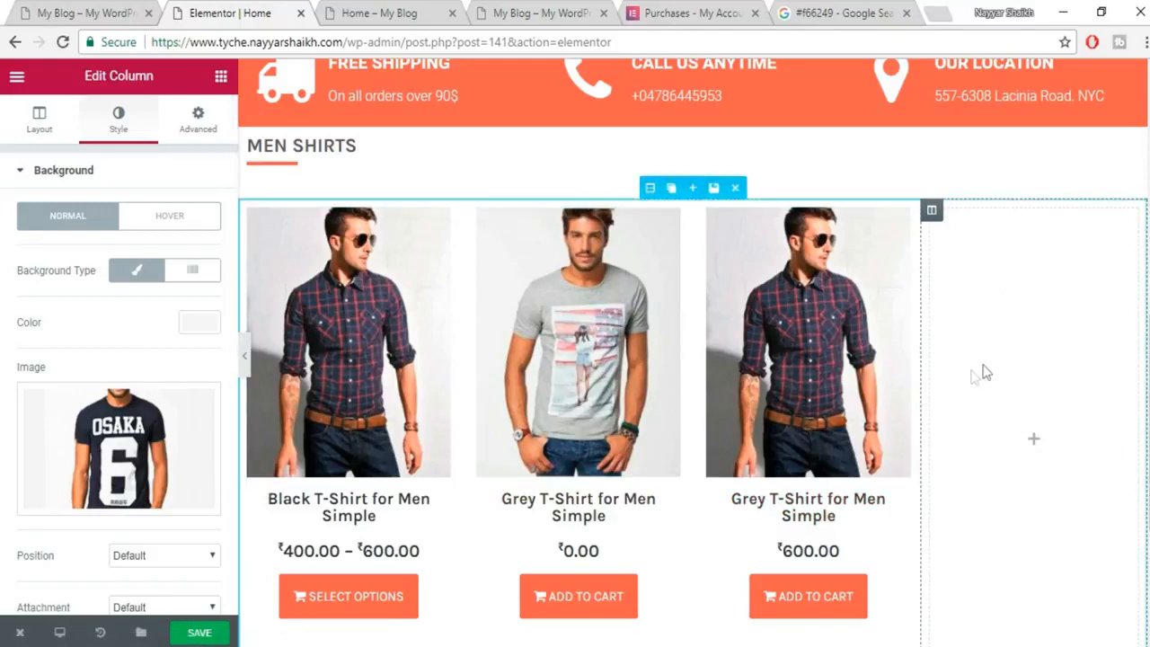
Save the page and view the reference shop's promo column.
left_click(199, 633)
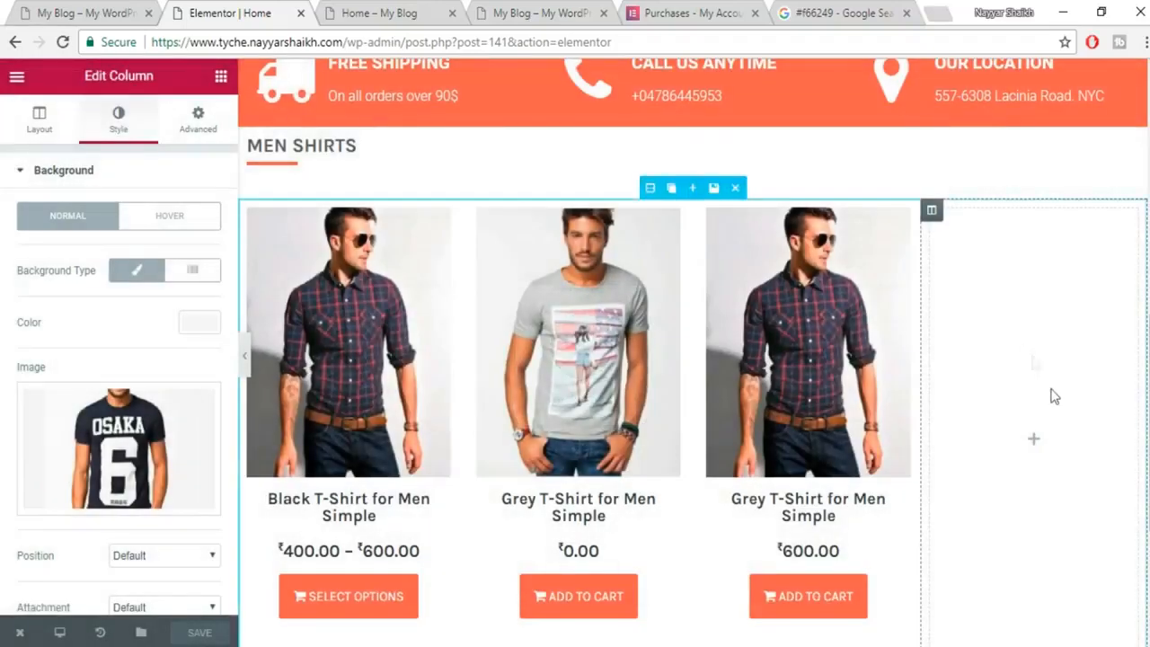
left_click(220, 75)
left_click(80, 10)
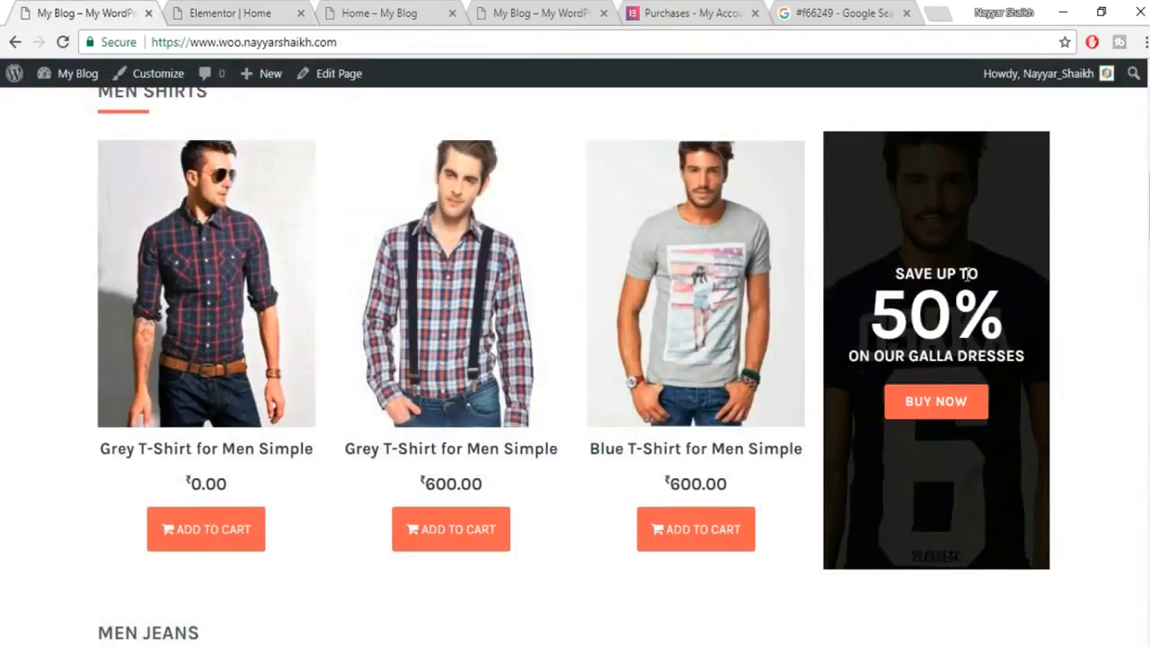
Add a centred 'SAVE UP TO' heading at the top of the right column.
left_click_drag(977, 265, 881, 277)
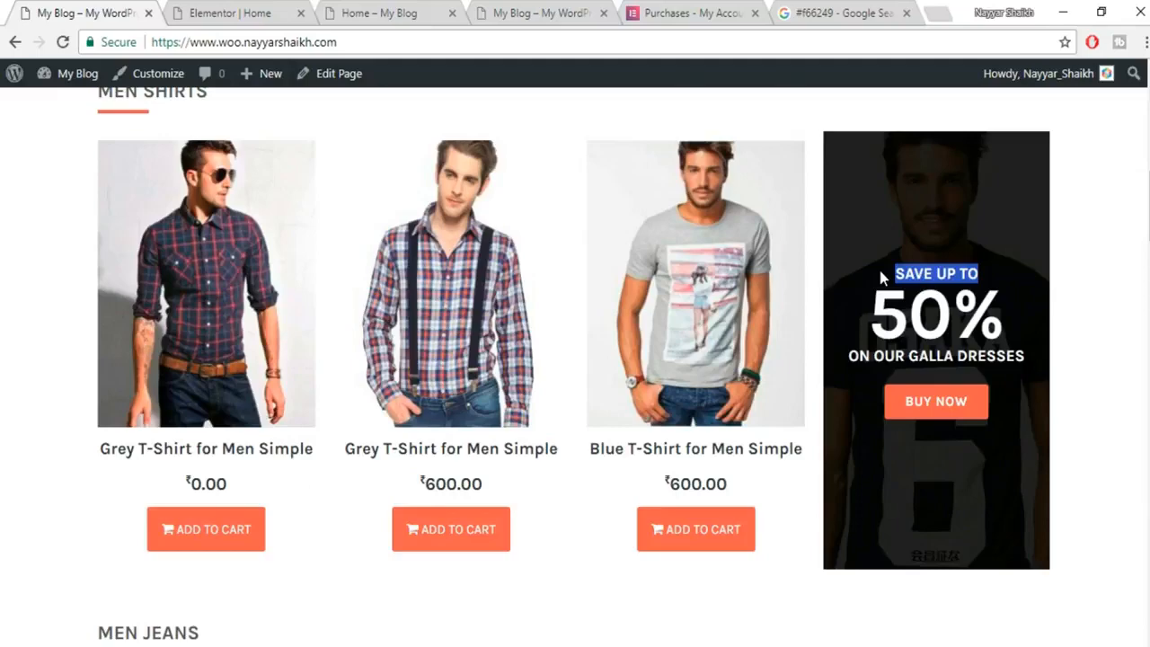
left_click(216, 13)
left_click_drag(180, 216, 1014, 356)
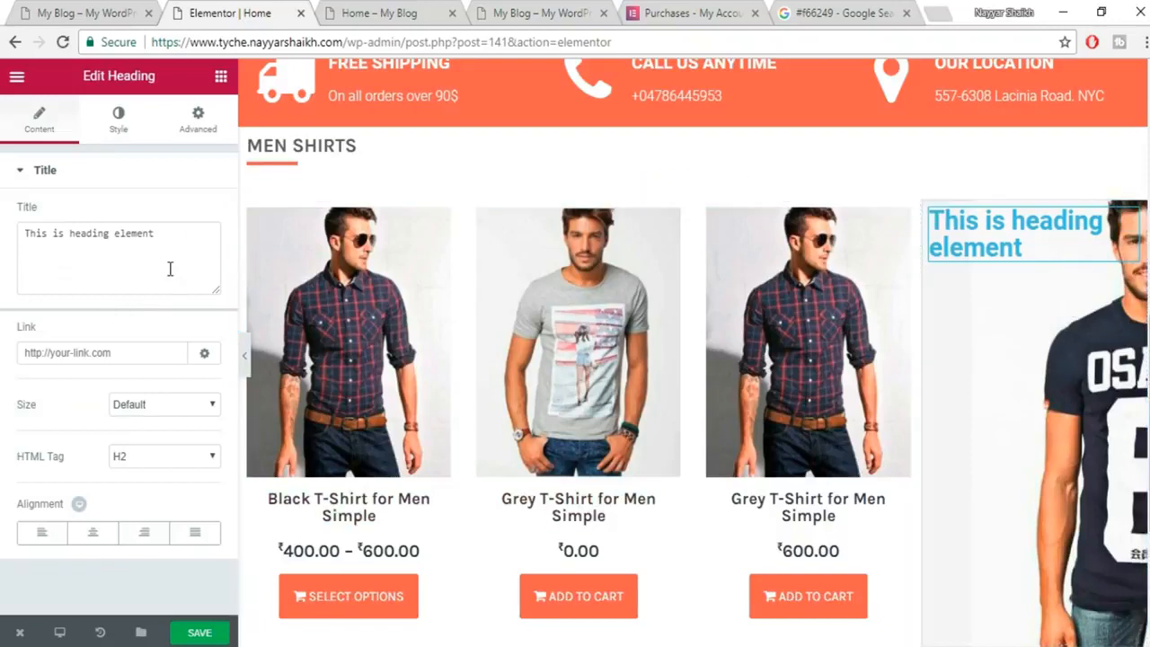
left_click_drag(156, 234, 41, 228)
type("SAVE UP TO")
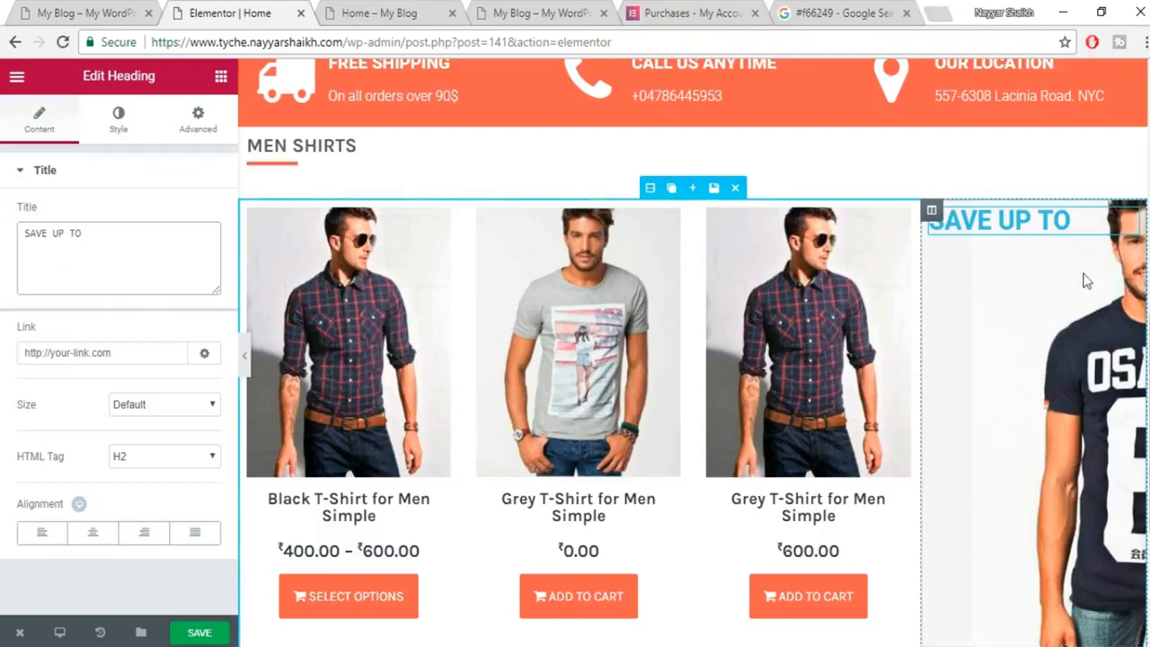
left_click(93, 532)
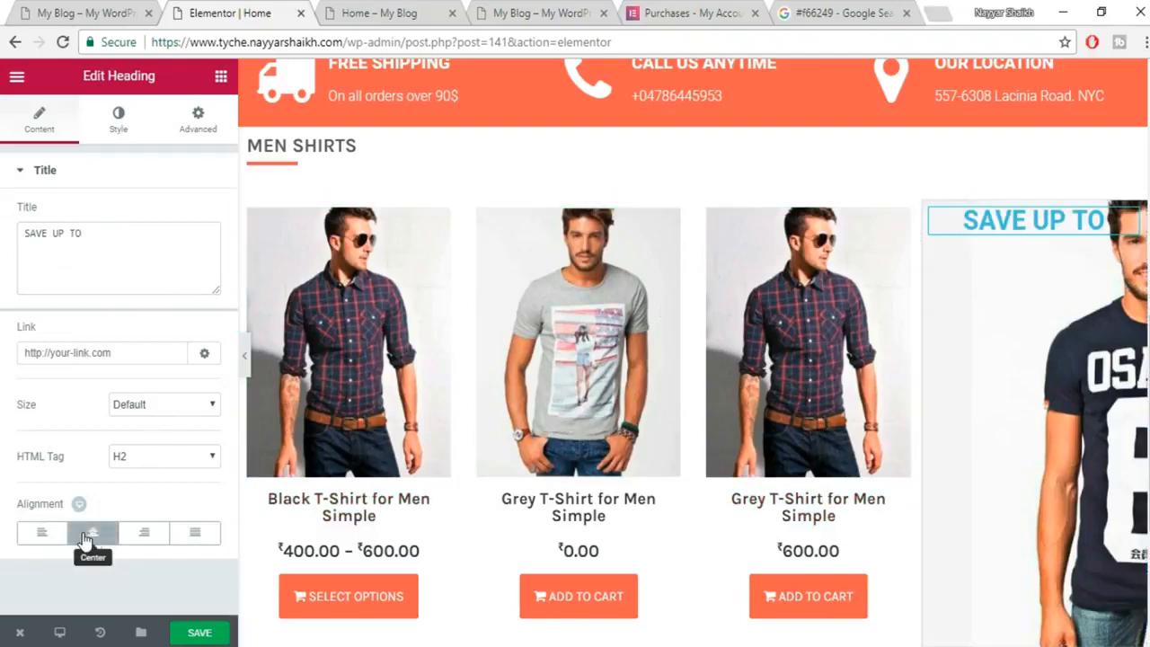
Style the SAVE UP TO heading with white text and a 21 px custom font size.
left_click(118, 122)
left_click(85, 13)
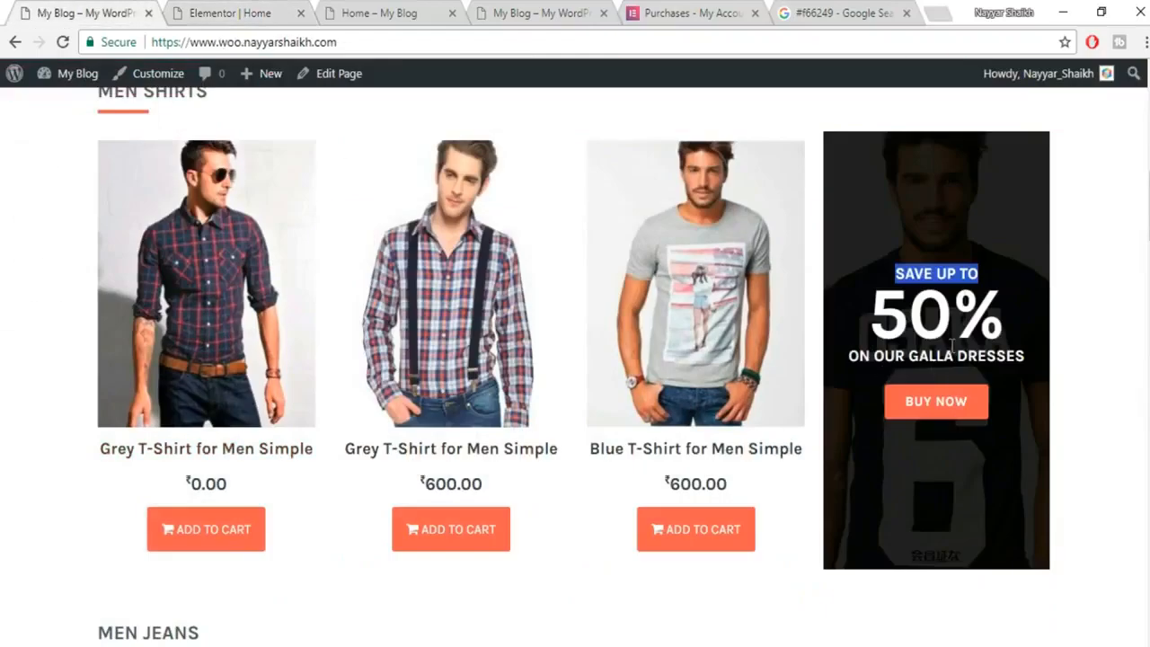
left_click(208, 11)
left_click(193, 219)
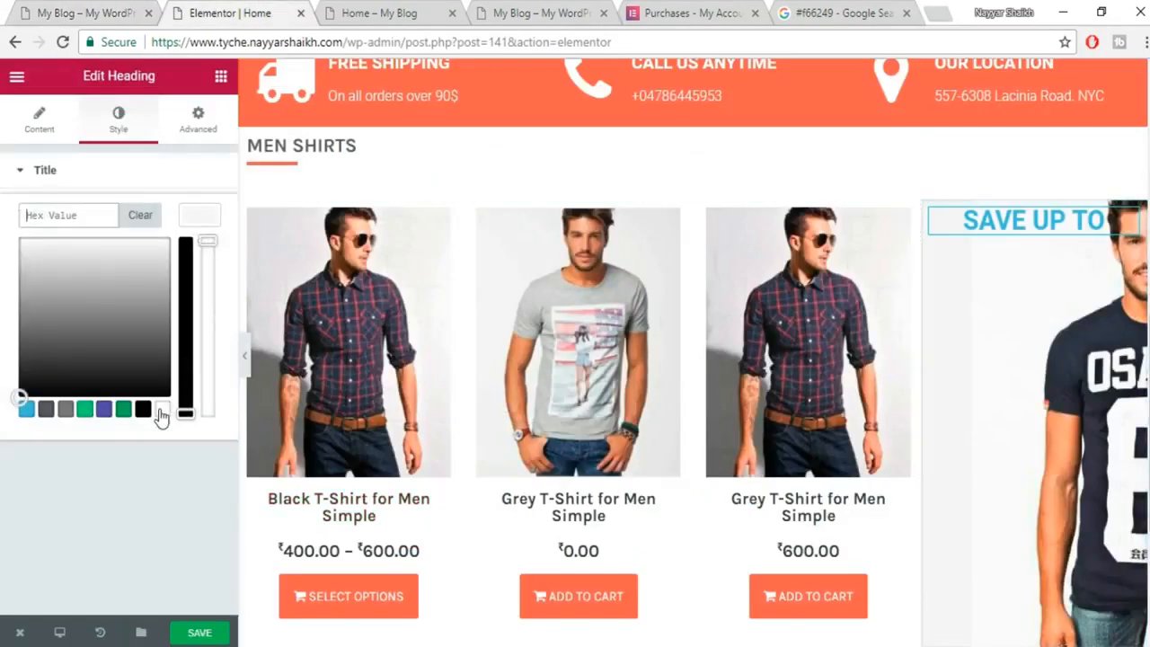
left_click(159, 413)
left_click(206, 225)
left_click(195, 269)
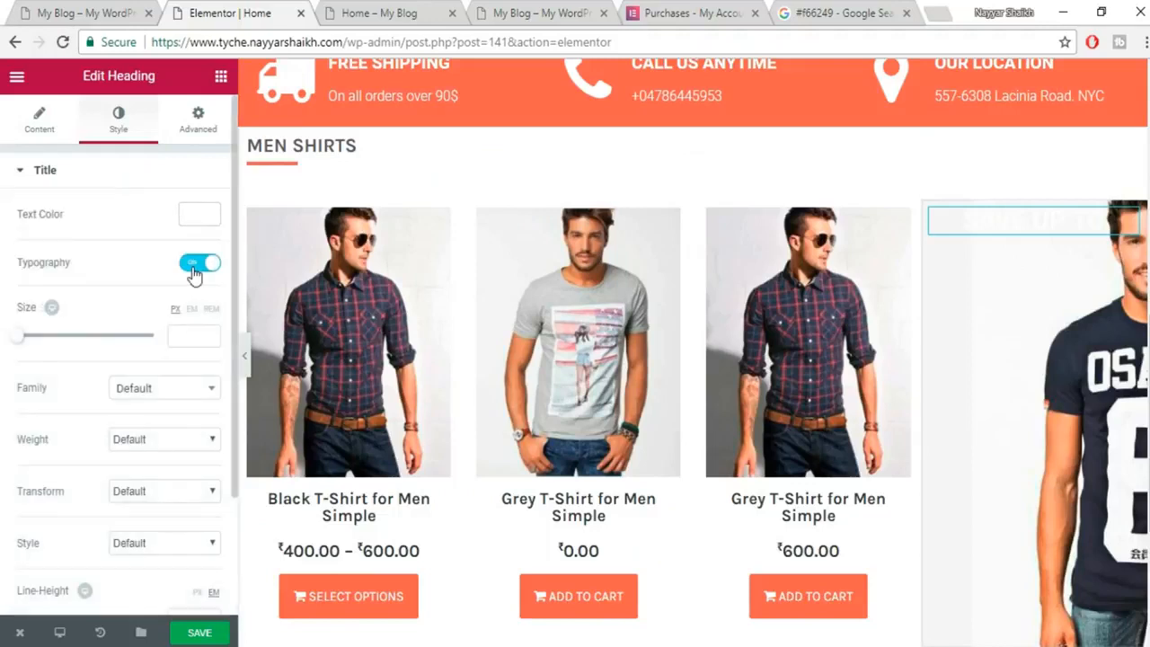
left_click_drag(20, 347, 30, 350)
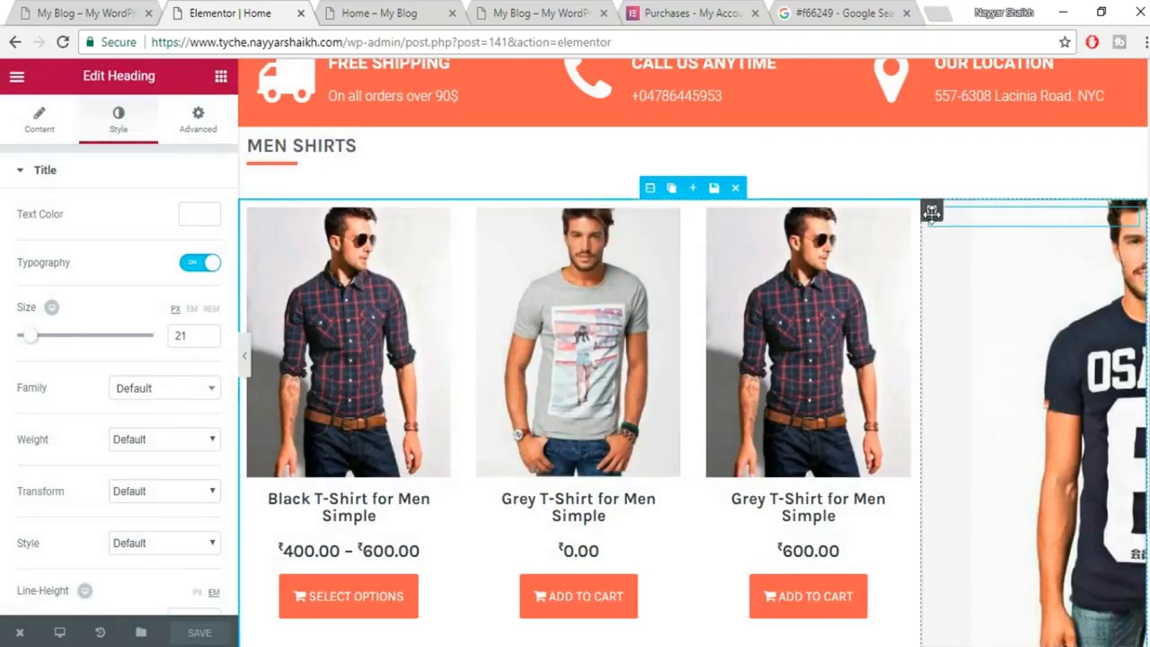
Set the right column's background photo to Top Center position with Cover sizing.
left_click(932, 212)
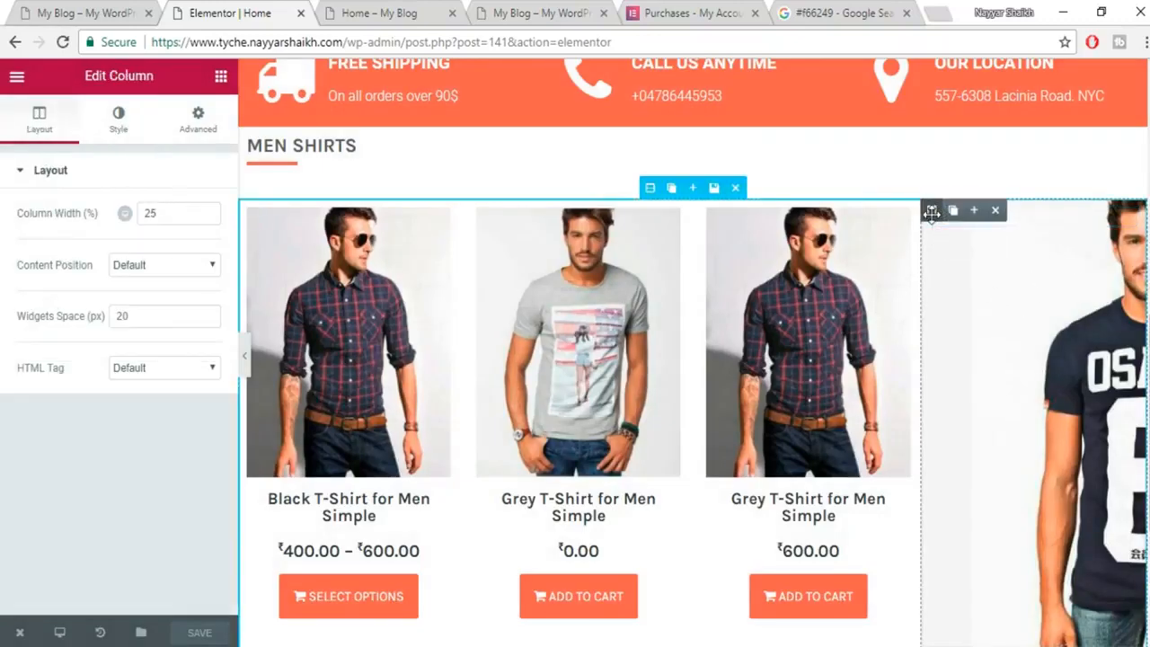
left_click(144, 124)
scroll(117, 431, "down", 3)
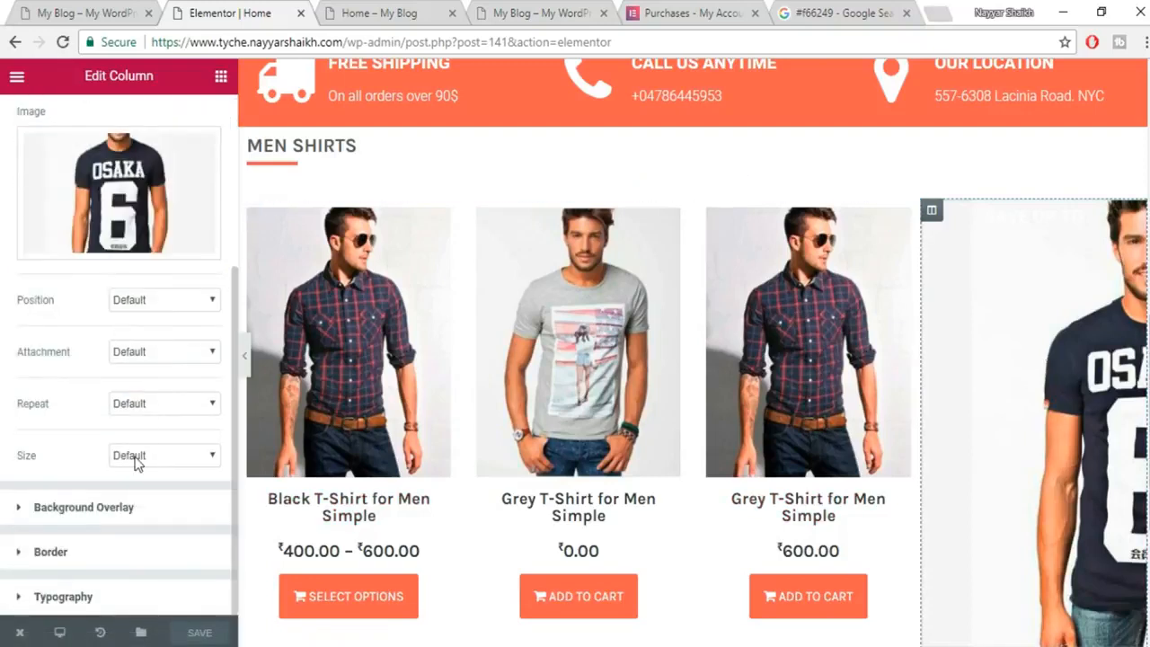
left_click(167, 302)
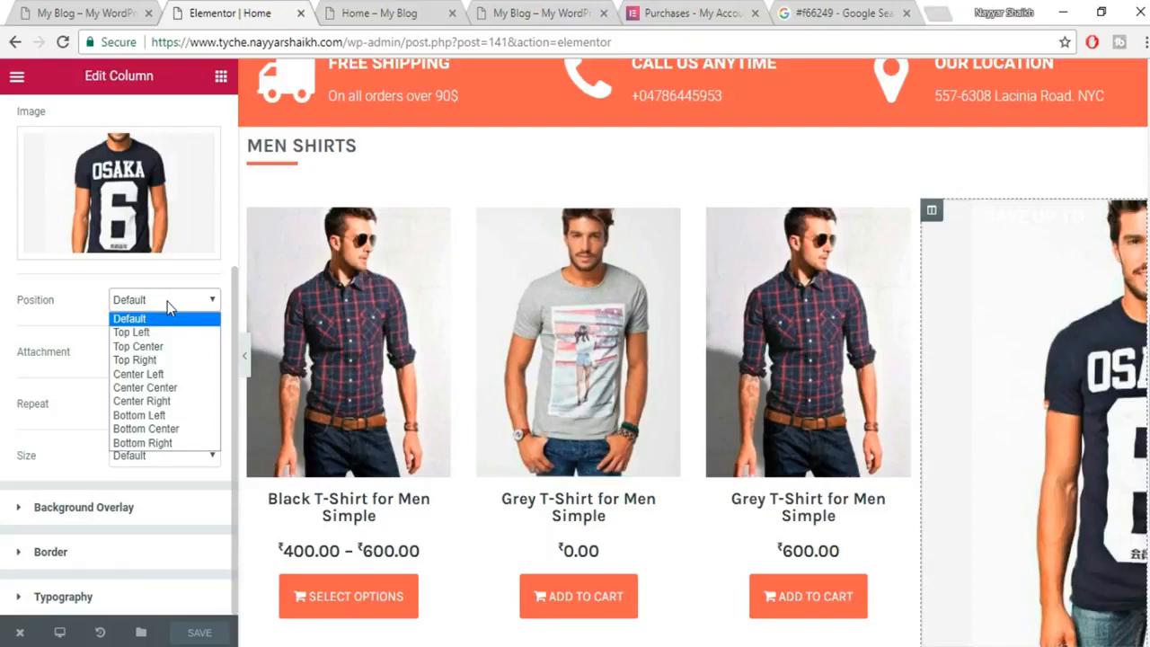
left_click(175, 348)
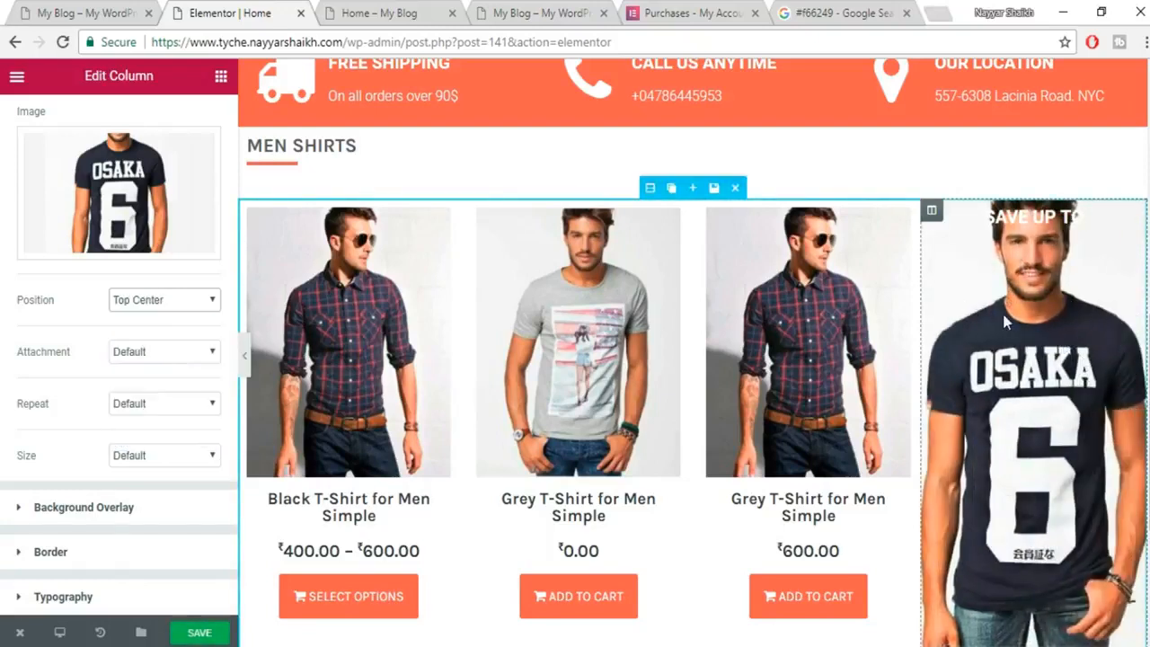
left_click(133, 463)
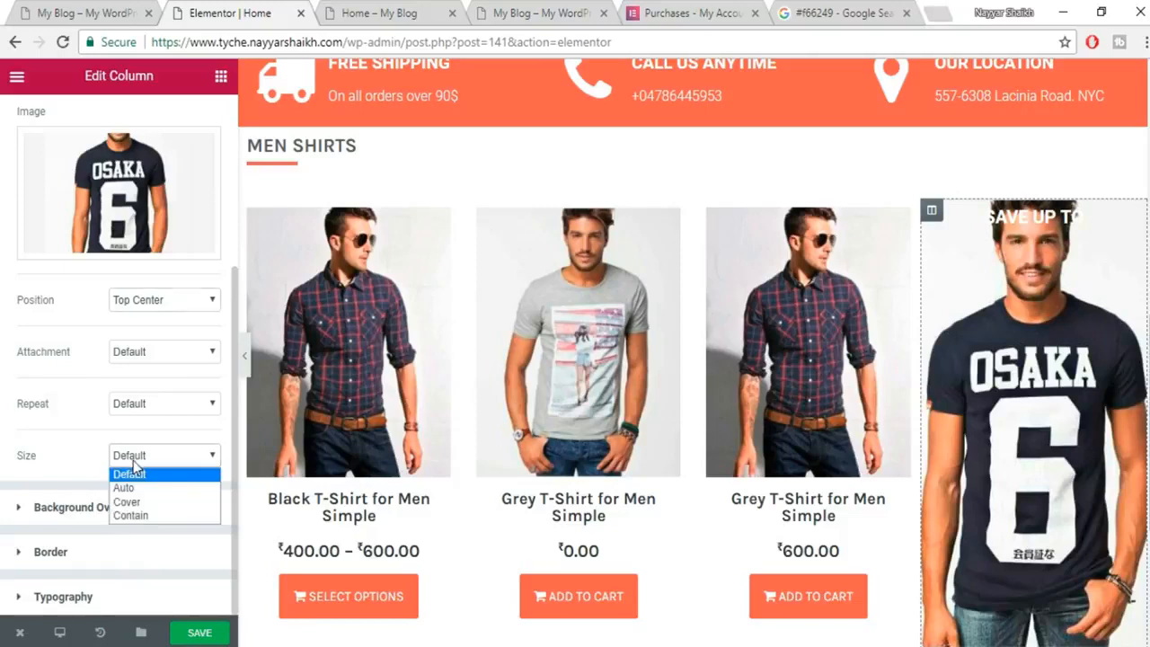
left_click(137, 503)
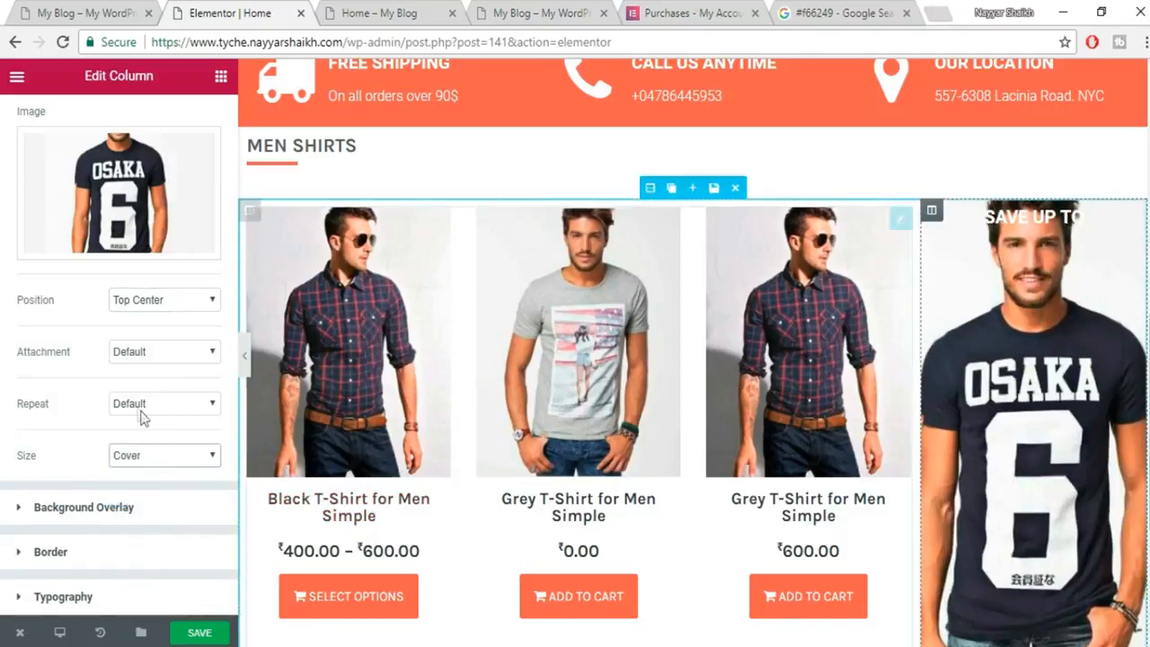
Save the page with the new background settings.
scroll(378, 431, "down", 2)
scroll(153, 357, "up", 2)
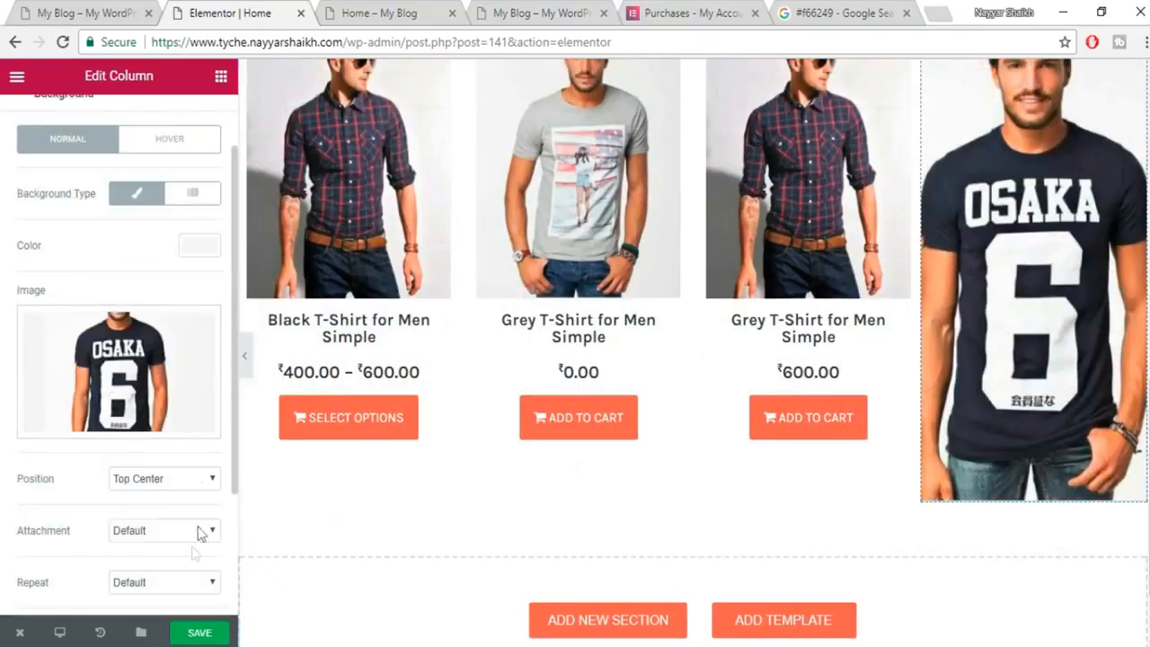
left_click(216, 631)
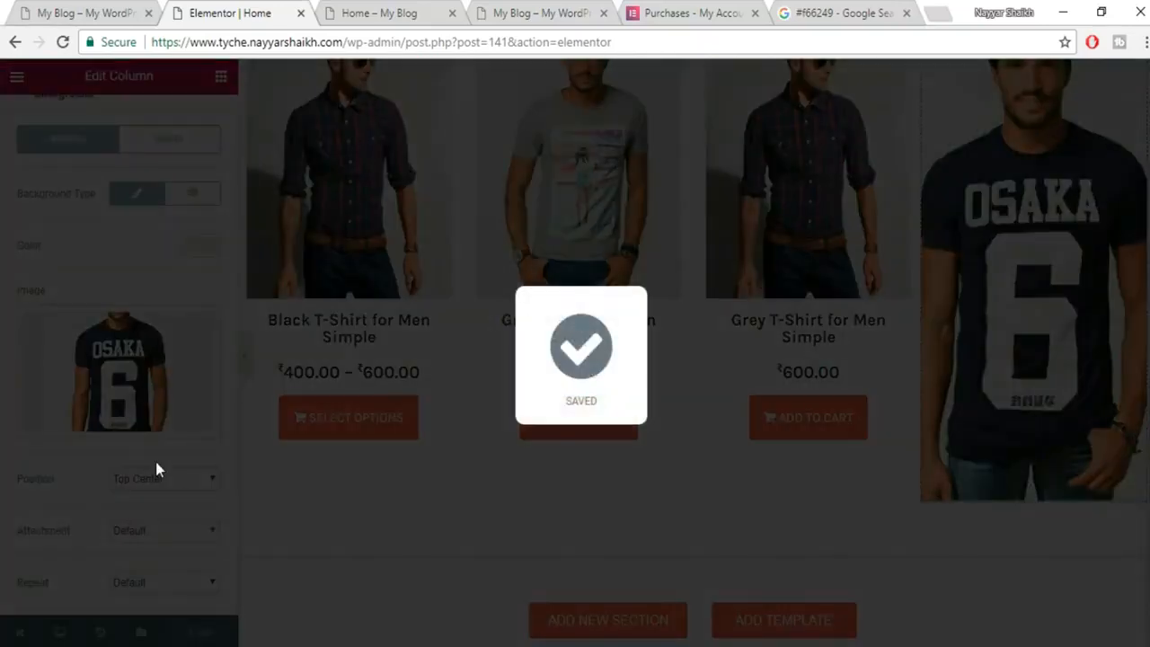
scroll(1090, 368, "up", 2)
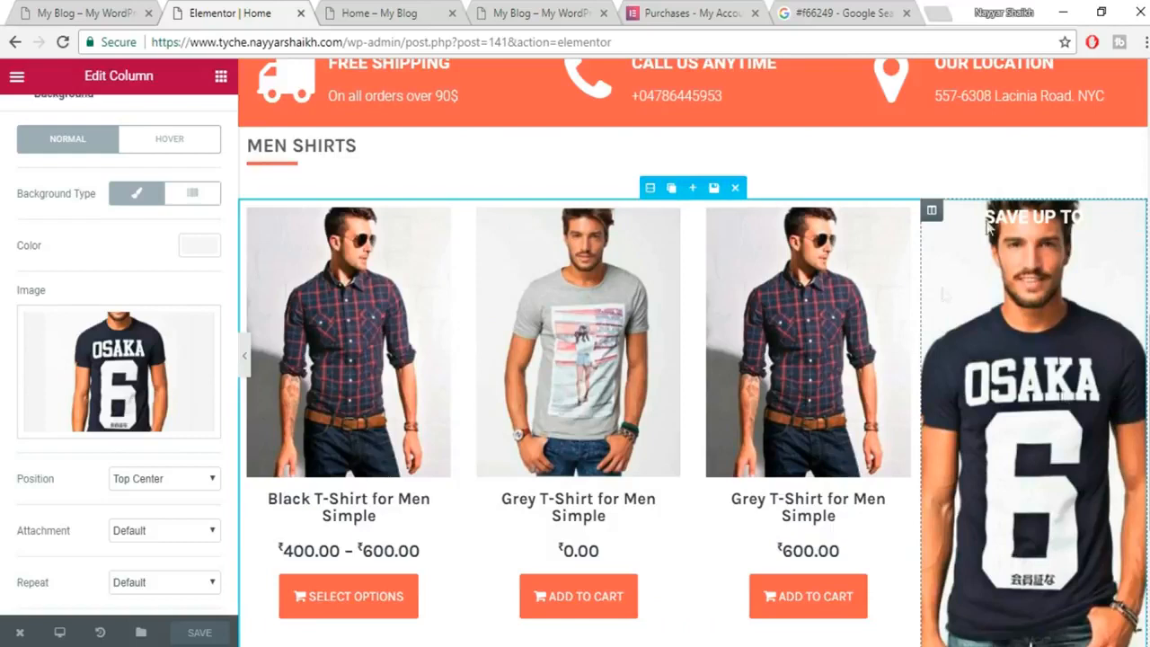
scroll(164, 292, "down", 2)
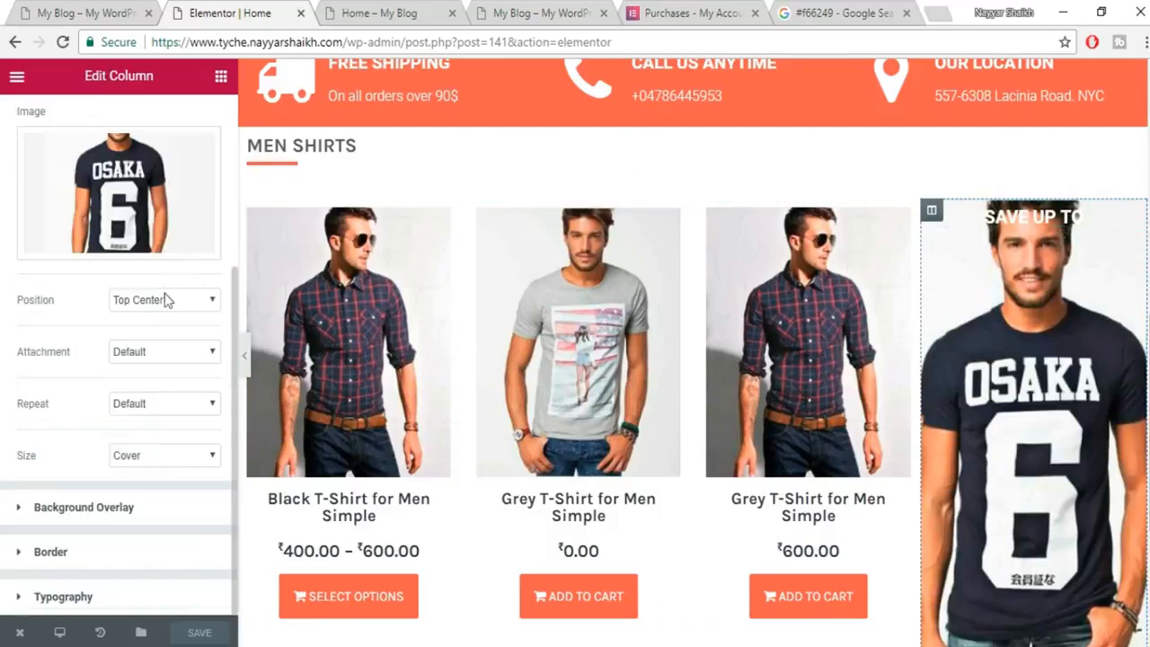
left_click(90, 508)
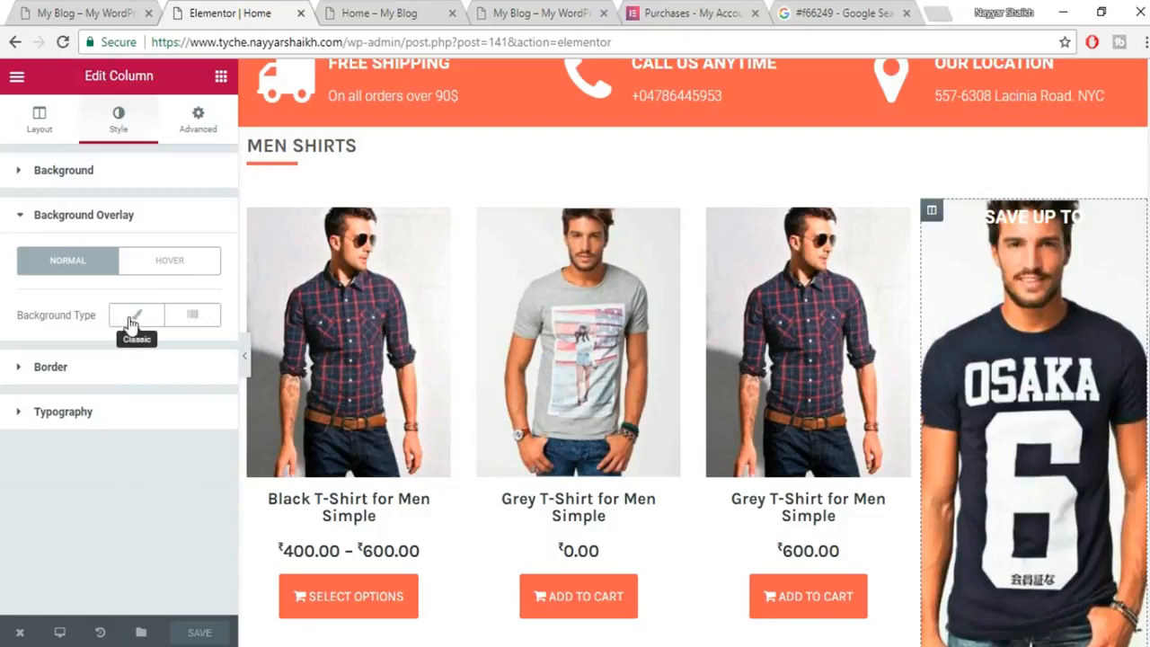
Add a classic black background overlay at 0.8 opacity over the promo column photo.
left_click(131, 322)
left_click(200, 367)
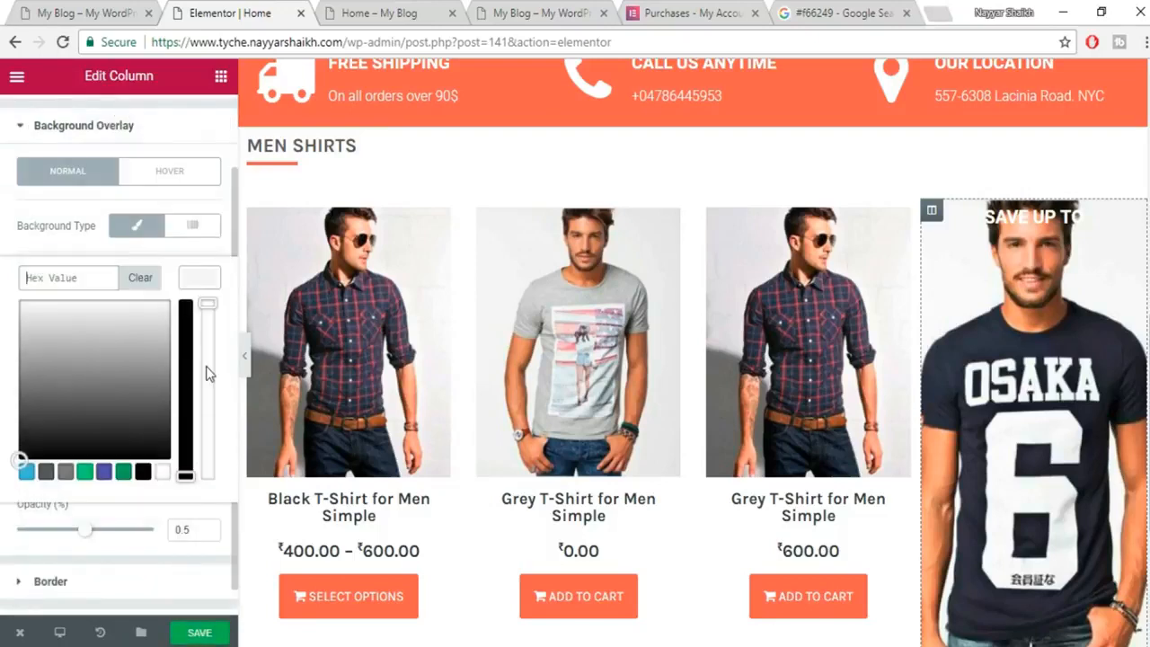
left_click(27, 473)
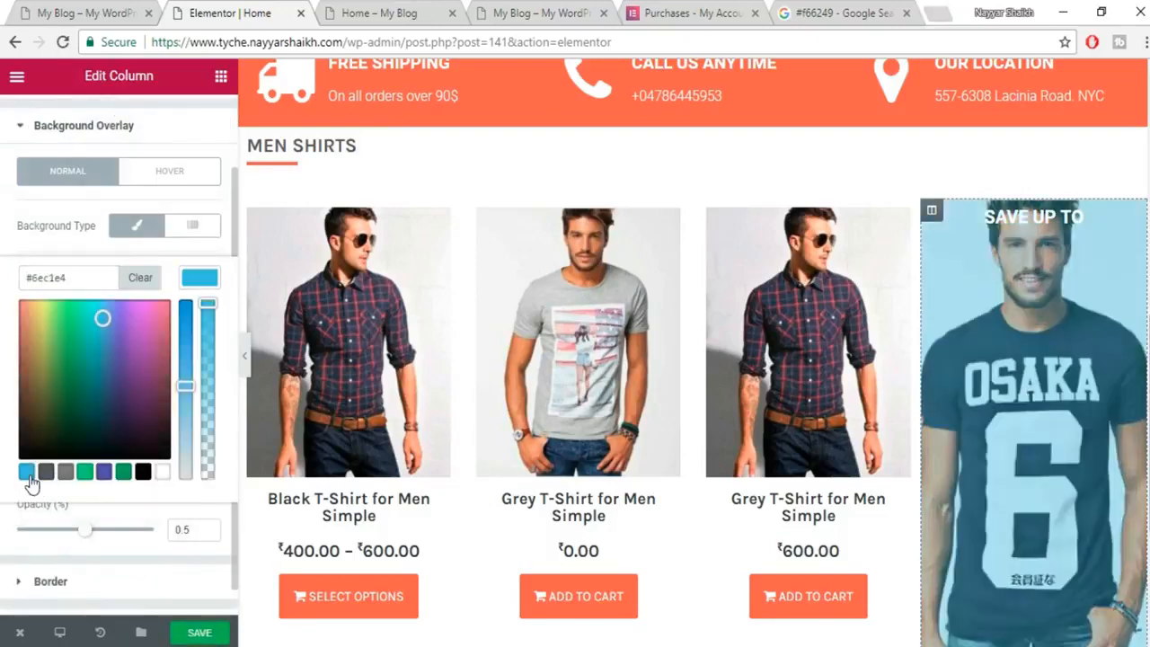
left_click_drag(87, 331, 14, 308)
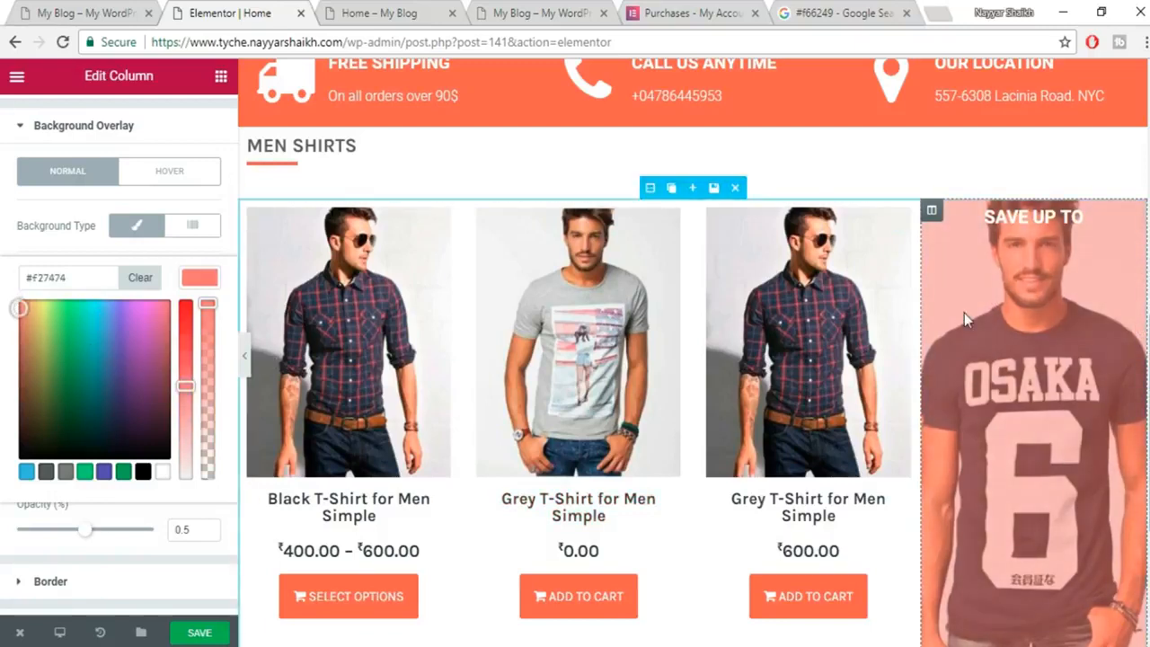
left_click(141, 477)
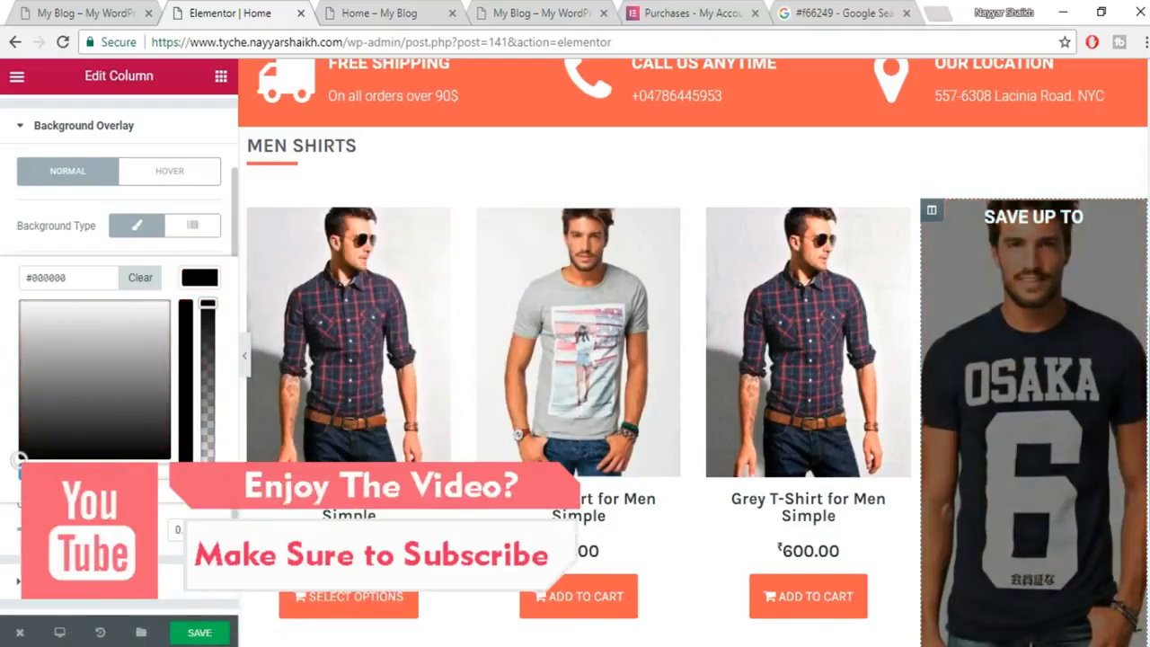
left_click_drag(88, 530, 137, 530)
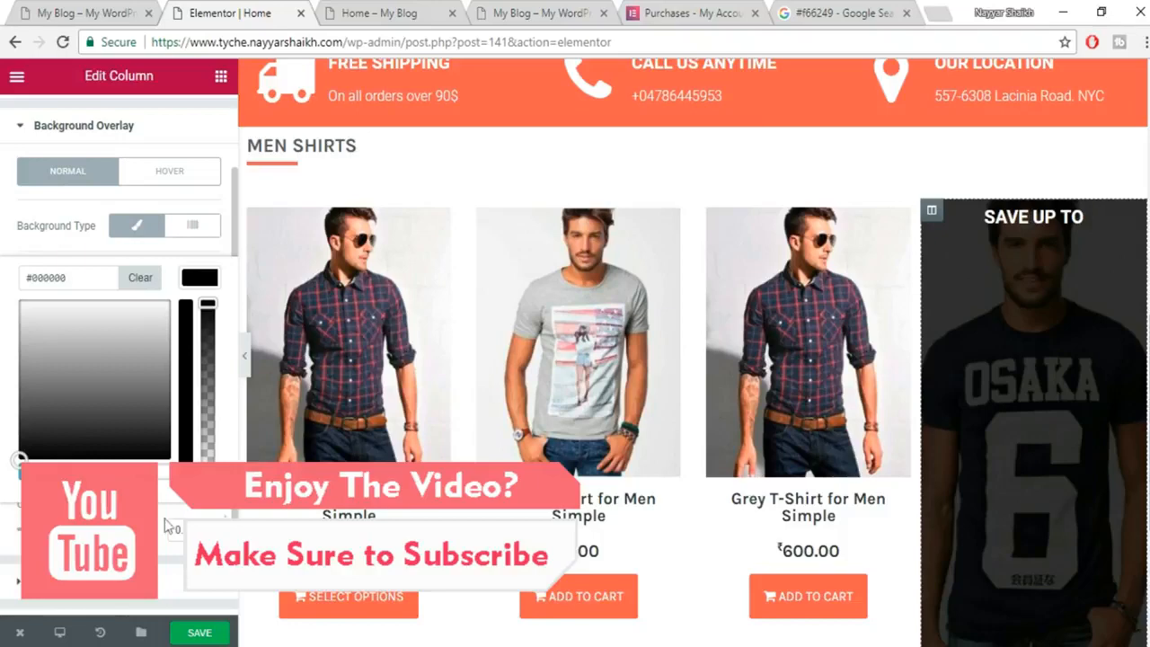
Save the page and hide the editing panel for a full-width preview.
left_click(201, 632)
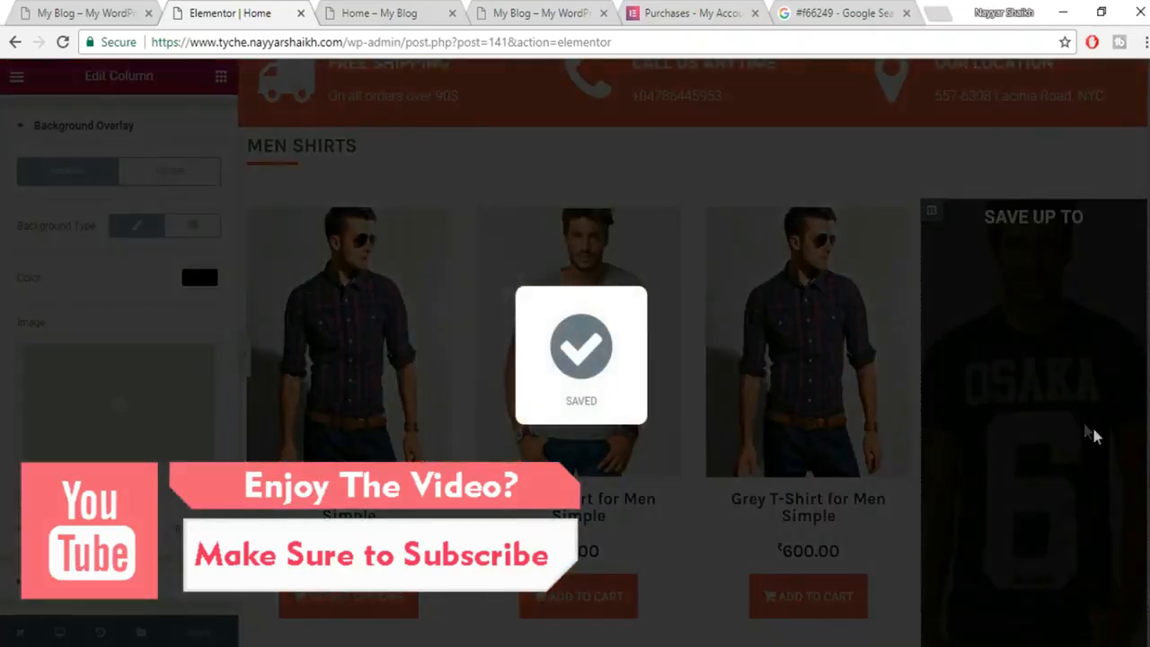
scroll(462, 403, "down", 1)
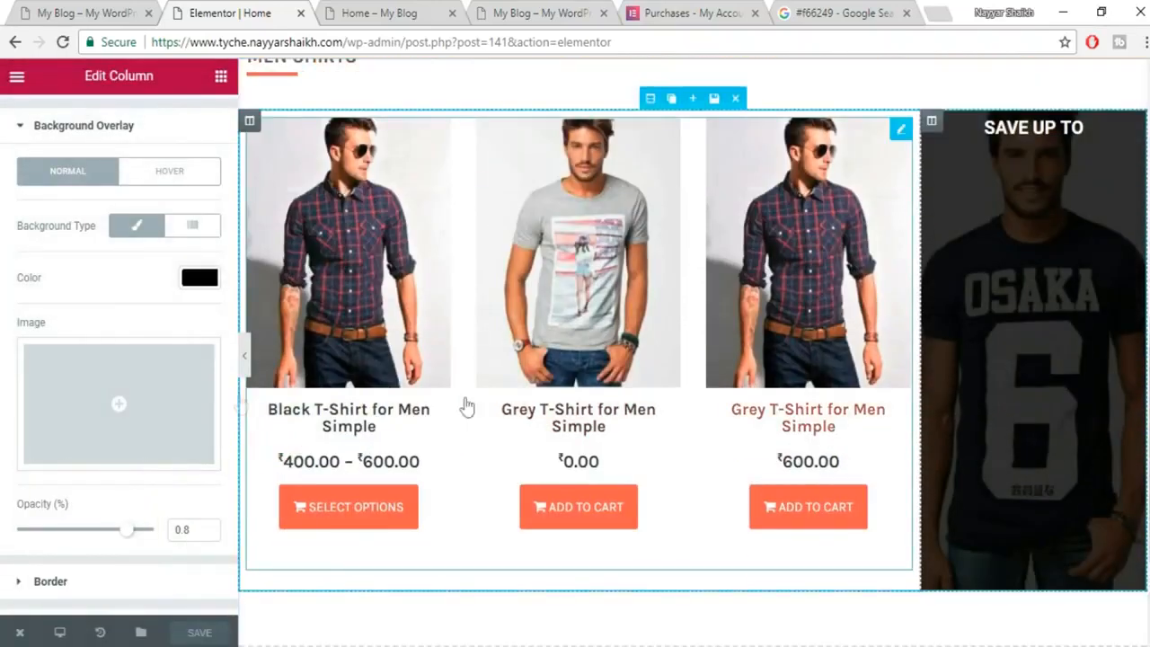
scroll(248, 354, "up", 1)
left_click(246, 354)
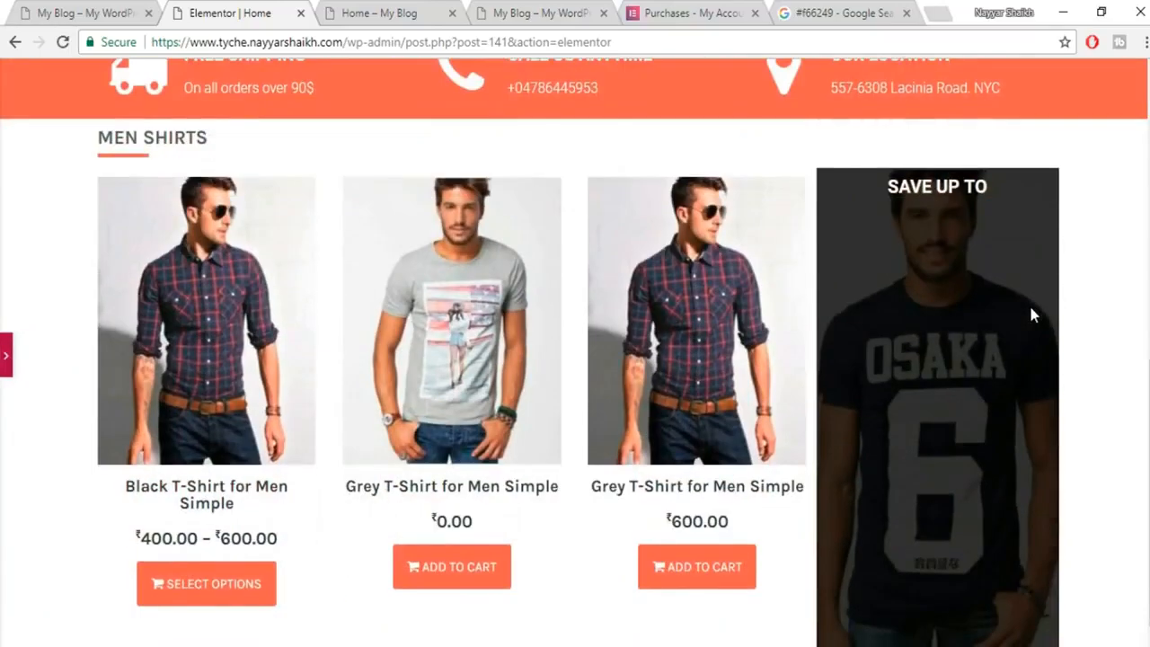
Check the live SAVE UP TO 50% banner, then open the SAVE UP TO heading's advanced settings.
left_click(103, 11)
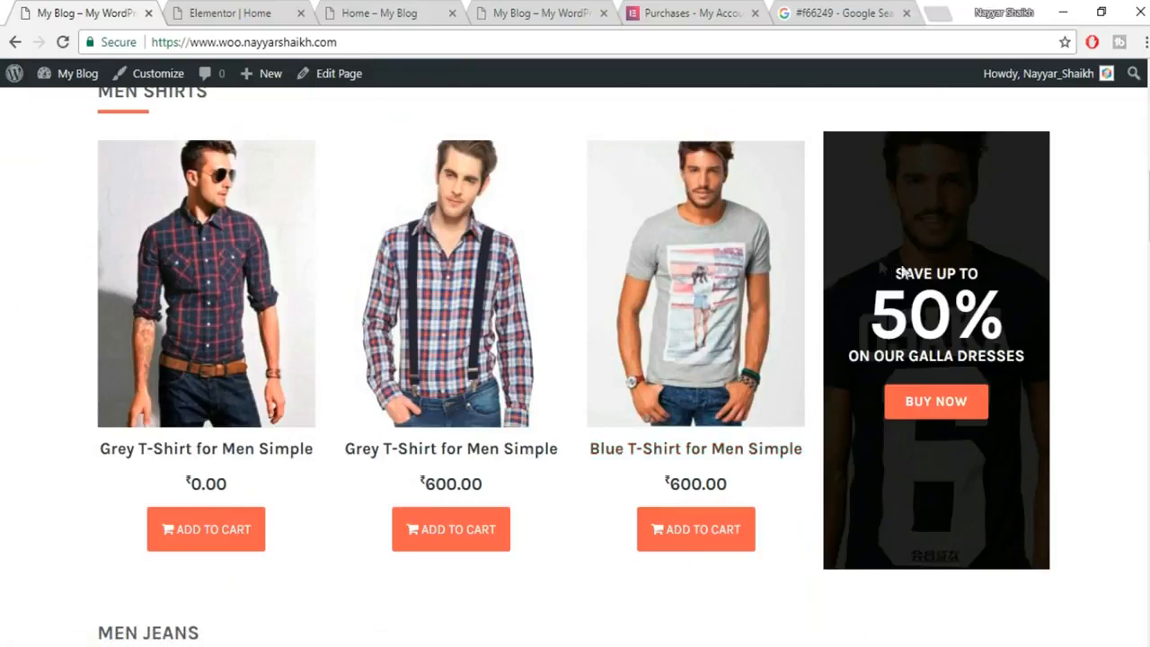
left_click_drag(897, 273, 1003, 318)
left_click(988, 261)
left_click(201, 10)
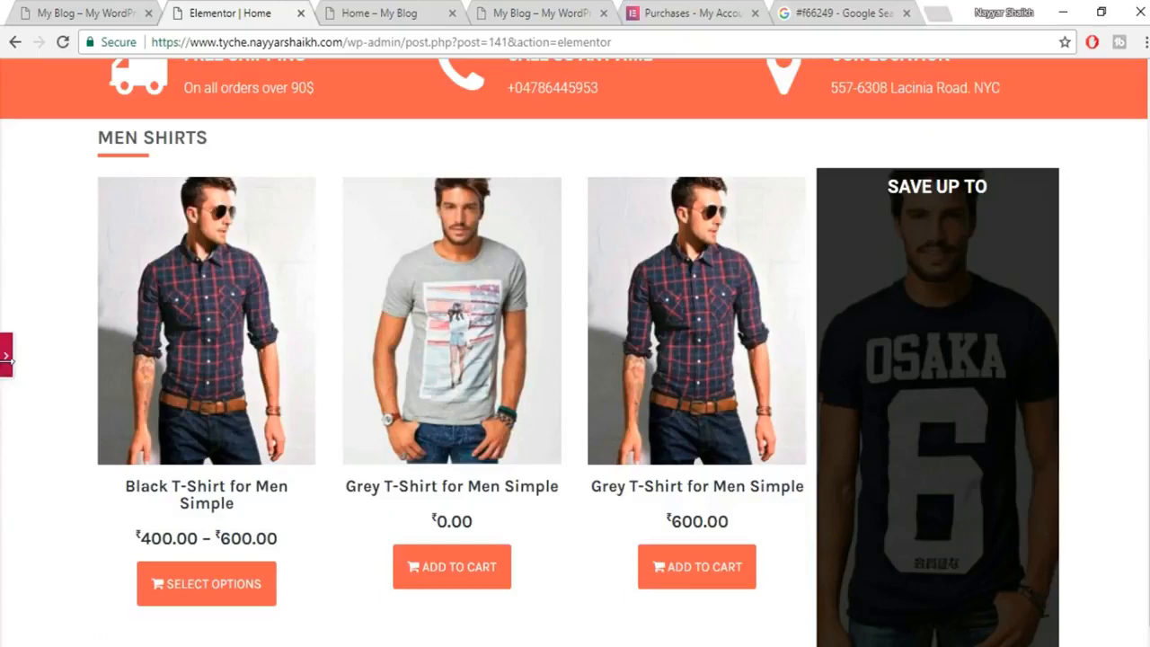
left_click(7, 356)
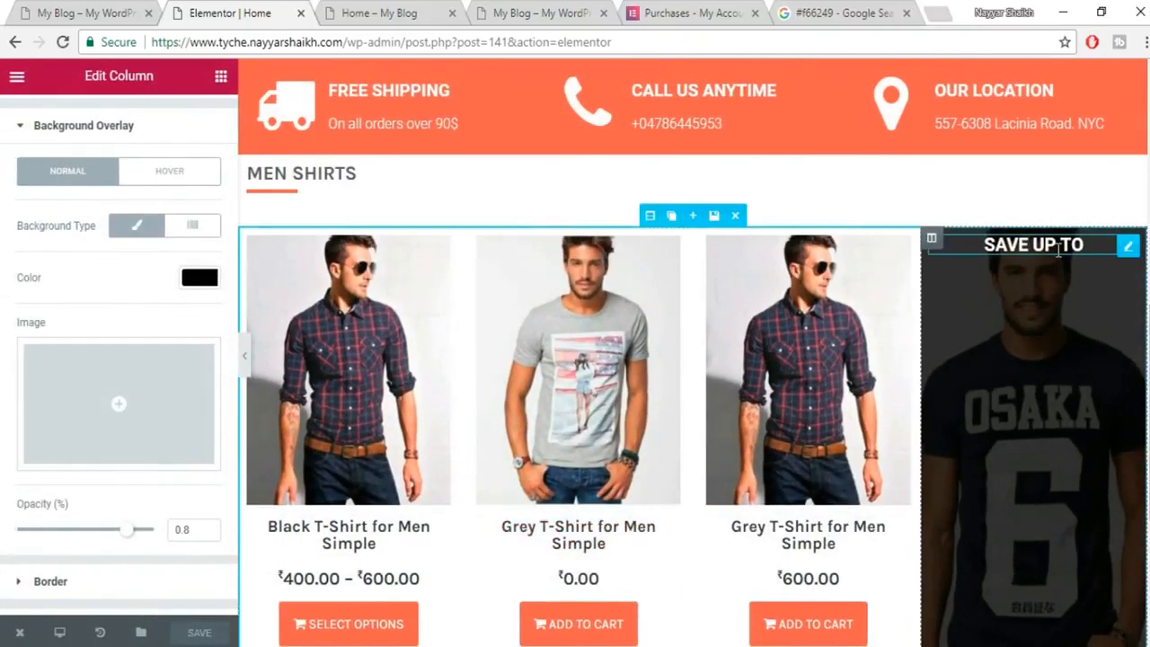
left_click(1058, 251)
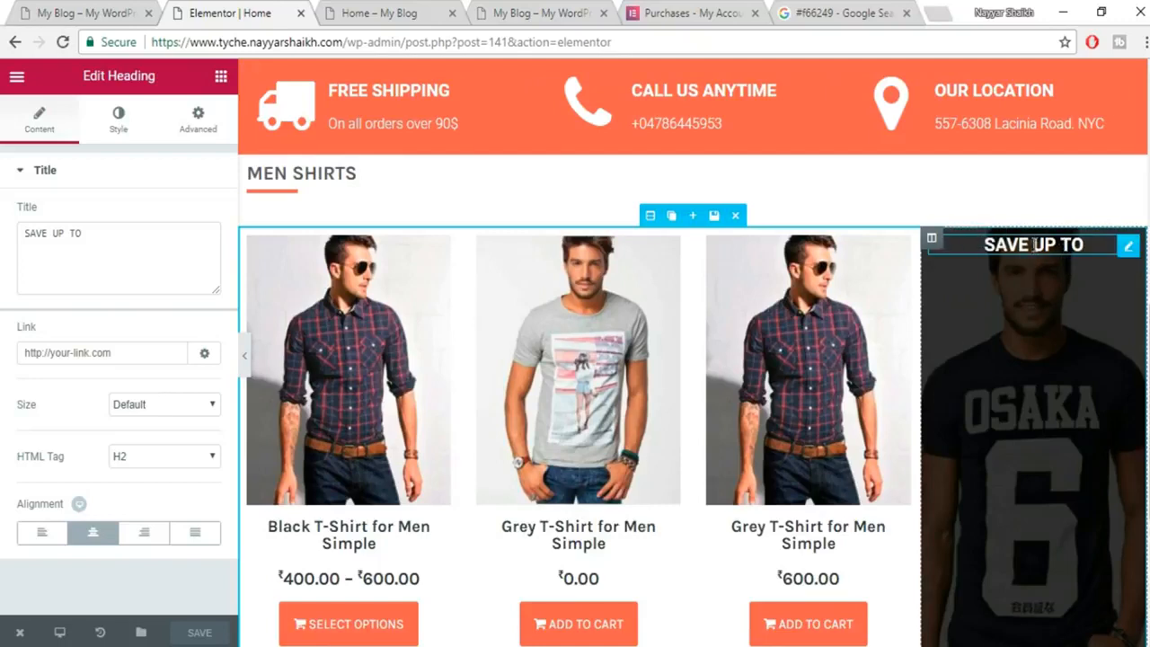
left_click(182, 125)
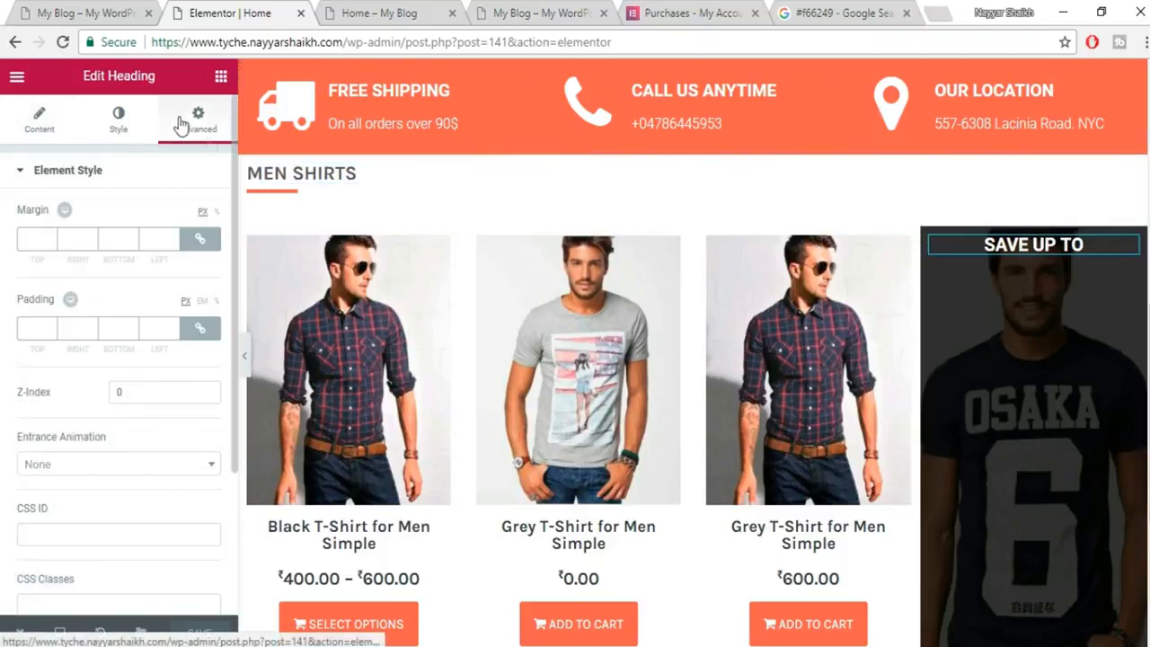
Unlink the SAVE UP TO heading's margins and set its top margin to 150 px.
left_click(202, 241)
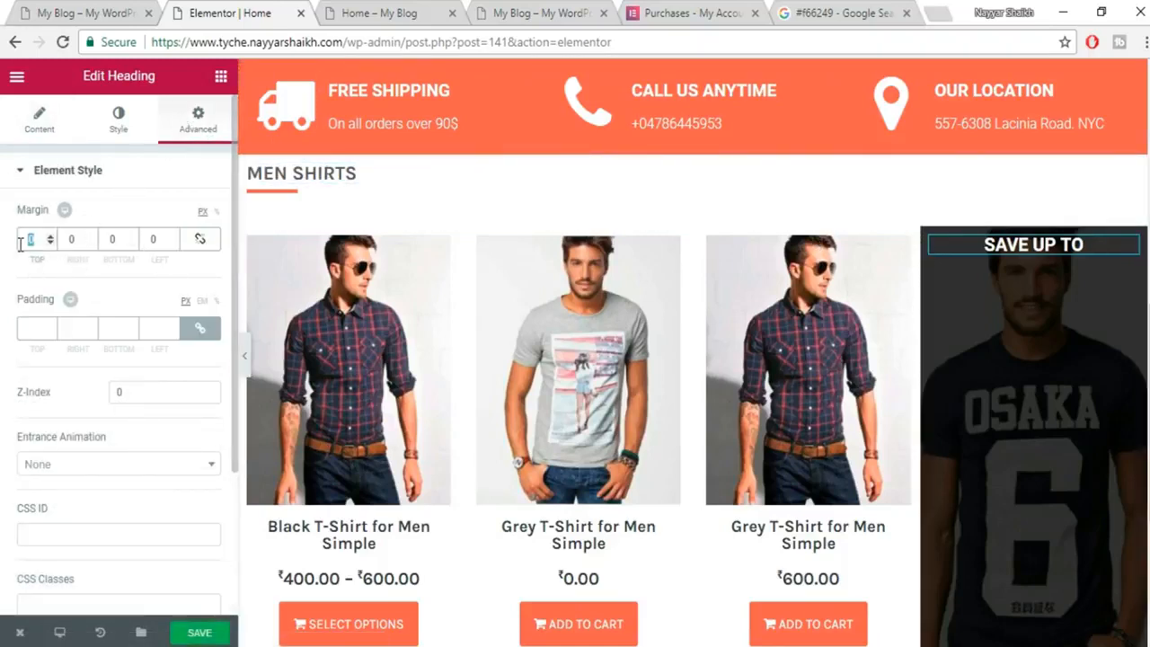
type("150")
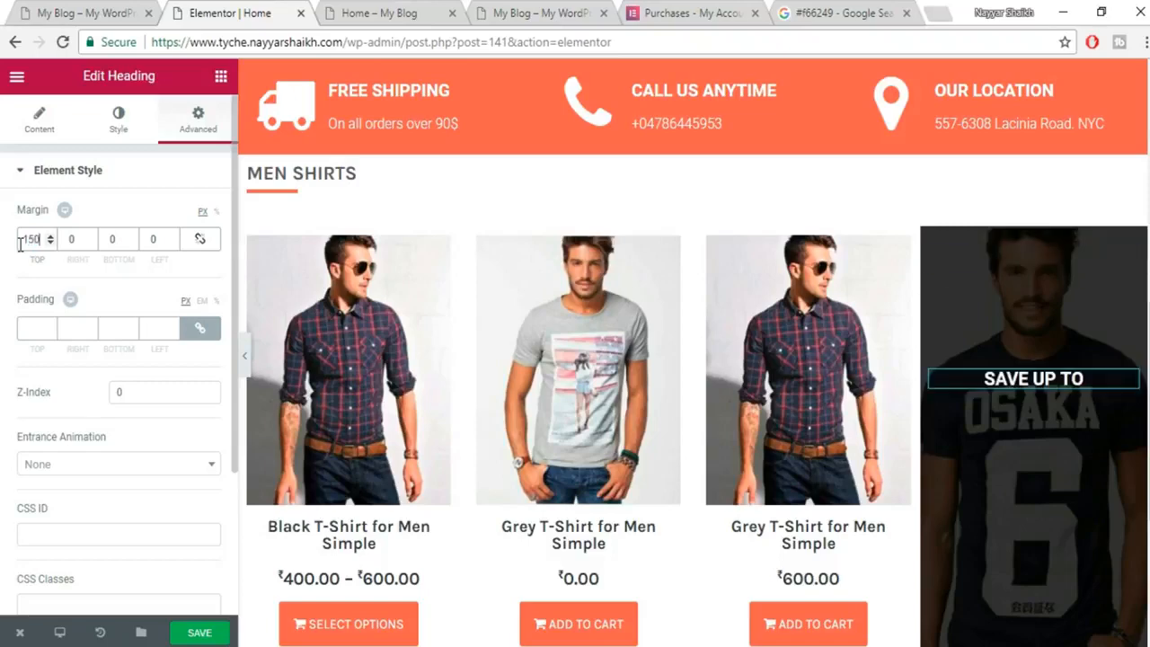
scroll(1006, 384, "down", 1)
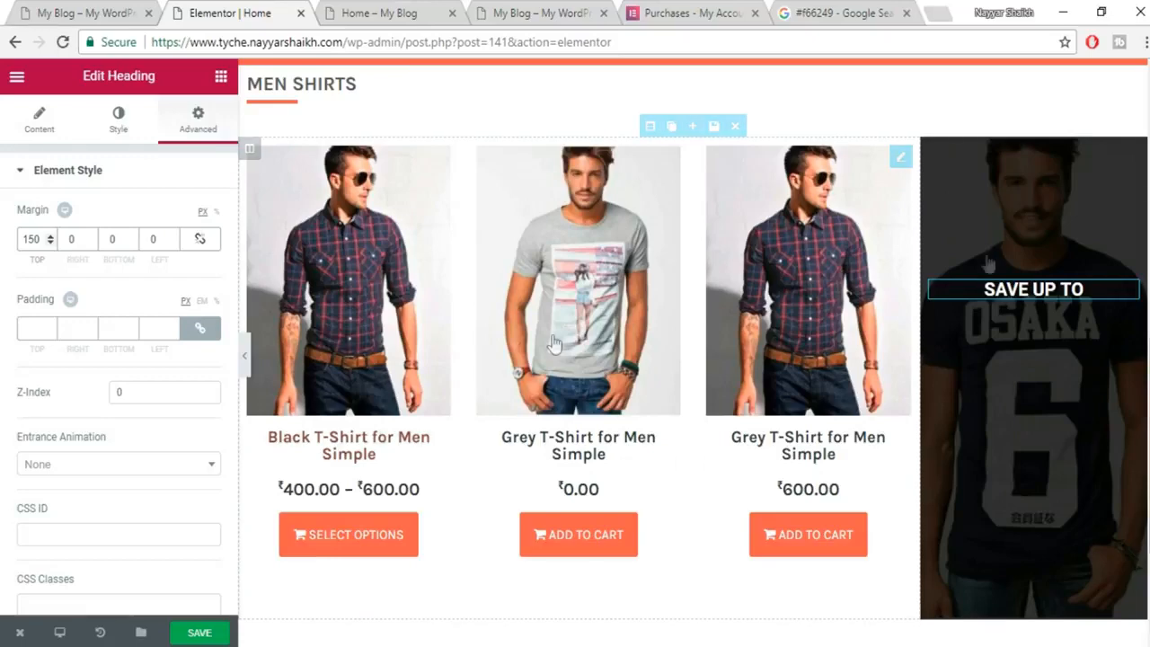
left_click(76, 9)
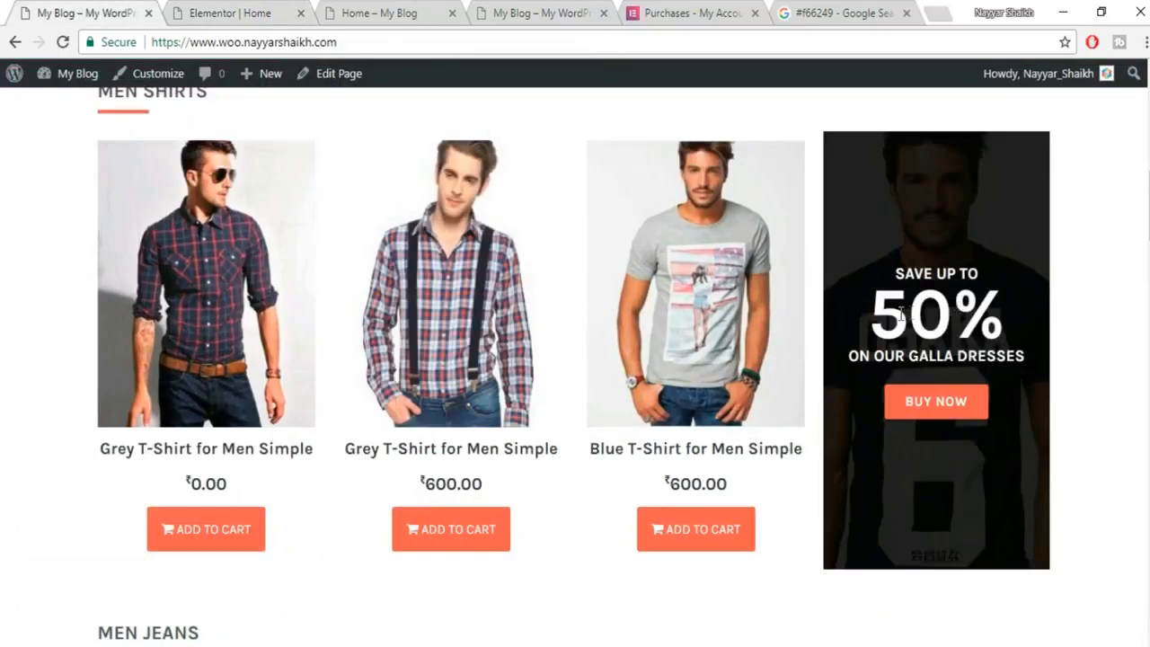
left_click_drag(887, 314, 1002, 302)
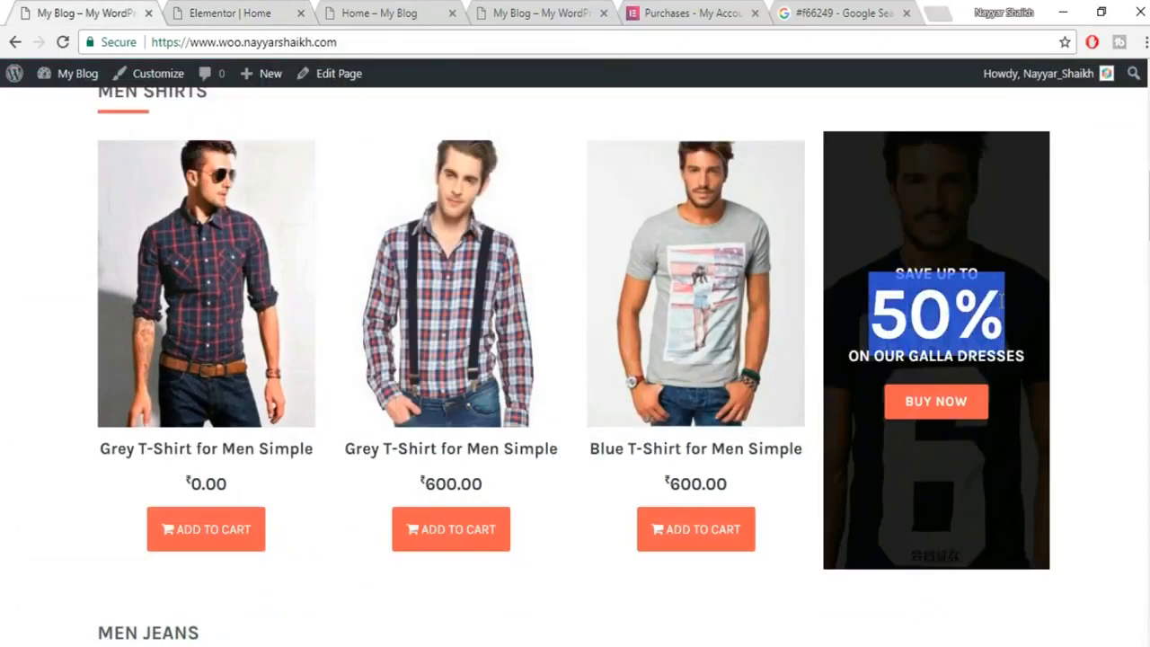
left_click(205, 9)
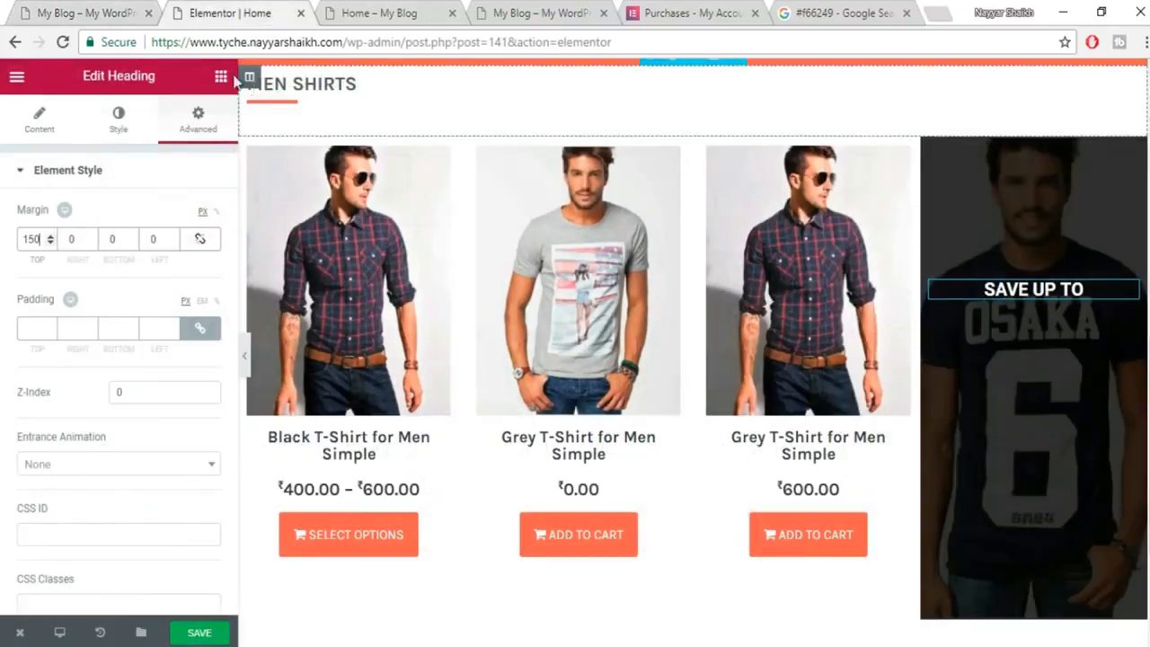
Add a centred '50%' heading under SAVE UP TO in the promo column.
left_click(220, 77)
left_click_drag(176, 205, 1042, 310)
left_click(71, 250)
key("ctrl+a")
type("50%")
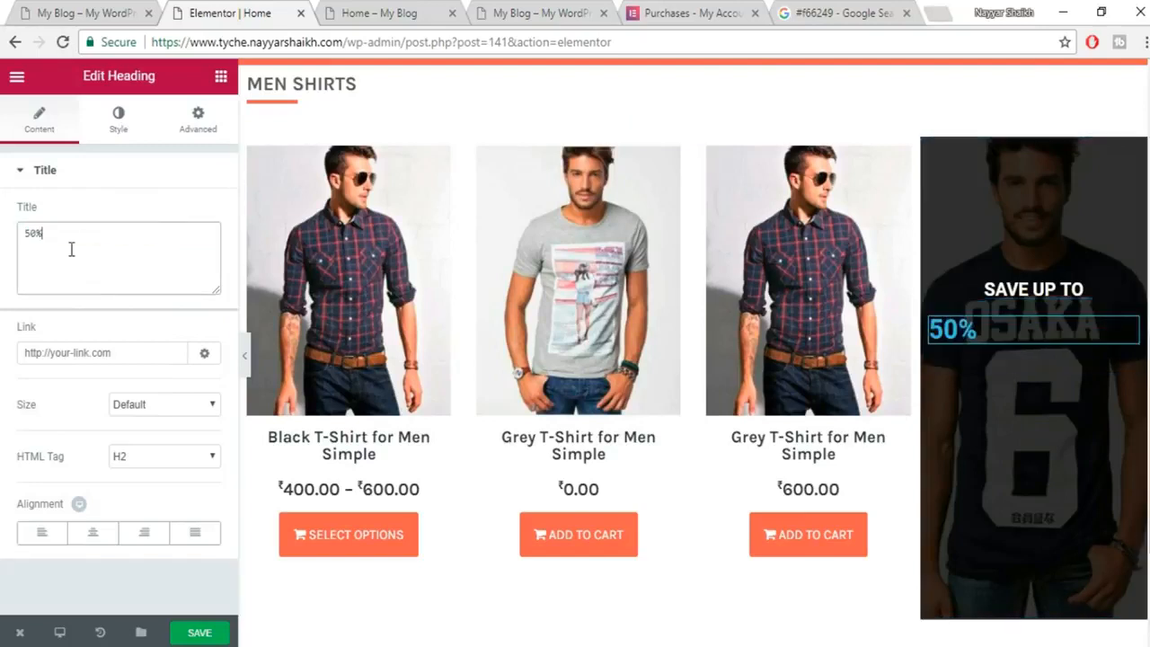
left_click(93, 532)
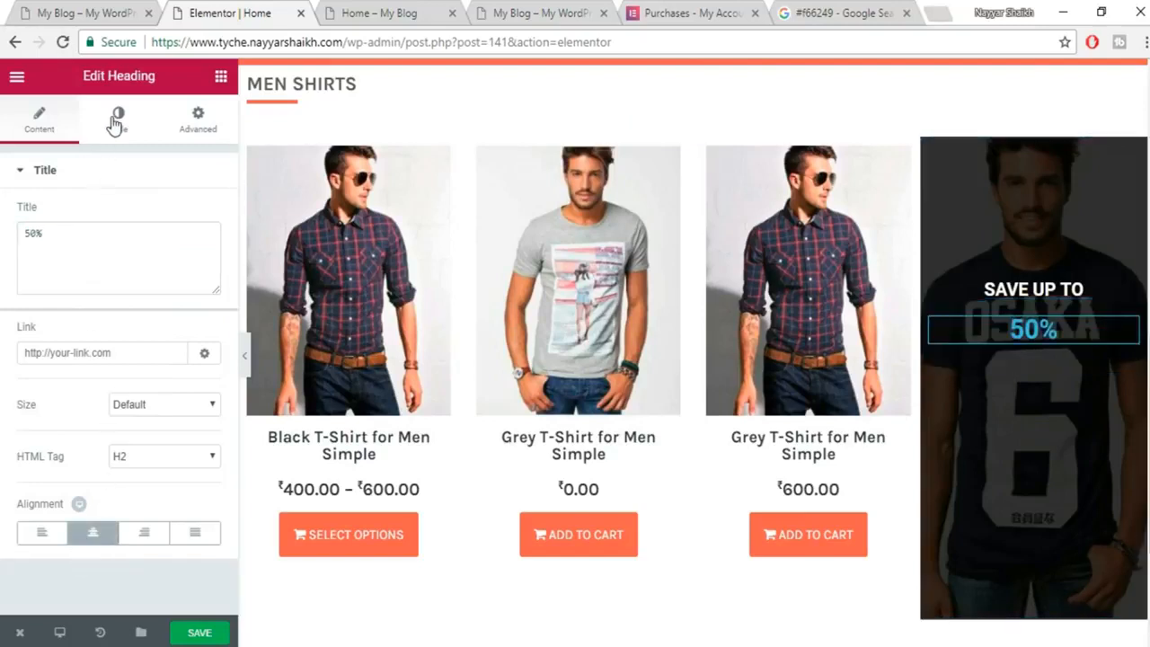
Make the 50% heading white with a large 99 px custom font size.
left_click(119, 117)
left_click(208, 223)
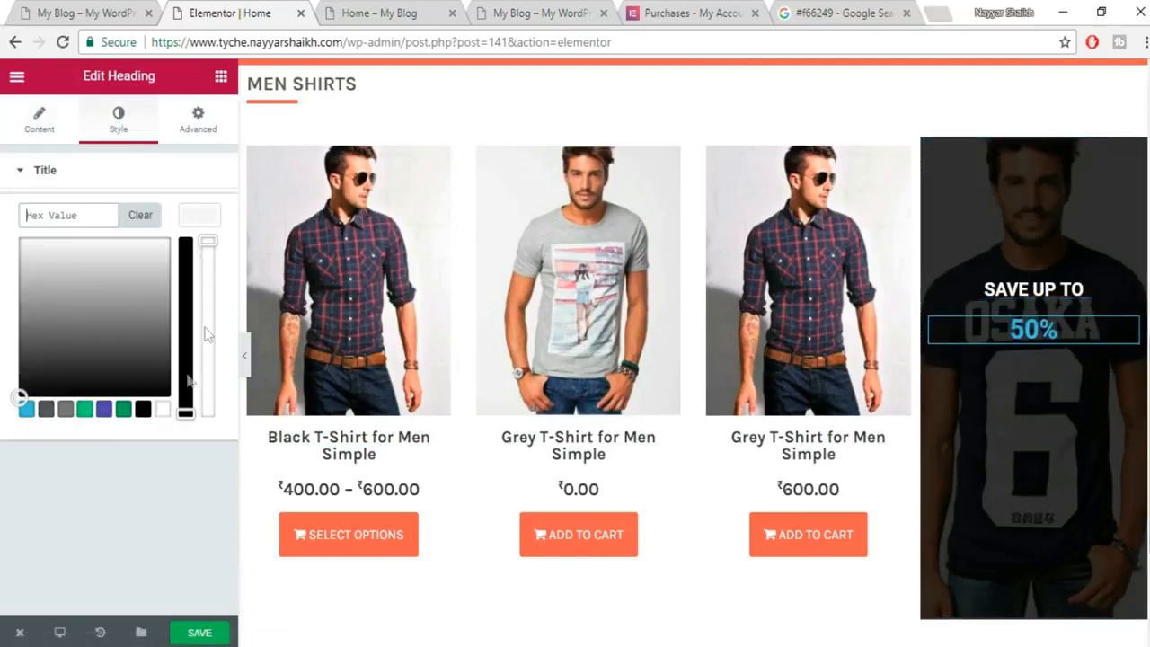
left_click(161, 409)
left_click(206, 223)
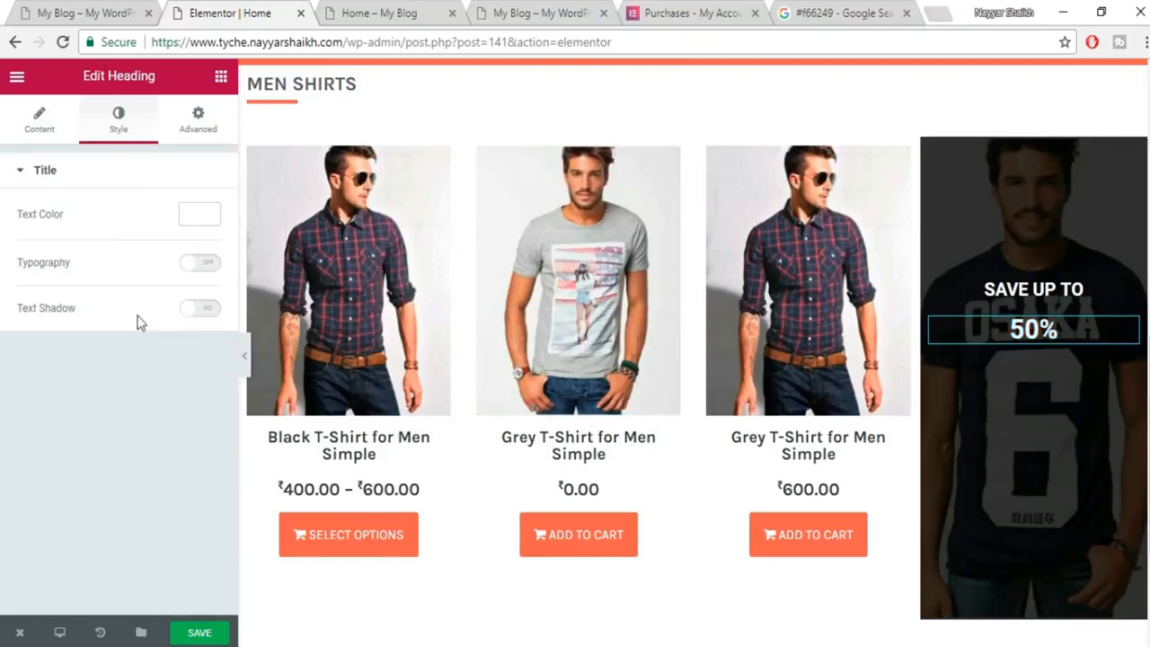
left_click(189, 264)
left_click_drag(43, 346, 90, 350)
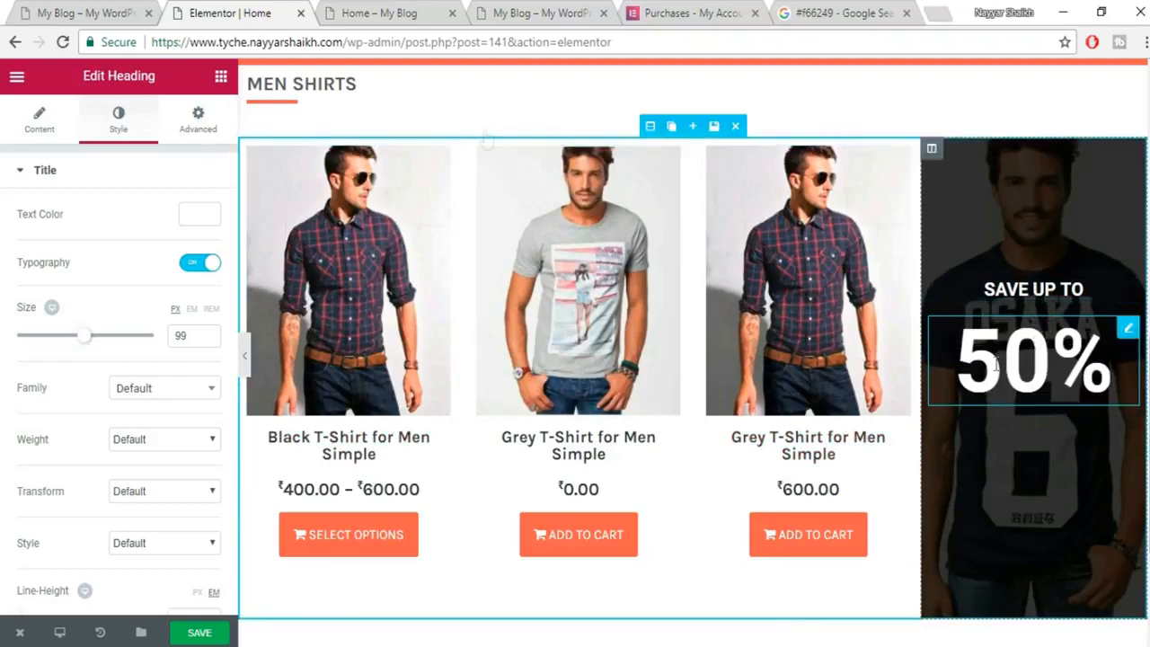
Set the 50% heading's line height to 0.6 em and save the page.
left_click(98, 14)
left_click(1041, 317)
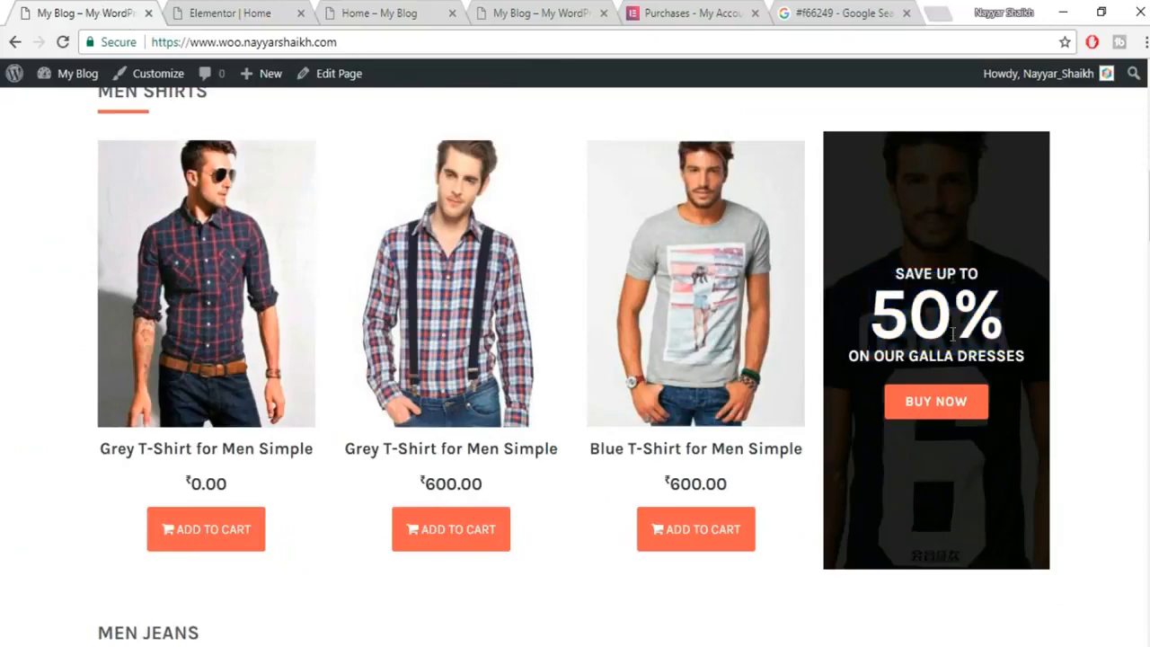
left_click(229, 11)
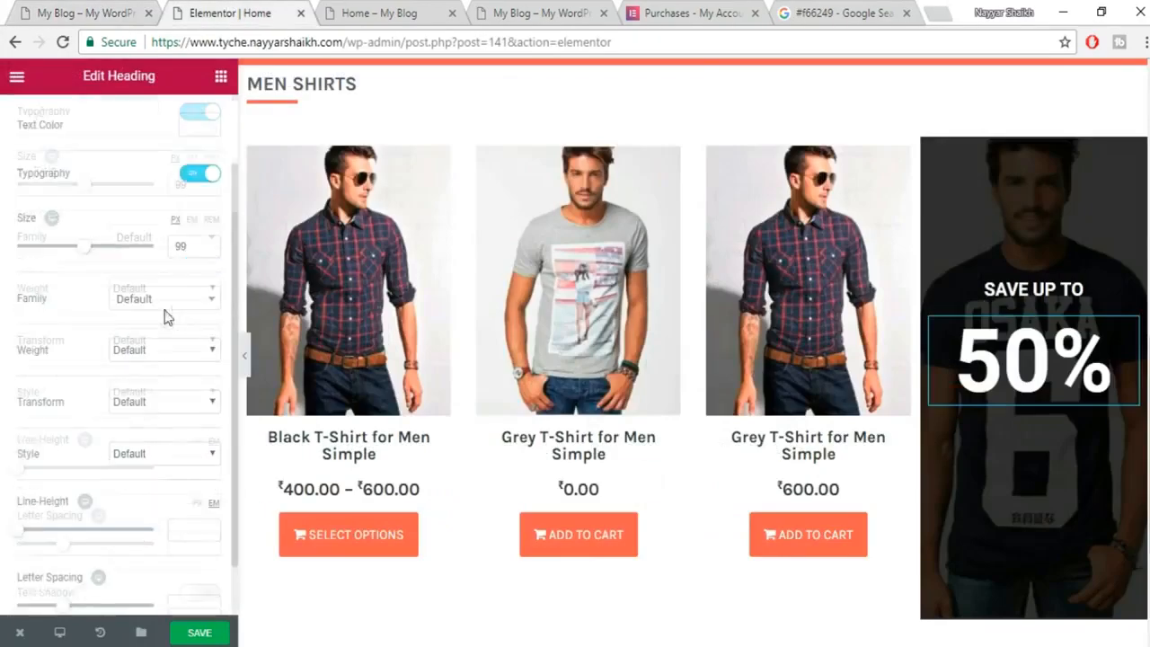
mouse_move(20, 478)
left_mouse_down()
mouse_move(36, 478)
mouse_move(26, 486)
left_mouse_up()
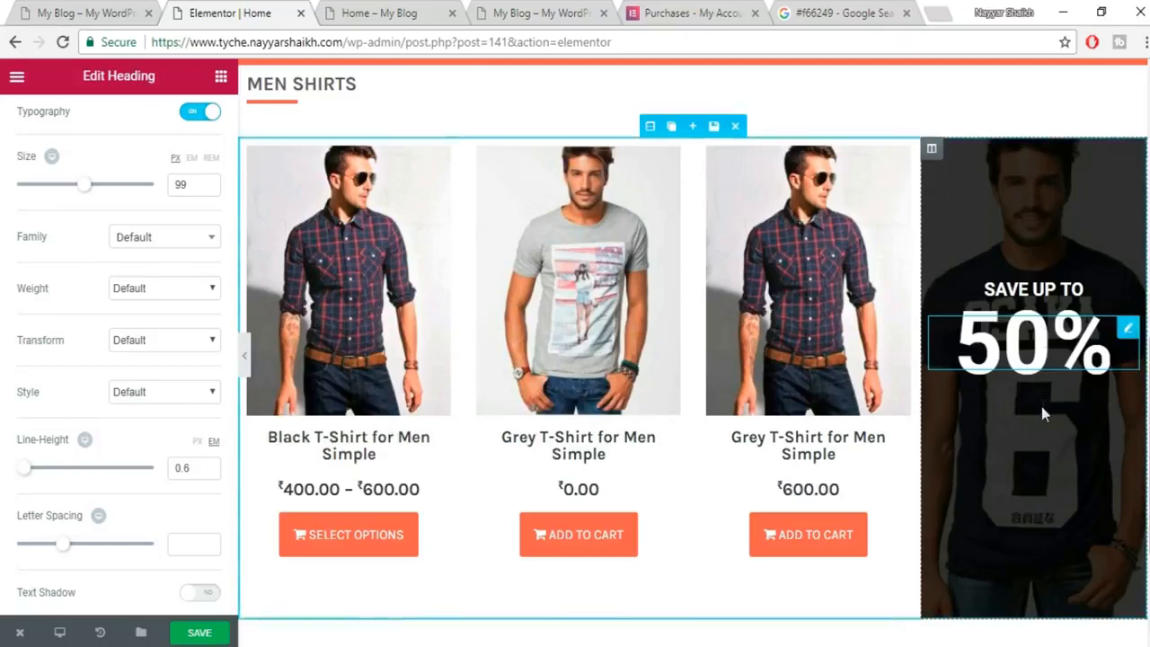
left_click(225, 634)
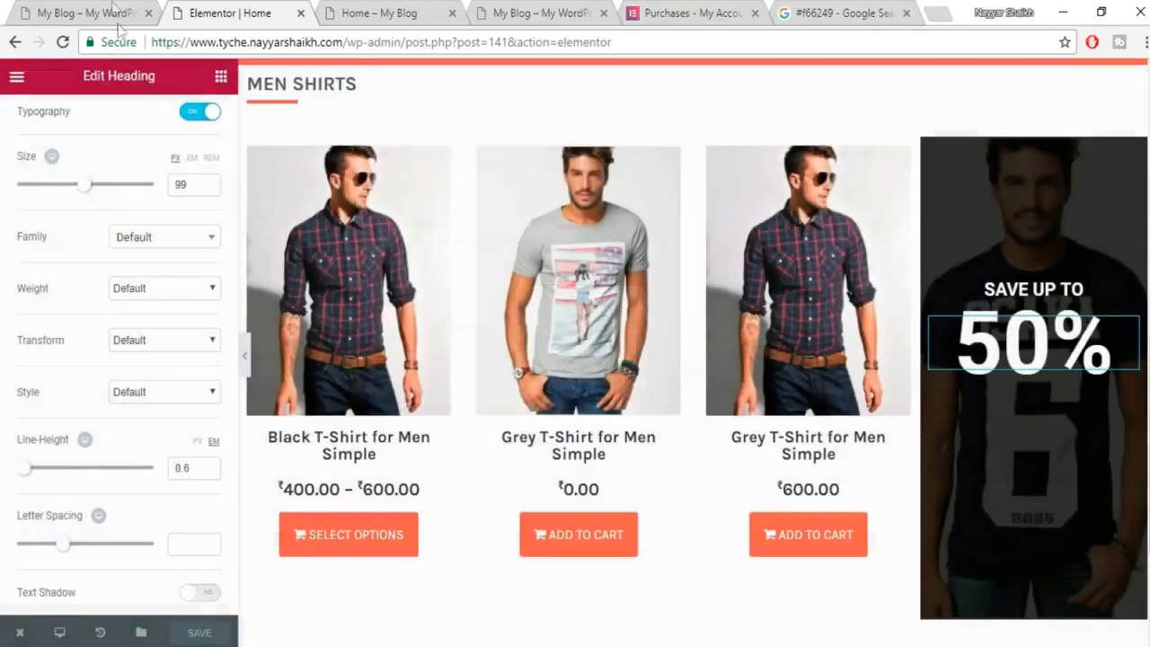
Select the 'ON OUR GALLA DRESSES' text on the reference banner.
left_click(115, 16)
left_click_drag(846, 360, 1038, 363)
key("ctrl+c")
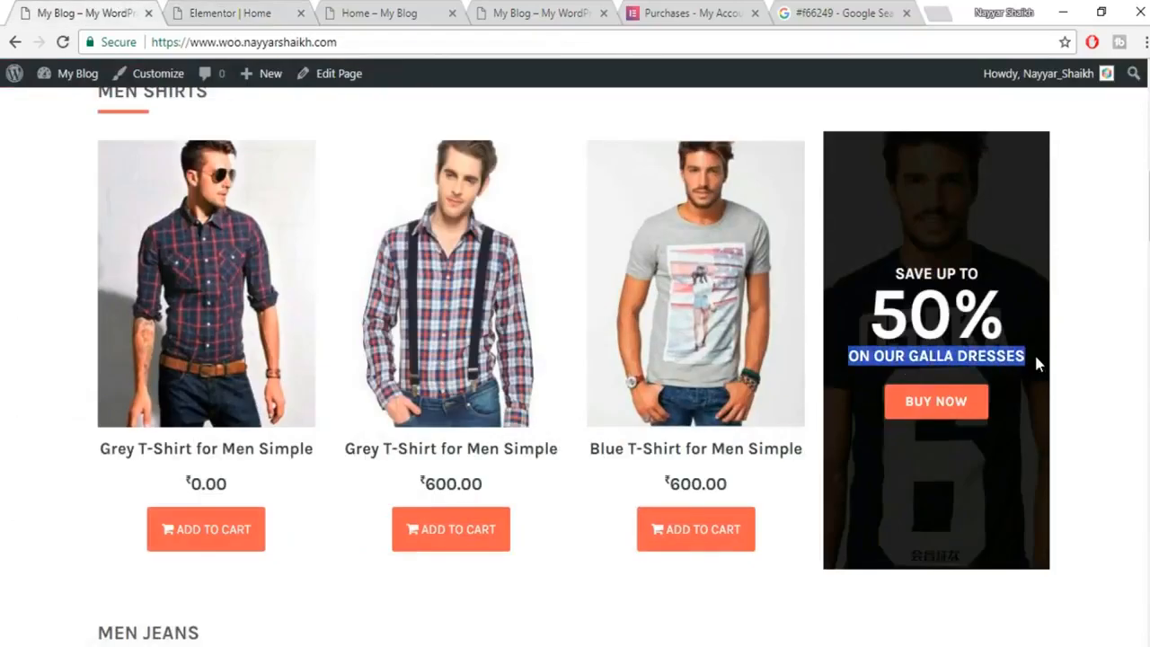
left_click(256, 10)
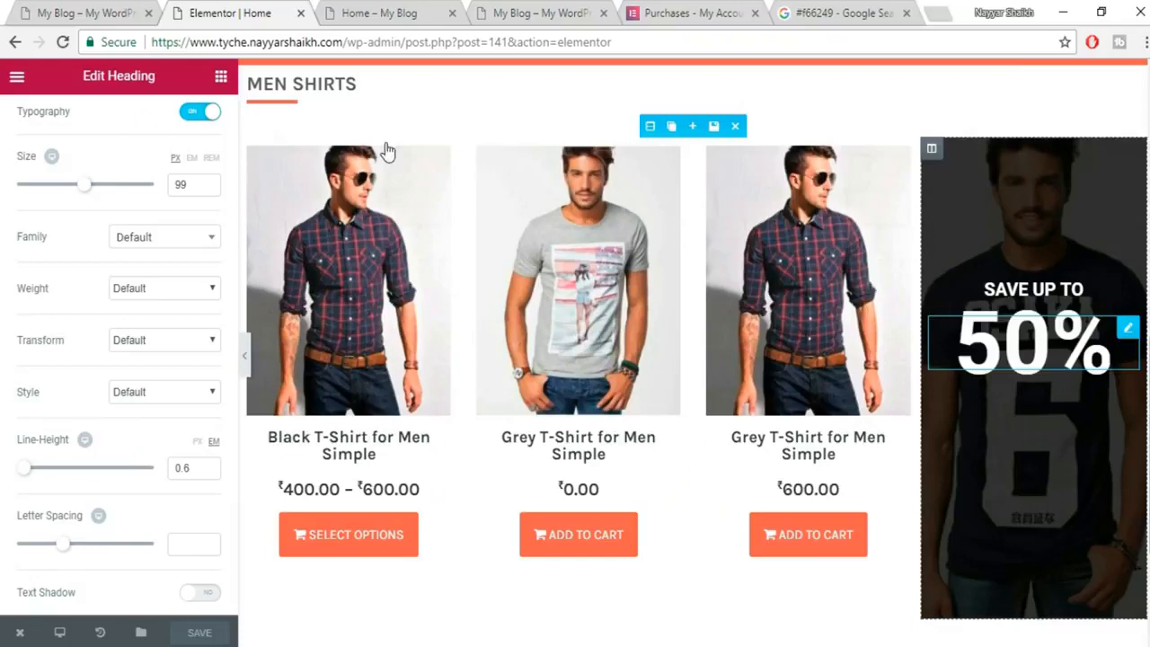
Add a centred heading reading 'ON OUR GALLA DRESSES' under the 50% in the banner.
left_click(220, 78)
left_click_drag(176, 205, 1057, 376)
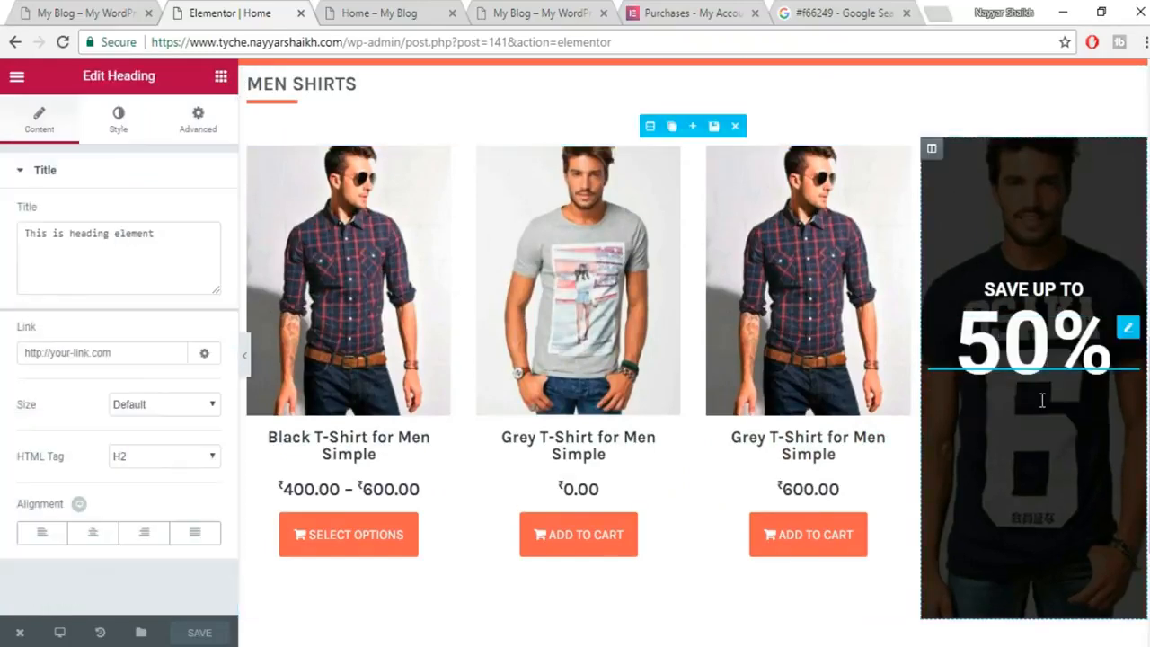
triple_click(77, 233)
key("ctrl+v")
left_click(90, 537)
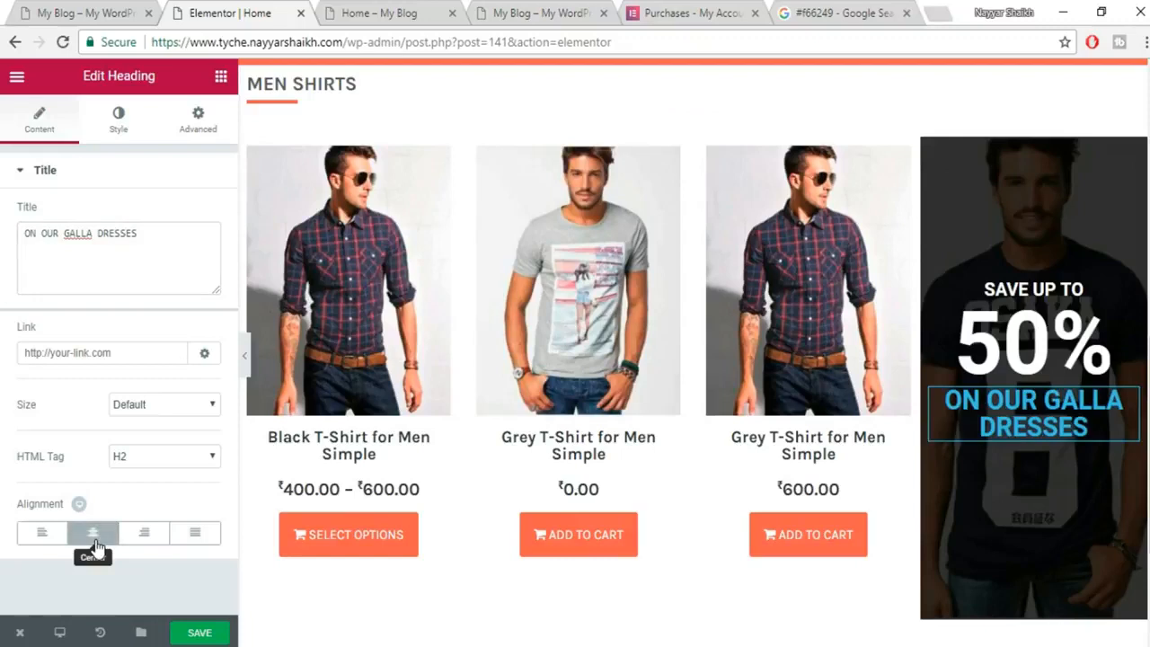
Make the heading text white with a custom 20 px font size.
left_click(122, 119)
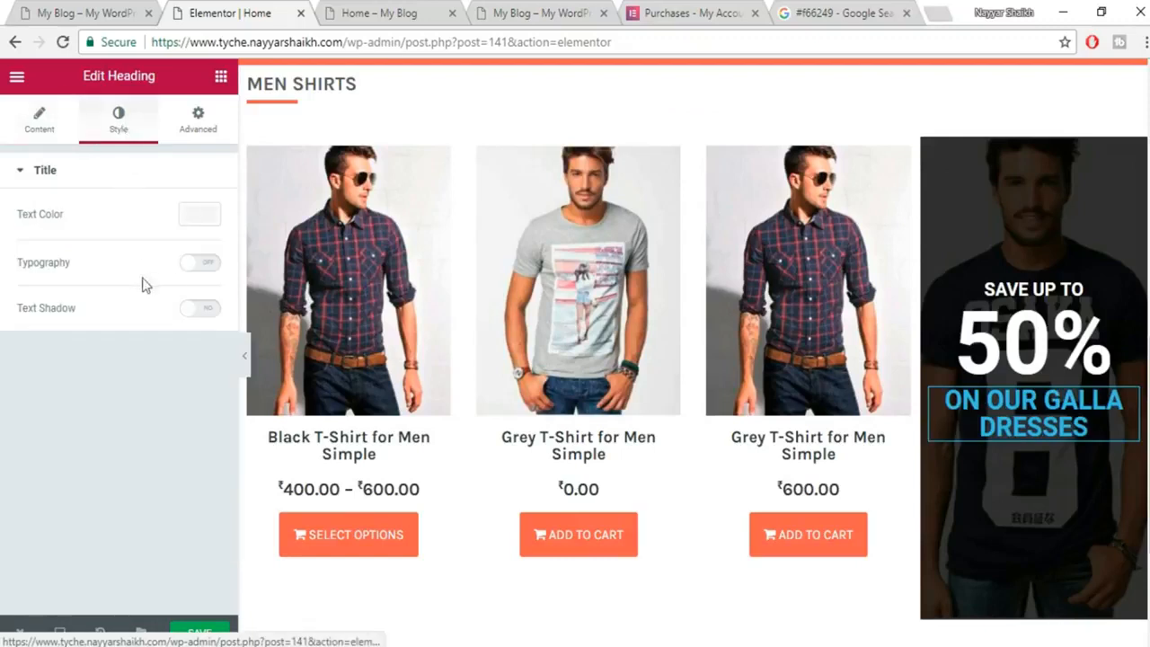
left_click(212, 227)
left_click(163, 411)
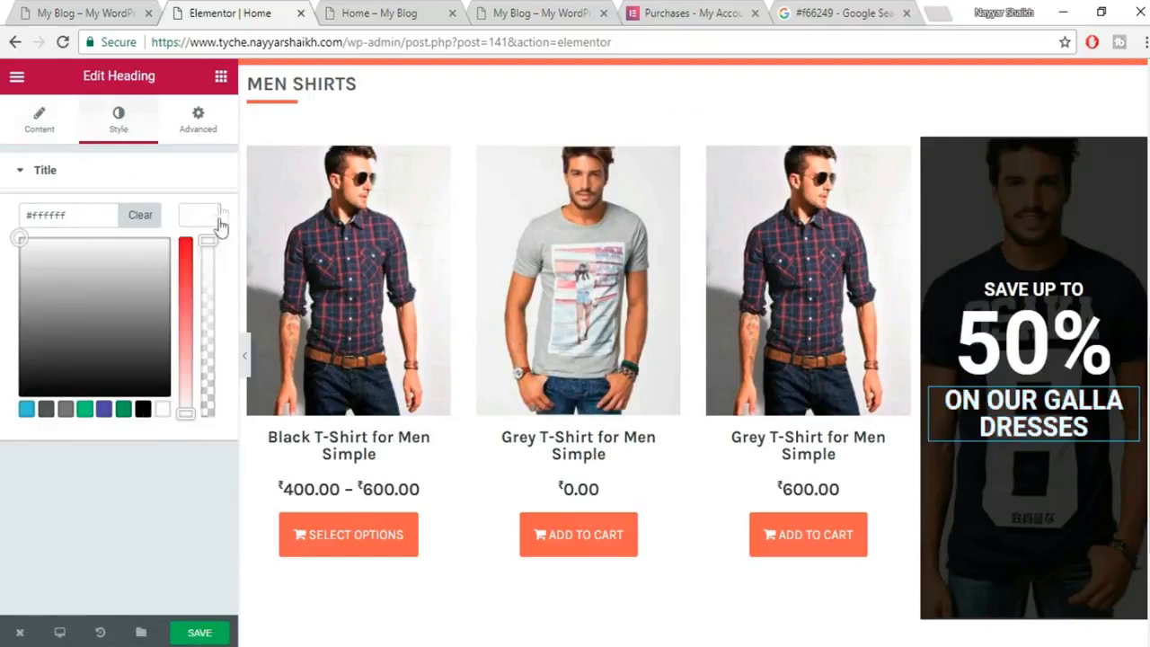
left_click(208, 223)
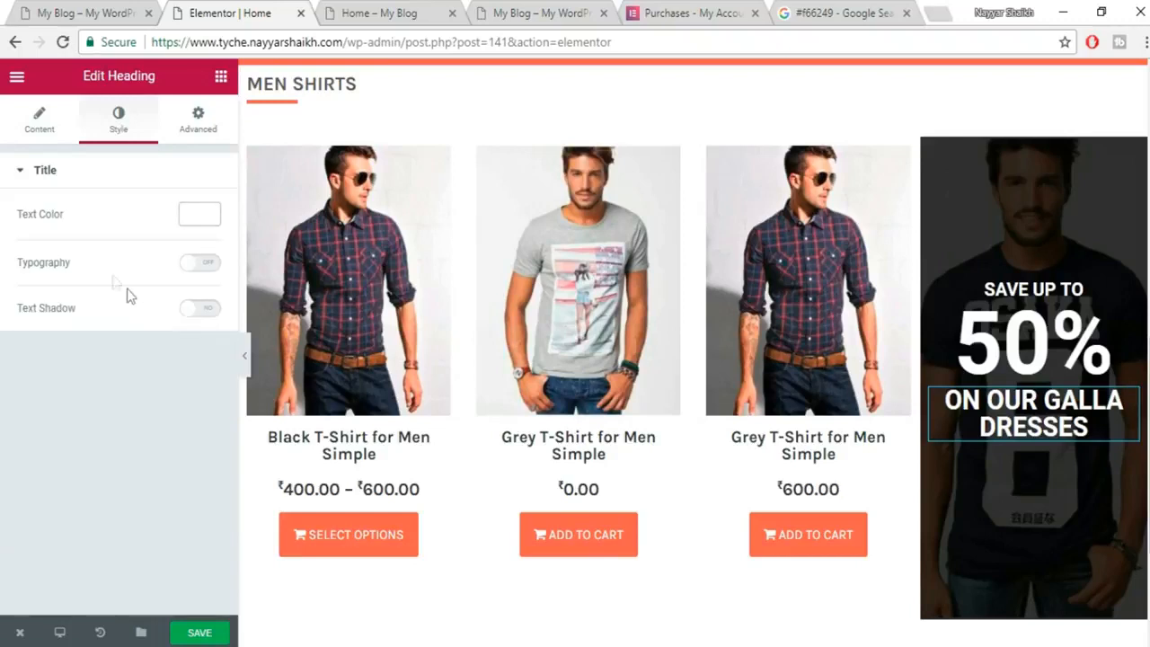
left_click(203, 265)
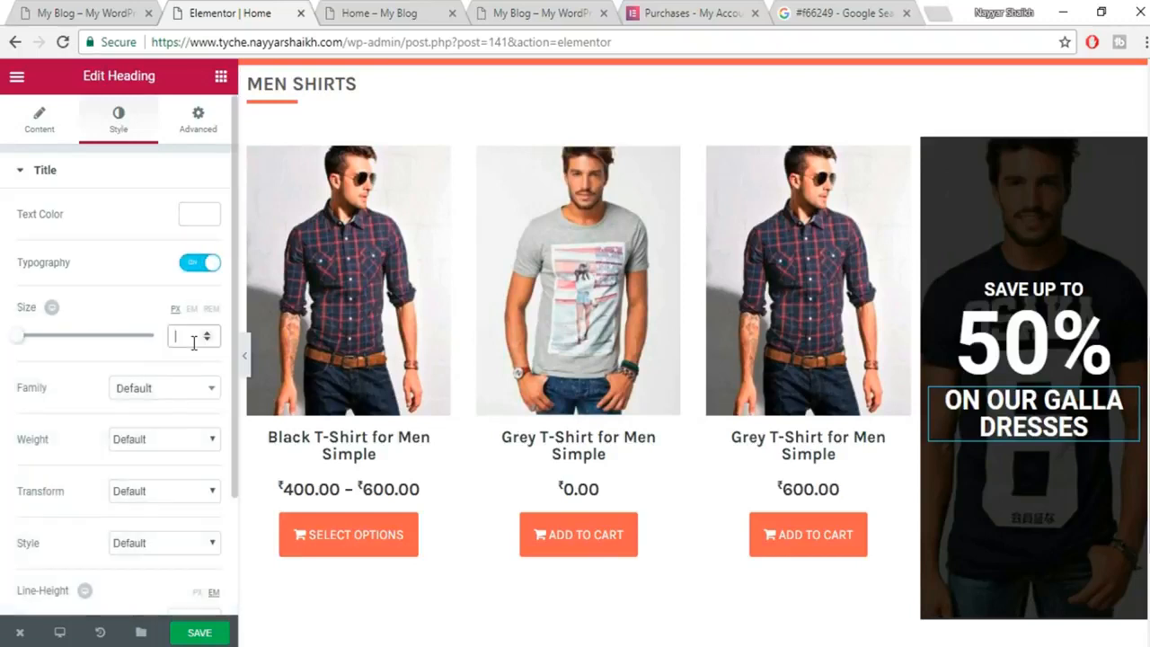
left_click(193, 338)
type("20")
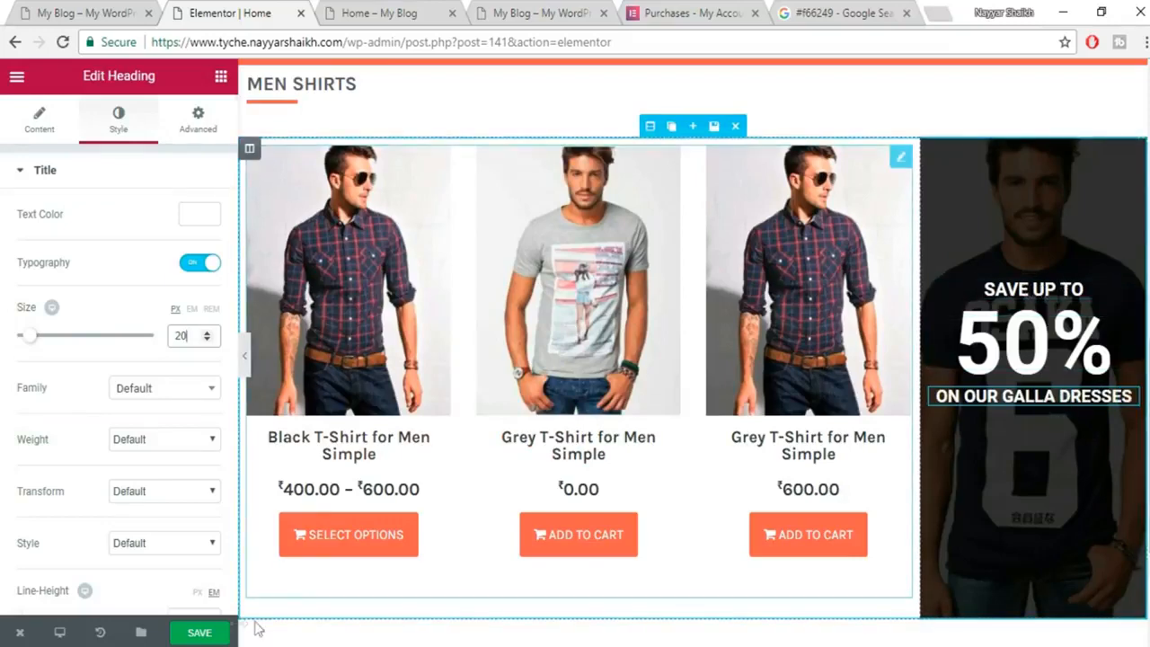
Compare the banner with the reference demo site, then scroll back to the promo banner.
left_click(86, 13)
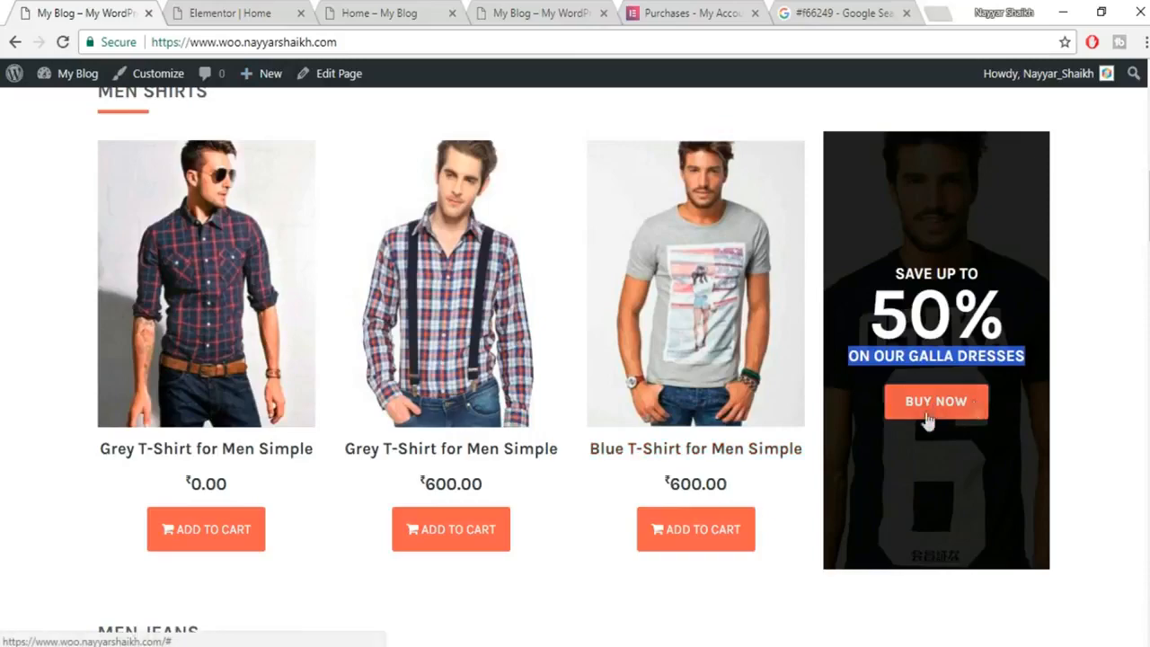
left_click(229, 13)
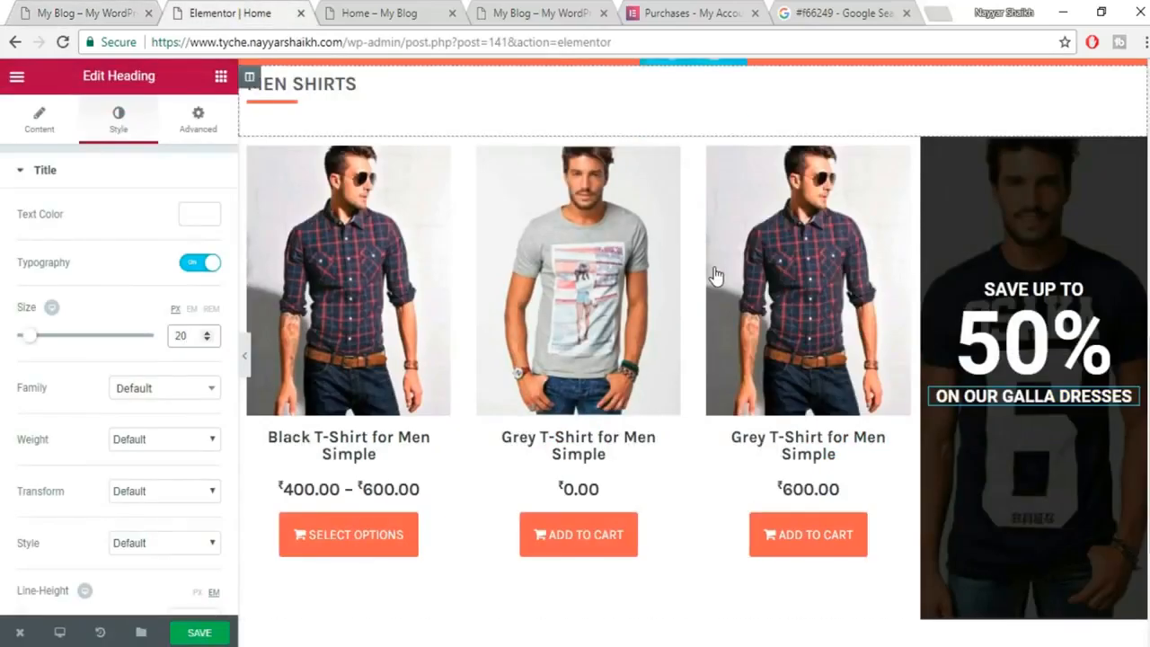
scroll(717, 276, "up", 3)
scroll(716, 276, "up", 3)
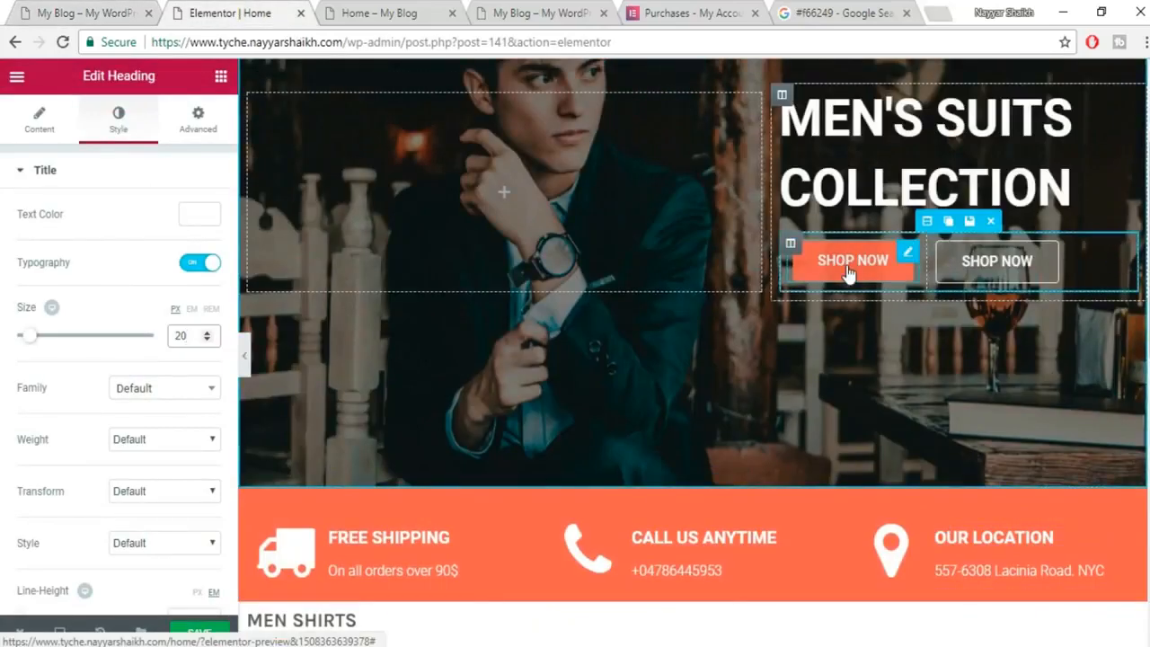
scroll(924, 363, "down", 5)
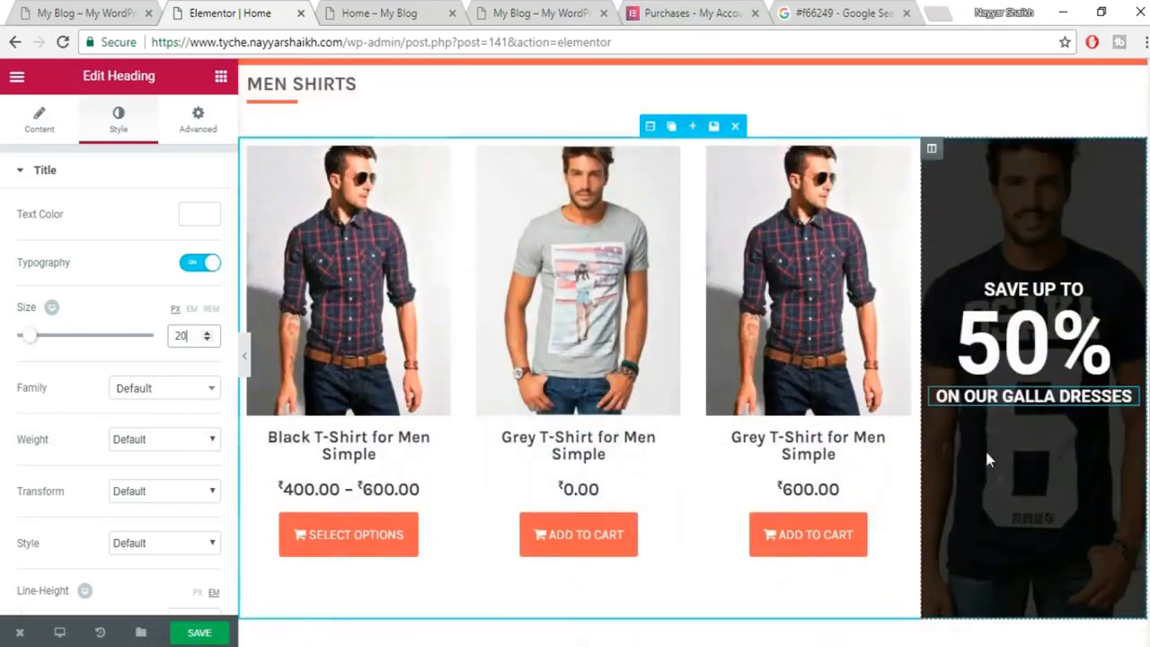
left_click(220, 77)
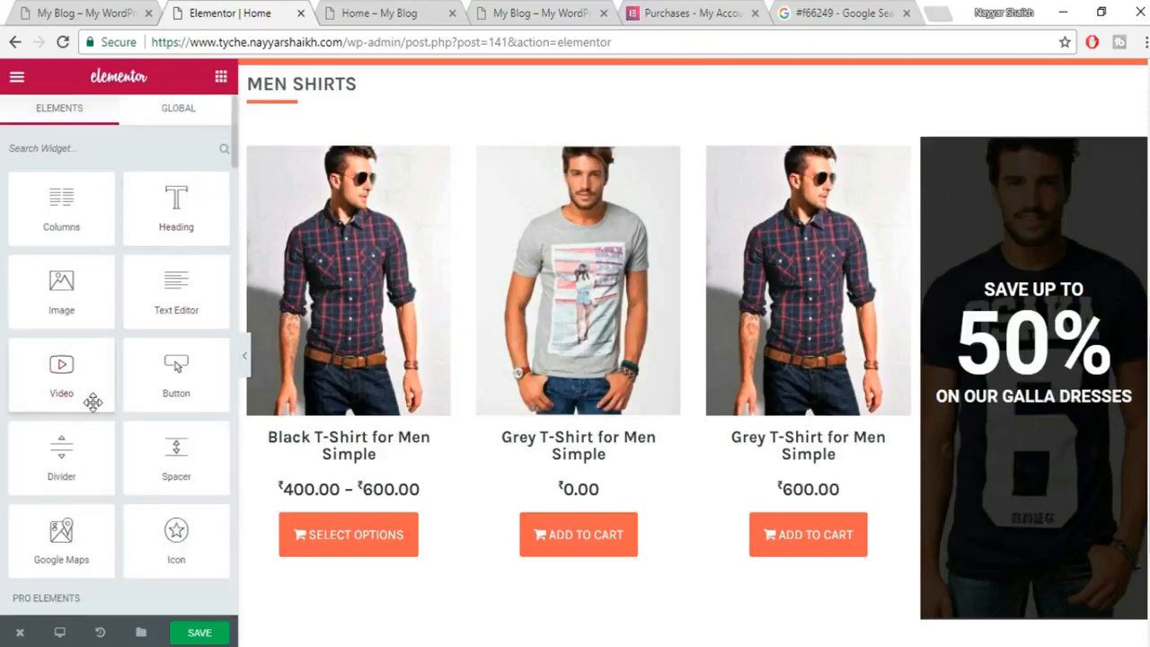
Drop a centred Button widget below the heading and change its label from 'Click me' to BUY NOW.
scroll(94, 403, "down", 2)
scroll(117, 418, "up", 2)
left_click_drag(171, 381, 1026, 416)
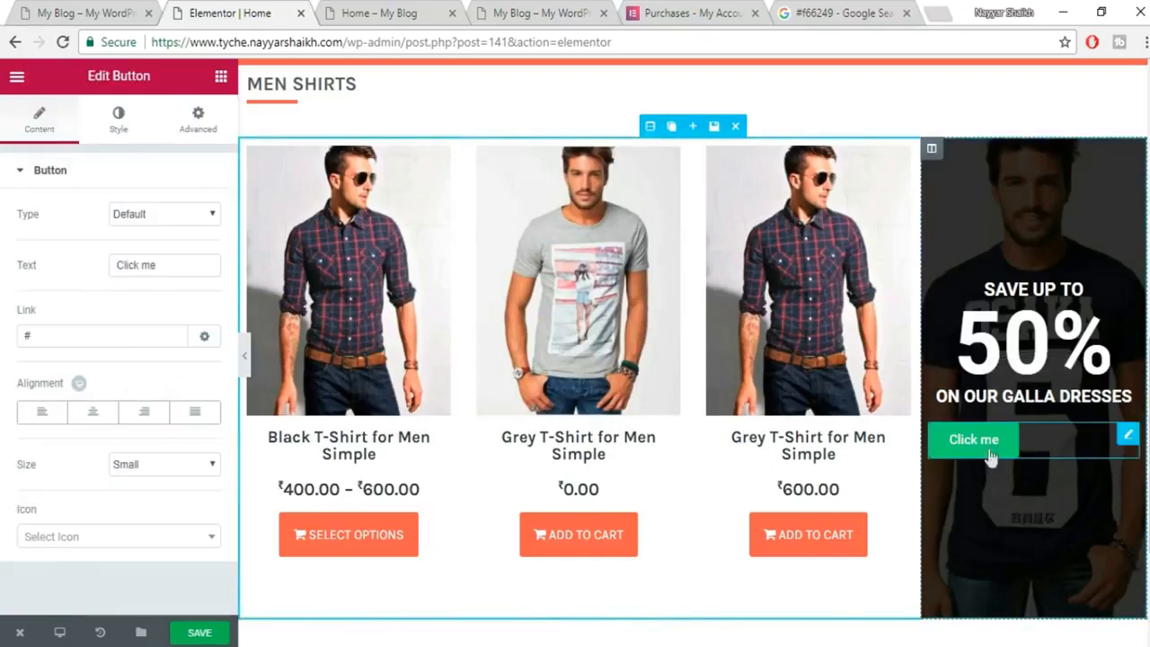
left_click(97, 417)
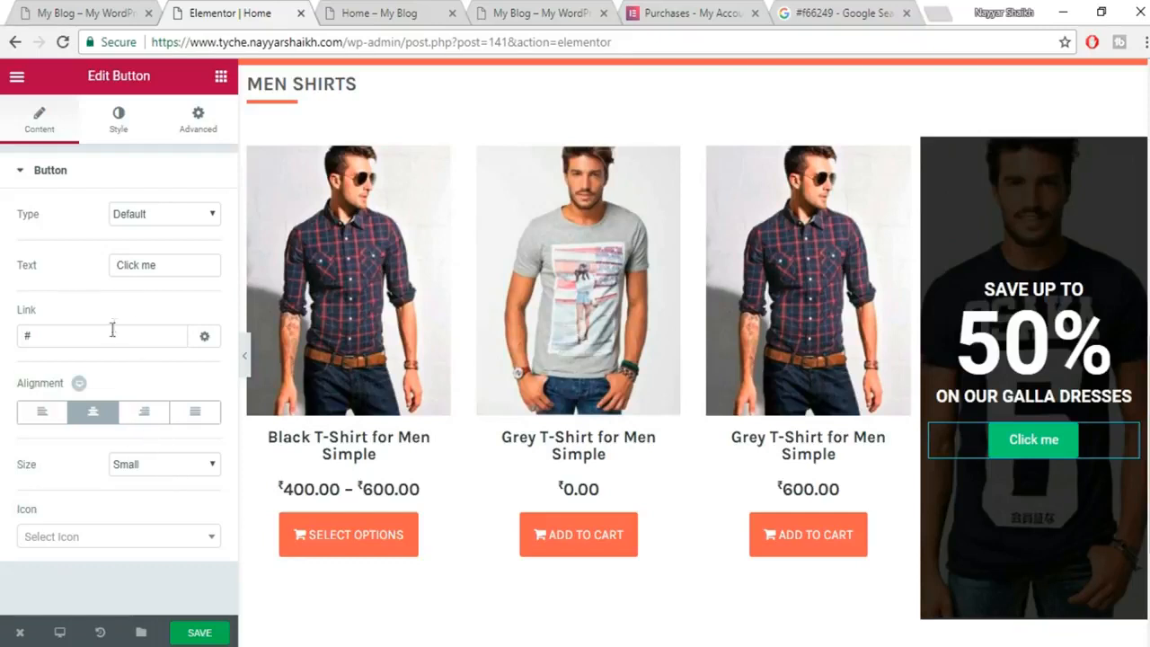
left_click_drag(53, 335, 12, 340)
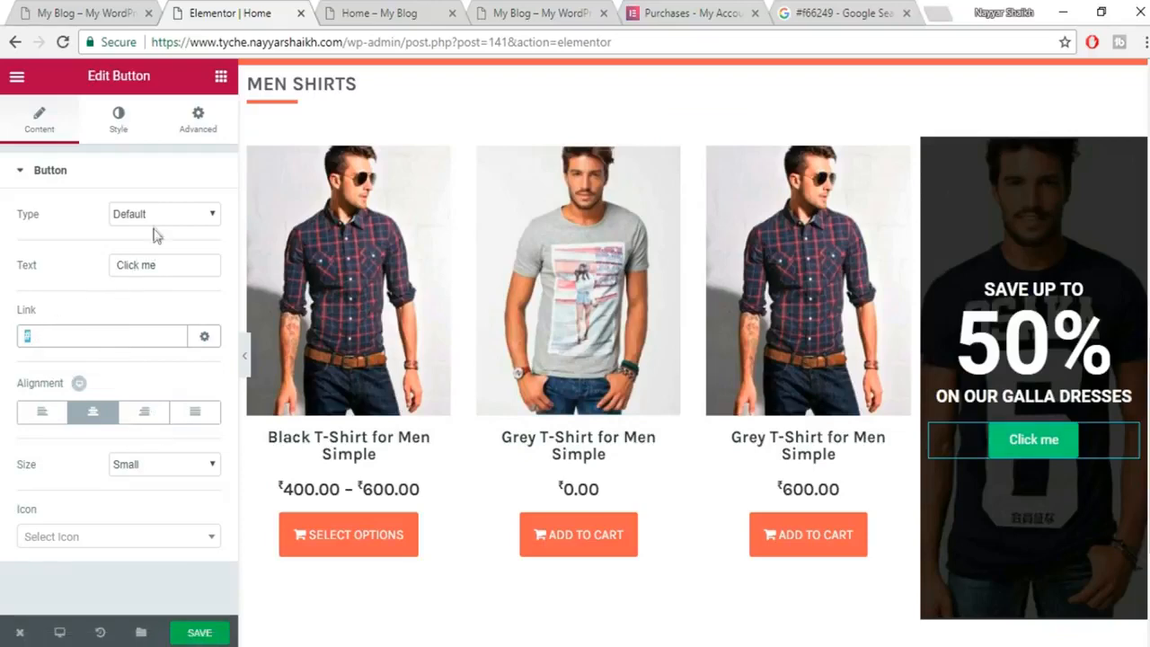
left_click_drag(164, 264, 56, 270)
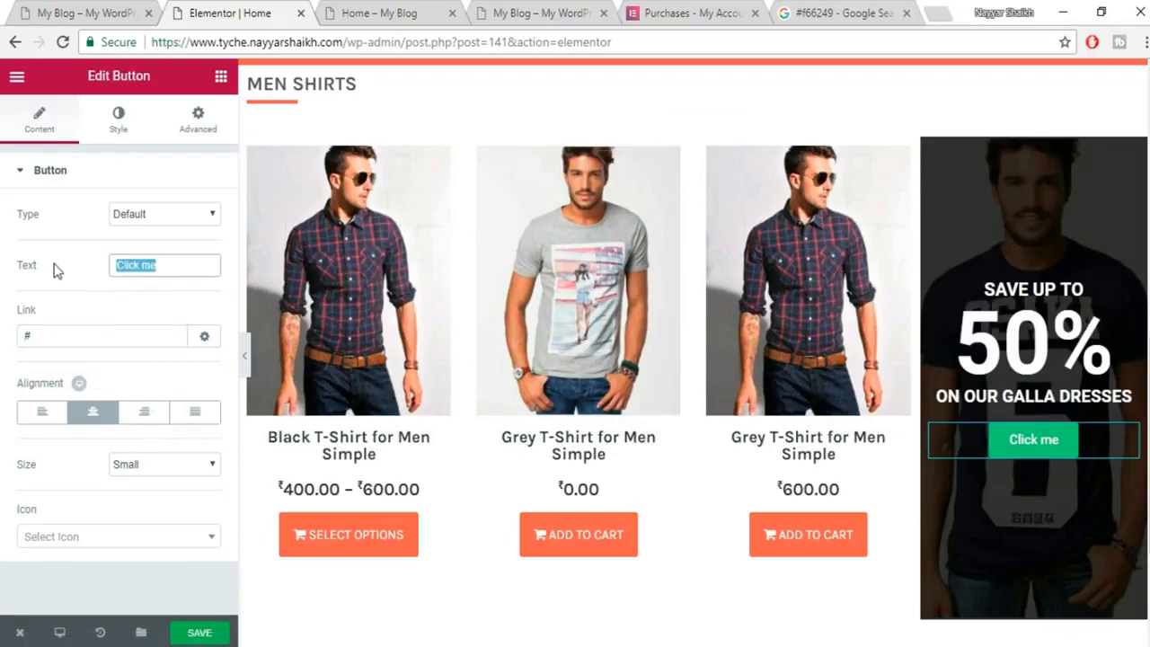
left_click(59, 10)
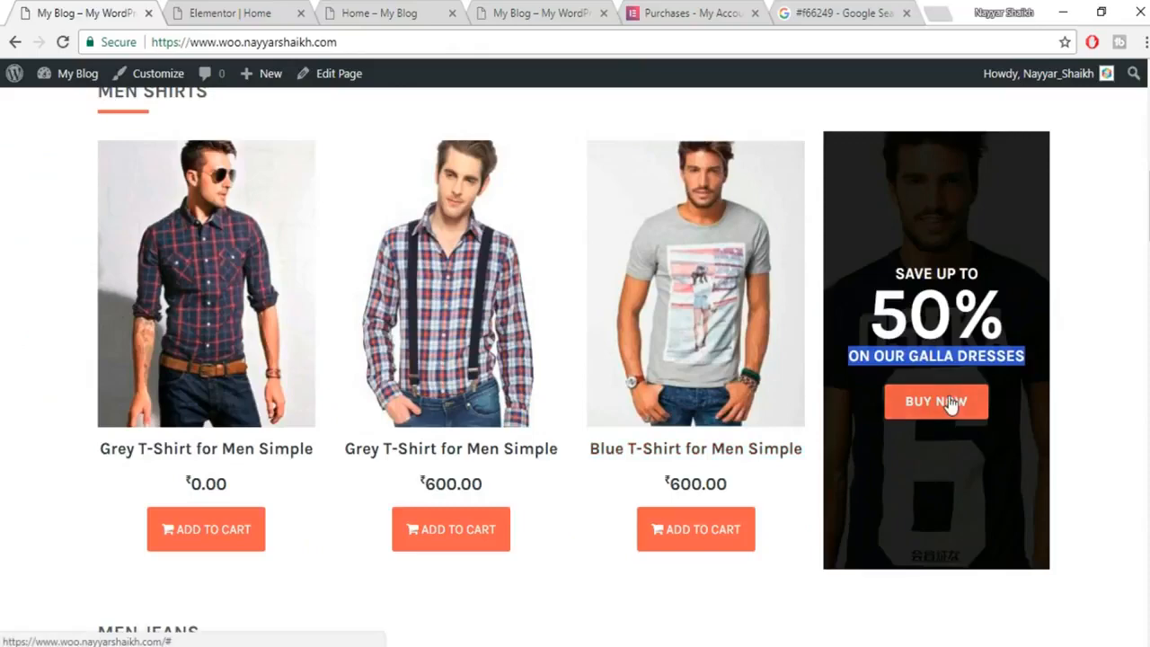
left_click(234, 11)
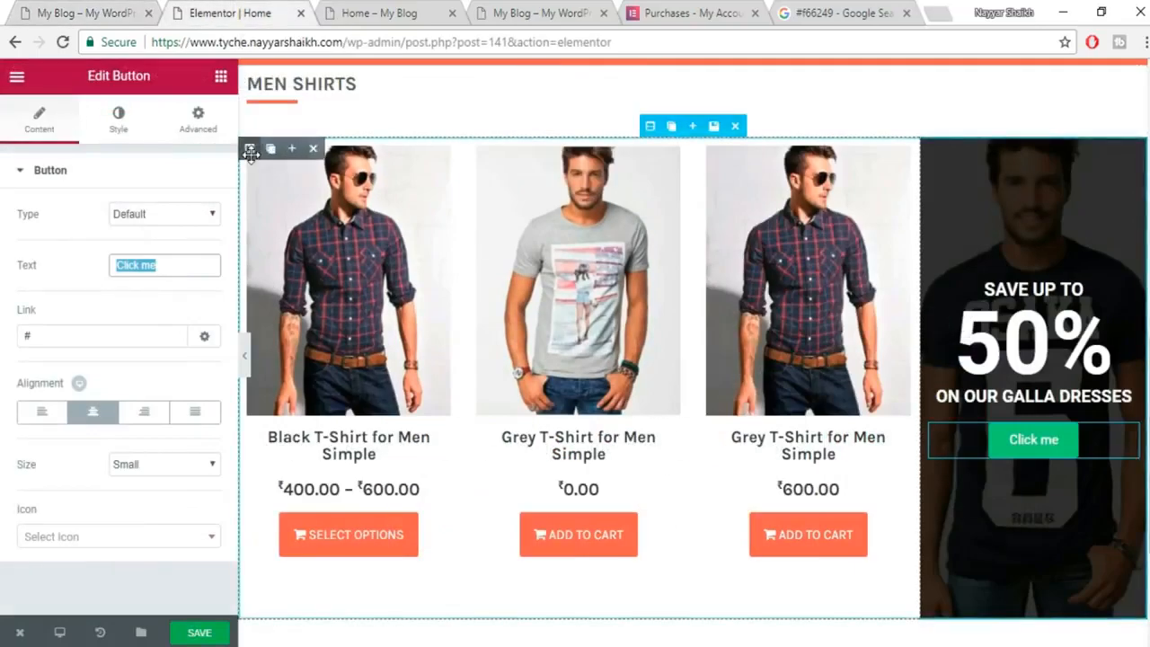
type("BUY NOW")
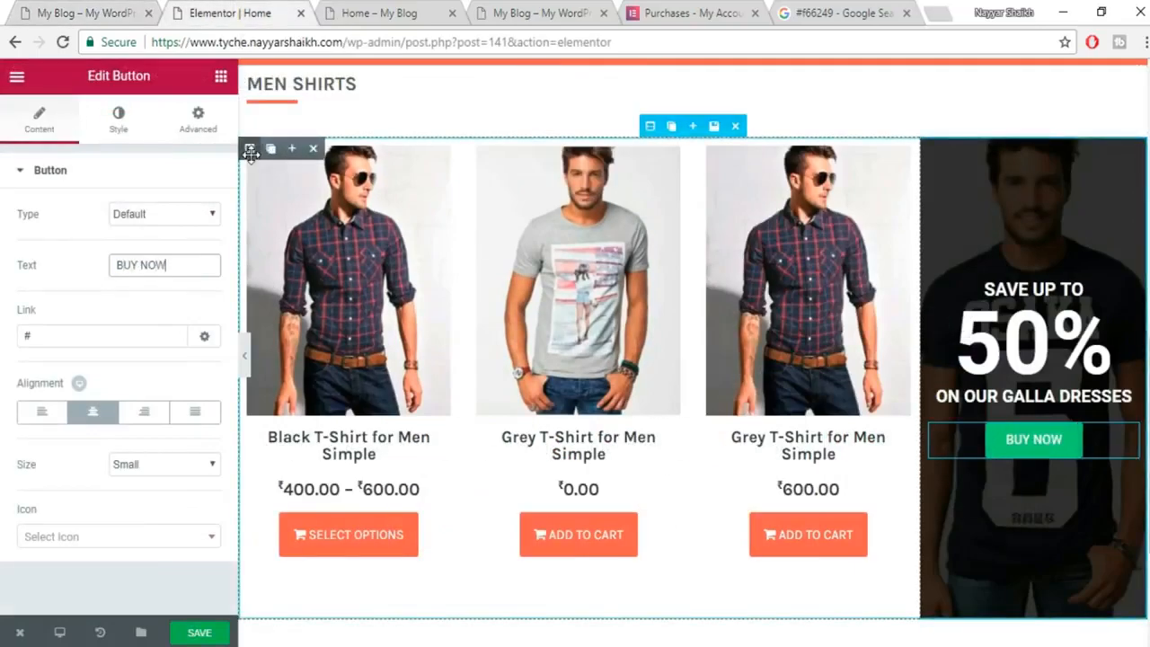
left_click(132, 119)
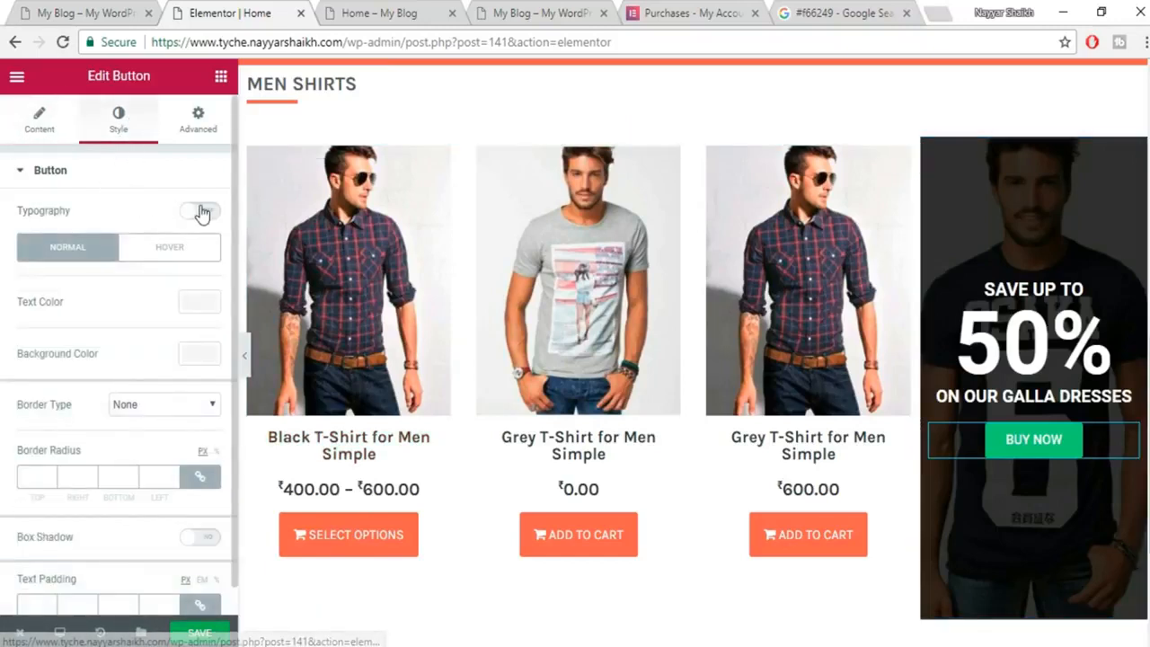
Set the BUY NOW button background colour to #f66249.
left_click(207, 358)
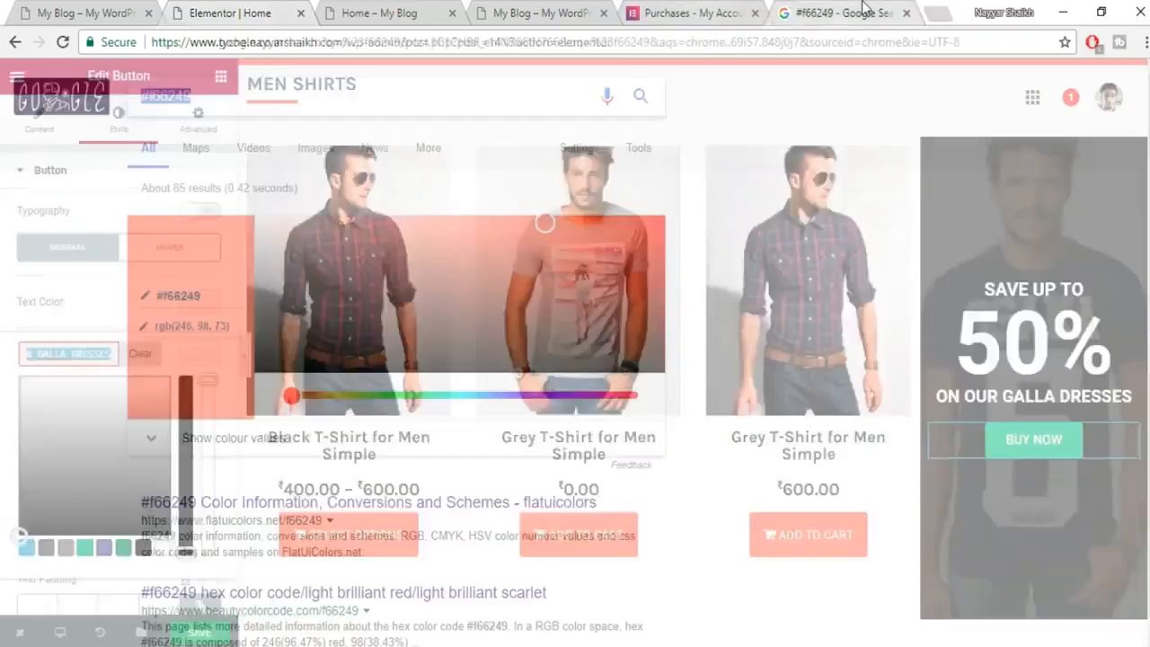
left_click(840, 13)
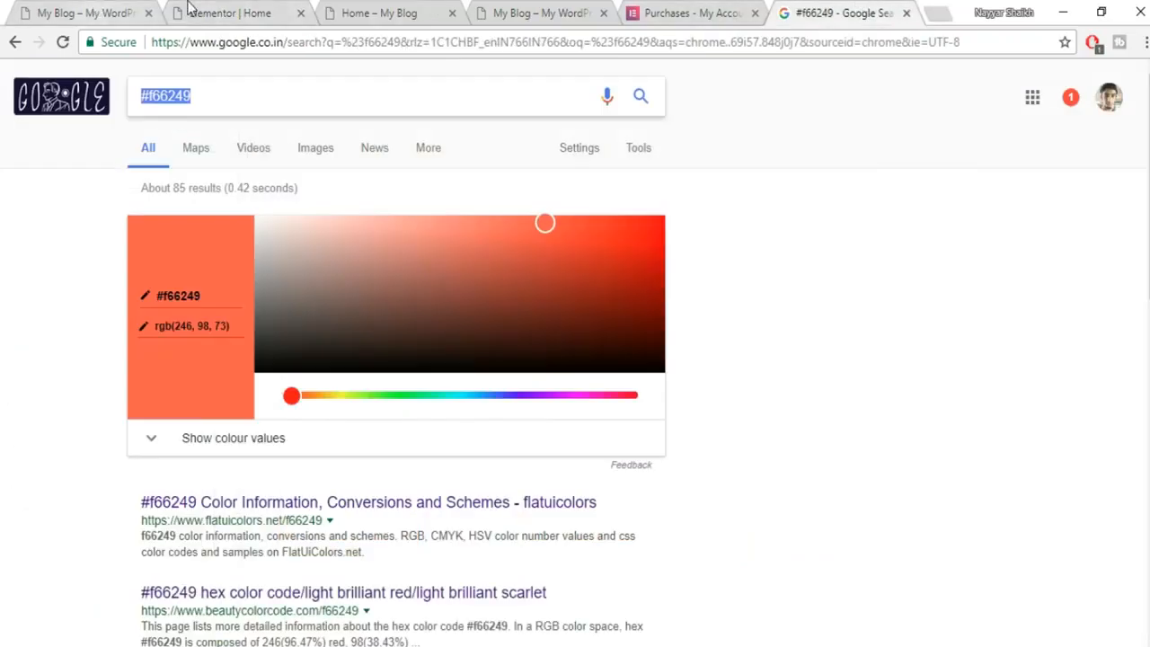
left_click(229, 13)
type("#f66249")
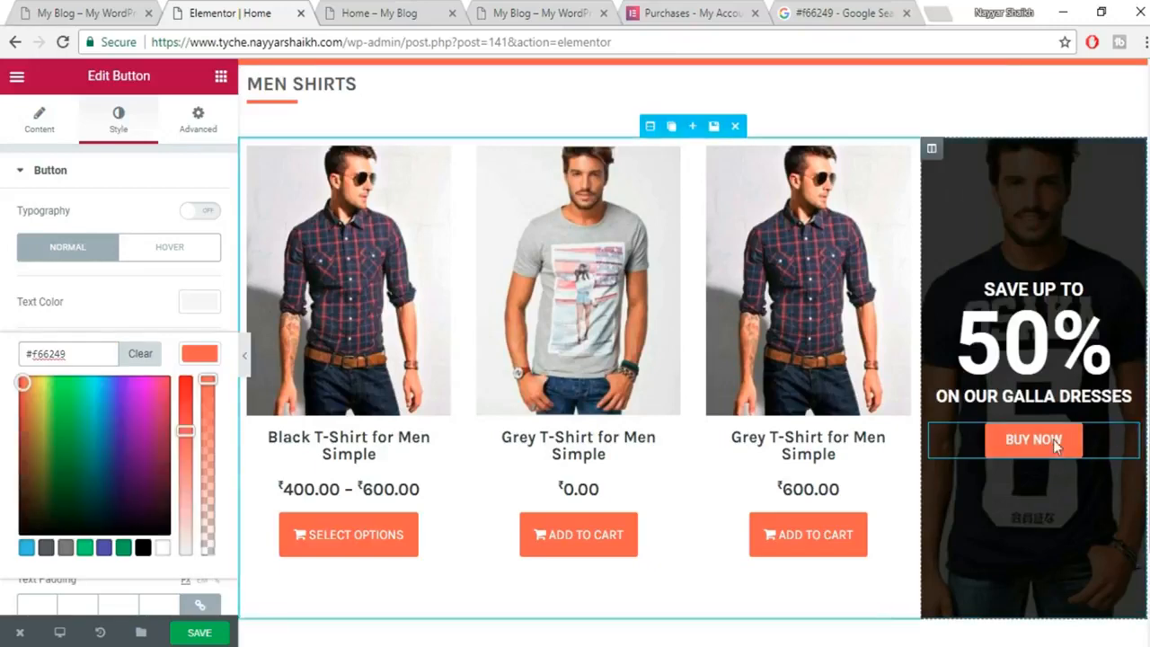
Save the page and reload the live Home – My Blog tab.
left_click(199, 634)
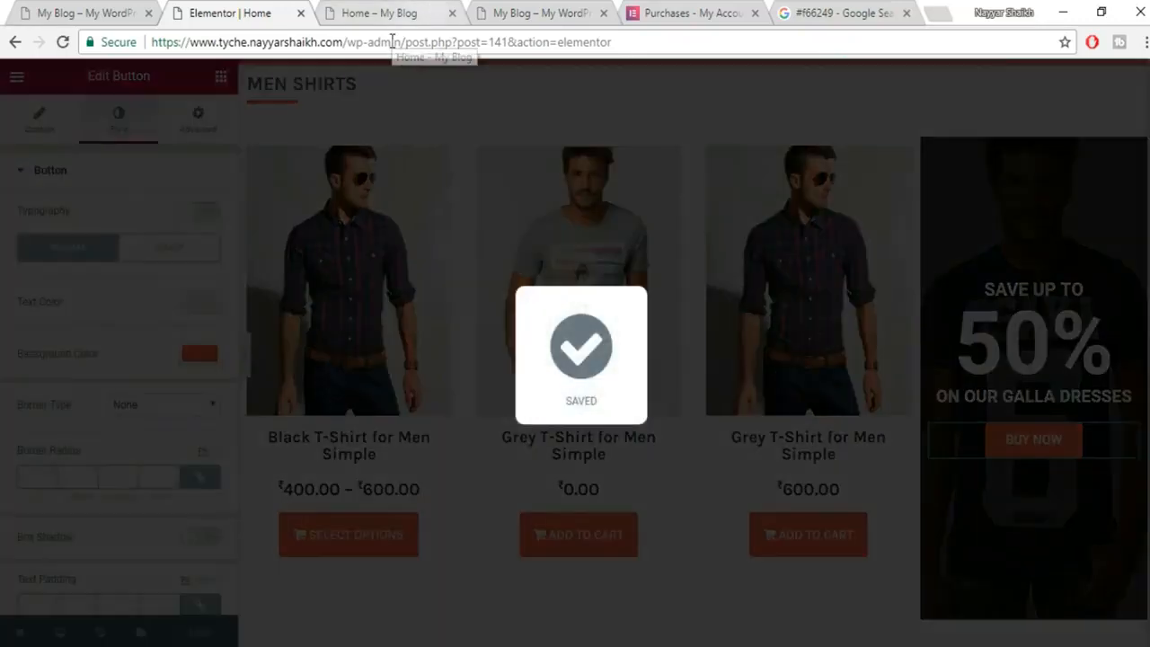
left_click(393, 41)
left_click(393, 14)
left_click(413, 42)
key("Return")
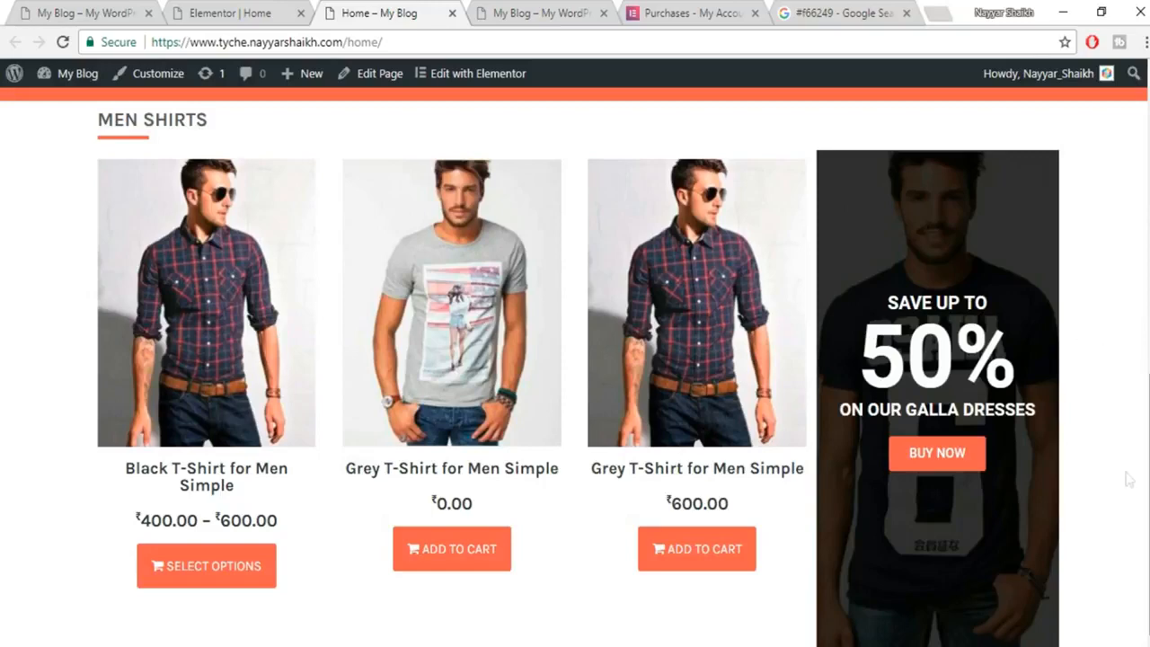
Check the reference shop page against the updated live home page, ending back in Elementor.
scroll(822, 504, "up", 5)
left_click(120, 13)
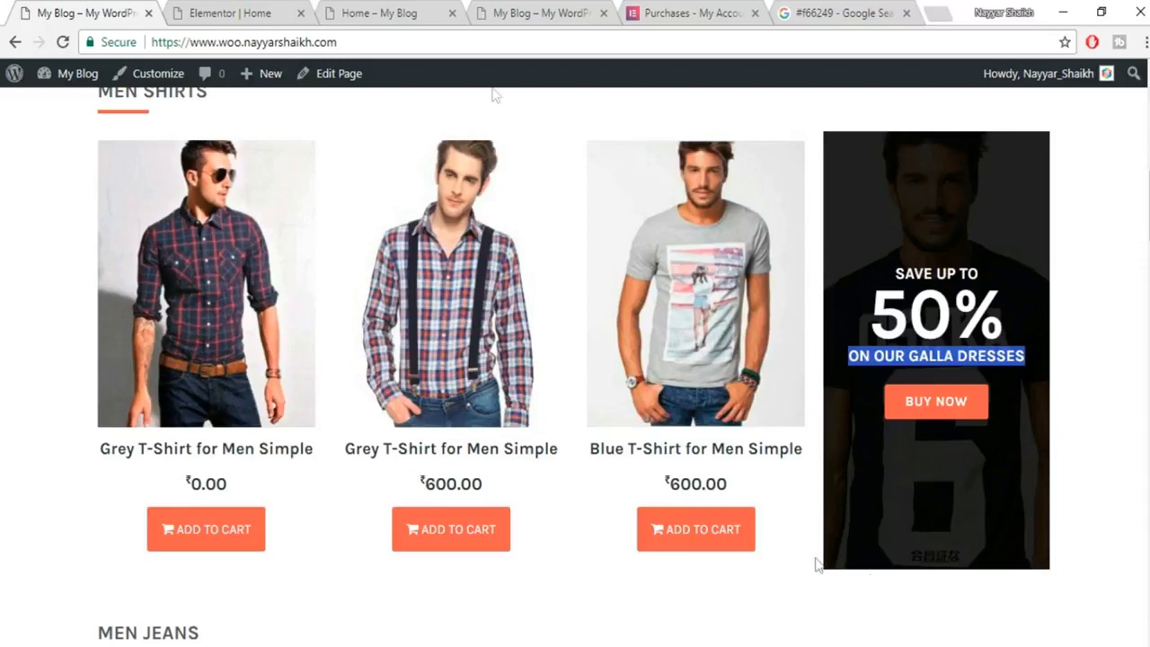
left_click(285, 9)
left_click(363, 12)
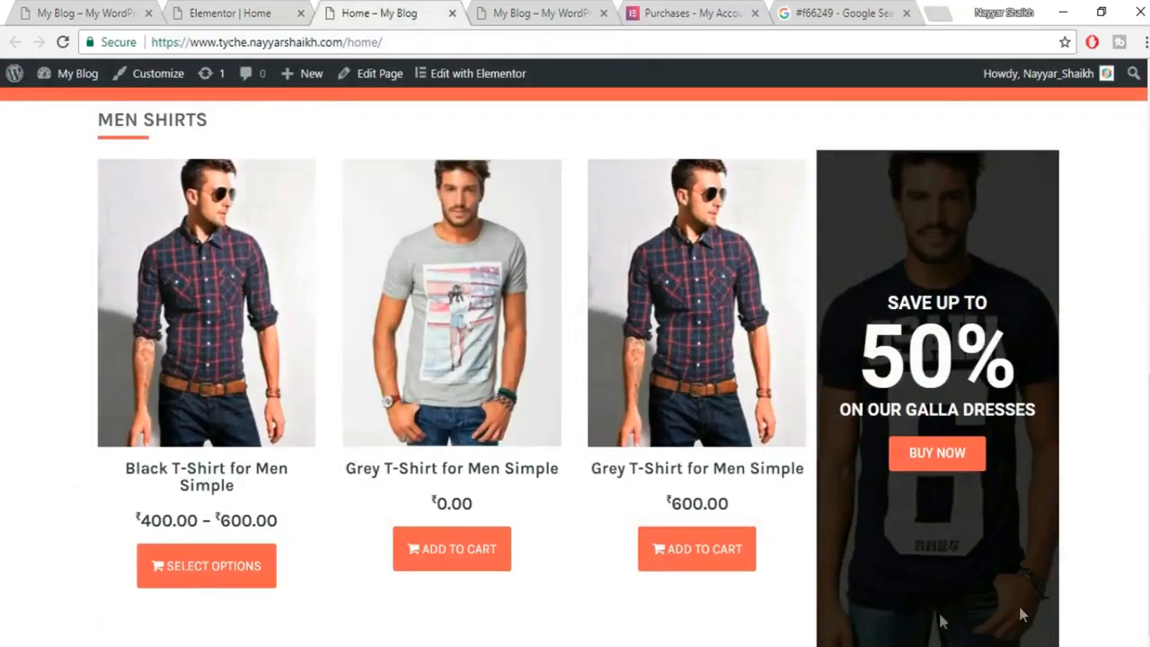
left_click(208, 12)
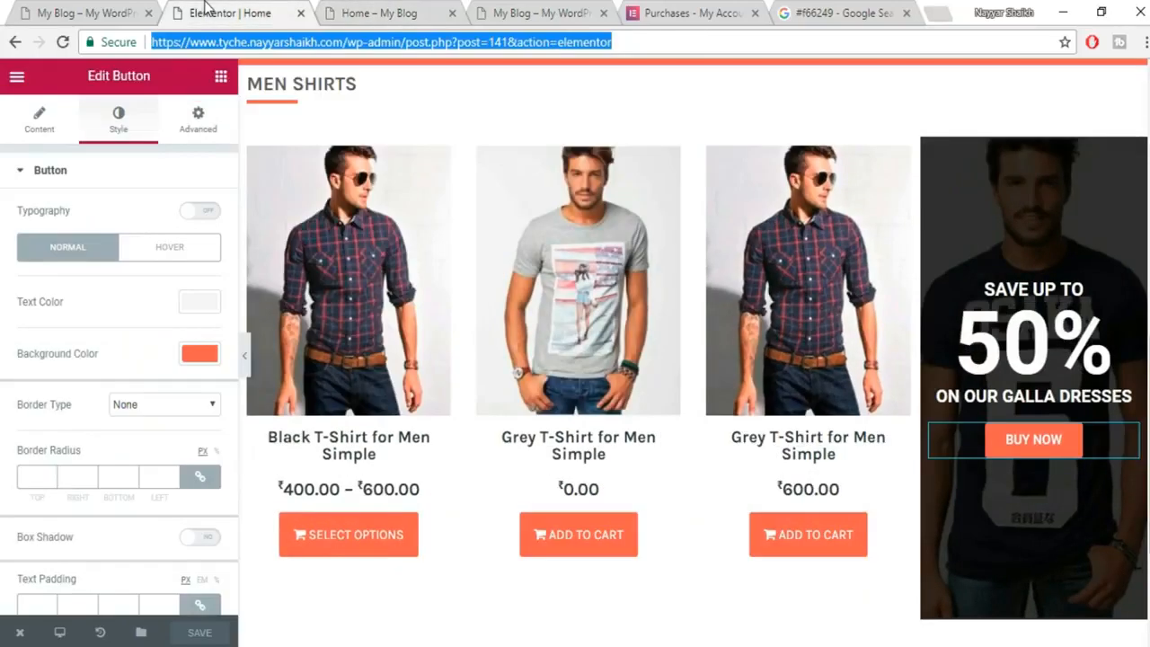
Set the dark promo column's margins to 0 top, 10 right, 50 bottom, 10 left px.
left_click(932, 148)
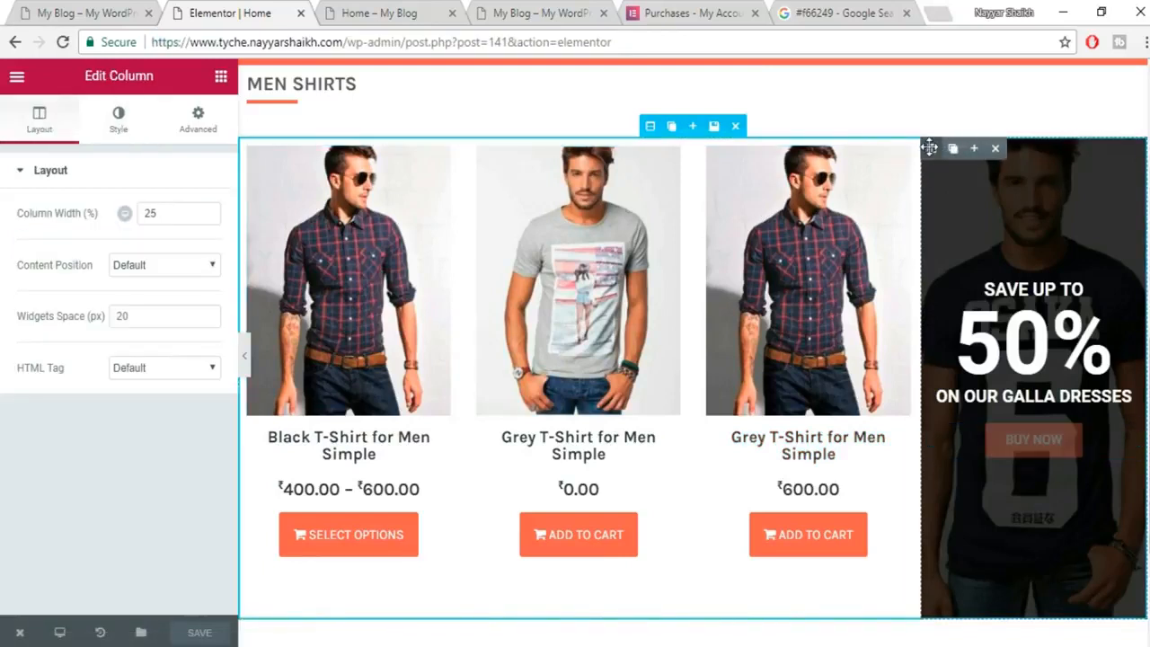
left_click(196, 124)
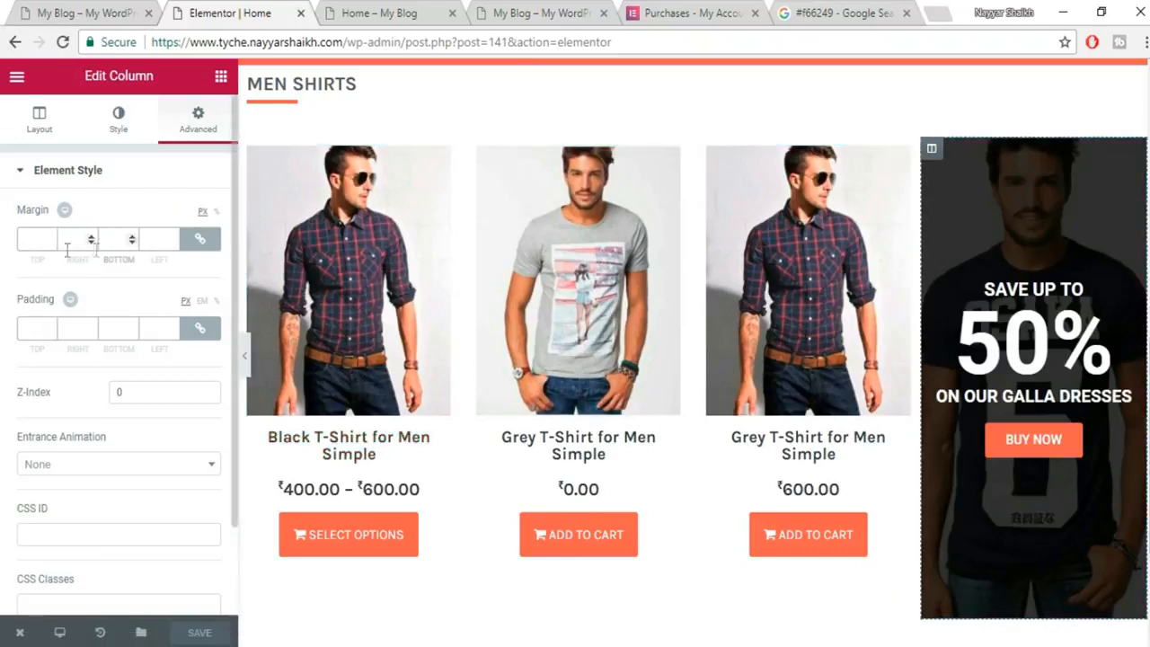
left_click(34, 241)
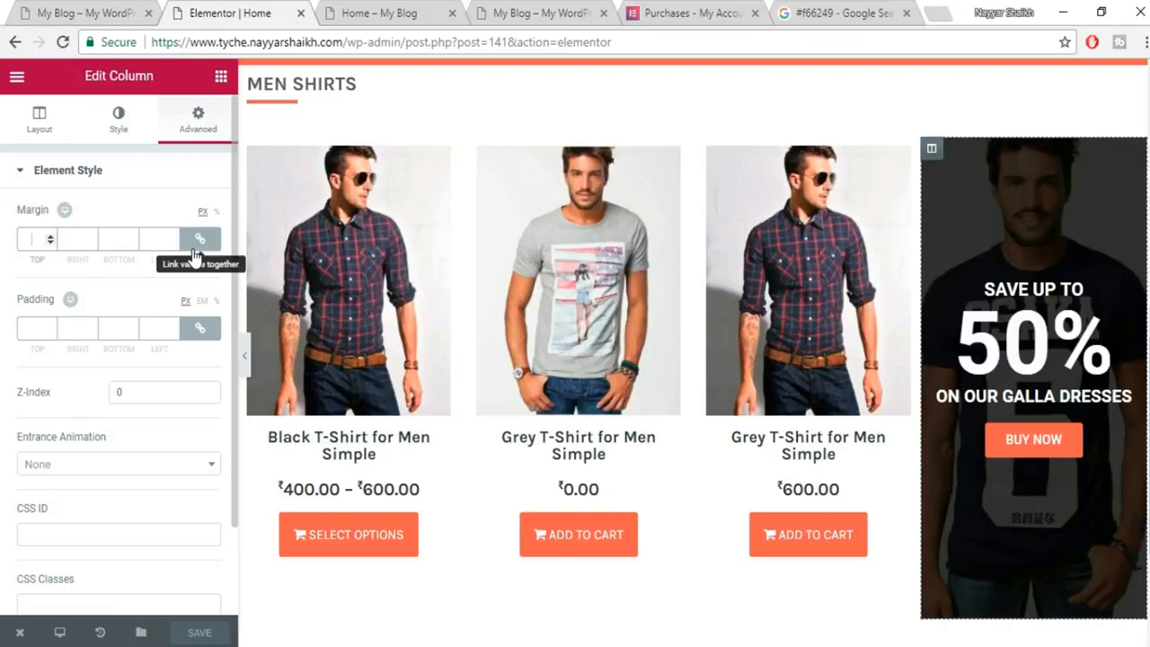
type("10")
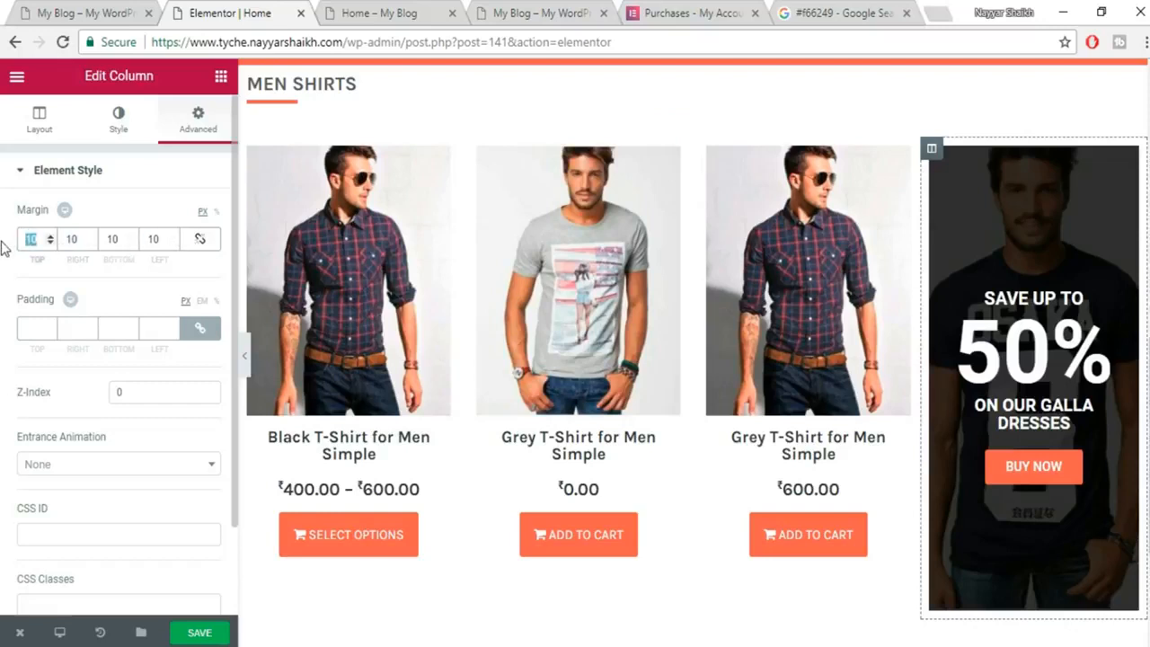
type("0")
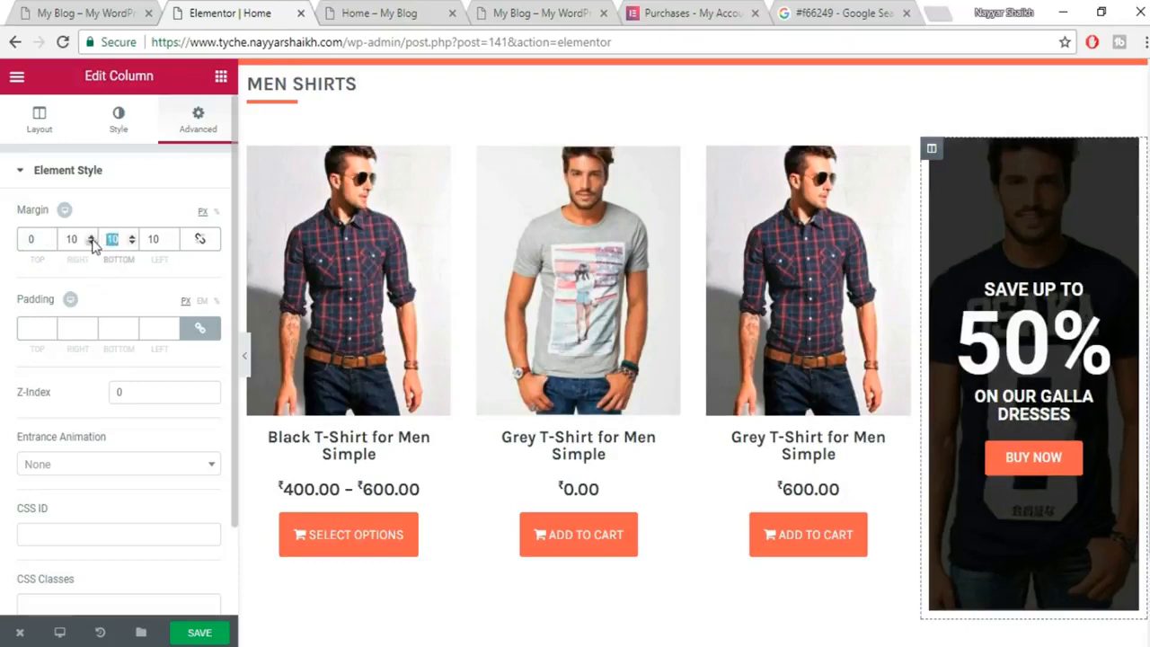
type("50")
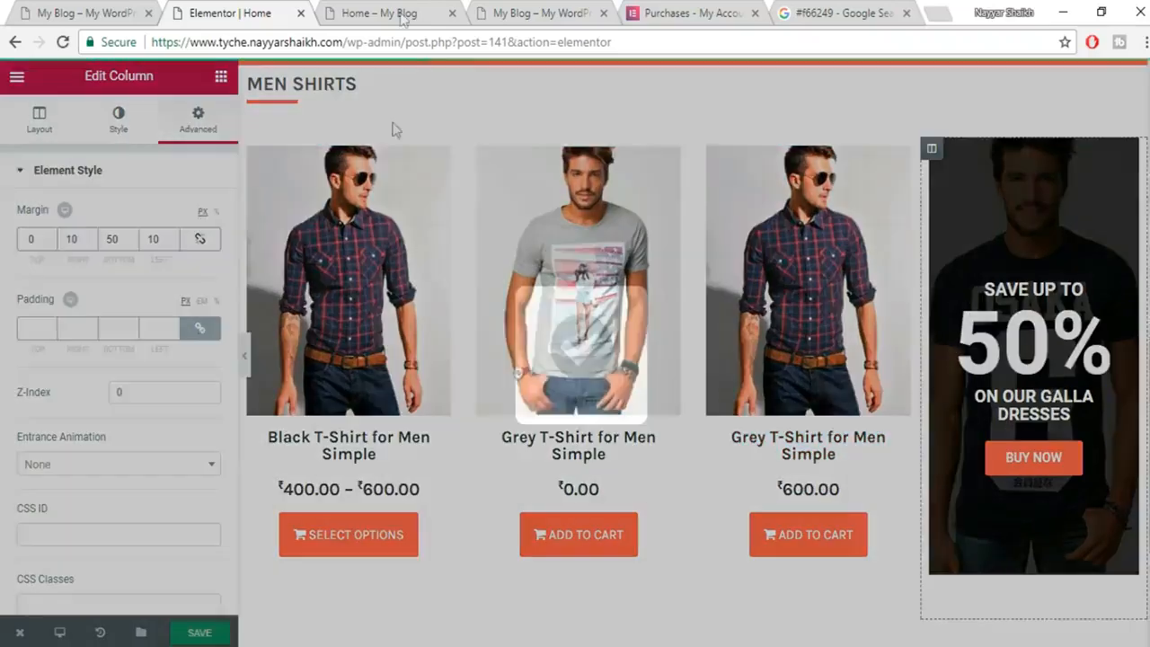
Save the page and reload the live home page.
left_click(395, 13)
left_click(482, 36)
key("Return")
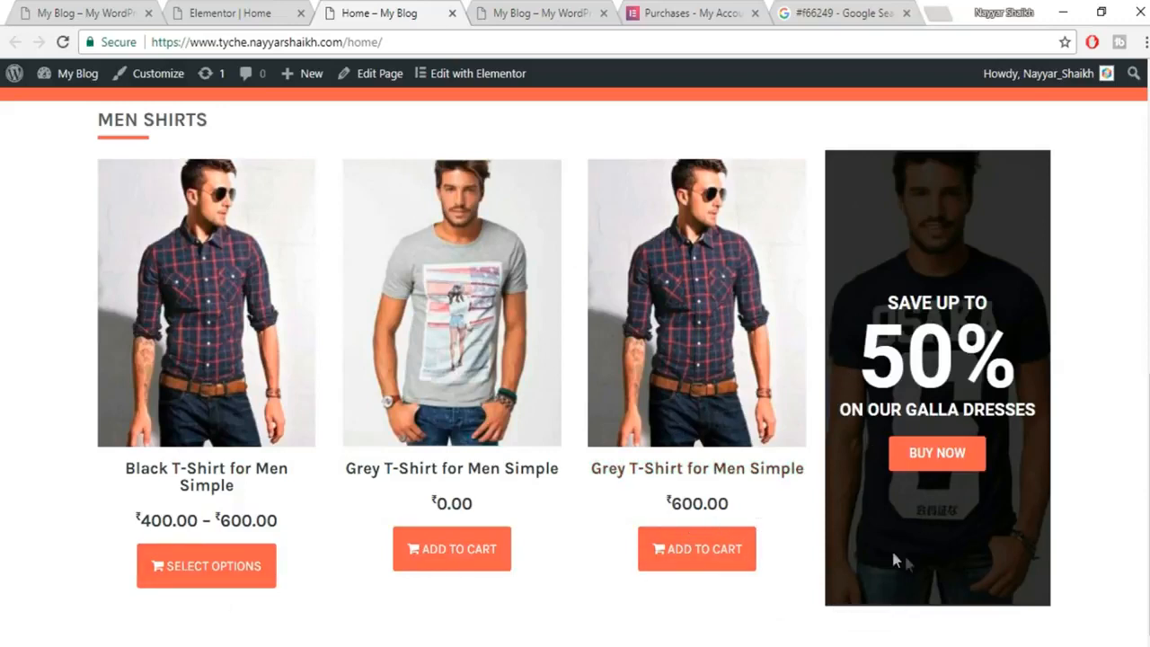
Scroll through the reference shop to study the MEN JEANS section and its dark promo column.
left_click(106, 9)
left_click(1016, 322)
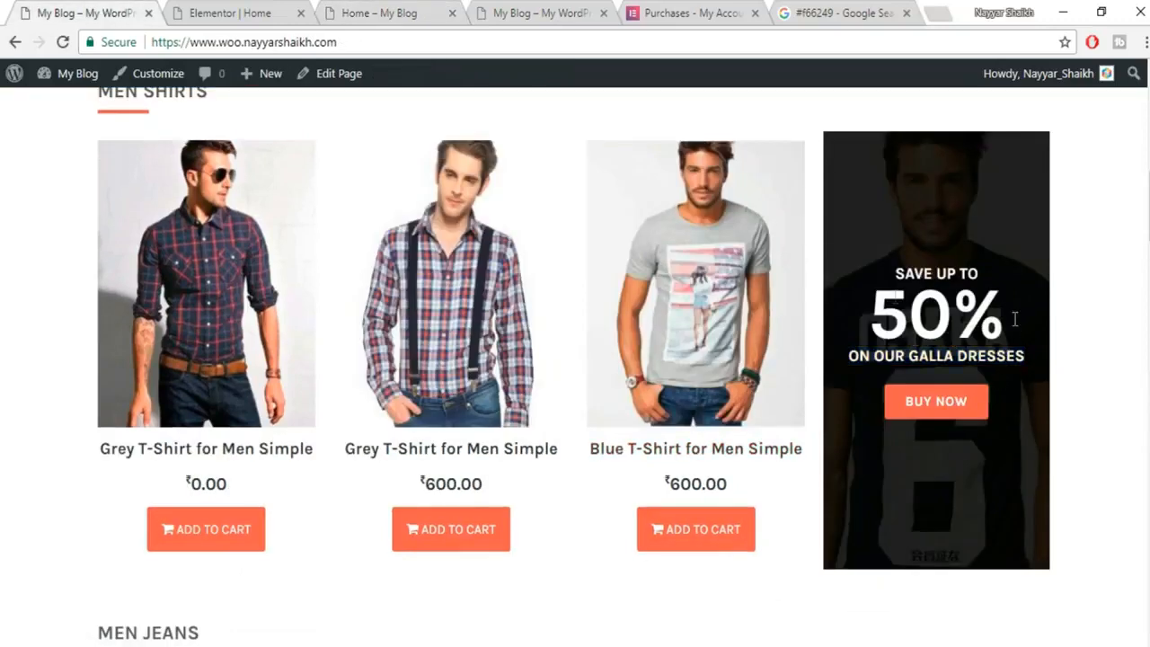
left_click(201, 10)
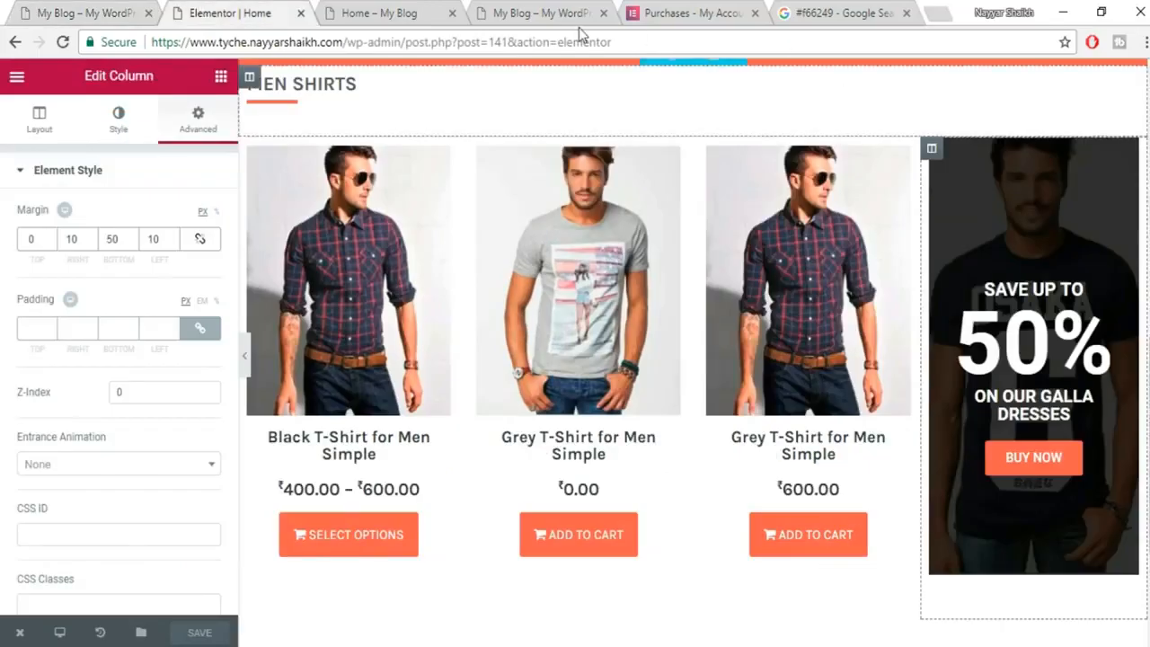
left_click(108, 7)
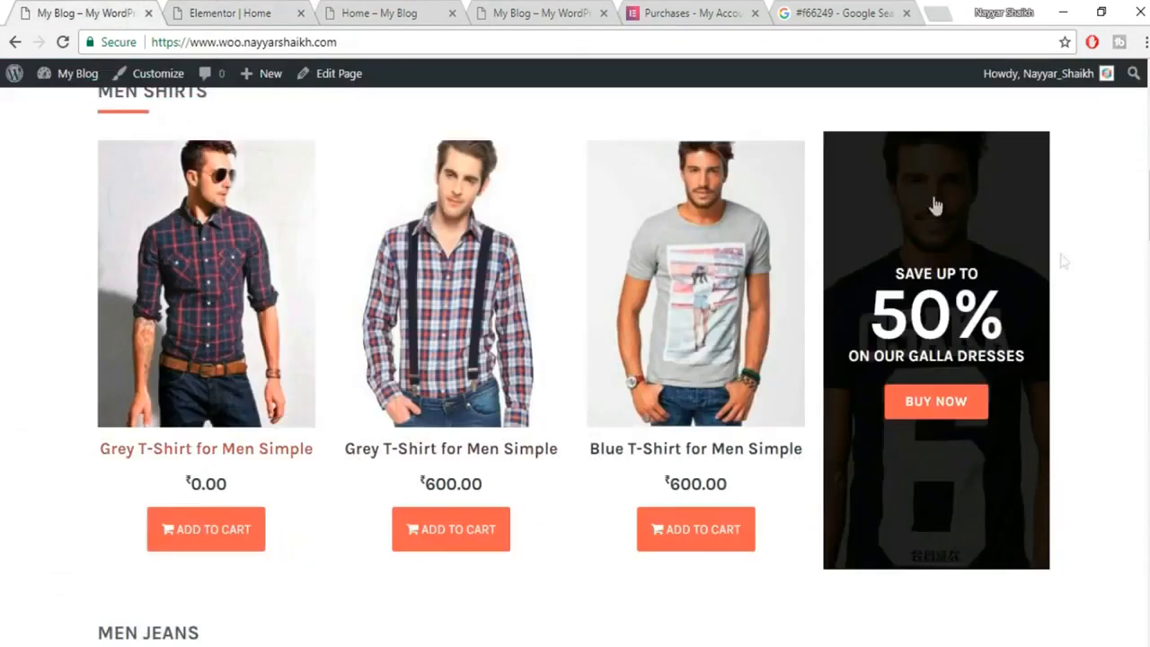
scroll(1081, 375, "down", 4)
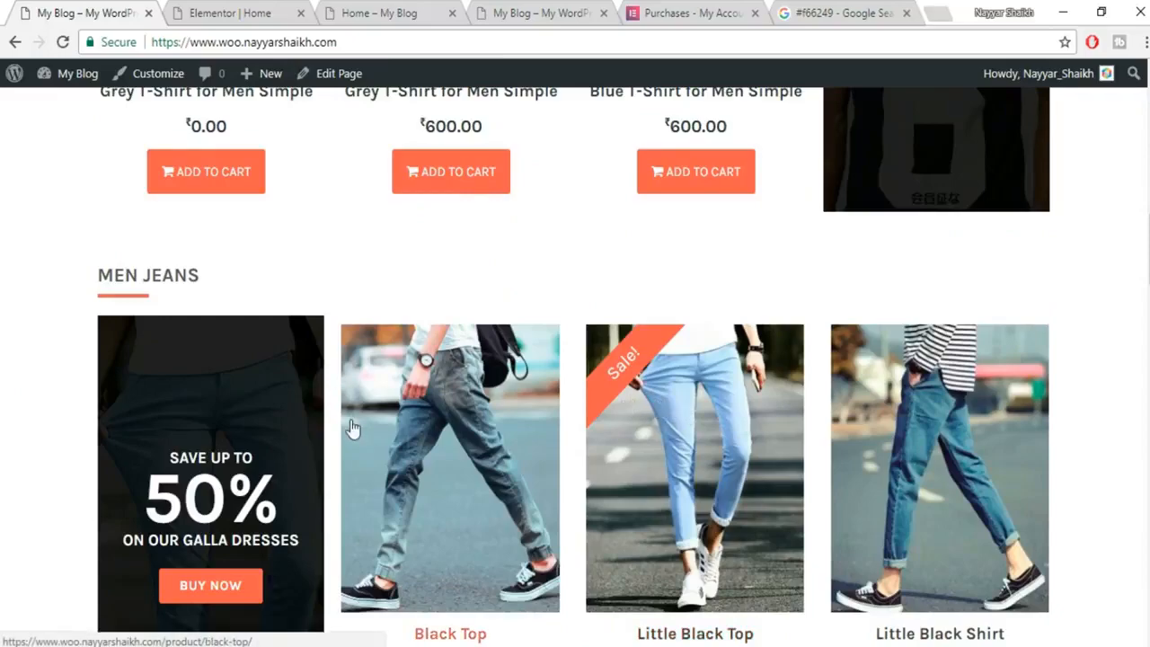
scroll(351, 429, "up", 5)
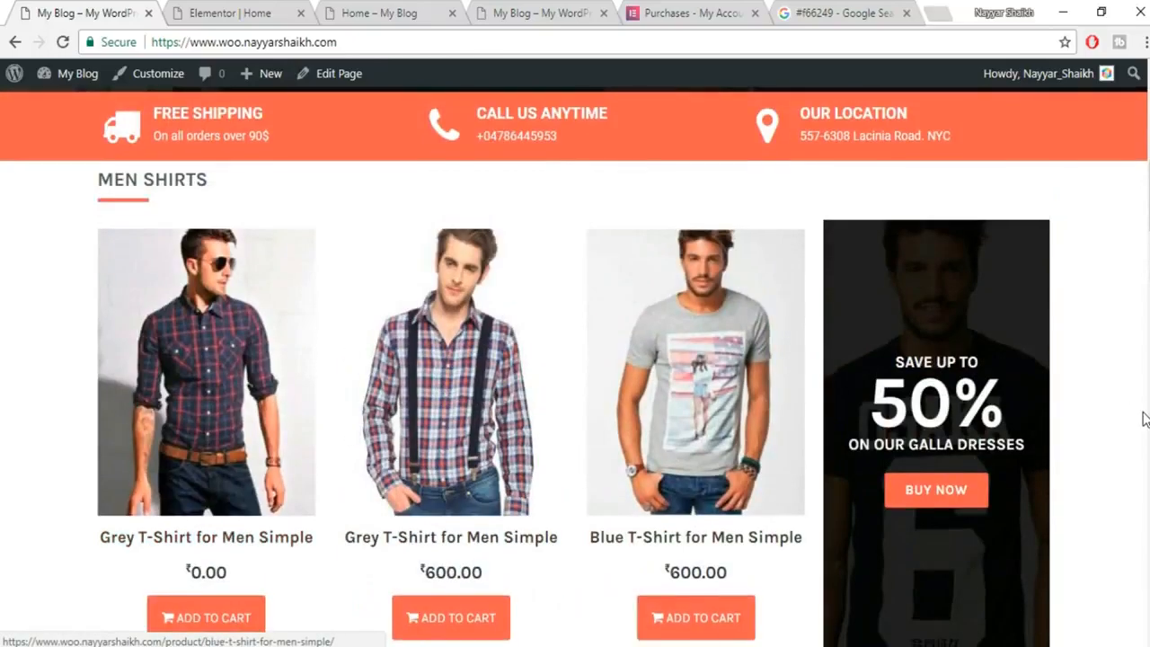
scroll(1146, 419, "down", 5)
scroll(192, 416, "down", 1)
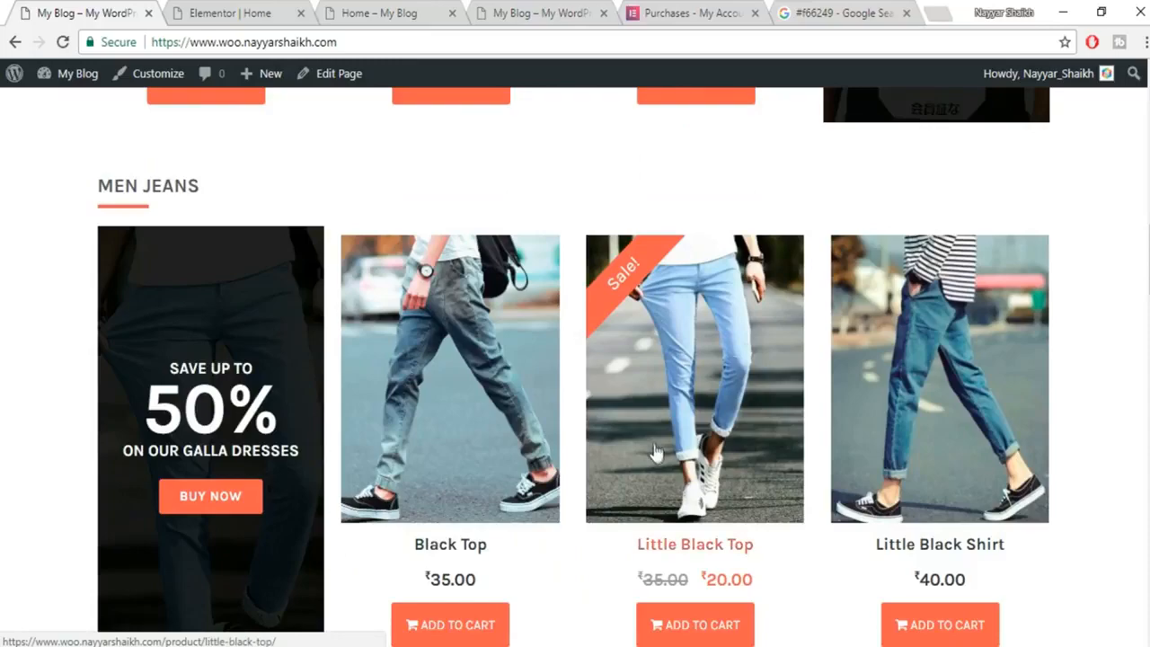
scroll(654, 452, "down", 1)
scroll(791, 314, "up", 4)
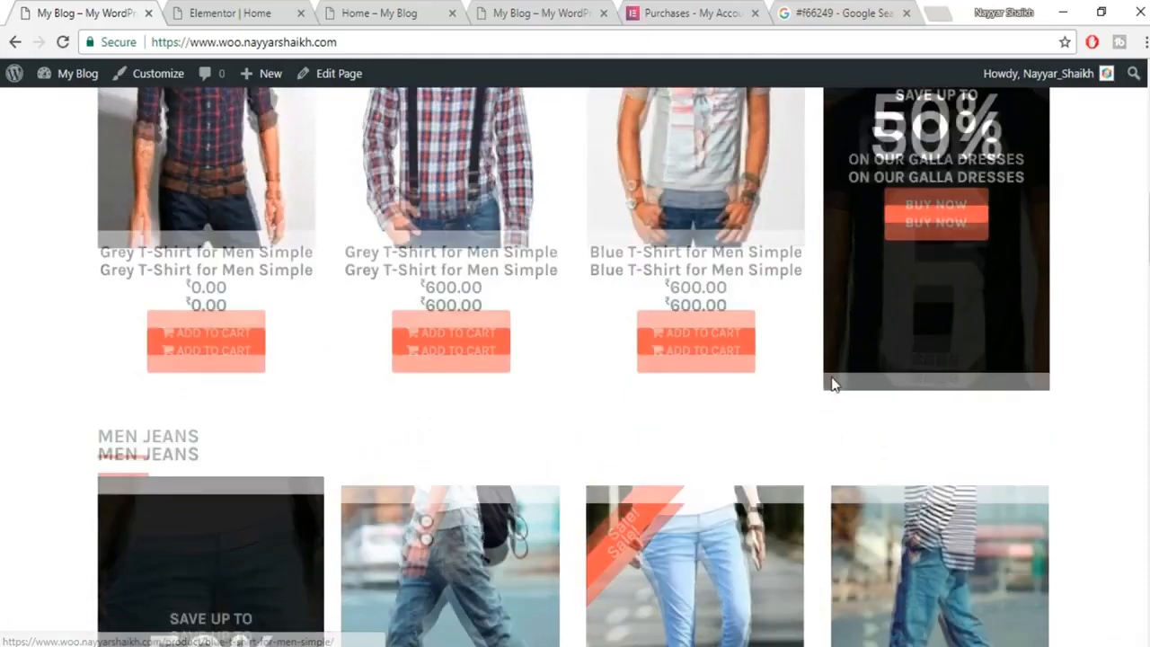
scroll(831, 384, "down", 3)
Scroll the Elementor page down to the empty section below the MEN SHIRTS row.
key("ctrl+Tab")
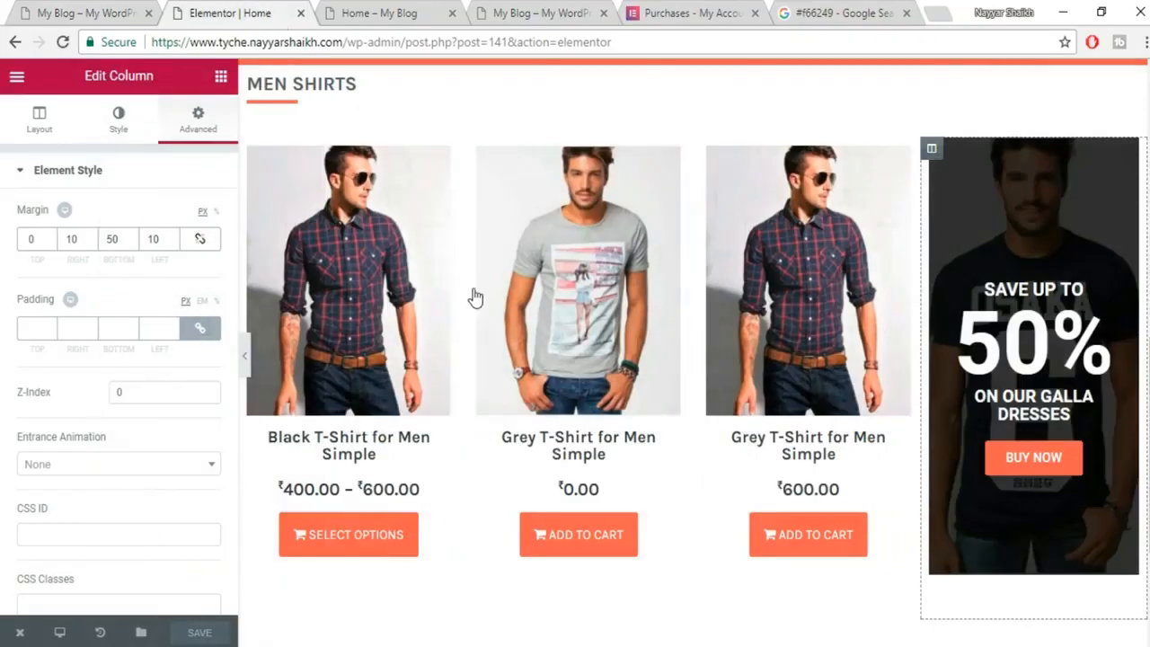
scroll(481, 304, "down", 3)
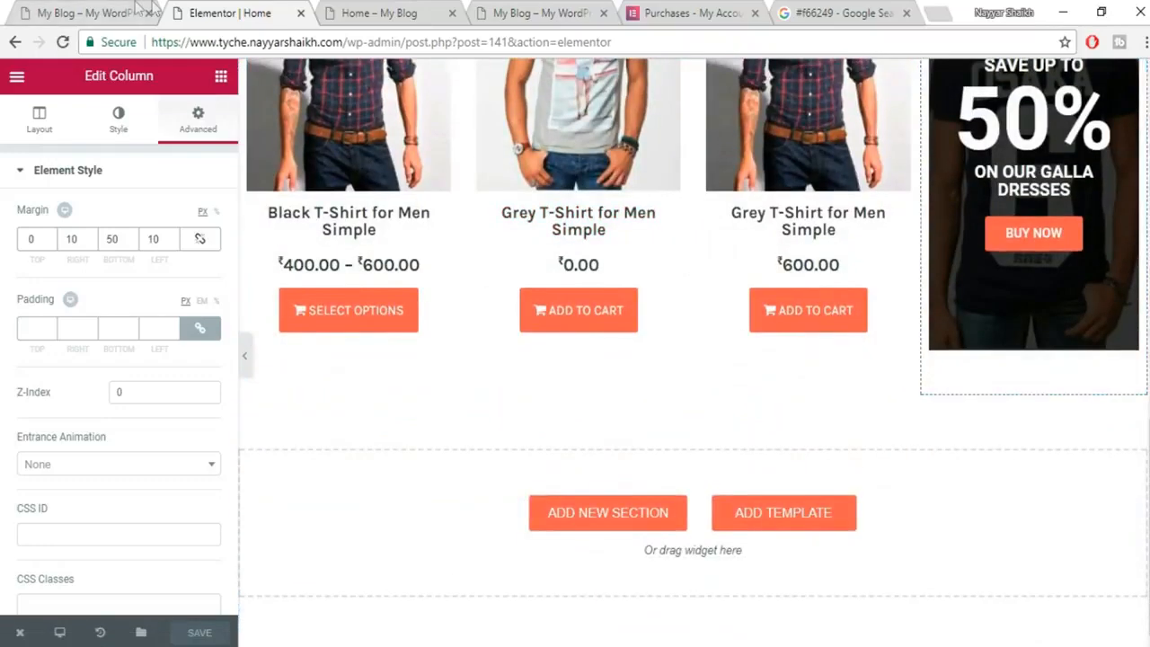
scroll(368, 282, "up", 6)
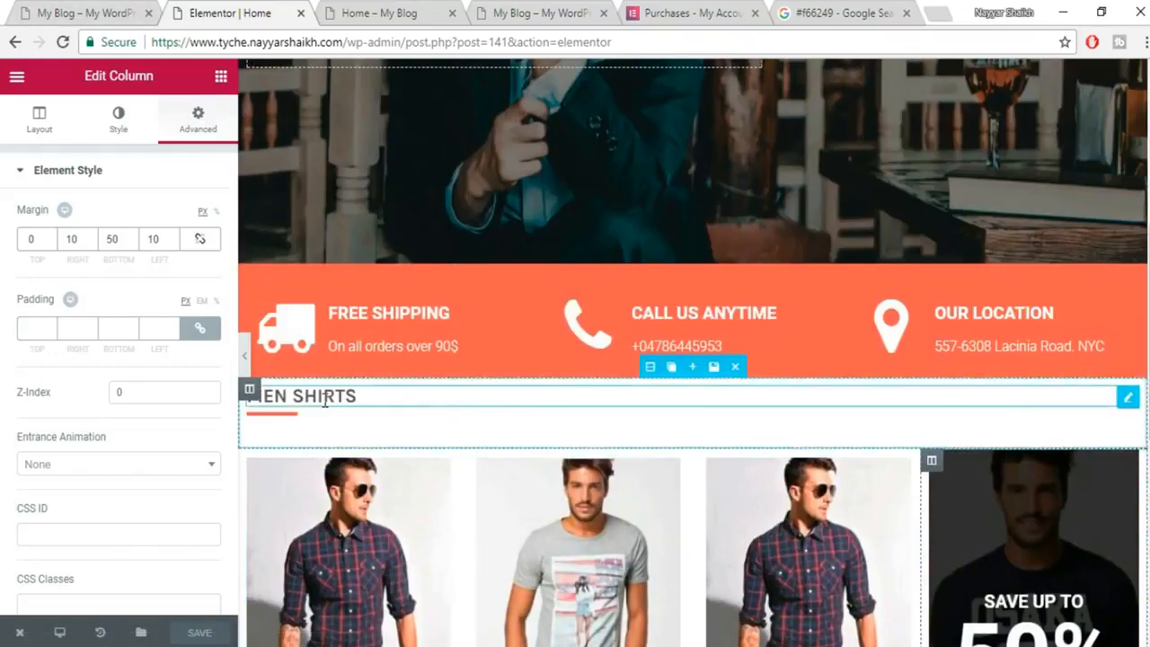
scroll(359, 396, "down", 3)
left_click(128, 11)
scroll(298, 430, "up", 1)
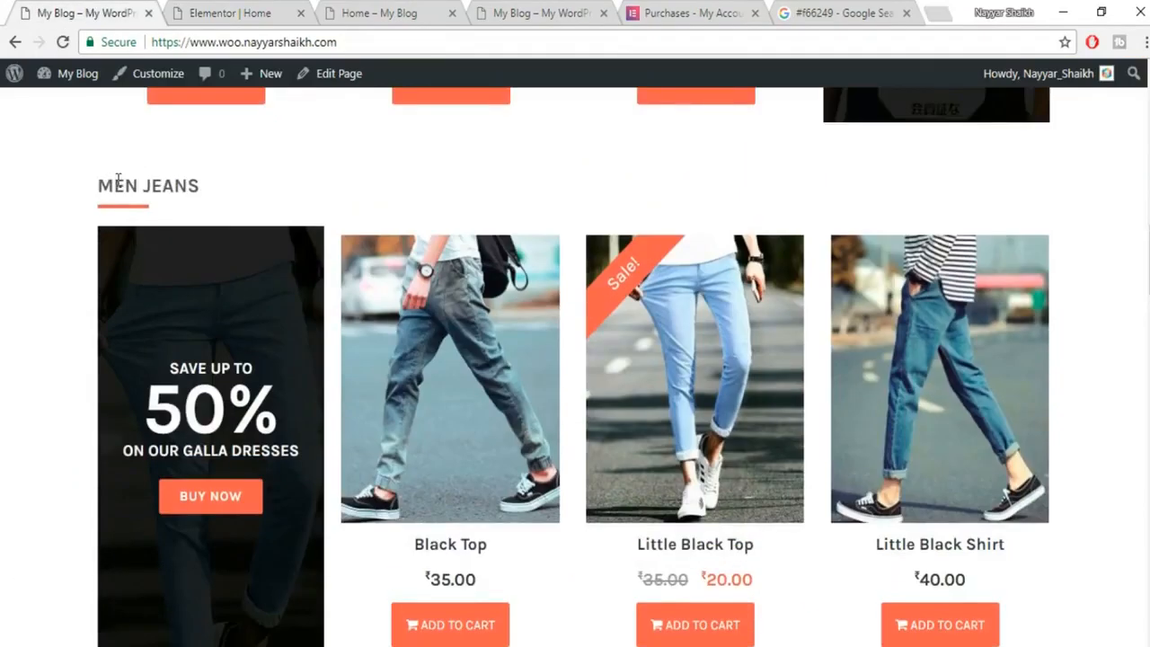
left_click(202, 9)
scroll(771, 442, "down", 3)
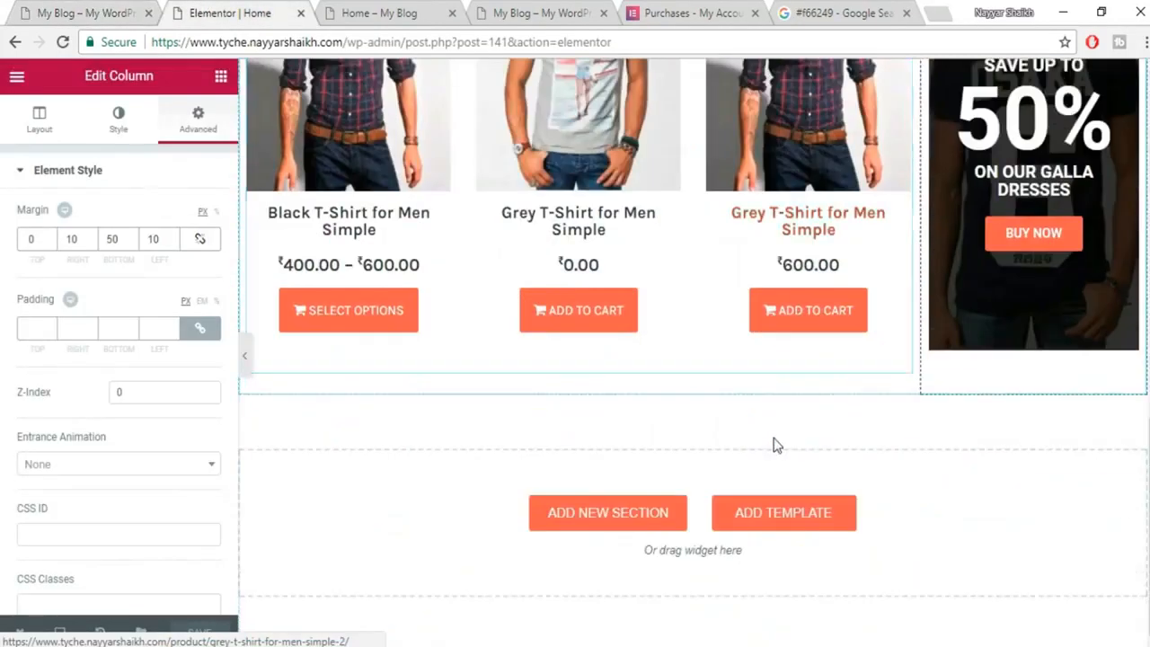
Insert the saved 'Title' section template from My Templates below the shirts row.
left_click(771, 517)
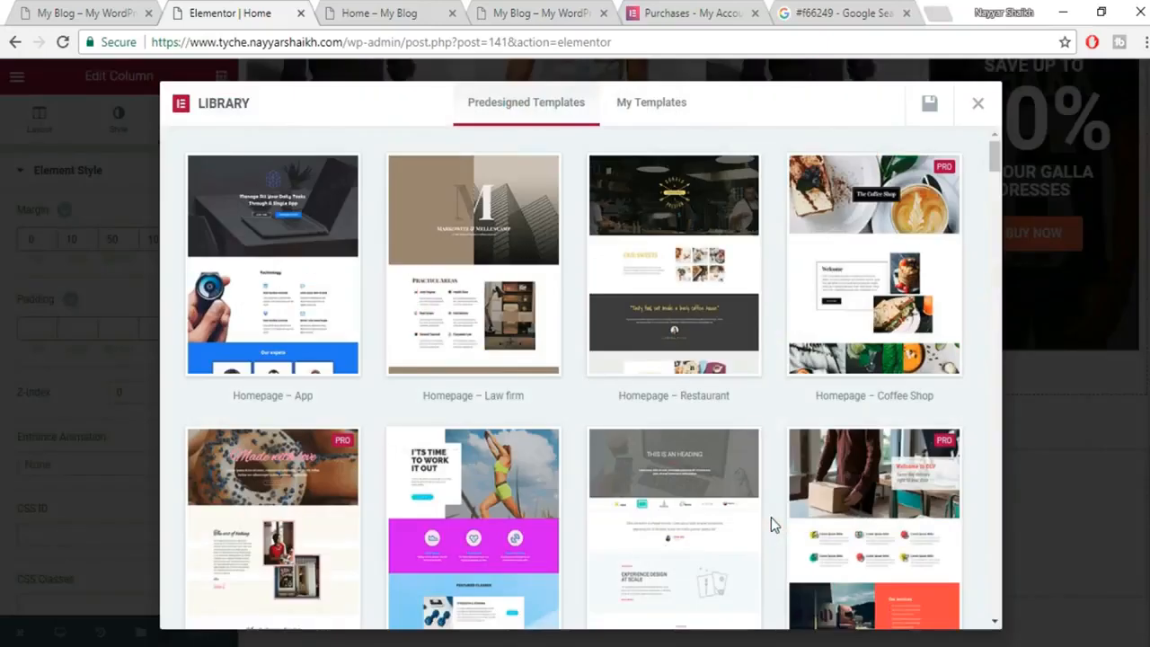
left_click(676, 108)
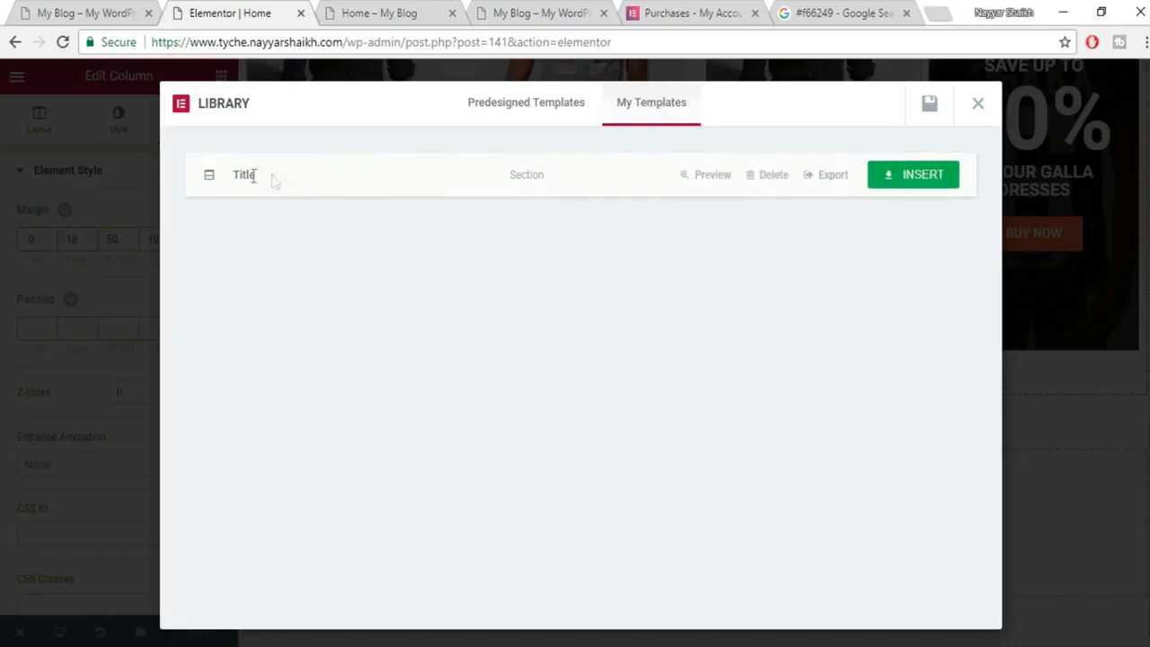
left_click(922, 181)
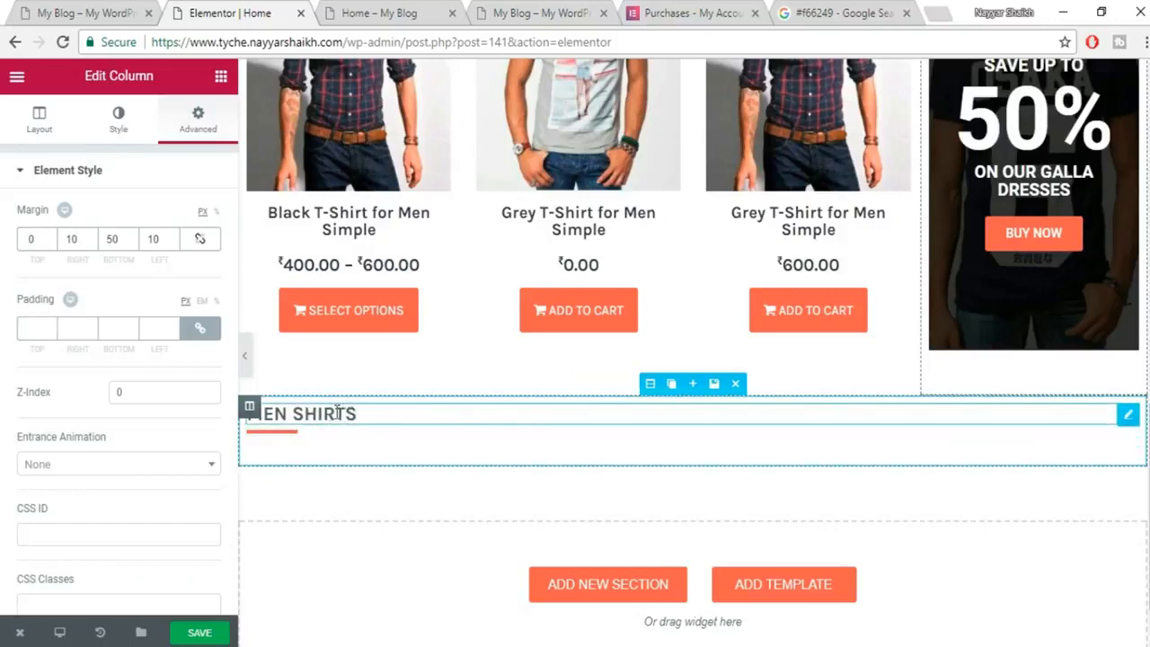
Replace the inserted heading's MEN SHIRTS title with MEN JEANS copied from the reference shop.
left_click(337, 411)
key("ctrl+1")
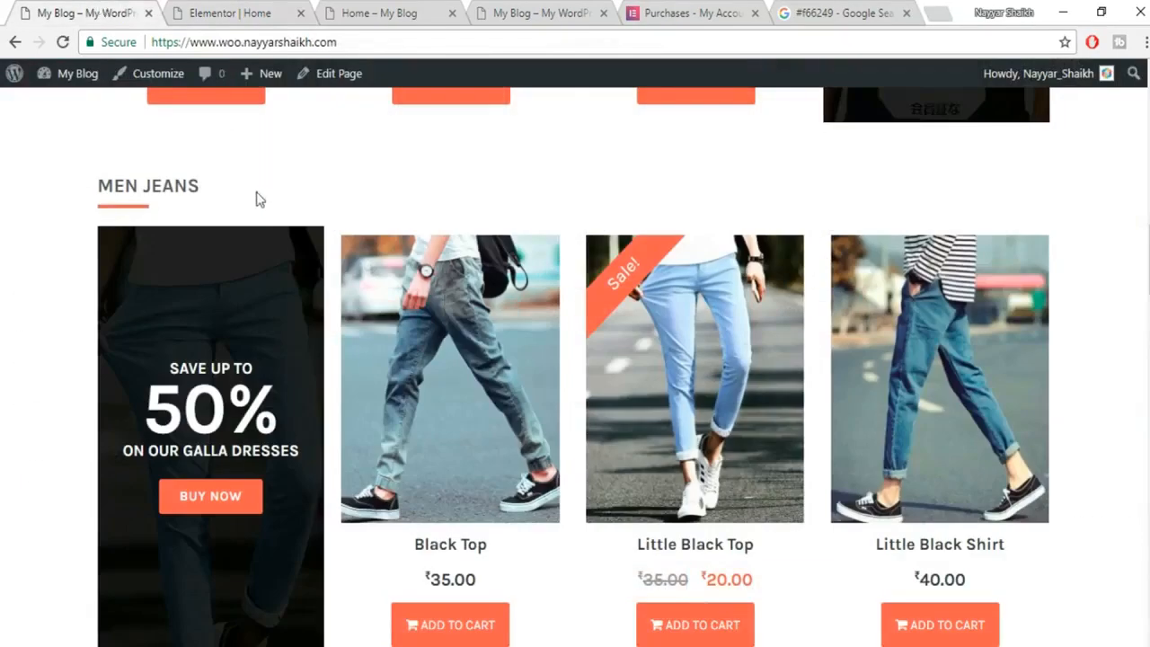
triple_click(165, 186)
key("ctrl+c")
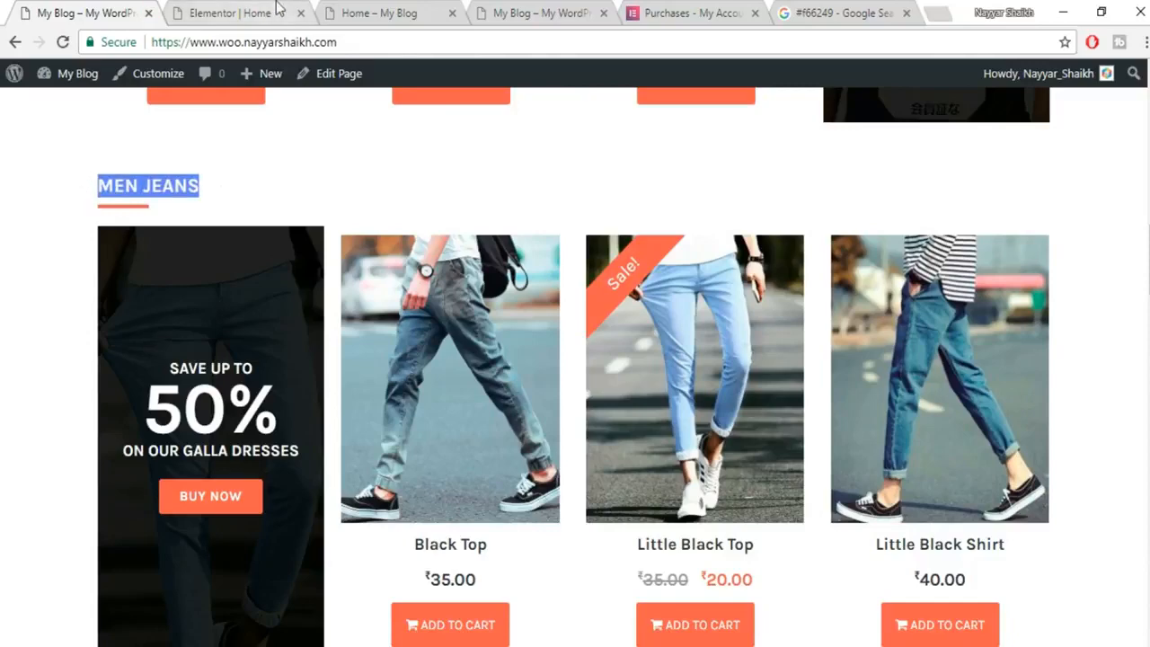
left_click(241, 12)
key("ctrl+a")
triple_click(138, 240)
key("ctrl+v")
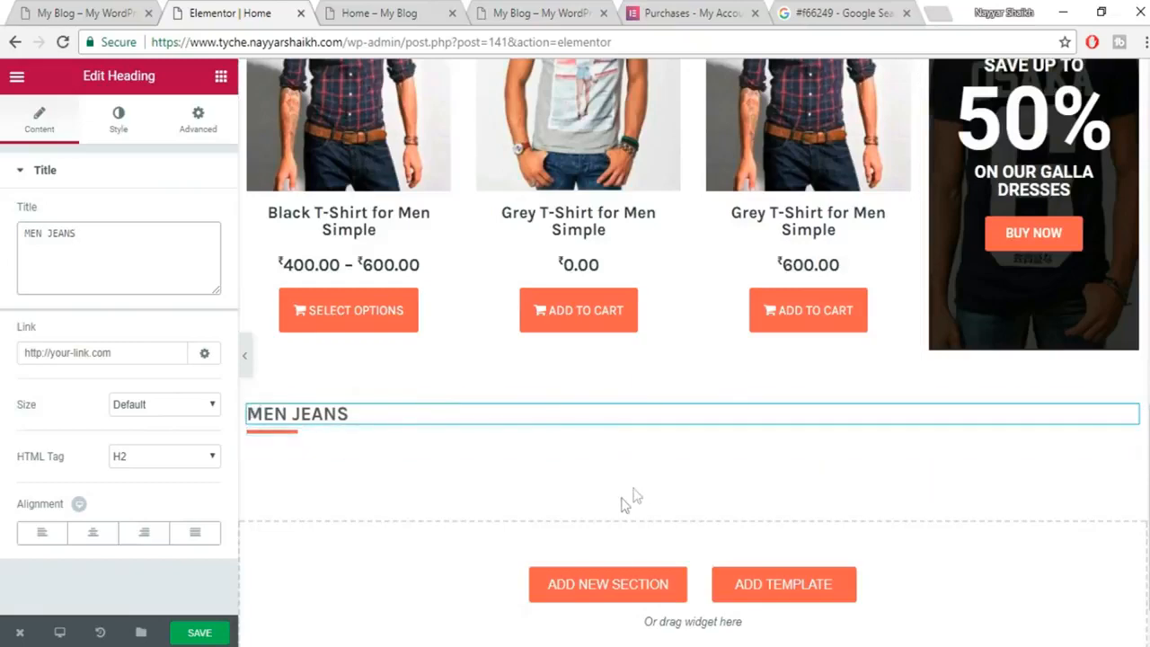
Scroll the page to review the new heading and the duplicated products-and-promo row.
scroll(634, 494, "up", 5)
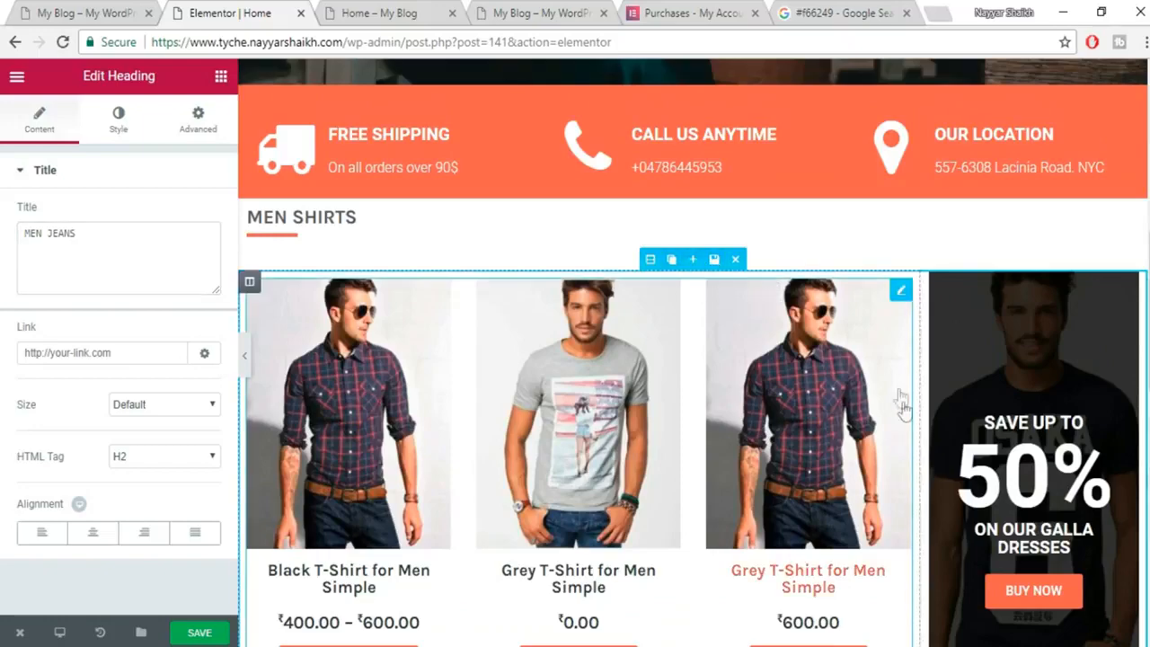
scroll(906, 423, "down", 2)
scroll(904, 416, "down", 3)
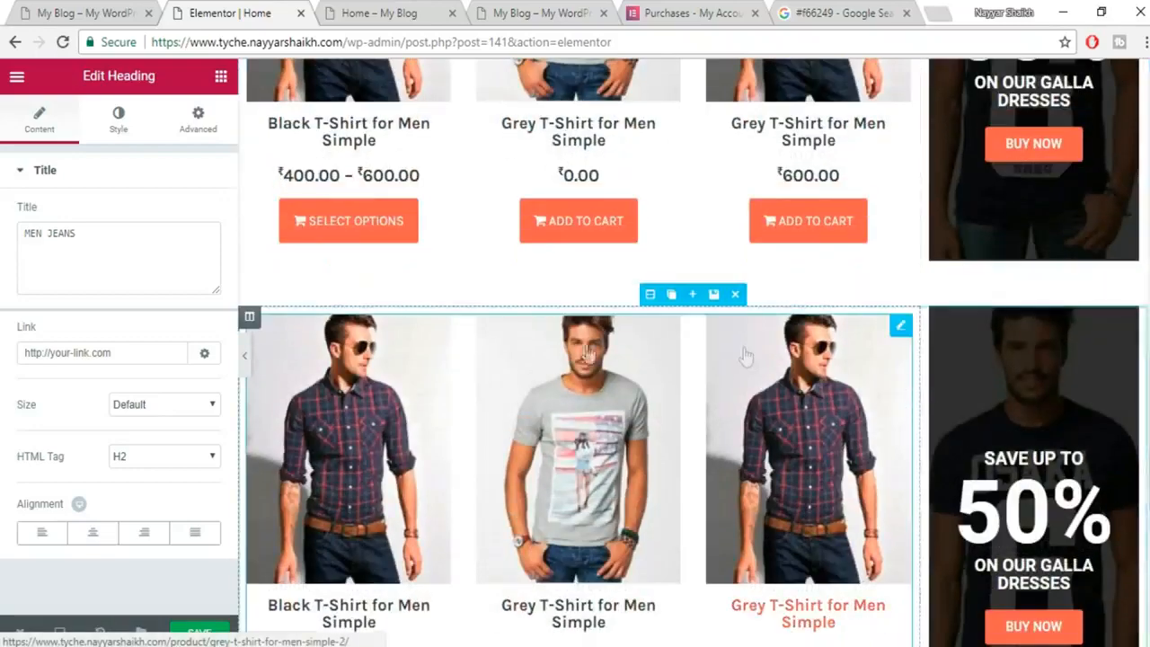
scroll(727, 333, "down", 1)
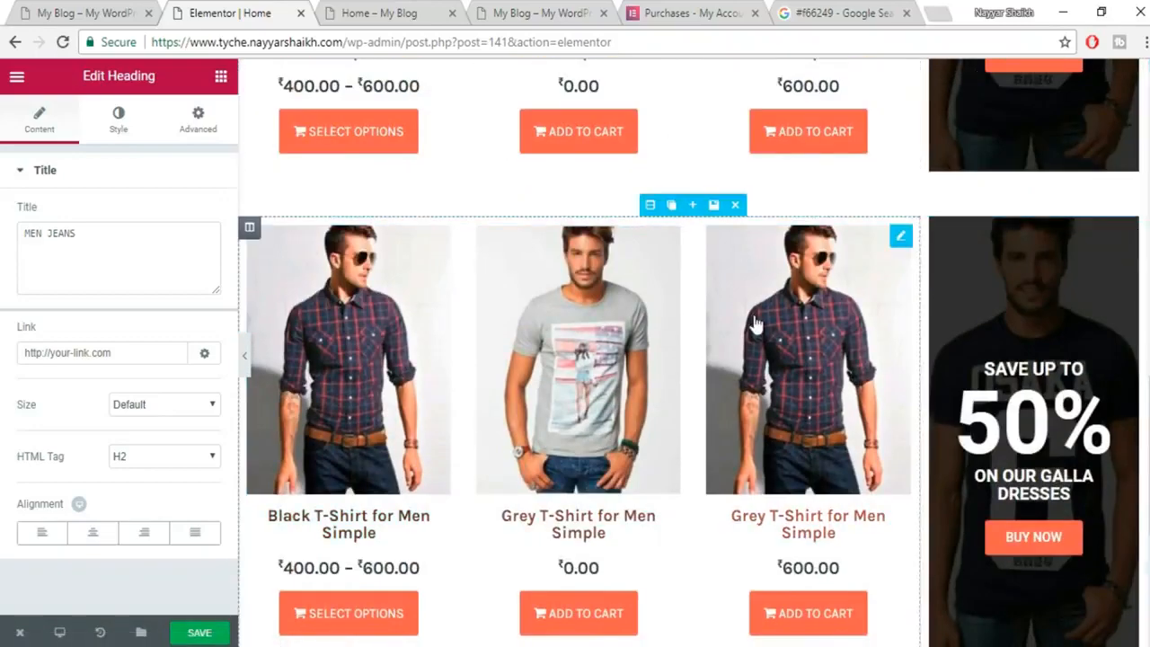
scroll(755, 323, "up", 1)
scroll(436, 488, "down", 4)
scroll(392, 495, "up", 1)
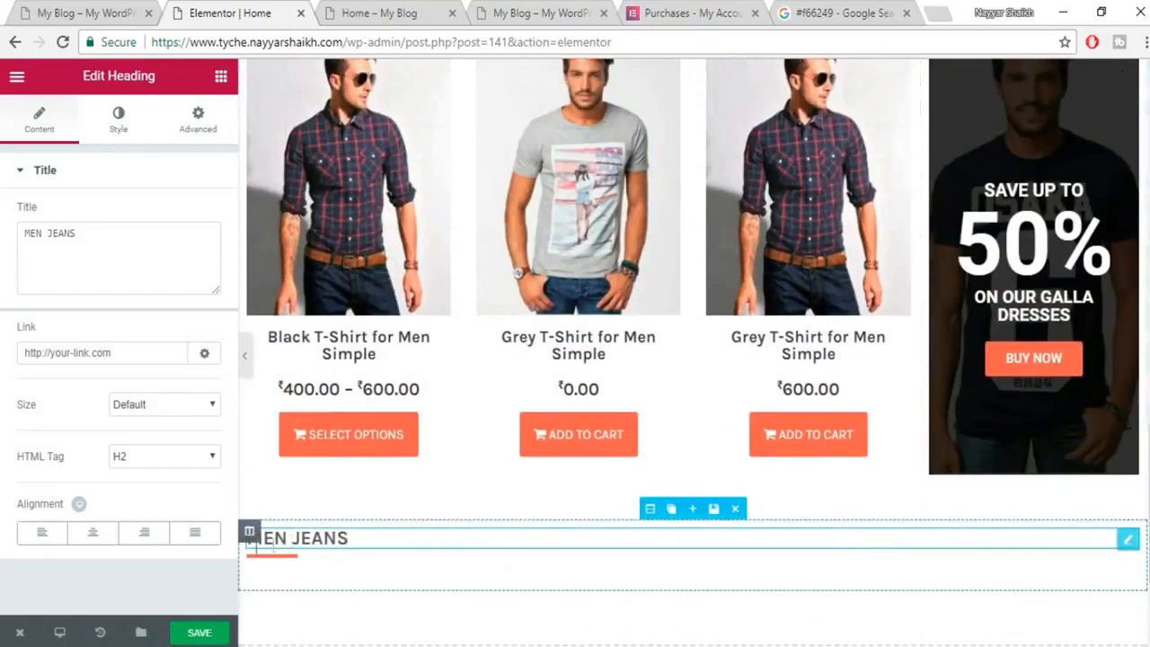
Move the MEN JEANS heading section above the lower product grid.
left_click_drag(650, 510, 878, 20)
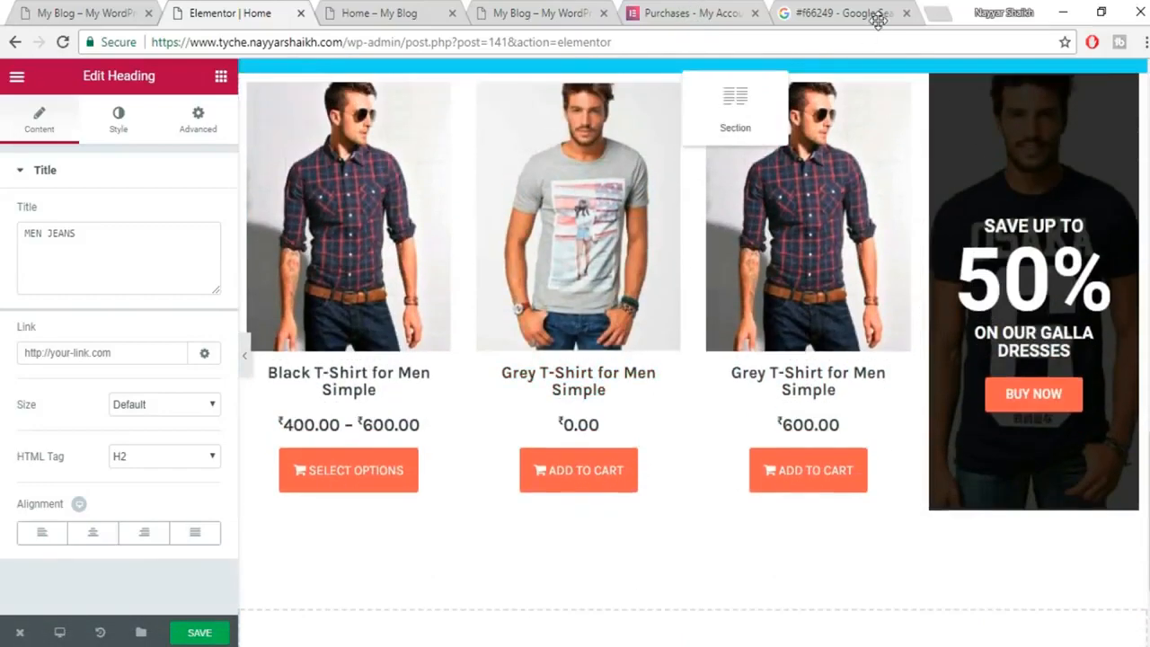
left_click_drag(805, 36, 788, 100)
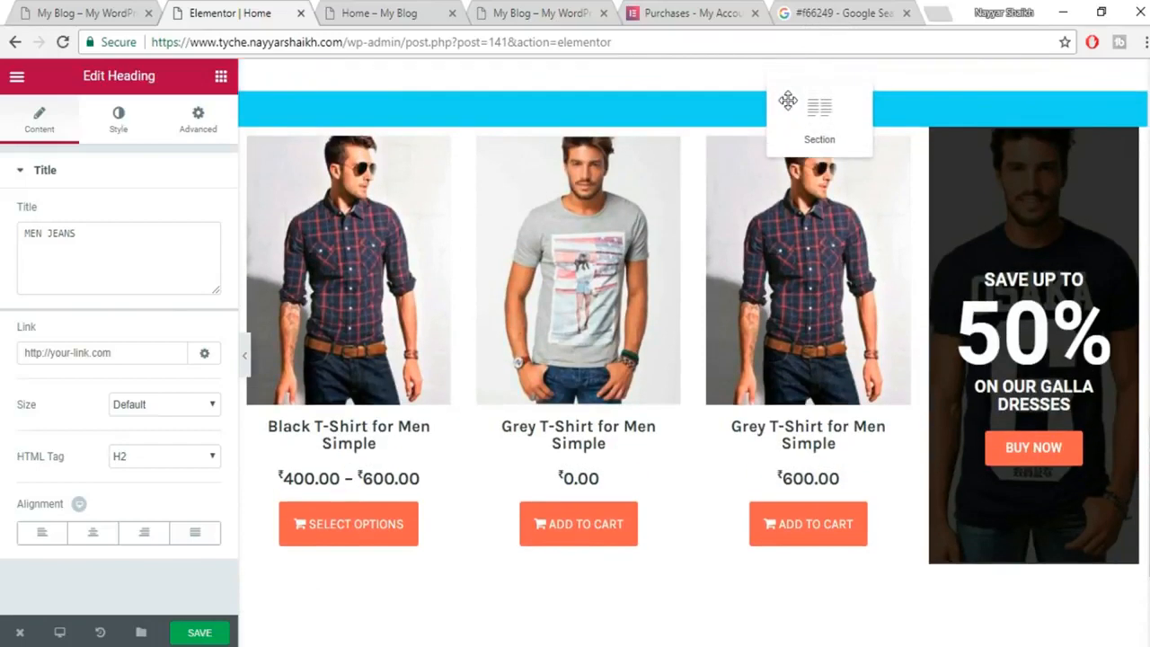
left_click_drag(834, 131, 804, 159)
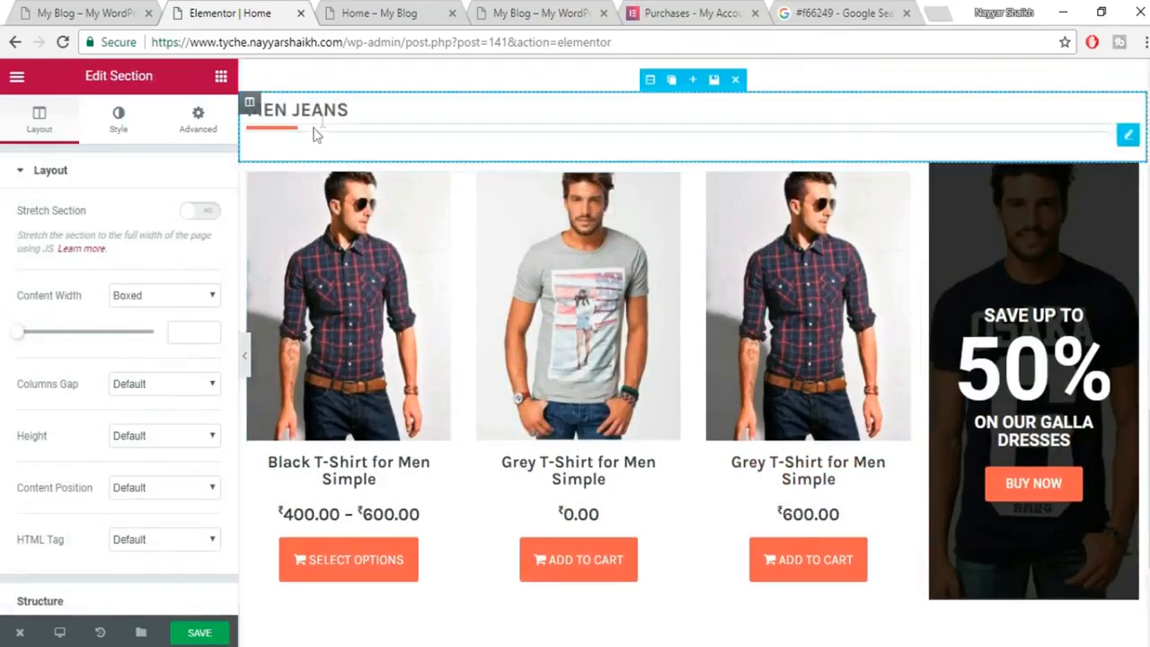
Limit the lower product grid's categories to Jeans, removing T-Shirts.
left_click(626, 270)
left_click(72, 319)
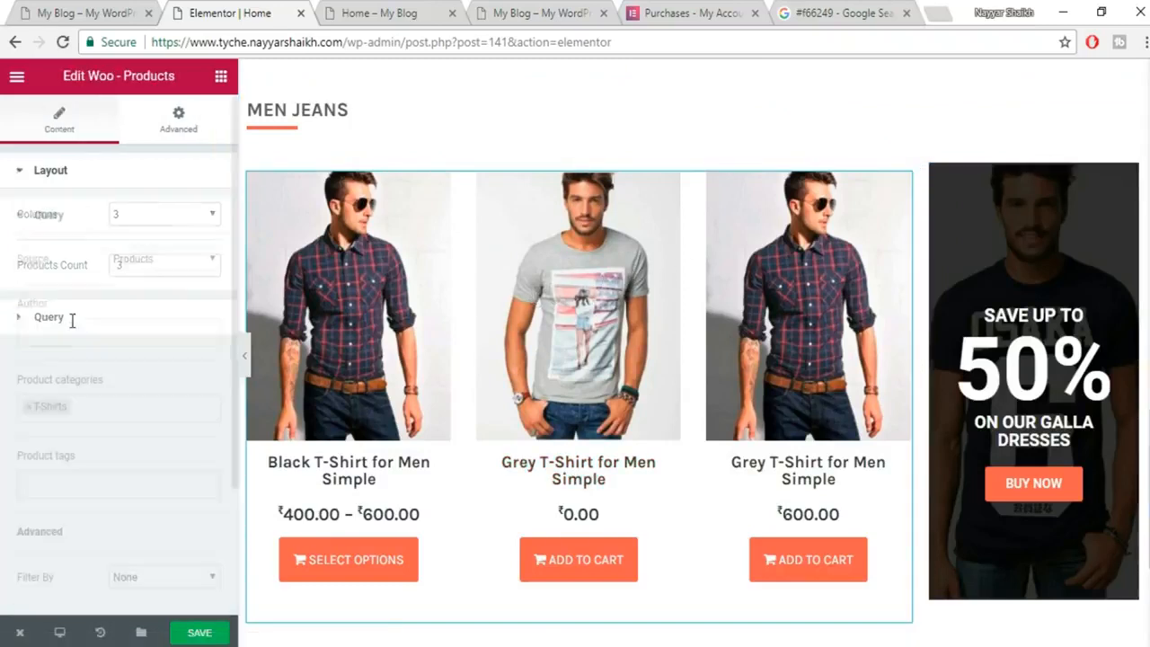
scroll(129, 401, "down", 1)
left_click(26, 327)
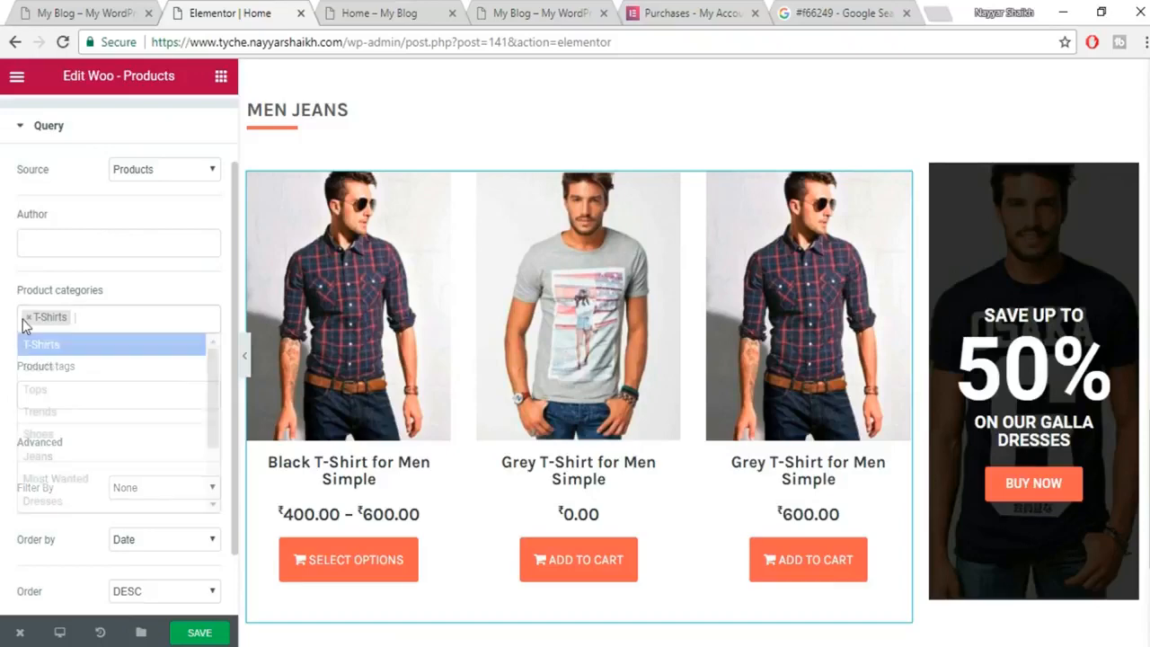
left_click(26, 326)
left_click(27, 326)
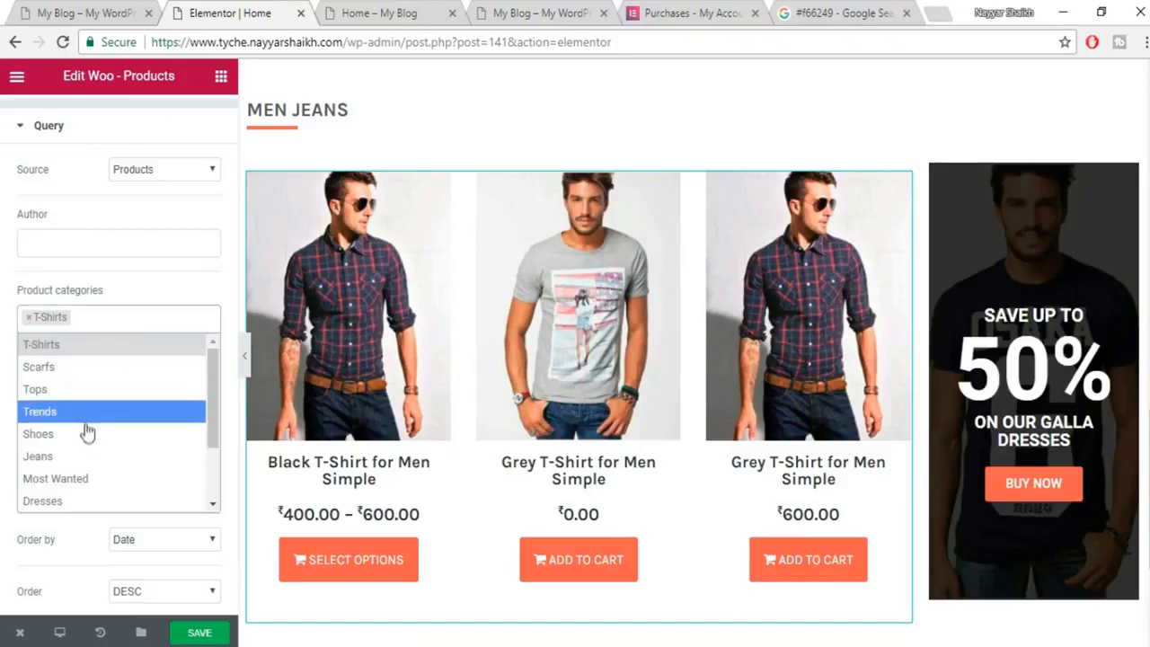
left_click(89, 458)
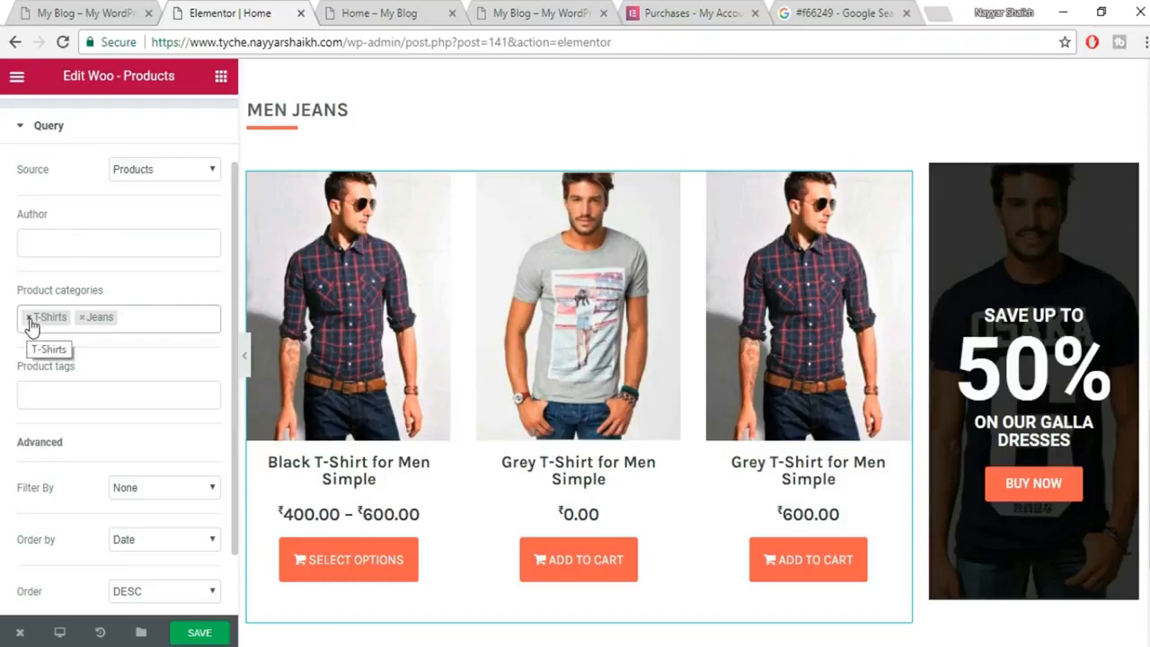
left_click(29, 319)
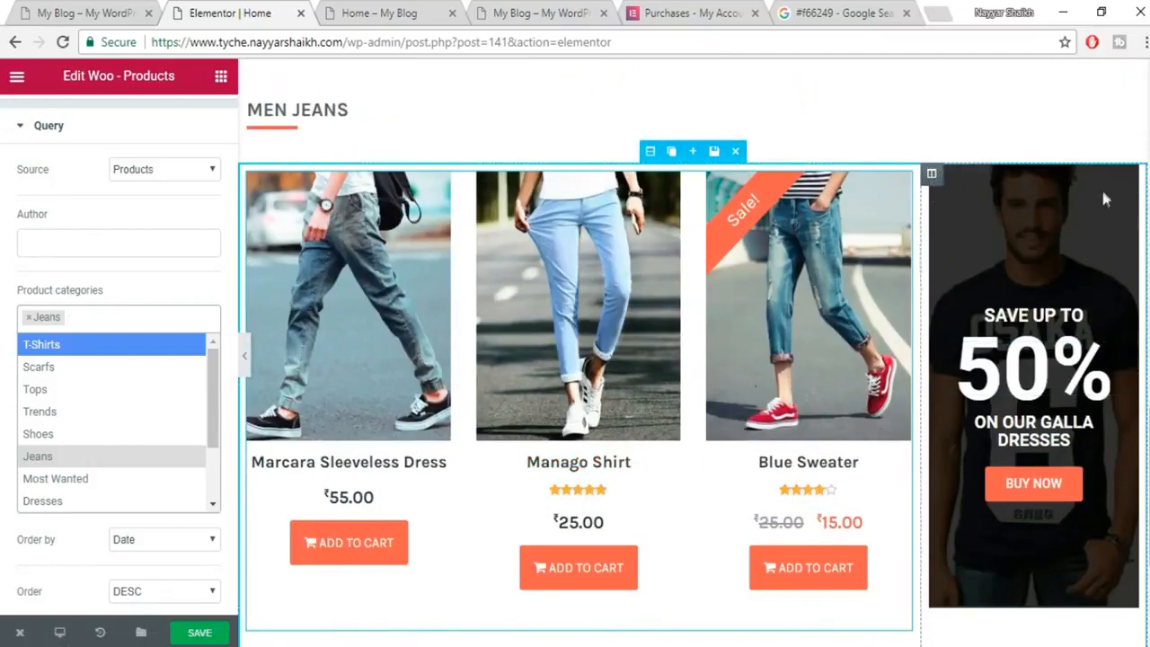
Set the promo column's background image to the light-blue jeans photo and save the page.
left_click(933, 176)
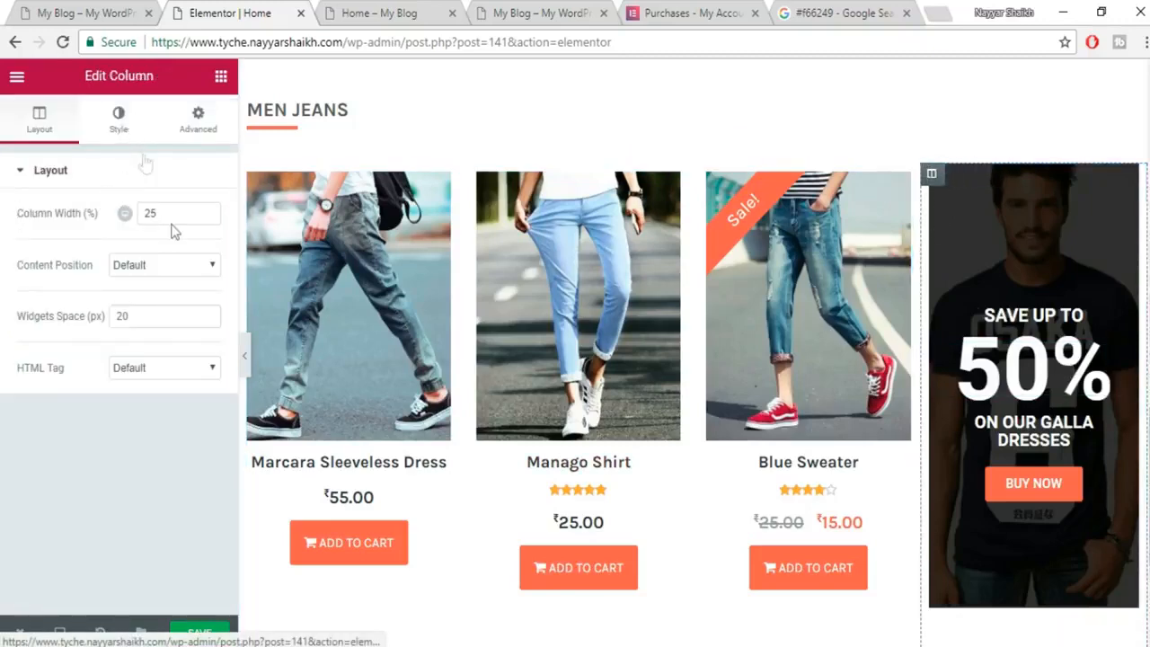
left_click(133, 124)
left_click(158, 445)
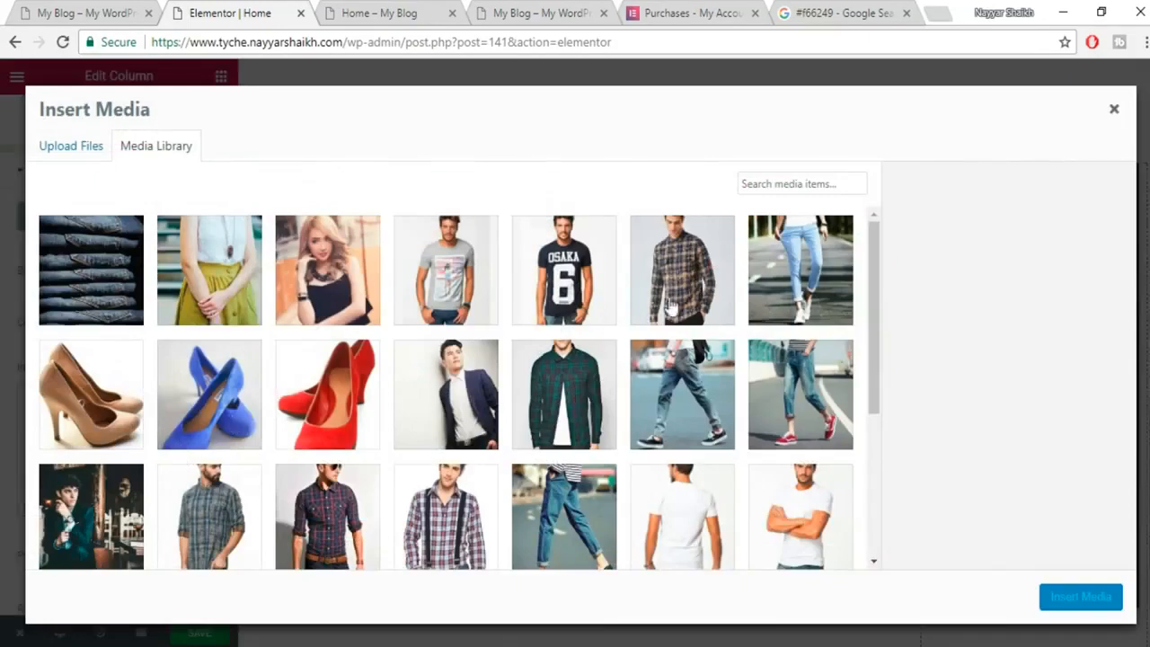
left_click(821, 286)
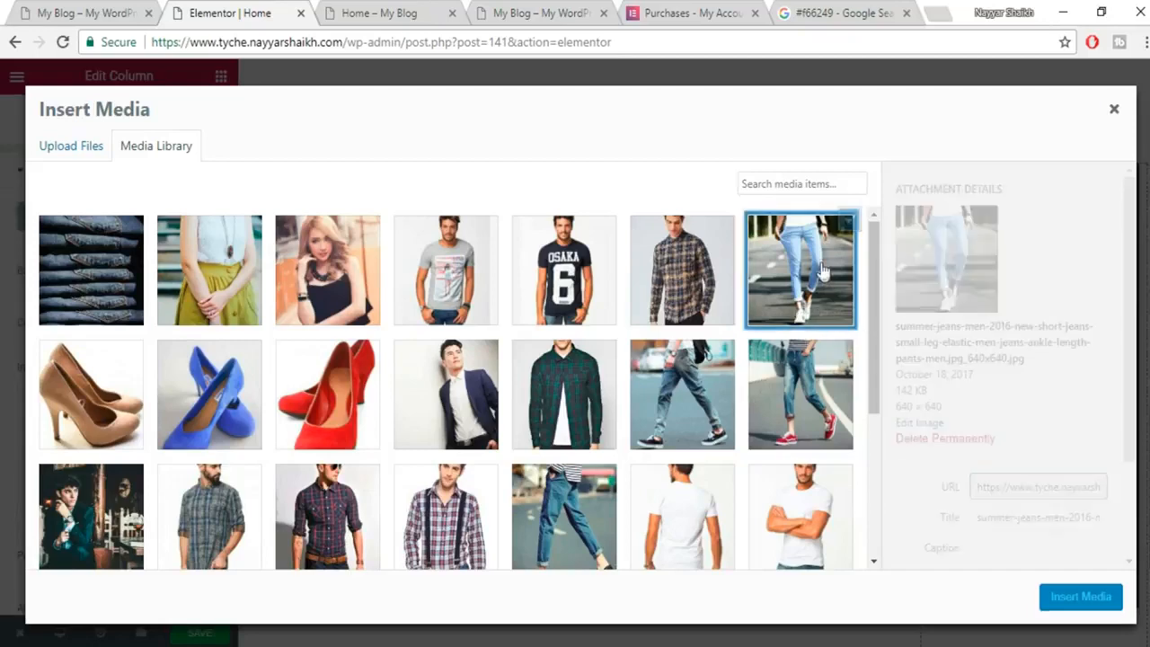
left_click(1087, 607)
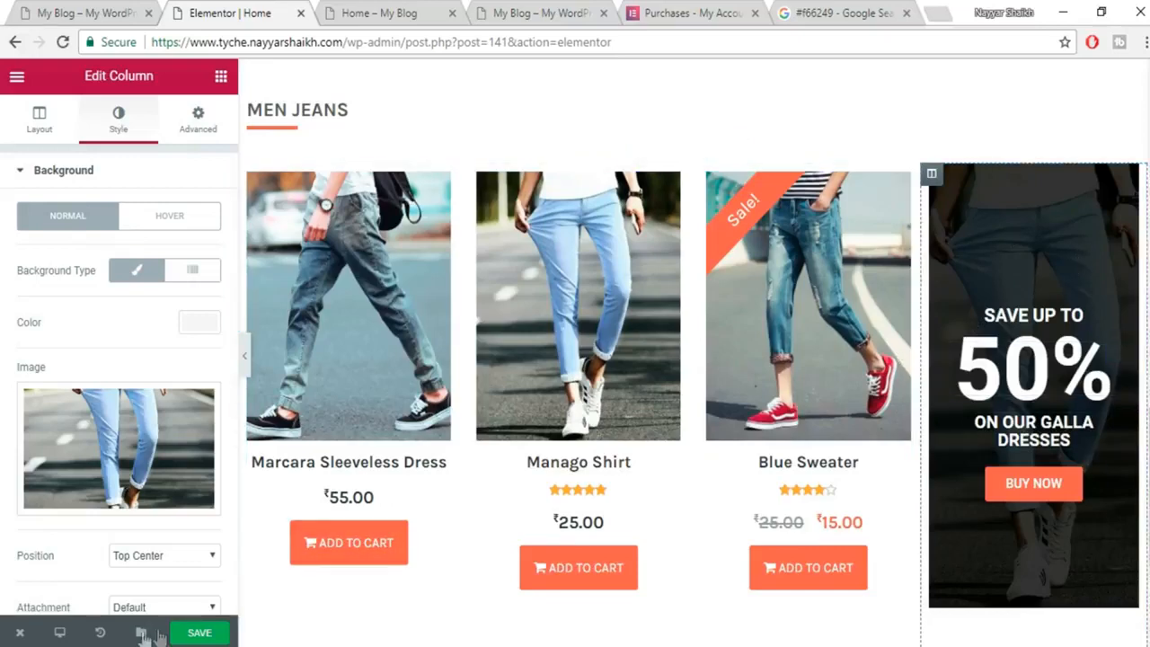
left_click(196, 634)
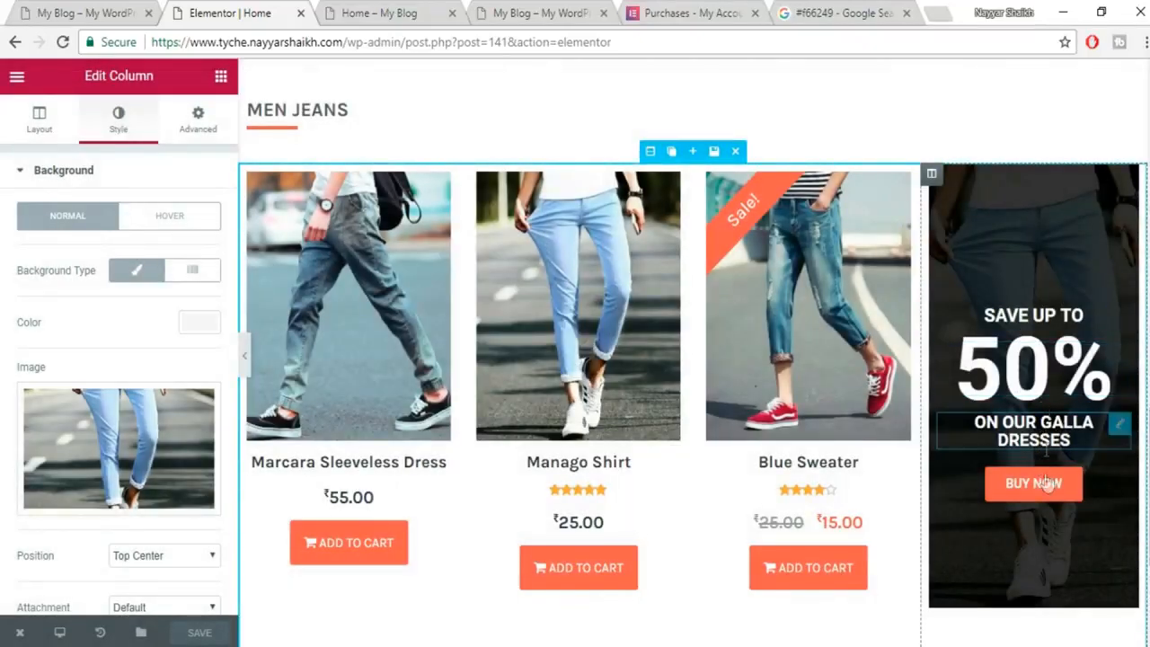
After checking the live site, drag the jeans promo column left of the three jeans products.
left_click(79, 12)
scroll(517, 395, "up", 6)
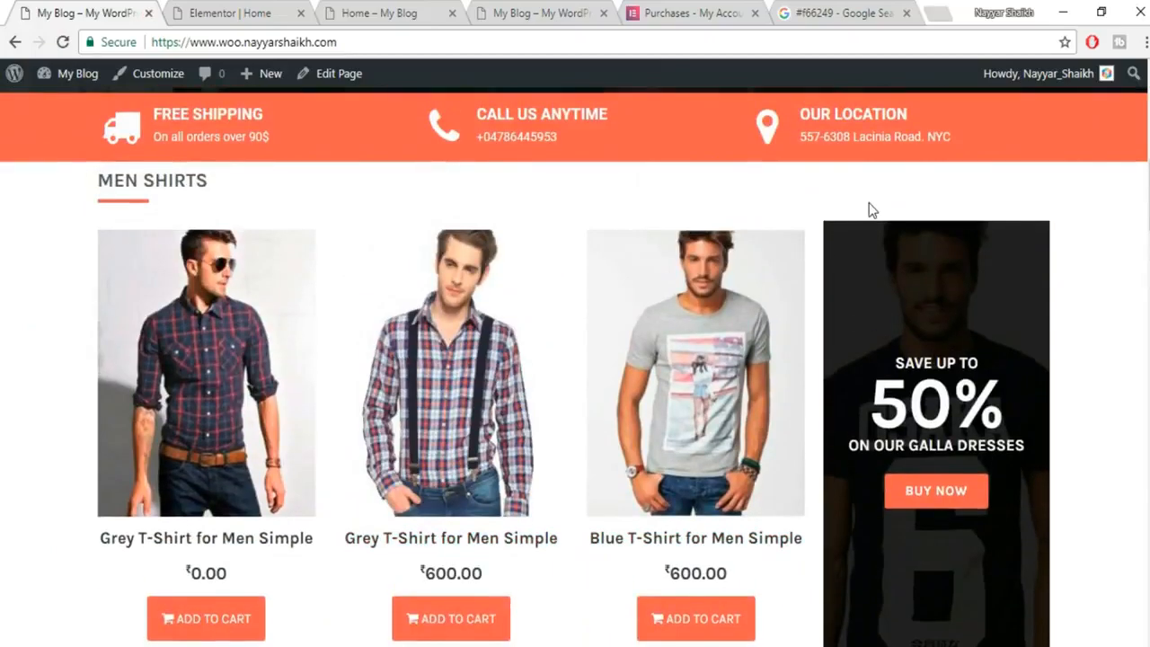
scroll(947, 415, "down", 6)
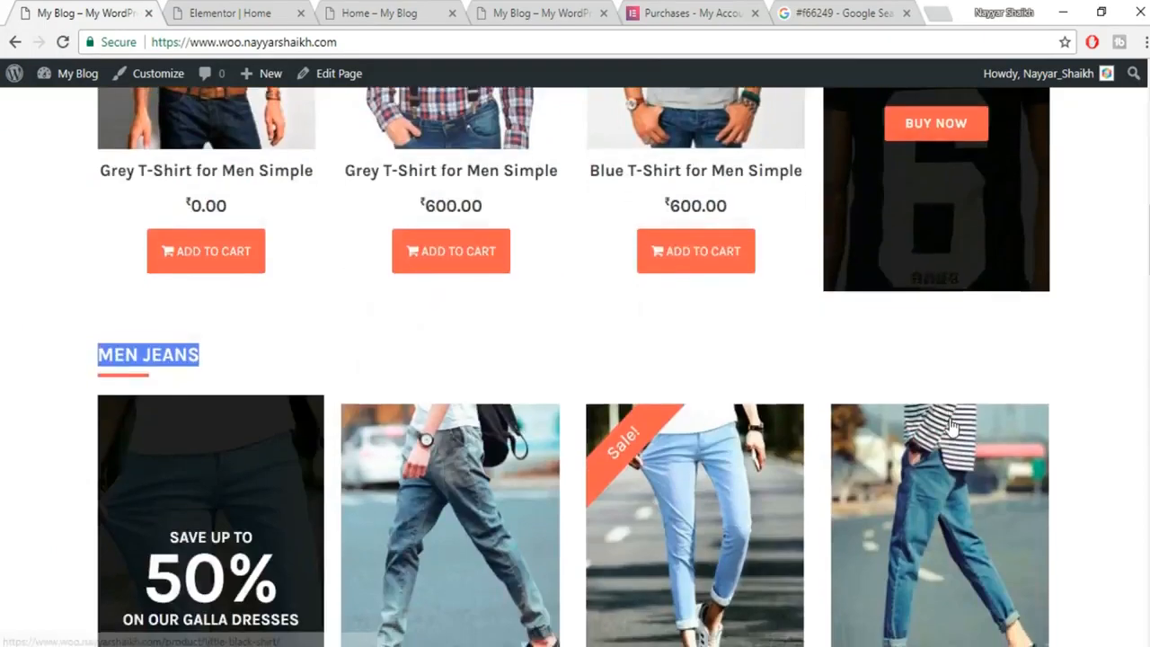
left_click(232, 14)
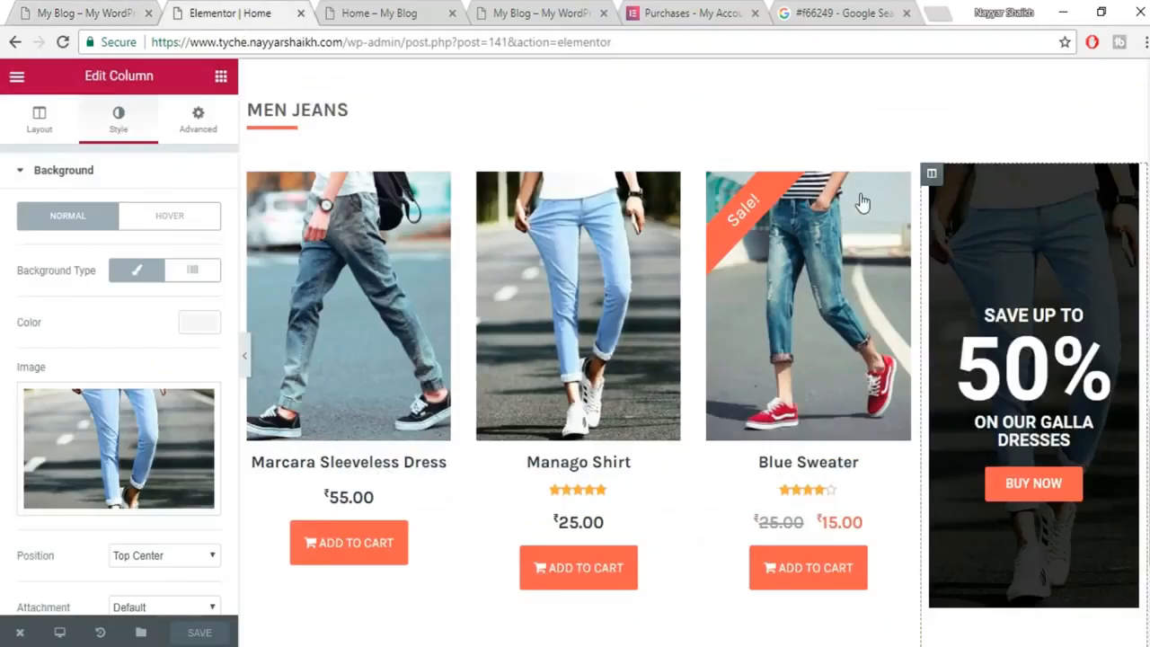
left_click_drag(934, 172, 367, 215)
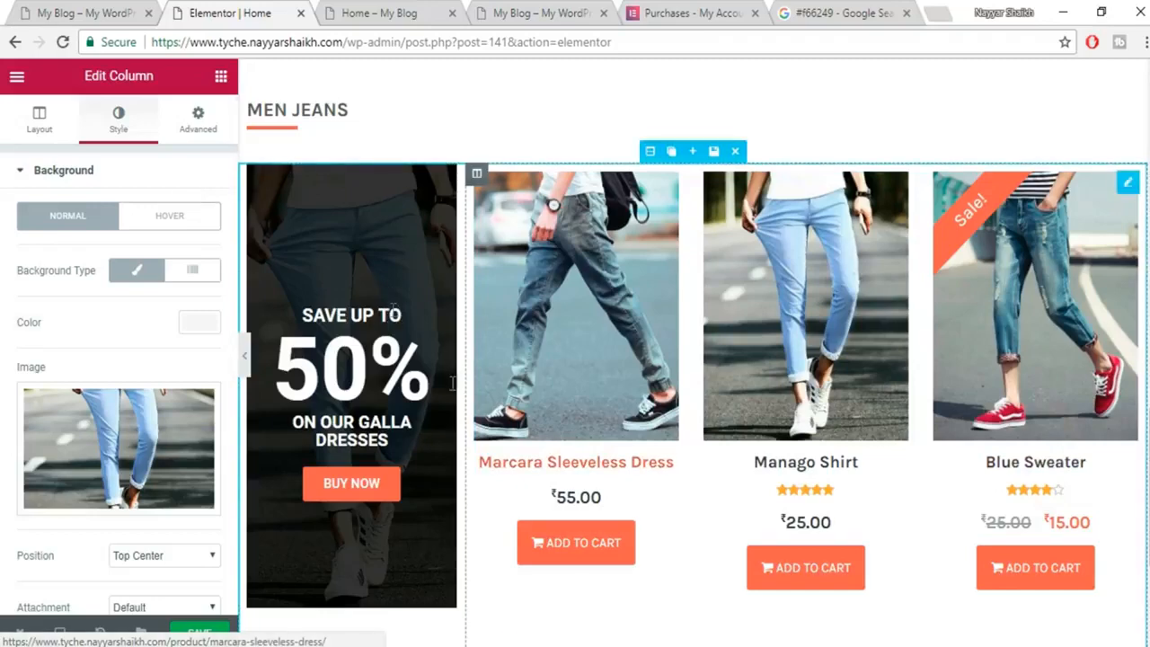
scroll(462, 476, "down", 3)
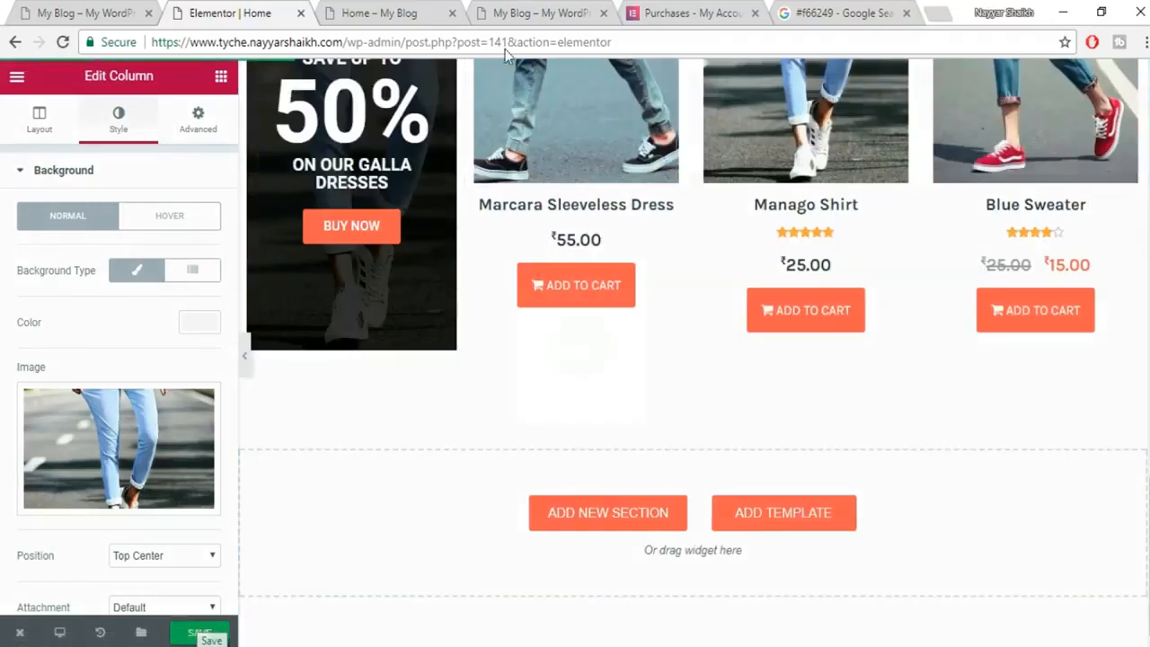
Save the page and review MEN SHIRTS and the new MEN JEANS row on the live home page.
left_click(378, 13)
left_click(431, 74)
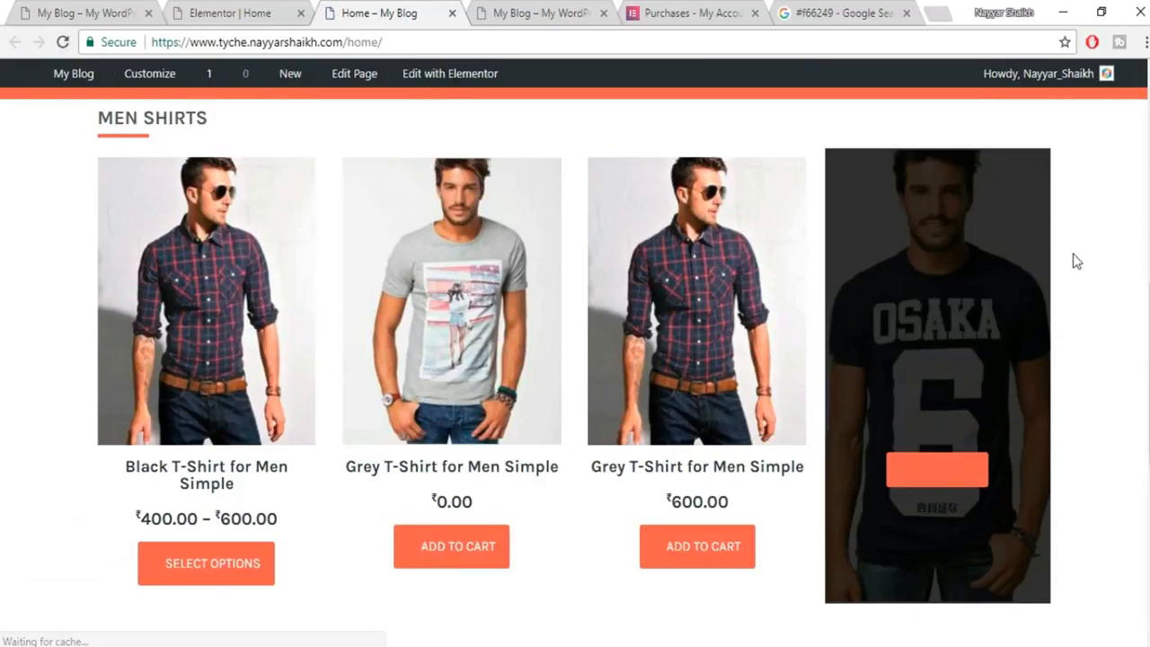
scroll(434, 472, "down", 6)
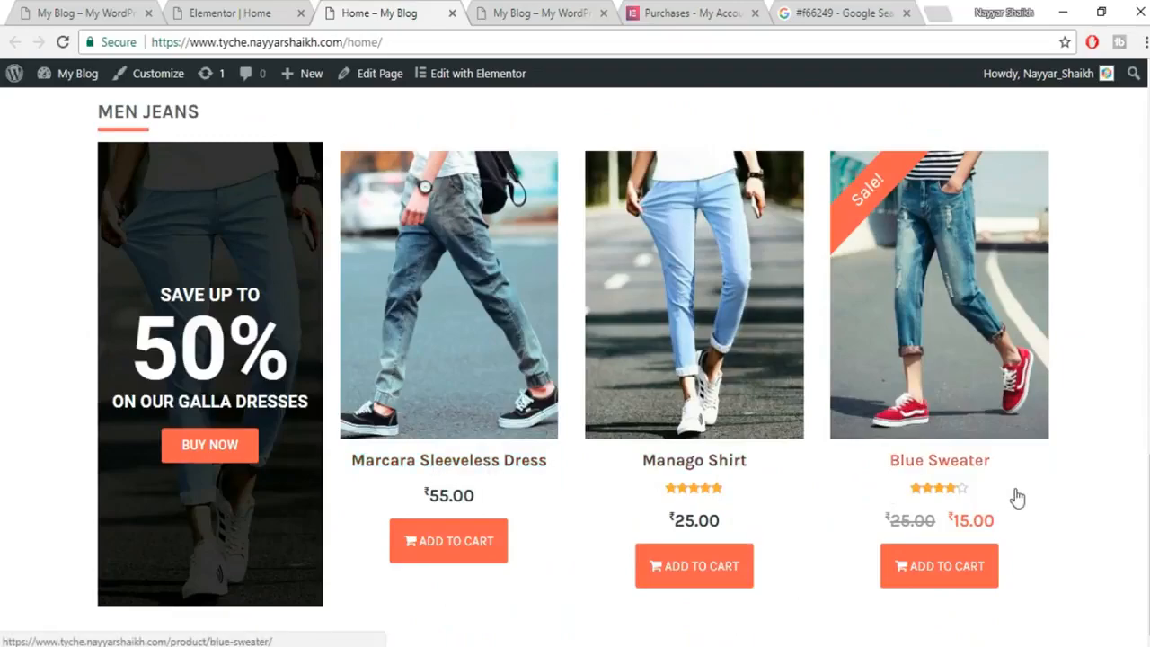
scroll(840, 432, "up", 5)
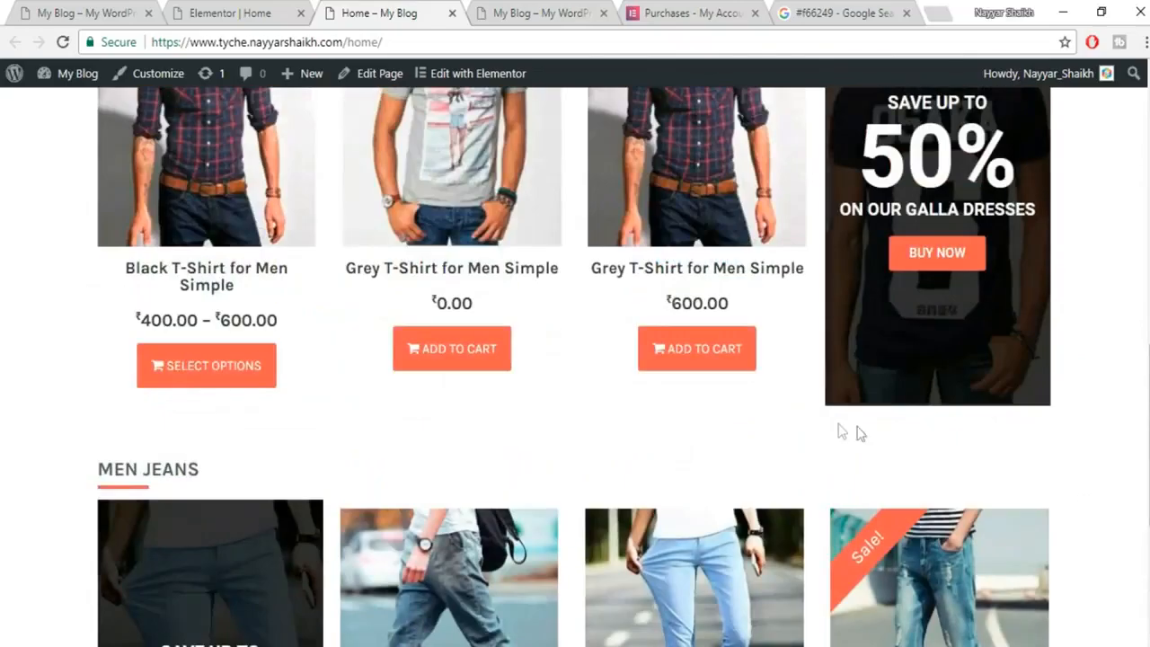
scroll(840, 432, "up", 2)
scroll(840, 432, "down", 4)
scroll(899, 360, "up", 3)
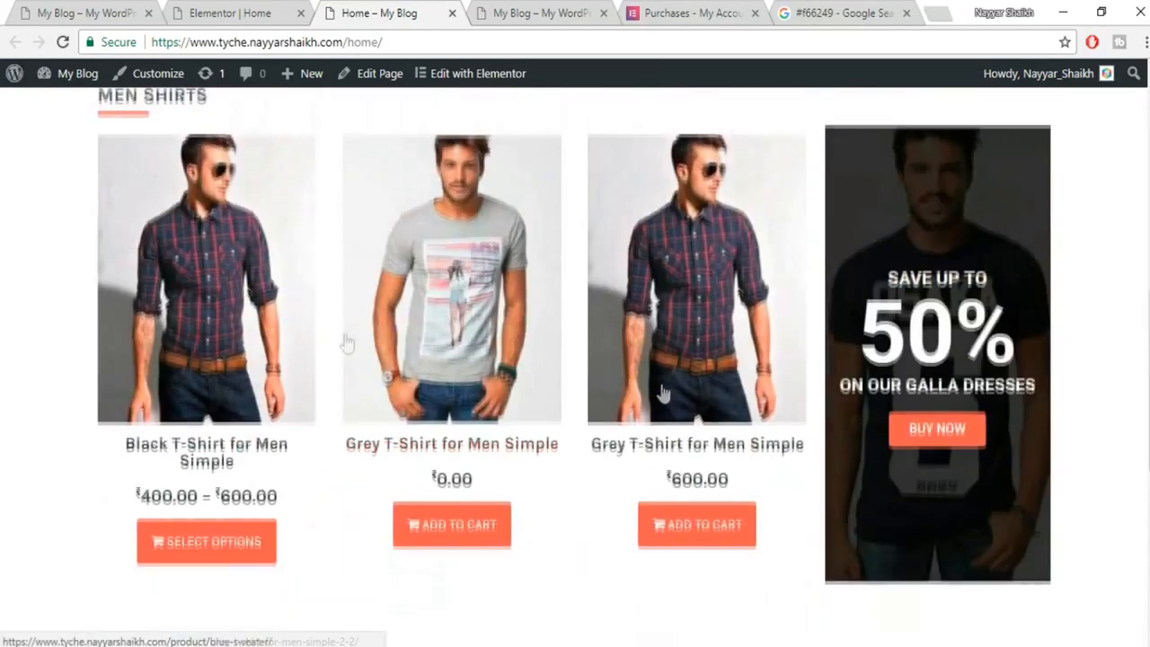
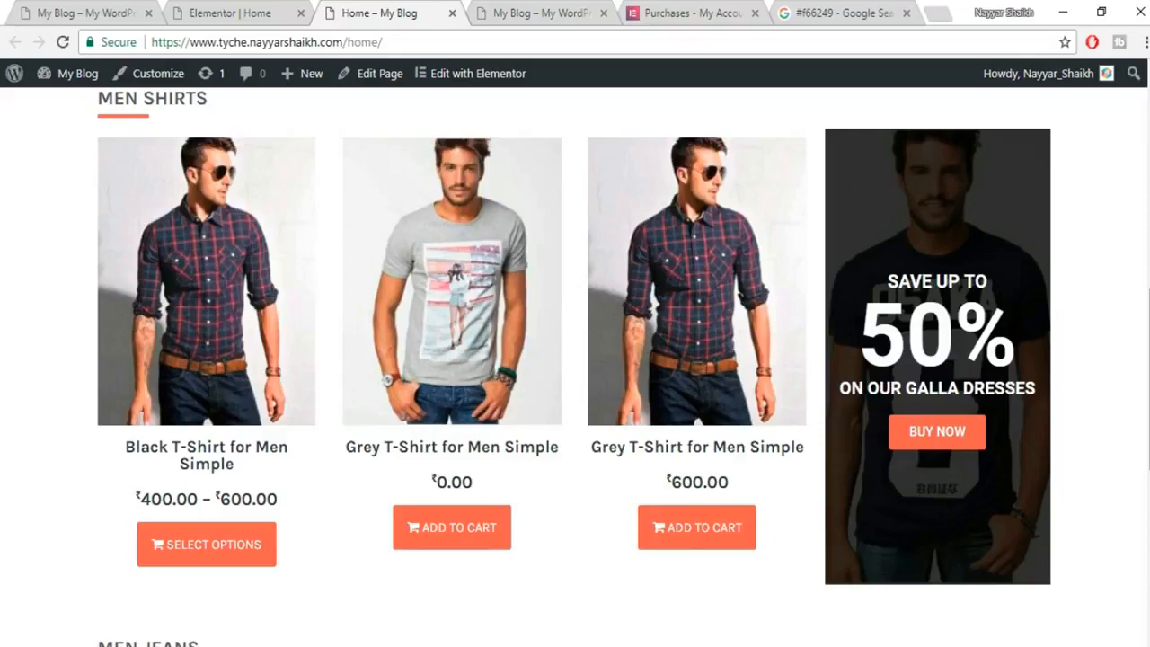
Compare the live homepage with the demo shop homepage and the Elementor Home editor.
scroll(372, 477, "down", 5)
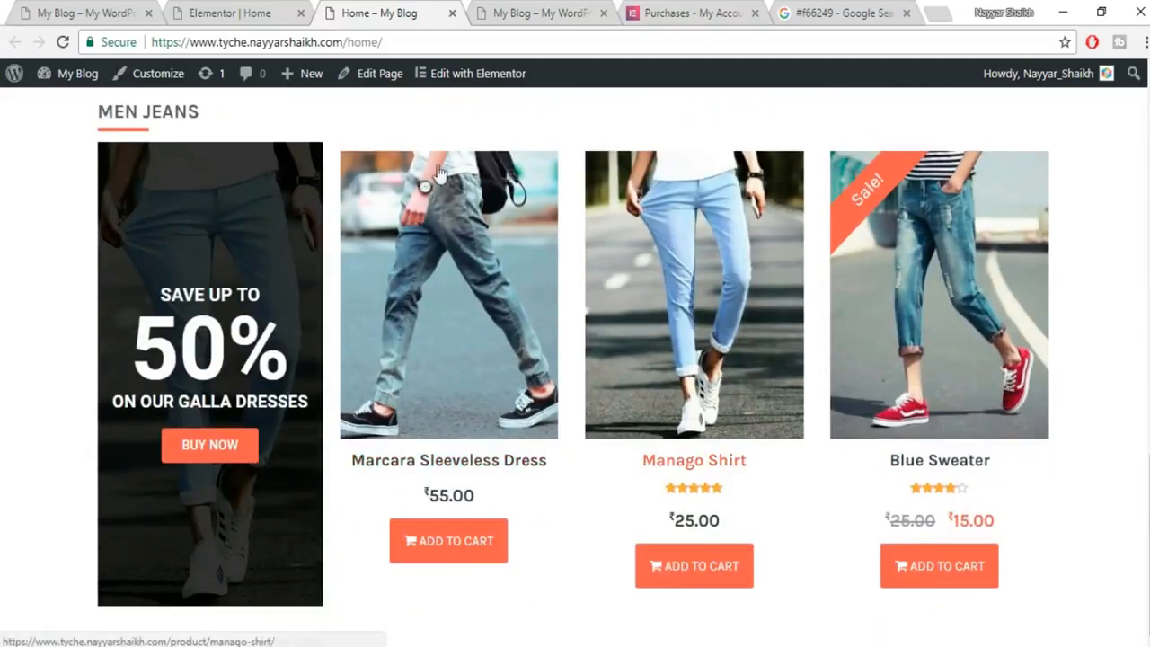
left_click(86, 13)
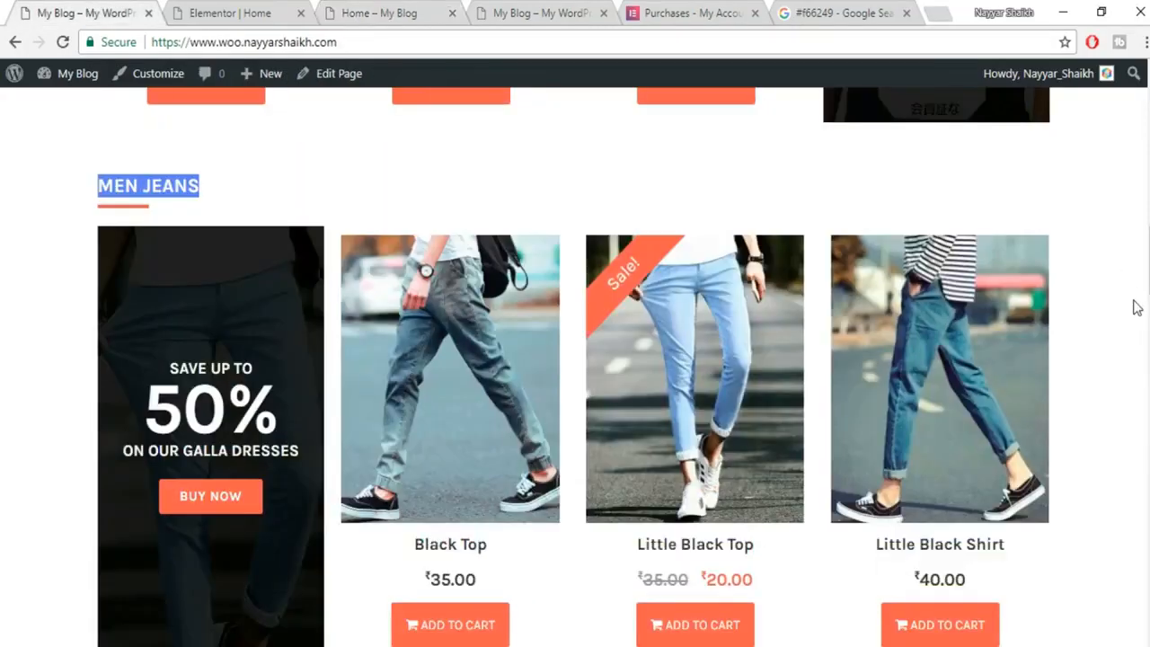
scroll(1139, 315, "down", 6)
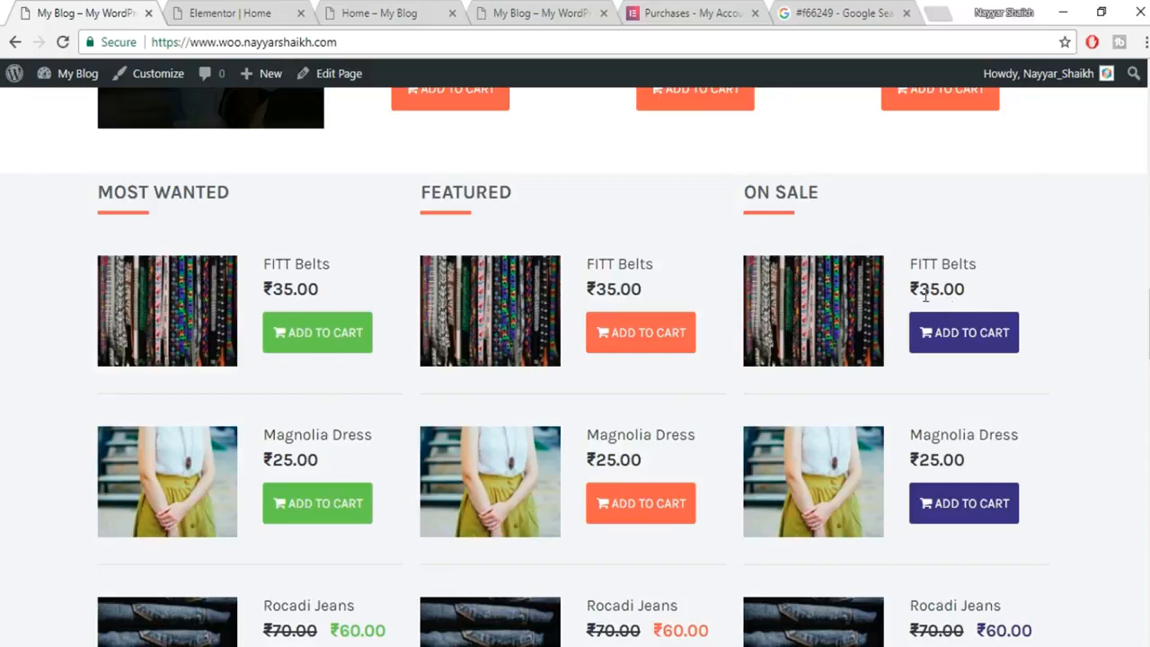
left_click(207, 11)
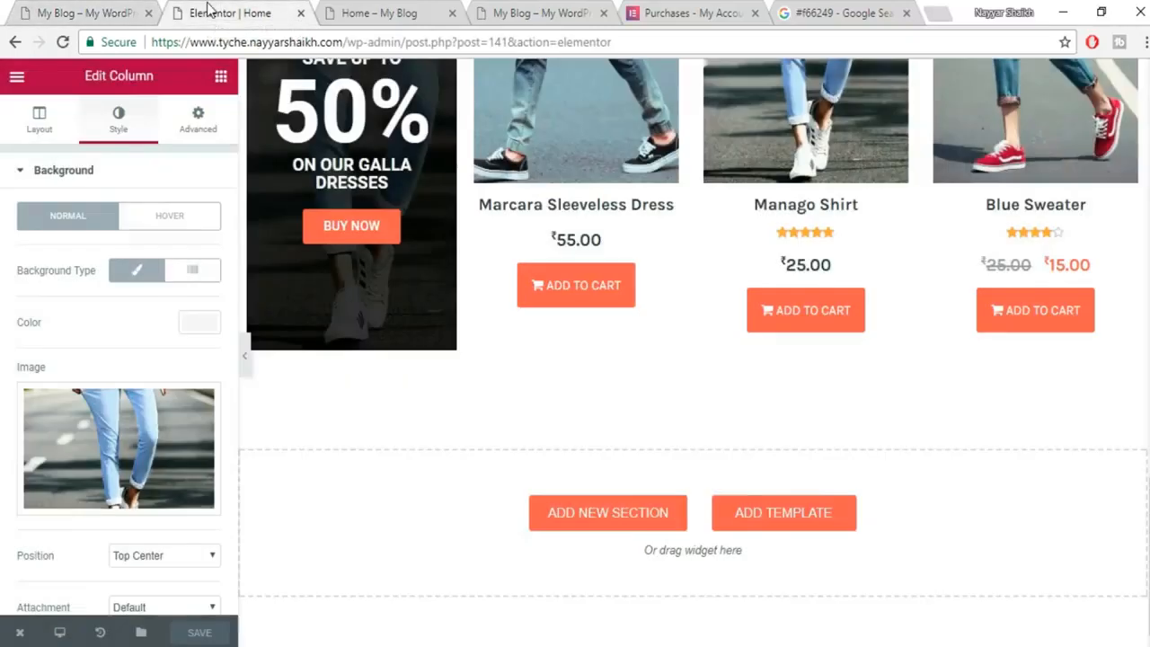
left_click(387, 11)
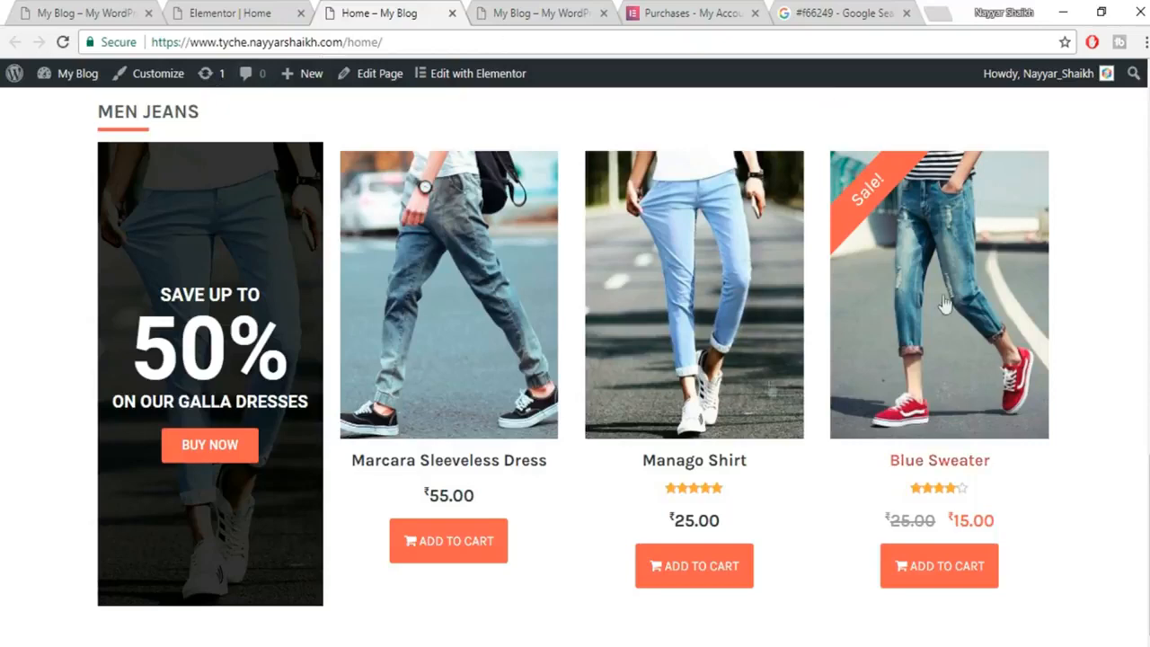
scroll(301, 315, "up", 4)
Go to the WordPress Dashboard and open About Tyche under Appearance.
mouse_move(81, 83)
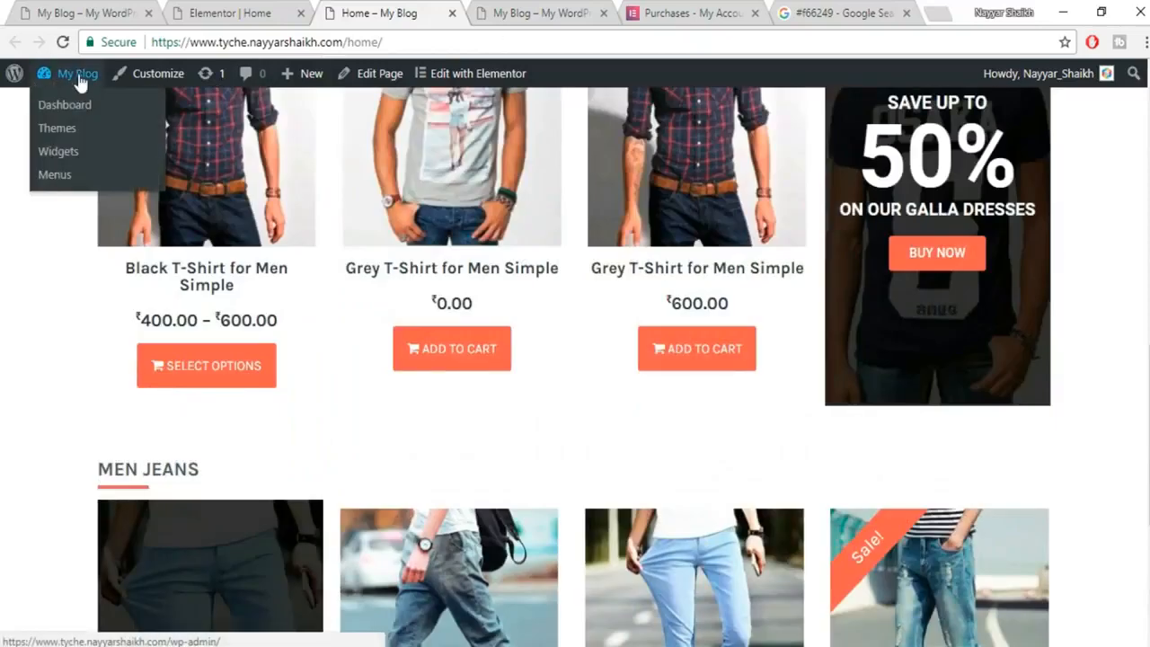
left_click(80, 104)
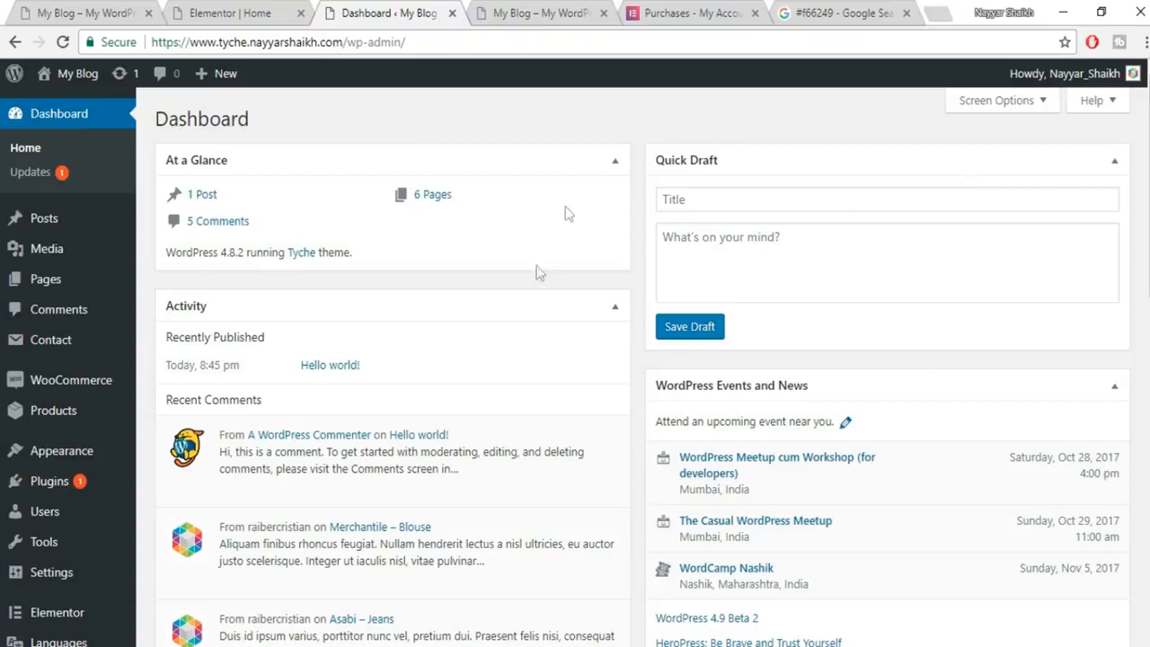
mouse_move(59, 346)
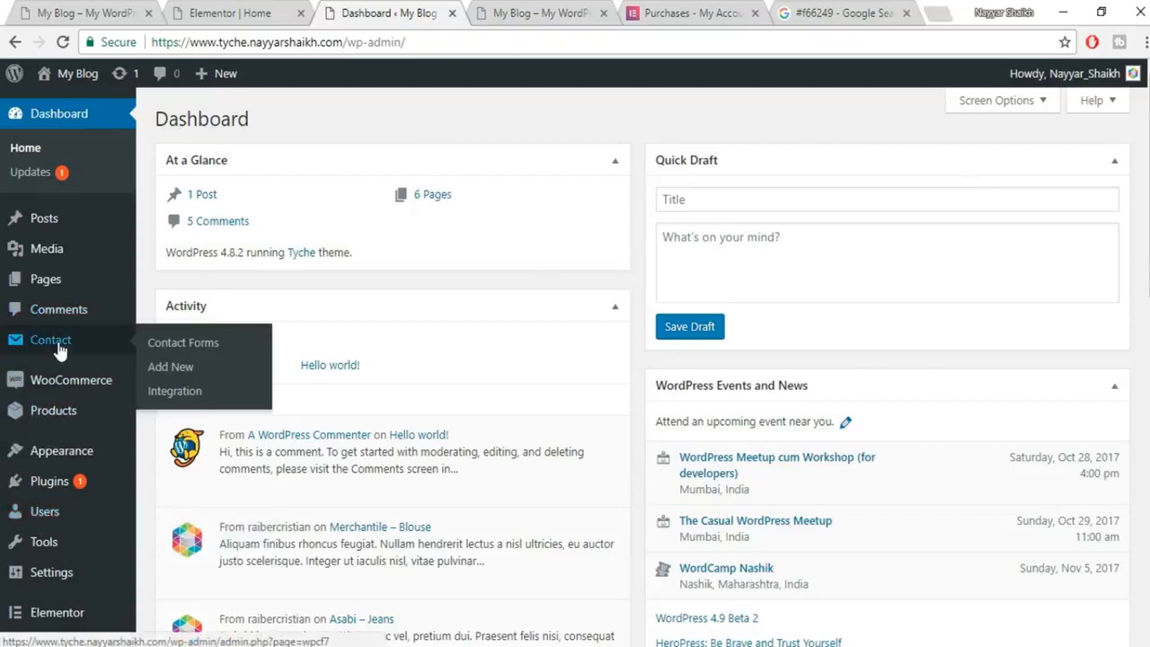
mouse_move(65, 582)
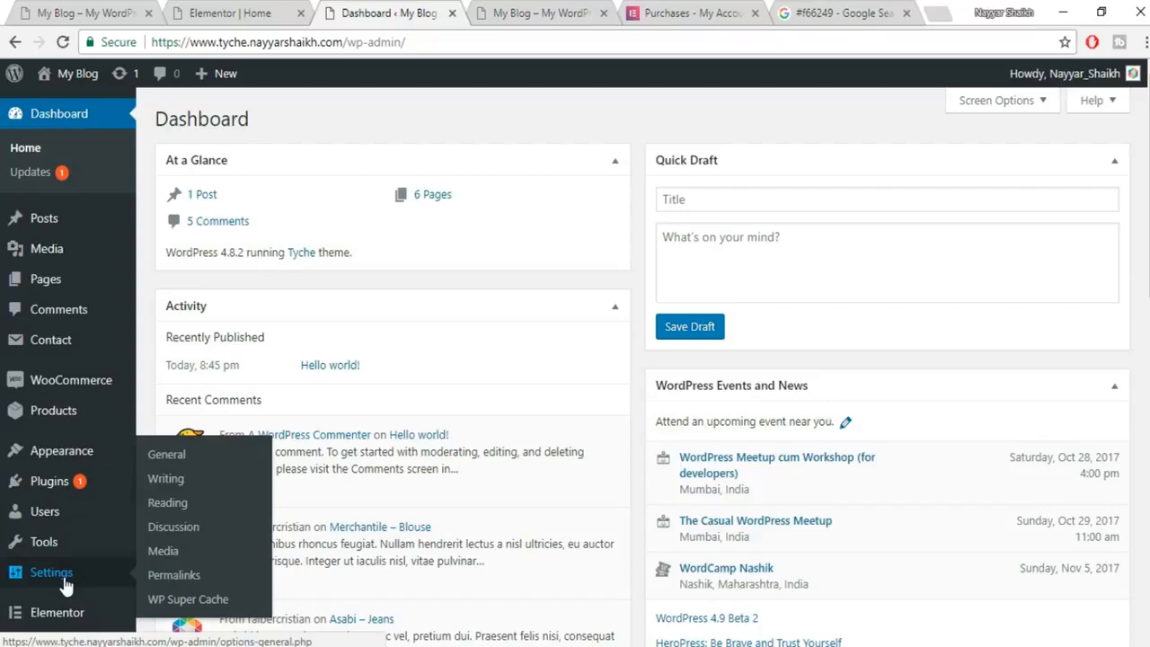
mouse_move(76, 460)
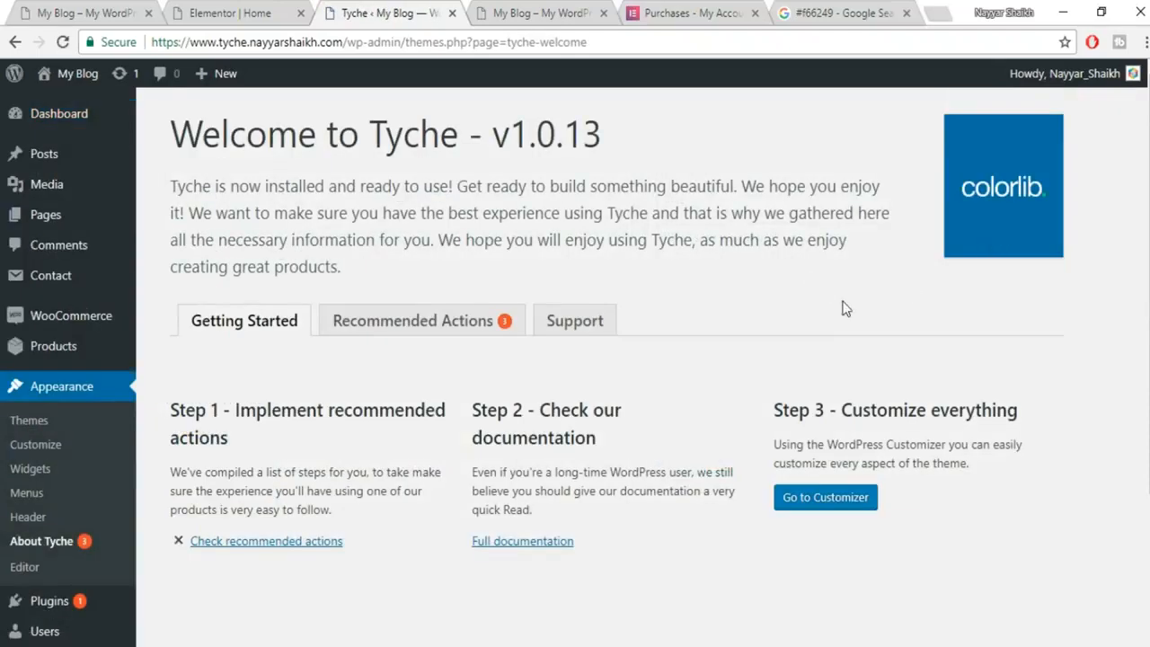
Install the Widget Importer Exporter plugin from Tyche's Recommended Actions.
left_click(428, 339)
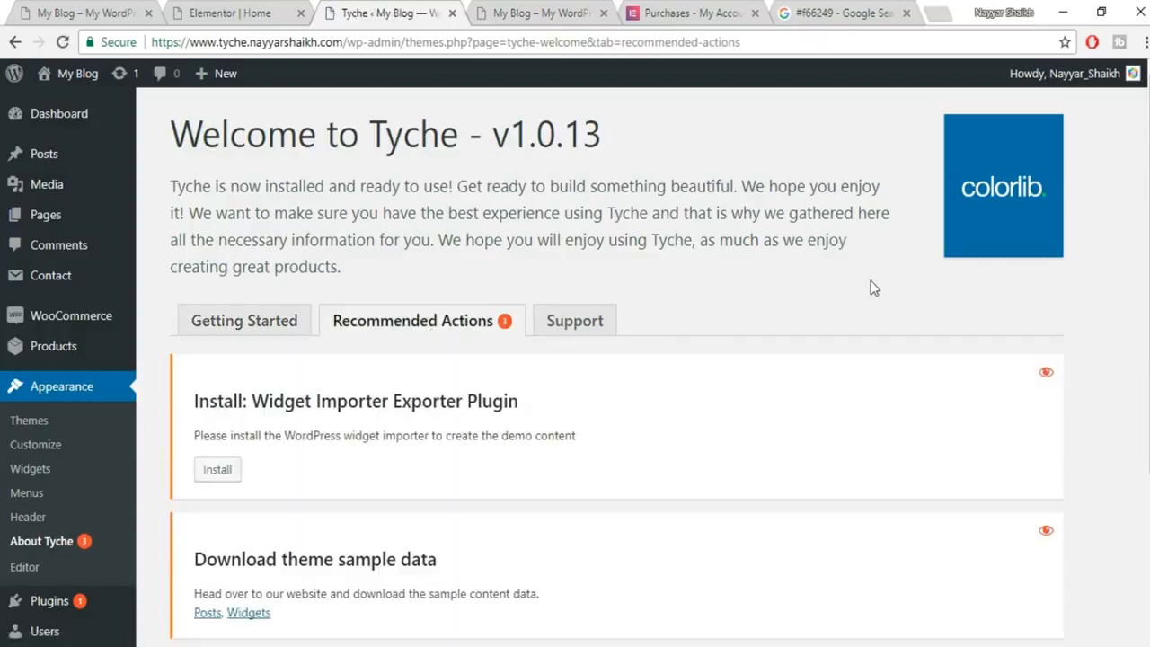
scroll(870, 285, "down", 1)
left_click(219, 385)
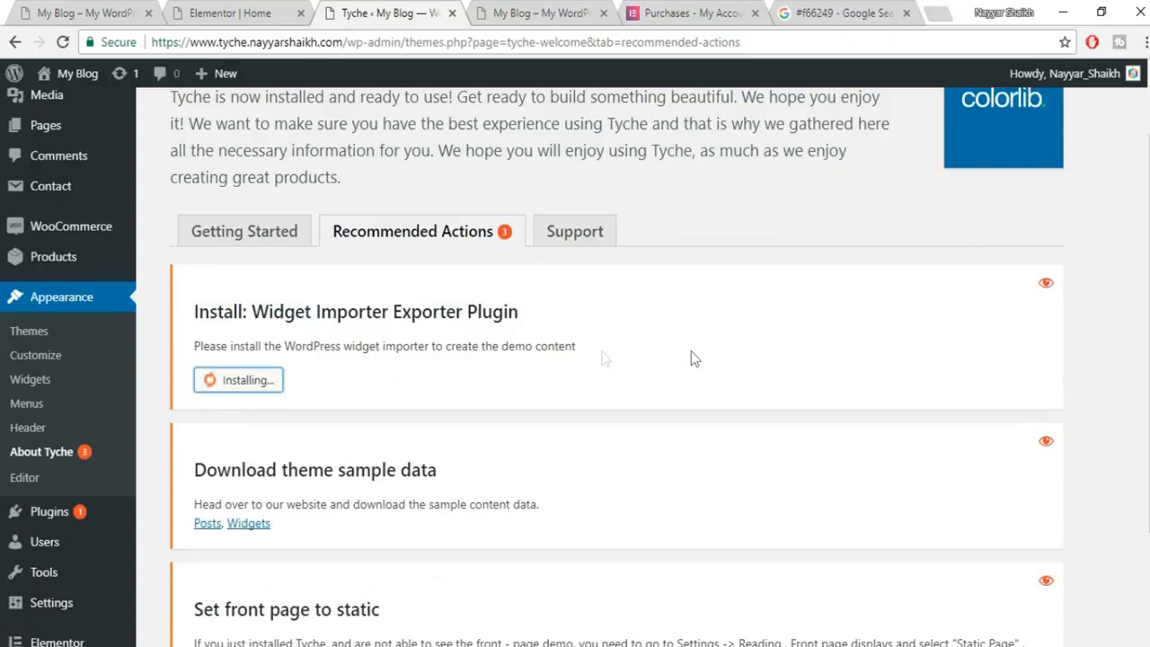
scroll(754, 348, "down", 2)
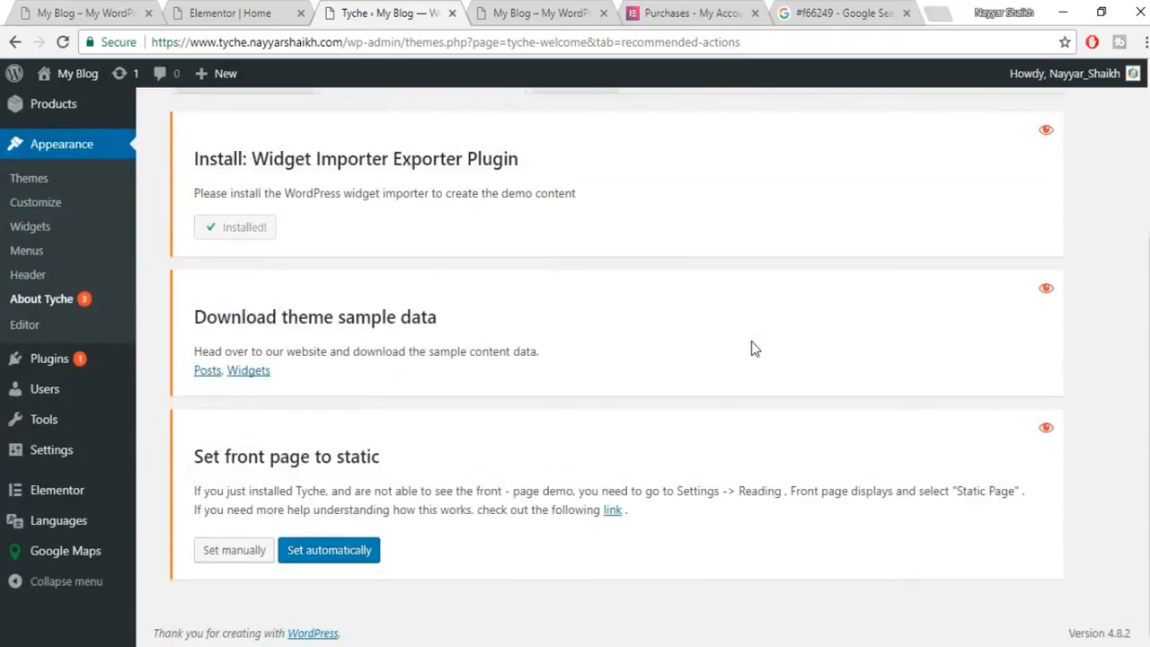
Download the Tyche sample widgets file and activate Widget Importer Exporter.
left_click(248, 371)
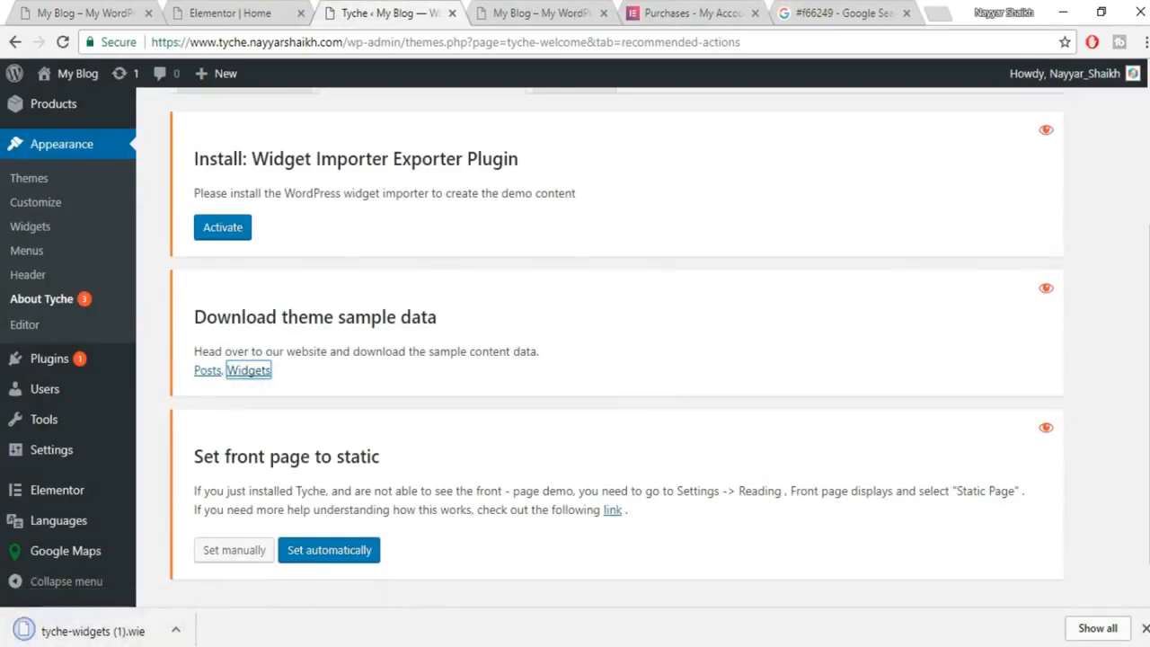
left_click(1145, 629)
left_click(227, 228)
scroll(287, 238, "up", 1)
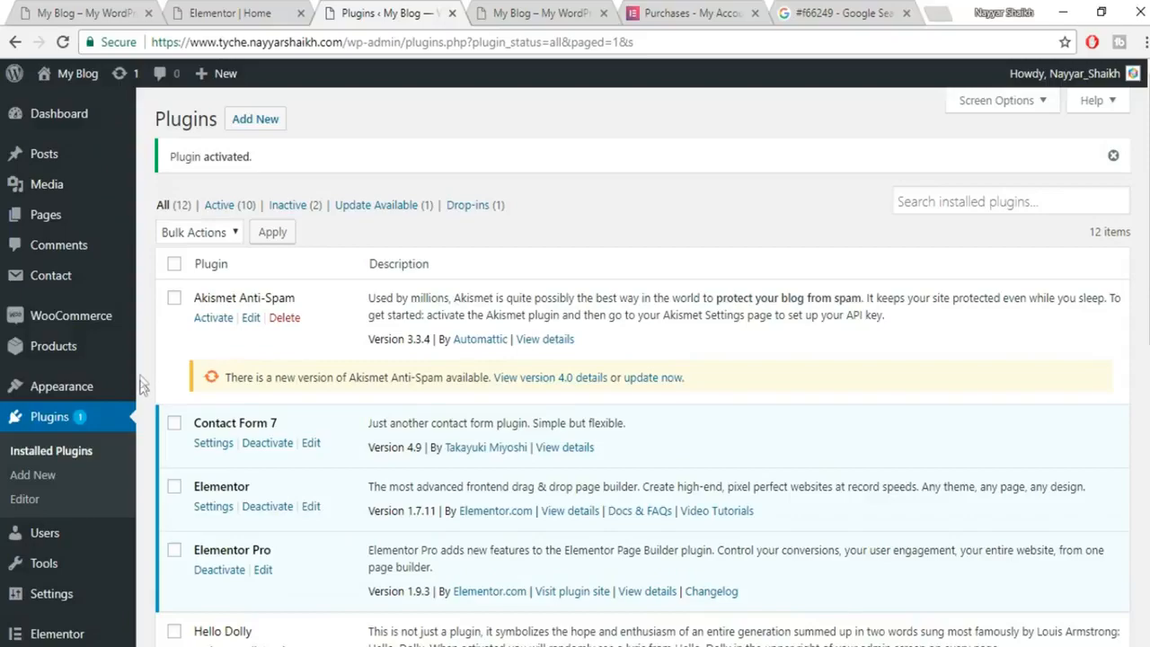
Import tyche-widgets.wie from the Widgets folder with Widget Importer & Exporter.
scroll(141, 384, "down", 3)
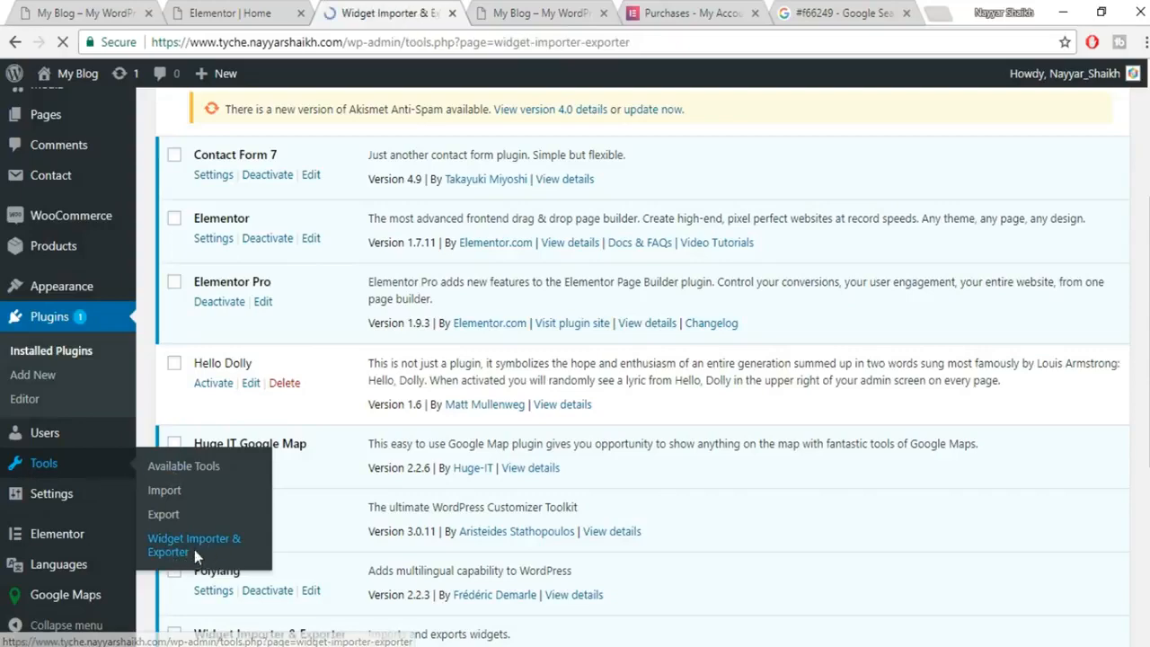
scroll(528, 415, "down", 1)
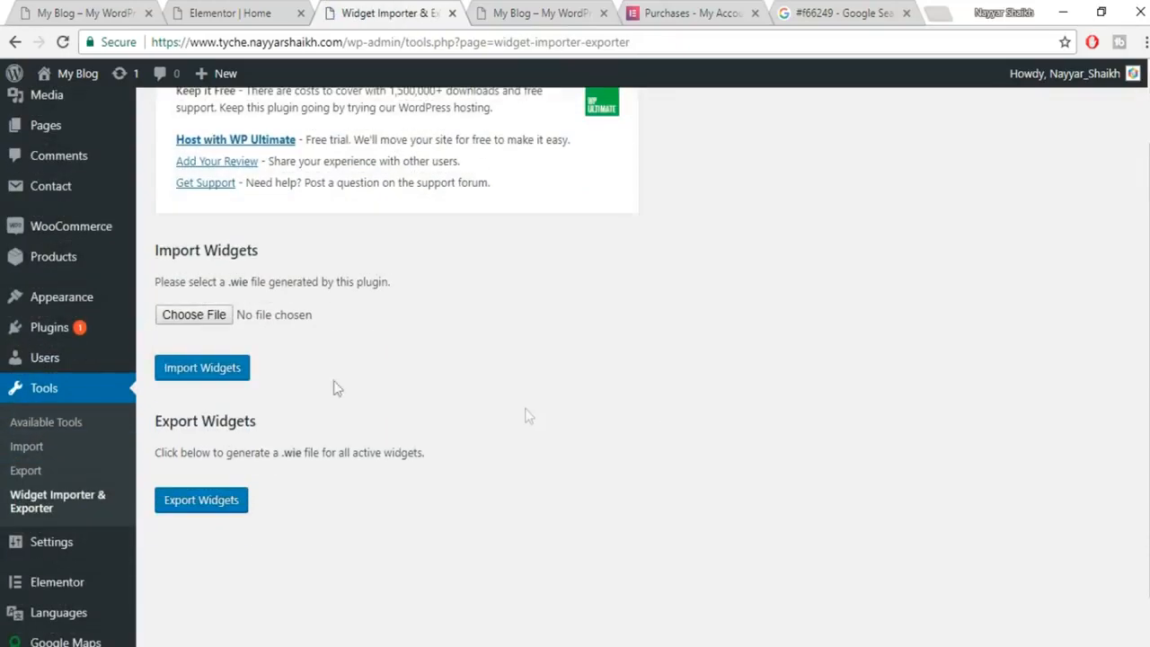
left_click(214, 318)
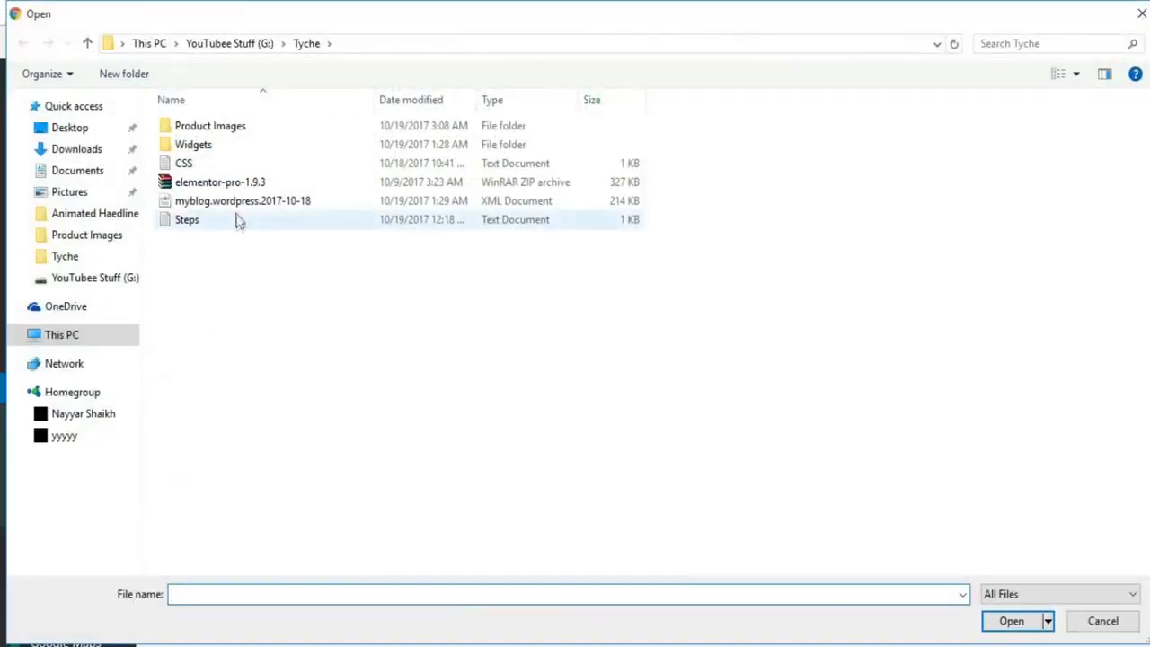
double_click(226, 145)
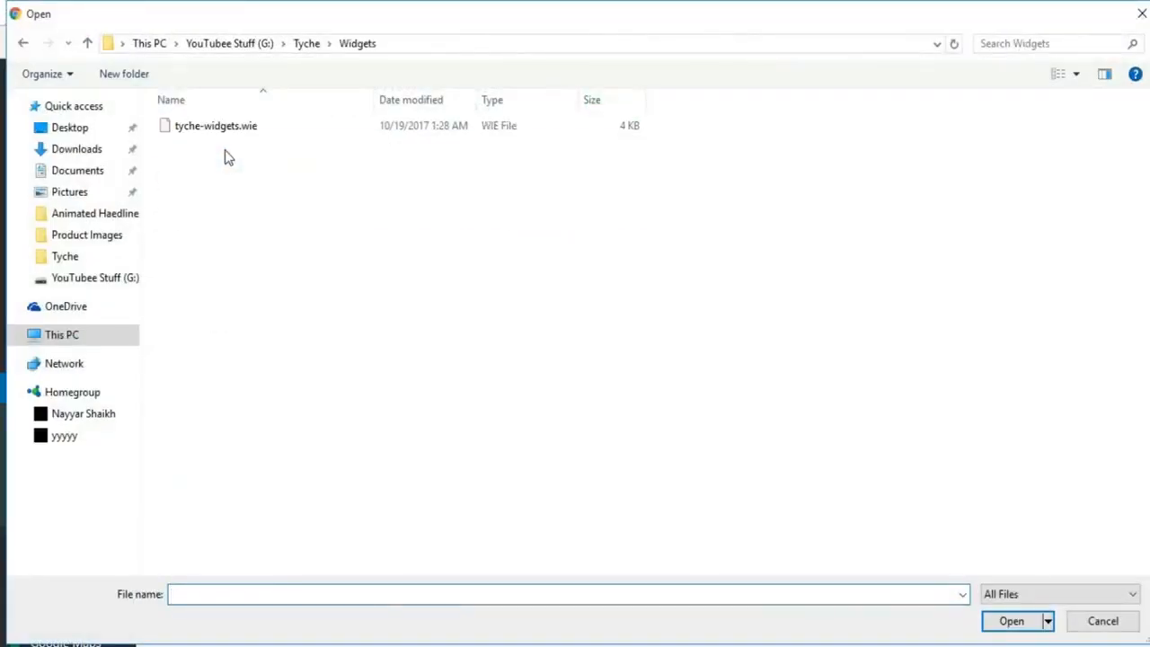
left_click(226, 126)
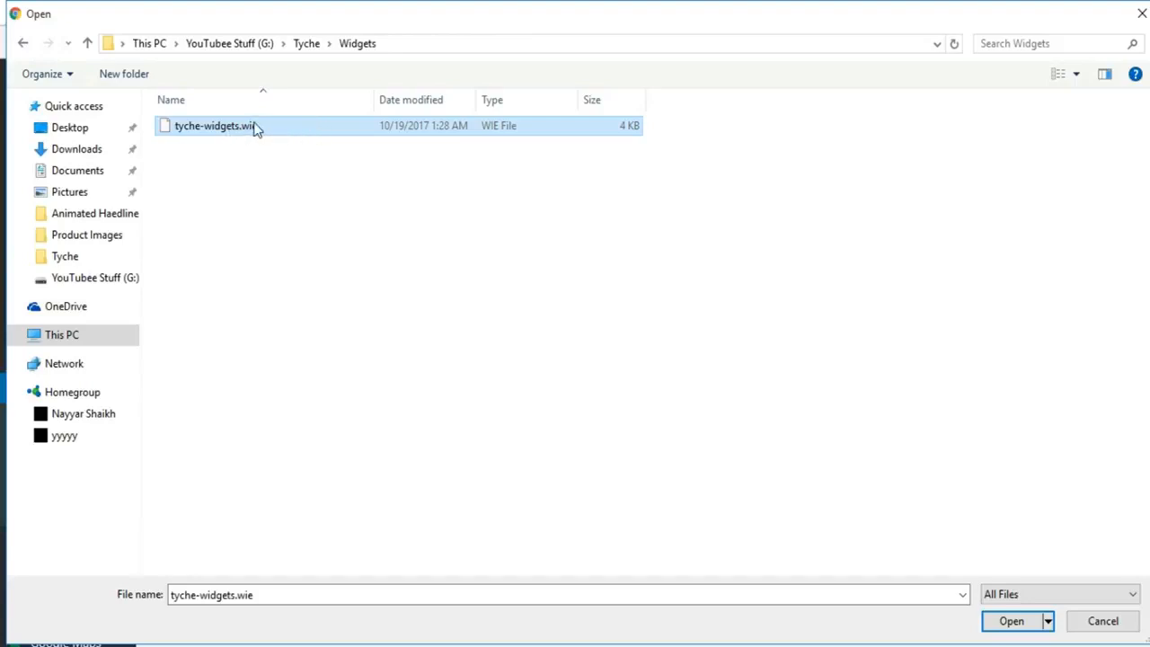
left_click(1020, 621)
left_click(202, 382)
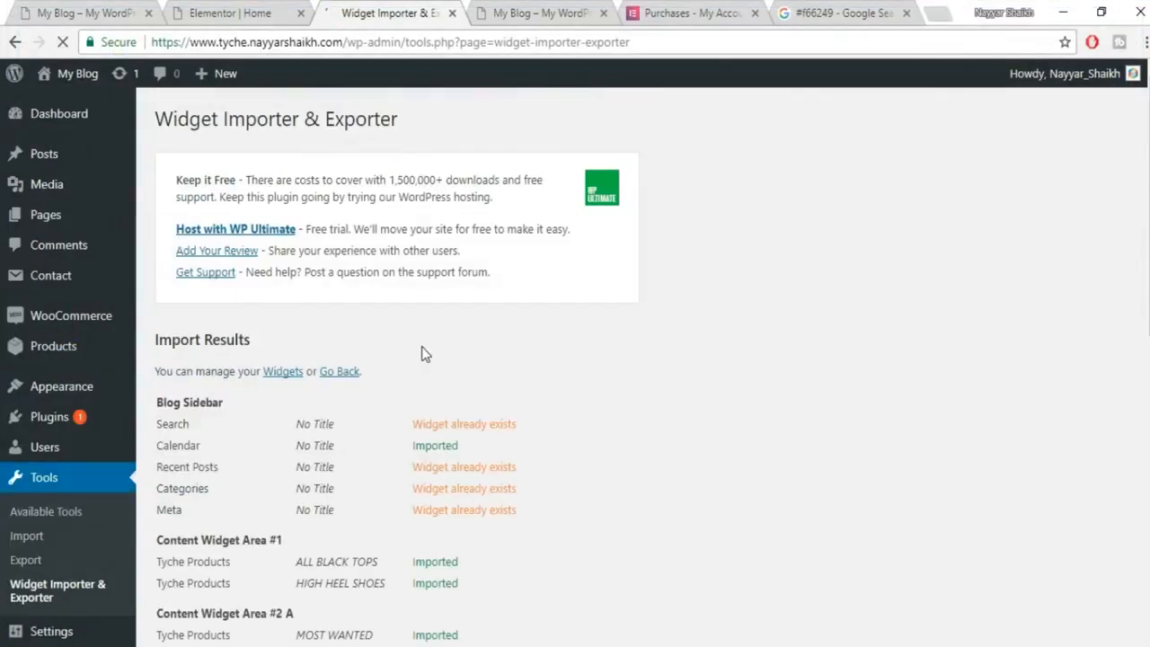
Review the imported widget areas, then switch back to the Elementor Home editor.
scroll(662, 419, "down", 1)
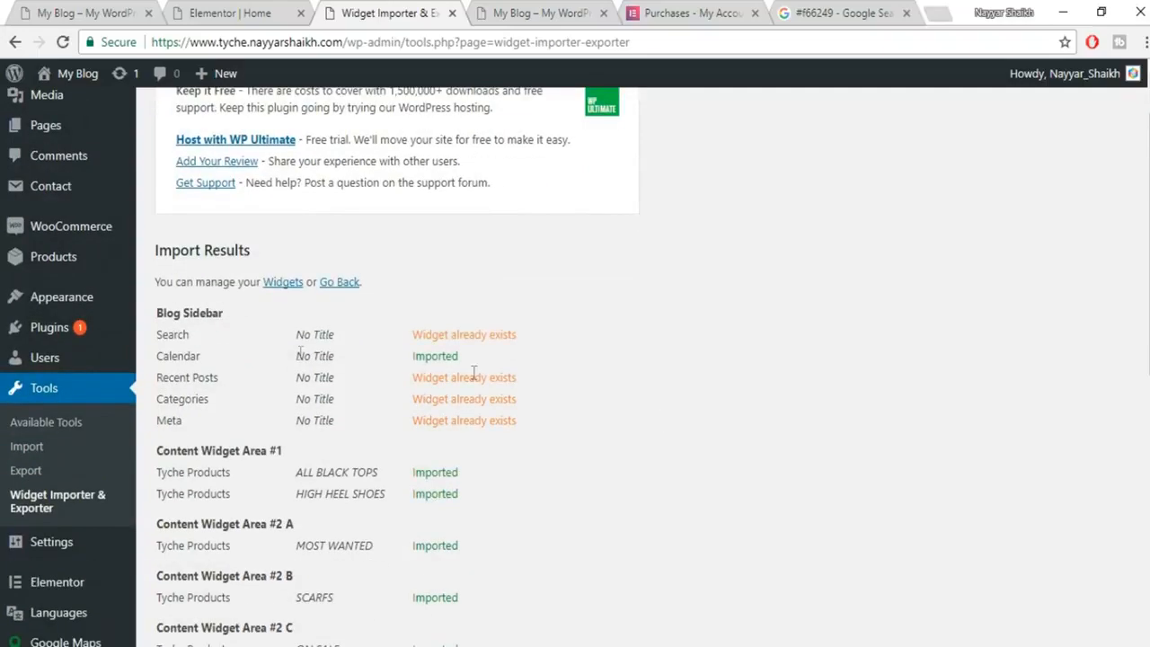
scroll(486, 363, "down", 3)
scroll(486, 368, "down", 4)
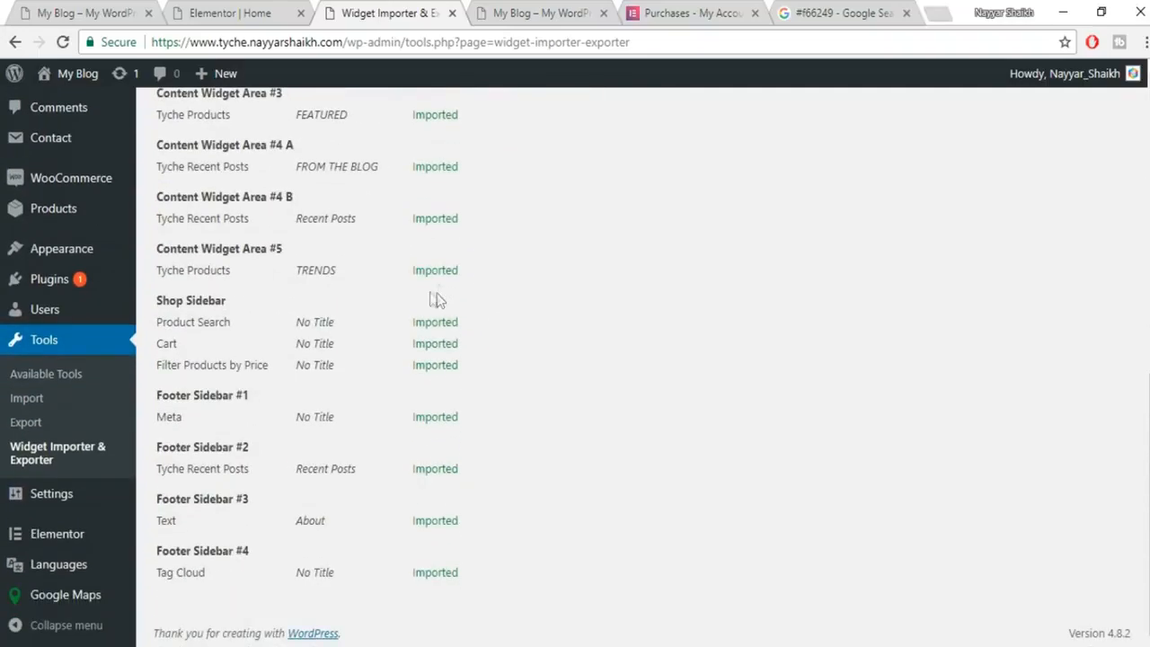
scroll(447, 468, "up", 8)
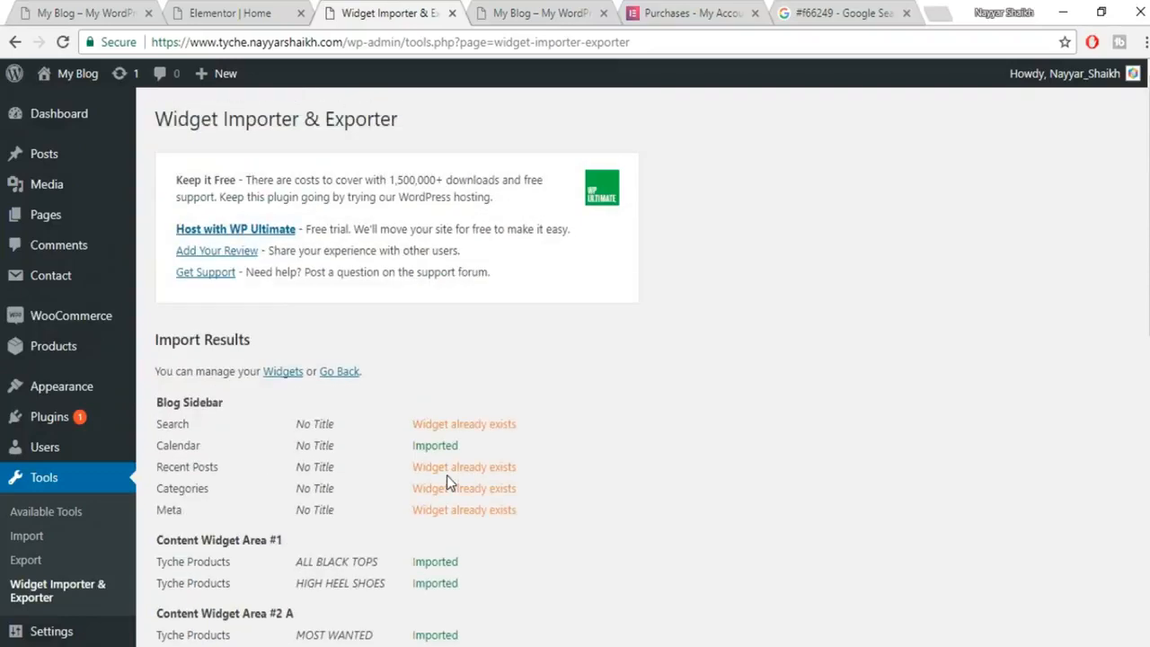
left_click(241, 13)
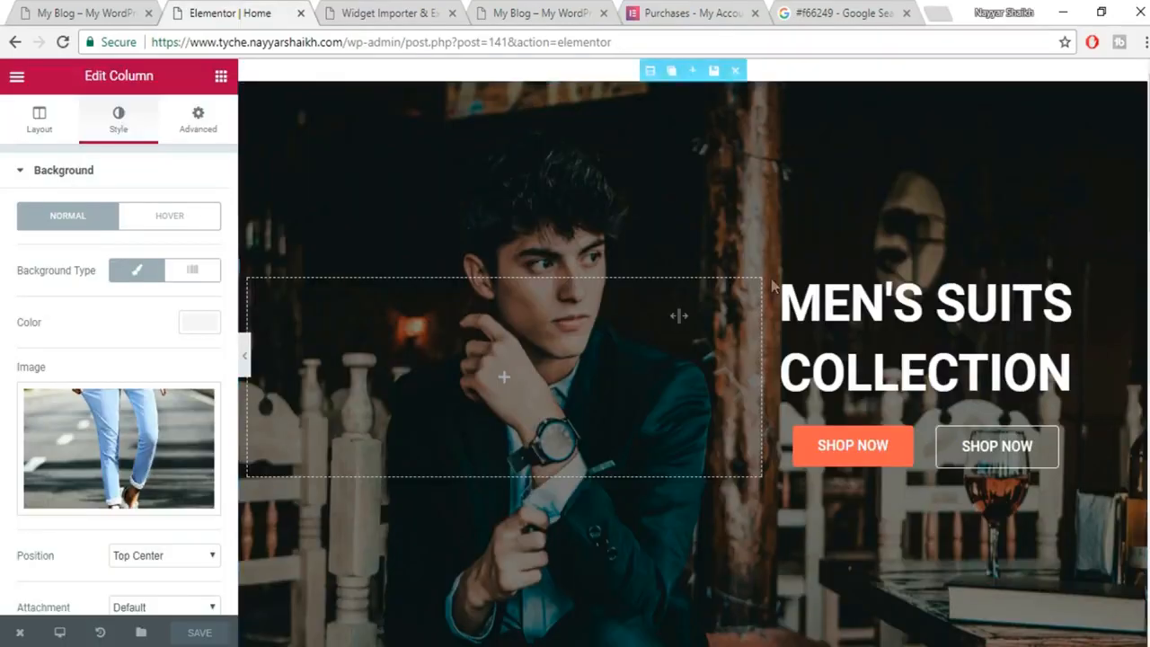
Reload the Elementor Home editor so it picks up the imported widgets.
left_click(63, 42)
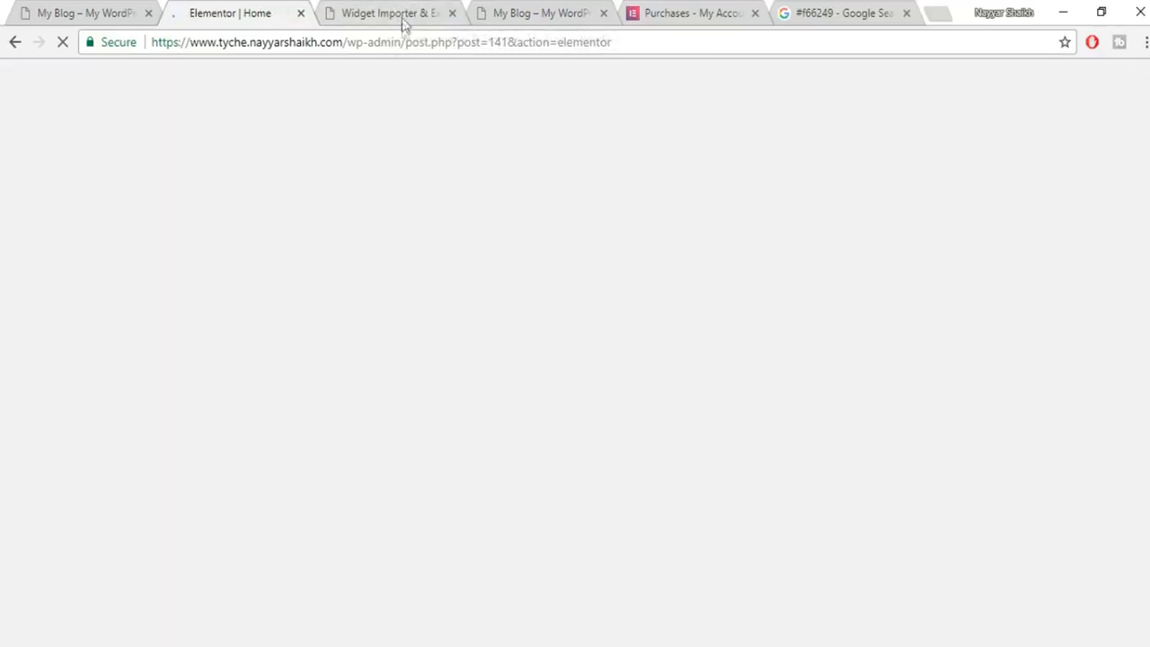
scroll(800, 436, "down", 10)
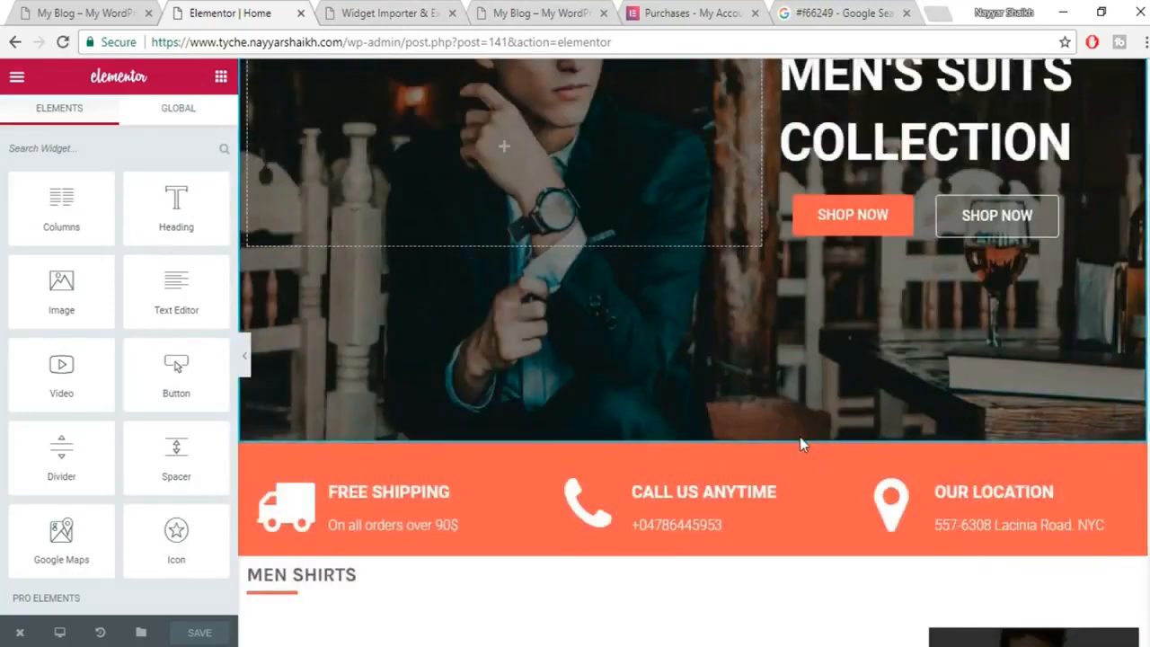
scroll(802, 447, "down", 4)
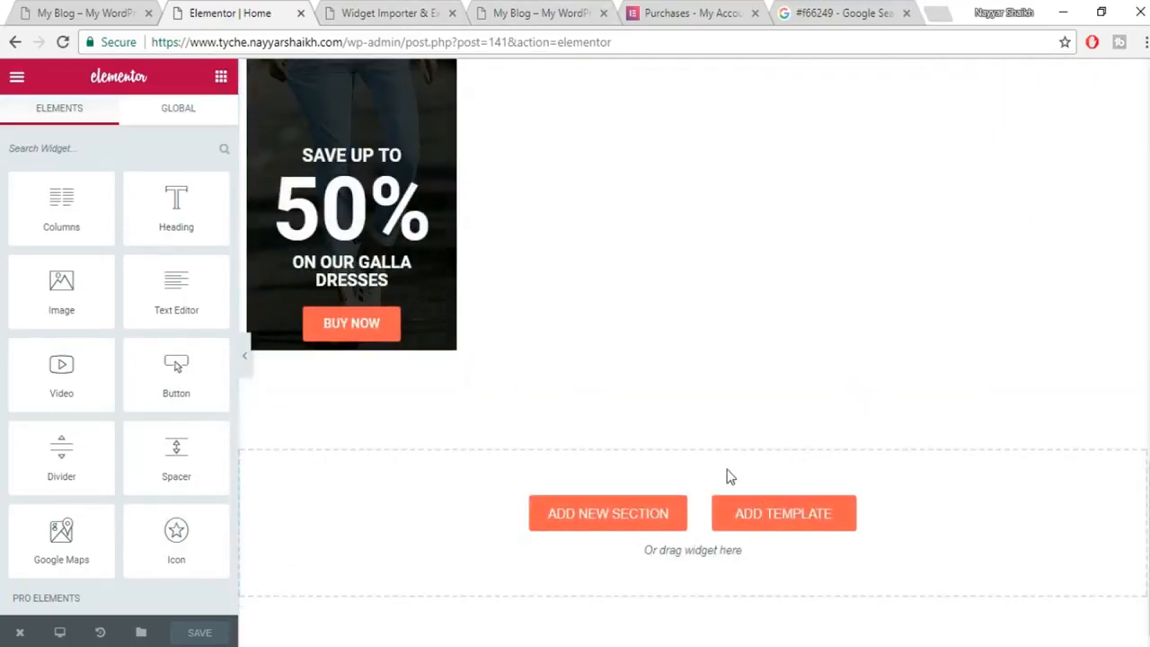
scroll(730, 477, "up", 7)
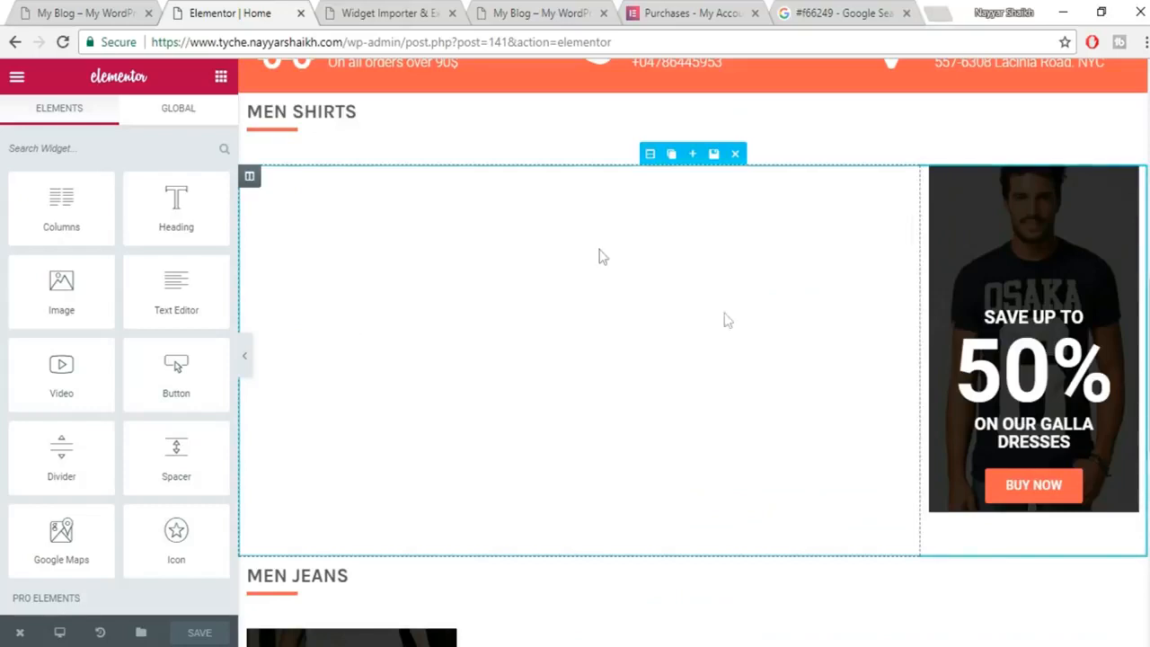
scroll(739, 406, "down", 5)
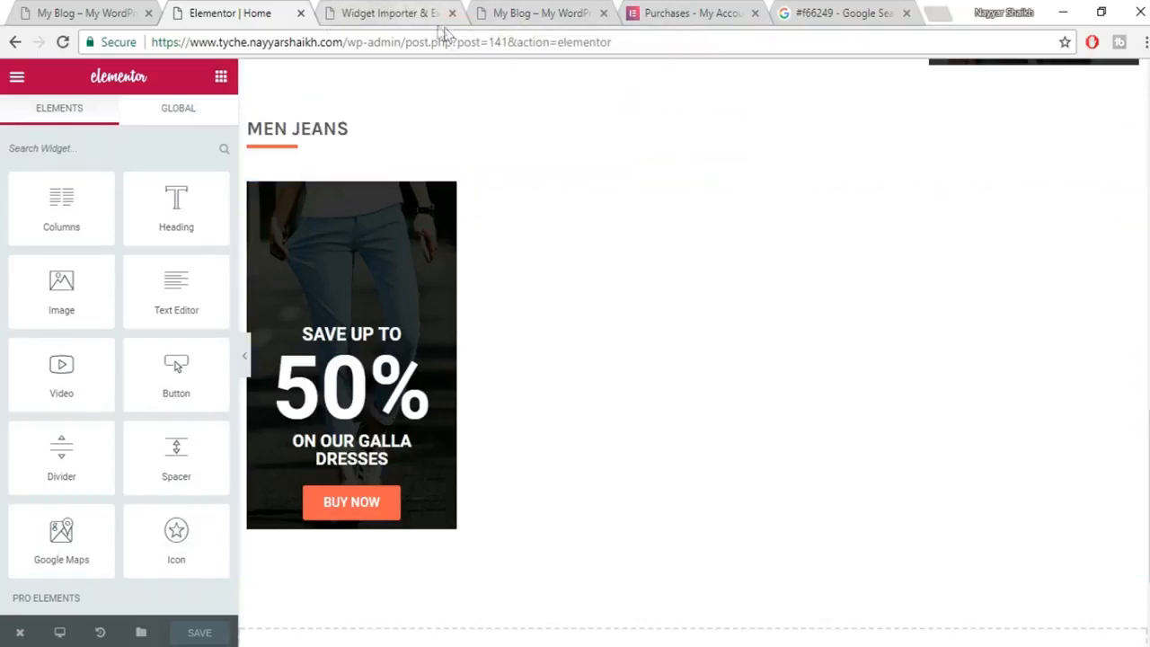
Close the Widget Importer tab and review the demo shop's MOST WANTED, FEATURED and ON SALE columns.
left_click(388, 22)
left_click(452, 12)
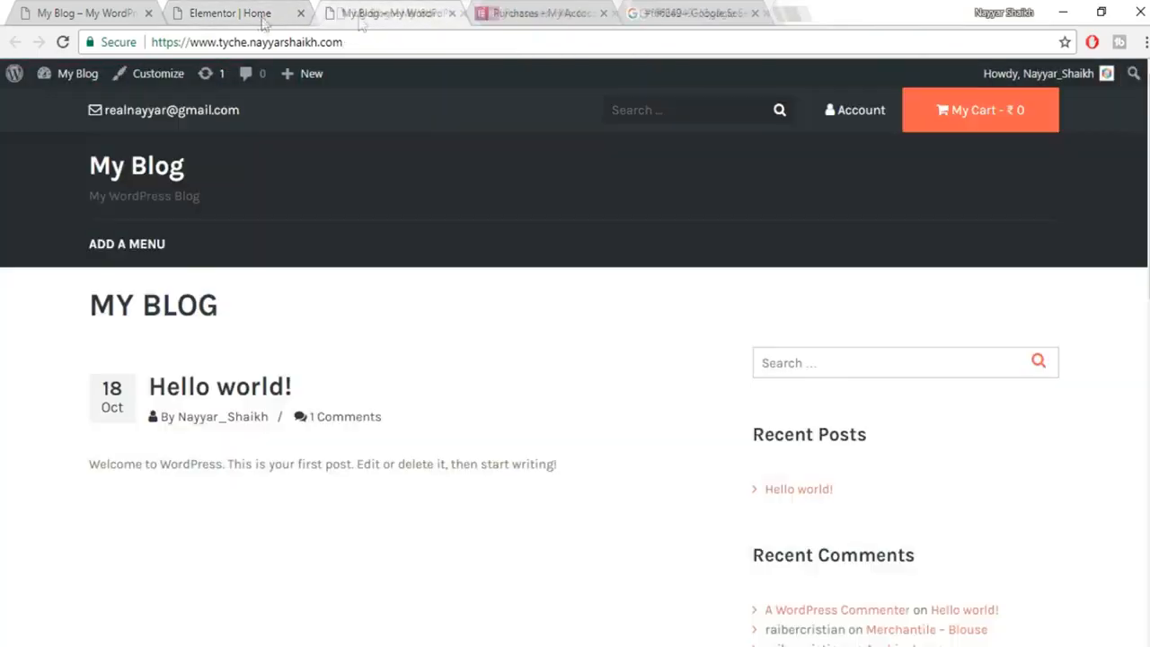
left_click(227, 18)
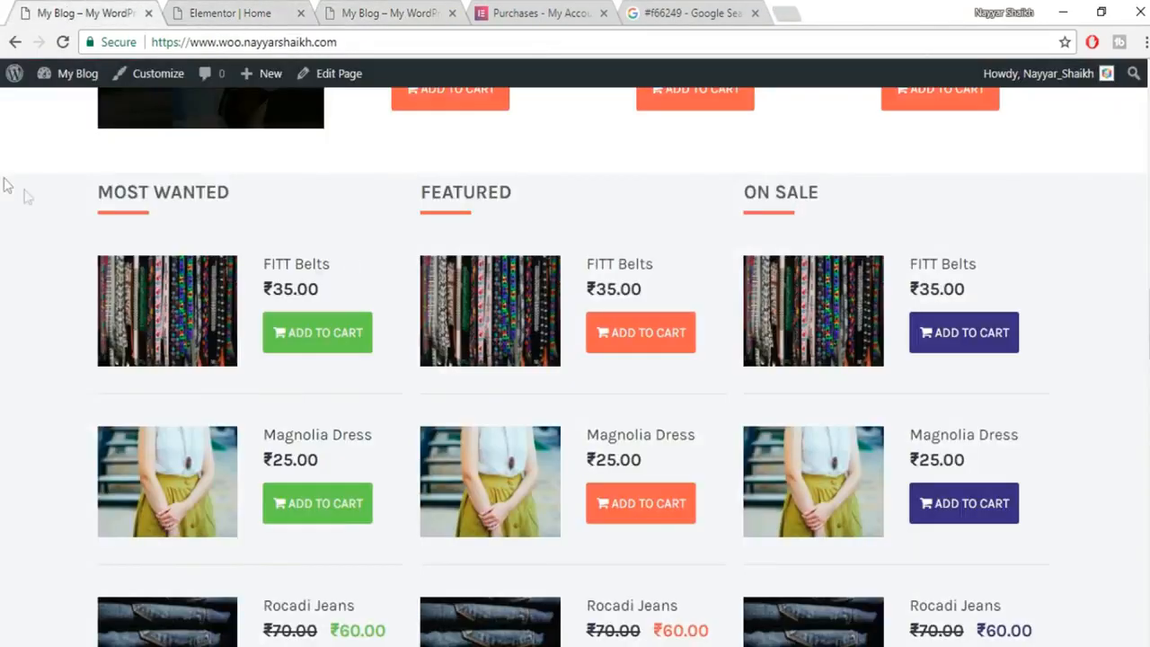
scroll(385, 441, "down", 2)
scroll(539, 288, "up", 1)
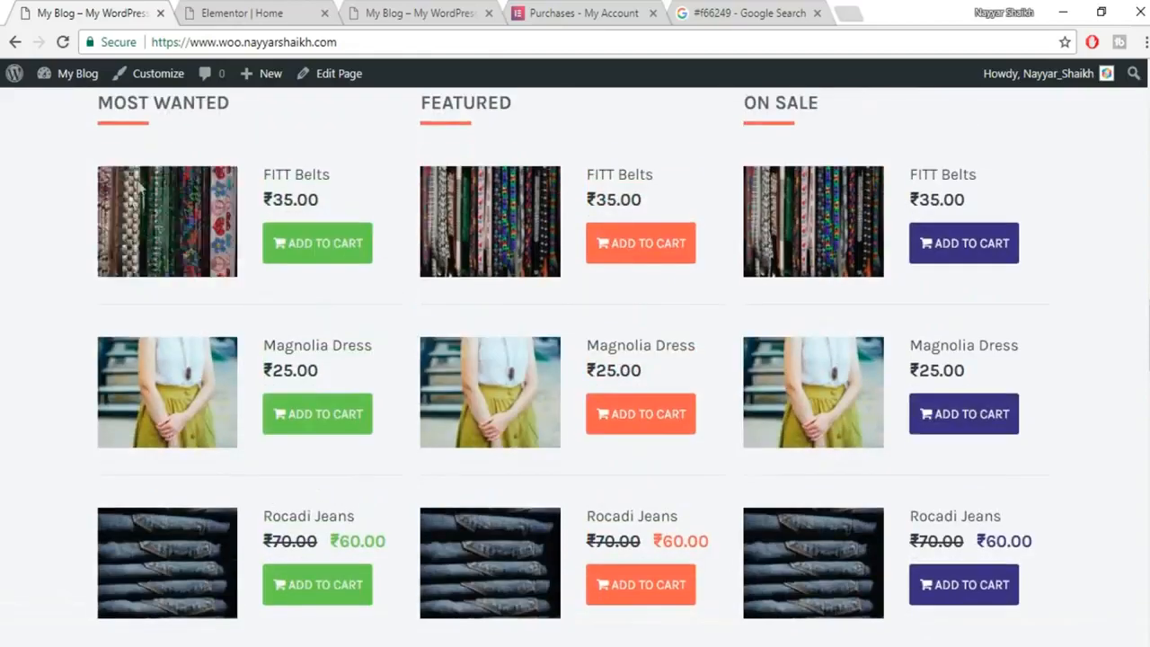
scroll(338, 147, "up", 1)
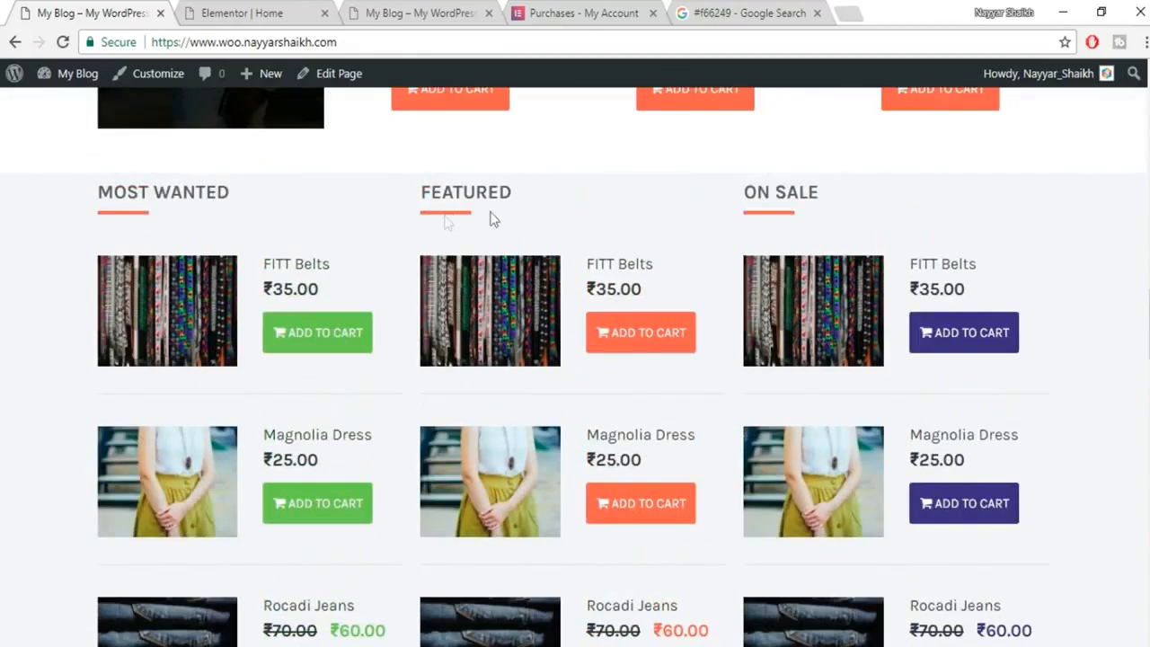
Drop a Tyche Products widget into a new section below the MEN JEANS row.
left_click(256, 14)
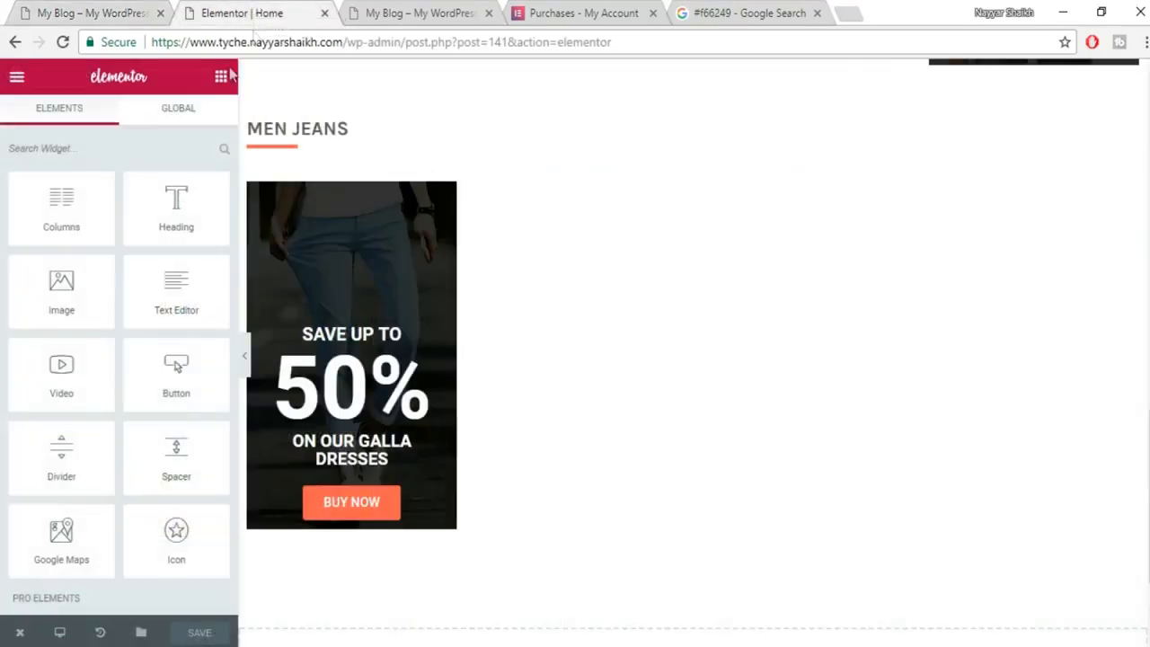
scroll(211, 310, "down", 15)
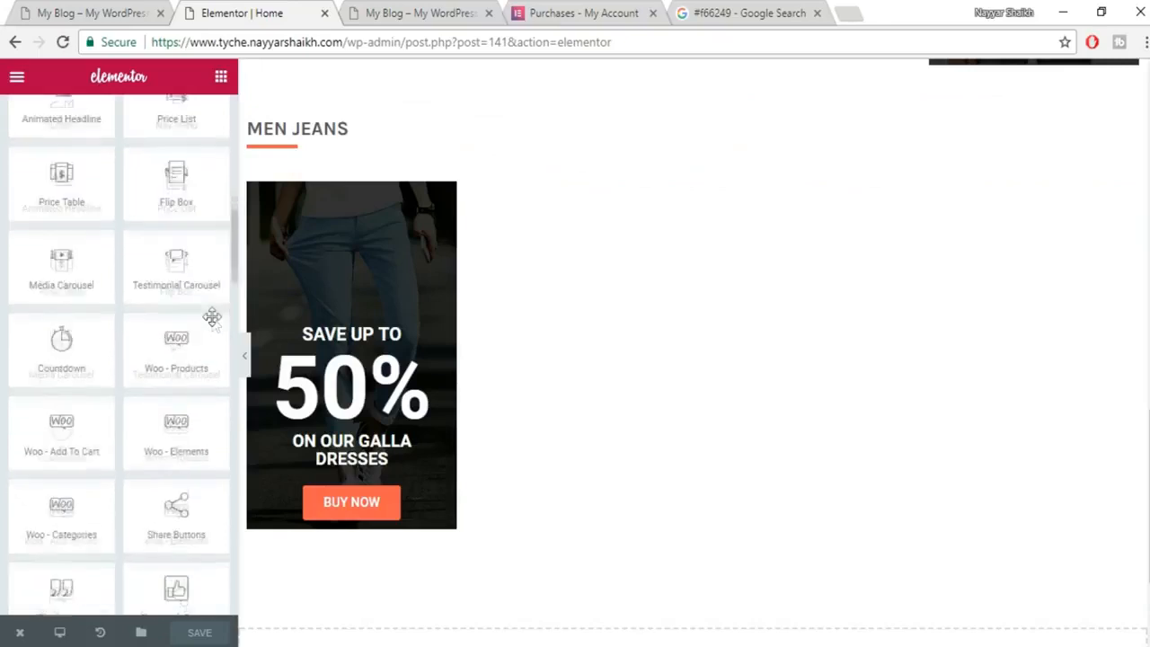
scroll(135, 346, "down", 8)
scroll(149, 369, "down", 2)
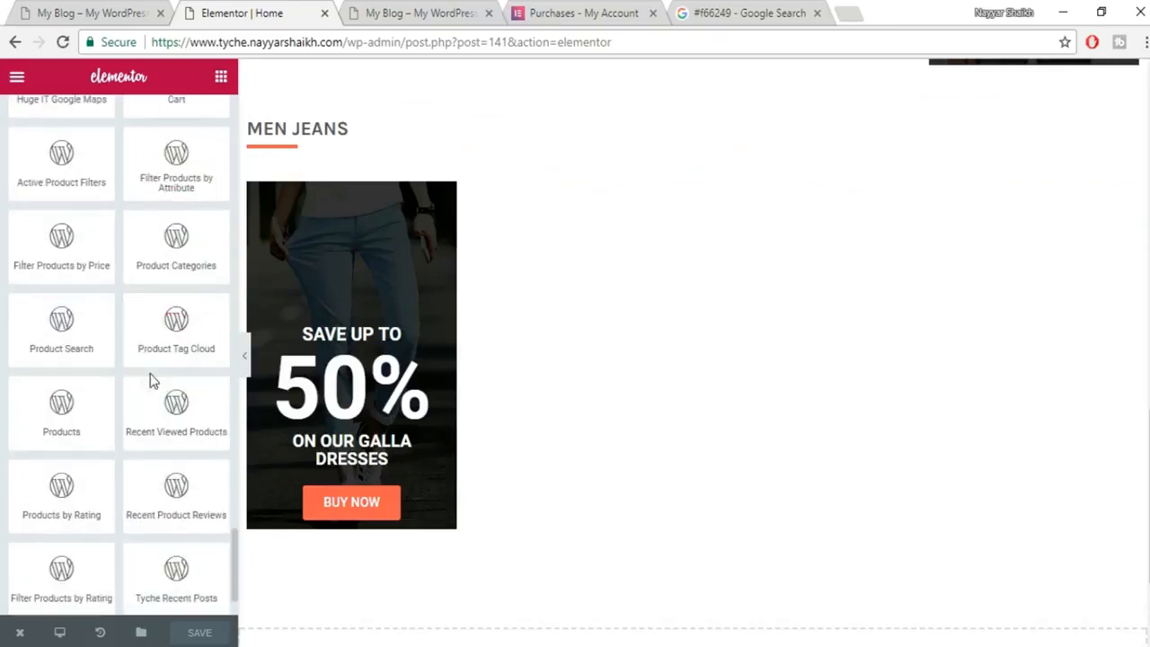
scroll(163, 415, "up", 2)
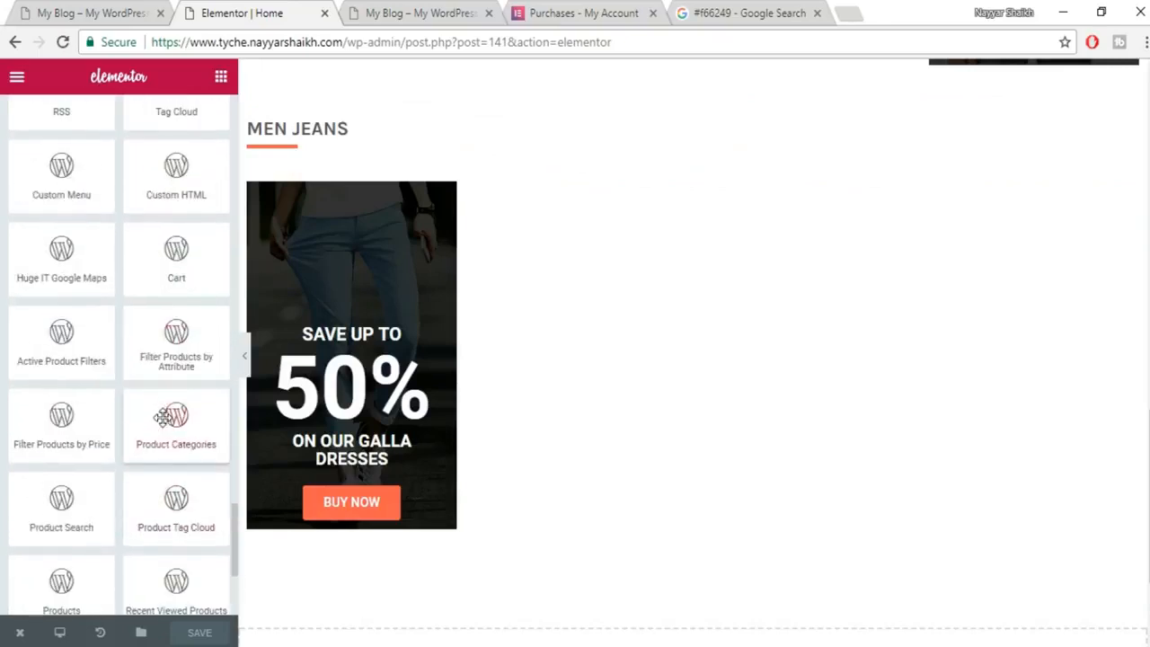
scroll(185, 287, "down", 3)
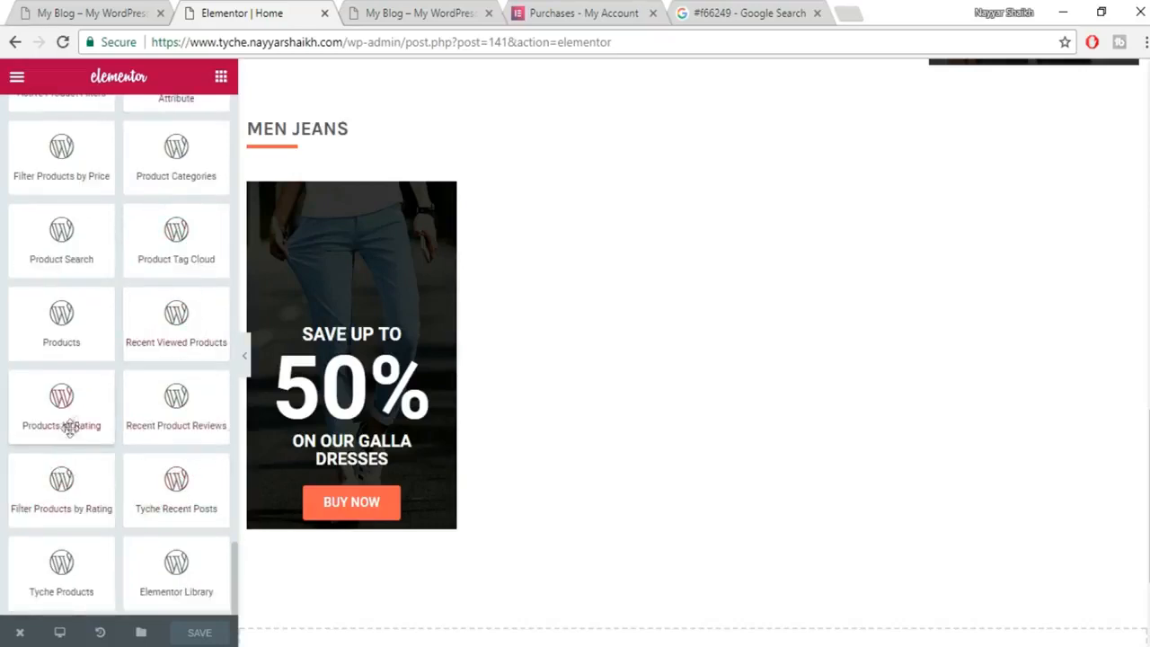
left_click_drag(62, 561, 692, 510)
scroll(799, 432, "down", 2)
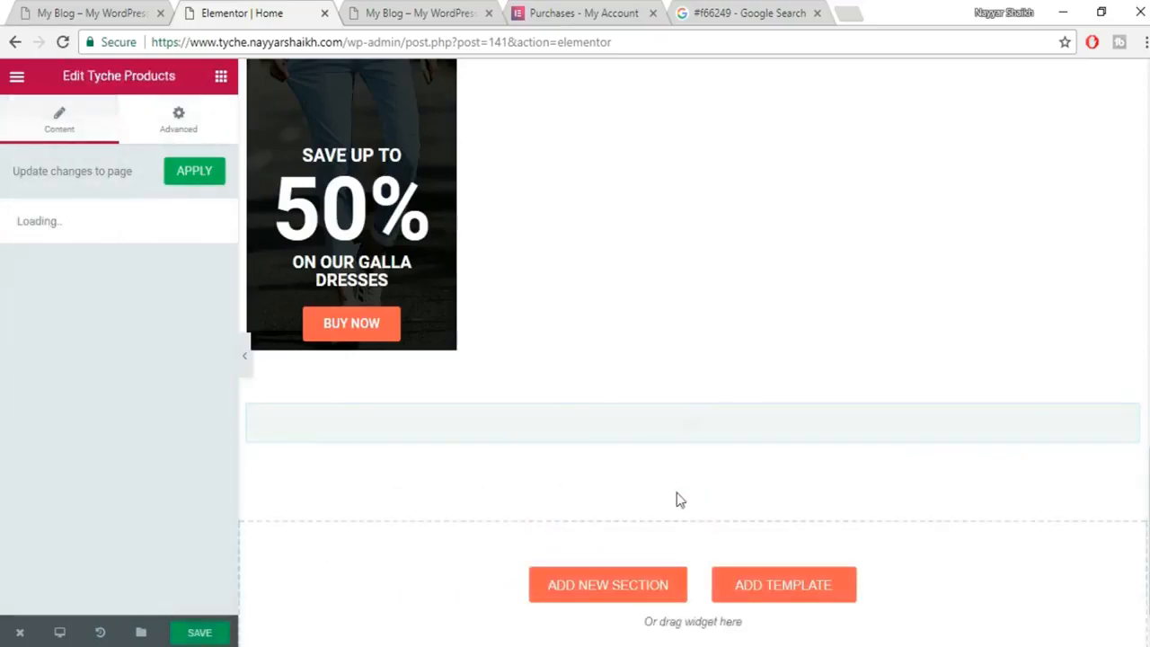
scroll(808, 485, "down", 1)
scroll(715, 432, "up", 3)
scroll(691, 356, "up", 2)
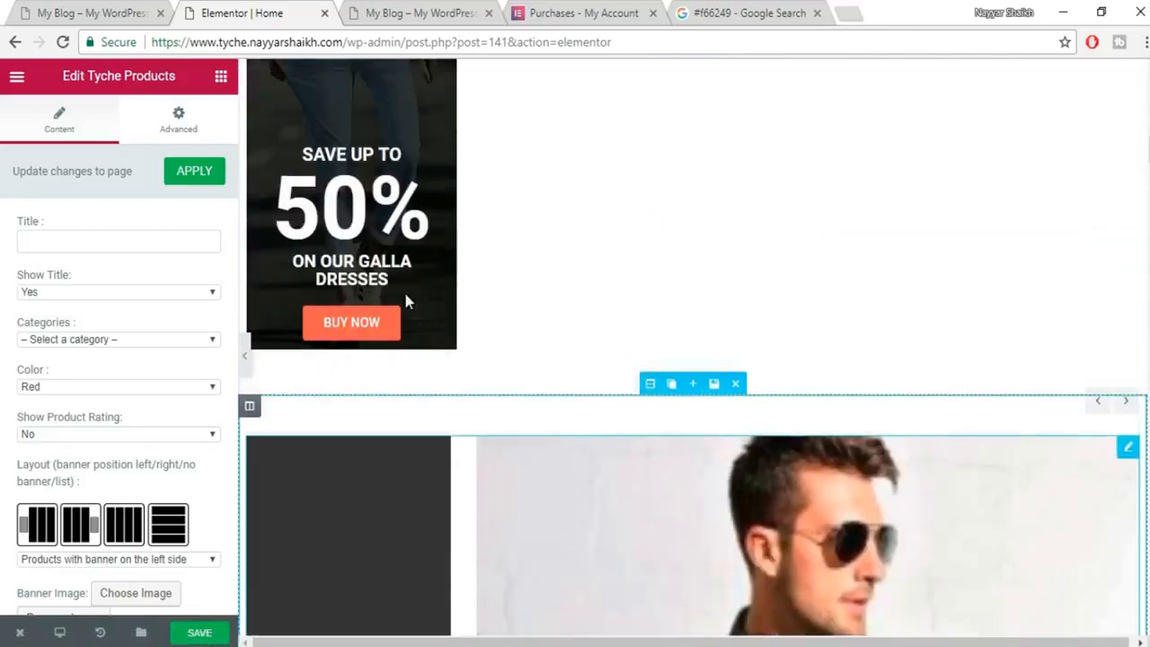
scroll(279, 382, "down", 1)
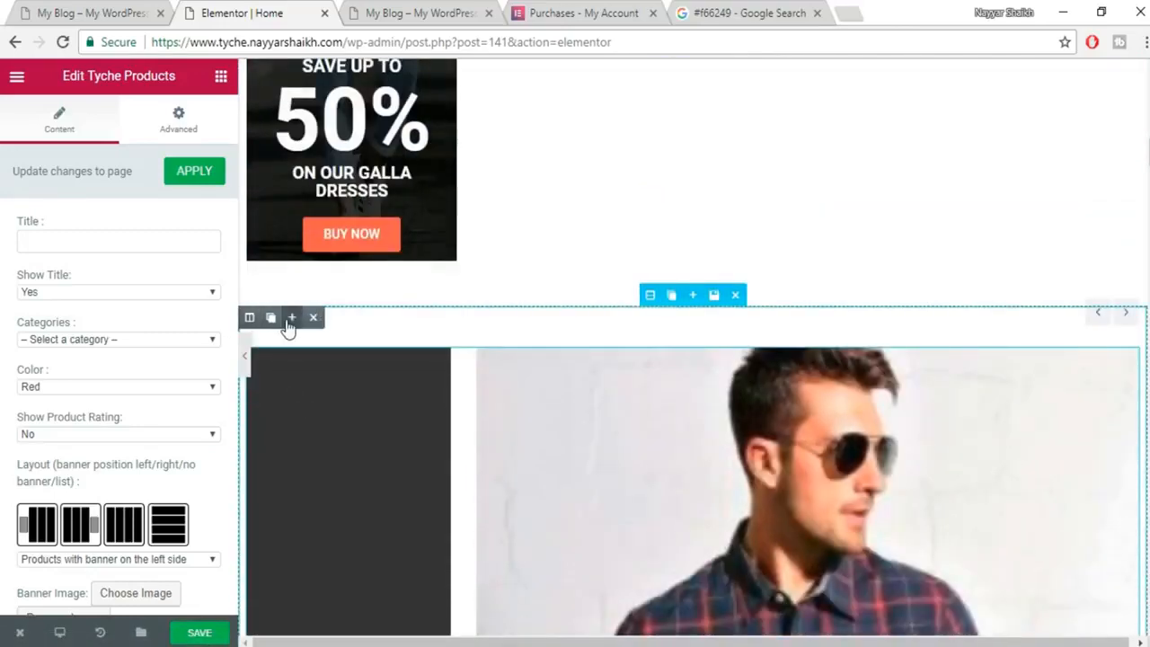
Give the new product section three columns.
left_click(292, 319)
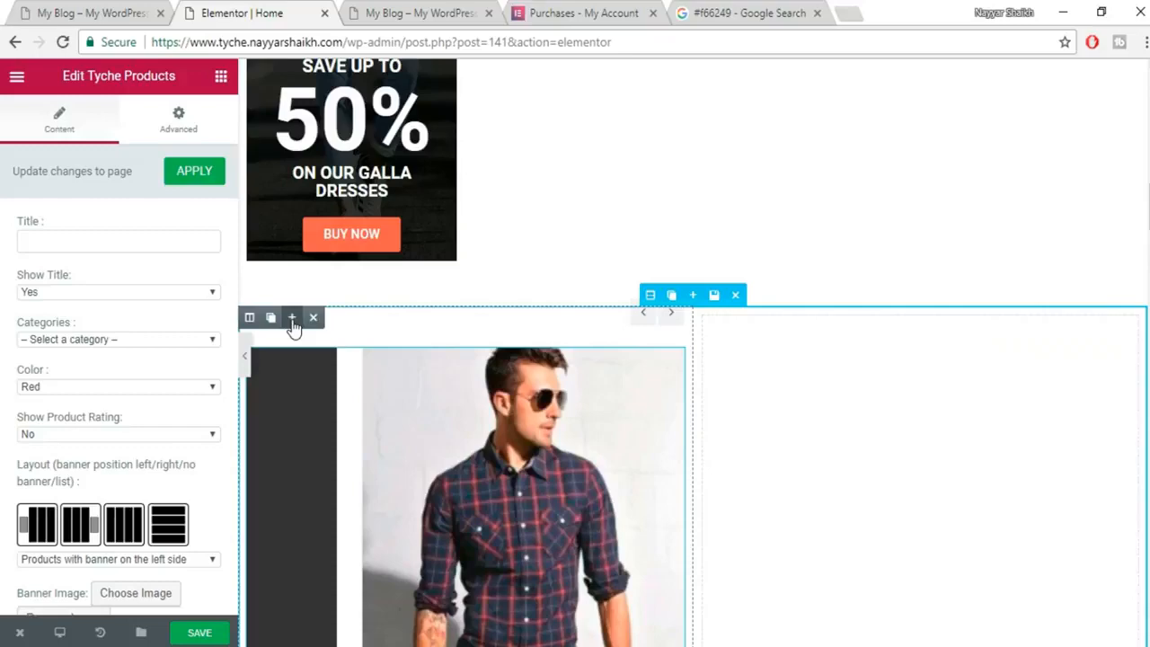
left_click(292, 319)
scroll(811, 527, "down", 4)
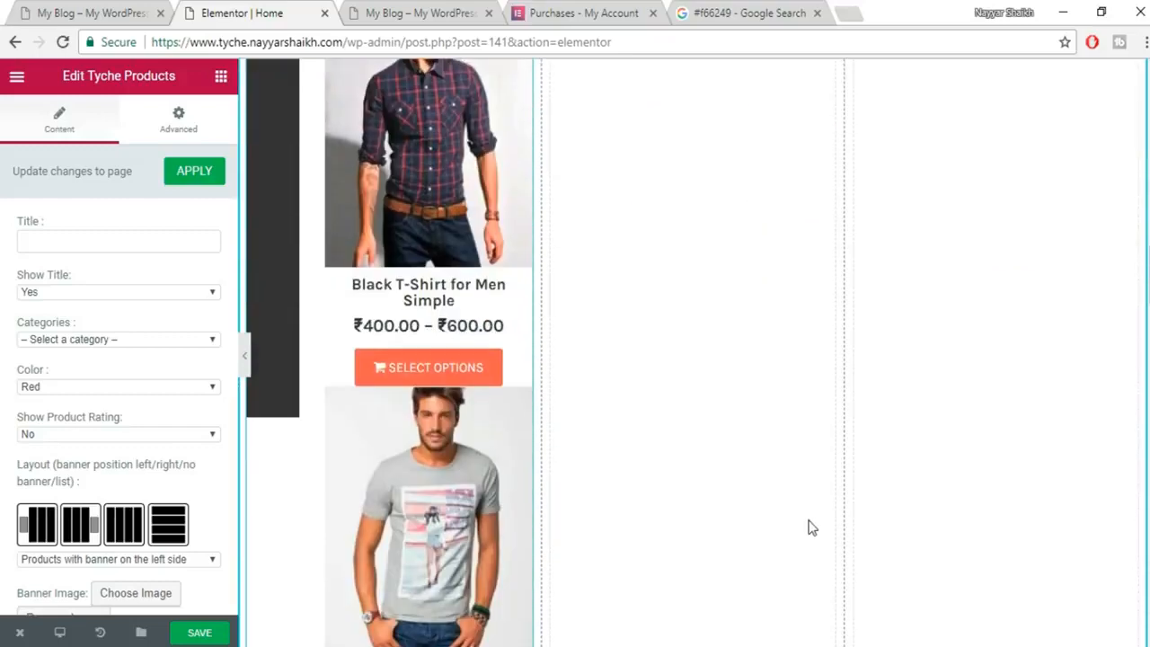
scroll(432, 313, "up", 3)
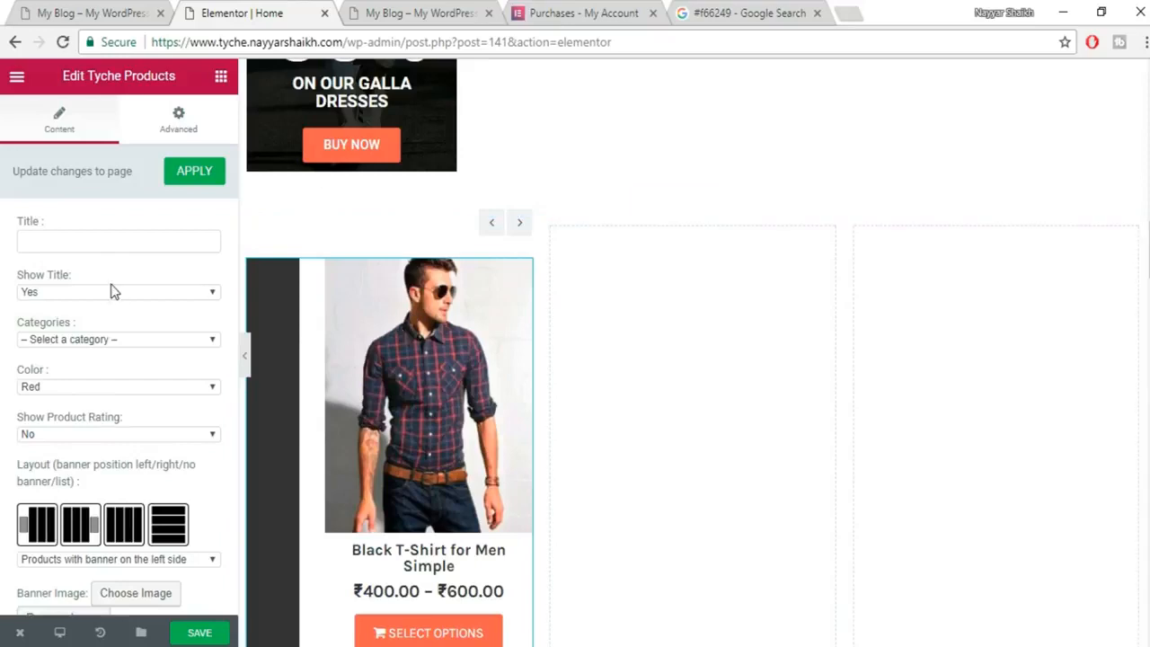
Hide the product widget's title and limit it to the Jeans category.
left_click(101, 241)
left_click(86, 11)
left_click_drag(246, 194, 112, 191)
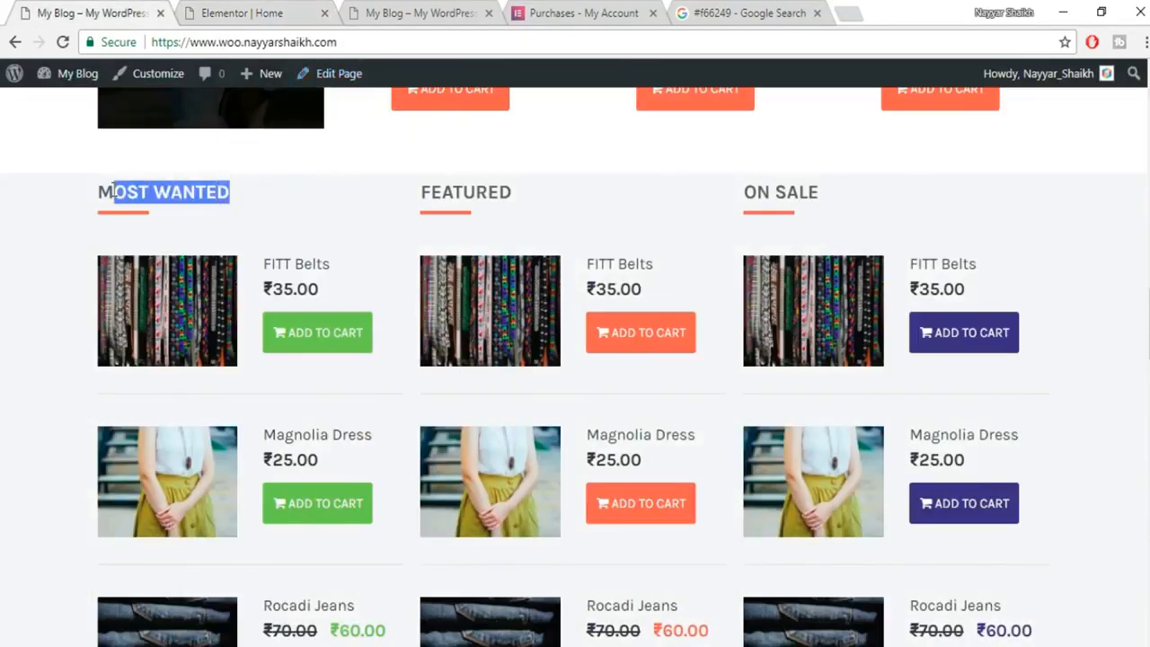
left_click(146, 214)
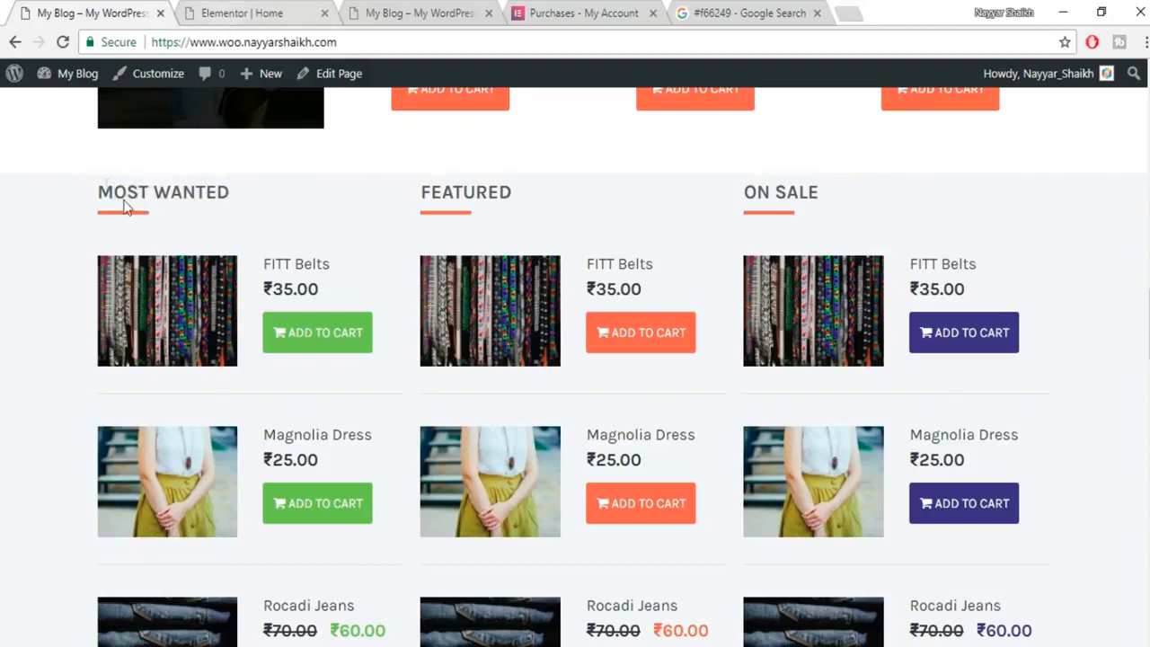
left_click(243, 13)
left_click(103, 297)
left_click(94, 320)
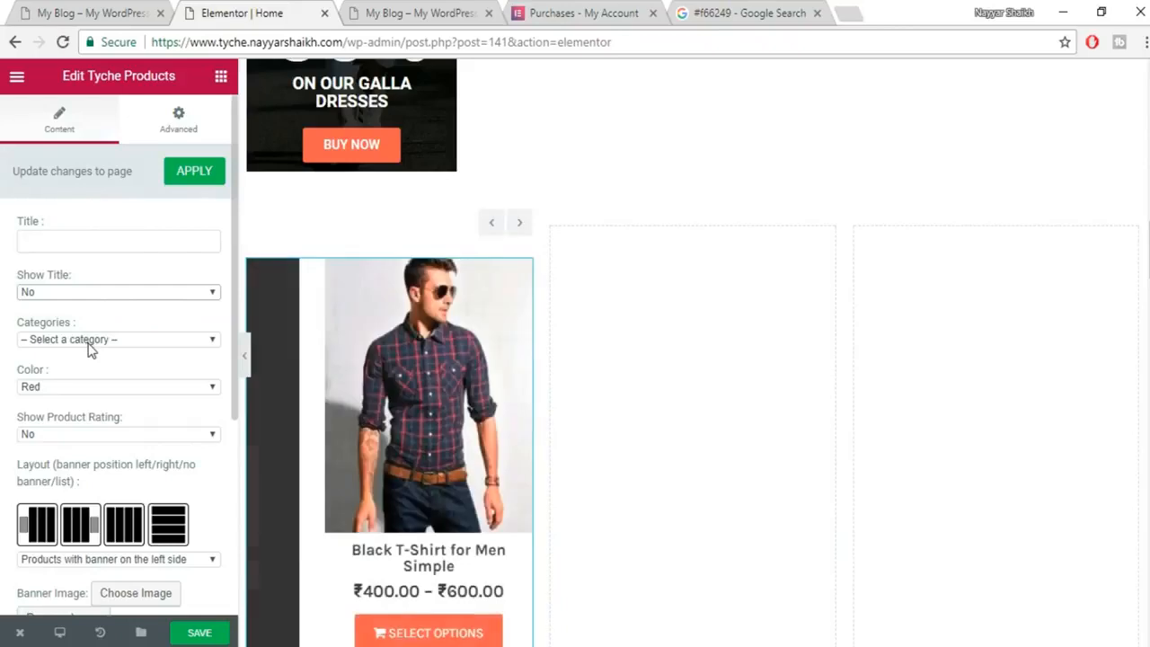
left_click(90, 341)
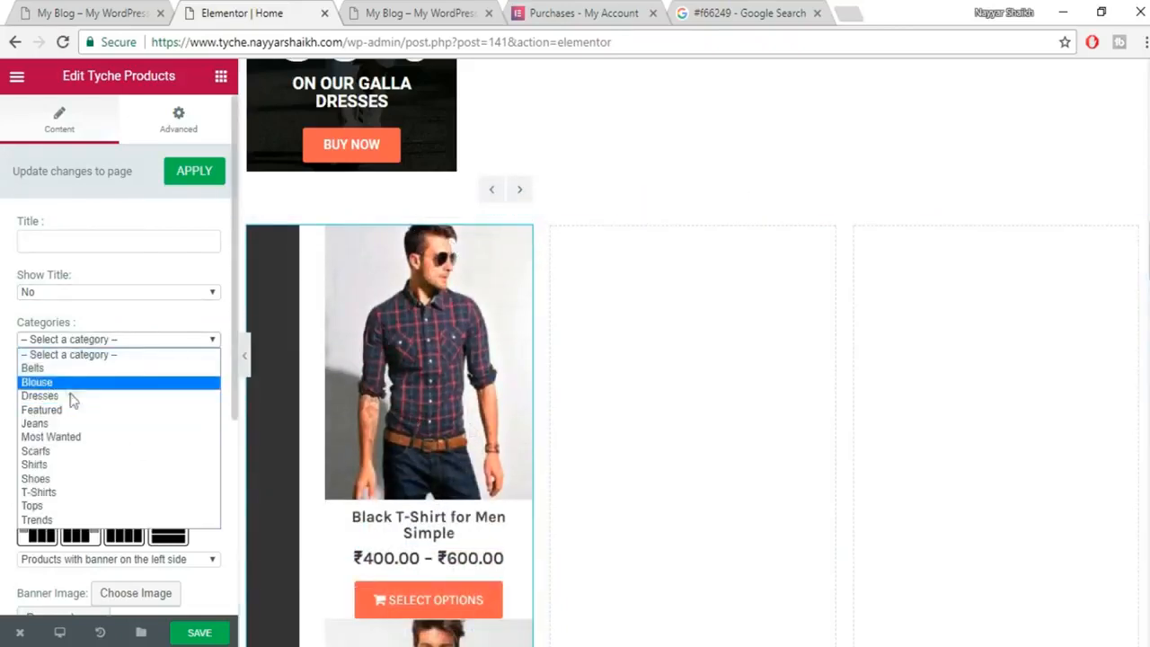
left_click(75, 425)
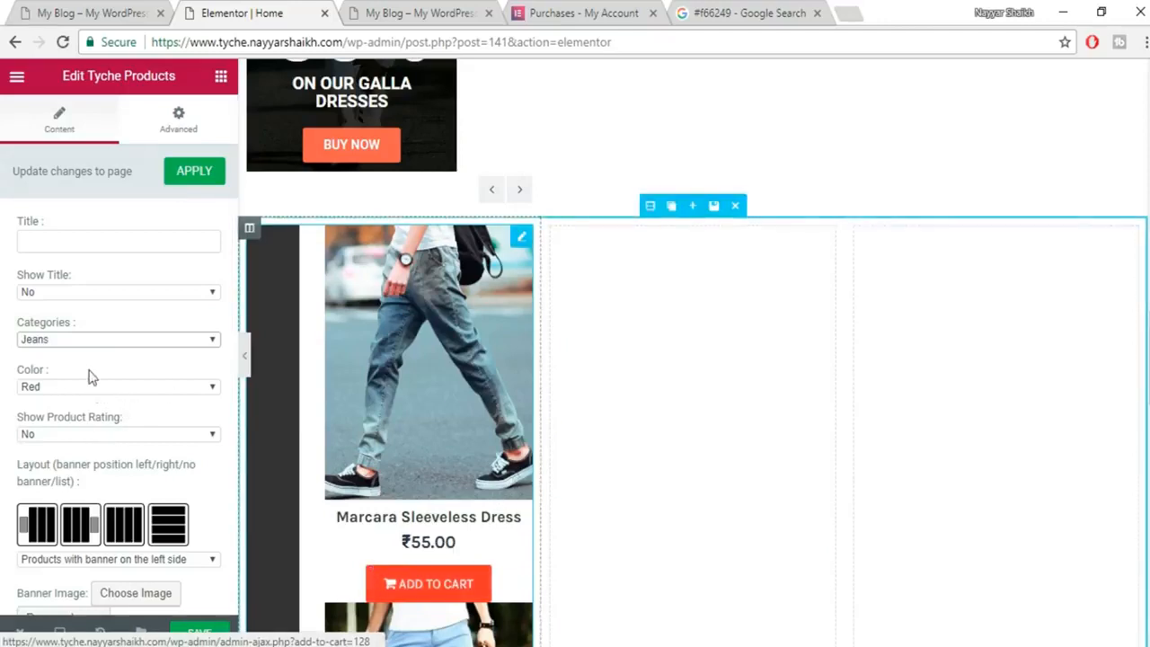
Make the product buttons and prices Green to match the demo shop.
left_click(126, 10)
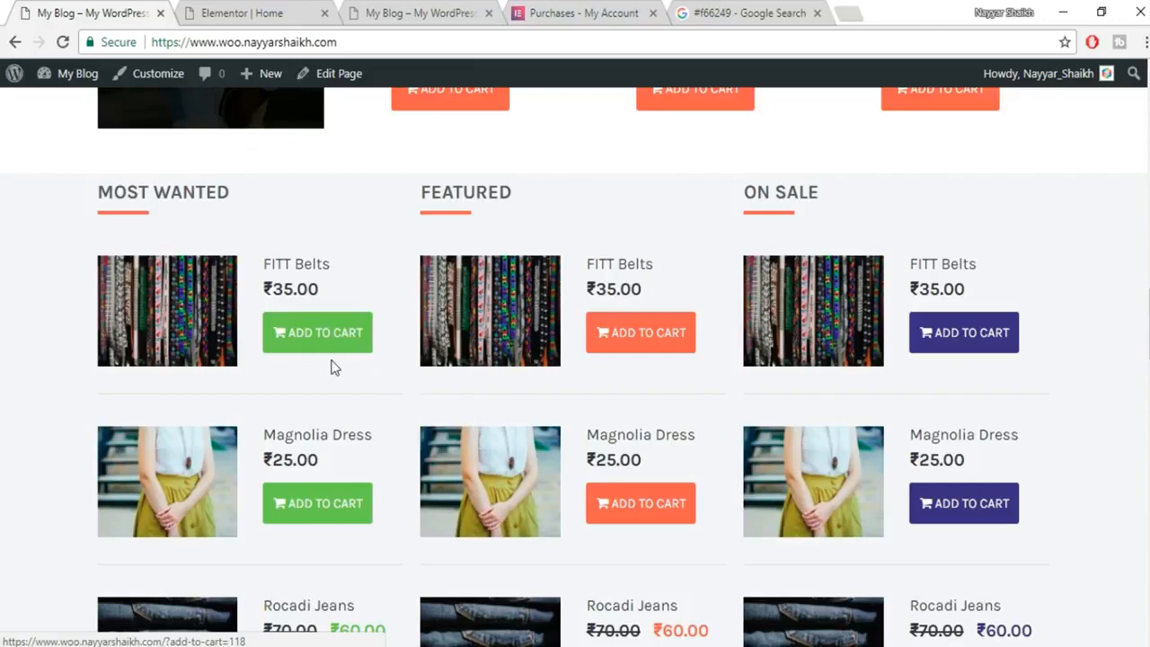
left_click(184, 9)
left_click(117, 386)
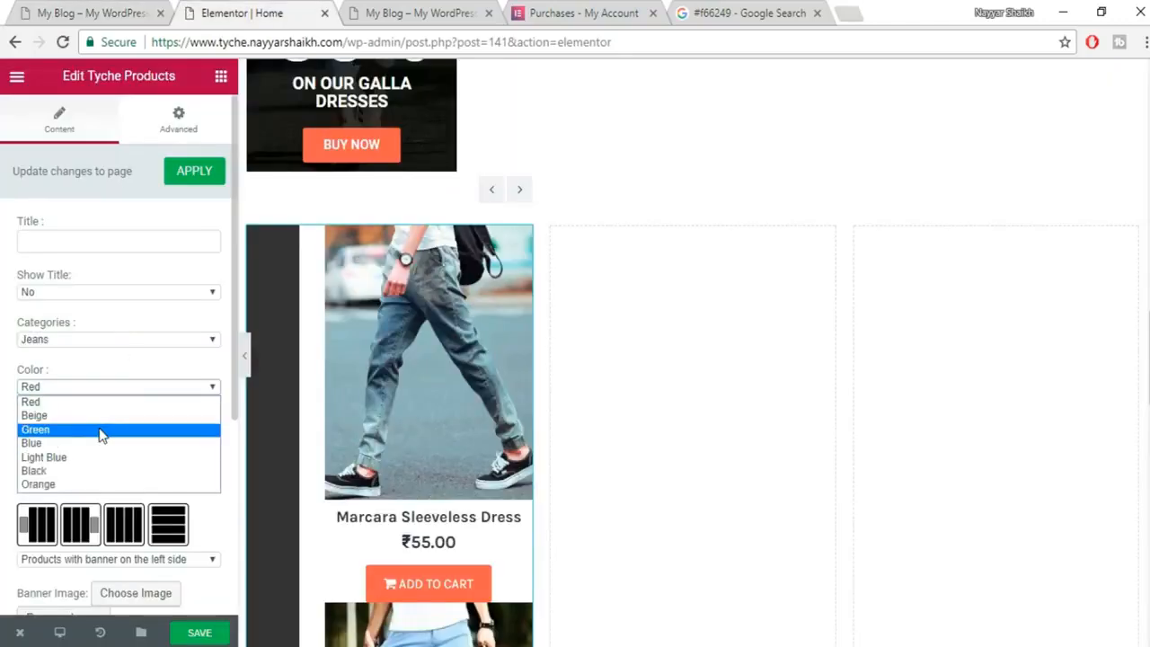
left_click(102, 430)
scroll(423, 409, "down", 2)
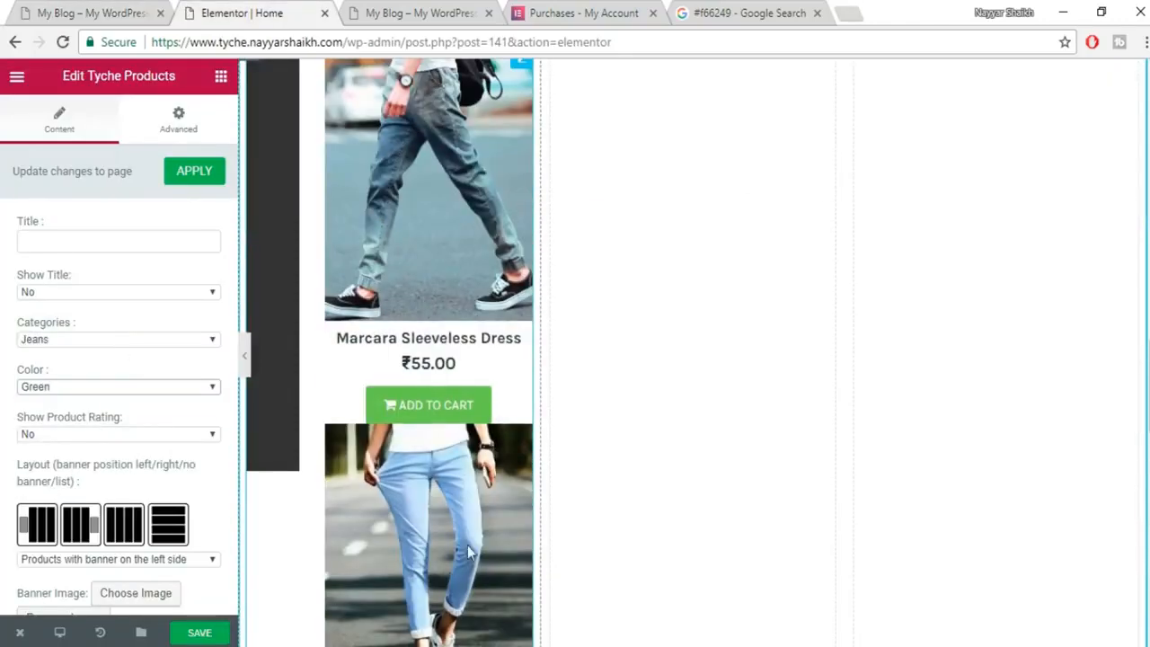
scroll(483, 447, "up", 3)
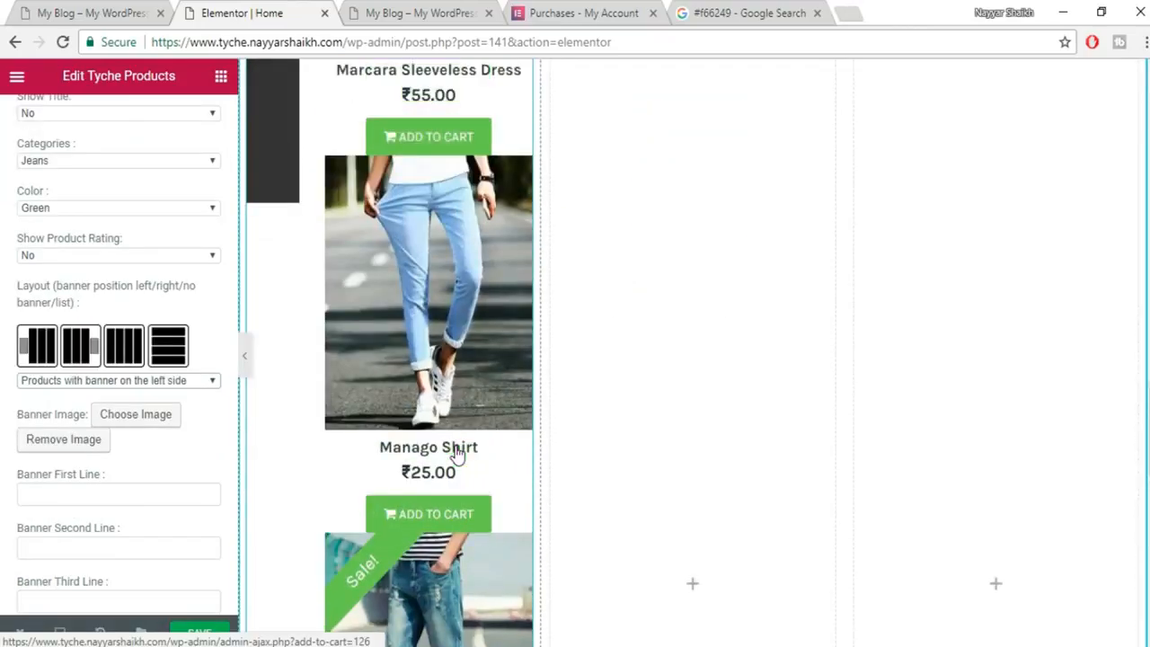
scroll(456, 450, "down", 1)
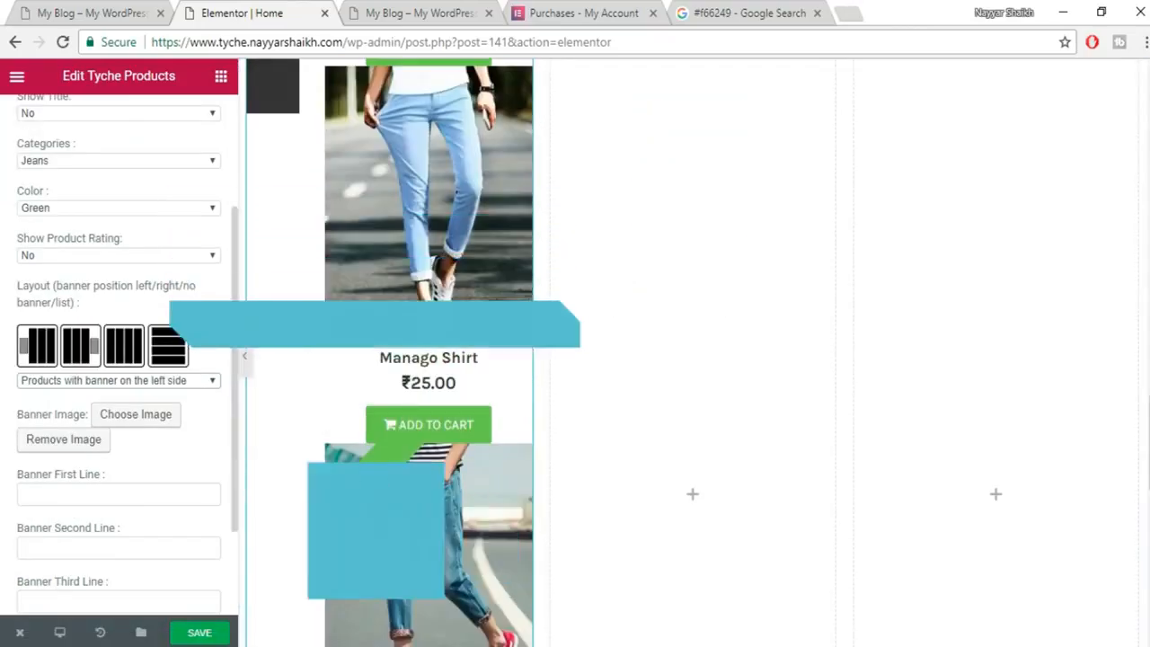
Try the banner-left and banner-right layouts for the Jeans products.
left_click(134, 11)
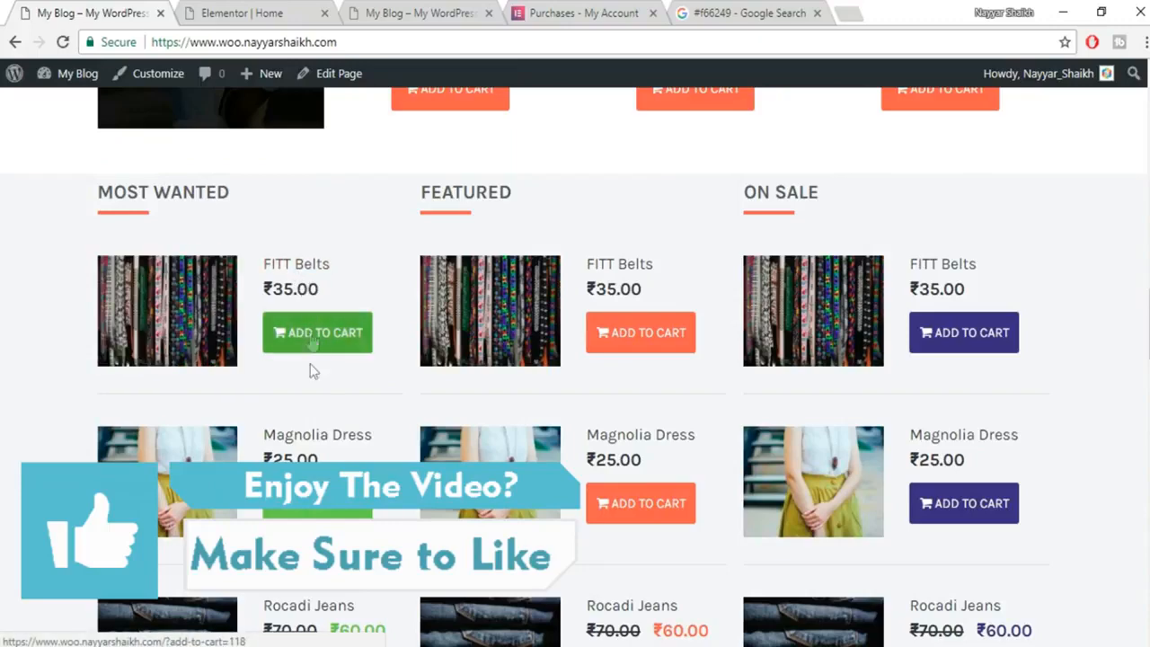
left_click(239, 13)
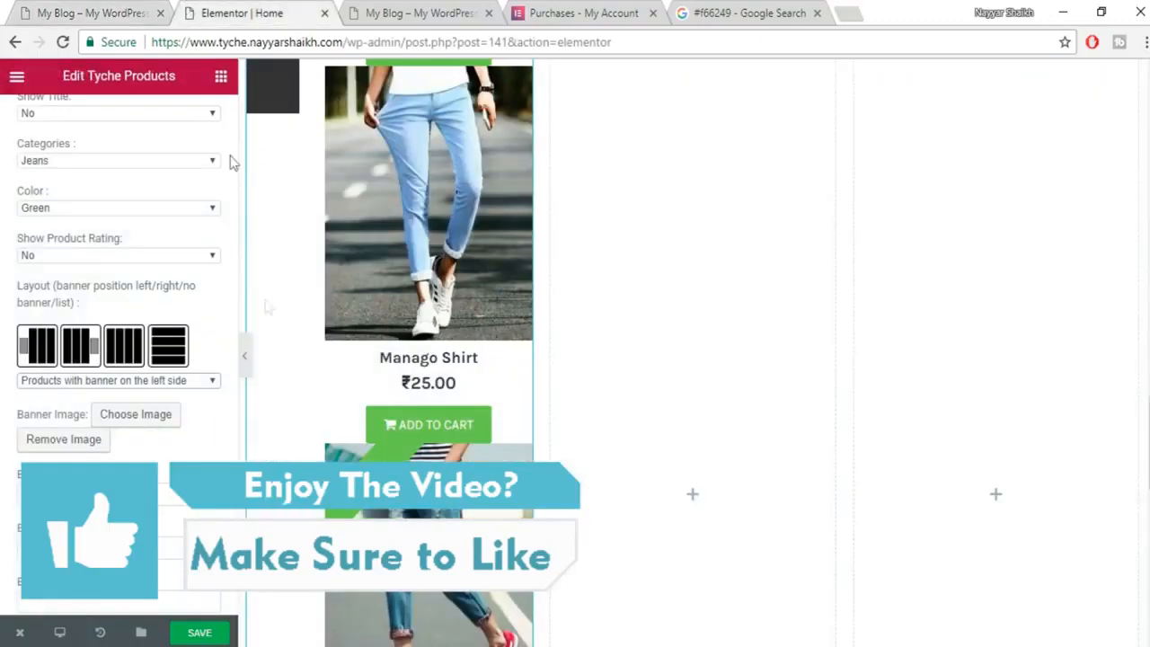
left_click(119, 385)
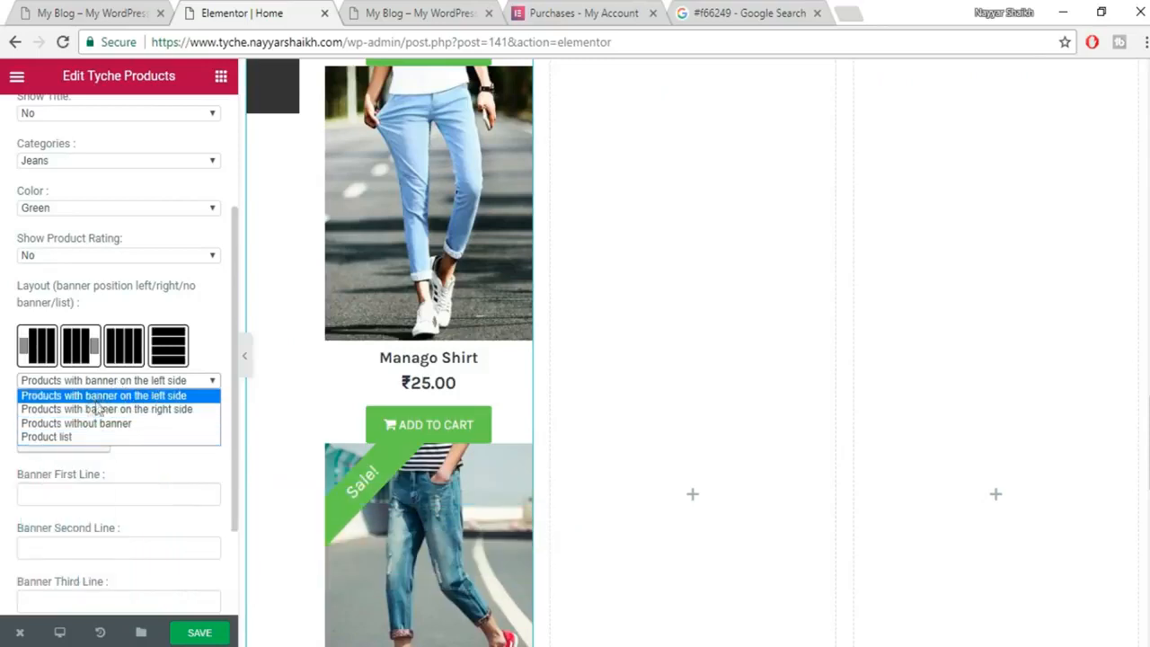
left_click(103, 396)
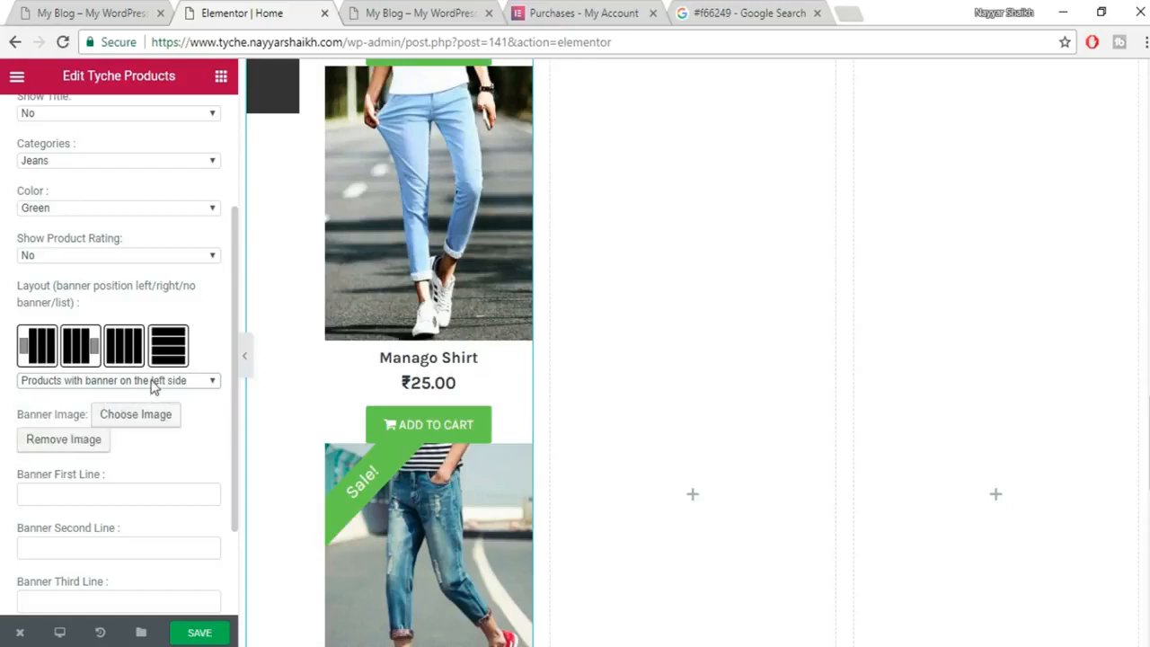
left_click(152, 381)
left_click(154, 407)
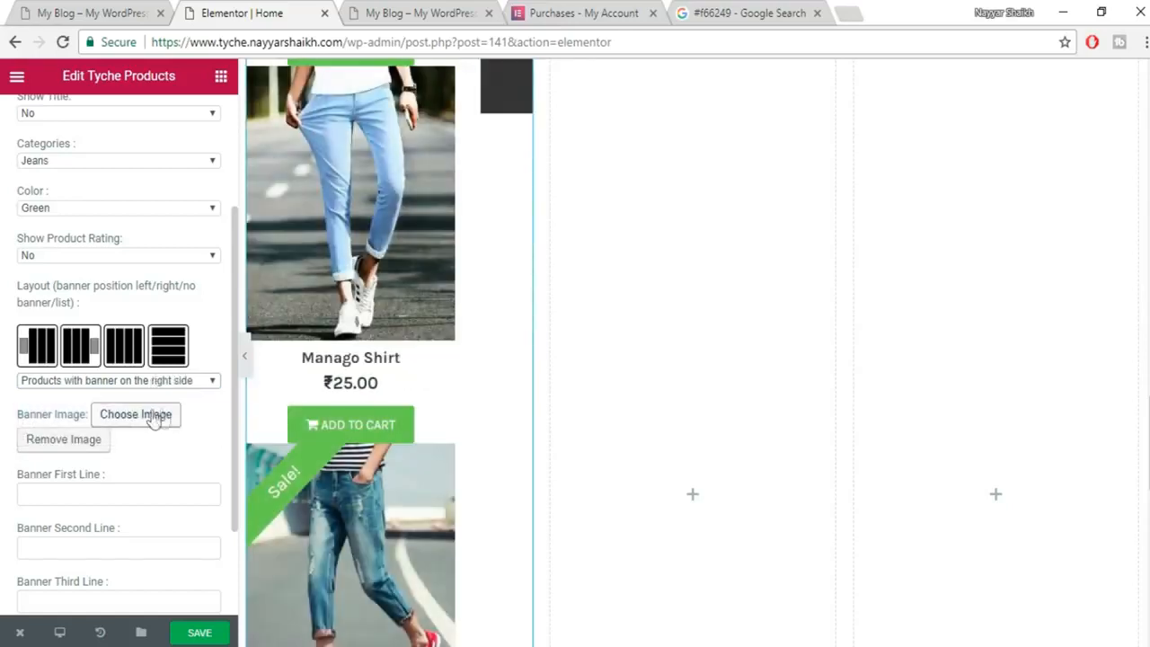
Switch the Jeans products layout to Product list.
scroll(453, 457, "up", 5)
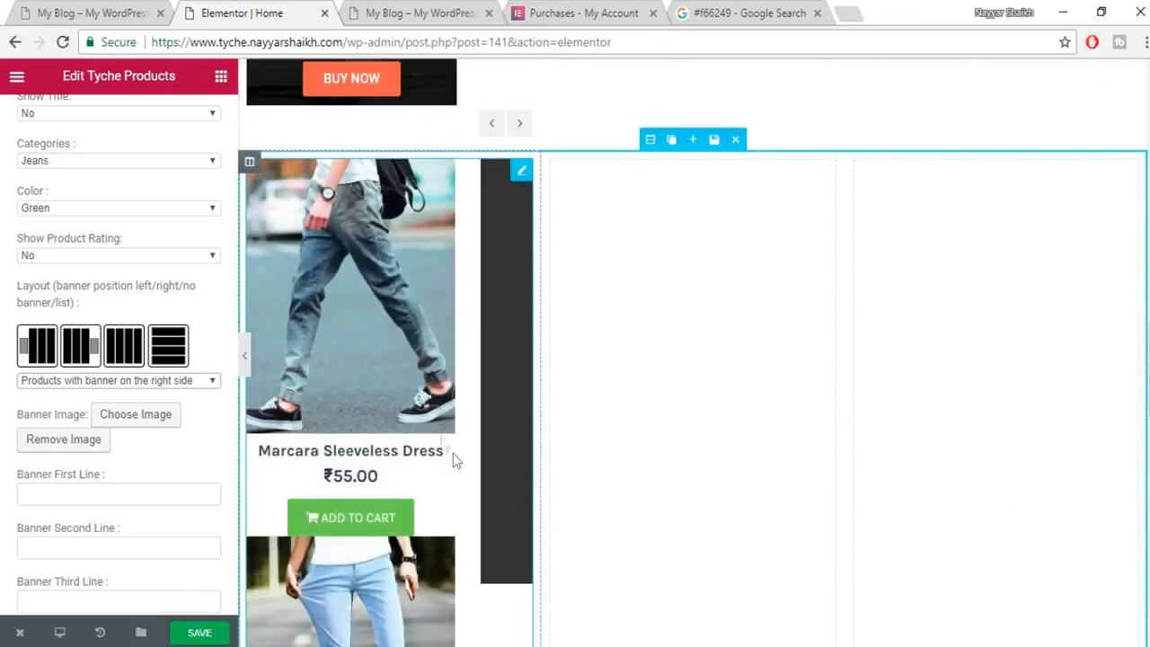
left_click(163, 381)
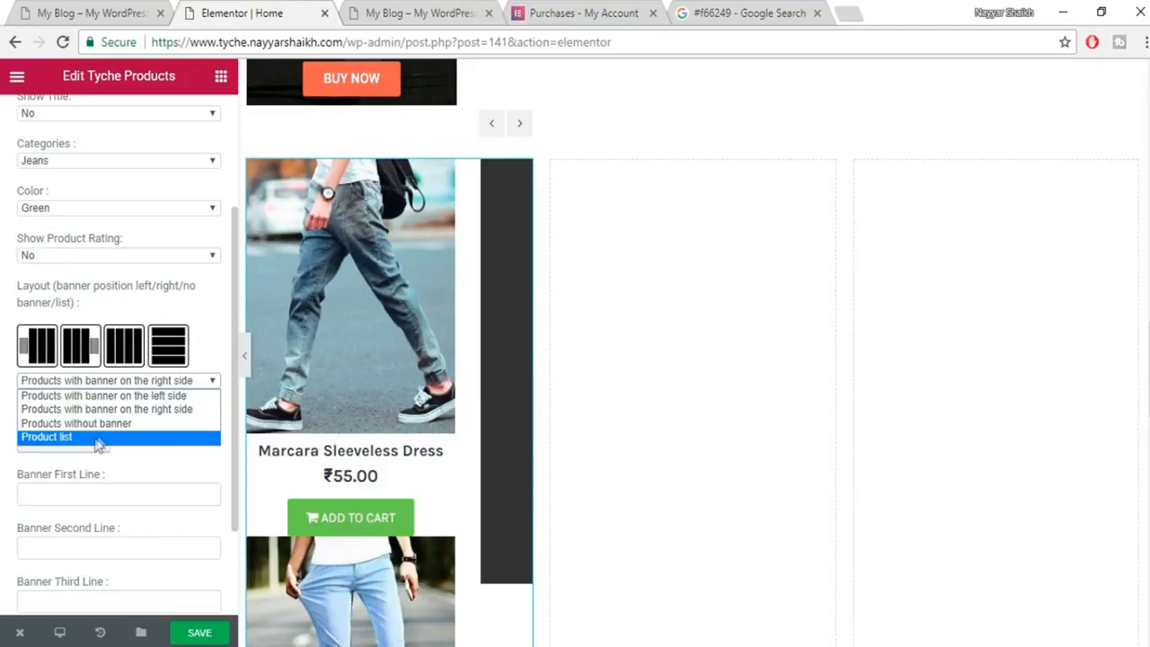
left_click(104, 442)
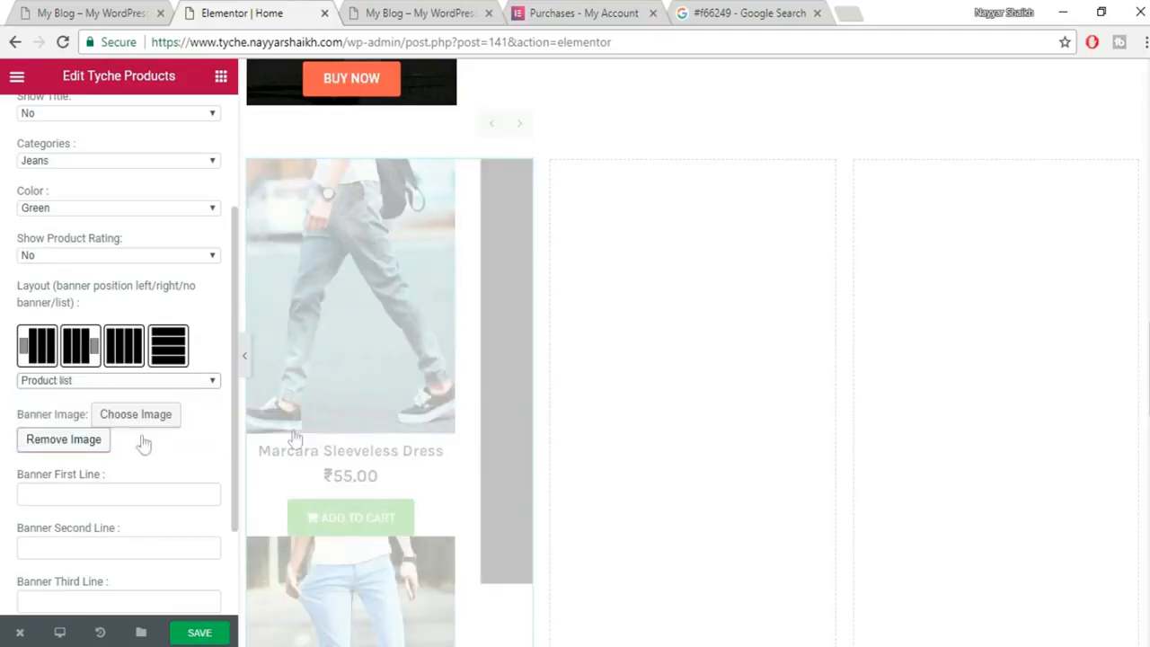
scroll(505, 349, "up", 3)
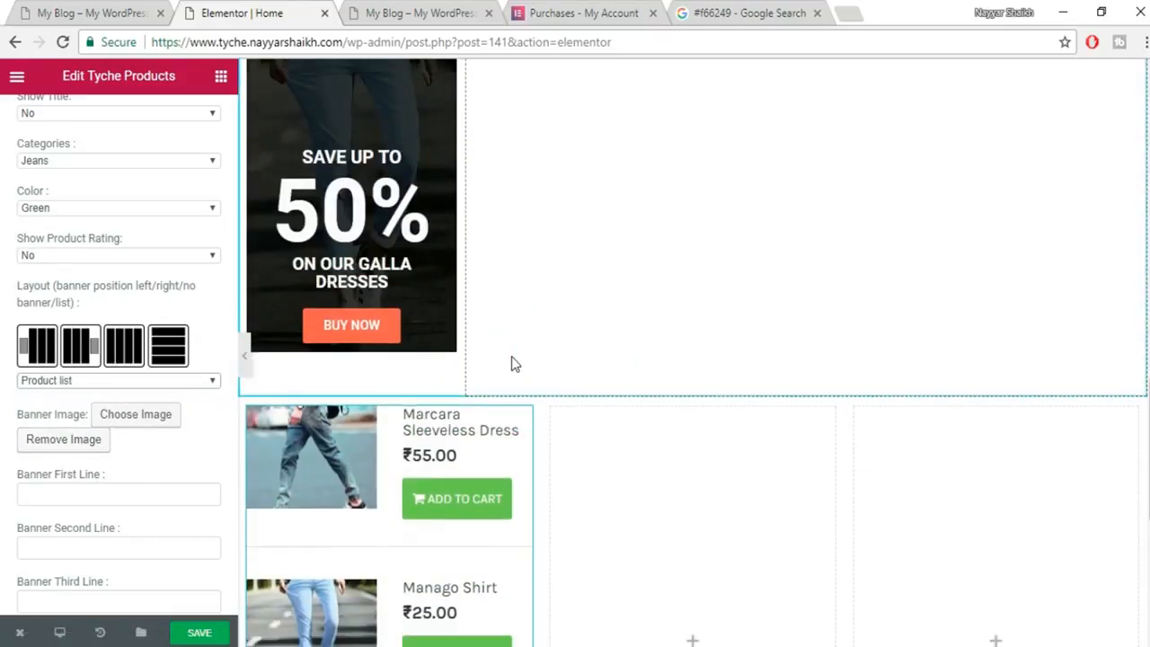
scroll(514, 362, "down", 3)
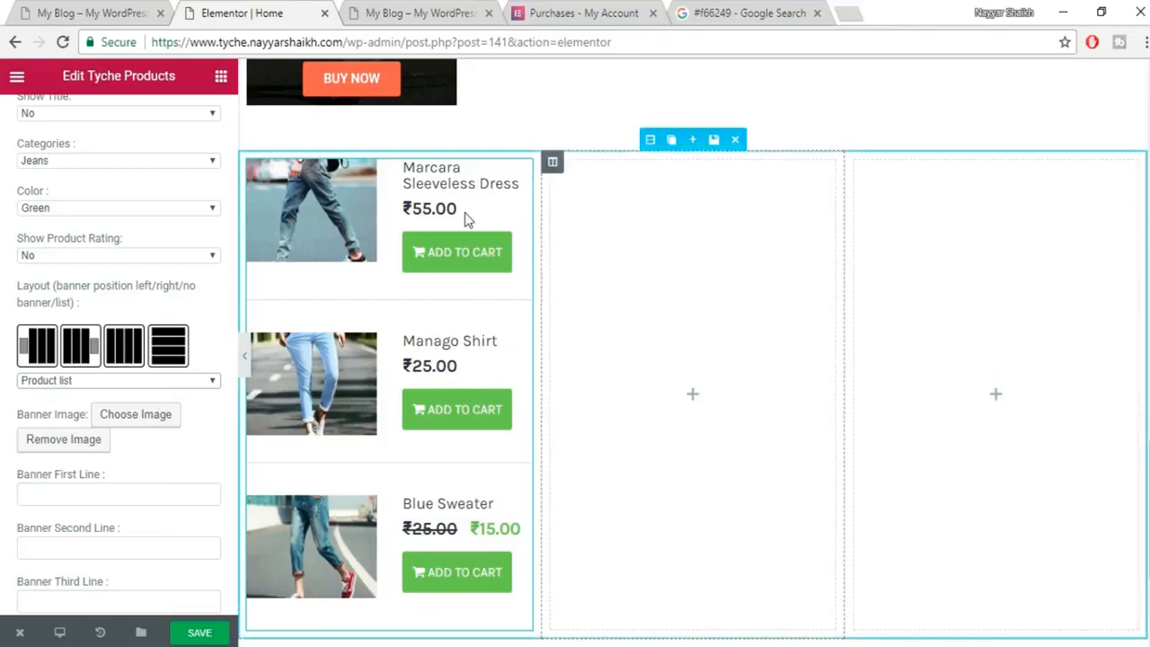
scroll(484, 379, "up", 1)
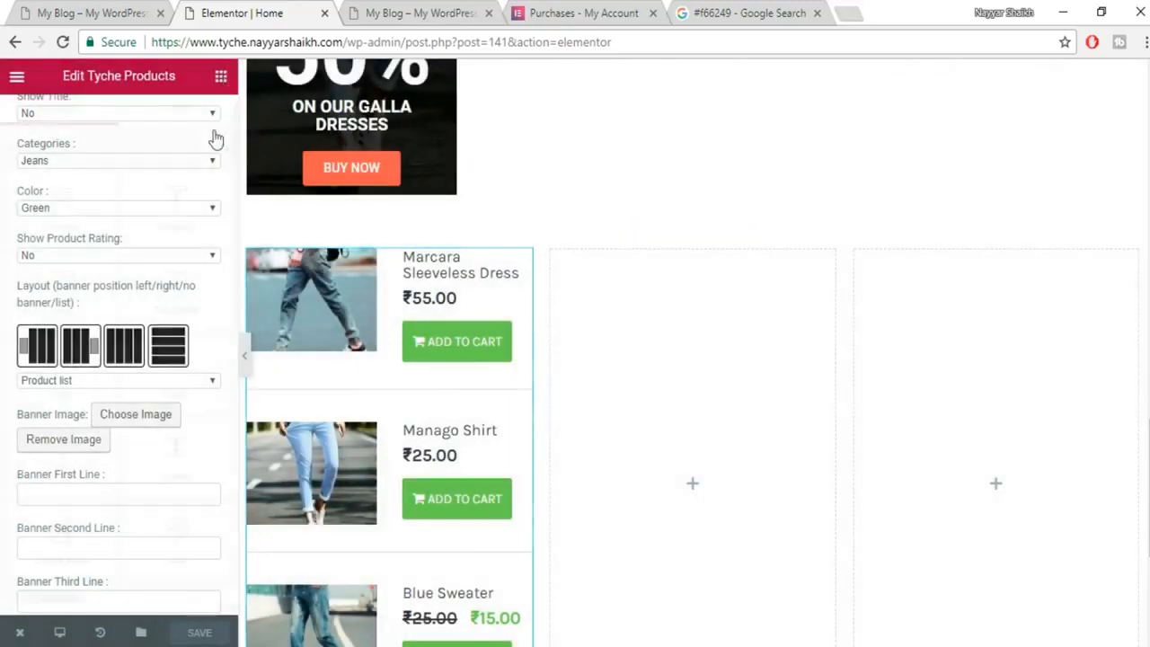
scroll(180, 403, "down", 15)
scroll(179, 403, "down", 15)
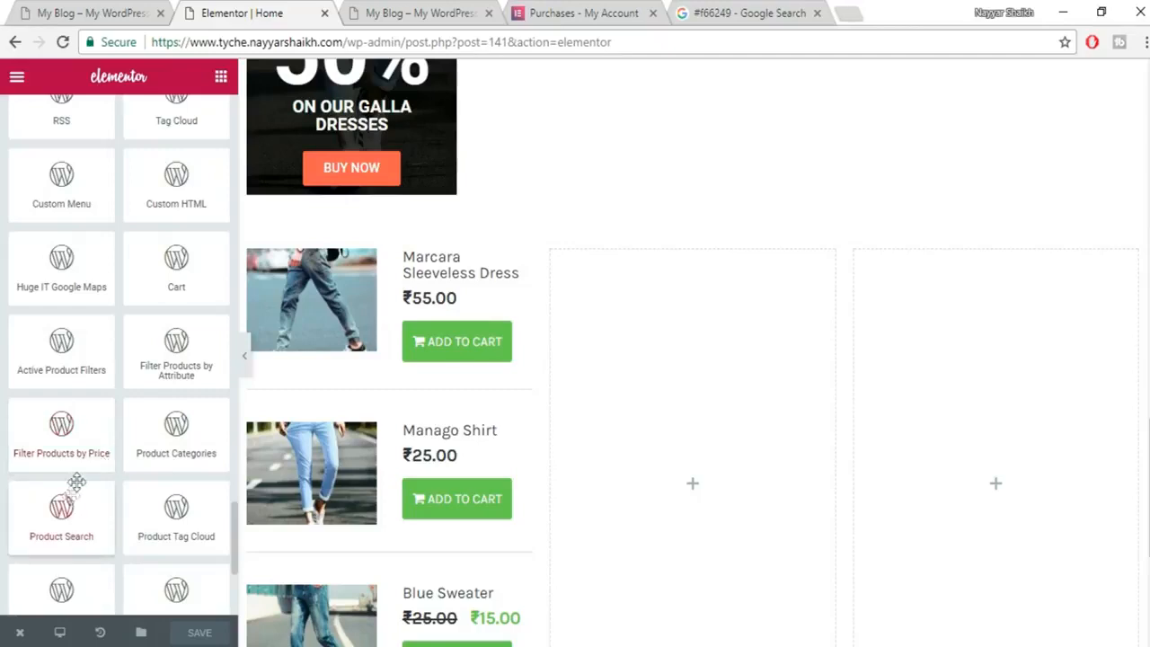
Remove the extra and empty columns, then duplicate the Jeans products column twice.
scroll(75, 571, "down", 3)
left_click_drag(81, 571, 740, 395)
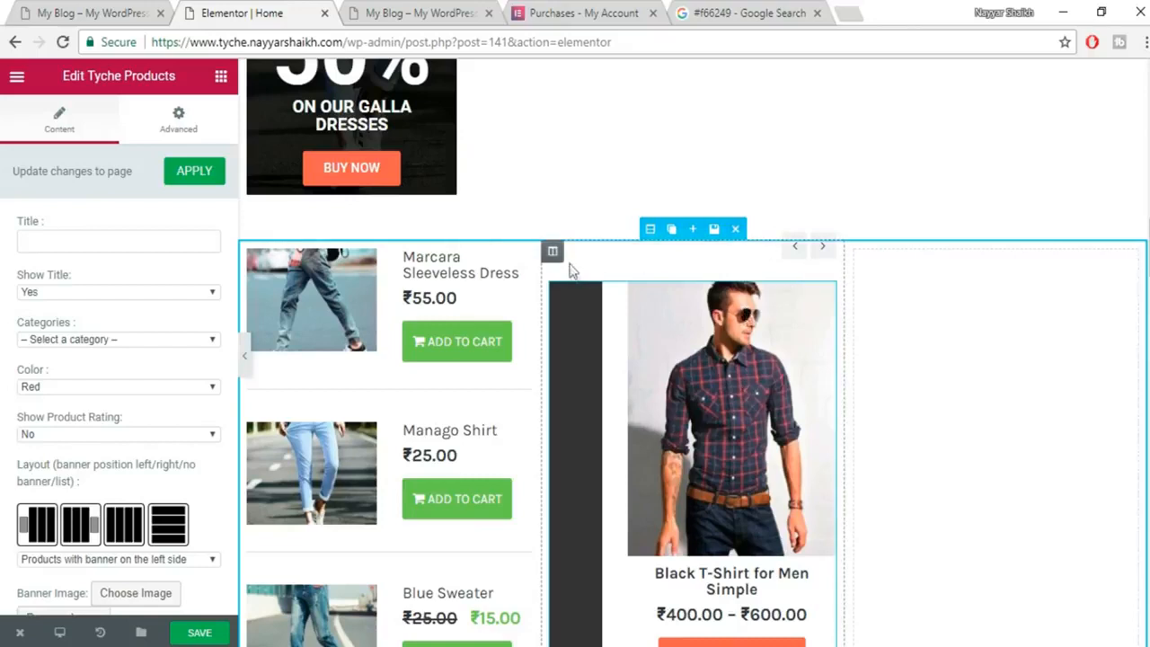
left_click(616, 252)
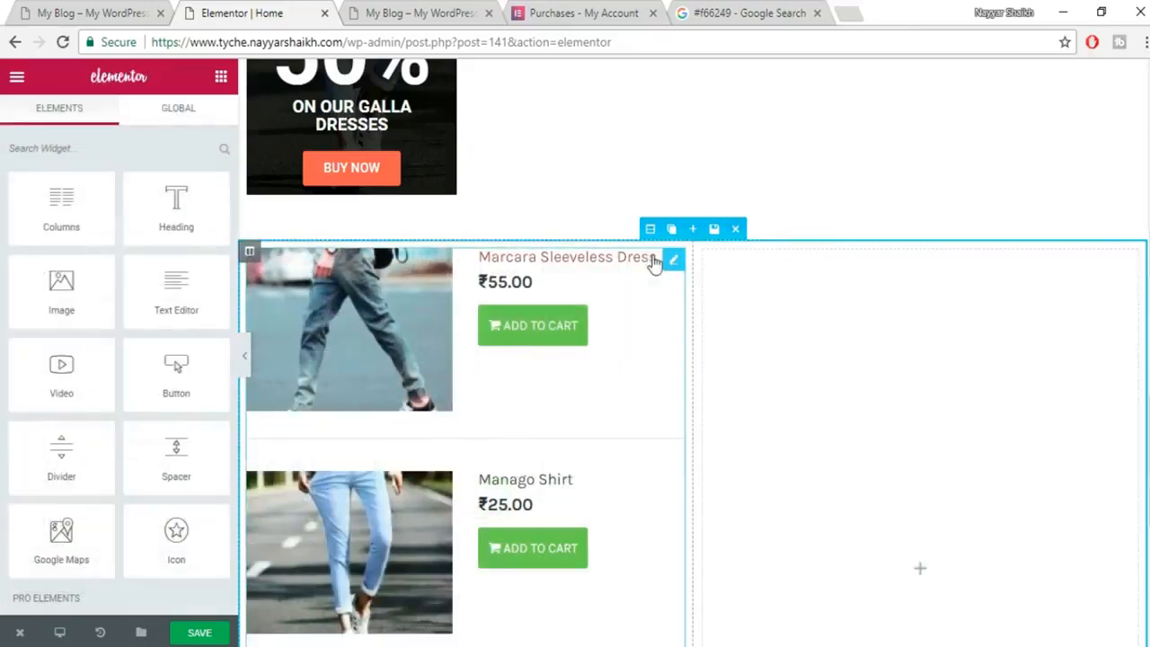
left_click(769, 252)
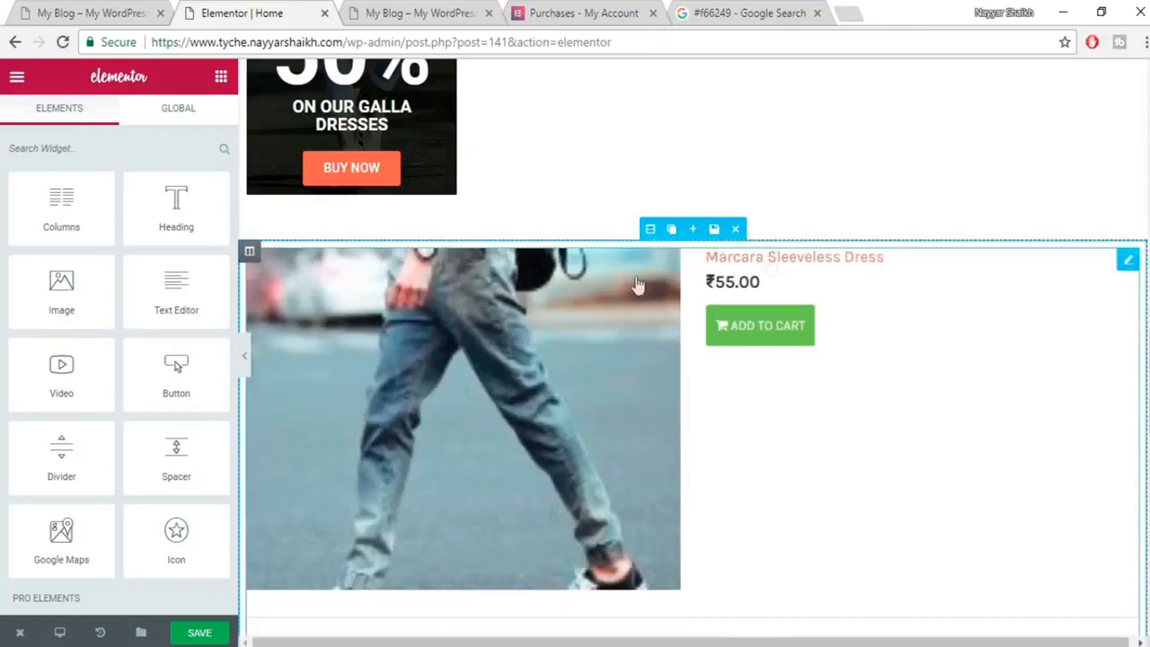
left_click(273, 257)
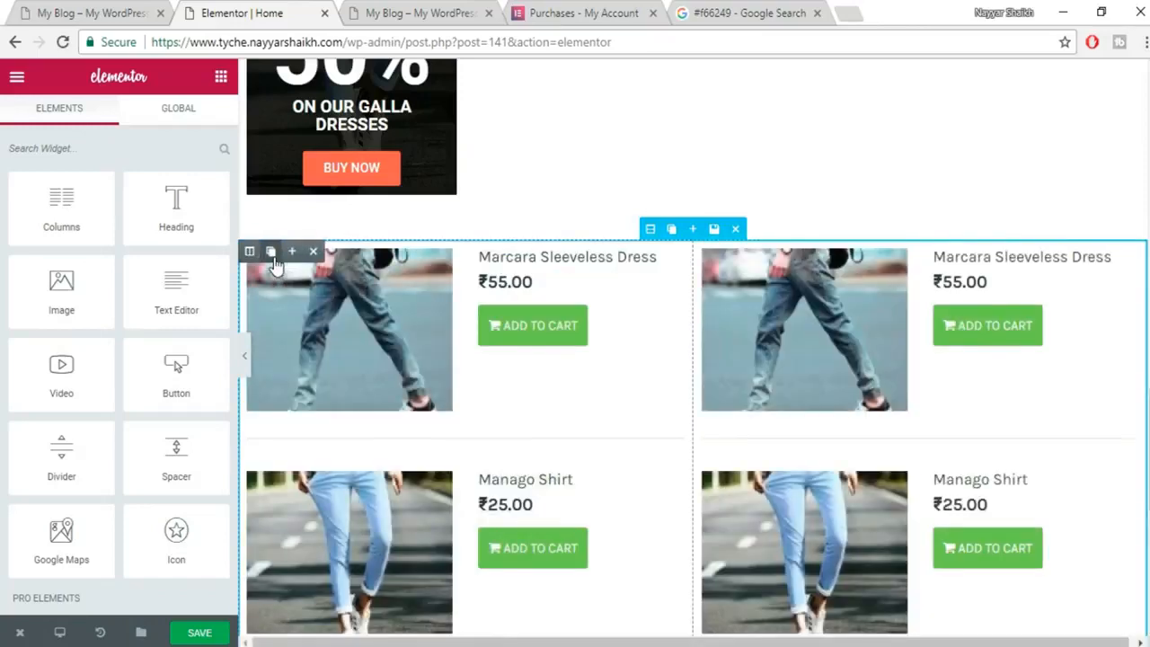
left_click(273, 257)
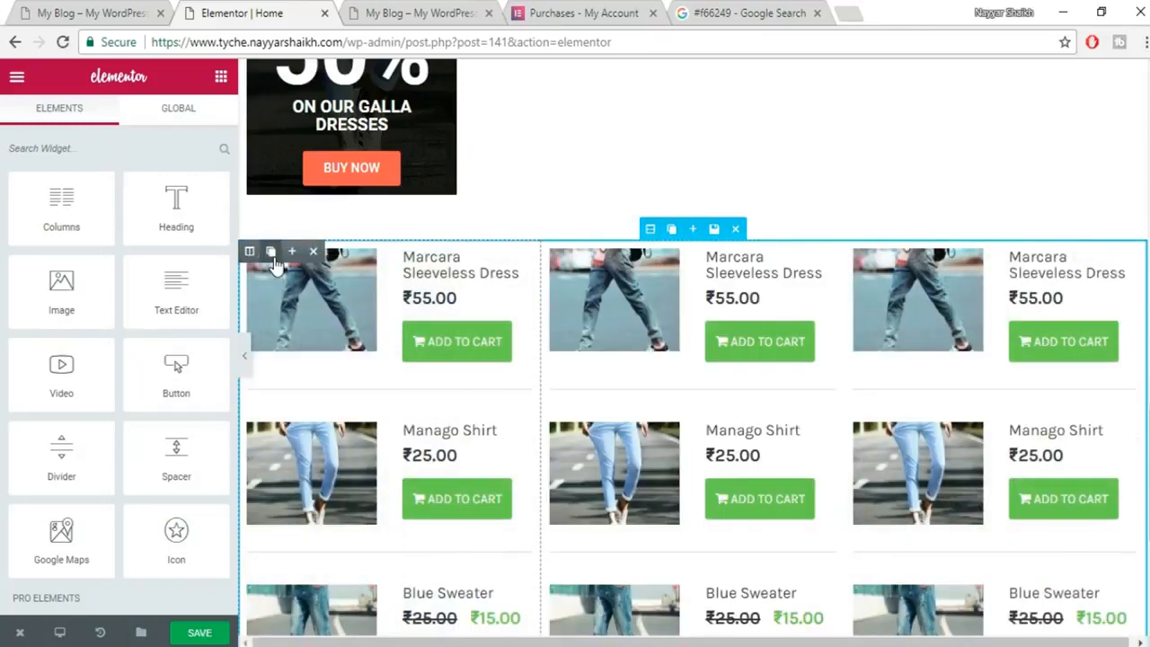
Set the middle column to Trends products with Blue buttons.
left_click(633, 308)
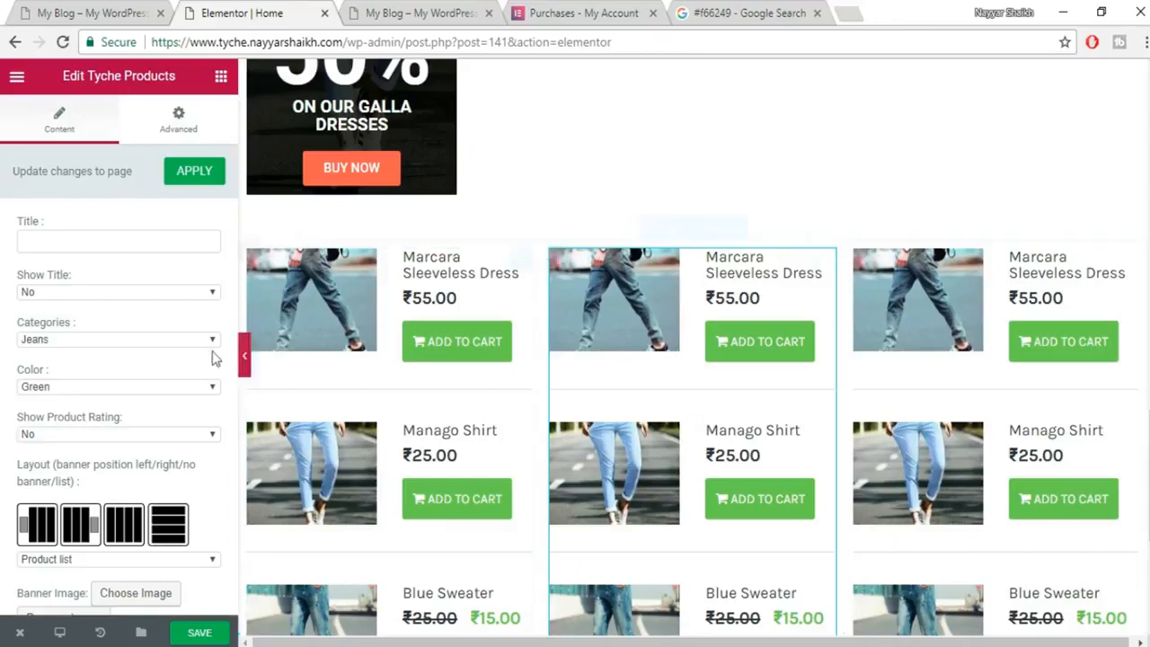
left_click(137, 339)
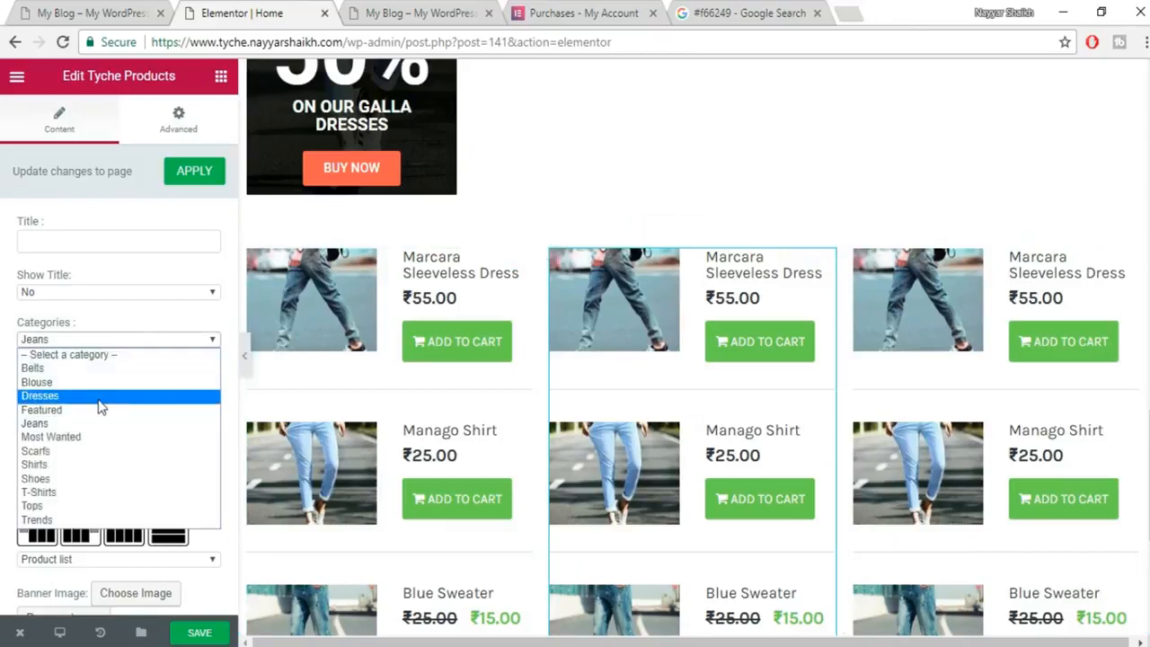
left_click(90, 519)
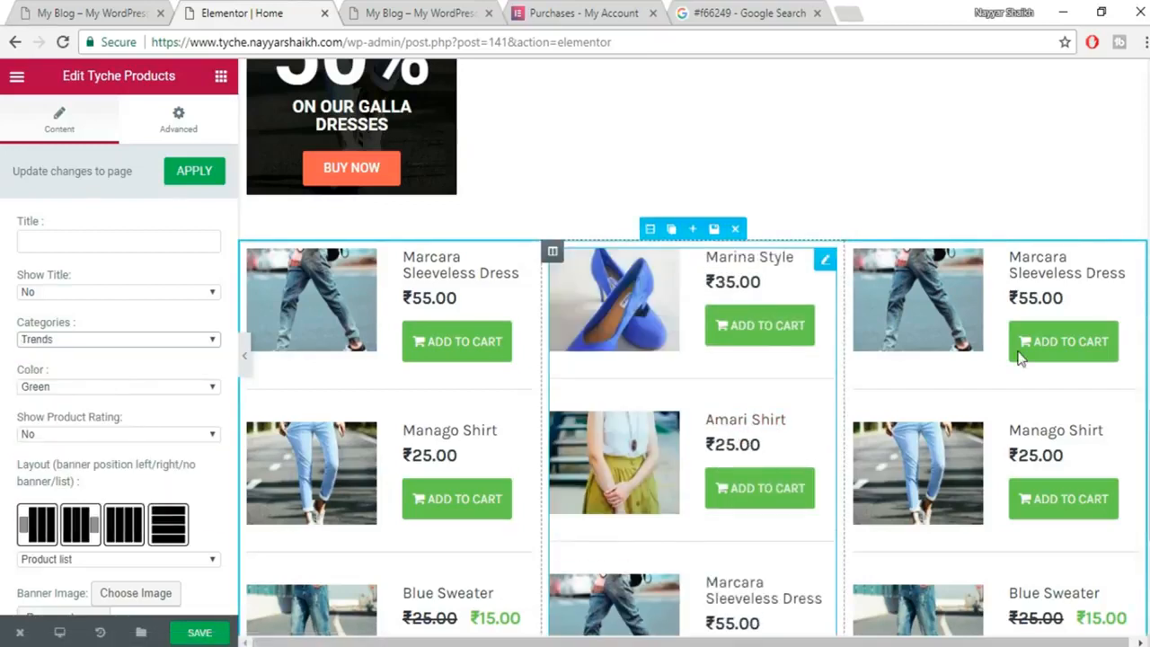
left_click(918, 321)
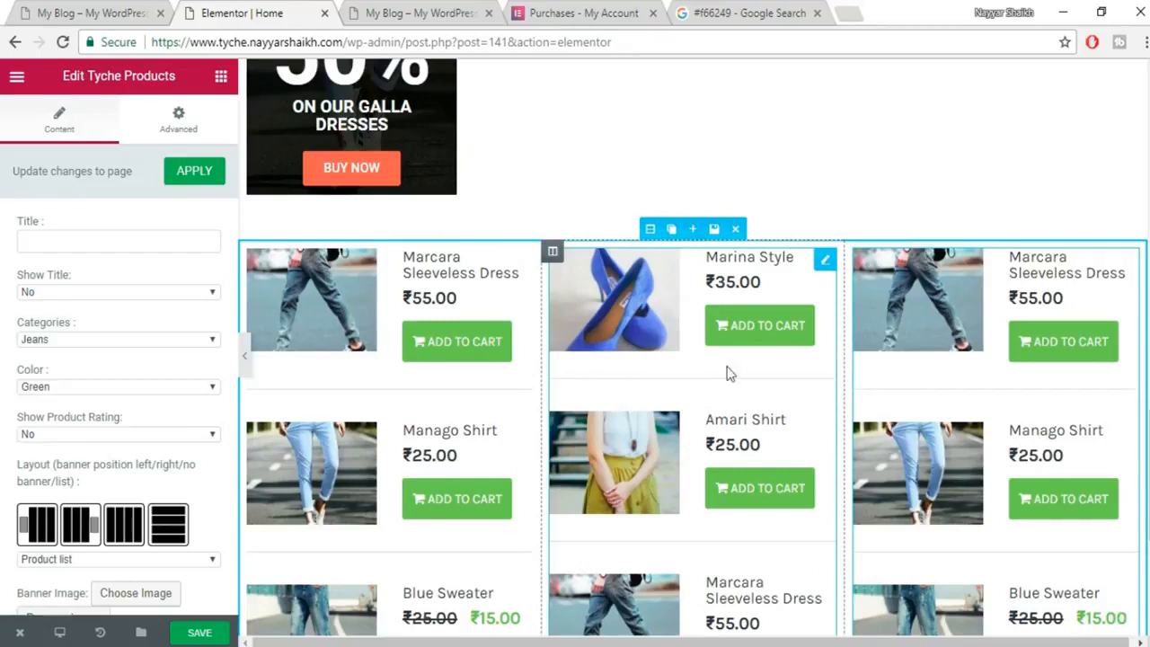
left_click(669, 348)
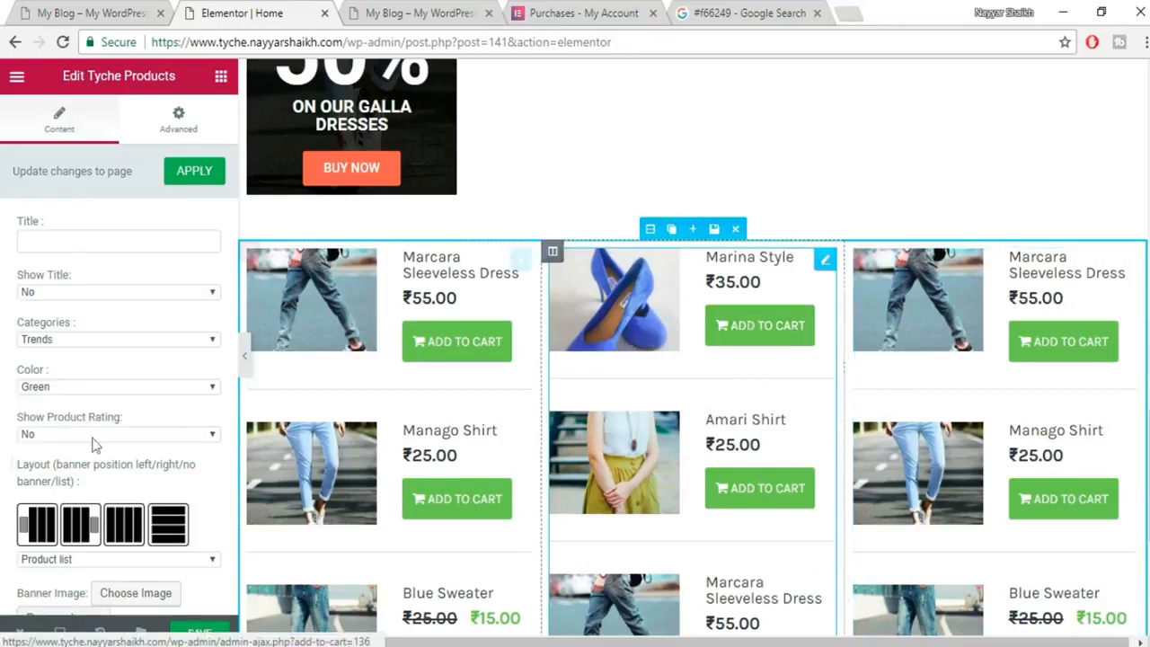
left_click(98, 397)
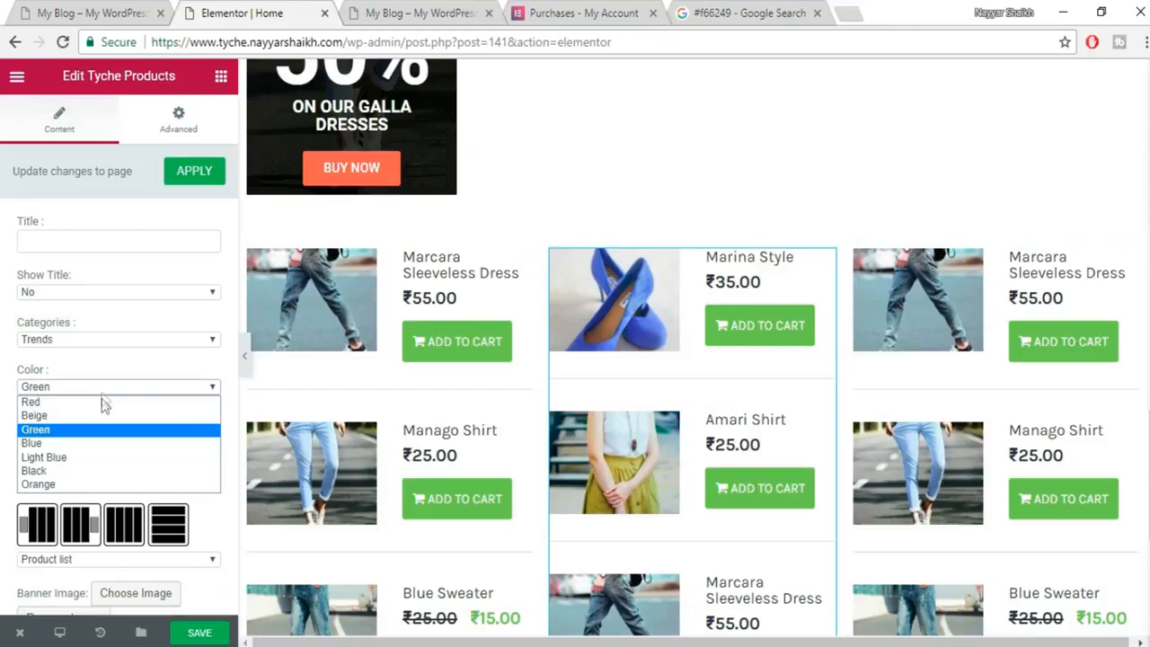
left_click(99, 446)
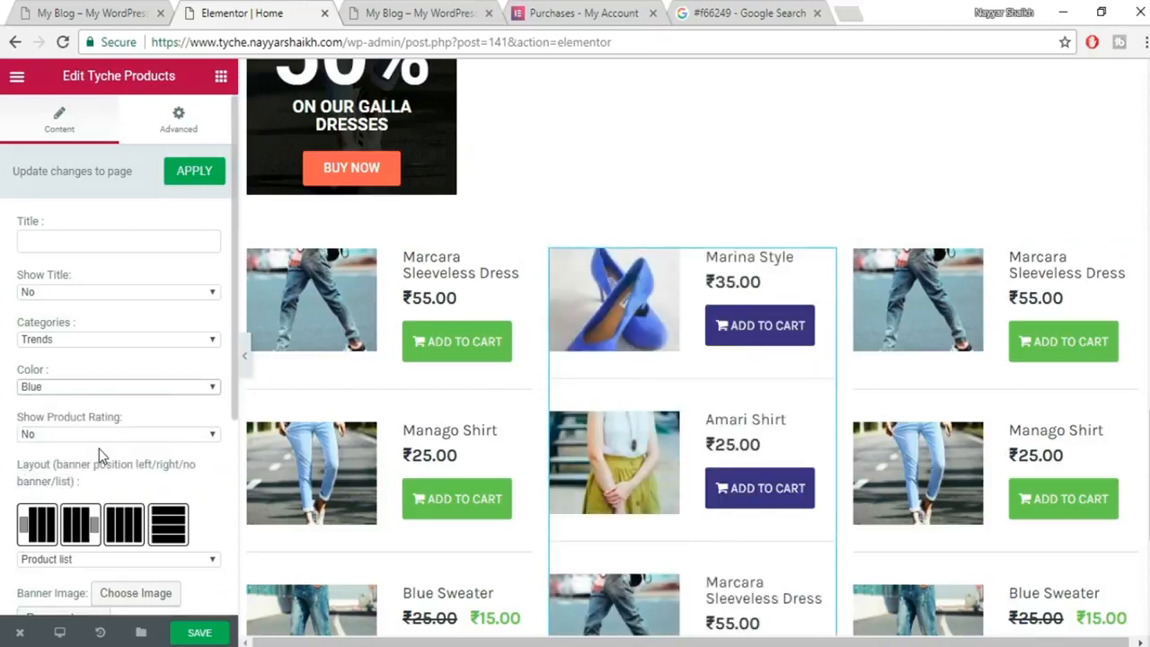
Set the right column to T-Shirts products with Orange buttons.
left_click(963, 312)
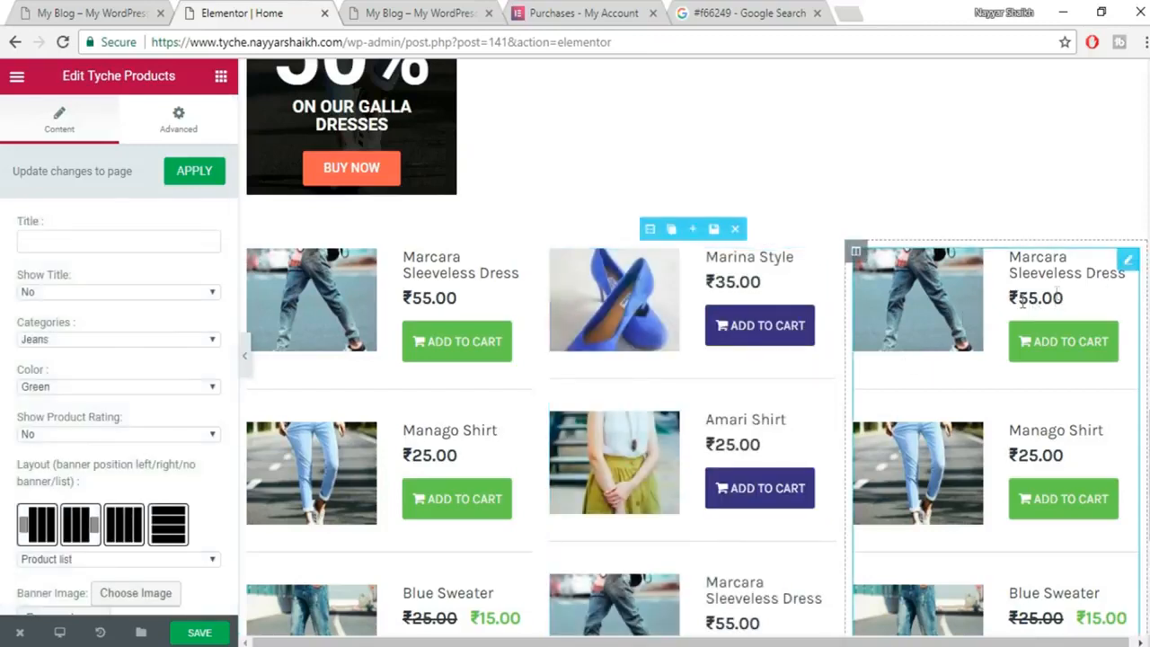
left_click(99, 340)
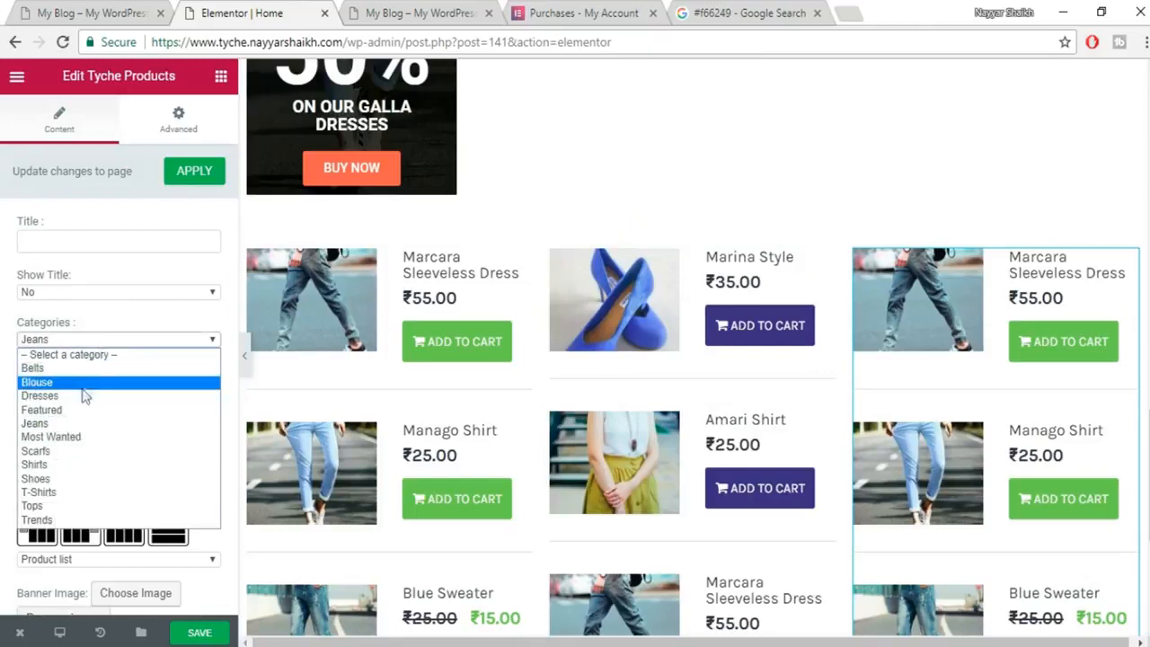
left_click(80, 464)
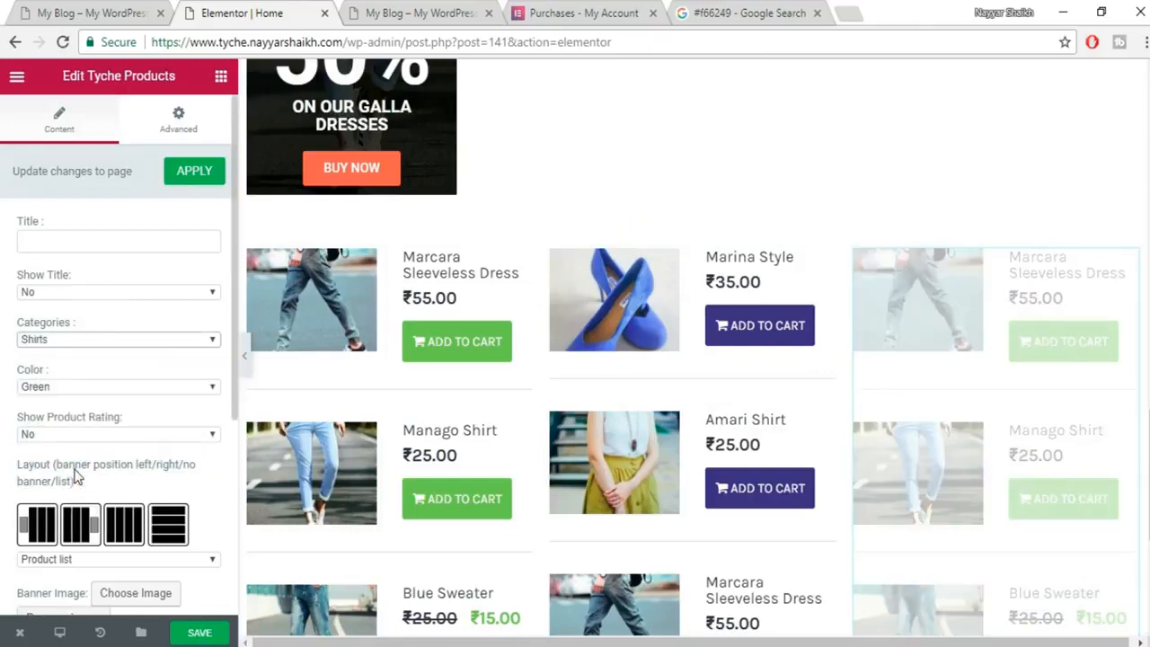
left_click(126, 342)
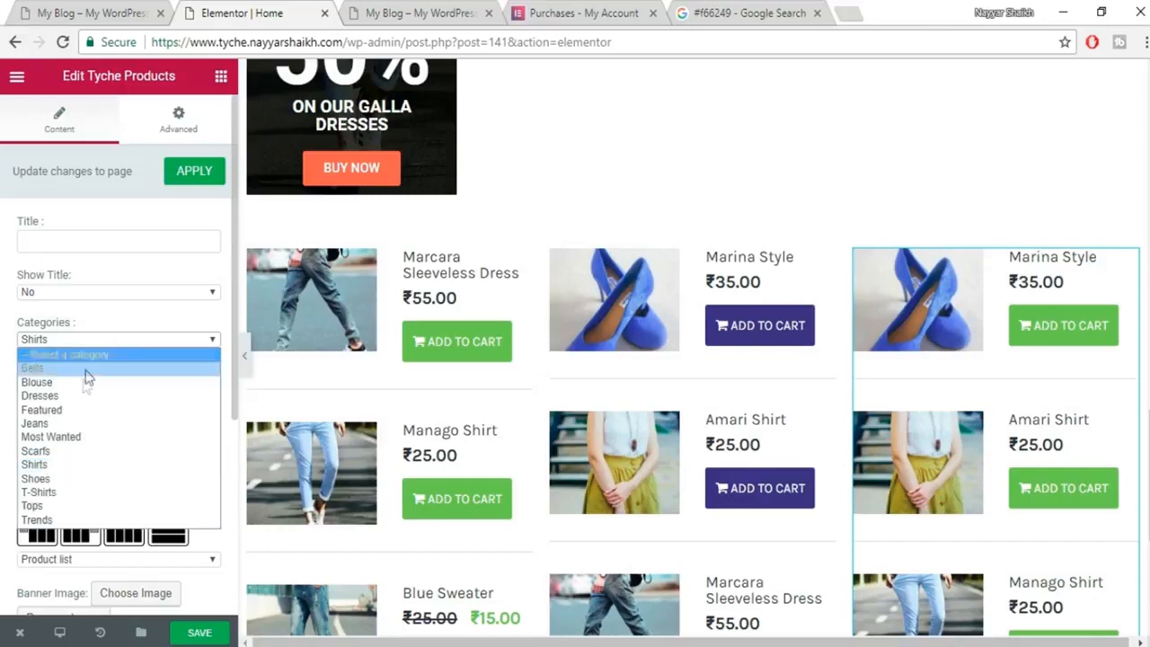
left_click(93, 494)
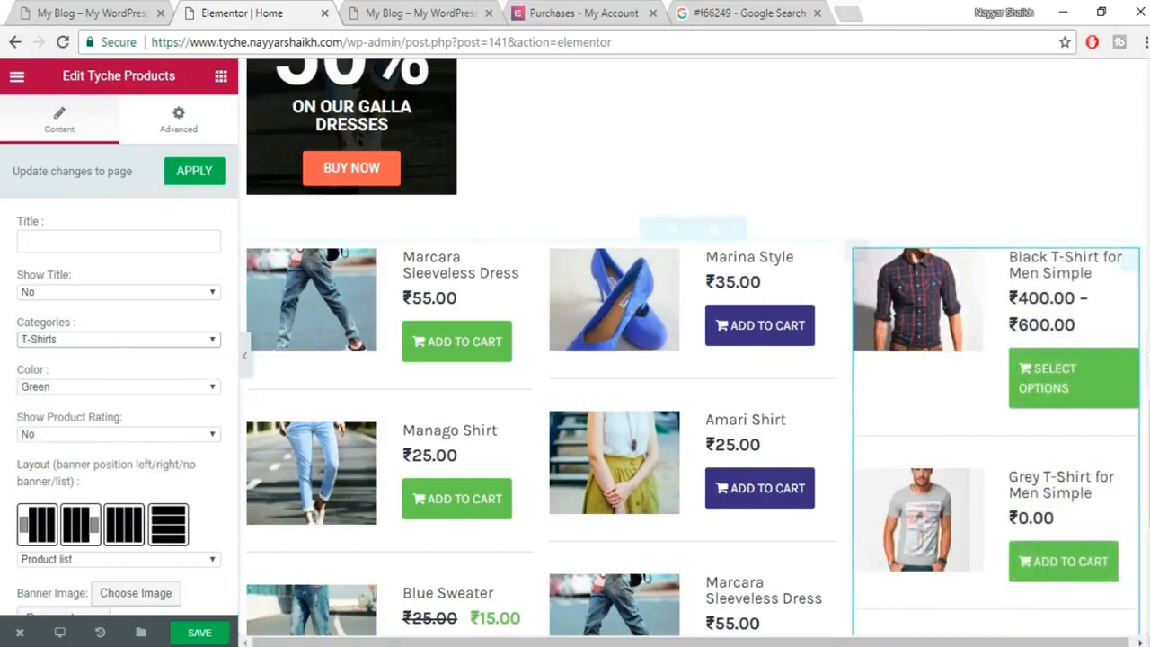
left_click(105, 392)
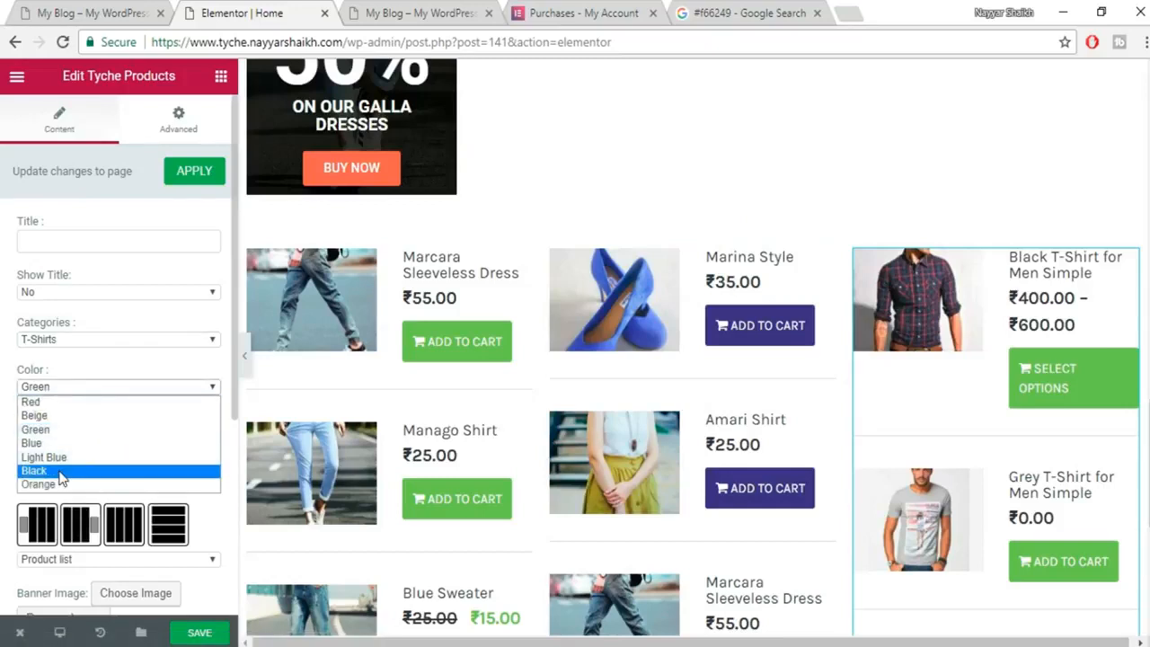
left_click(54, 484)
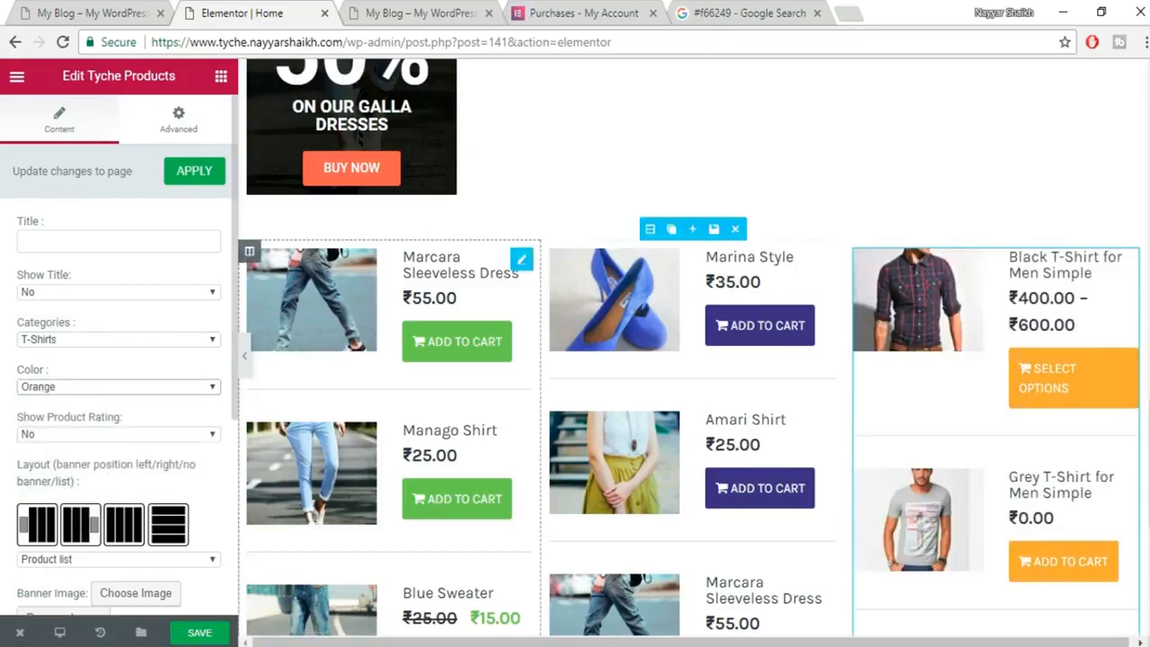
scroll(1091, 494, "down", 4)
scroll(1079, 494, "up", 4)
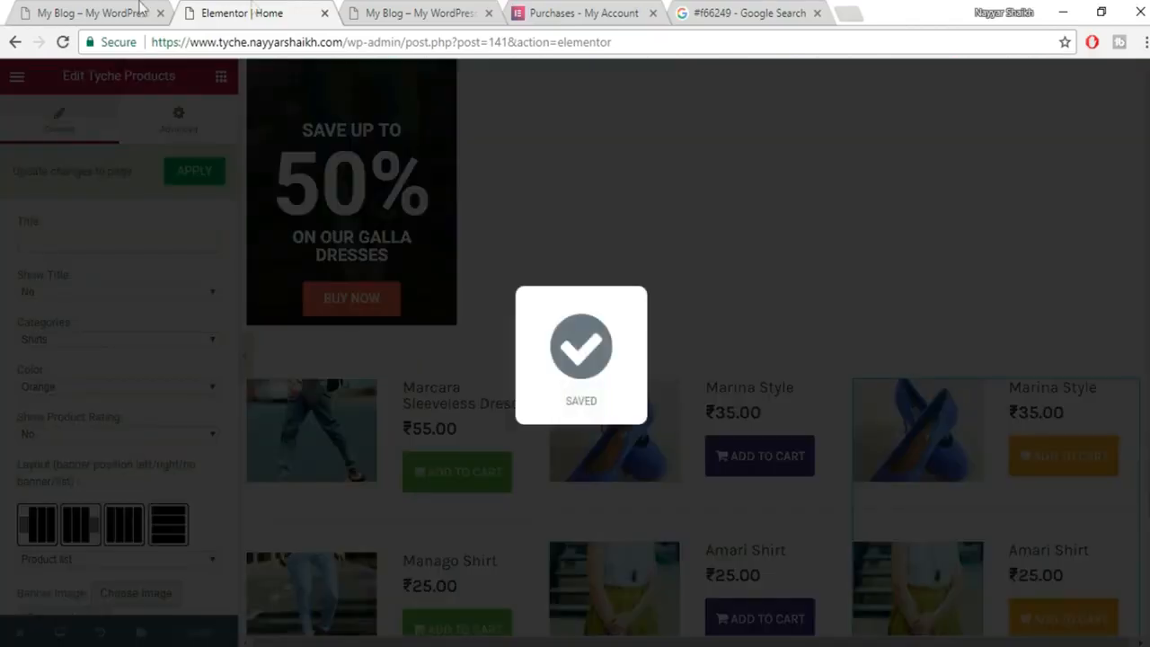
left_click(106, 12)
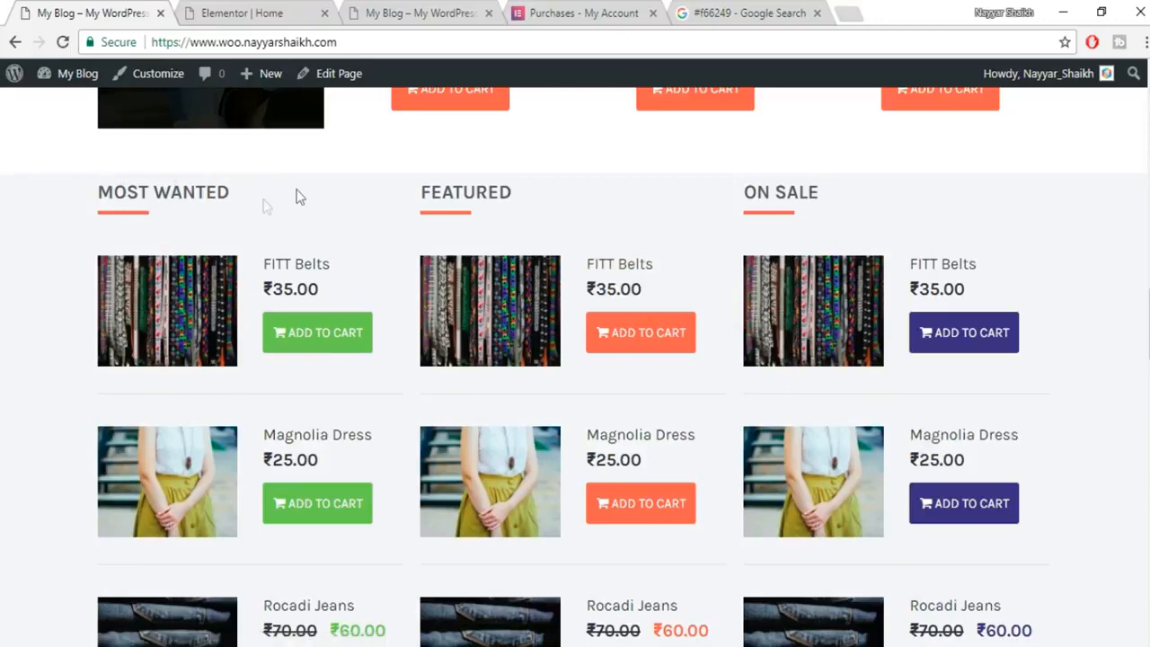
left_click(272, 11)
scroll(527, 368, "down", 1)
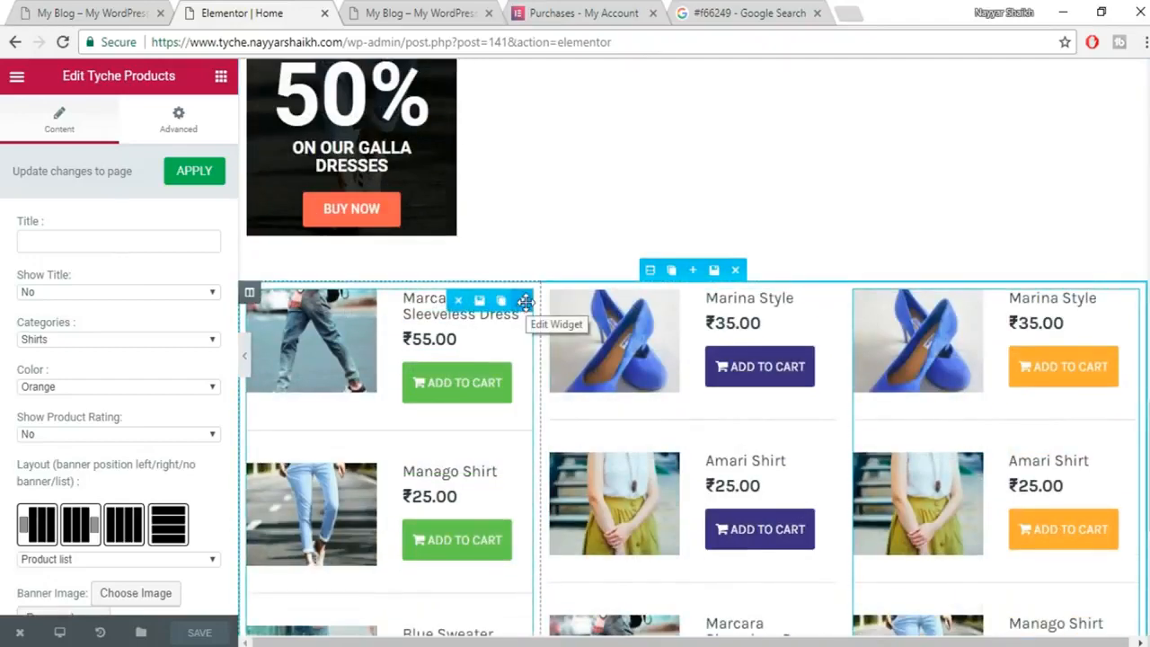
scroll(512, 339, "up", 6)
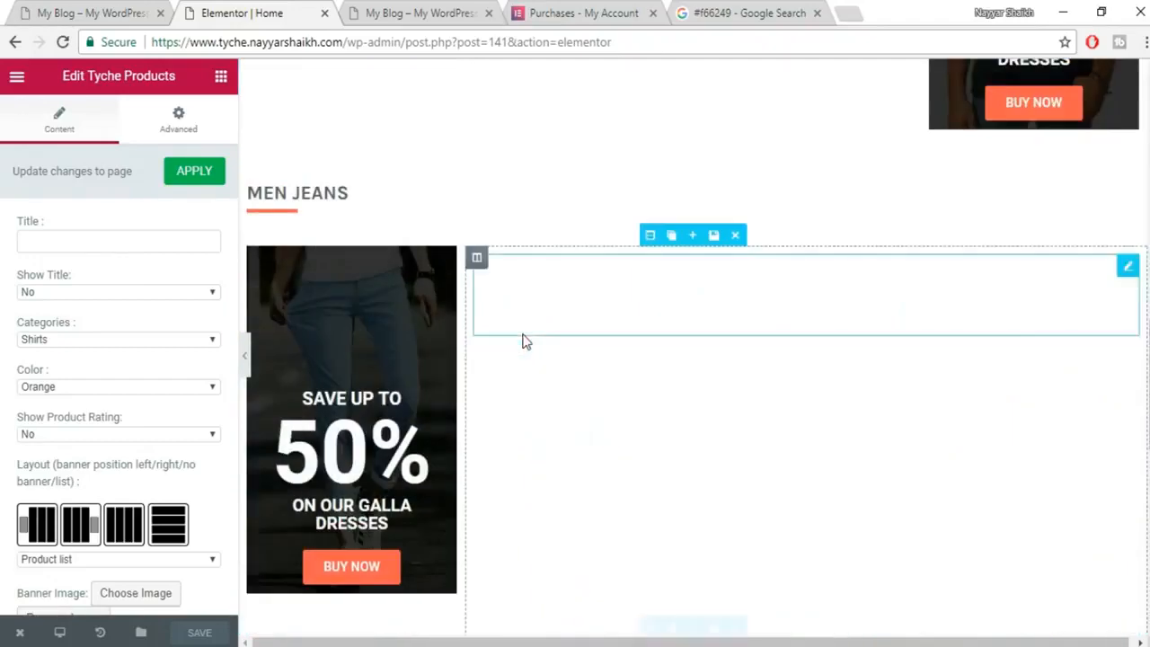
scroll(326, 364, "down", 1)
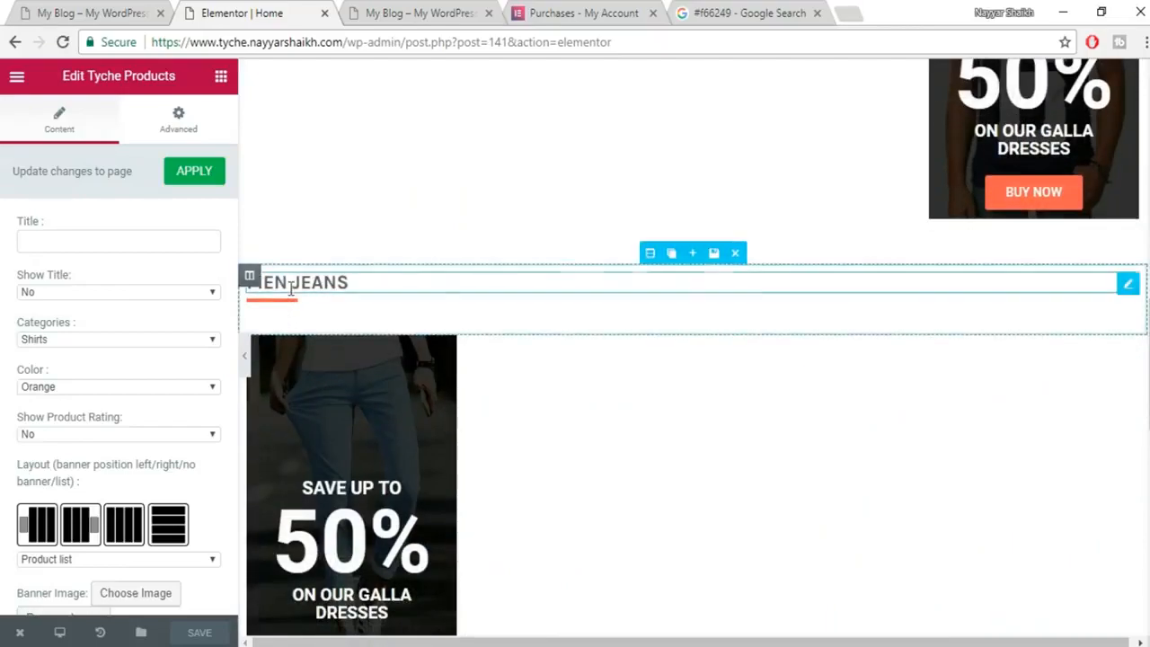
scroll(768, 424, "down", 7)
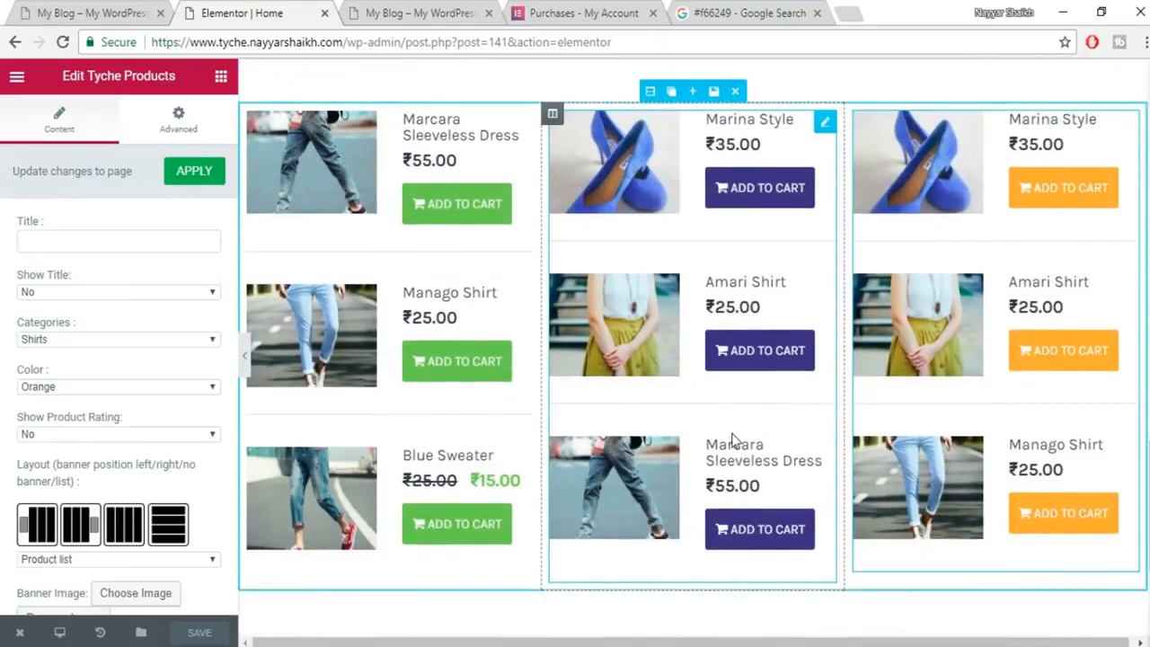
Add a section above the product columns using the saved 'Title' template from My Templates.
scroll(732, 439, "up", 3)
scroll(672, 384, "up", 4)
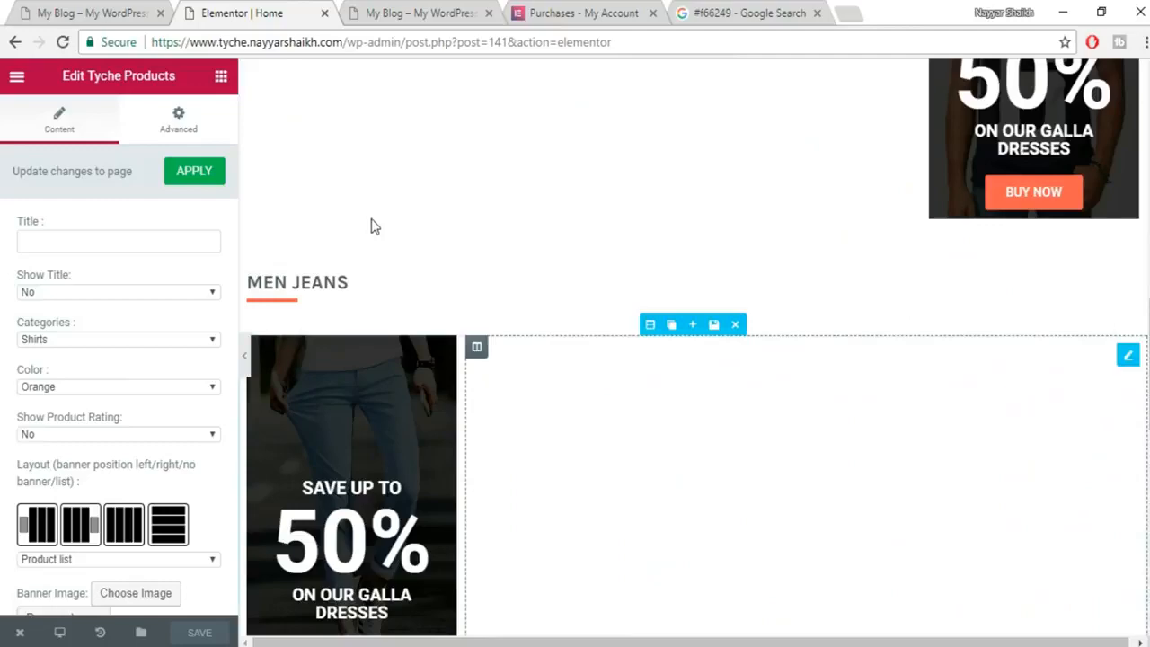
scroll(672, 413, "down", 3)
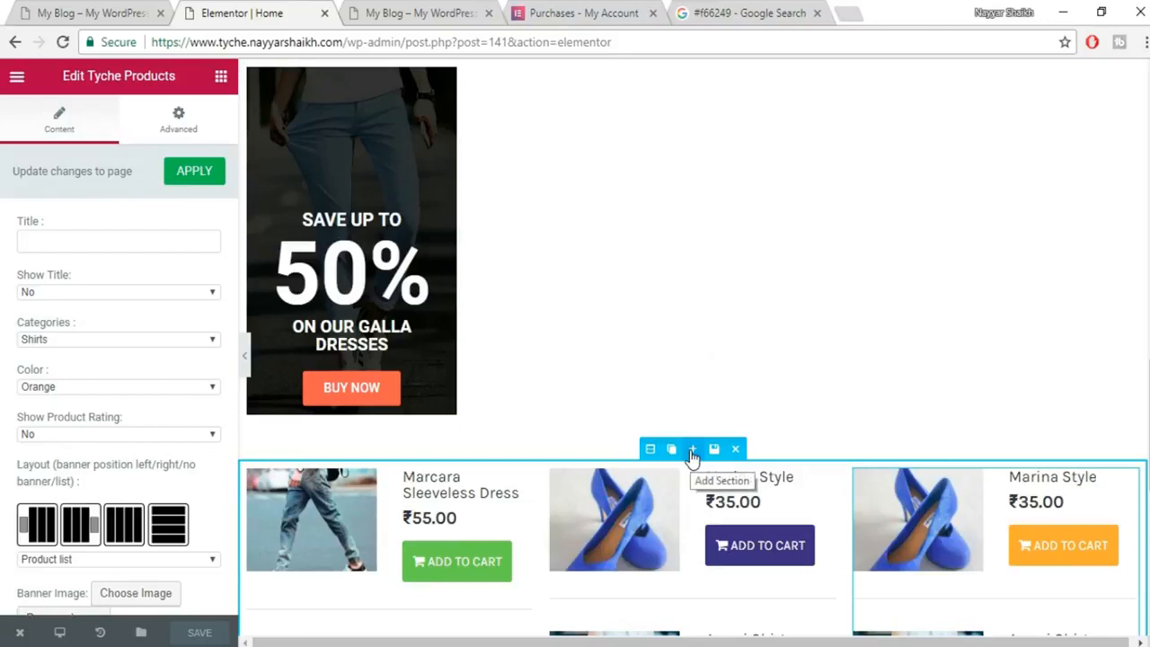
left_click(691, 451)
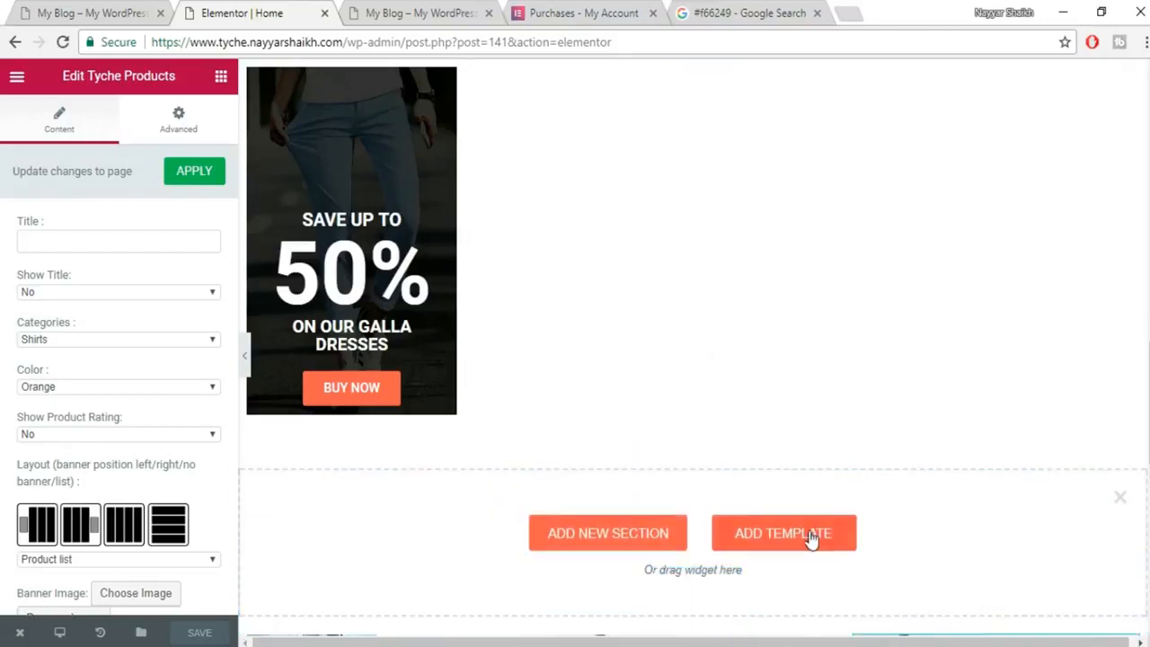
left_click(783, 533)
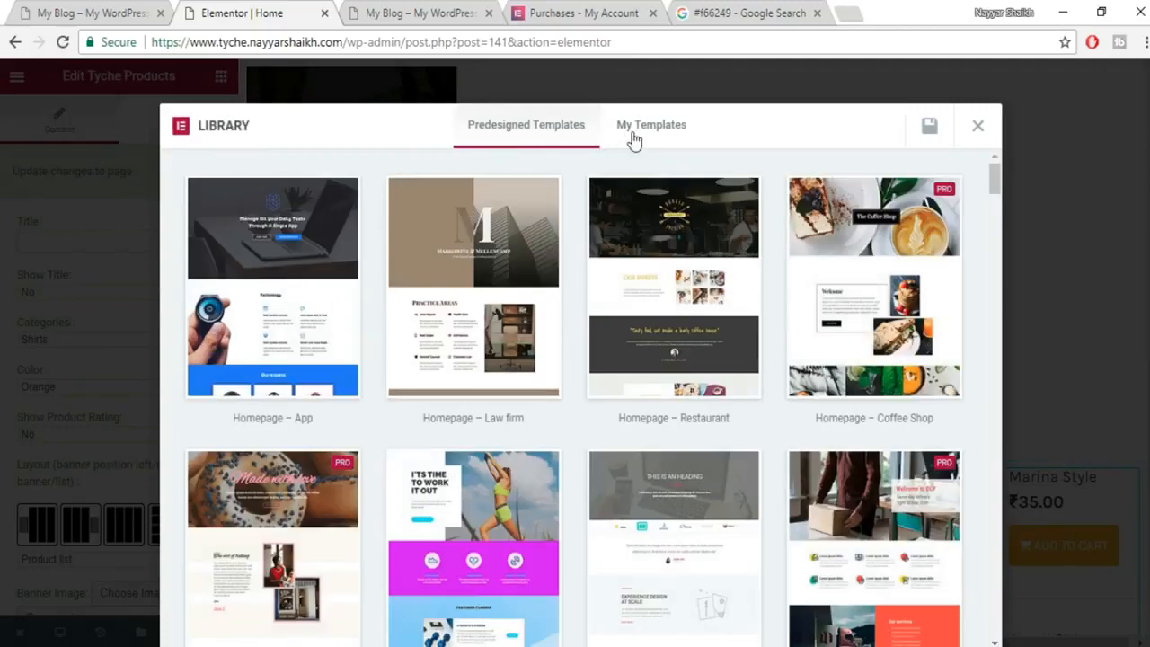
left_click(633, 137)
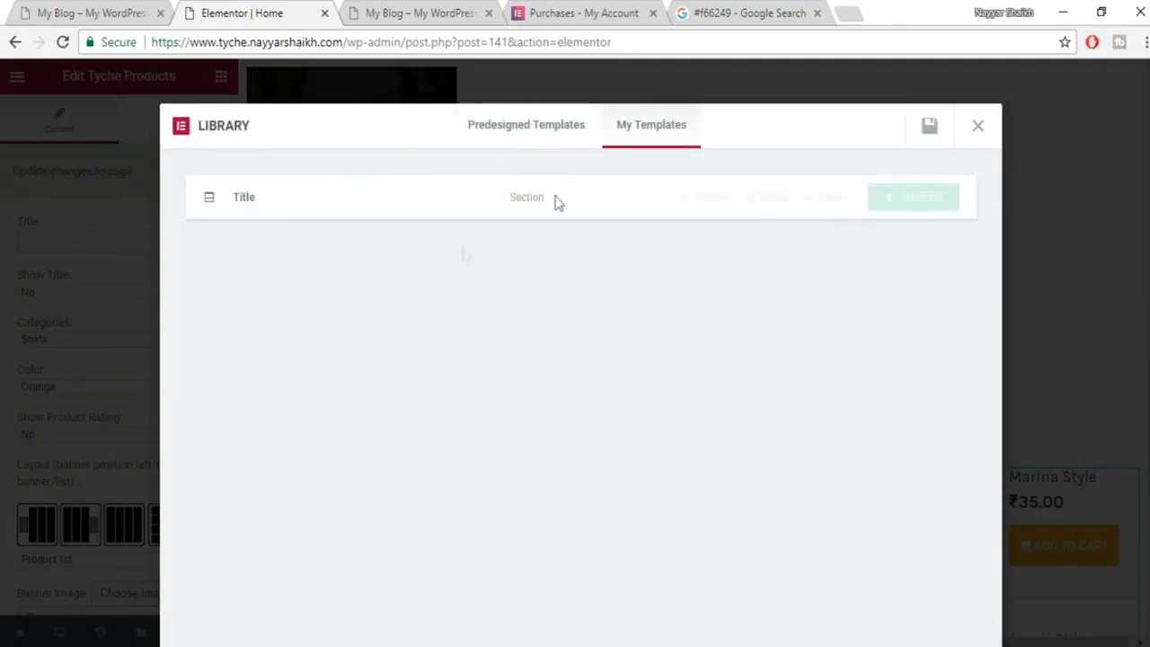
left_click(908, 199)
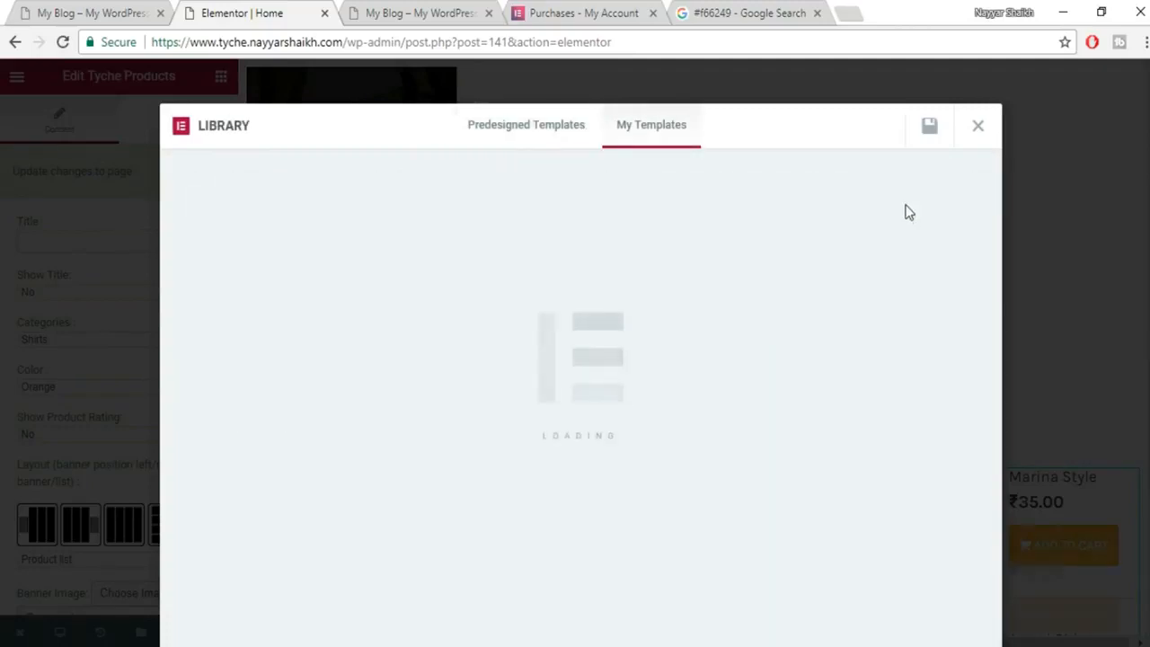
scroll(911, 437, "down", 2)
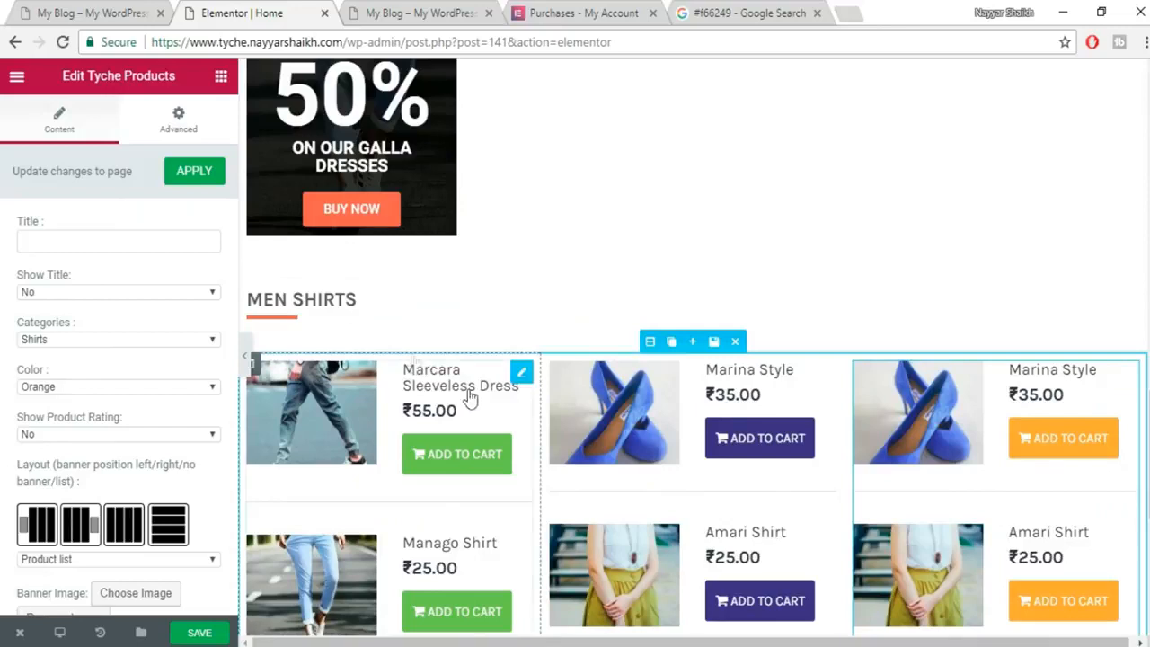
Move the MEN SHIRTS heading and orange divider into the left column and delete the empty section.
left_click_drag(261, 301, 398, 372)
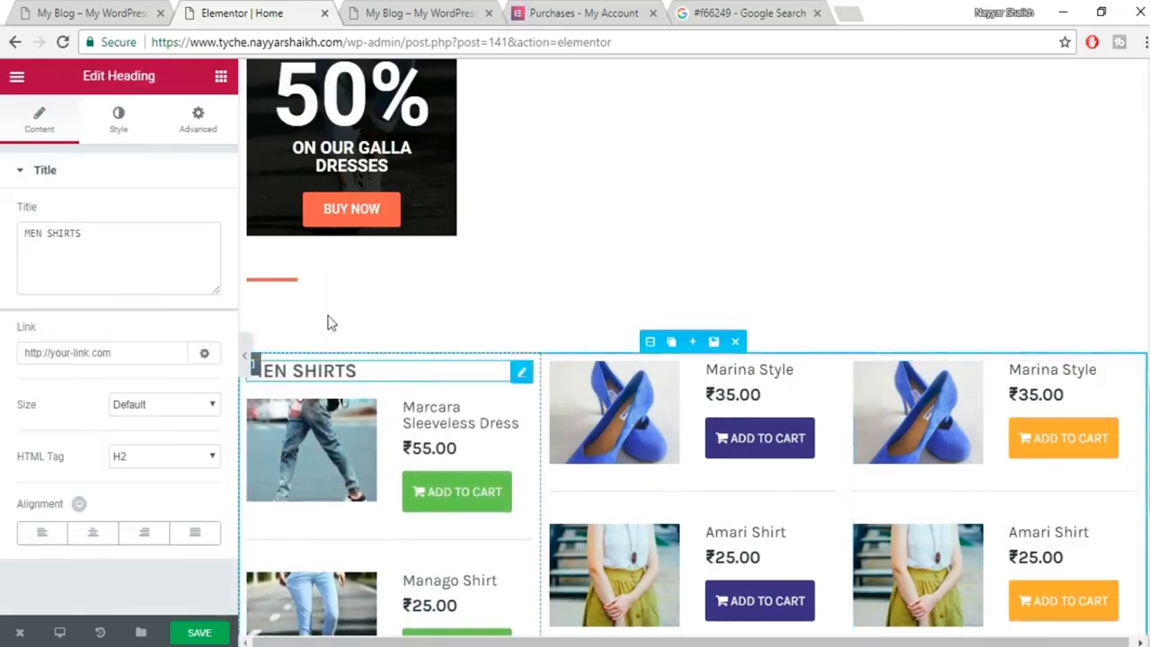
left_click(295, 286)
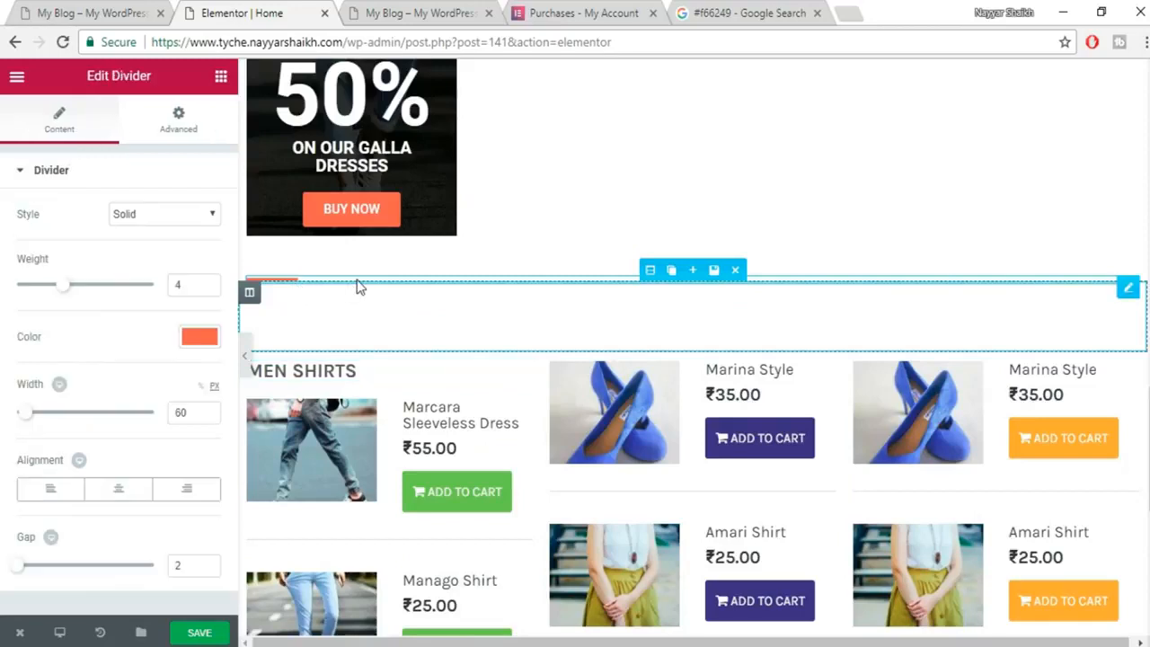
left_click_drag(366, 291, 424, 380)
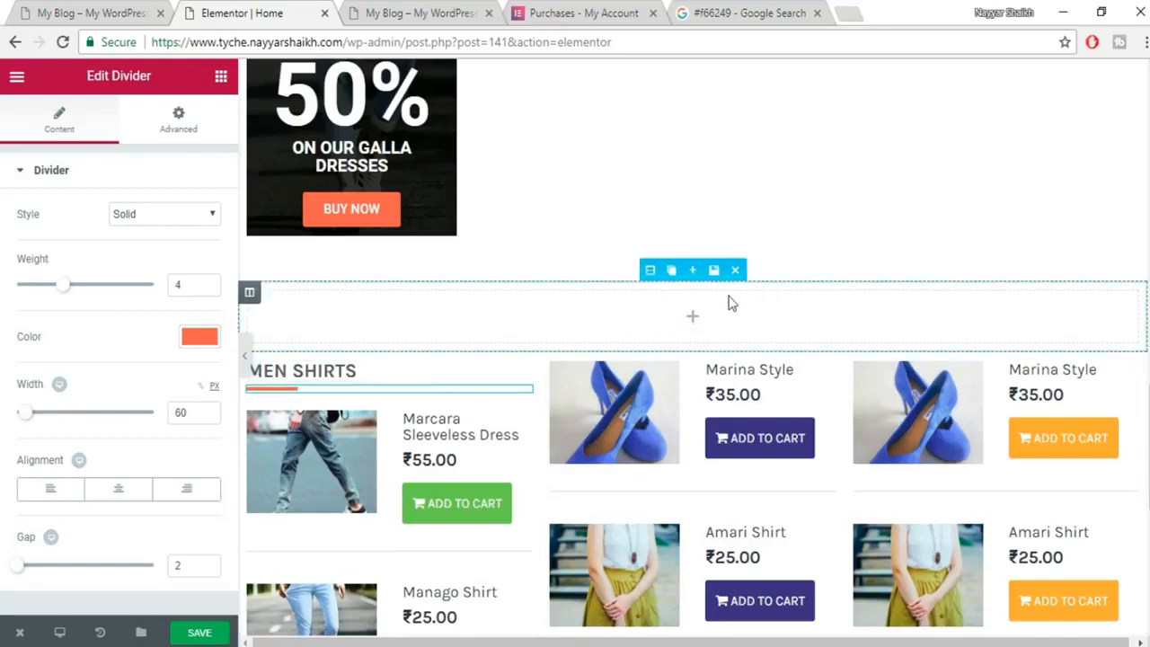
left_click(737, 271)
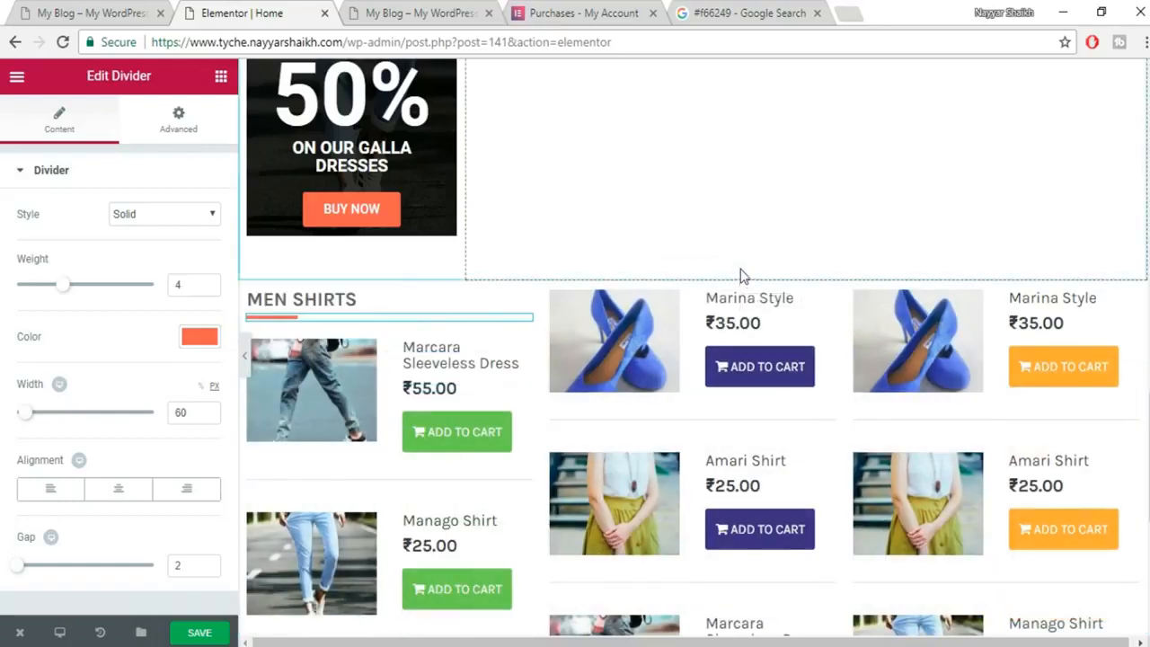
Retitle the left column heading MOST WANTED, taking the text from the live demo site.
left_click(349, 299)
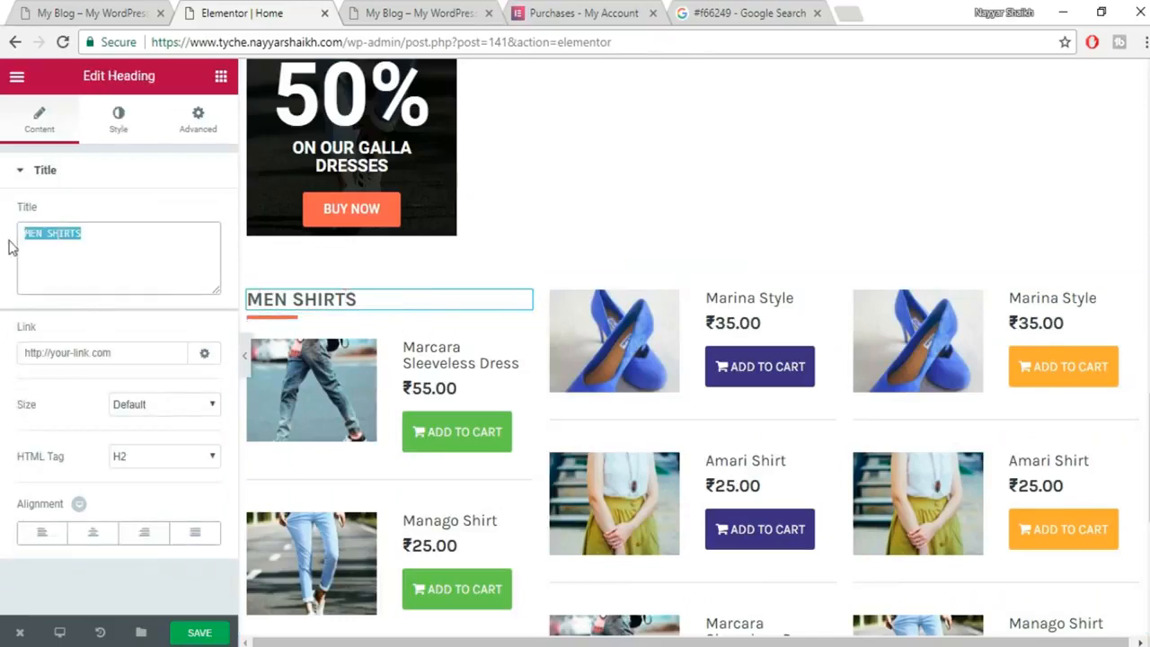
left_click(55, 9)
left_click_drag(93, 189, 101, 186)
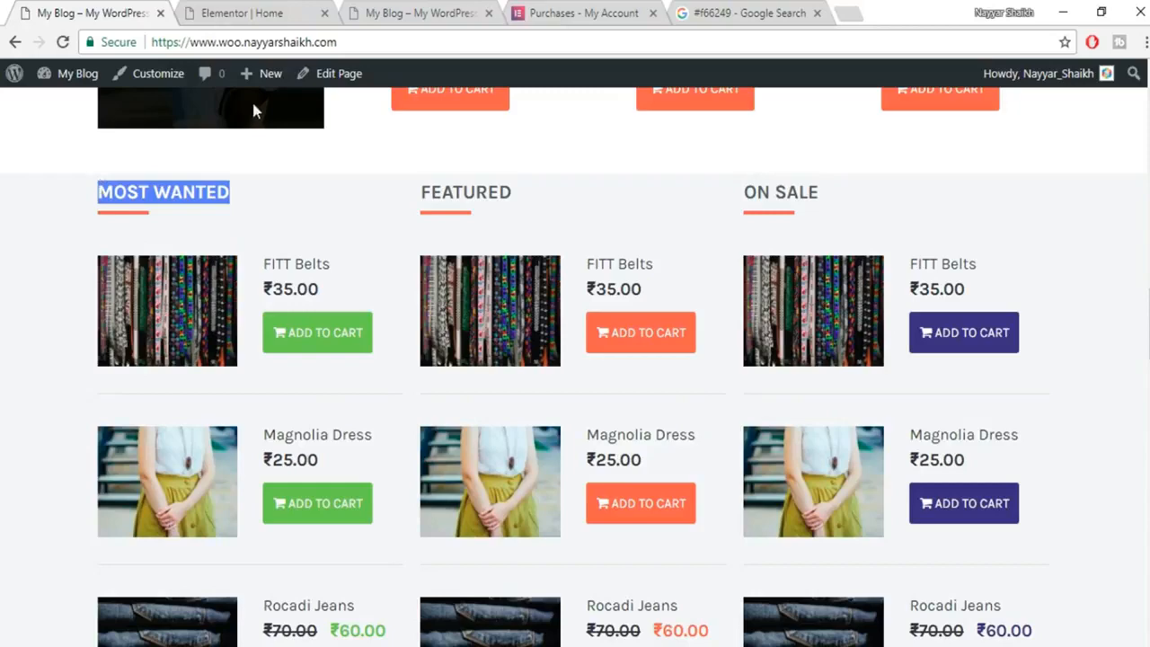
left_click(284, 8)
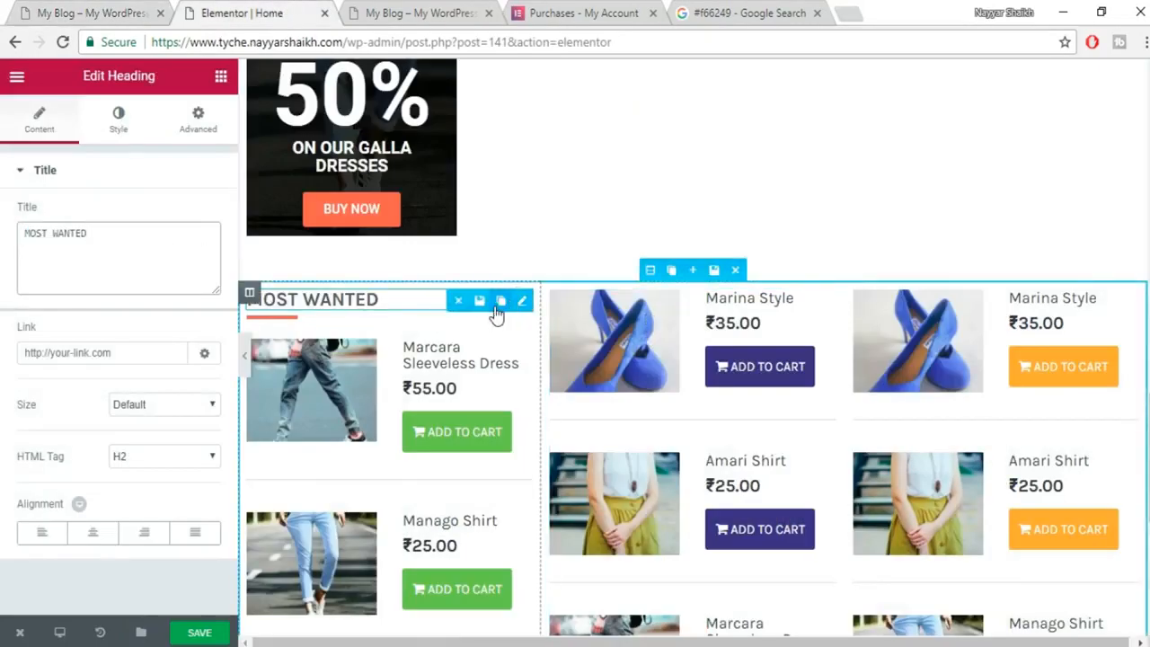
Duplicate the heading and its divider into the top of the middle column.
left_click(500, 301)
left_click_drag(307, 340, 557, 324)
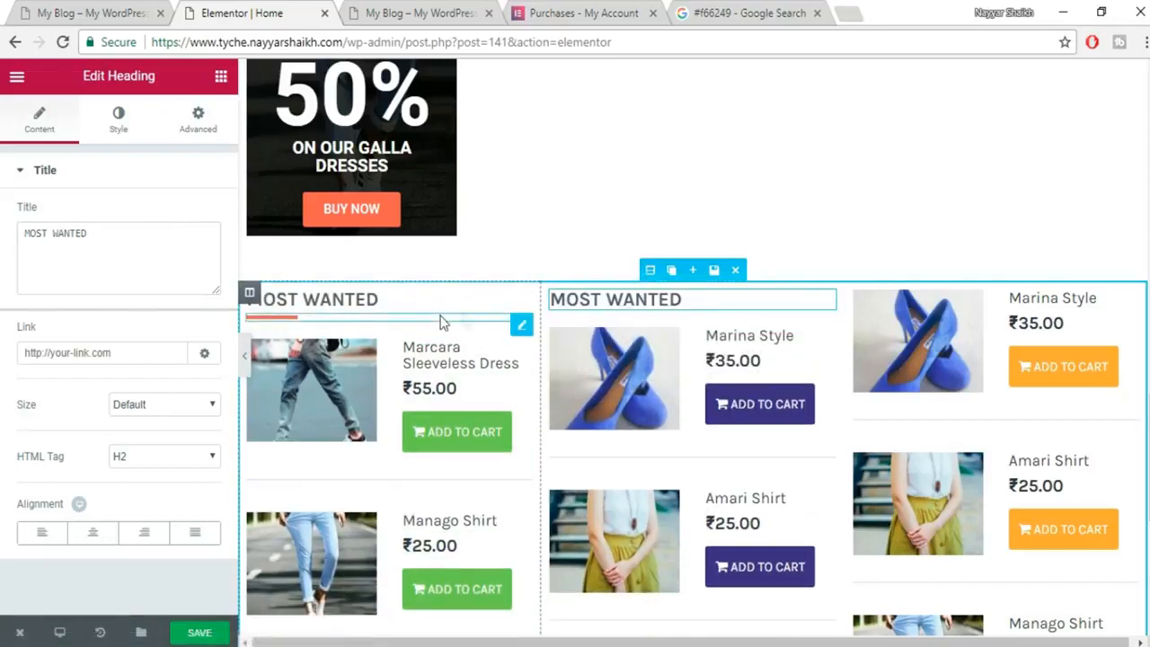
left_click(501, 325)
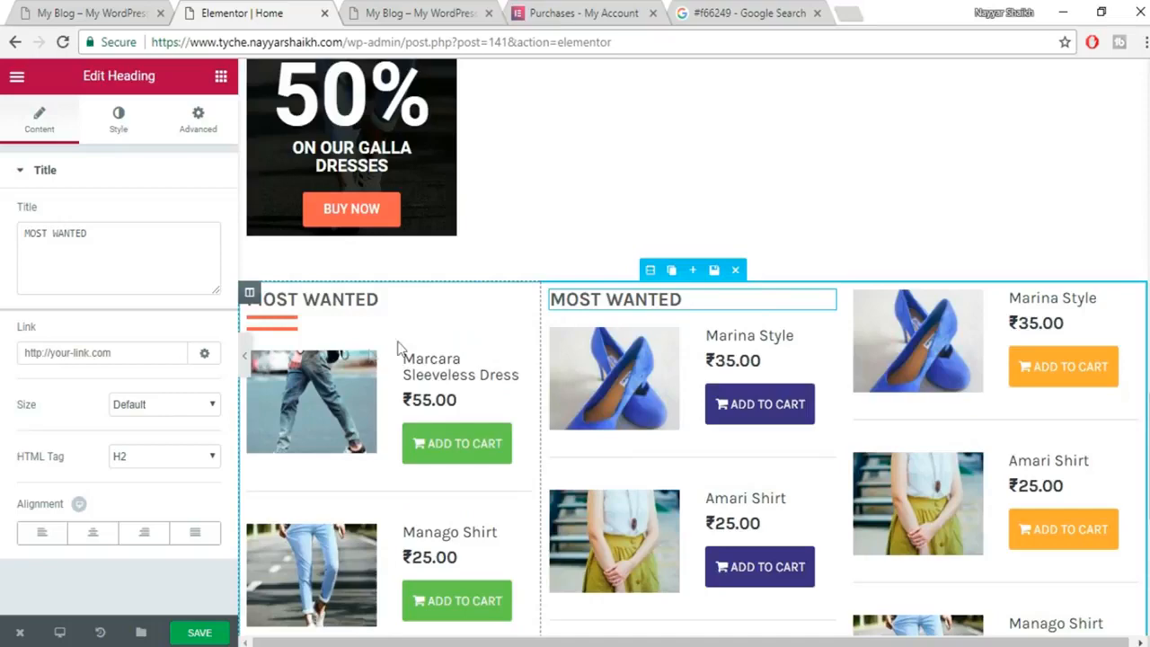
left_click_drag(369, 328, 698, 328)
left_click(688, 299)
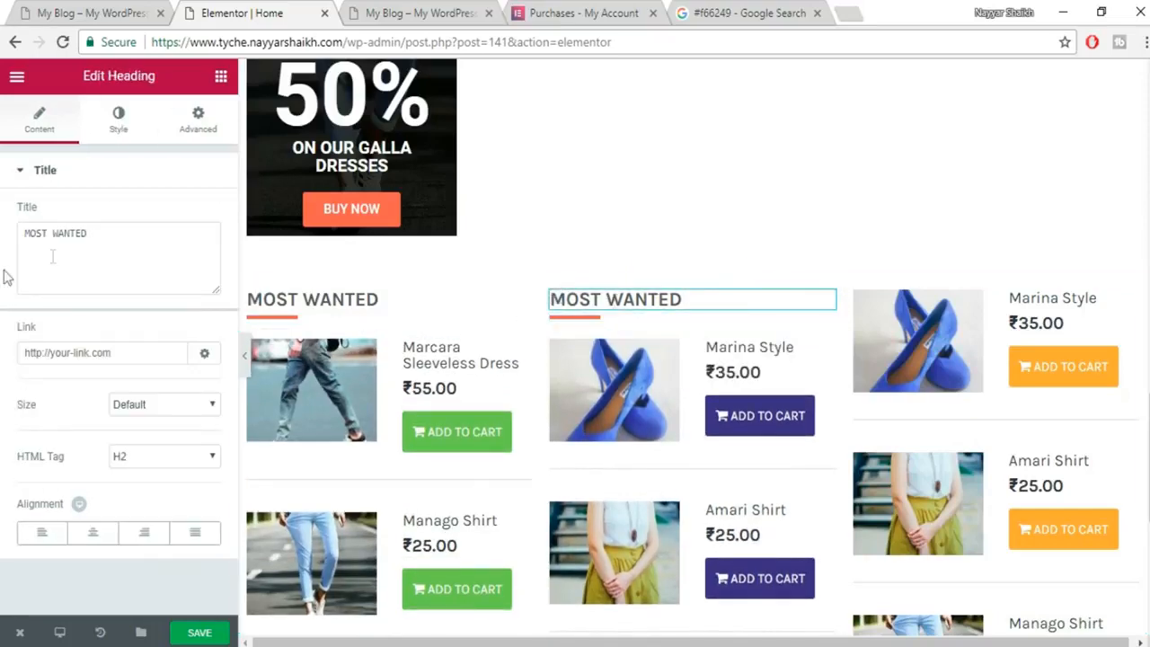
Change the middle column heading to FEATURED, copied from the demo site.
left_click(56, 7)
left_click_drag(516, 192, 439, 201)
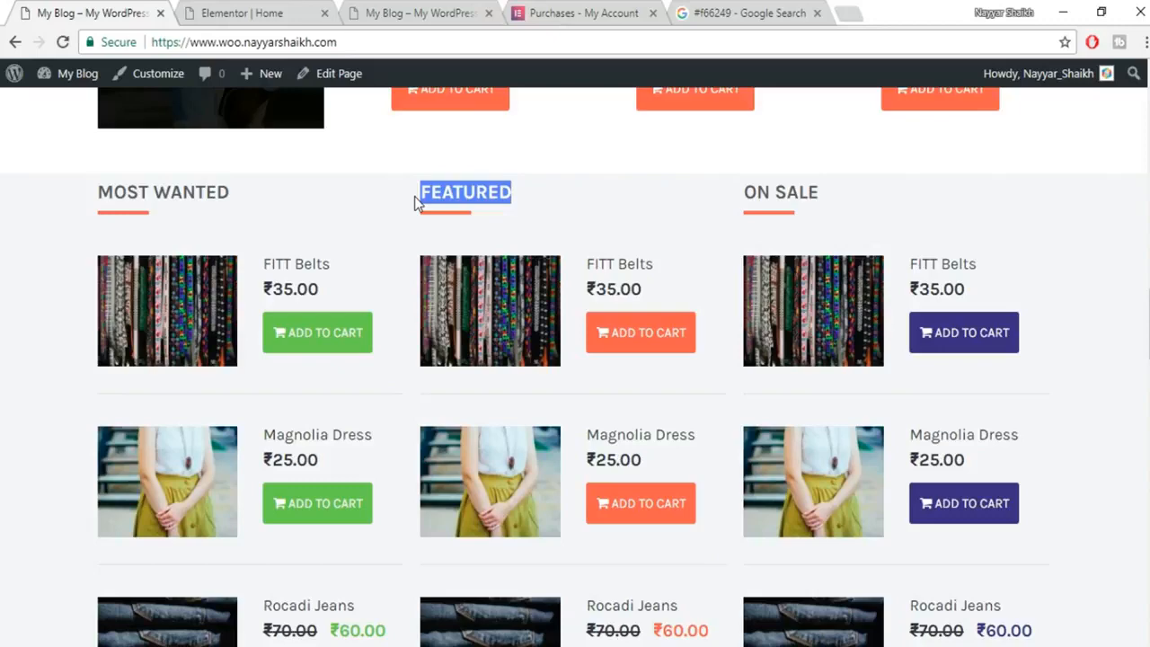
left_click(265, 12)
left_click(137, 243)
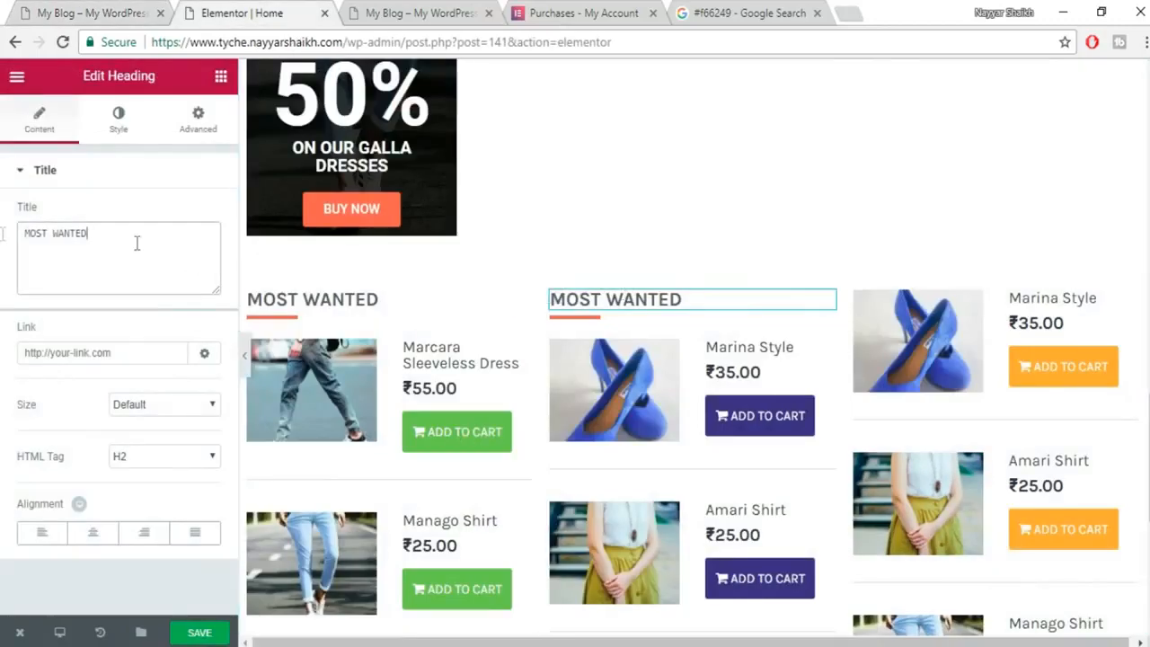
Duplicate the FEATURED heading and its divider into the right column.
left_click(803, 303)
left_click_drag(820, 334, 999, 295)
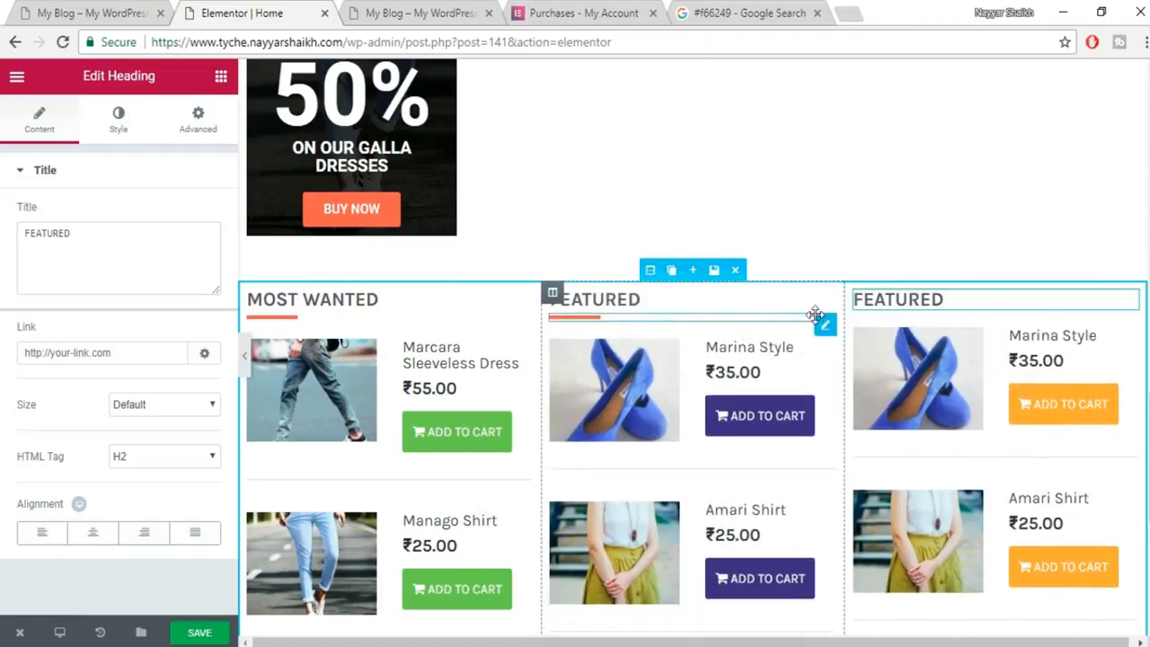
left_click(803, 326)
left_click_drag(678, 336, 951, 324)
Retitle the right column heading ON SALE using the demo's text and save the page.
left_click(120, 18)
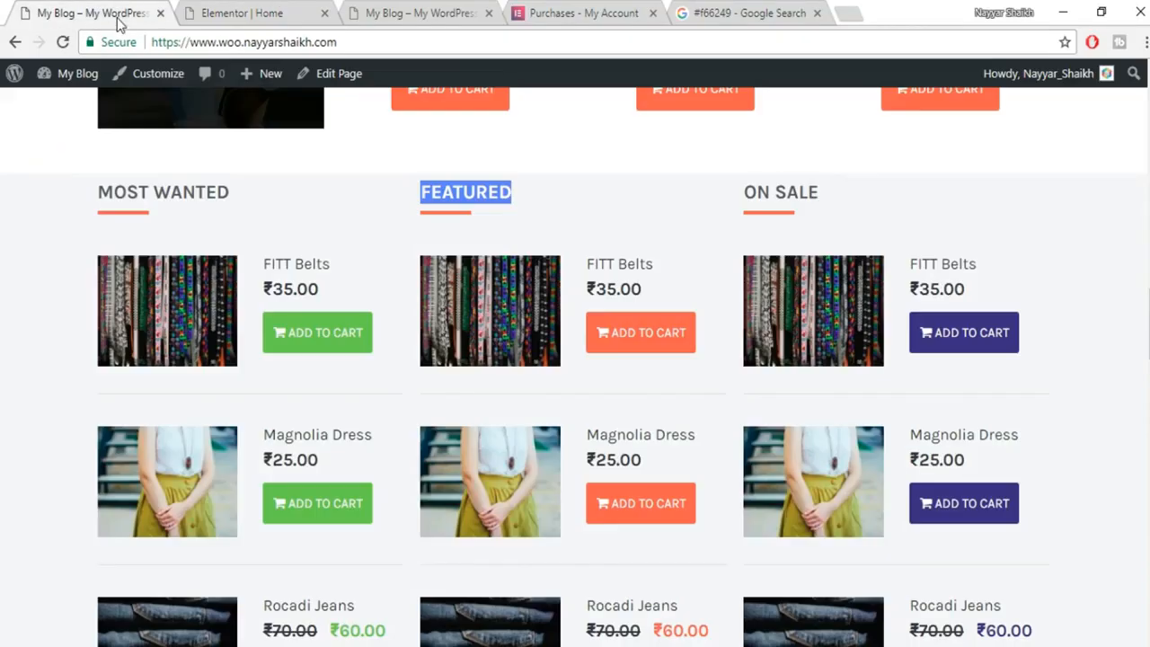
left_click_drag(819, 192, 749, 192)
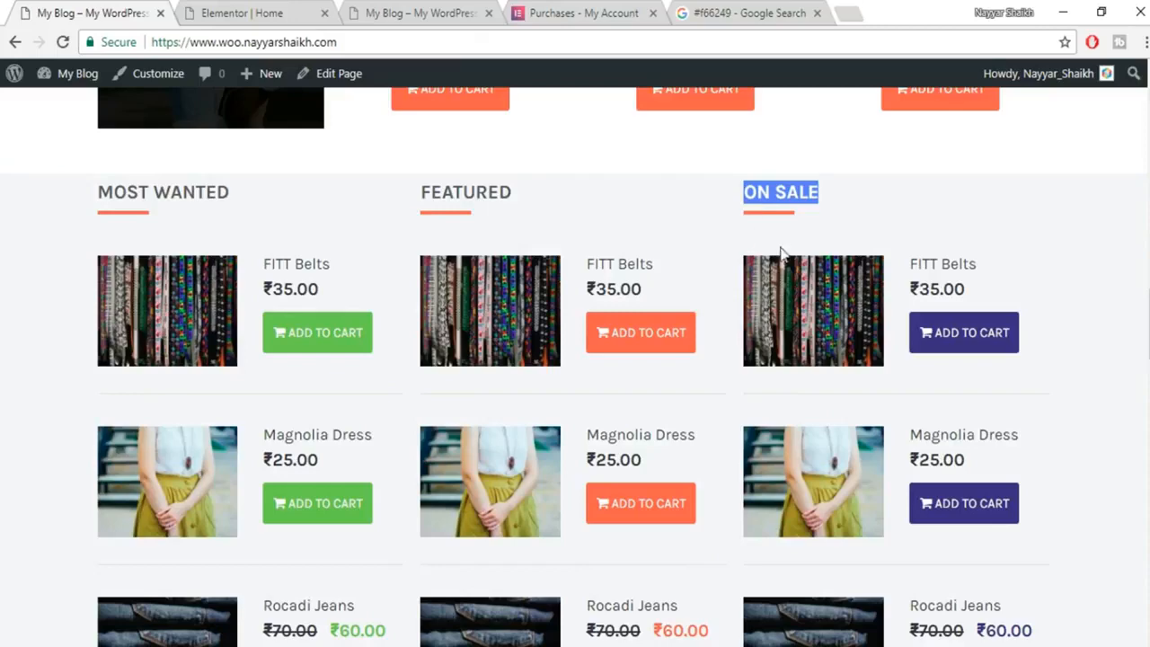
left_click(263, 9)
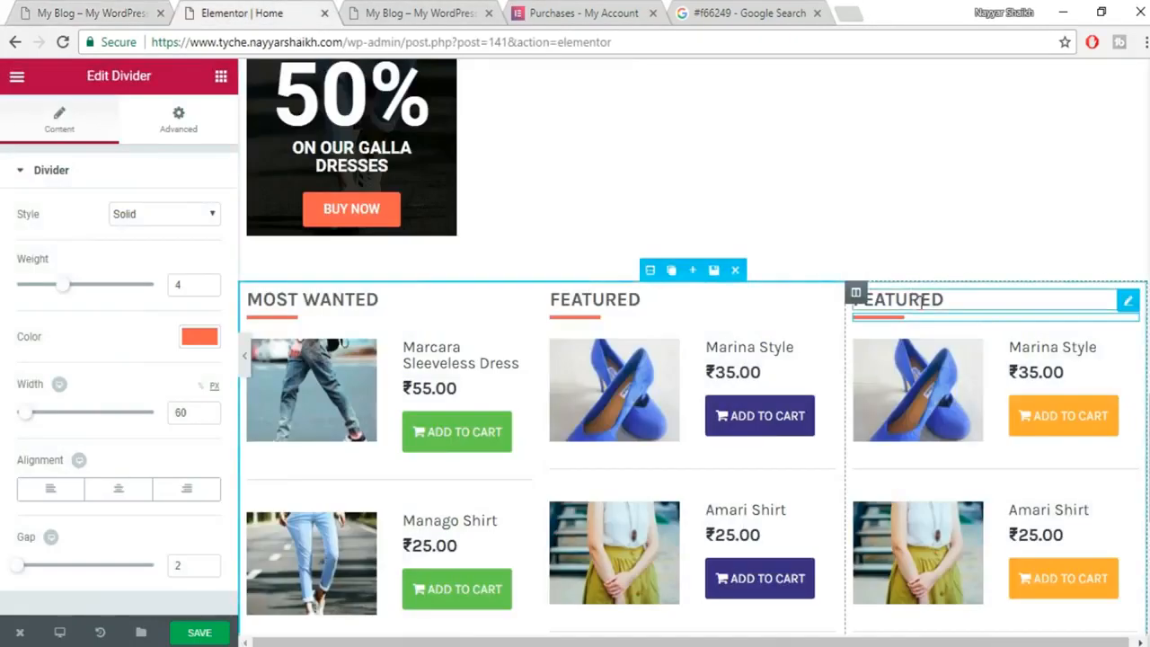
left_click(993, 307)
left_click_drag(77, 234, 5, 245)
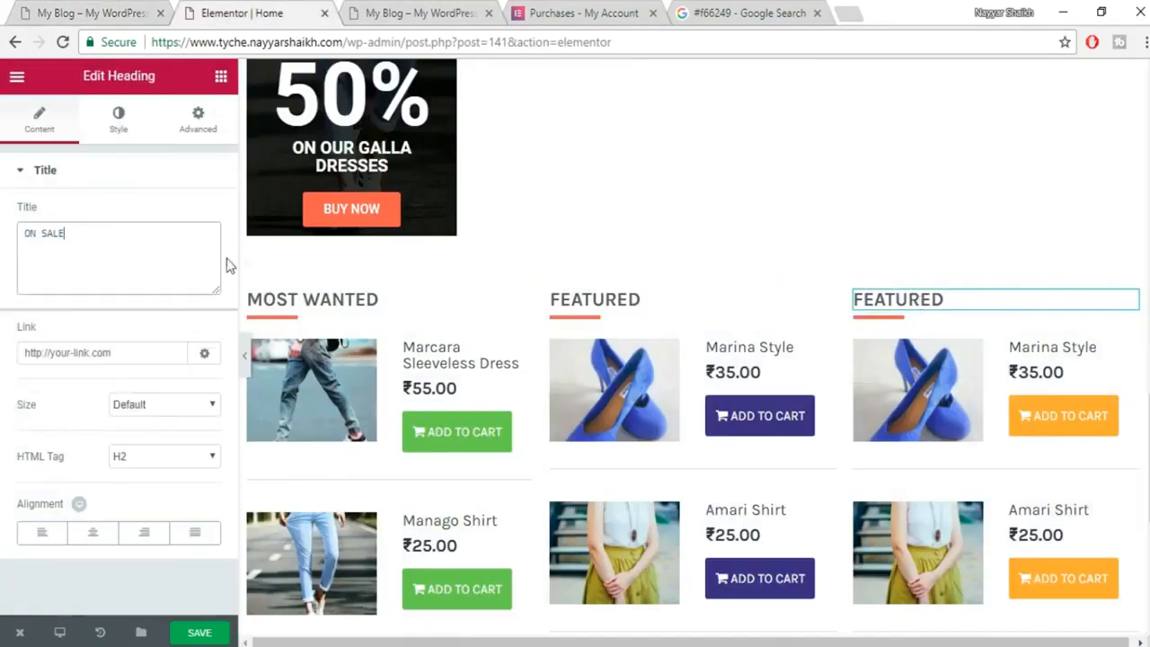
left_click(202, 634)
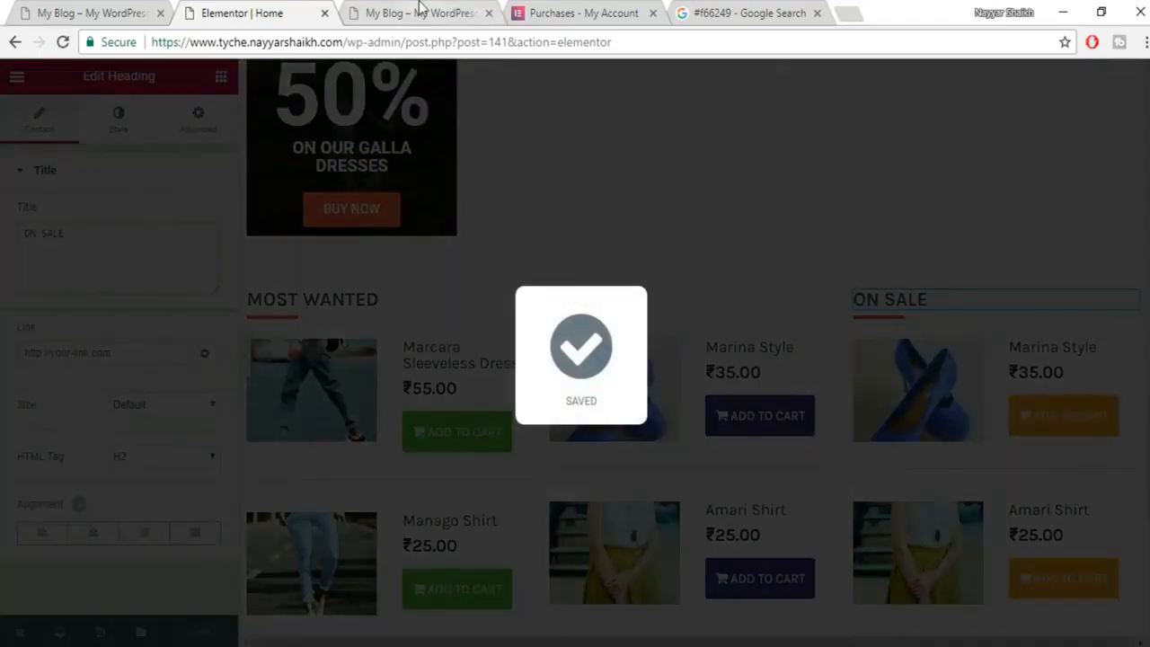
Open the saved homepage live in a new tab via View Page.
left_click(418, 12)
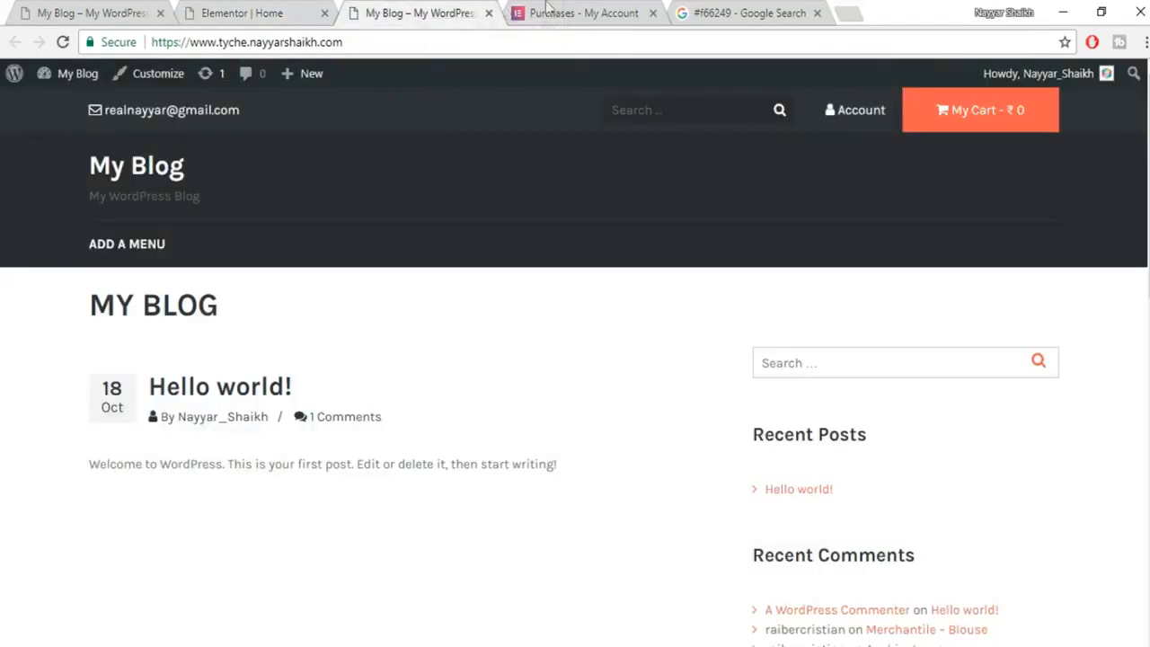
left_click(215, 9)
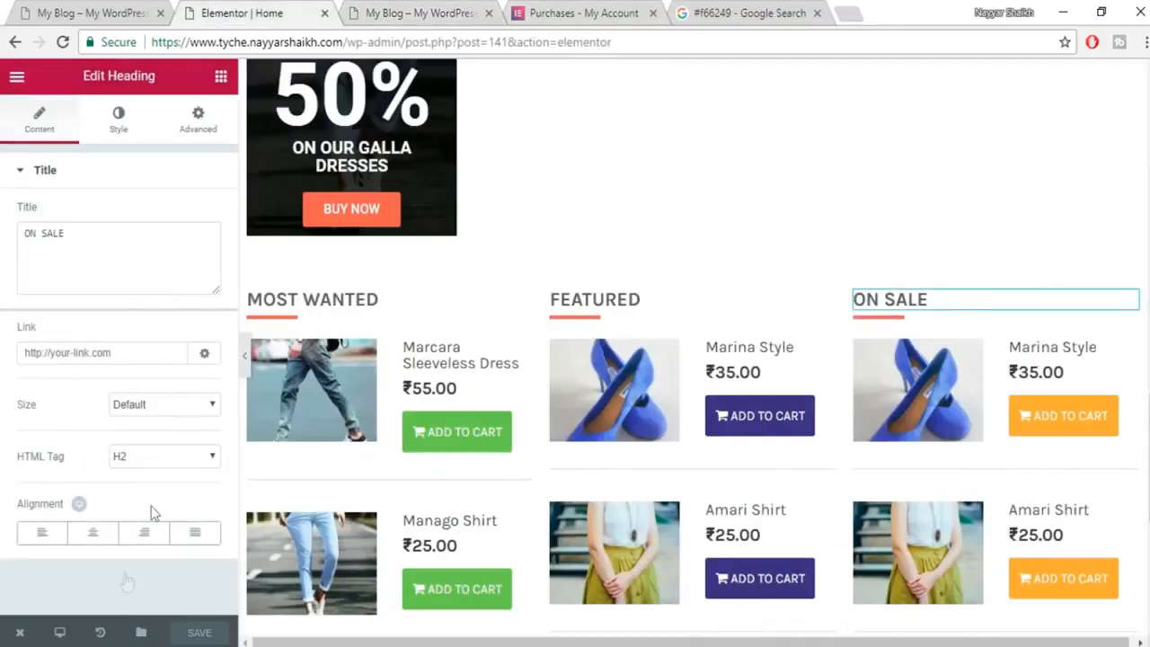
mouse_move(24, 636)
left_click(59, 551)
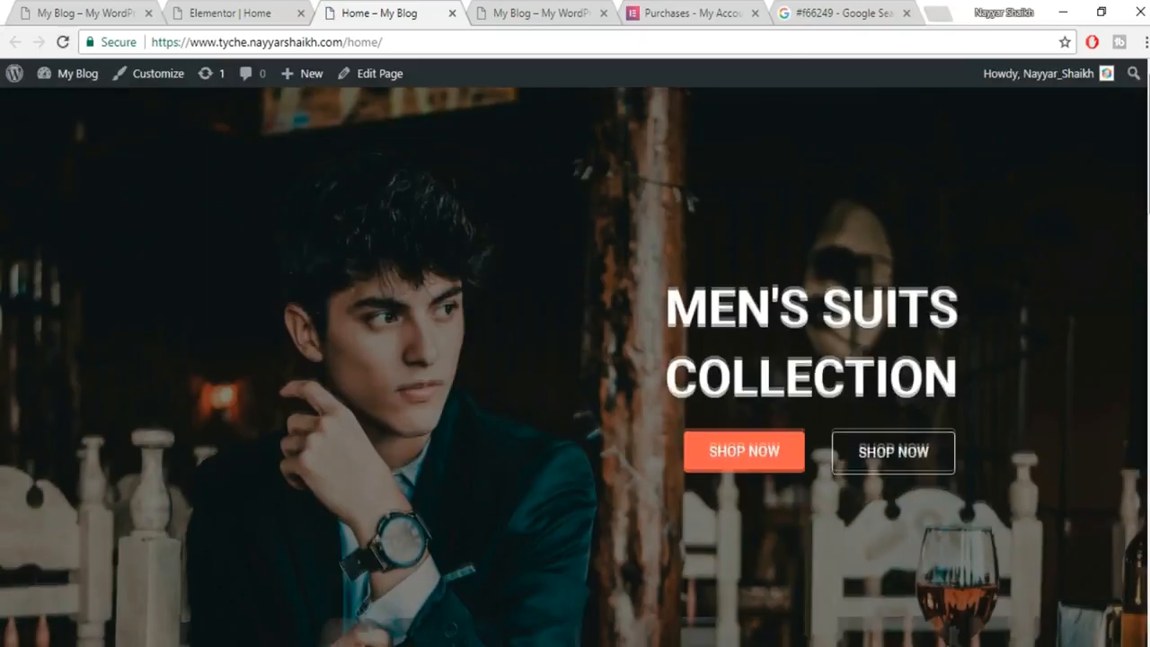
Scroll the live homepage to review the MOST WANTED, FEATURED and ON SALE columns.
scroll(575, 366, "down", 15)
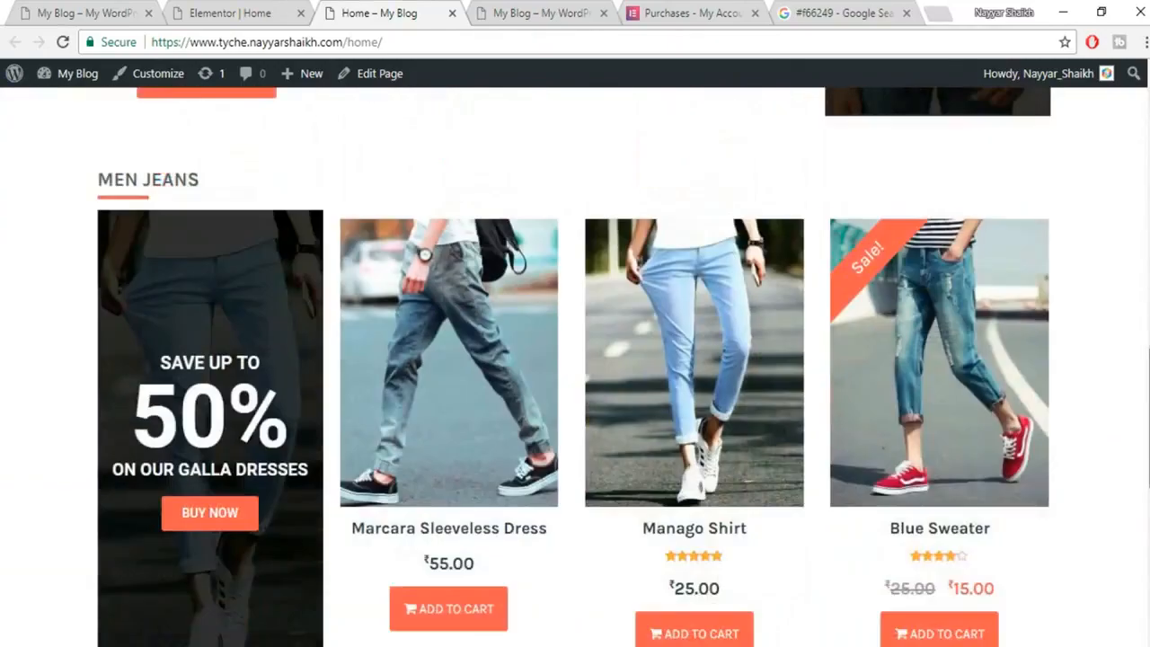
scroll(576, 367, "down", 6)
scroll(575, 367, "up", 2)
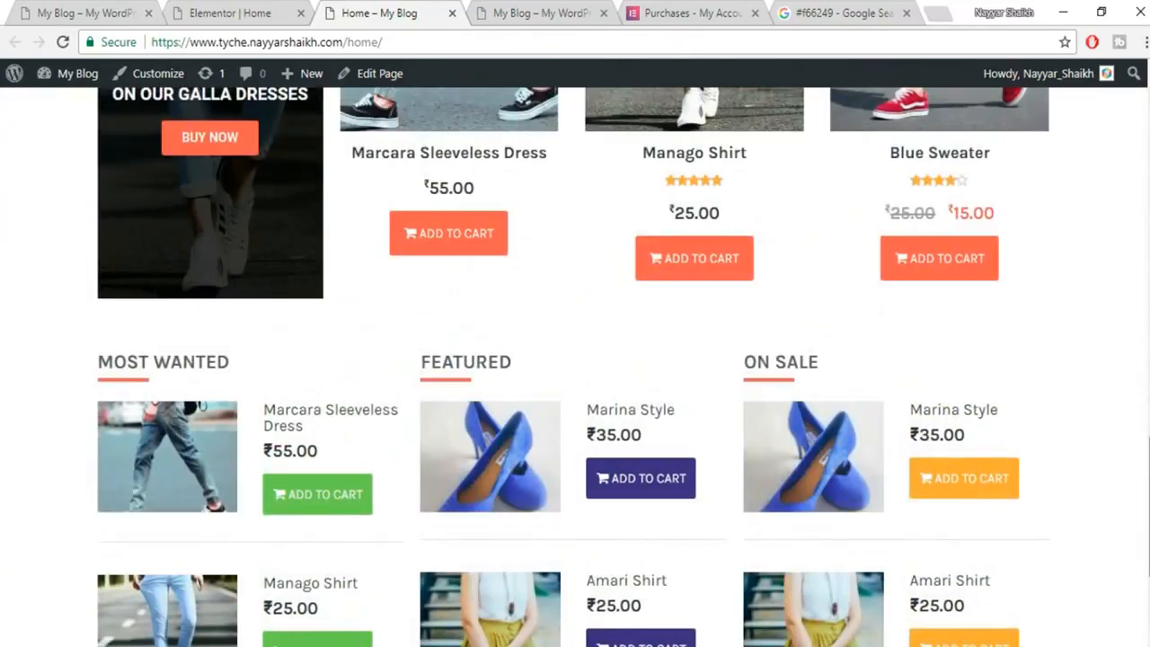
scroll(39, 601, "down", 1)
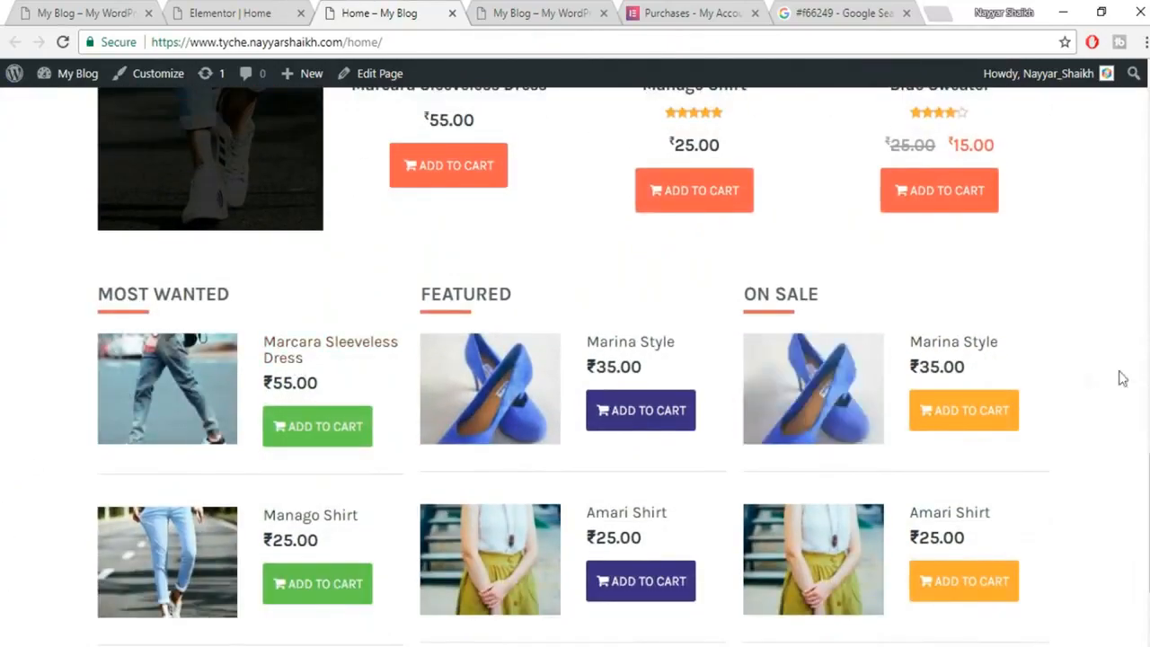
scroll(1142, 467, "down", 3)
scroll(570, 248, "up", 1)
left_click(30, 3)
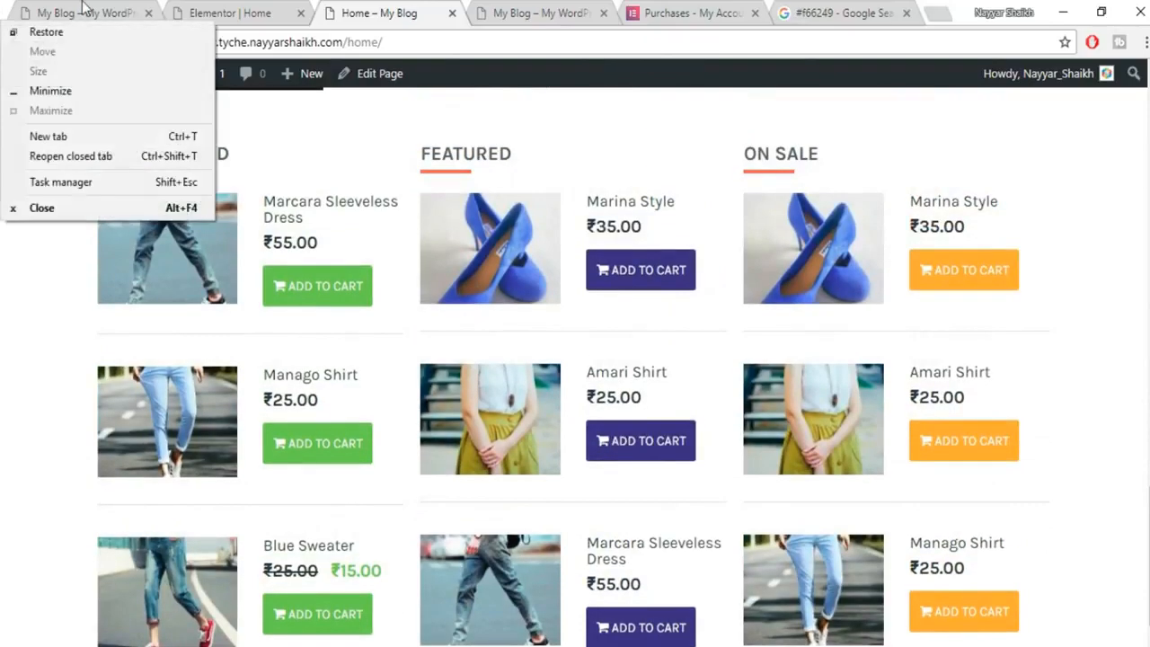
Compare the result against the demo site's product columns, then return to Elementor.
left_click(82, 3)
scroll(1057, 349, "up", 2)
scroll(176, 377, "down", 1)
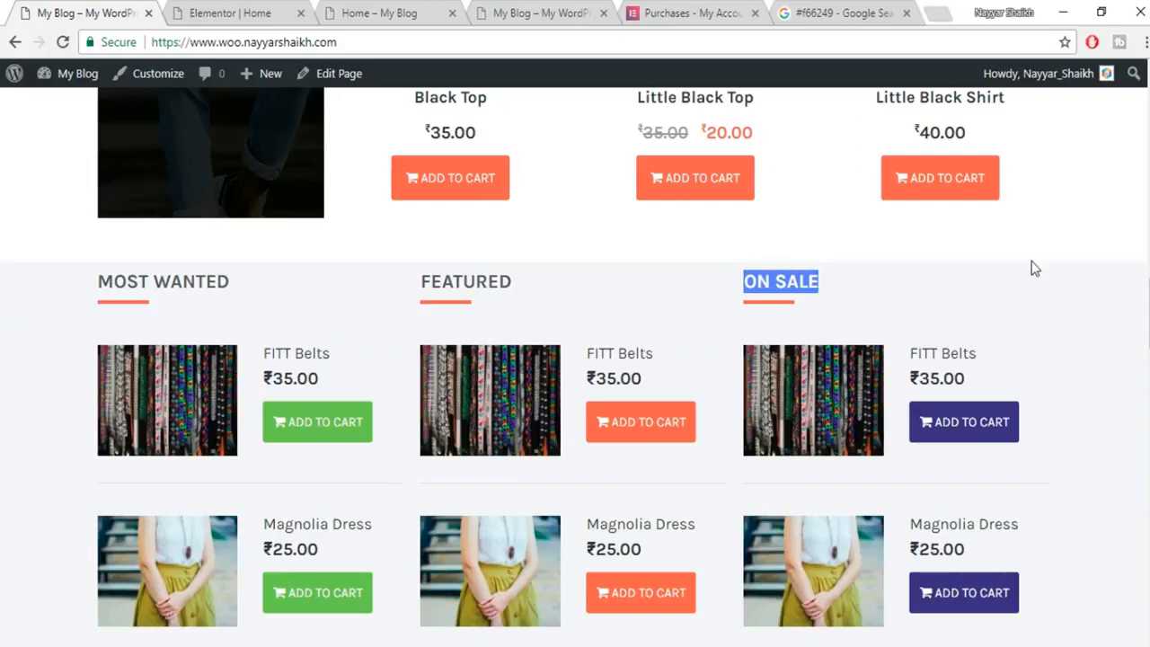
scroll(1035, 268, "up", 3)
scroll(1063, 243, "up", 5)
scroll(1071, 352, "down", 5)
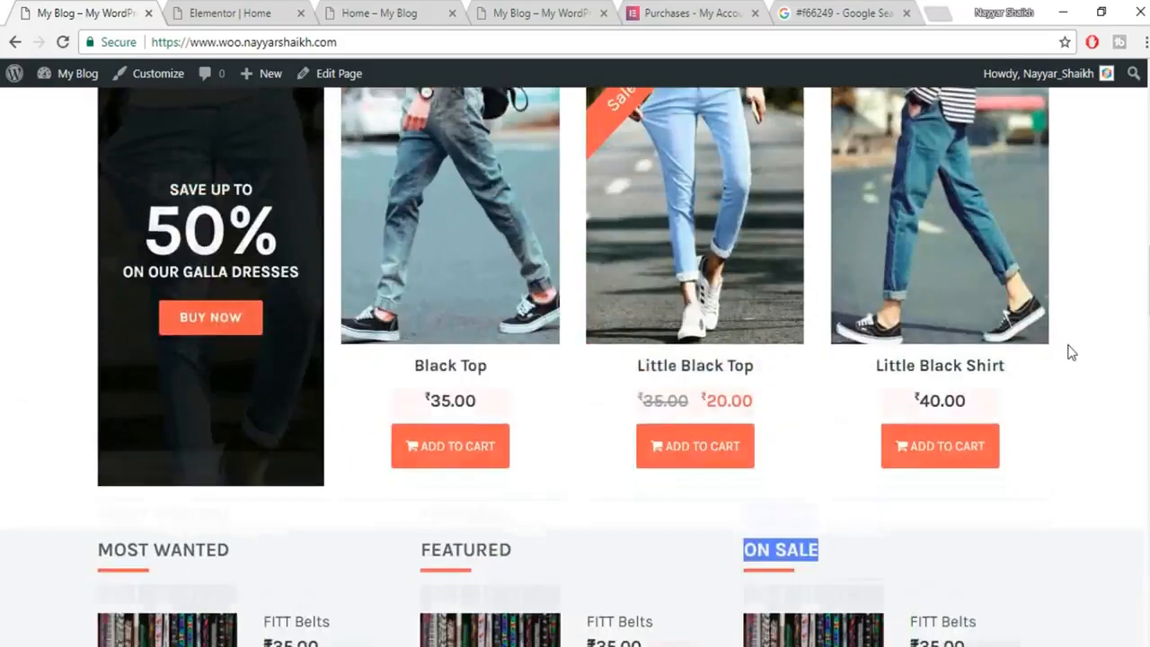
scroll(1071, 341, "down", 5)
scroll(1079, 333, "up", 2)
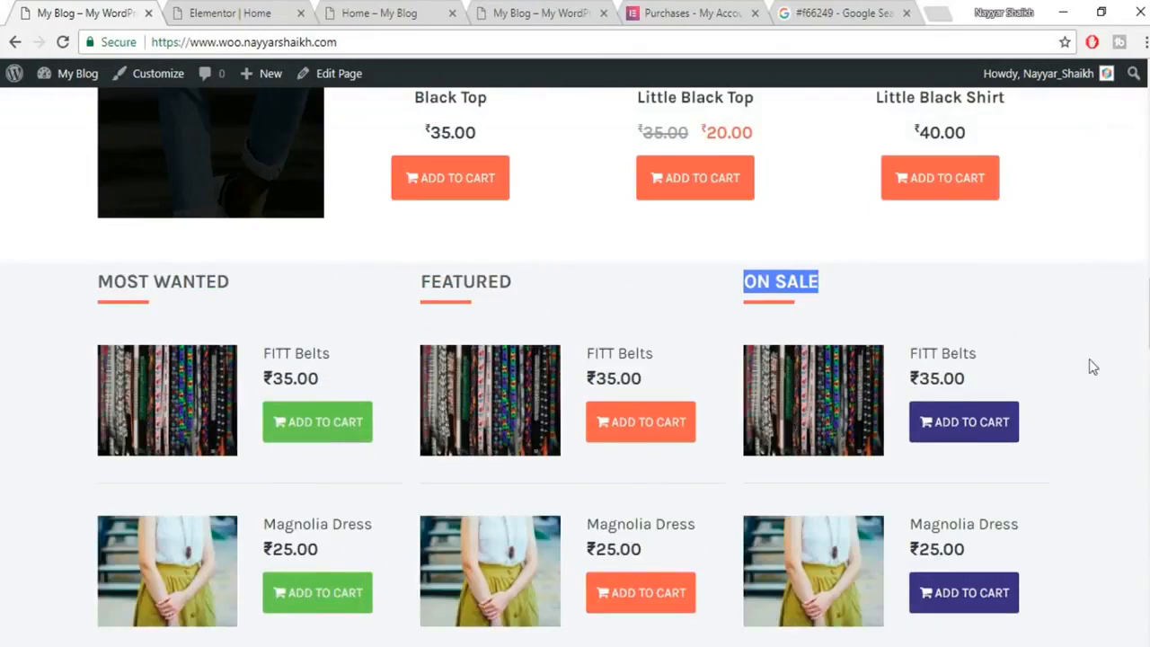
left_click(1023, 329)
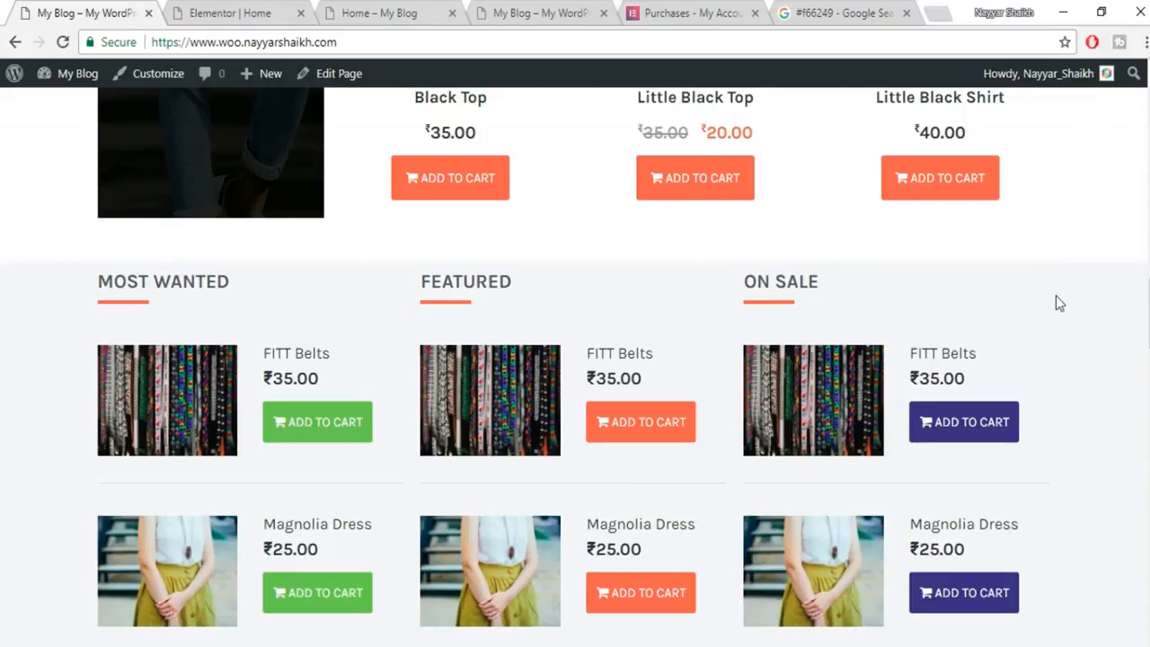
left_click(223, 13)
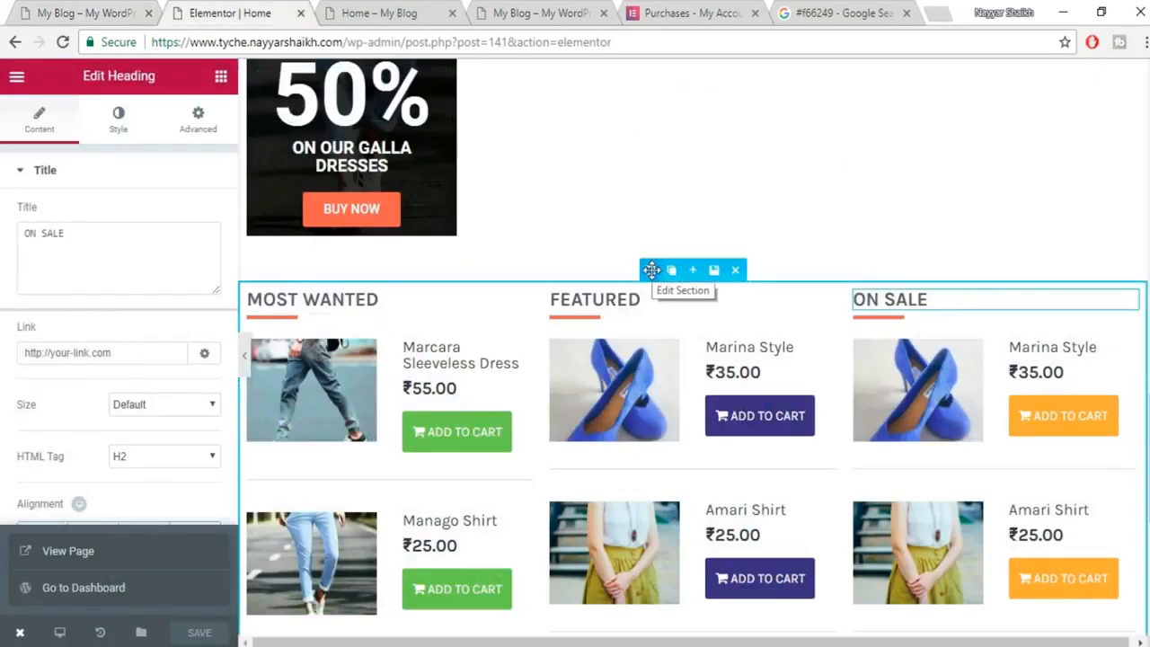
Give the product columns section a Classic light grey #efefef background.
left_click(652, 269)
left_click(145, 135)
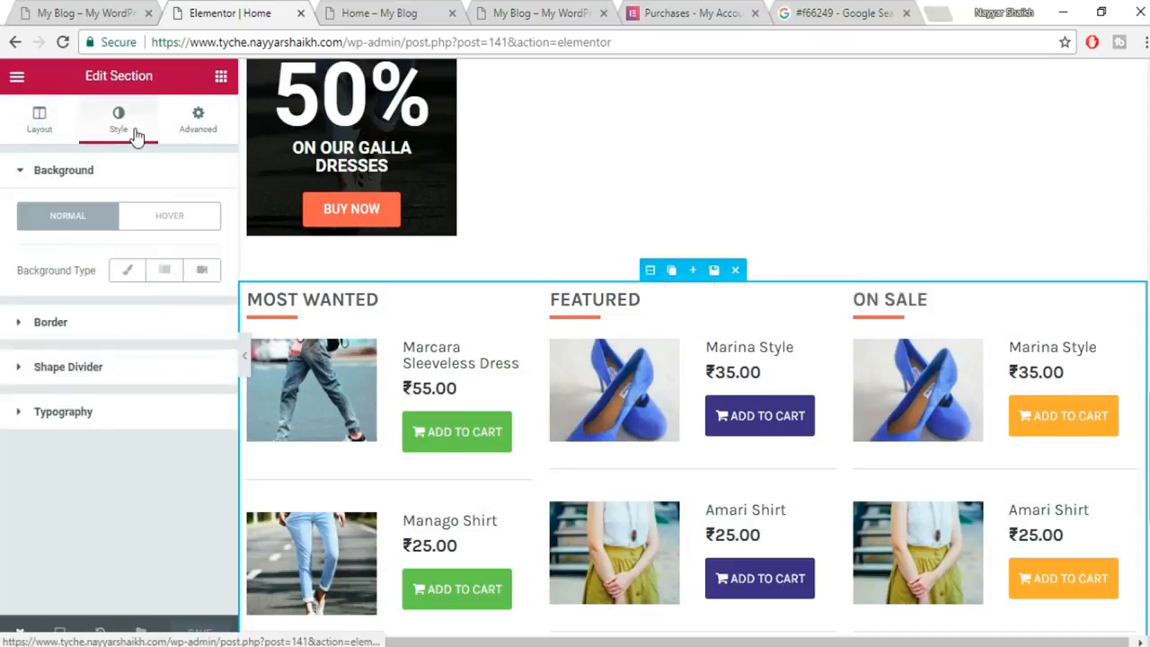
left_click(144, 272)
left_click(204, 323)
left_click_drag(63, 419, 160, 442)
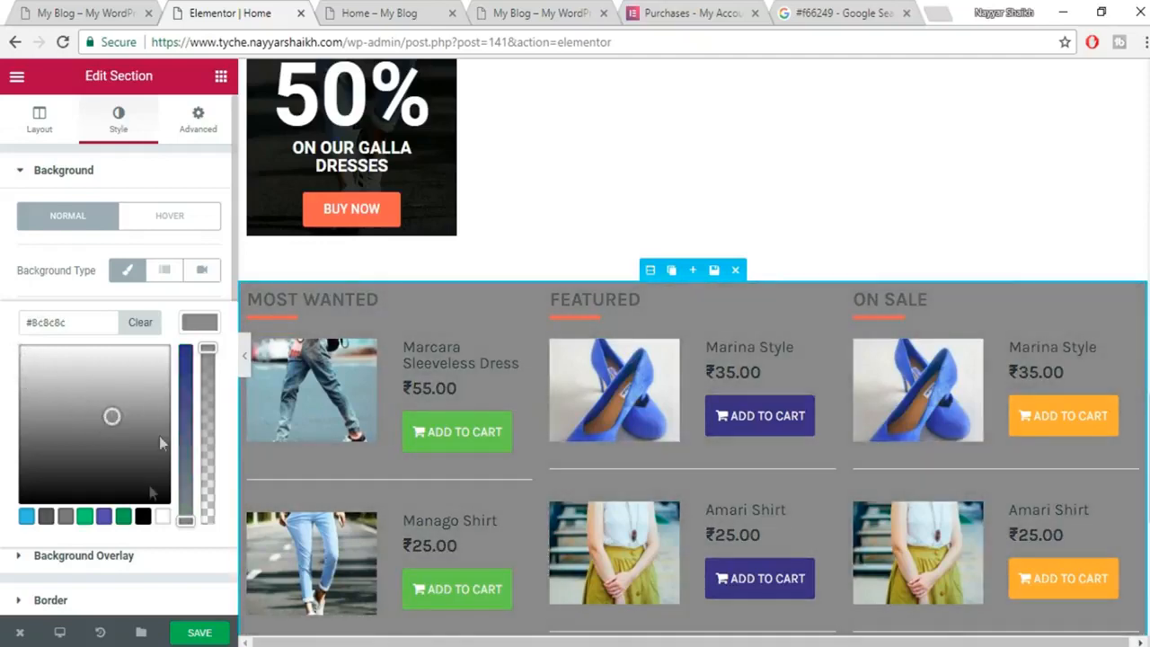
left_click(124, 516)
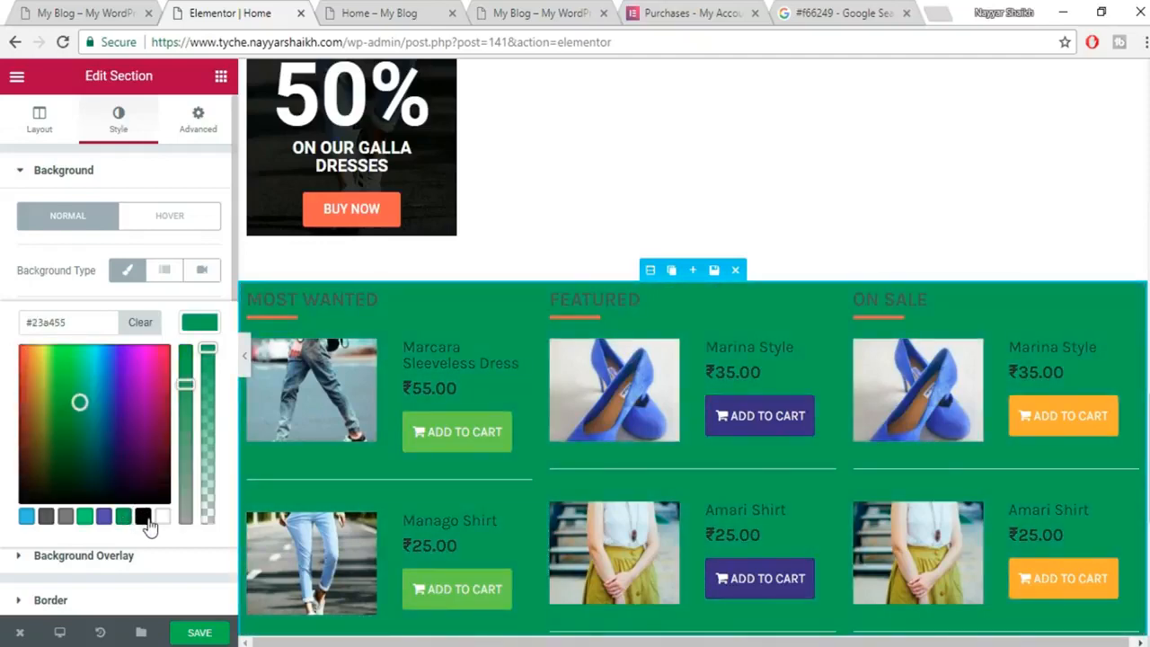
left_click(143, 516)
scroll(822, 385, "down", 1)
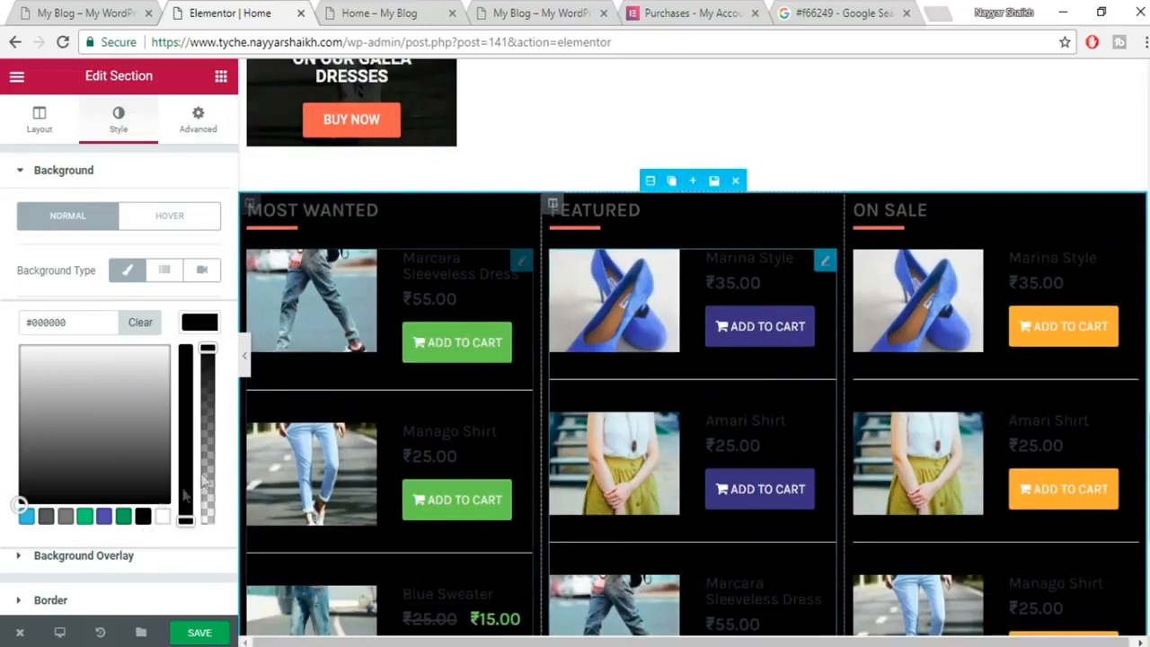
left_click(65, 520)
left_click_drag(49, 430, 21, 355)
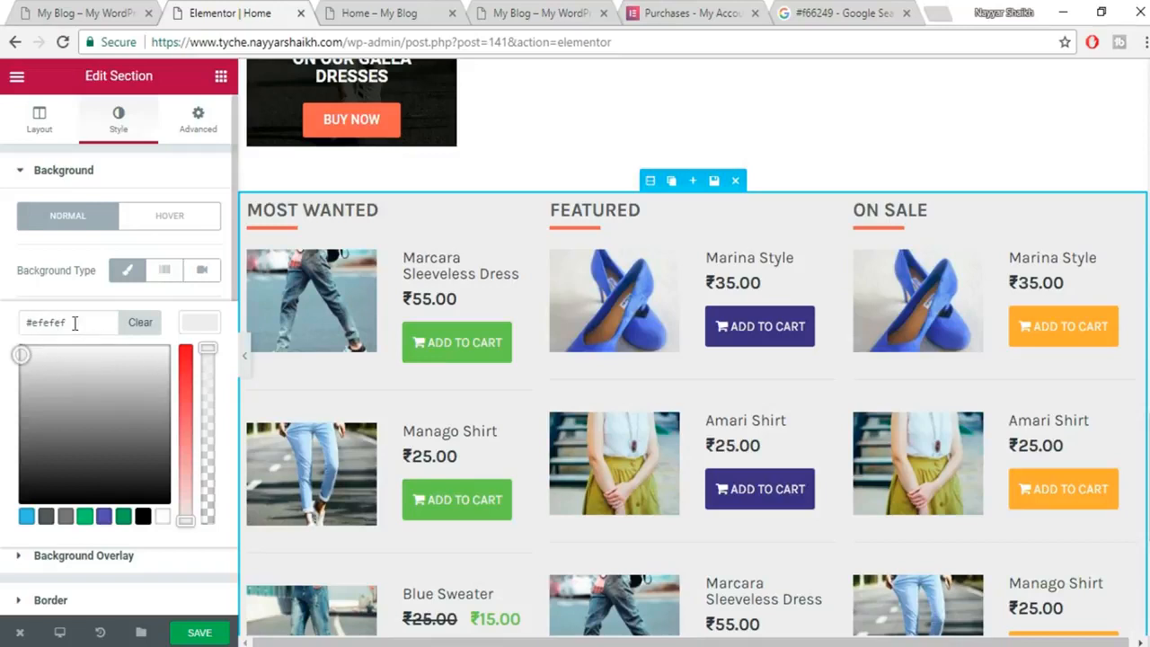
left_click_drag(86, 321, 22, 317)
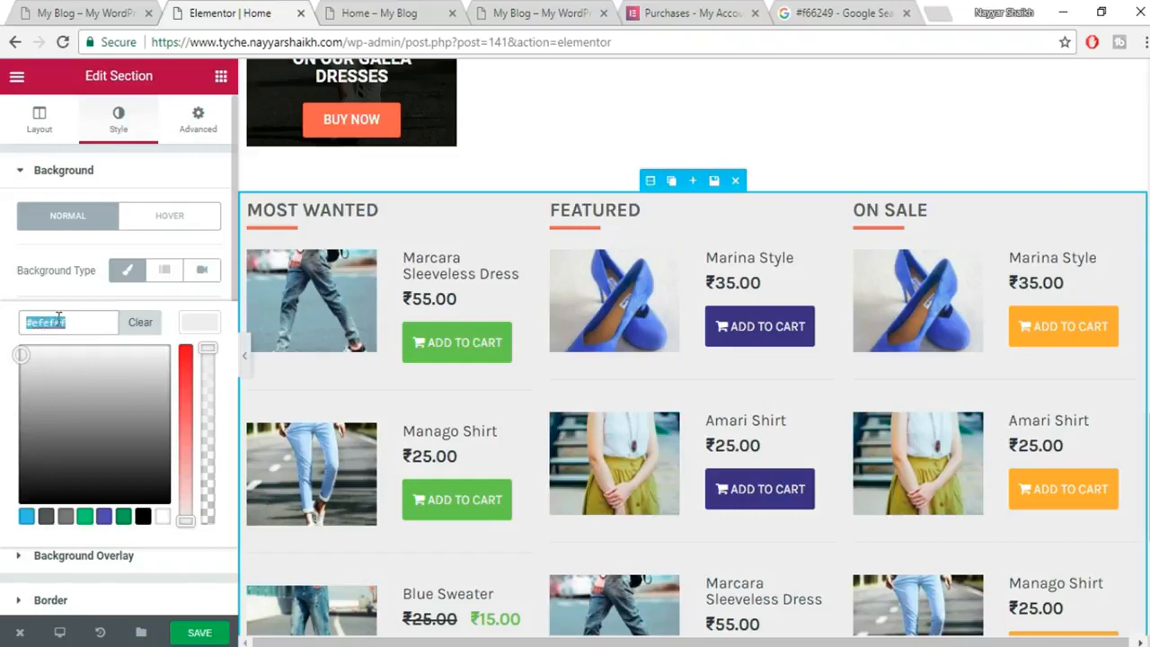
Save the page and reload the live homepage to see the grey background.
left_click(200, 633)
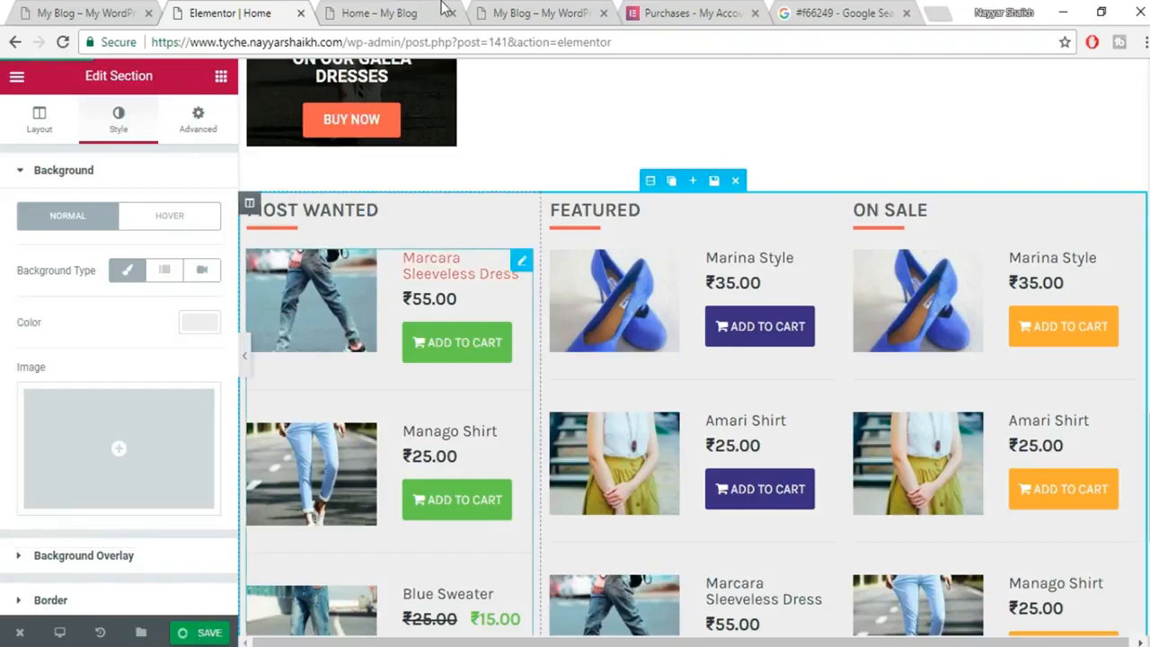
left_click(379, 12)
left_click(406, 42)
key("Return")
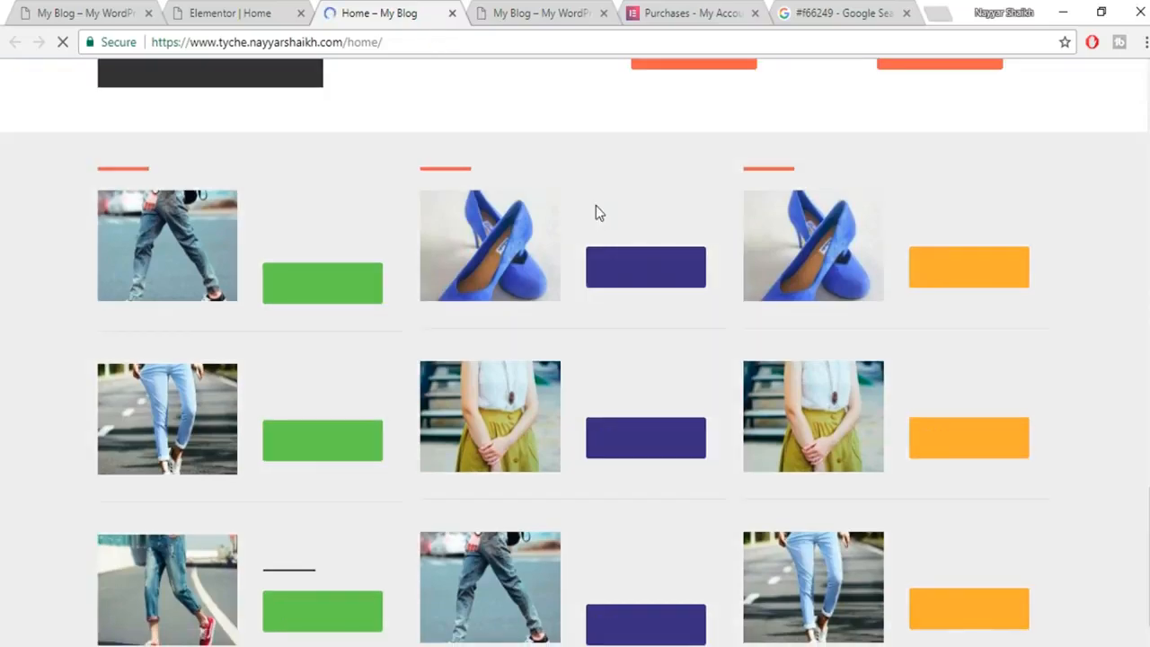
scroll(598, 224, "up", 3)
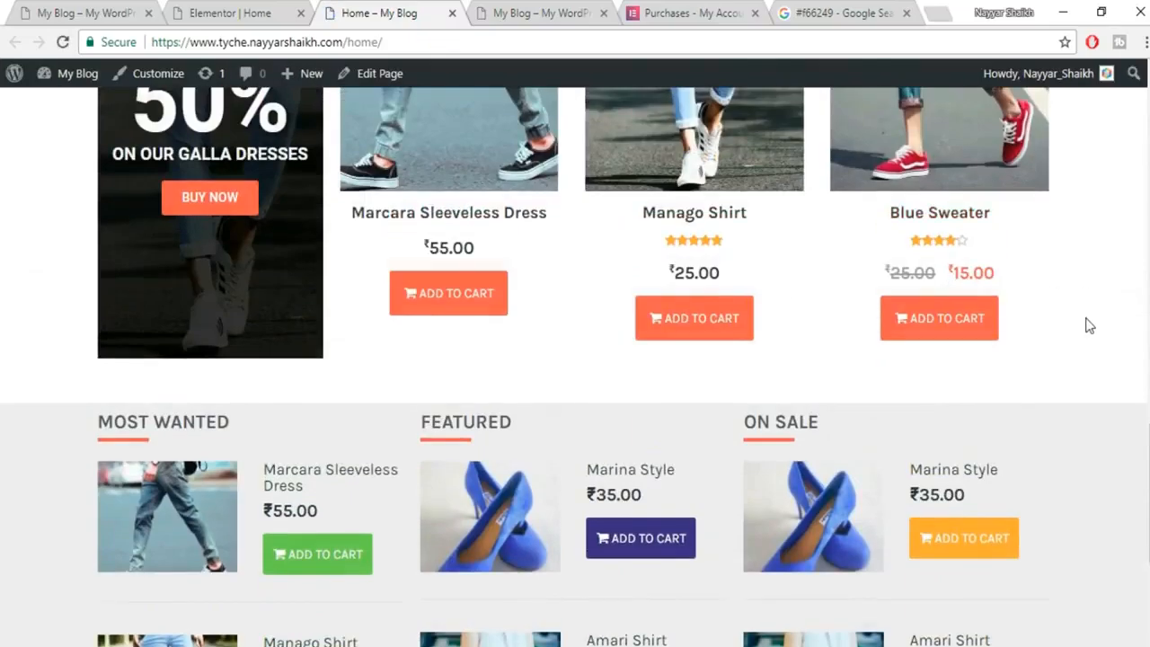
Scroll the reloaded live homepage and compare it with the demo site's layout.
scroll(1084, 323, "down", 2)
scroll(1084, 326, "up", 4)
scroll(440, 316, "down", 3)
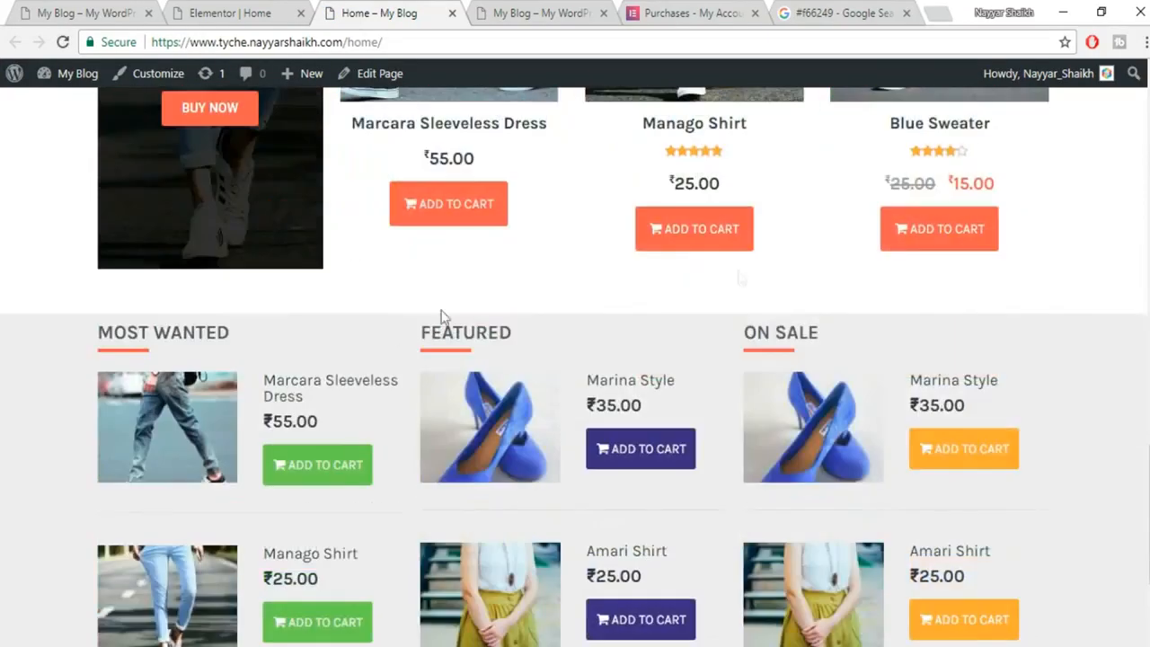
scroll(1088, 326, "down", 2)
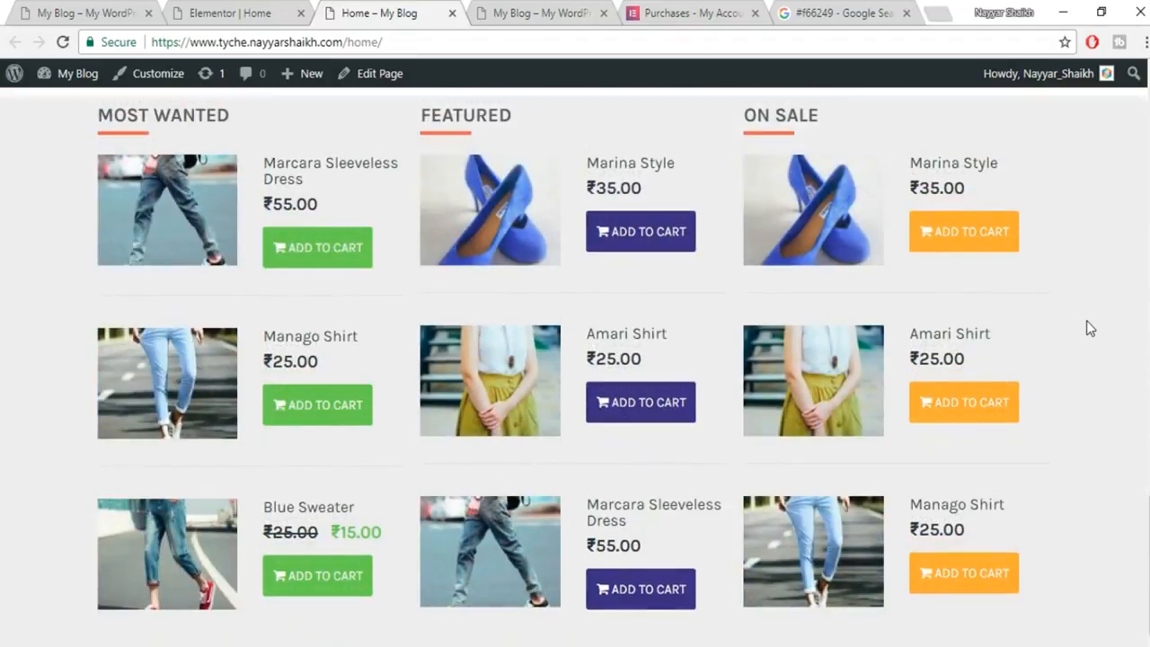
left_click(77, 9)
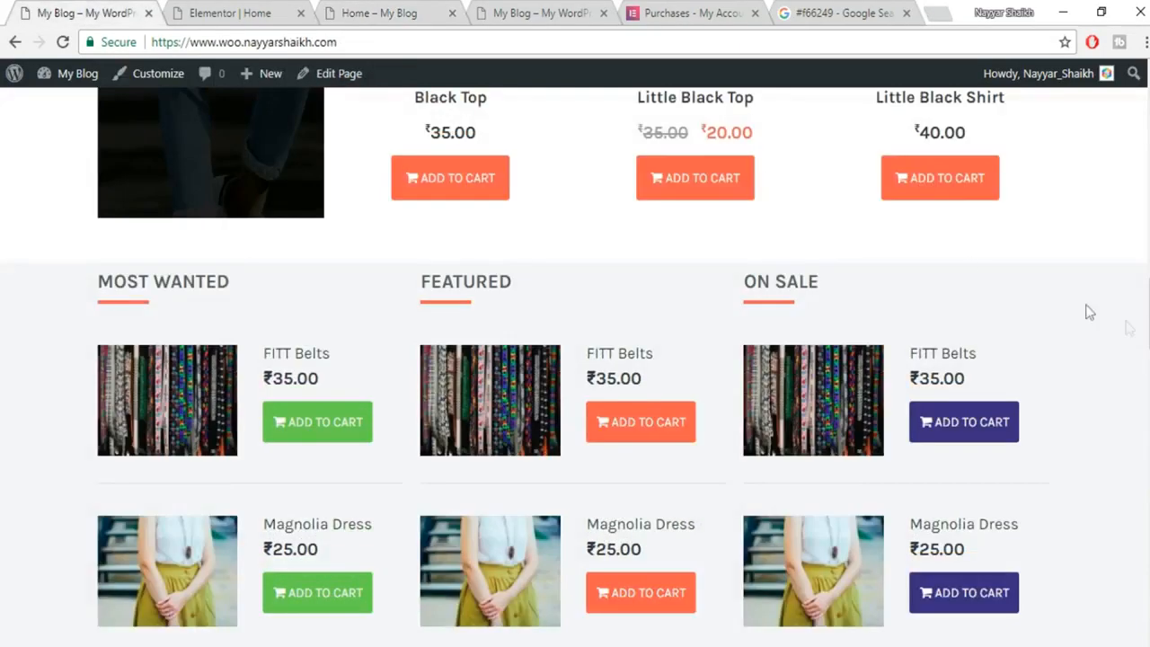
scroll(1125, 329, "down", 7)
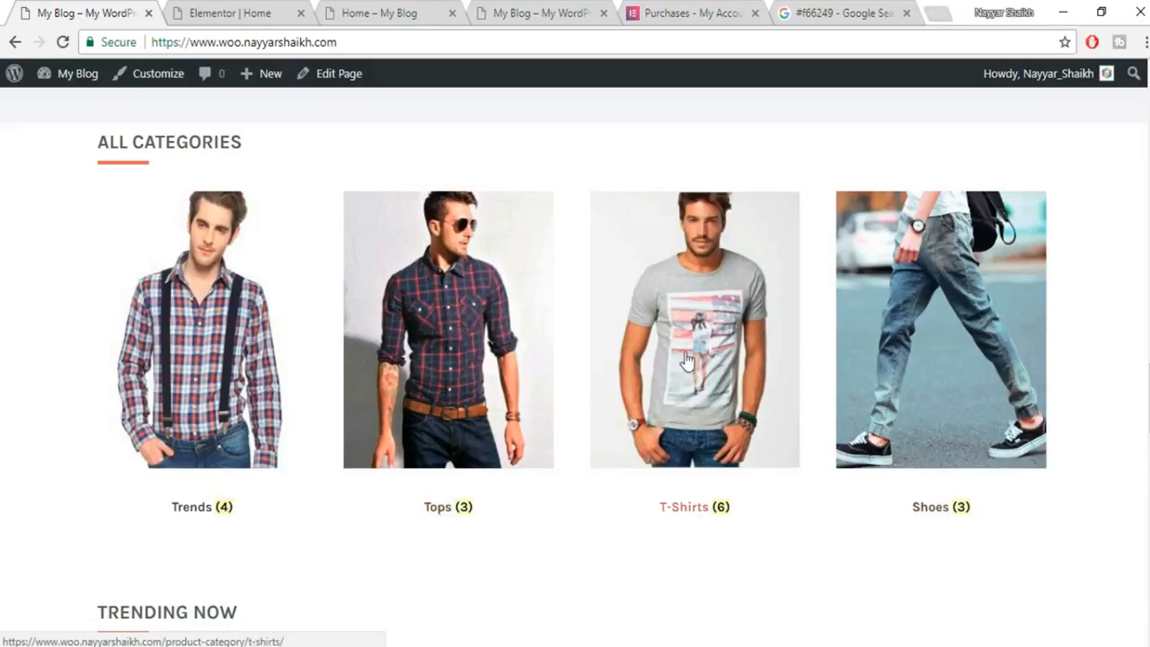
Move through the editor and demo tabs to the site's My Blog home page.
left_click(285, 11)
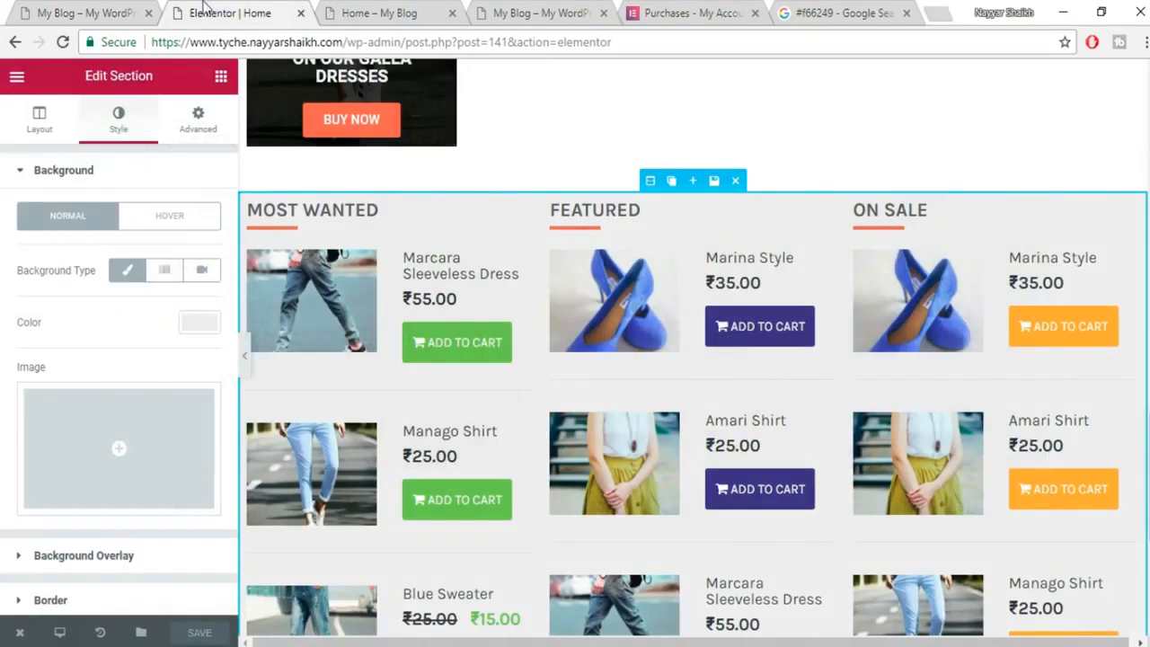
left_click(90, 11)
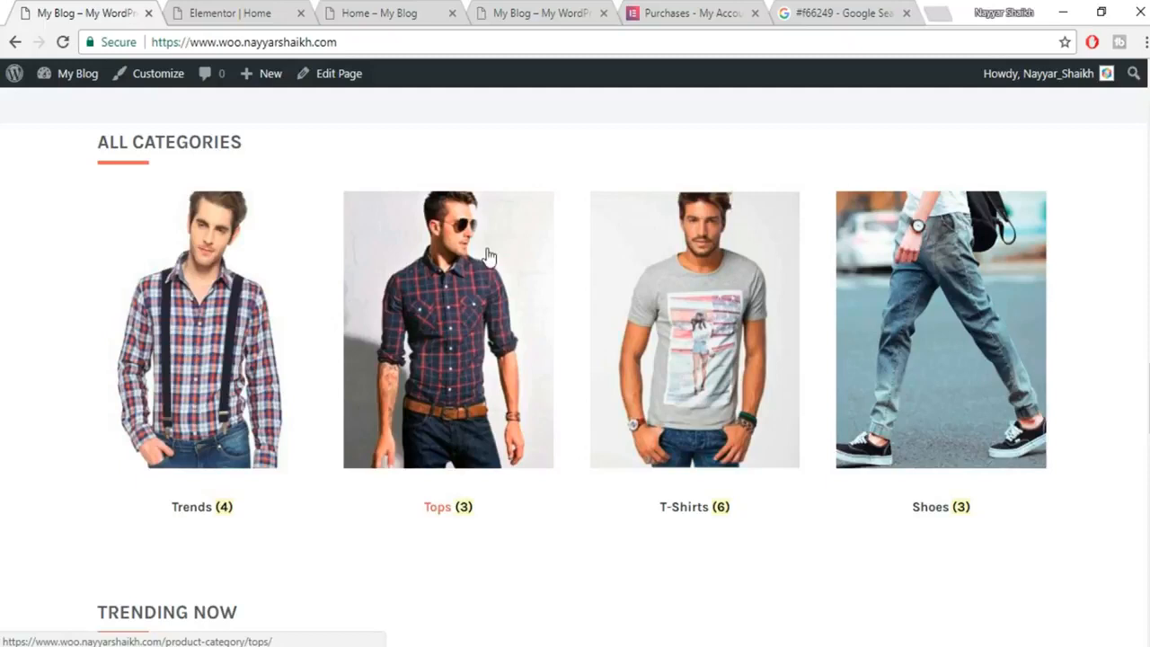
left_click(511, 8)
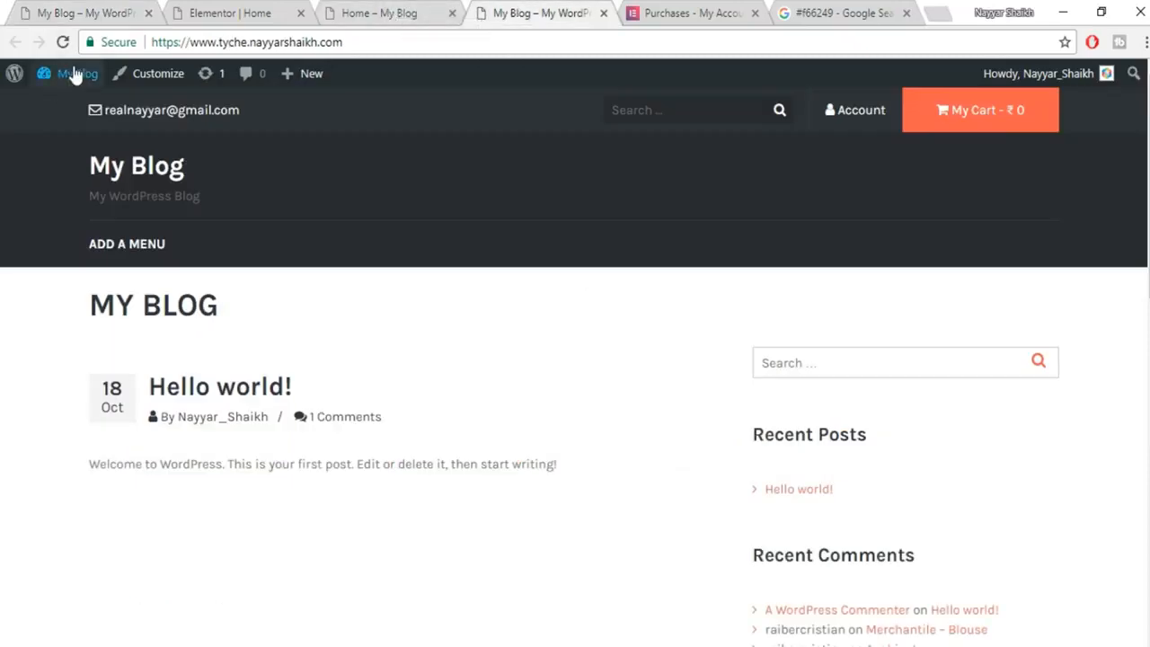
mouse_move(76, 76)
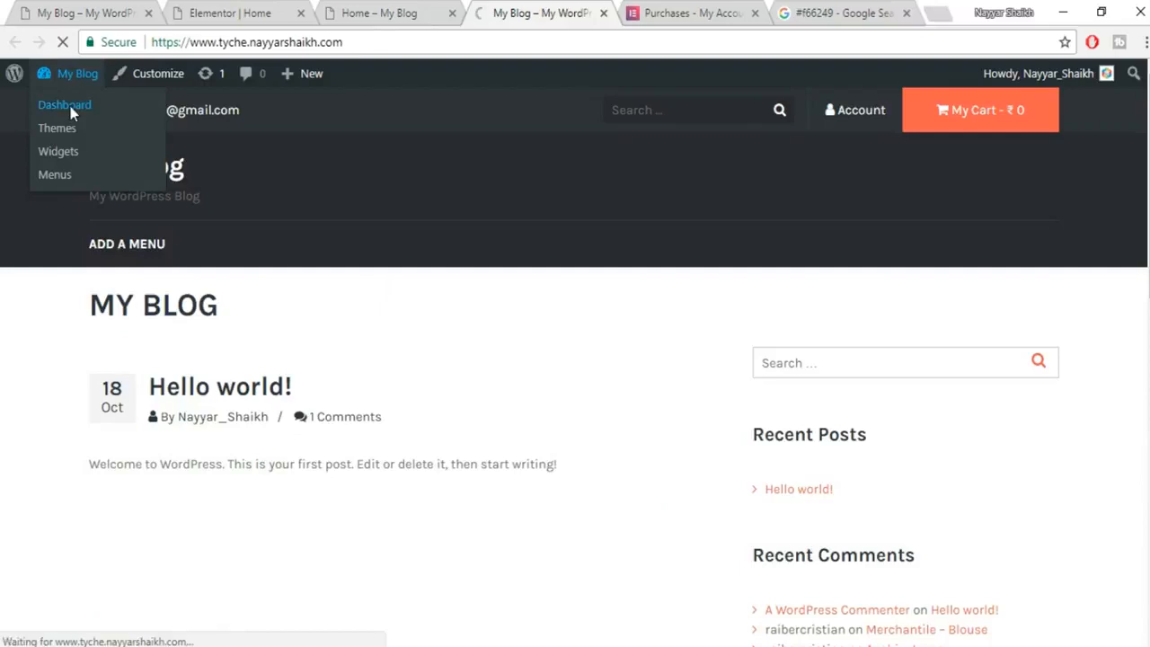
Open the Trends category for editing from Products > Categories.
mouse_move(36, 420)
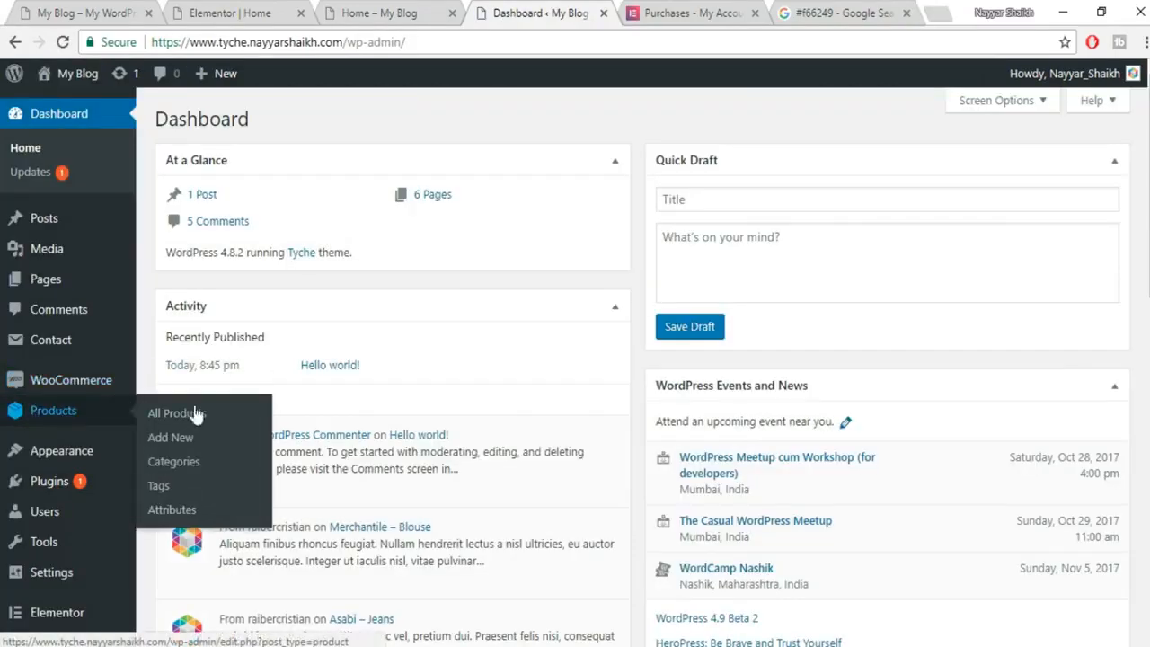
left_click(194, 465)
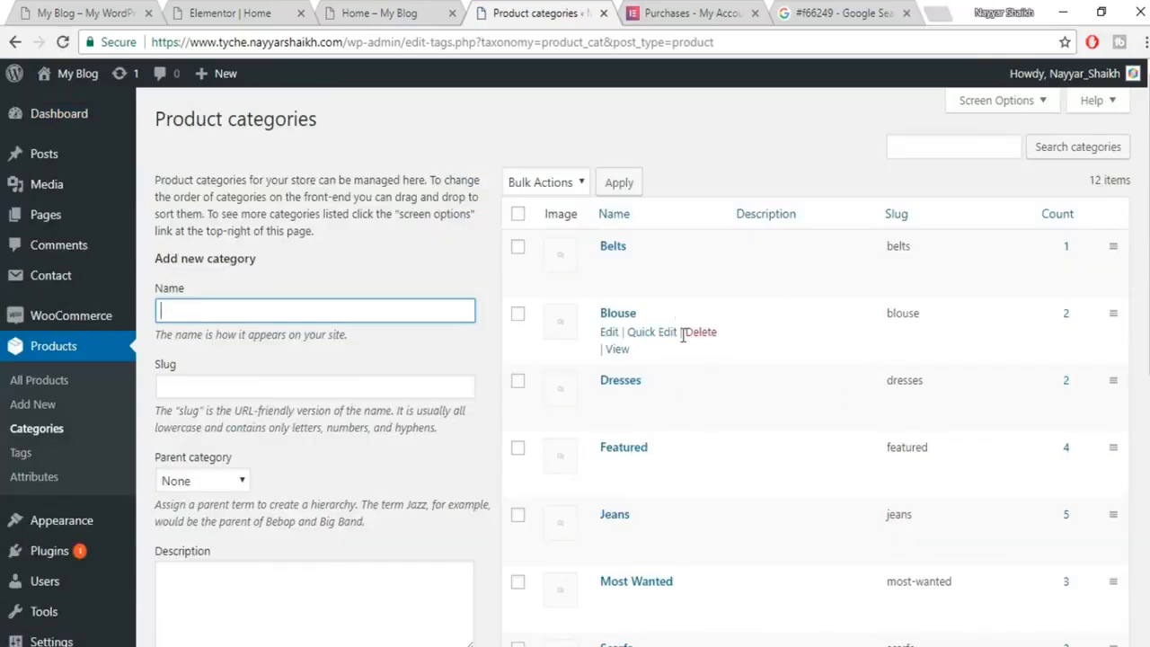
scroll(745, 429, "down", 5)
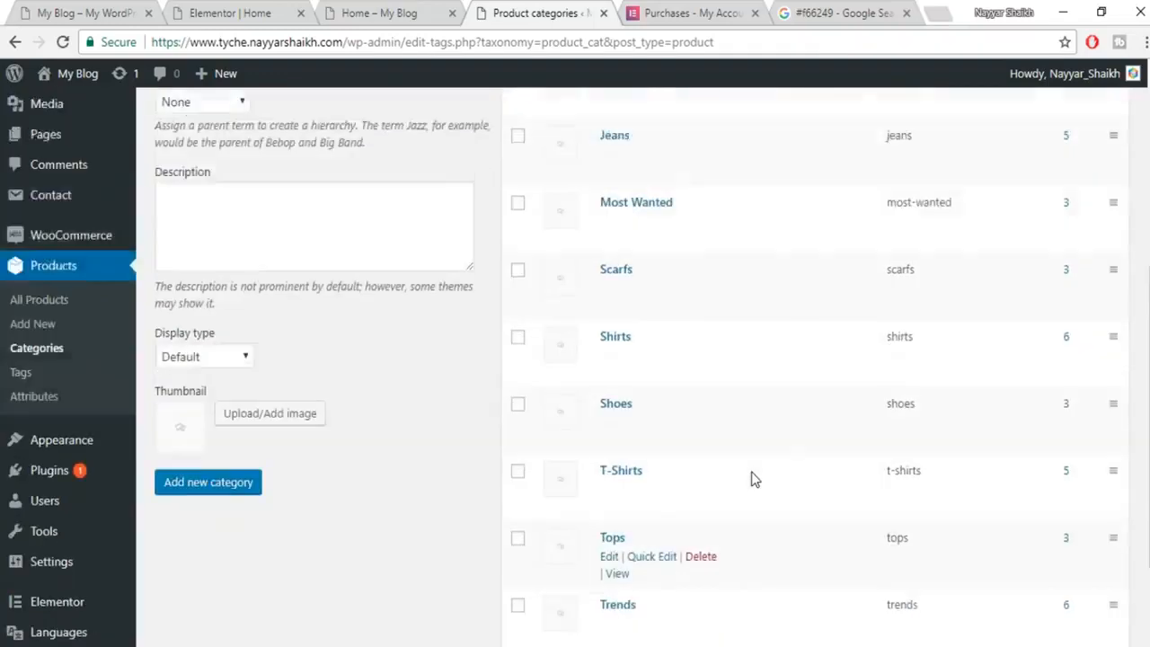
scroll(752, 431, "down", 2)
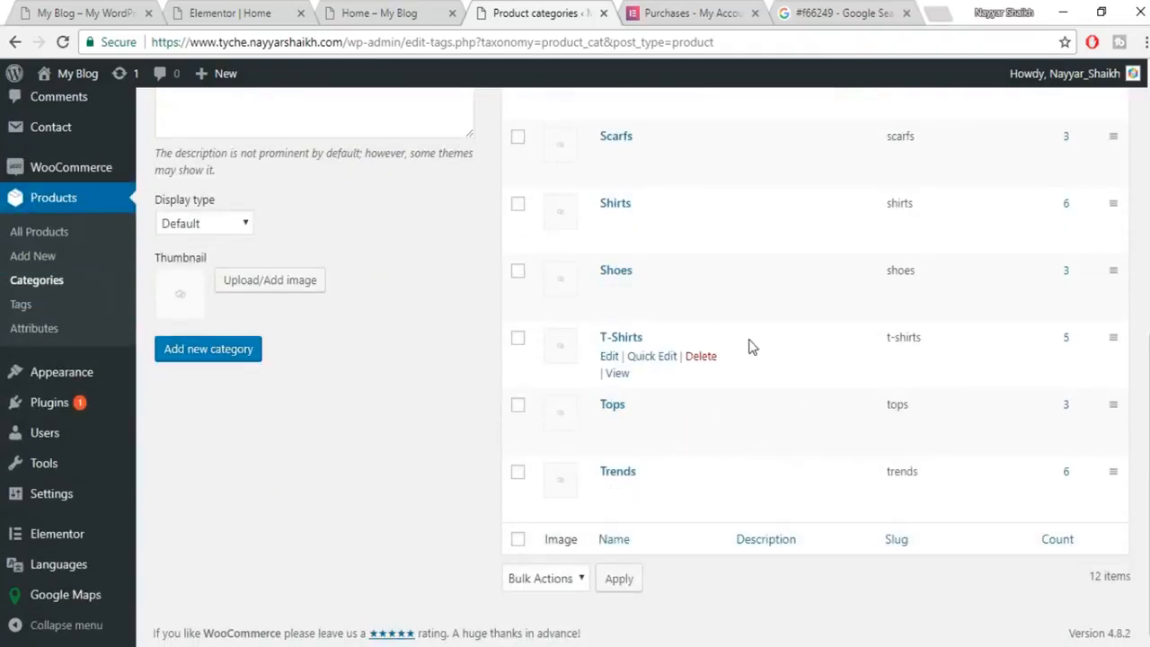
mouse_move(607, 490)
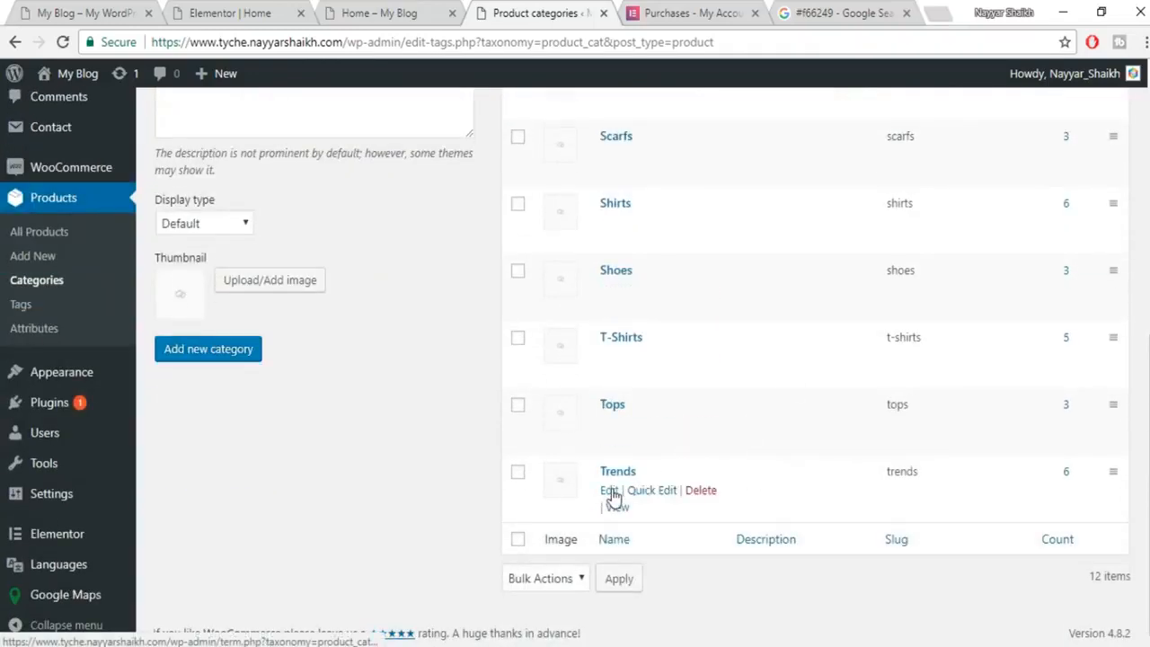
left_click(610, 490)
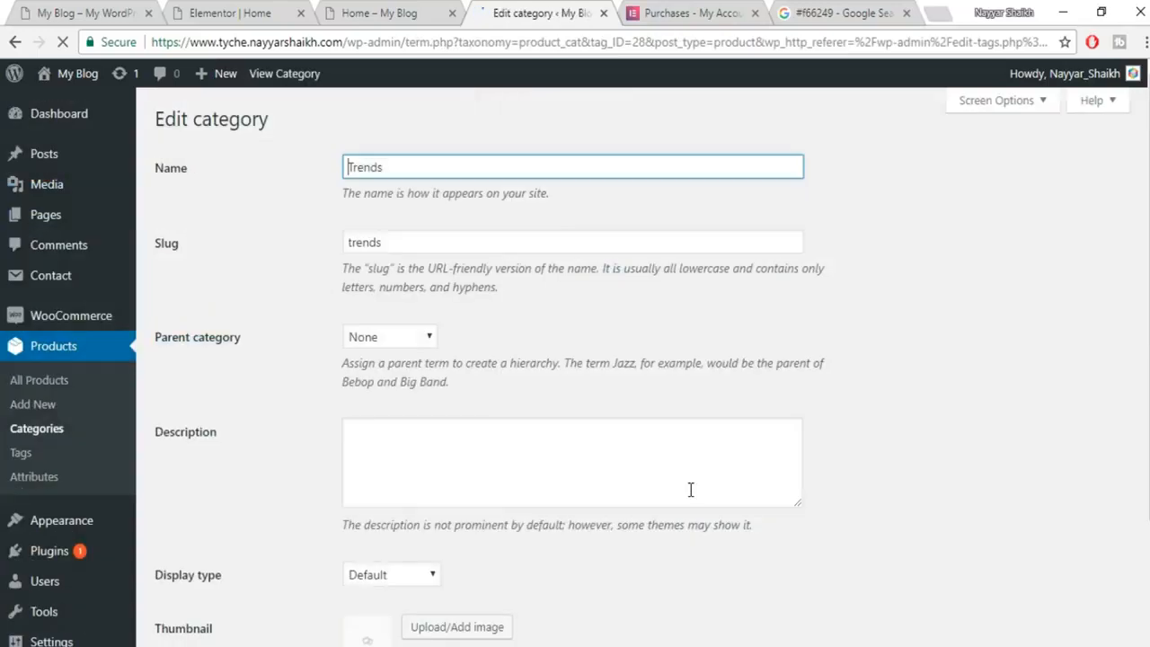
Set the green jacket photo as the Trends thumbnail, update, and go back to the category list.
scroll(943, 403, "down", 2)
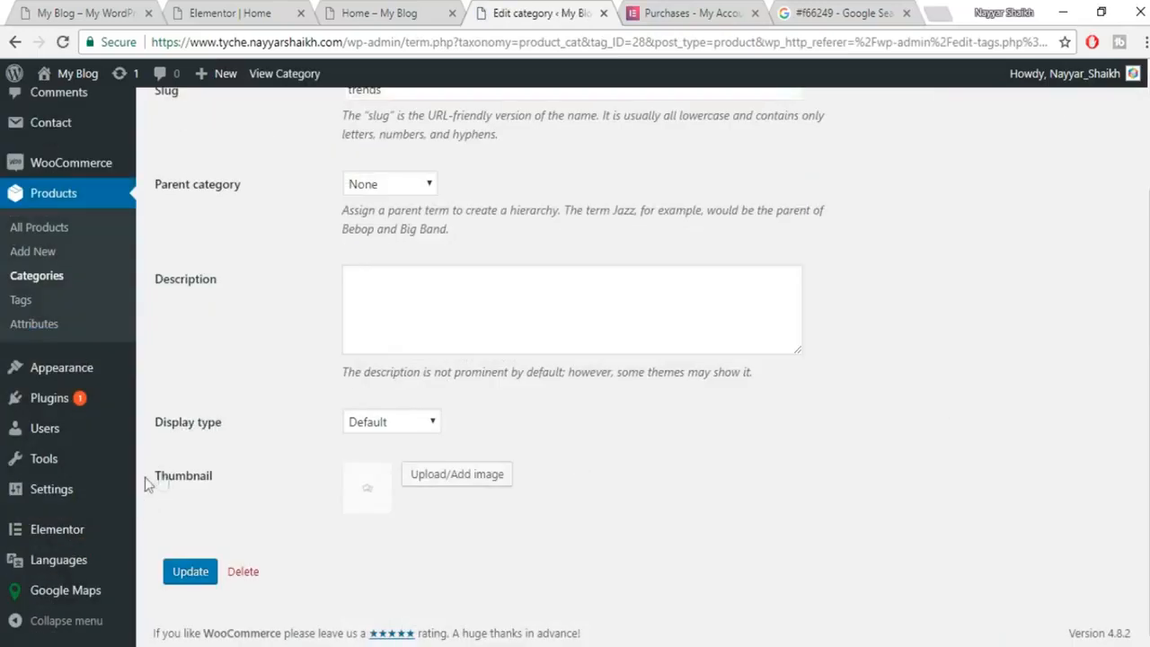
left_click(440, 481)
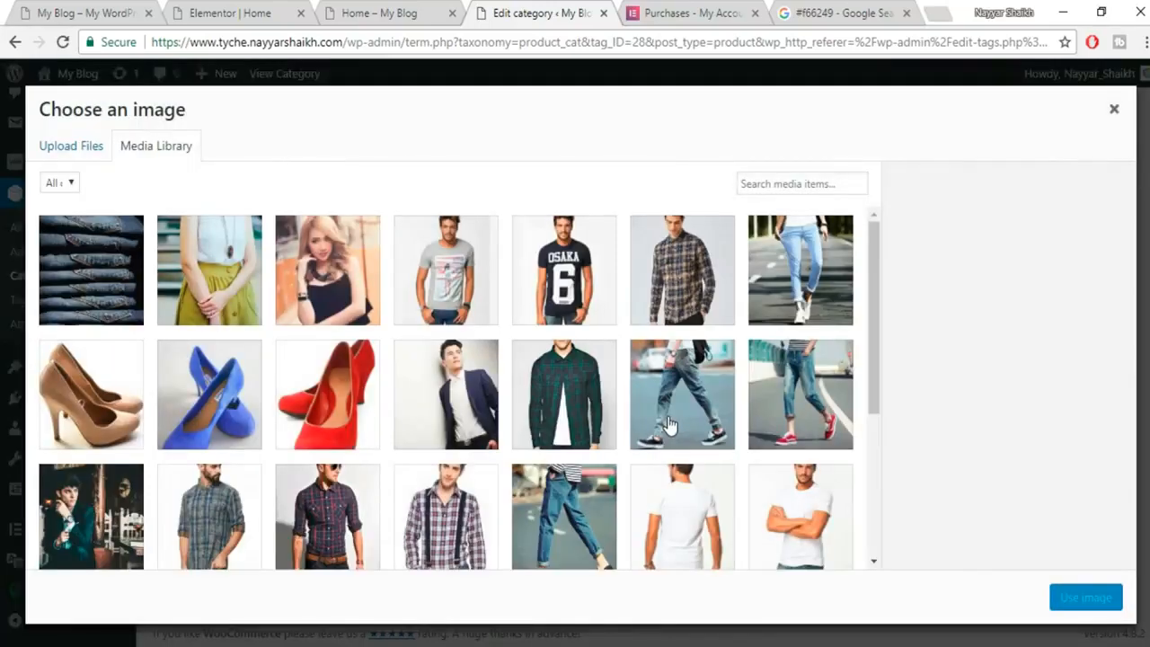
left_click(564, 395)
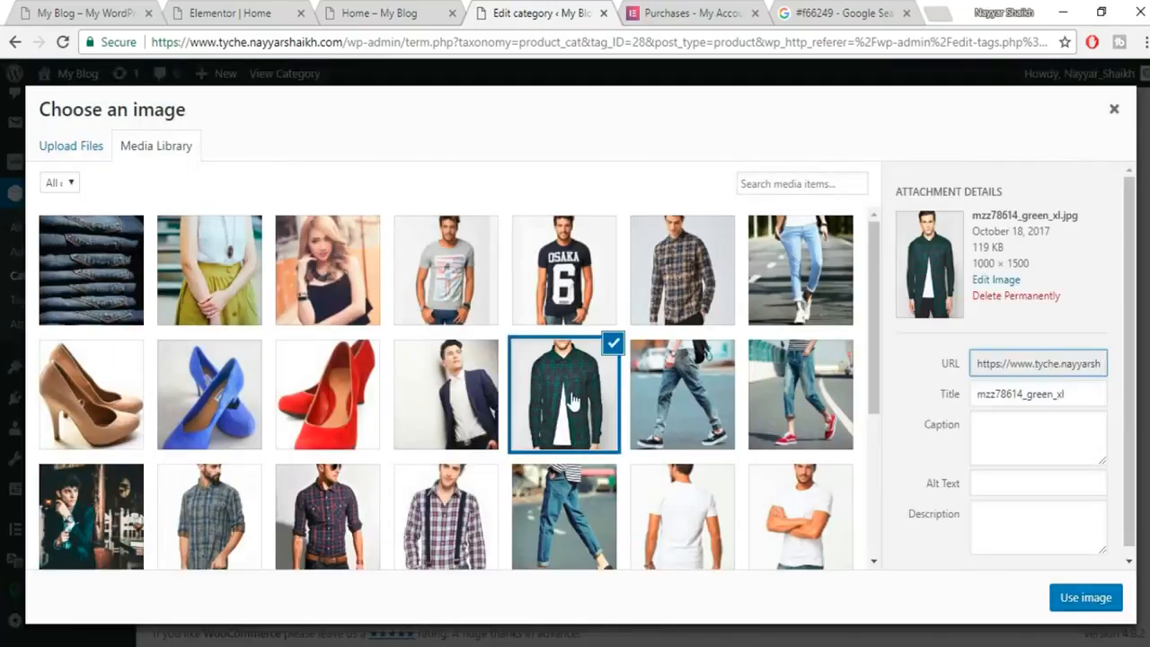
left_click(1088, 597)
left_click(189, 580)
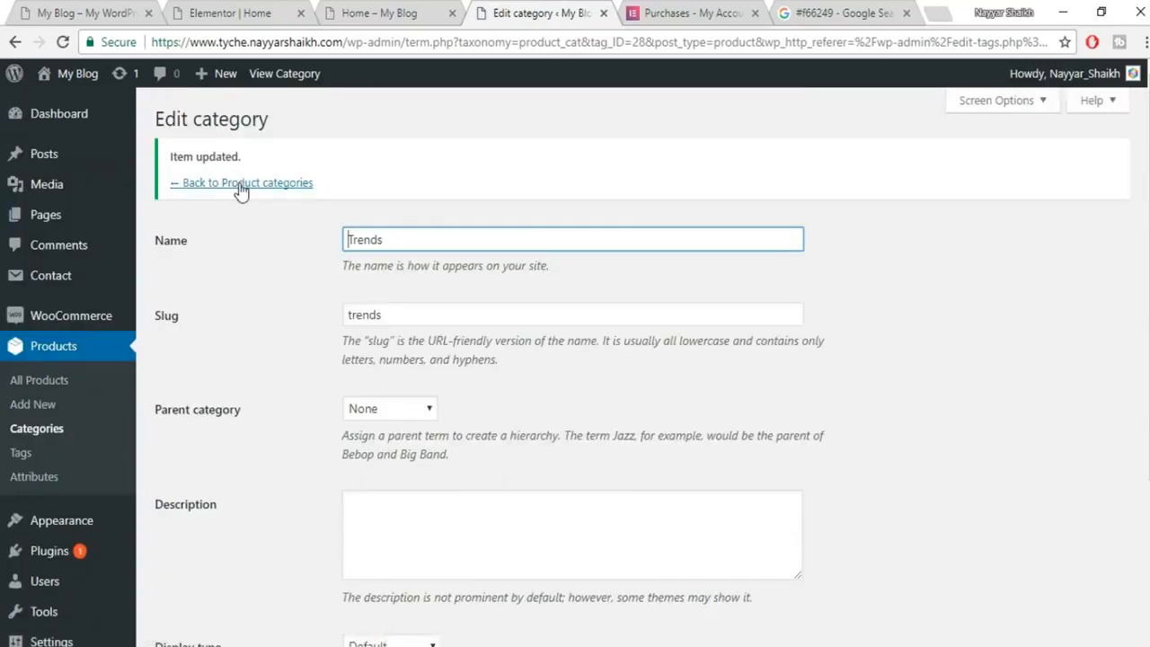
left_click(239, 183)
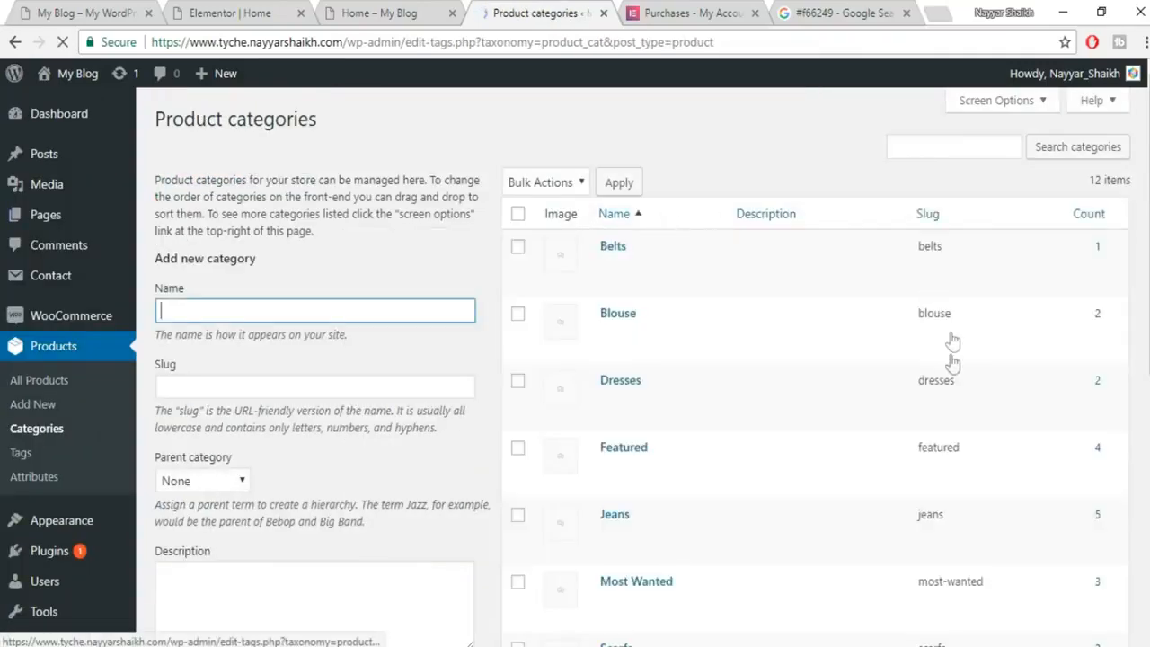
Give the Tops category the plaid shirt thumbnail and update it.
scroll(953, 359, "down", 6)
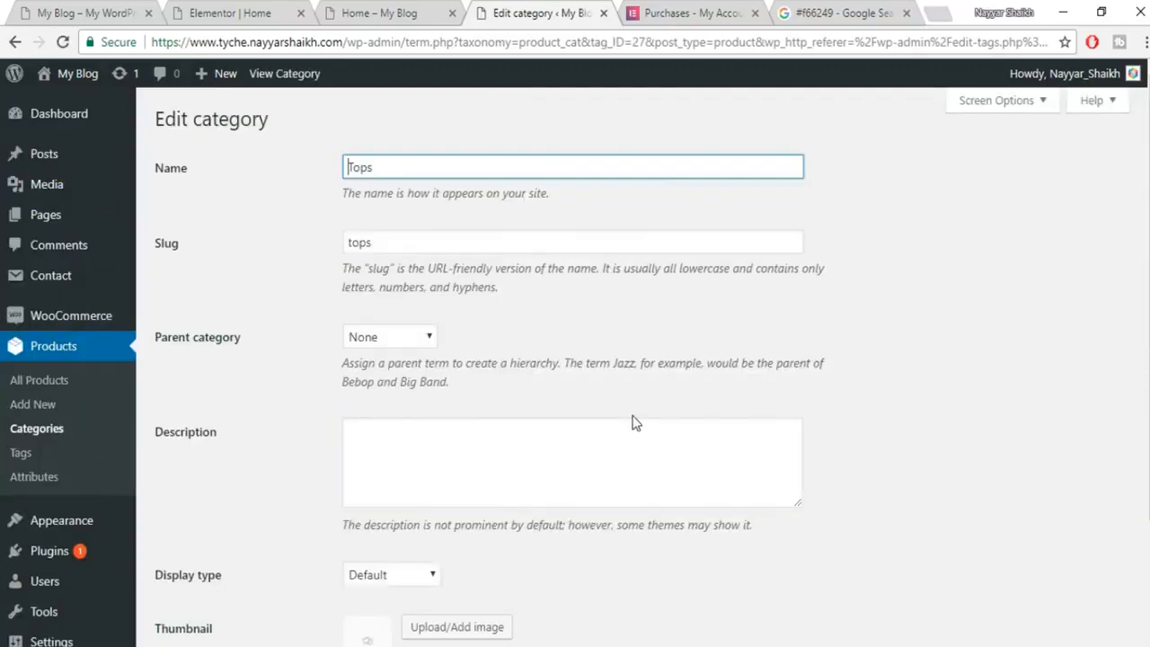
scroll(634, 422, "down", 3)
left_click(479, 486)
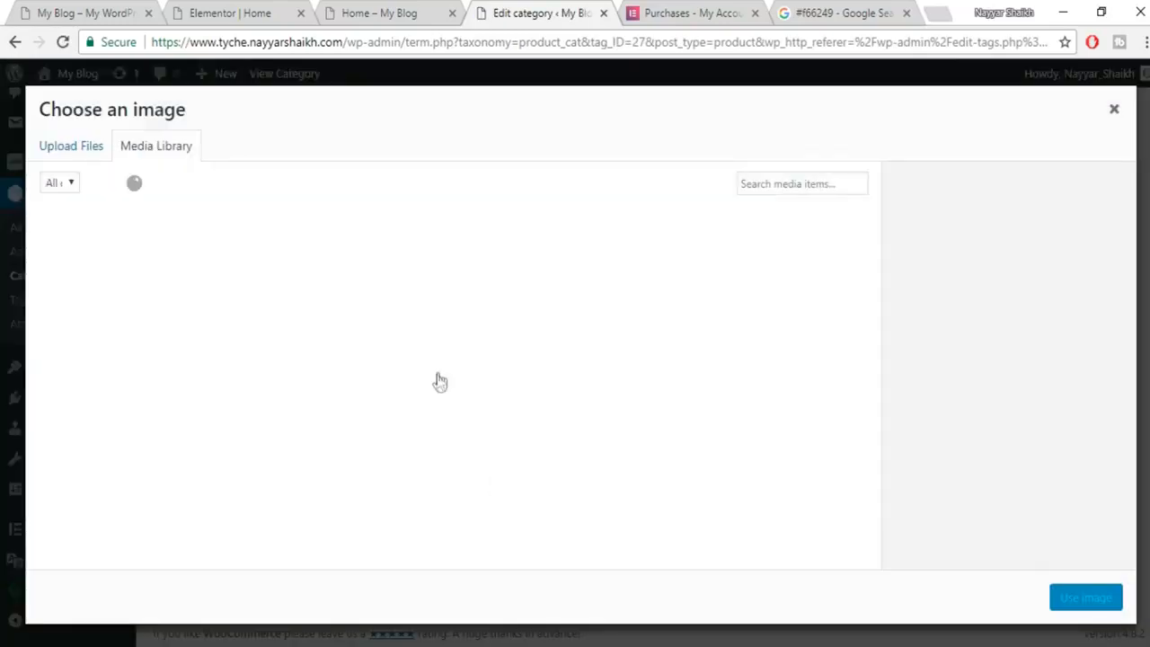
scroll(517, 386, "down", 2)
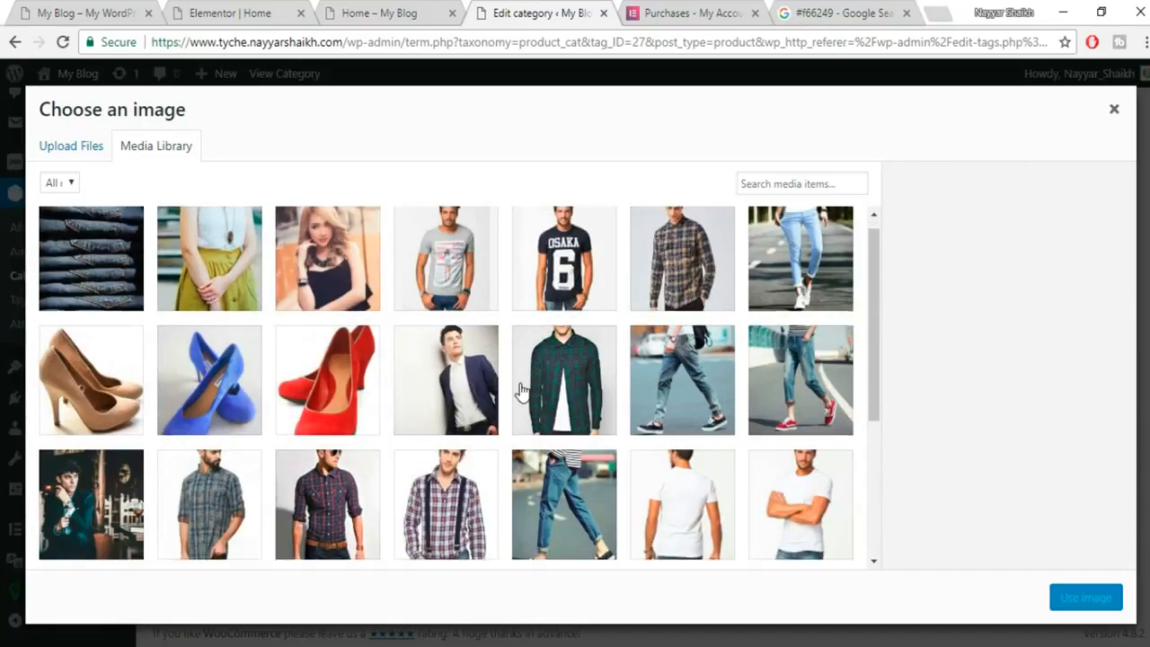
left_click(356, 343)
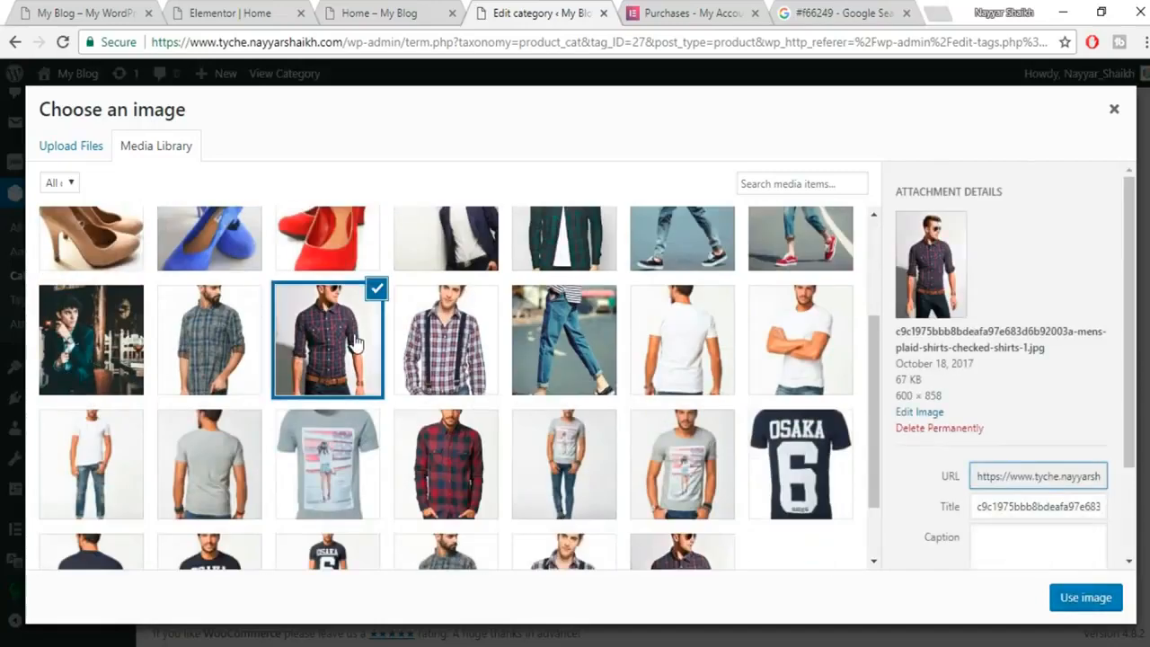
left_click(1087, 598)
left_click(190, 572)
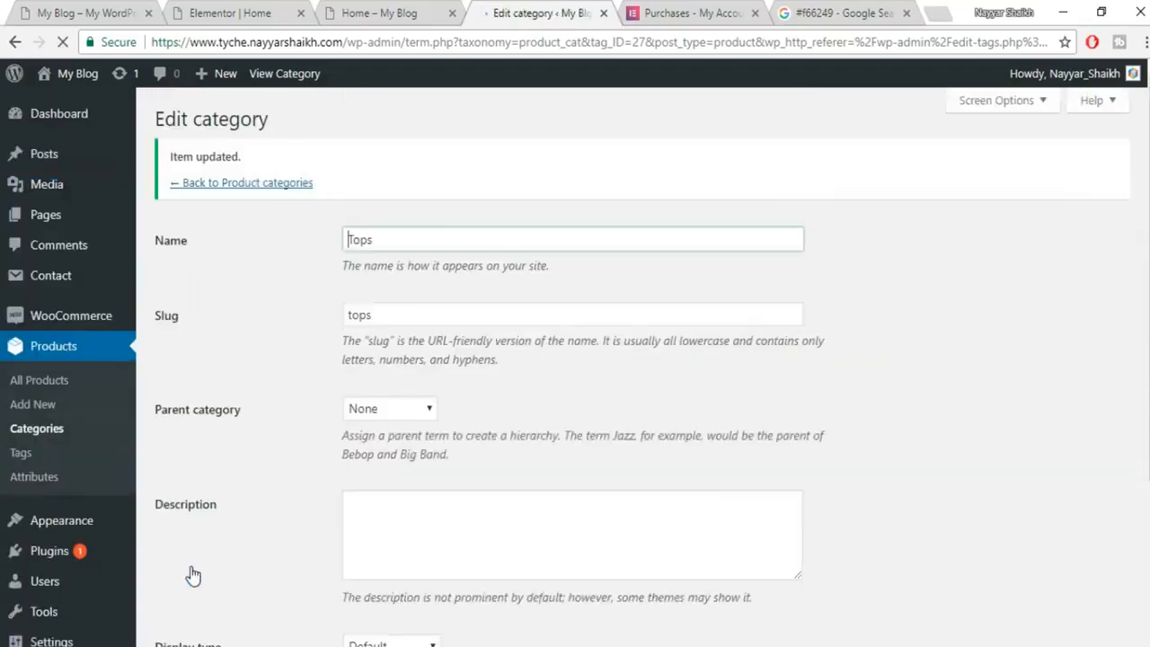
left_click(277, 185)
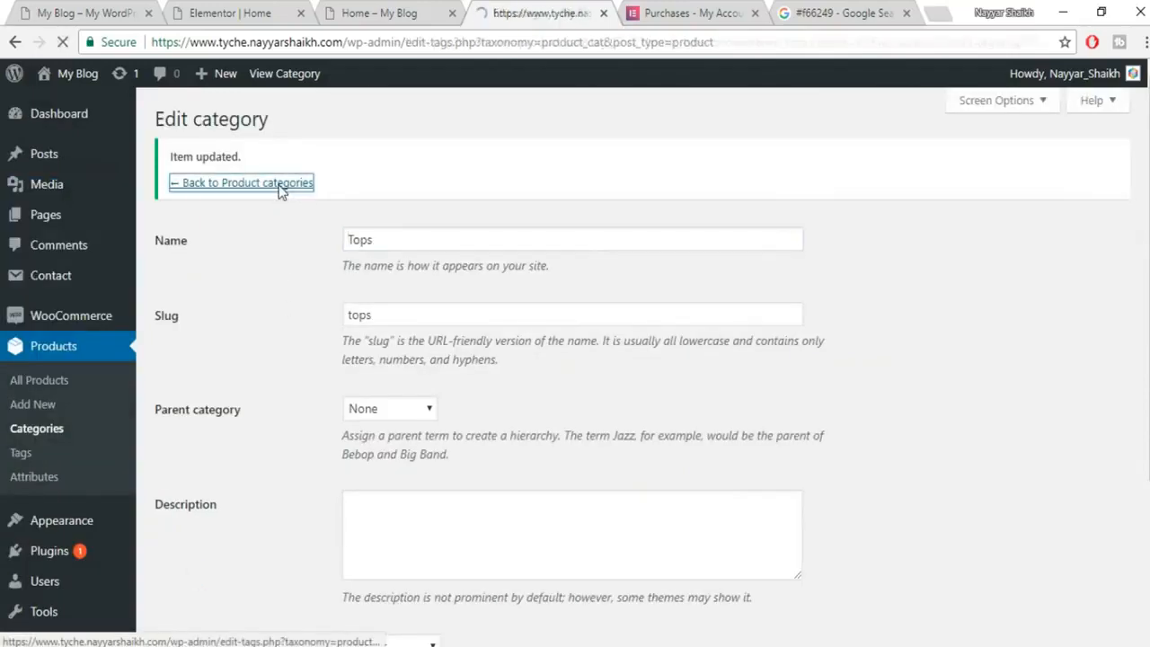
Give the T-Shirts category the grey t-shirt thumbnail and update it.
scroll(766, 478, "down", 6)
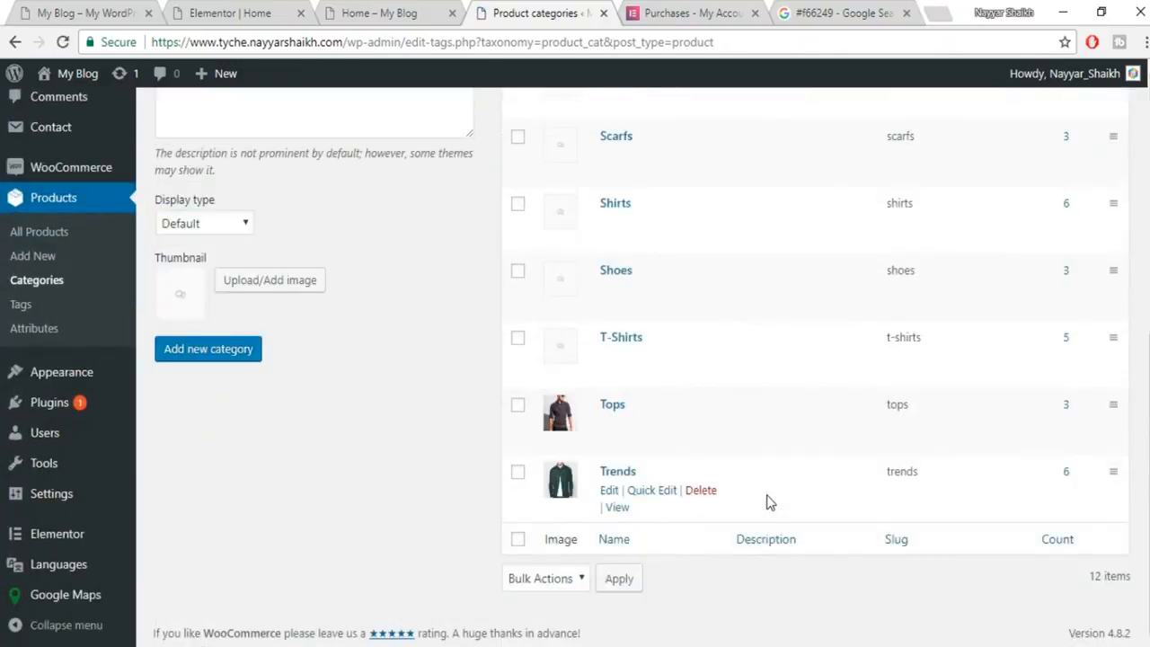
left_click(607, 358)
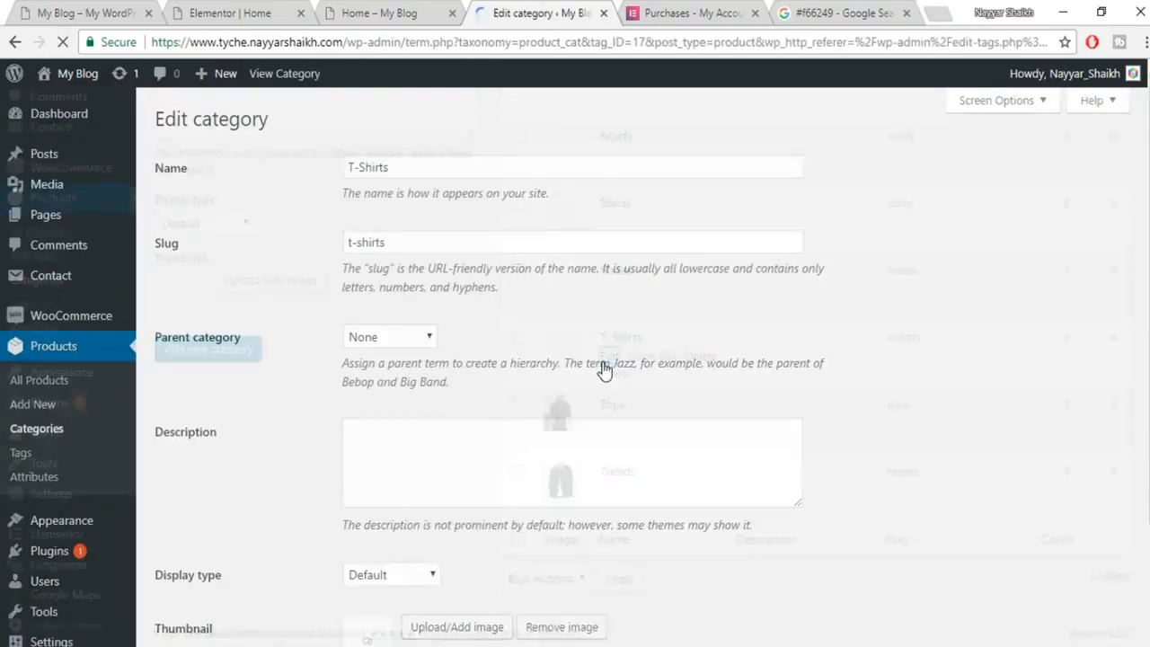
scroll(530, 509, "down", 2)
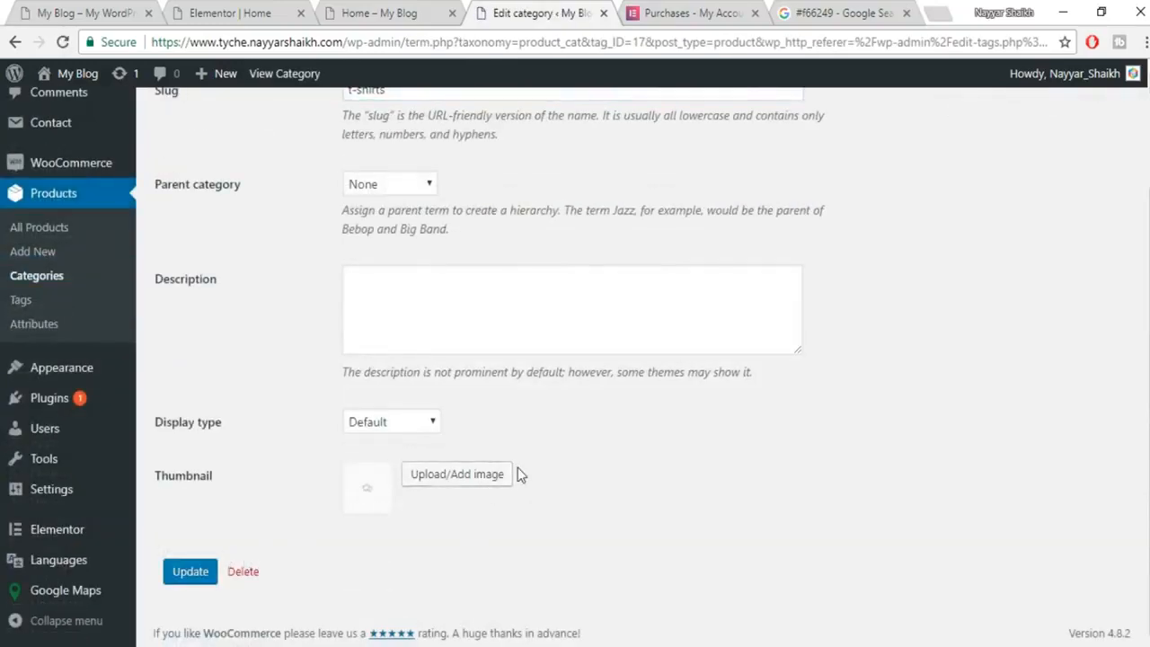
left_click(488, 476)
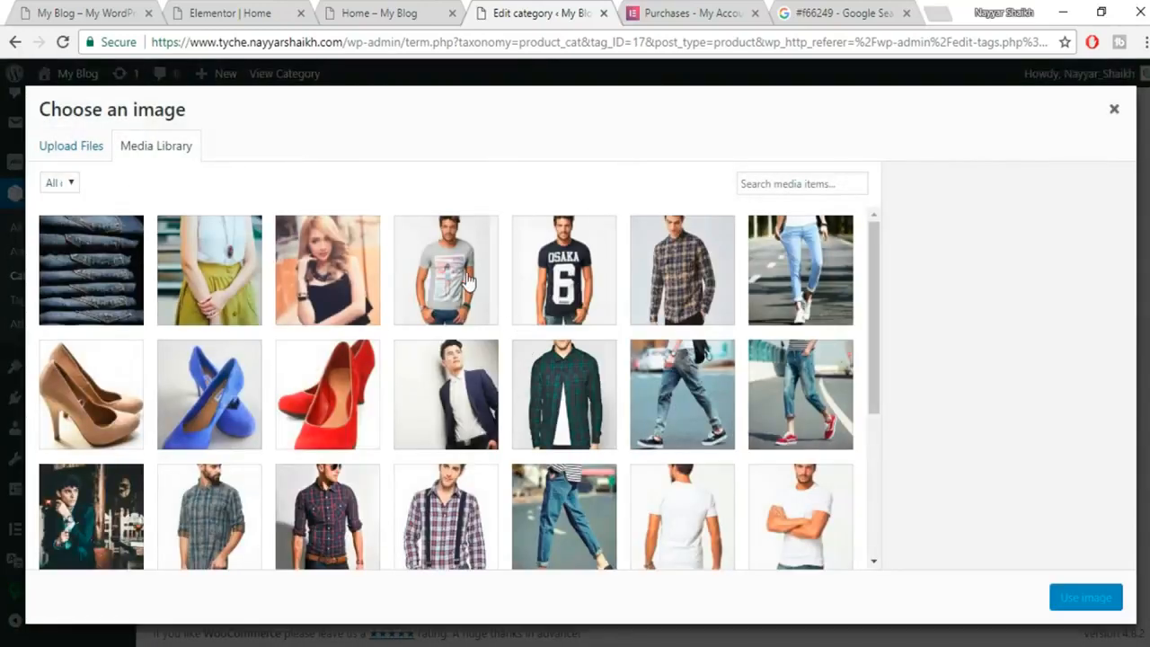
left_click(468, 282)
left_click(1086, 597)
left_click(190, 575)
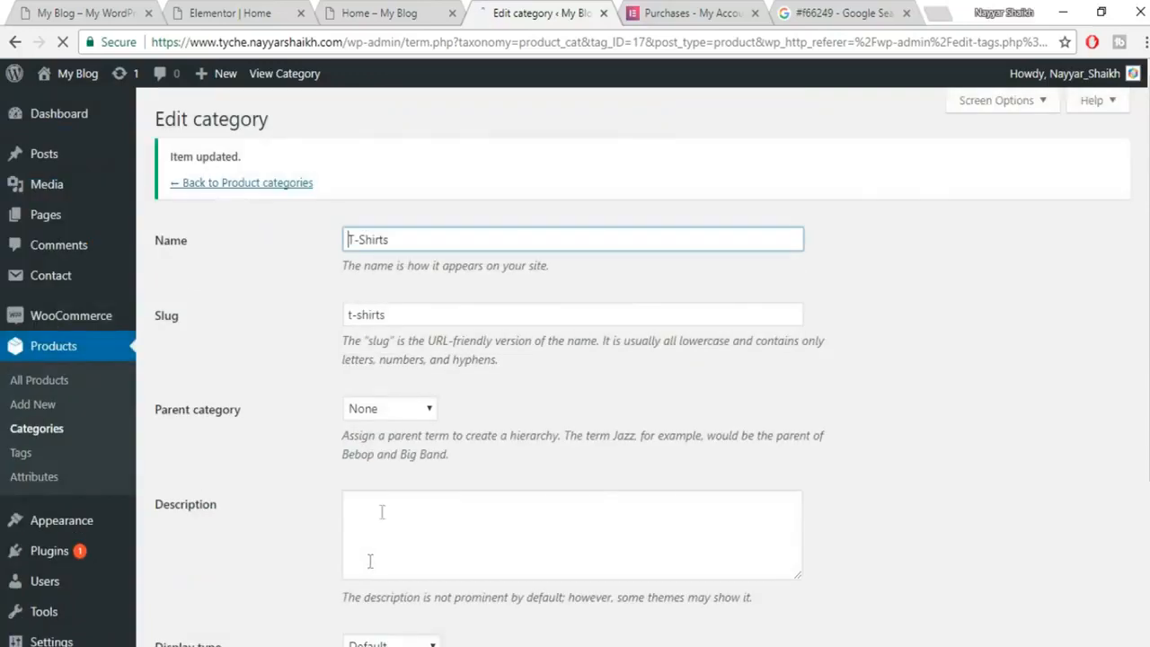
left_click(270, 184)
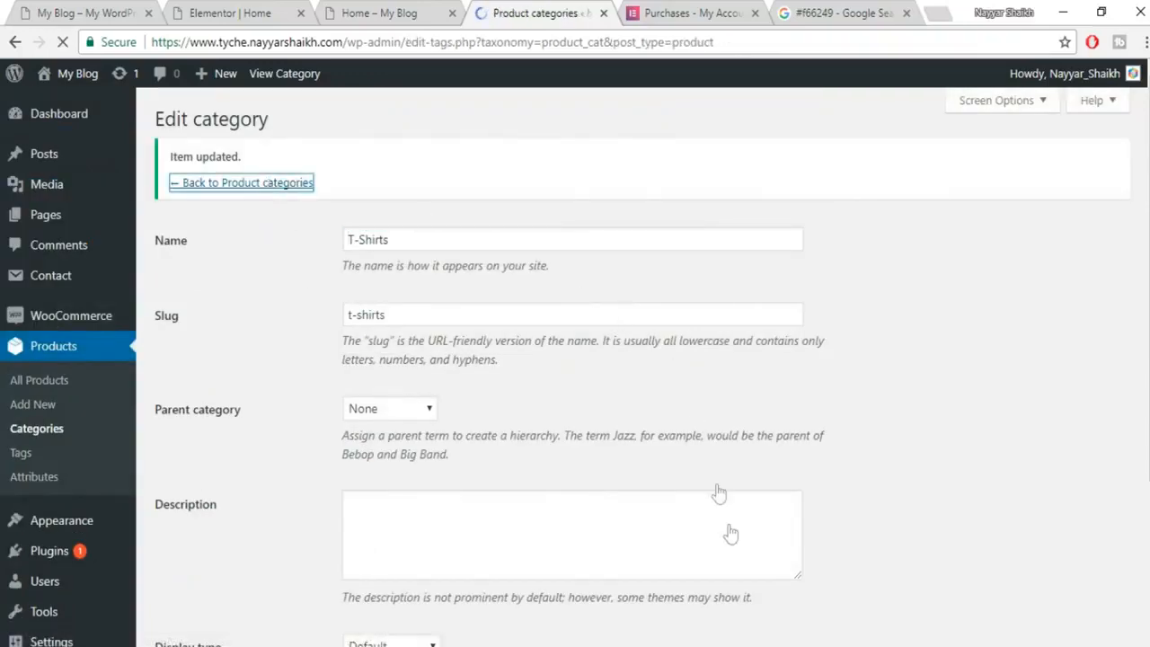
Set the jeans-and-sneakers photo as the Shoes thumbnail, update, and return to the Elementor tab.
scroll(731, 539, "down", 5)
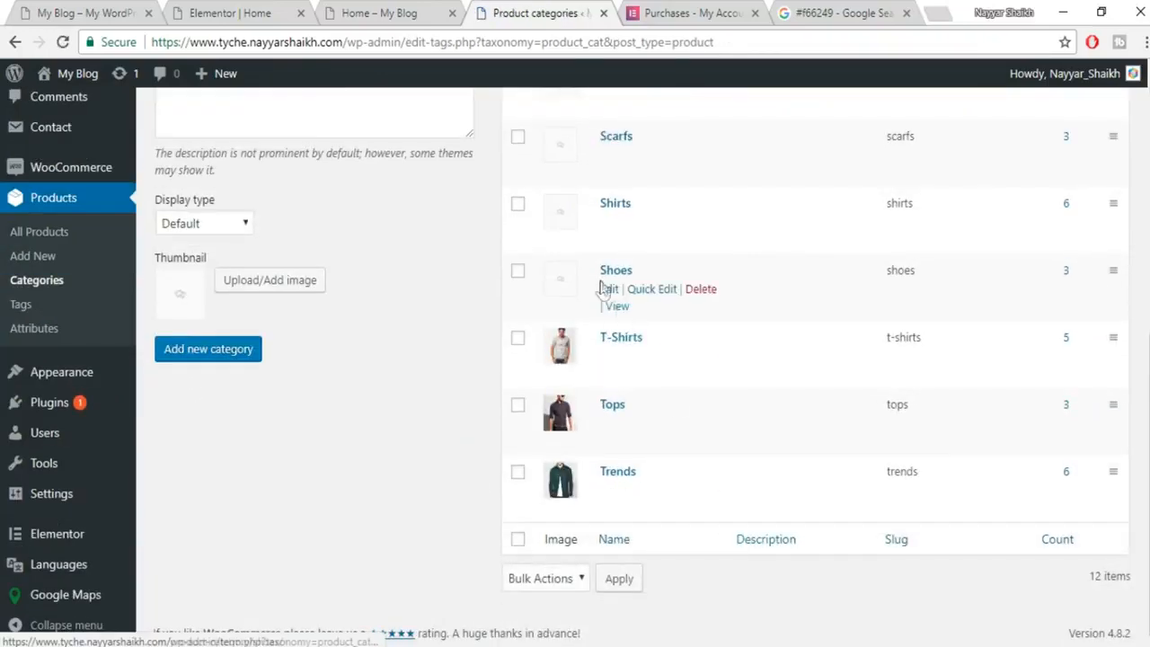
left_click(608, 289)
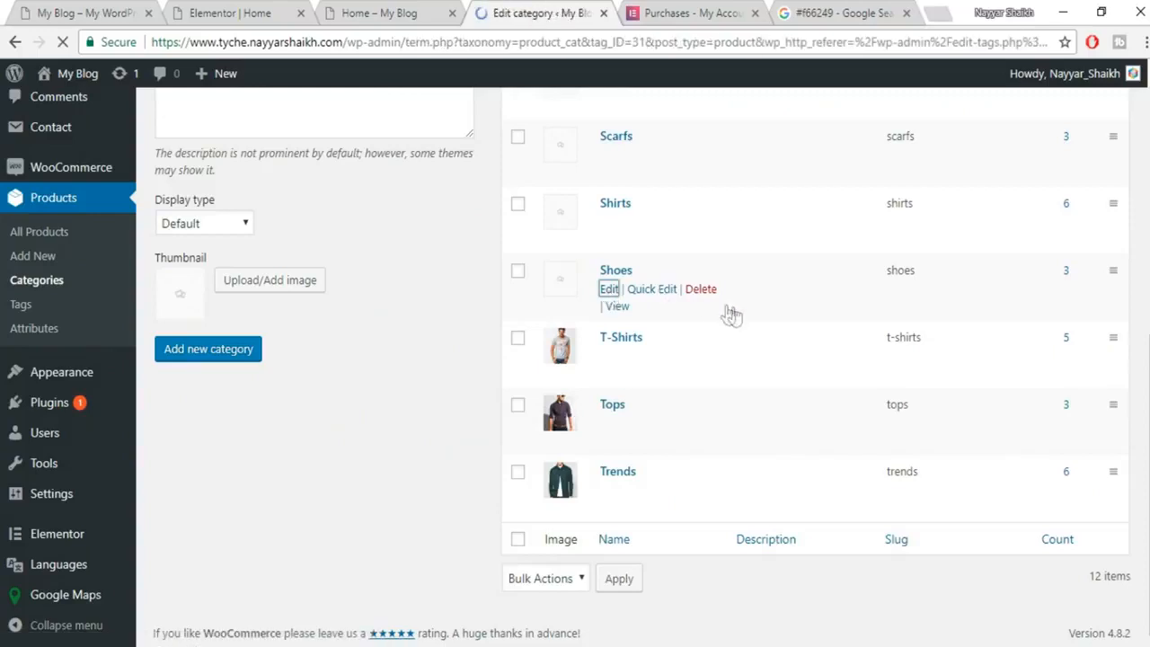
scroll(514, 406, "down", 3)
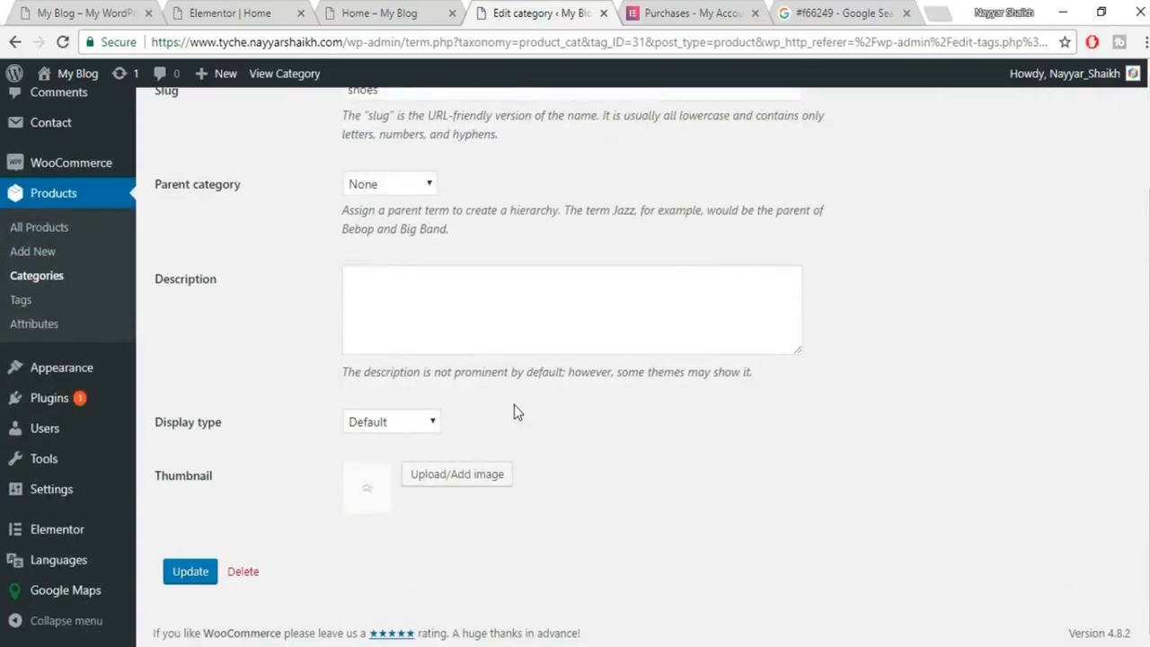
left_click(452, 481)
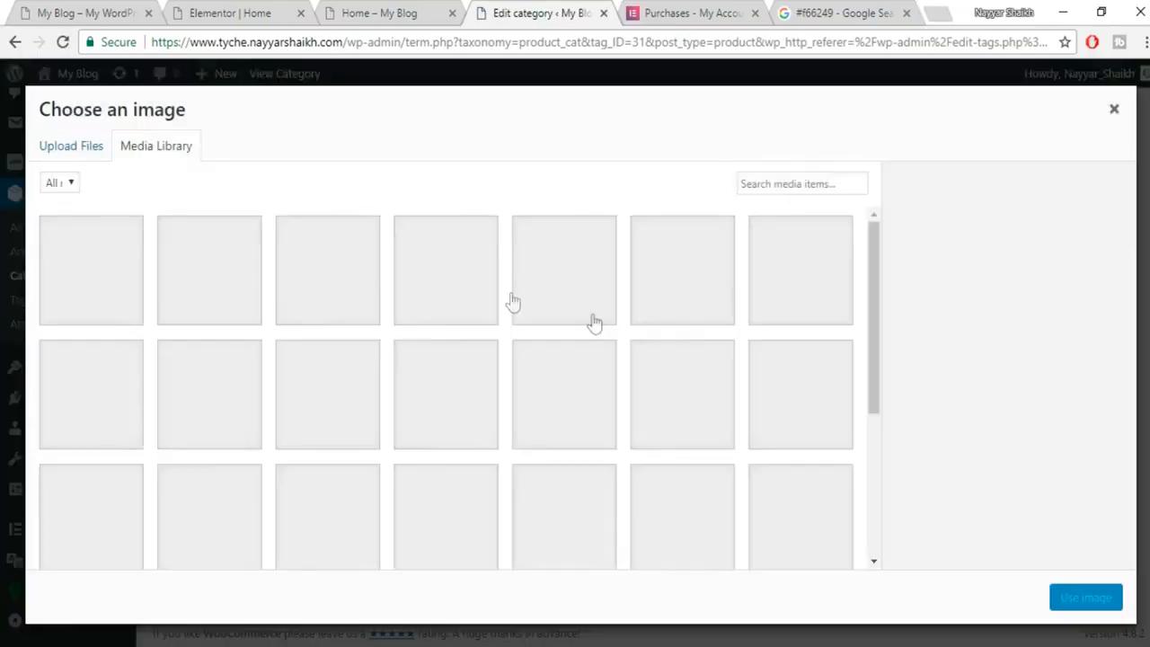
scroll(659, 350, "down", 2)
scroll(670, 377, "up", 2)
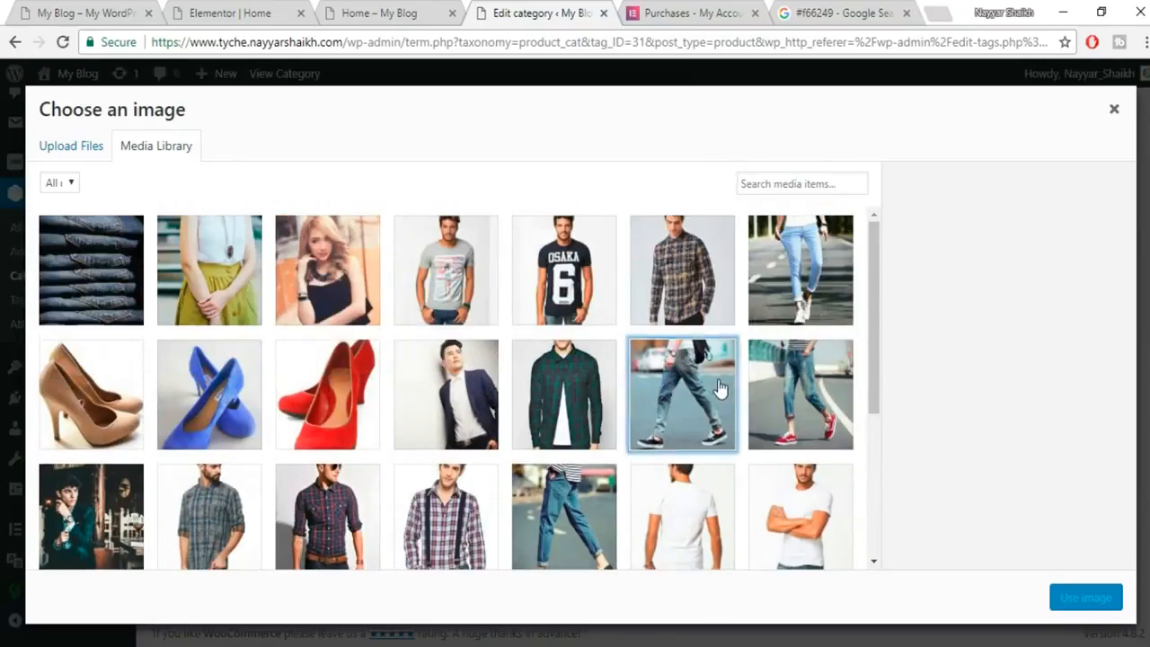
left_click(682, 387)
left_click(1084, 598)
left_click(185, 580)
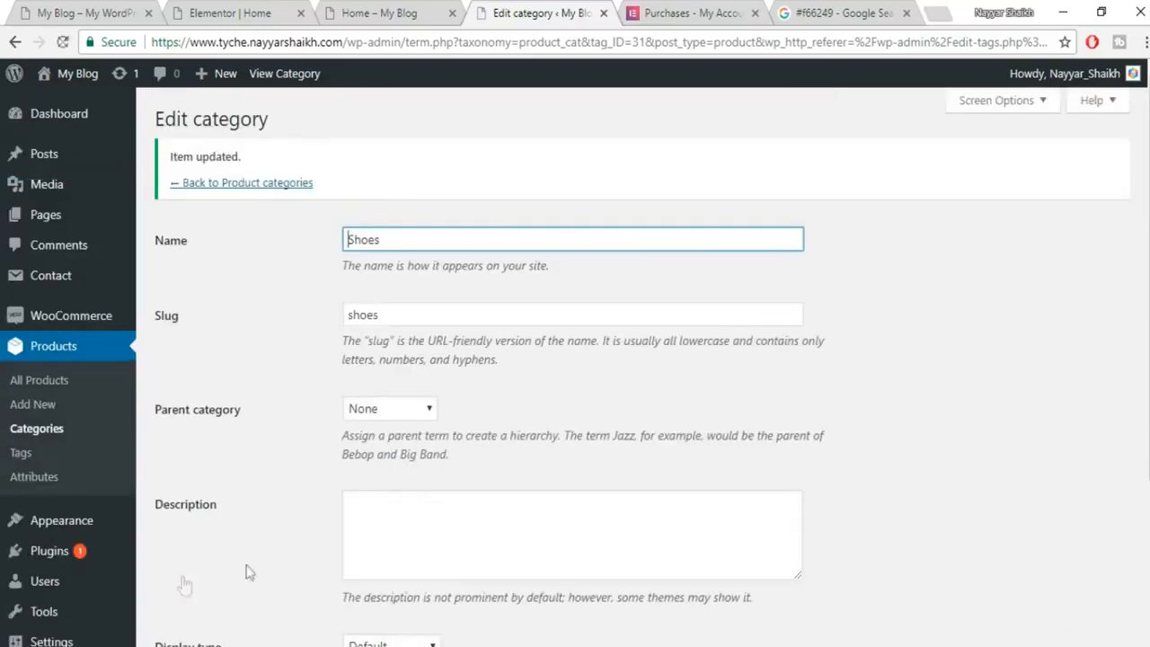
scroll(645, 368, "down", 3)
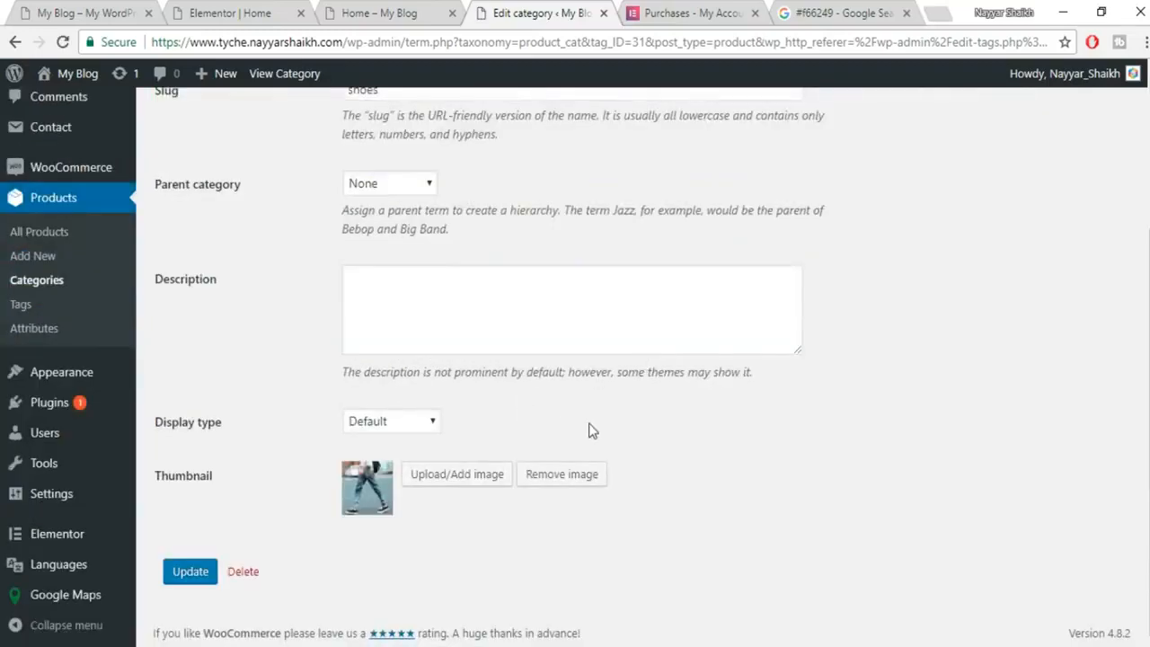
left_click(229, 11)
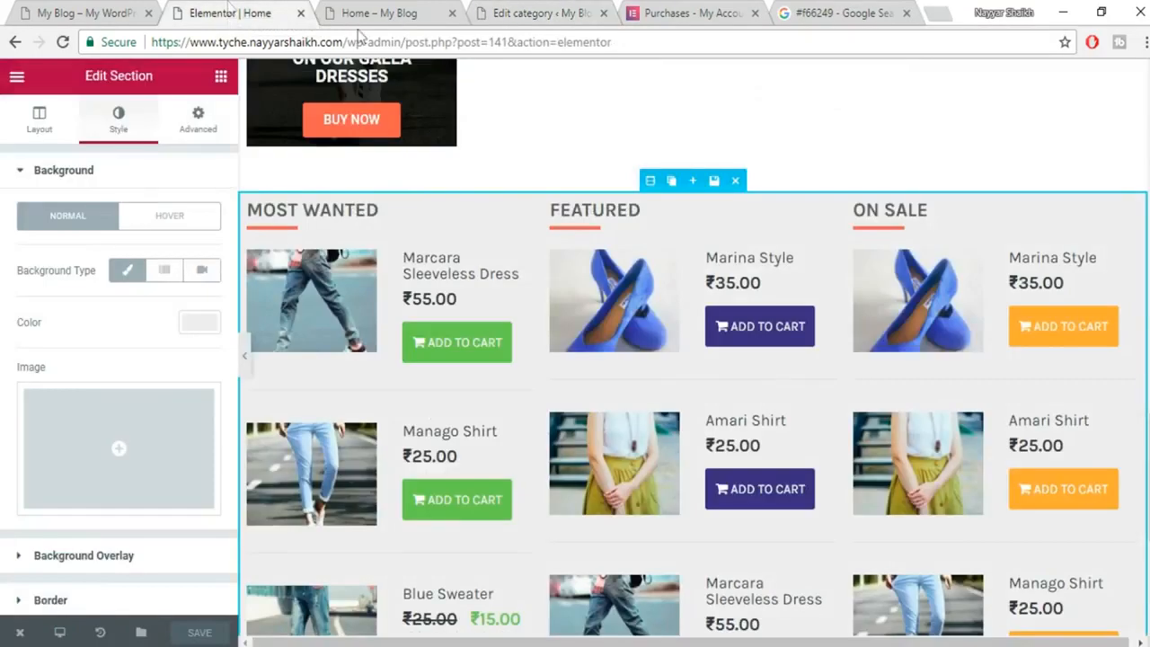
Place a Woo - Categories widget below the product columns.
left_click(221, 79)
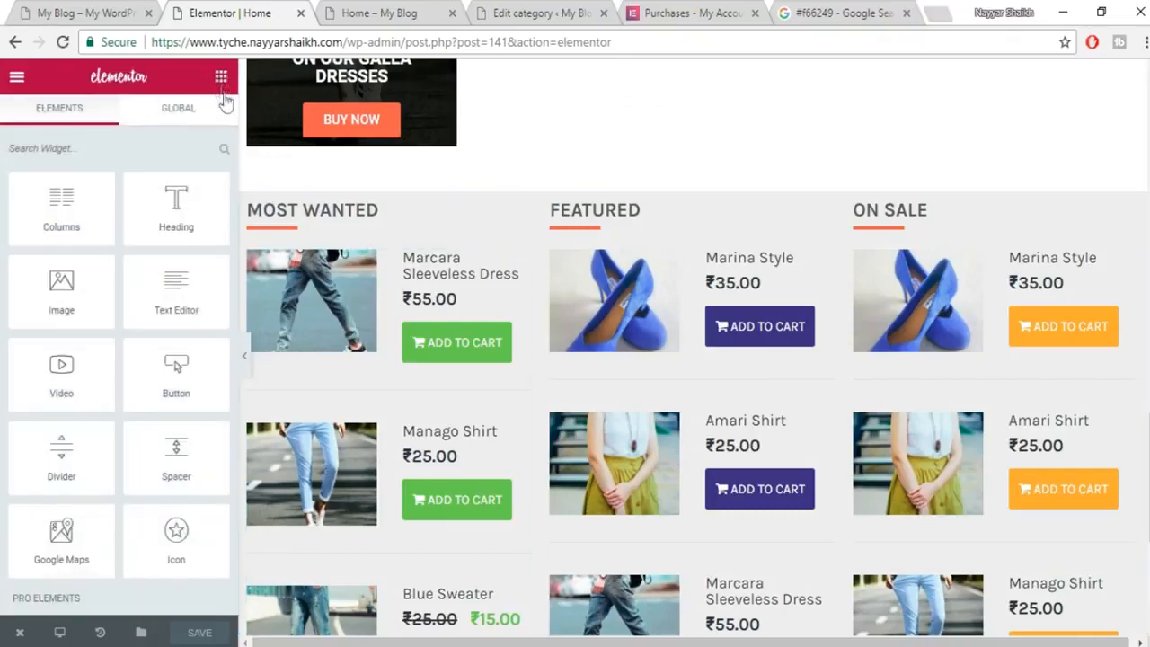
scroll(629, 395, "down", 4)
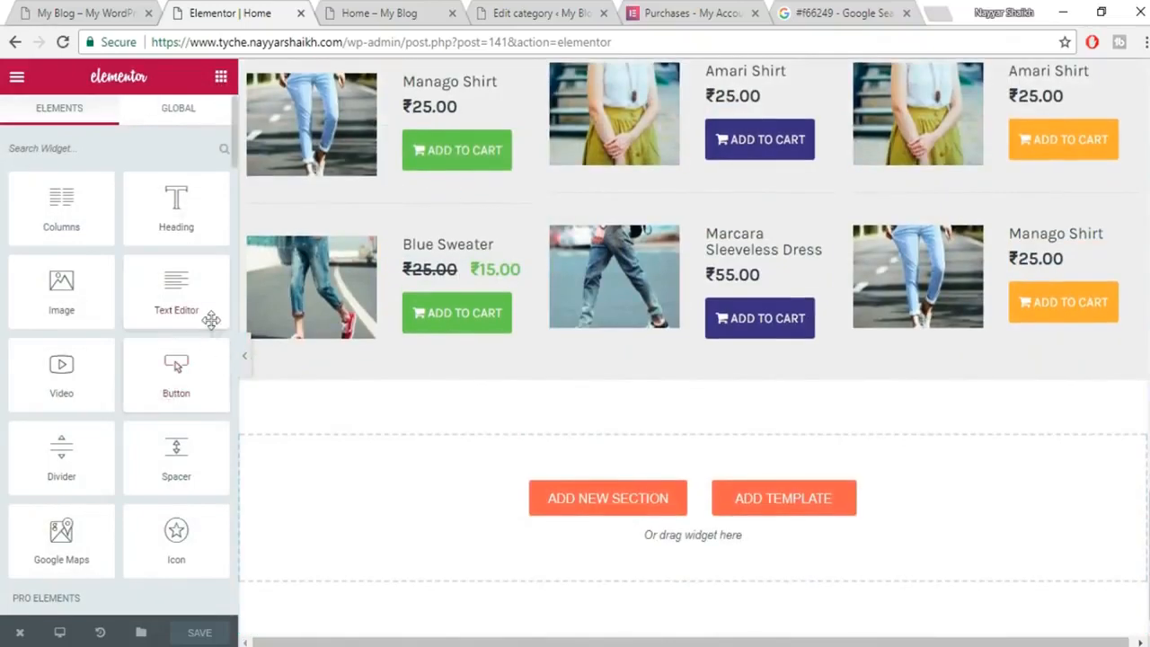
scroll(211, 333, "down", 10)
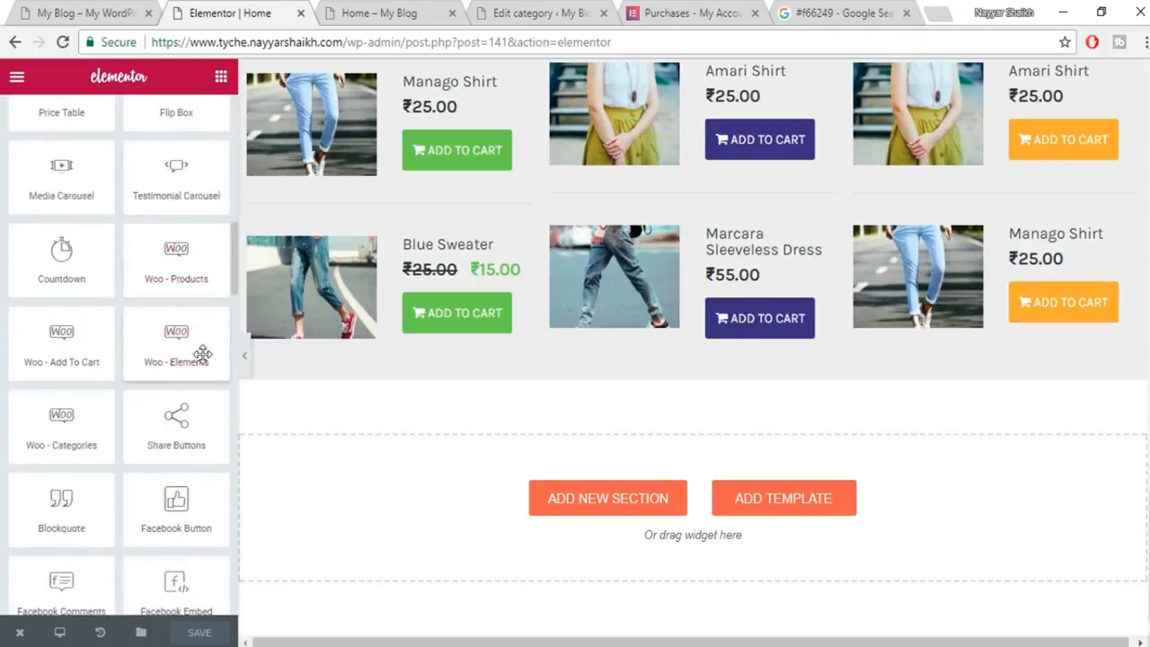
left_click_drag(54, 430, 599, 522)
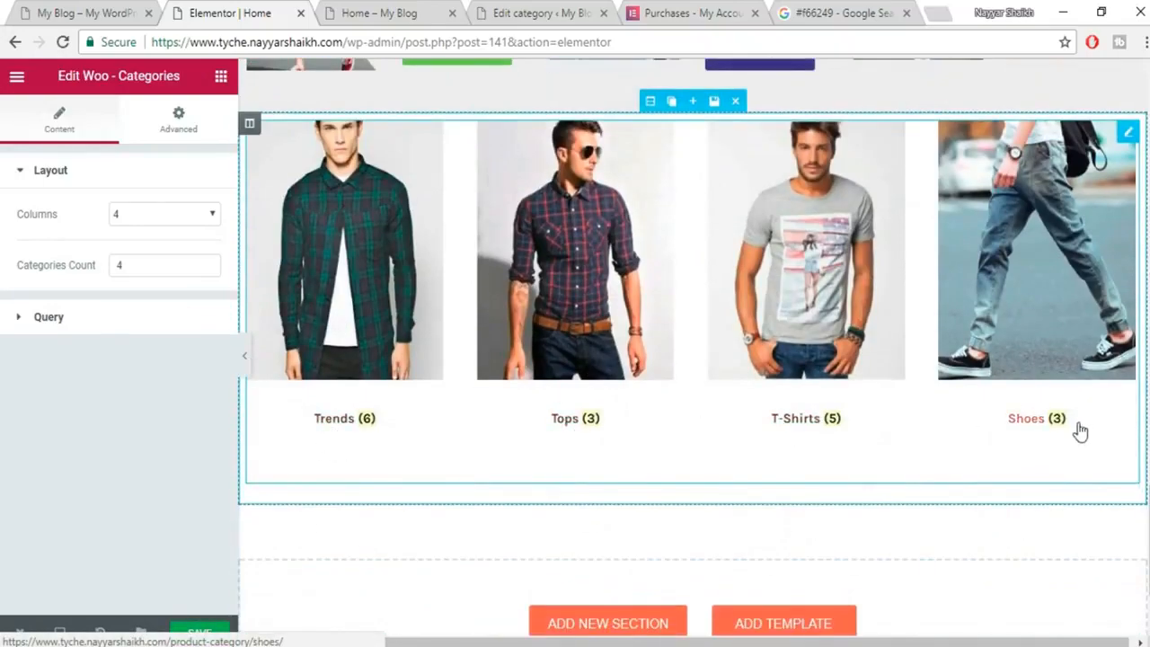
Keep ordering by Name, turn on Hide Empty in the Query settings, and save.
scroll(1076, 422, "up", 2)
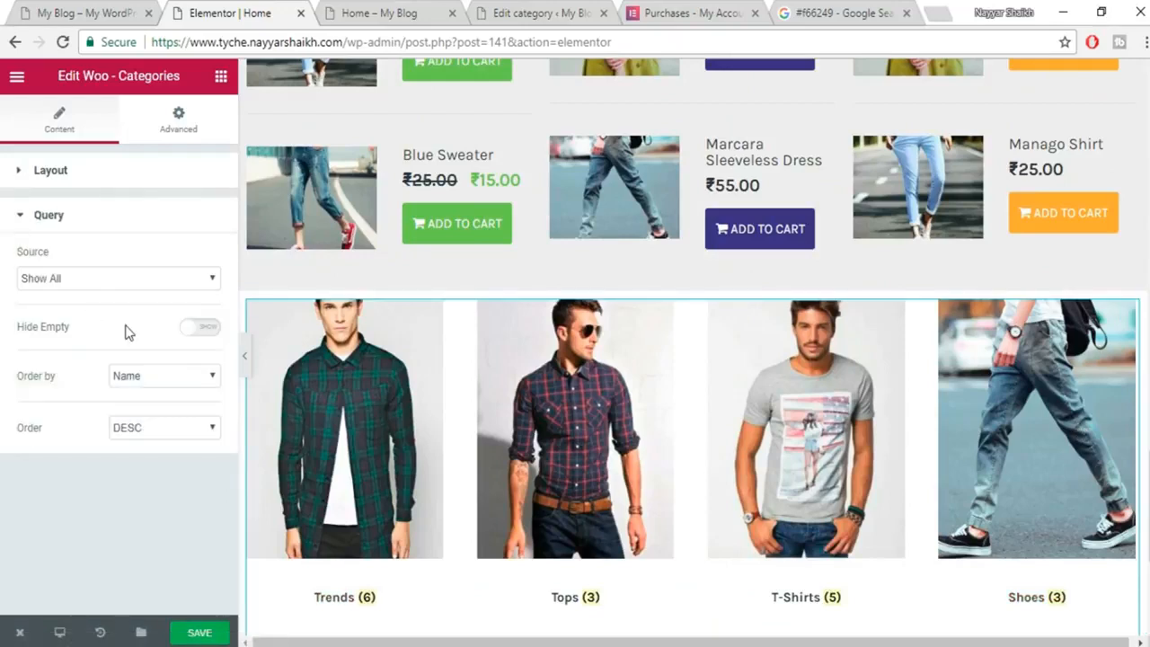
left_click(173, 381)
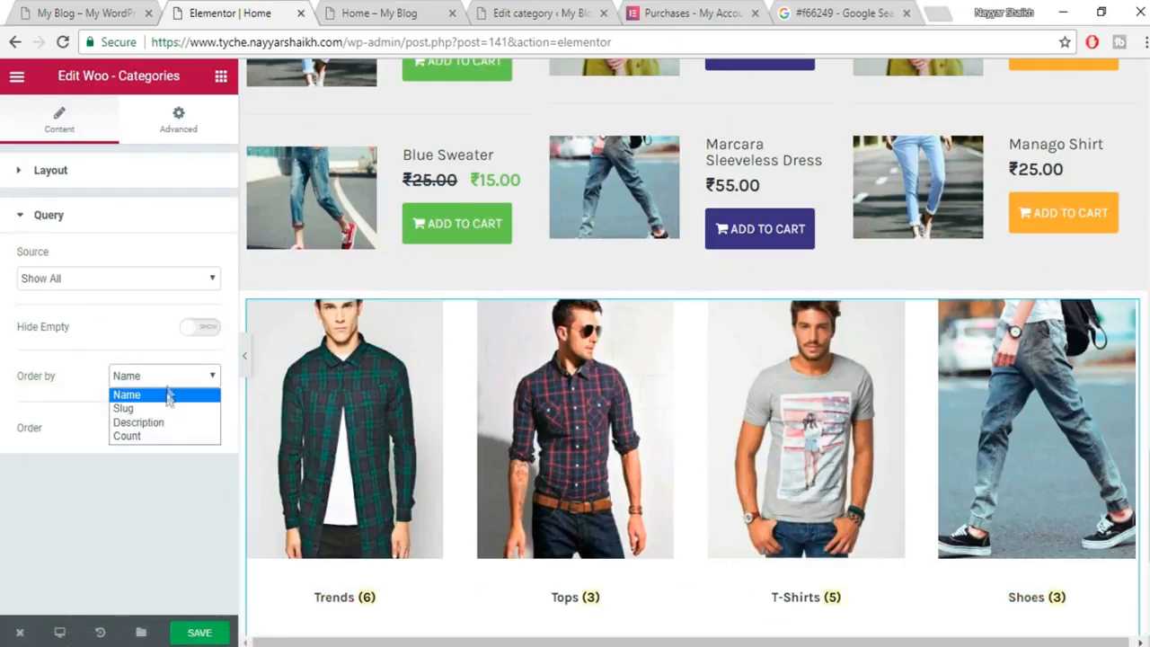
left_click(105, 357)
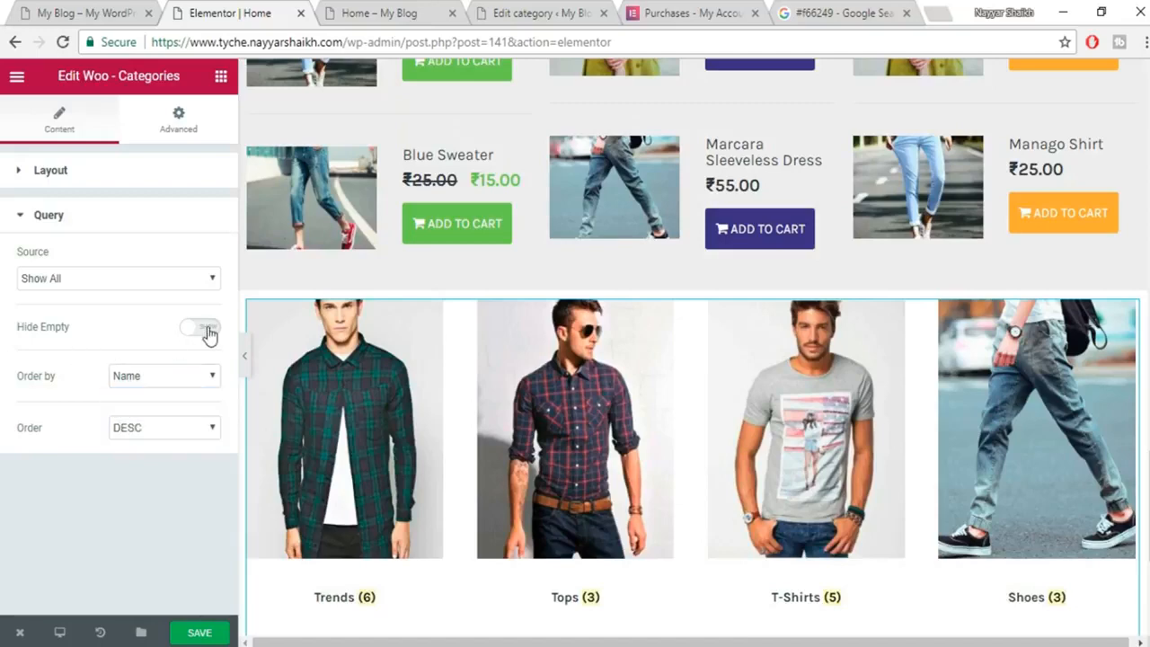
scroll(1114, 529, "down", 2)
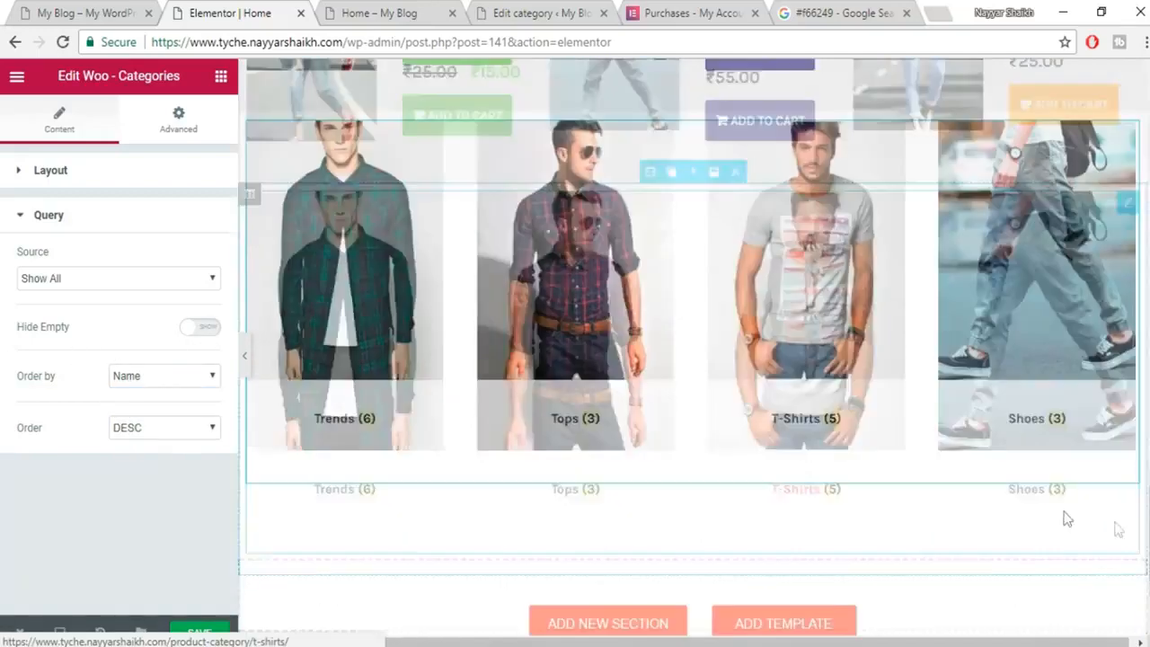
scroll(1040, 449, "up", 1)
left_click(195, 332)
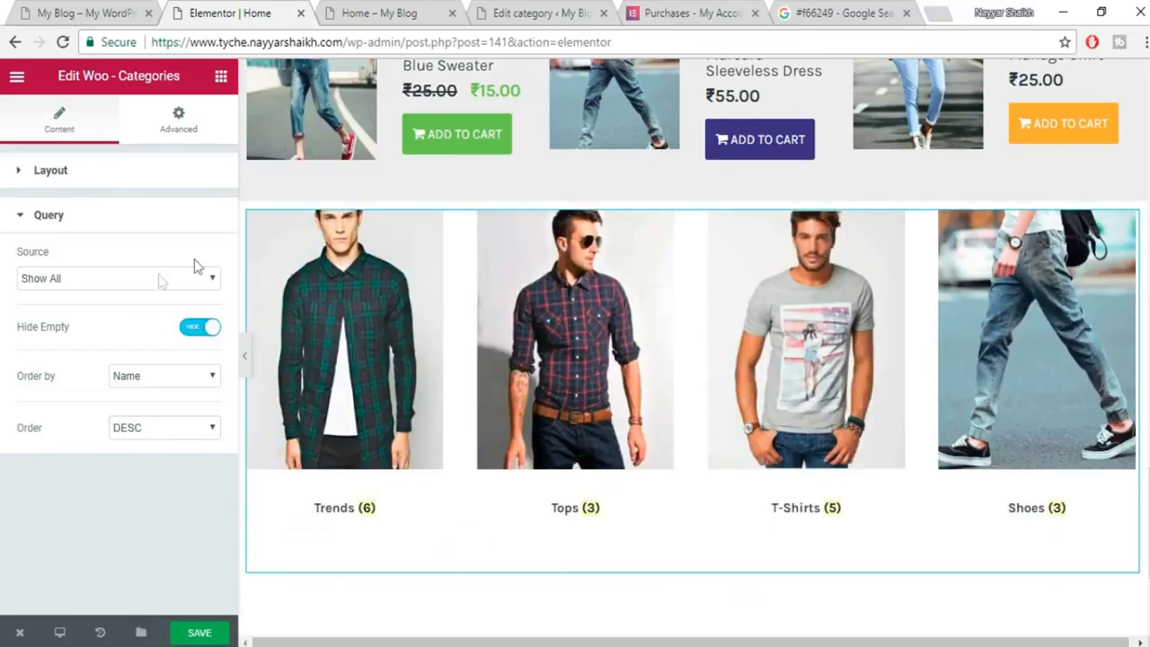
left_click(49, 214)
left_click(208, 637)
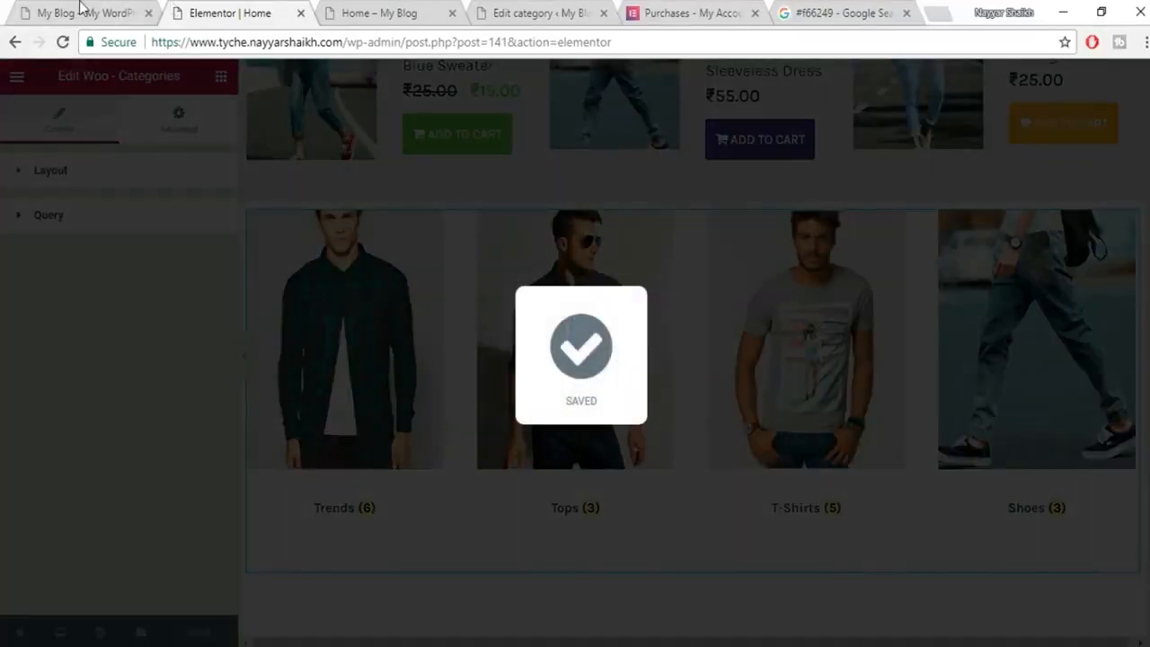
Check the live site's categories section, then add an empty section above the grid.
left_click(81, 11)
scroll(170, 234, "up", 2)
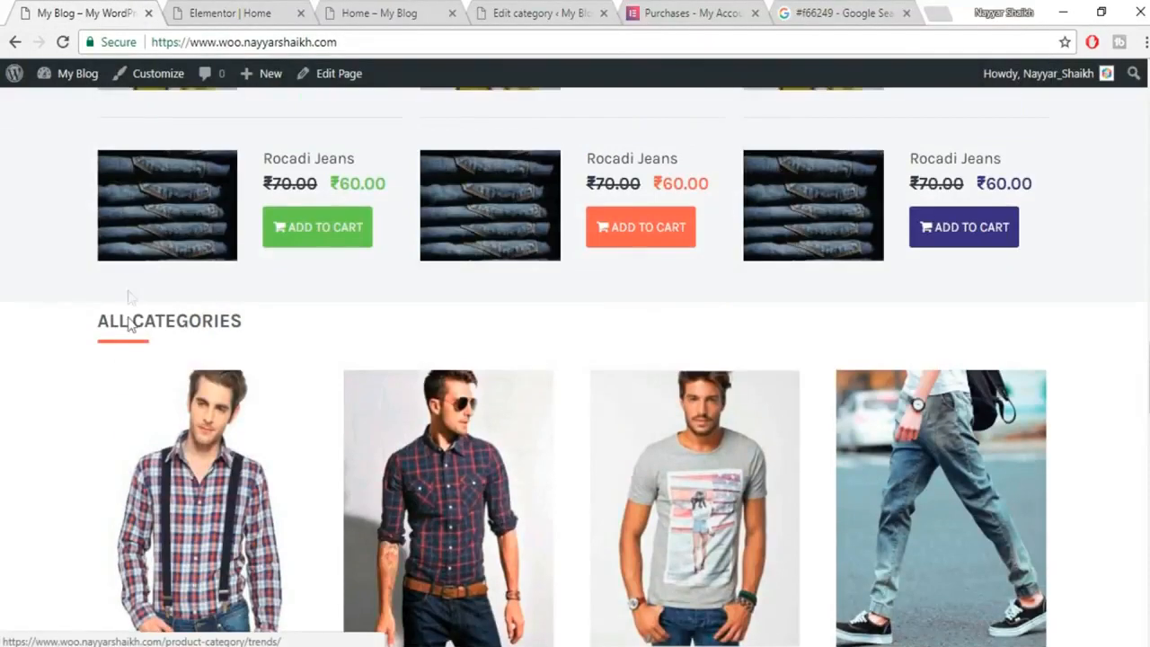
left_click(229, 11)
scroll(697, 284, "up", 1)
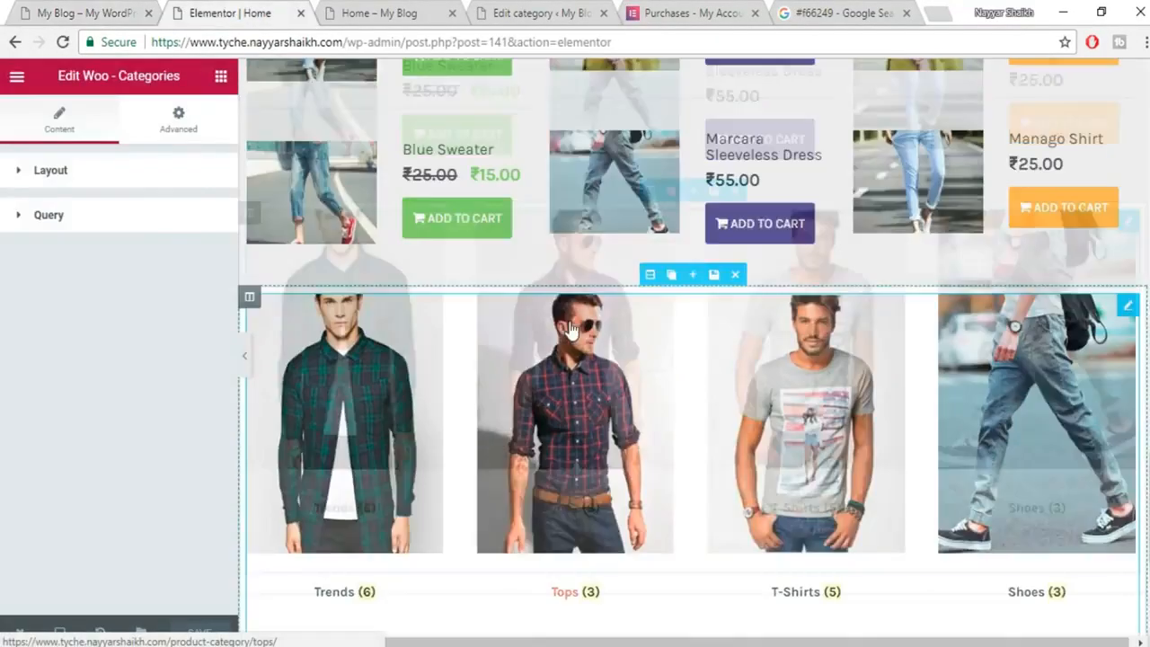
left_click(693, 282)
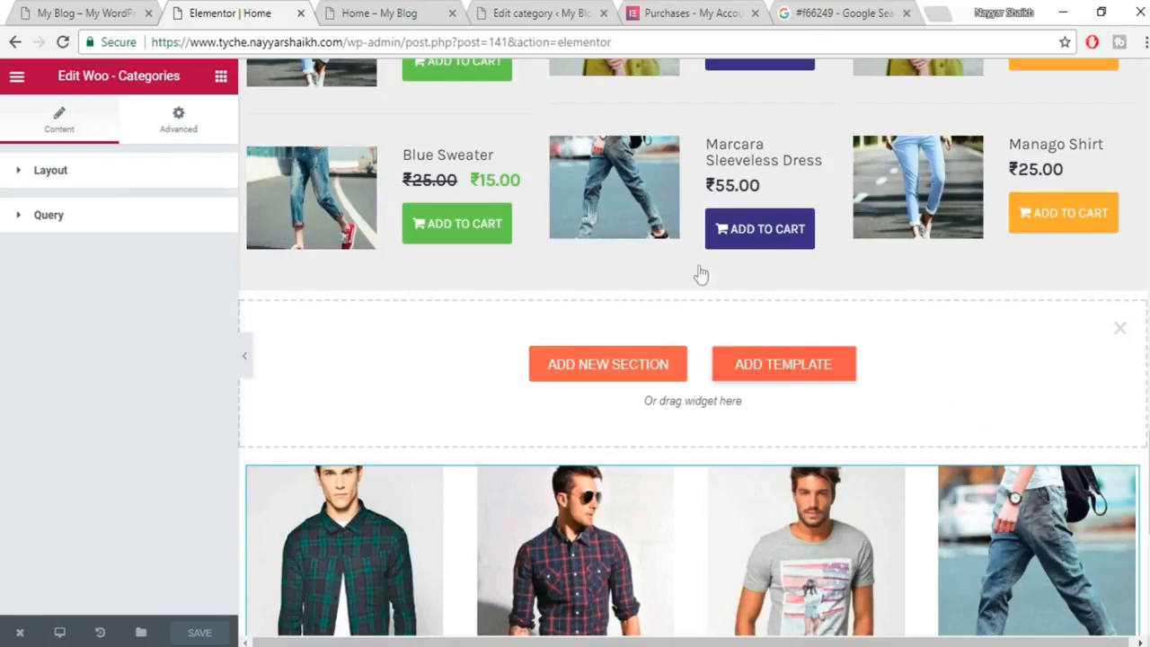
Insert the saved heading template from My Templates above the categories grid.
left_click(784, 364)
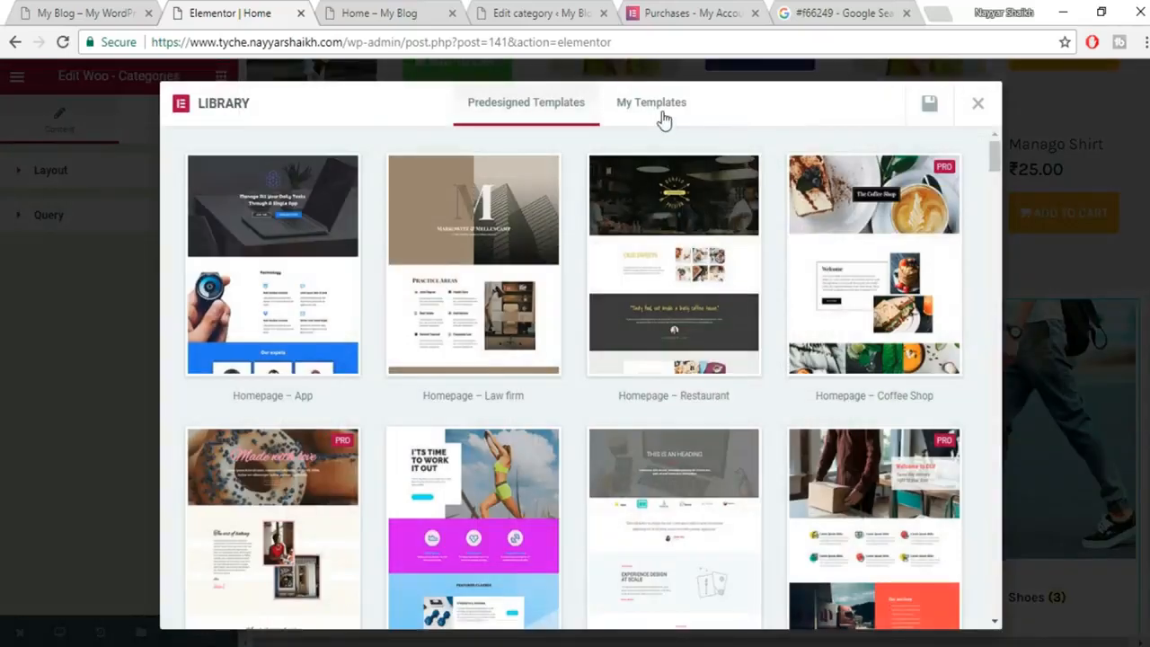
left_click(645, 123)
left_click(928, 187)
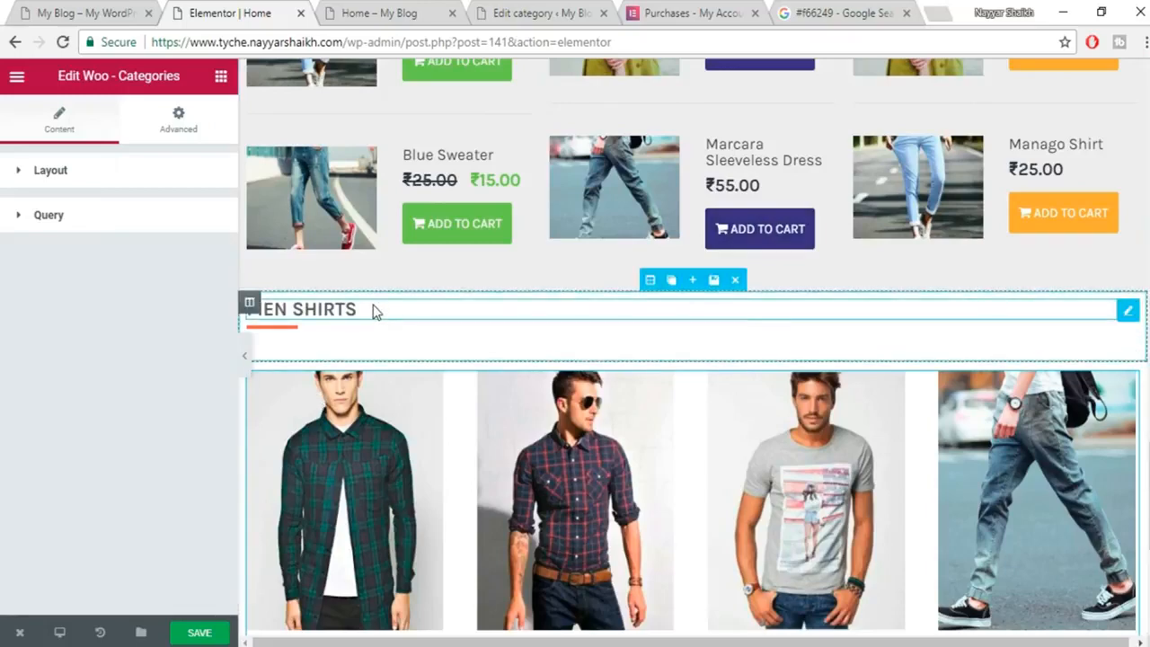
Replace the heading's MEN SHIRTS title with the copied ALL CATEGORIES text and save the page.
left_click(368, 312)
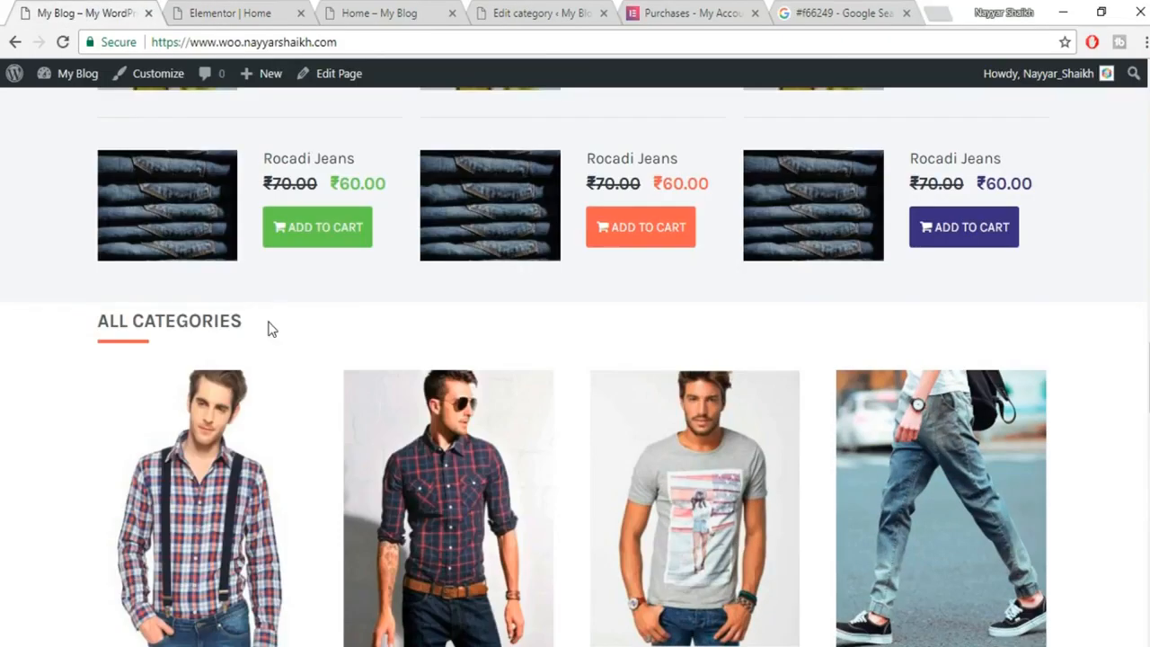
left_click_drag(269, 329, 95, 324)
key("ctrl+c")
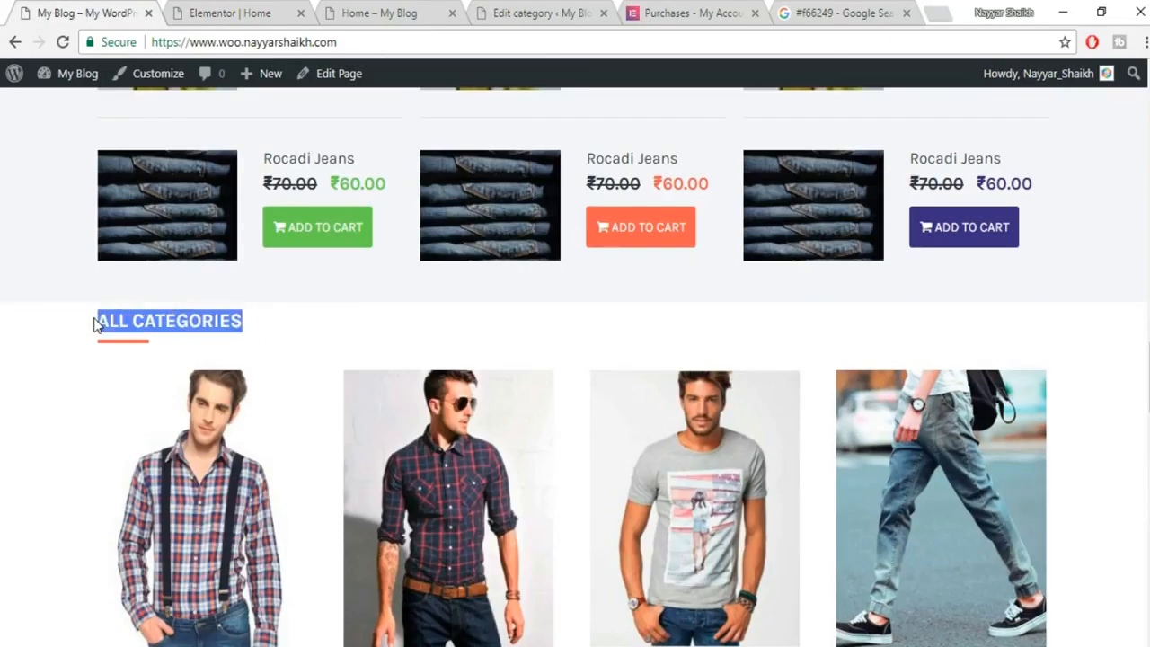
left_click(235, 15)
left_click(159, 248)
key("ctrl+a")
key("ctrl+v")
left_click(199, 633)
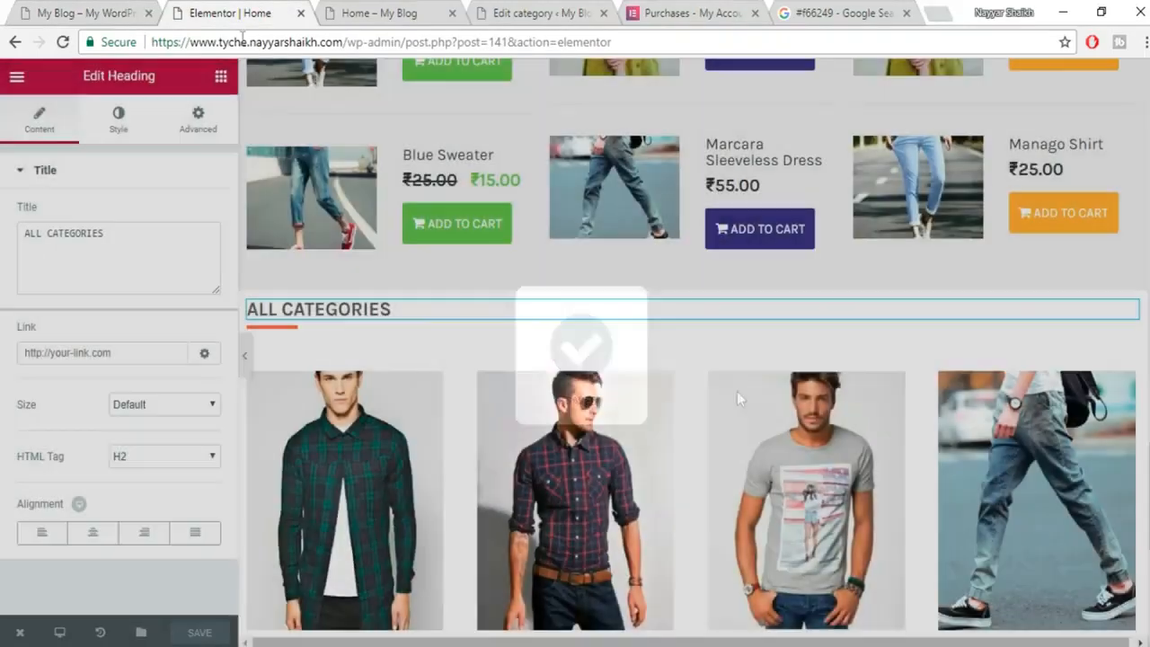
Check the new ALL CATEGORIES heading on the live site, then return to the editor.
left_click(94, 14)
scroll(760, 432, "down", 7)
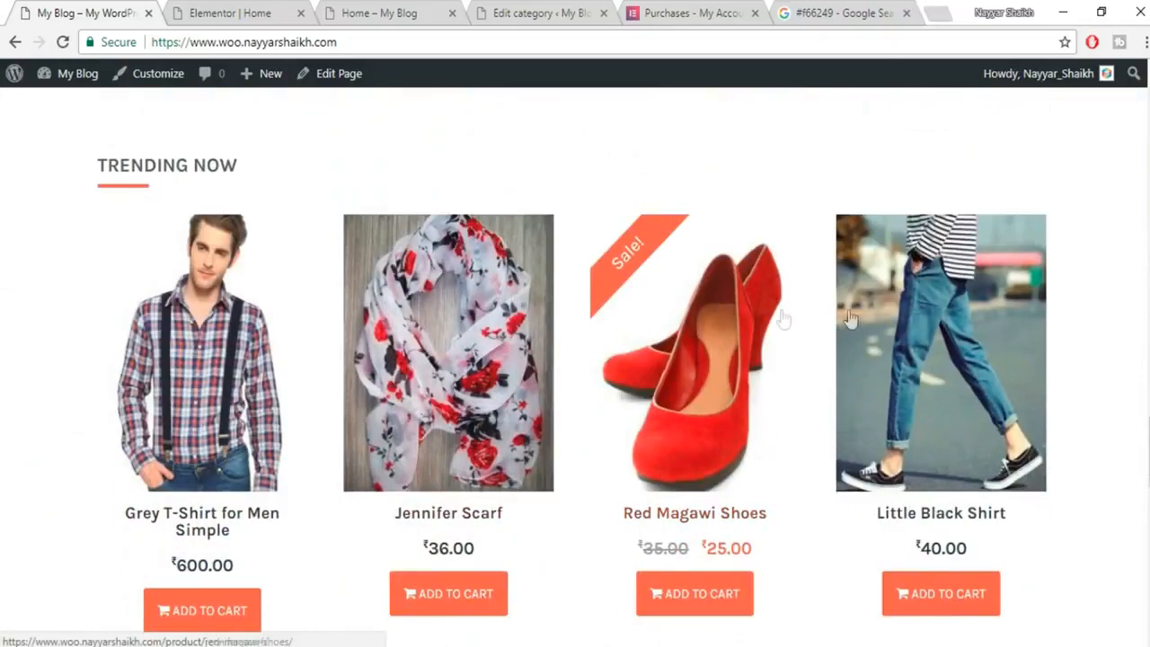
scroll(907, 333, "down", 3)
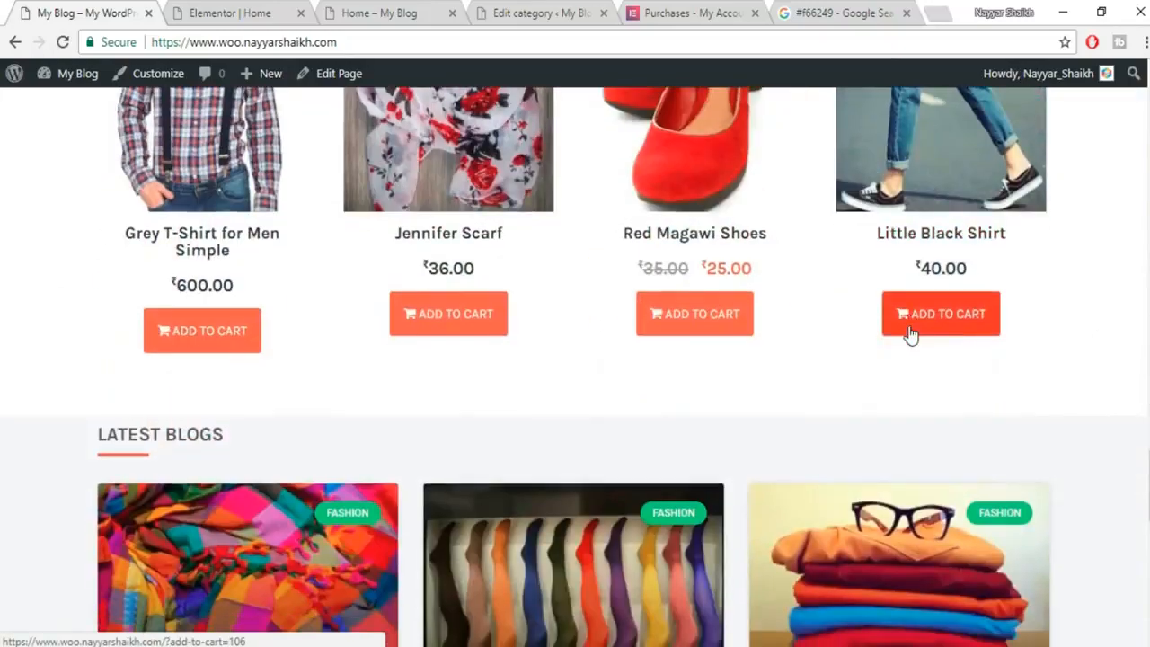
scroll(910, 327, "up", 2)
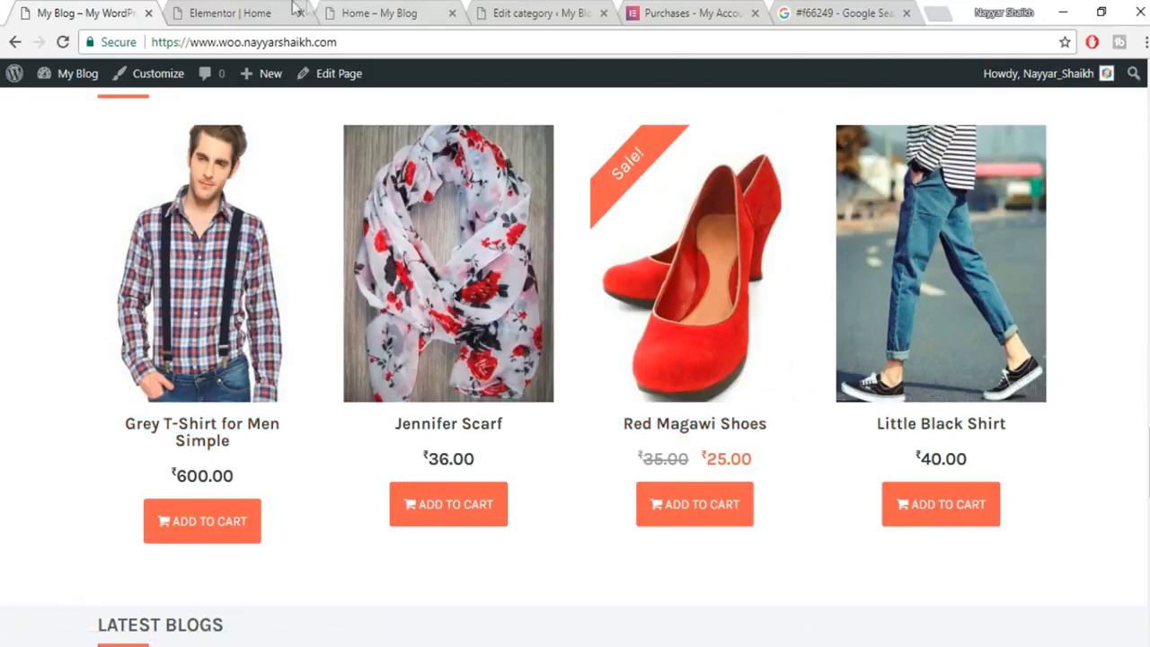
left_click(239, 7)
scroll(730, 286, "down", 5)
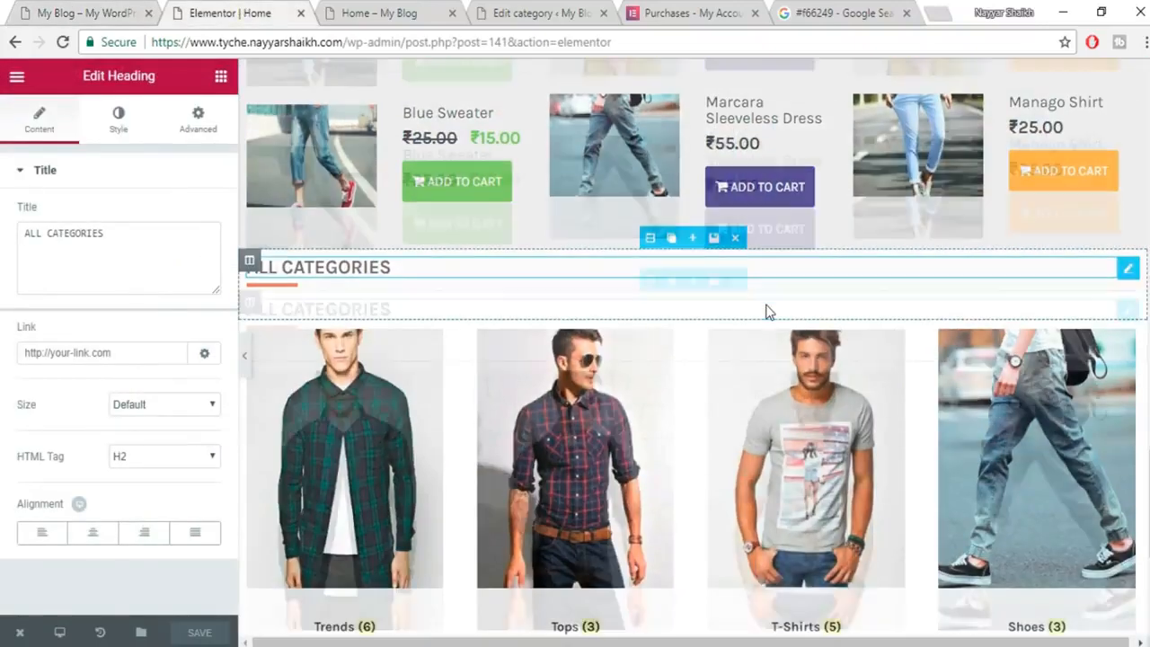
Drag a Woo-Products widget onto the page below the categories grid.
left_click(220, 78)
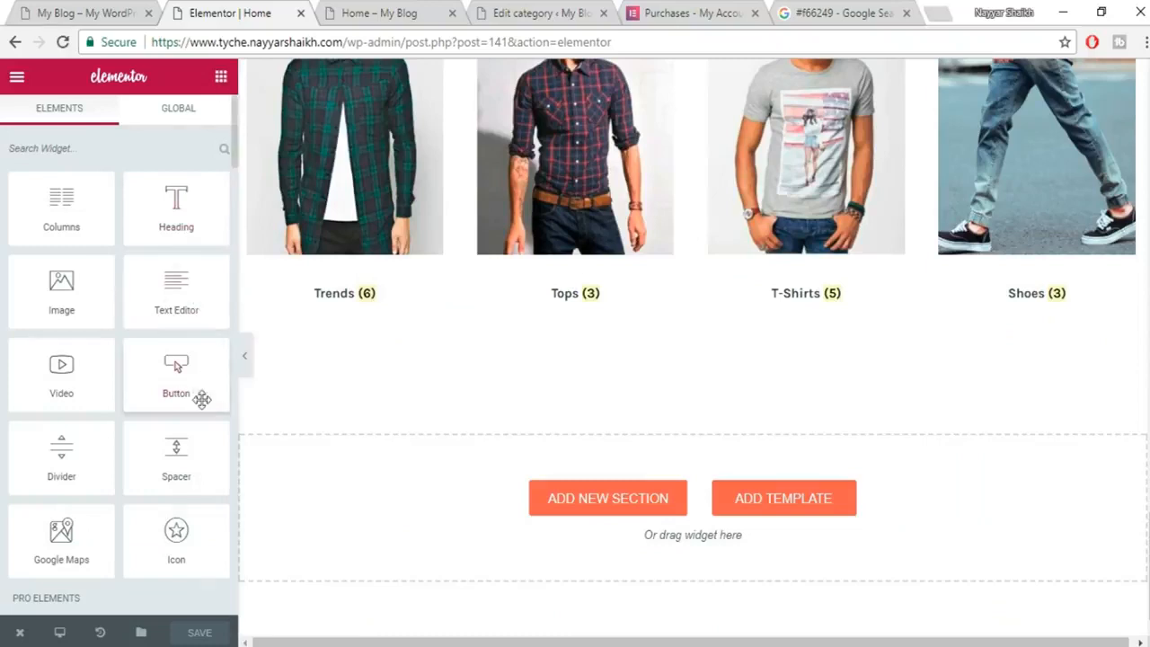
scroll(199, 391, "down", 8)
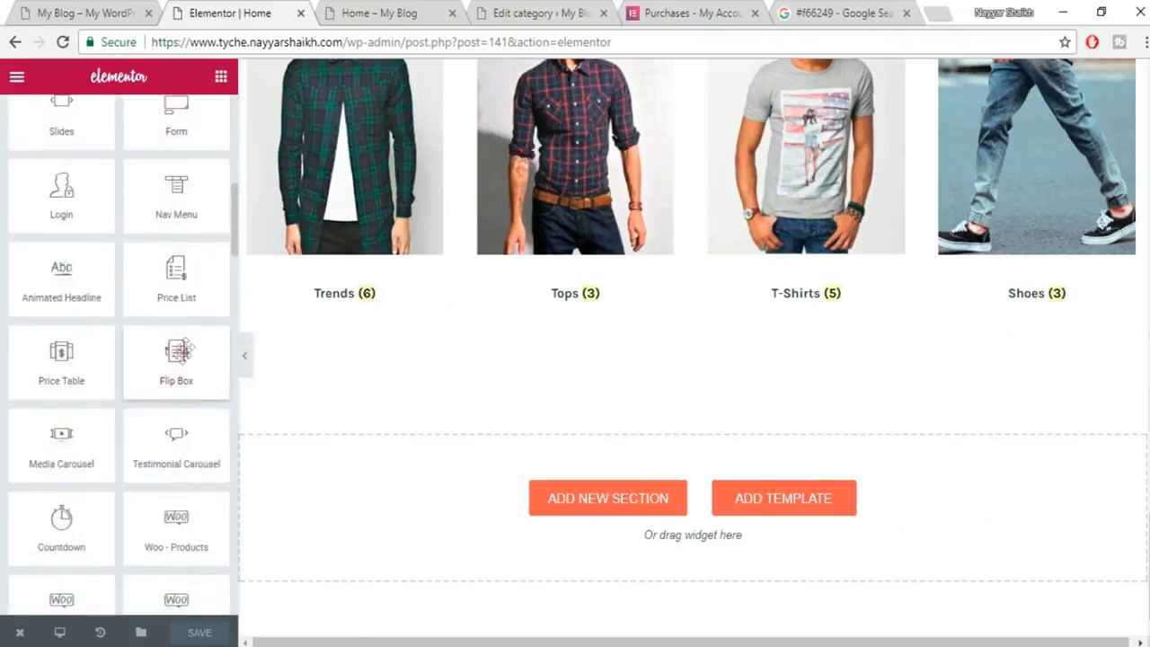
scroll(180, 386, "down", 2)
left_click_drag(173, 428, 719, 488)
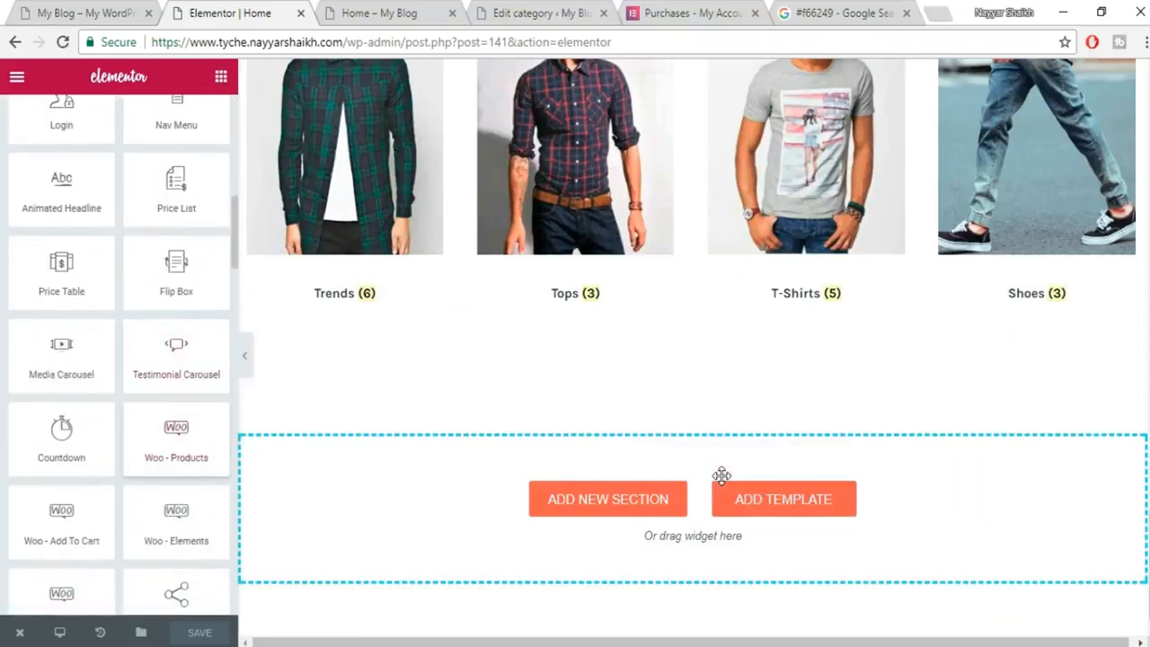
scroll(710, 431, "down", 1)
scroll(693, 416, "down", 3)
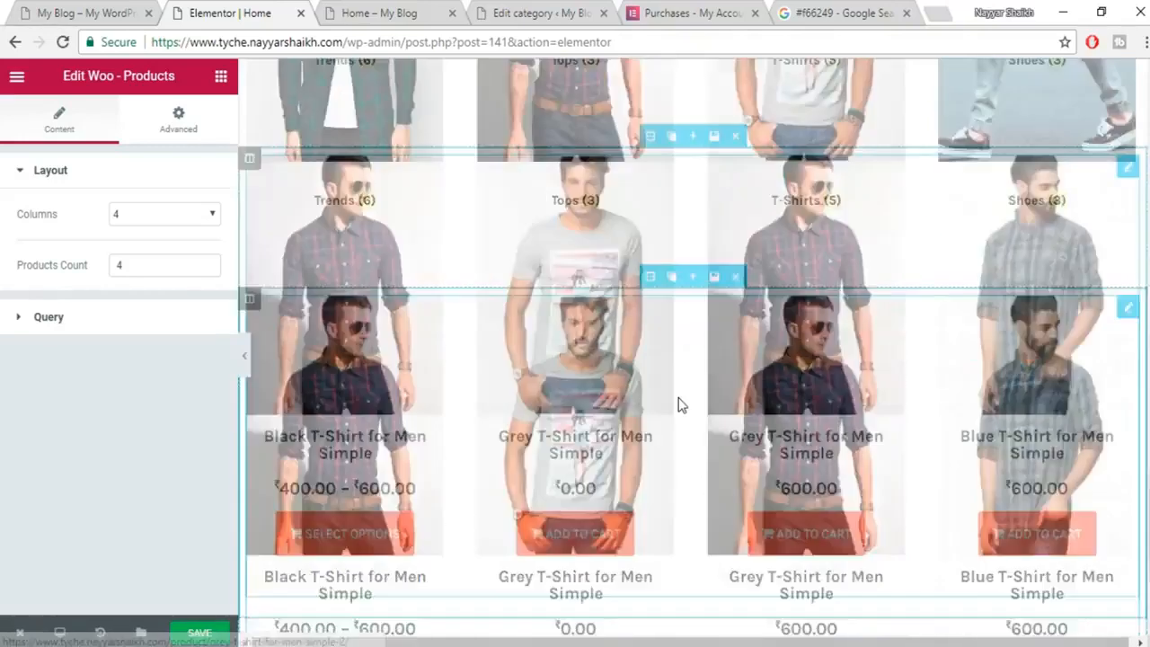
Filter the Woo-Products query to the Jeans category, after trying Dresses and Tops, and save.
left_click(109, 327)
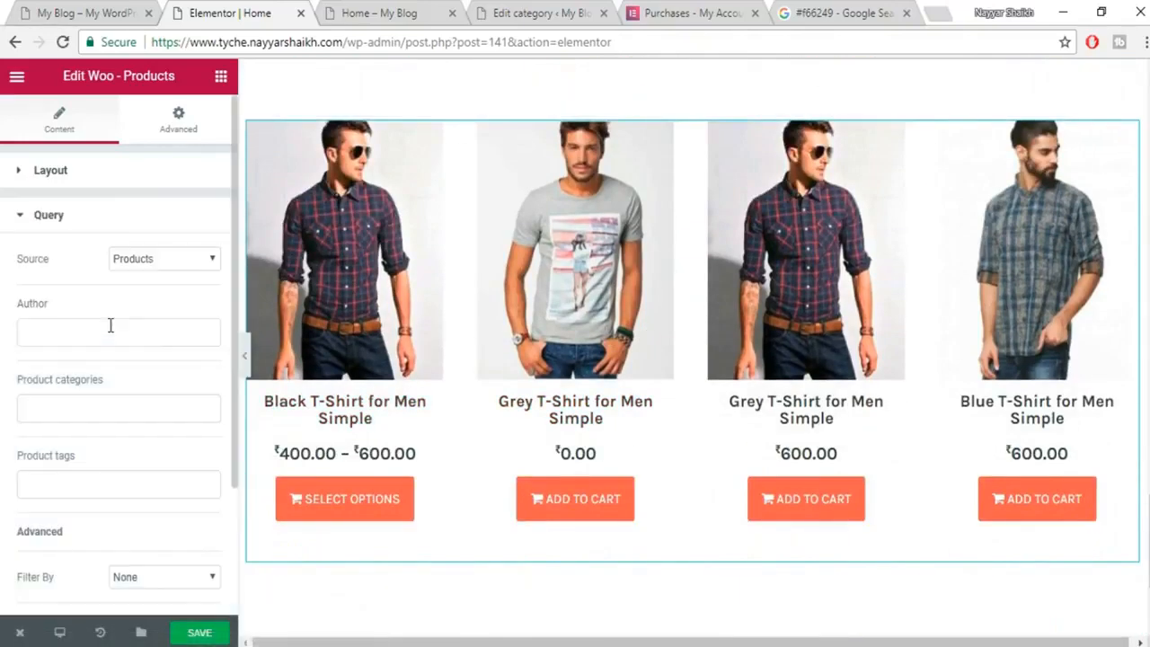
scroll(135, 360, "down", 2)
left_click(126, 240)
left_click(103, 425)
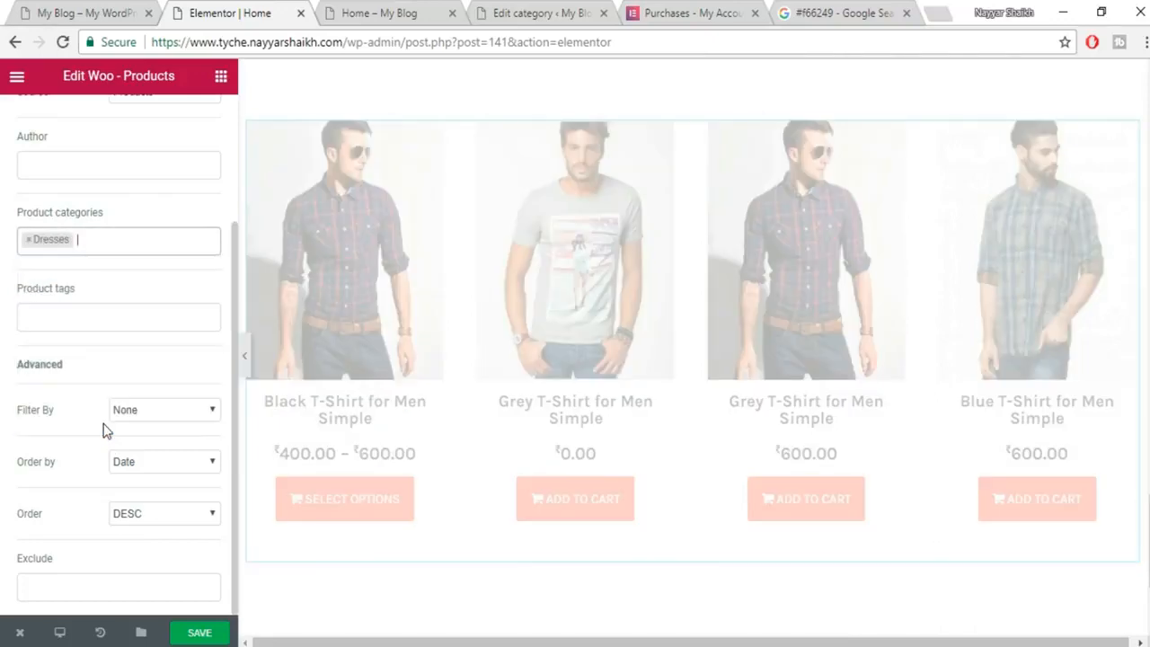
left_click(27, 248)
left_click(29, 240)
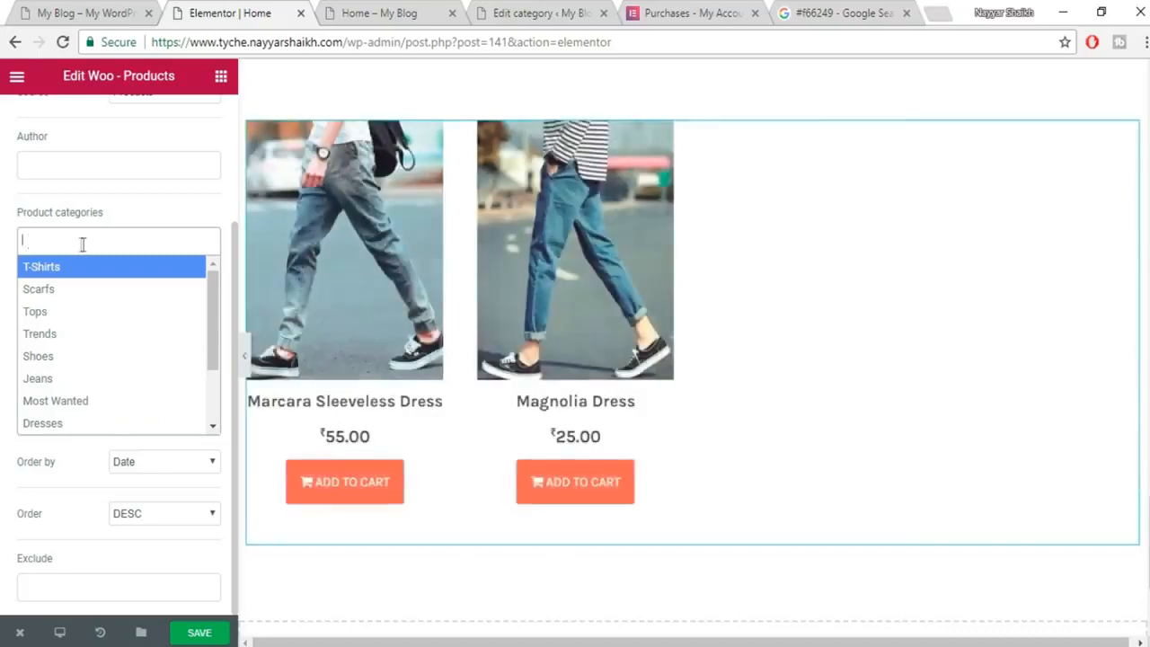
left_click(85, 315)
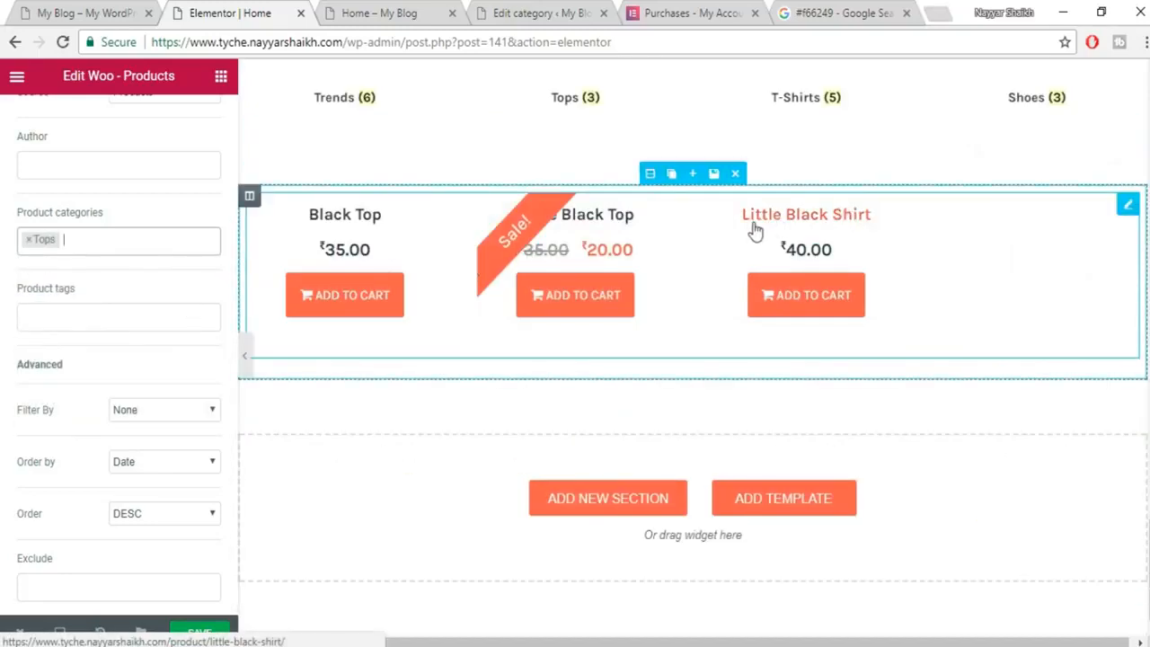
left_click(28, 240)
left_click(94, 389)
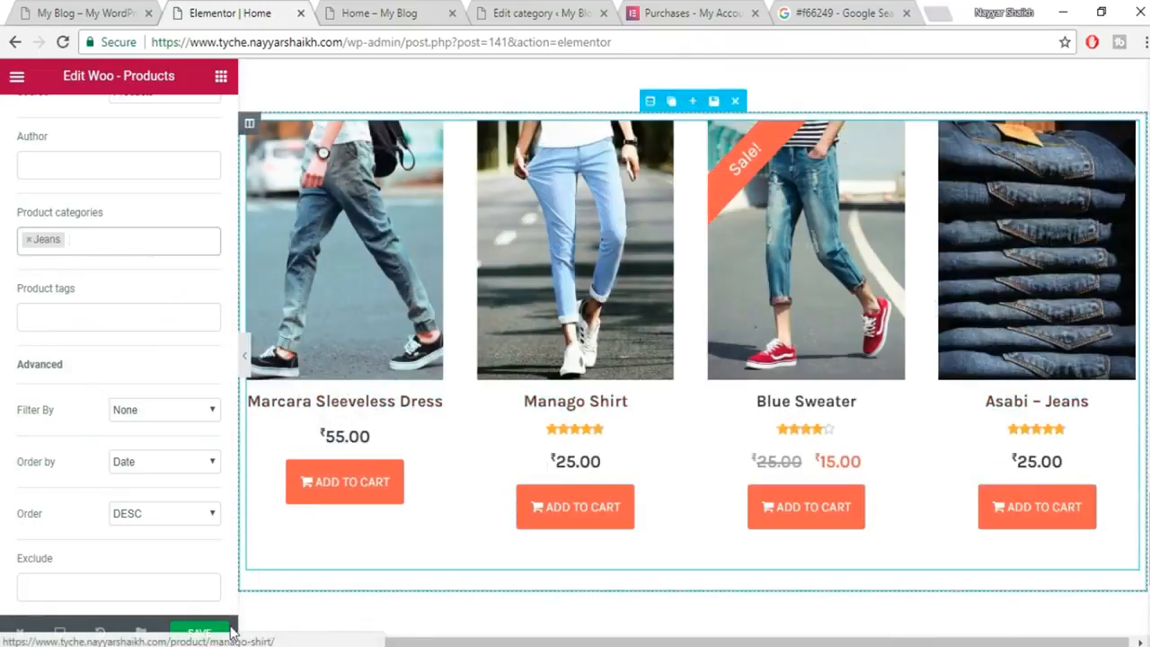
left_click(199, 633)
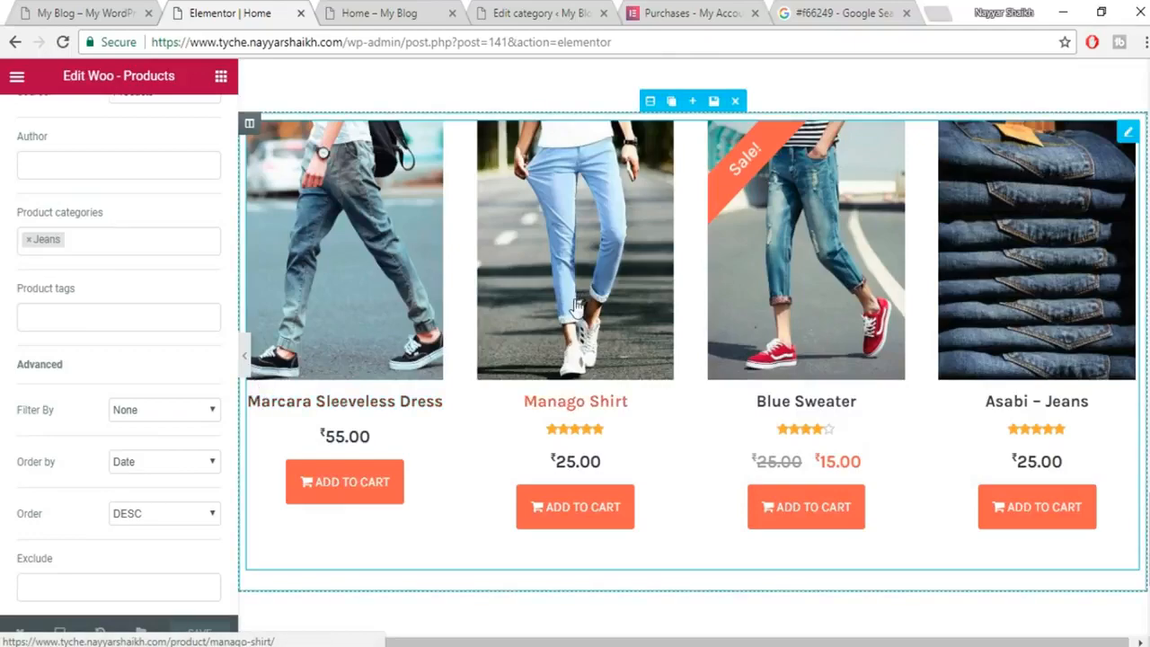
scroll(576, 315, "up", 1)
scroll(576, 315, "up", 2)
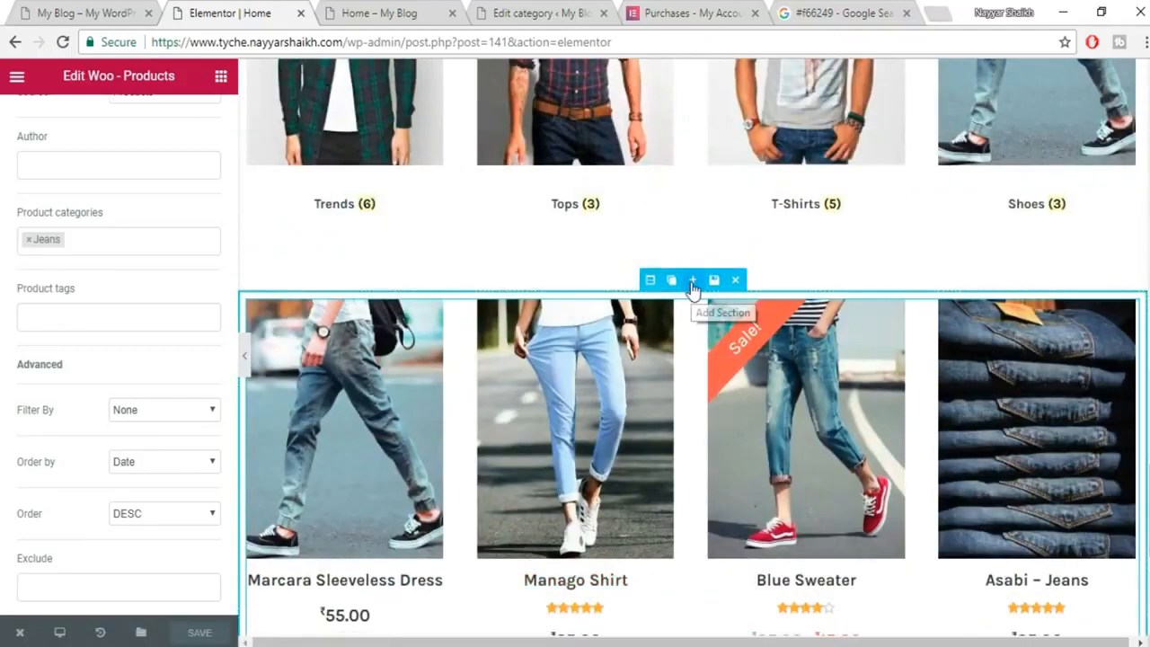
Add a section above the products and insert the saved MEN SHIRTS template into it.
left_click(695, 284)
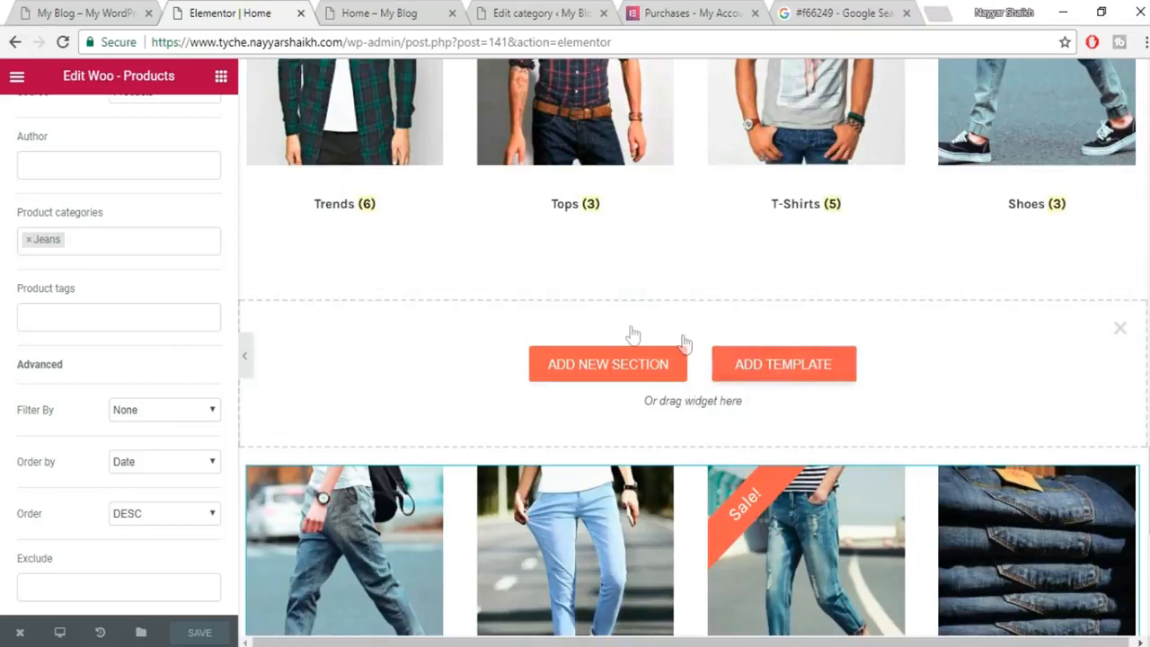
left_click(778, 364)
left_click(689, 106)
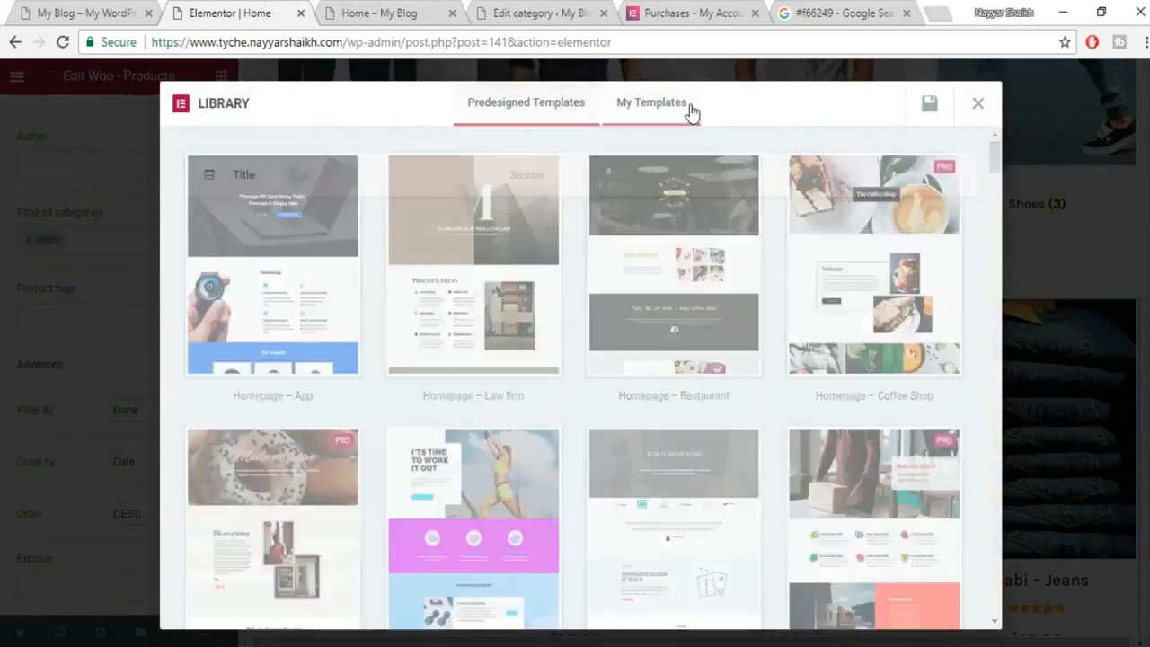
left_click(925, 184)
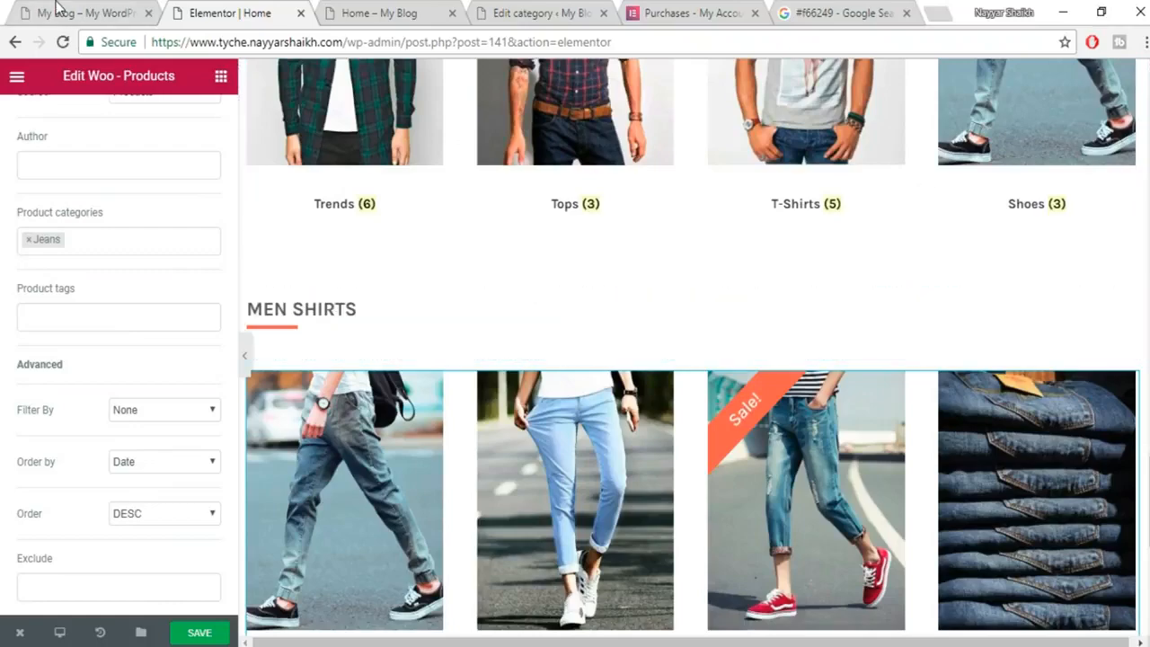
Copy TRENDING NOW from the live site into the heading title, save, and view the result.
left_click(61, 13)
scroll(171, 395, "up", 3)
left_click_drag(85, 368, 373, 353)
key("ctrl+c")
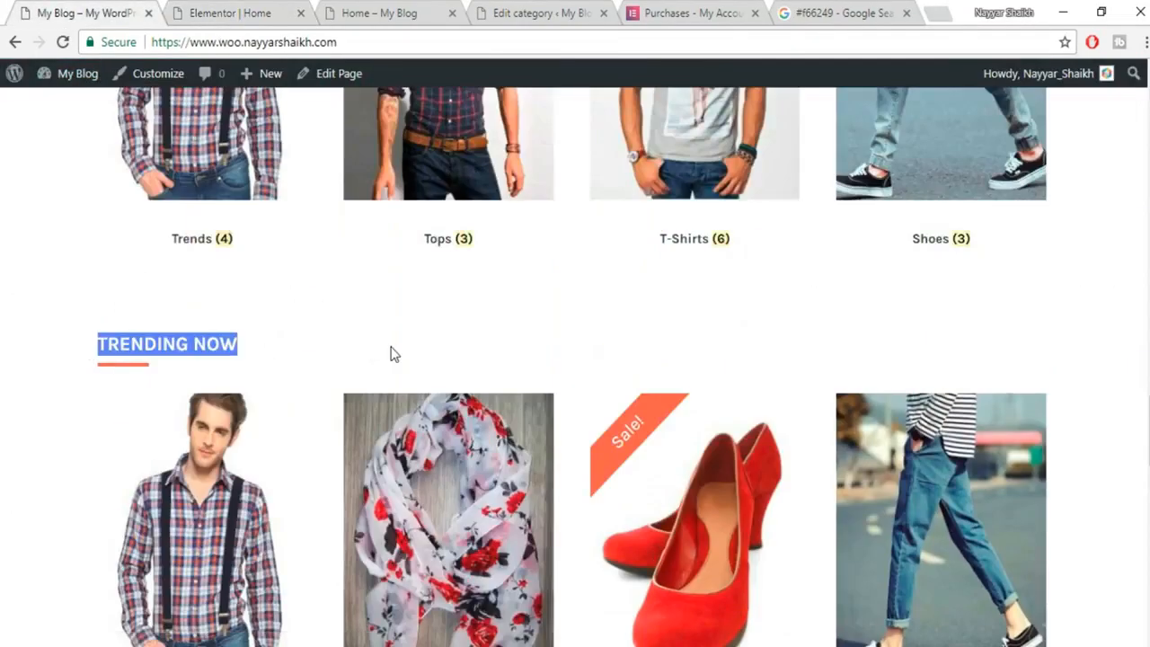
left_click(217, 9)
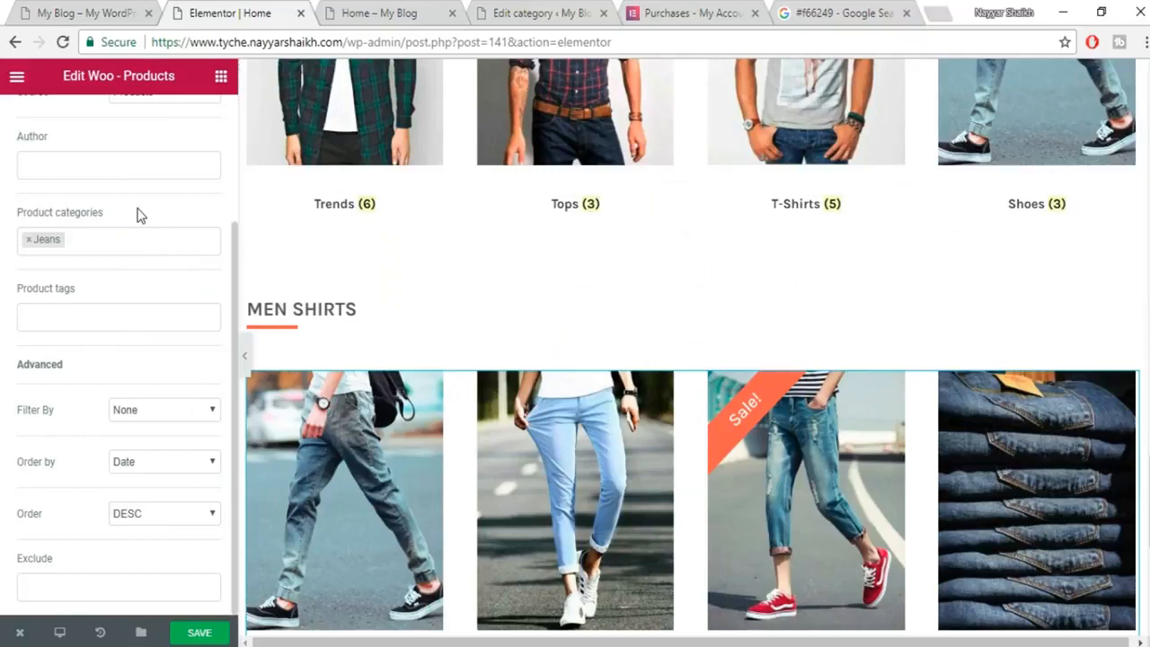
left_click(359, 323)
left_click_drag(127, 228, 2, 225)
key("ctrl+v")
left_click(206, 634)
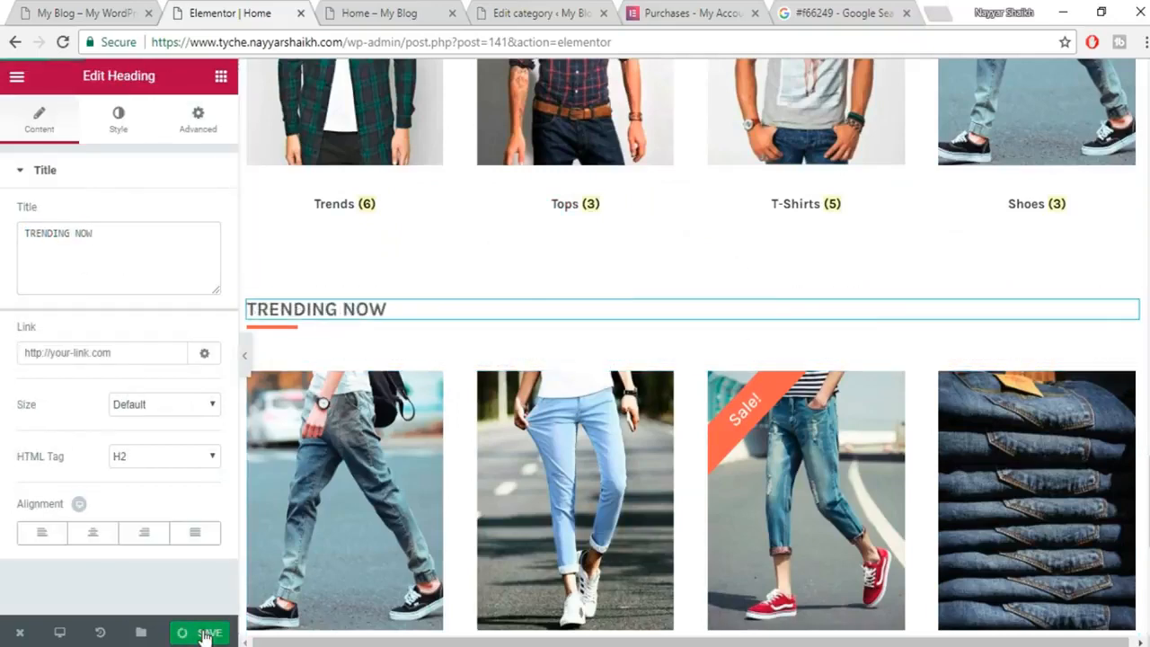
left_click(81, 9)
scroll(928, 386, "down", 10)
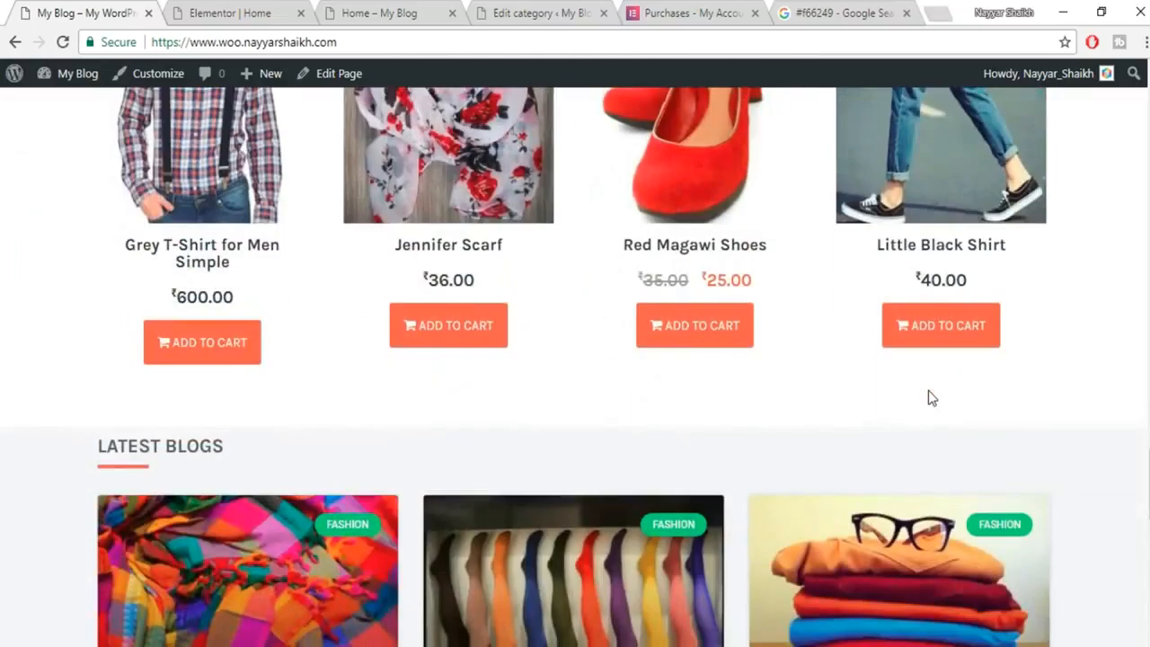
Read through the 'Best Fabrics For Your Dream Dress!' post, briefly selecting its body paragraphs.
scroll(929, 390, "down", 1)
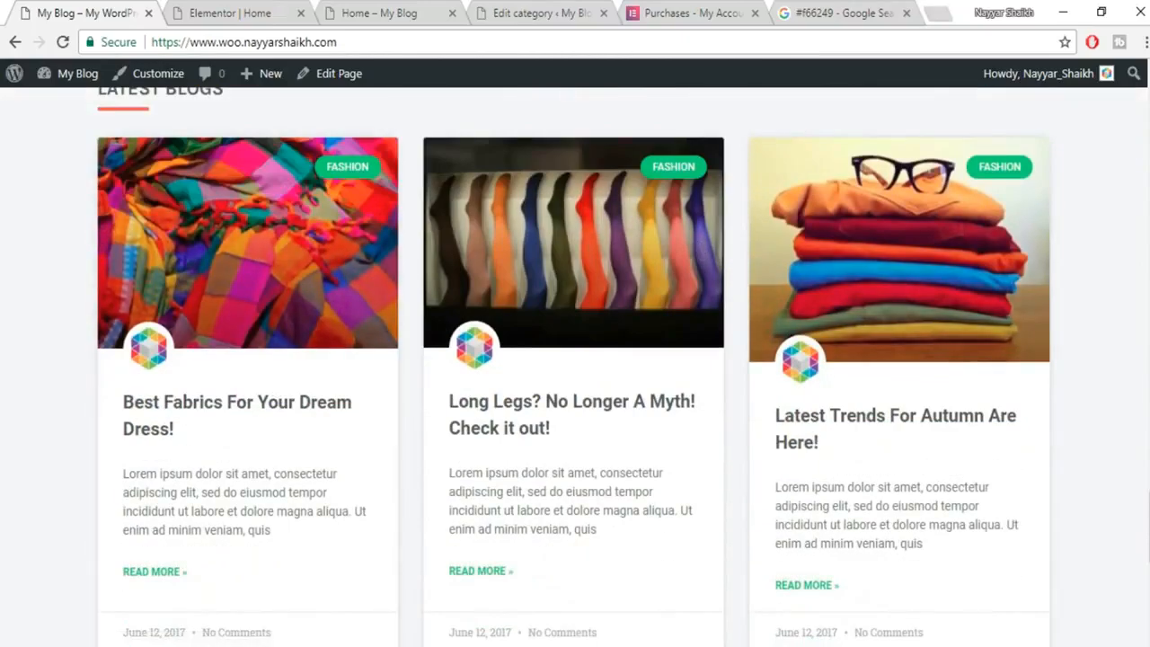
scroll(1146, 412, "up", 1)
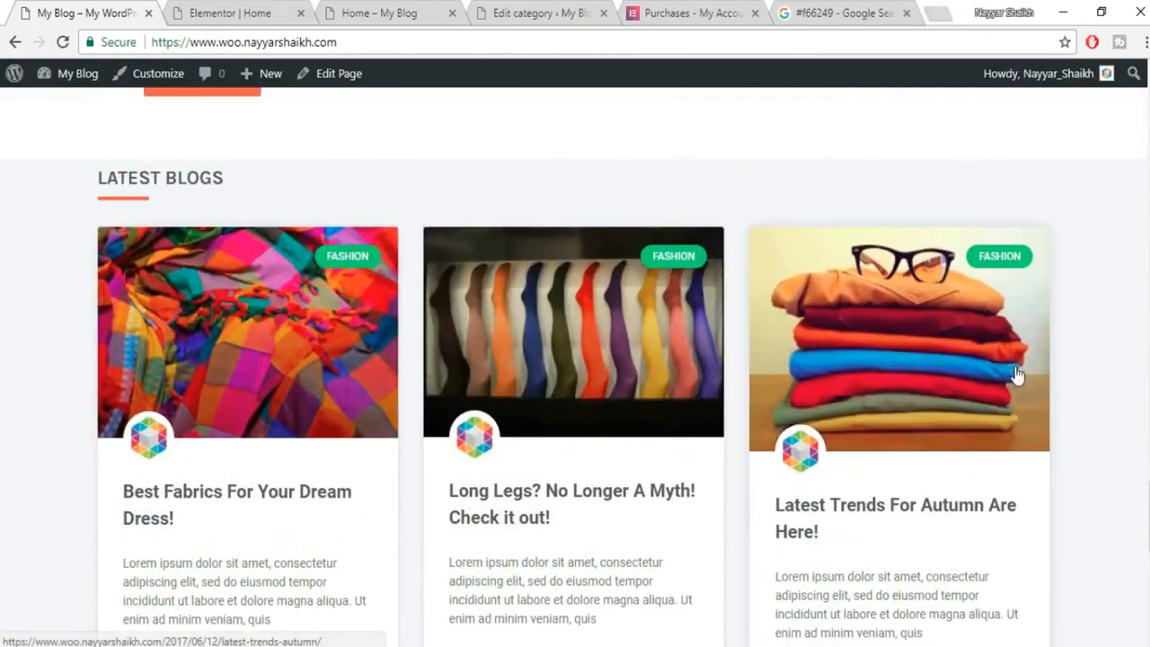
scroll(1017, 375, "down", 2)
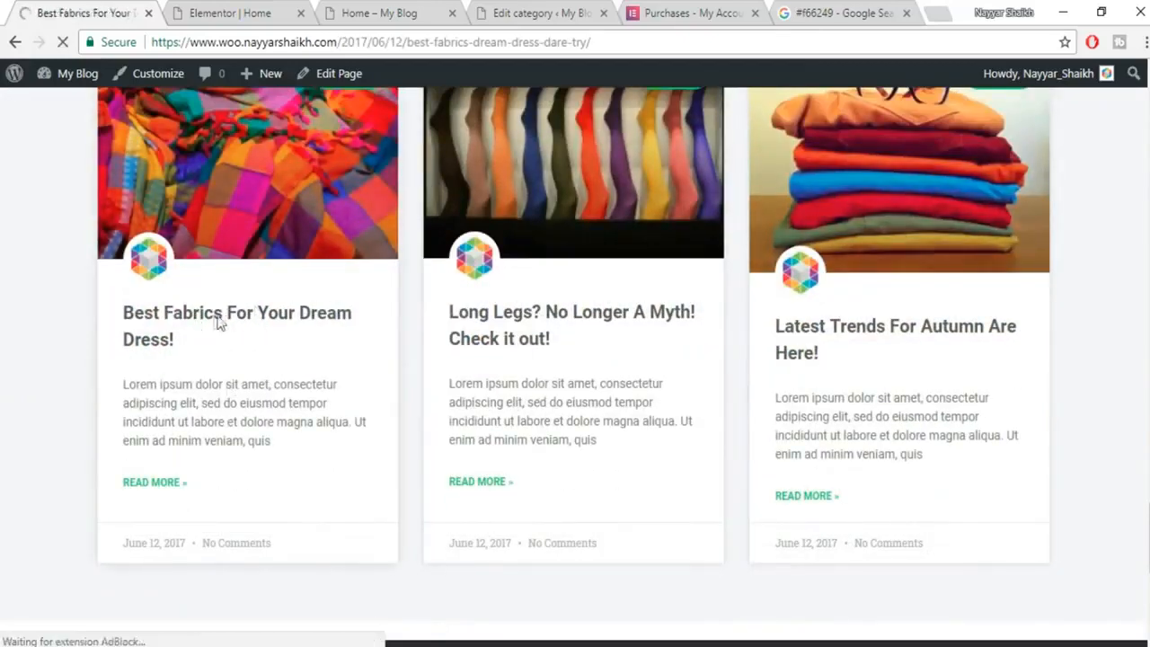
scroll(677, 369, "down", 5)
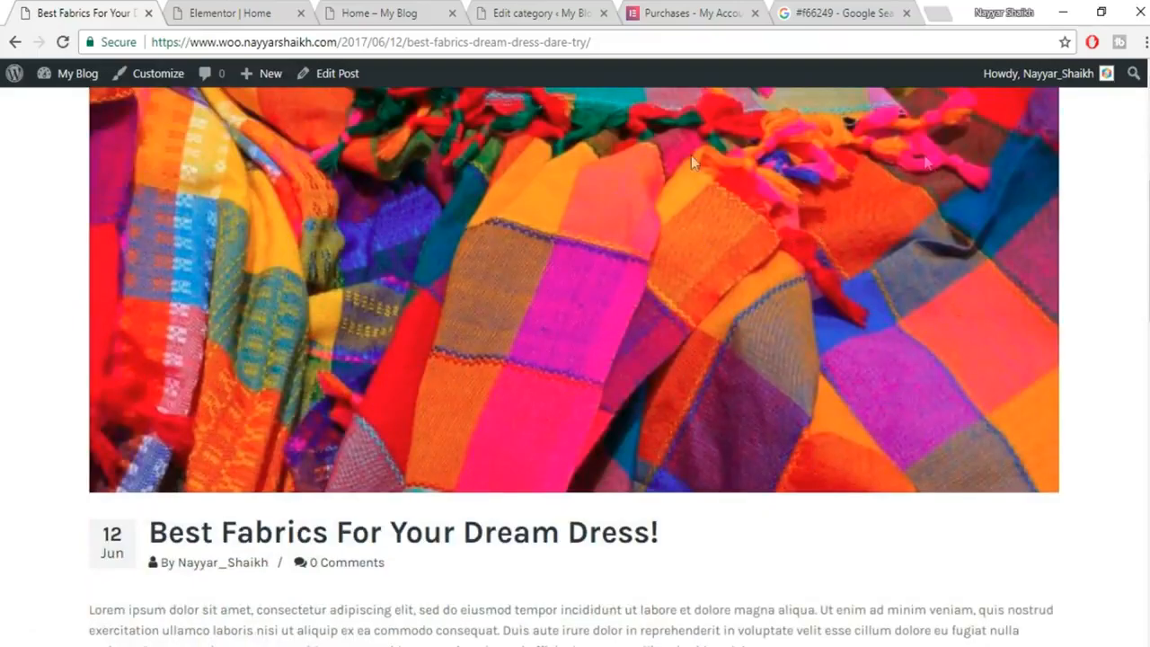
scroll(730, 283, "down", 3)
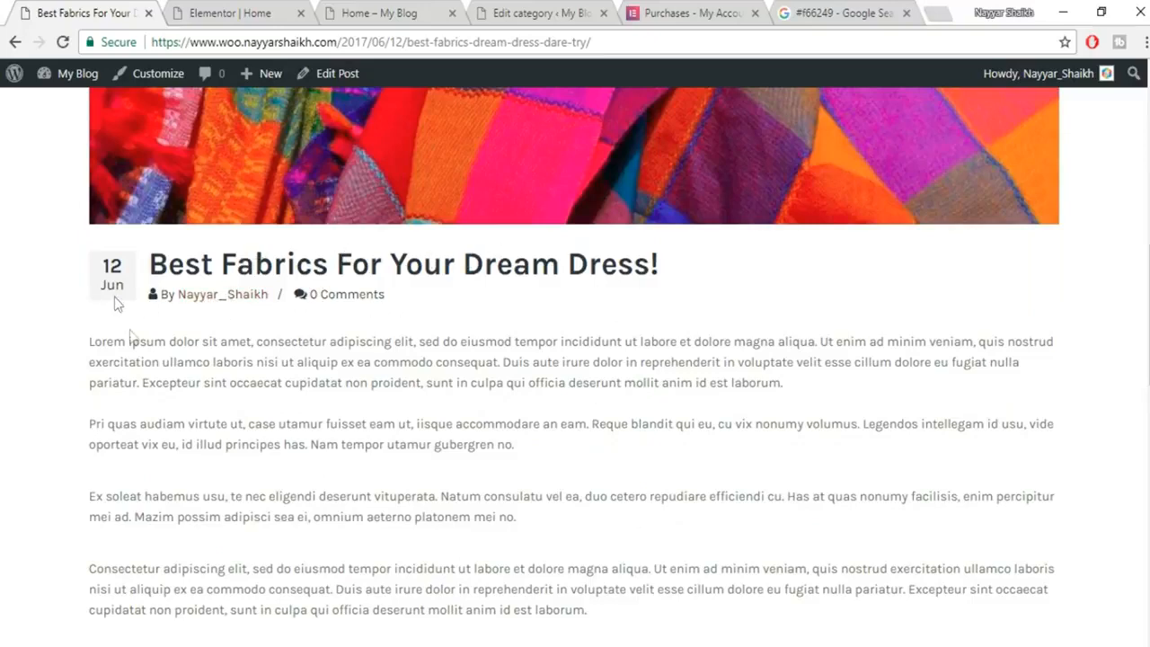
scroll(453, 372, "down", 1)
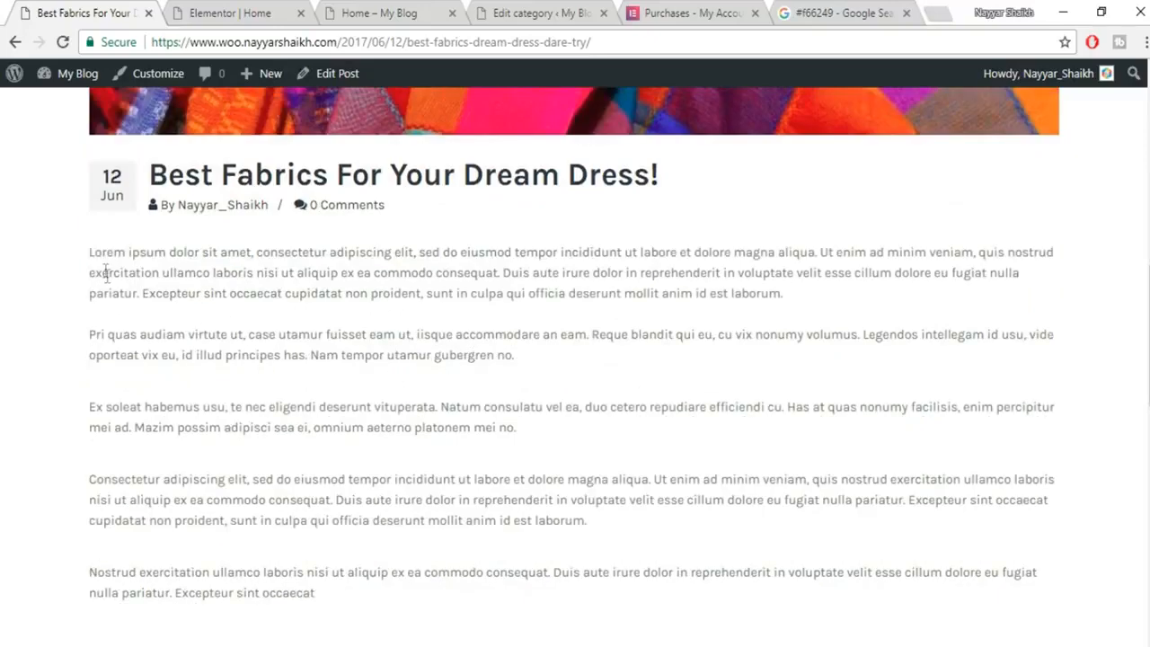
left_click_drag(83, 261, 519, 590)
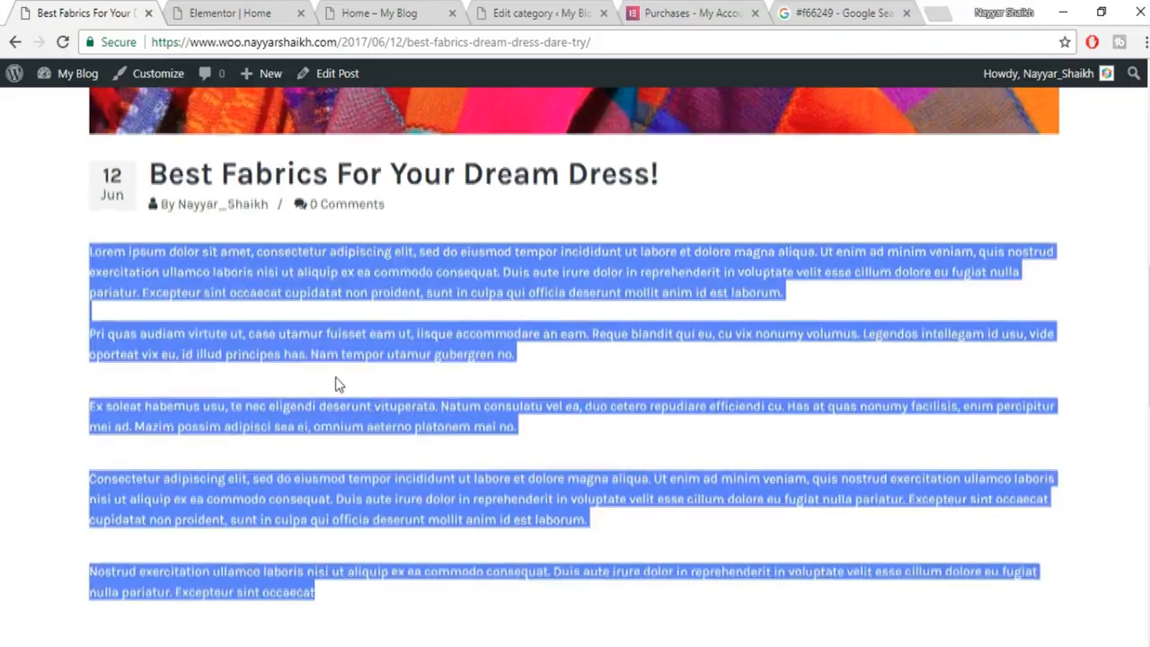
scroll(377, 382, "down", 2)
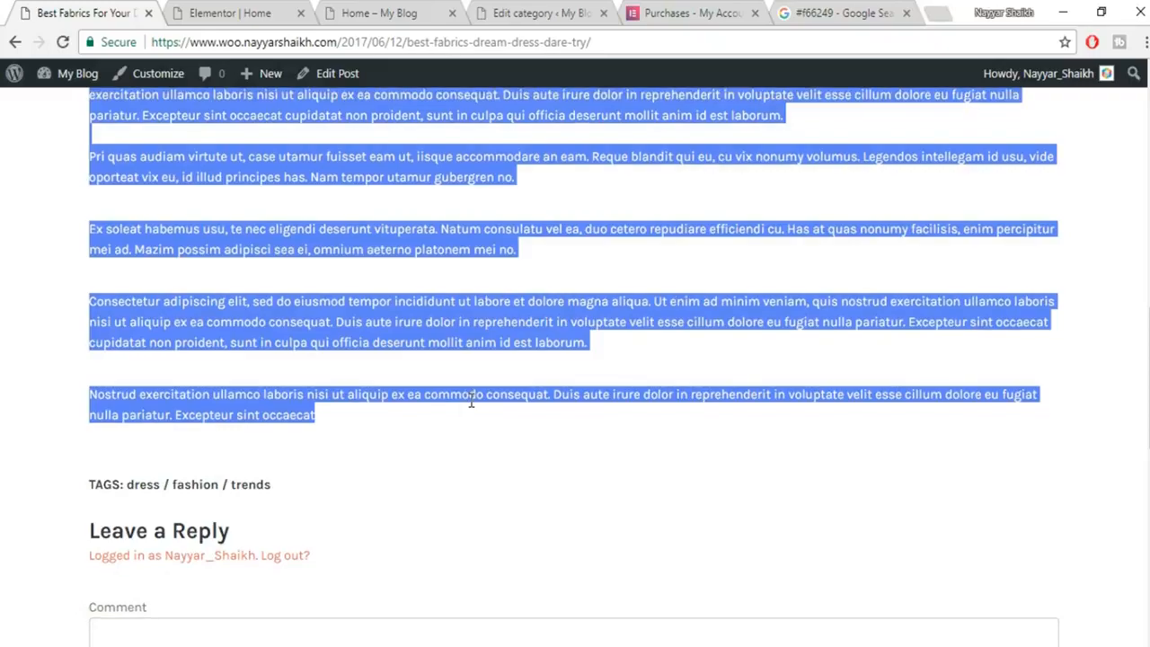
scroll(441, 396, "up", 3)
scroll(514, 409, "up", 2)
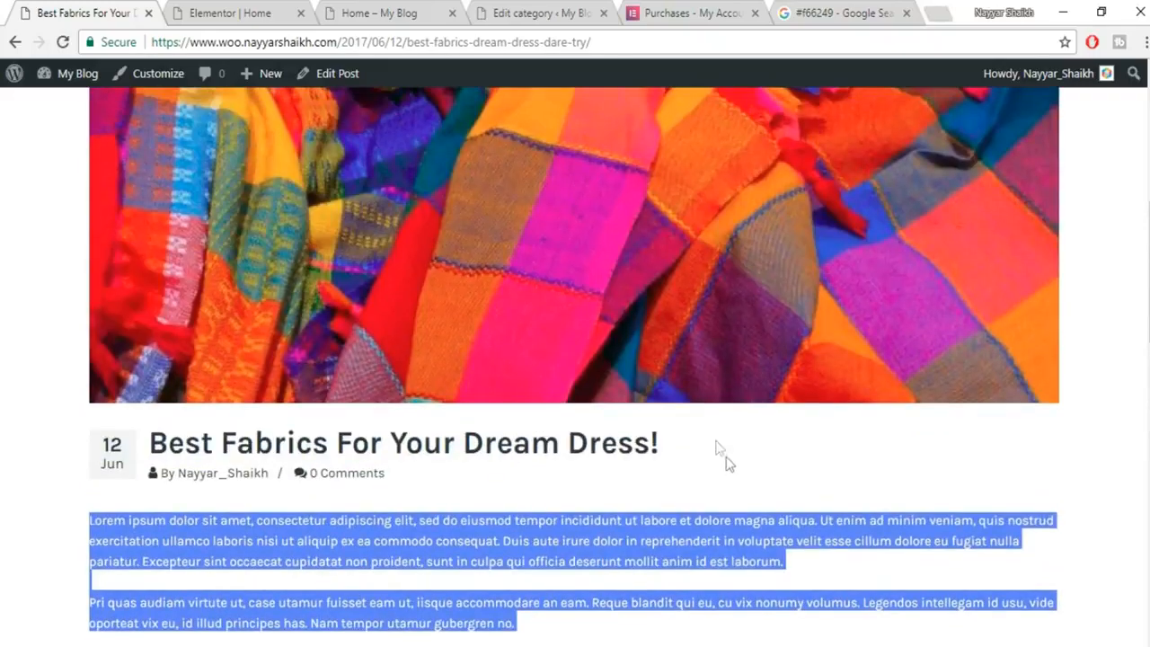
left_click(739, 504)
scroll(740, 508, "down", 1)
scroll(739, 510, "down", 4)
scroll(534, 426, "up", 2)
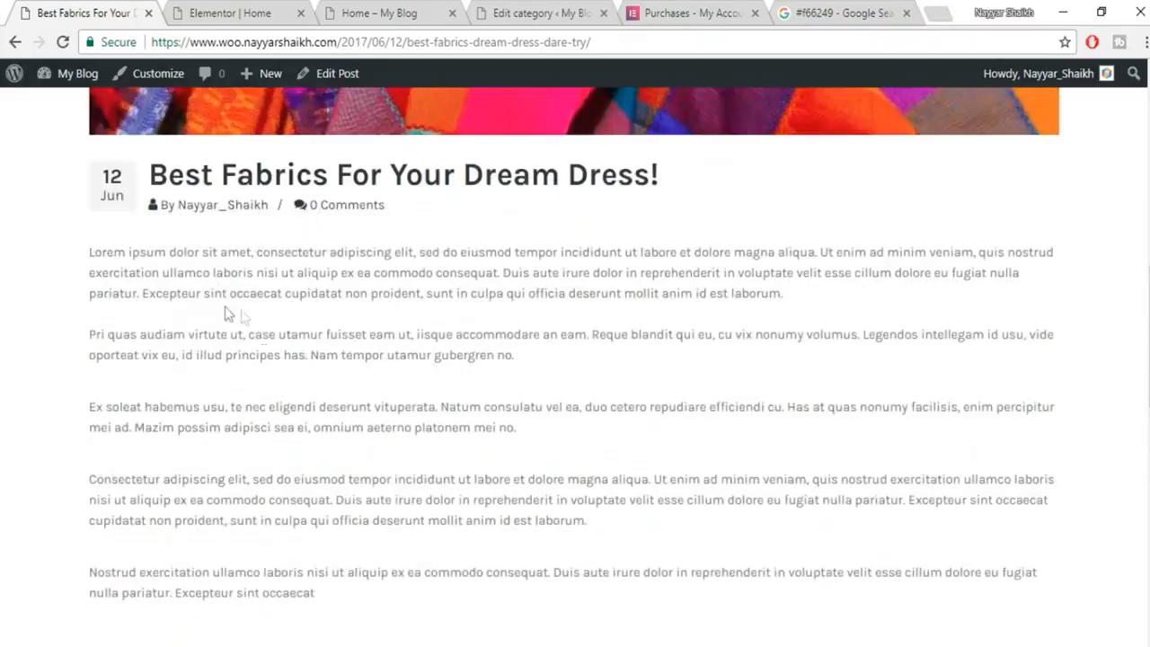
scroll(386, 480, "up", 8)
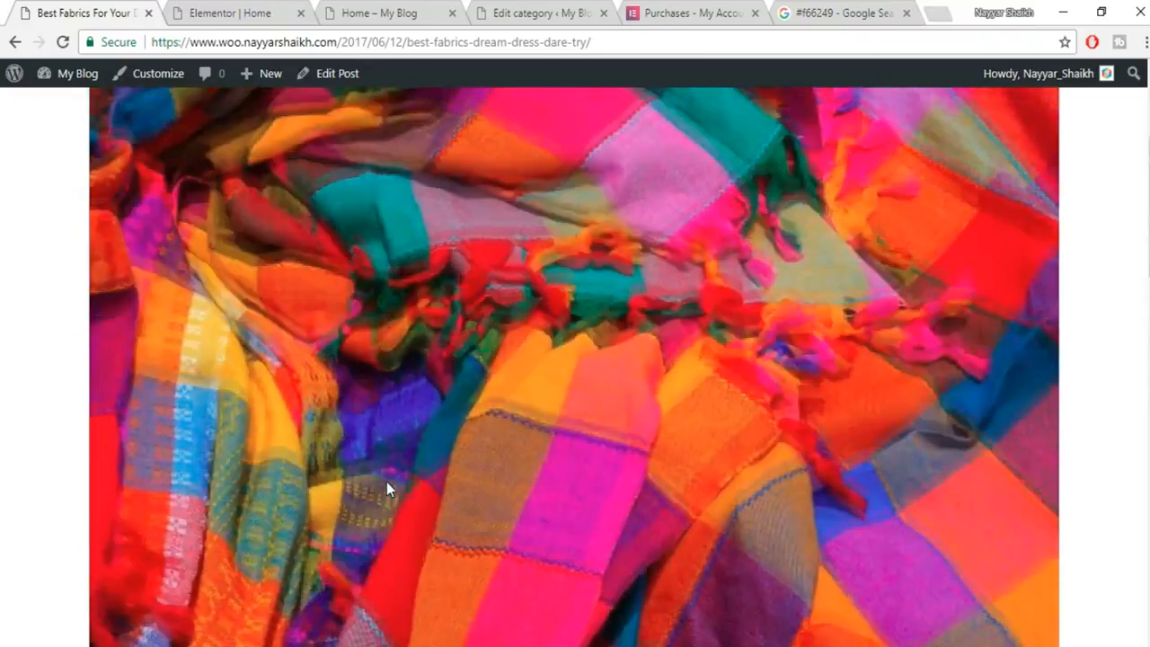
scroll(662, 348, "down", 3)
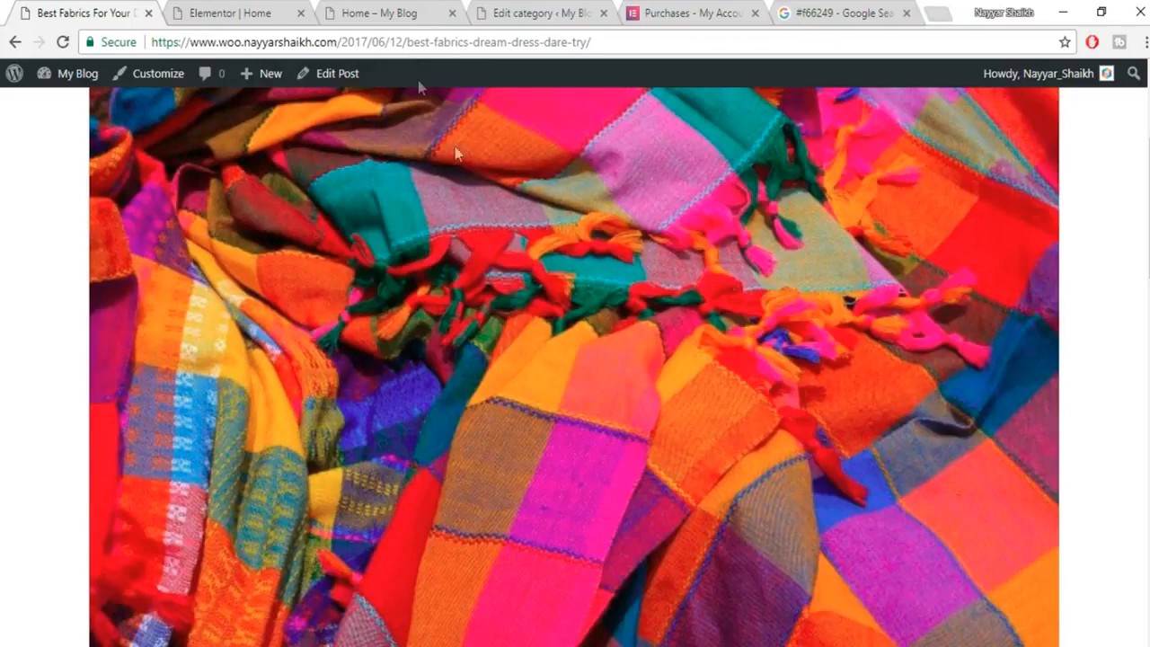
Start a new blog post from Posts > Add New.
left_click(287, 9)
left_click(403, 11)
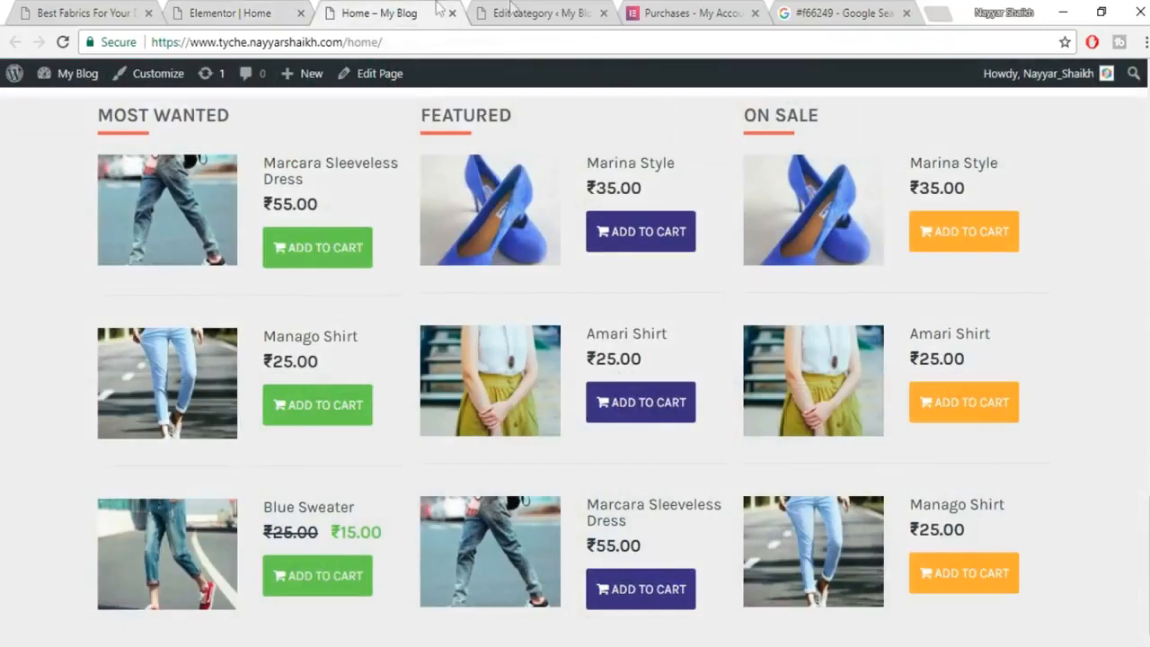
left_click(515, 9)
scroll(99, 349, "up", 3)
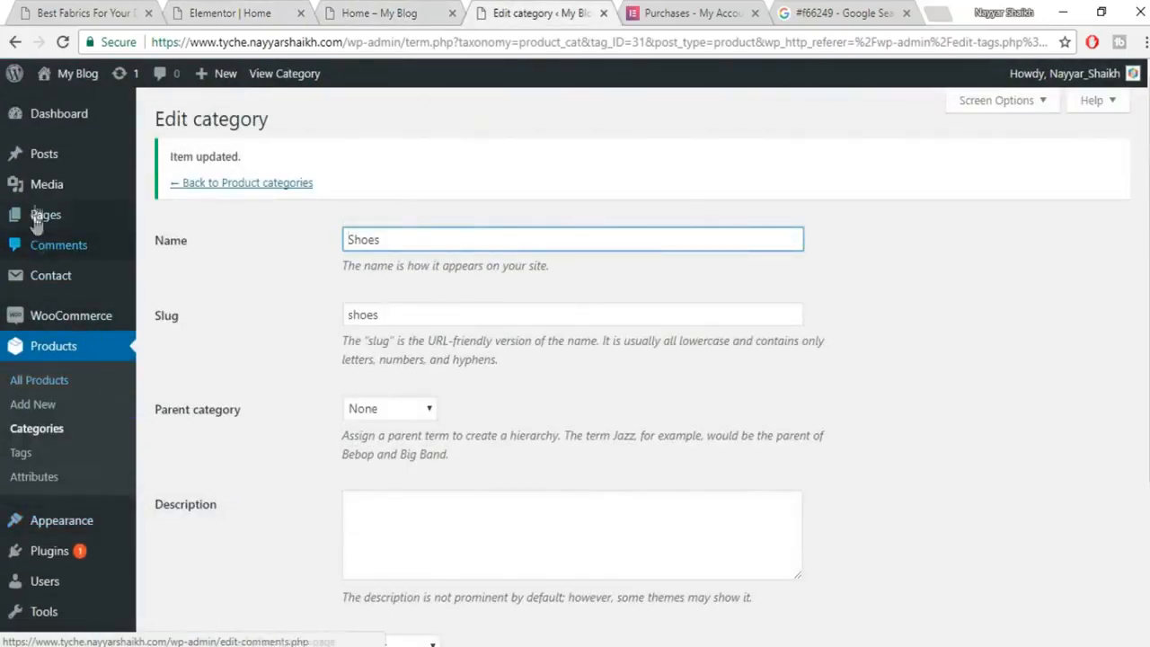
mouse_move(52, 167)
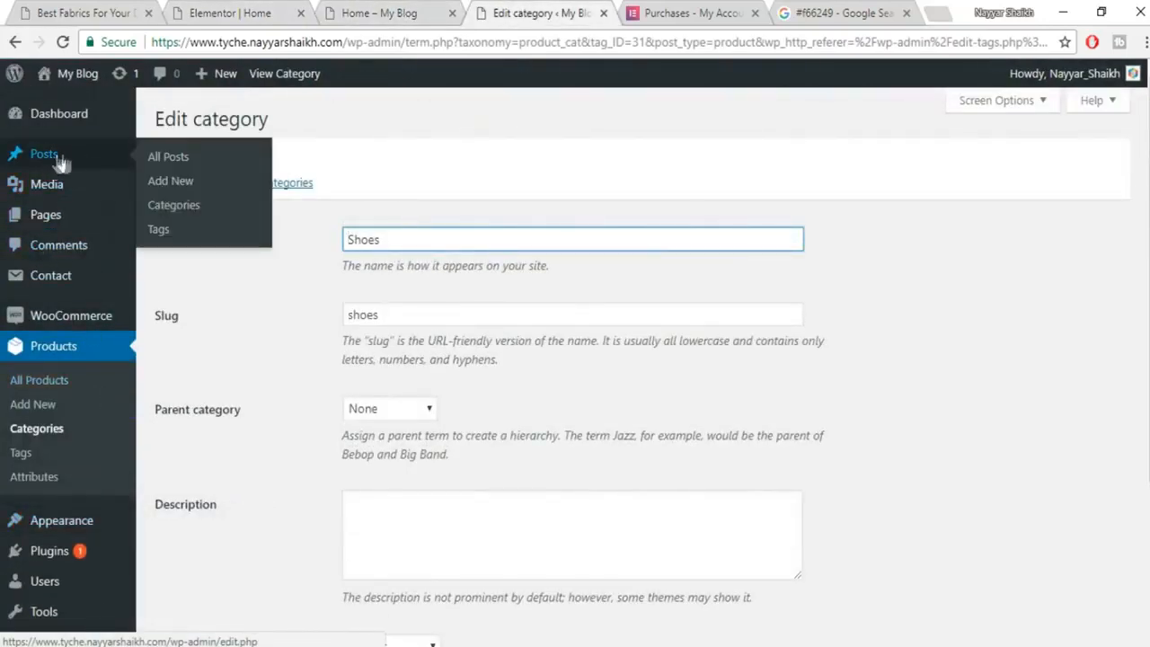
left_click(190, 183)
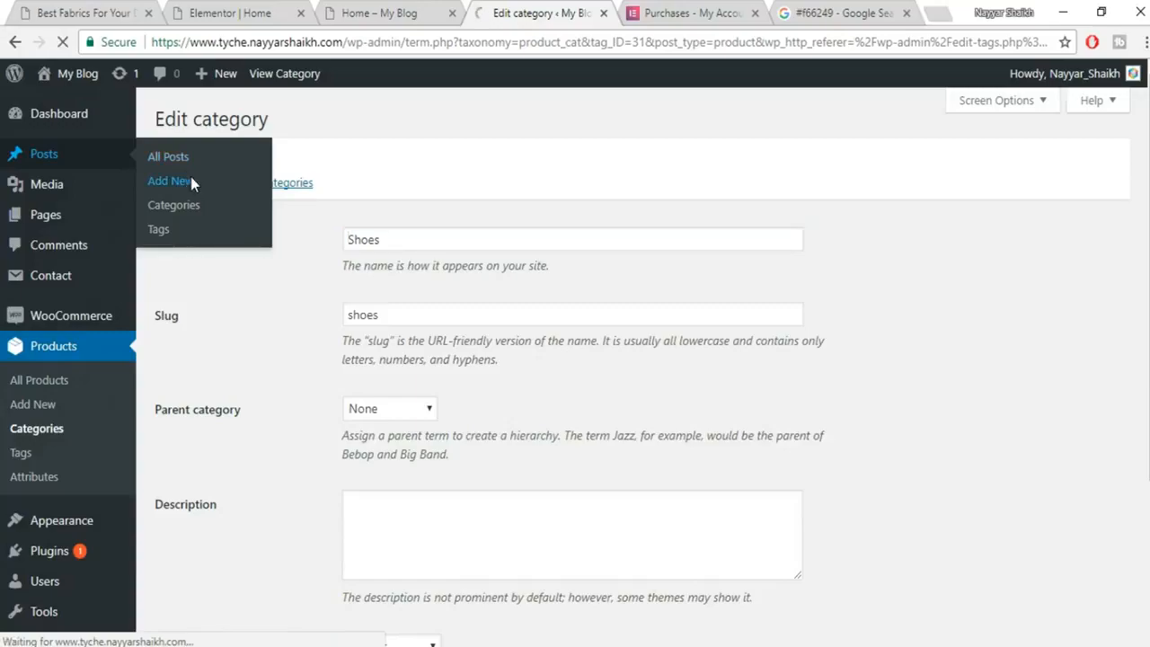
Copy the title 'Best Fabrics For Your Dream Dress!' from the published post into the new post's title.
left_click(90, 12)
scroll(432, 423, "down", 5)
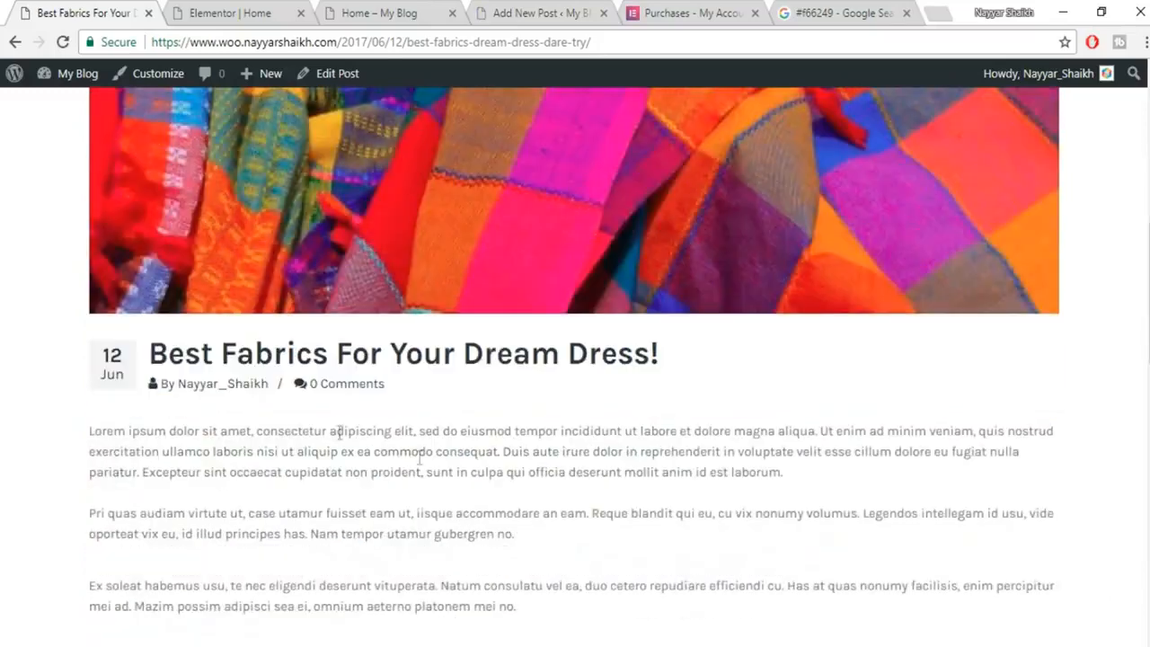
left_click_drag(149, 355, 734, 357)
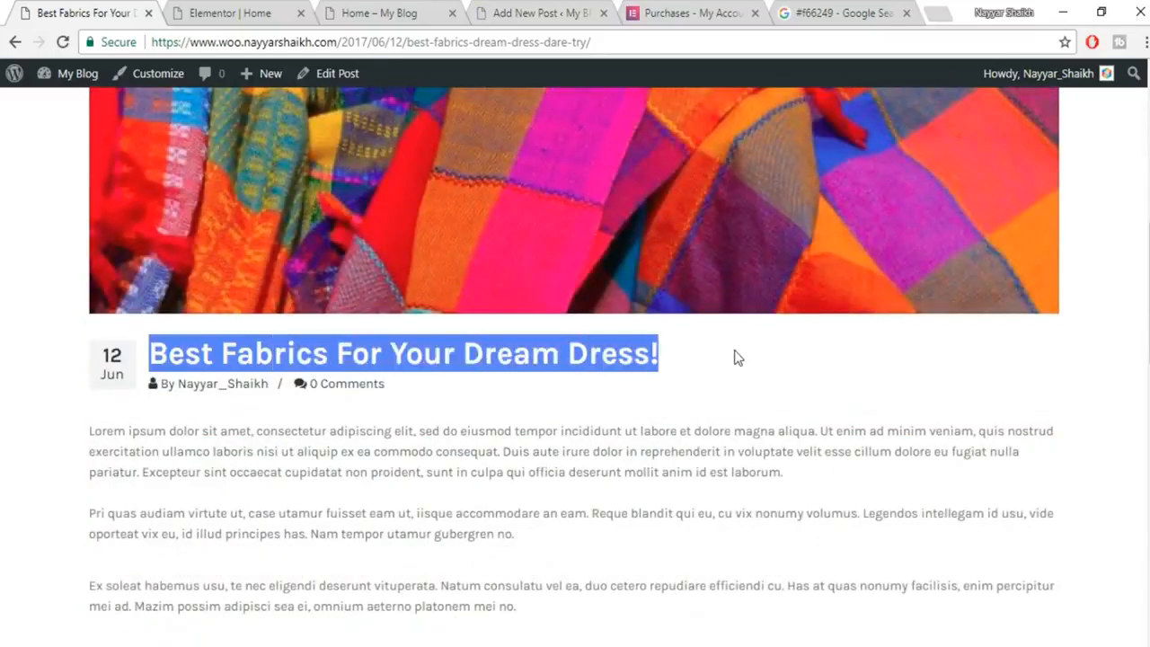
right_click(501, 367)
left_click(563, 368)
left_click(524, 13)
right_click(434, 177)
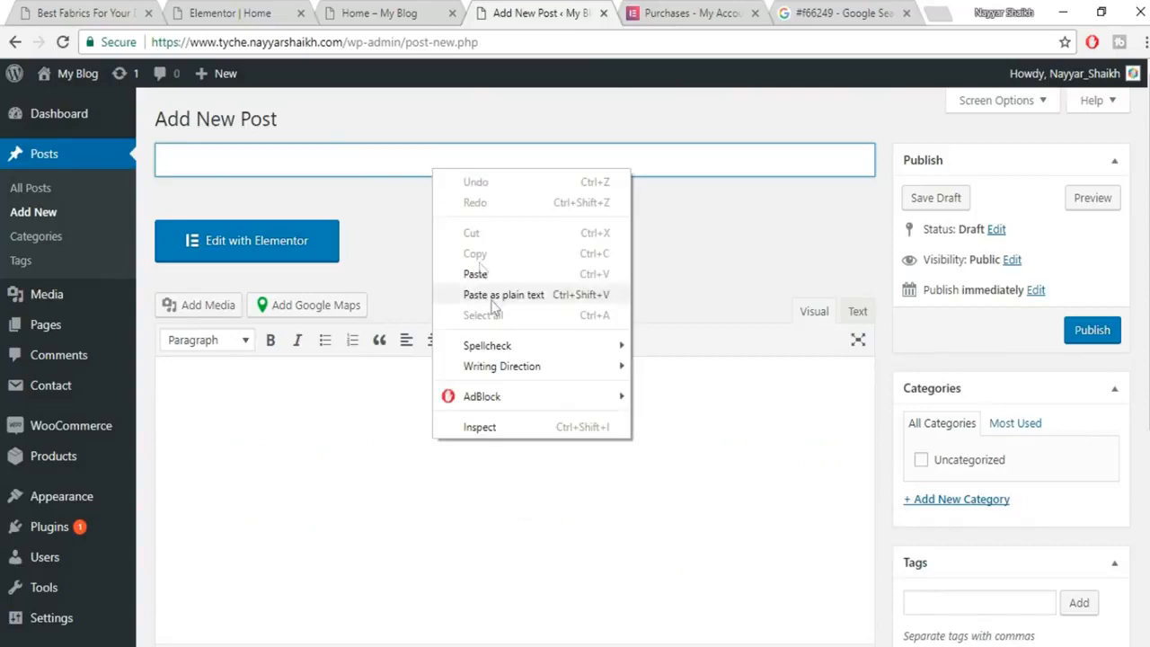
left_click(501, 270)
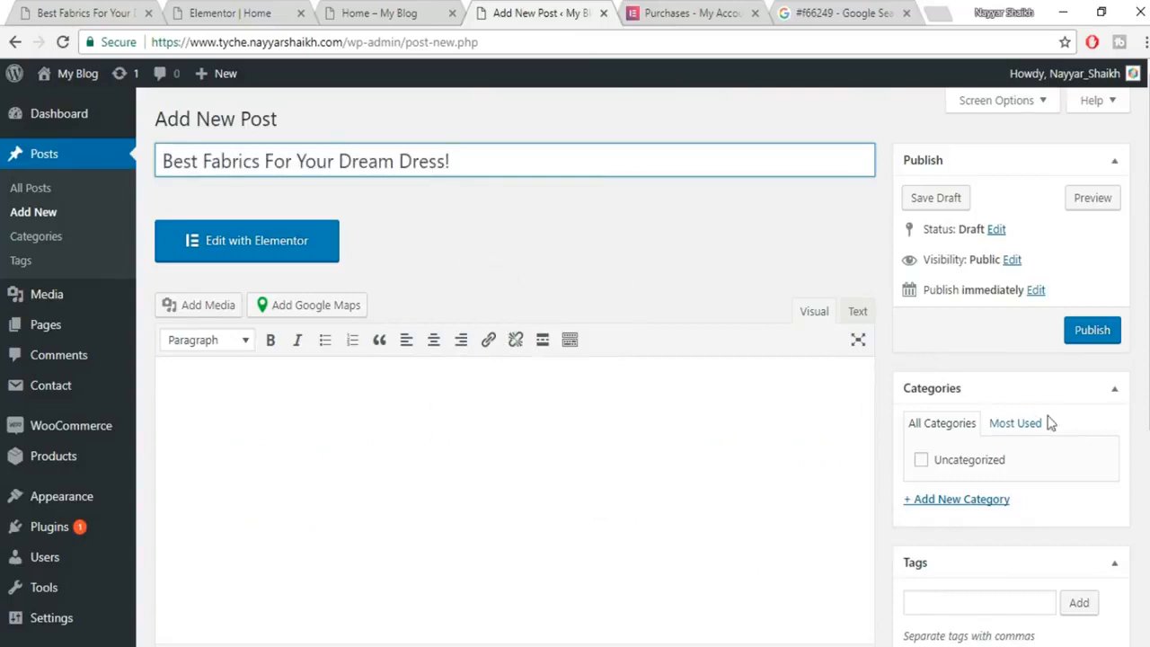
Clear the title selection on the published post and return to the new draft.
left_click(186, 11)
left_click(63, 8)
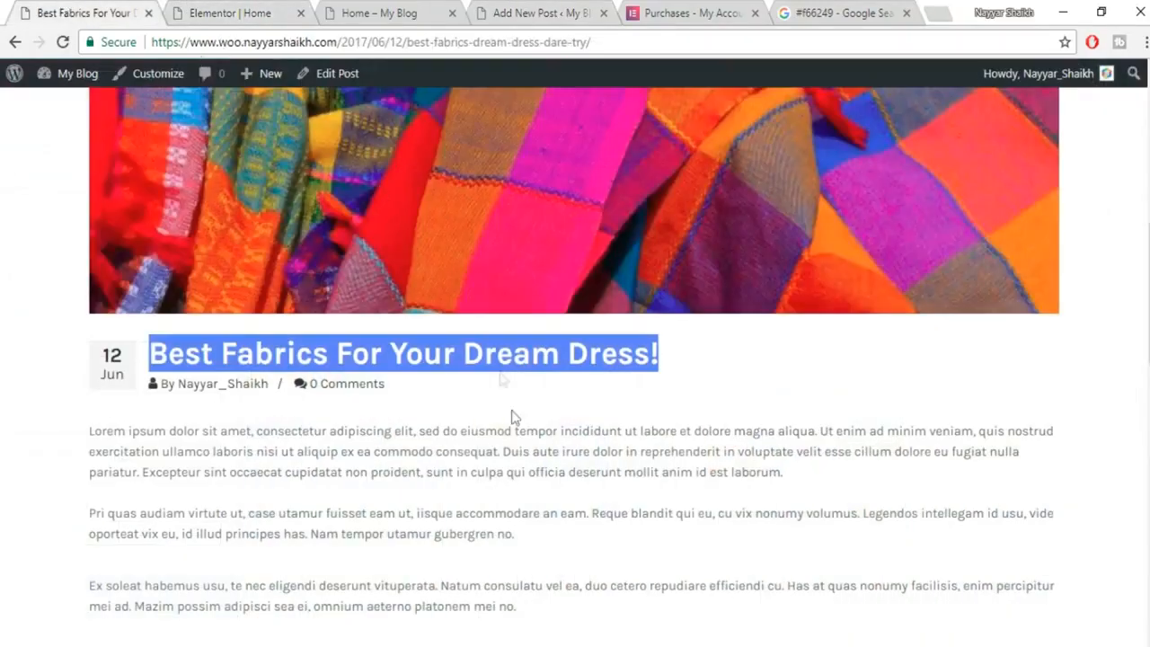
left_click(401, 415)
scroll(542, 451, "up", 7)
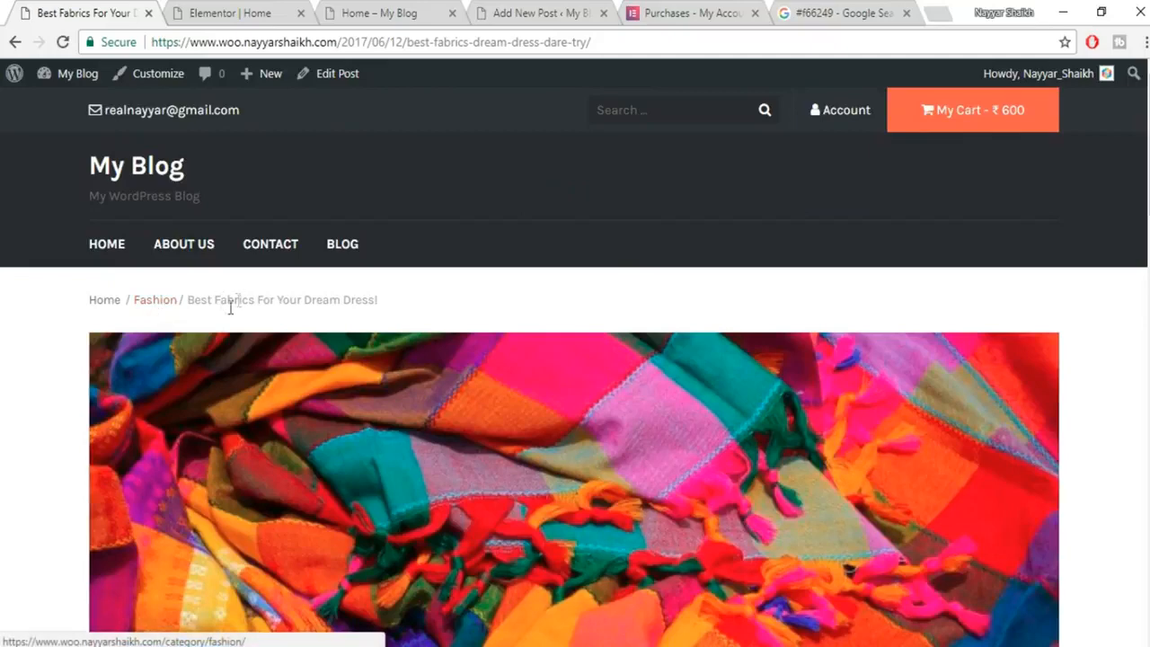
left_click(270, 11)
left_click(432, 10)
left_click(482, 9)
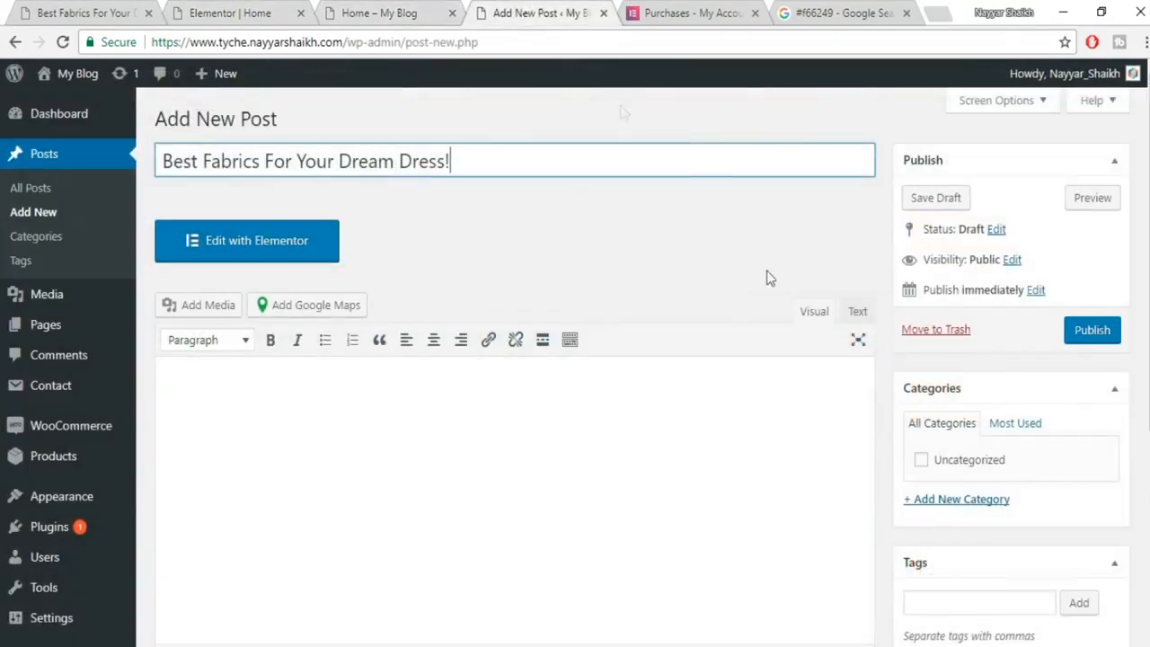
scroll(988, 477, "down", 1)
Create a new Fashion category and assign it to the post.
left_click(979, 411)
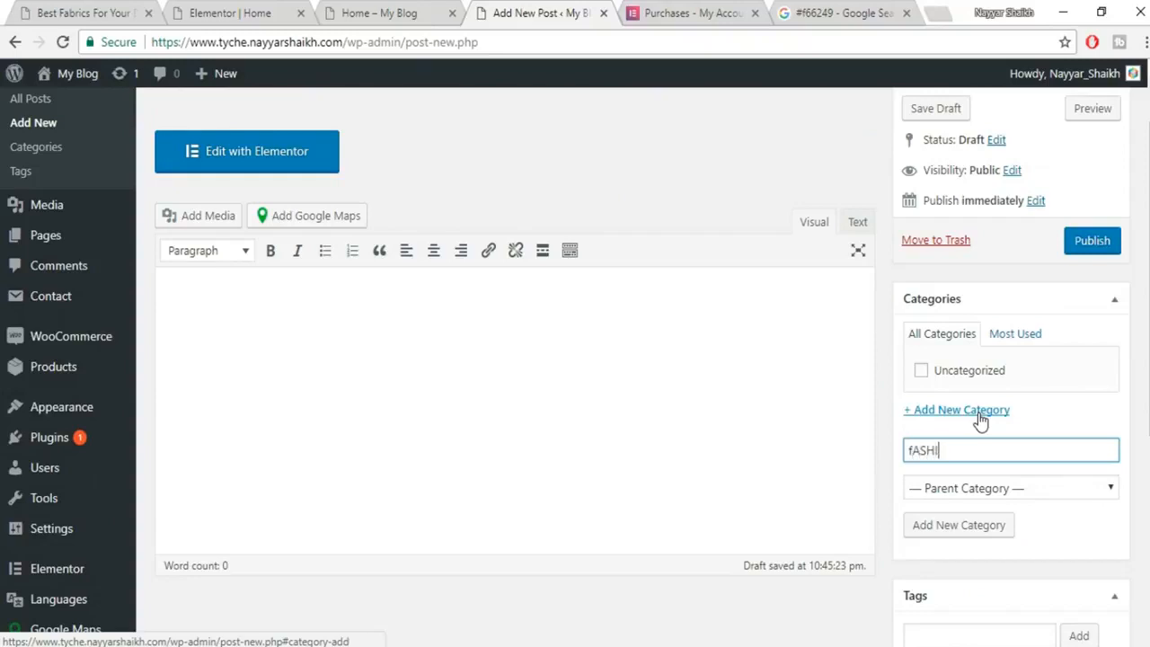
type("fASHION")
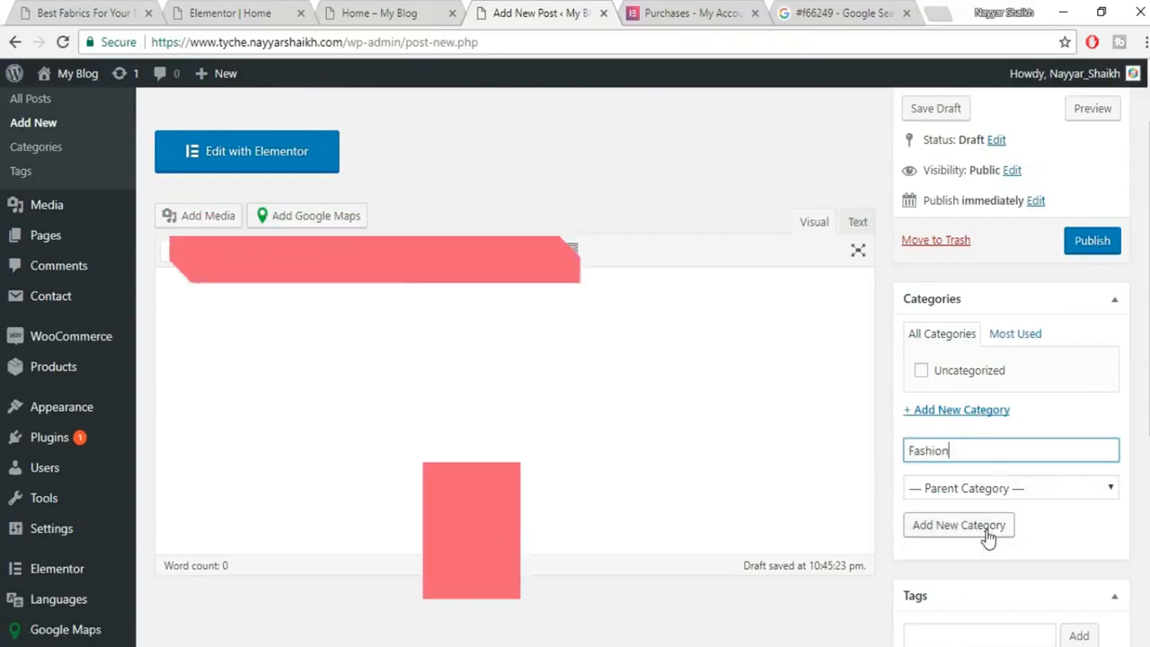
left_click(989, 529)
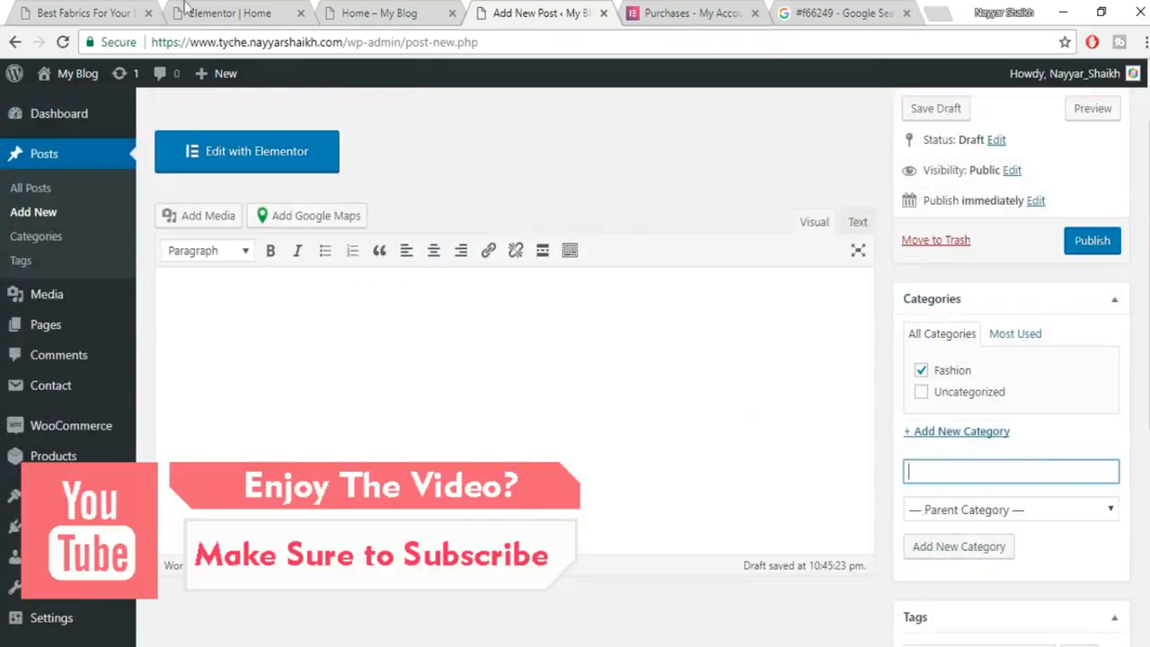
Copy the five Lorem ipsum paragraphs from the published fabrics post into the draft's body.
left_click(338, 387)
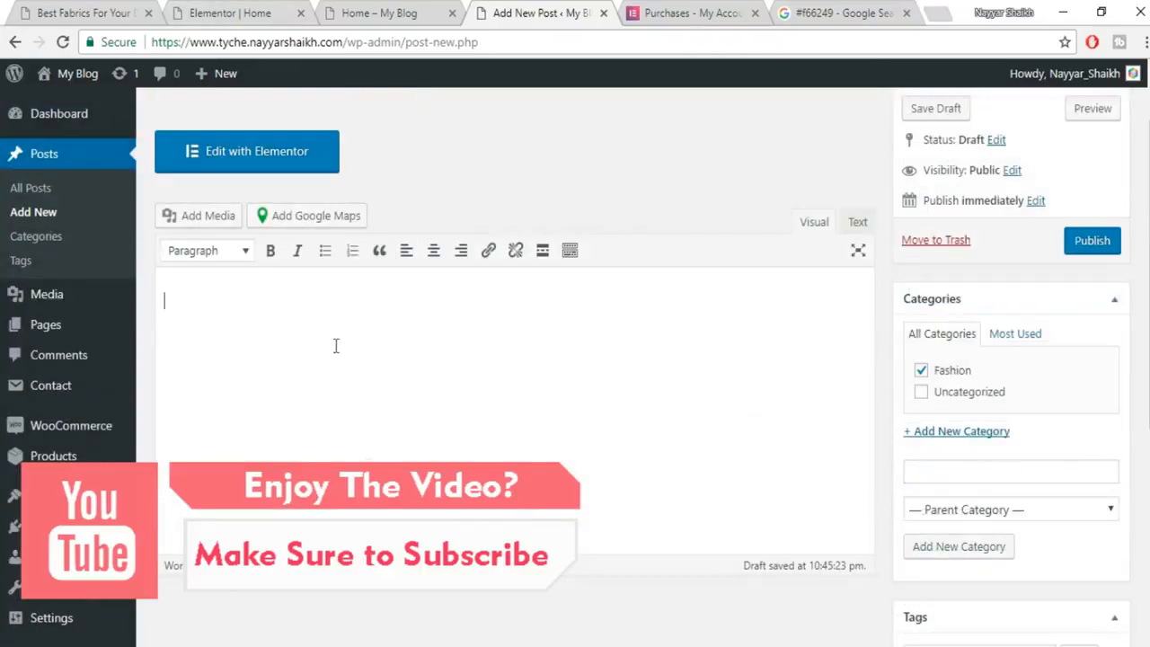
scroll(360, 405, "up", 1)
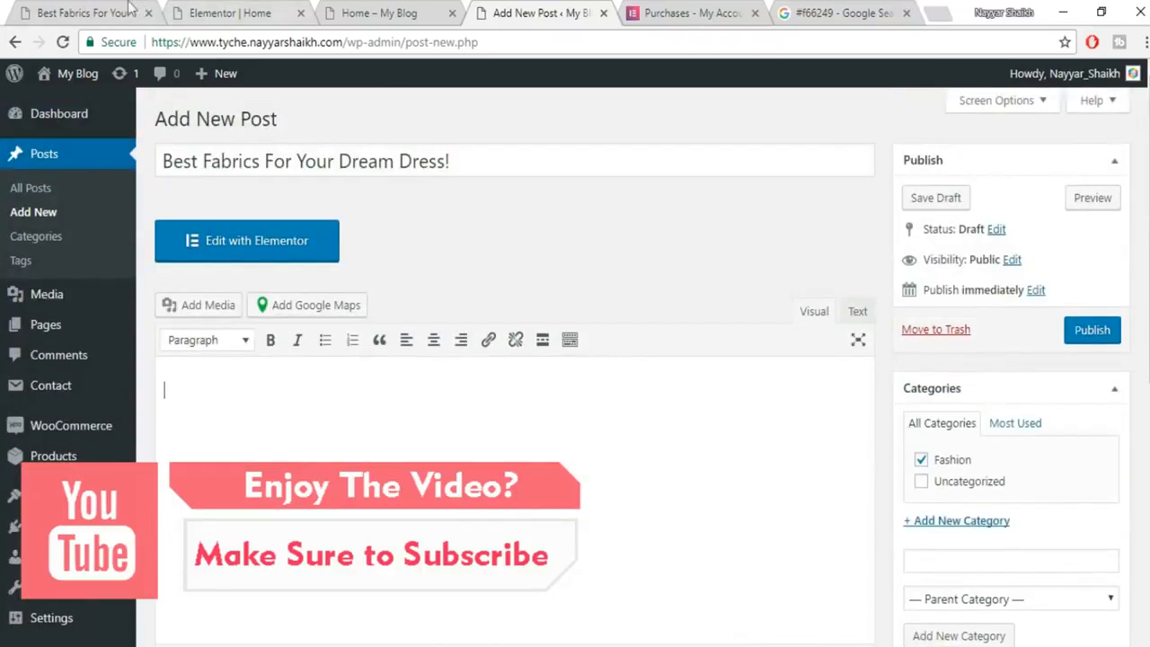
left_click(106, 13)
scroll(575, 359, "down", 4)
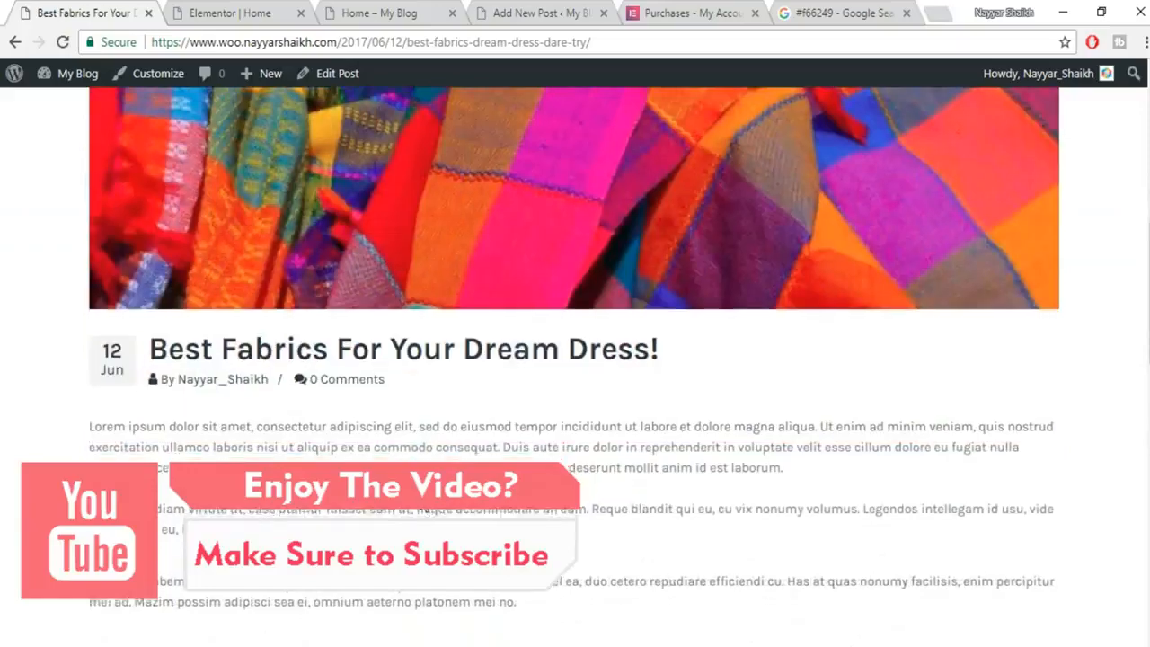
left_click_drag(90, 252, 381, 589)
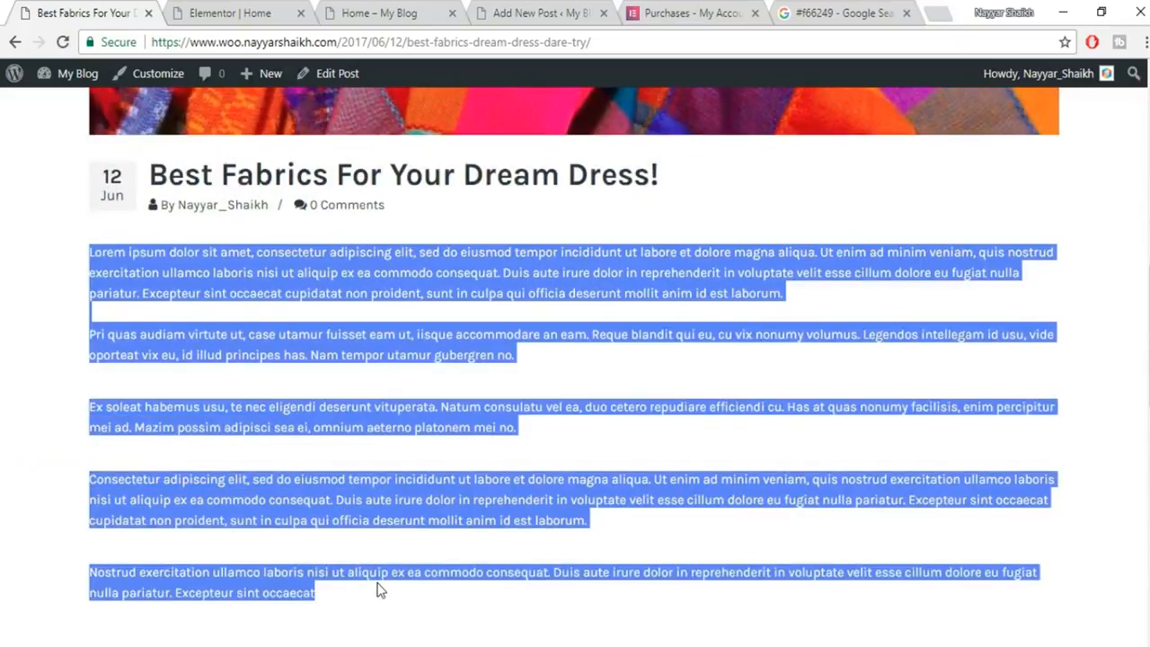
left_click(236, 12)
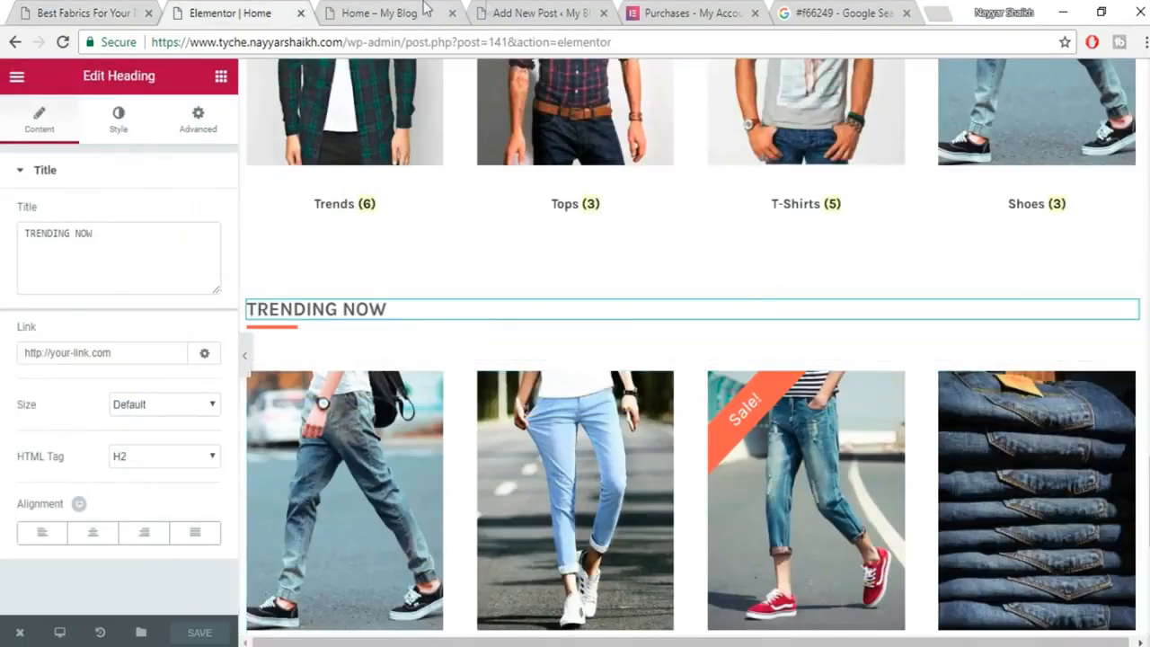
left_click(512, 13)
key("ctrl+v")
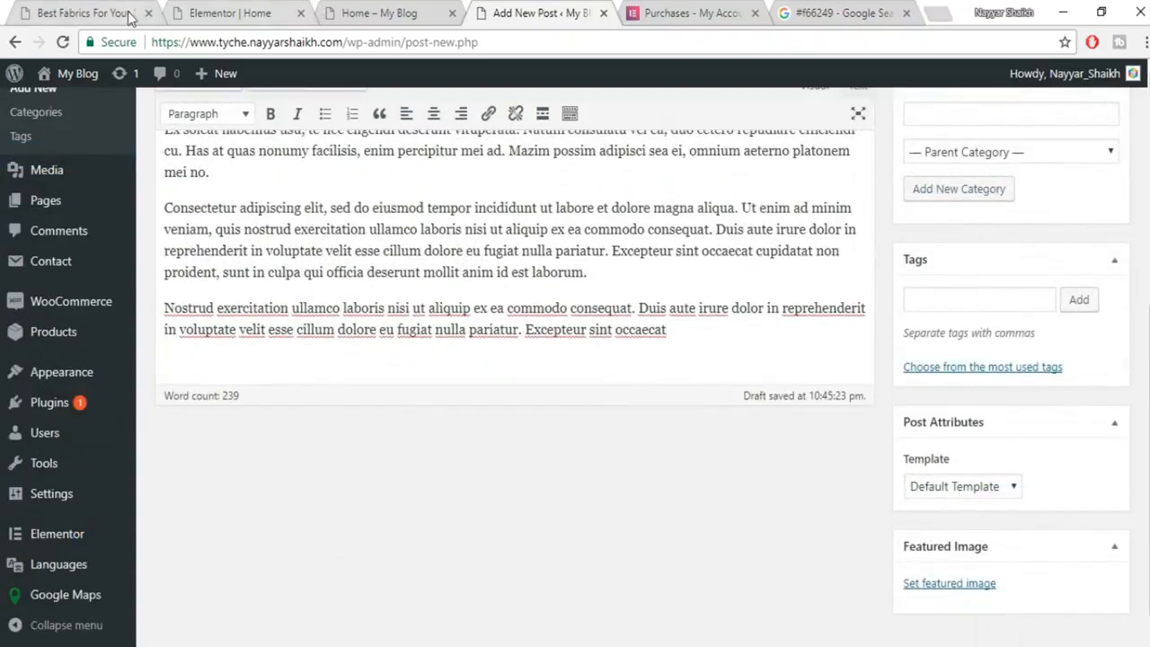
left_click(131, 18)
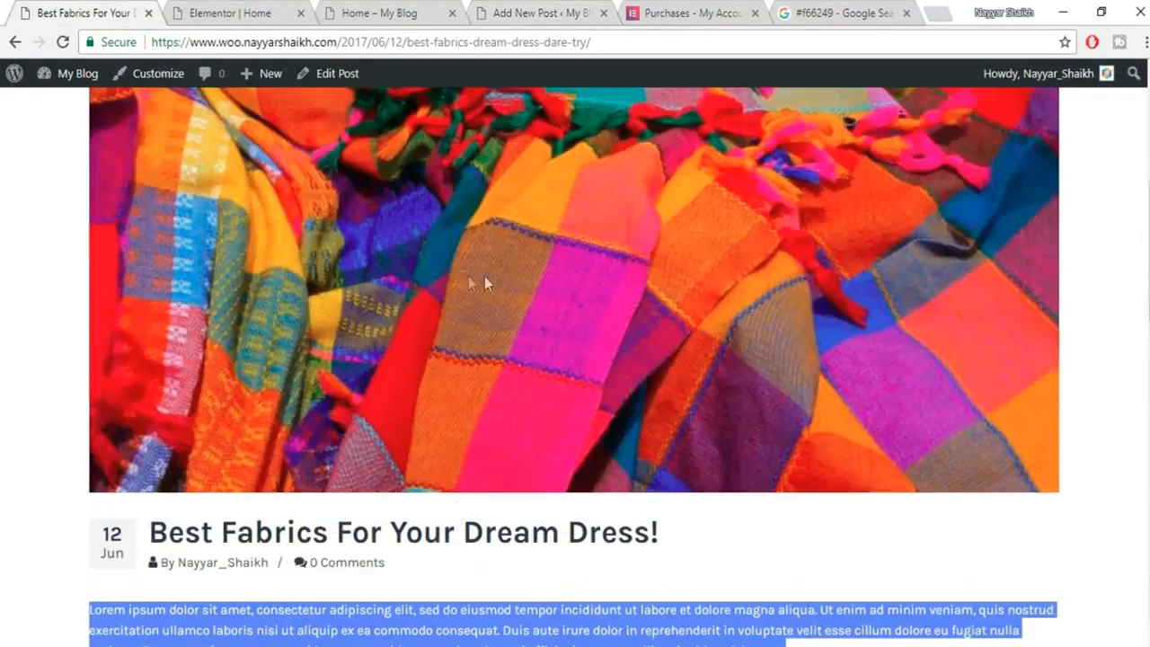
left_click(525, 13)
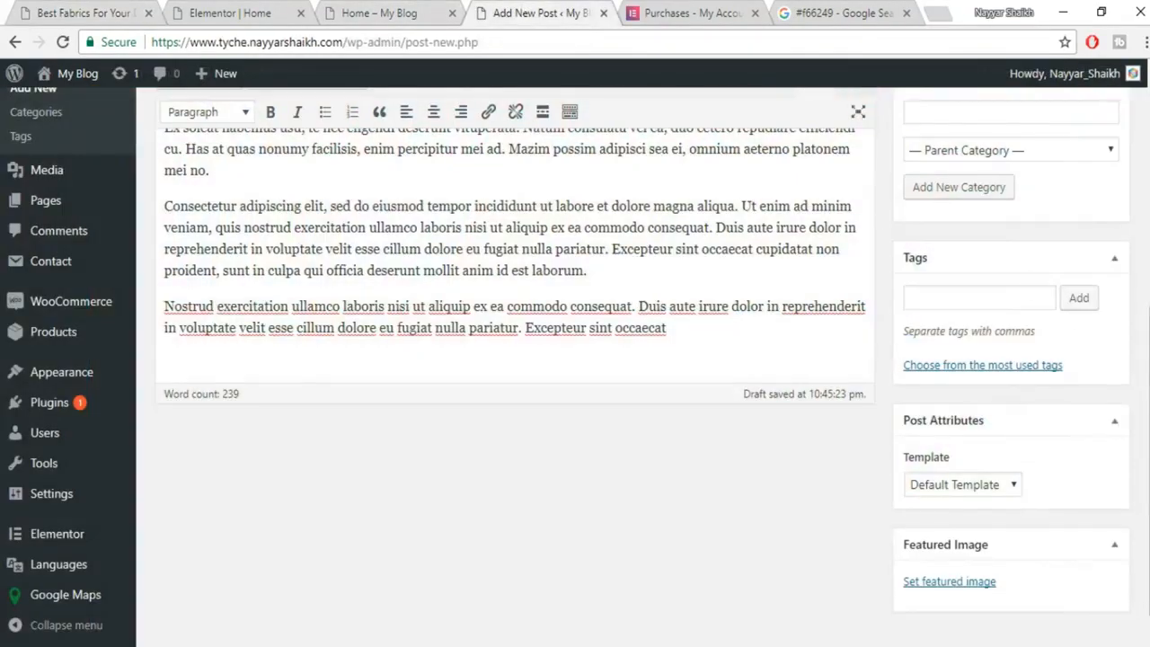
scroll(960, 568, "down", 1)
Save the fabric photo from the published fabrics post to the computer.
left_click(974, 548)
scroll(423, 405, "down", 5)
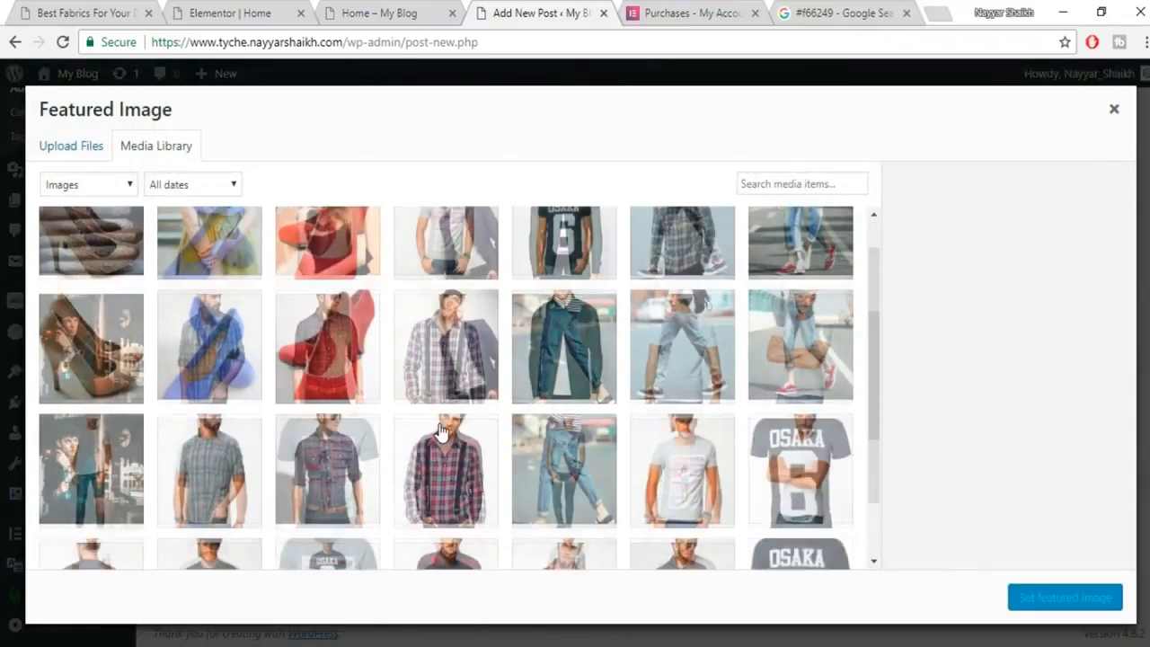
scroll(441, 449, "up", 5)
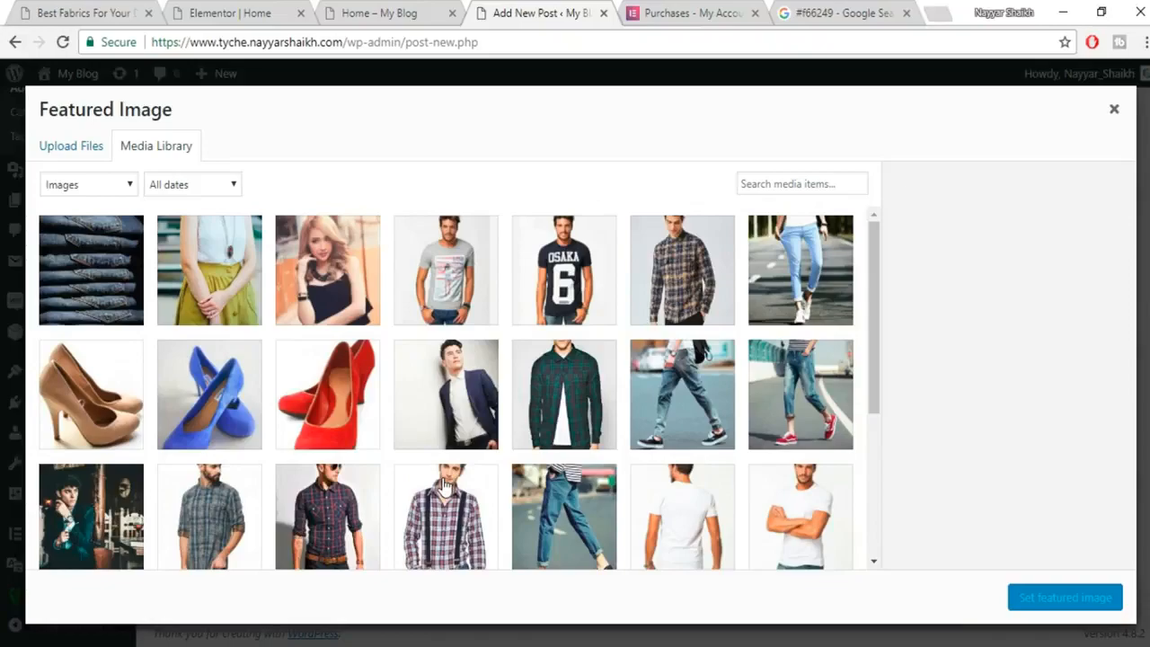
scroll(445, 485, "down", 3)
scroll(445, 486, "up", 3)
key("ctrl+1")
right_click(442, 350)
left_click(537, 378)
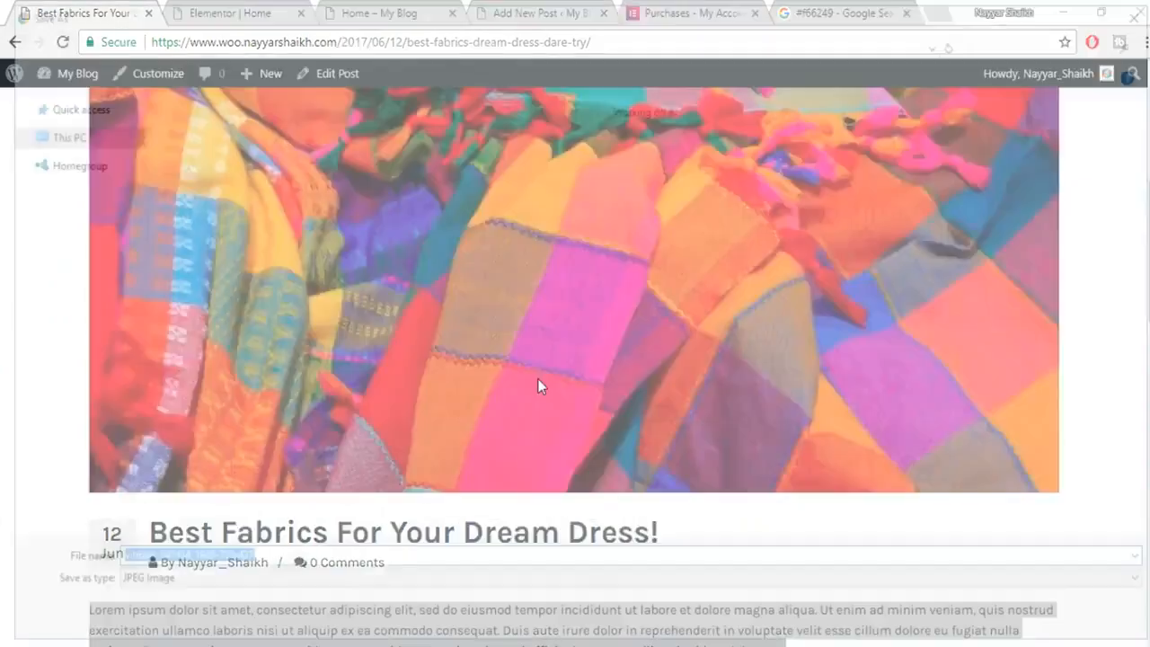
key("Return")
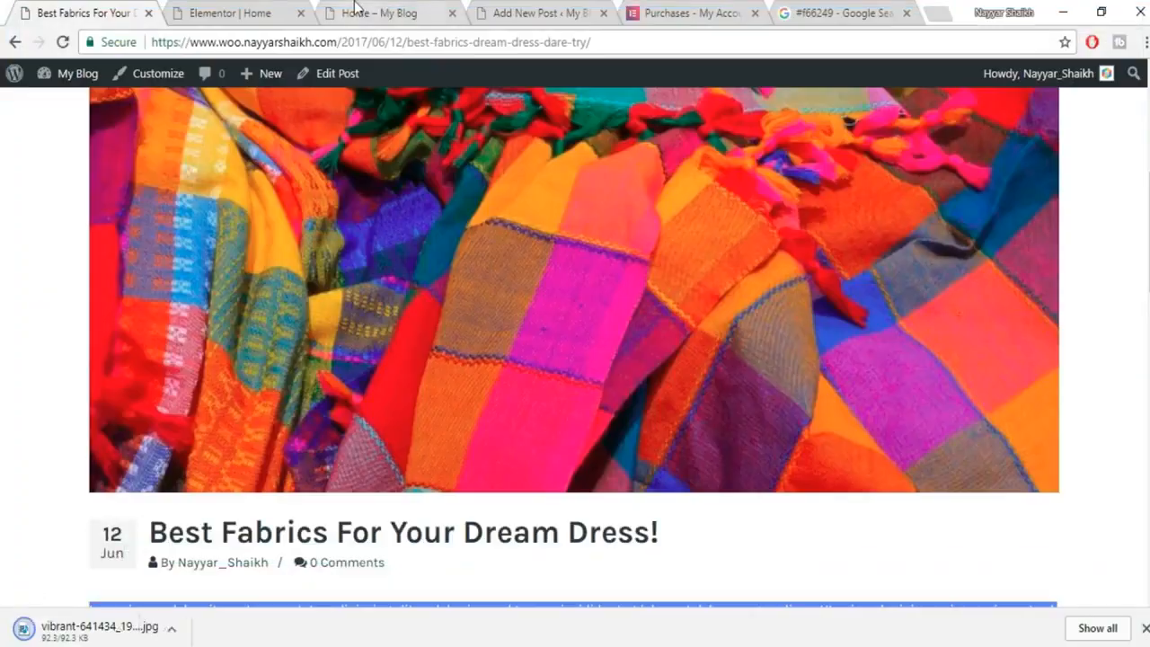
Upload vibrant-641434_1920-730x435.jpg, set it as the featured image, and publish the post.
left_click(355, 9)
left_click(225, 13)
left_click(496, 10)
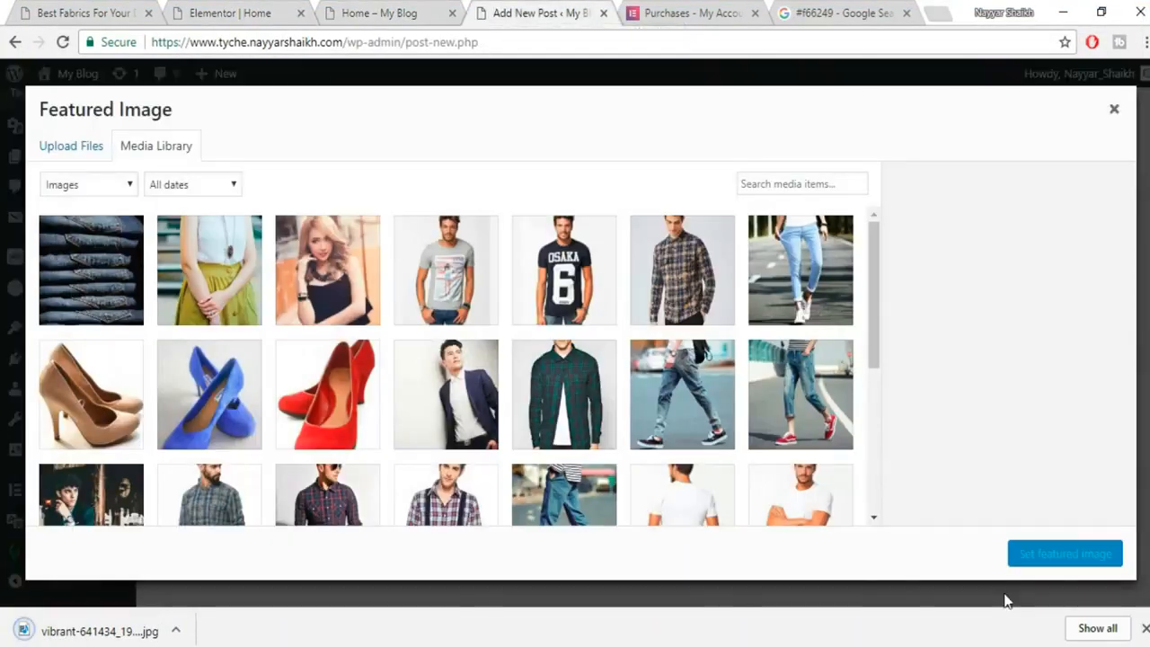
left_click(97, 147)
left_click(528, 363)
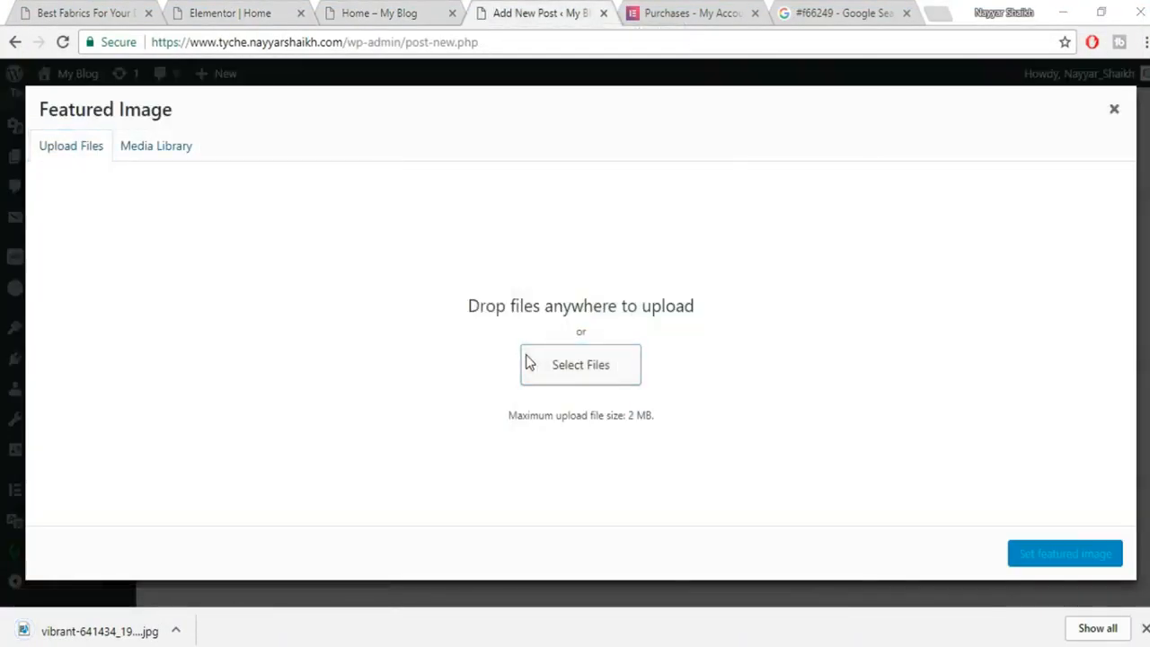
scroll(368, 503, "down", 1)
left_click(364, 512)
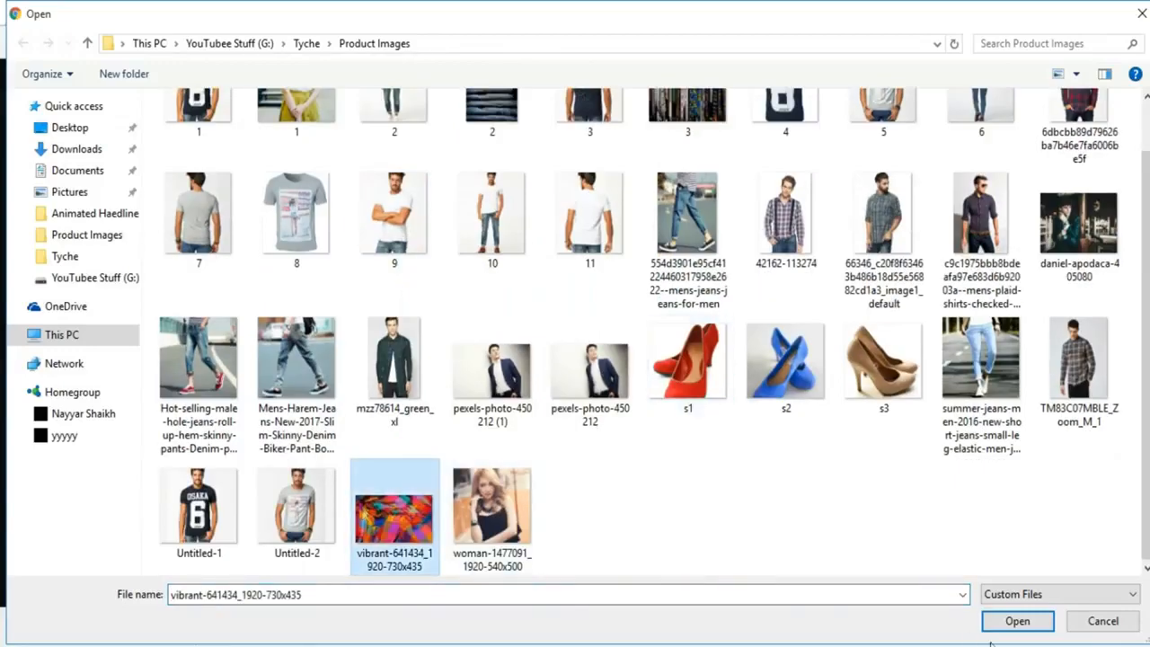
left_click(1017, 621)
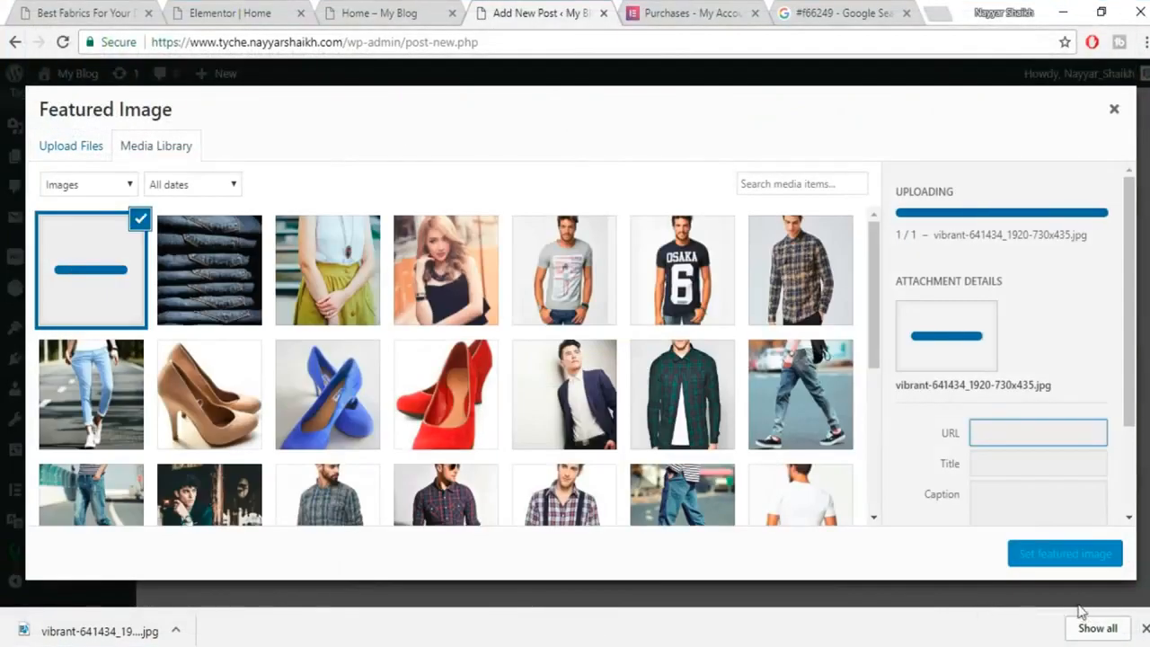
left_click(1073, 555)
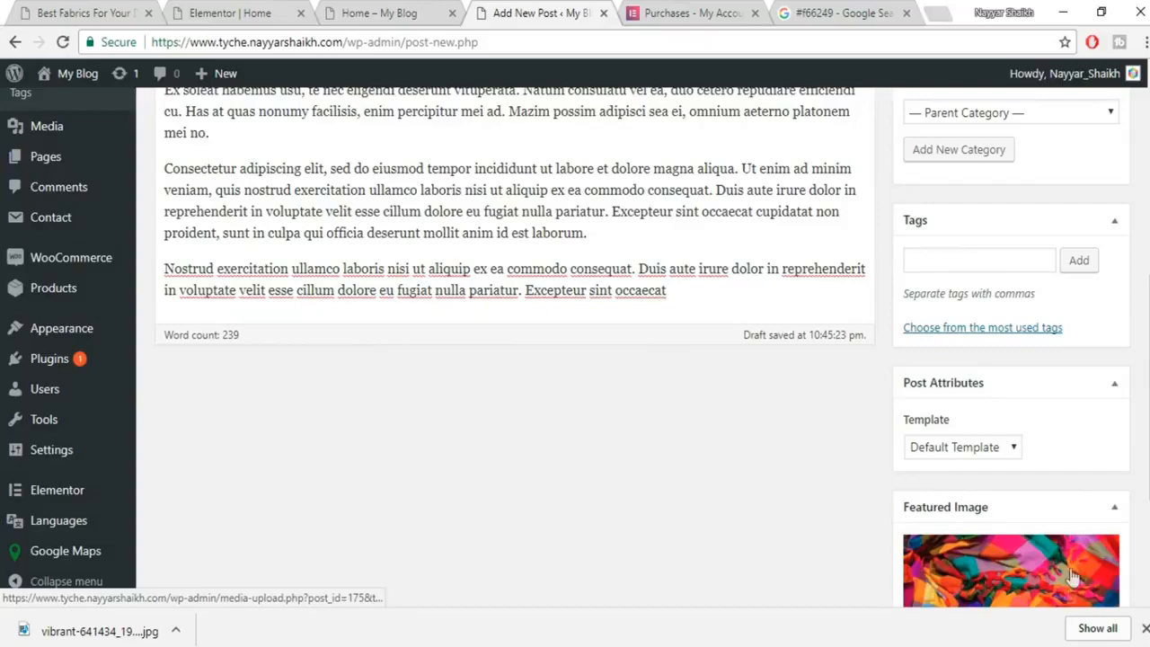
scroll(1072, 576, "up", 5)
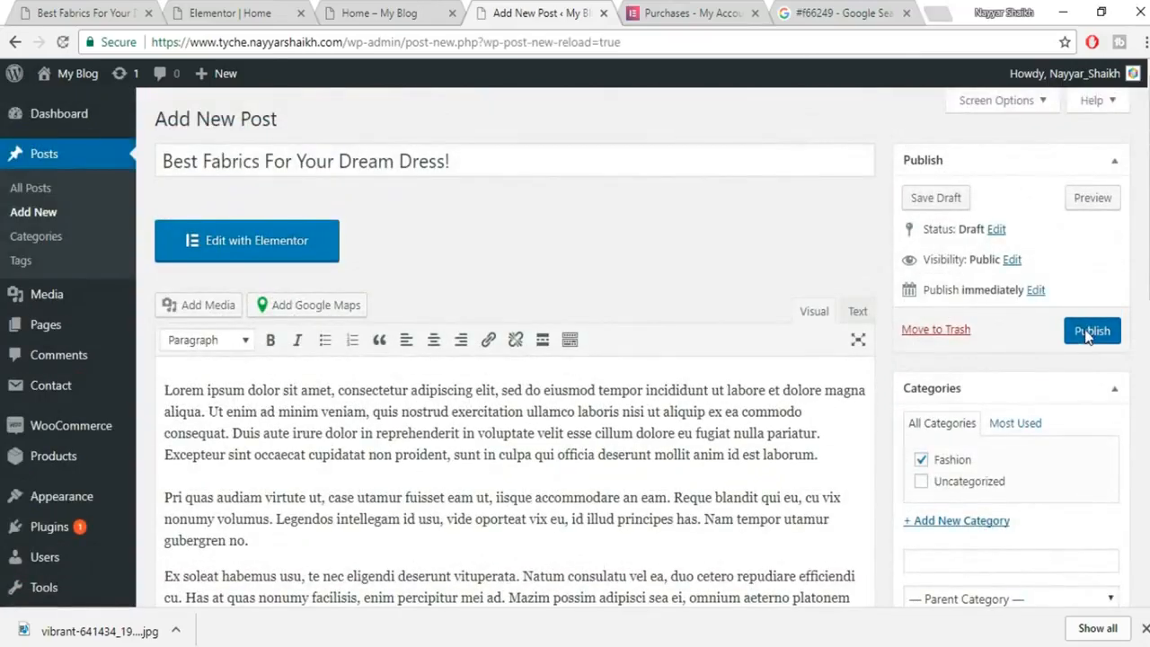
left_click(1089, 335)
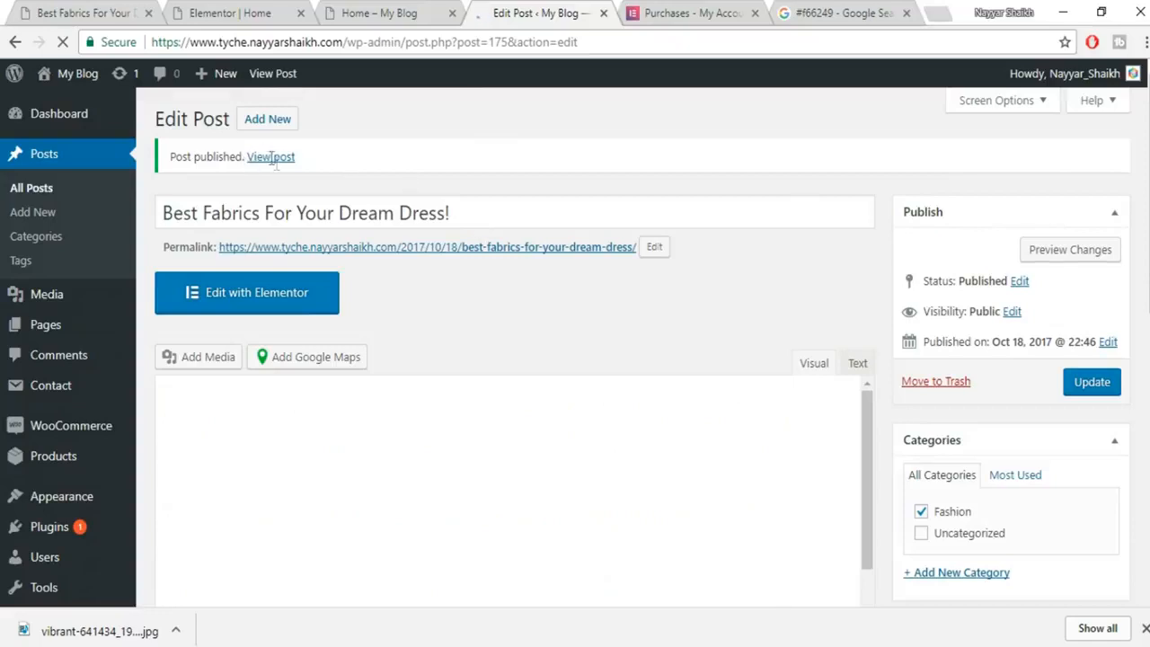
View the published fabrics post and scroll through it.
left_click(1075, 232)
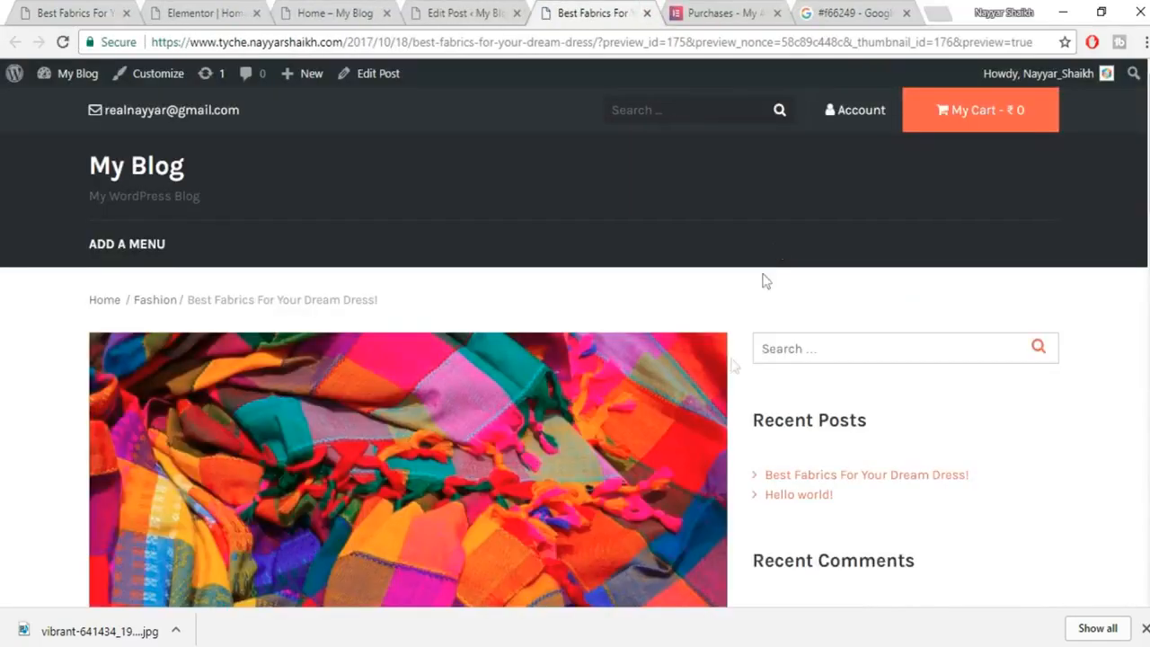
scroll(712, 436, "down", 5)
scroll(710, 445, "down", 8)
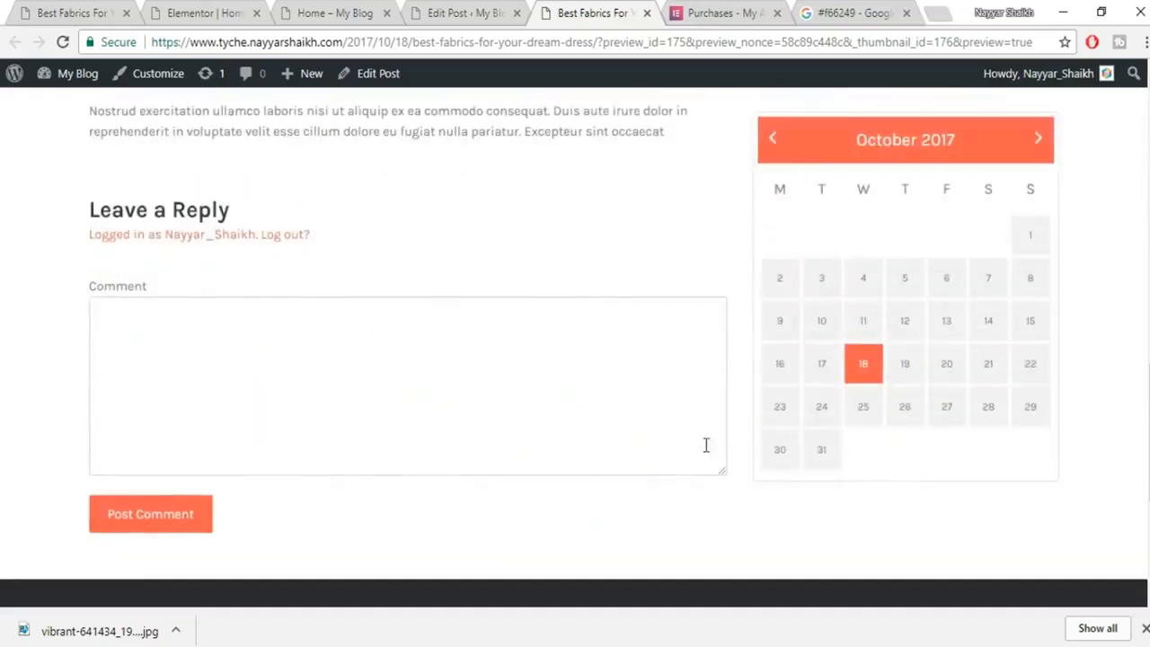
scroll(710, 306, "up", 5)
scroll(906, 428, "up", 10)
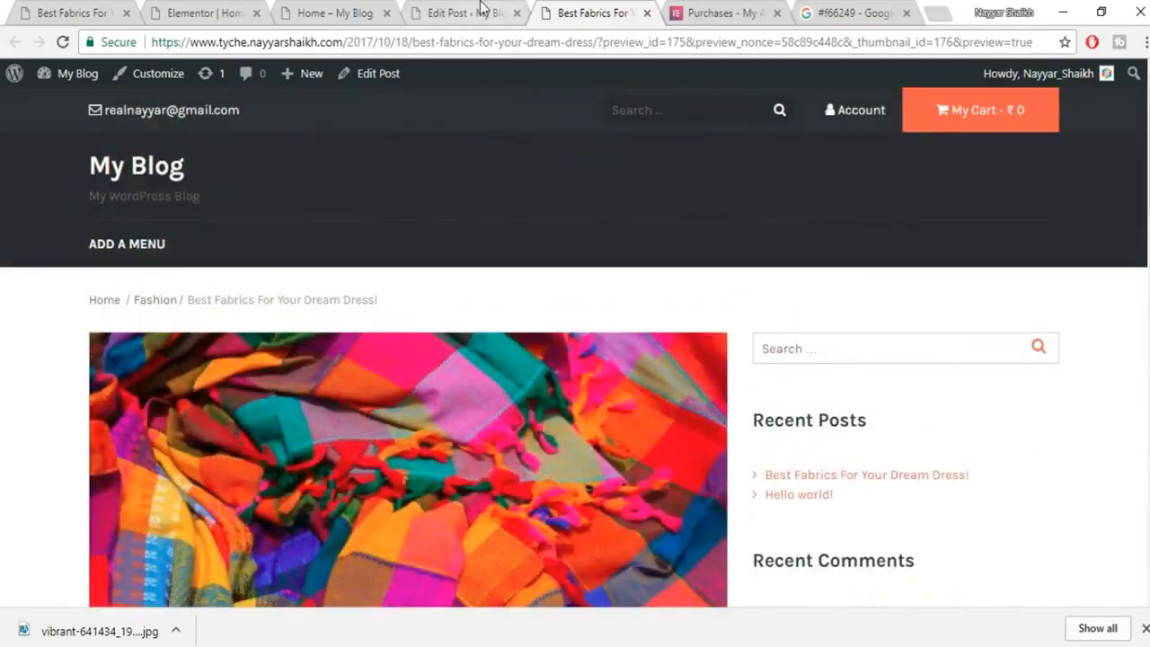
Set the post's template to Default Template and close the preview.
left_click(482, 11)
scroll(1066, 346, "down", 10)
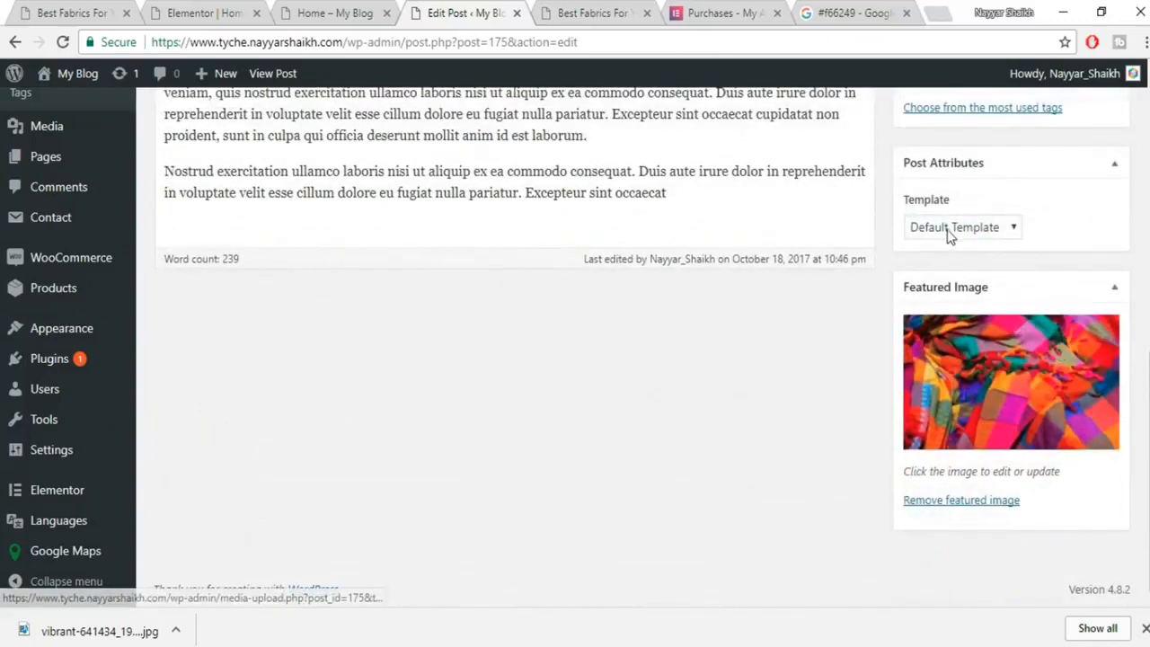
left_click(950, 232)
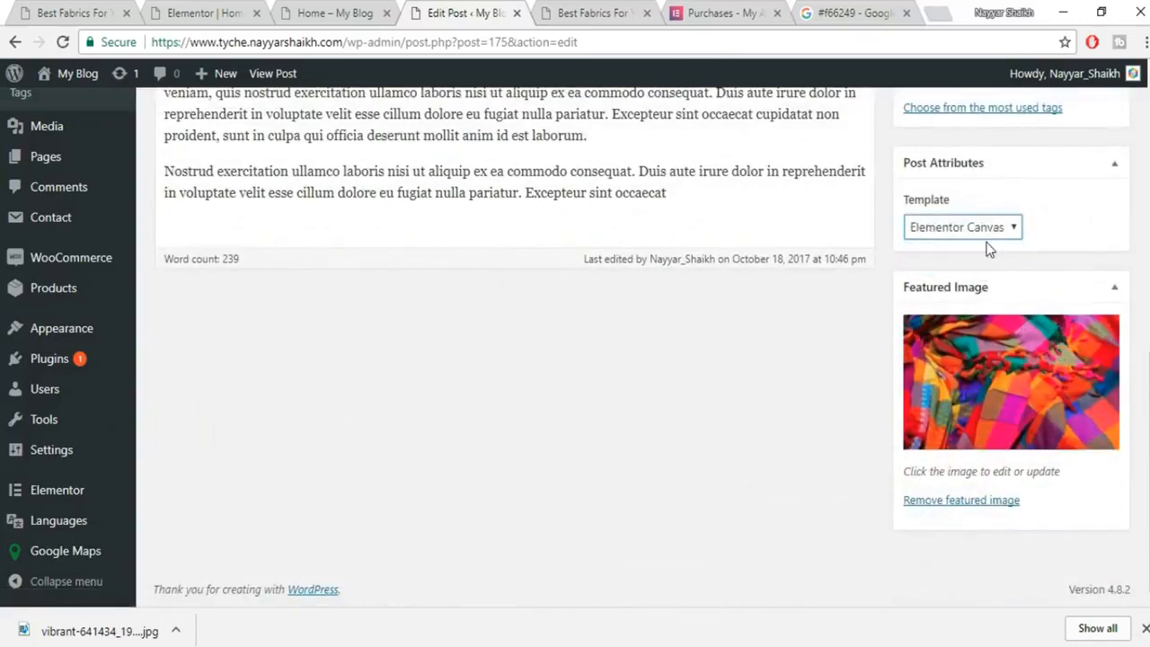
left_click(984, 235)
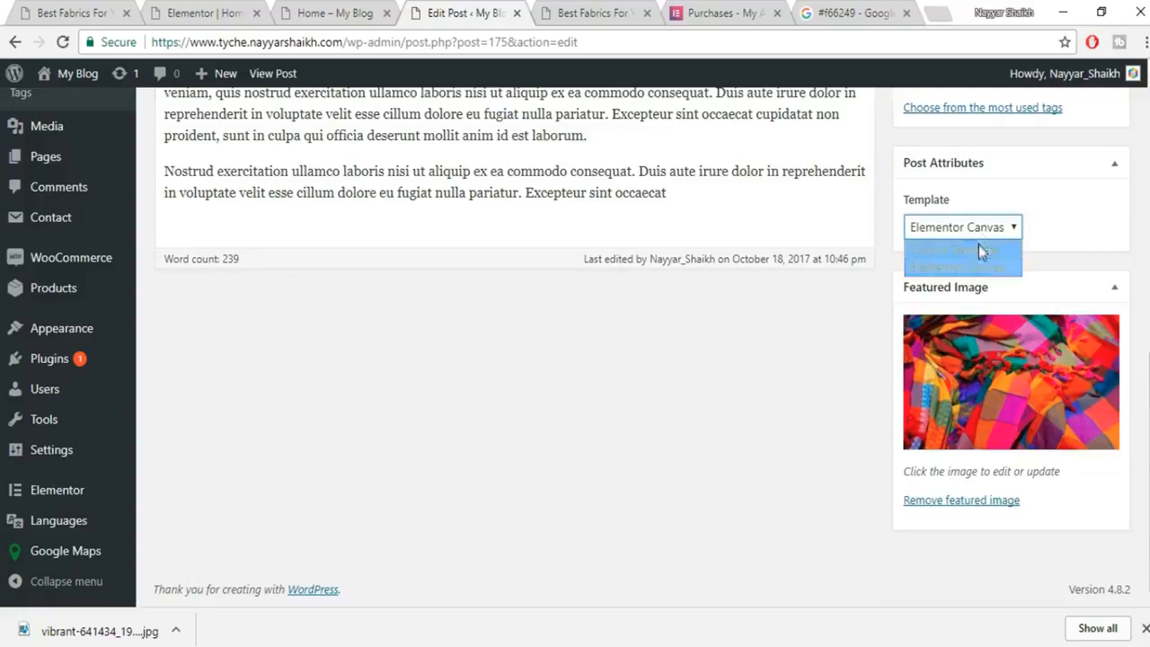
left_click(977, 251)
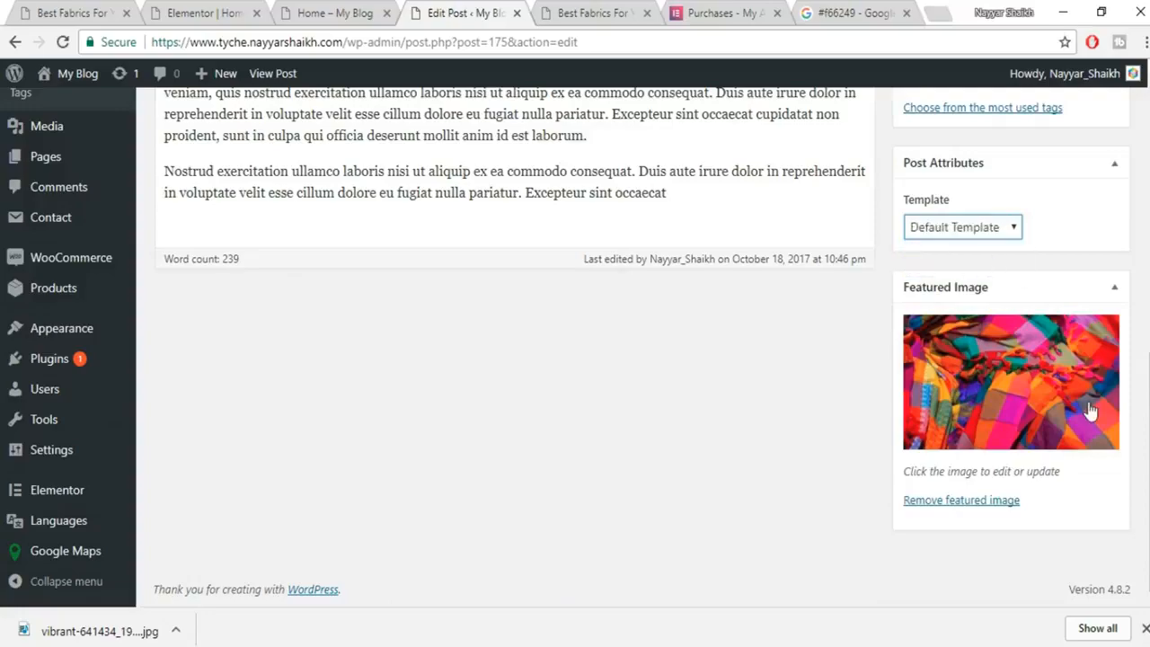
scroll(1088, 412, "up", 10)
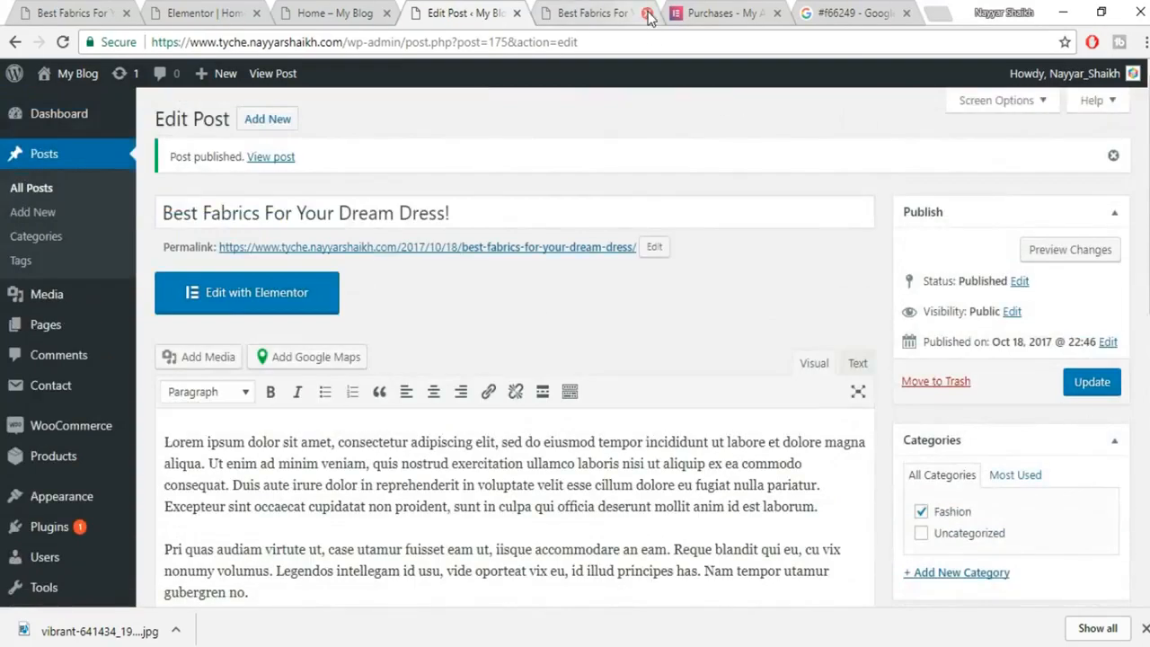
left_click(648, 14)
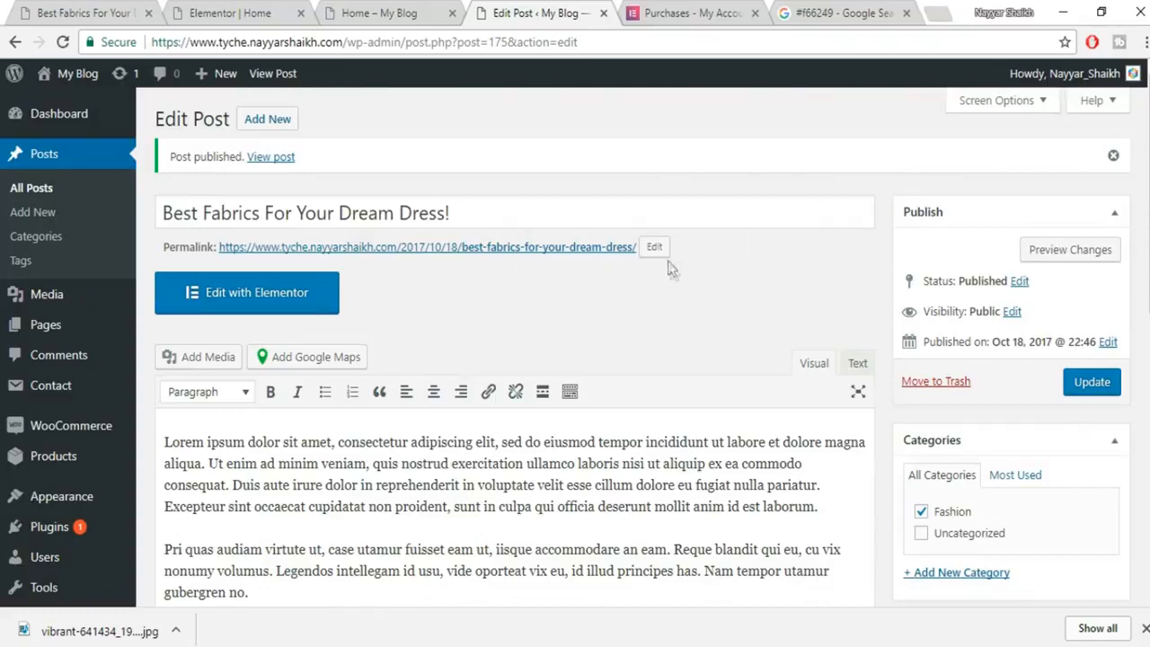
Return to the Elementor Home page editor and show the widget list below the products.
left_click(196, 9)
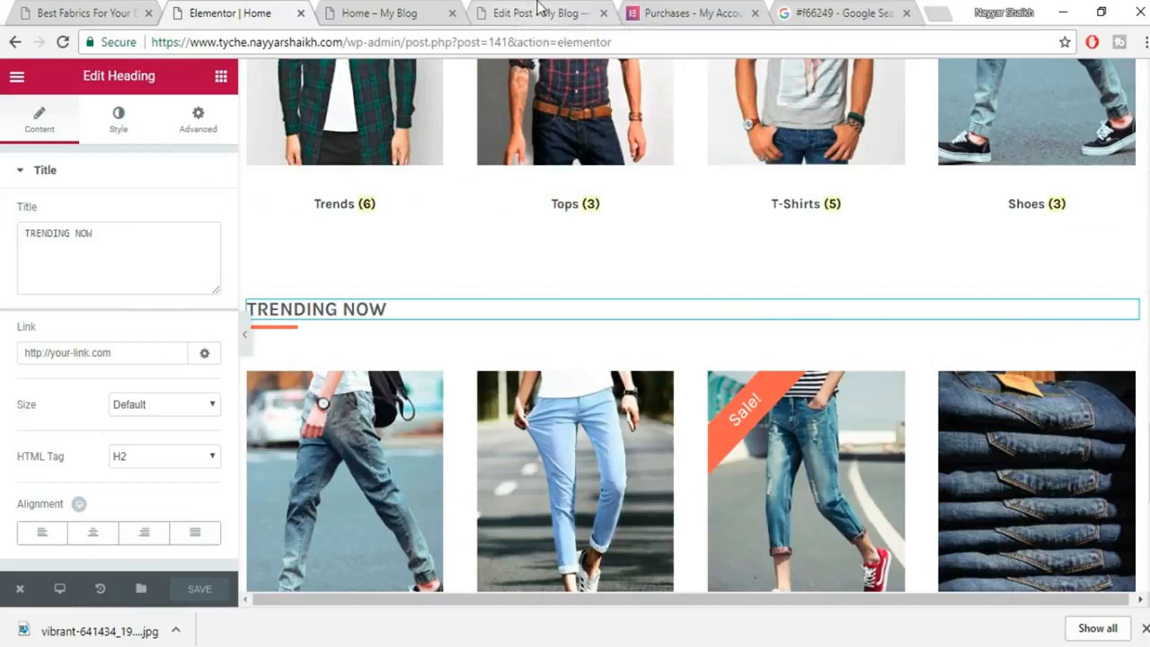
left_click(540, 13)
scroll(712, 447, "down", 1)
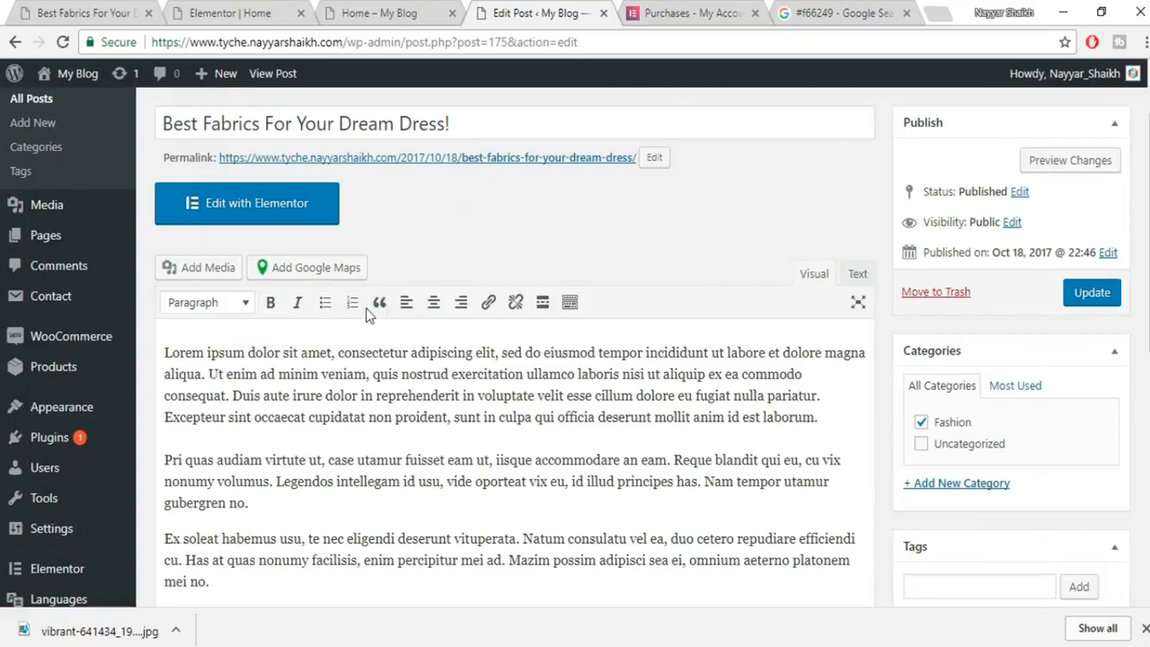
left_click(570, 303)
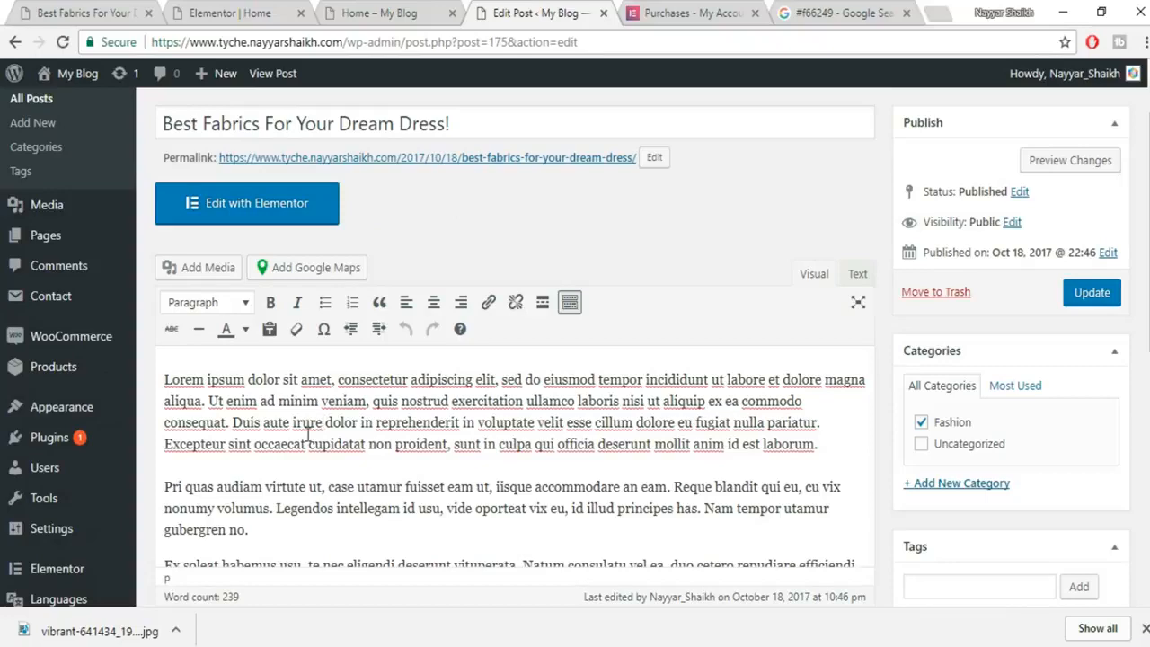
left_click(237, 19)
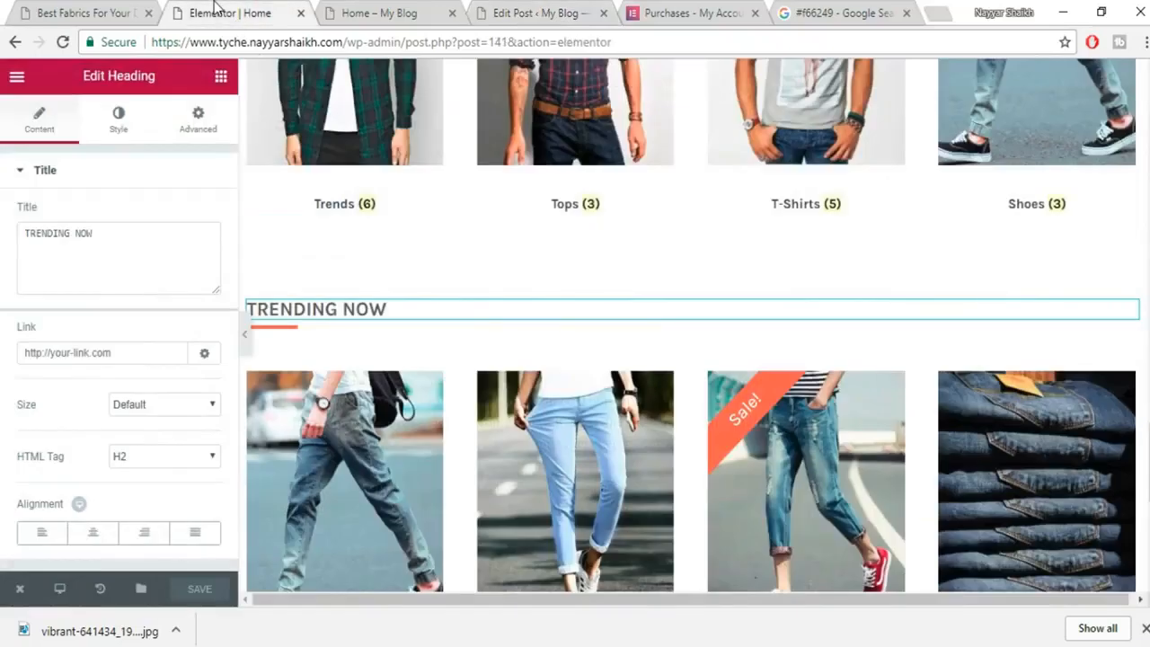
scroll(501, 329, "down", 10)
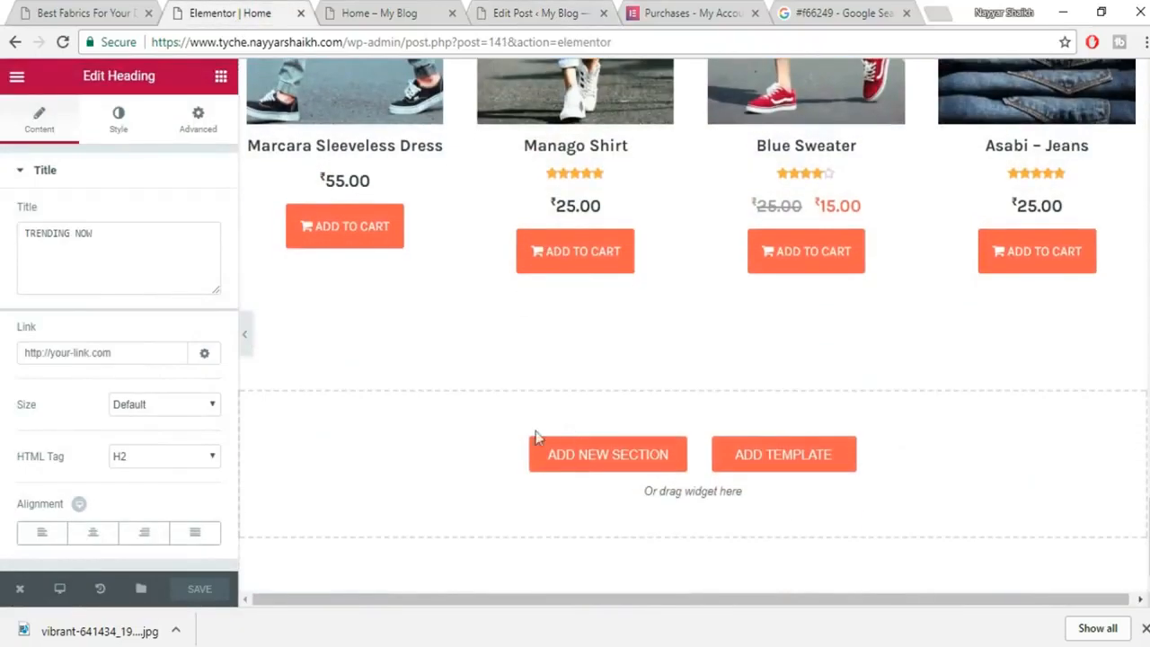
left_click(220, 76)
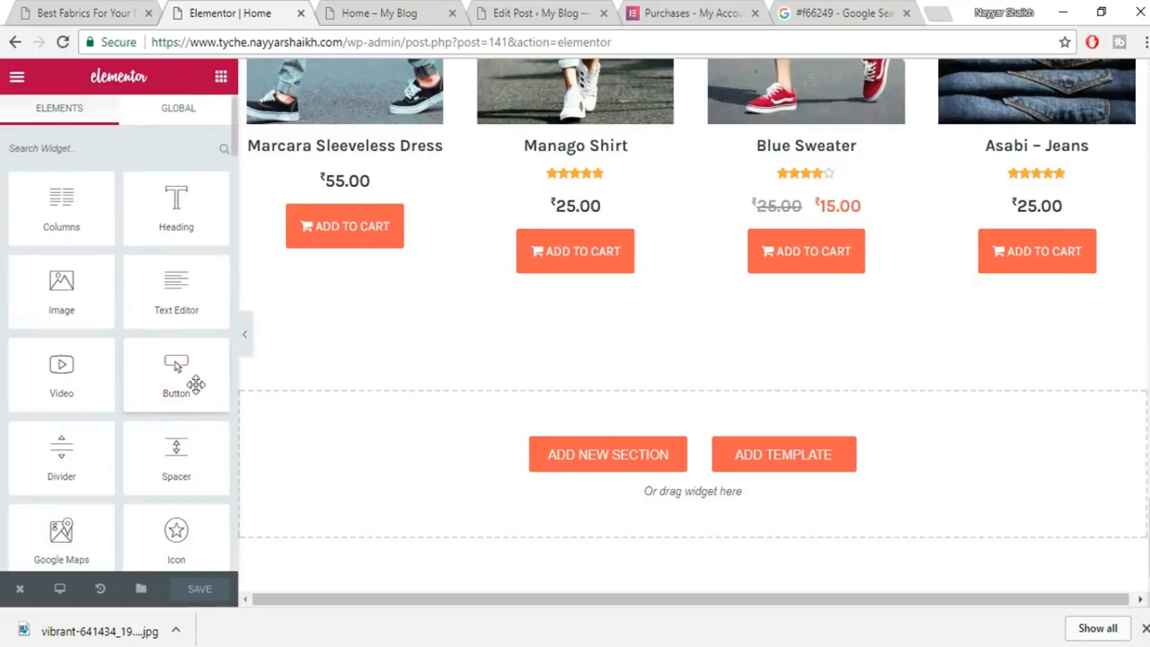
scroll(195, 385, "down", 4)
Drop a Posts widget into the empty bottom section and set its Skin to Cards.
left_click_drag(50, 293, 539, 457)
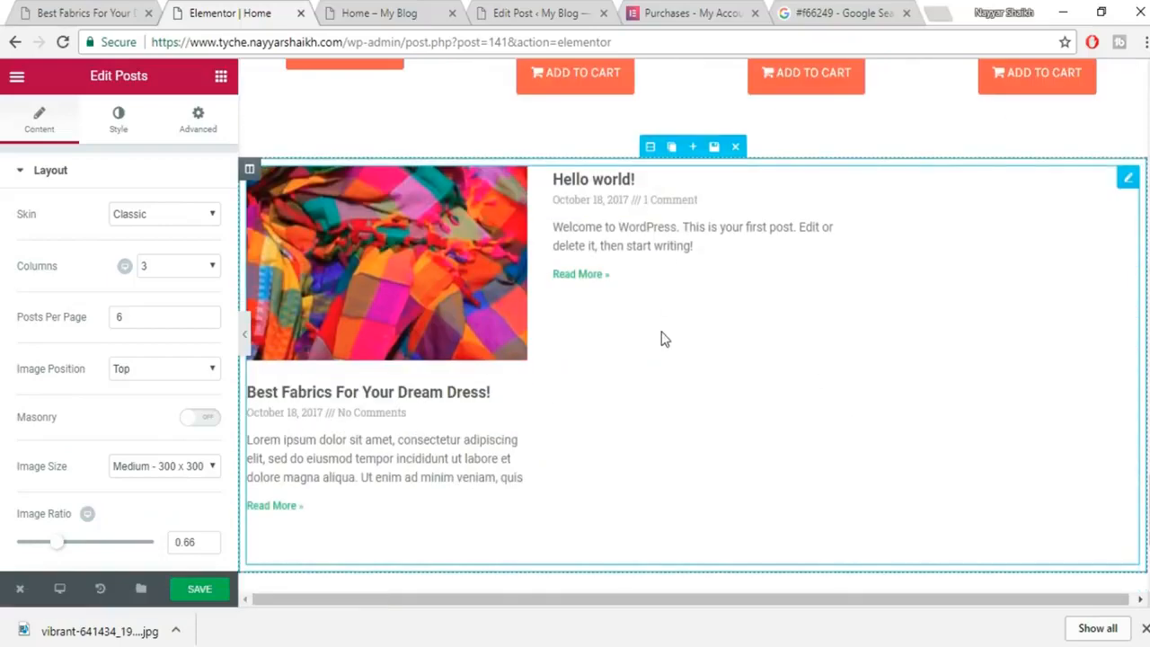
left_click(182, 220)
left_click(148, 247)
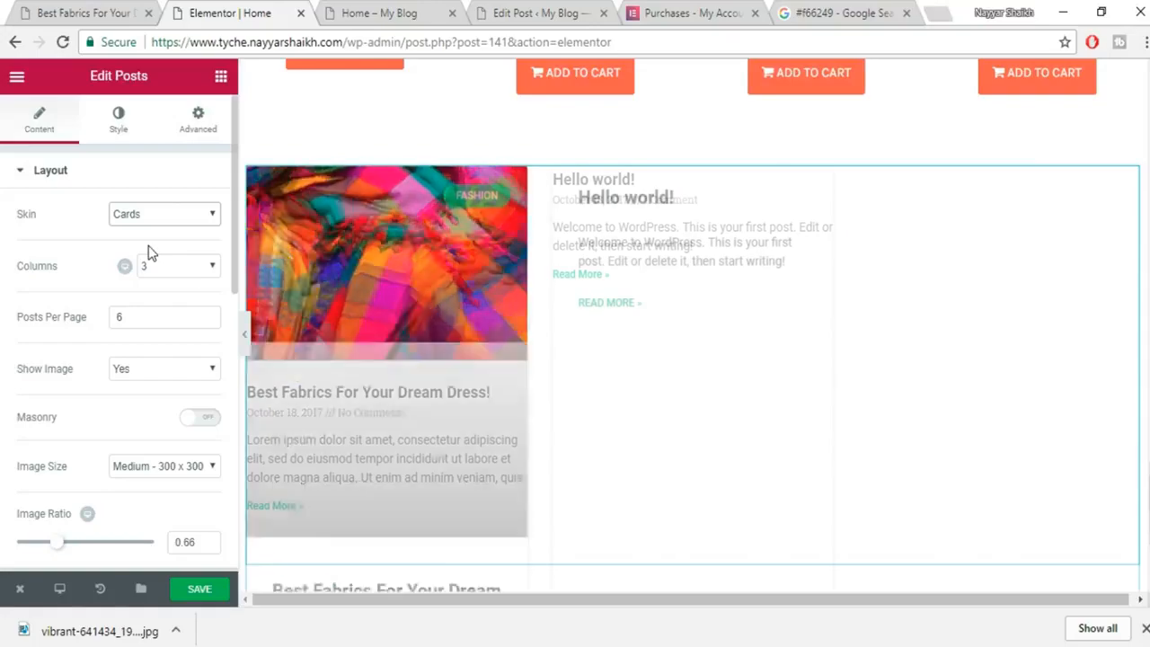
scroll(623, 318, "down", 1)
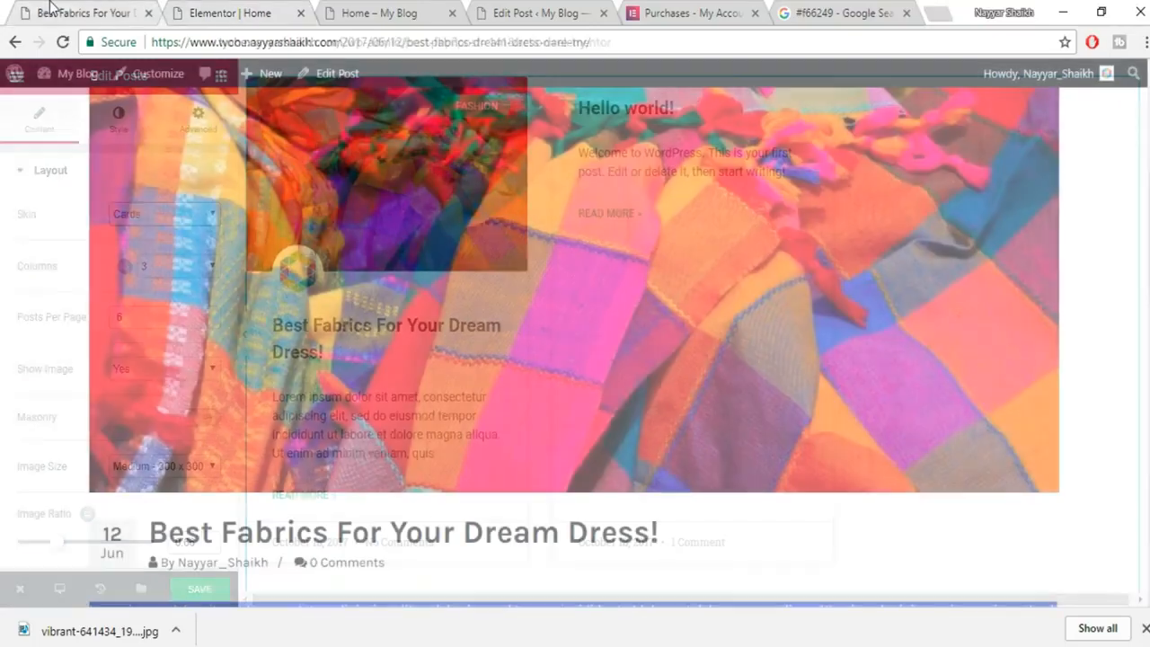
scroll(351, 490, "down", 3)
scroll(348, 486, "up", 5)
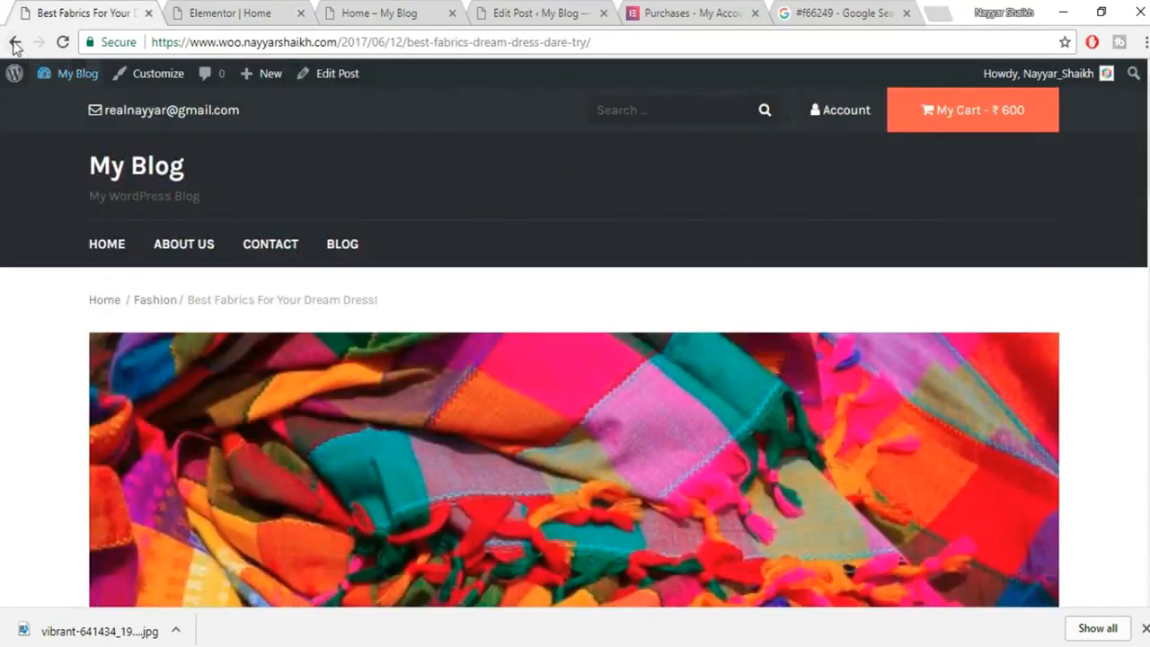
Compare with the blog's home page, then return to the Elementor editor.
left_click(15, 42)
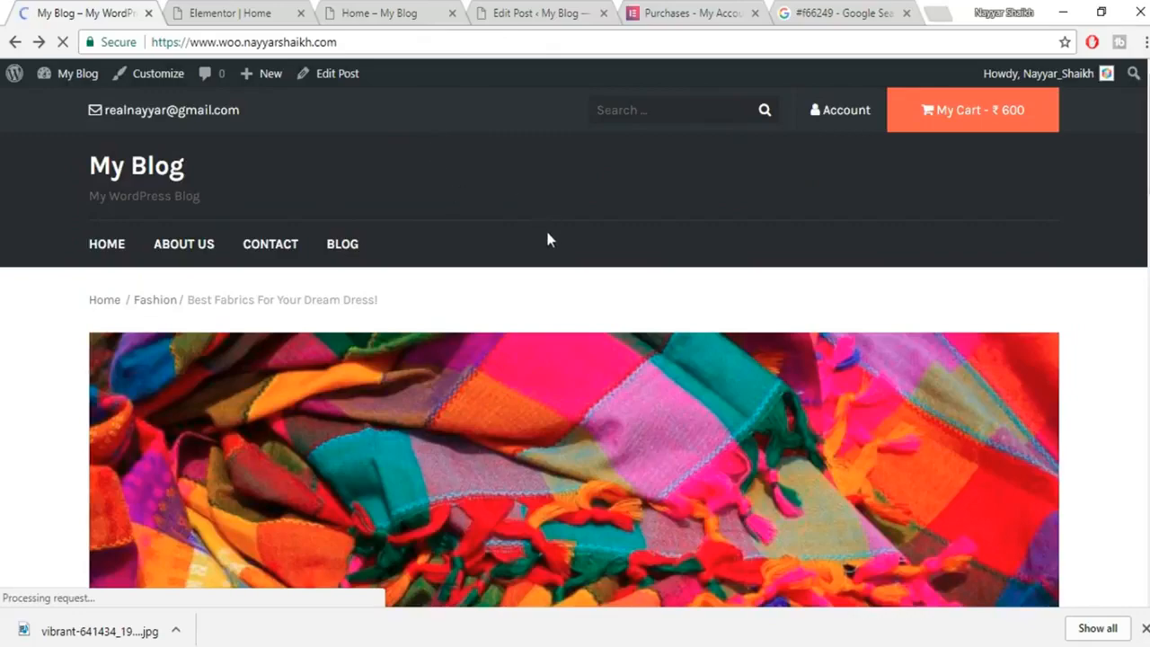
scroll(270, 385, "up", 2)
scroll(269, 385, "down", 1)
key("ctrl+Tab")
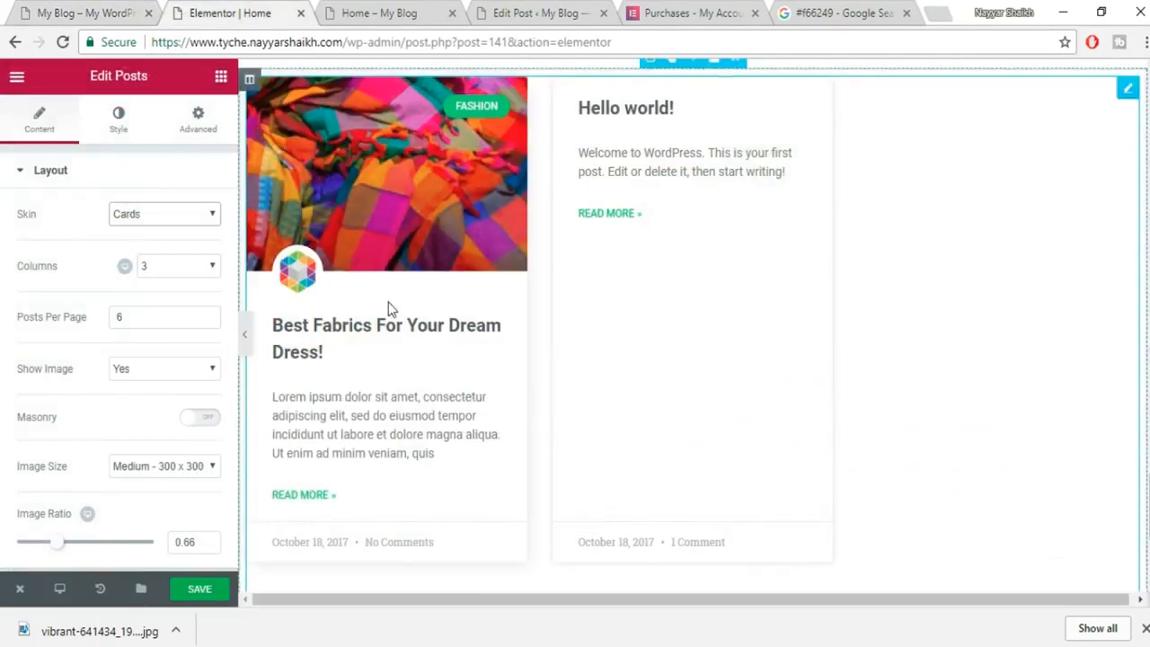
scroll(388, 272, "up", 1)
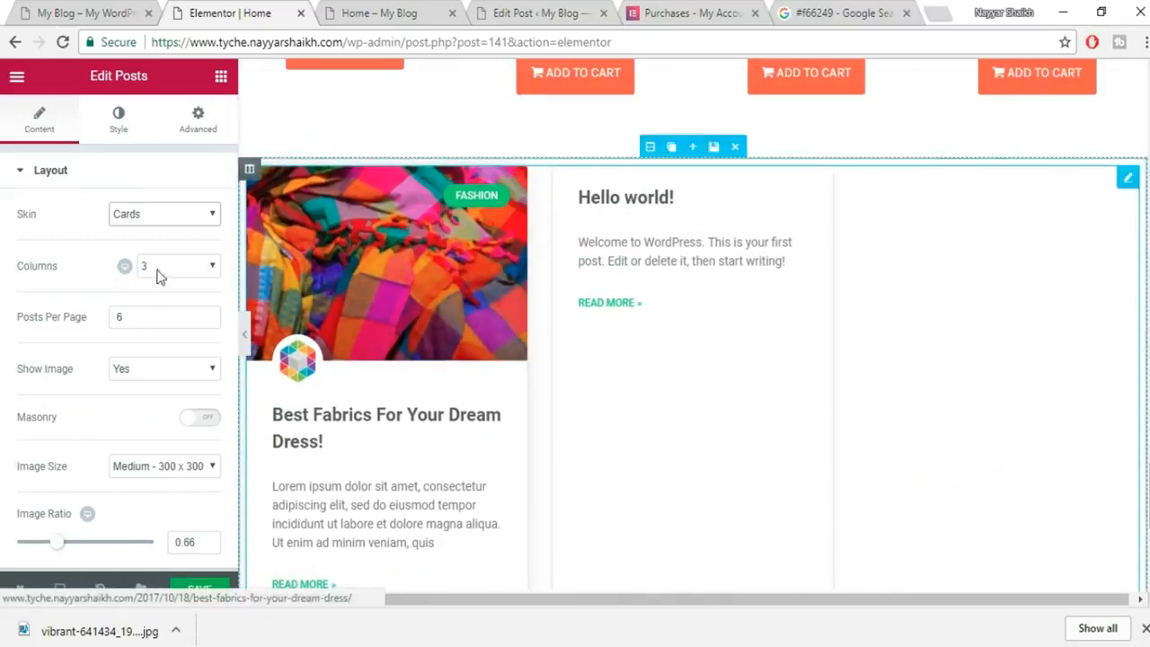
Keep the posts grid at 3 columns and turn on Masonry.
left_click(184, 267)
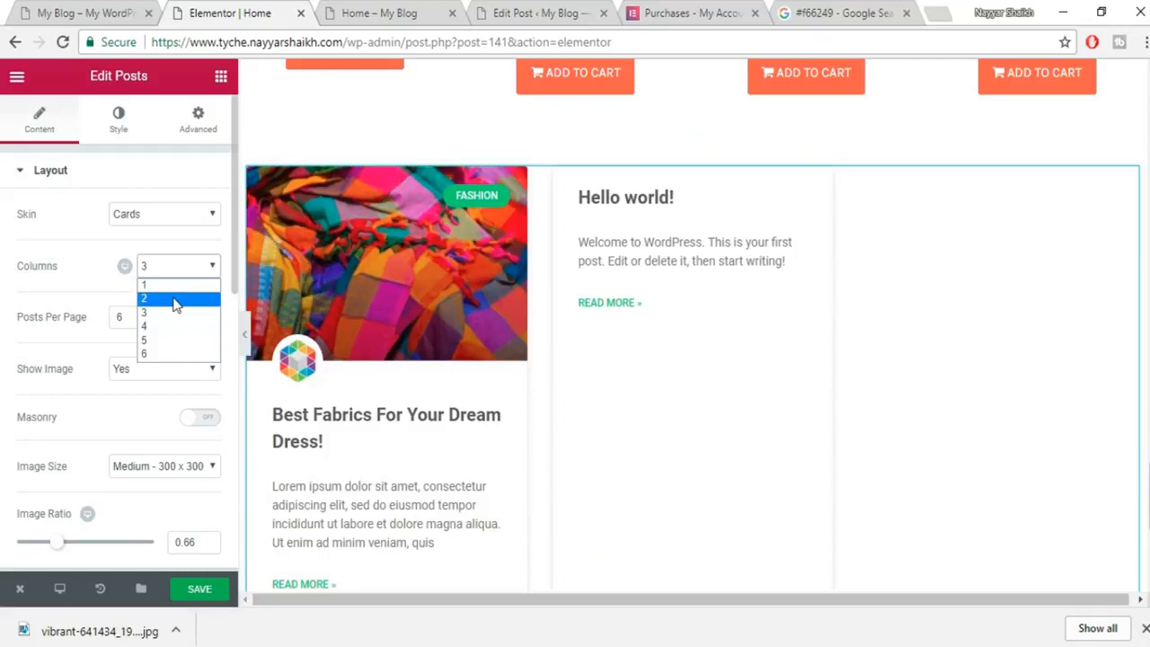
left_click(183, 263)
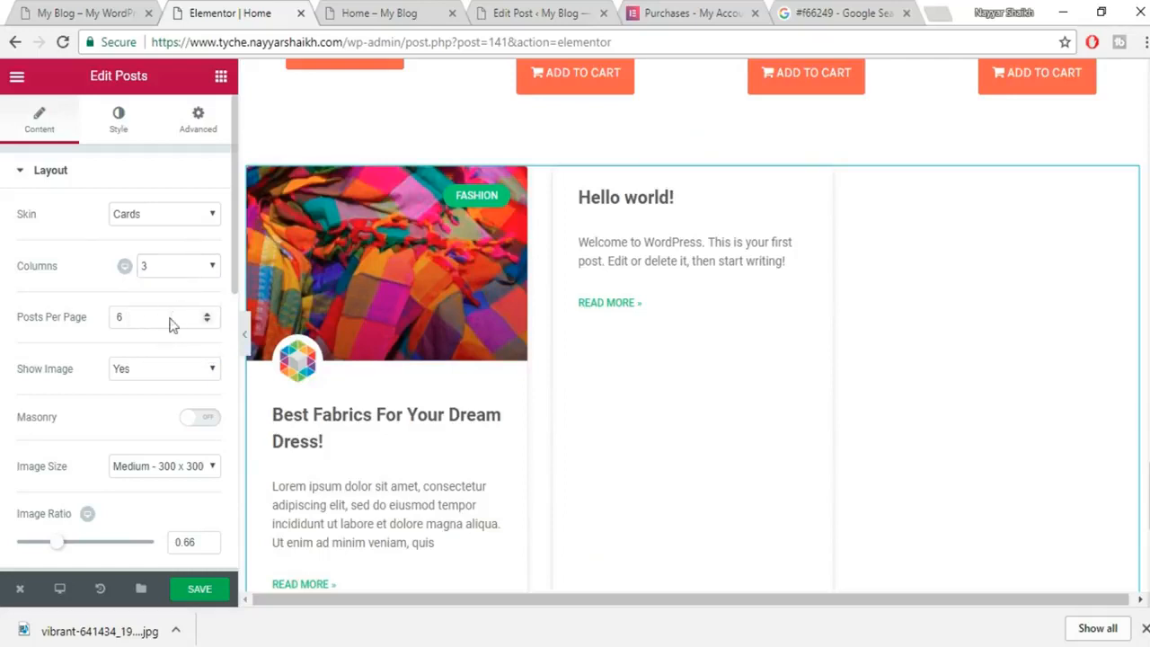
scroll(171, 322, "down", 6)
scroll(171, 296, "up", 8)
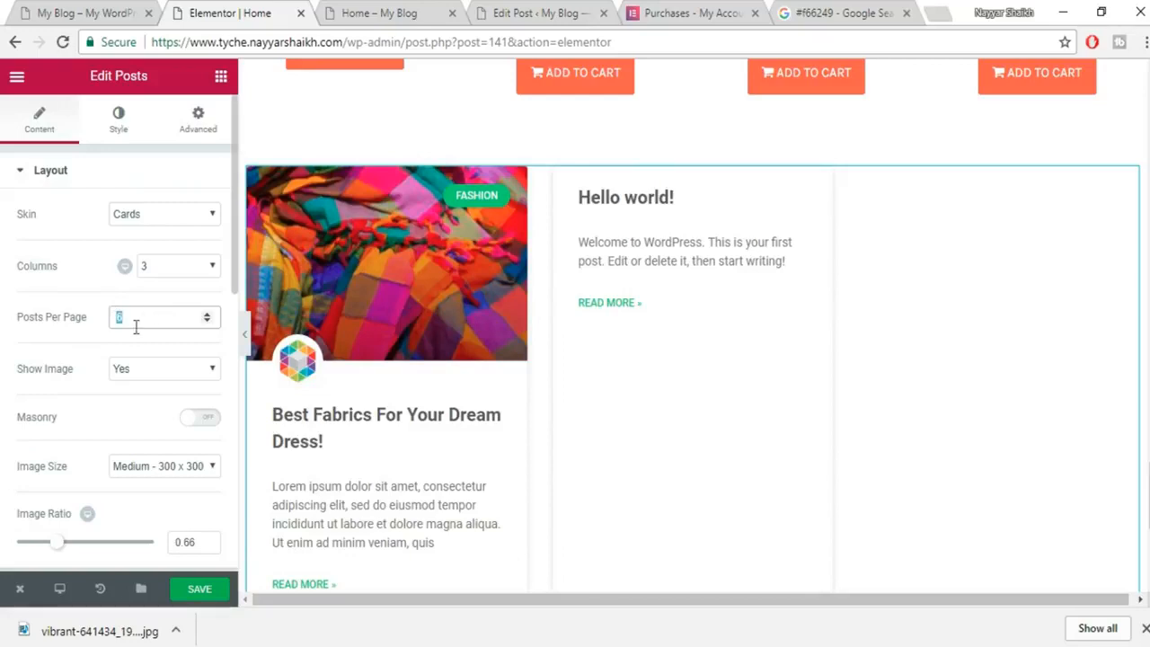
type("3")
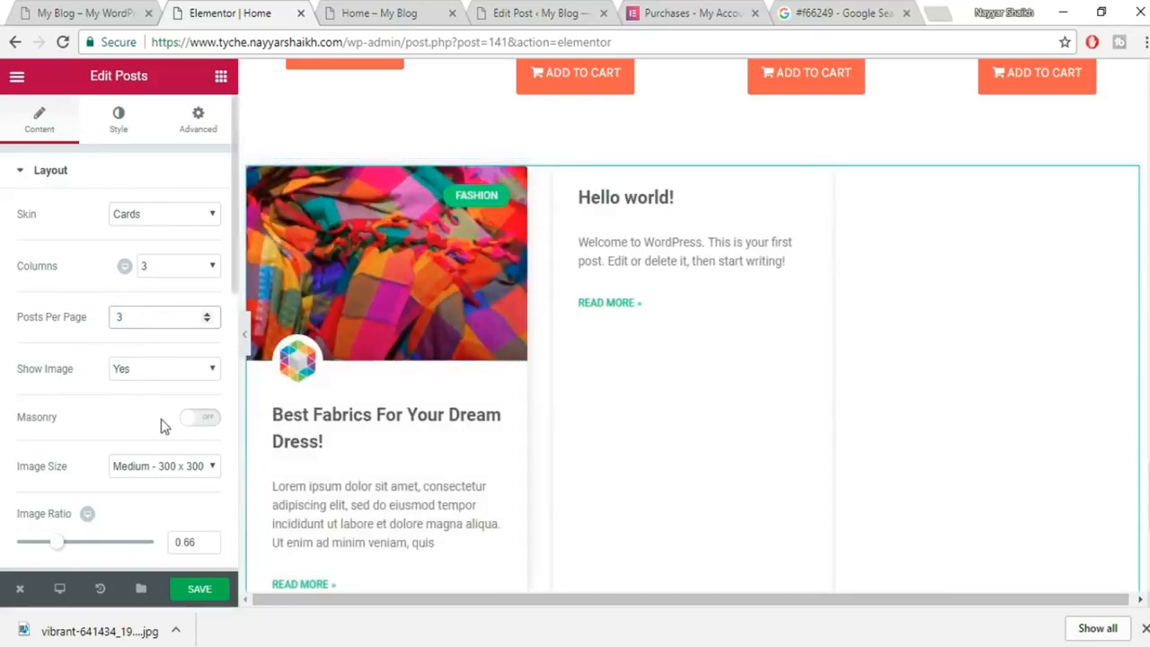
scroll(160, 418, "down", 1)
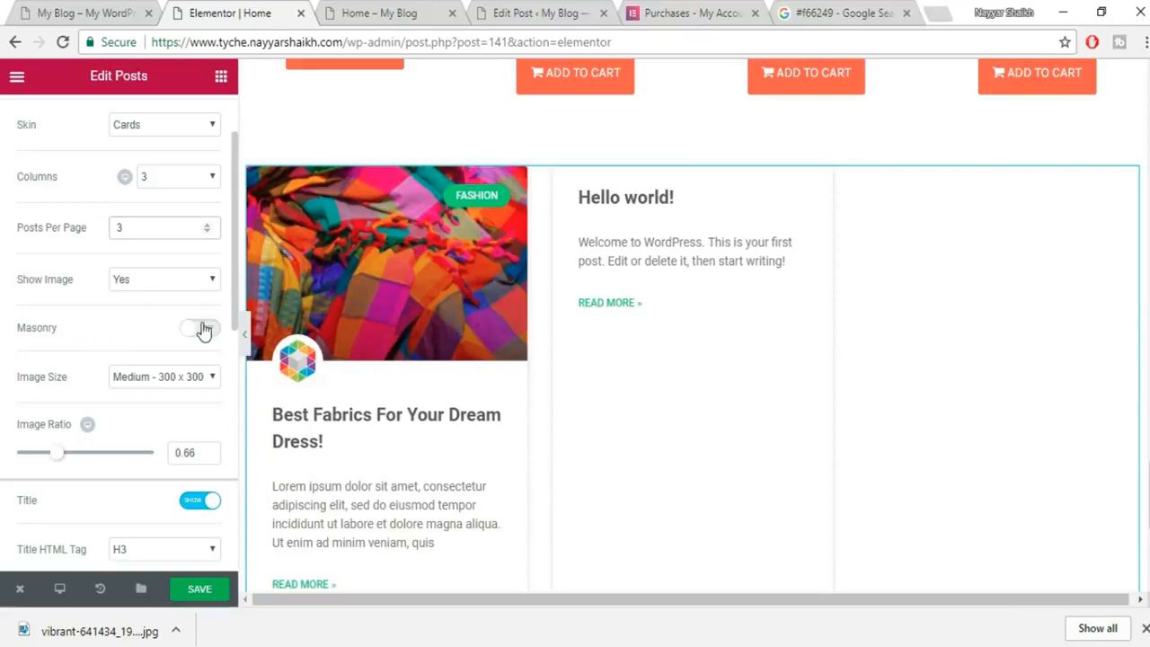
left_click(203, 329)
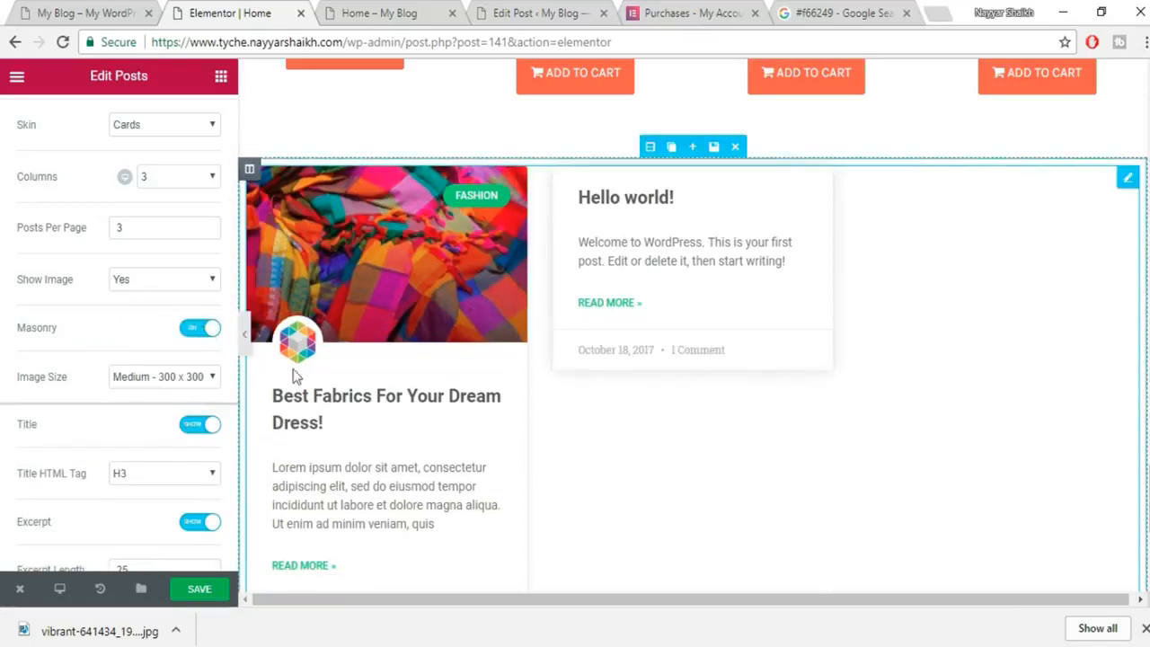
Set the Posts widget's Excerpt Length to 15.
scroll(139, 350, "down", 2)
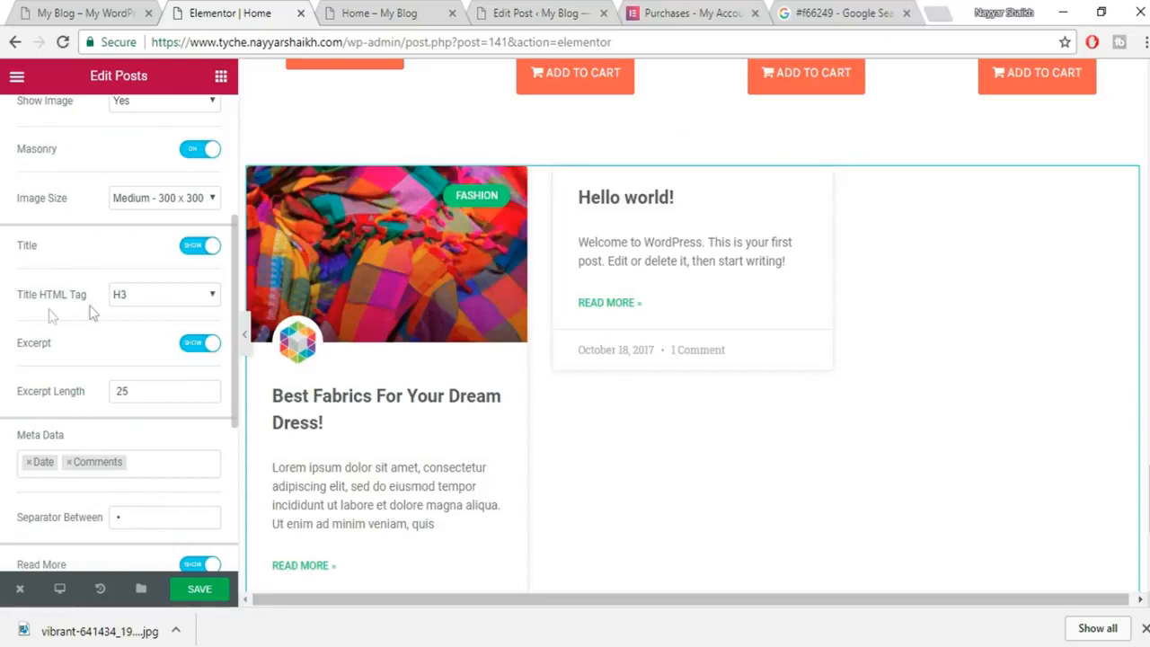
scroll(146, 333, "down", 1)
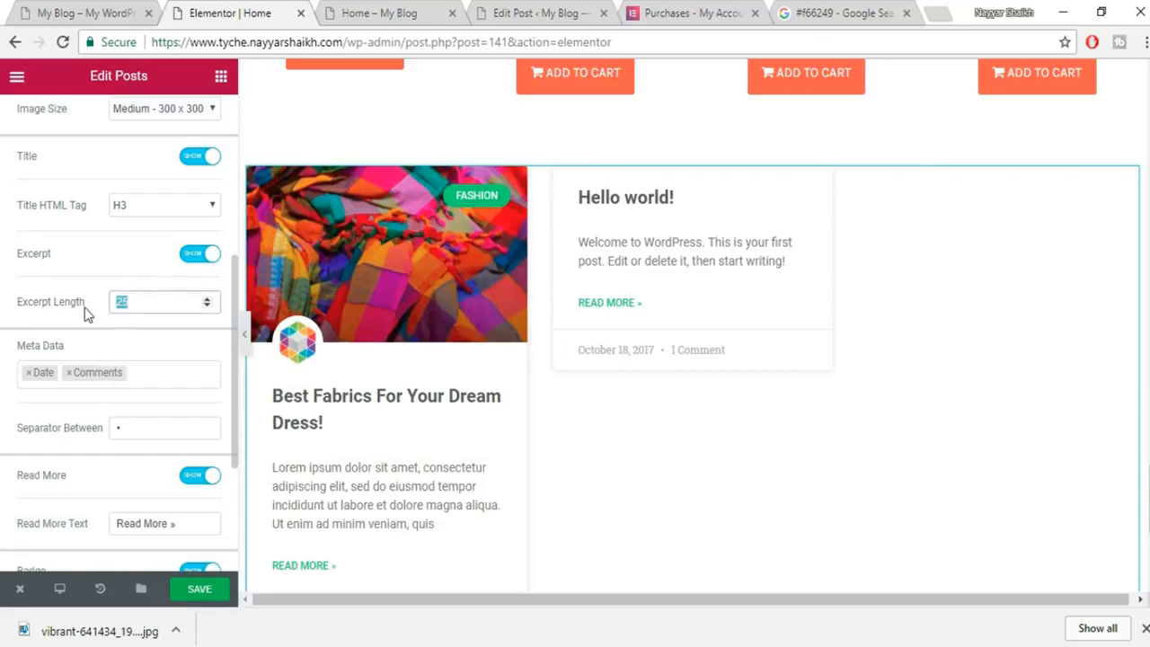
type("15")
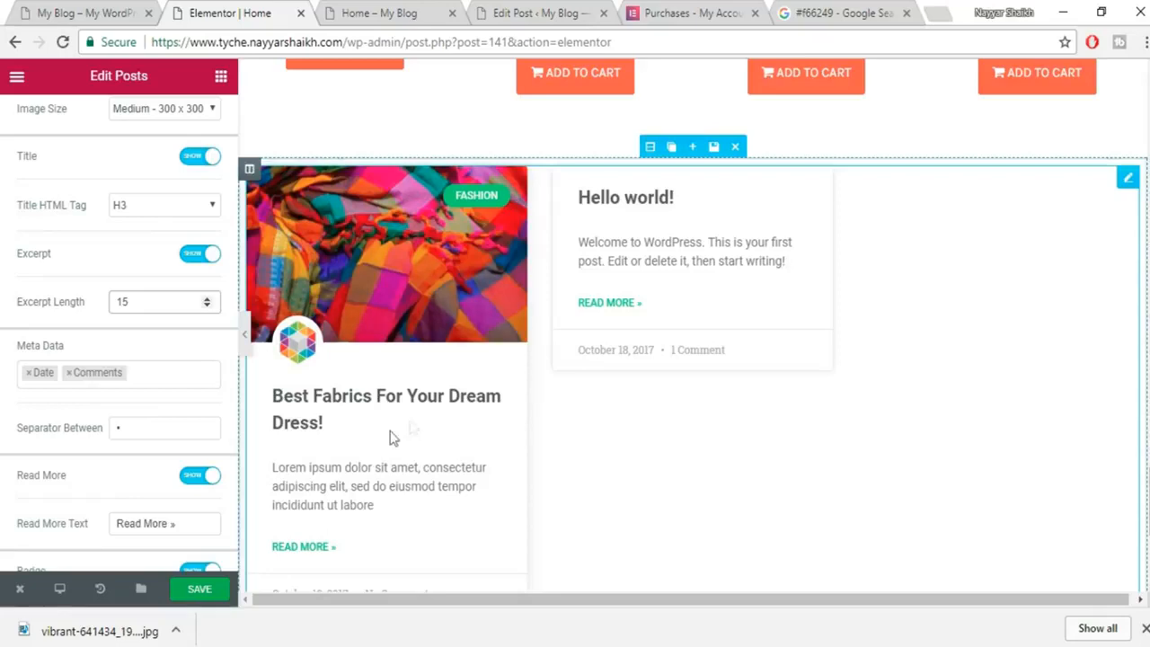
scroll(218, 419, "down", 2)
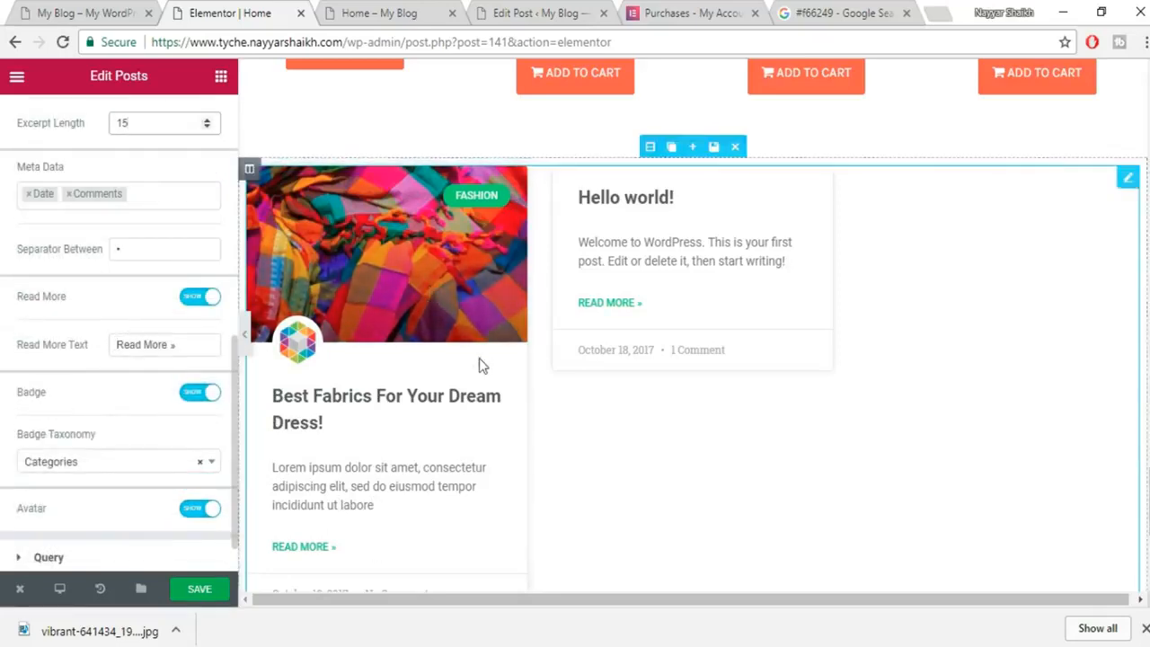
scroll(503, 364, "down", 1)
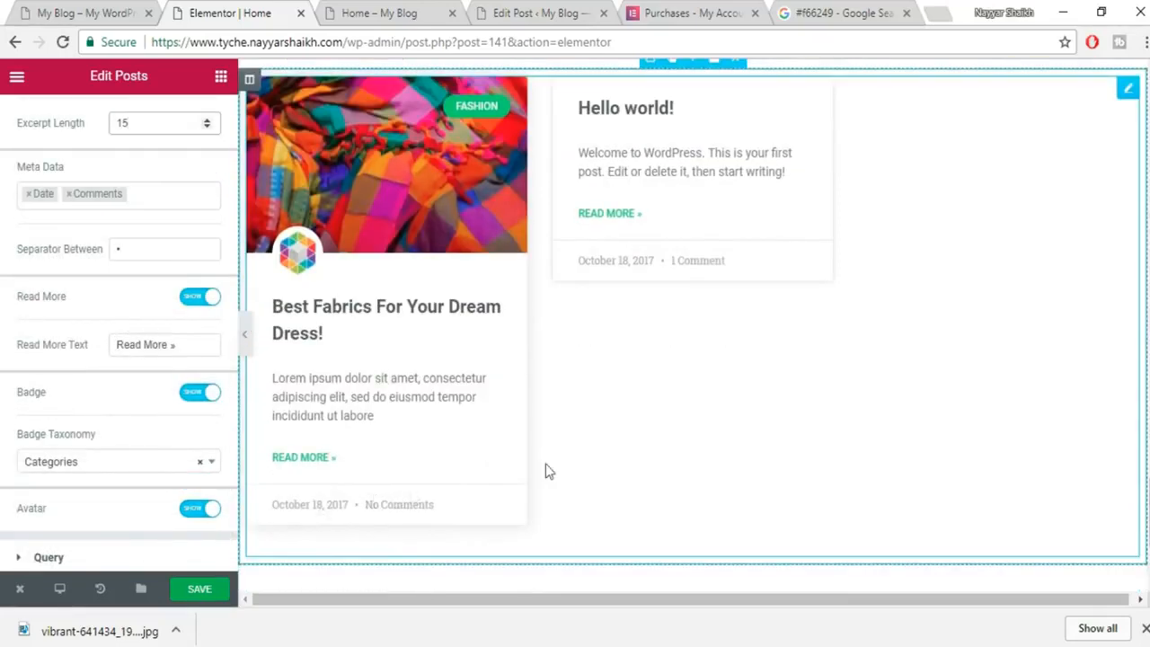
left_click(164, 193)
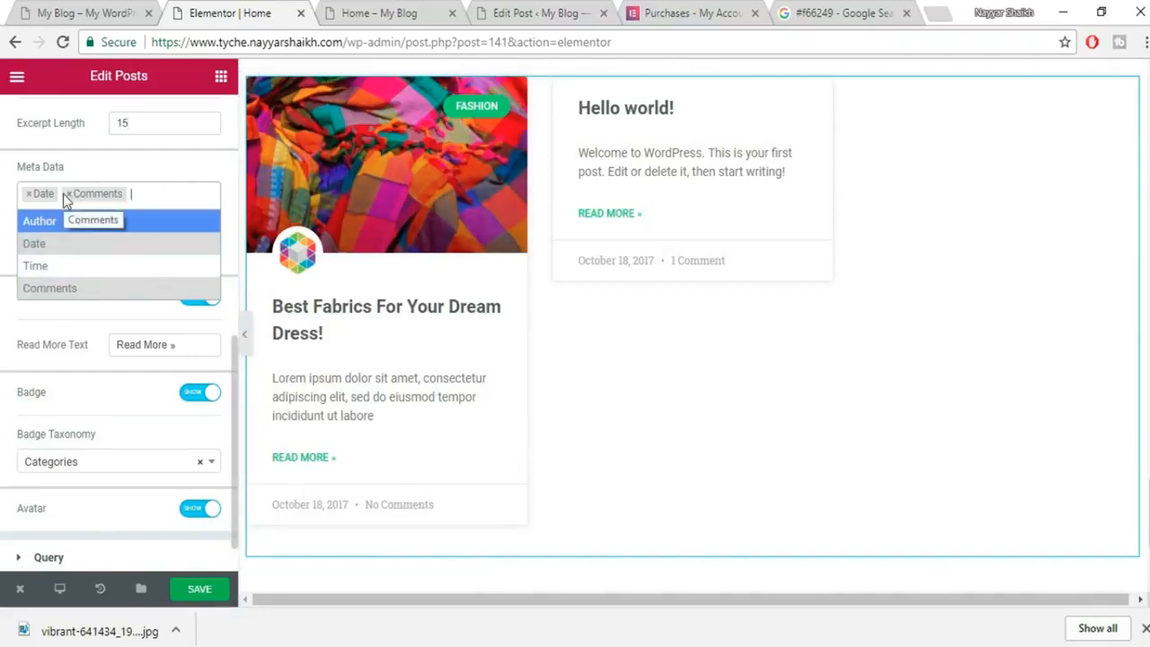
left_click(119, 7)
scroll(405, 531, "down", 2)
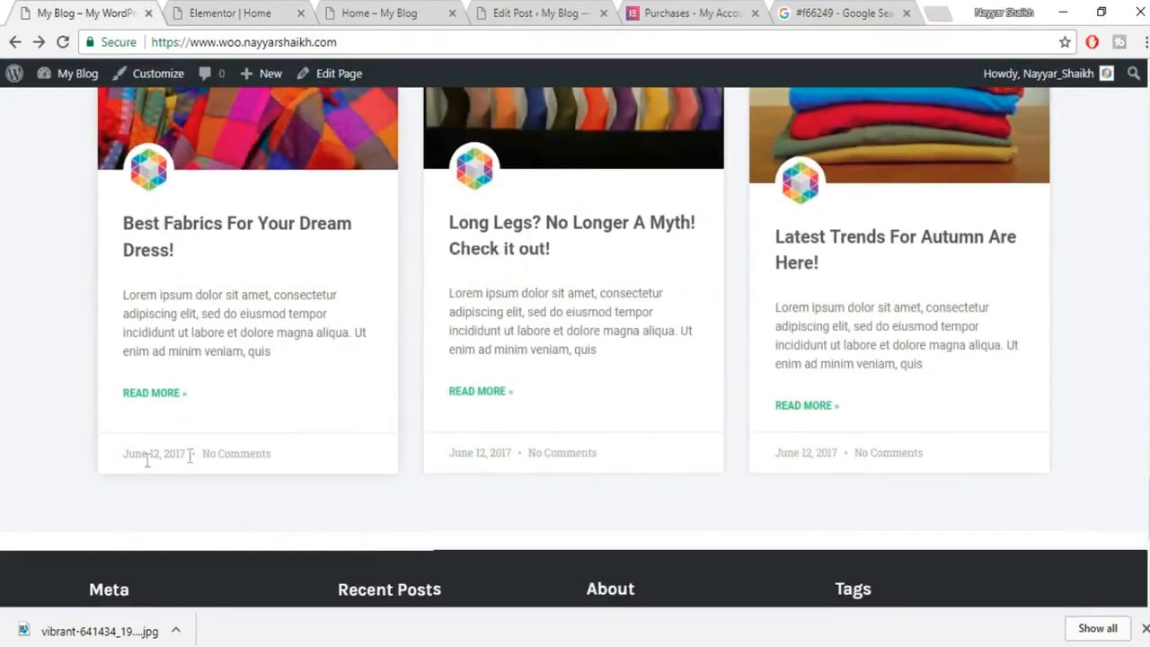
left_click(234, 12)
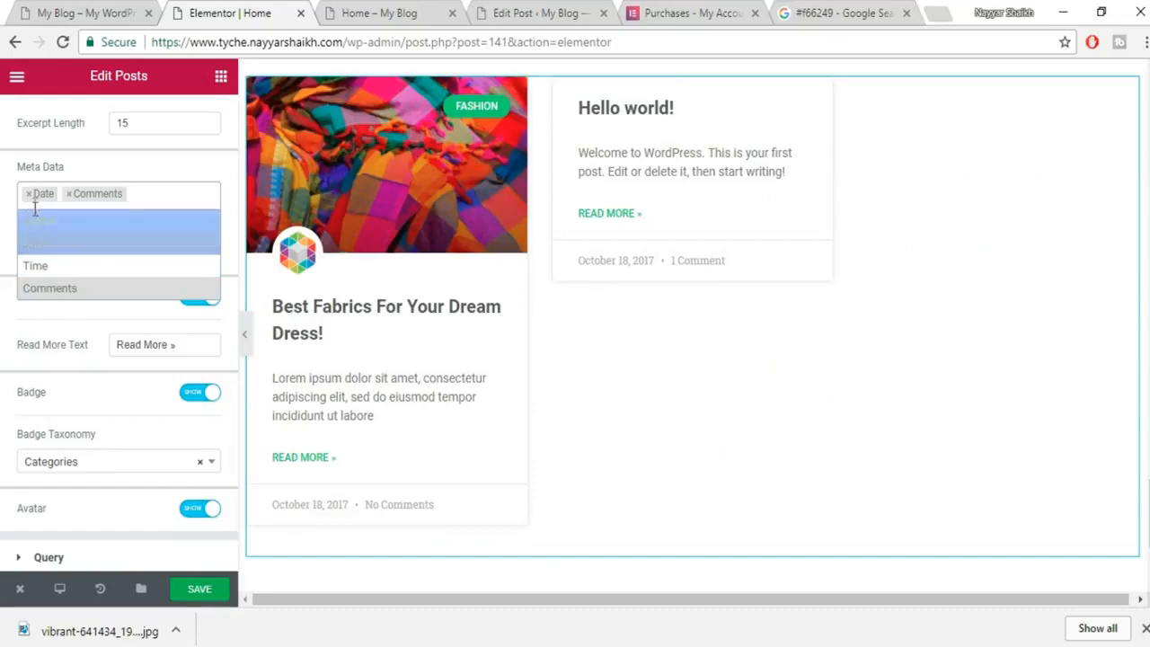
left_click(155, 188)
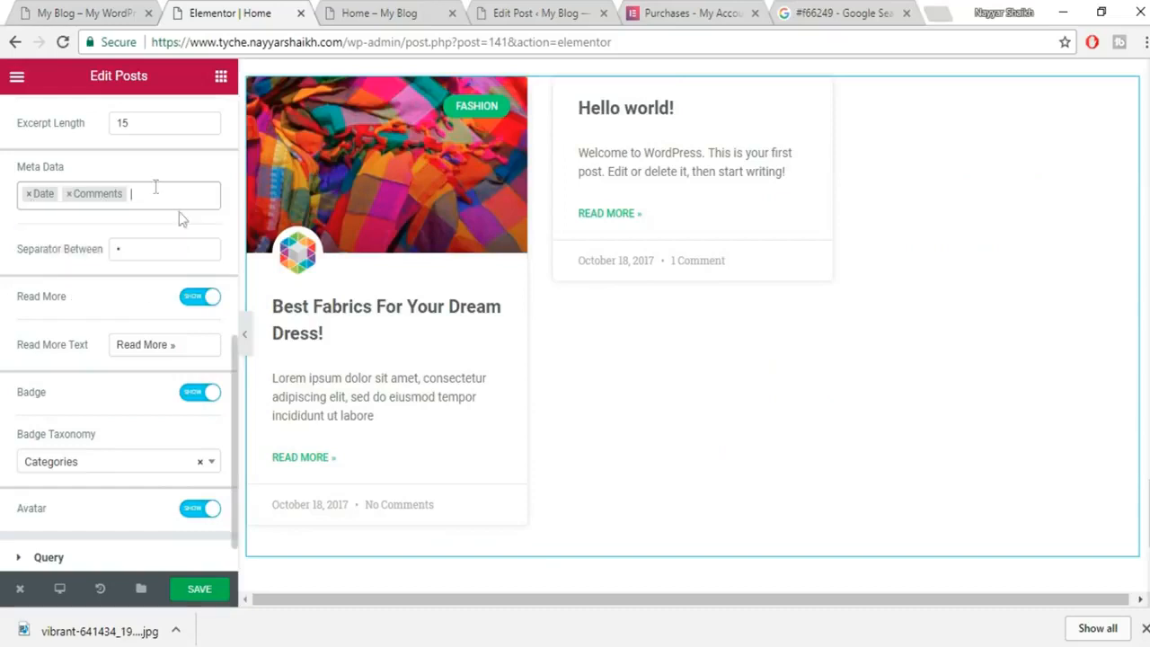
left_click(194, 301)
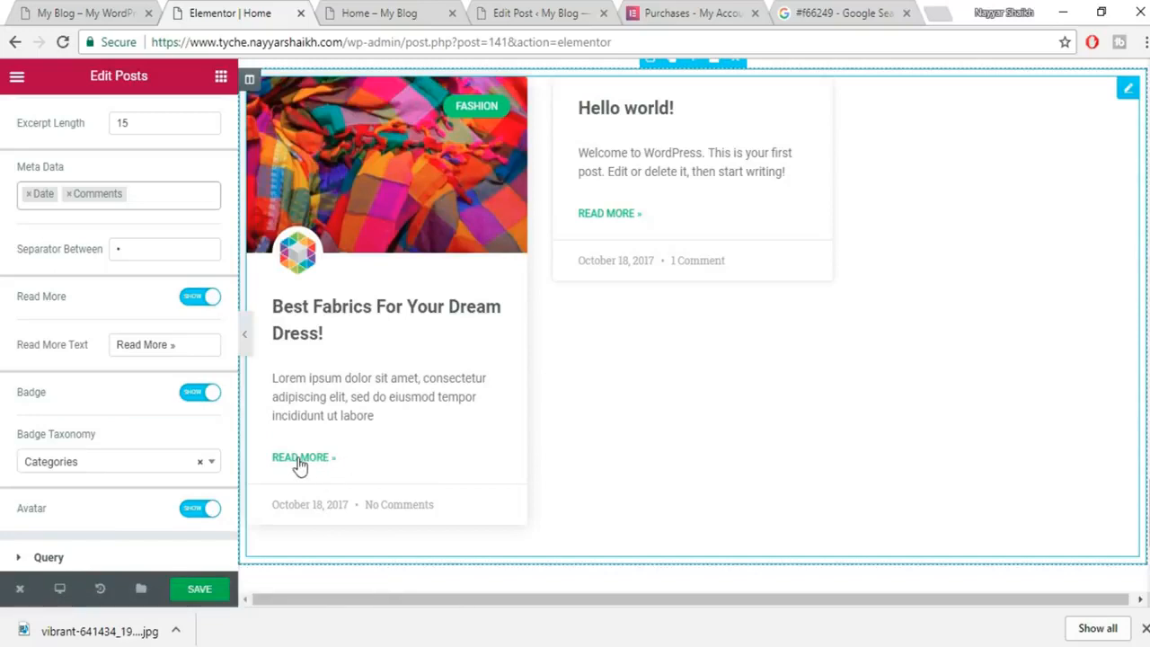
left_click(89, 463)
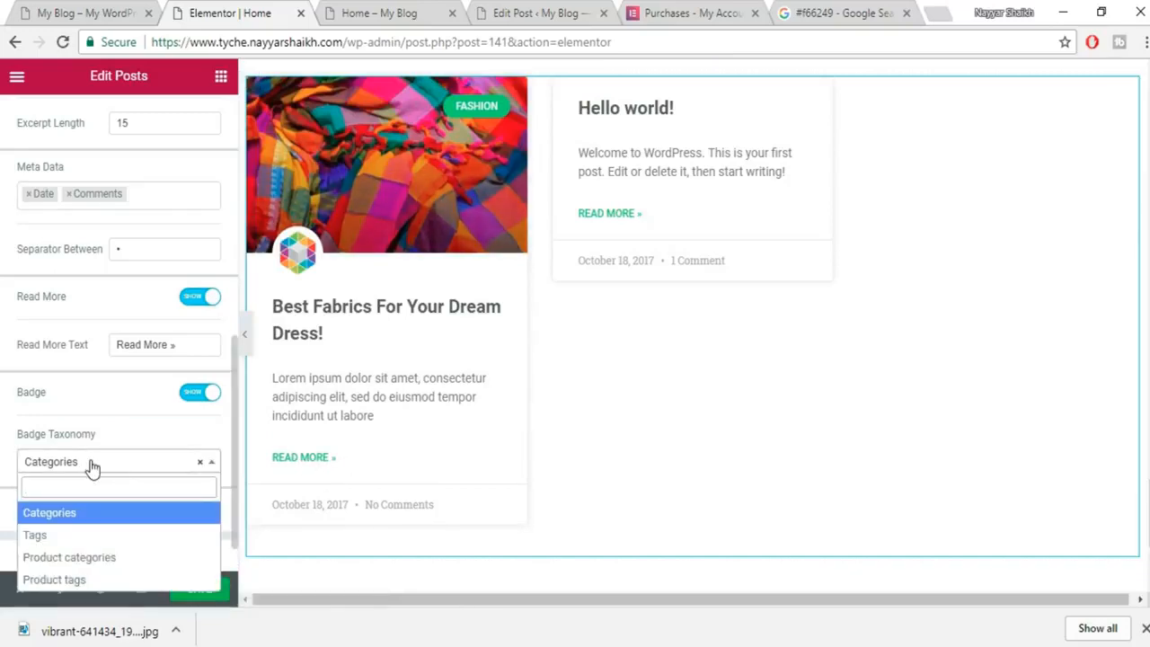
left_click(116, 462)
scroll(399, 405, "down", 3)
scroll(401, 479, "up", 2)
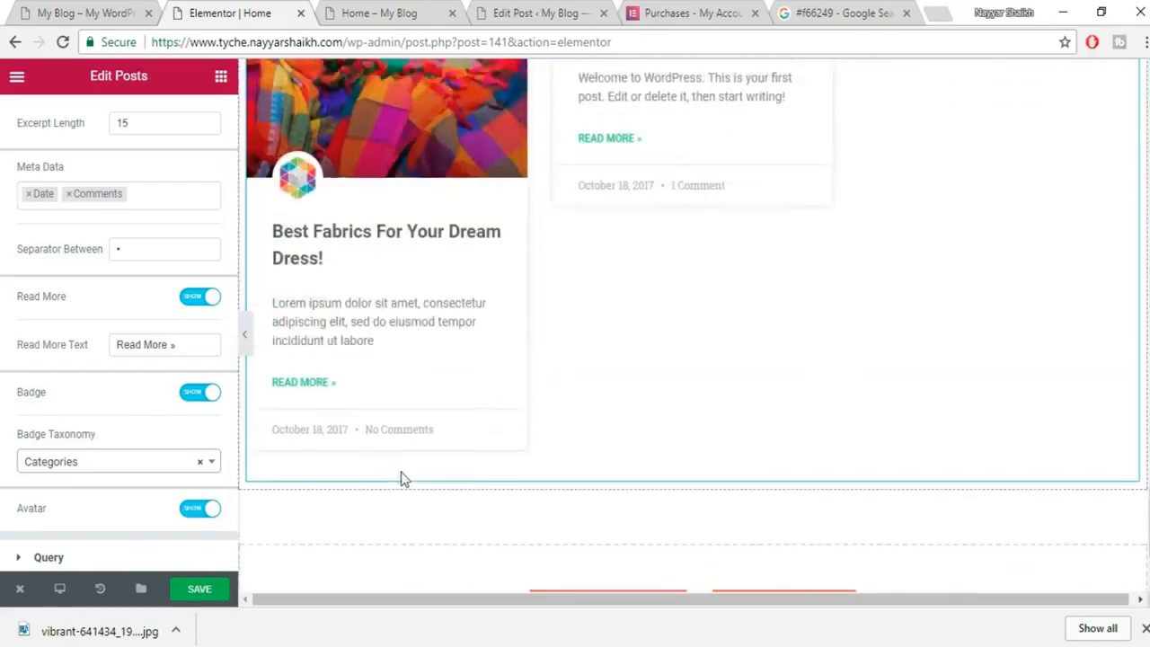
scroll(402, 479, "up", 3)
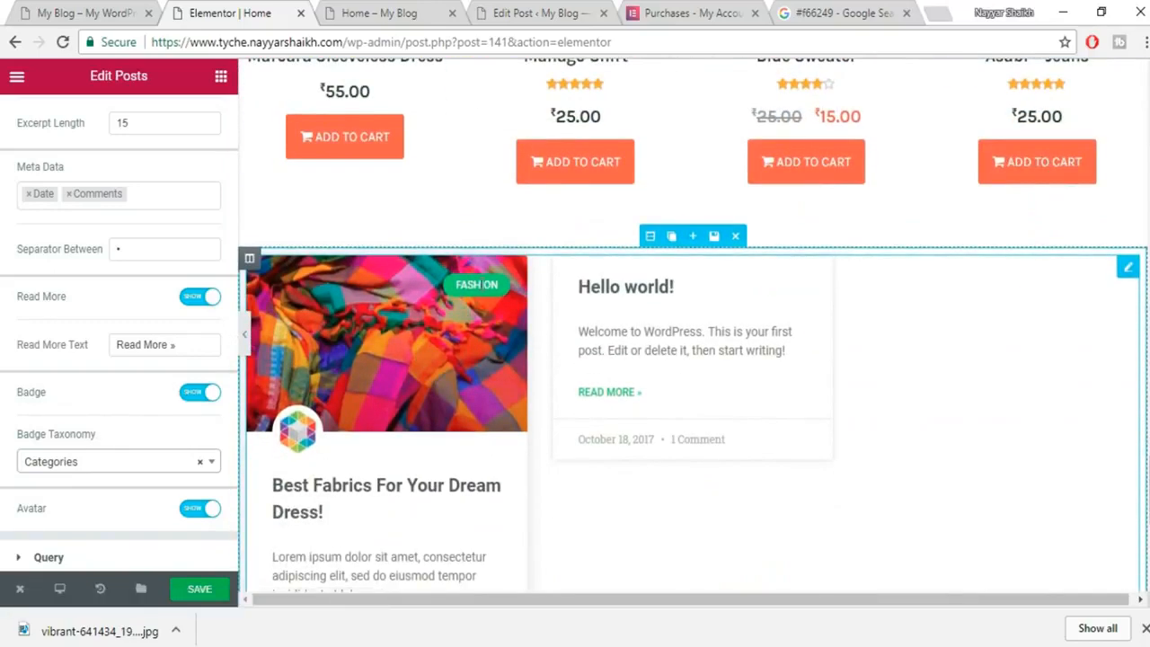
scroll(177, 453, "down", 1)
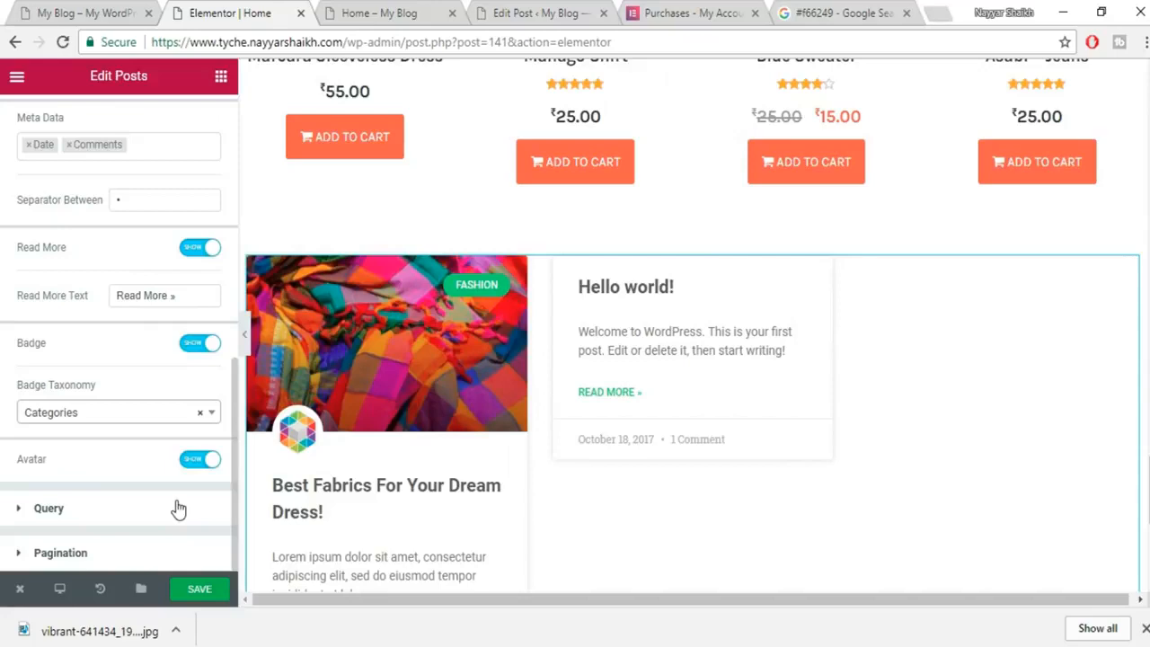
Review the Posts widget's Query source and exclude options, then save the home page.
left_click(174, 509)
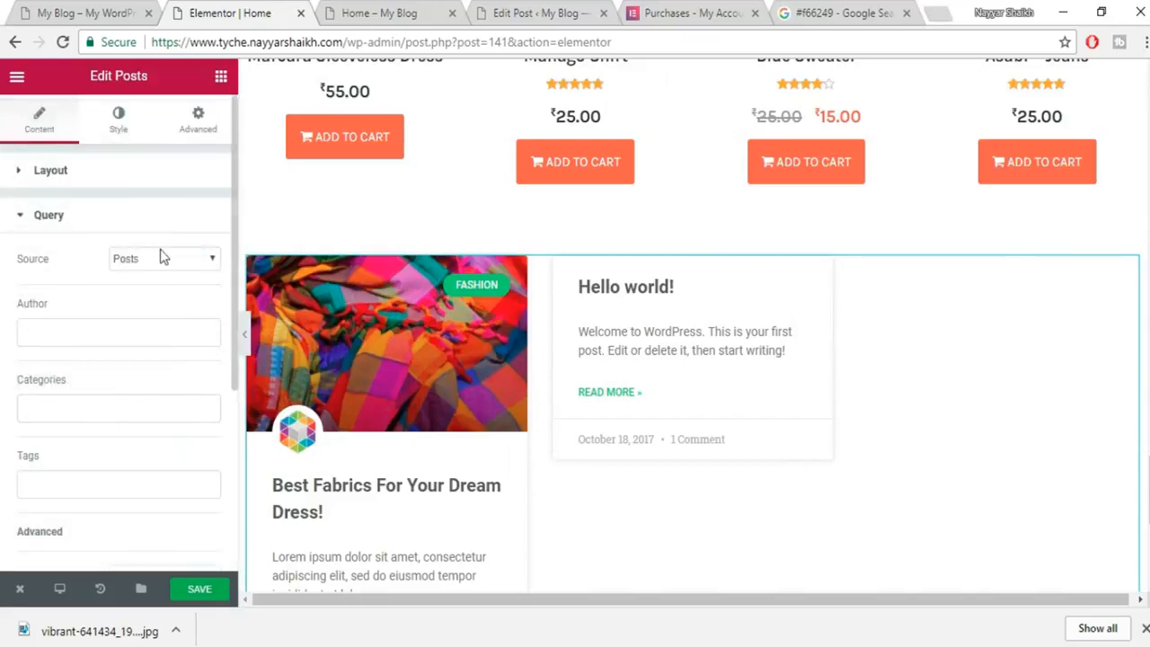
left_click(154, 262)
scroll(213, 441, "down", 4)
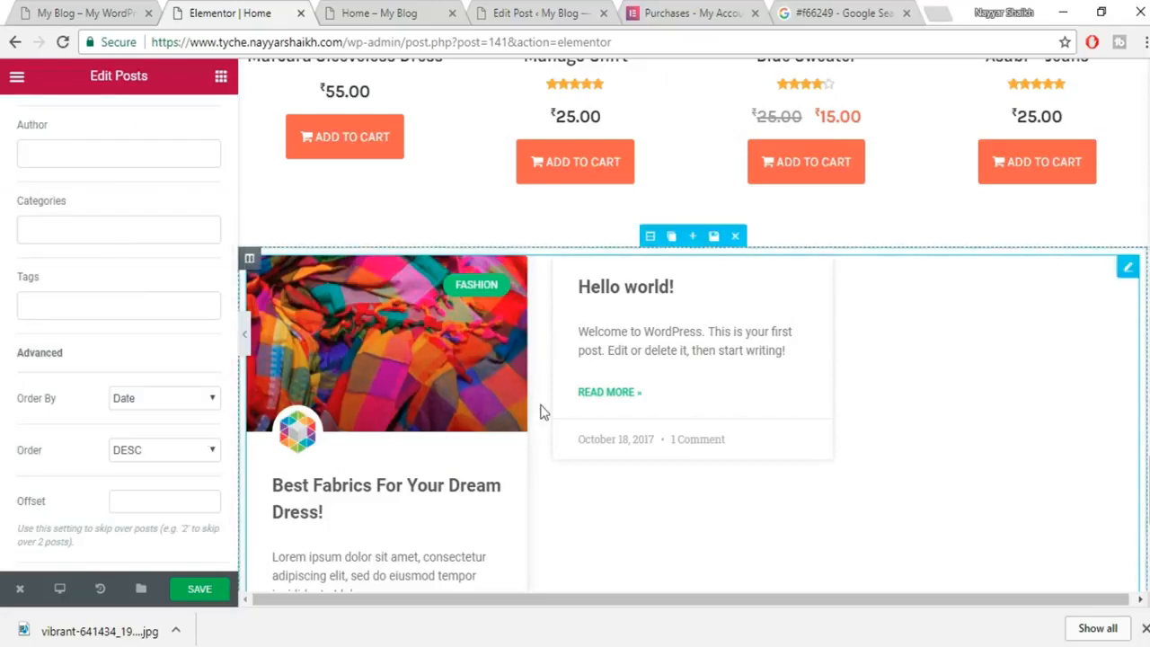
scroll(541, 410, "down", 2)
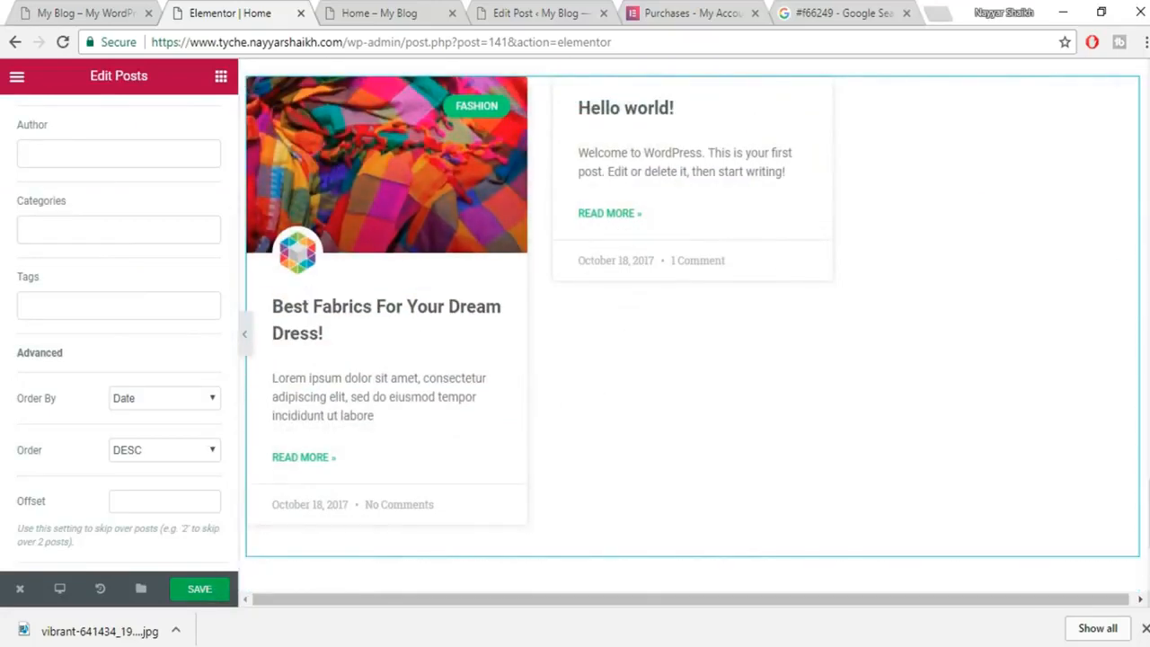
left_click(1146, 633)
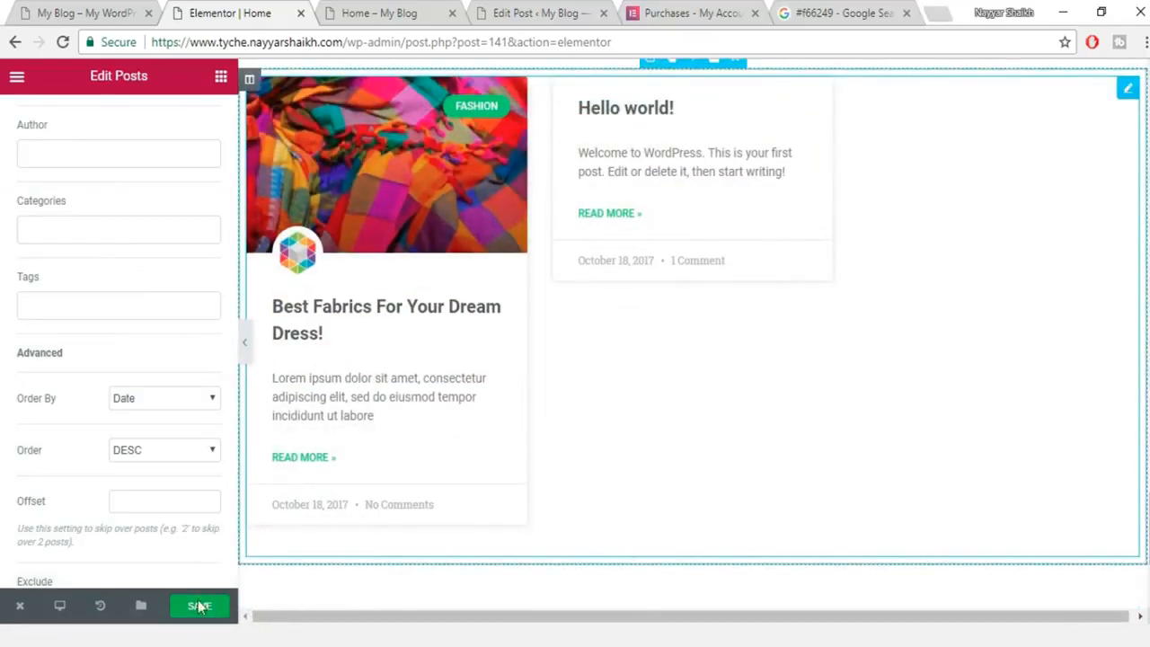
left_click(201, 610)
left_click(201, 634)
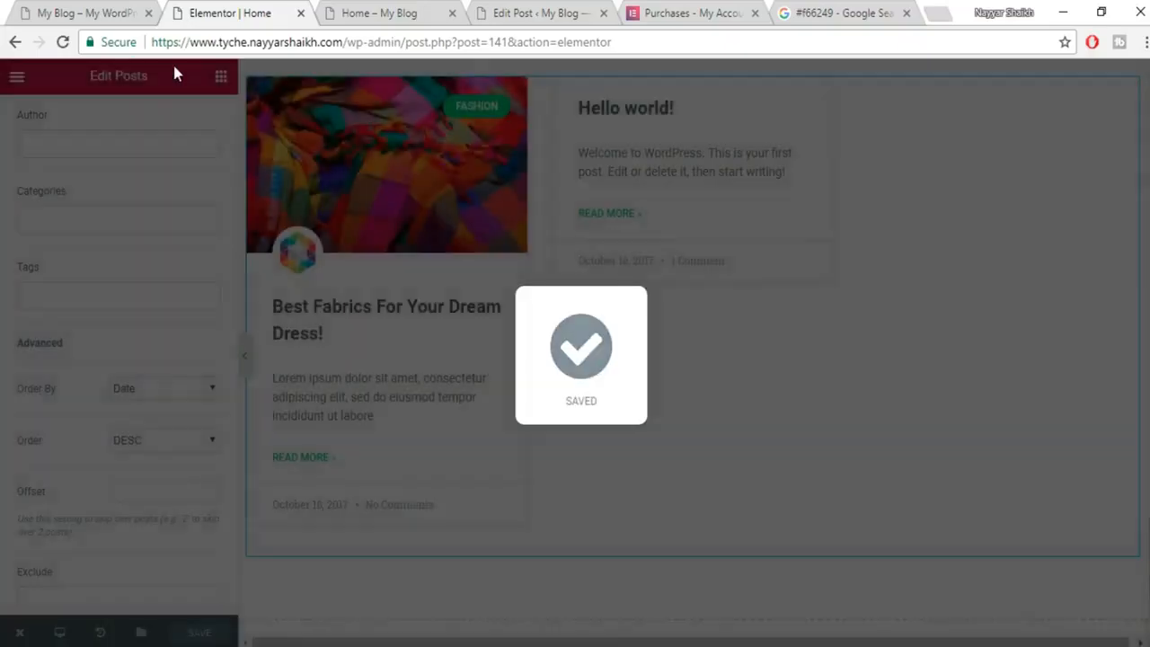
Compare against the original blog site and return to the editor.
left_click(97, 11)
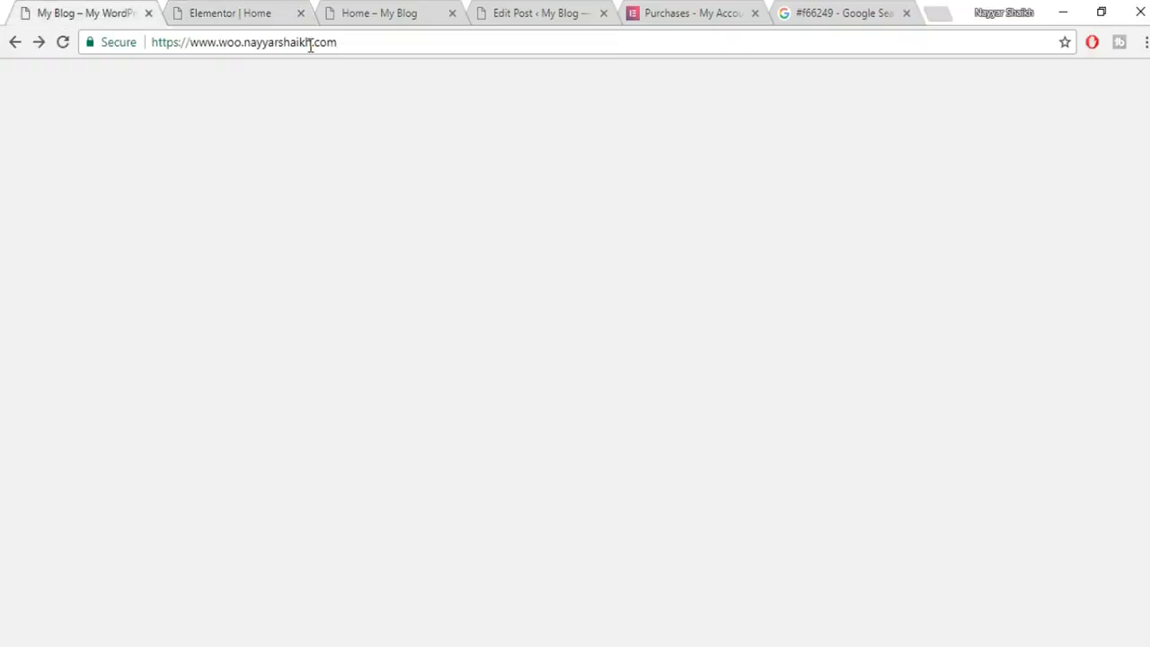
scroll(812, 462, "down", 4)
scroll(807, 463, "up", 4)
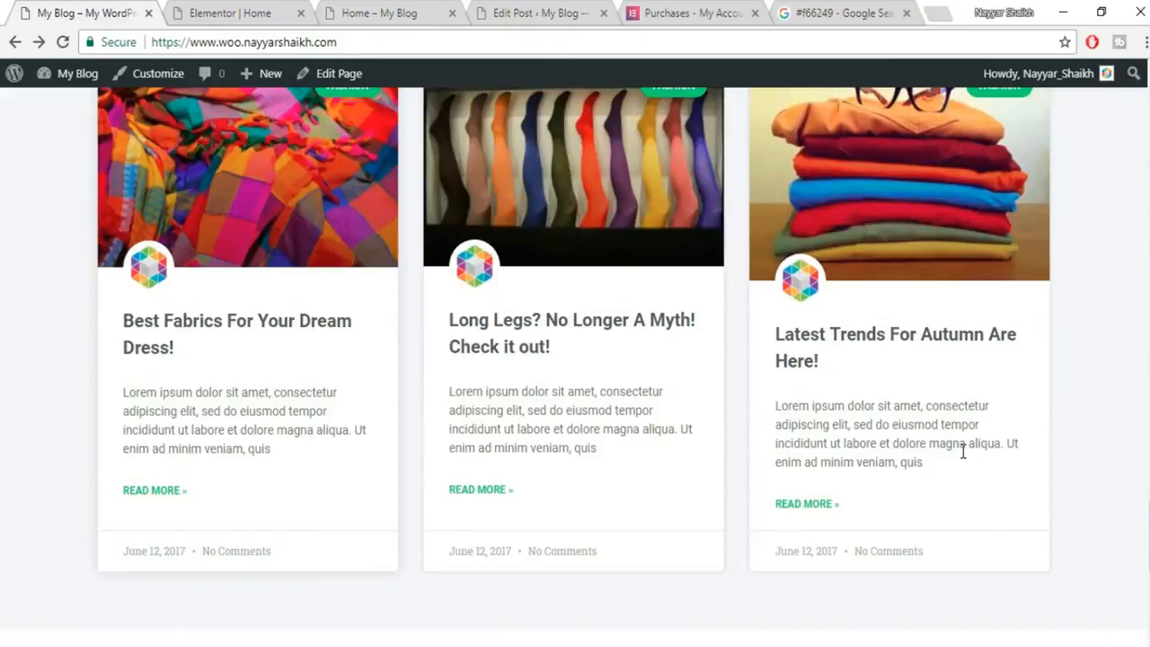
scroll(962, 449, "up", 3)
left_click(267, 11)
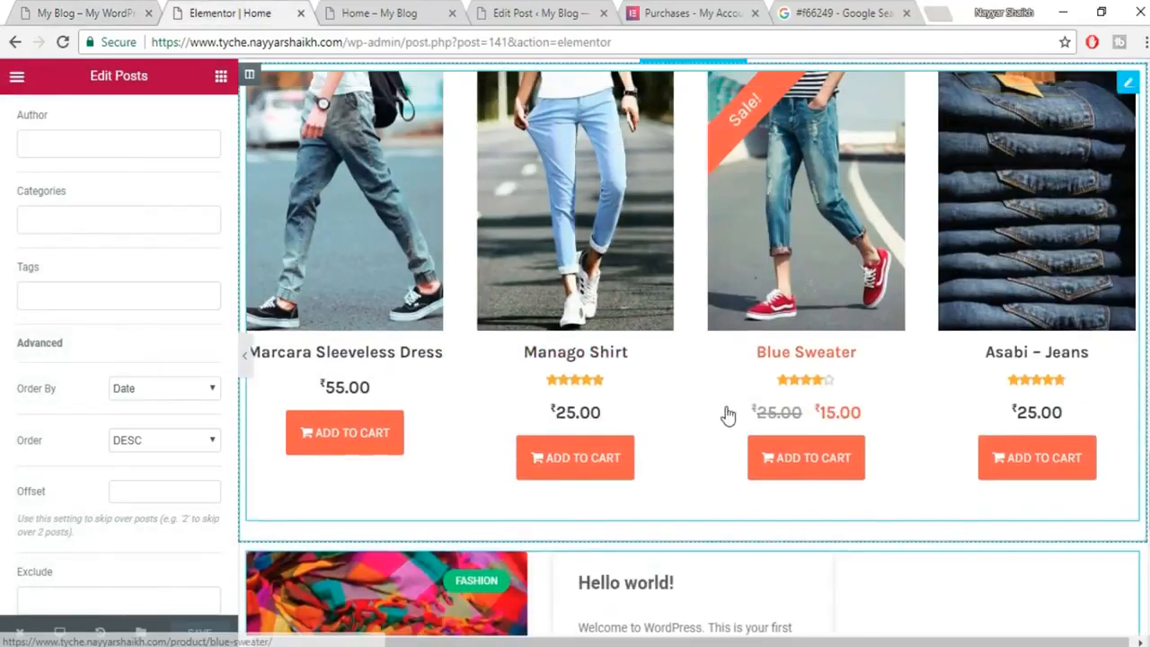
Reload the published Home page and scroll through the result.
scroll(724, 413, "up", 3)
left_click(384, 14)
left_click(401, 45)
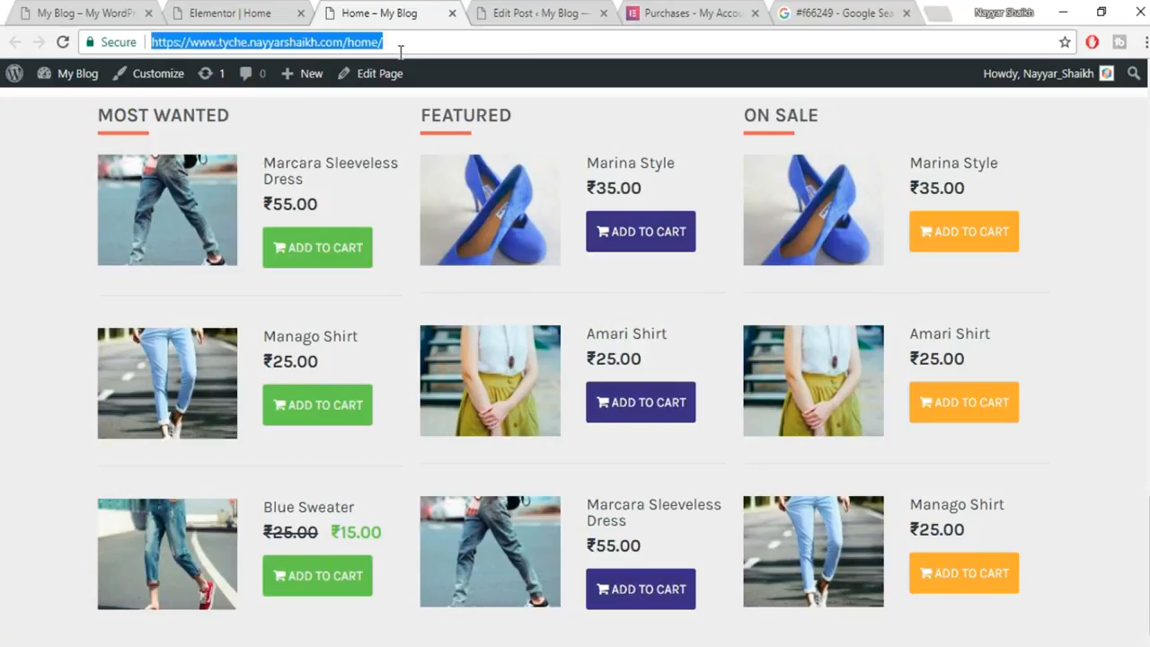
key("Return")
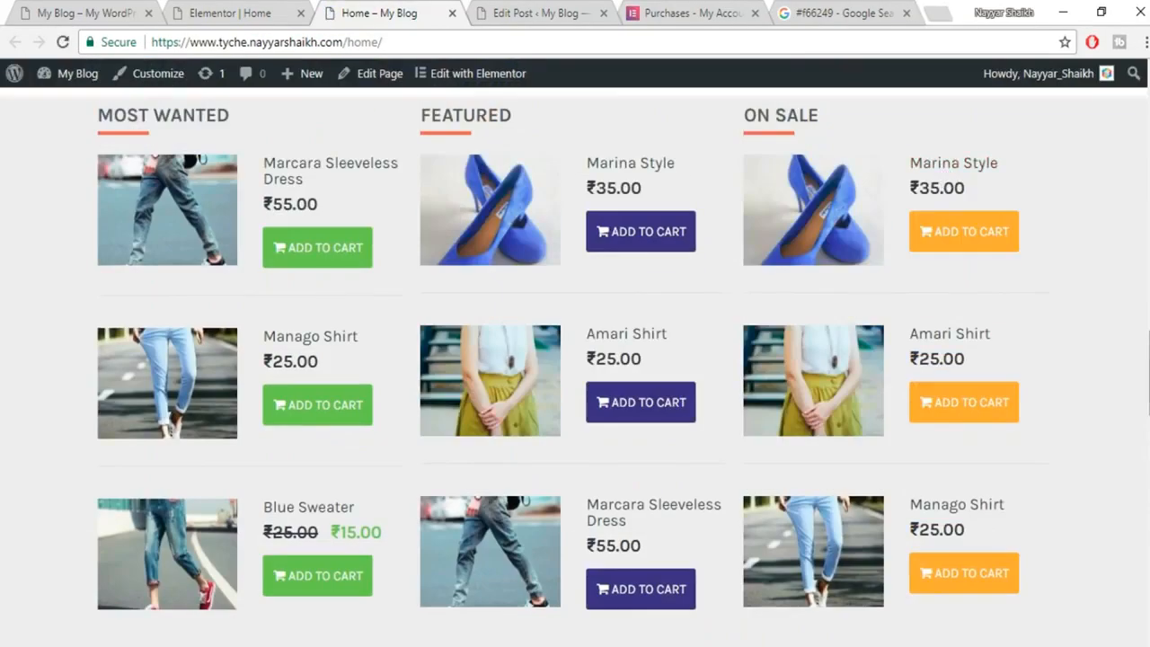
left_click_drag(1149, 373, 1149, 135)
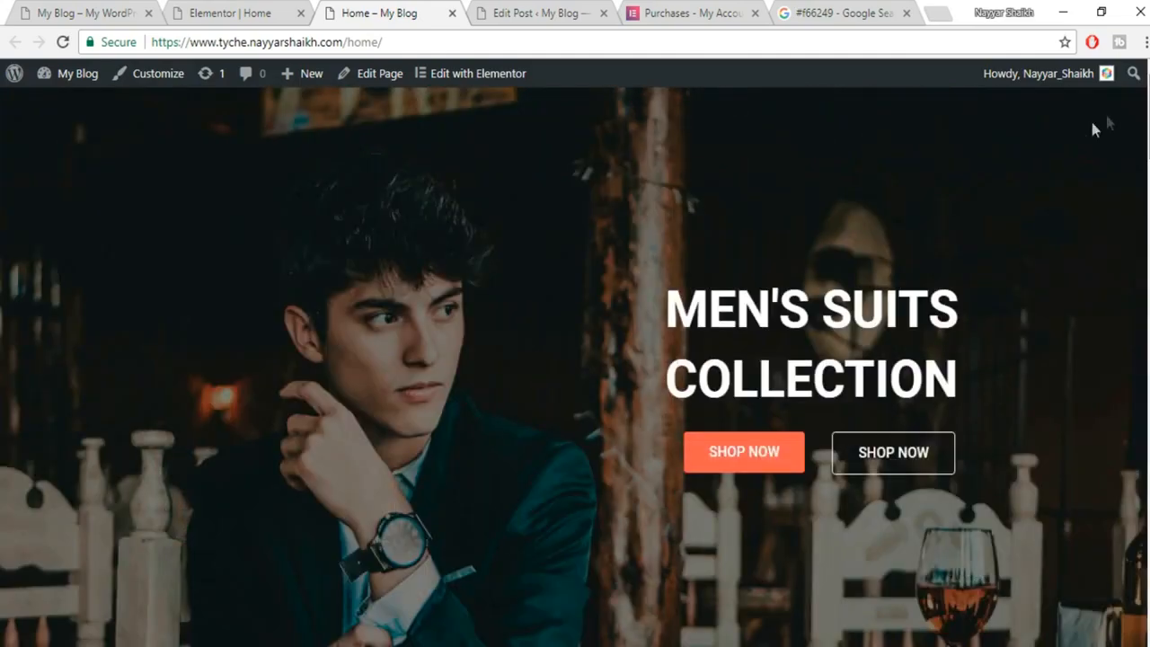
scroll(575, 367, "down", 10)
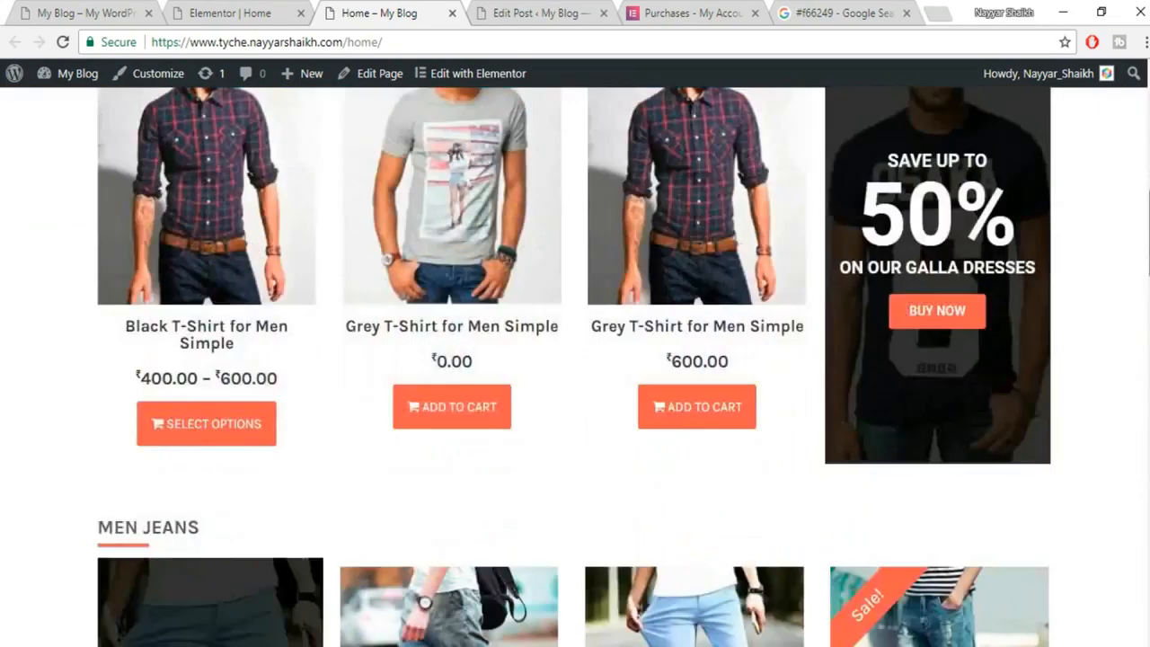
left_click_drag(1149, 234, 1149, 126)
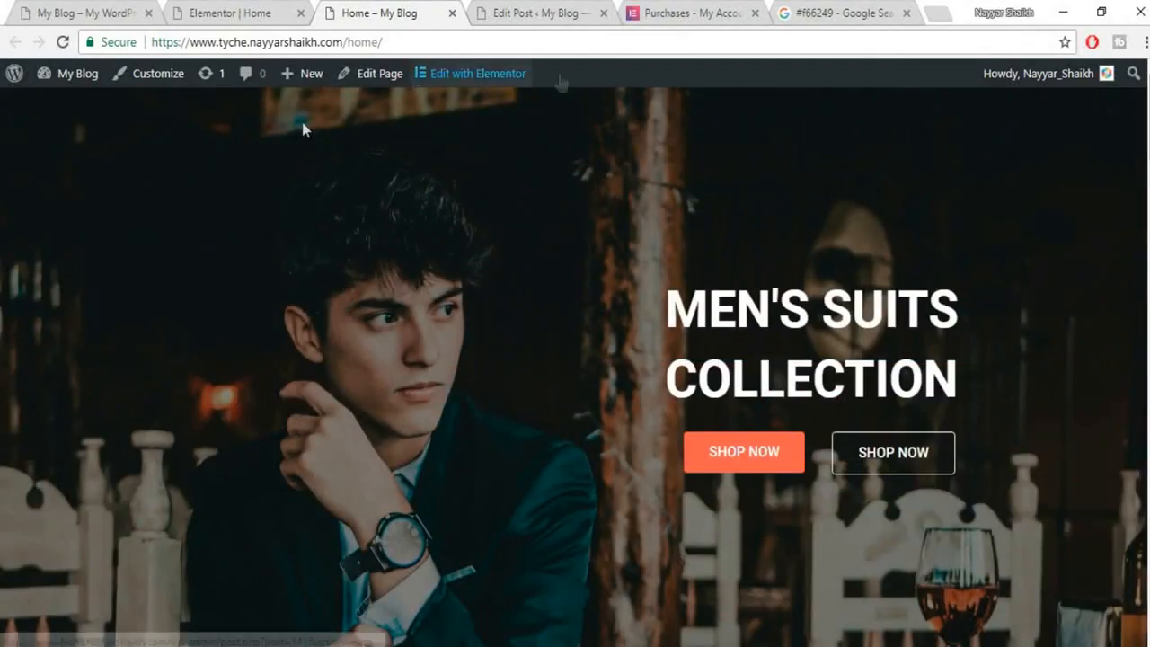
Check the original blog site again, then go back to the Elementor editor.
left_click(58, 8)
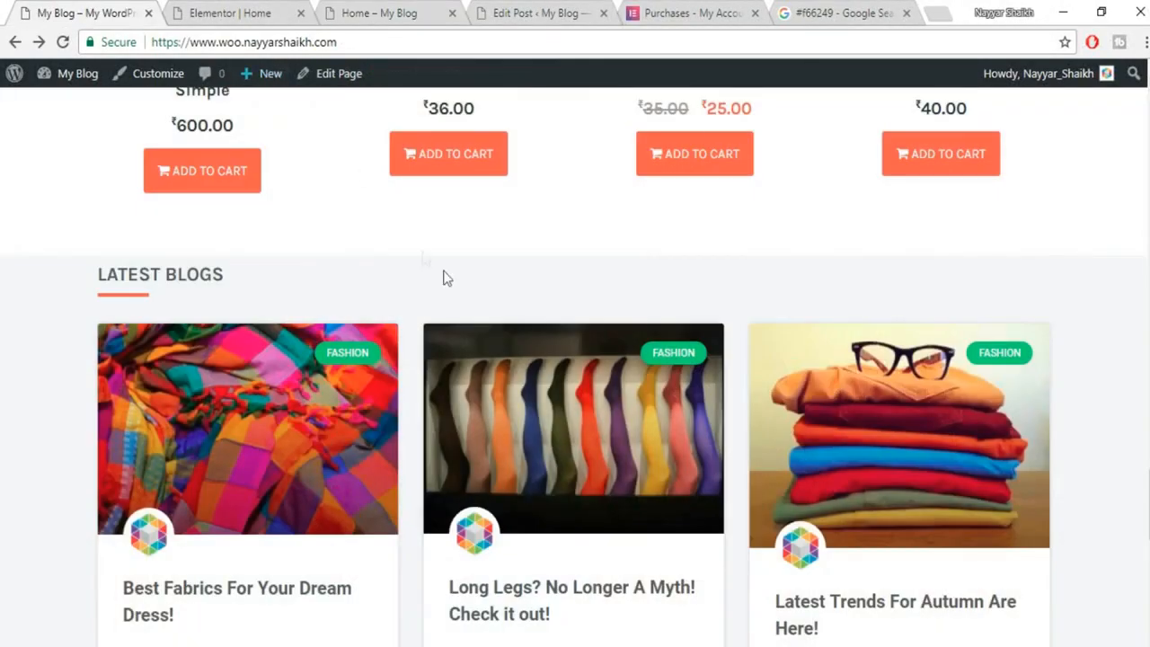
scroll(493, 387, "up", 10)
scroll(492, 386, "up", 5)
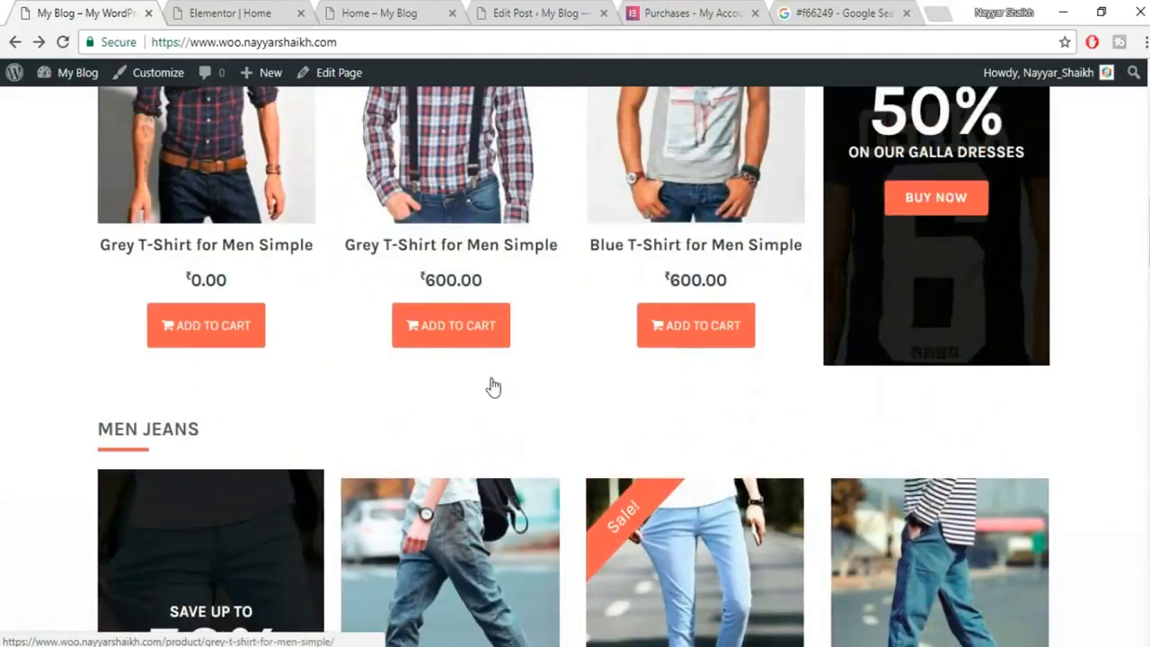
scroll(665, 363, "up", 10)
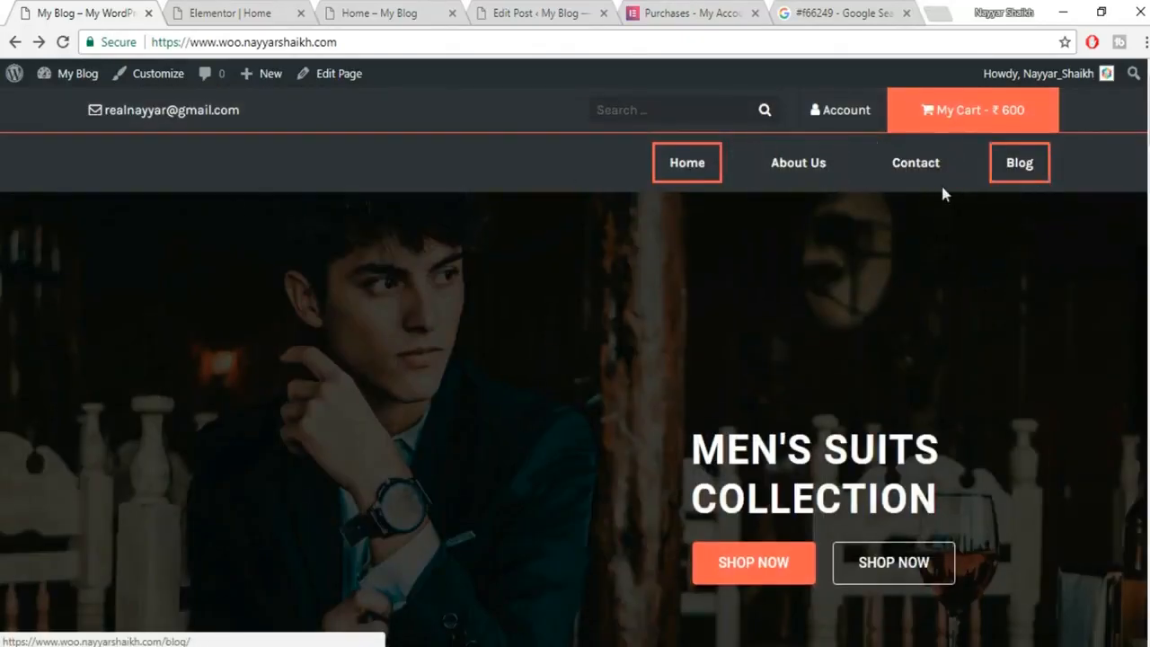
left_click(236, 13)
scroll(497, 338, "up", 15)
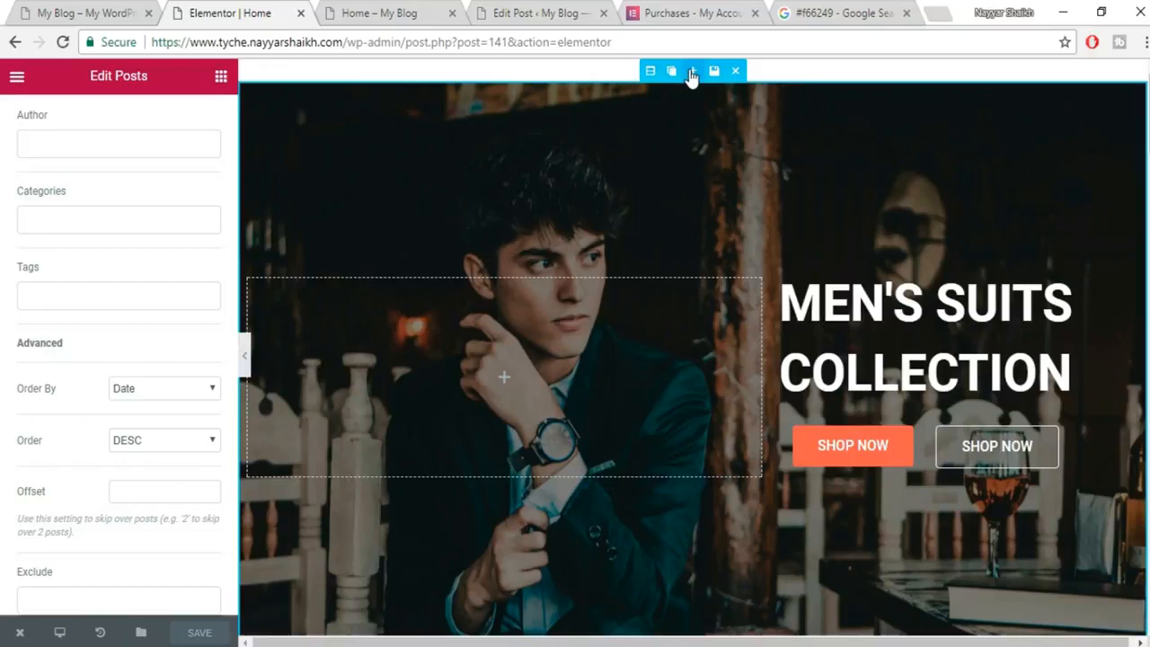
Add a new section above the hero and drop a Nav Menu widget into it.
left_click(691, 70)
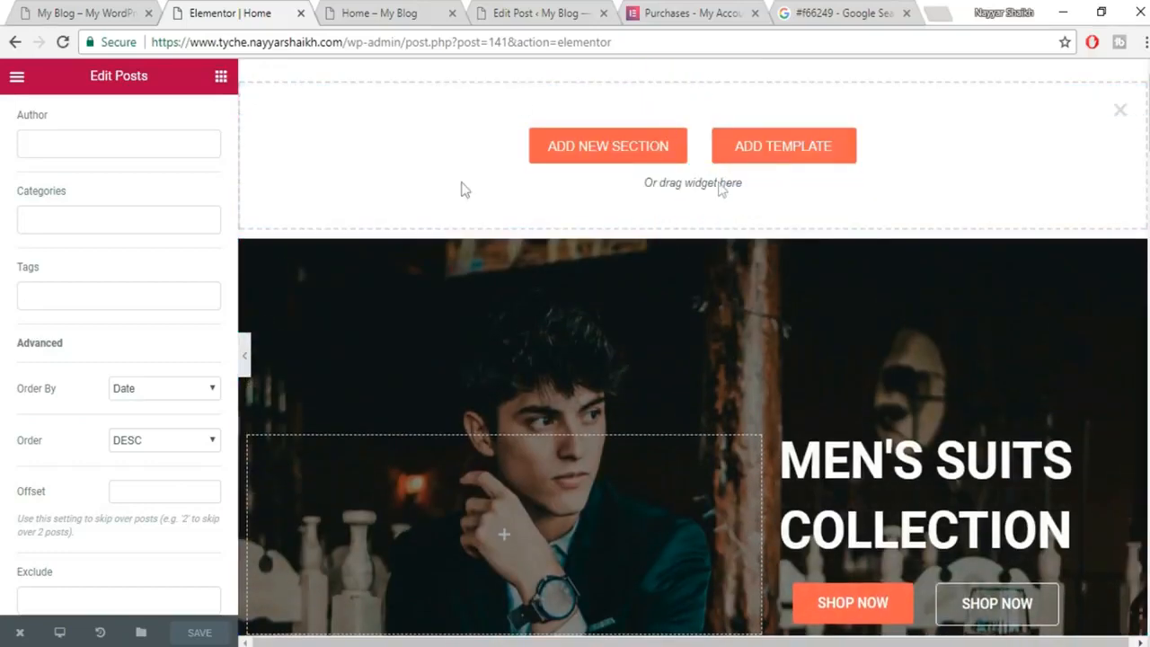
left_click(221, 80)
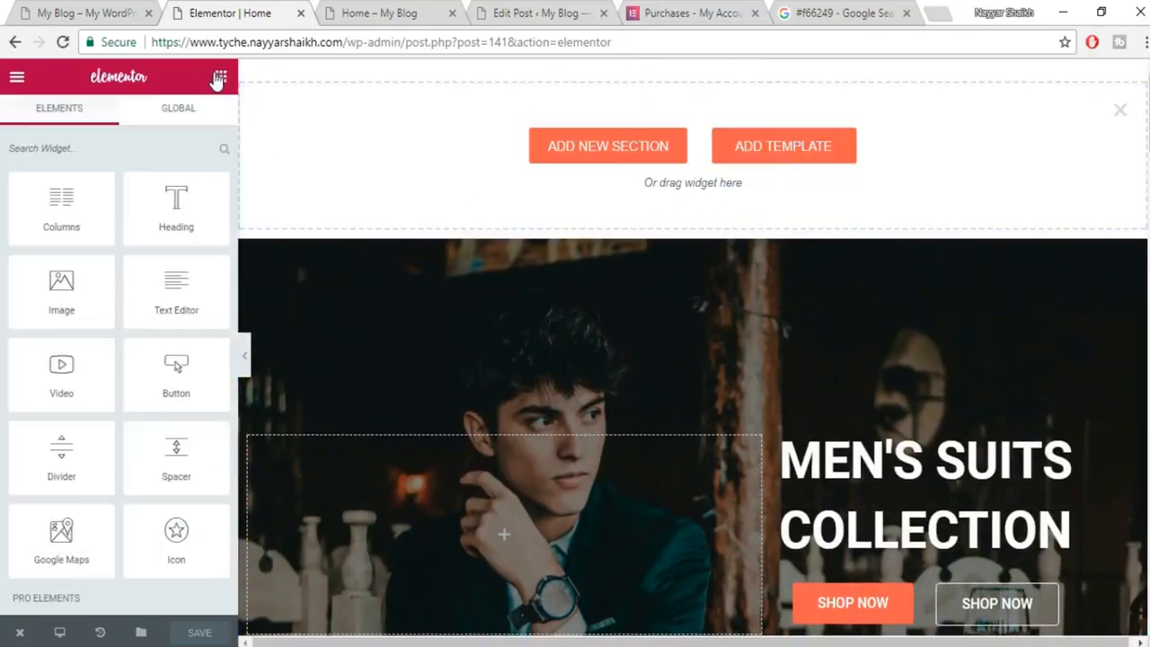
scroll(159, 251, "down", 5)
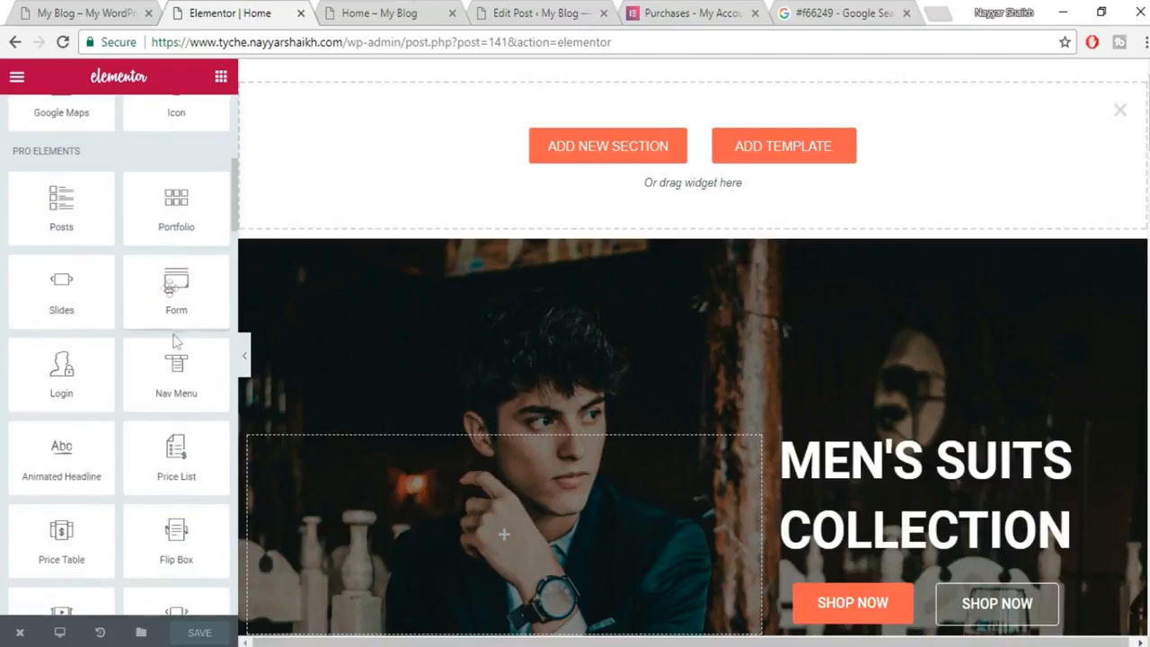
left_click_drag(159, 398, 592, 172)
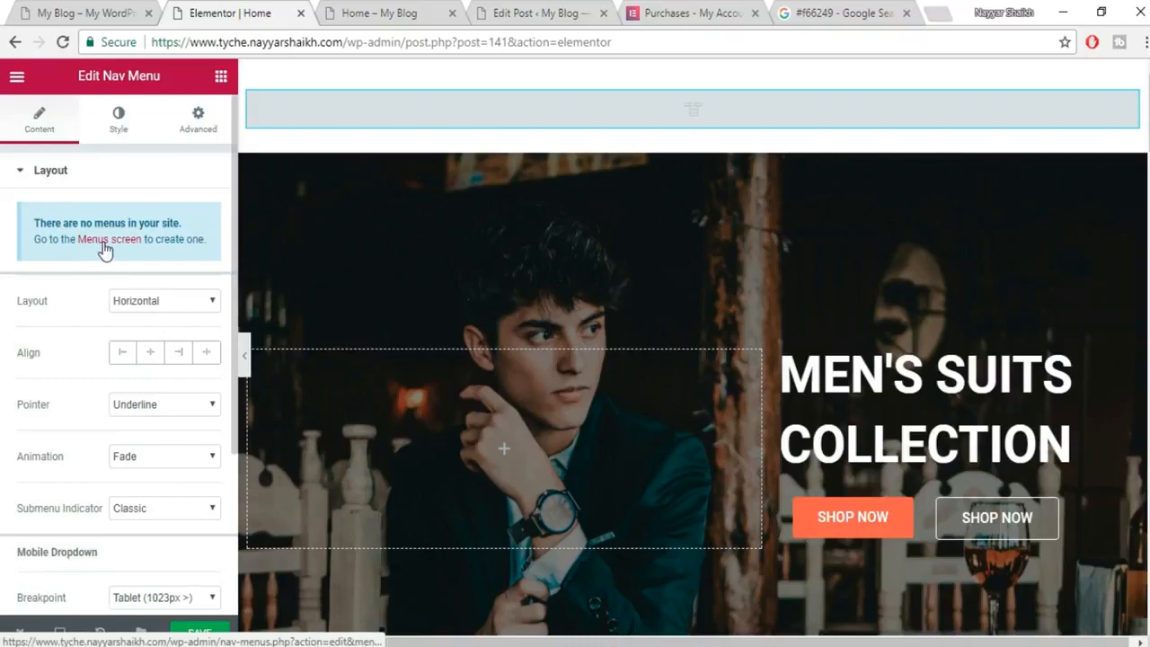
left_click(540, 9)
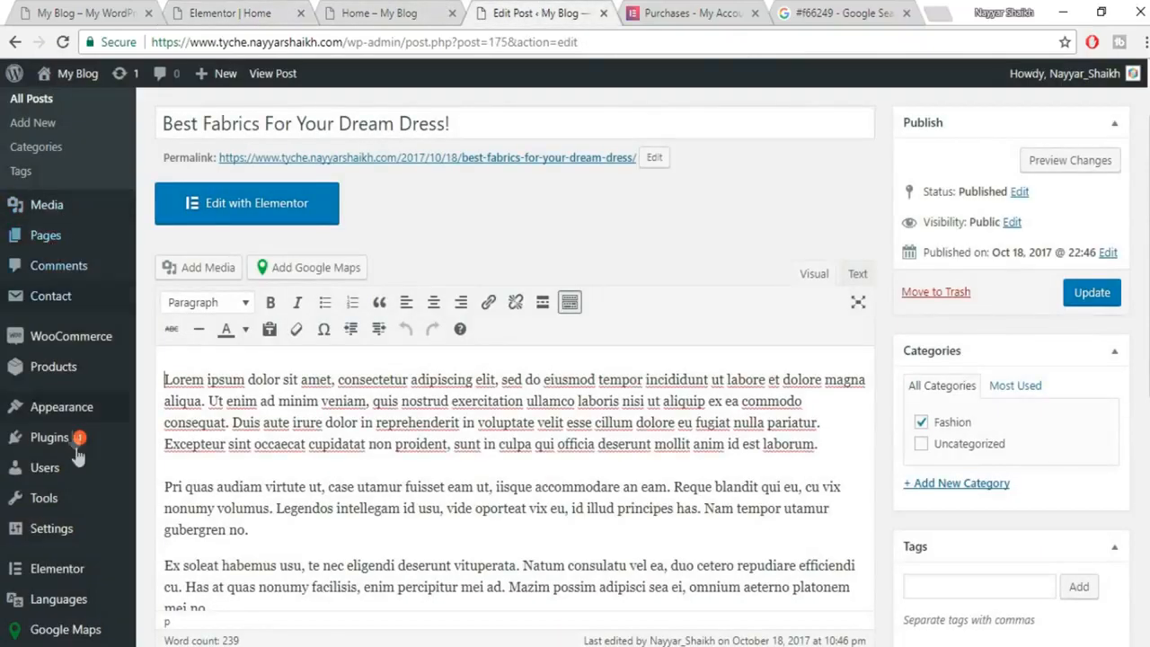
Create a new menu named MainMenu on the Appearance > Menus page.
scroll(72, 441, "down", 4)
mouse_move(70, 496)
mouse_move(59, 379)
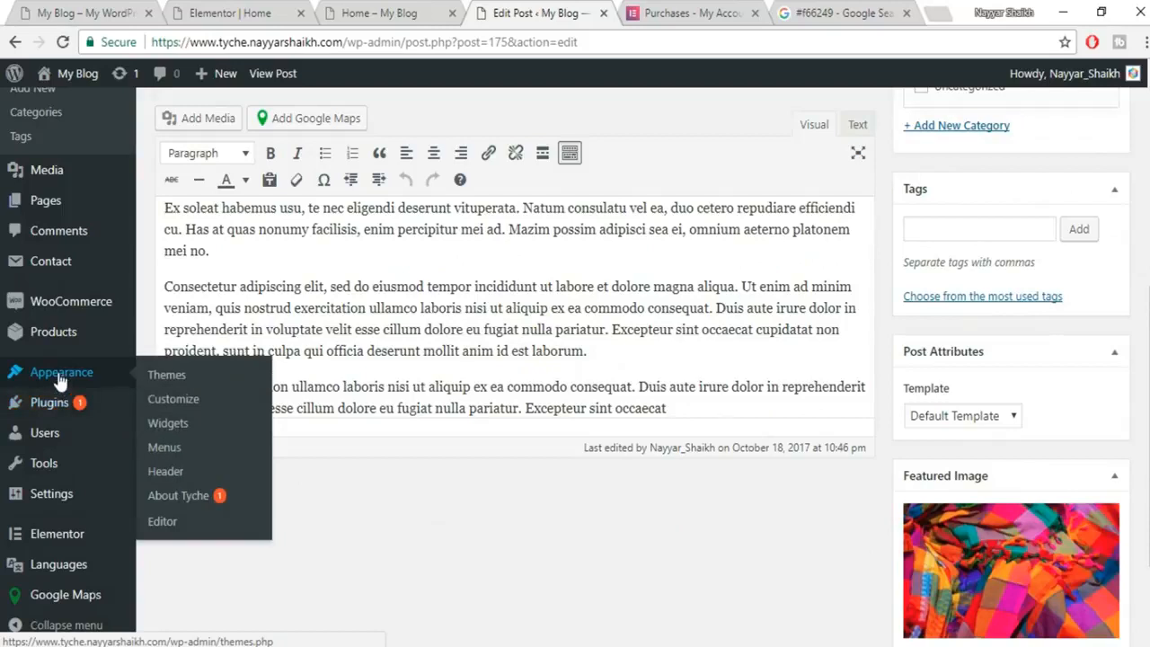
left_click(167, 450)
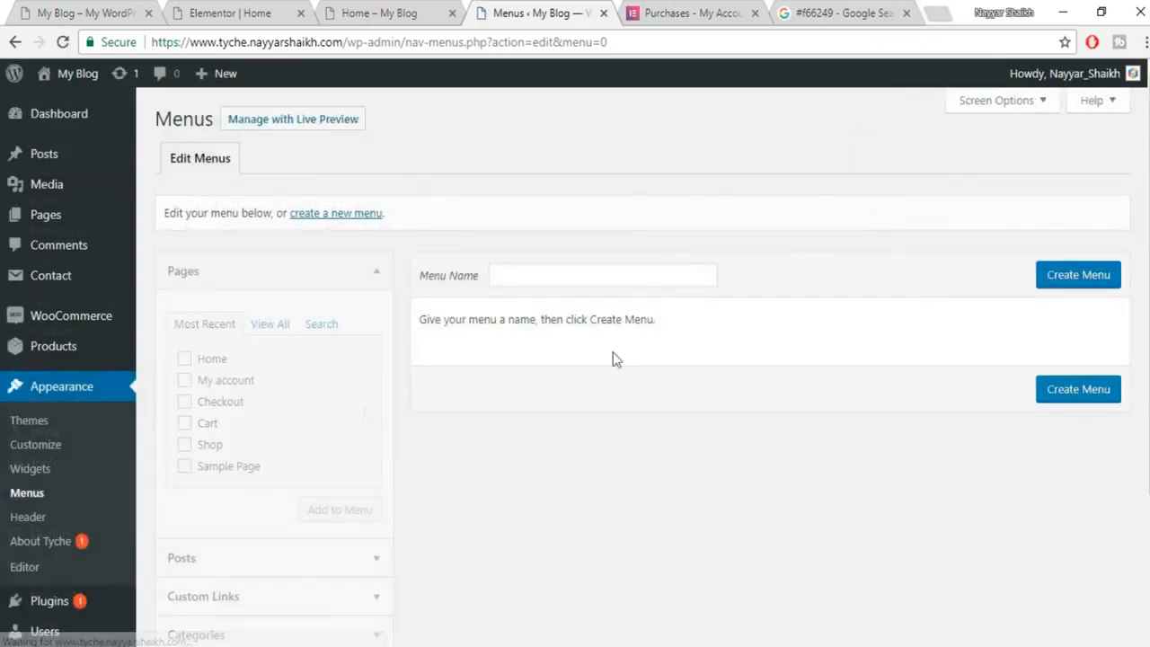
left_click(530, 275)
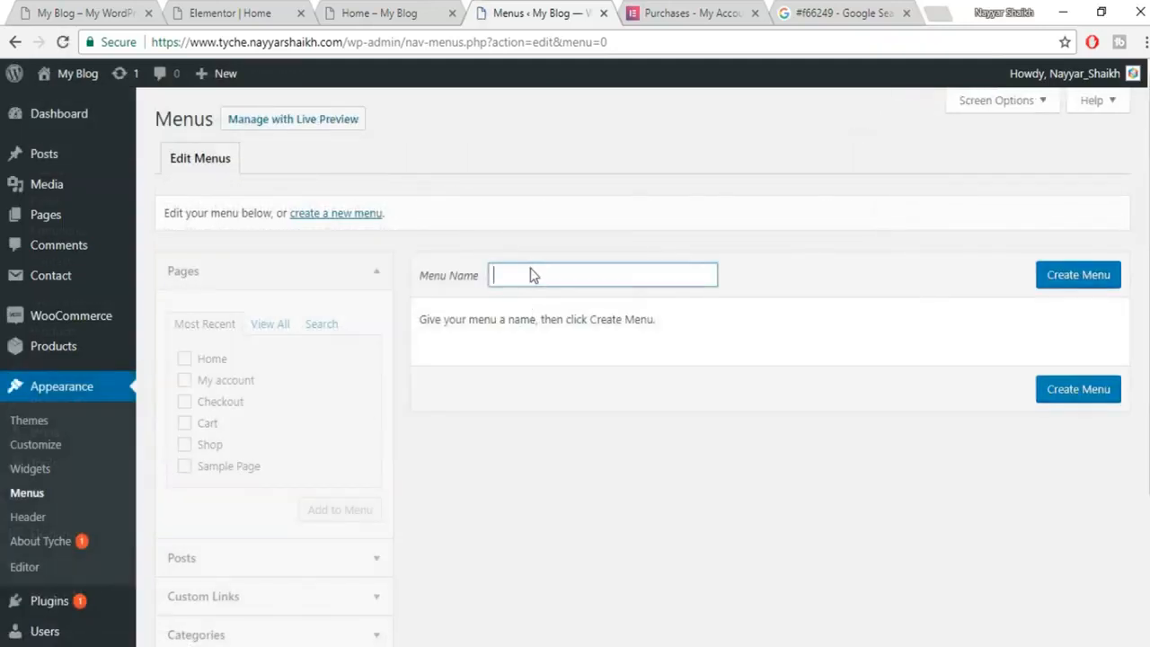
type("Main")
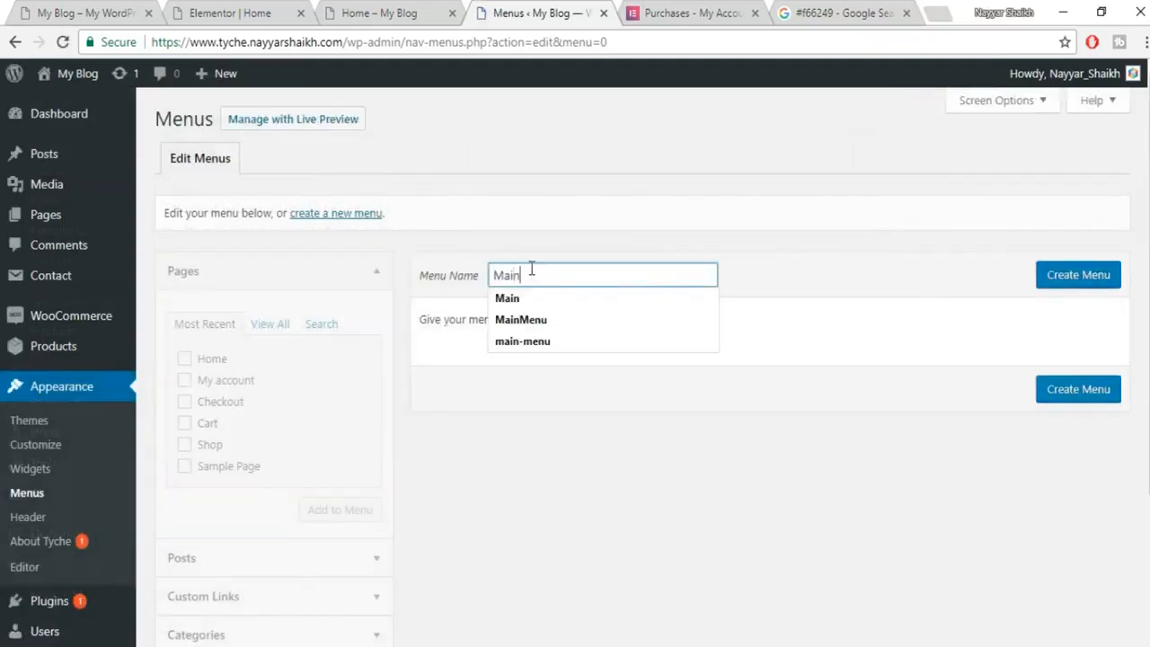
left_click(568, 319)
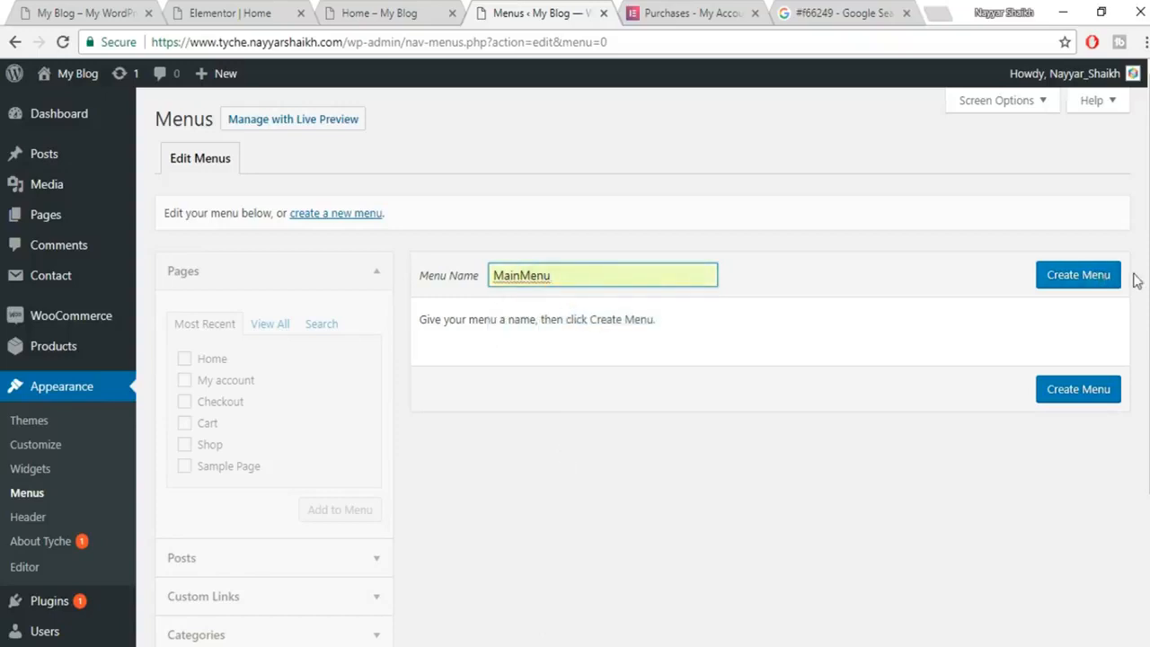
left_click(1104, 280)
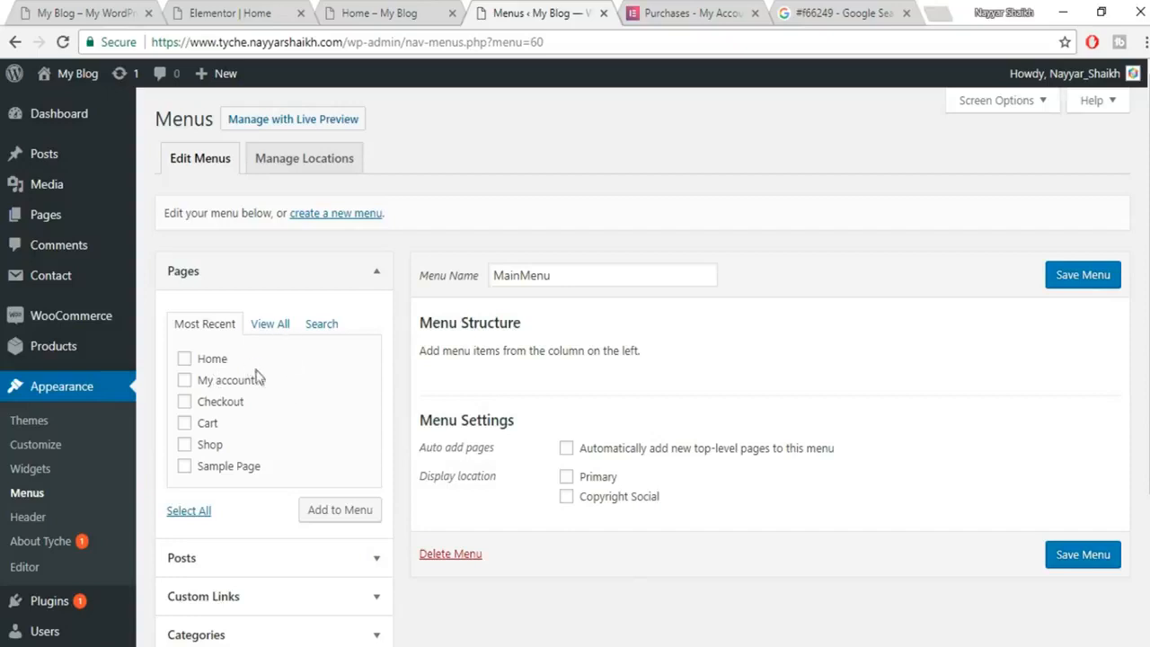
Assign MainMenu to the Primary display location and save the menu.
scroll(336, 445, "down", 2)
scroll(336, 476, "up", 2)
left_click(1093, 269)
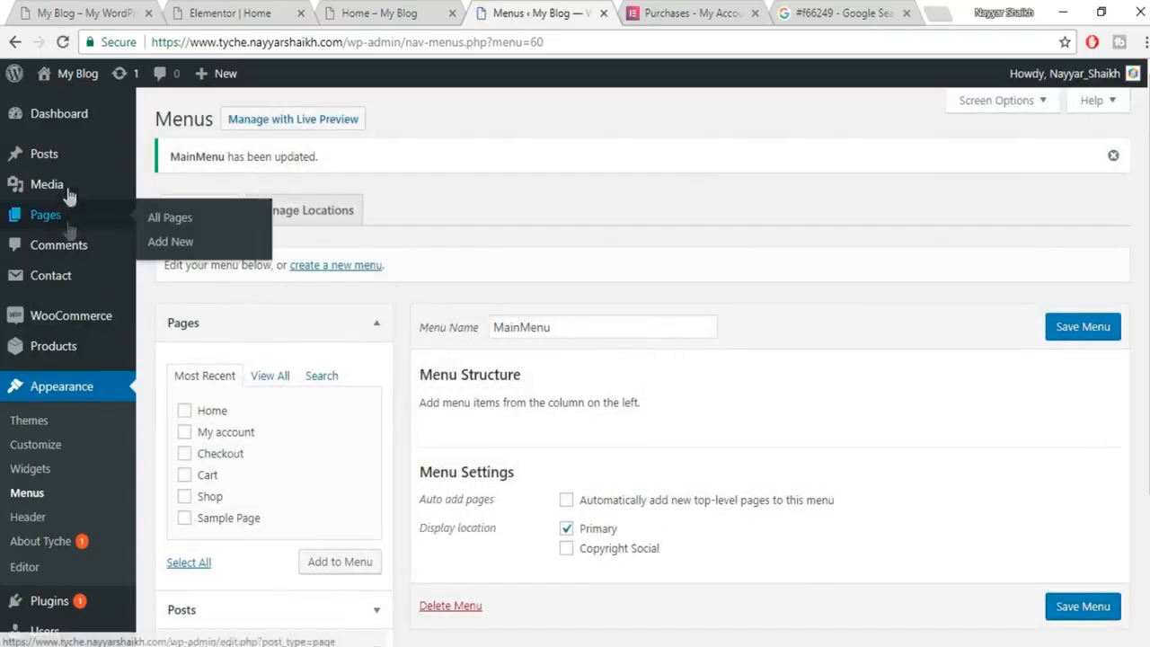
mouse_move(60, 218)
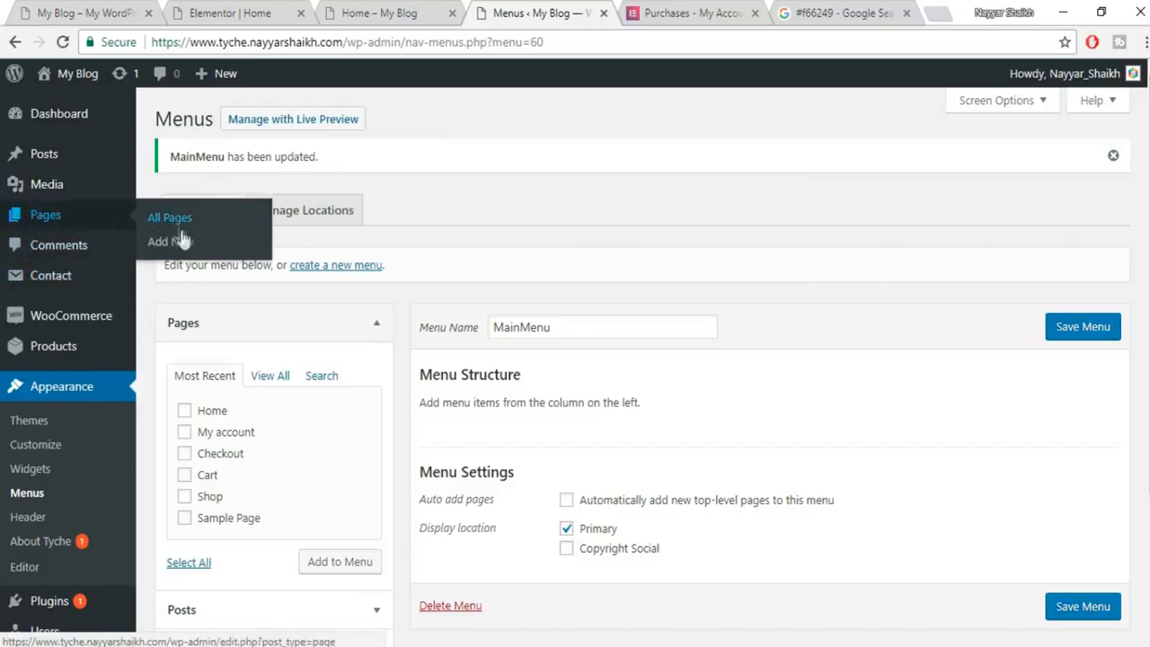
Publish a new 'About Us' page using the Elementor Canvas template.
left_click(170, 241)
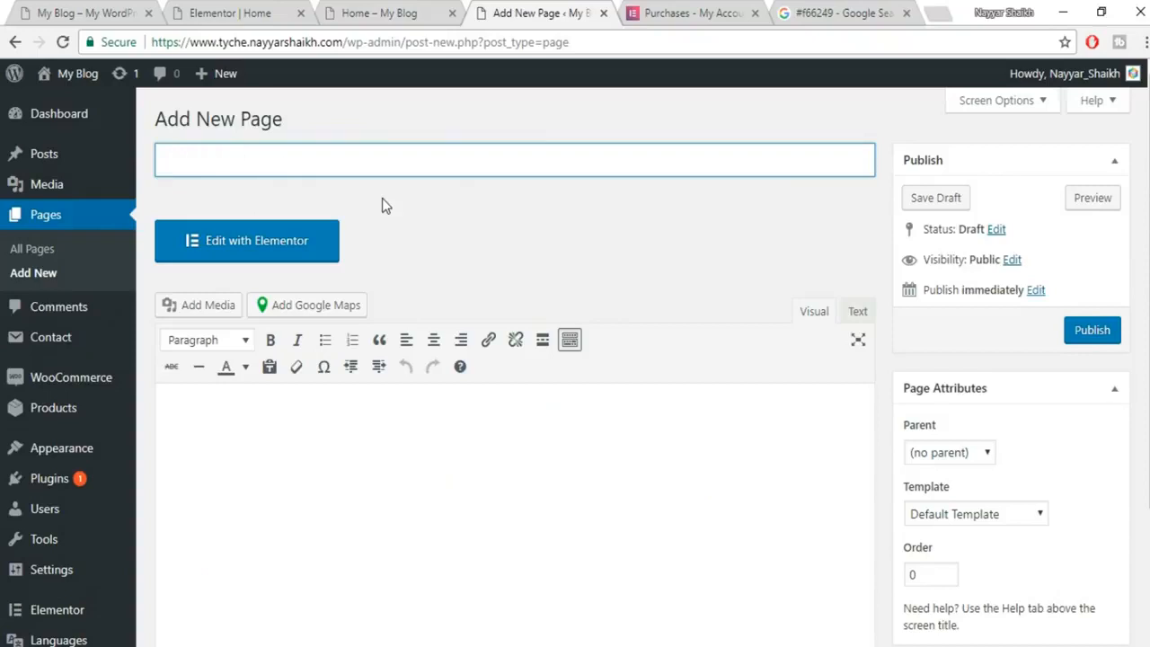
type("About Us")
left_click(1035, 514)
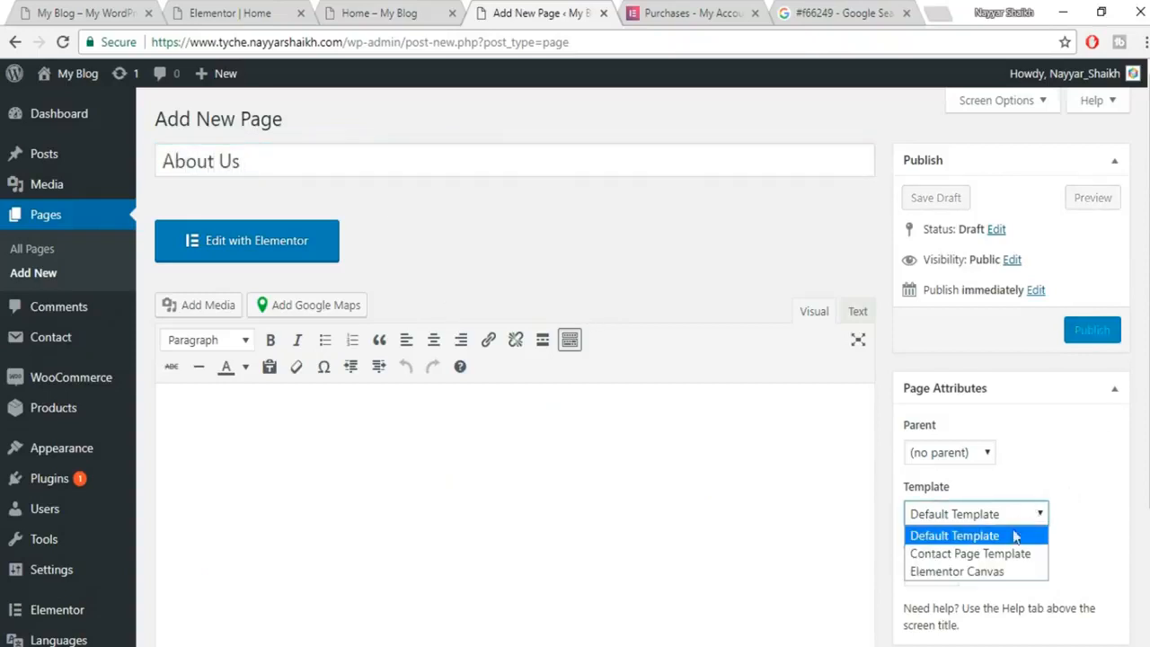
left_click(989, 577)
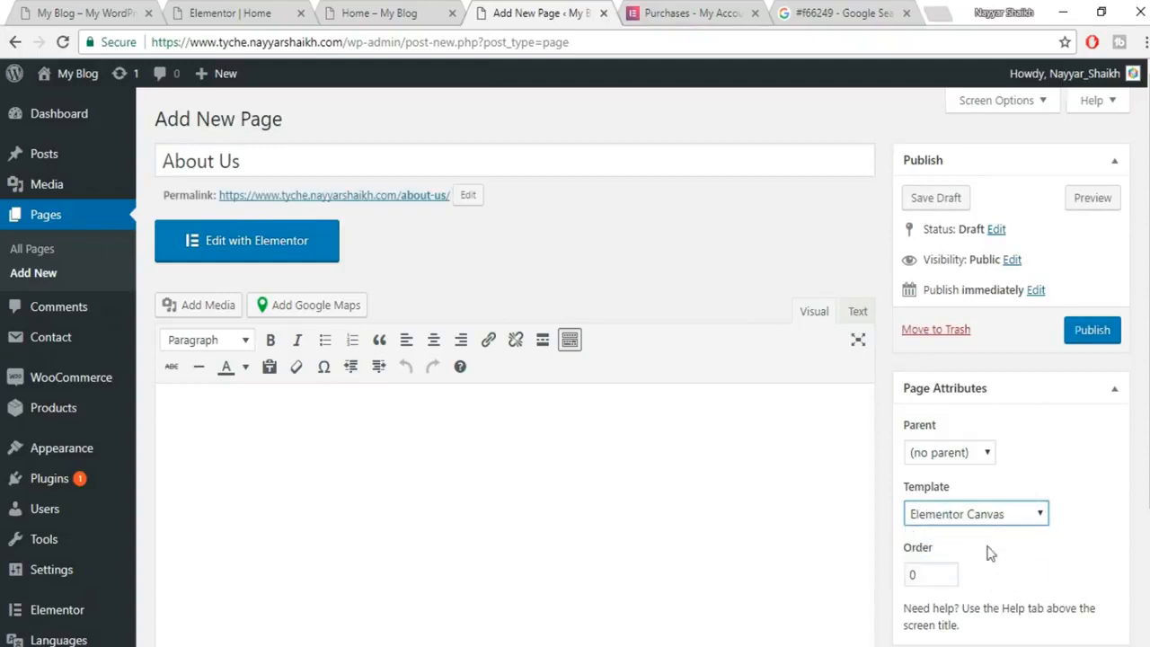
left_click(1100, 334)
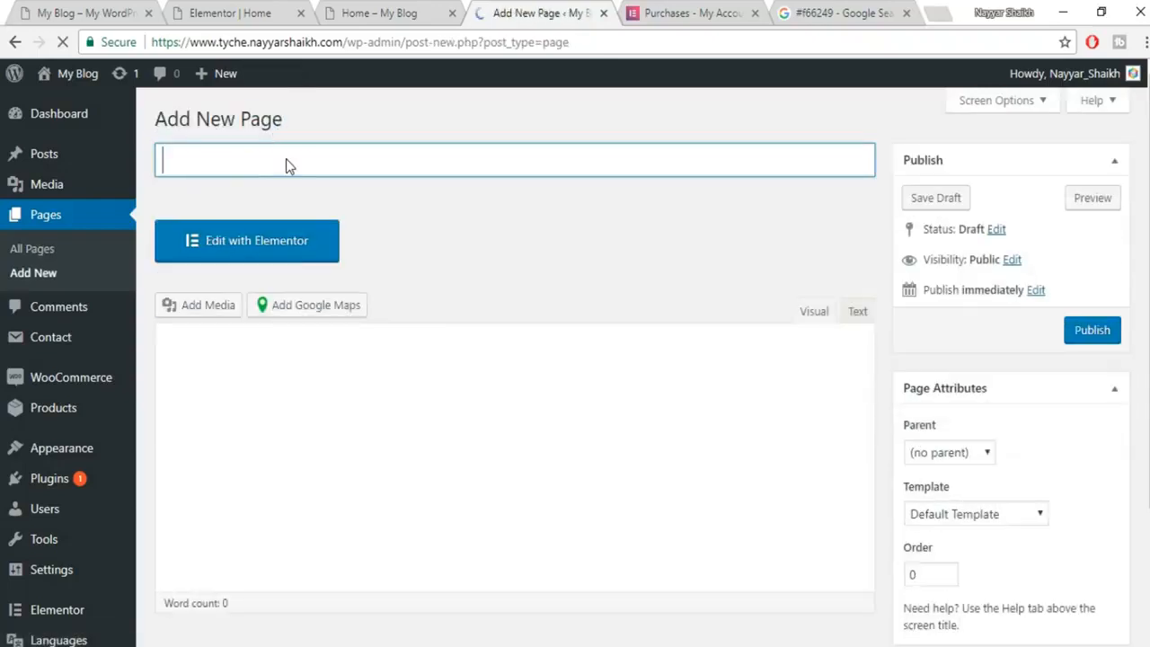
Publish a 'Contact Us' page with the Elementor Canvas template.
type("Contact Us")
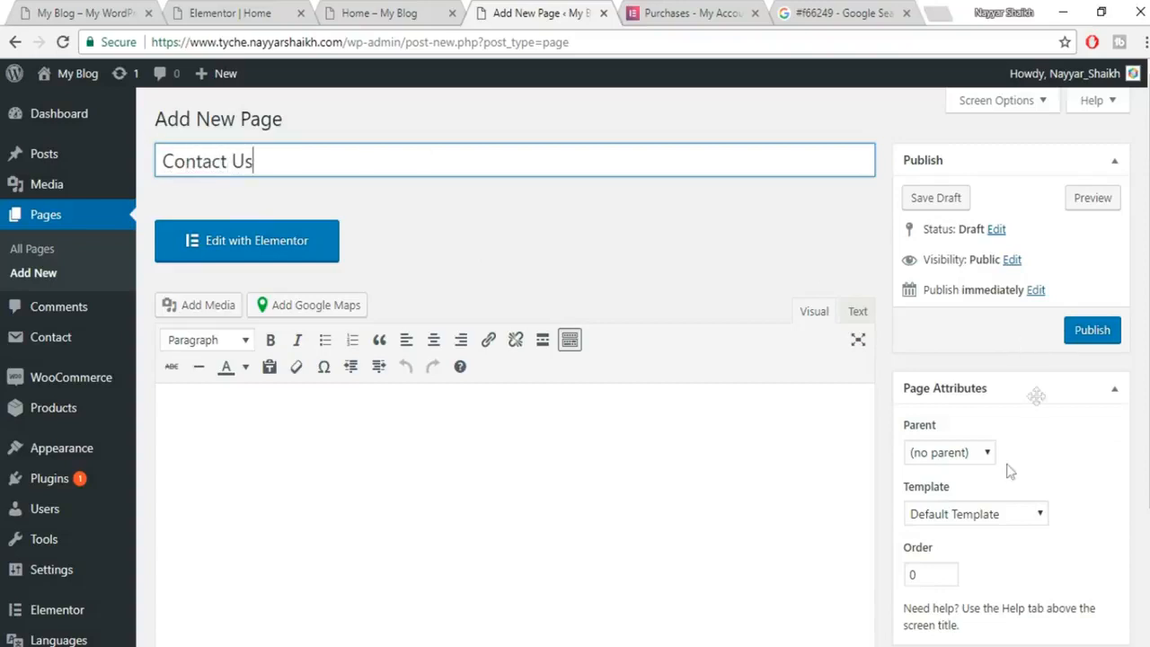
left_click(1033, 513)
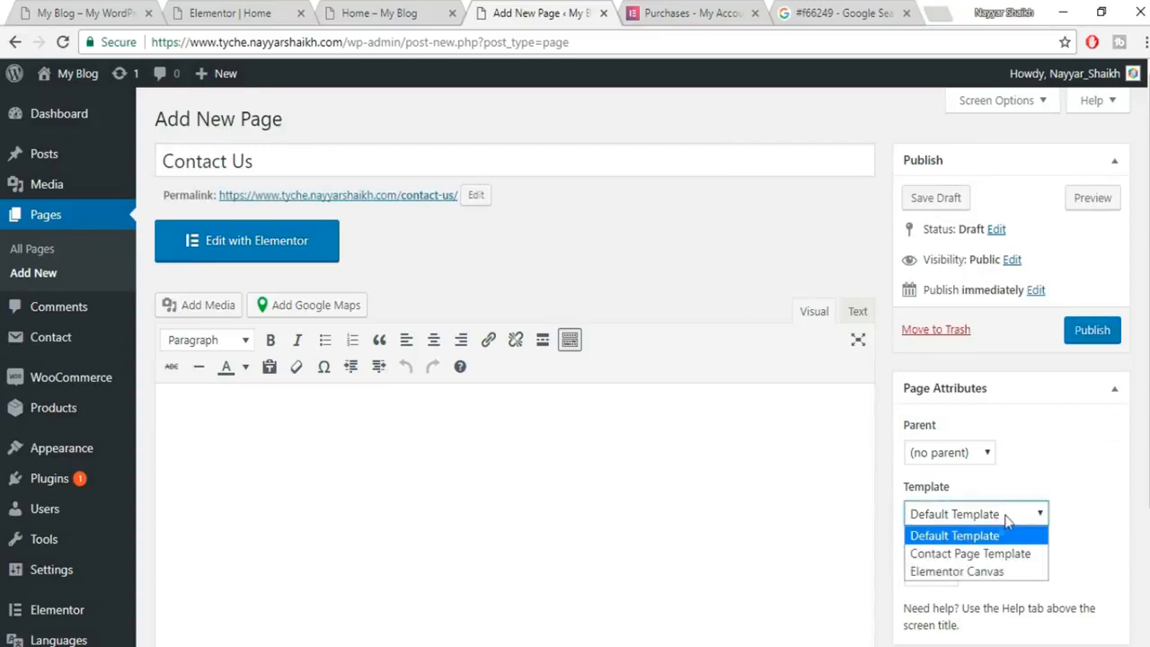
left_click(986, 573)
left_click(1093, 330)
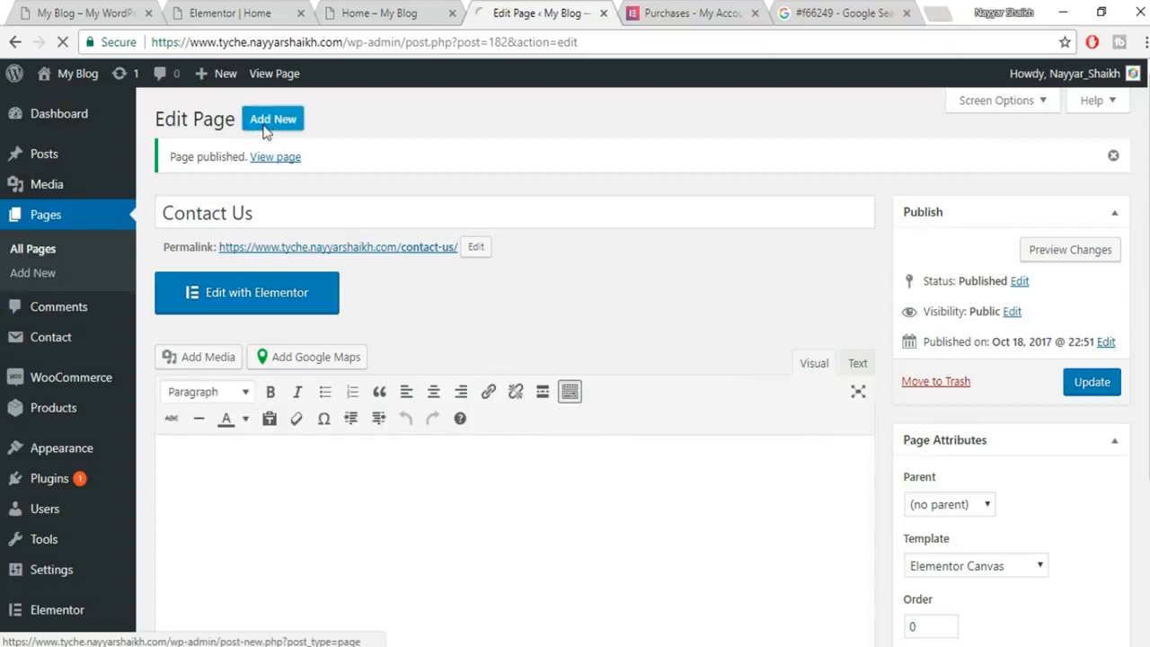
Publish a 'Blog' page with the Elementor Canvas template.
left_click(266, 131)
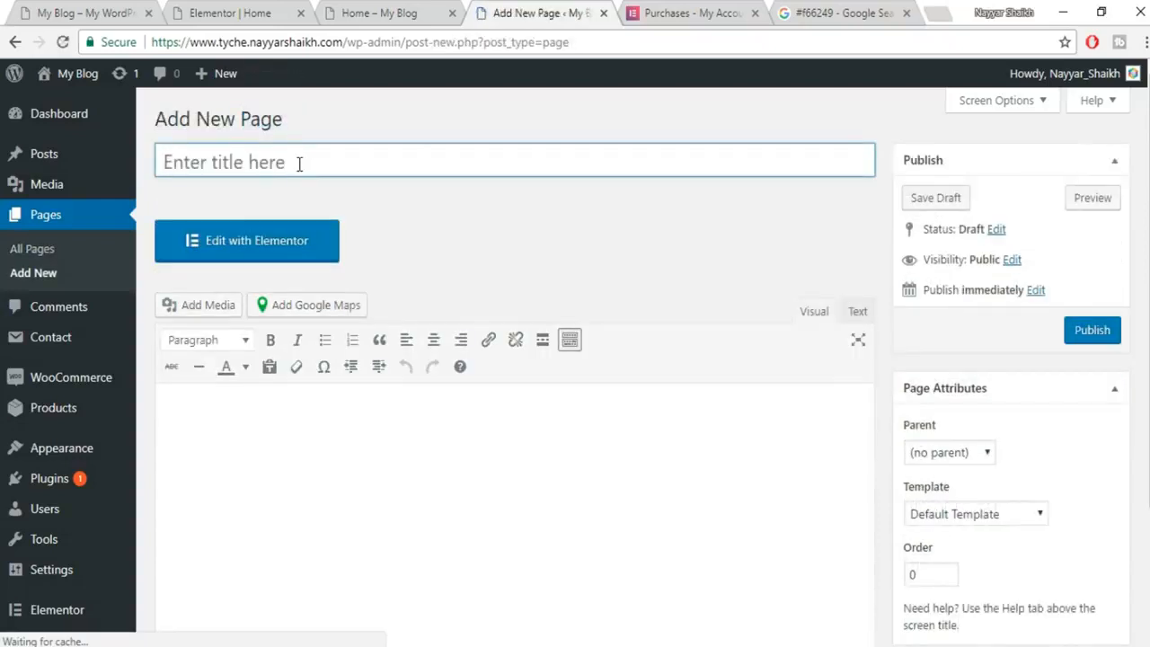
type("Blog")
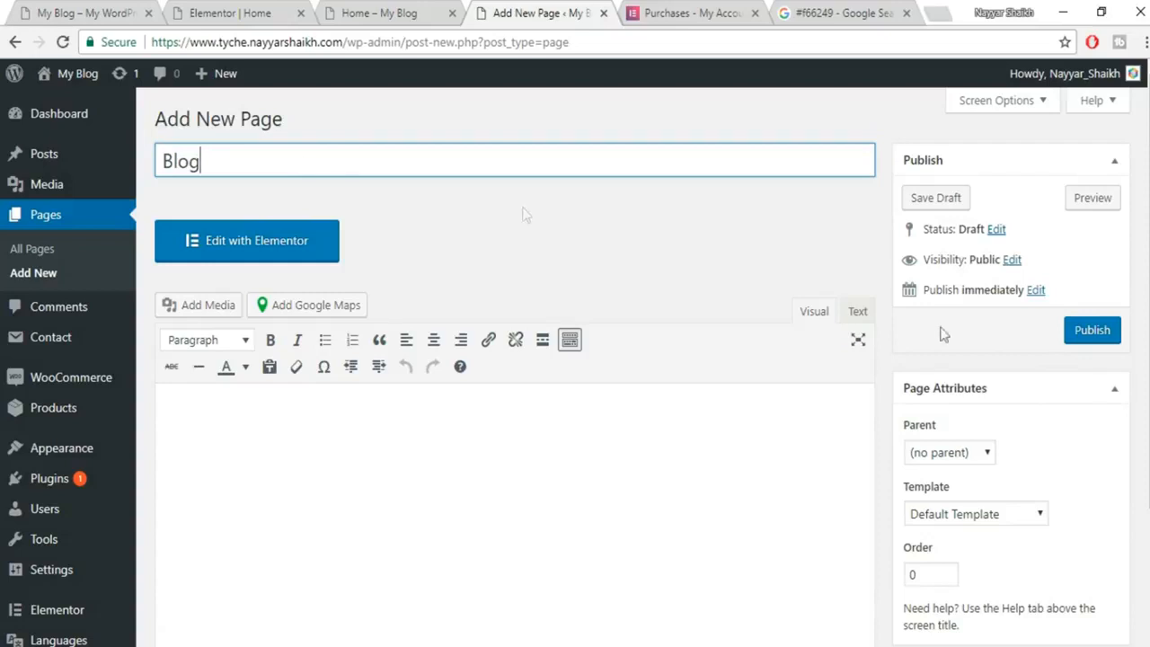
scroll(1027, 458, "down", 1)
left_click(989, 424)
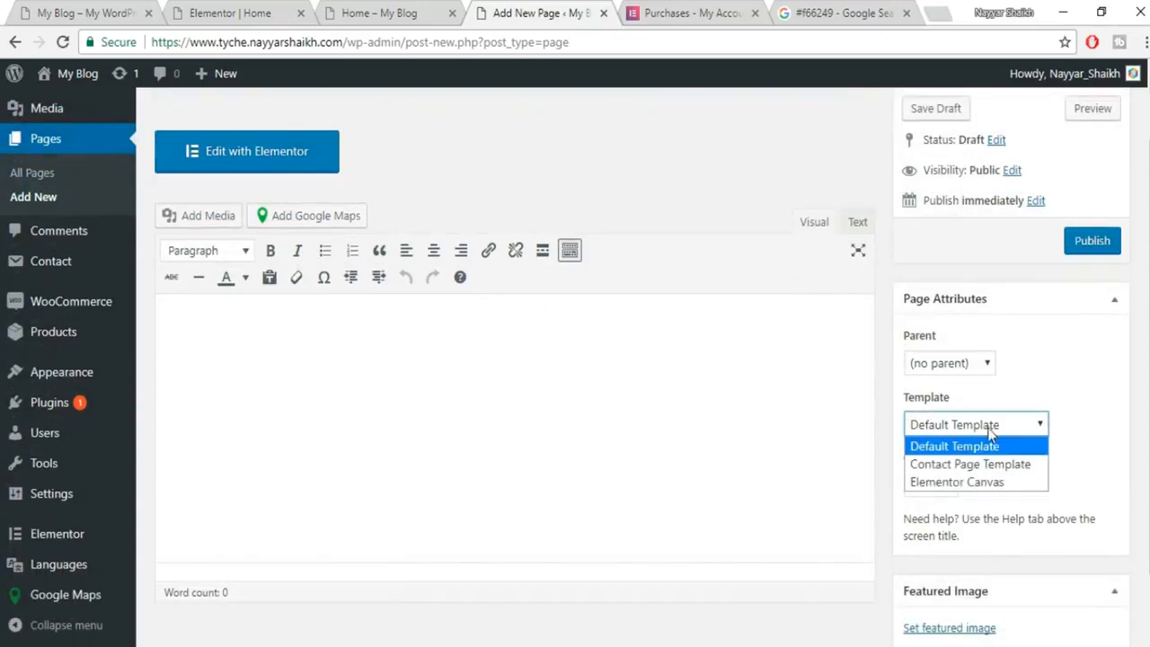
left_click(981, 482)
left_click(1105, 241)
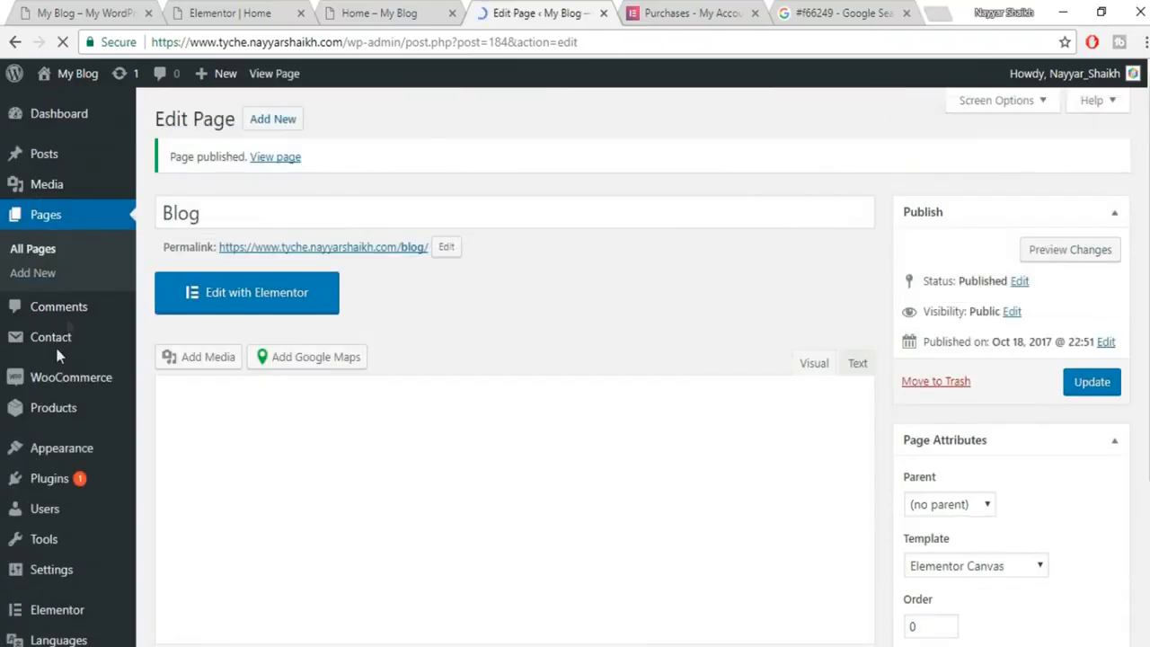
Return to the Appearance > Menus page.
scroll(56, 348, "down", 2)
mouse_move(56, 382)
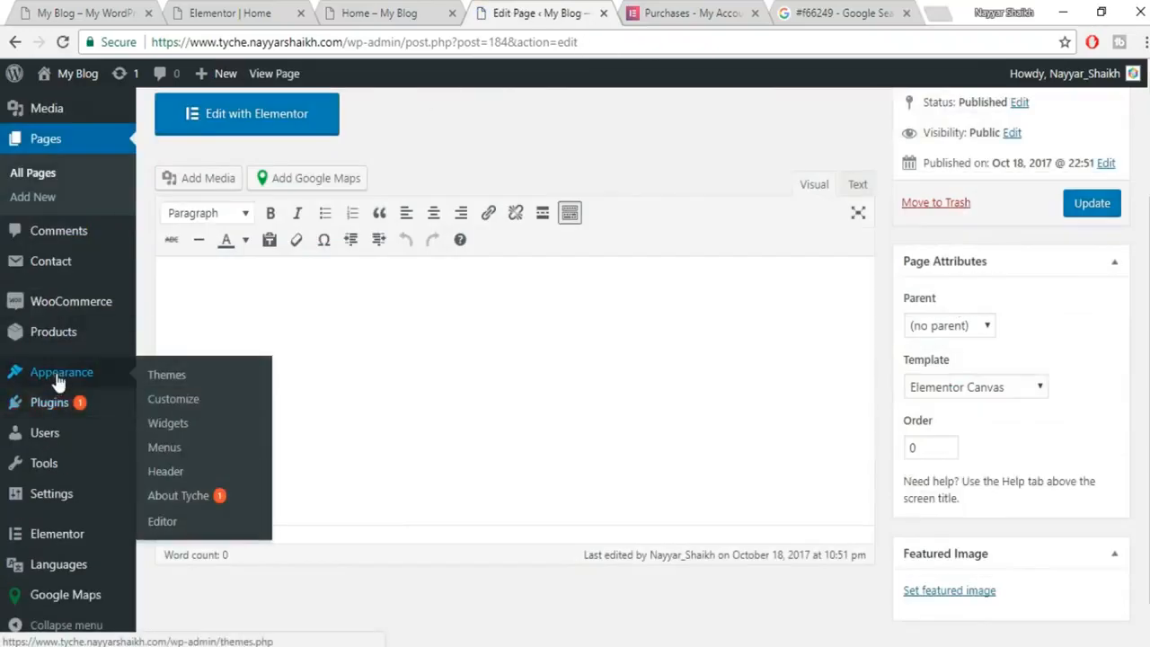
left_click(192, 450)
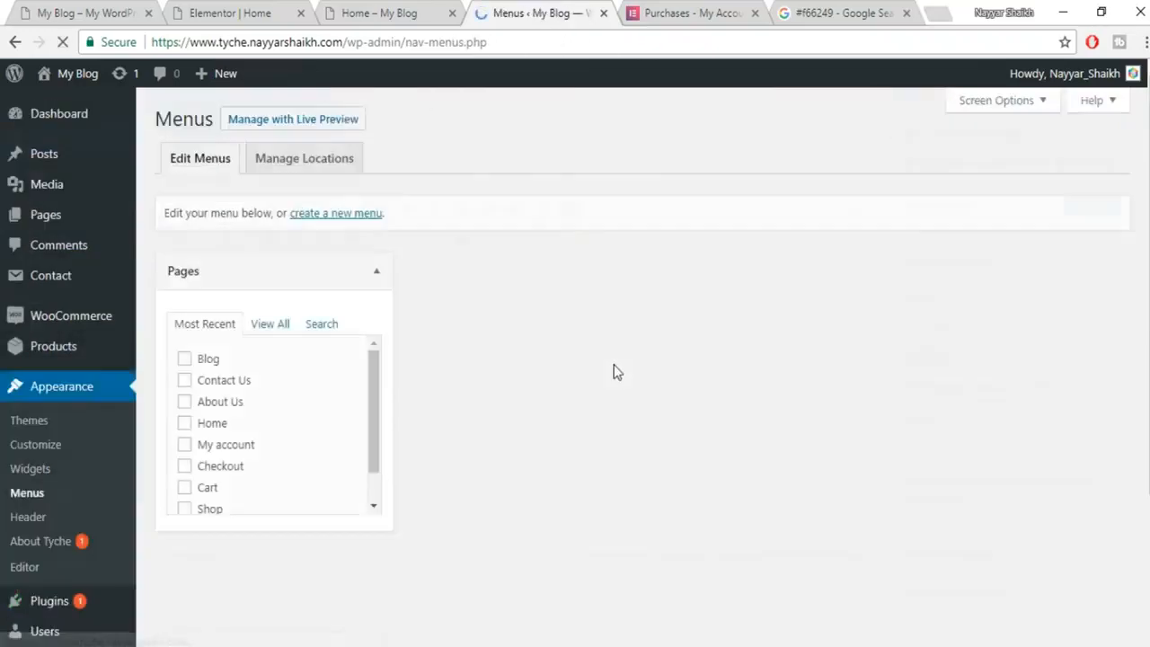
Add the Home, About Us, Contact Us and Blog pages to MainMenu.
scroll(313, 421, "down", 1)
scroll(313, 421, "up", 1)
scroll(313, 423, "down", 1)
scroll(310, 422, "up", 1)
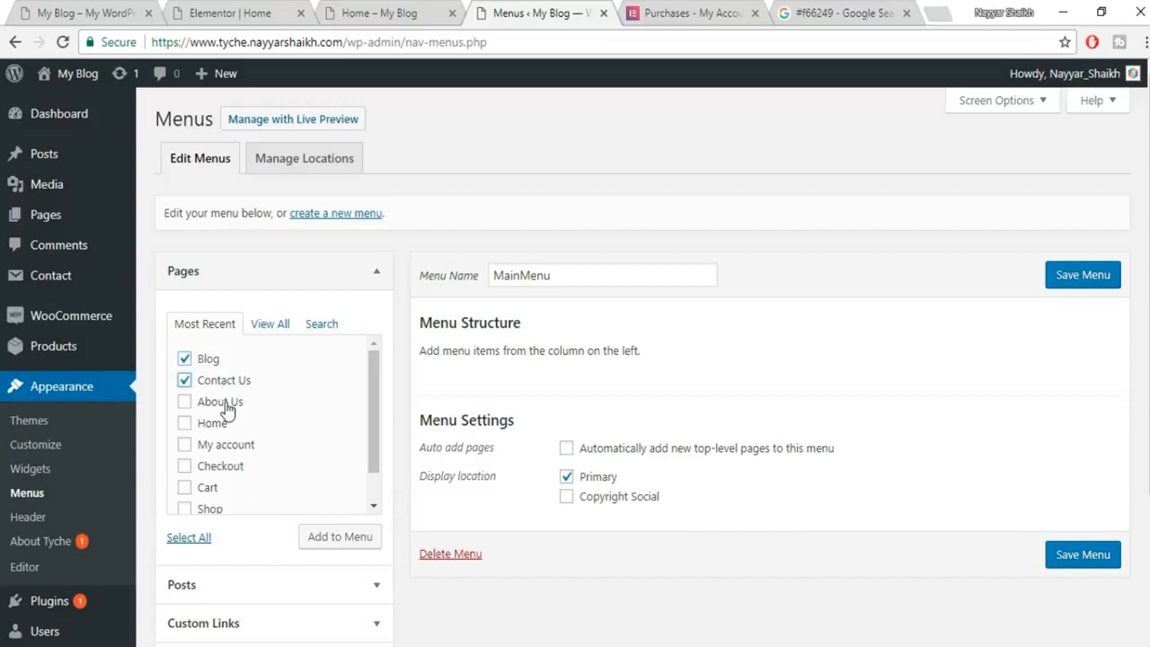
left_click(340, 537)
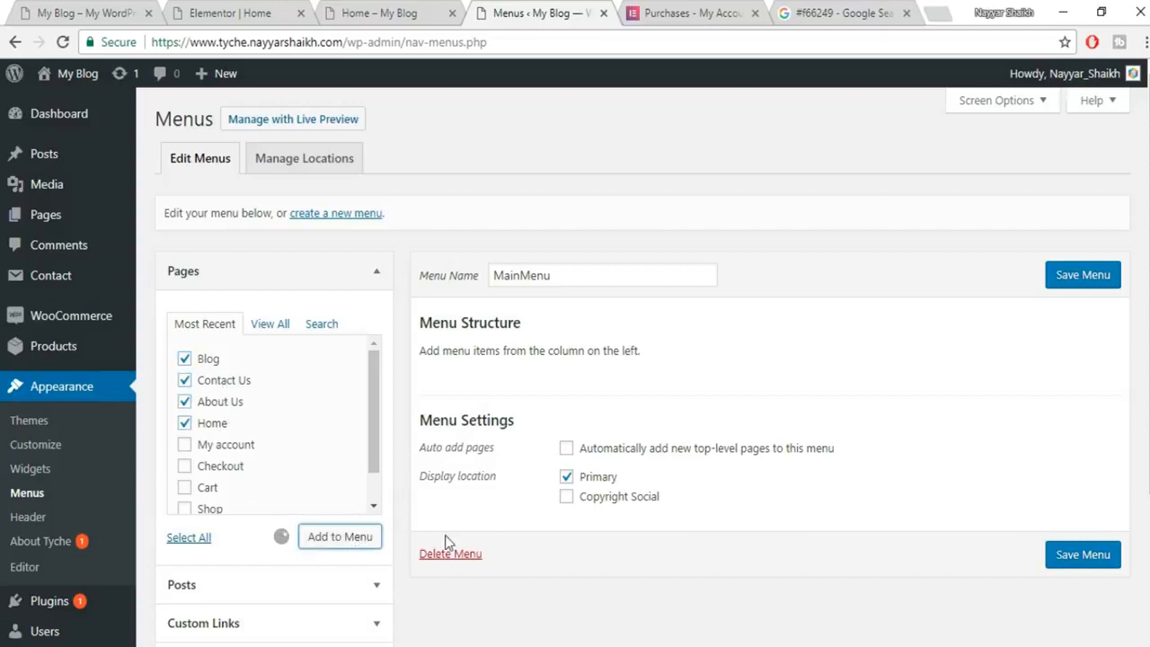
Reorder MainMenu to Home, About Us, Contact Us, Blog and save it.
mouse_move(498, 418)
left_mouse_down()
mouse_move(503, 360)
mouse_move(503, 396)
left_mouse_up()
left_click_drag(505, 532, 498, 485)
left_click(1097, 279)
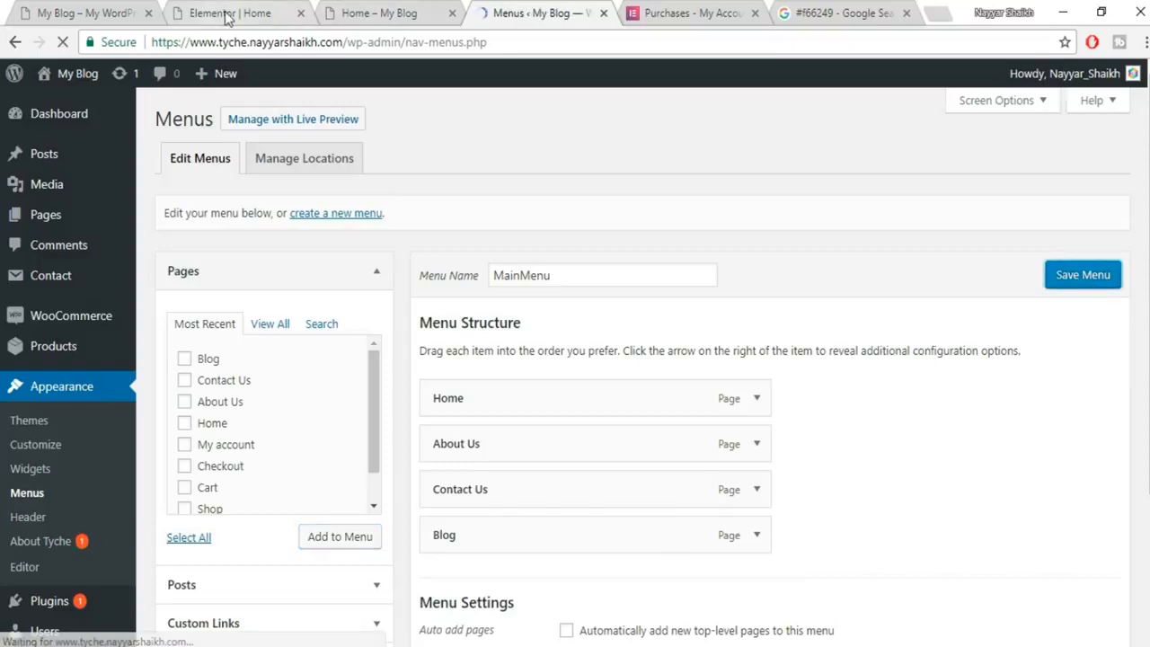
left_click(230, 15)
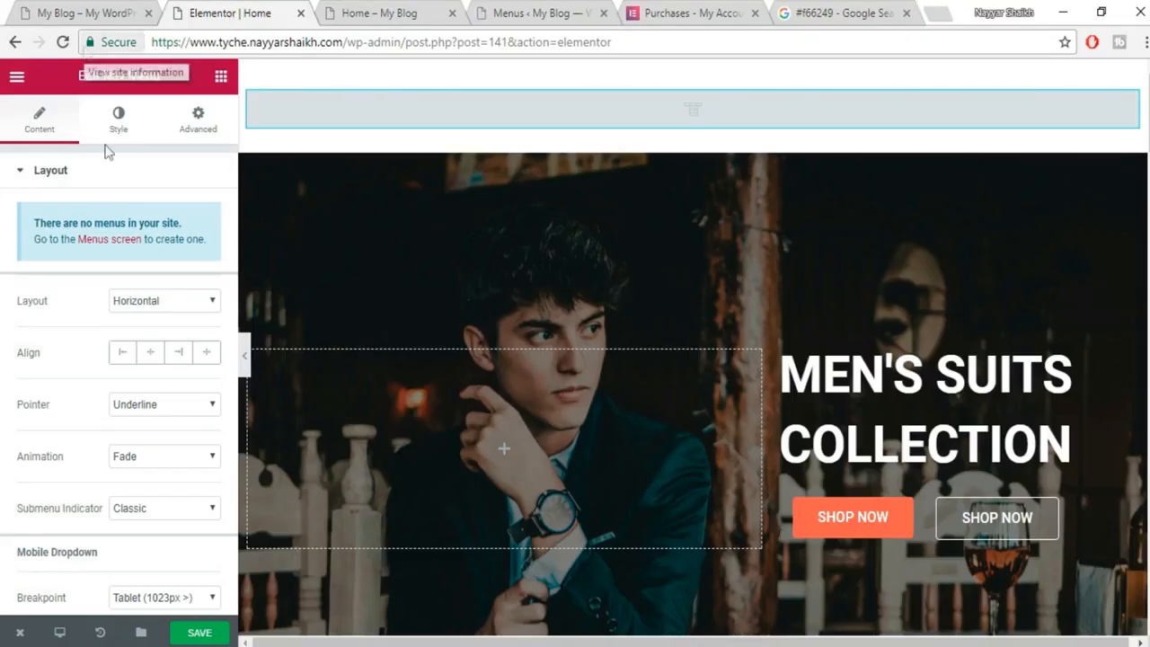
Save the Home page and reload the Elementor editor so the Nav Menu shows MainMenu's items.
left_click(200, 632)
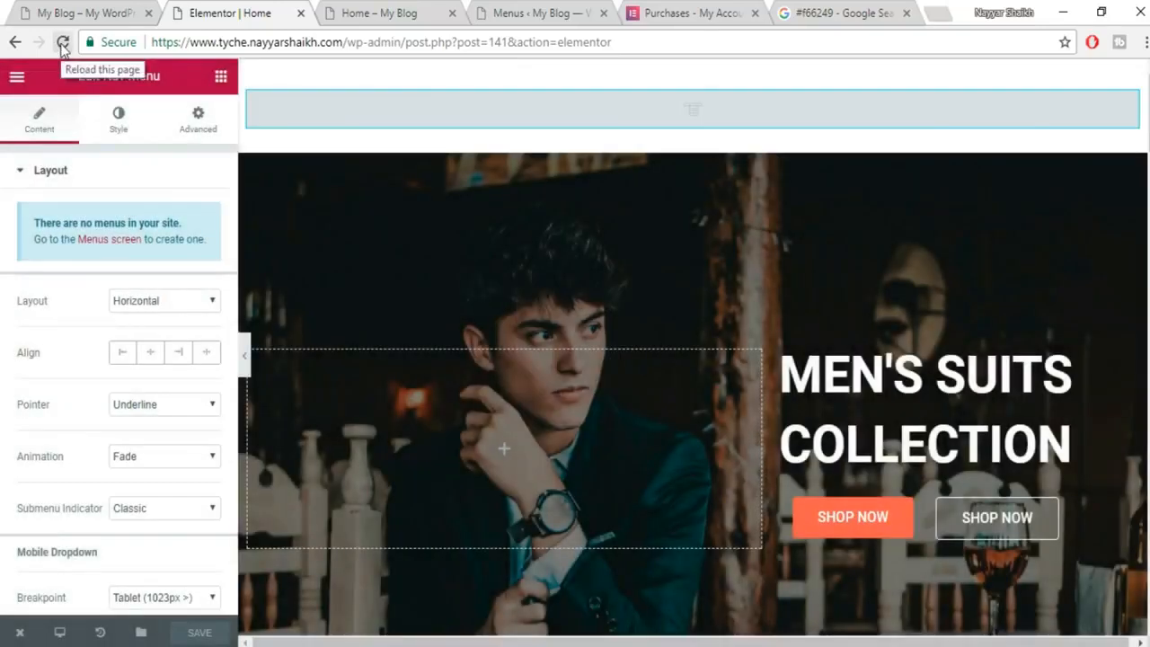
left_click(62, 43)
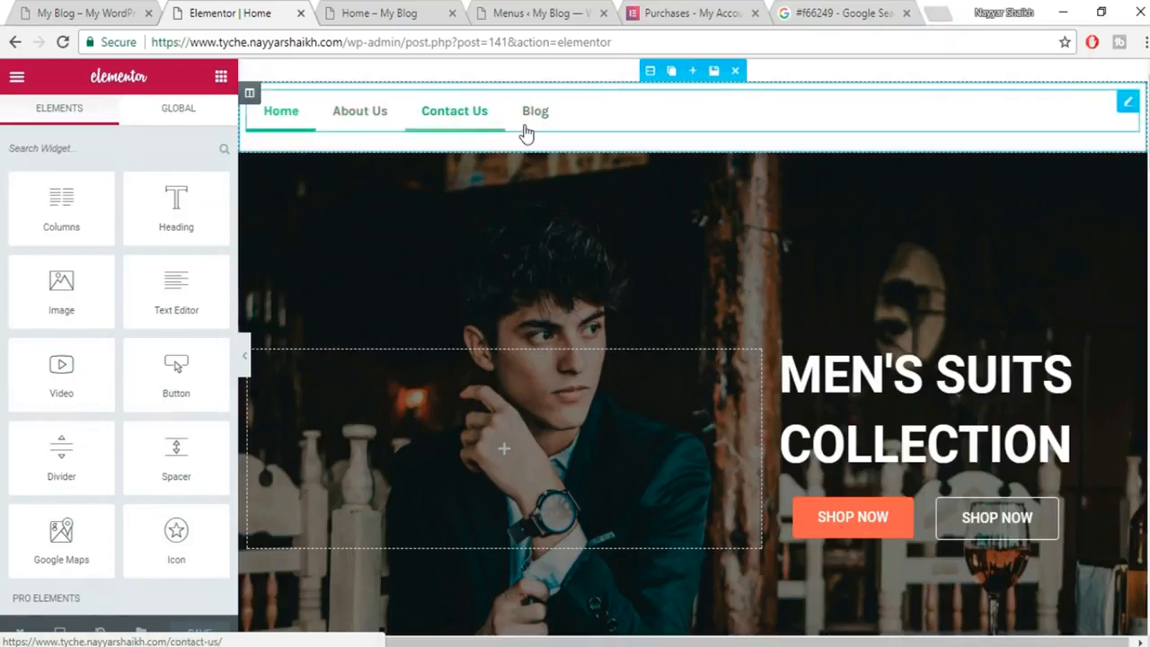
Align the Nav Menu widget's items to the right.
left_click(381, 124)
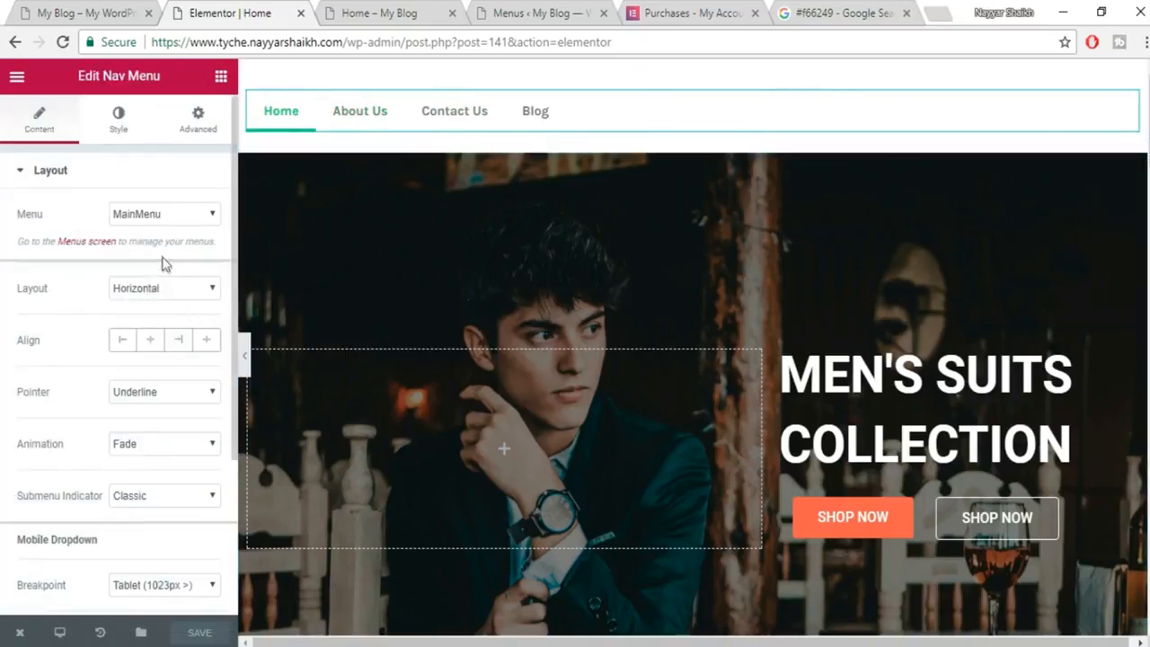
left_click(178, 340)
key("ctrl+1")
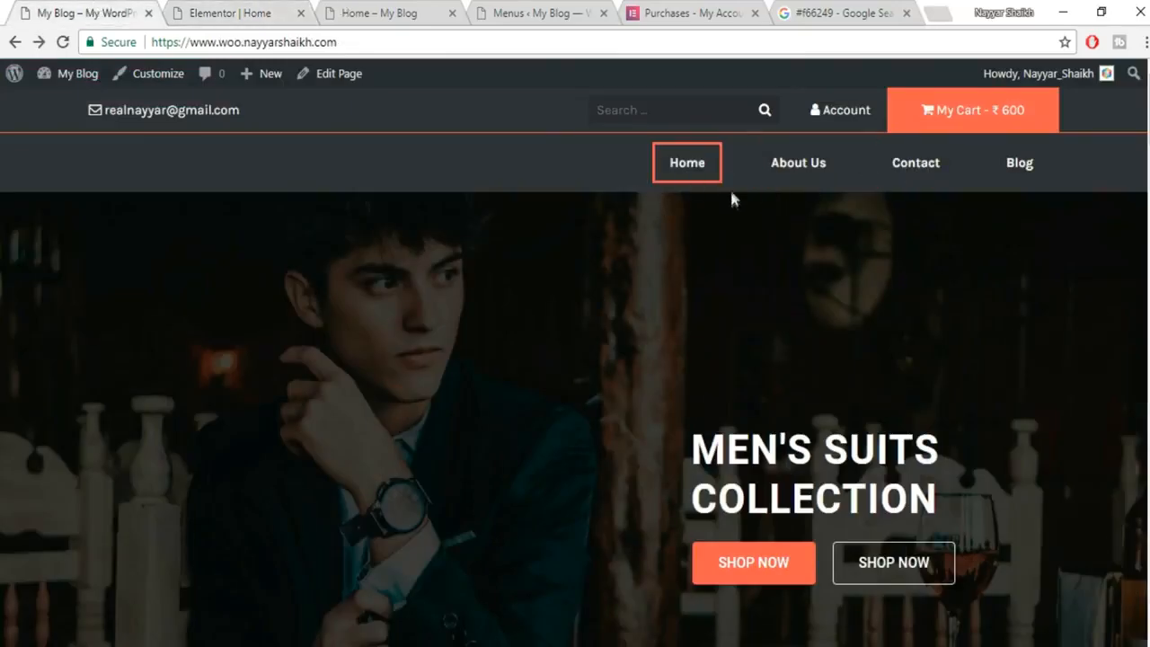
left_click(249, 9)
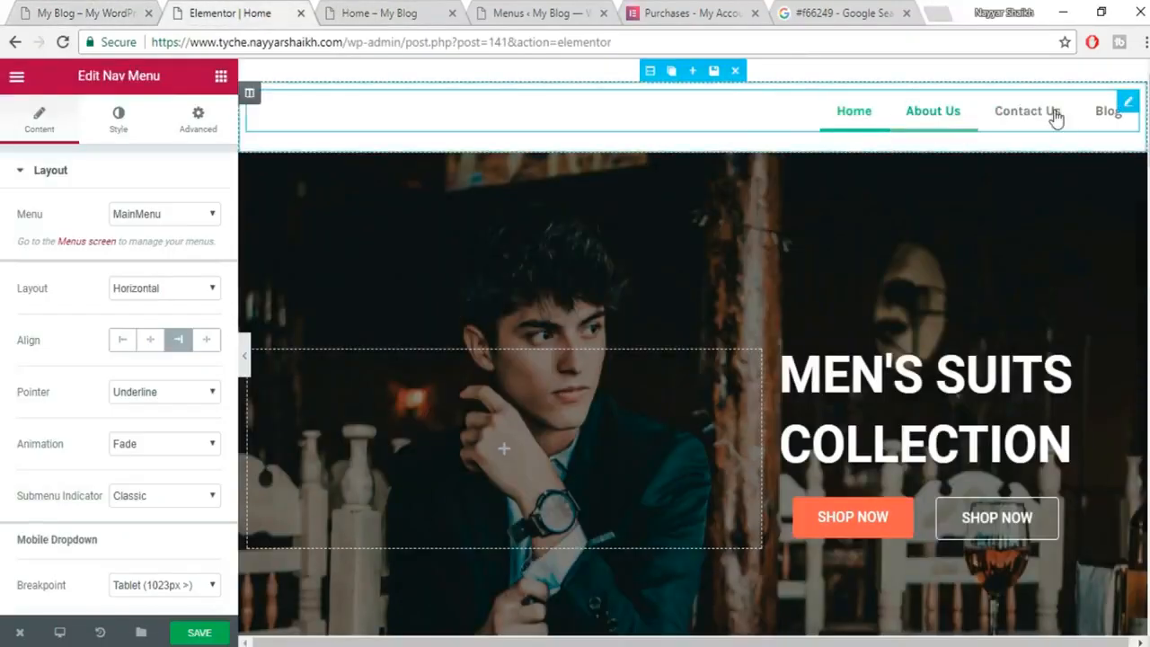
scroll(180, 374, "down", 1)
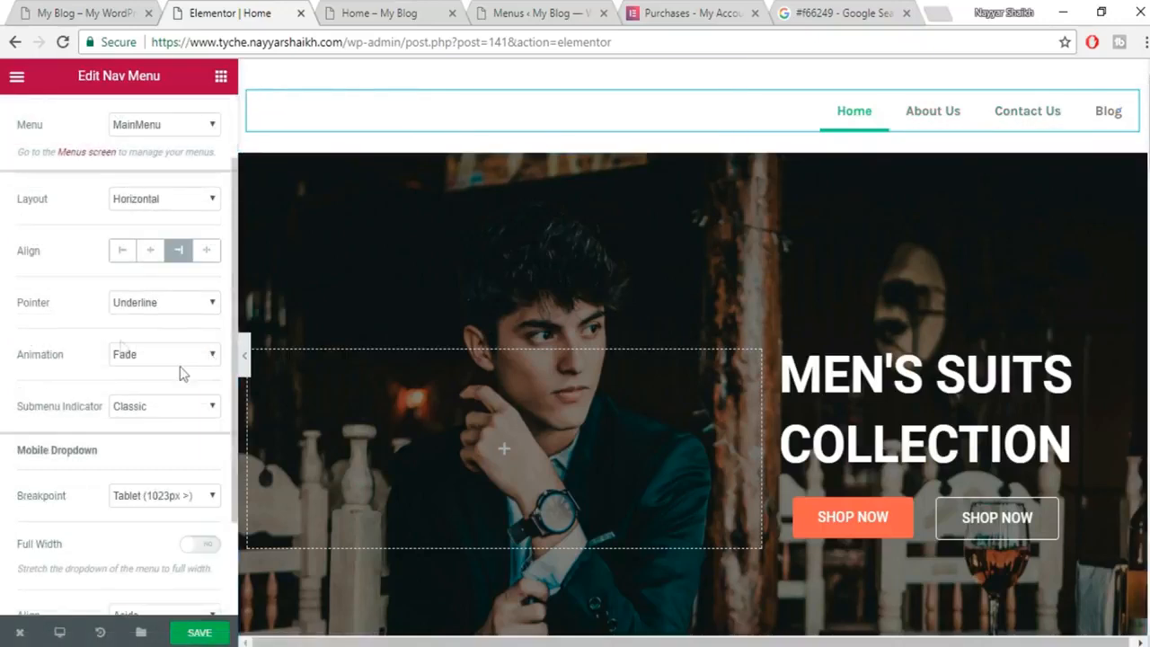
Set the menu pointer to Framed with the Draw animation.
left_click(137, 305)
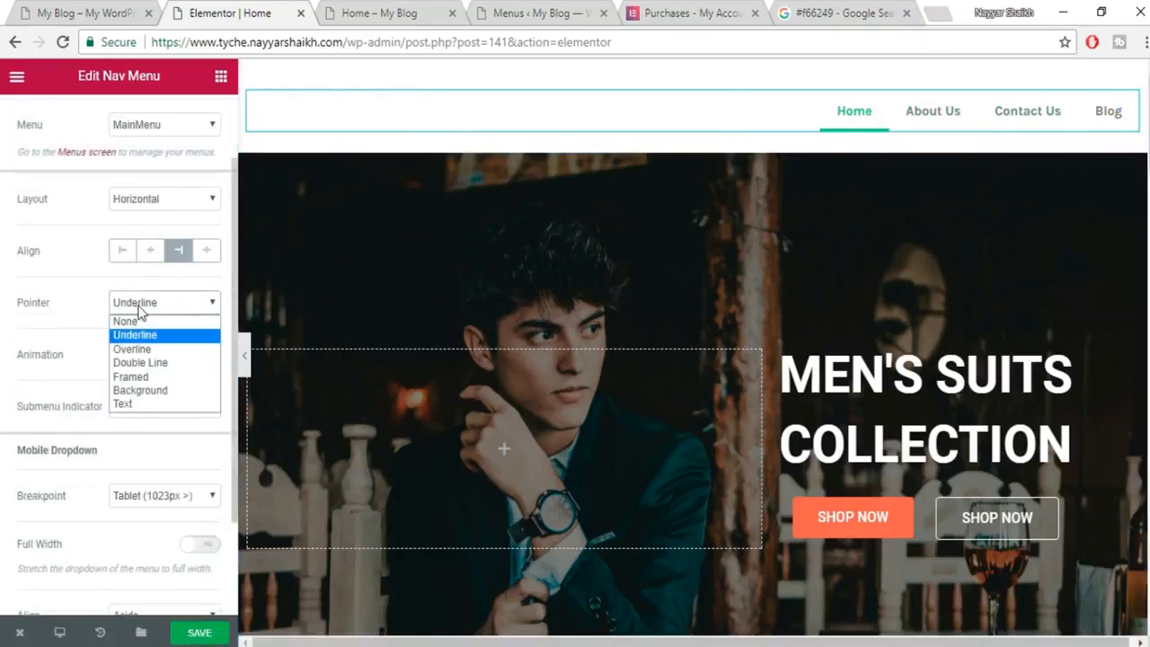
left_click(160, 378)
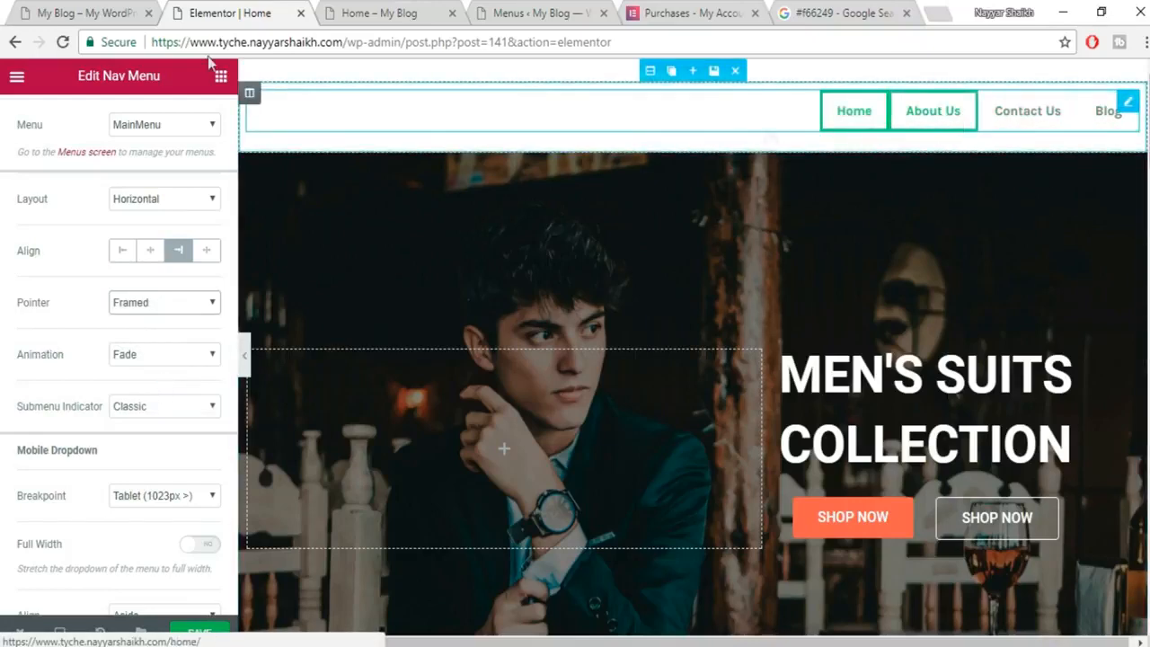
left_click(151, 360)
left_click(128, 416)
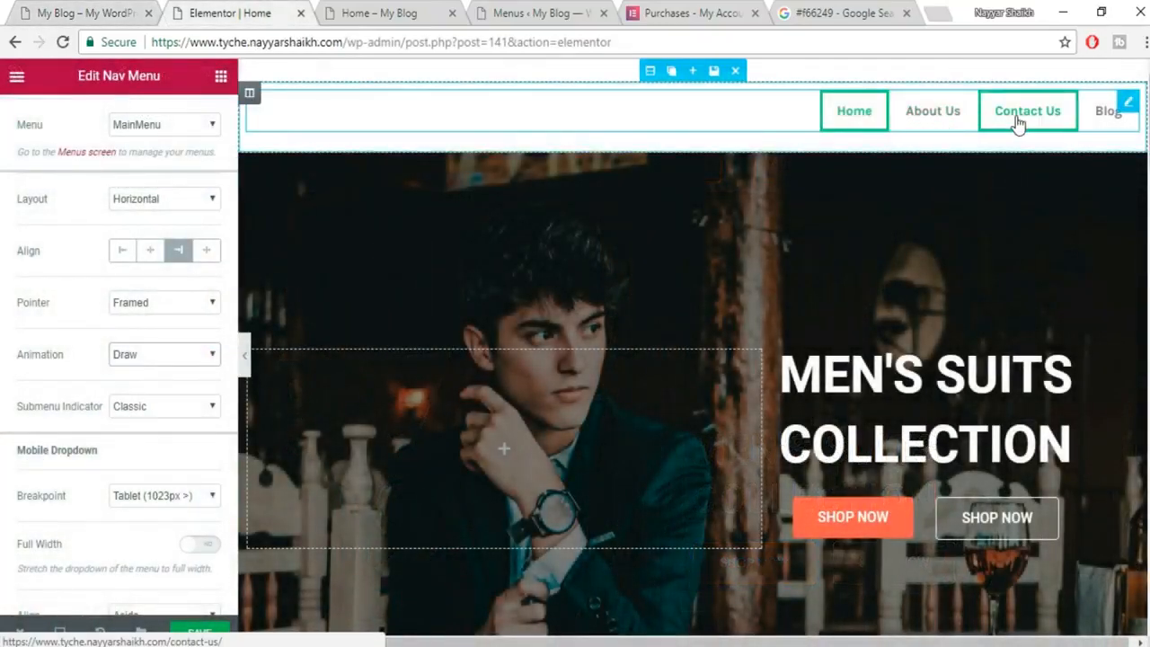
scroll(161, 406, "down", 2)
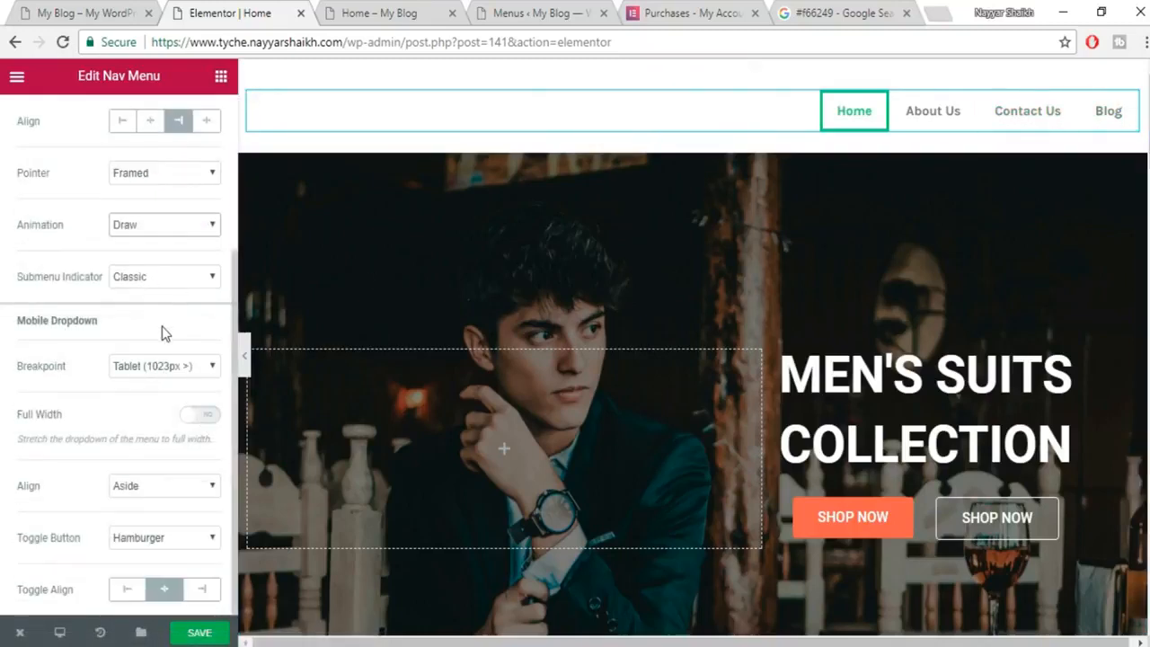
scroll(148, 534, "up", 3)
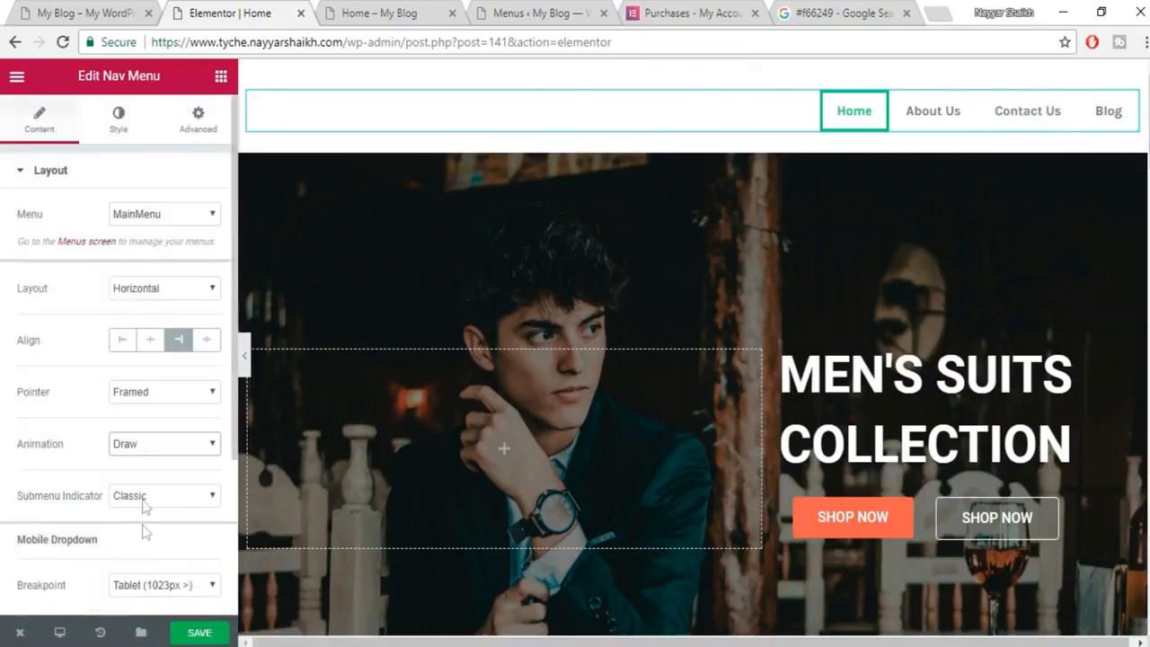
Set the Nav Menu pointer width to 2 and item spacing to 39, then save.
left_click(135, 129)
scroll(175, 270, "down", 2)
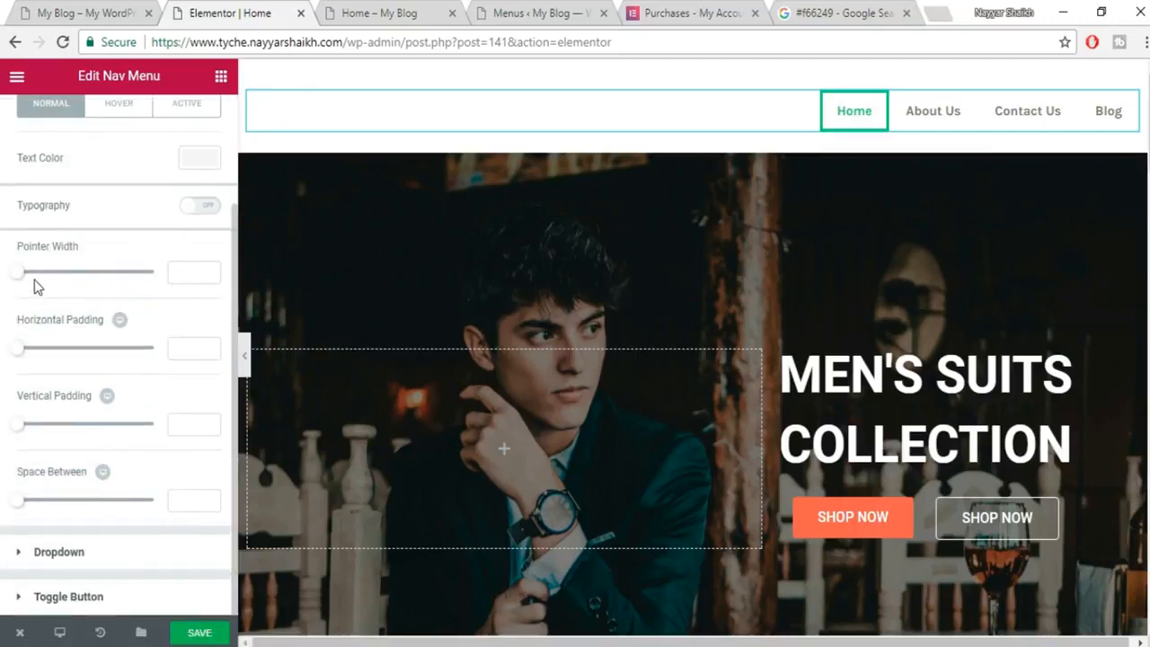
left_click(194, 272)
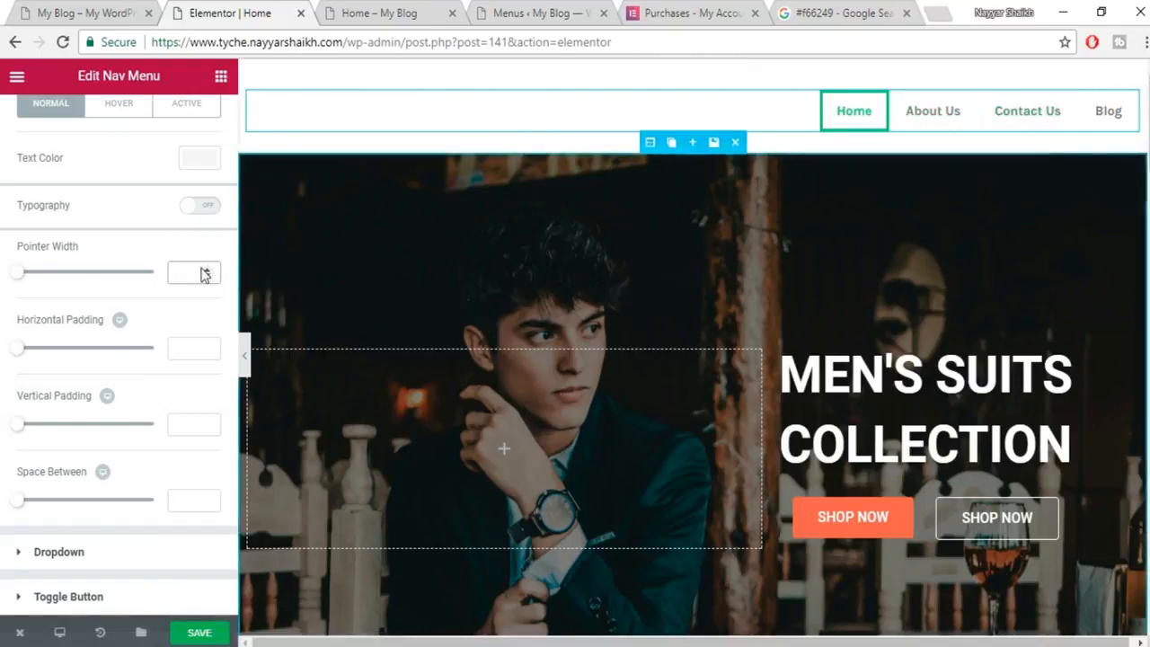
type(".")
type("2")
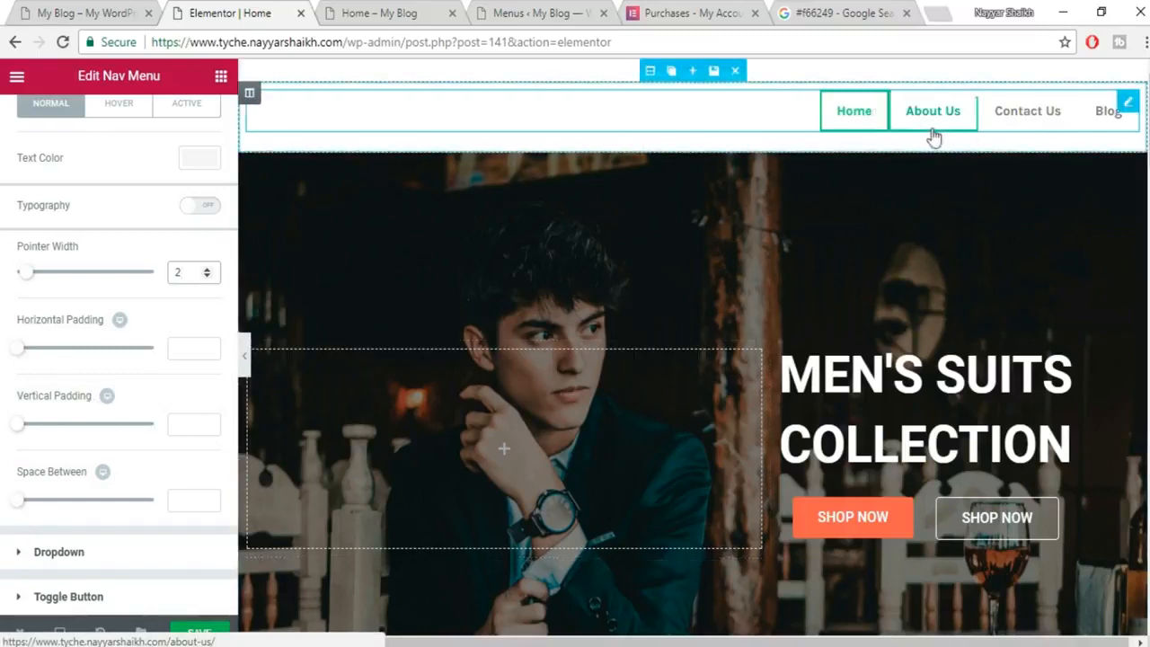
left_click_drag(18, 500, 71, 503)
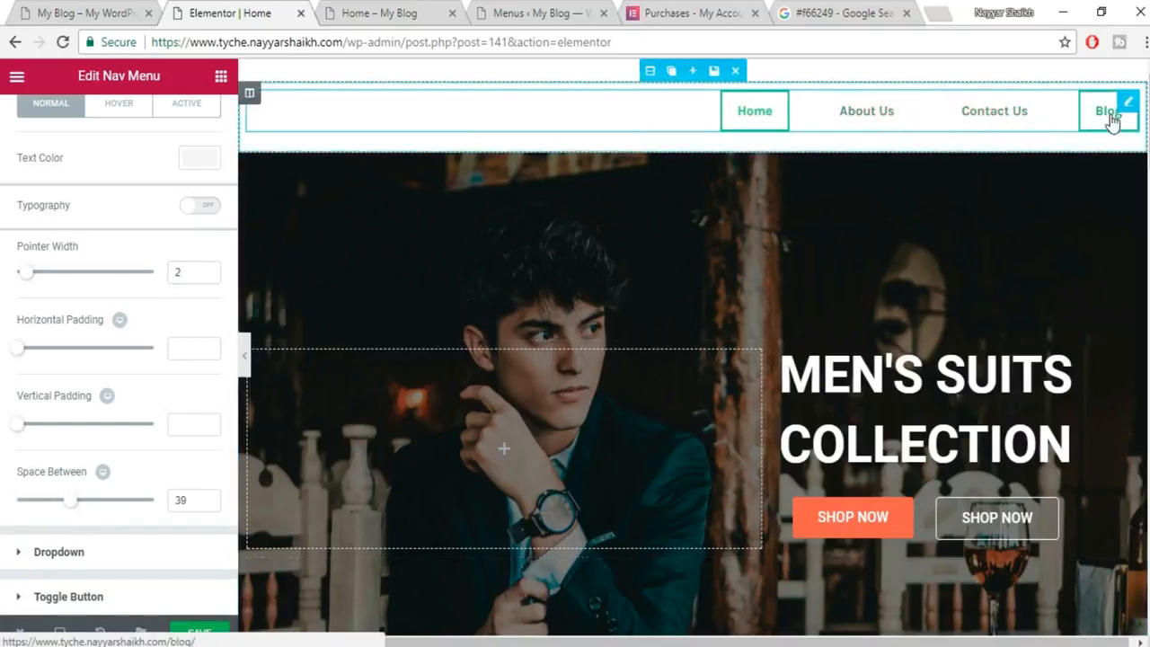
left_click(199, 633)
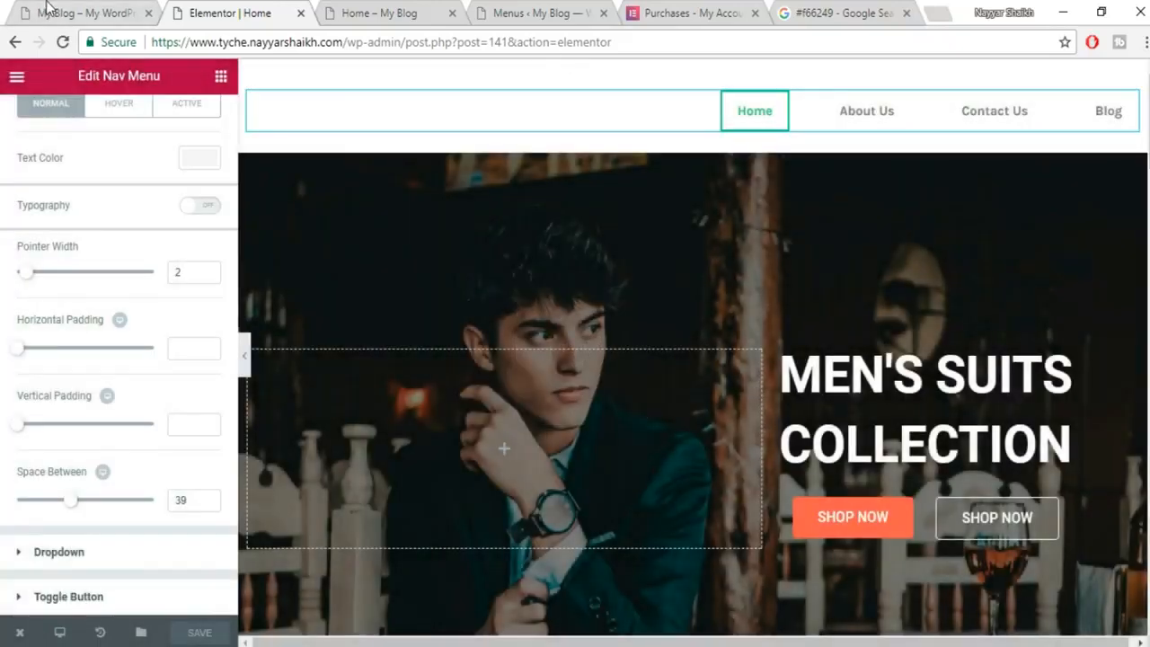
Compare with the live site and set the menu's normal text colour to white.
left_click(46, 7)
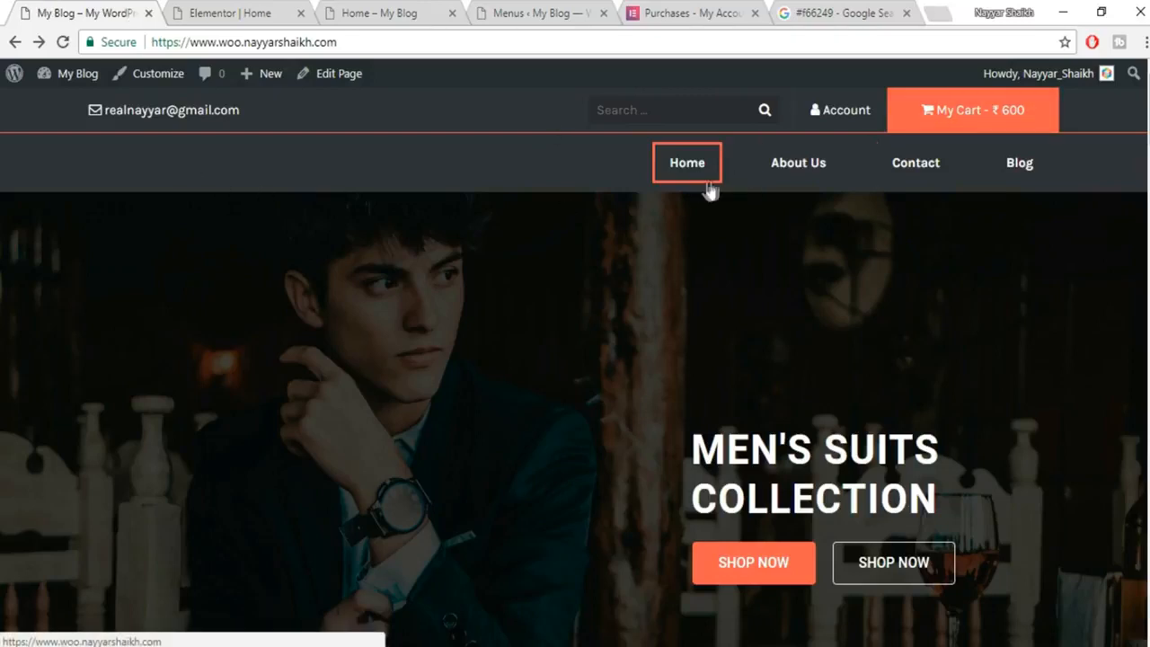
left_click(883, 11)
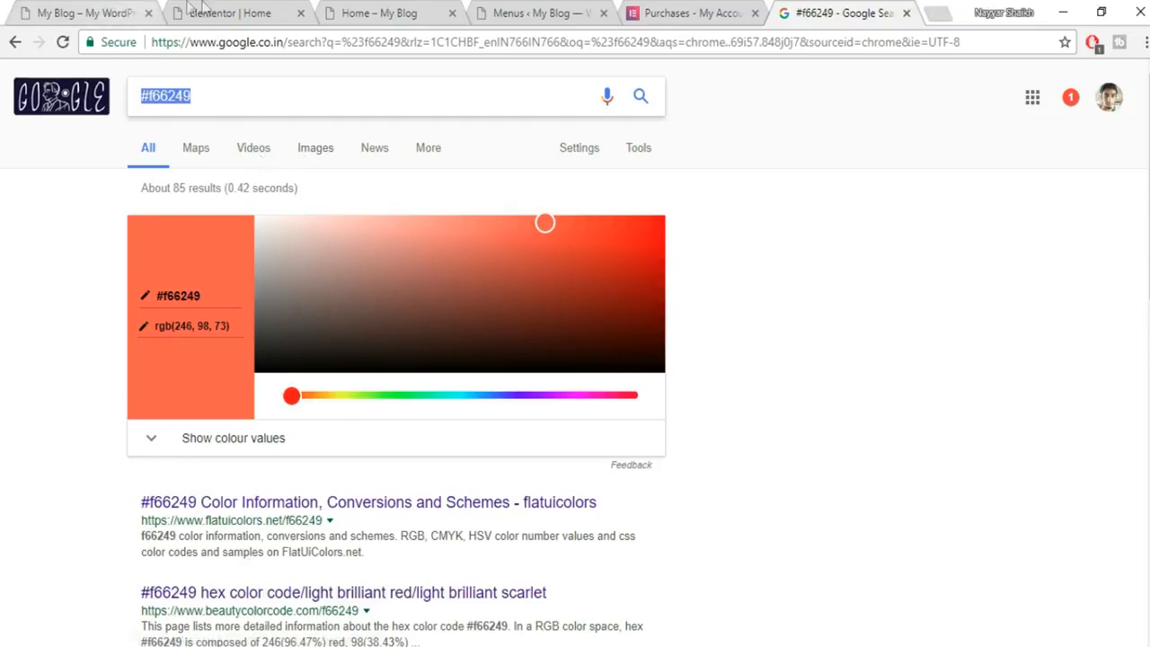
left_click(286, 9)
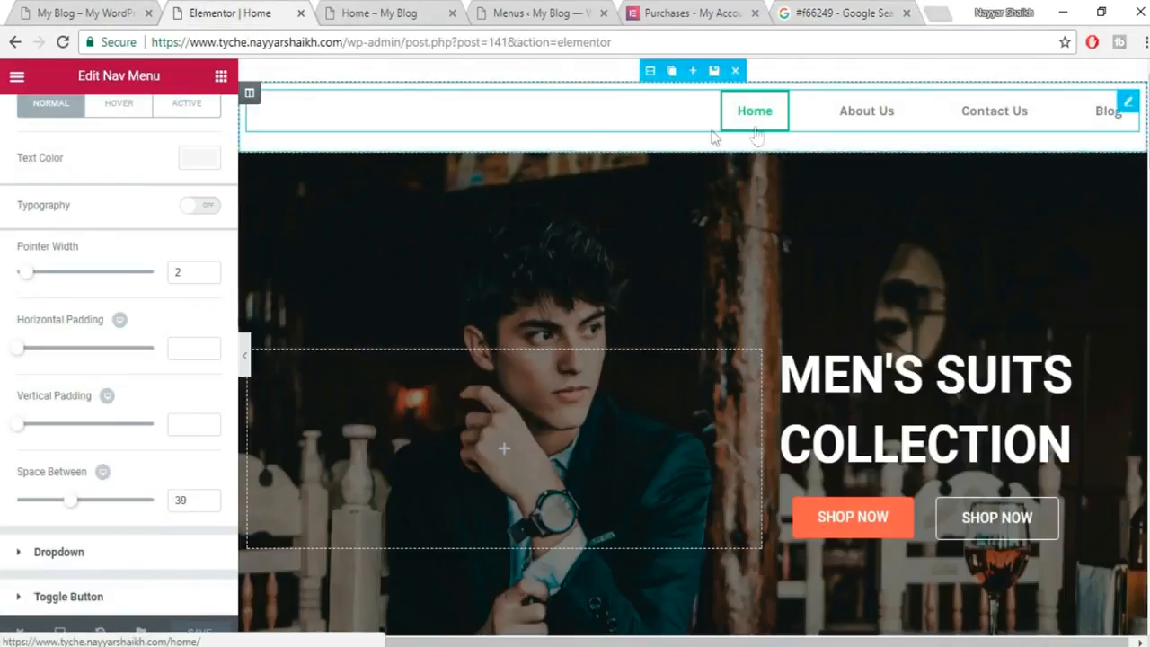
scroll(135, 282, "up", 2)
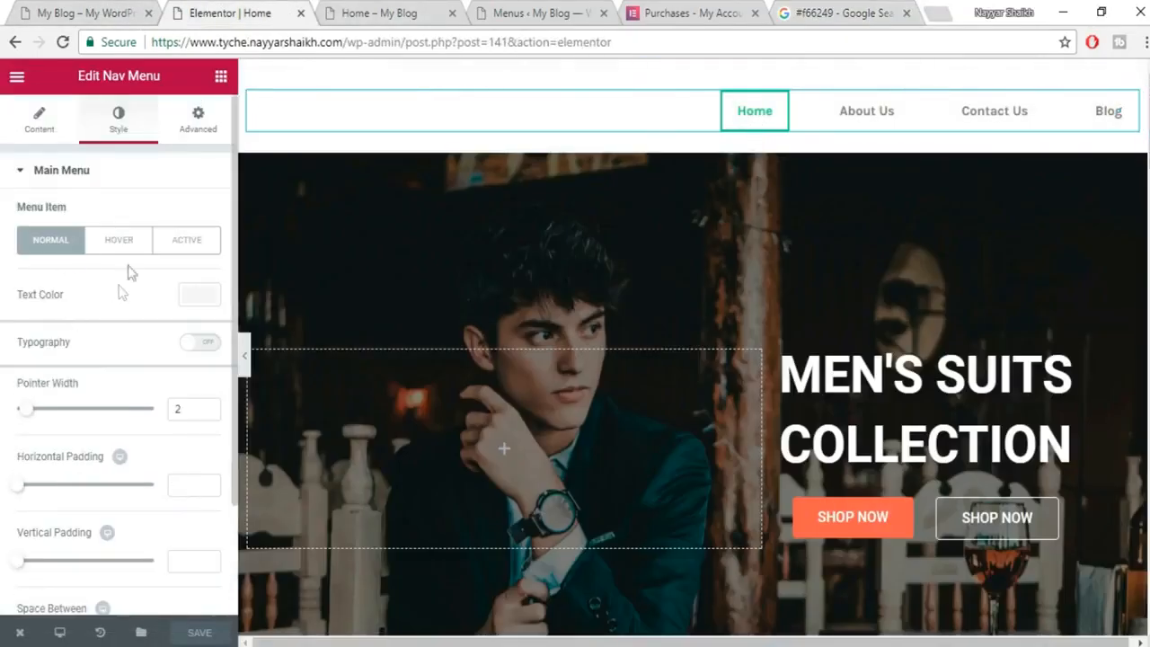
left_click(126, 251)
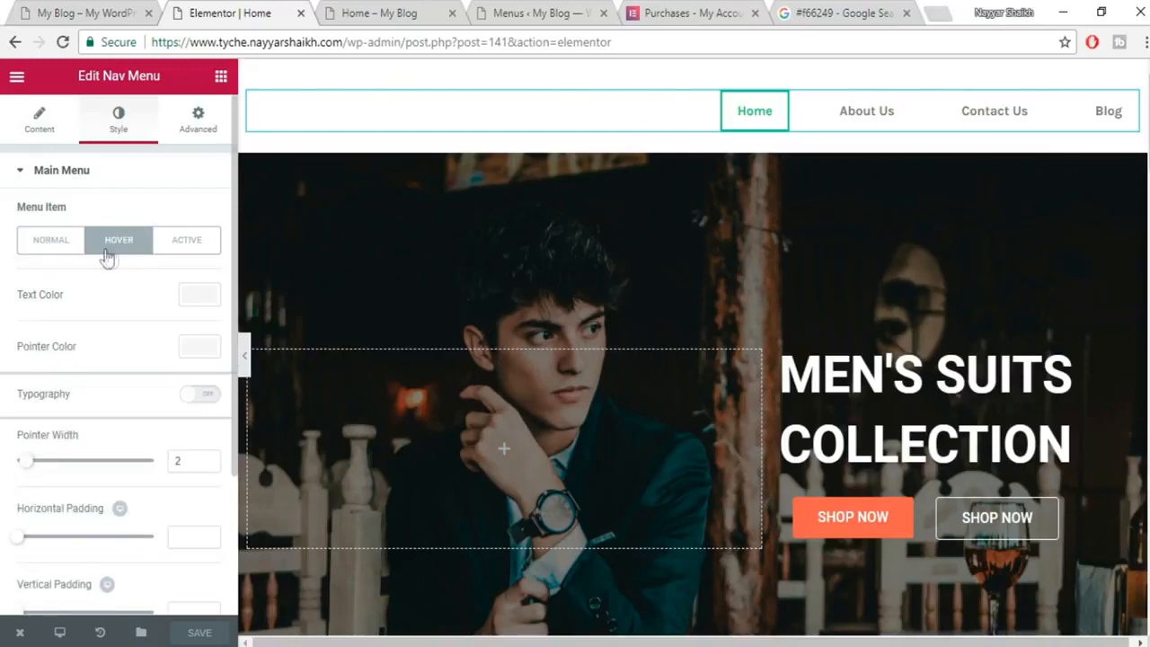
left_click(200, 295)
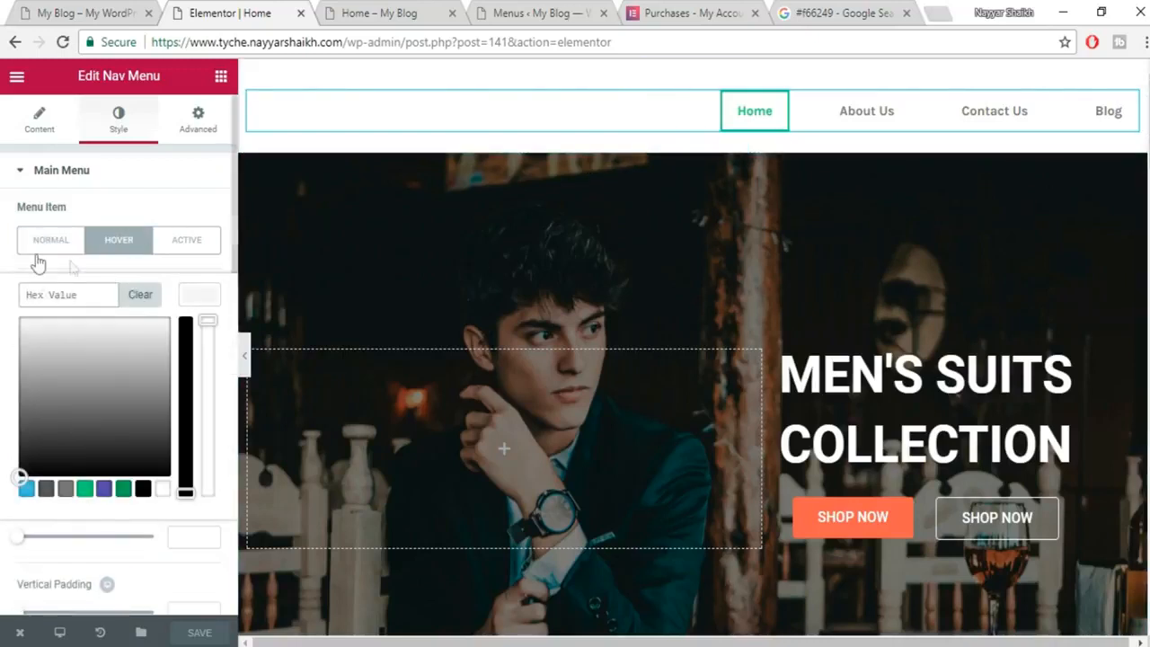
left_click(38, 262)
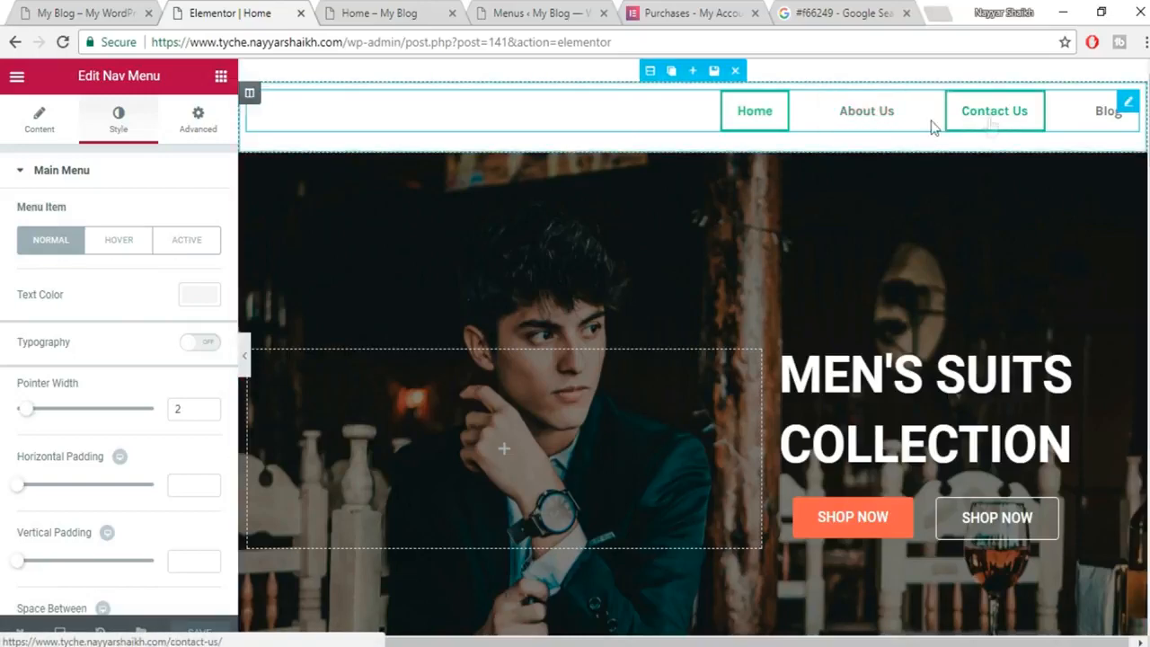
left_click(76, 12)
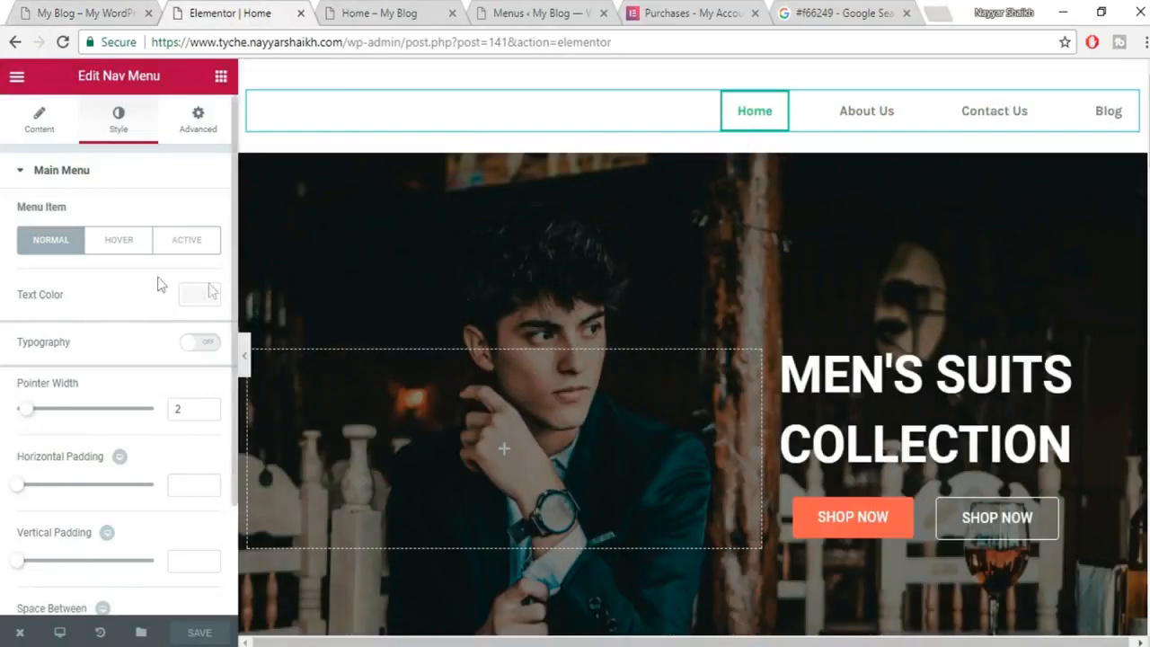
left_click(208, 294)
left_click(163, 488)
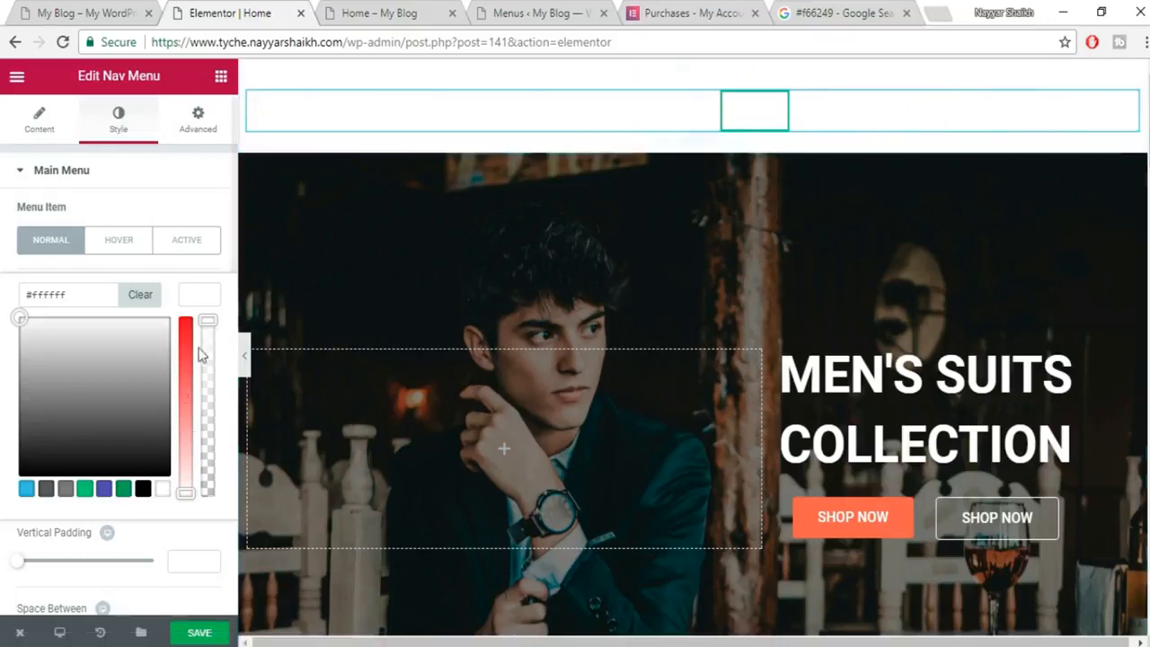
left_click(204, 302)
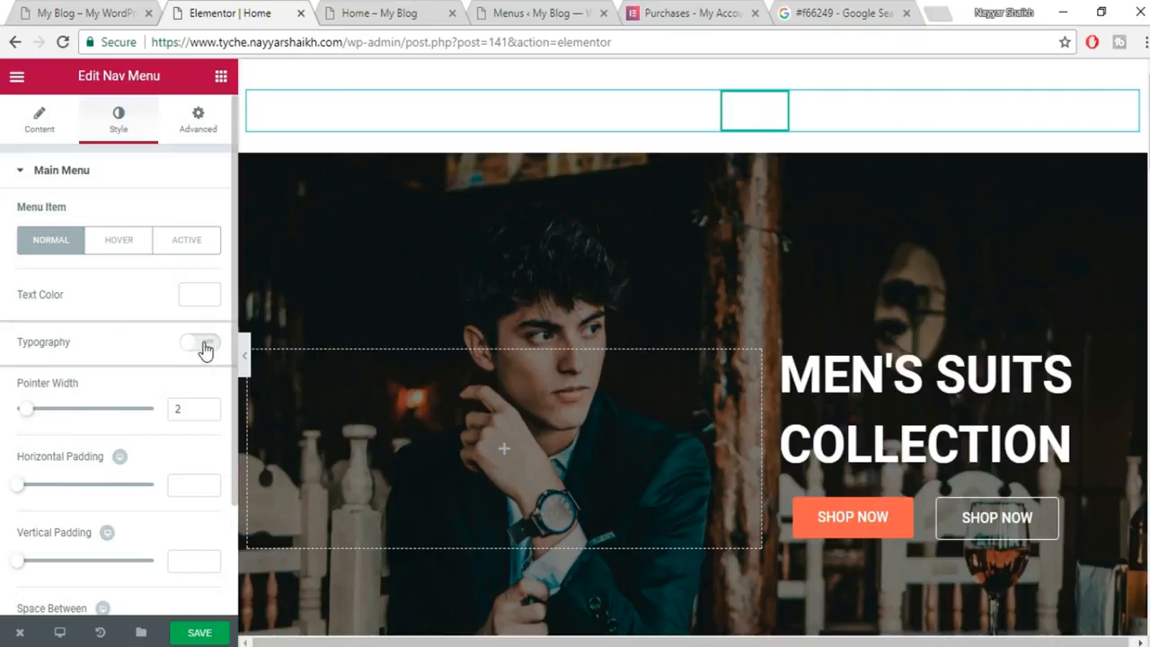
Save the page and select the header section holding the menu.
scroll(138, 490, "down", 2)
scroll(137, 485, "up", 2)
left_click(104, 254)
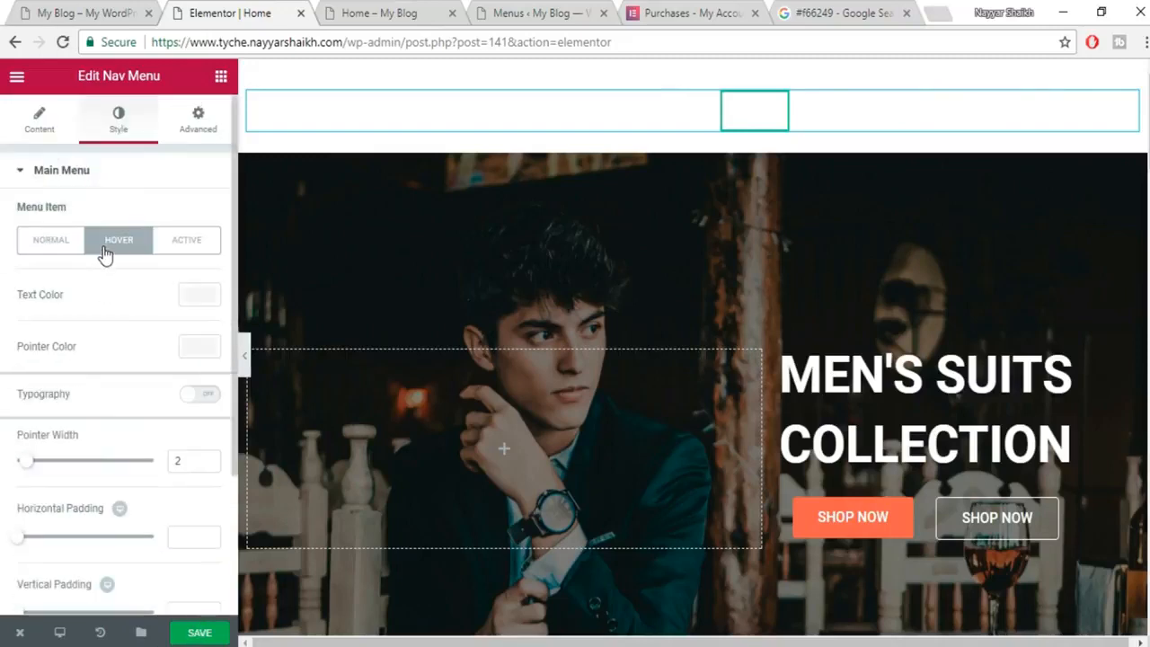
left_click(26, 255)
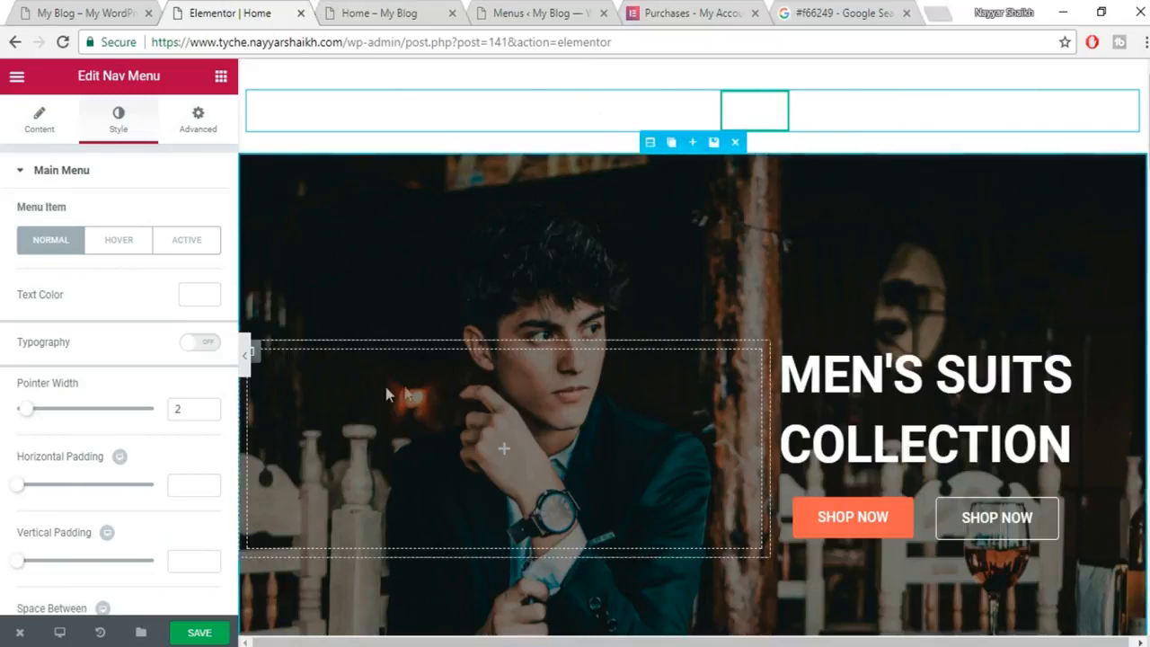
left_click(199, 633)
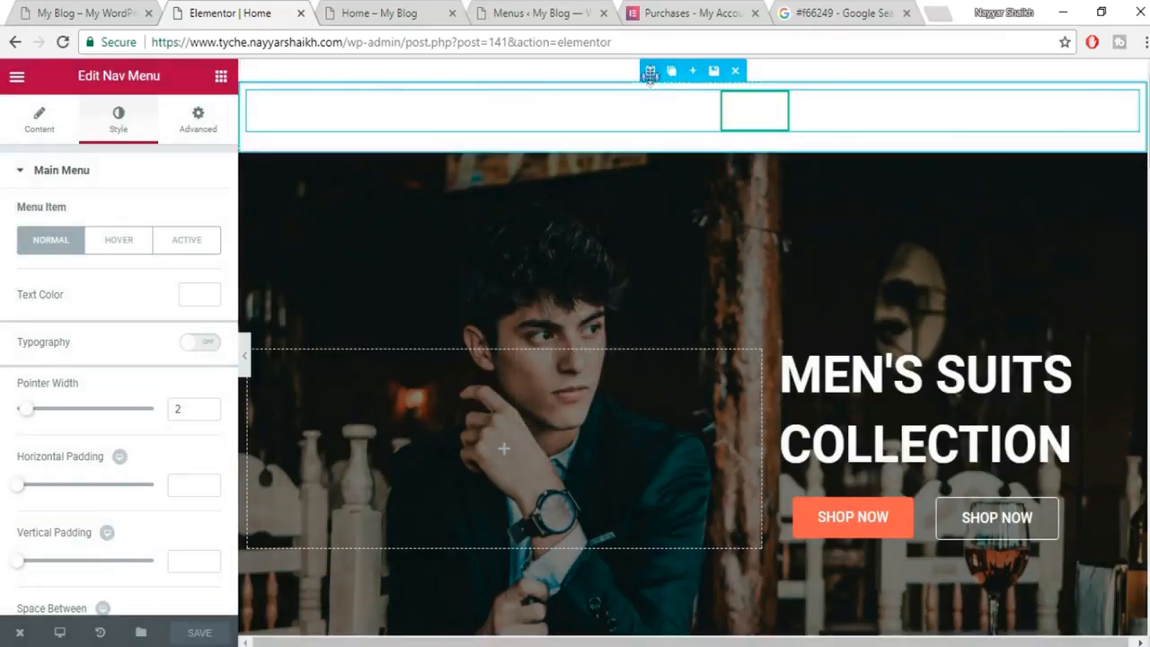
left_click(652, 72)
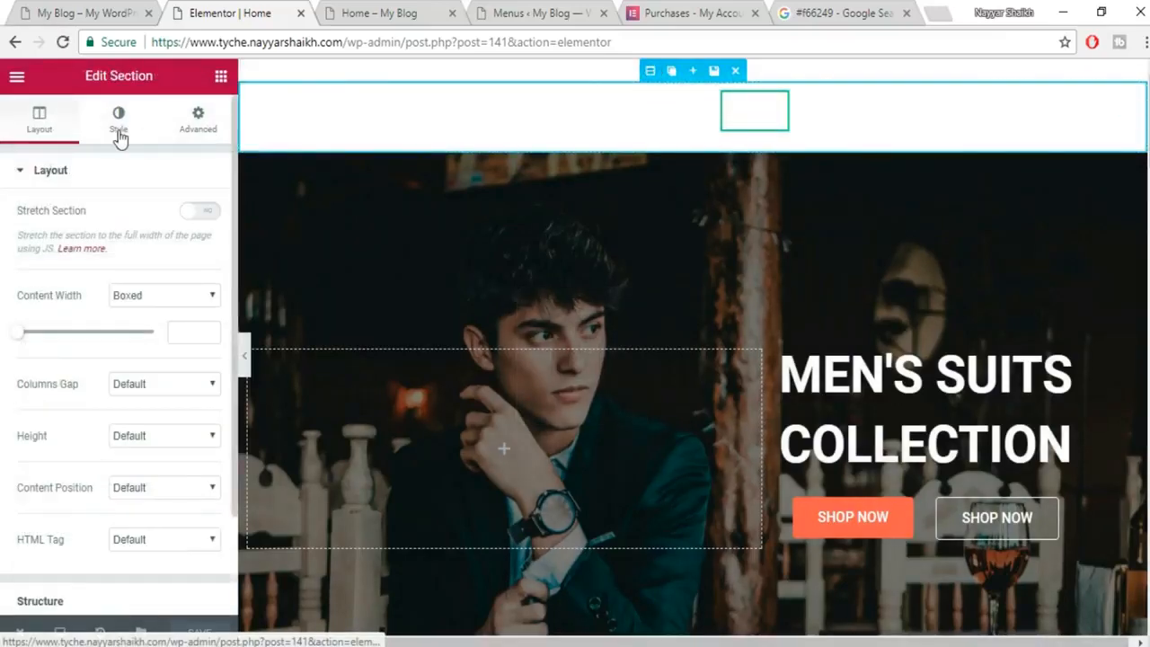
Copy the reference site header's background colour #2b2e34 using the browser inspector.
left_click(117, 131)
left_click(88, 11)
right_click(1103, 165)
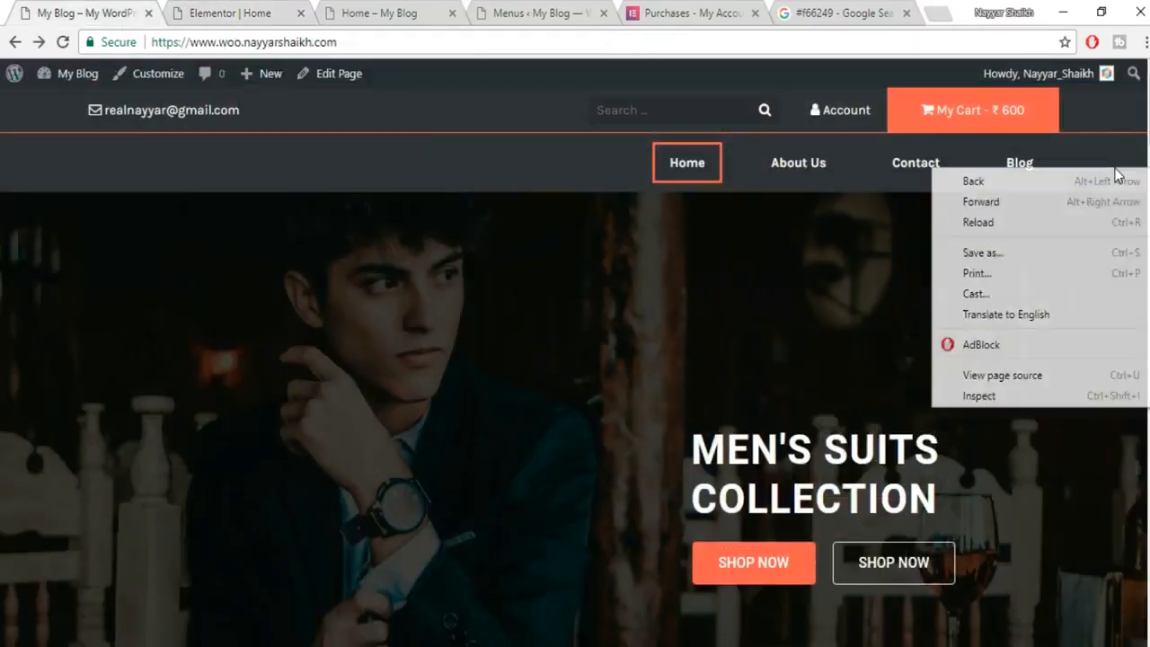
left_click(1059, 397)
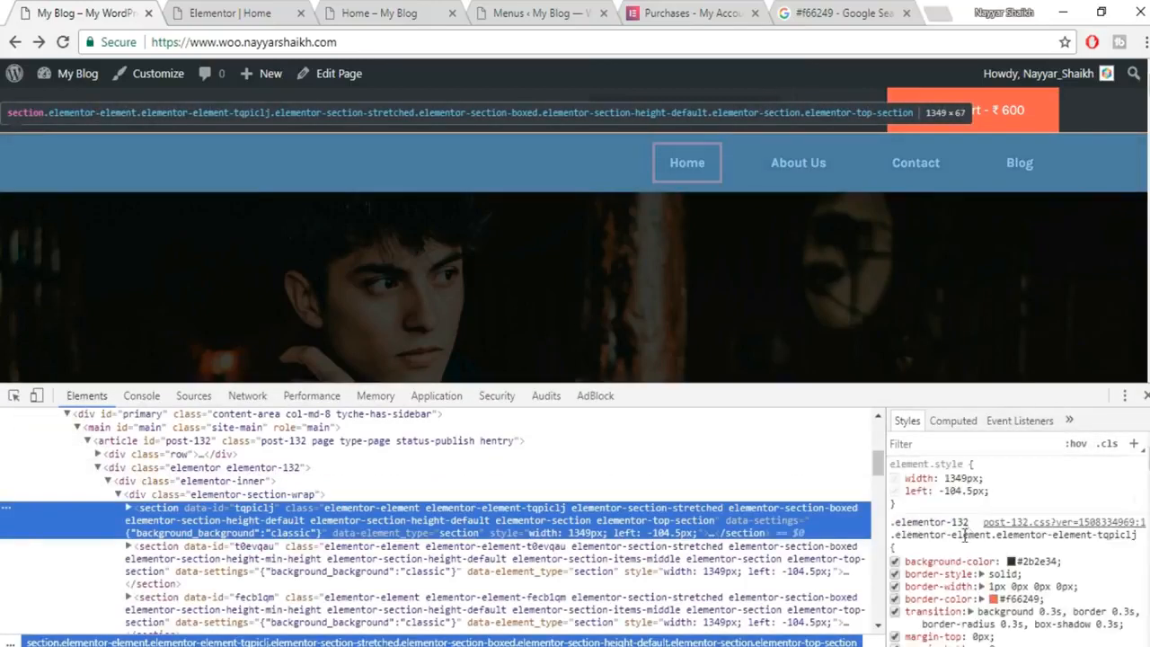
left_click(1026, 561)
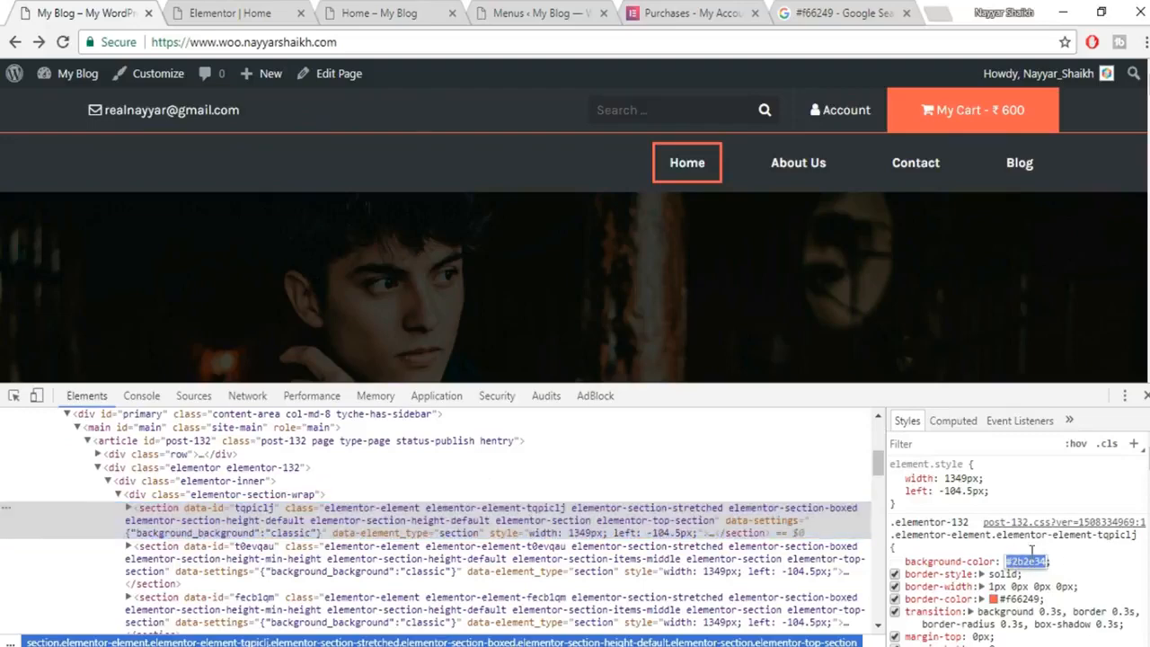
left_click(1147, 395)
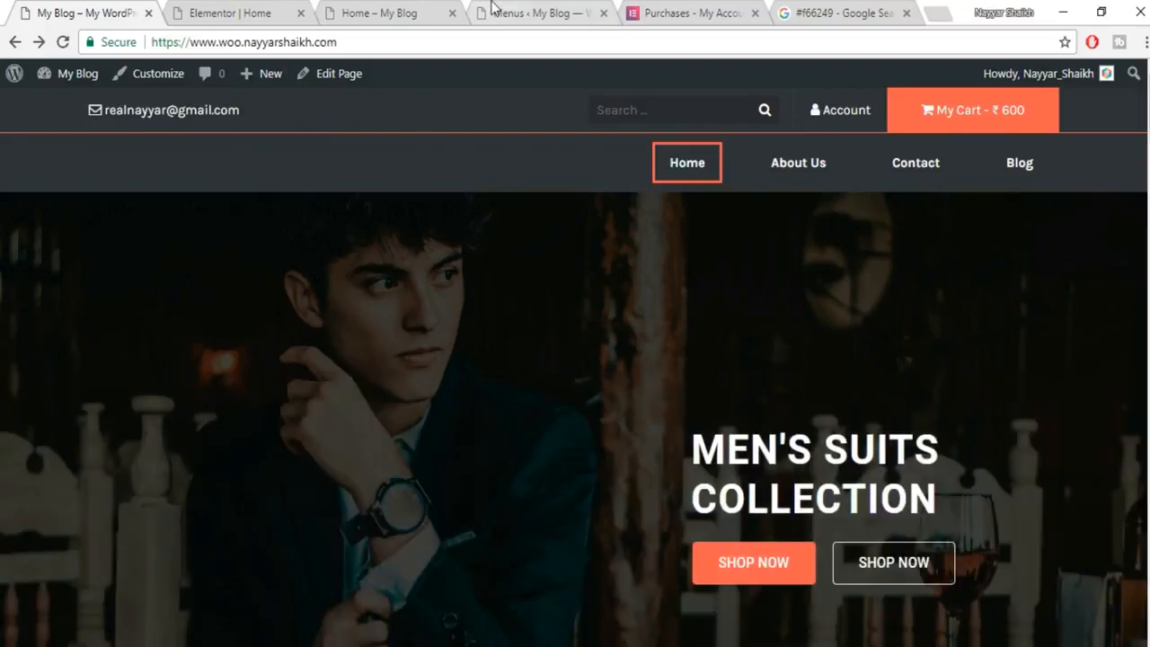
left_click(488, 9)
left_click(344, 11)
left_click(223, 11)
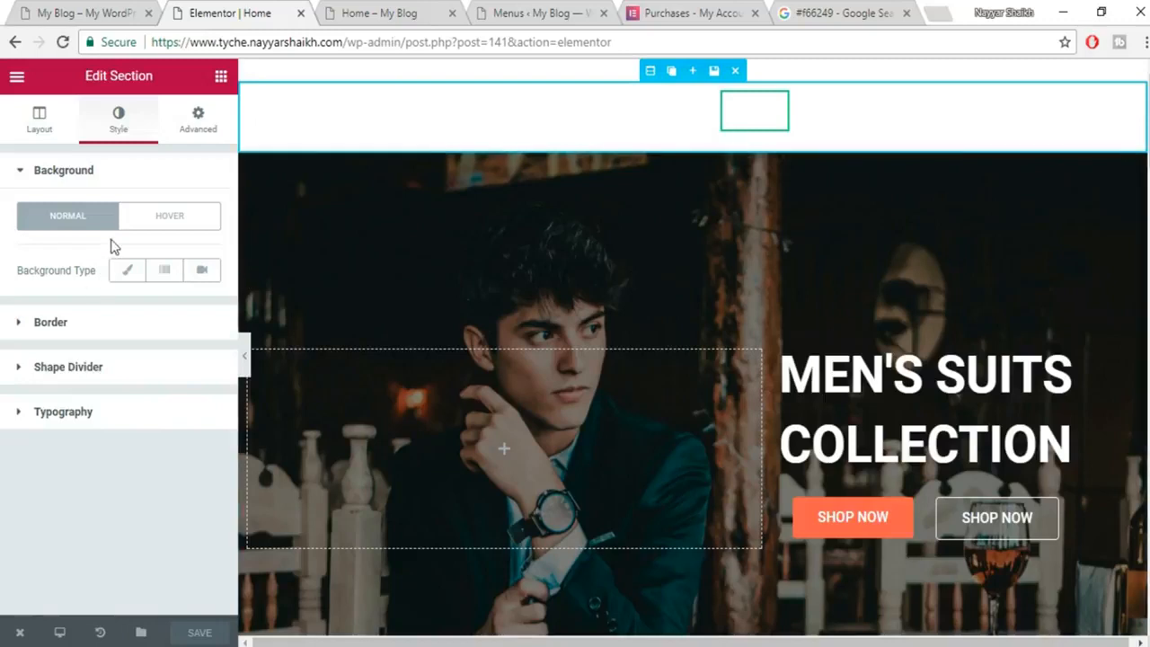
Give the header section a Classic background with colour #2b2e34.
left_click(126, 274)
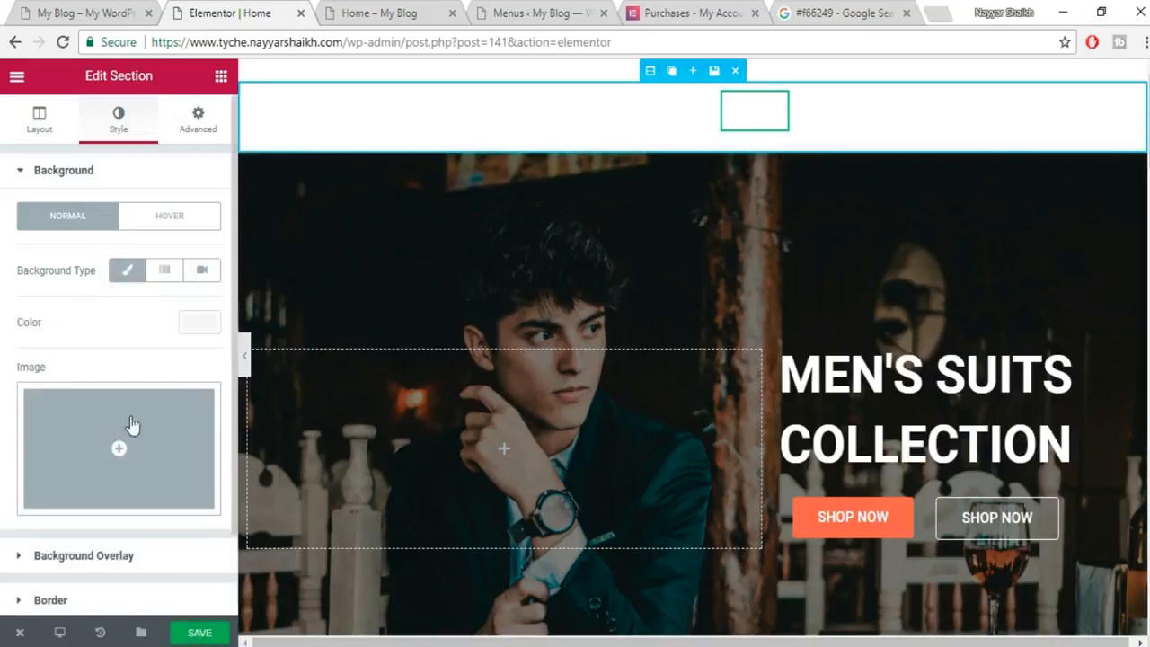
left_click(191, 333)
type("#2b2e34")
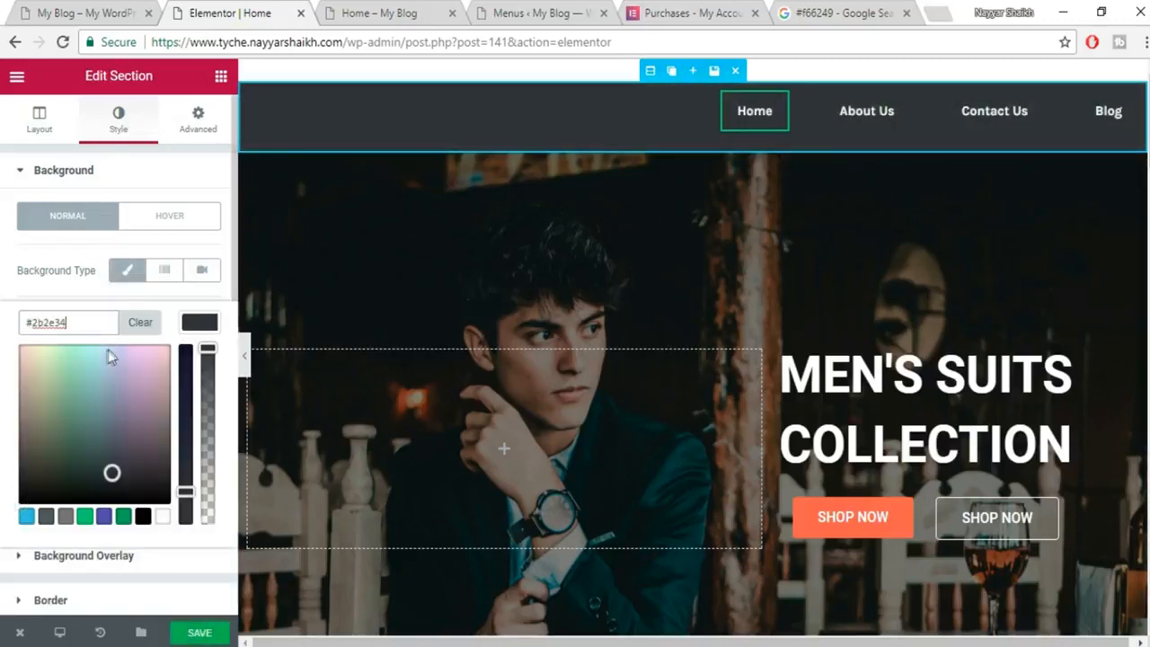
Set the Nav Menu's hover pointer colour to orange #f66249.
left_click(760, 115)
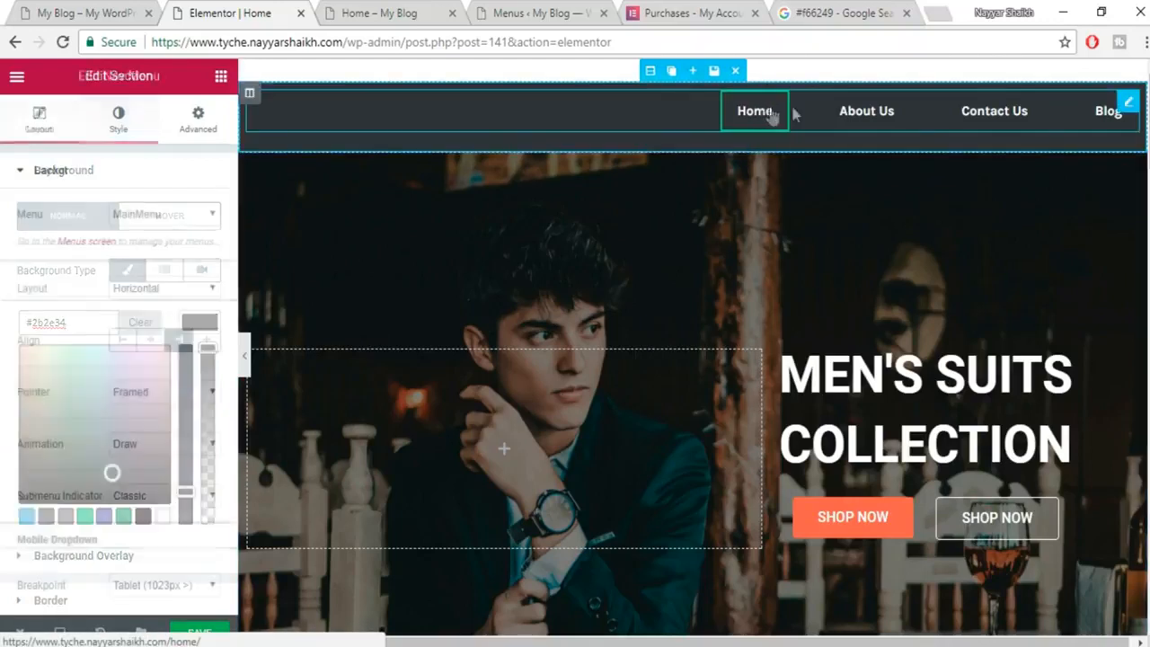
left_click(117, 125)
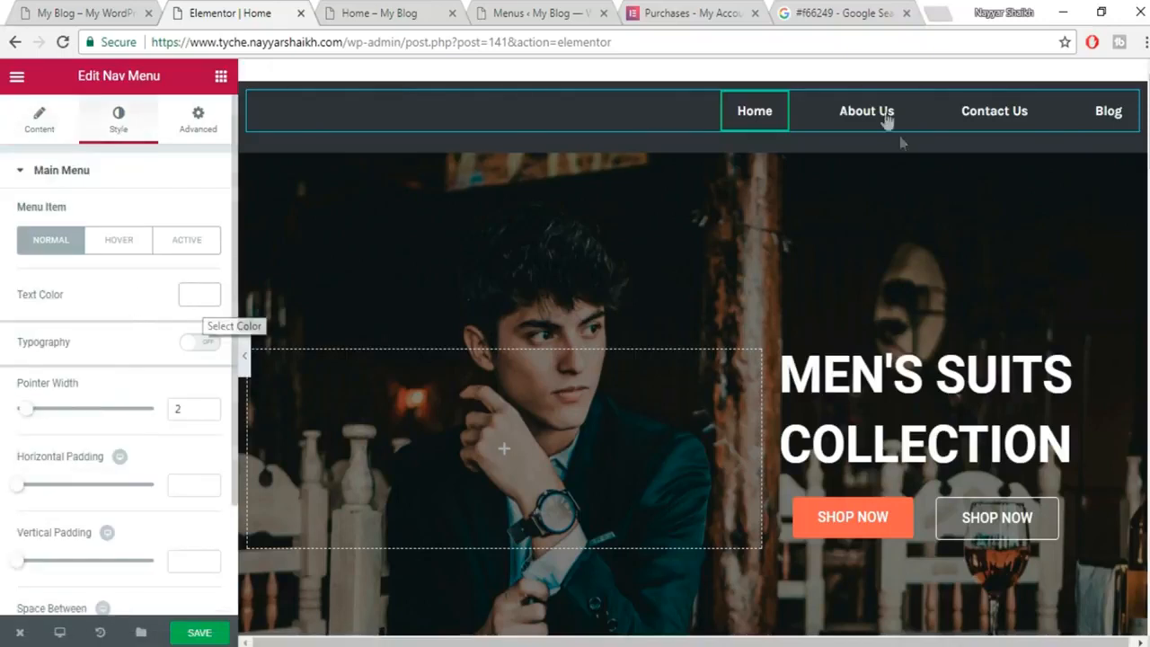
scroll(195, 373, "down", 2)
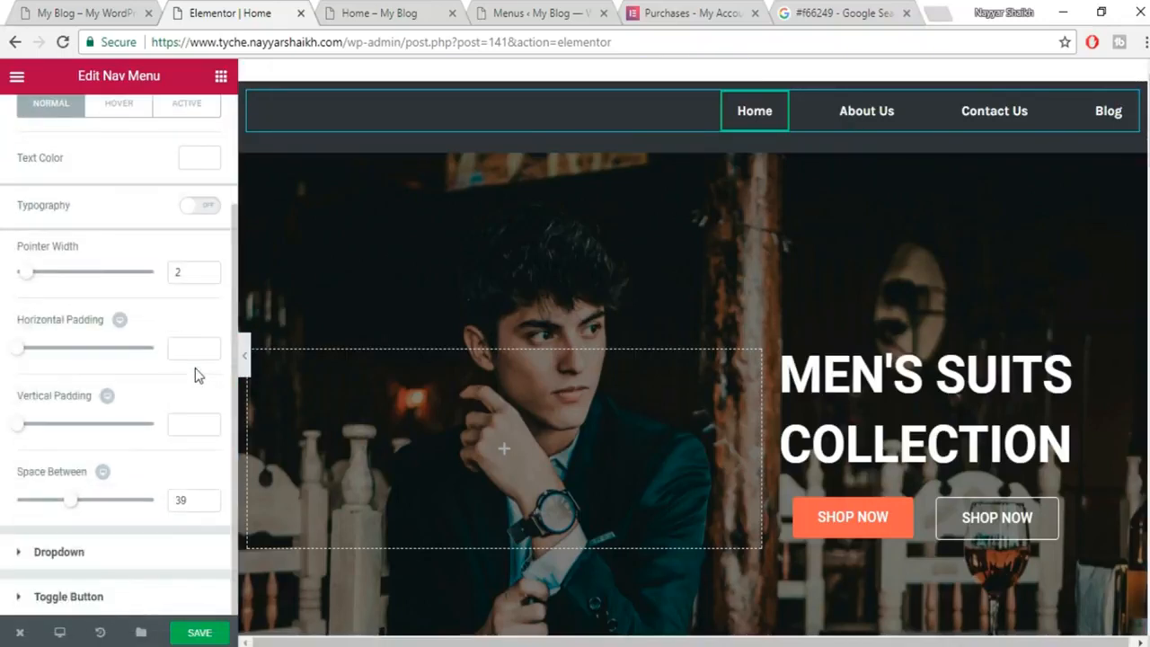
scroll(198, 376, "up", 2)
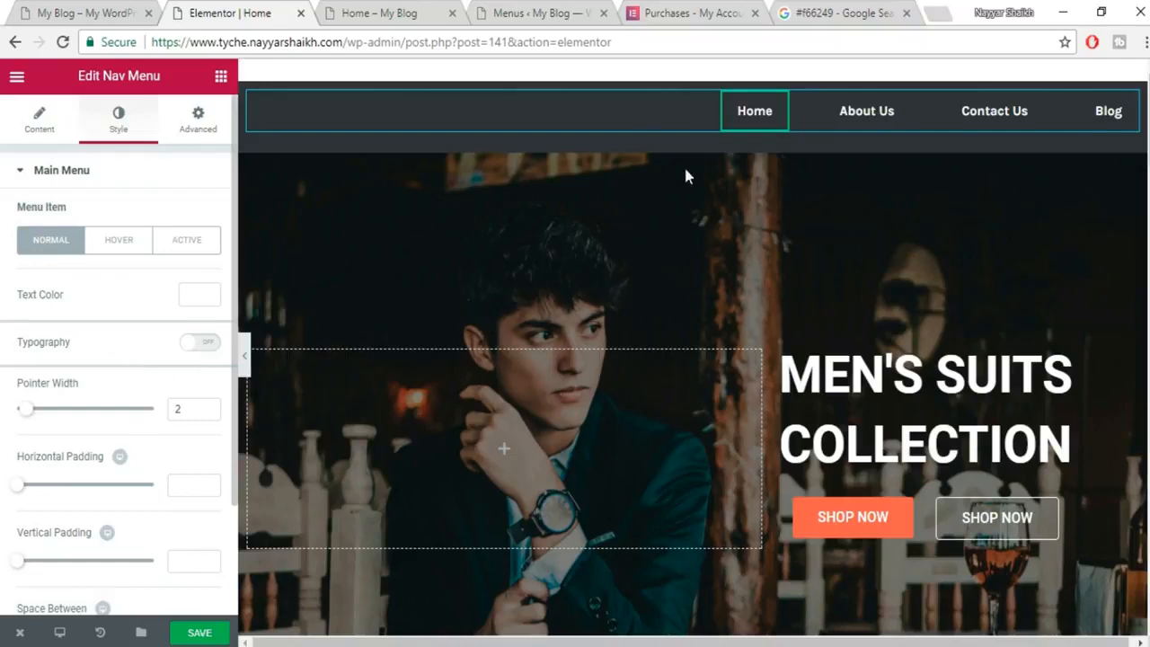
left_click(117, 240)
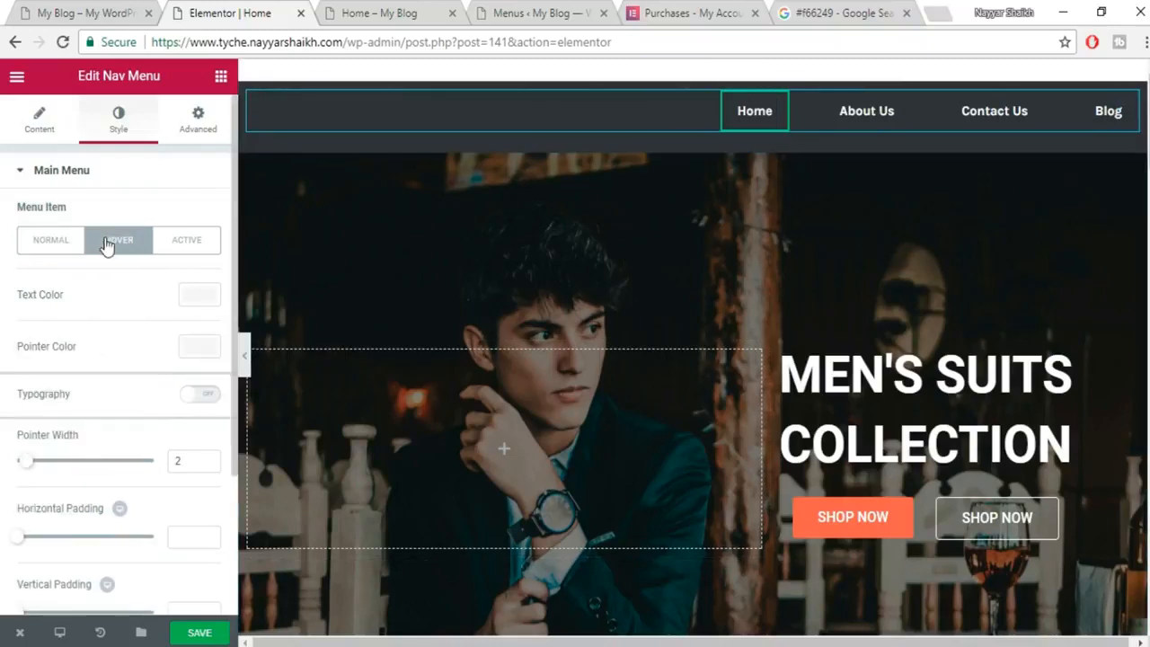
left_click(212, 357)
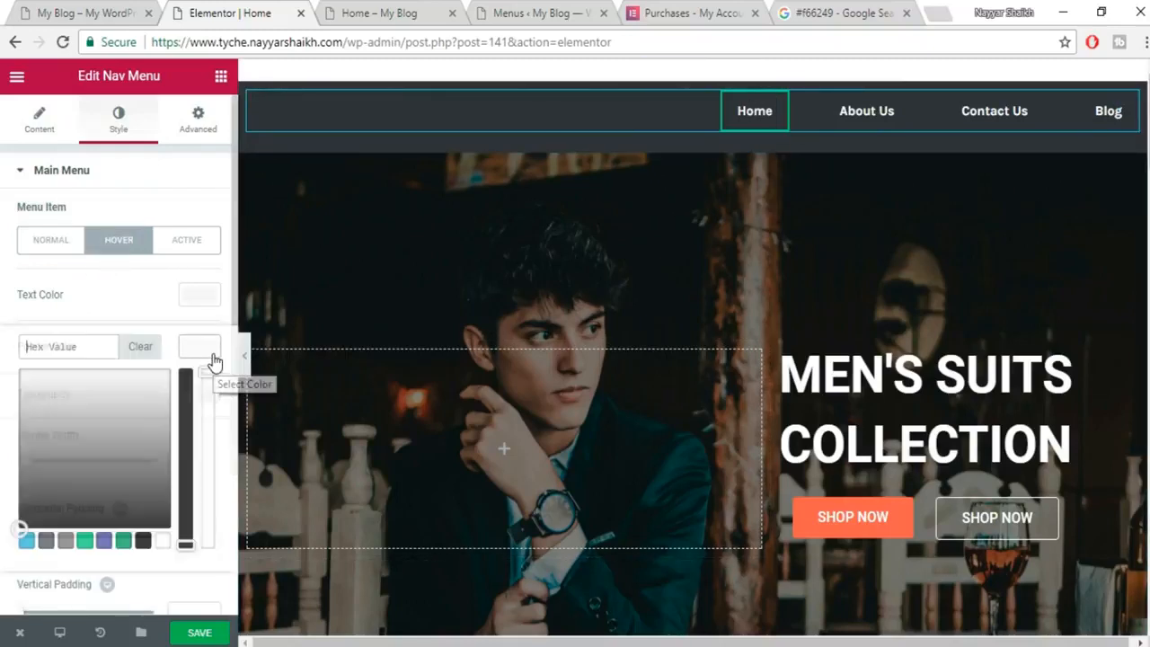
left_click(836, 11)
left_click(230, 13)
type("#f66249")
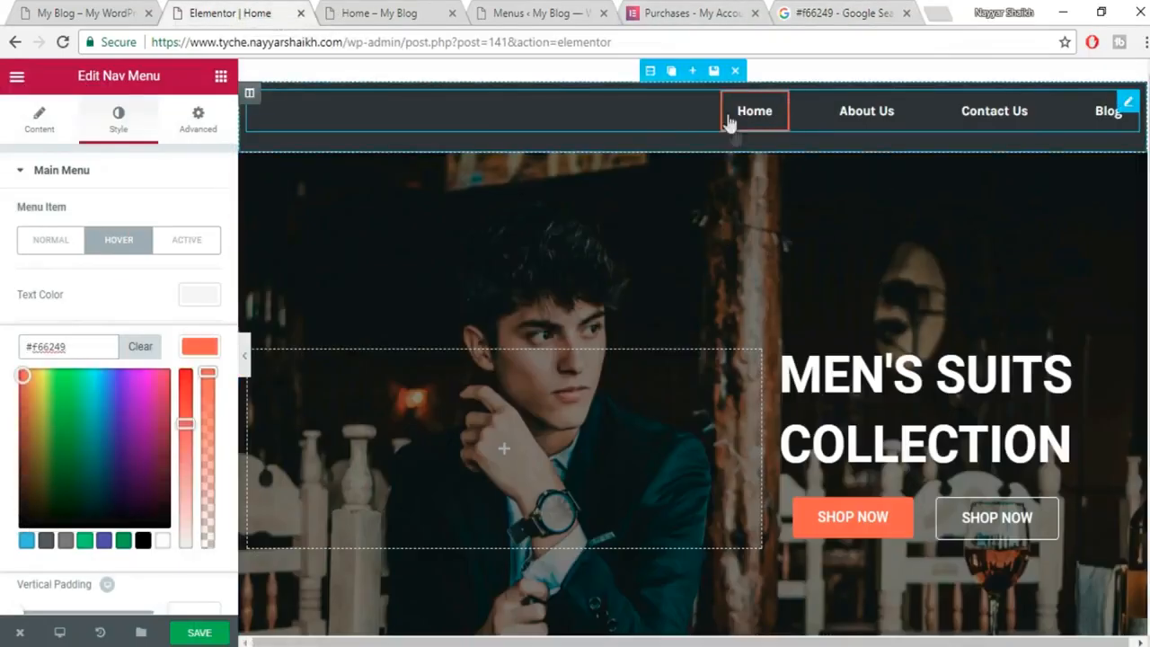
left_click(198, 355)
Set the active pointer colour to #f66249 too and save the page.
left_click(204, 252)
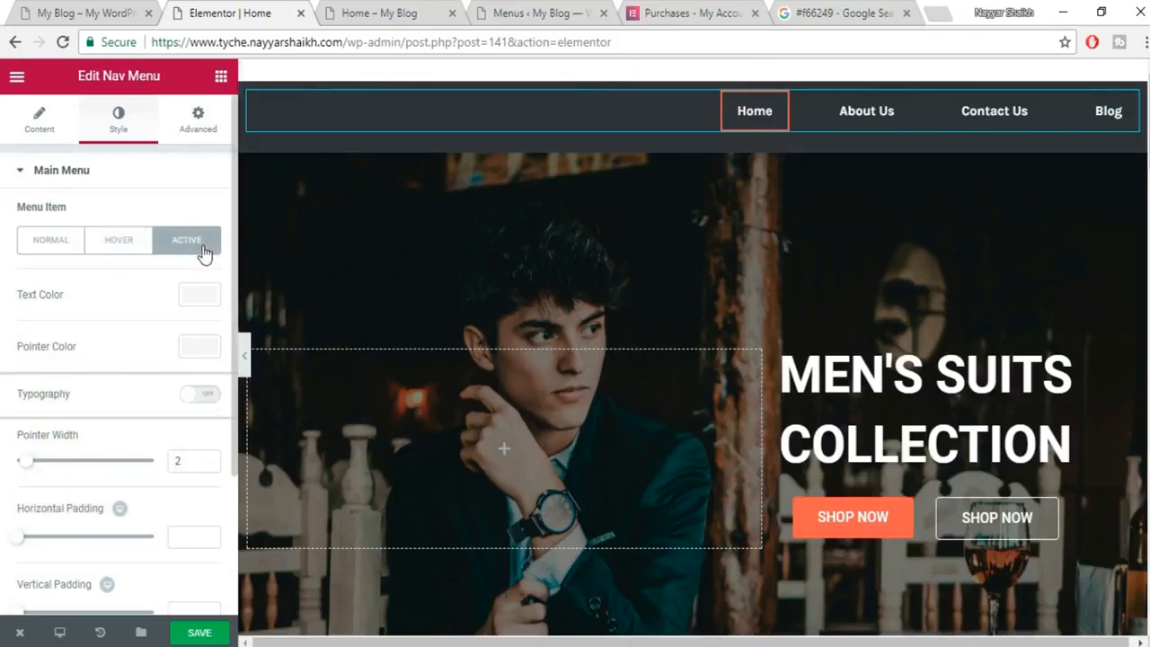
left_click(199, 347)
type("#f66249")
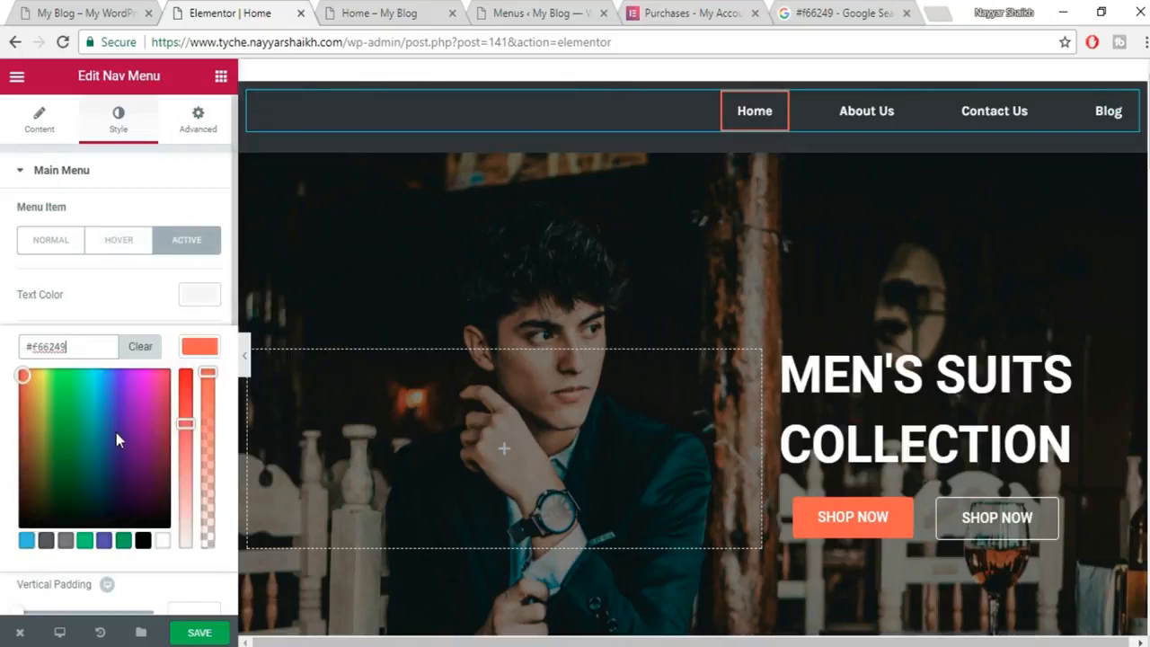
left_click(204, 634)
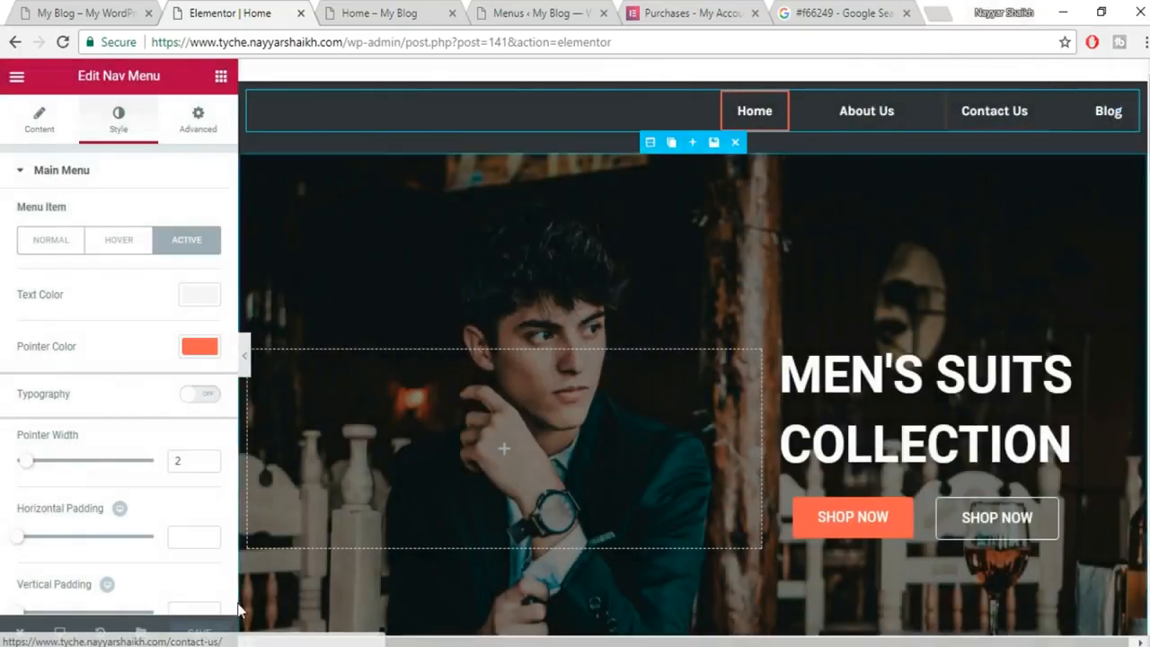
left_click(395, 13)
Reload the live Home page and compare its restyled menu with the reference shop site.
left_click(434, 39)
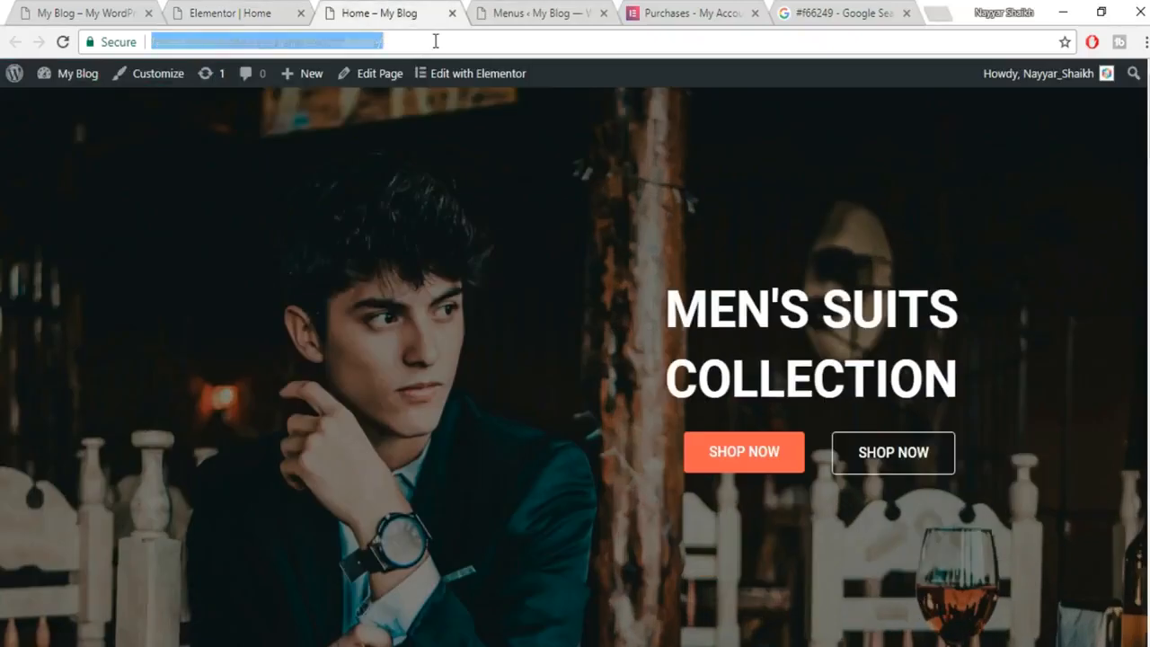
key("Return")
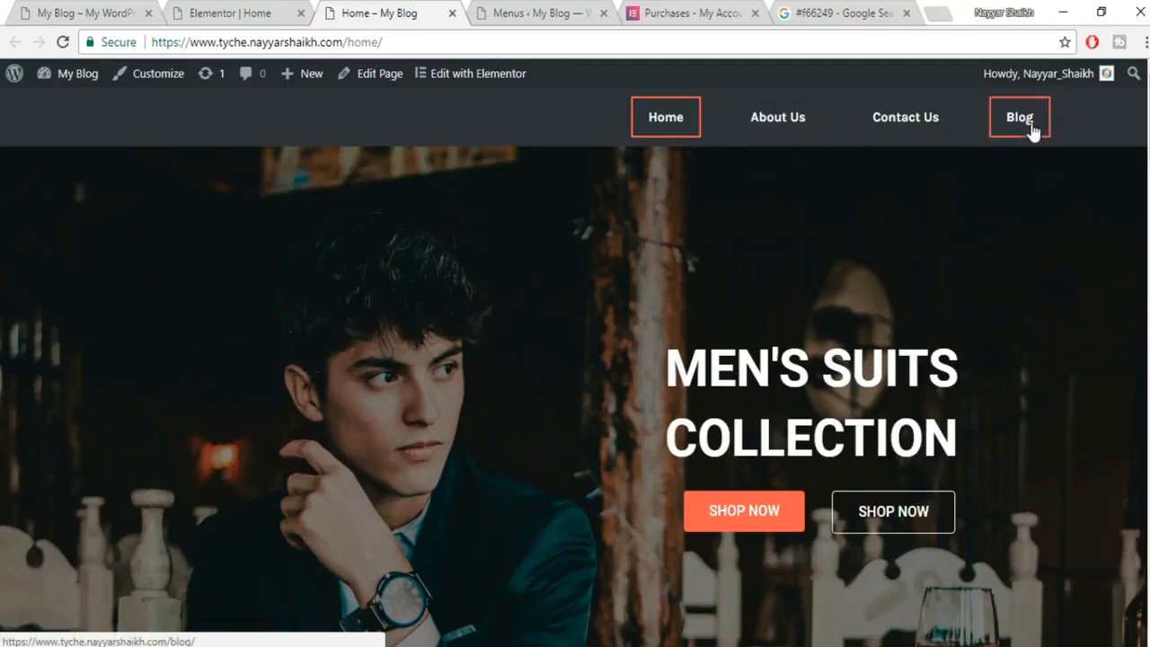
left_click(86, 13)
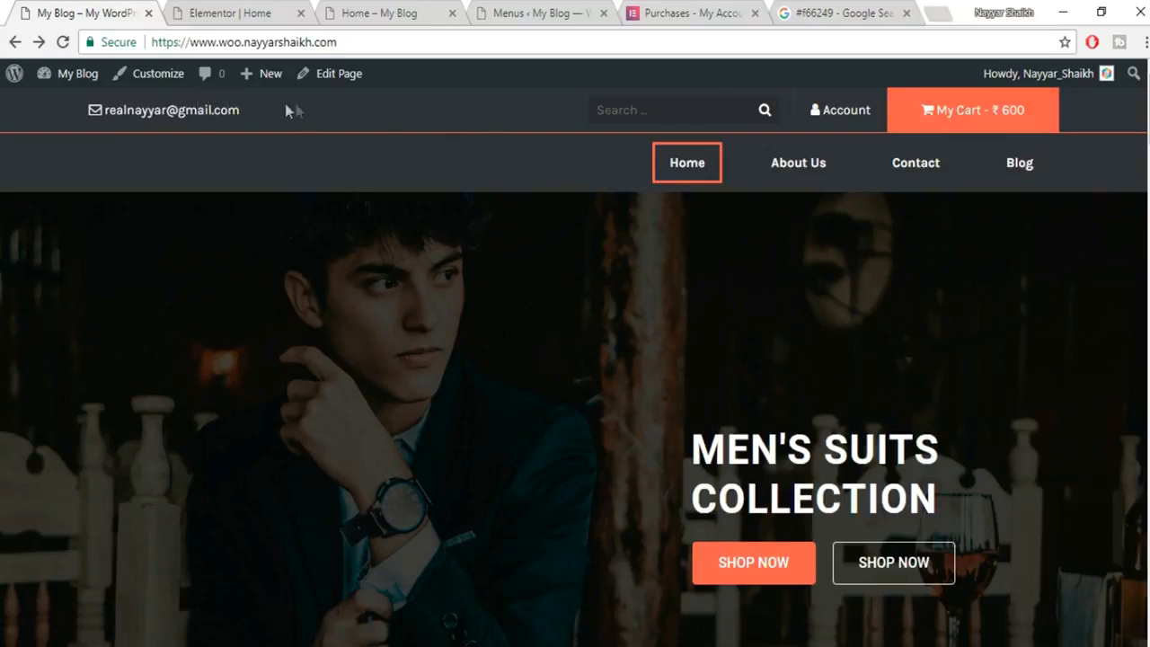
left_click(368, 12)
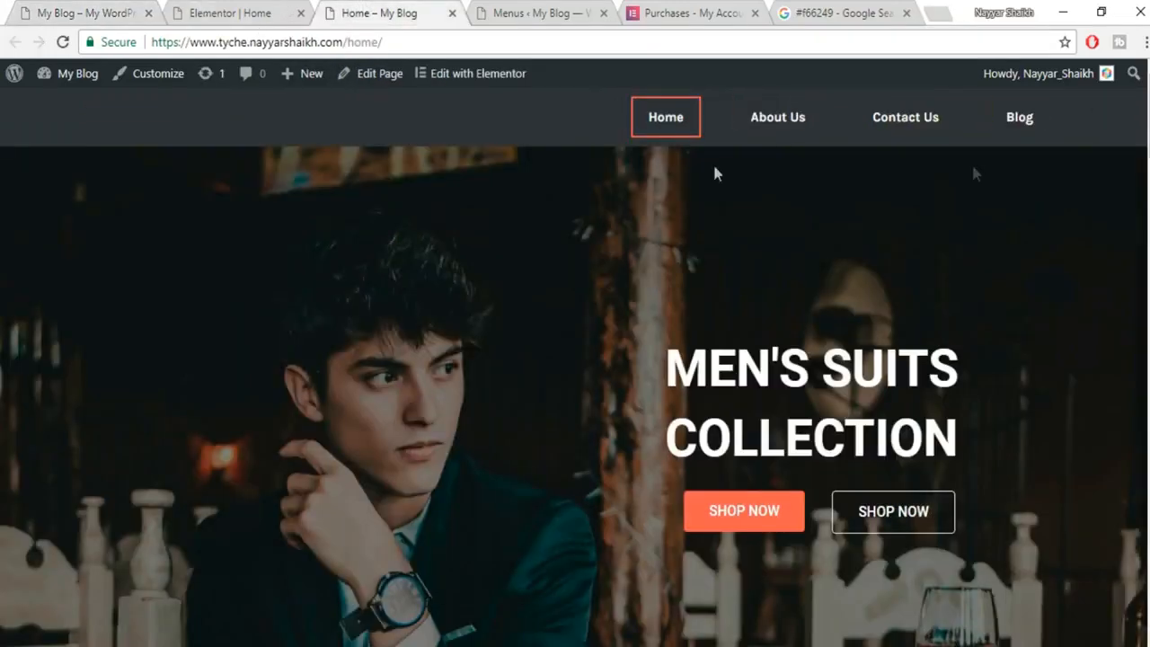
left_click(232, 17)
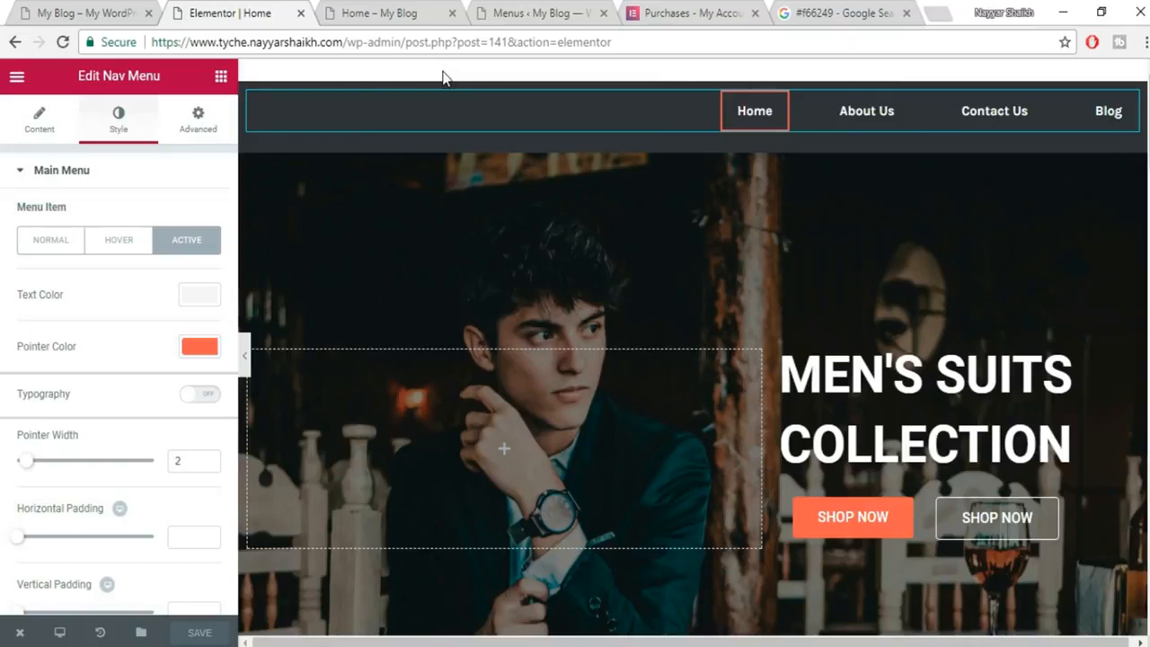
Look over the live Home page and its URL, scrolling down to the Men Shirts products.
left_click(349, 11)
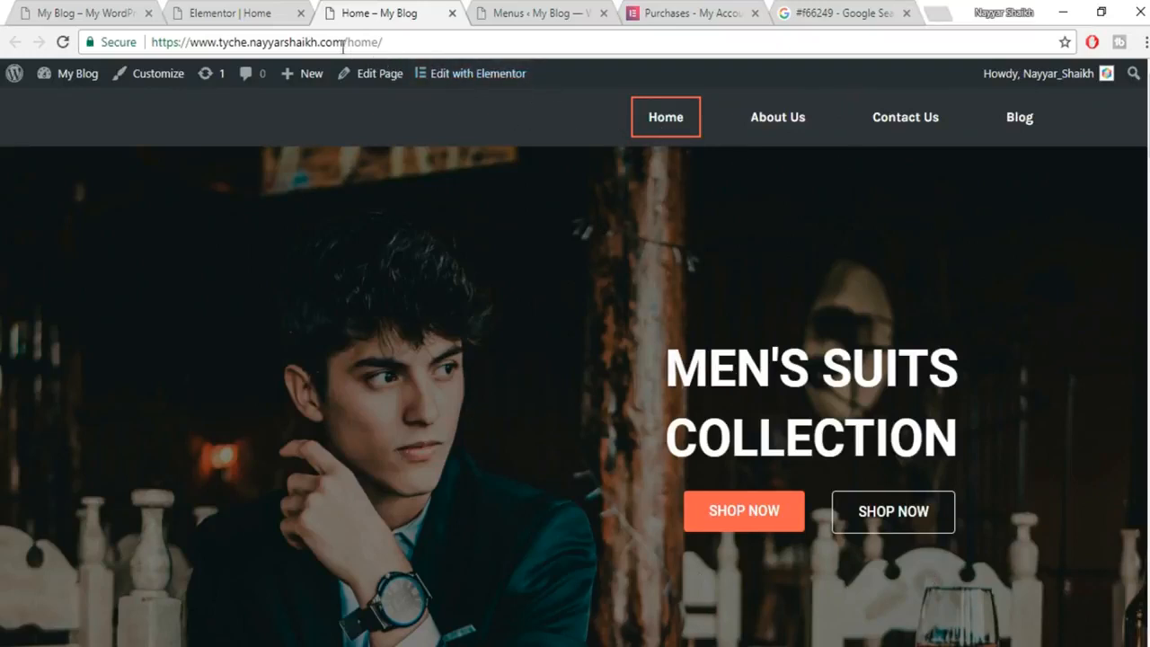
left_click_drag(211, 43, 425, 40)
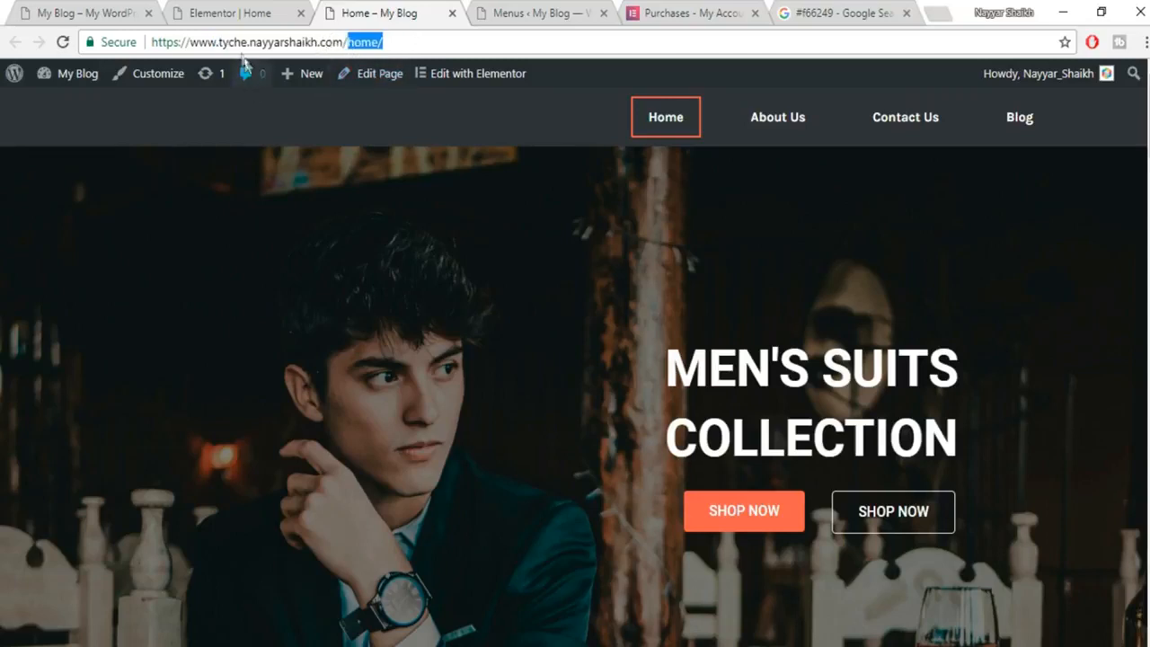
left_click_drag(347, 41, 165, 45)
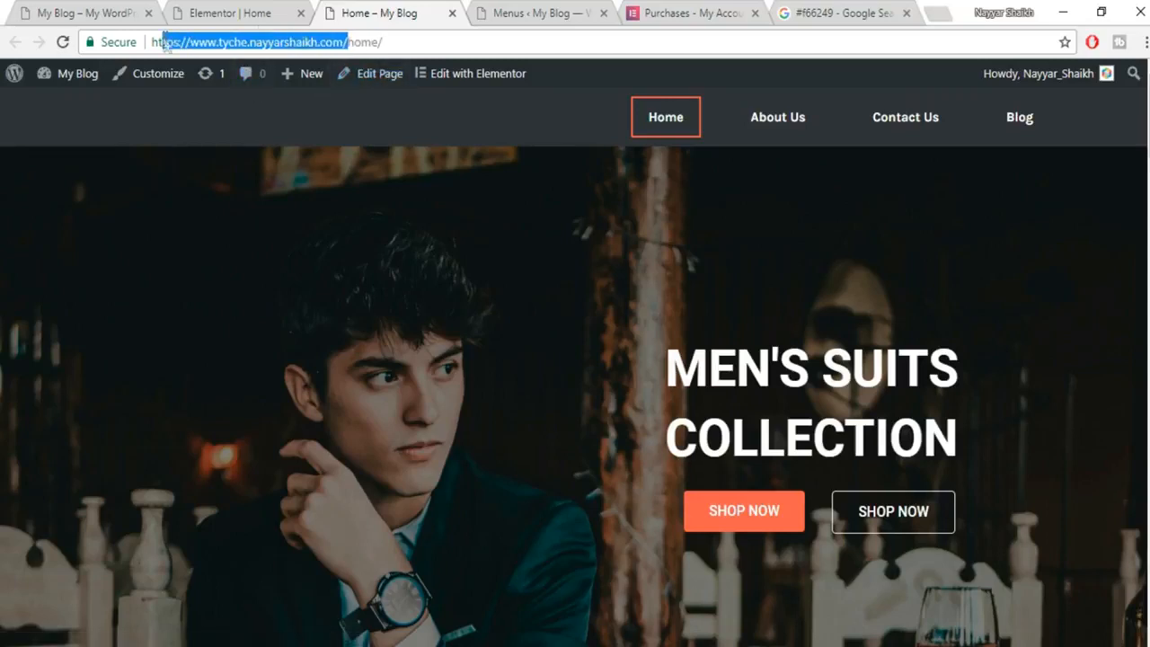
scroll(1027, 115, "down", 10)
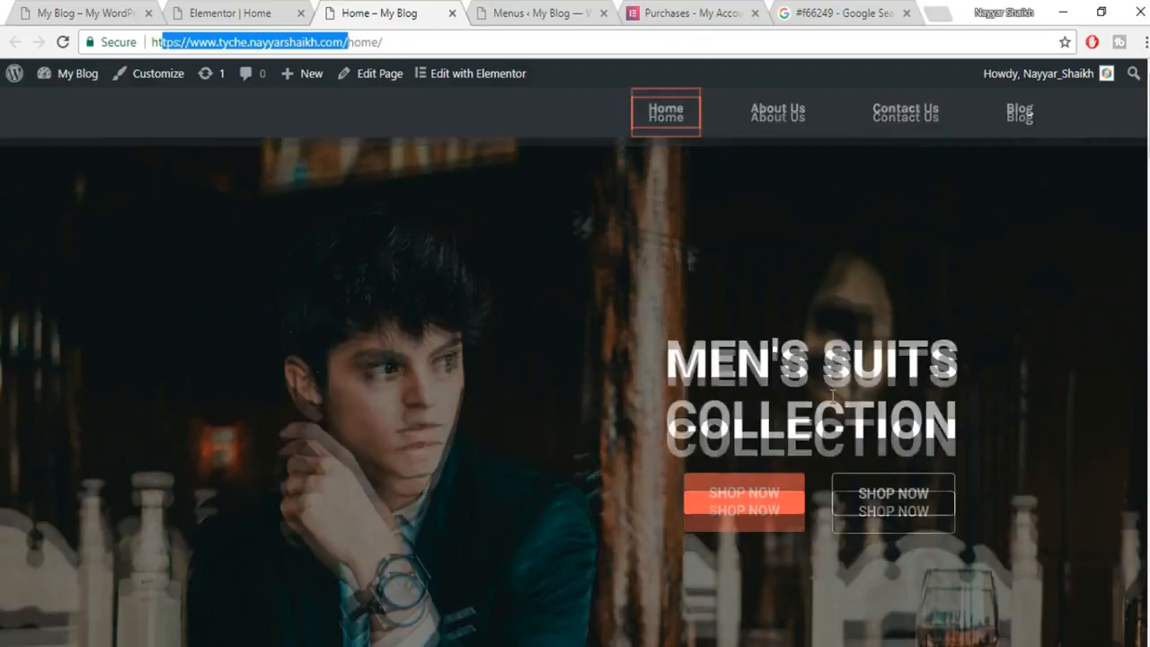
scroll(830, 505, "up", 10)
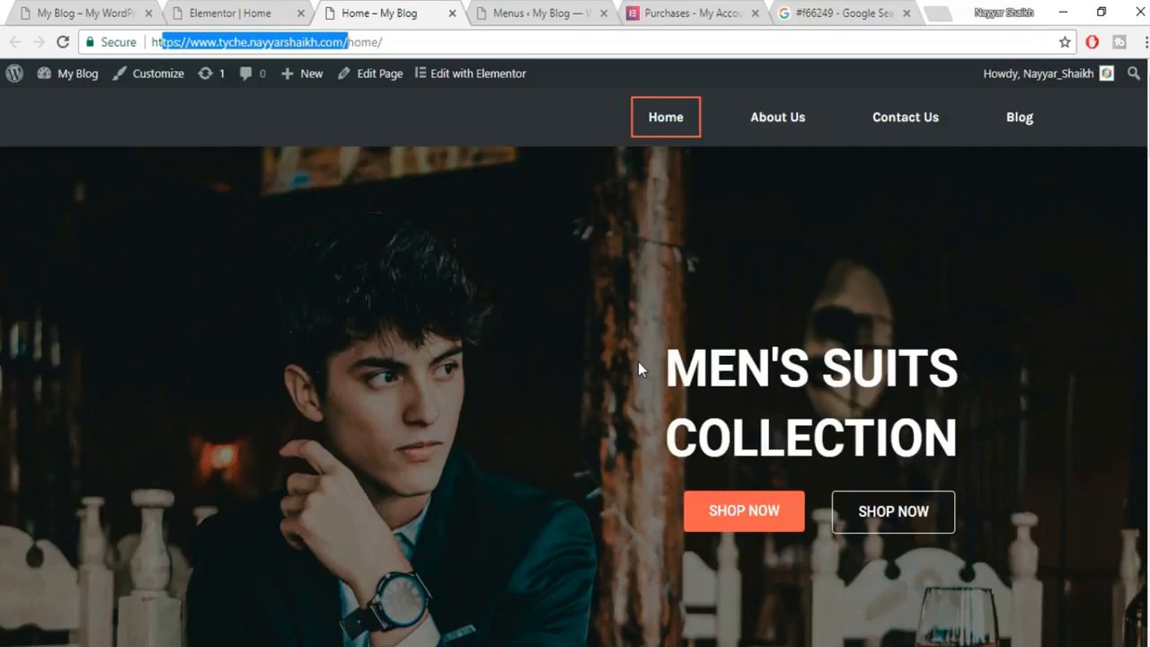
left_click(552, 13)
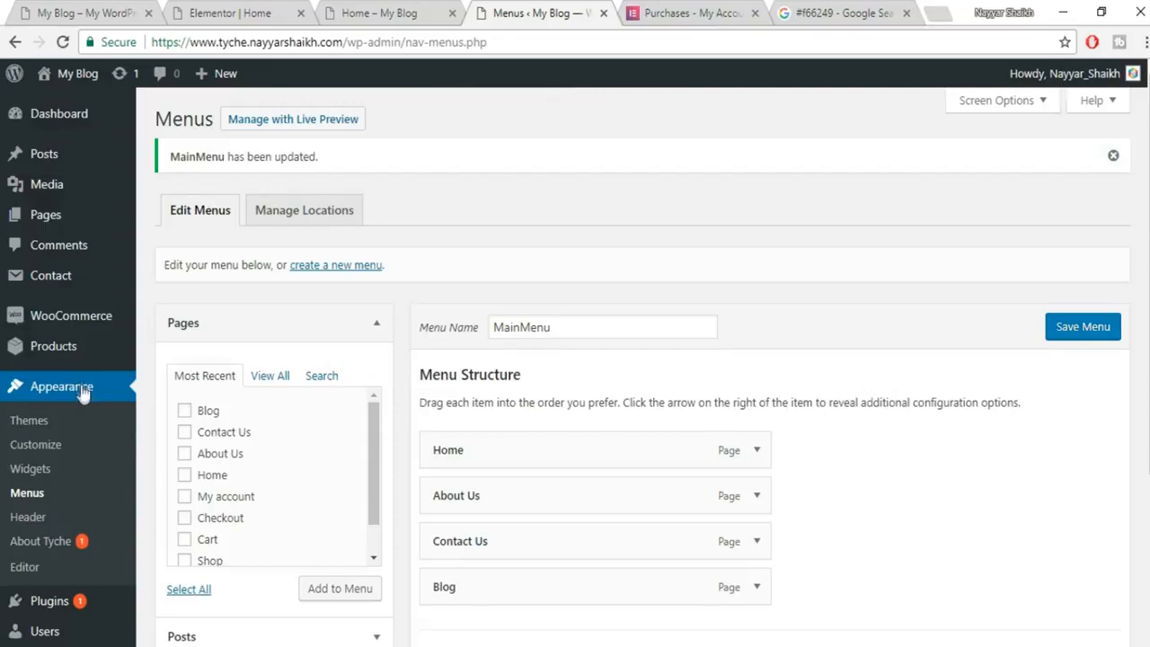
In Reading Settings, set the front page to the static page Home and save the changes.
scroll(44, 431, "down", 3)
mouse_move(62, 464)
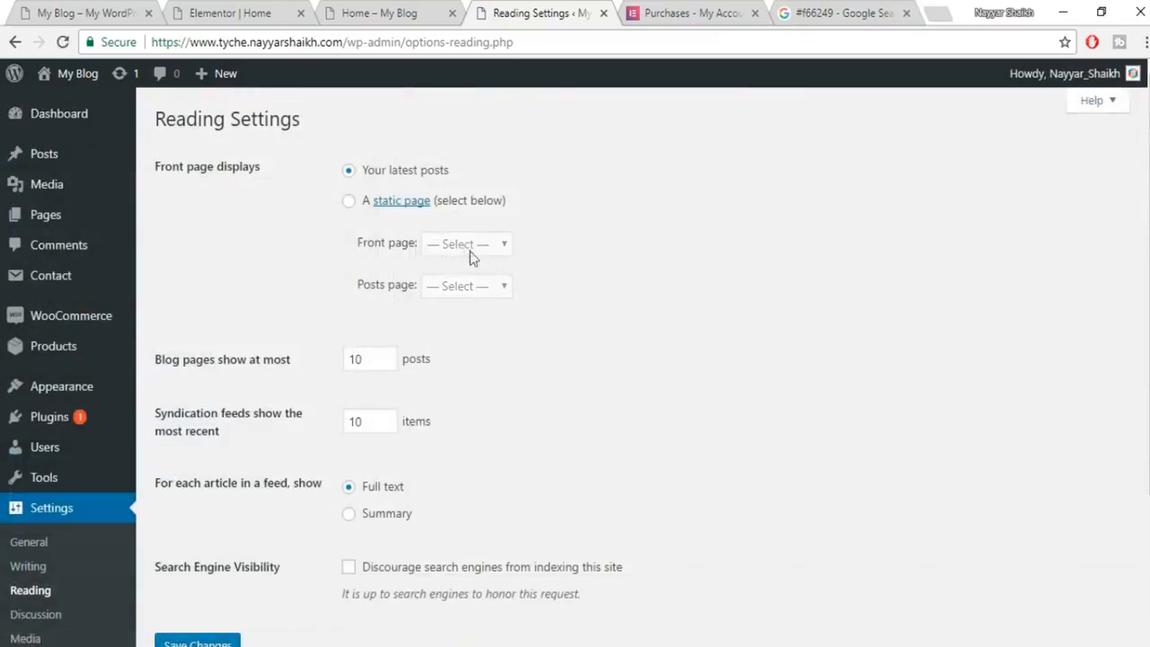
left_click(348, 205)
left_click(475, 246)
left_click(449, 374)
left_click(198, 644)
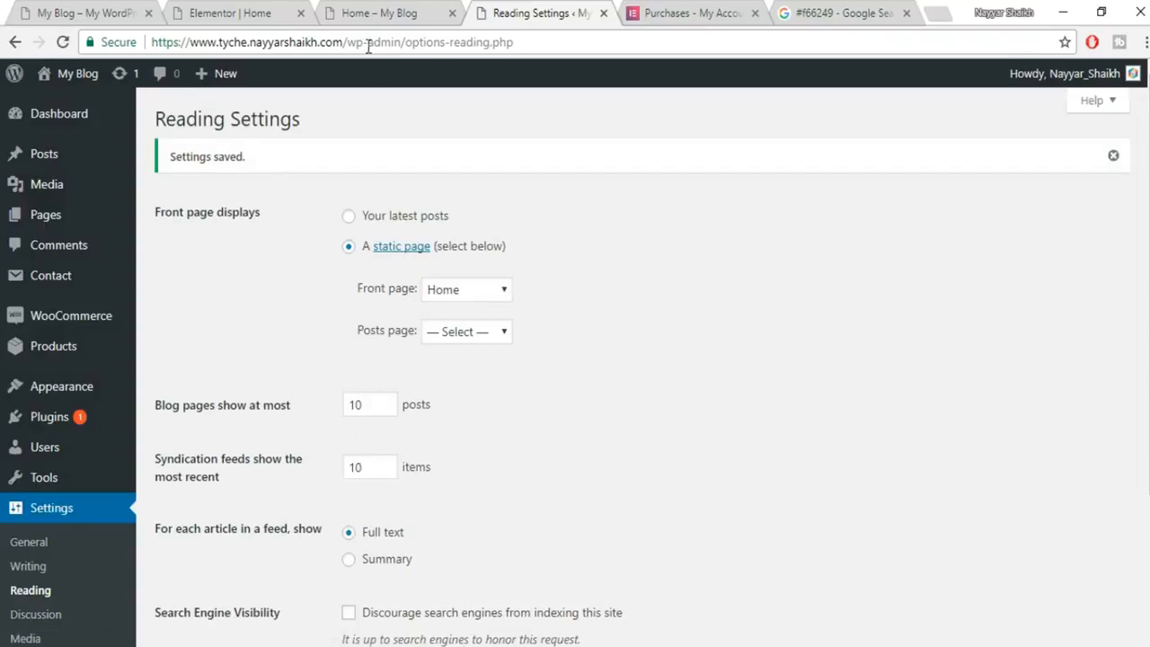
left_click(377, 11)
left_click_drag(346, 41, 628, 48)
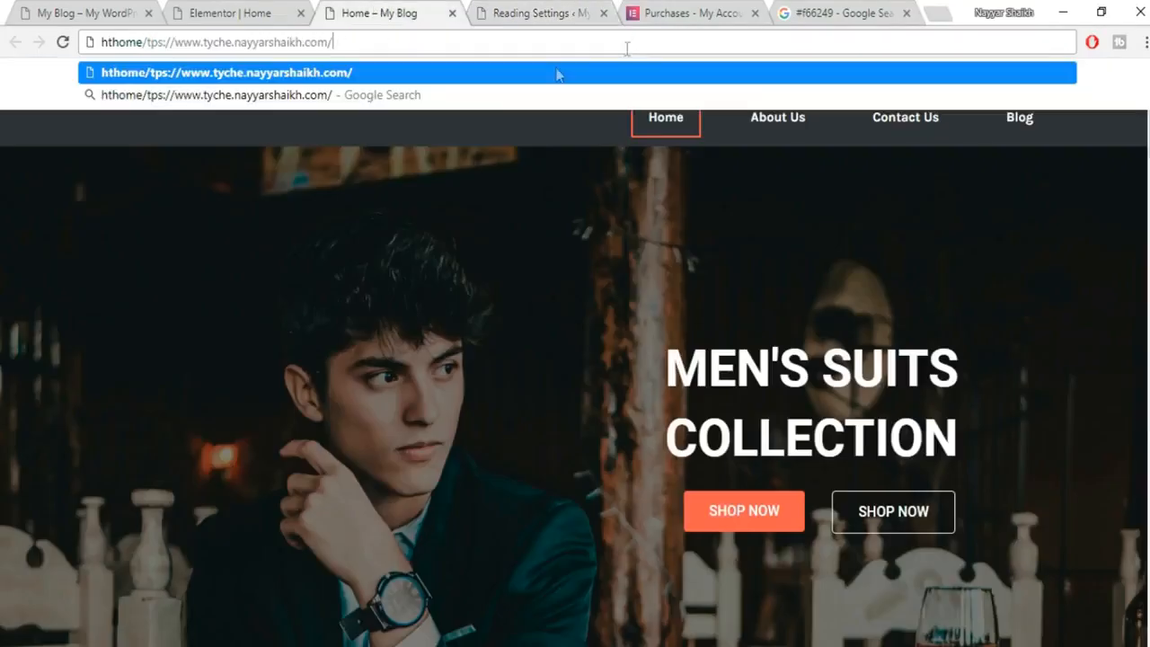
Load the site at its bare domain, without 'home/', and check the front page.
key("ctrl+z")
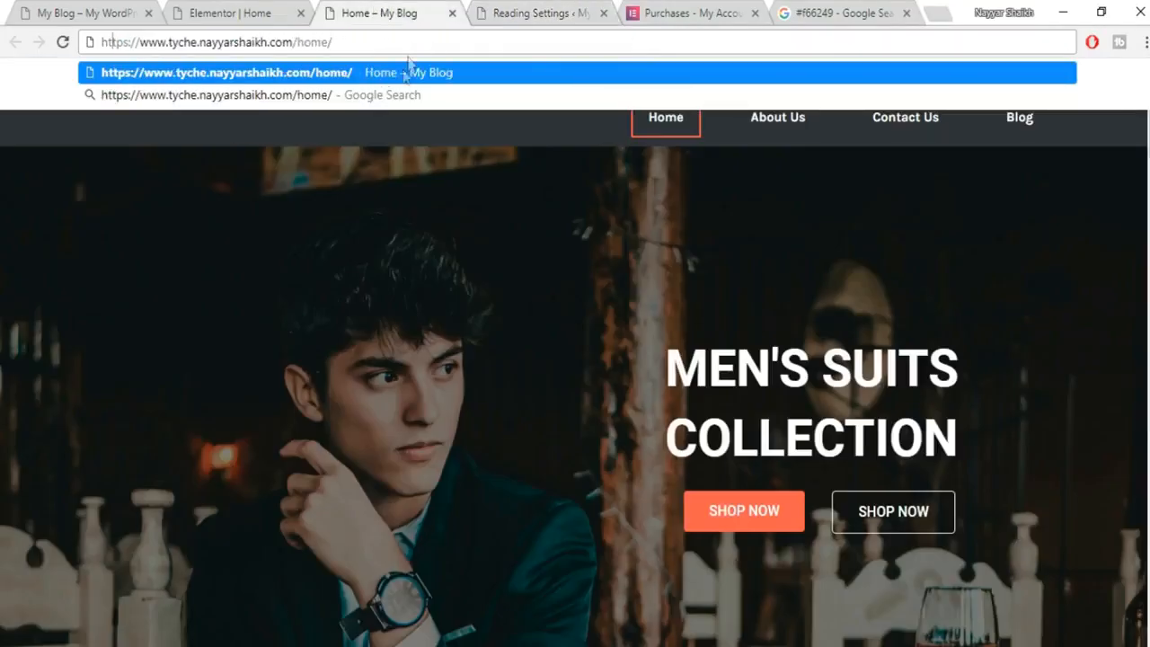
left_click_drag(398, 43, 298, 42)
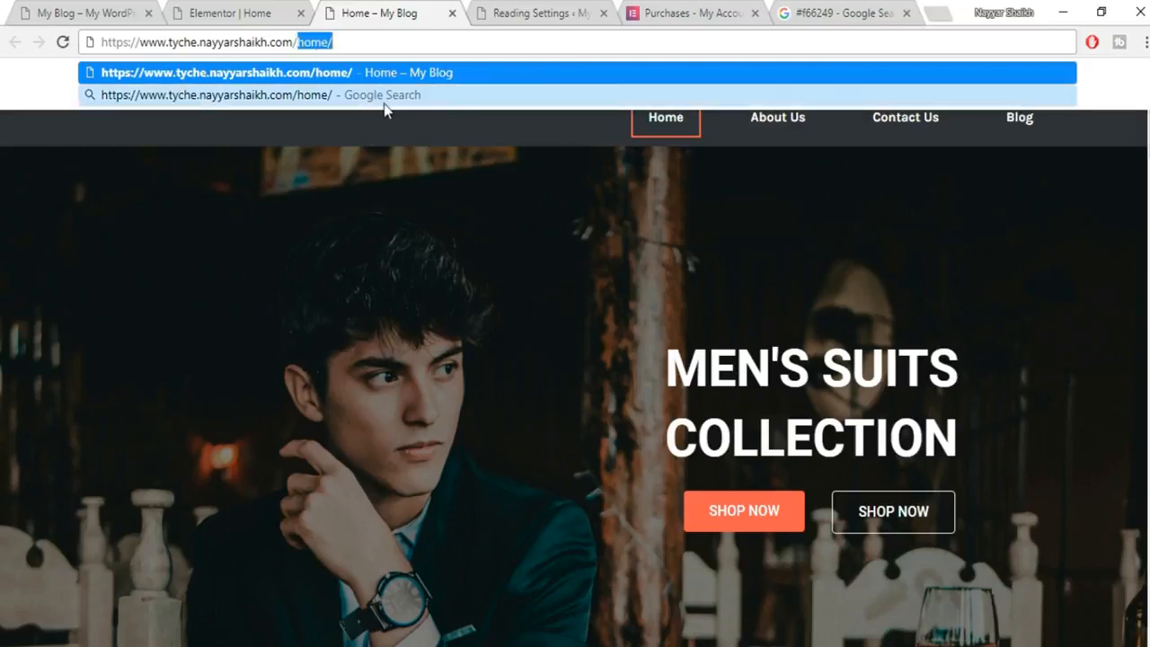
key("BackSpace")
key("Return")
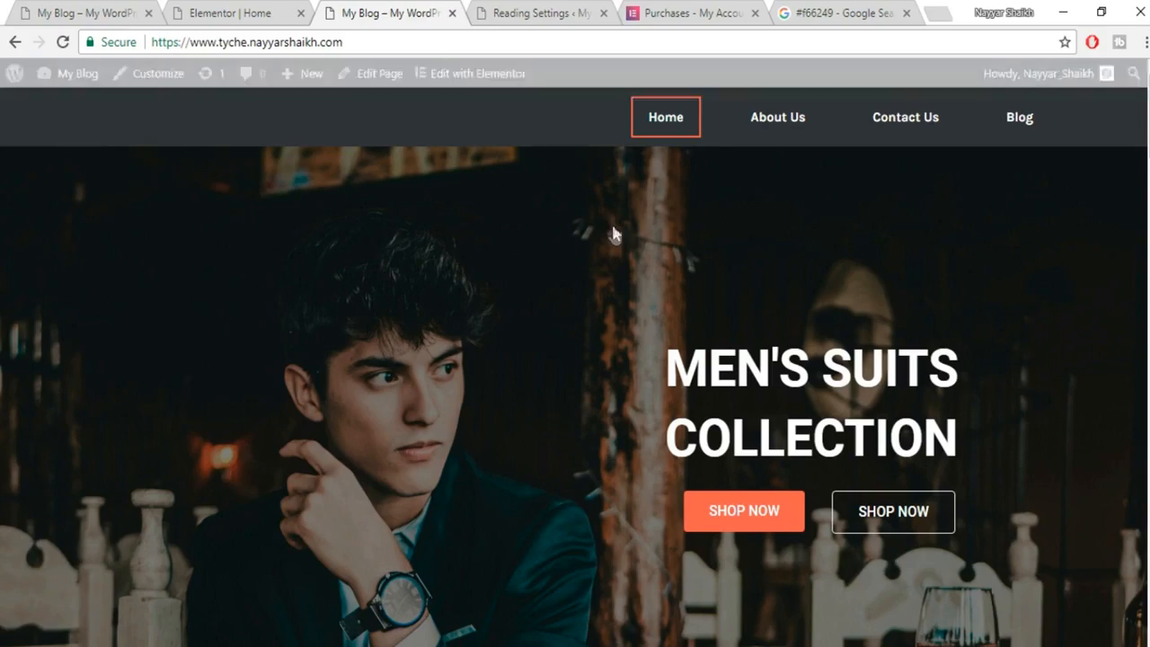
scroll(575, 367, "down", 20)
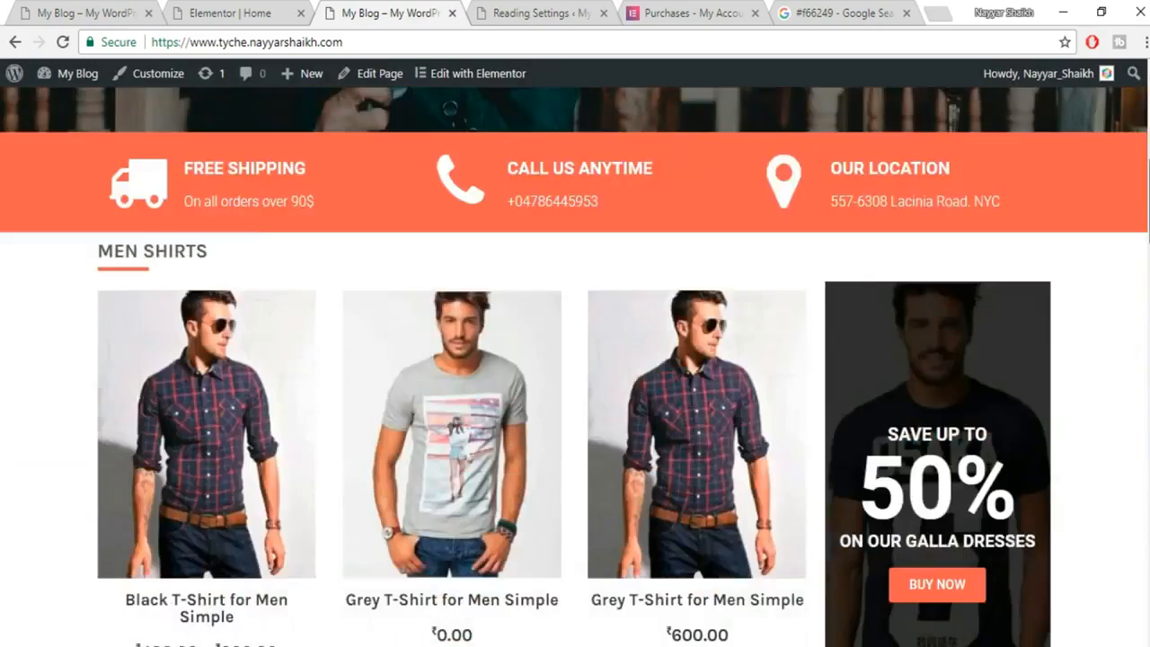
scroll(575, 360, "up", 20)
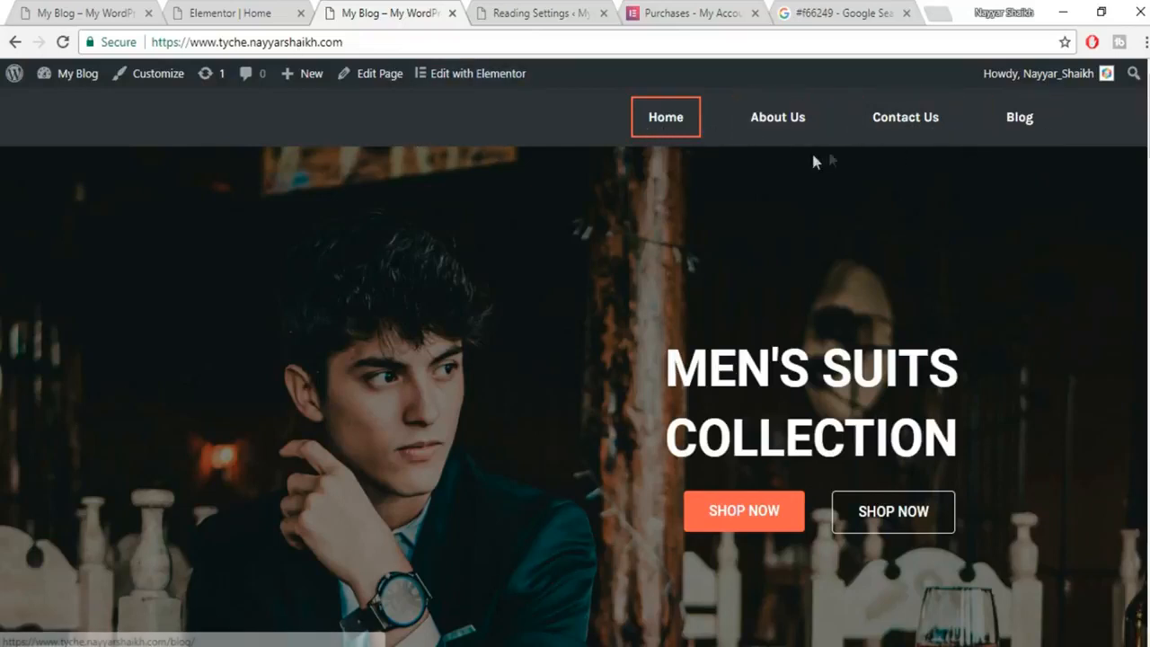
Move through the open browser tabs to the WordPress admin Dashboard.
left_click(235, 7)
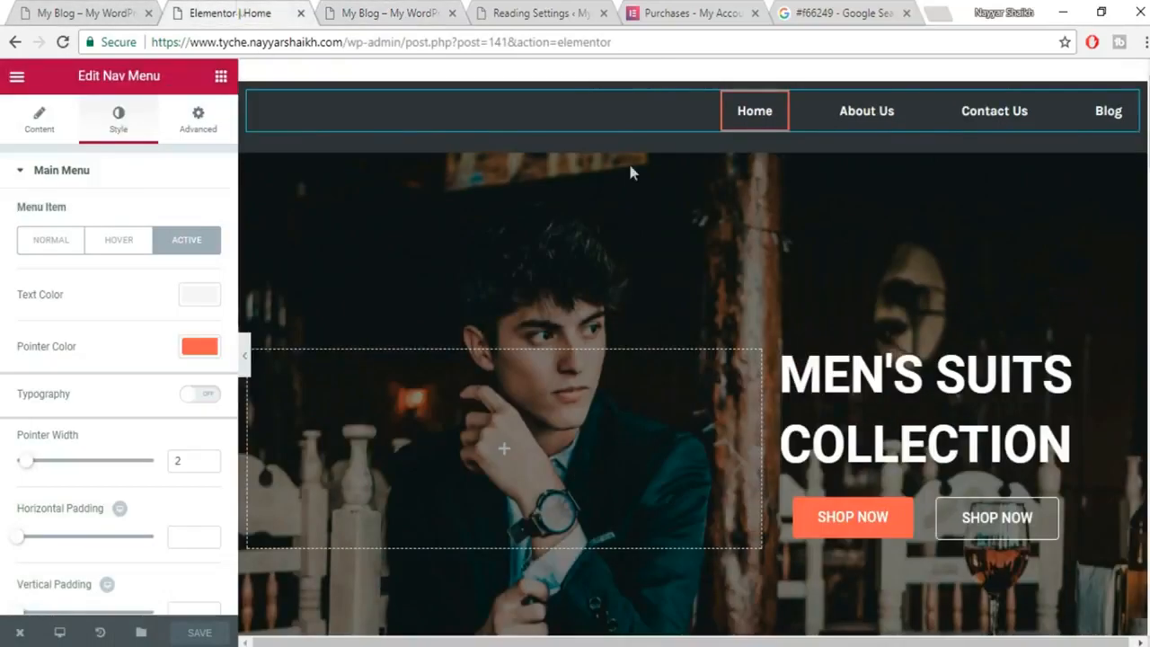
left_click(97, 8)
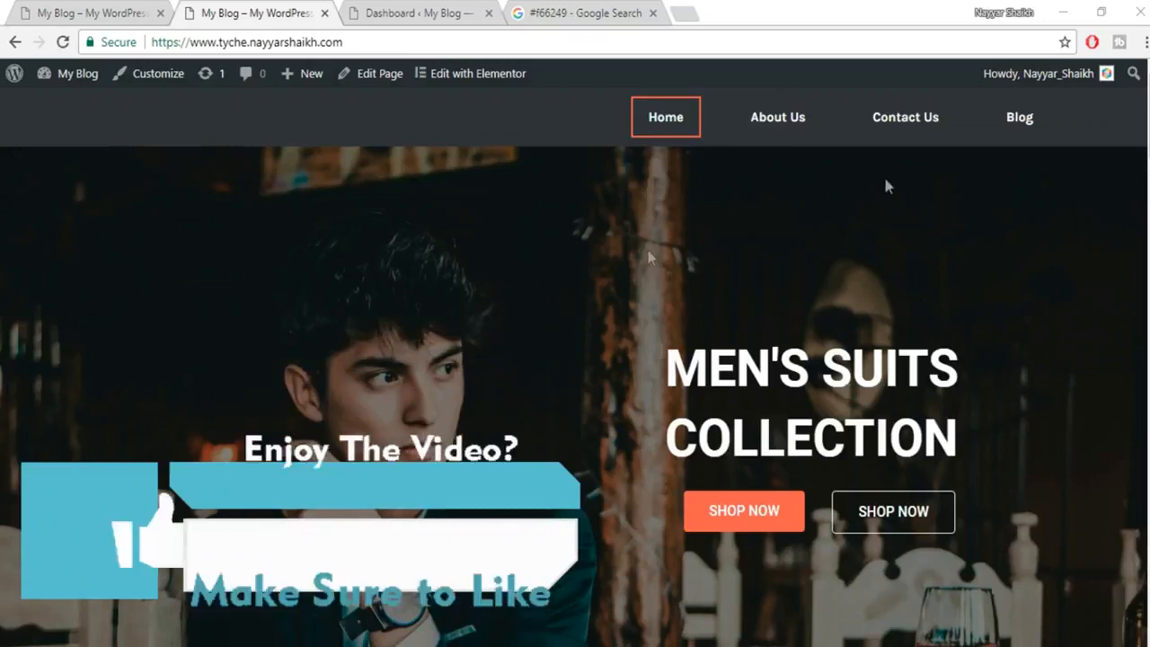
left_click(139, 14)
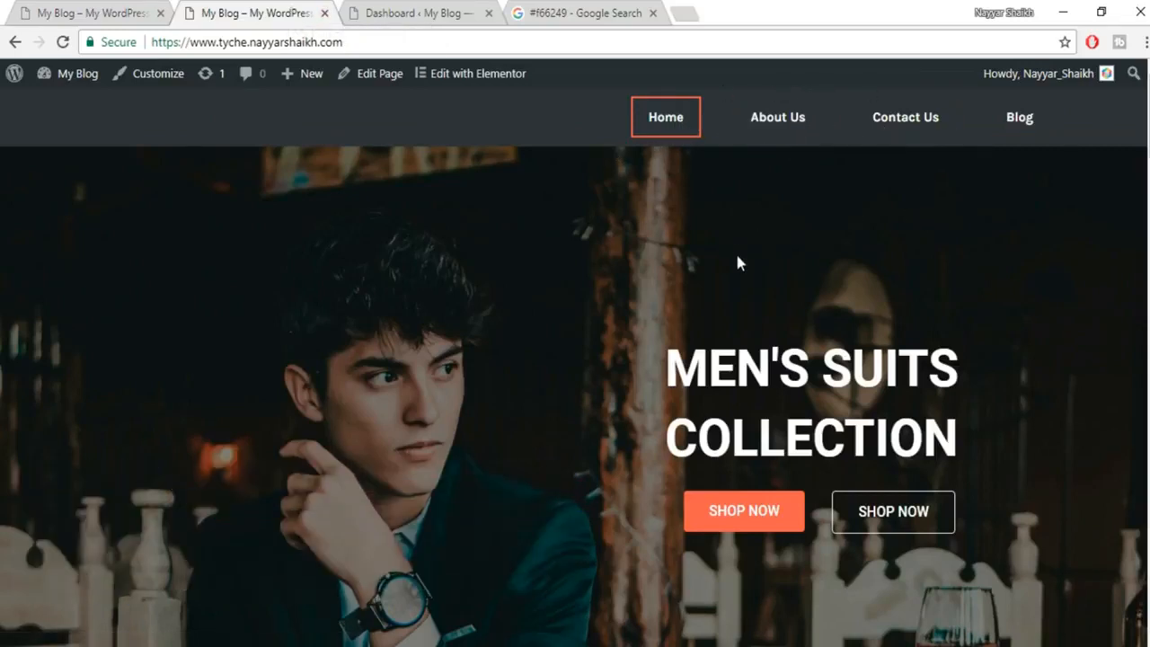
left_click(396, 18)
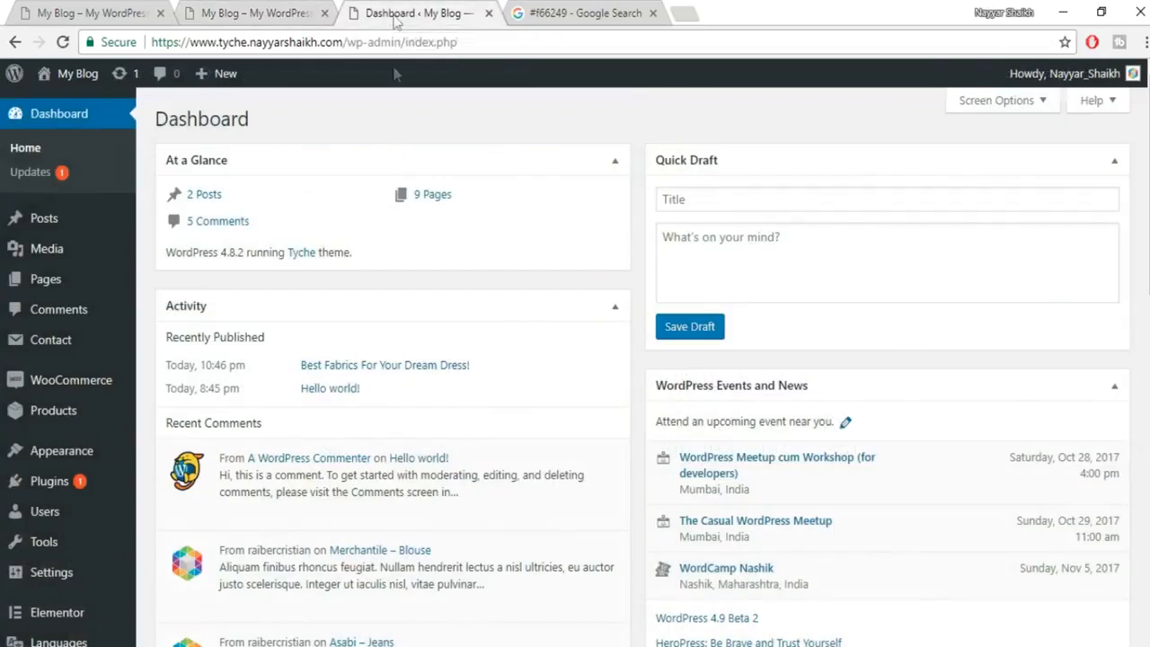
Find 'Home — Front Page' in All Pages and open it for editing.
left_click(52, 284)
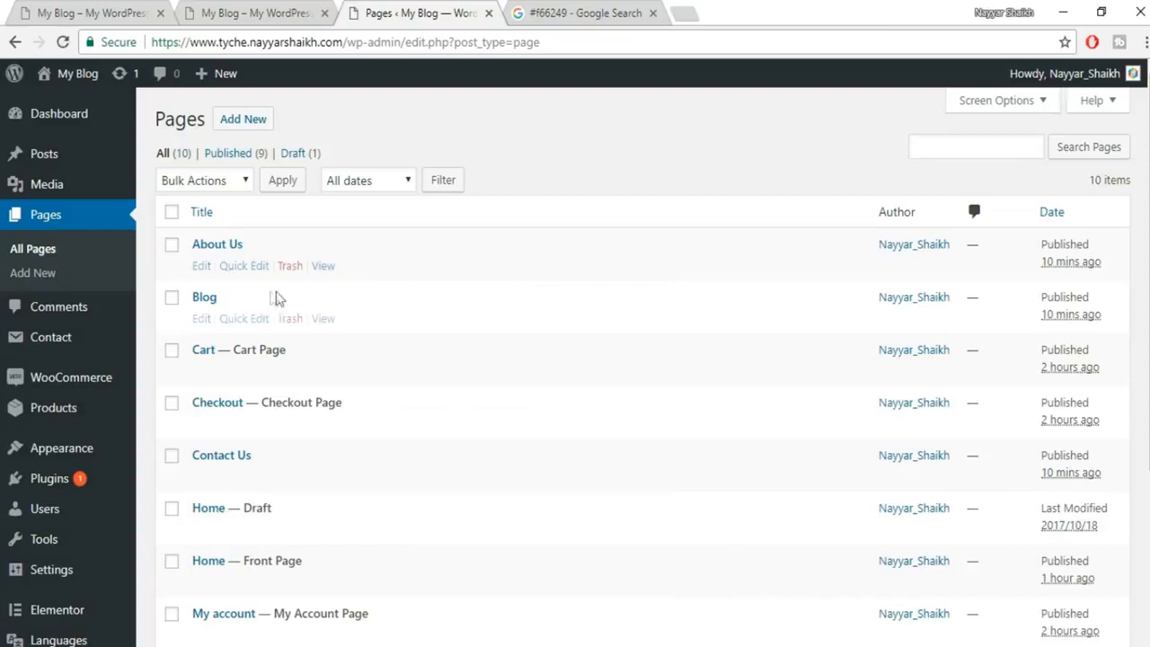
scroll(314, 401, "down", 3)
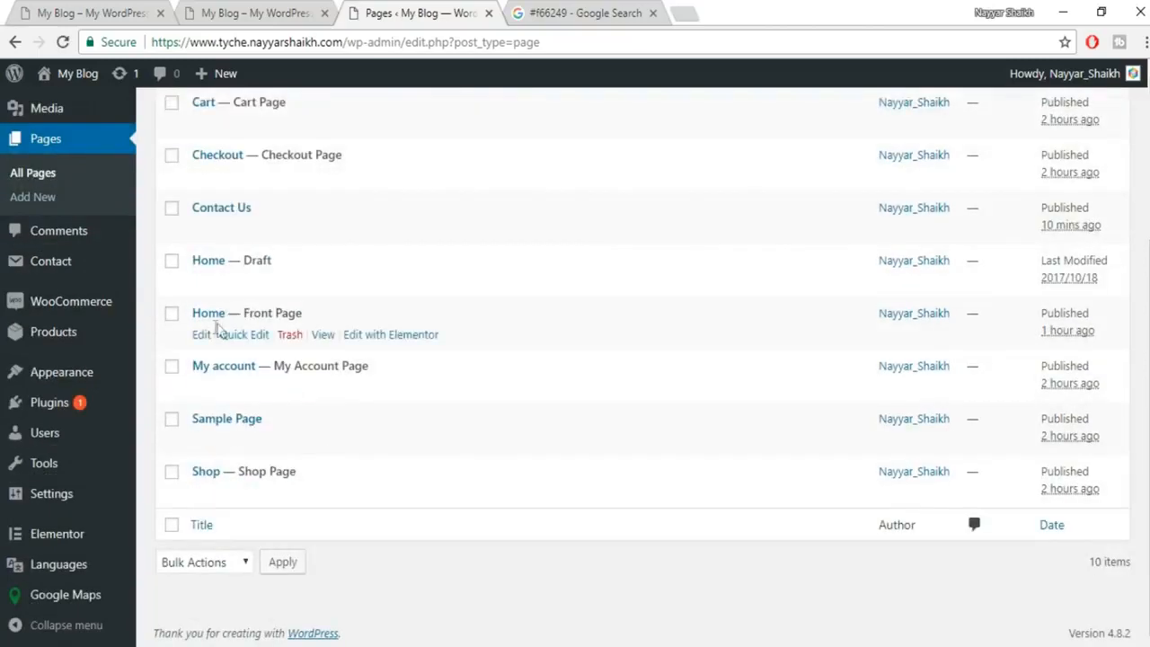
left_click_drag(302, 314, 239, 309)
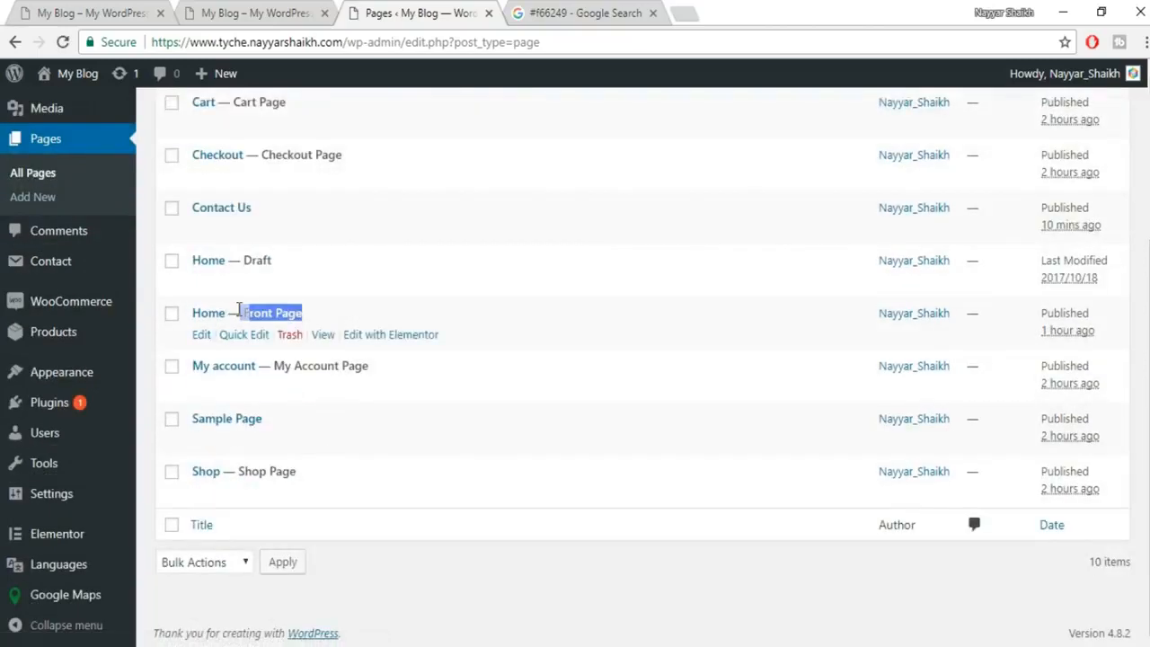
left_click(201, 341)
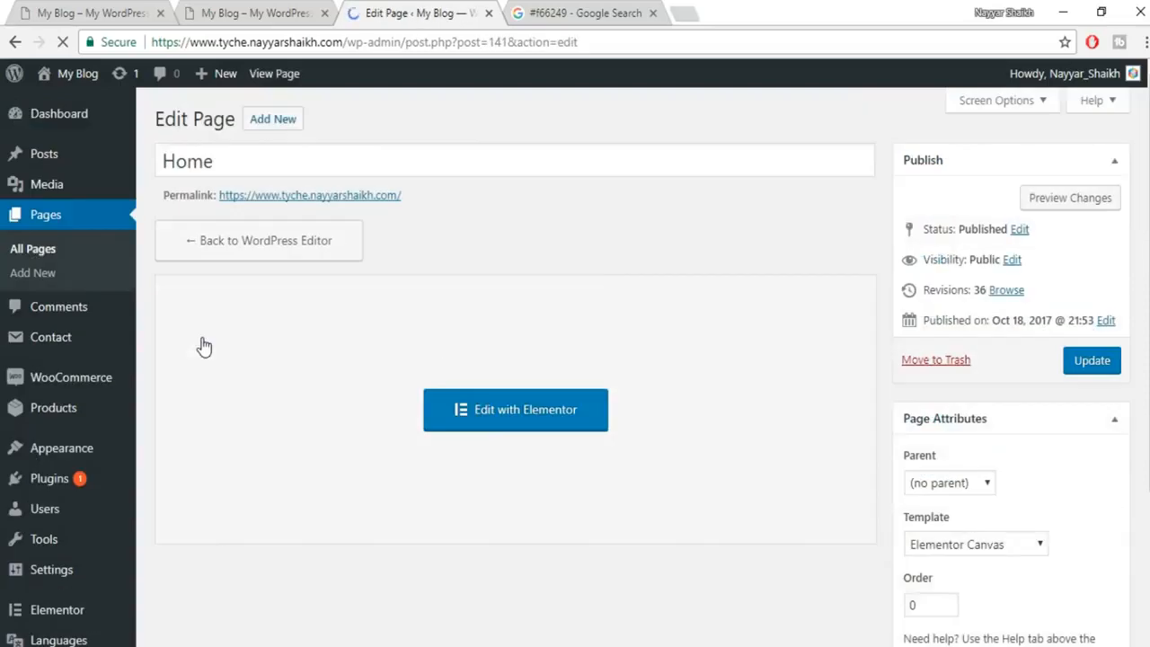
Change the page template to Default Template and update the page.
scroll(1138, 467, "down", 2)
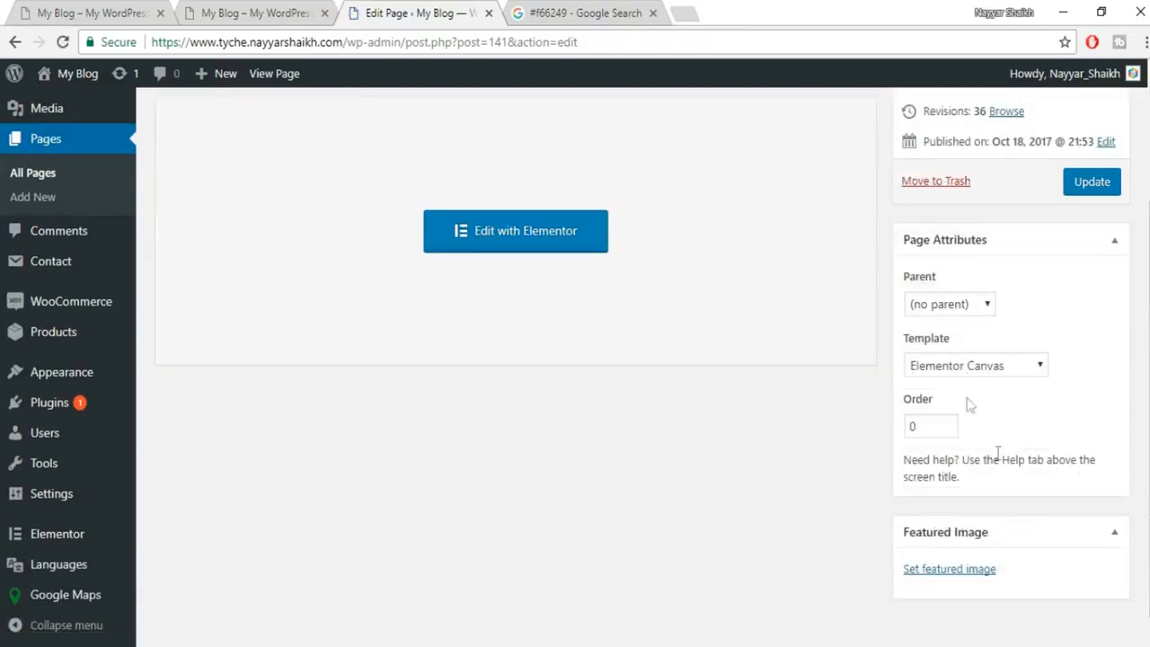
left_click(970, 366)
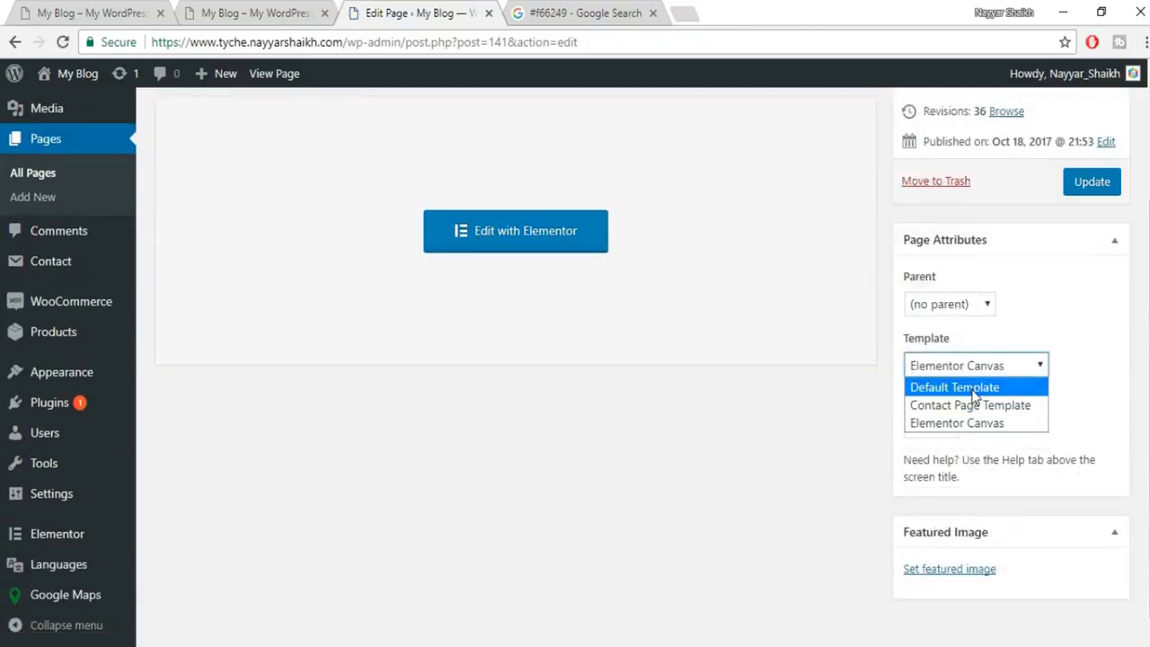
left_click(969, 387)
left_click(1092, 185)
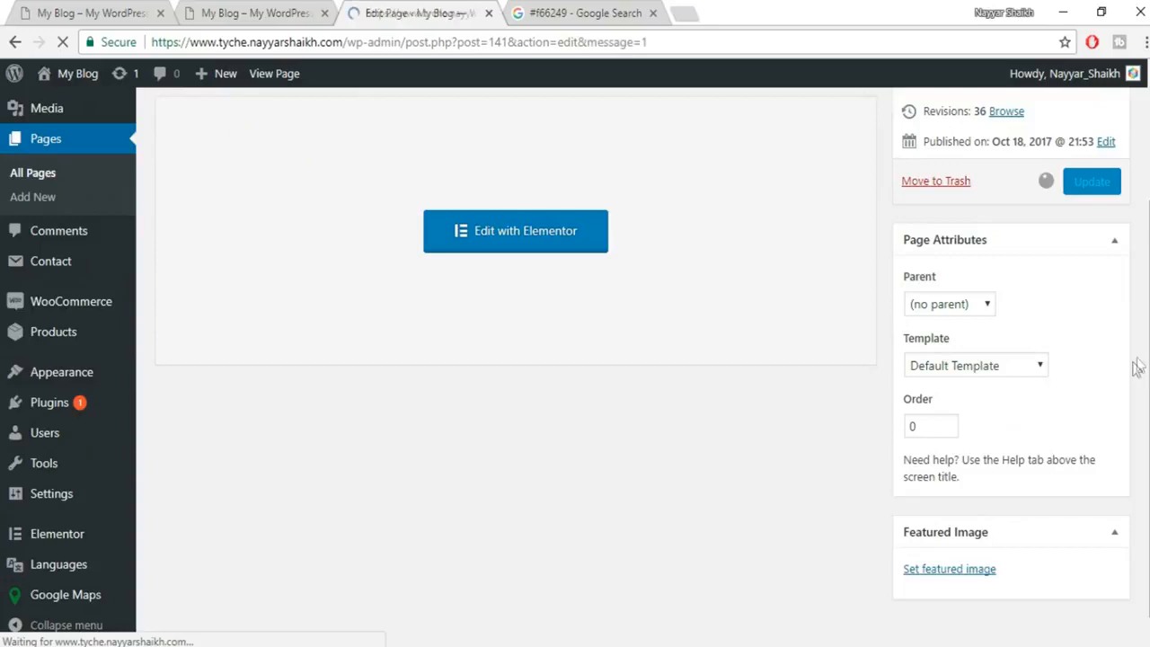
left_click(251, 13)
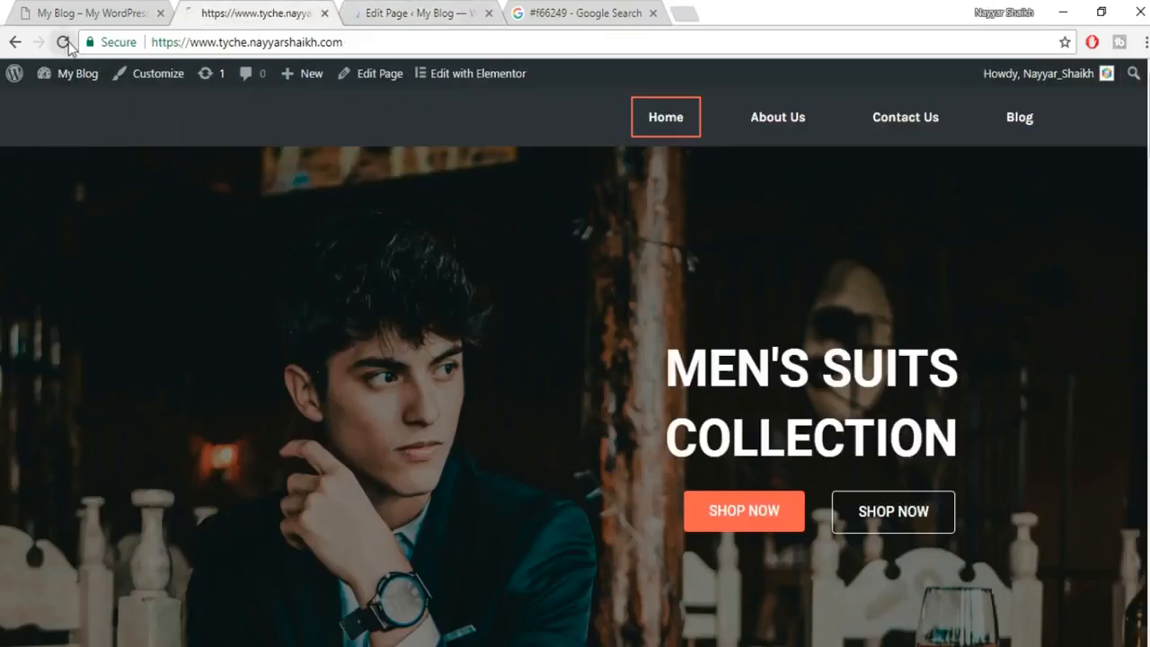
Reload the home page and scroll through the theme's demo front-page sections.
left_click(63, 42)
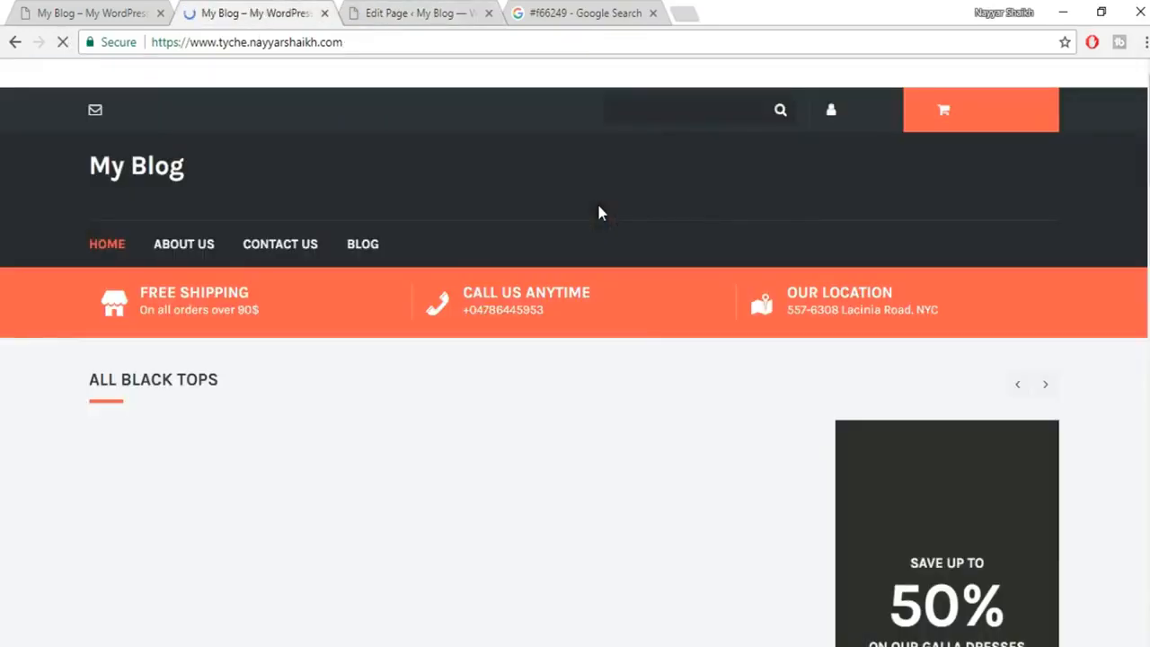
scroll(517, 304, "down", 10)
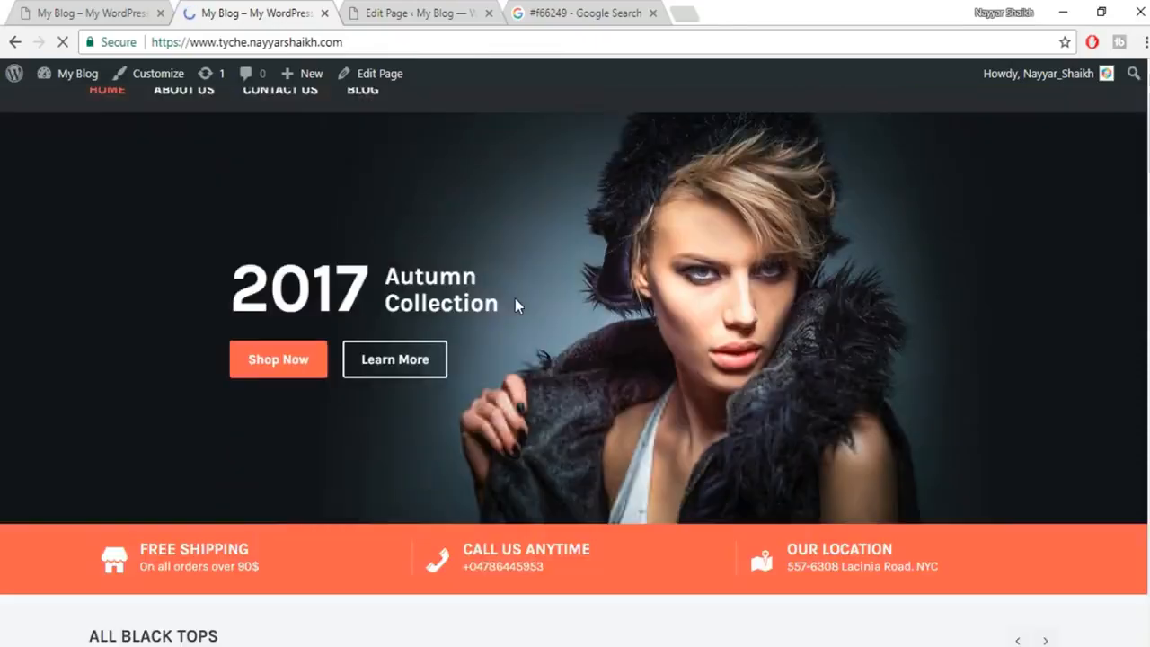
scroll(515, 305, "down", 10)
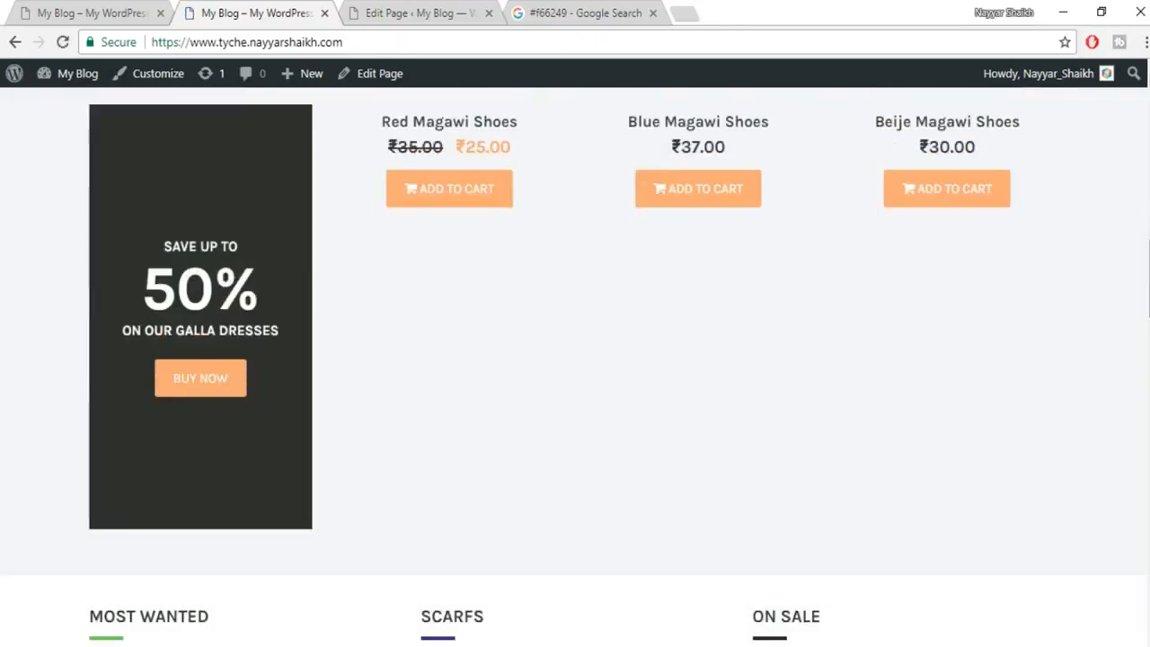
scroll(575, 366, "down", 3)
scroll(575, 367, "up", 10)
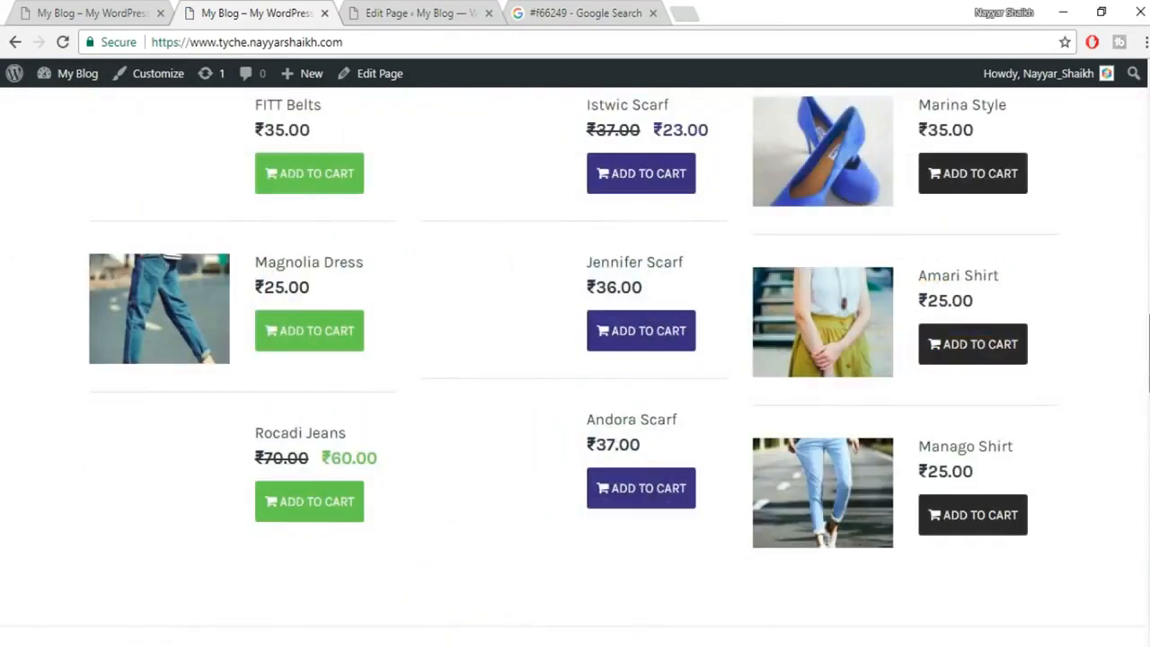
scroll(575, 366, "up", 10)
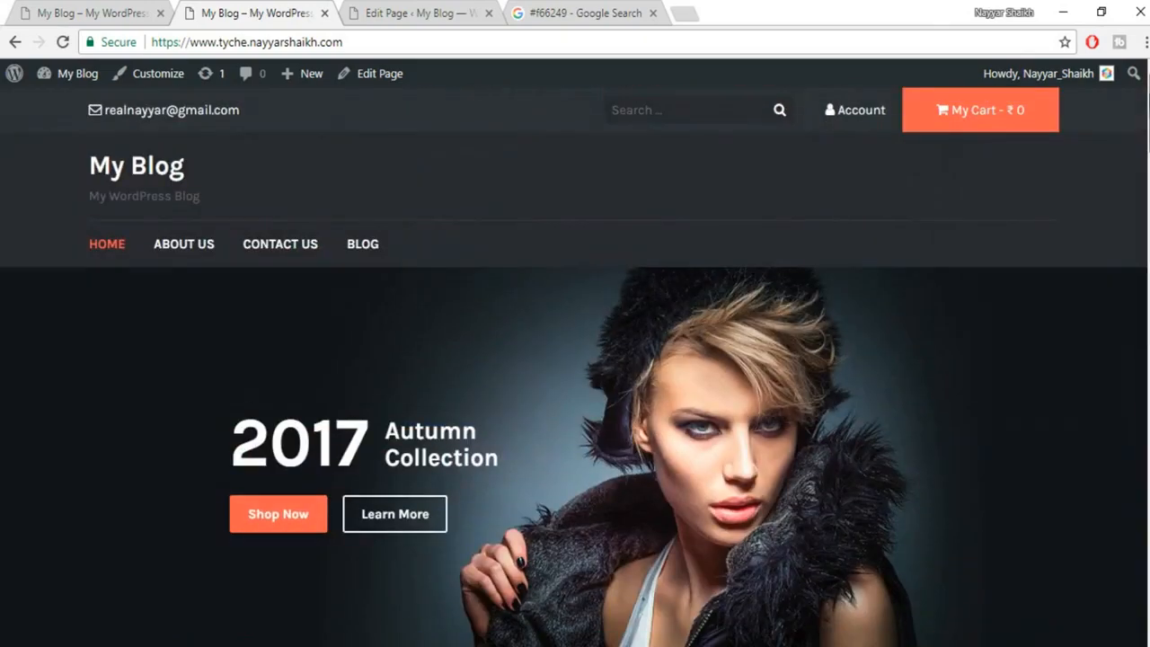
scroll(575, 367, "down", 10)
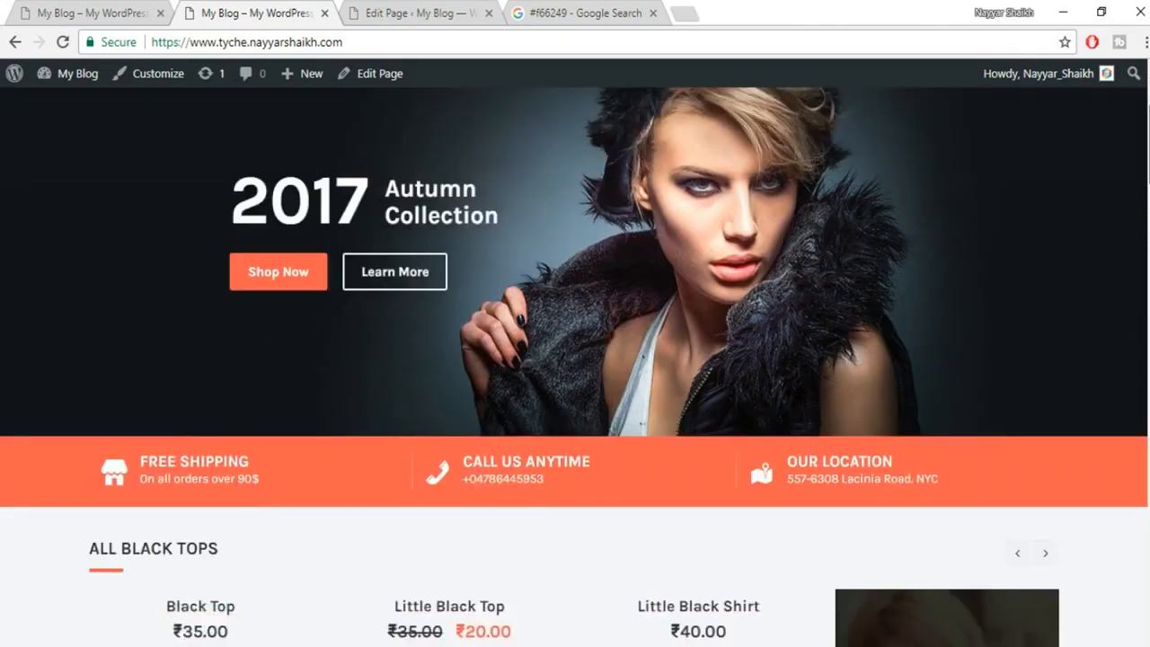
scroll(575, 367, "down", 10)
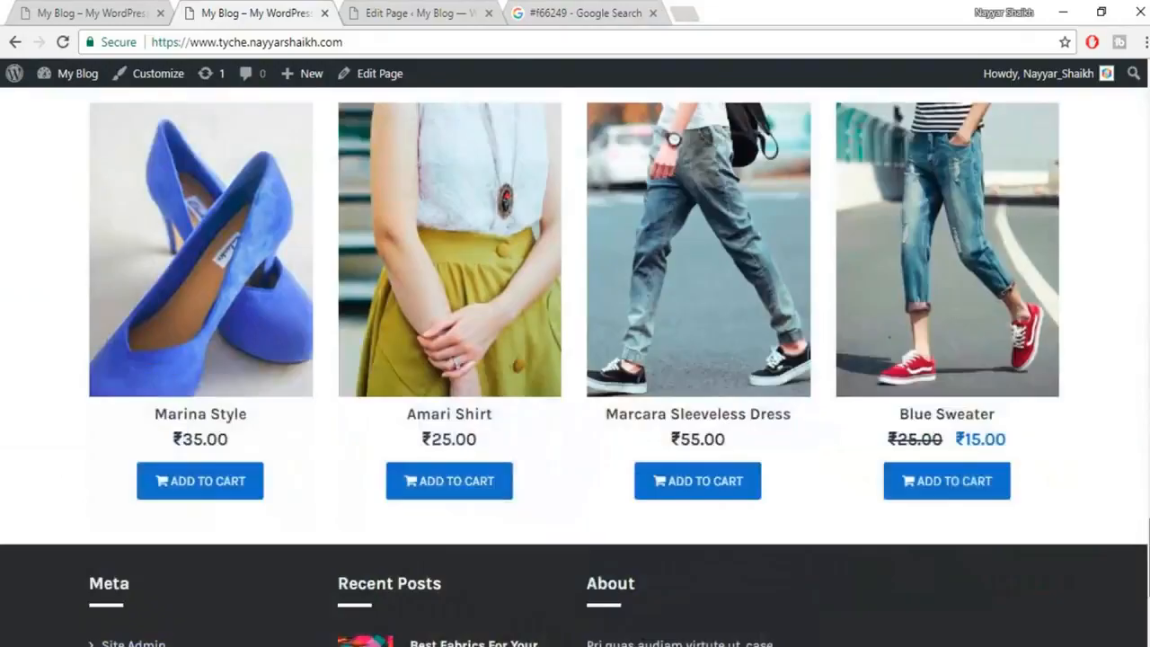
scroll(575, 367, "up", 15)
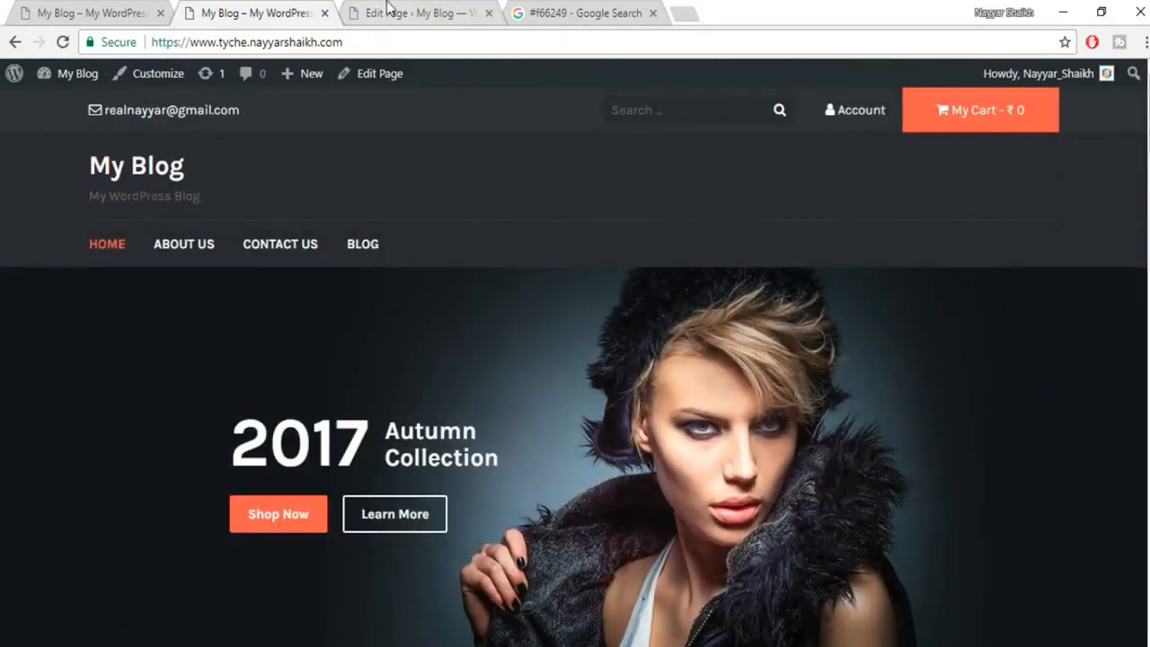
left_click(388, 7)
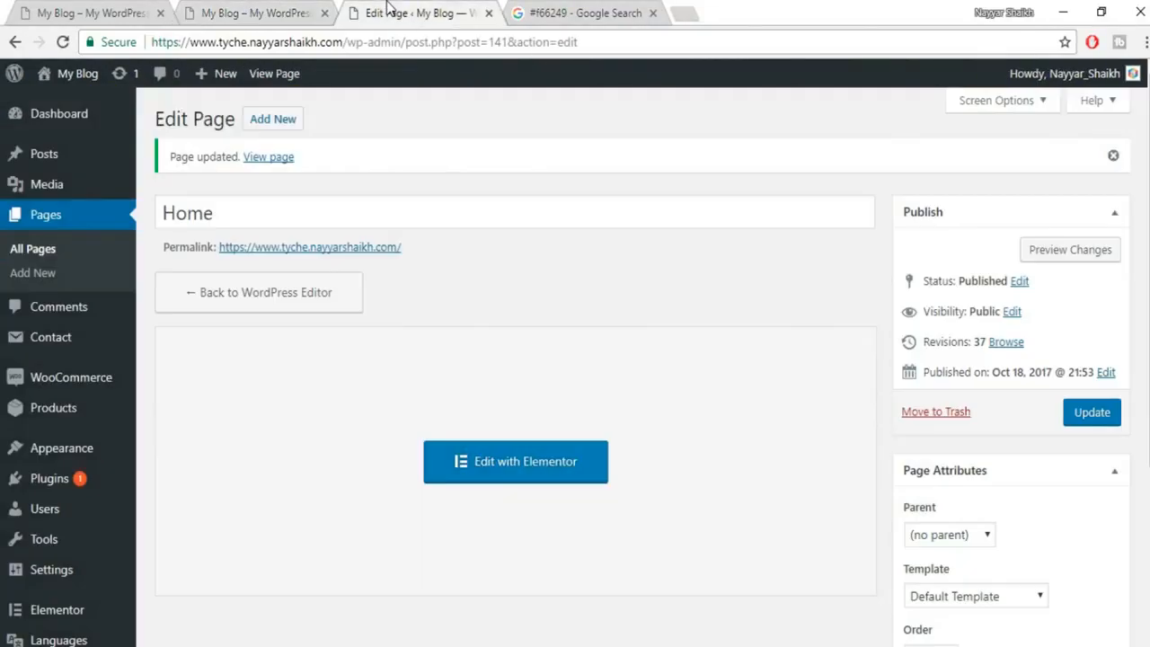
left_click(255, 16)
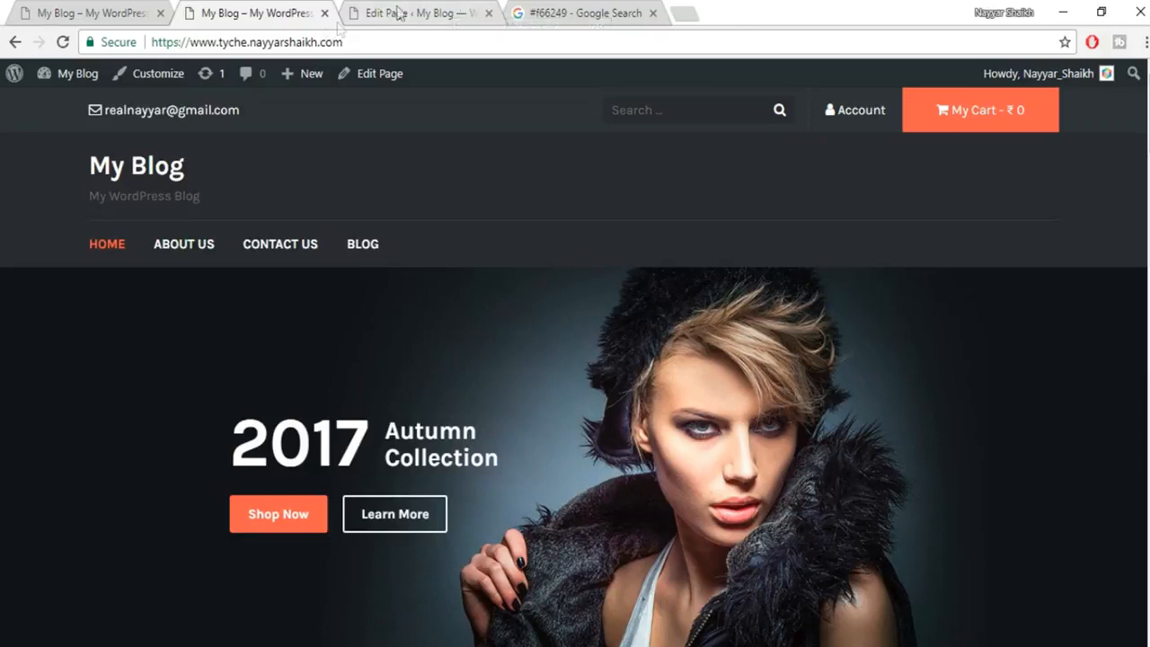
Open the Widgets screen from the My Blog admin menu in a new tab.
mouse_move(71, 91)
right_click(60, 164)
left_click(81, 170)
Expand Content Widget Area #1 and open its ALL BLACK TOPS and HIGH HEEL SHOES widgets.
left_click(422, 10)
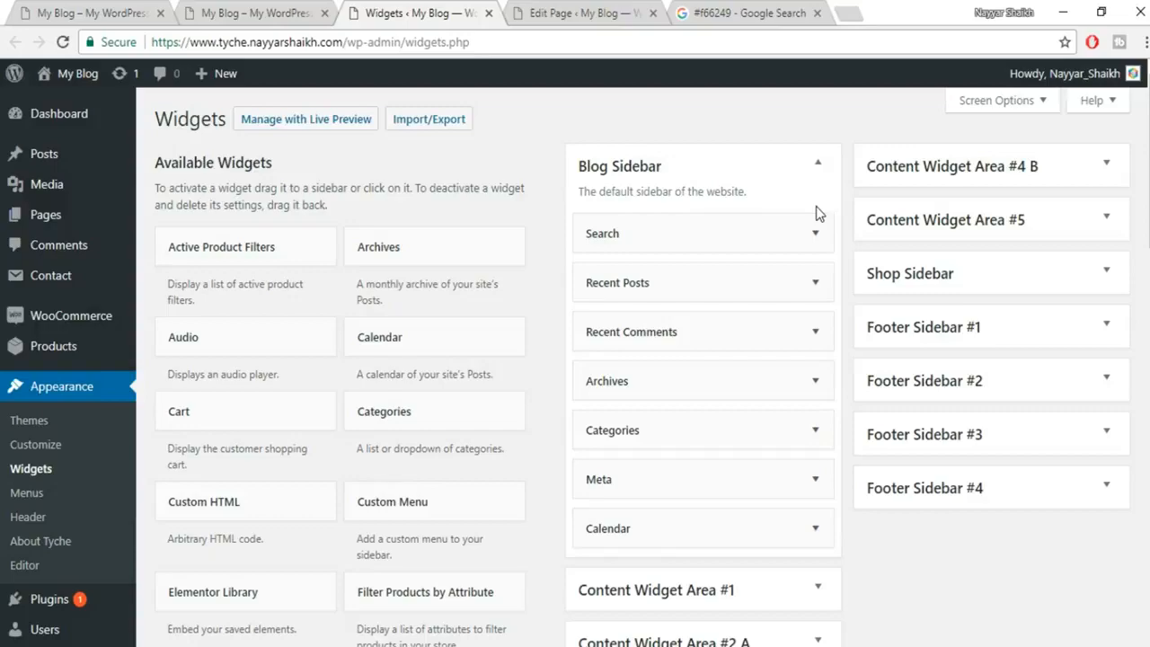
scroll(817, 213, "down", 3)
scroll(678, 338, "down", 2)
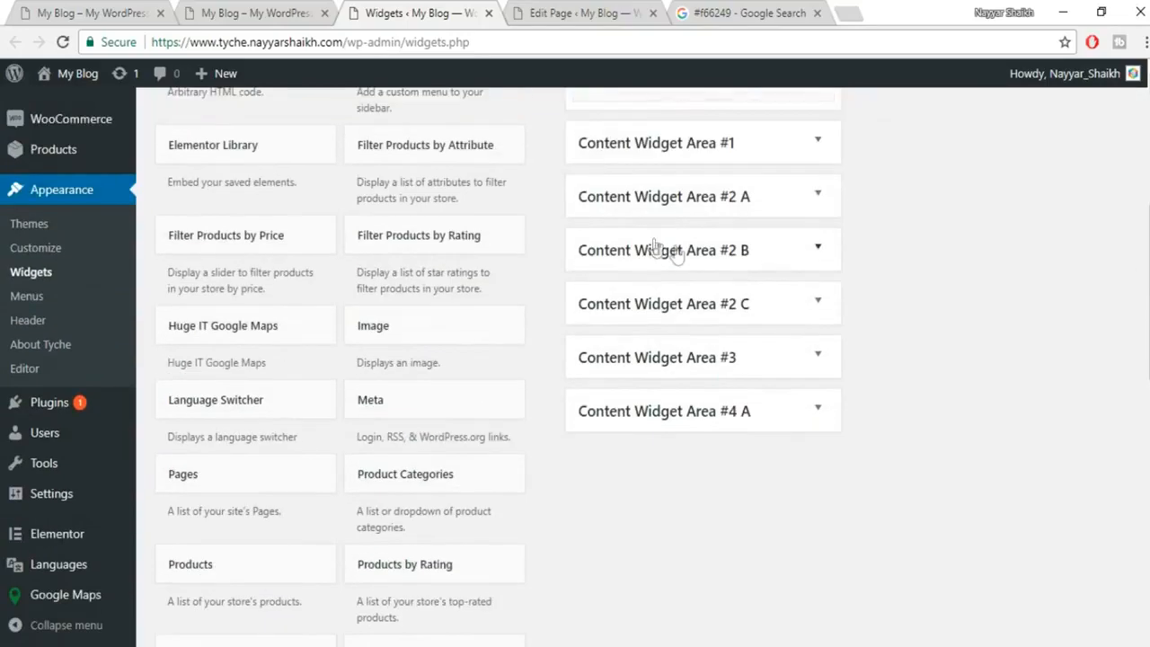
left_click(816, 150)
left_click(815, 229)
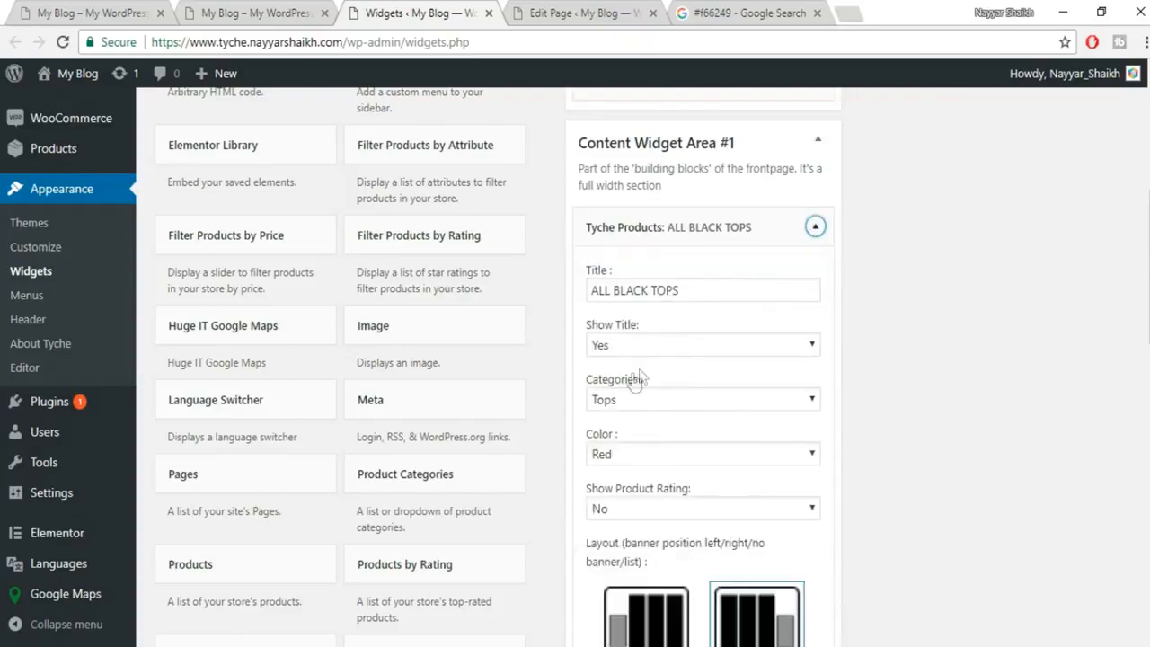
scroll(674, 566, "down", 10)
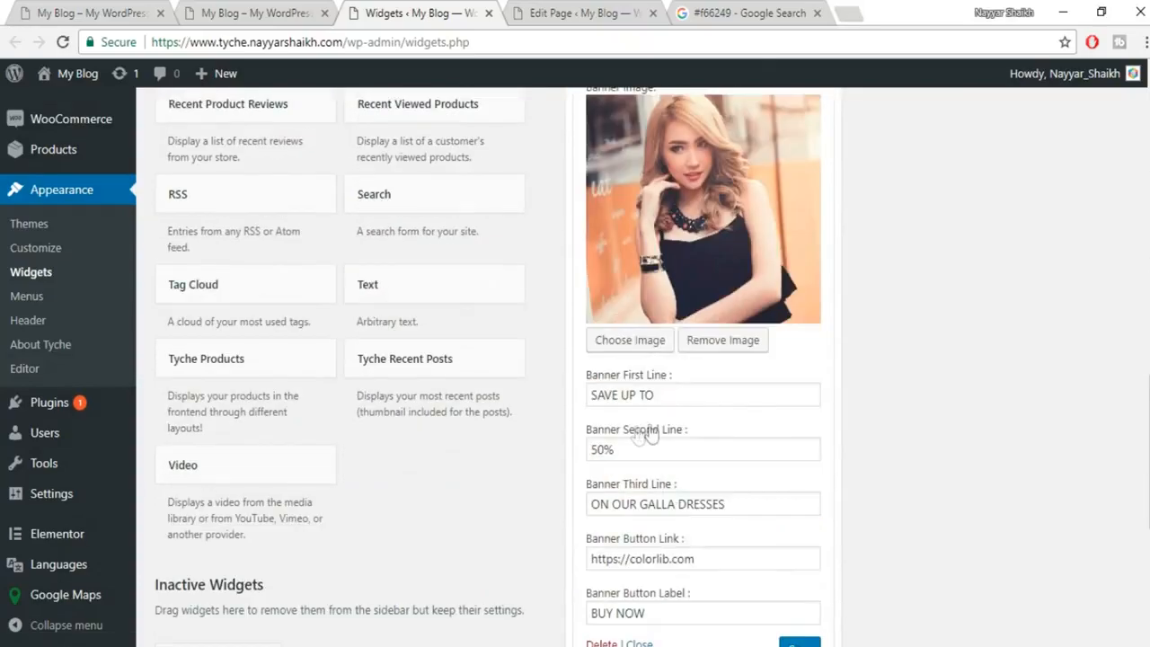
scroll(692, 427, "down", 1)
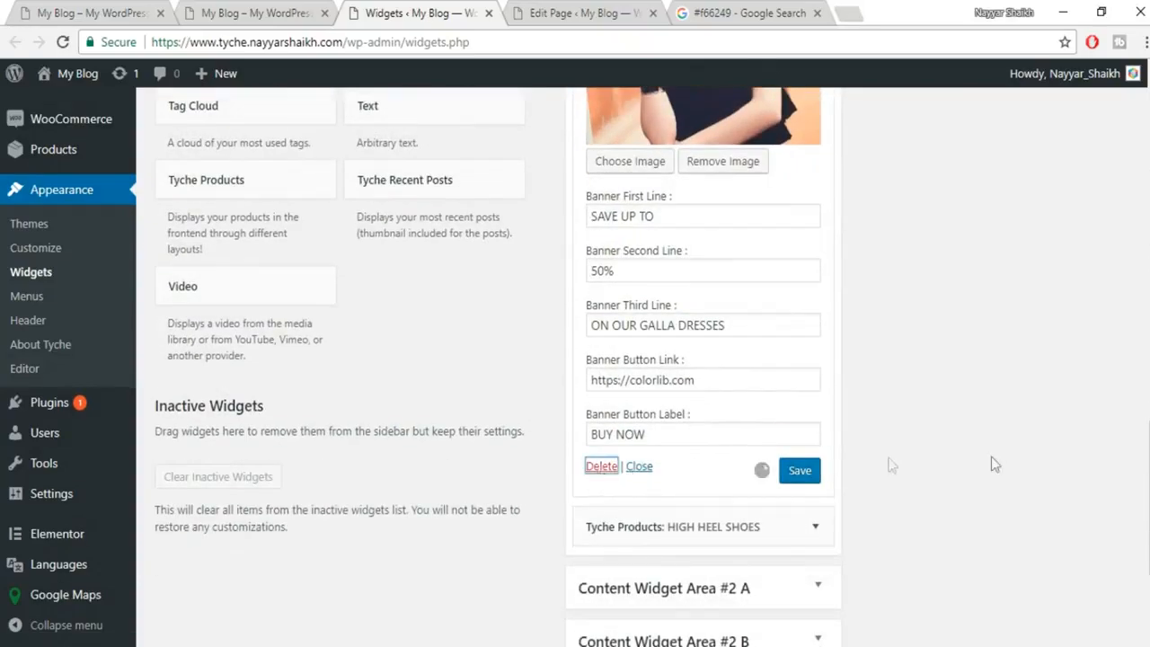
scroll(991, 458, "up", 10)
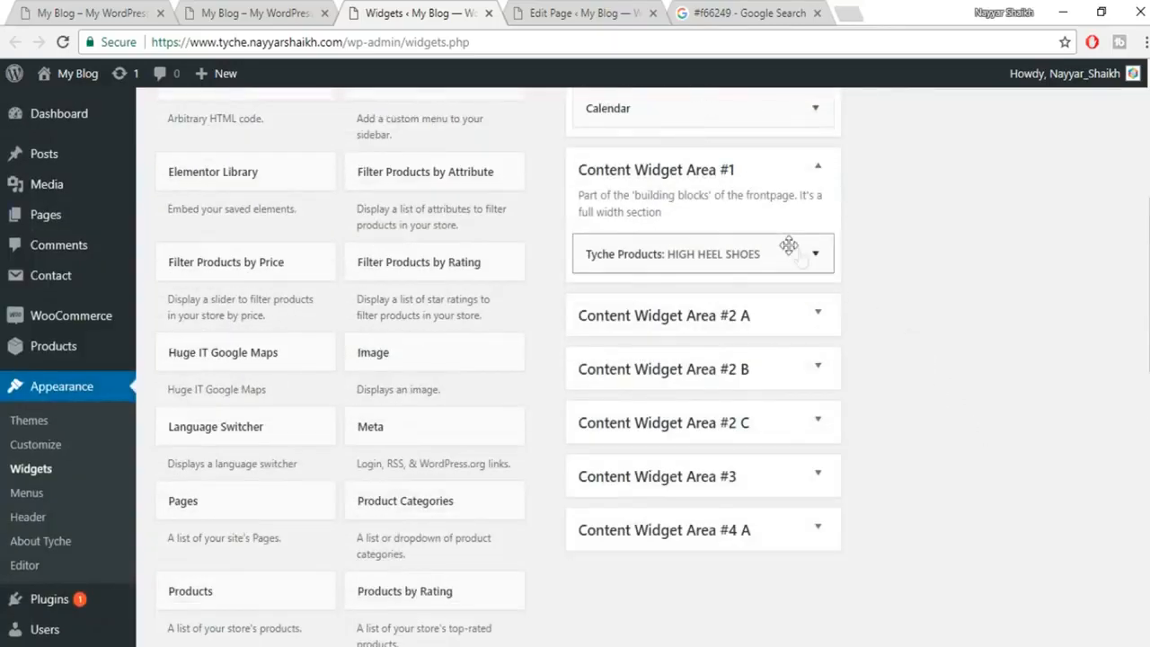
left_click(813, 253)
scroll(807, 265, "down", 6)
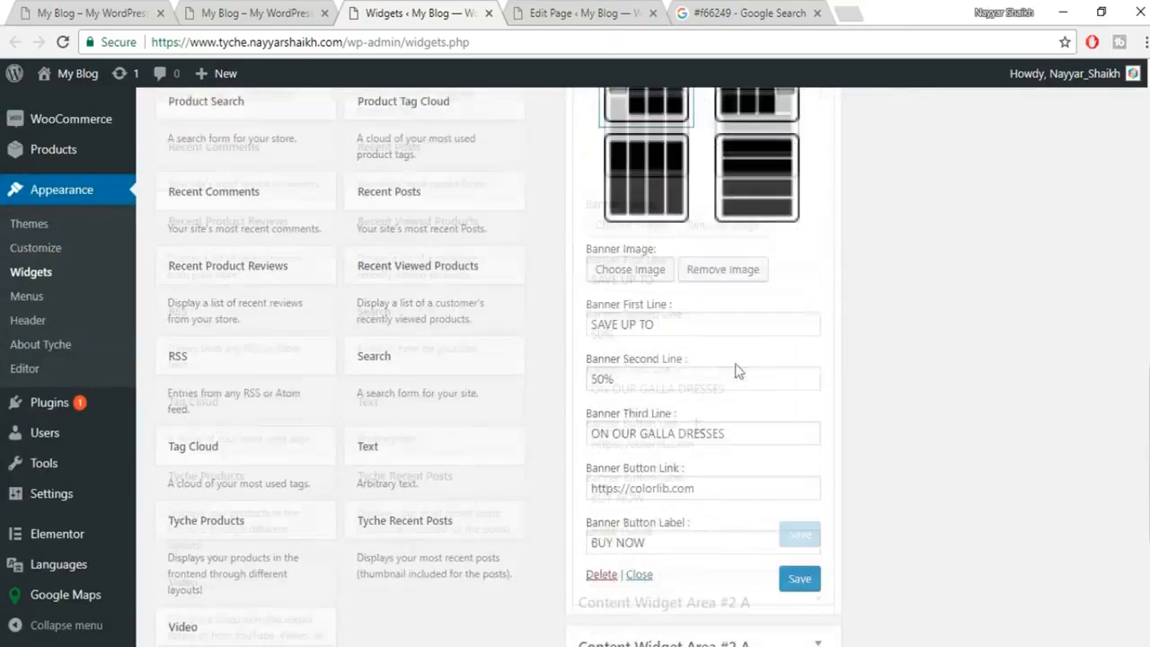
scroll(719, 387, "down", 4)
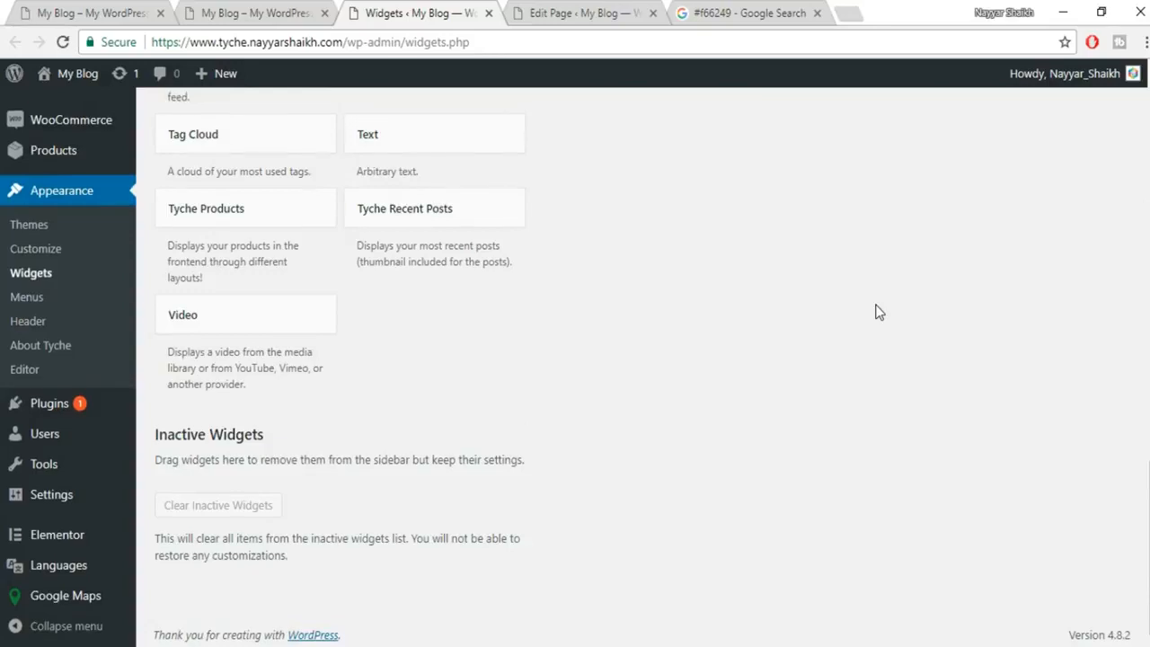
scroll(803, 310, "up", 10)
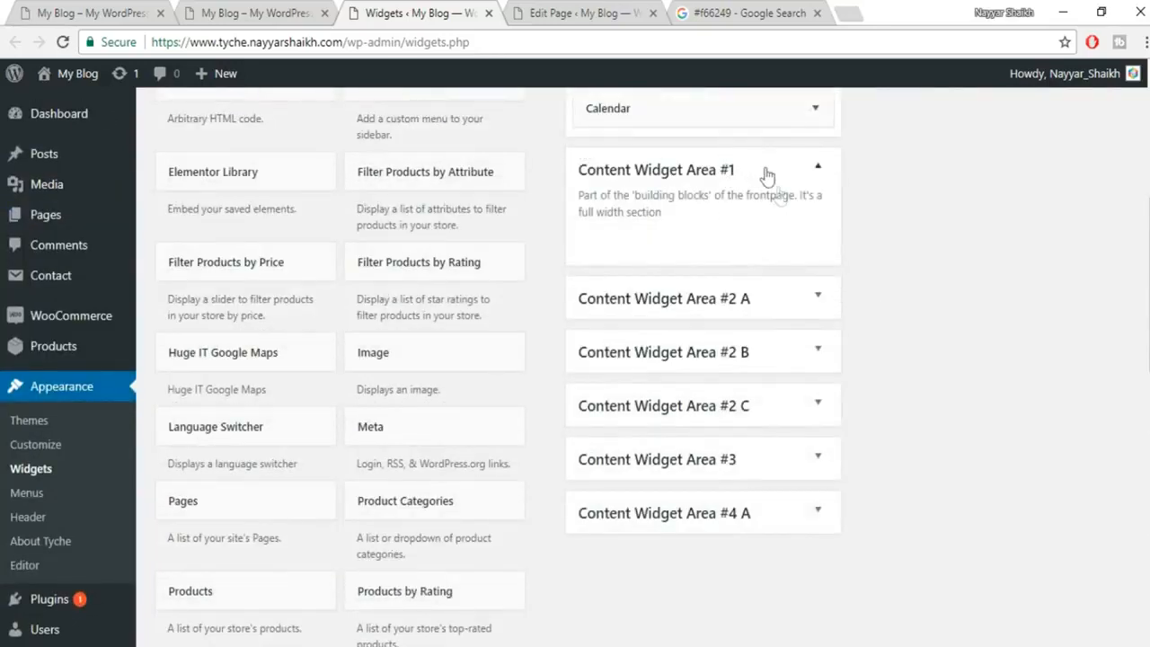
Delete the MOST WANTED widget from Content Widget Area #2 A.
left_click(805, 304)
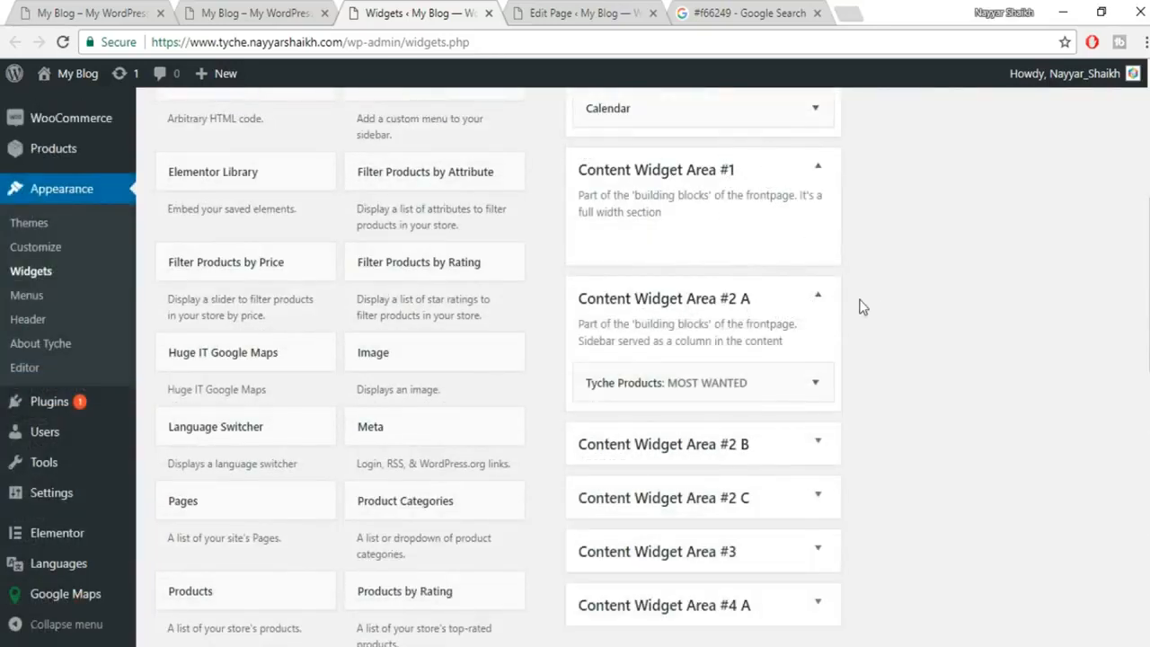
left_click(813, 383)
scroll(869, 402, "down", 5)
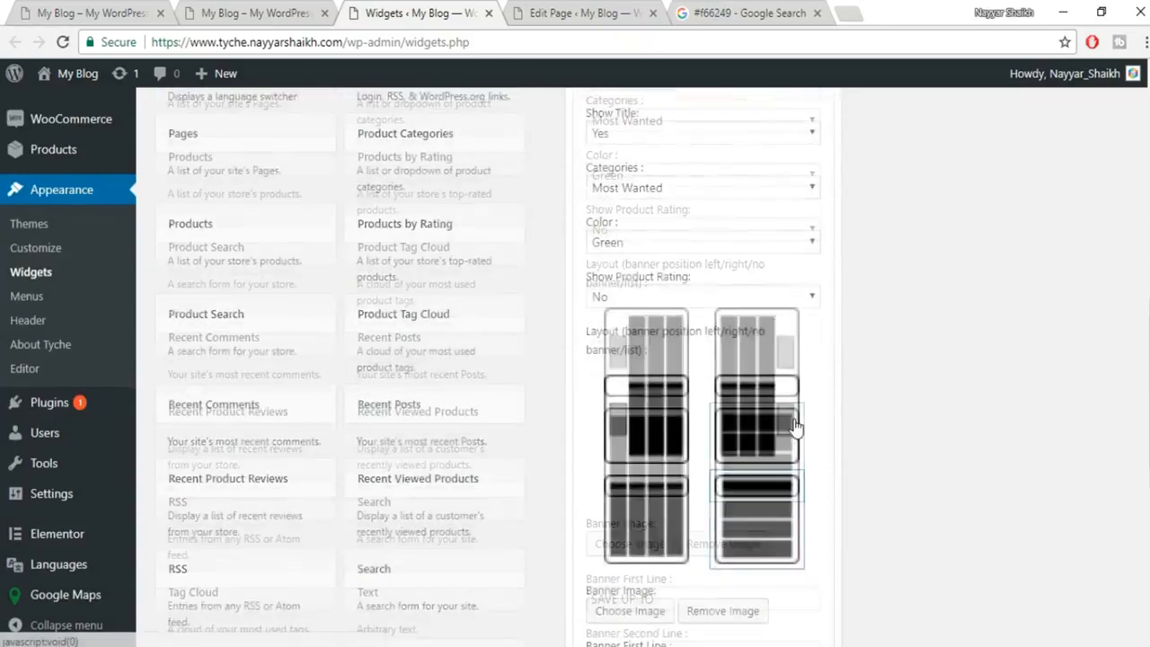
scroll(794, 428, "down", 4)
left_click(609, 567)
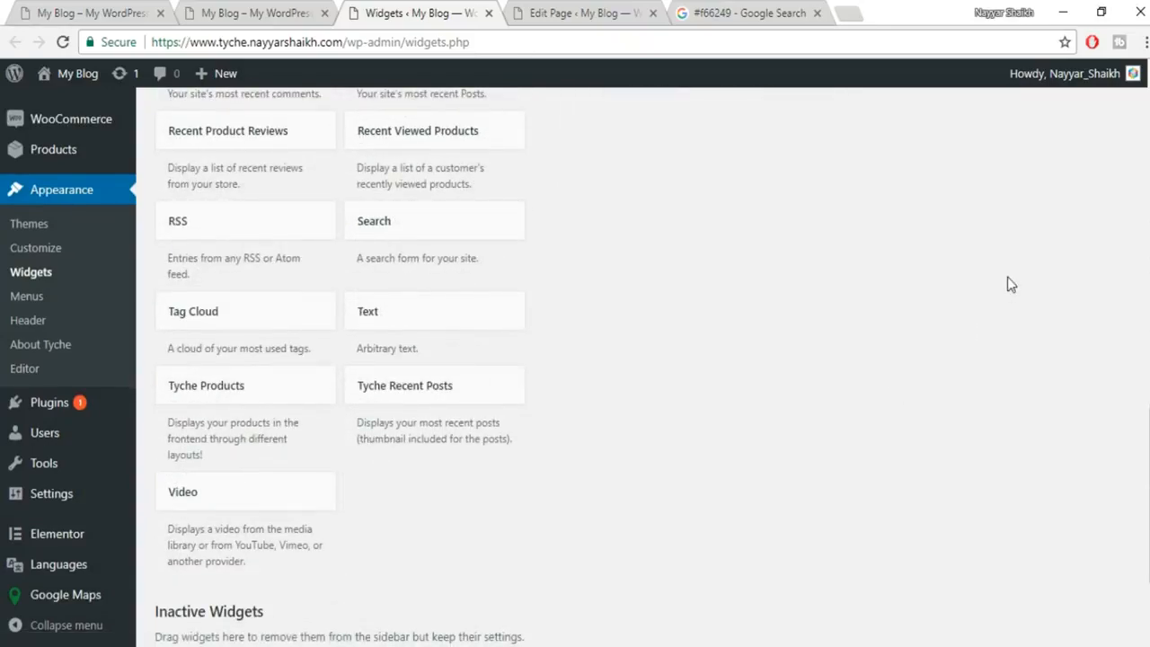
scroll(939, 280, "up", 8)
Open the SCARFS widget in Area #2 B and delete the ON SALE widget from #2 C.
left_click(817, 357)
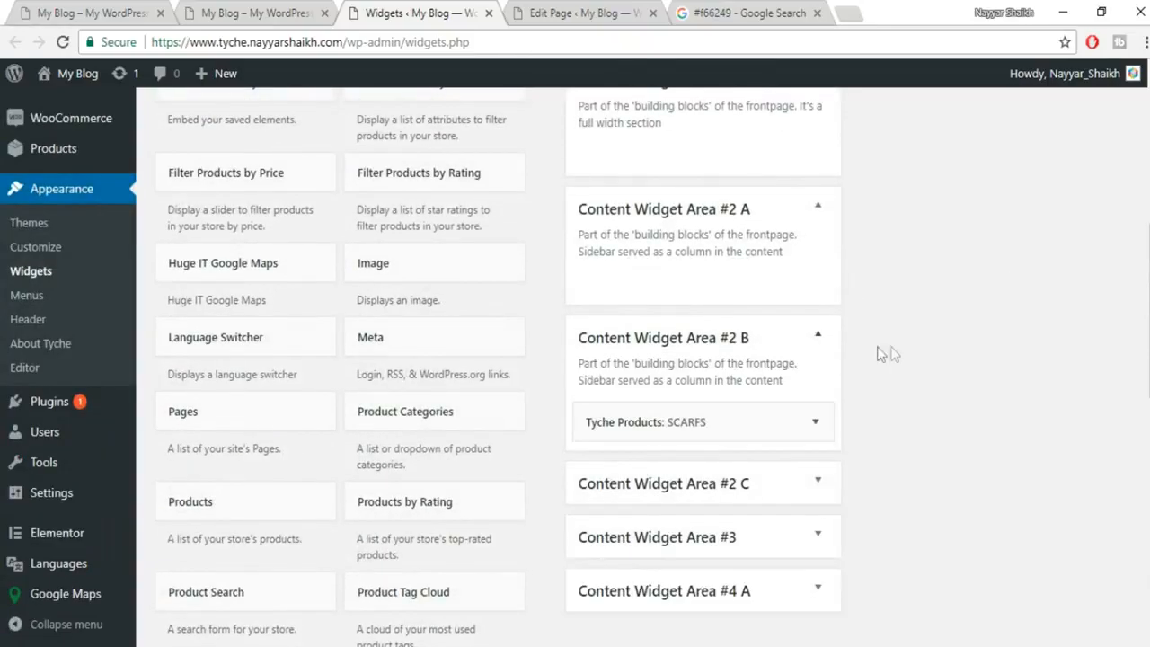
scroll(818, 318, "down", 3)
left_click(816, 156)
scroll(608, 418, "down", 8)
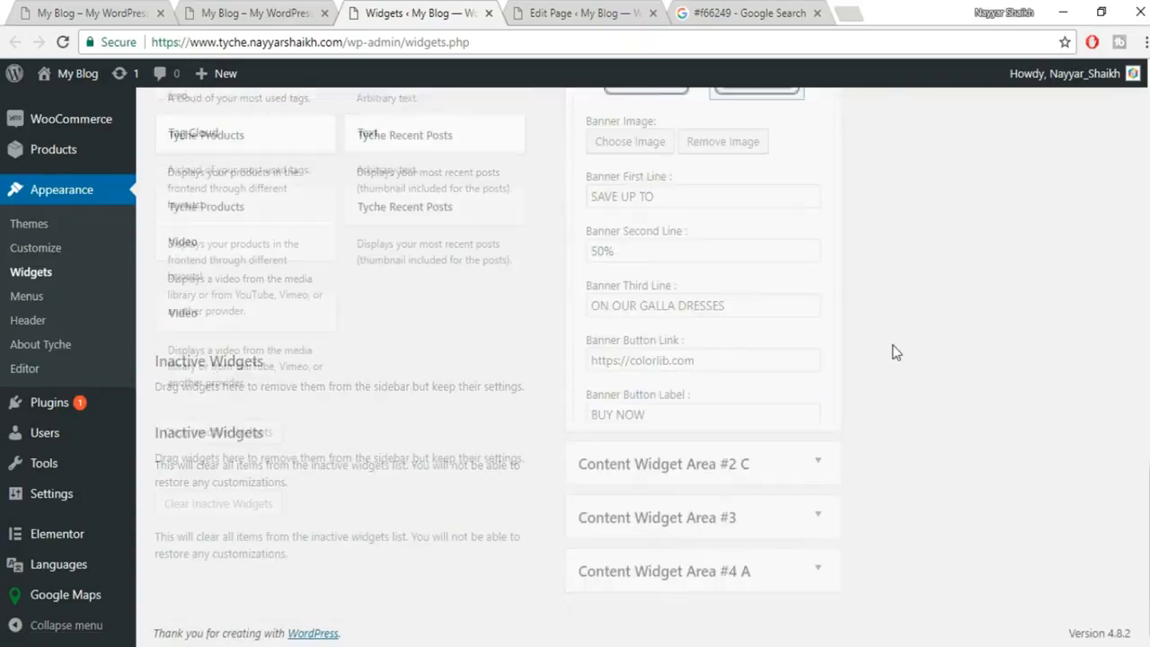
left_click(807, 382)
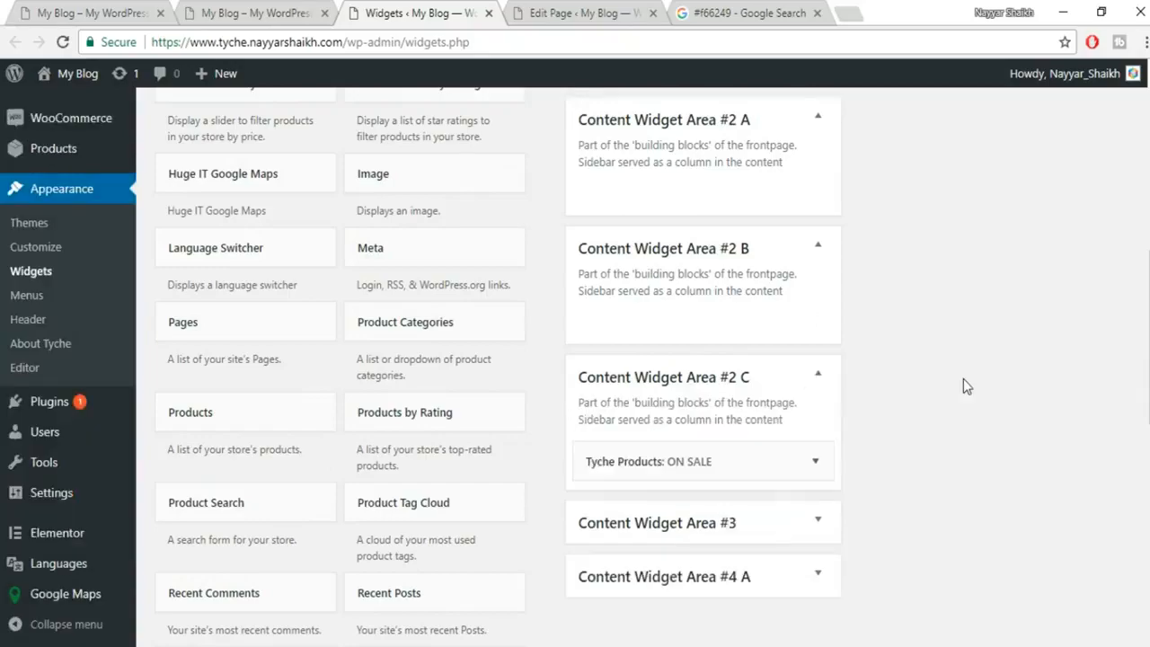
scroll(964, 378, "down", 2)
left_click(816, 283)
scroll(644, 357, "down", 8)
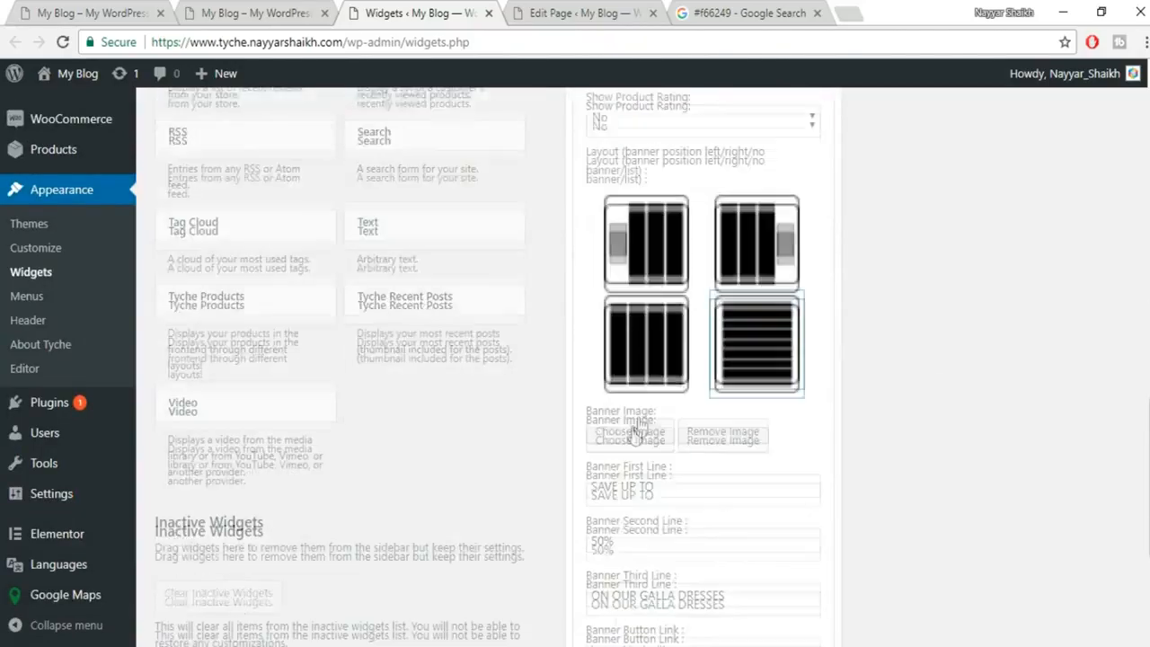
left_click(602, 558)
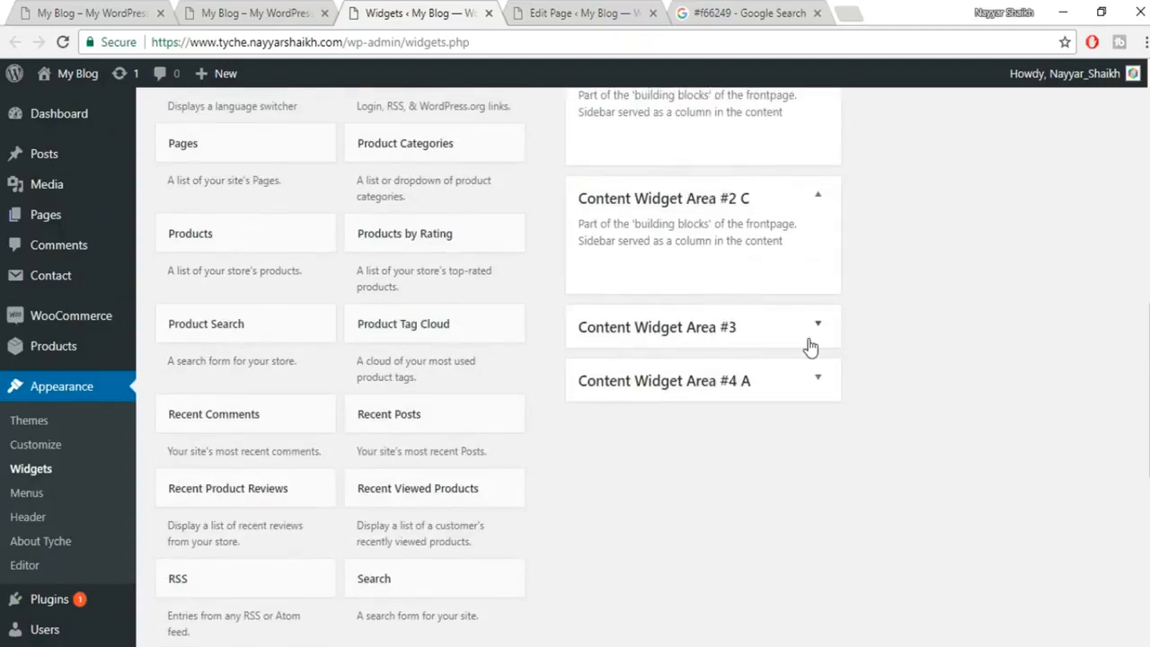
Delete the FEATURED widget from Content Widget Area #3.
left_click(818, 327)
scroll(993, 332, "down", 1)
left_click(816, 326)
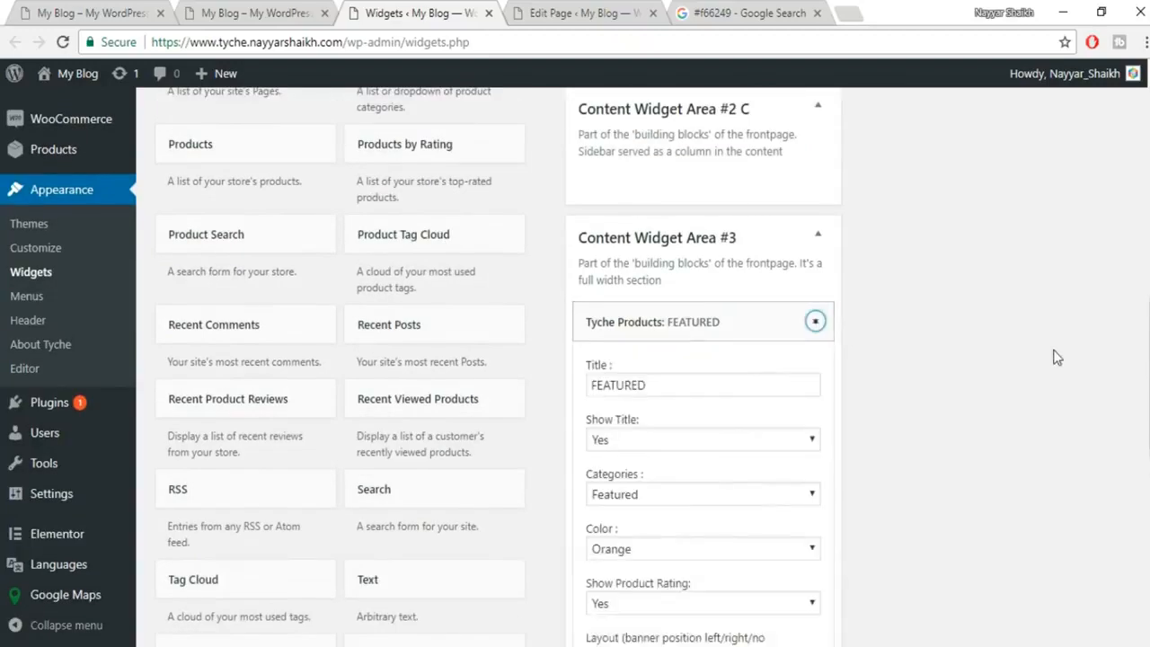
scroll(1054, 360, "down", 5)
scroll(634, 538, "down", 4)
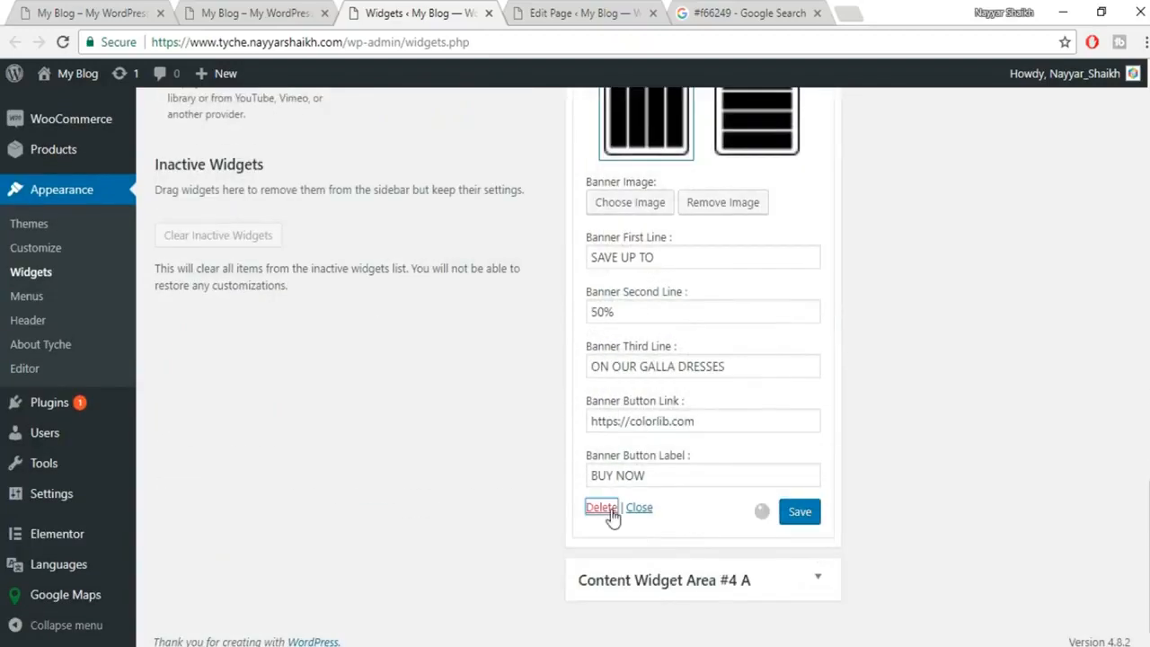
left_click(610, 511)
scroll(917, 382, "up", 5)
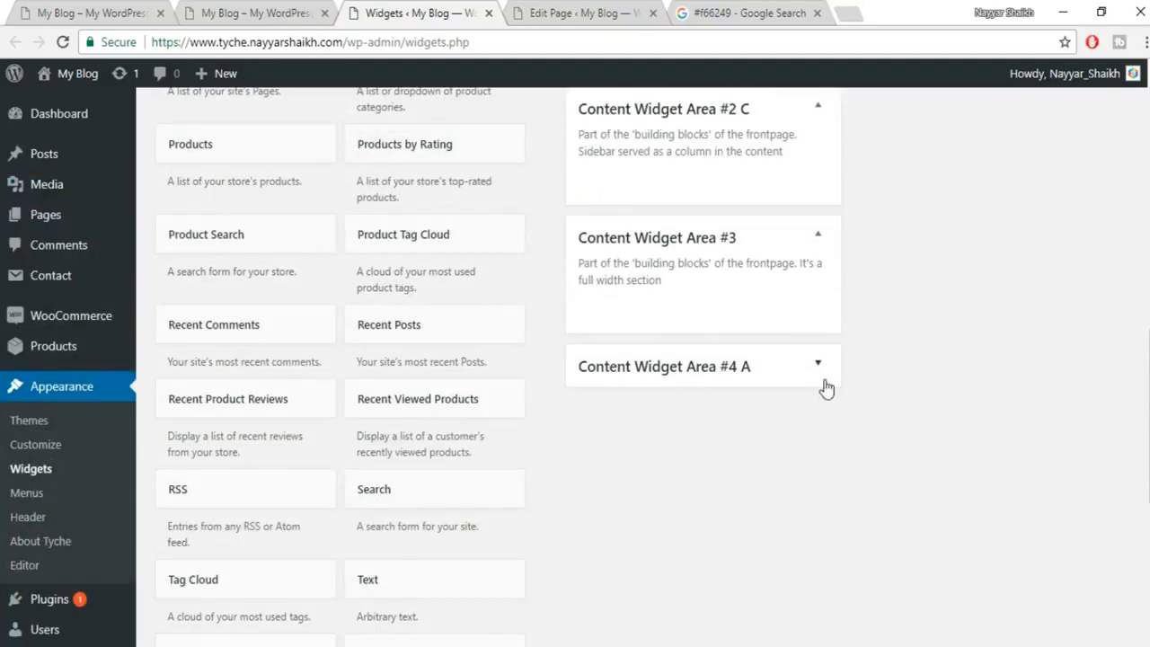
Open the FROM THE BLOG widget in Area #4 A and Recent Posts in #4 B.
left_click(819, 362)
left_click(815, 449)
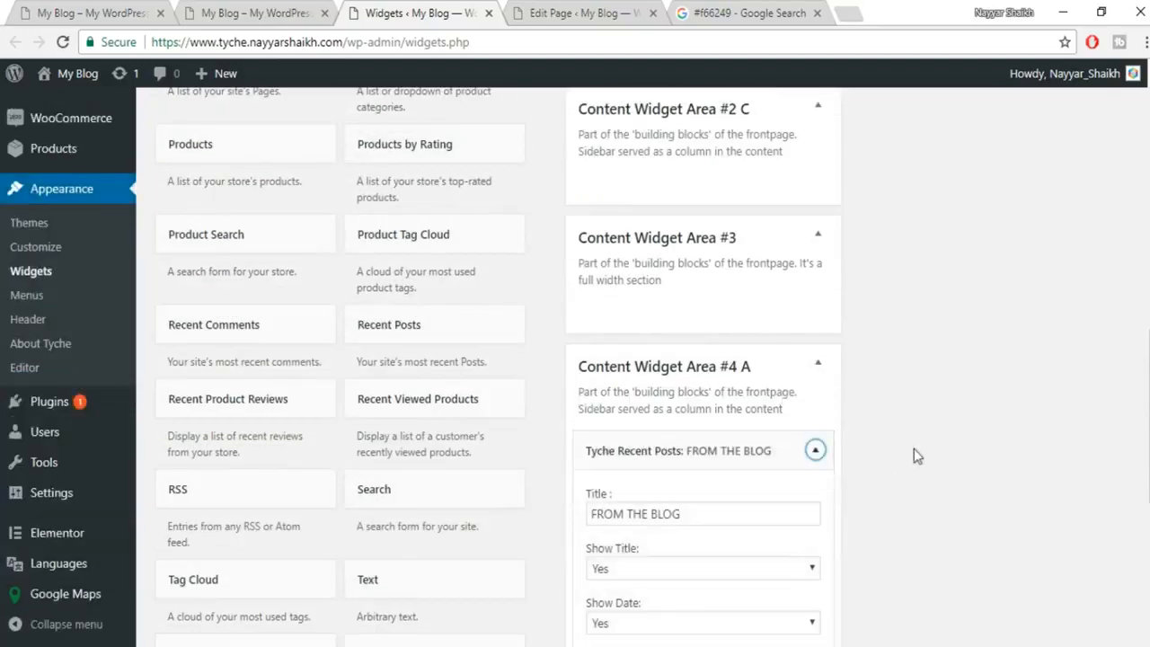
scroll(914, 448, "down", 4)
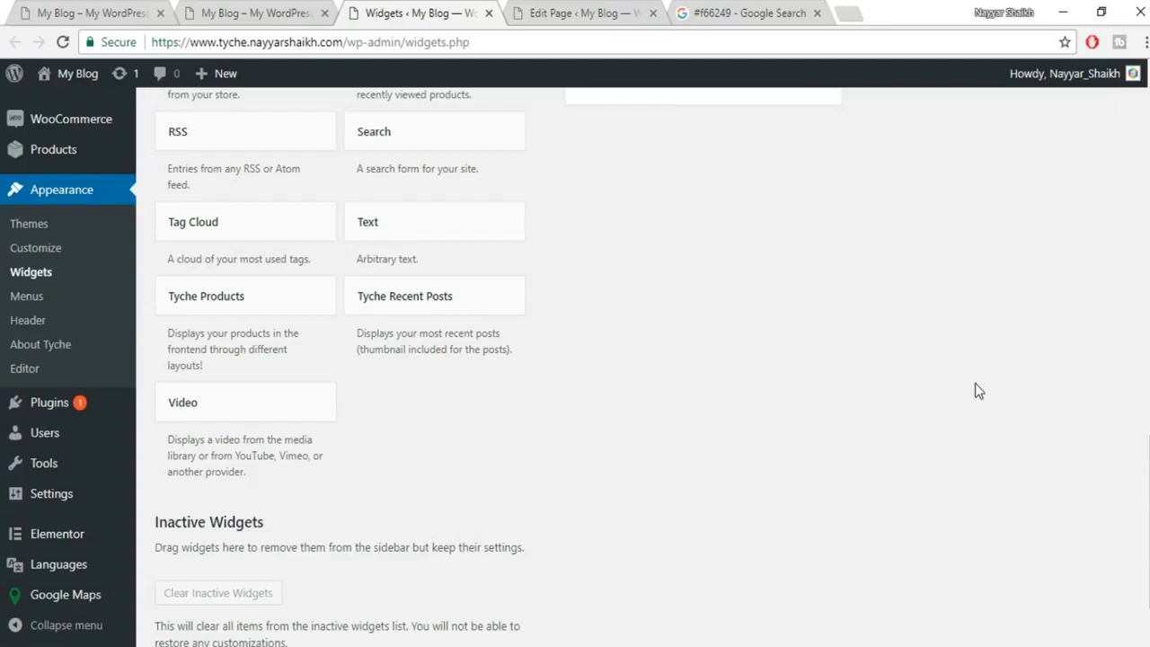
scroll(975, 383, "up", 8)
scroll(988, 407, "up", 1)
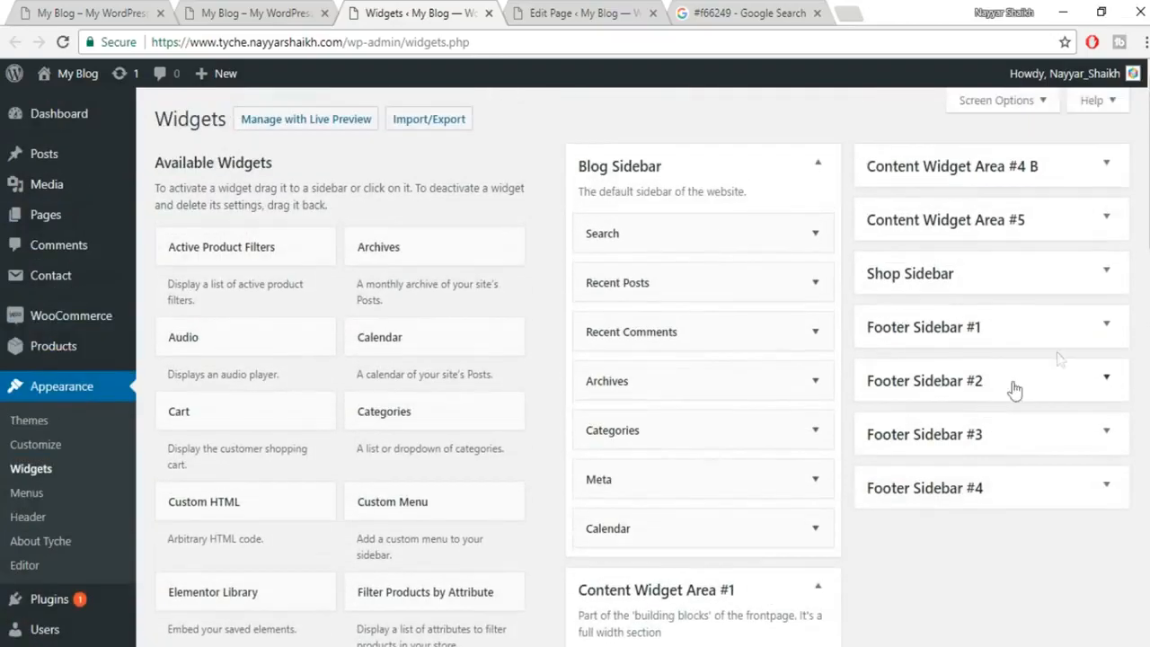
left_click(1094, 180)
left_click(1027, 248)
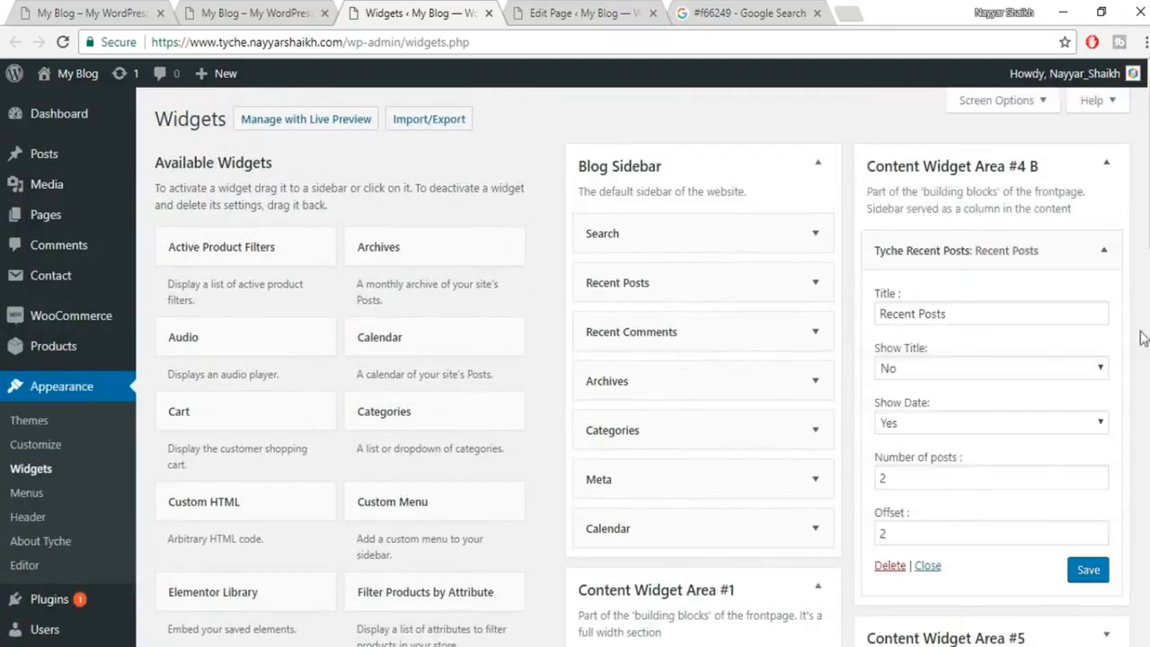
scroll(910, 447, "down", 2)
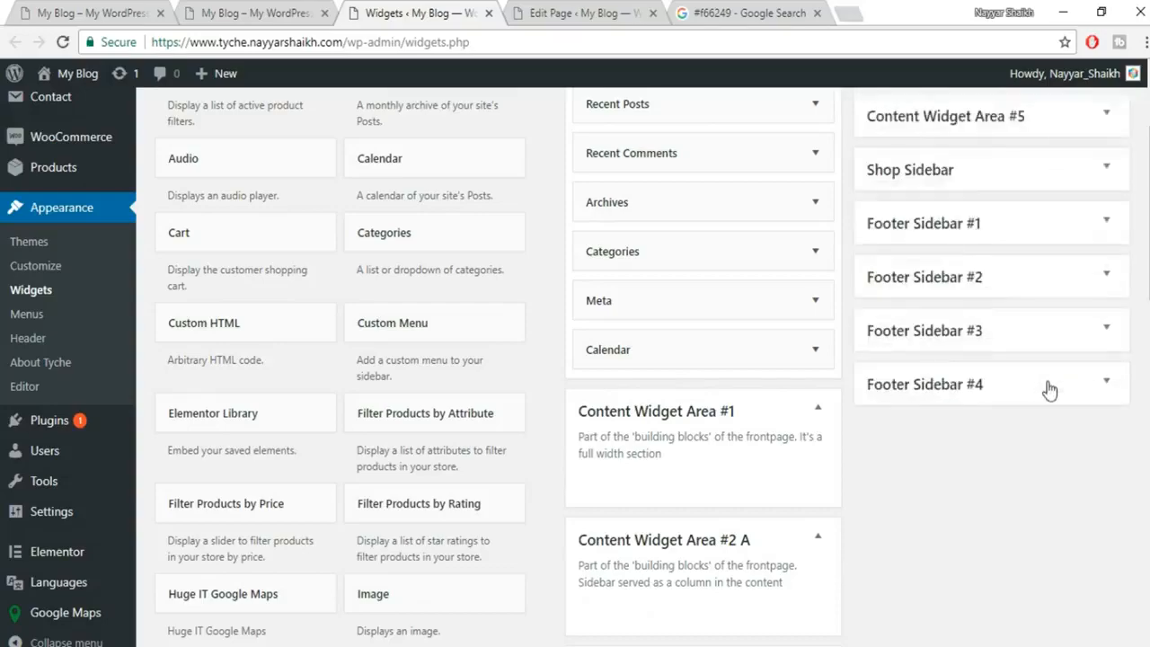
scroll(994, 347, "up", 2)
Delete the TRENDS widget from Content Widget Area #5.
left_click(1019, 304)
left_click(908, 381)
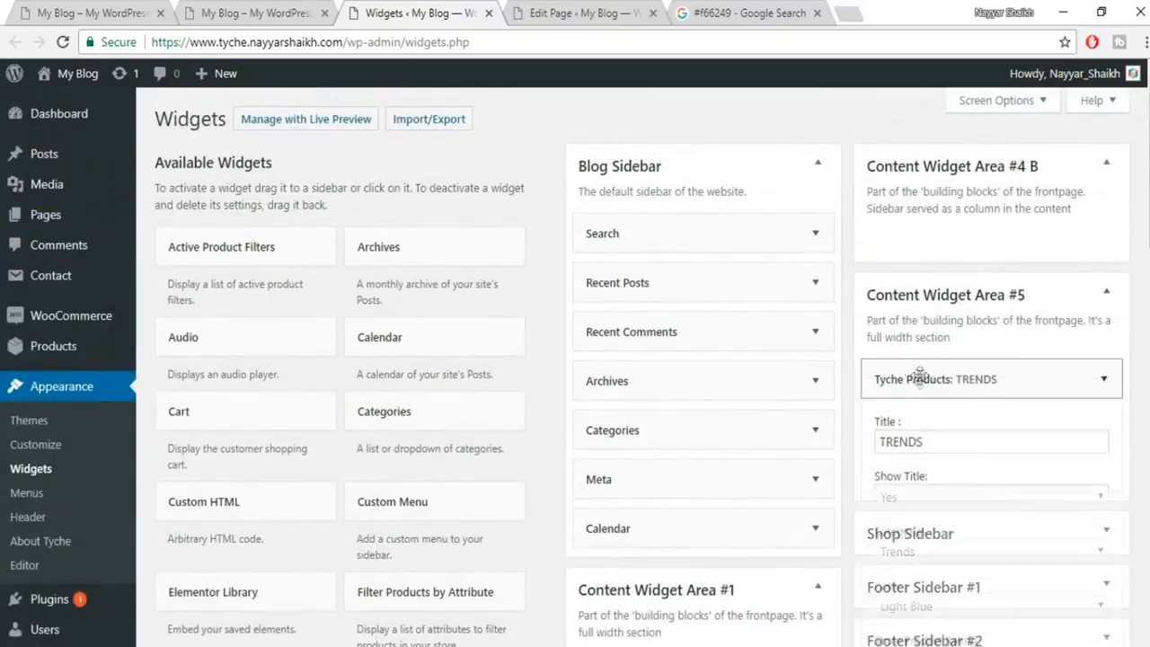
scroll(950, 555, "down", 3)
scroll(950, 555, "down", 4)
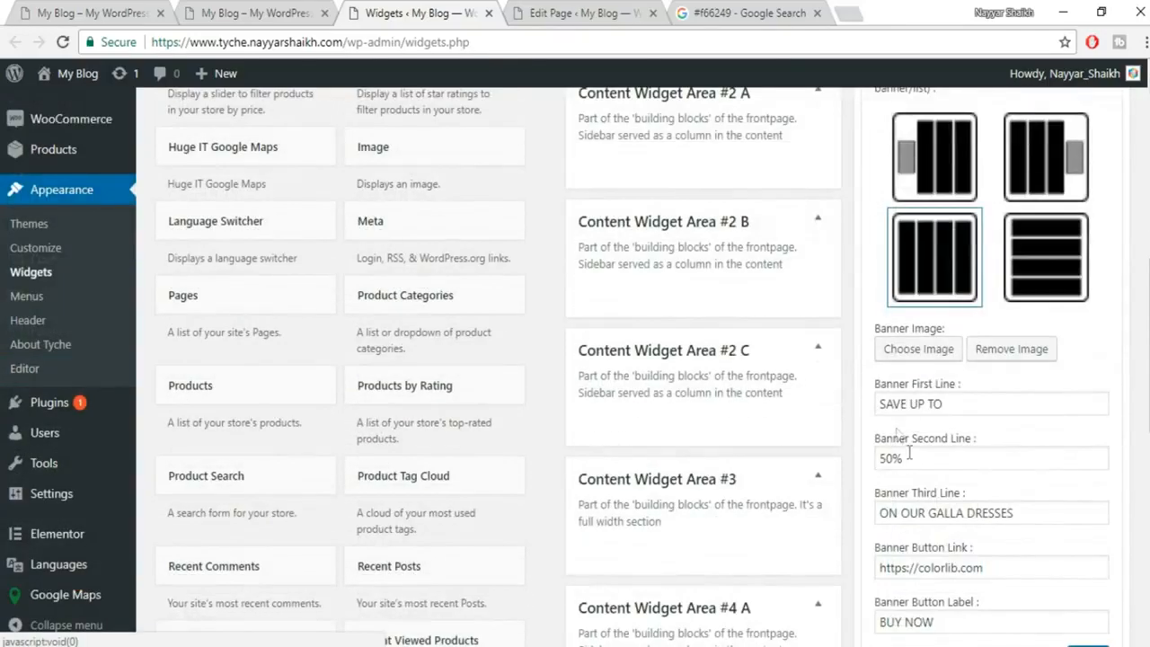
scroll(1097, 411, "down", 4)
left_click(889, 298)
scroll(1042, 328, "up", 3)
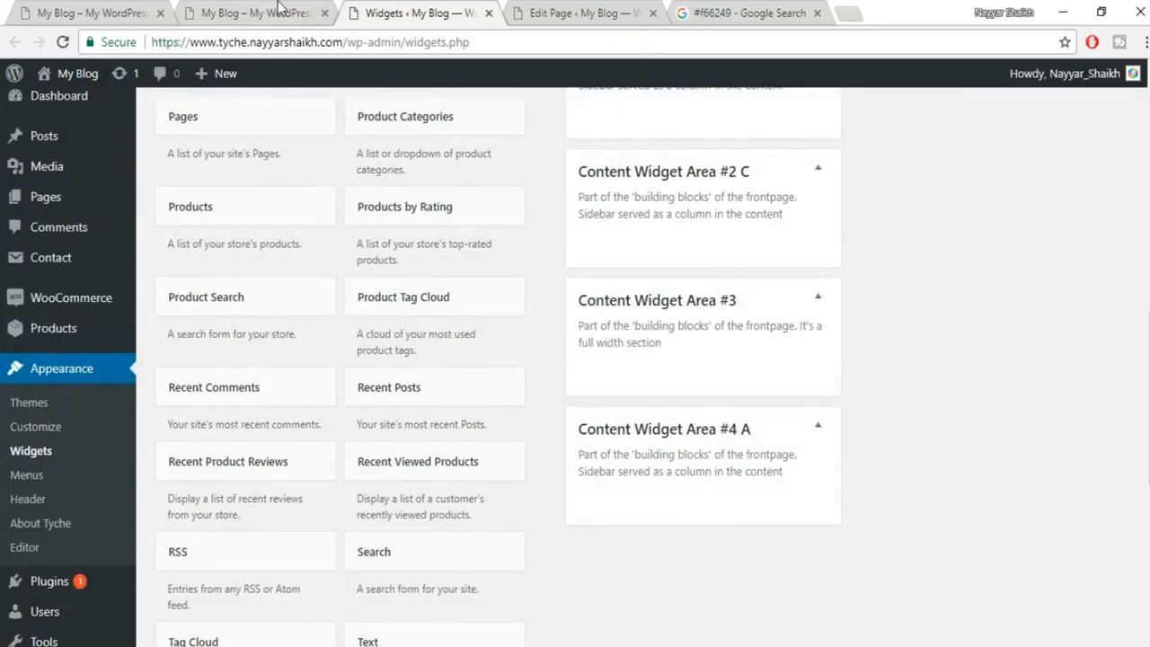
left_click(279, 12)
left_click(313, 42)
Reload the home page, confirm the demo widget sections are gone, and launch the Customizer.
key("Return")
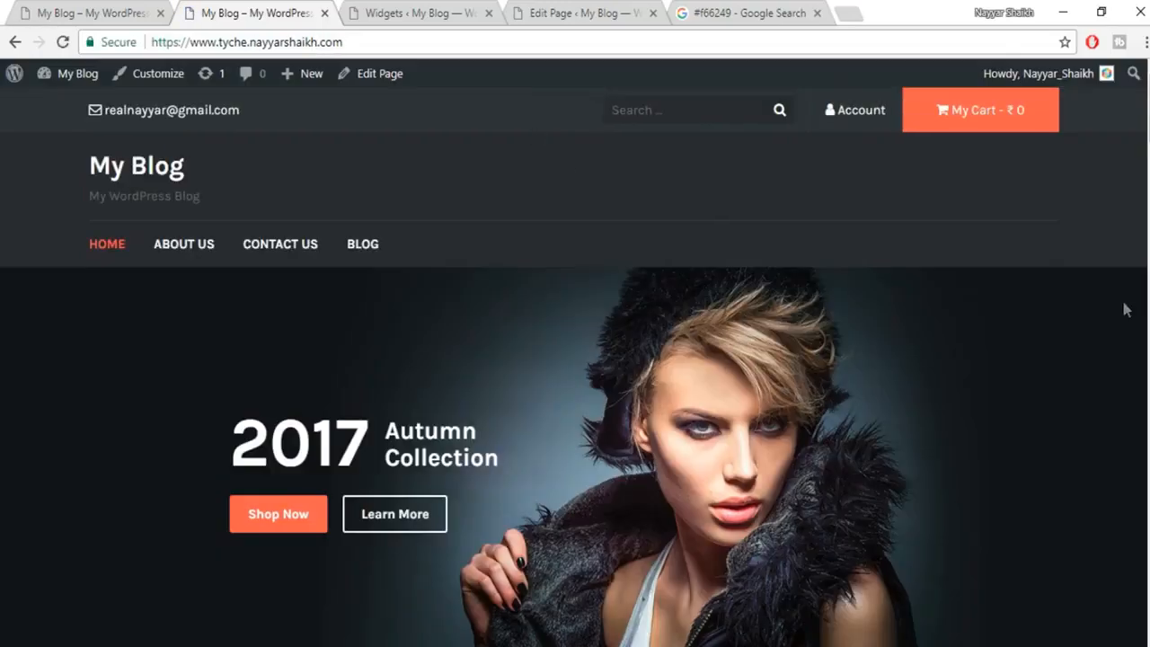
left_click_drag(1149, 108, 1148, 194)
scroll(937, 220, "up", 6)
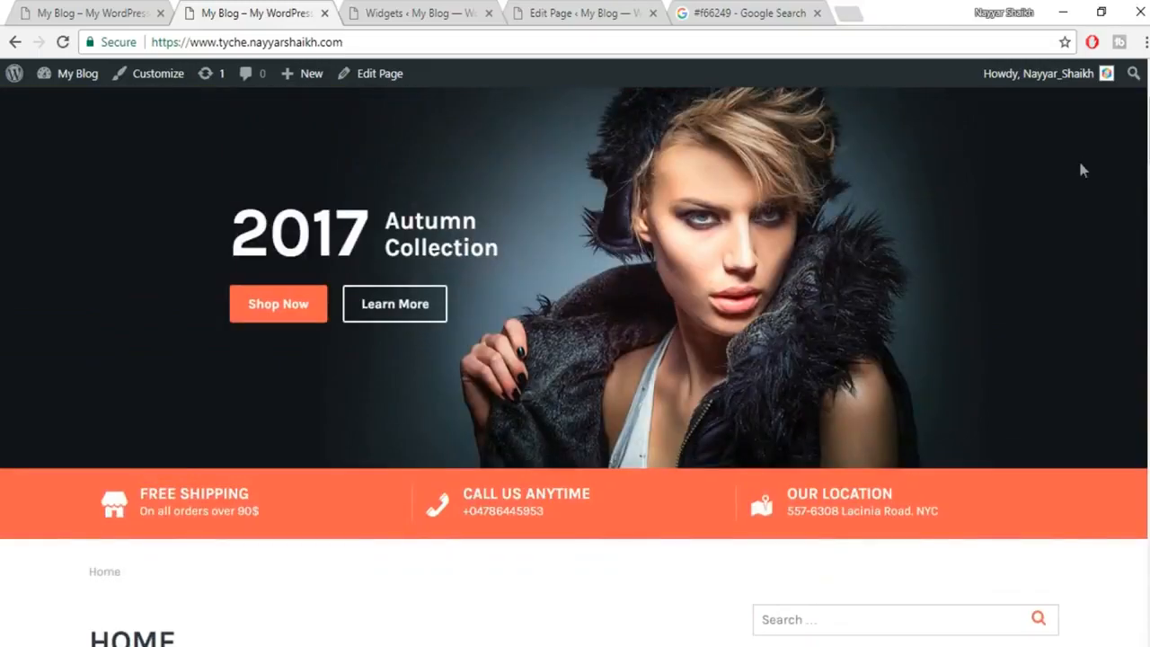
left_click_drag(1148, 117, 1148, 162)
scroll(593, 301, "down", 2)
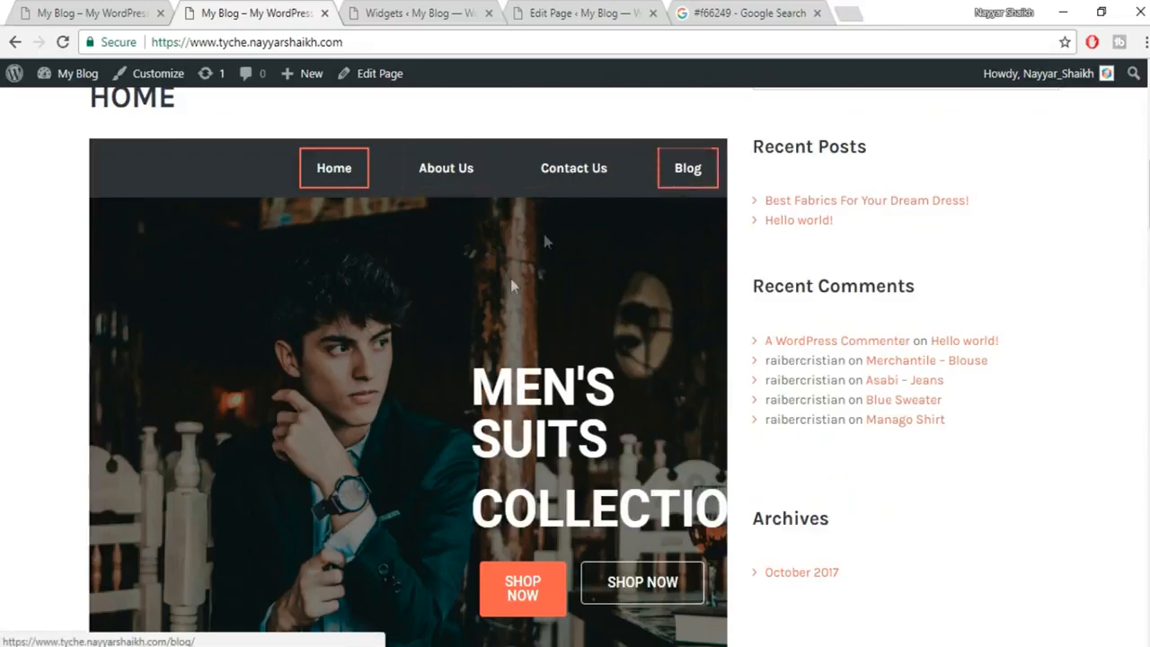
scroll(514, 359, "down", 10)
scroll(788, 418, "up", 10)
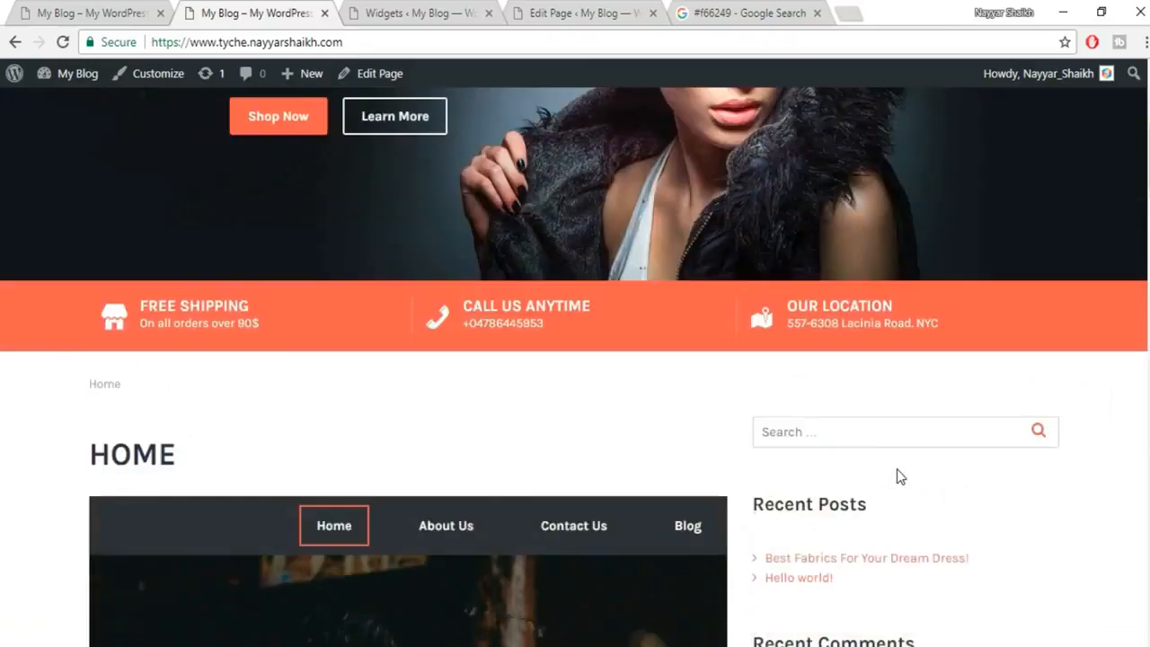
scroll(897, 469, "up", 4)
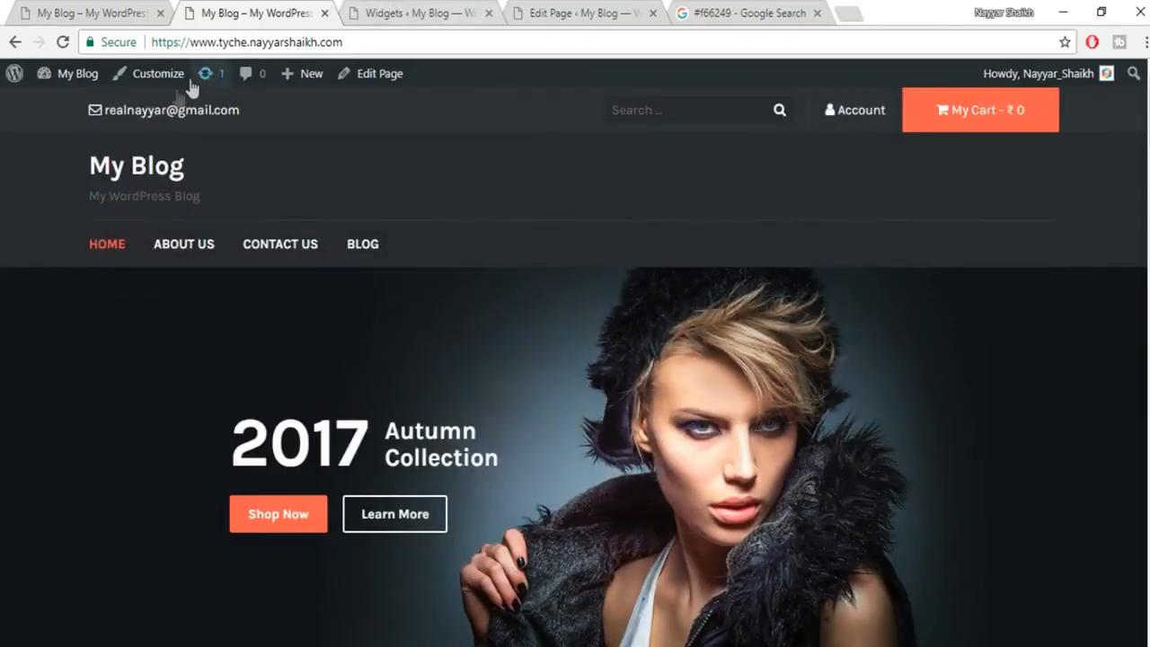
left_click(162, 83)
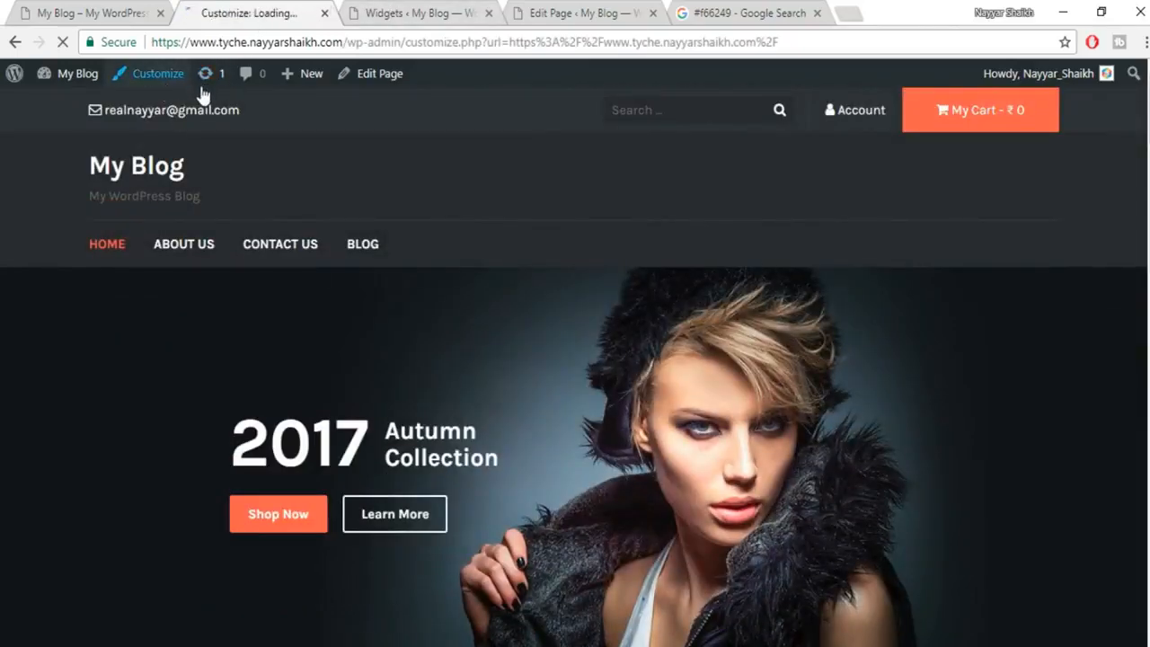
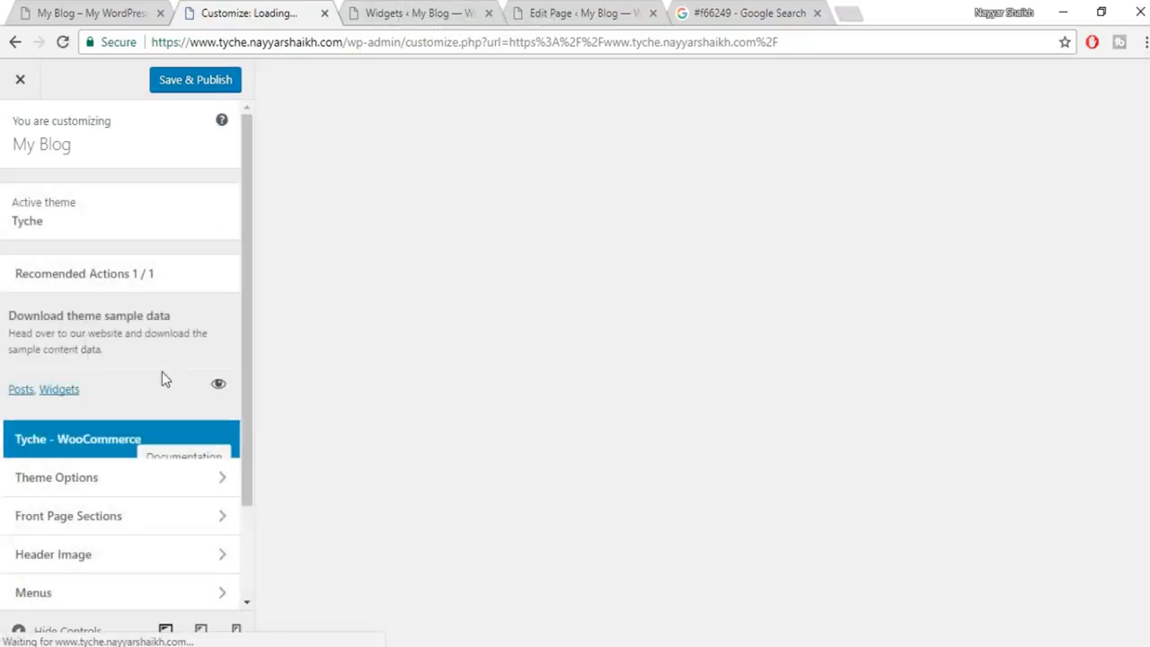
Switch off Enable Front Page Slider under Front Page Sections > Frontpage Section Ordering and Visibility.
scroll(218, 371, "down", 1)
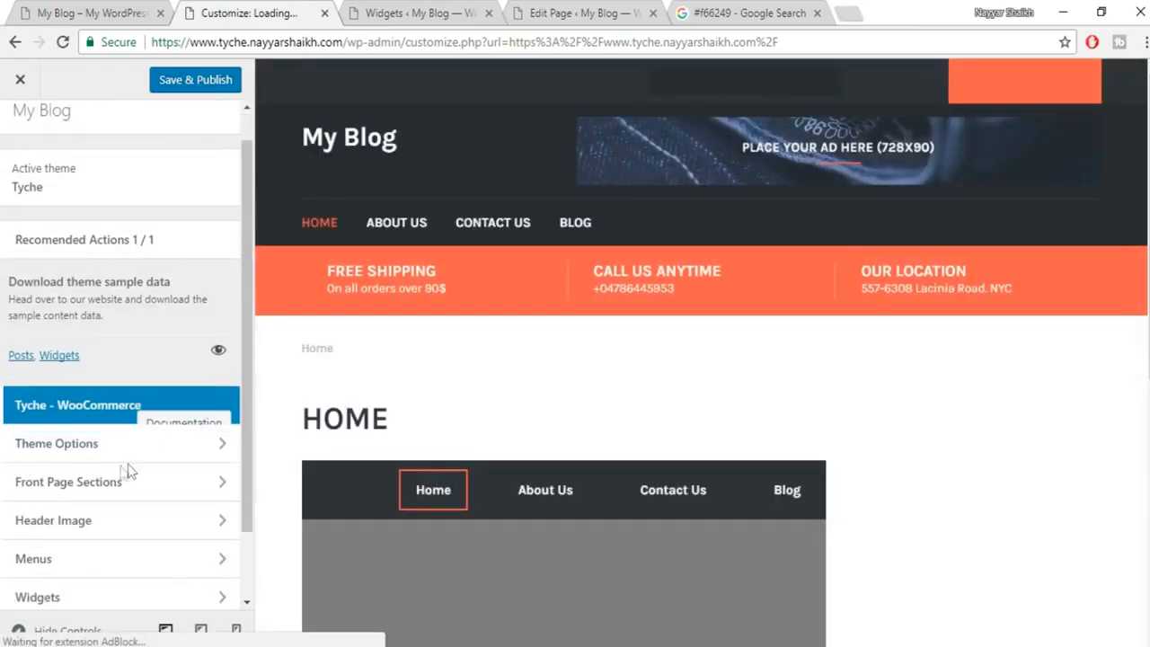
scroll(144, 422, "down", 2)
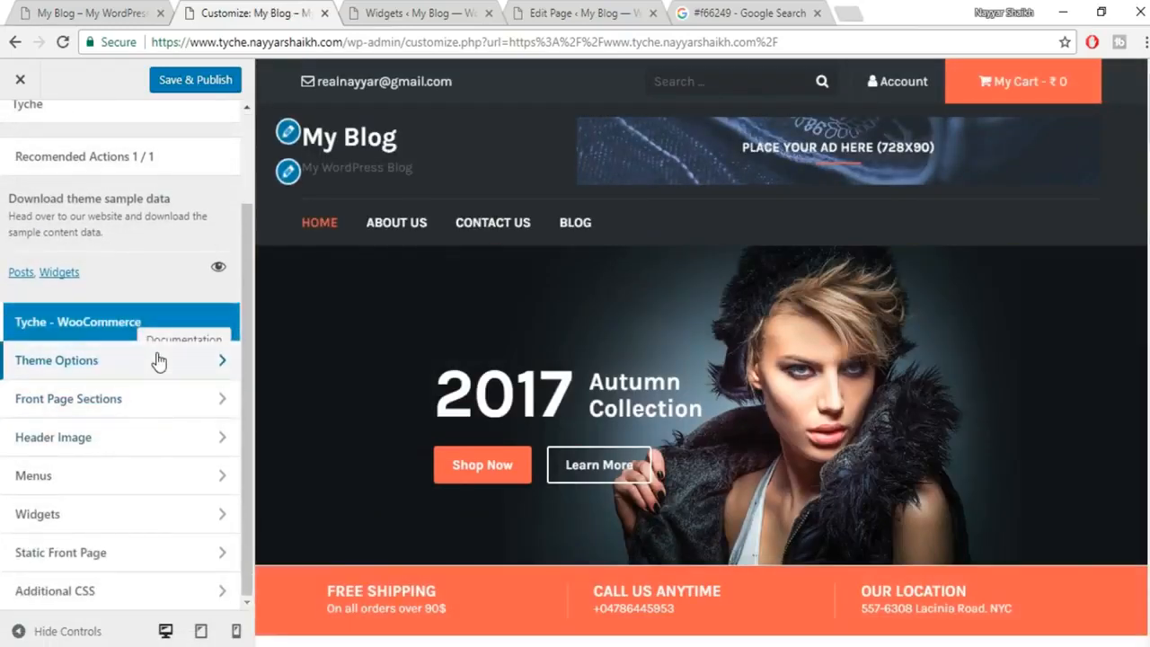
left_click(158, 361)
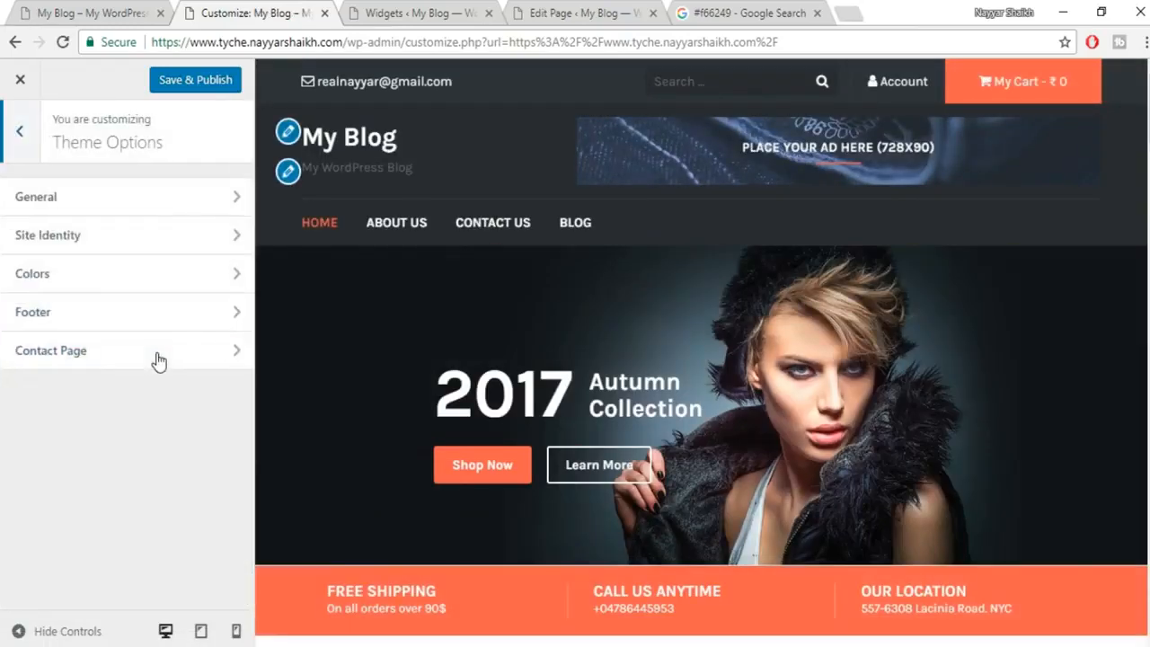
left_click(12, 135)
left_click(106, 400)
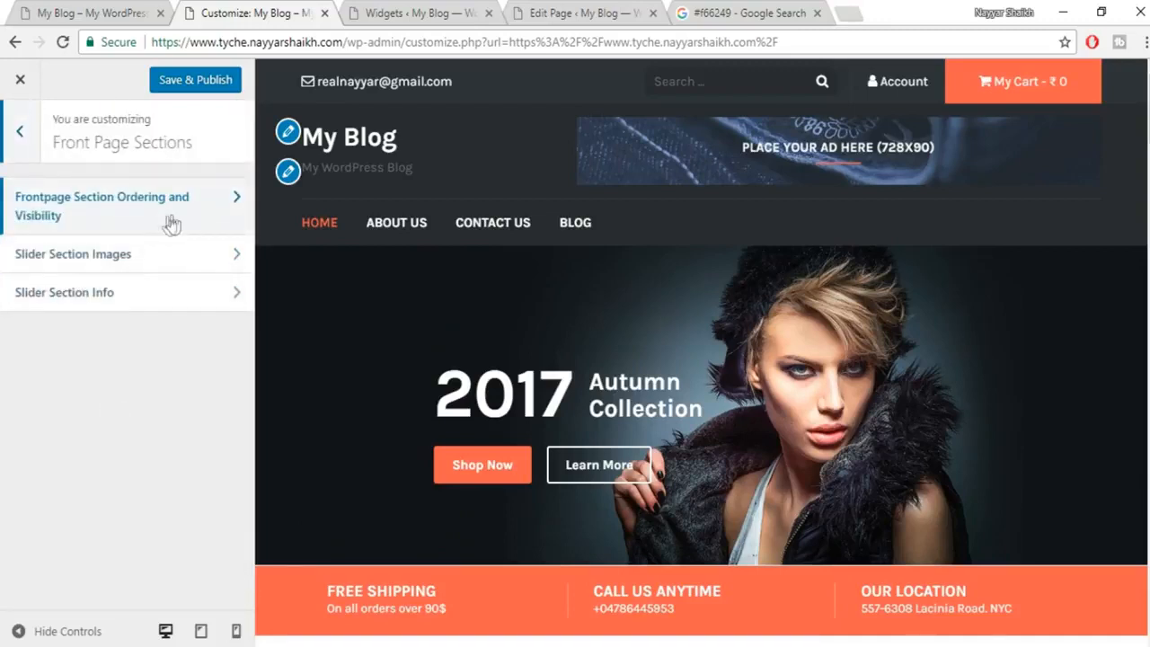
left_click(167, 225)
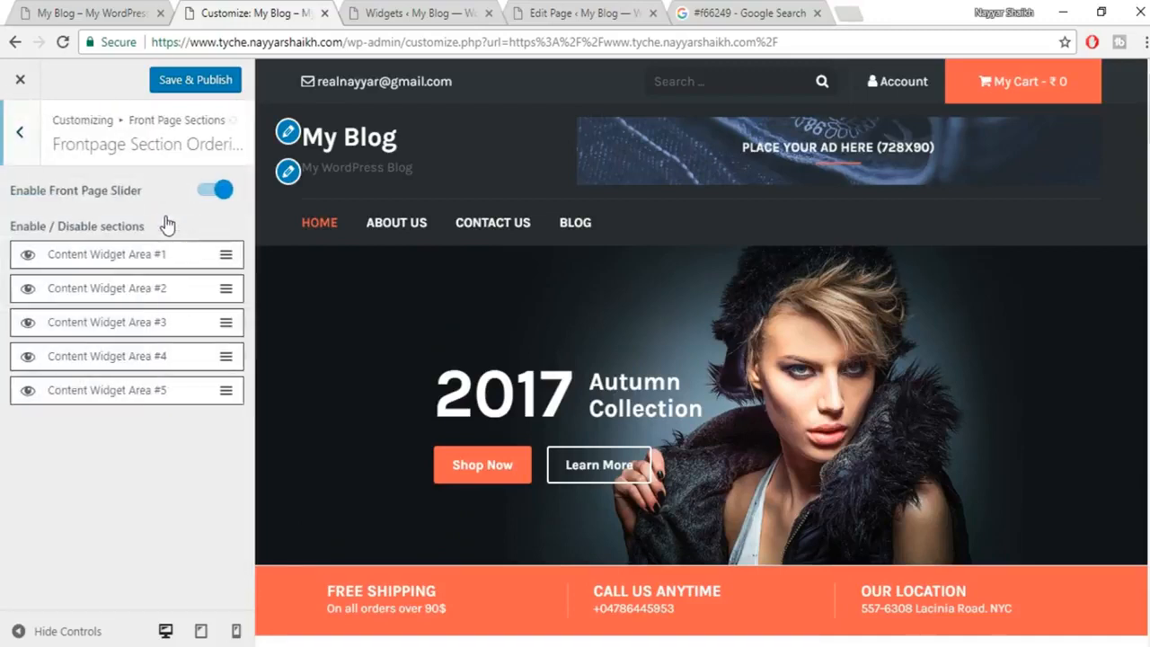
left_click(216, 193)
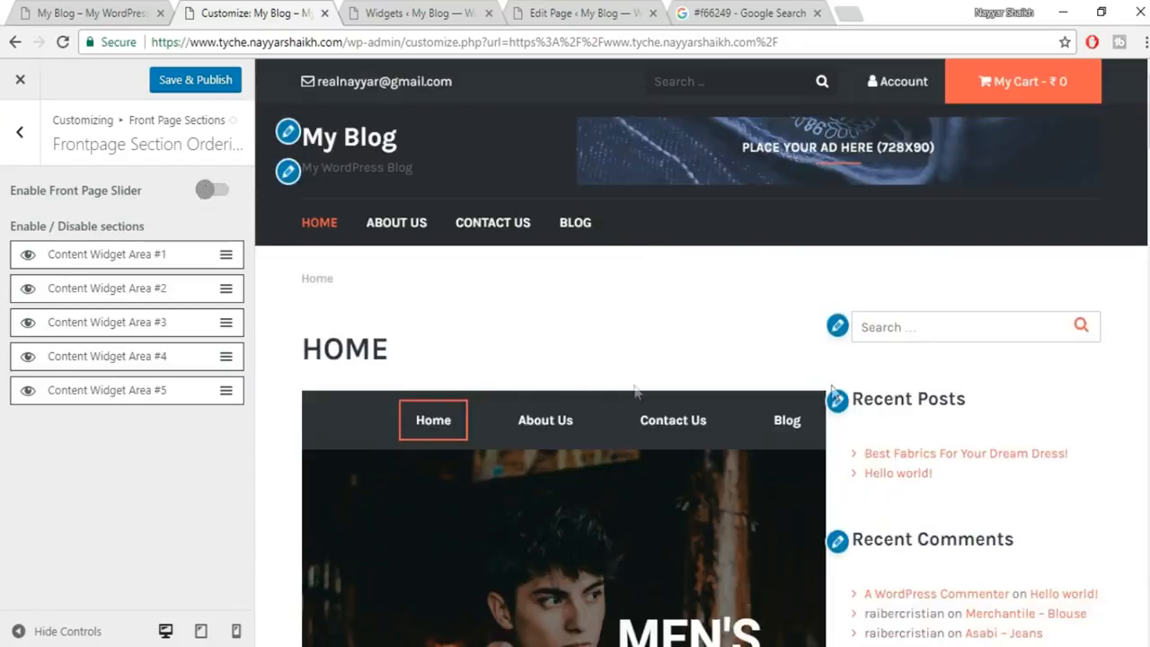
Look over the Slider Images and Slider Info Text settings, then edit the sidebar's Search widget.
left_click(20, 131)
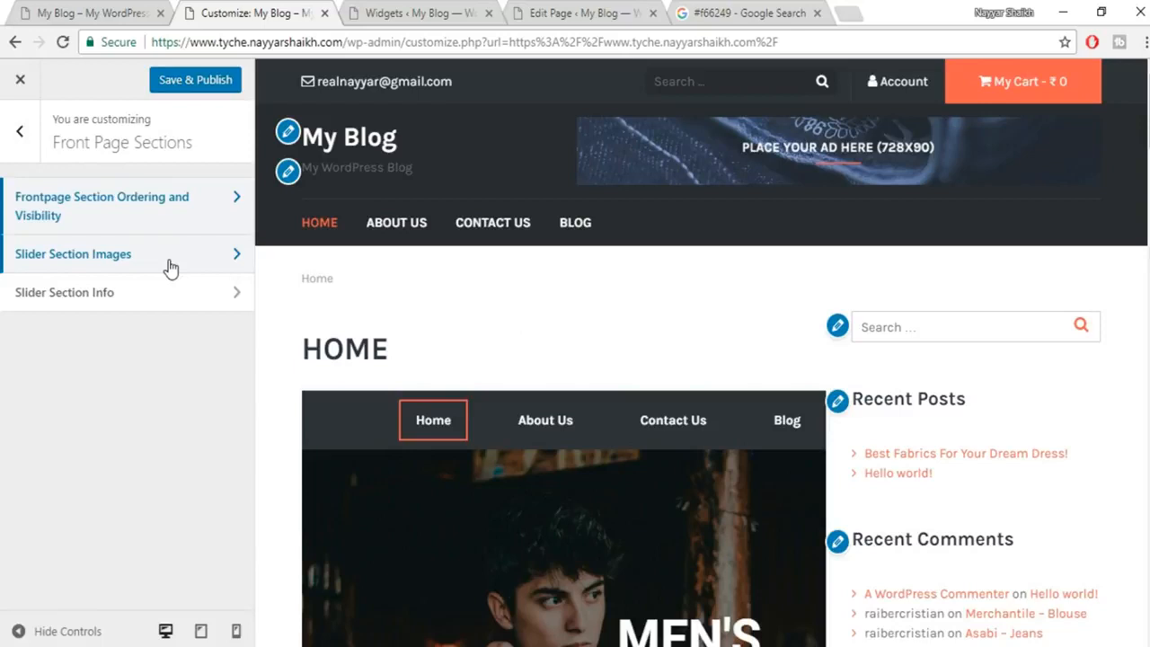
left_click(171, 268)
left_click(20, 131)
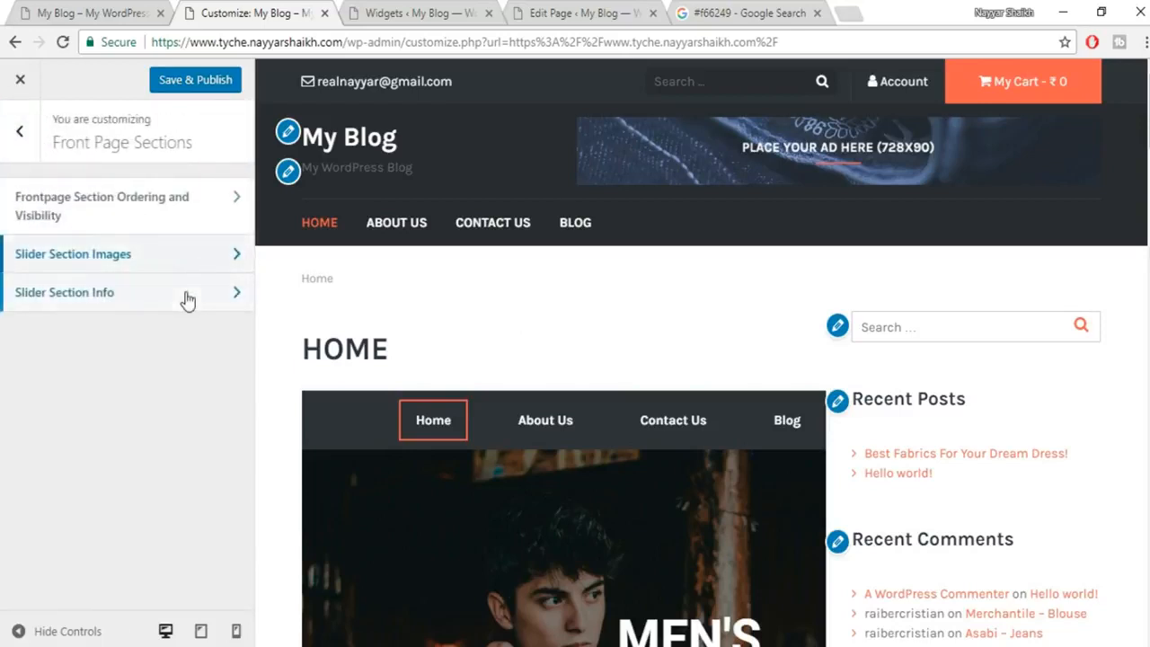
left_click(187, 300)
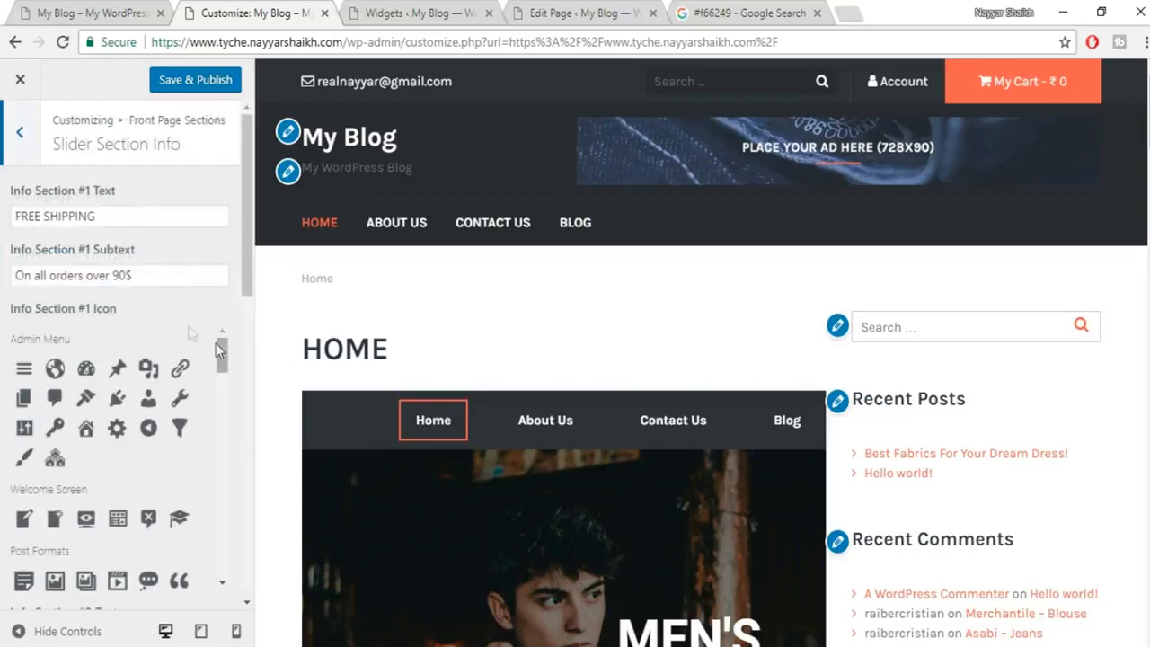
left_click(20, 137)
scroll(278, 364, "down", 2)
scroll(359, 341, "up", 2)
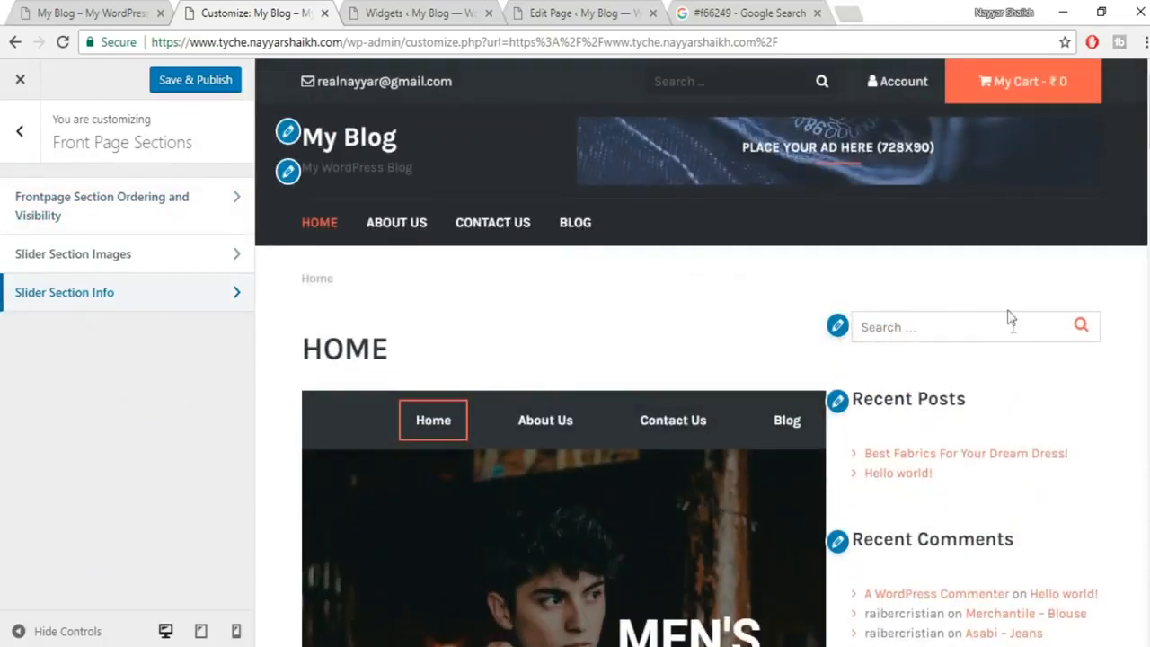
scroll(1014, 351, "down", 6)
scroll(1006, 477, "up", 15)
left_click(837, 327)
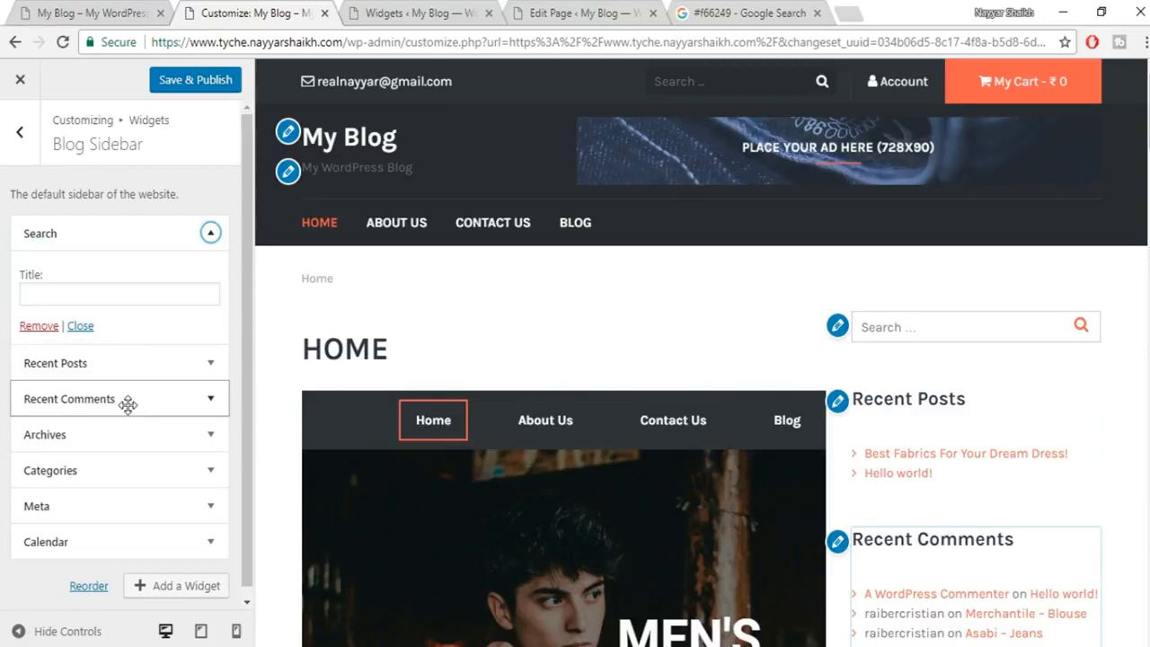
Go back from the Search widget to the Widgets panel listing Blog Sidebar and Content Widget Areas #1–#4 B.
left_click(20, 133)
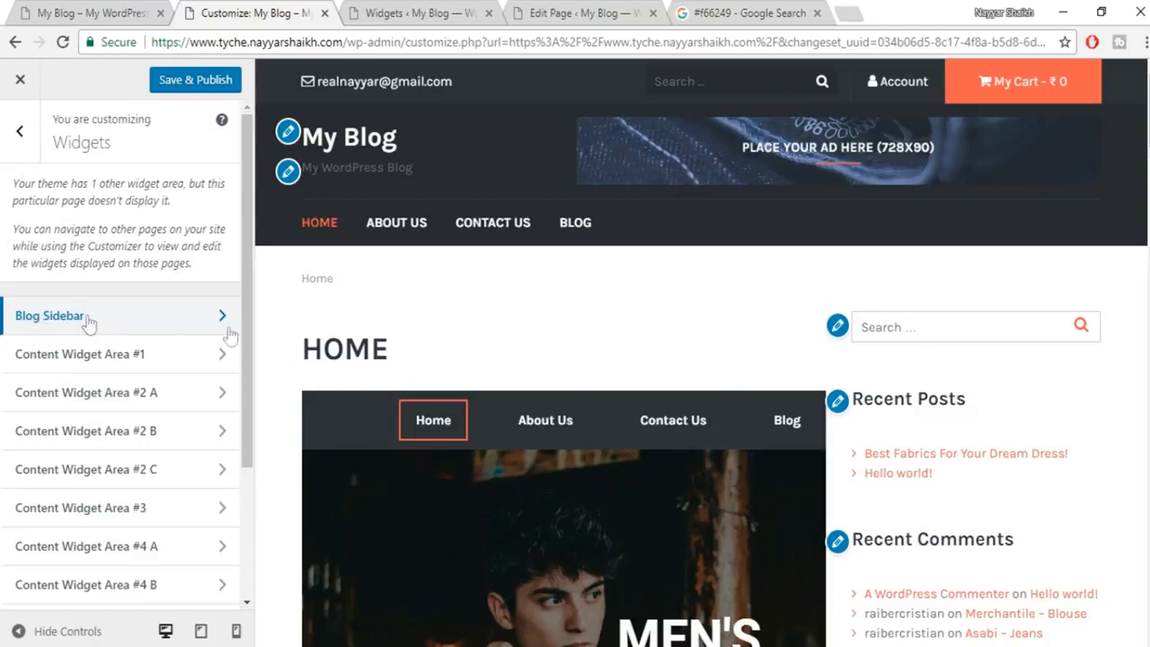
scroll(946, 426, "down", 10)
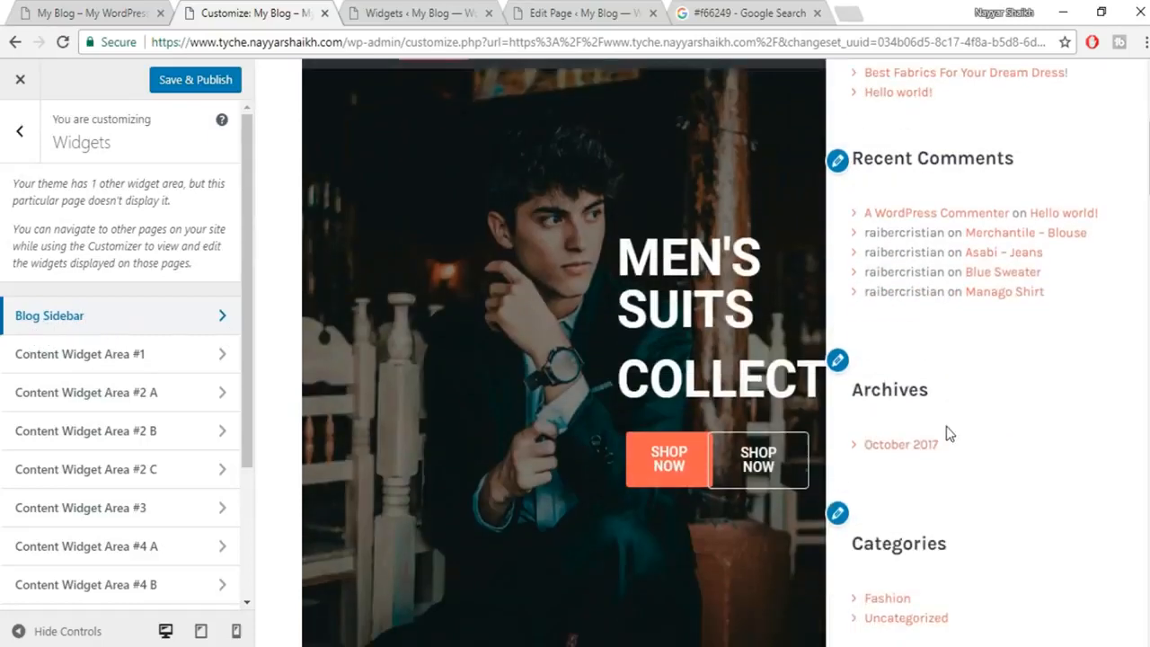
scroll(944, 471, "up", 10)
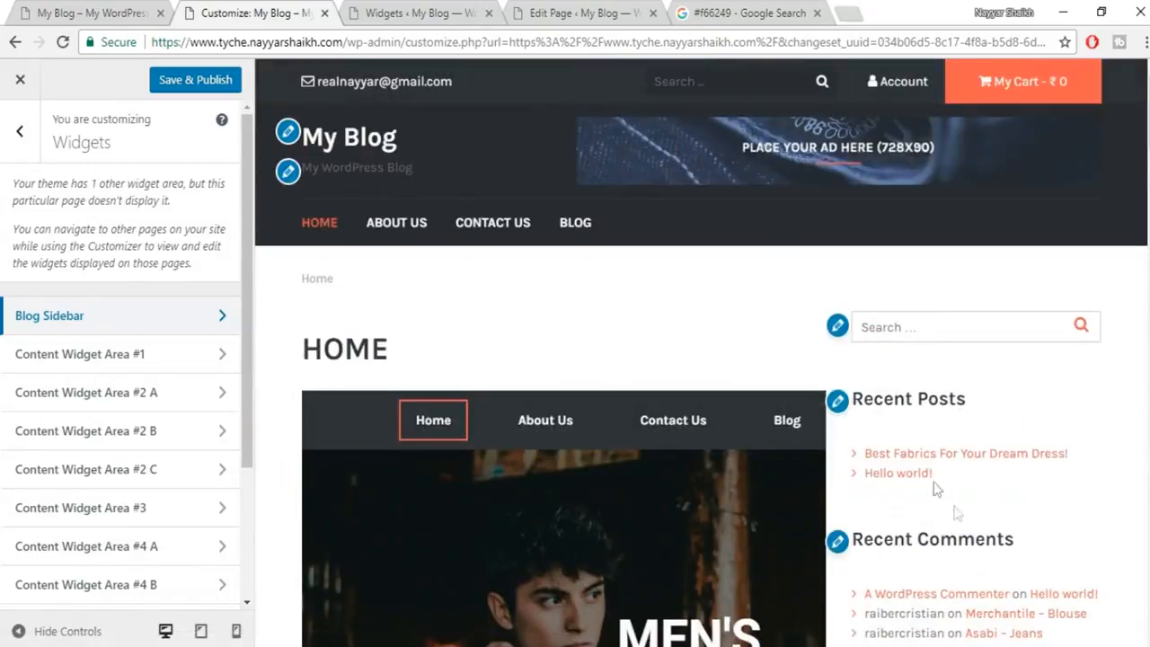
Delete the Search, Recent Posts, Recent Comments and Archives widgets from Blog Sidebar.
left_click(386, 11)
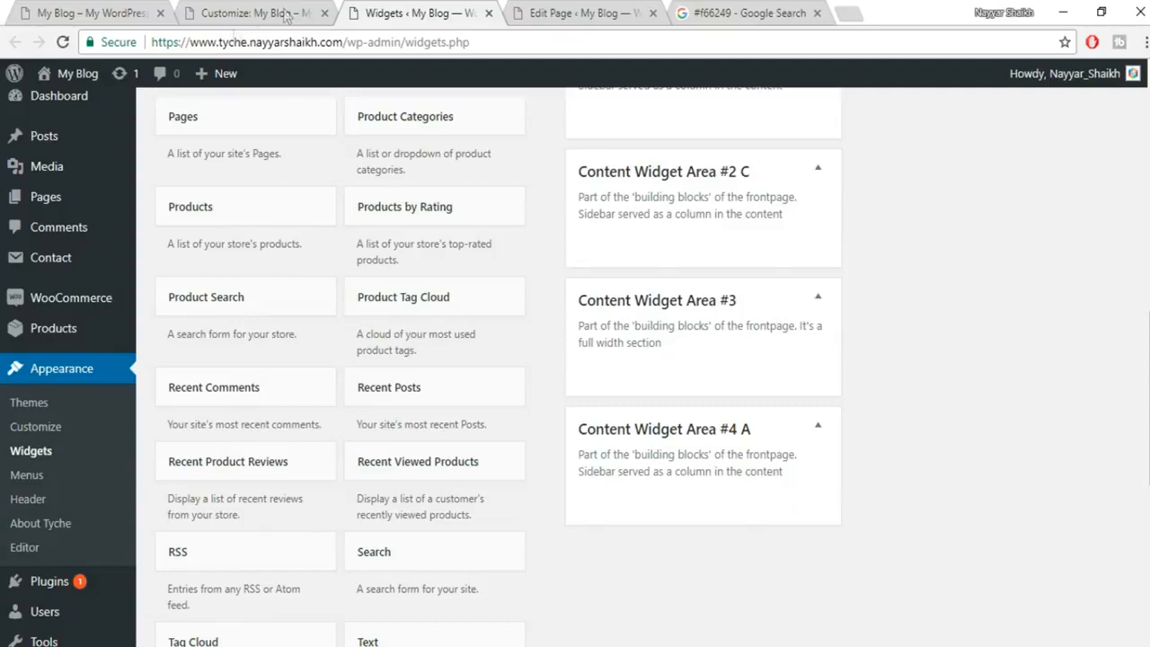
scroll(814, 364, "up", 10)
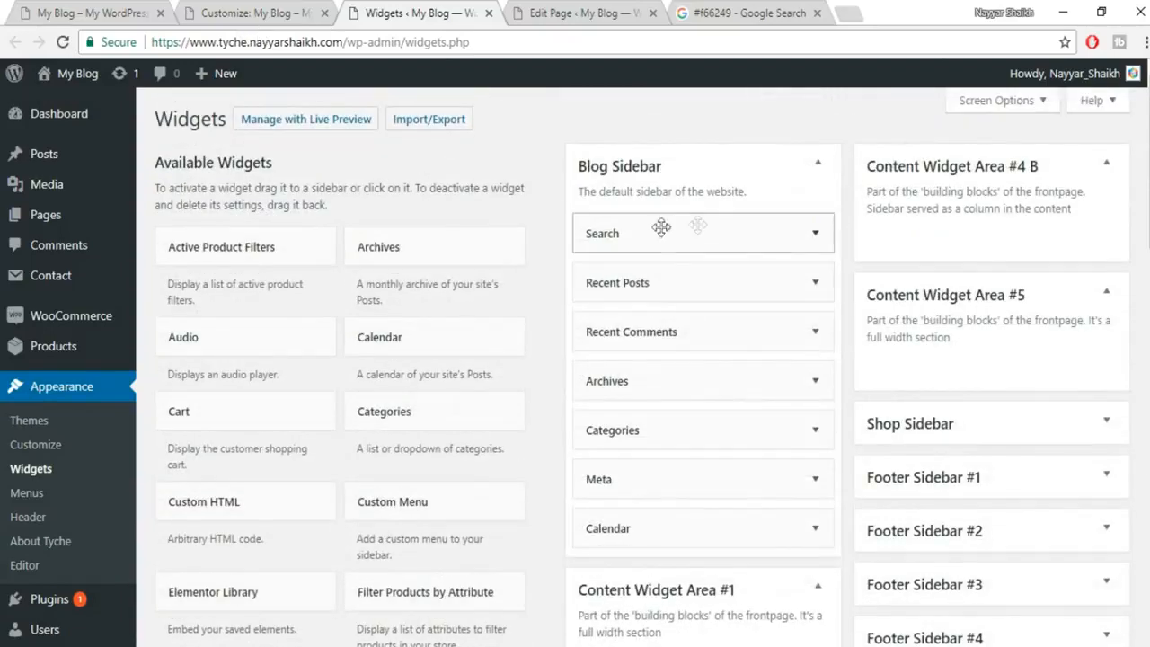
left_click(815, 234)
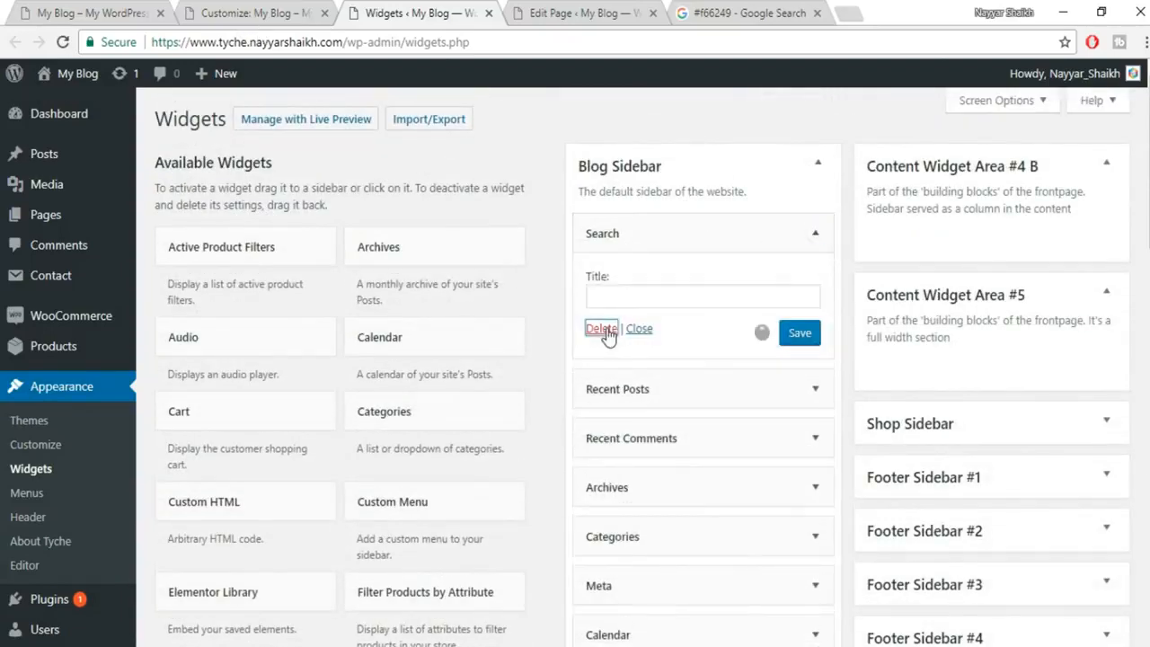
left_click(815, 233)
left_click(597, 400)
left_click(815, 236)
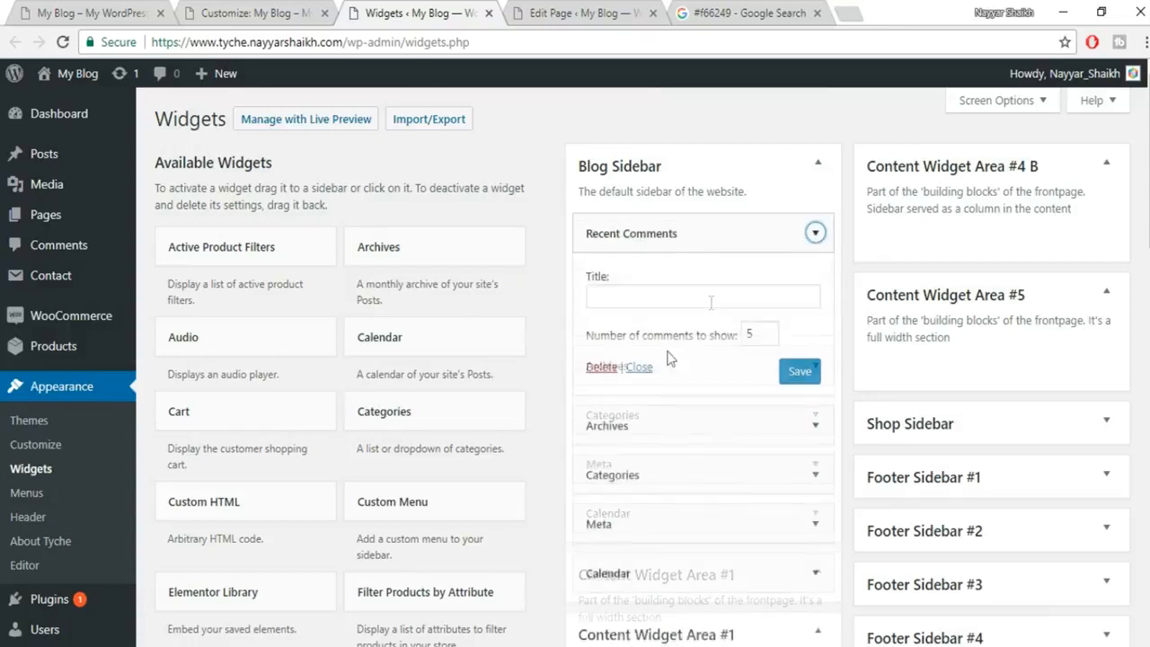
left_click(600, 368)
left_click(815, 233)
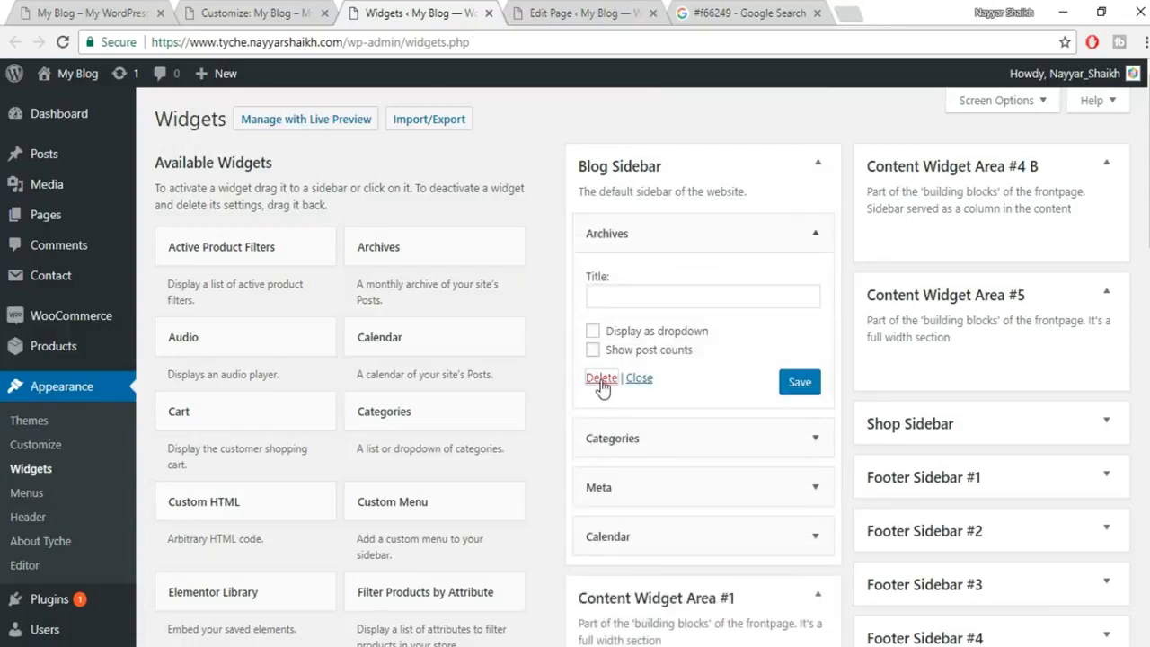
left_click(601, 378)
Delete the Categories, Meta and Calendar widgets, then Save & Publish the Customizer changes.
left_click(815, 233)
left_click(601, 399)
left_click(815, 233)
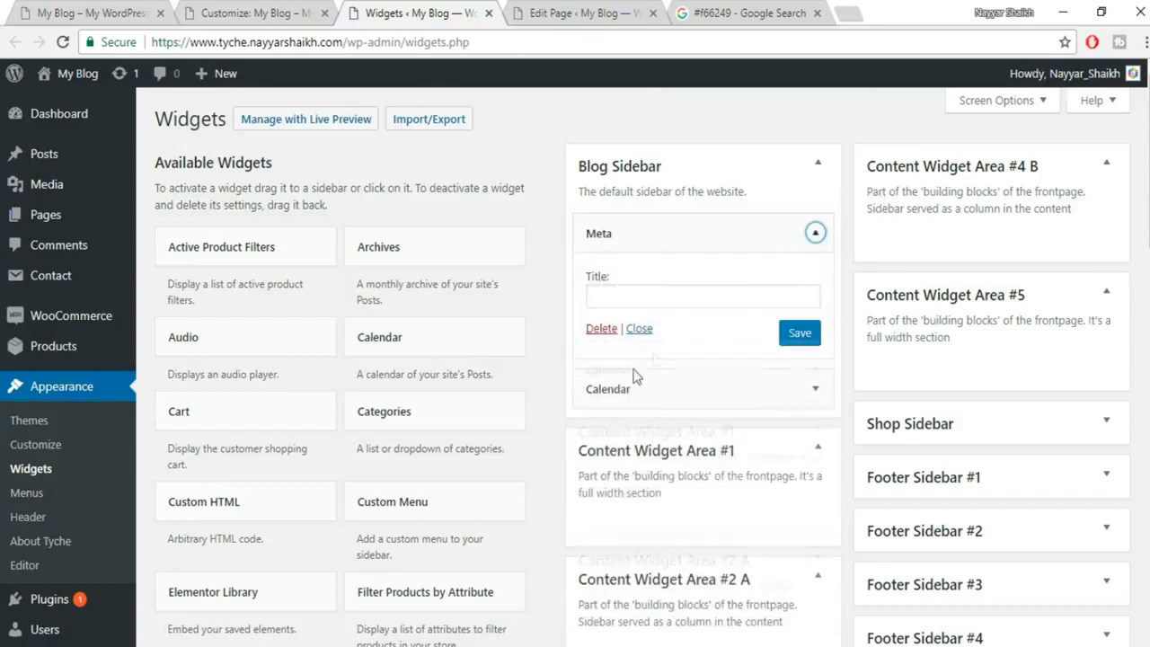
left_click(601, 329)
left_click(815, 232)
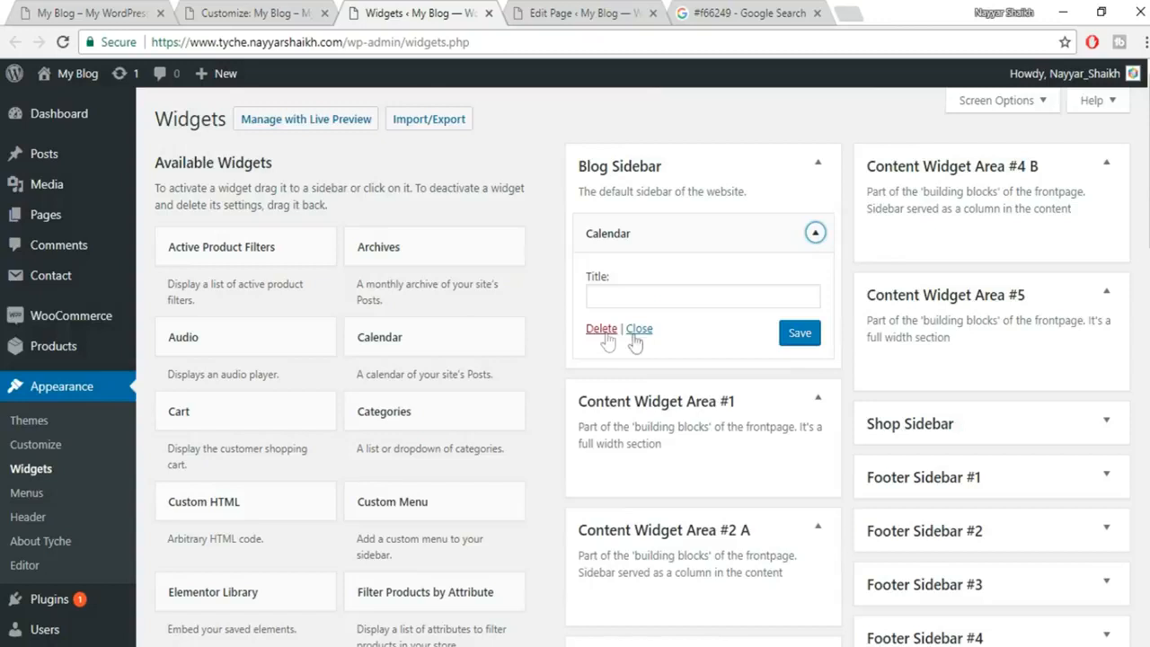
left_click(601, 329)
left_click(238, 9)
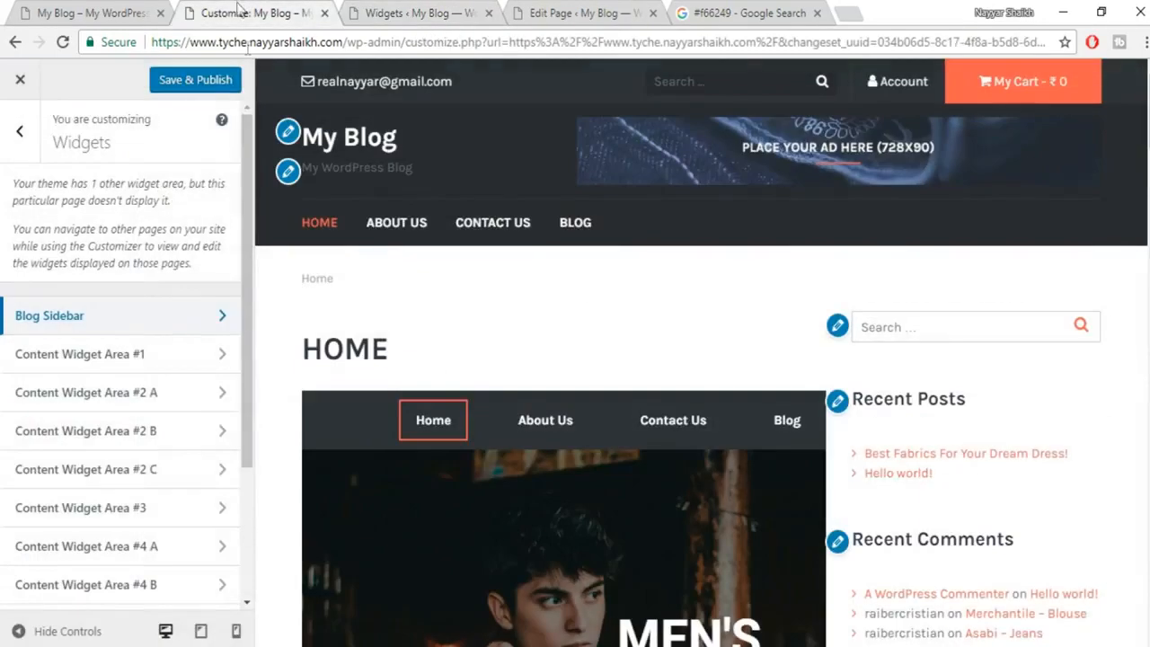
left_click(193, 79)
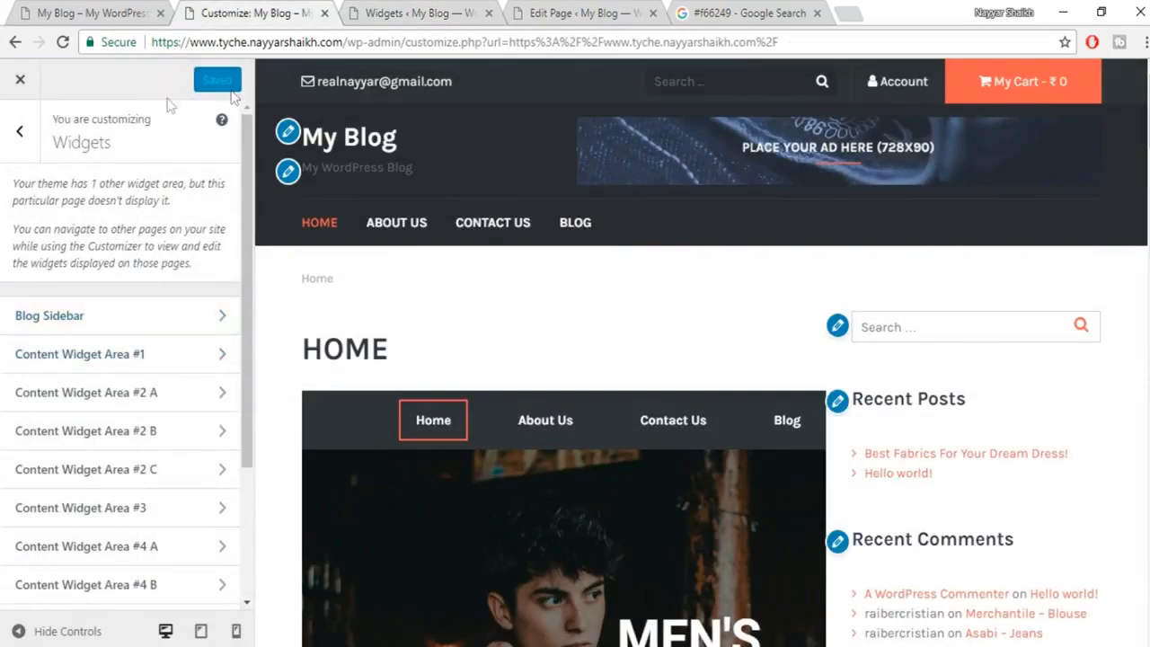
Load the site's root address and scroll the live home page, now without slider or sidebar.
left_click_drag(345, 43, 1111, 9)
key("BackSpace")
key("Return")
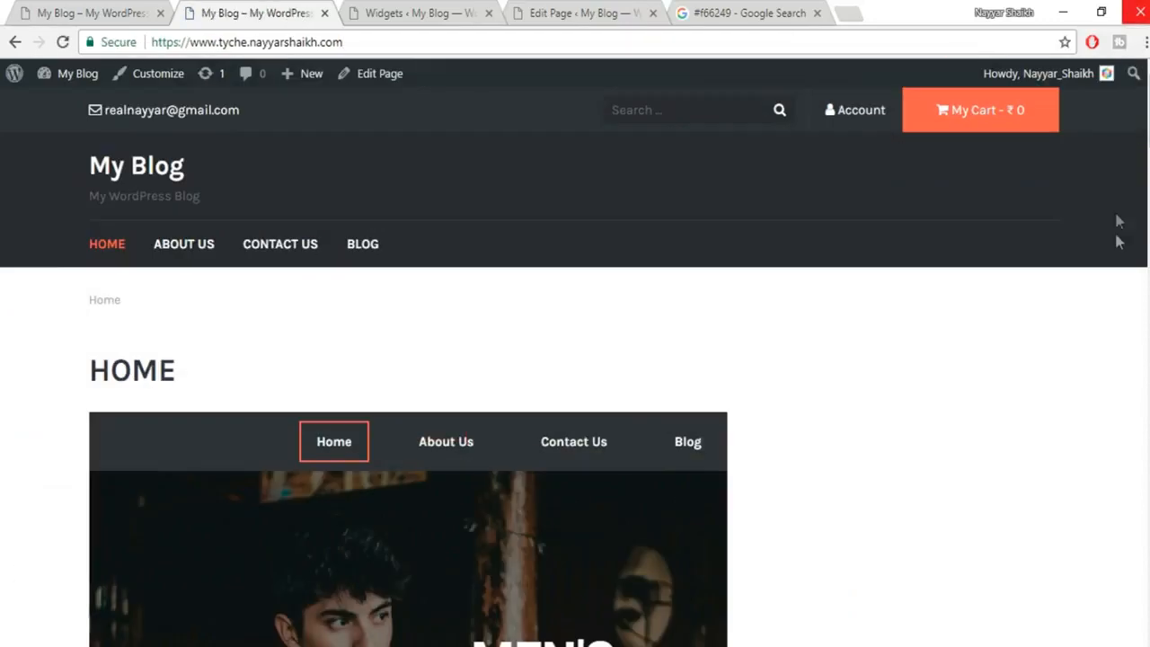
scroll(997, 332, "down", 10)
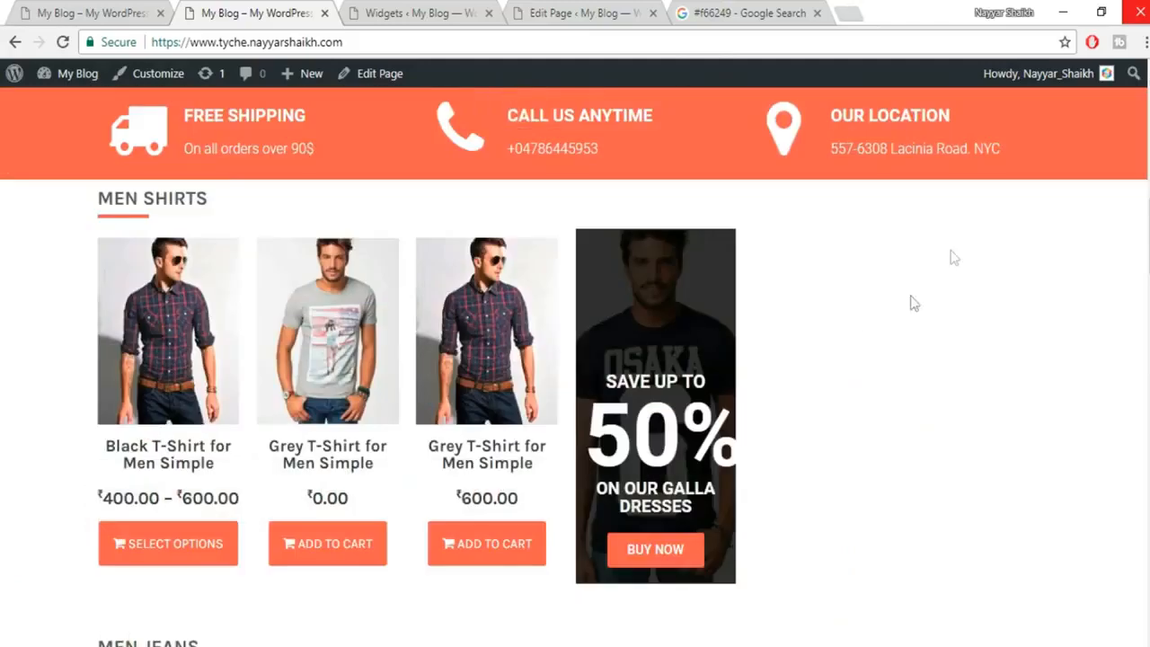
scroll(598, 350, "down", 6)
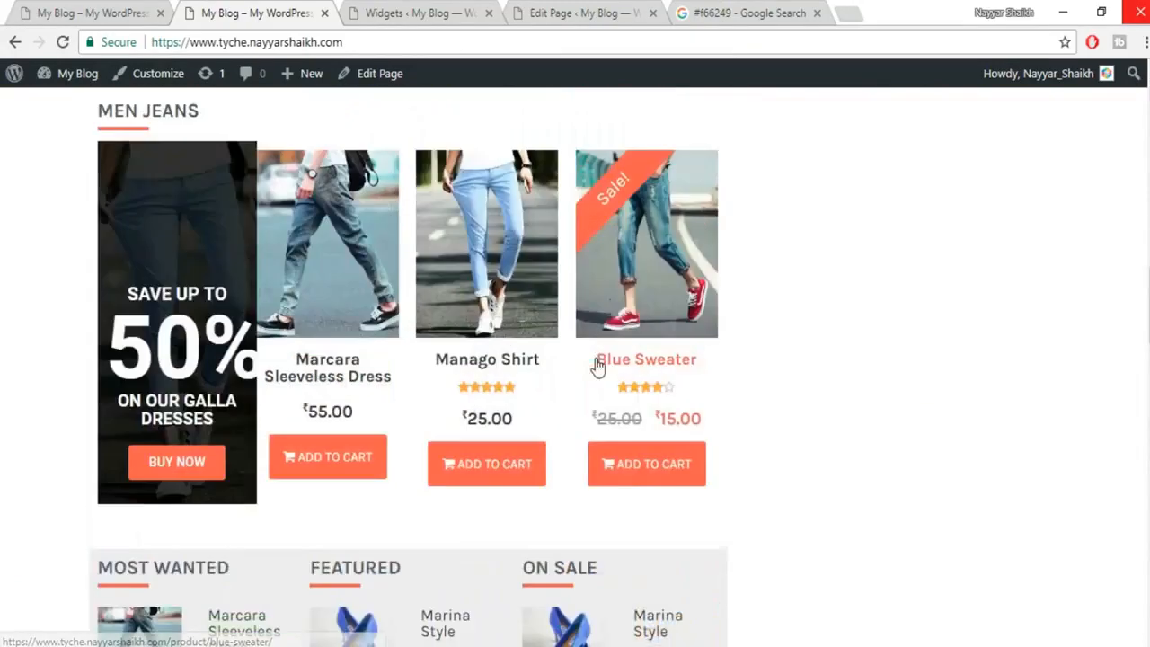
scroll(597, 359, "up", 8)
scroll(599, 364, "up", 10)
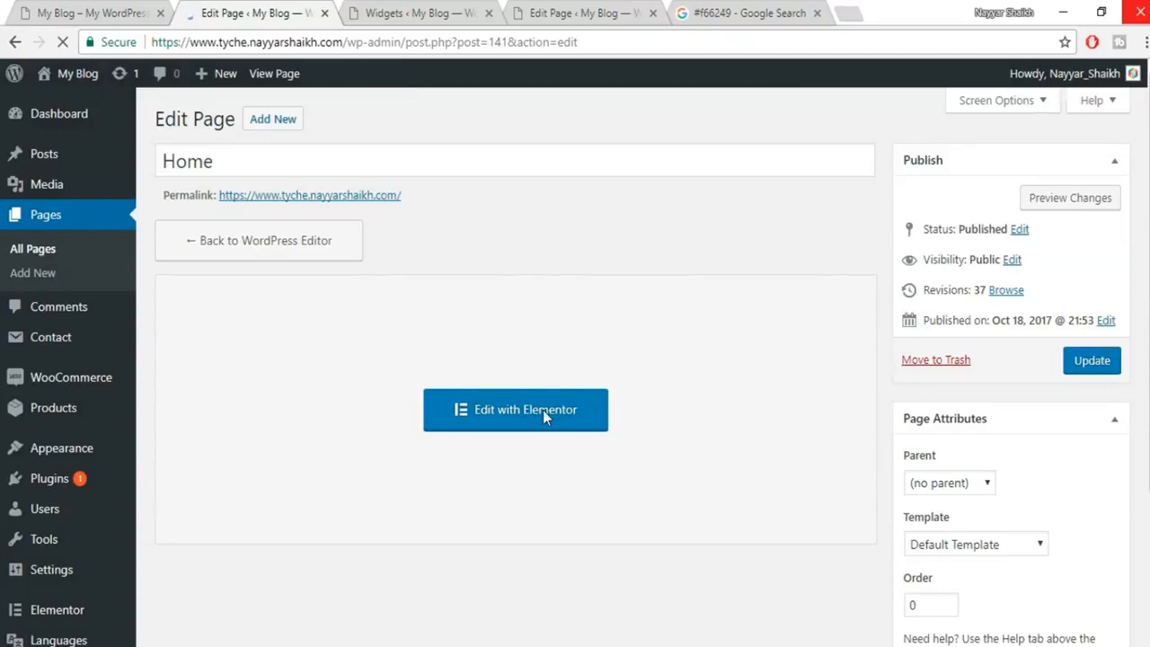
Open Home in Elementor and stretch the menu bar and hero sections to full width.
left_click(544, 414)
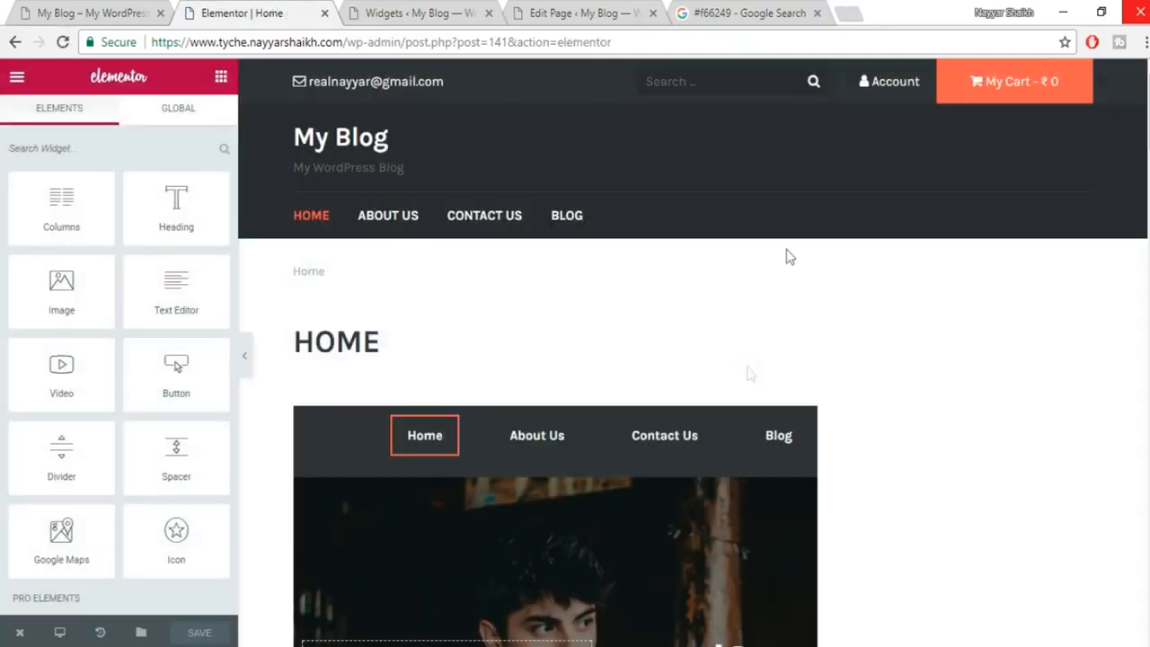
scroll(865, 393, "down", 2)
mouse_move(557, 264)
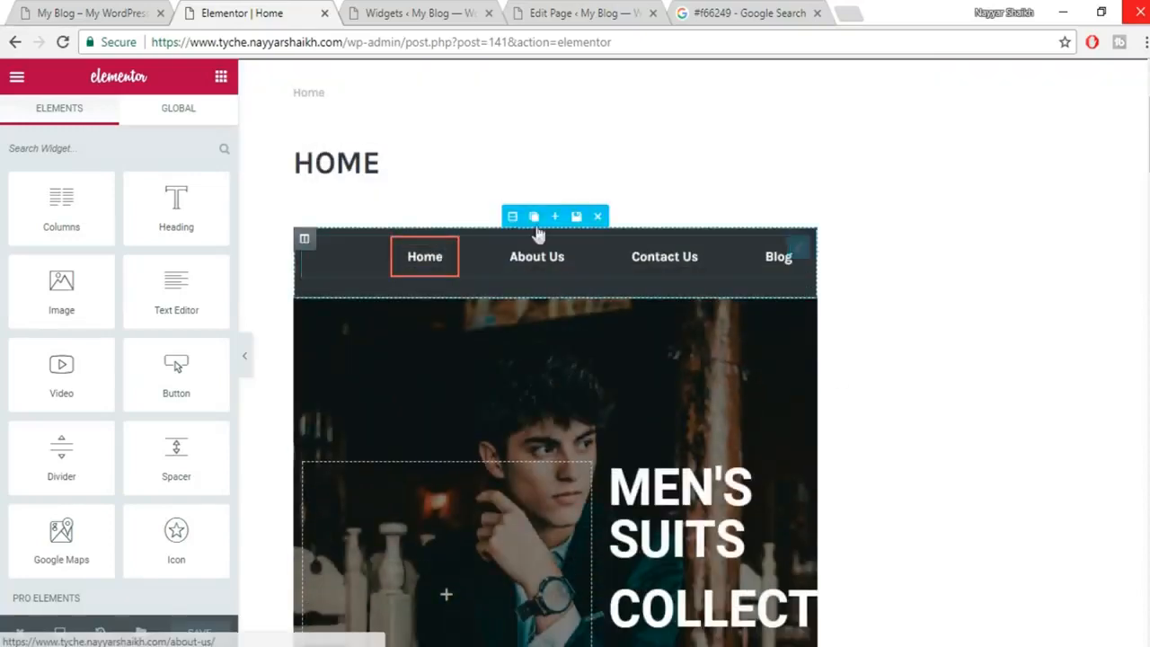
left_click(510, 217)
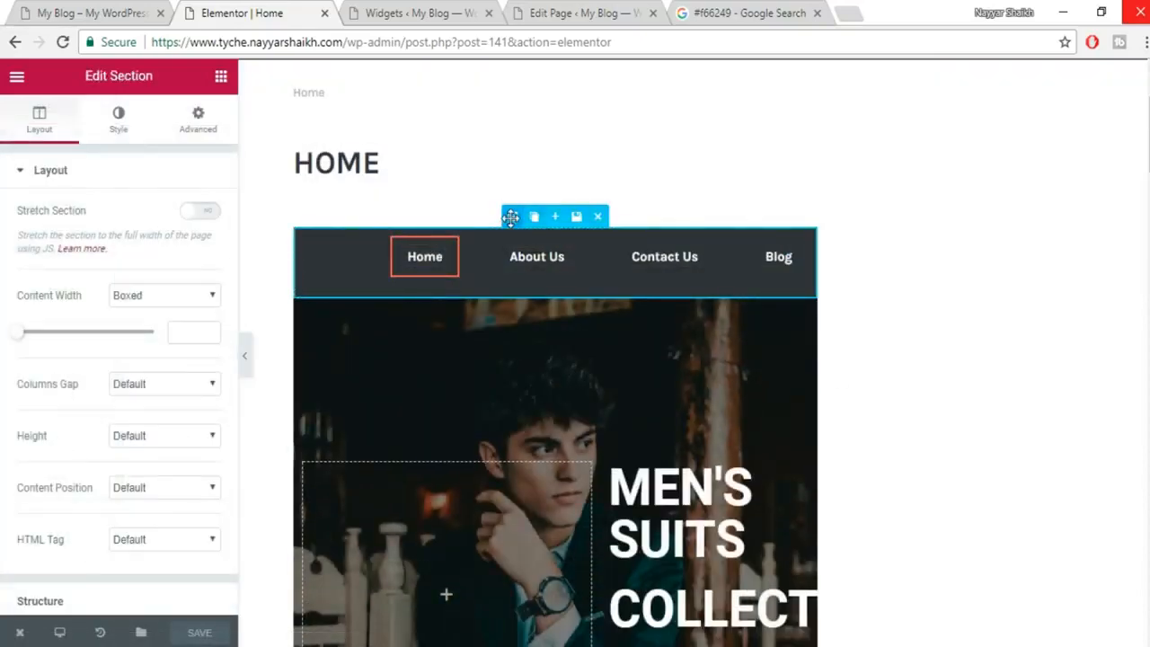
left_click(196, 212)
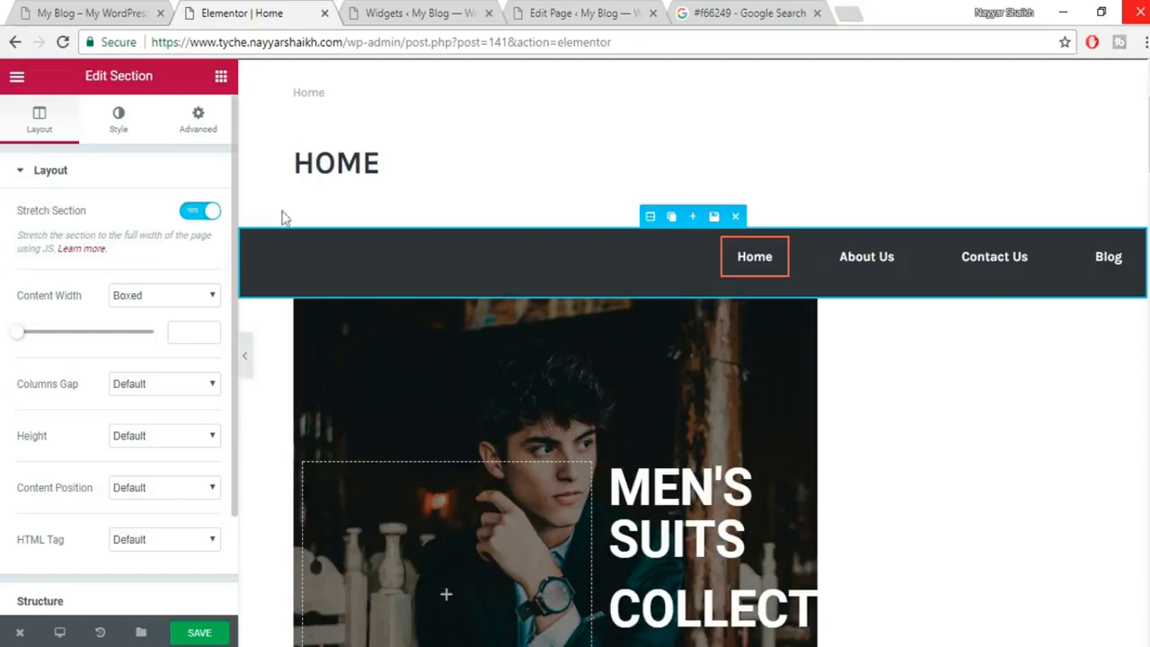
mouse_move(651, 329)
left_click(511, 286)
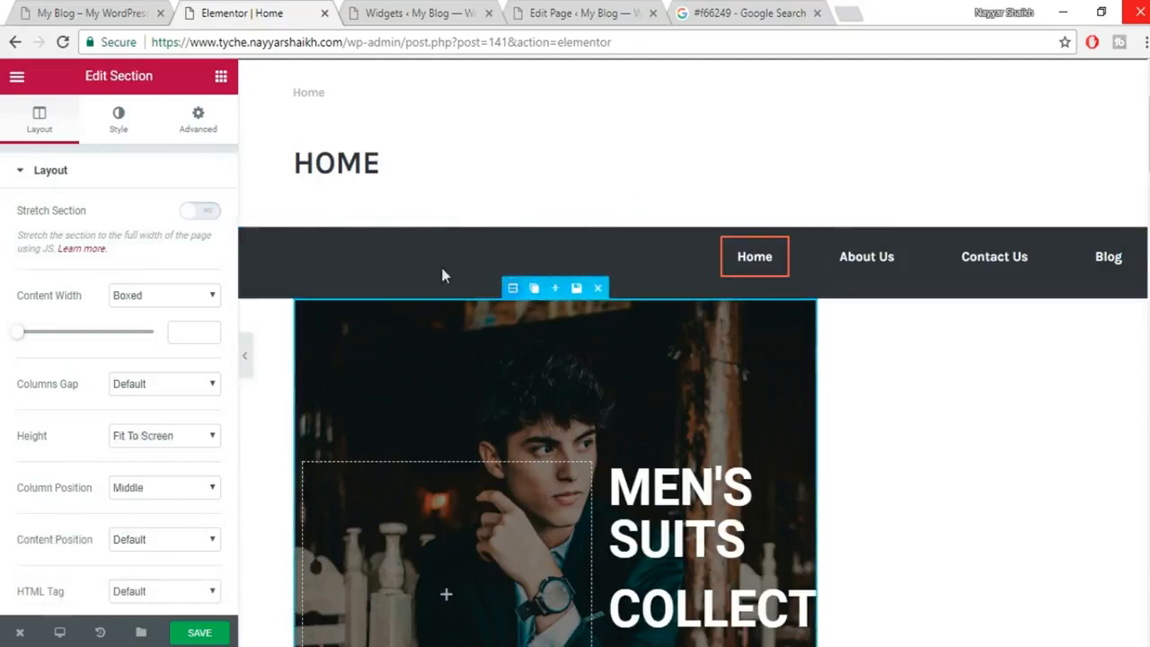
left_click(203, 214)
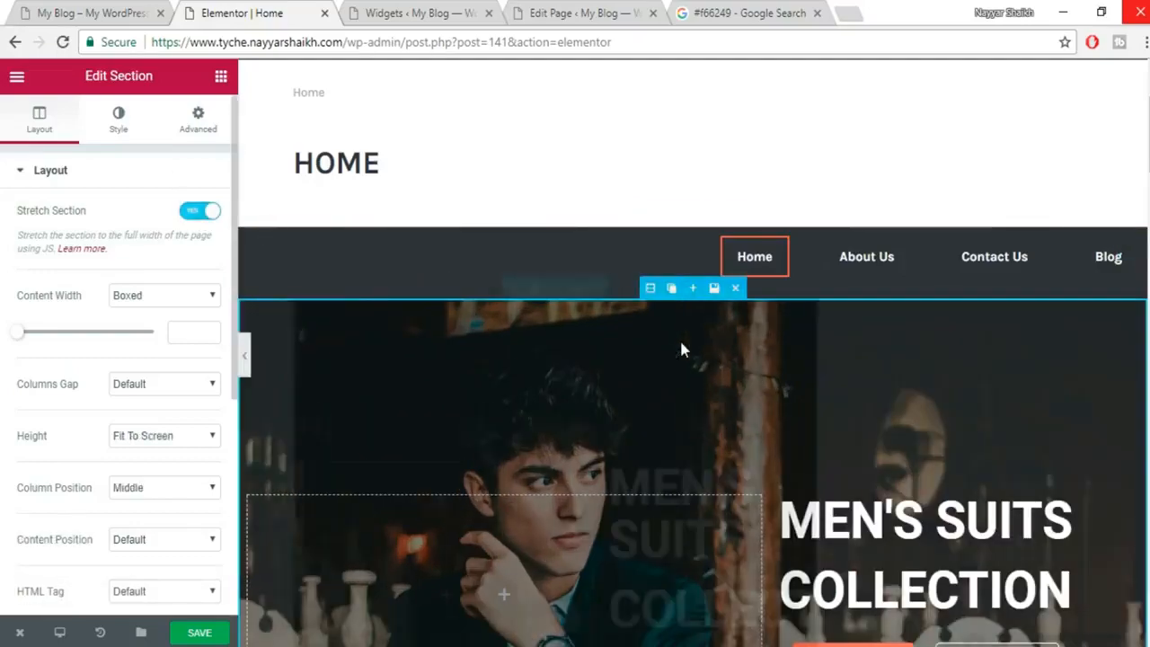
Stretch the Men Shirts and Men Jeans heading and product-row sections to full width.
scroll(679, 338, "down", 2)
scroll(885, 334, "down", 5)
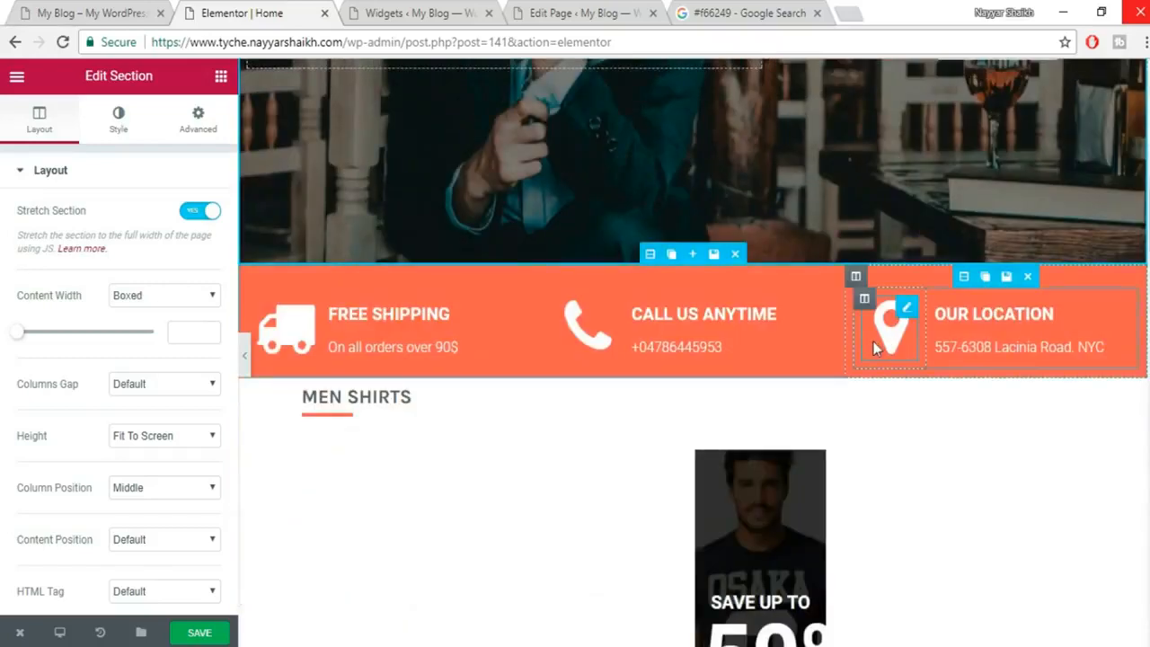
scroll(874, 341, "down", 1)
scroll(777, 289, "down", 1)
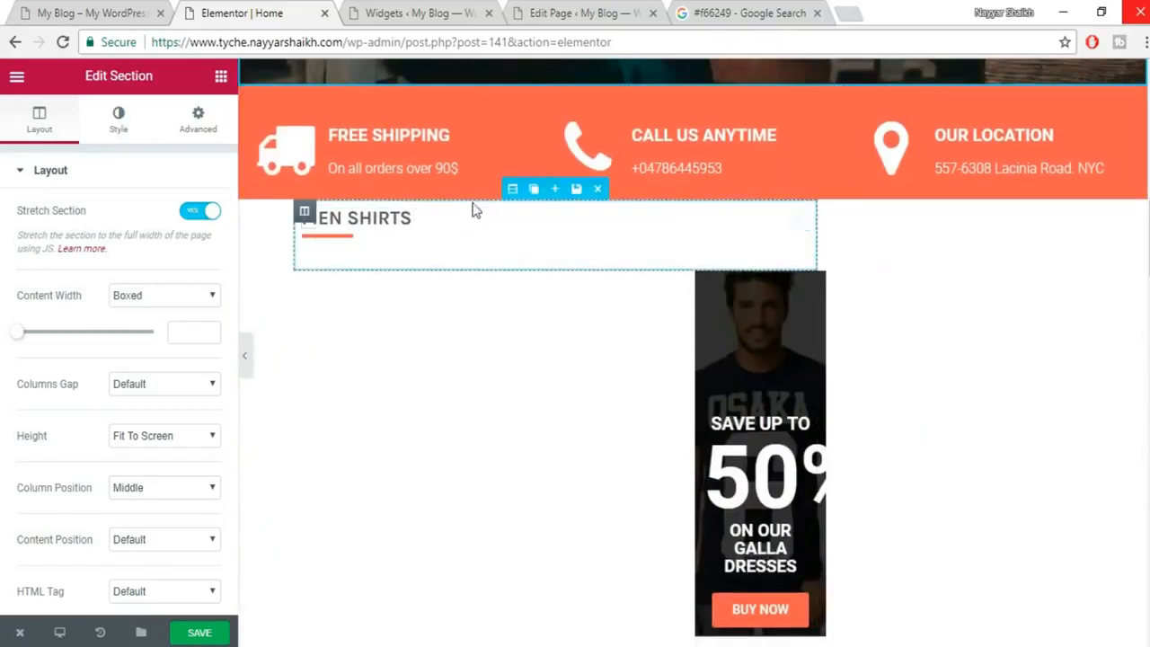
left_click(513, 189)
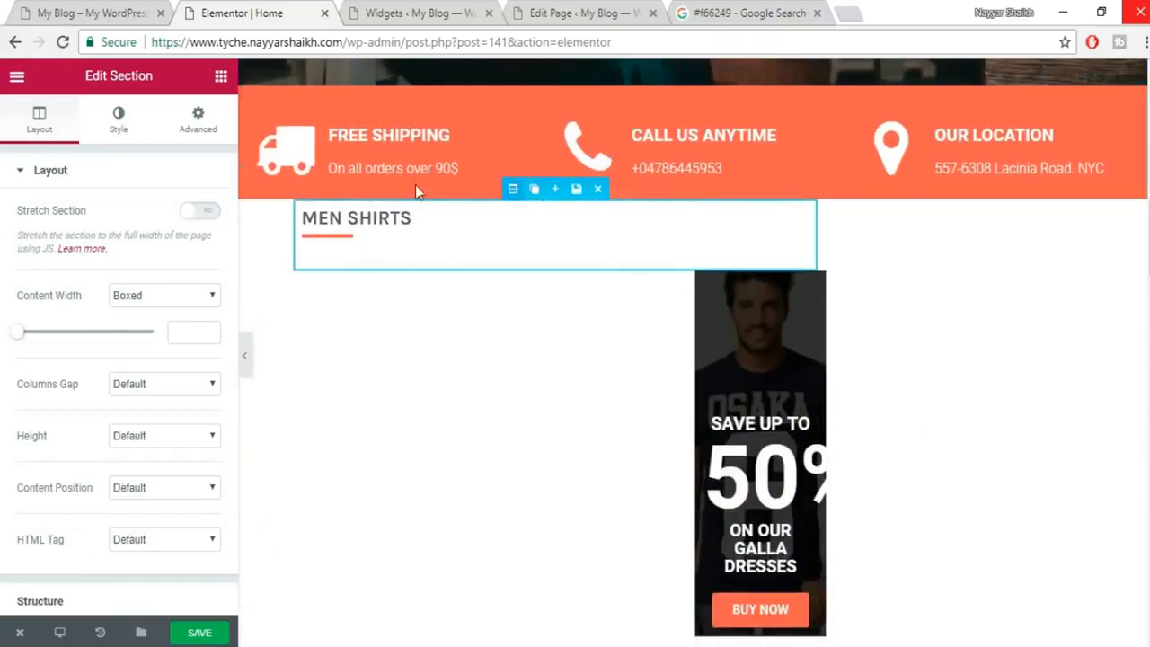
left_click(203, 217)
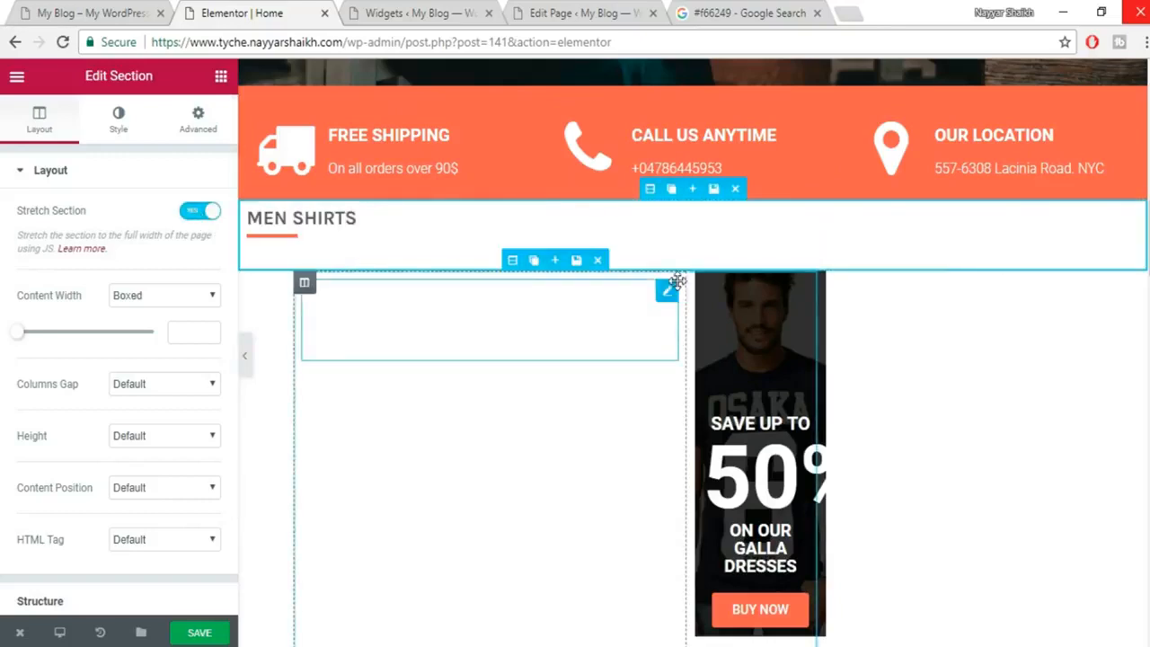
left_click(204, 212)
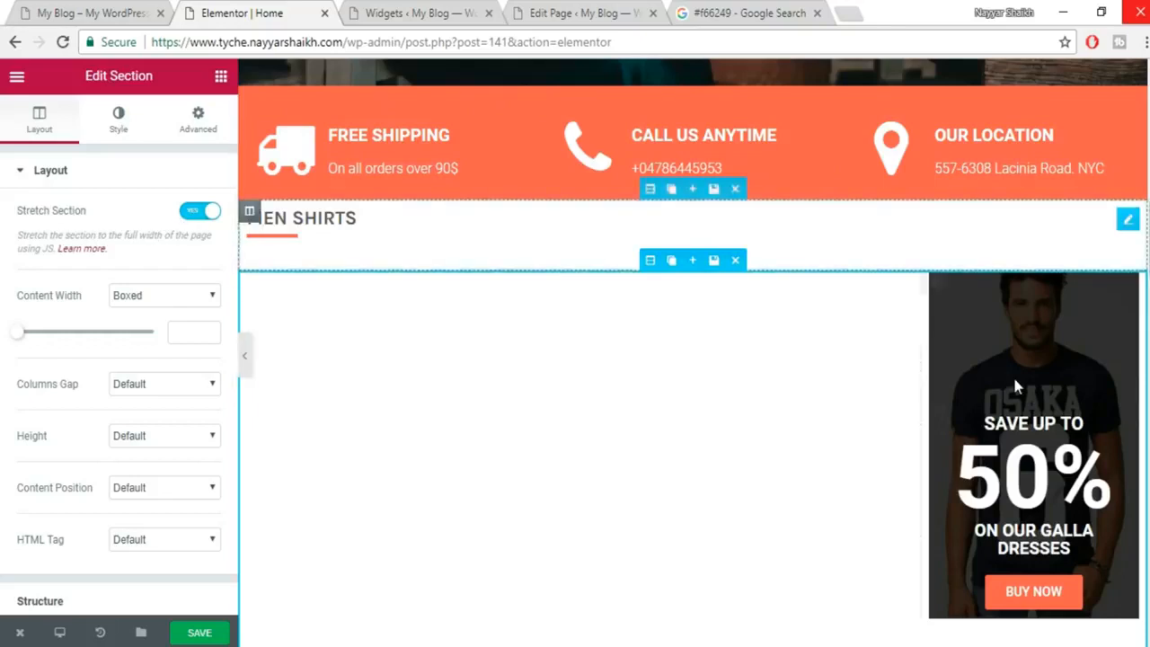
scroll(1013, 386, "down", 5)
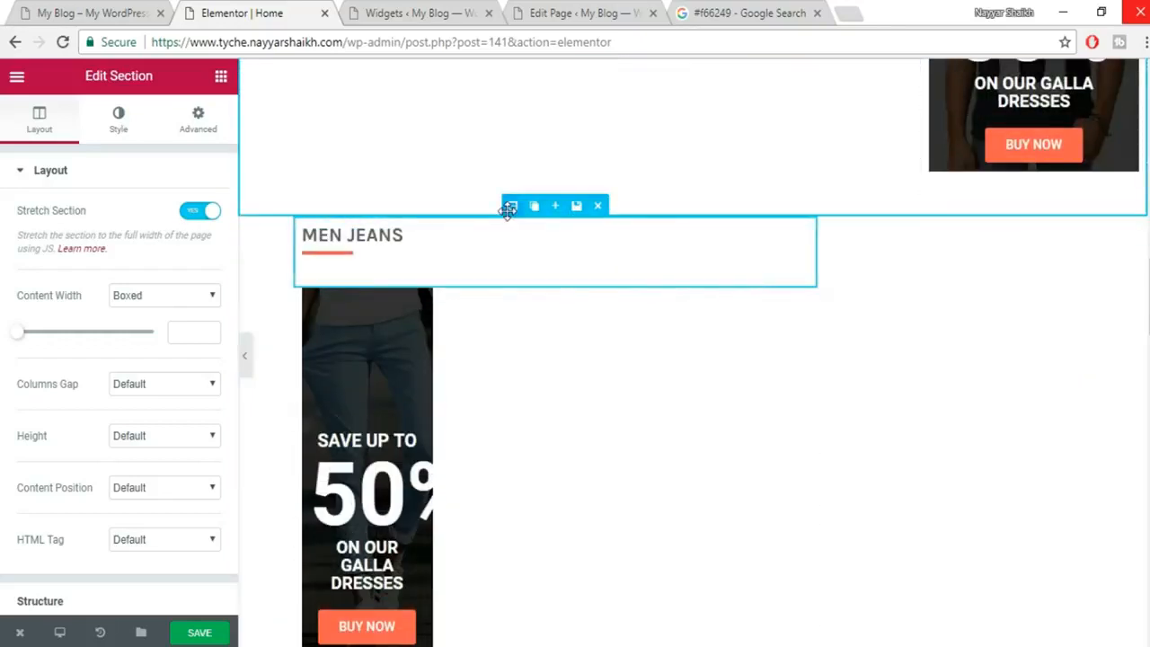
left_click(508, 209)
left_click(204, 214)
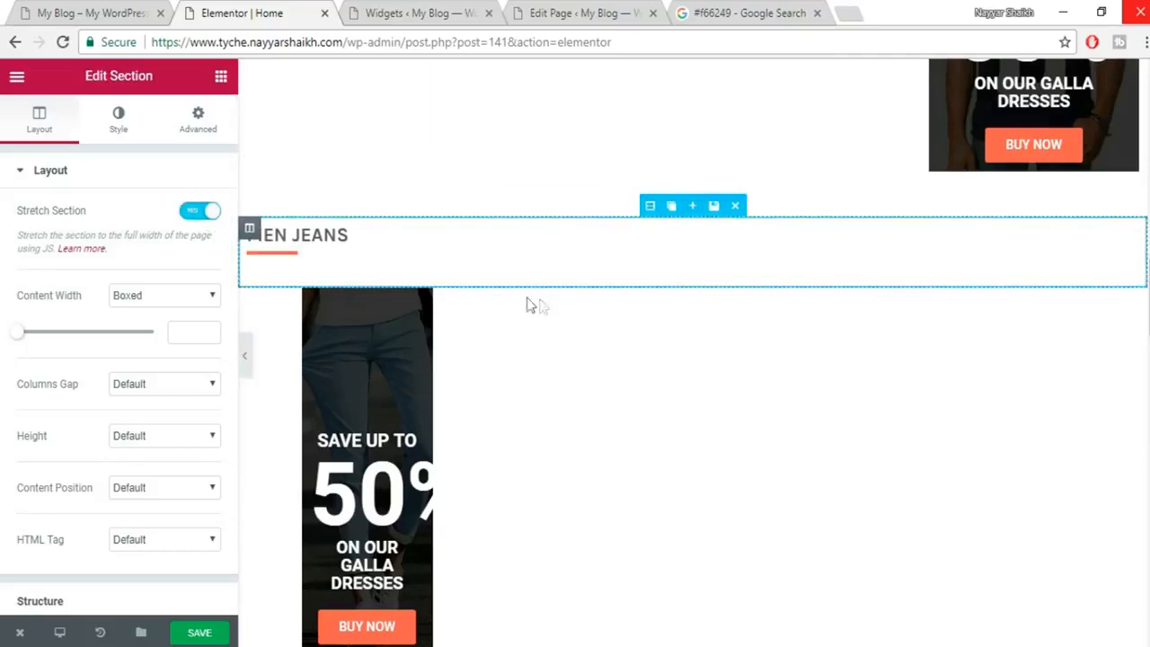
left_click(201, 212)
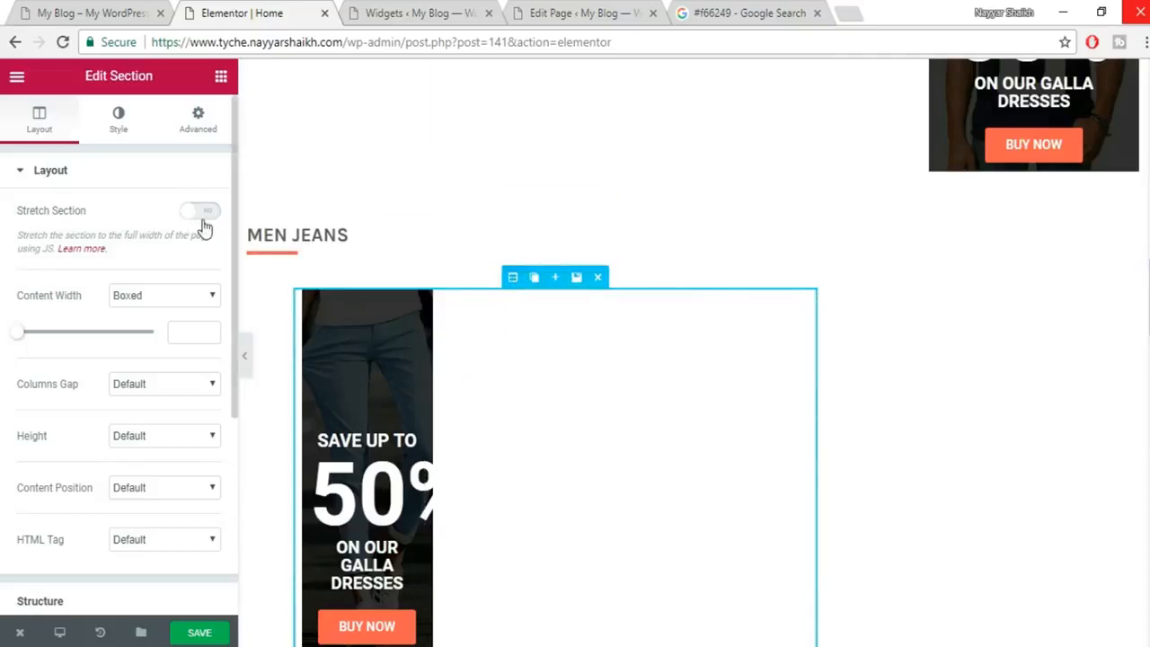
left_click(203, 217)
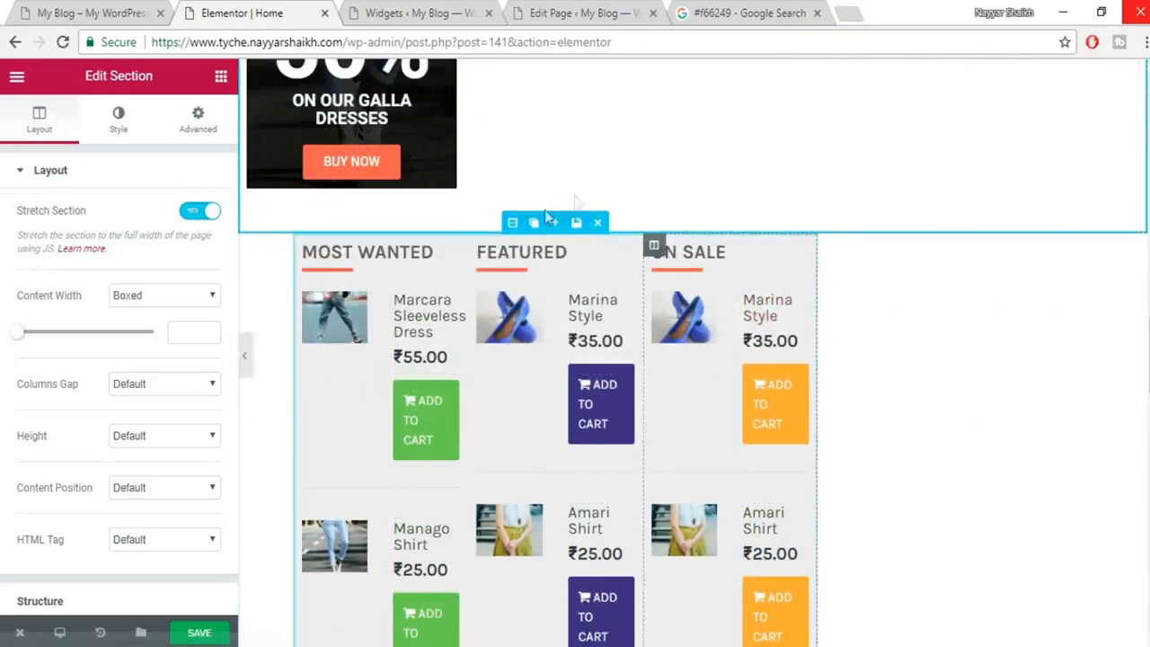
Stretch the product lists, ALL CATEGORIES, TRENDING NOW and empty sections, then select the blog posts section.
left_click(203, 214)
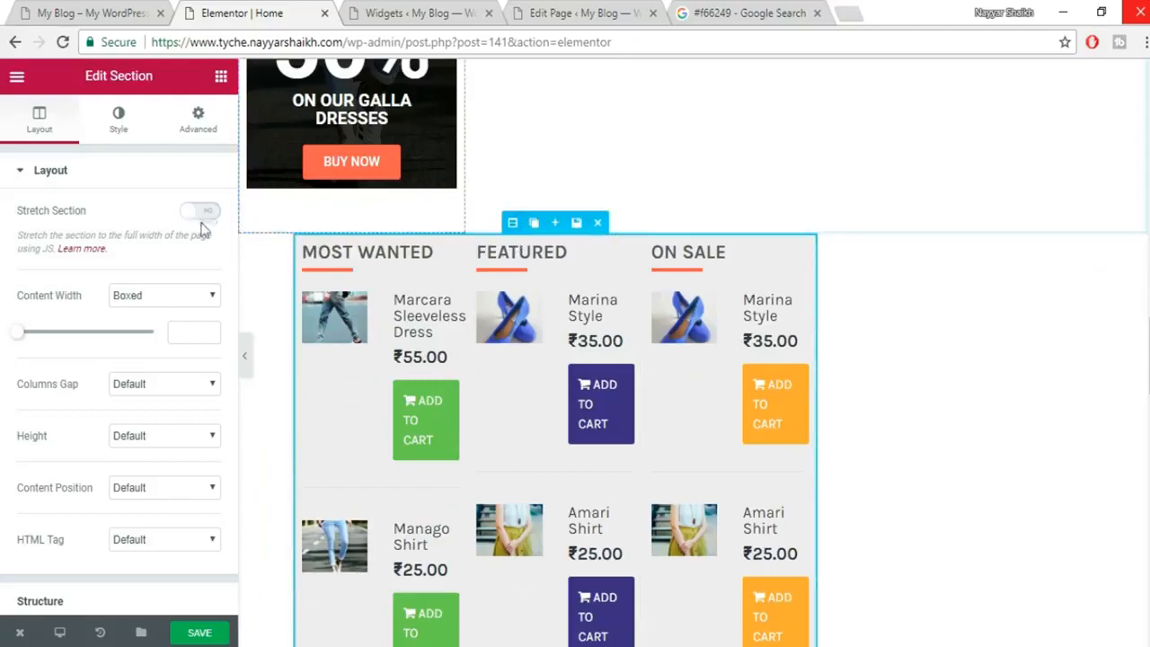
left_click(202, 216)
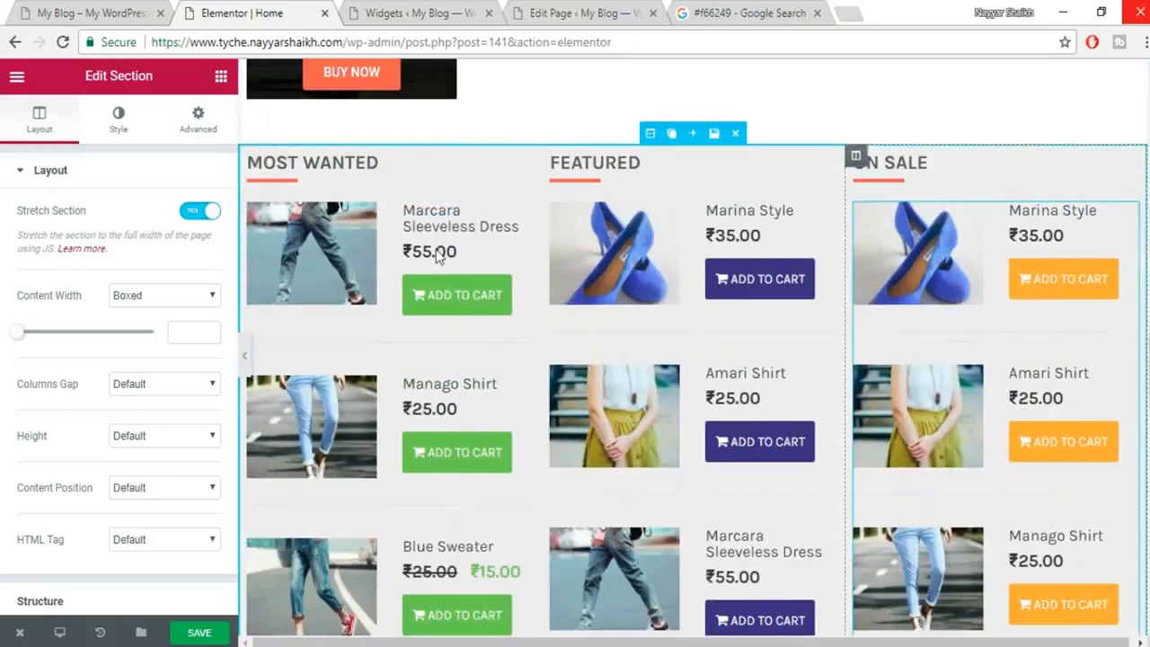
scroll(688, 293, "down", 5)
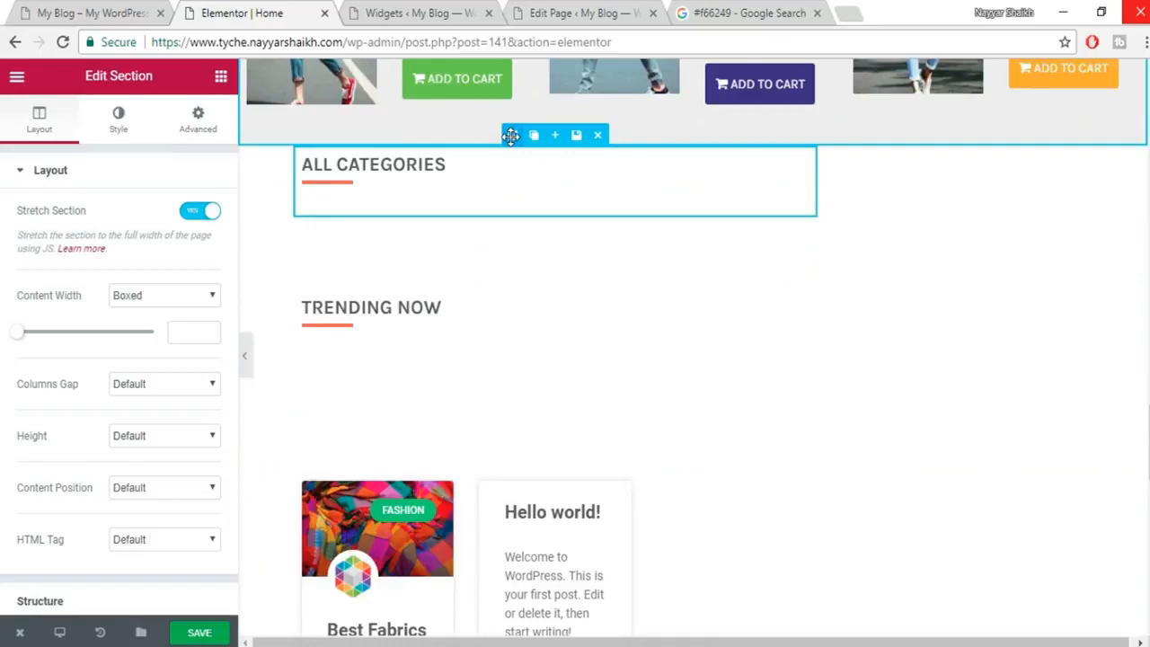
left_click(199, 209)
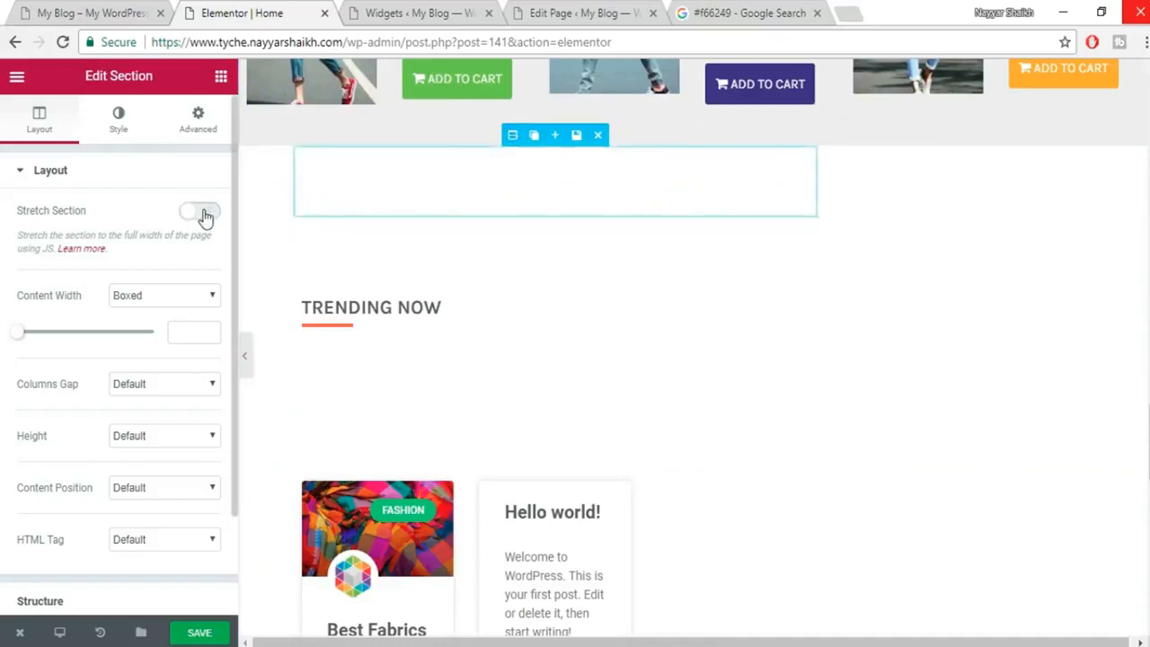
left_click(204, 214)
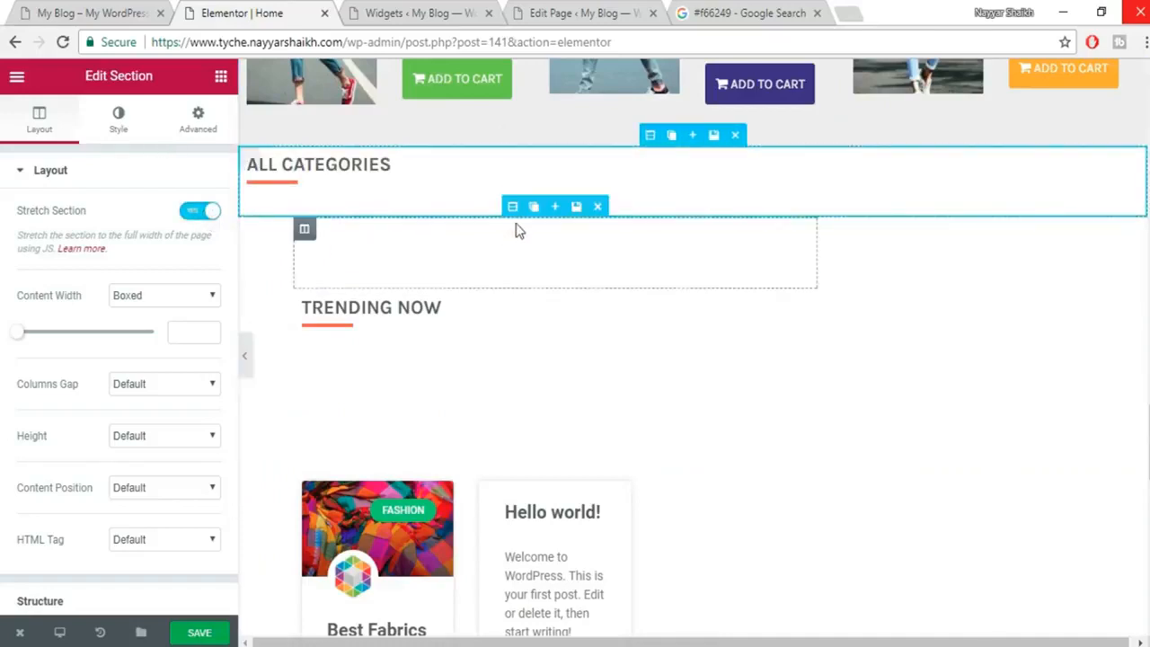
left_click(196, 210)
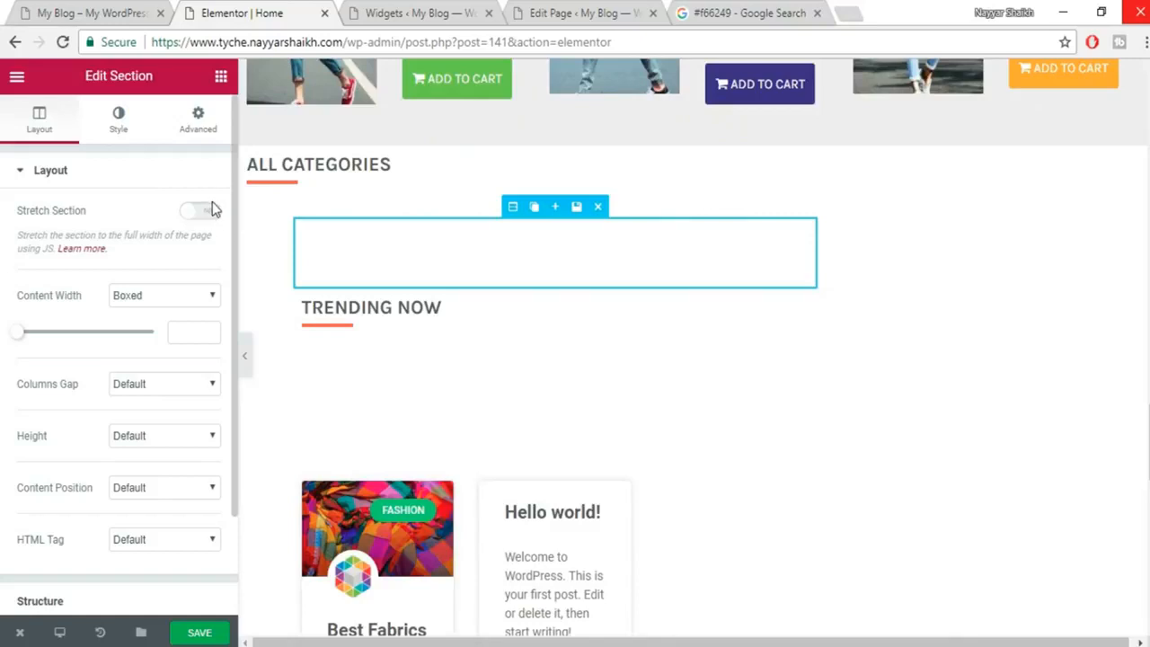
left_click(204, 212)
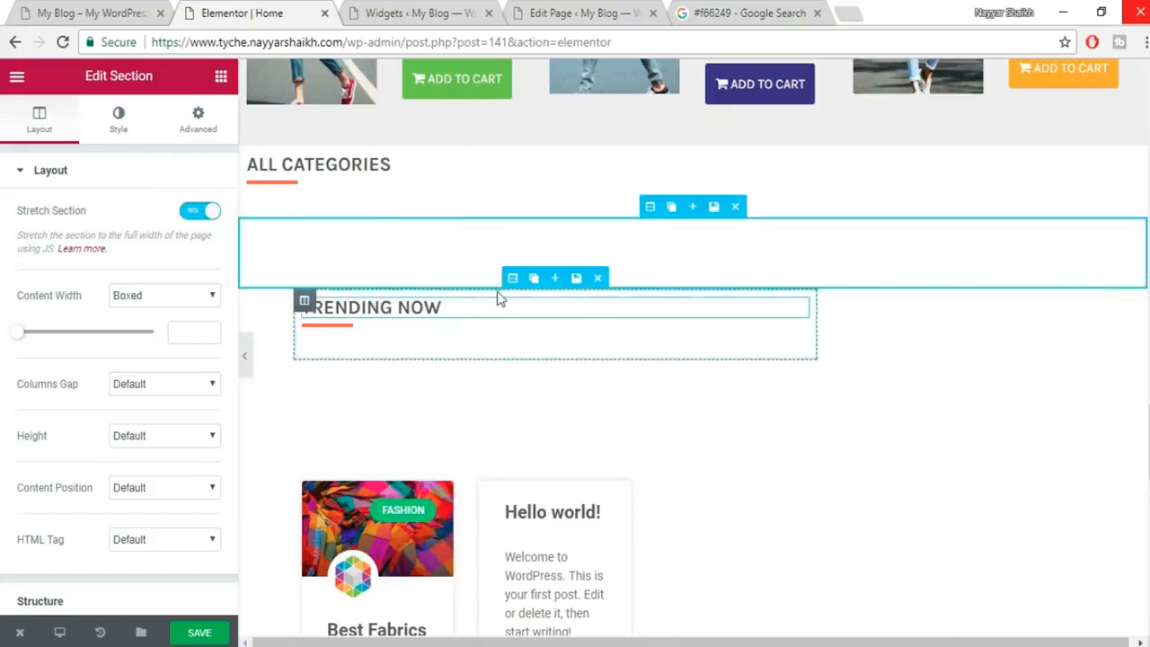
left_click(196, 214)
left_click(196, 216)
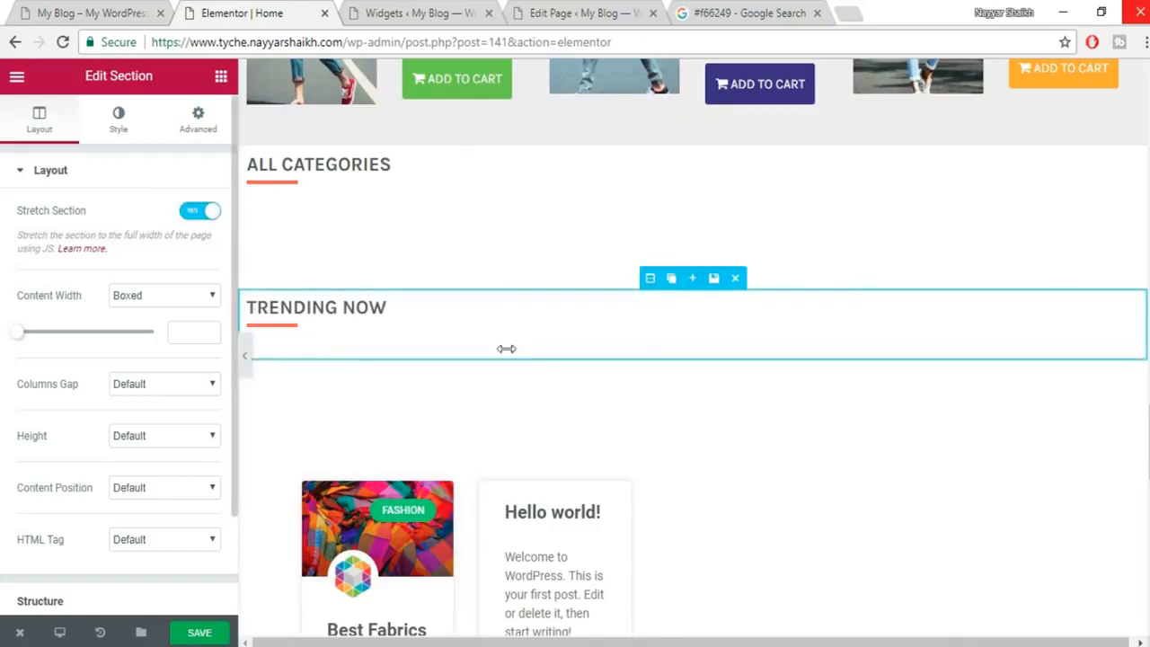
left_click(199, 212)
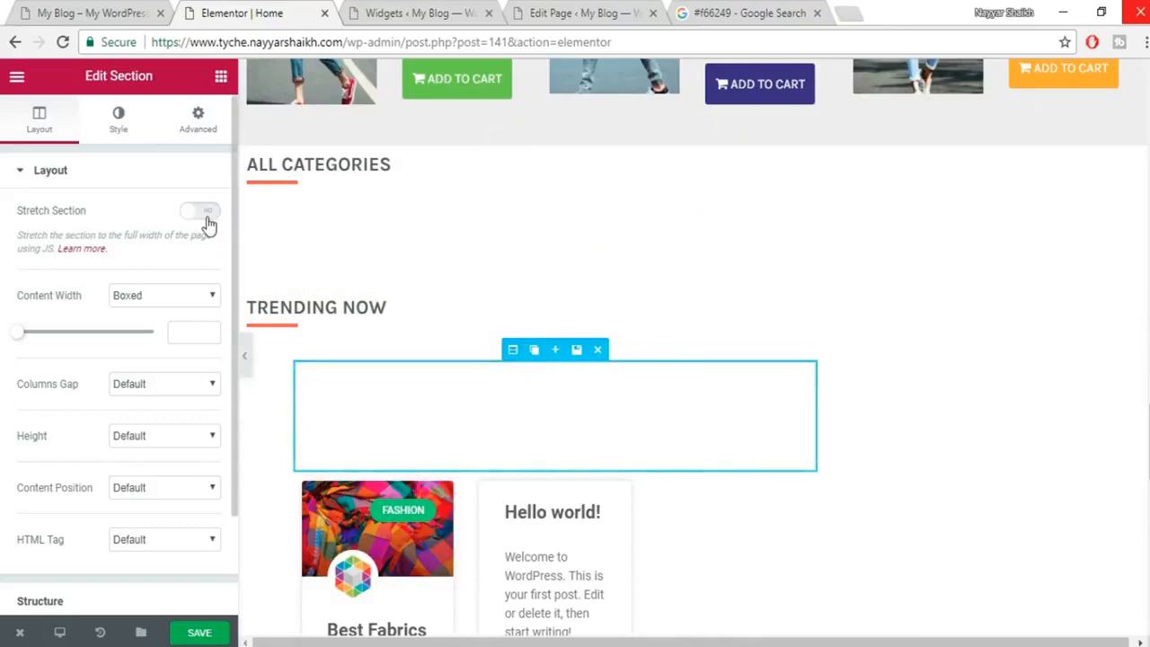
left_click(201, 212)
scroll(591, 349, "down", 3)
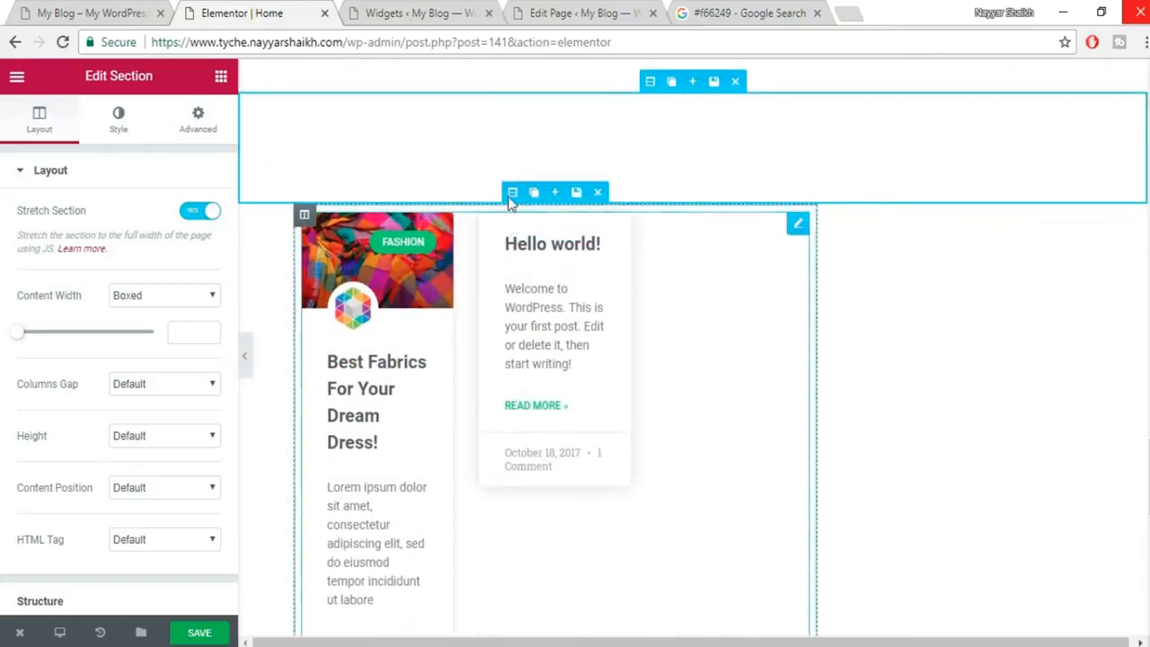
left_click(198, 212)
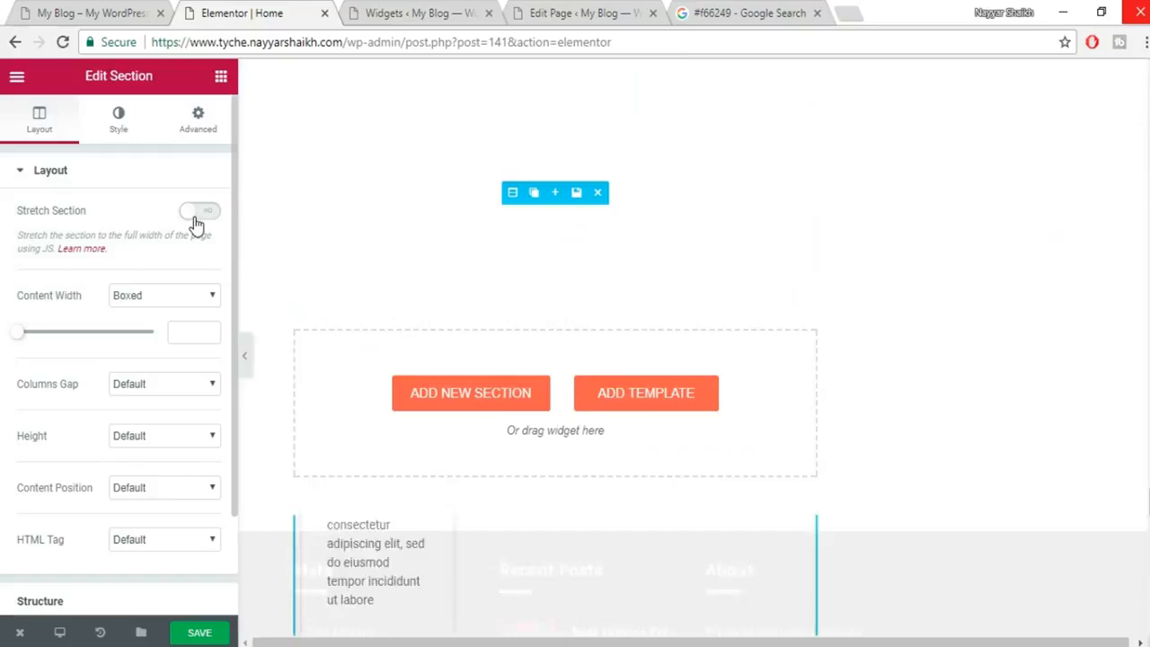
scroll(683, 418, "down", 6)
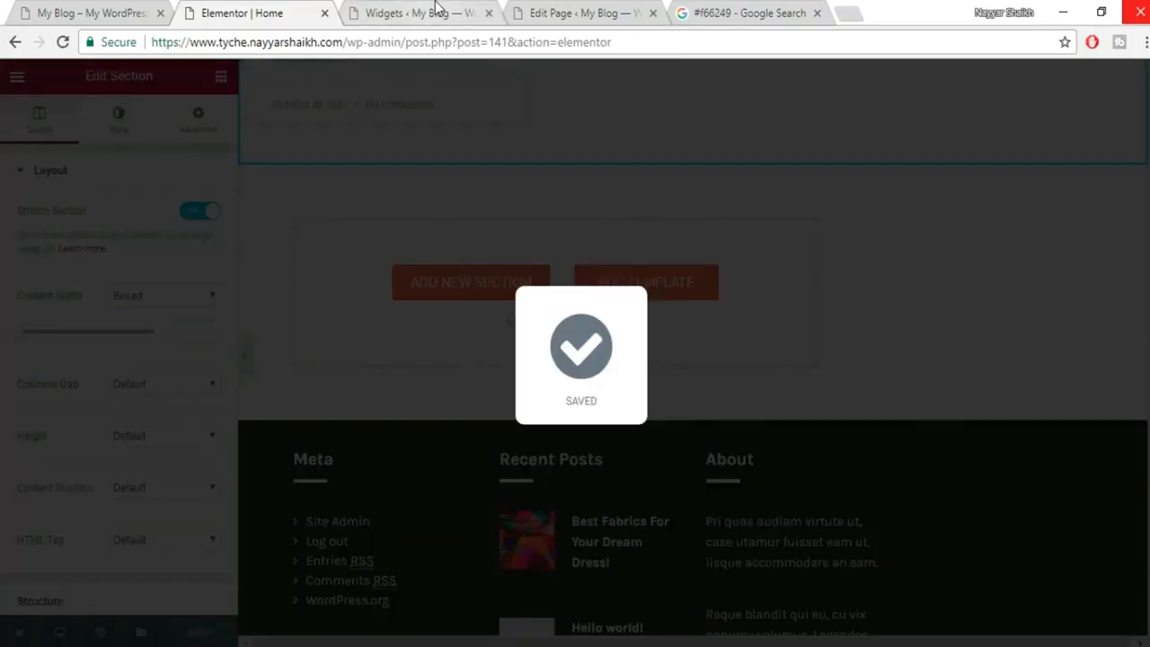
Open the live homepage from the admin bar's Visit Site link and scroll through the stretched sections.
left_click(437, 11)
left_click(131, 11)
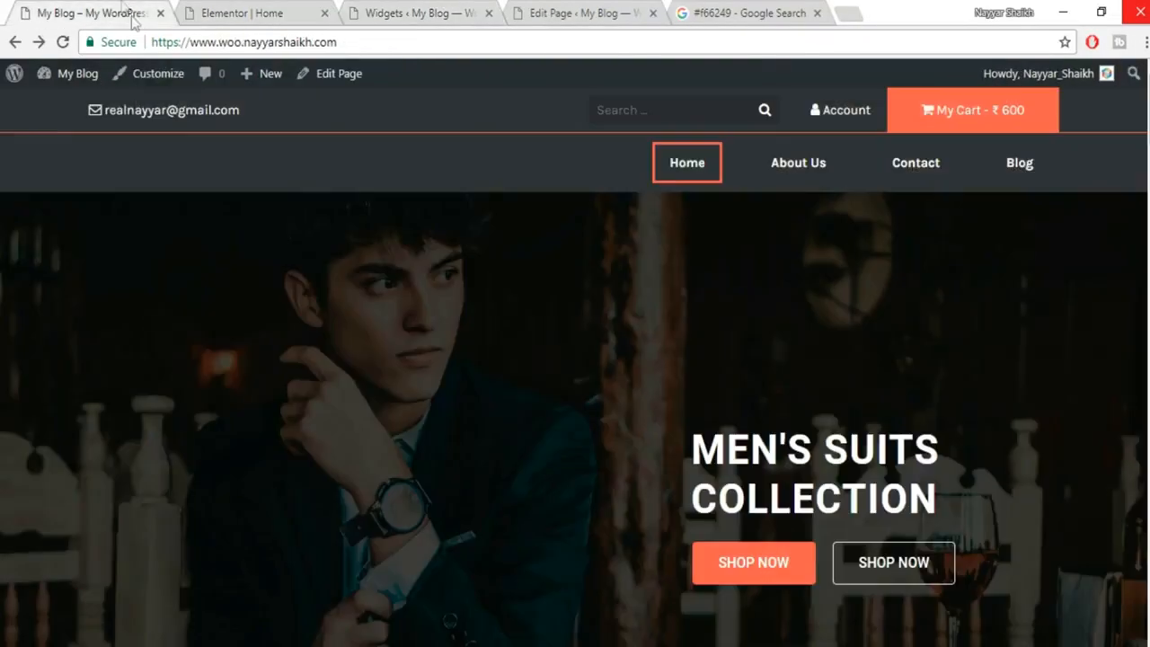
left_click(482, 11)
left_click(198, 12)
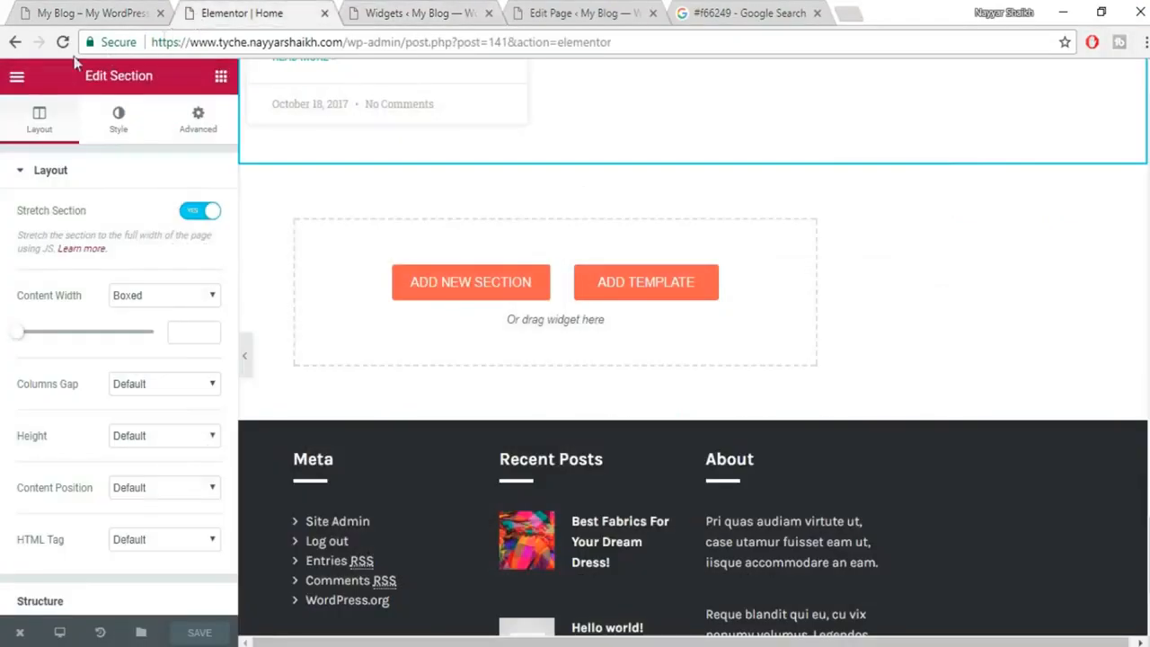
left_click(412, 9)
mouse_move(82, 91)
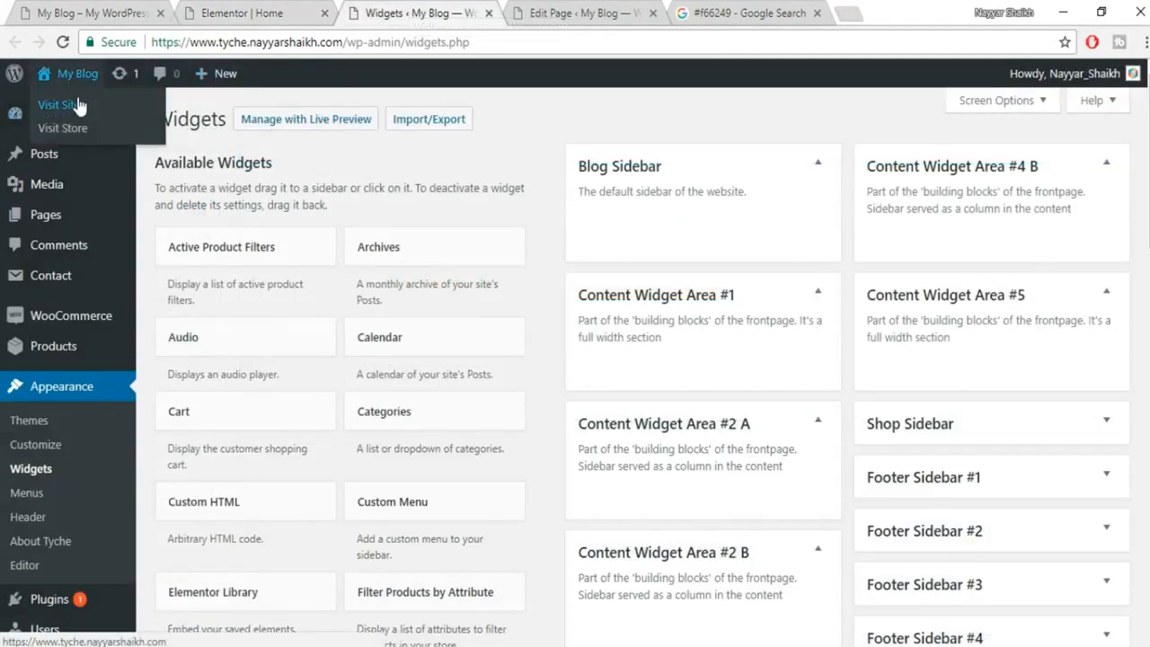
left_click(60, 108)
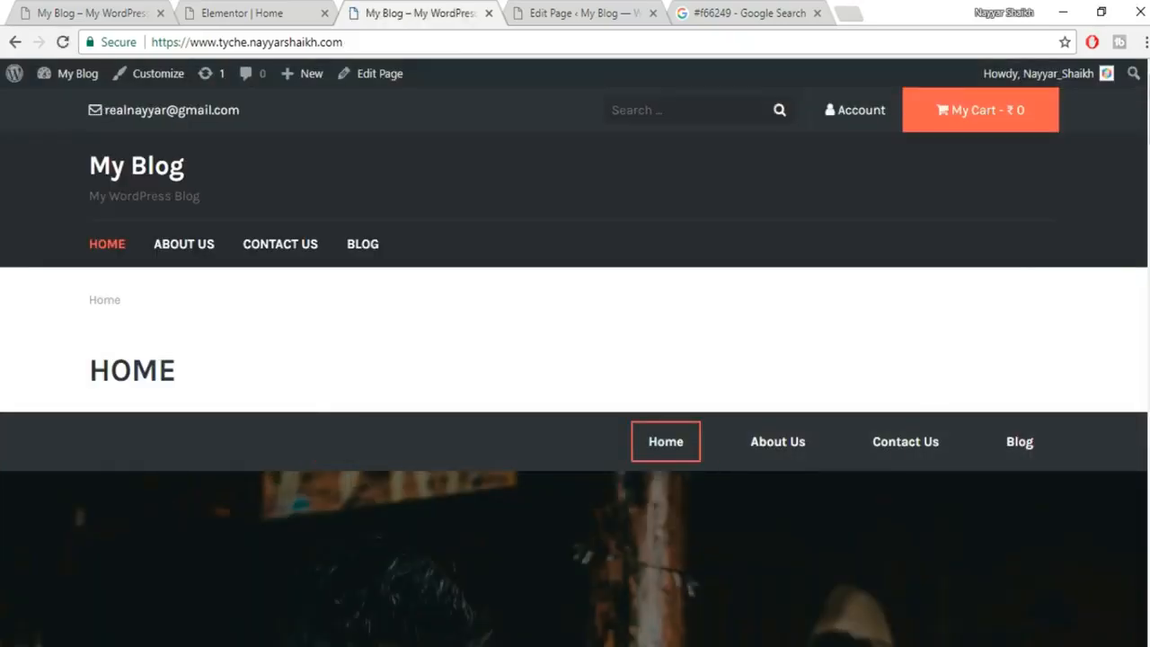
scroll(575, 359, "down", 12)
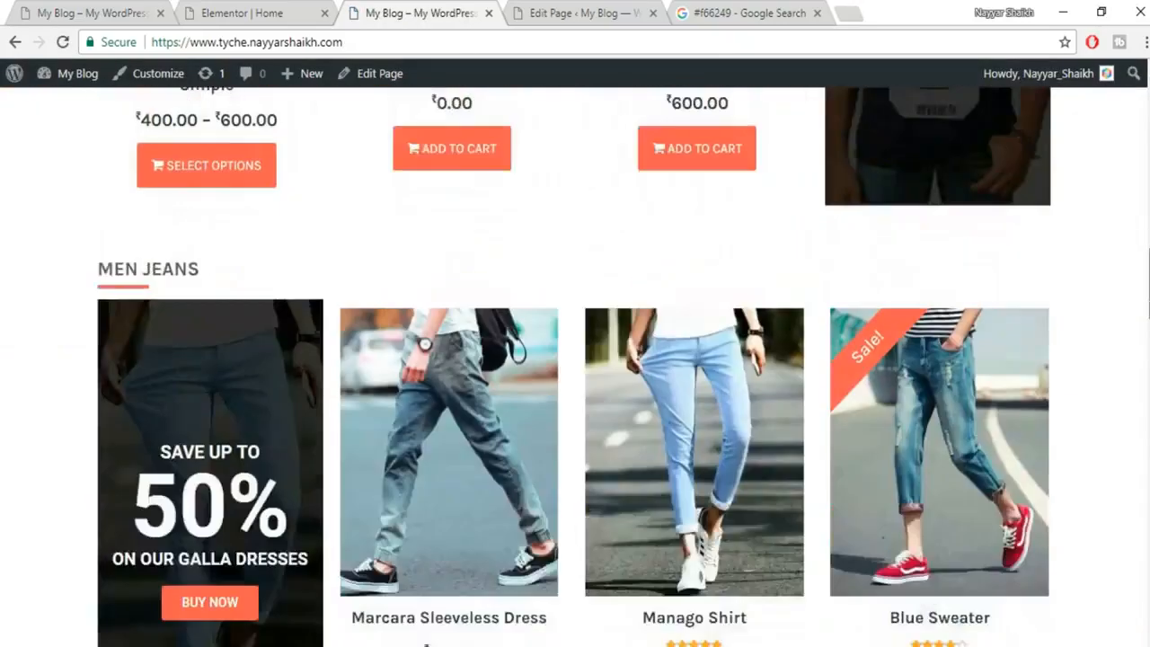
scroll(575, 360, "down", 15)
scroll(575, 359, "up", 20)
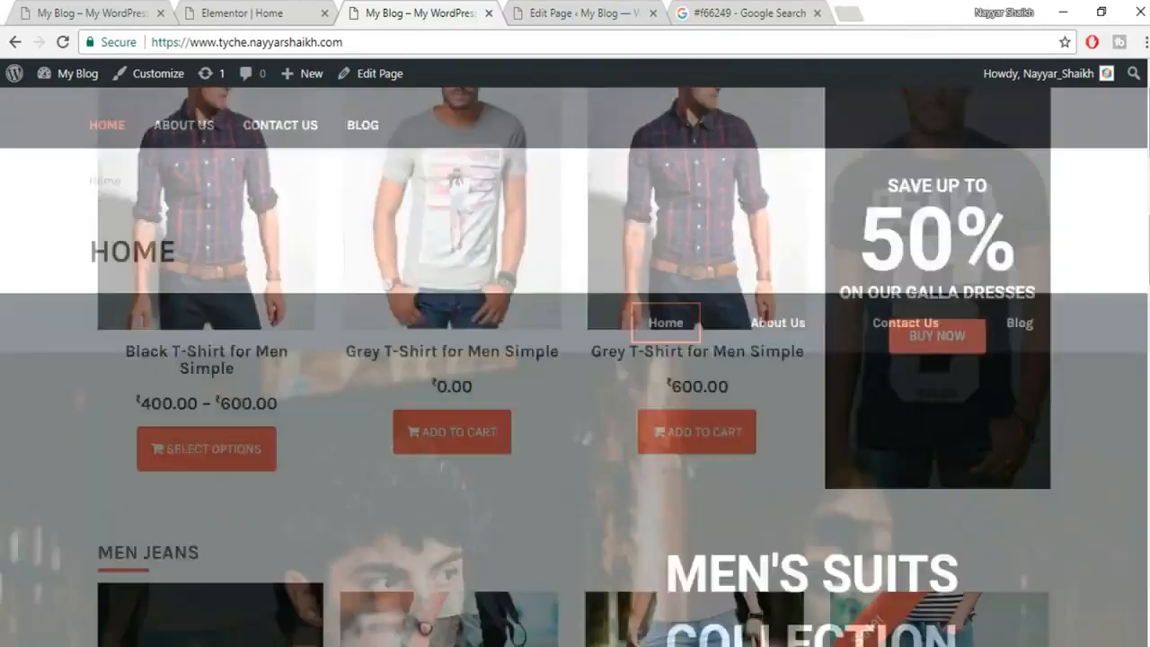
left_click_drag(92, 363, 215, 366)
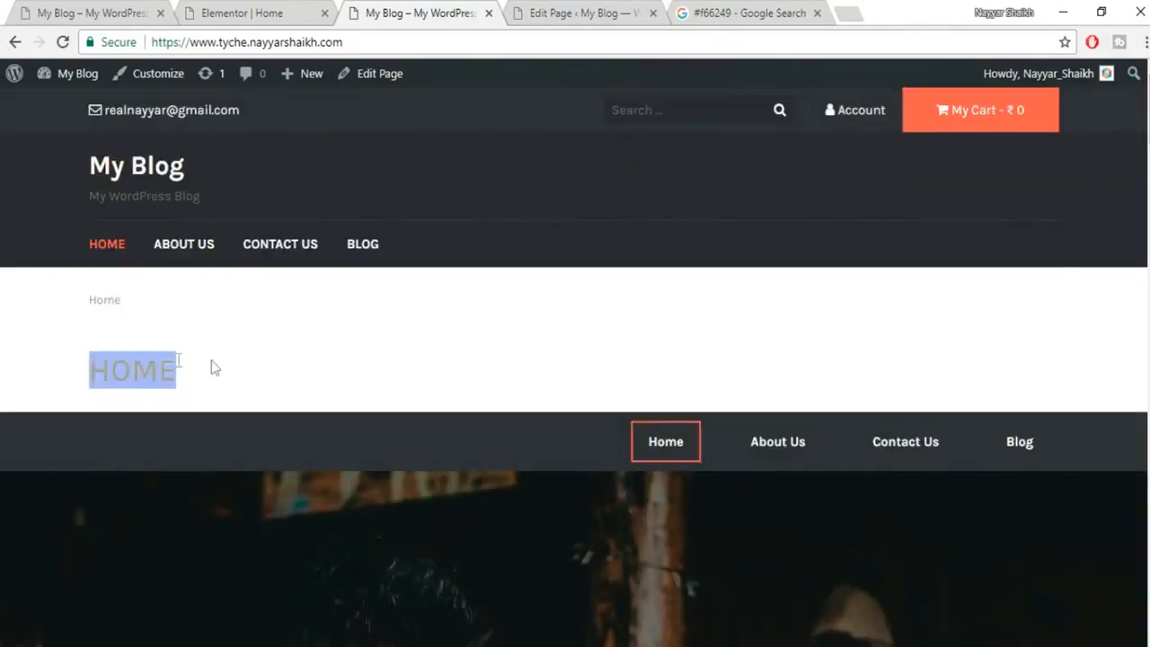
left_click(79, 310)
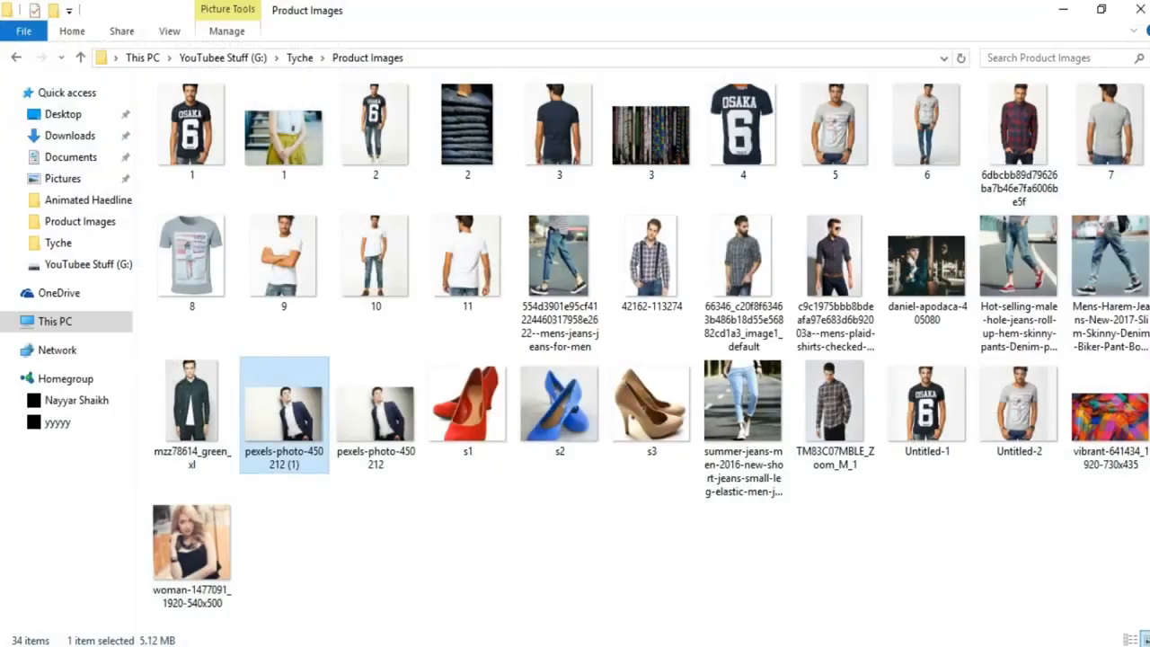
Open the Tyche folder's CSS file in Notepad and select all its rules to copy.
left_click(301, 59)
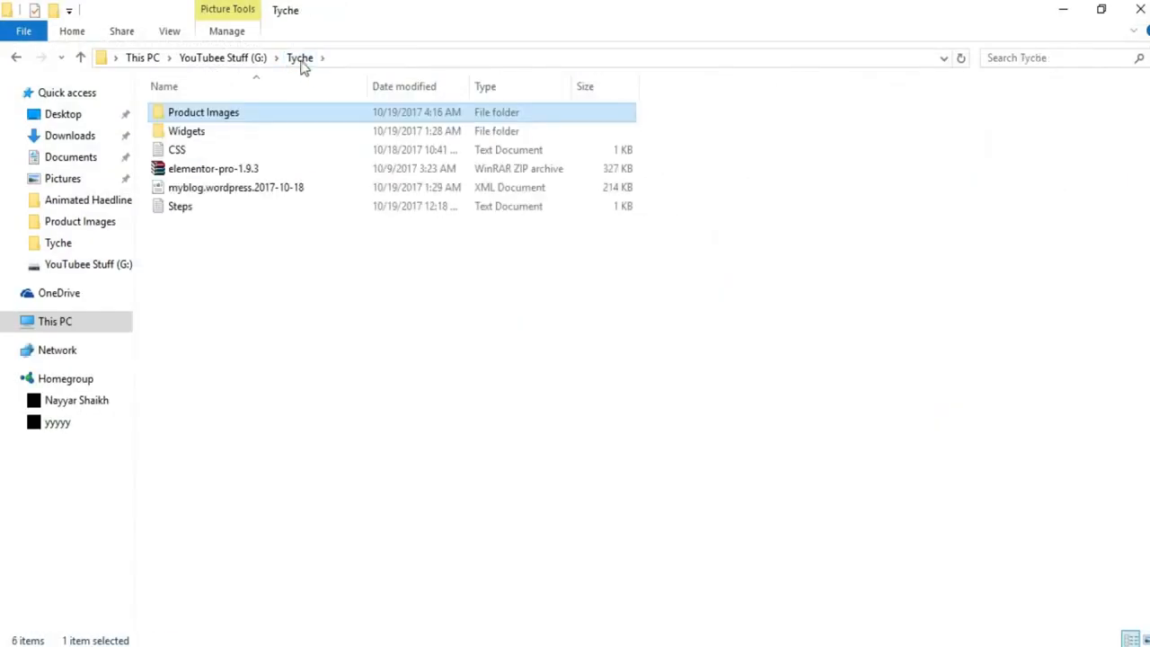
double_click(182, 151)
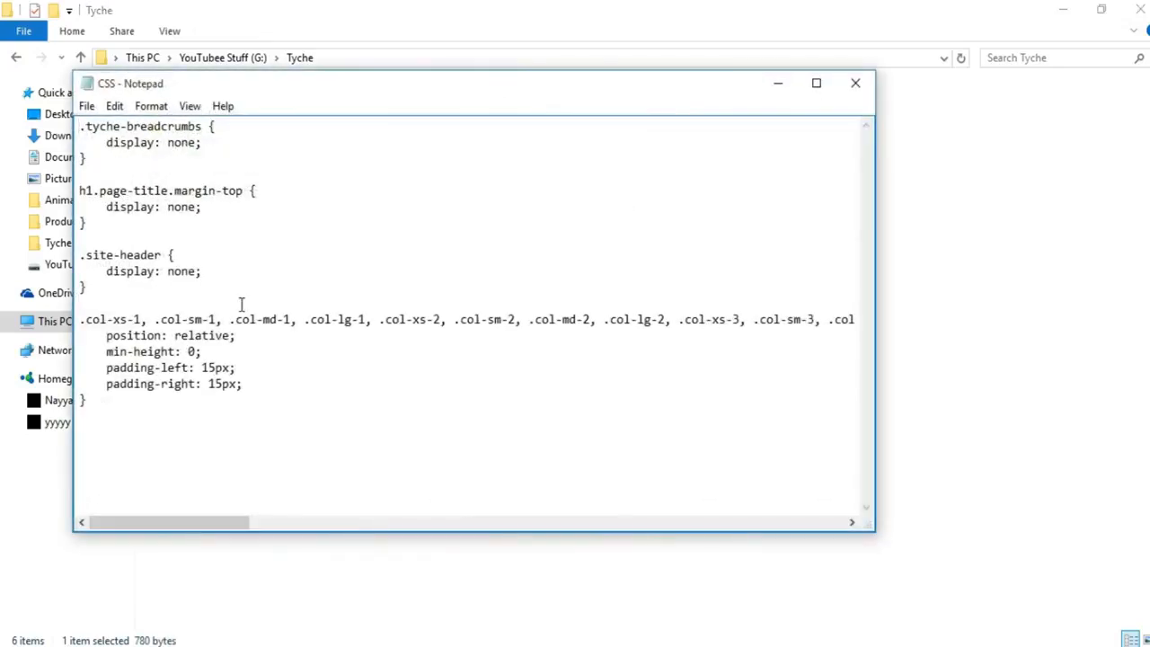
key("ctrl+a")
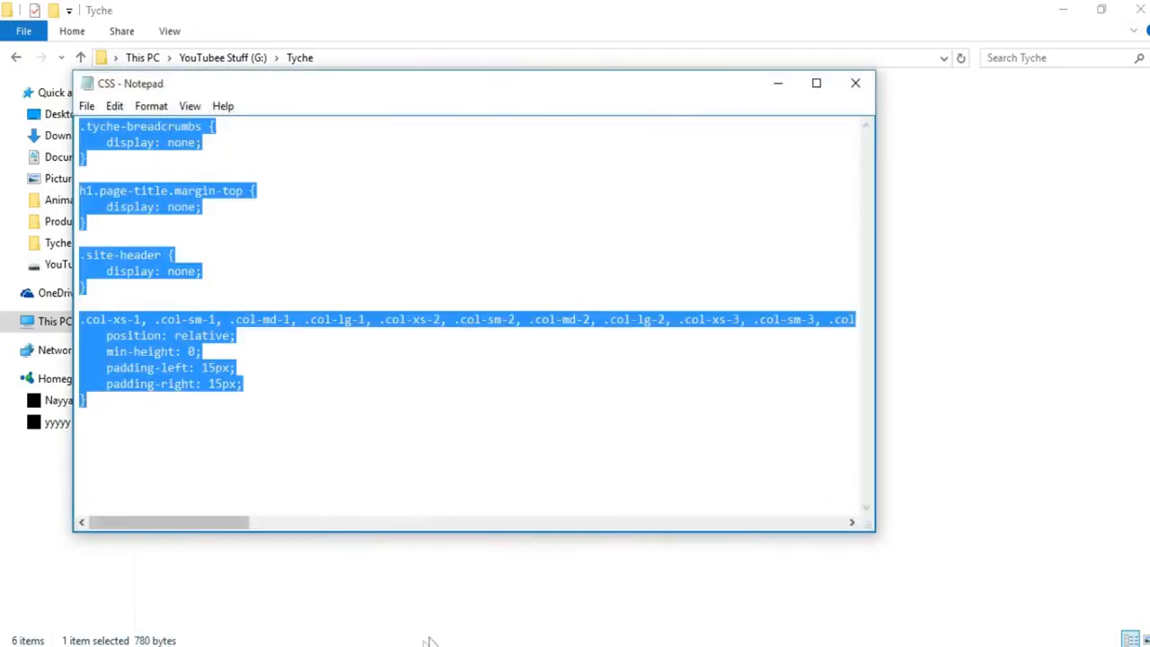
left_click(432, 643)
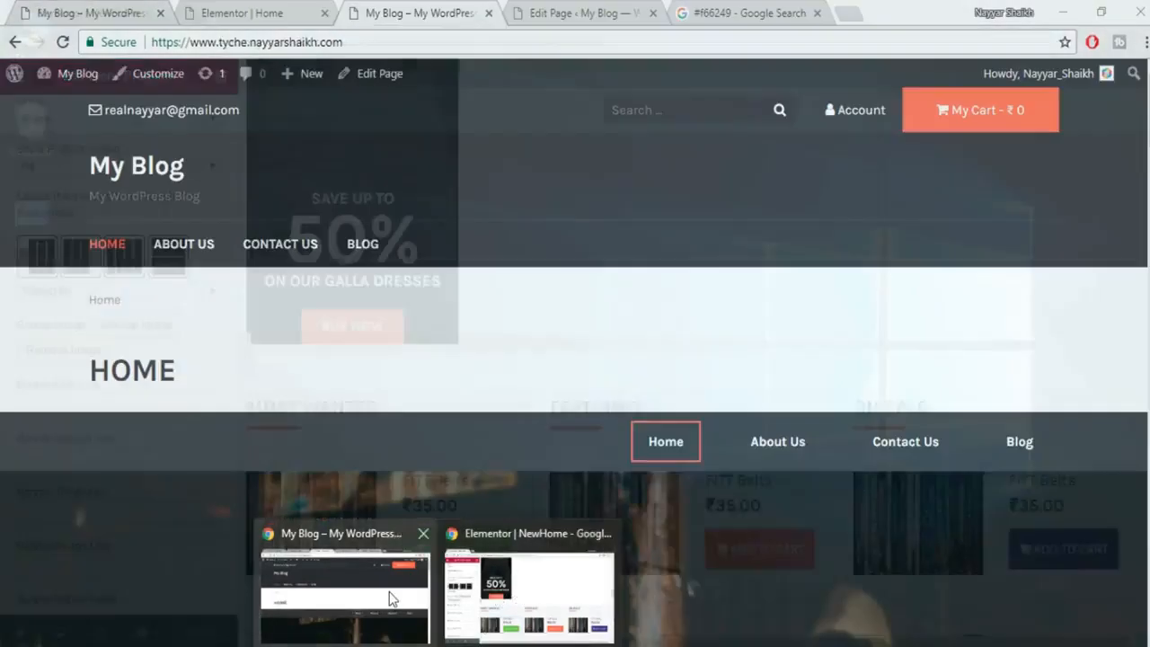
Paste the Tyche CSS rules into the Men's Suits banner section's Advanced > Custom CSS.
left_click(391, 599)
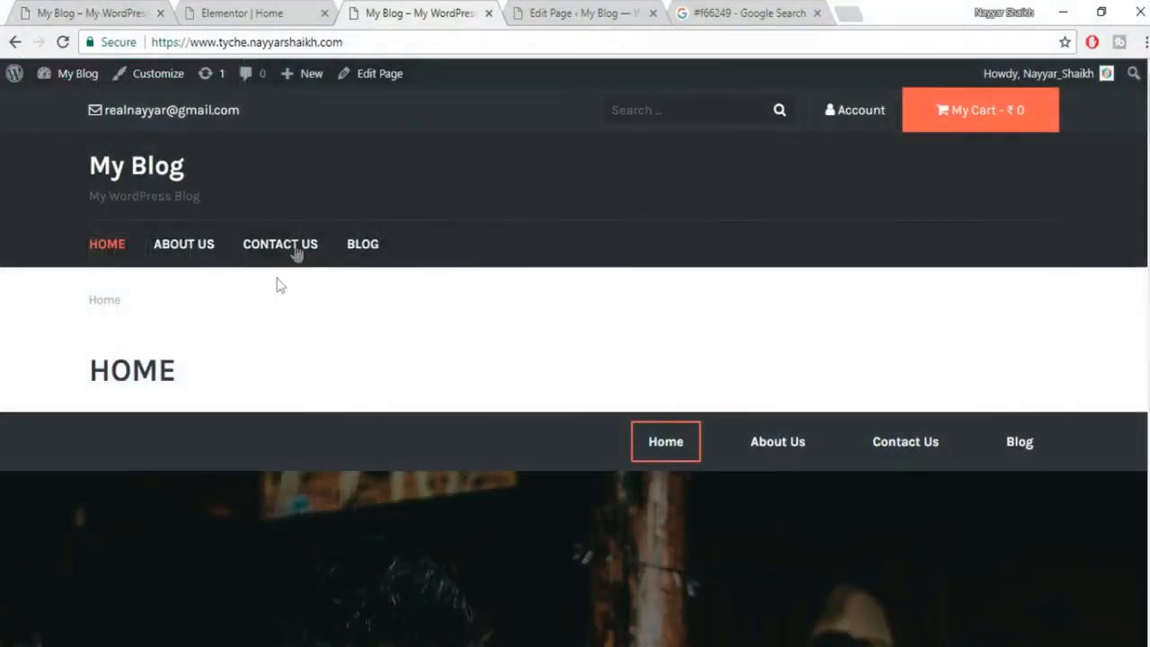
left_click(256, 7)
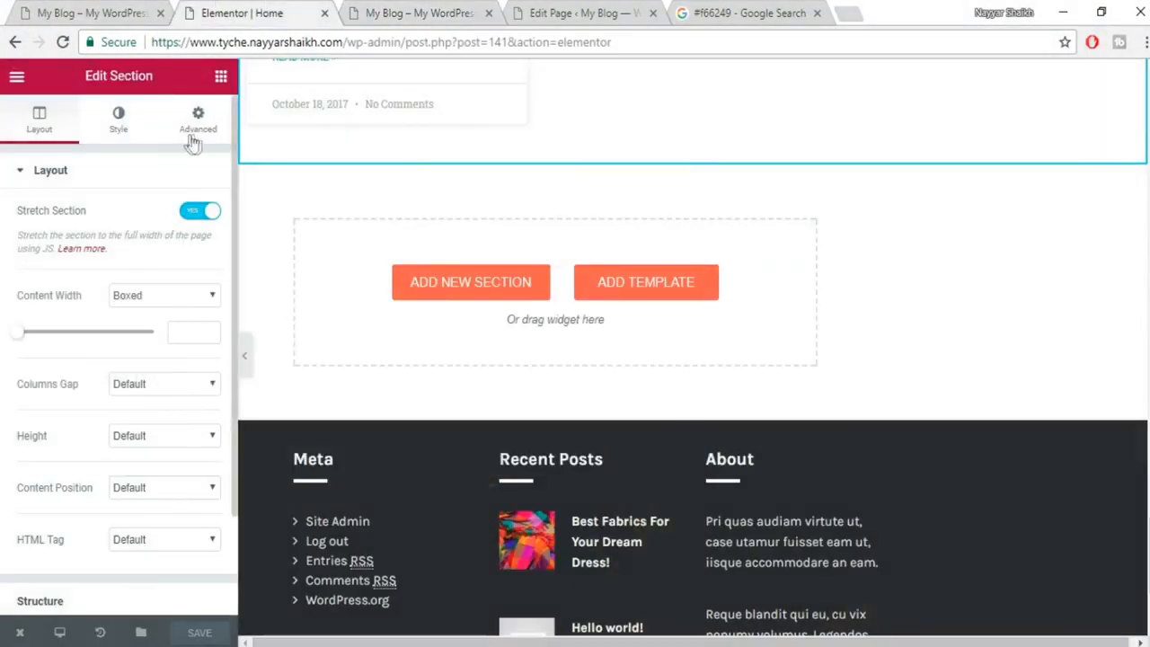
scroll(456, 249, "up", 3)
scroll(694, 350, "up", 15)
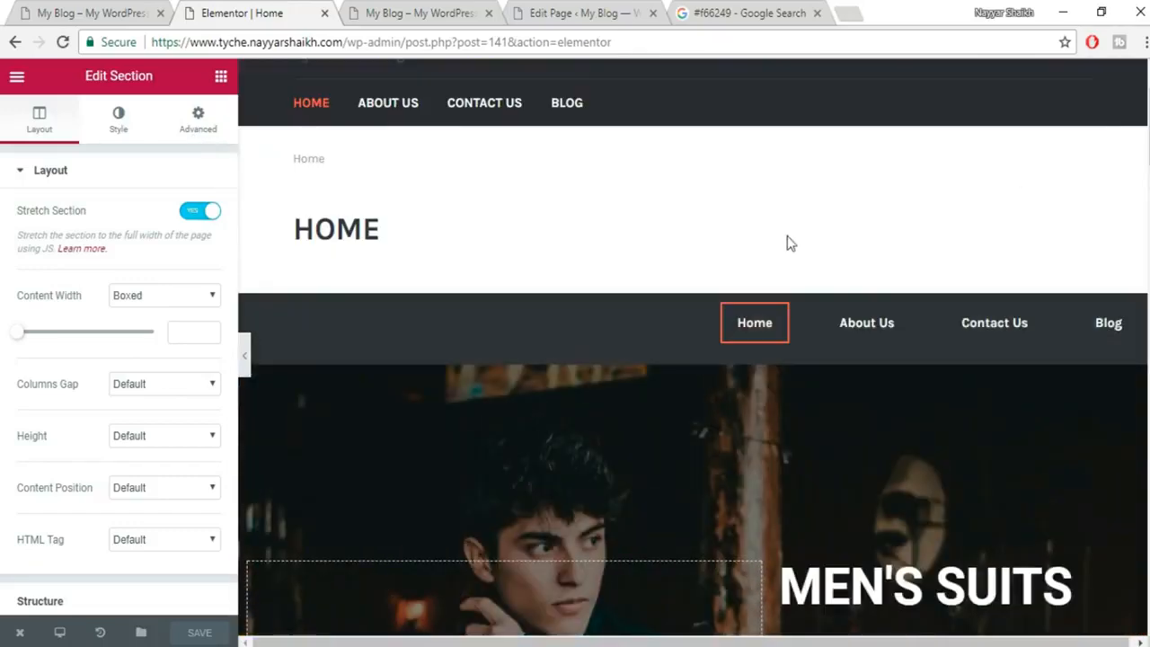
mouse_move(681, 337)
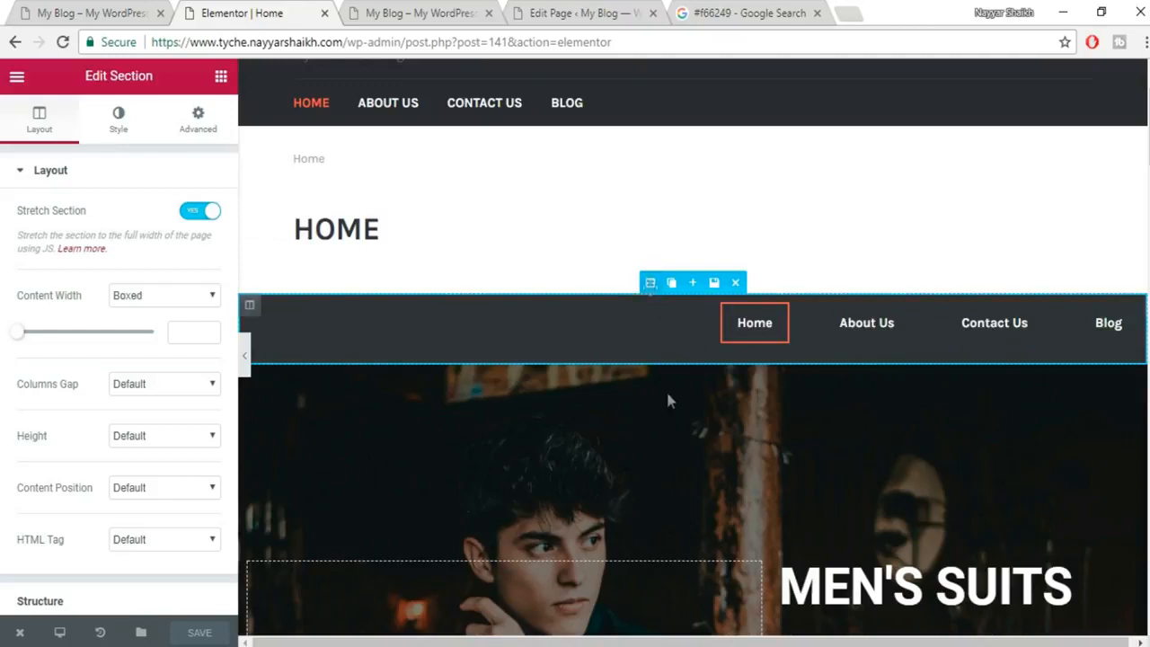
mouse_move(659, 385)
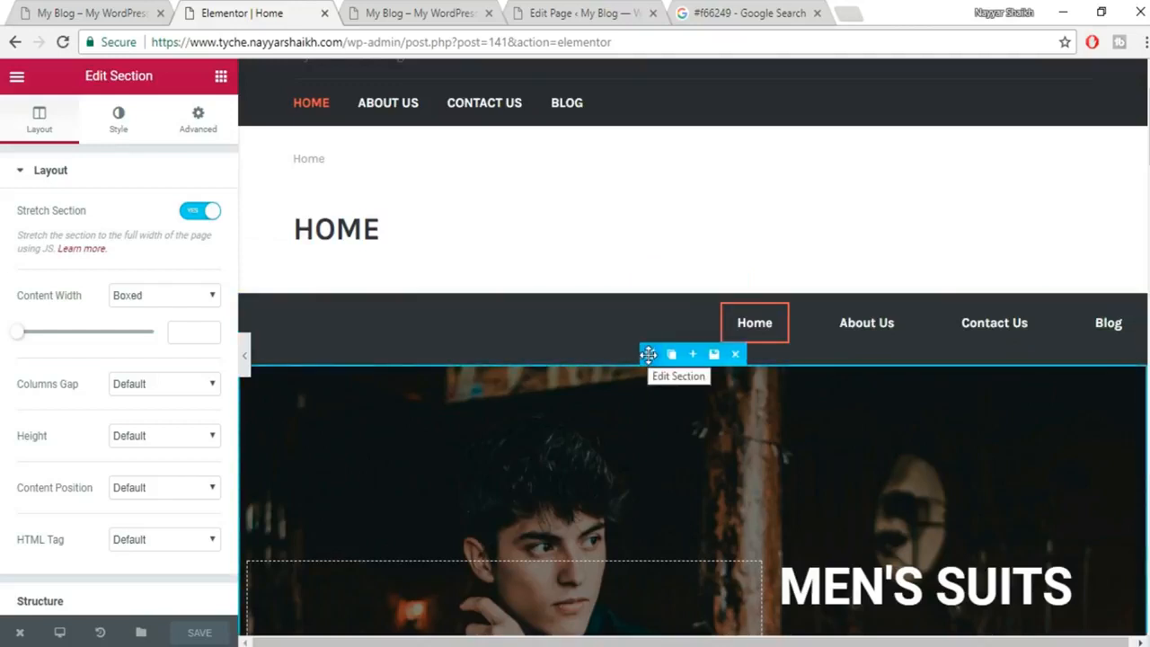
left_click(649, 355)
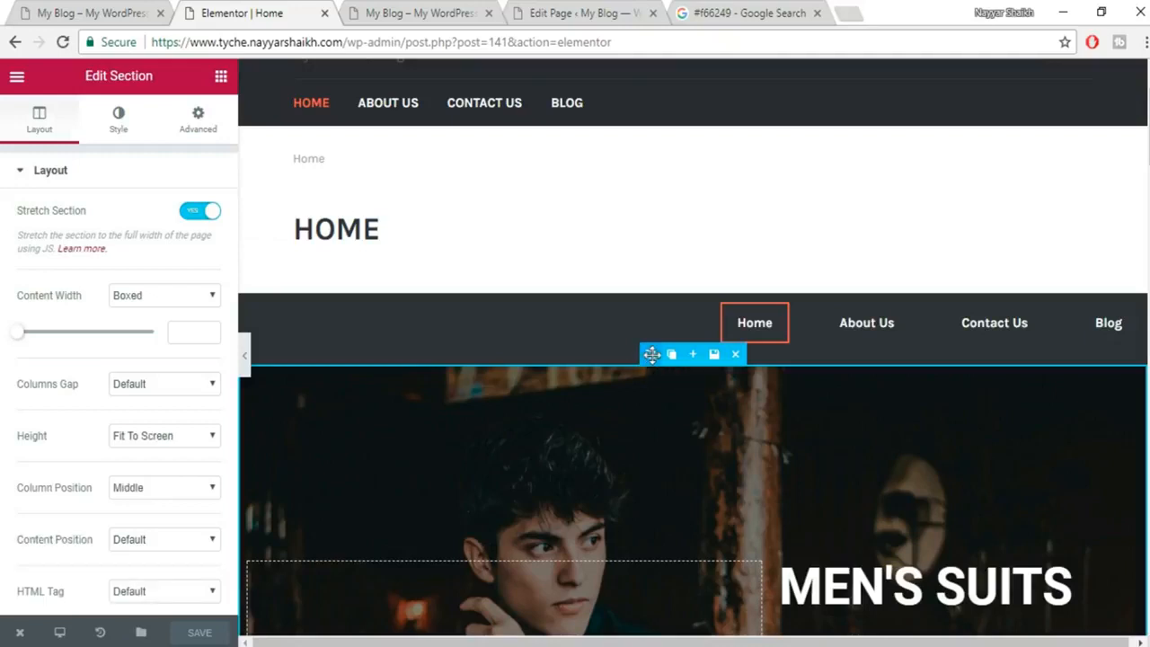
left_click(194, 113)
scroll(164, 457, "down", 2)
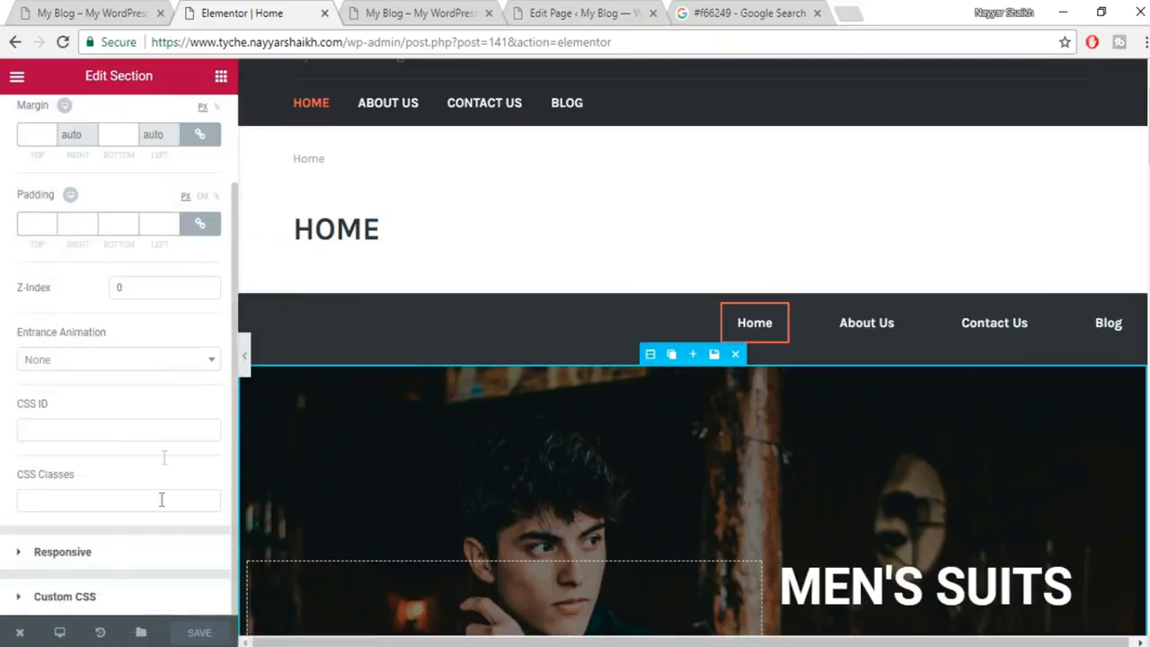
left_click(64, 597)
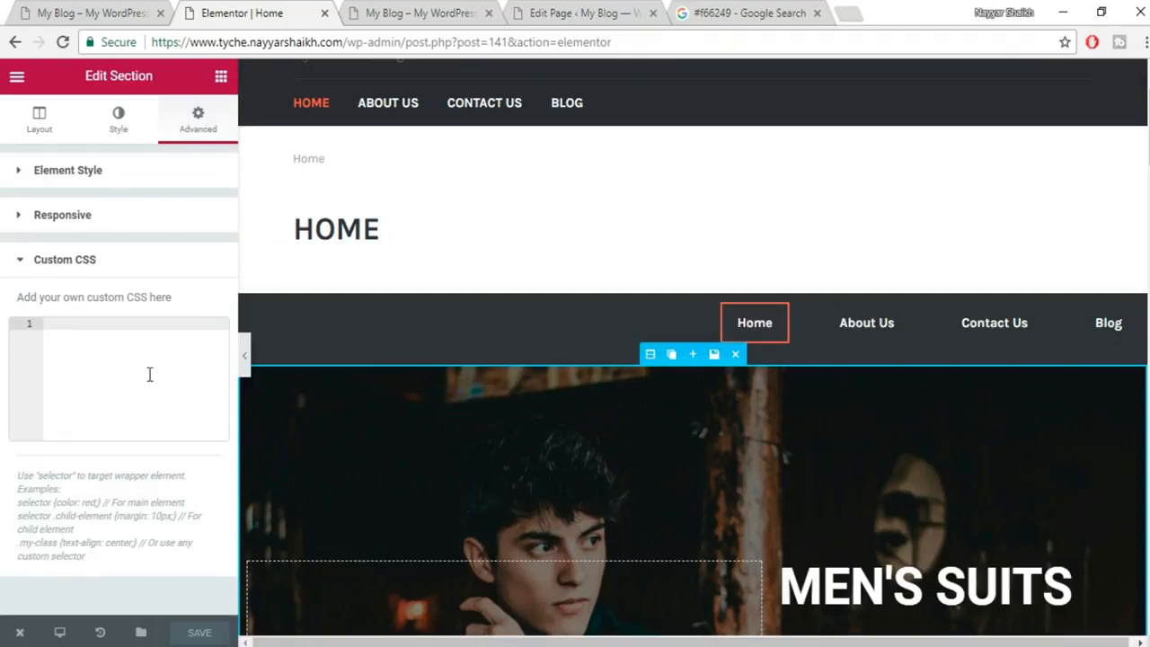
key("ctrl+v")
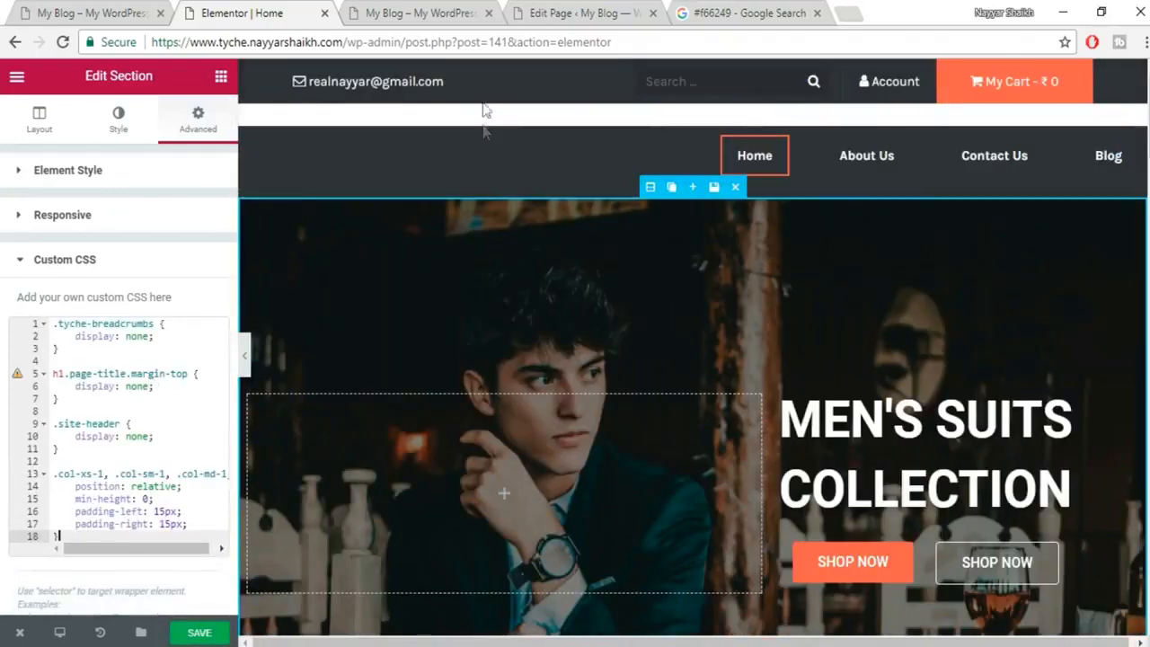
Save the Home page and reload the live site tab.
left_click(209, 626)
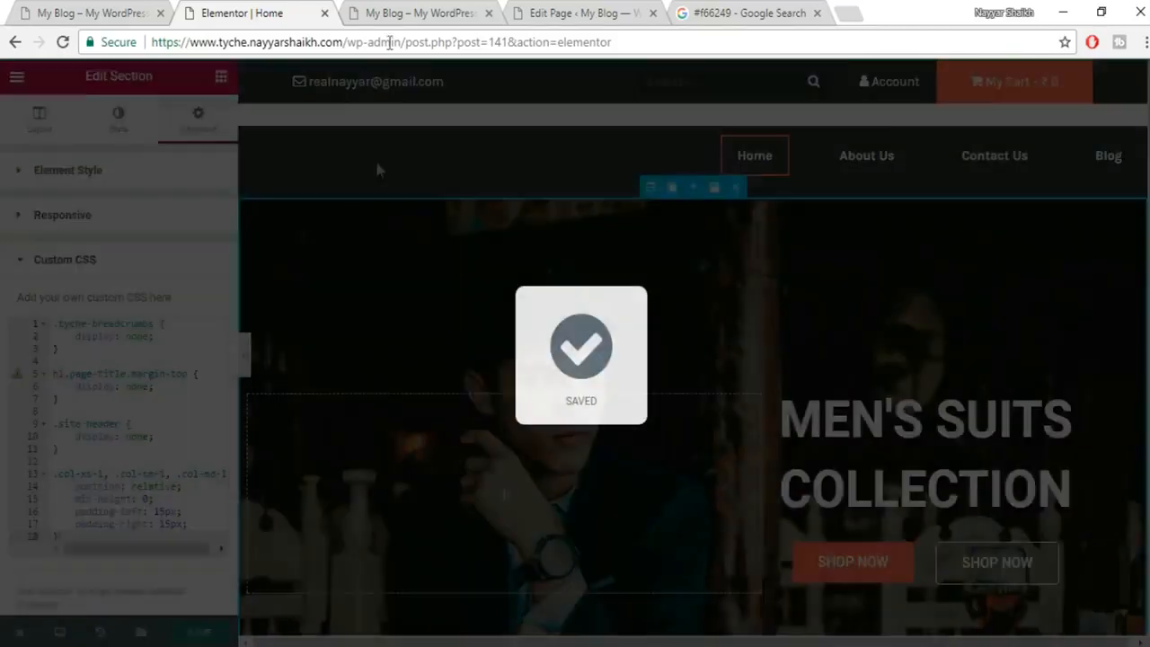
left_click(420, 12)
left_click(413, 49)
key("Return")
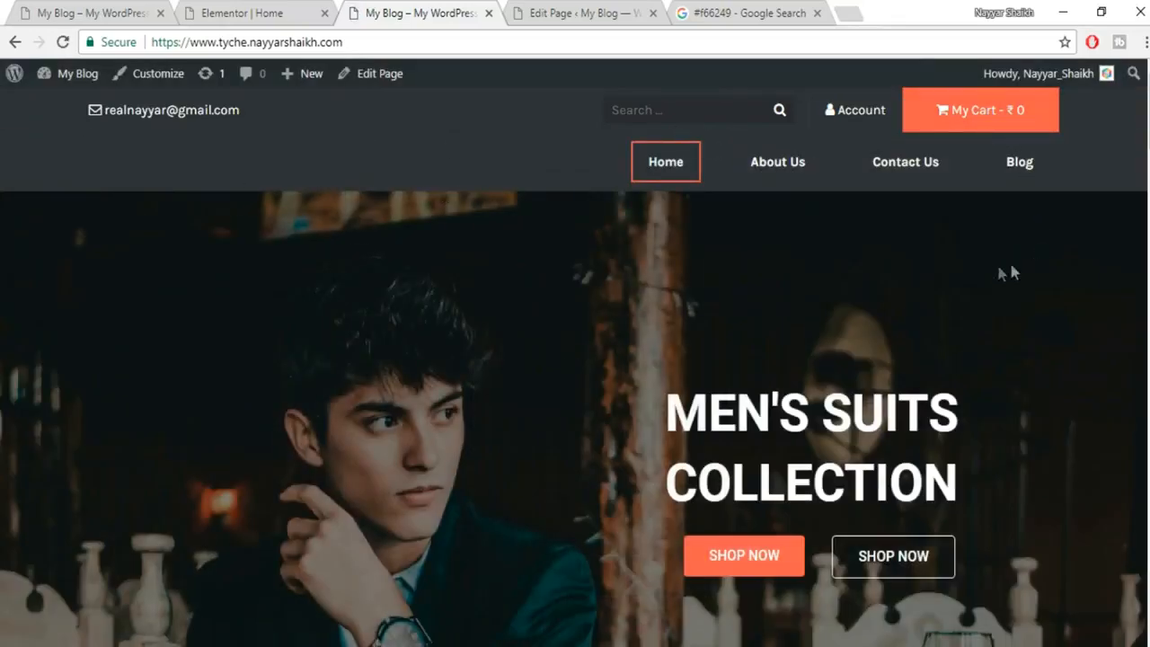
Compare the live Tyche home page against the woo shop site, then return to the Elementor editor.
left_click(81, 7)
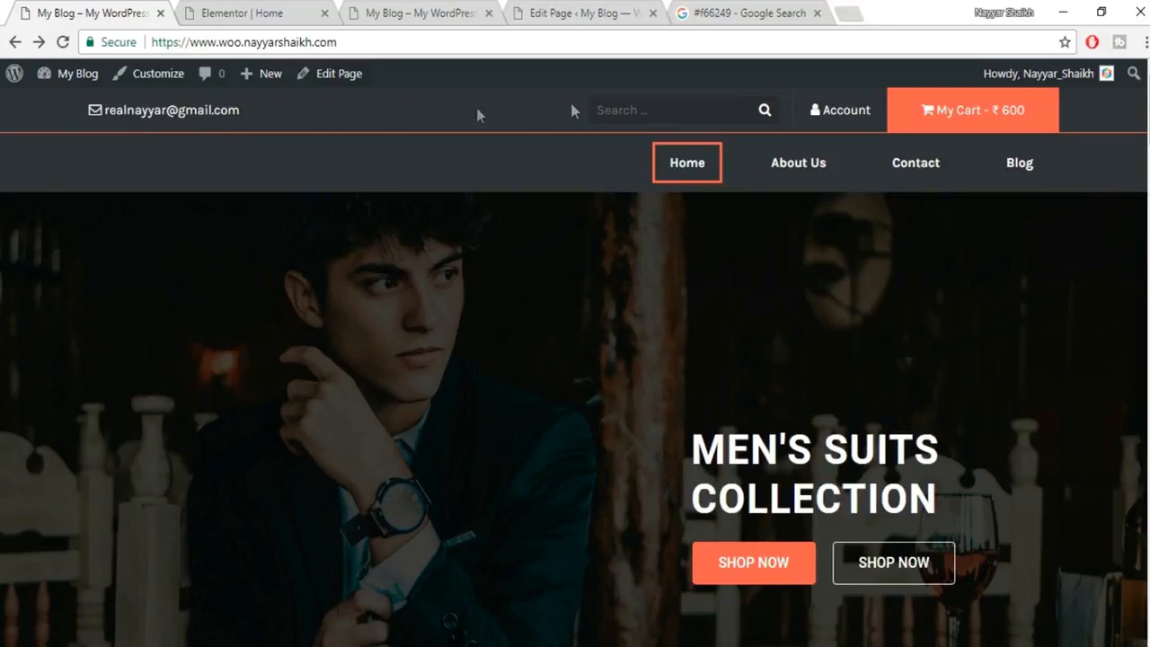
left_click(249, 12)
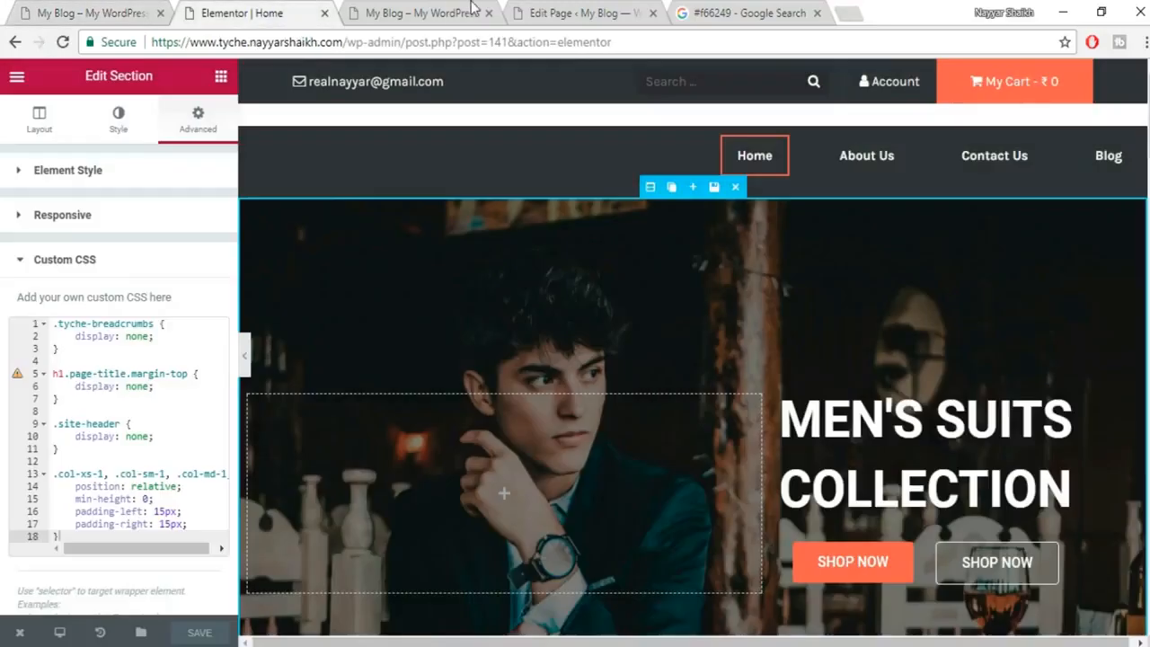
left_click(430, 15)
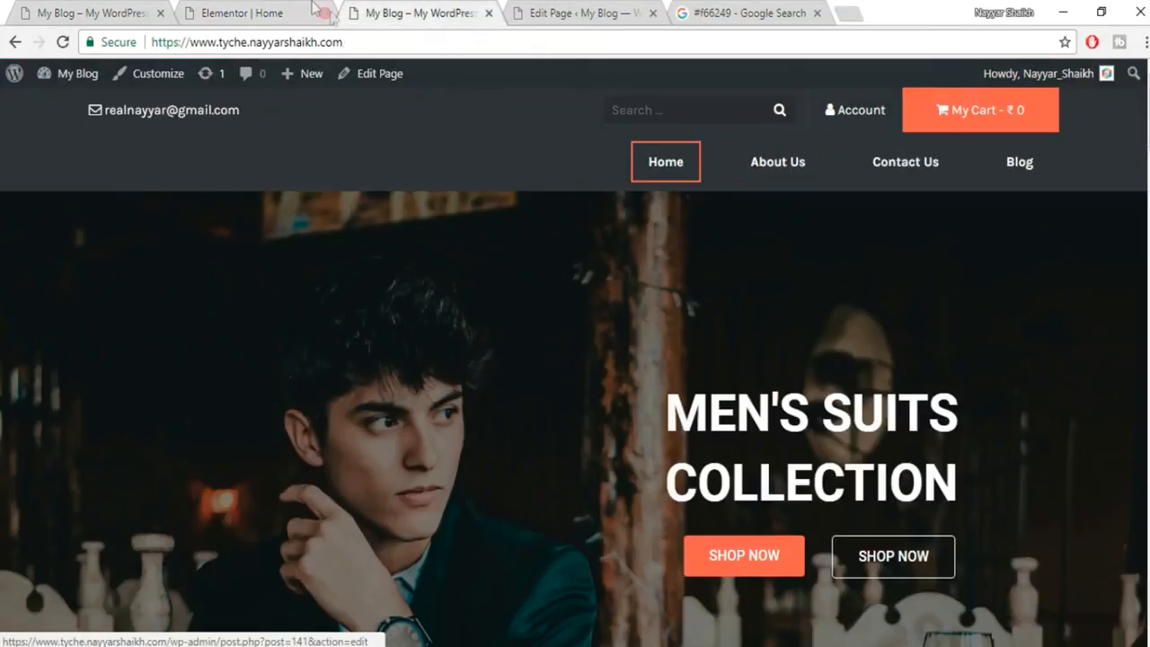
left_click(277, 9)
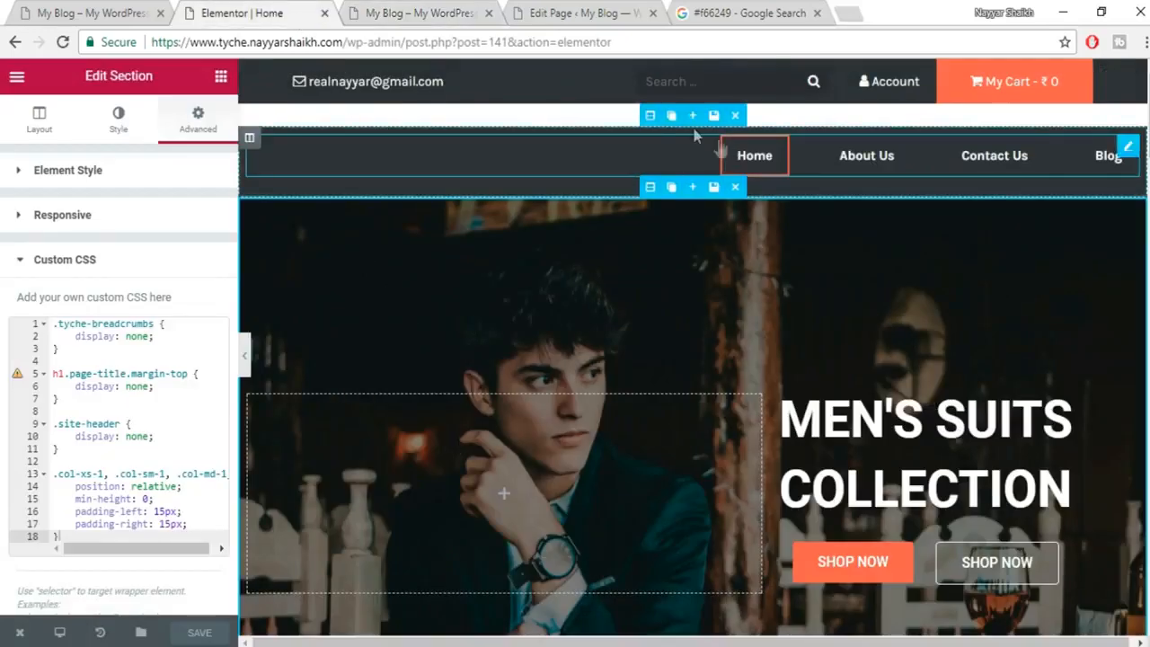
Give the menu bar section a solid border with width 1.
left_click(652, 115)
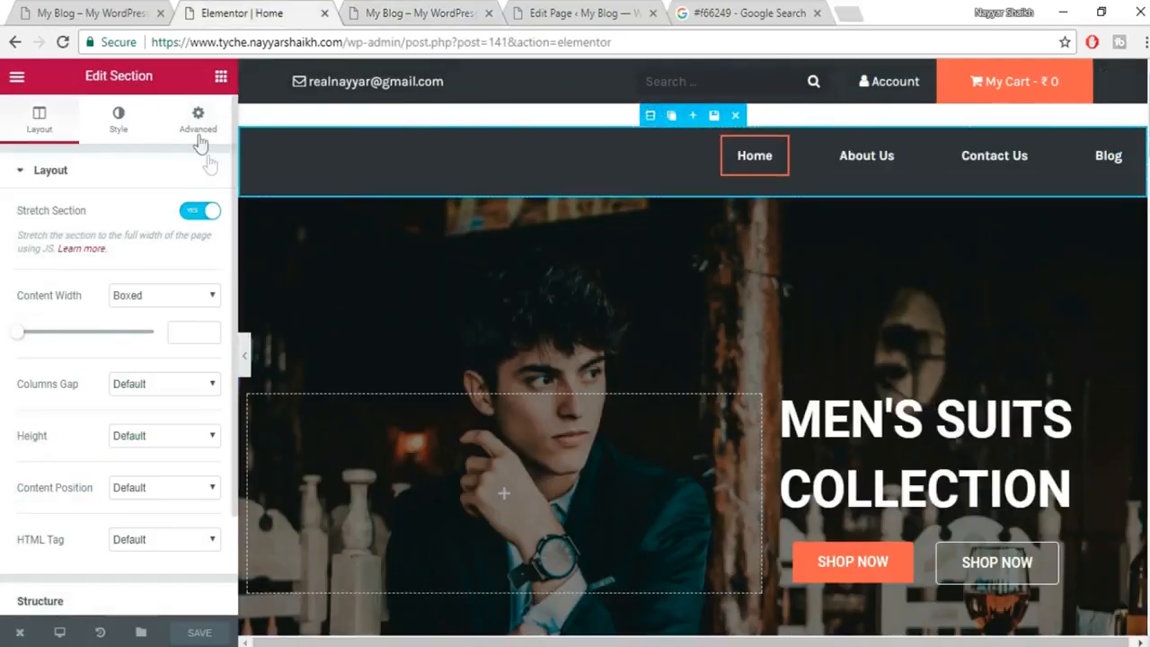
left_click(126, 130)
scroll(133, 335, "down", 2)
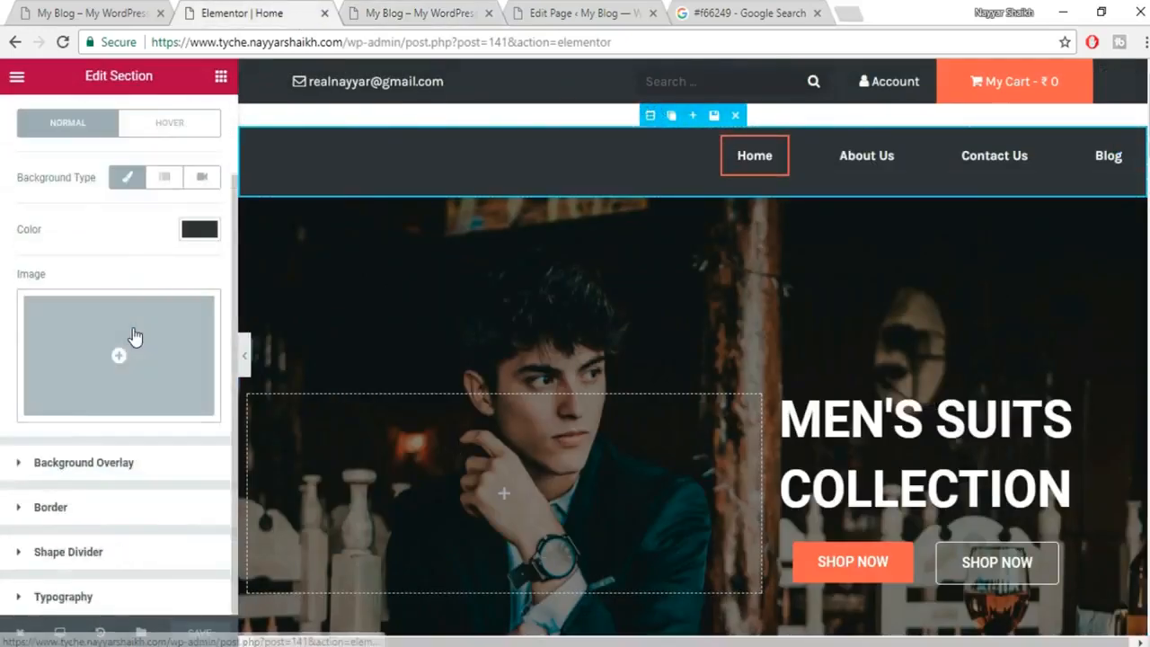
left_click(97, 509)
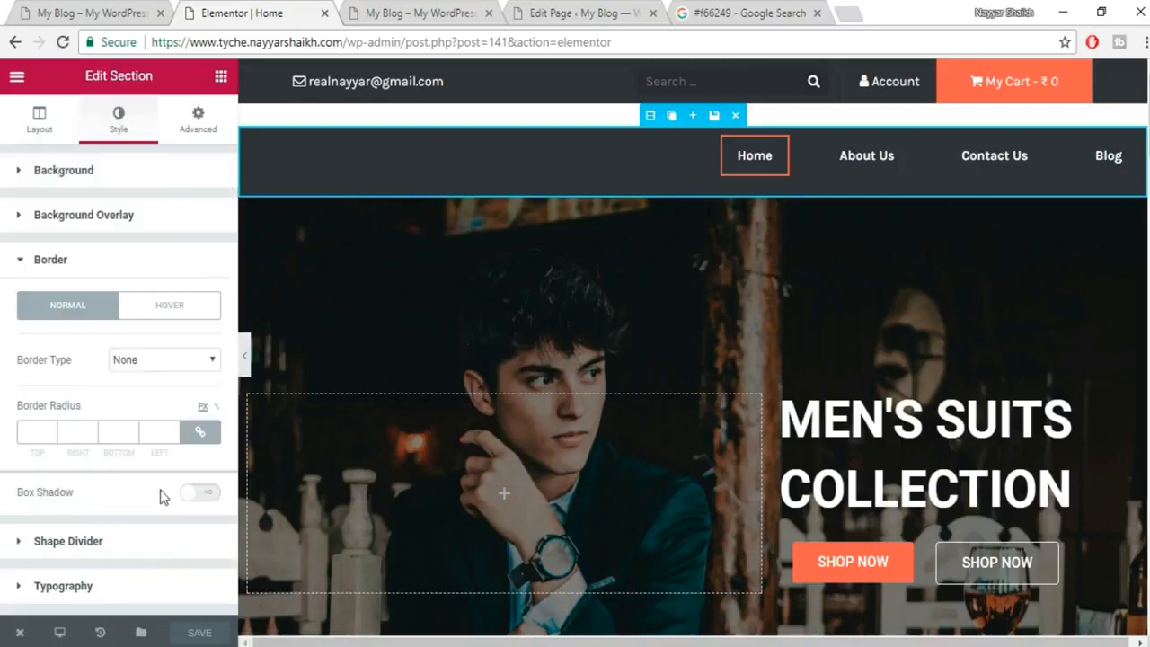
left_click(171, 361)
left_click(154, 392)
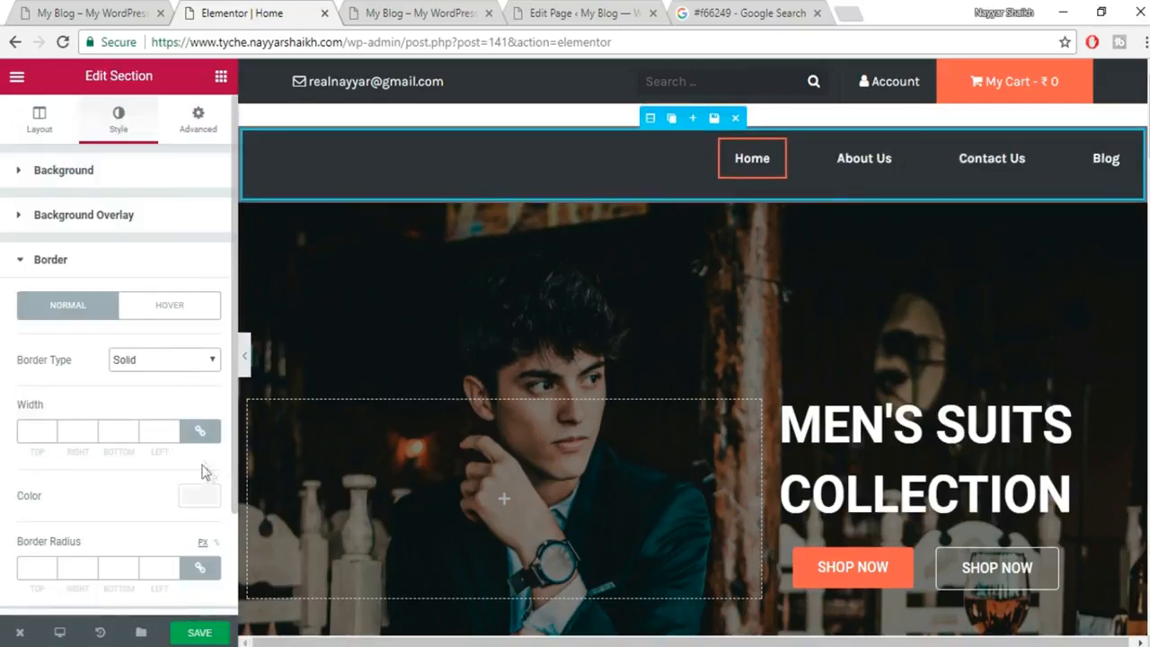
left_click(203, 434)
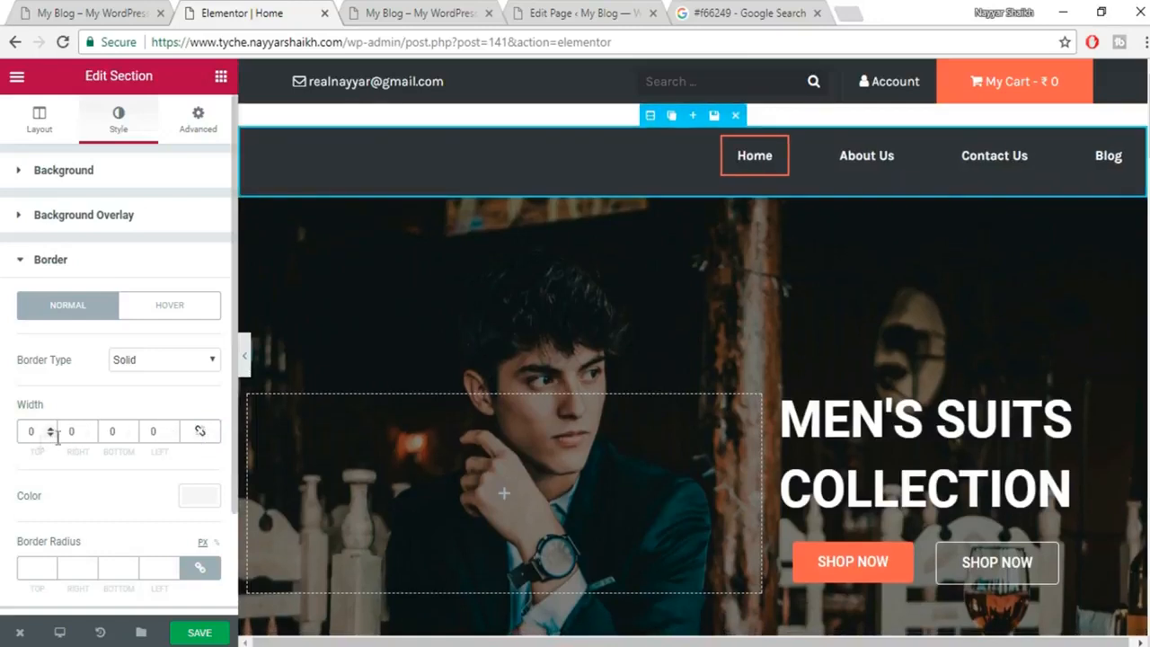
left_click(201, 431)
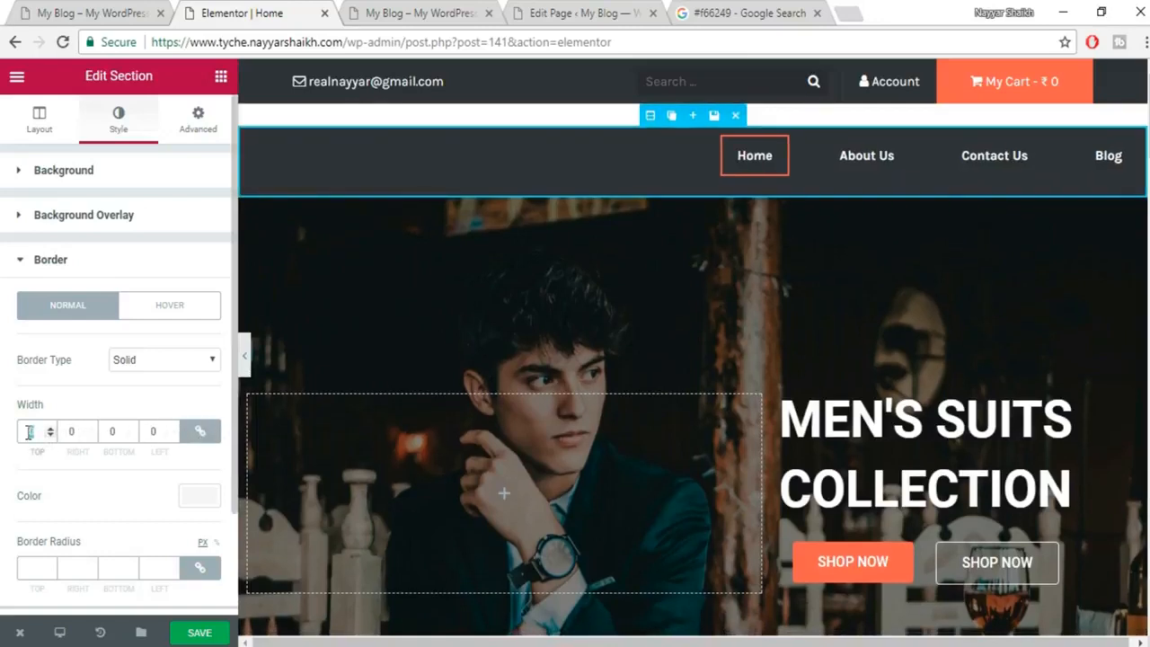
type("1")
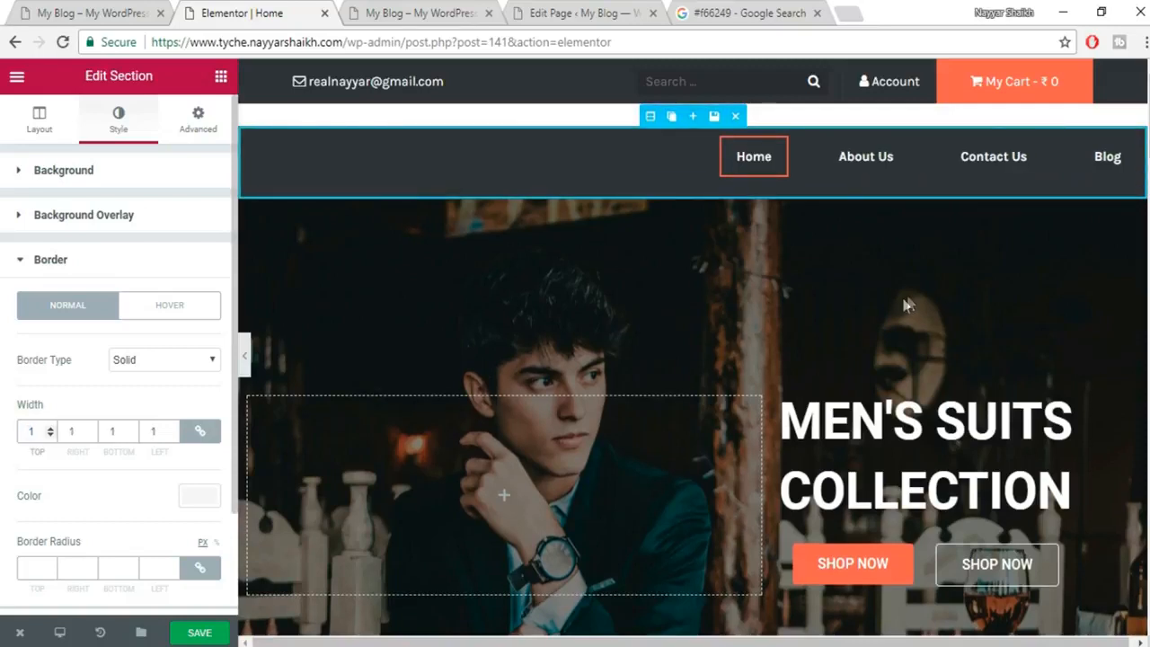
Set the section's border colour to #f66249, copied from another tab.
scroll(190, 396, "down", 1)
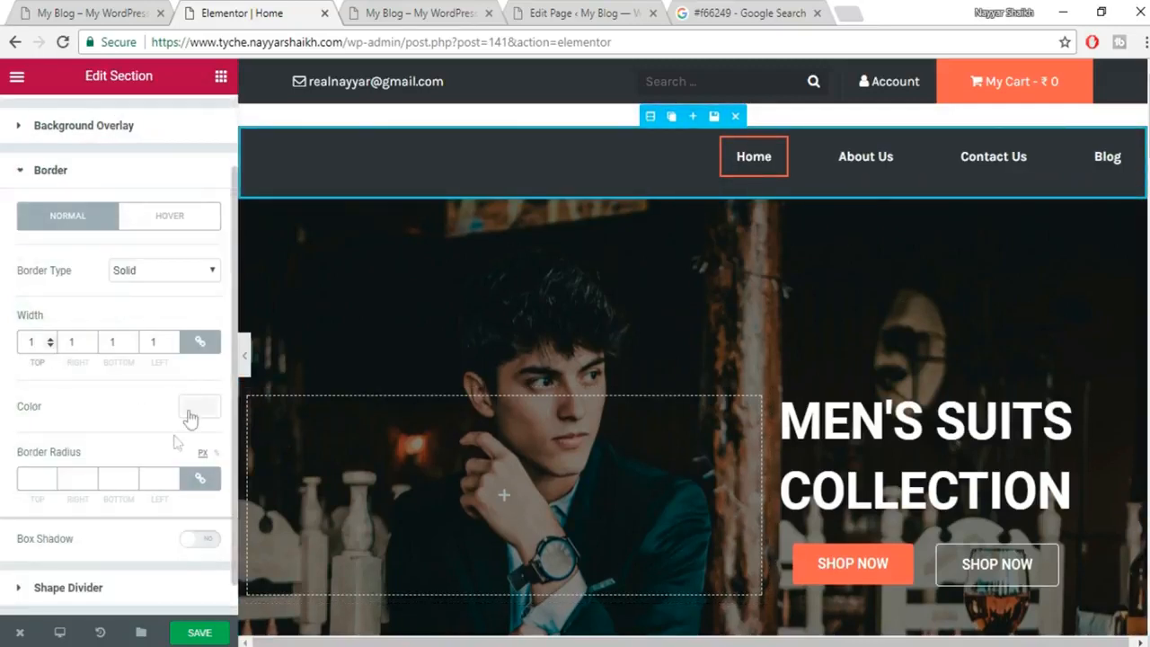
left_click(195, 409)
scroll(148, 551, "down", 1)
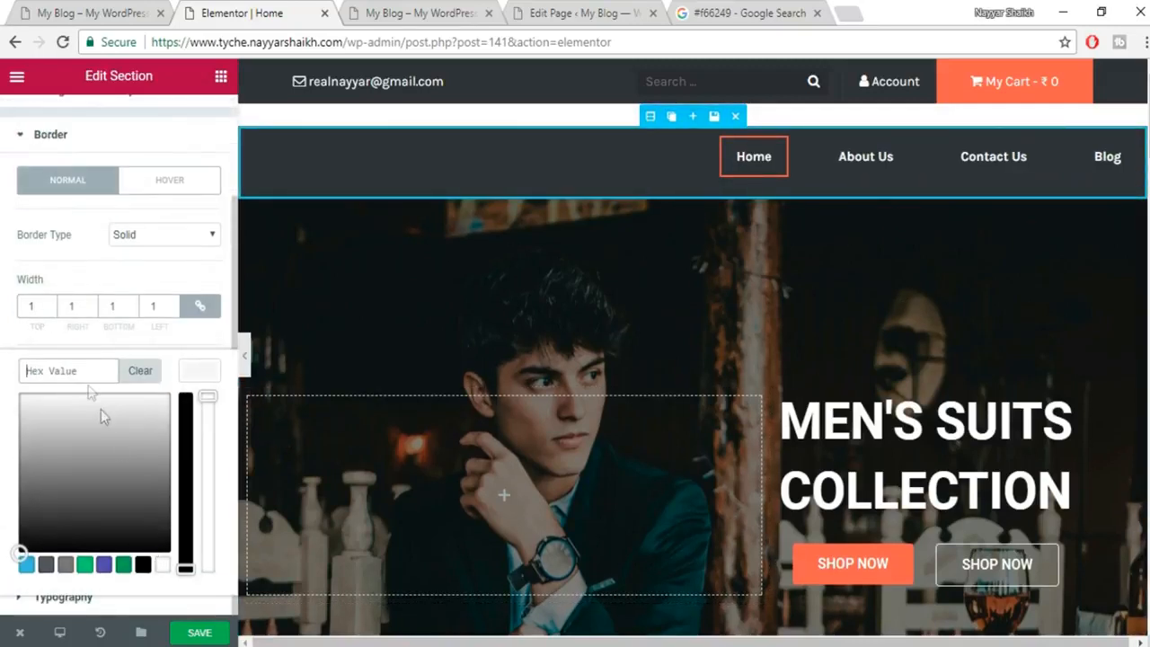
left_click(795, 9)
left_click_drag(356, 93, 188, 74)
key("ctrl+c")
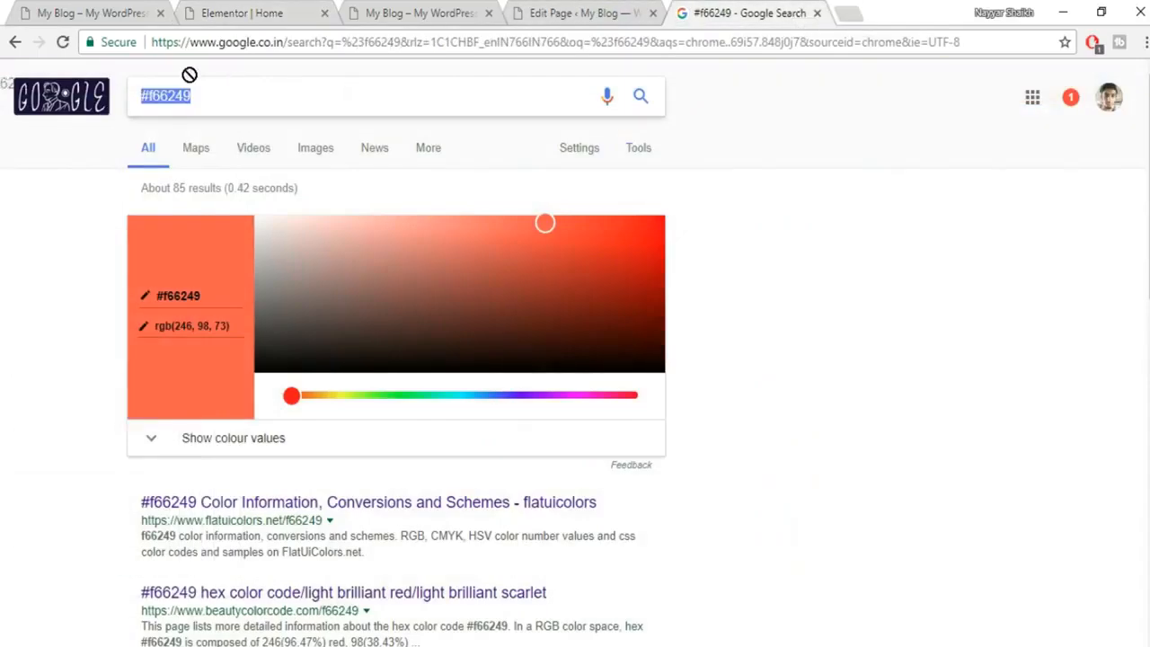
left_click(275, 9)
left_click(56, 375)
key("ctrl+v")
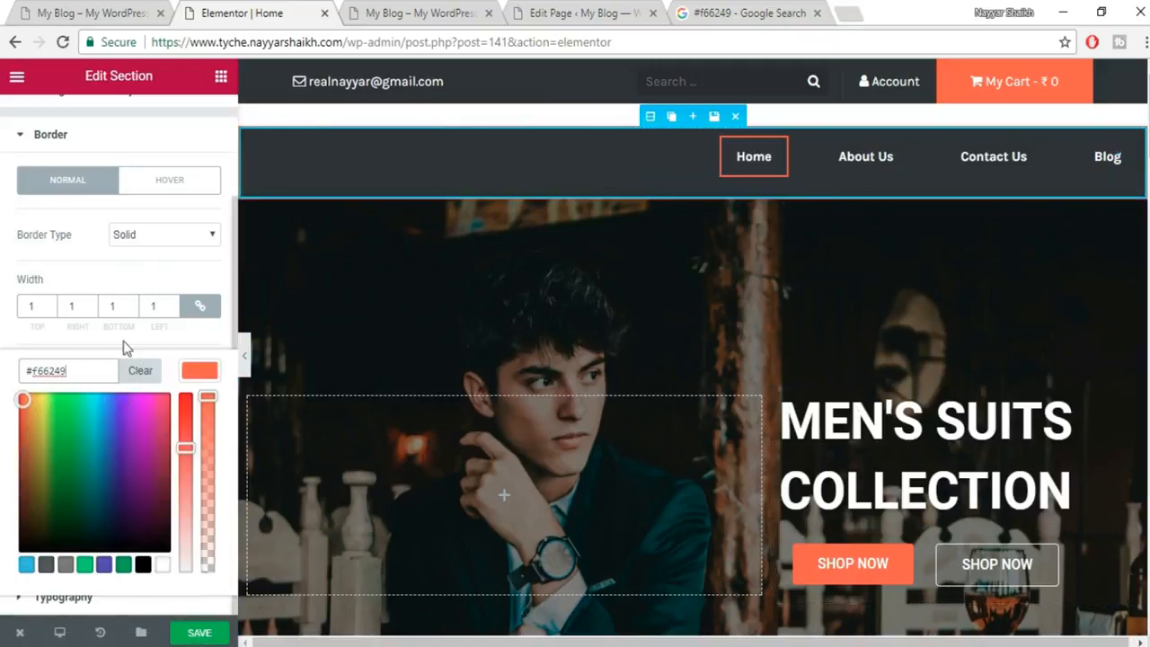
Set the border widths to 1/0/0/0 so only the top edge shows, and save the page.
left_click(203, 308)
left_click_drag(62, 314, 97, 311)
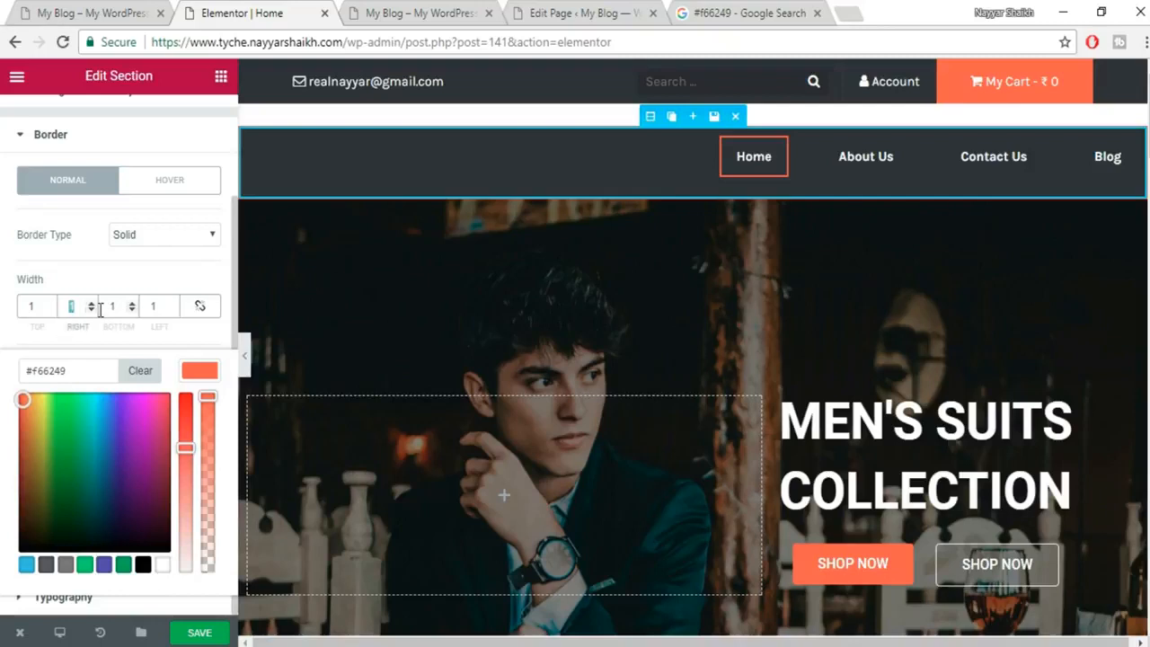
type("0")
left_click_drag(110, 306, 149, 308)
type("00")
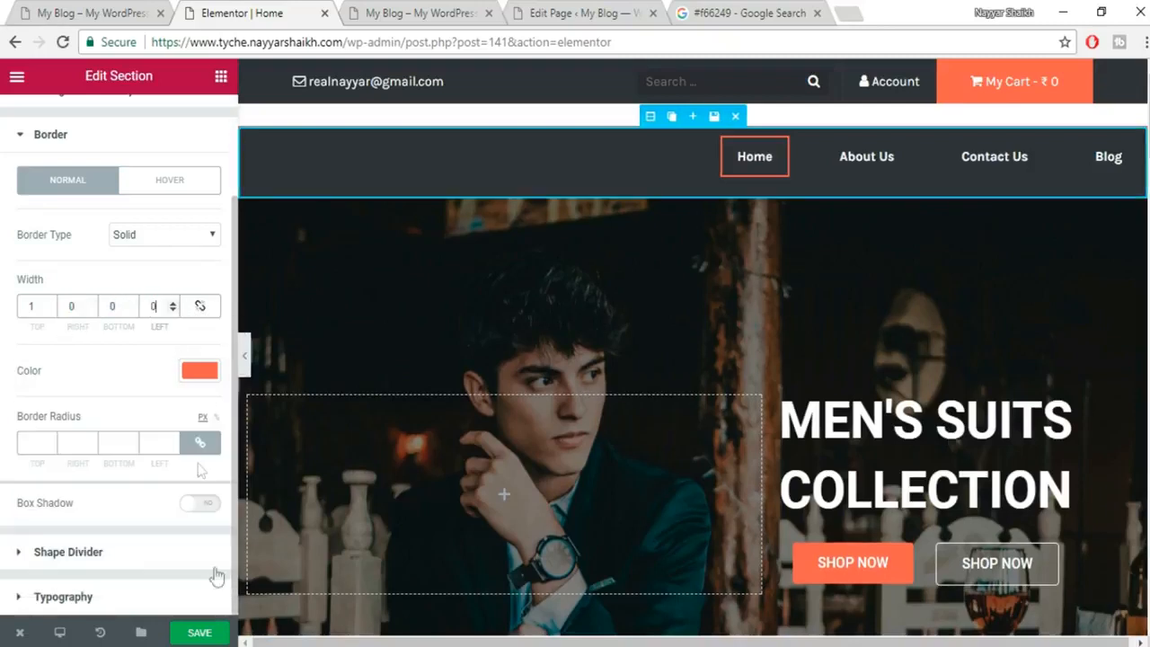
left_click(206, 635)
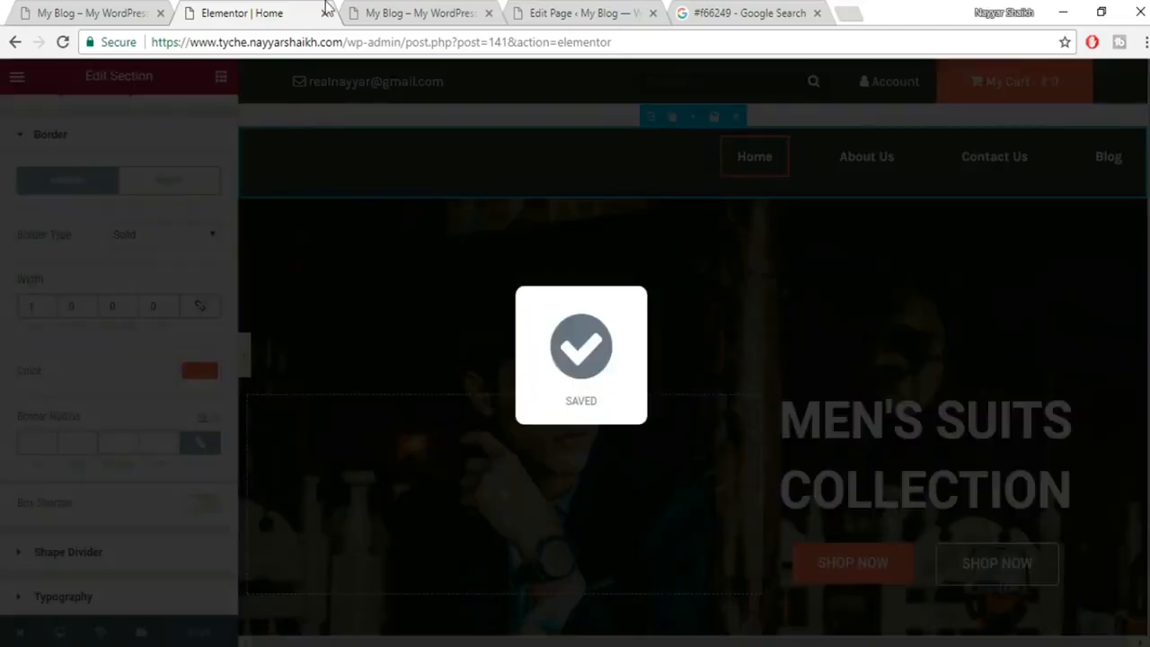
left_click(363, 11)
Reload the live Tyche home page, scroll down through it, and scroll back to the top.
left_click(61, 42)
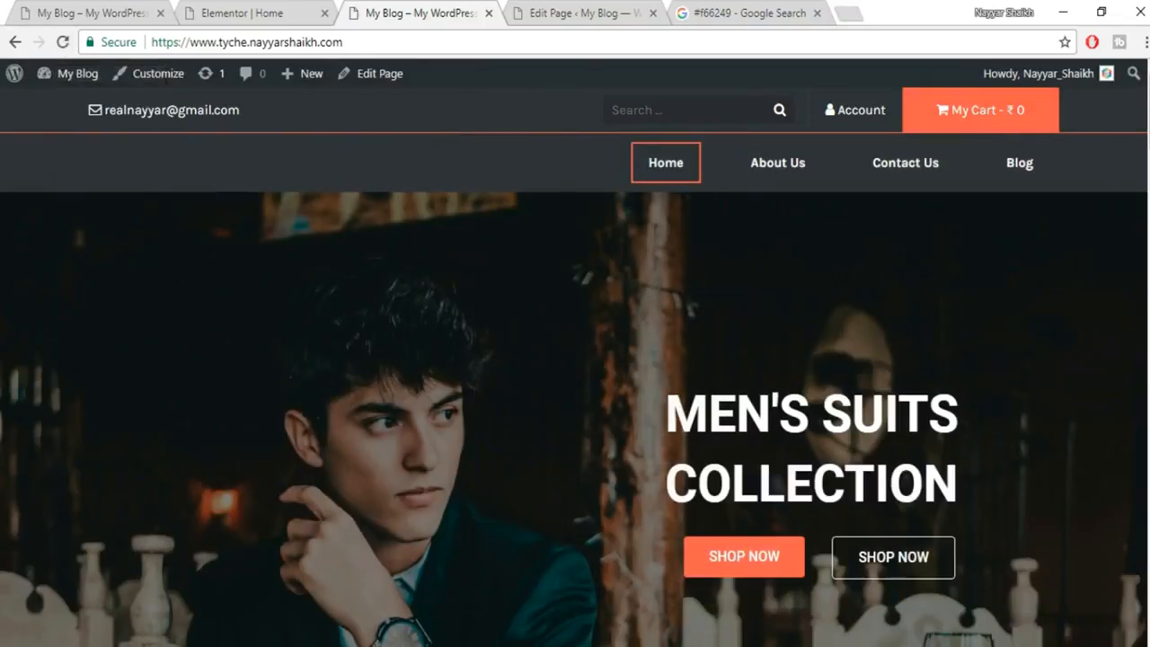
scroll(576, 360, "down", 15)
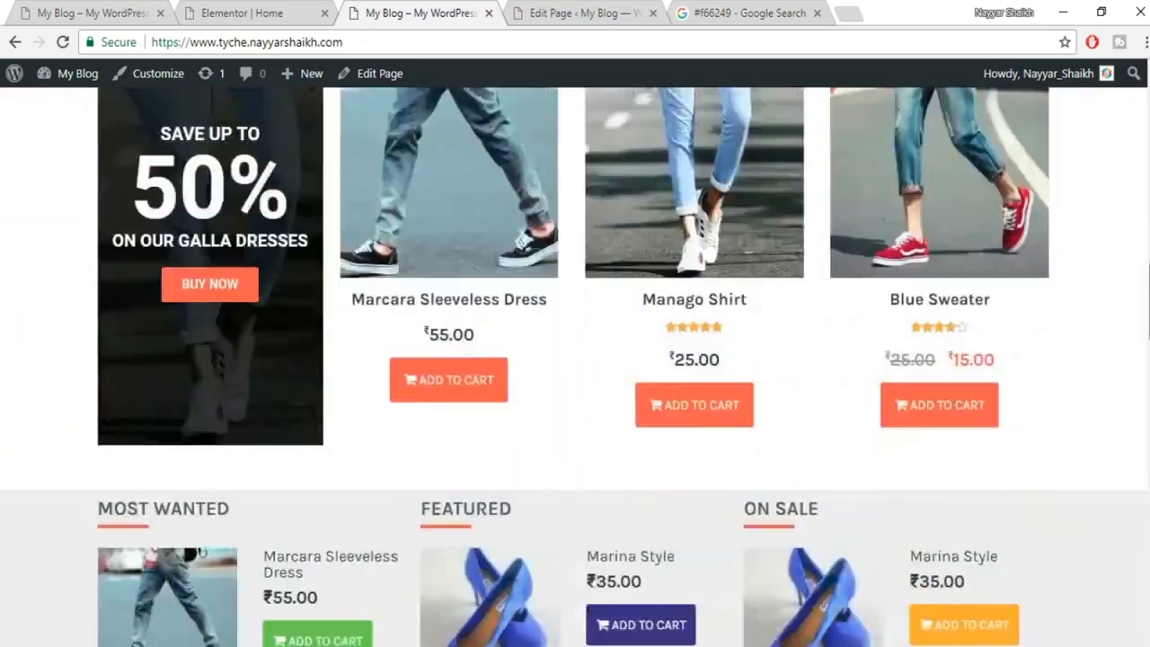
scroll(575, 360, "down", 10)
scroll(575, 359, "up", 6)
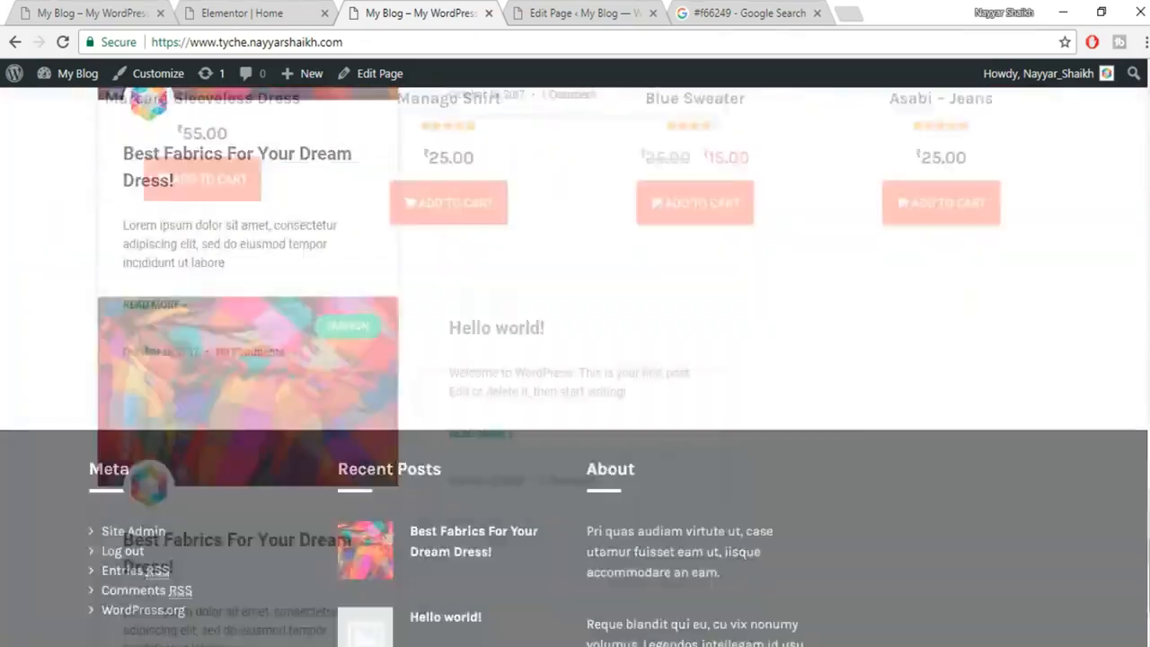
scroll(1077, 340, "up", 15)
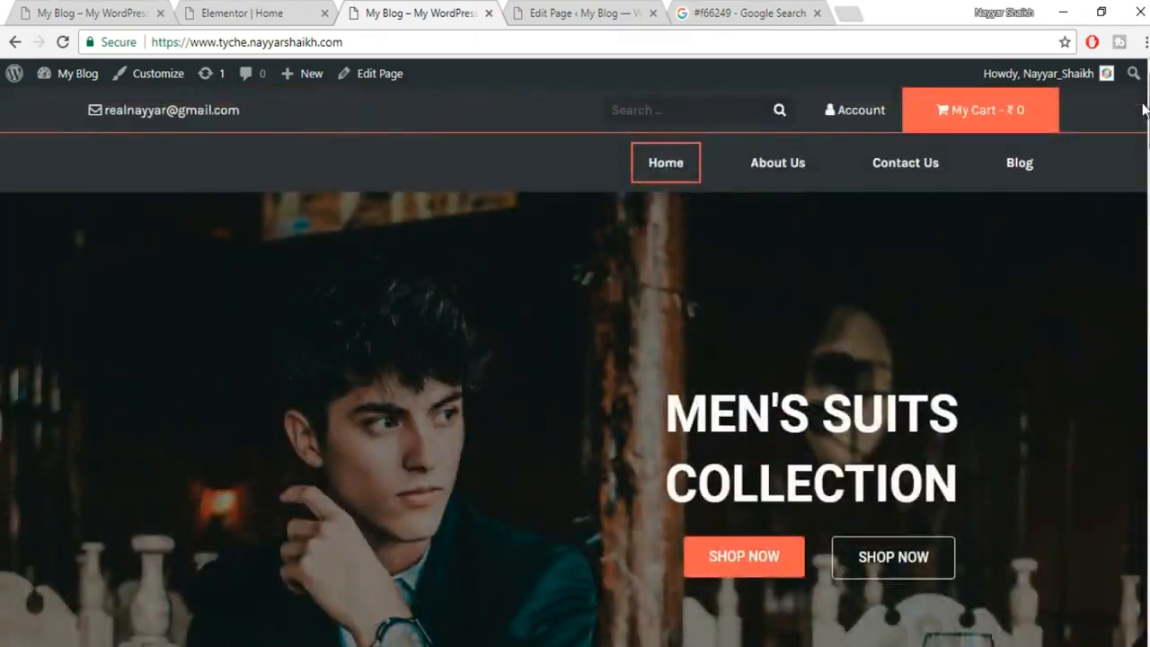
scroll(1074, 341, "down", 3)
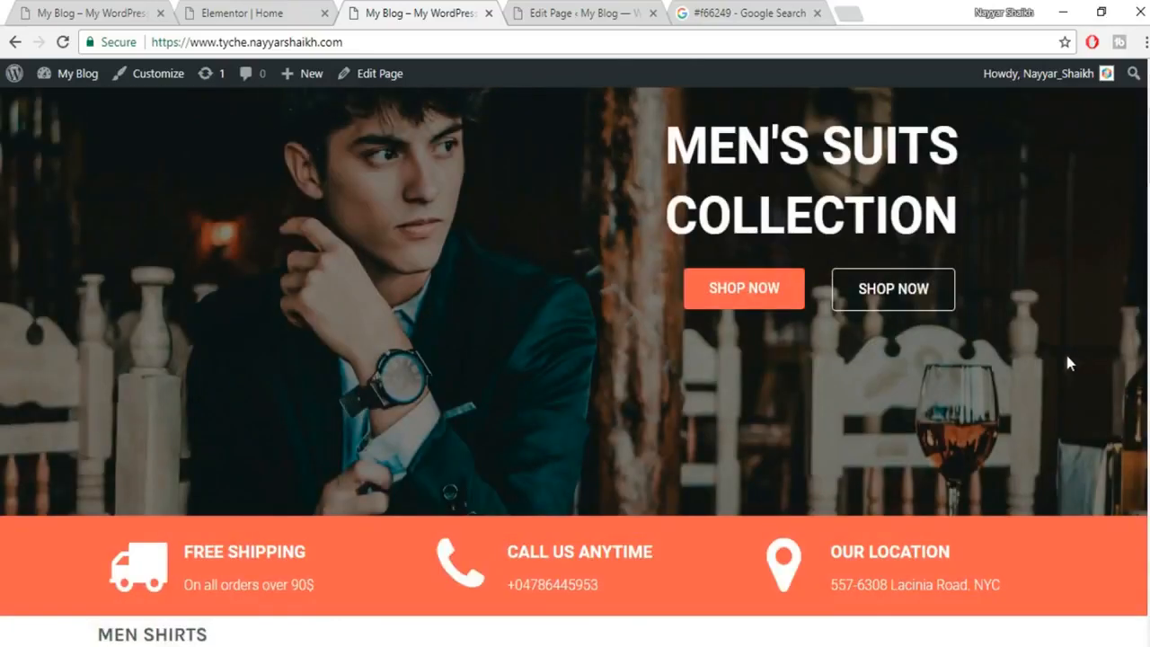
scroll(1057, 376, "up", 3)
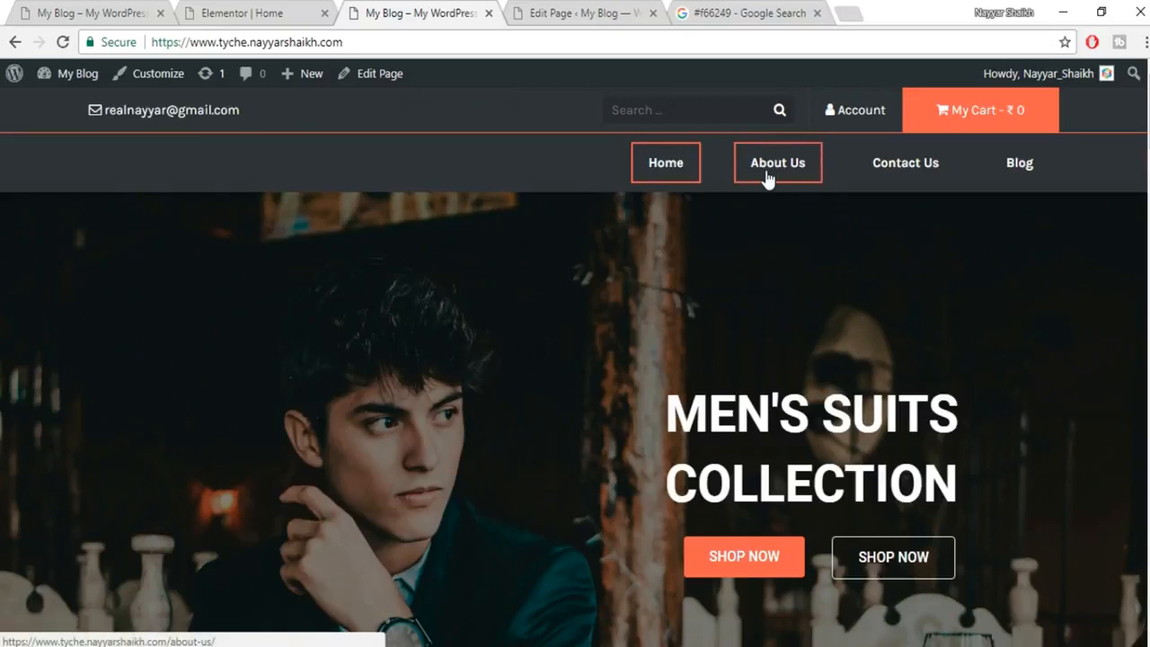
Close the Home page's Elementor editor and open About Us for editing from the Pages list.
left_click(591, 11)
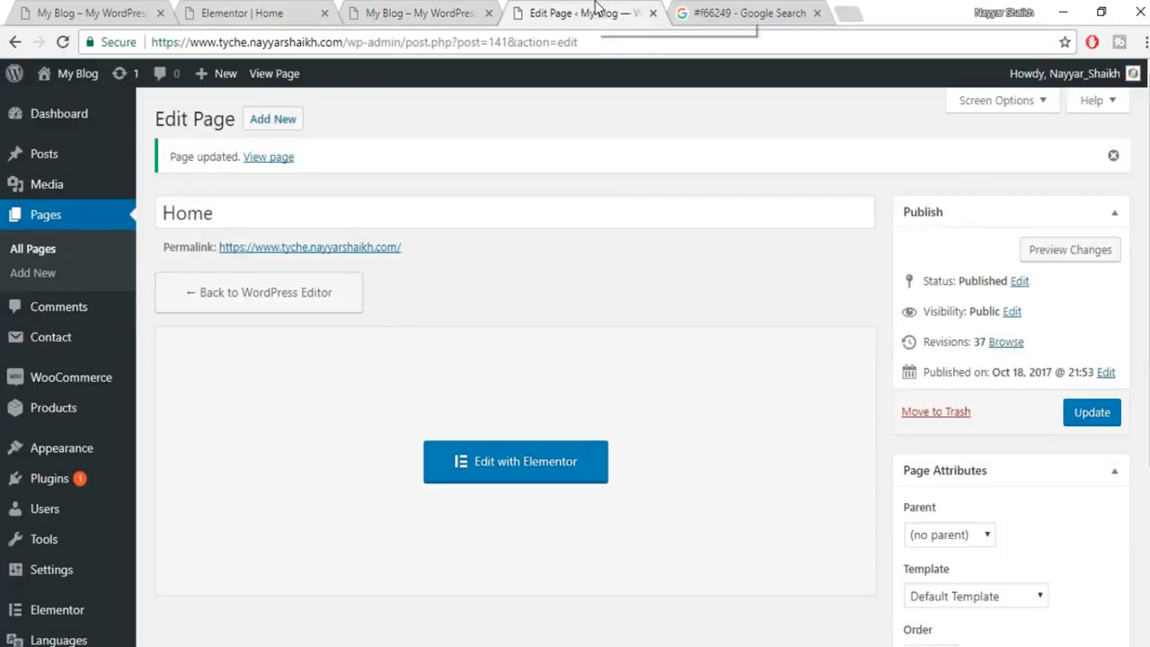
left_click(276, 9)
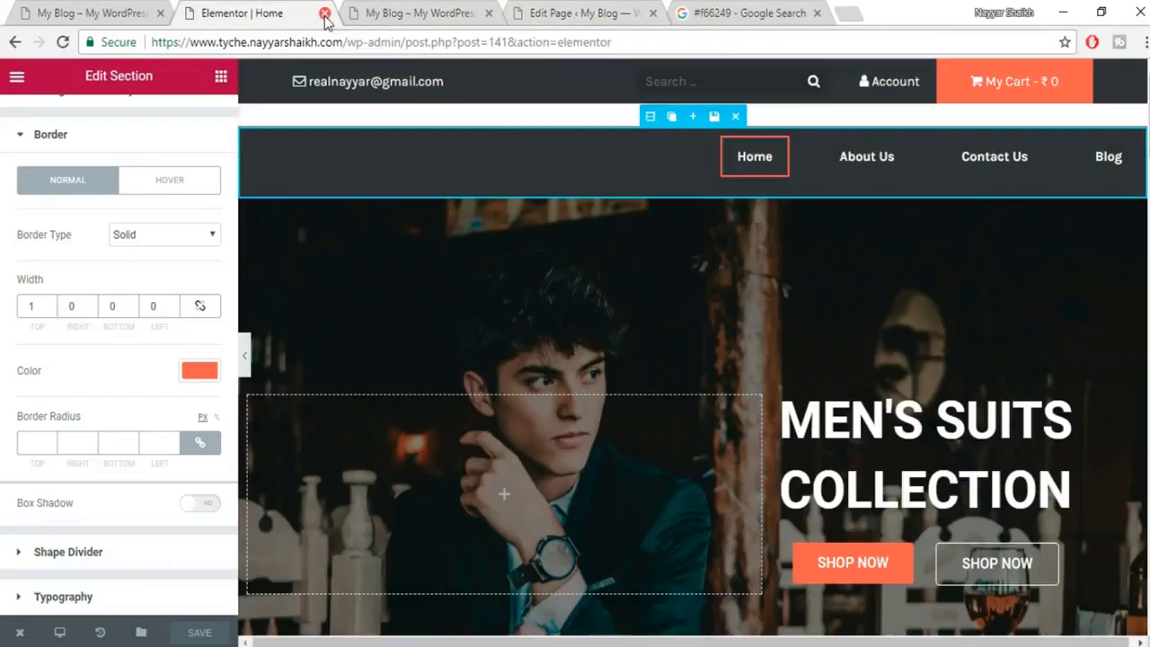
left_click(325, 13)
left_click(468, 12)
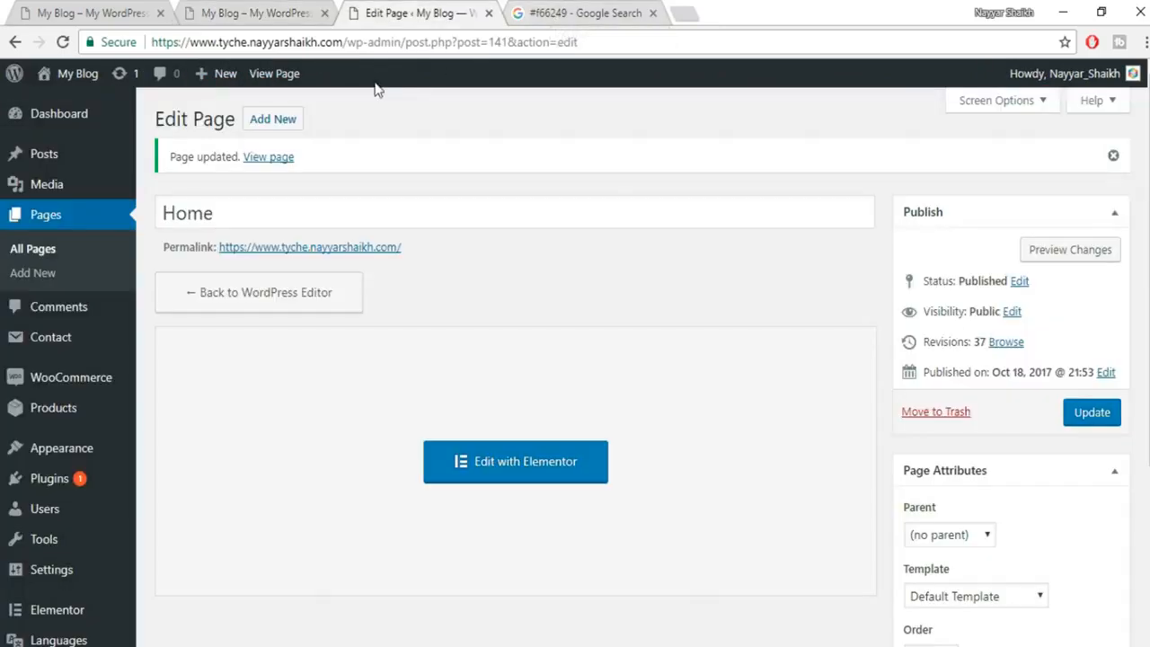
left_click(55, 224)
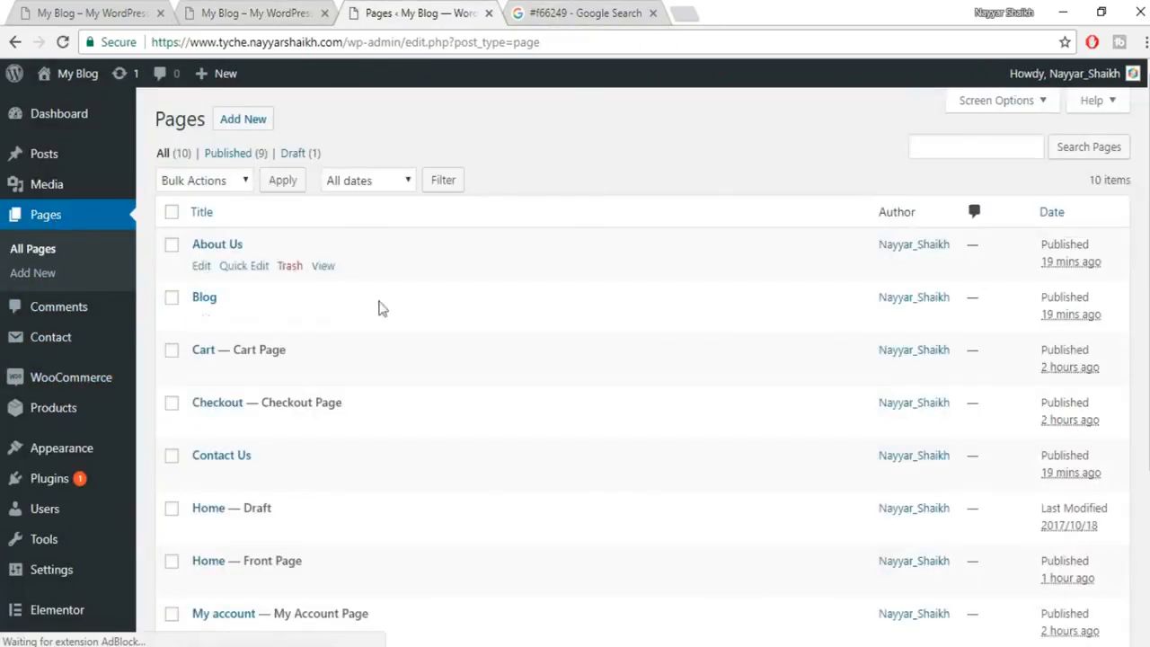
left_click(203, 267)
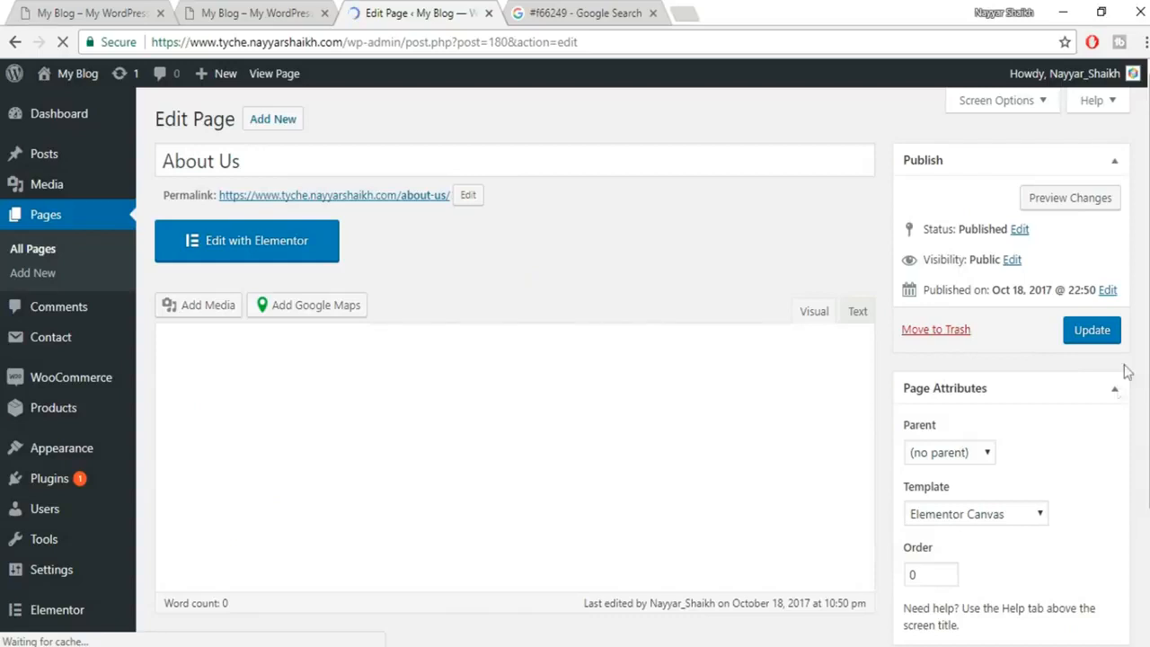
Set About Us to the Default Template, update it, and open it in Elementor.
scroll(1048, 473, "down", 2)
left_click(973, 340)
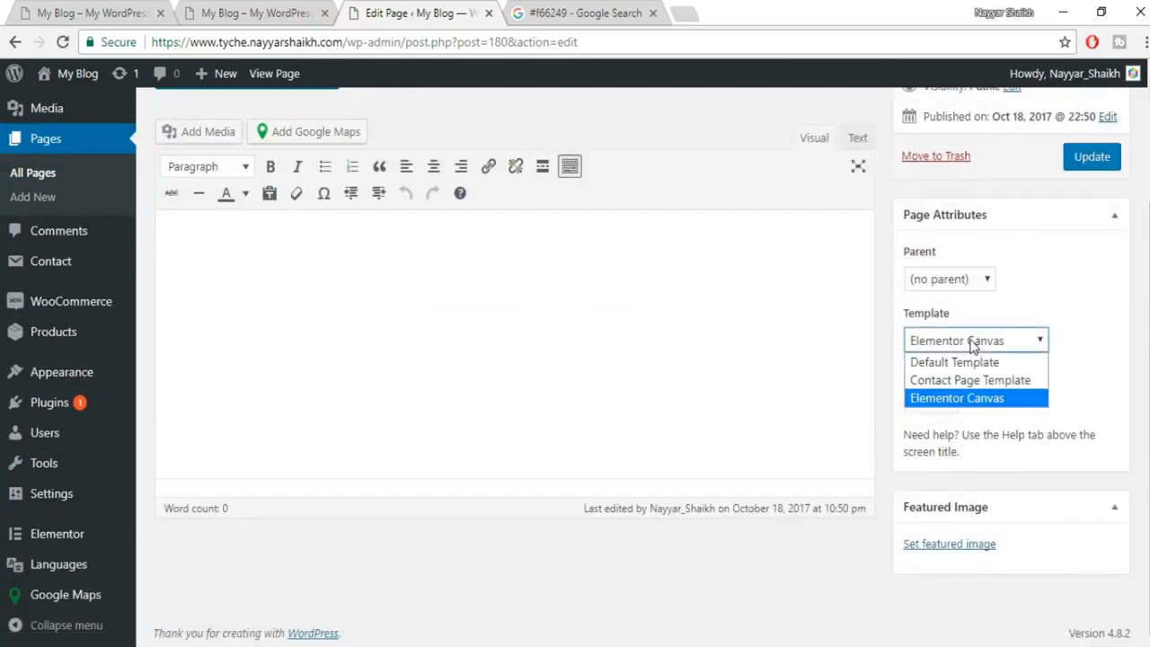
left_click(967, 363)
left_click(1093, 158)
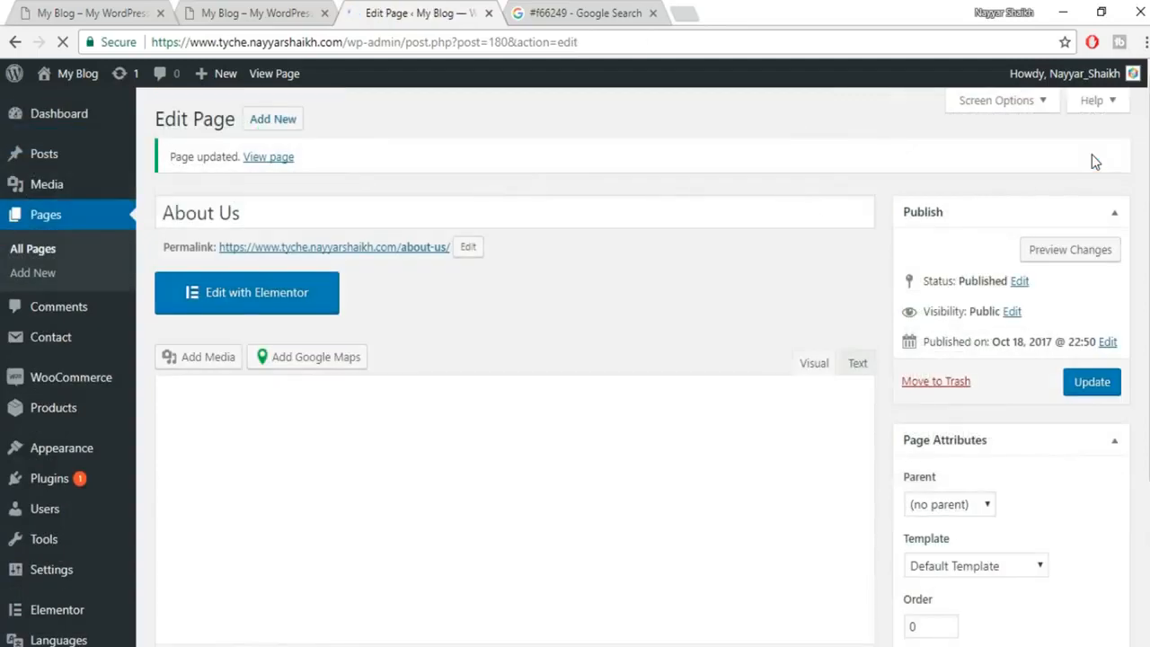
left_click(291, 297)
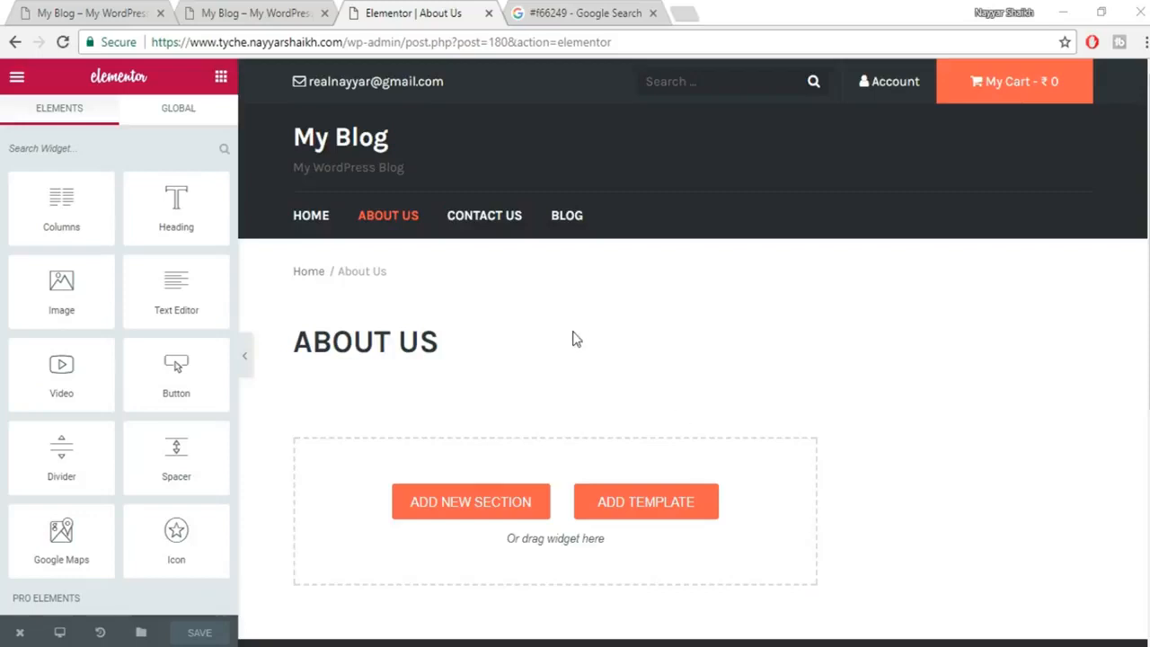
left_click(76, 12)
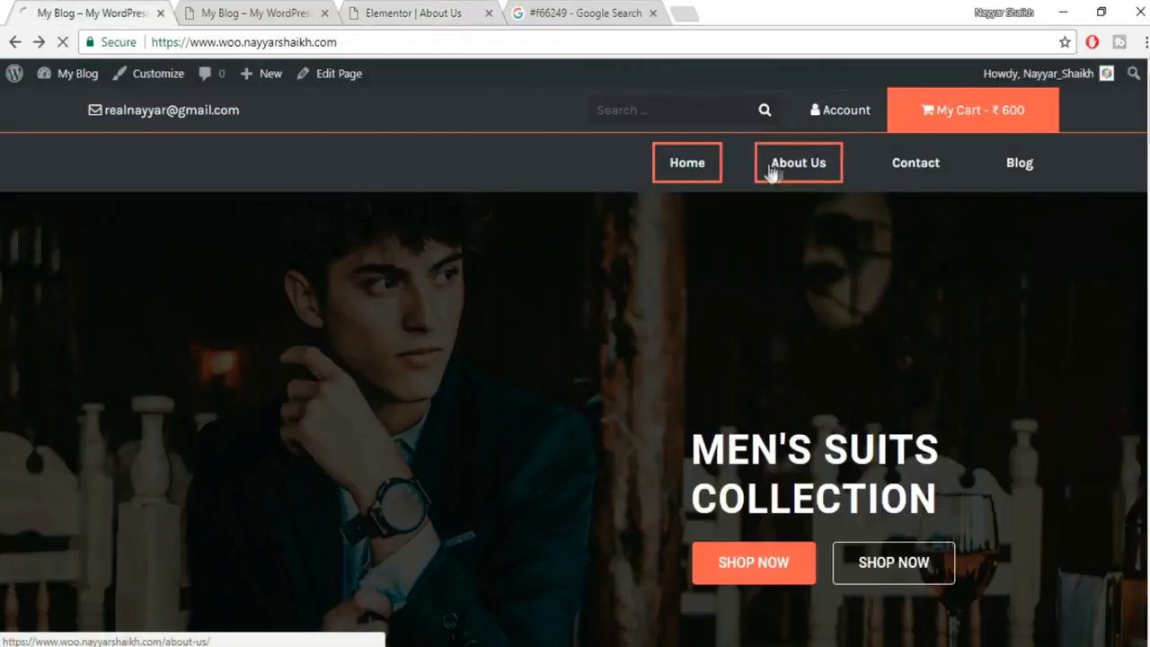
left_click(824, 180)
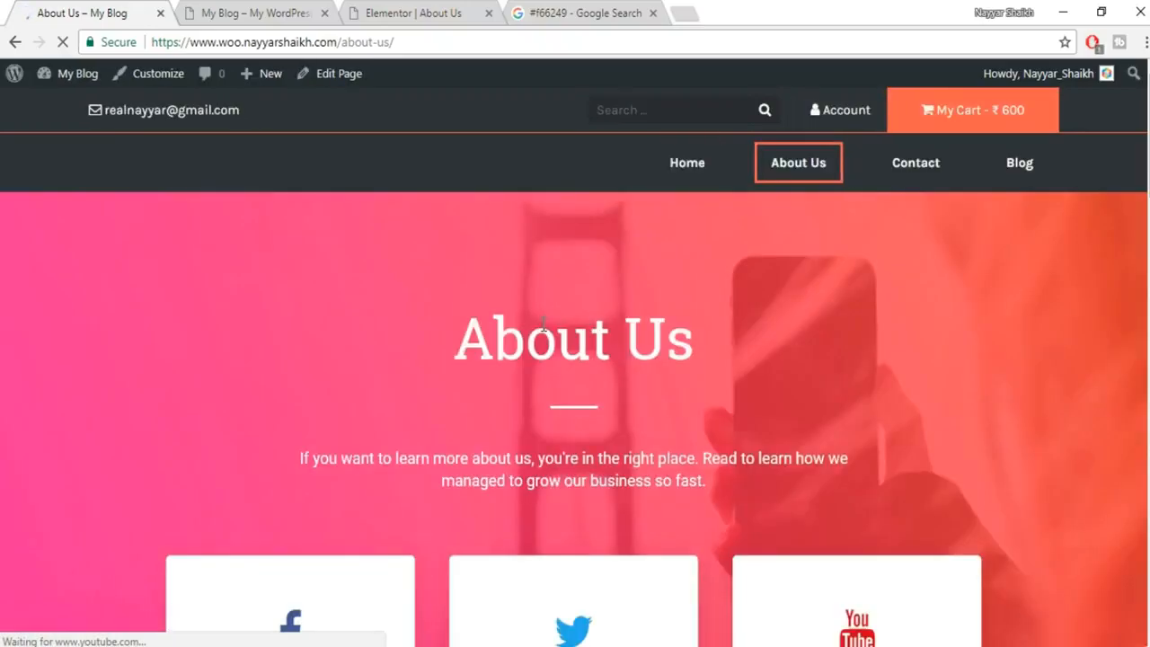
scroll(575, 366, "down", 20)
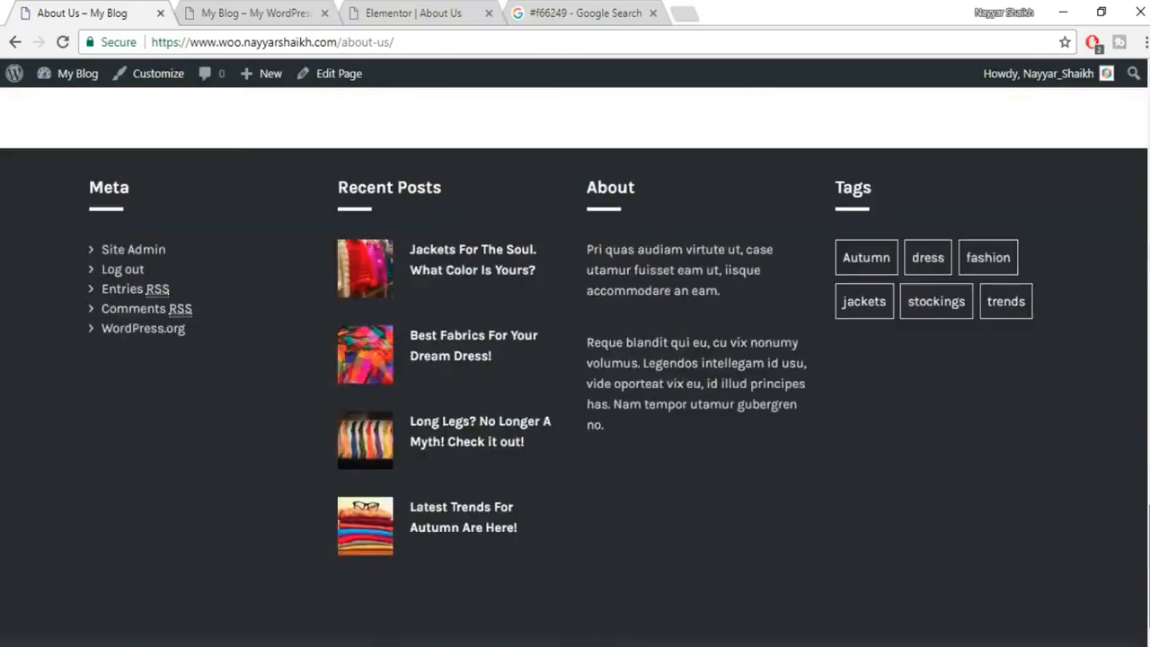
left_click_drag(1149, 566, 1149, 117)
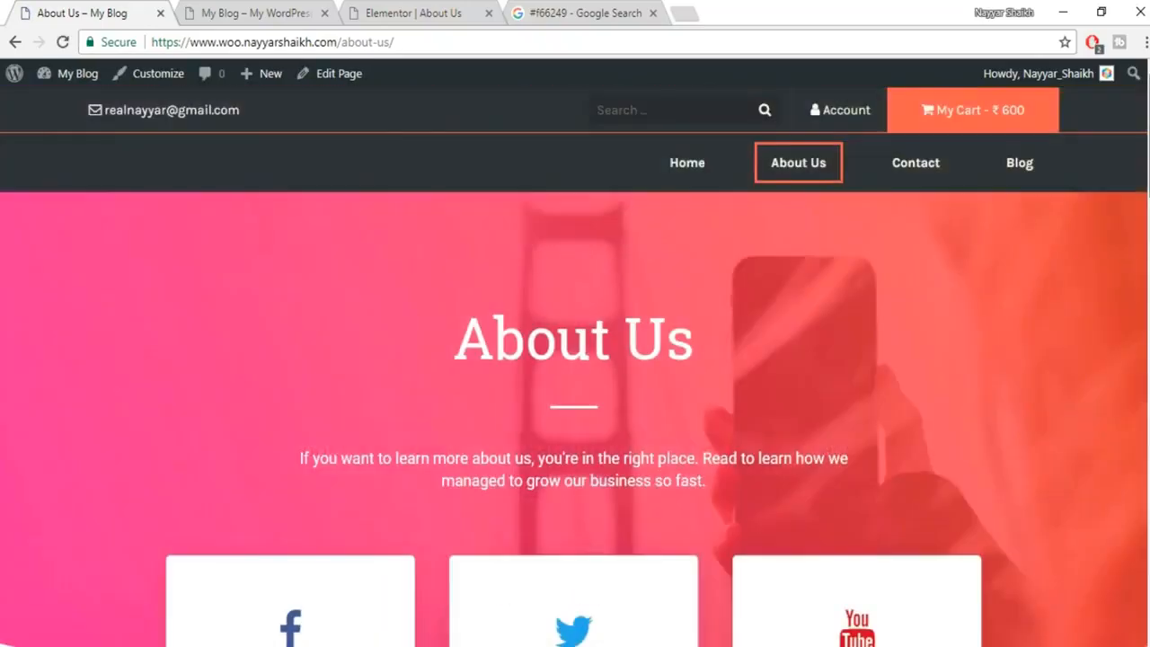
left_click(232, 9)
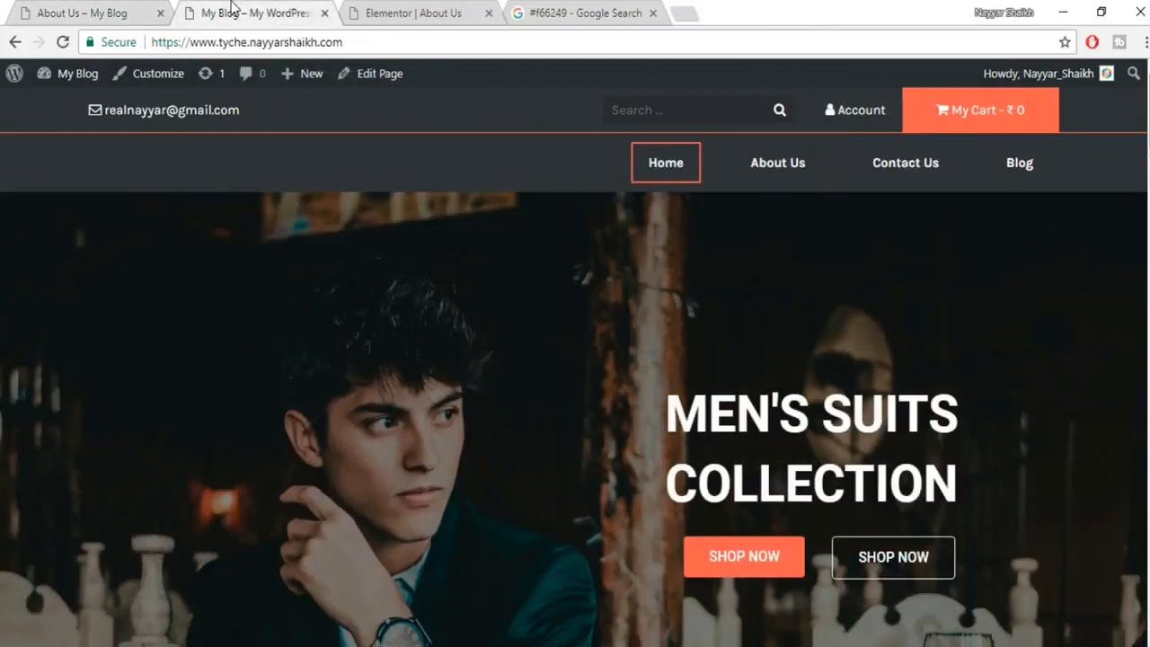
left_click(396, 12)
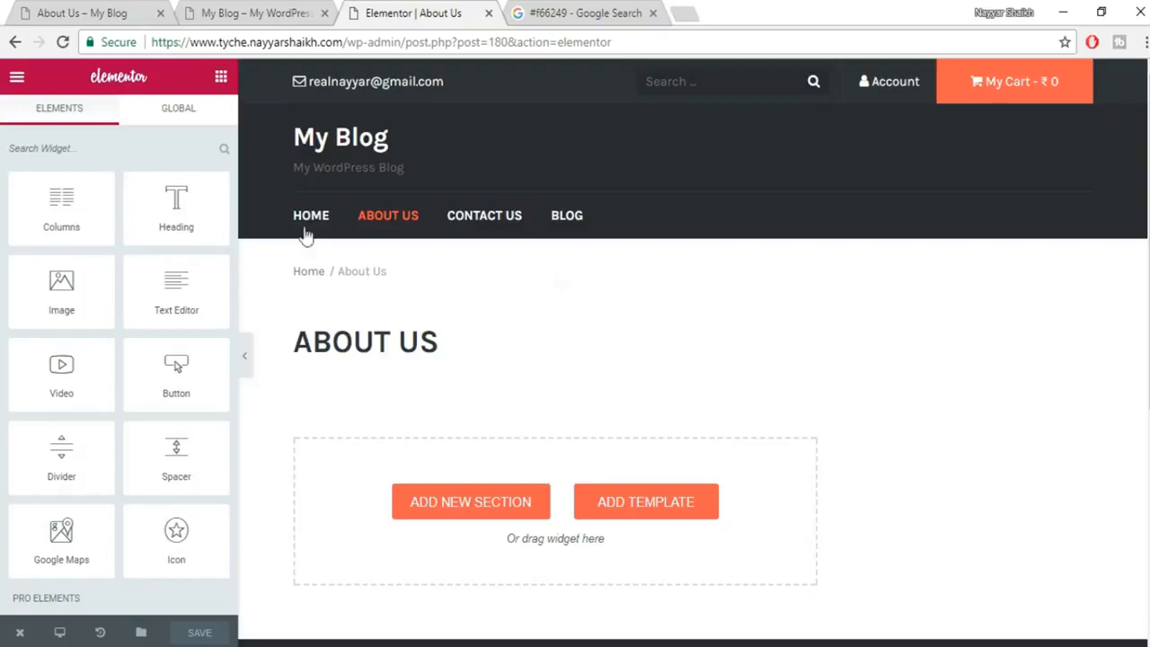
left_click(81, 12)
mouse_move(1149, 135)
left_mouse_down()
mouse_move(1149, 562)
mouse_move(1149, 157)
left_mouse_up()
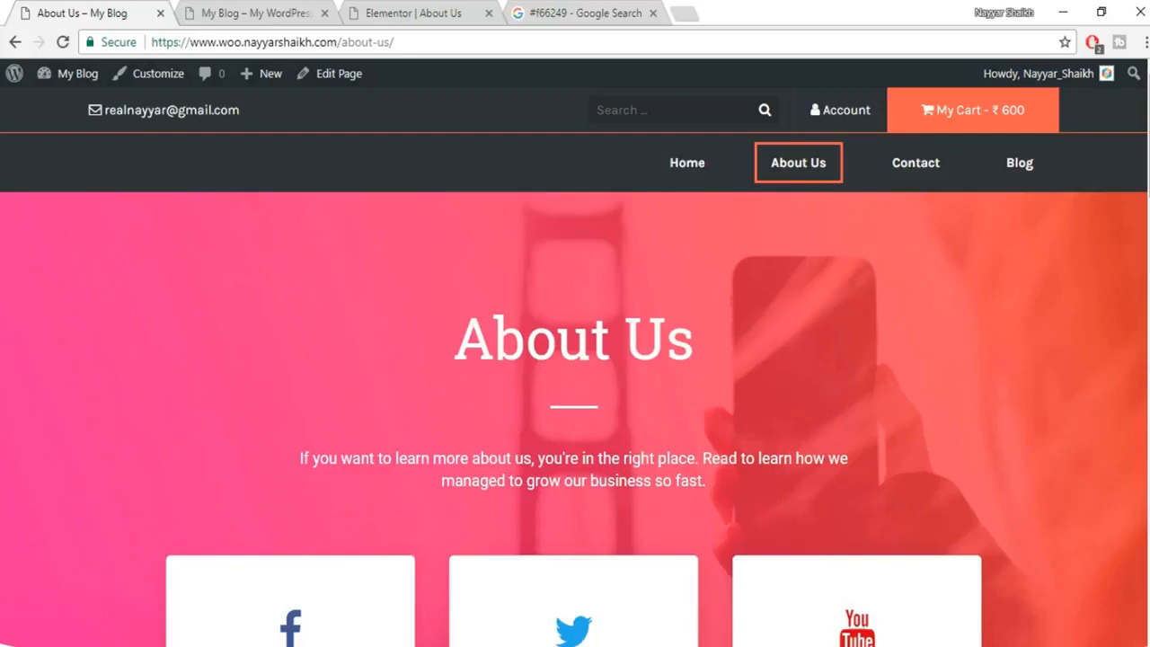
left_click(208, 13)
left_click(413, 9)
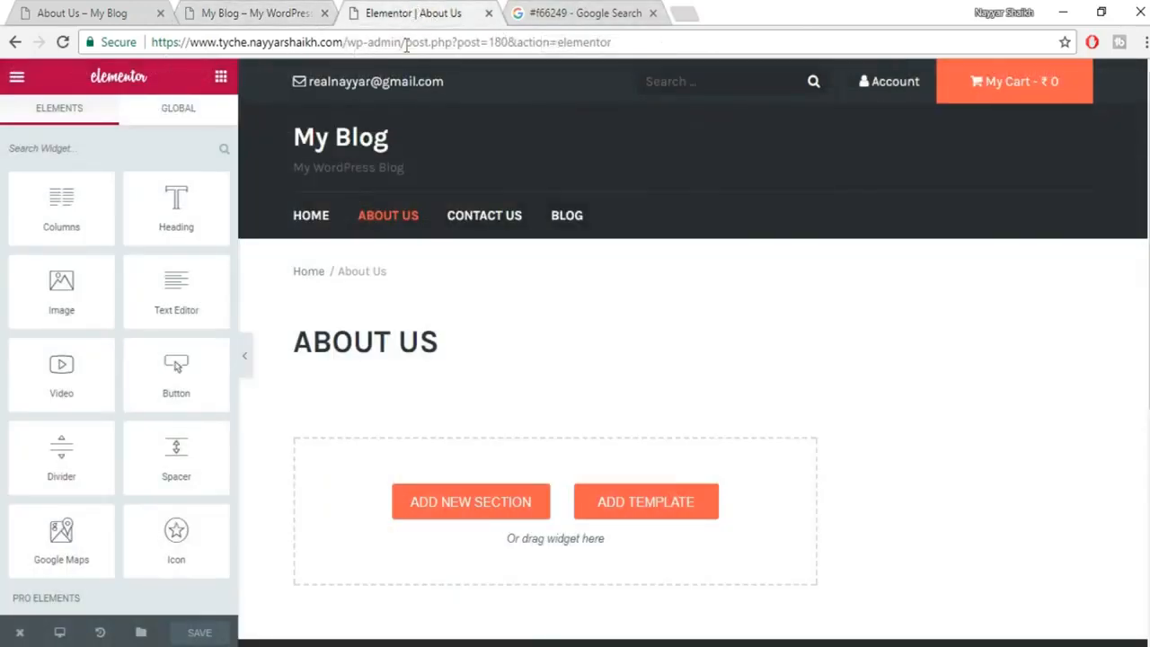
left_click_drag(404, 45, 151, 42)
key("ctrl+c")
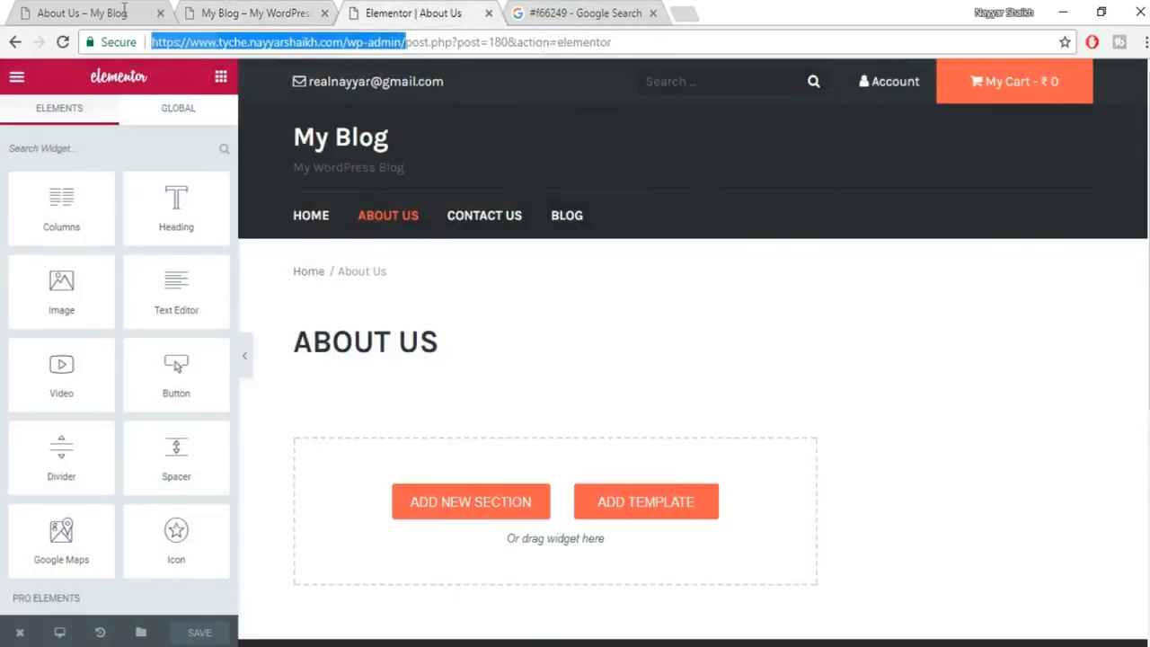
Load the admin dashboard in a new tab and go to Elementor's My Library.
left_click(683, 13)
key("ctrl+v")
key("Return")
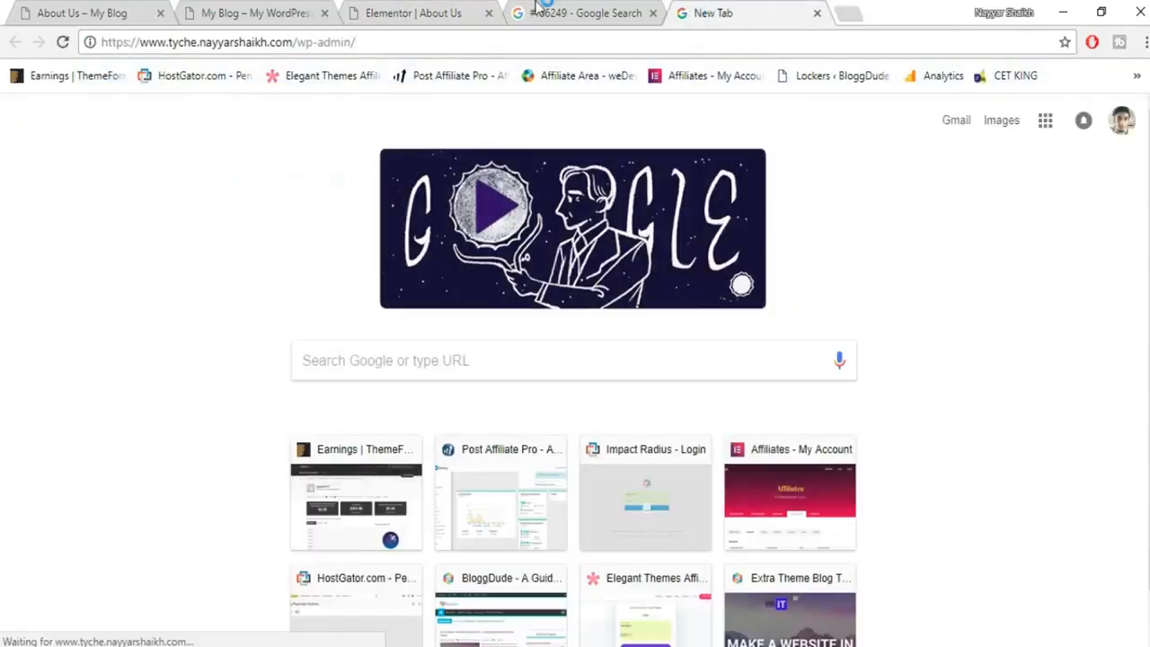
left_click_drag(697, 11, 541, 7)
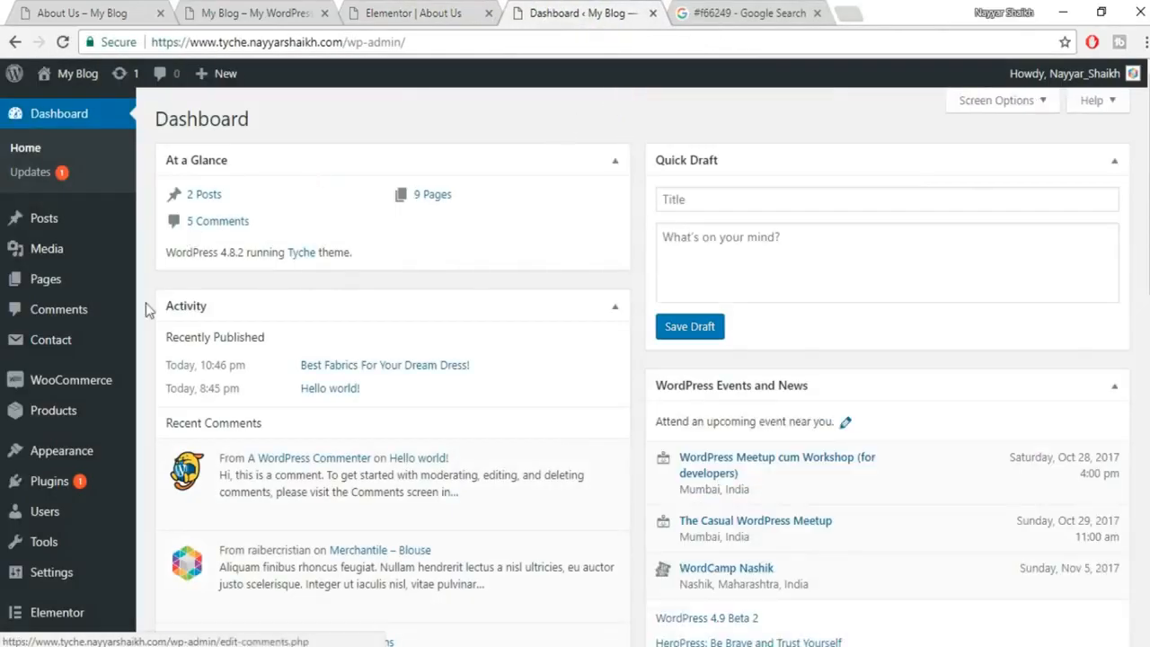
scroll(90, 526, "down", 3)
mouse_move(56, 548)
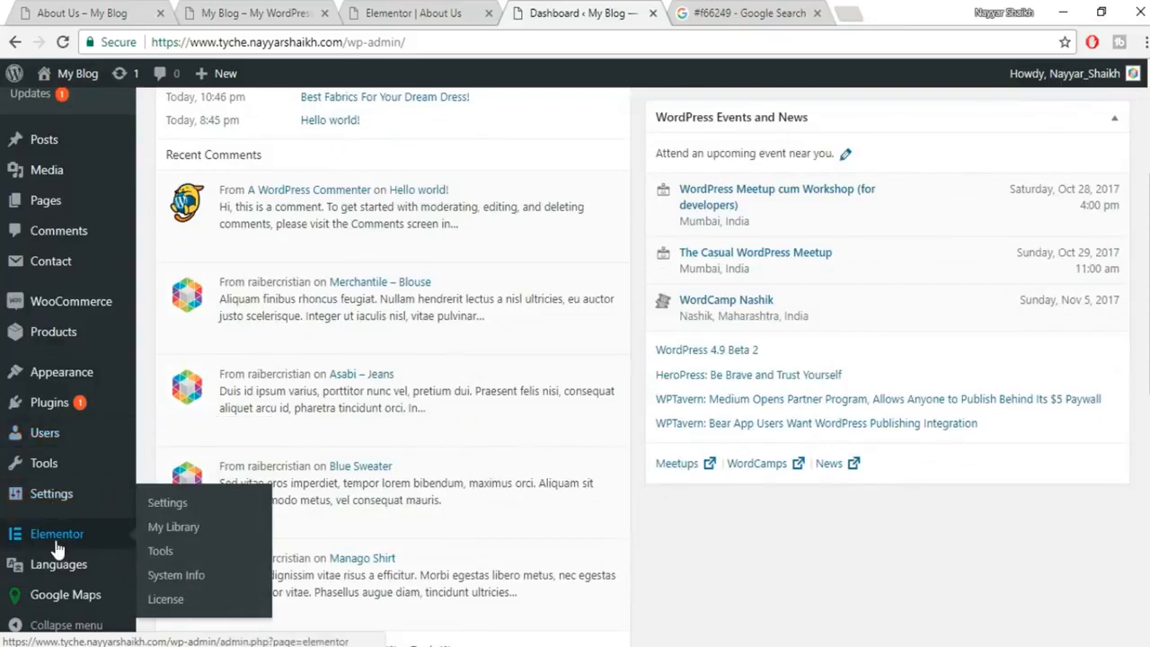
left_click(180, 530)
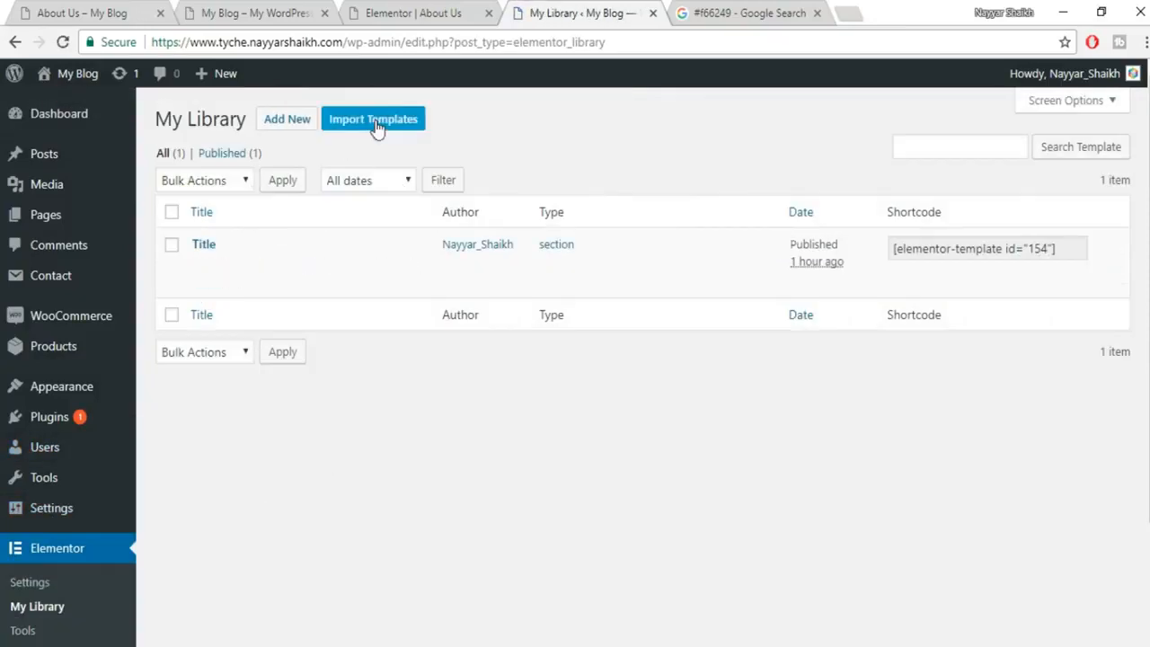
Import elementor-334-2017-10-18.json from the Tyche Templates folder into the library.
left_click(376, 126)
left_click(550, 266)
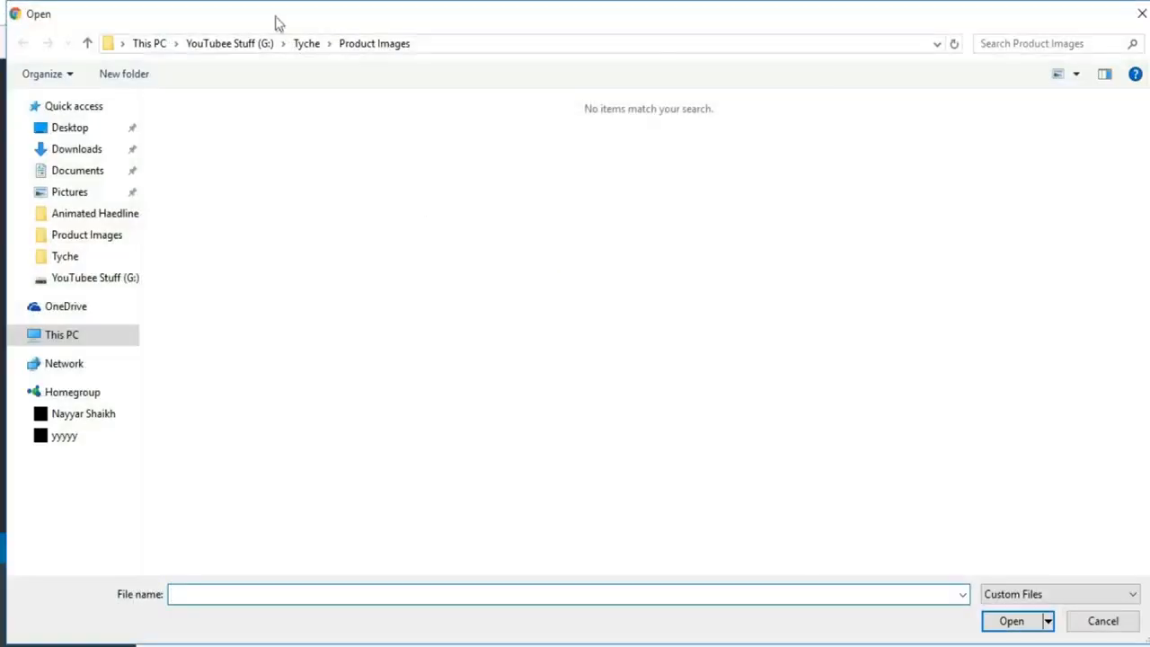
left_click(306, 43)
double_click(259, 147)
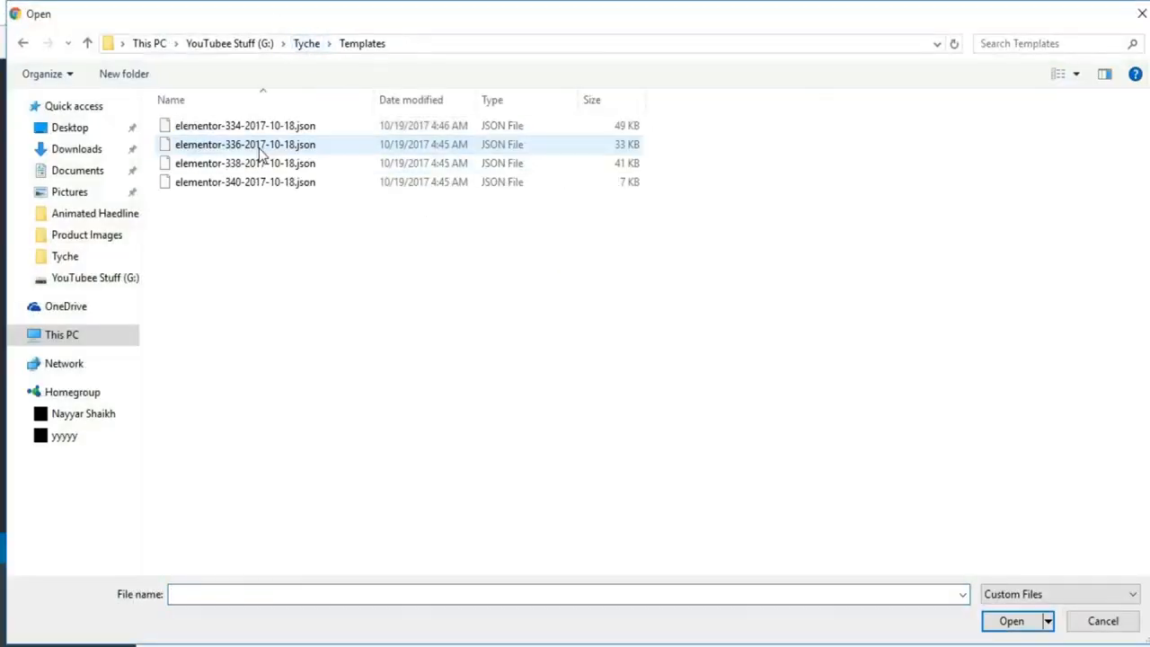
left_click(252, 125)
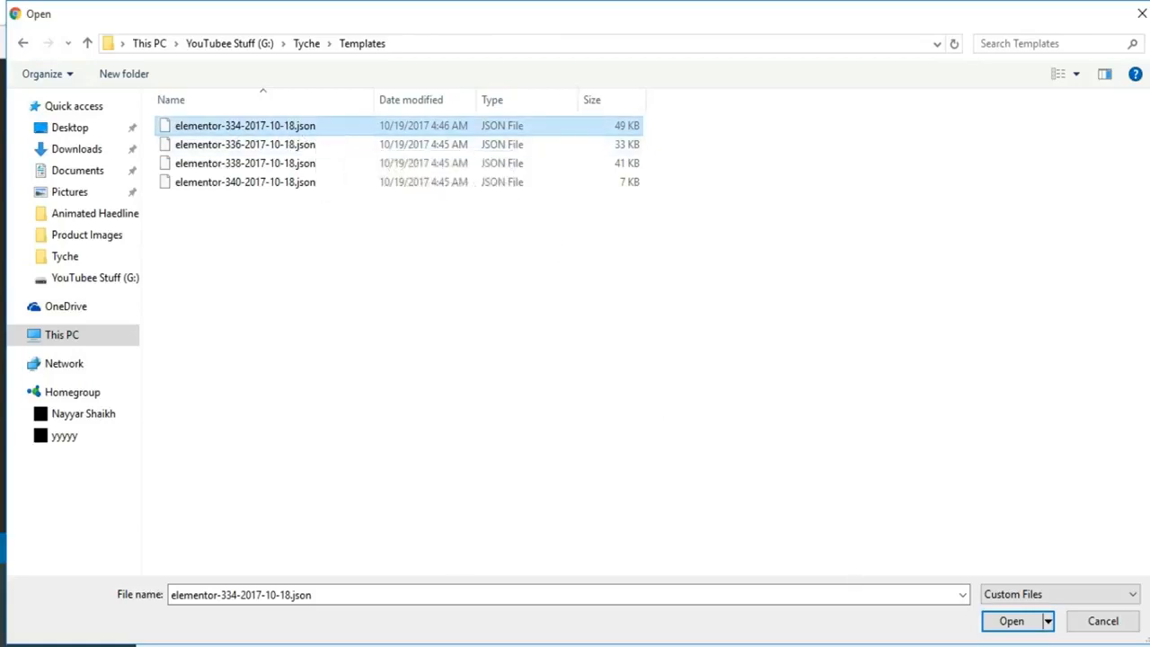
left_click(1012, 621)
left_click(764, 267)
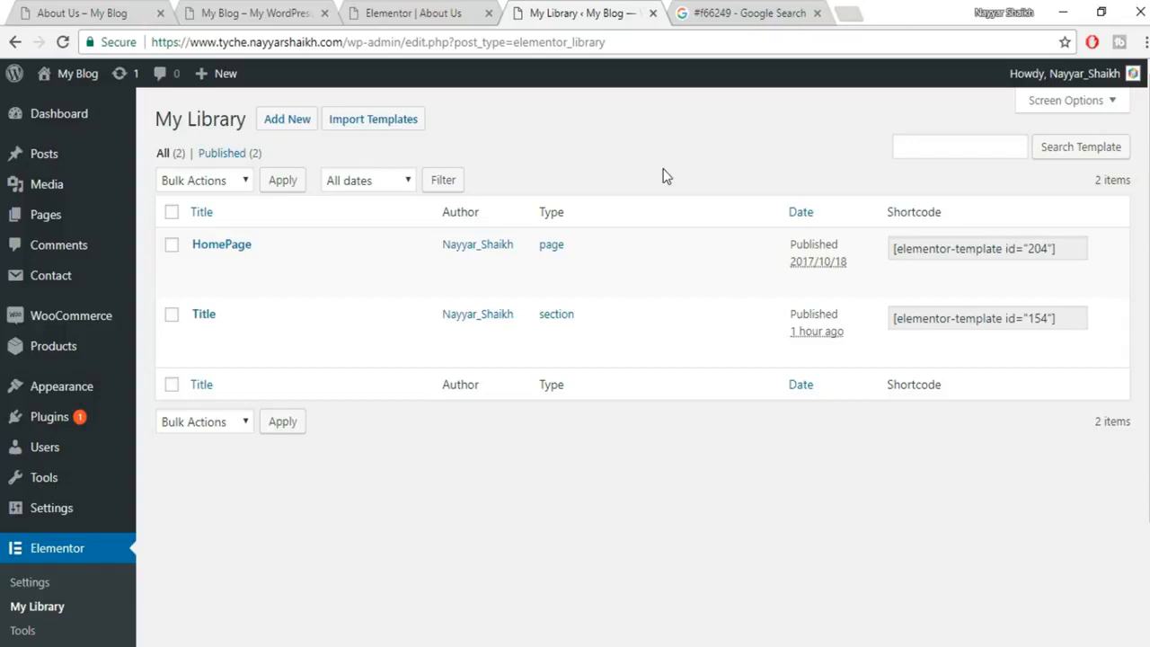
Import the elementor-336 and elementor-338 JSON template files into My Library.
left_click(373, 121)
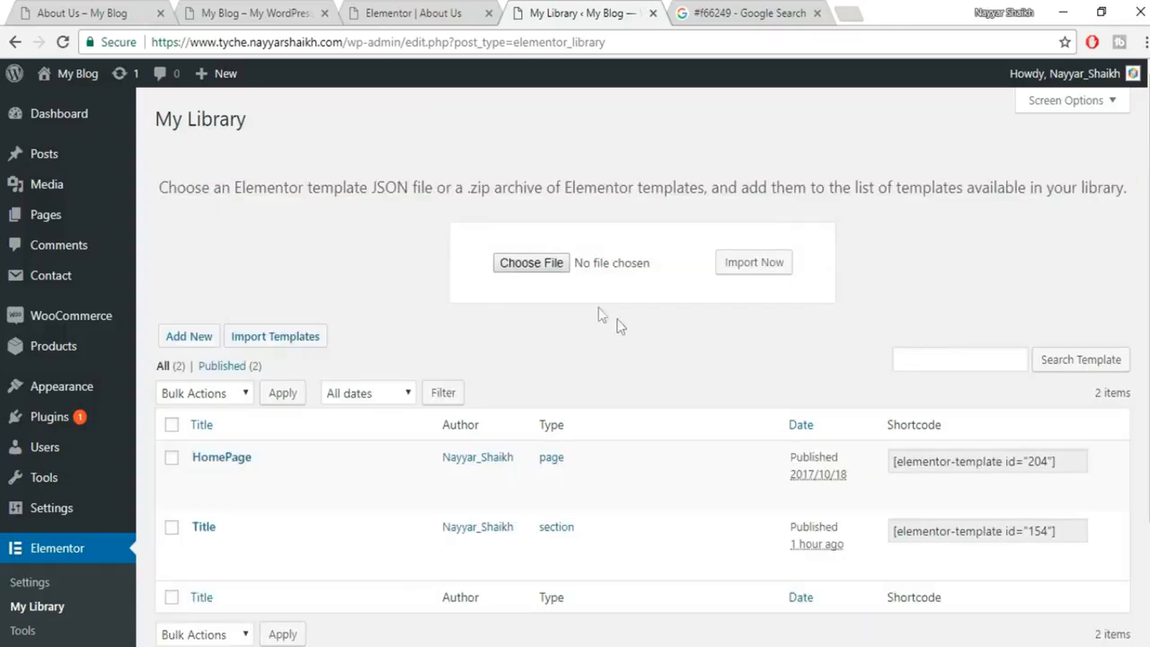
left_click(533, 263)
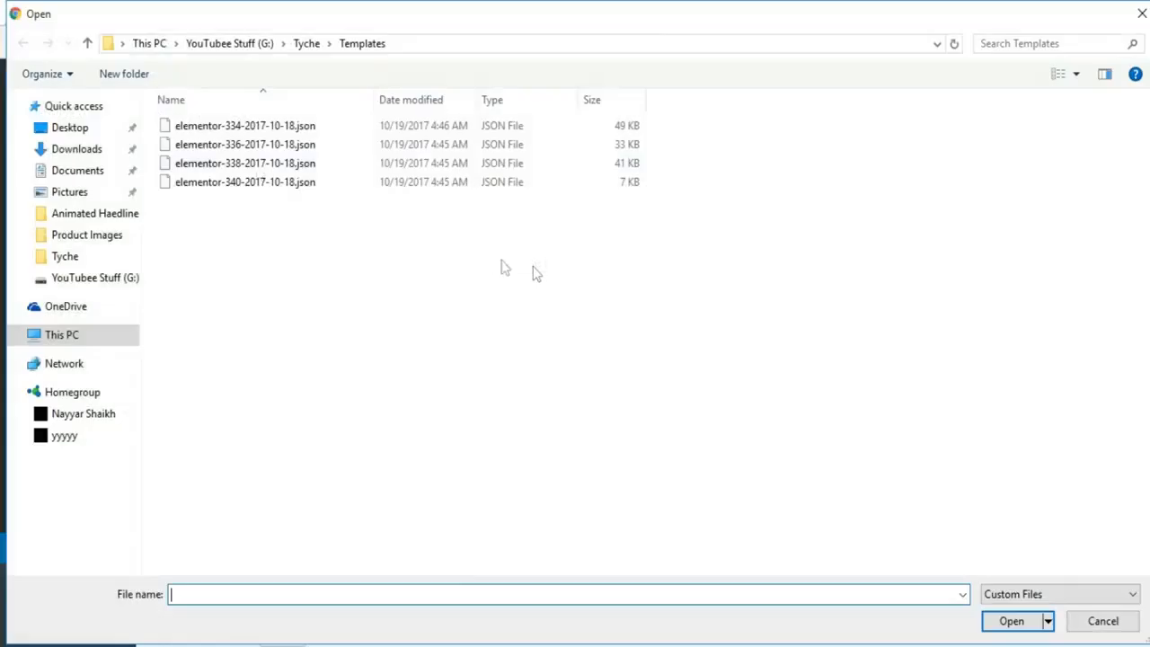
left_click(1017, 622)
left_click(759, 274)
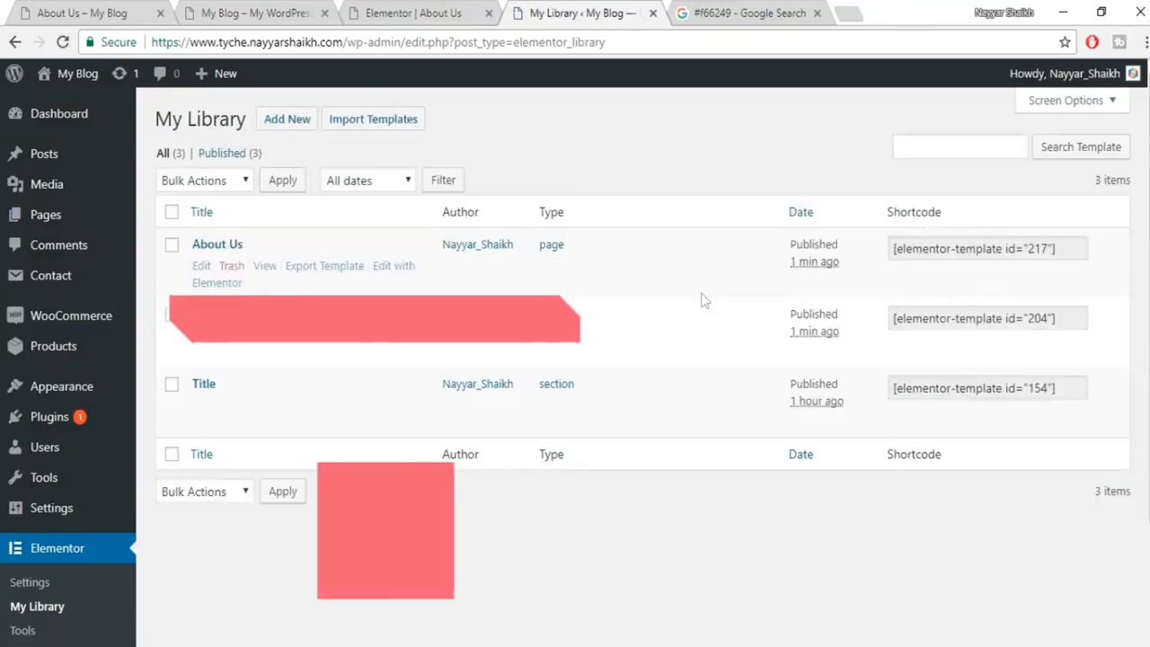
left_click(362, 123)
left_click(545, 269)
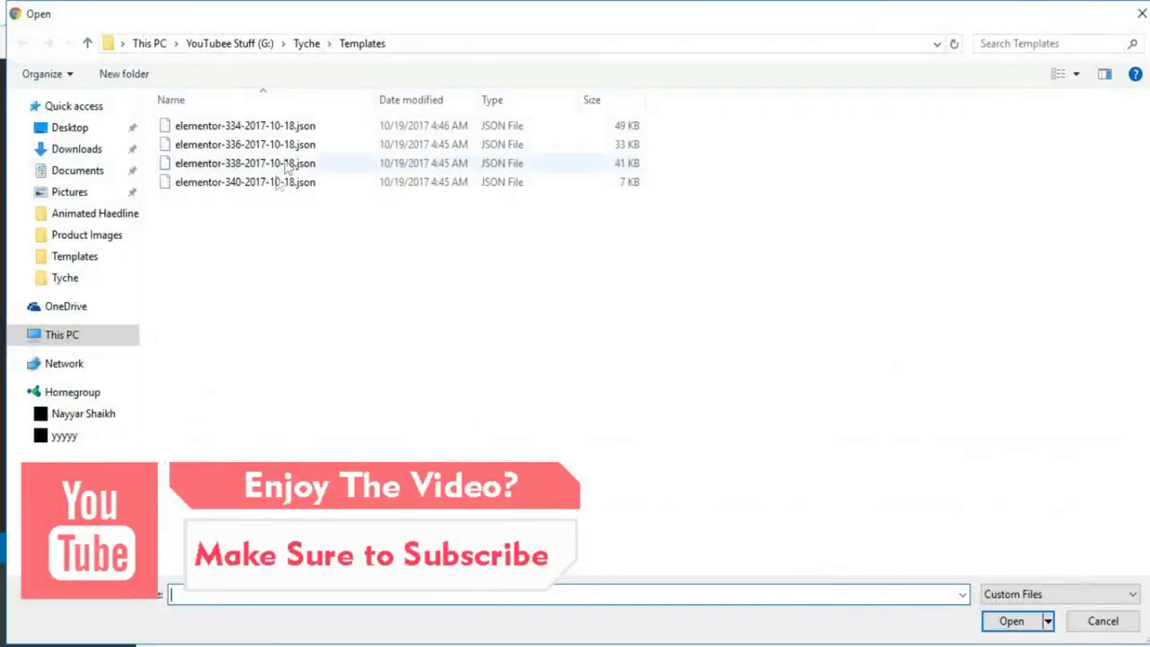
left_click(310, 165)
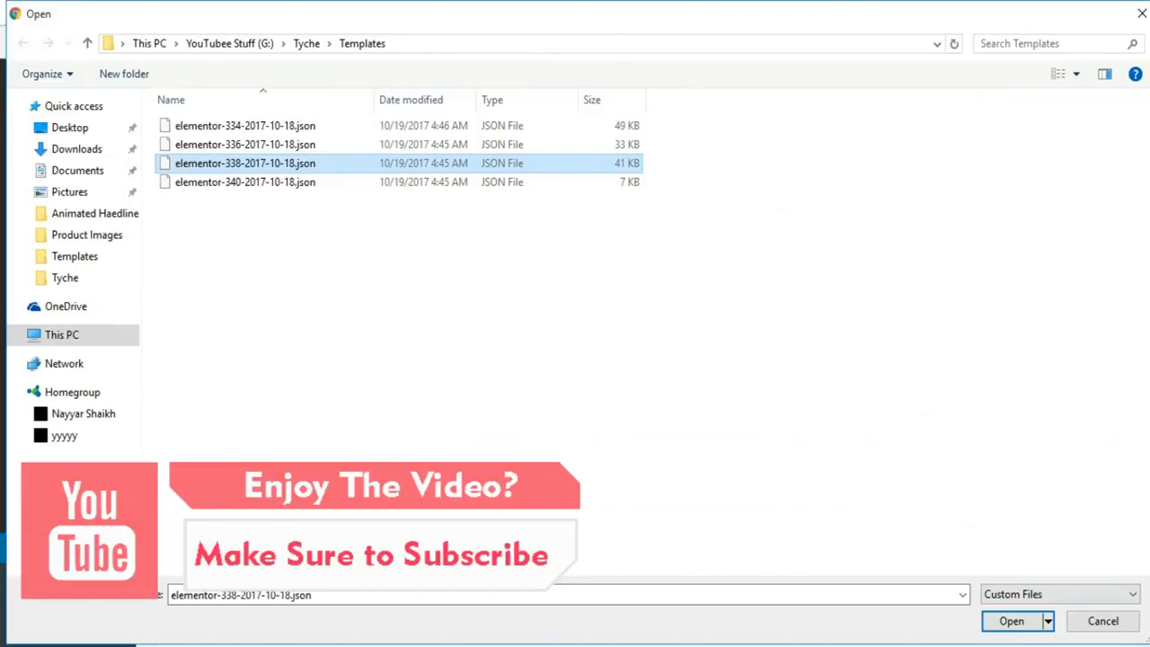
left_click(1011, 621)
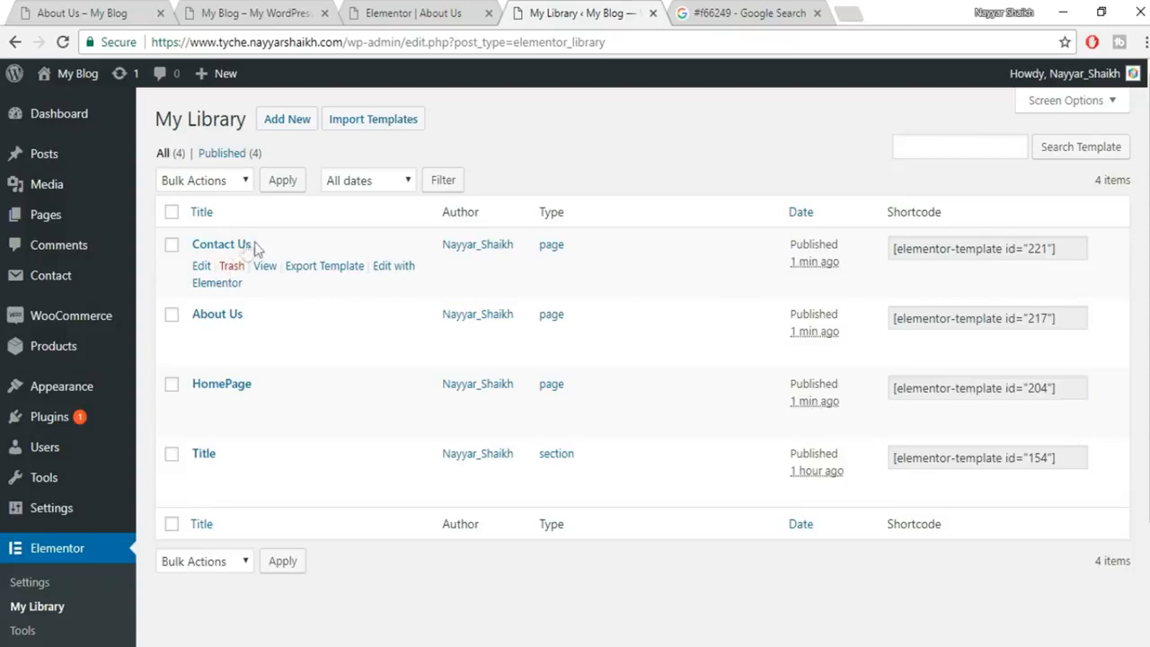
Import elementor-340-2017-10-18.json, then return to the About Us Elementor editor.
left_click(405, 117)
left_click(536, 263)
left_click(283, 184)
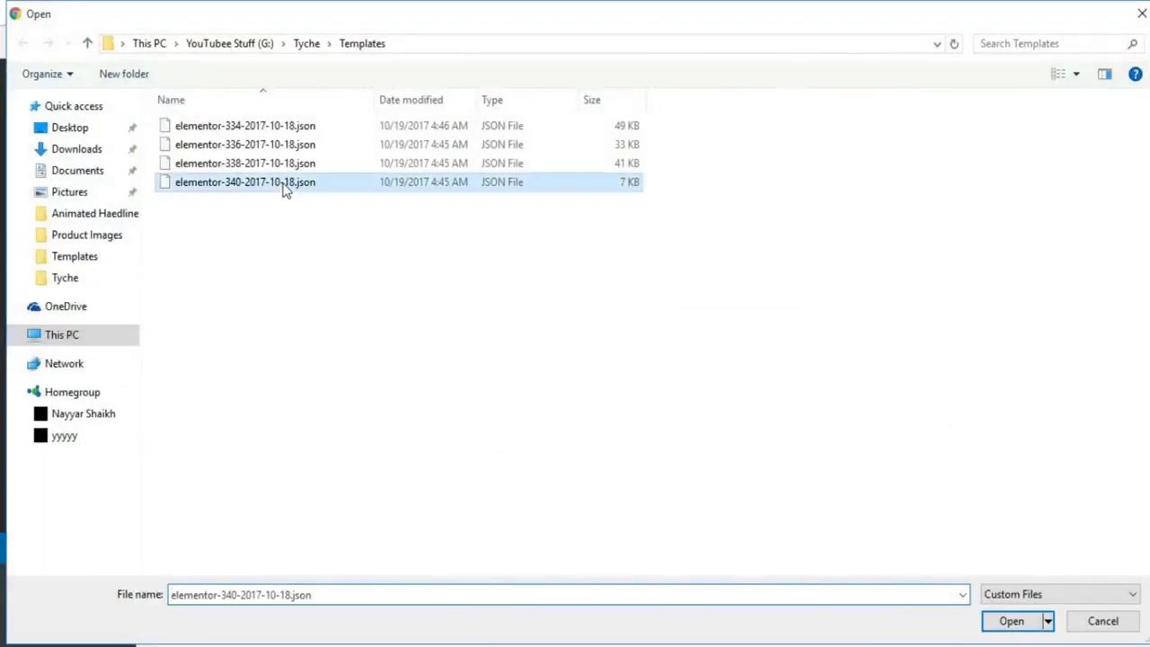
left_click(1013, 621)
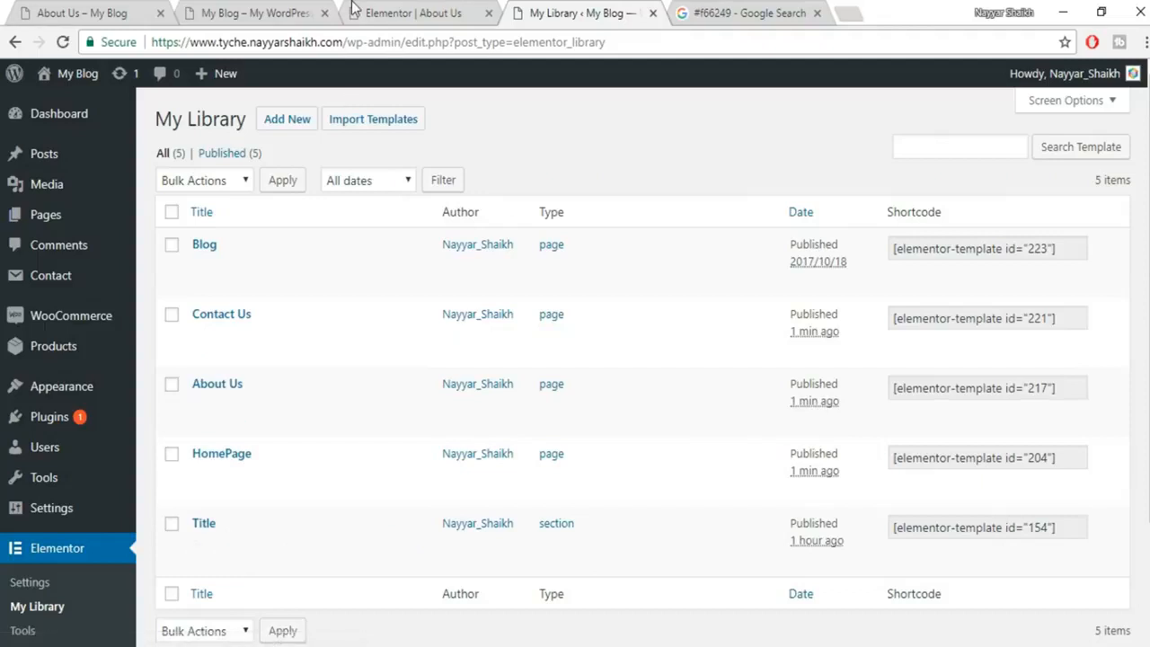
left_click(215, 9)
left_click(413, 12)
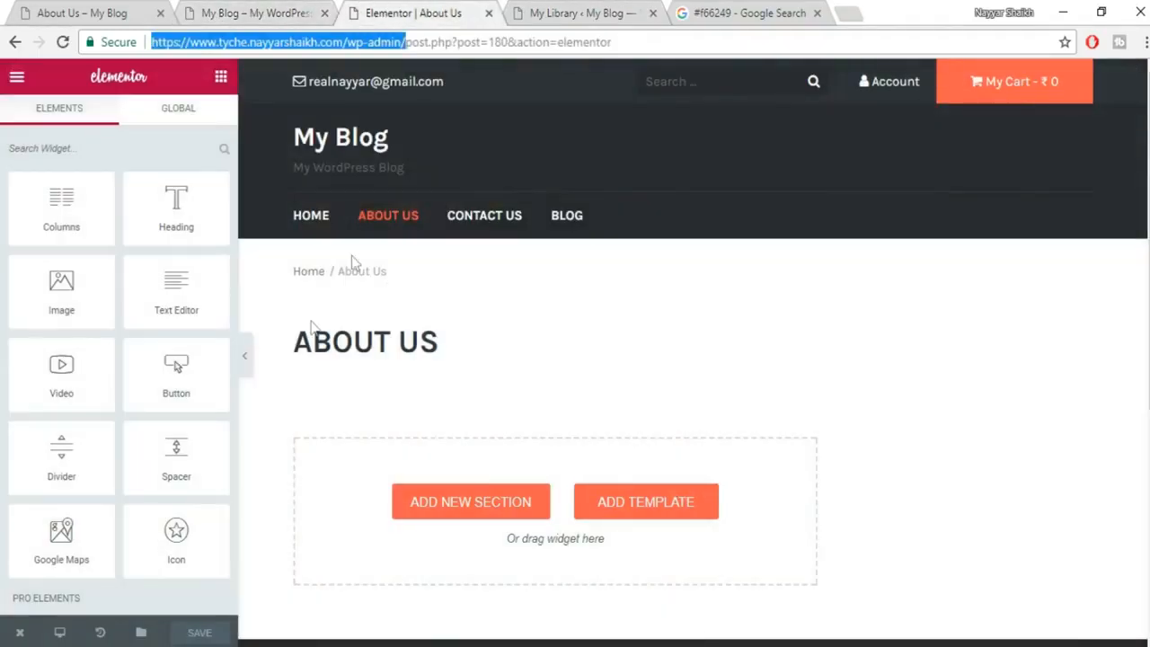
Show My Templates in the library, listing About Us, Blog, Contact Us, HomePage and Title.
left_click(641, 505)
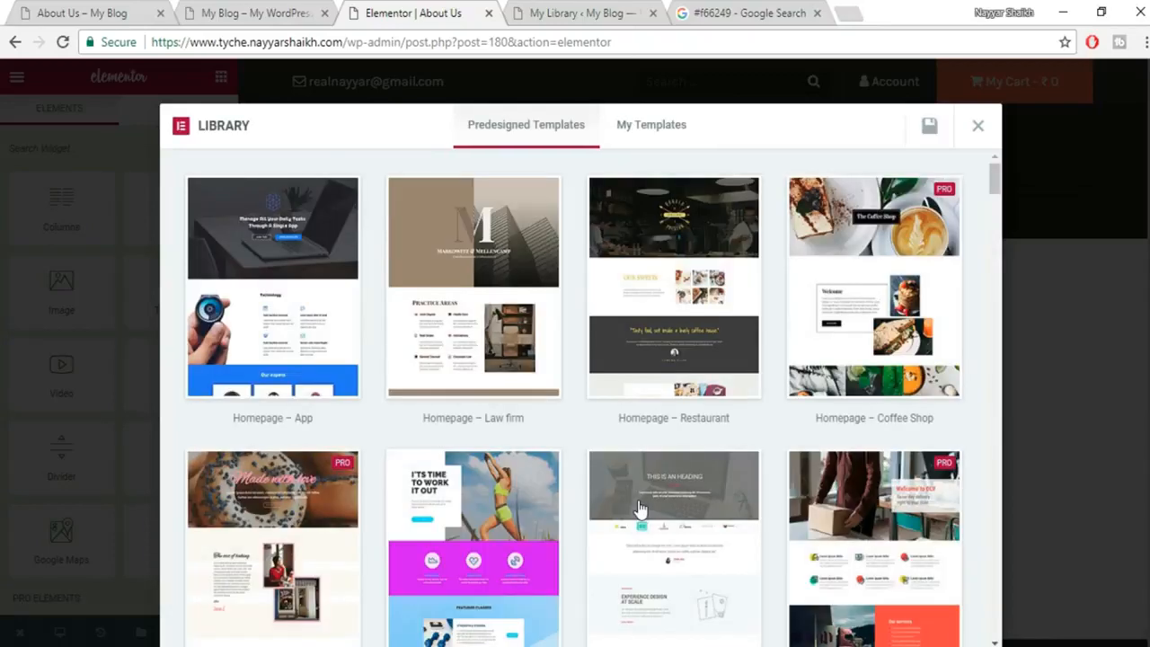
left_click(665, 135)
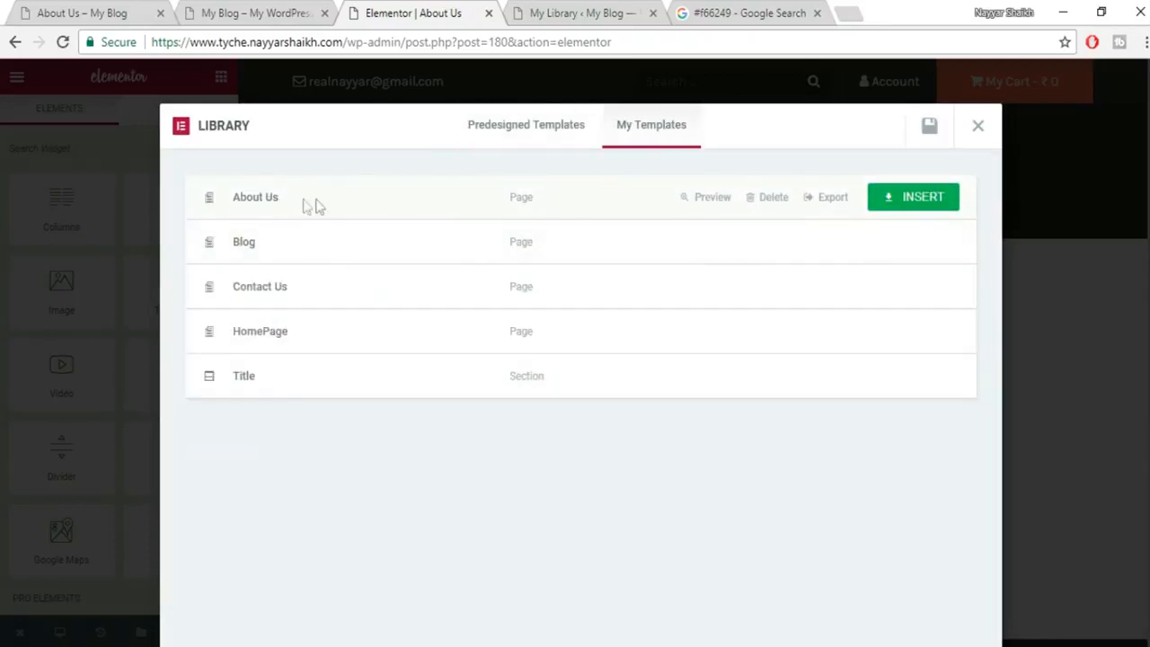
left_click(607, 11)
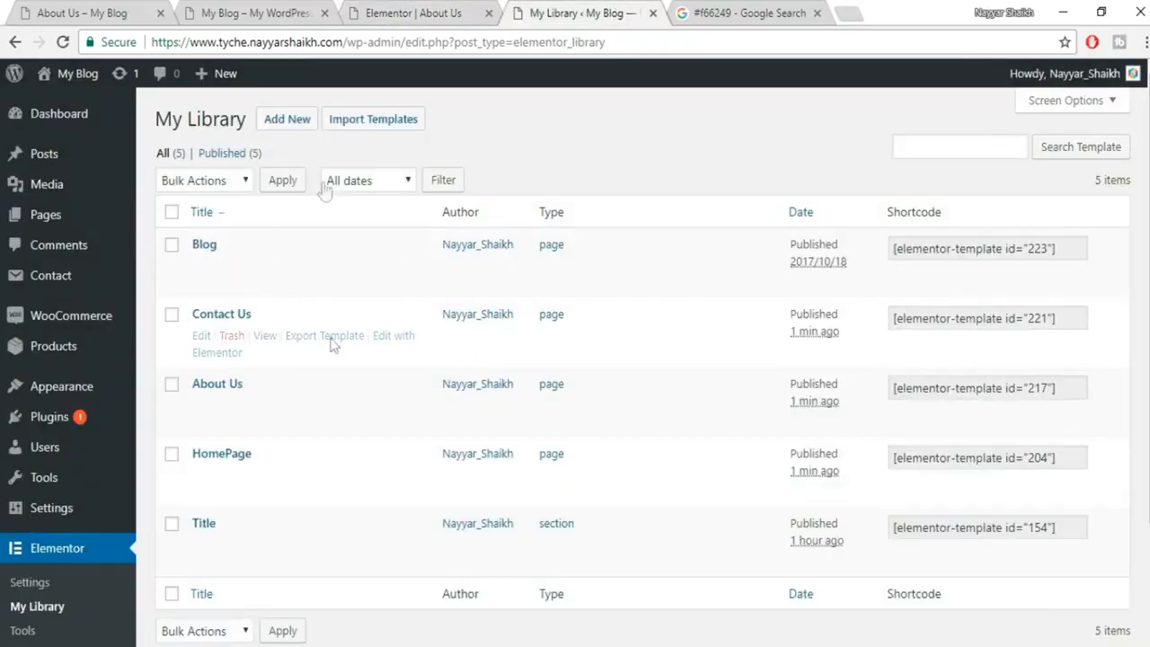
left_click(367, 11)
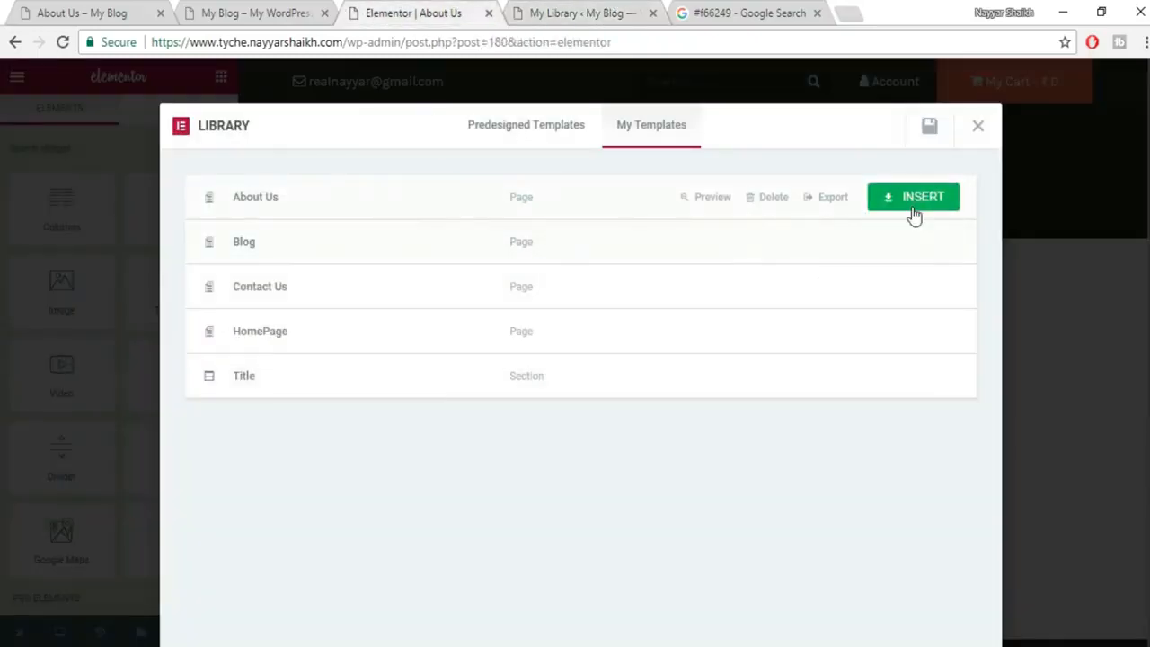
Insert the About Us template and replace its heading title with a new name.
left_click(914, 199)
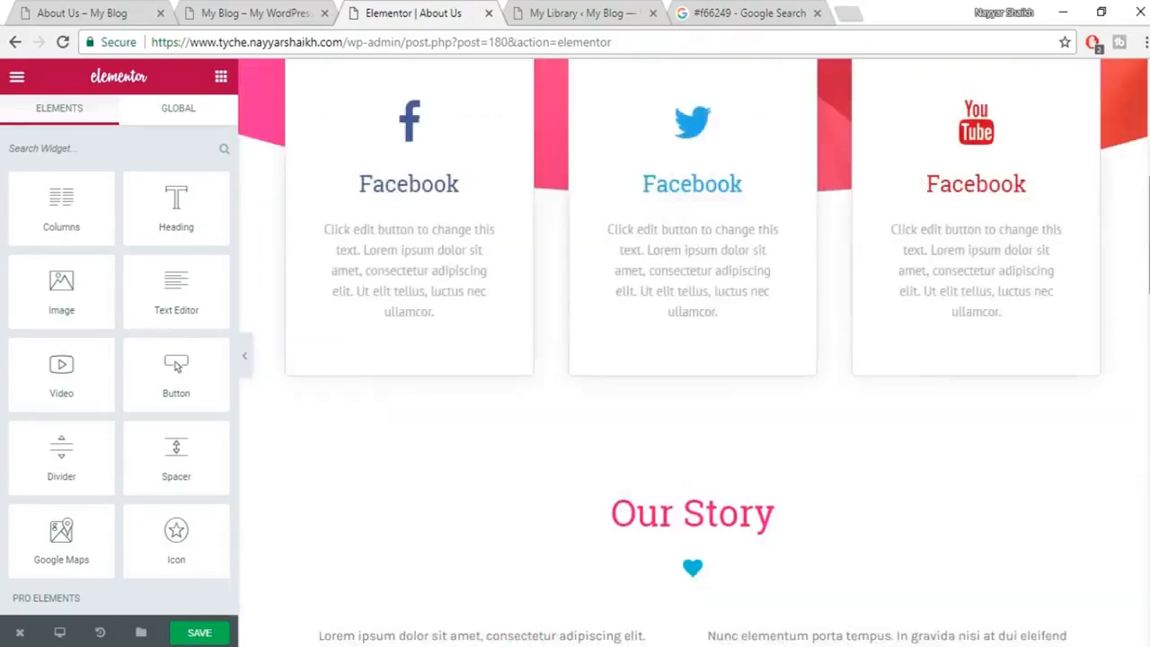
left_click_drag(1149, 207, 1143, 88)
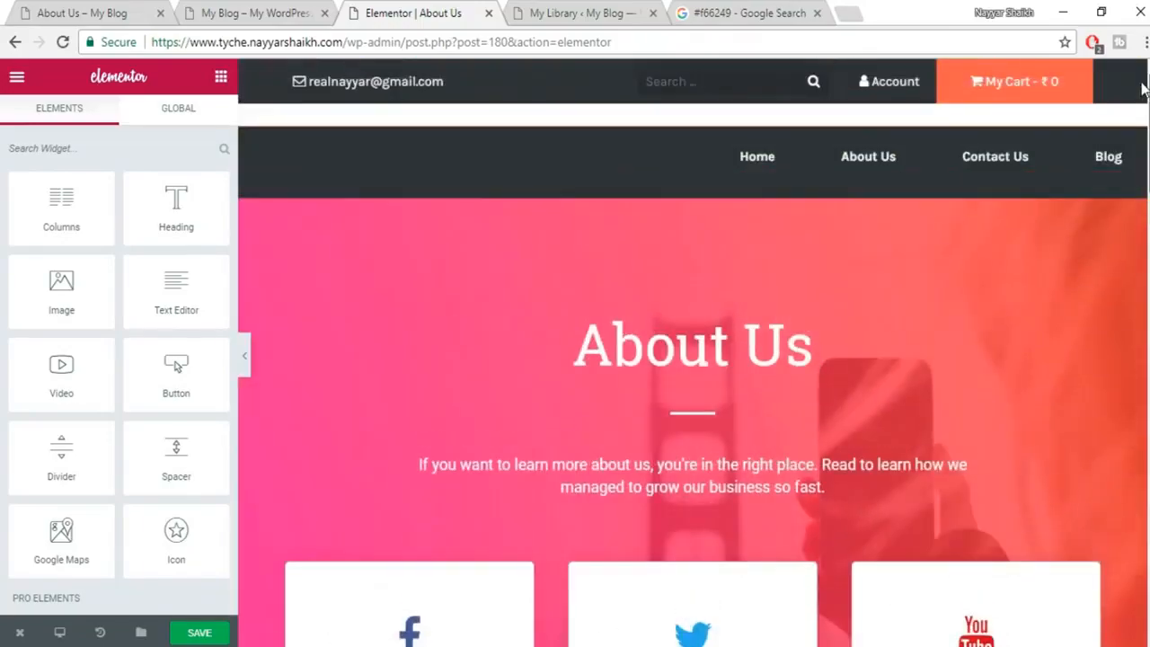
scroll(894, 349, "down", 2)
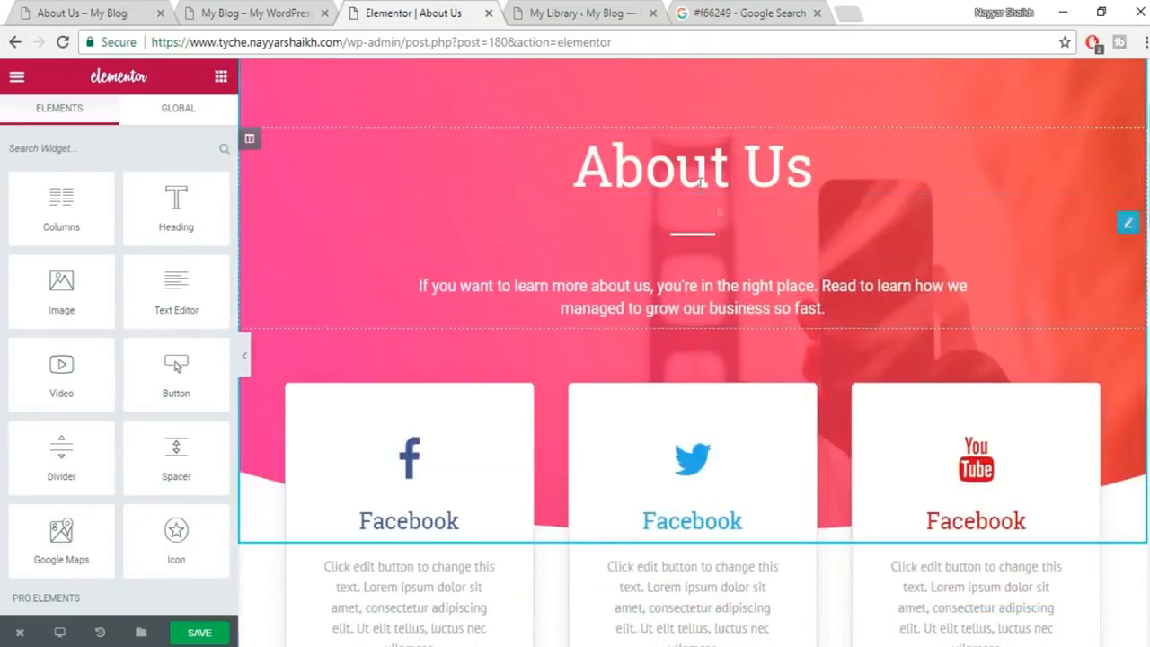
left_click(670, 163)
left_click_drag(72, 234, 4, 241)
type("Nayyar")
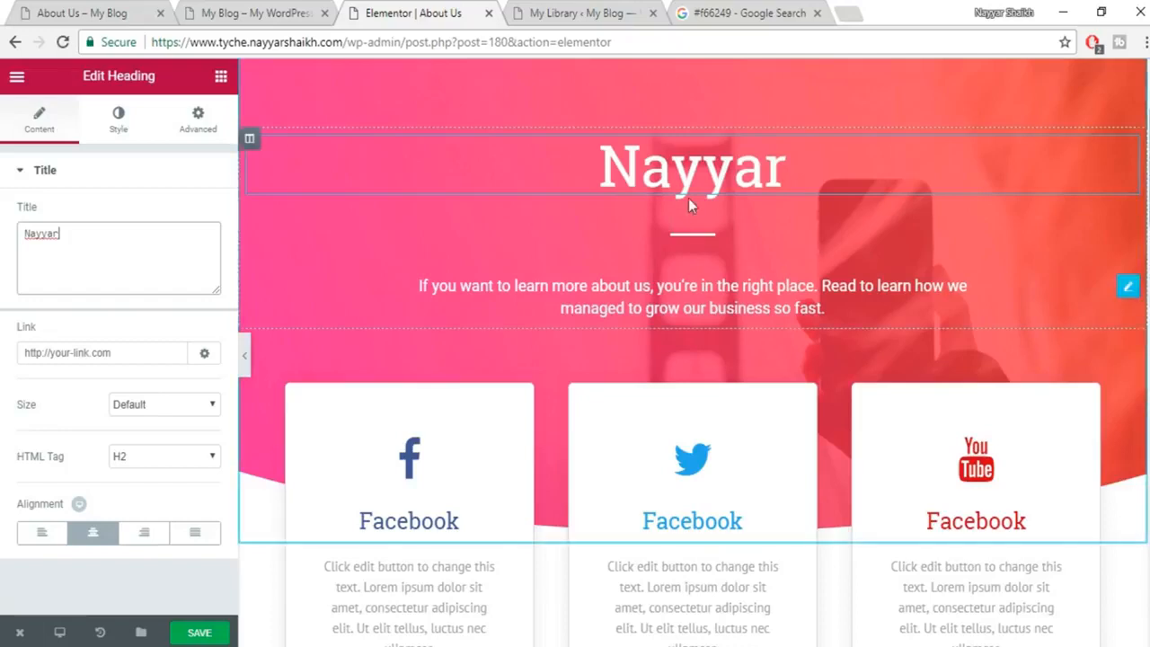
Change the first Icon Box's icon to address-card.
scroll(855, 363, "down", 2)
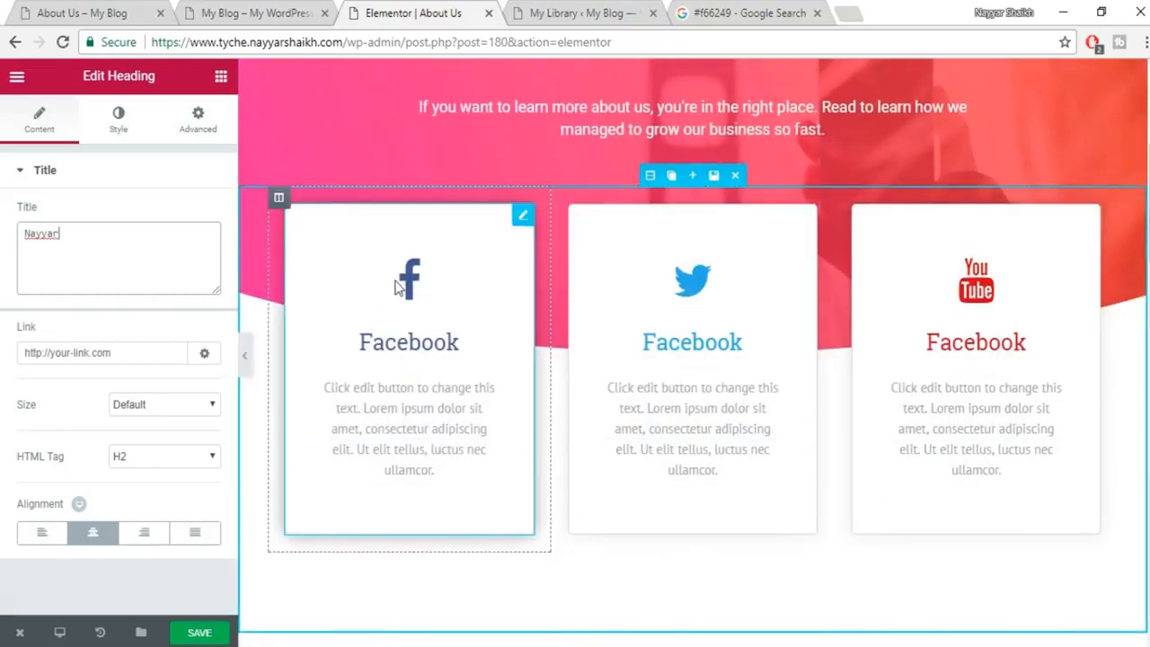
left_click(396, 285)
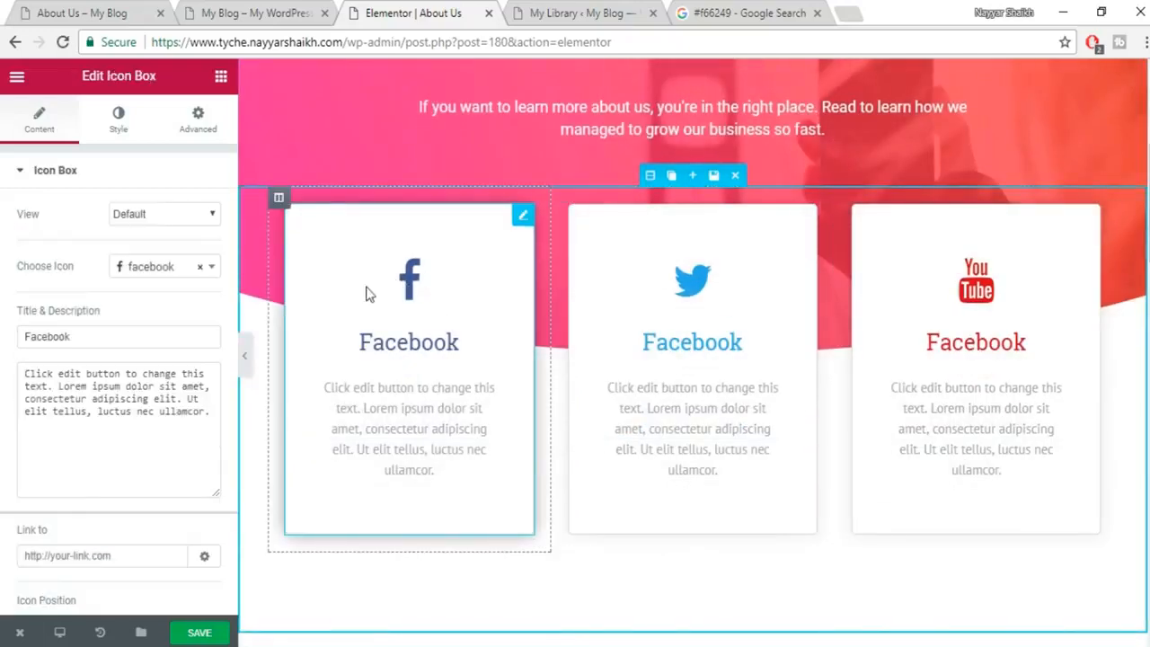
left_click(184, 269)
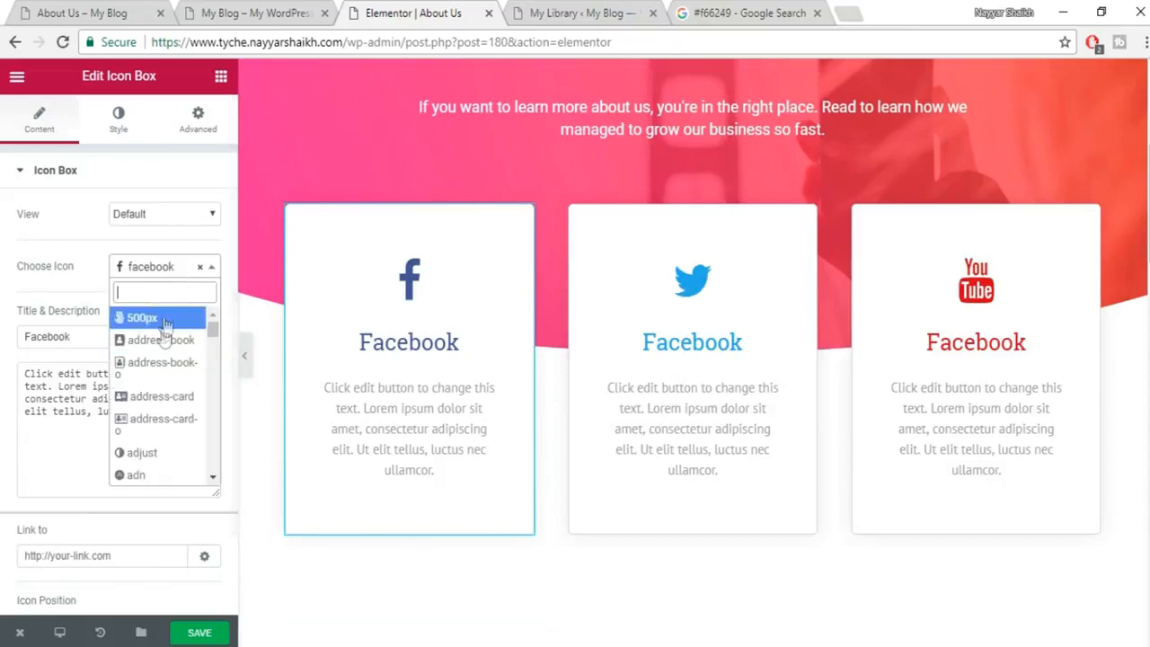
left_click(159, 398)
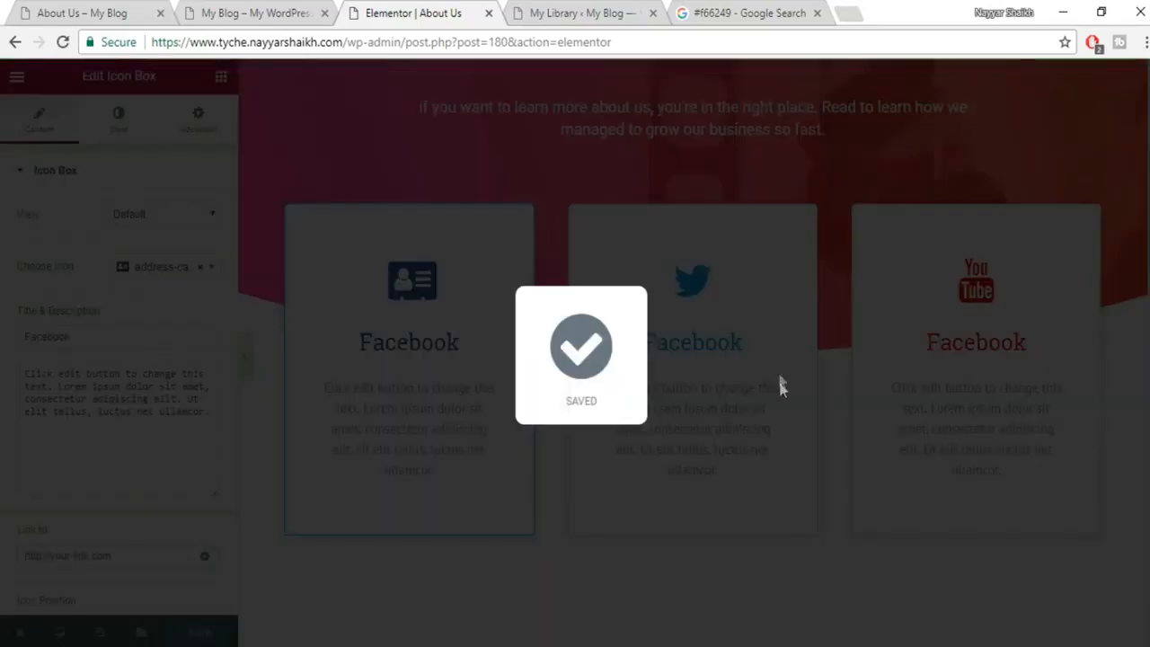
Inspect the Our Story heading and select the left Lorem ipsum paragraph's text.
scroll(829, 422, "up", 3)
scroll(841, 445, "down", 5)
scroll(847, 464, "down", 2)
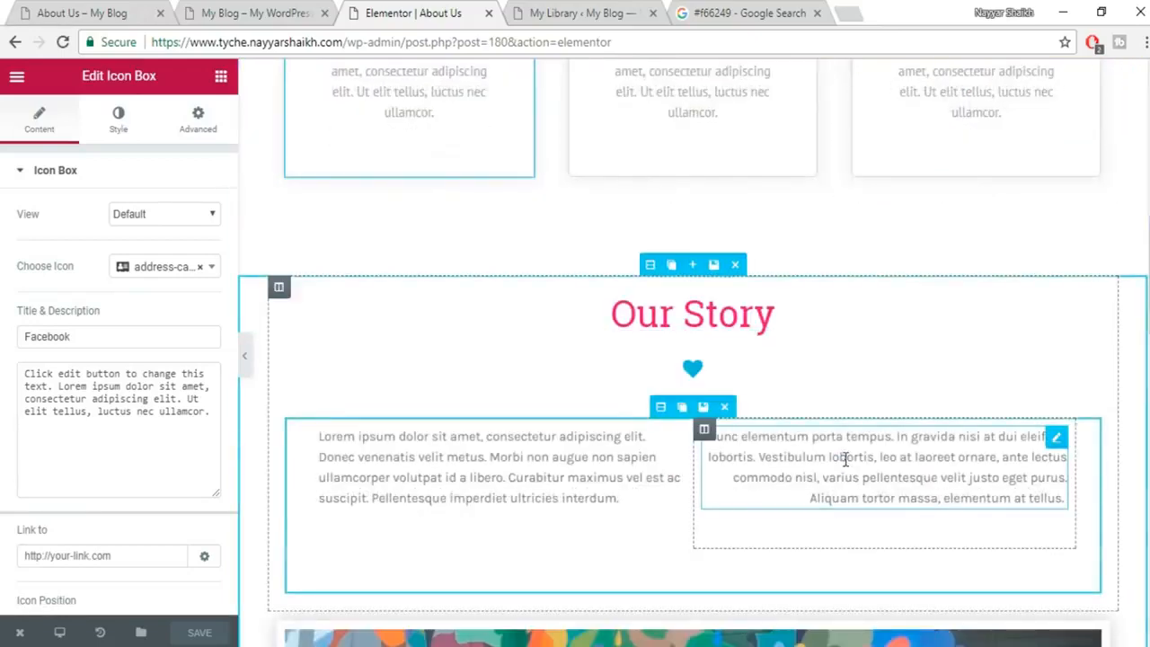
scroll(845, 461, "down", 1)
left_click(688, 230)
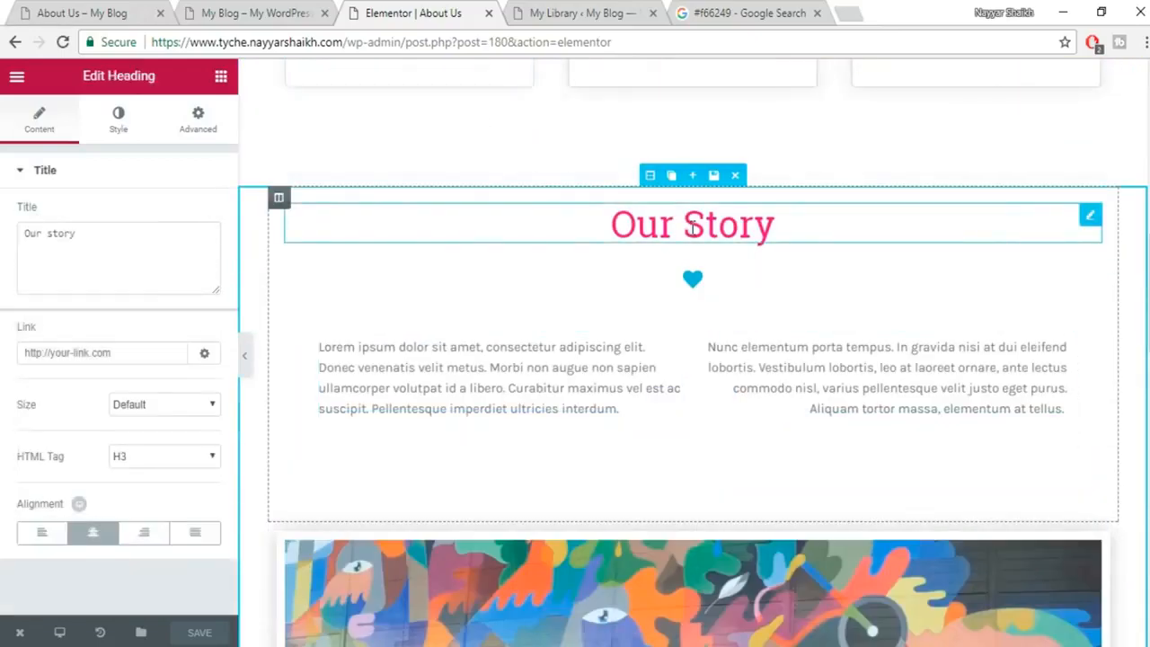
left_click(481, 368)
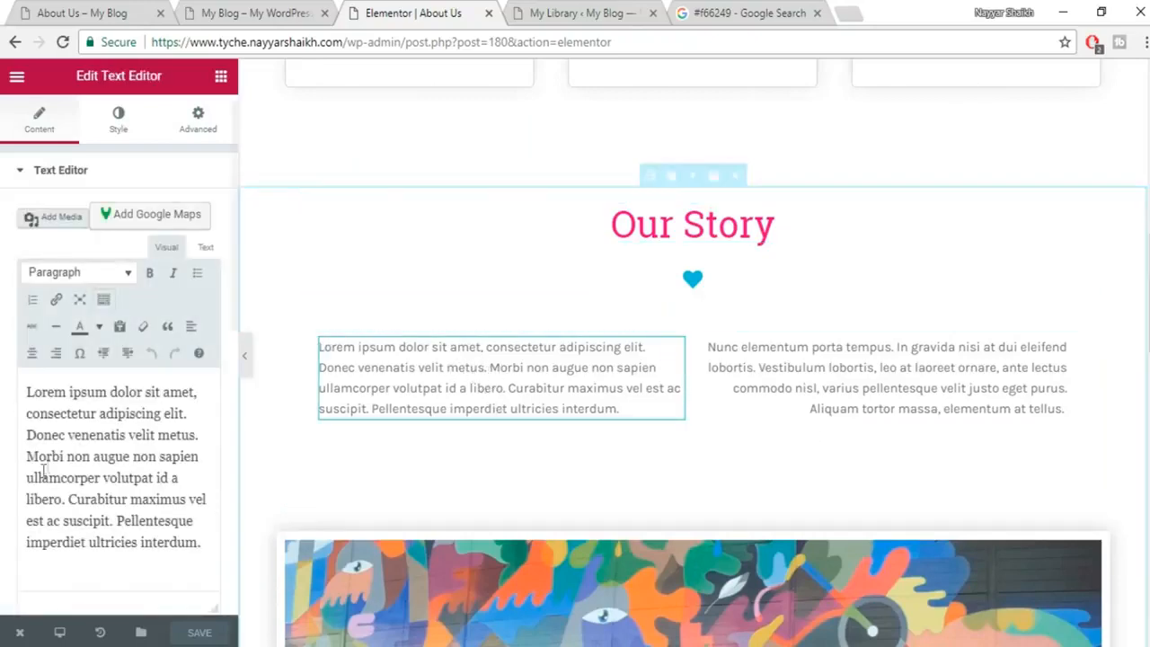
left_click_drag(34, 393, 222, 550)
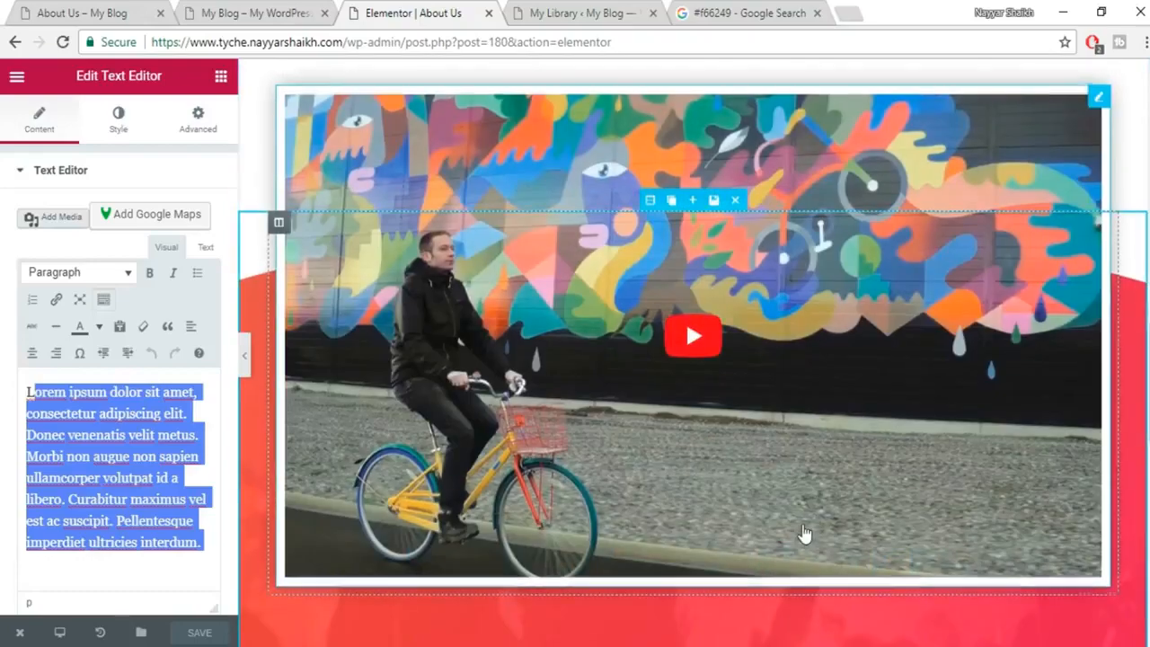
Scroll back to the top of the page and close the About Us editor.
scroll(1147, 346, "up", 2)
left_click_drag(1147, 345, 1149, 337)
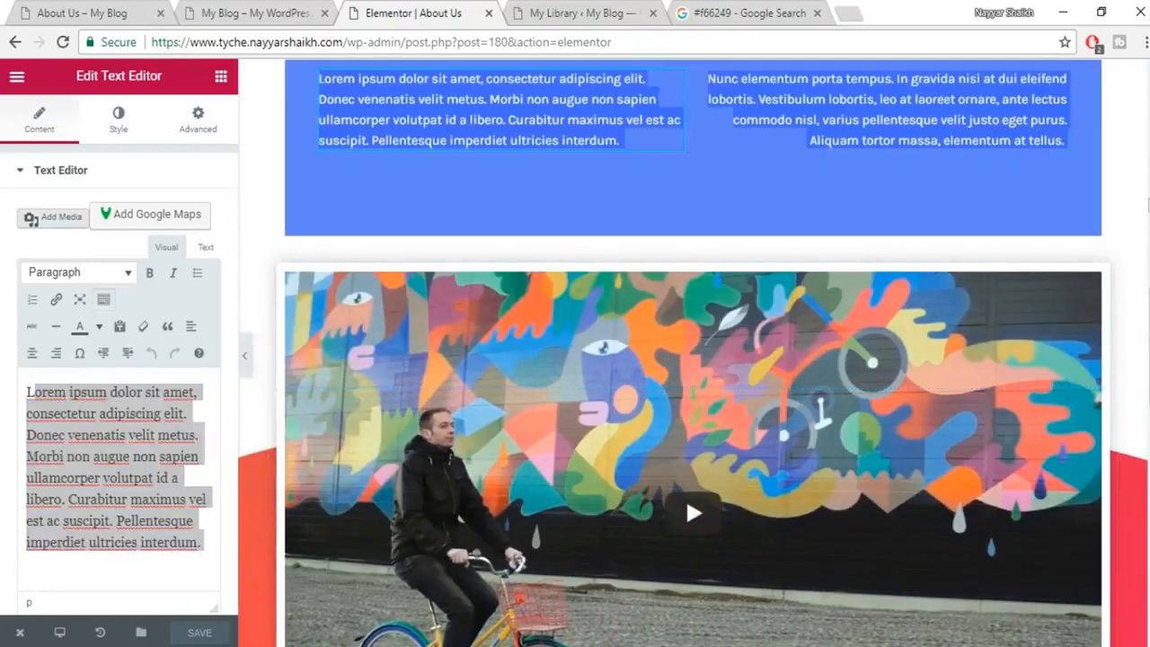
left_click_drag(1148, 206, 1147, 204)
scroll(1146, 204, "up", 6)
scroll(1038, 396, "up", 4)
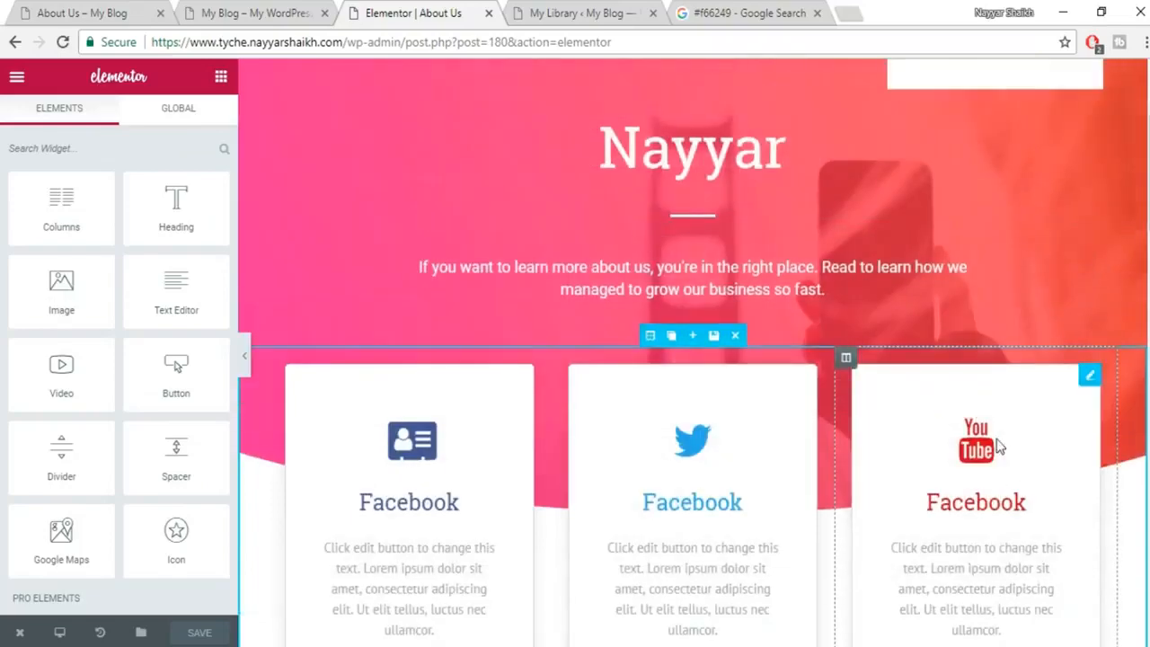
scroll(1000, 447, "up", 2)
left_click(488, 12)
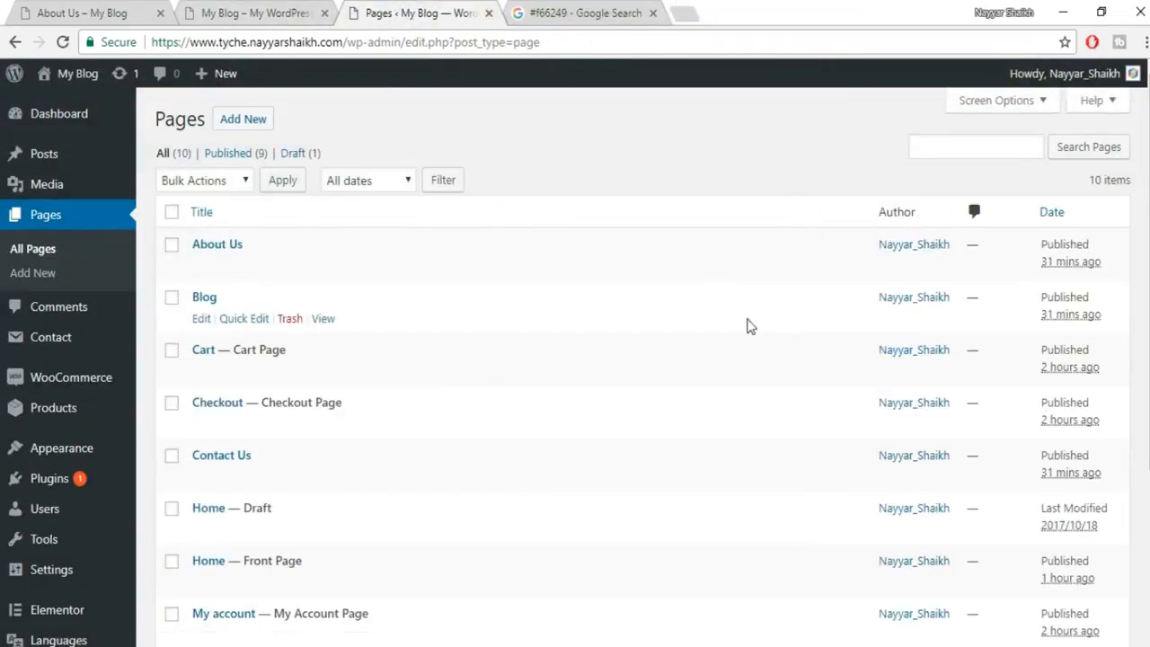
Change Contact Us from Elementor Canvas to Default Template, update, and open it in Elementor.
scroll(275, 249, "down", 2)
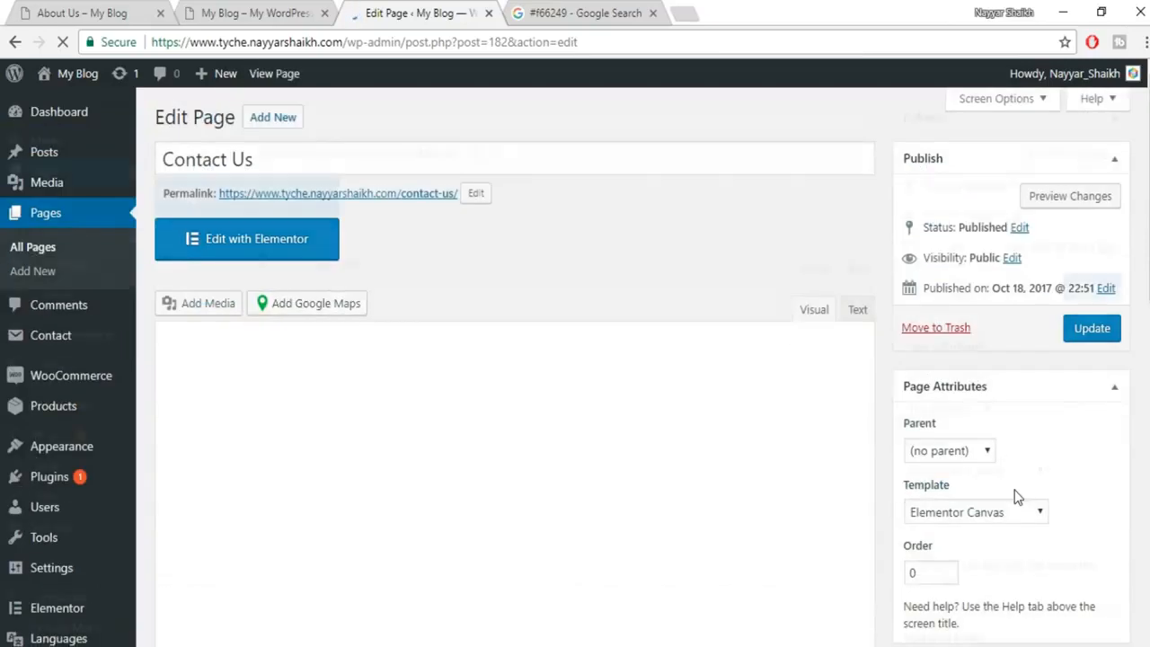
scroll(1015, 494, "down", 2)
left_click(981, 348)
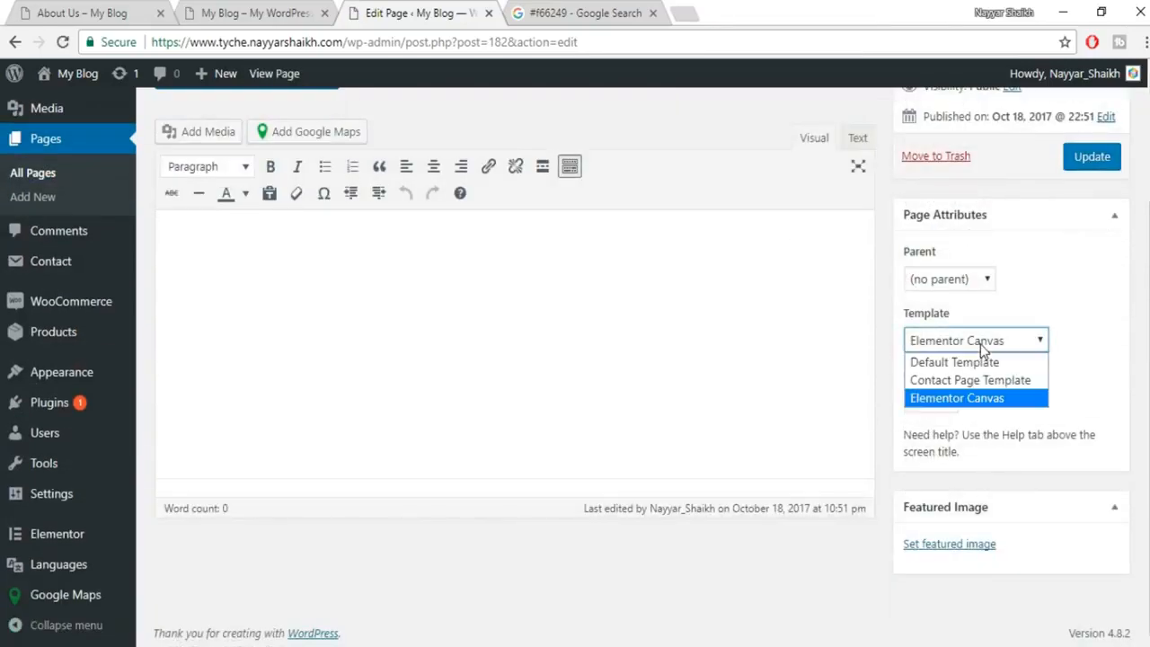
left_click(971, 367)
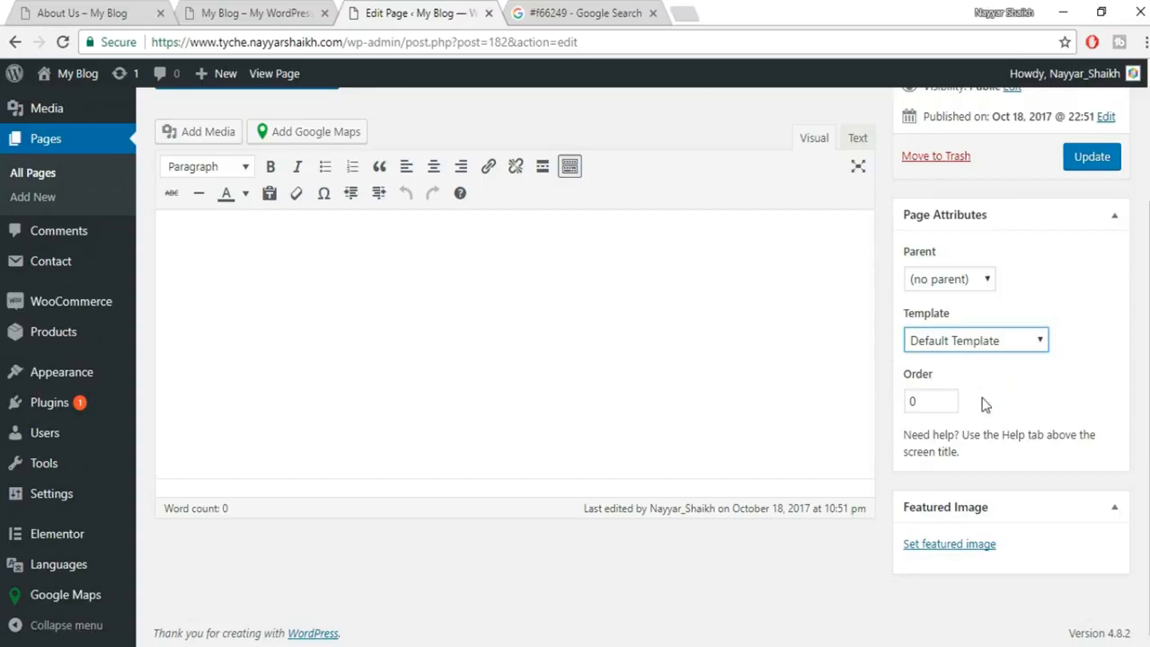
scroll(983, 403, "up", 2)
left_click(1086, 336)
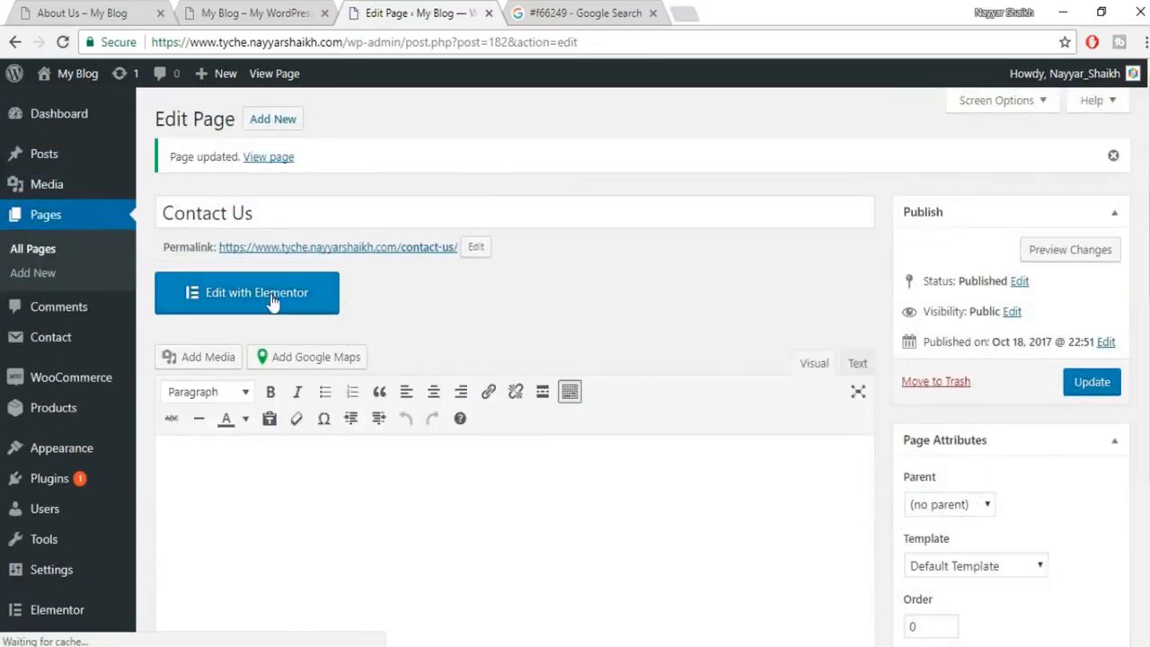
left_click(269, 302)
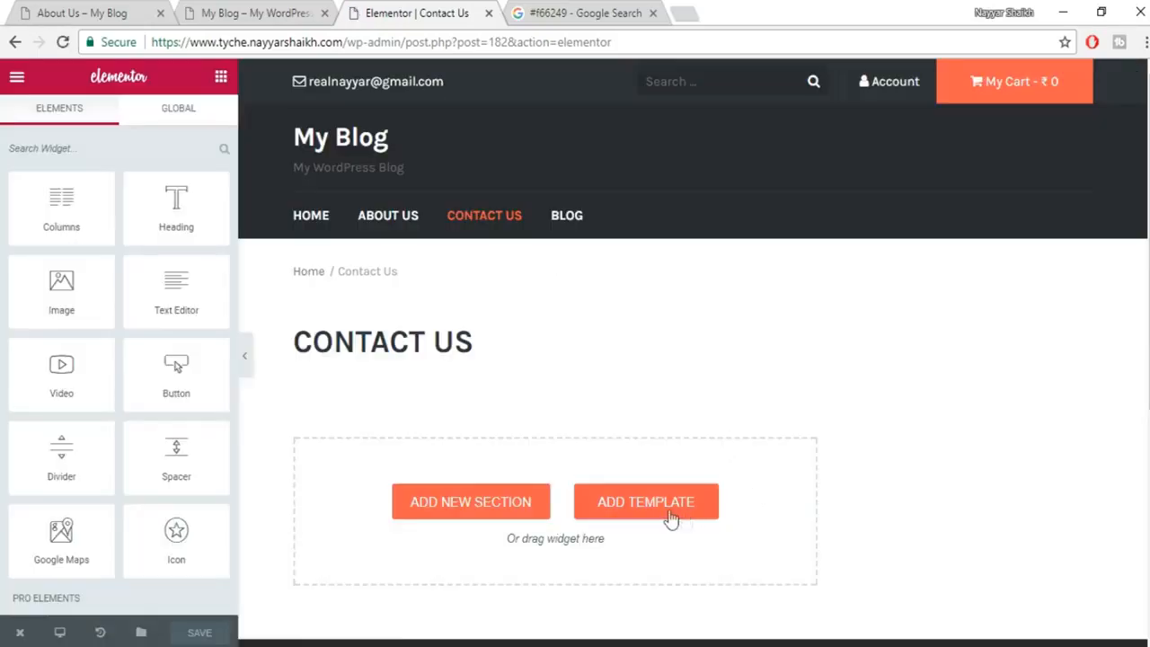
Insert the saved Contact Us template from My Templates and scroll down to its map.
left_click(666, 509)
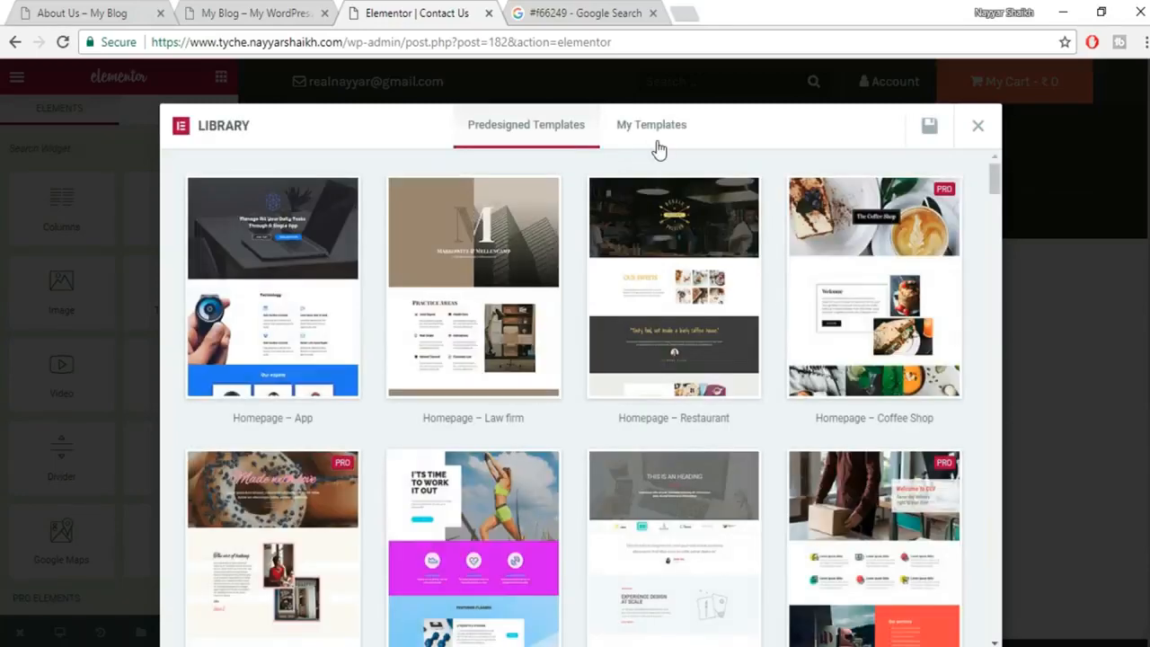
left_click(657, 144)
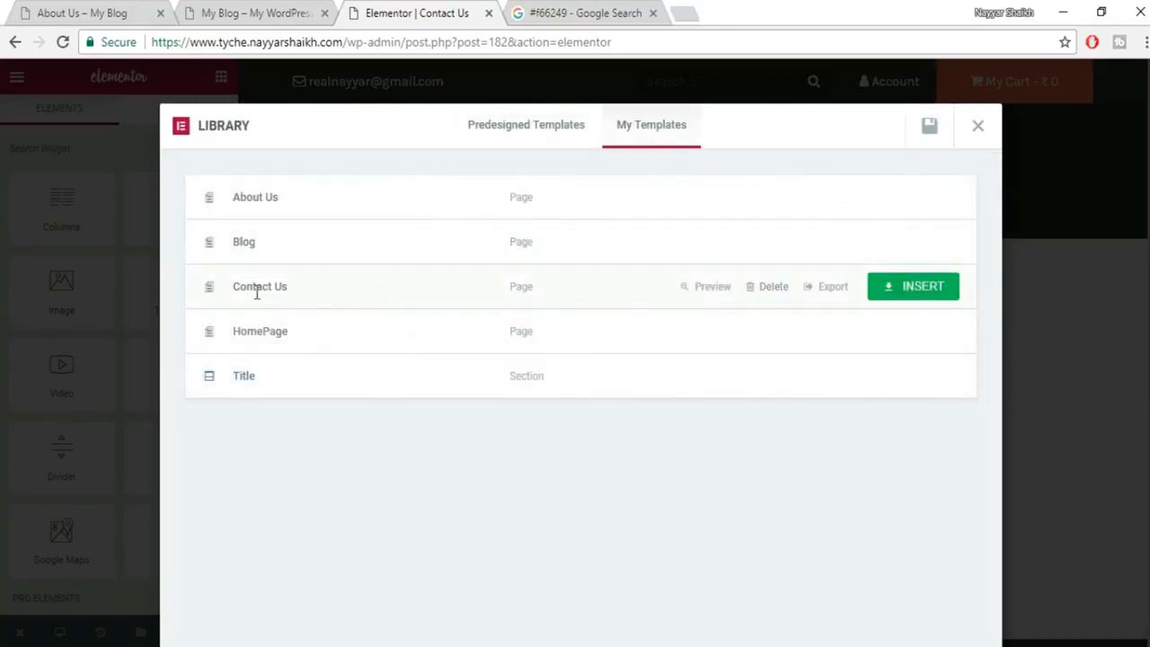
left_click(917, 288)
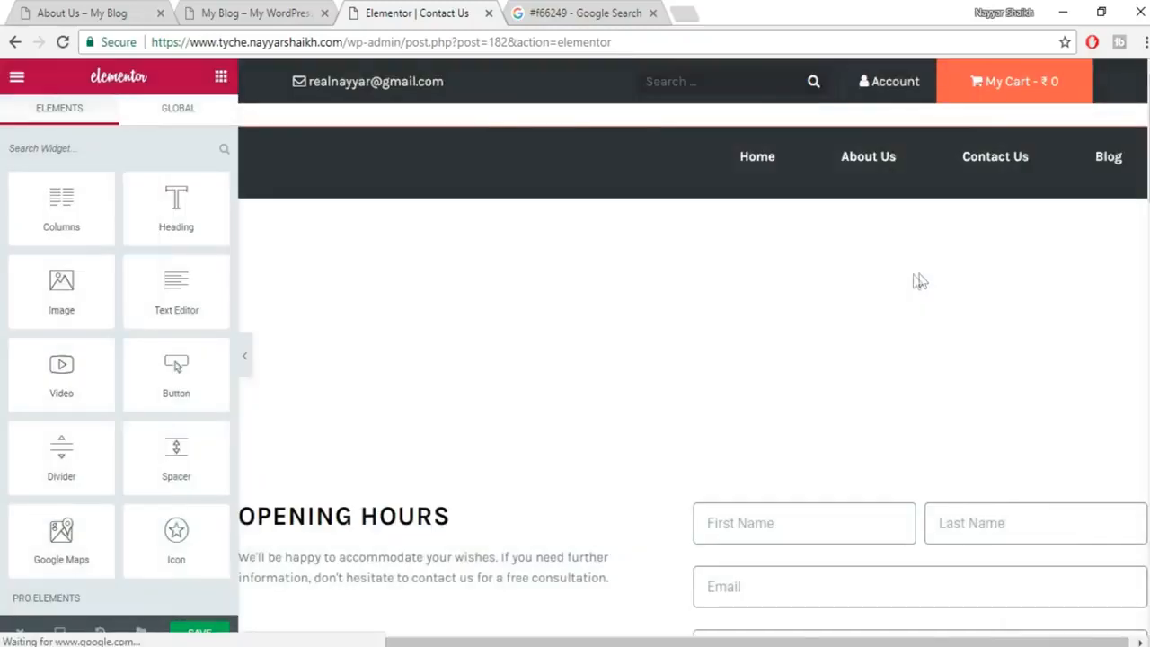
left_click_drag(1148, 135, 1149, 279)
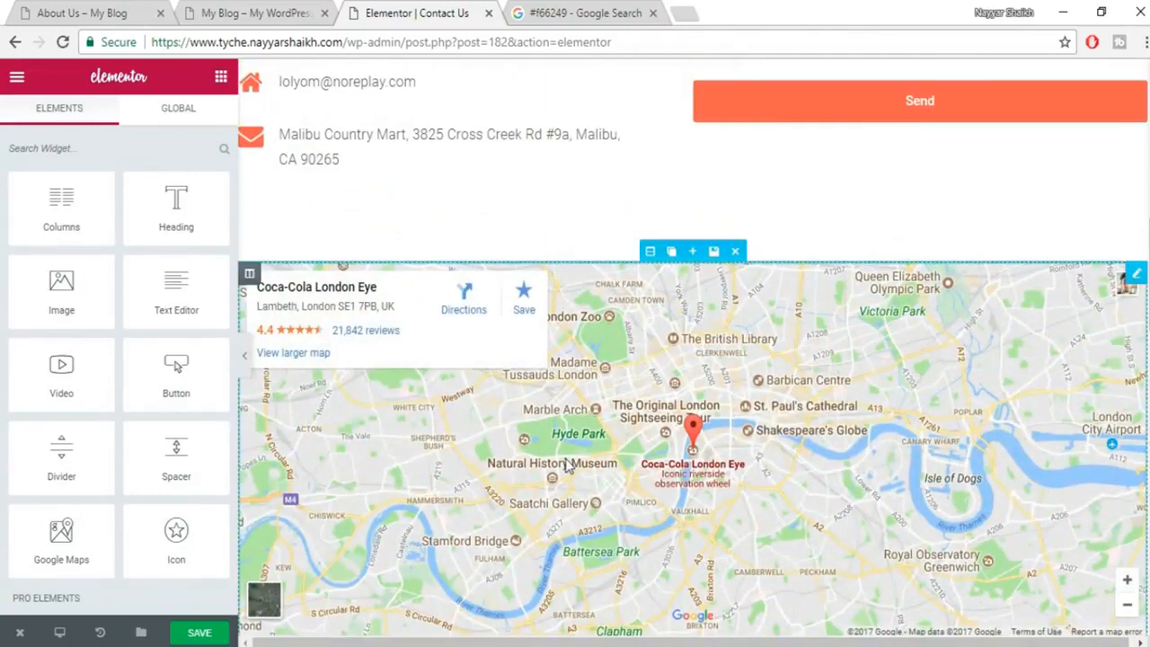
scroll(719, 404, "down", 1)
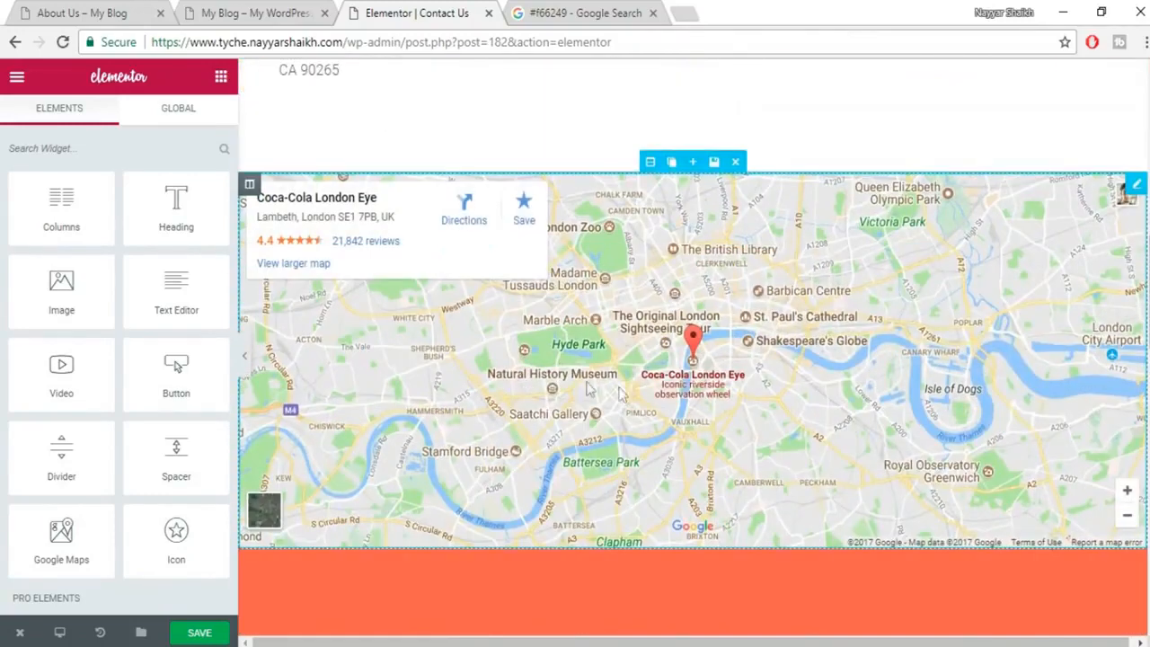
Set the Google map's address to mumbai, zoom level 14 and height 394.
left_click(786, 302)
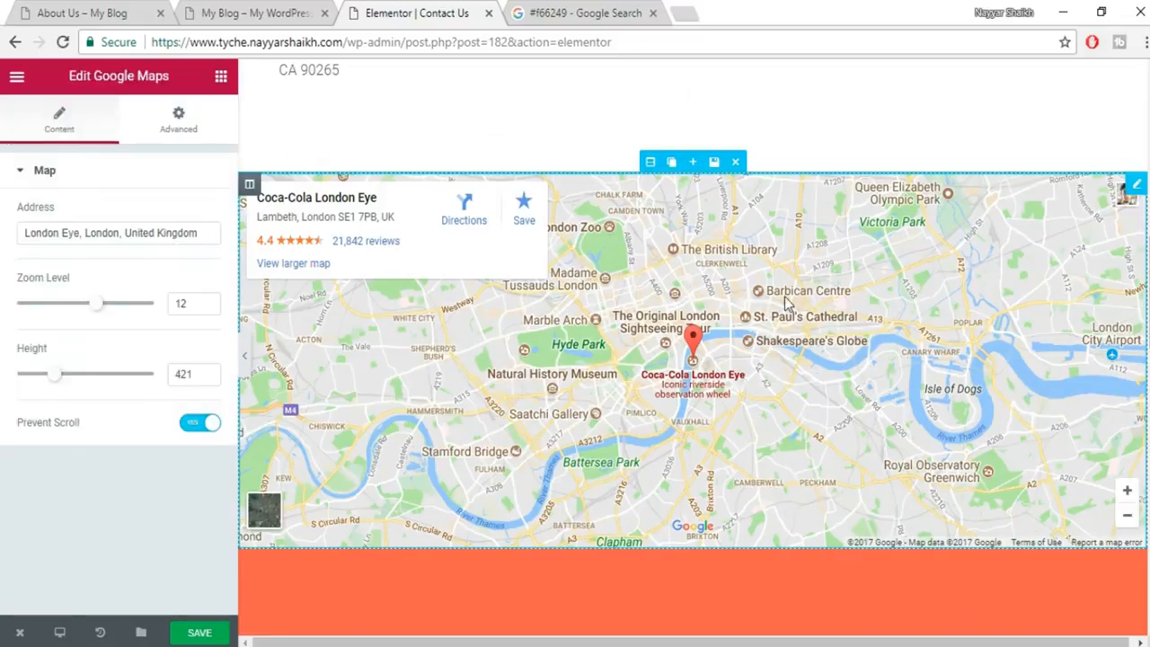
triple_click(115, 233)
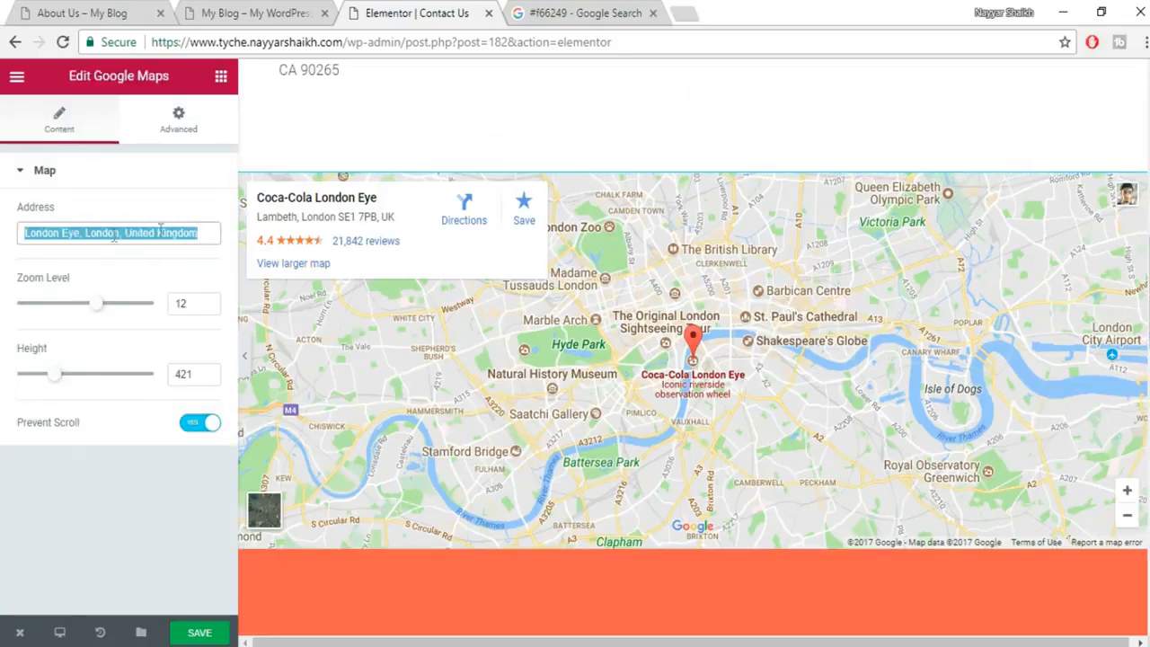
type("mumbai")
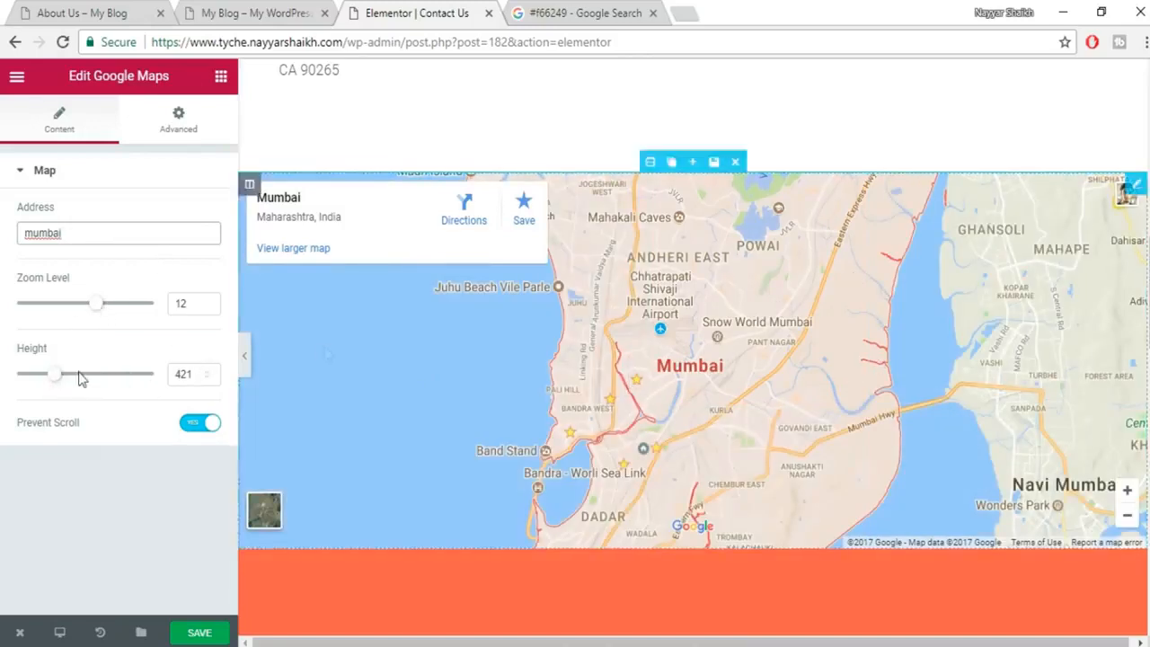
mouse_move(54, 382)
left_mouse_down()
mouse_move(77, 380)
mouse_move(27, 380)
mouse_move(41, 378)
left_mouse_up()
left_click_drag(95, 305, 113, 310)
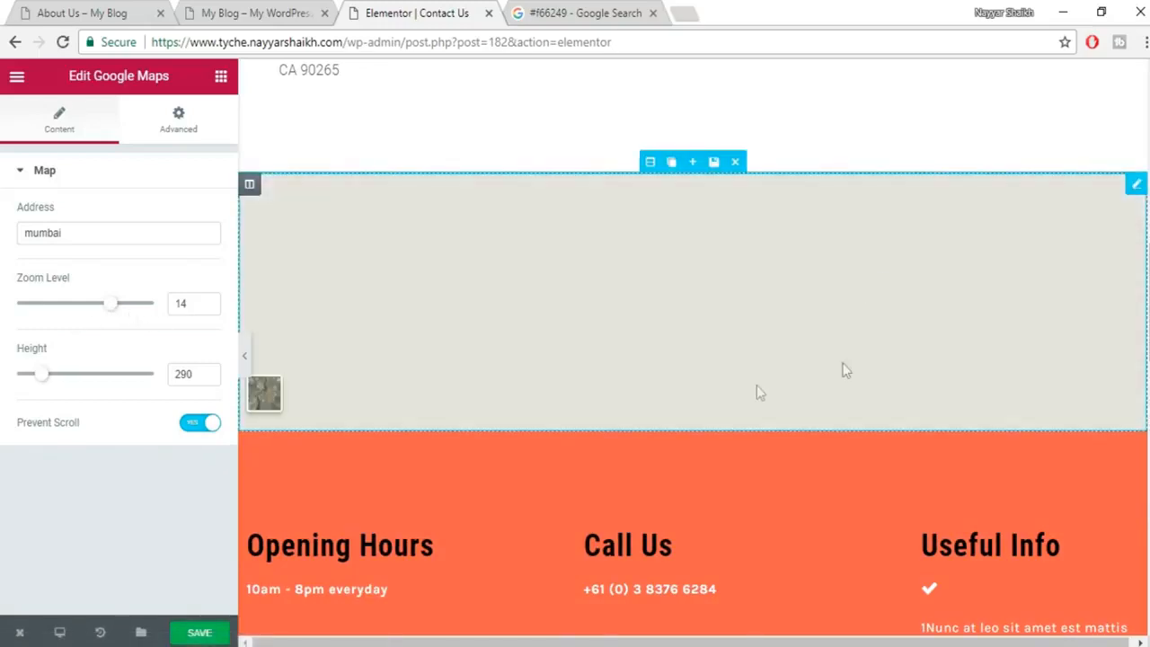
left_click_drag(45, 378, 54, 379)
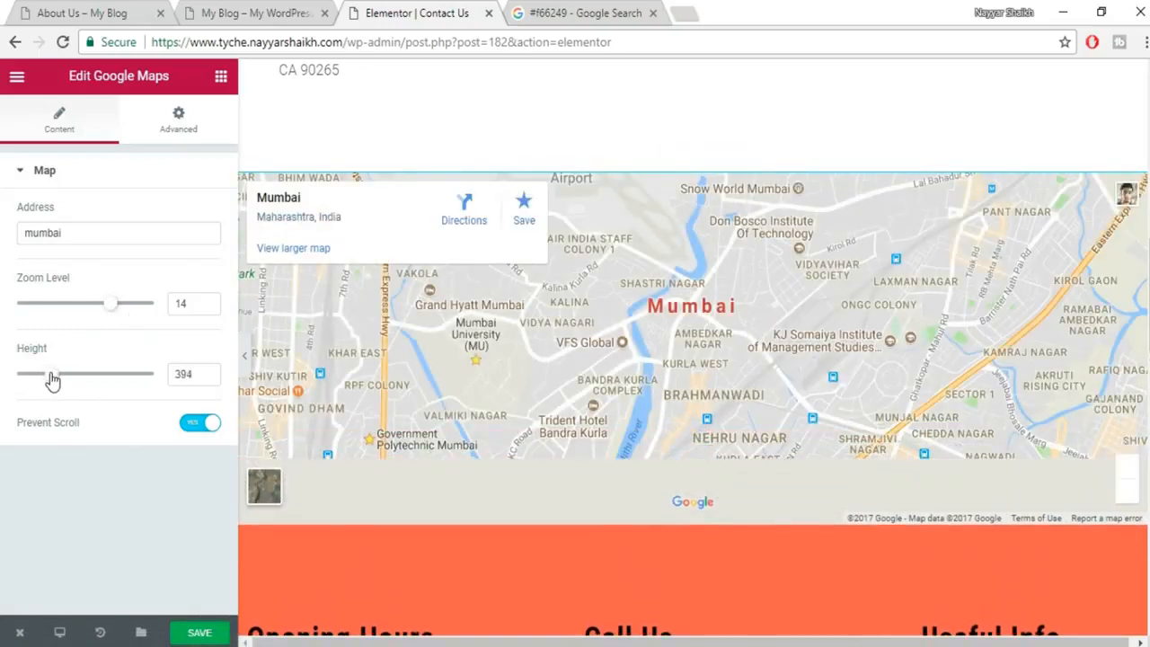
scroll(704, 415, "up", 5)
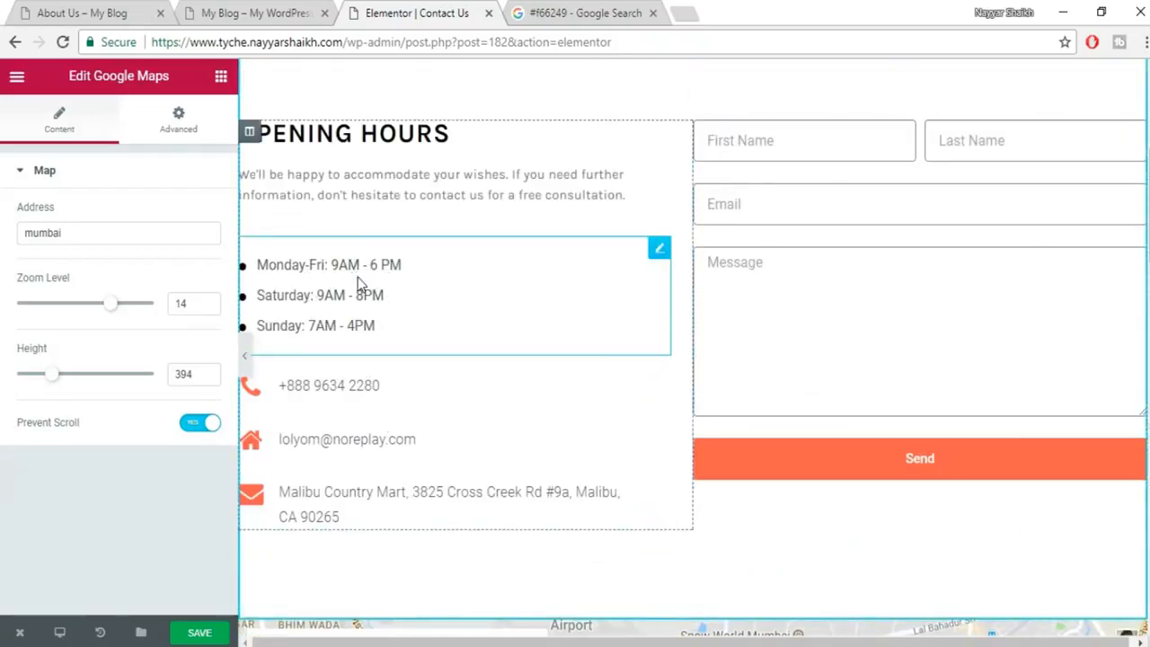
Inspect the opening hours list's Monday-Fri item and the contact details list settings.
left_click(358, 282)
left_click(91, 231)
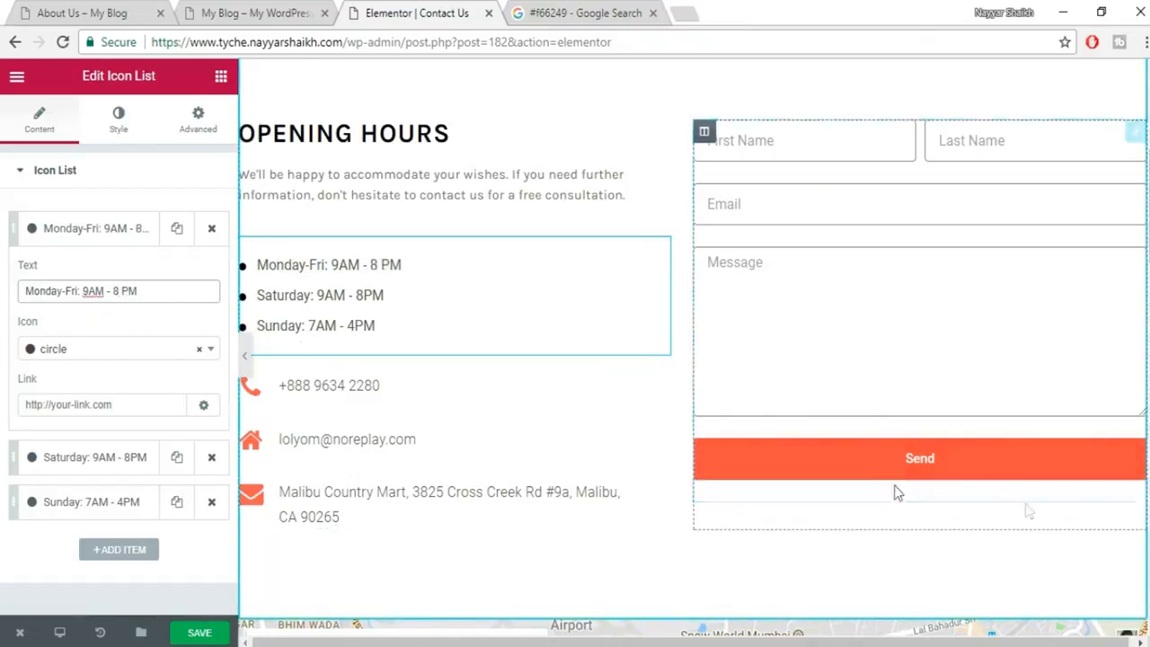
left_click(374, 446)
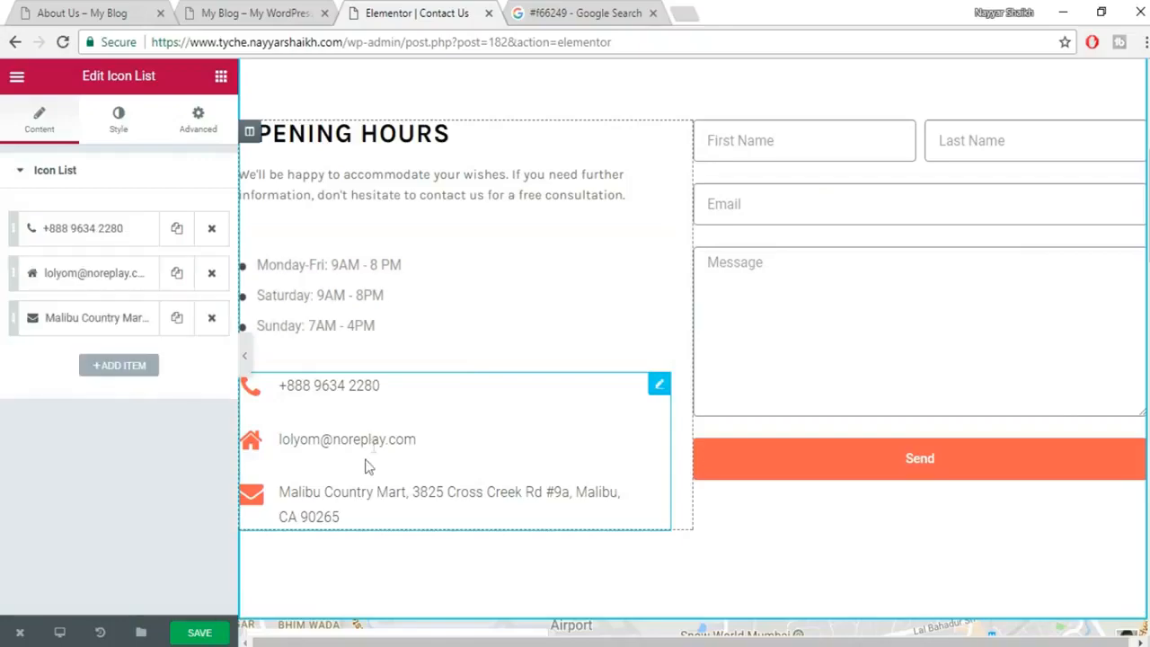
scroll(737, 361, "up", 1)
scroll(737, 369, "up", 3)
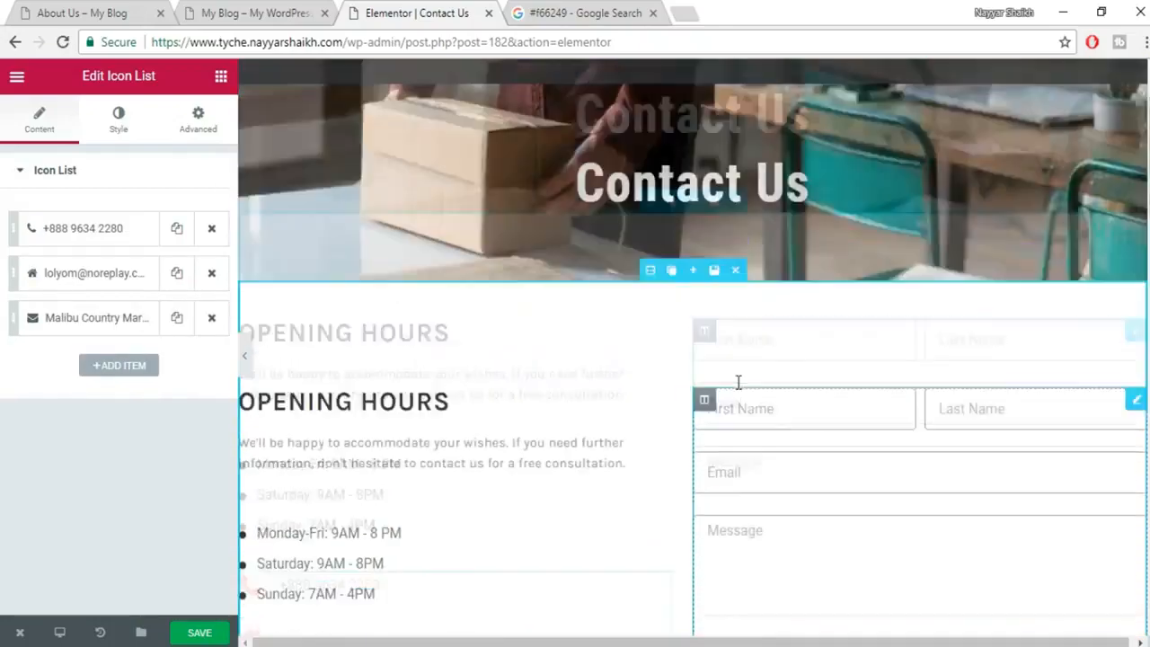
scroll(727, 395, "down", 4)
scroll(725, 392, "down", 10)
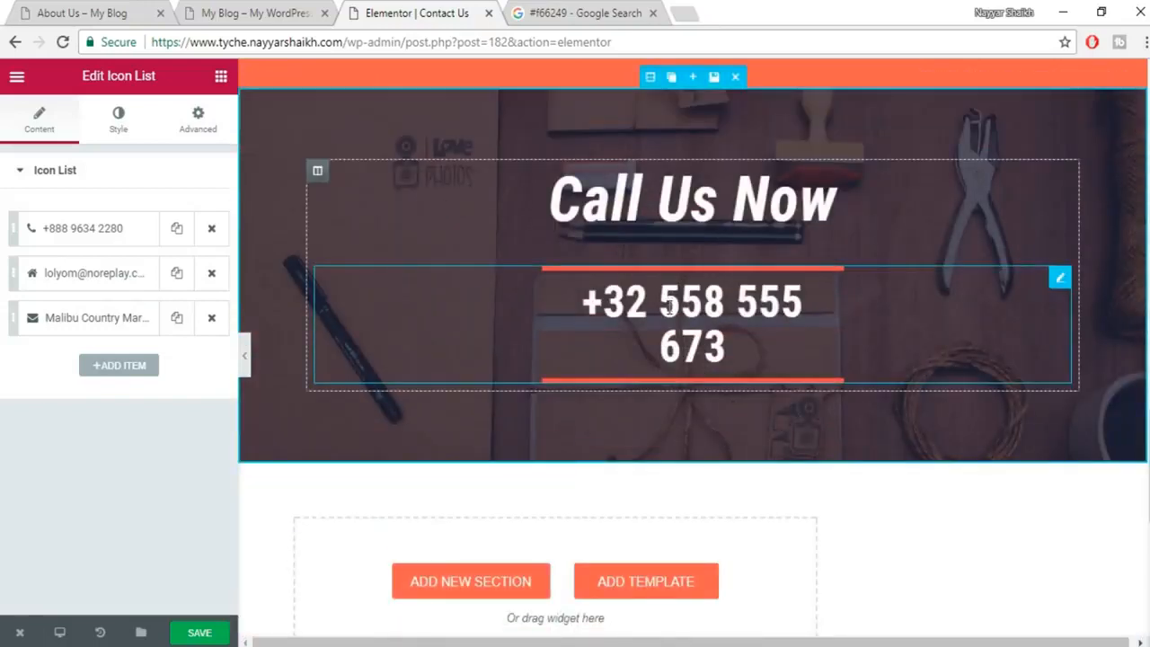
Replace the Call Us Now heading with a new placeholder number, save, and close the editor.
left_click(669, 305)
left_click_drag(135, 235, 2, 250)
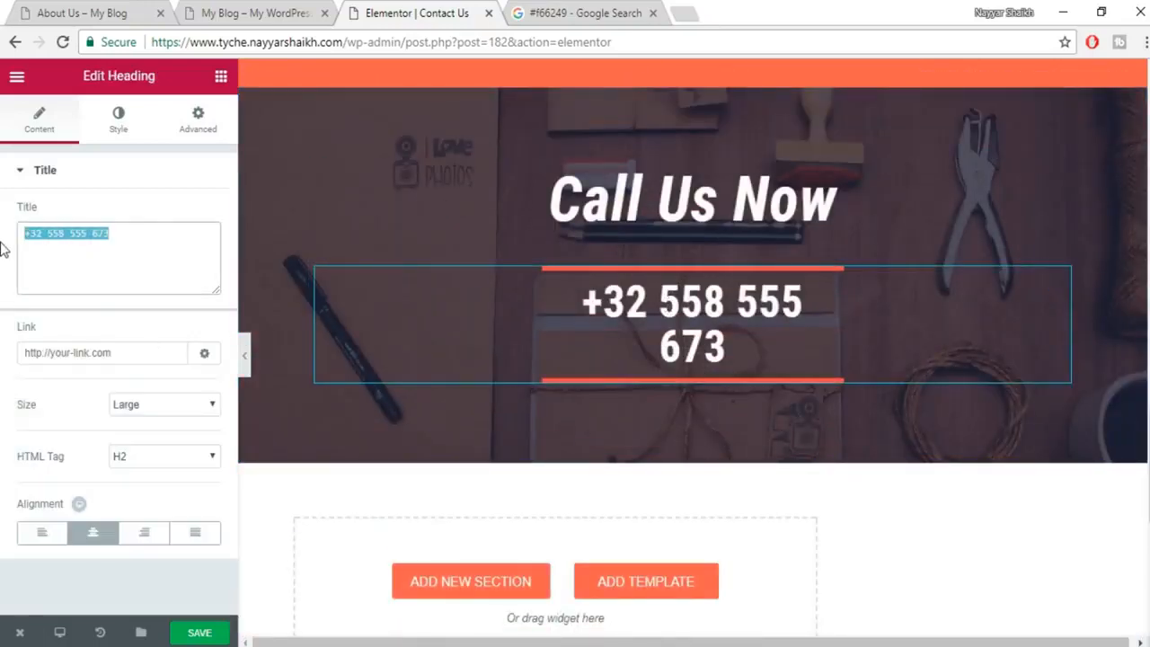
type("12344855")
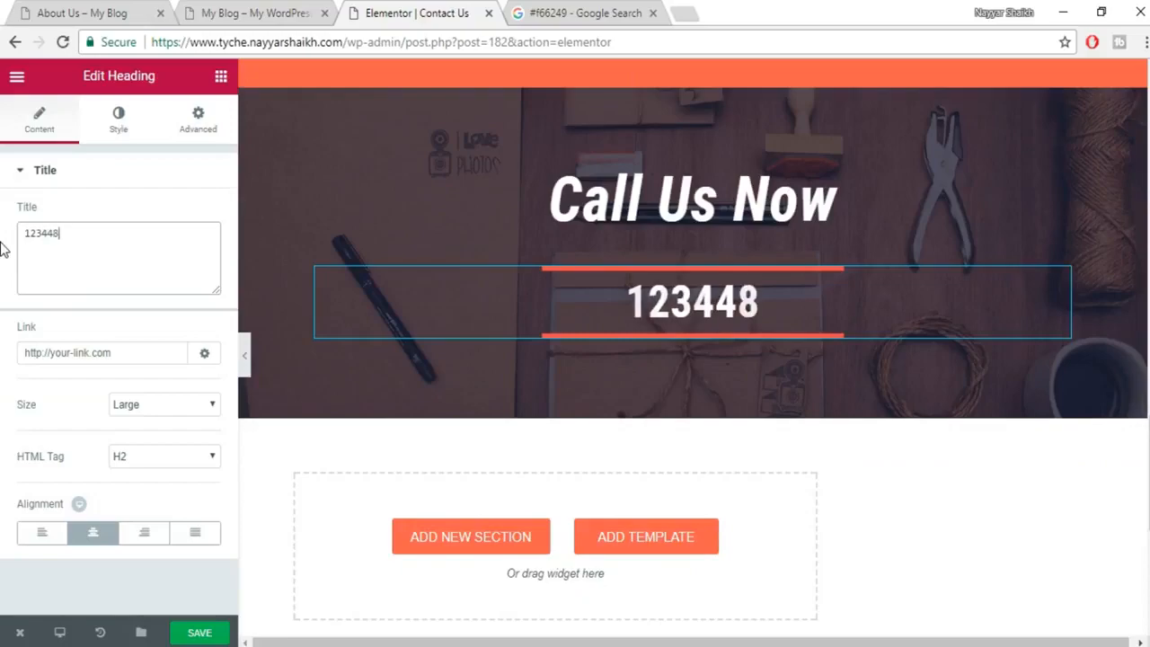
left_click(218, 626)
scroll(863, 449, "up", 5)
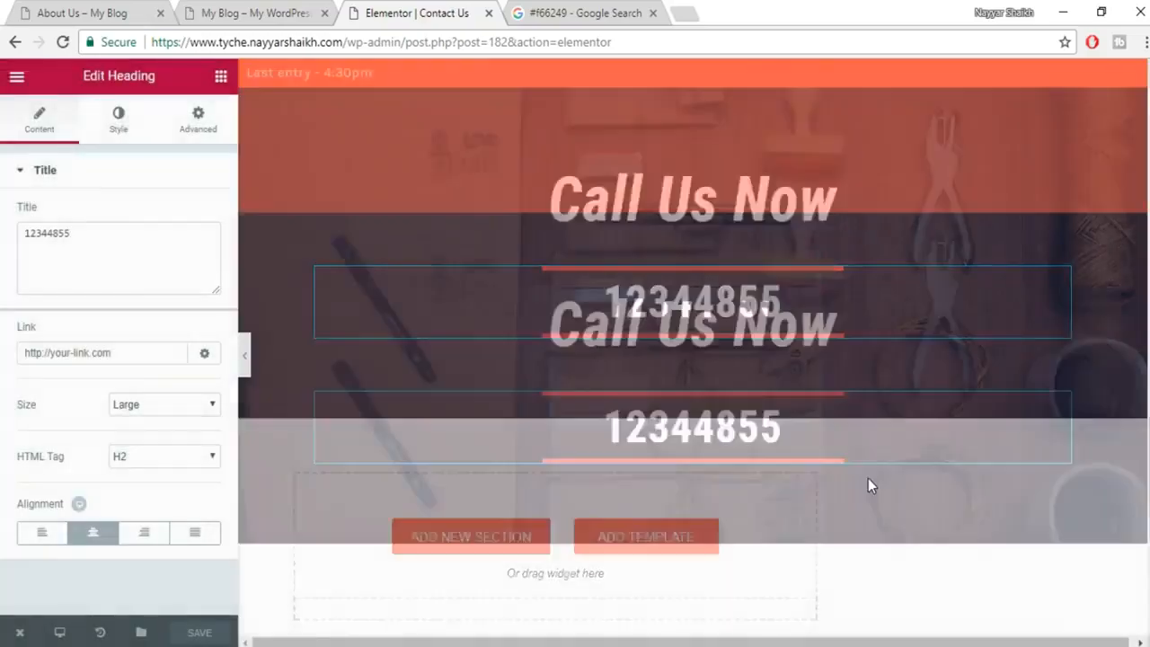
scroll(868, 478, "up", 10)
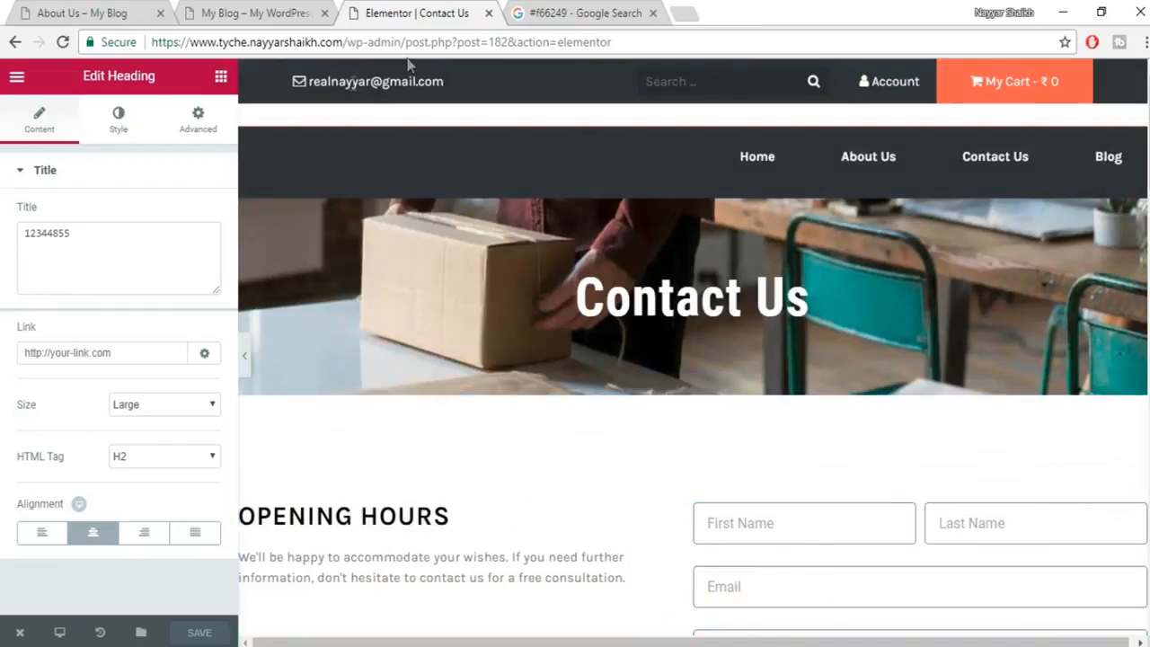
left_click(489, 15)
Open the My Blog site's WordPress Dashboard in a new browser tab.
left_click(269, 11)
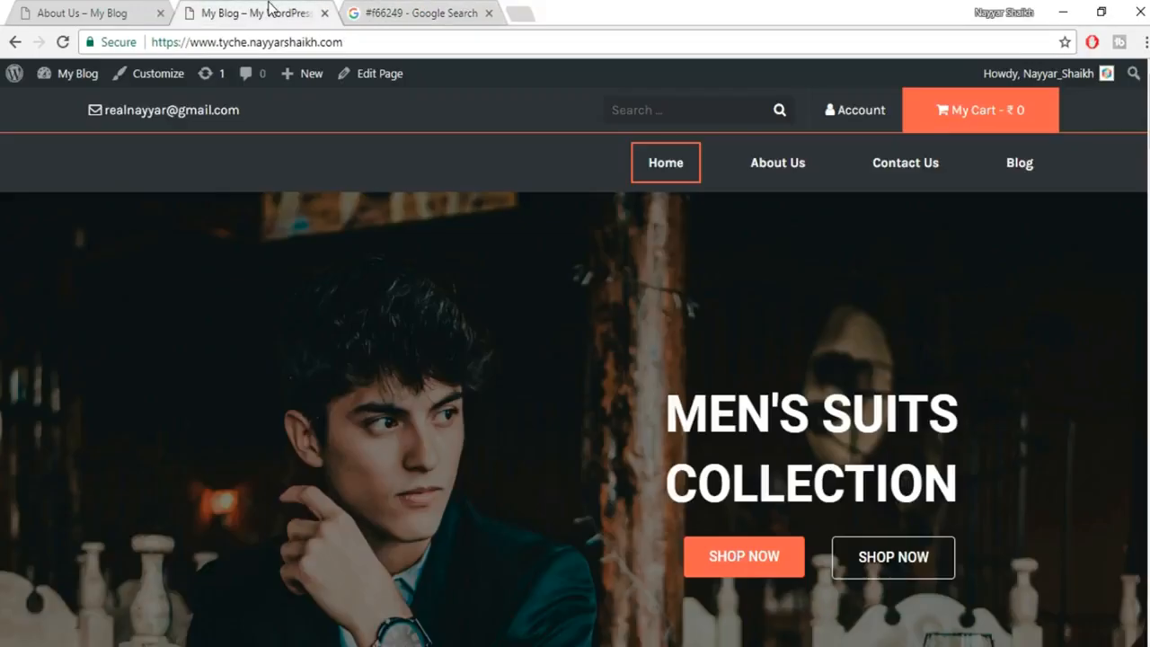
left_click(370, 42)
right_click(78, 108)
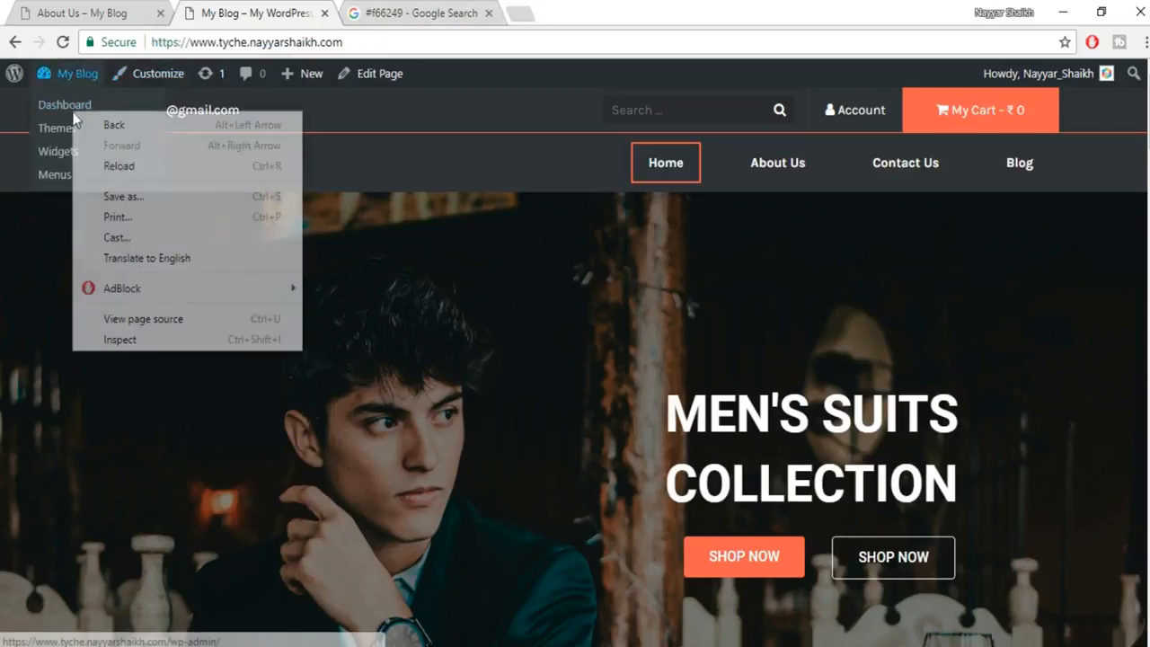
right_click(77, 108)
left_click(102, 117)
left_click(458, 11)
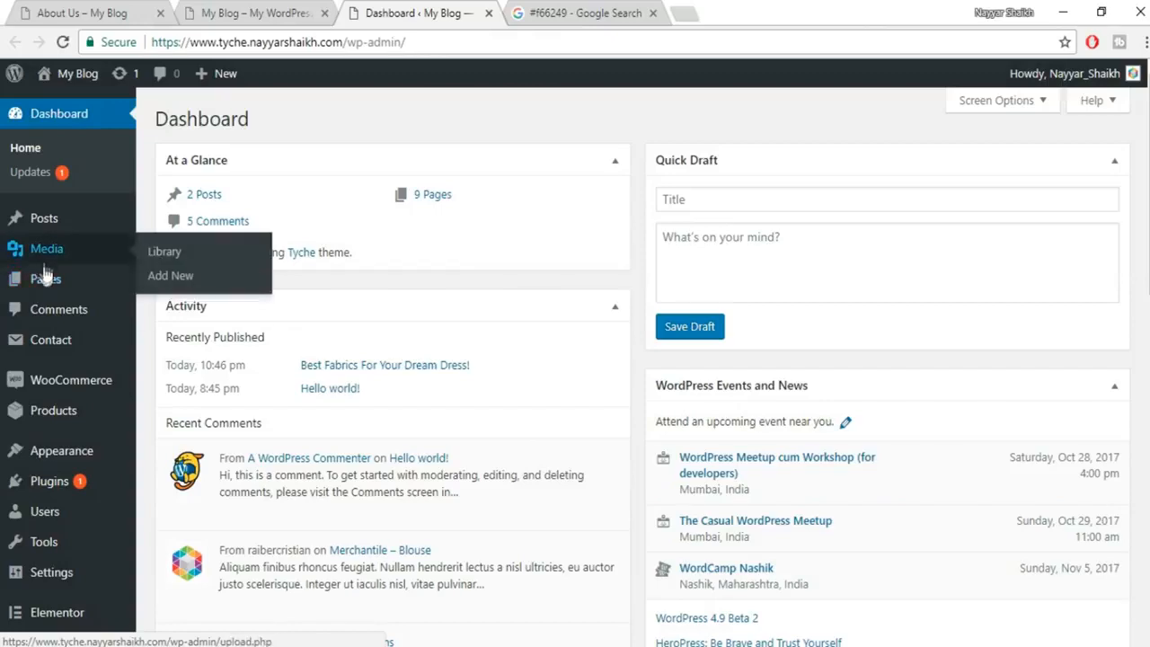
Open the Blog page from the Pages list and launch Edit with Elementor.
left_click(45, 279)
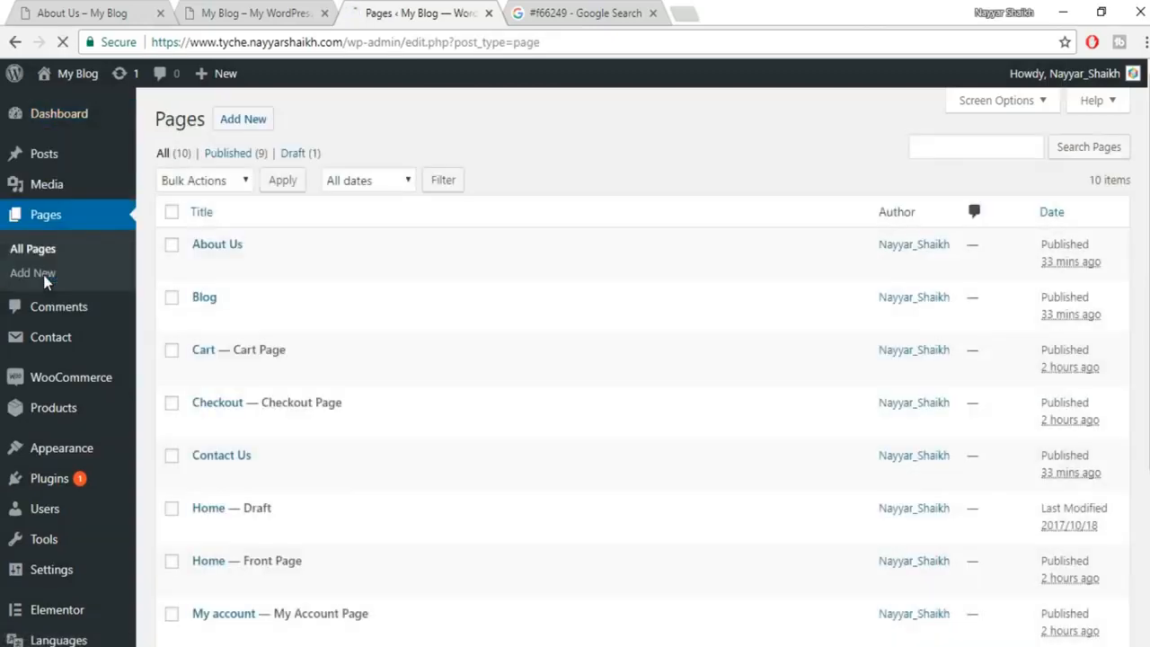
mouse_move(290, 260)
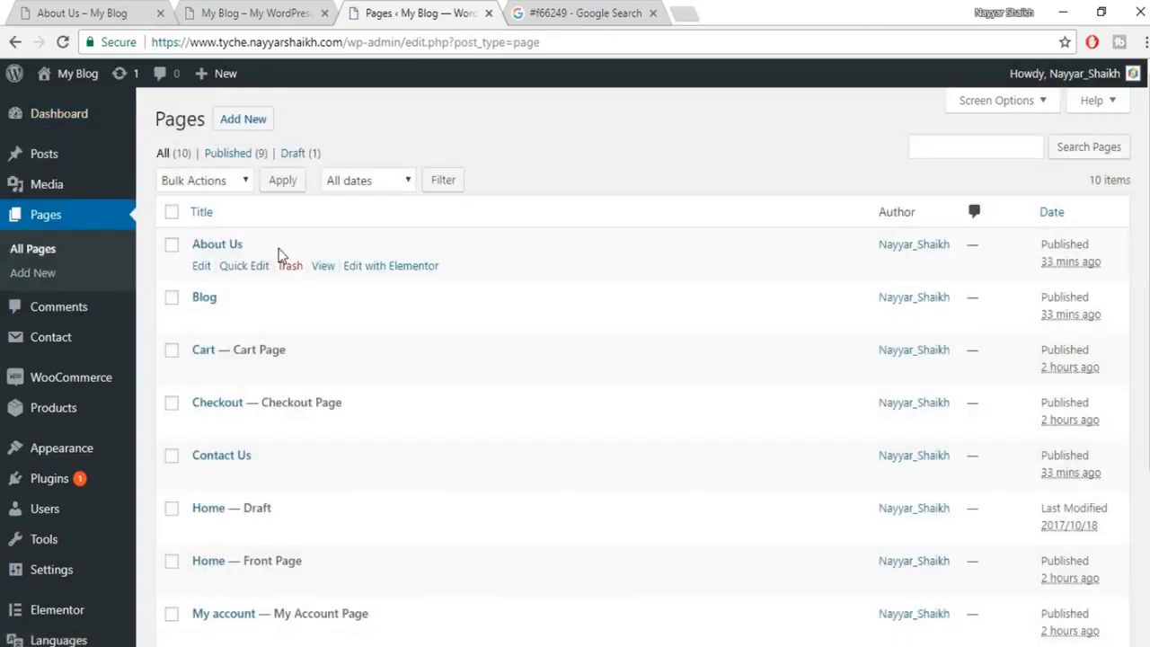
mouse_move(202, 321)
left_click(204, 324)
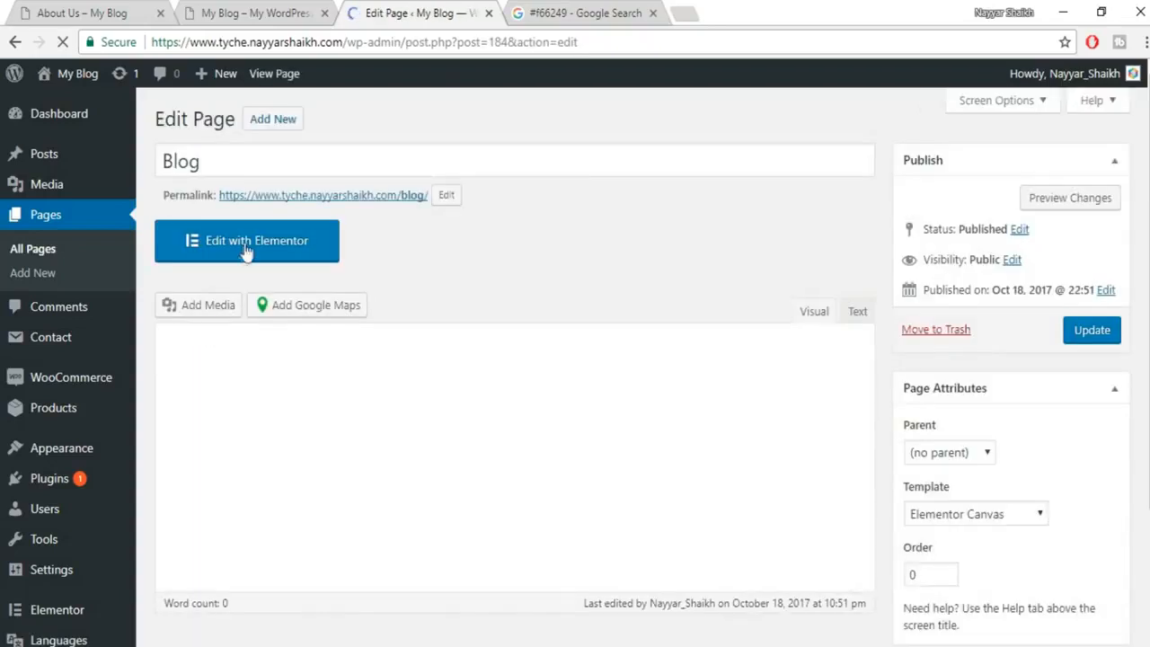
left_click(246, 241)
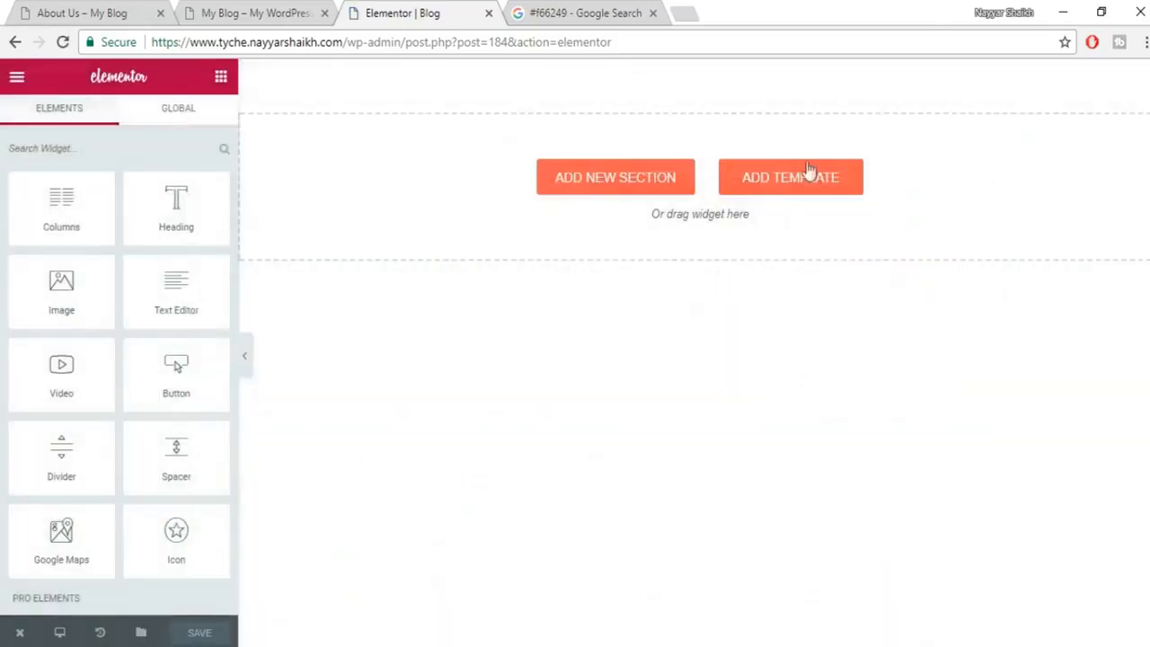
Insert the saved Blog template from My Templates, save the page, and close the Elementor | Blog tab.
left_click(803, 186)
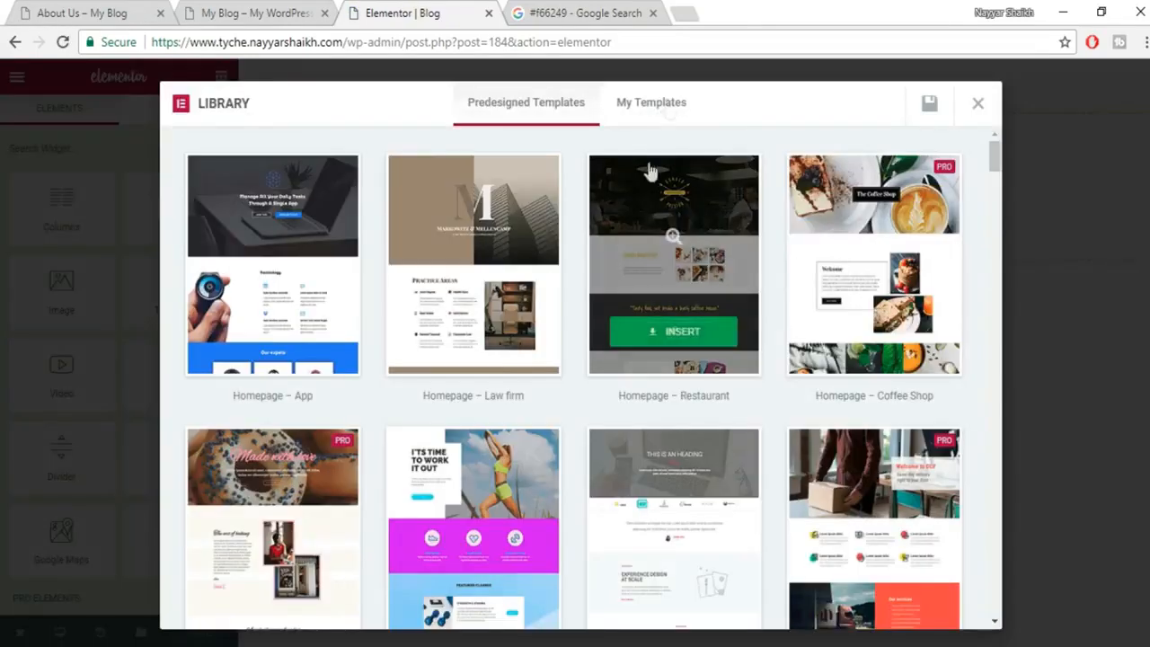
left_click(654, 103)
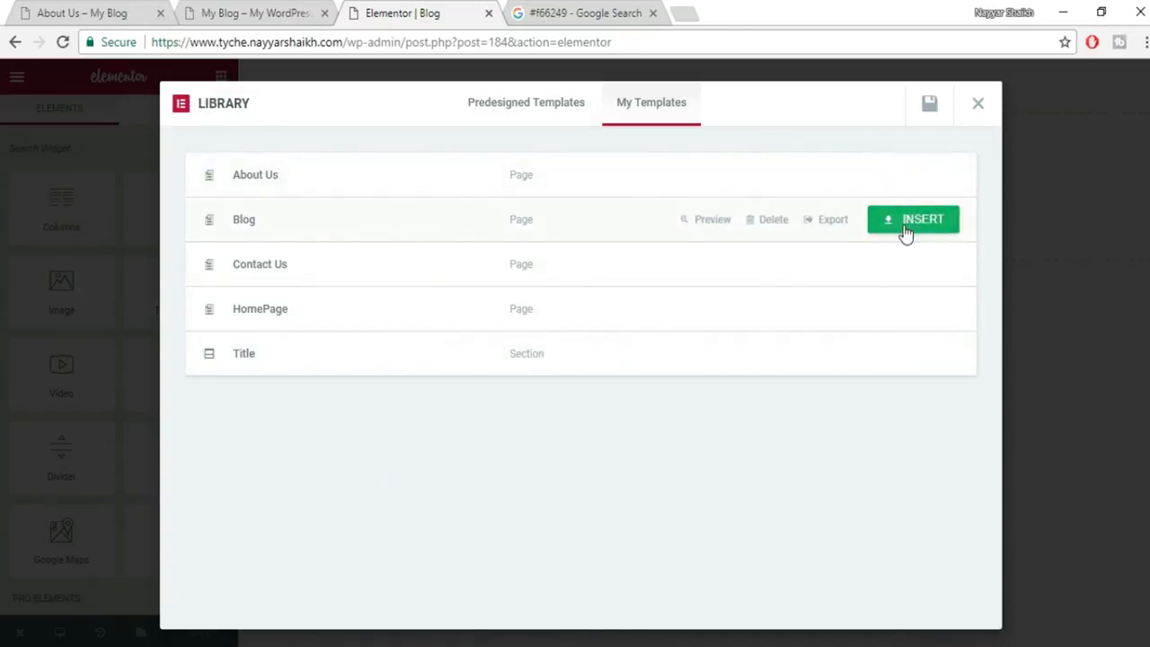
left_click(905, 225)
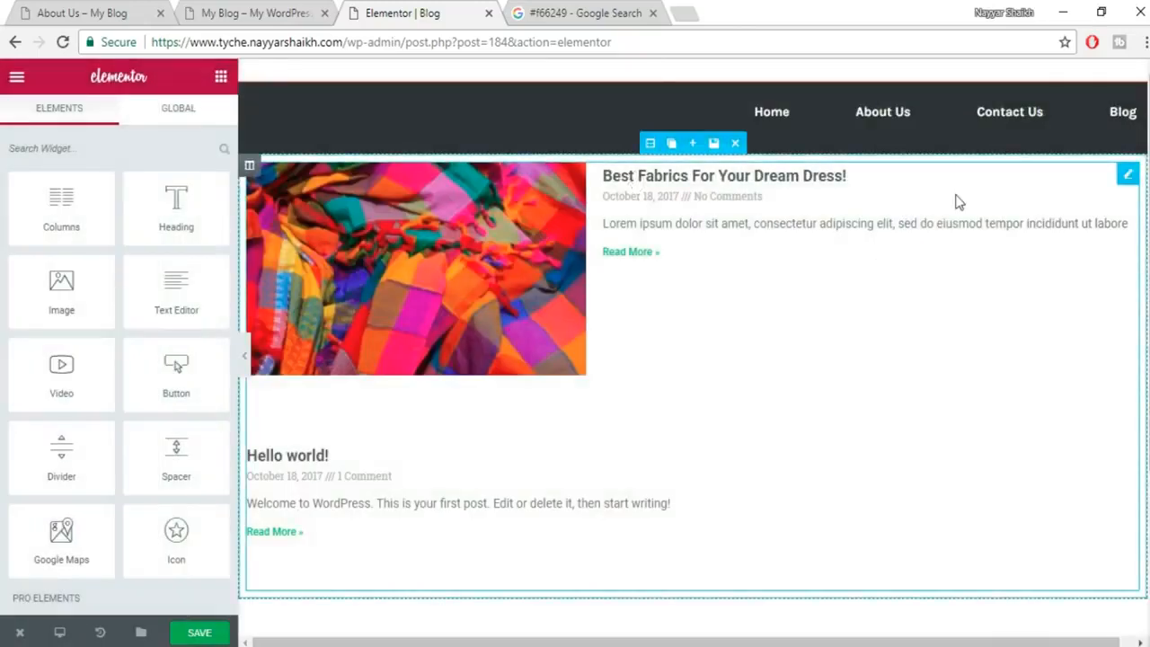
left_click(209, 634)
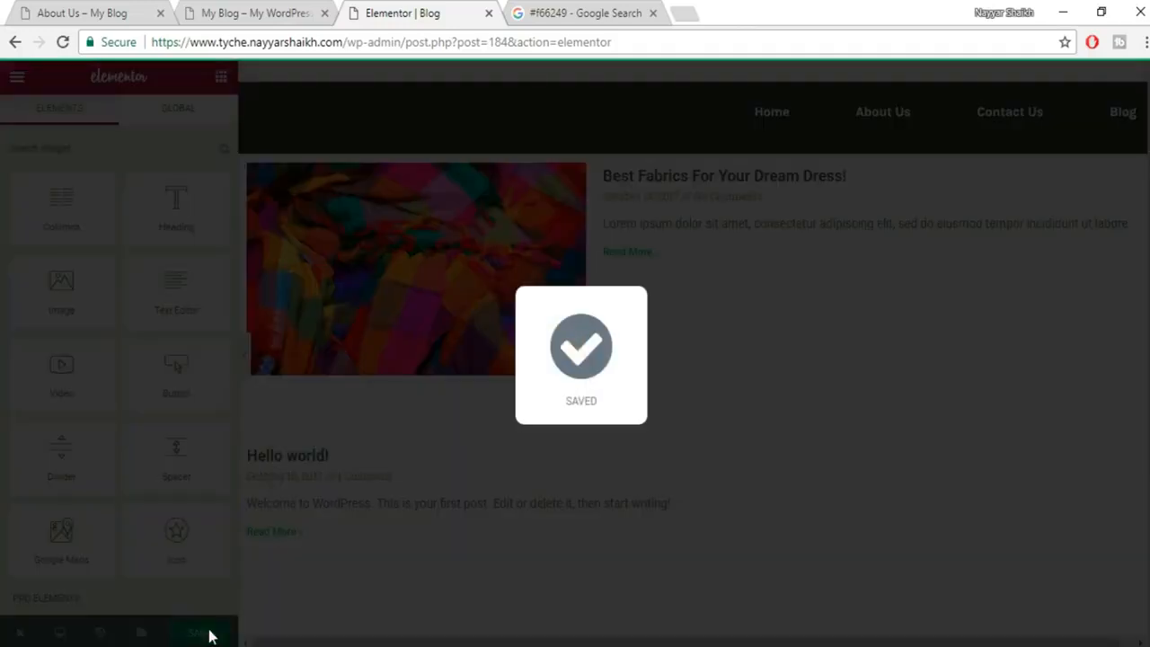
left_click(489, 12)
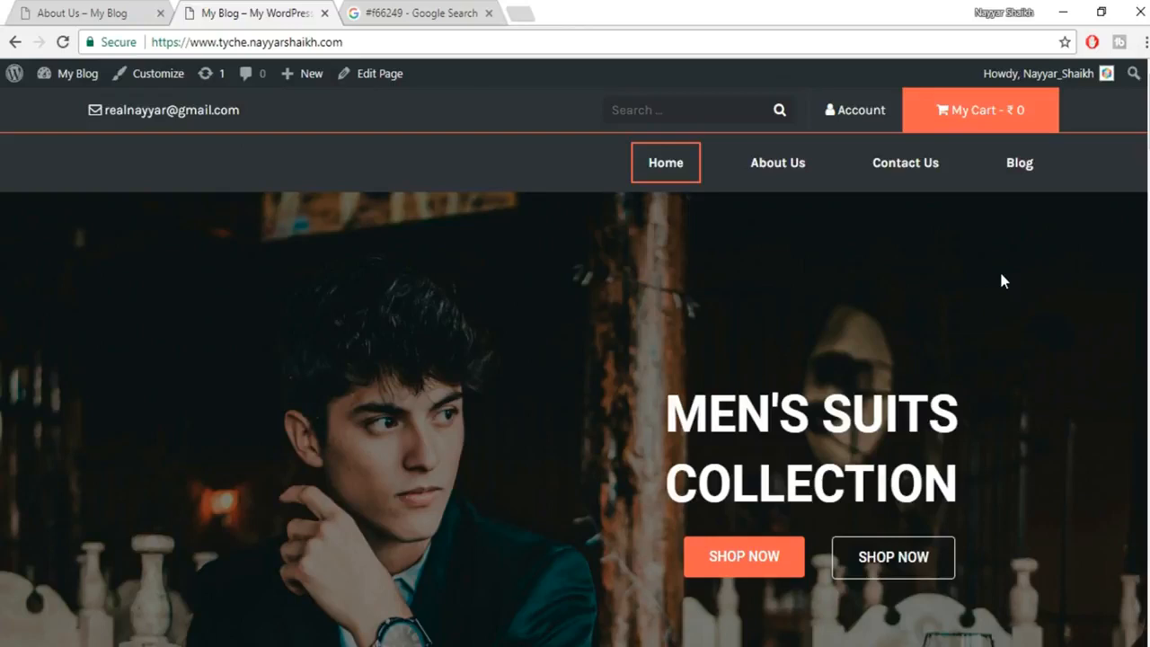
key("ctrl+shift+i")
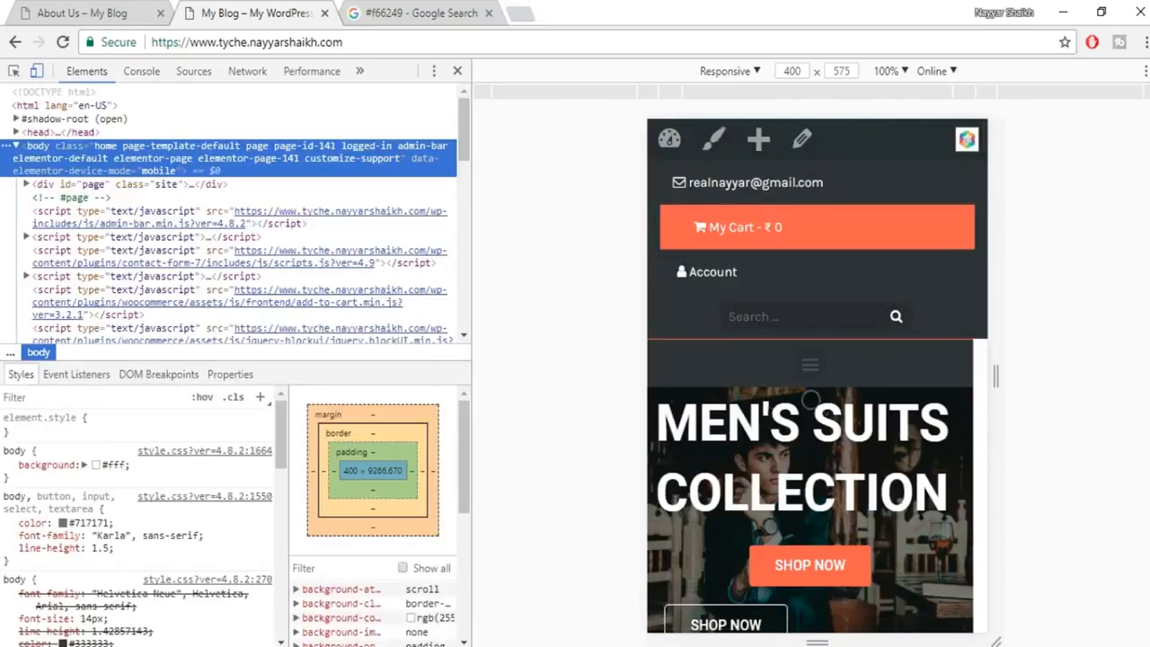
scroll(811, 397, "down", 6)
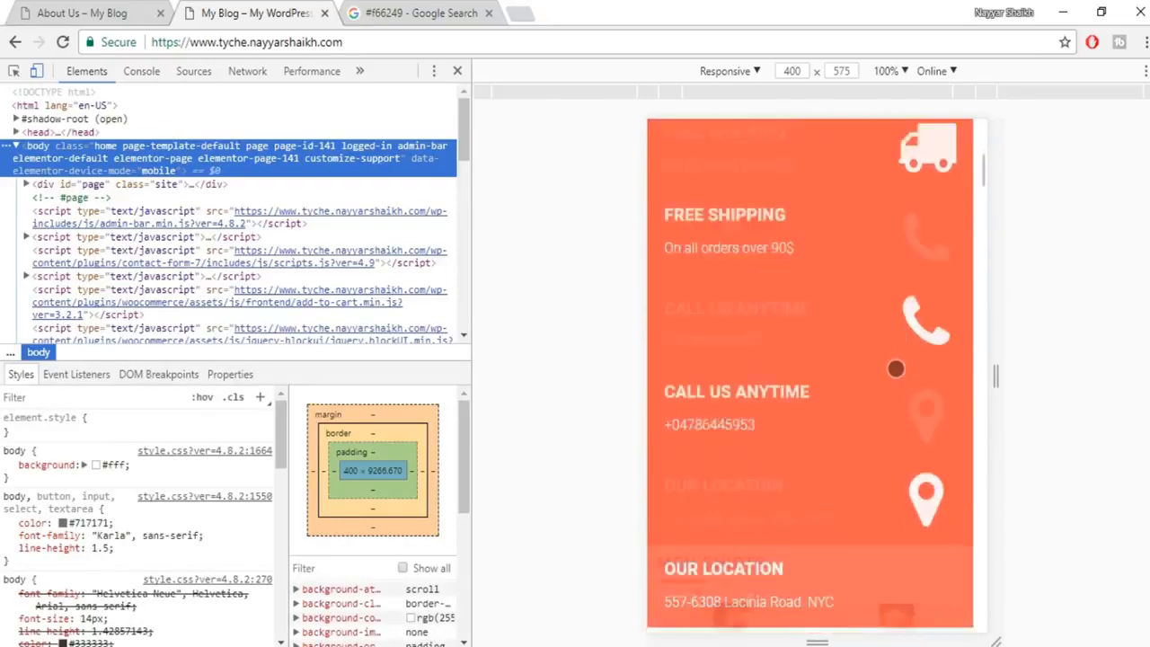
scroll(896, 377, "down", 10)
scroll(898, 390, "up", 10)
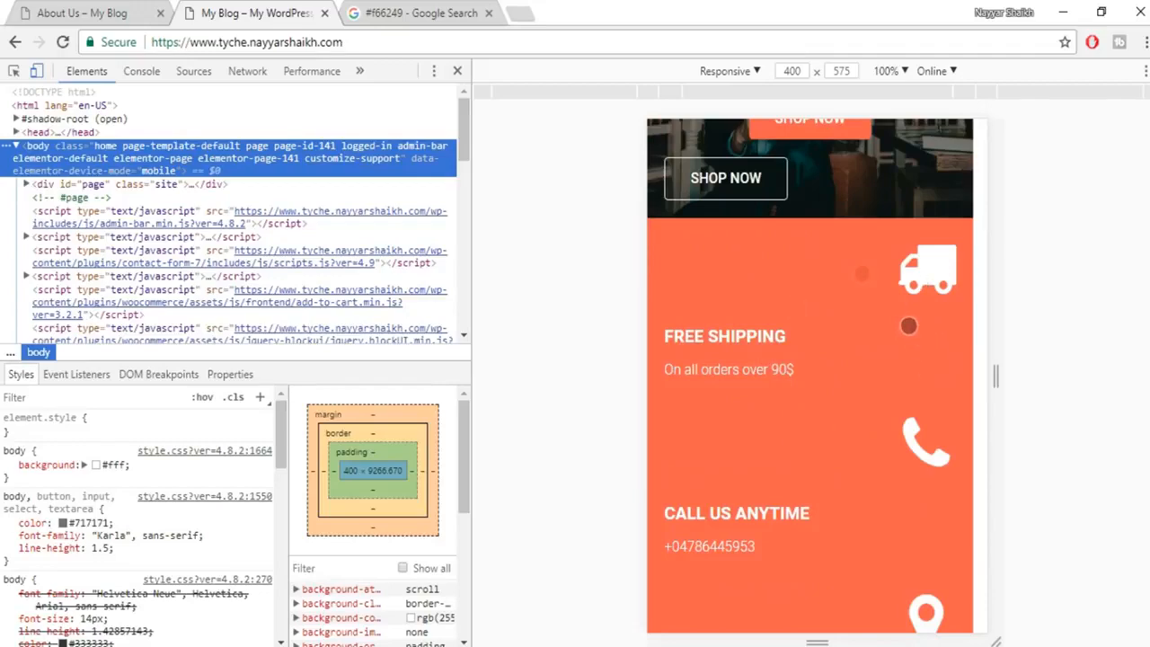
scroll(913, 350, "down", 10)
scroll(913, 396, "down", 10)
scroll(913, 396, "down", 10)
scroll(913, 396, "down", 10)
scroll(910, 445, "up", 10)
left_click_drag(983, 535, 969, 355)
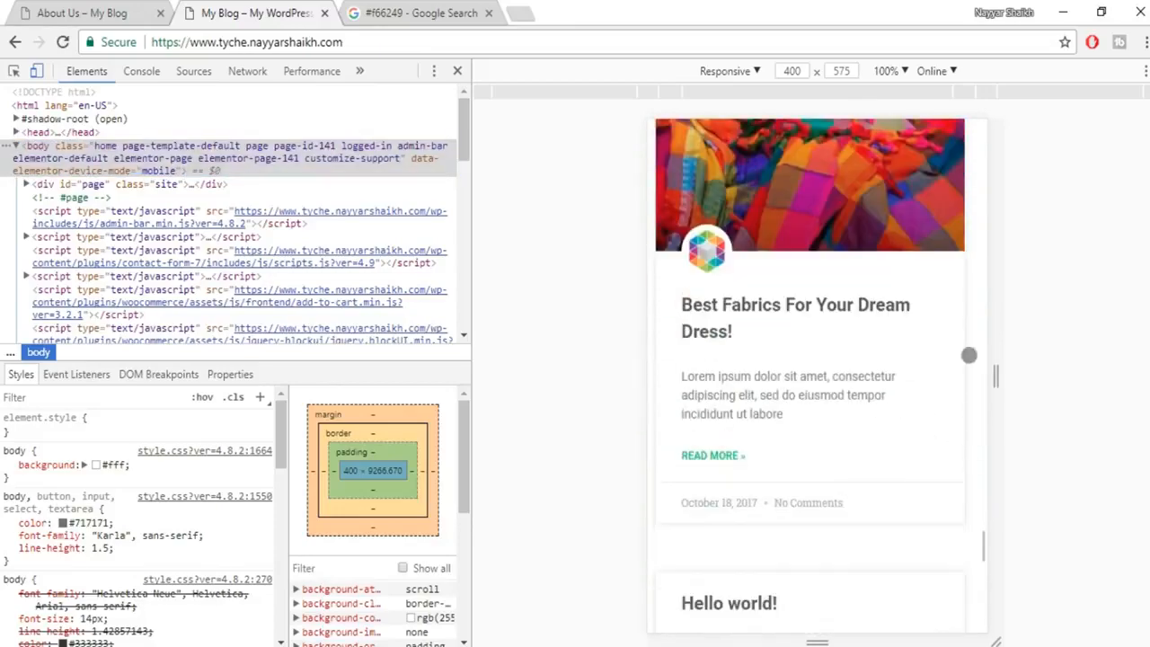
scroll(942, 336, "up", 5)
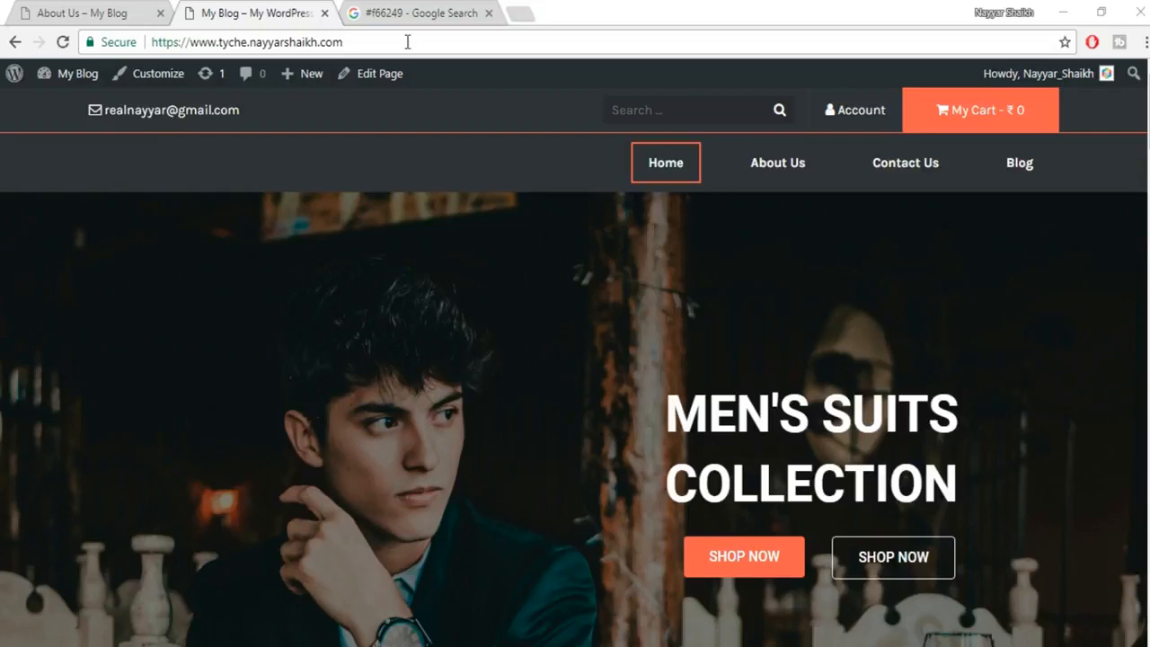
Open the Home page in Elementor via the admin bar's Edit Page.
left_click(381, 79)
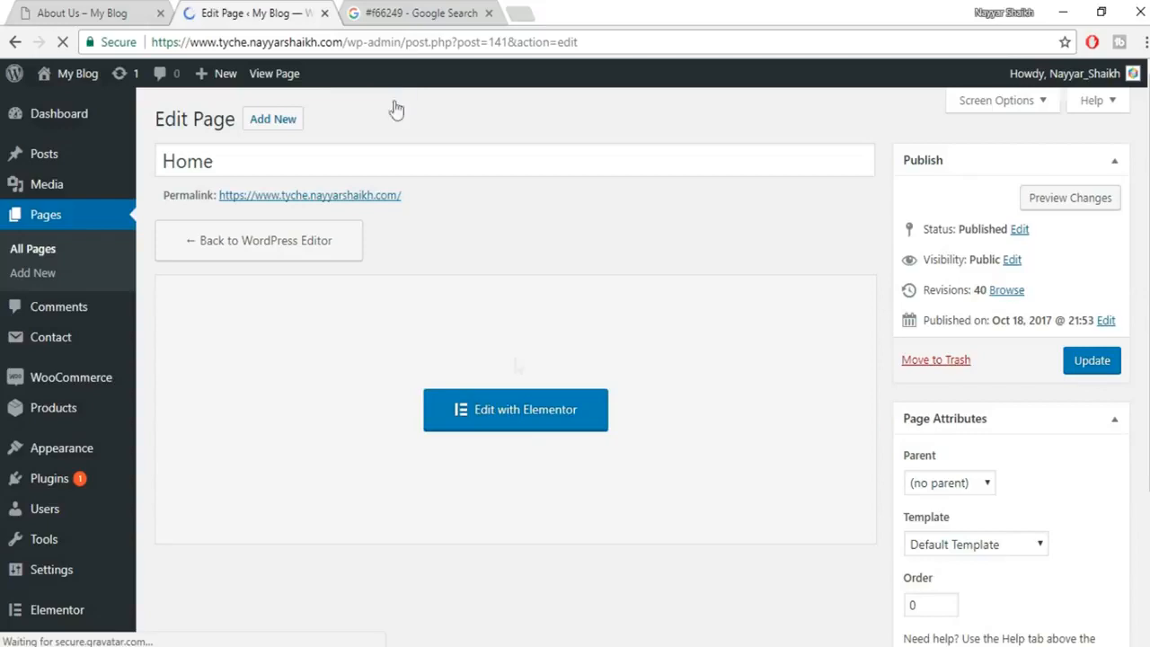
left_click(537, 426)
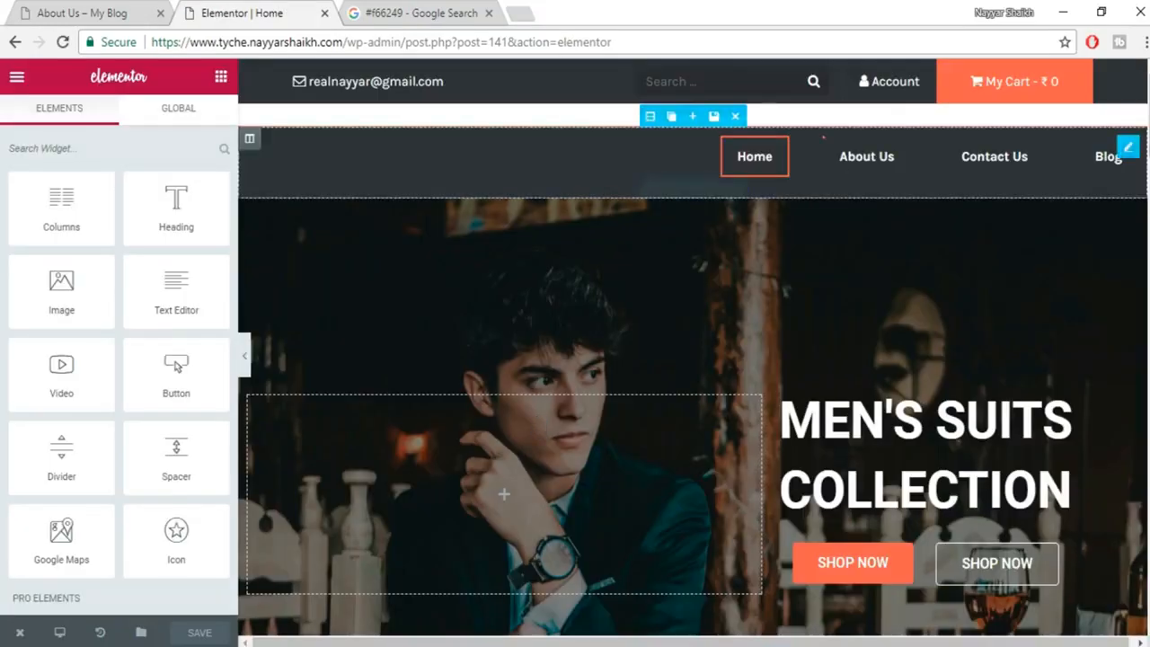
scroll(692, 351, "down", 8)
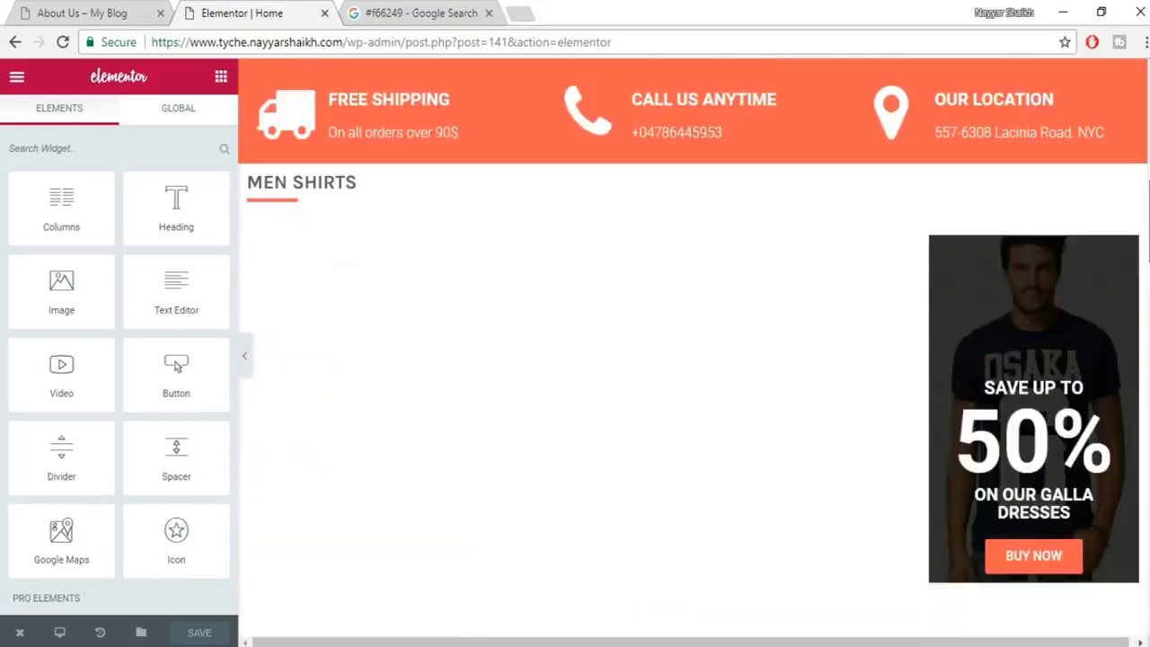
scroll(692, 351, "up", 8)
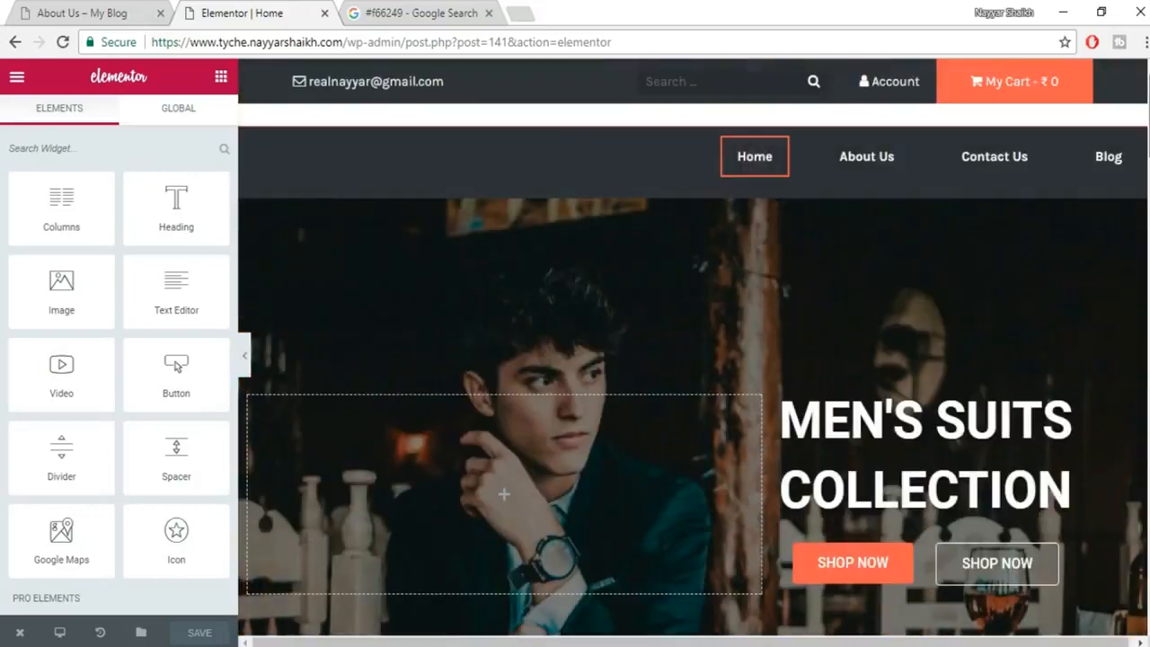
Switch the preview to the 360px Mobile layout and select the navigation menu widget.
left_click(60, 634)
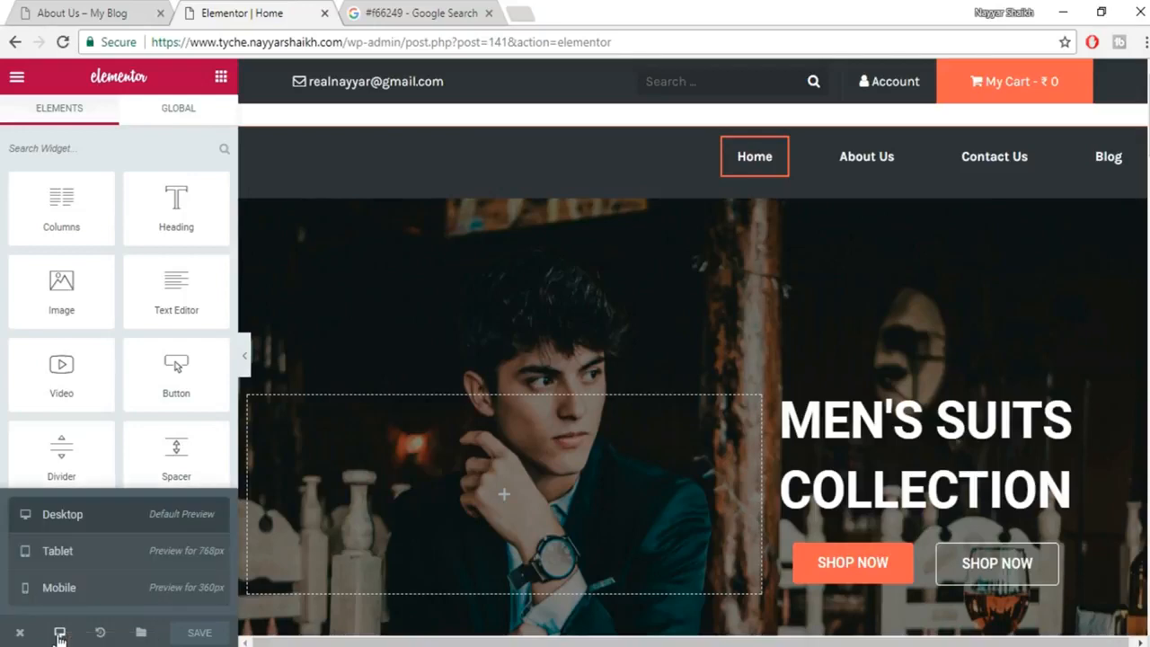
left_click(63, 588)
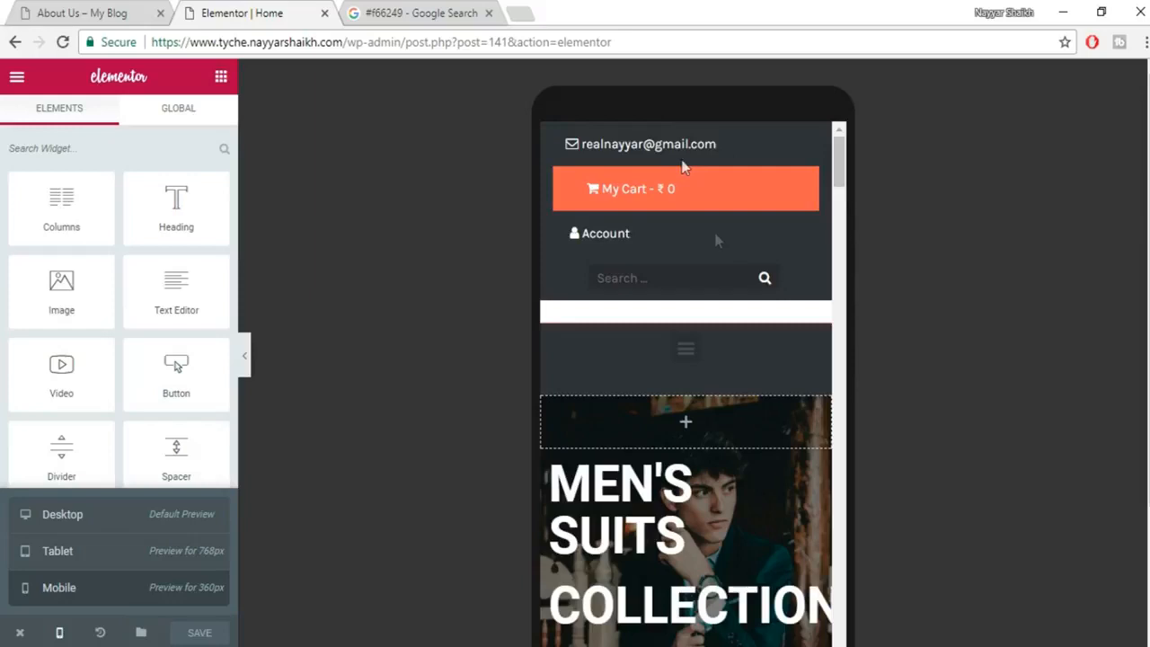
left_click(685, 357)
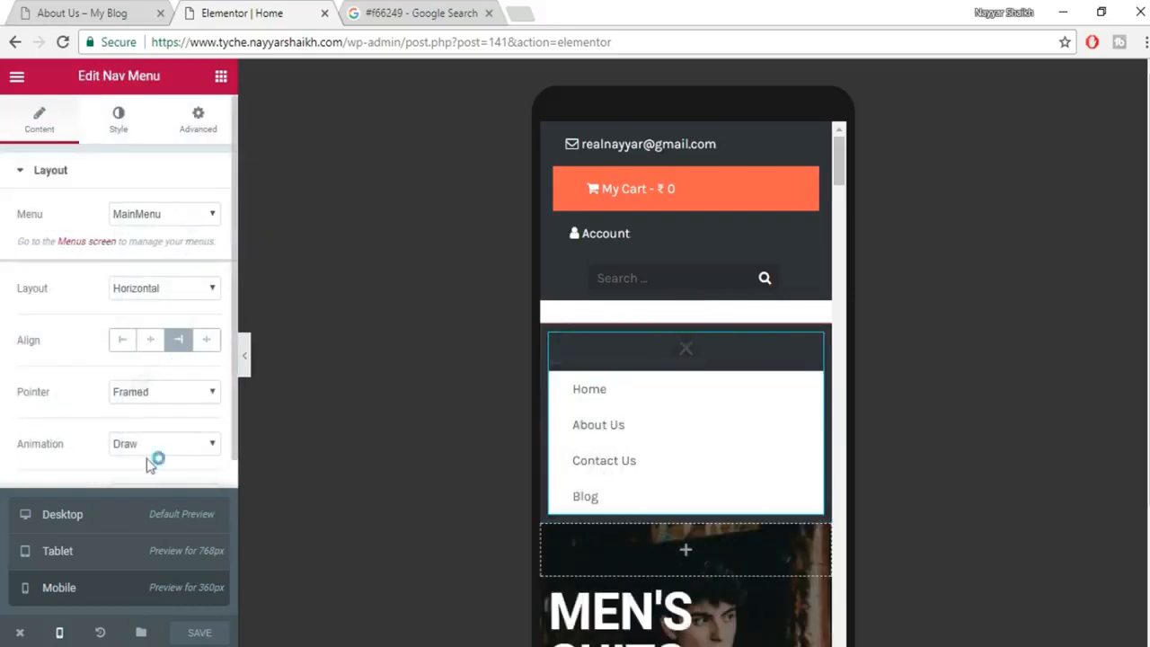
Review the nav menu's Layout and Mobile Dropdown settings and close the device size list.
scroll(146, 390, "down", 3)
scroll(142, 403, "up", 3)
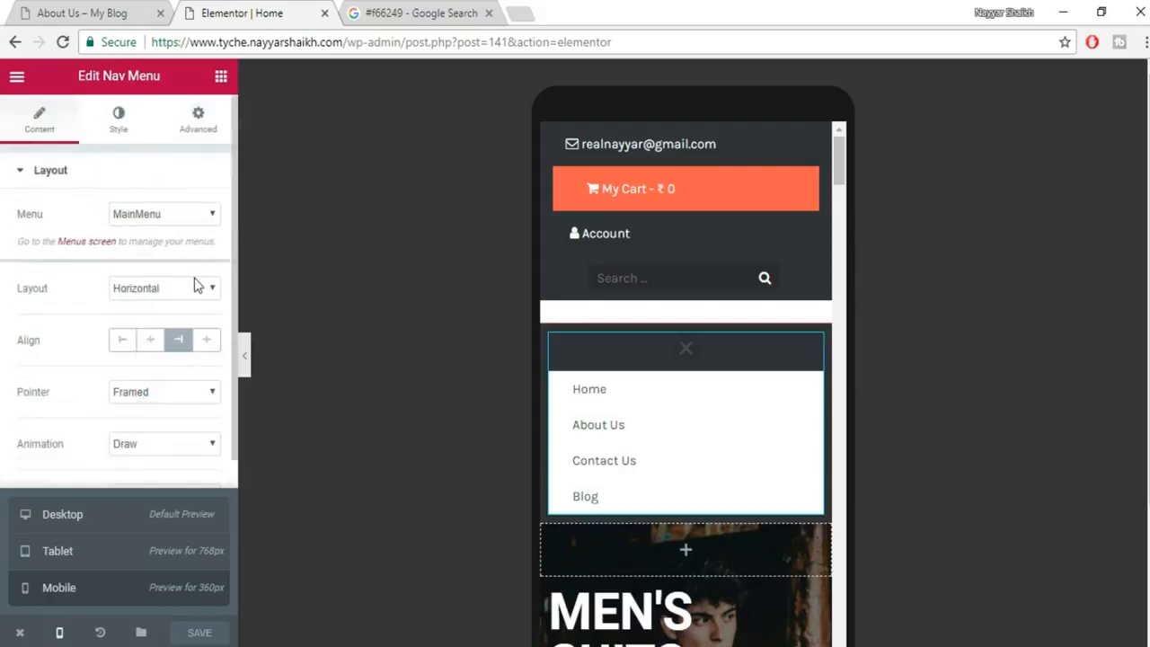
left_click(53, 173)
left_click(57, 171)
scroll(139, 388, "down", 3)
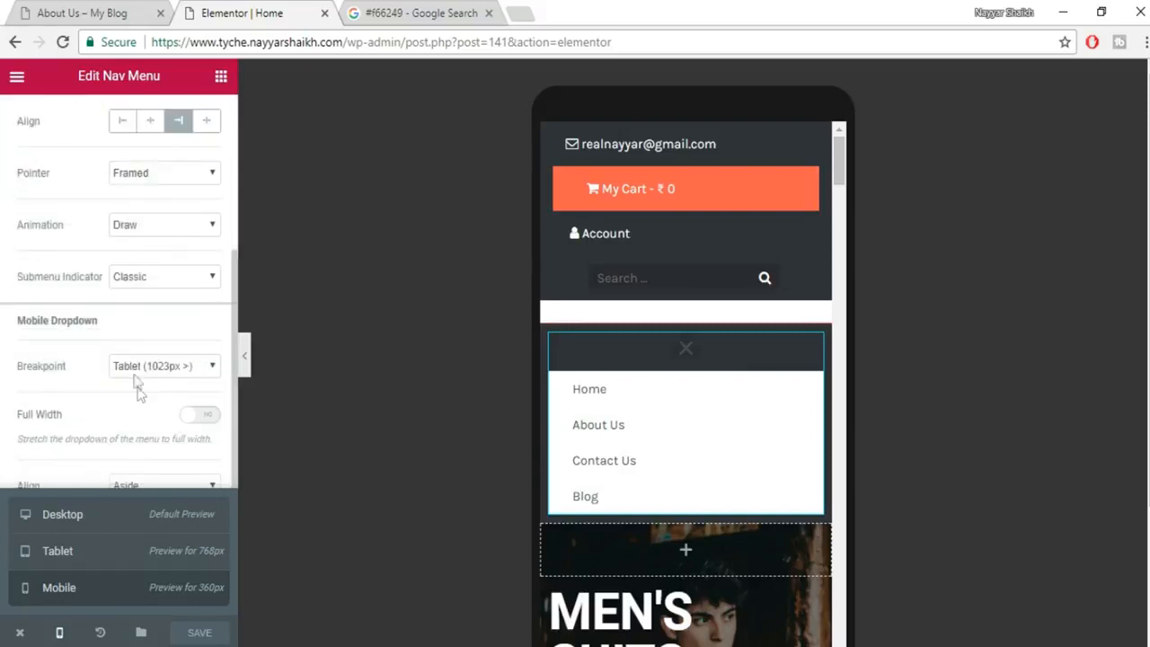
left_click(59, 631)
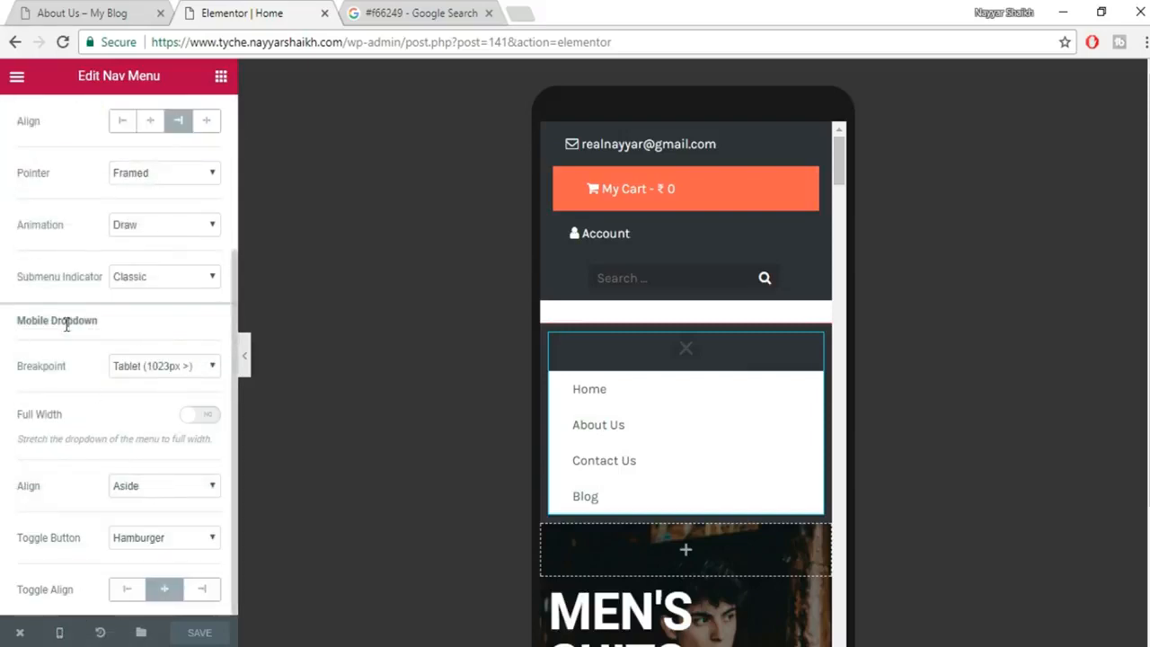
left_click_drag(94, 322, 2, 325)
left_click_drag(132, 336, 3, 325)
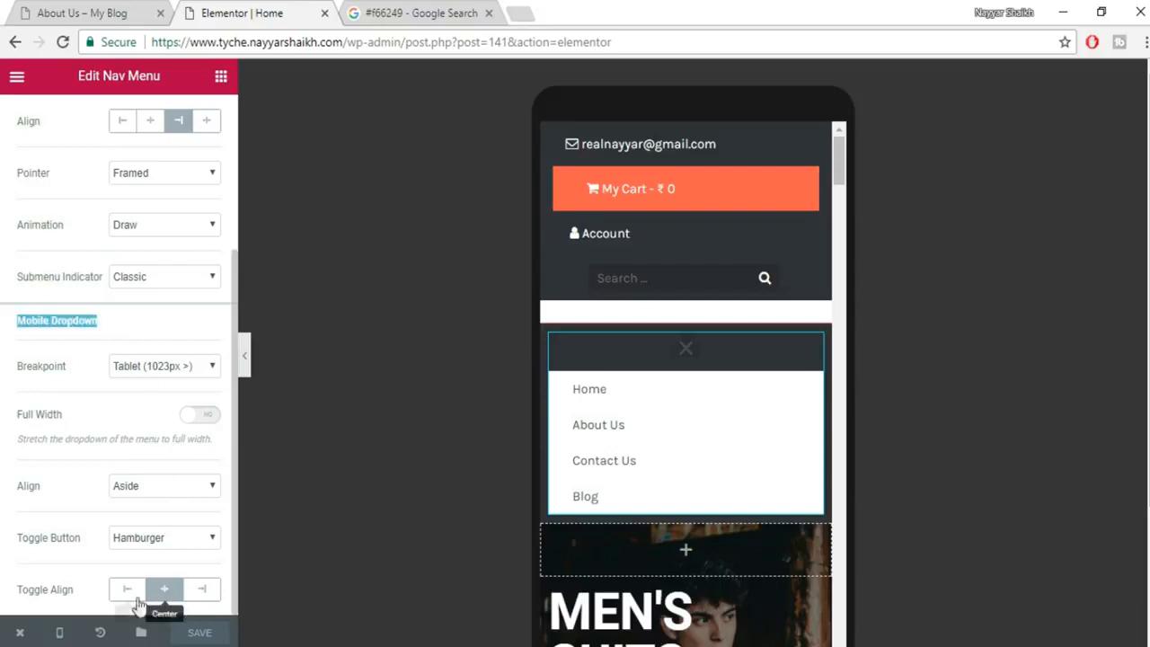
Keep the Hamburger toggle, collapse the preview's mobile menu, and show the Style settings.
left_click(172, 540)
left_click(179, 538)
scroll(177, 547, "up", 3)
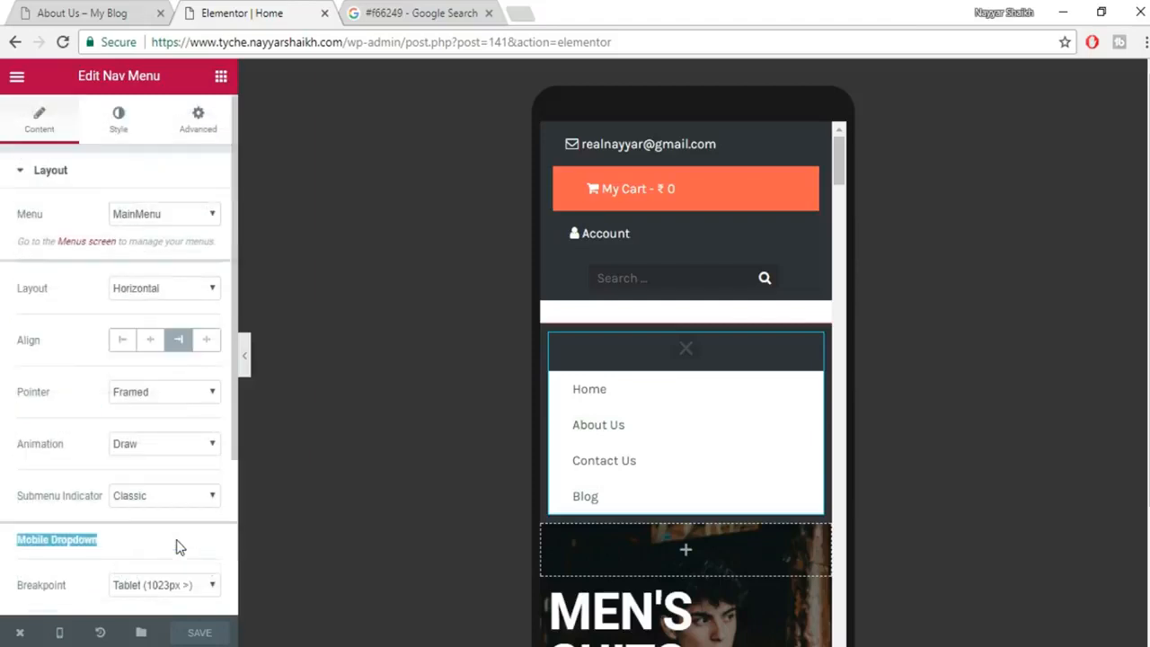
left_click(688, 353)
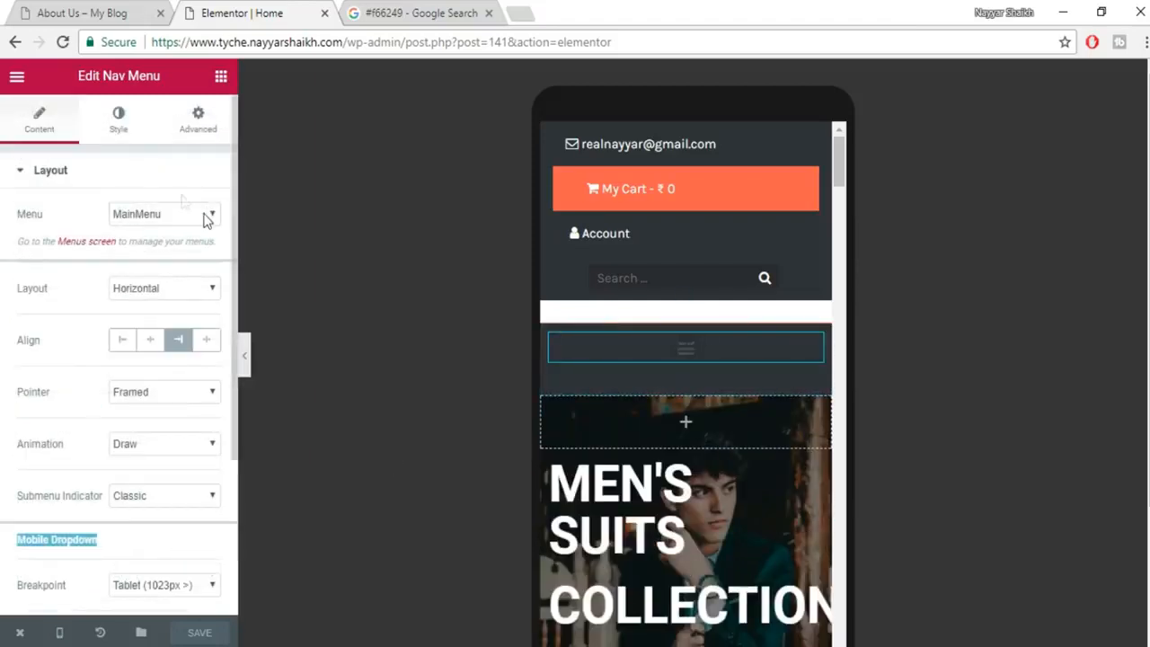
left_click(120, 124)
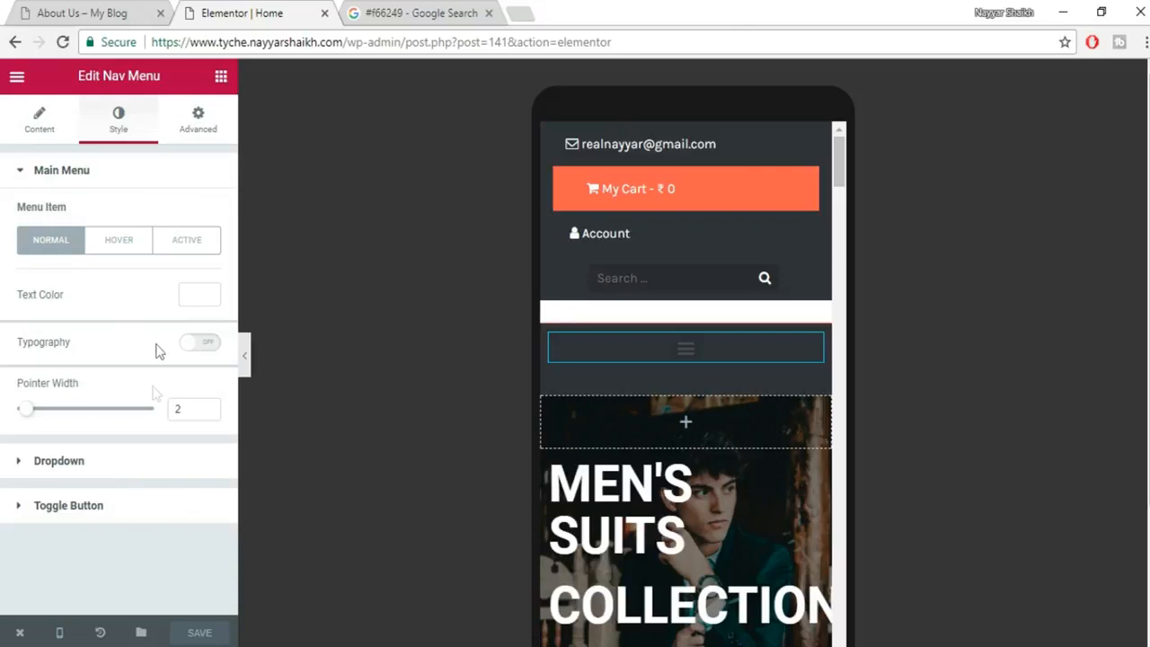
Set the toggle button's icon colour to #f66249, copied from another tab.
left_click(99, 508)
scroll(144, 466, "down", 1)
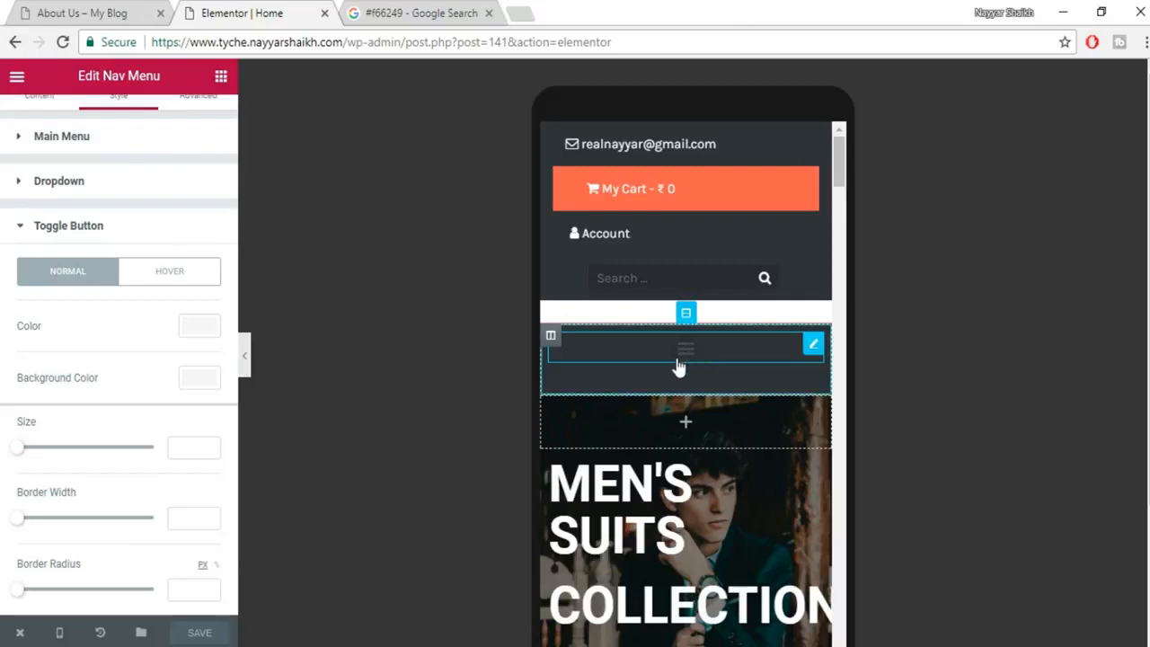
left_click(196, 329)
left_click(162, 521)
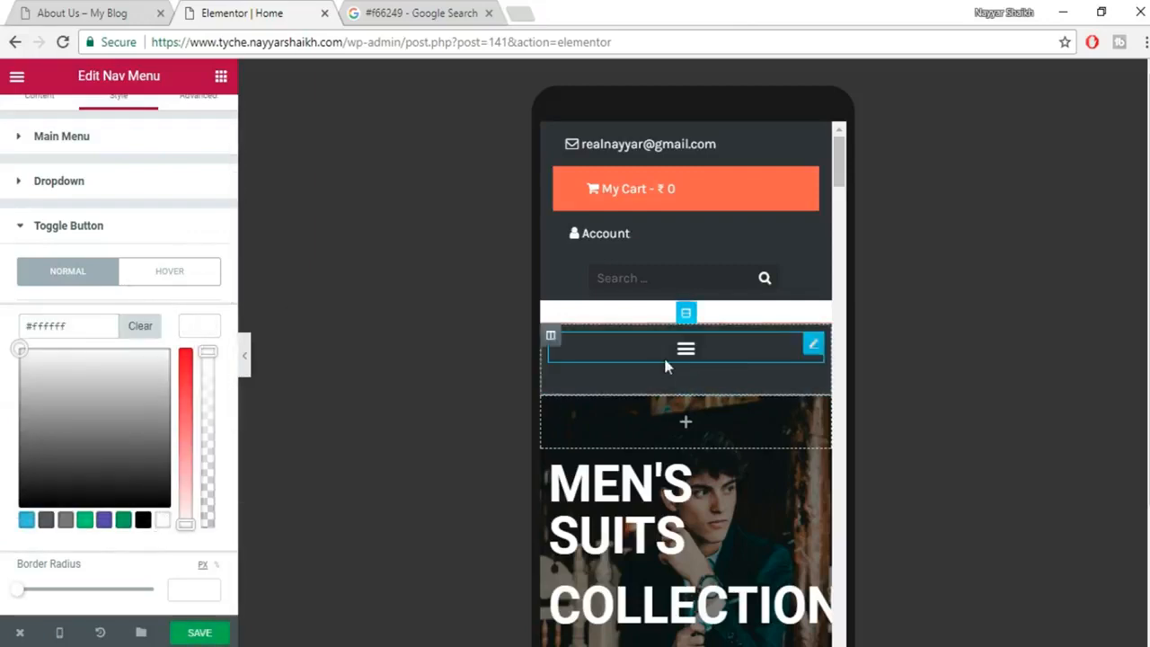
left_click(210, 330)
left_click(204, 335)
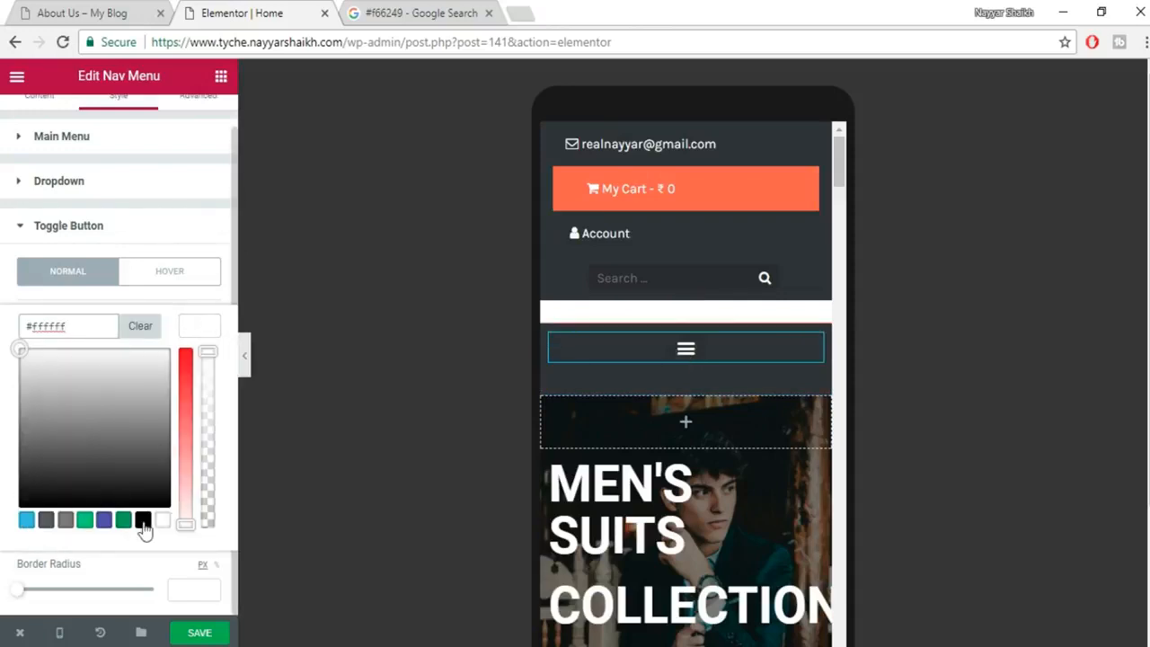
key("ctrl+Tab")
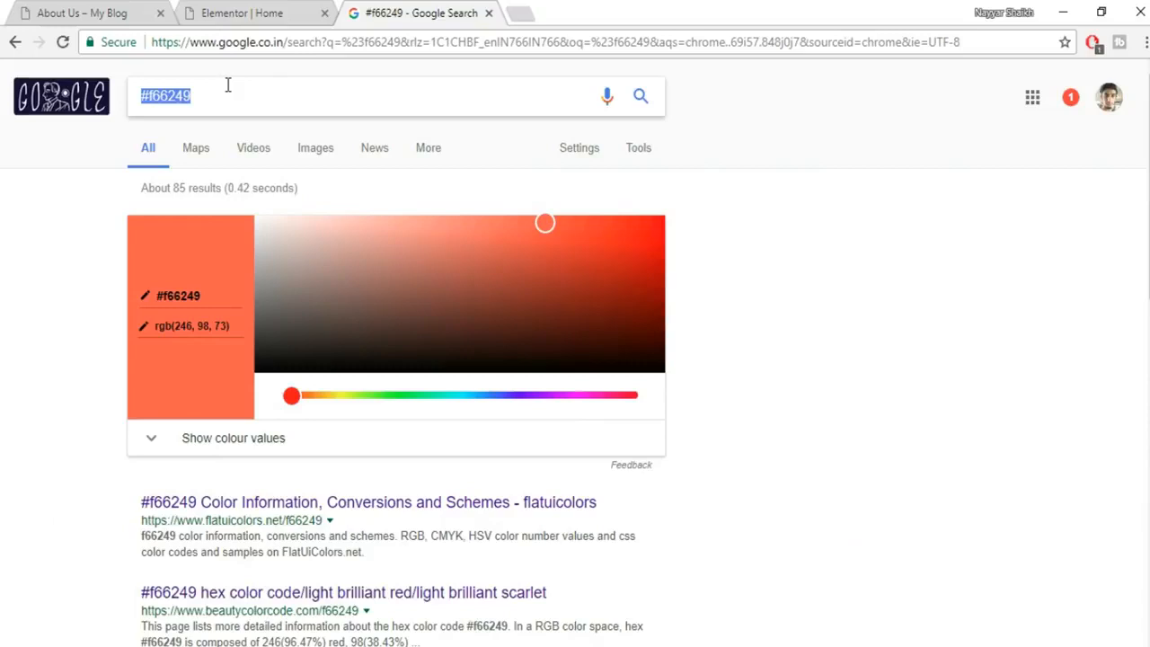
key("ctrl+Tab")
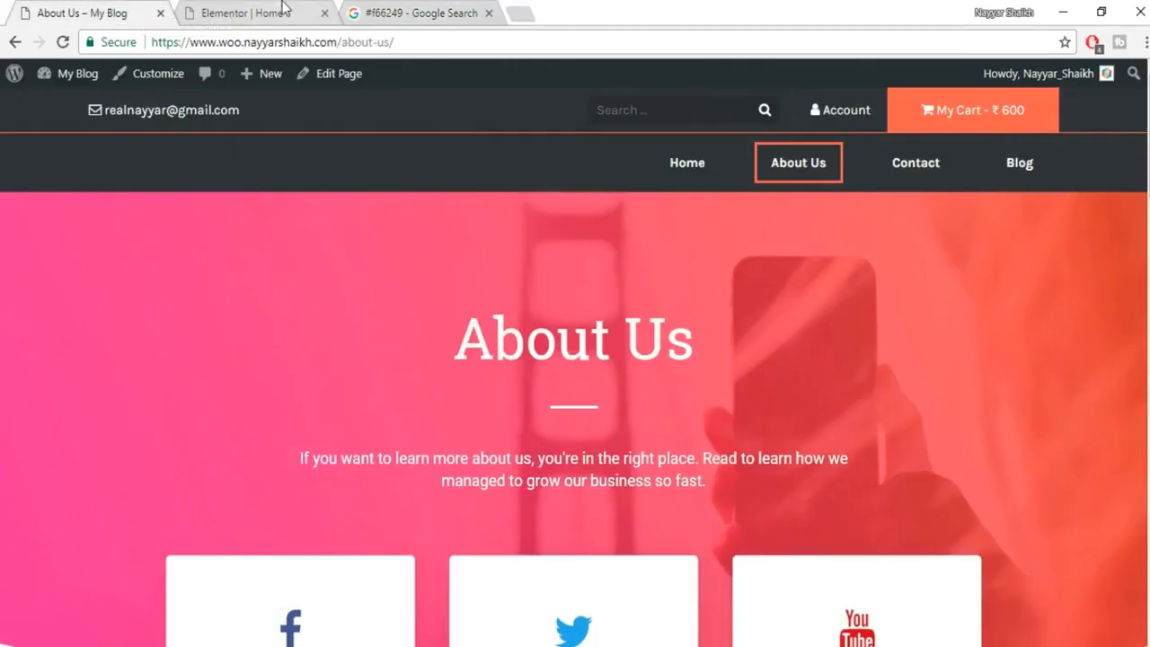
key("ctrl+Tab")
triple_click(87, 324)
type("#f66249")
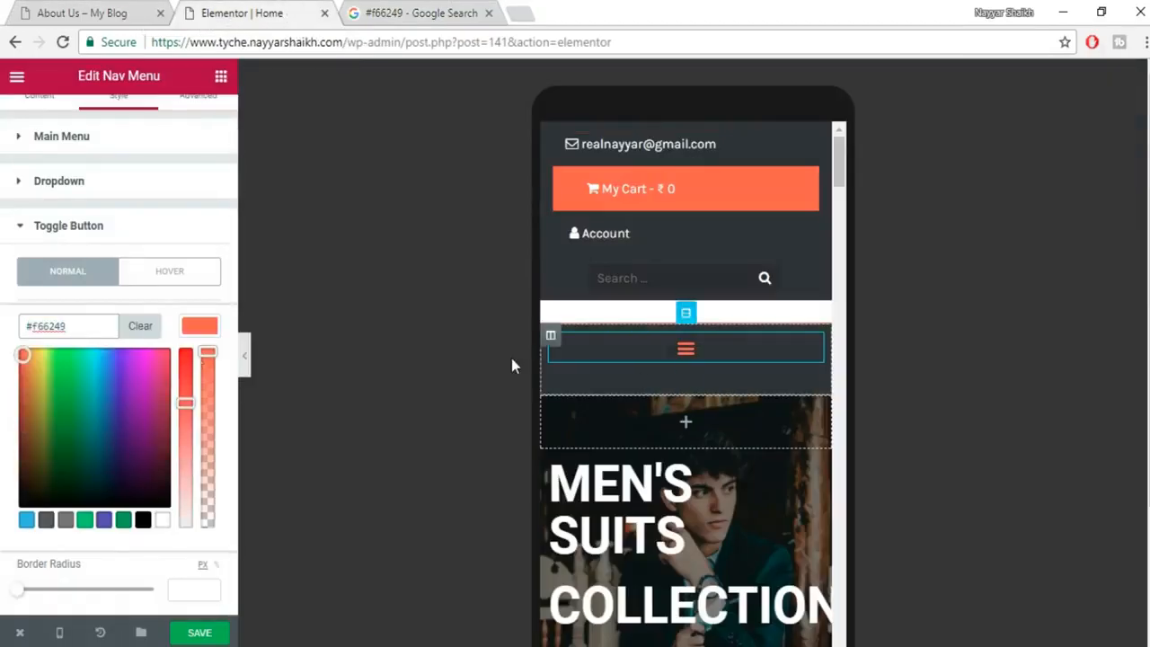
left_click(203, 329)
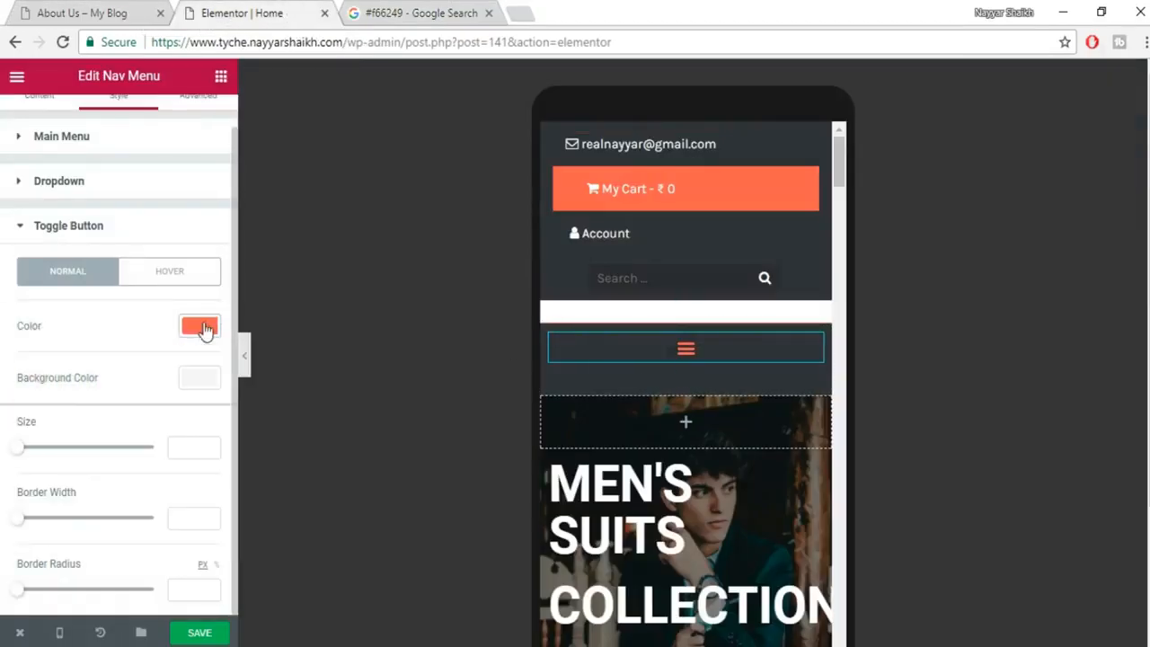
Make the toggle background white, enlarge the toggle to size 39, test it, and save.
left_click(200, 381)
left_click(163, 573)
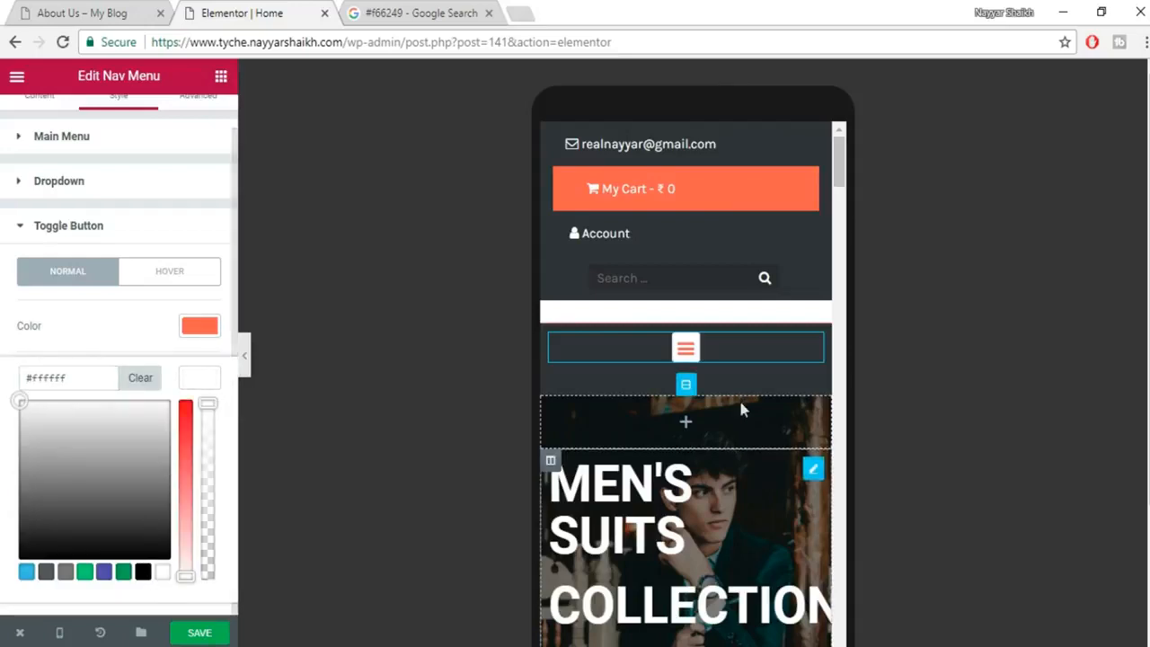
left_click(209, 383)
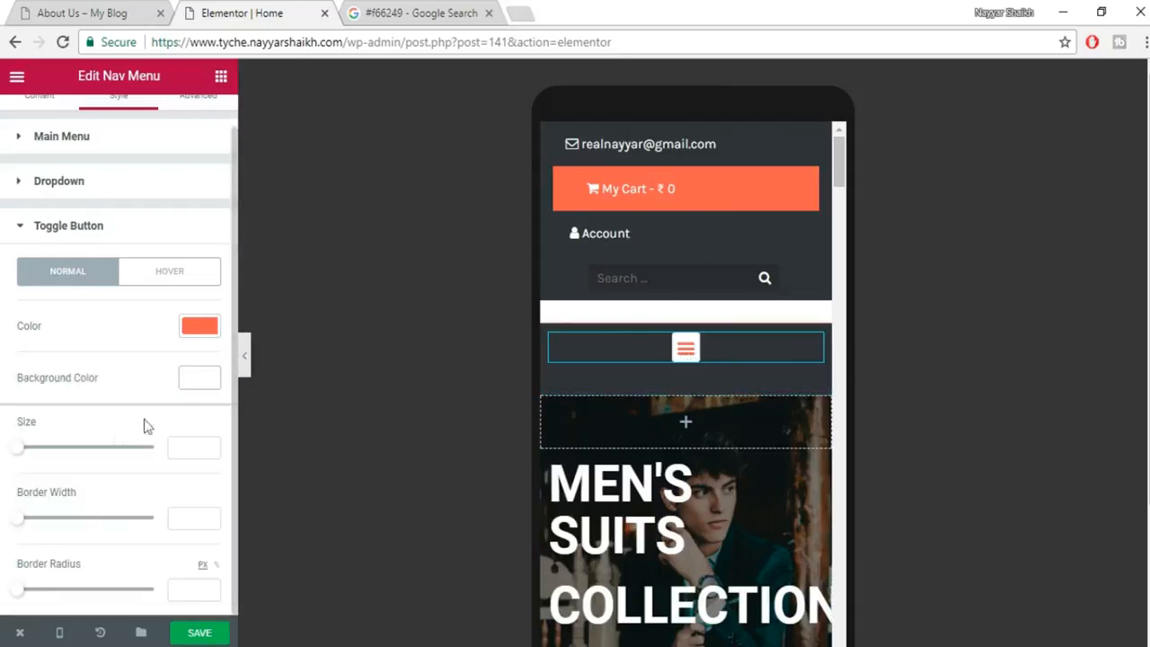
left_click_drag(25, 454, 58, 456)
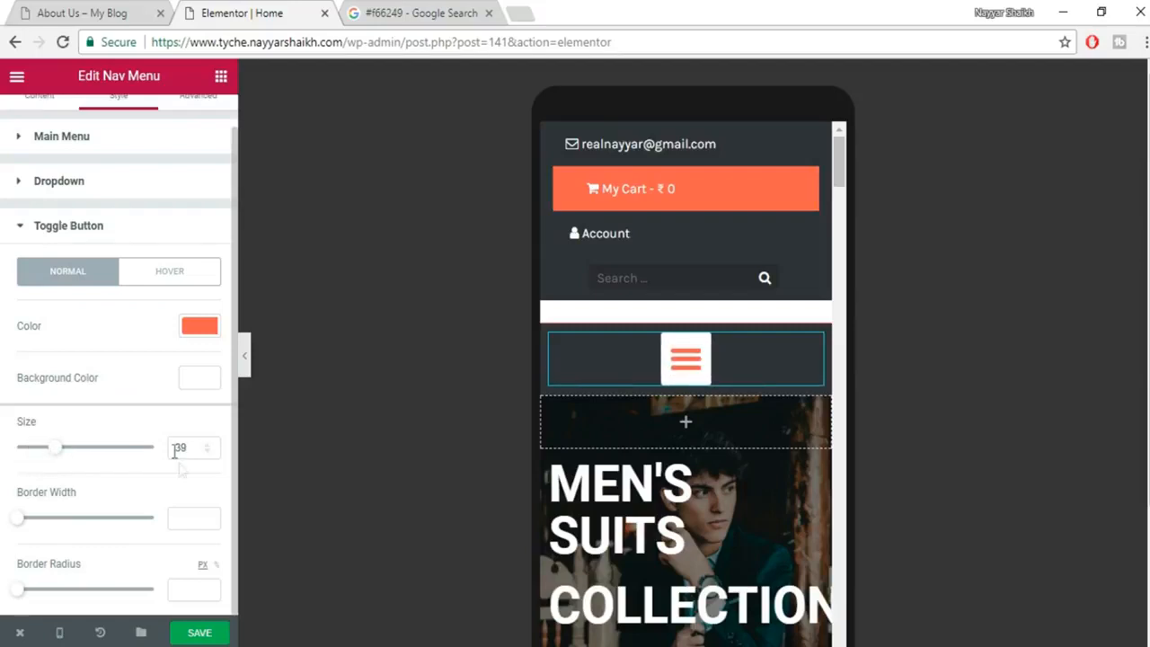
left_click(692, 369)
left_click(692, 369)
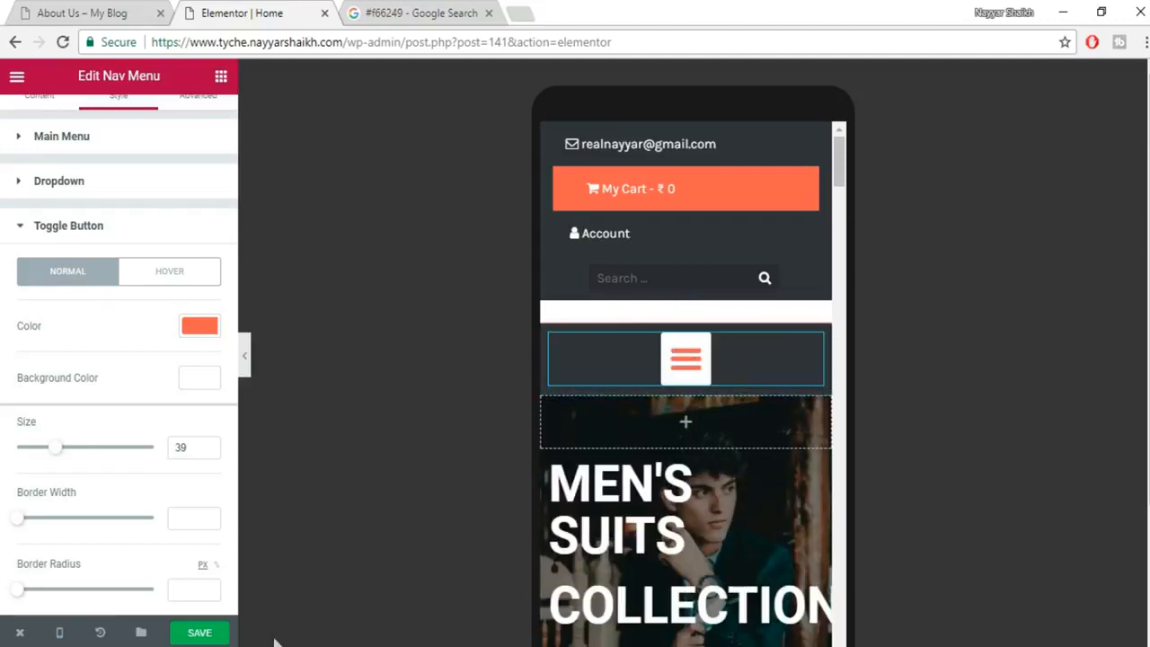
left_click(217, 634)
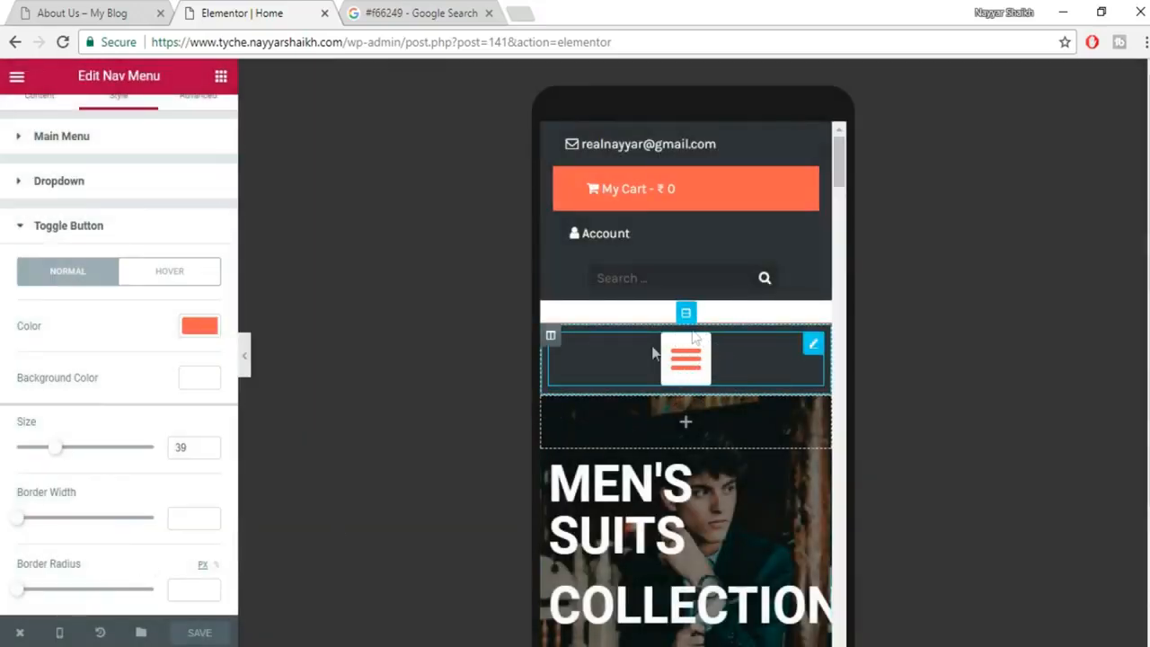
Set the toggle's border radius to 50 for a round button, test it, and save.
left_click_drag(16, 590, 85, 593)
left_click(707, 368)
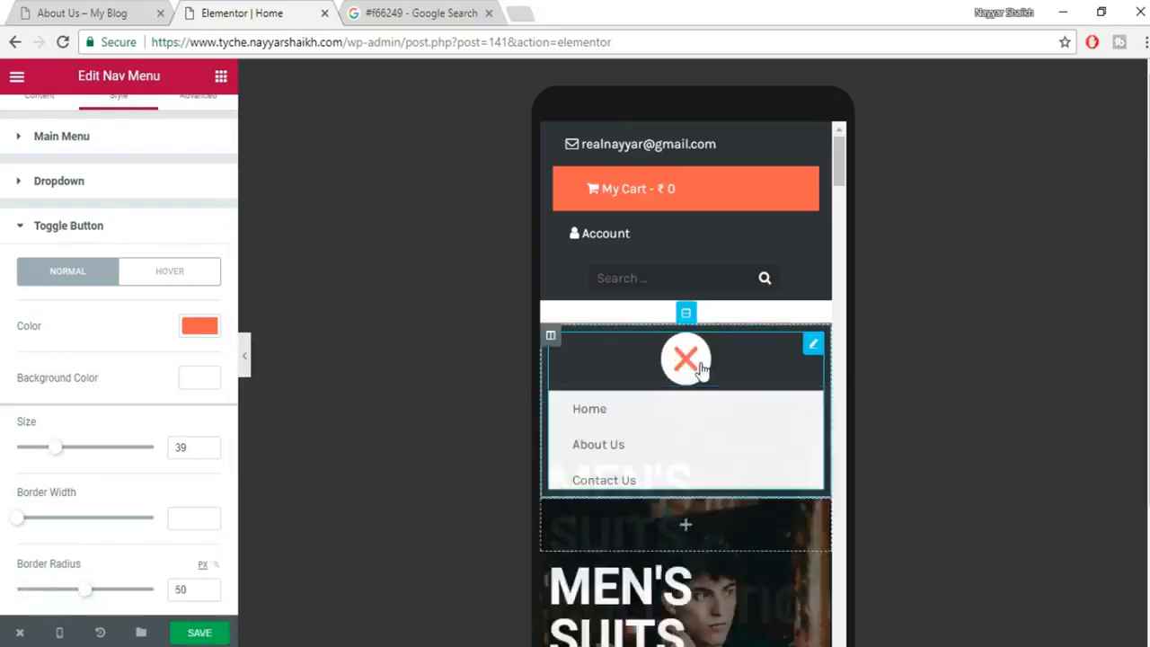
left_click(700, 367)
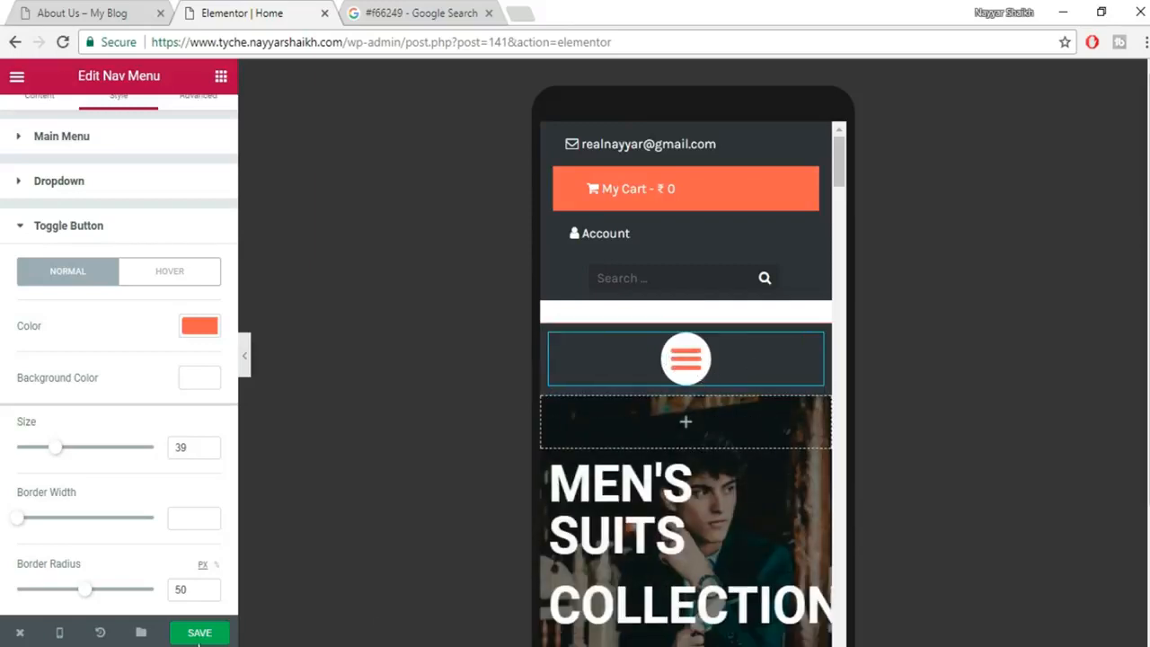
left_click(202, 633)
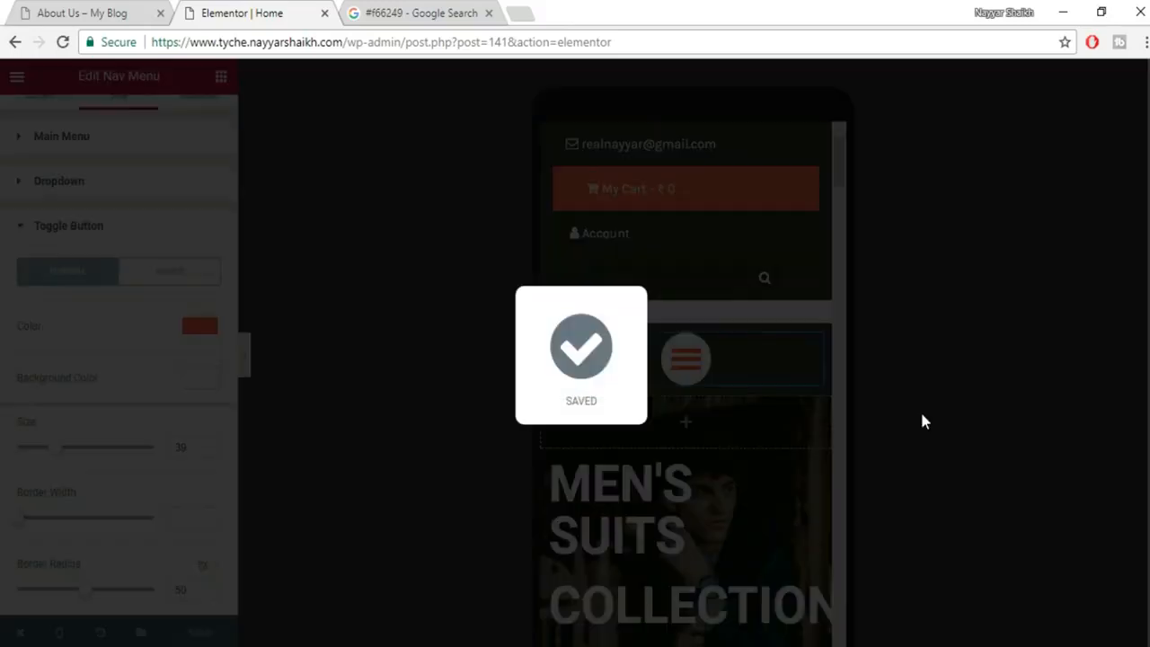
scroll(782, 434, "down", 1)
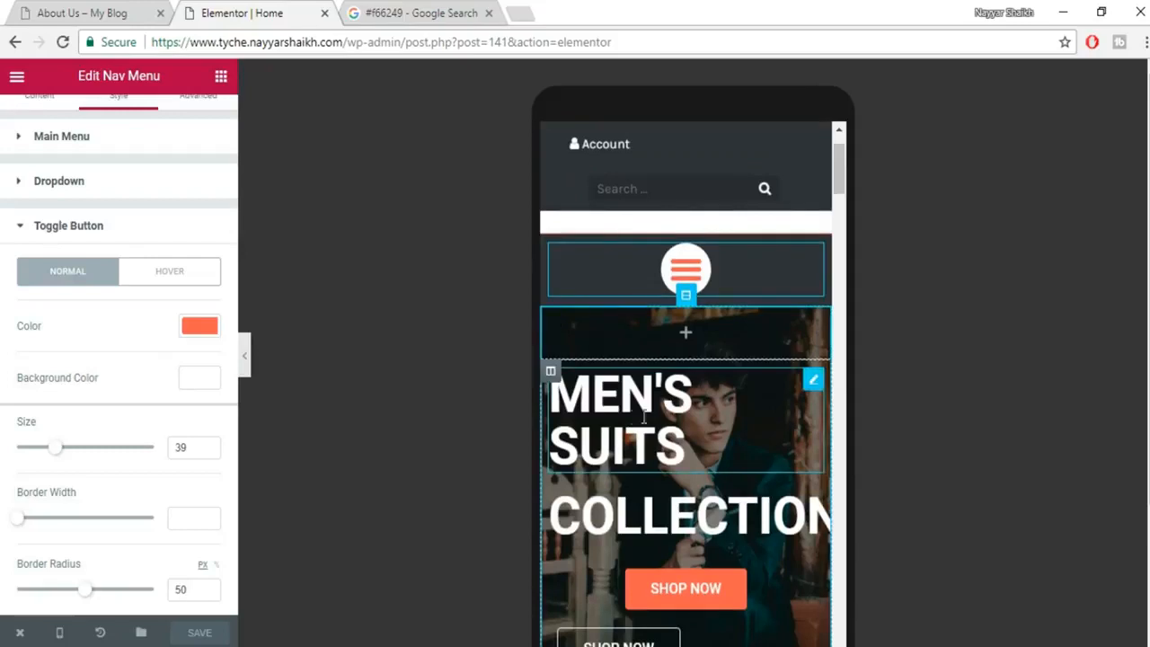
Centre the MEN'S SUITS heading and reduce its typography size to 43.
left_click(654, 420)
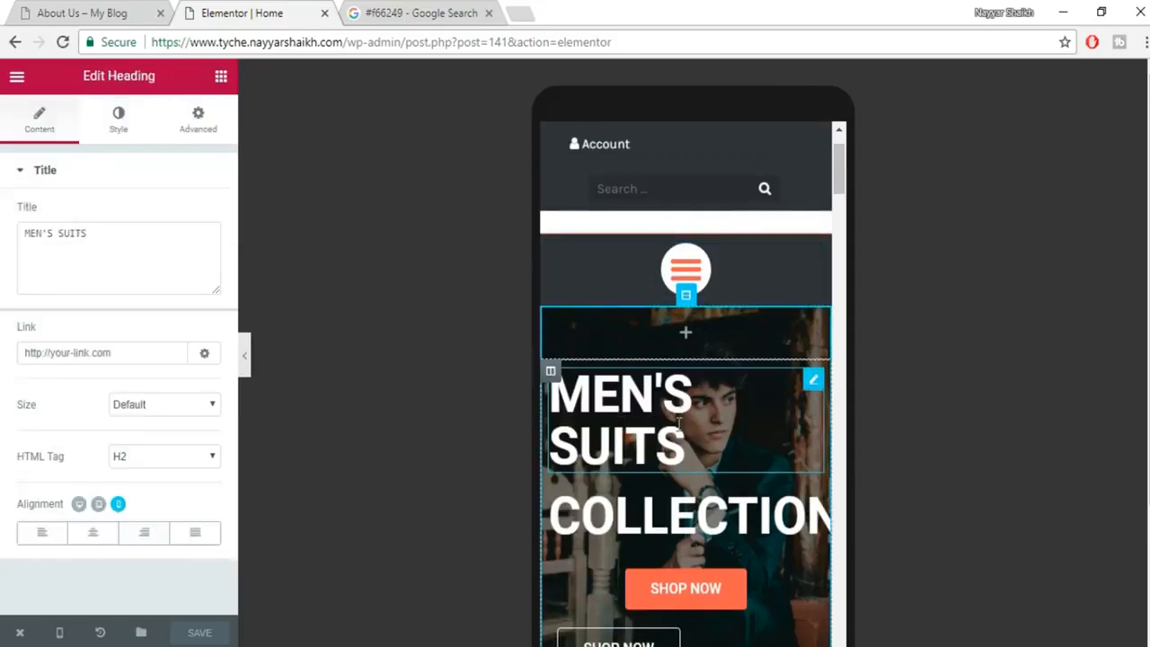
left_click(92, 533)
left_click(714, 512)
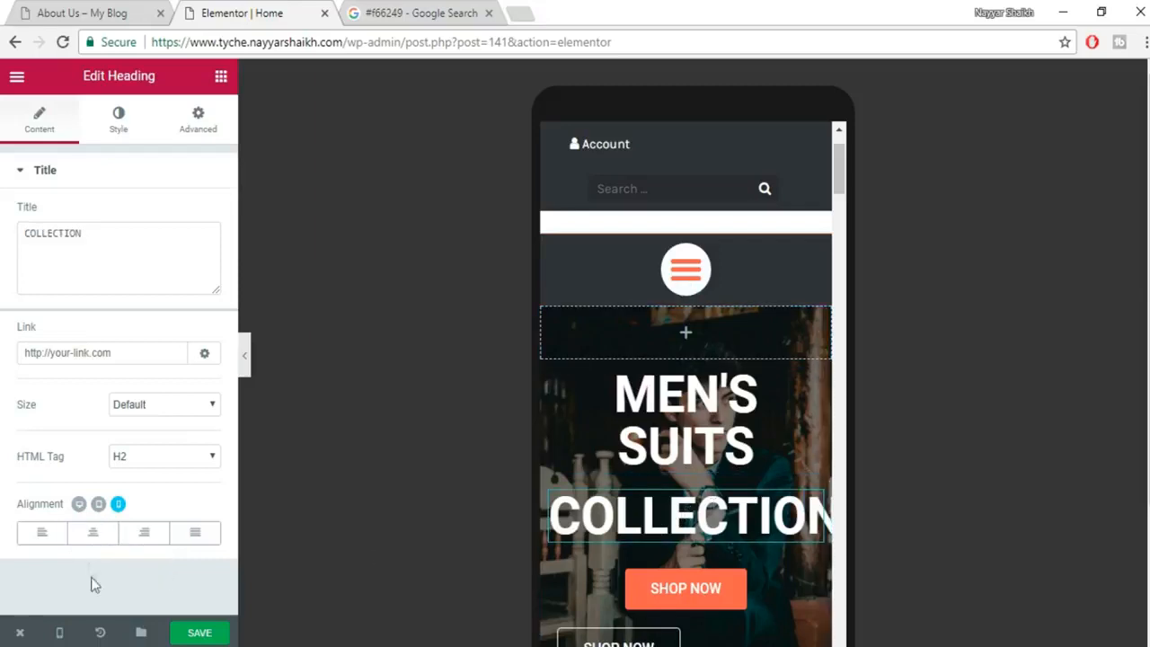
left_click(92, 533)
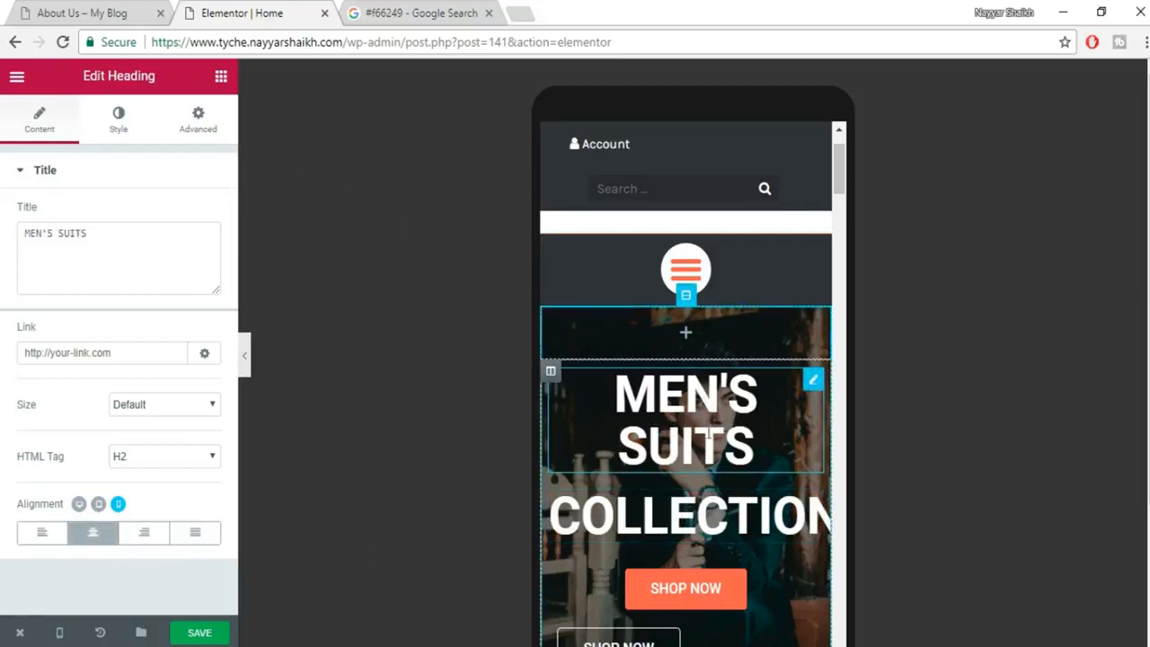
left_click(119, 120)
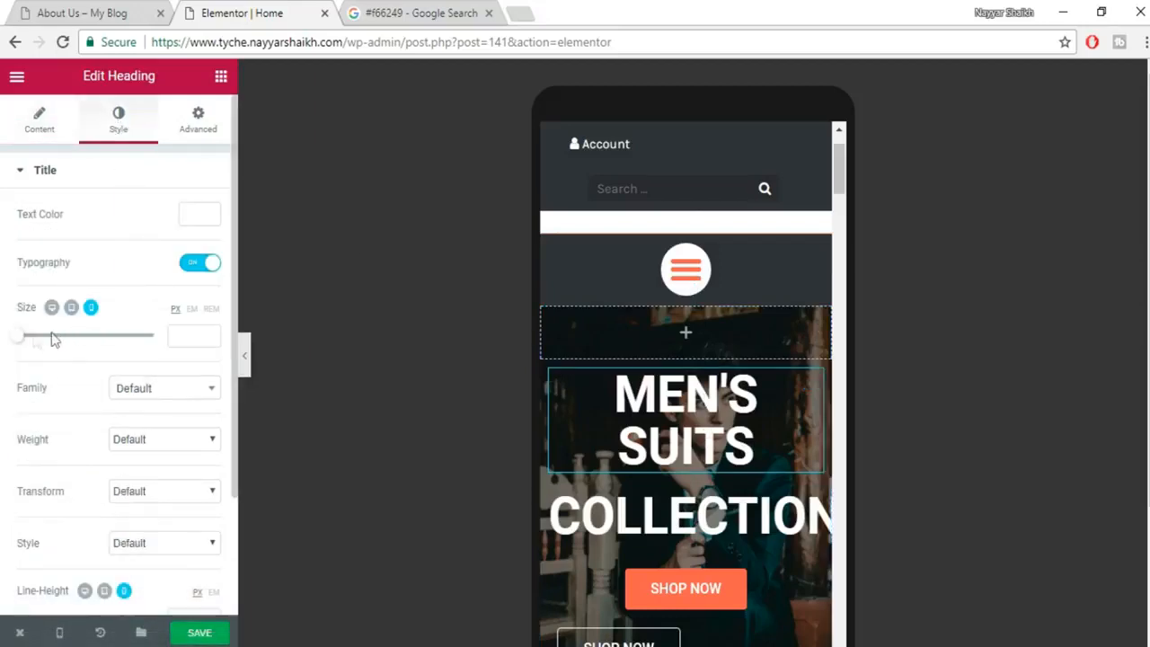
left_click_drag(23, 342, 51, 348)
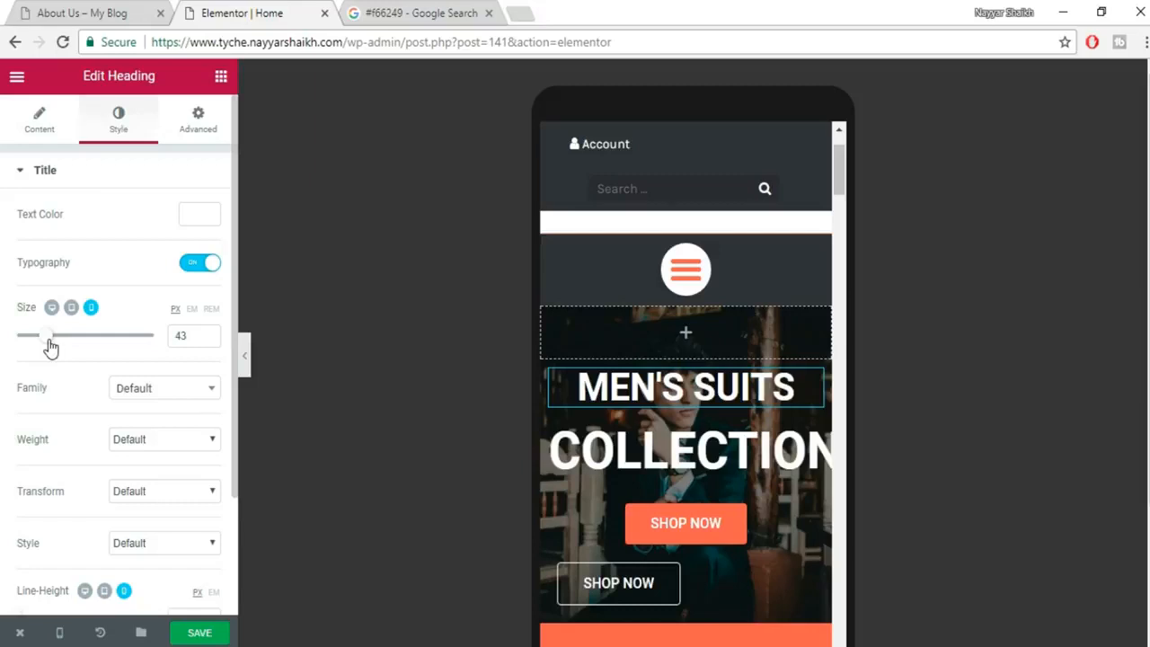
Set the COLLECTION heading's typography size to 43.
left_click(710, 449)
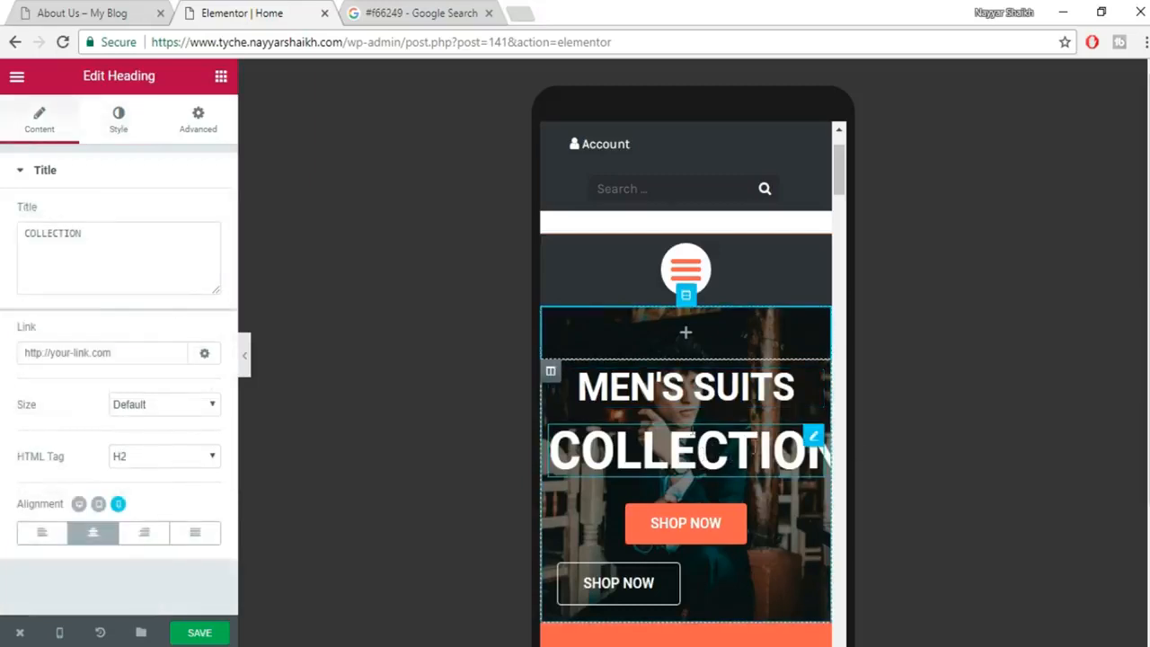
left_click(122, 137)
left_click(183, 338)
type("43")
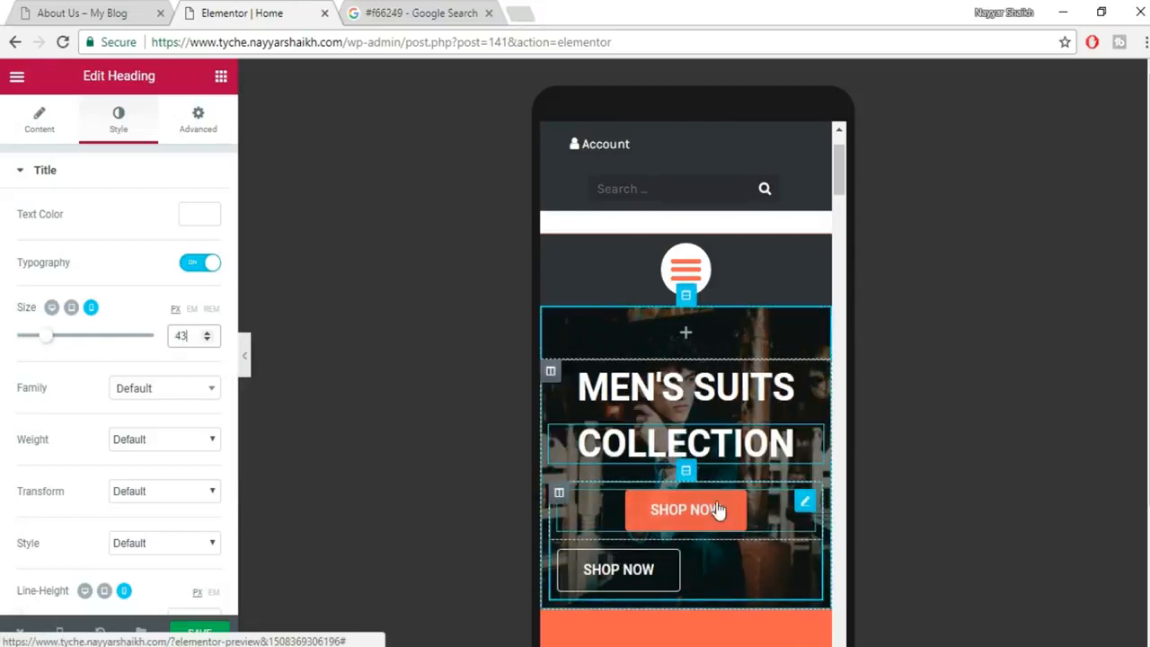
scroll(708, 520, "down", 1)
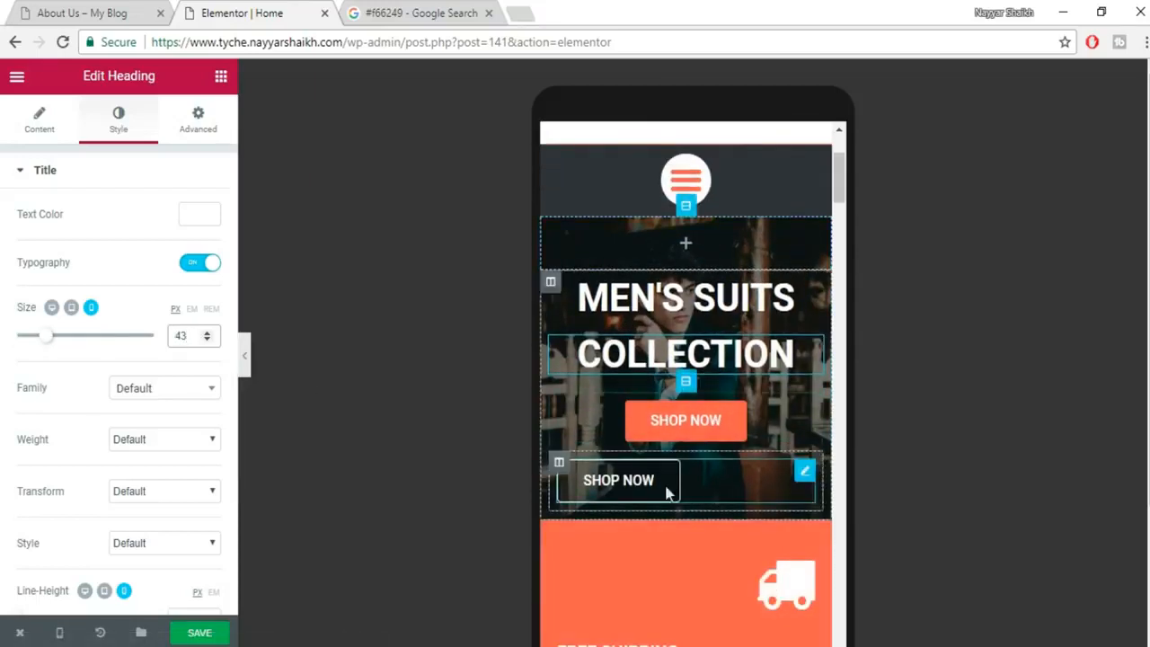
Centre-align the outlined SHOP NOW button.
left_click(711, 481)
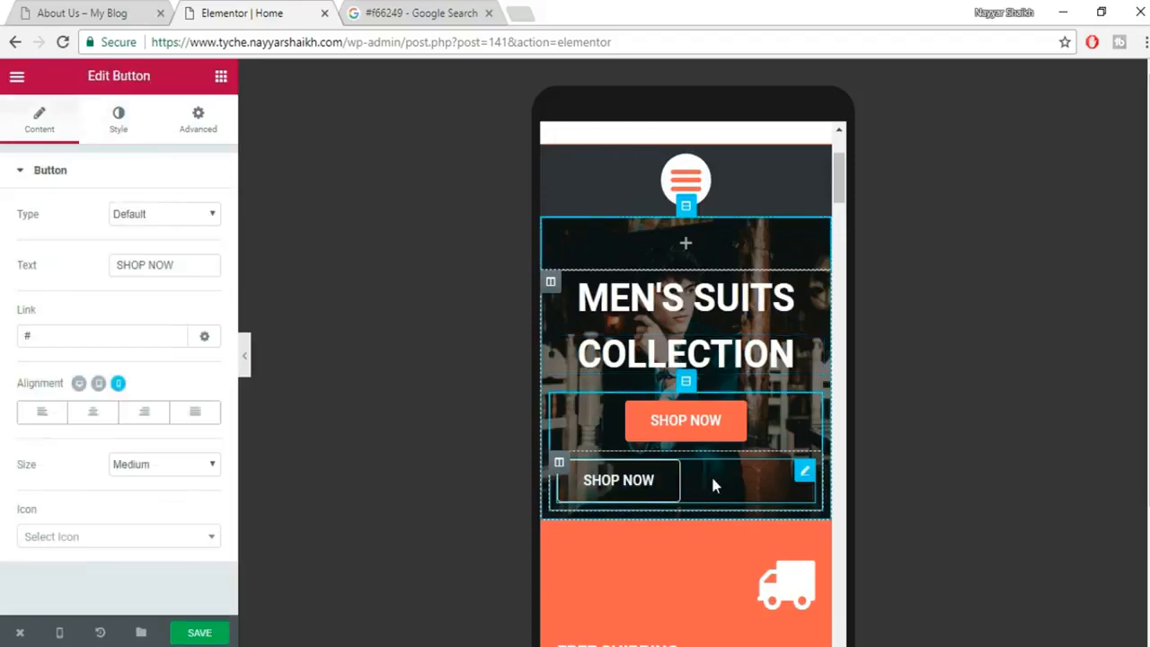
left_click(93, 412)
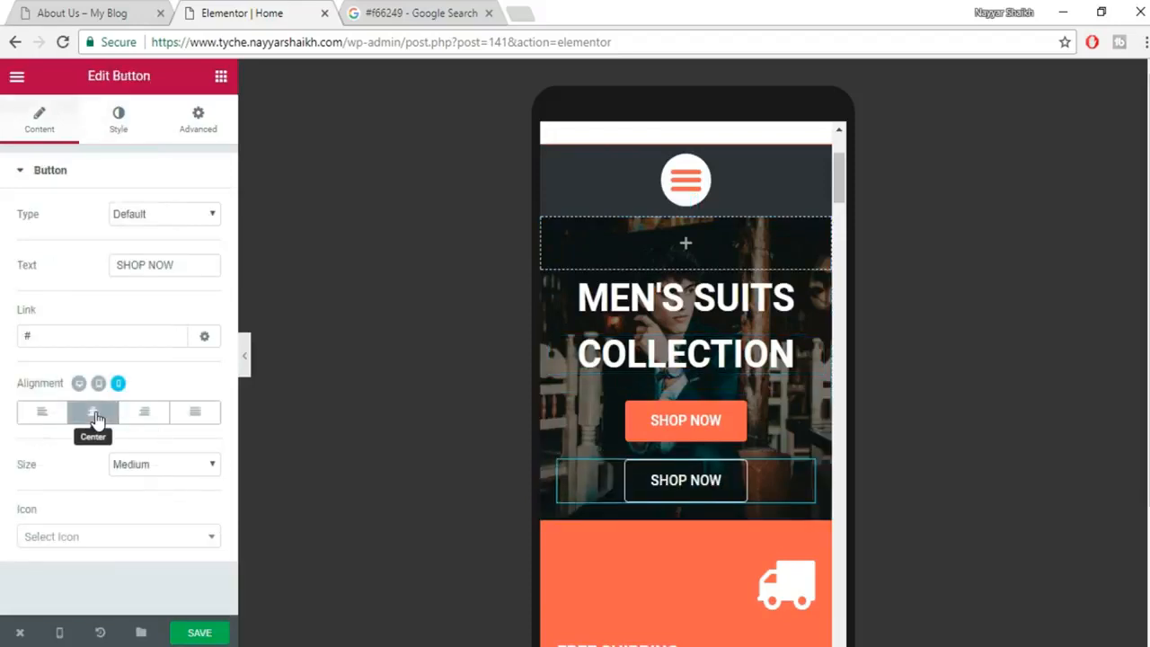
scroll(737, 449, "up", 2)
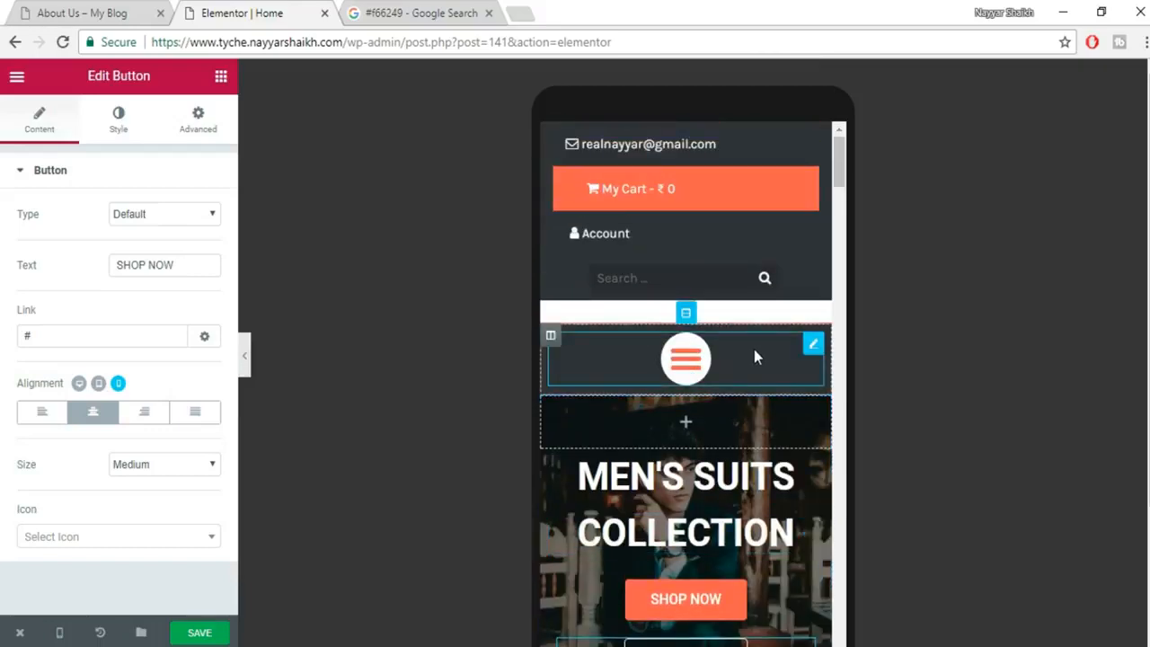
scroll(713, 411, "down", 5)
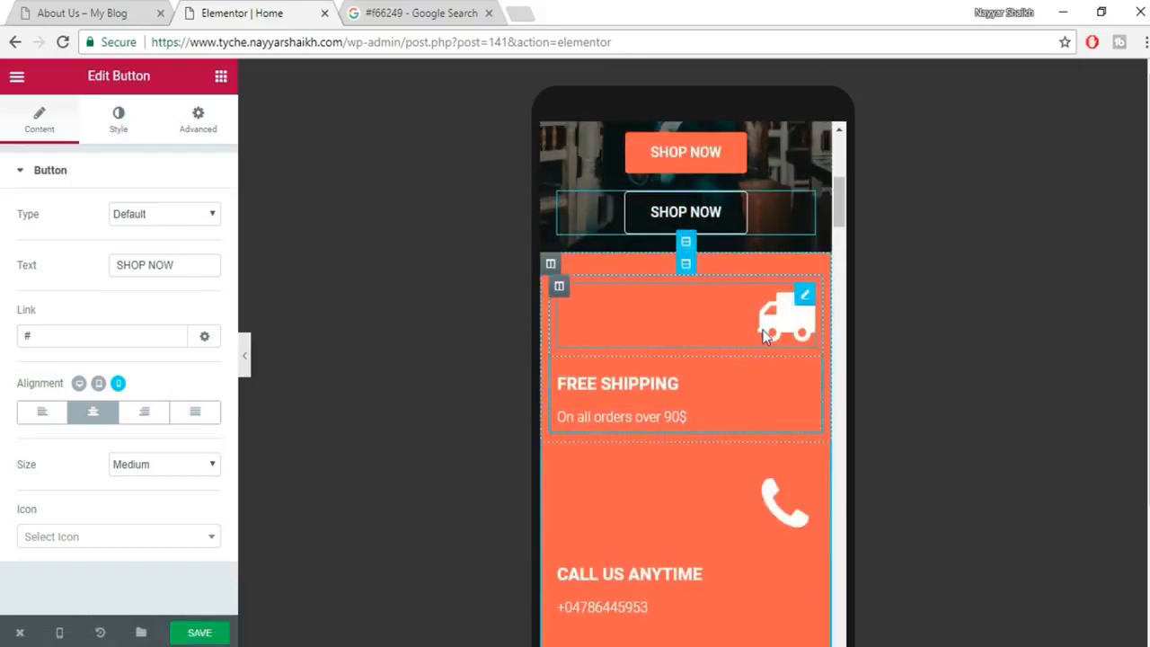
Centre the truck icon, FREE SHIPPING heading and orders over 90$ line.
left_click(768, 326)
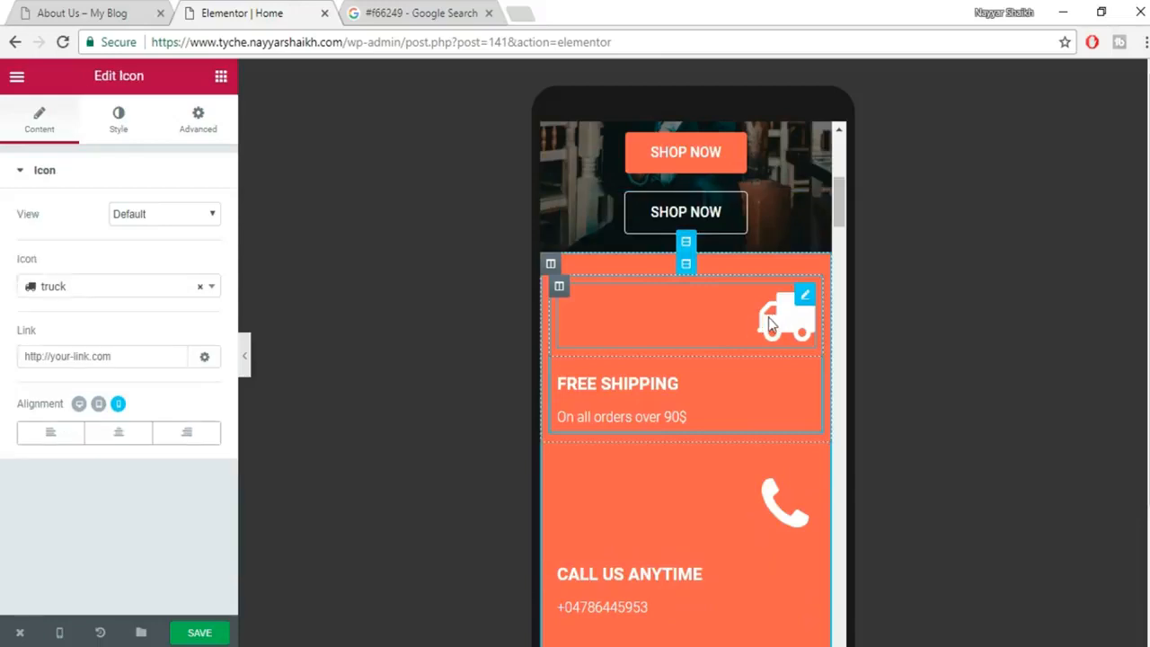
left_click(121, 434)
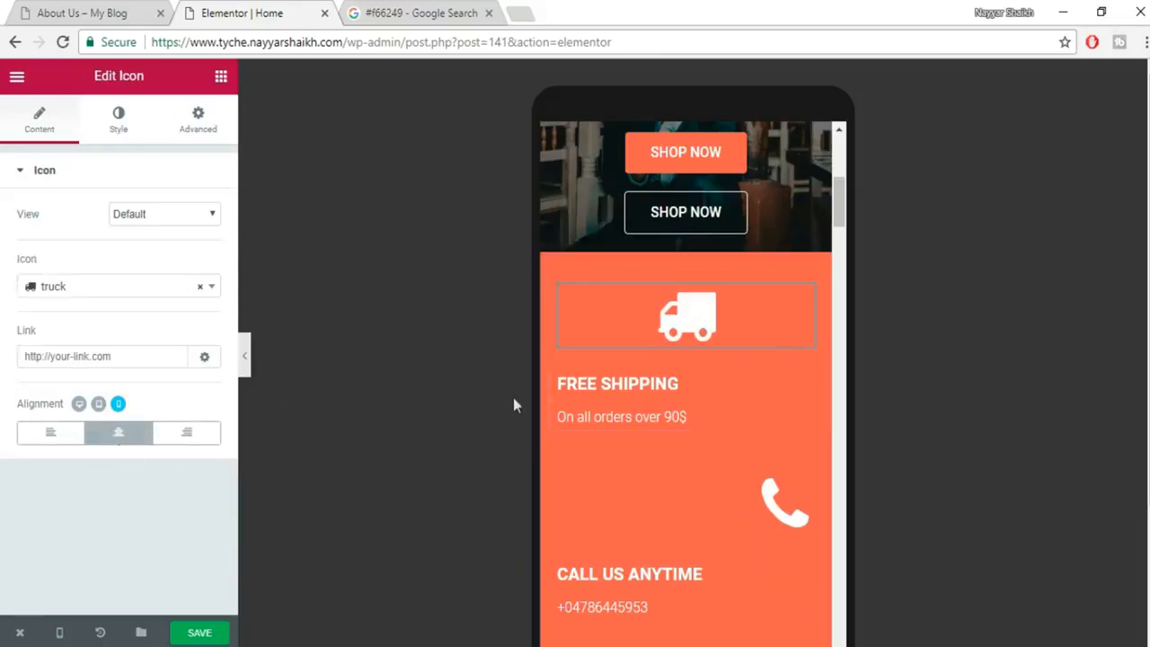
left_click(557, 373)
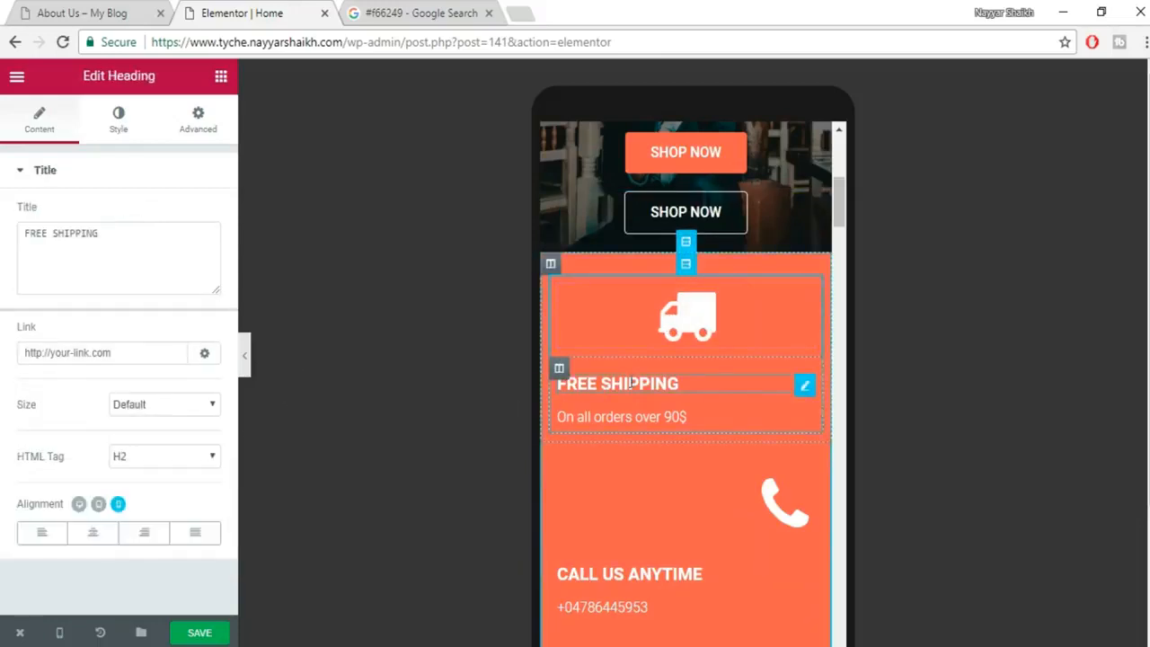
left_click(93, 536)
left_click(633, 416)
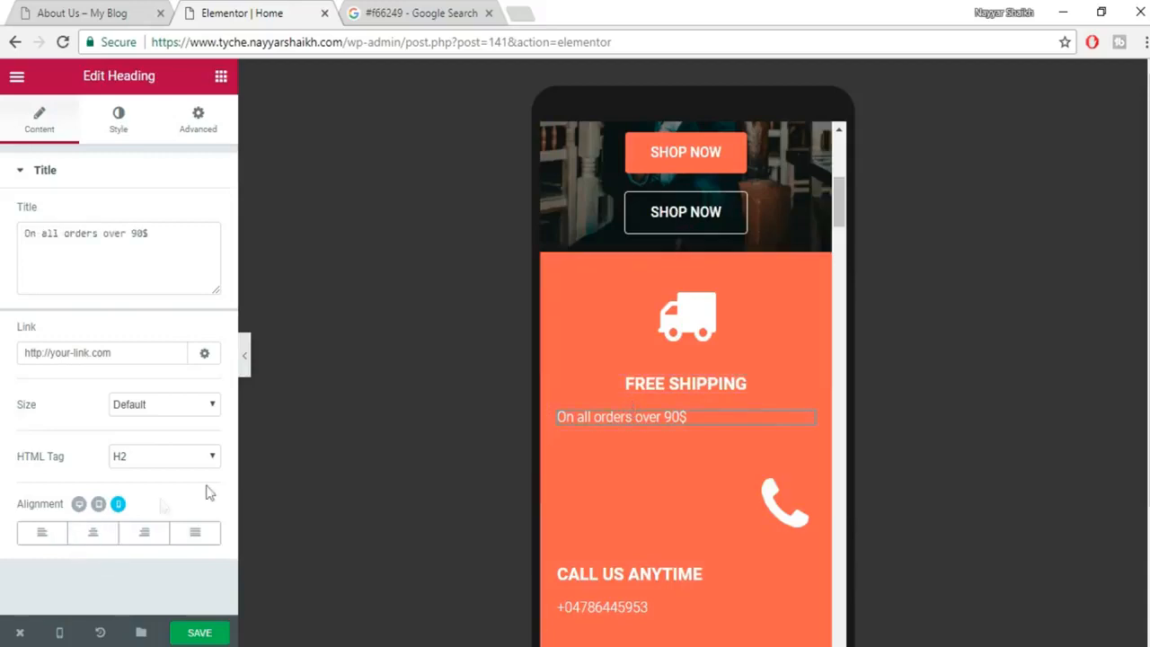
left_click(93, 533)
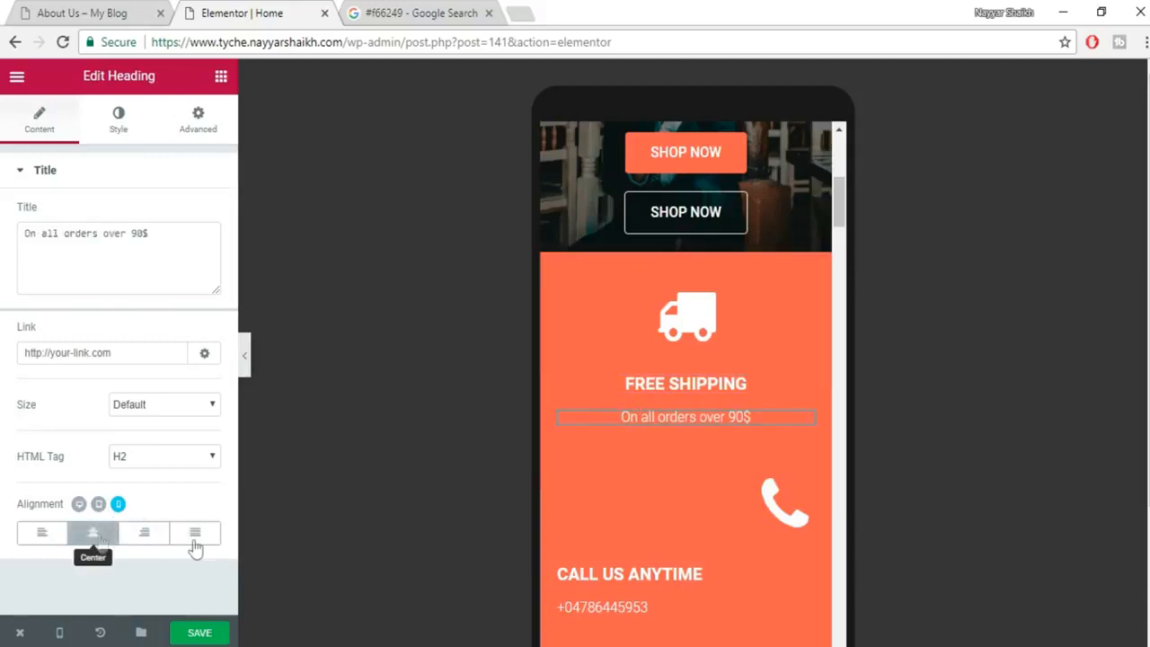
Centre the phone icon, CALL US ANYTIME heading and phone number line.
left_click(789, 512)
left_click(119, 432)
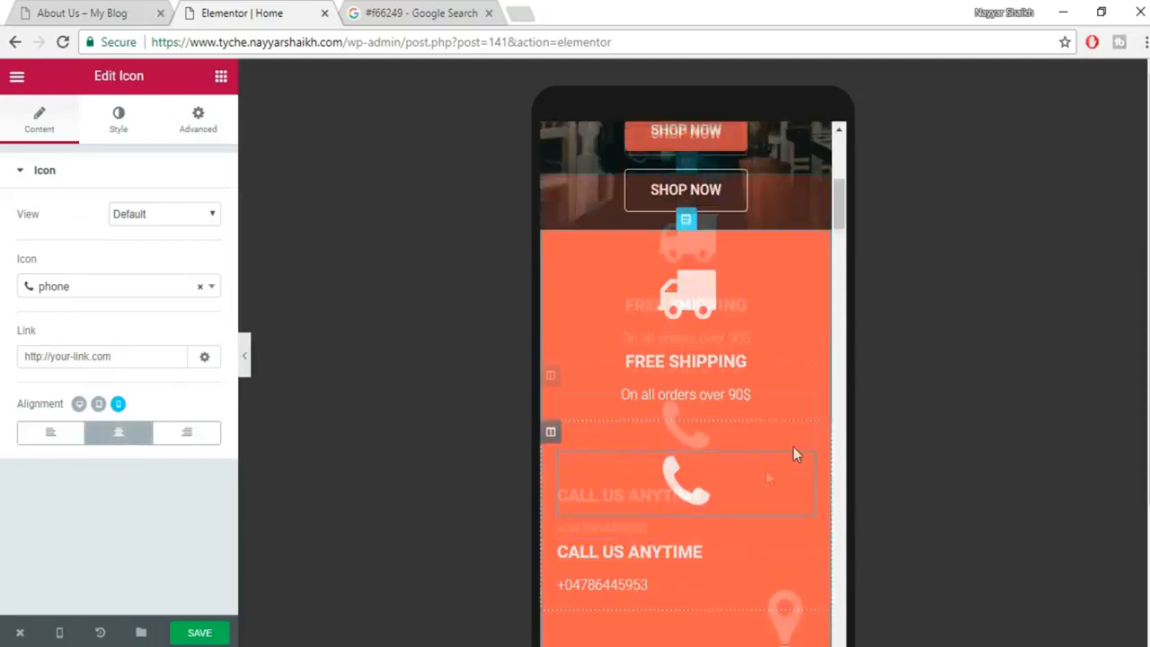
left_click(703, 485)
left_click(93, 532)
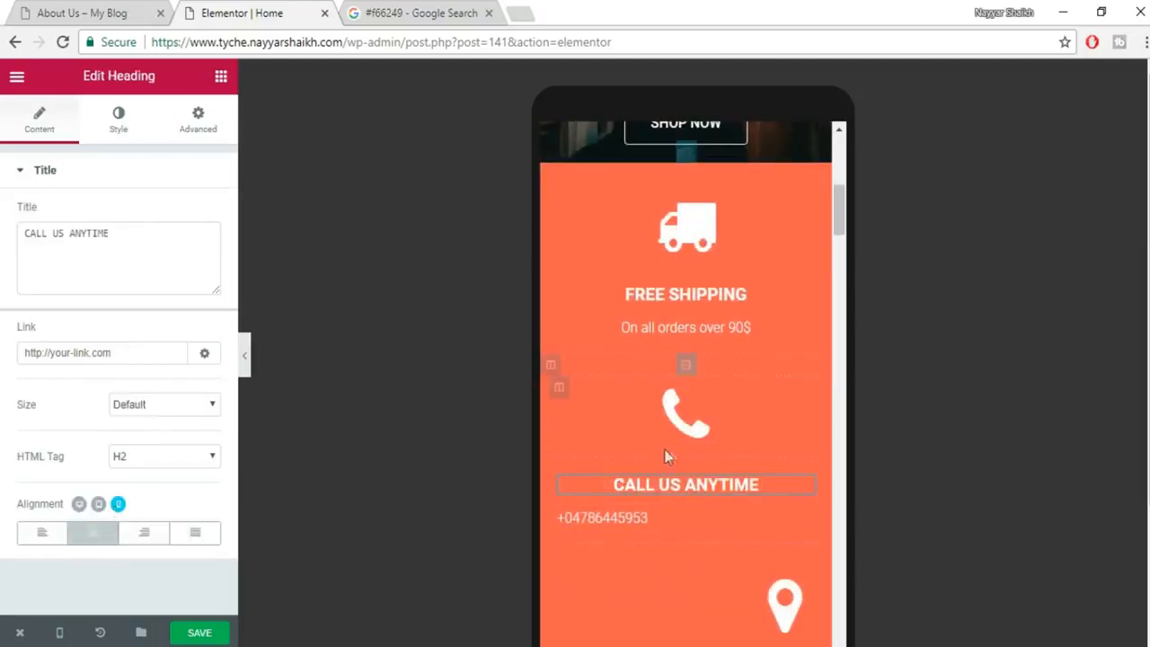
scroll(669, 450, "down", 1)
left_click(692, 436)
left_click(93, 533)
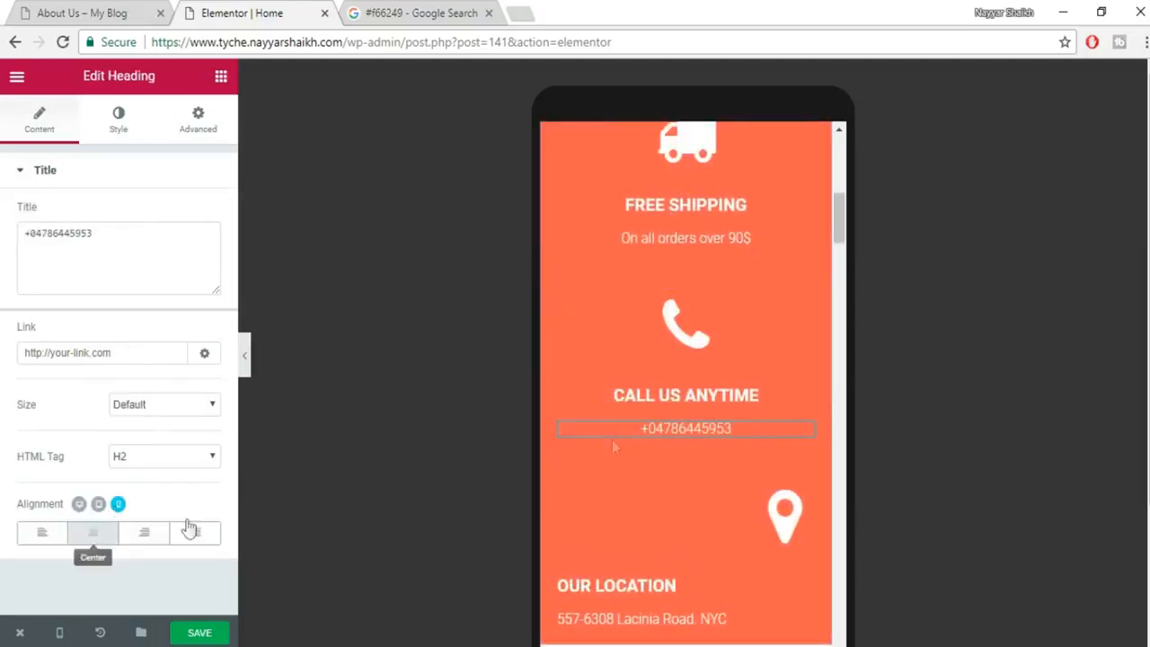
Centre the map-marker icon, OUR LOCATION heading and address line.
scroll(752, 390, "down", 2)
left_click(766, 346)
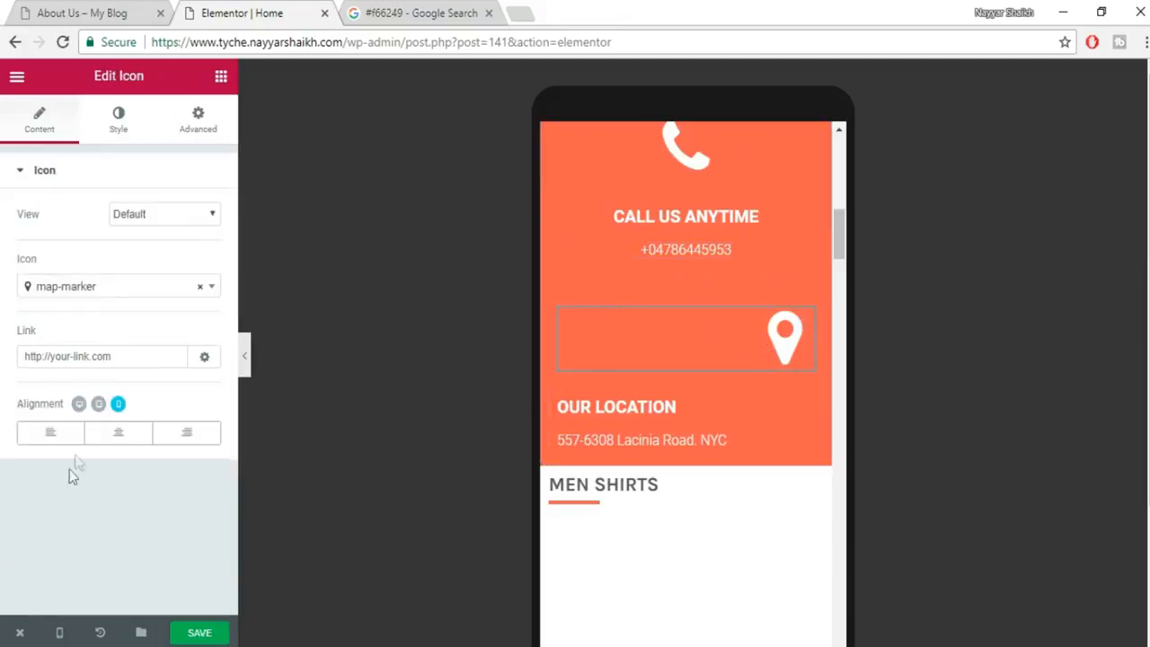
left_click(117, 432)
left_click(620, 406)
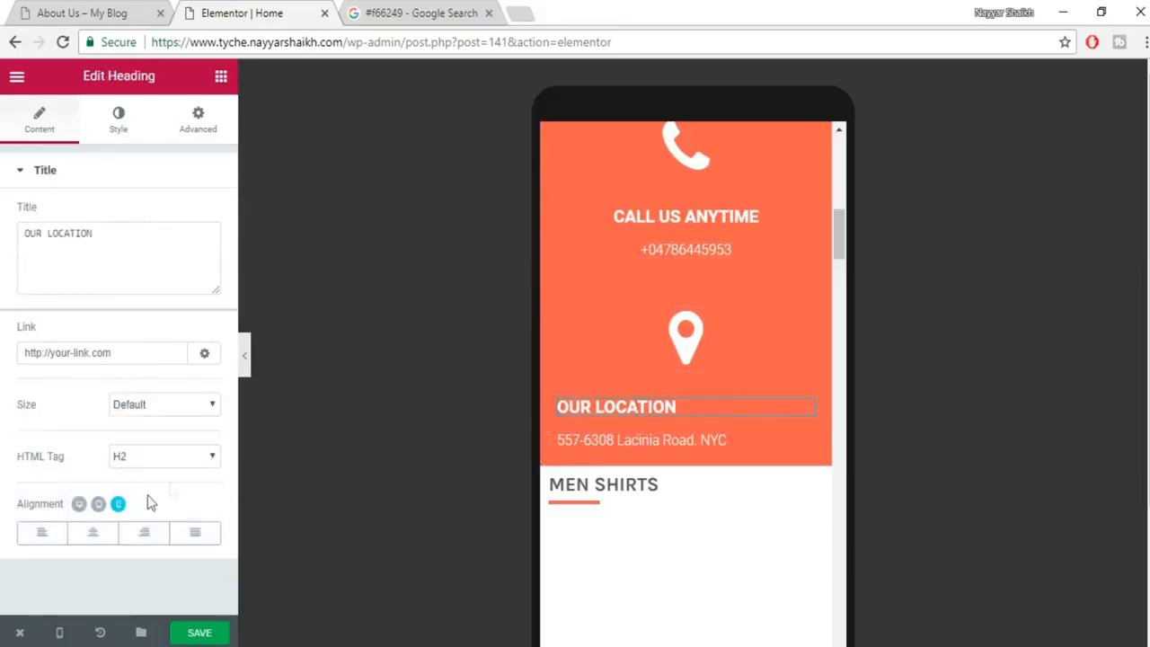
left_click(93, 533)
left_click(656, 439)
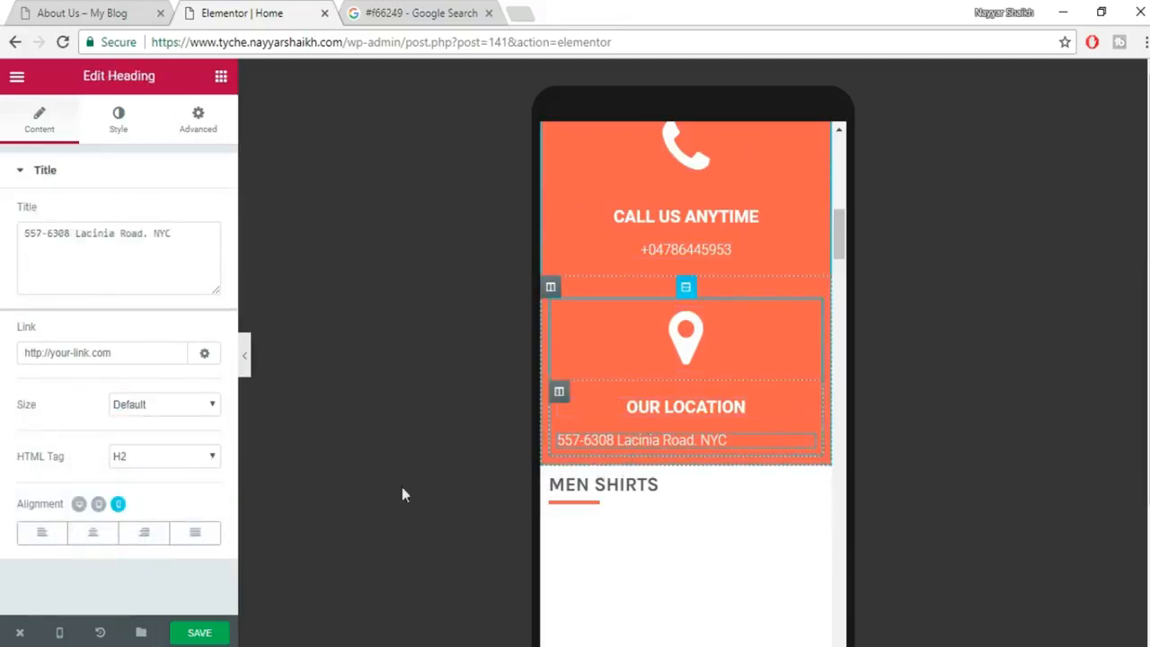
left_click(92, 533)
scroll(704, 360, "up", 3)
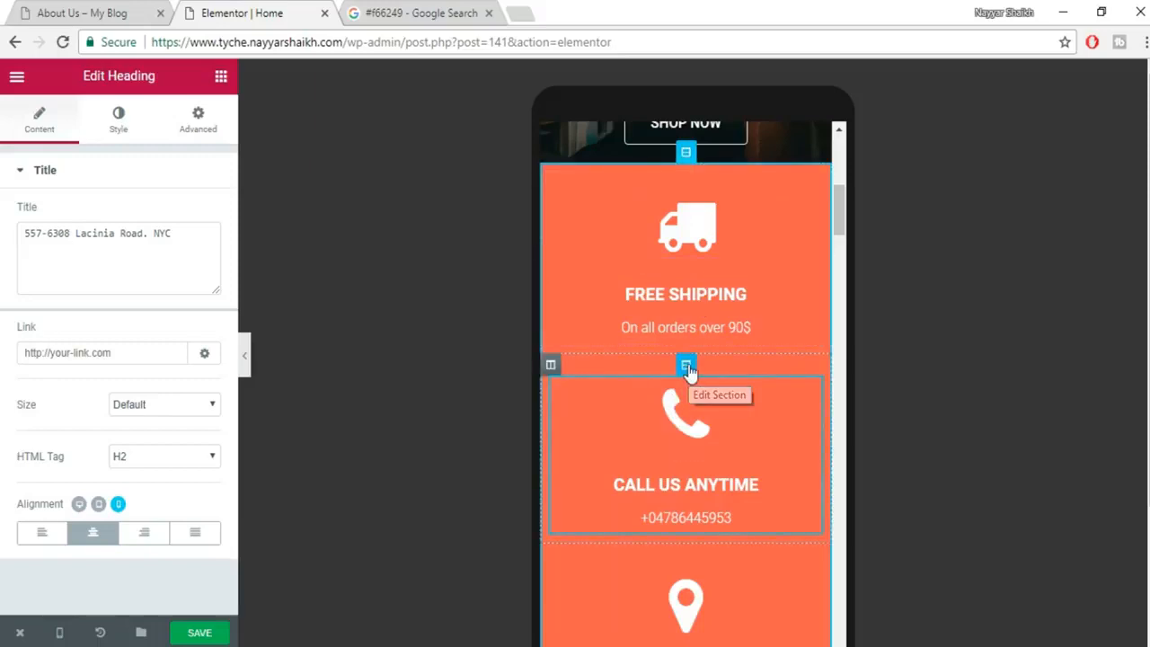
Give the Call Us Anytime section 40 px top padding with unlinked padding sides.
left_click(686, 367)
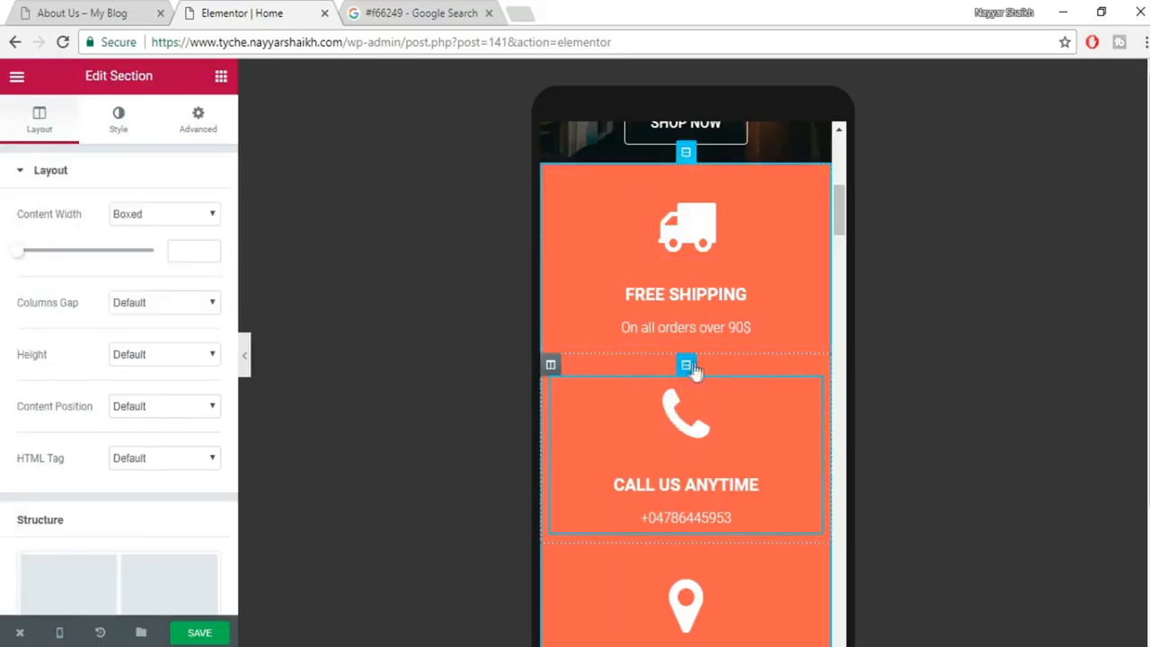
left_click(197, 117)
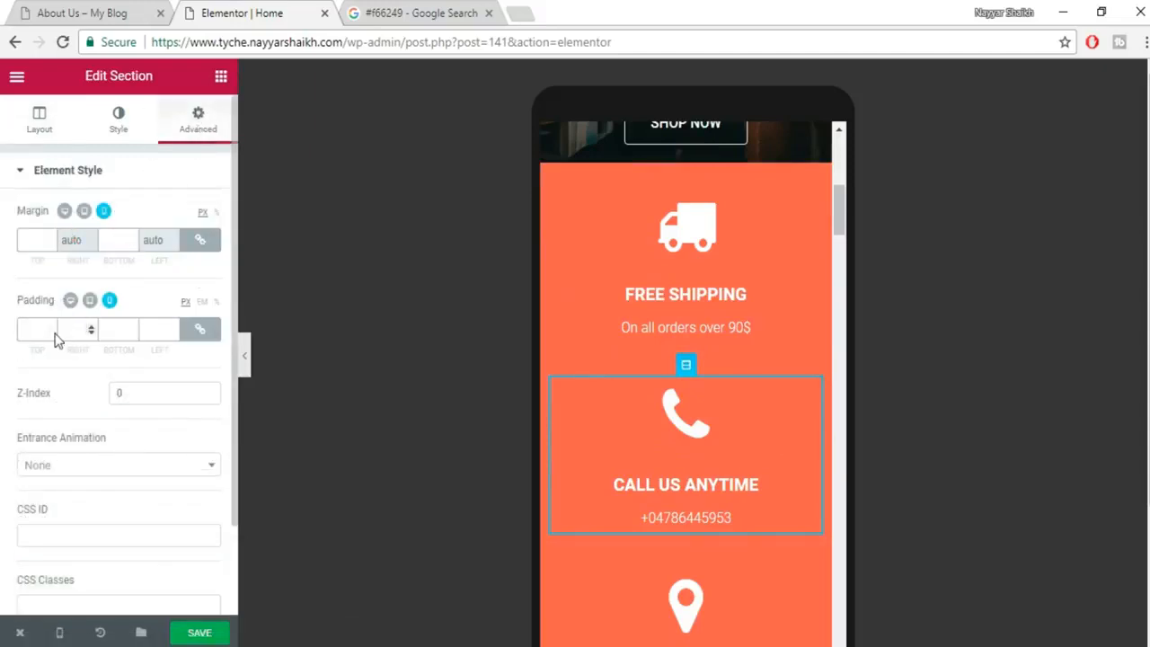
left_click(192, 331)
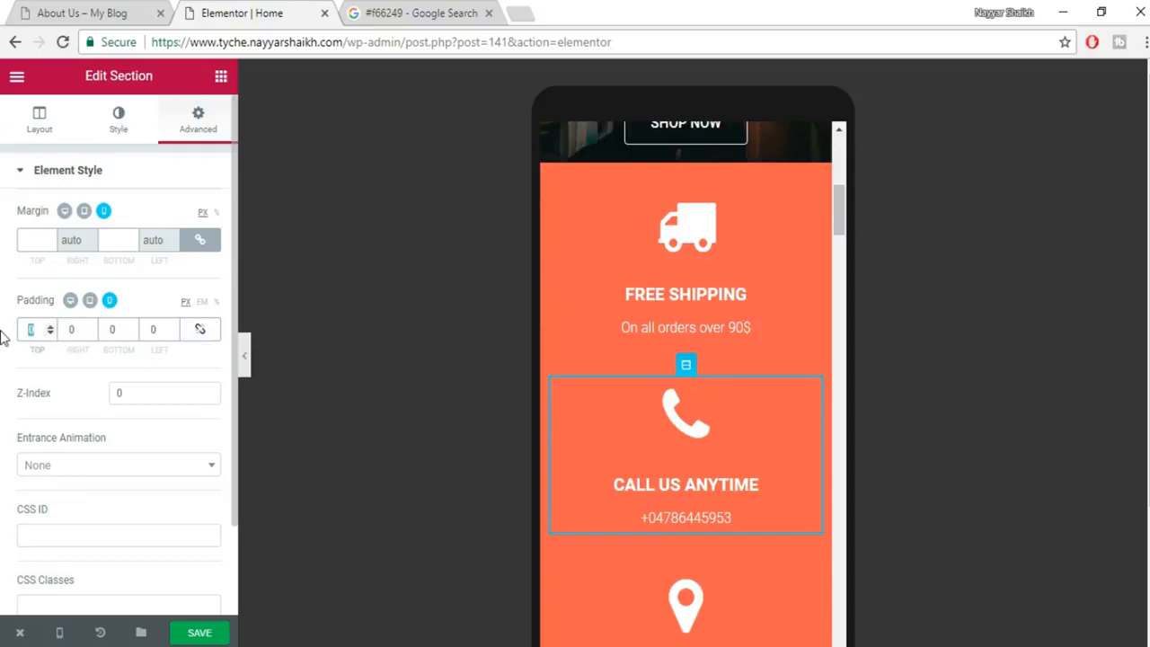
type("50")
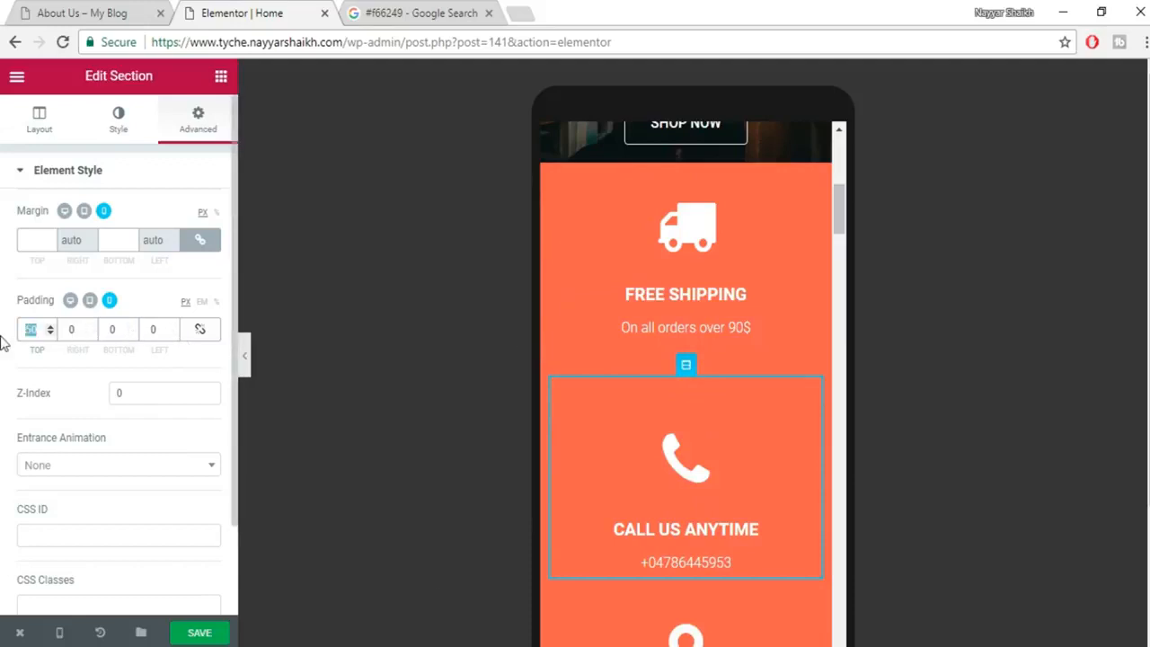
type("40")
scroll(742, 433, "down", 2)
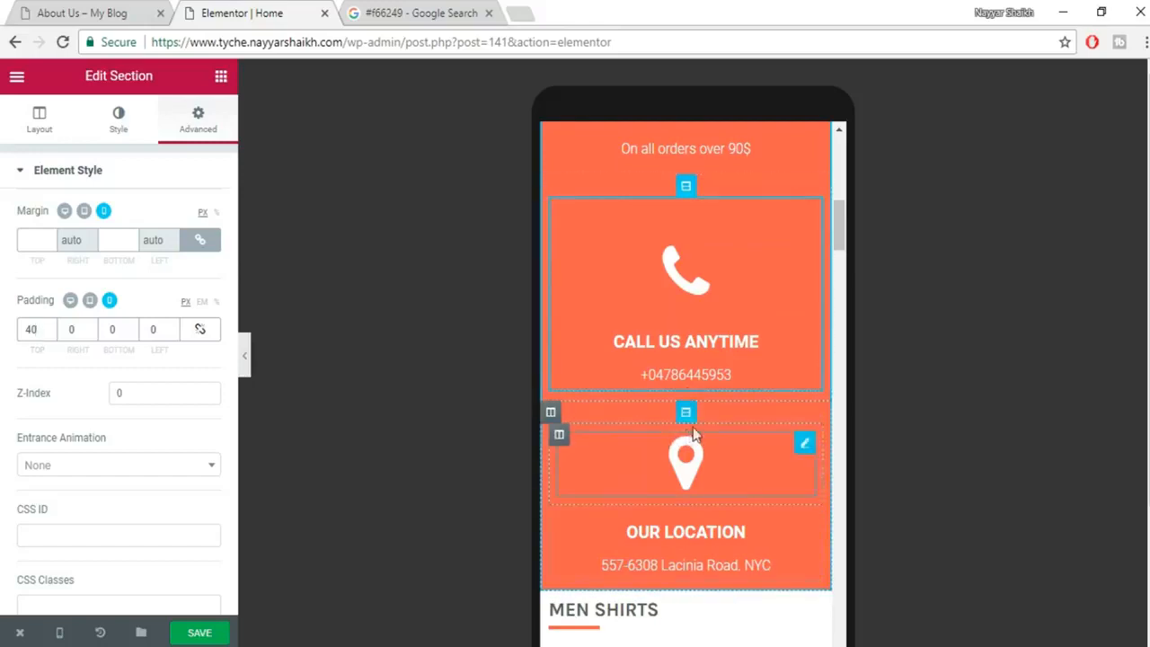
Give the Our Location section 40 px top and 30 px bottom padding.
left_click(686, 411)
left_click(198, 119)
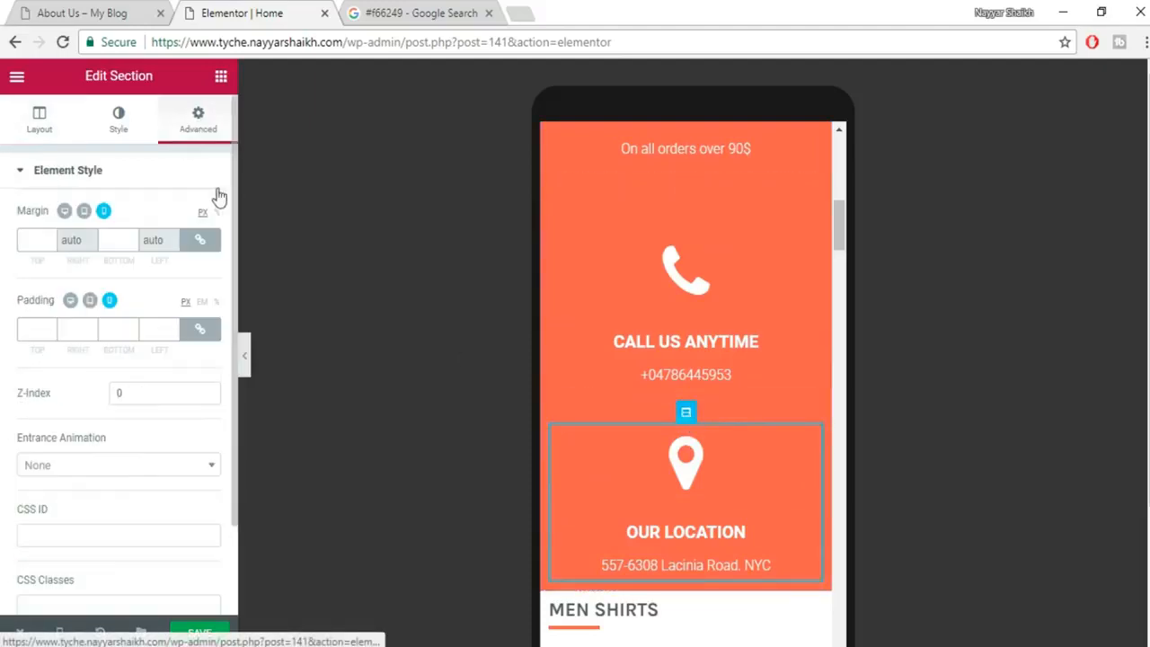
left_click(200, 329)
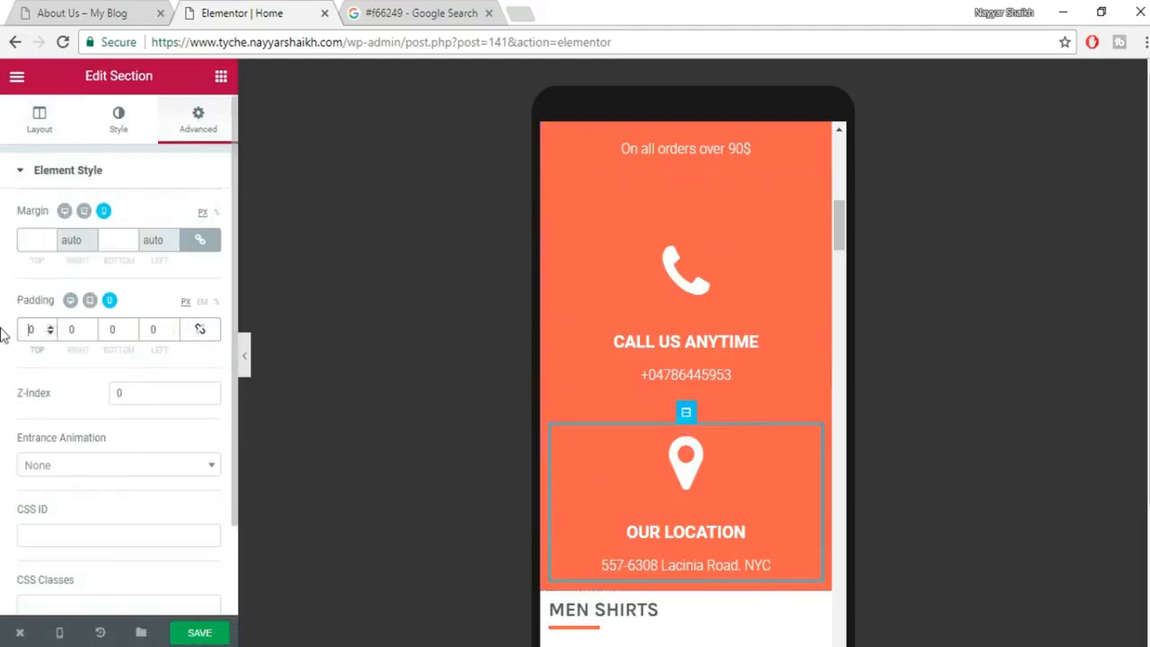
type("40")
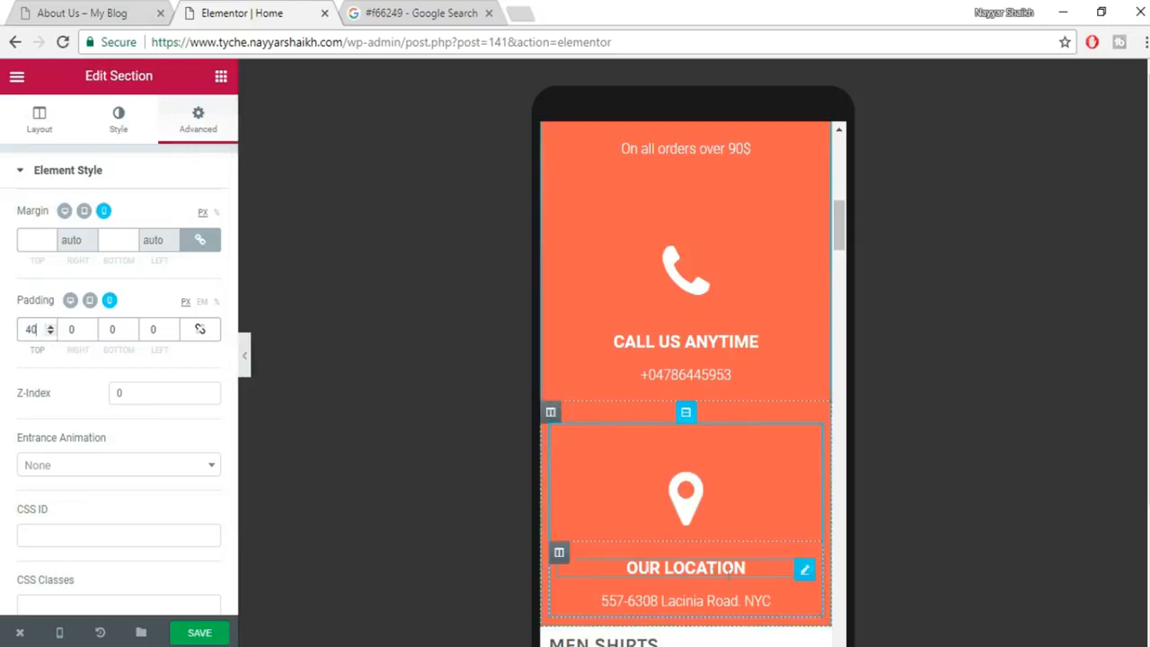
scroll(728, 575, "down", 2)
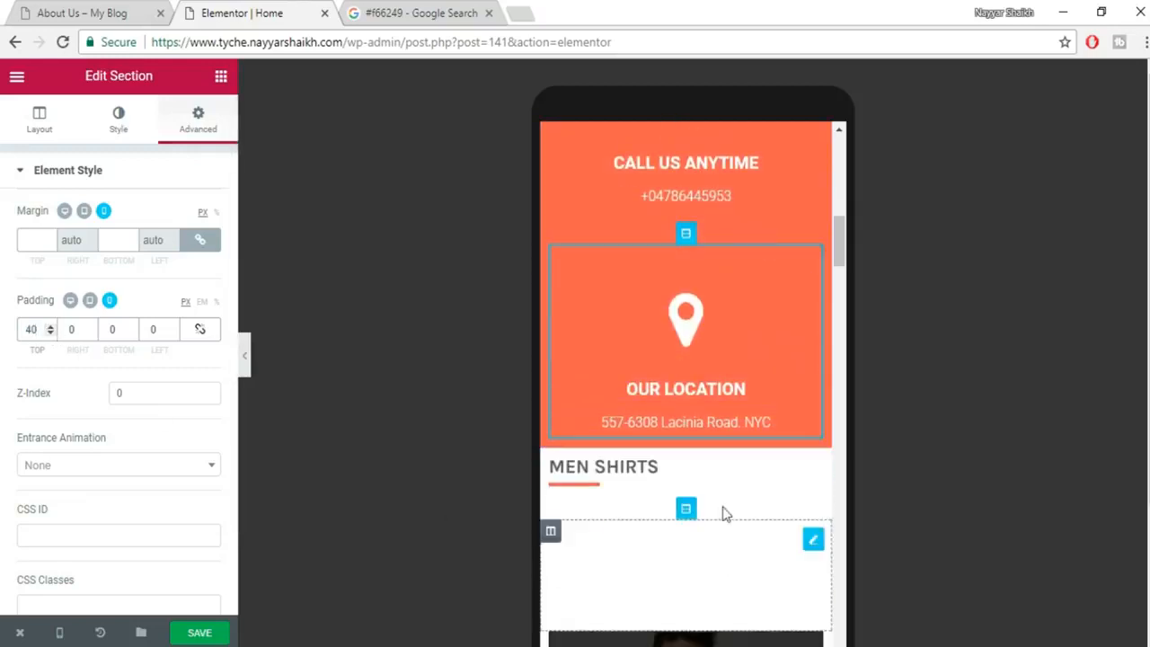
left_click(111, 330)
type("30")
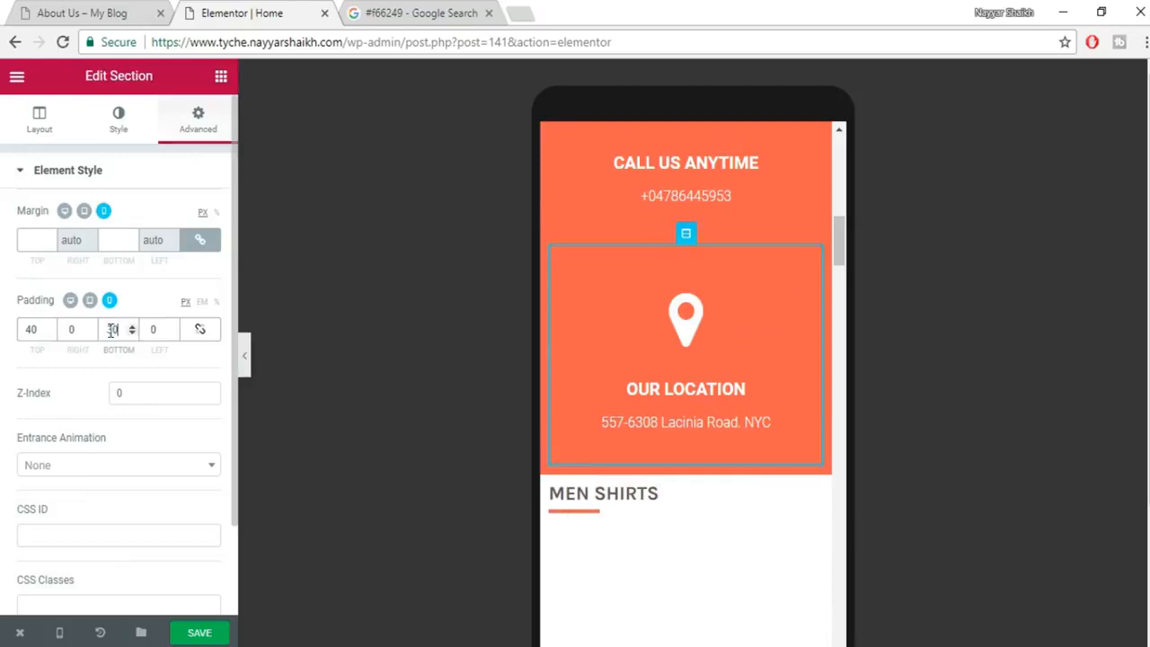
Save the Home page, review the mobile layout, and open View Page in a new tab.
left_click(186, 634)
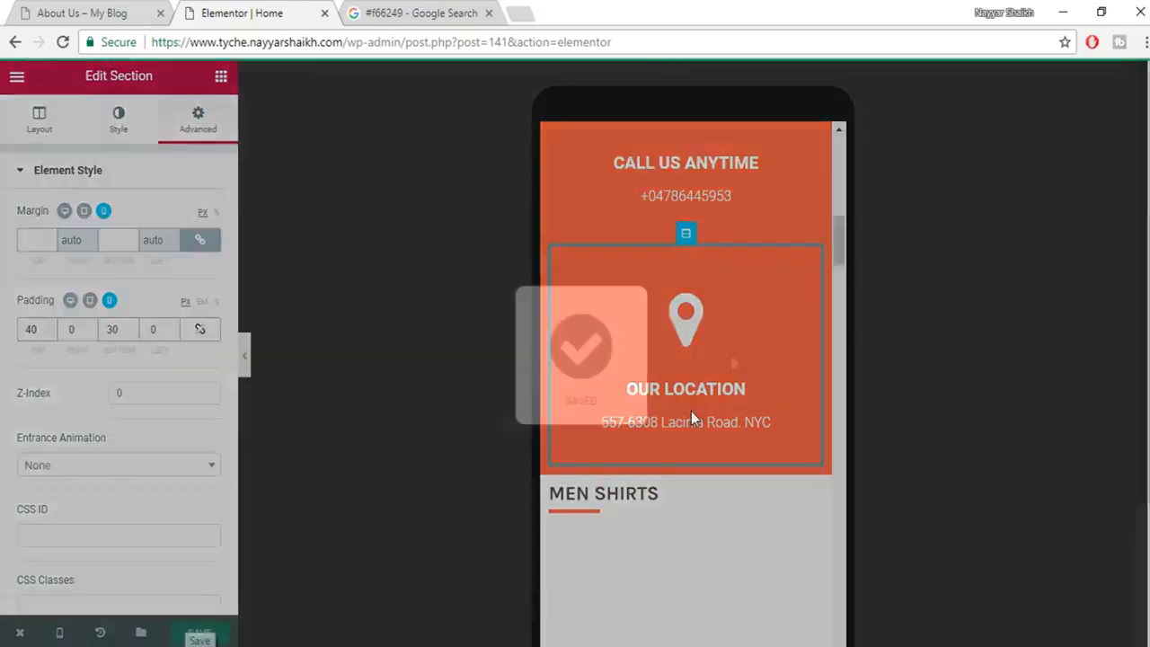
scroll(764, 342, "up", 2)
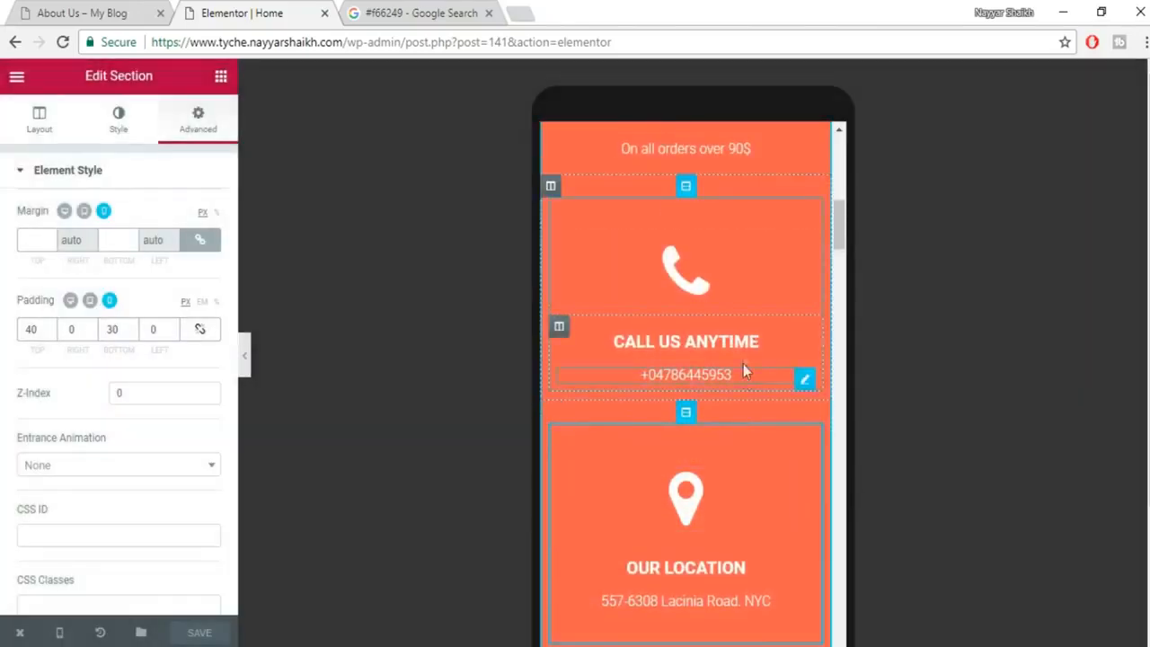
scroll(742, 375, "down", 4)
scroll(745, 381, "down", 1)
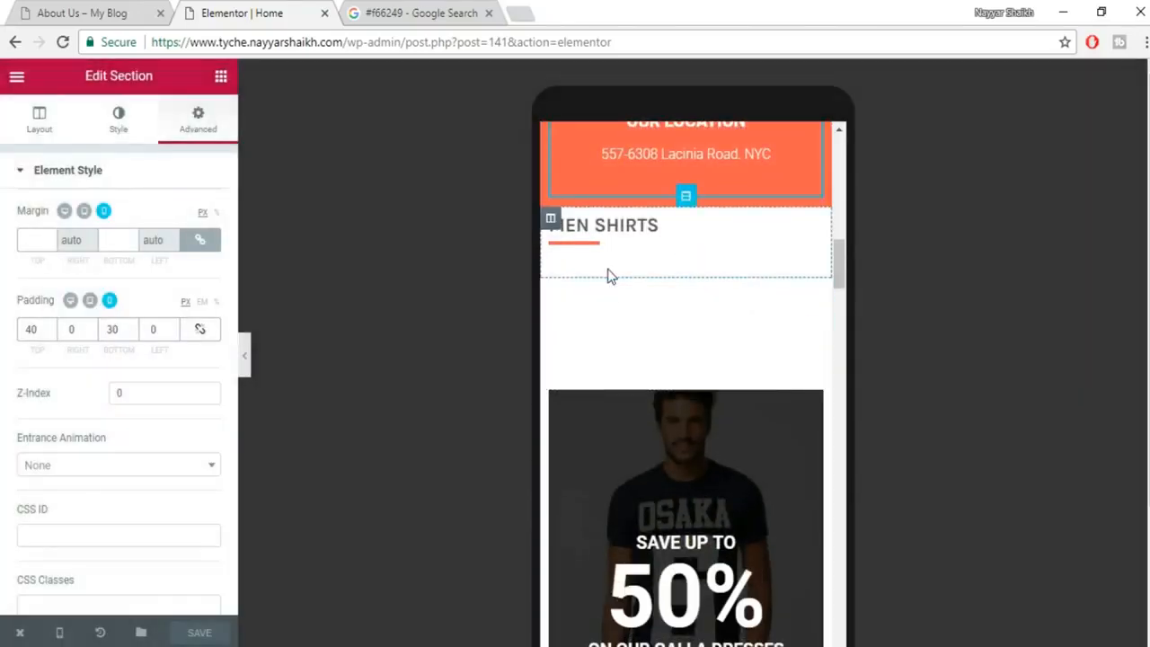
scroll(681, 380, "down", 3)
scroll(681, 467, "down", 10)
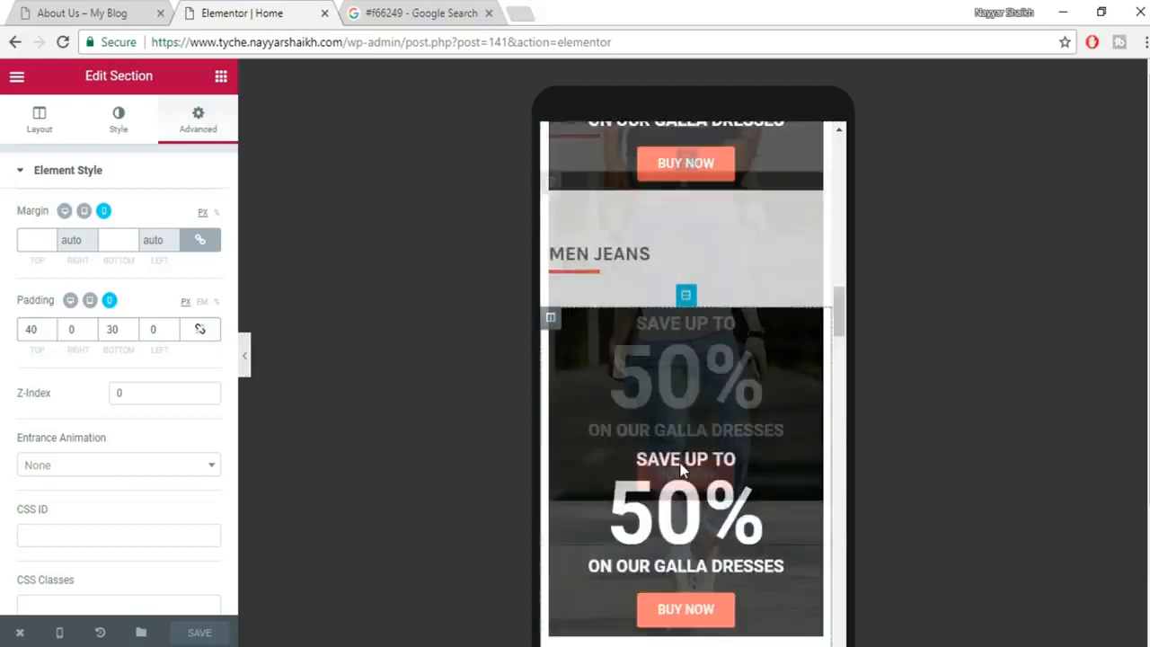
scroll(680, 468, "down", 10)
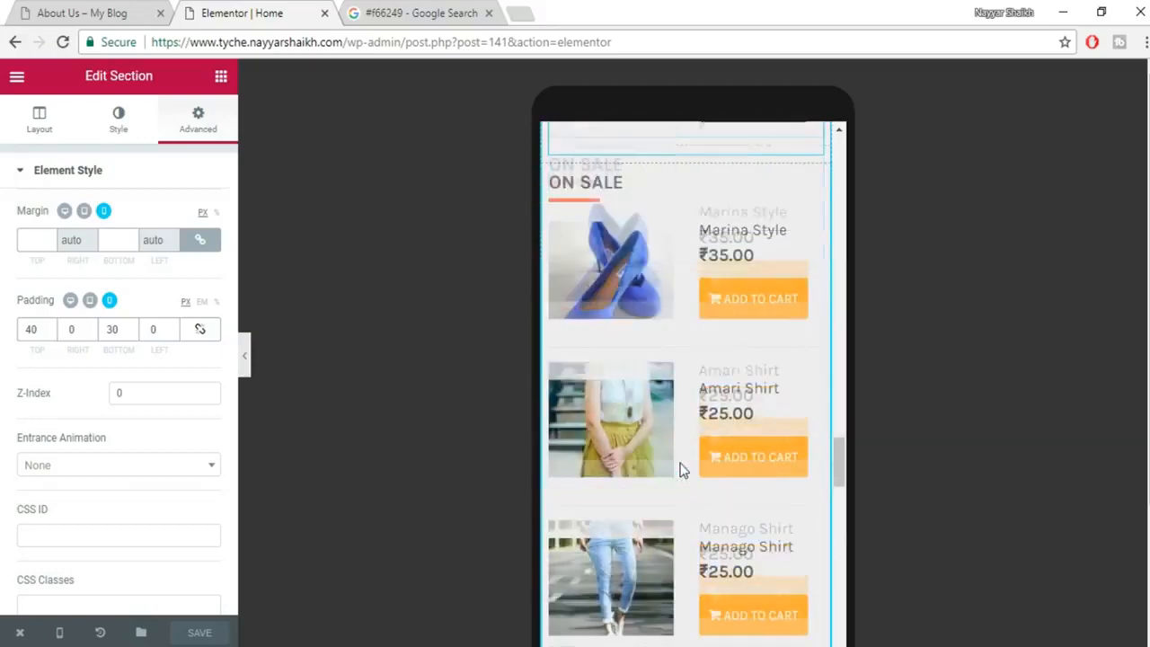
scroll(680, 467, "down", 10)
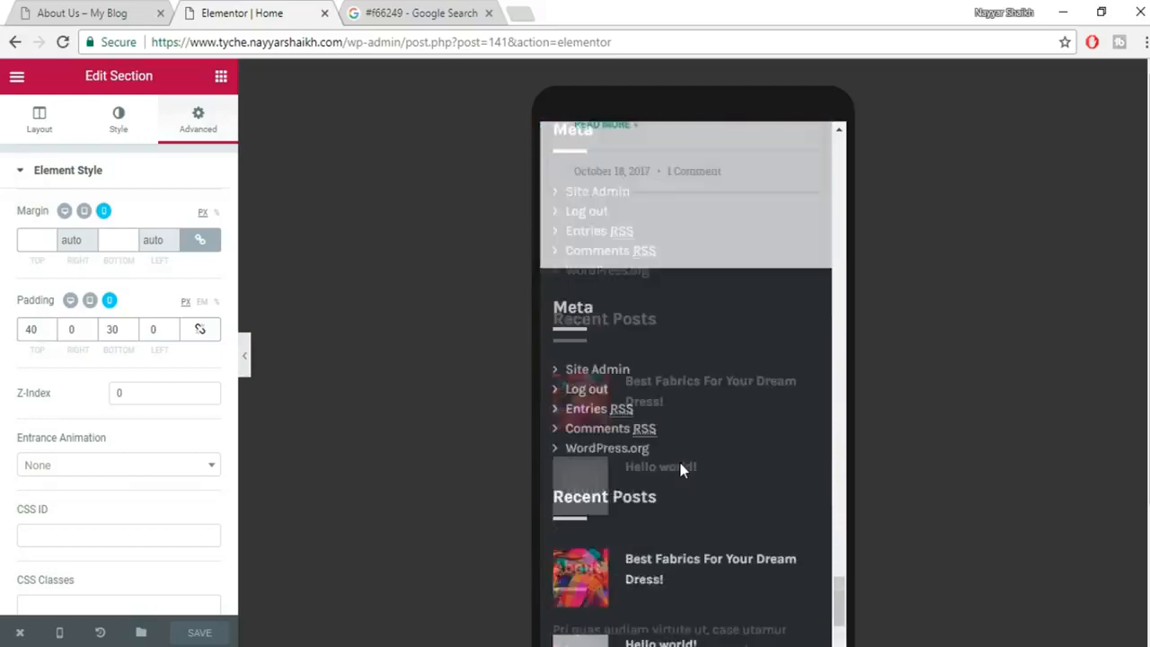
scroll(674, 521, "up", 10)
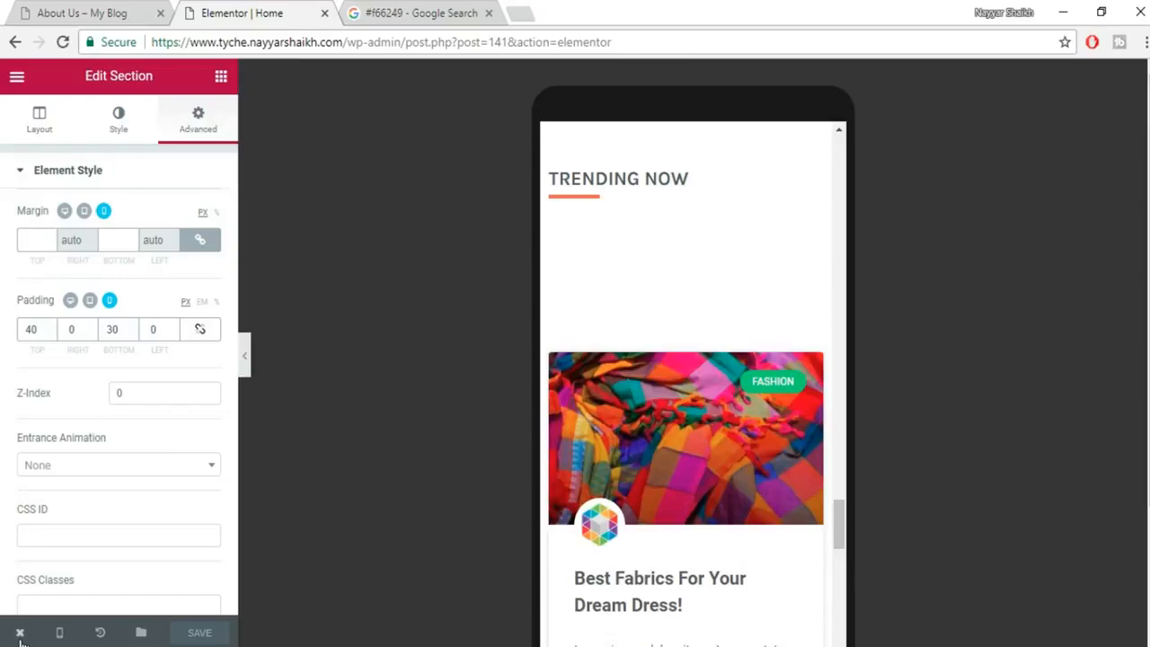
mouse_move(20, 634)
left_click(69, 551)
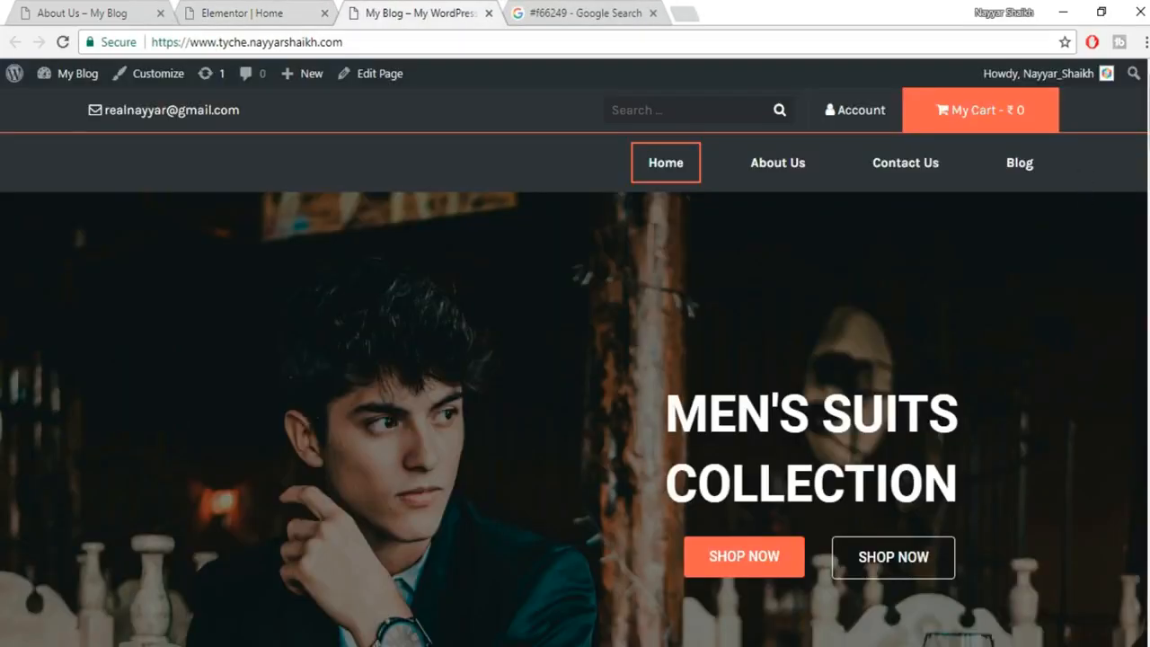
Scroll through the live Tyche homepage down to the Meta, Recent Posts and About footer.
scroll(575, 359, "down", 15)
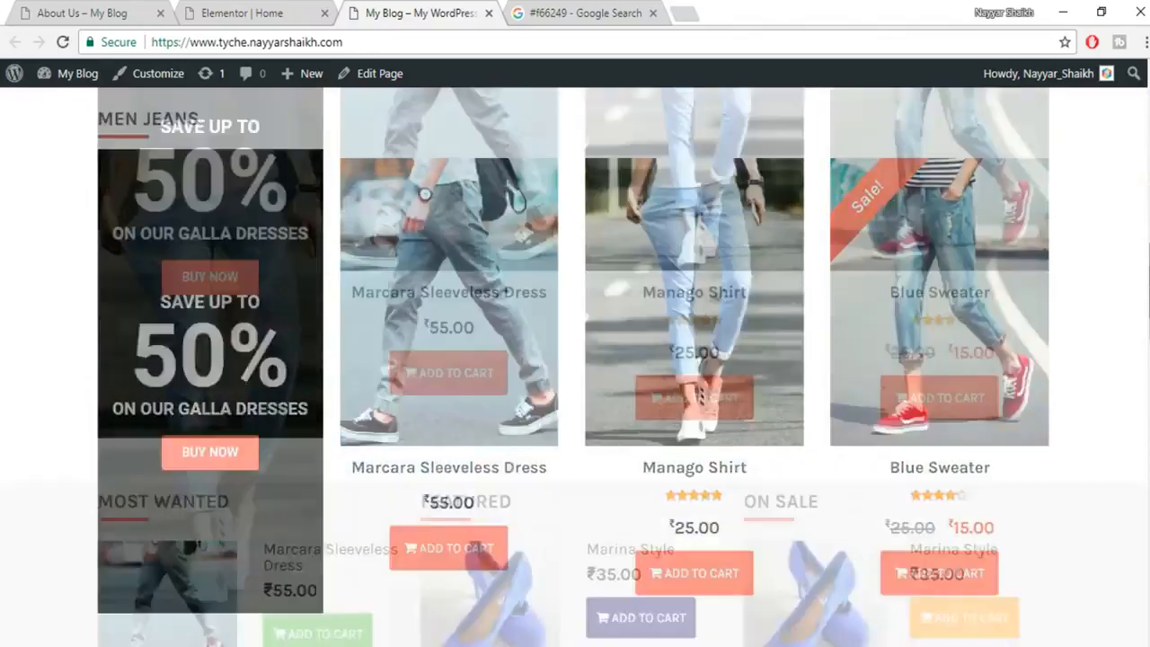
scroll(576, 359, "down", 5)
scroll(575, 359, "up", 20)
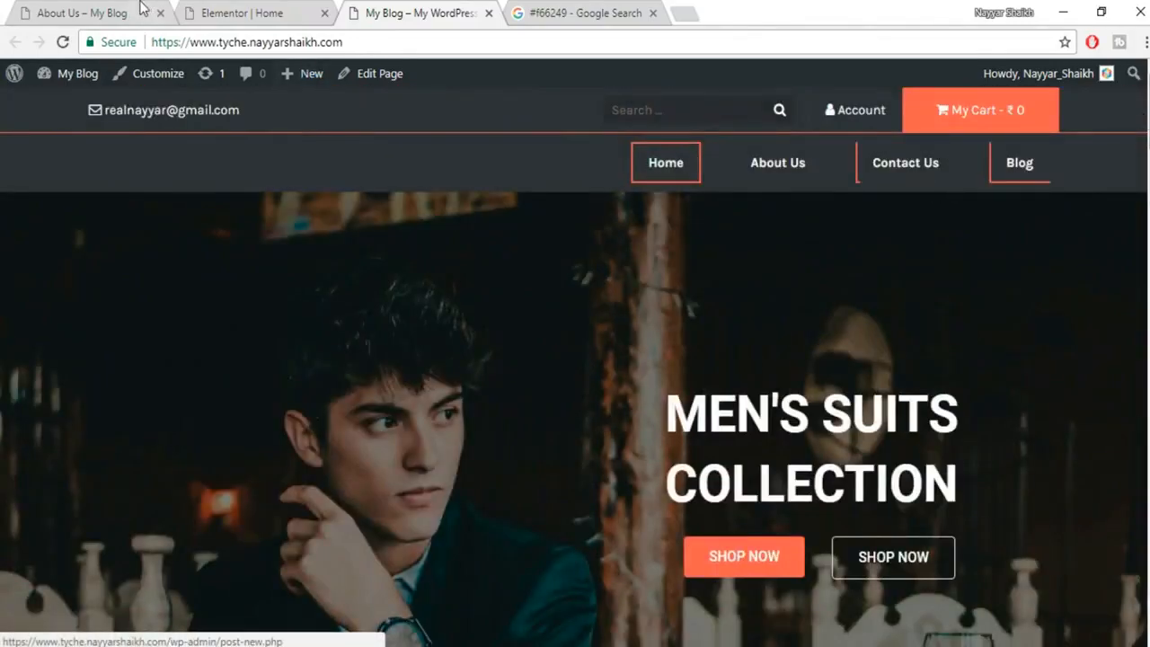
left_click(230, 13)
scroll(629, 440, "up", 15)
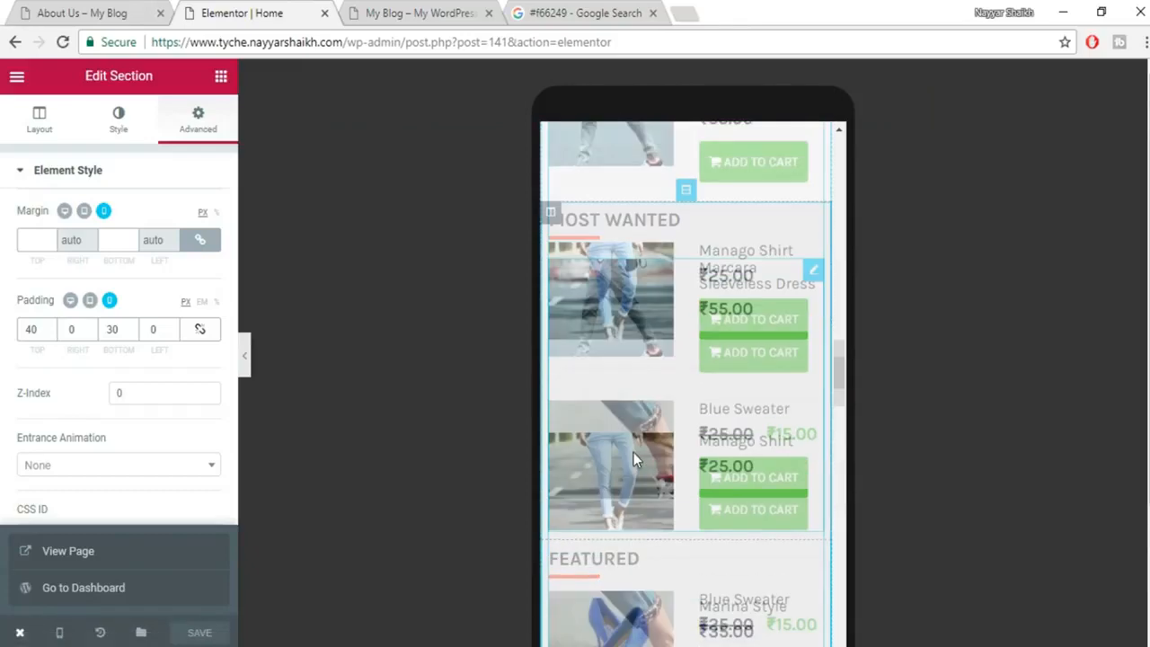
scroll(634, 452, "up", 10)
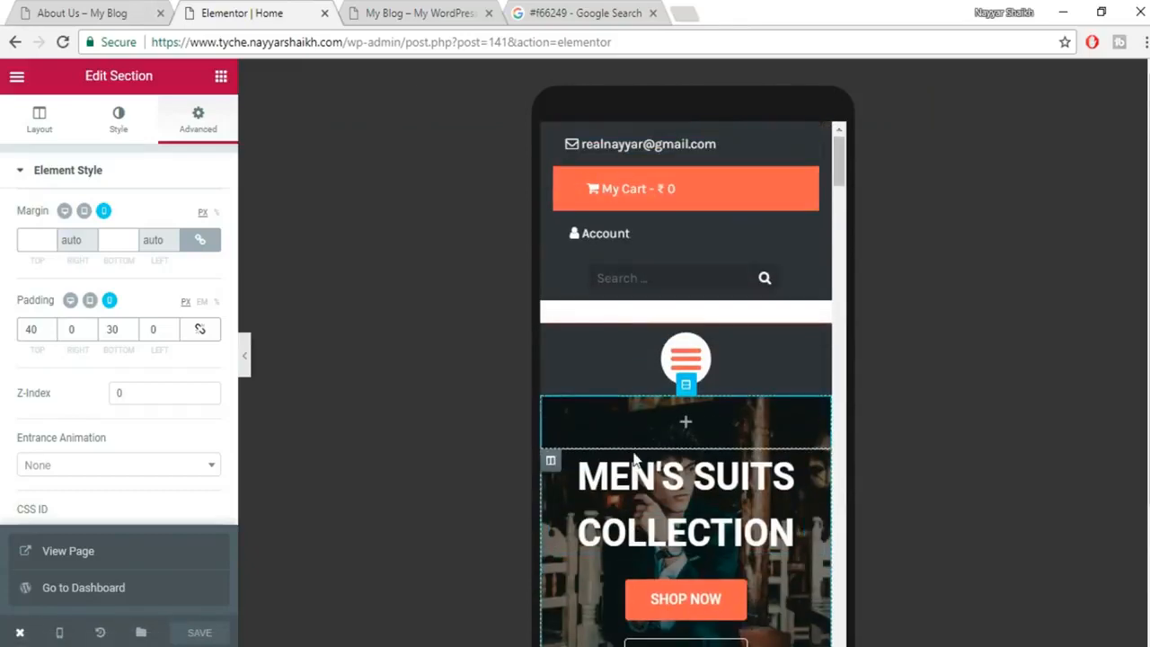
left_click(372, 9)
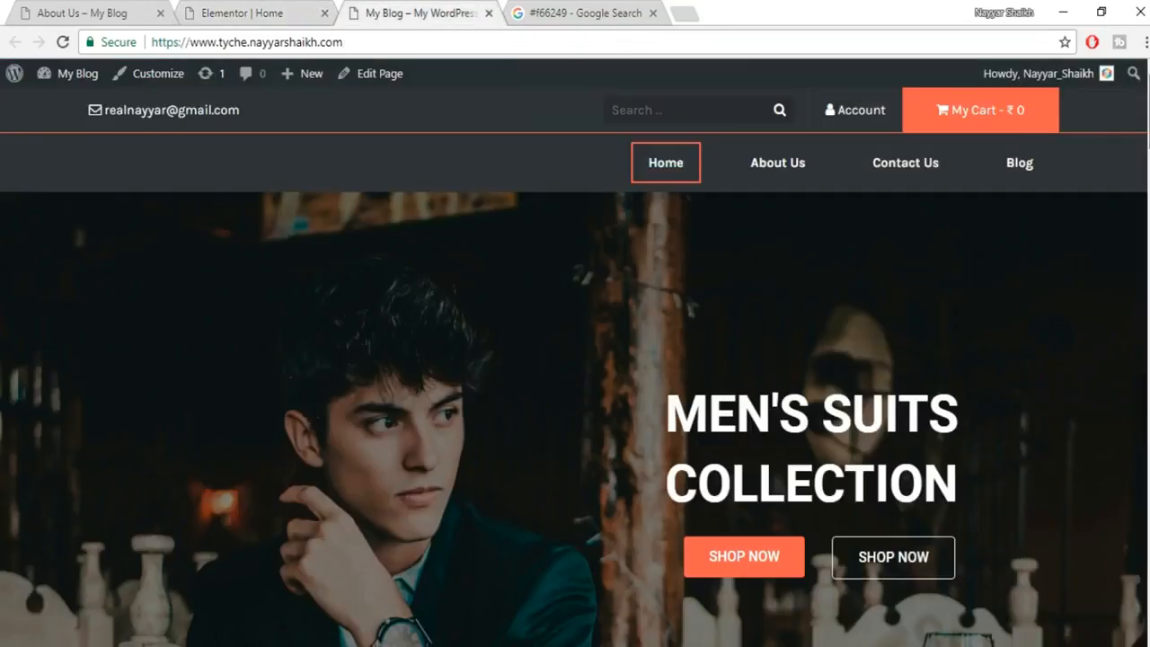
left_click_drag(1149, 112, 1149, 602)
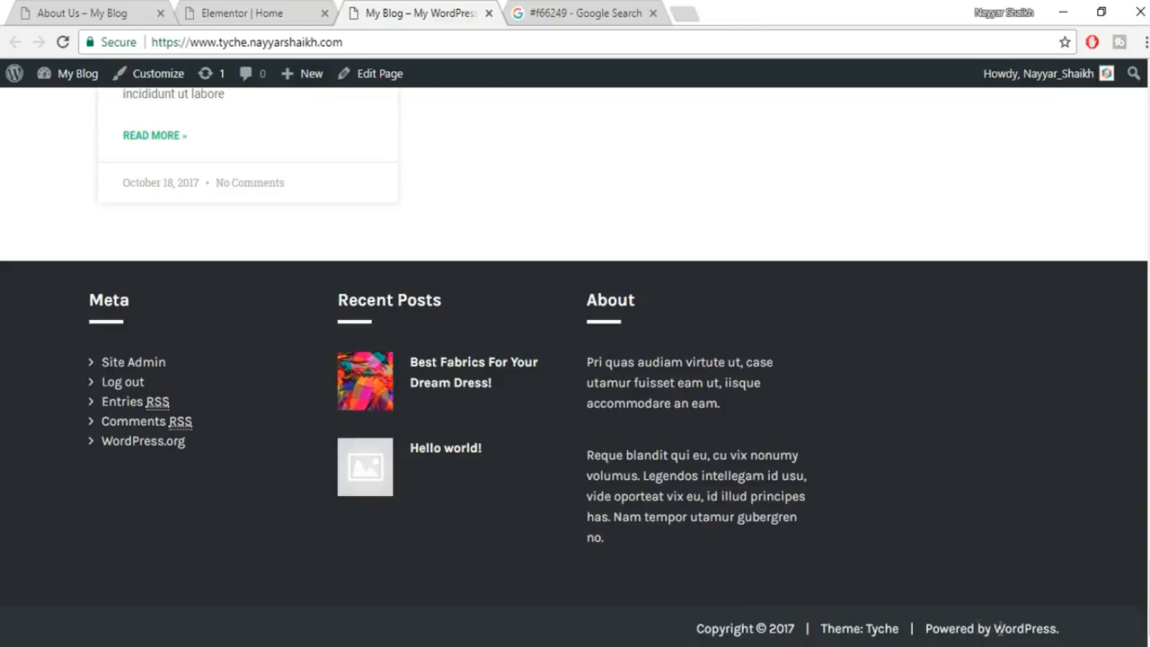
In the Elementor | Home tab, delete '/post.php?post=141&action=elementor' from the address.
left_click(242, 13)
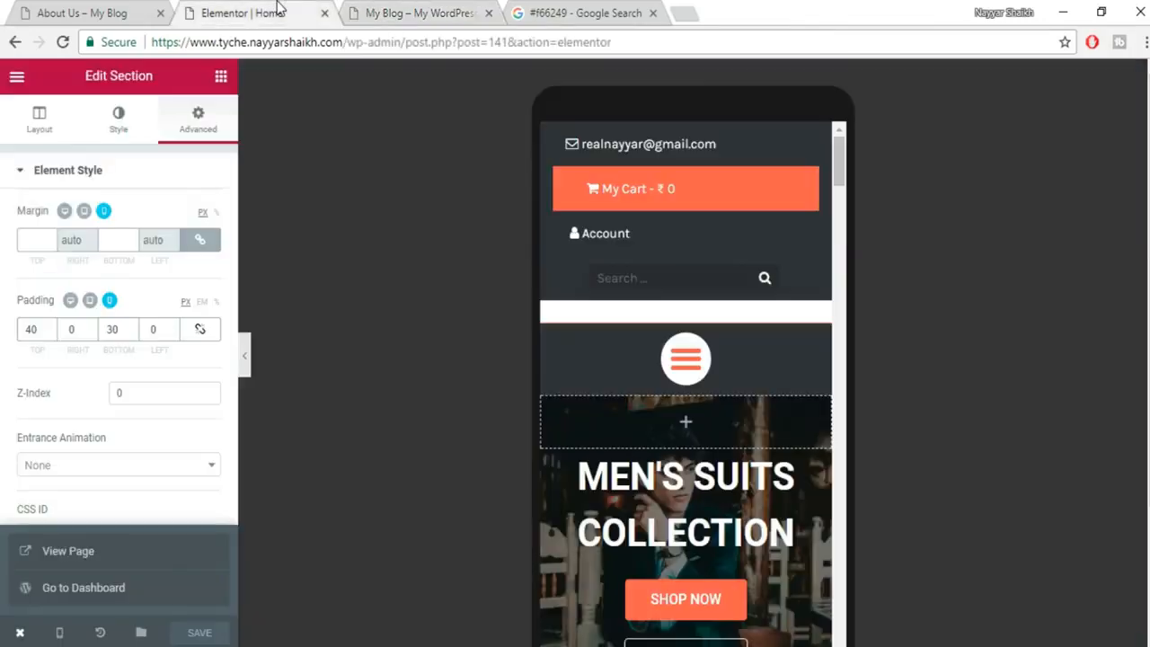
left_click_drag(399, 43, 1087, 27)
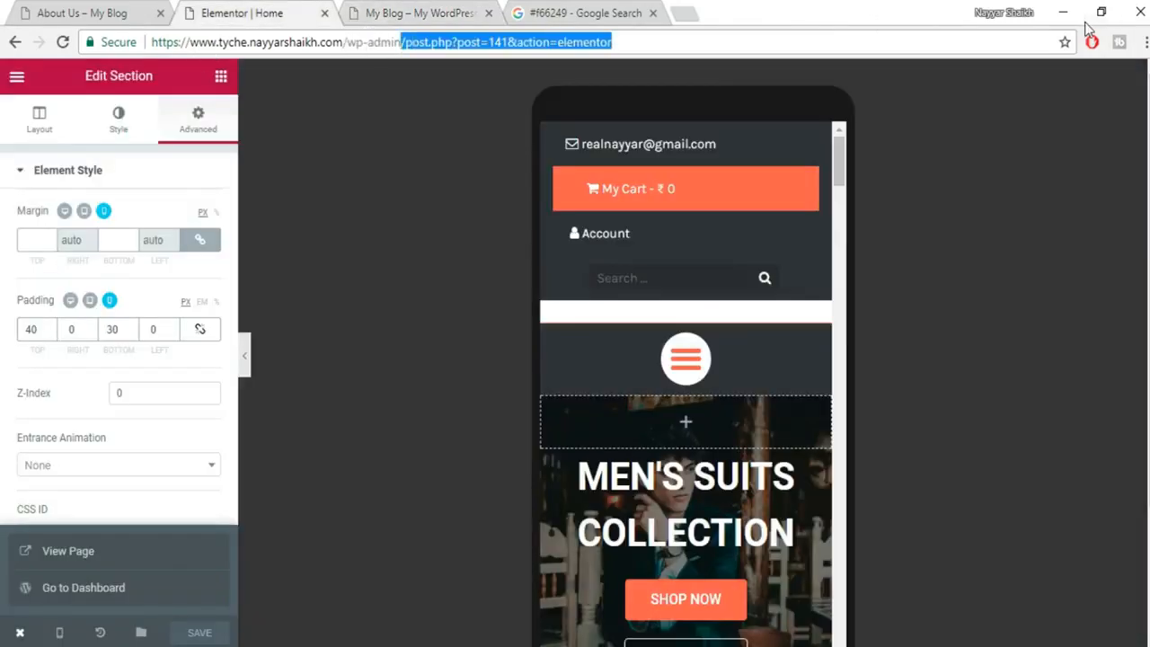
key("BackSpace")
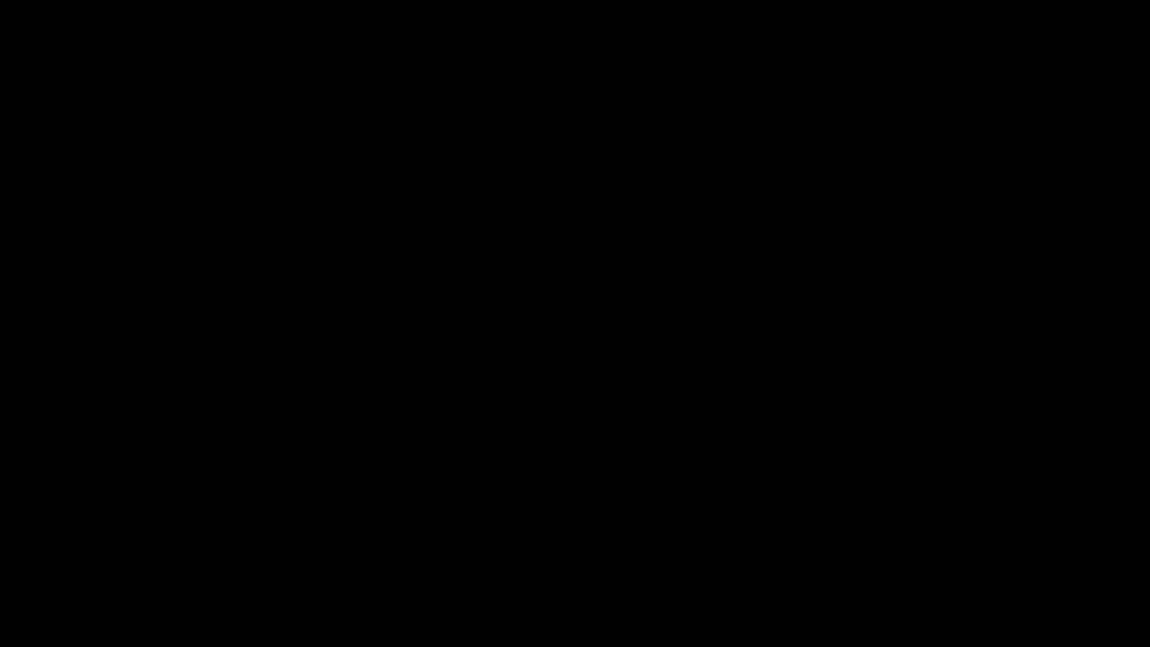
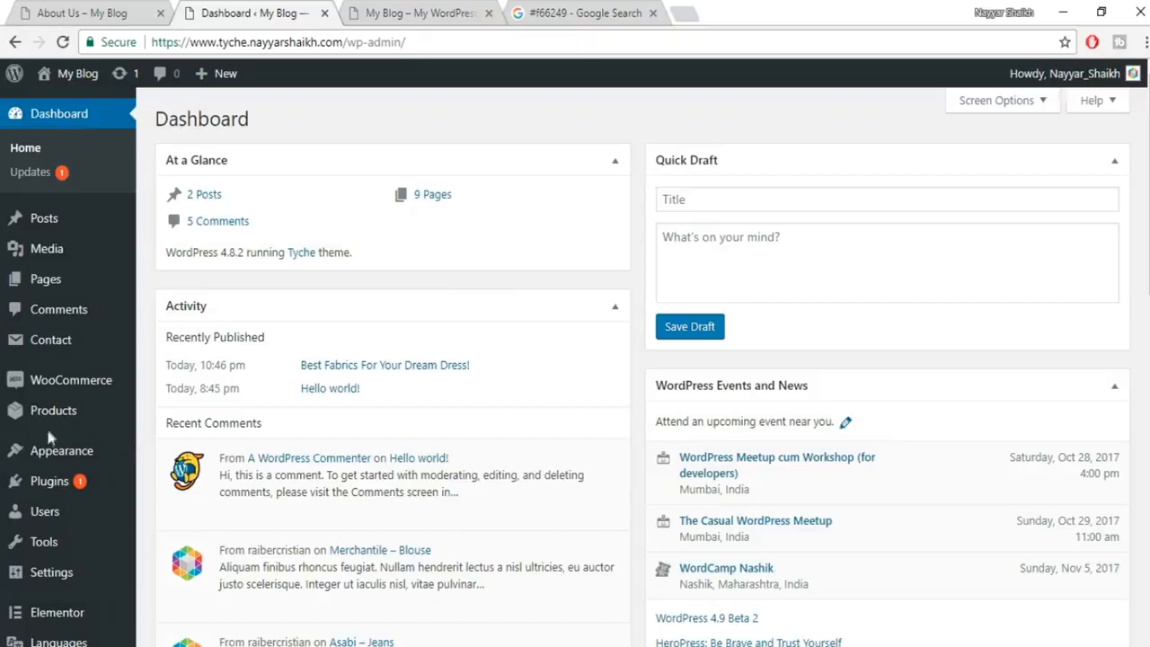
Open Appearance > Widgets and compare it with the live site's current footer.
mouse_move(18, 449)
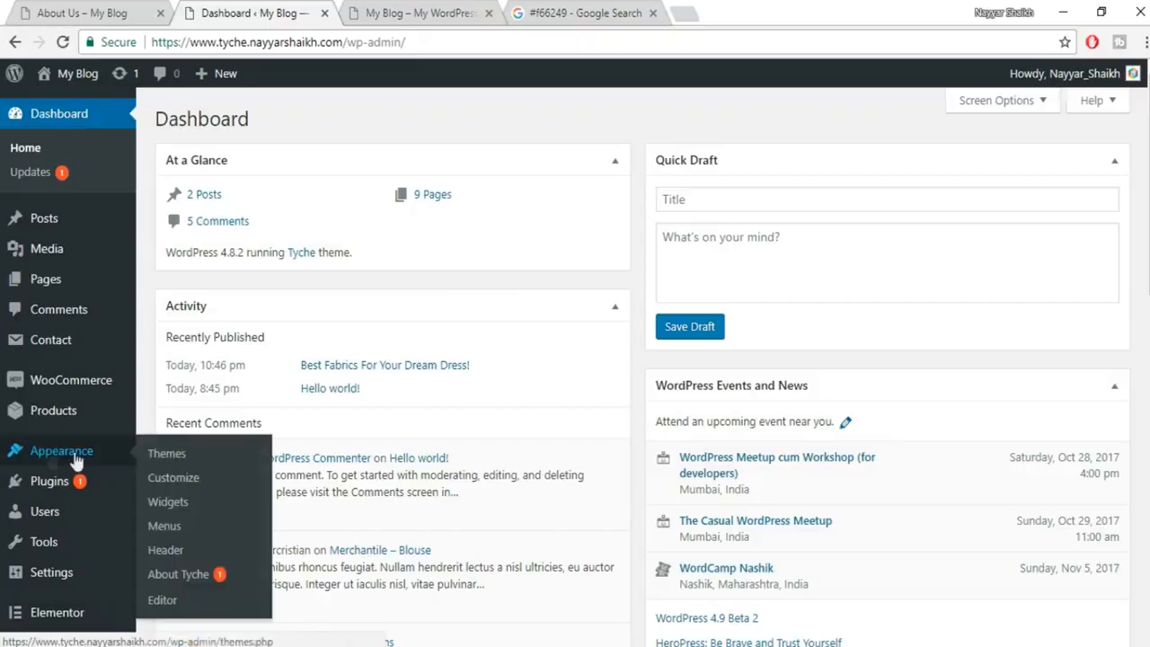
left_click(186, 512)
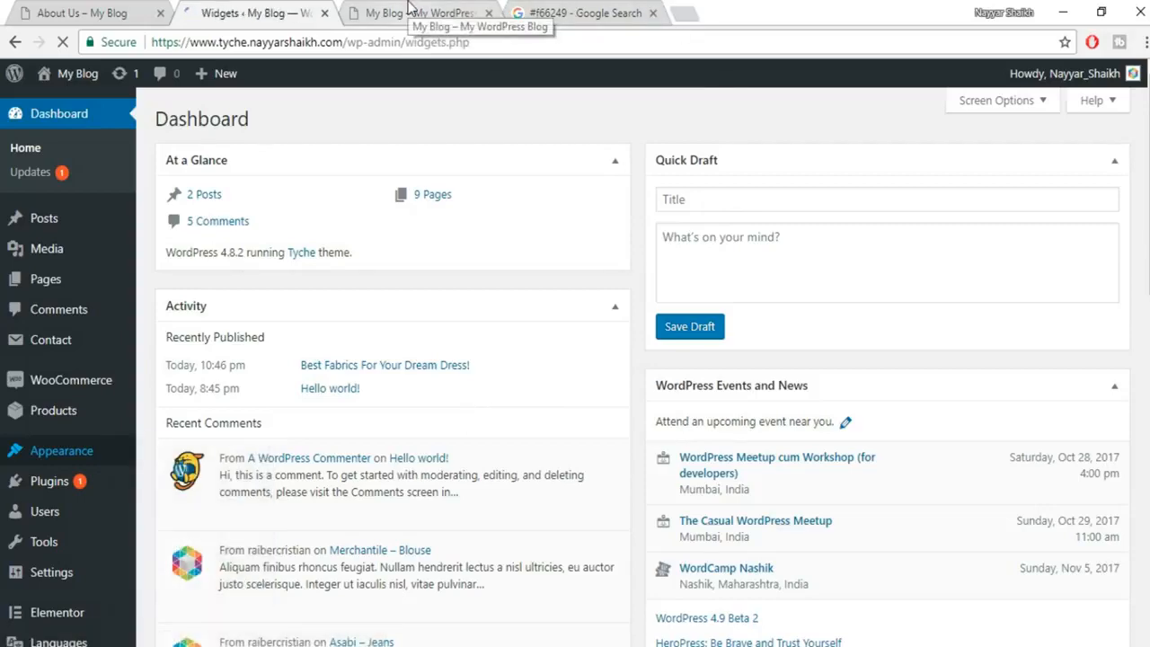
scroll(1059, 283, "down", 1)
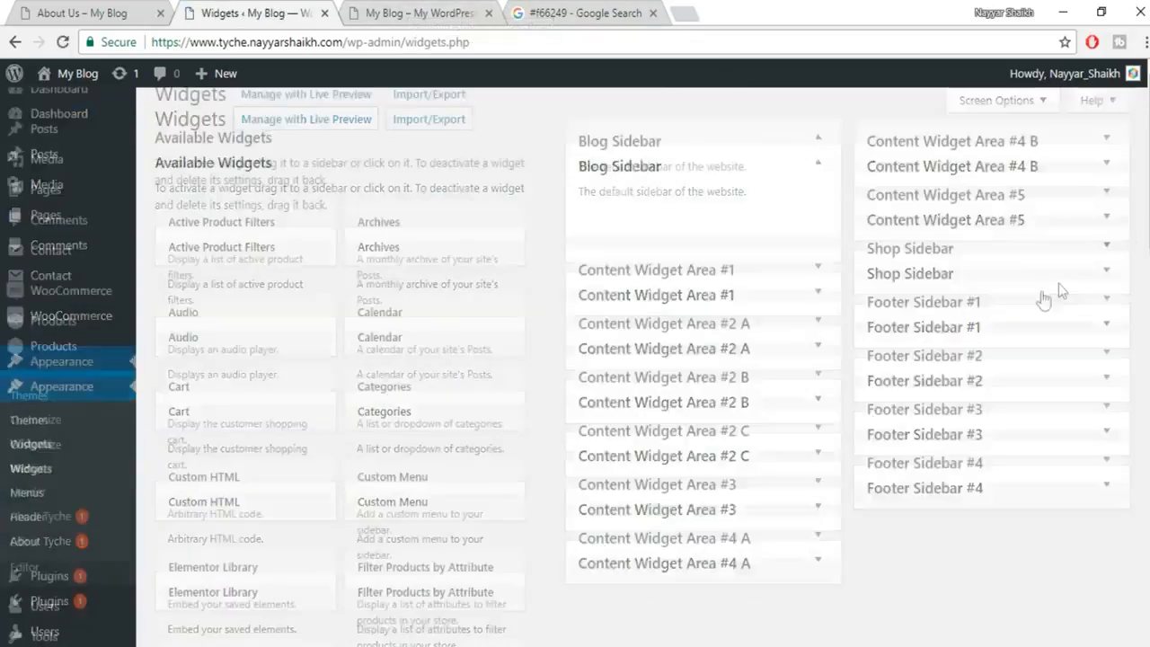
left_click(459, 18)
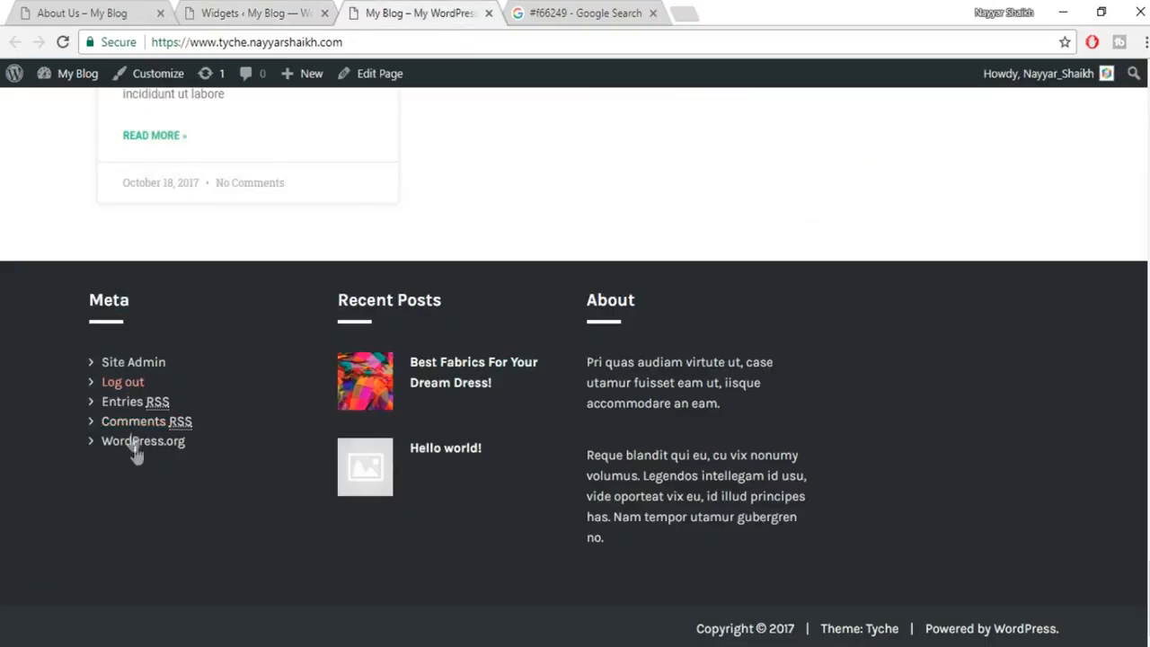
left_click(280, 11)
In Footer Sidebar #1, replace the Meta widget with a Custom Menu for MainMenu, titled 'Menu'.
left_click(1087, 241)
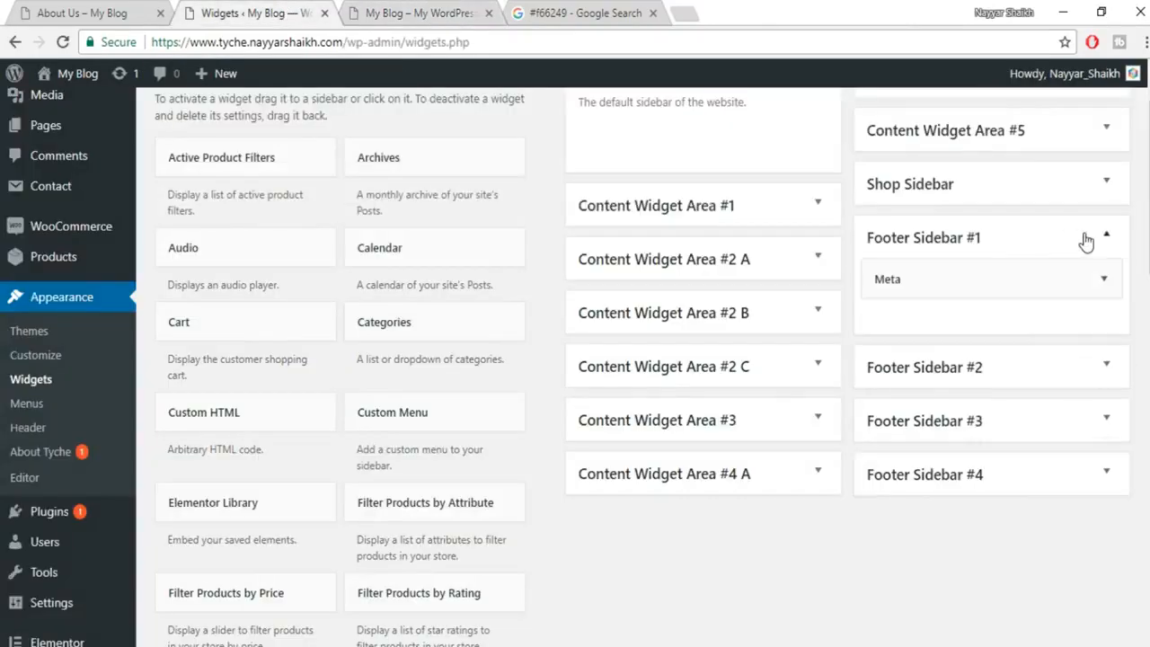
left_click(1107, 286)
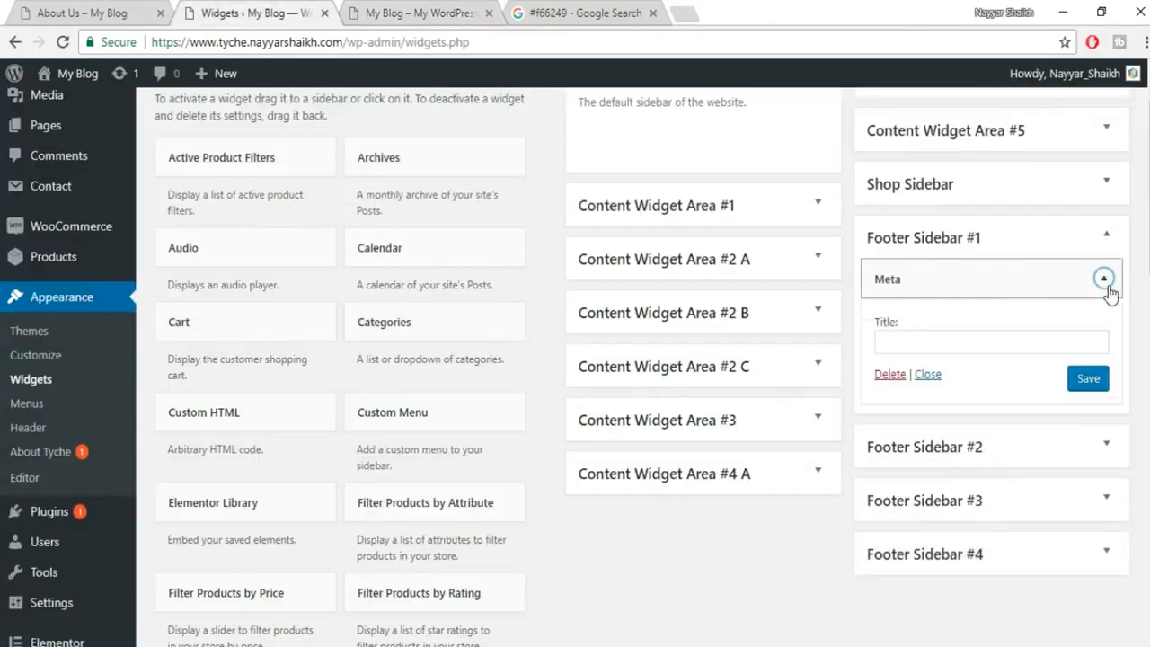
left_click(889, 374)
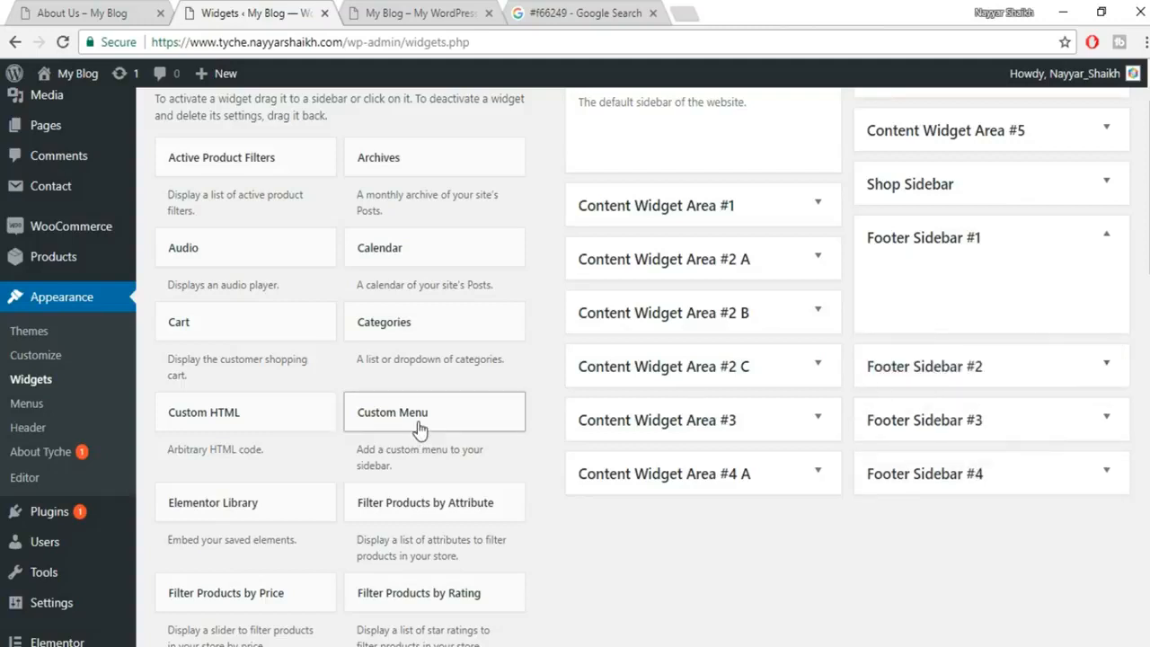
left_click_drag(415, 432, 955, 289)
left_click(1022, 384)
left_click(986, 420)
left_click(938, 353)
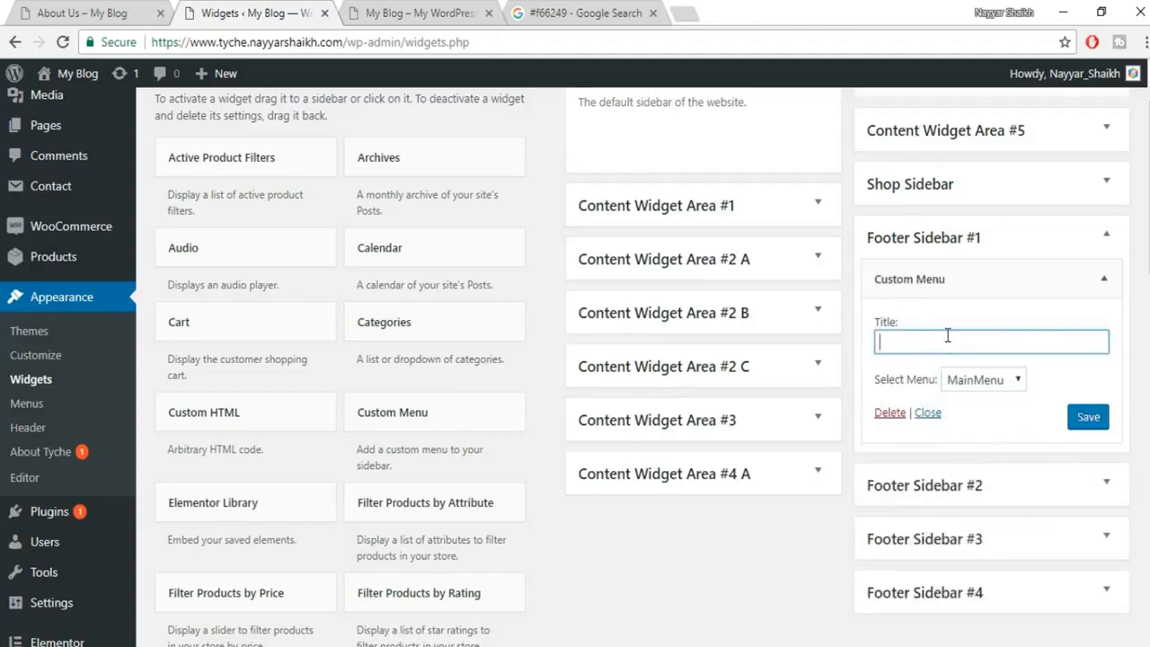
type("Menu")
left_click(1088, 417)
Reload the live site to check the new Menu widget in the footer.
left_click(450, 12)
left_click(455, 42)
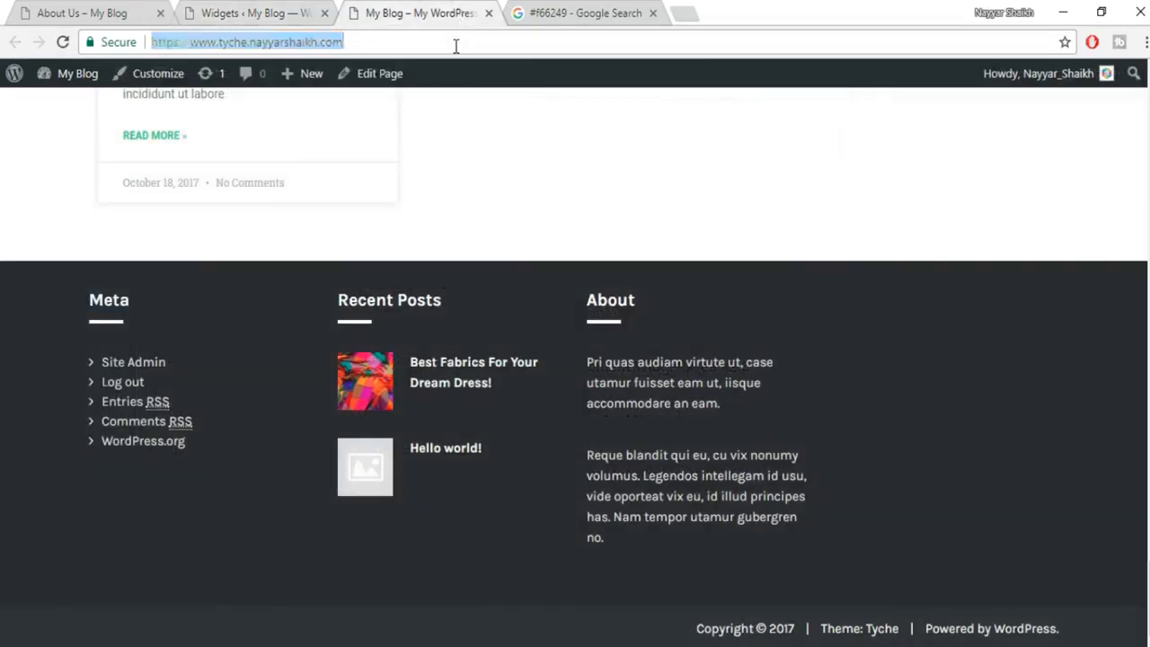
key("Return")
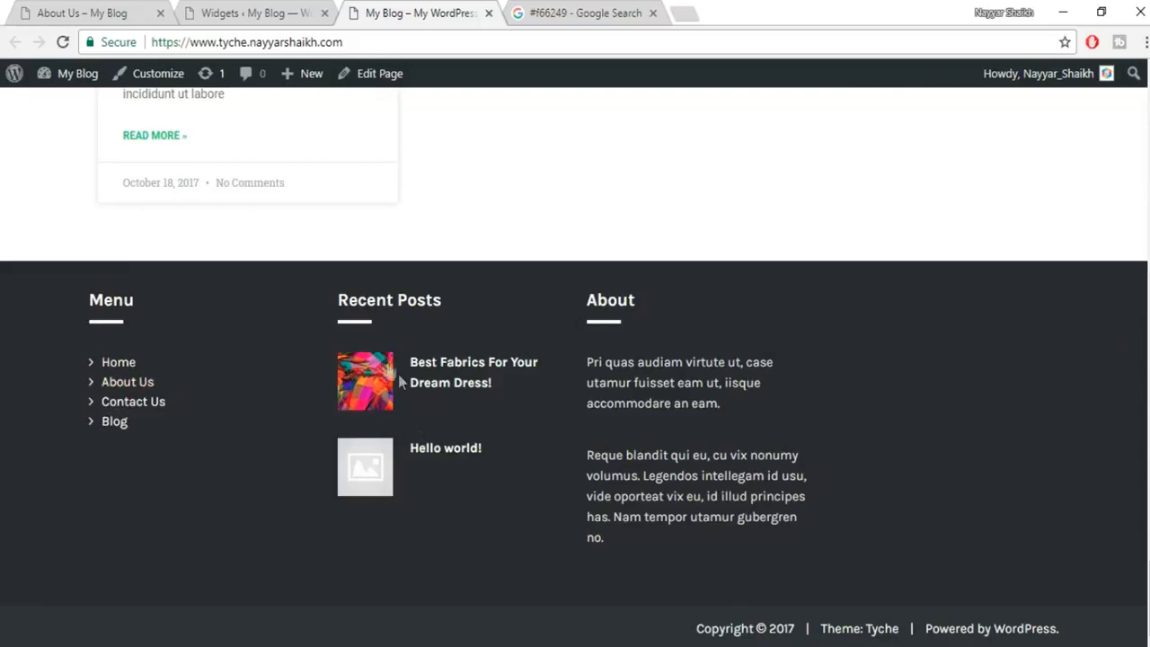
Collapse Footer Sidebar #1 and expand Footer Sidebar #2's Tyche Recent Posts widget.
left_click(256, 13)
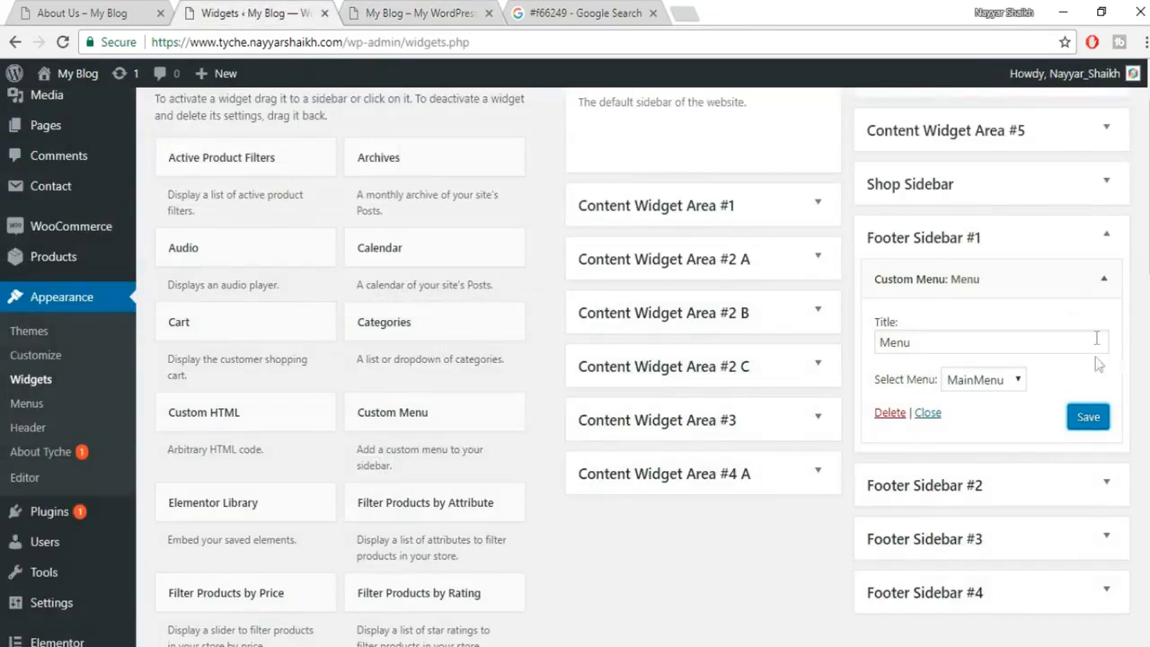
left_click(1095, 248)
left_click(1107, 287)
left_click(1104, 333)
scroll(903, 506, "down", 3)
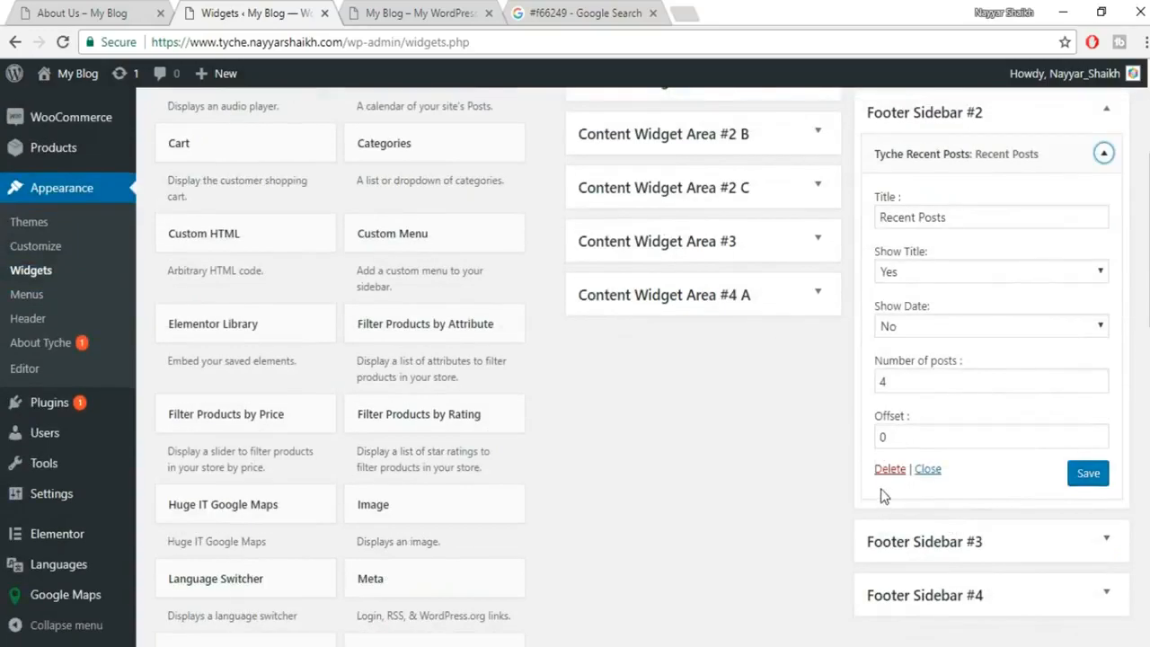
Delete the Recent Posts widget from Footer Sidebar #2.
left_click(888, 472)
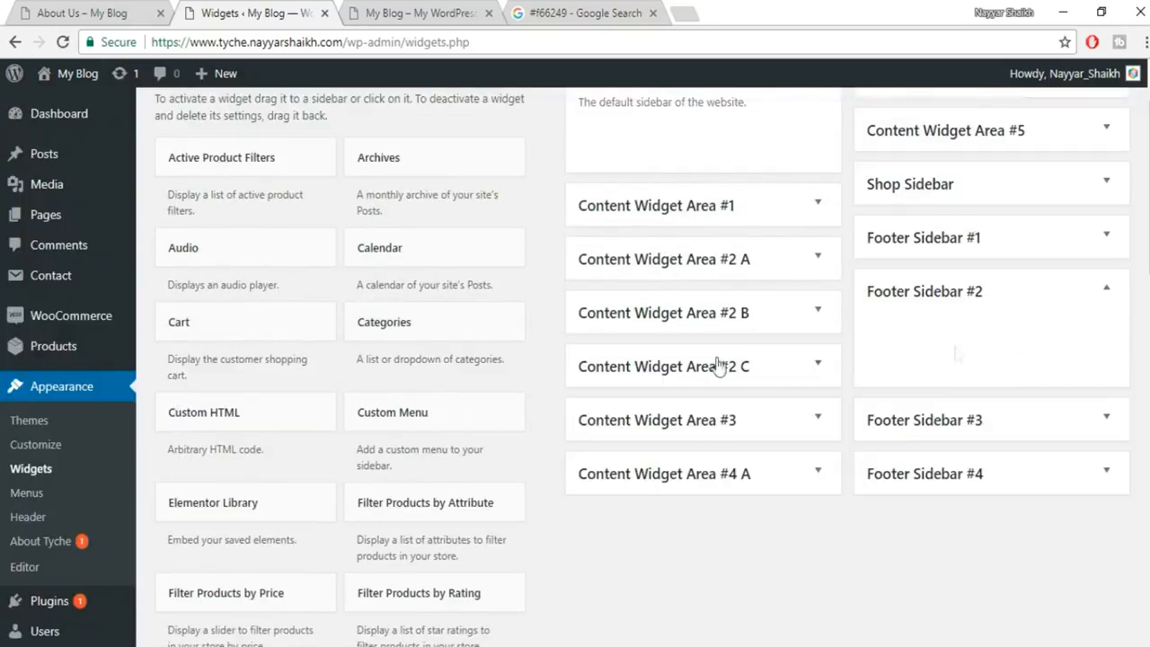
scroll(585, 411, "down", 8)
scroll(585, 411, "down", 4)
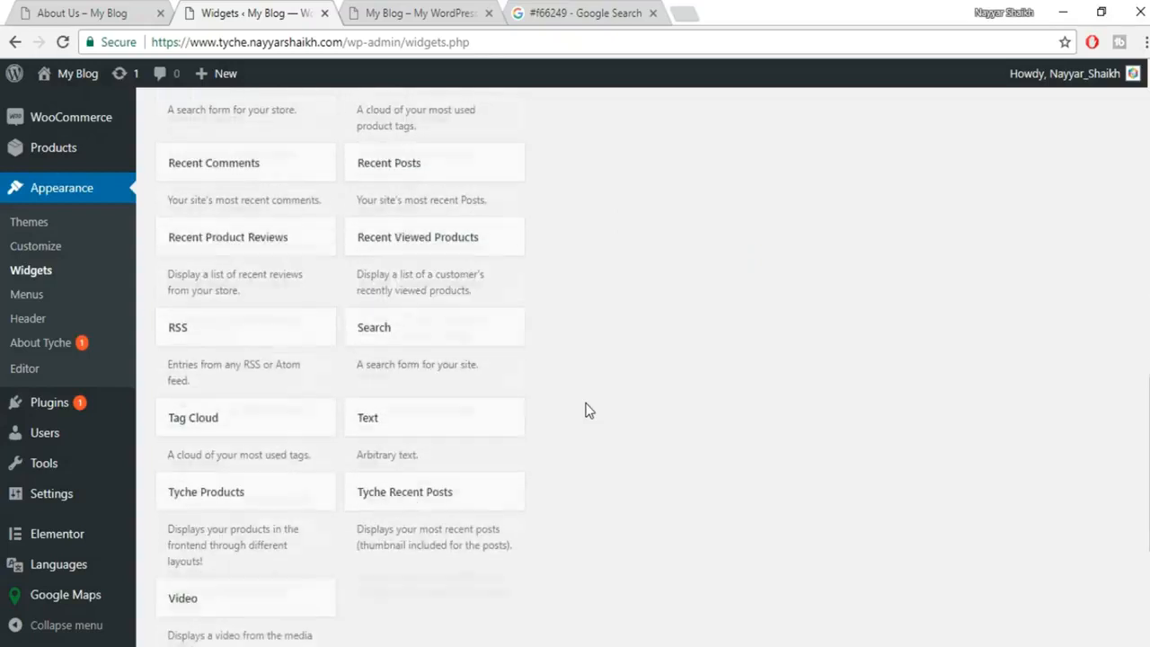
scroll(683, 381, "up", 1)
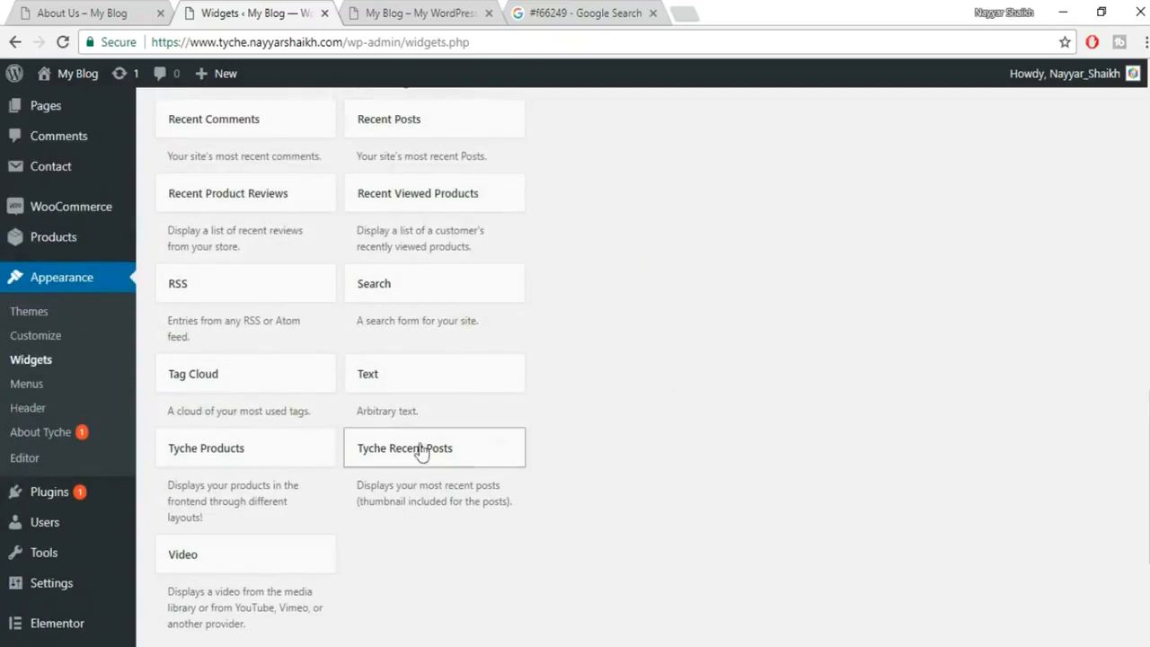
scroll(265, 468, "up", 3)
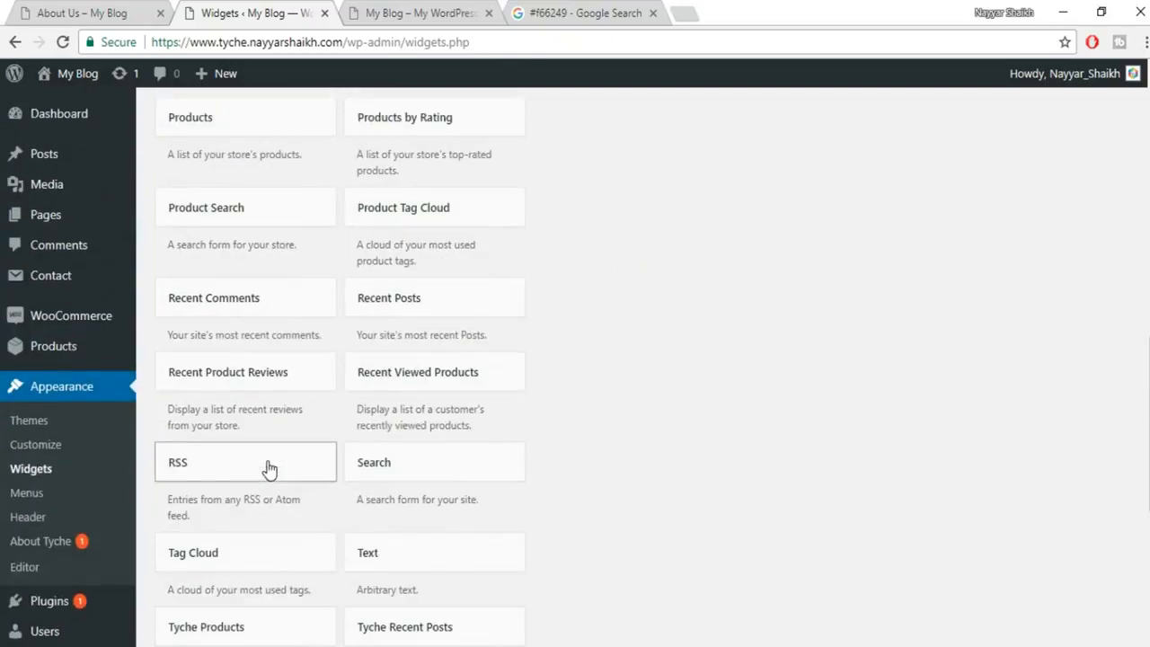
scroll(479, 359, "up", 6)
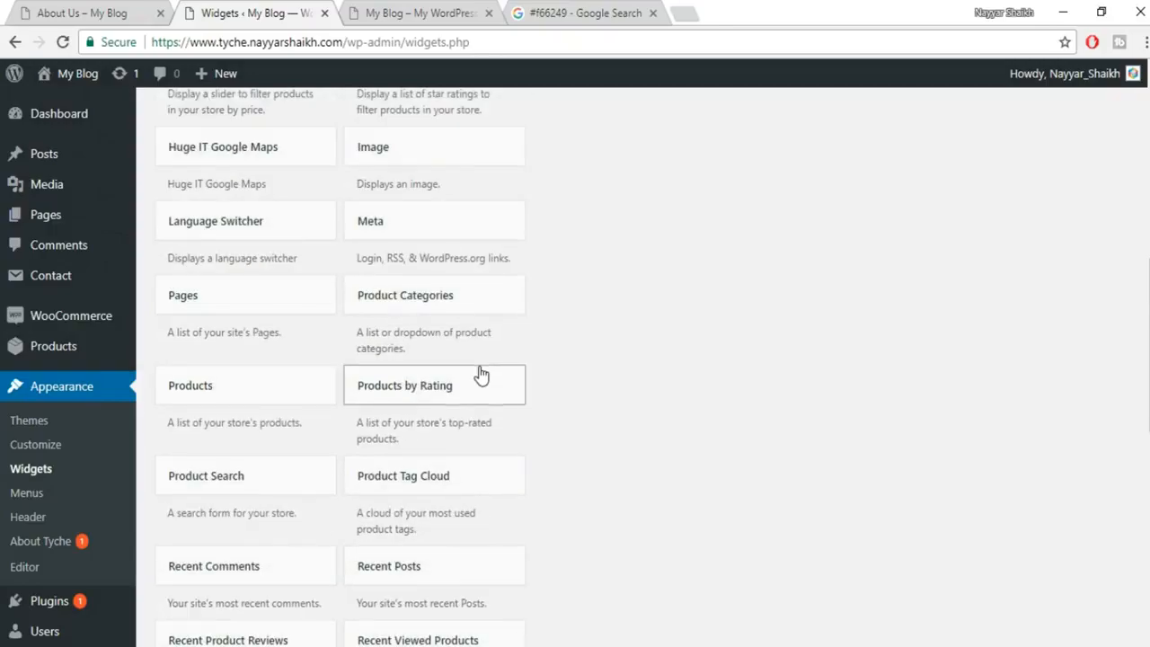
scroll(479, 378, "up", 3)
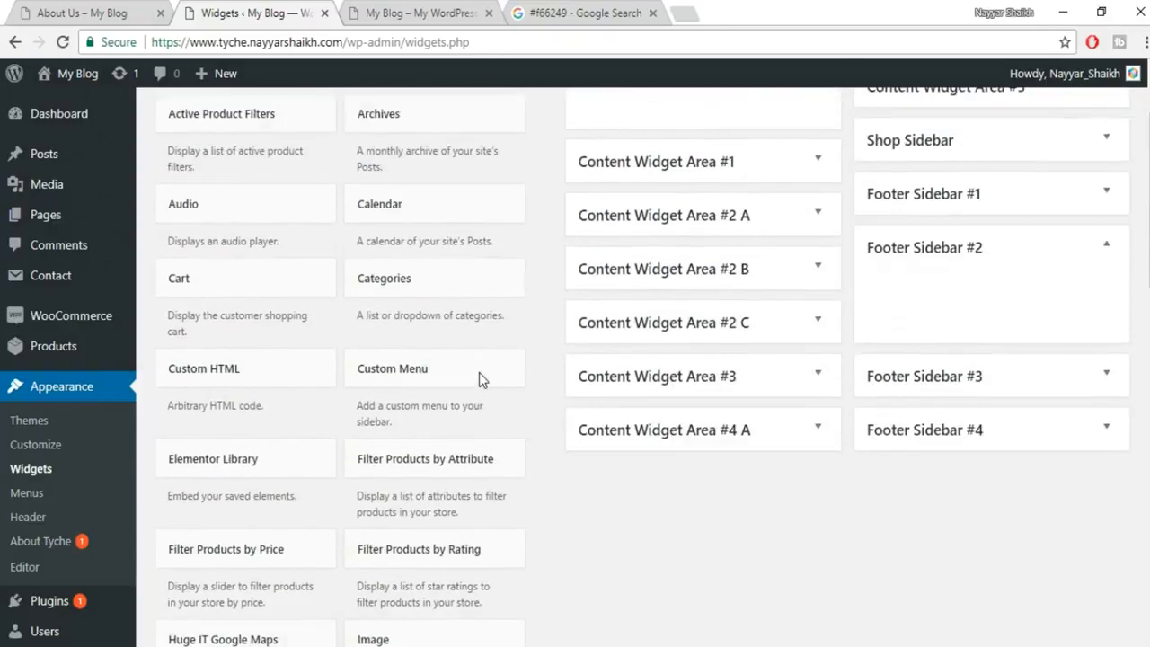
scroll(513, 406, "down", 7)
scroll(518, 409, "down", 4)
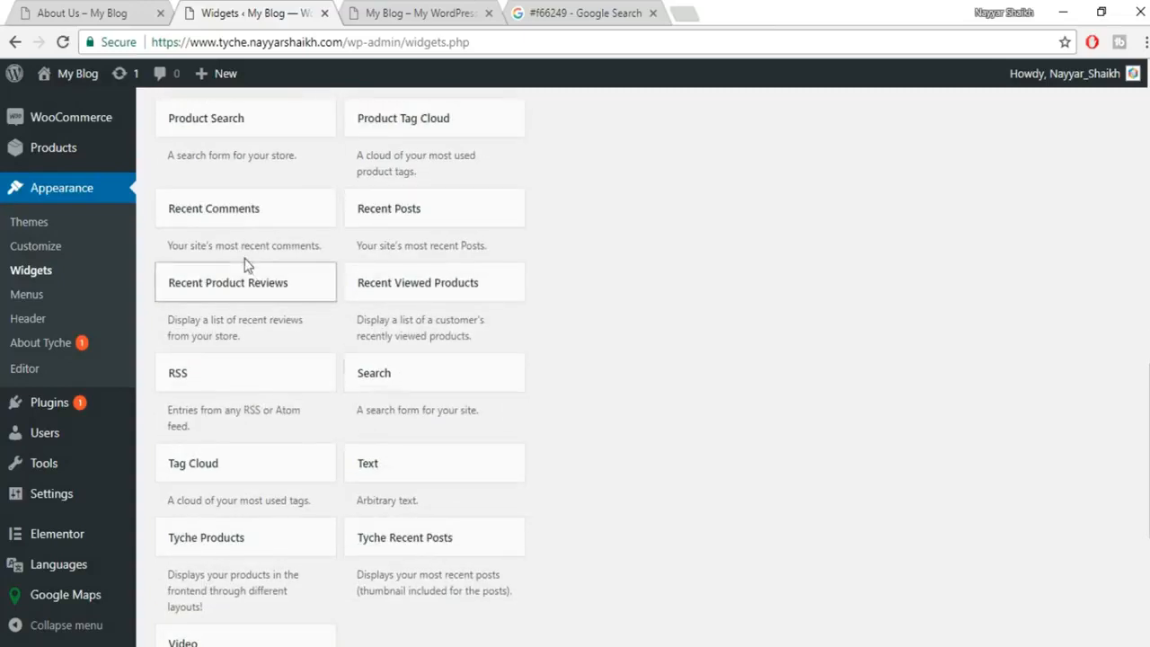
Add a Recent Viewed Products widget showing 3 products to Footer Sidebar #2, then reload the site.
left_click(456, 300)
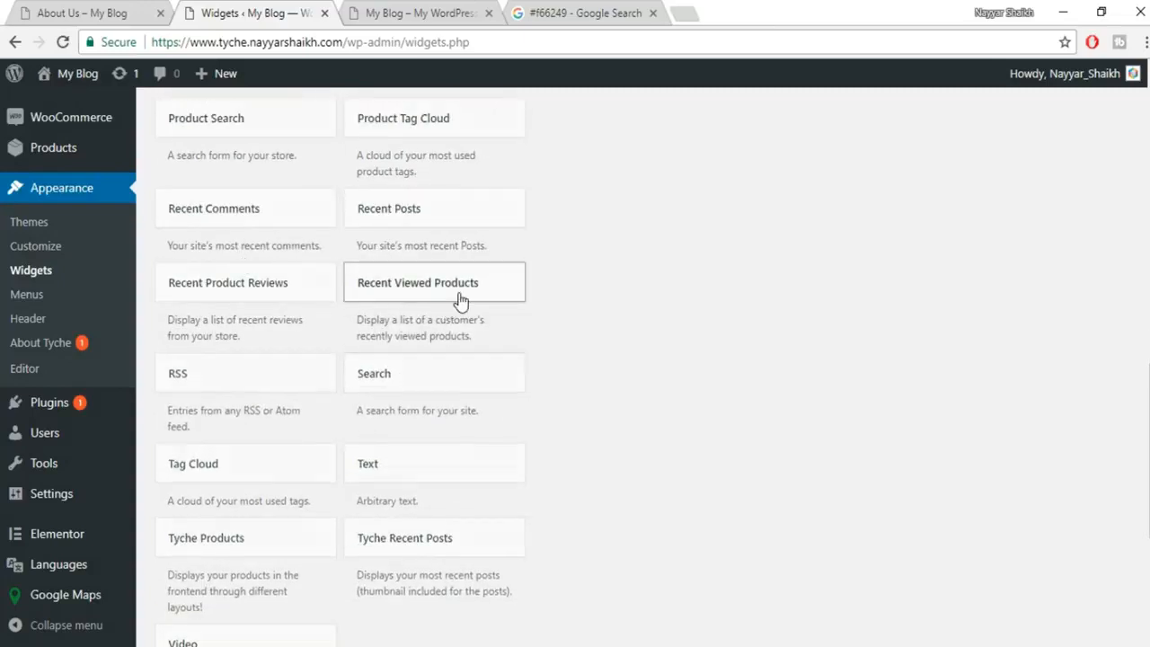
scroll(503, 418, "down", 6)
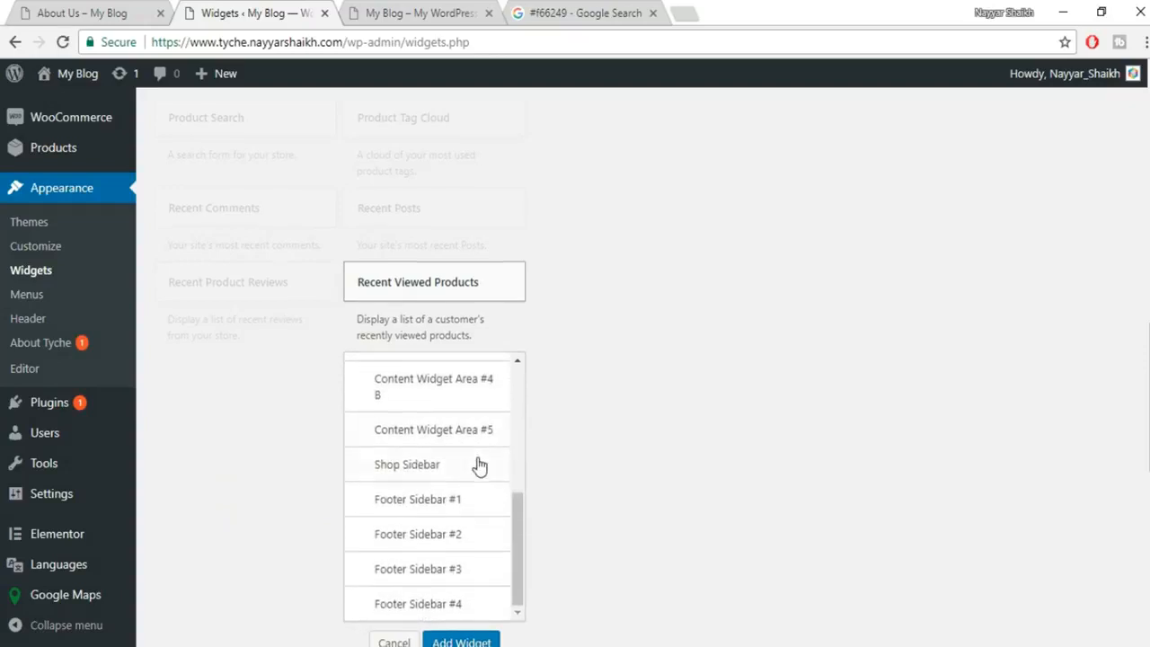
left_click(444, 444)
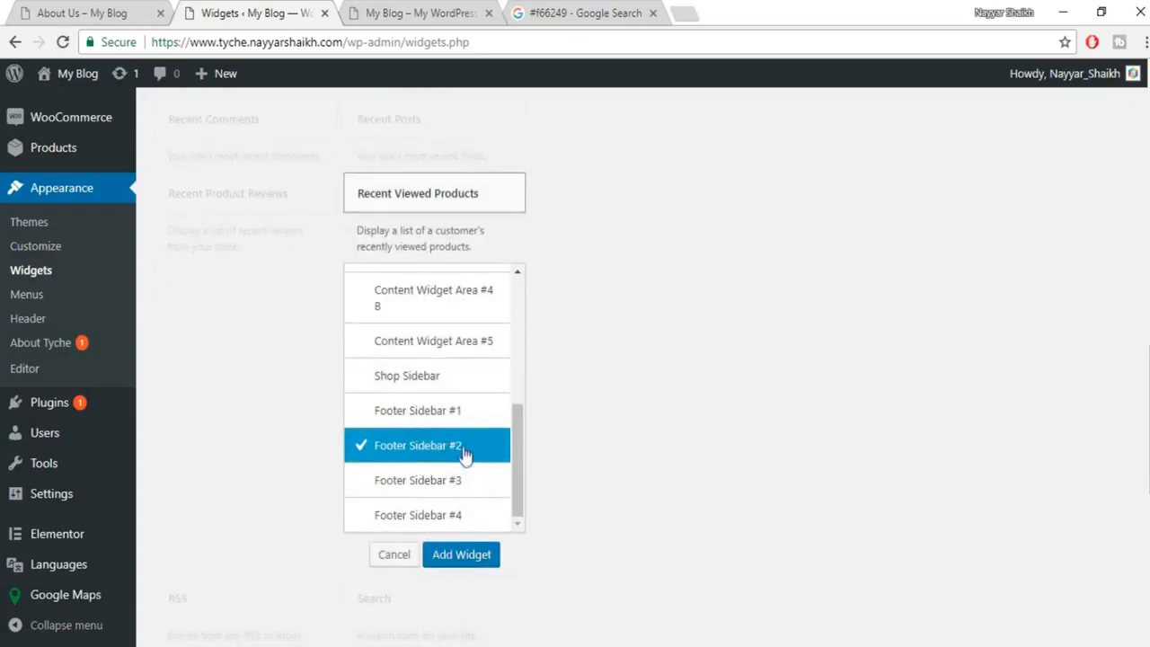
left_click(470, 555)
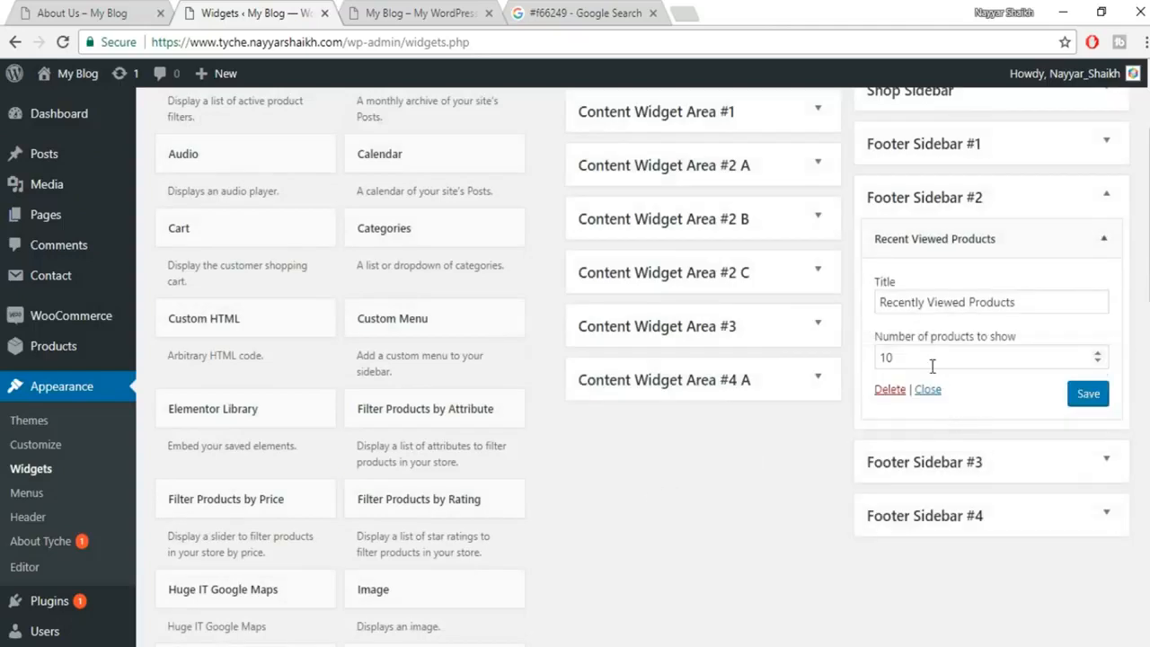
left_click_drag(938, 356, 807, 366)
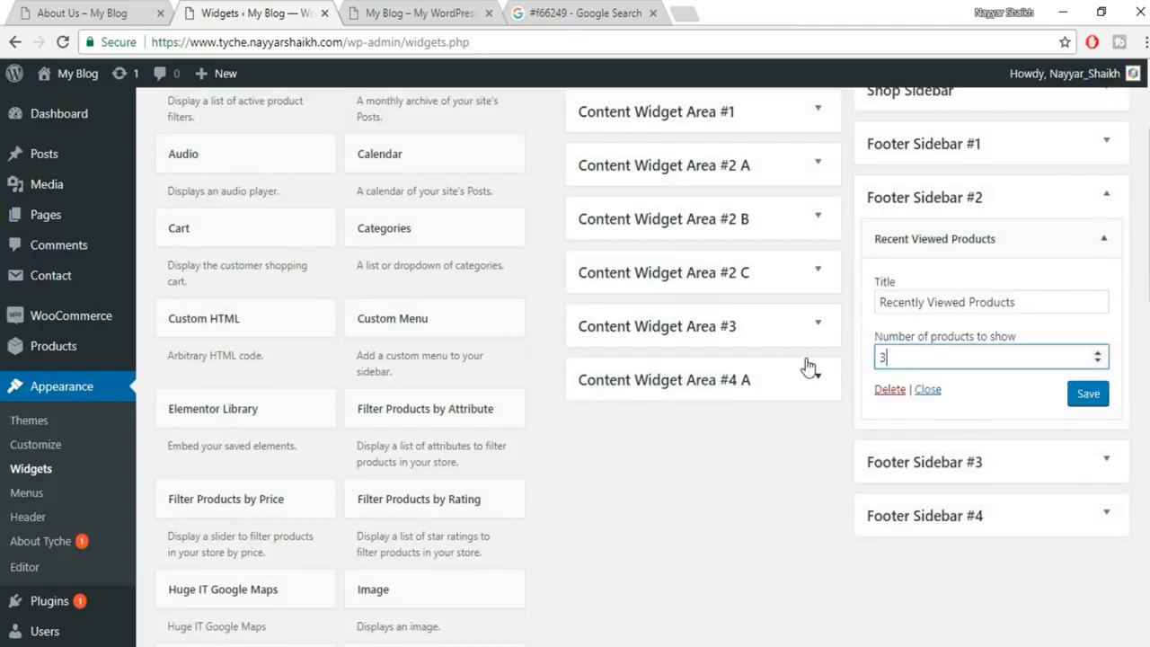
type("3")
left_click(1088, 396)
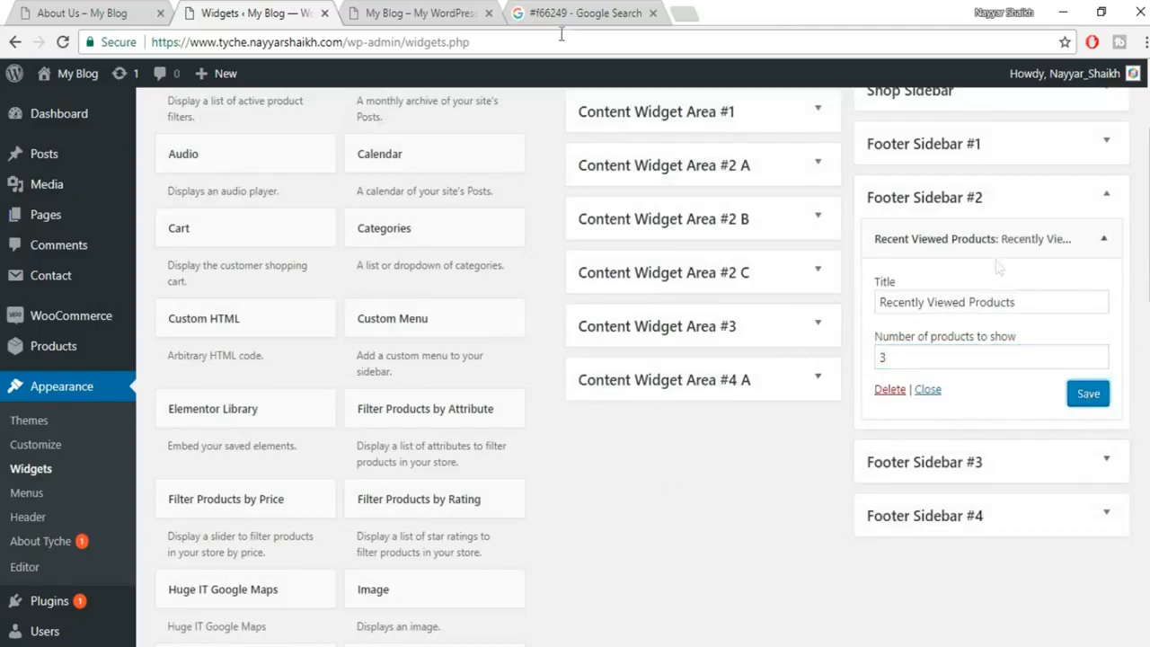
left_click(400, 12)
left_click(63, 42)
Delete Recent Viewed Products and add a saved Product Categories widget to Footer Sidebar #2.
left_click(889, 390)
scroll(534, 506, "down", 4)
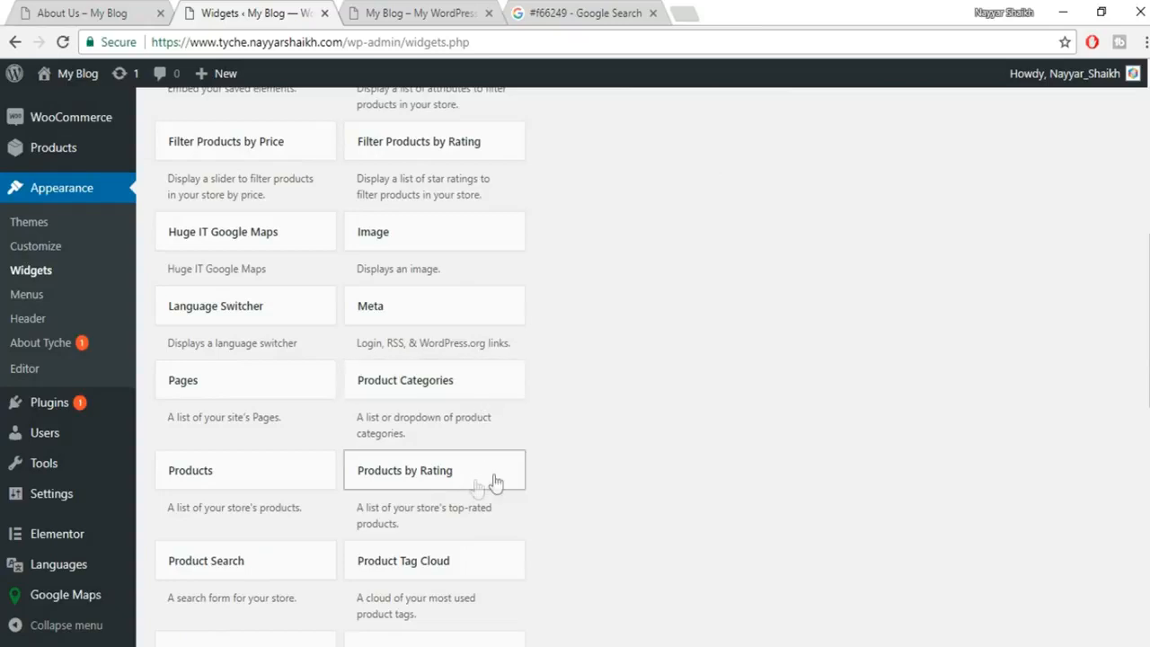
scroll(473, 488, "down", 2)
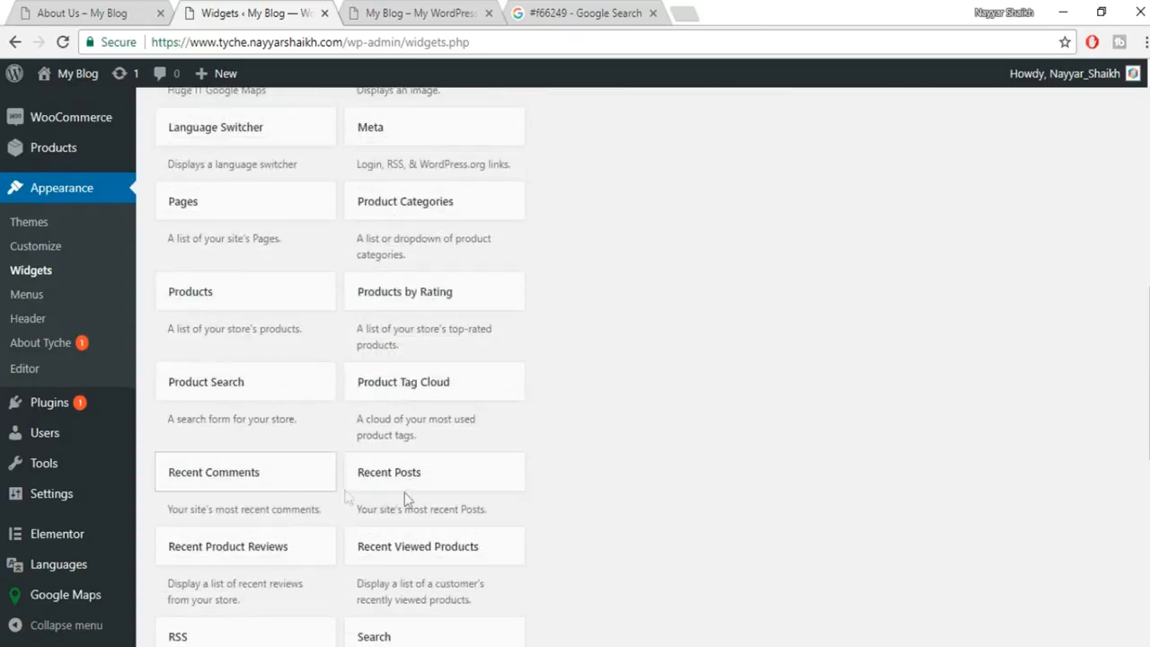
scroll(539, 476, "up", 1)
left_click(478, 312)
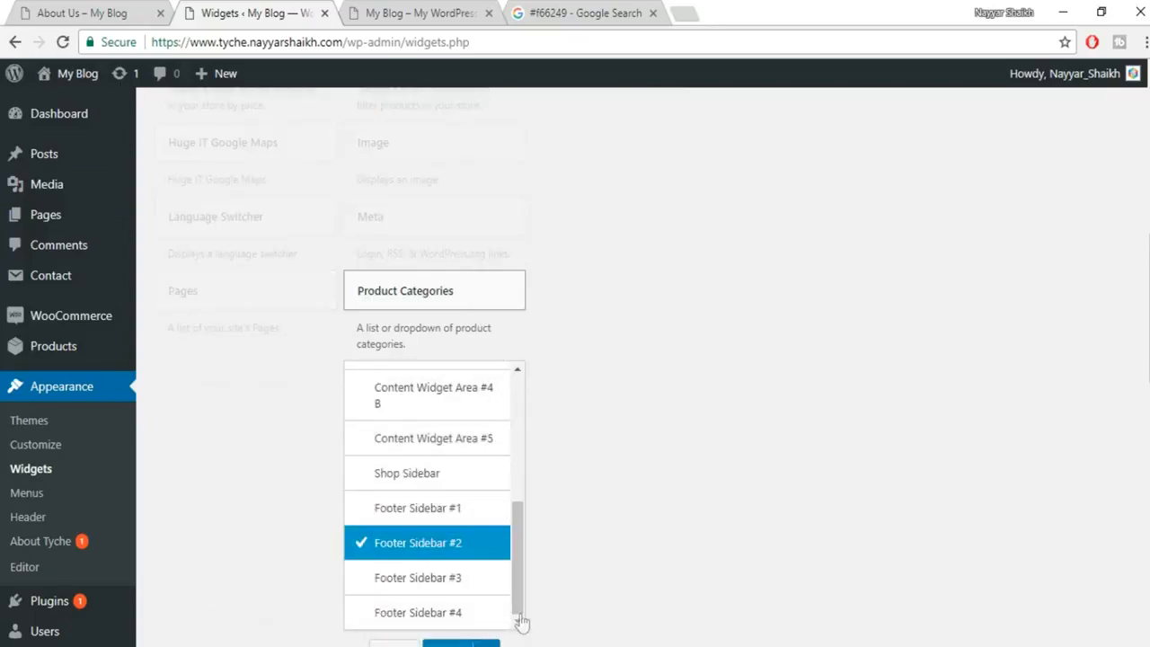
left_click(475, 566)
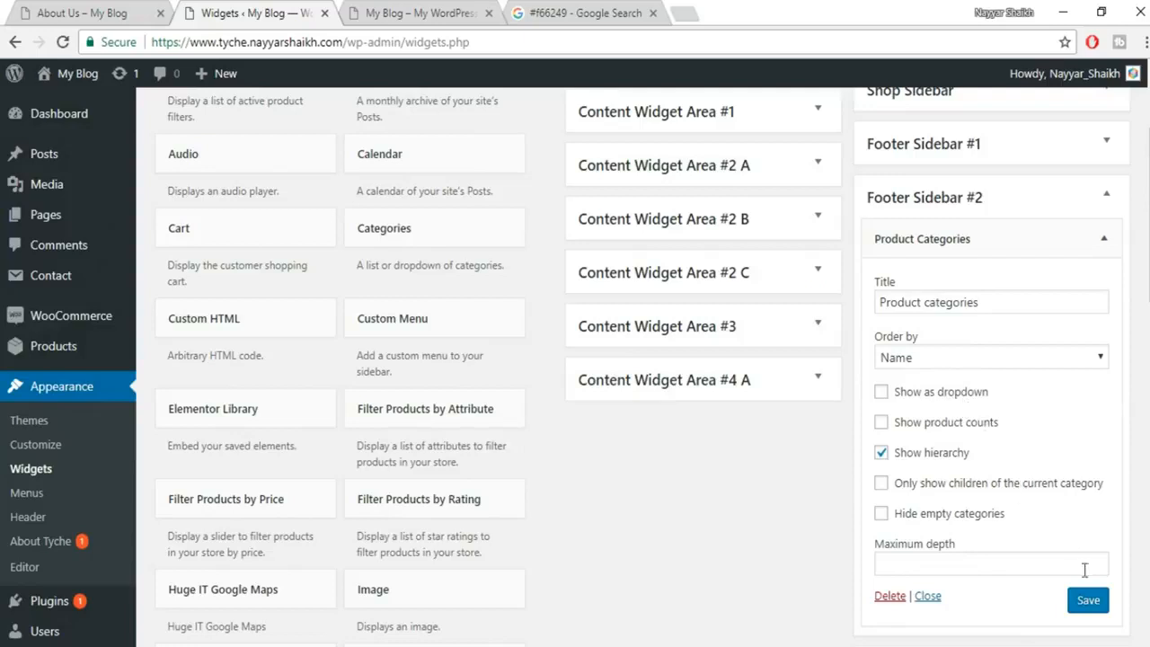
left_click(1088, 600)
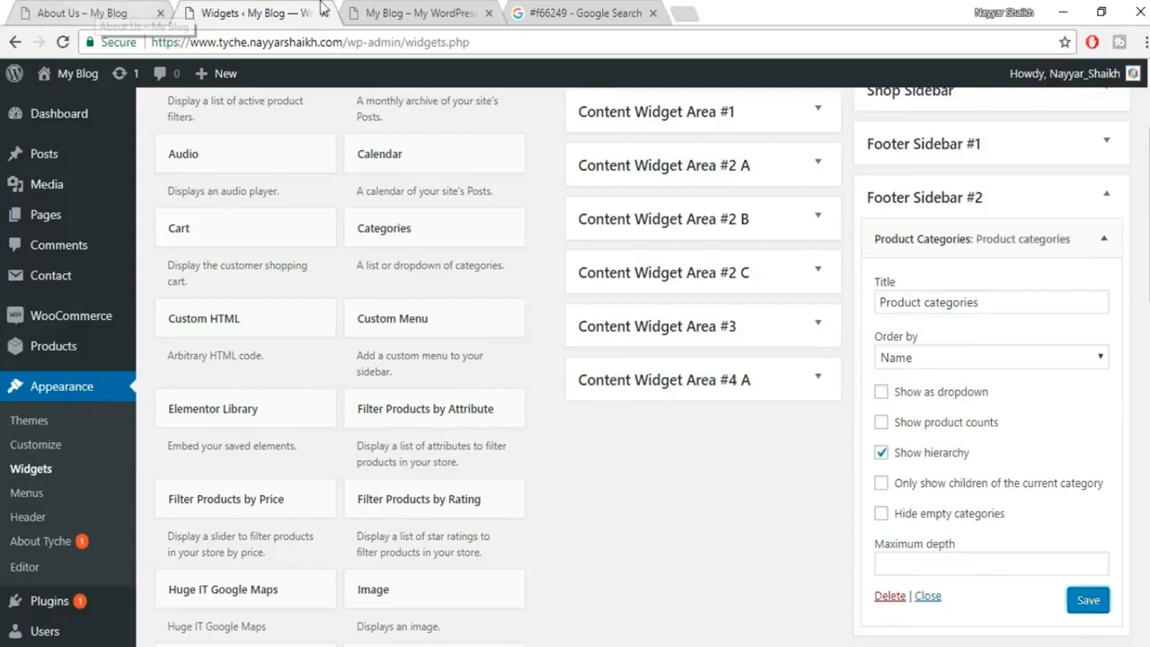
Reload the live site to confirm the footer now lists product categories.
left_click(368, 11)
left_click(63, 43)
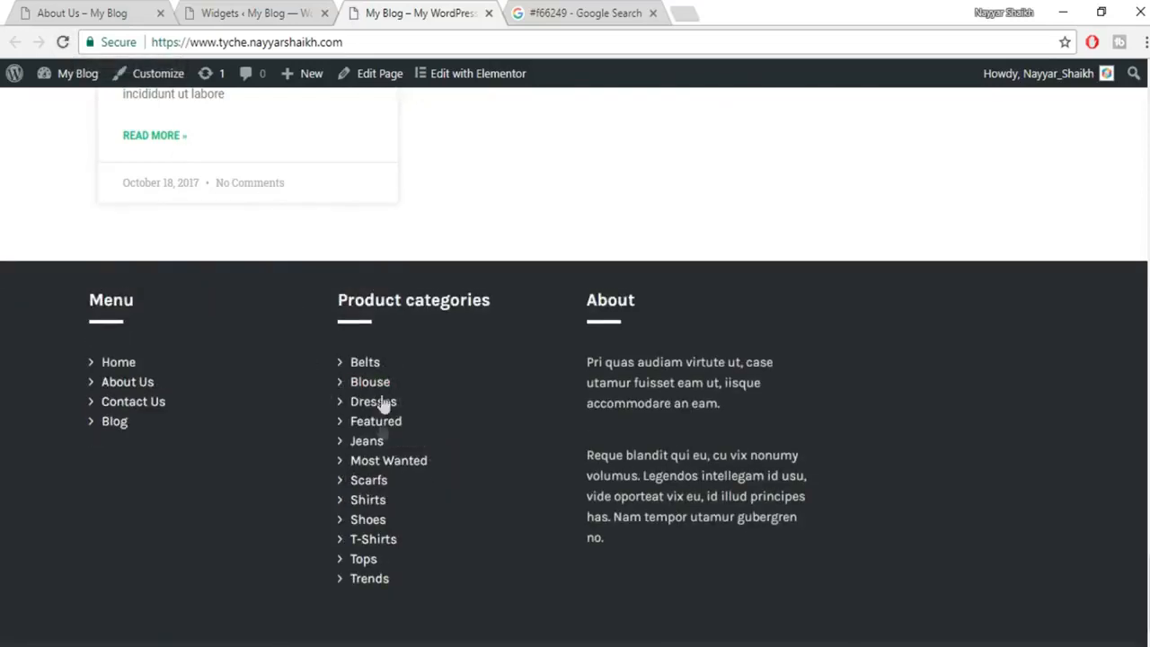
left_click(256, 12)
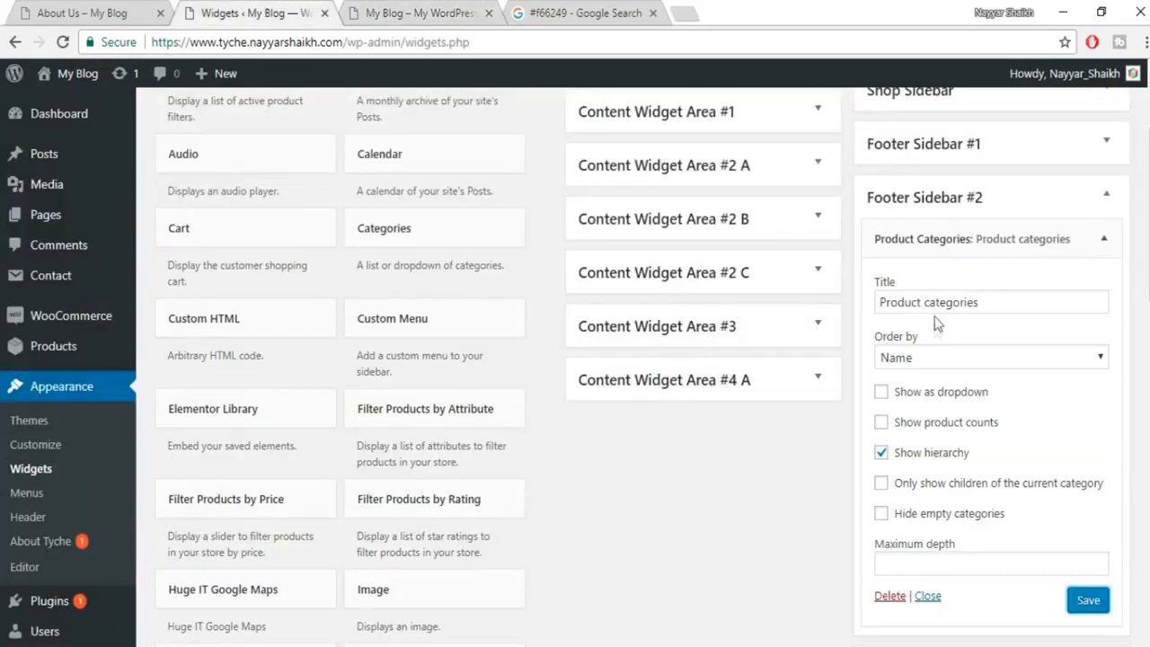
left_click(1100, 211)
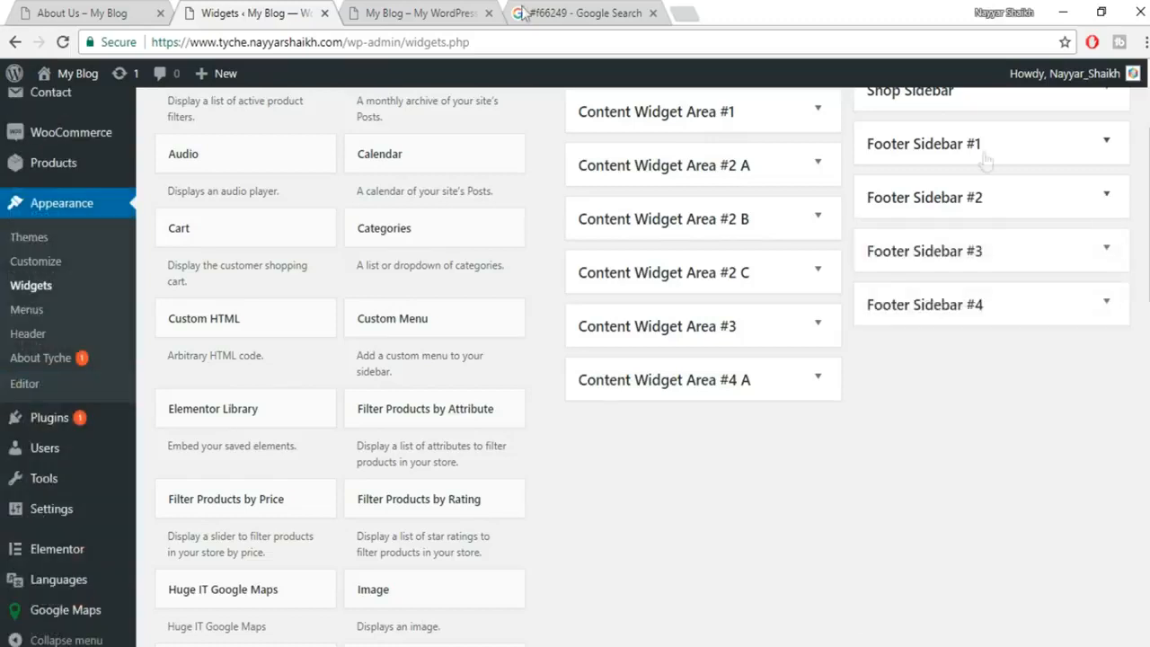
left_click(443, 11)
scroll(625, 586, "down", 1)
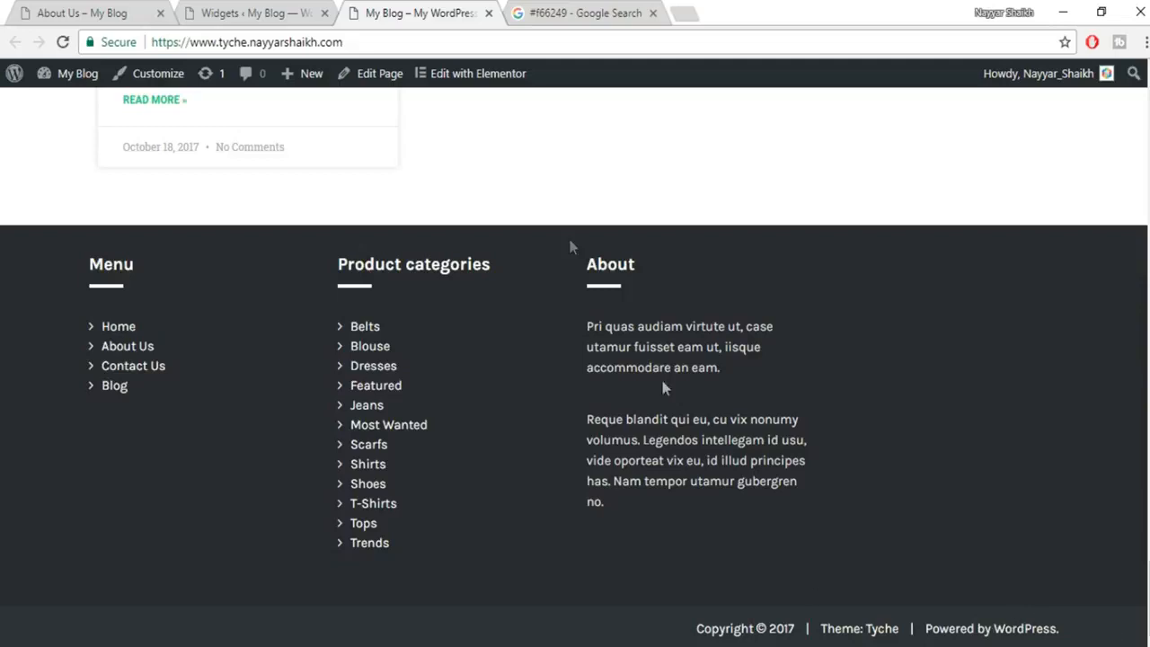
left_click(245, 13)
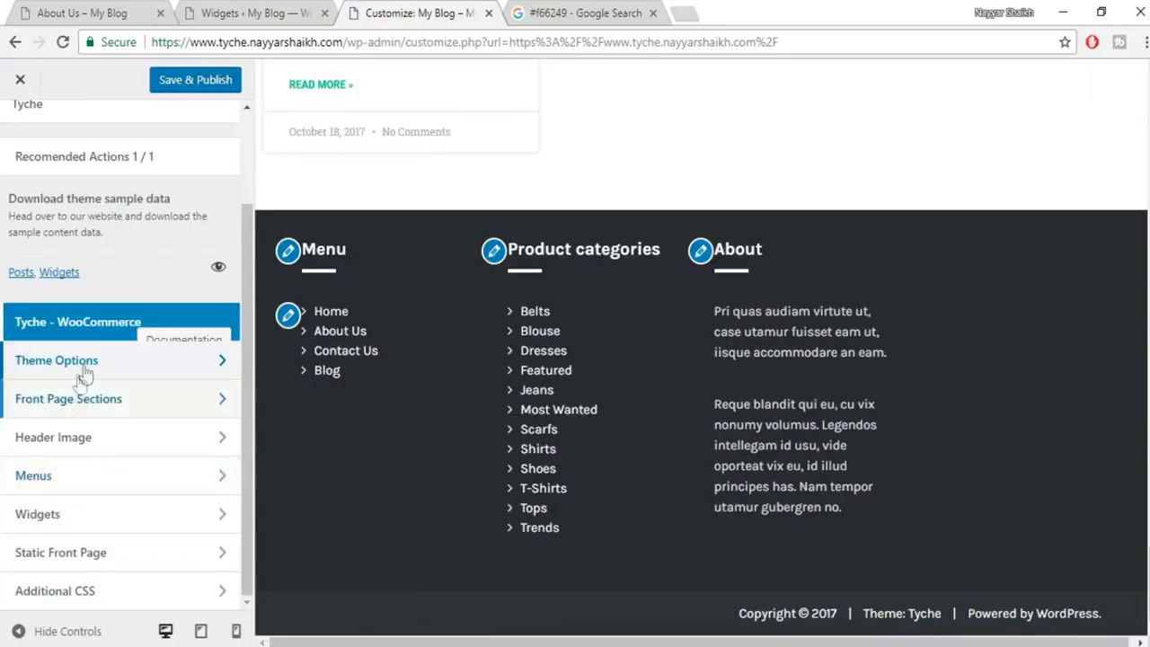
In Theme Options > Footer, set the copyright to 'Copyright © 2018 - Made by' plus the author's name, and publish.
left_click(96, 372)
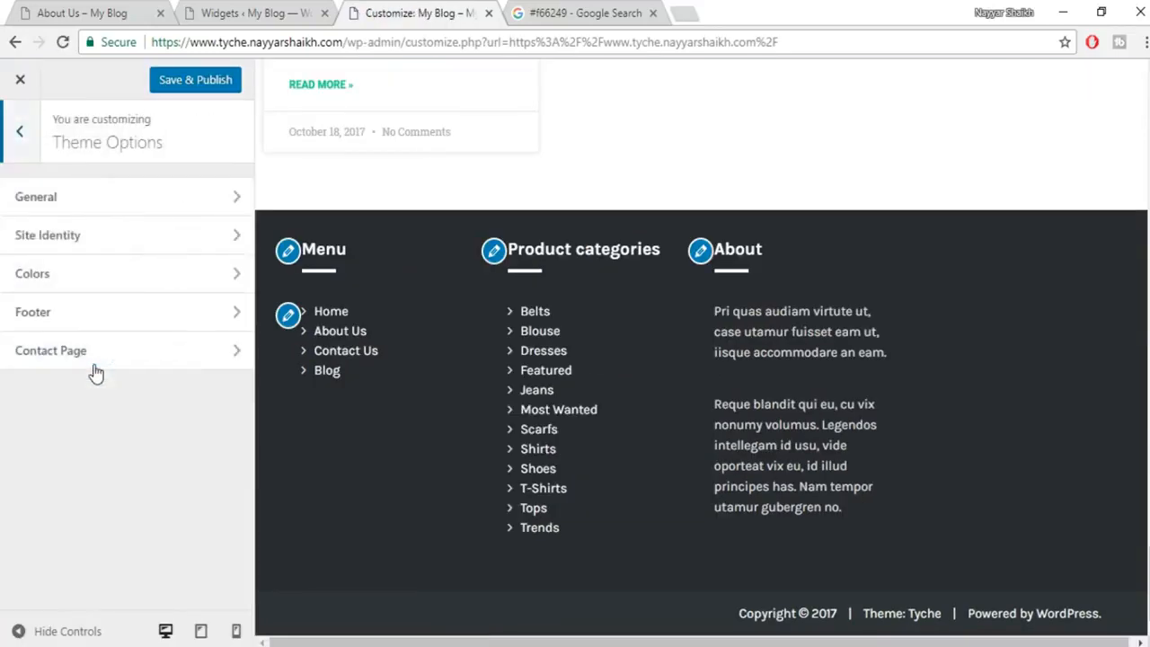
left_click(87, 326)
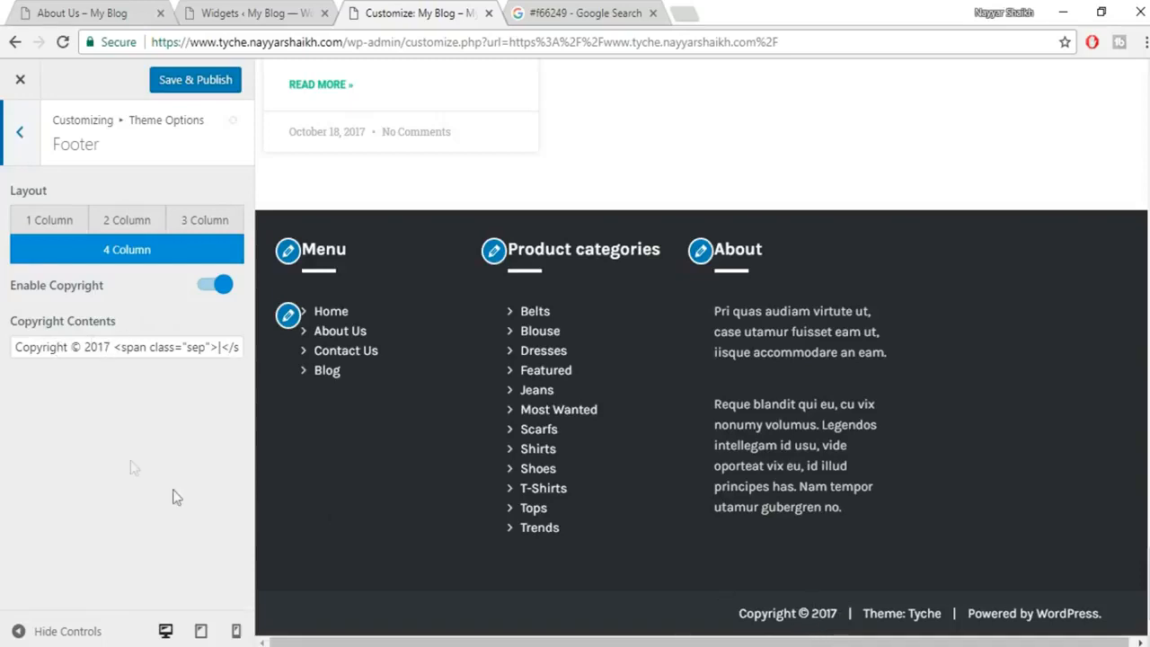
left_click_drag(102, 347, 110, 349)
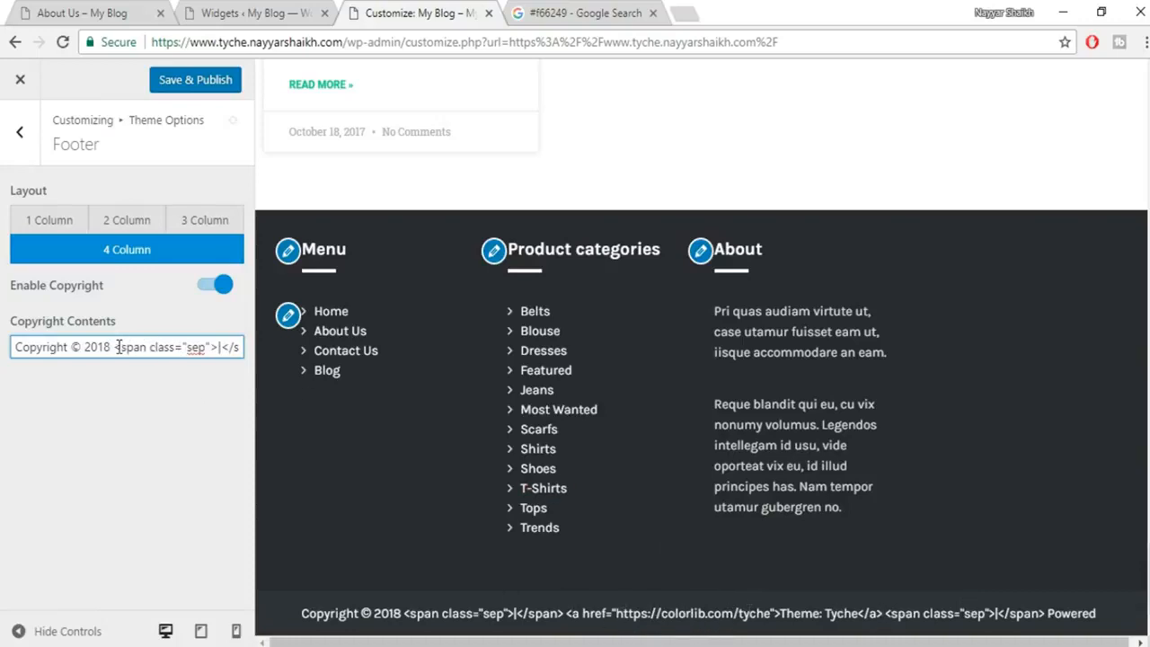
left_click_drag(156, 347, 1006, 351)
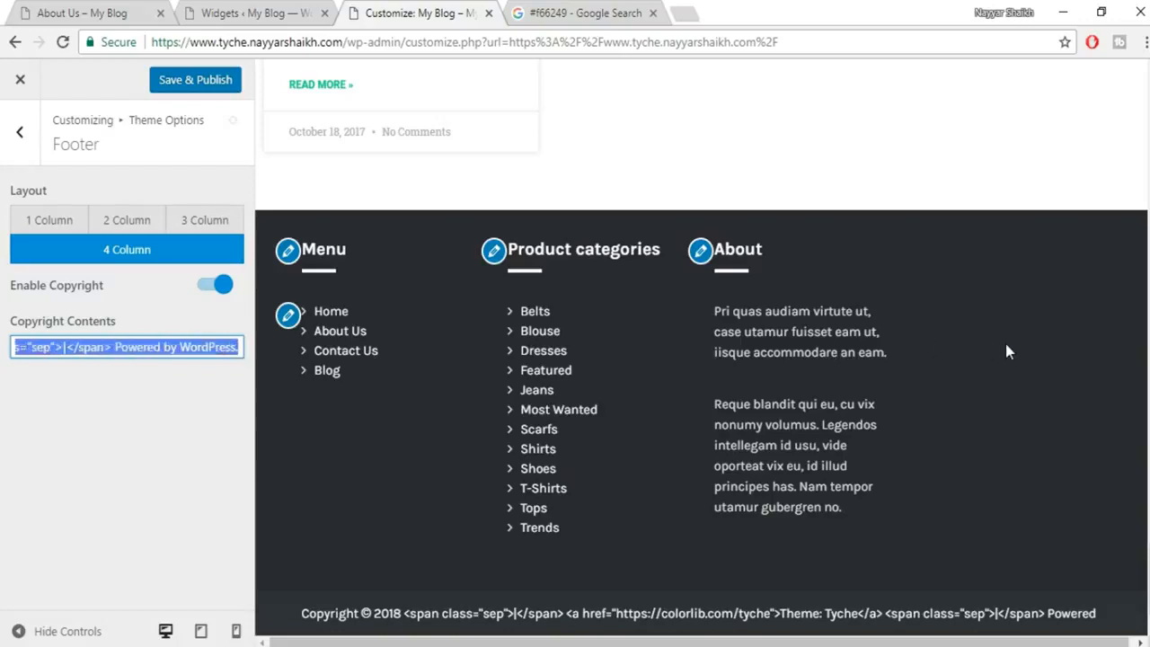
type("Copyright © 2018")
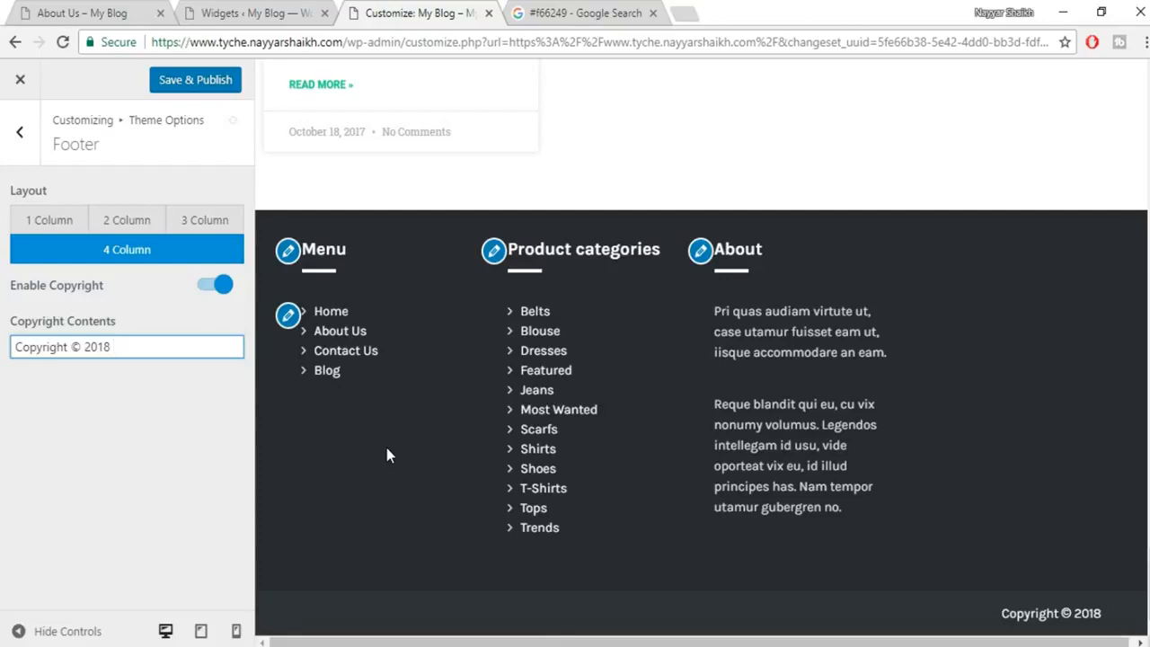
type("Ma")
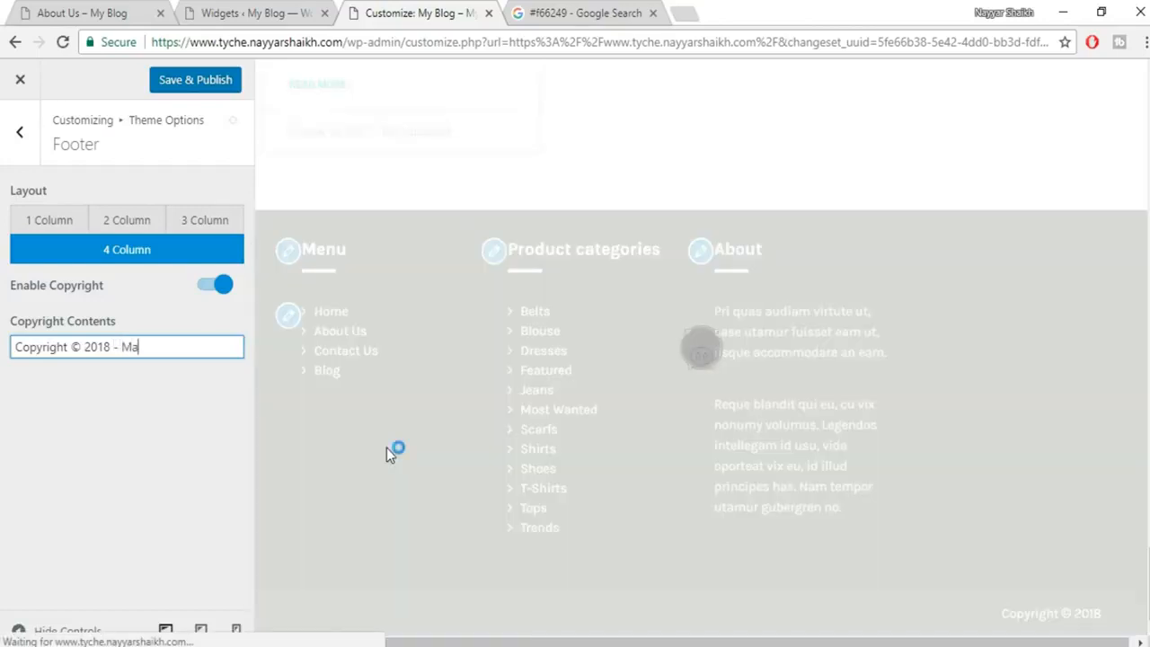
type("de by Nayyar ")
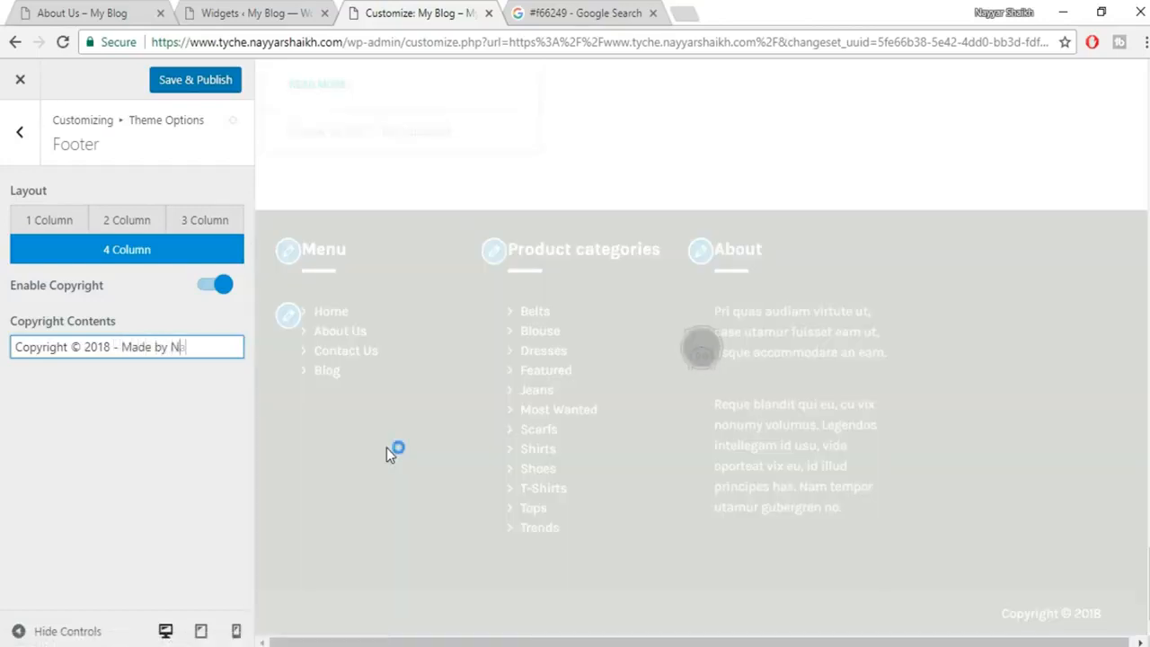
type("Shaikh")
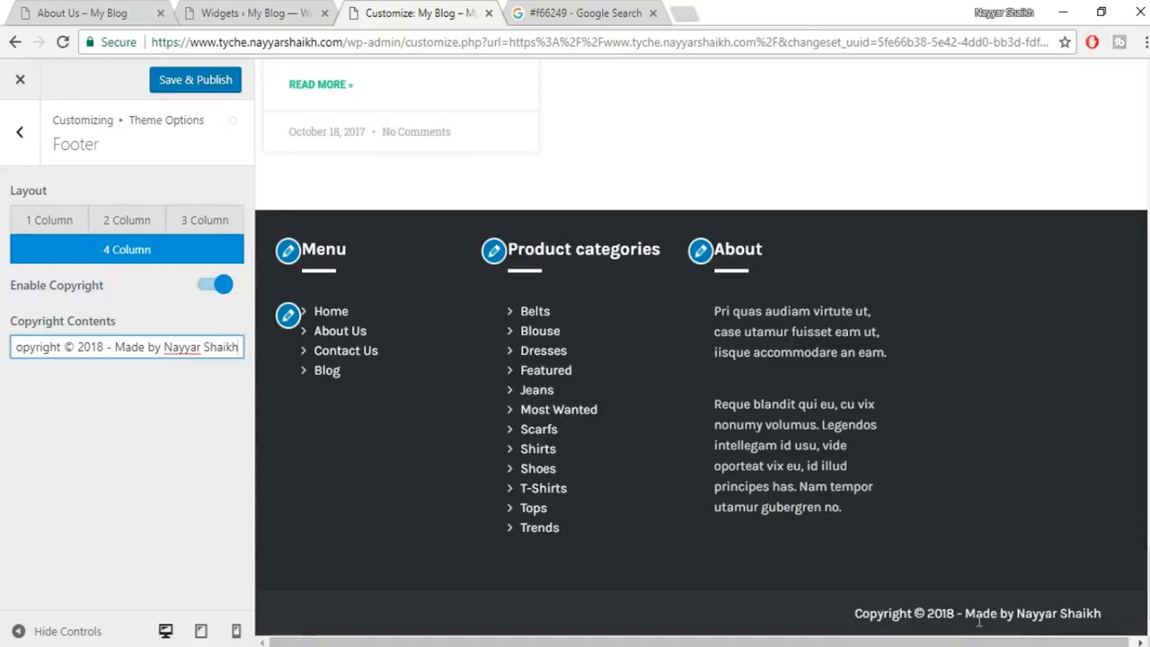
left_click(223, 80)
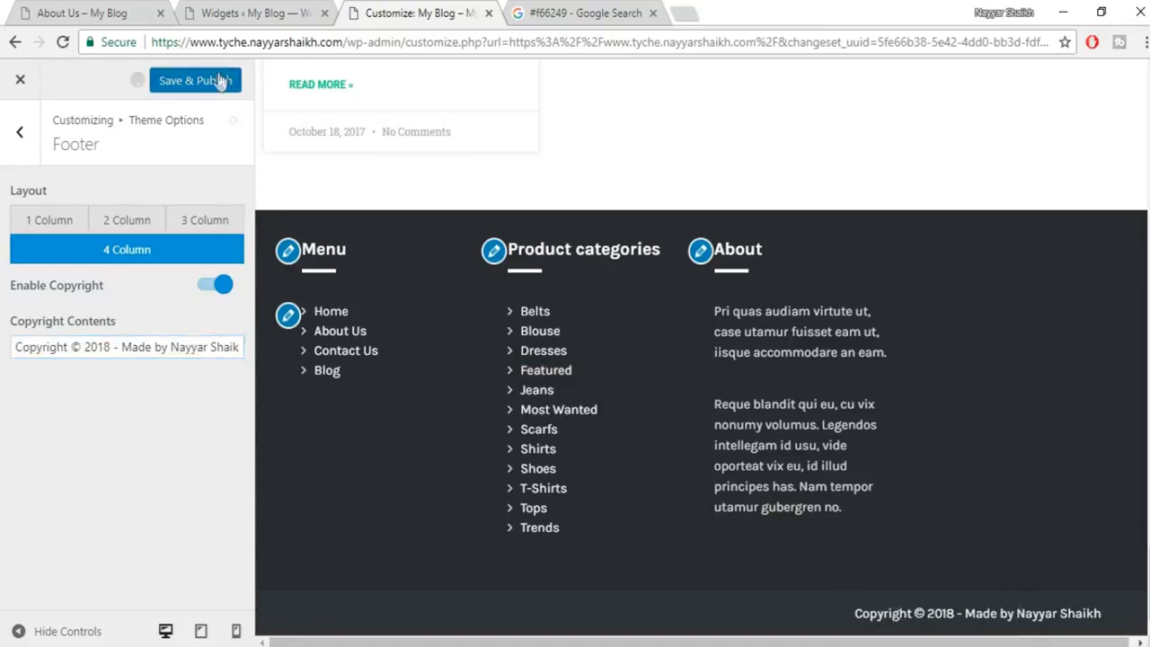